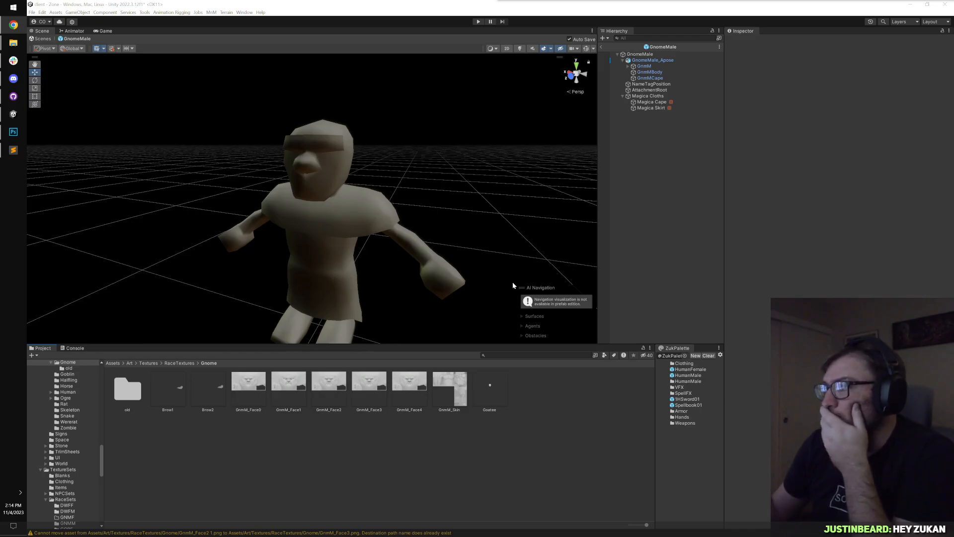
- Run the game in play mode, log in with the prefilled account and start creating a new character
left_click(520, 470)
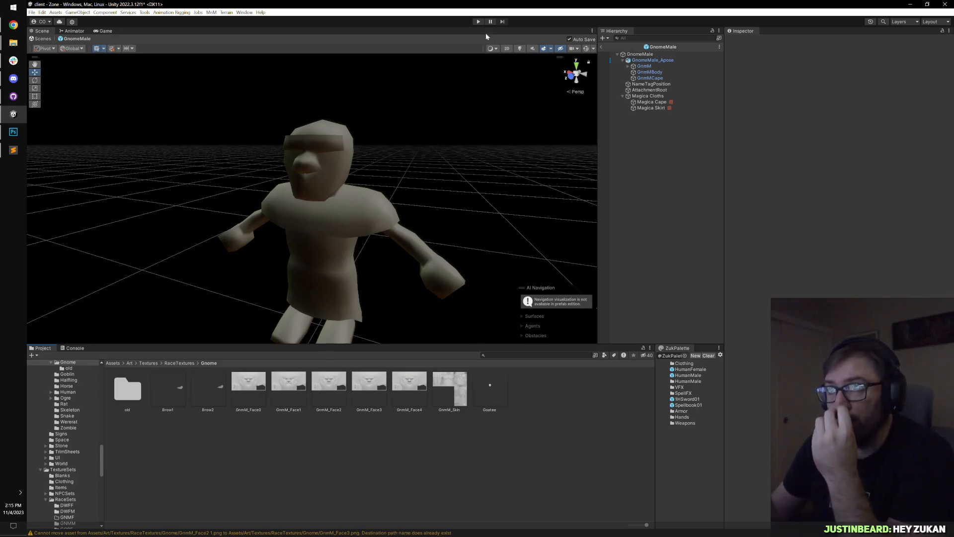
left_click(478, 22)
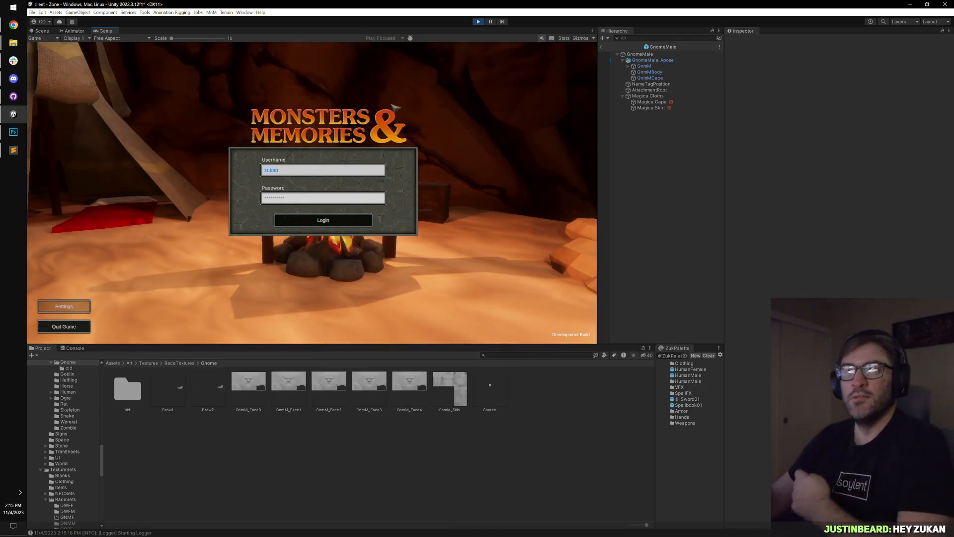
left_click(323, 222)
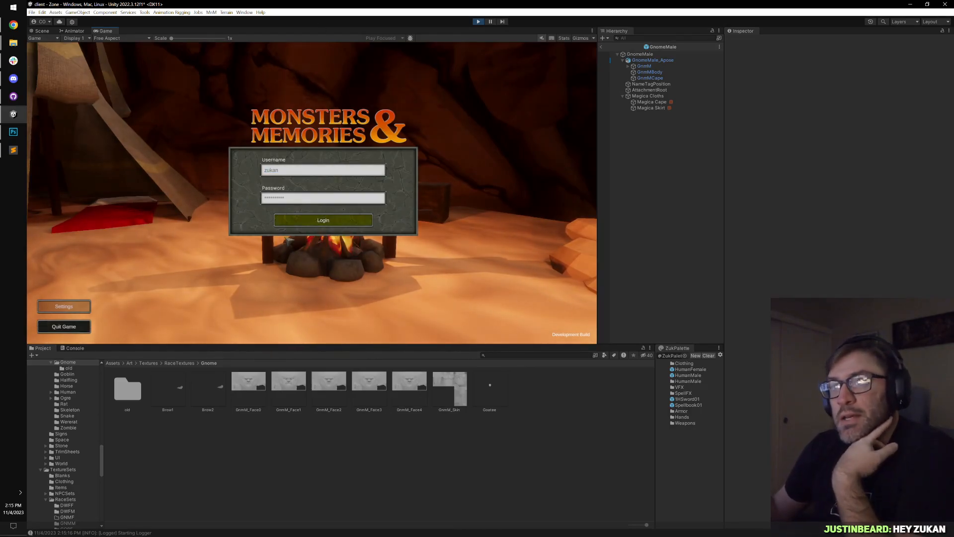
left_click(188, 315)
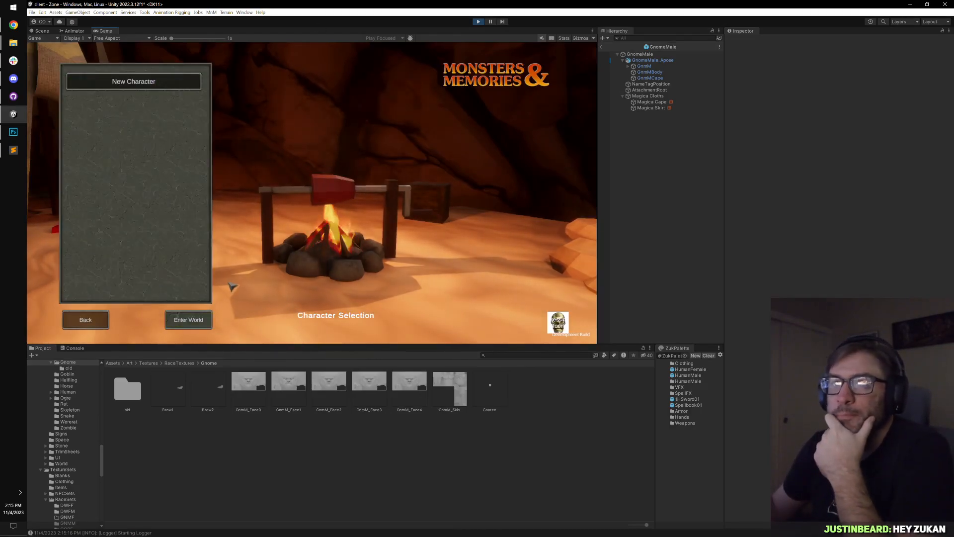
left_click(161, 140)
left_click(164, 81)
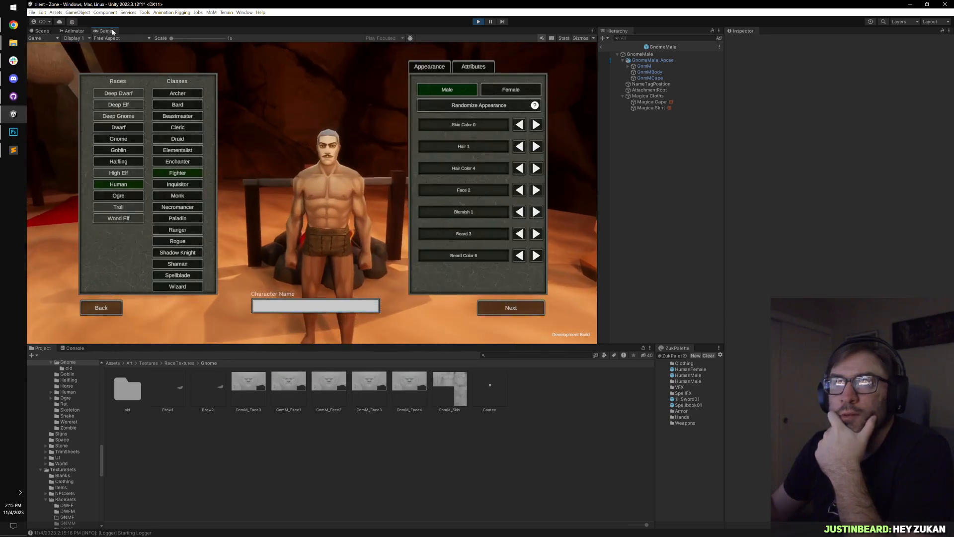
- Maximize the game view, choose the Gnome race and randomize the male gnome's appearance several times to inspect the face variations
key("shift+space")
left_click(178, 198)
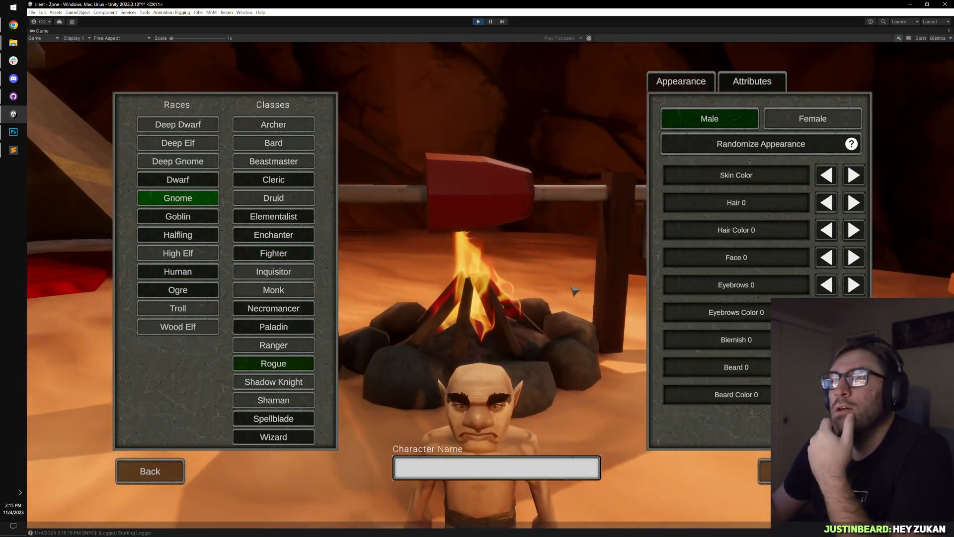
left_click(749, 145)
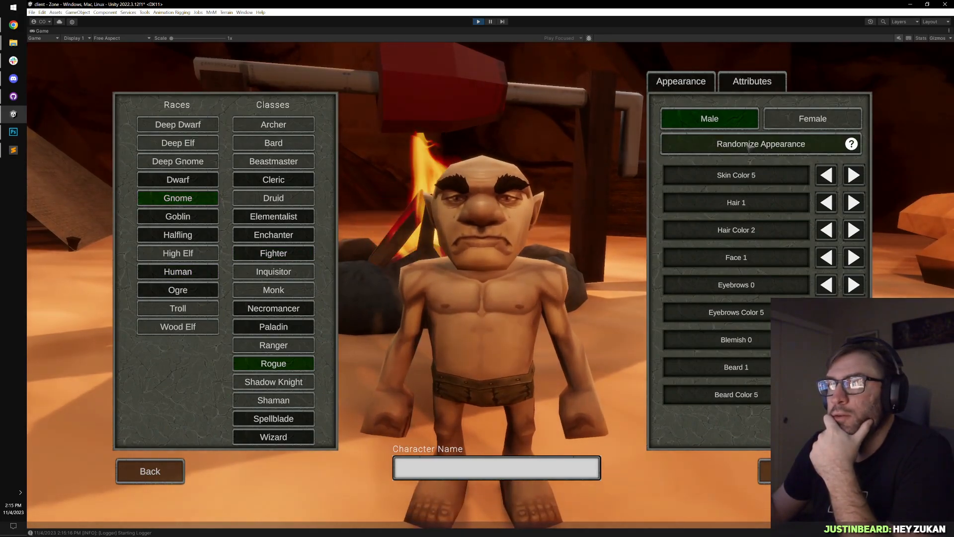
left_click(749, 145)
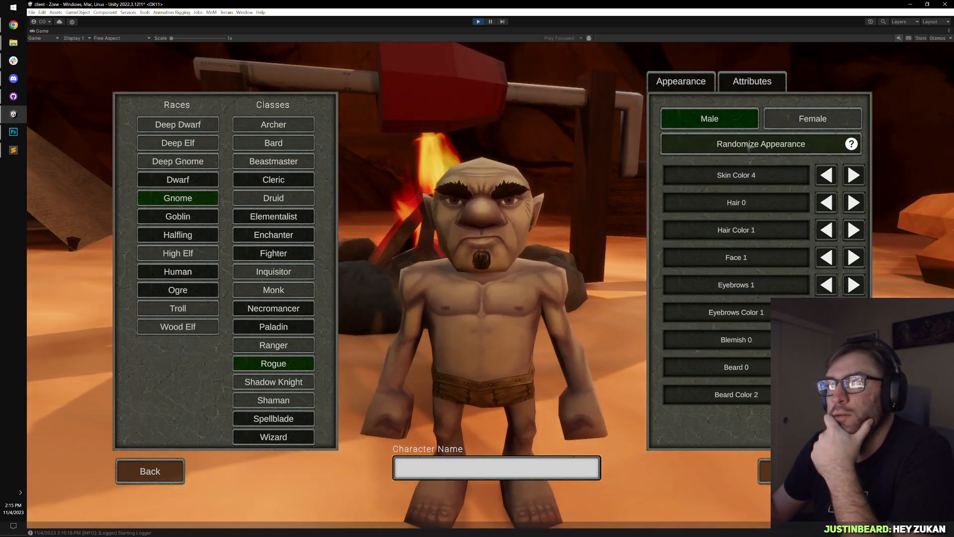
left_click(749, 145)
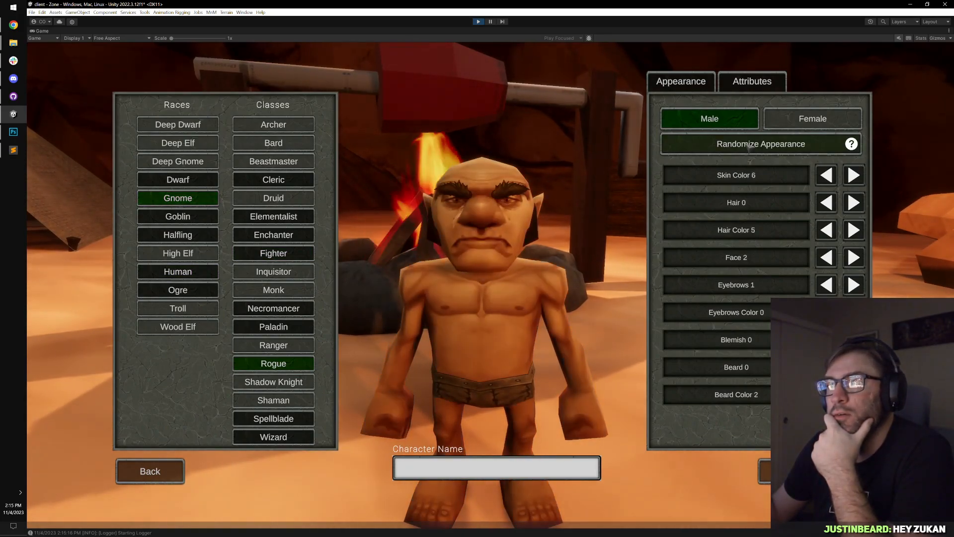
left_click(725, 151)
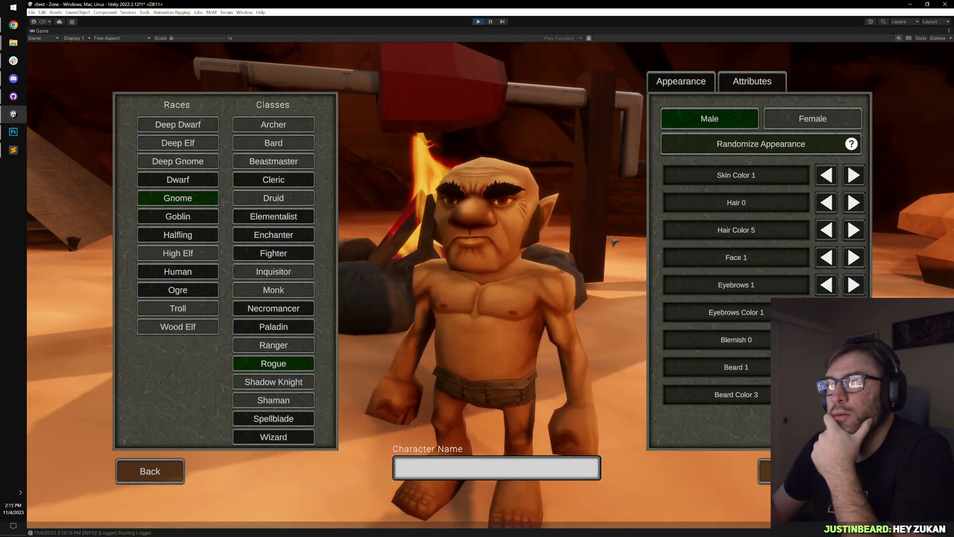
left_click(729, 149)
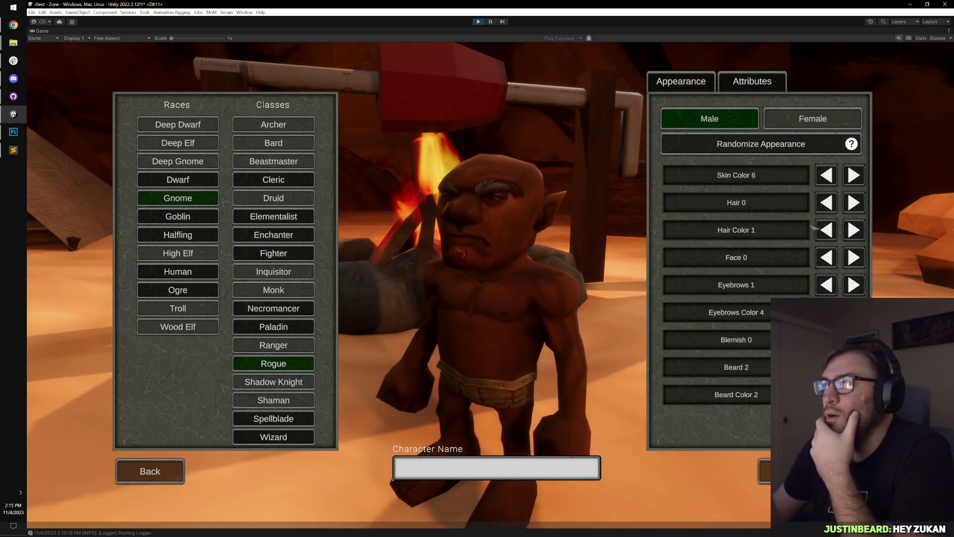
- Cycle through the gnome's face and beard options, and restore the game view to its normal size
triple_click(853, 259)
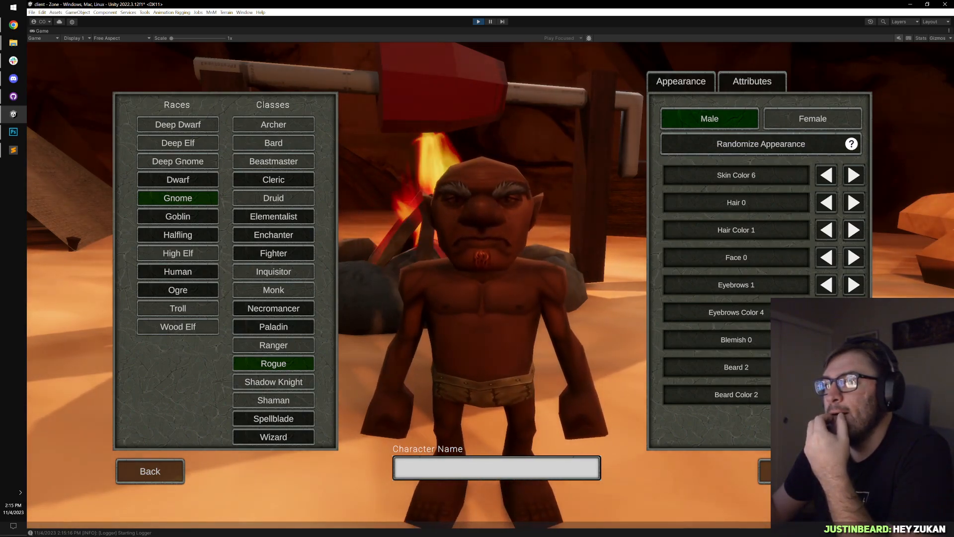
left_click(827, 367)
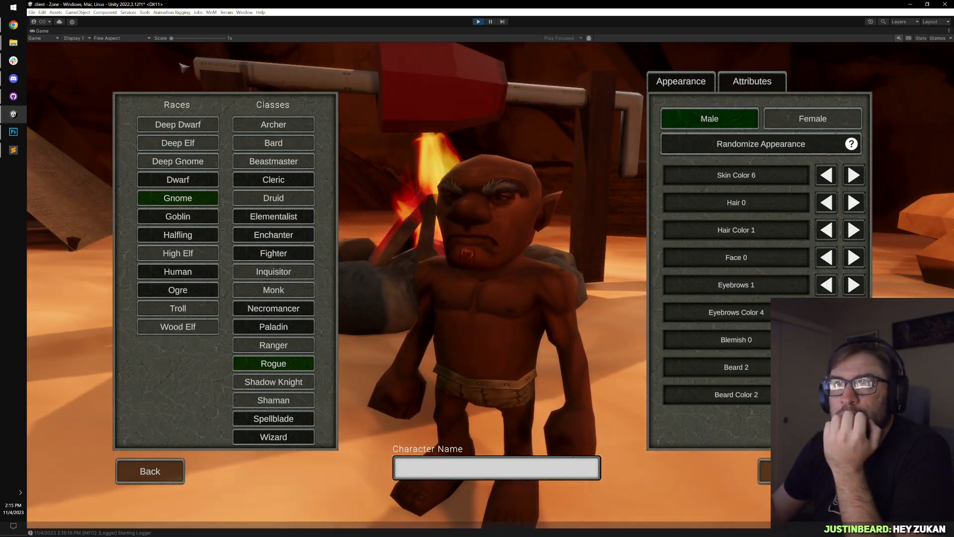
double_click(42, 31)
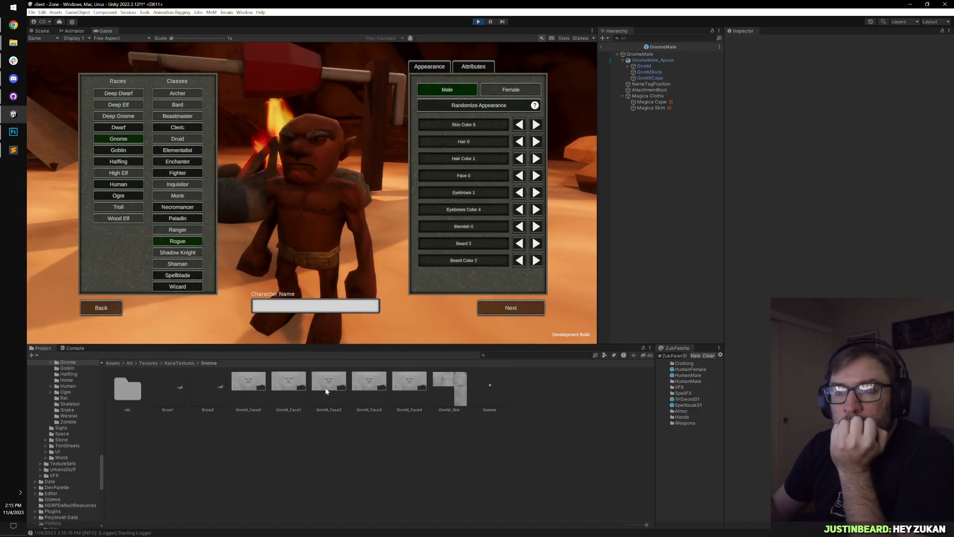
- Open the GnmM_Face1 texture in the image viewer and from there in Adobe Photoshop CC 2019
left_click(282, 382)
right_click(284, 384)
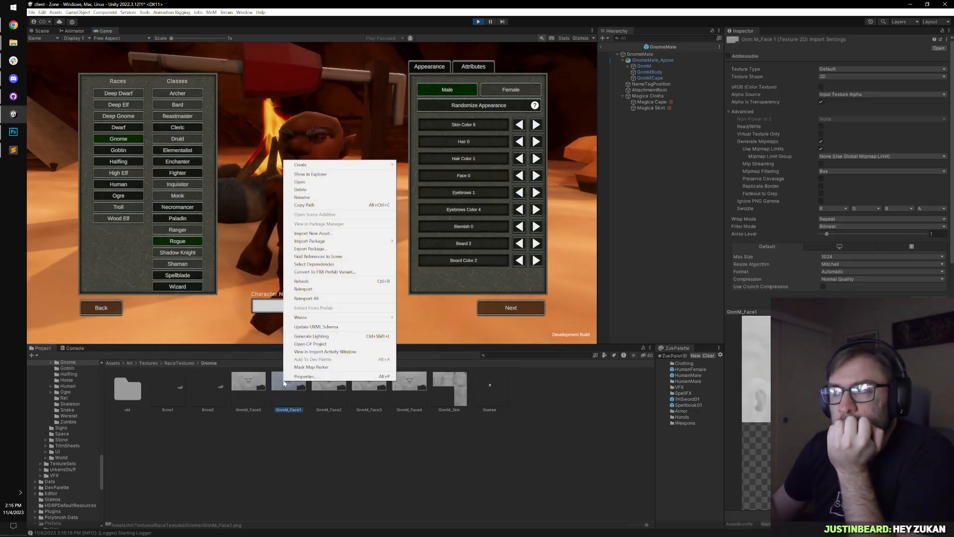
left_click(286, 367)
left_click(285, 381)
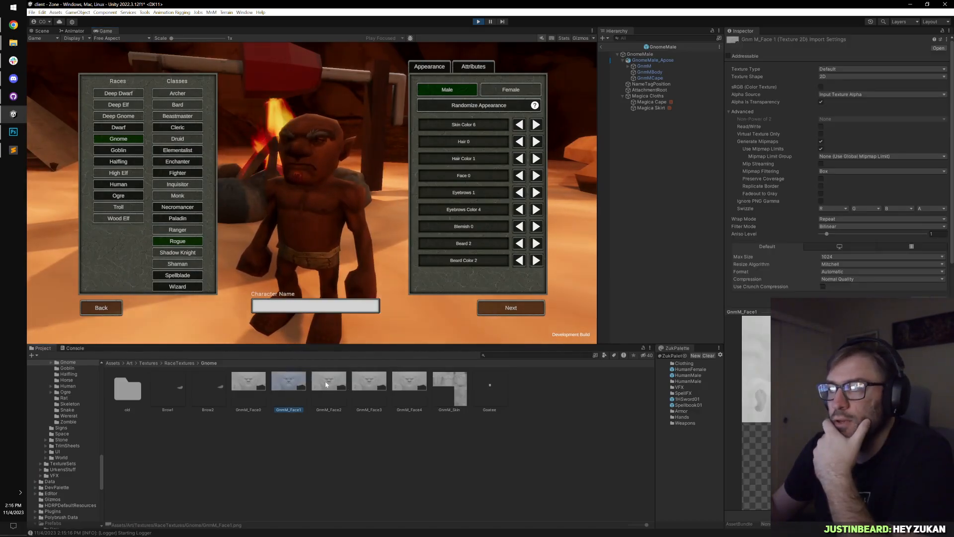
right_click(294, 387)
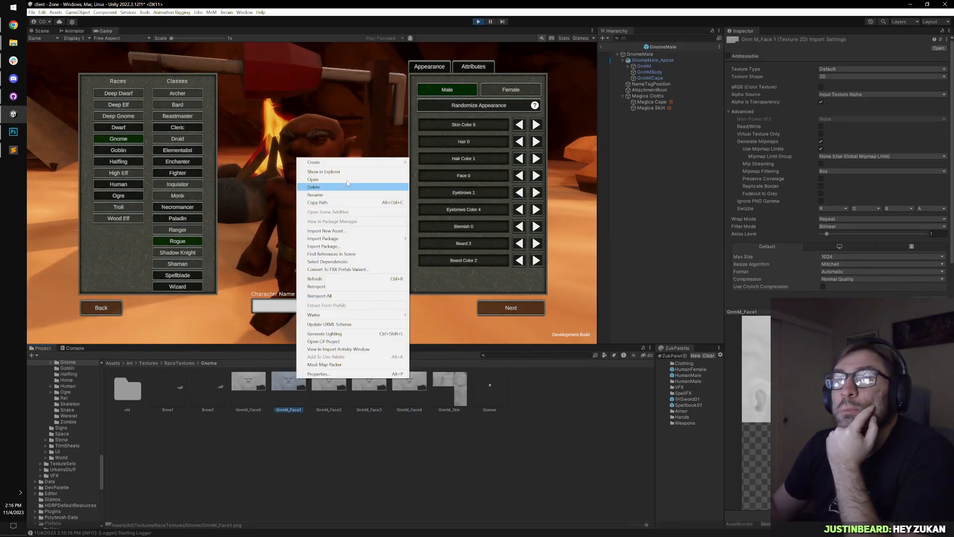
left_click(324, 179)
right_click(280, 216)
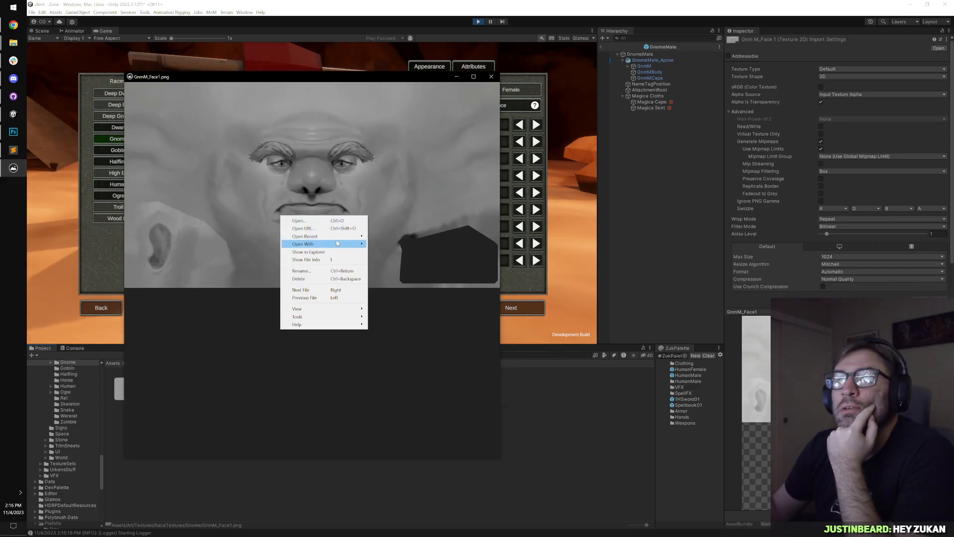
mouse_move(304, 244)
left_click(397, 251)
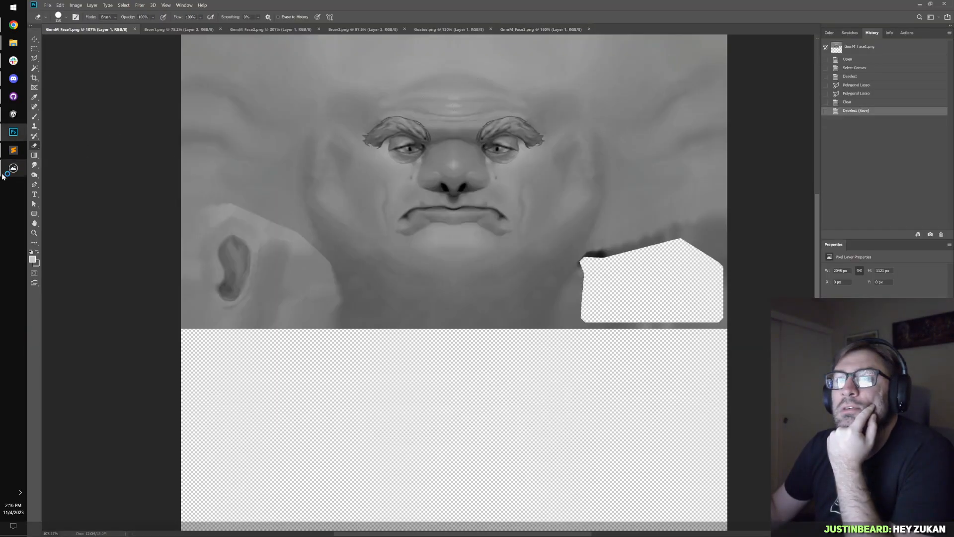
scroll(457, 173, "up", 5)
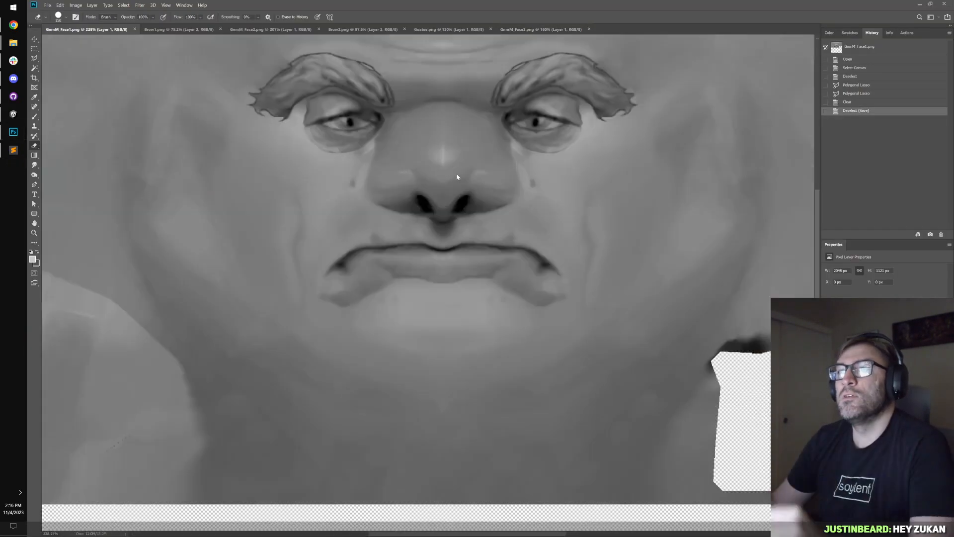
- Close all open texture documents in Photoshop
key("super")
type("b")
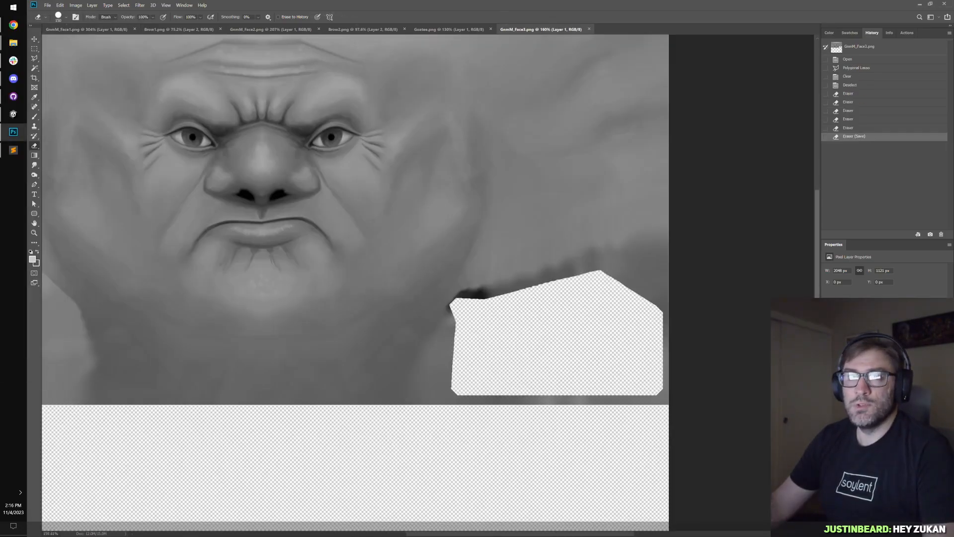
left_click(48, 5)
left_click(85, 64)
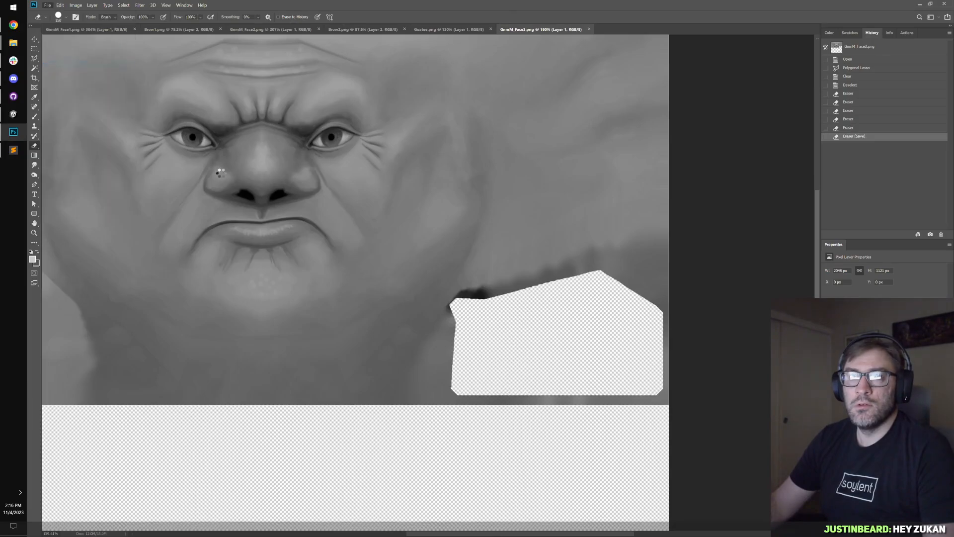
- Switch to Unity, reopen GnmM_Face1 through the image viewer in Adobe Photoshop CC 2019, and close the viewer window
left_click(14, 114)
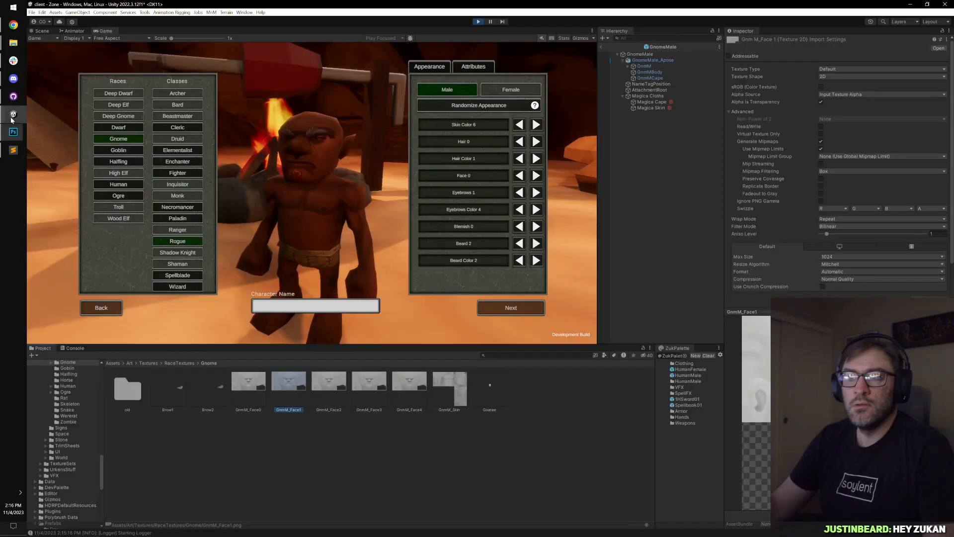
right_click(287, 393)
left_click(312, 184)
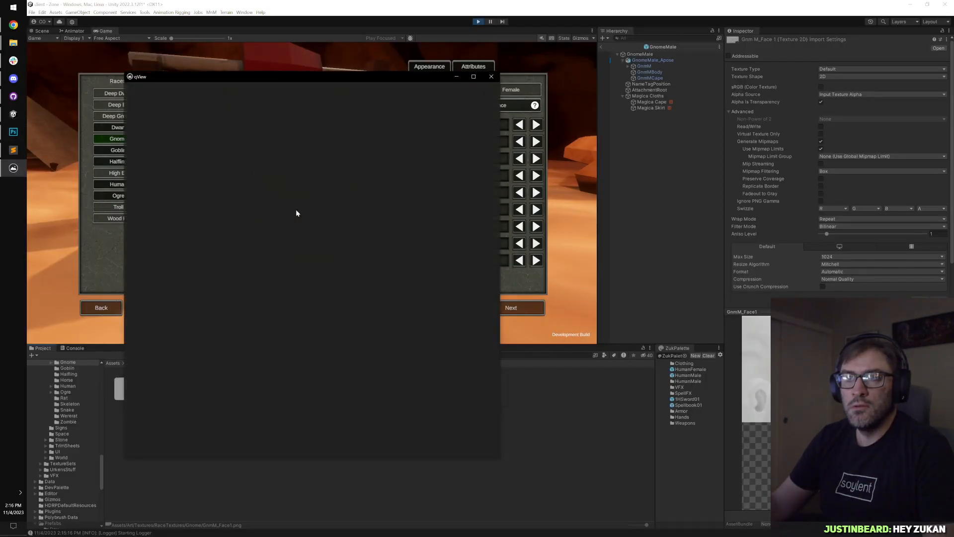
right_click(301, 155)
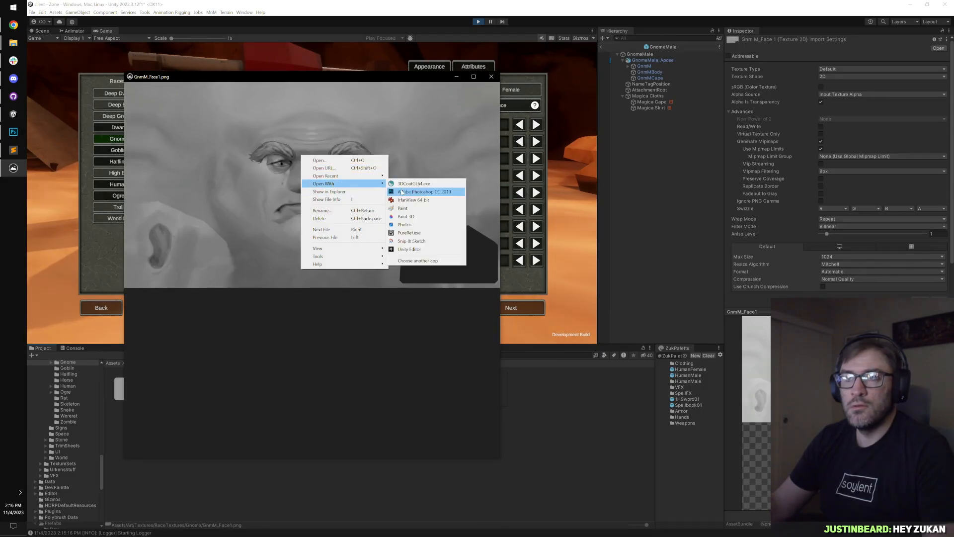
left_click(403, 194)
right_click(11, 172)
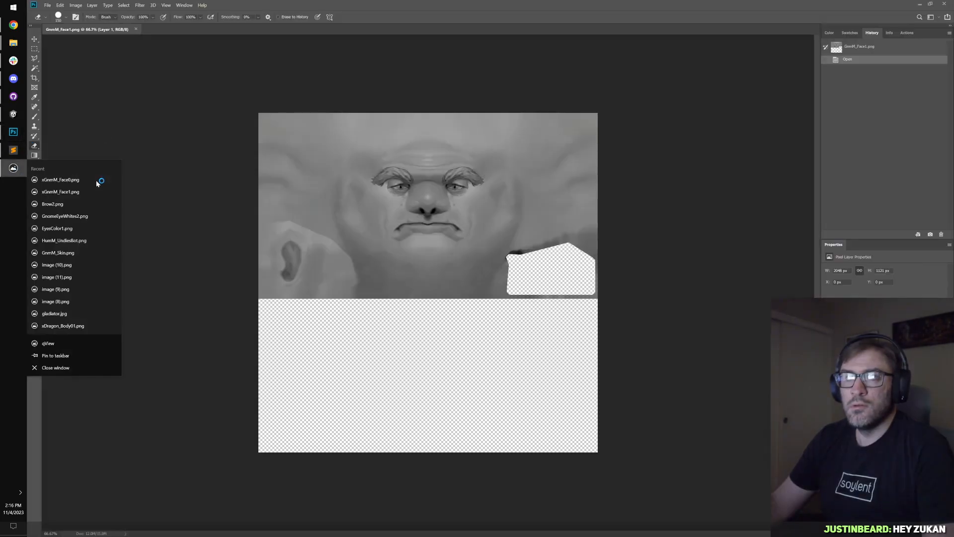
left_click(63, 366)
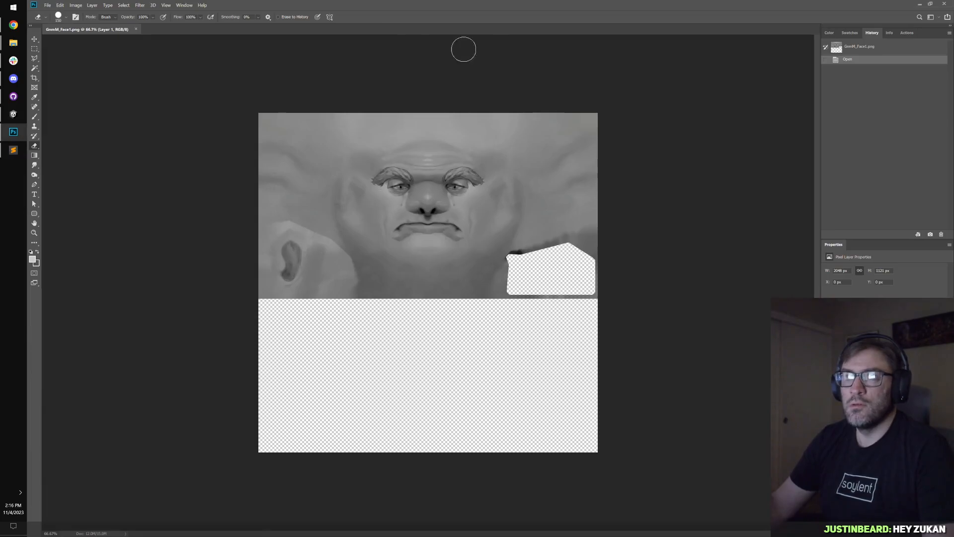
- With a smaller Brush tip, paint light strokes over the inner end and upper edge of the right eyebrow
left_click(34, 39)
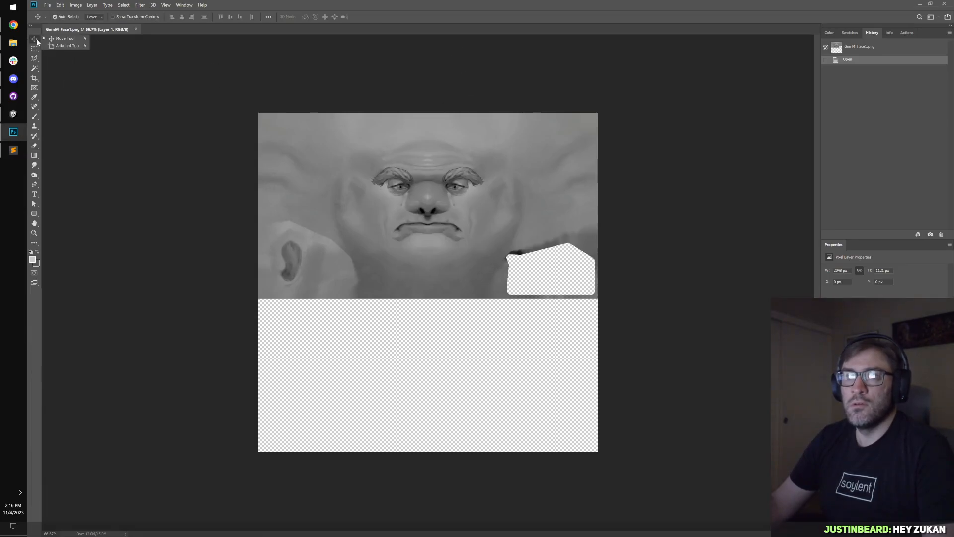
scroll(417, 252, "up", 5)
scroll(425, 326, "up", 3)
scroll(433, 401, "up", 2)
key("b")
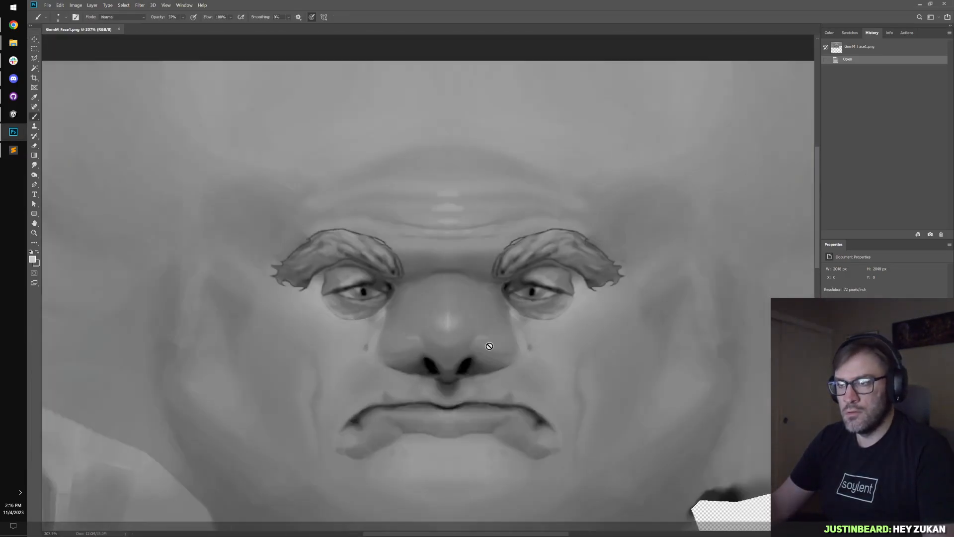
scroll(486, 343, "up", 3)
scroll(493, 315, "up", 2)
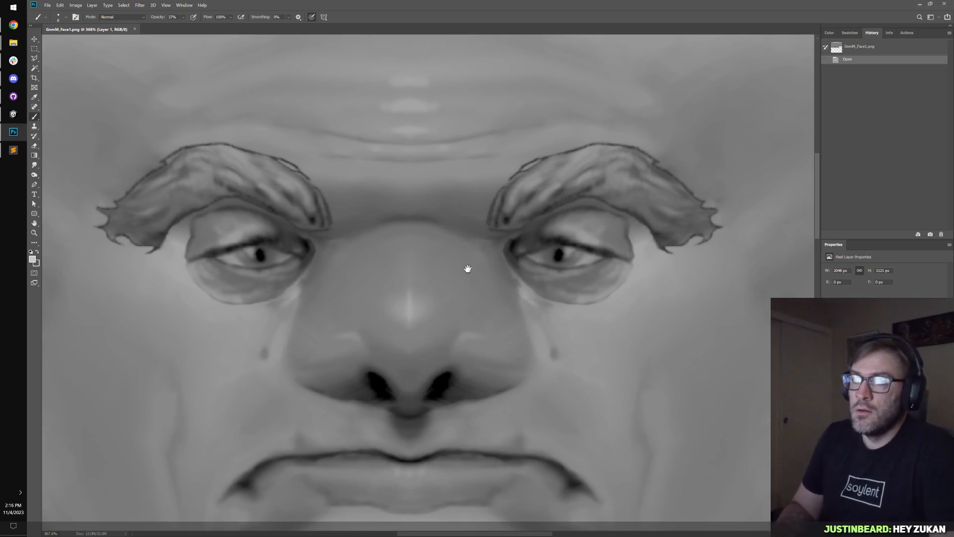
left_click_drag(468, 268, 428, 279)
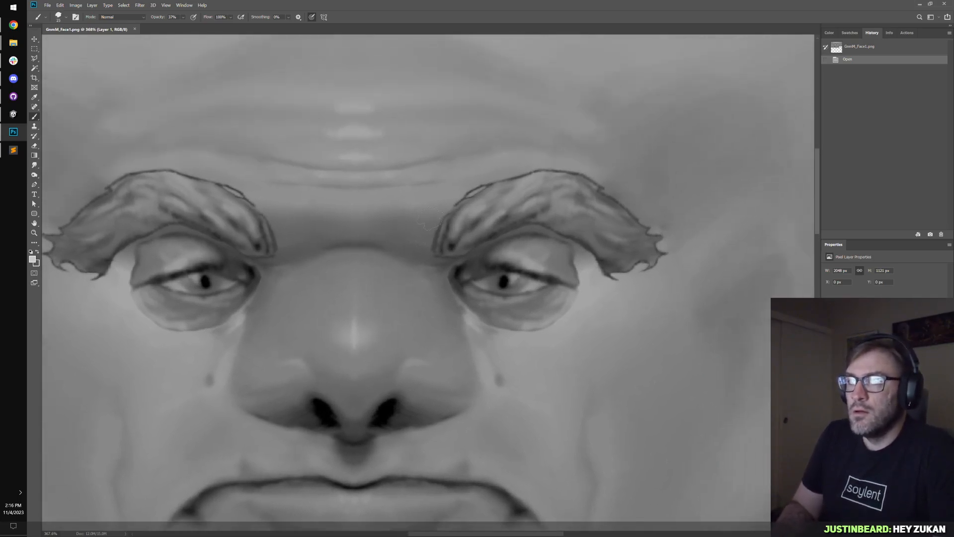
key("bracketleft")
mouse_move(422, 240)
left_mouse_down()
mouse_move(490, 204)
mouse_move(450, 253)
left_mouse_up()
left_click_drag(489, 205, 500, 221)
left_click_drag(487, 208, 495, 185)
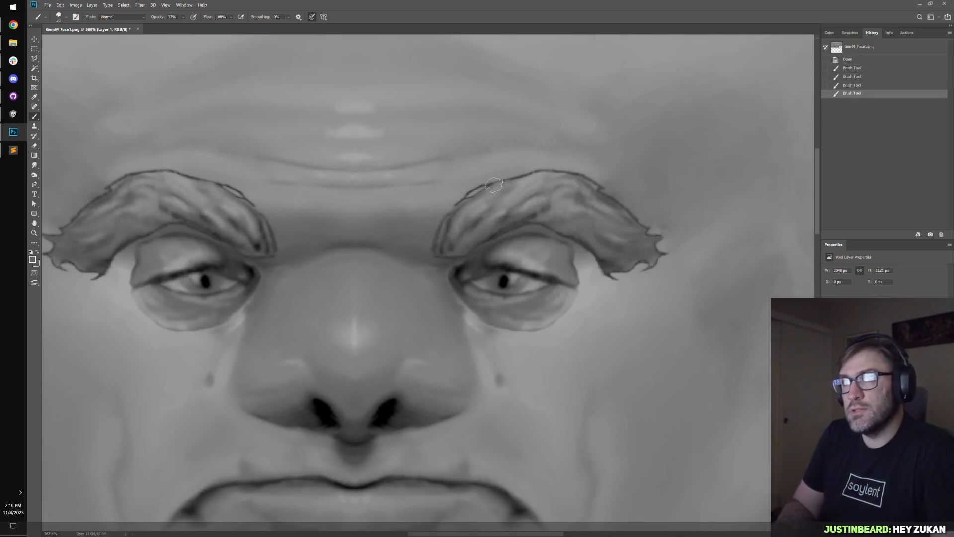
left_click(494, 185)
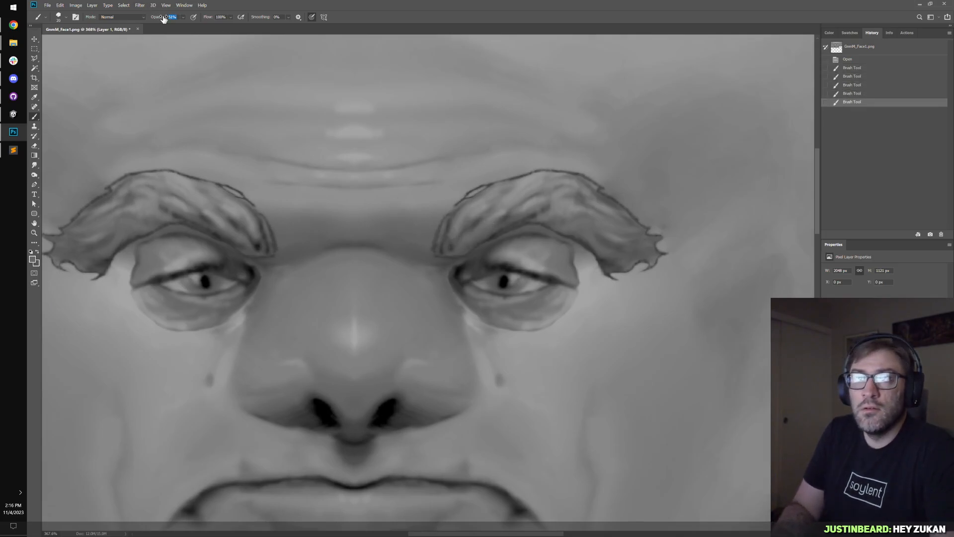
- Soften the dark outline and hair shading of the right eyebrow from its inner end to its arch with Brush strokes
left_click_drag(432, 249, 517, 216)
left_click_drag(480, 226, 505, 211)
left_click_drag(482, 228, 504, 201)
mouse_move(470, 218)
left_mouse_down()
mouse_move(475, 197)
mouse_move(470, 204)
left_mouse_up()
left_click_drag(497, 204, 544, 186)
left_click_drag(532, 198, 546, 185)
- Sample the skin tone and paint over the dark outline at the outer end of the right eyebrow at 37% opacity
left_click(585, 244, "alt")
left_click_drag(596, 278, 656, 237)
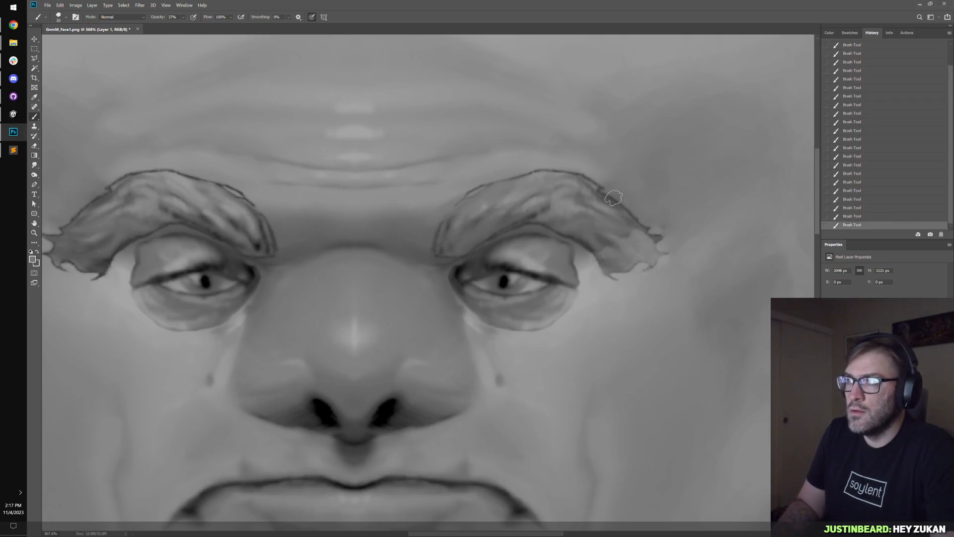
mouse_move(611, 197)
left_mouse_down()
mouse_move(634, 221)
mouse_move(596, 200)
mouse_move(575, 214)
mouse_move(600, 240)
left_mouse_up()
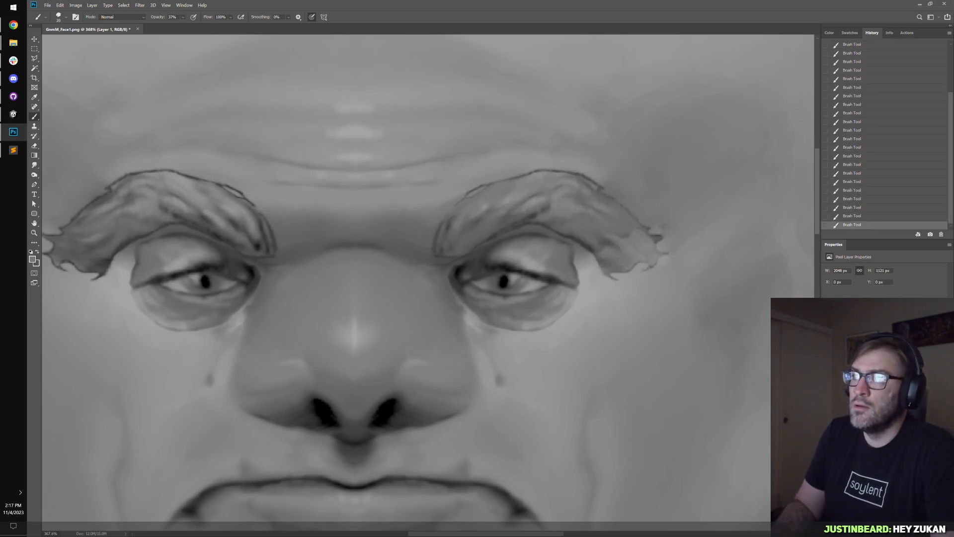
- Raise the Brush opacity to 77% and cover the inner end and lower hair shading of the right eyebrow with sampled skin tone
left_click(543, 163, "alt")
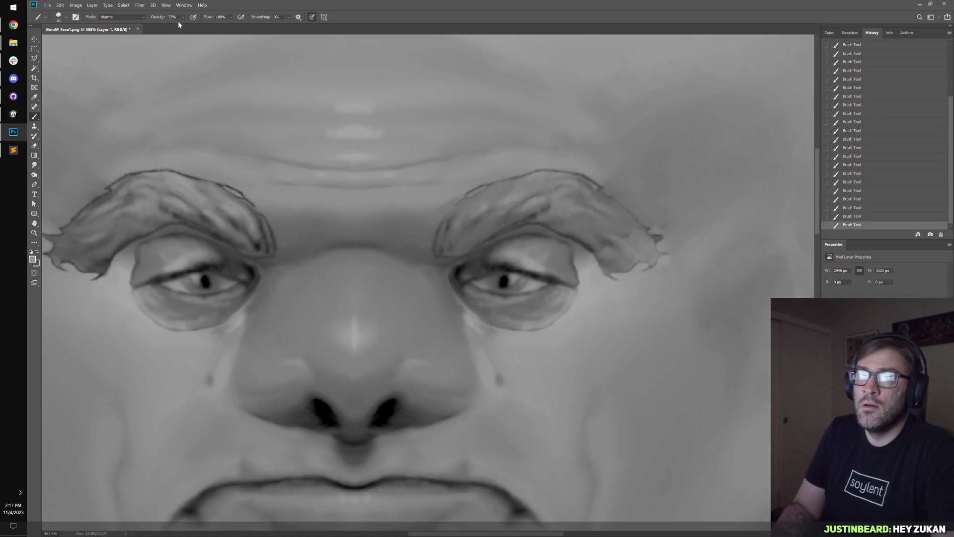
left_click(434, 233, "alt")
mouse_move(426, 228)
left_mouse_down()
mouse_move(464, 251)
mouse_move(469, 212)
mouse_move(506, 226)
mouse_move(565, 214)
mouse_move(595, 232)
left_mouse_up()
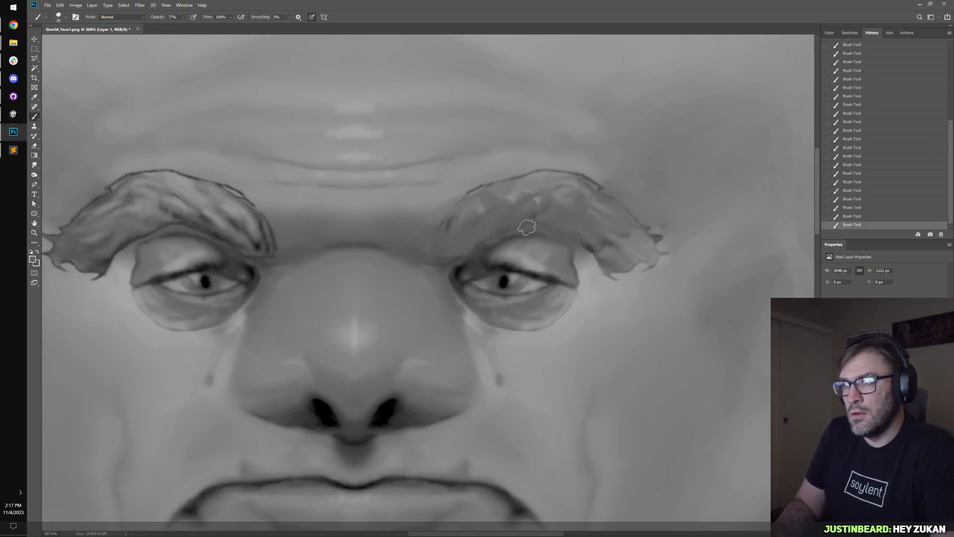
- With a smaller Brush tip and a near-black colour, darken the right eye's upper lid line from its peak to the outer corner
scroll(509, 217, "up", 2)
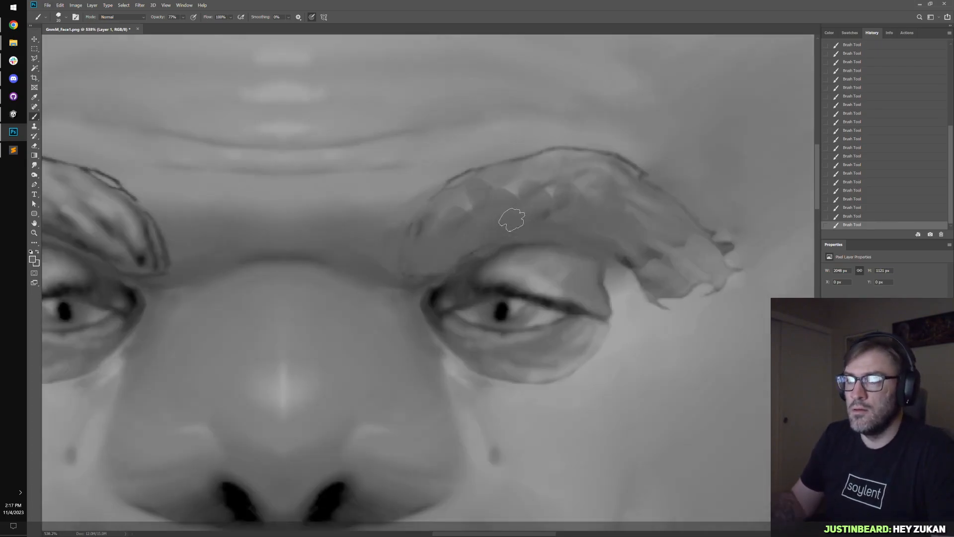
key("bracketleft")
key("bracketleft")
left_click_drag(507, 287, 566, 309)
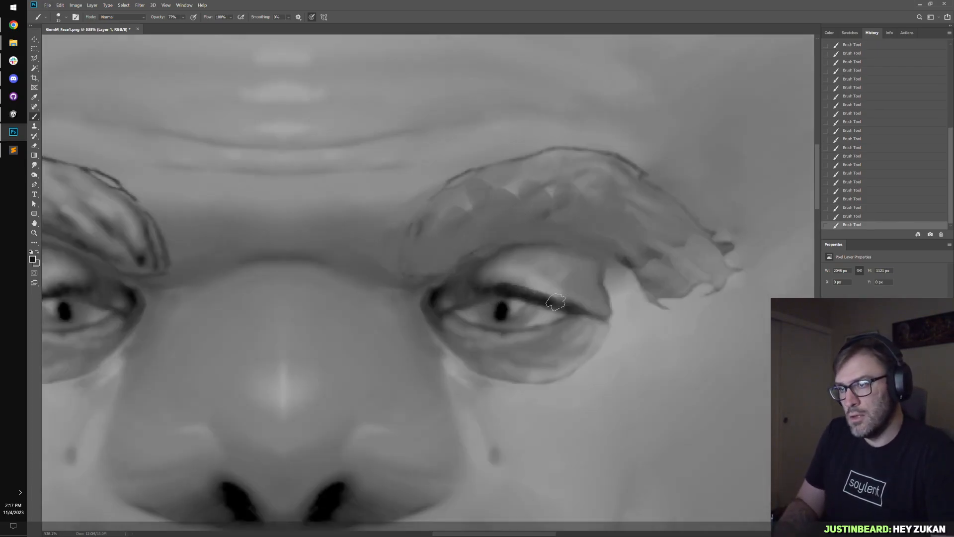
mouse_move(502, 294)
left_mouse_down()
mouse_move(578, 309)
mouse_move(490, 298)
left_mouse_up()
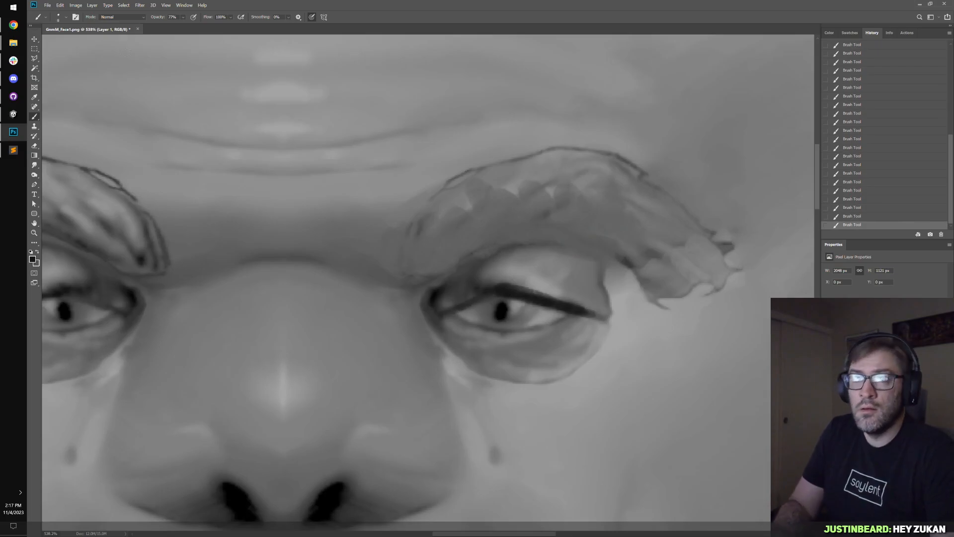
- Try a curved dark stroke above the right eye's upper lid with the Hard Round brush, and undo it
left_click(66, 18)
scroll(77, 75, "up", 5)
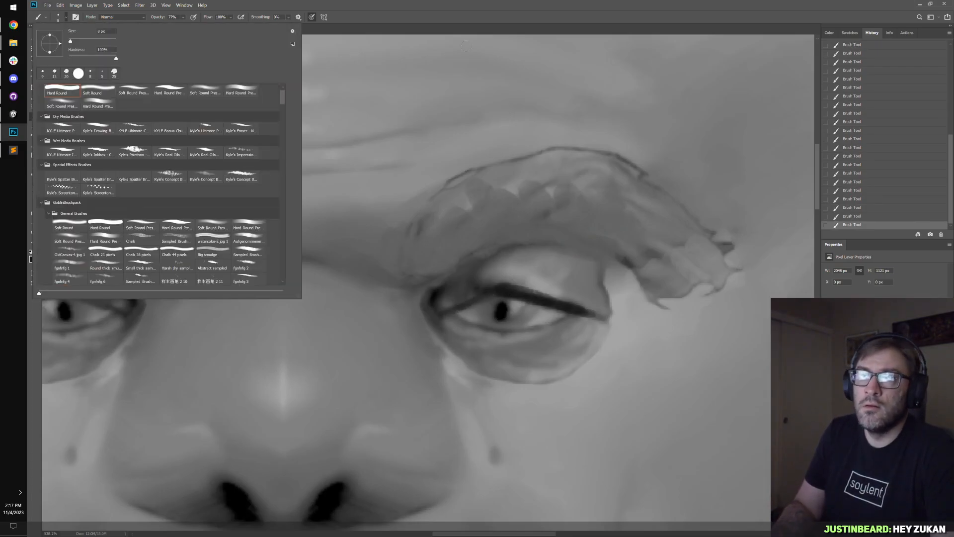
left_click(477, 23)
left_click_drag(457, 305, 607, 294)
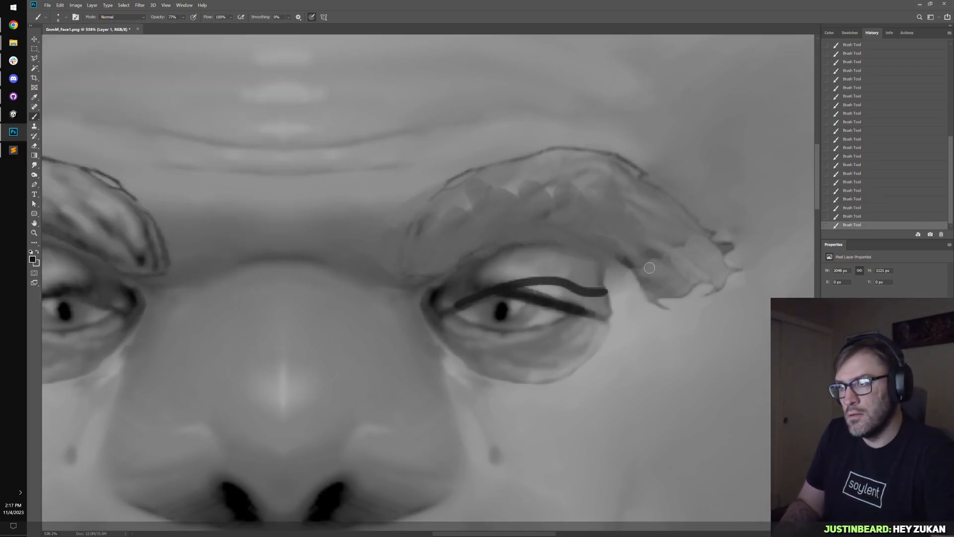
key("ctrl+z")
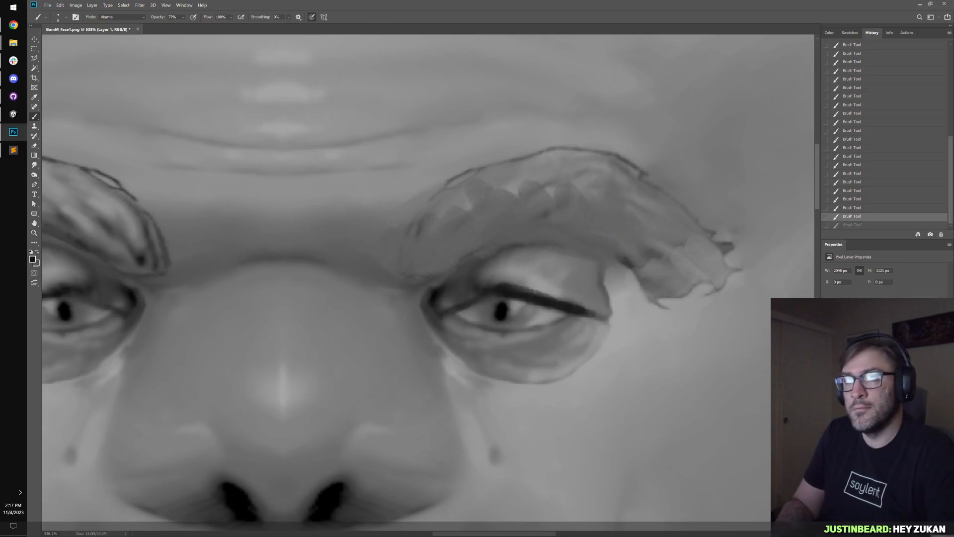
- Show the detailed brush settings, try a long test stroke across the face, and undo it
left_click(76, 17)
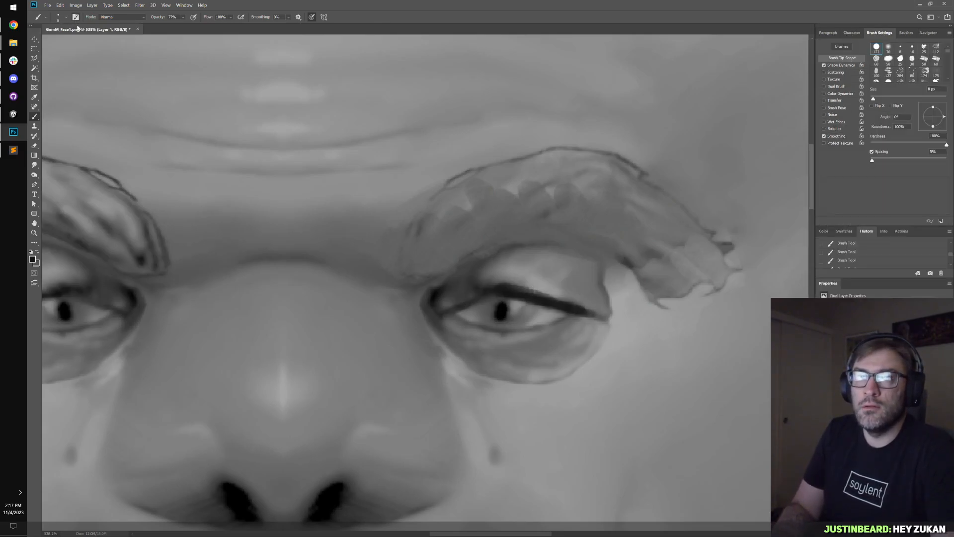
mouse_move(766, 140)
left_mouse_down()
mouse_move(746, 192)
mouse_move(607, 400)
mouse_move(437, 458)
left_mouse_up()
key("ctrl+z")
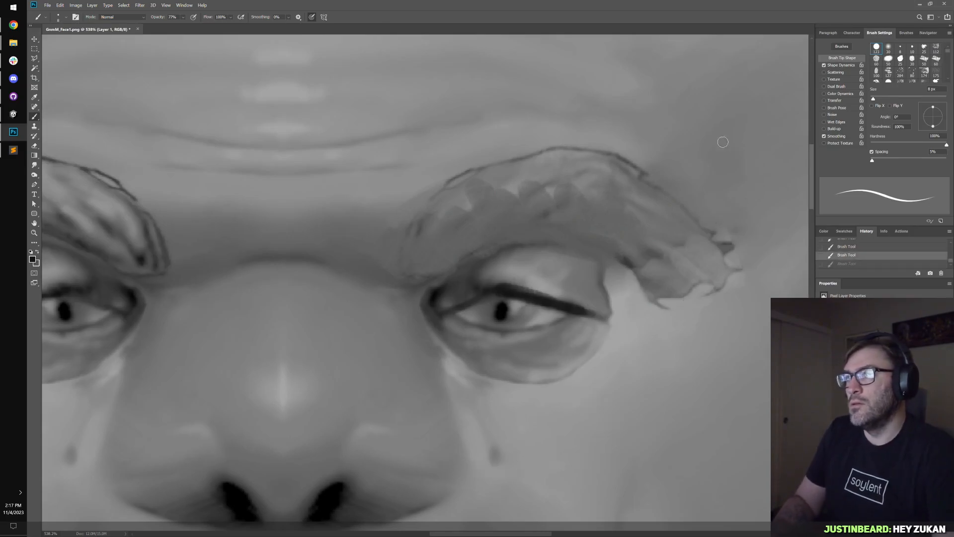
- Reduce the Brush to 2 px and extend the dark upper lid line of the right eye to its inner corner
left_click_drag(620, 318, 597, 304)
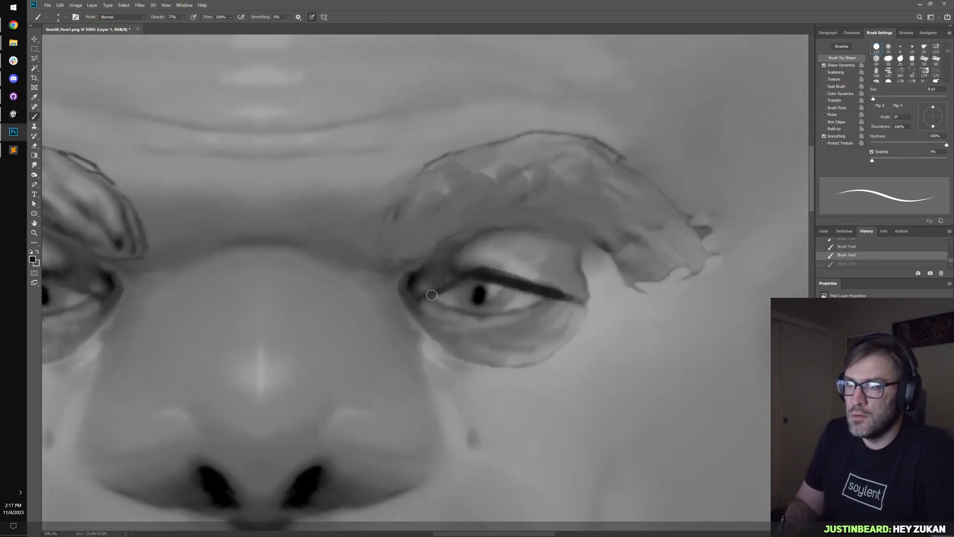
key("bracketleft")
key("bracketleft")
key("bracketleft")
key("bracketleft")
key("bracketleft")
key("bracketleft")
left_click_drag(461, 281, 425, 297)
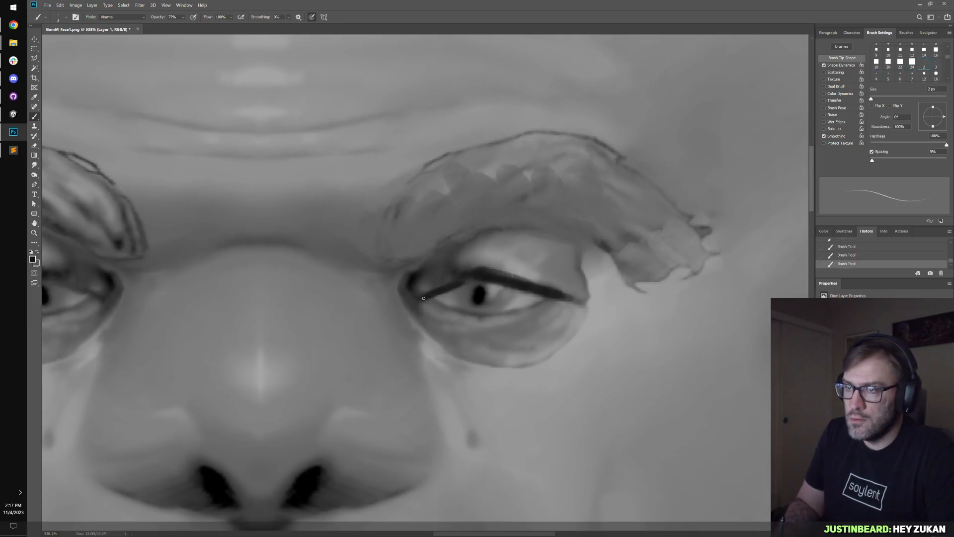
- With a 4 px Brush and sampled light greys, repaint the white of the right eye on both sides of the iris
key("bracketright")
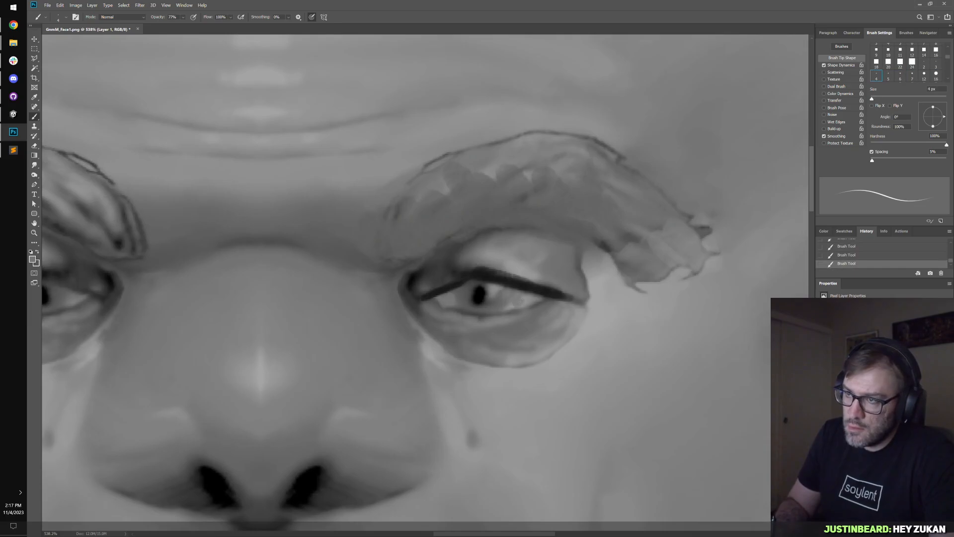
key("ctrl+z")
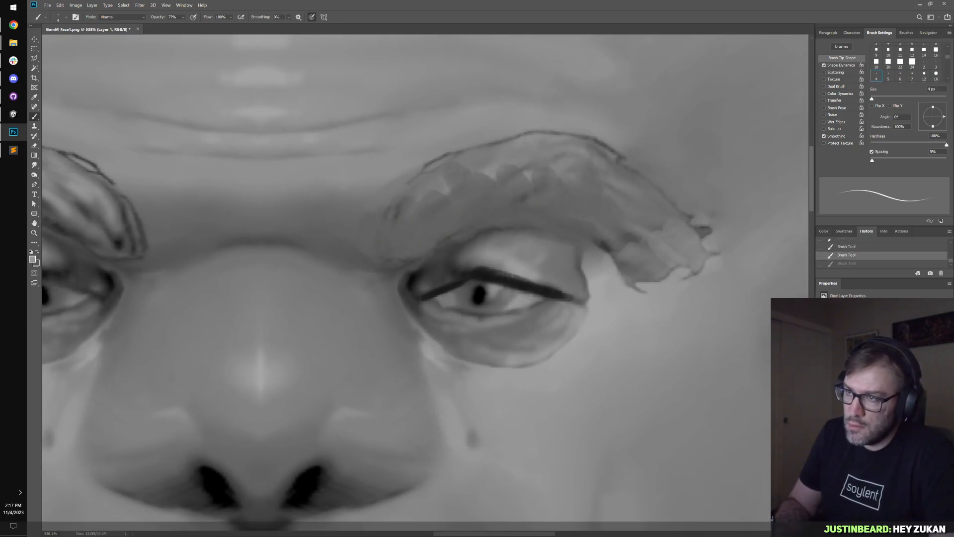
key("ctrl+shift+z")
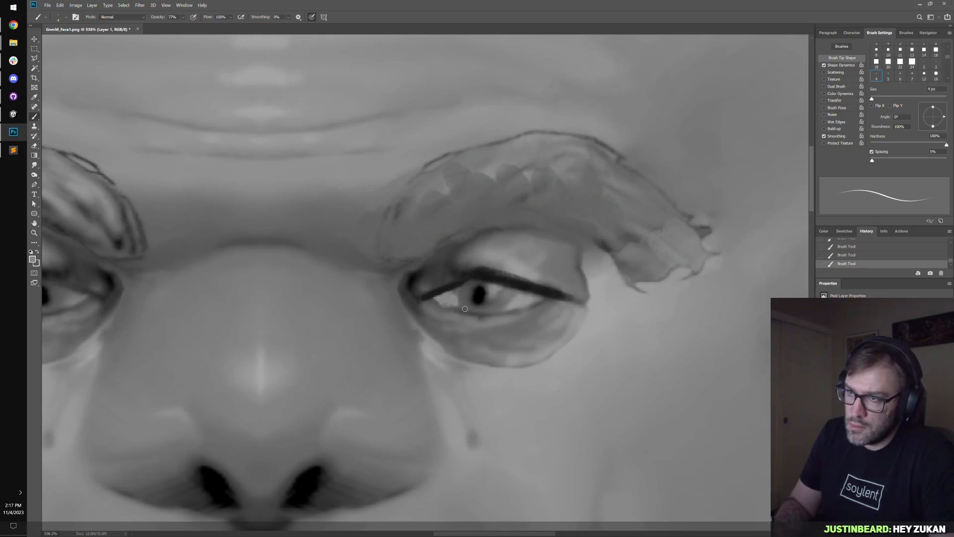
left_click(458, 300, "alt")
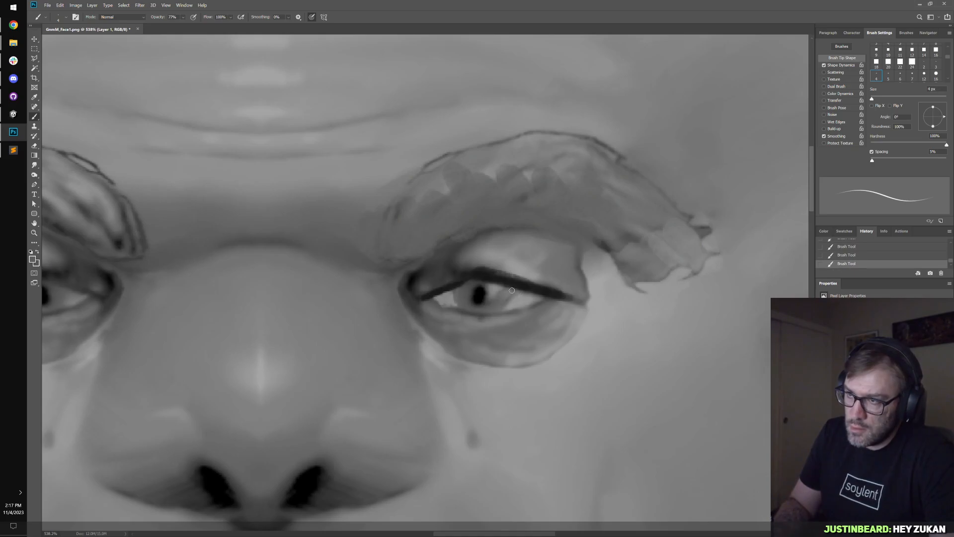
left_click(453, 308, "alt")
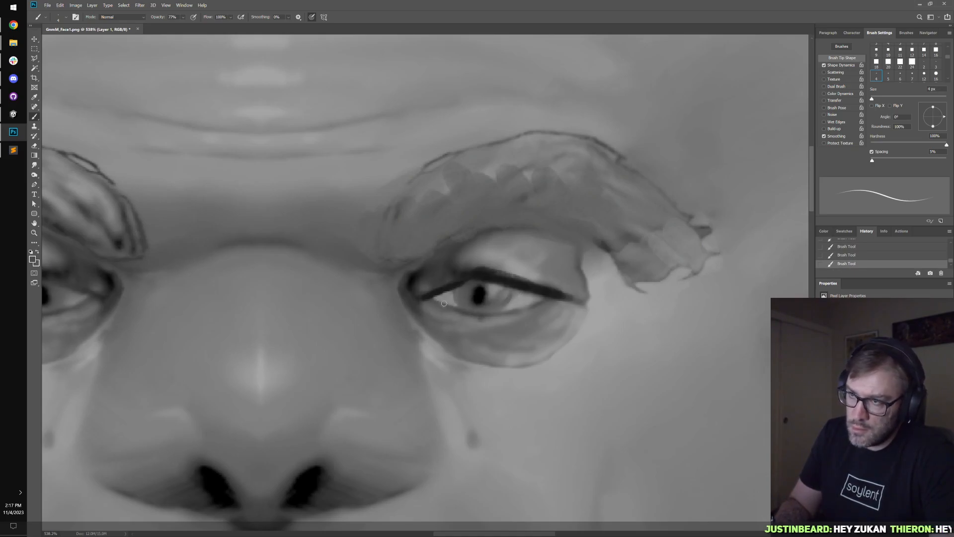
left_click_drag(441, 305, 512, 313)
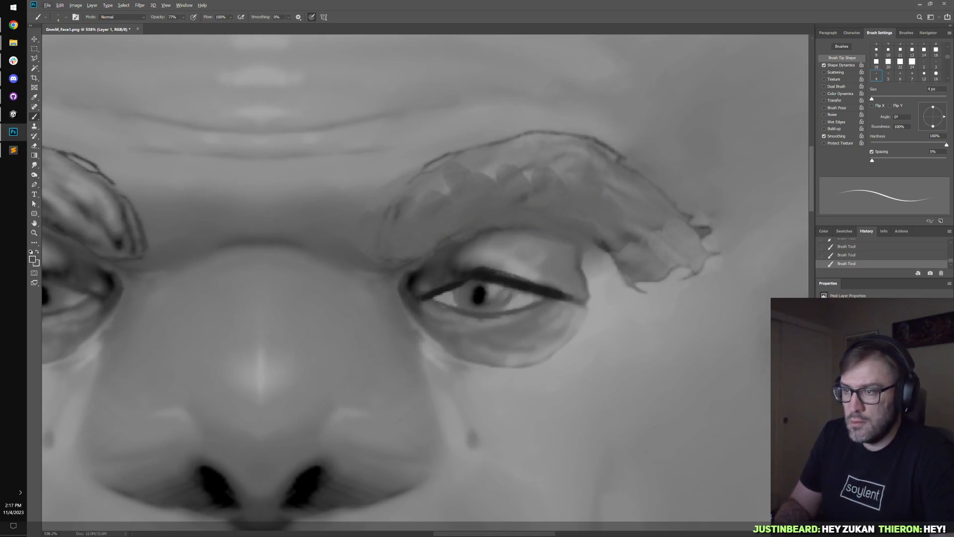
- Choose a larger hard round tip at 35 px and 46% opacity, and blend away the outlined bag under the right eye
left_click(900, 75)
scroll(876, 59, "up", 3)
left_click(876, 47)
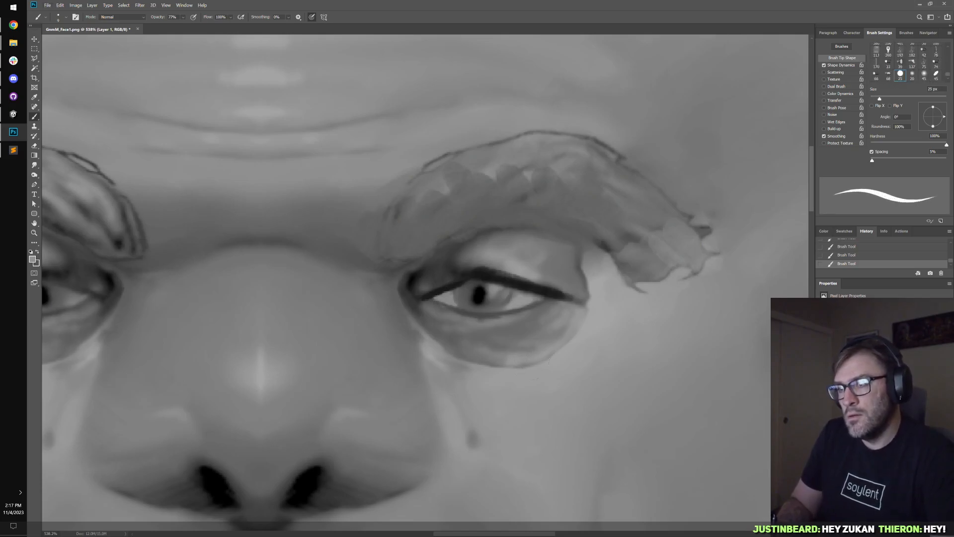
left_click(512, 365, "alt")
left_click_drag(492, 360, 521, 368)
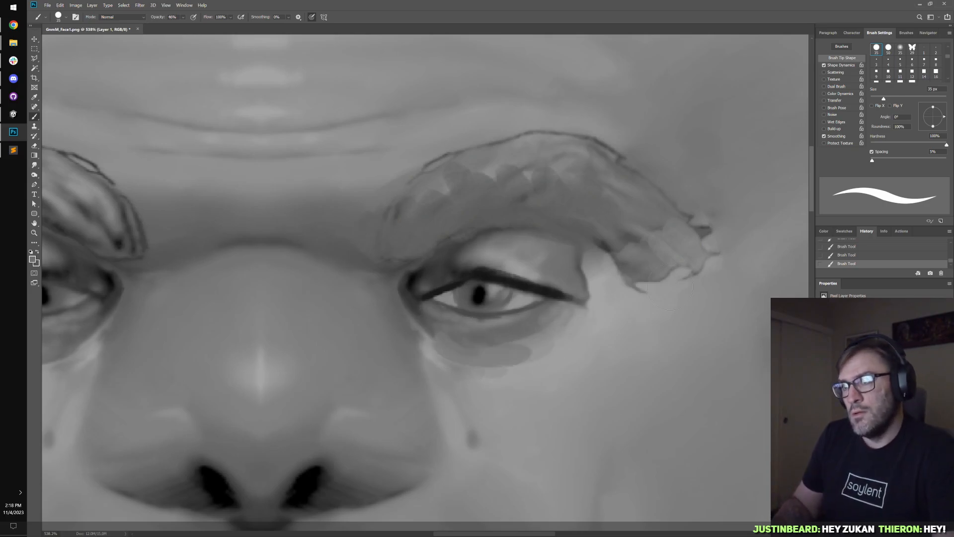
- Compare the retouched right eye and eyebrow with the rest of the face
scroll(618, 261, "down", 3)
scroll(618, 261, "down", 2)
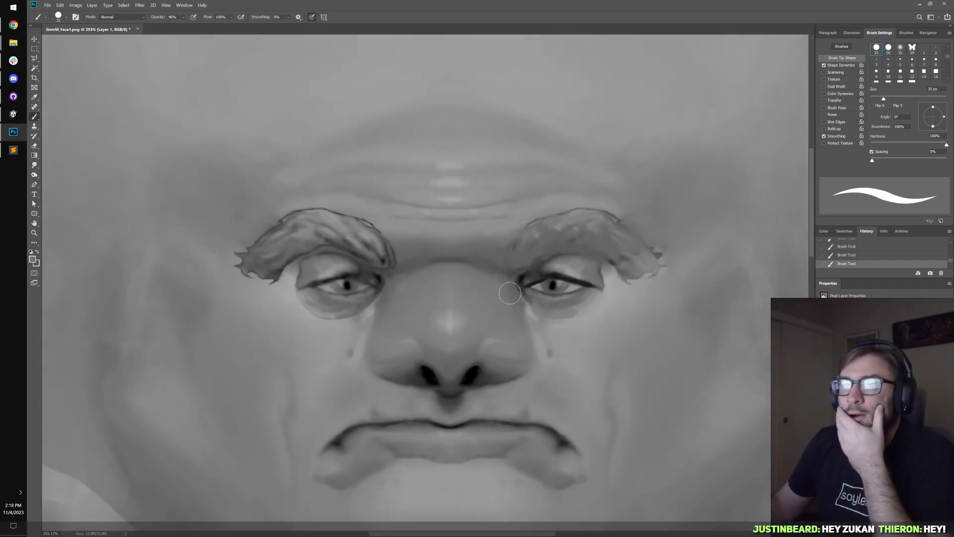
scroll(484, 237, "down", 1)
scroll(486, 238, "down", 1)
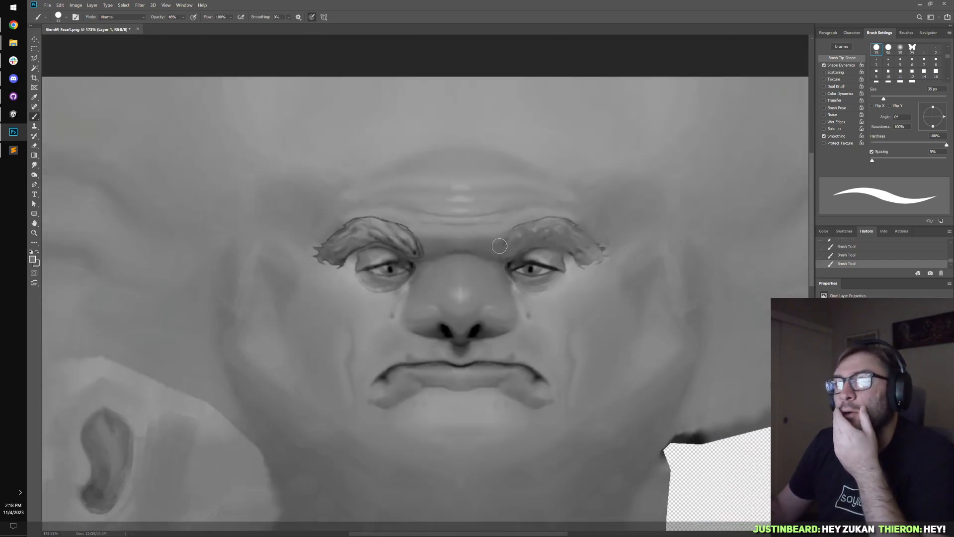
scroll(500, 245, "down", 1)
scroll(500, 246, "up", 2)
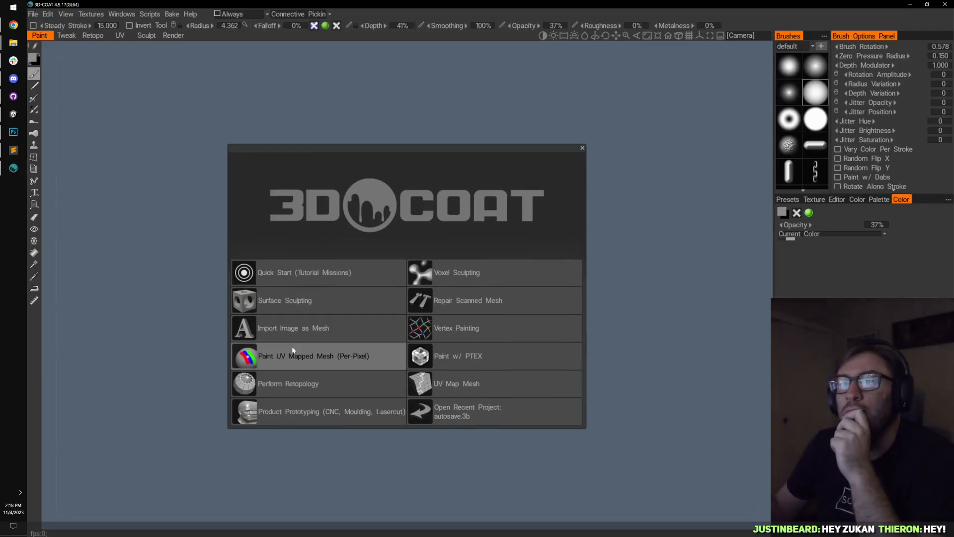
left_click(288, 355)
left_click(263, 254)
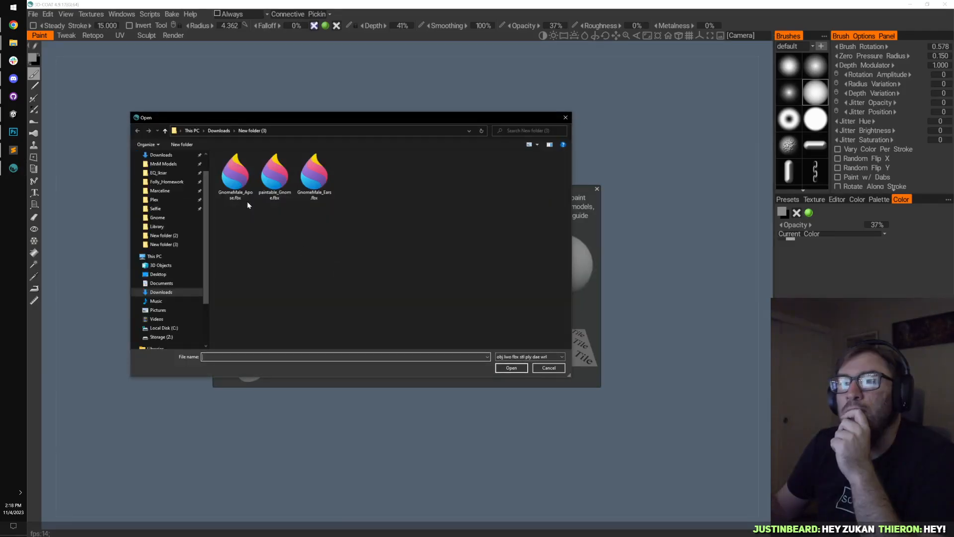
double_click(234, 179)
left_click(461, 412)
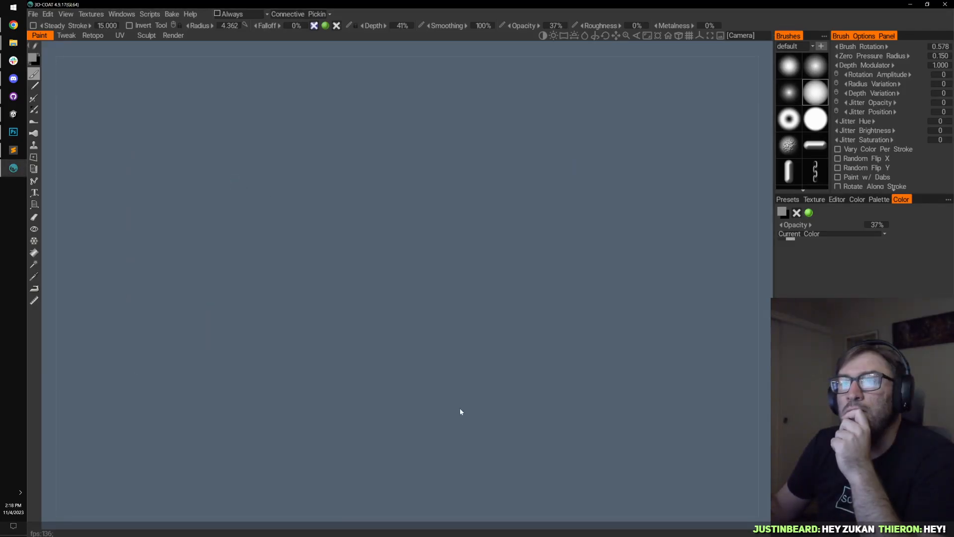
- Start a new per-pixel UV mapped mesh painting project in 3D-Coat from paintable_Gnome.fbx with the default import options
left_click(48, 14)
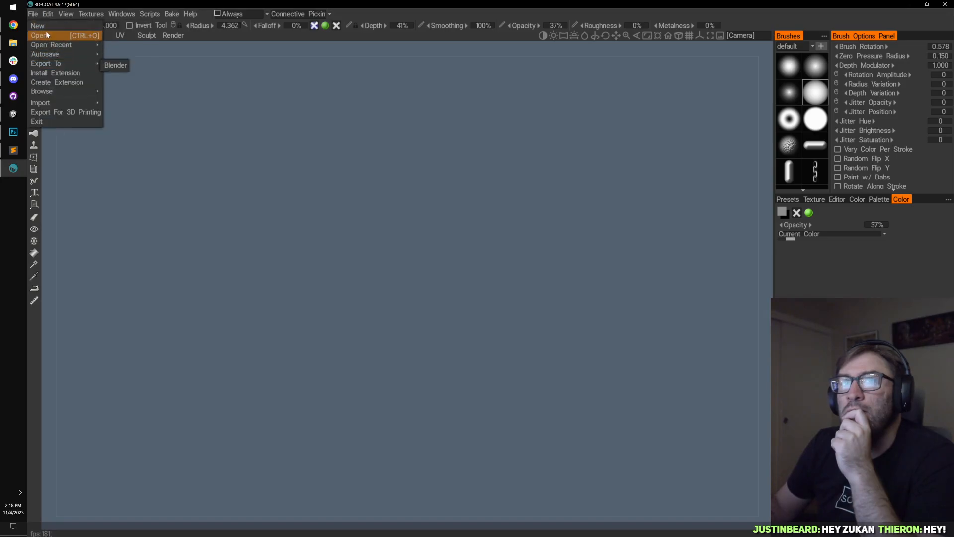
left_click(46, 34)
left_click(300, 367)
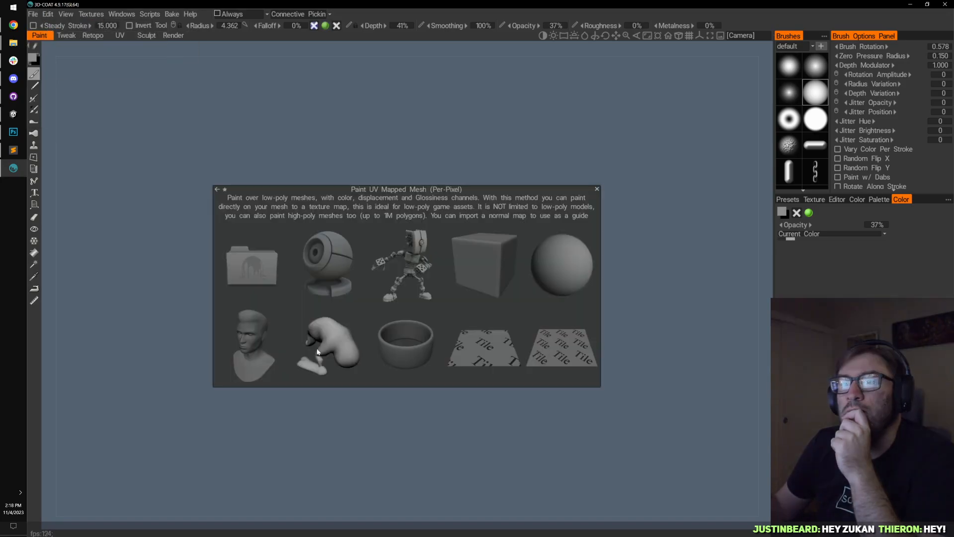
left_click(264, 270)
double_click(273, 172)
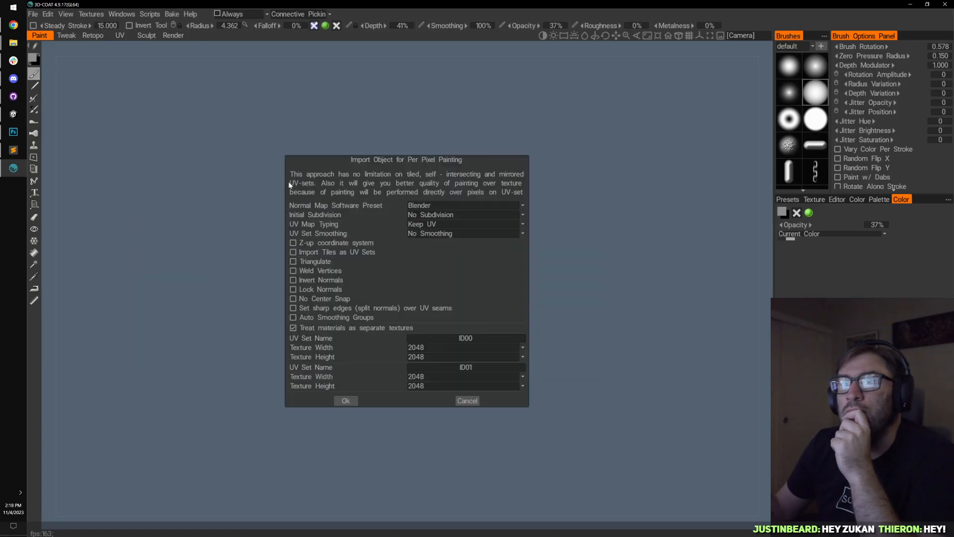
left_click(351, 402)
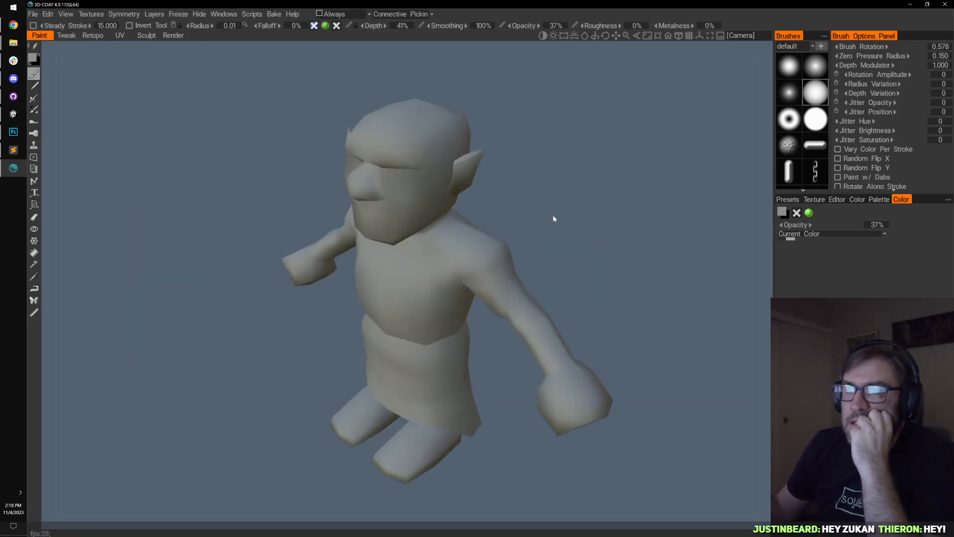
- Send all layers of the gnome model's UV set ID01 to Photoshop as the external editor
left_click_drag(553, 215, 615, 163)
scroll(615, 163, "down", 1)
left_click_drag(506, 138, 489, 179)
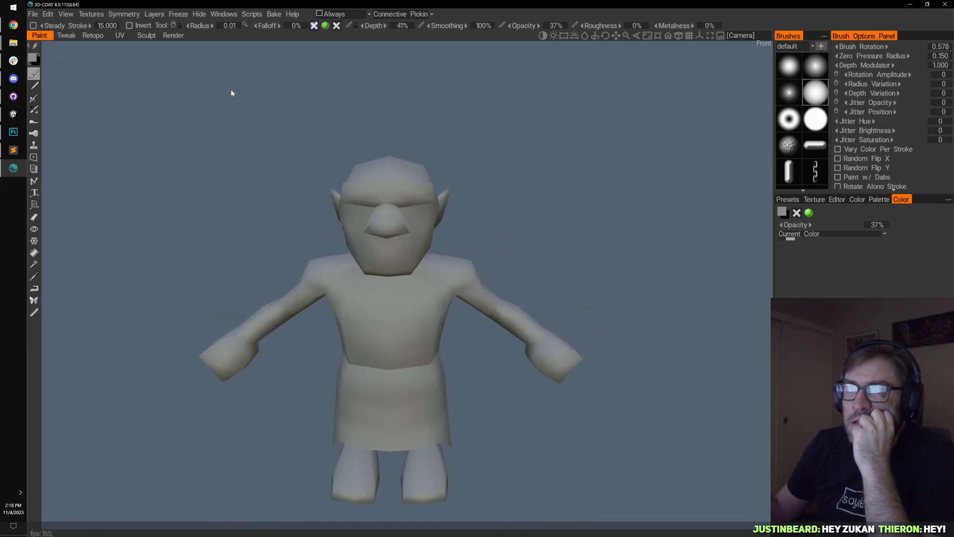
left_click(48, 13)
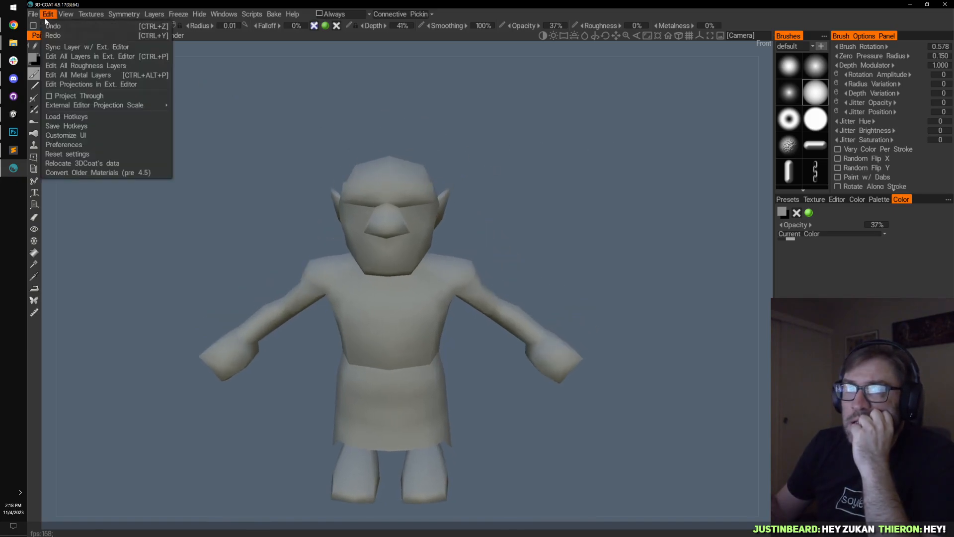
left_click(63, 57)
left_click(423, 283)
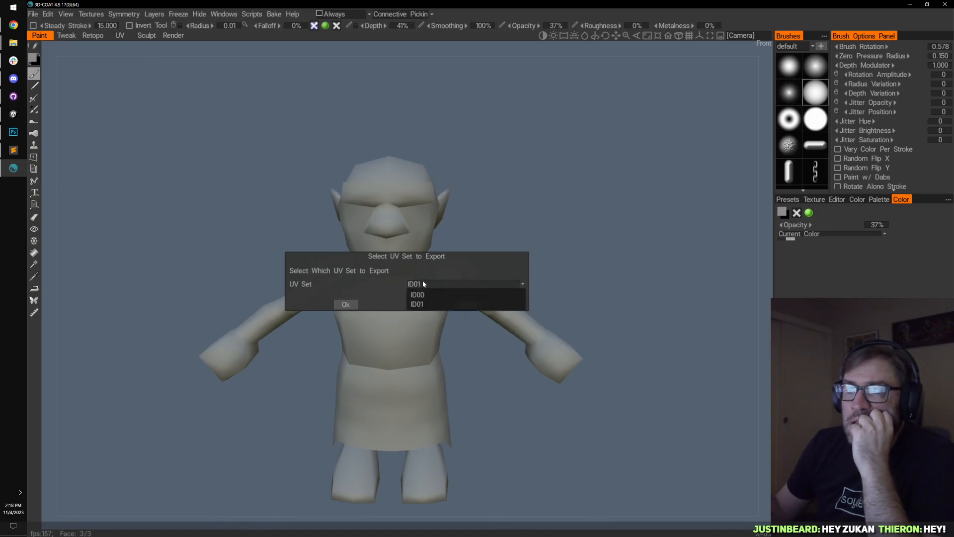
left_click(425, 304)
left_click(346, 304)
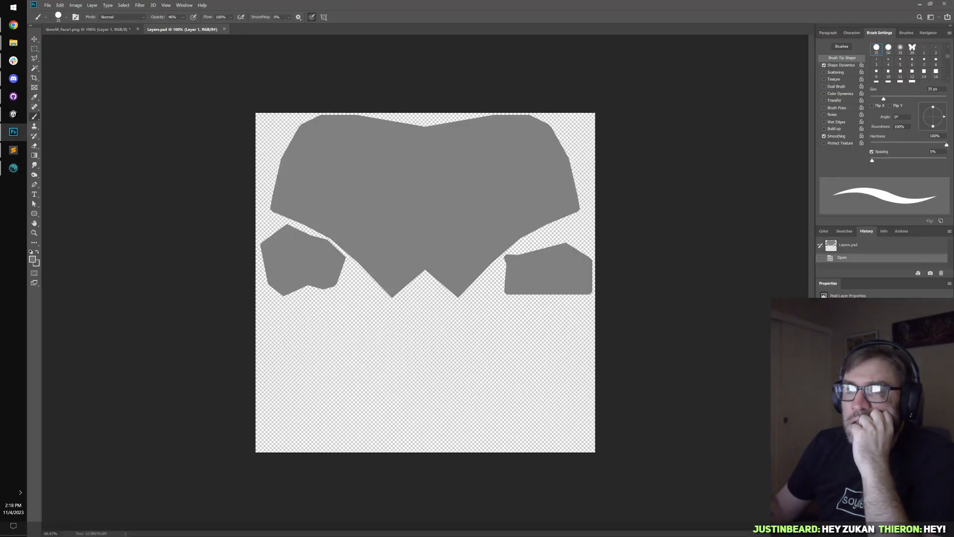
- Close the exported Layers.psd and return to the GnmM_Face1 texture
scroll(381, 263, "up", 2)
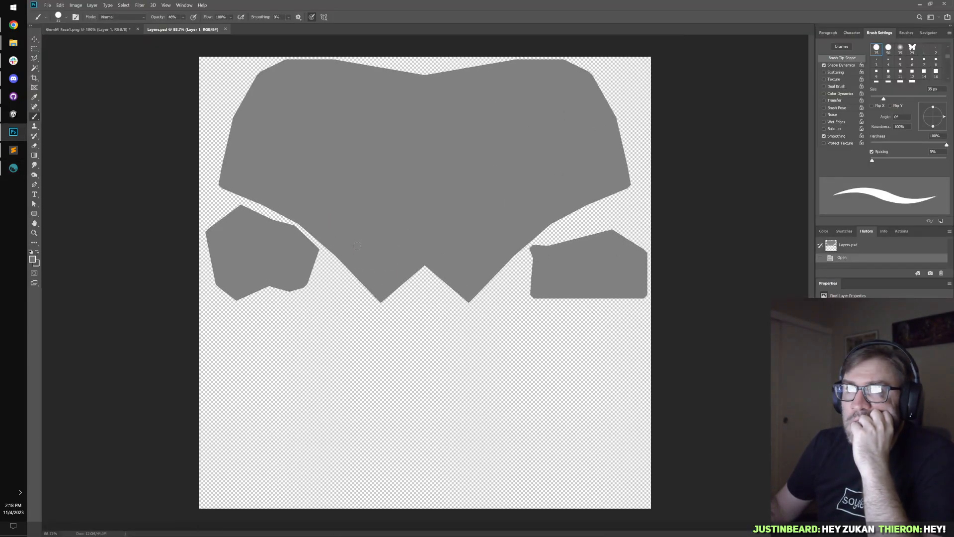
left_click(225, 29)
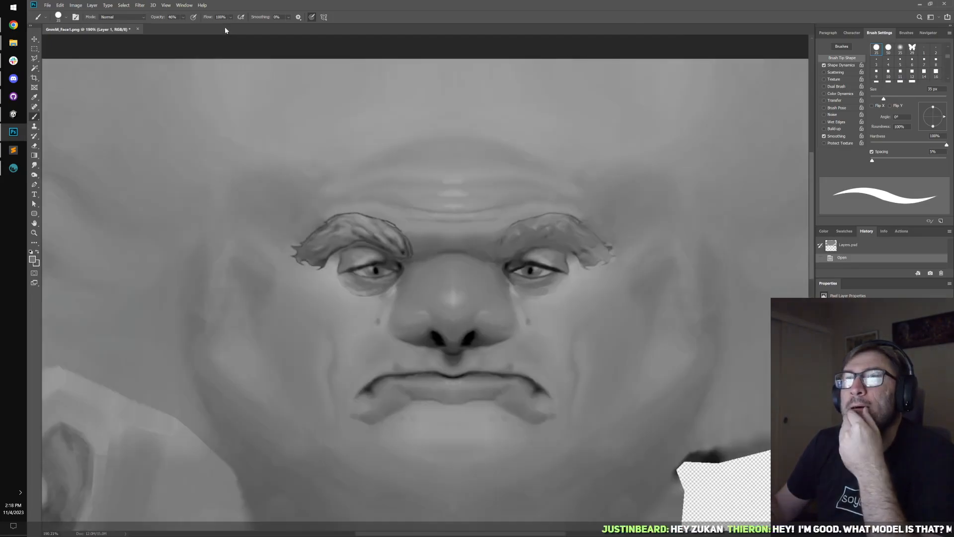
scroll(358, 226, "down", 2)
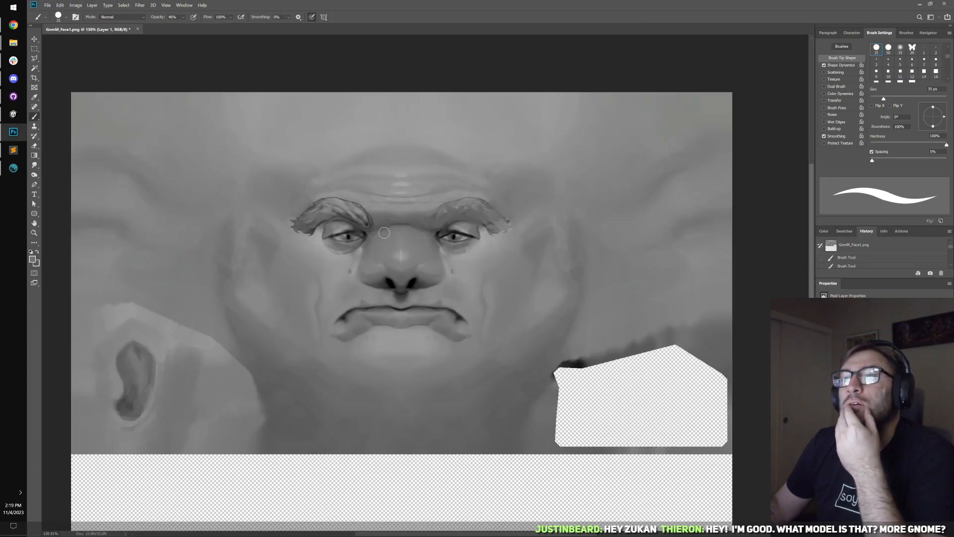
scroll(384, 233, "up", 2)
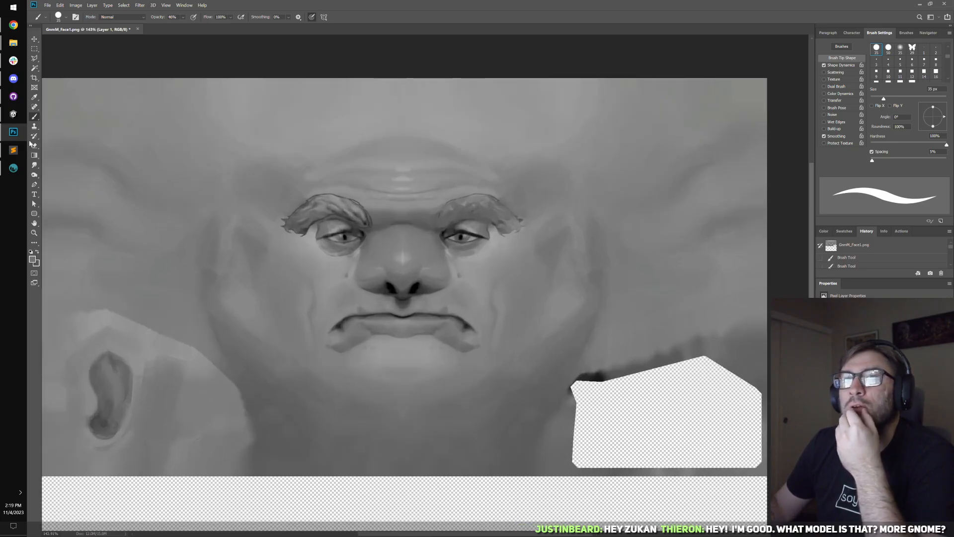
- Switch to 3D-Coat and send all layers of UV set ID01 to the external editor again
left_click(13, 168)
left_click(36, 14)
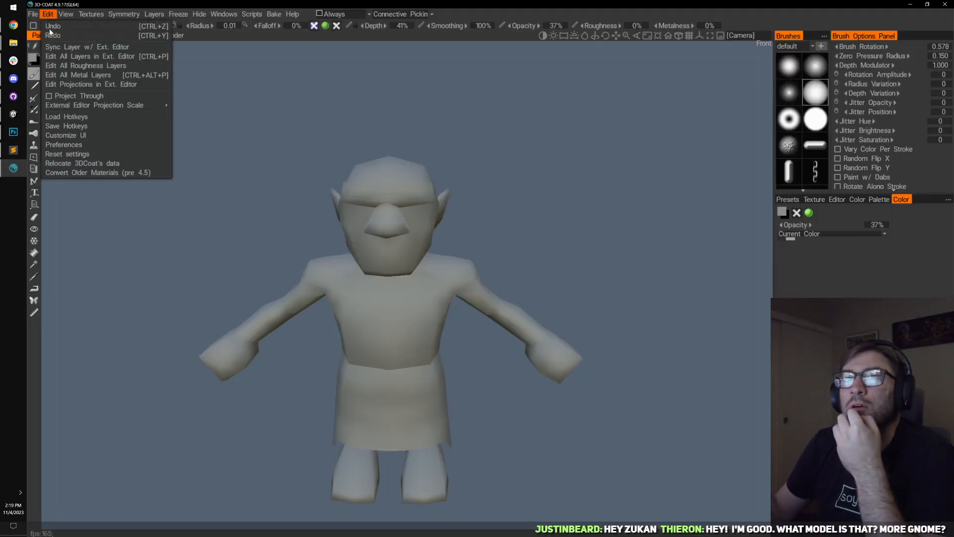
mouse_move(68, 15)
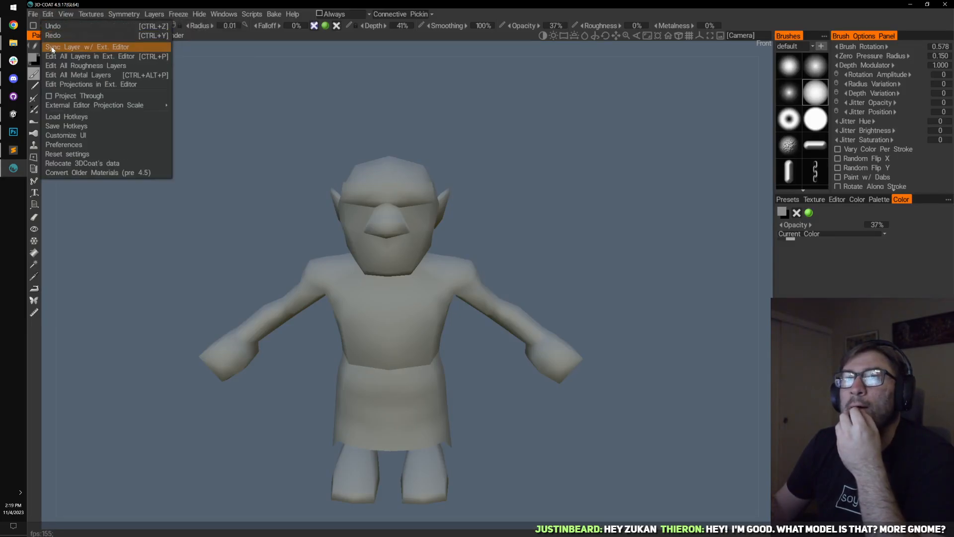
left_click(52, 56)
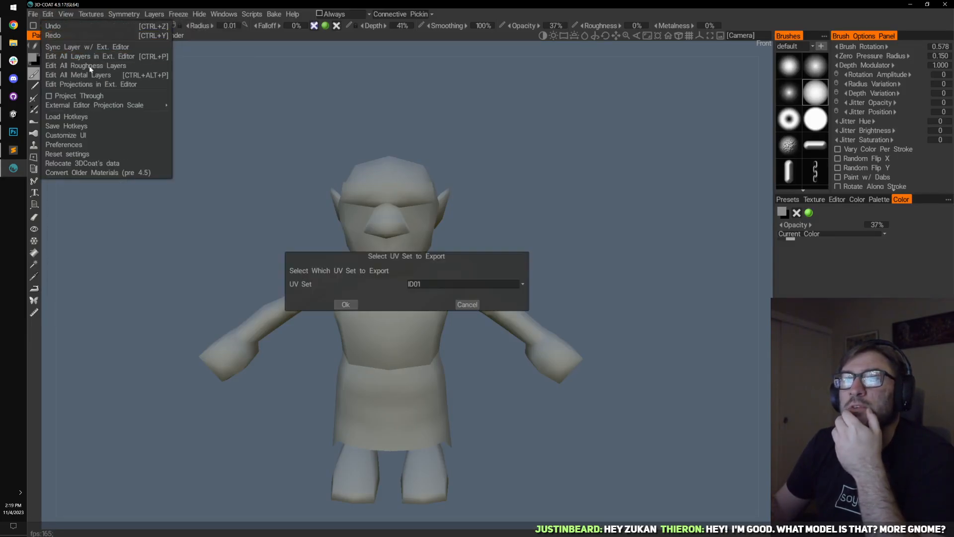
left_click(346, 303)
- Copy the GnmM_Face1 texture, paste it in place as a new layer in Layers.psd, and save the file
scroll(422, 239, "up", 4)
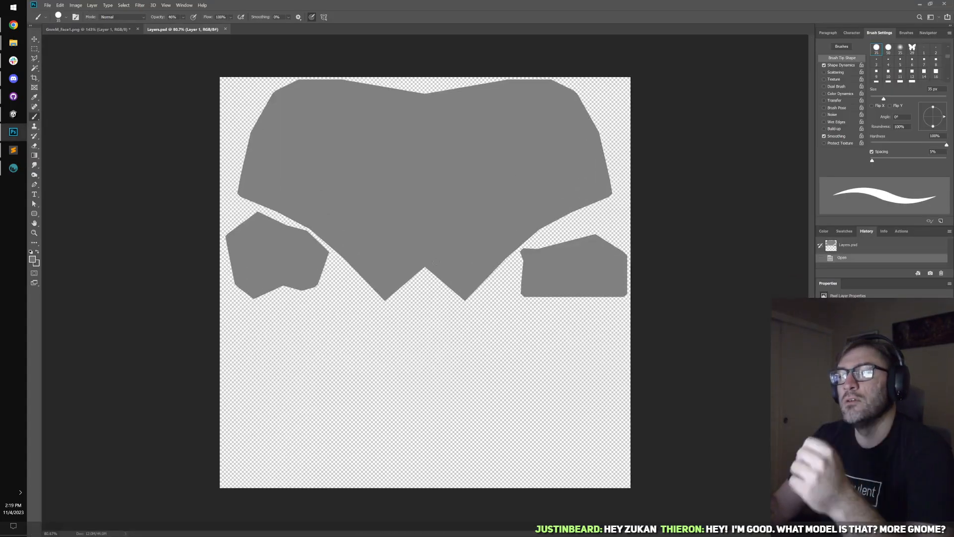
left_click(106, 28)
left_click(207, 28)
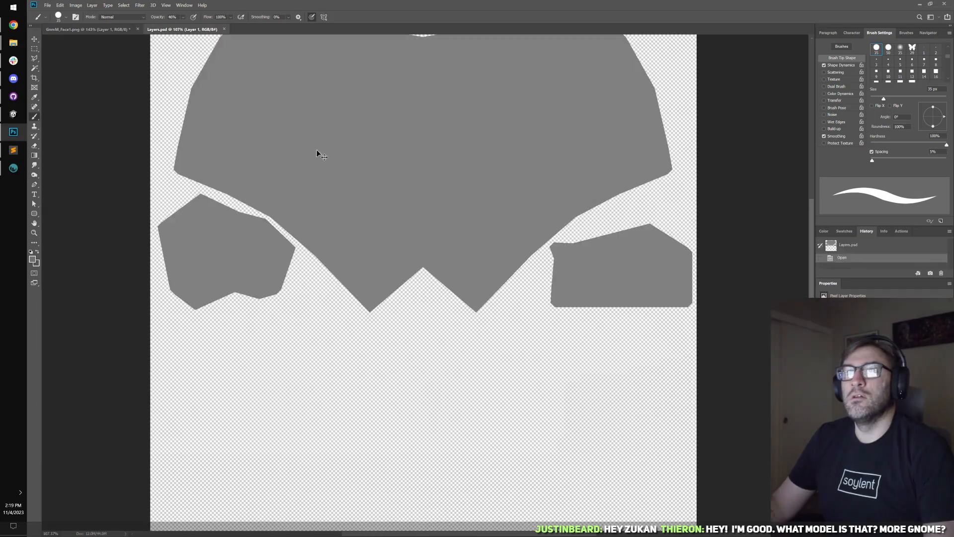
key("ctrl+shift+v")
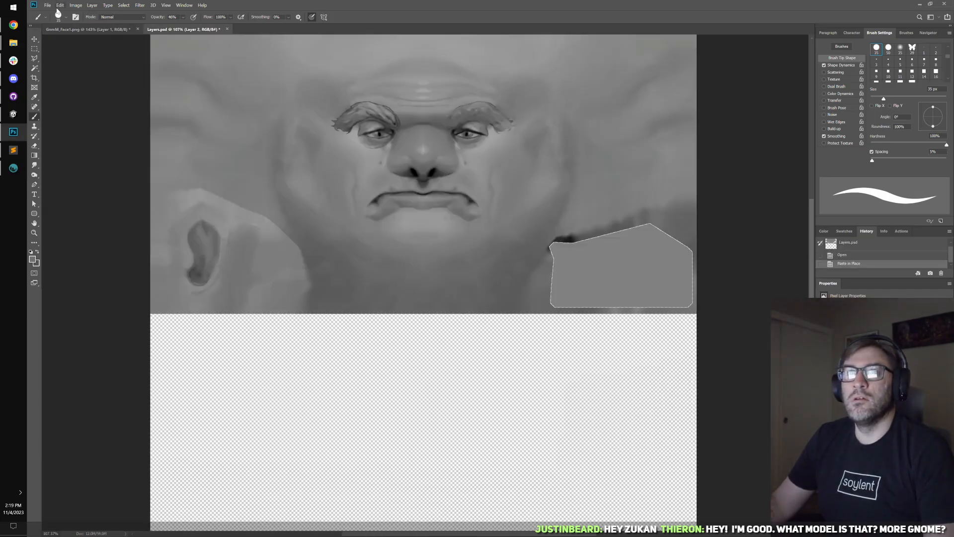
left_click(51, 6)
left_click(65, 77)
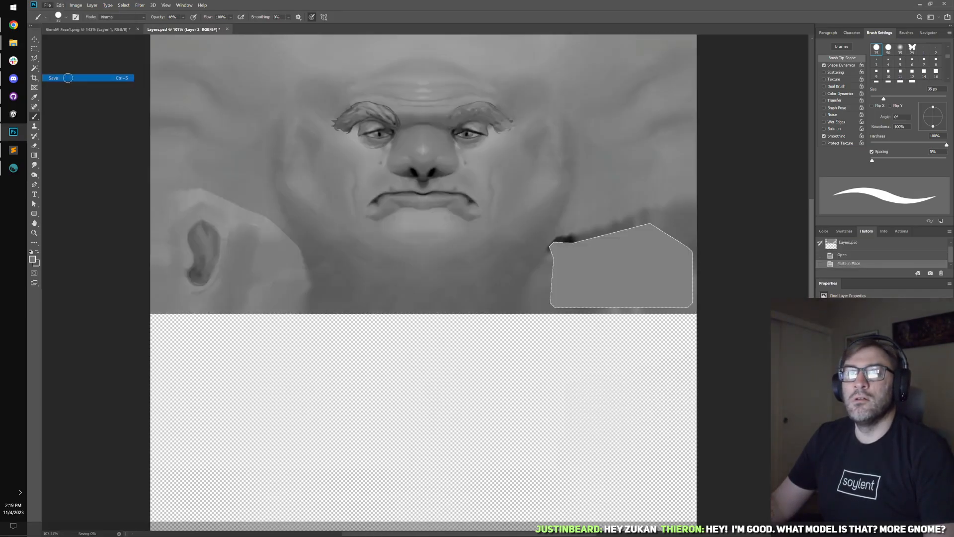
- Return to 3D-Coat, check the updated texture on the gnome, and display the model with Flat Shade
left_click(13, 168)
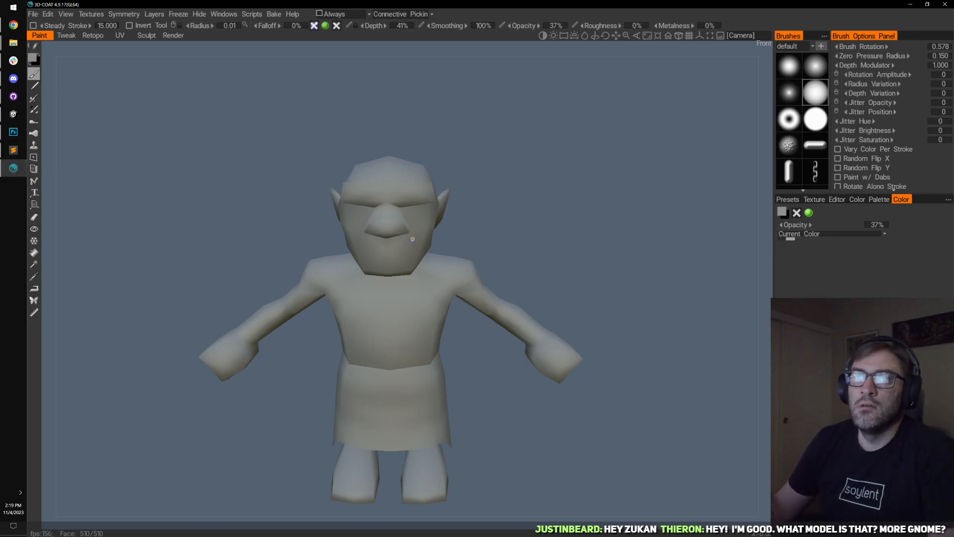
left_click_drag(206, 161, 164, 124)
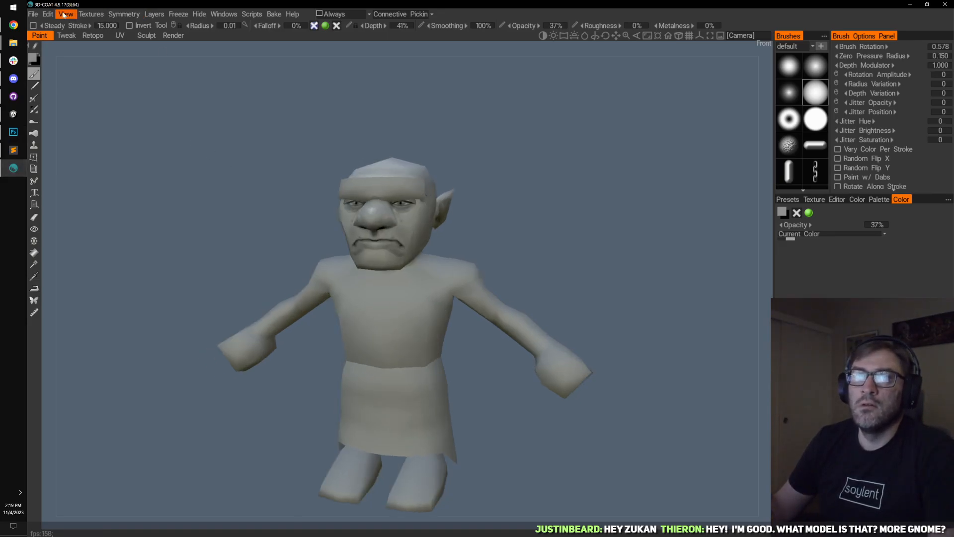
left_click(65, 14)
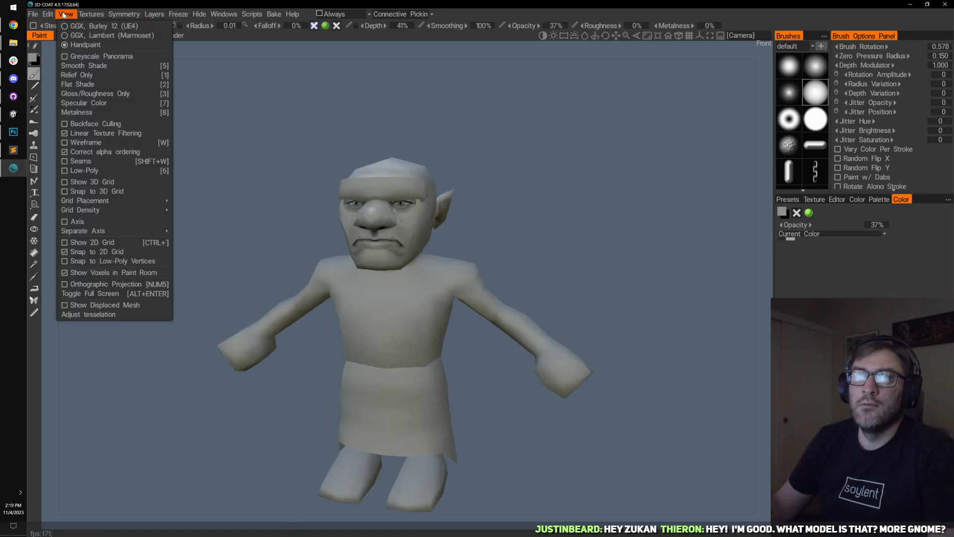
left_click(102, 93)
scroll(390, 241, "up", 10)
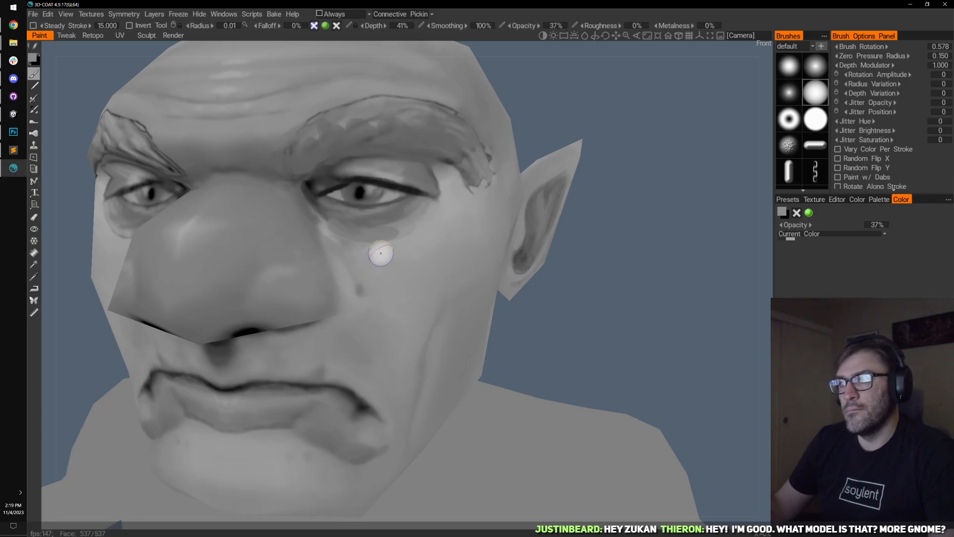
- Enable X-axis mirror symmetry for painting and hide the symmetry plane
left_click_drag(367, 270, 464, 291)
key("s")
left_click(416, 281)
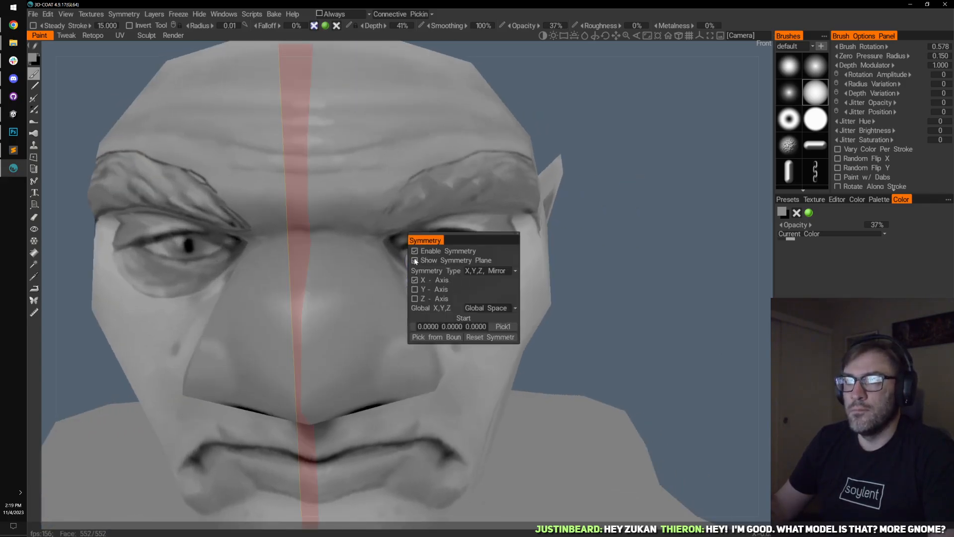
left_click(416, 261)
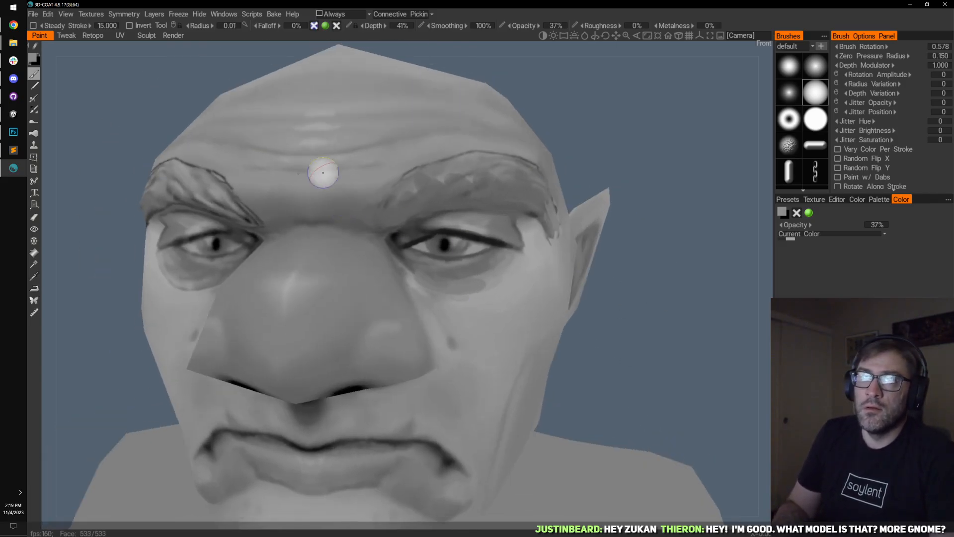
- Set the brush opacity to 73% and roughness to 100%, and smooth out the hair strands of the right eyebrow
mouse_move(326, 25)
left_click_drag(345, 51, 358, 51)
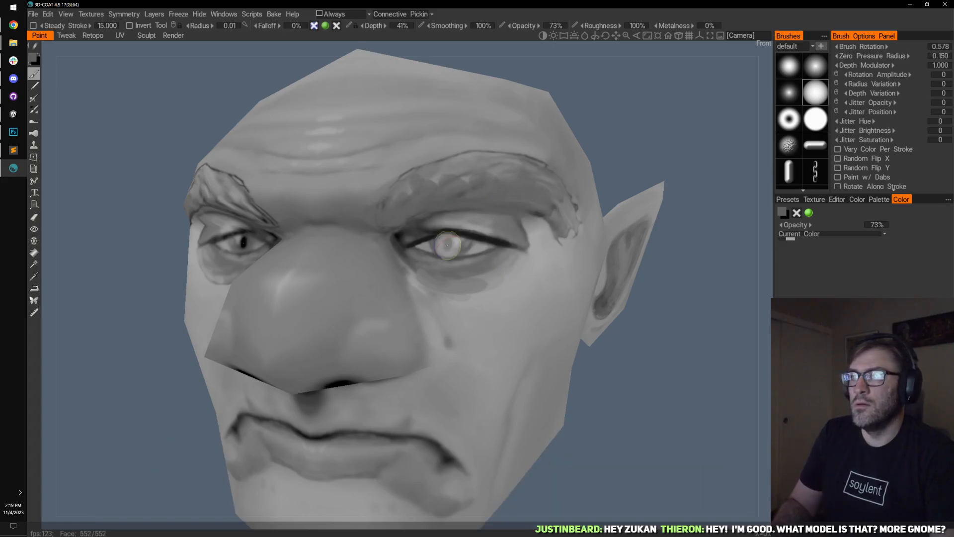
mouse_move(448, 175)
left_mouse_down()
mouse_move(485, 177)
mouse_move(394, 166)
mouse_move(475, 160)
left_mouse_up()
mouse_move(656, 142)
left_mouse_down()
mouse_move(497, 145)
mouse_move(596, 199)
mouse_move(629, 341)
left_mouse_up()
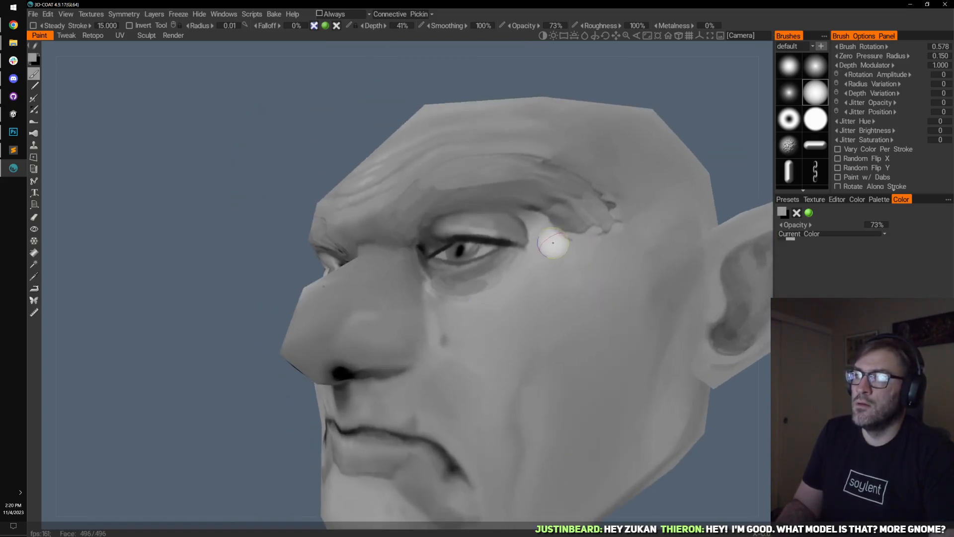
- Blend the ragged outer end of the right eyebrow into the temple, using a smaller brush for the dark edges
left_click_drag(583, 232, 621, 209)
mouse_move(653, 179)
left_mouse_down()
mouse_move(738, 151)
mouse_move(631, 181)
left_mouse_up()
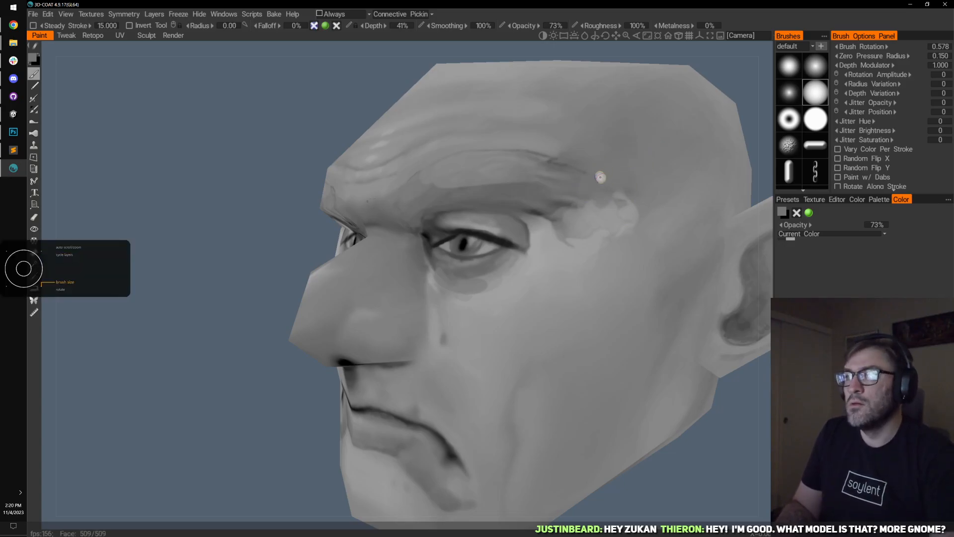
left_click_drag(586, 203, 633, 185)
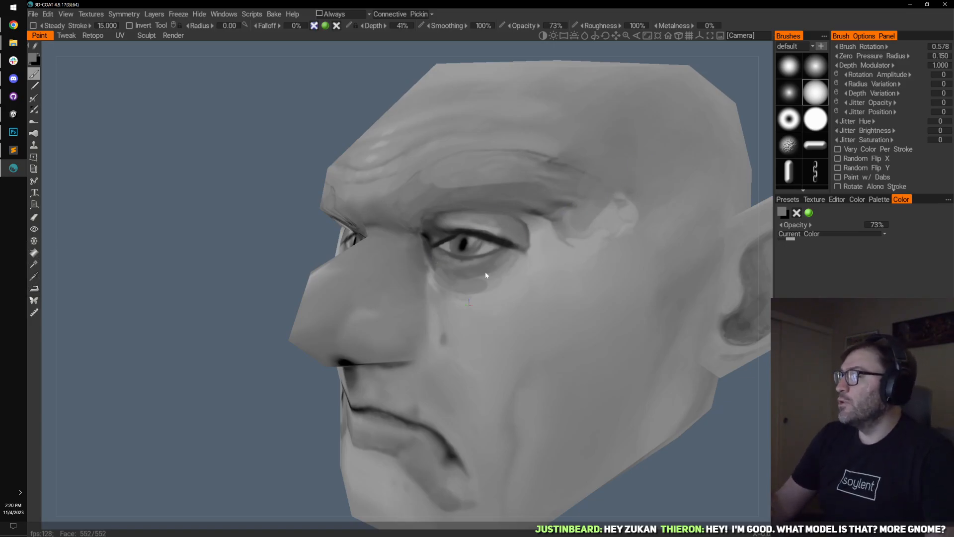
- Examine the repainted brow and the rest of the gnome's head from the front and both sides
scroll(486, 275, "down", 5)
left_click_drag(486, 275, 490, 252)
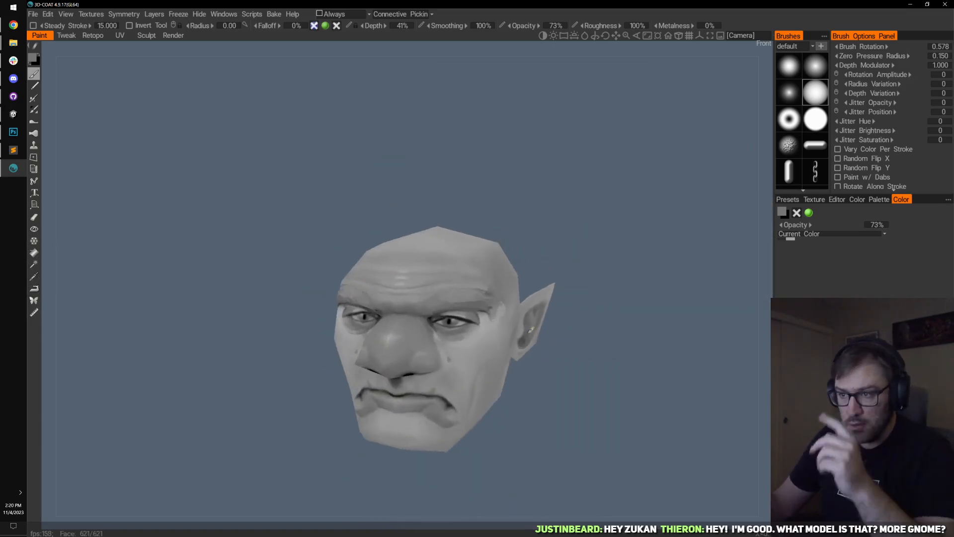
scroll(484, 131, "up", 3)
left_click_drag(462, 318, 522, 348)
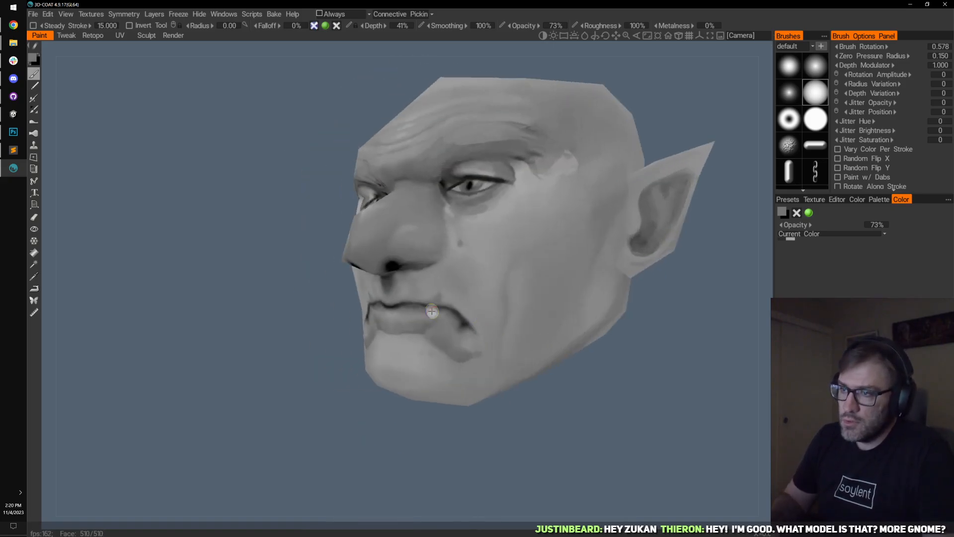
left_click_drag(678, 313, 677, 300)
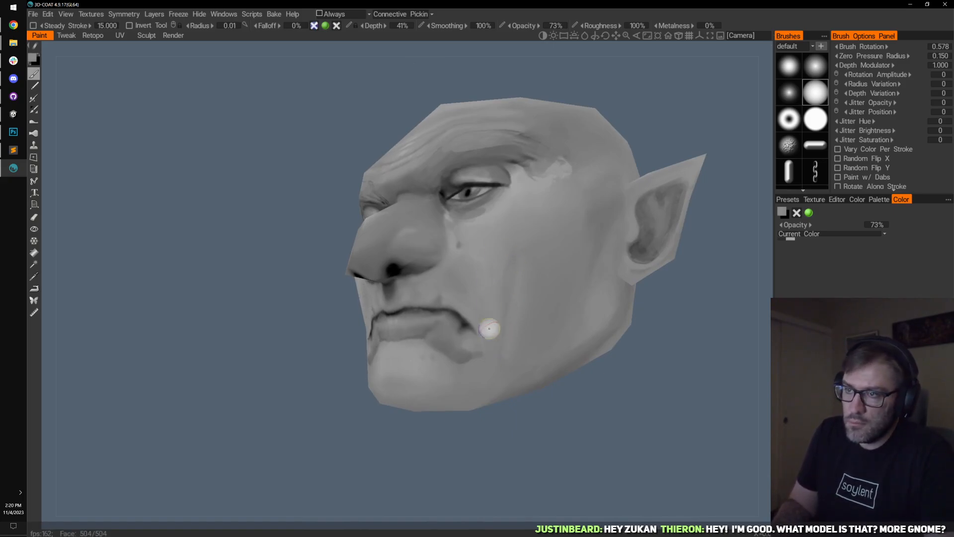
mouse_move(680, 100)
left_mouse_down()
mouse_move(693, 124)
mouse_move(686, 139)
mouse_move(241, 209)
left_mouse_up()
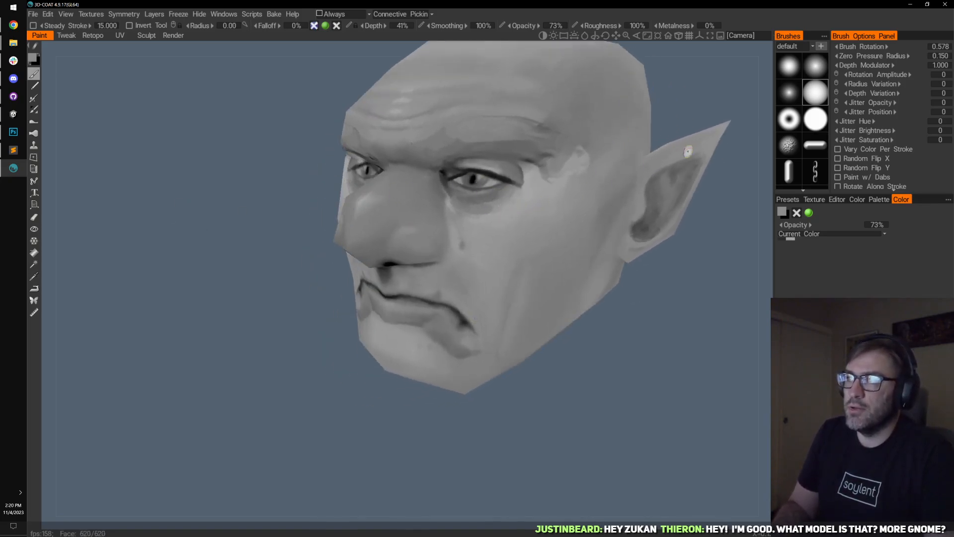
mouse_move(688, 151)
left_mouse_down()
mouse_move(748, 121)
mouse_move(473, 225)
left_mouse_up()
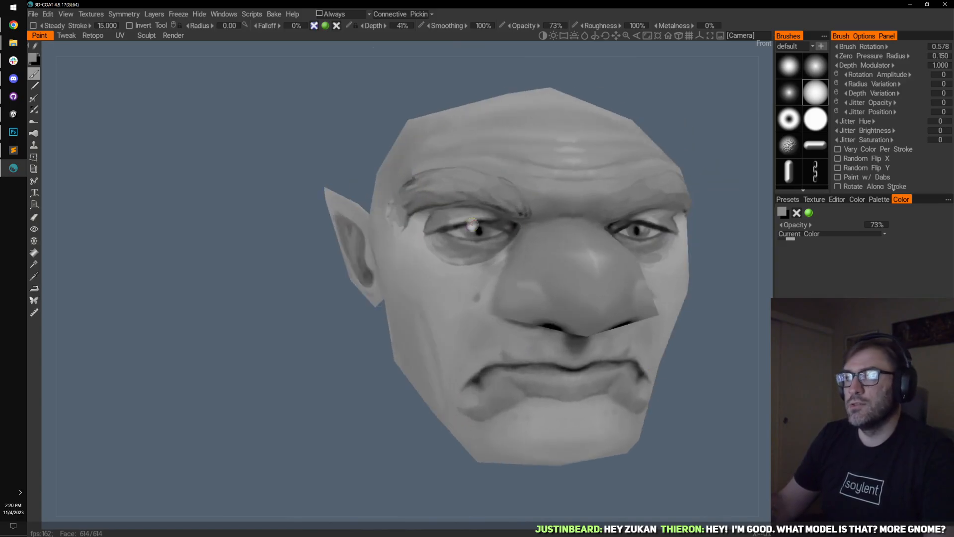
- Blend away the outlined bag under the left eye and shade the inner eye corner beside the nose
scroll(472, 224, "up", 8)
scroll(394, 266, "down", 4)
scroll(494, 298, "up", 1)
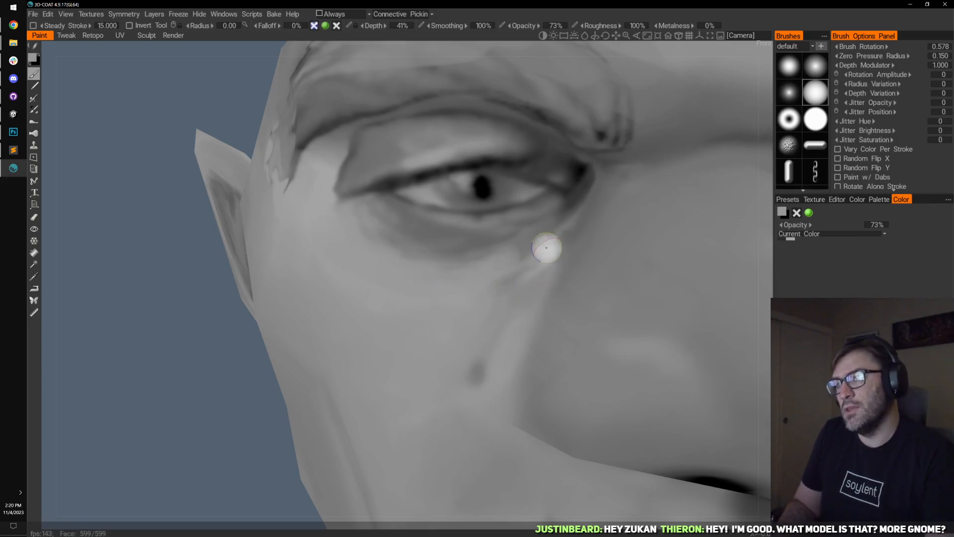
left_click_drag(145, 367, 252, 339)
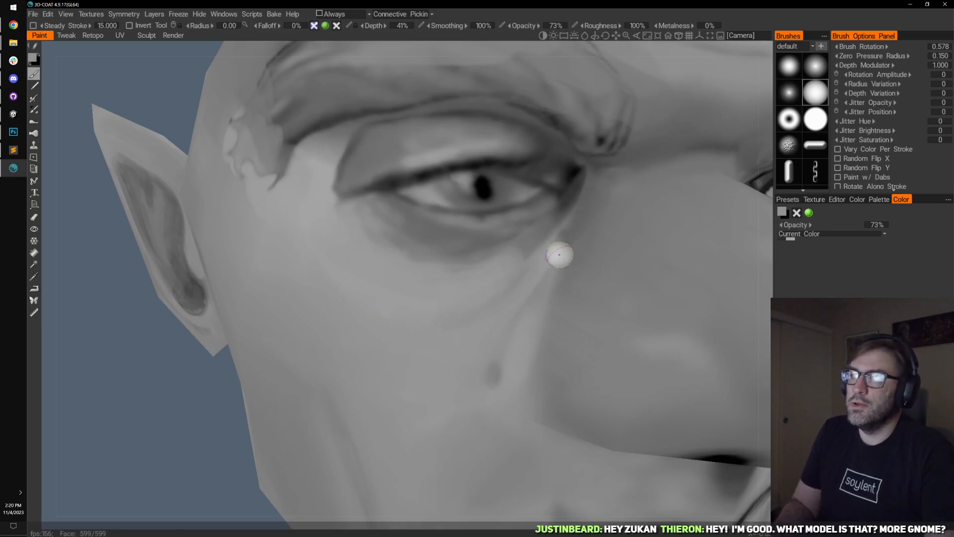
key("x")
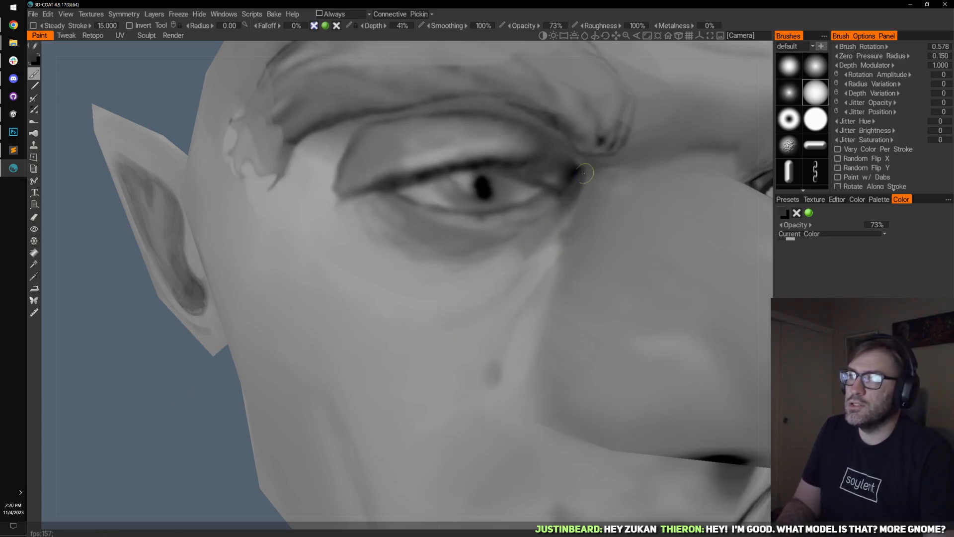
left_click_drag(584, 173, 572, 211)
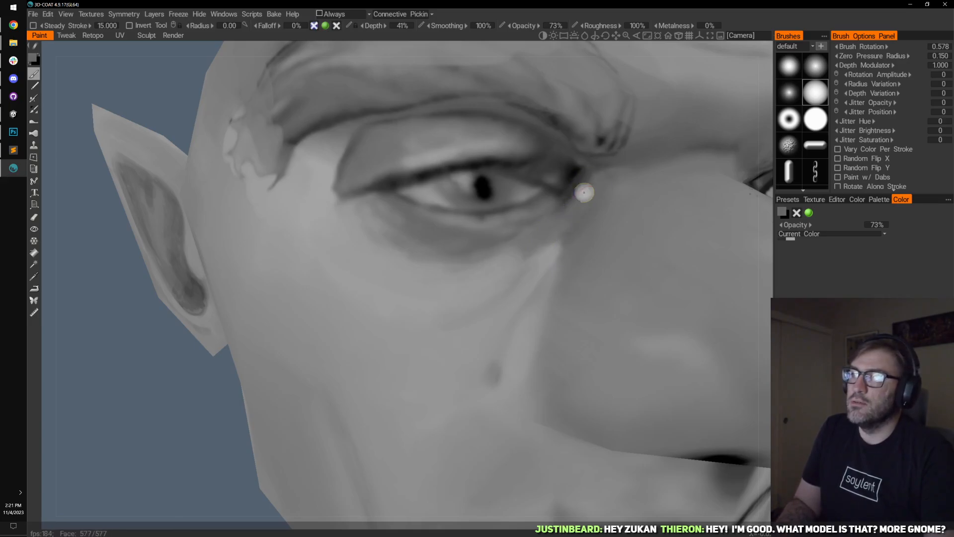
left_click_drag(490, 241, 465, 240)
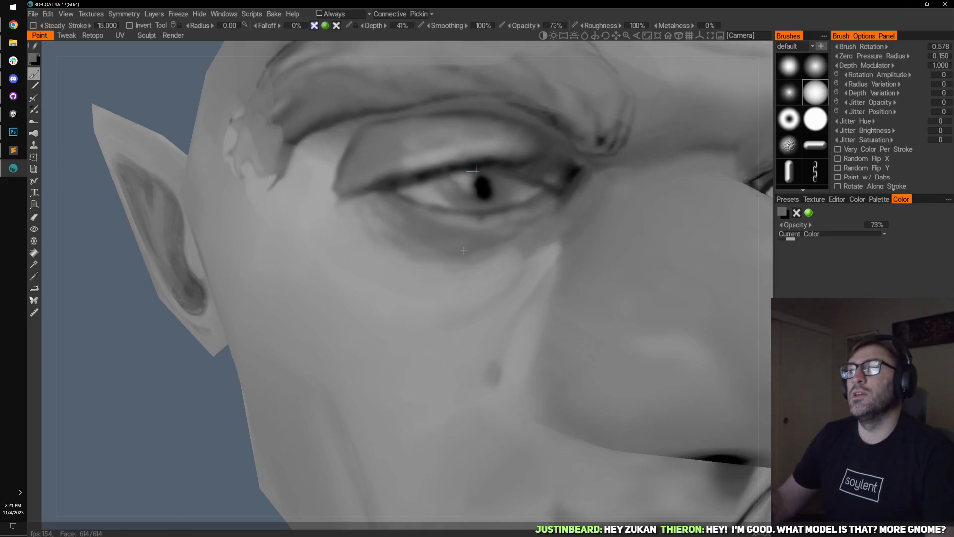
- Compare both retouched eyes and brows on the gnome's face from the front and at different distances
scroll(484, 259, "down", 5)
mouse_move(584, 317)
left_mouse_down()
mouse_move(547, 317)
mouse_move(517, 279)
left_mouse_up()
scroll(544, 337, "up", 3)
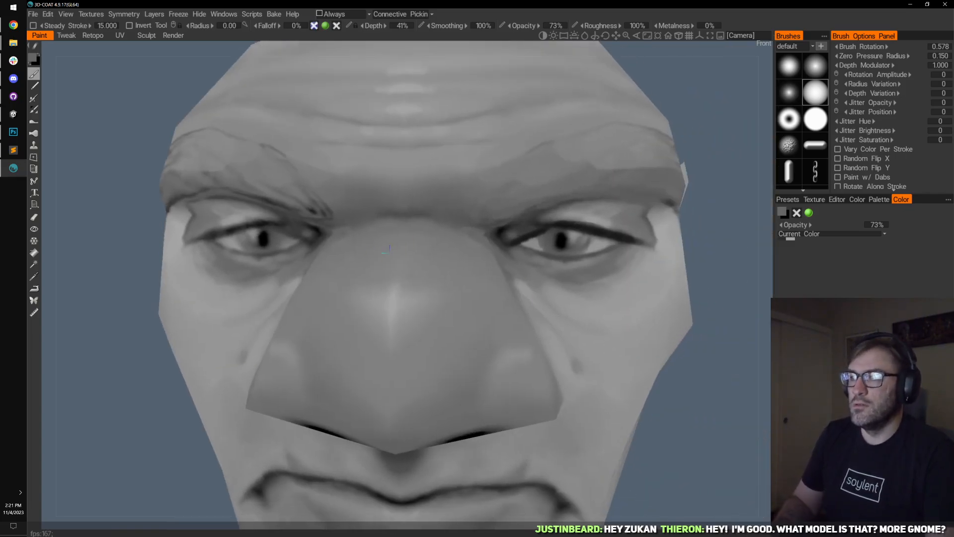
mouse_move(723, 430)
left_mouse_down()
mouse_move(621, 423)
mouse_move(686, 415)
left_mouse_up()
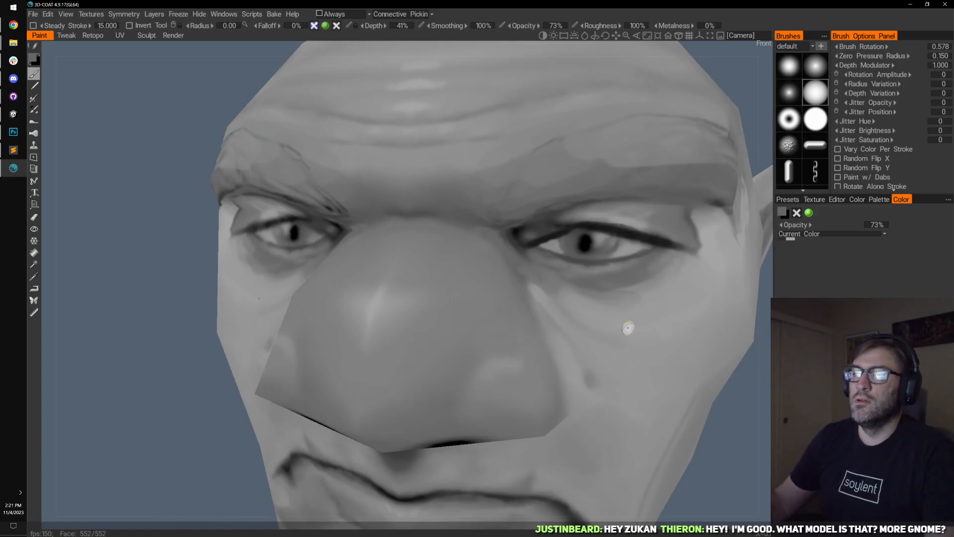
scroll(627, 328, "down", 8)
scroll(488, 320, "up", 5)
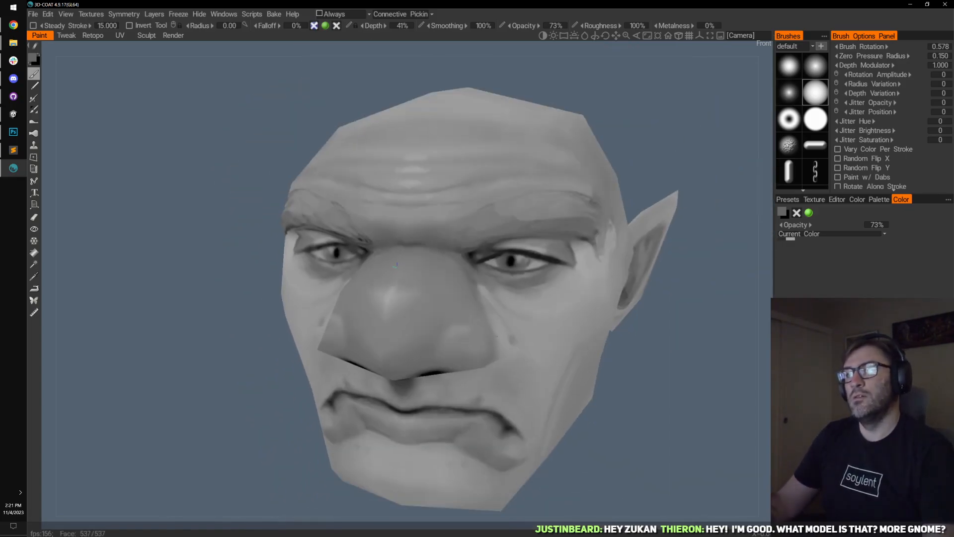
left_click_drag(488, 320, 517, 298)
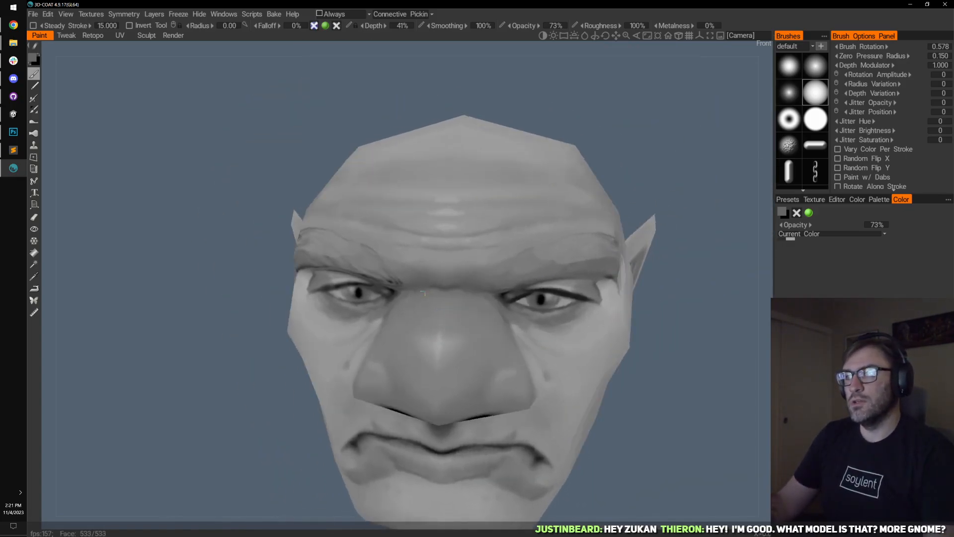
- Paint over the dark lines at the inner end of the eyebrow beside the nose and check it from an angle
scroll(524, 296, "up", 4)
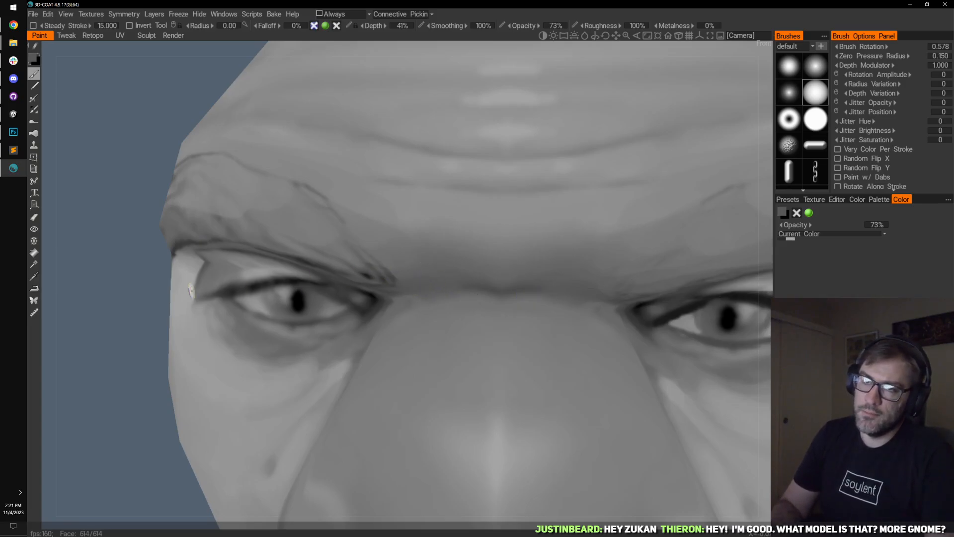
left_click_drag(110, 194, 135, 169)
mouse_move(370, 273)
left_mouse_down()
mouse_move(386, 262)
mouse_move(345, 256)
left_mouse_up()
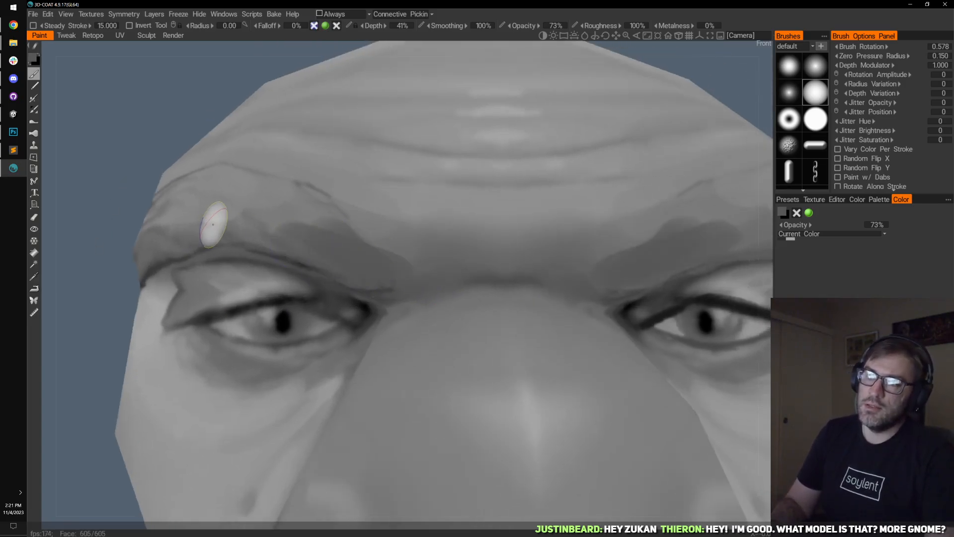
left_click_drag(477, 323, 452, 237)
scroll(547, 358, "down", 4)
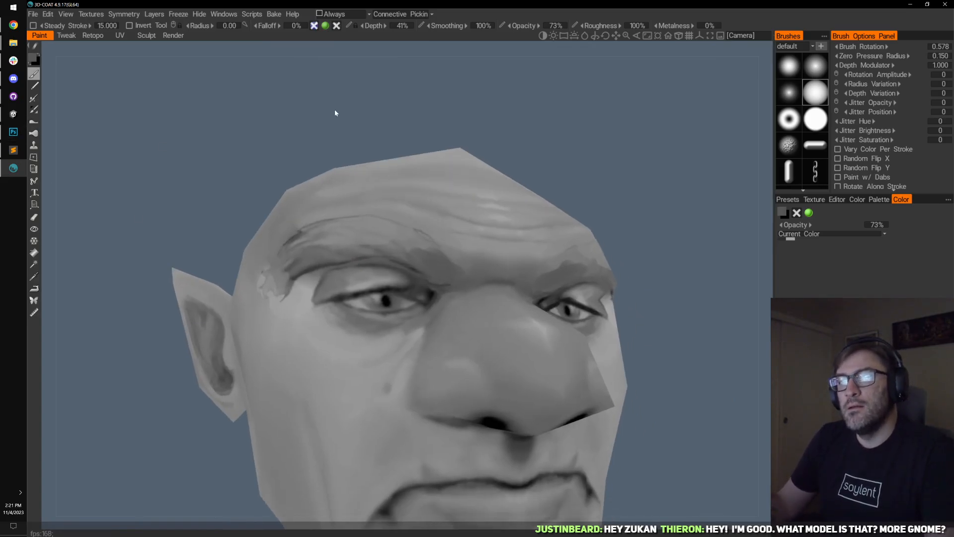
left_click_drag(335, 111, 369, 113)
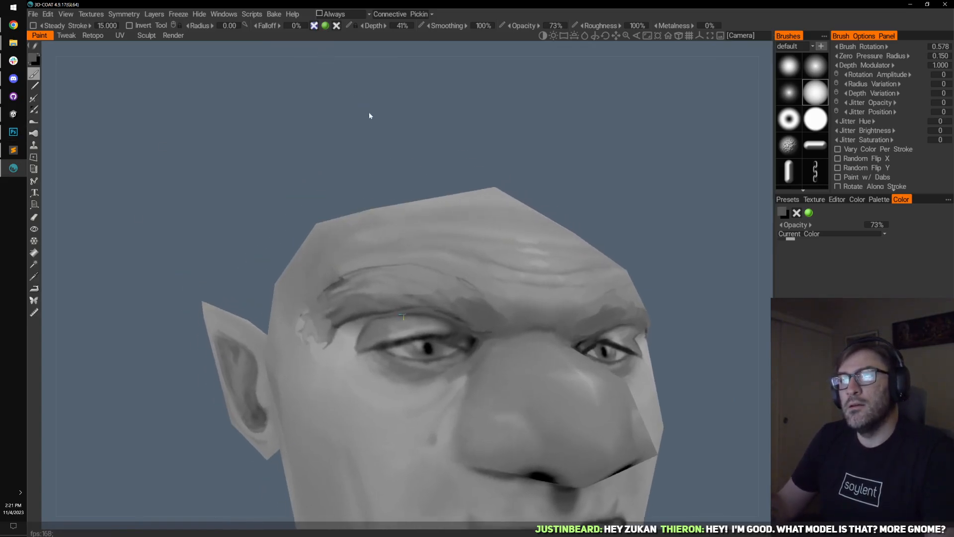
- Switch to Unity, randomize the male gnome's appearance until it uses Face 1, and rotate the character to view the brows
left_click(13, 115)
double_click(101, 31)
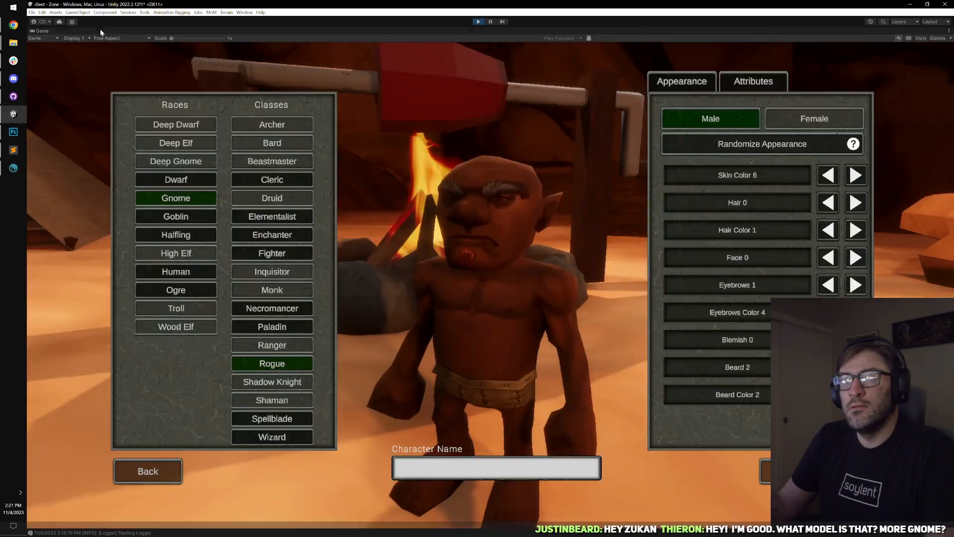
left_click(706, 149)
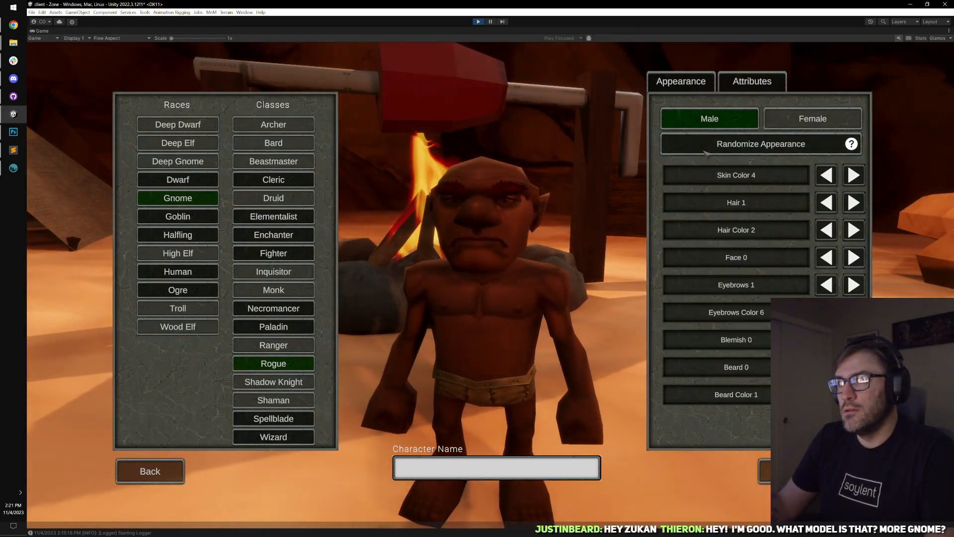
left_click(706, 151)
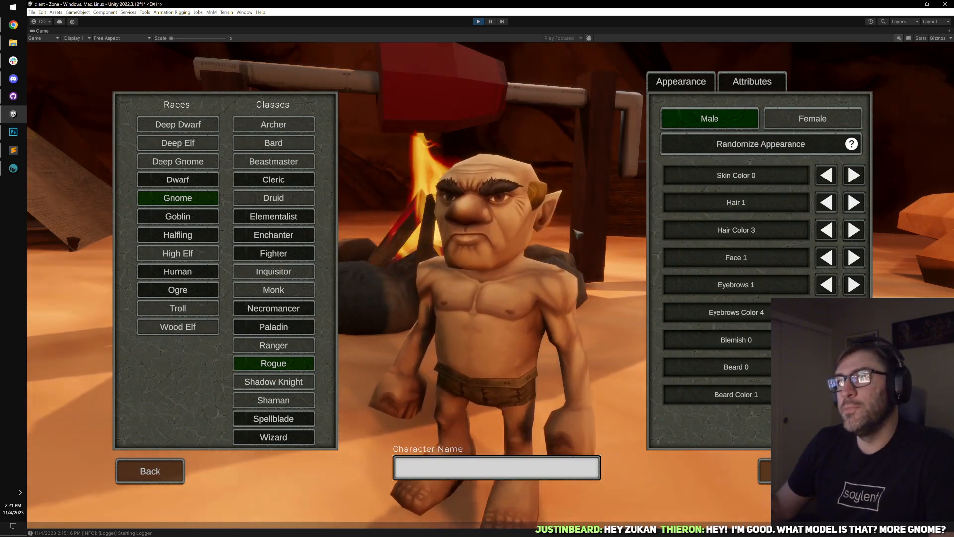
left_click_drag(578, 233, 489, 265)
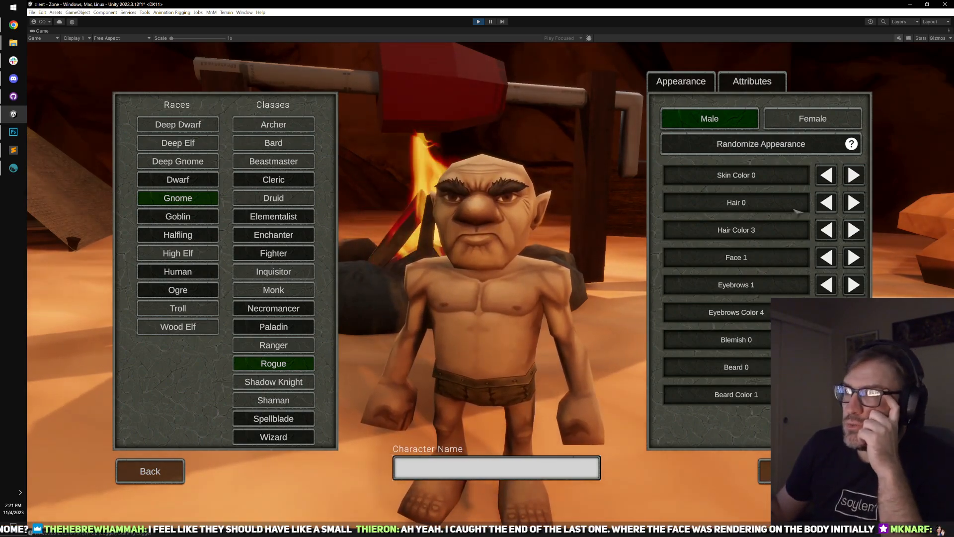
- Compare Eyebrows 0 and 1 on the gnome, set Eyebrows Color to 3, and inspect the brows from the side and front
left_click(854, 291)
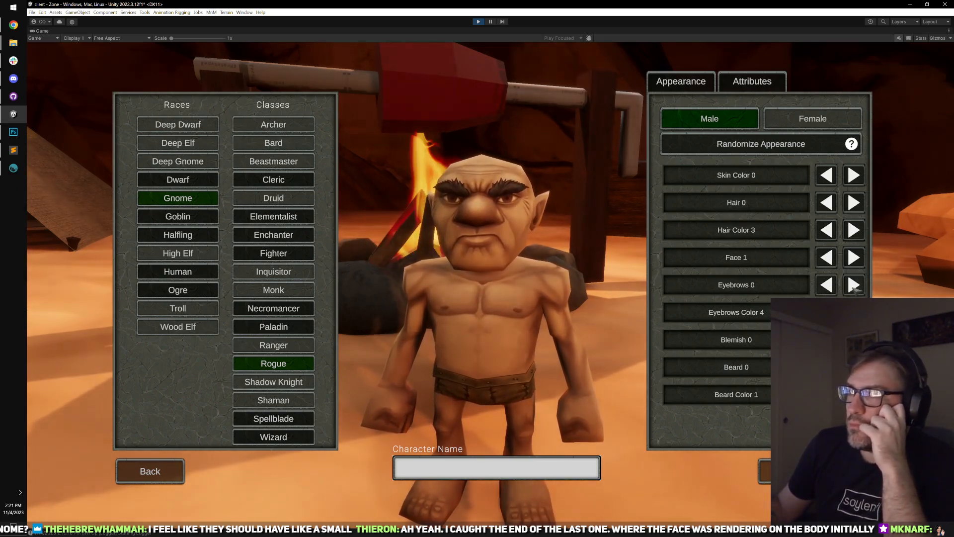
left_click(852, 286)
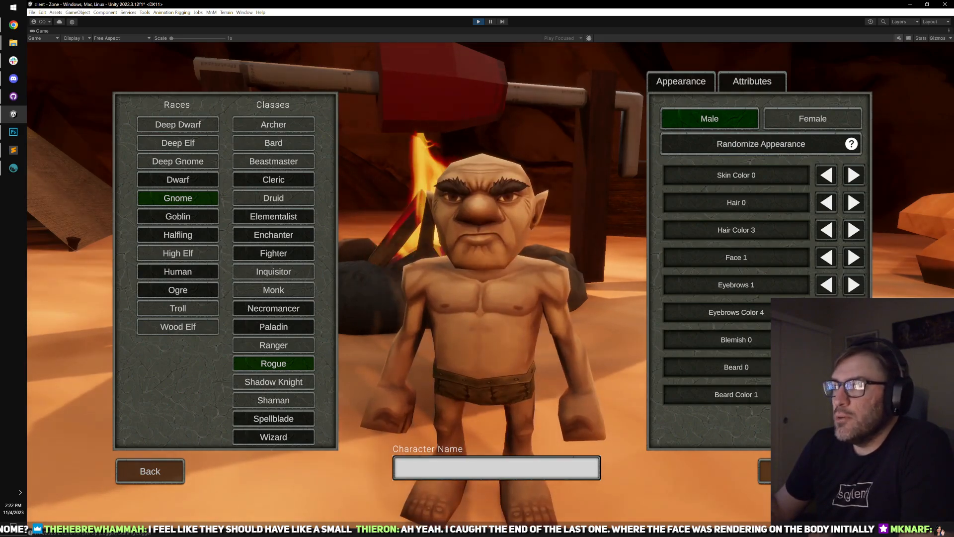
left_click(854, 312)
left_click(854, 312)
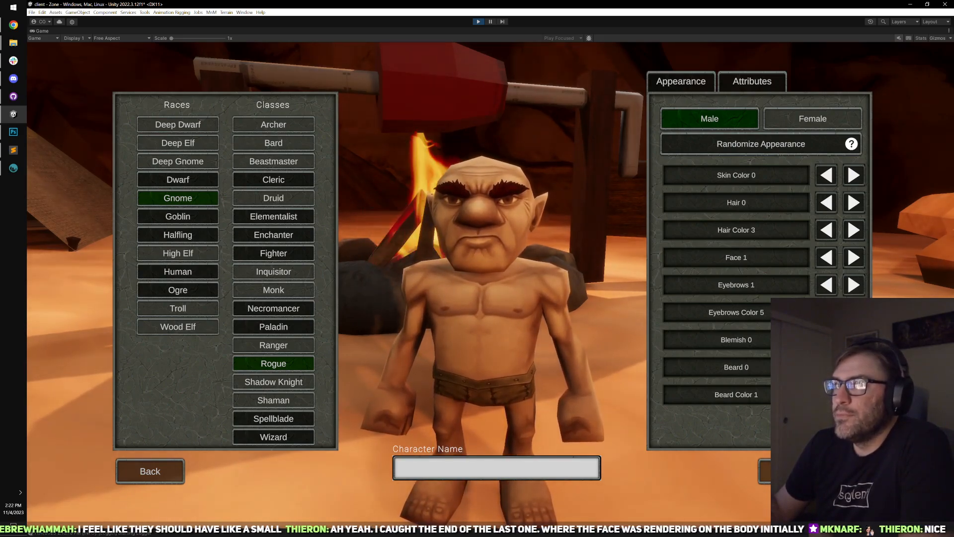
left_click(826, 313)
left_click(826, 312)
left_click(856, 286)
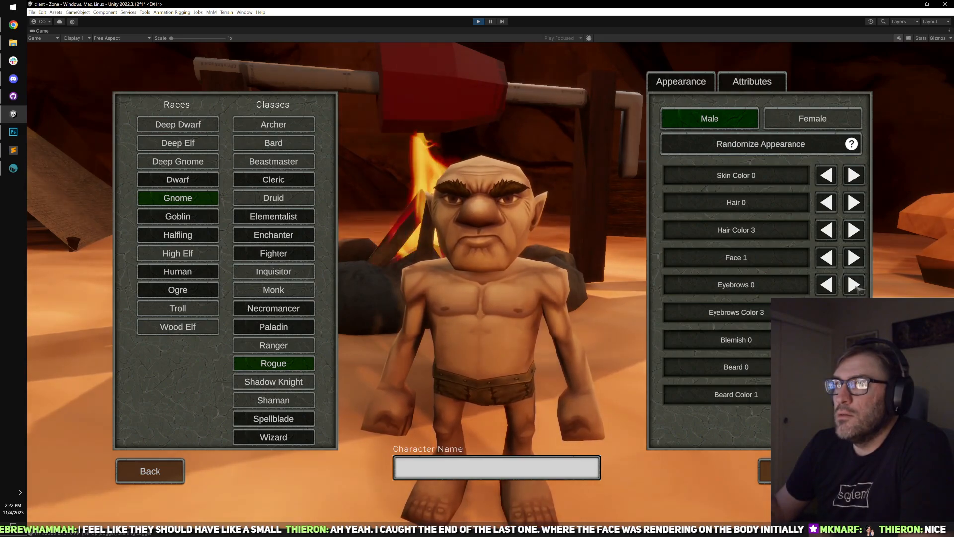
left_click(856, 287)
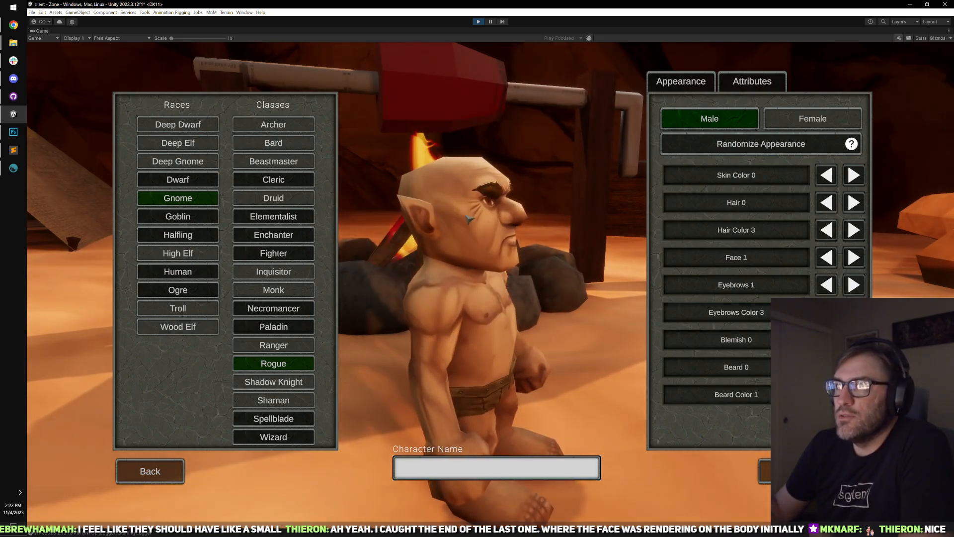
left_click_drag(469, 218, 518, 226)
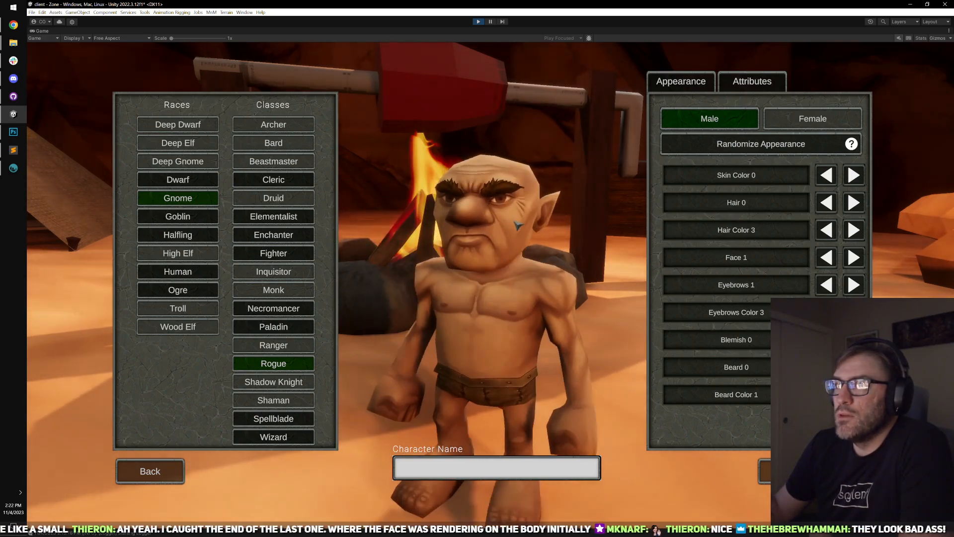
- Switch back to 3D-Coat, send all layers of UV set ID01 to the external editor, and update Layers.psd in Photoshop
left_click(4, 168)
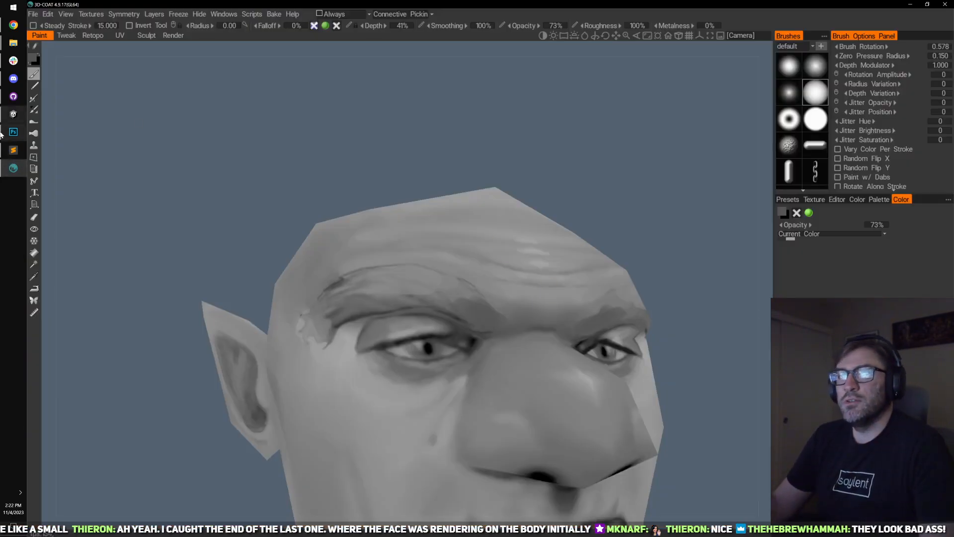
left_click(66, 14)
left_click(89, 56)
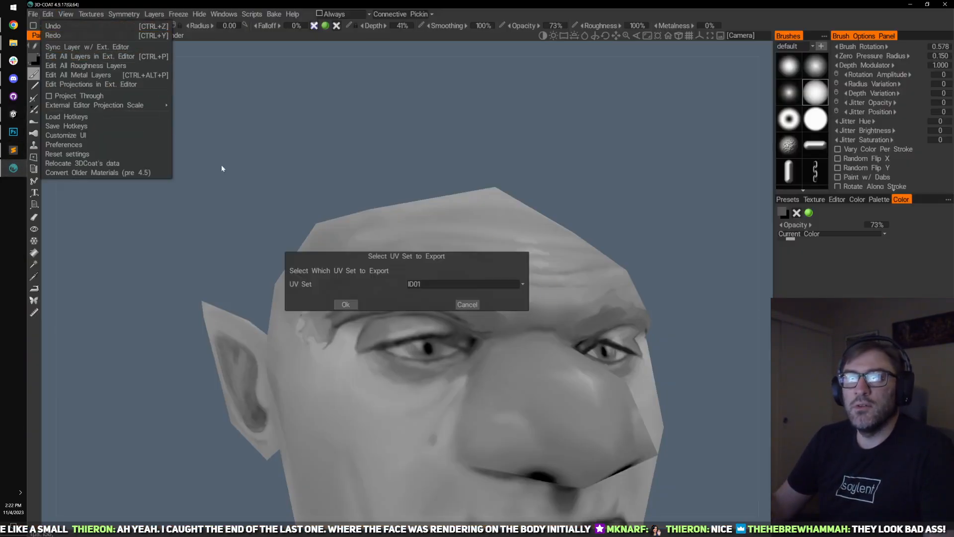
left_click(348, 304)
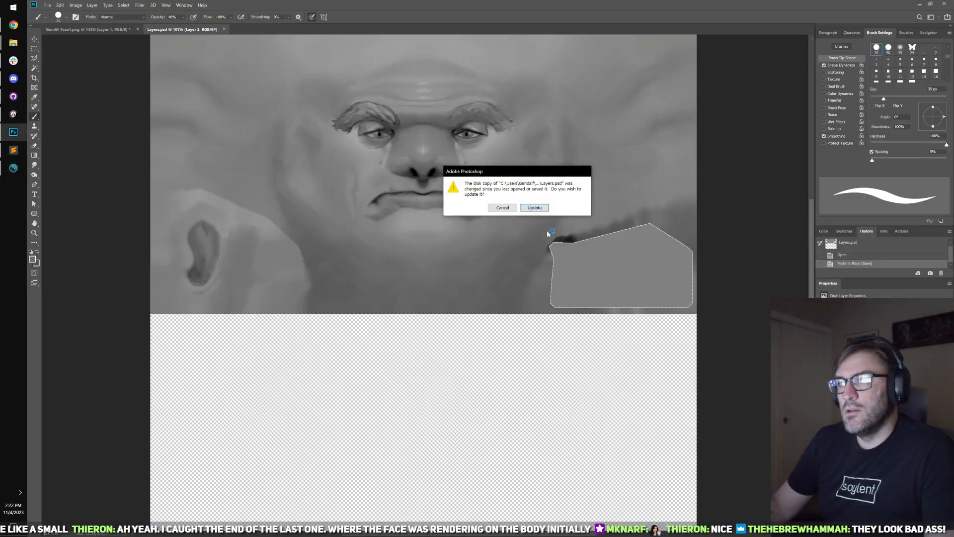
key("Return")
scroll(546, 230, "up", 2)
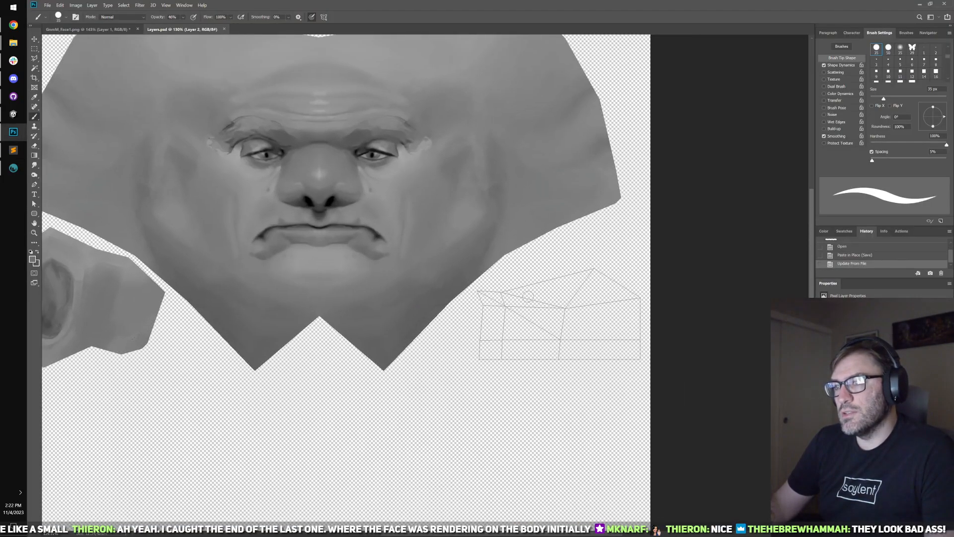
left_click_drag(511, 264, 607, 371)
left_click_drag(615, 262, 522, 368)
key("ctrl+z")
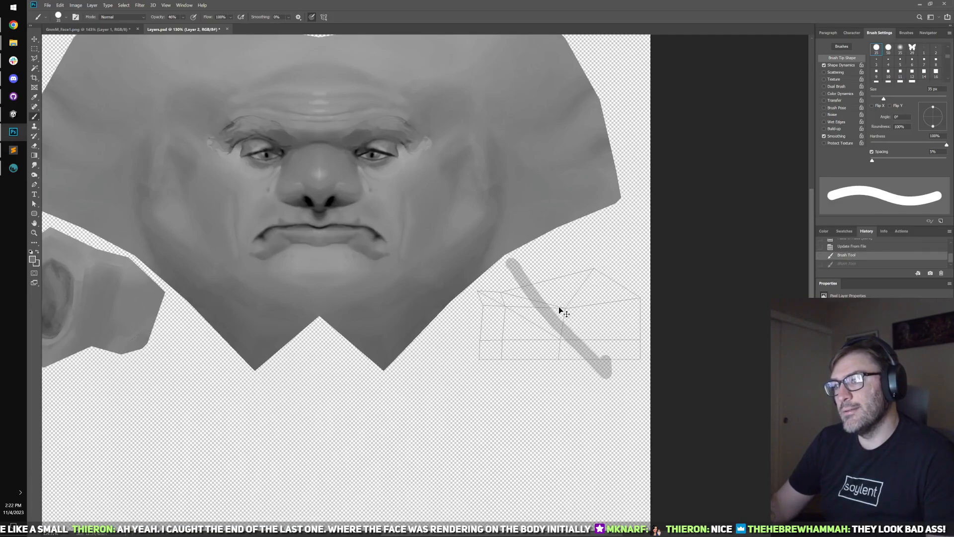
key("ctrl+z")
- Inspect the retouched eyes and brows on the flat face texture in Photoshop
left_click_drag(517, 327, 543, 367)
scroll(569, 380, "up", 1)
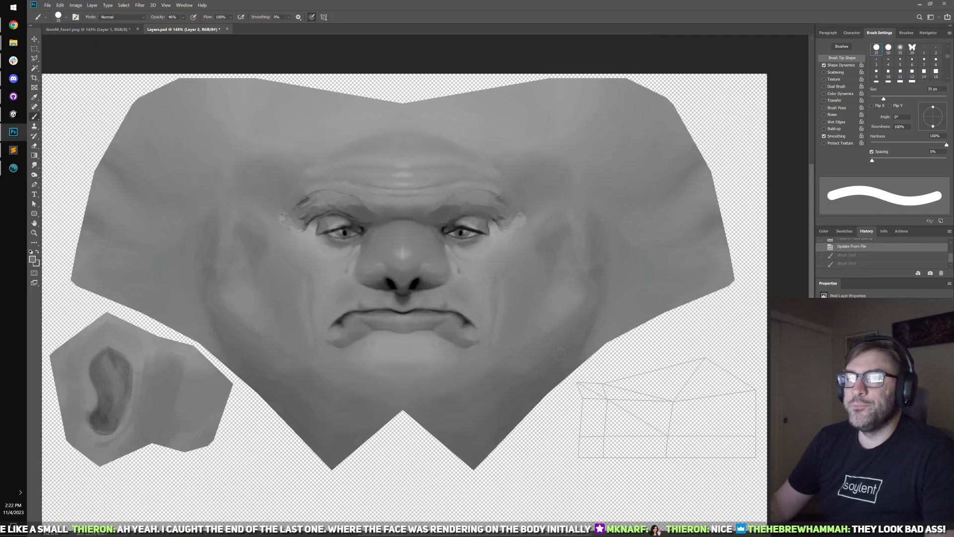
scroll(447, 311, "up", 2)
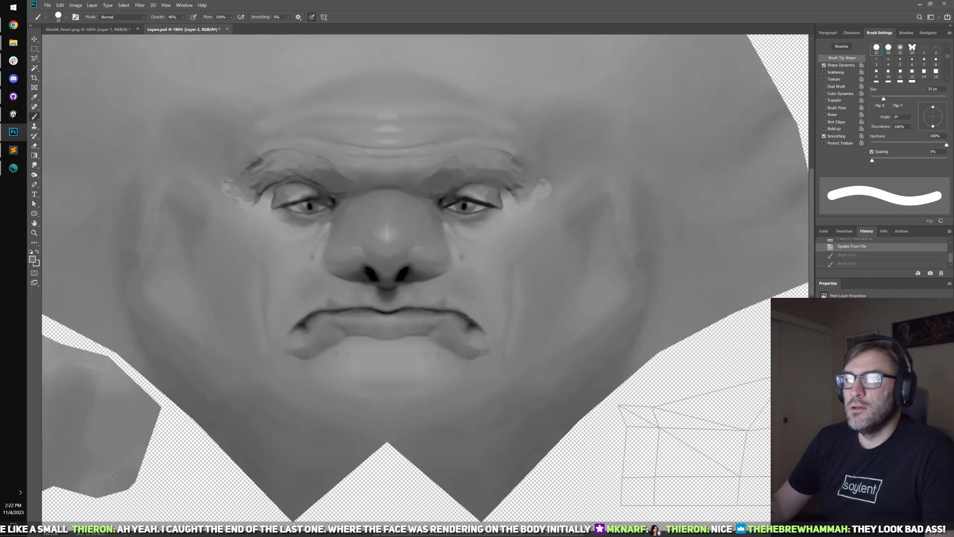
left_click_drag(514, 310, 530, 341)
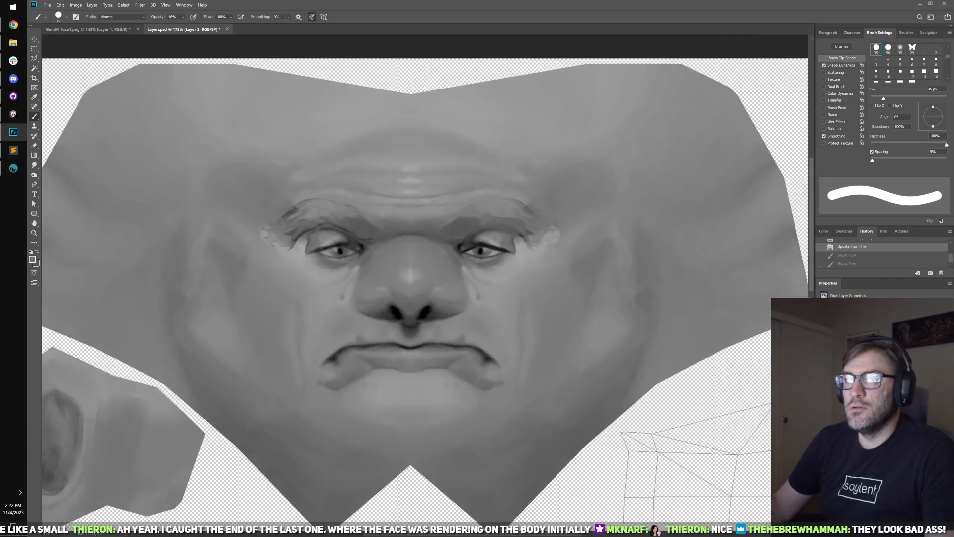
- Switch to Unity and examine the gnome's face from several angles, changing the eyebrow style to Eyebrows 0
left_click(16, 115)
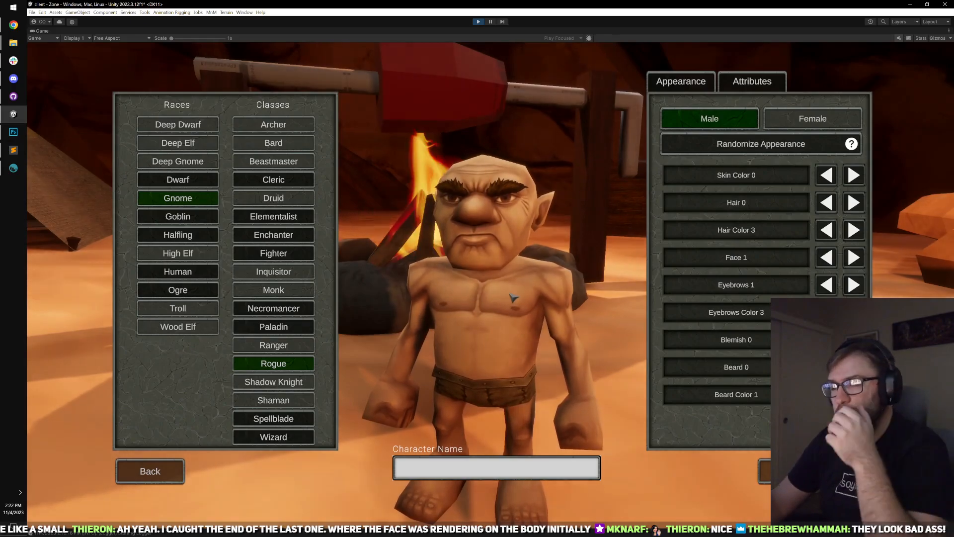
left_click_drag(513, 298, 623, 223)
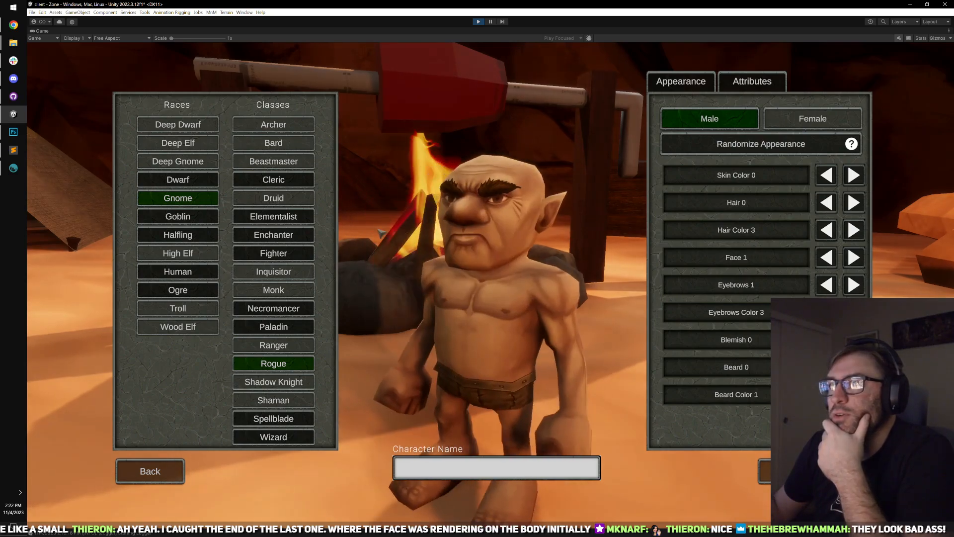
left_click_drag(380, 232, 522, 239)
left_click_drag(463, 239, 377, 239)
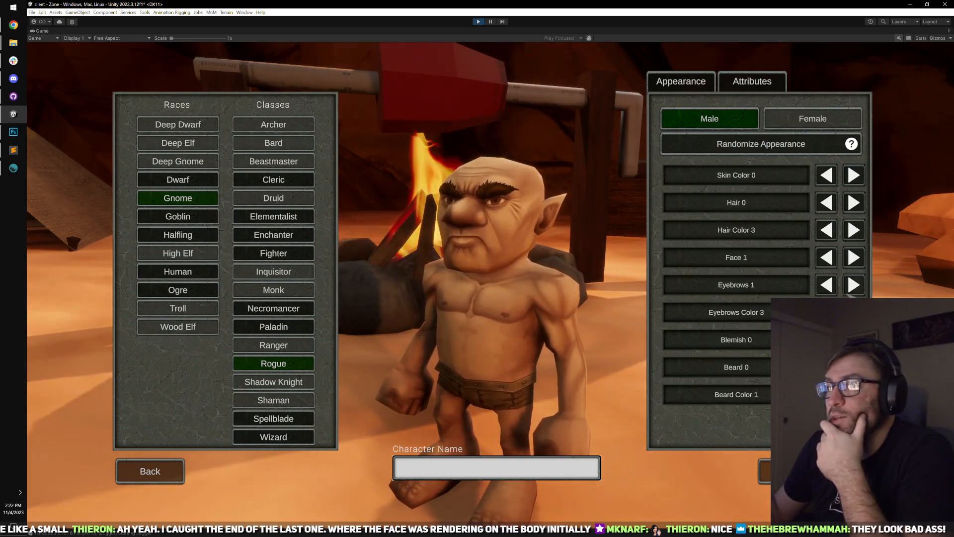
left_click(854, 285)
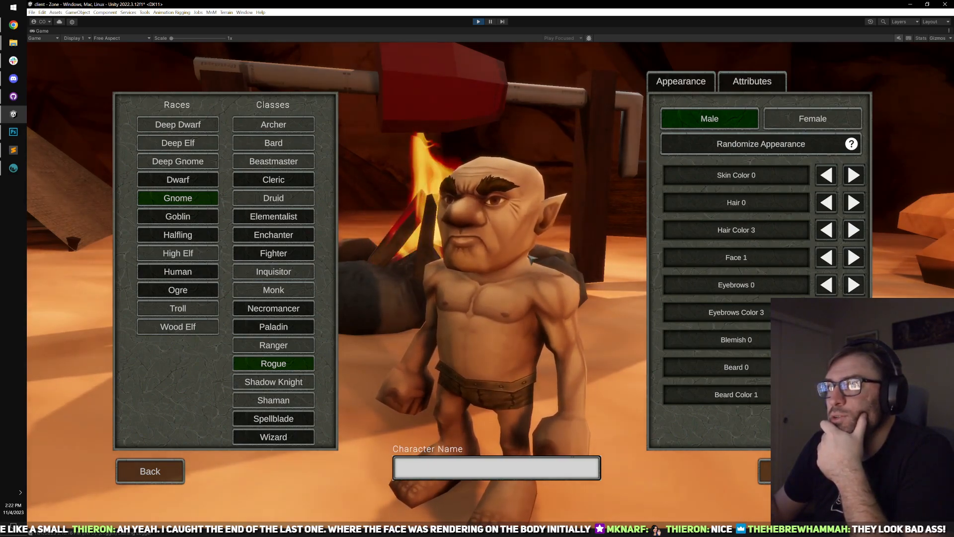
left_click_drag(447, 258, 562, 242)
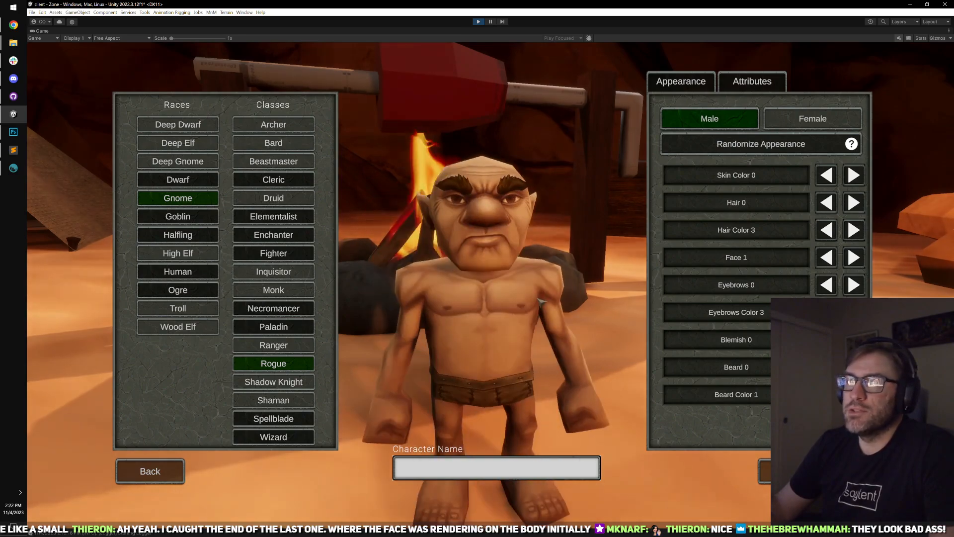
- Switch back to 3D-Coat and paint a dark fold with a lighter crease across the bridge of the nose
left_click(14, 168)
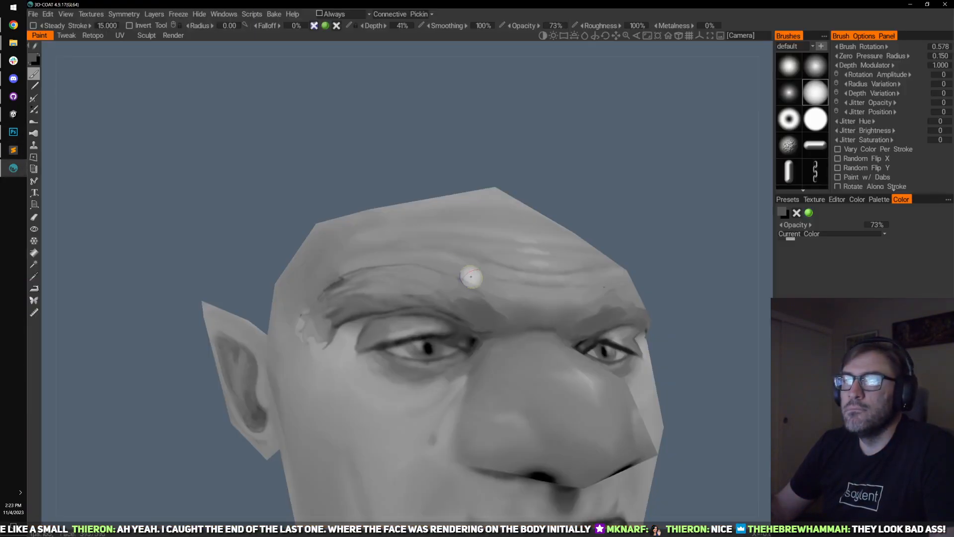
left_click_drag(628, 207, 694, 164)
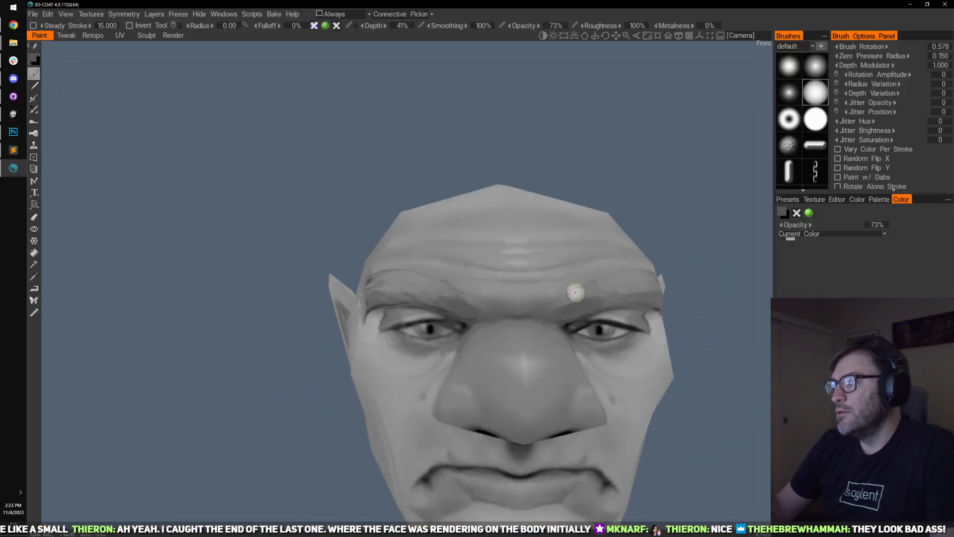
left_click_drag(575, 292, 553, 323)
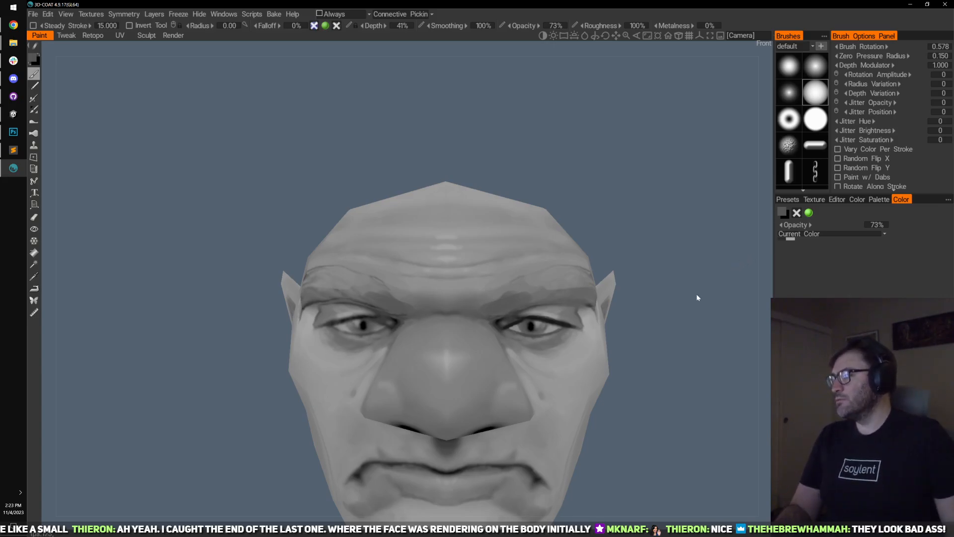
left_click_drag(629, 227, 450, 226)
scroll(506, 308, "up", 5)
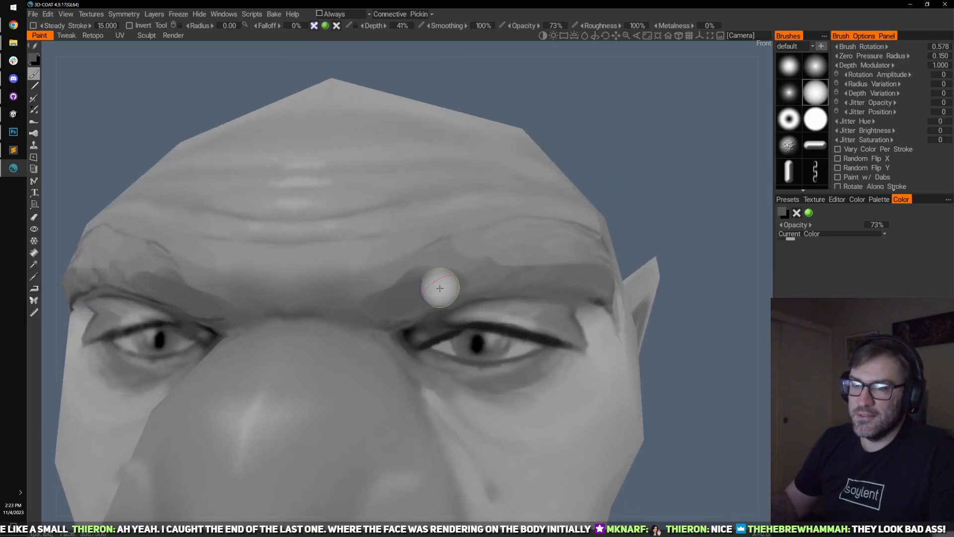
left_click_drag(627, 204, 592, 188)
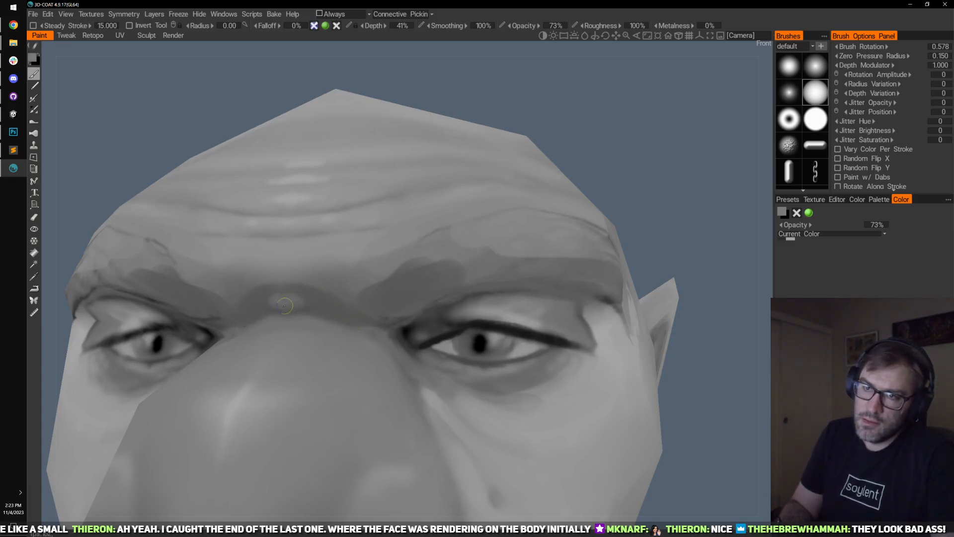
left_click(287, 301)
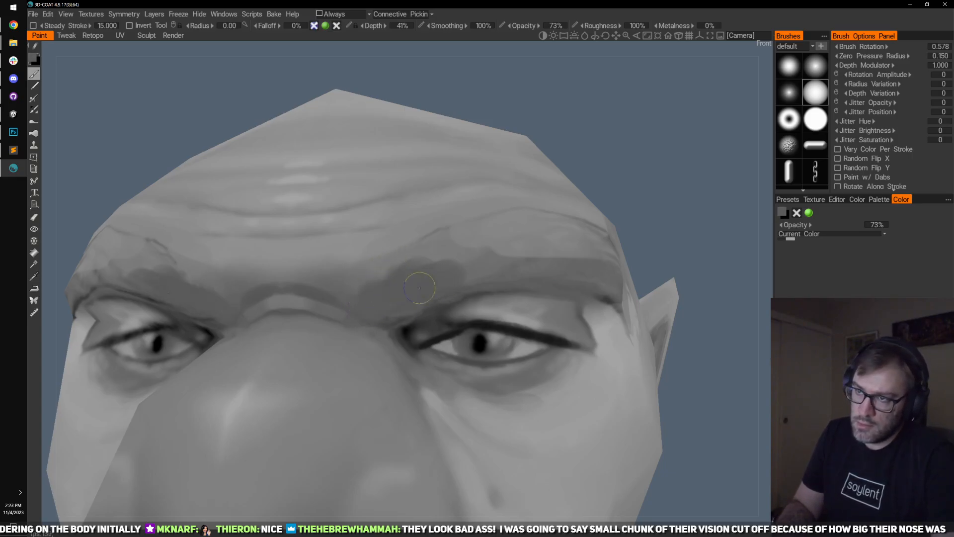
- Darken the lower edge of the brow ridge above the eyes and blend its upper outline into the forehead
left_click(462, 261)
mouse_move(684, 192)
left_mouse_down()
mouse_move(462, 264)
mouse_move(389, 312)
mouse_move(375, 307)
mouse_move(469, 245)
mouse_move(490, 253)
mouse_move(545, 244)
mouse_move(411, 254)
mouse_move(411, 246)
mouse_move(461, 252)
mouse_move(495, 227)
mouse_move(572, 249)
mouse_move(682, 201)
mouse_move(432, 254)
left_mouse_up()
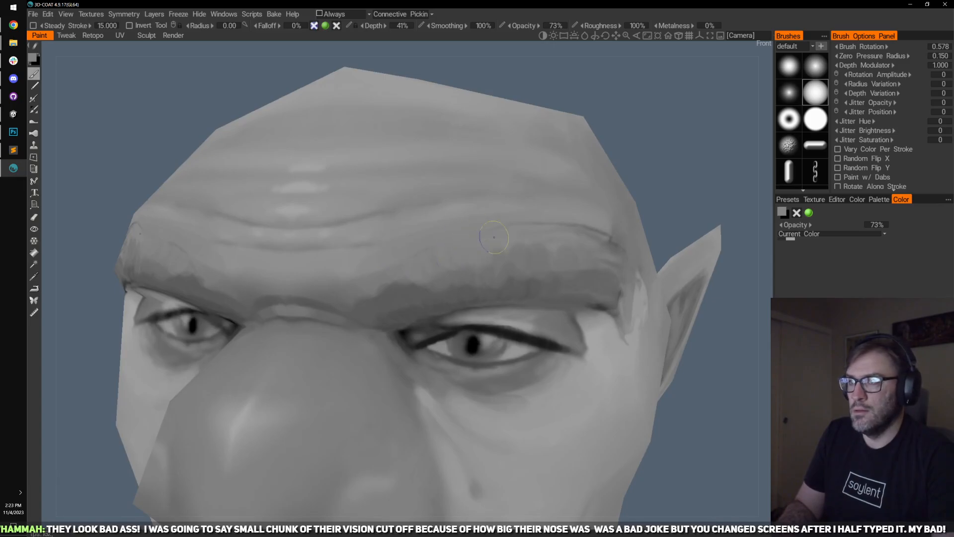
left_click_drag(641, 180, 417, 247)
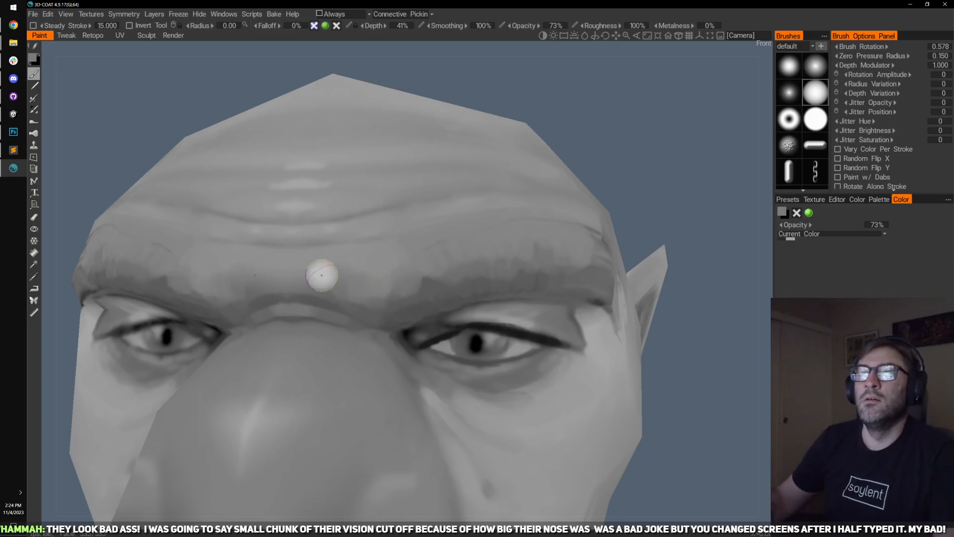
- Paint a lighter tone over the temple beyond the outer corner of the eye, covering the tail end of the baked-in eyebrow
scroll(422, 359, "down", 5)
scroll(421, 359, "down", 4)
left_click_drag(449, 330, 406, 369)
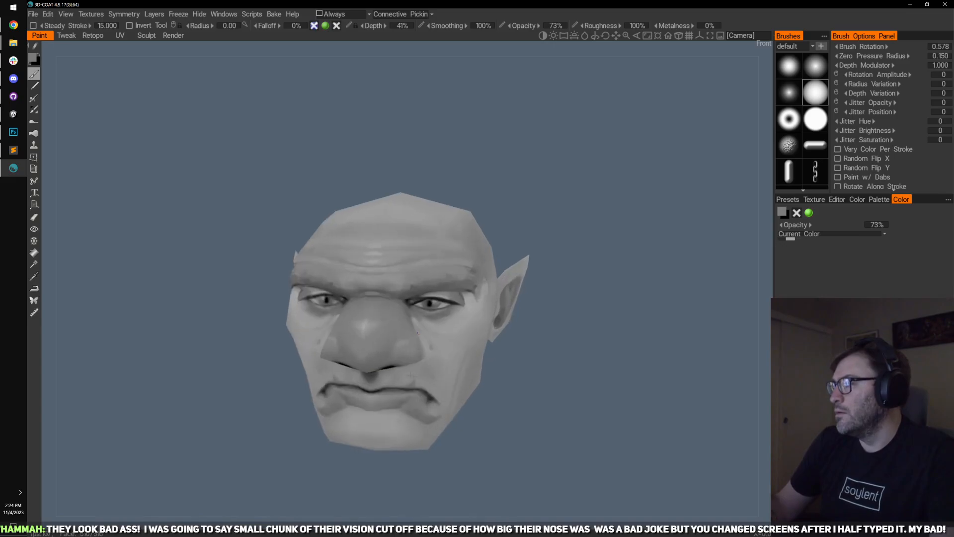
scroll(430, 347, "up", 4)
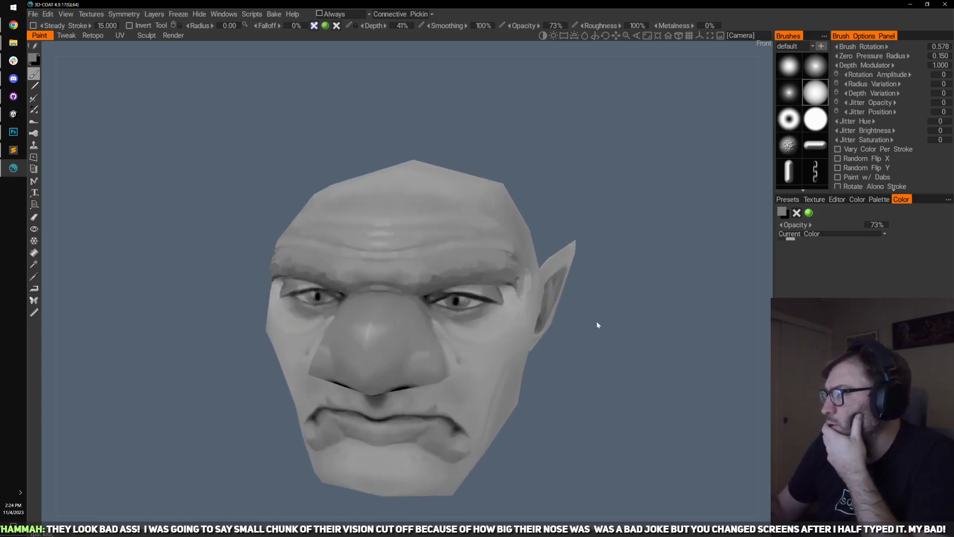
mouse_move(598, 325)
left_mouse_down()
mouse_move(574, 306)
mouse_move(607, 312)
left_mouse_up()
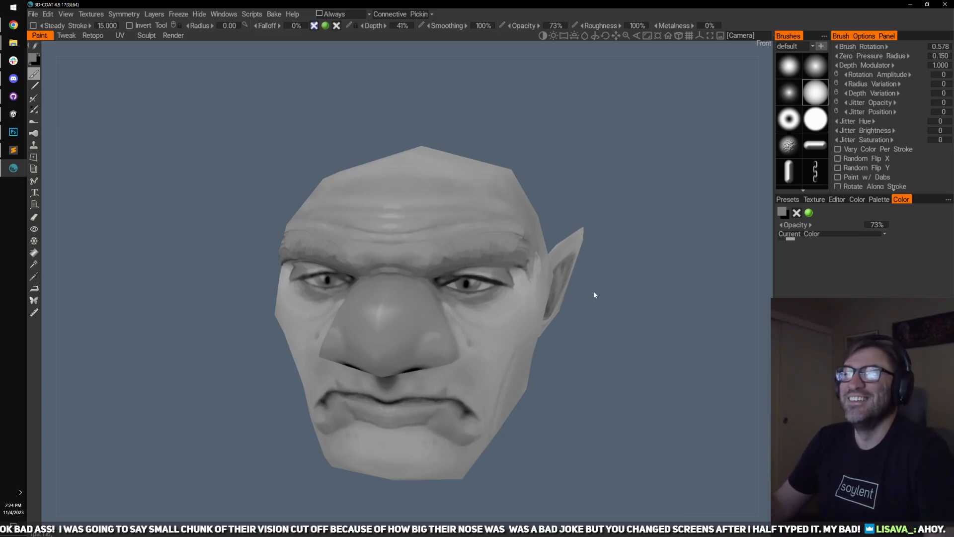
left_click_drag(594, 292, 511, 315)
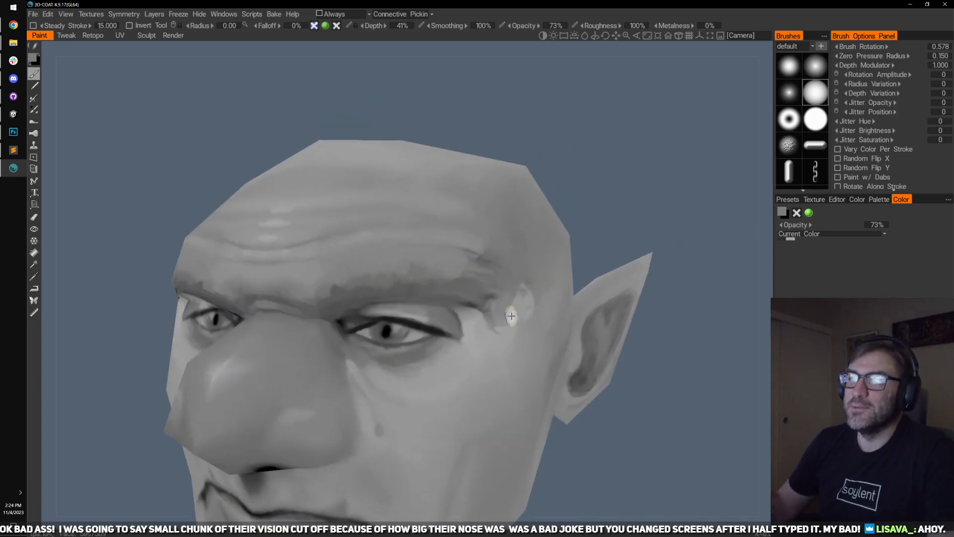
left_click_drag(672, 219, 463, 273)
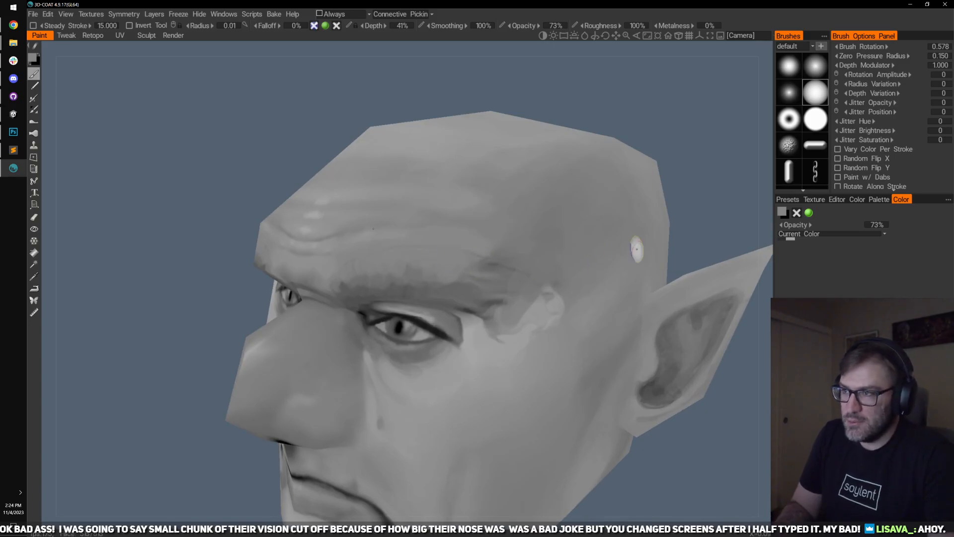
left_click_drag(639, 247, 550, 283)
mouse_move(484, 353)
left_mouse_down()
mouse_move(509, 324)
mouse_move(569, 299)
left_mouse_up()
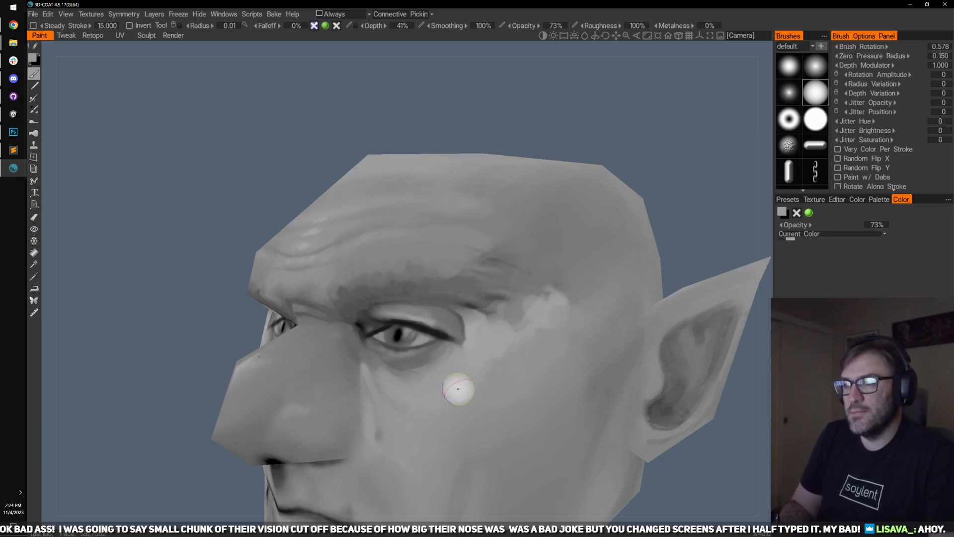
- Lighten the cheek below the eye with soft pale patches extending down beside the nose fold
left_click_drag(699, 216, 455, 412)
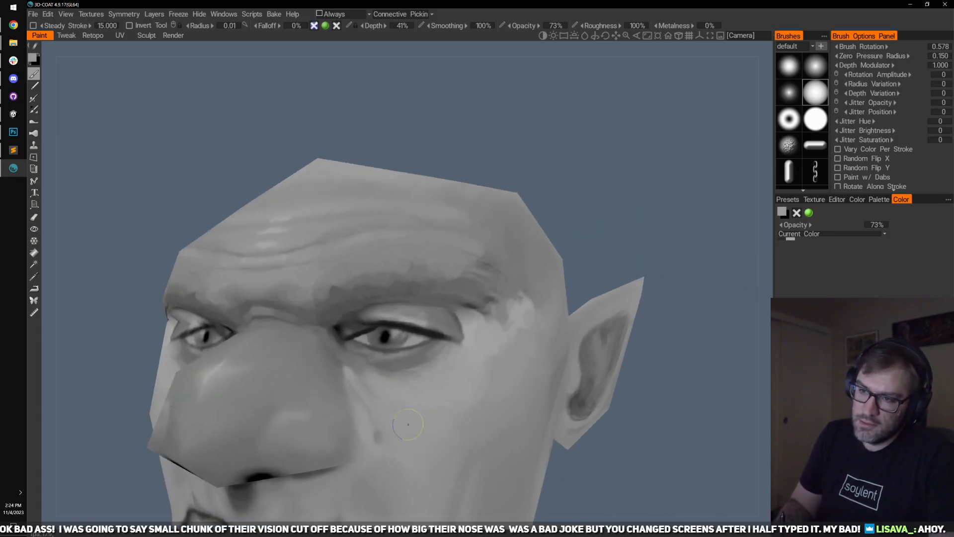
left_click_drag(651, 253, 433, 443)
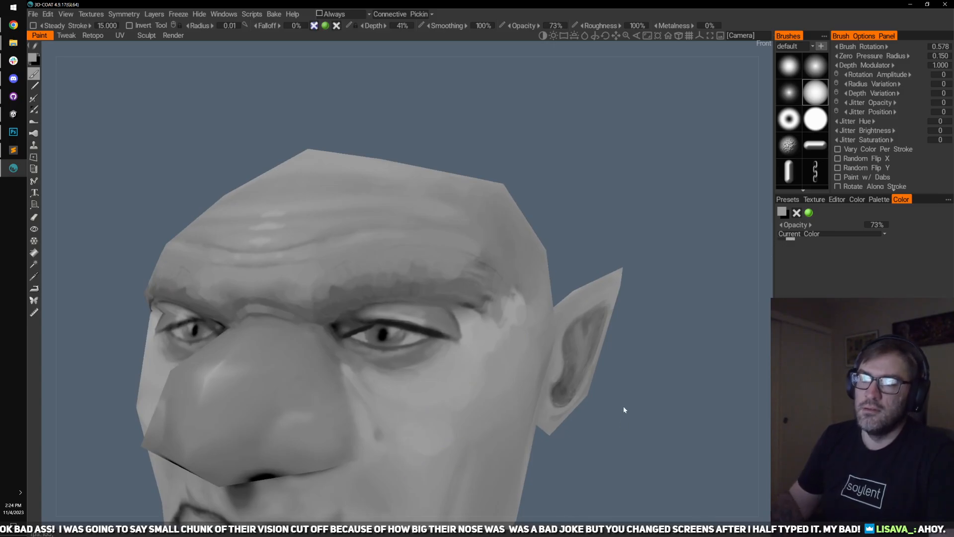
mouse_move(624, 407)
left_mouse_down()
mouse_move(480, 336)
mouse_move(688, 405)
mouse_move(442, 358)
left_mouse_up()
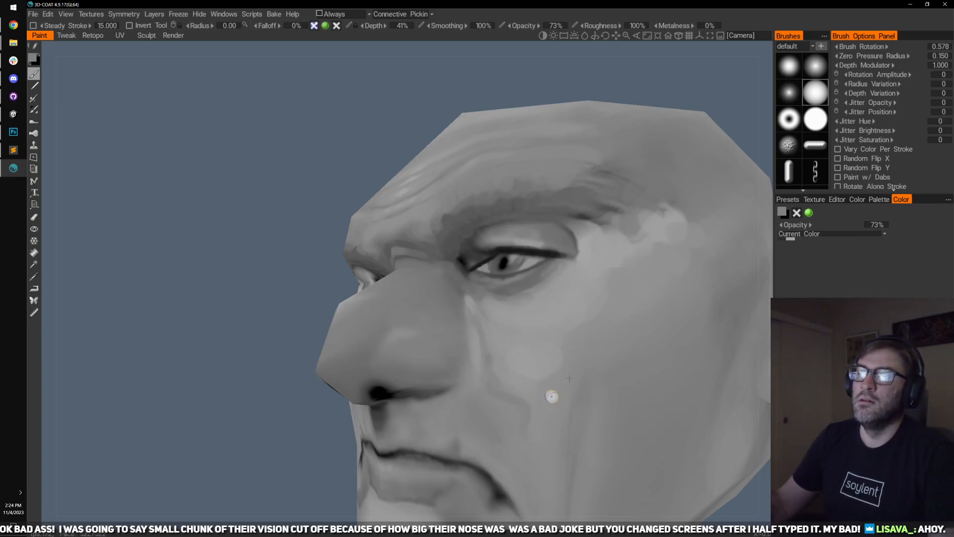
left_click_drag(552, 397, 546, 432)
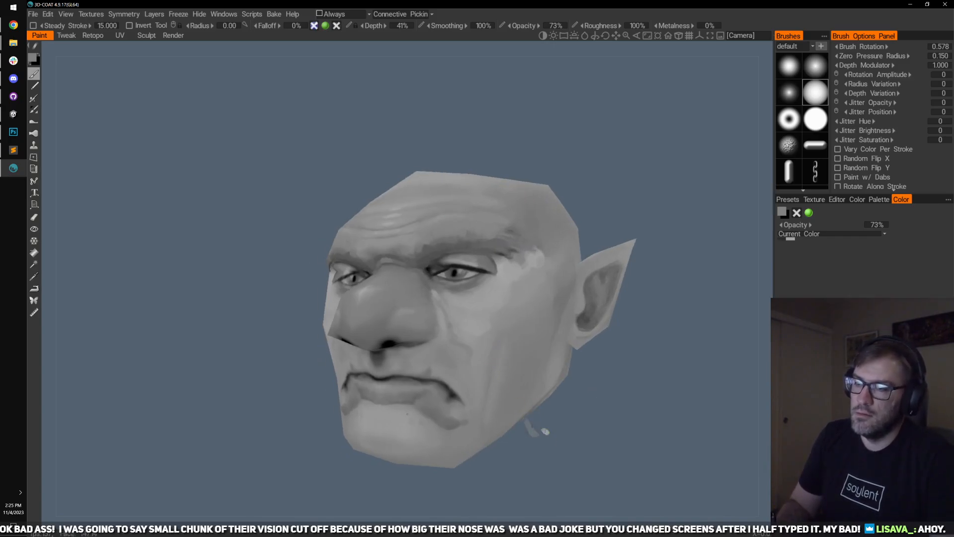
- Paint out the remaining dark eyebrow strokes on the outer brow, blending them into the forehead with a slightly larger brush
left_click_drag(692, 353, 513, 336)
left_click_drag(668, 192, 686, 211)
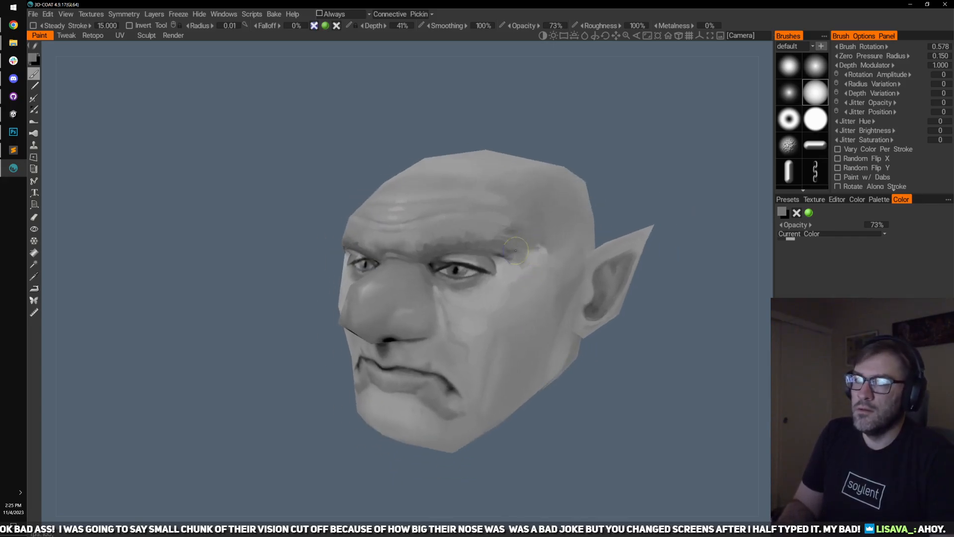
key("bracketright")
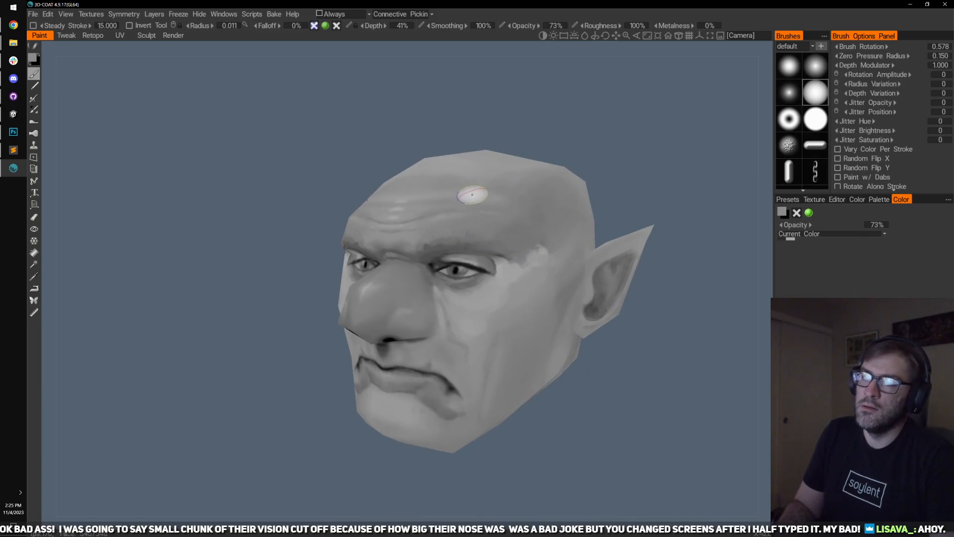
mouse_move(641, 170)
left_mouse_down()
mouse_move(648, 159)
mouse_move(463, 184)
left_mouse_up()
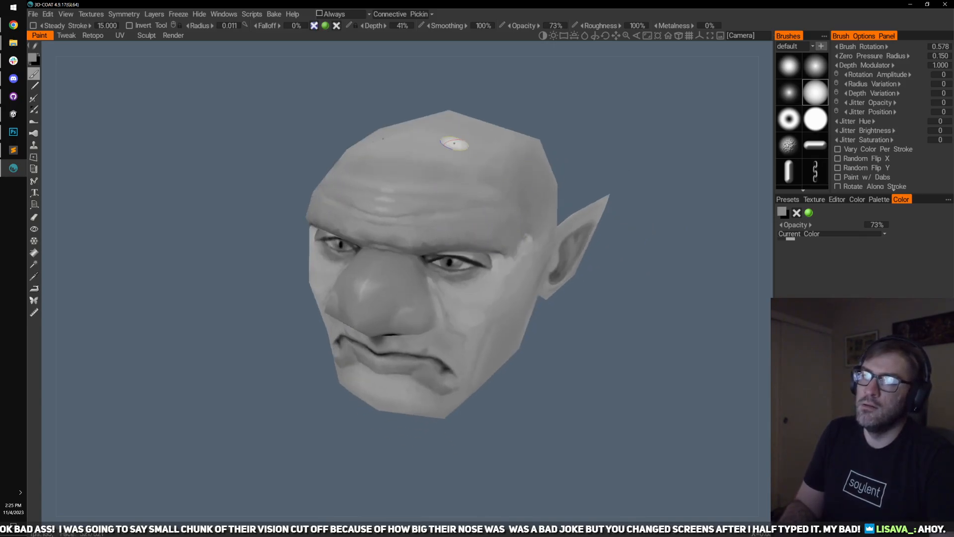
- Smooth the brow ridge above the eyes with lighter mid-tones, leaving a dark crease along its lower edge
left_click_drag(605, 154, 475, 237)
key("bracketleft")
left_click_drag(416, 249, 473, 229)
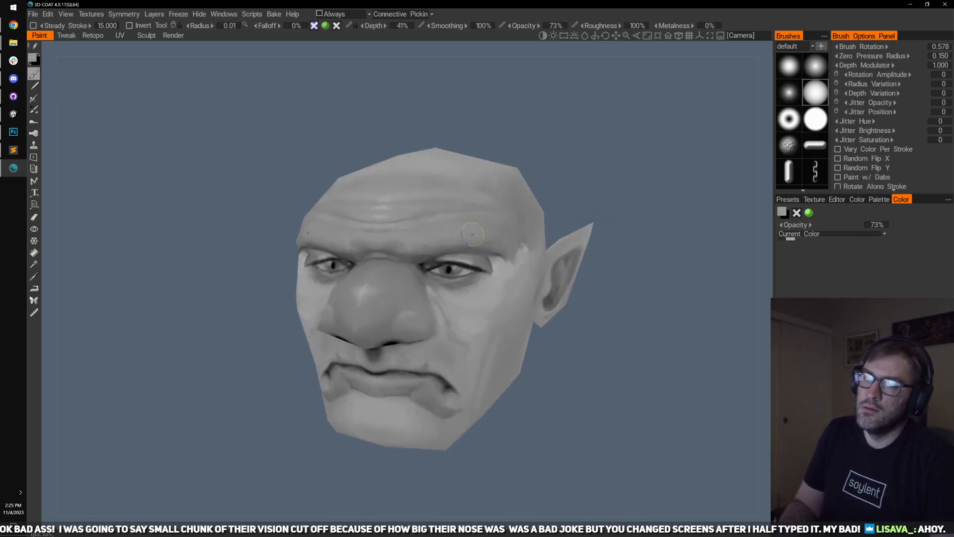
left_click_drag(557, 209, 553, 183)
mouse_move(432, 244)
left_mouse_down()
mouse_move(510, 239)
mouse_move(458, 234)
left_mouse_up()
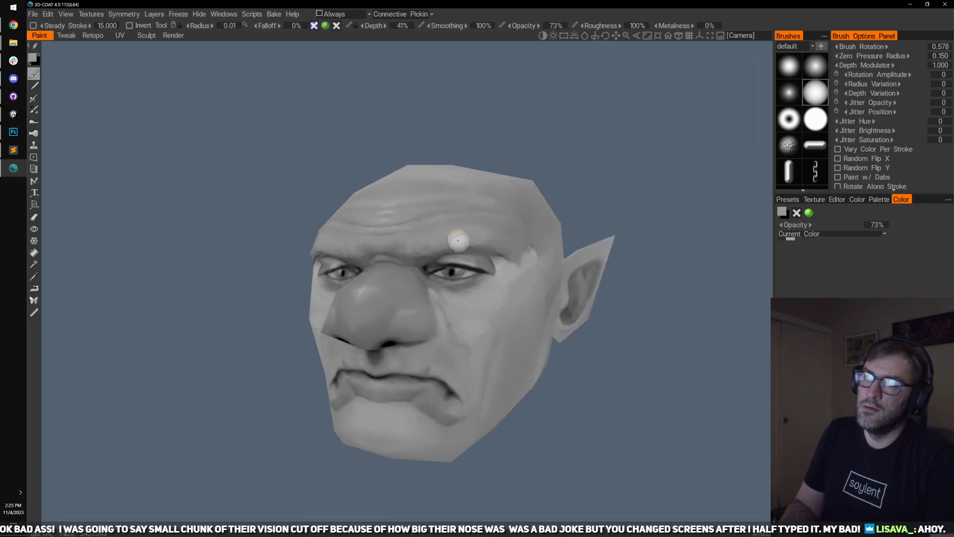
left_click_drag(526, 235, 494, 228)
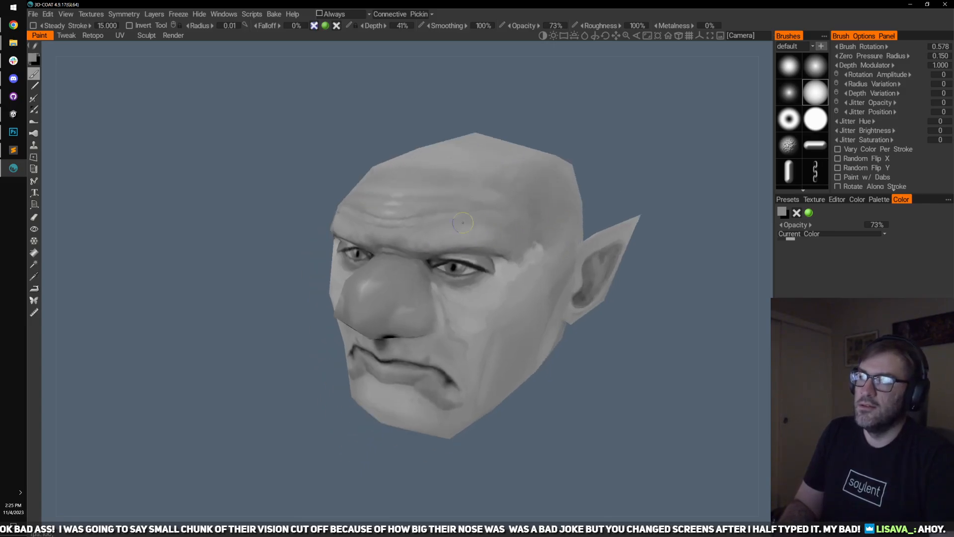
left_click_drag(661, 179, 396, 247)
key("bracketleft")
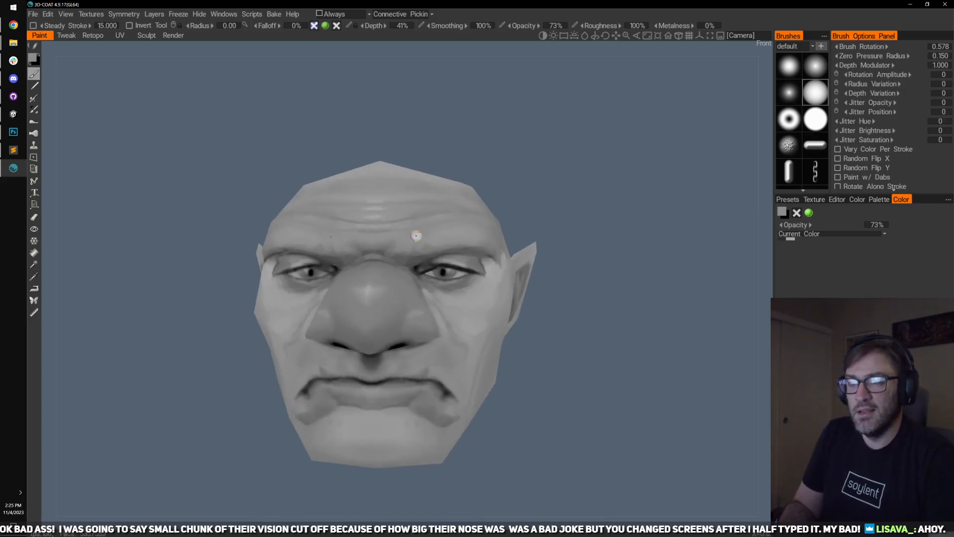
- Paint darker frown creases between the inner brows above the bridge of the nose and shape the ridge around them
scroll(436, 291, "up", 5)
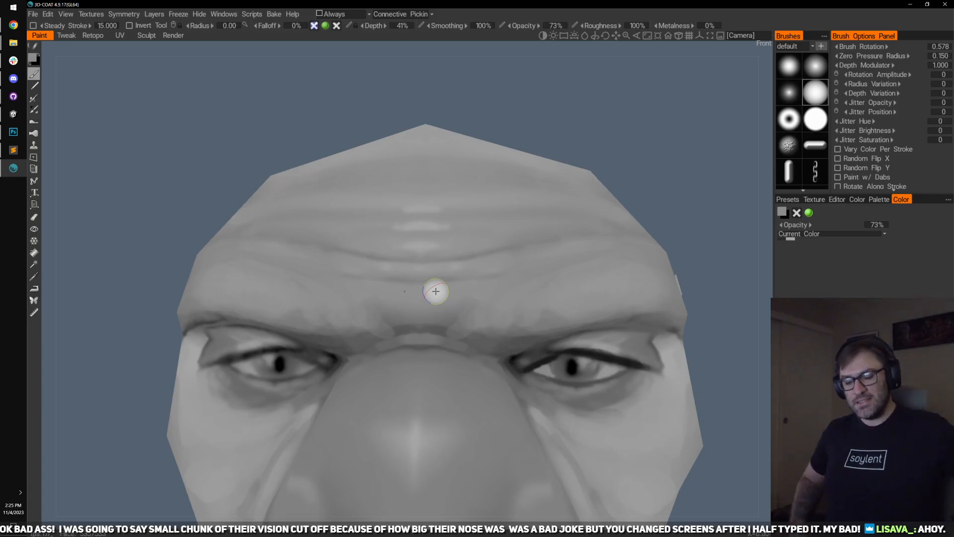
scroll(597, 269, "down", 6)
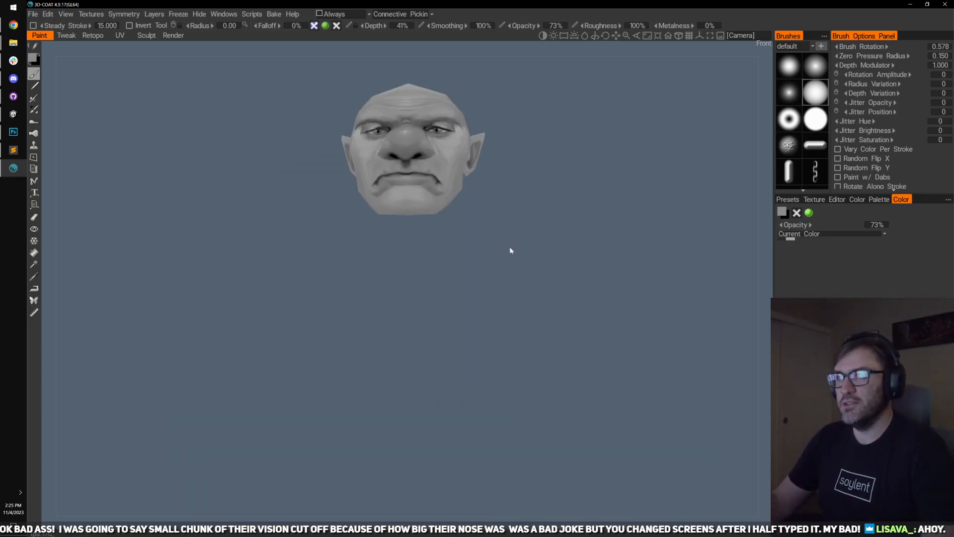
scroll(438, 312, "up", 6)
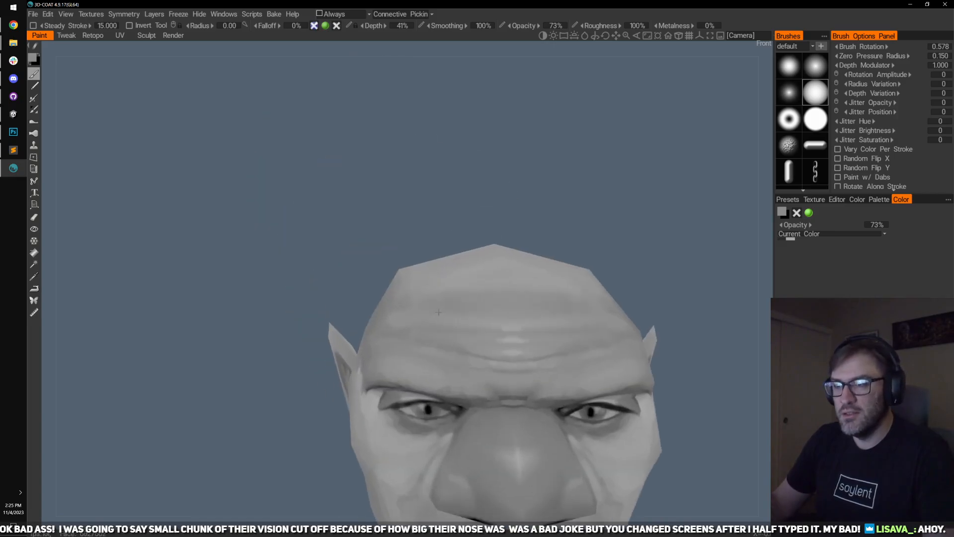
left_click_drag(438, 312, 422, 297)
scroll(421, 297, "up", 3)
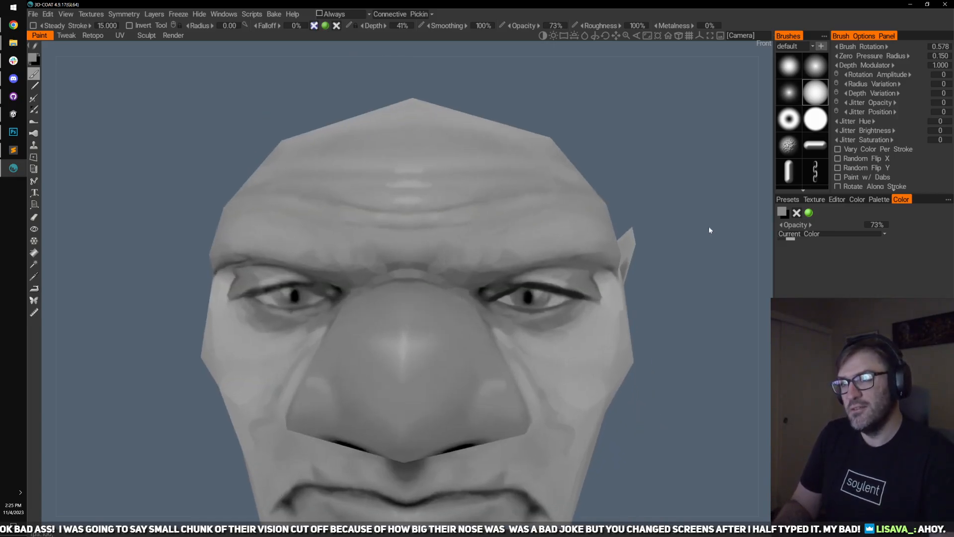
scroll(420, 226, "down", 3)
scroll(637, 155, "up", 3)
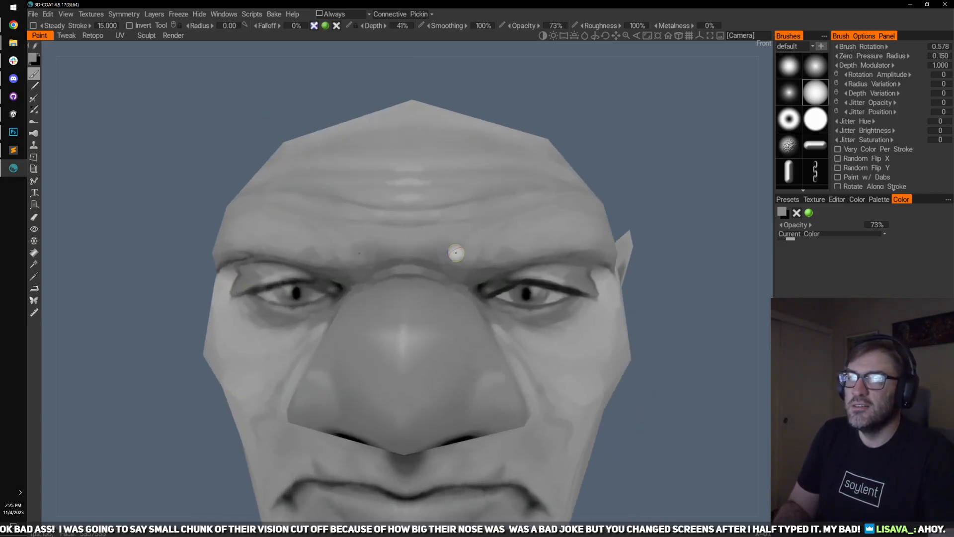
left_click_drag(456, 253, 456, 228)
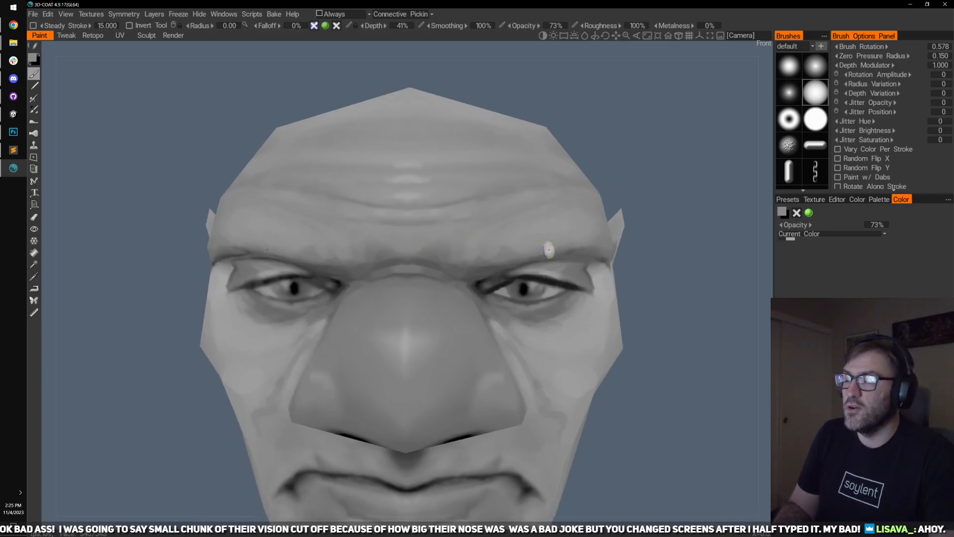
mouse_move(664, 168)
left_mouse_down()
mouse_move(698, 132)
mouse_move(462, 202)
mouse_move(624, 158)
mouse_move(407, 251)
left_mouse_up()
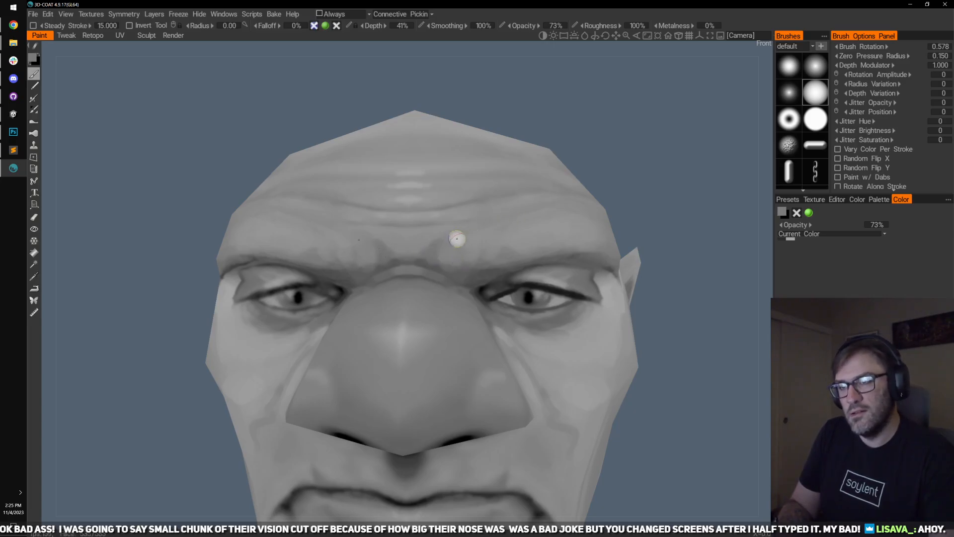
- Examine the repainted brow and temples on the head from the front, three-quarter and side views at different distances
scroll(524, 120, "down", 6)
mouse_move(503, 274)
left_mouse_down()
mouse_move(498, 282)
mouse_move(363, 298)
mouse_move(502, 298)
mouse_move(494, 300)
mouse_move(494, 276)
left_mouse_up()
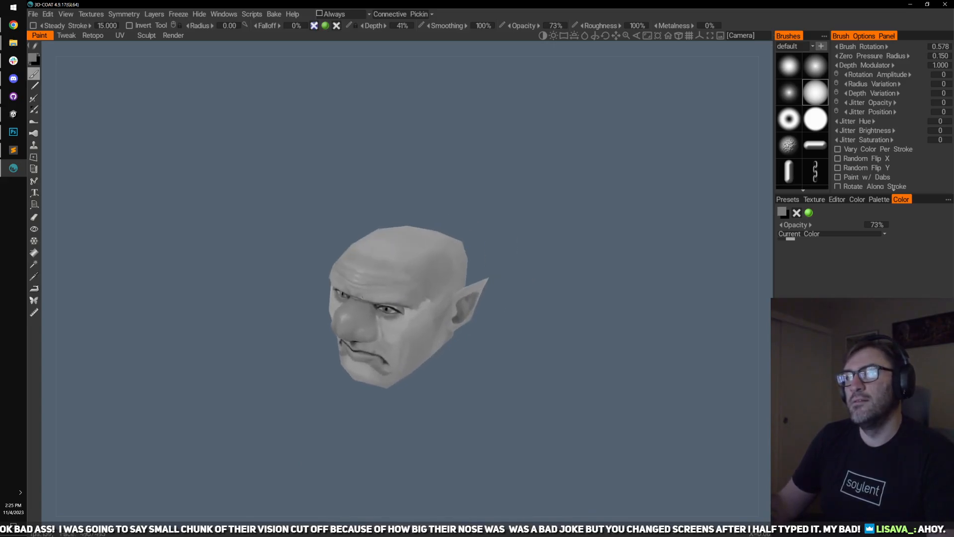
scroll(470, 314, "up", 2)
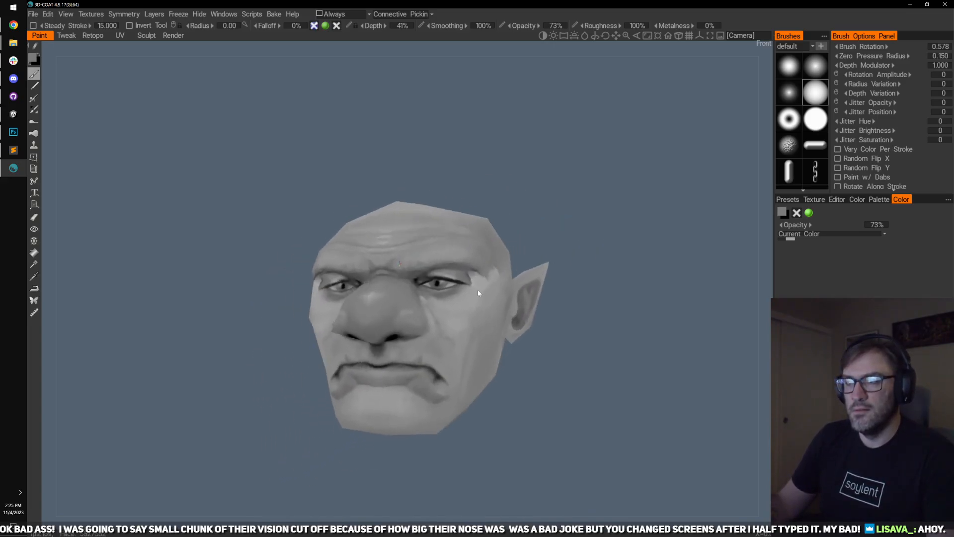
scroll(430, 313, "up", 6)
scroll(263, 303, "down", 3)
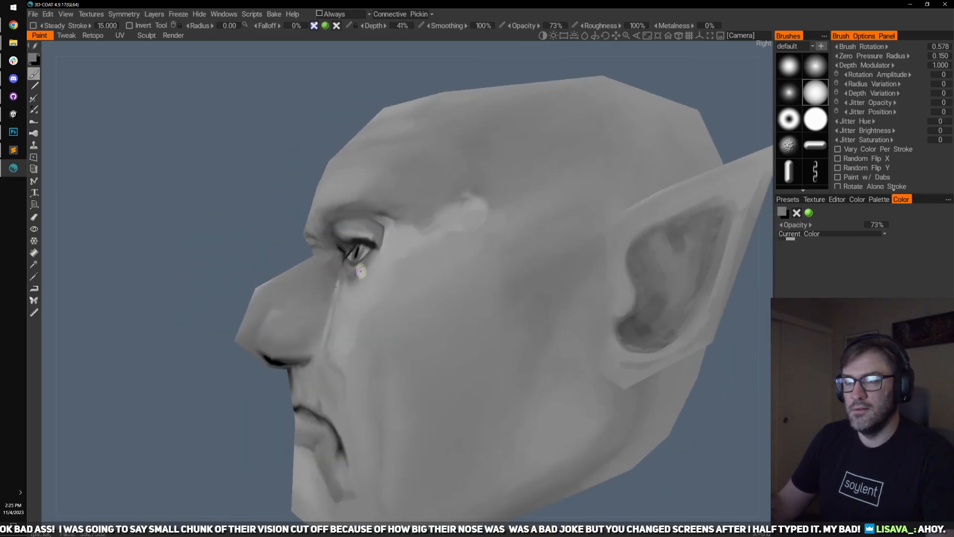
scroll(361, 271, "down", 2)
left_click_drag(360, 271, 468, 267)
scroll(468, 267, "down", 4)
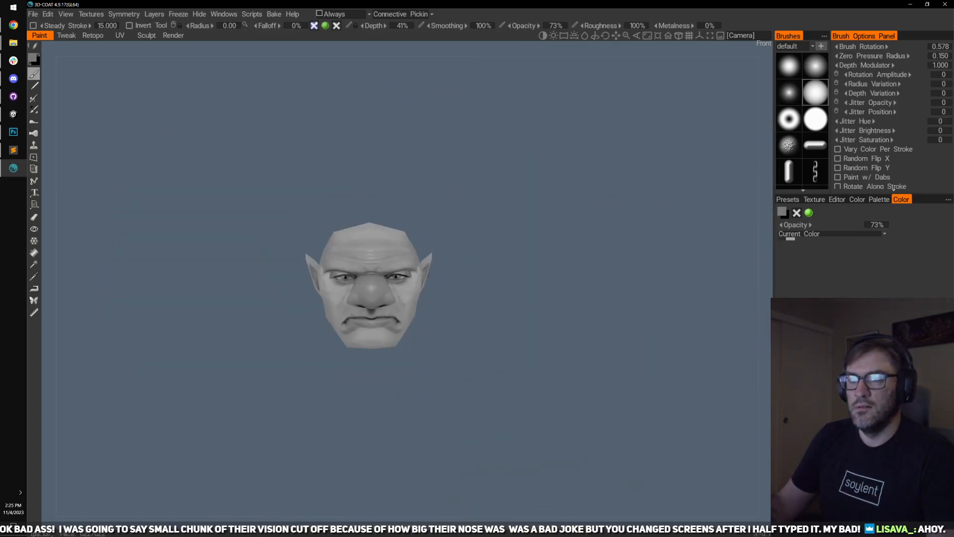
scroll(434, 296, "up", 5)
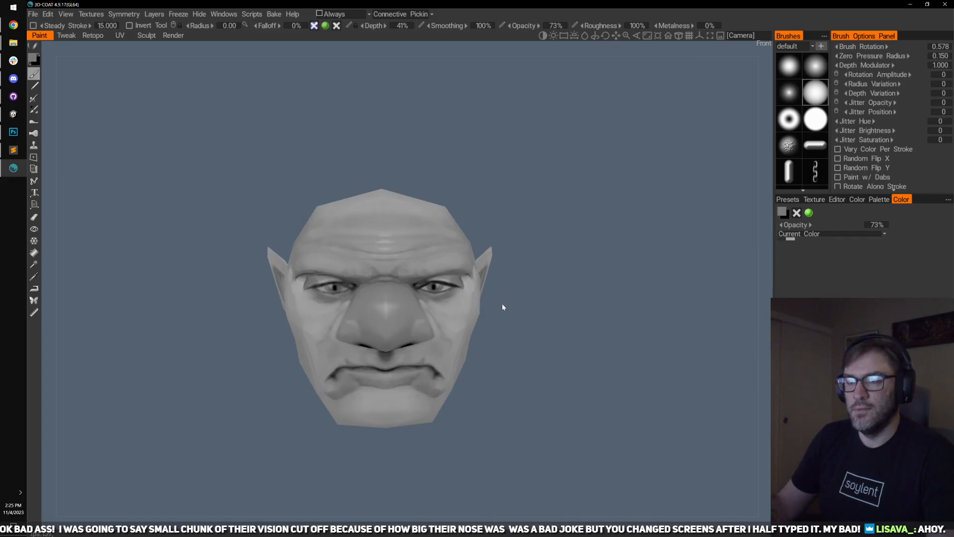
- Shape the fleshy folds below both mouth corners with mid-grey strokes, defining their lower edges against the chin
scroll(502, 307, "up", 6)
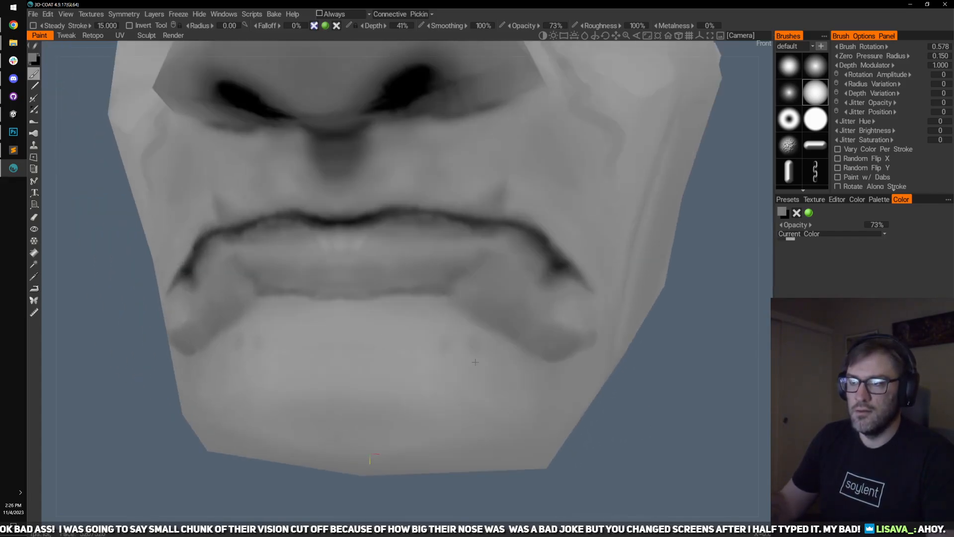
scroll(427, 293, "up", 2)
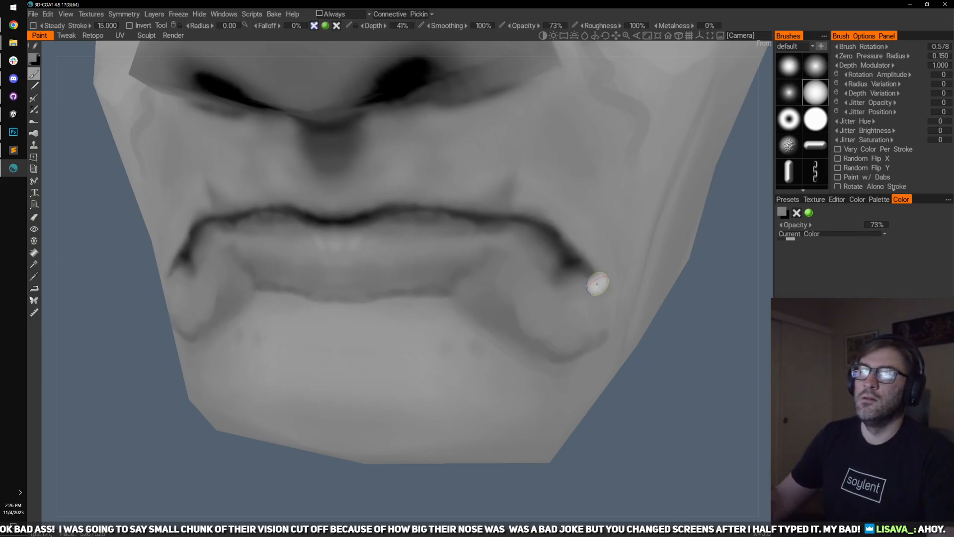
scroll(459, 261, "down", 5)
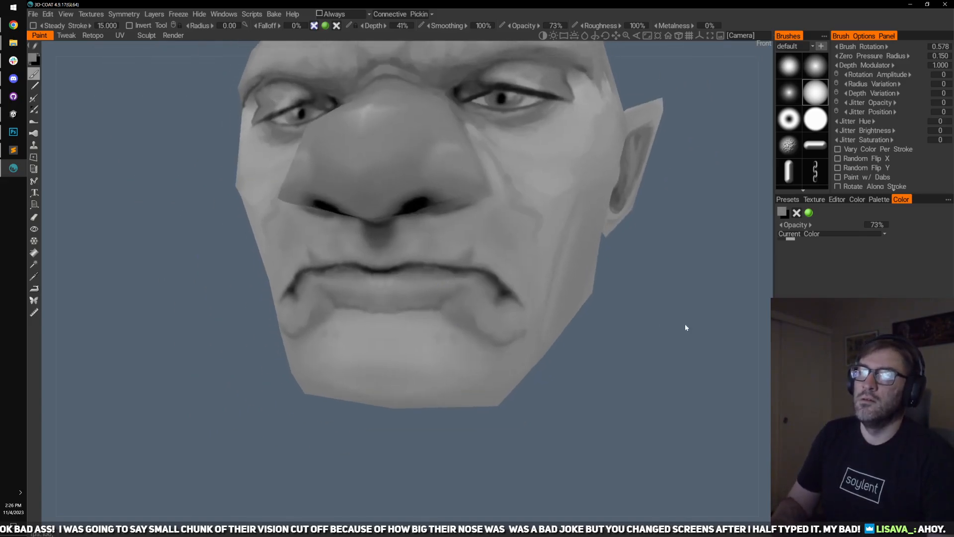
left_click_drag(685, 326, 670, 298)
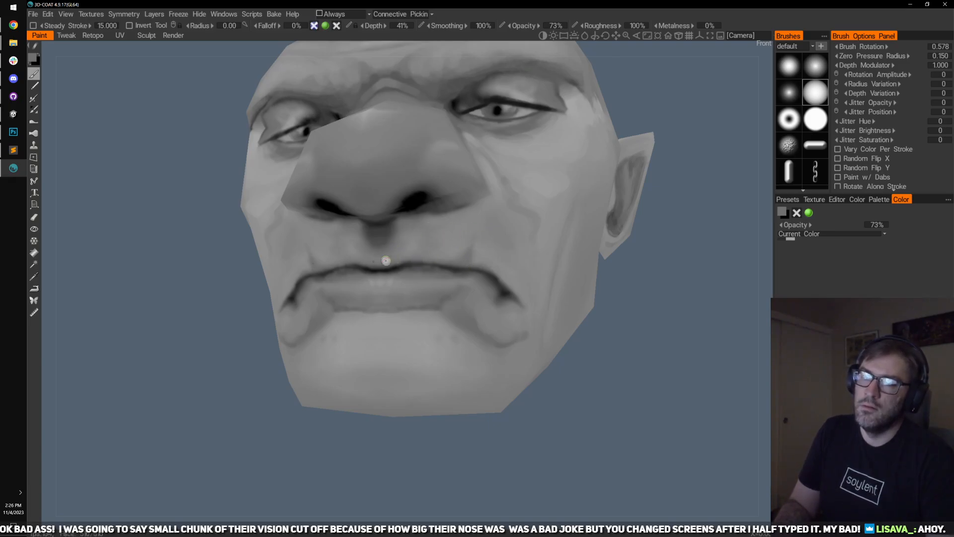
- Paint lighter tones on the bulges below the mouth corners and blend them into the lower cheek
key("v")
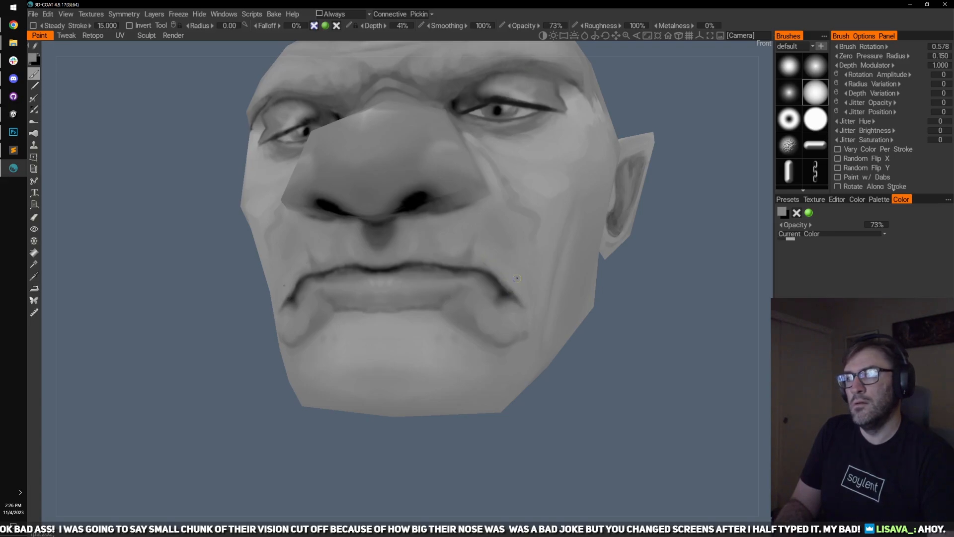
left_click_drag(525, 287, 538, 280)
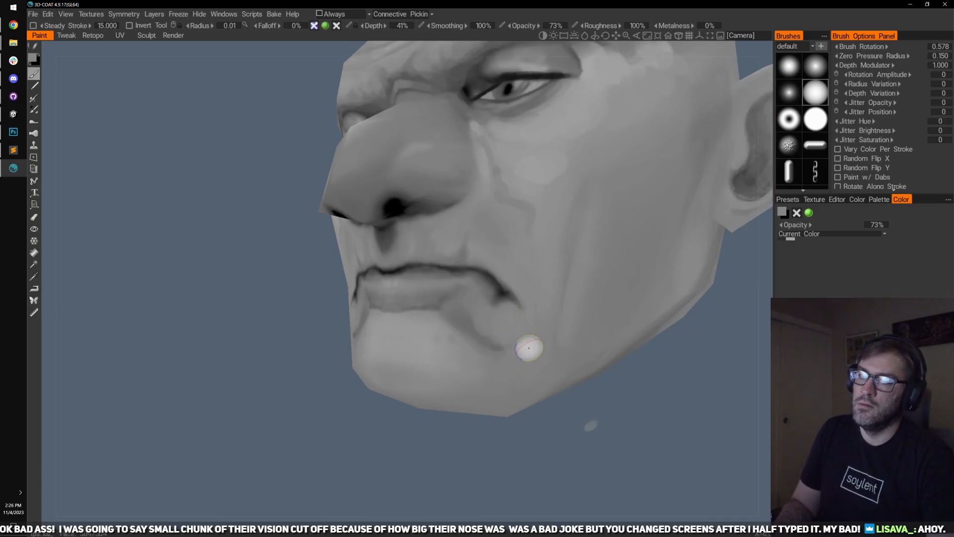
left_click(495, 325)
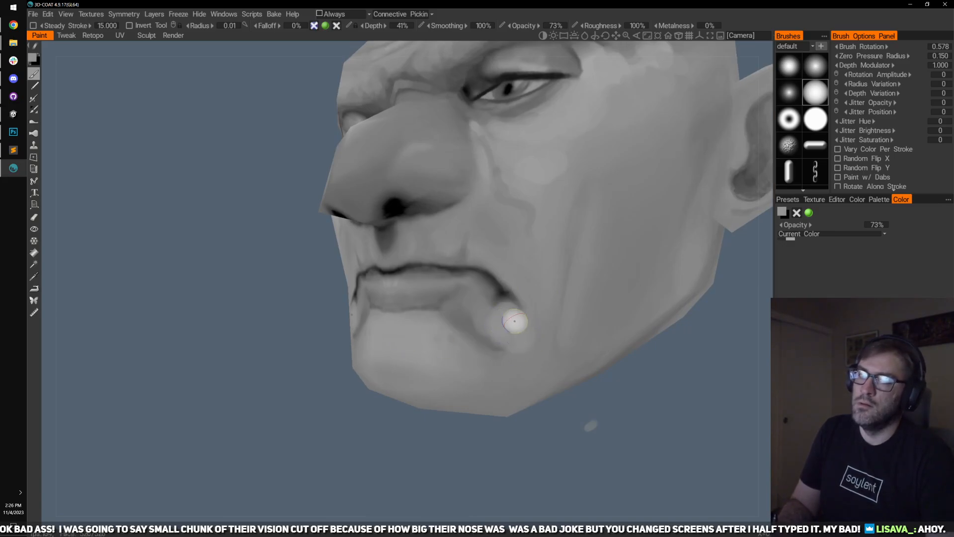
left_click_drag(530, 450, 596, 457)
- Examine the painted face from front and three-quarter views at near and far distances
key("KP_1")
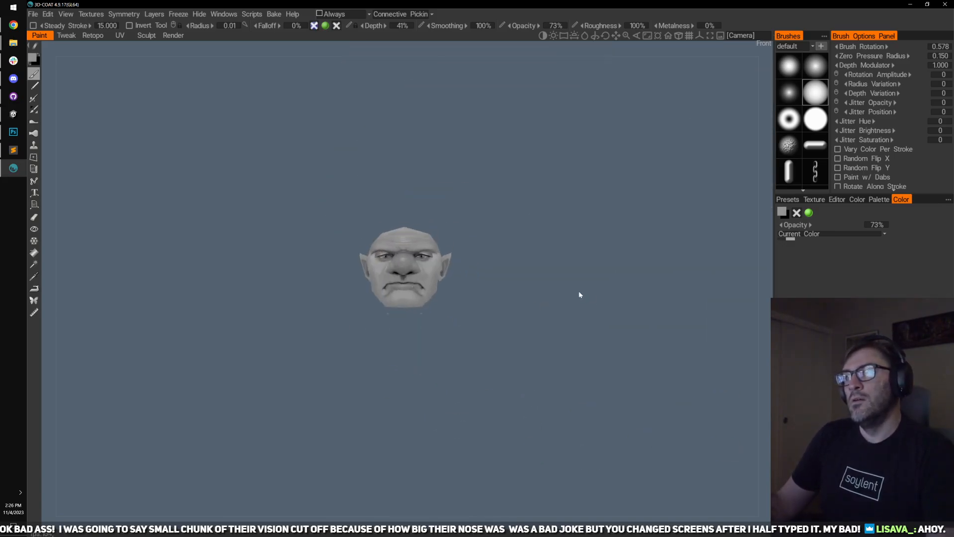
scroll(388, 265, "up", 5)
scroll(511, 283, "down", 5)
left_click_drag(511, 284, 475, 338)
scroll(475, 339, "up", 3)
scroll(475, 338, "down", 5)
mouse_move(487, 278)
left_mouse_down()
mouse_move(511, 245)
mouse_move(501, 291)
mouse_move(547, 278)
left_mouse_up()
scroll(501, 291, "up", 3)
left_click_drag(773, 222, 623, 225)
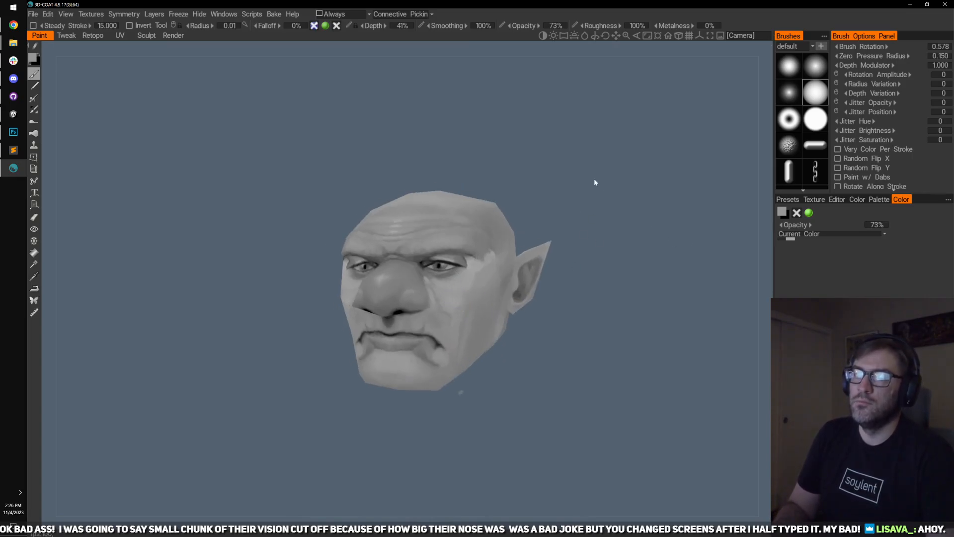
left_click_drag(618, 208, 642, 186)
scroll(497, 228, "up", 2)
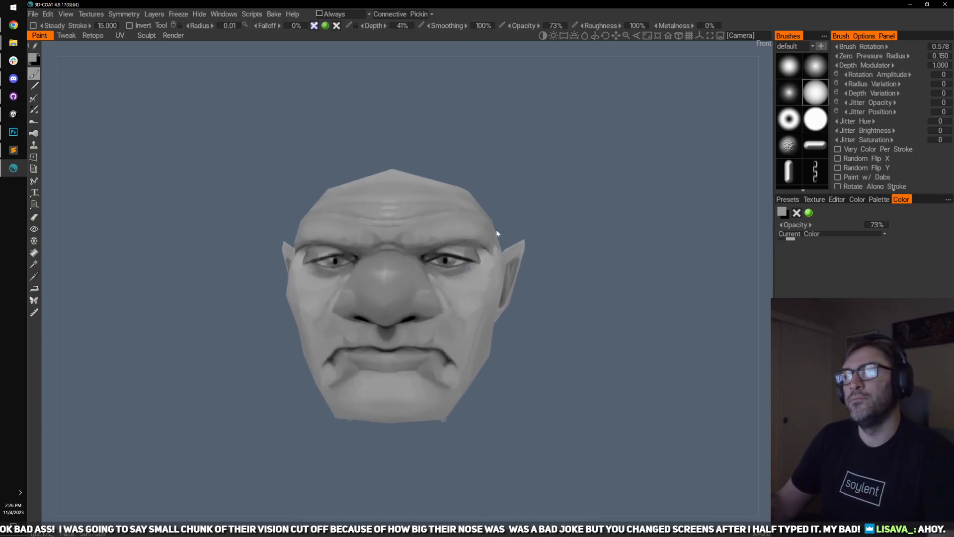
scroll(445, 214, "up", 3)
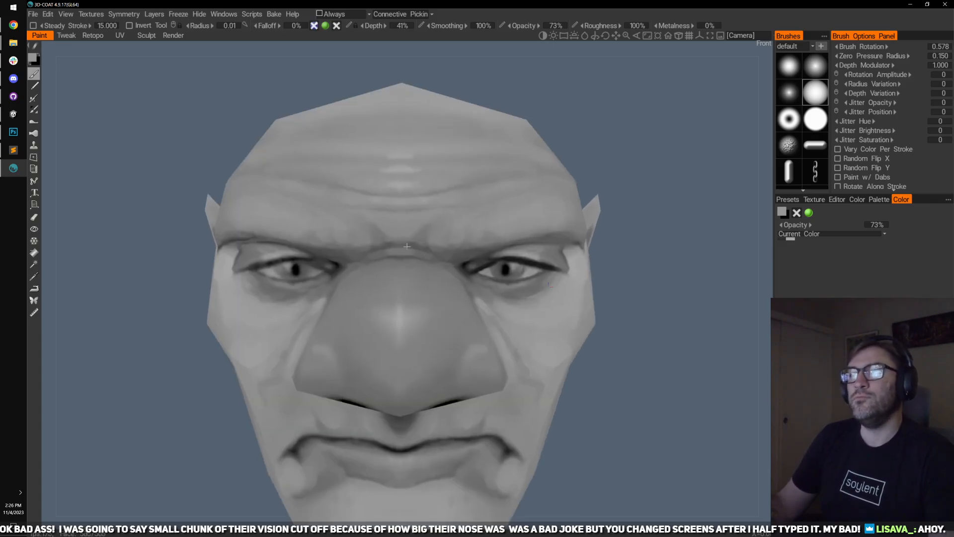
- Switch to an orthographic front view and frame the face with both ears in the viewport
left_click(741, 36)
left_click(669, 82)
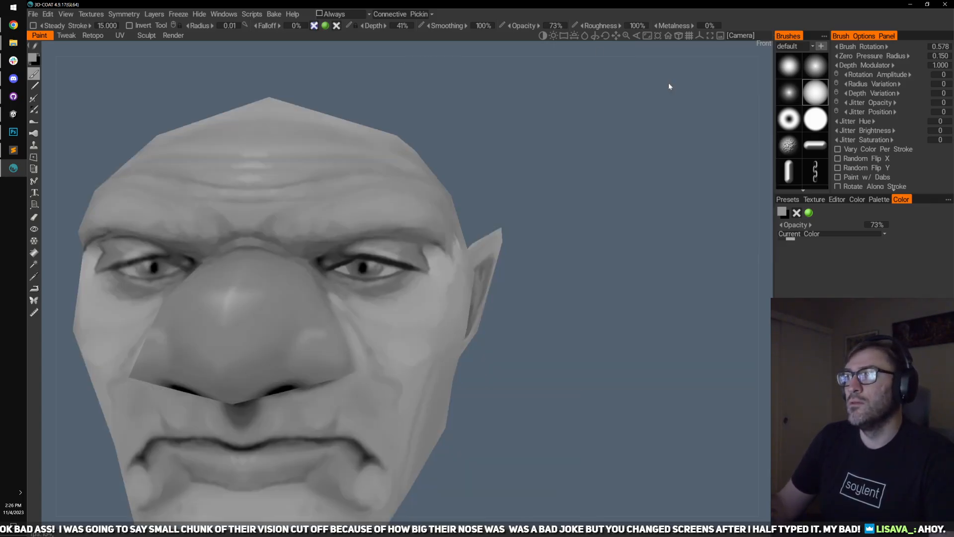
left_click(680, 36)
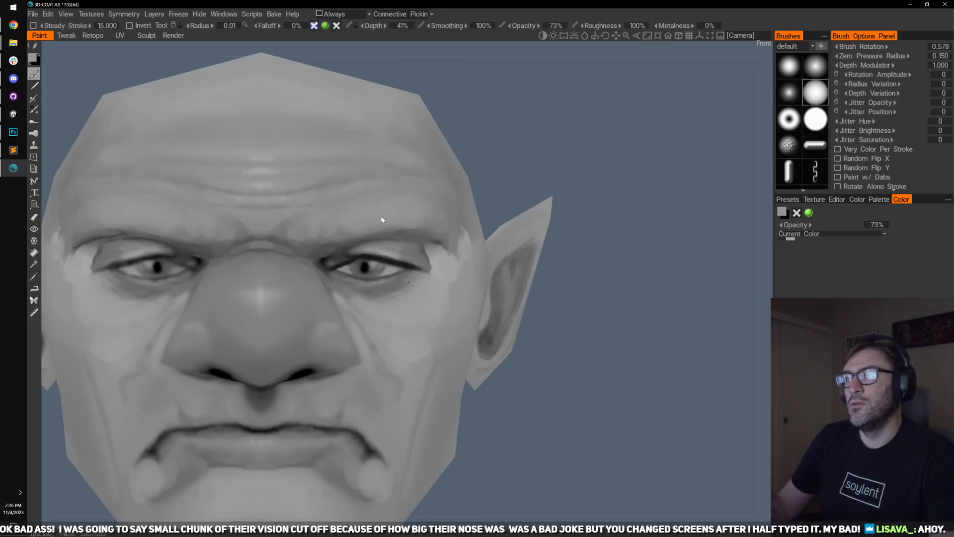
scroll(494, 186, "up", 2)
left_click_drag(493, 185, 462, 211)
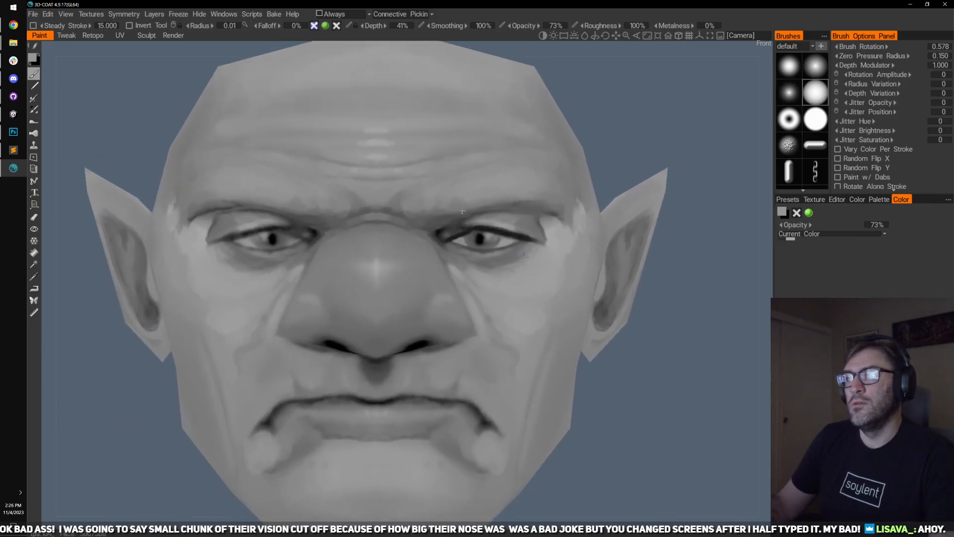
left_click(47, 15)
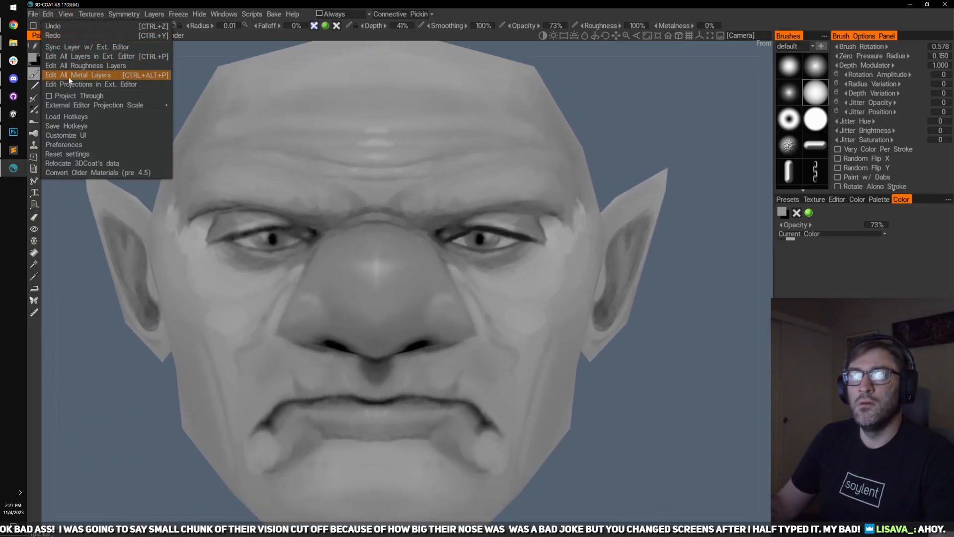
left_click(70, 77)
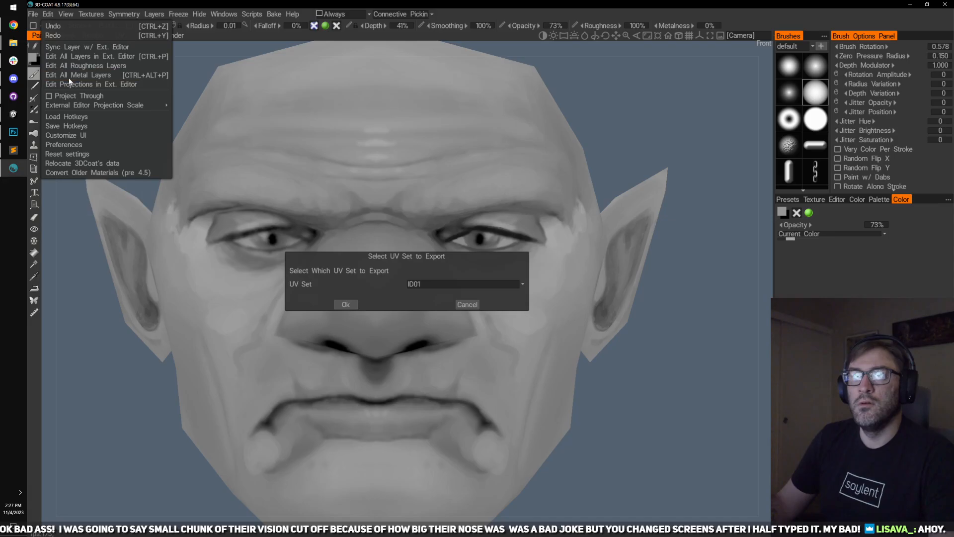
left_click(467, 305)
- Send the current view's projection to Photoshop for external editing and delete its Lightmap layer
left_click(48, 15)
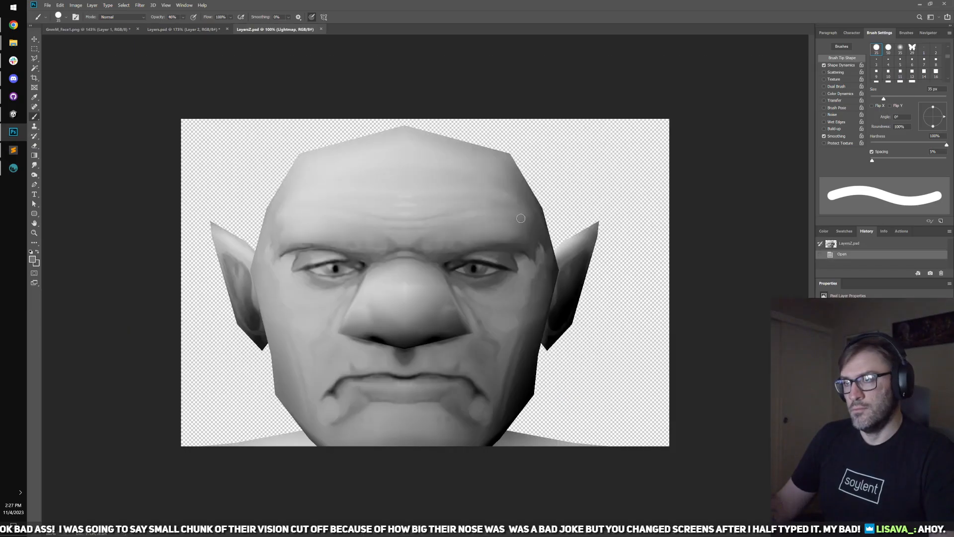
key("Delete")
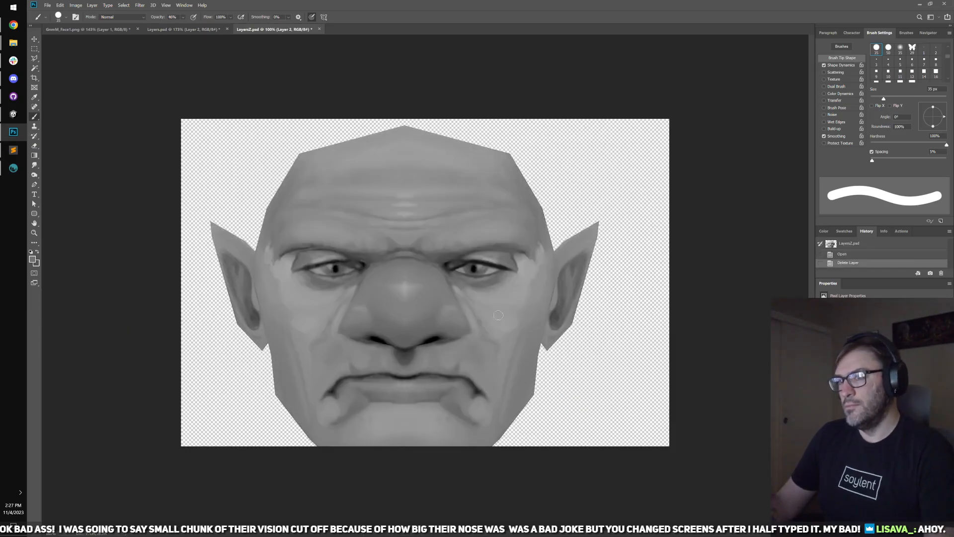
- Sharpen the dark upper lash line of the right-hand eye with a small brush, thinning it with sampled eyelid tones
scroll(447, 290, "up", 4)
scroll(420, 273, "up", 3)
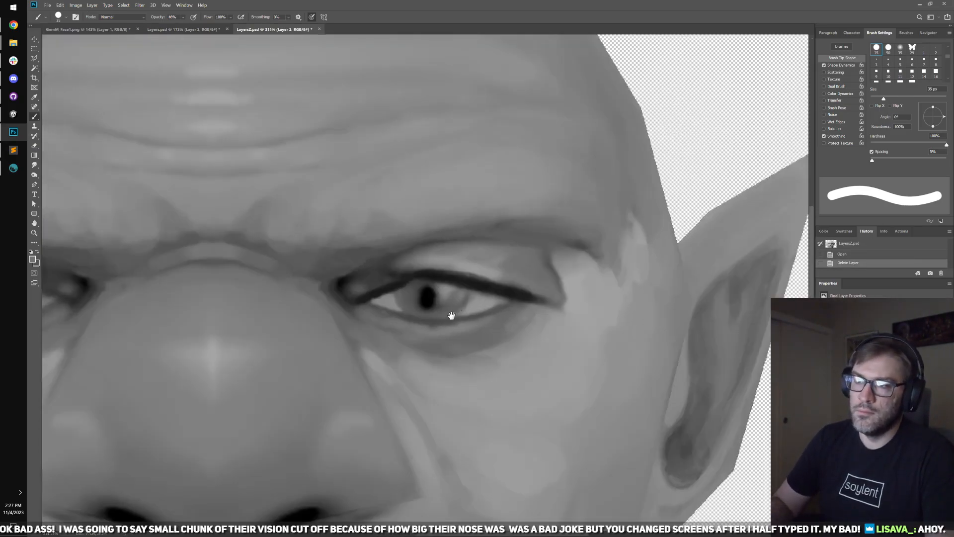
scroll(419, 274, "up", 1)
key("period")
key("period")
key("period")
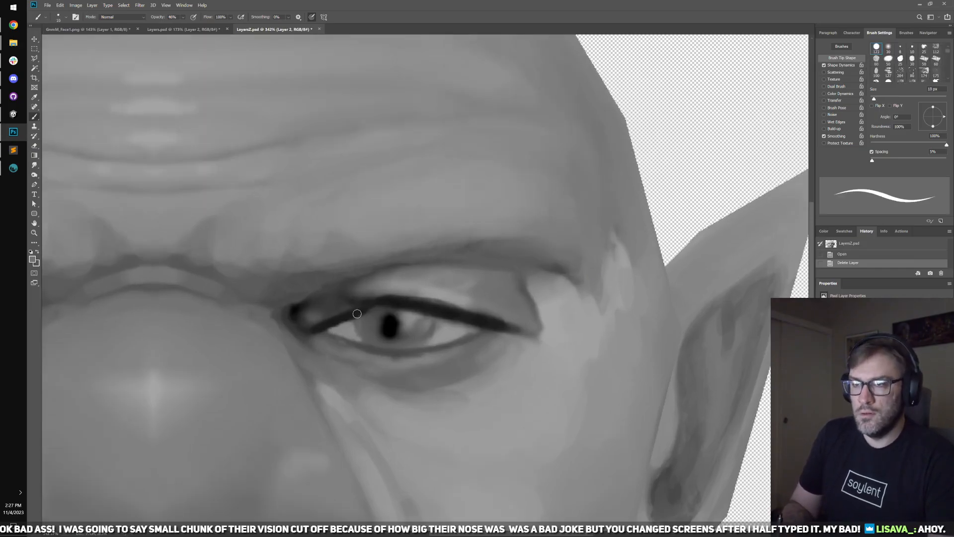
left_click_drag(321, 327, 380, 301)
left_click_drag(308, 331, 353, 313)
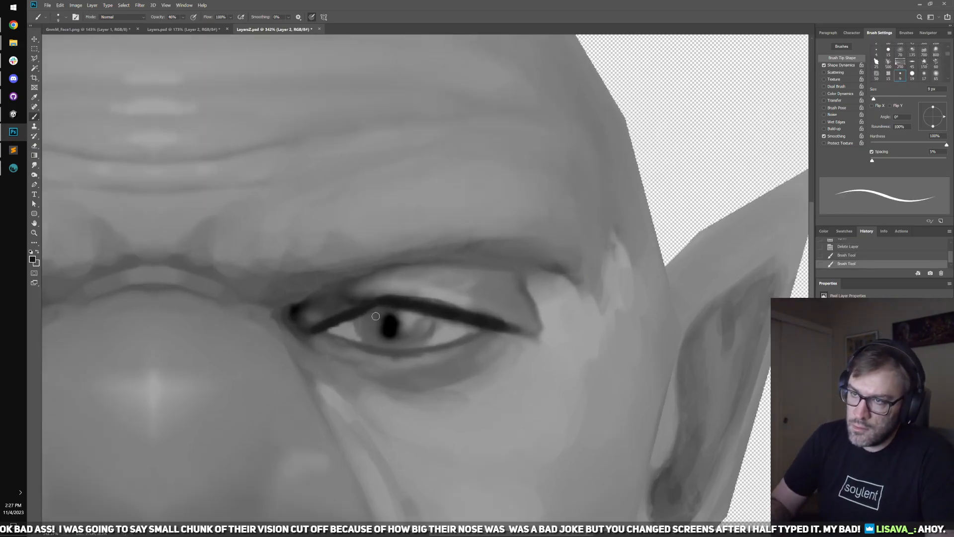
left_click(485, 310, "alt")
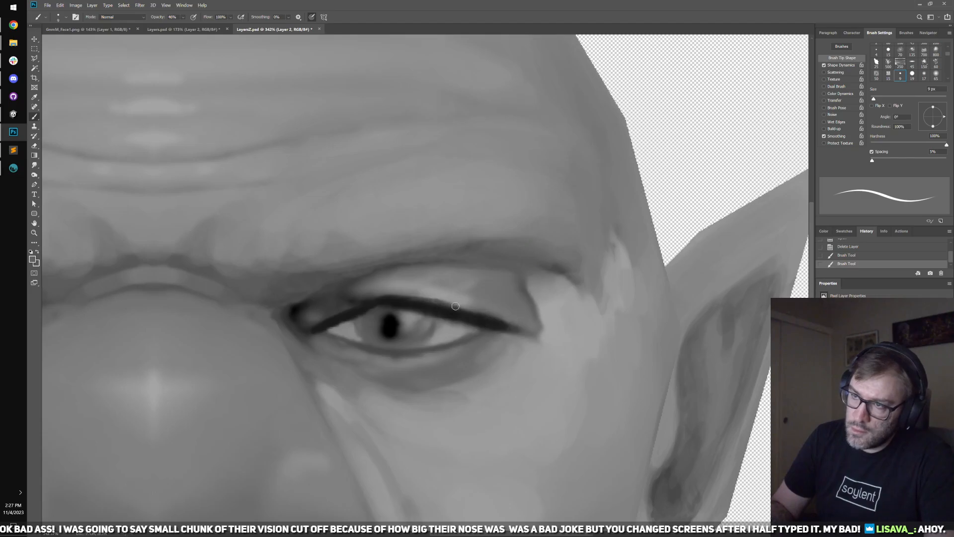
mouse_move(470, 311)
left_mouse_down()
mouse_move(419, 300)
mouse_move(510, 324)
mouse_move(387, 292)
mouse_move(320, 325)
mouse_move(340, 307)
left_mouse_up()
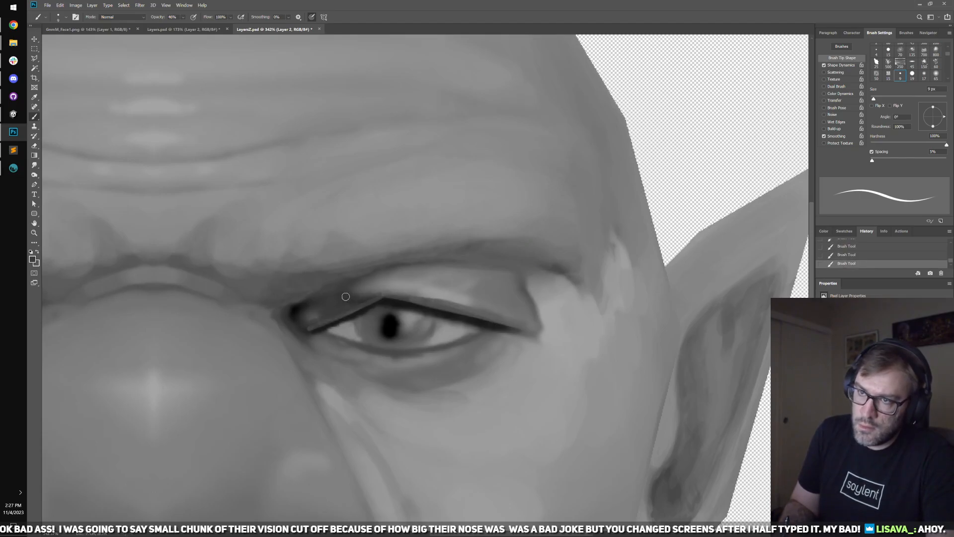
- Try to paint a thin dark crease above the upper eyelid from the inner eye corner outward
left_click(302, 304, "alt")
mouse_move(293, 315)
left_mouse_down()
mouse_move(369, 281)
mouse_move(482, 266)
left_mouse_up()
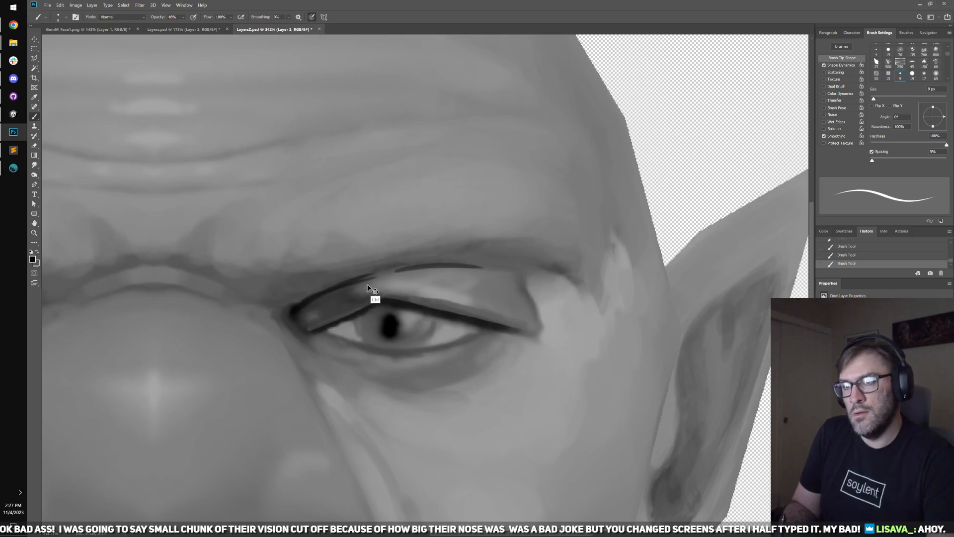
key("ctrl+z")
key("ctrl+z")
key("ctrl+z")
- Darken the lash line's inner tip and soften the black spot at the inner eye corner with a larger brush
left_click_drag(306, 330, 310, 337)
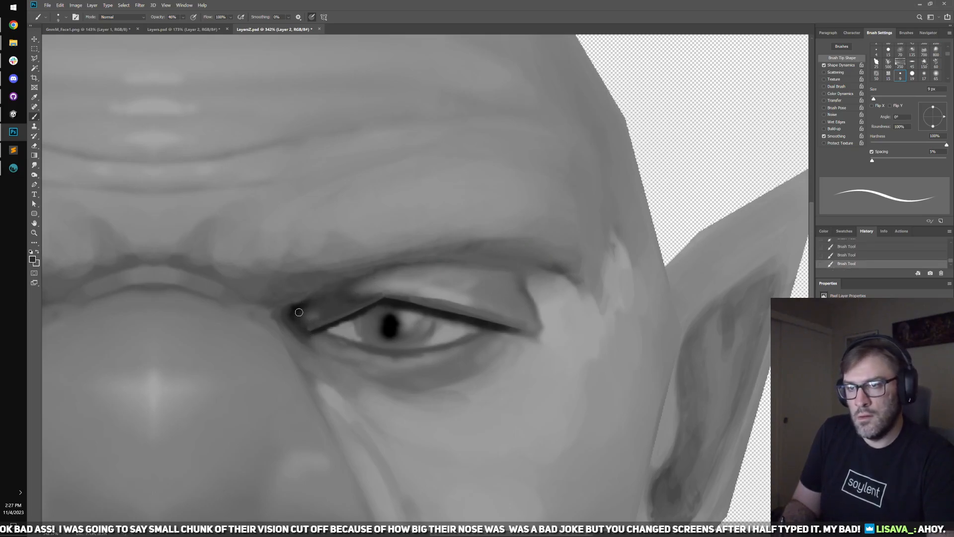
key("bracketright")
key("bracketright")
key("bracketright")
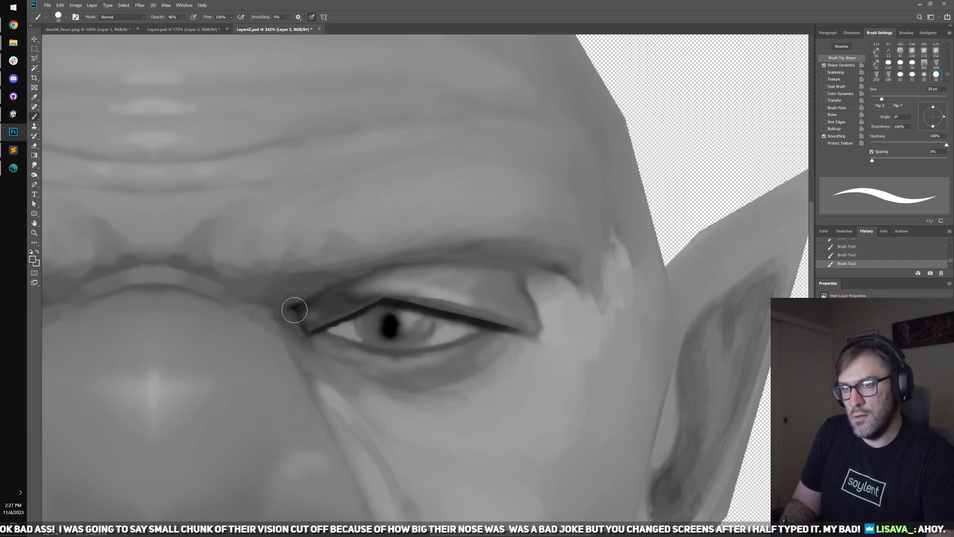
- Paint a mid-dark crease above the upper eyelid out to the brow's end and soften the eyelid's outer edge
left_click(312, 299, "alt")
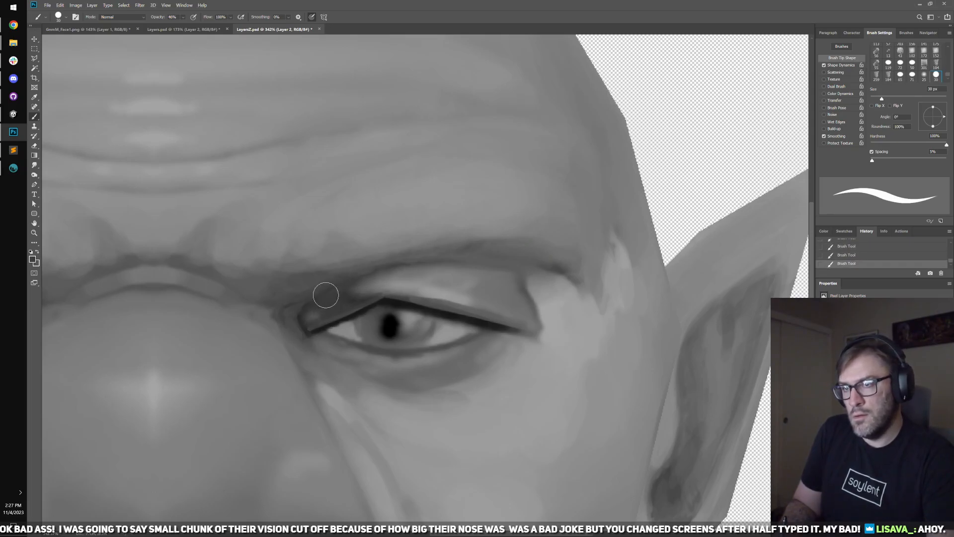
left_click_drag(325, 295, 522, 265)
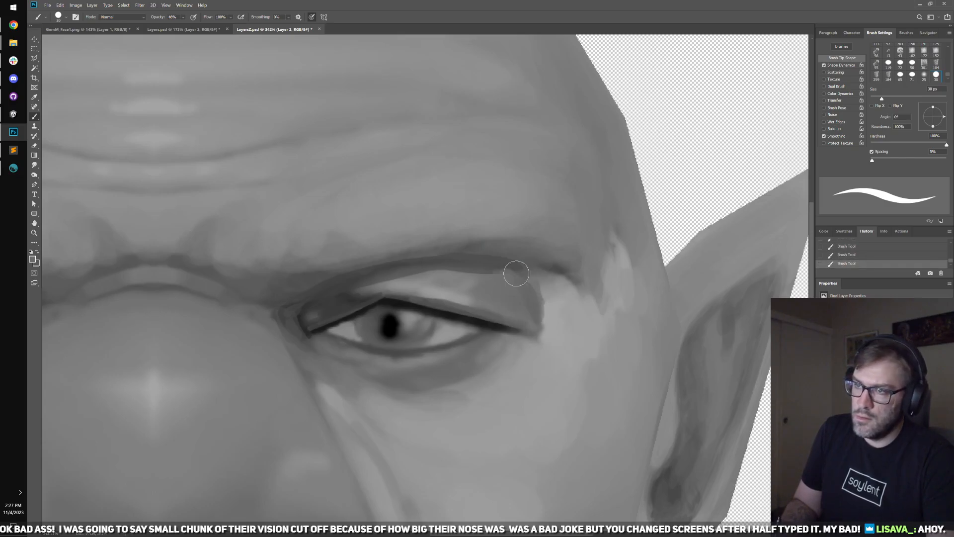
left_click_drag(552, 309, 550, 321)
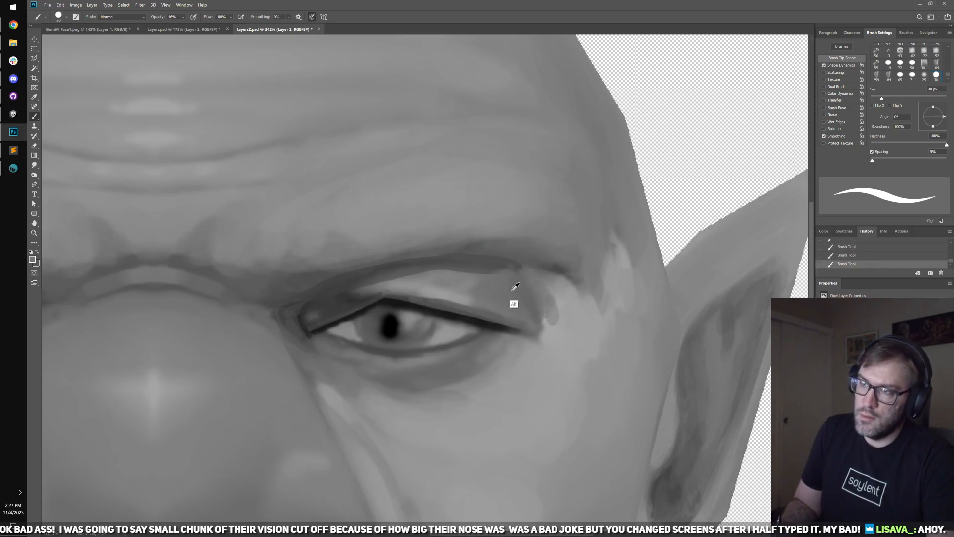
- Block in the lighter plane of the upper eyelid below the crease using tones sampled from the lid
left_click(458, 293, "alt")
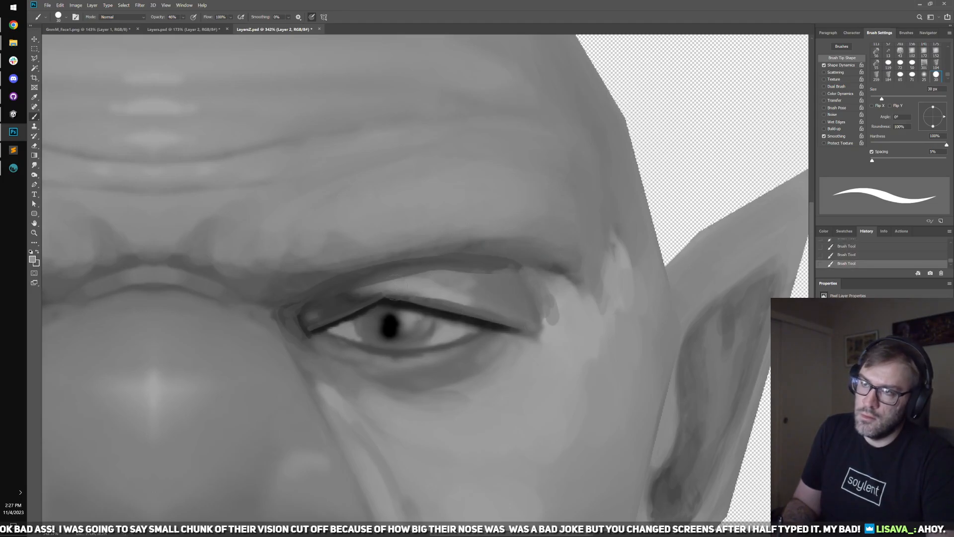
mouse_move(376, 300)
left_mouse_down()
mouse_move(450, 285)
mouse_move(460, 272)
left_mouse_up()
left_click(470, 283, "alt")
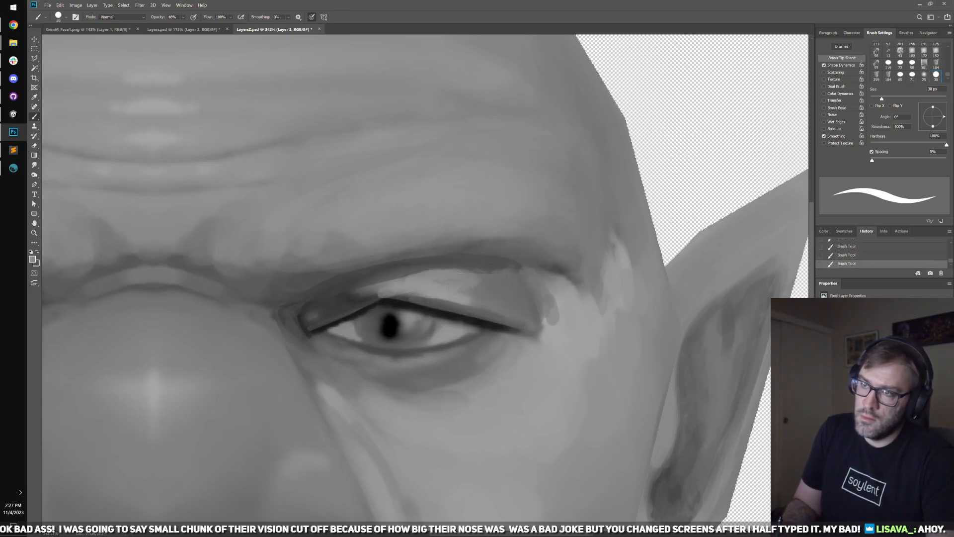
left_click_drag(378, 288, 385, 276)
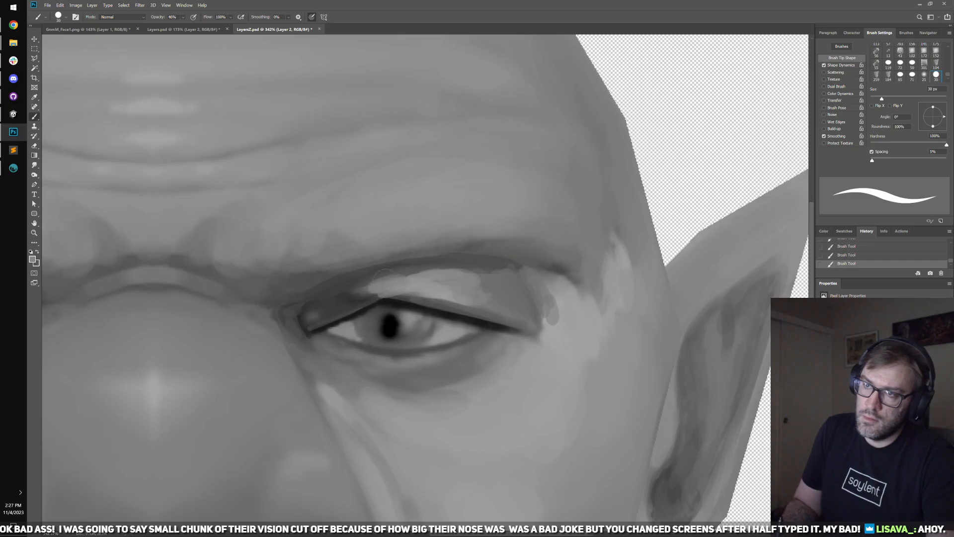
- Paint a thin mid-grey rim along the top of the upper lash line with a small brush
key("comma")
key("comma")
key("comma")
mouse_move(323, 320)
left_mouse_down()
mouse_move(362, 300)
mouse_move(470, 314)
mouse_move(409, 297)
mouse_move(530, 329)
left_mouse_up()
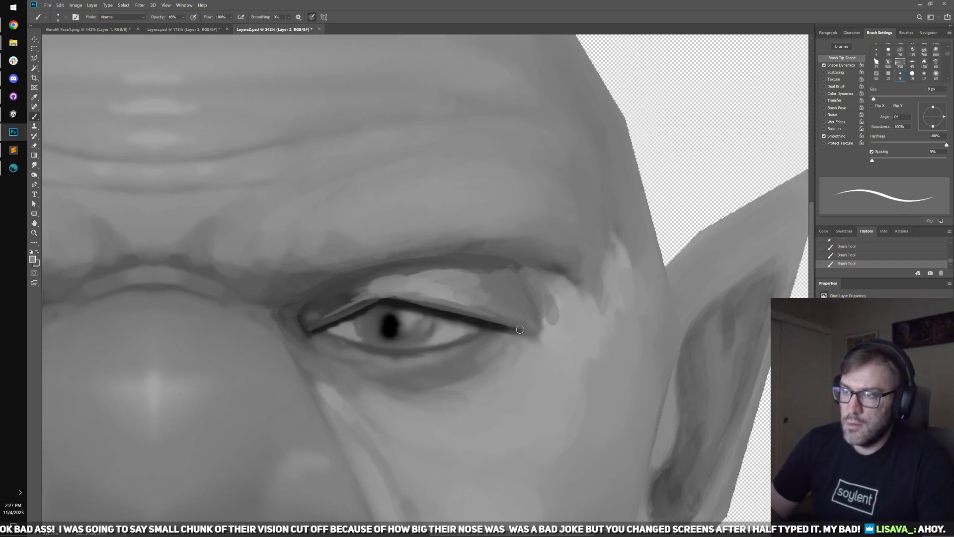
- Refine the dark lower eyelid line beneath the iris with thin, lighter strokes, undoing a stray stroke
key("comma")
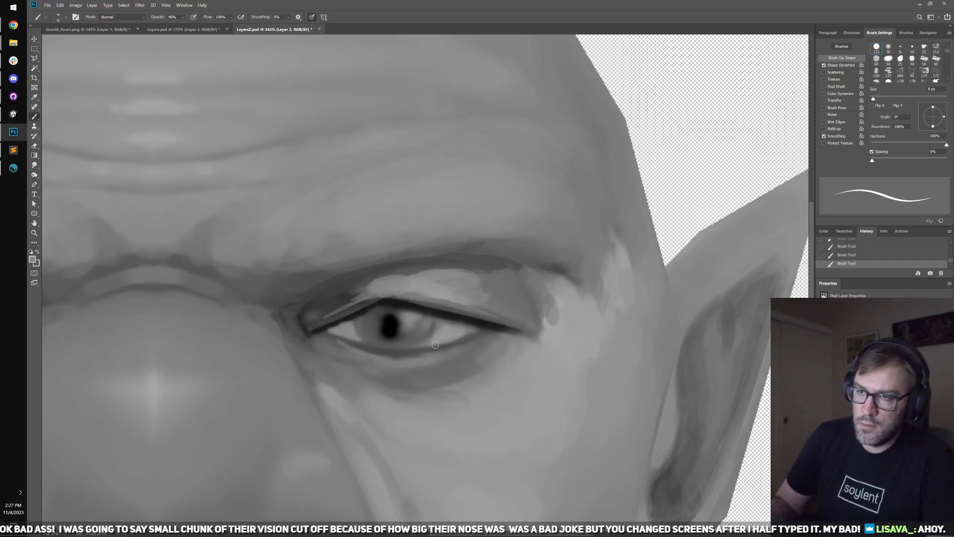
mouse_move(368, 343)
left_mouse_down()
mouse_move(334, 338)
mouse_move(383, 357)
mouse_move(427, 356)
left_mouse_up()
key("ctrl+z")
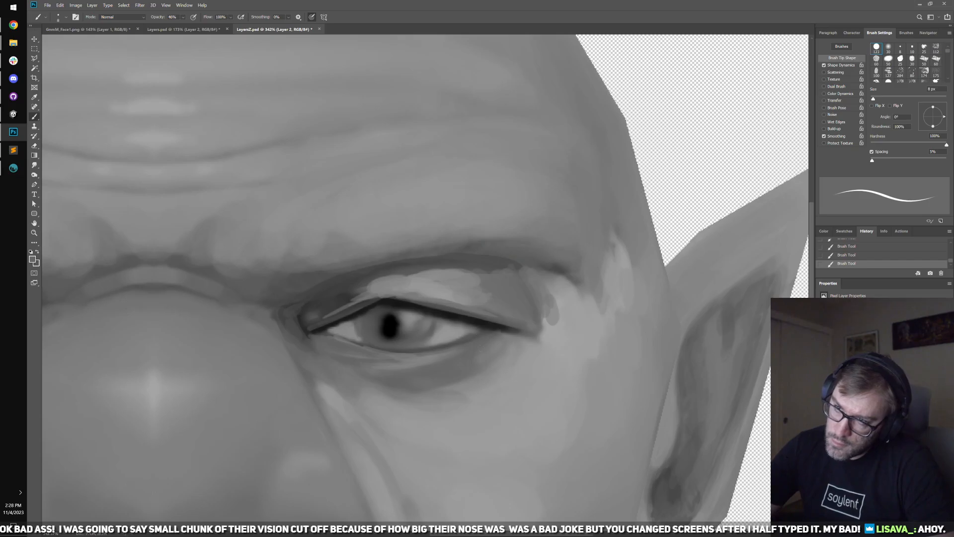
- Extend the soft shadow beneath the right-hand eye's lower eyelid using tones sampled from the surrounding skin and 20 to 40 px brushes
key("bracketright")
key("bracketright")
key("bracketright")
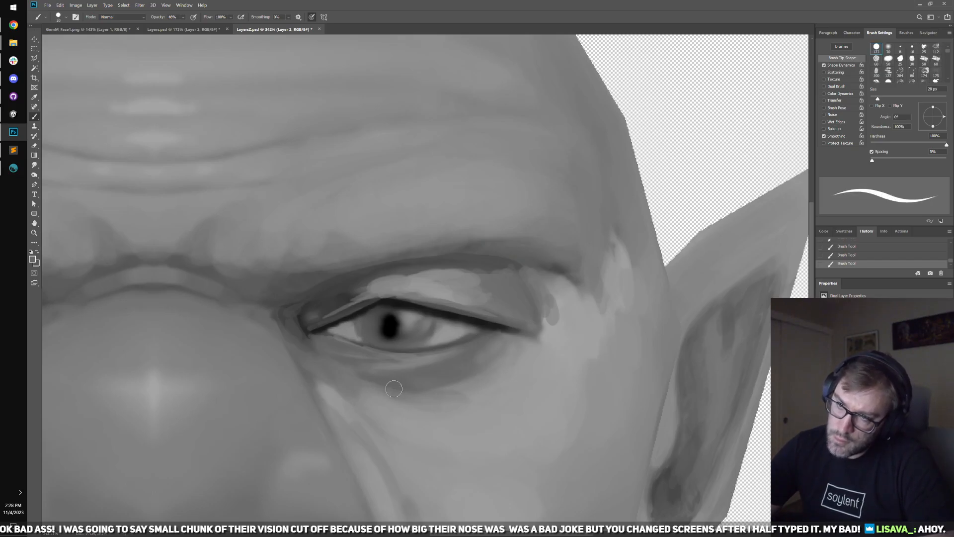
left_click(356, 369, "alt")
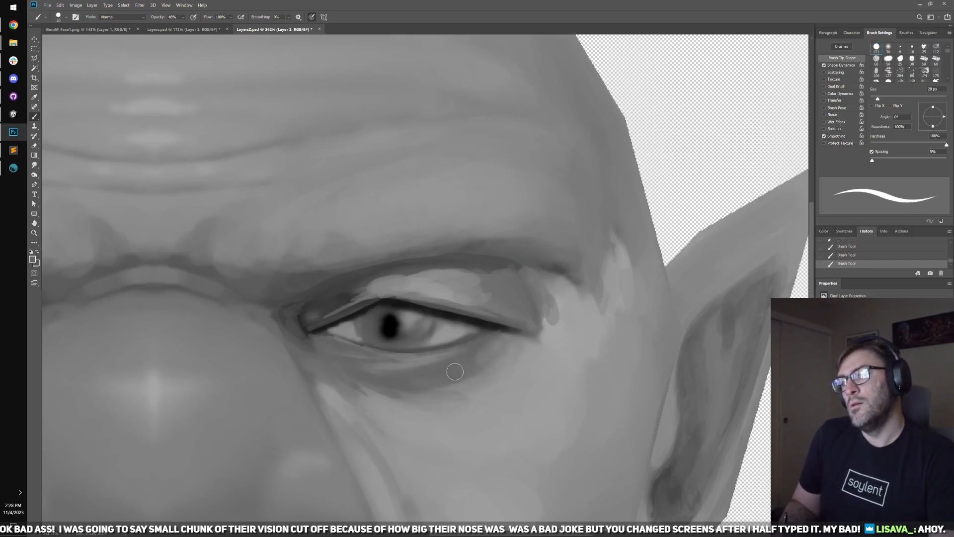
key("bracketright")
key("bracketright")
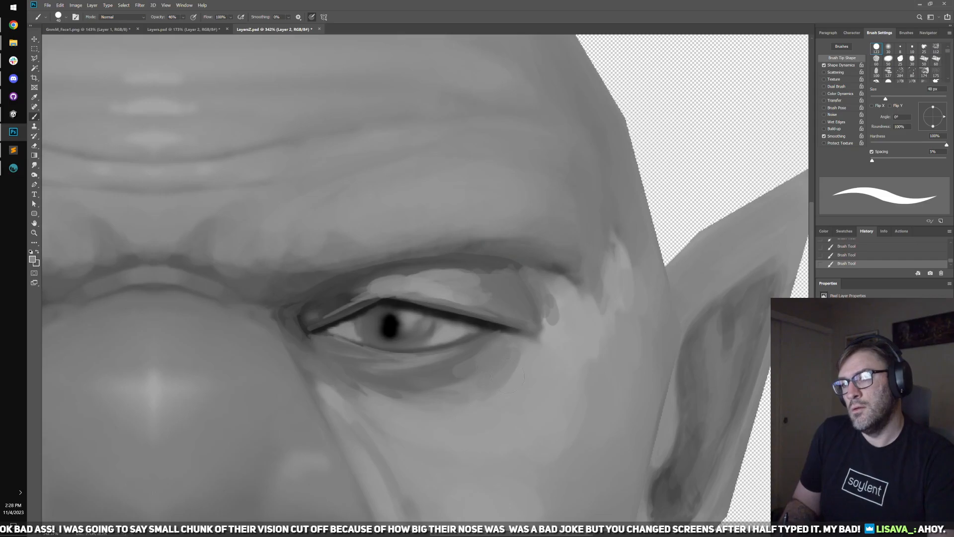
left_click(493, 392, "alt")
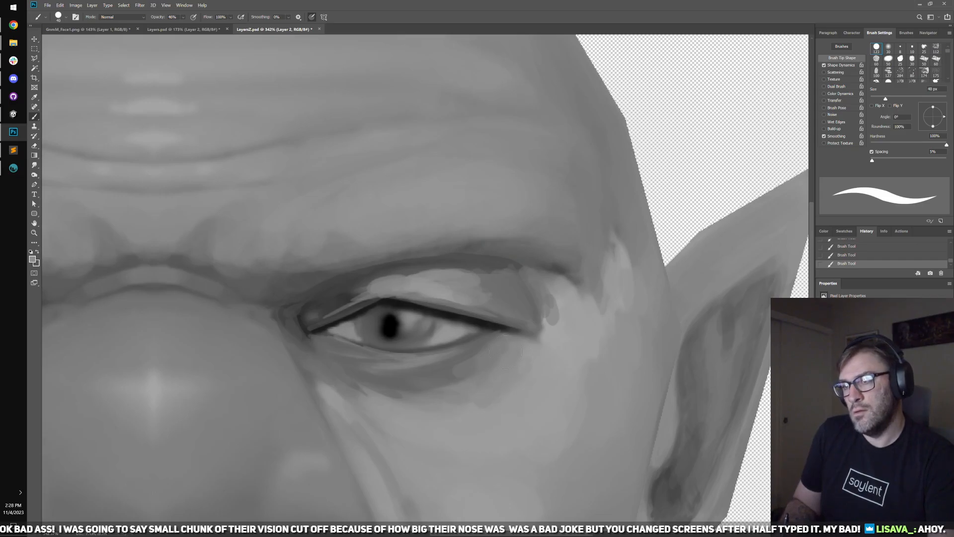
mouse_move(449, 369)
left_mouse_down()
mouse_move(438, 393)
mouse_move(452, 400)
left_mouse_up()
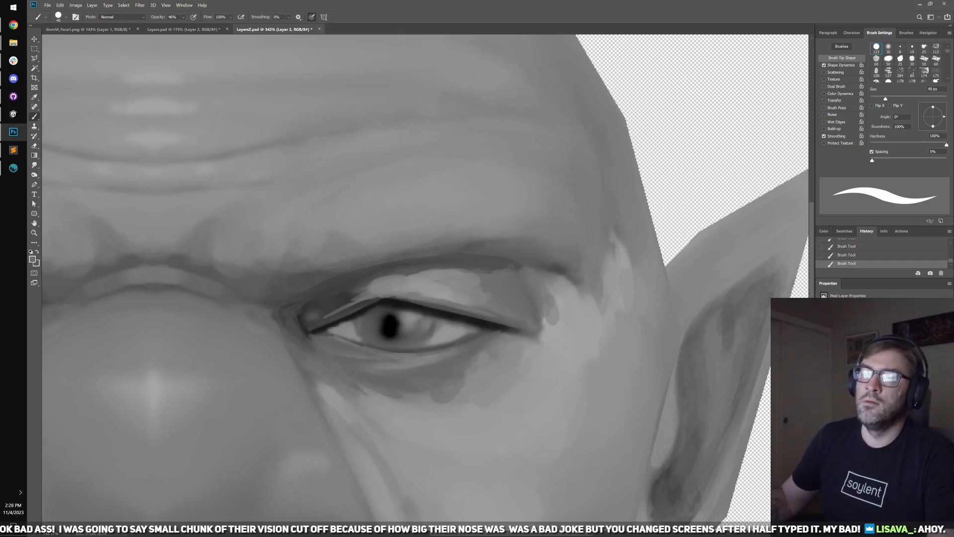
- Touch up the skin along the edge of the upper lip with a small brush, working across the mouth's centre
scroll(487, 370, "down", 5)
scroll(456, 256, "up", 4)
left_click_drag(424, 343, 390, 336)
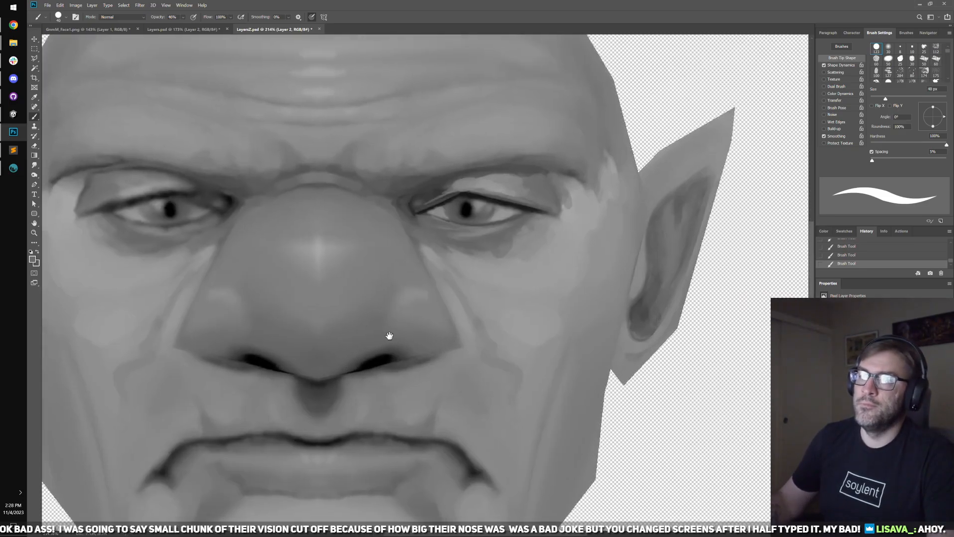
left_click_drag(560, 359, 624, 277)
key("bracketleft")
key("bracketleft")
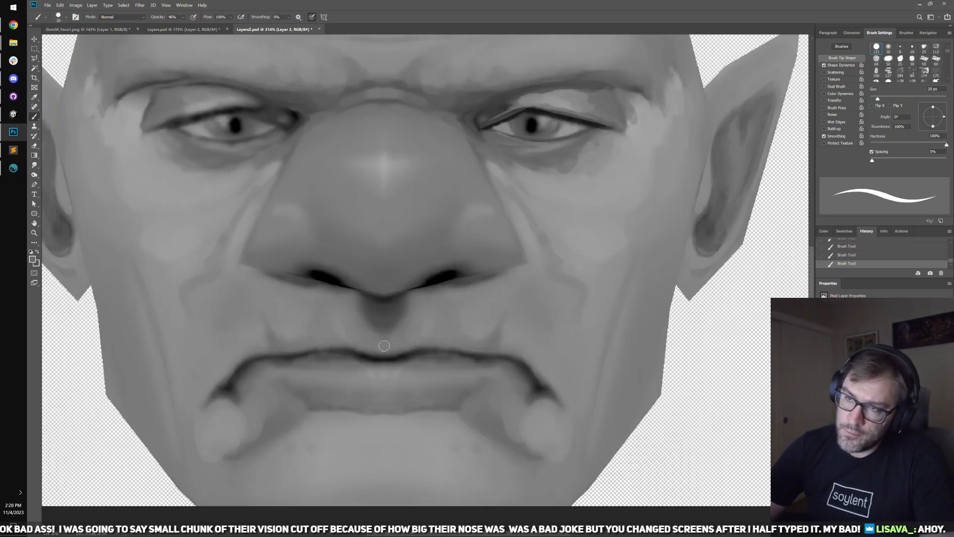
key("bracketleft")
key("bracketleft")
key("bracketleft")
left_click_drag(326, 343, 450, 347)
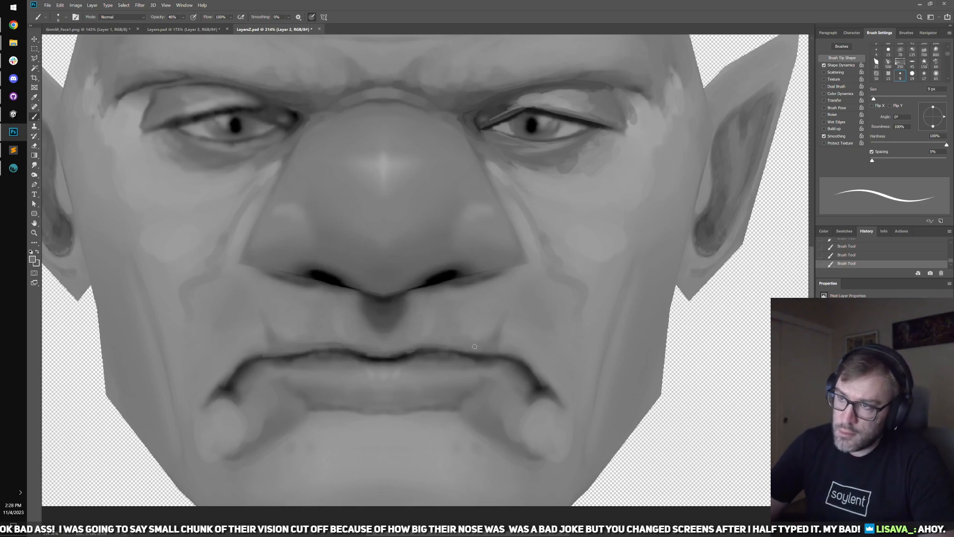
- Paint thin dark vertical wrinkles above the upper lip, near the right-hand corner of the mouth
key("bracketright")
key("bracketright")
key("bracketright")
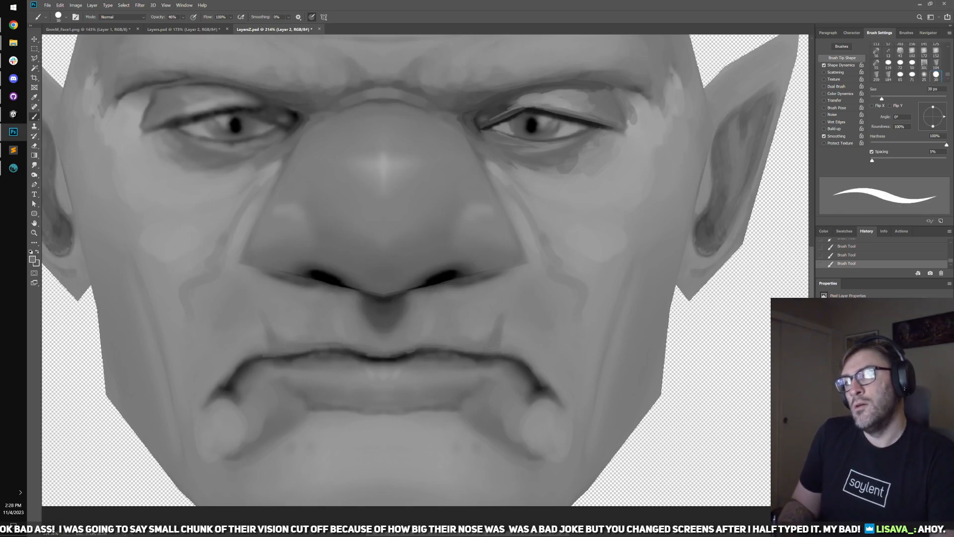
key("bracketleft")
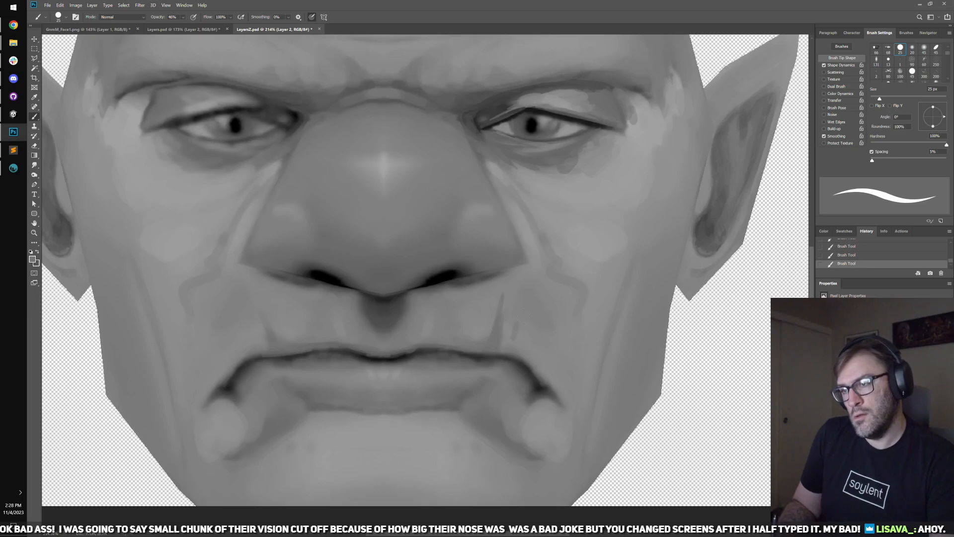
key("bracketleft")
key("bracketleft")
key("bracketleft")
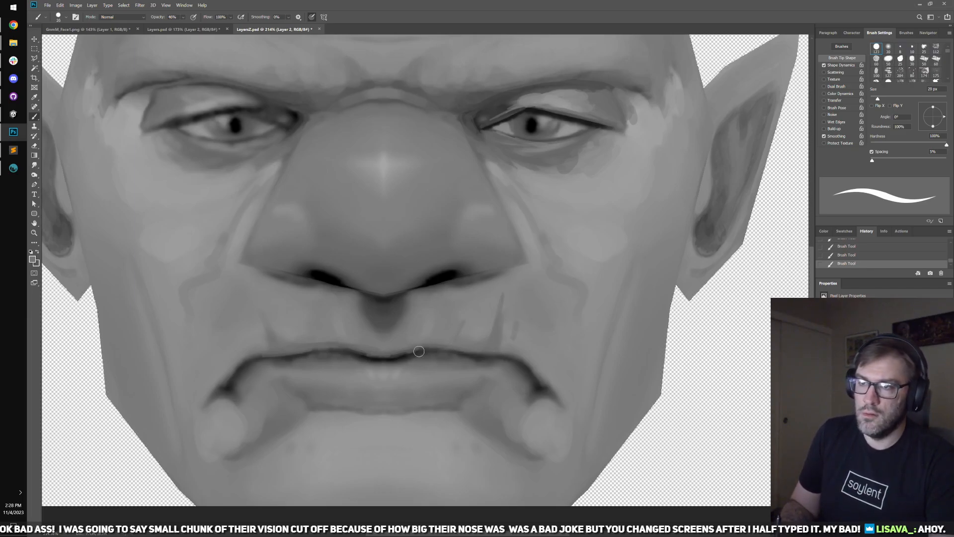
- Paint a thin light rim along the whole upper lip line and the base of the vertical wrinkle, using a sampled skin tone
key("bracketleft")
key("bracketleft")
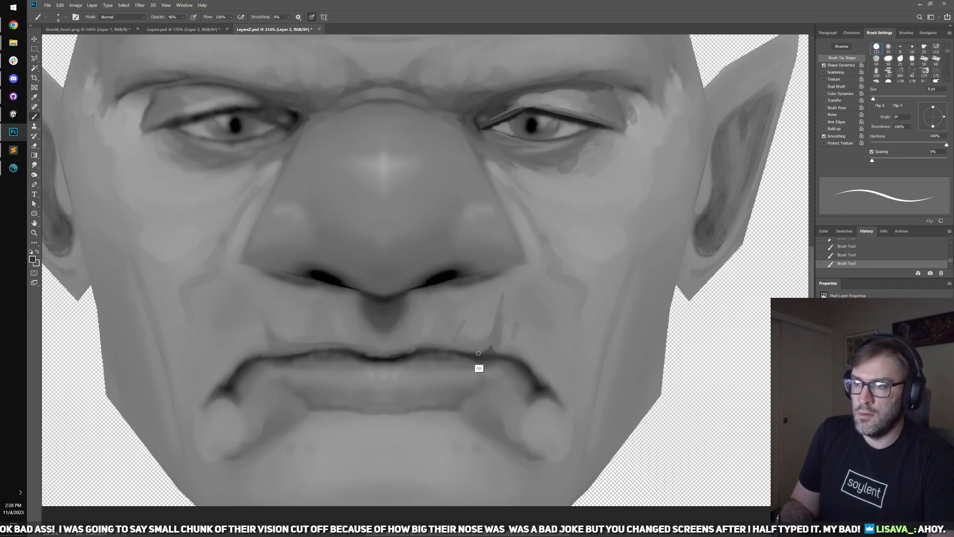
left_click(484, 348, "alt")
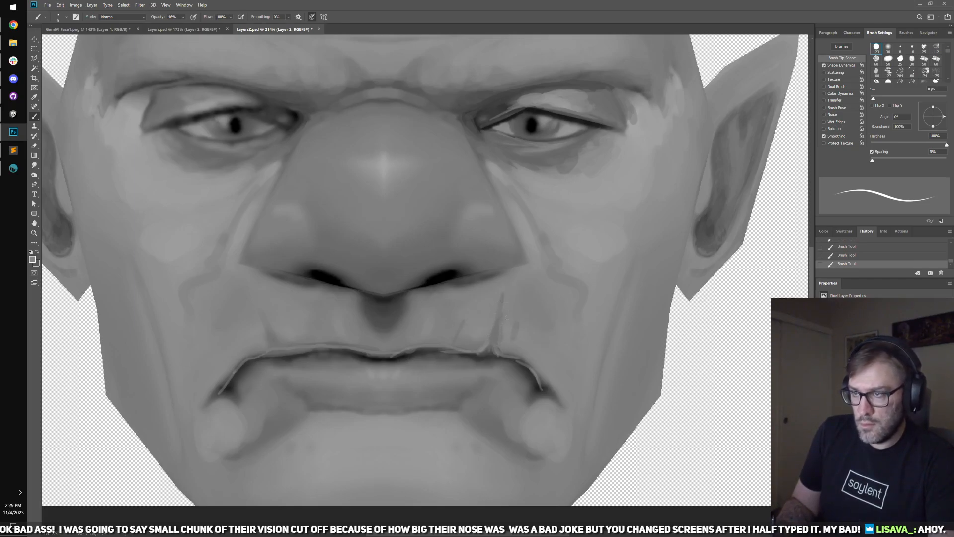
- Paint small dark round spots on both sides of the chin below the lower lip, varying the brush size
scroll(528, 284, "down", 3)
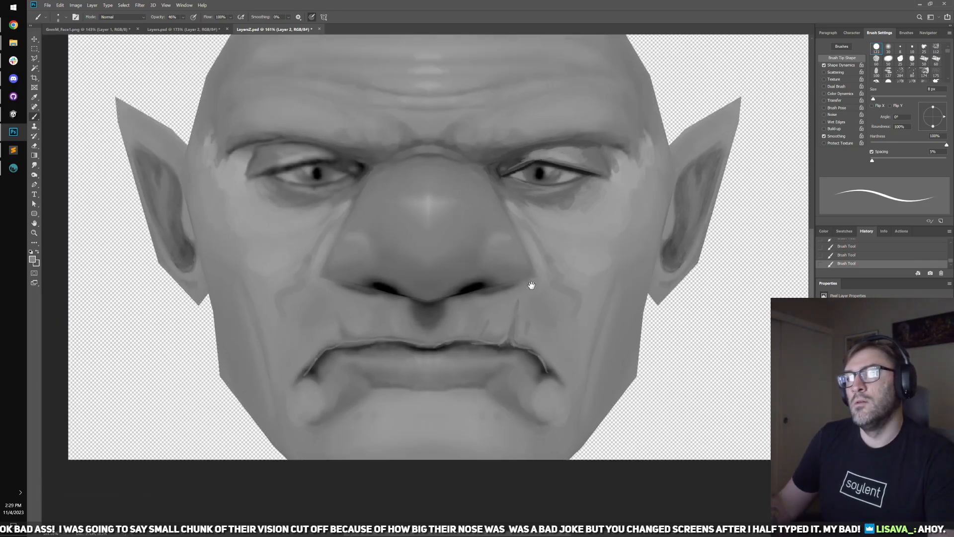
scroll(505, 362, "up", 1)
scroll(496, 433, "up", 1)
key("bracketright")
key("bracketright")
key("bracketright")
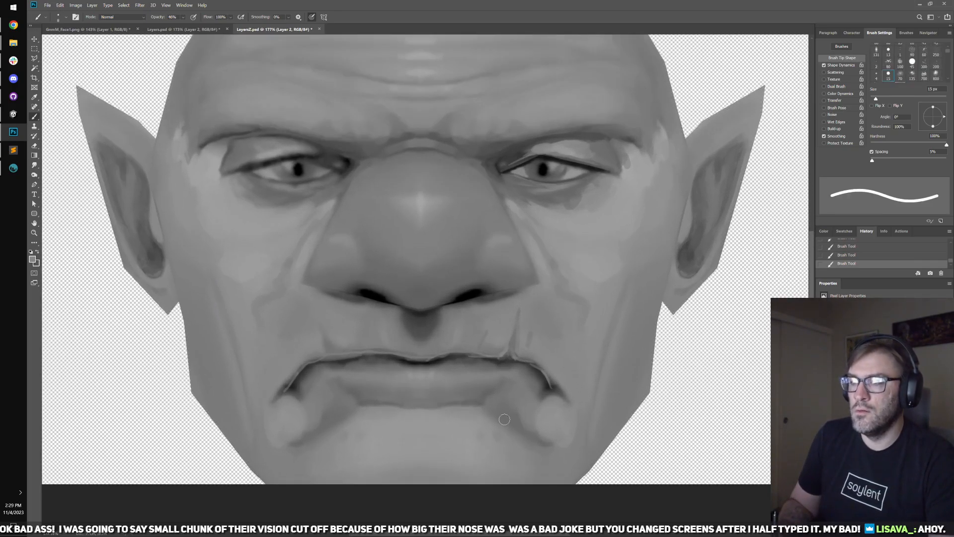
key("bracketright")
key("bracketright")
key("bracketright")
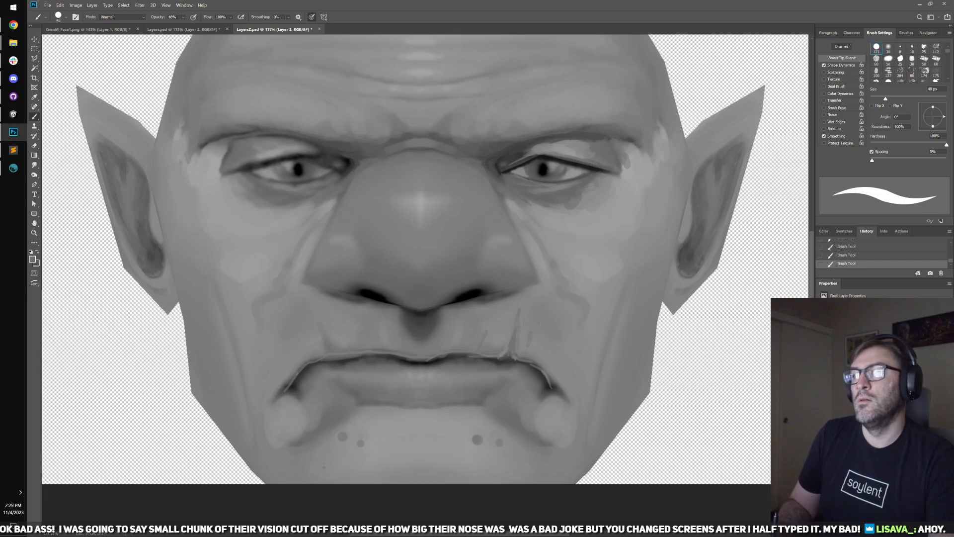
- Shade the folds between nose and cheeks with sampled greys and add a crease below the left-hand eye
key("period")
key("period")
key("period")
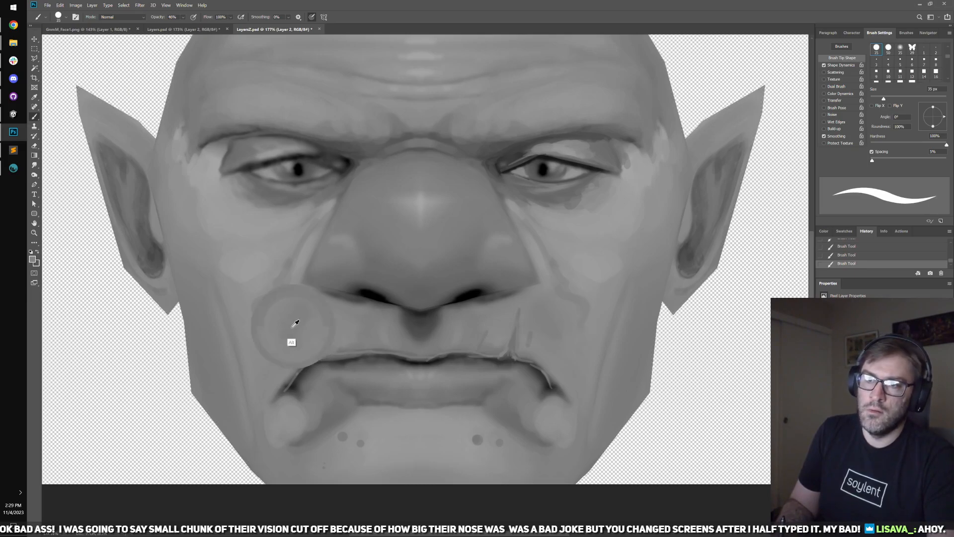
key("period")
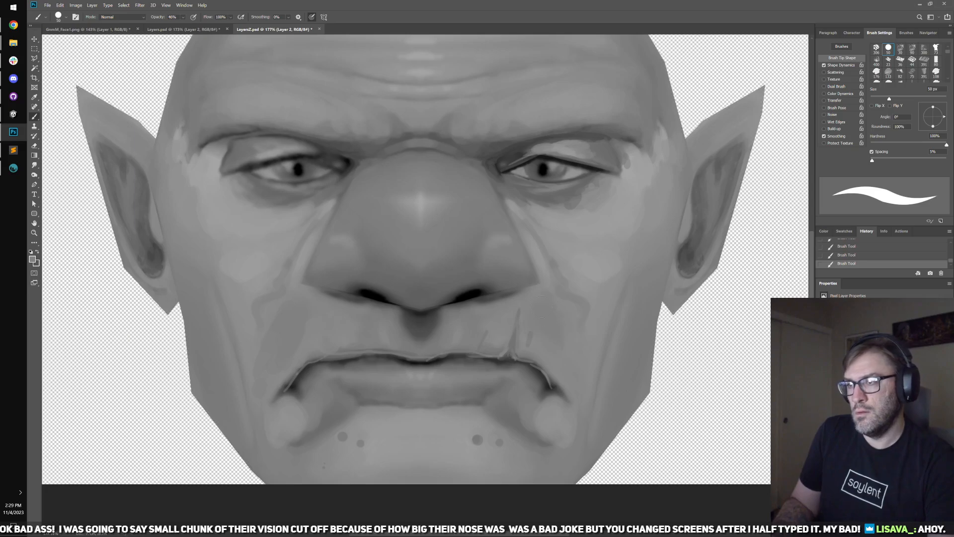
key("comma")
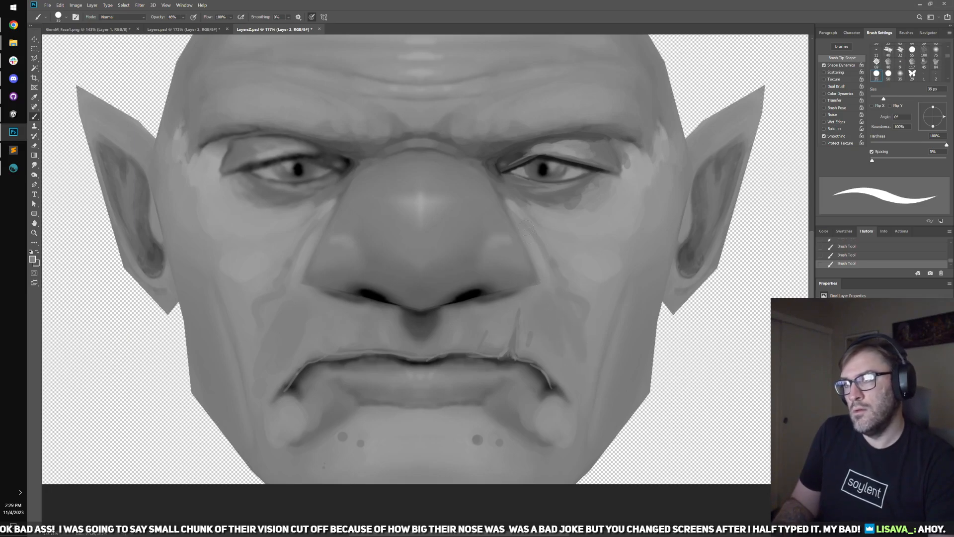
key("comma")
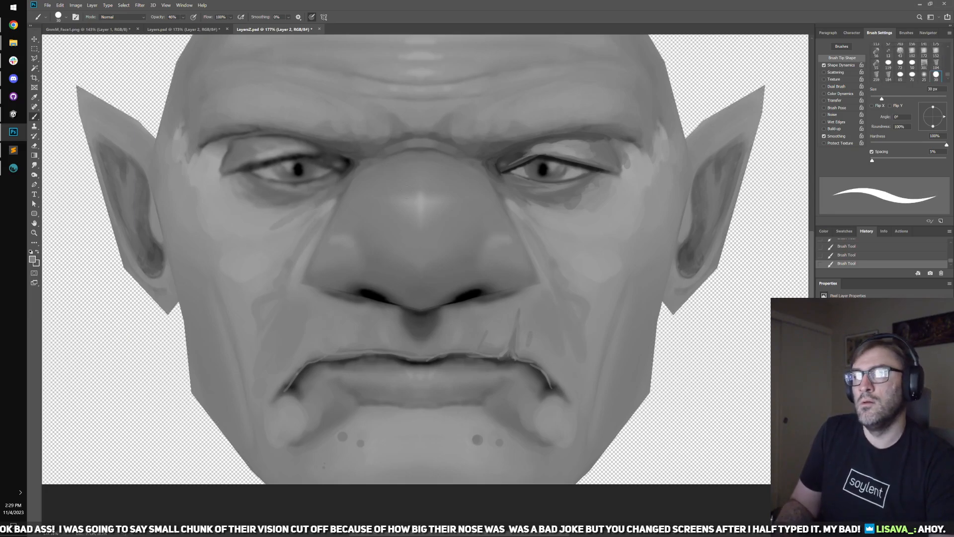
- Deepen and soften the horizontal forehead wrinkles above the brow with brushes of varied size
key("ctrl+0")
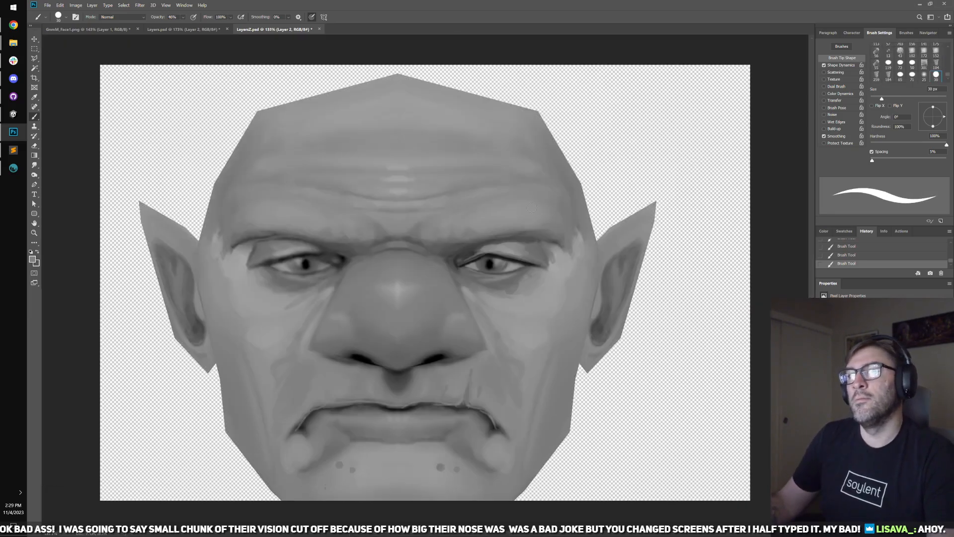
scroll(516, 329, "up", 5)
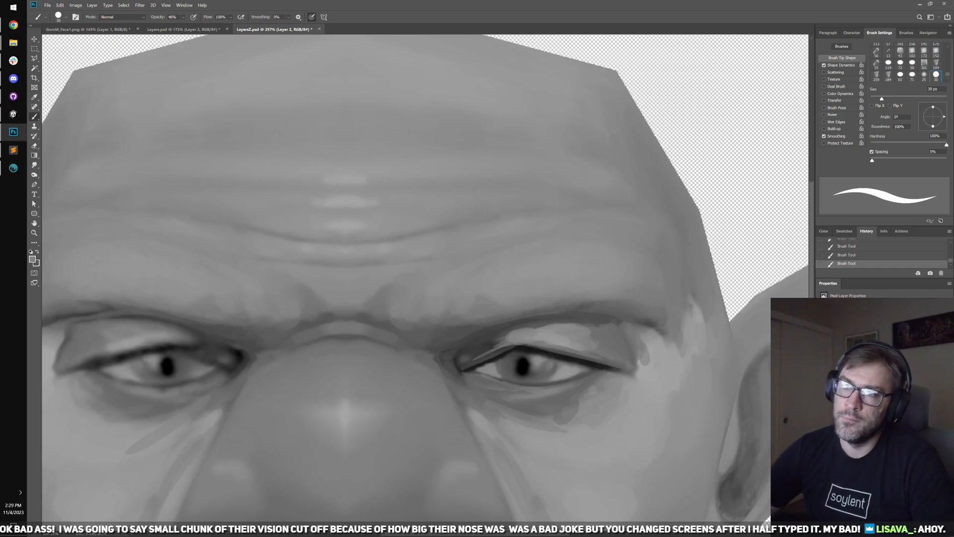
key("comma")
key("comma")
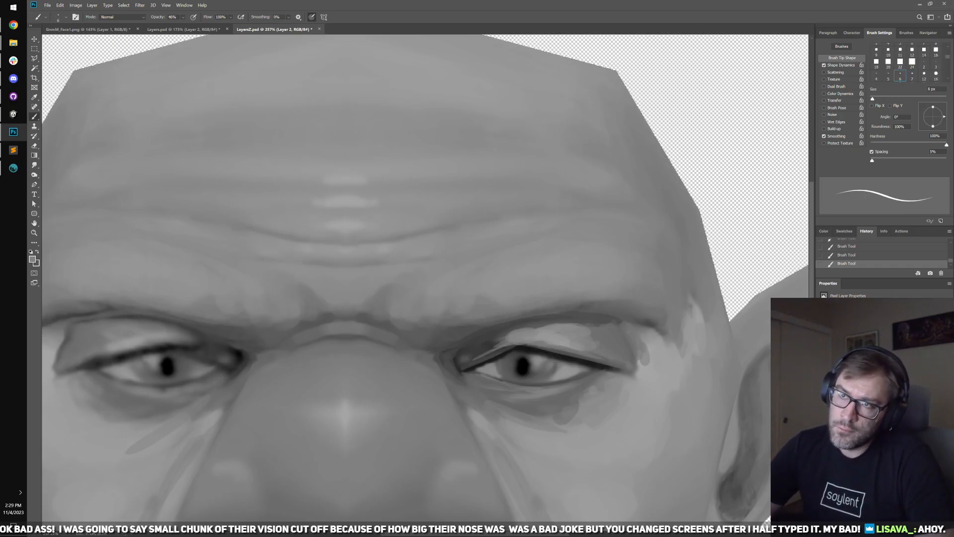
key("period")
key("period")
key("period")
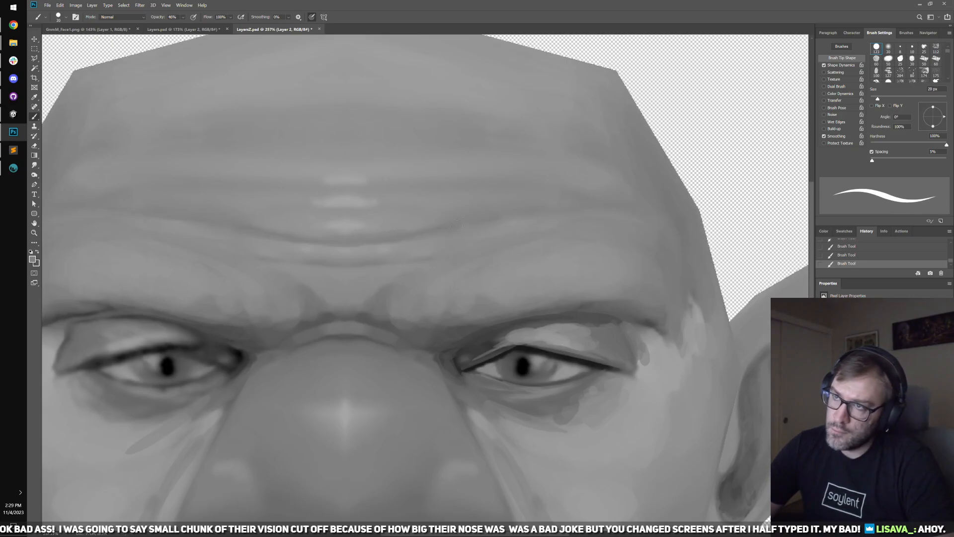
key("comma")
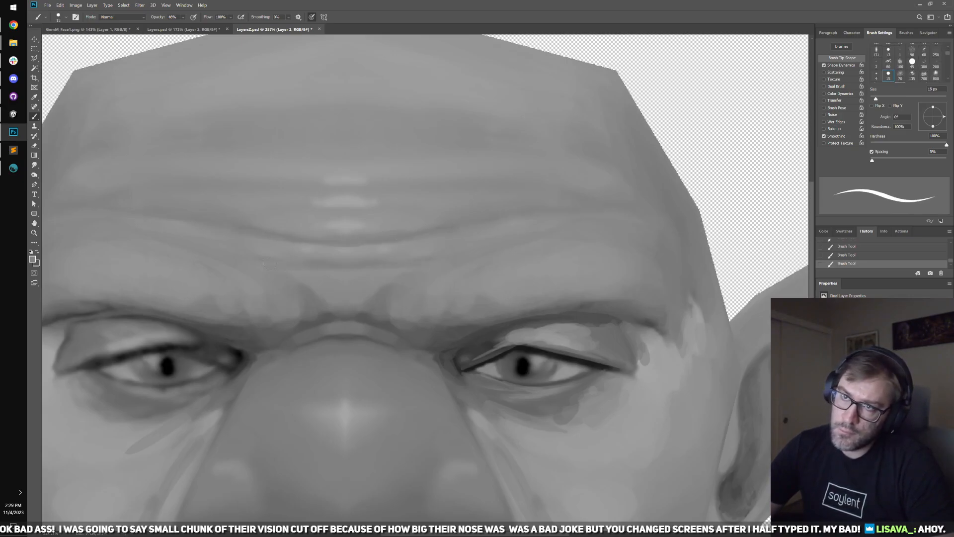
key("period")
key("period")
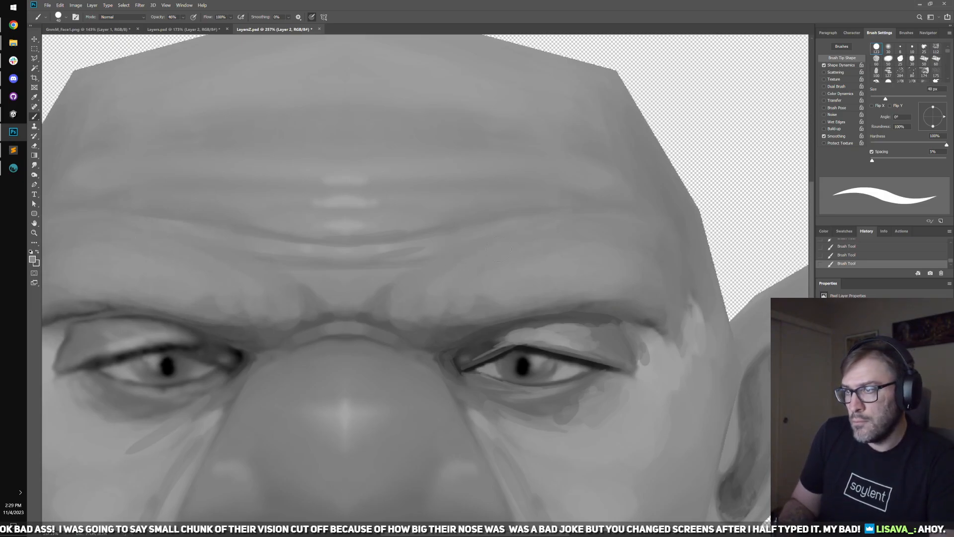
- Paint darker strokes above the right-hand brow and blend them with greys sampled around the brows, using a 40 px brush
left_click_drag(589, 277, 541, 293)
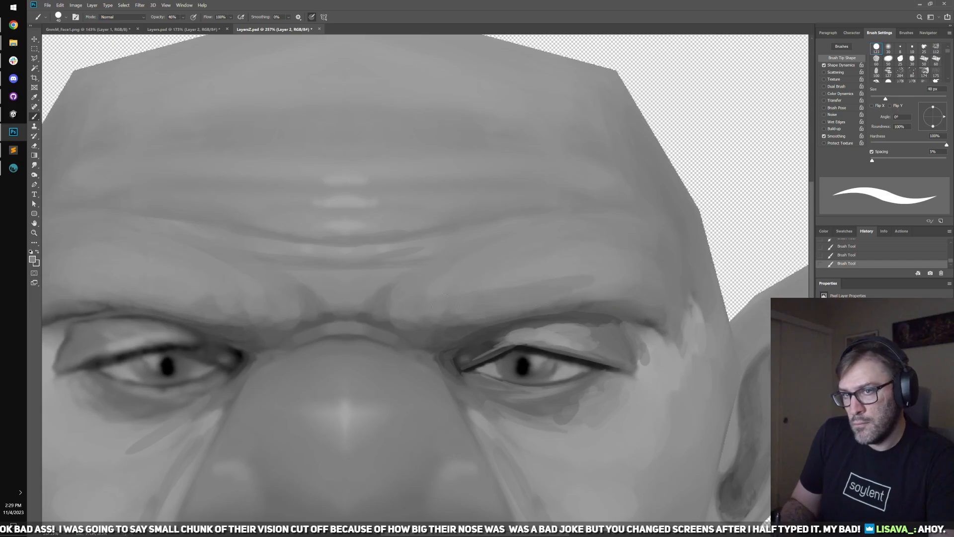
left_click_drag(310, 285, 440, 288)
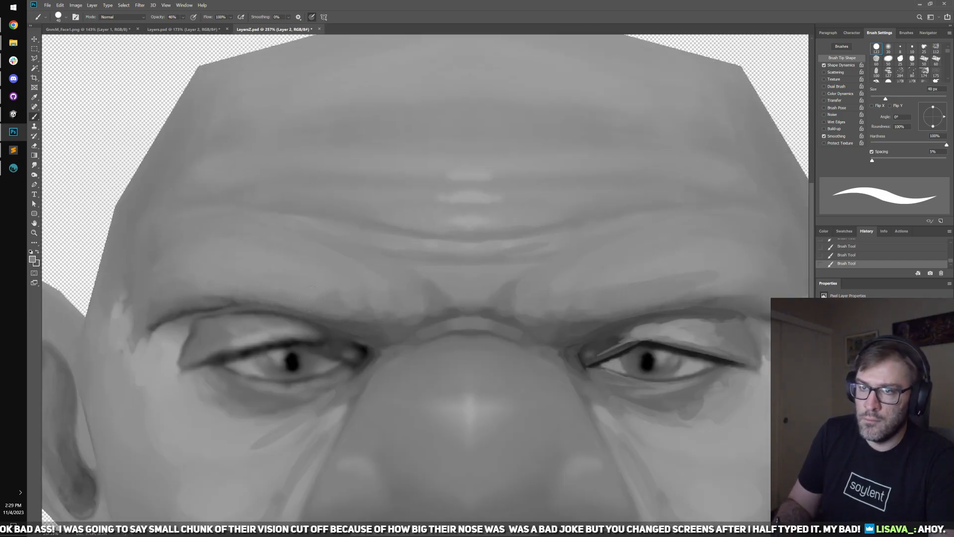
left_click(198, 290, "alt")
left_click_drag(664, 303, 493, 309)
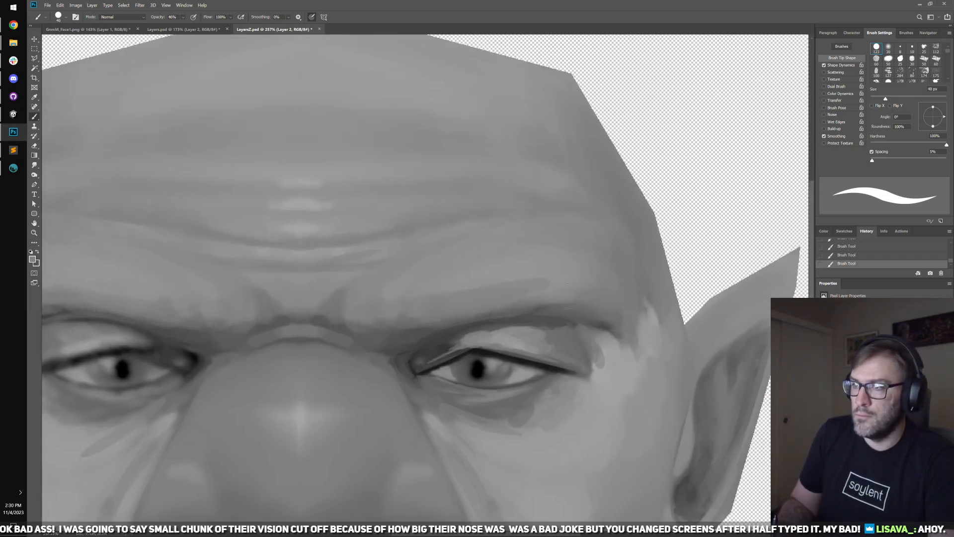
left_click(555, 287, "alt")
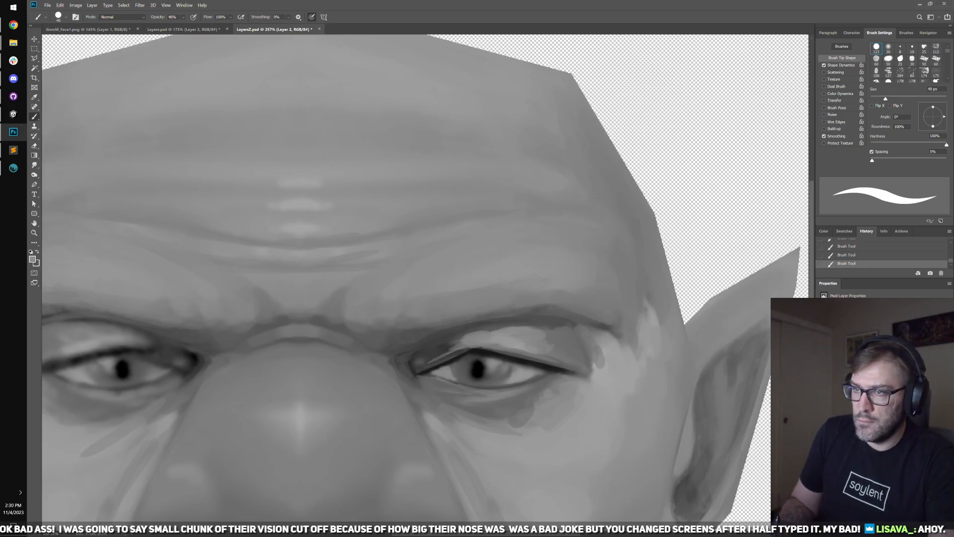
left_click_drag(341, 289, 527, 284)
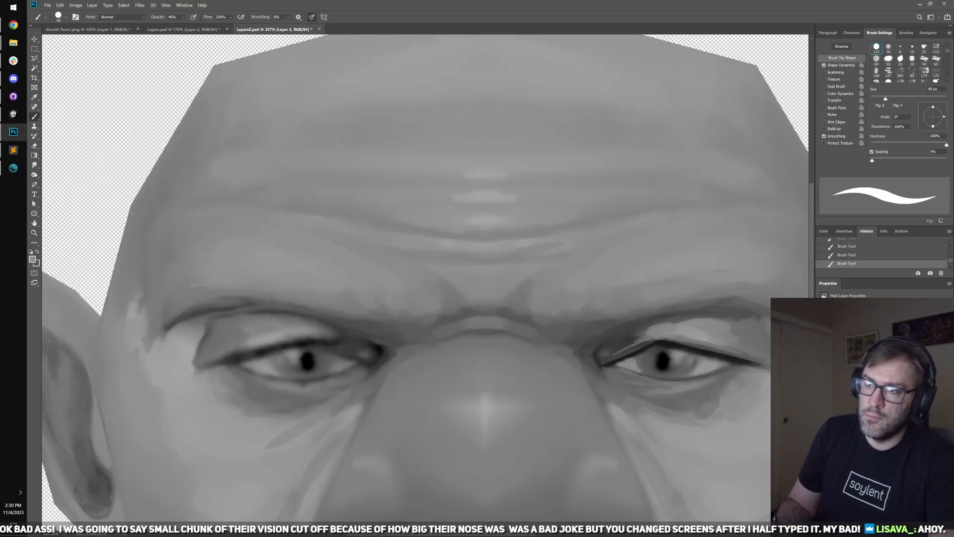
- Paint a broad round highlight on the nose over the star-shaped glint with an 80 px brush
mouse_move(464, 312)
left_mouse_down()
mouse_move(422, 271)
mouse_move(386, 199)
left_mouse_up()
key("period")
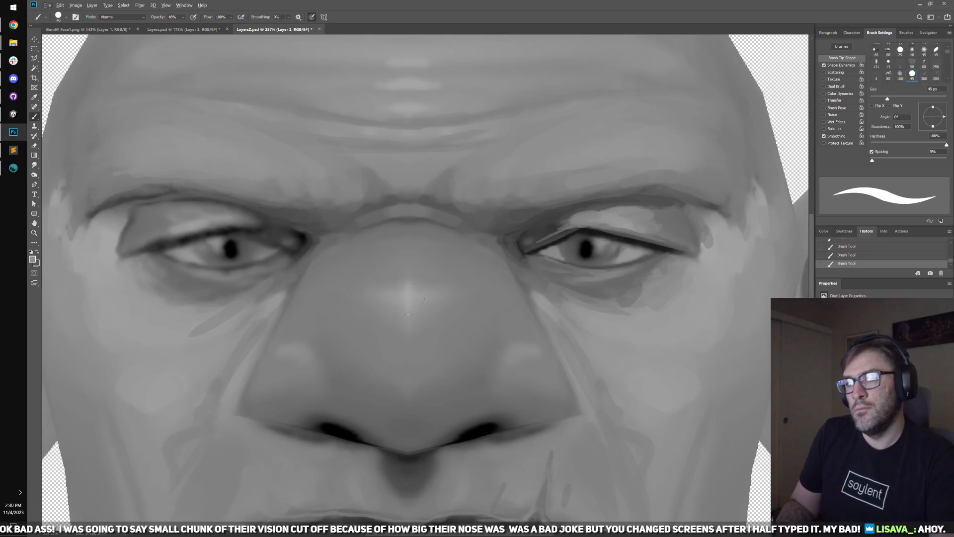
key("period")
mouse_move(400, 312)
left_mouse_down()
mouse_move(390, 281)
mouse_move(400, 284)
mouse_move(394, 299)
mouse_move(409, 339)
mouse_move(446, 307)
mouse_move(390, 339)
mouse_move(362, 319)
mouse_move(417, 331)
left_mouse_up()
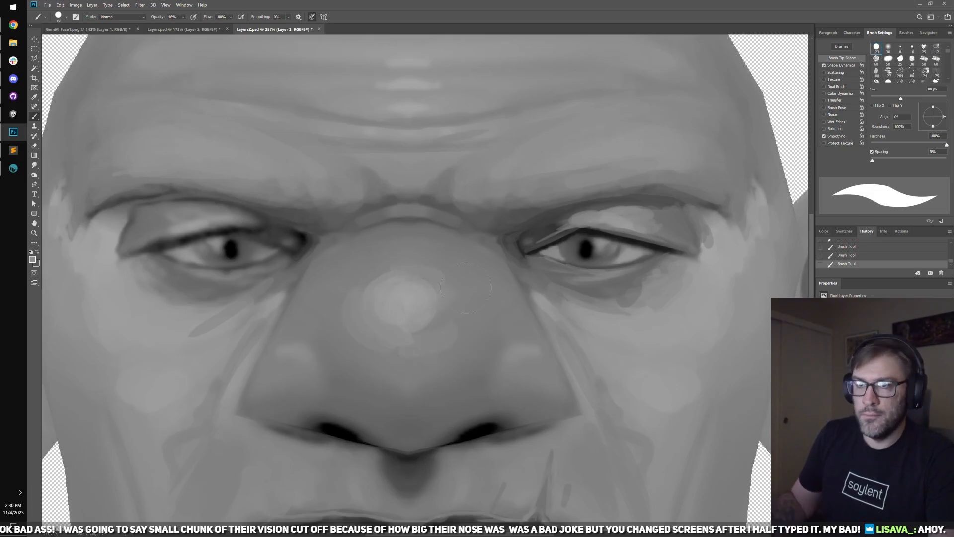
- Fit the whole face in view and save the front-view projection document
key("ctrl+0")
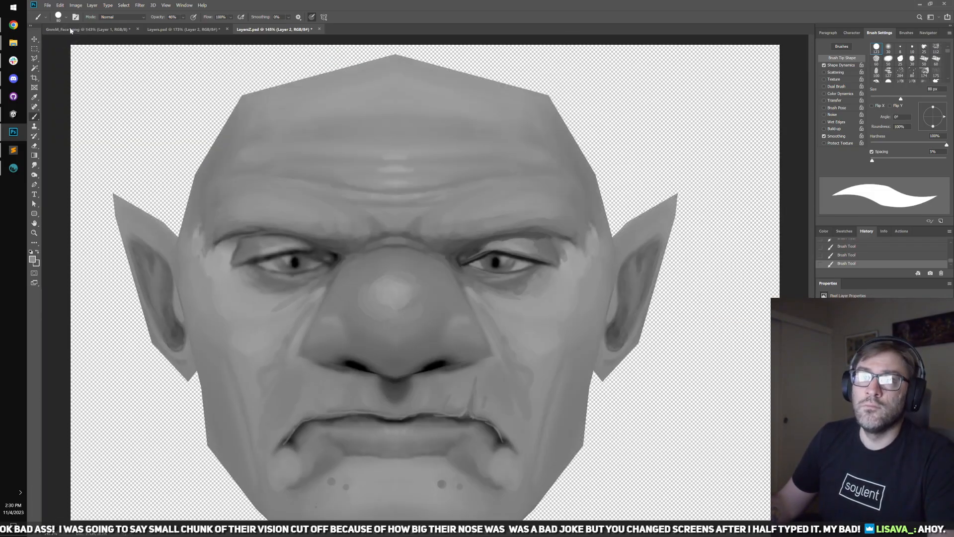
left_click(44, 5)
left_click(65, 79)
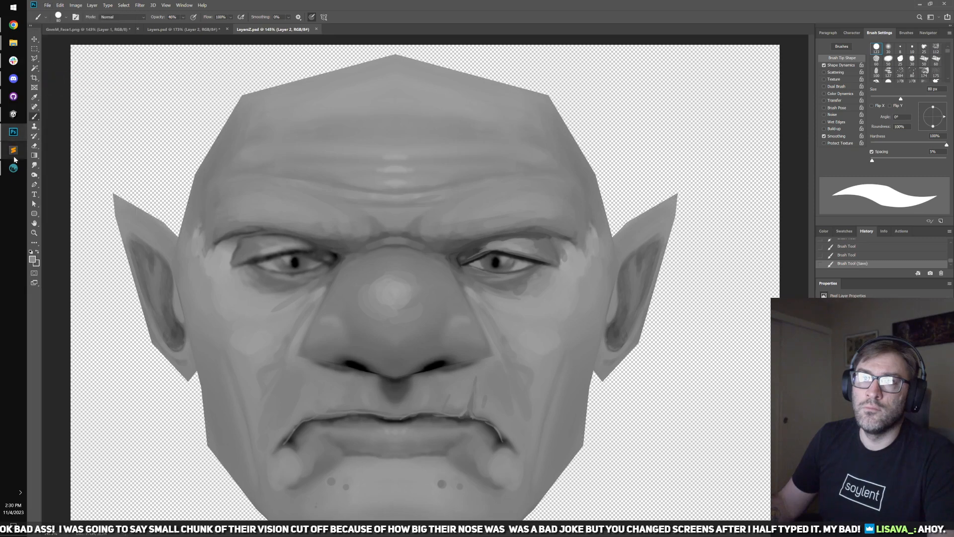
- Switch to 3D-Coat and blend the bright highlight into the surrounding nose with brush strokes while checking it from several angles
left_click(14, 168)
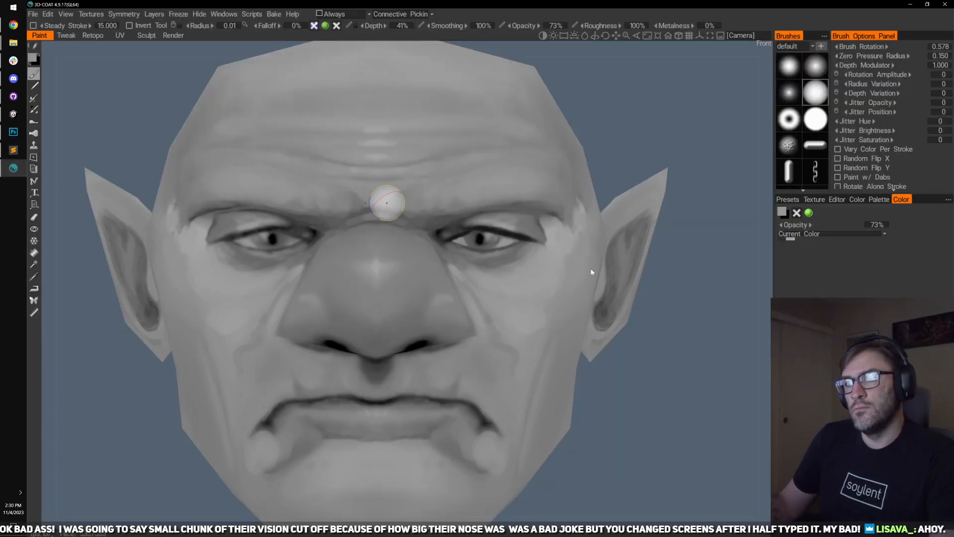
scroll(658, 299, "down", 2)
left_click_drag(631, 295, 480, 290)
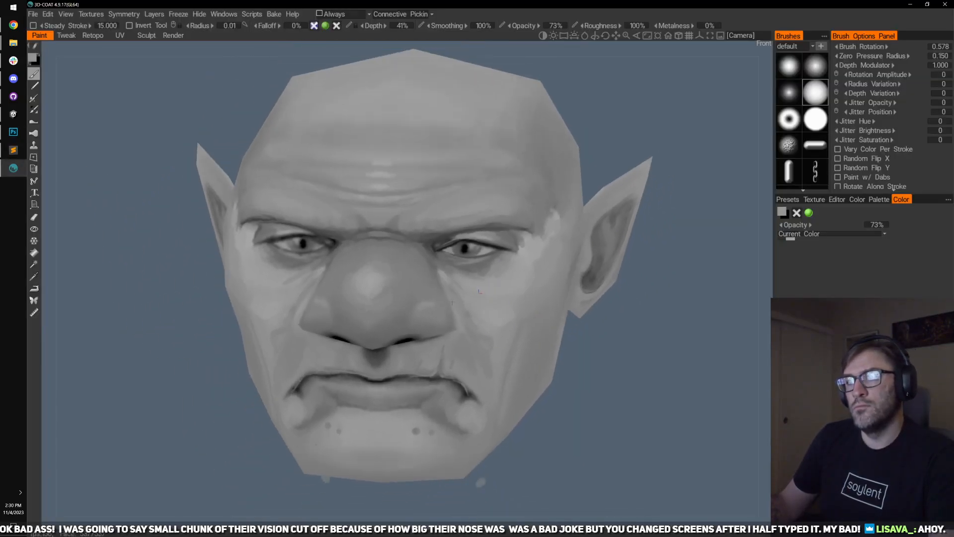
scroll(479, 291, "up", 3)
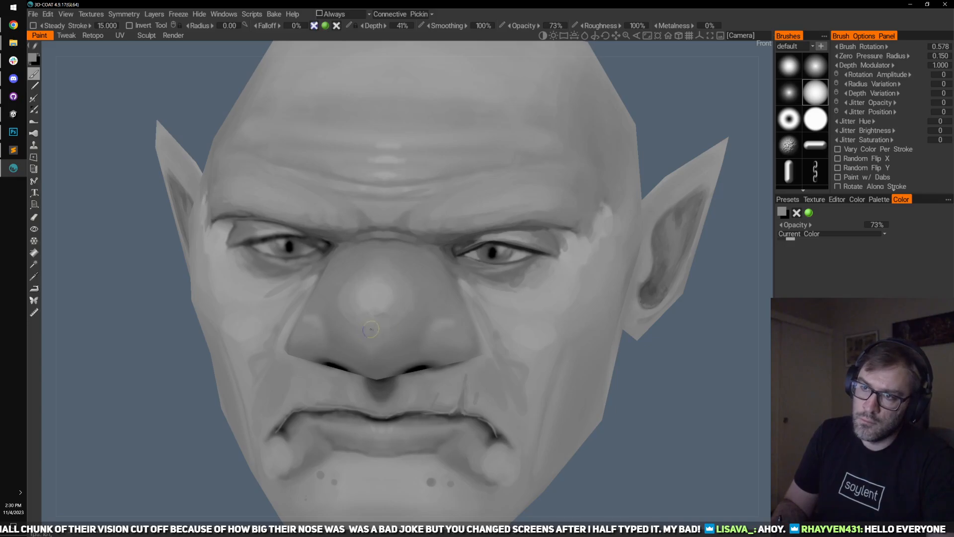
mouse_move(371, 329)
left_mouse_down()
mouse_move(397, 283)
mouse_move(389, 314)
mouse_move(376, 306)
mouse_move(397, 325)
mouse_move(431, 316)
left_mouse_up()
left_click_drag(166, 401, 373, 330)
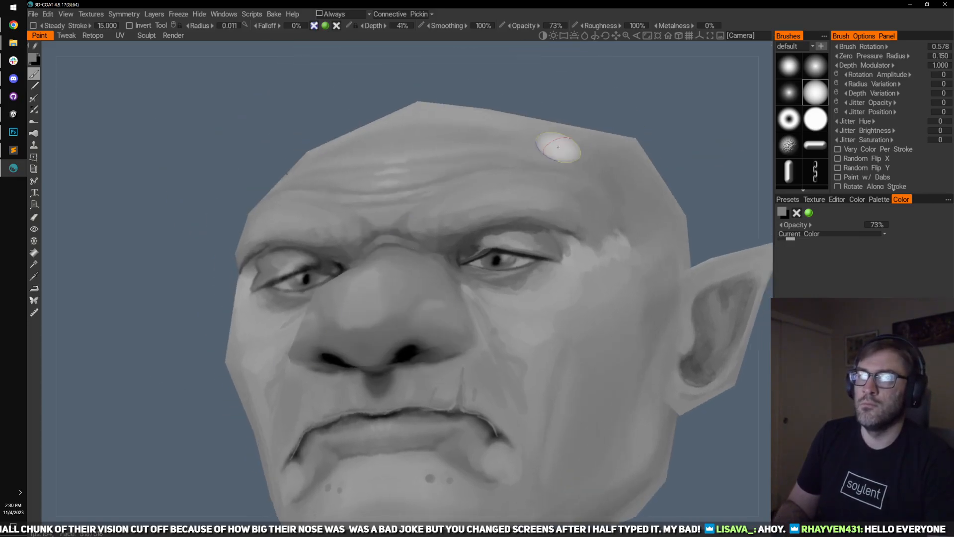
left_click_drag(559, 146, 557, 199)
mouse_move(390, 330)
left_mouse_down()
mouse_move(373, 341)
mouse_move(377, 320)
left_mouse_up()
mouse_move(383, 286)
left_mouse_down()
mouse_move(397, 277)
mouse_move(415, 288)
mouse_move(369, 312)
mouse_move(455, 299)
left_mouse_up()
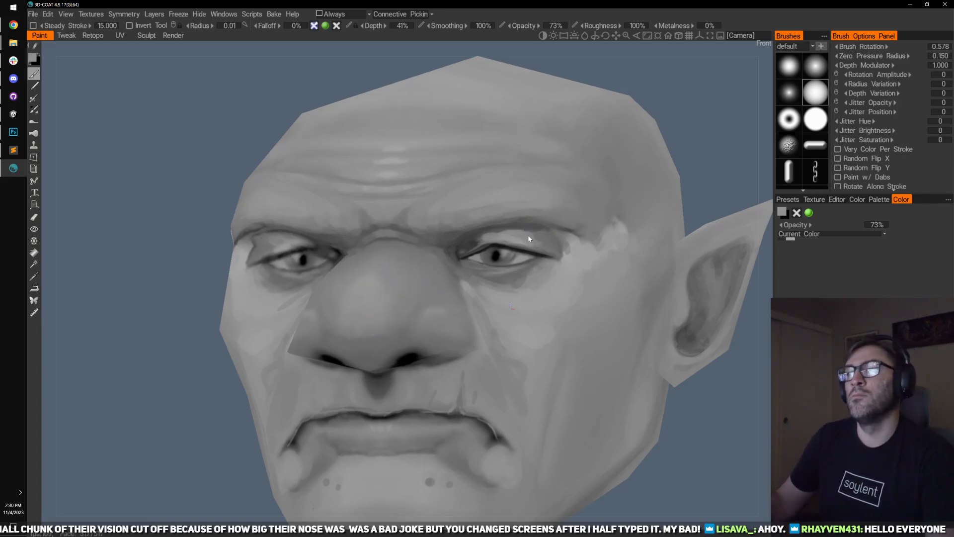
- Blend the light patches beside the right-hand eye into the temple and paint over the outer end of the brow above it
mouse_move(527, 239)
left_mouse_down()
mouse_move(550, 273)
mouse_move(508, 271)
left_mouse_up()
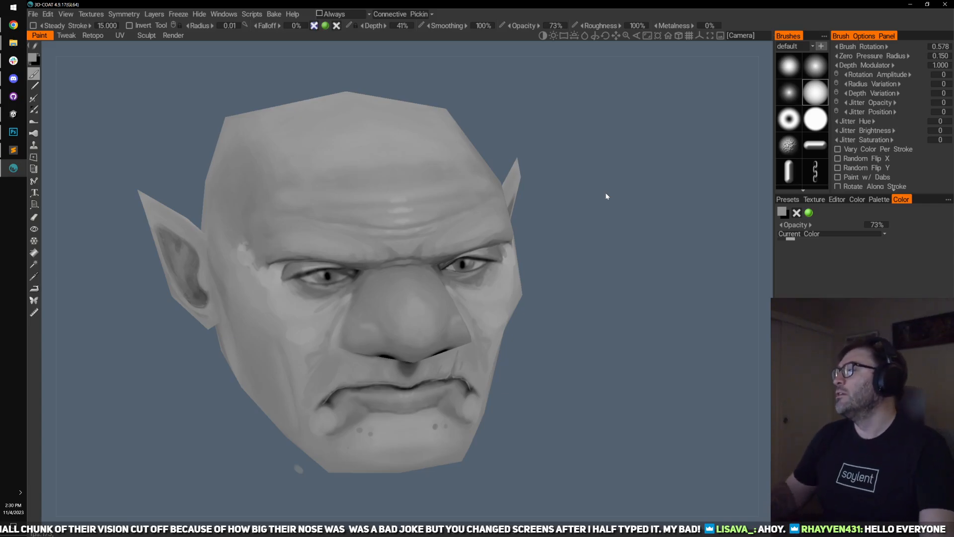
left_click_drag(736, 124, 677, 141)
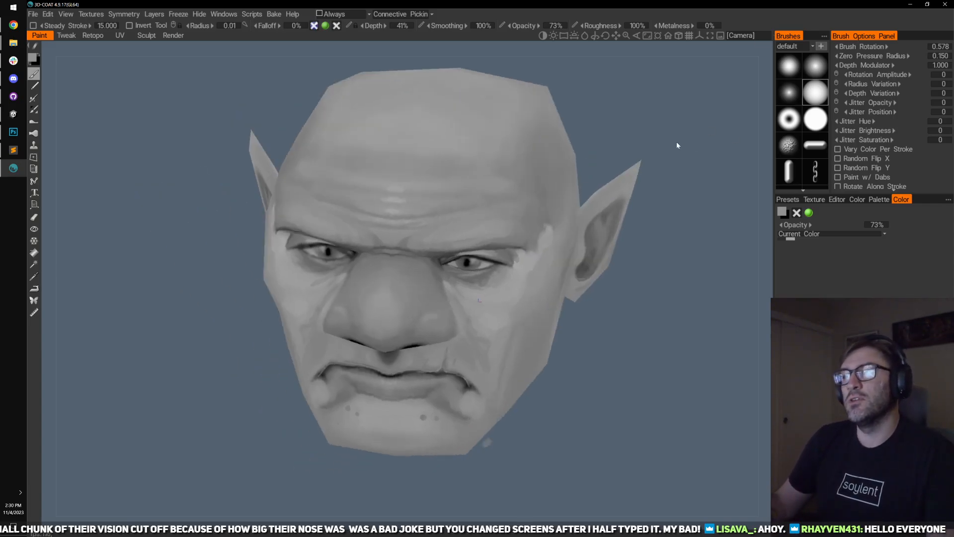
left_click_drag(507, 303, 401, 309)
scroll(471, 306, "up", 3)
scroll(415, 310, "up", 2)
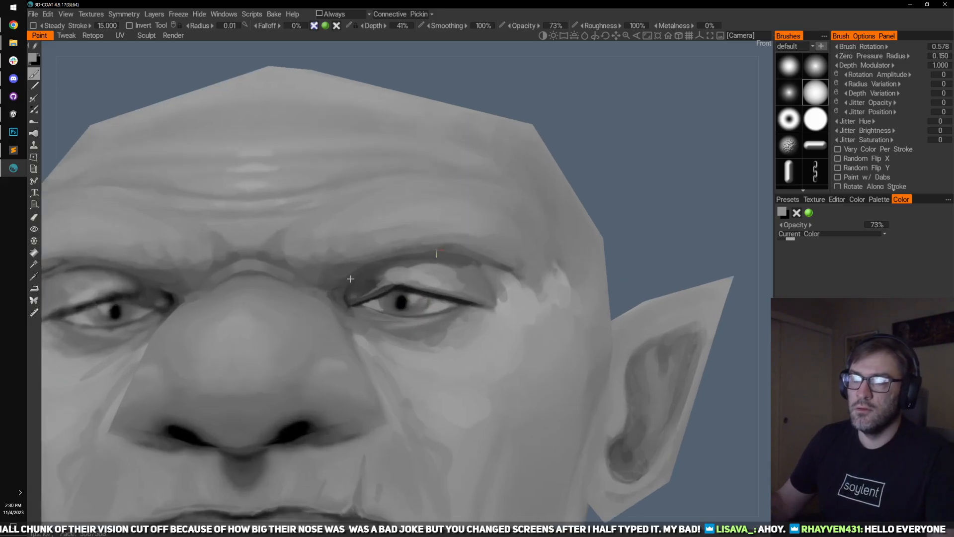
scroll(417, 343, "up", 1)
key("bracketleft")
key("bracketleft")
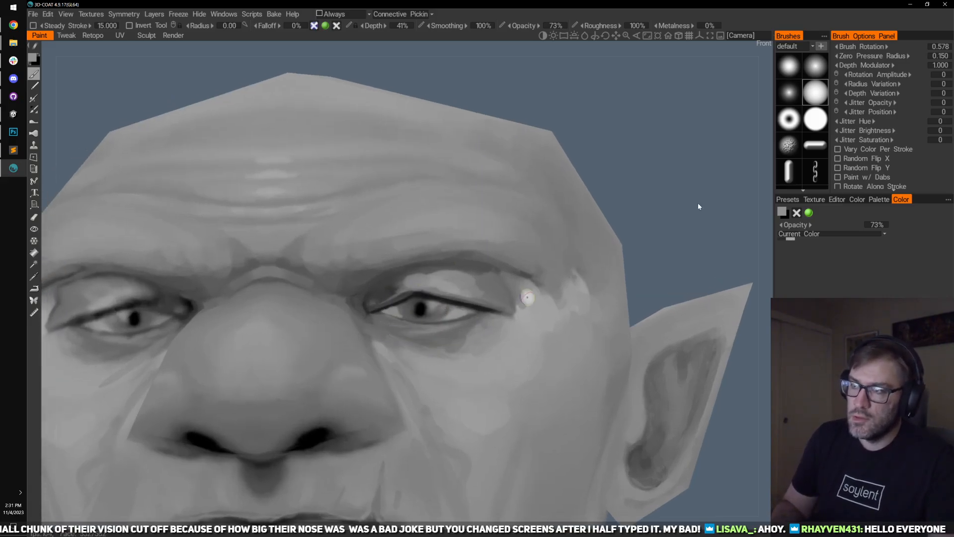
left_click_drag(711, 168, 703, 195)
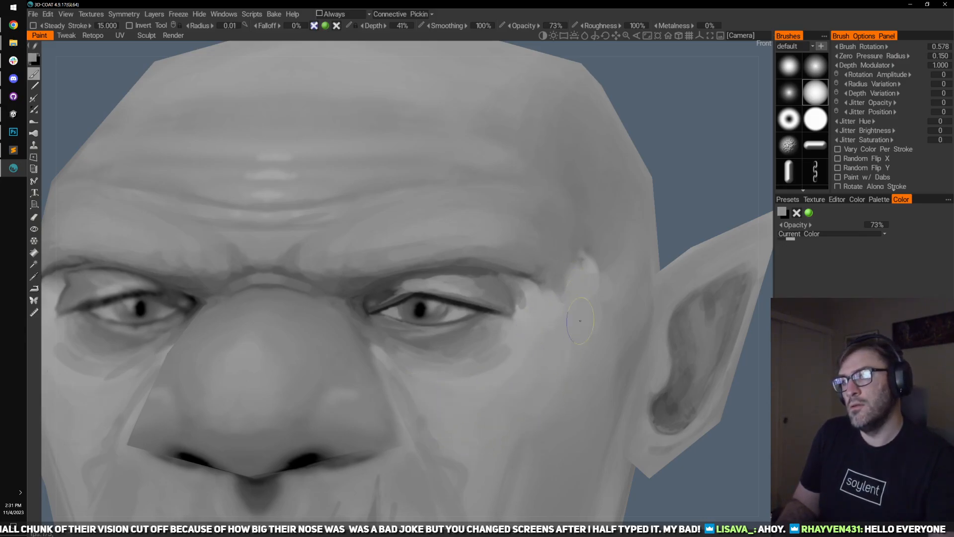
left_click_drag(569, 313, 655, 256)
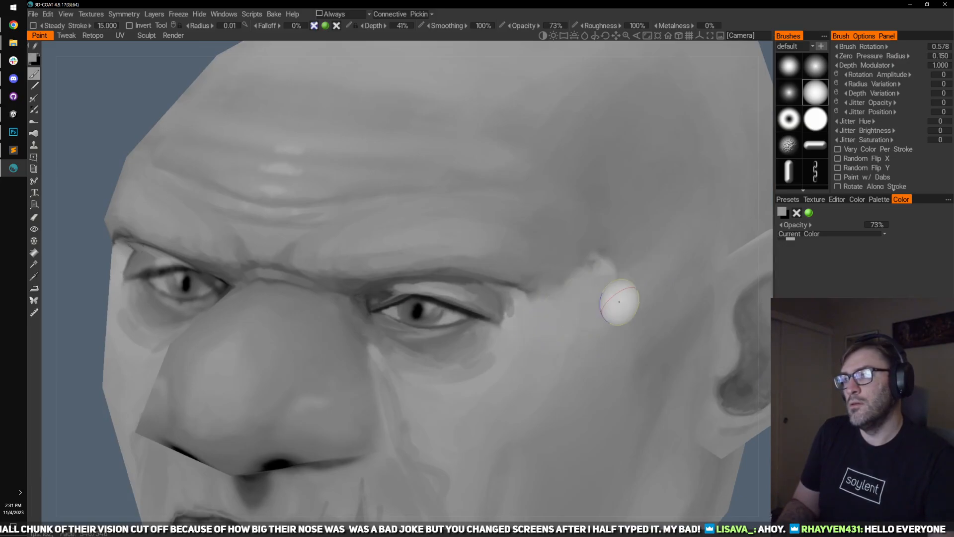
mouse_move(541, 340)
left_mouse_down()
mouse_move(571, 270)
mouse_move(552, 286)
mouse_move(570, 265)
left_mouse_up()
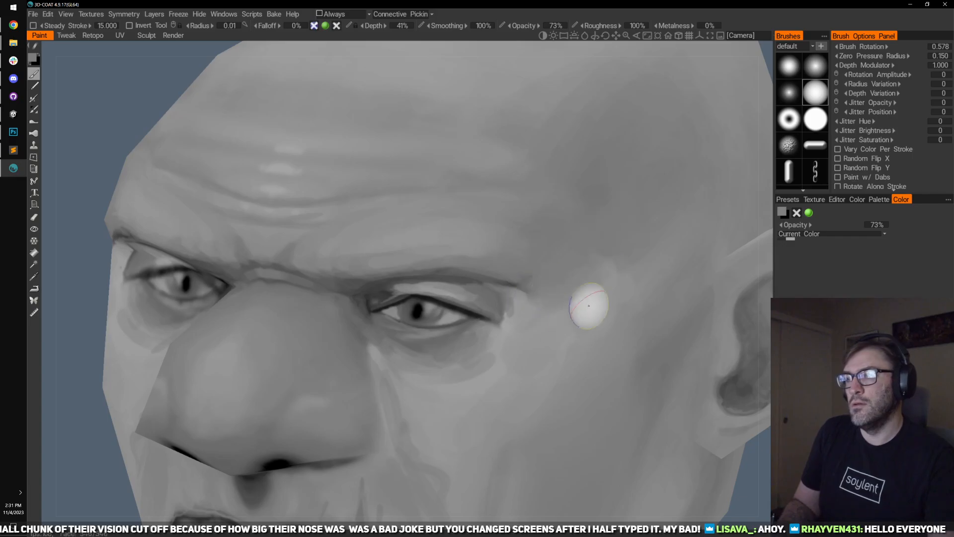
mouse_move(186, 297)
left_mouse_down()
mouse_move(124, 111)
mouse_move(526, 287)
left_mouse_up()
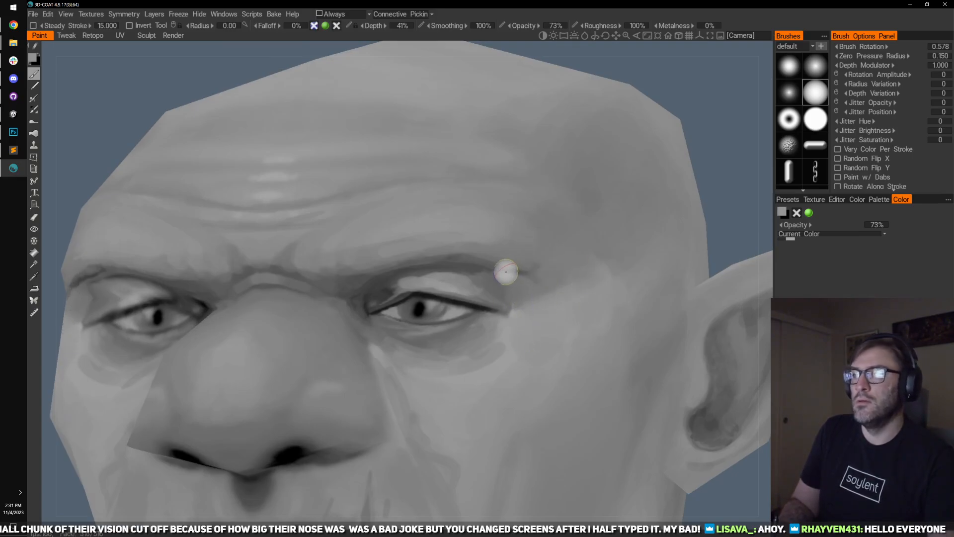
left_click_drag(469, 240, 472, 261)
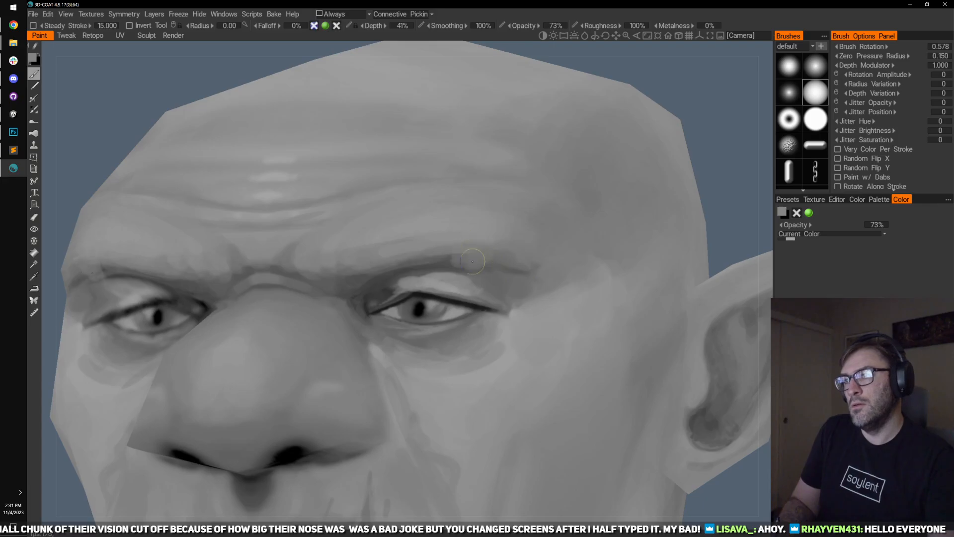
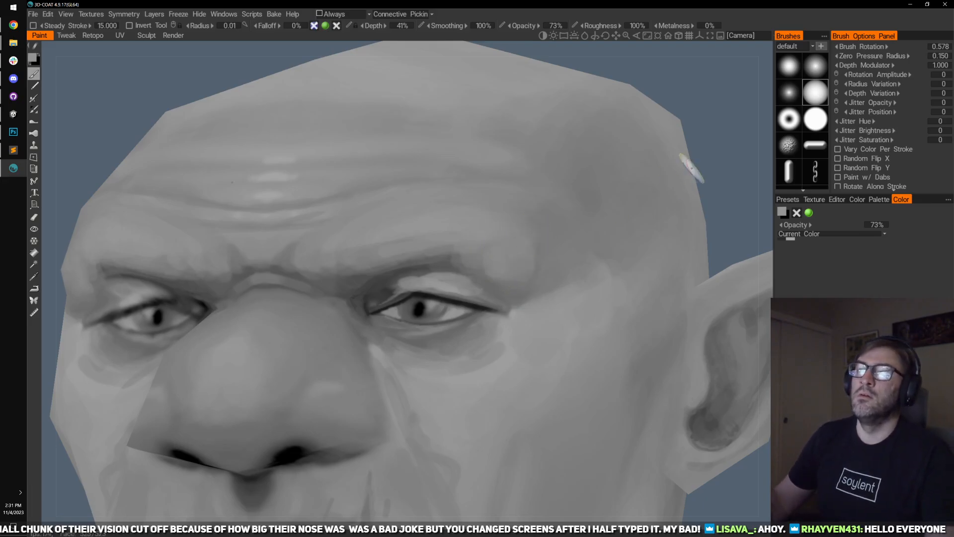
- Examine the repainted brows, temples and eyes on the whole head from several angles and distances
scroll(404, 299, "down", 2)
scroll(533, 215, "down", 3)
mouse_move(494, 195)
left_mouse_down()
mouse_move(511, 290)
mouse_move(490, 273)
left_mouse_up()
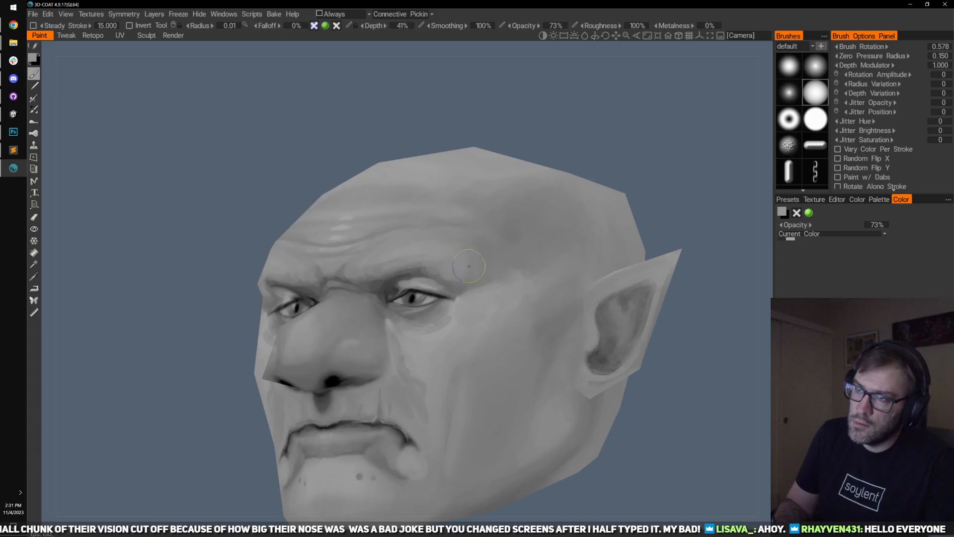
left_click_drag(513, 230, 680, 150)
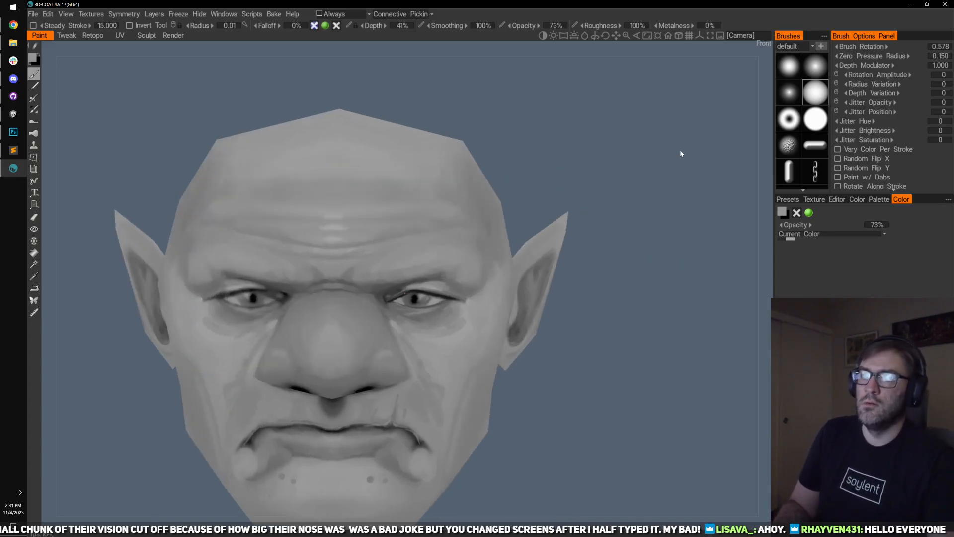
scroll(547, 239, "up", 2)
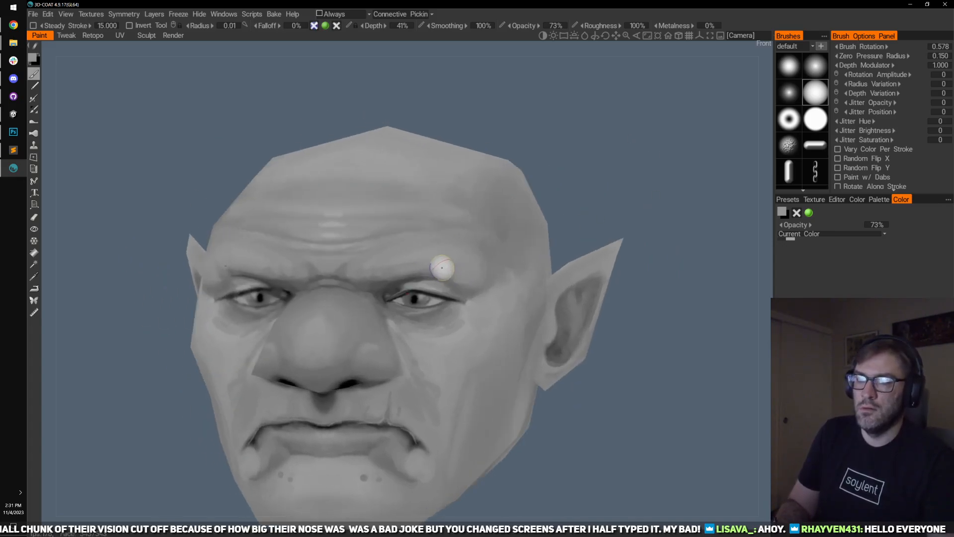
left_click_drag(595, 219, 647, 207)
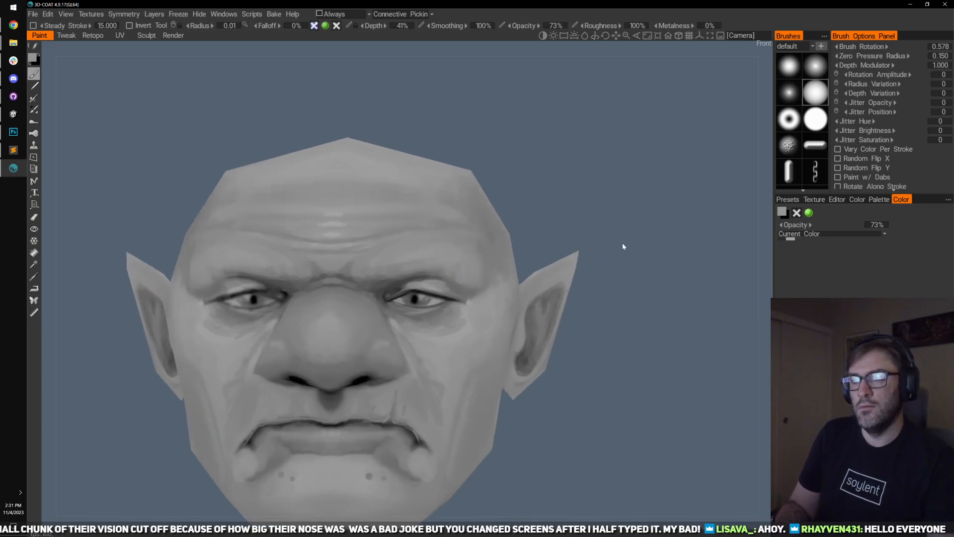
left_click_drag(623, 242, 640, 272)
scroll(537, 258, "down", 3)
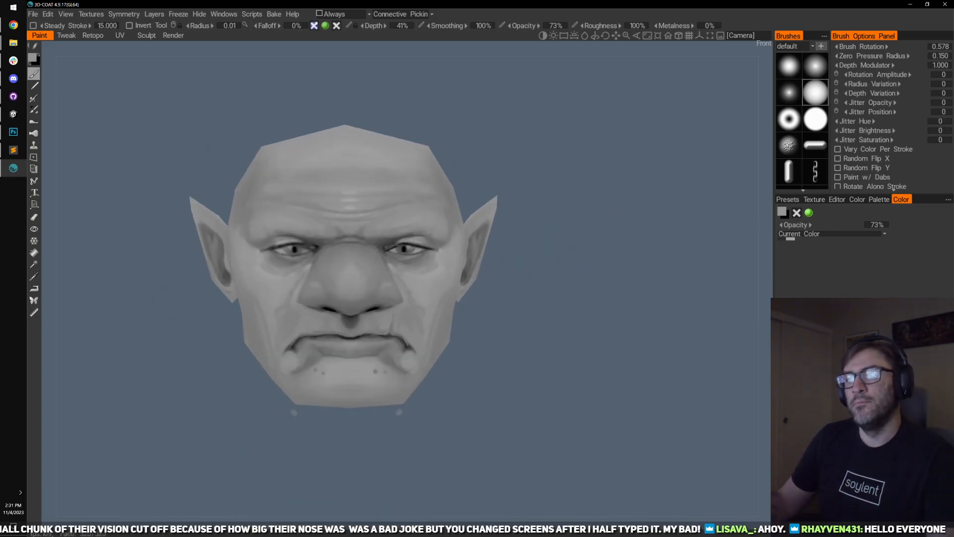
scroll(388, 326, "up", 4)
left_click_drag(388, 326, 426, 321)
scroll(422, 182, "down", 1)
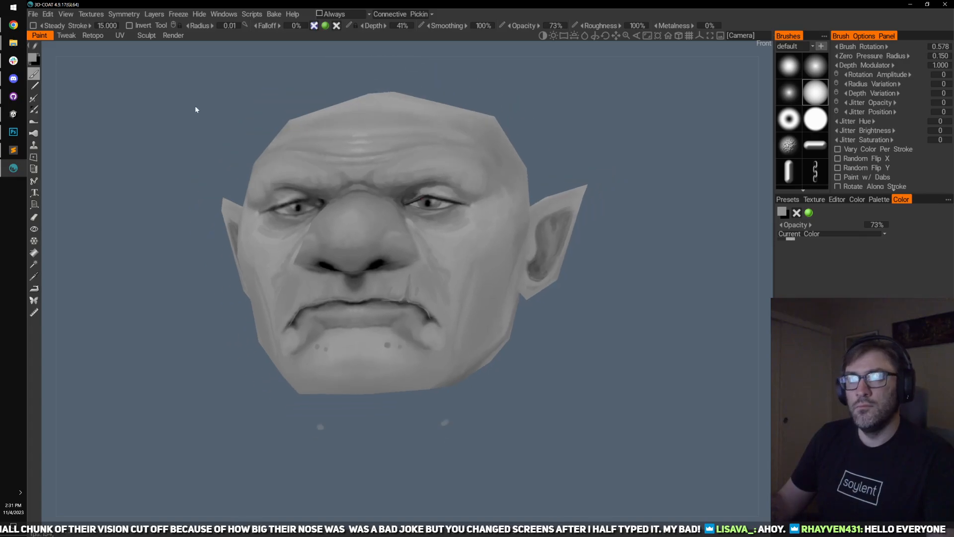
- Send all layers to the external editor, and update Layers.psd from disk in Photoshop with the whole canvas in view
left_click(48, 14)
left_click(48, 14)
left_click(47, 14)
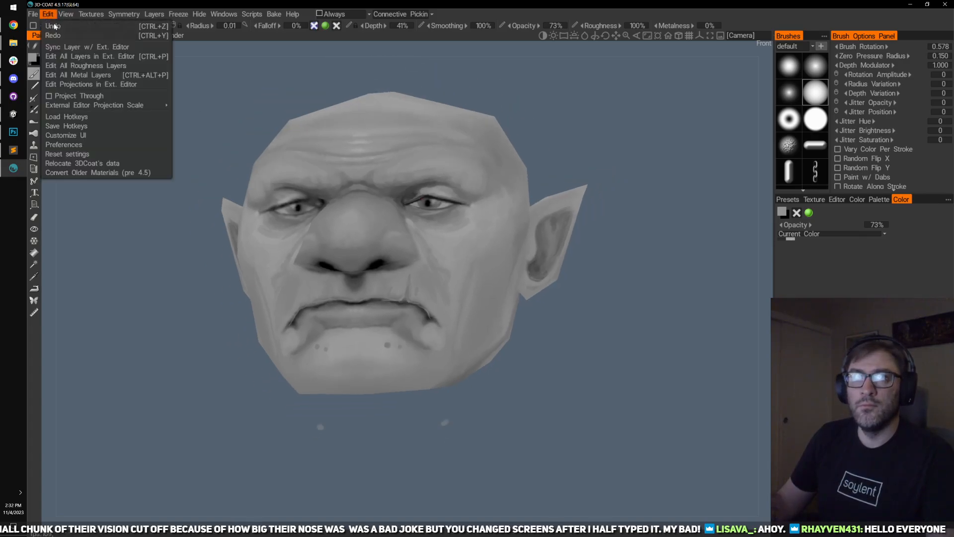
left_click(73, 56)
left_click(345, 305)
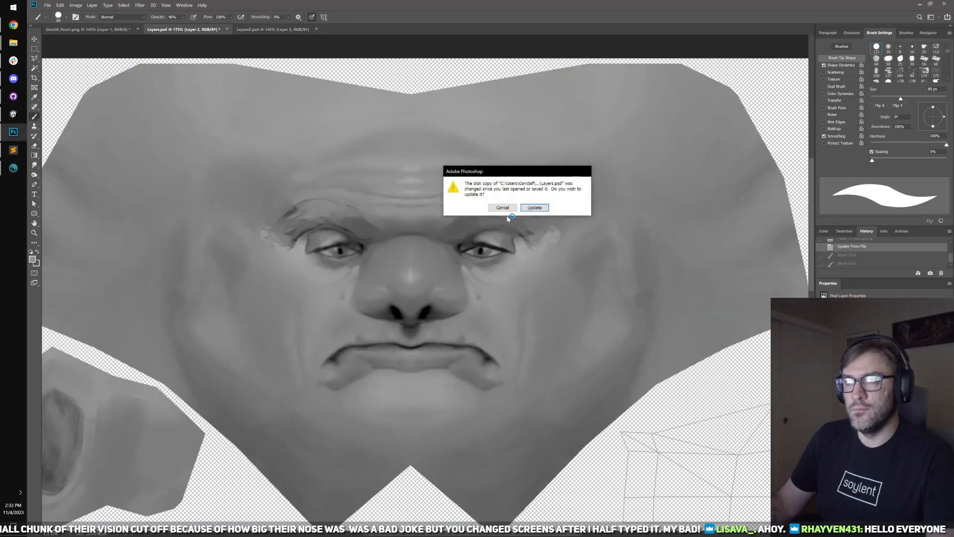
left_click(535, 209)
key("ctrl+0")
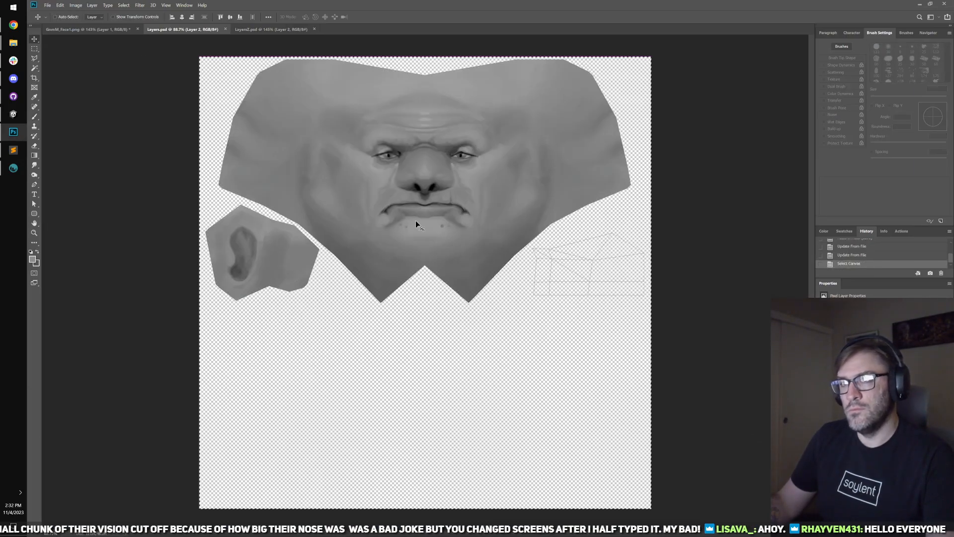
- Paste the full Layers.psd canvas in place as a new layer in GnmM_Face1.png and save the texture
left_click(119, 29)
key("ctrl+shift+v")
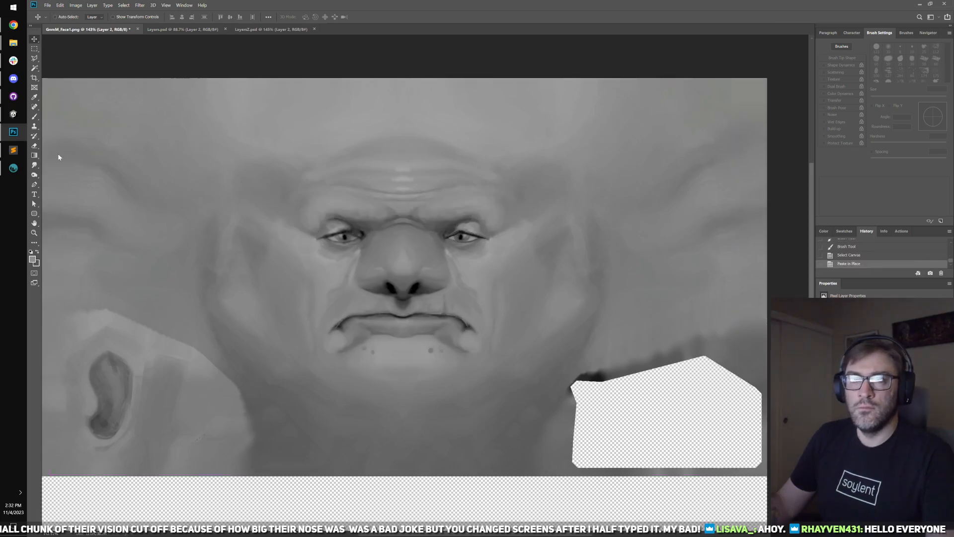
key("ctrl+s")
key("Escape")
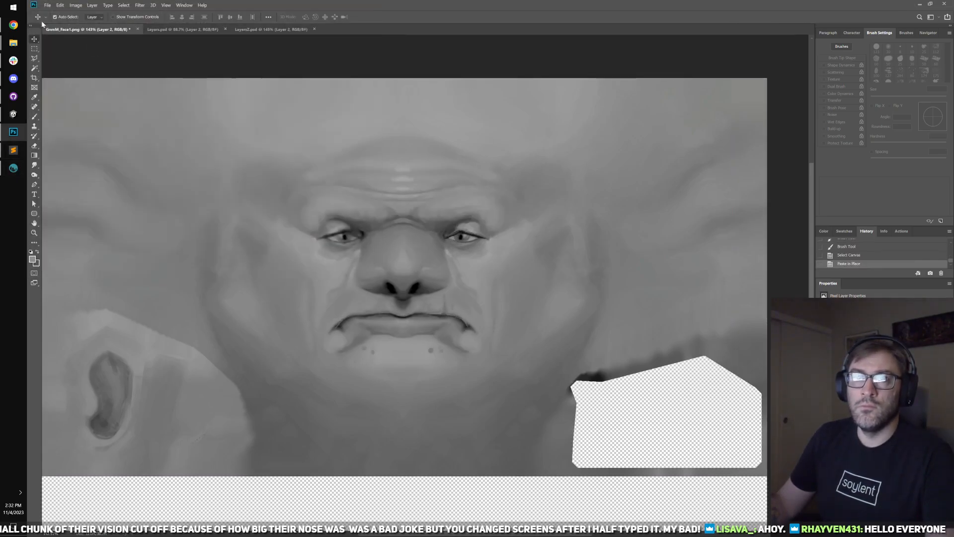
left_click(47, 5)
left_click(72, 80)
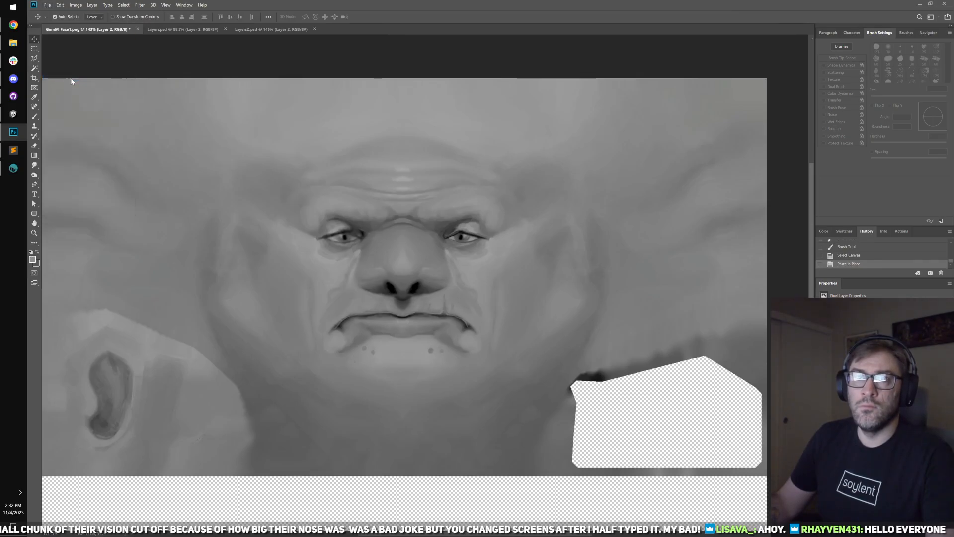
left_click(344, 270)
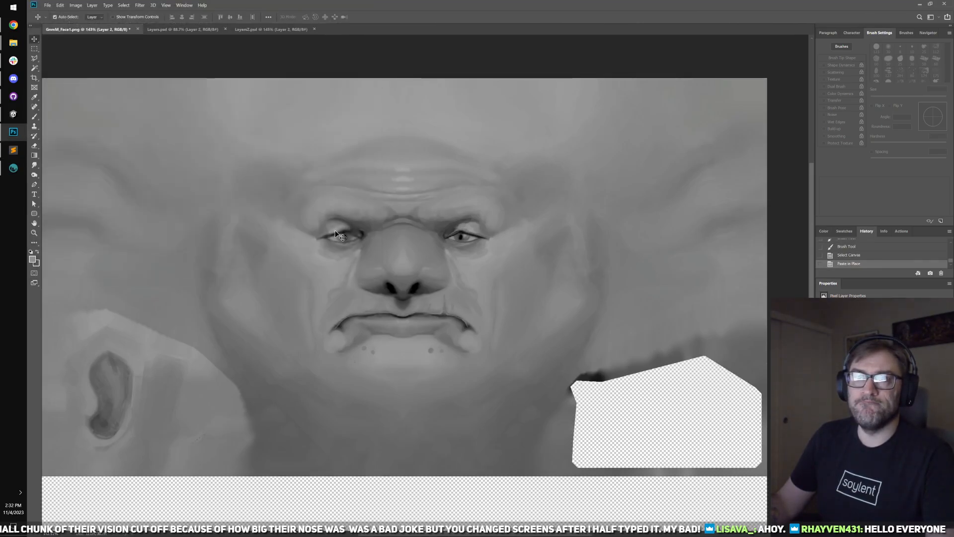
- Check the pasted face up close and close GnmM_Face1.png without saving changes
scroll(261, 176, "up", 2)
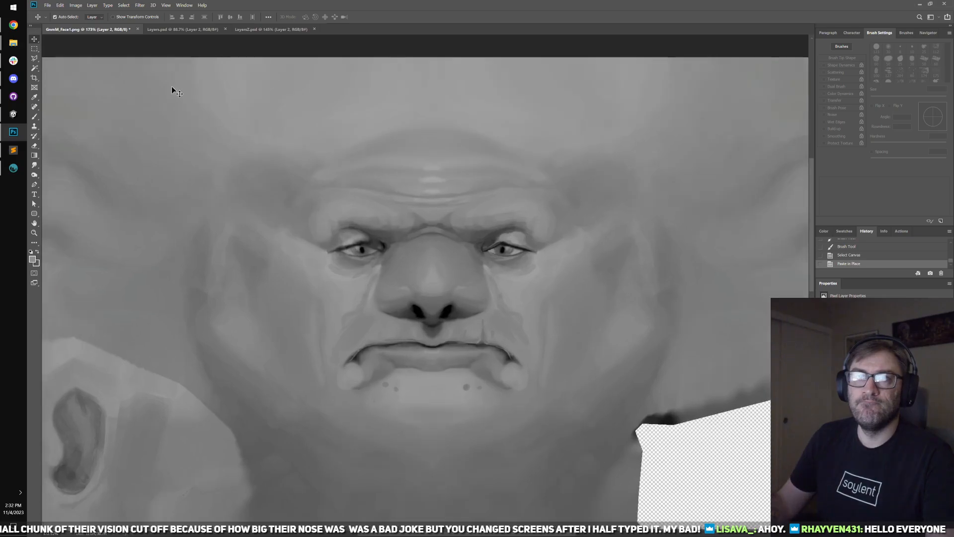
scroll(171, 86, "down", 3)
left_click(138, 29)
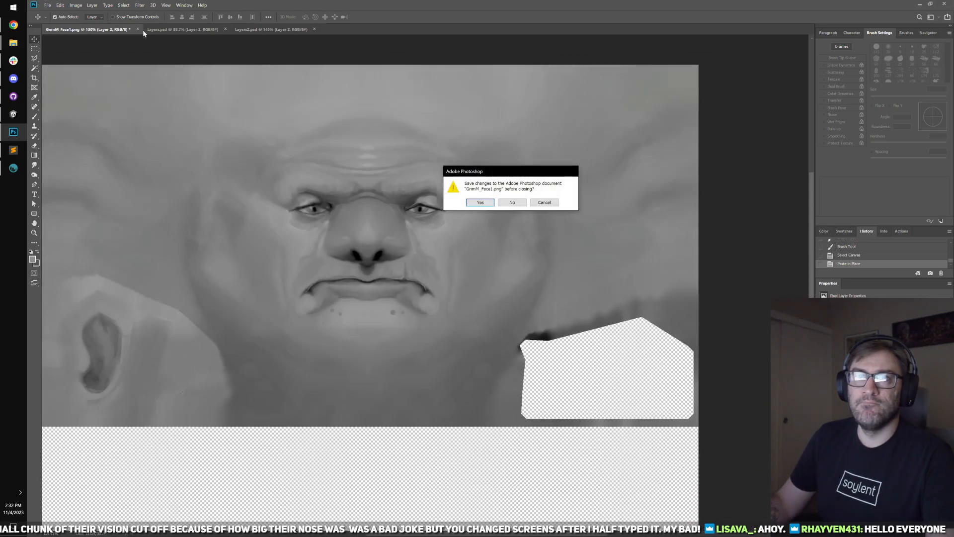
left_click(518, 202)
- Switch to Unity, restore the maximized Game view to the full editor layout, and randomize the gnome's appearance twice
left_click(13, 114)
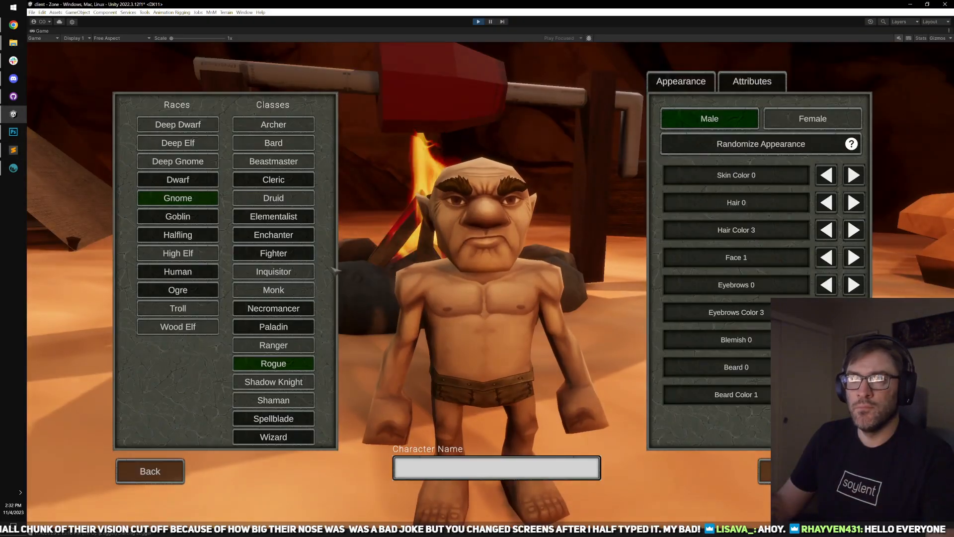
double_click(39, 29)
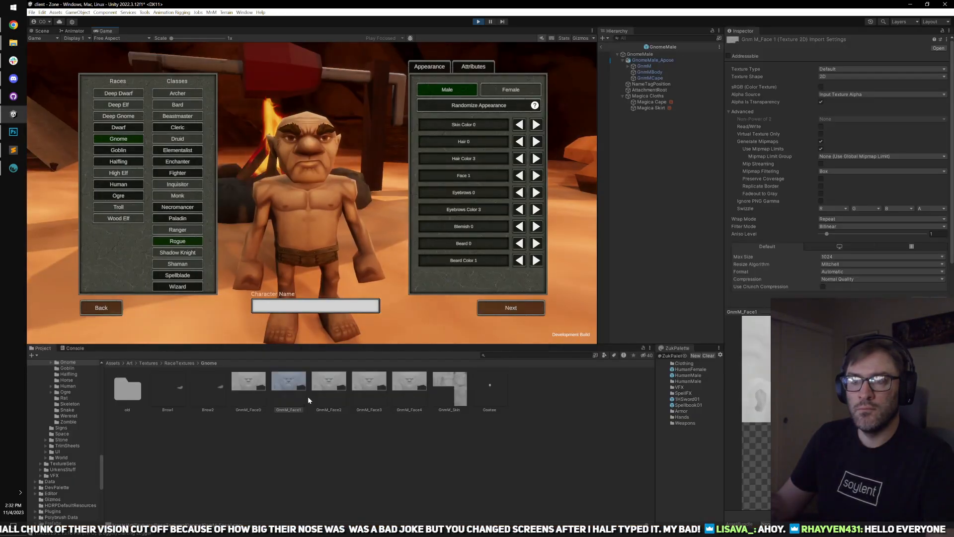
left_click(479, 105)
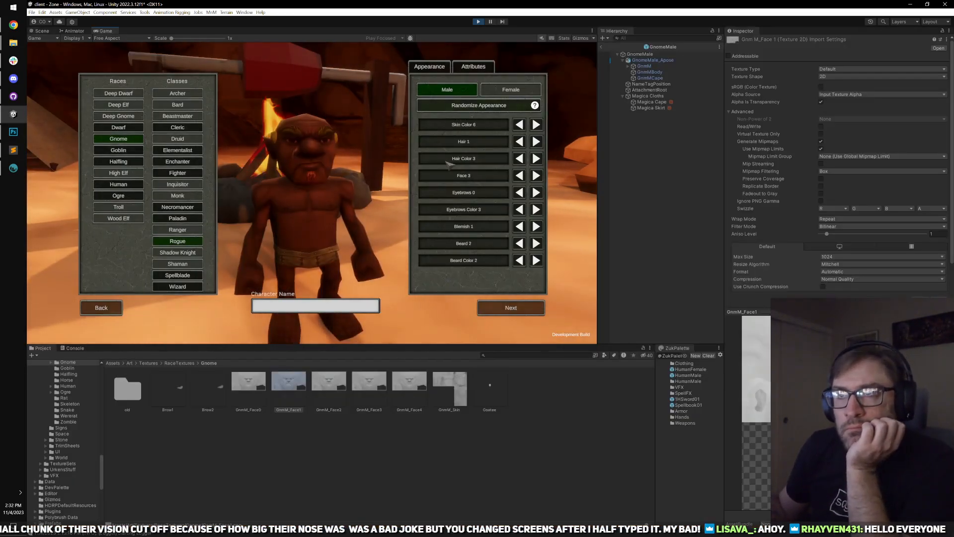
left_click(477, 109)
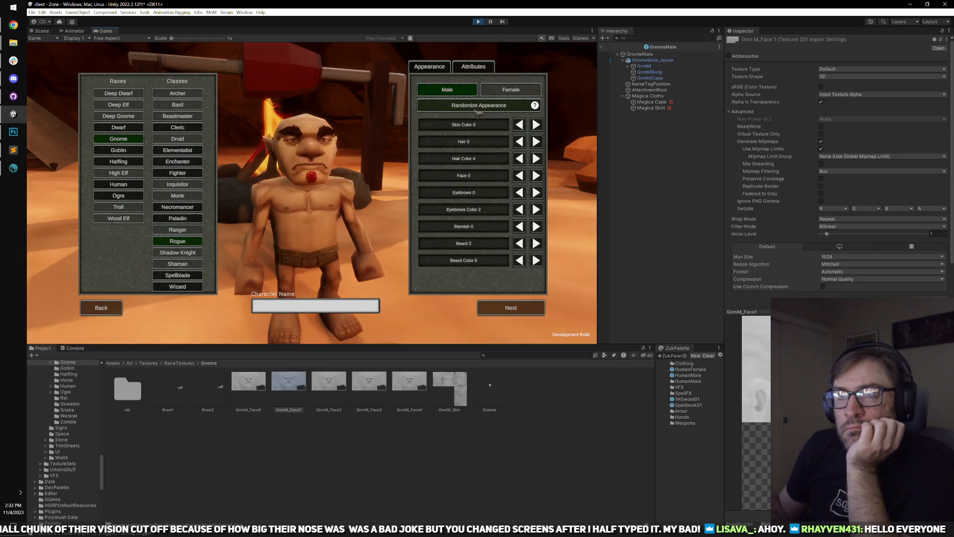
- Open the GnmM_Face1 texture from the Gnome folder in the image viewer to inspect the saved file
right_click(291, 386)
left_click(323, 182)
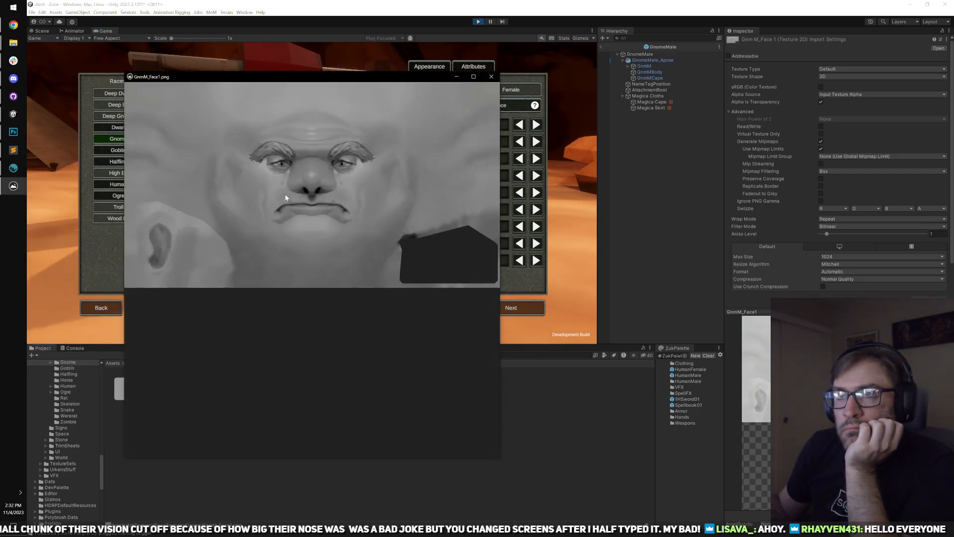
- Open GnmM_Face1.png from the image viewer in Photoshop and paste the full Layers.psd canvas in place
right_click(285, 195)
mouse_move(332, 226)
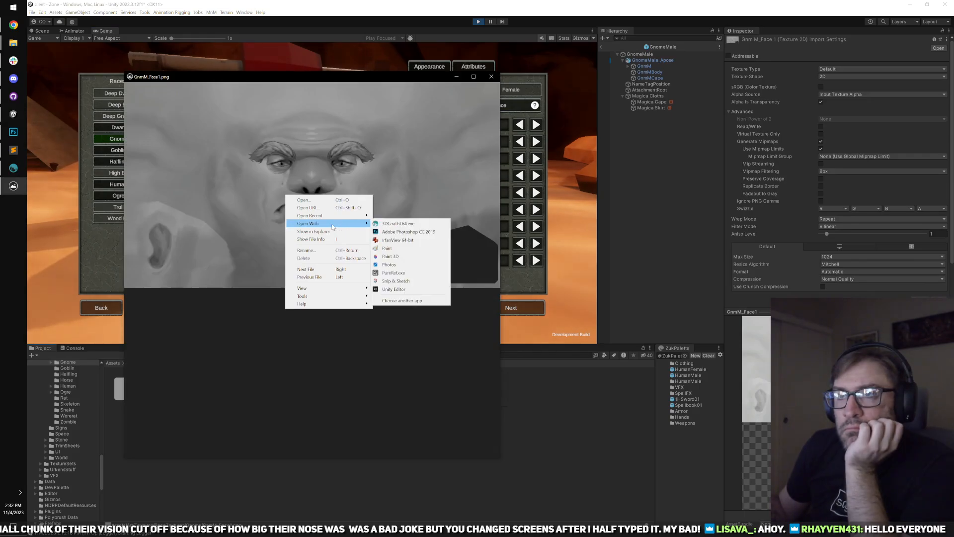
left_click(393, 231)
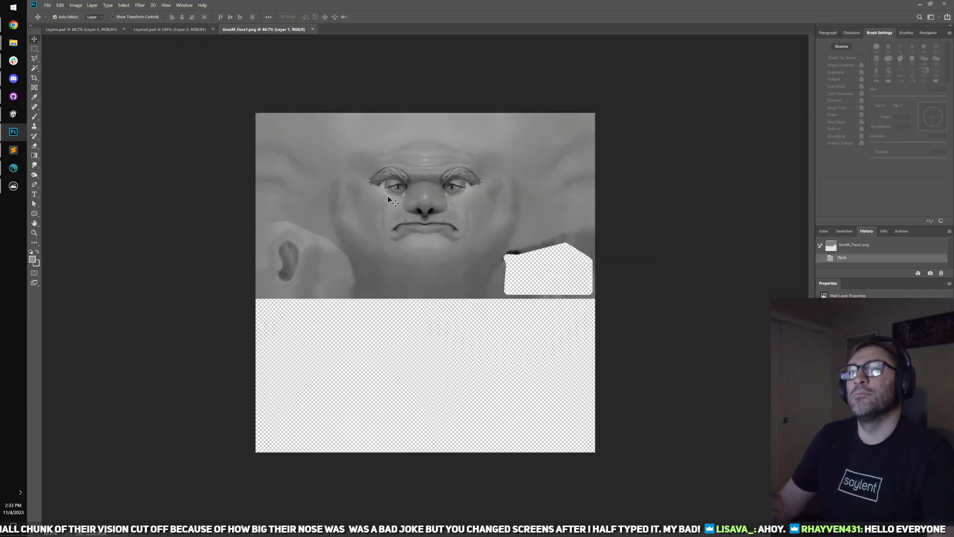
left_click(144, 31)
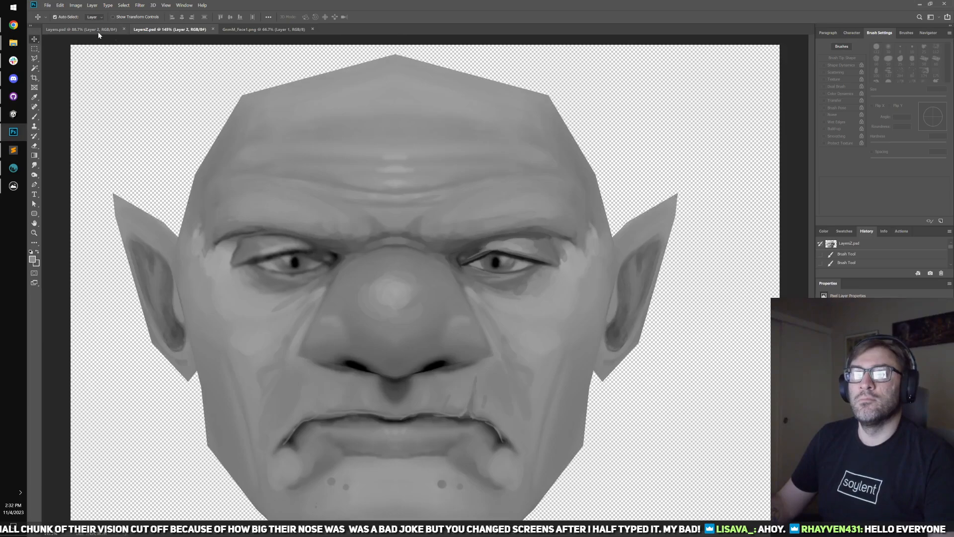
left_click(103, 30)
key("ctrl+a")
key("ctrl+c")
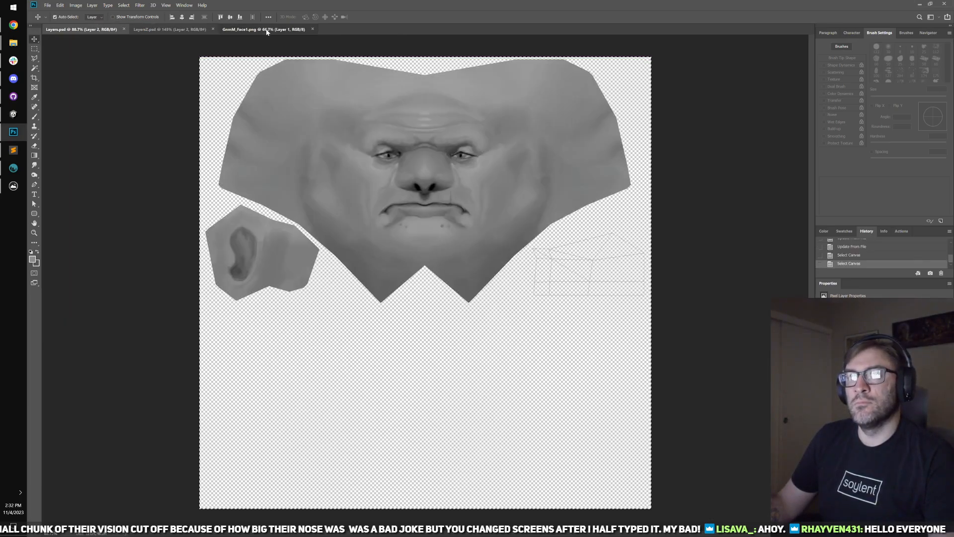
left_click(269, 29)
key("ctrl+shift+v")
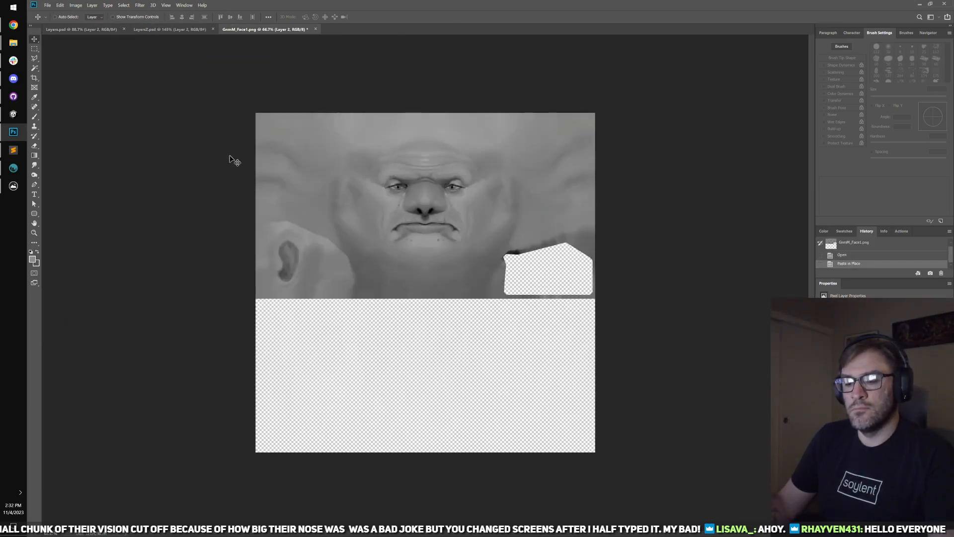
- Cancel saving under another name and close GnmM_Face1.png without saving changes
key("ctrl+shift+s")
left_click(354, 269)
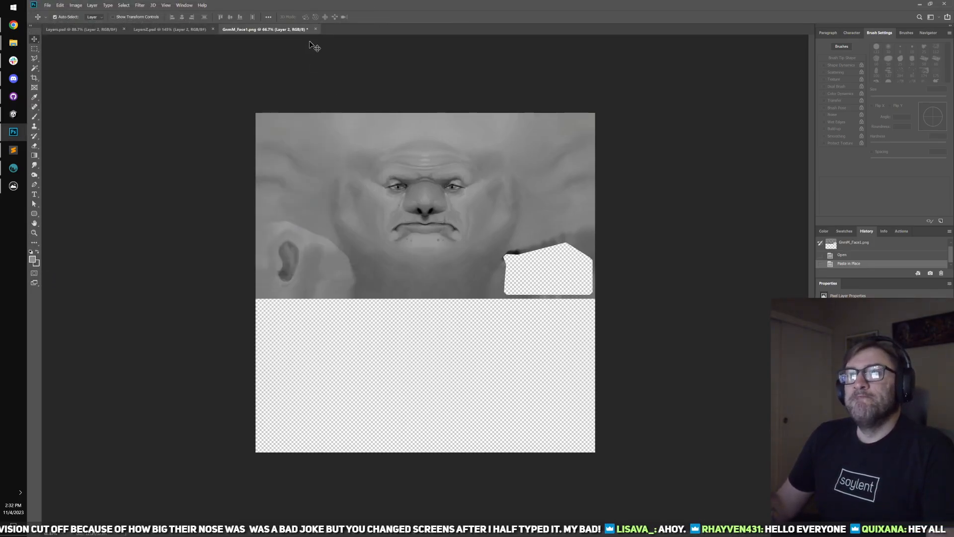
key("ctrl+w")
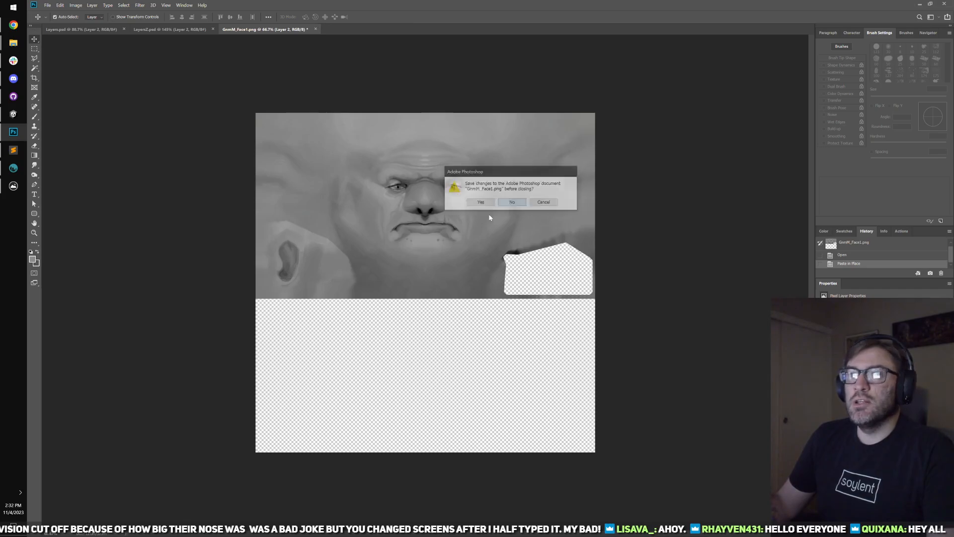
left_click(488, 211)
- Close the image viewer, switch to Unity and get the folder path of the GnmM_Face1 texture
left_click(13, 187)
right_click(14, 187)
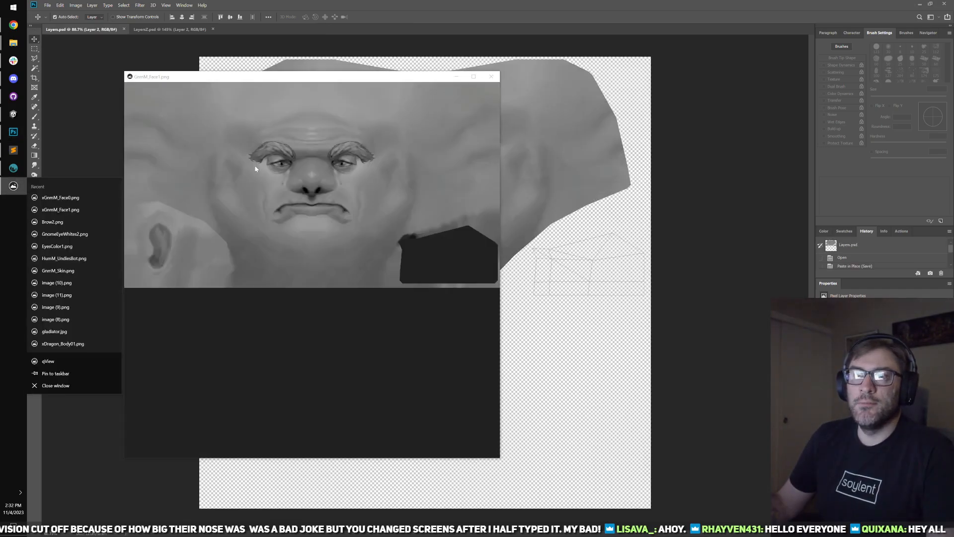
left_click(491, 76)
left_click(13, 150)
left_click(13, 114)
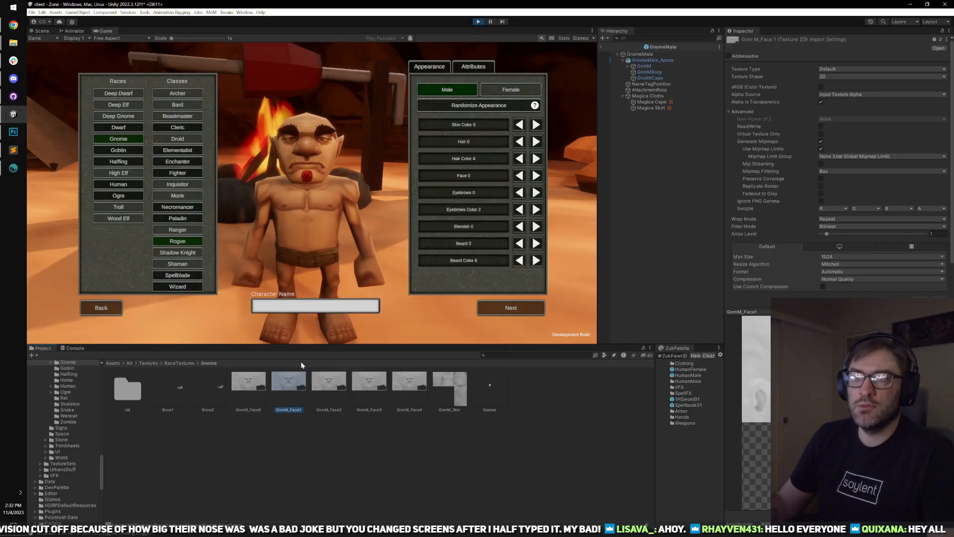
right_click(294, 382)
left_click(338, 178)
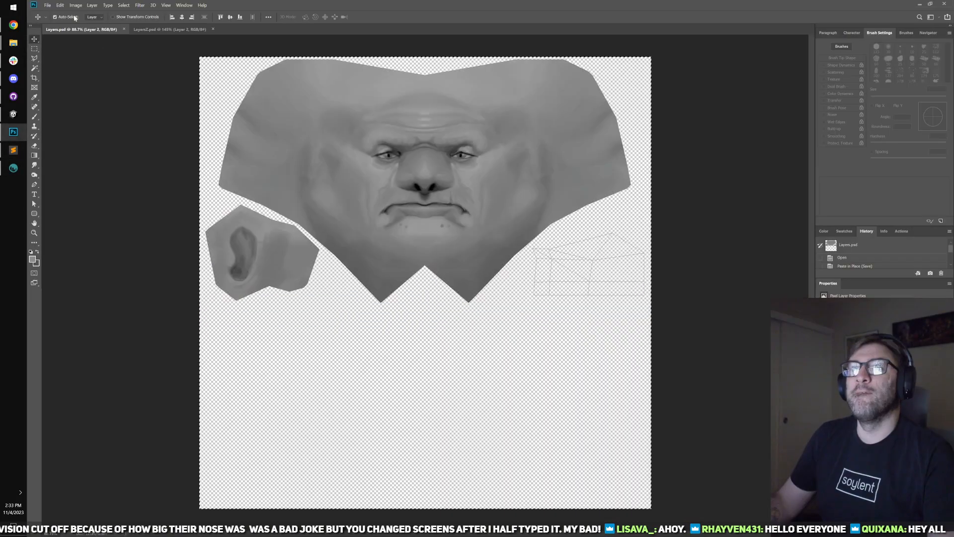
- Start opening a file in Photoshop and go to the Gnome folder under RaceTextures using the copied path
left_click(47, 5)
left_click(57, 22)
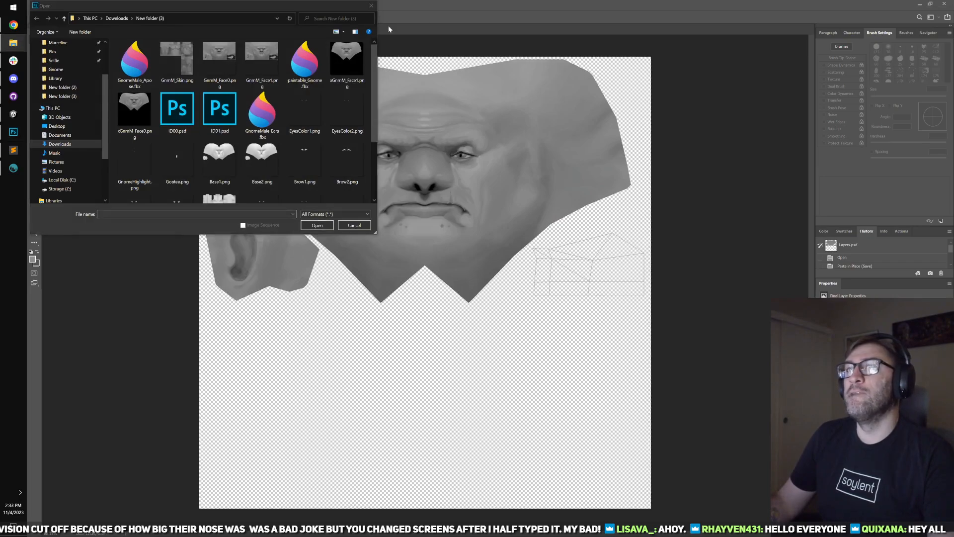
left_click(255, 18)
key("ctrl+v")
key("Return")
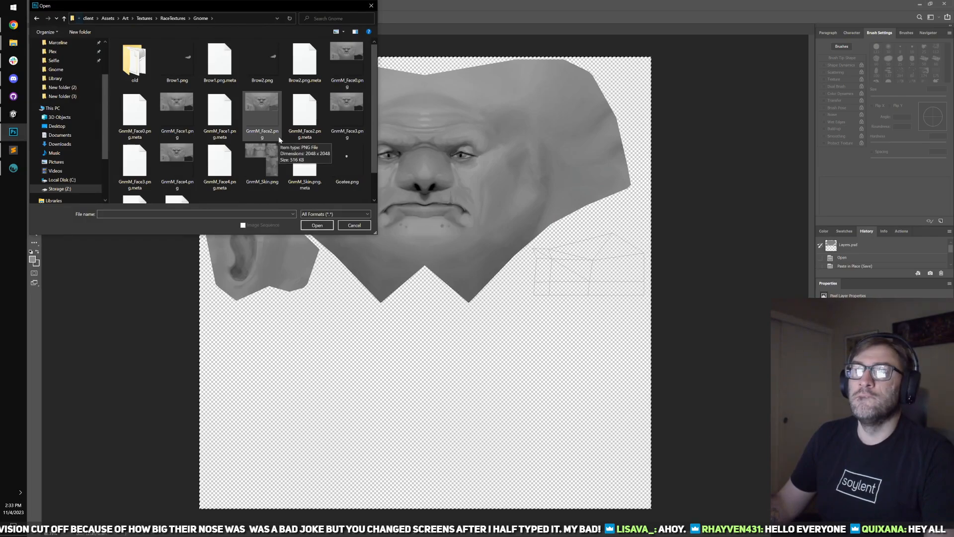
- Check the Gnome textures in Unity's project files and return to Photoshop
key("alt+Tab")
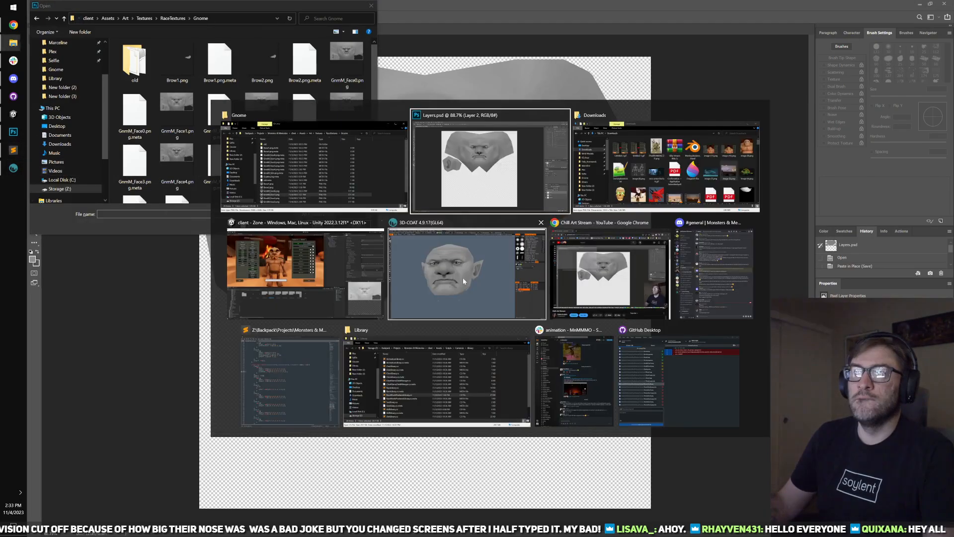
left_click(327, 260)
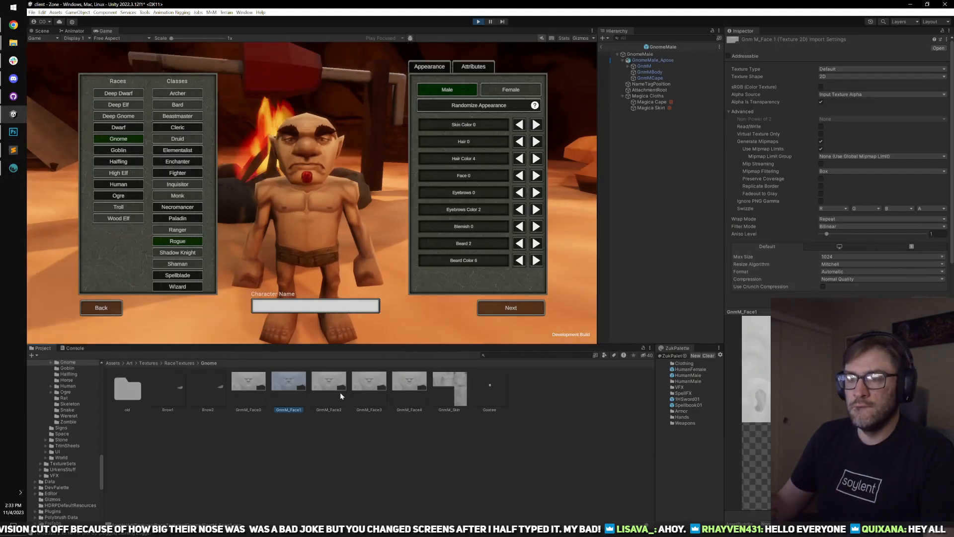
key("alt+Tab")
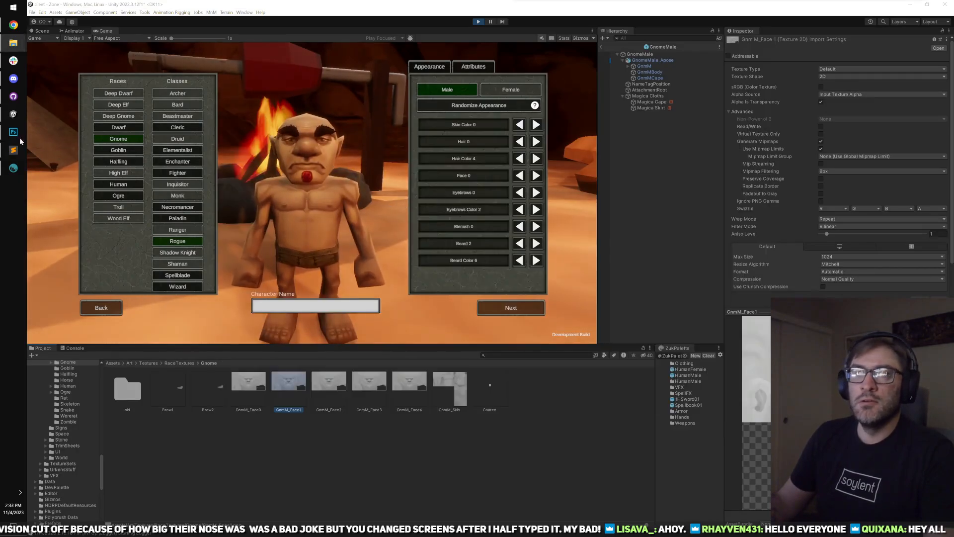
left_click(14, 133)
- Show the Gnome folder's files in Details view sorted by type and open GnmM_Face1.png
scroll(213, 122, "down", 1)
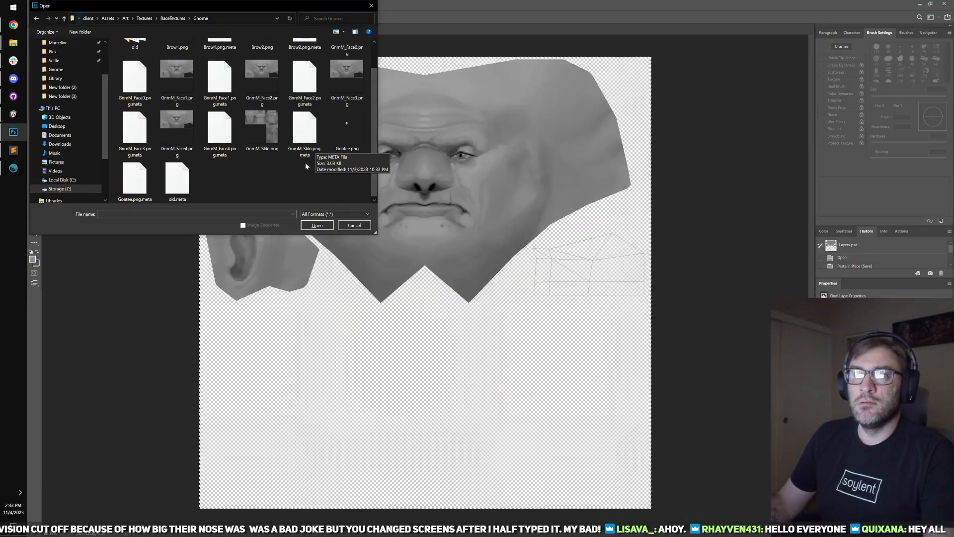
right_click(221, 170)
mouse_move(278, 181)
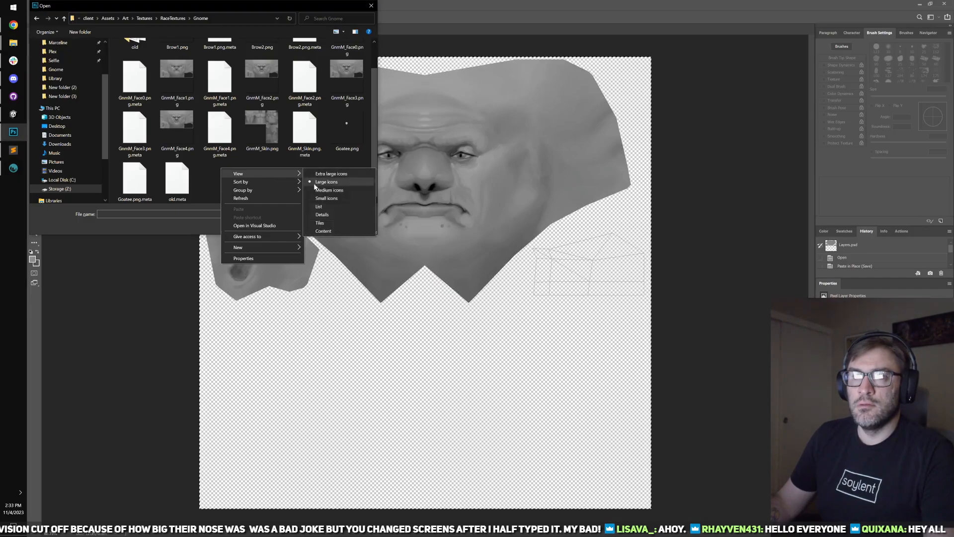
left_click(327, 215)
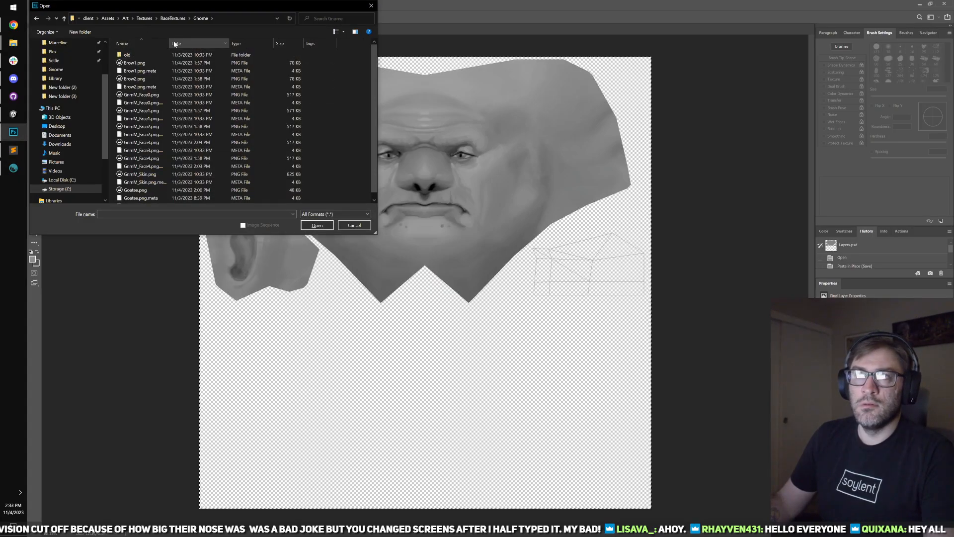
left_click(250, 43)
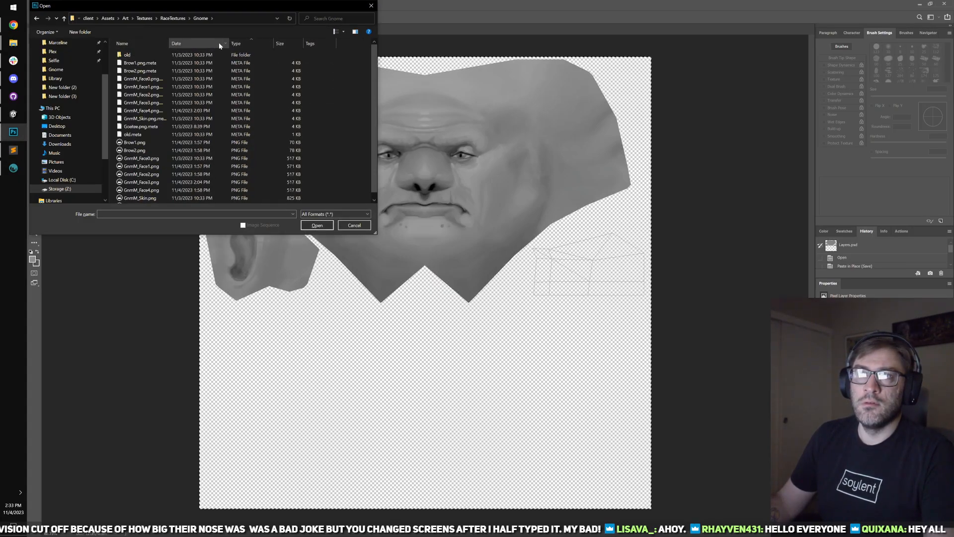
left_click(142, 166)
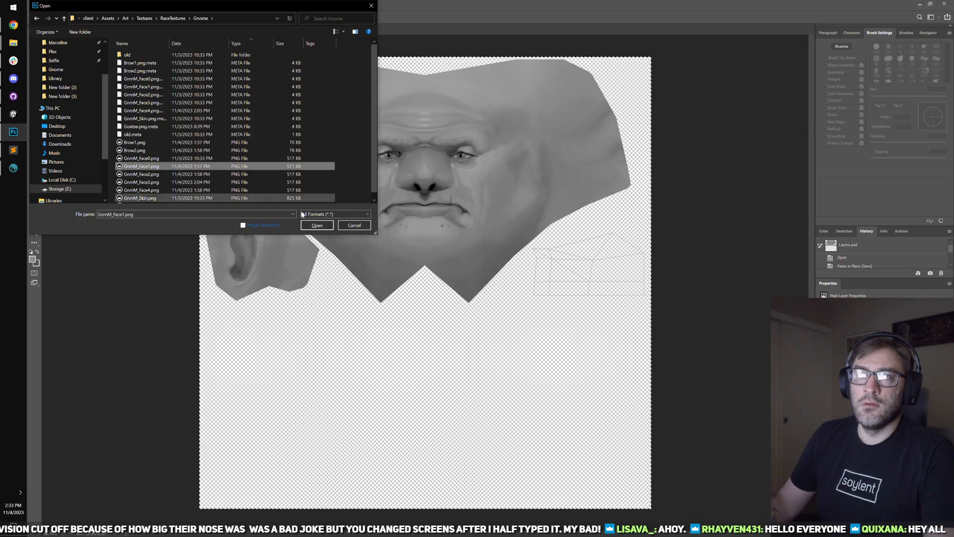
left_click(323, 225)
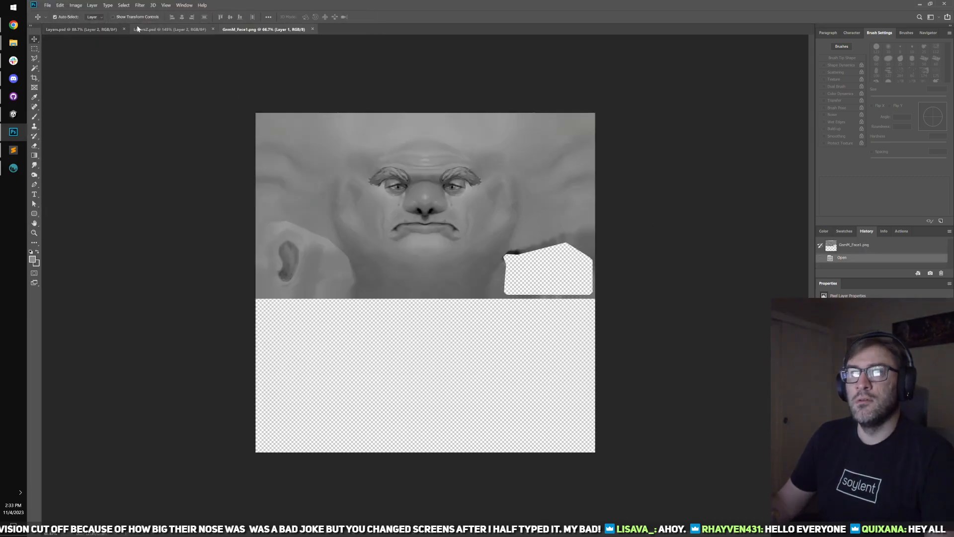
- Paste the Layers.psd canvas in place as a new layer in GnmM_Face1.png and cancel the PSD save
left_click(79, 29)
left_click(277, 30)
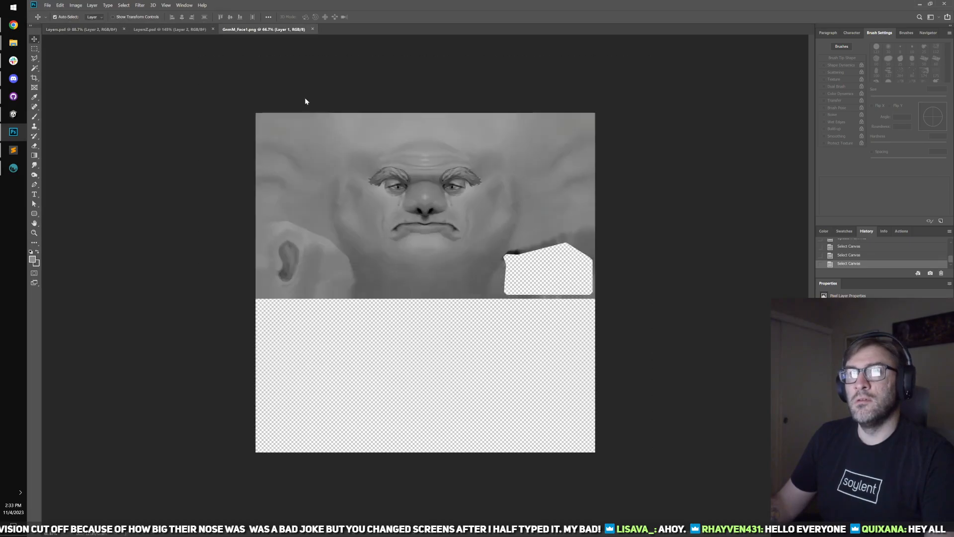
key("ctrl+shift+v")
key("ctrl+shift+s")
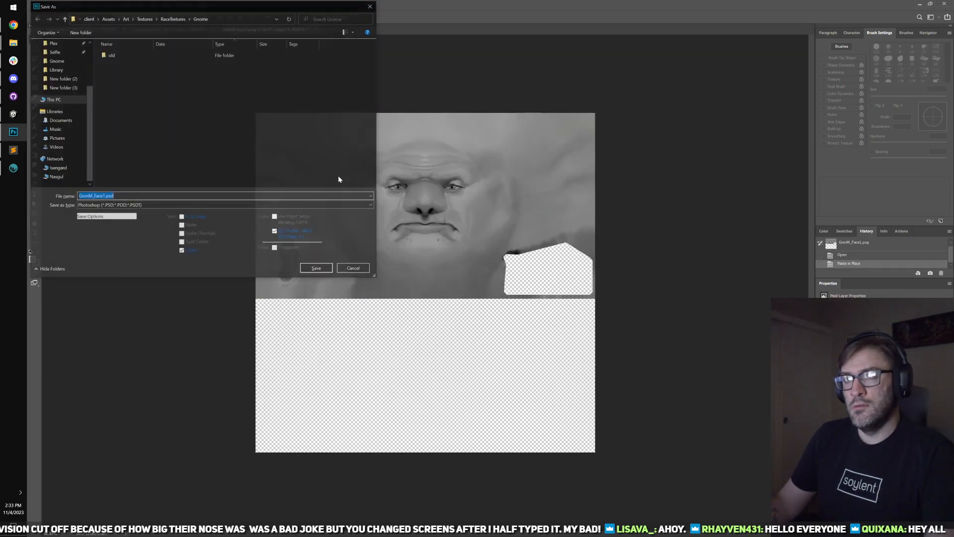
left_click(355, 269)
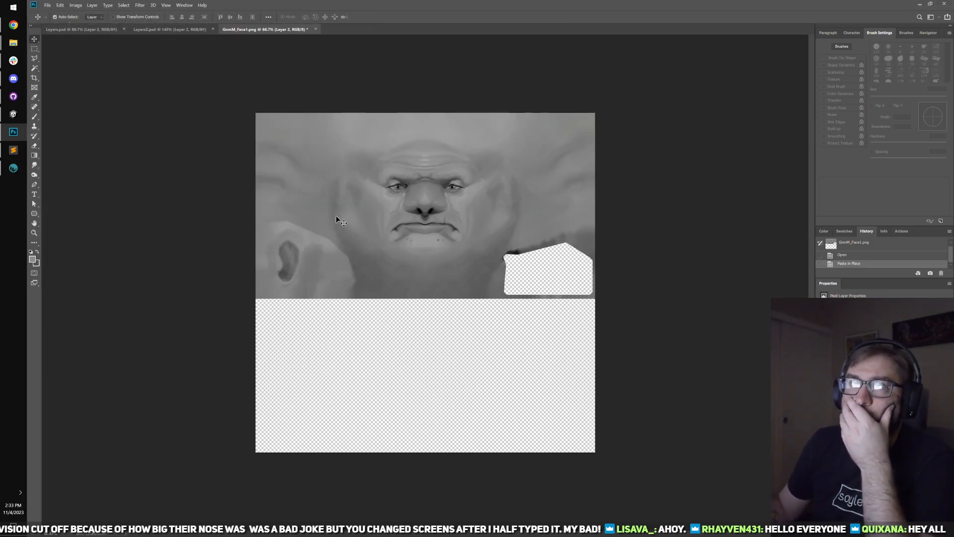
- Save the texture in PNG format over GnmM_Face1.png in the Gnome folder with the large file size option
left_click(47, 5)
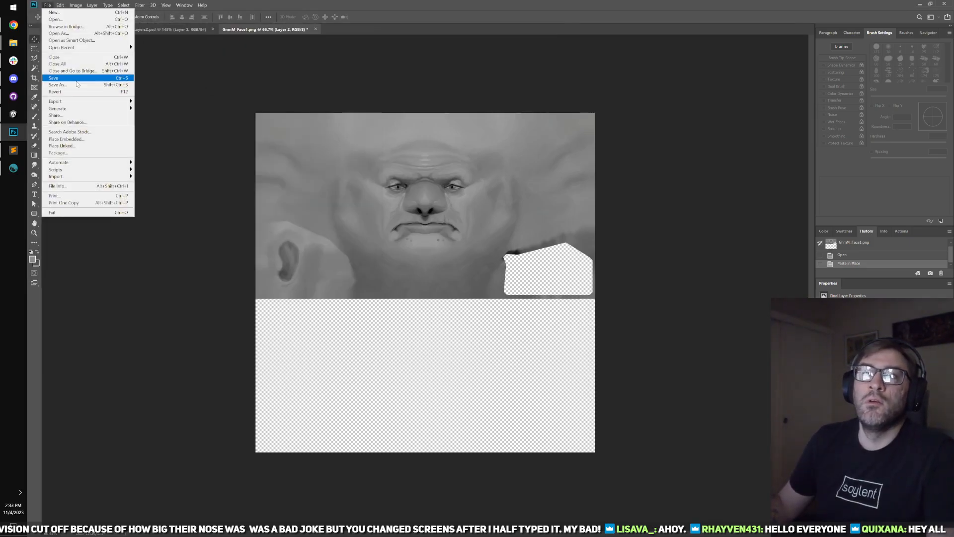
left_click(77, 85)
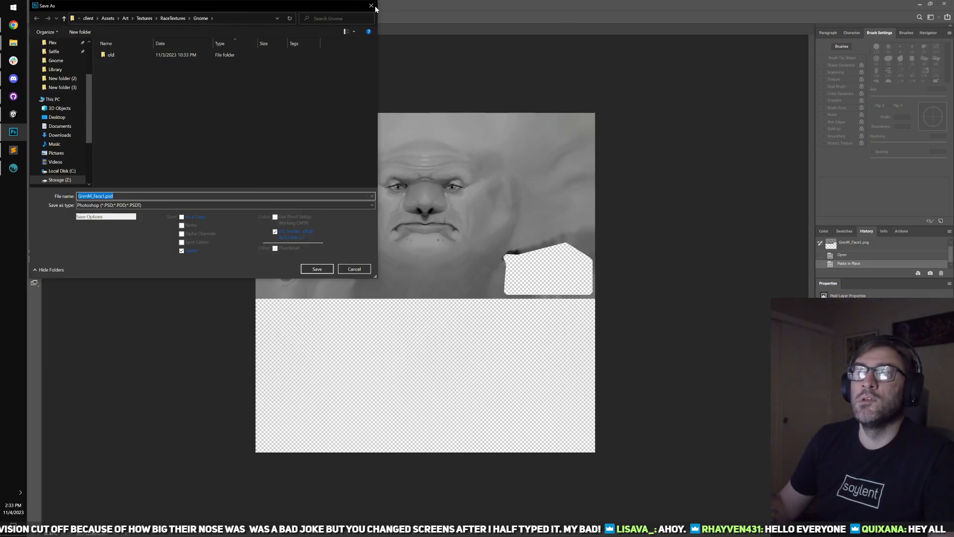
left_click(133, 206)
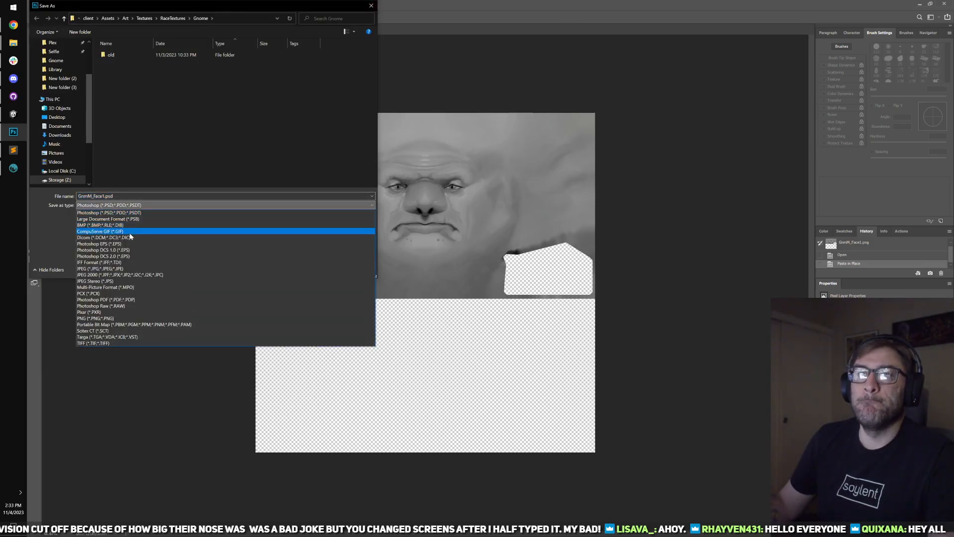
left_click(134, 318)
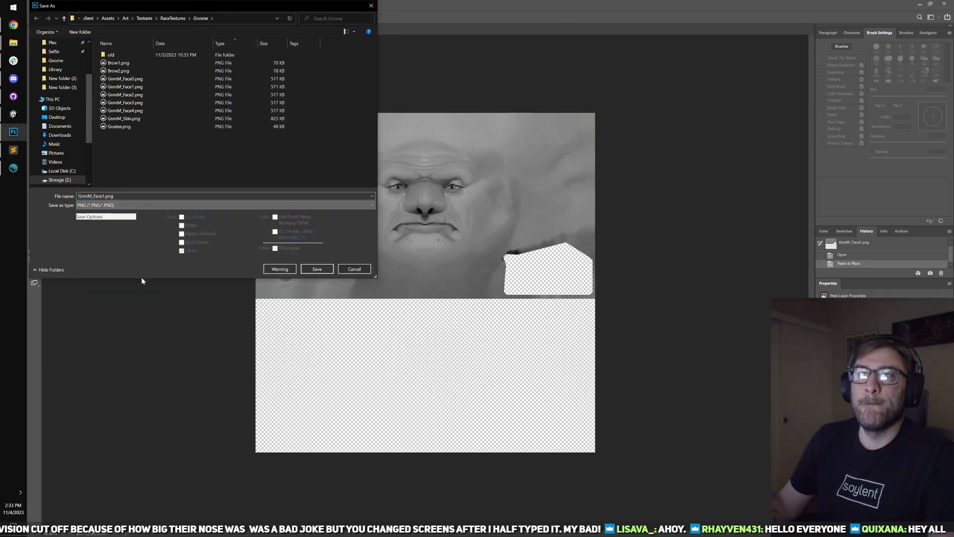
left_click(219, 86)
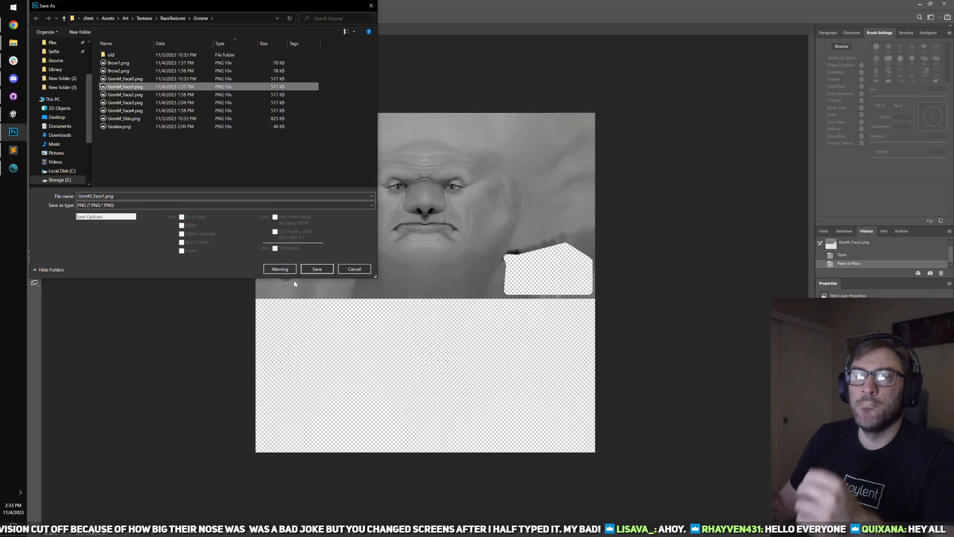
left_click(317, 269)
left_click(515, 276)
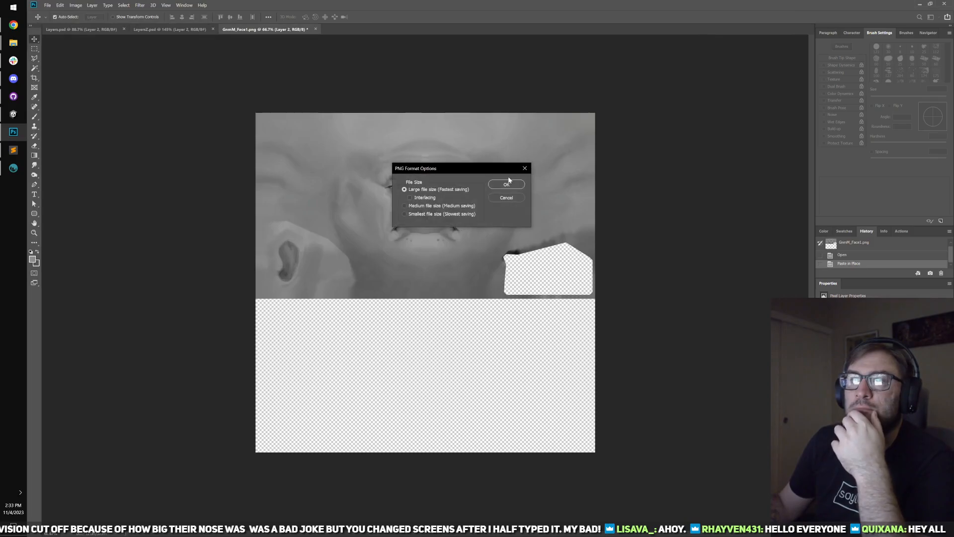
key("Return")
- In Unity, rotate the gnome and compare eyebrow options 1 and 0 on the updated face
left_click(14, 114)
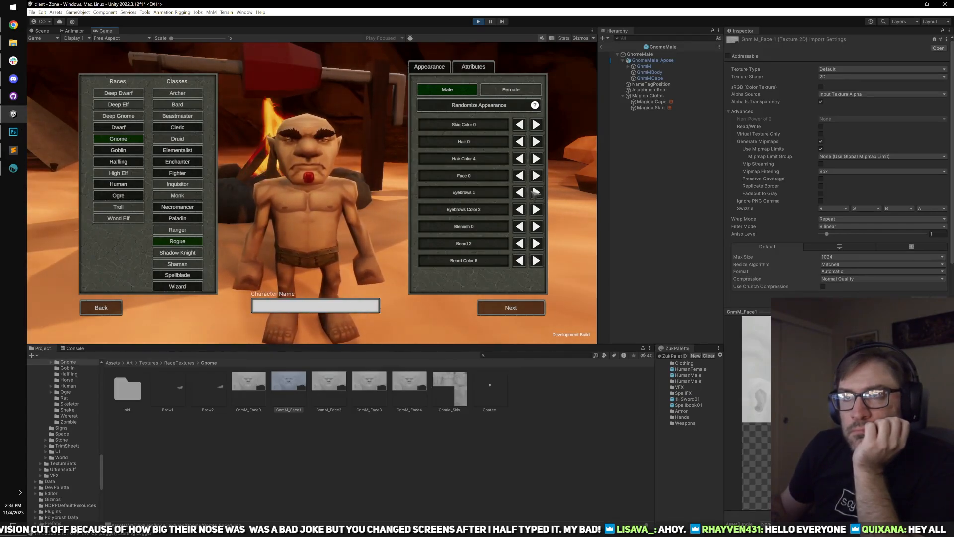
left_click(536, 192)
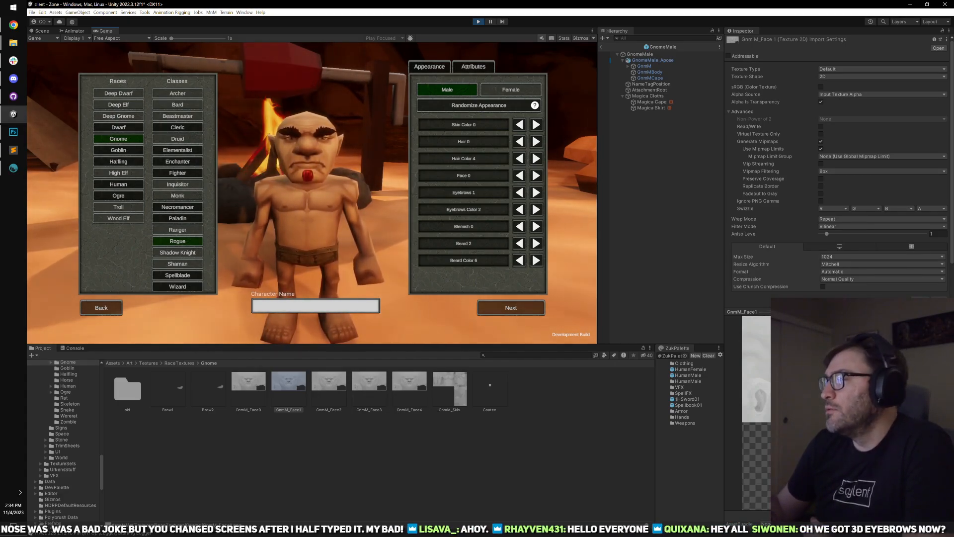
key("alt+Tab")
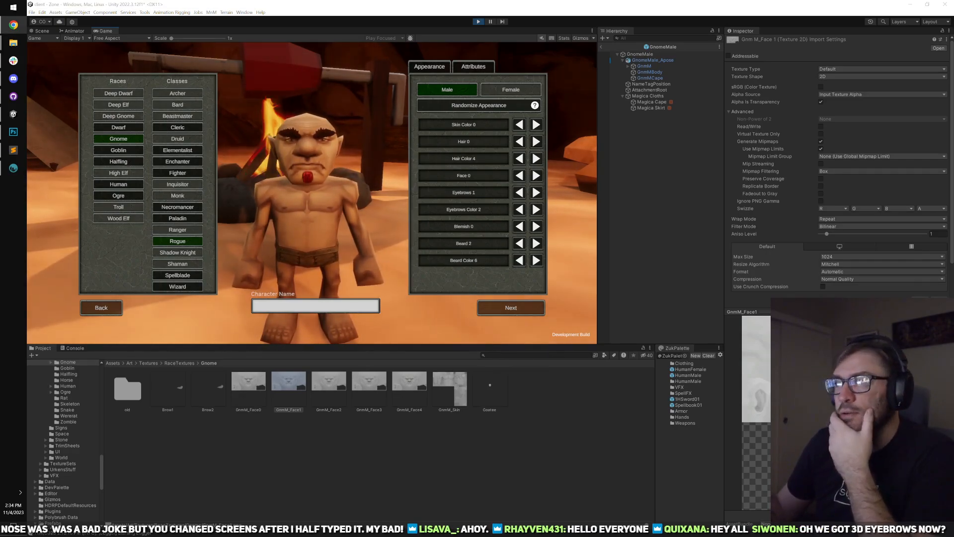
left_click(318, 167)
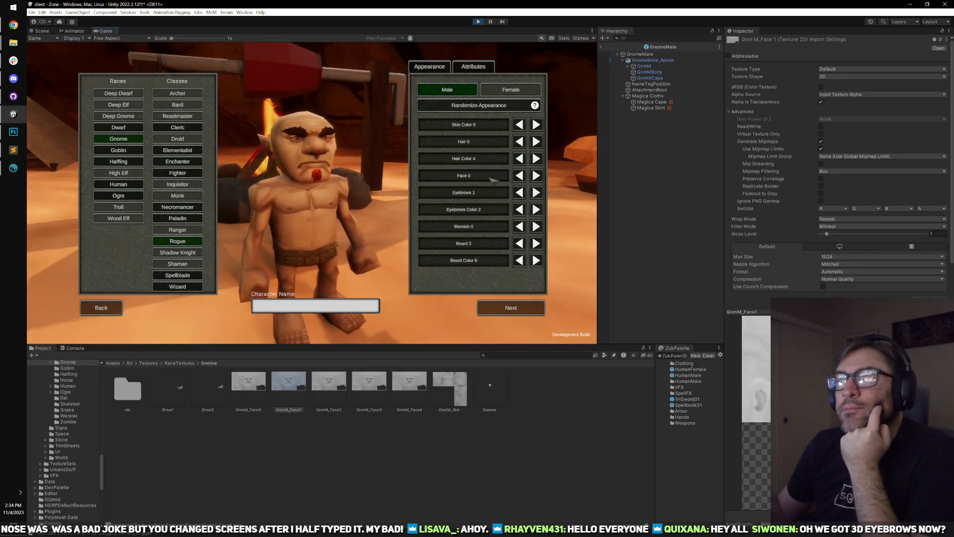
left_click(539, 193)
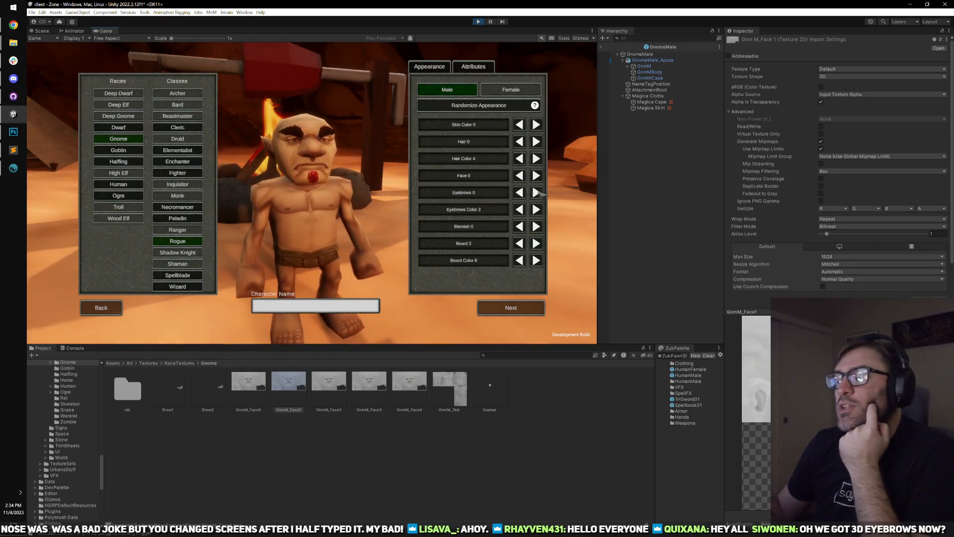
- Set the gnome's eyebrows to option 1 and look at the male Ogre's face for comparison
left_click(532, 193)
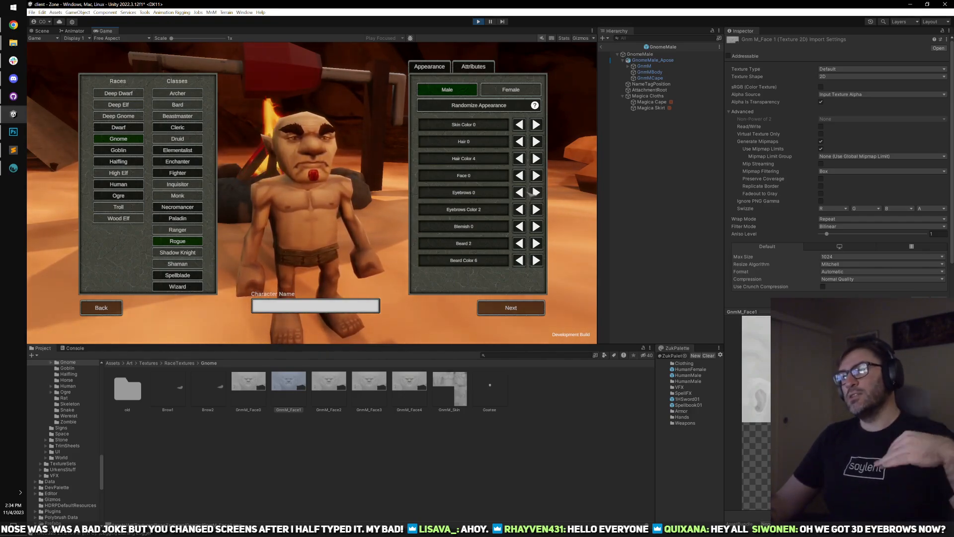
left_click(535, 199)
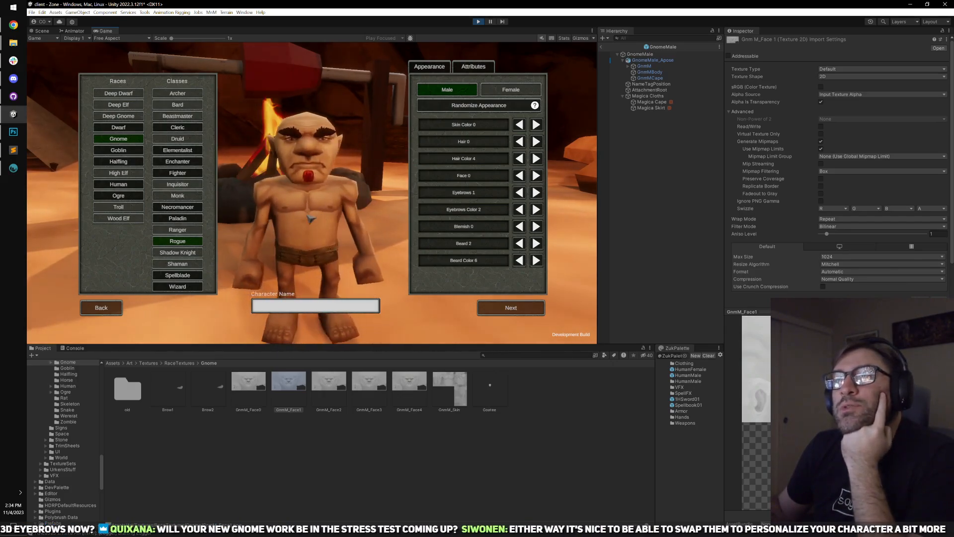
left_click(118, 195)
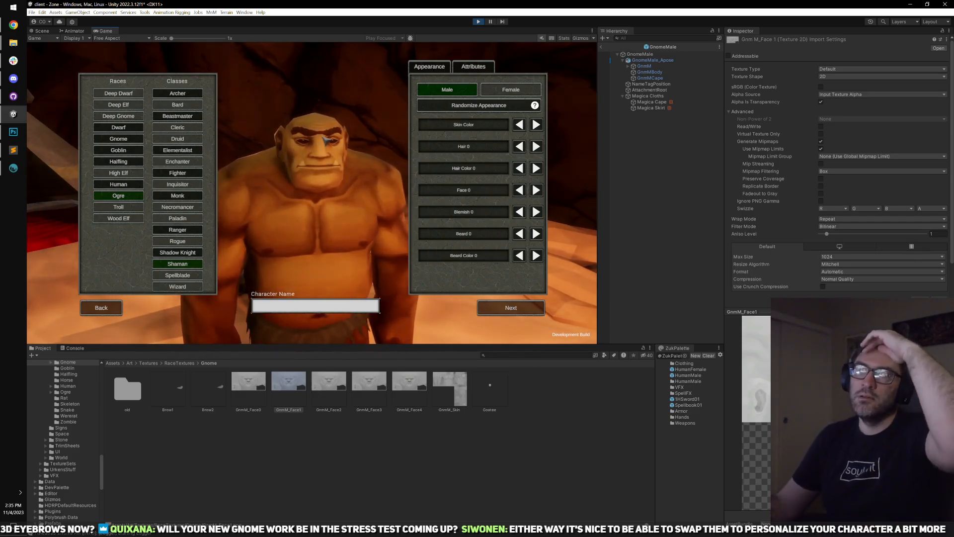
mouse_move(327, 141)
left_mouse_down()
mouse_move(284, 169)
mouse_move(335, 146)
mouse_move(320, 156)
left_mouse_up()
- Return to the Gnome race and rotate the character to inspect its face from the side and front
left_click(118, 139)
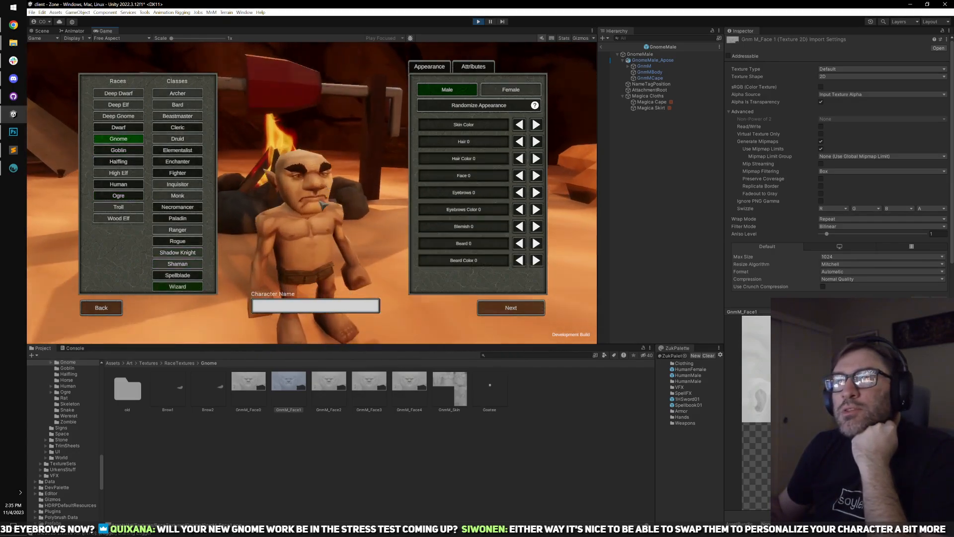
left_click_drag(345, 194, 316, 189)
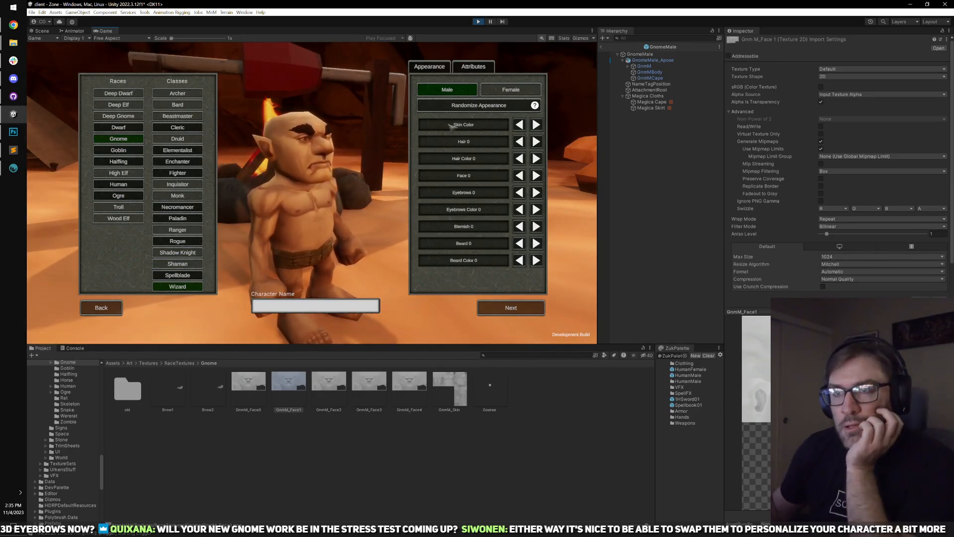
left_click_drag(361, 295, 396, 214)
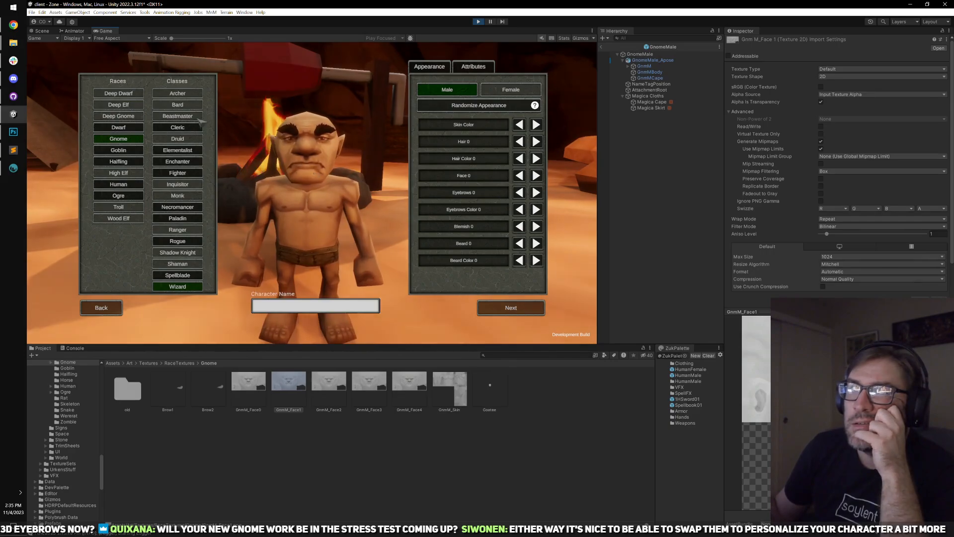
- Switch to Photoshop and close GnmM_Face1.png without saving its pasted layer
left_click(14, 132)
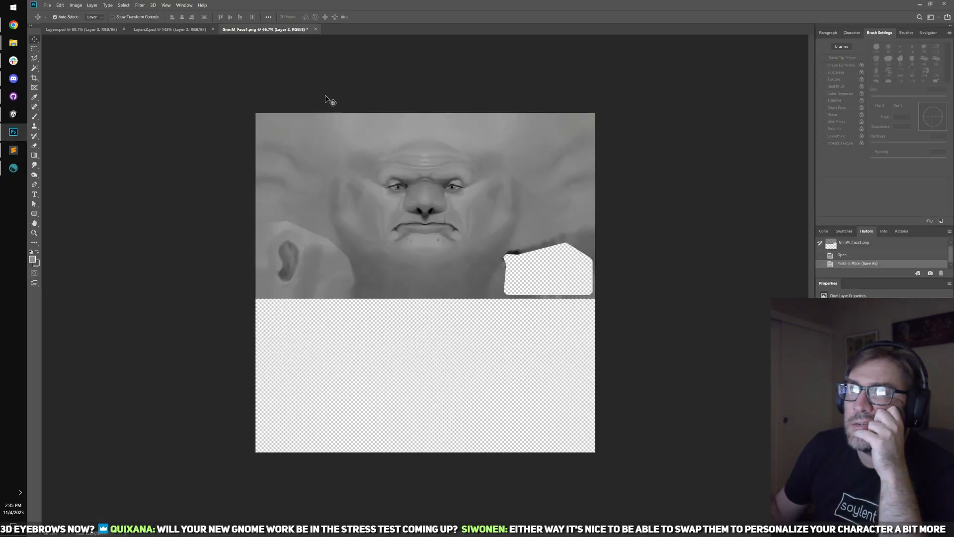
left_click(315, 29)
left_click(506, 204)
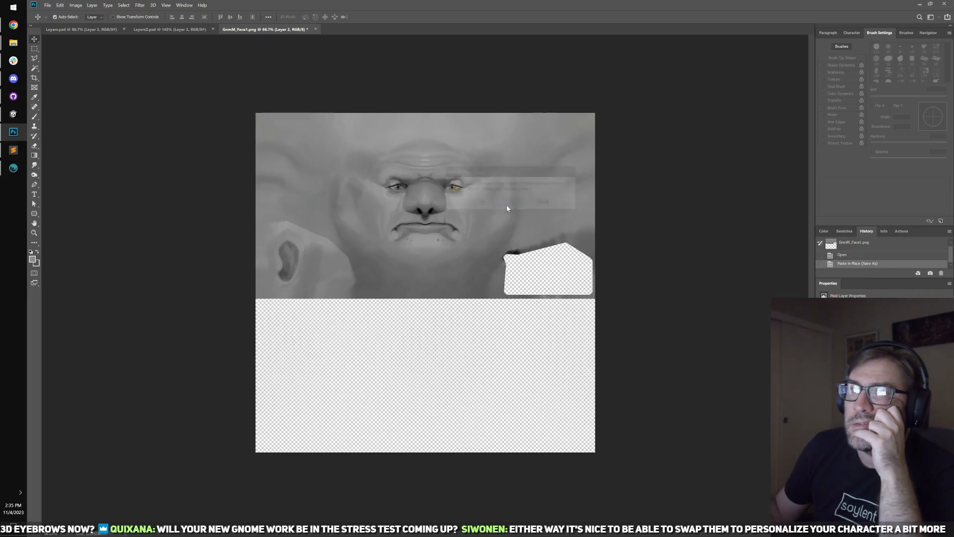
- Open the GnmM_Face1 texture from Unity's Gnome folder and send it from the image viewer to Adobe Photoshop CC 2019
left_click(13, 168)
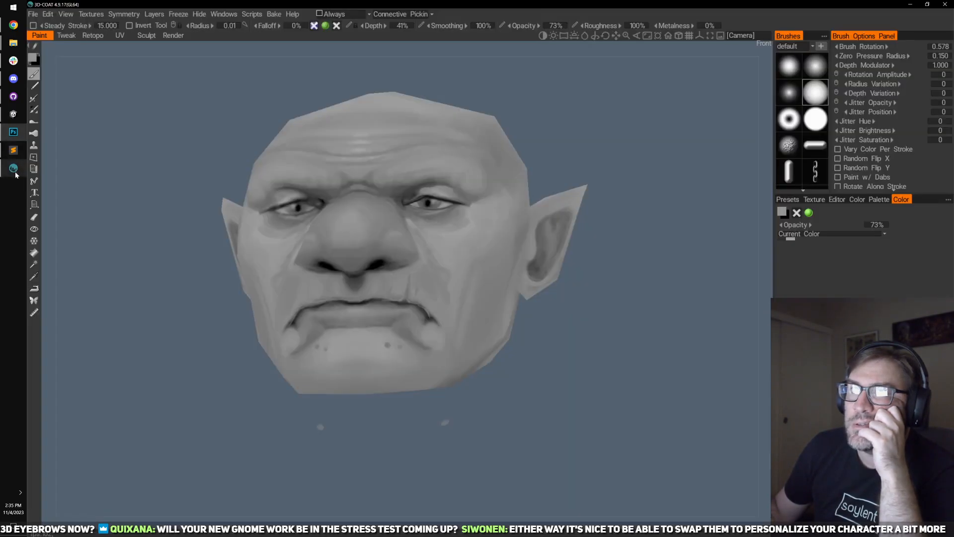
left_click(14, 132)
left_click(14, 114)
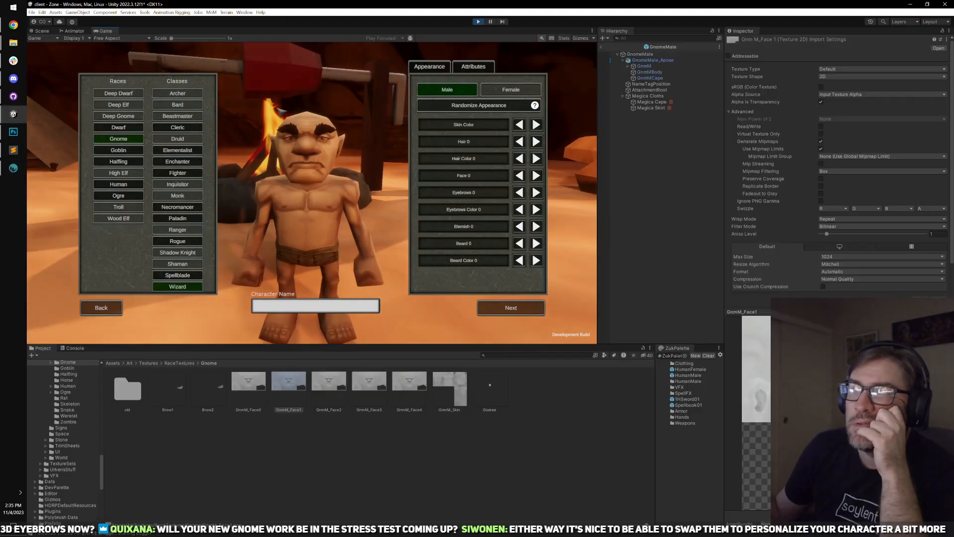
right_click(286, 394)
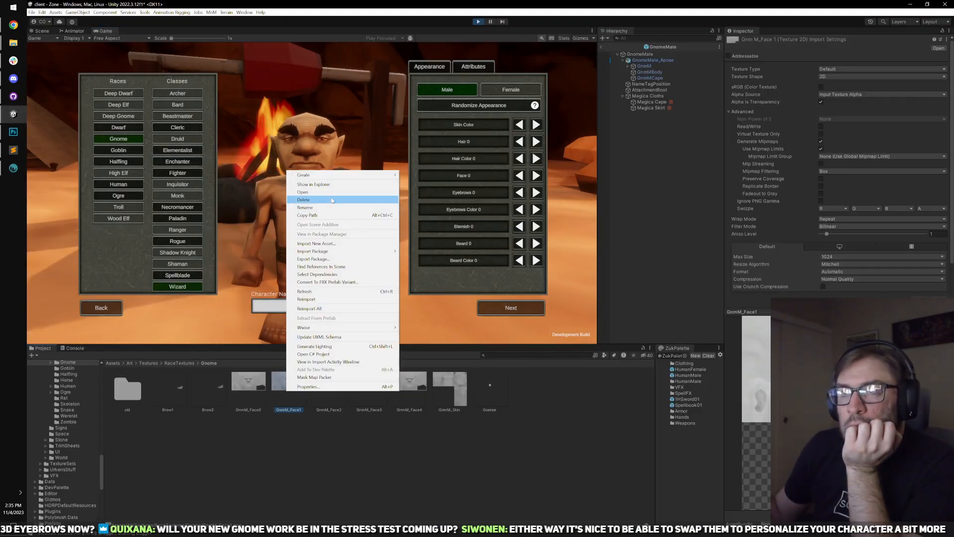
left_click(378, 189)
right_click(310, 206)
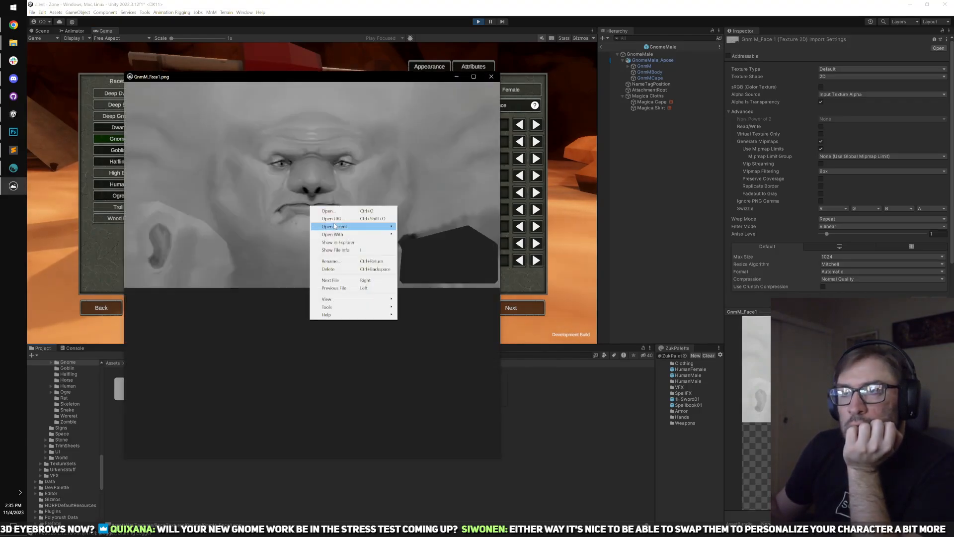
mouse_move(354, 234)
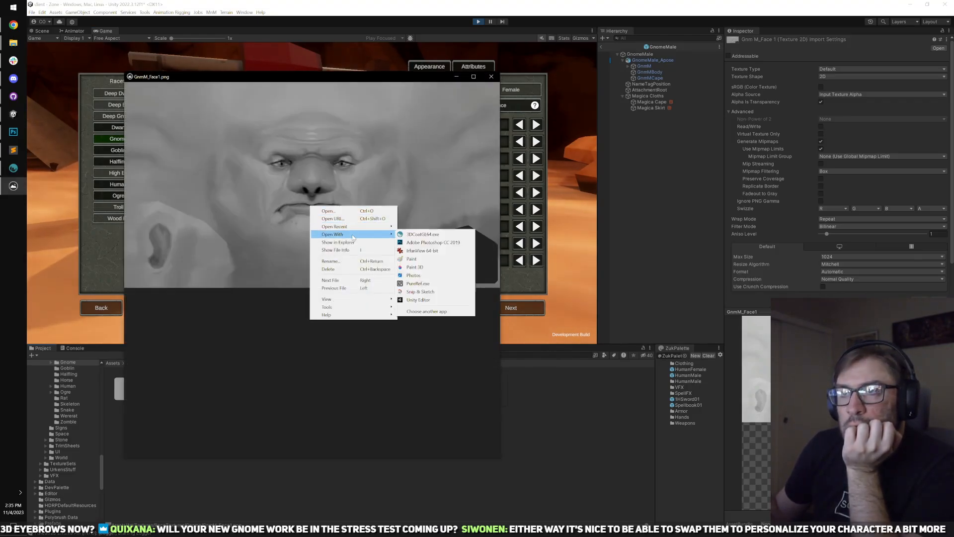
left_click(427, 241)
- Paint scattered dark and light spots on the gnome's chin with the Brush tool at sizes of about 15 to 25 px
scroll(443, 222, "up", 5)
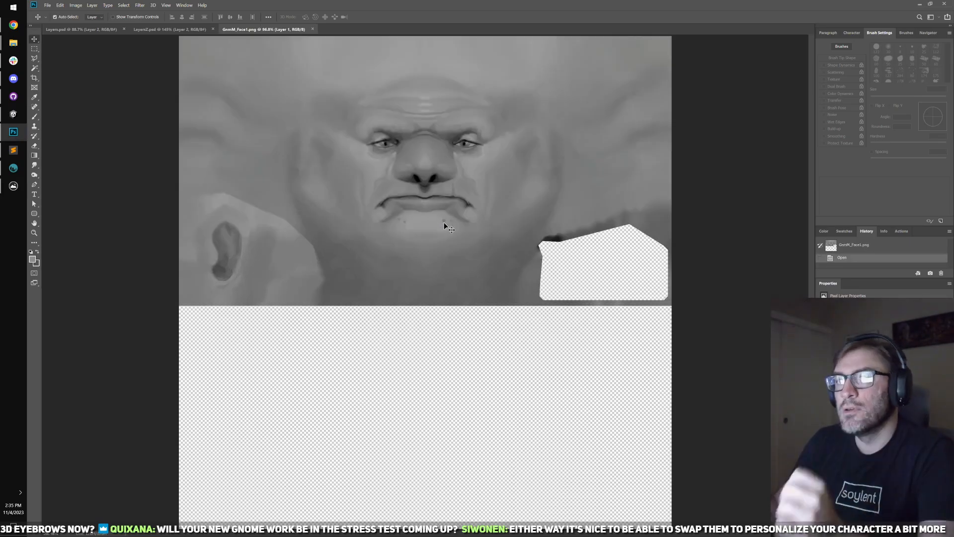
key("b")
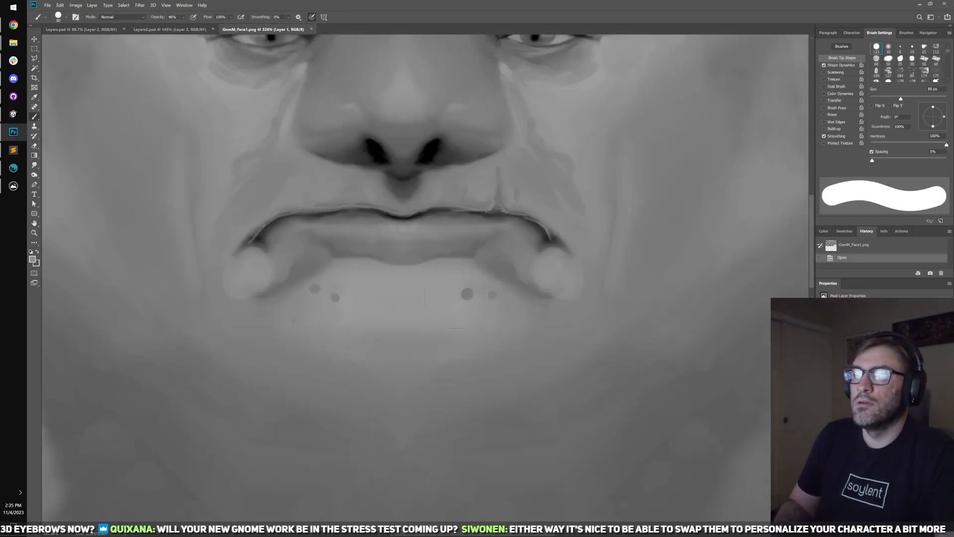
left_click_drag(322, 296, 343, 296)
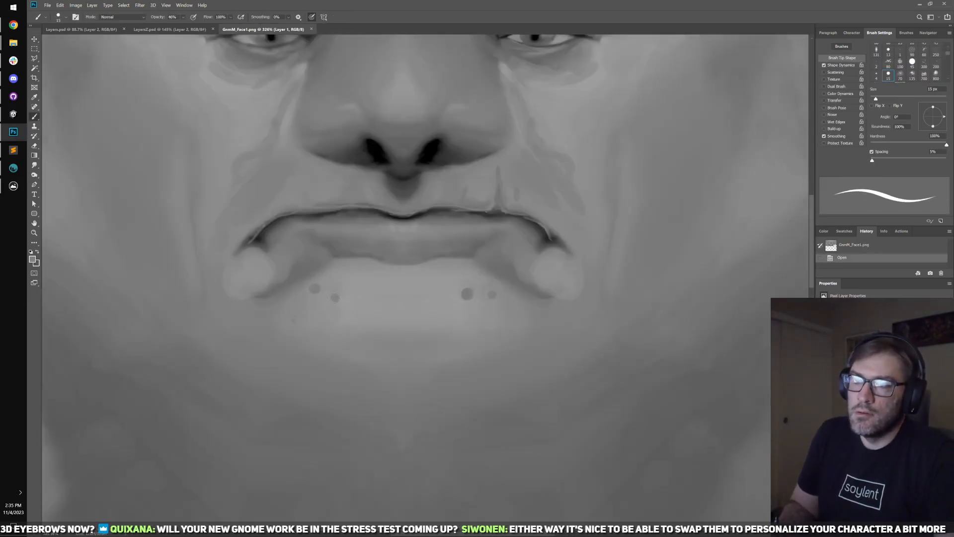
left_click(363, 287)
left_click(363, 295)
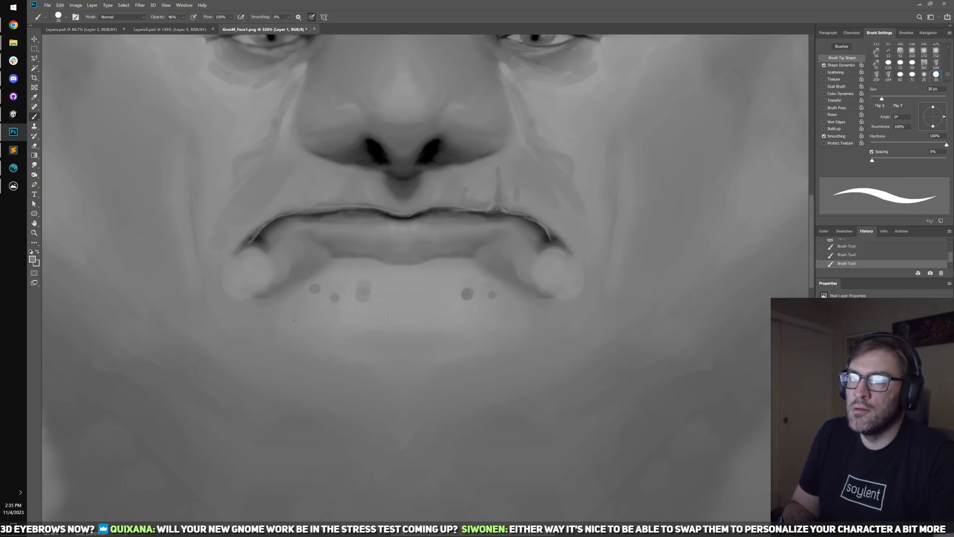
left_click(377, 316)
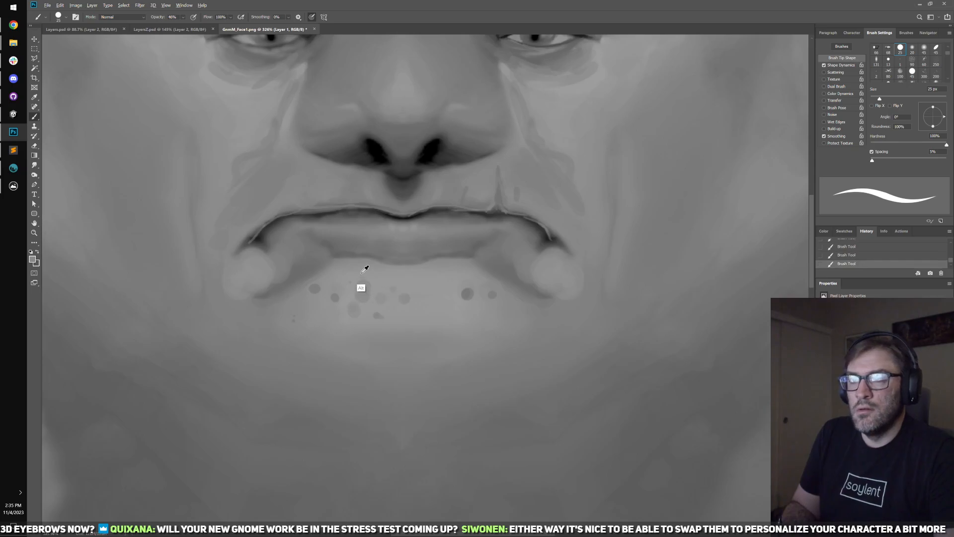
scroll(401, 242, "up", 5)
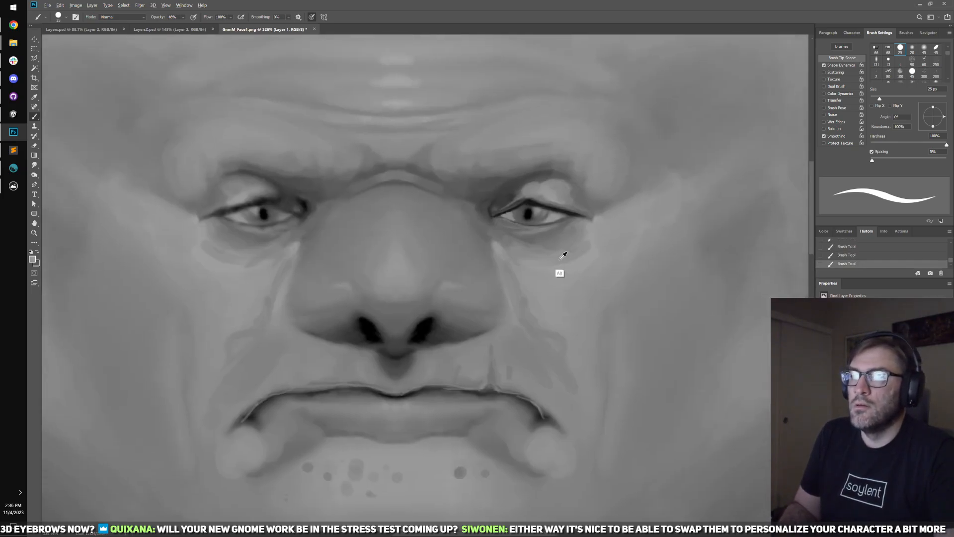
scroll(413, 213, "down", 5)
scroll(413, 213, "left", 2)
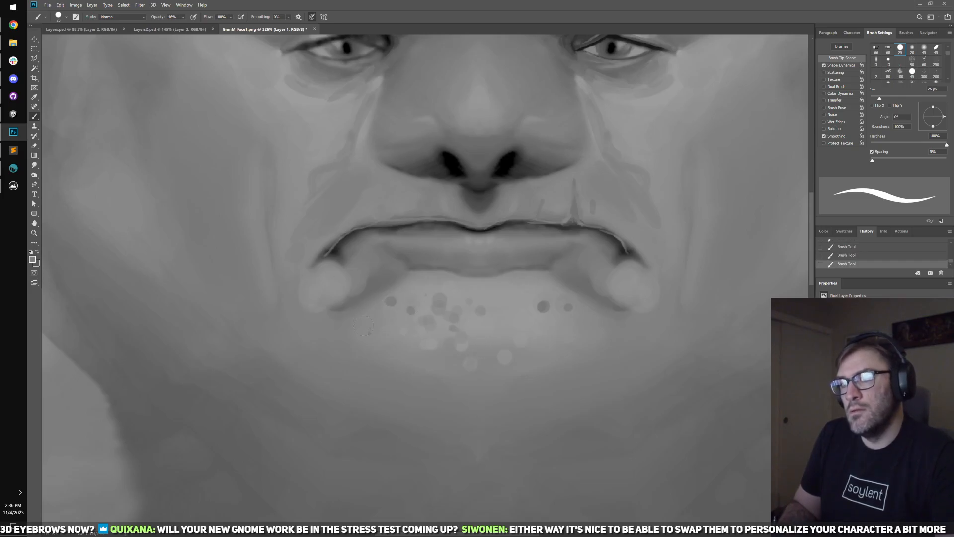
- Paint over the small mark beside the chin and rework the folds below the mouth corners with a 15 px brush
key("period")
key("period")
key("period")
key("period")
key("period")
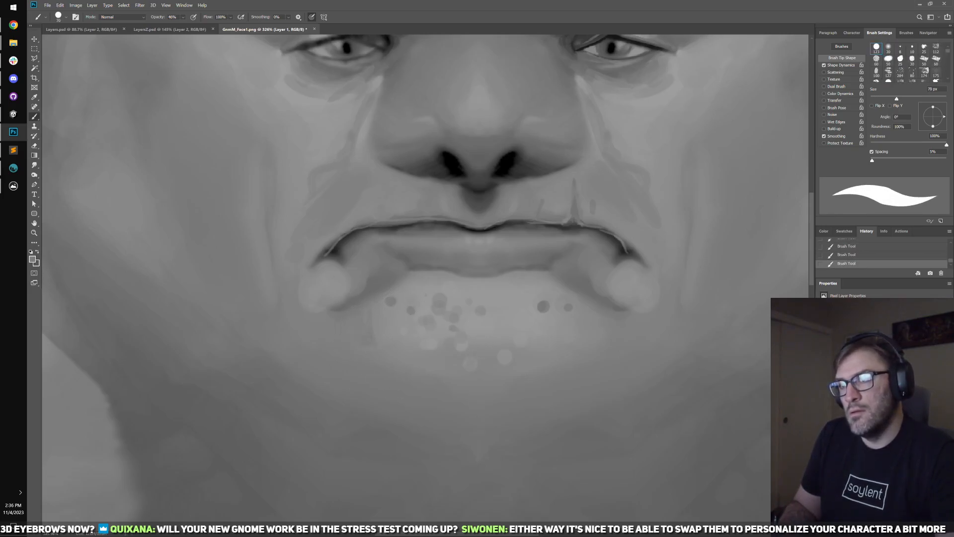
key("period")
key("period")
key("period")
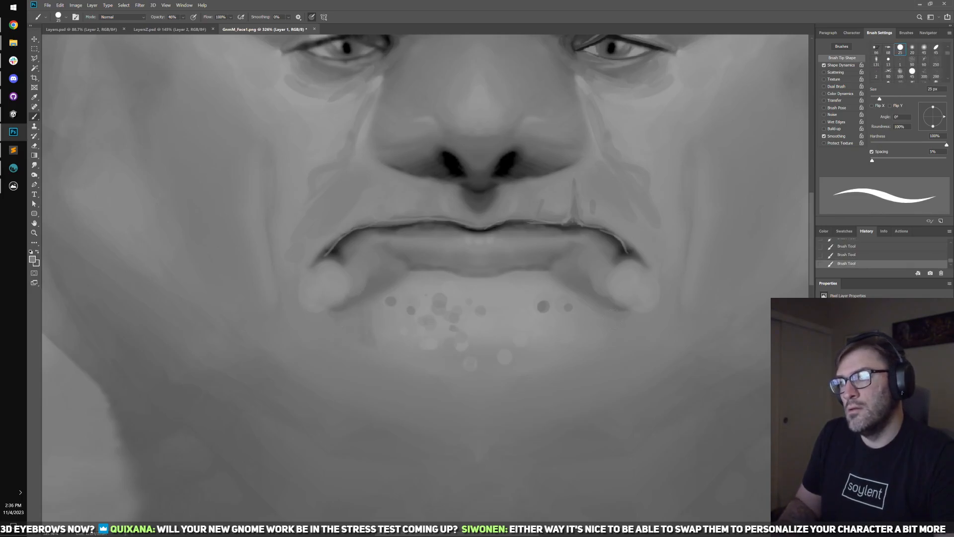
key("period")
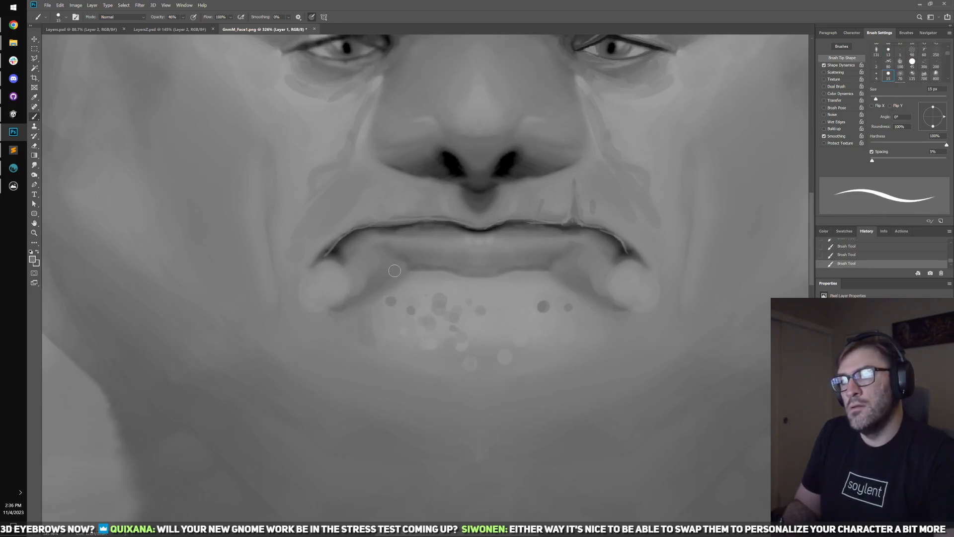
left_click_drag(350, 297, 364, 278)
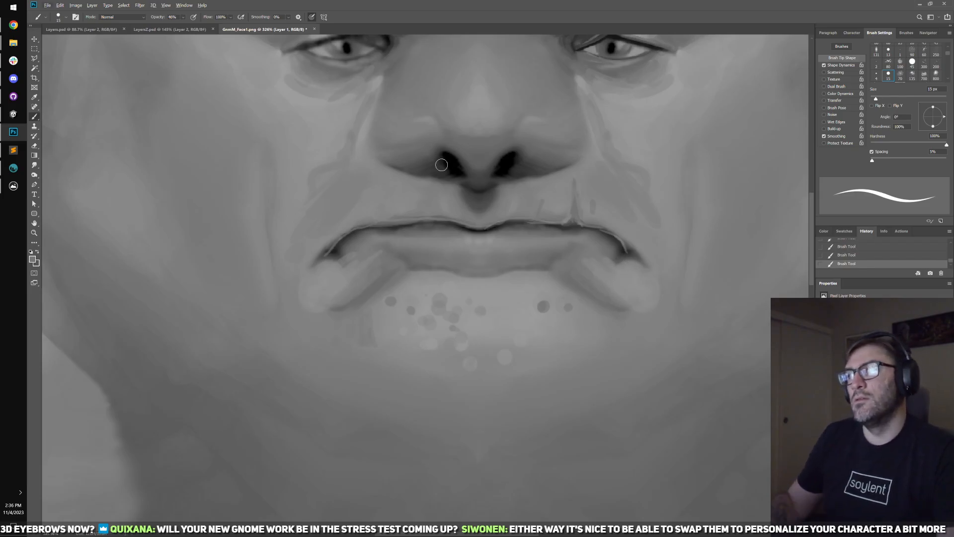
- Repaint the white of the gnome's left eye along the upper lid with a 5 px brush and sampled eye tones
scroll(504, 177, "down", 3)
scroll(404, 267, "up", 5)
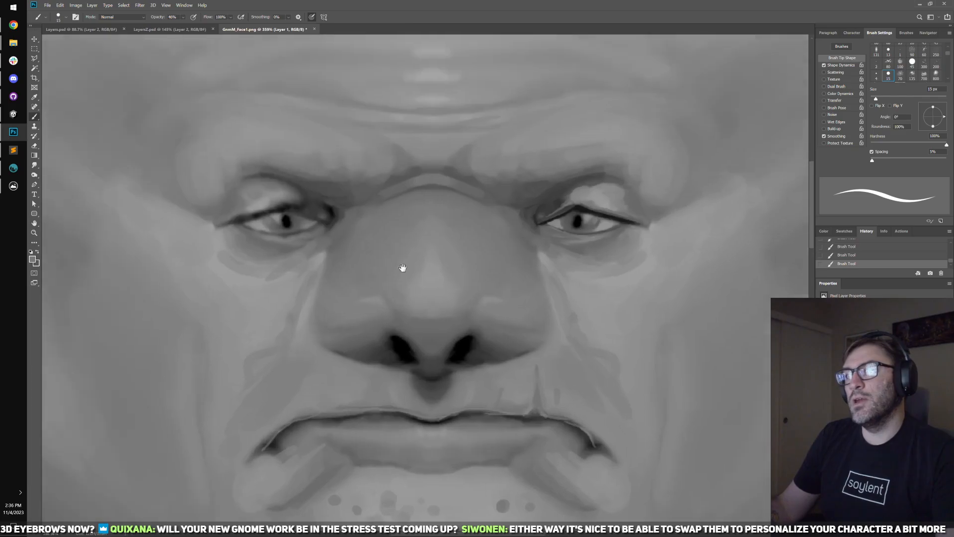
scroll(435, 298, "down", 1)
scroll(603, 214, "up", 4)
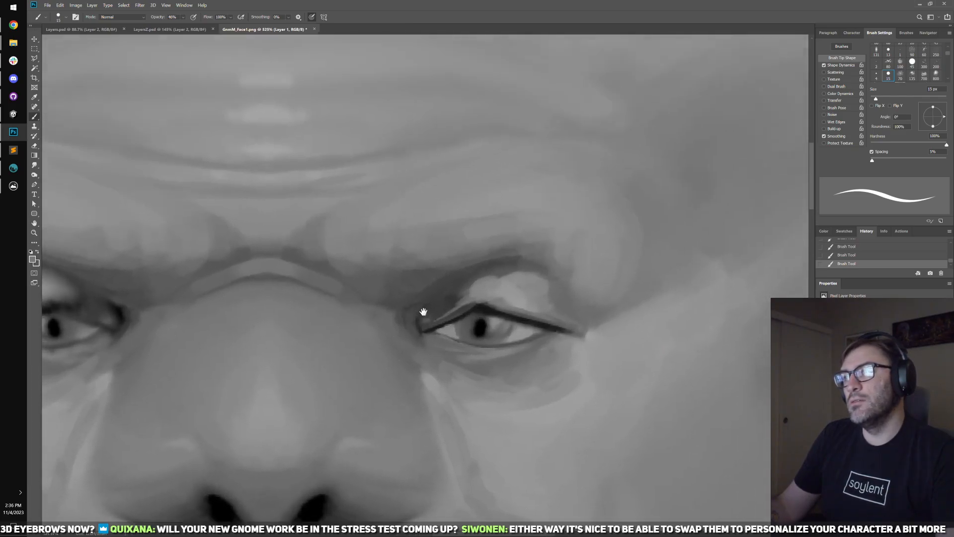
scroll(495, 350, "down", 2)
scroll(500, 350, "up", 3)
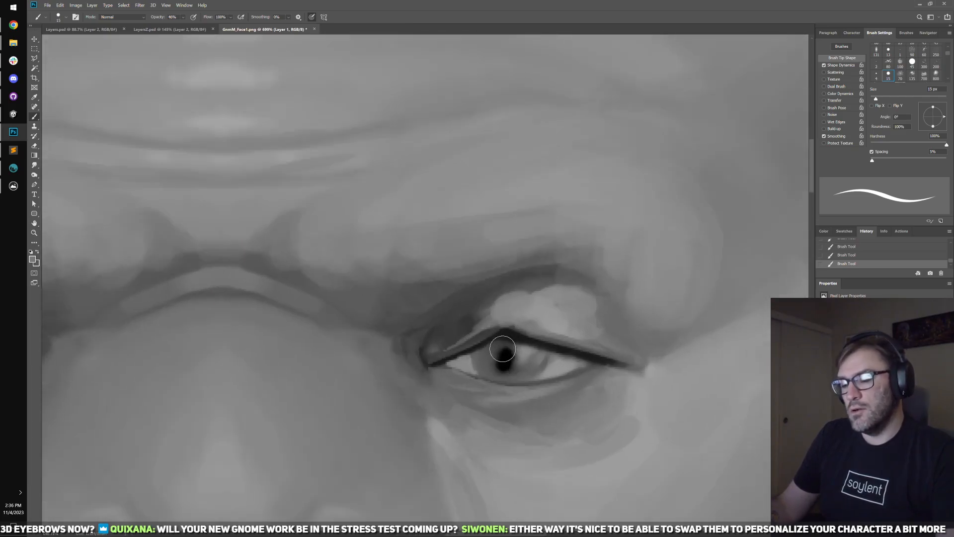
key("comma")
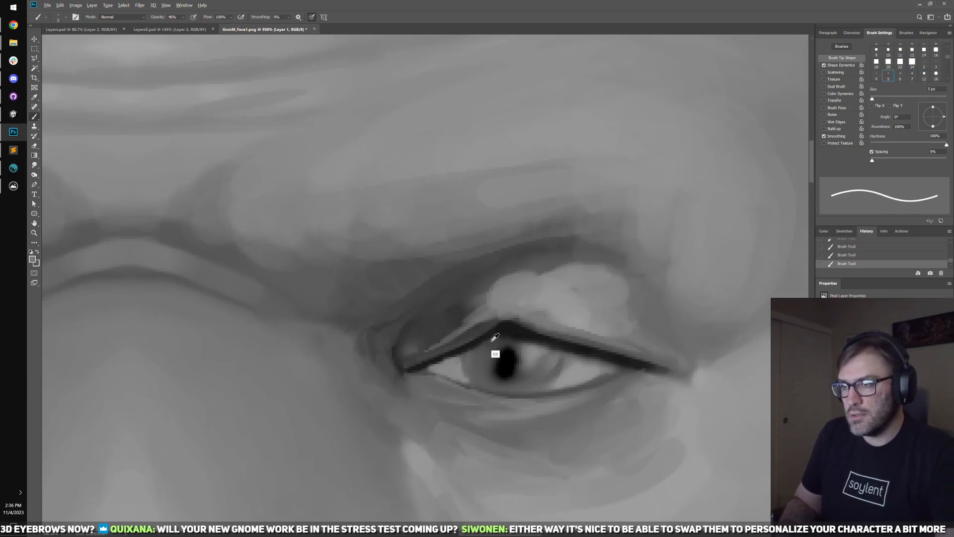
left_click(538, 352, "alt")
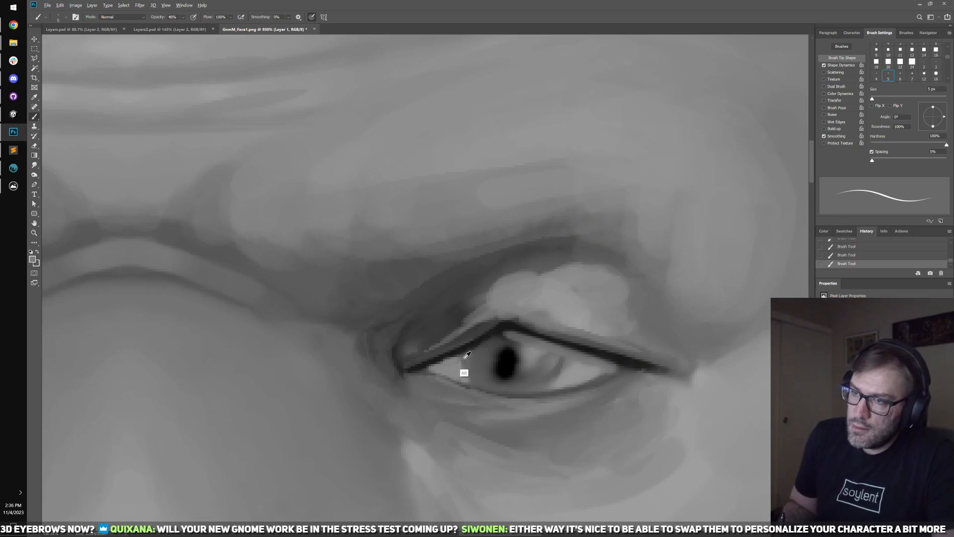
left_click(441, 365, "alt")
mouse_move(479, 346)
left_mouse_down()
mouse_move(512, 330)
mouse_move(425, 371)
left_mouse_up()
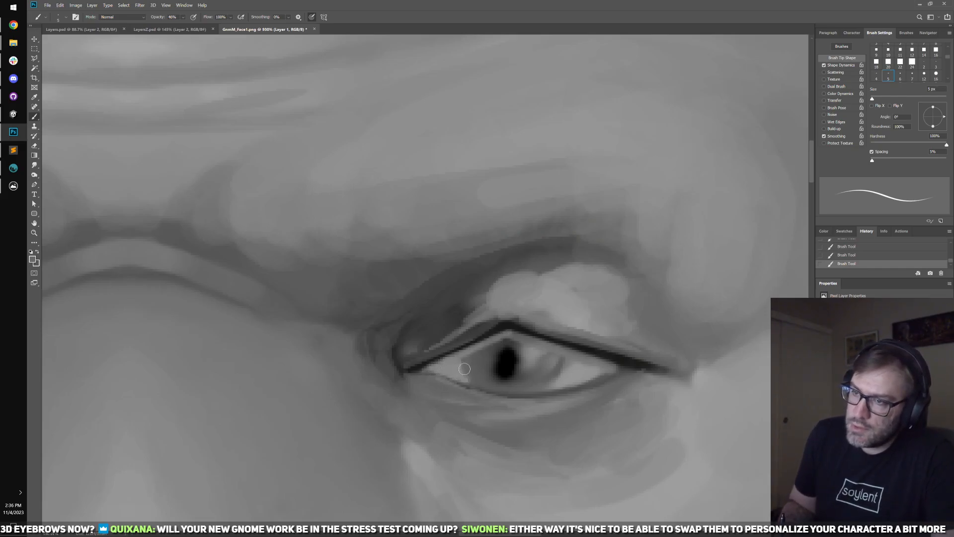
- Sample the black of the left eye's pupil and repaint the pupil and iris around it
left_click(507, 366, "alt")
left_click_drag(507, 366, 510, 354)
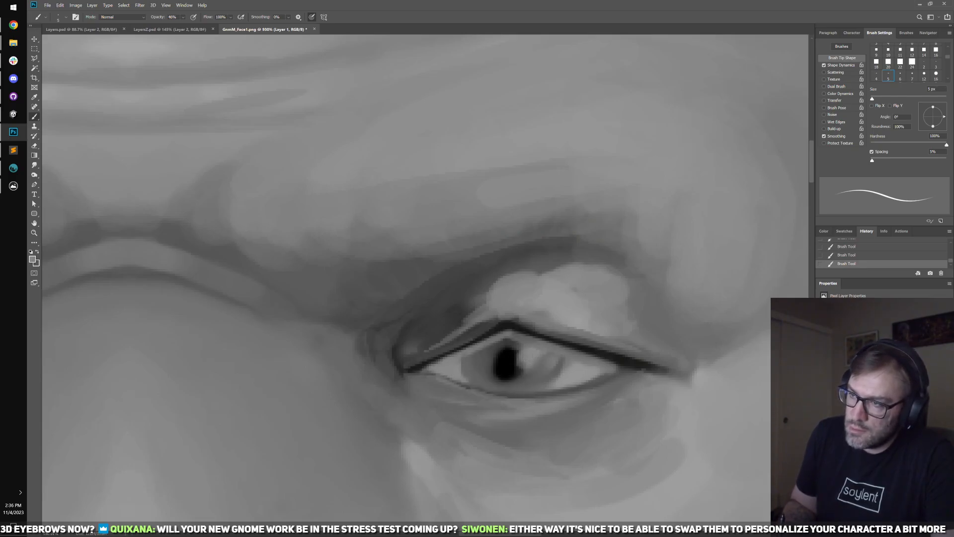
left_click_drag(404, 408, 519, 273)
mouse_move(480, 394)
left_mouse_down()
mouse_move(241, 260)
mouse_move(232, 369)
left_mouse_up()
left_click_drag(470, 125, 511, 256)
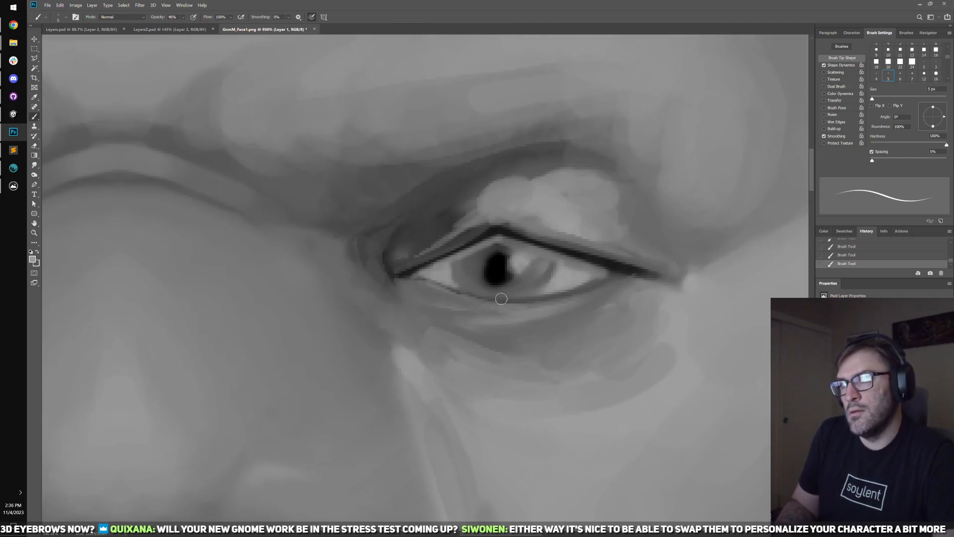
- Lighten the lower part of the left eye's iris with a 9 px brush, comparing the stroke through undo and redo
key("bracketright")
key("bracketright")
key("bracketright")
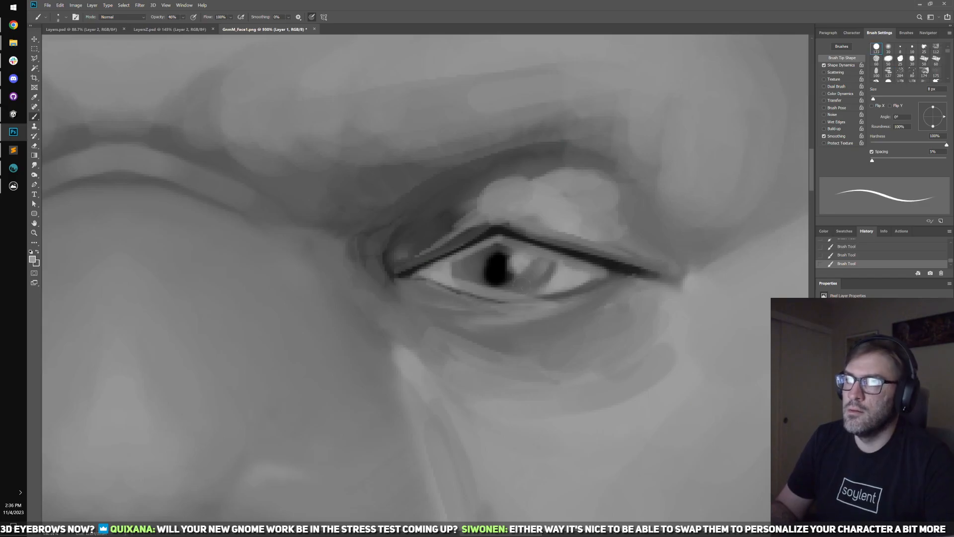
key("ctrl+z")
key("bracketright")
key("bracketright")
key("bracketright")
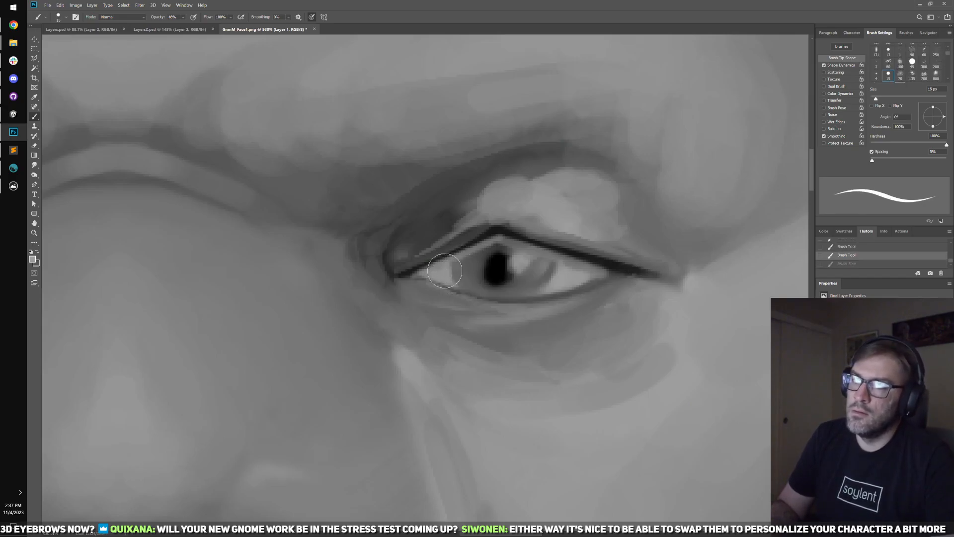
key("ctrl+shift+z")
key("bracketleft")
key("bracketleft")
key("bracketleft")
key("ctrl+z")
key("ctrl+shift+z")
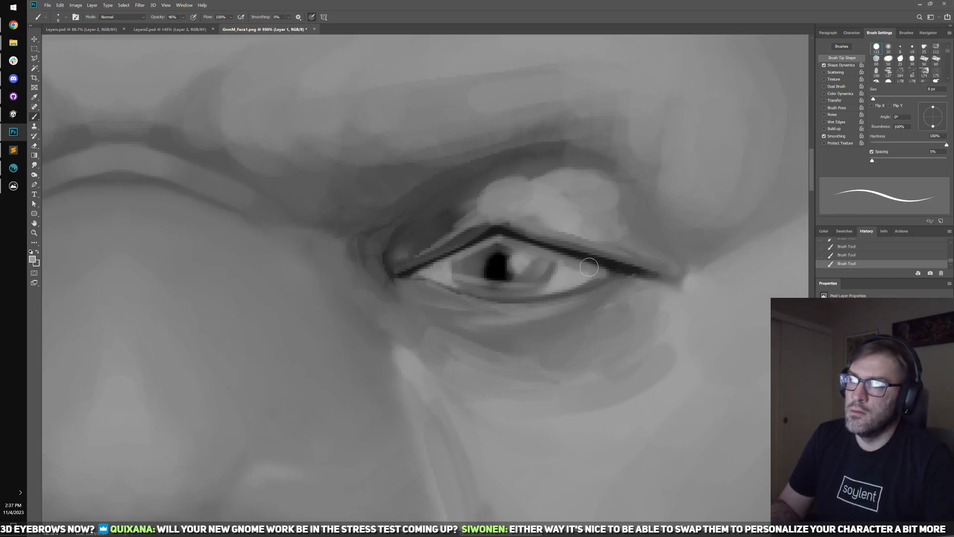
- Try painting over the left eye's iris and pupil in grey with a 35 px brush
key("bracketright")
key("bracketright")
key("bracketright")
key("bracketright")
key("ctrl+z")
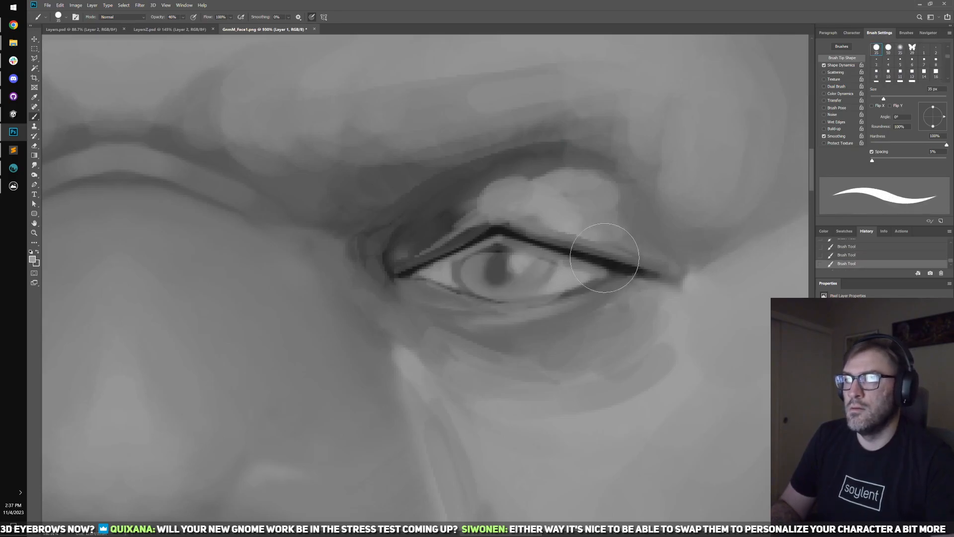
key("ctrl+z")
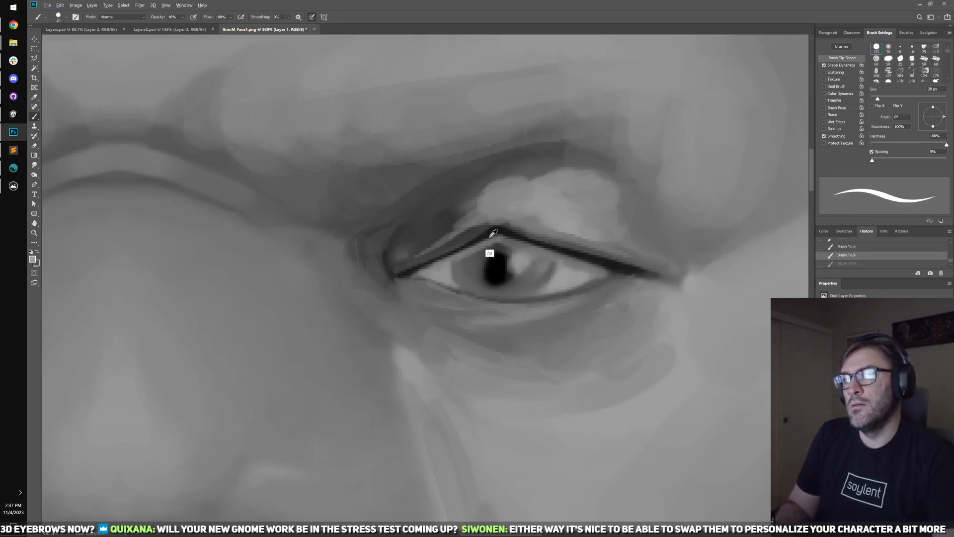
- Try a black stroke along the left eye's upper lid above the iris with a 10 px brush
key("bracketleft")
key("bracketleft")
left_click_drag(447, 248, 567, 251)
key("ctrl+z")
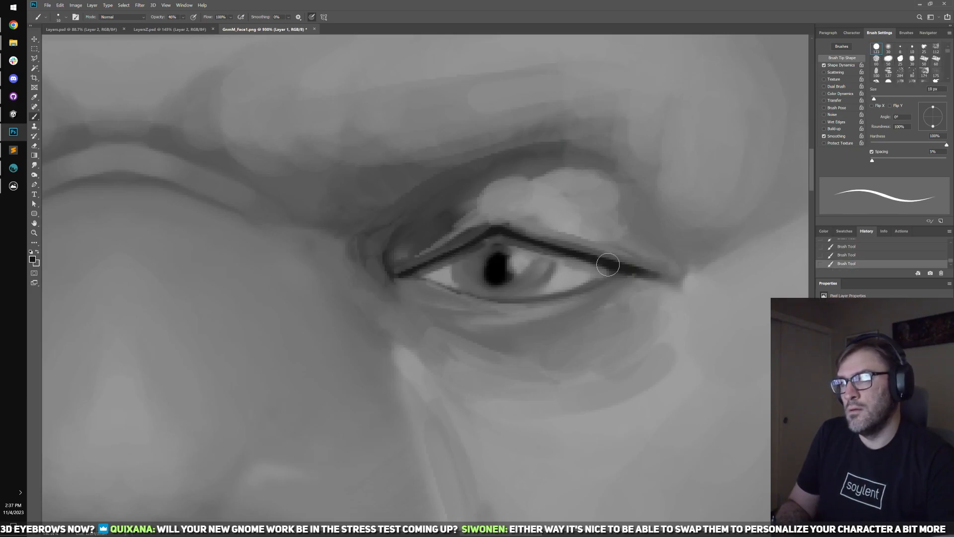
- Darken the iris rim on both sides of the left eye in black, starting with a 6 px brush
key("period")
key("period")
key("period")
key("period")
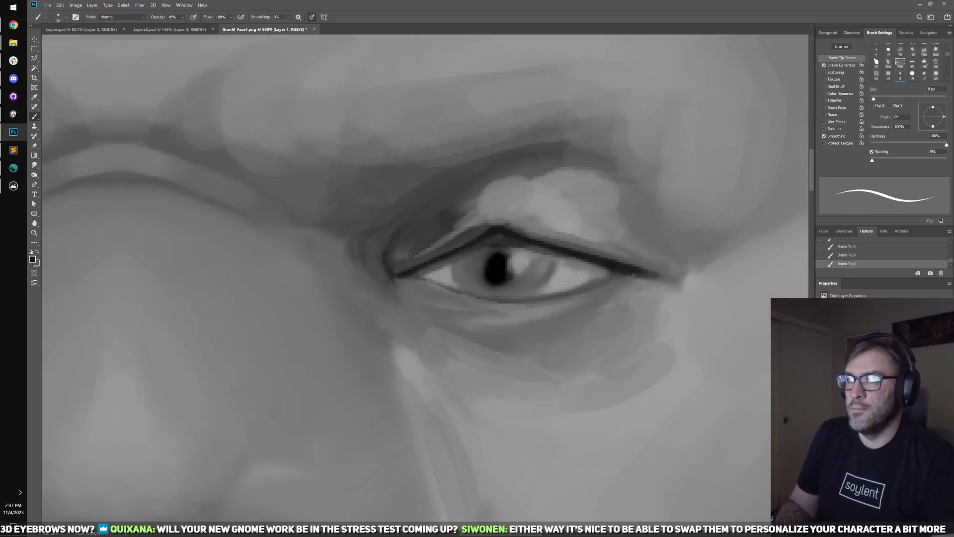
left_click_drag(556, 256, 549, 281)
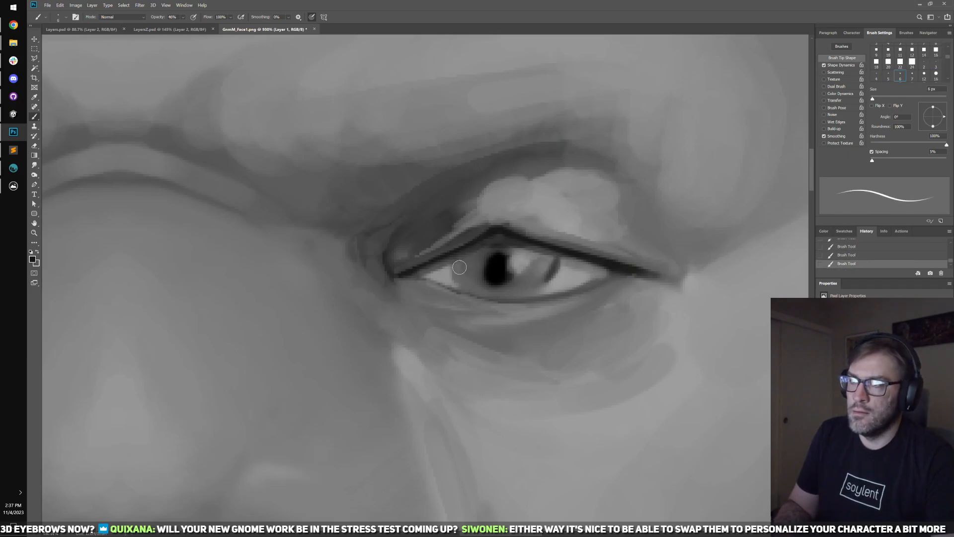
left_click_drag(452, 262, 458, 284)
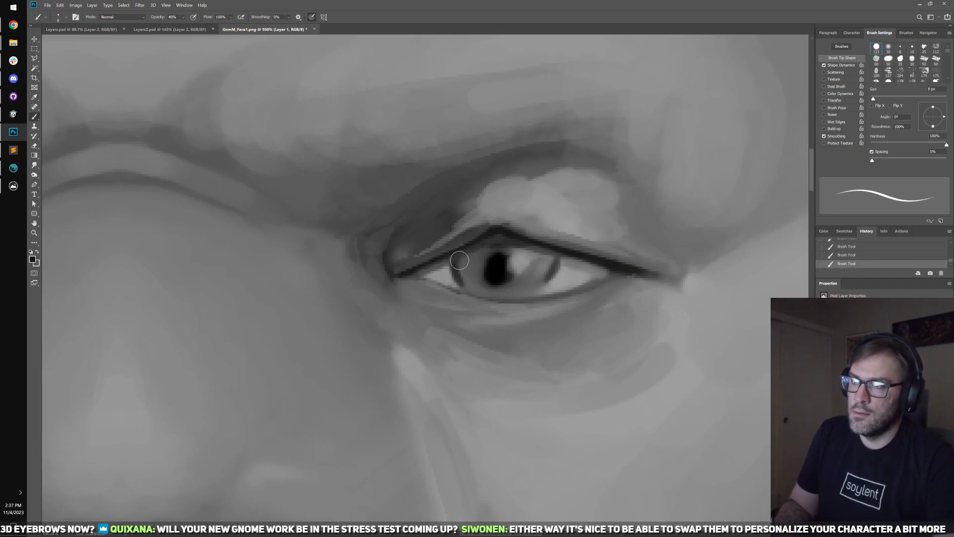
key("comma")
key("comma")
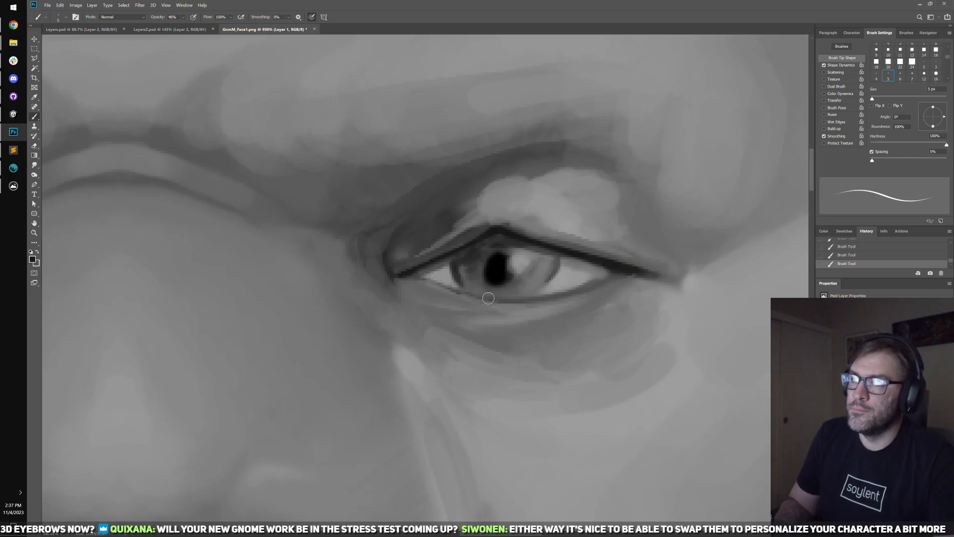
- Darken the lower lid line beneath the left eye's iris with a 3 px brush
key("bracketleft")
key("bracketleft")
key("bracketleft")
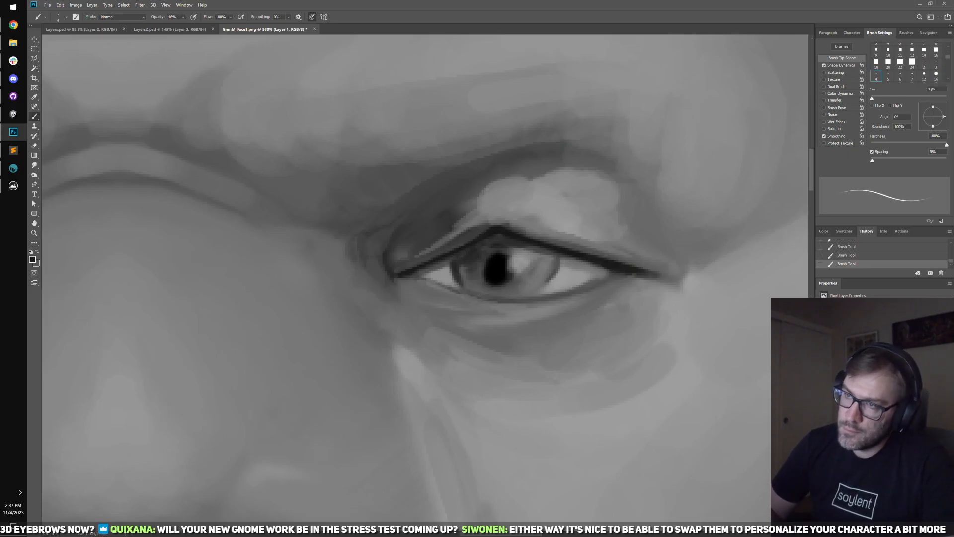
left_click_drag(458, 291, 520, 297)
- Paint a crease under the inner part of the left eye's lower lid at 4 px, undoing the extra stroke below it
key("bracketright")
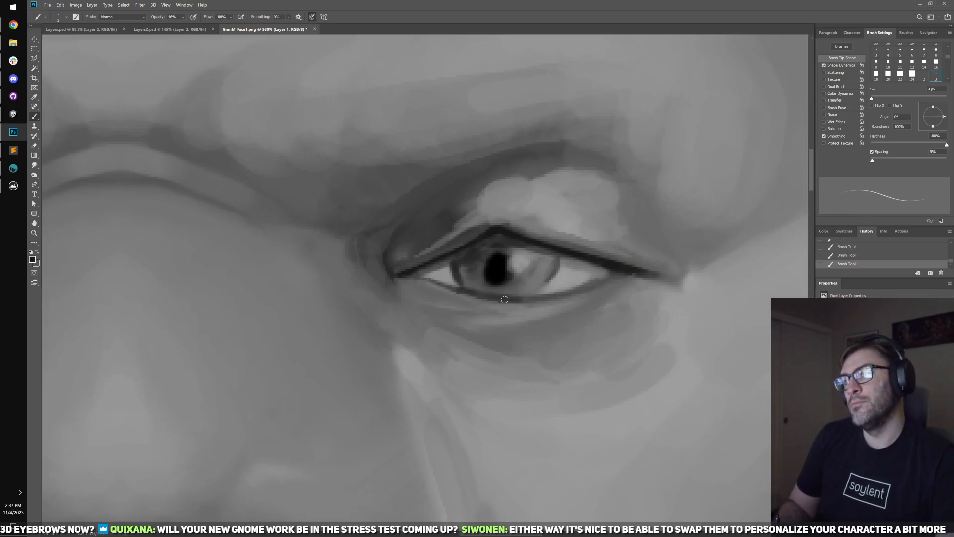
key("bracketright")
key("bracketright")
left_click_drag(480, 301, 417, 285)
left_click_drag(497, 312, 389, 304)
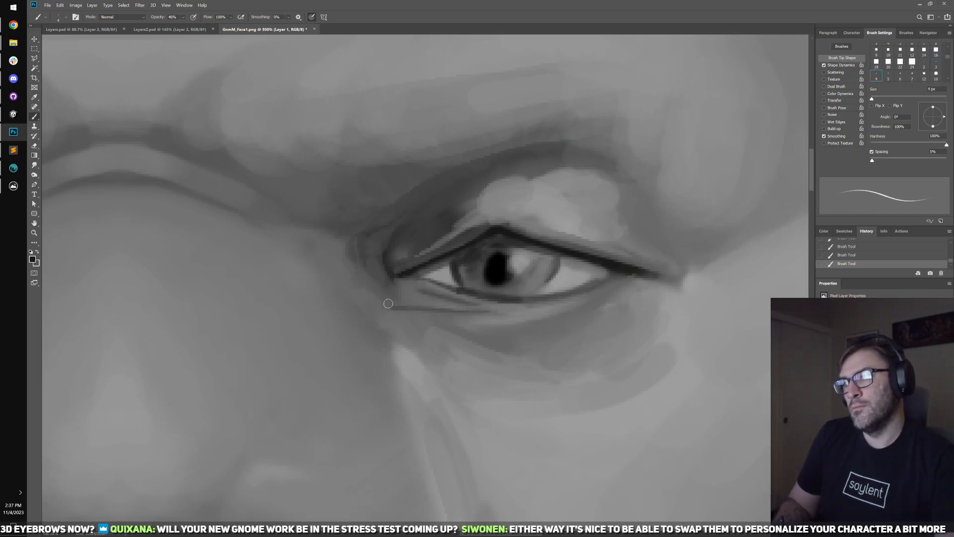
key("ctrl+z")
- Rework the shading around the left eye's inner corner with a 9 px brush and tones sampled beside it
key("bracketright")
key("bracketright")
key("bracketright")
key("bracketright")
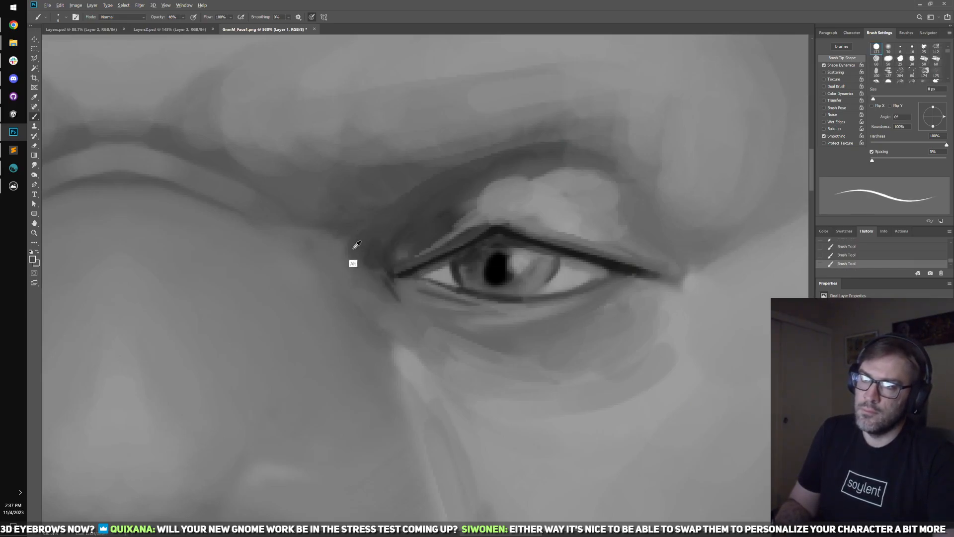
left_click(394, 252, "alt")
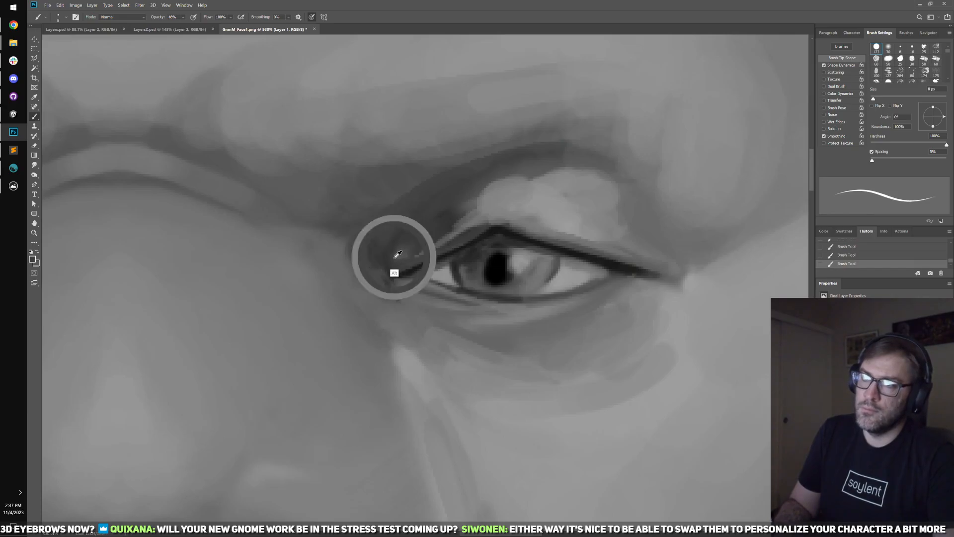
left_click(403, 250, "alt")
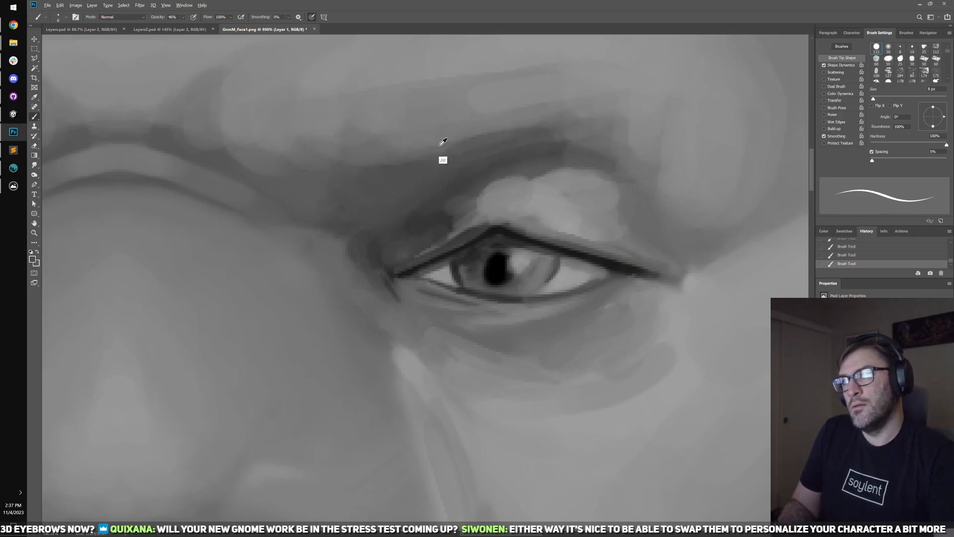
- Blend the shadow in the fold between the left eye and the brow with a 15 px brush
key("bracketright")
key("bracketright")
key("bracketright")
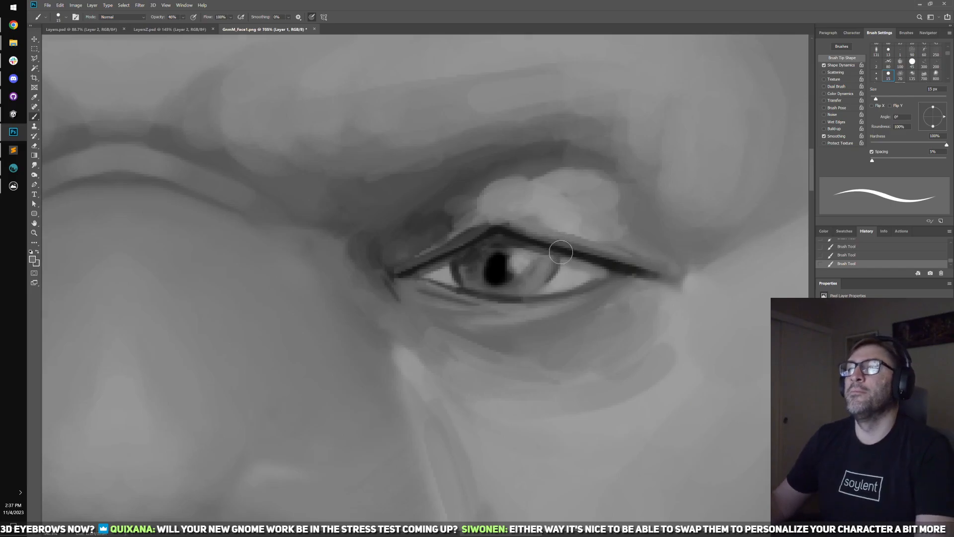
- Save the painted gnome face texture and close its separate image preview window
scroll(569, 261, "down", 10)
scroll(591, 359, "up", 4)
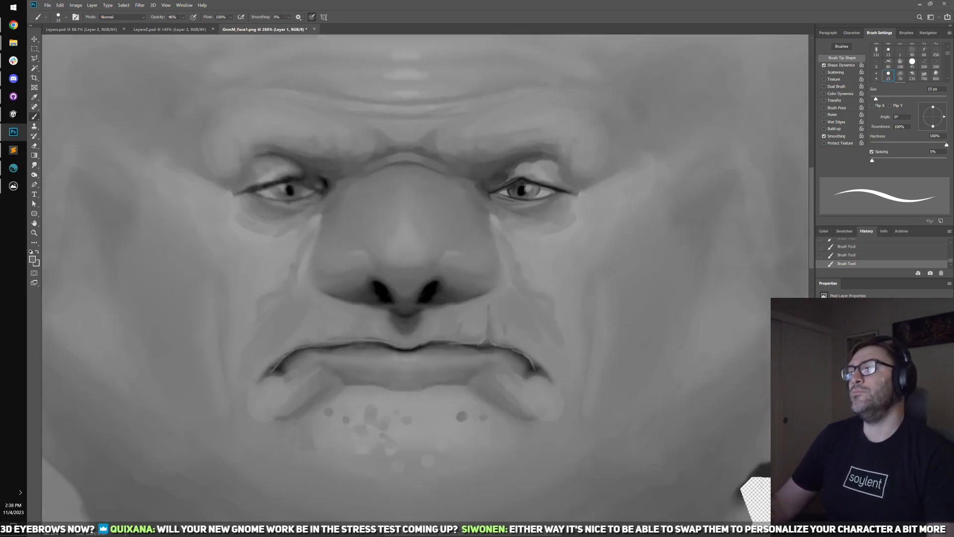
key("ctrl+s")
key("alt+Tab")
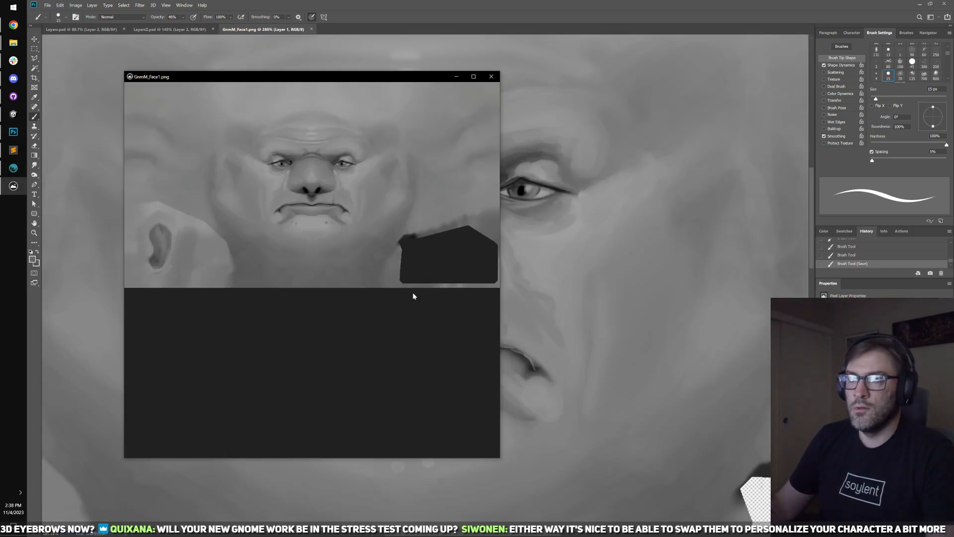
left_click(489, 78)
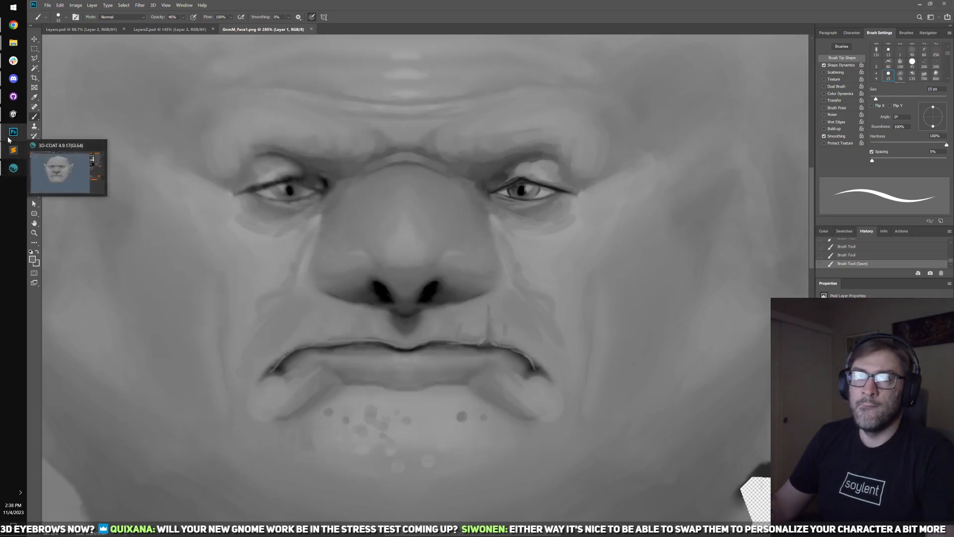
- Switch to the Unity editor, maximize the Game view and set its display scale to 1.2x
left_click(13, 113)
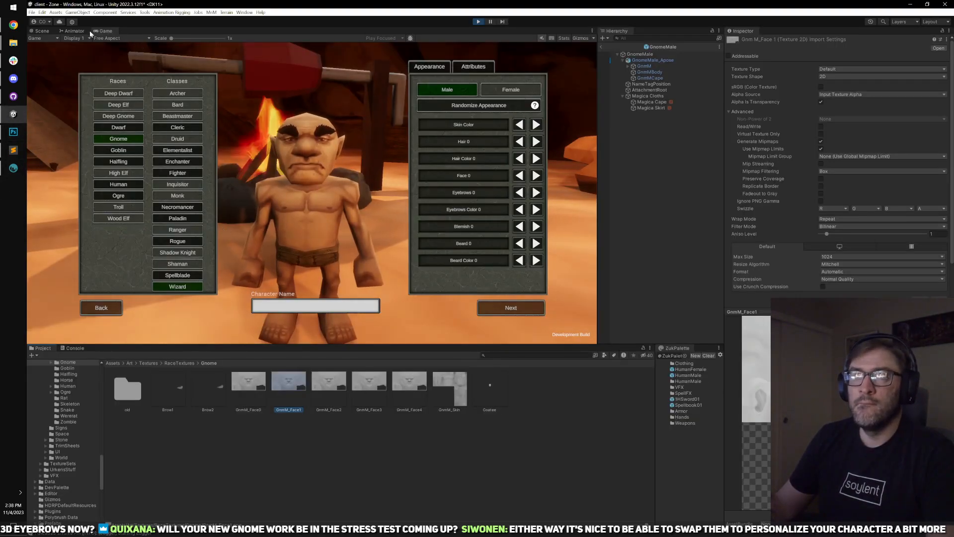
double_click(75, 31)
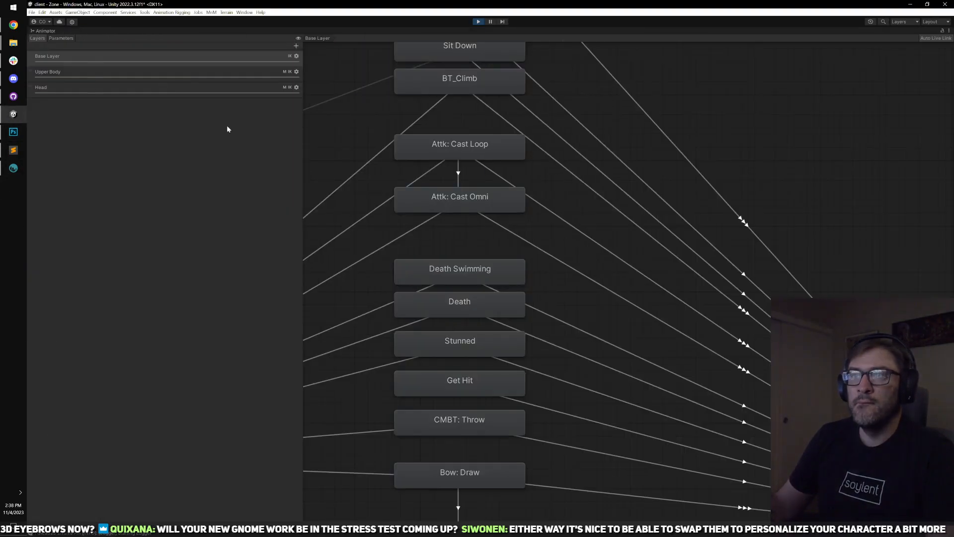
double_click(50, 32)
left_click(114, 32)
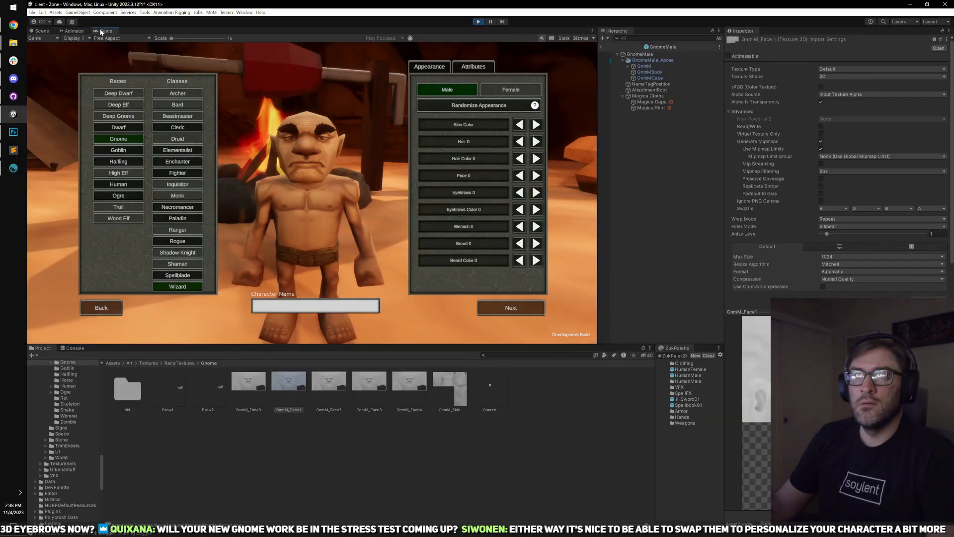
double_click(114, 32)
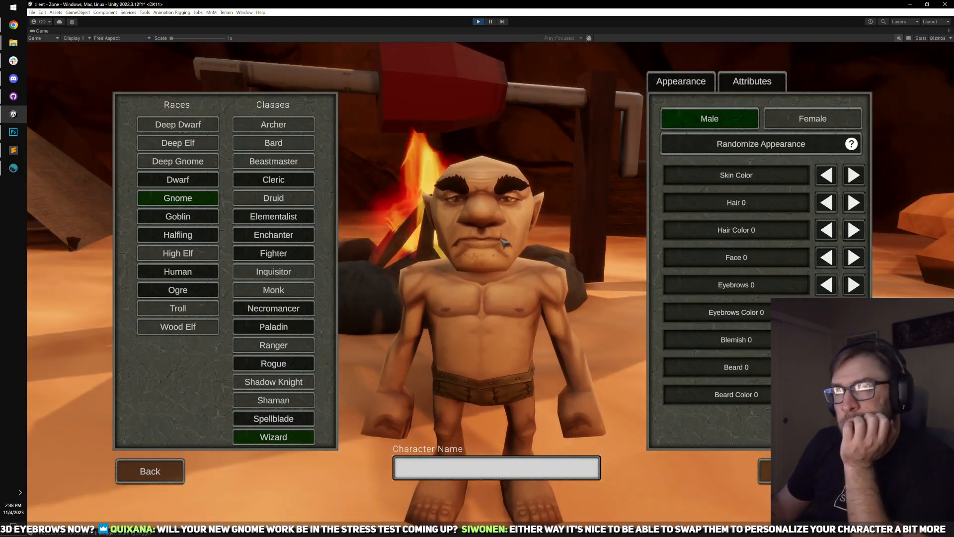
left_click_drag(171, 38, 187, 38)
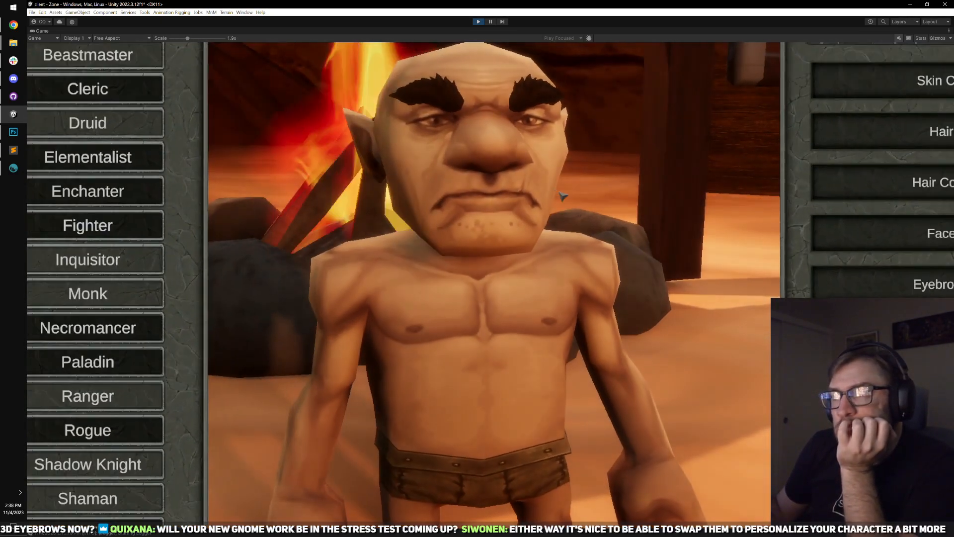
left_click_drag(173, 38, 176, 38)
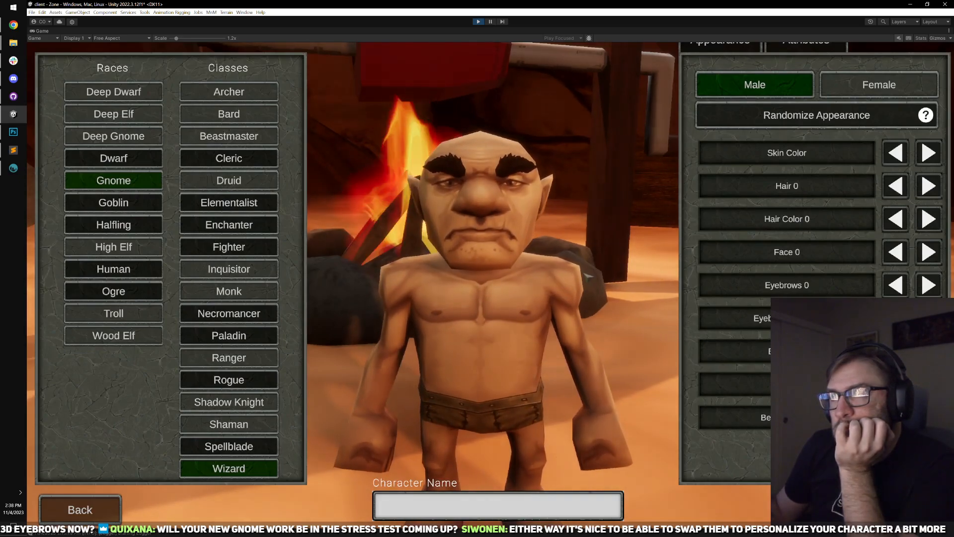
- Randomize the male gnome's appearance repeatedly to examine the face textures with different skin, hair and eyebrow combinations
left_click(790, 125)
left_click(792, 125)
left_click(792, 125)
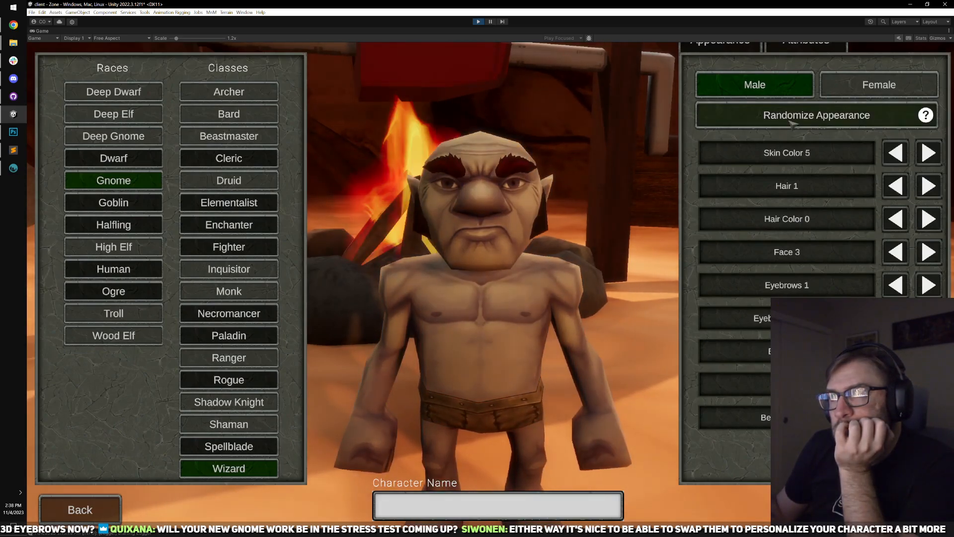
left_click(793, 124)
left_click(793, 124)
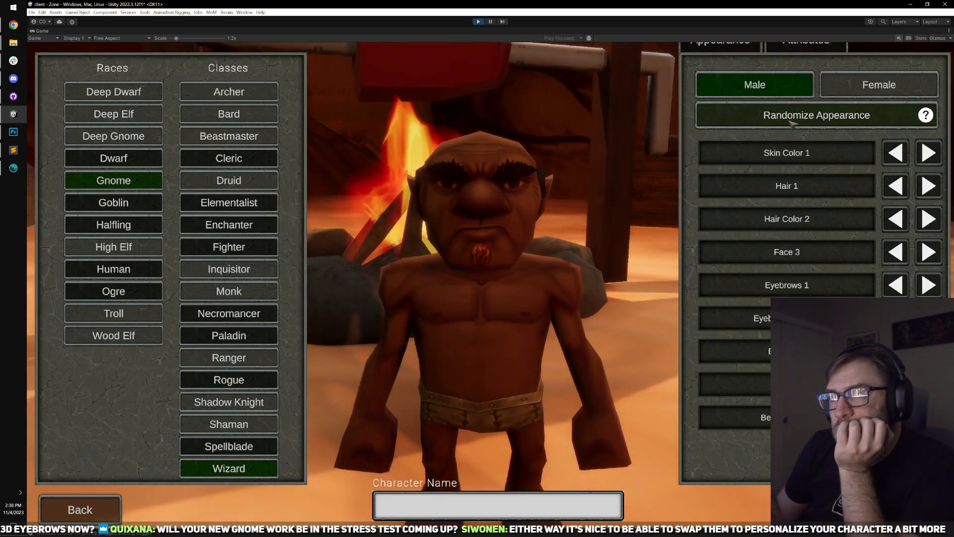
left_click(793, 125)
left_click(794, 124)
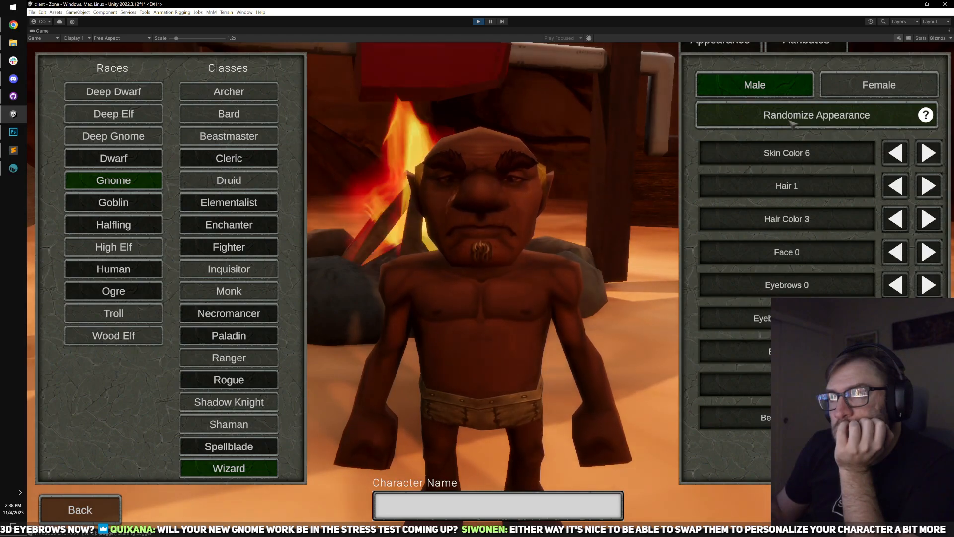
left_click(794, 124)
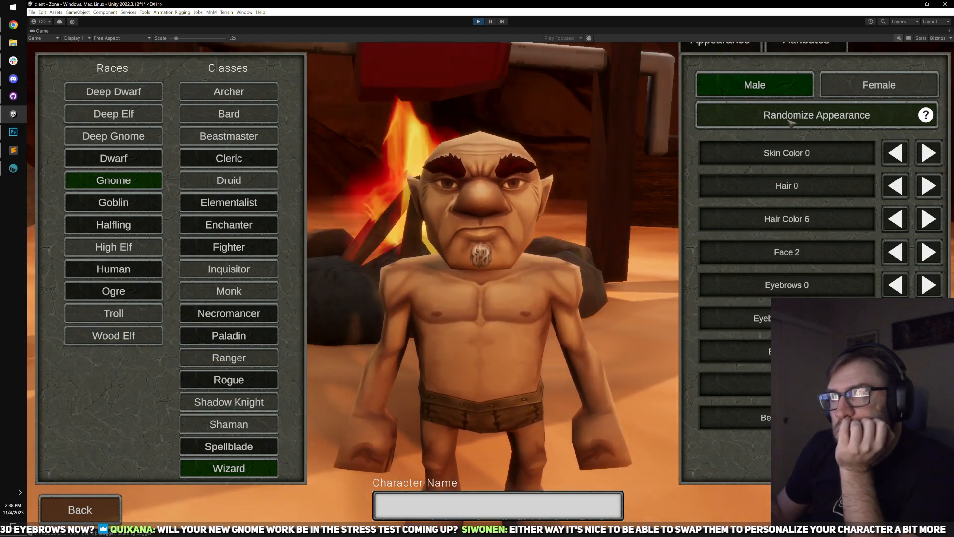
left_click(791, 123)
left_click(792, 124)
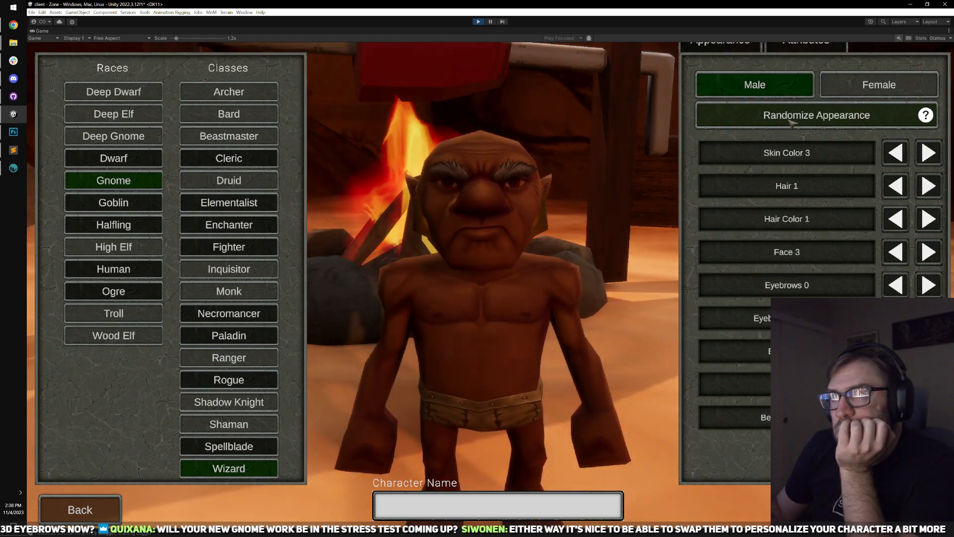
left_click(793, 124)
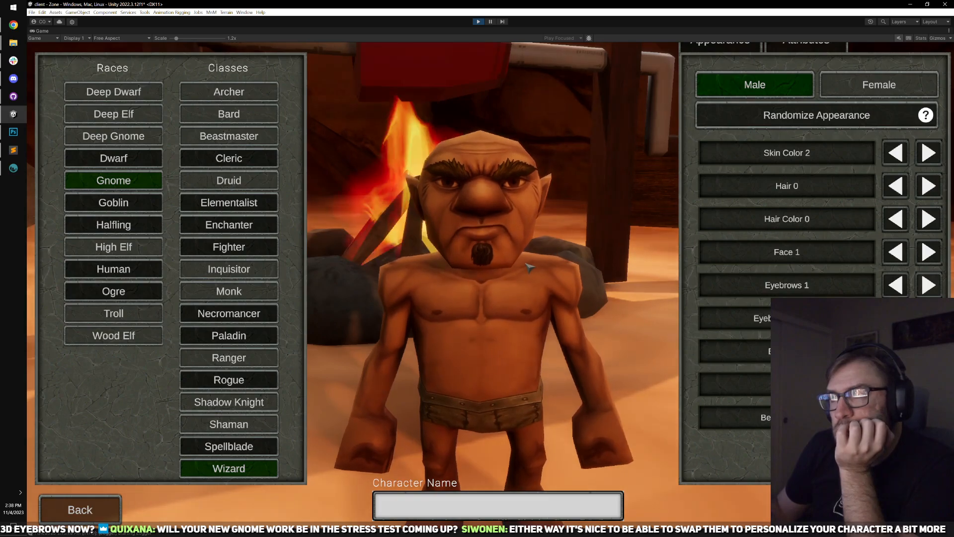
- Rotate the gnome in the character preview and cycle through its eyebrow options to examine the face
left_click_drag(530, 269, 521, 294)
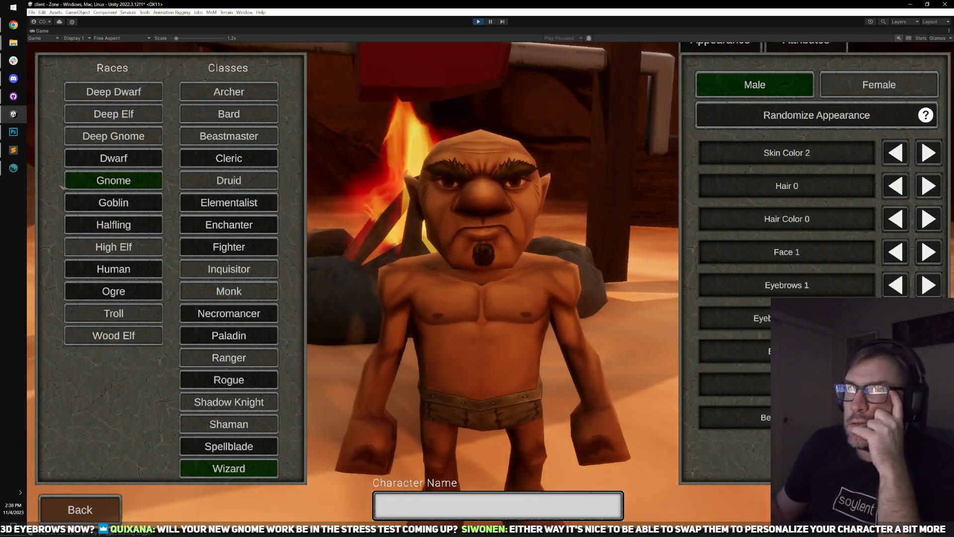
left_click_drag(492, 283, 563, 328)
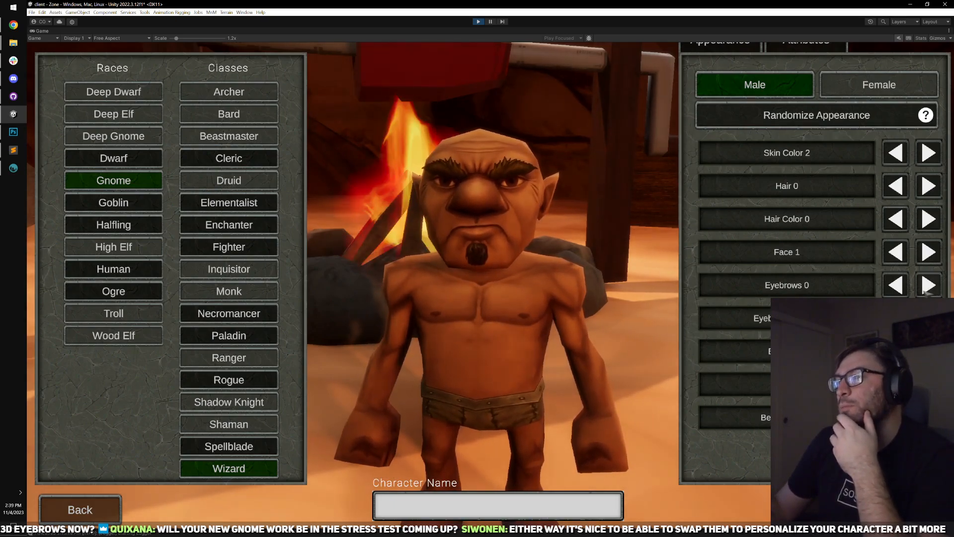
left_click(926, 292)
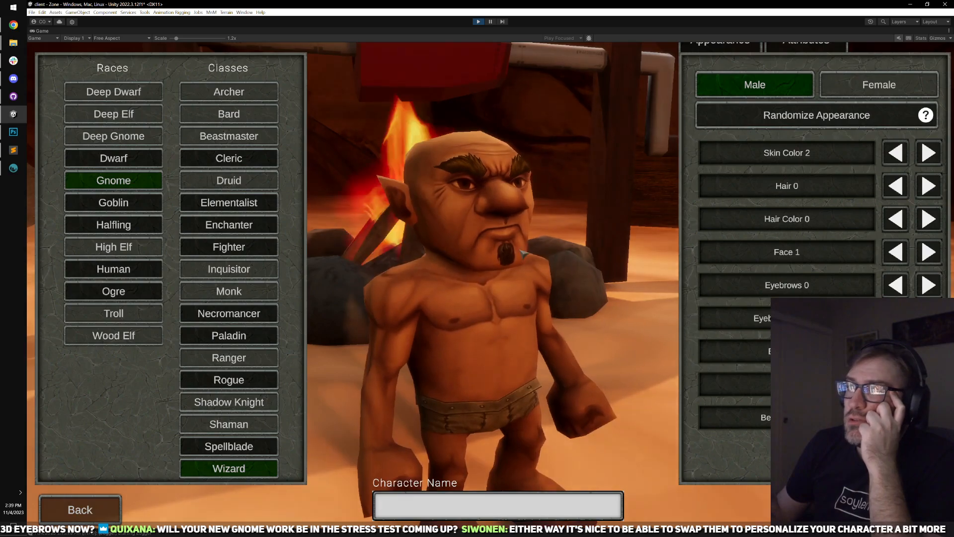
- Compare the Goblin, Gnome, Dwarf and Human races in the character preview, cycling through the human's face options
left_click(127, 203)
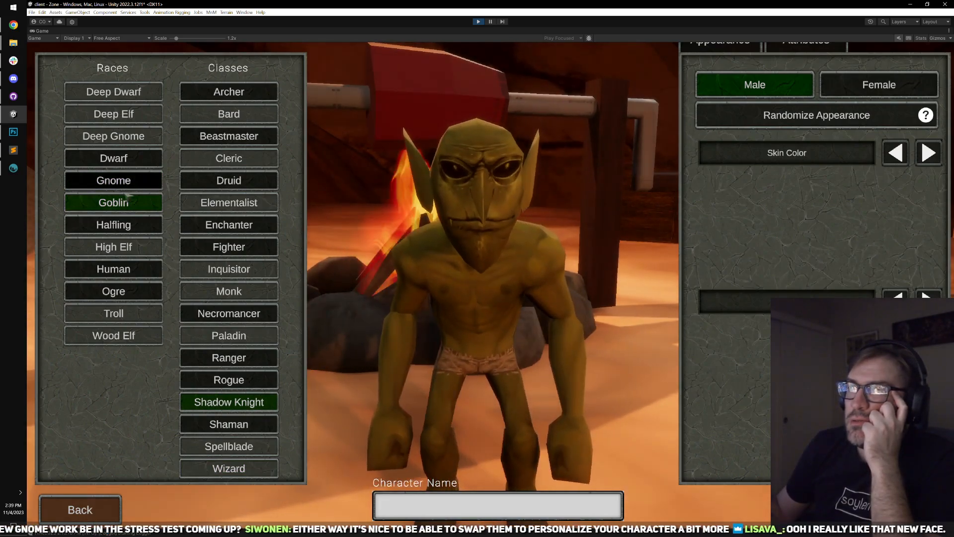
left_click(135, 209)
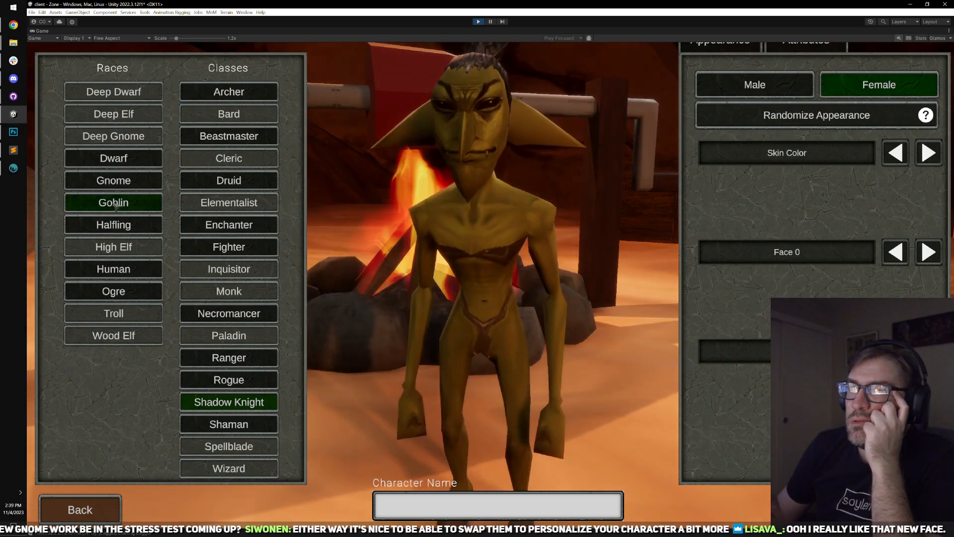
left_click(129, 181)
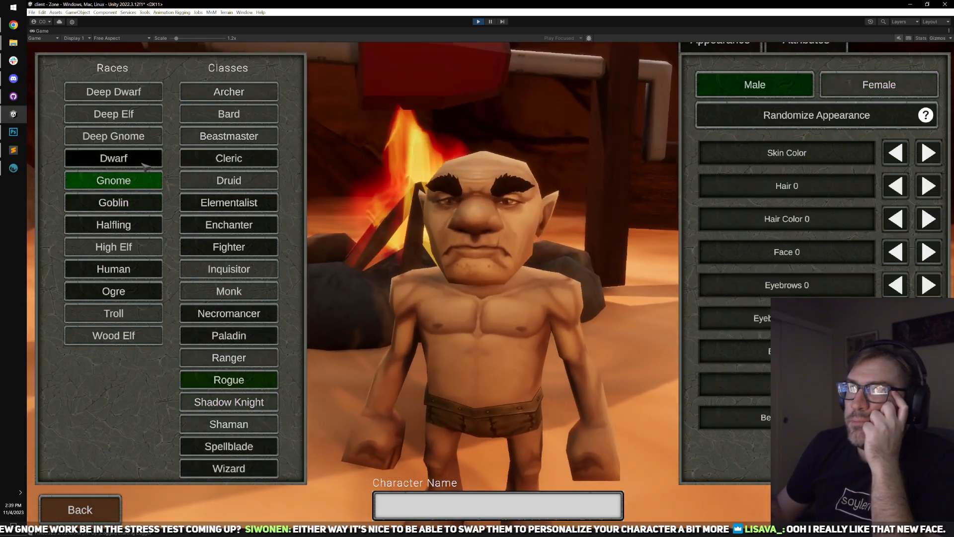
left_click(144, 164)
left_click(137, 271)
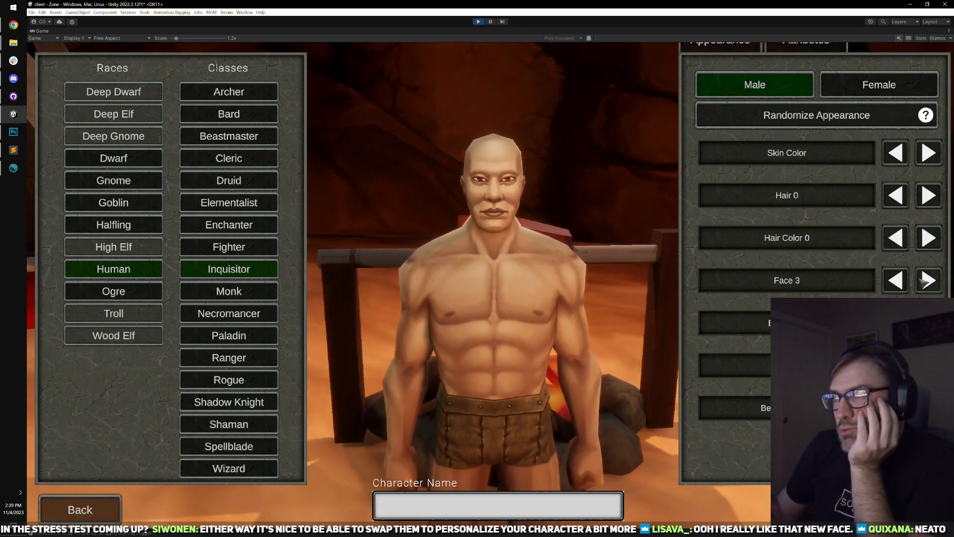
left_click(923, 282)
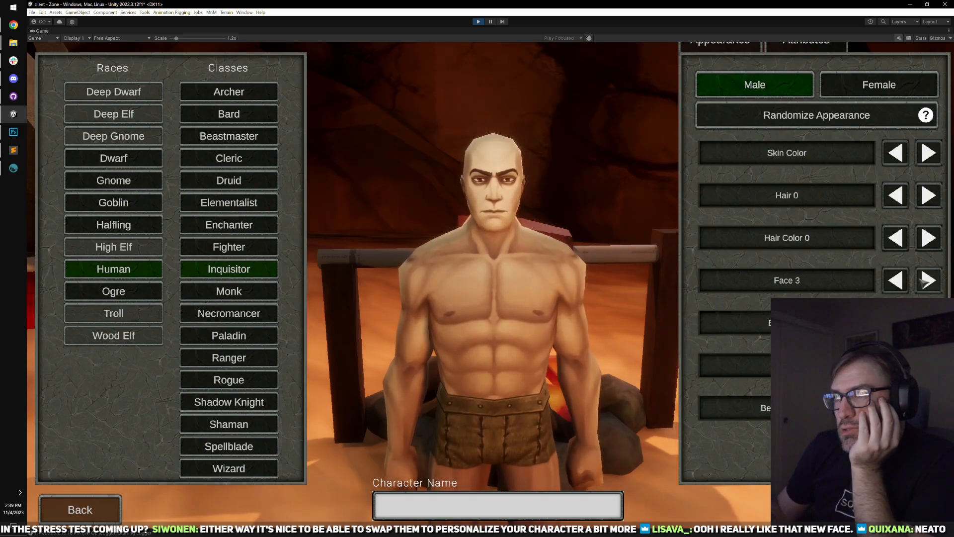
- Select the Gnome race again and compare its Face 1 with Face 0
left_click(114, 202)
key("Up")
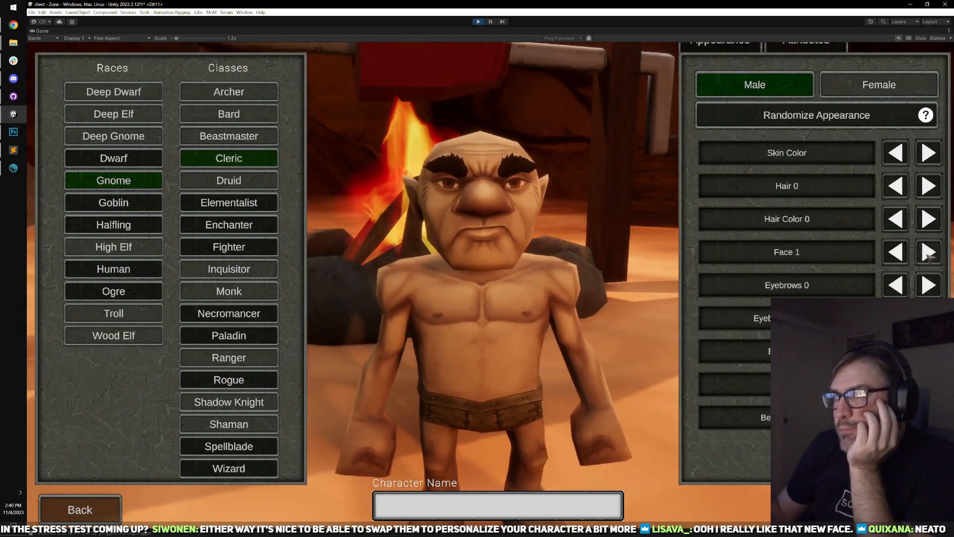
left_click(927, 253)
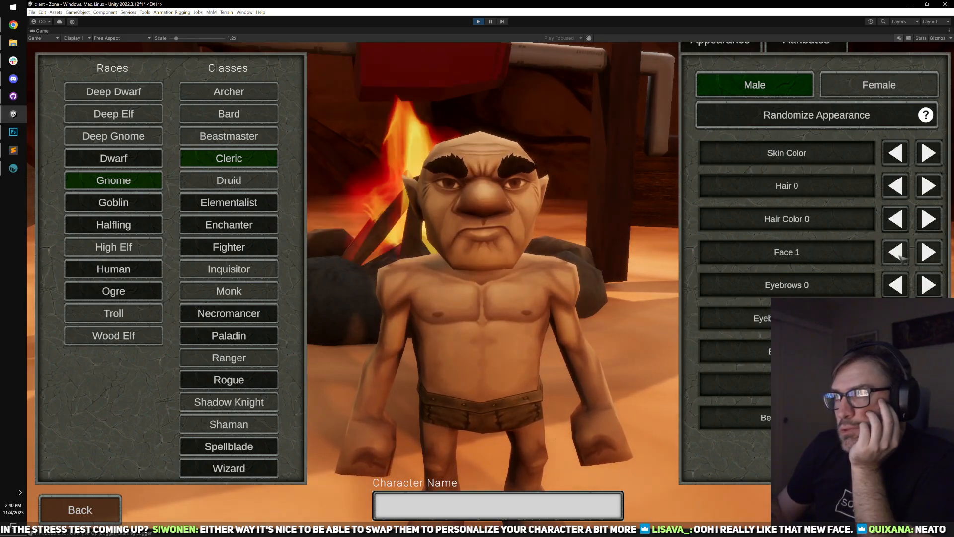
left_click(897, 253)
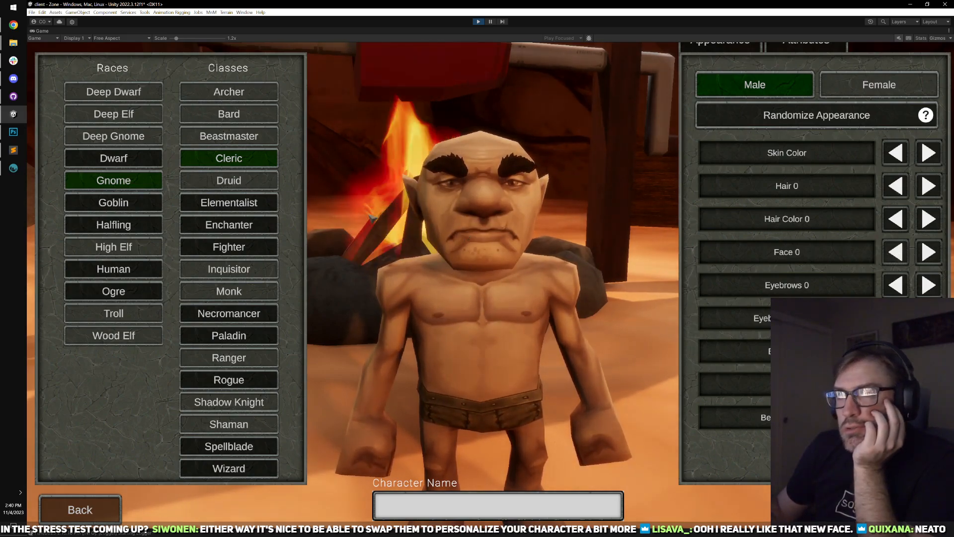
- Select the Human race and flip back and forth through its face options to compare them
left_click(113, 271)
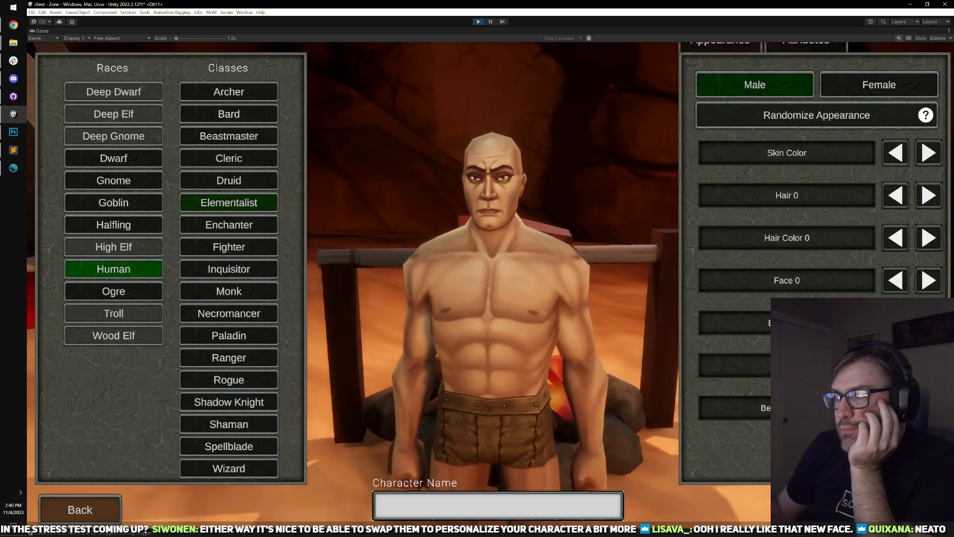
left_click(906, 283)
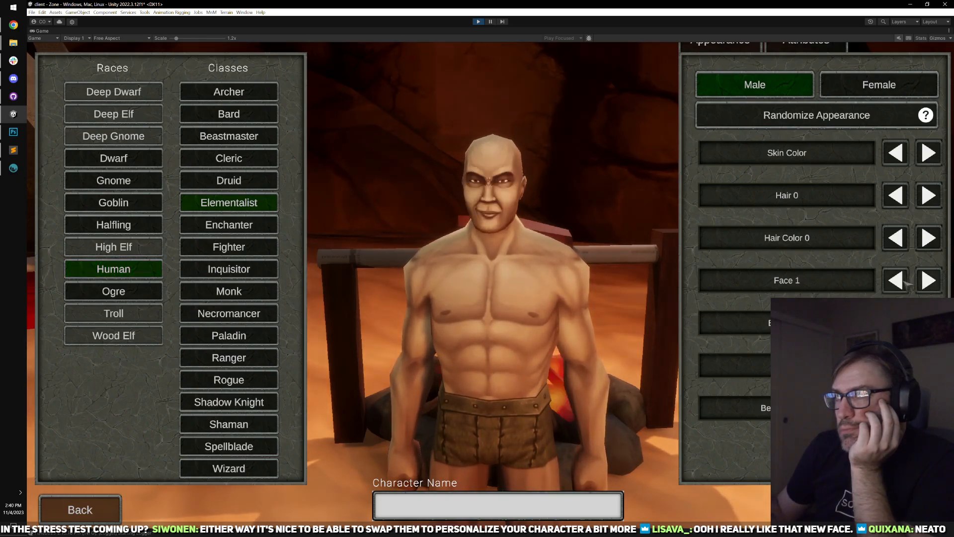
left_click(930, 281)
left_click(930, 281)
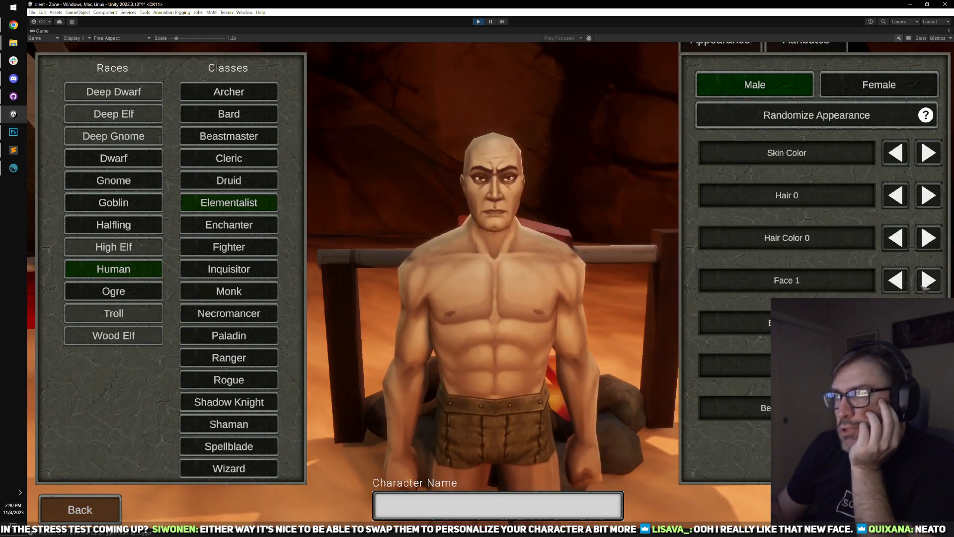
left_click(903, 283)
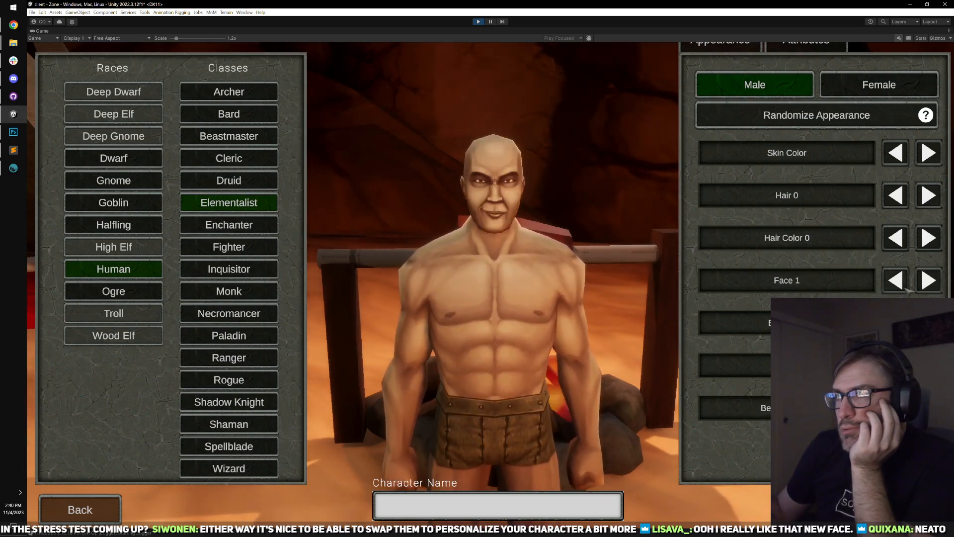
left_click(904, 287)
left_click(923, 286)
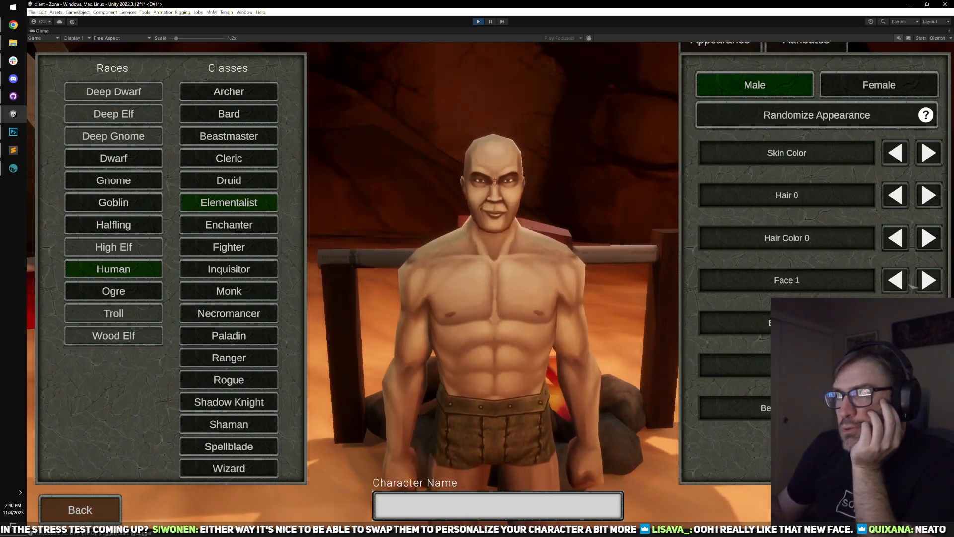
left_click(926, 283)
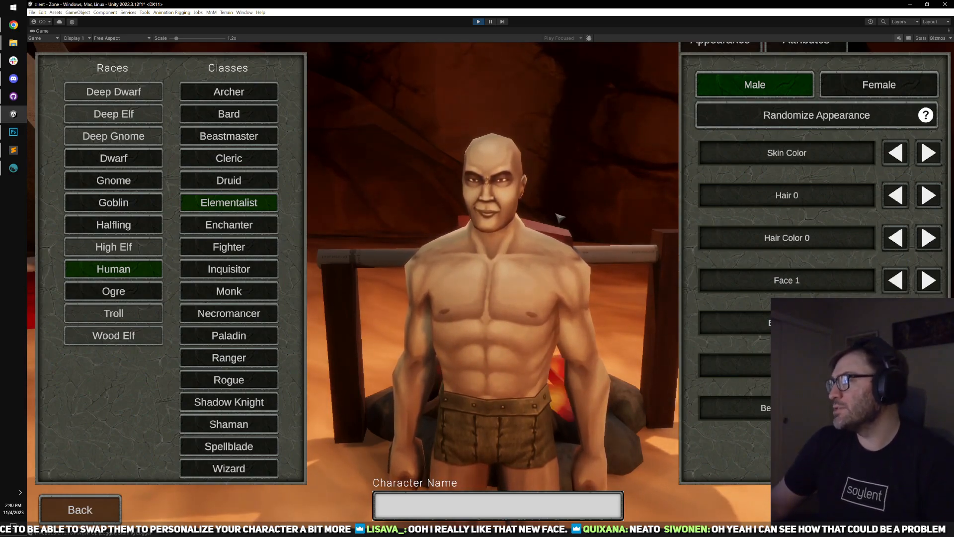
- Bring back the Gnome race to check its Face 0, and return to the face texture in Photoshop
left_click(120, 202)
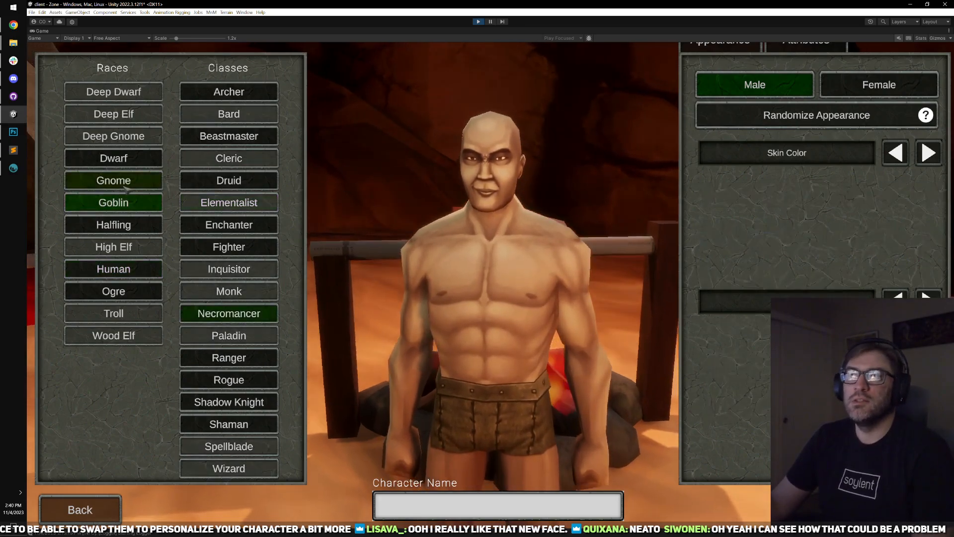
left_click(125, 184)
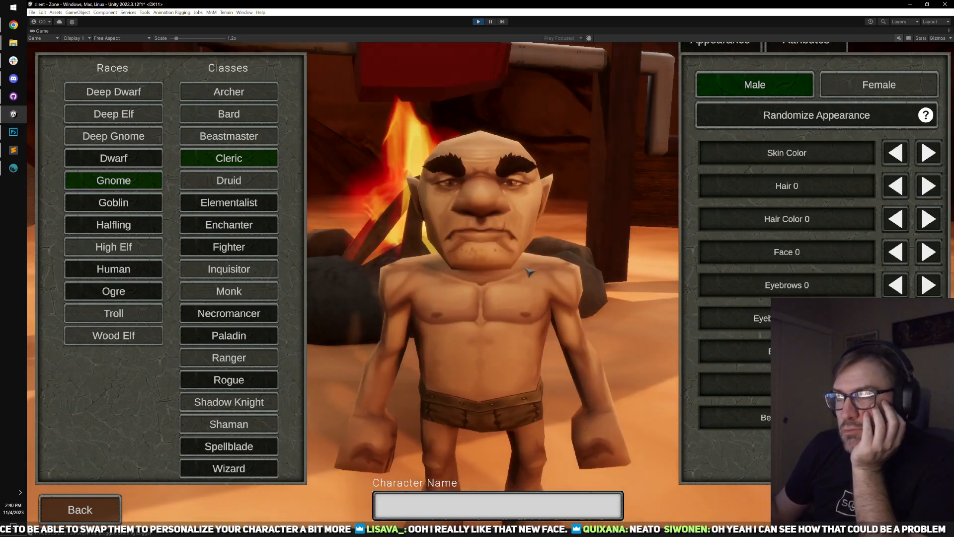
left_click(14, 134)
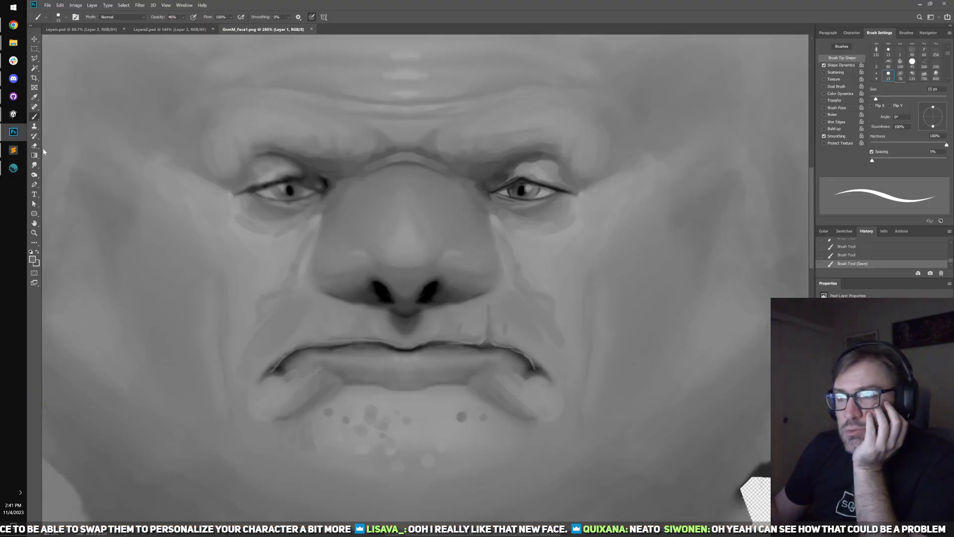
- Try a Kyle's Screentones brush from the Special Effects Brushes with a stroke across the chin, and undo it
scroll(499, 458, "up", 3)
left_click_drag(397, 400, 491, 369)
scroll(493, 367, "down", 2)
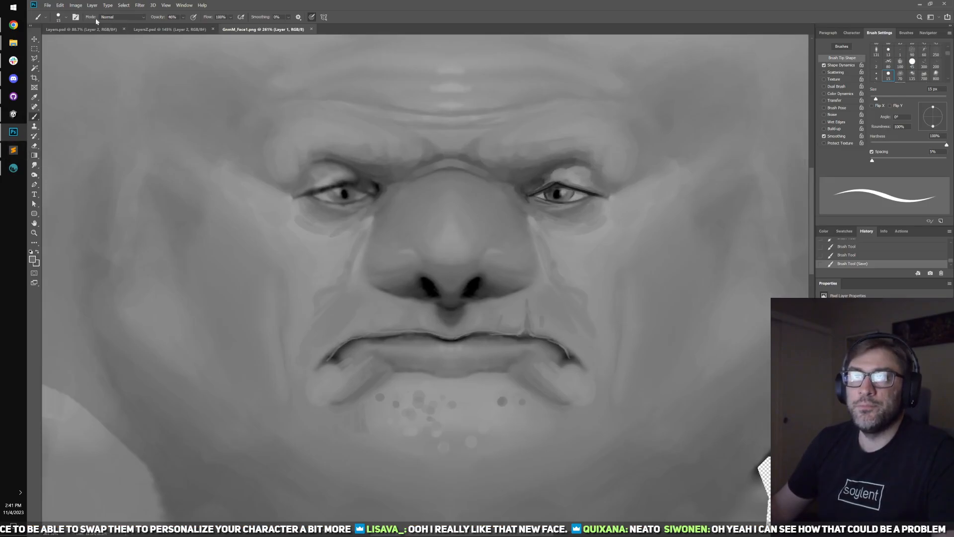
left_click(69, 18)
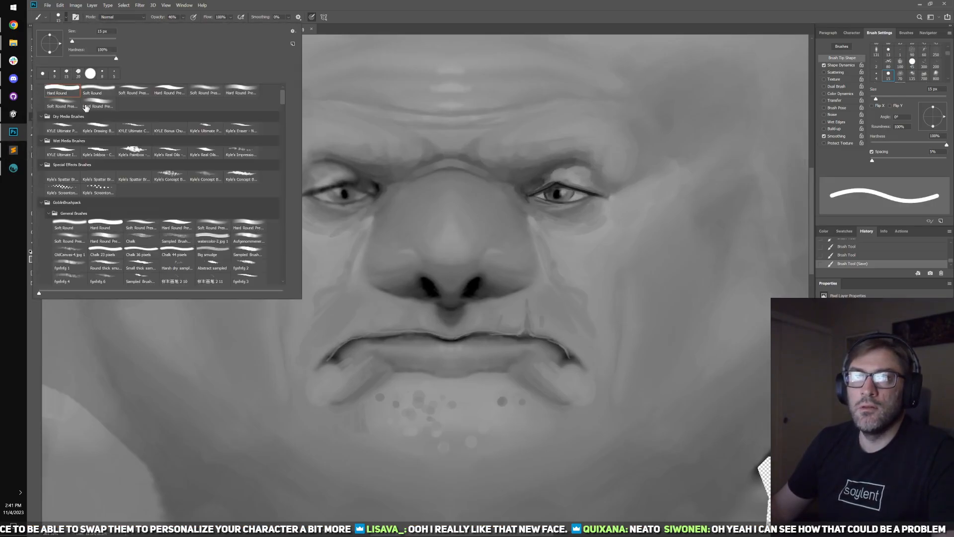
scroll(139, 234, "down", 1)
left_click(97, 184)
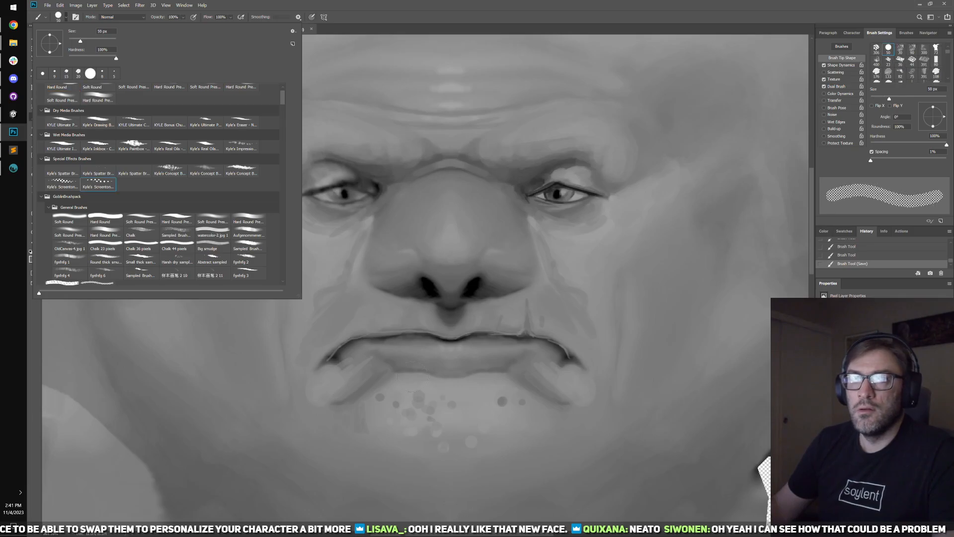
left_click_drag(434, 393, 497, 420)
key("ctrl+z")
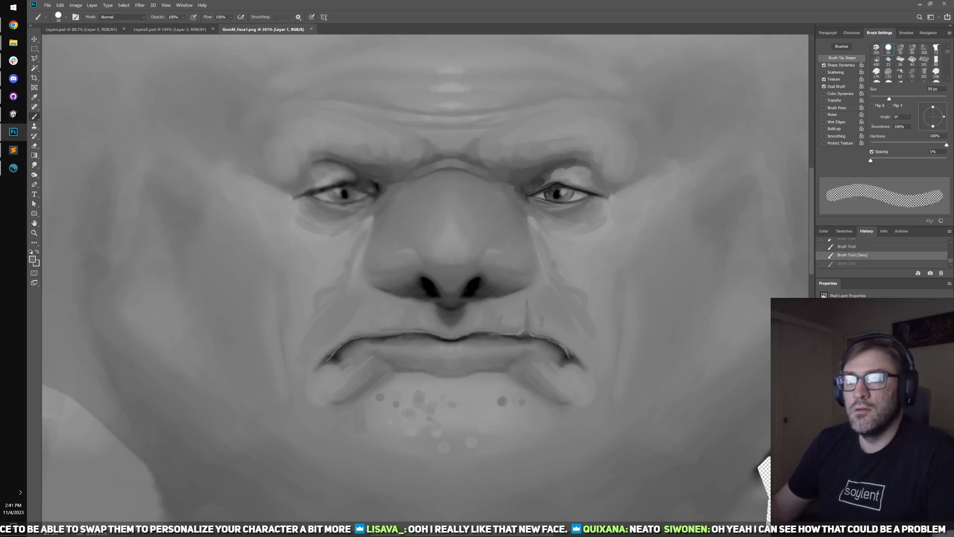
- Try the Scattered Leaves brush from the Default Brushes with a stroke on the chin, and undo it
left_click(59, 17)
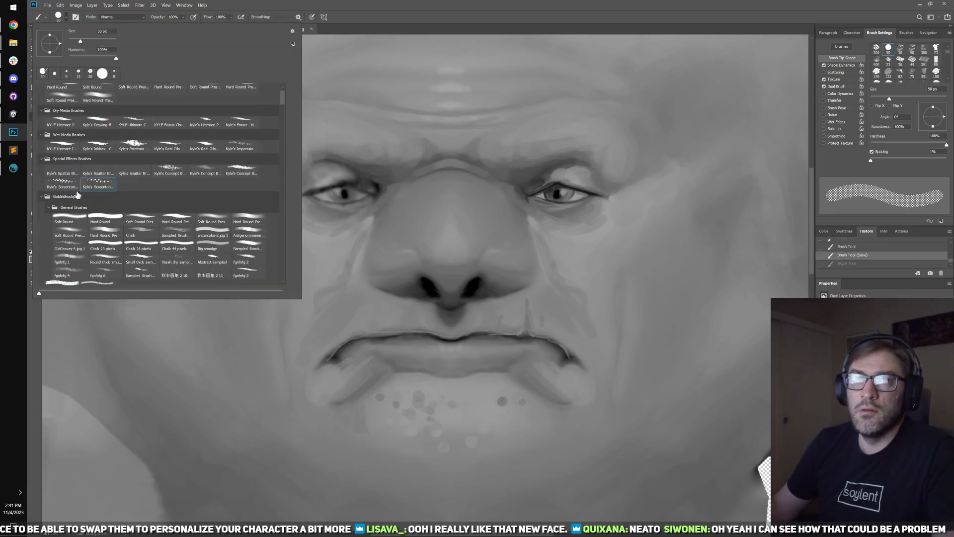
scroll(77, 195, "down", 3)
mouse_move(281, 100)
left_mouse_down()
mouse_move(271, 259)
mouse_move(279, 285)
mouse_move(273, 243)
mouse_move(294, 181)
mouse_move(292, 197)
left_mouse_up()
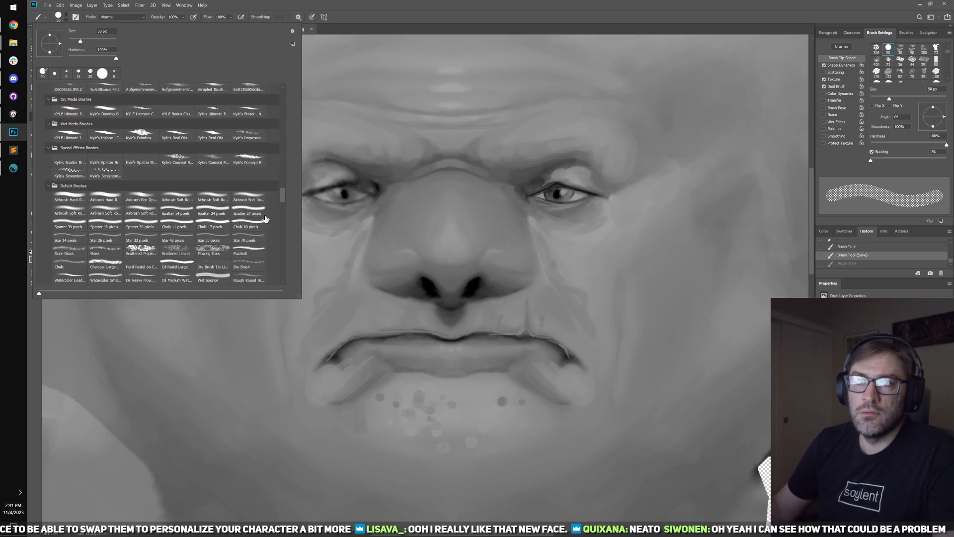
left_click(155, 254)
mouse_move(450, 411)
left_mouse_down()
mouse_move(480, 397)
mouse_move(512, 433)
left_mouse_up()
key("ctrl+z")
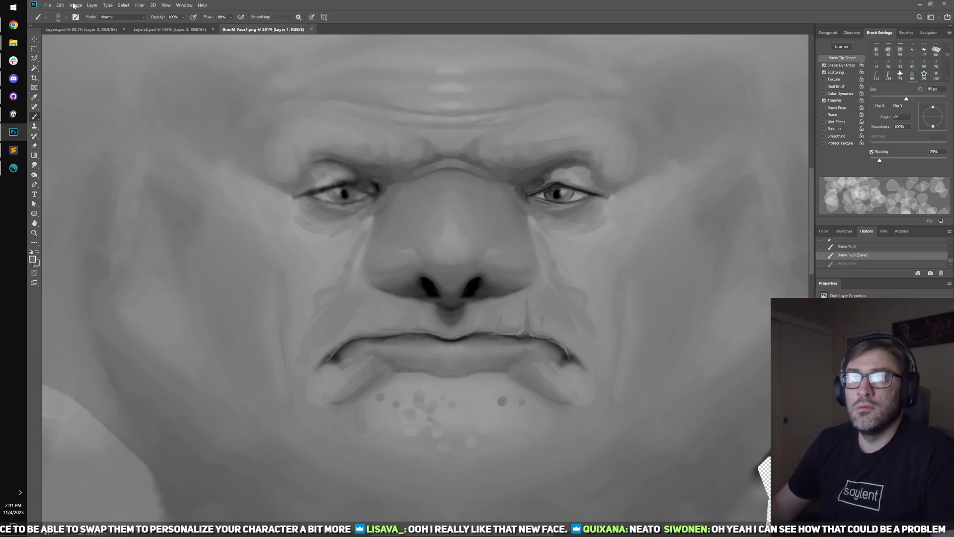
left_click(60, 5)
key("Escape")
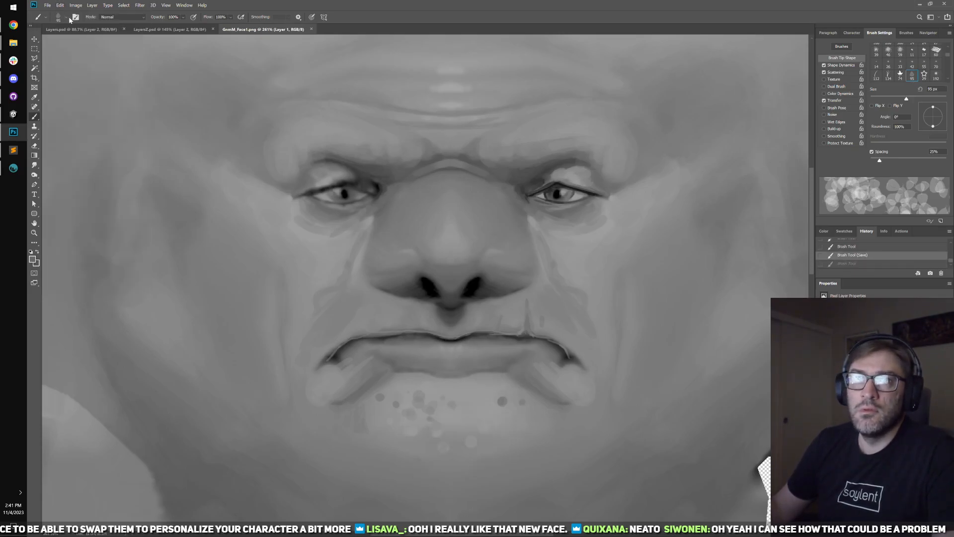
- Try the Scattered Maple Leaves brush across the chin, and undo the stroke
left_click(67, 18)
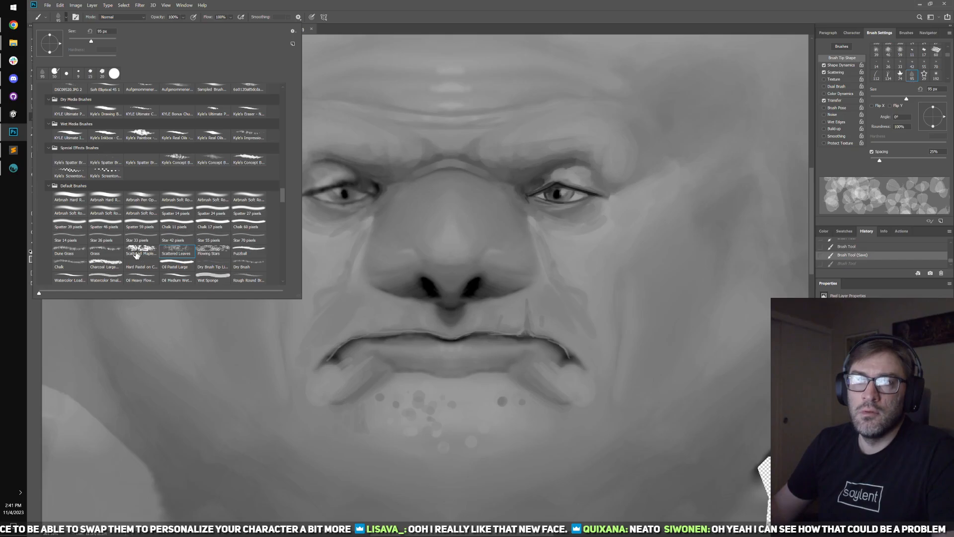
left_click(134, 250)
left_click_drag(379, 396, 502, 448)
key("ctrl+z")
- Preview the Dune Grass and Flowing Stars brushes, and settle on the Dry Brush
left_click(67, 18)
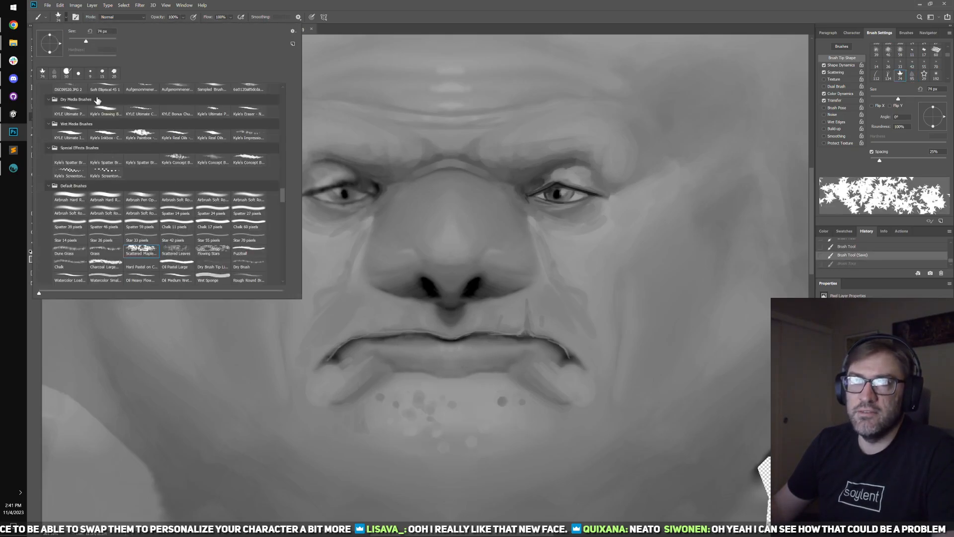
left_click(80, 249)
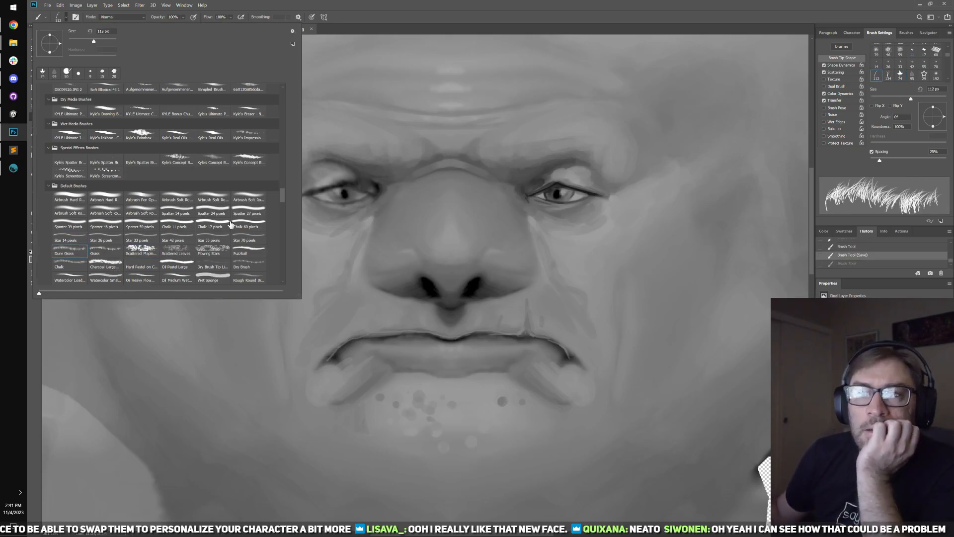
left_click(209, 252)
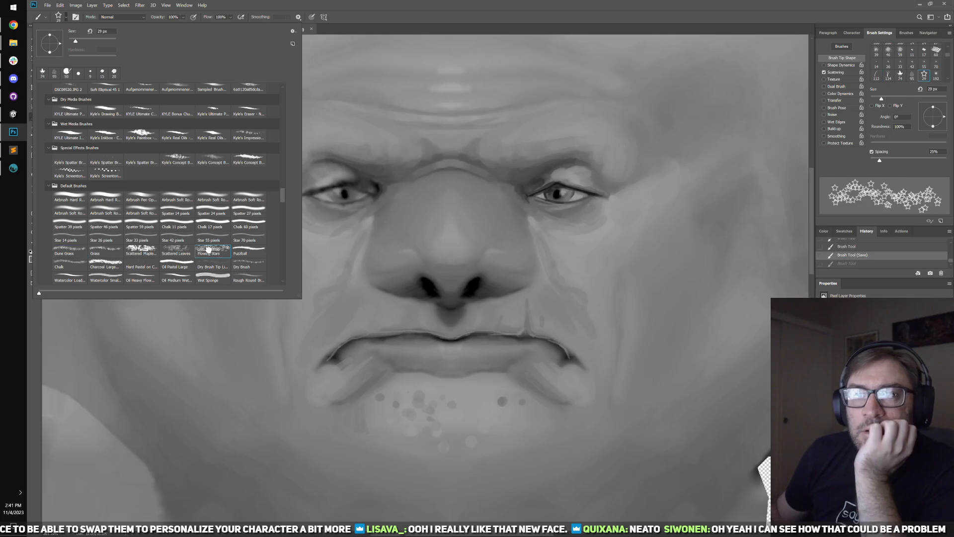
left_click(249, 265)
left_click(447, 420)
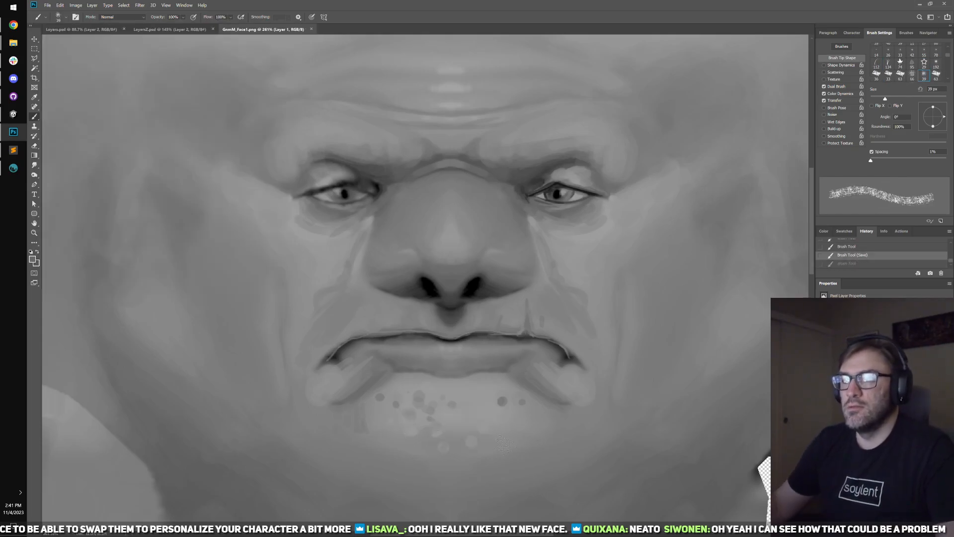
- Enlarge the Dry Brush to 125 px, dabbing dark speckles onto the chin along the way
key("bracketright")
key("bracketright")
key("bracketright")
key("bracketright")
key("bracketright")
key("bracketright")
key("bracketright")
key("bracketright")
left_click(428, 413)
key("bracketright")
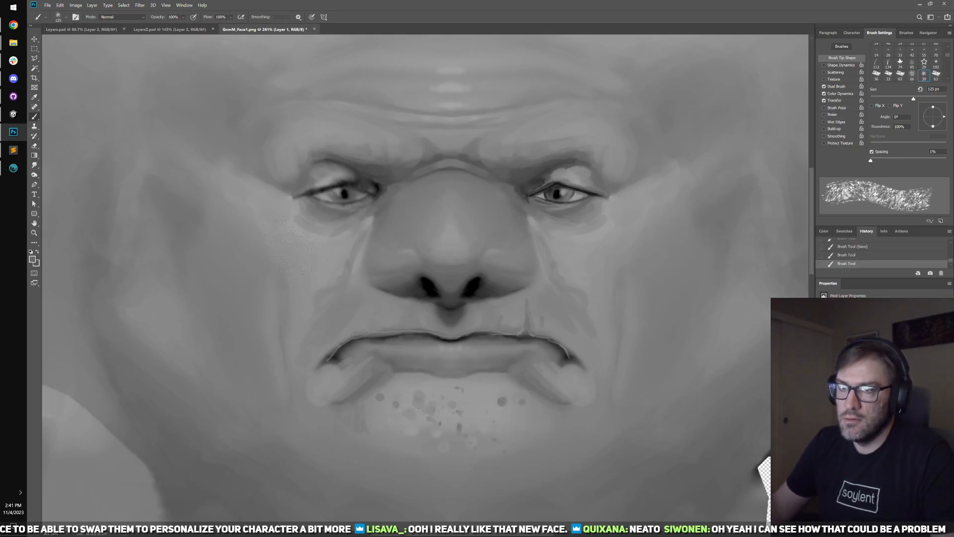
- Try a Dry Brush dab on the cheek below the eye at 125 px, undo it and enlarge the brush
left_click(293, 244)
key("ctrl+z")
key("bracketright")
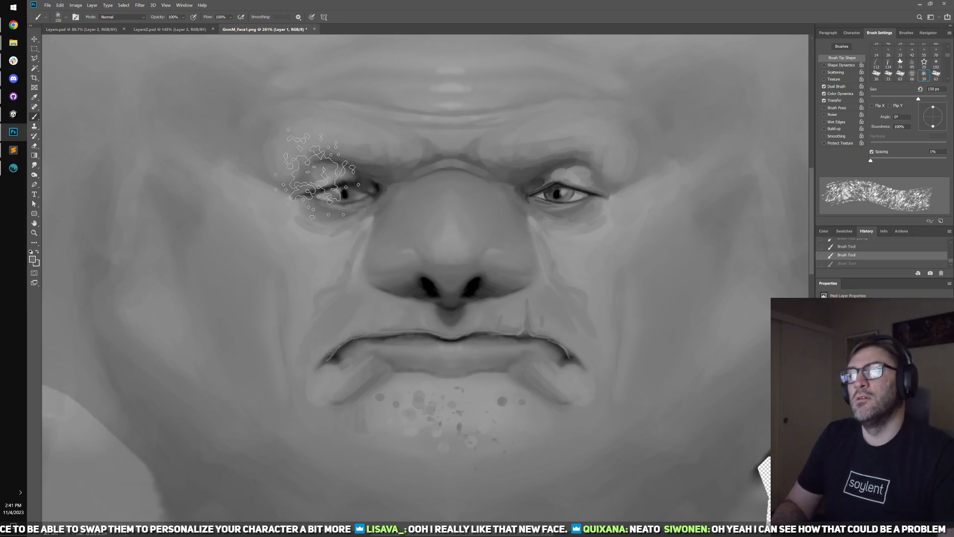
- Shrink the Dry Brush considerably and stipple dark texture under the eye on the image's left side
key("bracketleft")
key("bracketleft")
key("bracketleft")
key("bracketleft")
key("bracketleft")
key("bracketleft")
key("bracketleft")
key("bracketleft")
key("bracketleft")
key("bracketleft")
key("bracketleft")
left_click(348, 217)
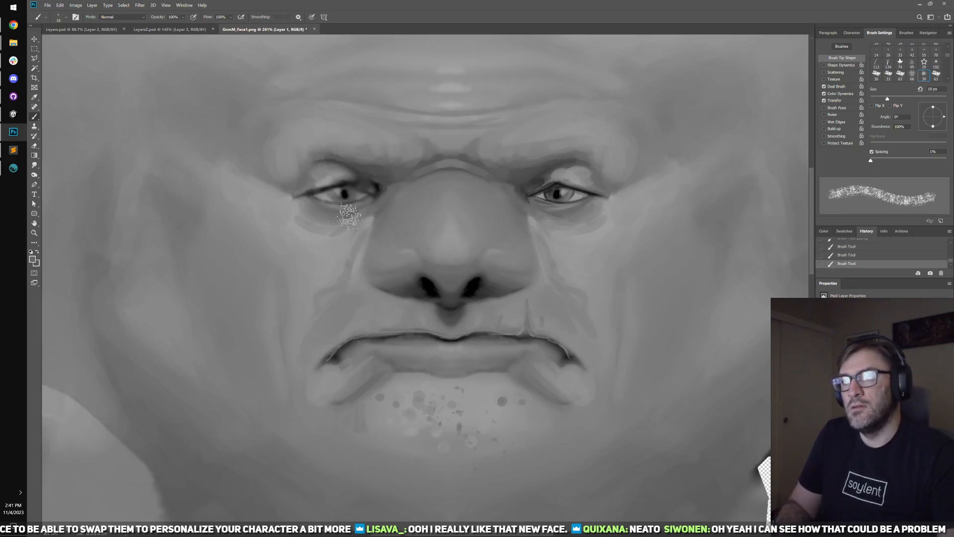
left_click_drag(350, 216, 298, 220)
- Enlarge the Dry Brush to 100 px and speckle the nose, finishing at a brush size of 80 px
key("bracketright")
key("bracketright")
key("bracketright")
key("bracketright")
key("bracketright")
key("bracketright")
key("bracketright")
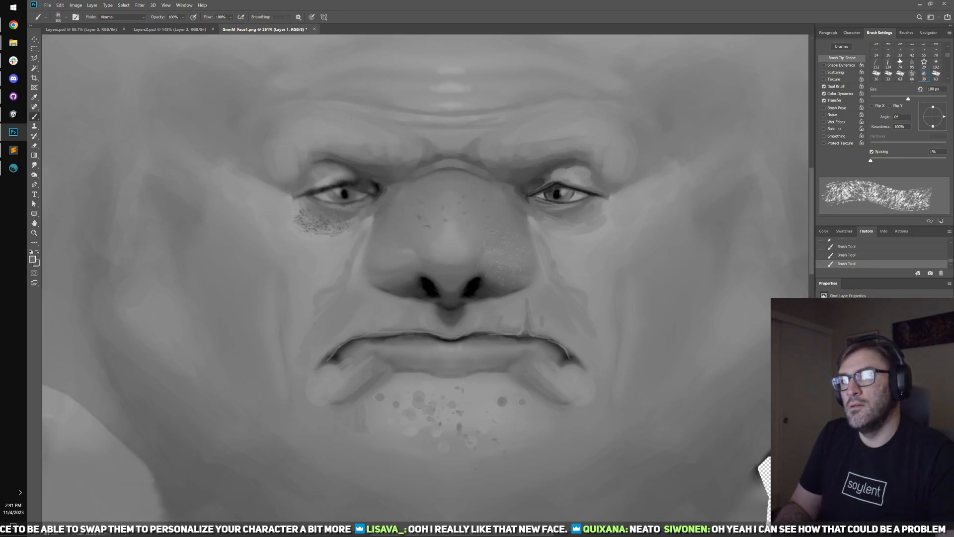
key("bracketleft")
key("bracketleft")
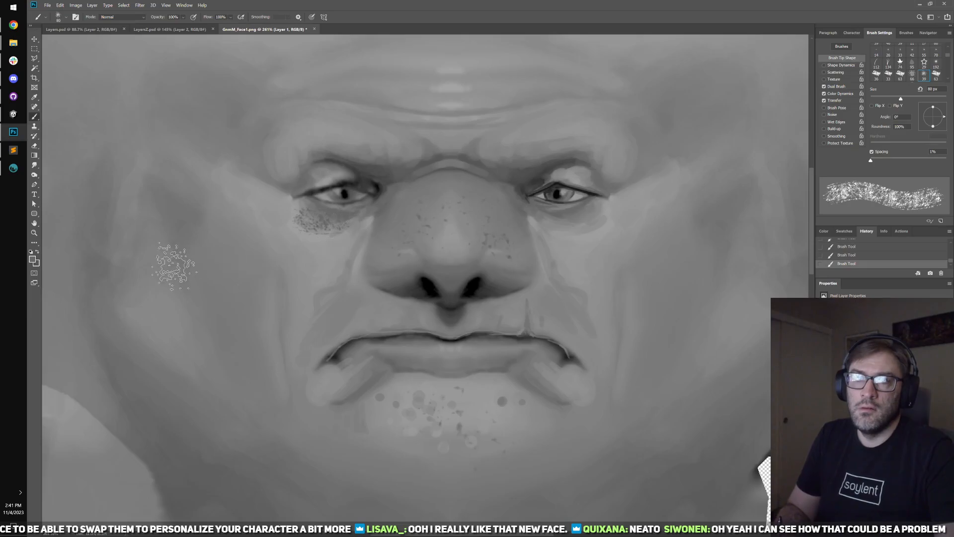
- Pick a lighter gray foreground color and dab light speckles on the chin with the Dry Brush at 40 px
left_click(33, 259)
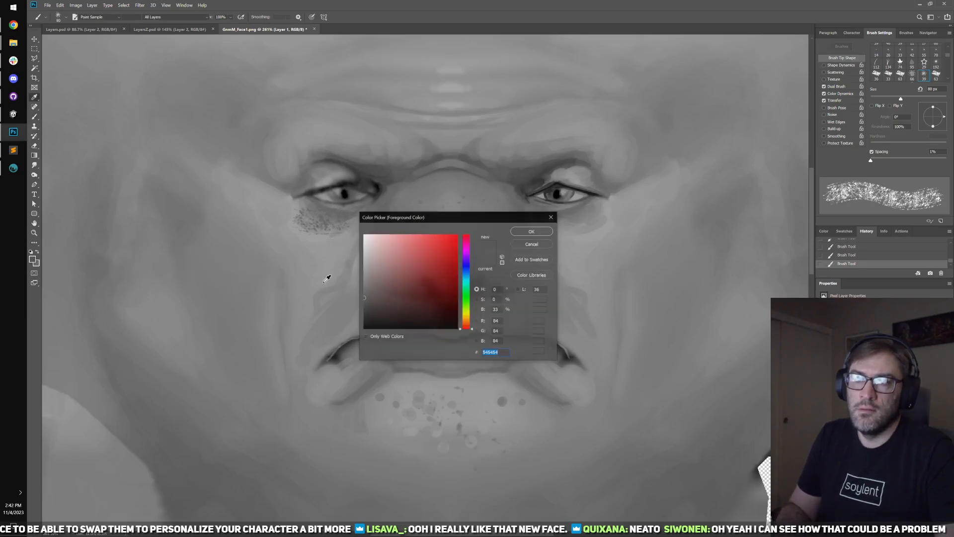
left_click(531, 232)
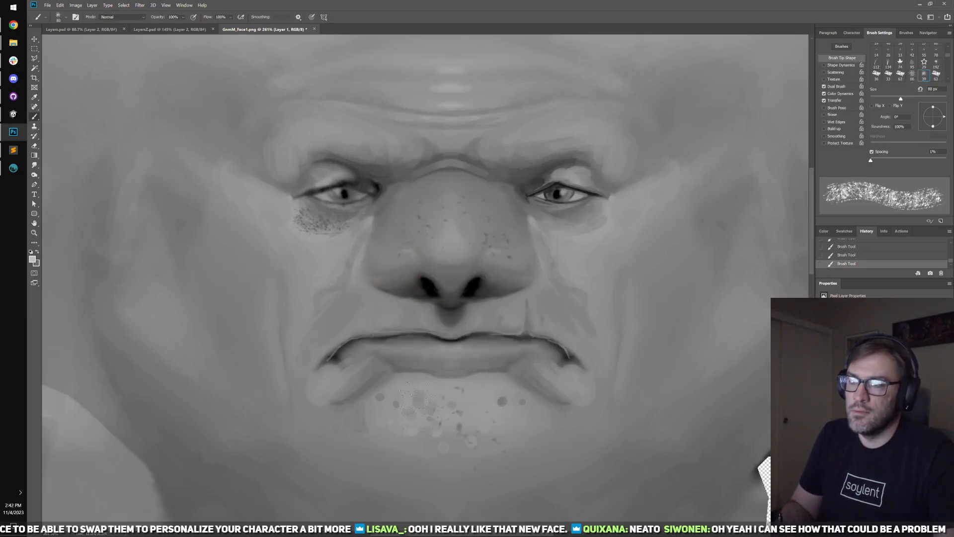
key("[")
key("[")
key("[")
key("[")
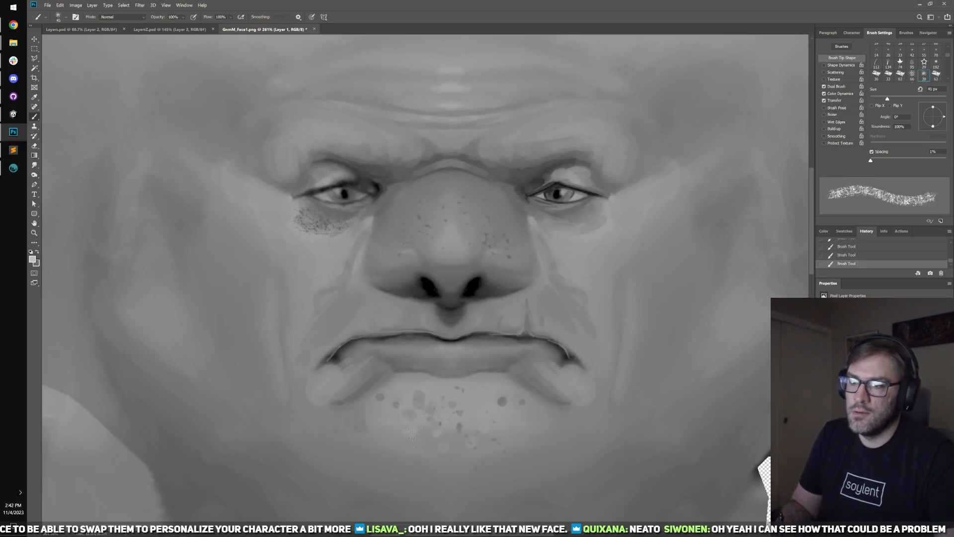
left_click(411, 434)
- Resize the Dry Brush, going up past 175 px and settling on 100 px
key("]")
key("]")
key("]")
key("]")
key("]")
key("]")
key("]")
key("]")
key("]")
key("]")
key("]")
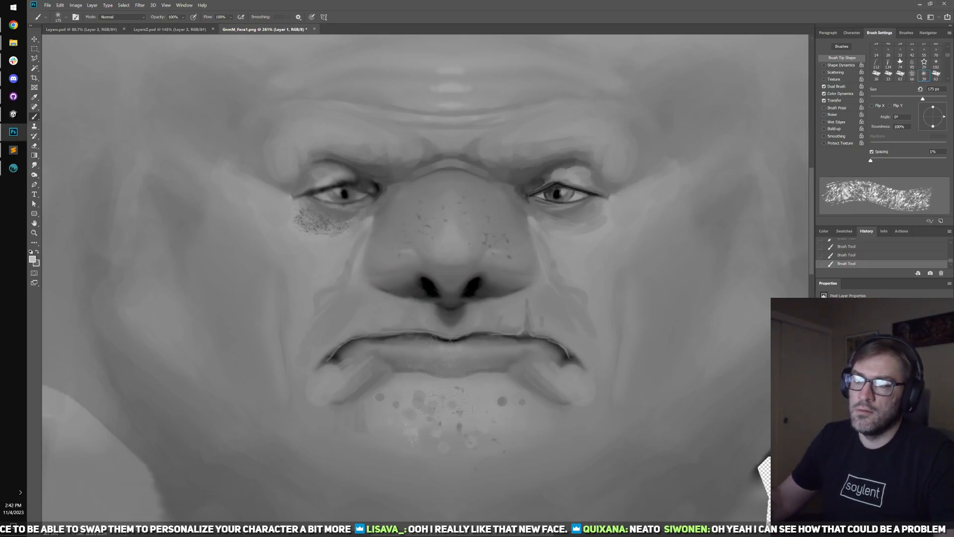
key("]")
scroll(362, 308, "down", 2)
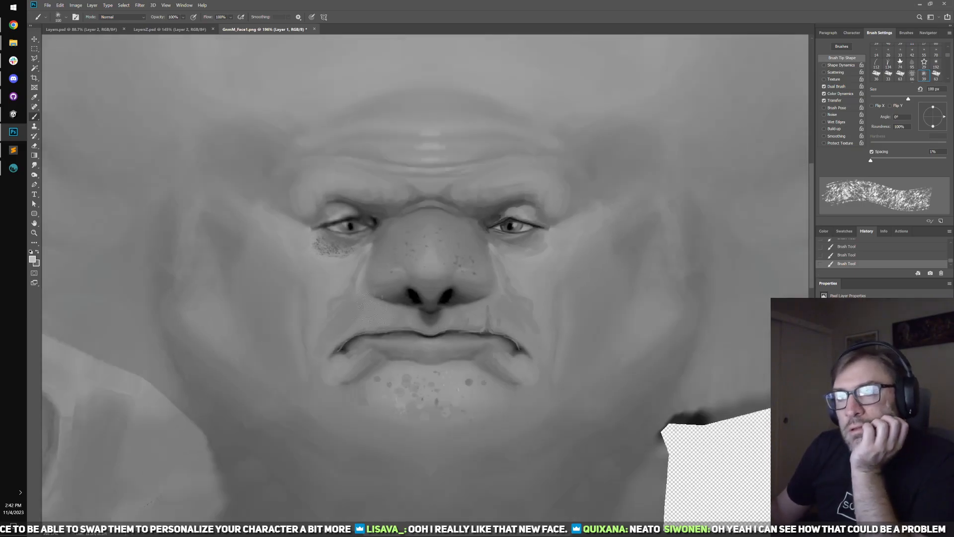
- Switch to Unity to check the speckled face on the gnome preview, and return to the texture in Photoshop
left_click(14, 169)
left_click(14, 114)
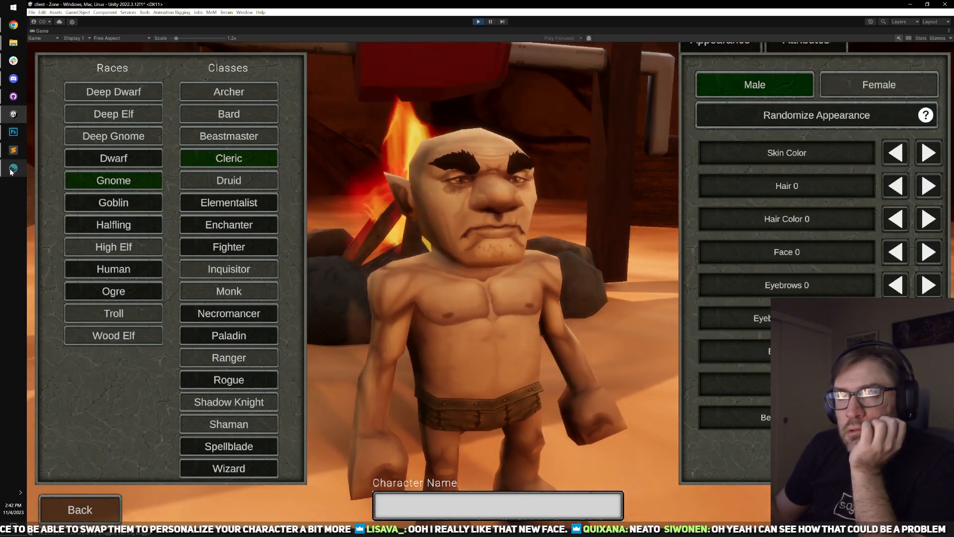
left_click(14, 132)
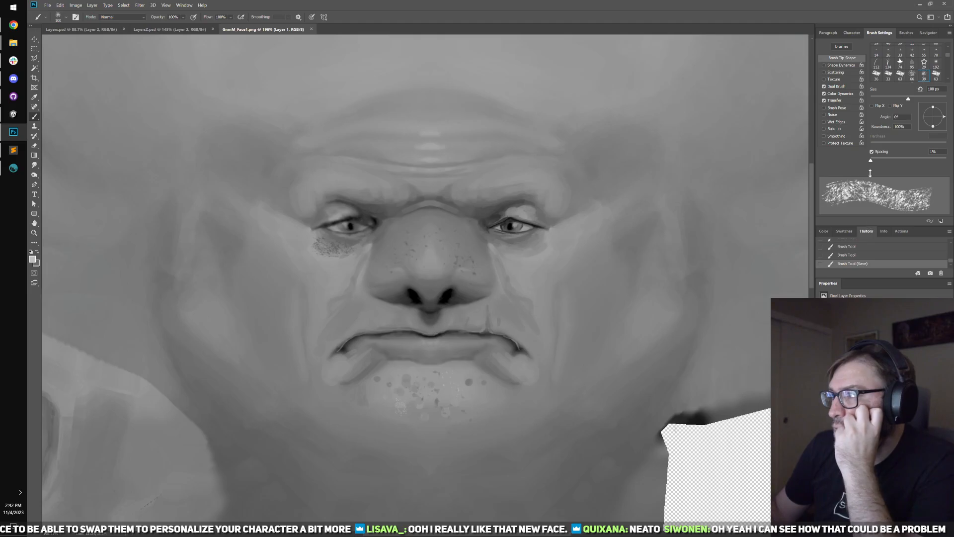
- Step the texture back in its history to the state before the Dry Brush speckles on the chin, nose and eye area
left_click(846, 247)
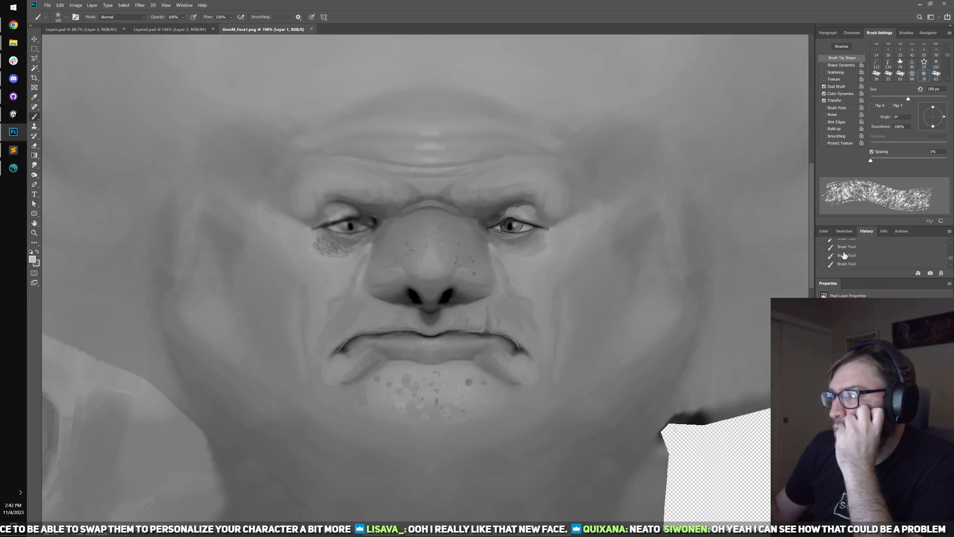
left_click(849, 255)
scroll(850, 255, "up", 1)
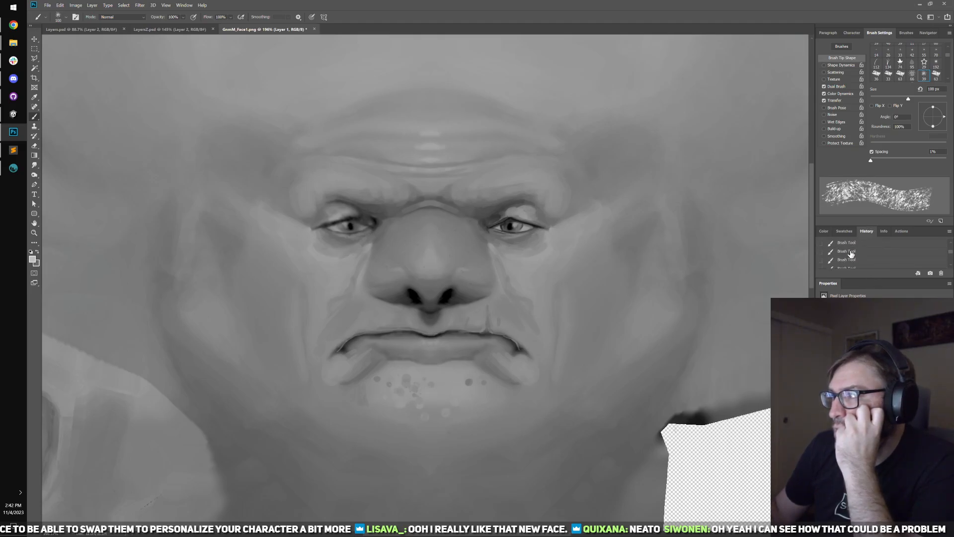
left_click(851, 252)
scroll(840, 254, "up", 1)
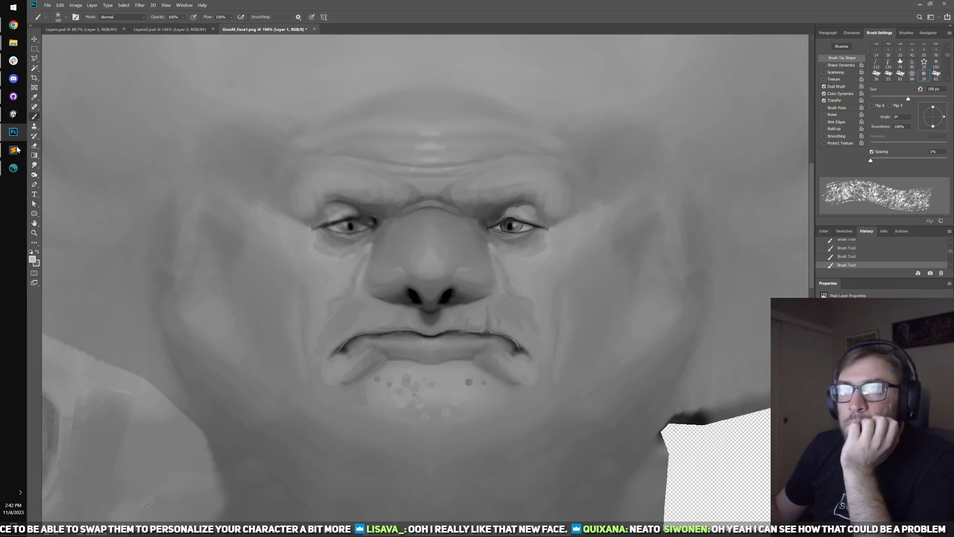
- Try Kyle's Inkbox brush from the Wet Media Brushes with a stroke over the chin, and undo it
left_click(64, 17)
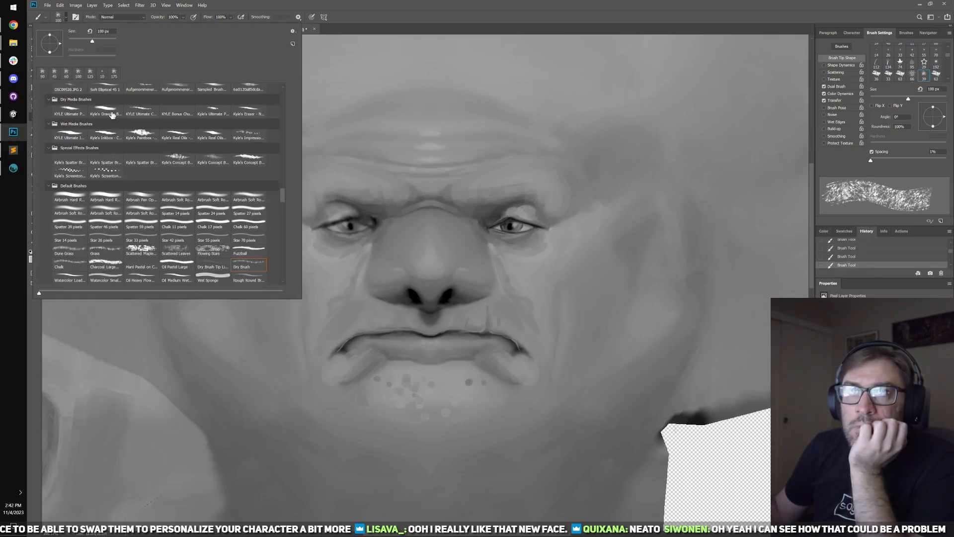
left_click(102, 134)
mouse_move(405, 355)
left_mouse_down()
mouse_move(433, 380)
mouse_move(495, 406)
left_mouse_up()
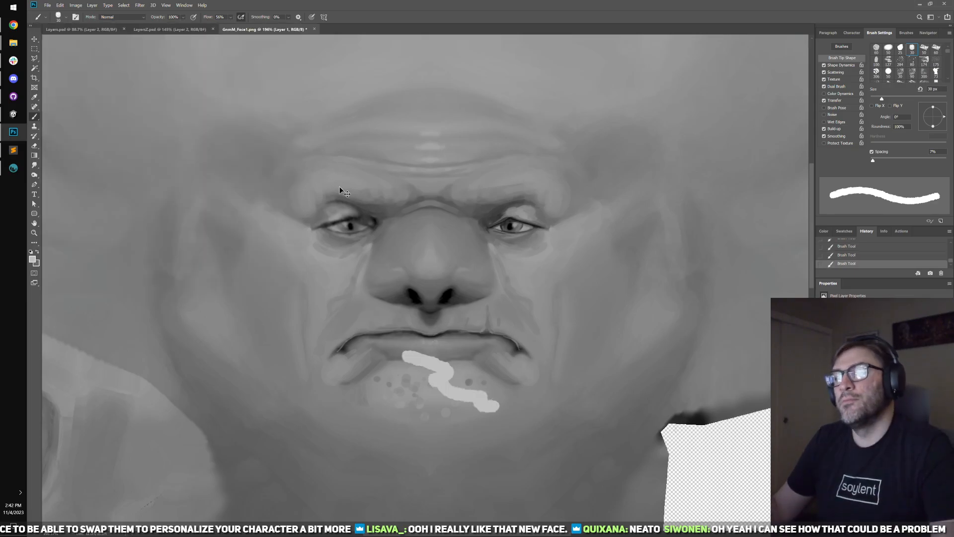
key("ctrl+z")
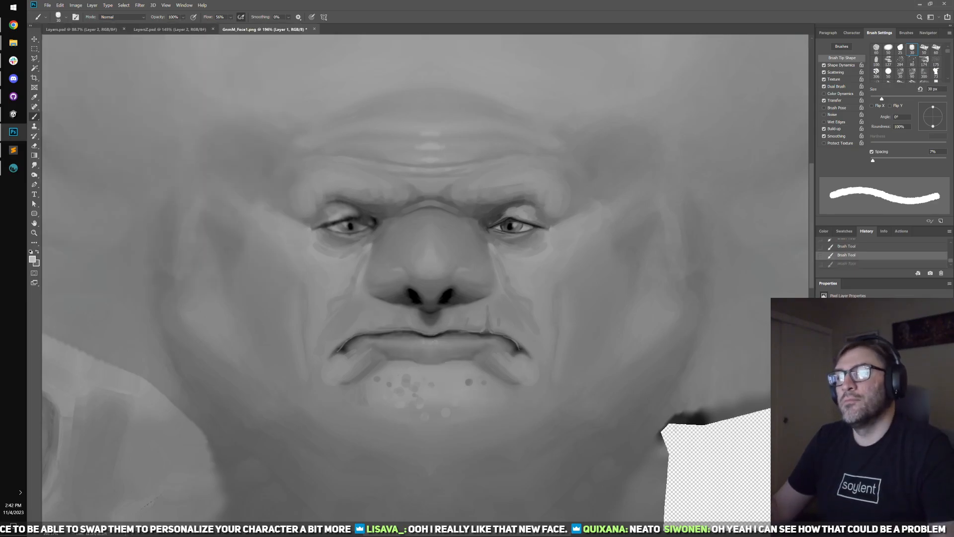
- Choose the pressure-sensitive Hard Round brush from the General Brushes and test it with a wavy 30 px stroke down the nose
left_click(67, 17)
scroll(284, 183, "up", 5)
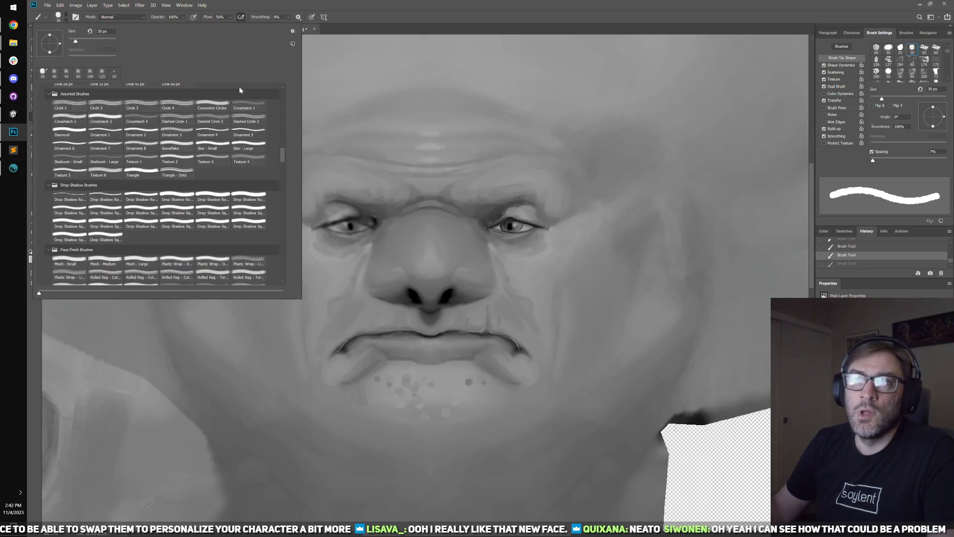
scroll(281, 131, "up", 5)
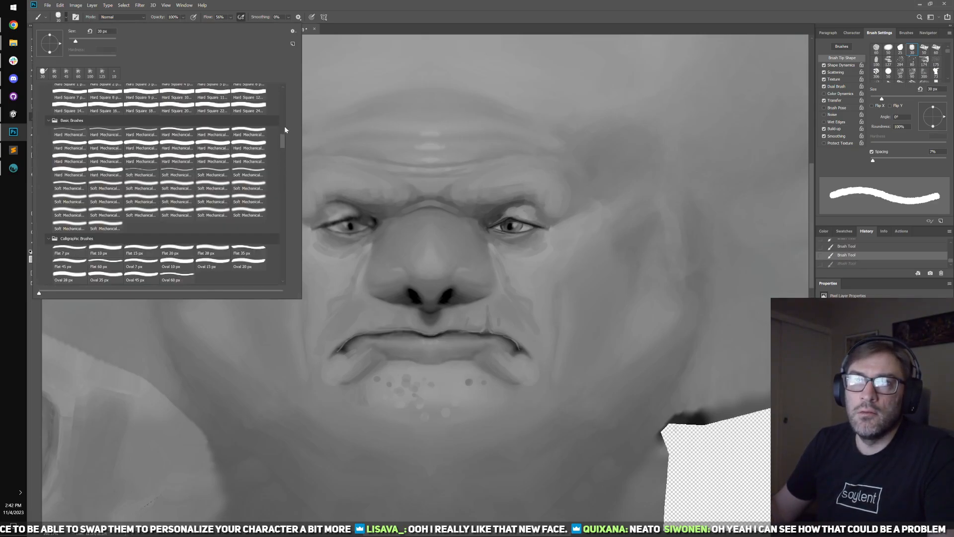
scroll(285, 126, "up", 5)
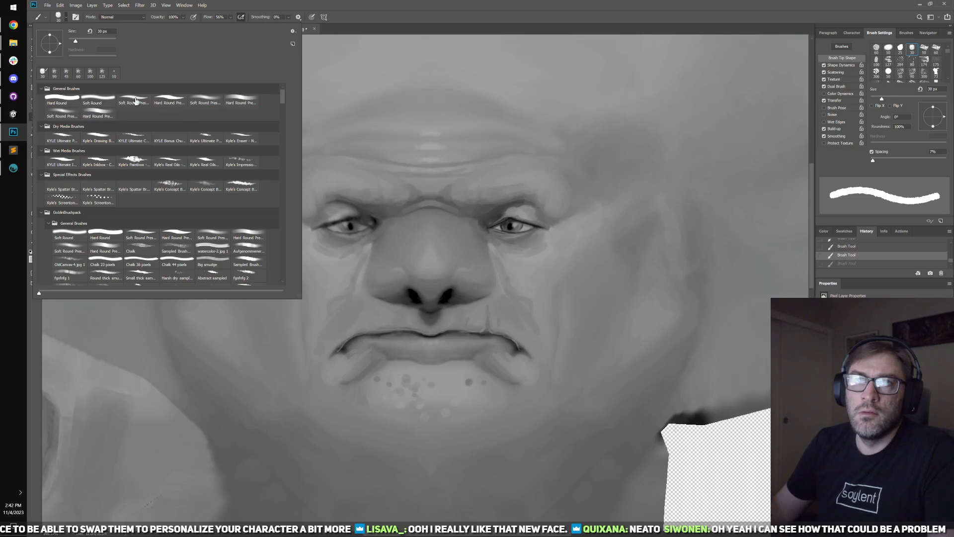
left_click(169, 103)
mouse_move(440, 181)
left_mouse_down()
mouse_move(467, 270)
mouse_move(438, 338)
left_mouse_up()
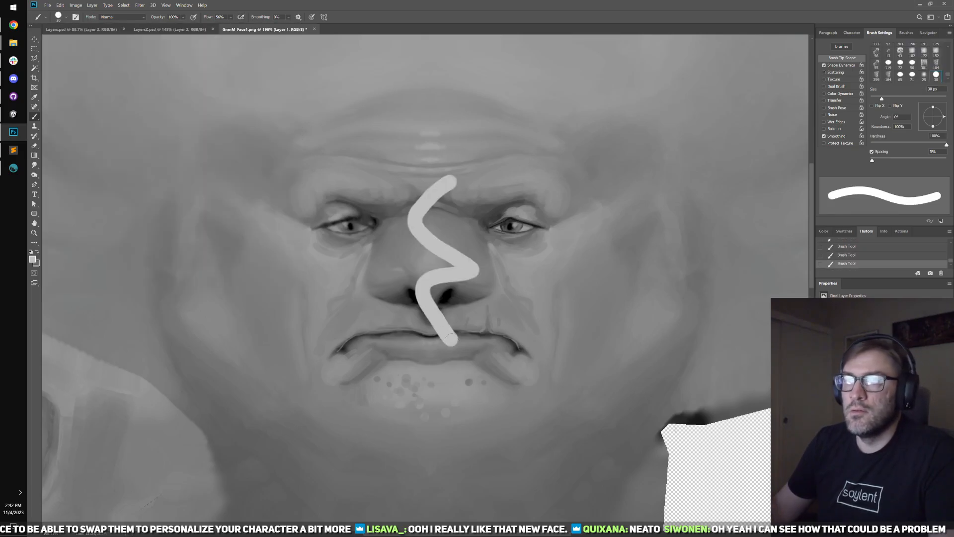
- Undo the wavy test stroke over the nose, then try another Hard Round stroke beside the mouth and undo it
key("ctrl+z")
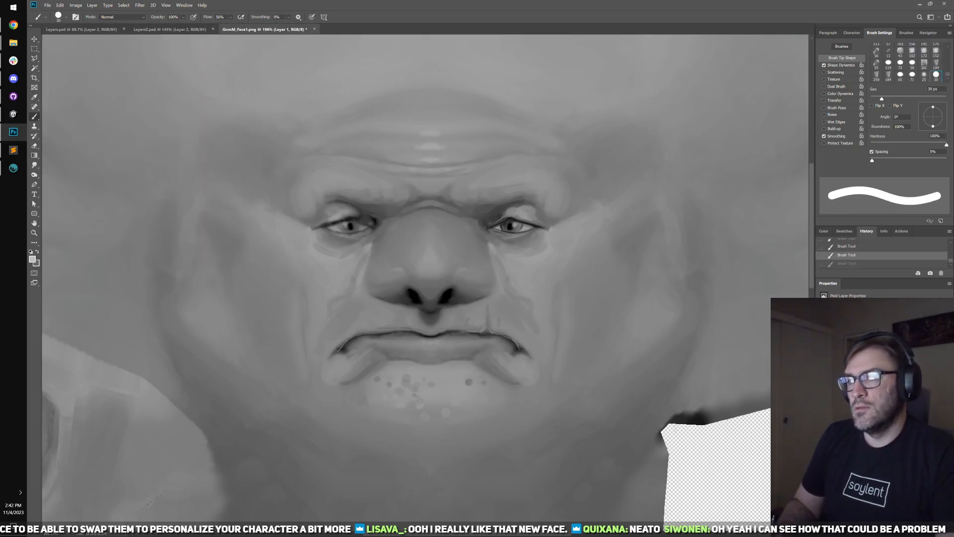
left_click_drag(553, 329, 526, 408)
key("ctrl+z")
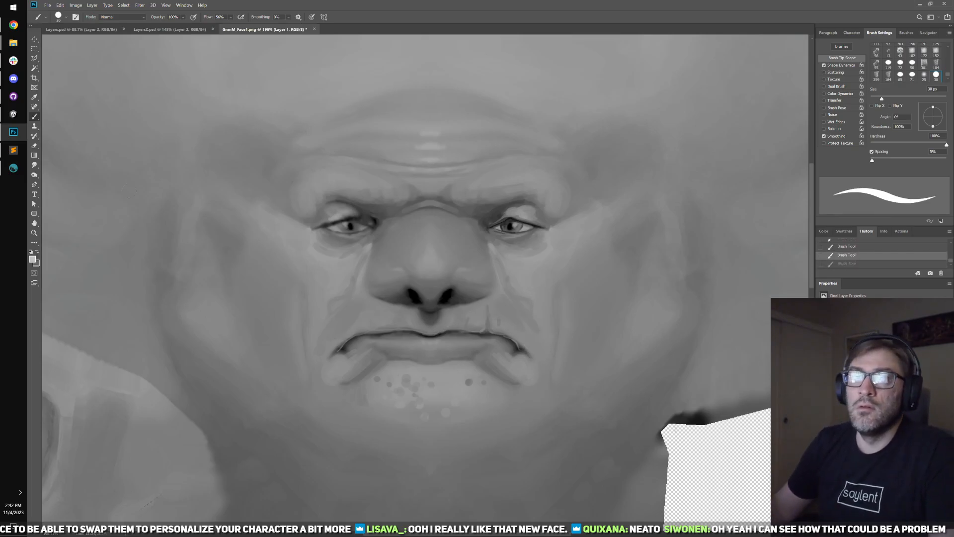
- Try the pressure-sensitive Soft Round brush from the General Brushes with strokes beside the nose and across the chin, undoing each one
left_click(67, 17)
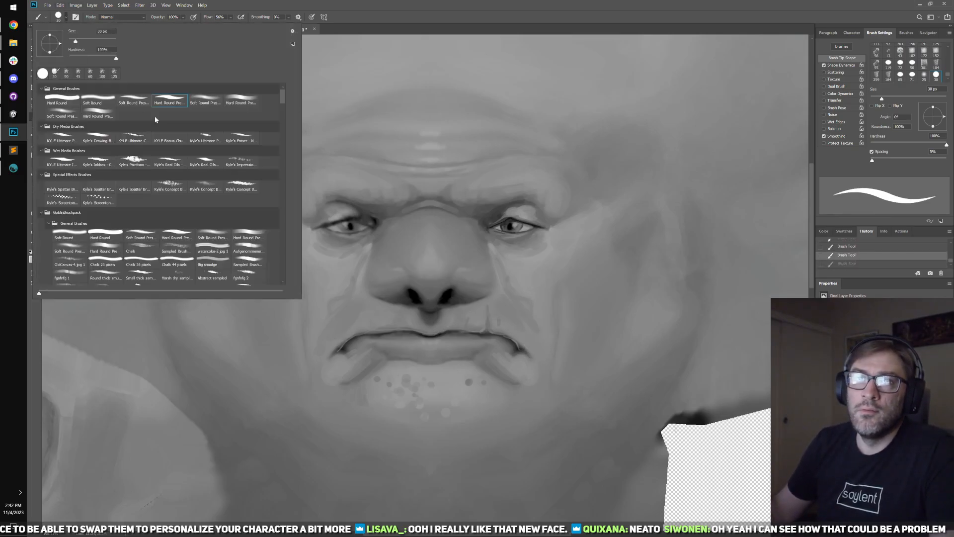
left_click(139, 103)
left_click_drag(480, 238, 481, 301)
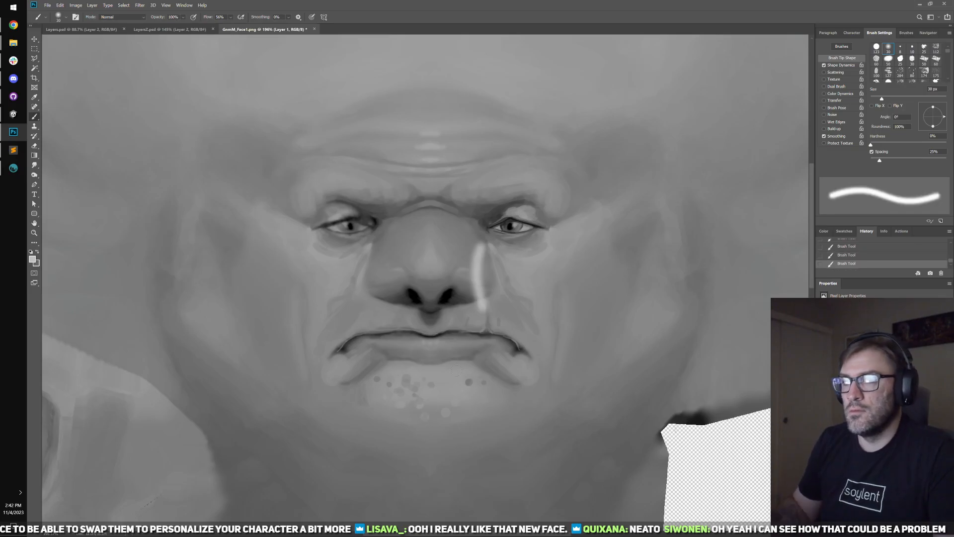
key("ctrl+z")
left_click_drag(433, 387, 517, 421)
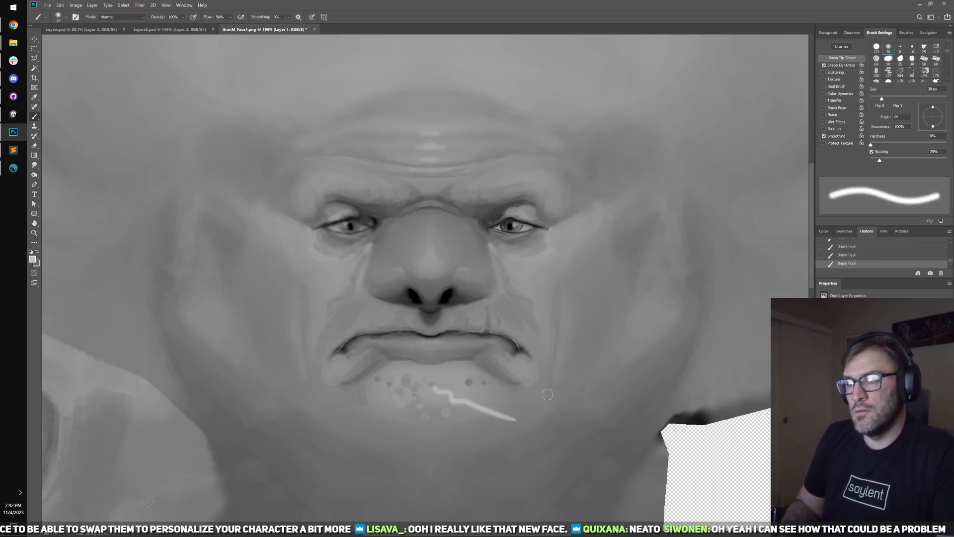
key("ctrl+z")
- Return to the pressure-sensitive Hard Round brush and dab a sampled gray onto the left edge of the chin
left_click(67, 17)
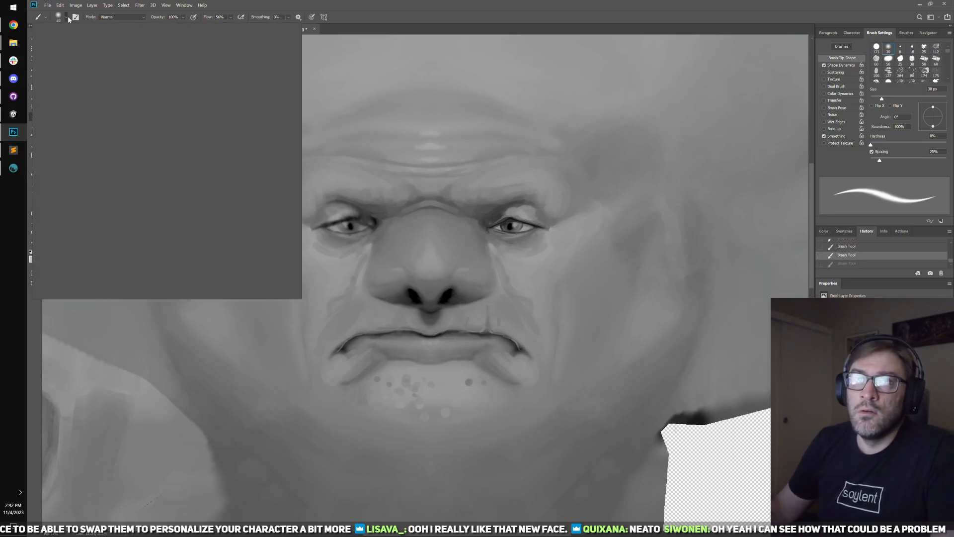
left_click(167, 103)
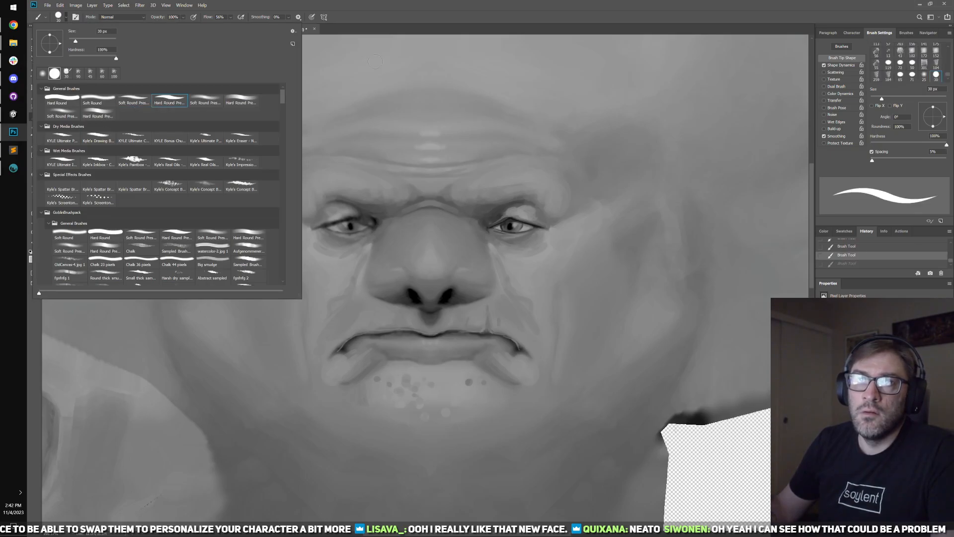
left_click(374, 42)
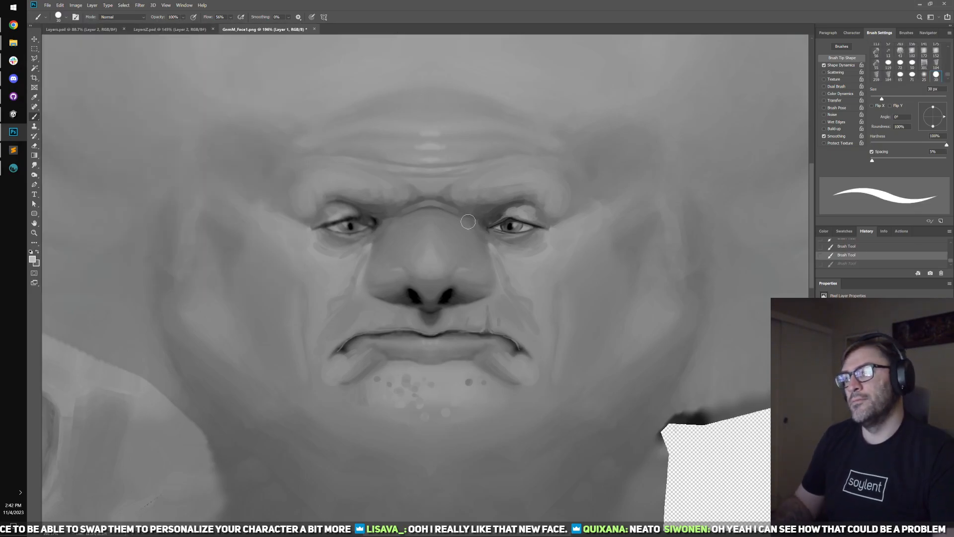
left_click(363, 400, "alt")
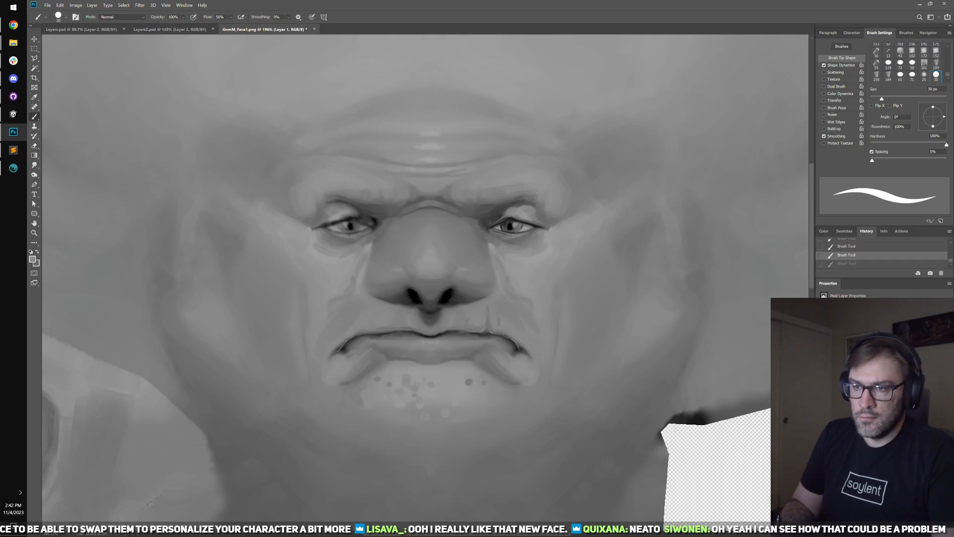
left_click(359, 397)
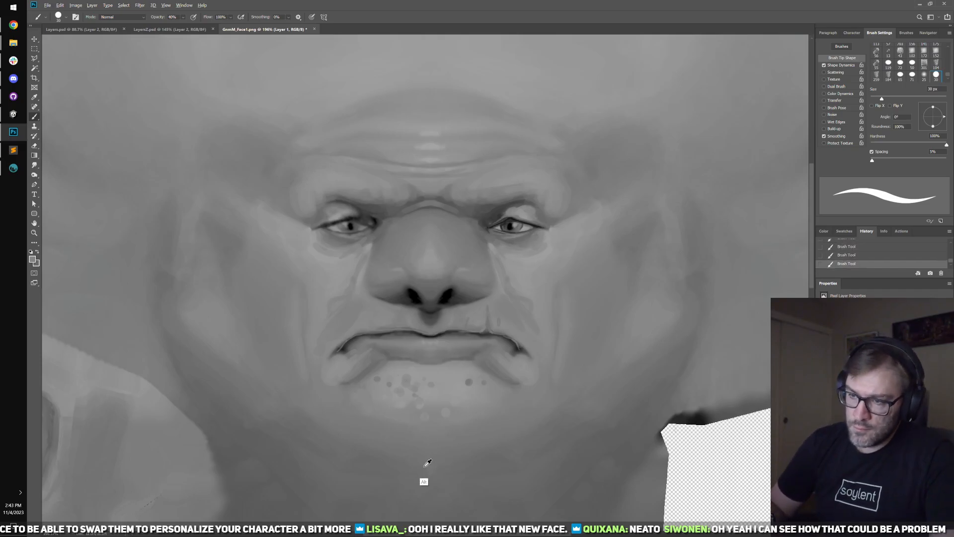
- Save the face texture, switch to Unity to check it on the gnome preview, and return to the texture in Photoshop
scroll(432, 473, "up", 3)
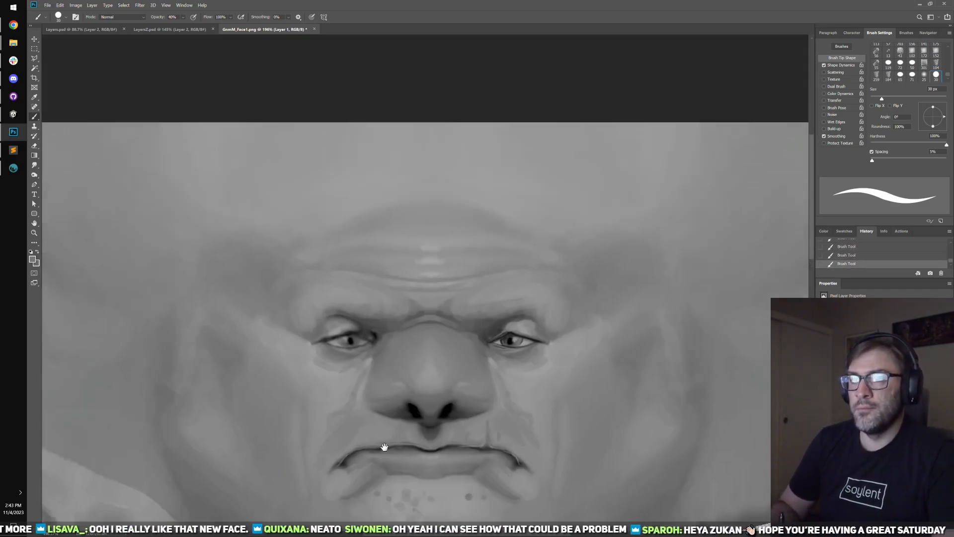
scroll(320, 305, "up", 2)
left_click_drag(347, 419, 422, 280)
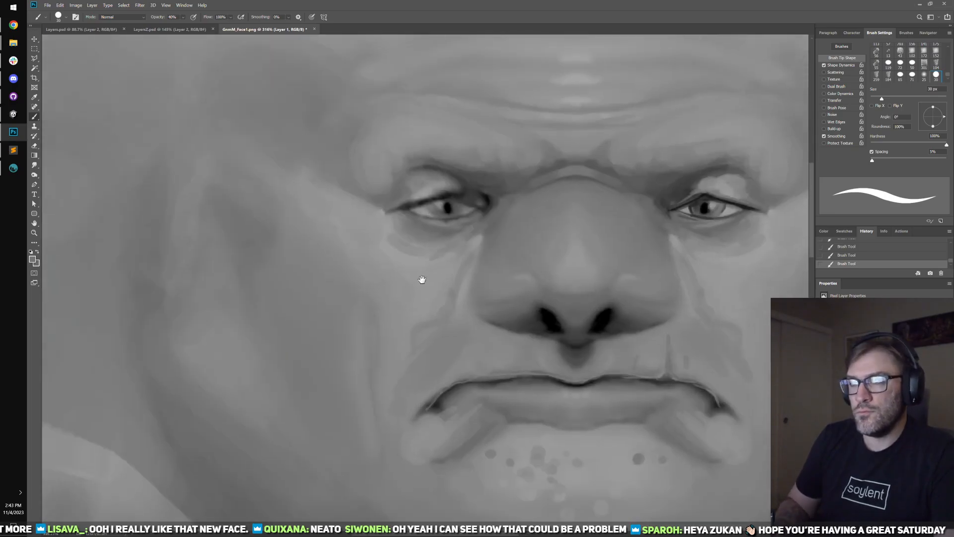
left_click_drag(559, 271, 331, 318)
key("alt+Tab")
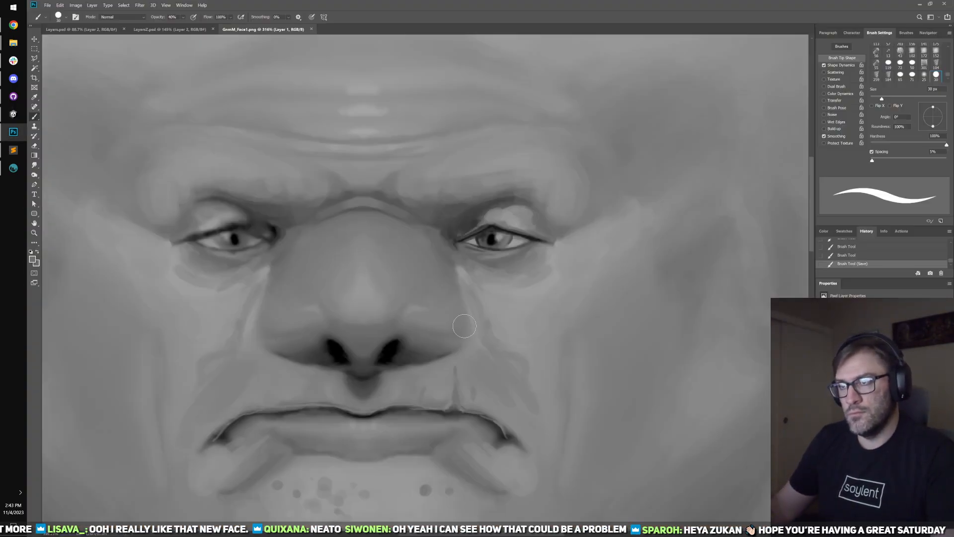
key("alt+Tab")
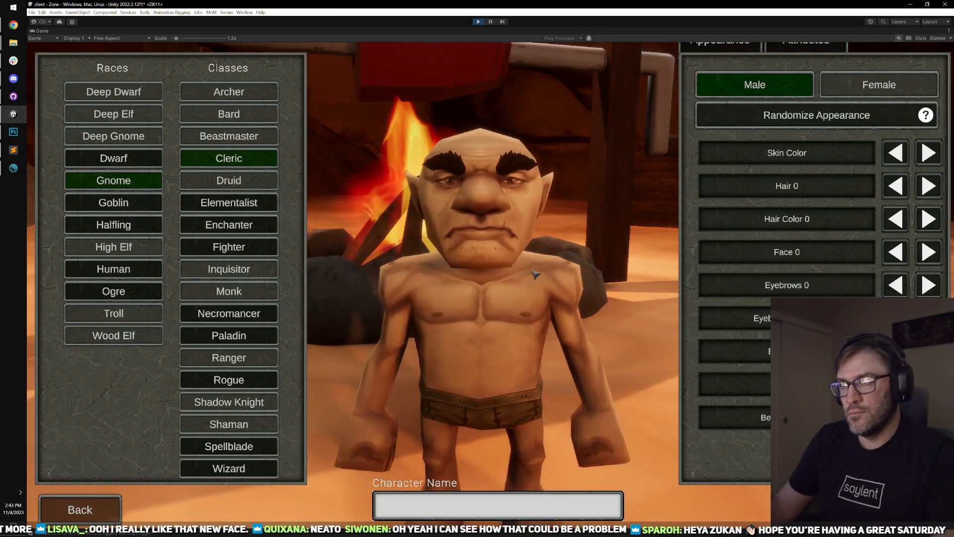
key("alt+Tab")
- Shade the outer white of the right-hand eye with a sampled gray, using a 9 px brush
scroll(368, 277, "up", 1)
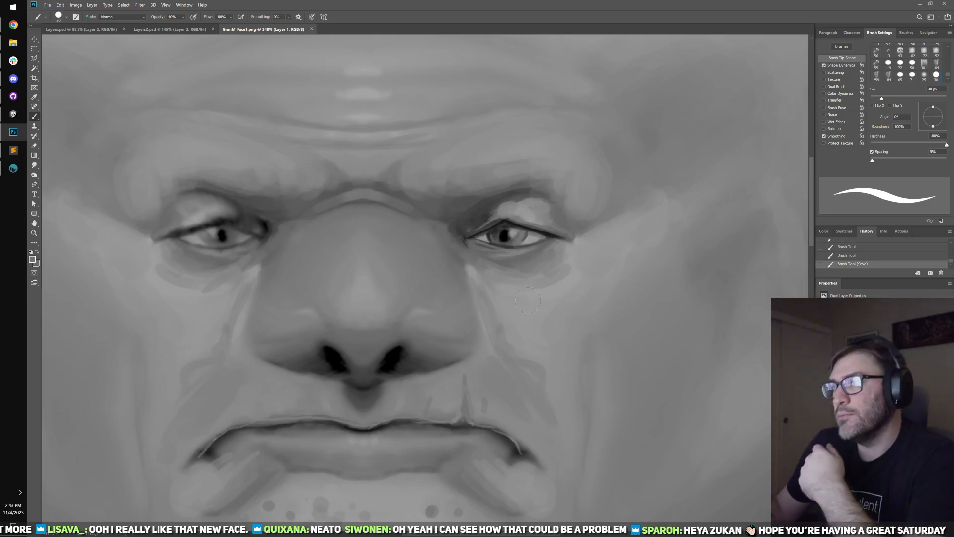
scroll(532, 301, "up", 1)
scroll(530, 313, "up", 2)
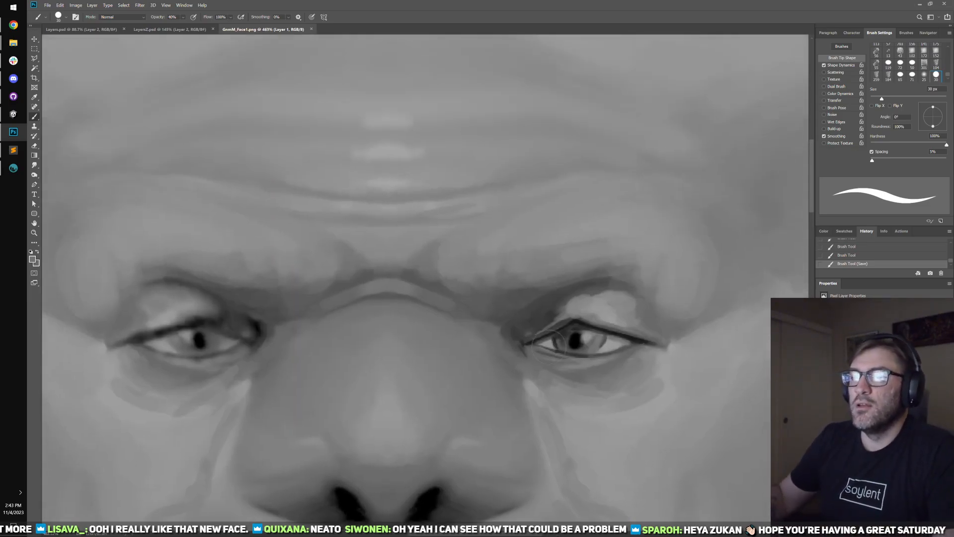
scroll(548, 342, "up", 1)
key("bracketleft")
key("bracketleft")
key("bracketleft")
key("bracketleft")
key("bracketleft")
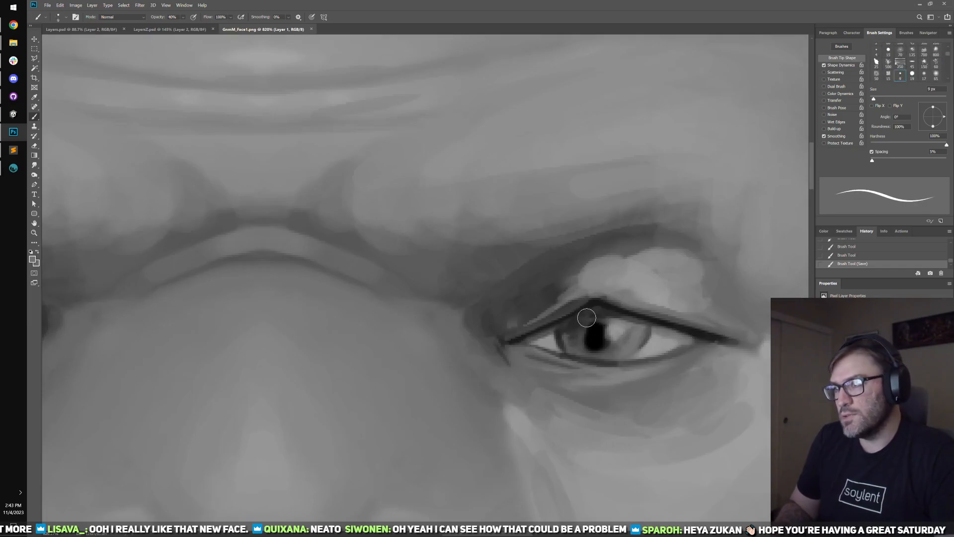
left_click_drag(661, 337, 633, 301)
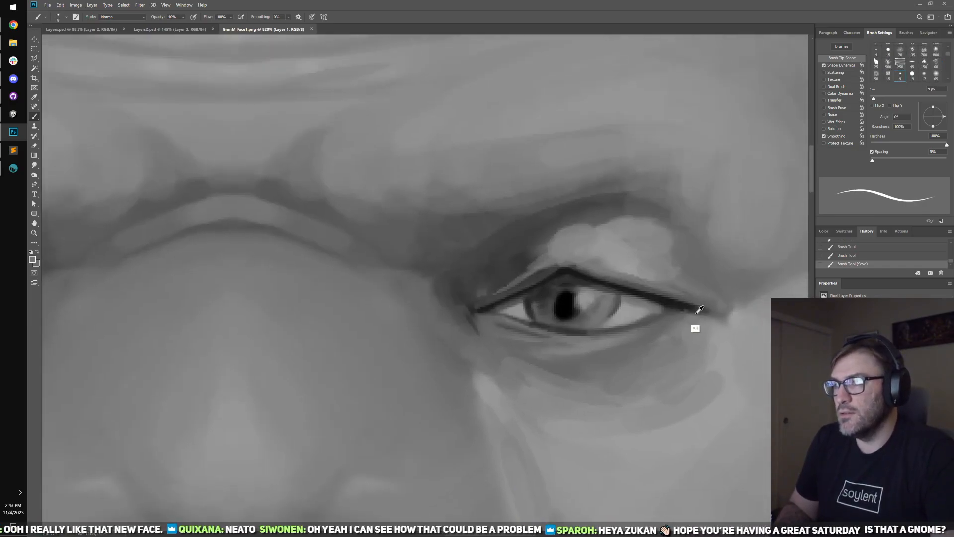
left_click(638, 315, "alt")
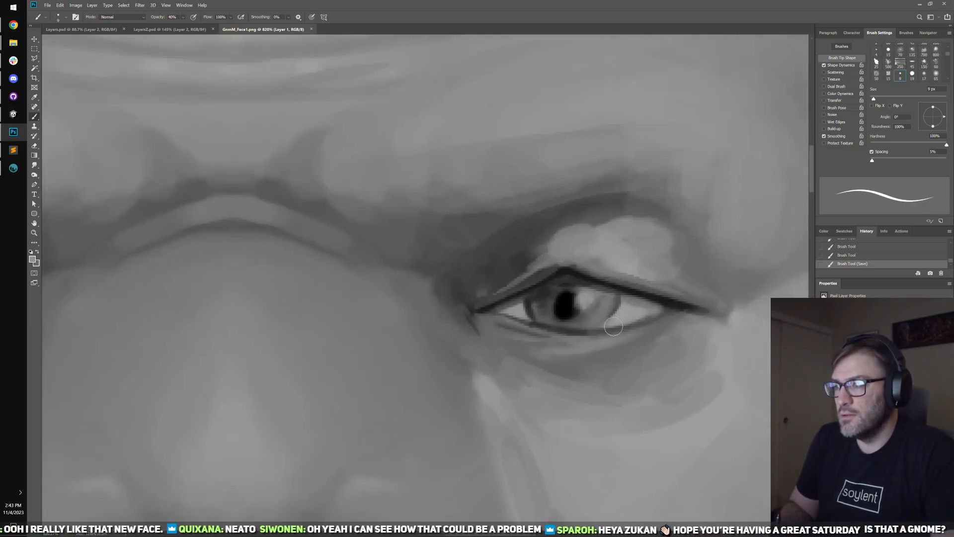
left_click_drag(614, 327, 650, 317)
- Refine the dark lower lid lines of the eyes with a 3 px near-black brush, and restore the brush to 9 px
key("bracketleft")
key("bracketleft")
key("bracketleft")
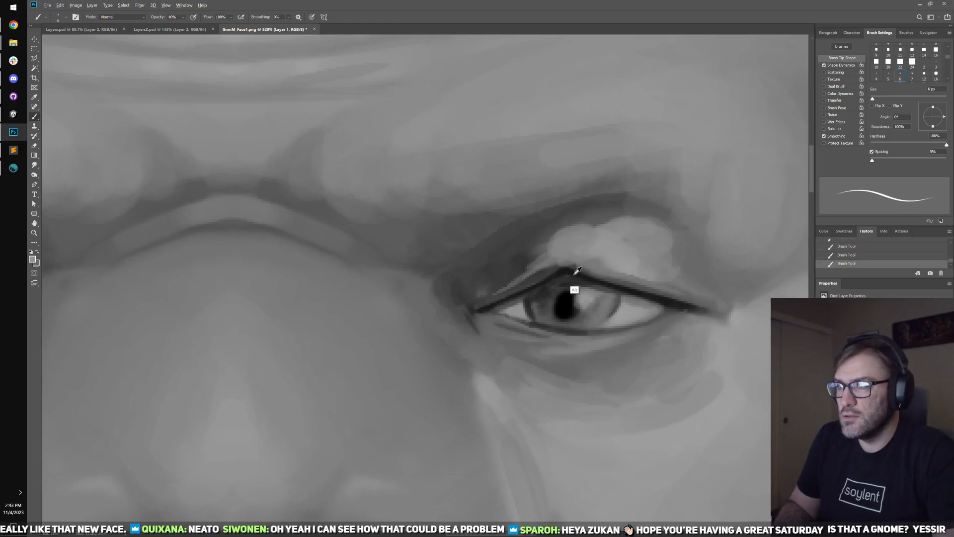
key("bracketleft")
key("bracketleft")
key("bracketleft")
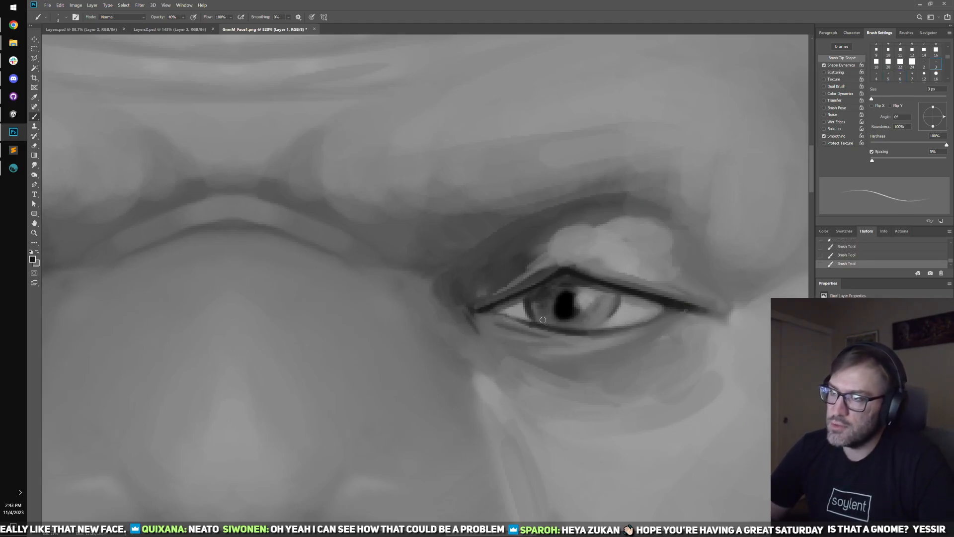
left_click_drag(303, 305, 334, 291)
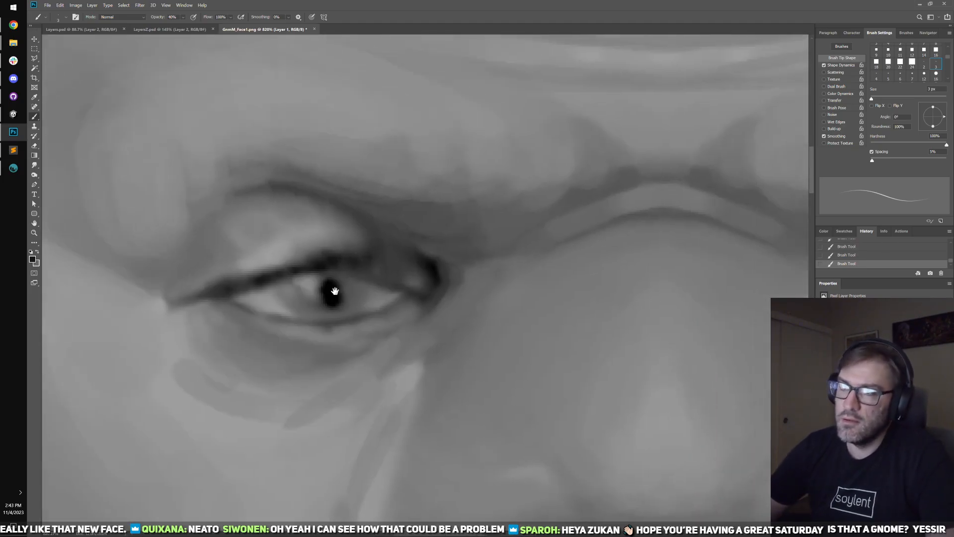
mouse_move(238, 304)
left_mouse_down()
mouse_move(324, 320)
mouse_move(386, 312)
mouse_move(354, 311)
left_mouse_up()
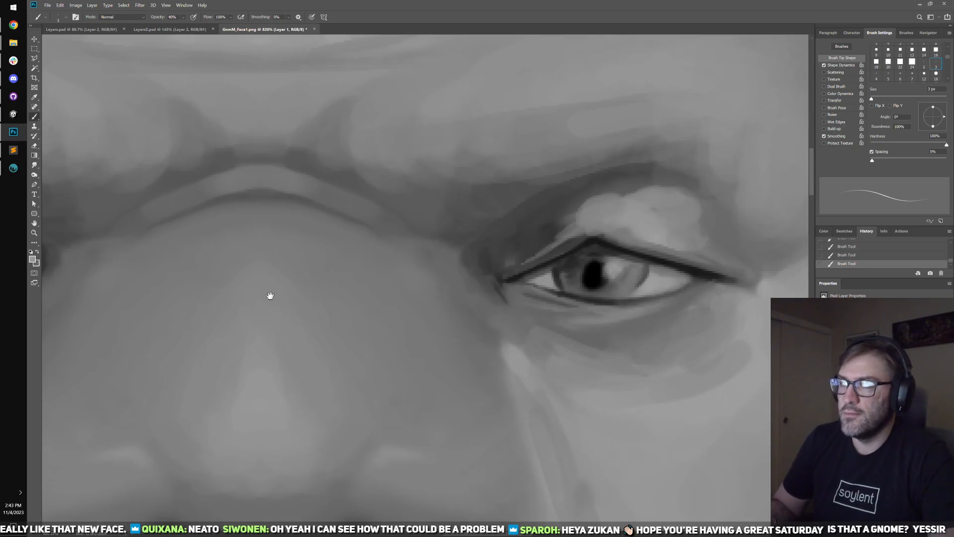
left_click_drag(270, 295, 668, 308)
left_click(900, 75)
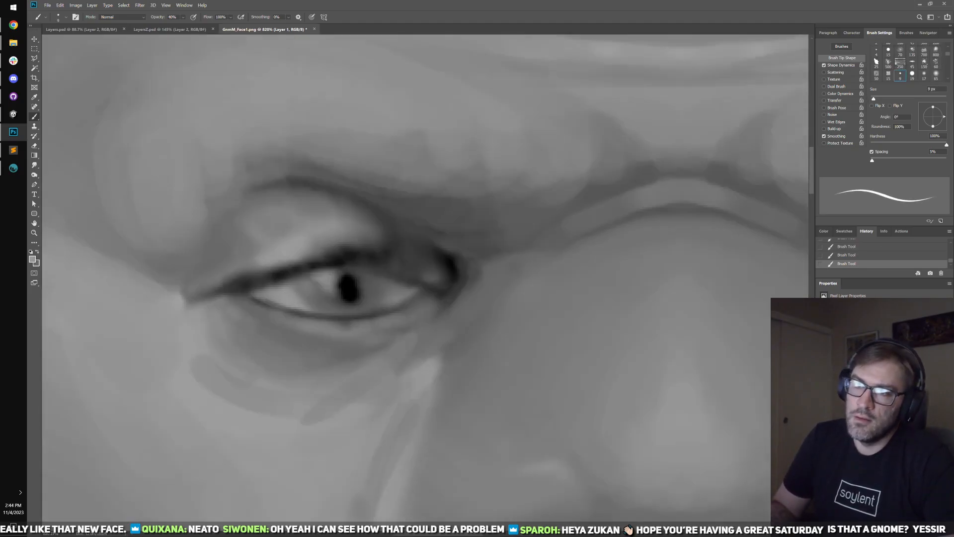
- Duplicate the face layer beneath the original and flip the upper layer horizontally
scroll(454, 206, "down", 8)
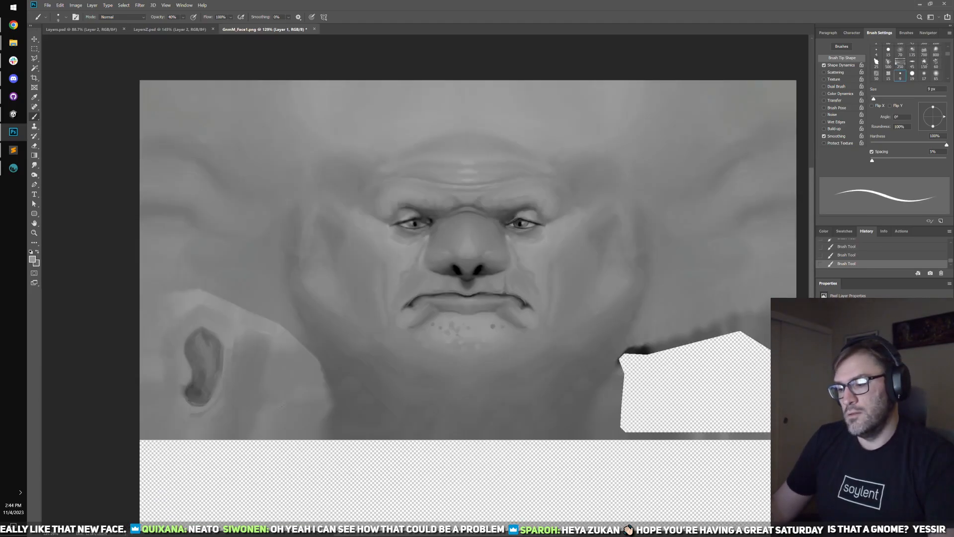
key("v")
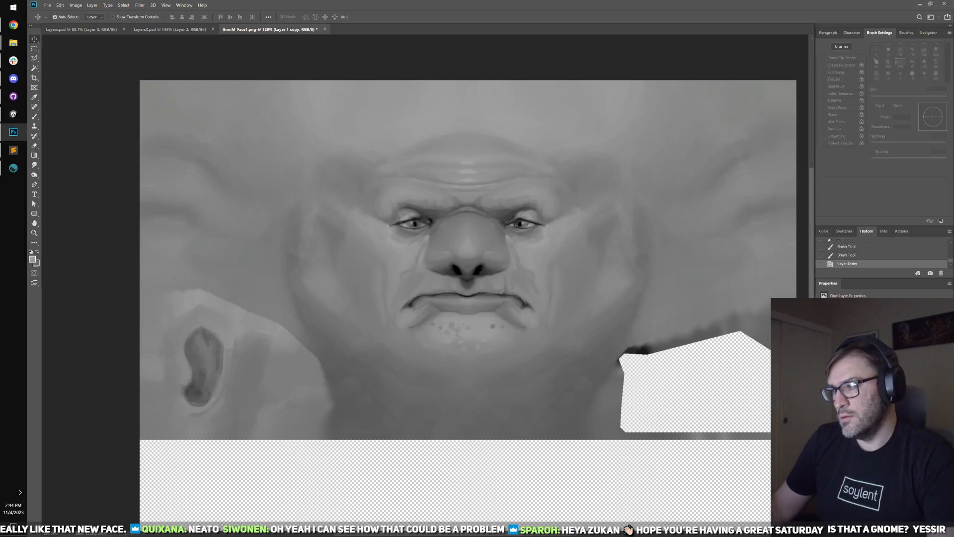
key("alt+bracketleft")
key("ctrl+t")
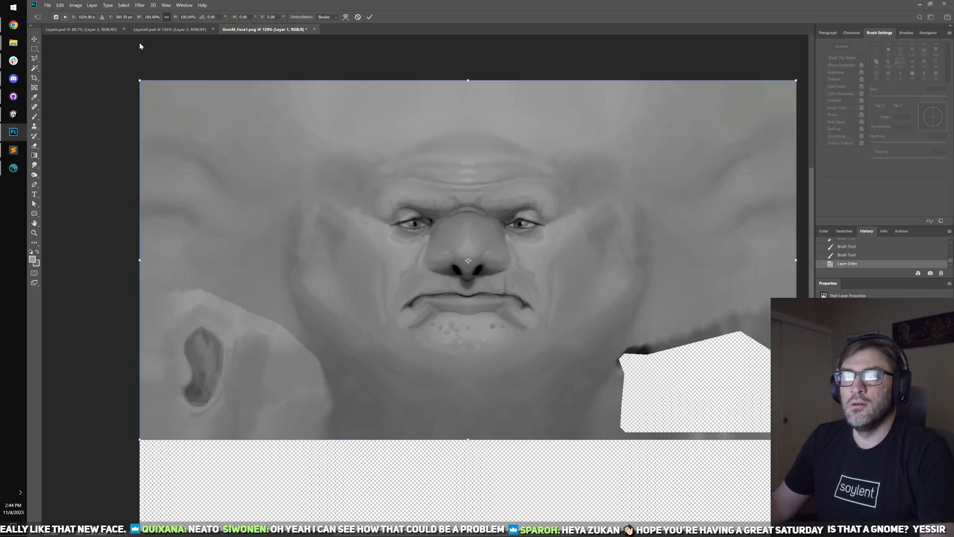
left_click(83, 6)
mouse_move(60, 5)
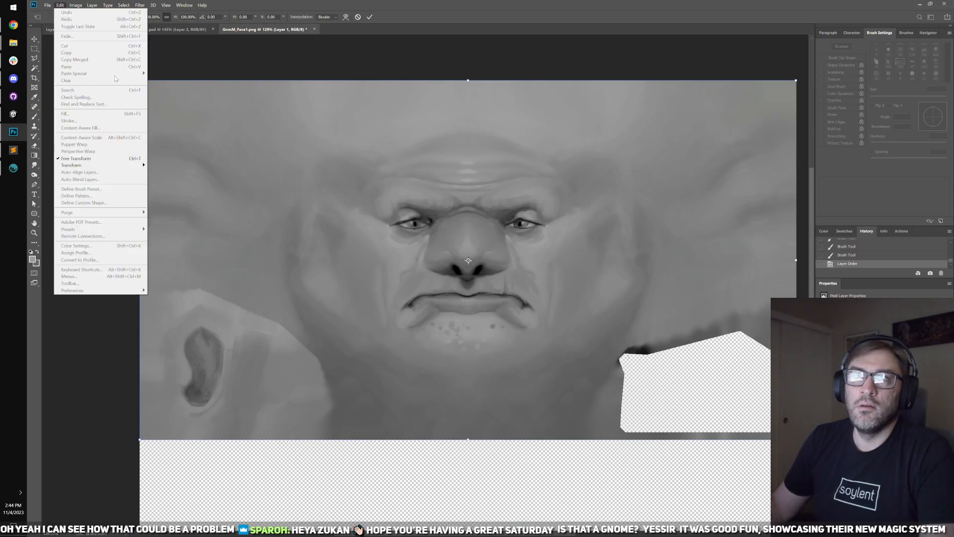
mouse_move(120, 165)
left_click(171, 243)
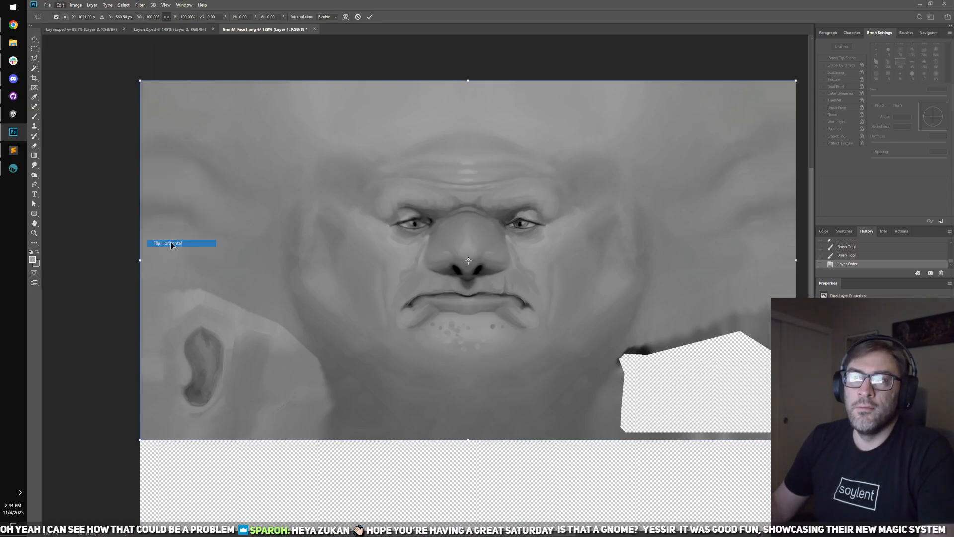
key("Return")
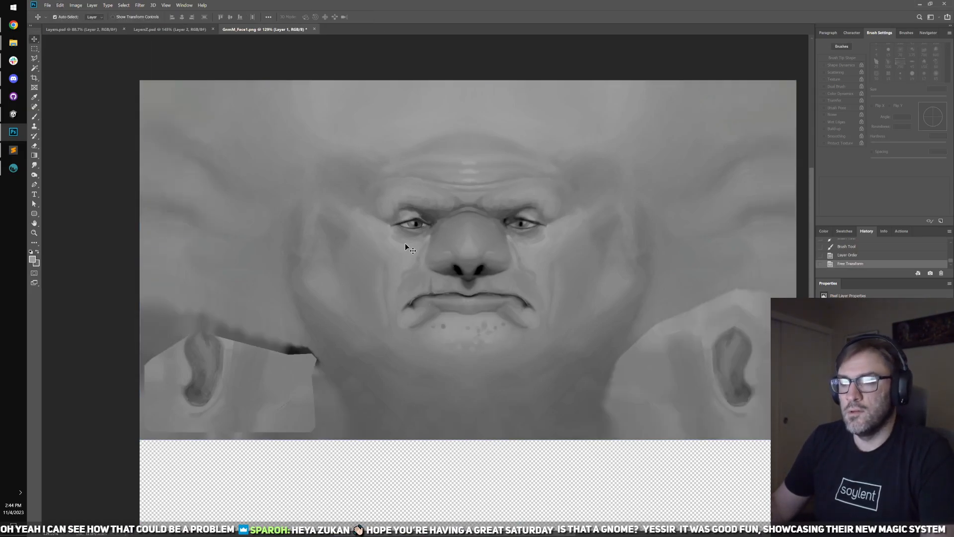
- Select the area around the left-hand eye and brow on the flipped layer and delete everything outside it, clearing the selection
scroll(407, 238, "up", 2)
left_click_drag(351, 159, 473, 279)
key("ctrl+shift+i")
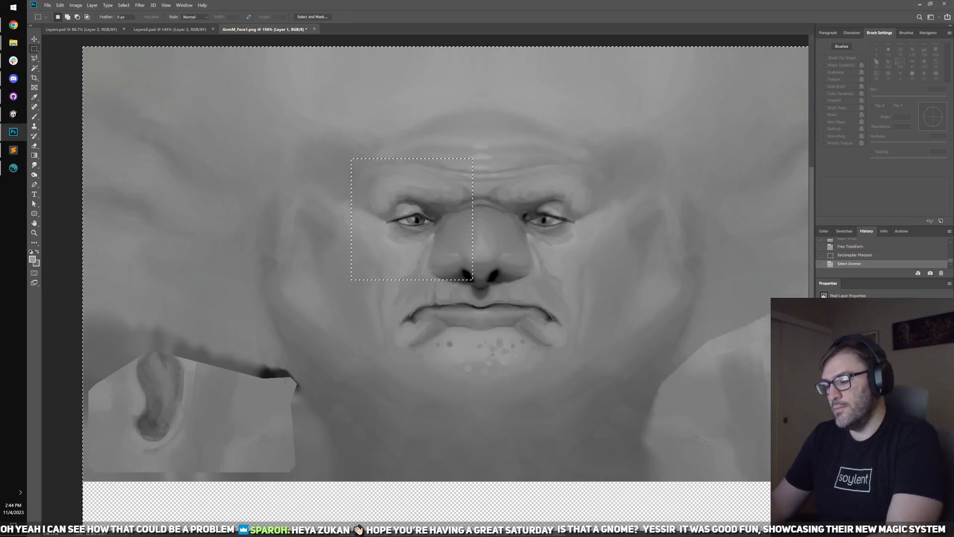
key("Delete")
key("ctrl+d")
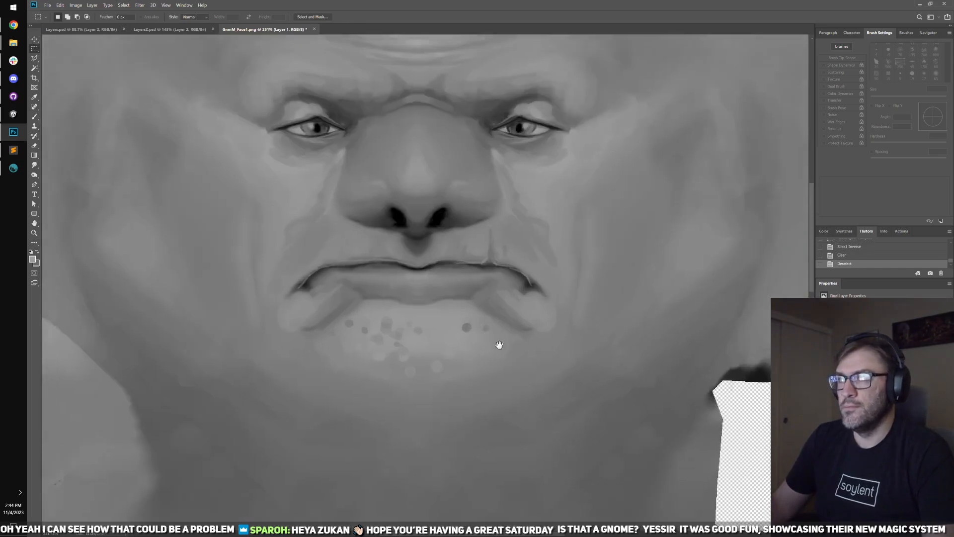
- Toggle the visibility of the mirrored eye layer to compare it with the original eye underneath
scroll(611, 432, "up", 2)
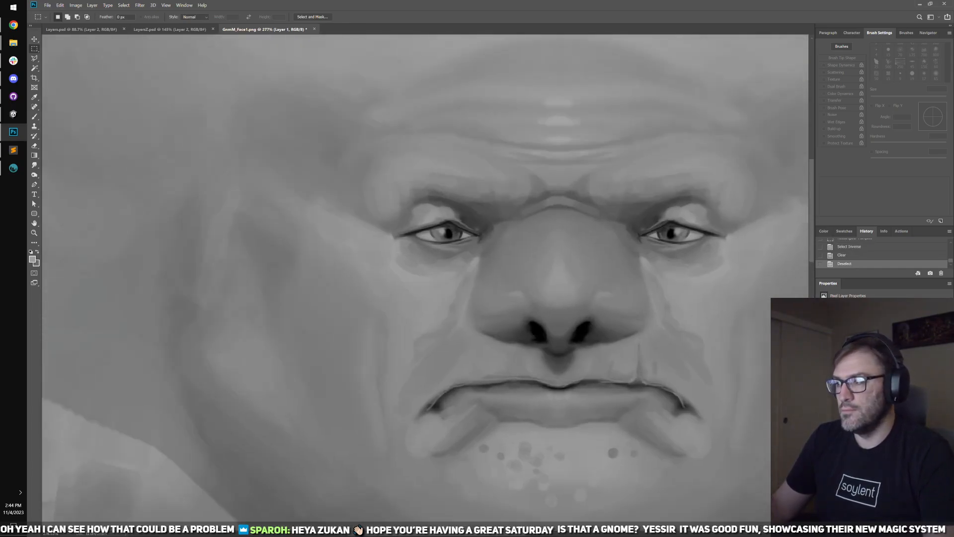
key("ctrl+comma")
key("ctrl+comma")
key("ctrl+comma")
key("ctrl+comma")
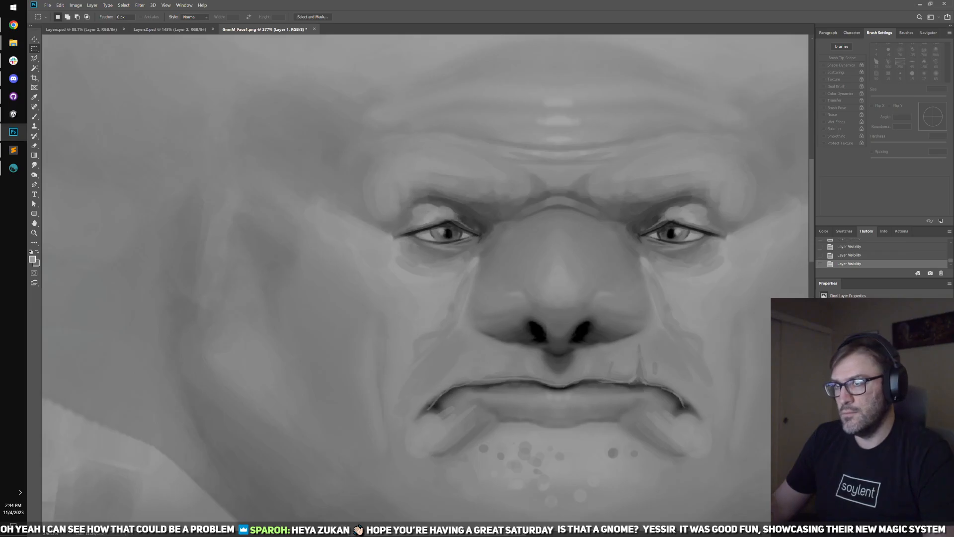
scroll(581, 313, "up", 2)
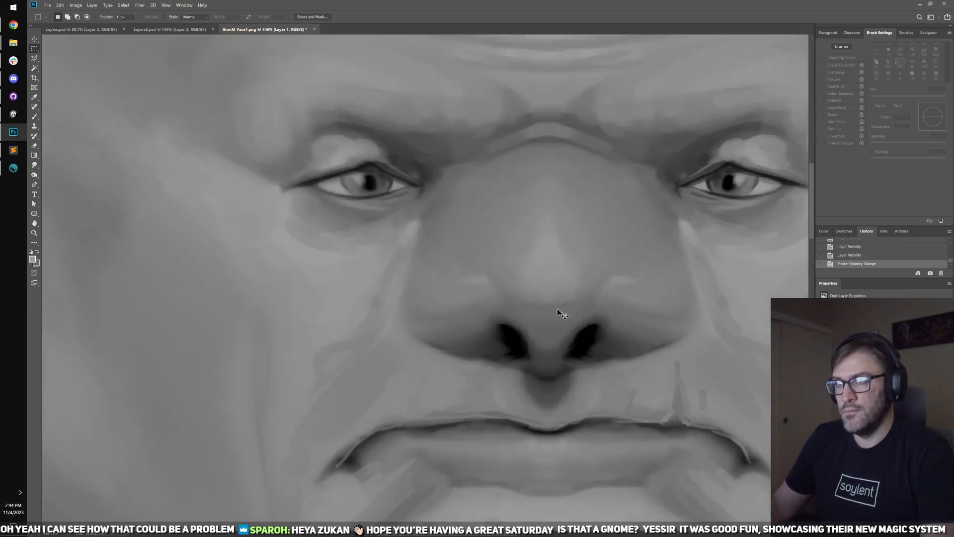
- Align the semi-transparent mirrored eye layer with the original eye using Free Transform, toggling its visibility to compare
key("ctrl+t")
scroll(503, 292, "up", 2)
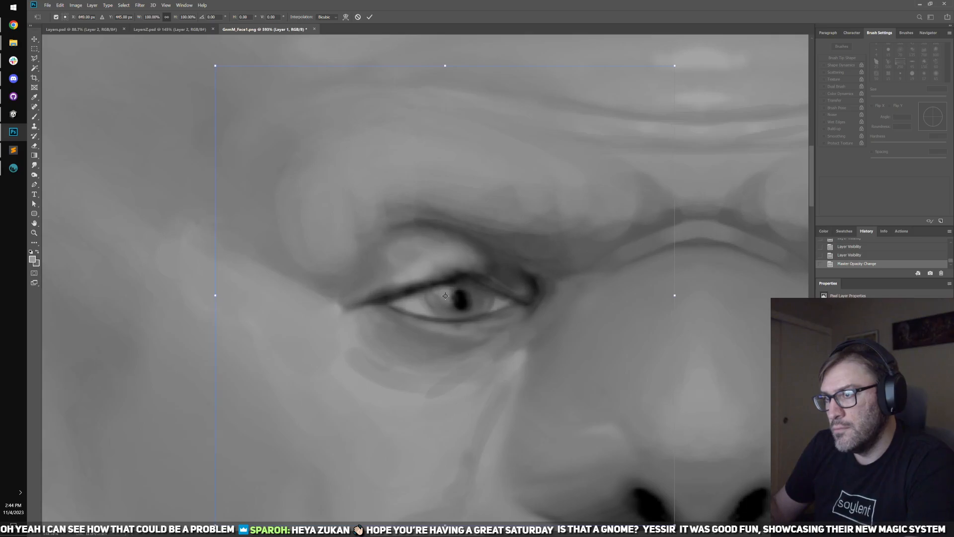
key("Return")
key("m")
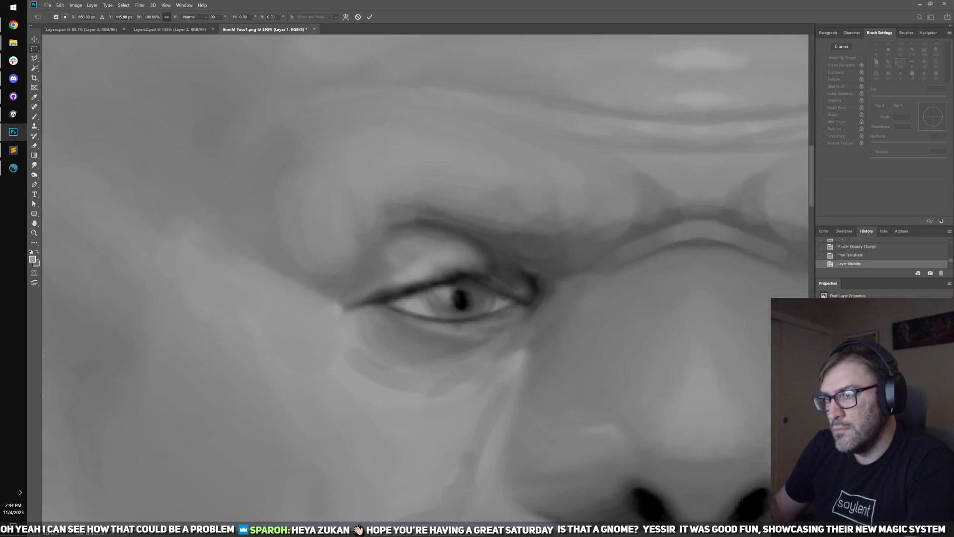
key("ctrl+comma")
key("ctrl+comma")
key("ctrl+comma")
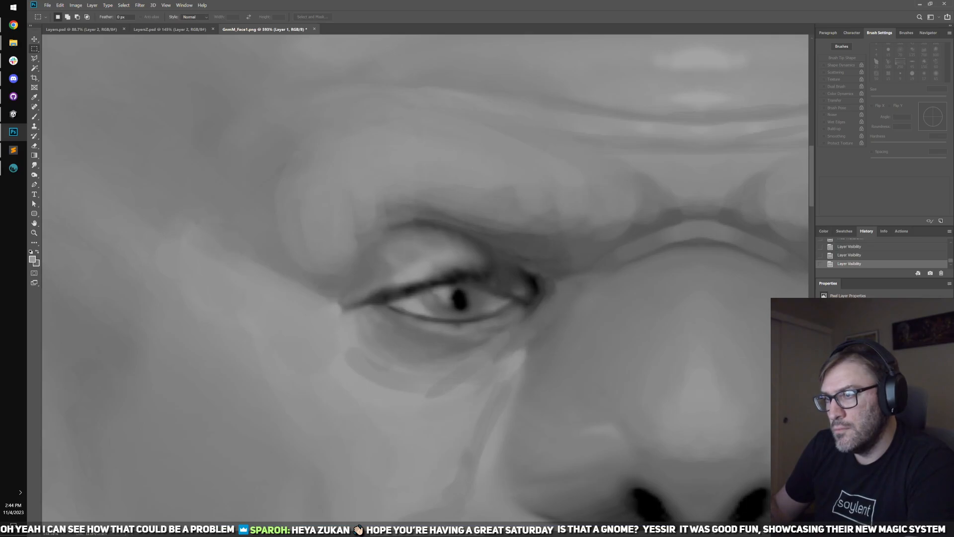
key("ctrl+comma")
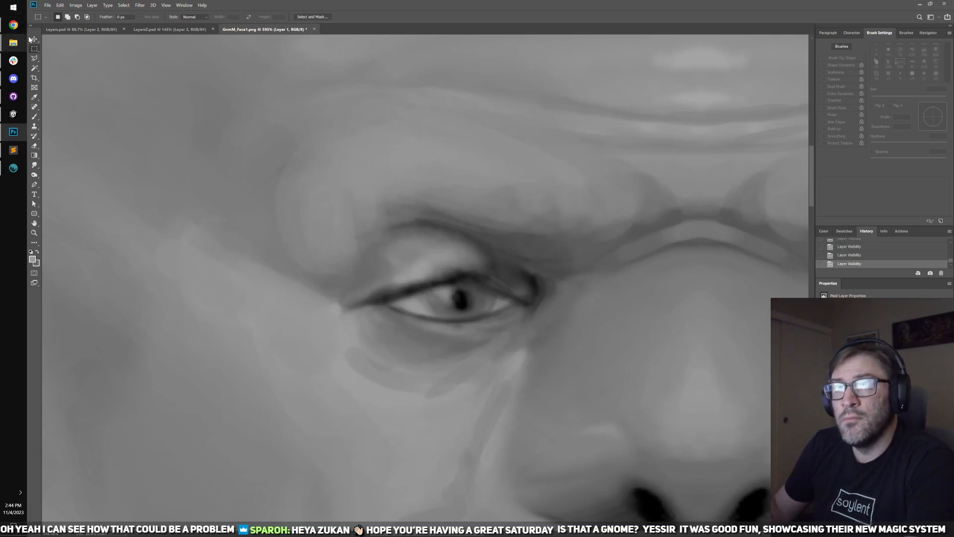
- Nudge the mirrored eye layer slightly left, compare it with the original by toggling its visibility, and set its opacity to 100%
key("v")
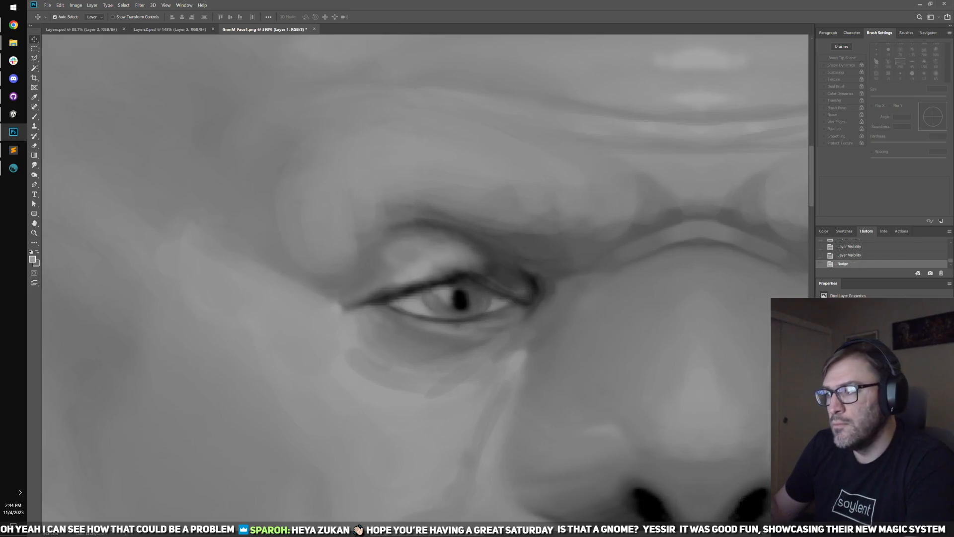
key("Left")
key("ctrl+comma")
key("ctrl+comma")
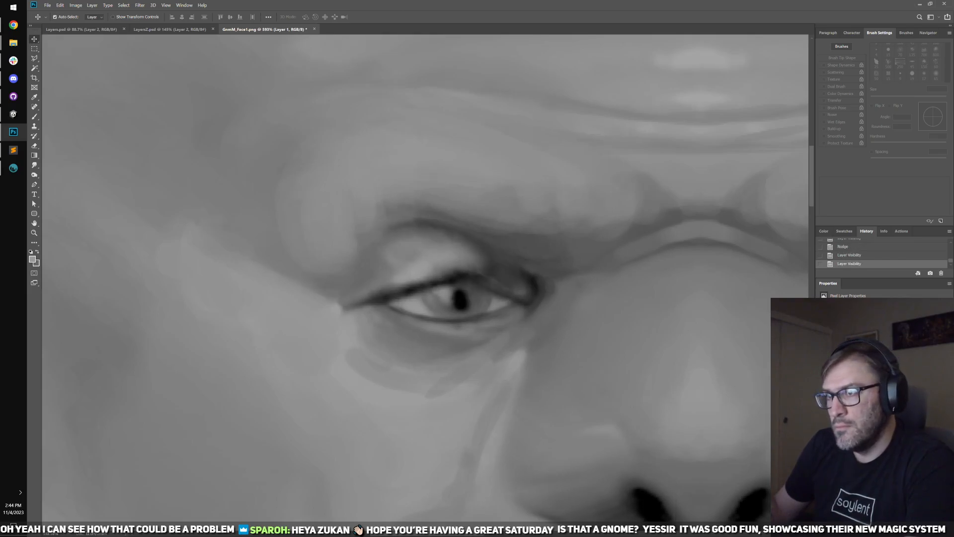
key("ctrl+comma")
key("ctrl+comma")
key("ctrl+comma")
key("ctrl+comma")
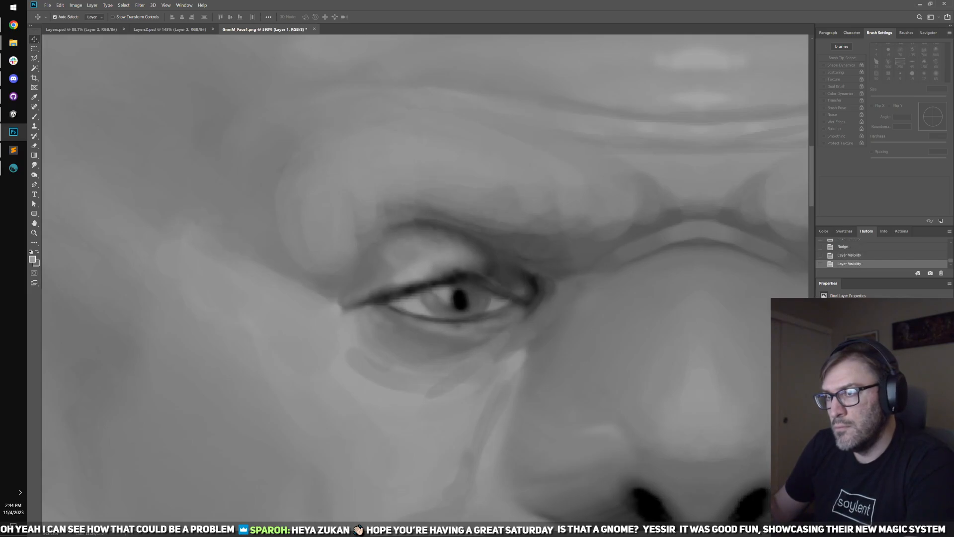
key("ctrl+comma")
key("ctrl+comma")
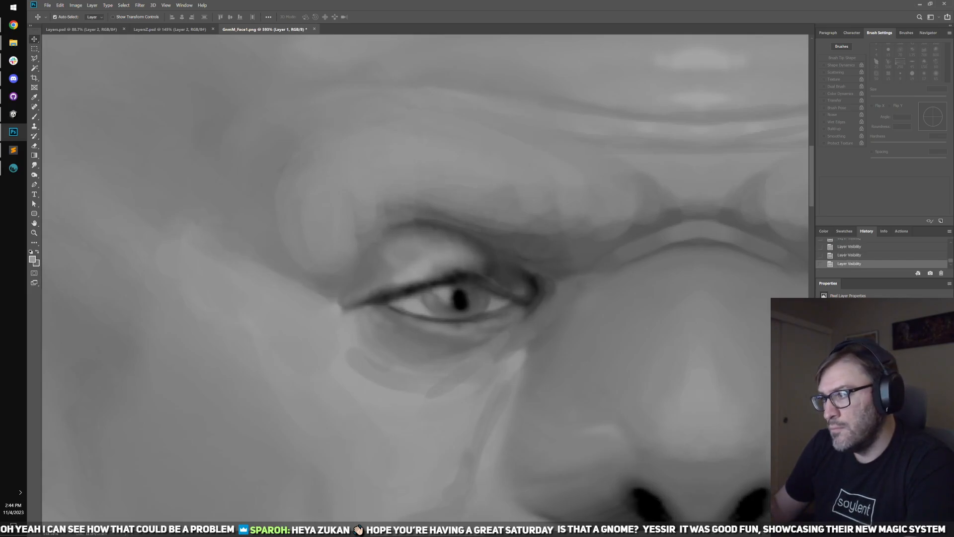
key("0")
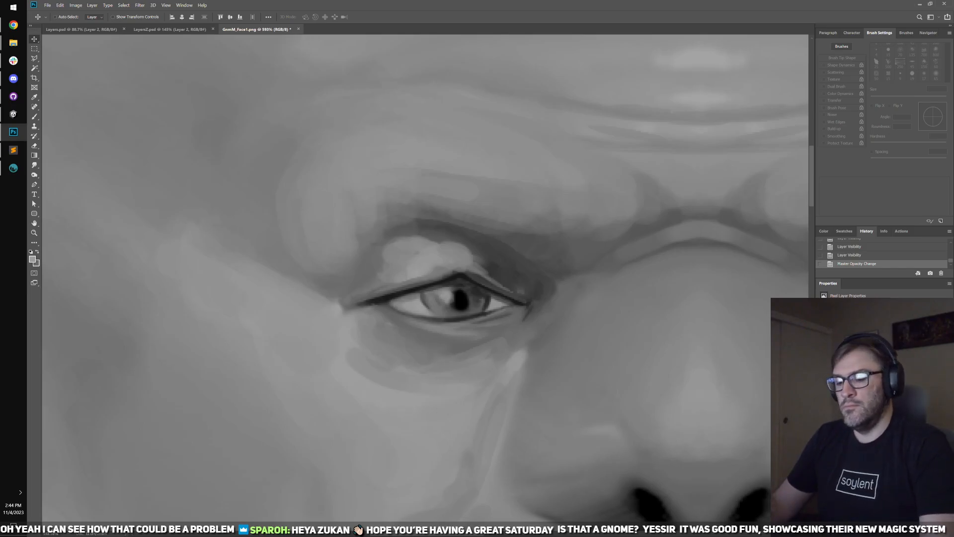
- Look at the head in 3D-Coat, switch to Unity and randomize the male gnome's appearance repeatedly to examine the face variants
left_click(14, 169)
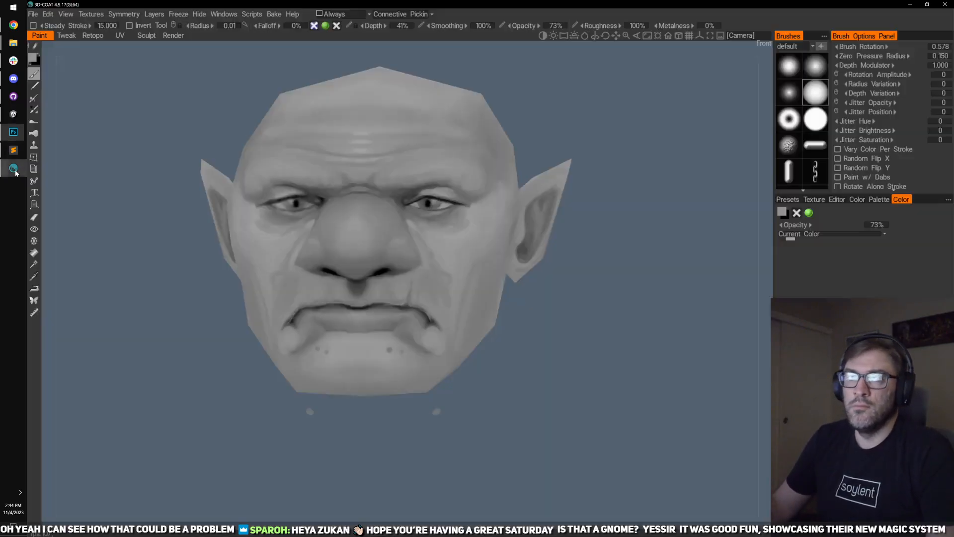
left_click(14, 121)
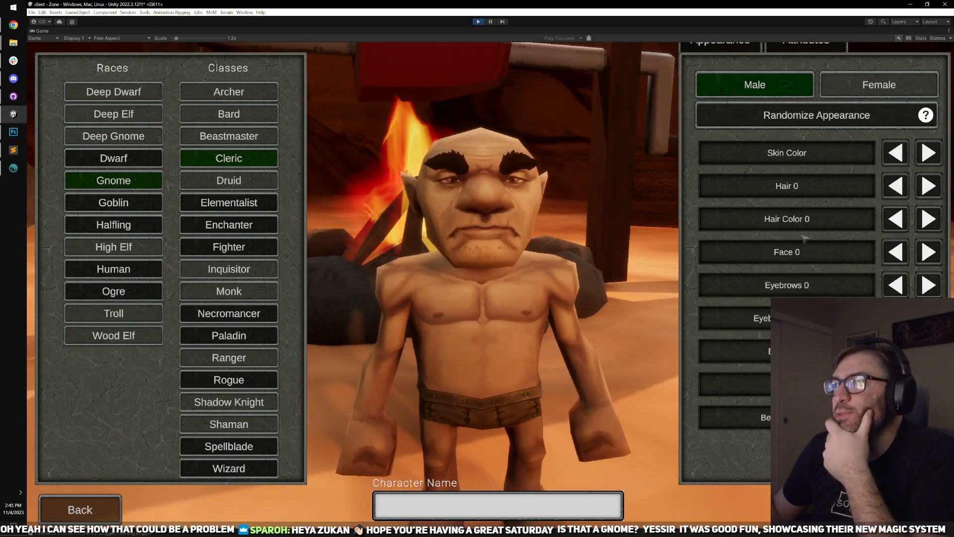
left_click(813, 116)
left_click(812, 115)
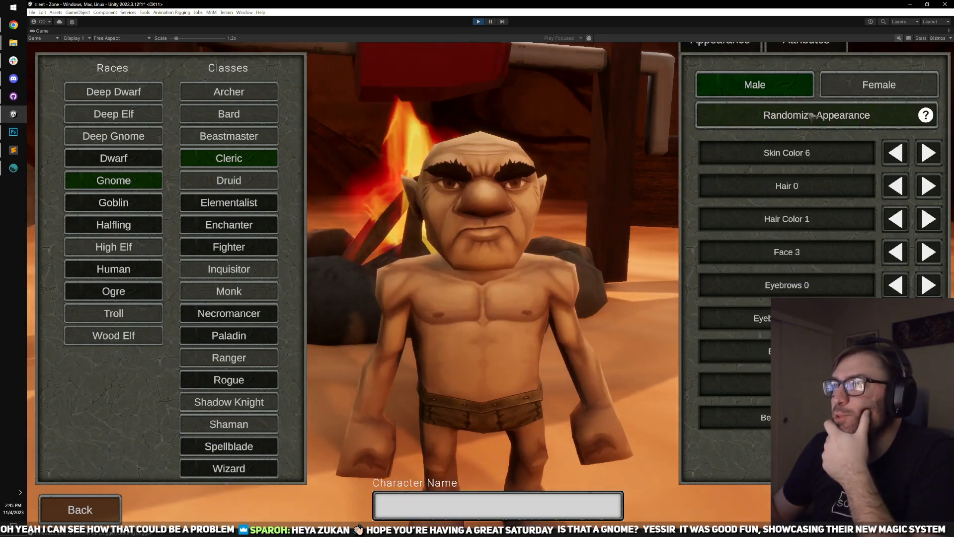
left_click(811, 116)
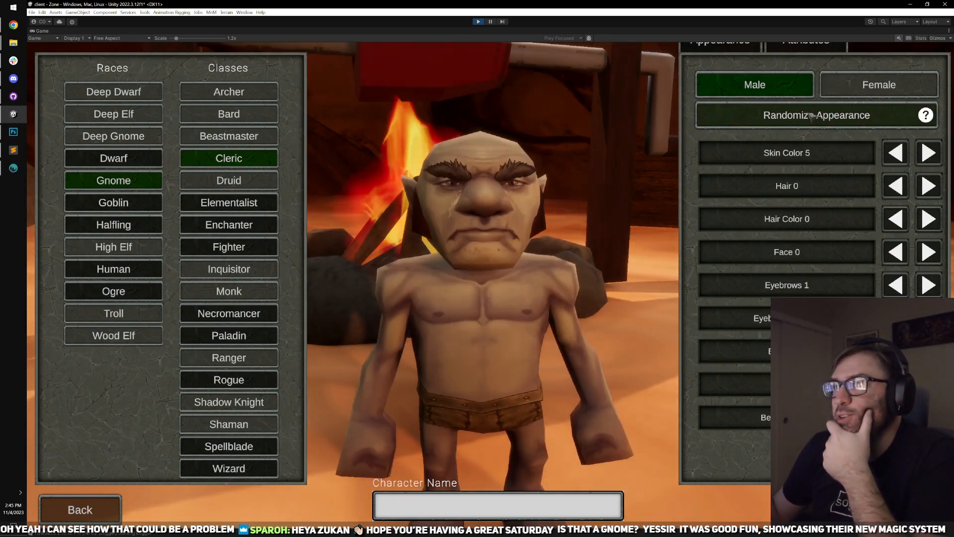
left_click(812, 115)
left_click(811, 116)
left_click(812, 116)
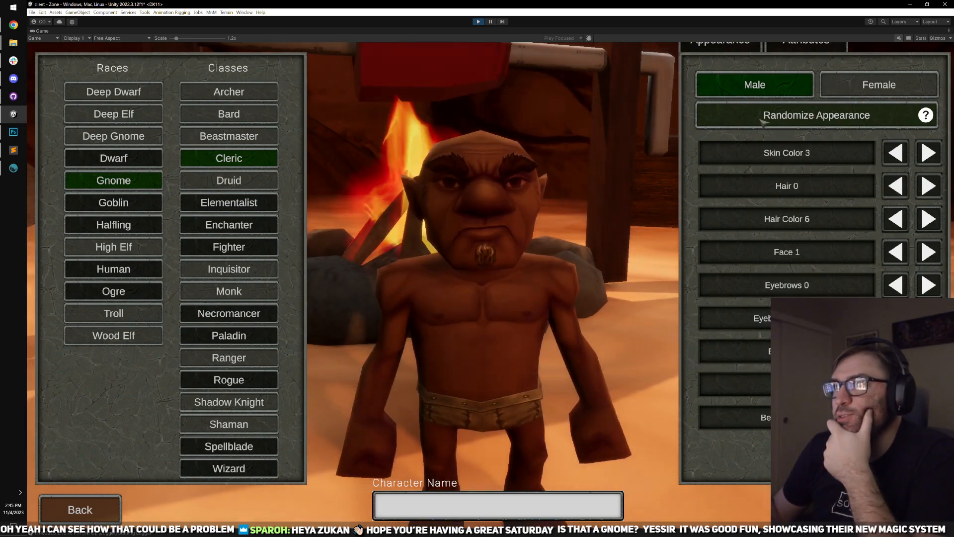
left_click(785, 124)
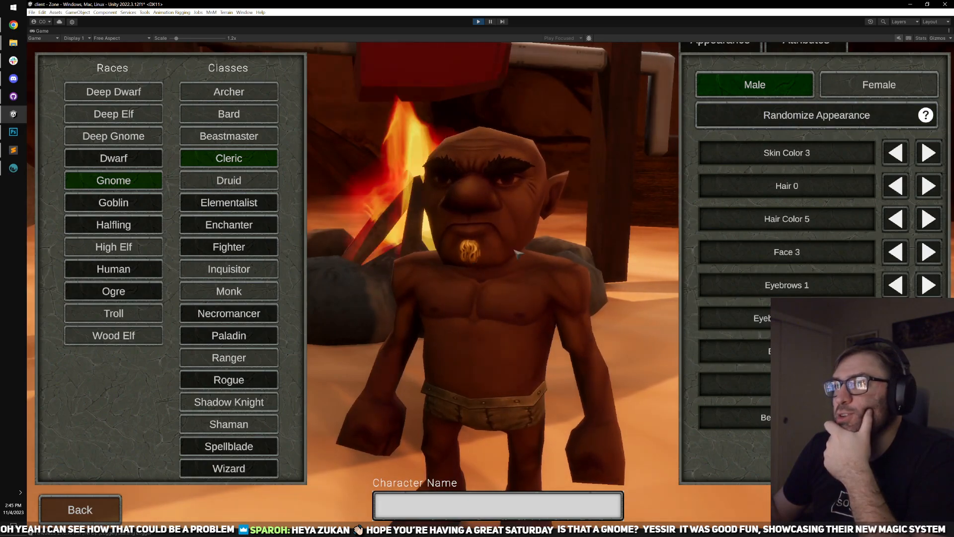
left_click(784, 122)
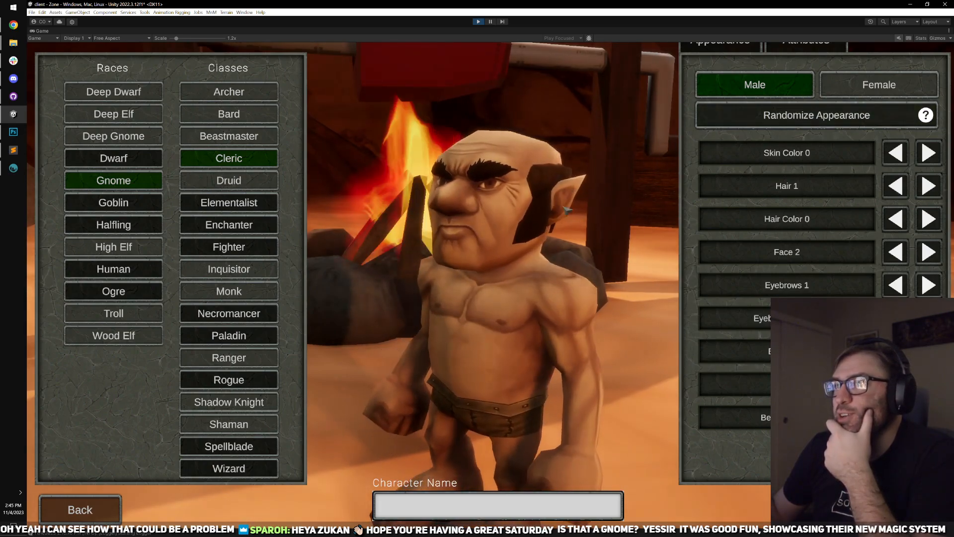
- Set the gnome to Face 3 and rotate the character to inspect the head from the back, side and front
left_click_drag(494, 203, 457, 214)
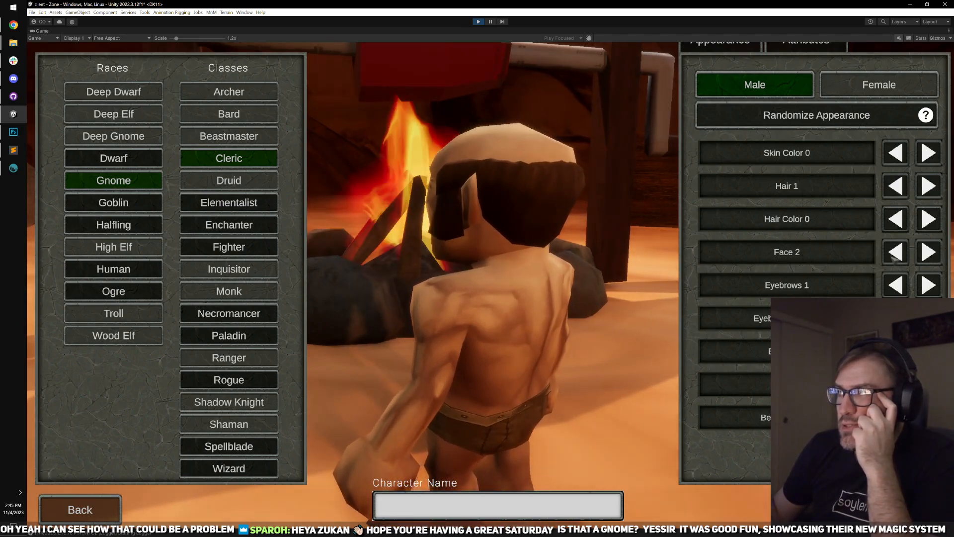
left_click(927, 252)
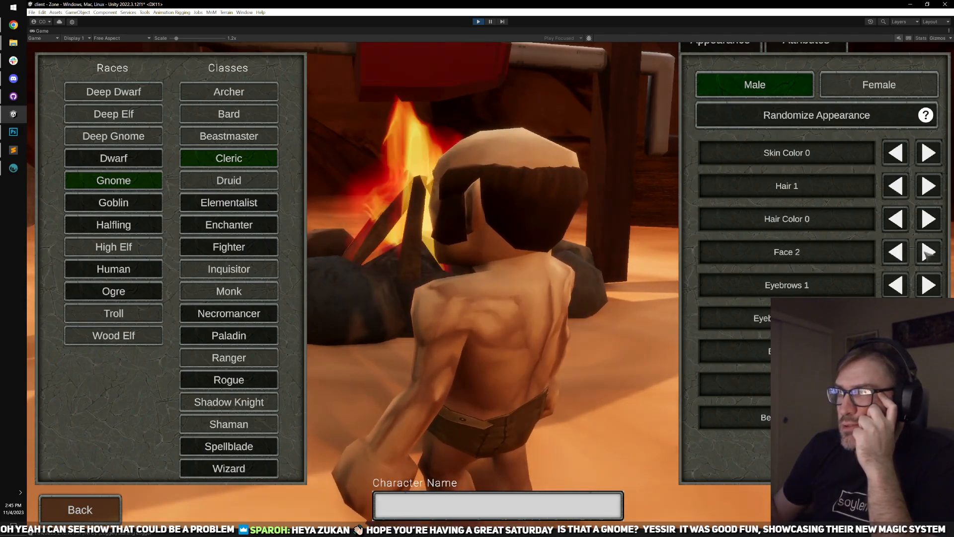
left_click(927, 252)
left_click_drag(587, 269, 649, 261)
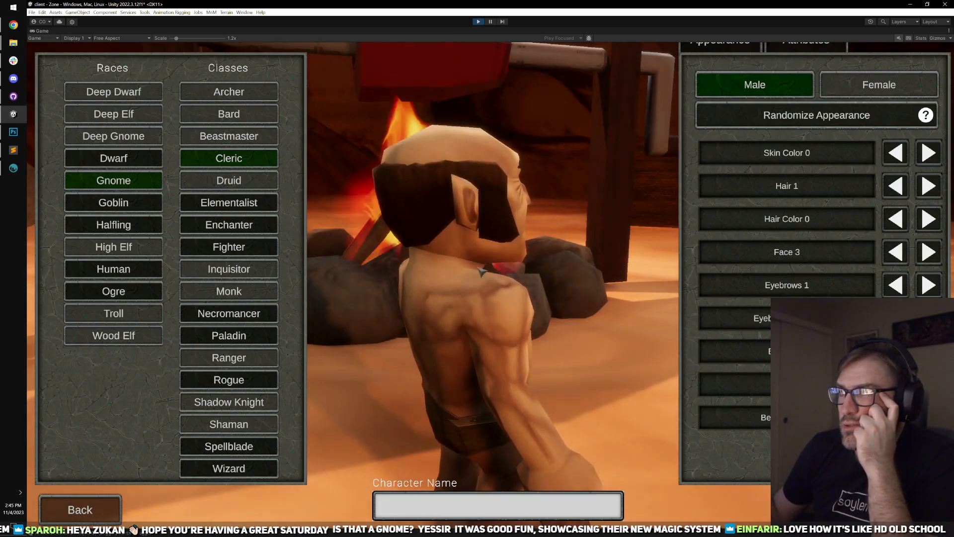
left_click_drag(483, 272, 405, 283)
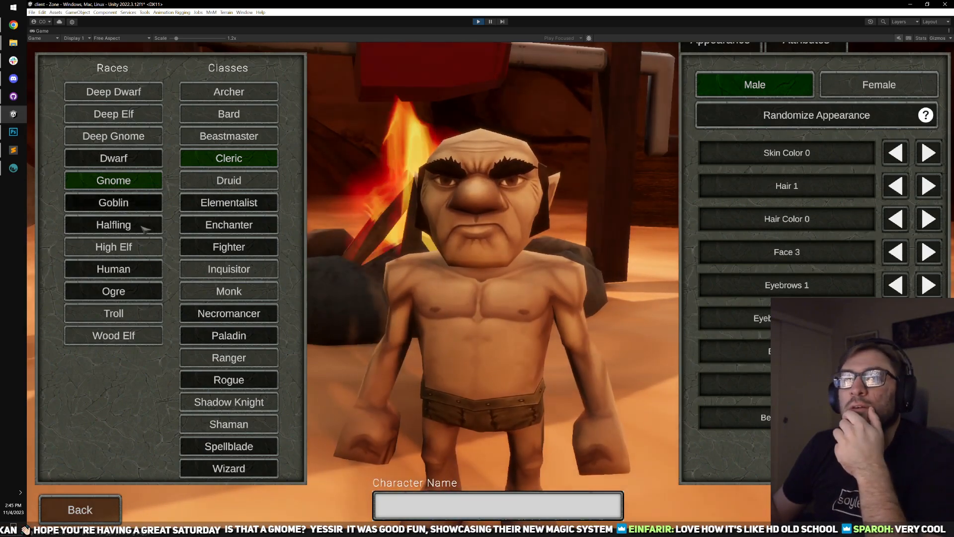
- Switch back to Photoshop, review the face texture and 3D-Coat head, and open the body texture GnmM_Skin.png in Photoshop
left_click(13, 132)
scroll(264, 291, "down", 10)
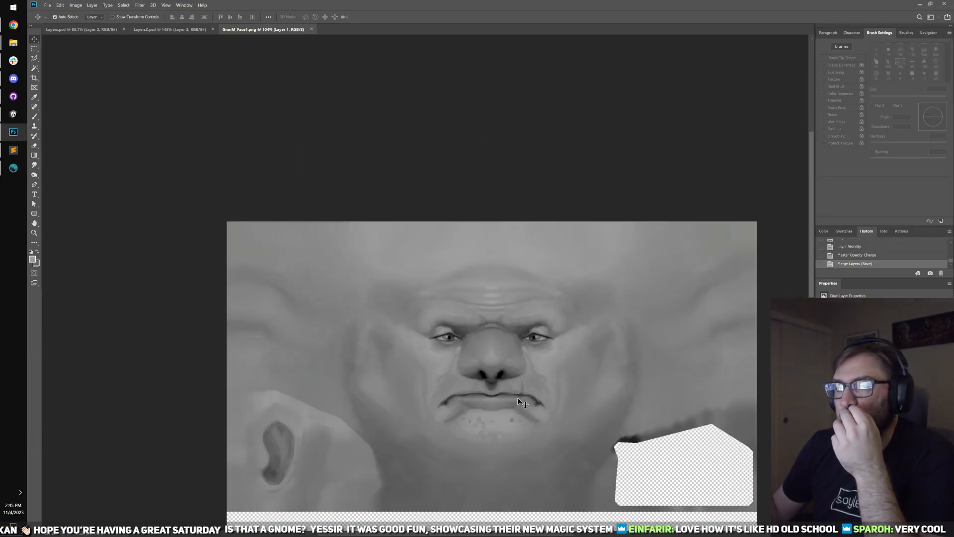
scroll(523, 407, "up", 1)
left_click(14, 168)
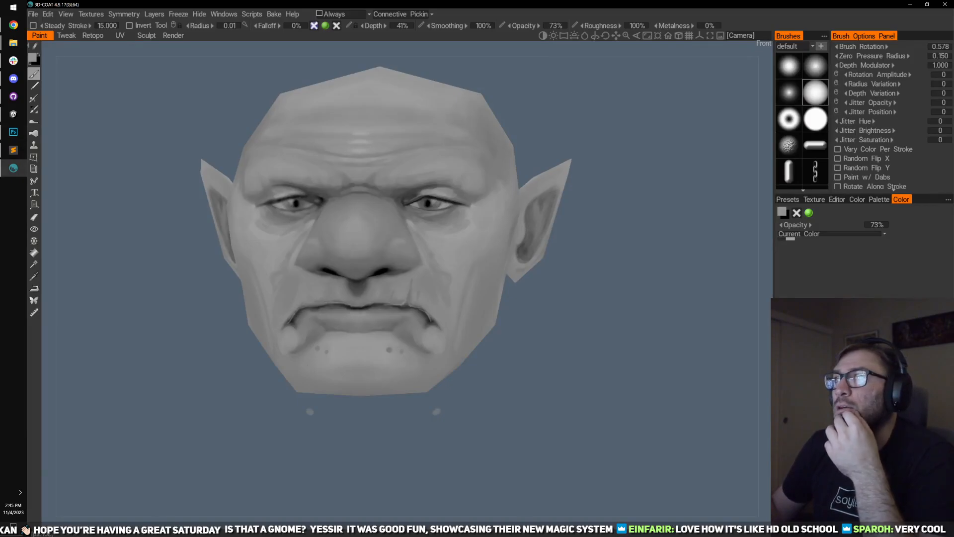
key("alt+Tab")
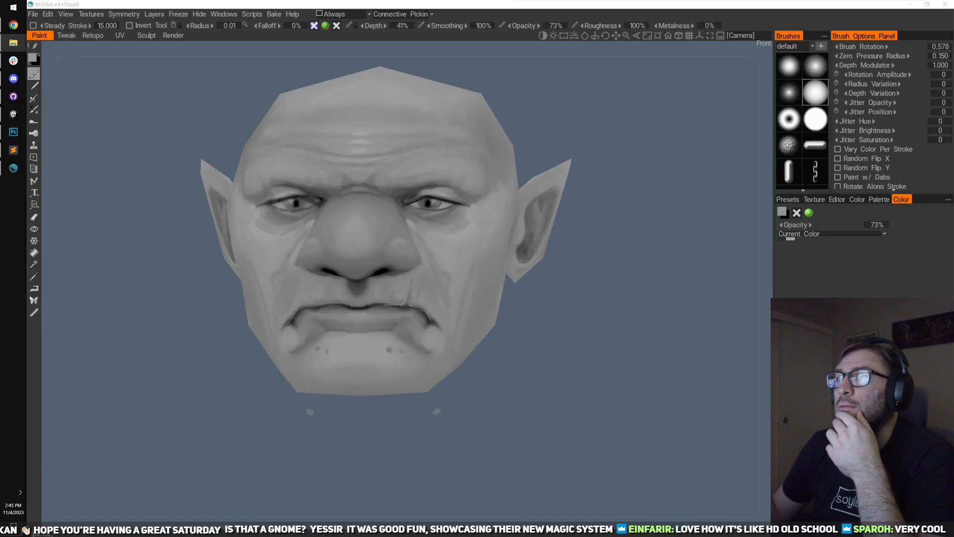
key("alt+Tab")
key("ctrl+Tab")
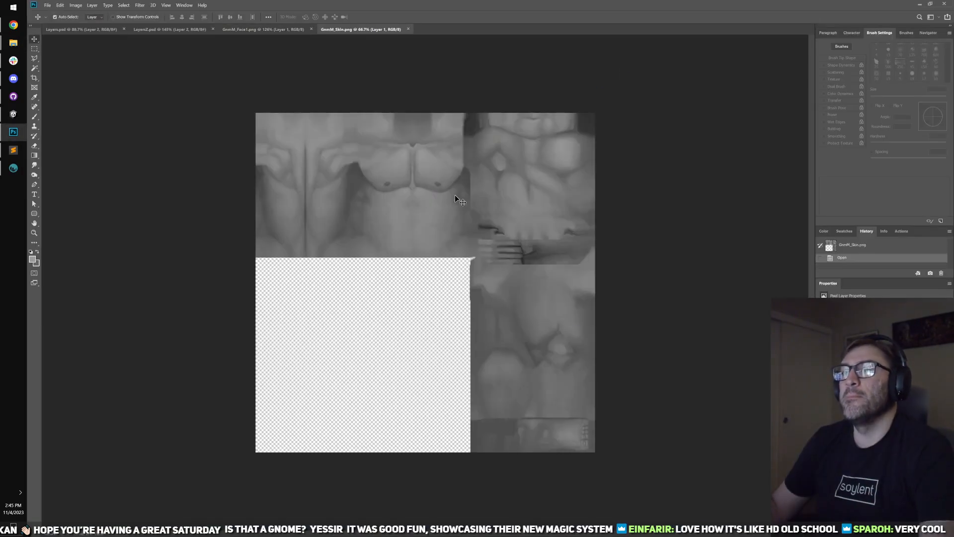
- Switch to 3D-Coat, try to edit the projections in the external editor, and return to Photoshop
left_click(8, 167)
left_click(43, 14)
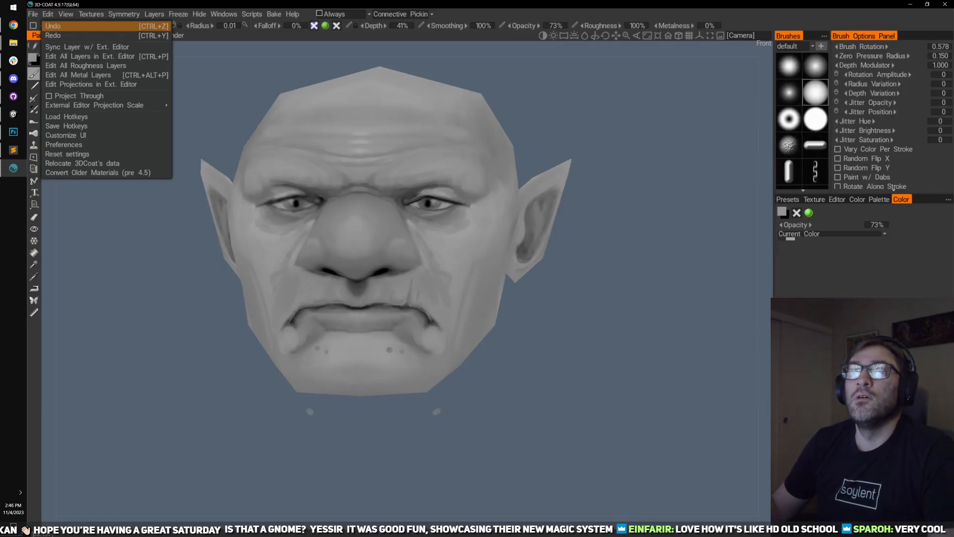
left_click(98, 85)
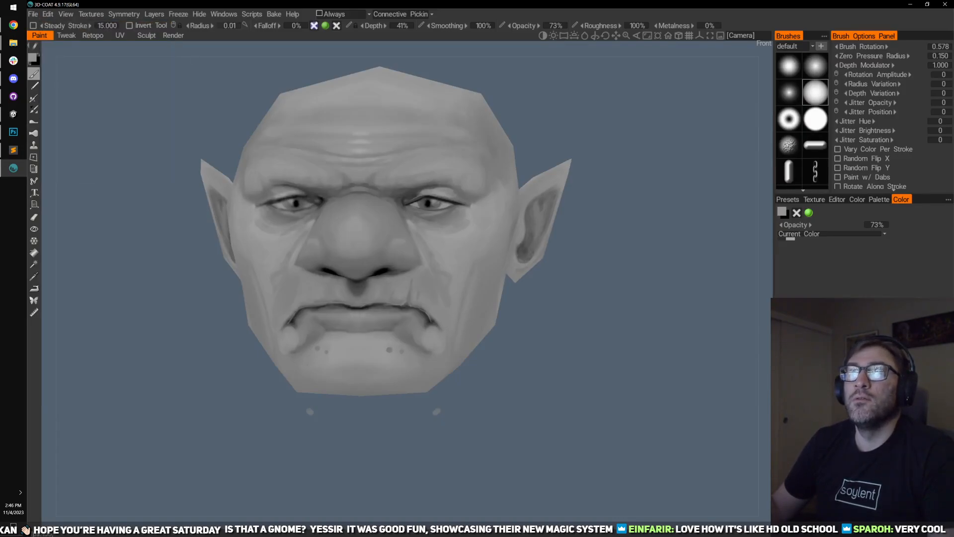
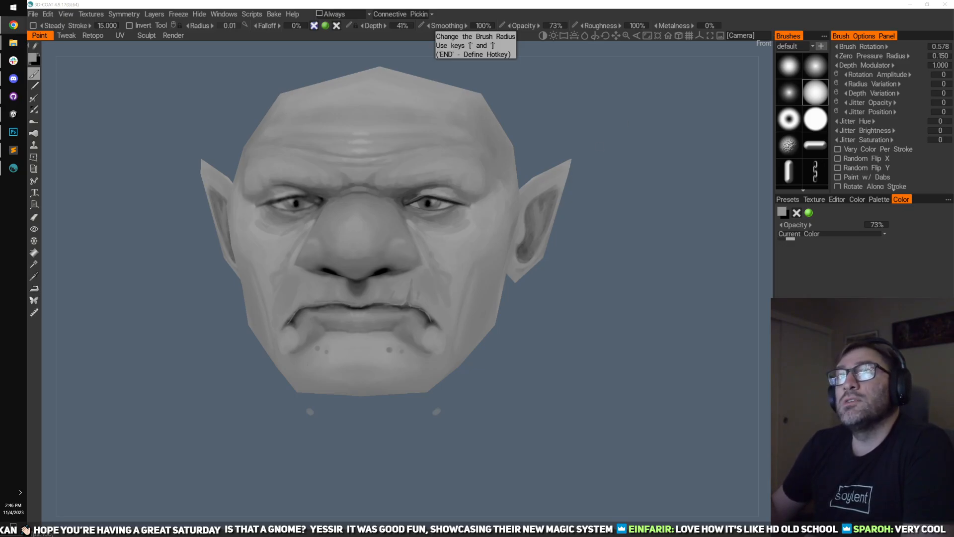
left_click(13, 132)
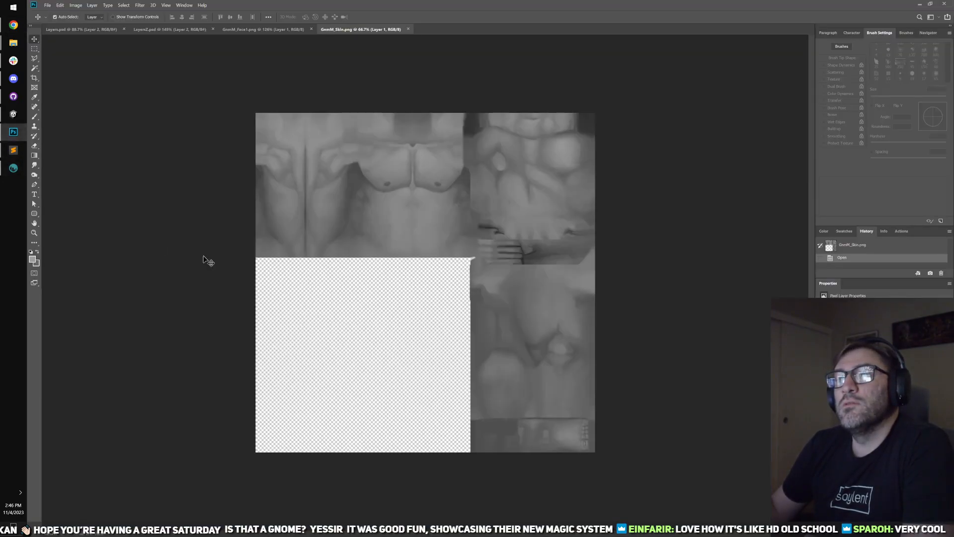
- From 3D-Coat, send all layers of the body's UV set to the external editor and update Layers.psd in Photoshop from disk
left_click(13, 168)
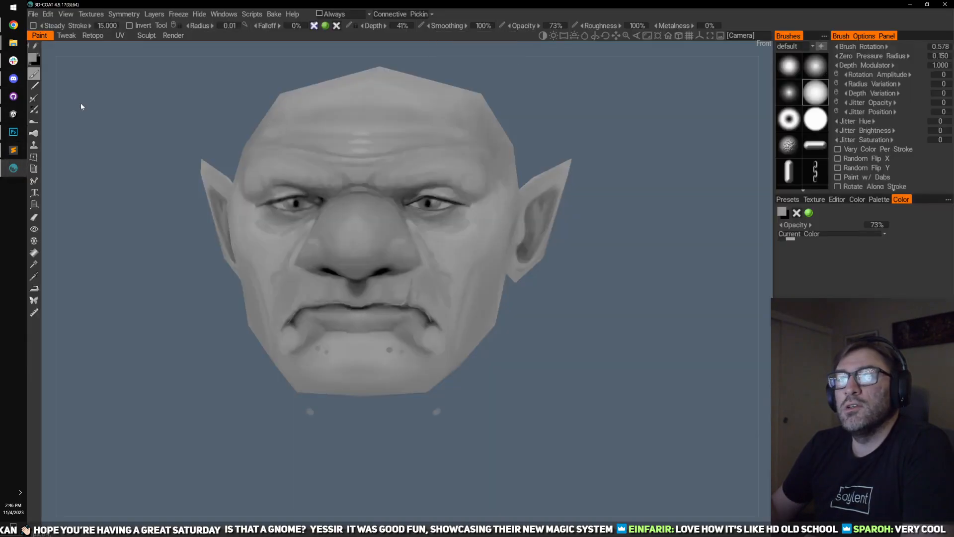
left_click(48, 14)
left_click(80, 56)
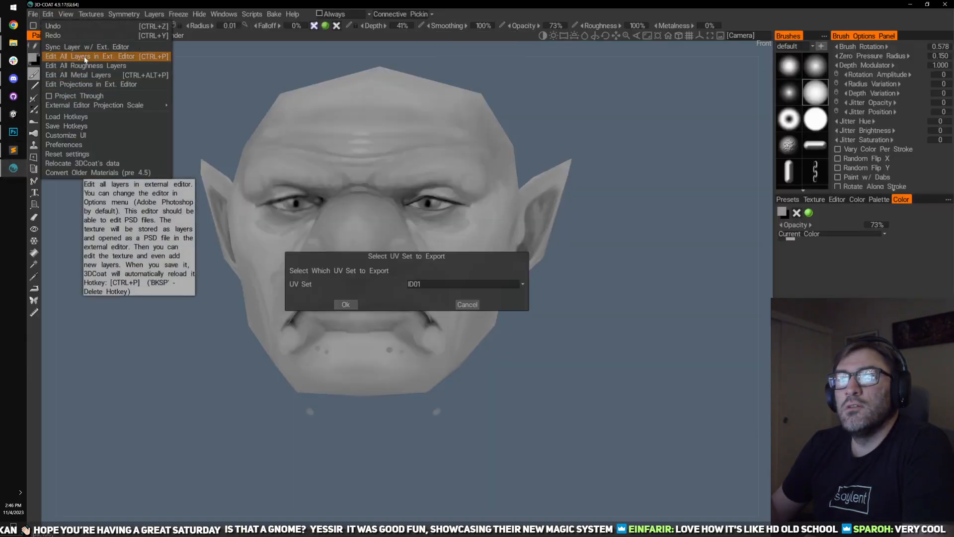
left_click(432, 284)
left_click(430, 303)
left_click(345, 304)
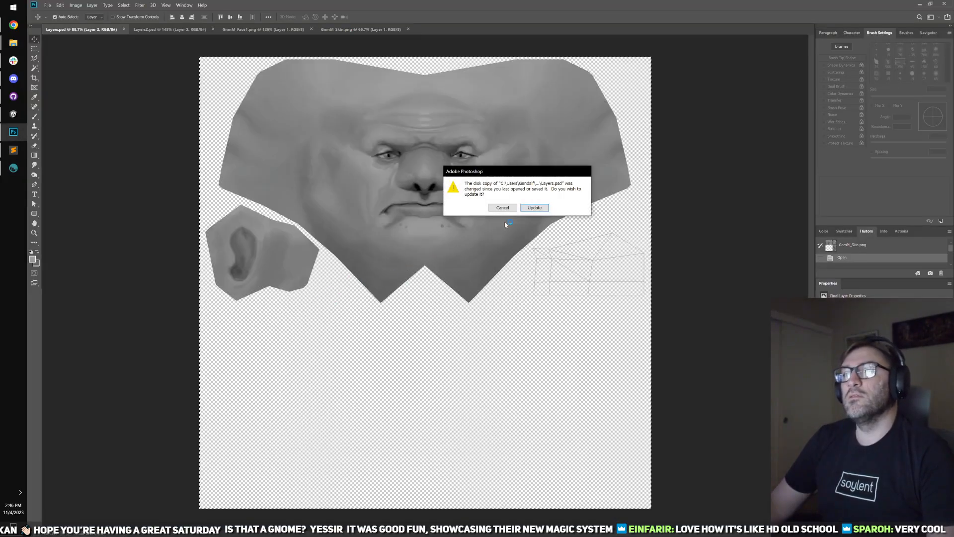
left_click(536, 208)
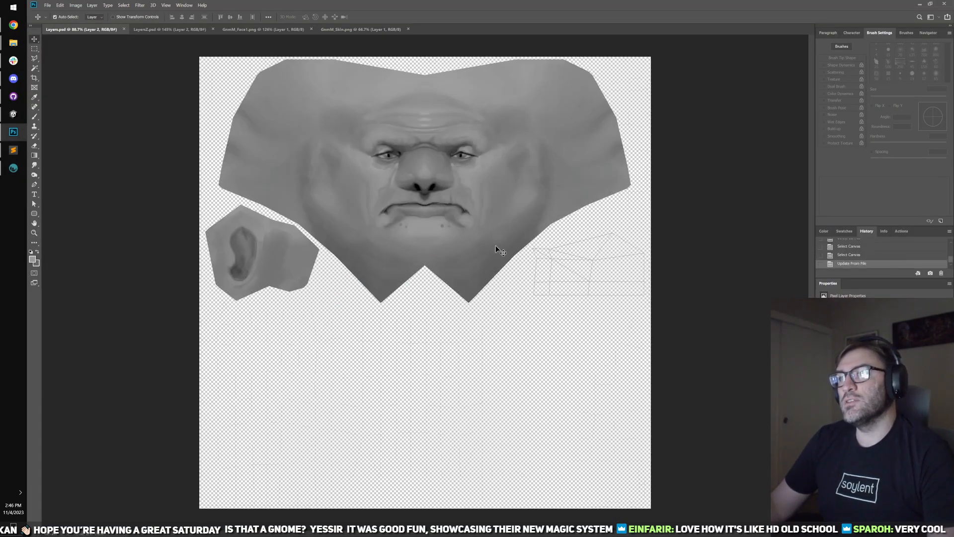
- Paste the GnmM_Skin.png texture in place into Layers.psd and switch to 3D-Coat to check it on the gnome's body
left_click(348, 30)
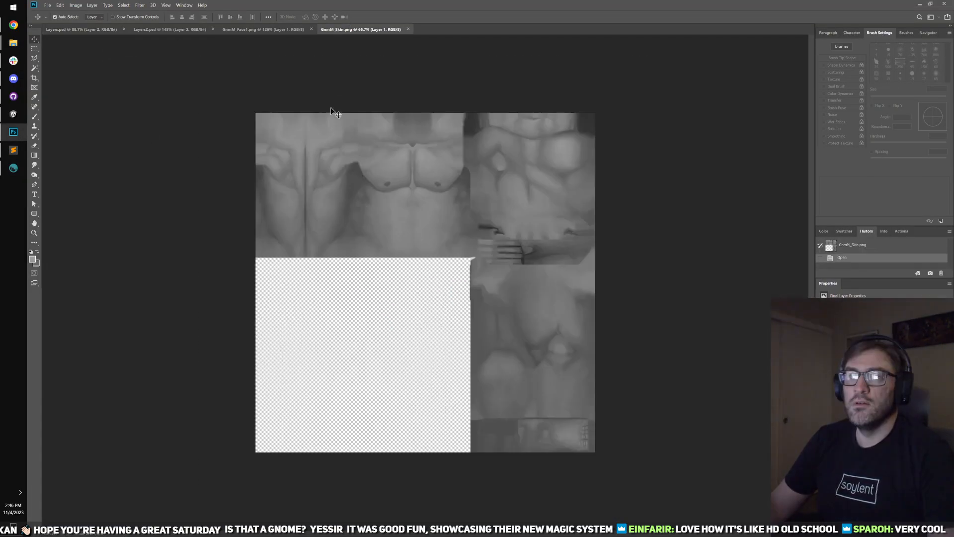
left_click(91, 30)
key("ctrl+shift+v")
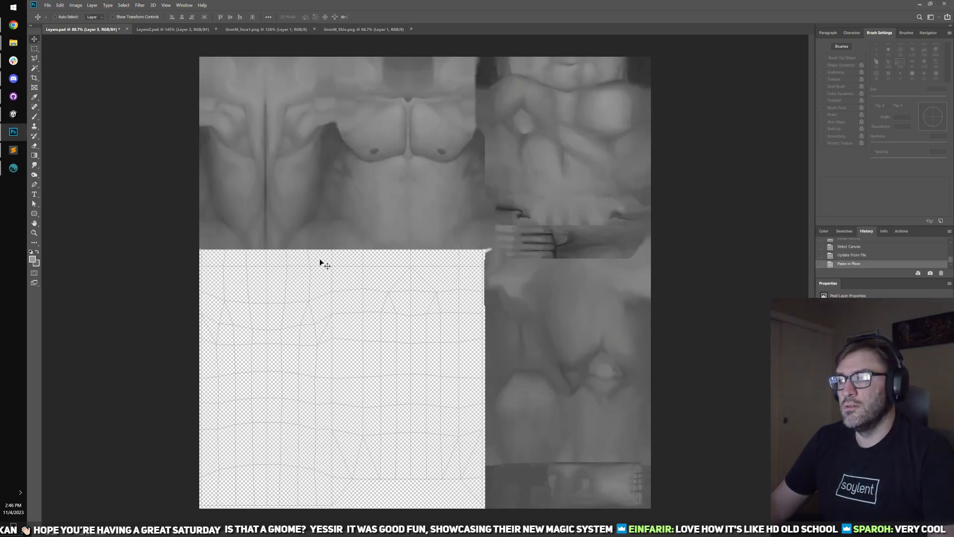
left_click(14, 168)
scroll(681, 330, "down", 5)
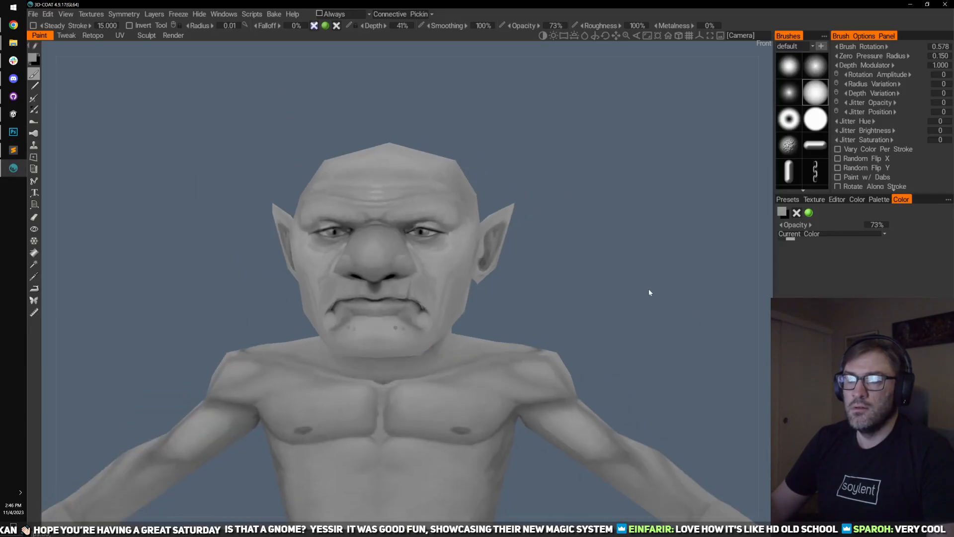
- Examine the gnome's head, neck, shoulders and back in 3D-Coat from the side and from behind
left_click_drag(650, 292, 454, 299)
scroll(500, 309, "up", 2)
key("KP_3")
scroll(503, 334, "up", 5)
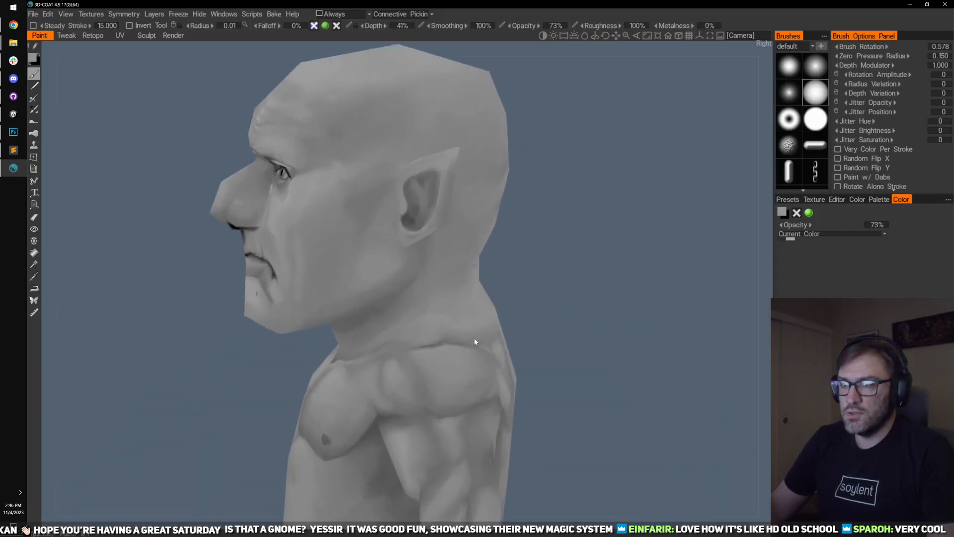
left_click_drag(575, 355, 470, 338)
scroll(499, 375, "down", 3)
scroll(470, 338, "up", 3)
scroll(365, 332, "down", 2)
left_click_drag(365, 332, 570, 349)
scroll(571, 349, "down", 3)
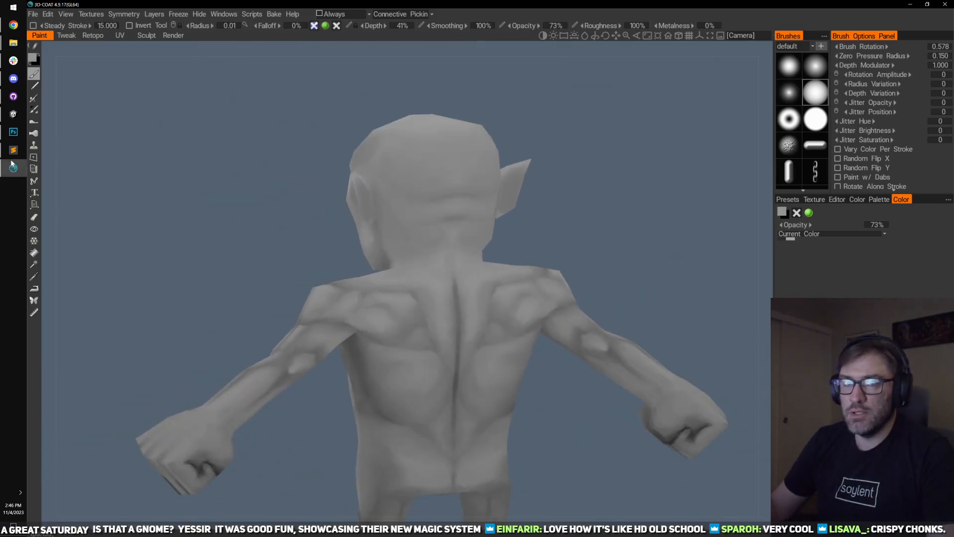
- Switch to Unity, randomize the male gnome's appearance, and inspect its skin texture from behind, the side and the front
left_click(14, 132)
left_click(6, 172)
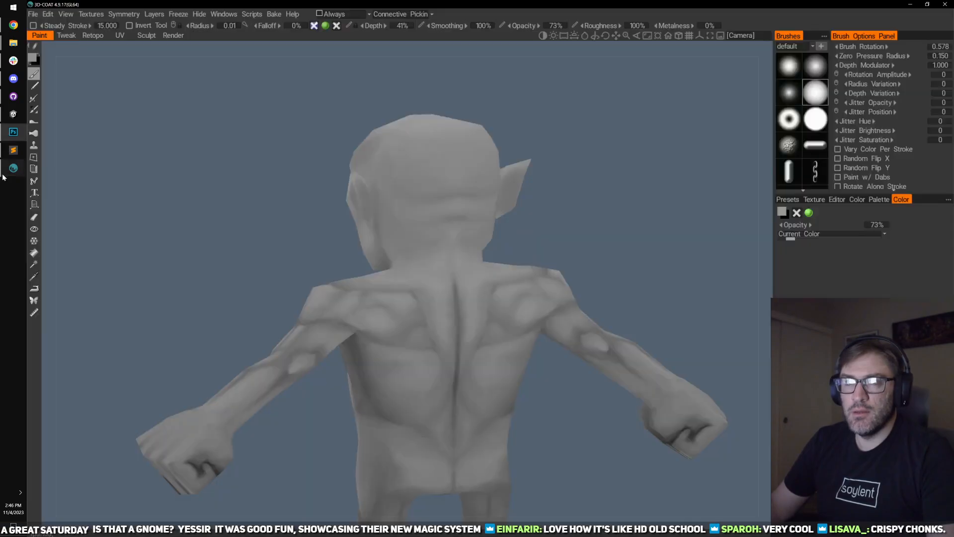
left_click(13, 113)
left_click_drag(525, 284, 517, 282)
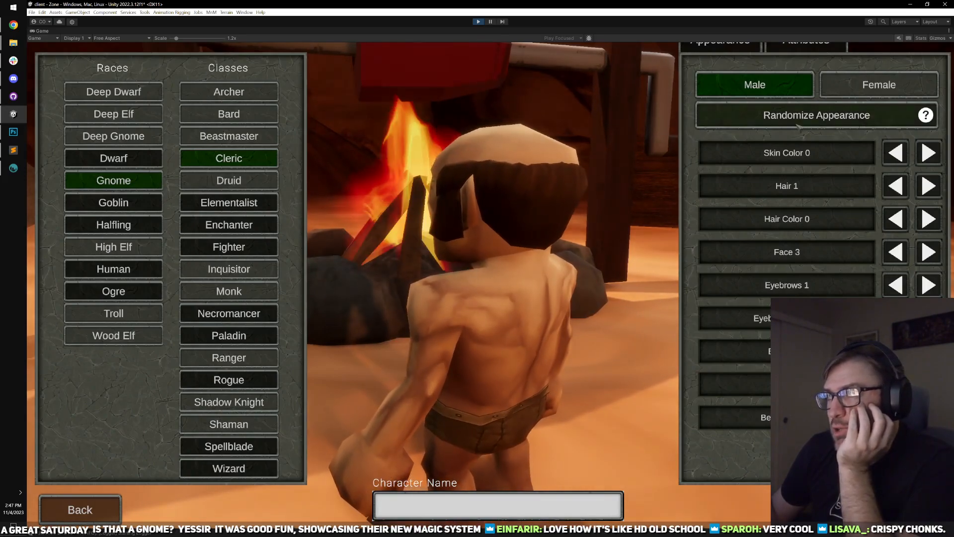
left_click(817, 114)
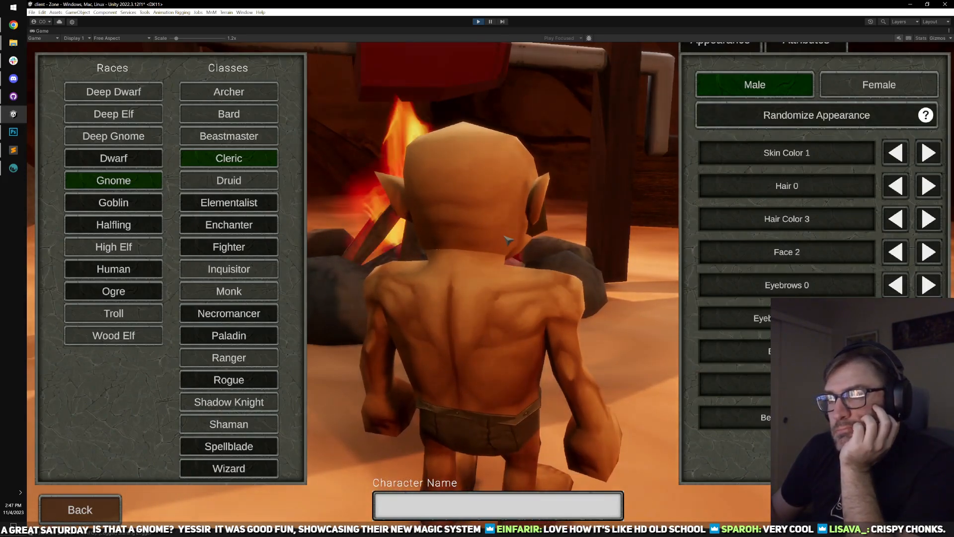
left_click_drag(554, 212, 648, 243)
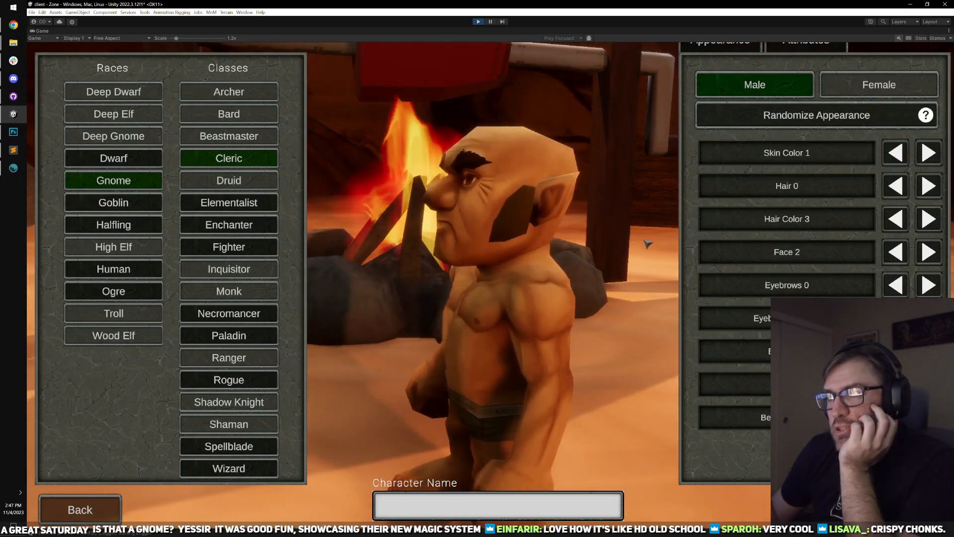
left_click_drag(581, 259, 456, 344)
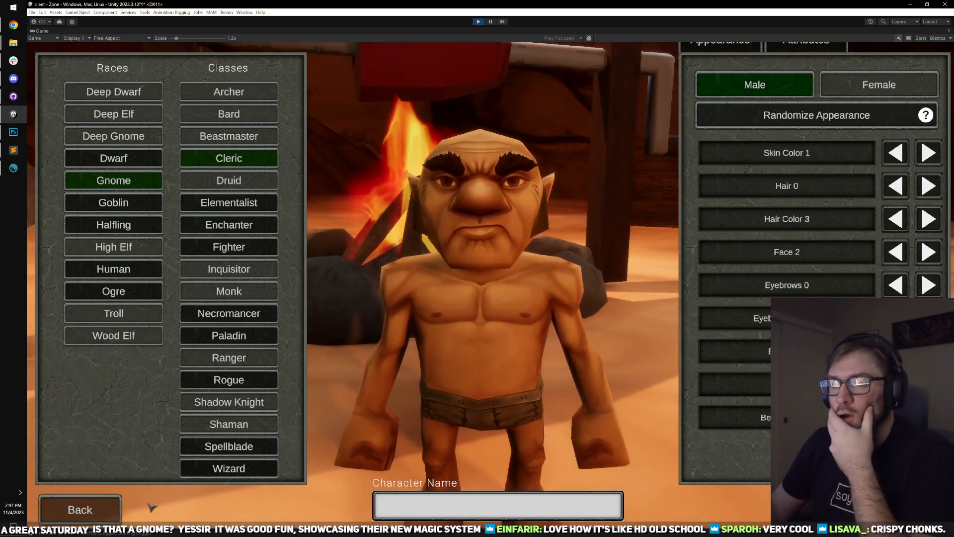
- Return to the character list, set the Game view scale to 1x, and enter the world with the gnome necromancer What
left_click(108, 517)
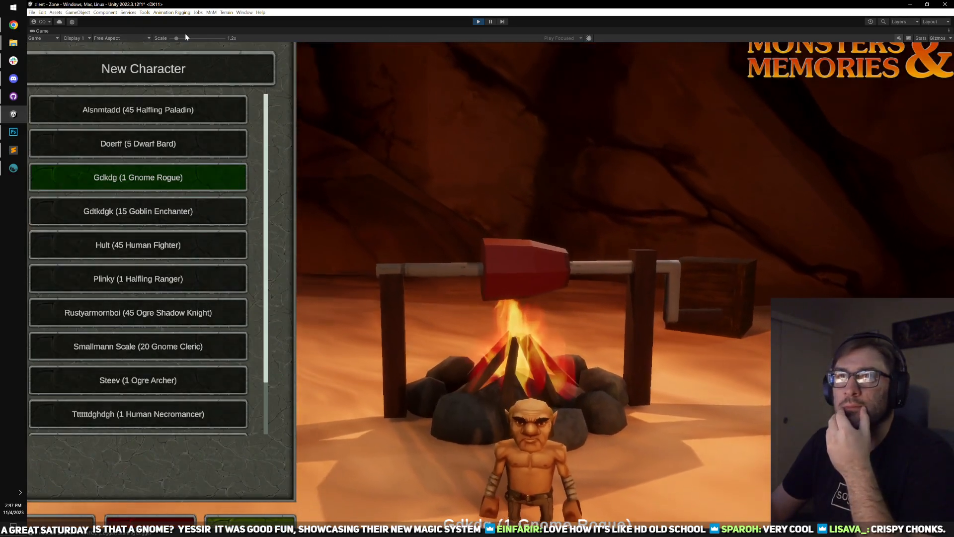
left_click_drag(185, 38, 171, 38)
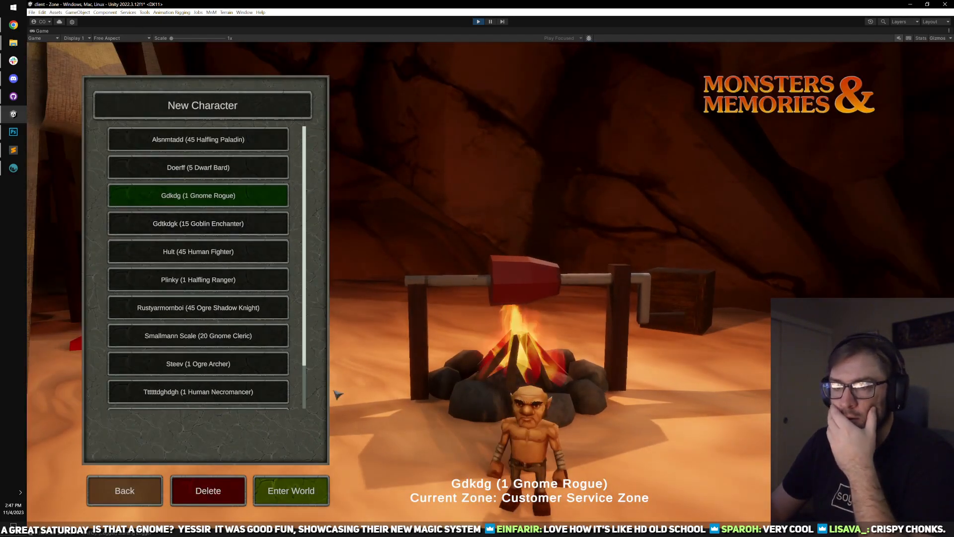
scroll(216, 265, "down", 1)
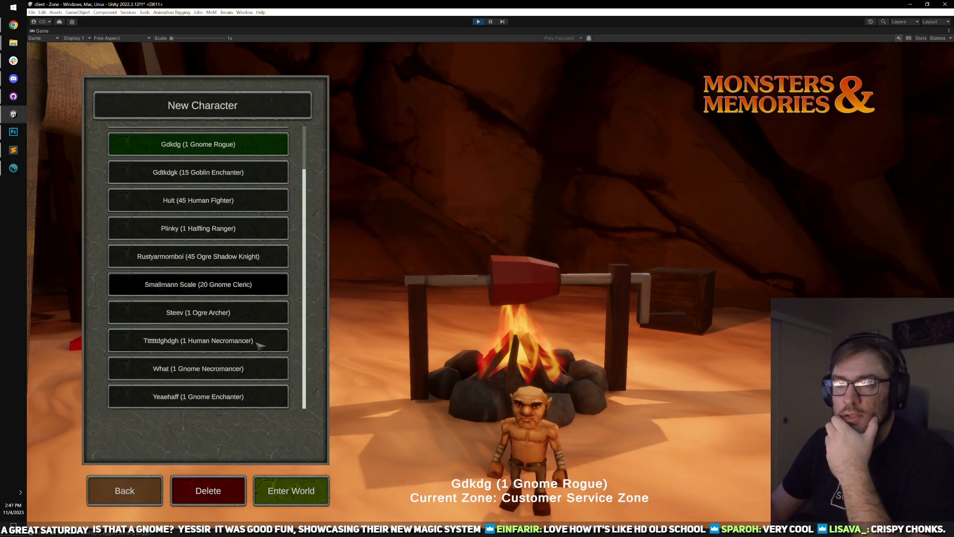
left_click(240, 396)
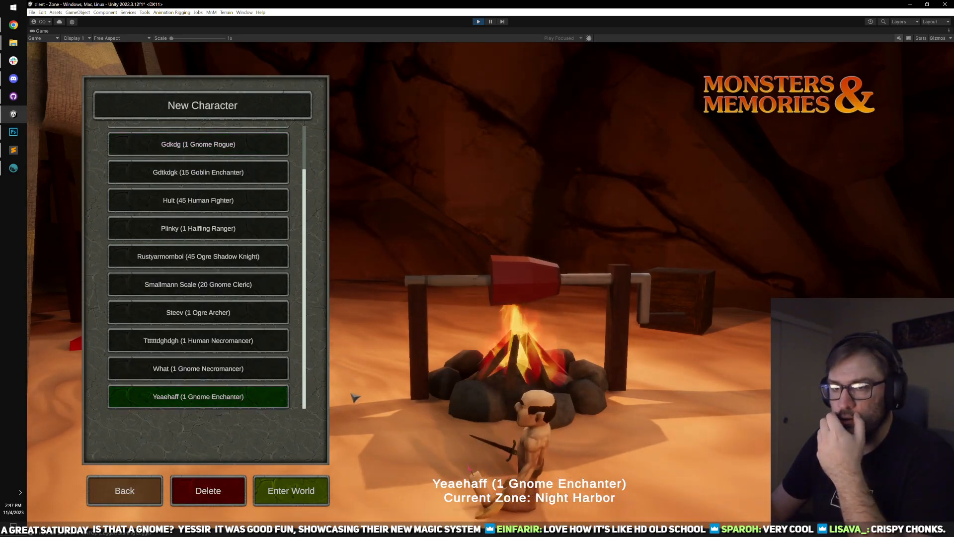
left_click(247, 369)
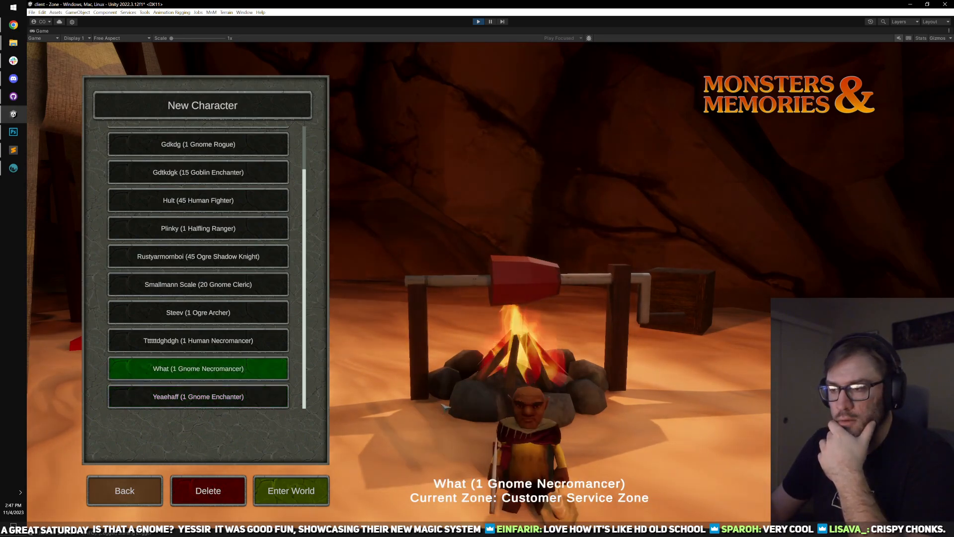
key("Return")
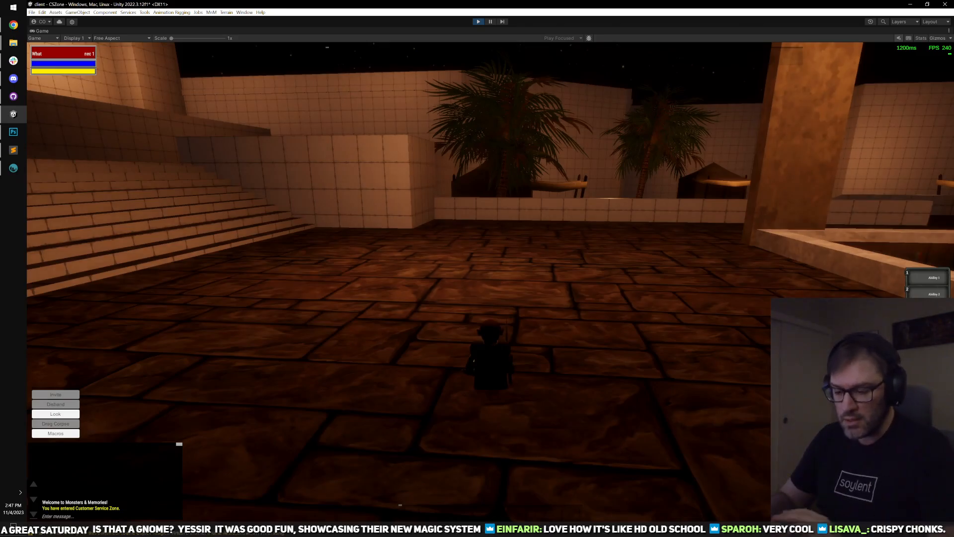
- Use chat commands to list the zone's players and change the world time to daylight, and view the gnome from the front
type("/")
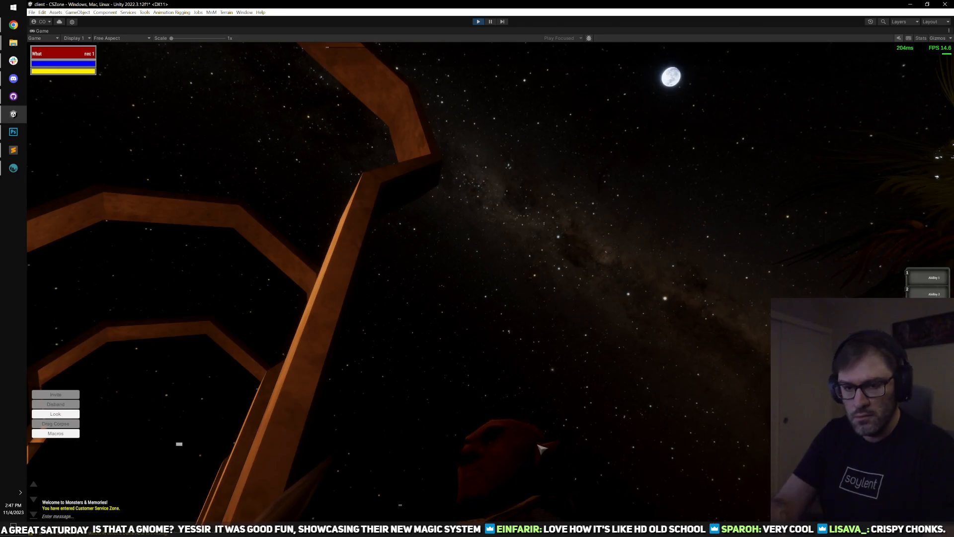
type("/")
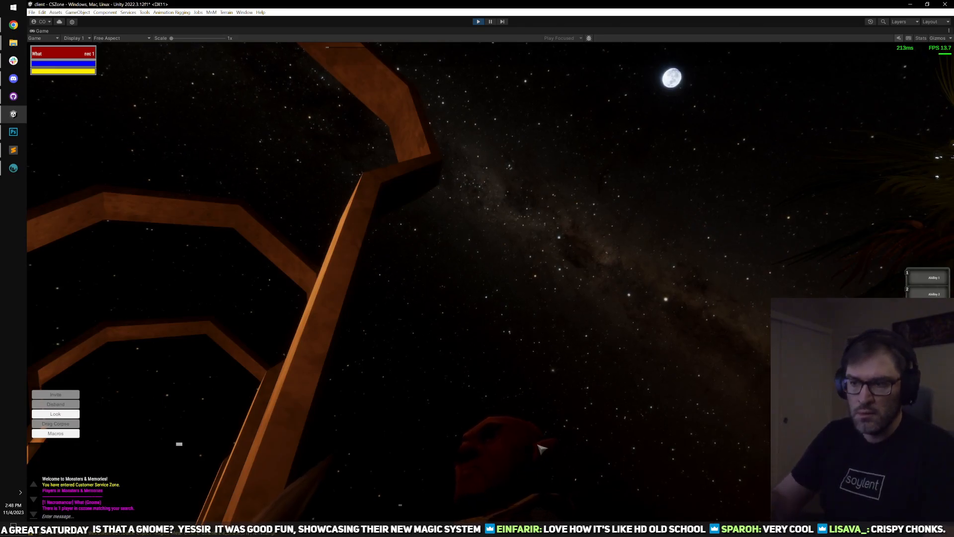
left_click_drag(541, 448, 613, 429)
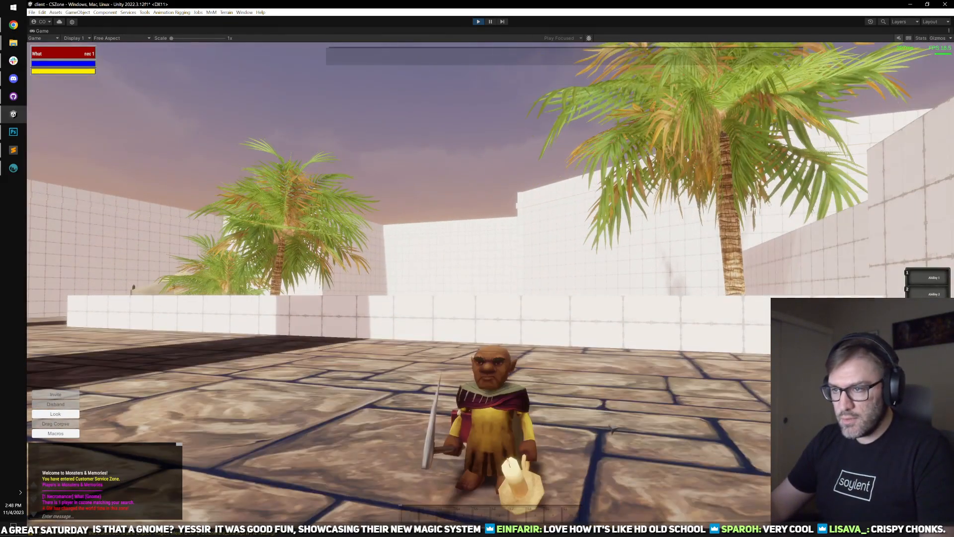
- Unequip the gnome's scythe and the other hand-held item into free inventory slots
key("i")
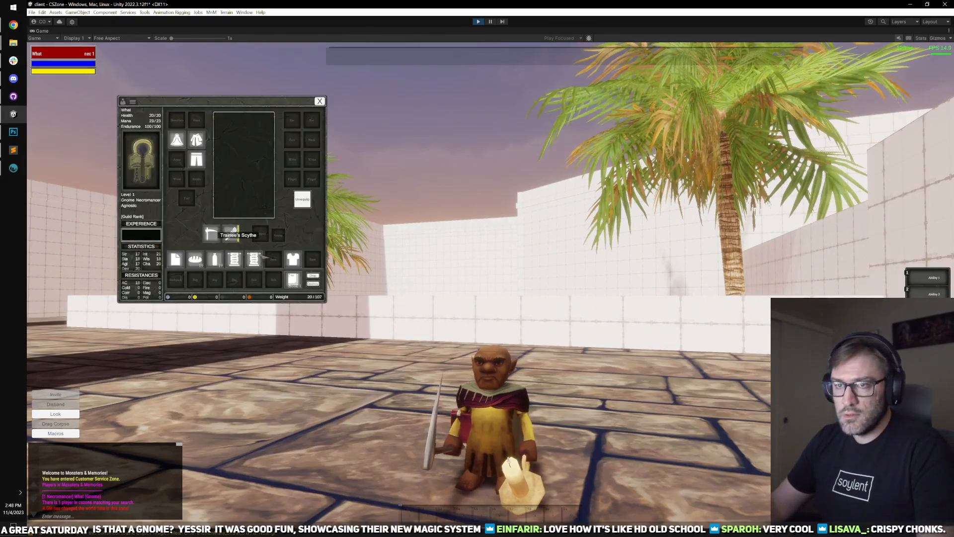
left_click_drag(212, 233, 274, 258)
left_click(231, 233)
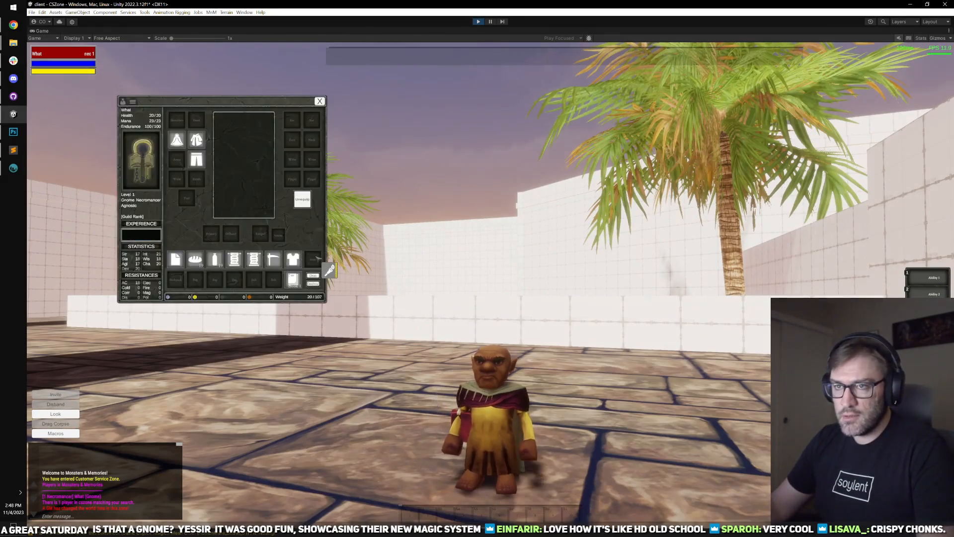
key("i")
key("i")
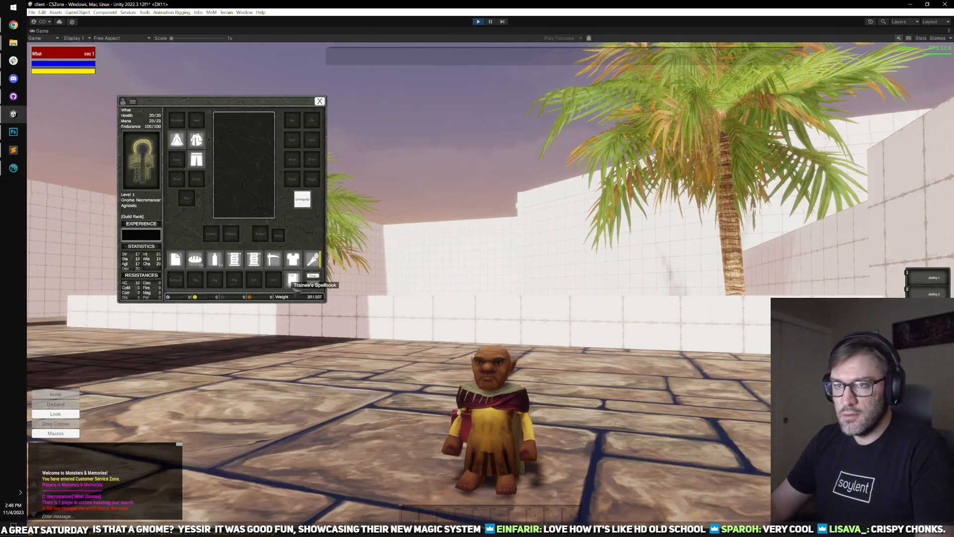
- Permanently destroy the Trainee's Spellbook and close the inventory
left_click(313, 284)
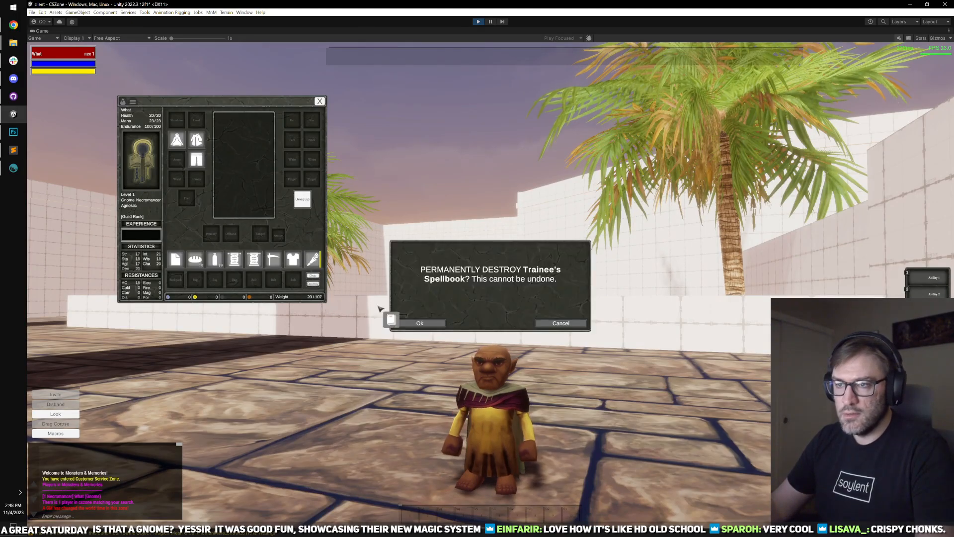
left_click(420, 323)
key("i")
- Run the gnome around the plaza and examine its face, body and cloak in motion from several sides
key("d")
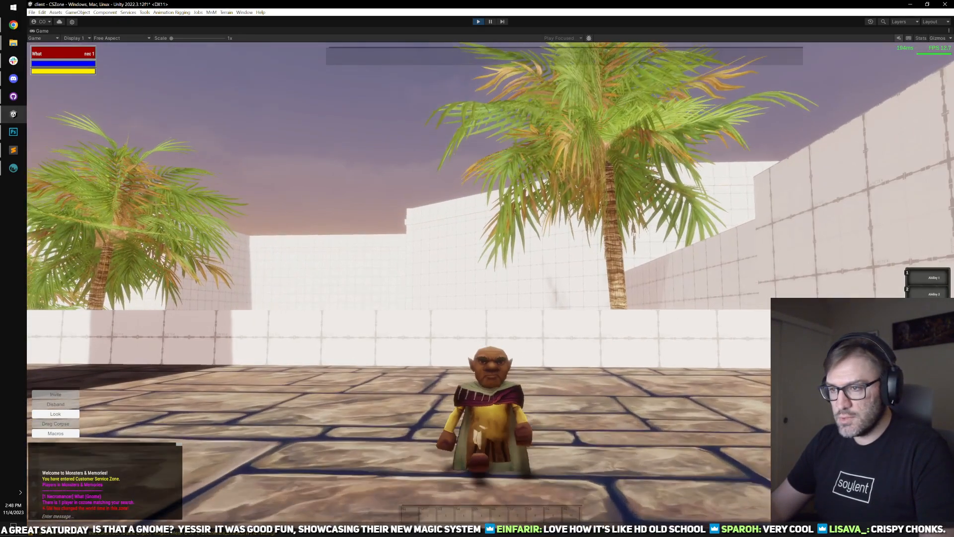
key("a")
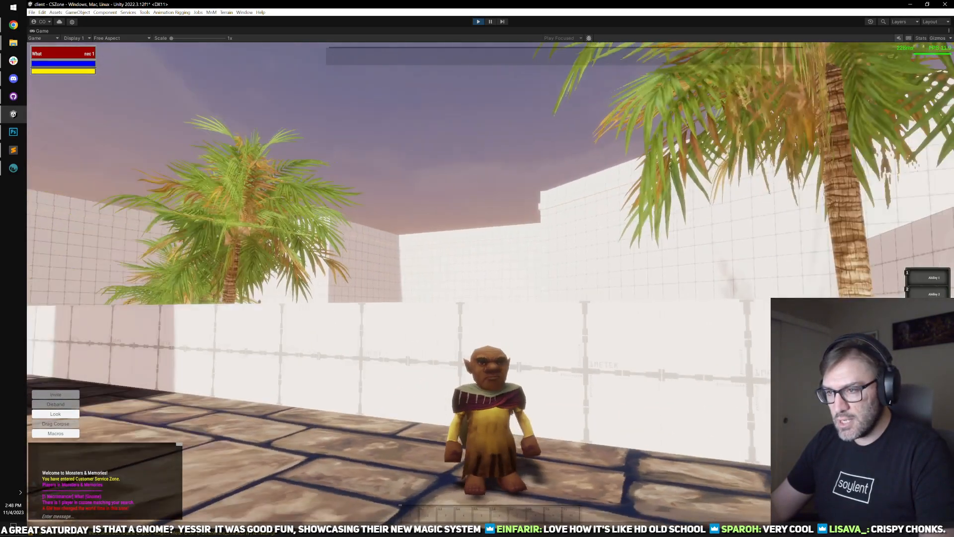
key("w")
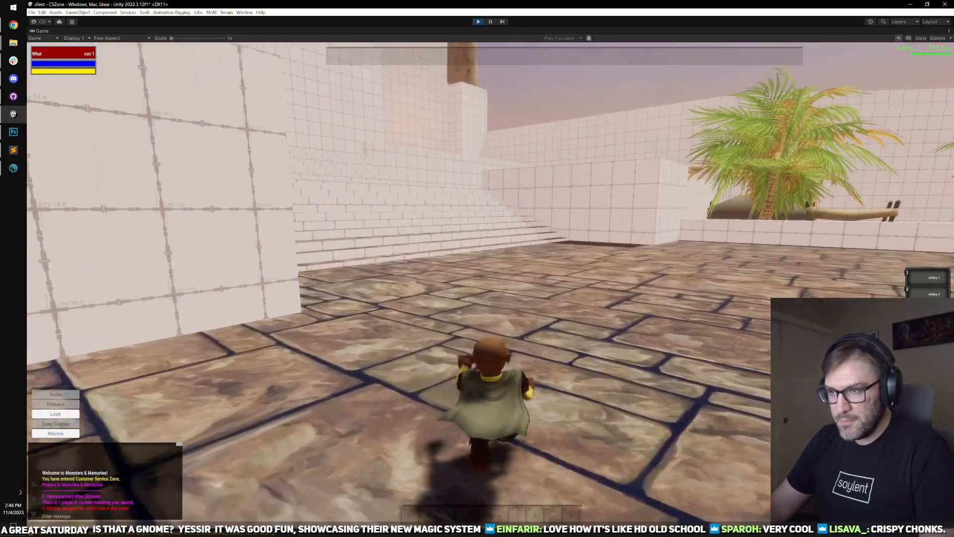
key("a")
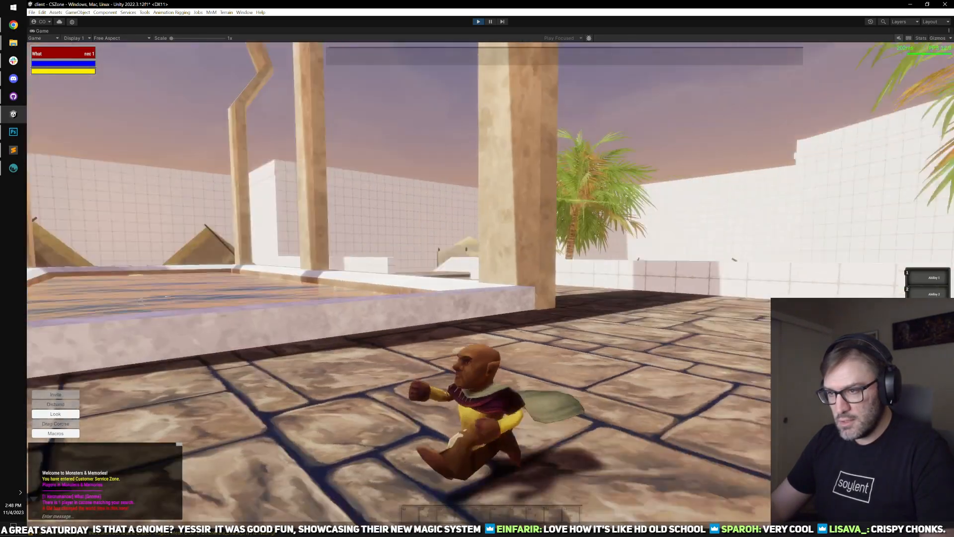
key("a")
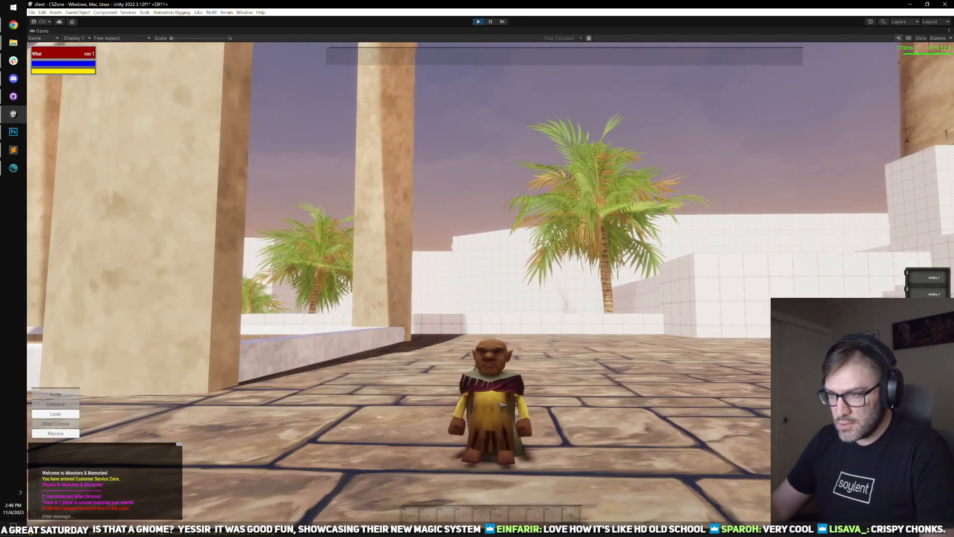
key("w")
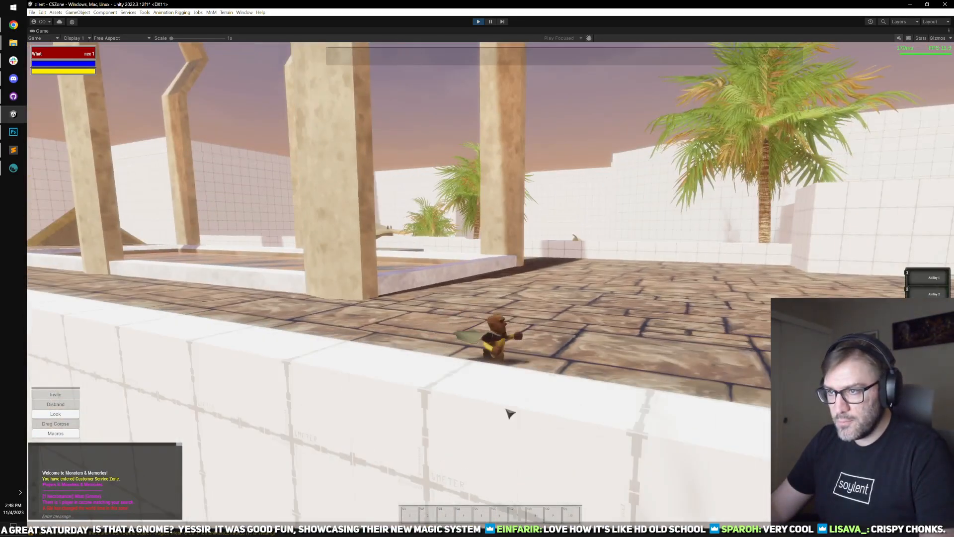
key("w")
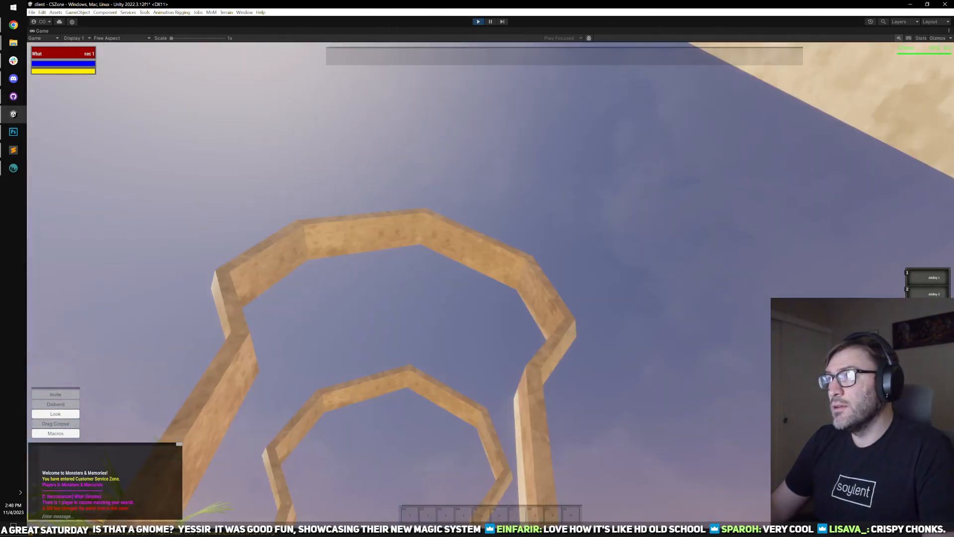
- Bring the gnome out of the pool and examine its back and cloak up close while running and standing
scroll(490, 282, "up", 5)
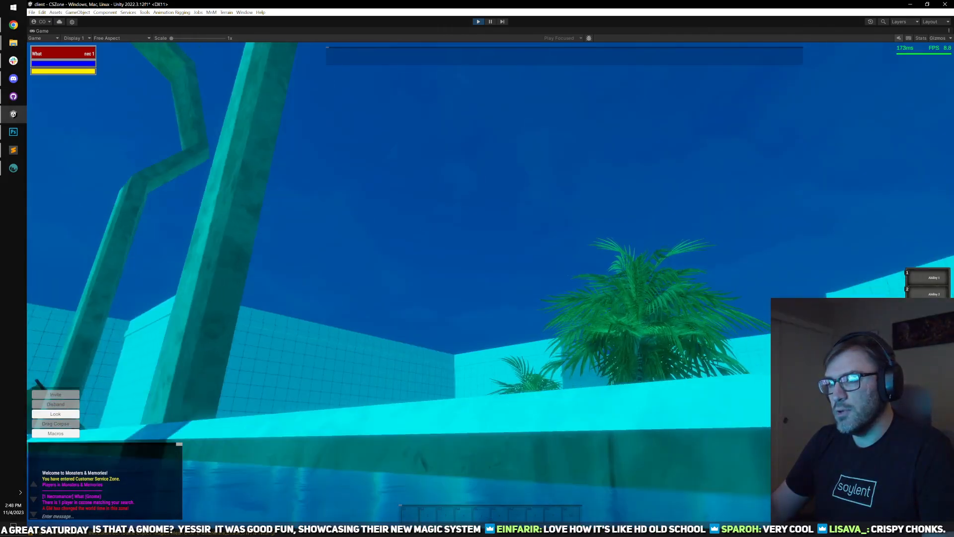
key("w")
key("space")
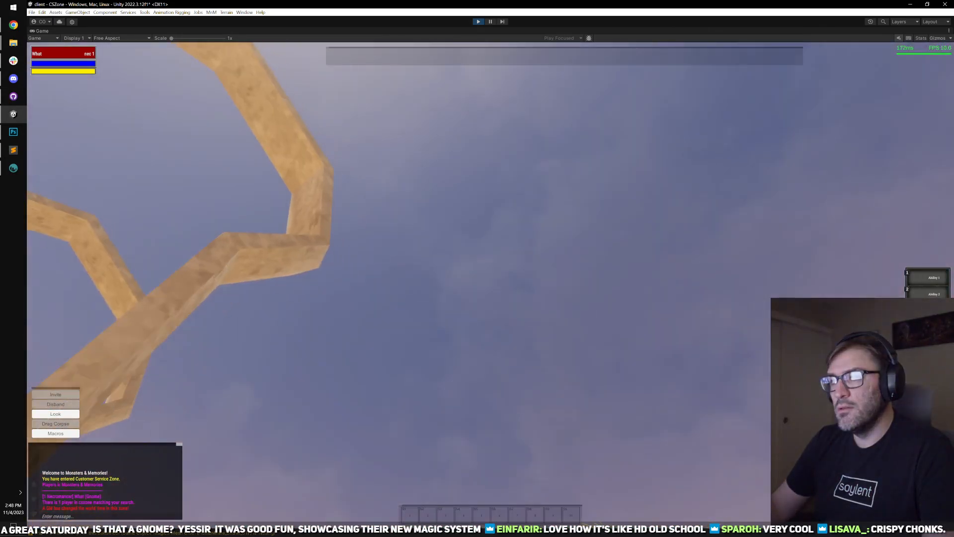
scroll(490, 282, "down", 5)
key("w")
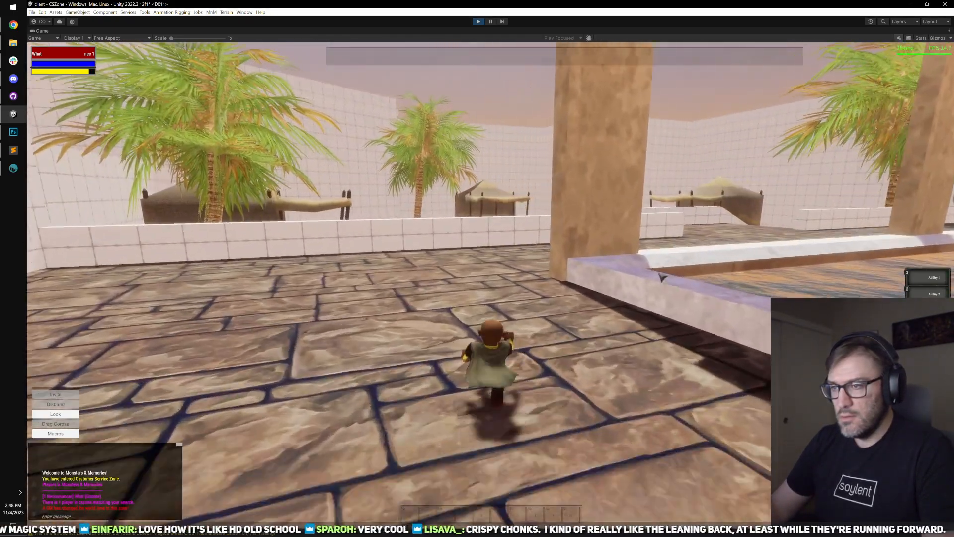
key("d")
key("d")
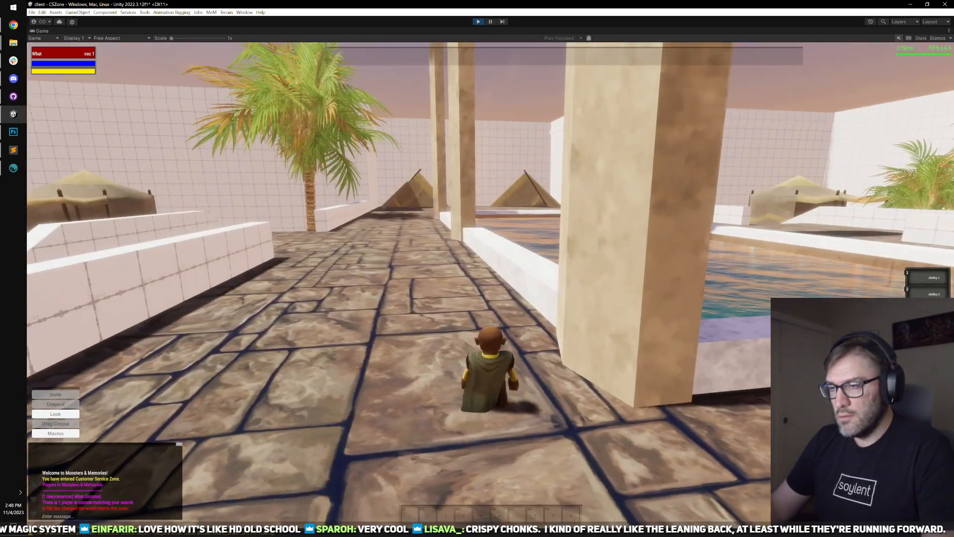
left_click_drag(590, 266, 529, 221)
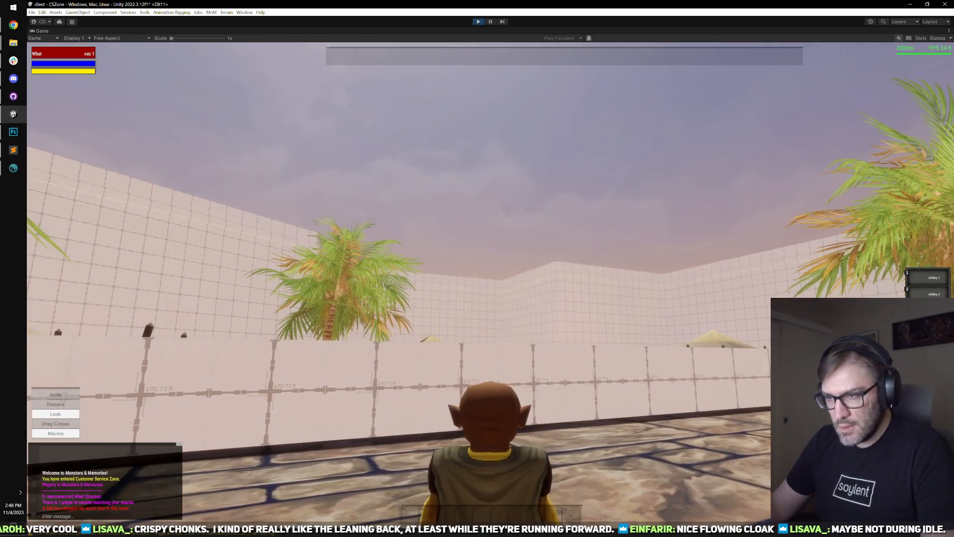
- Glance at the model in 3D-Coat, switch to Photoshop, and hide the pasted skin layer in Layers.psd
left_click(14, 169)
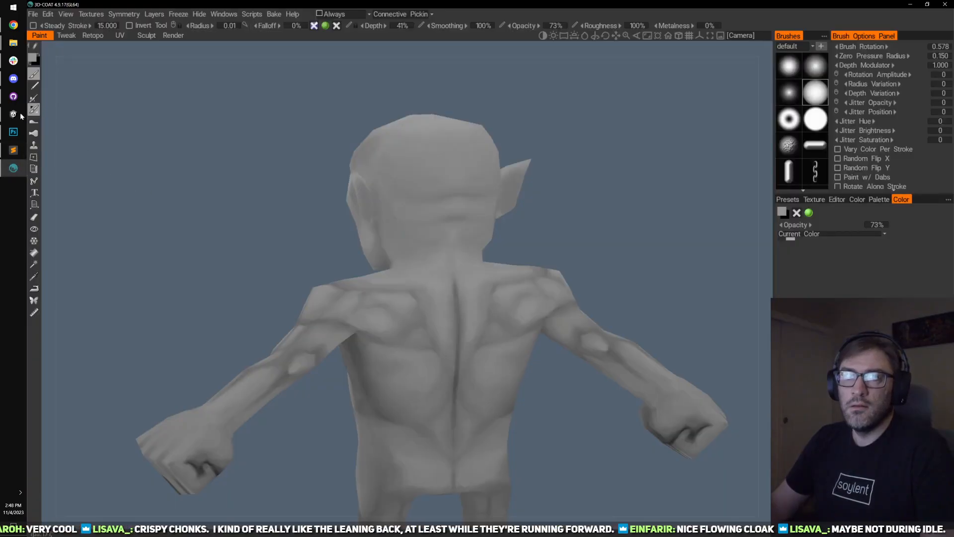
left_click(13, 132)
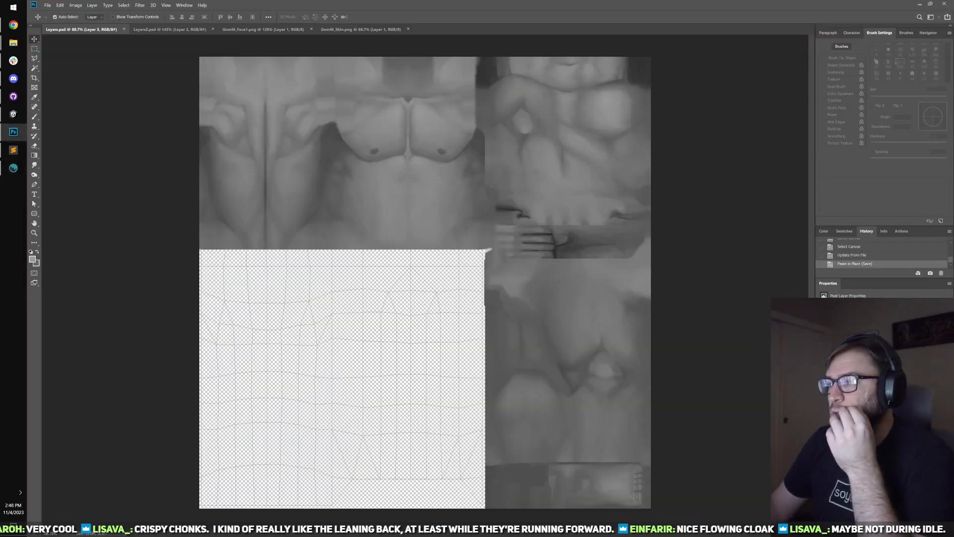
key("ctrl+comma")
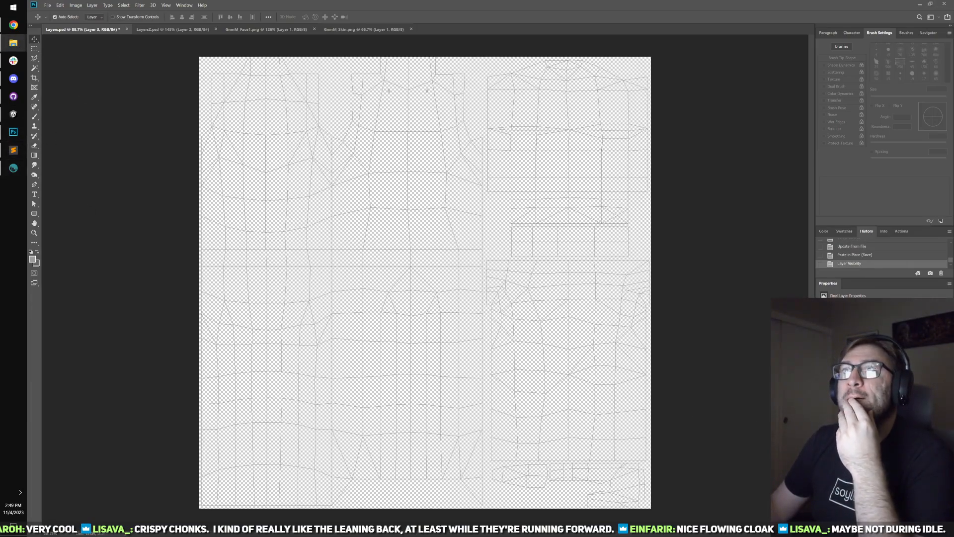
- Examine the gnome model's side profile in 3D-Coat and return to Layers.psd in Photoshop
left_click(13, 168)
left_click_drag(212, 140, 318, 128)
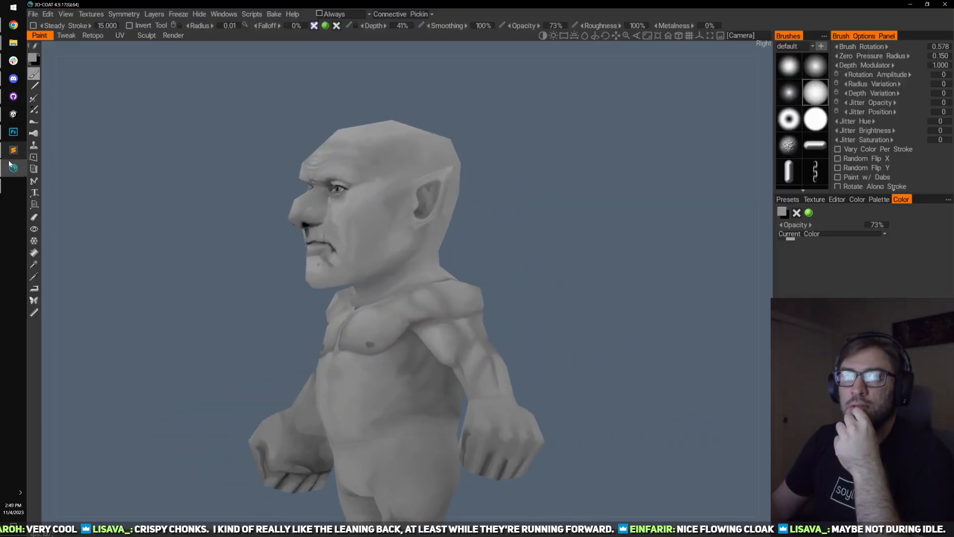
left_click(13, 133)
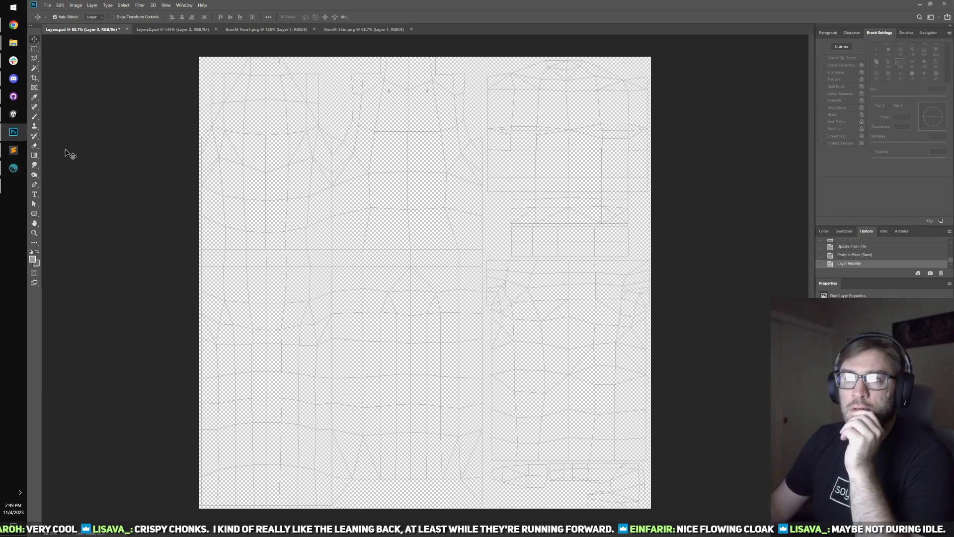
- Switch to the running Unity game and run the gnome back and forth on the plaza to examine its lean and cloak
left_click(14, 114)
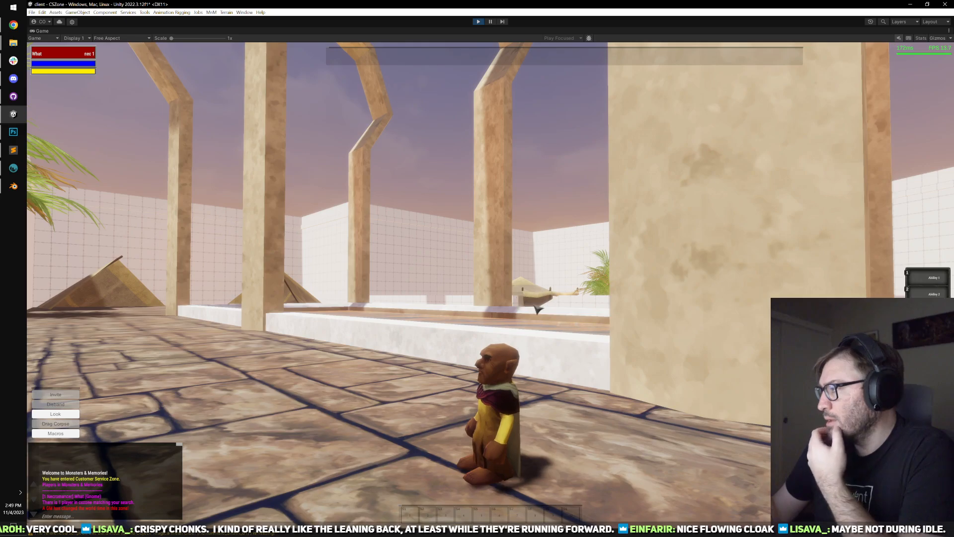
left_click_drag(551, 305, 622, 337)
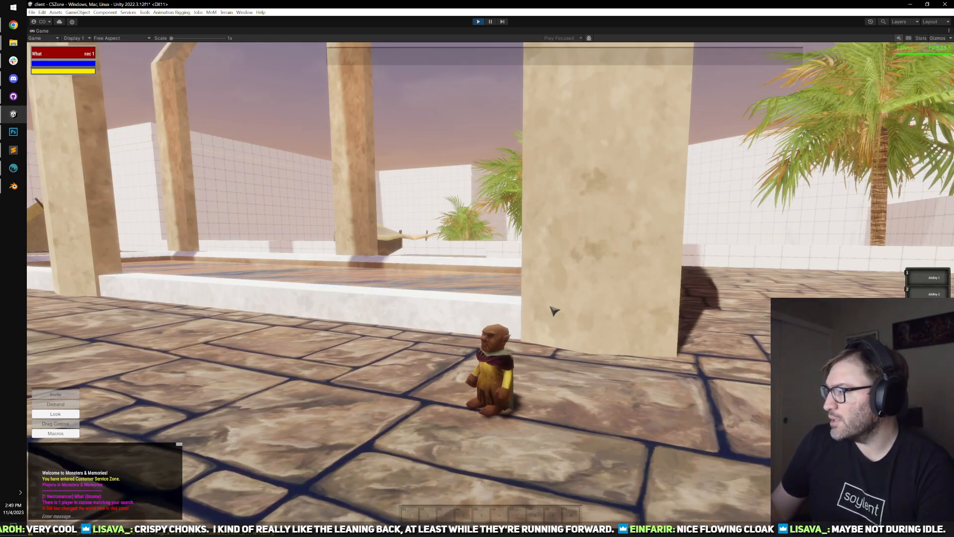
left_click_drag(621, 329, 686, 309)
key("d")
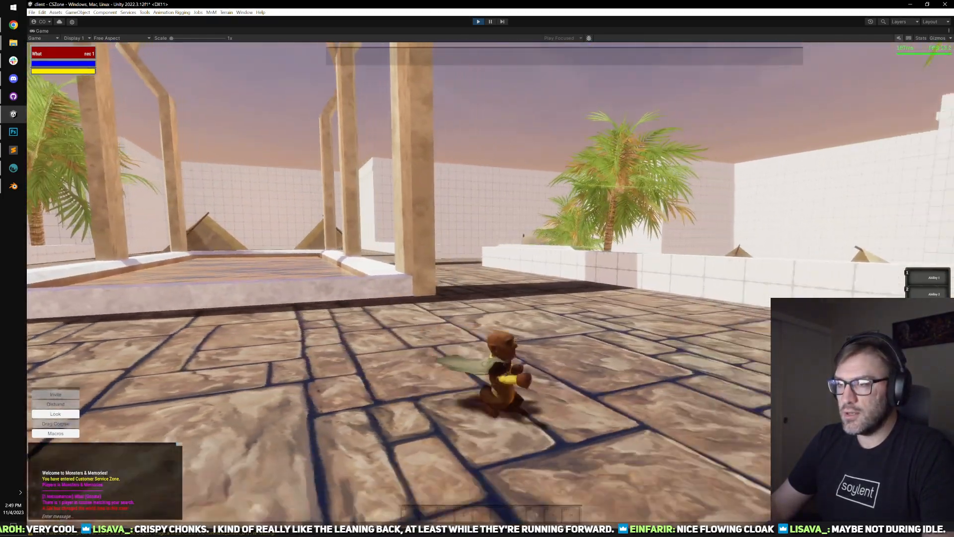
key("a")
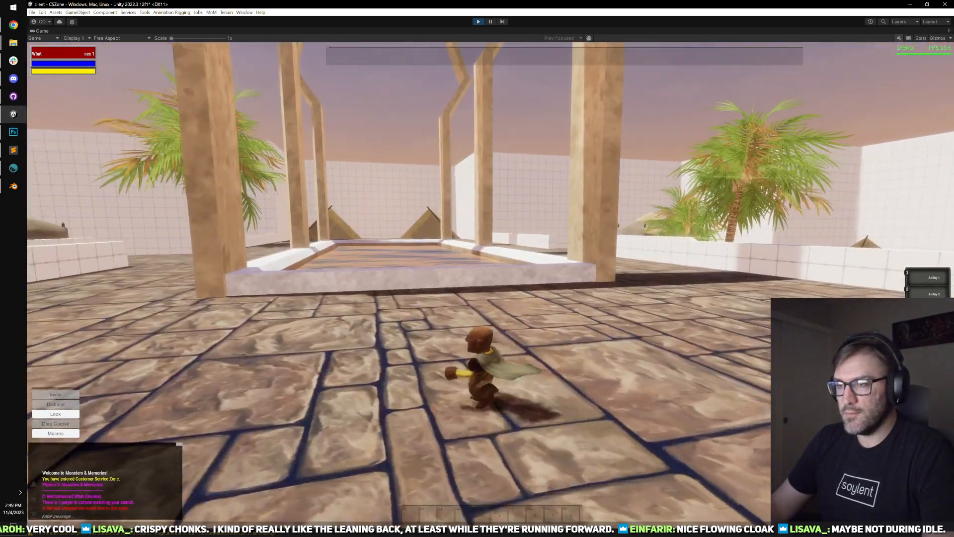
key("w")
key("d")
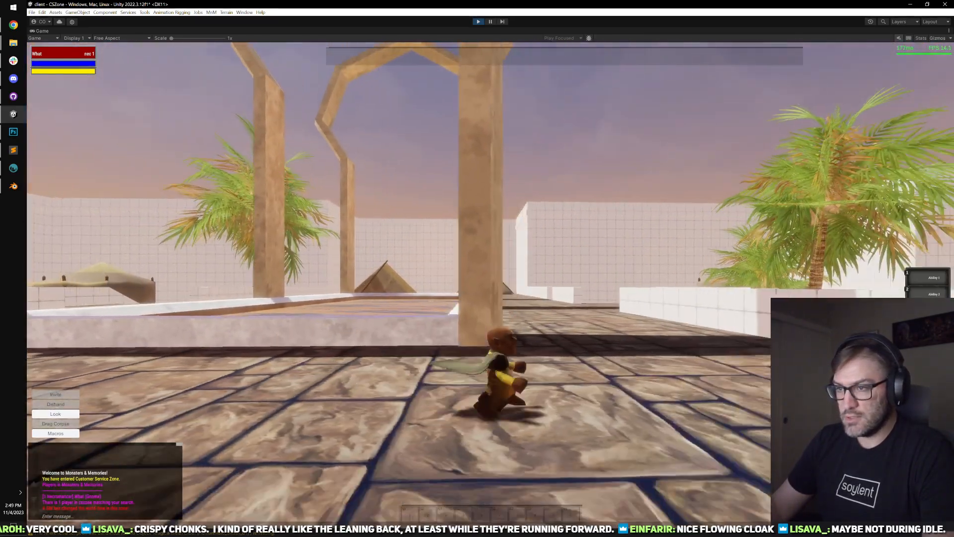
key("a")
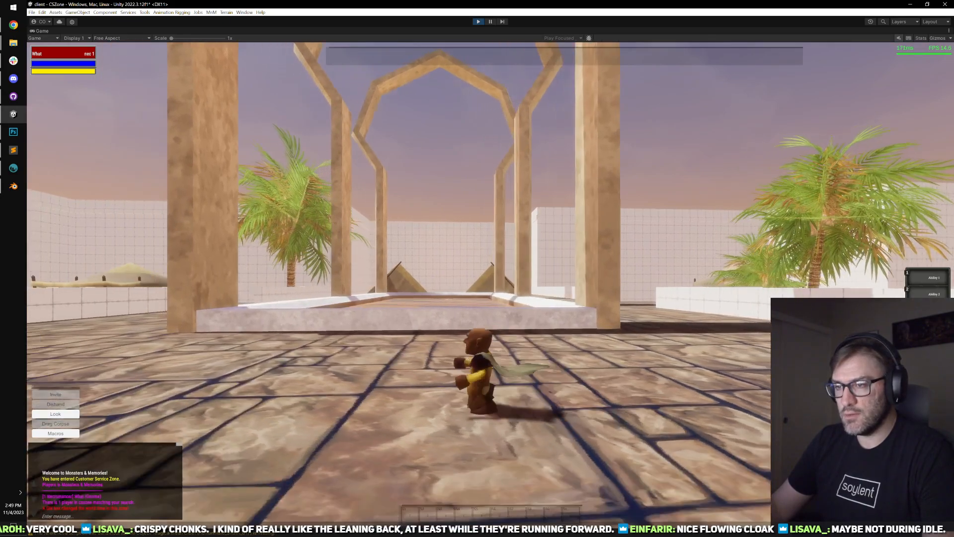
- Turn the character into a halfling by casting Illusion: Halfling with the /cast chat command
type("/cast ha")
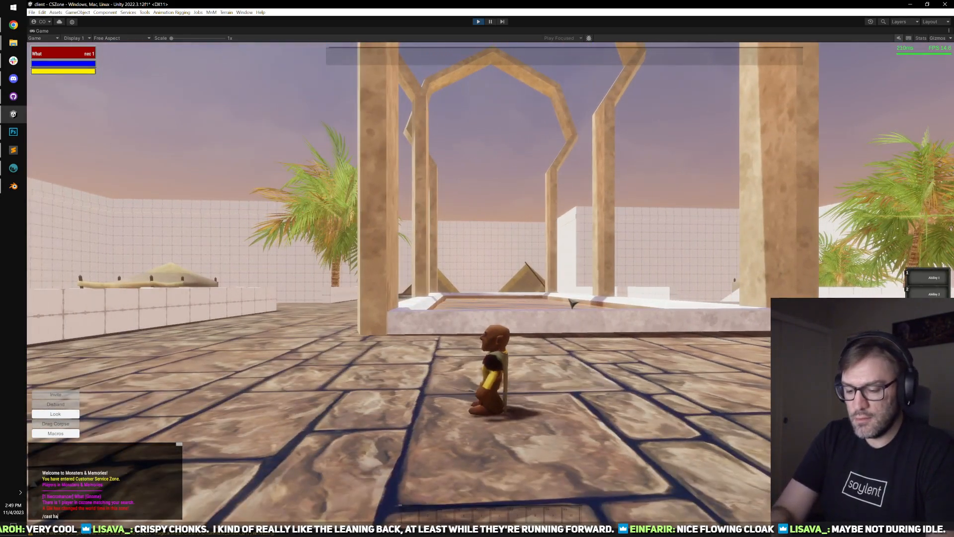
type("lfling_il")
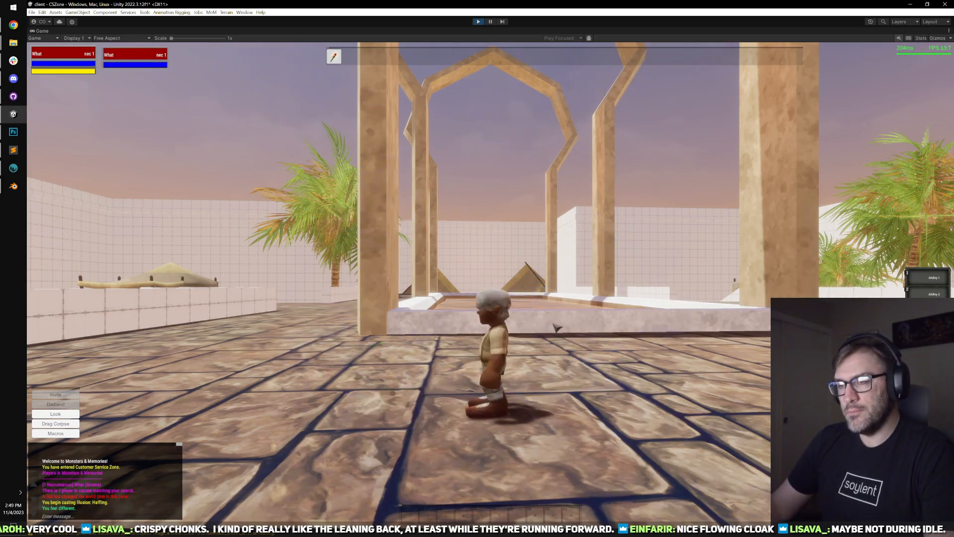
- Run the halfling around the pool to examine its running motion from the side, front and back, and glance at its inventory
key("w")
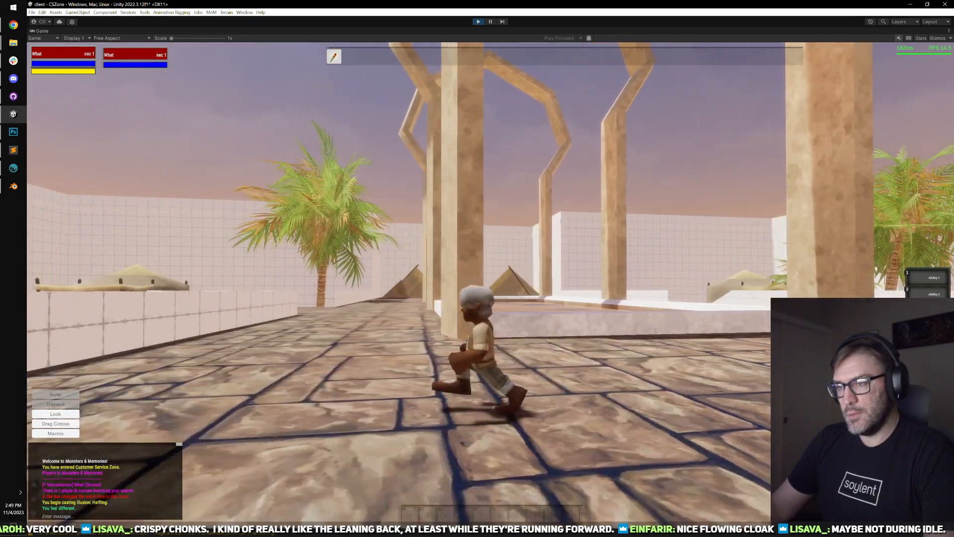
key("s")
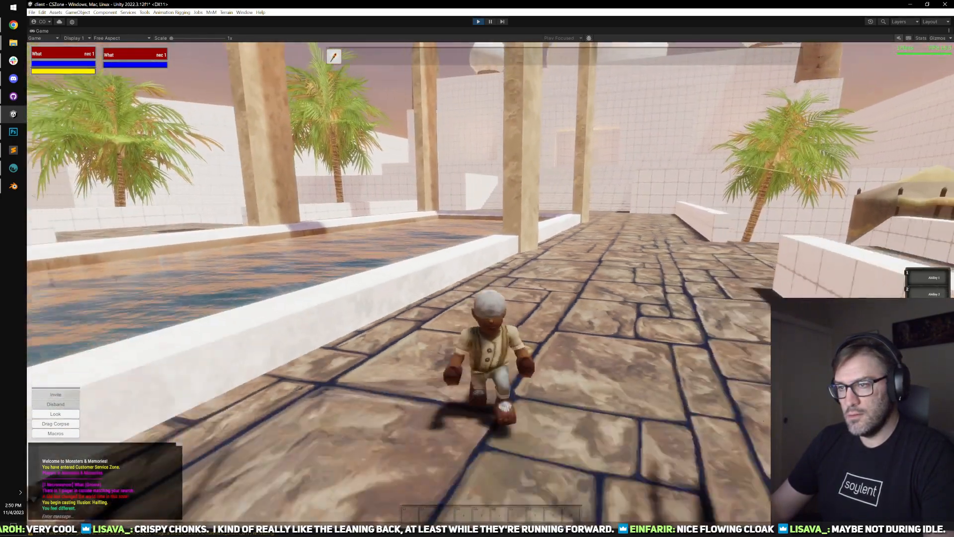
key("w")
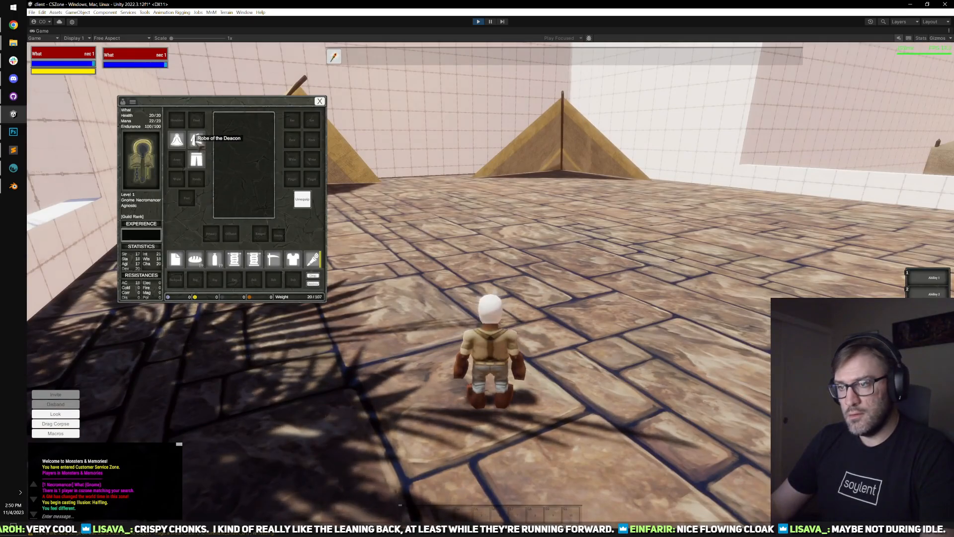
key("i")
key("a")
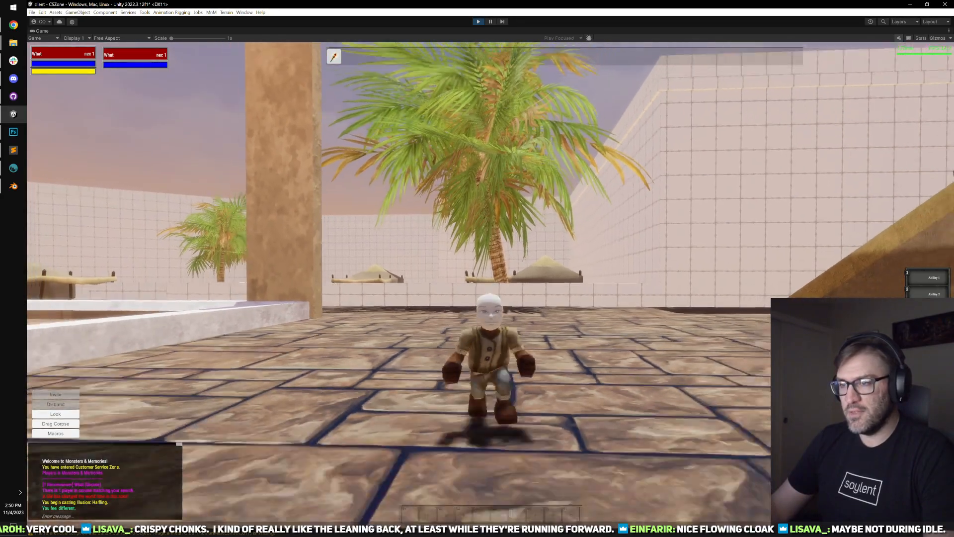
key("w")
key("d")
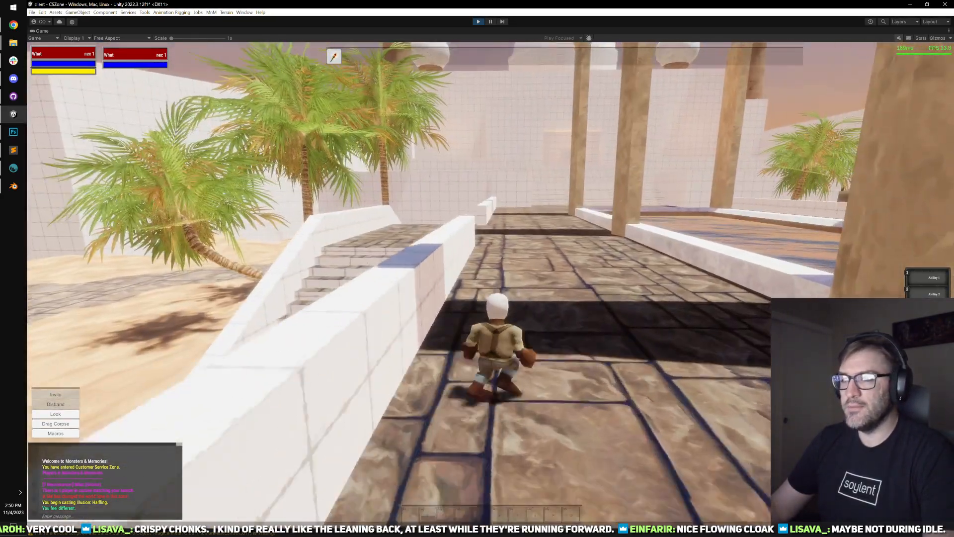
key("a")
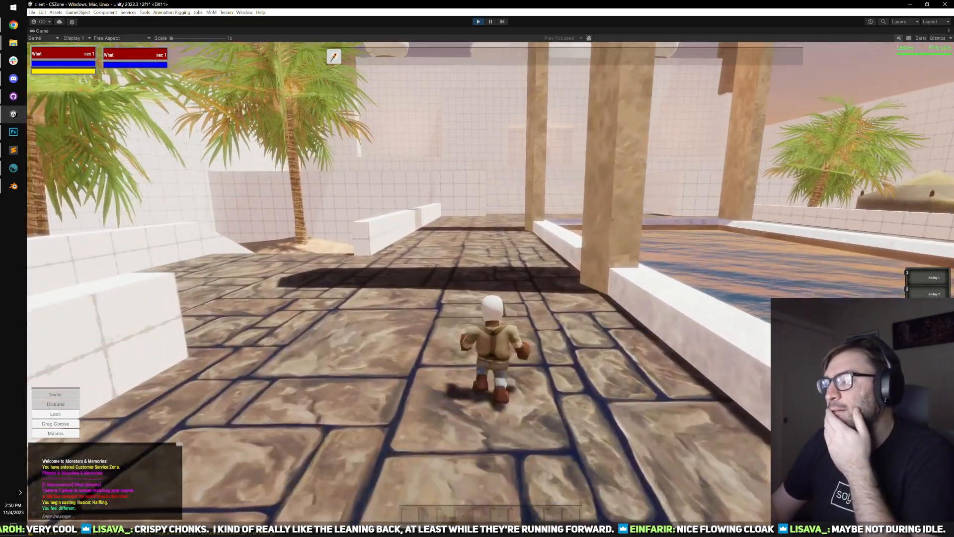
key("w")
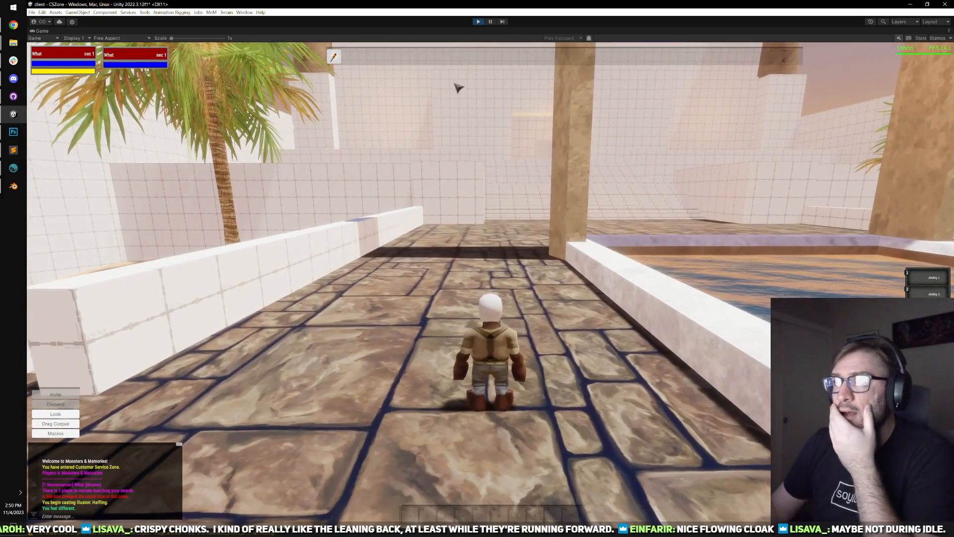
- Switch to the Unity editor with the GnomeMale prefab and inspect the Goatee texture's import settings
left_click(517, 215)
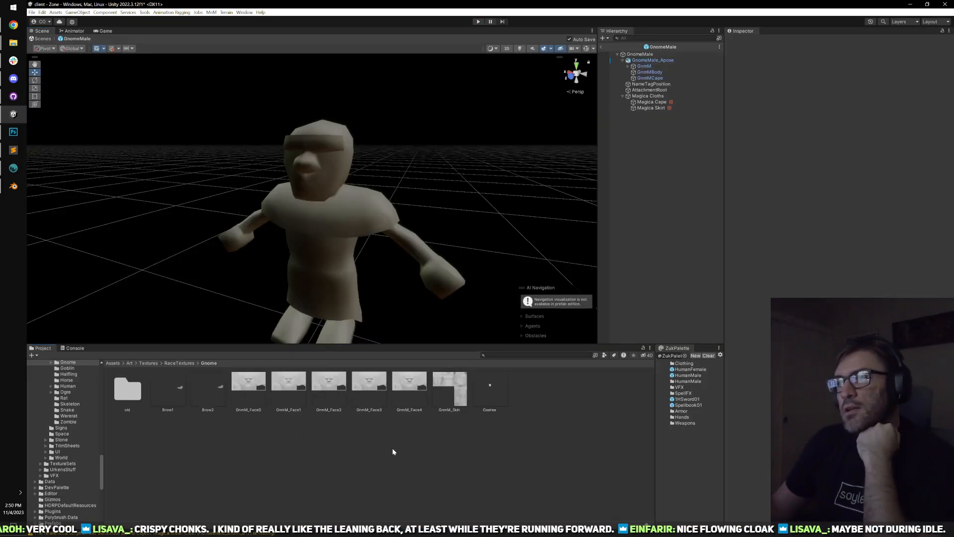
left_click(491, 390)
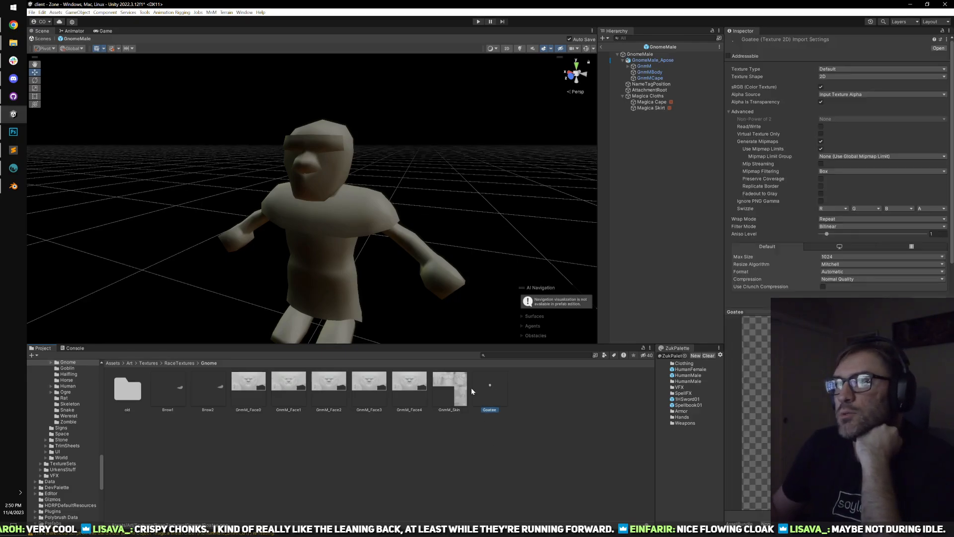
- Switch to Blender and open GnomeMale_Rigging_01.blend from the gnome's Male folder
left_click(14, 187)
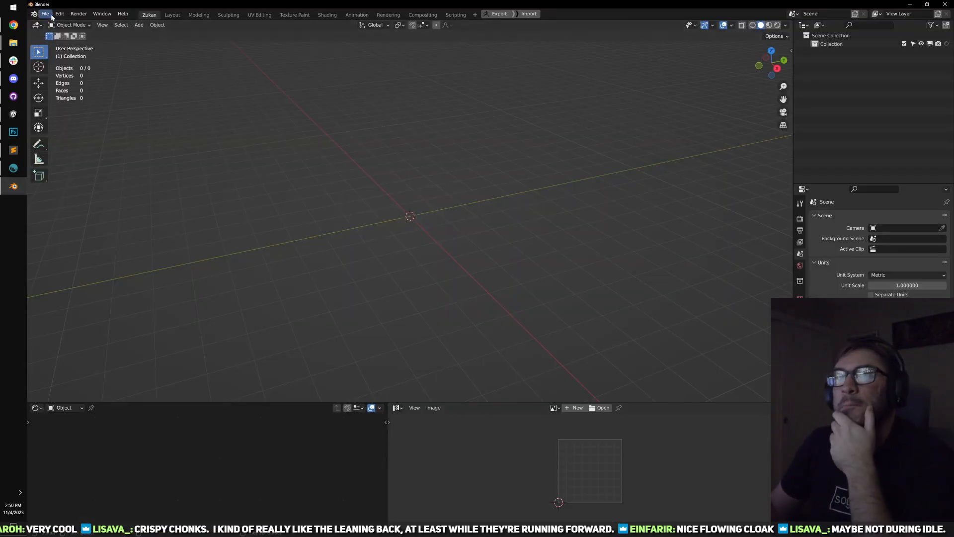
left_click(45, 14)
left_click(72, 42)
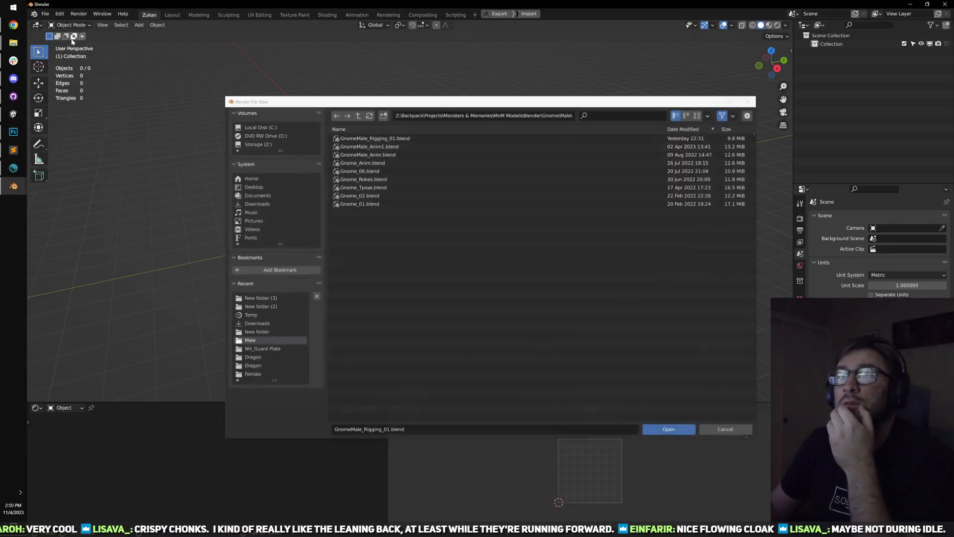
double_click(378, 138)
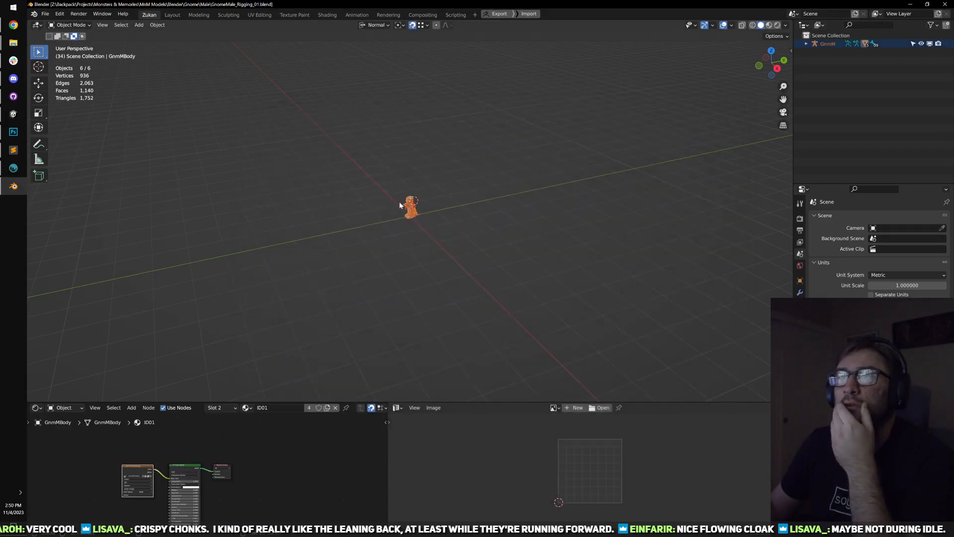
- Enter edit mode on the GnmMBody mesh and select all of its geometry to show its UVs
scroll(399, 202, "up", 10)
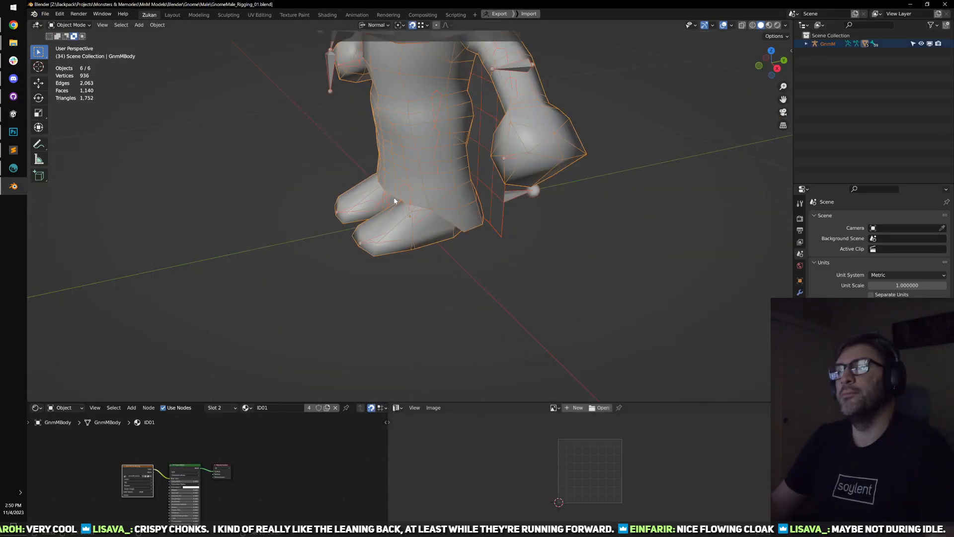
left_click(434, 243)
left_click_drag(378, 214, 438, 201)
left_click(463, 183)
scroll(463, 183, "down", 4)
key("Tab")
key("a")
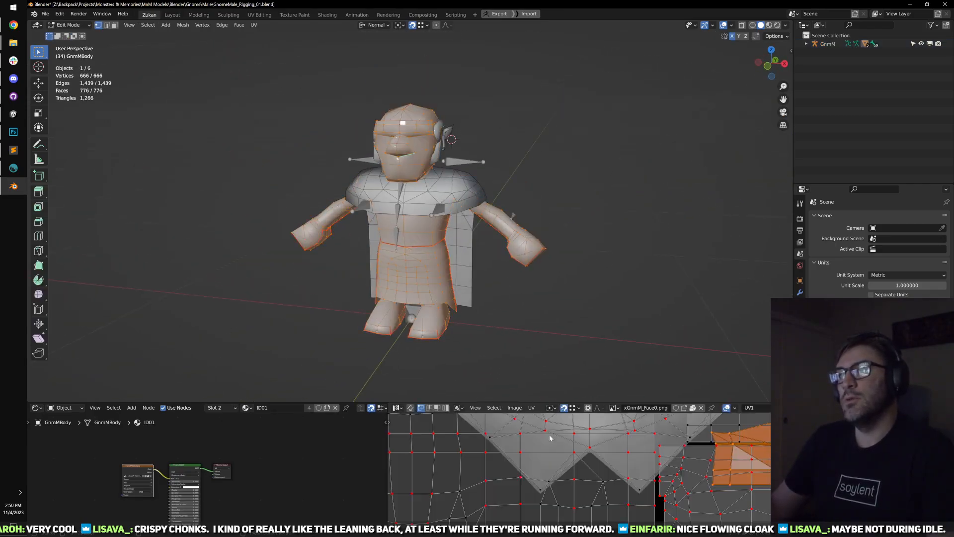
- Examine the gnome's head UVs over xGnmM_Face0.png in a maximized UV editor, then leave edit mode
key("ctrl+space")
scroll(375, 235, "up", 5)
left_click_drag(375, 235, 548, 358)
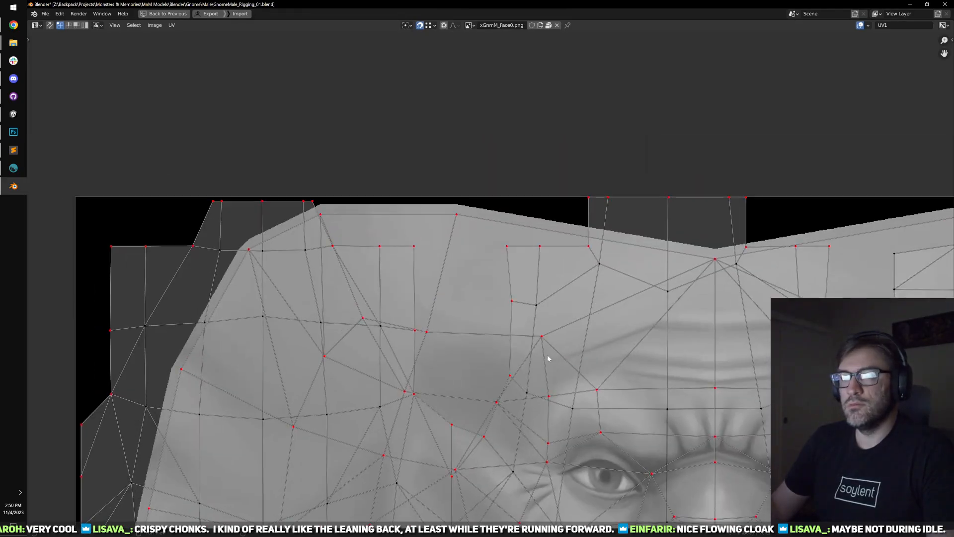
scroll(531, 334, "down", 2)
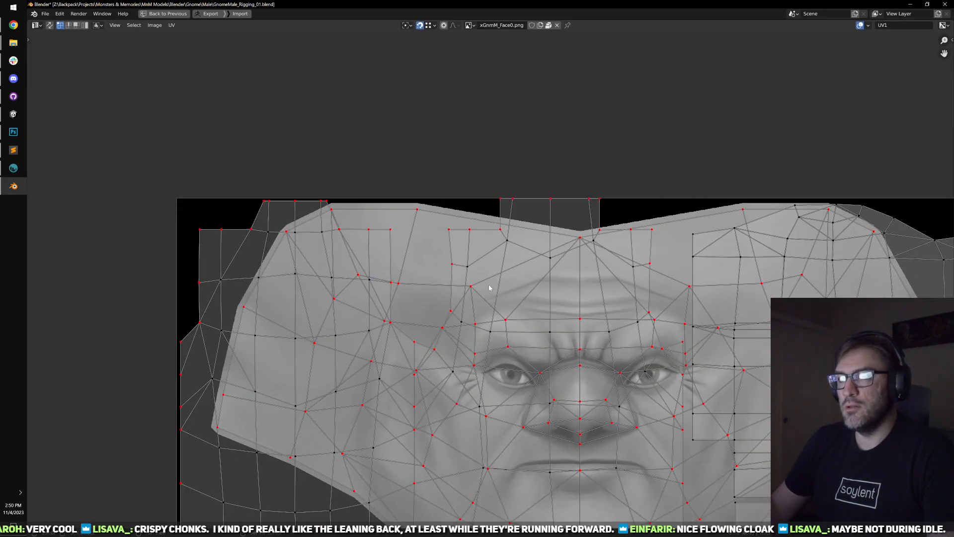
key("ctrl+space")
key("Tab")
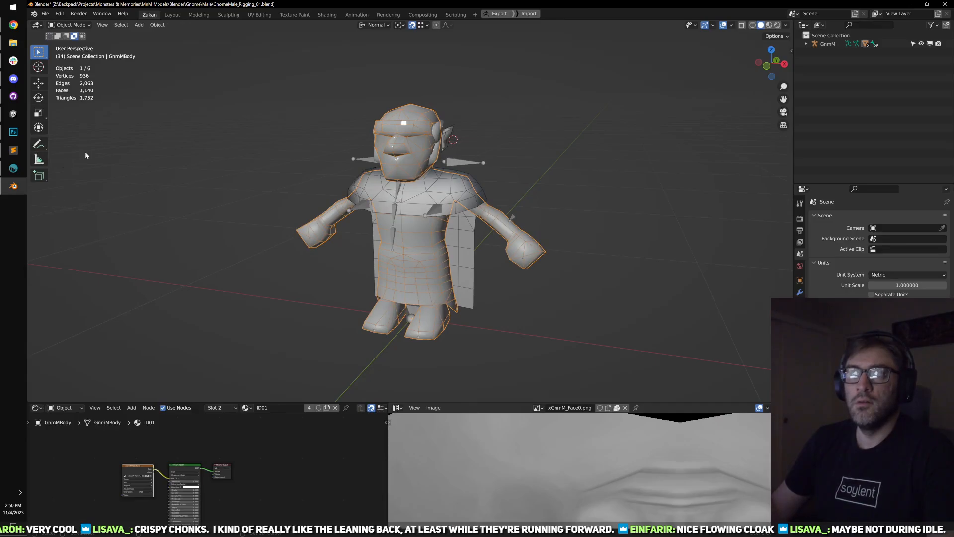
- Open HumF_Rig_04.blend in a second Blender window and convert the HumFBody object to a mesh
right_click(14, 186)
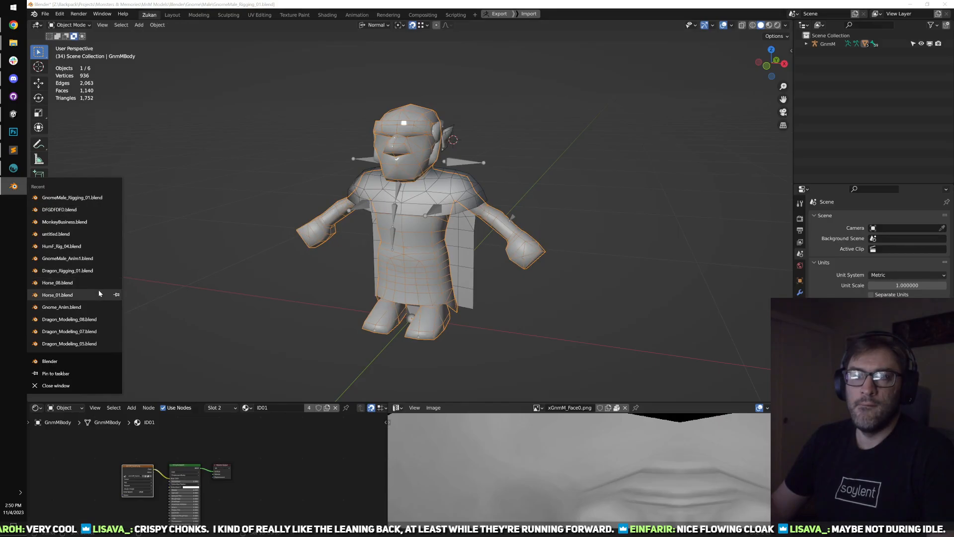
left_click(86, 246)
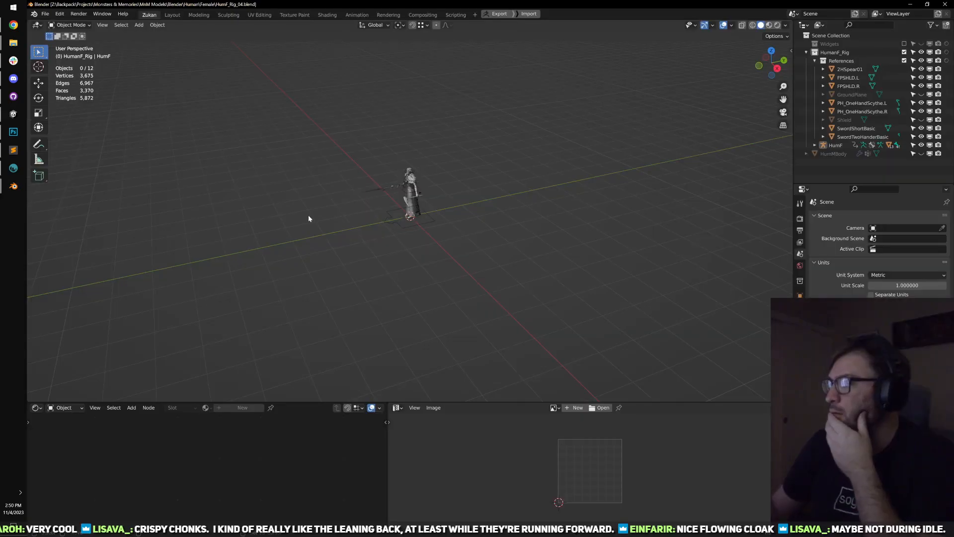
scroll(311, 208, "up", 6)
key("alt+c")
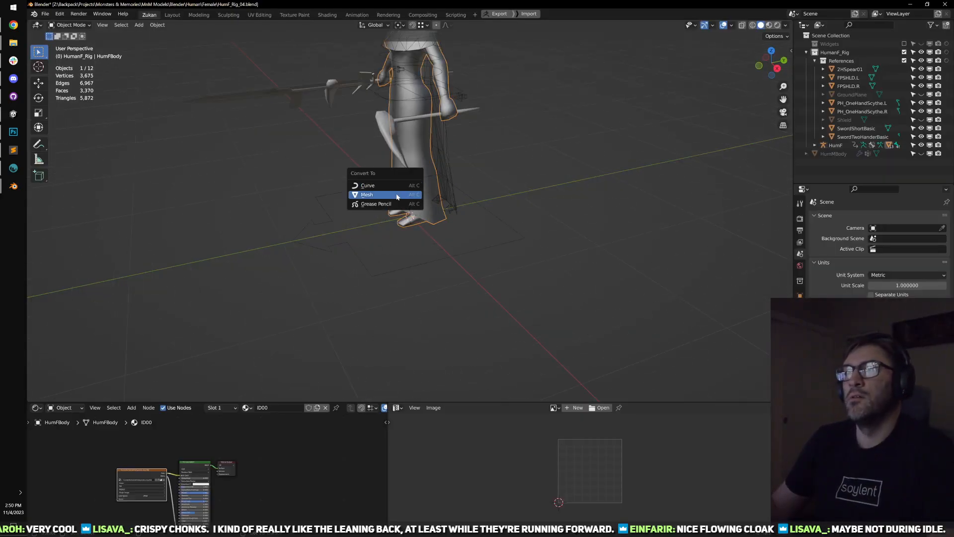
left_click(395, 194)
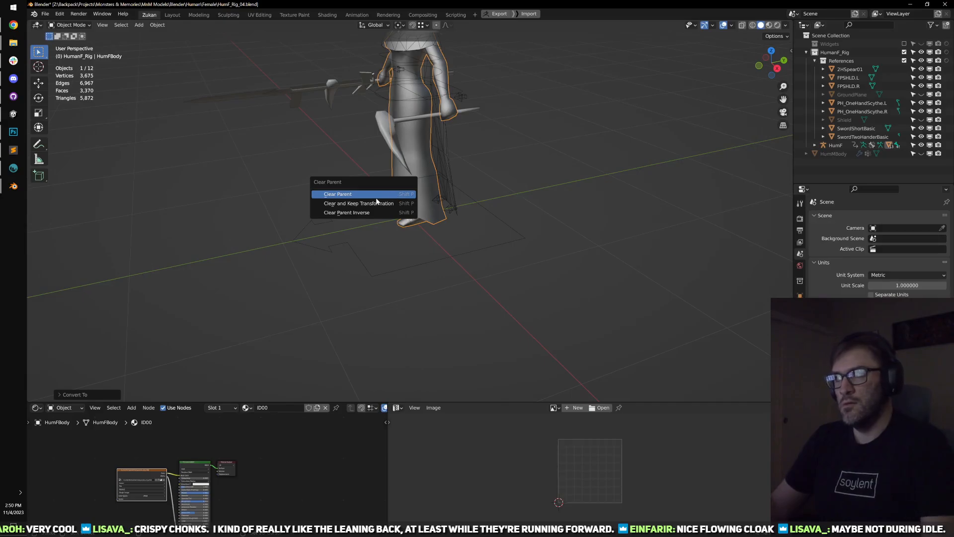
- Clear HumFBody's parent while keeping its transformation, and paste a copy of it into GnomeMale_Rigging_01.blend
left_click(382, 203)
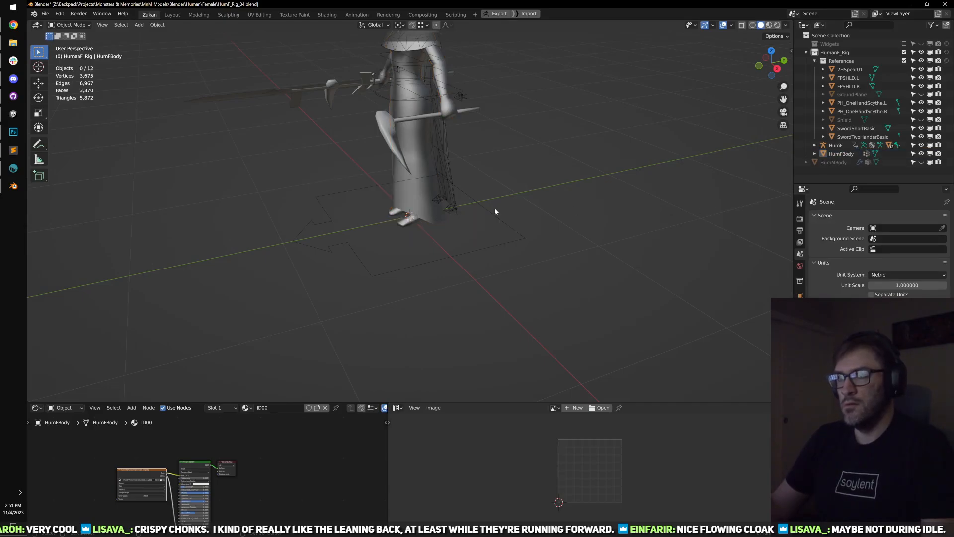
left_click(423, 214)
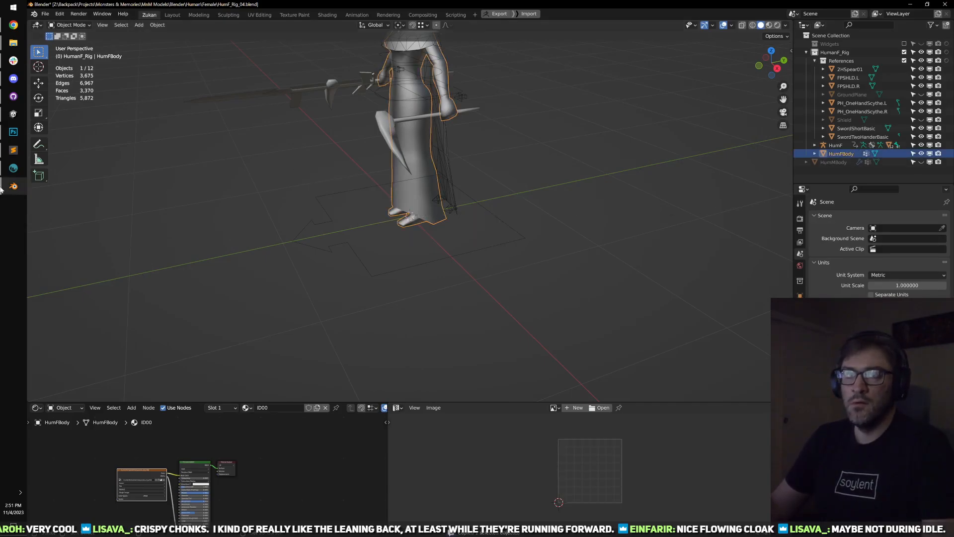
left_click(67, 158)
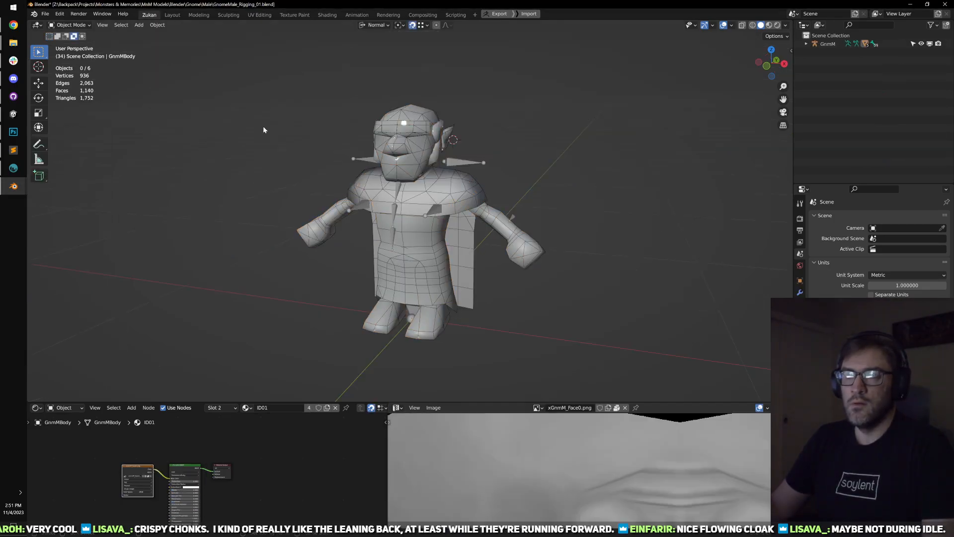
scroll(264, 126, "down", 4)
key("ctrl+v")
- Move the pasted HumFBody beside the gnome and enter edit mode on it
key("shift+space")
key("g")
left_click_drag(450, 258, 320, 246)
scroll(347, 187, "up", 2)
key("Tab")
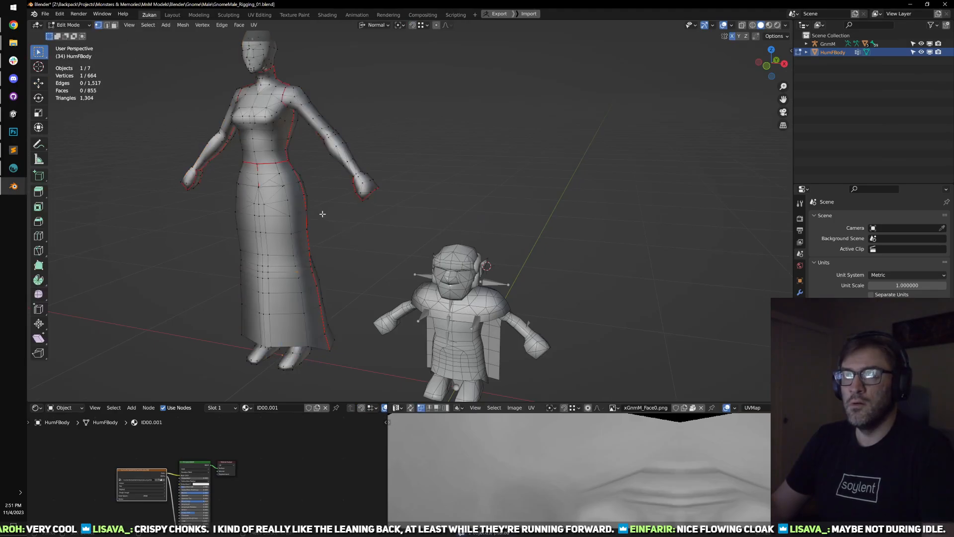
- Check HumFBody's UVs over HumanFemaleSkinGrayscale.png in a maximized UV editor, then delete HumFBody from the gnome file
key("a")
key("ctrl+space")
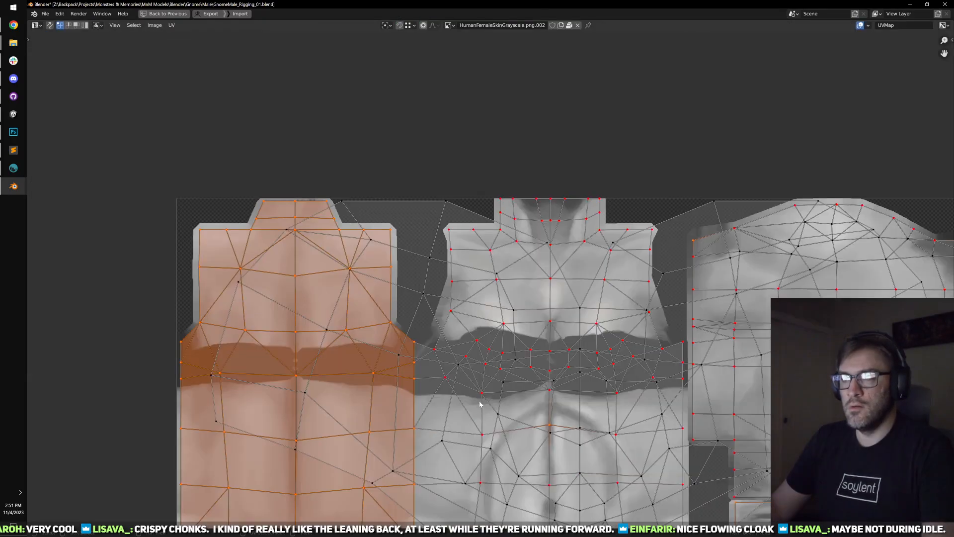
scroll(481, 404, "up", 6)
scroll(548, 219, "down", 5)
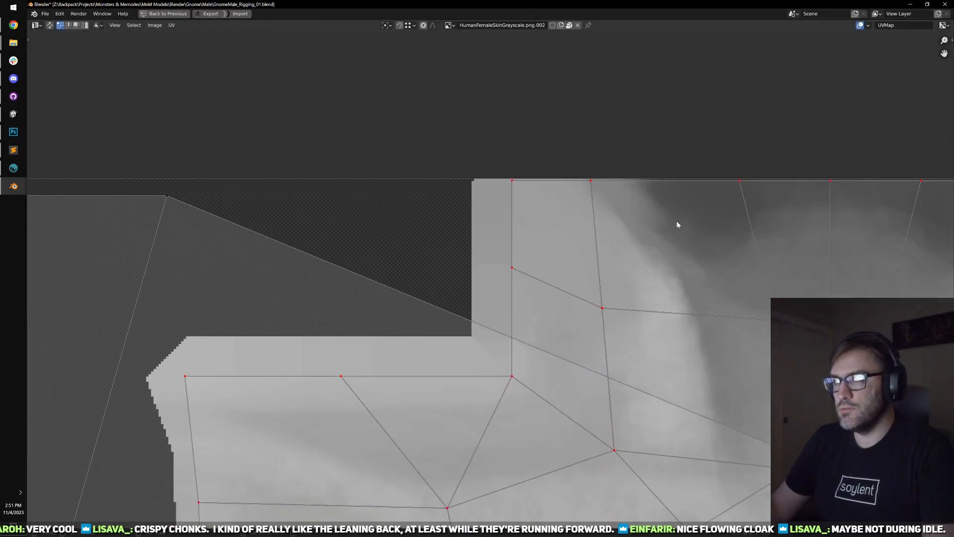
key("ctrl+space")
key("Tab")
key("Delete")
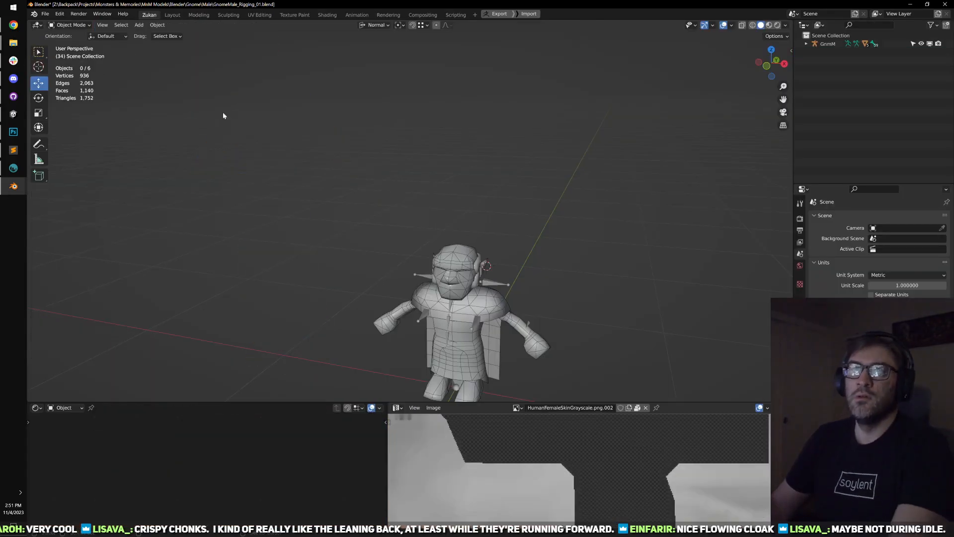
- Switch to the second Blender window and open HumM_Rig_07.blend from the Human\Male folder, leaving the female rig file
mouse_move(14, 186)
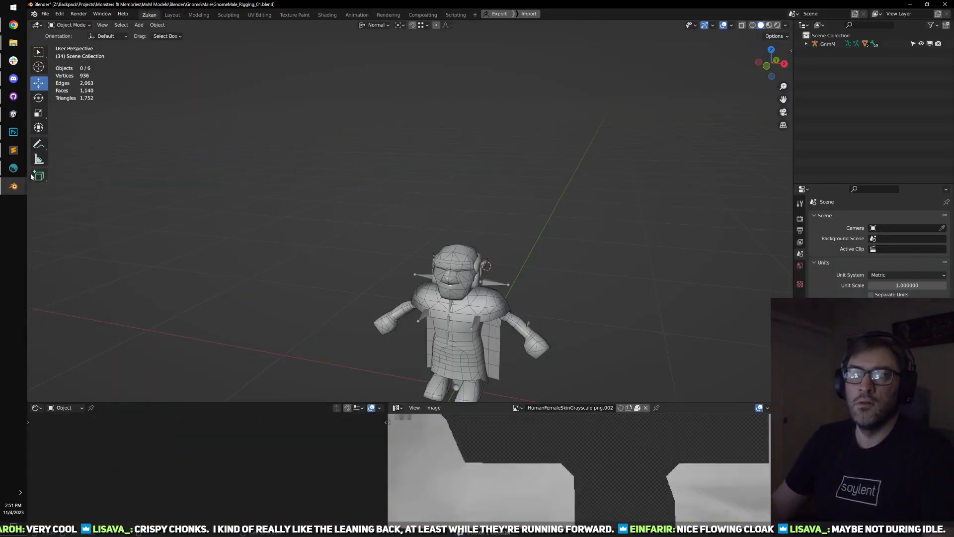
left_click(55, 209)
left_click(45, 14)
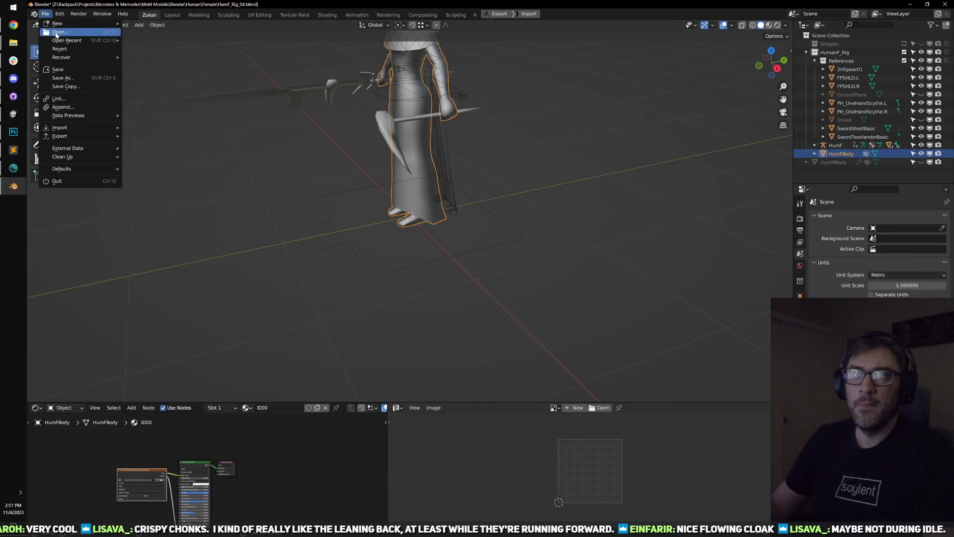
left_click(57, 181)
left_click(502, 287)
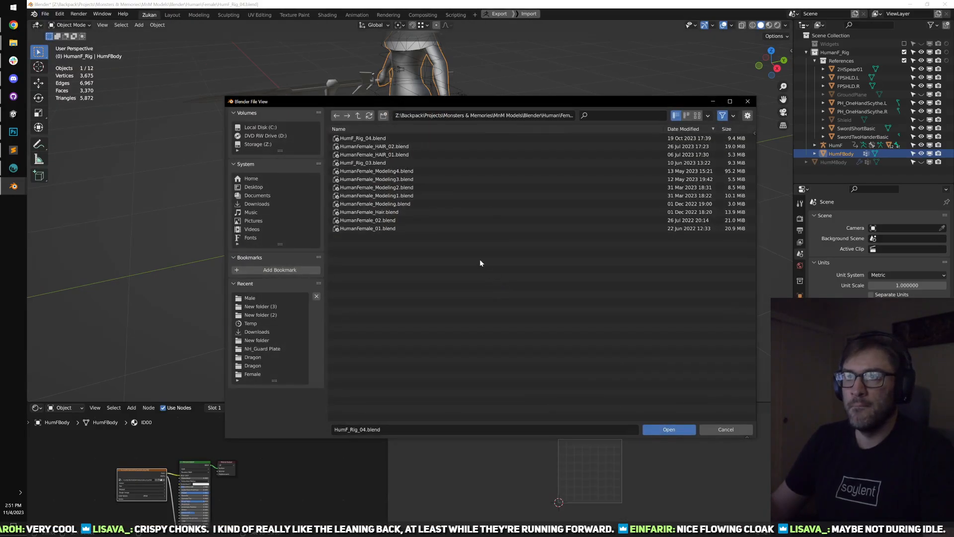
left_click(358, 116)
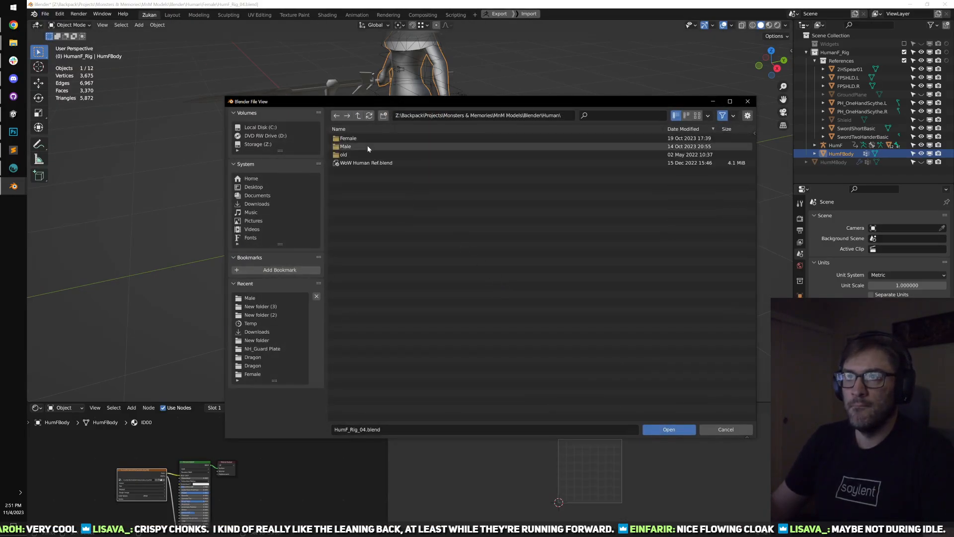
double_click(368, 145)
double_click(371, 147)
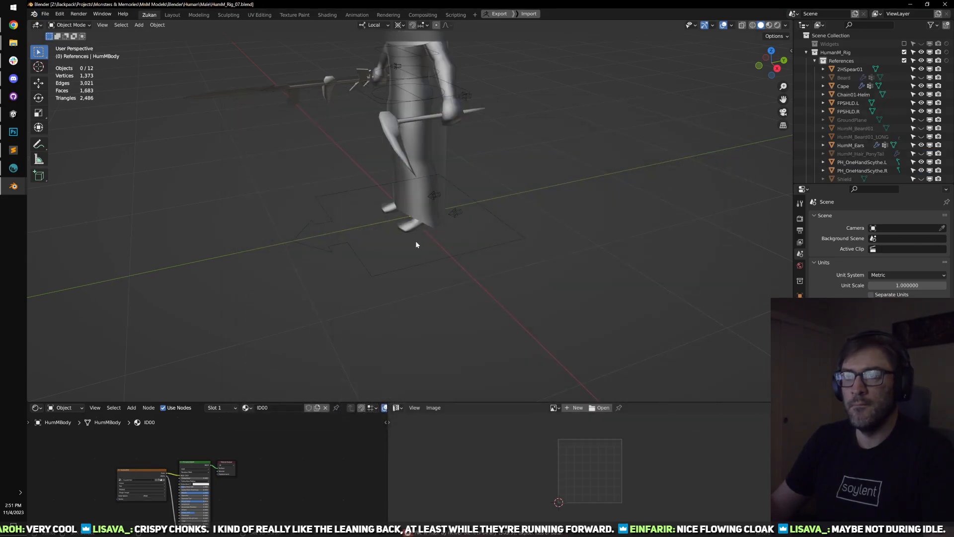
- Convert the HumMBody object to a mesh and clear its parent
key("Home")
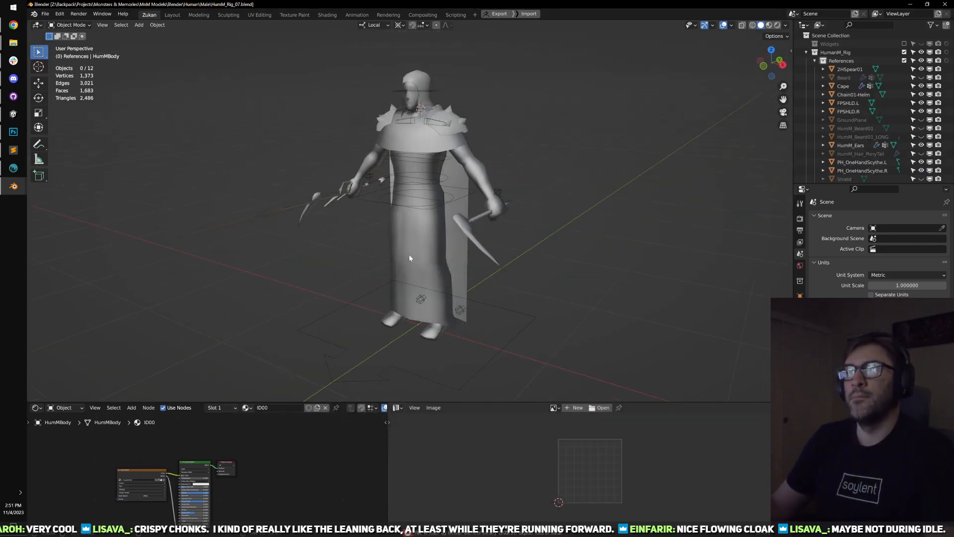
left_click(410, 256)
key("q")
left_click(409, 258)
key("alt+p")
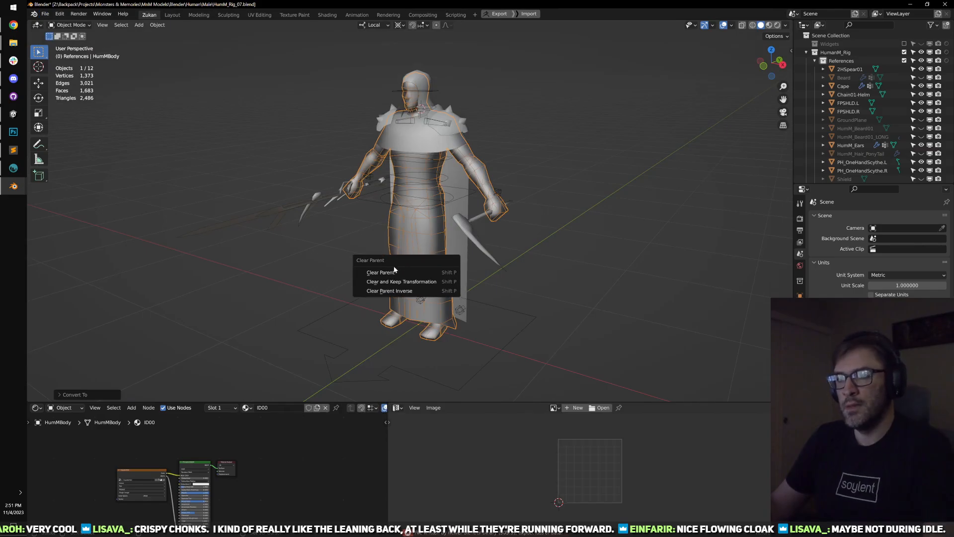
left_click(389, 275)
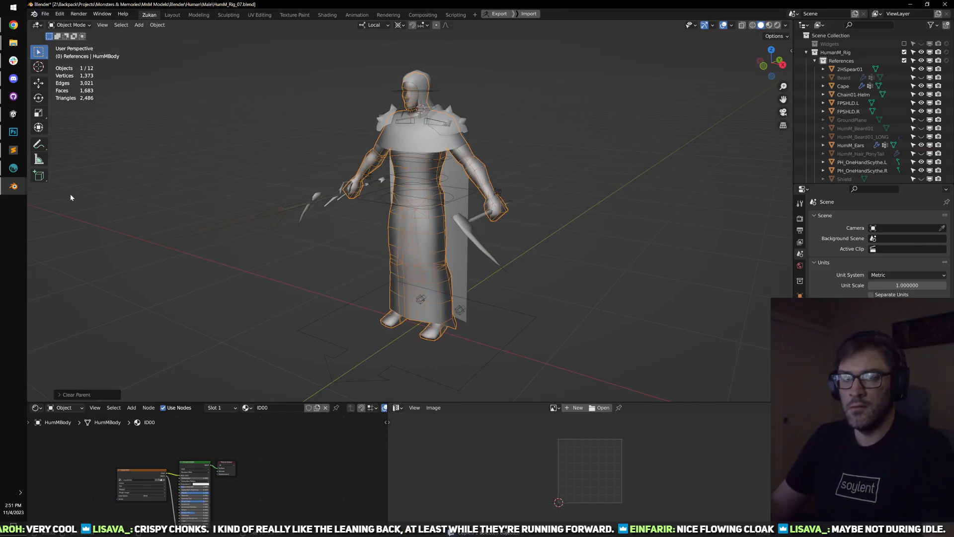
- Paste a copy of HumMBody into GnomeMale_Rigging_01.blend, move it beside the gnome and enter edit mode on it
mouse_move(14, 186)
left_click(67, 157)
key("ctrl+v")
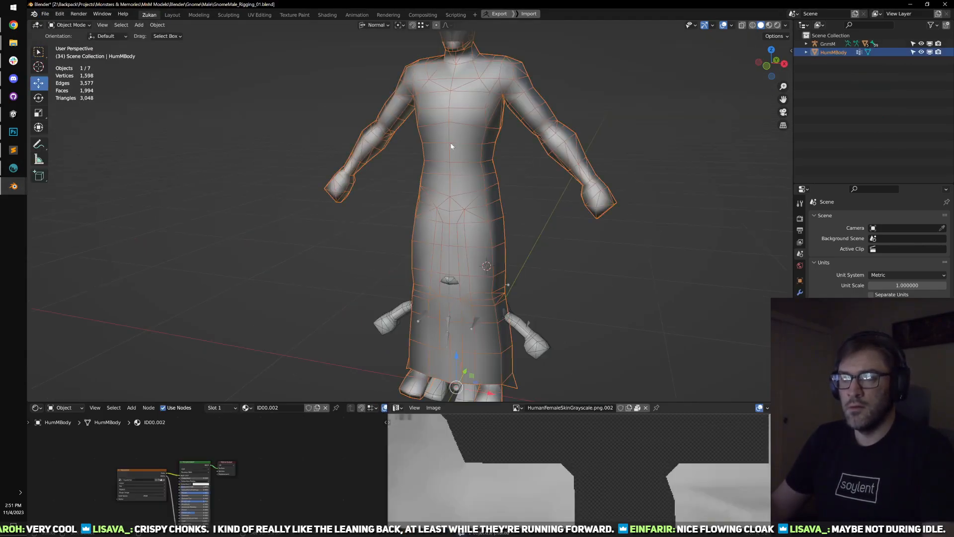
key("g")
left_click(329, 345)
key("Tab")
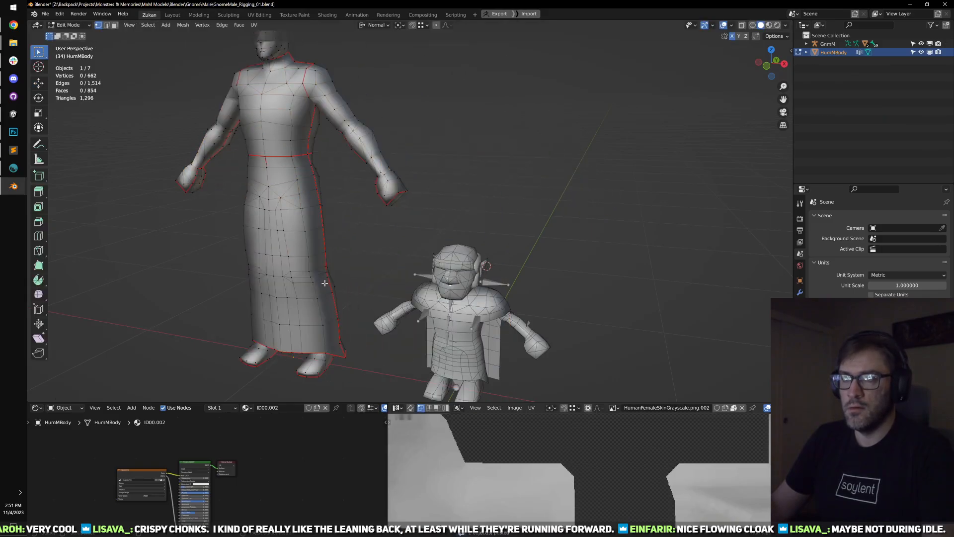
- Examine all of HumMBody's UVs over the inquisarmor image in a maximized UV editor, then leave edit mode
key("a")
key("ctrl+space")
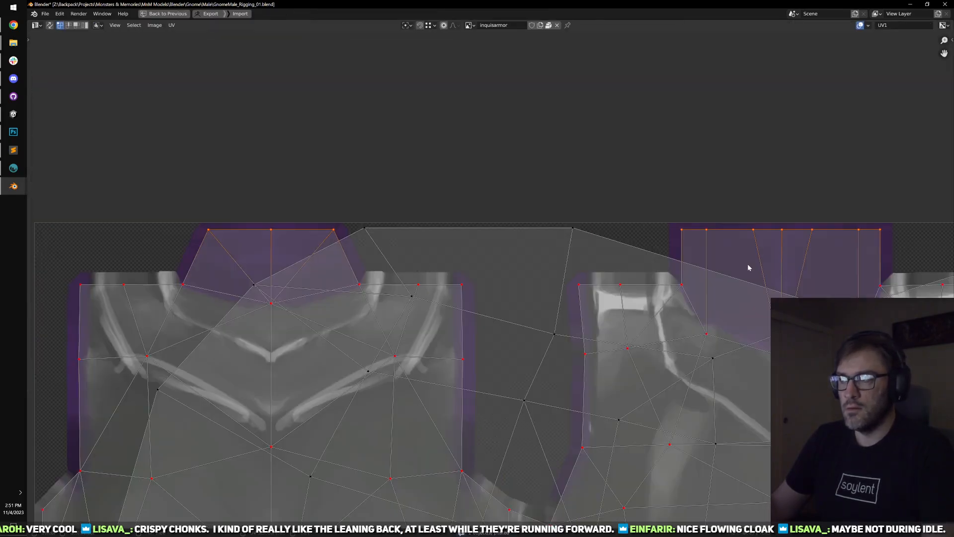
key("Tab")
key("ctrl+space")
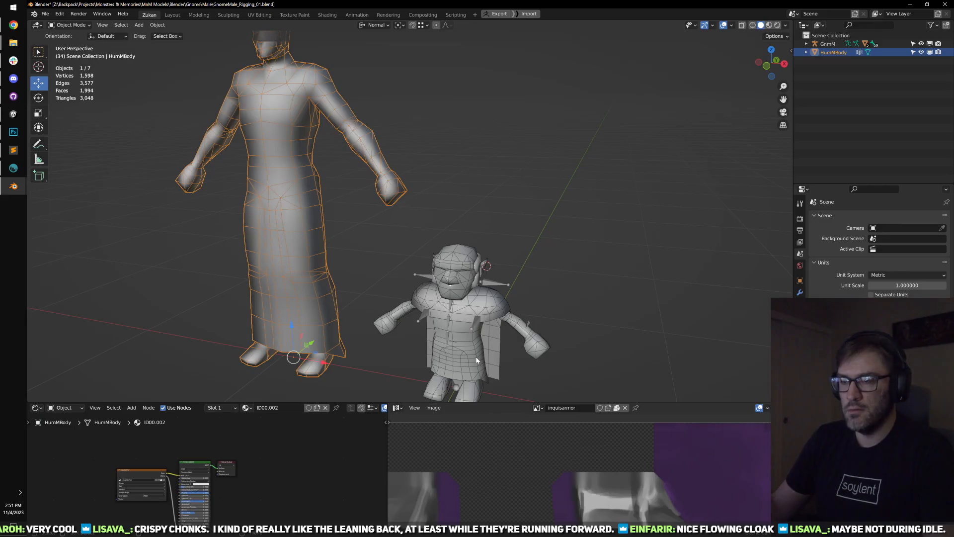
- Edit HumMBody and GnmMBody together in a maximized UV editor and straighten the top edge of the gnome's left neck UVs
left_click(460, 266, "shift")
key("Tab")
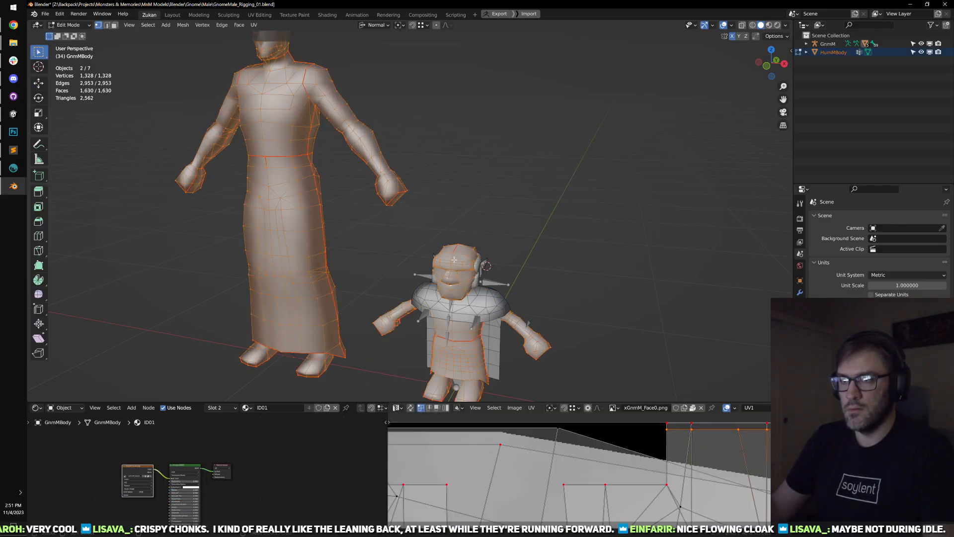
key("ctrl+space")
scroll(330, 206, "up", 3)
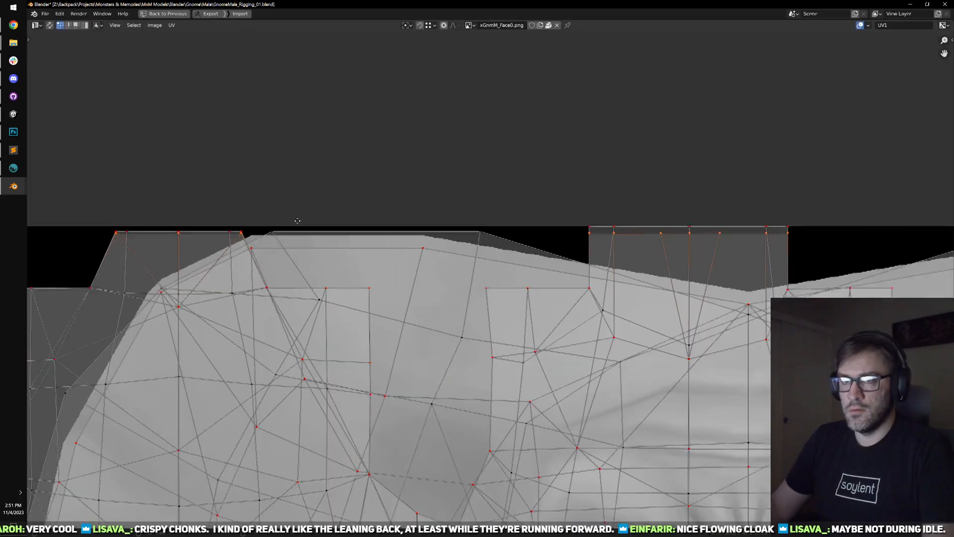
left_click(321, 177, "alt")
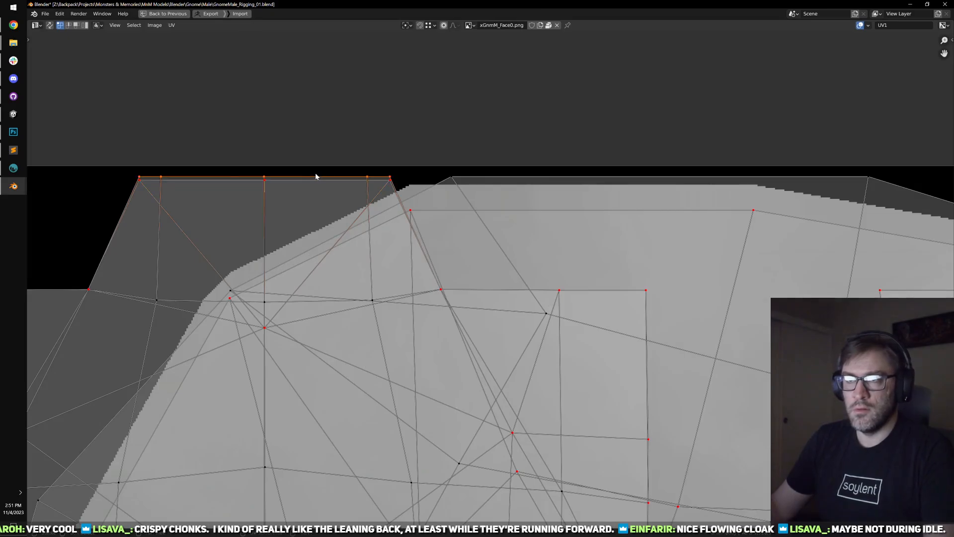
scroll(315, 177, "down", 2)
key("shift+w")
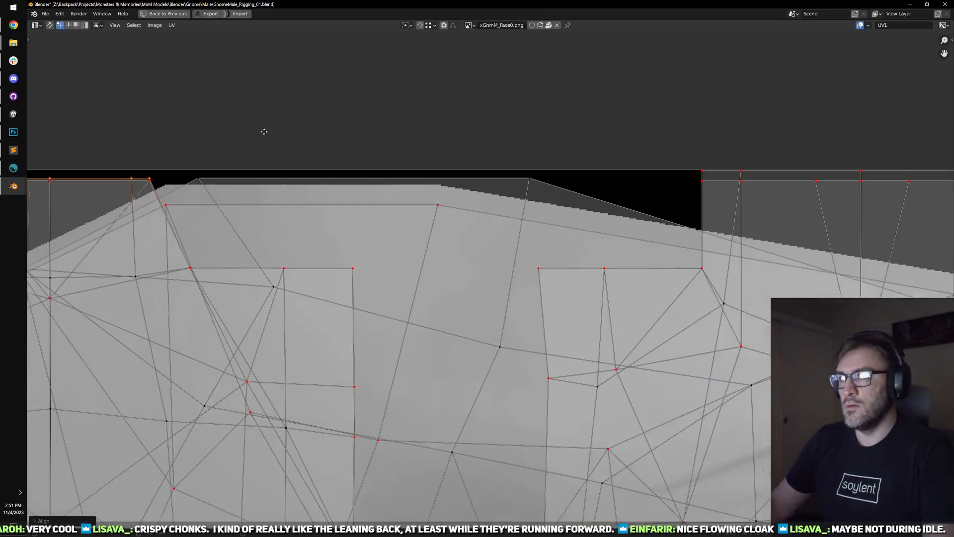
- Align the top edges of both gnome neck UV islands and snap them along Y onto the human body's neck edge
left_click_drag(264, 132, 225, 131)
left_click_drag(740, 166, 522, 150)
left_click_drag(404, 118, 869, 186)
key("shift+w")
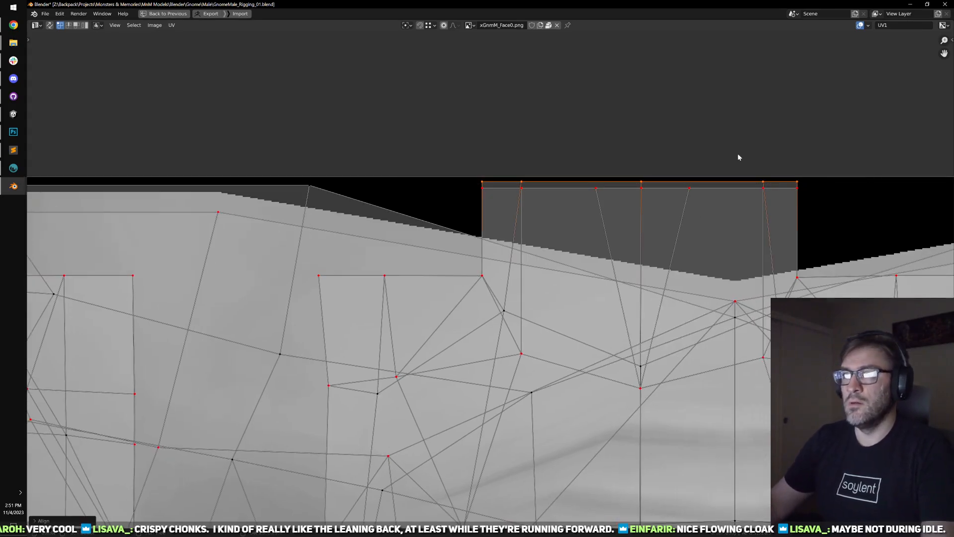
key("shift+Tab")
key("g")
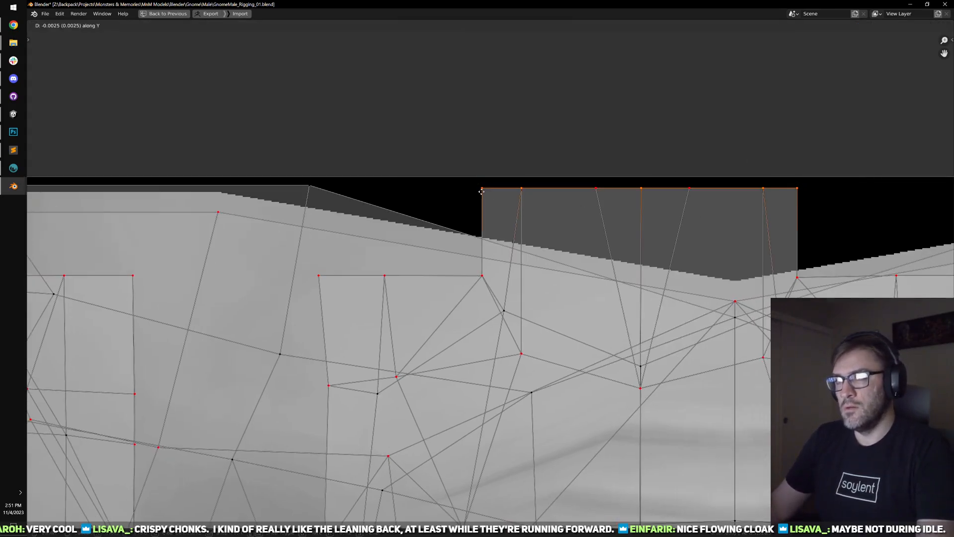
left_click(527, 194)
- Examine the overlaid gnome and human male UV layouts across the whole xGnmM_Face0.png image
scroll(636, 242, "down", 4)
scroll(533, 254, "up", 2)
scroll(516, 257, "down", 6)
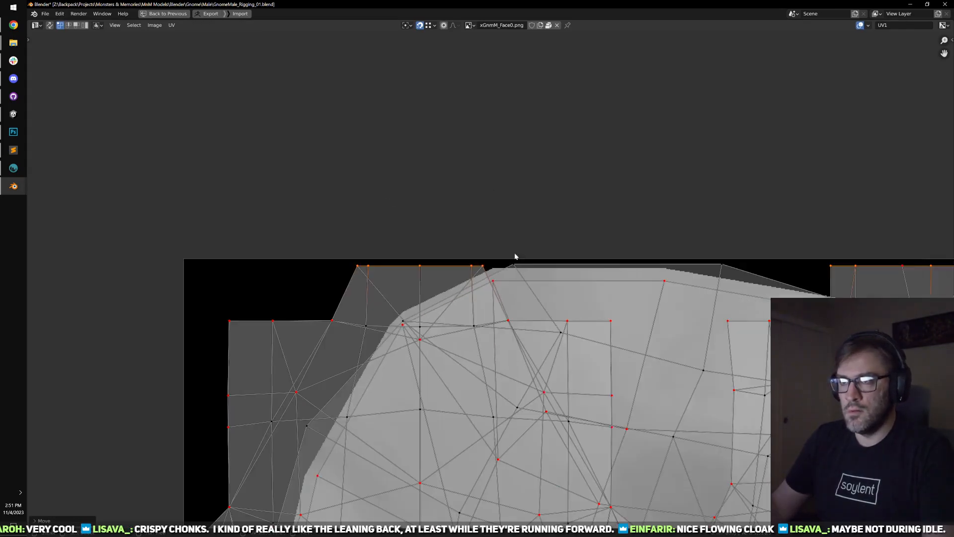
scroll(651, 354, "up", 2)
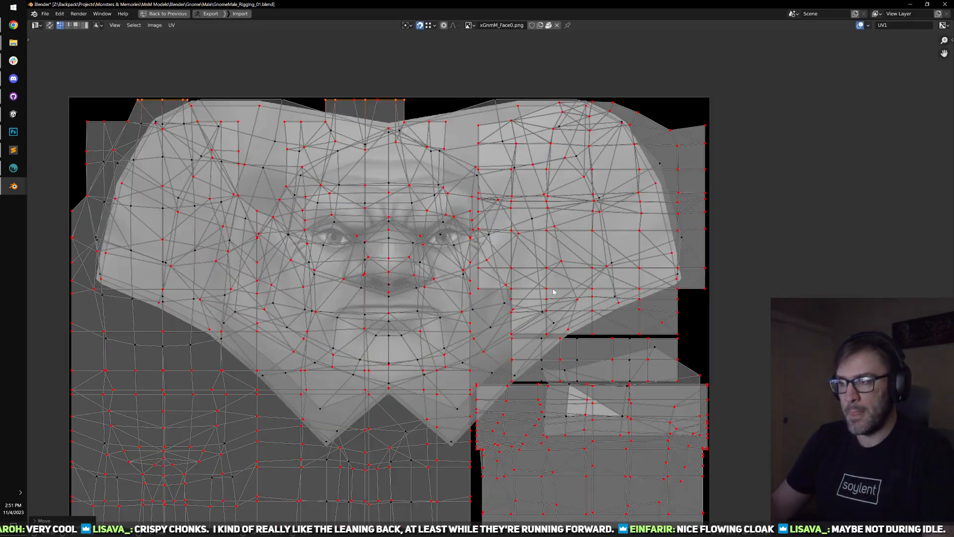
scroll(556, 259, "down", 3)
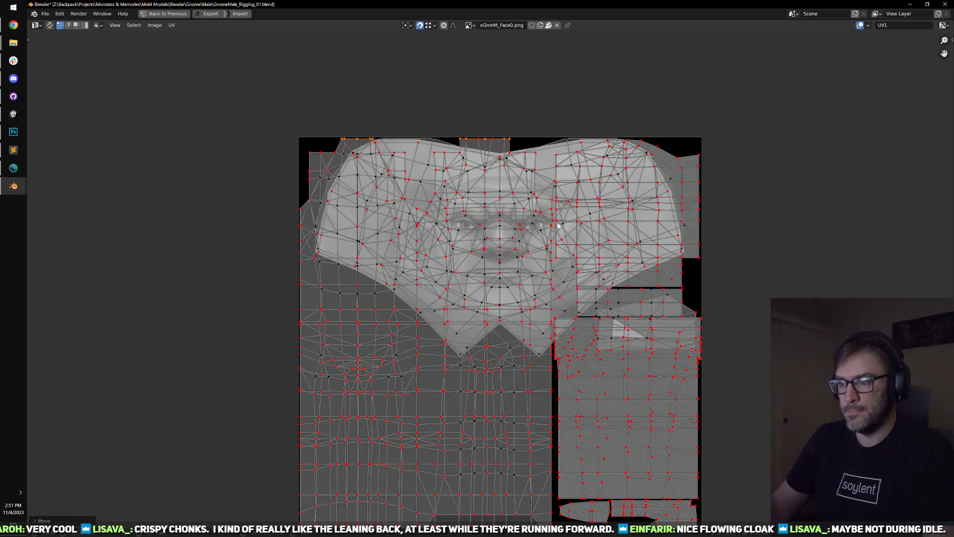
scroll(560, 230, "up", 5)
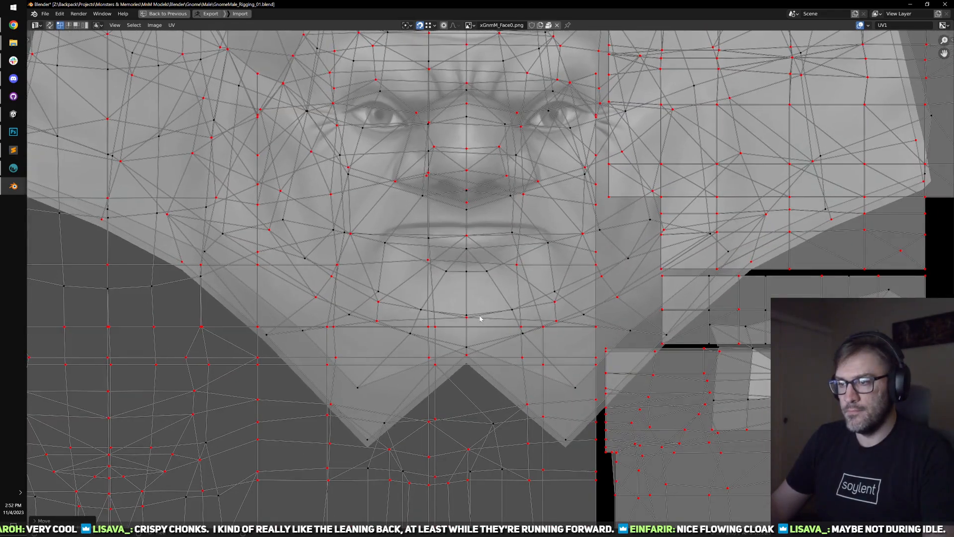
scroll(523, 314, "down", 2)
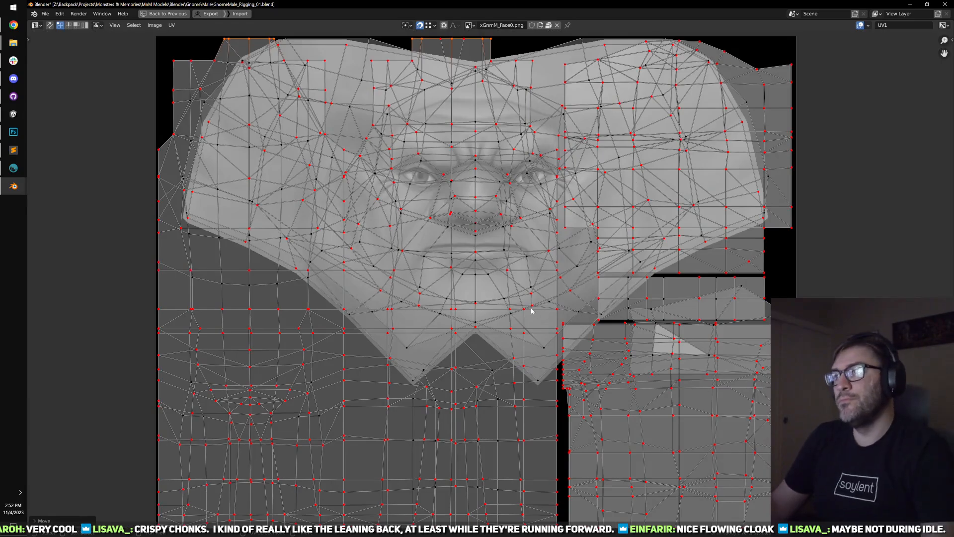
scroll(539, 291, "down", 4)
scroll(579, 269, "up", 3)
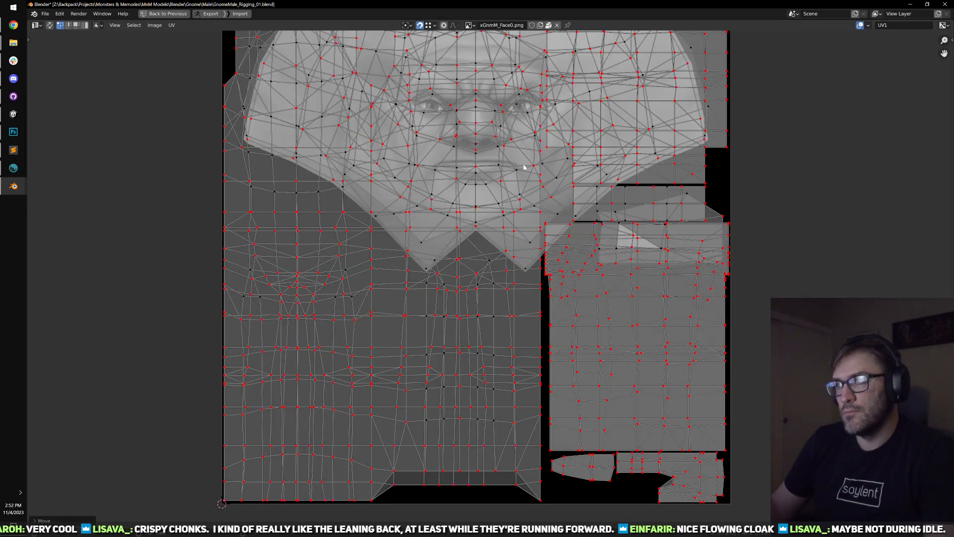
left_click_drag(524, 167, 541, 284)
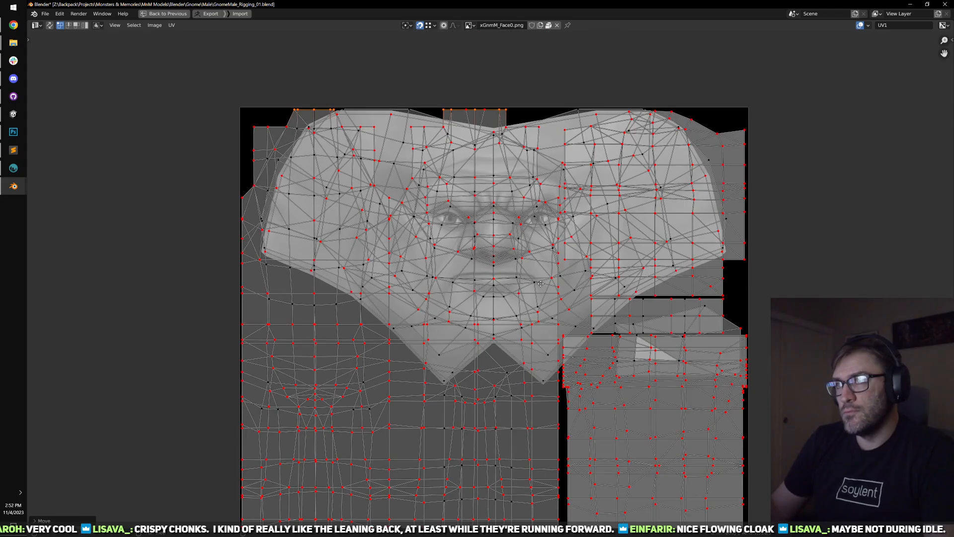
scroll(485, 173, "up", 3)
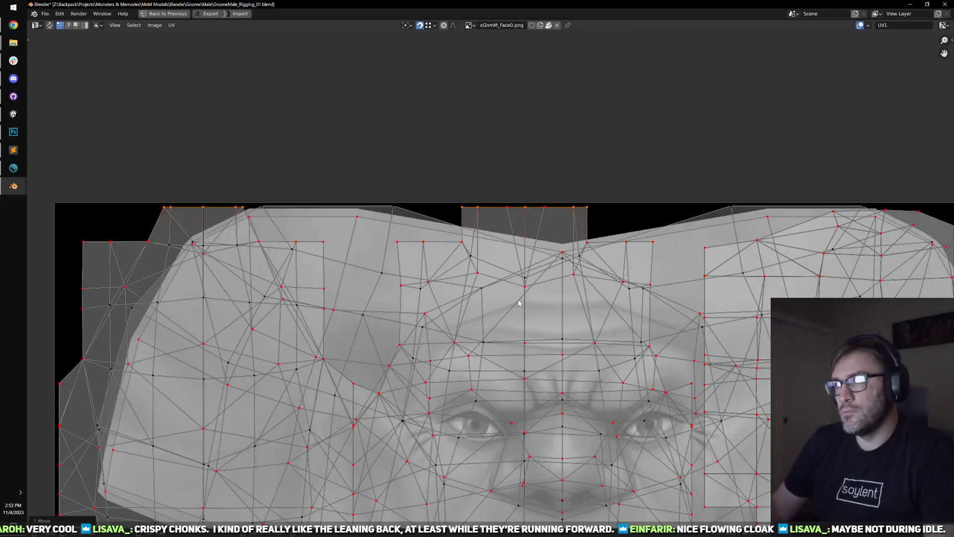
- Select the top UV vertices on both sides of the gnome's head island and lower them to the neck islands' top edge
left_click(295, 207, "alt")
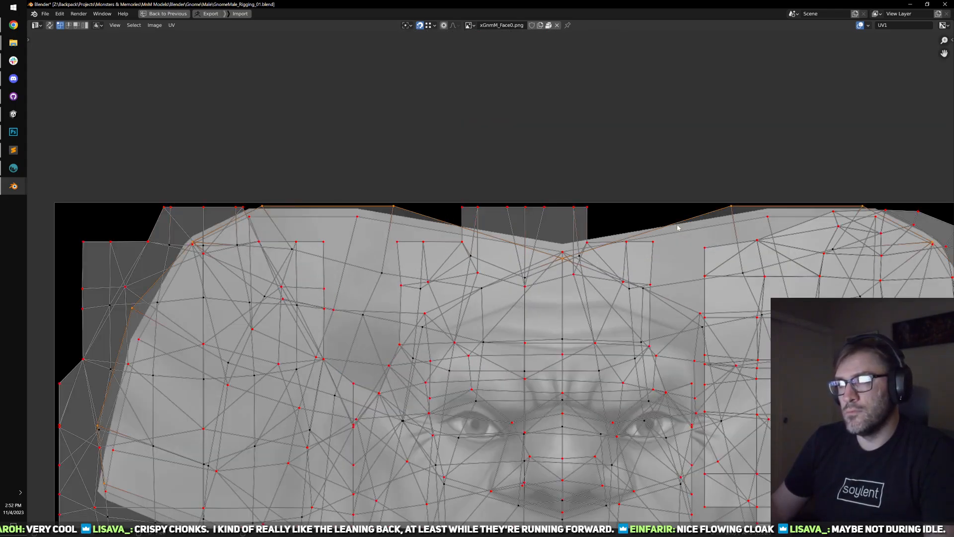
left_click_drag(305, 202, 425, 189)
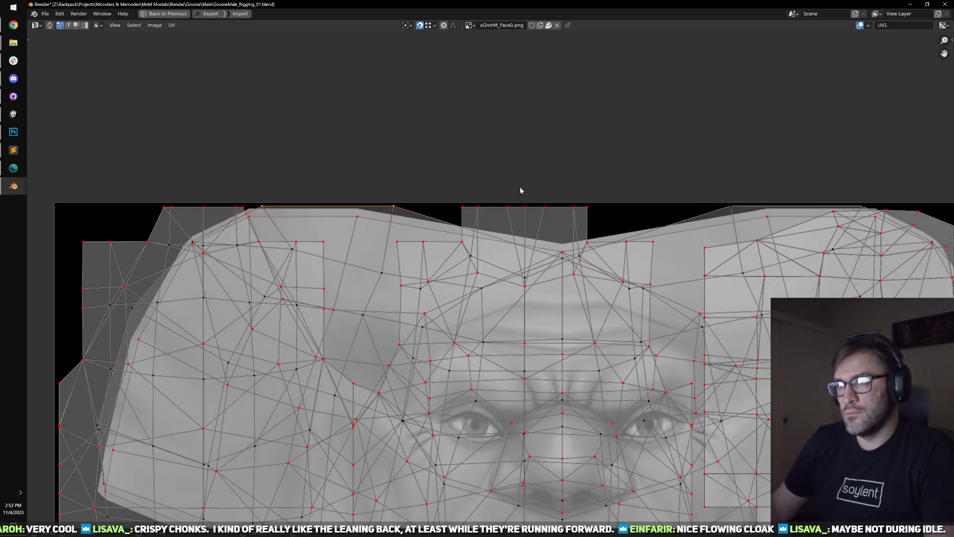
scroll(768, 195, "right", 5)
left_click_drag(517, 158, 745, 208)
scroll(426, 158, "left", 2)
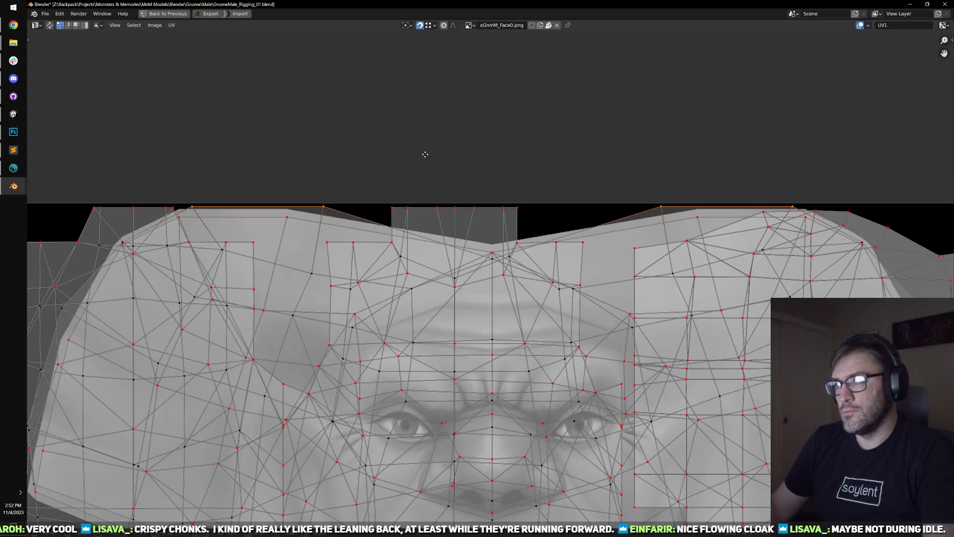
left_click(426, 157)
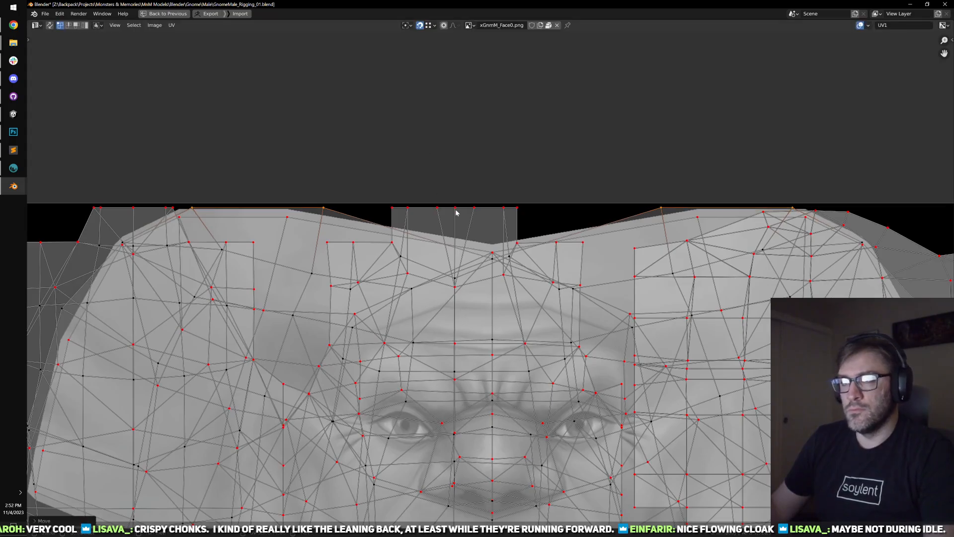
- Restore the normal window layout, return to object mode and select only HumMBody
scroll(496, 168, "down", 6)
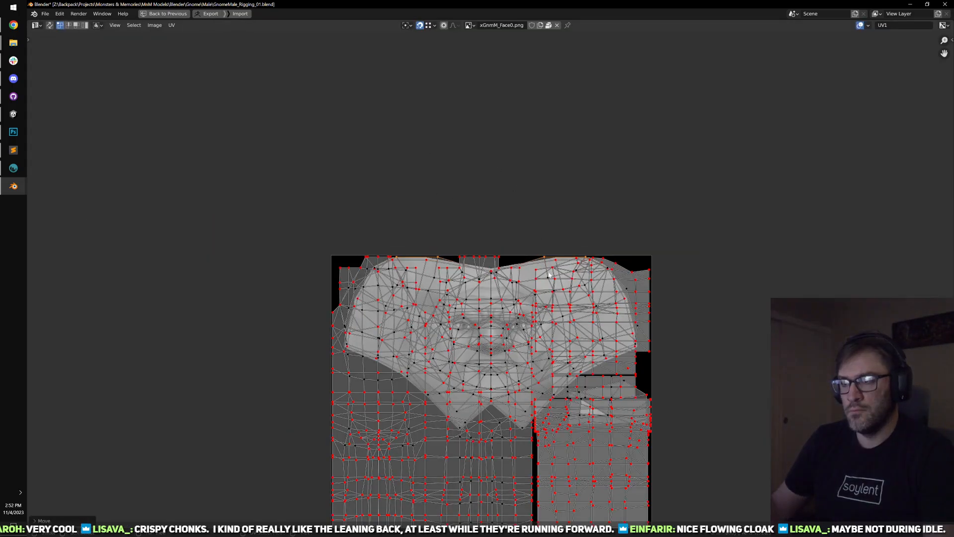
key("ctrl+space")
left_click(277, 171)
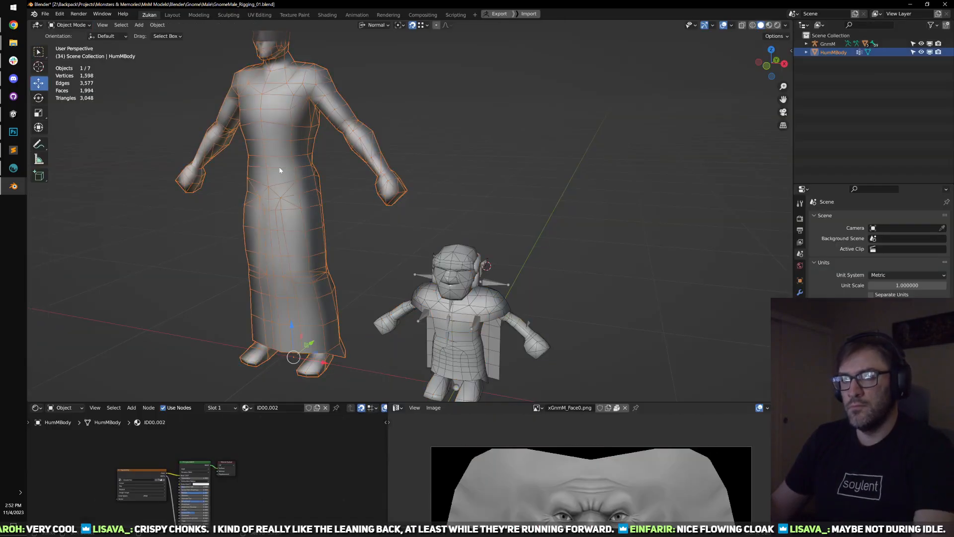
- Delete the human male body from the scene, leaving only the gnome
key("Delete")
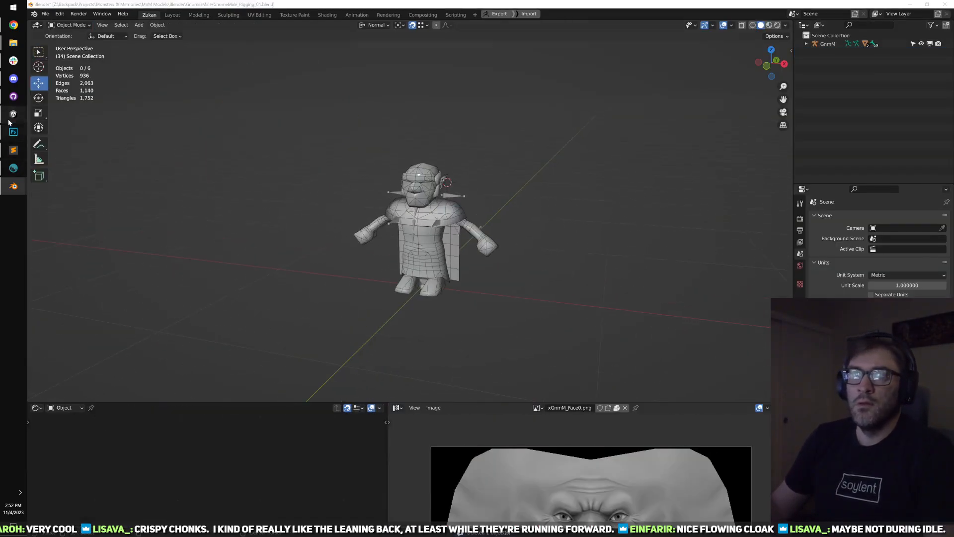
left_click(14, 114)
left_click(13, 186)
scroll(374, 213, "up", 6)
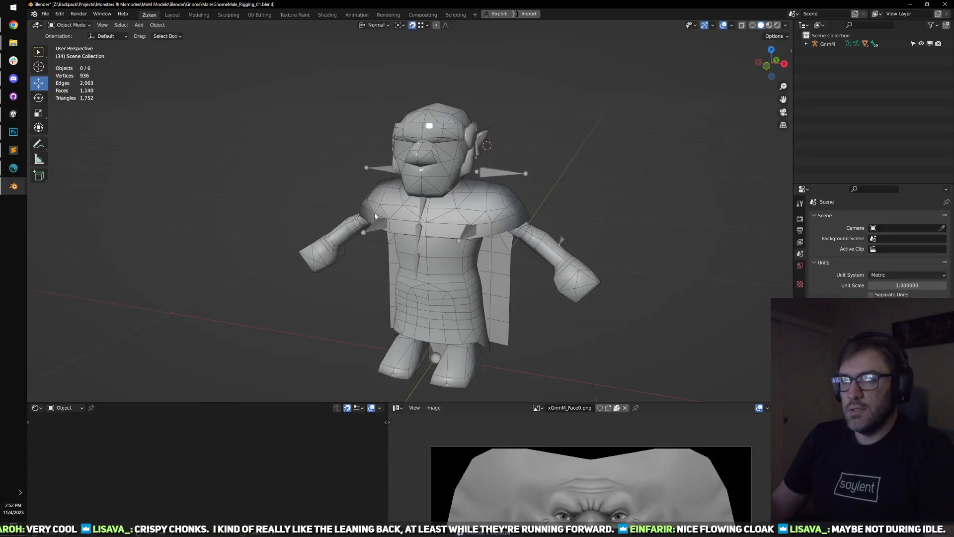
- Select every gnome object and apply all transforms
scroll(384, 211, "down", 3)
left_click_drag(472, 319, 493, 279)
key("ctrl+a")
scroll(290, 115, "down", 2)
key("ctrl+a")
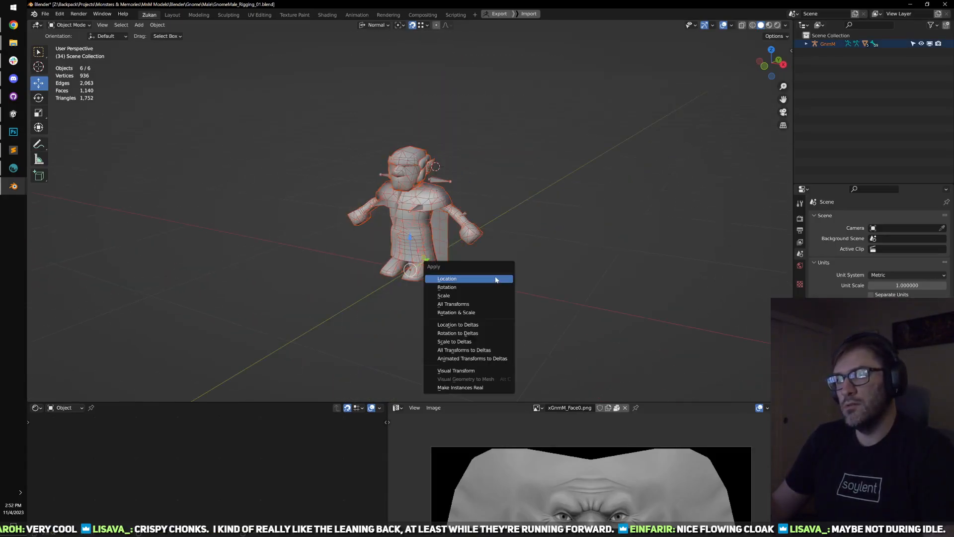
left_click(467, 303)
scroll(526, 230, "up", 3)
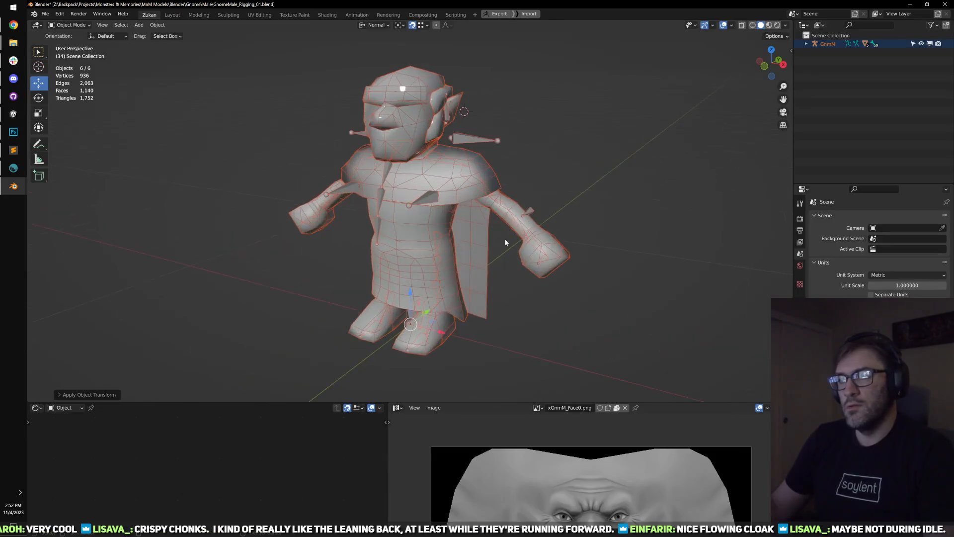
- Select only the gnome's armature, GnmMBody and GnmMCape
left_click(523, 225)
left_click(439, 131, "shift")
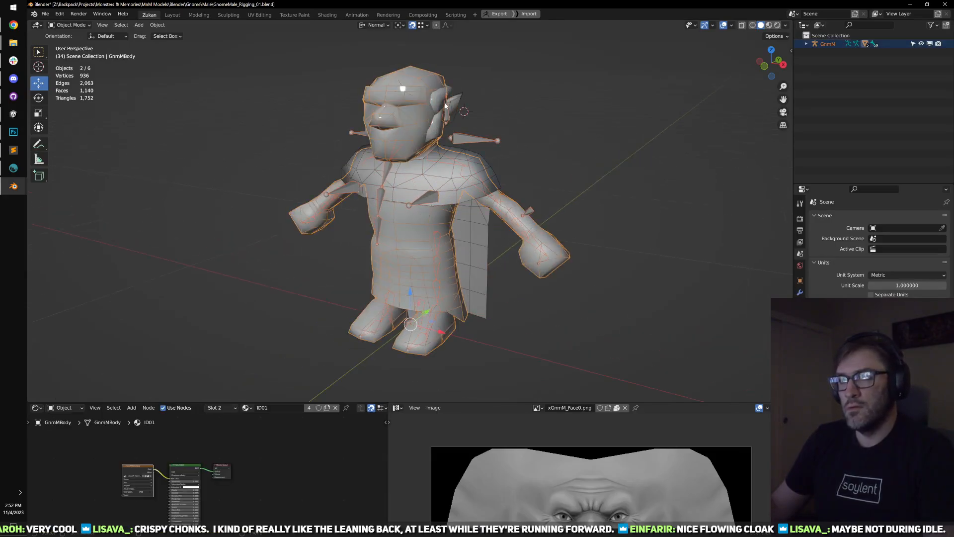
left_click(478, 245, "shift")
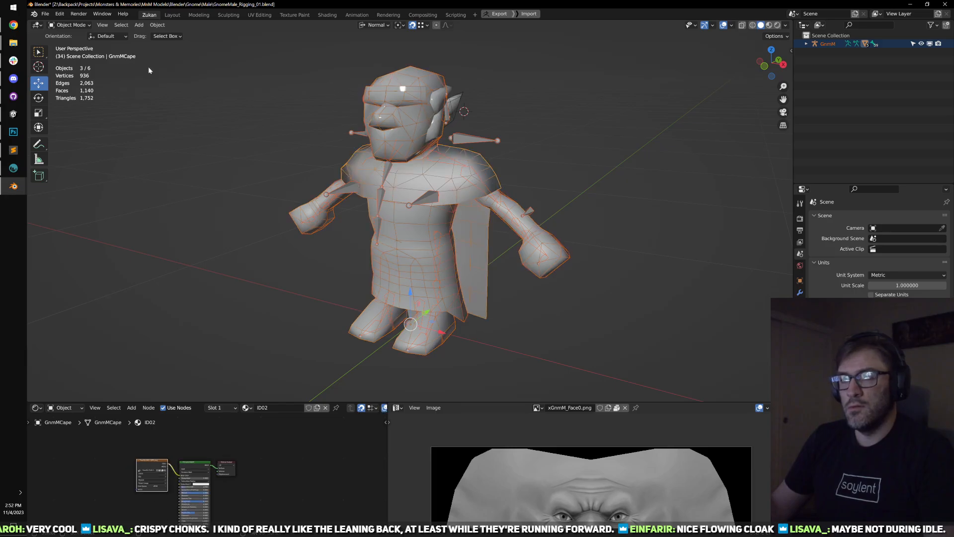
- Export the selected objects as FBX with the saved export preset, overwriting GnomeMale_Apose.fbx in New folder (3)
left_click(44, 14)
mouse_move(65, 135)
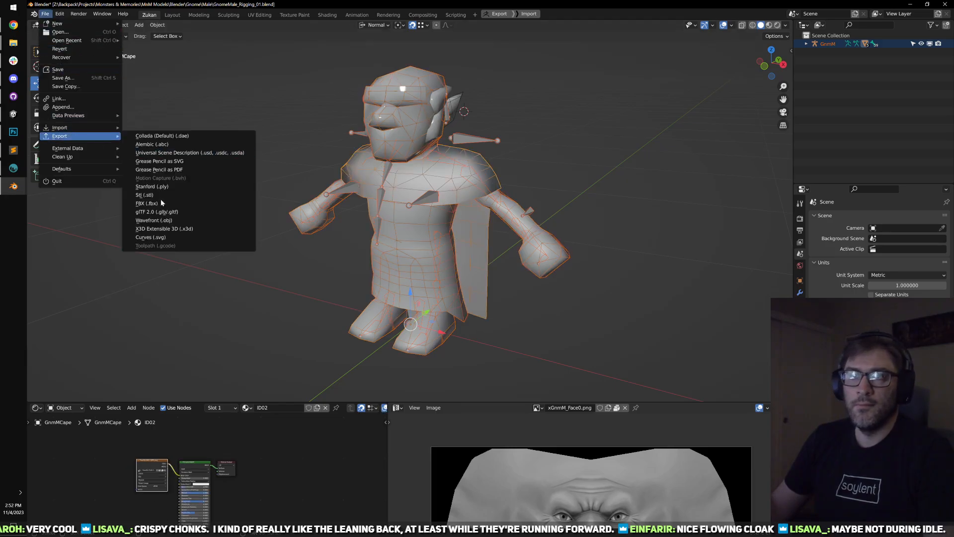
left_click(149, 204)
left_click(696, 131)
left_click(709, 178)
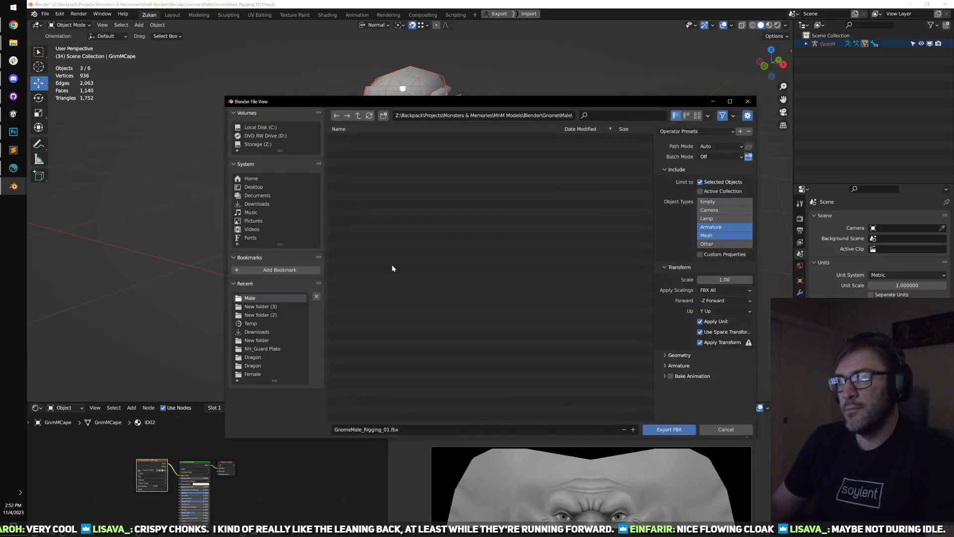
left_click(259, 307)
left_click(365, 138)
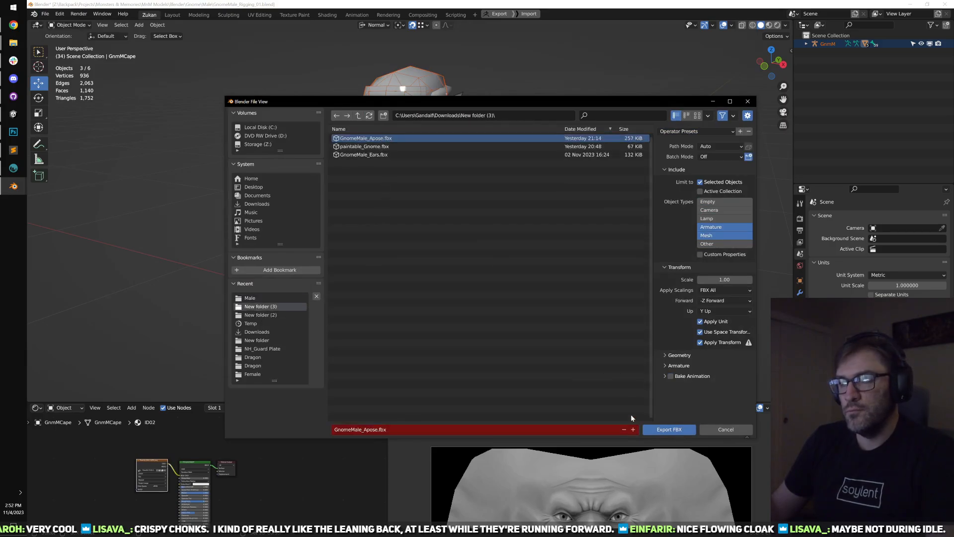
left_click(648, 431)
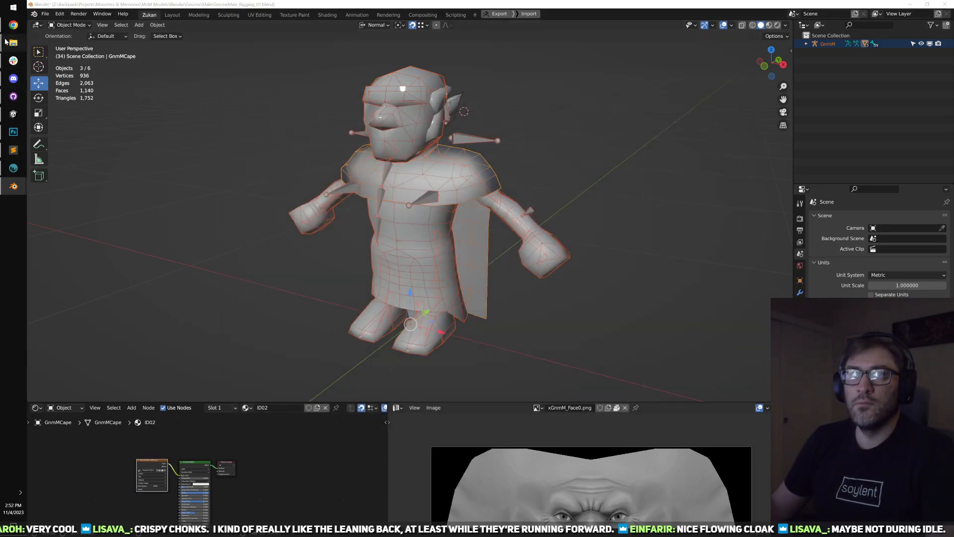
- Close the Library folder window, switch to Unity and reveal the model file behind GnmMBody's mesh in Explorer
mouse_move(14, 43)
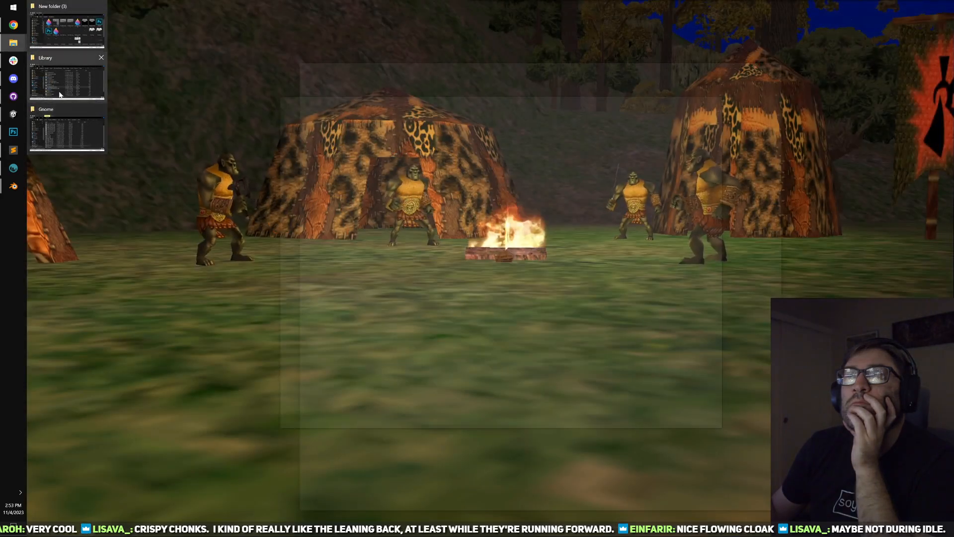
left_click(101, 59)
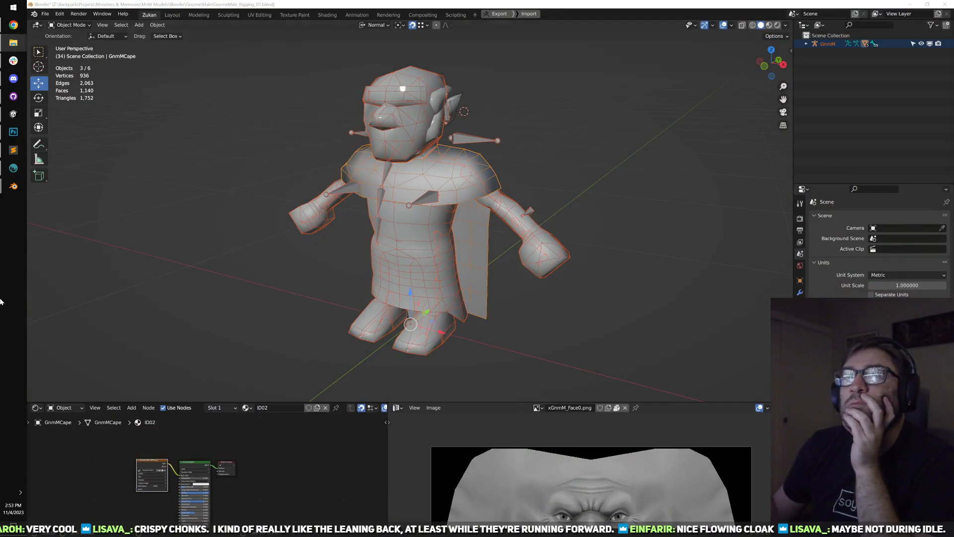
left_click(13, 114)
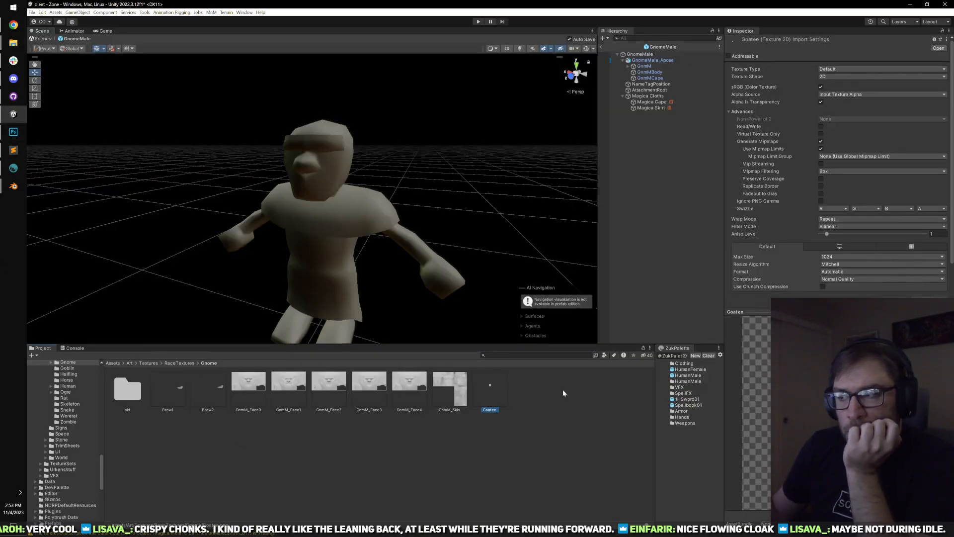
left_click(651, 73)
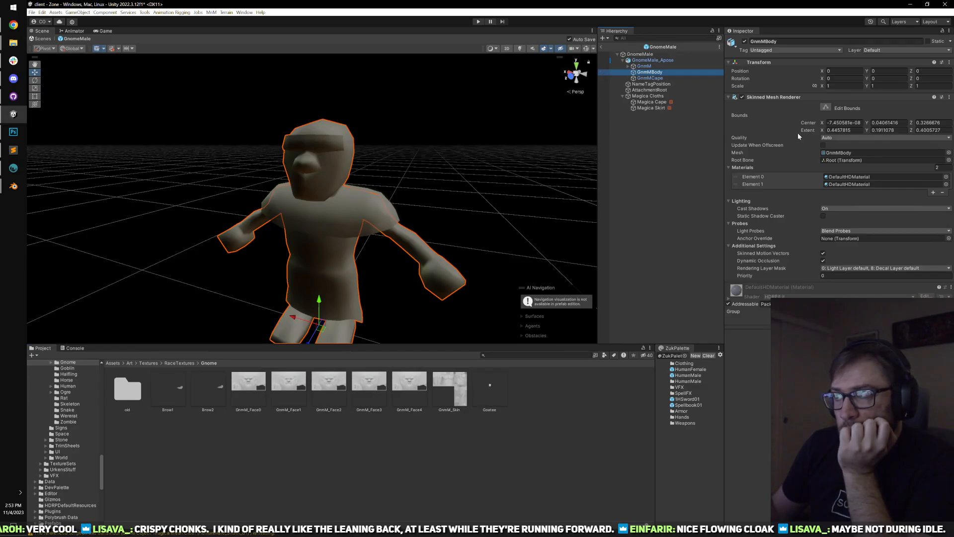
left_click(836, 154)
right_click(128, 387)
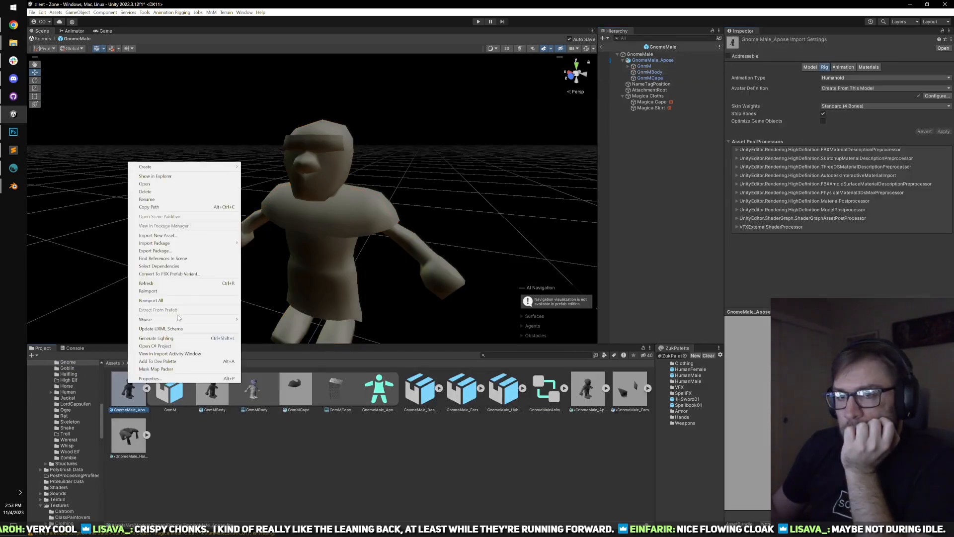
left_click(183, 176)
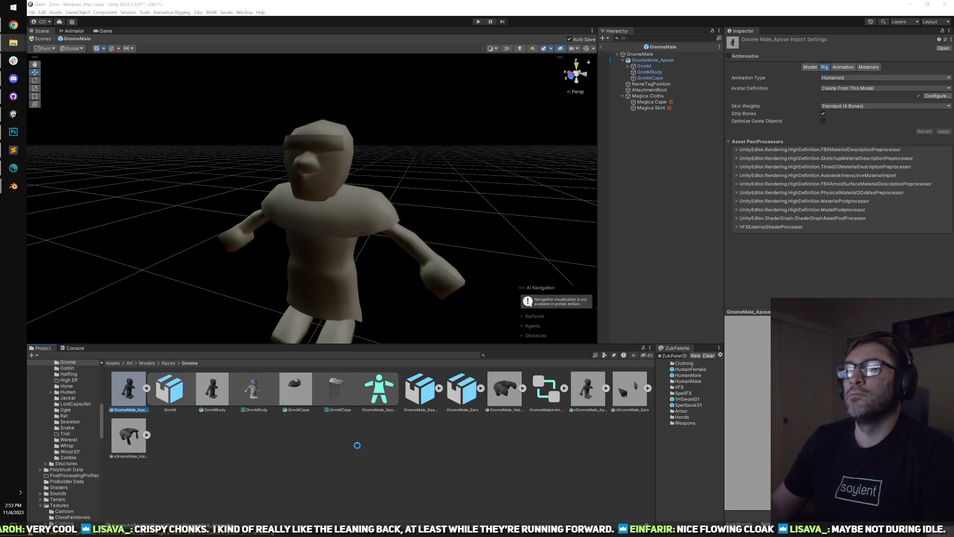
- Review the animation, rig and model import settings of GnomeMale_Apose
left_click(146, 387)
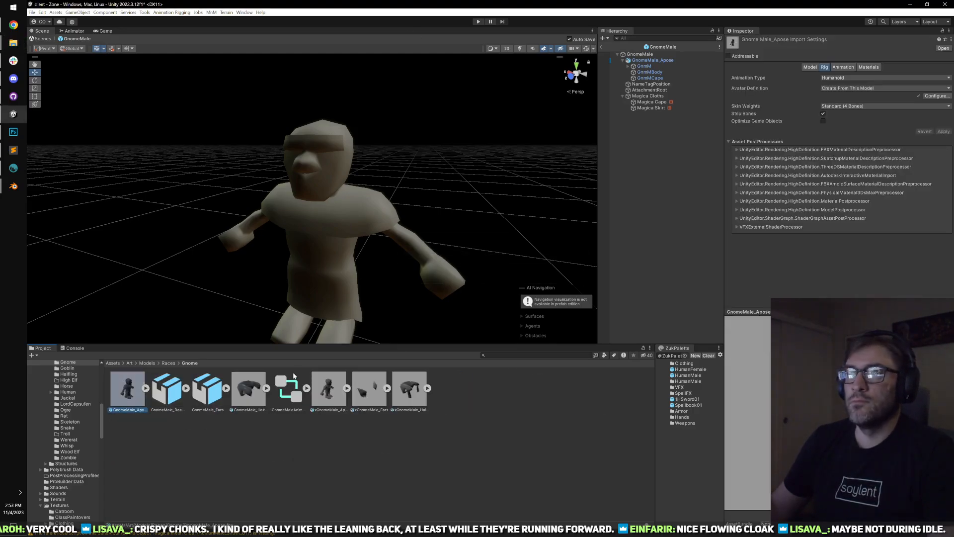
left_click(843, 66)
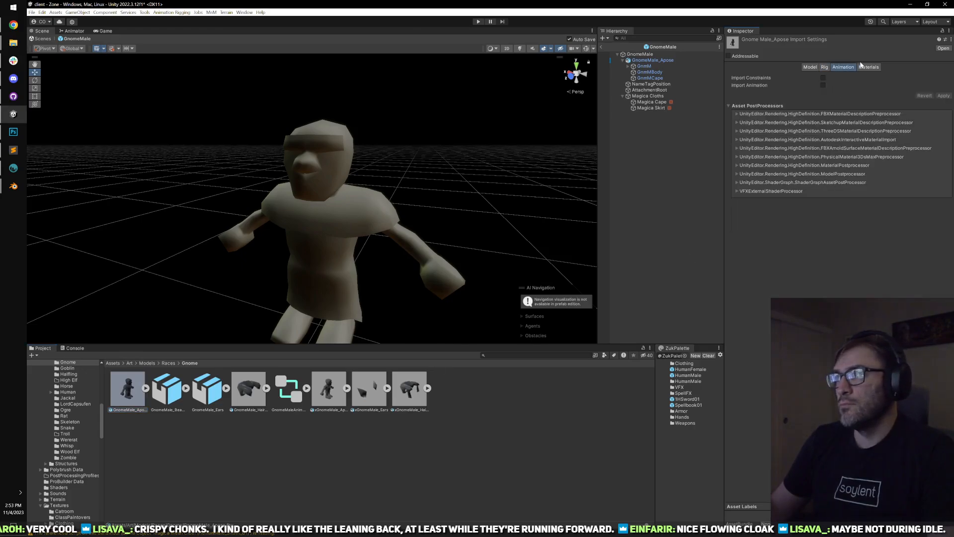
left_click(824, 67)
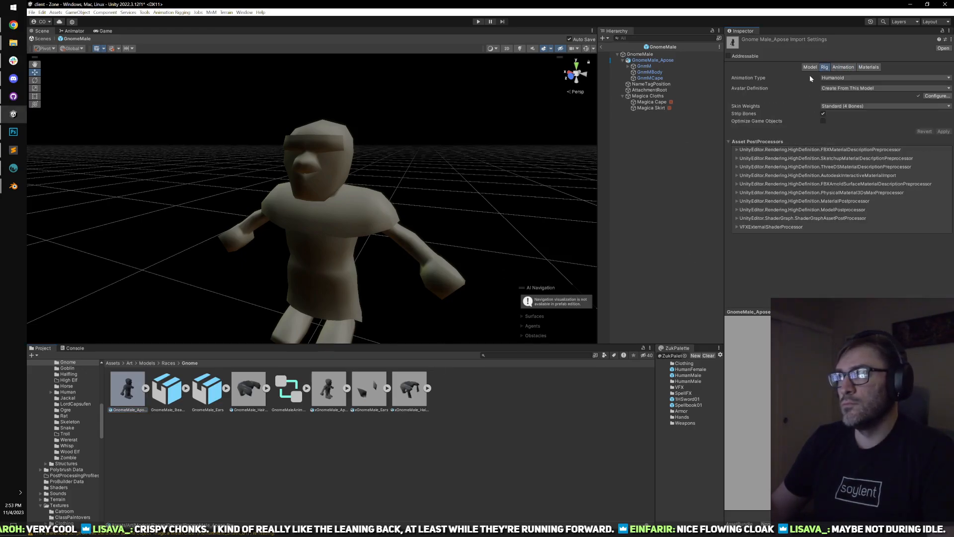
left_click(811, 66)
left_click(145, 388)
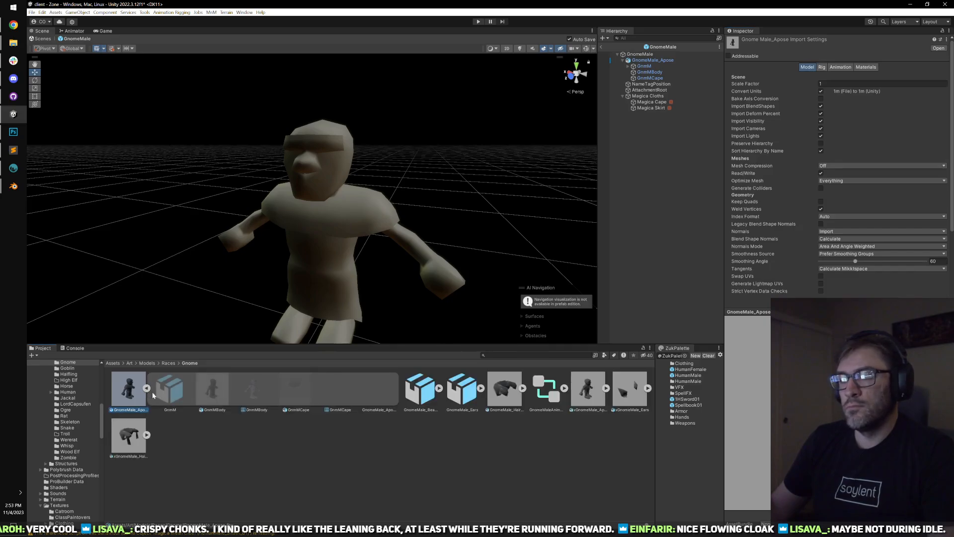
left_click(145, 388)
- Update the avatar copied from GnomeMale_AposeAvatar on the gnome beard, ears and hair models and apply the rig settings
left_click(172, 390)
left_click(258, 383, "shift")
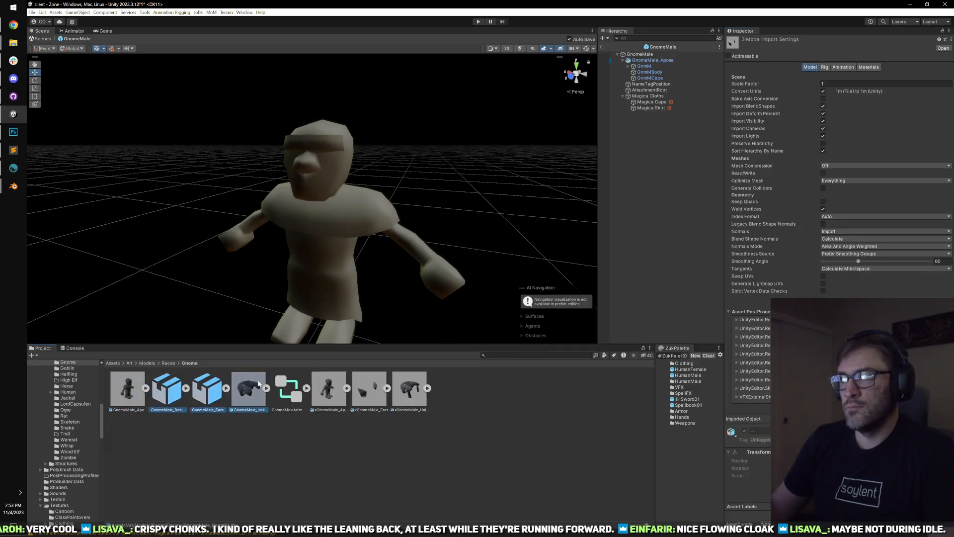
left_click(825, 68)
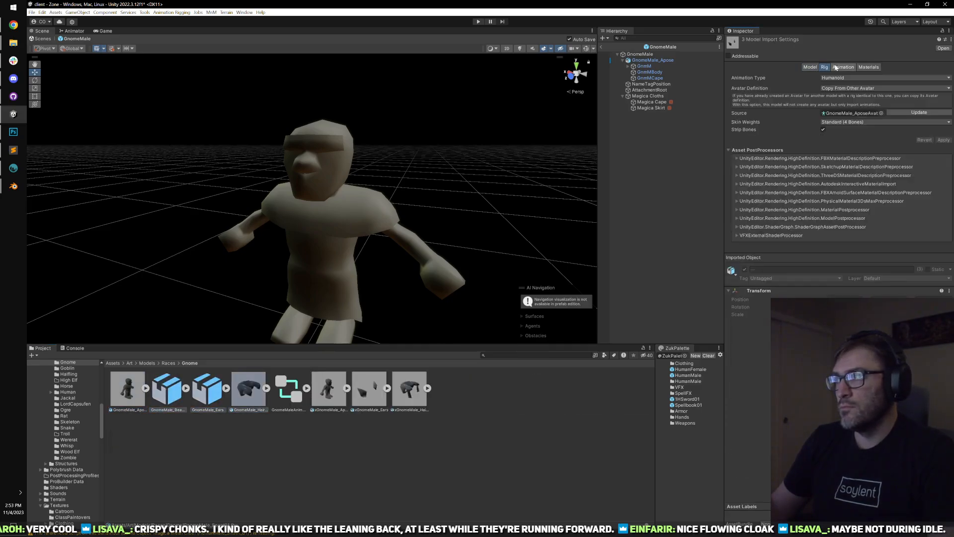
left_click(909, 113)
left_click(940, 141)
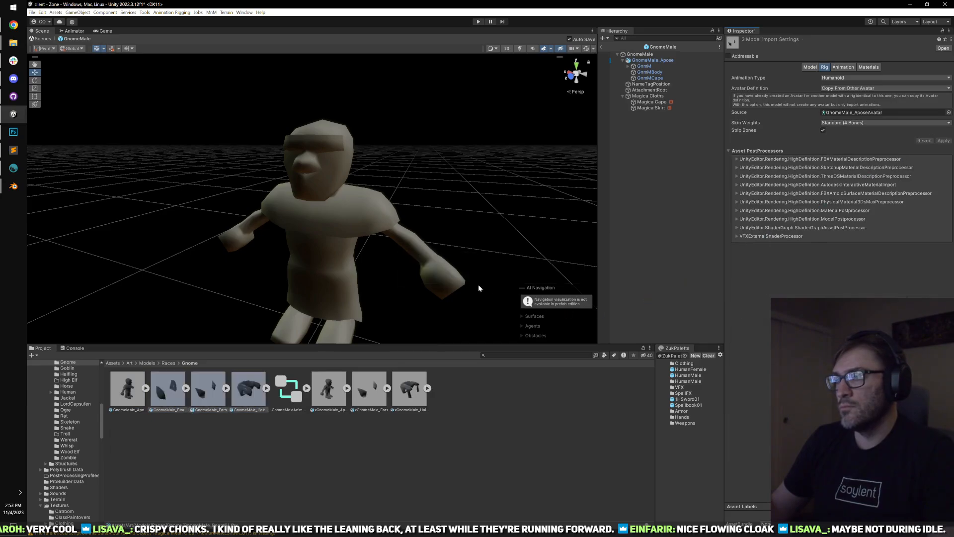
- Leave the GnomeMale prefab, start play mode and log in to the Development Server with the saved credentials
left_click(601, 47)
left_click(478, 22)
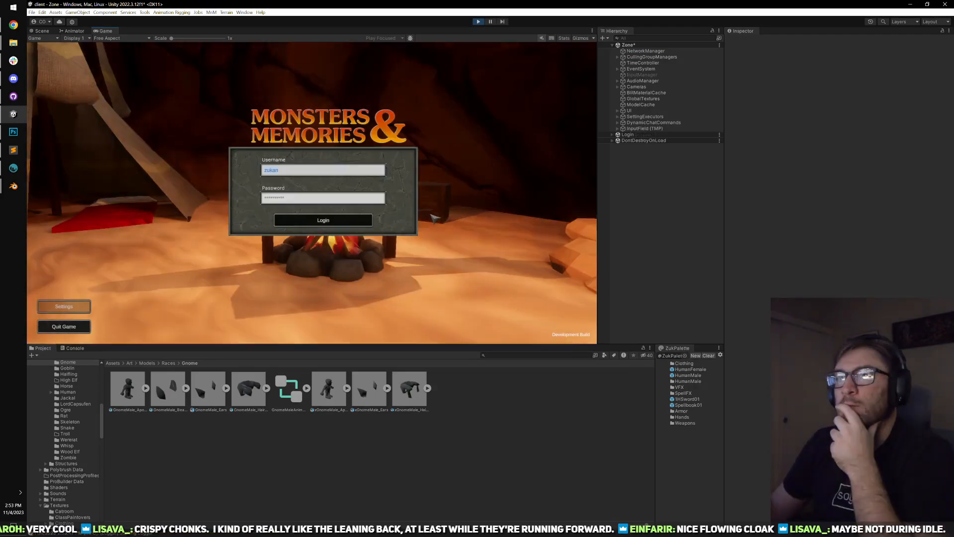
left_click(348, 220)
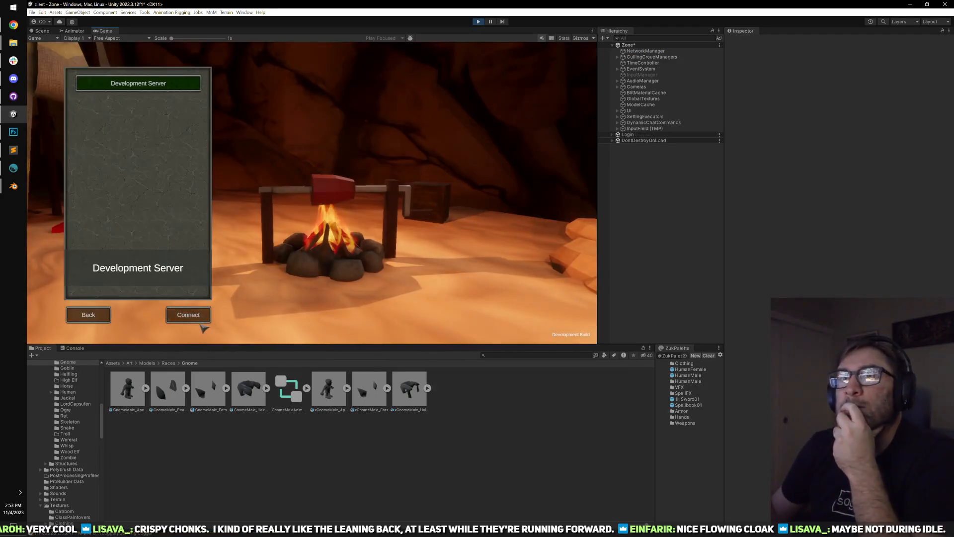
left_click(199, 316)
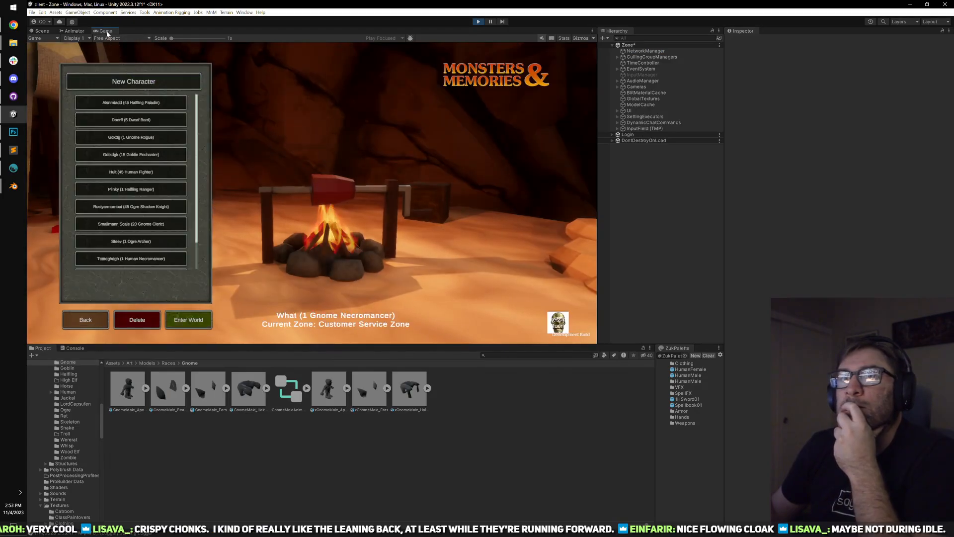
- Maximize the game view, enter the world as the level 1 gnome necromancer and view the character up close
key("shift+space")
double_click(231, 387)
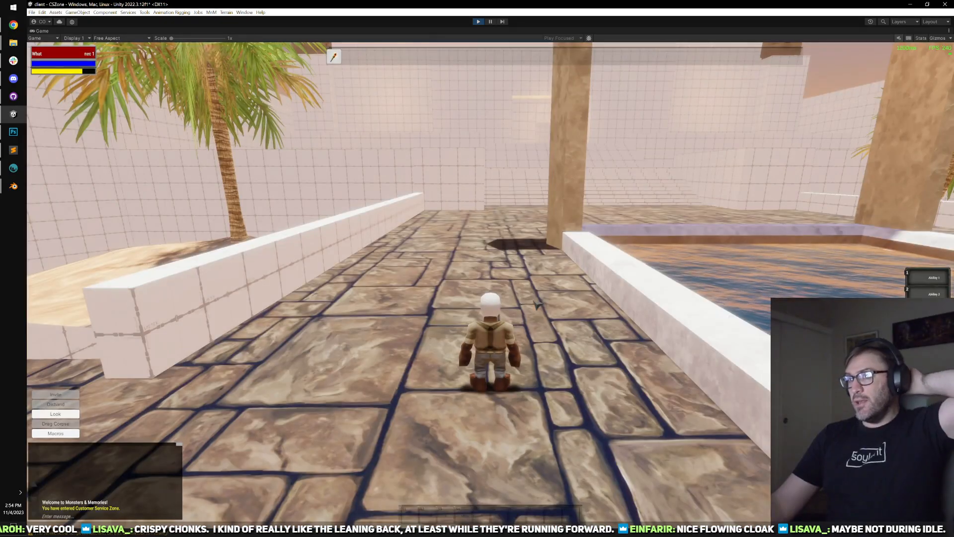
key("w")
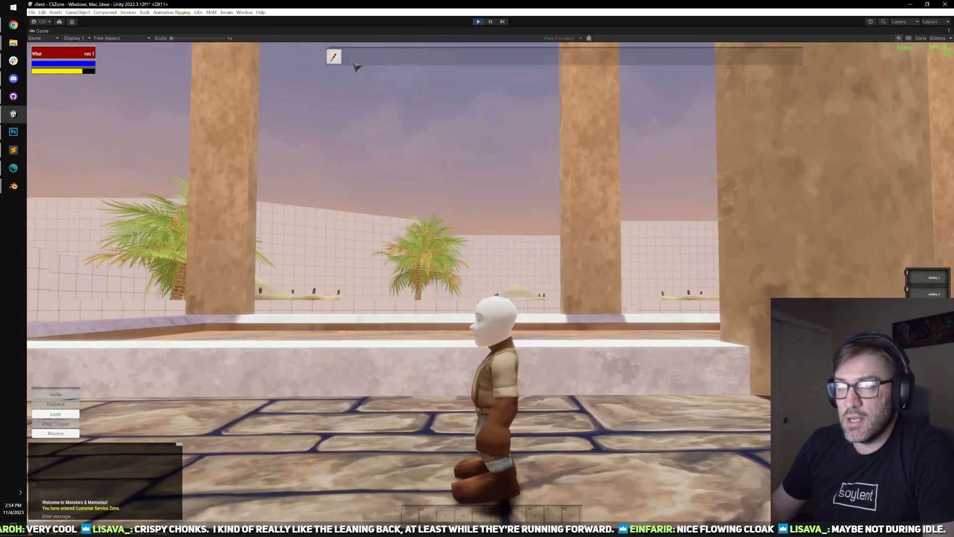
left_click_drag(533, 317, 417, 361)
scroll(539, 332, "up", 2)
- Unequip the character's cape into an inventory slot and discard the scroll it displaces
key("i")
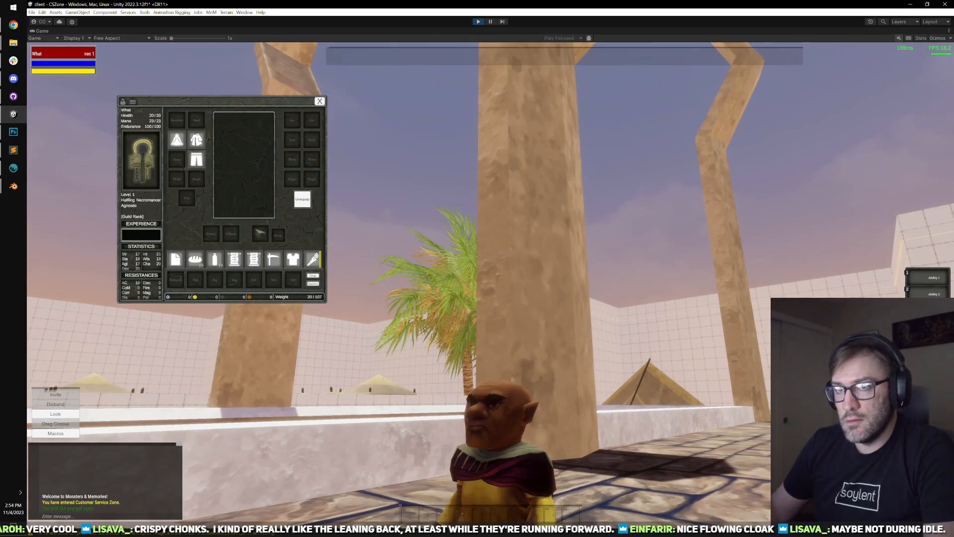
left_click(178, 139)
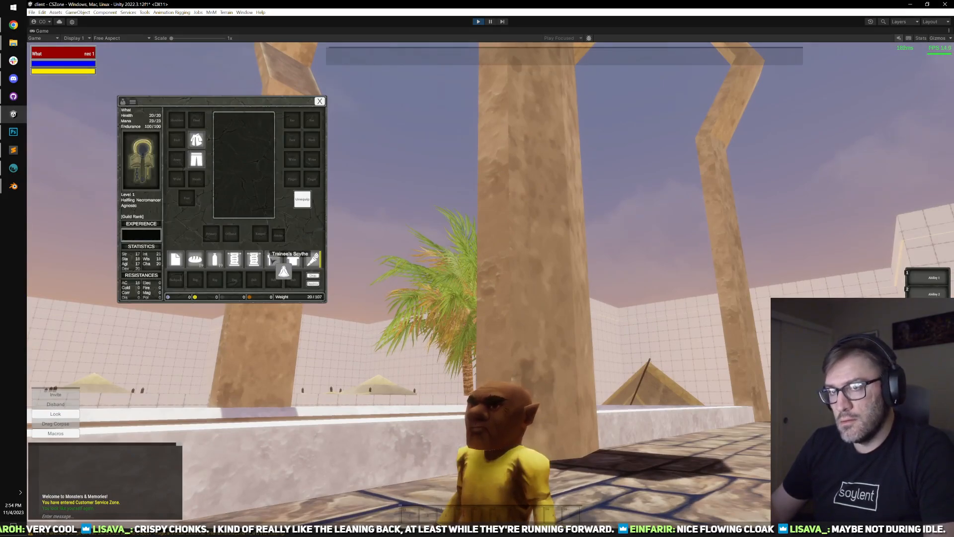
left_click(258, 262)
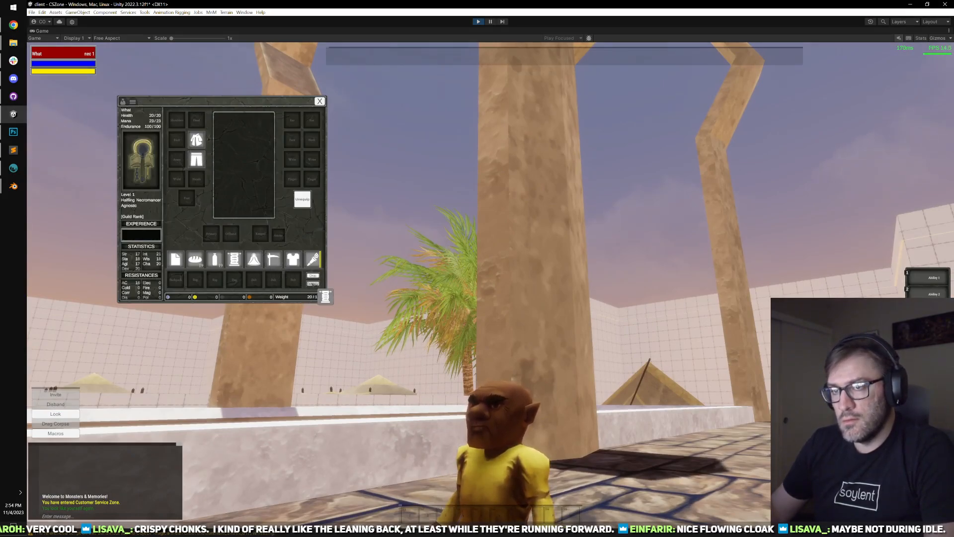
left_click(313, 284)
left_click(418, 323)
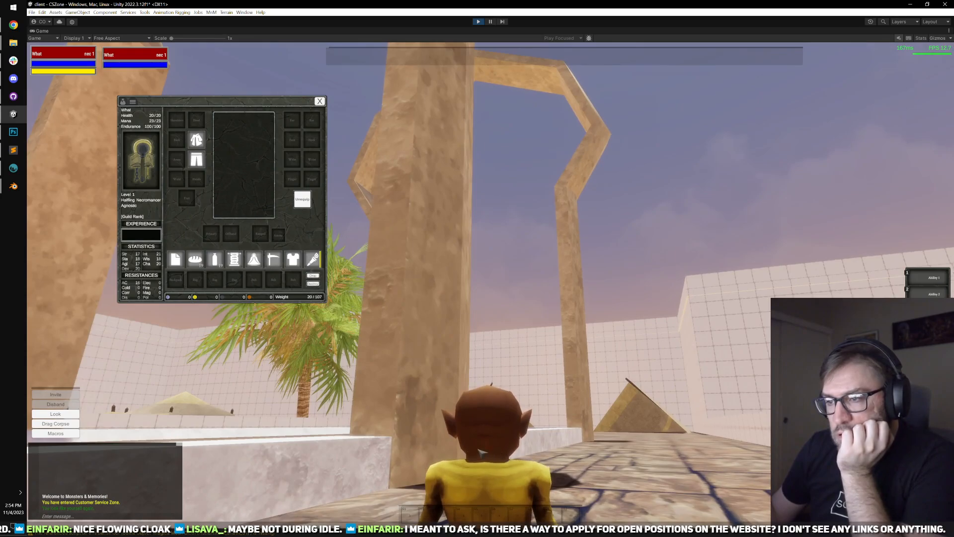
- Run the capeless gnome around the Customer Service Zone to examine its body and clothing in motion
left_click_drag(542, 451, 604, 447)
key("w")
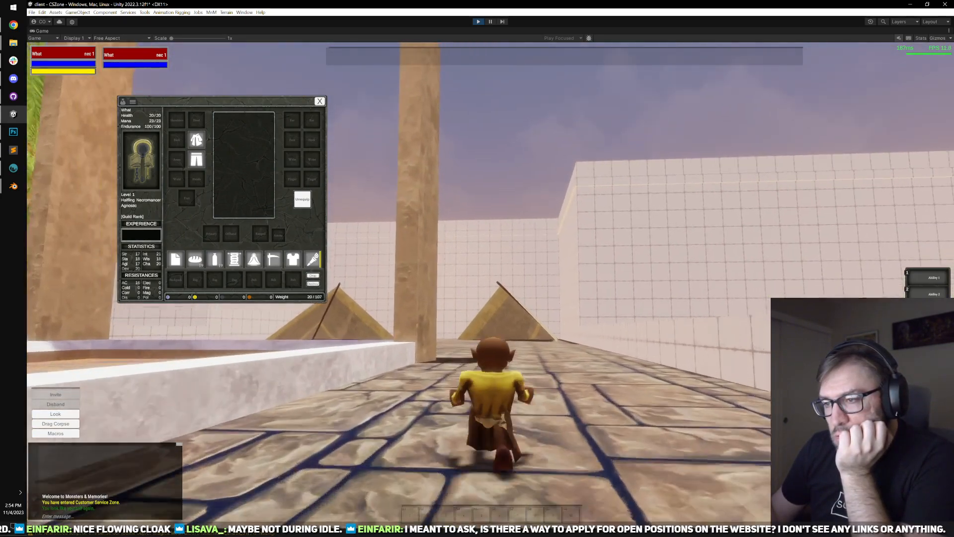
key("a")
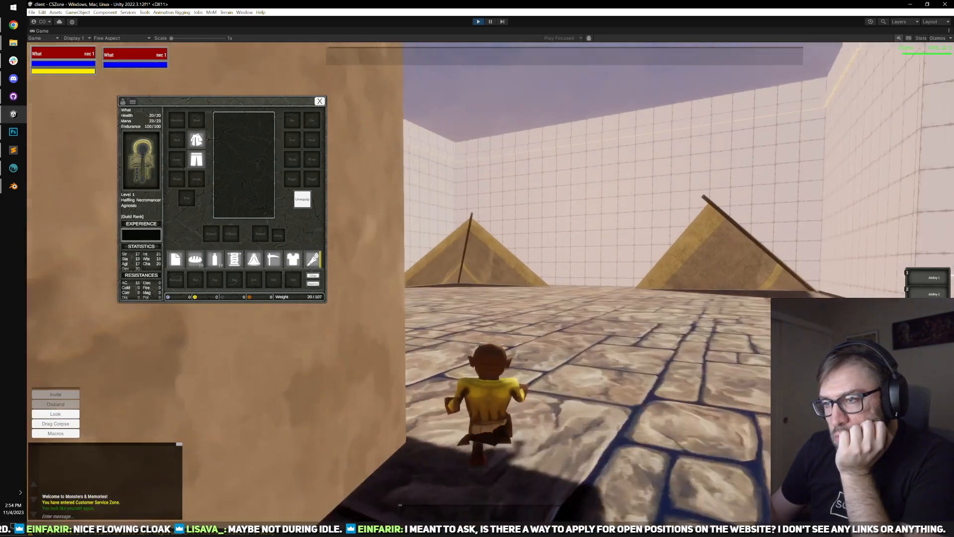
key("a")
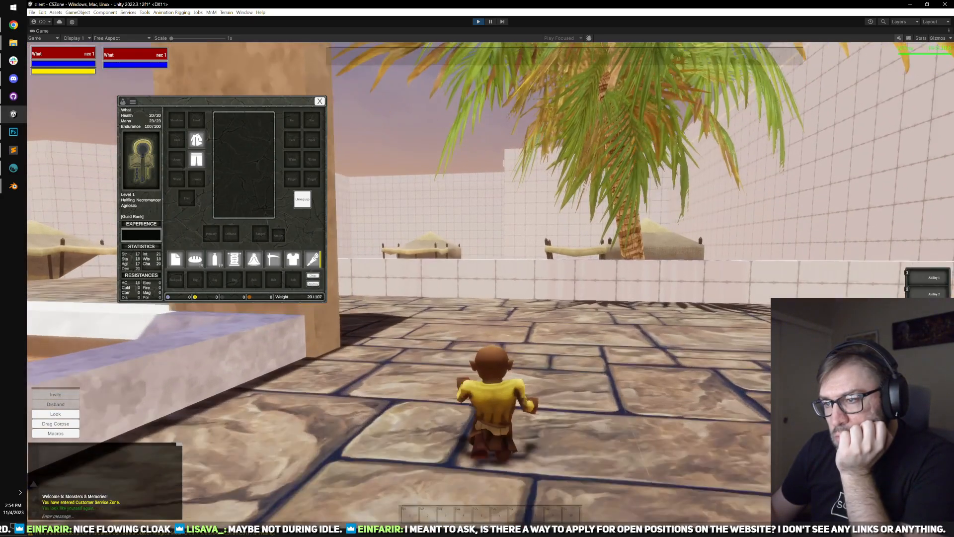
- Turn and move the gnome near the tents to examine its head and neck up close
key("a")
key("a")
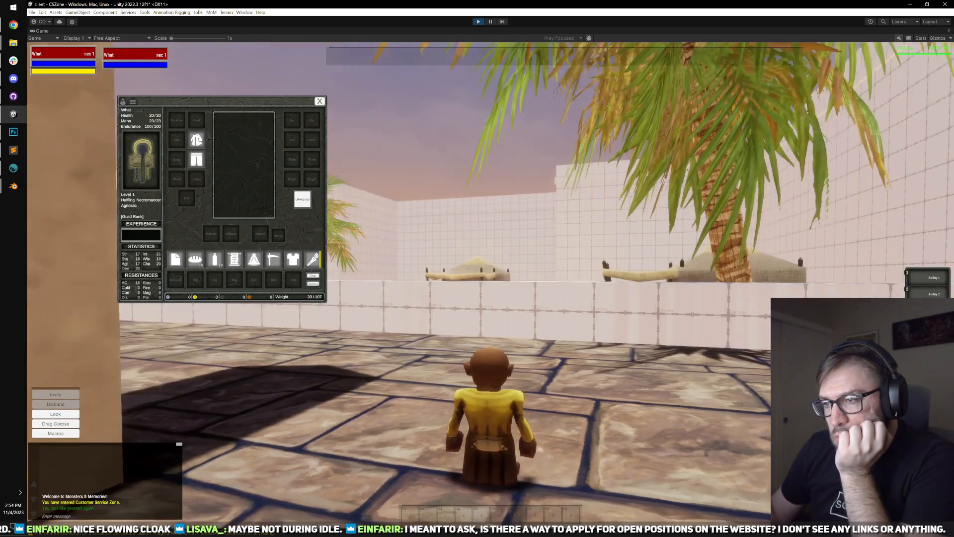
key("w")
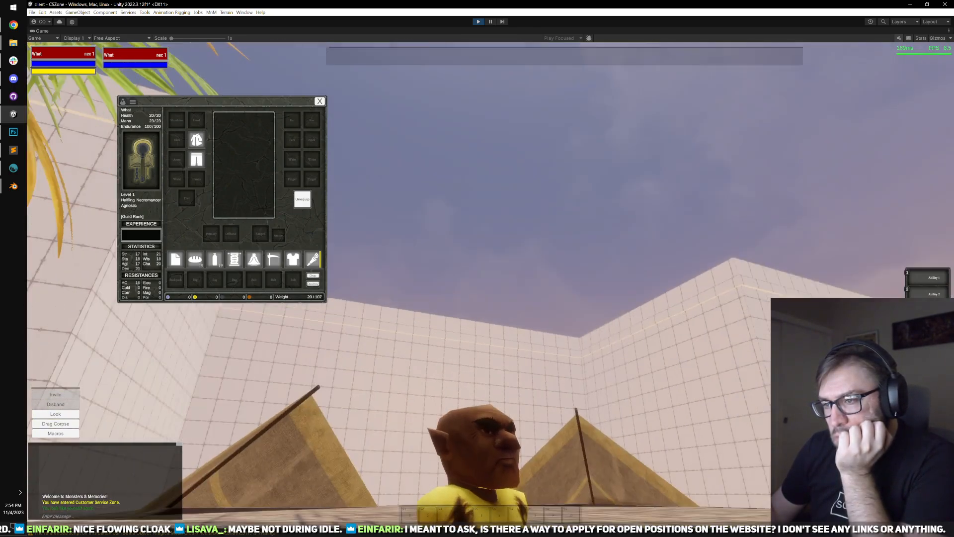
scroll(544, 394, "down", 2)
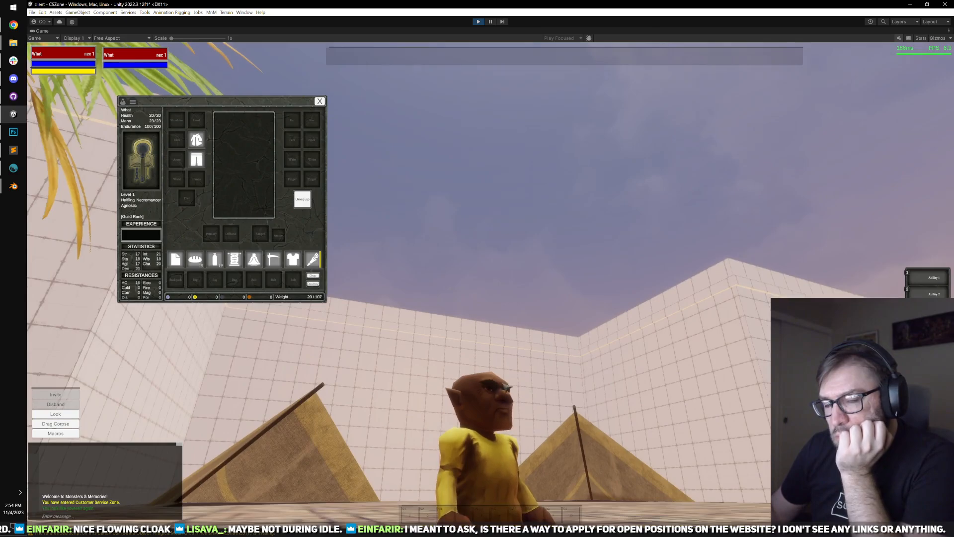
- Close the HumM_Rig_07.blend Blender session without saving and switch to the GnomeMale_Rigging_01 file
mouse_move(13, 186)
mouse_move(85, 207)
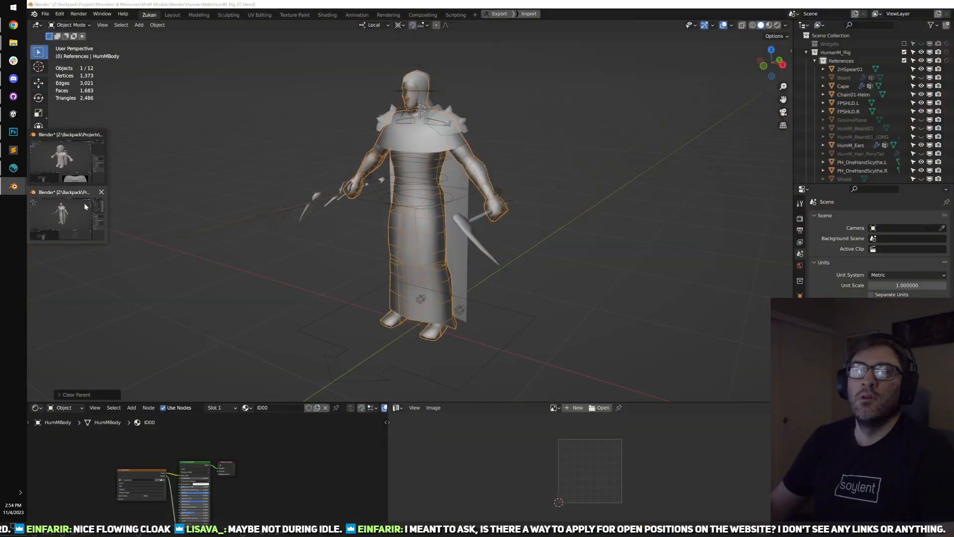
left_click(101, 192)
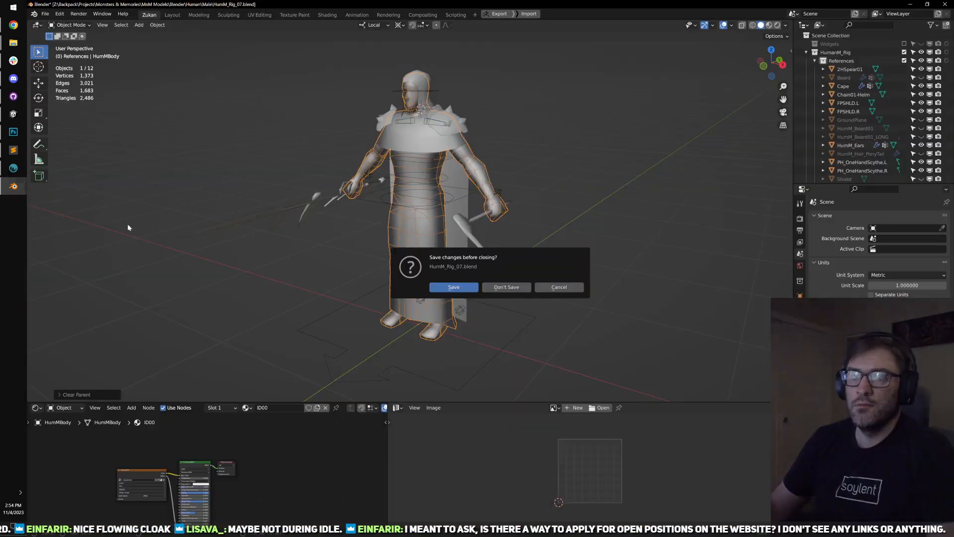
left_click(506, 286)
left_click(14, 186)
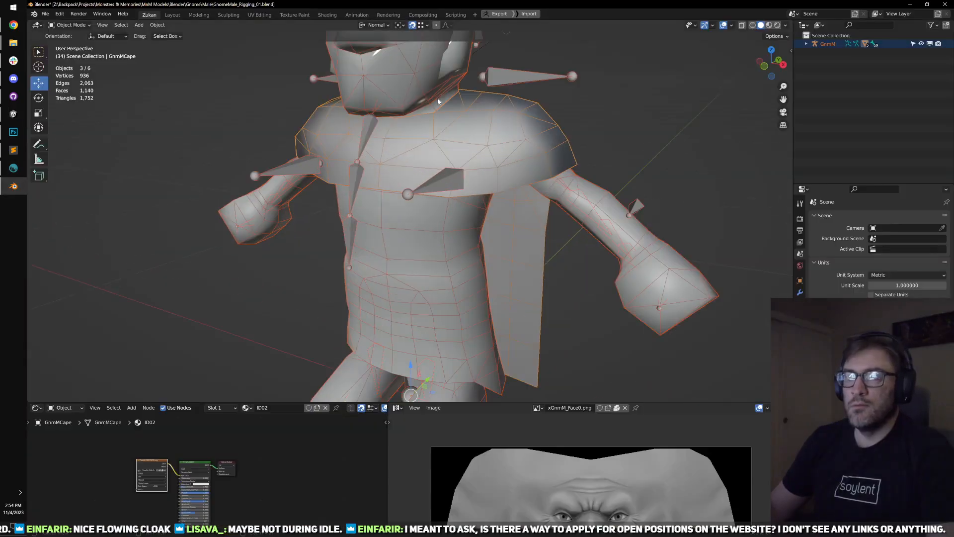
- Isolate the gnome's body mesh and open it in Edit Mode with X-ray display
scroll(429, 174, "up", 5)
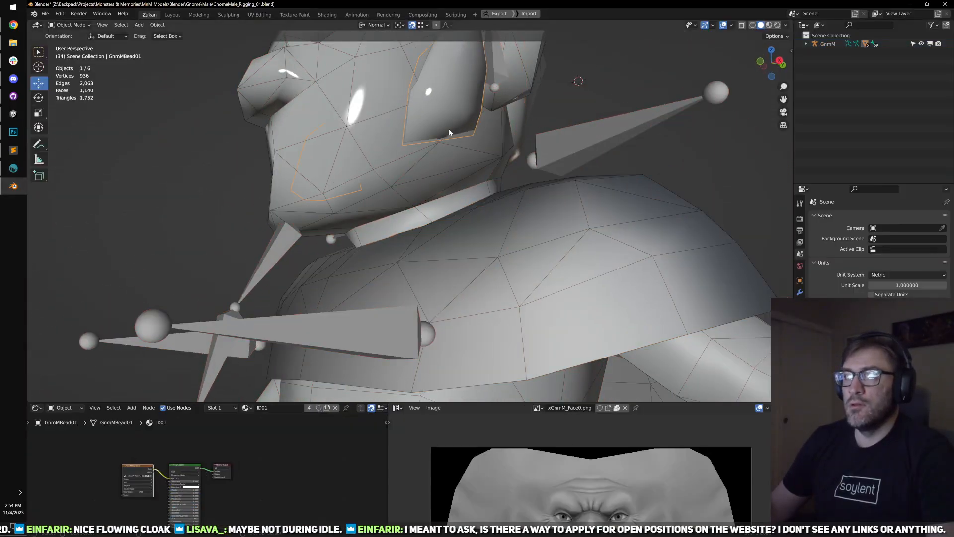
left_click(394, 177)
key("KP_Divide")
key("Tab")
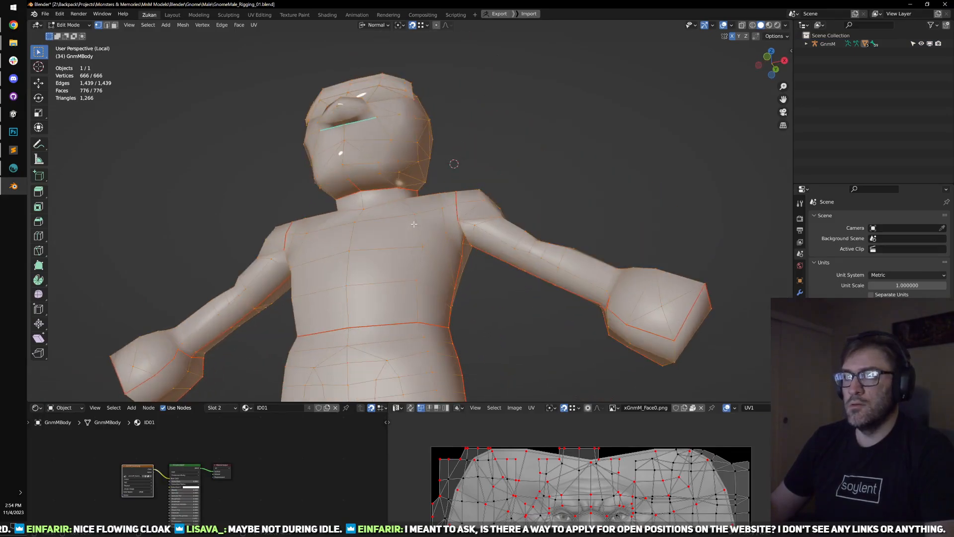
scroll(278, 322, "up", 6)
key("alt+z")
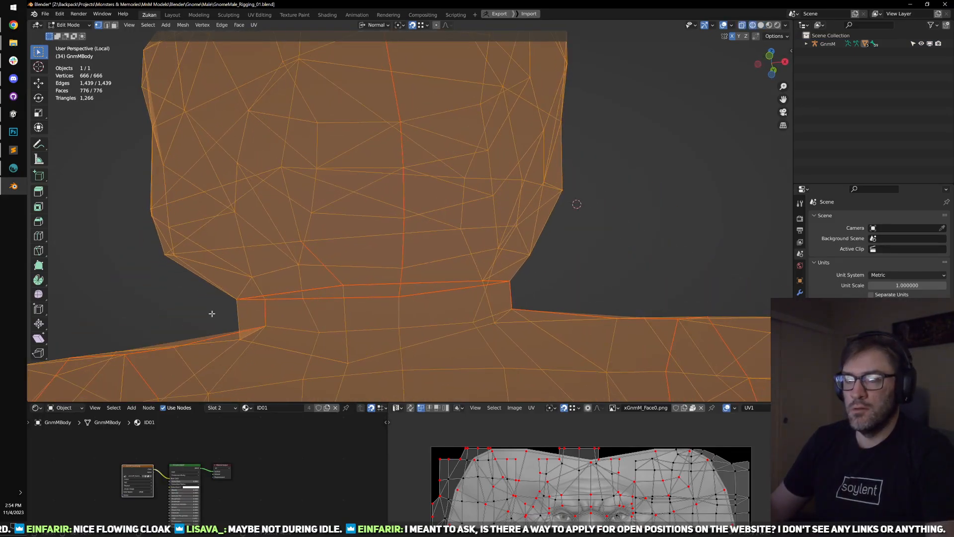
- Select the vertices of the loop where the head meets the neck and merge them by distance at 0.0101 m
left_click(373, 284, "alt")
left_click_drag(496, 298, 546, 328)
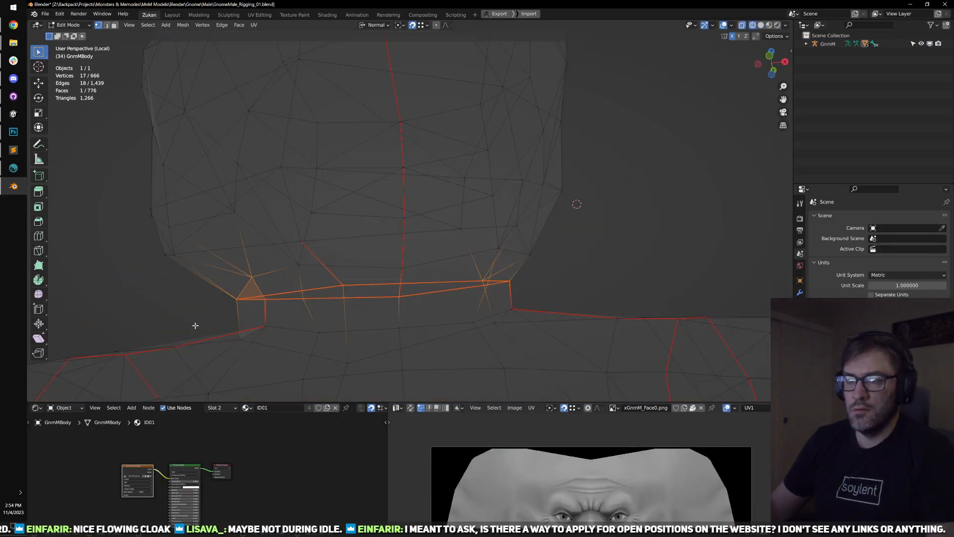
left_click(252, 279, "shift")
left_click_drag(279, 258, 414, 267)
key("m")
left_click(391, 246)
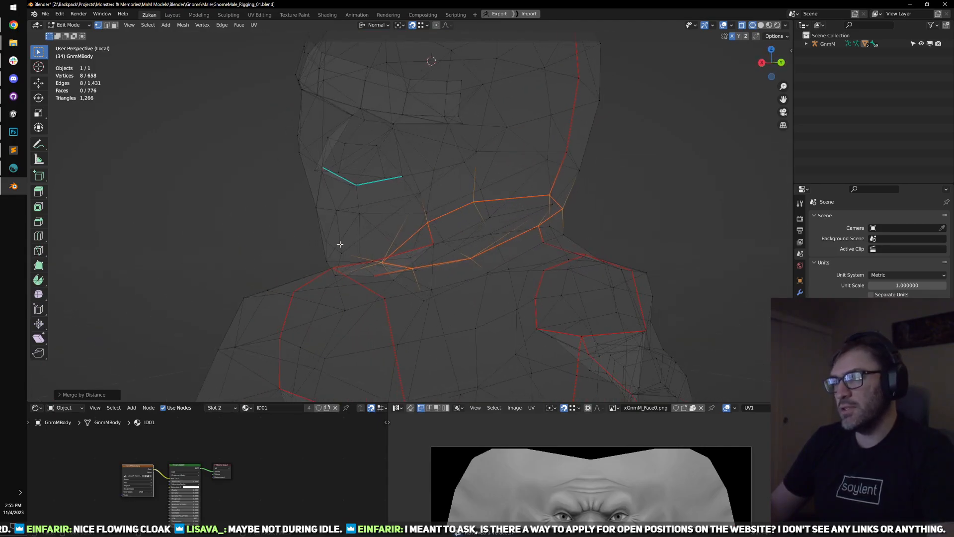
left_click_drag(340, 244, 450, 214)
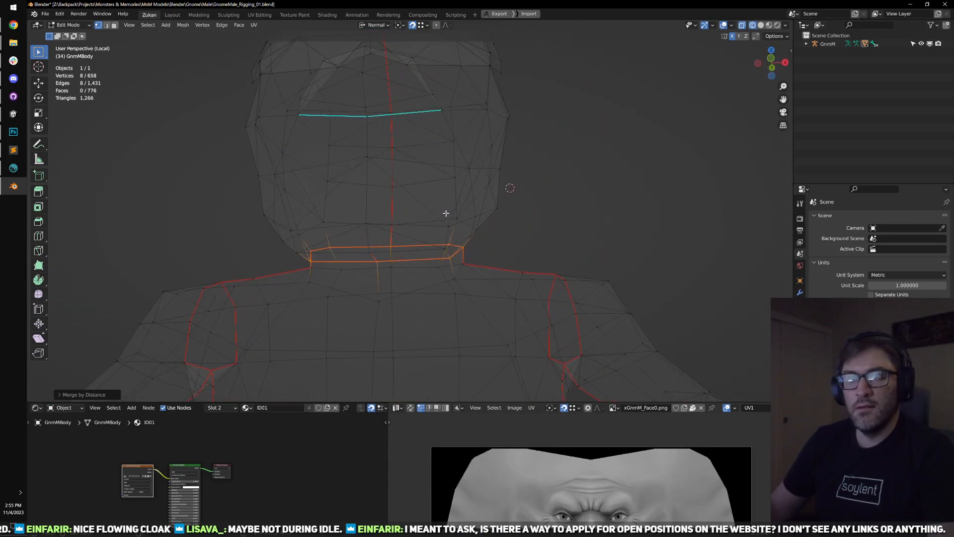
left_click(75, 396)
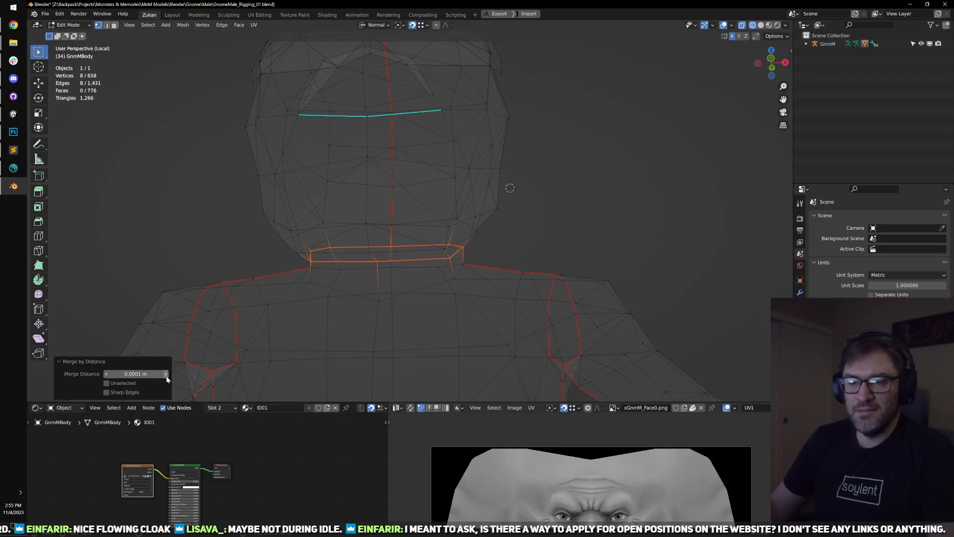
left_click_drag(407, 298, 354, 267)
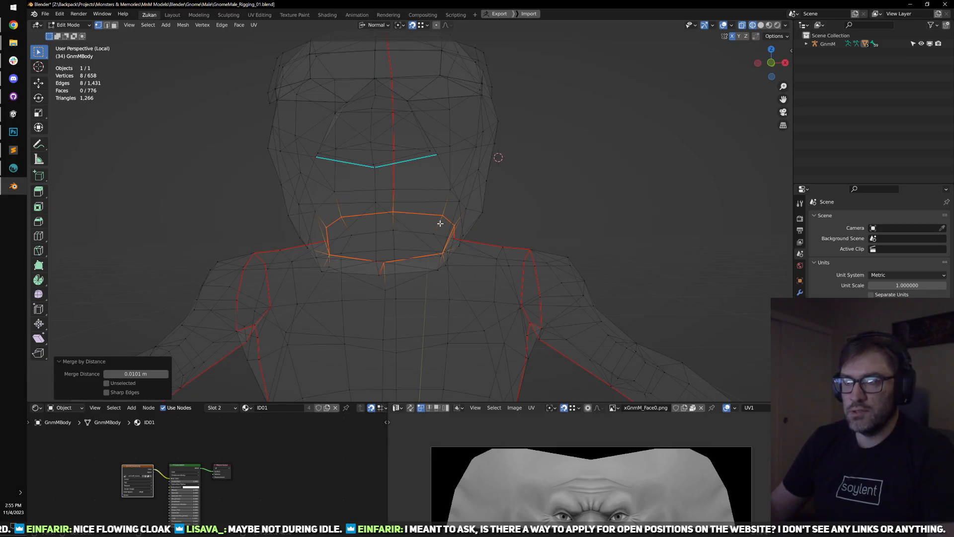
- Return to the full character in Object Mode and inspect the head and neck join with textures displayed
scroll(522, 201, "down", 4)
key("Tab")
left_click_drag(523, 201, 420, 246)
key("KP_Divide")
key("shift+z")
scroll(454, 235, "down", 4)
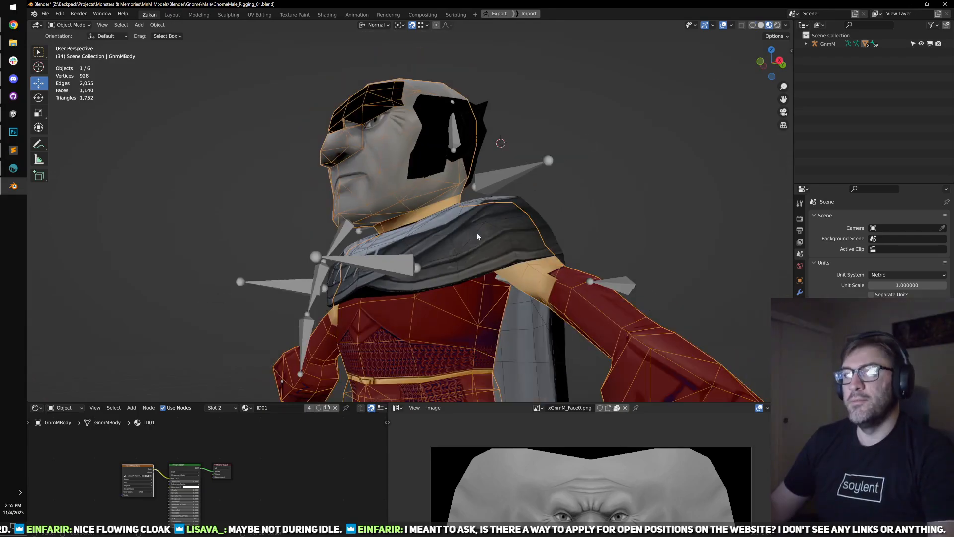
left_click_drag(477, 233, 475, 211)
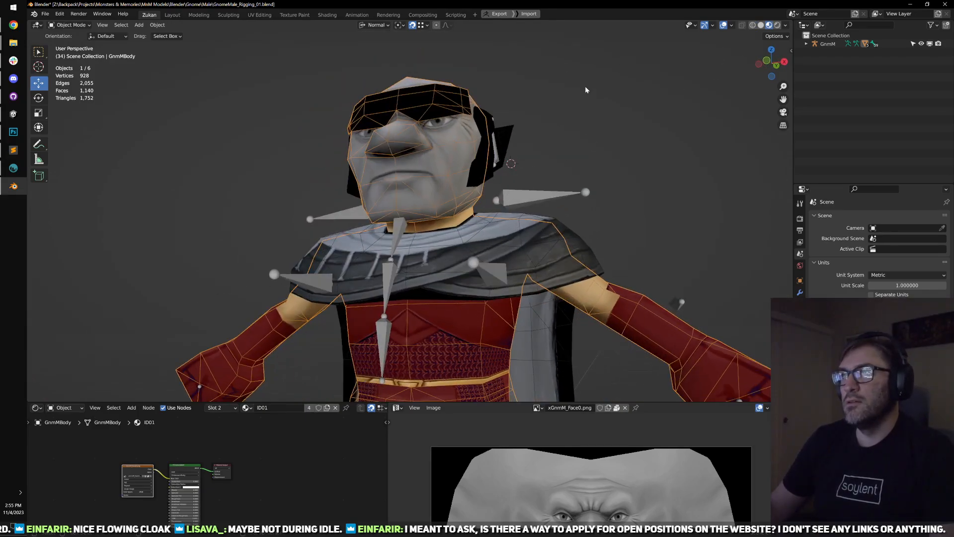
scroll(525, 65, "down", 3)
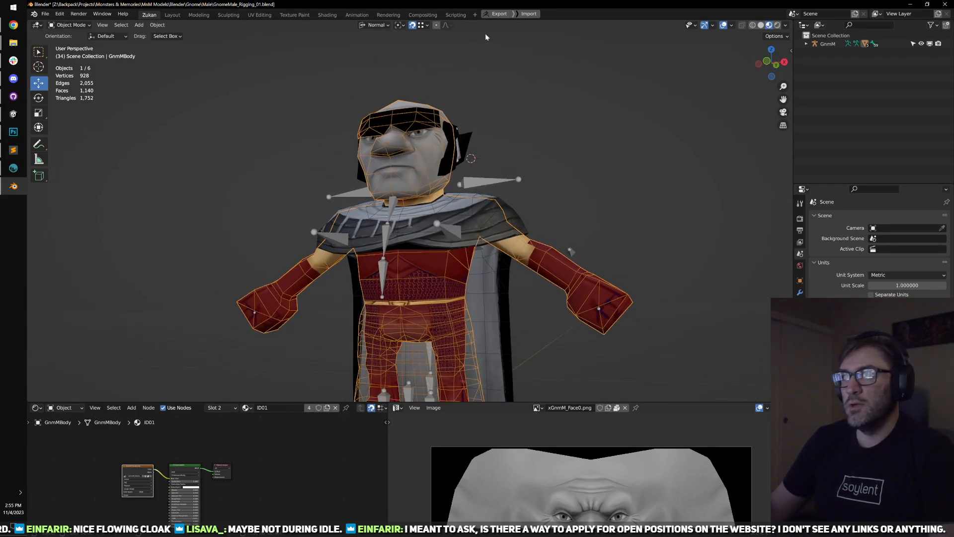
- Isolate the body mesh in solid shading, open it for face editing and select all its faces
left_click(761, 25)
key("KP_Divide")
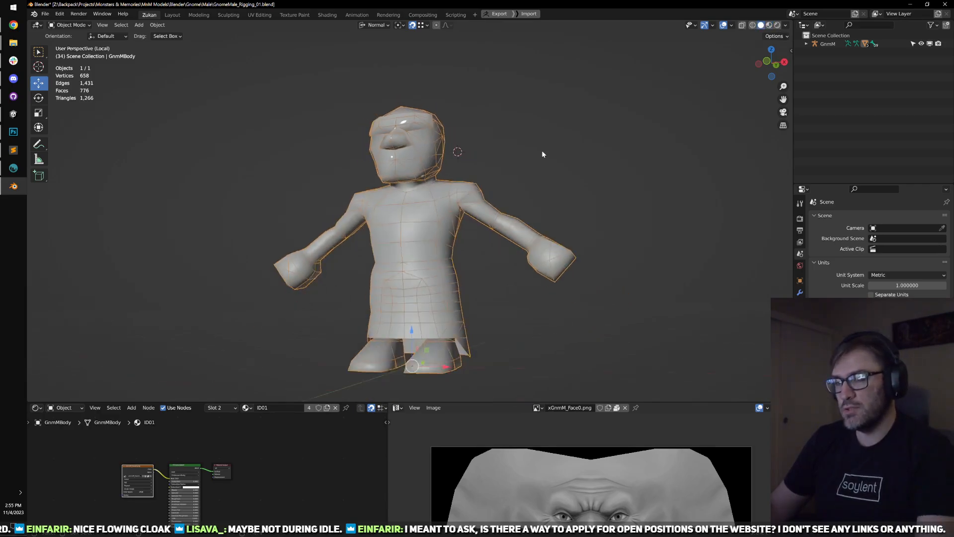
key("Tab")
key("ctrl+Tab")
left_click(526, 153)
left_click_drag(526, 153, 487, 201)
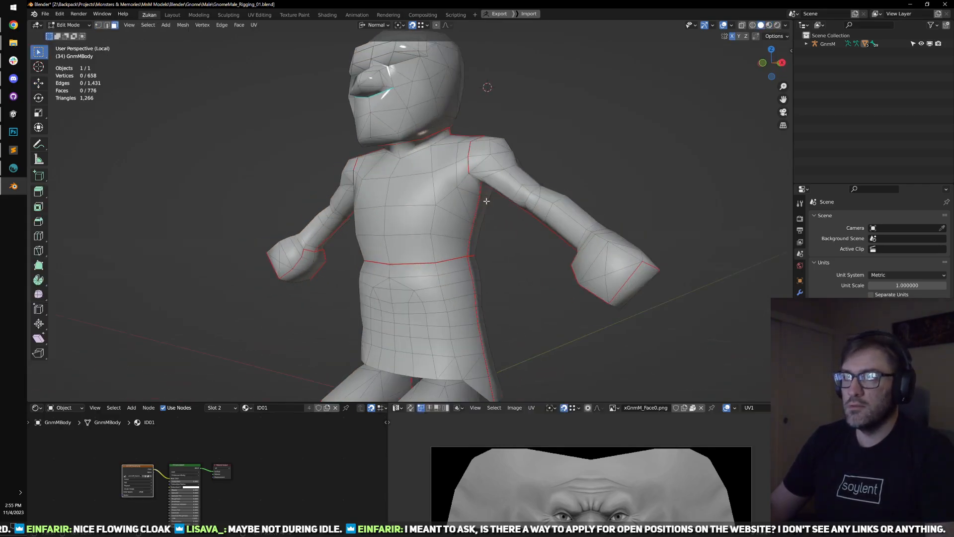
key("a")
key("KP_1")
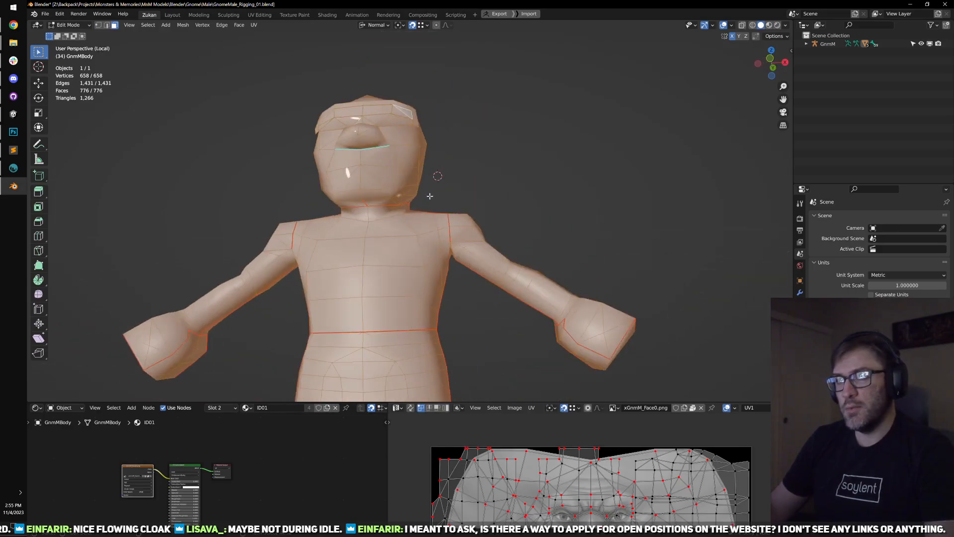
- Select the head, neck and upper shoulder faces through the mesh and set their normals from faces
key("alt+z")
left_click_drag(259, 80, 472, 253)
left_click_drag(471, 253, 419, 232)
key("alt+z")
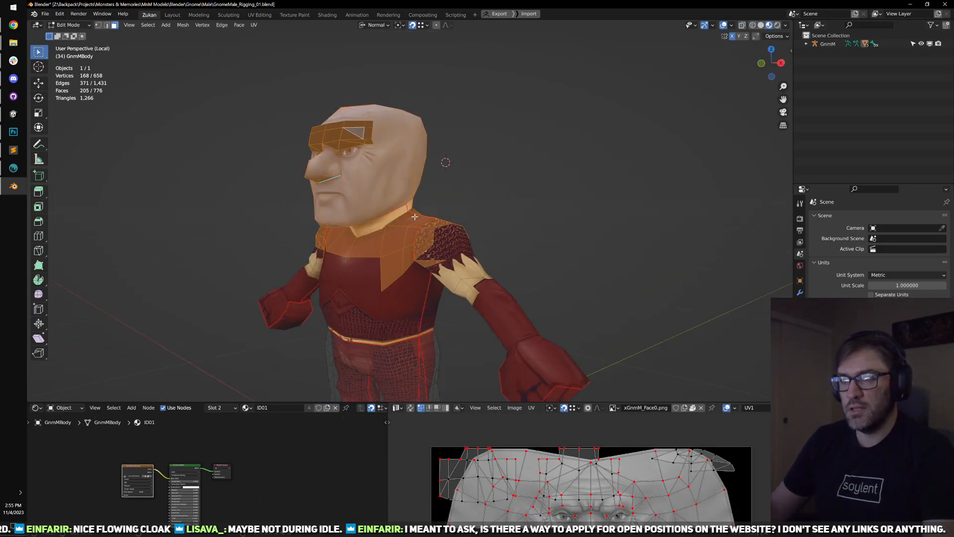
left_click(760, 25)
left_click_drag(474, 159, 448, 154)
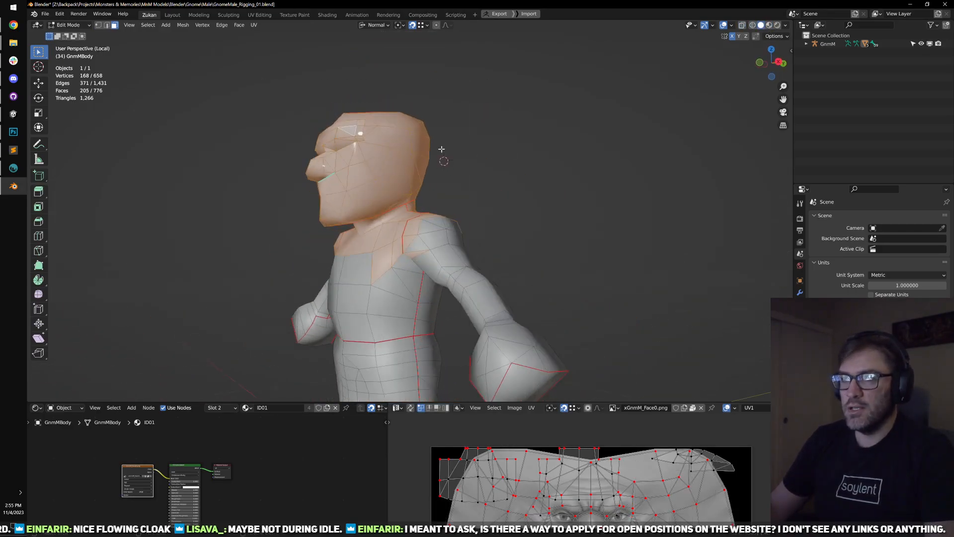
key("KP_Decimal")
left_click(179, 25)
mouse_move(219, 184)
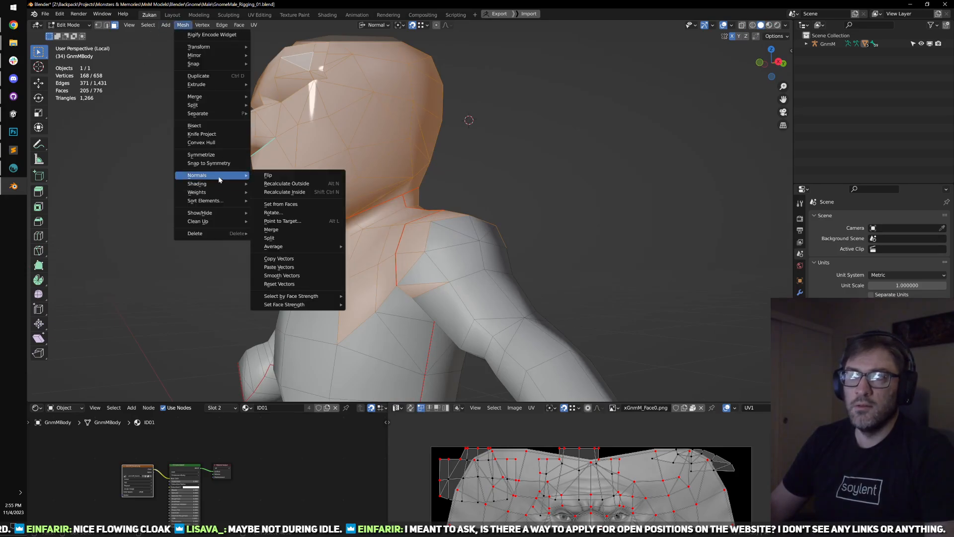
left_click(307, 205)
- Expand the face selection through the mesh to take in the upper chest and upper arms
key("KP_1")
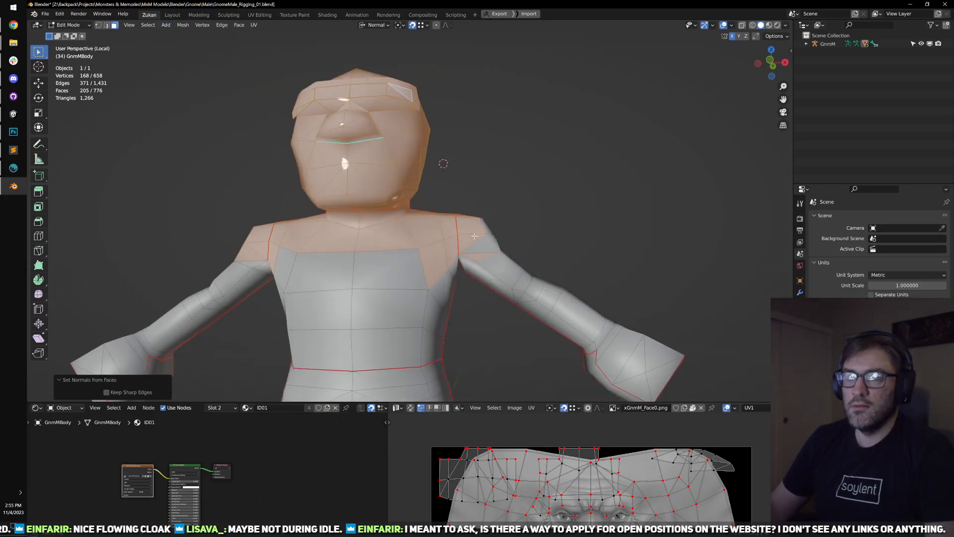
key("alt+z")
key("ctrl+Tab")
left_click(443, 240)
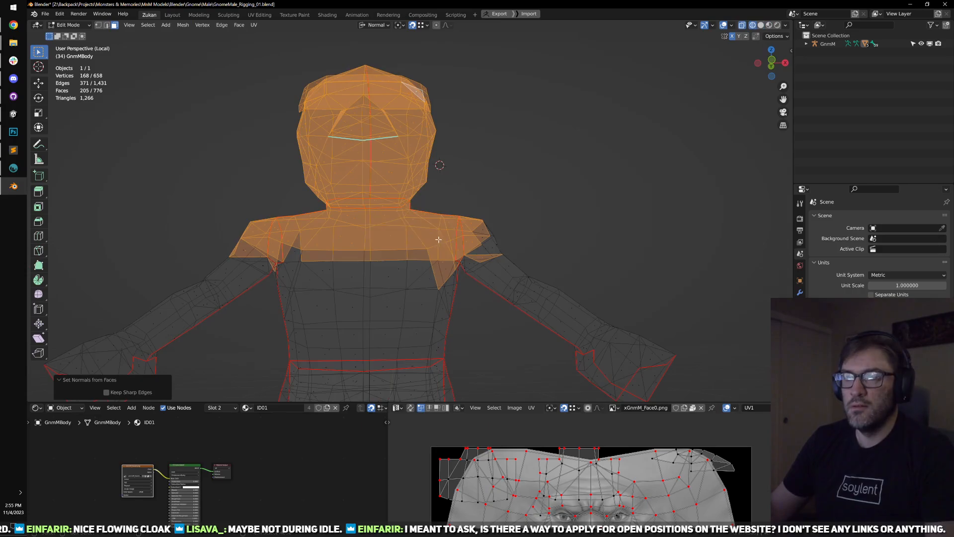
left_click_drag(195, 124, 492, 294)
key("KP_1")
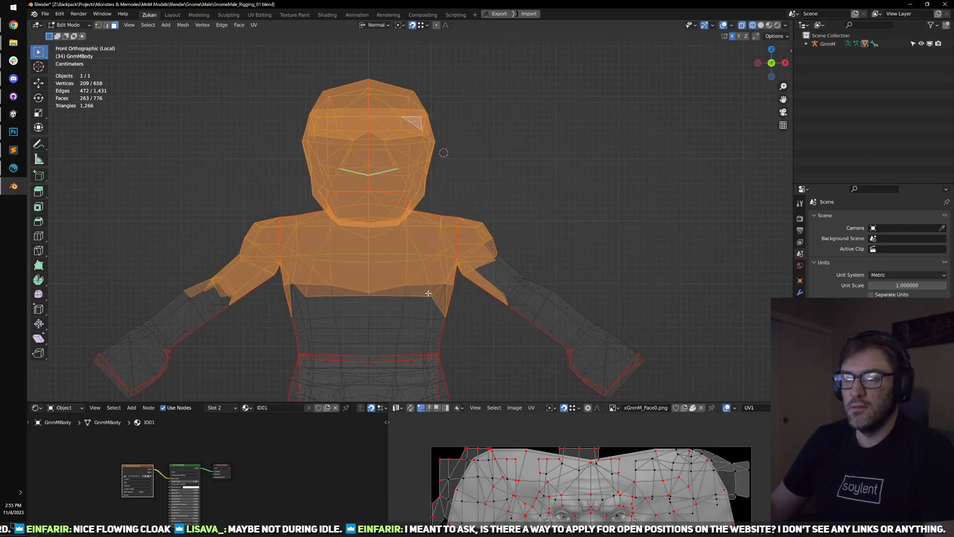
- Extend the face selection to both full arms, the hands and the rest of the torso above the waist band
left_click_drag(260, 264, 536, 239)
scroll(535, 241, "down", 3)
left_click_drag(604, 175, 450, 326)
left_click_drag(185, 186, 332, 332)
scroll(334, 318, "up", 3)
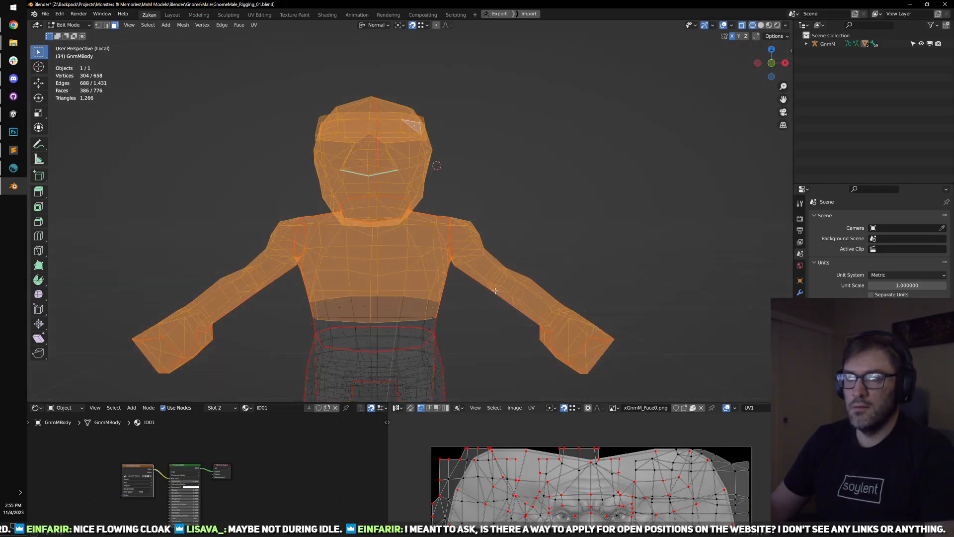
scroll(452, 285, "up", 4)
left_click(453, 300, "ctrl")
scroll(453, 283, "down", 5)
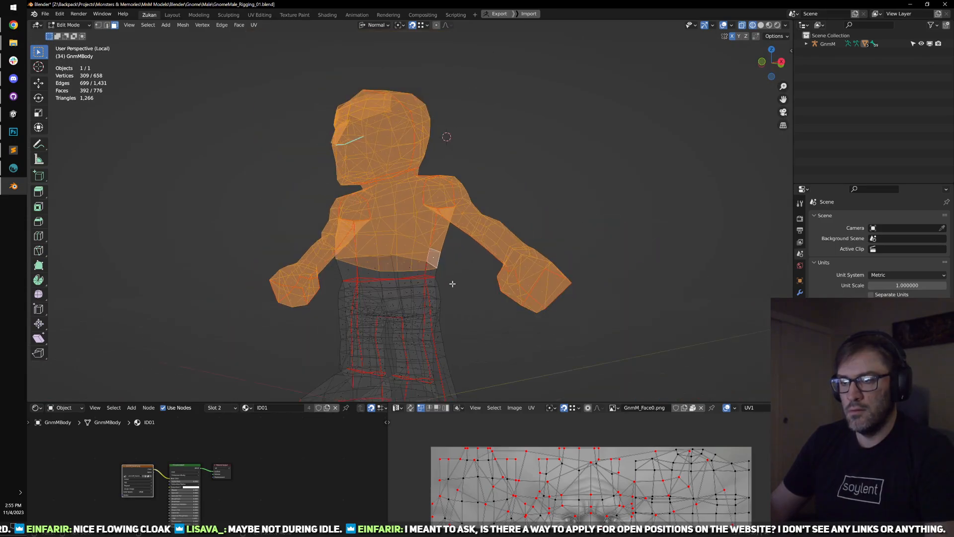
scroll(517, 210, "up", 4)
- Set the normals of the selected upper-body faces from faces, then return to the full character in Object Mode
left_click(761, 26)
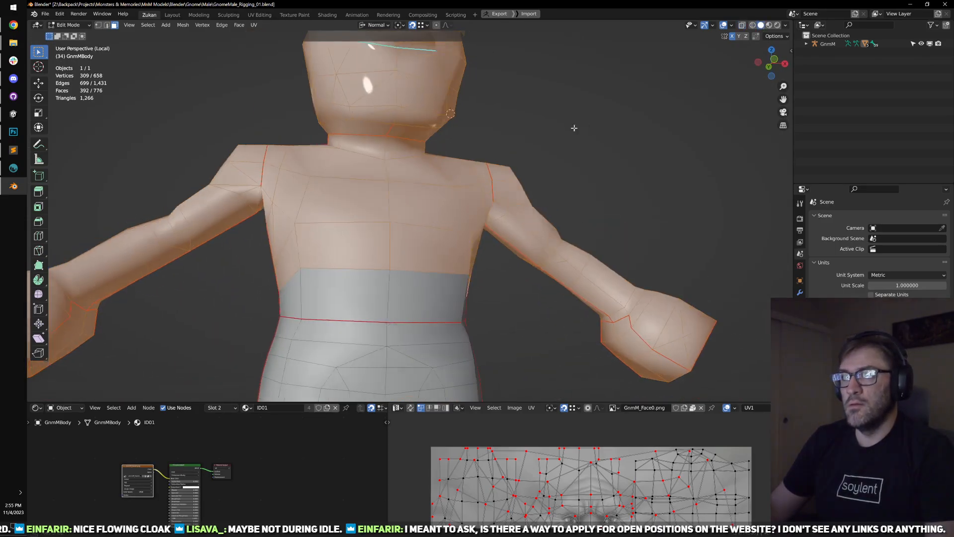
scroll(571, 128, "up", 1)
left_click(183, 25)
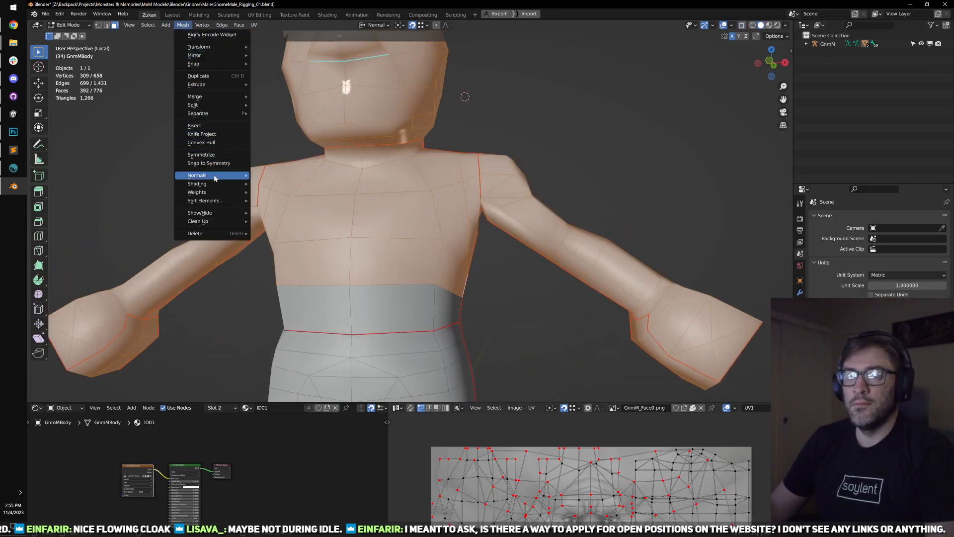
mouse_move(215, 178)
left_click(280, 205)
scroll(454, 111, "down", 5)
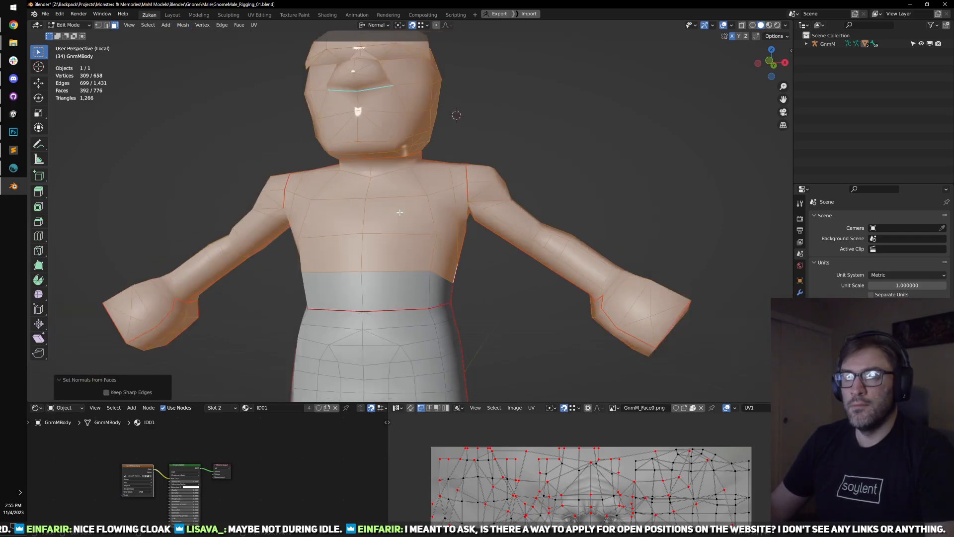
key("Tab")
left_click_drag(449, 276, 503, 281)
key("KP_Divide")
scroll(477, 268, "down", 4)
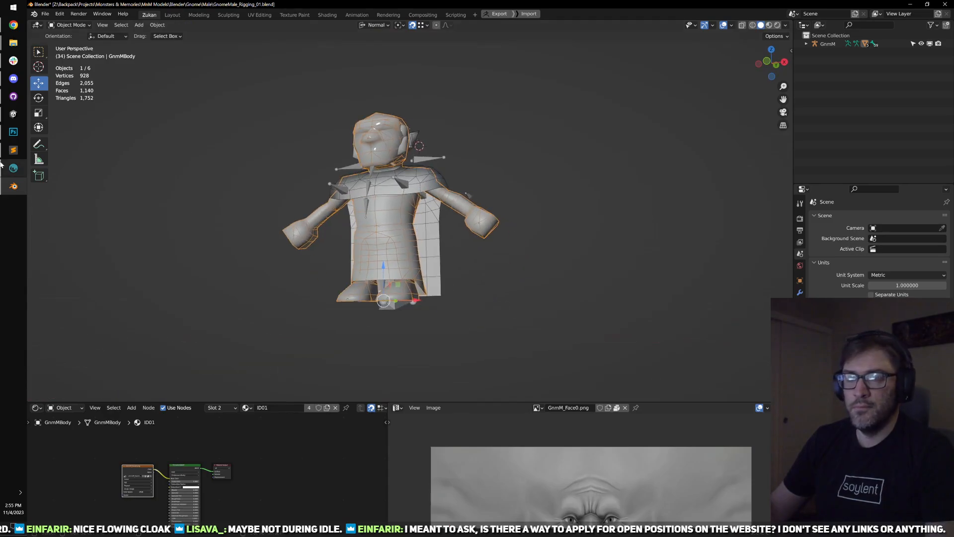
- Switch to Unity, stop play mode and return to the gnome file in Blender
left_click(14, 113)
key("ctrl+p")
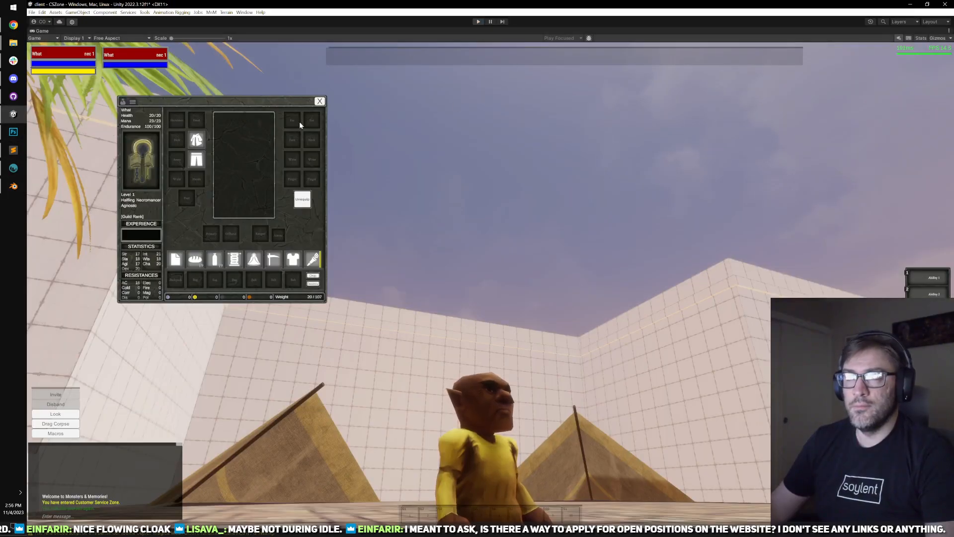
left_click(13, 186)
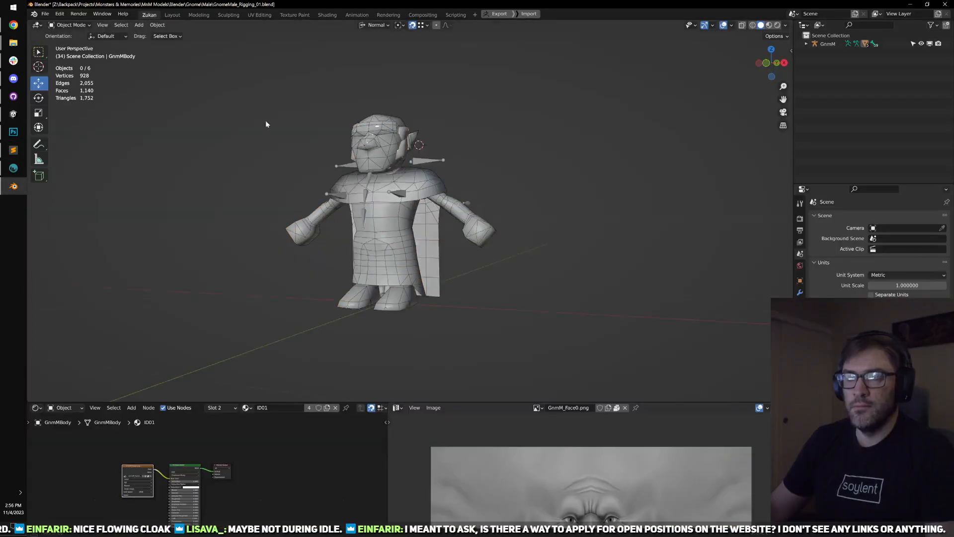
key("alt+Tab")
key("alt+Tab")
- Select all the gnome's objects and apply their location, rotation and scale
left_click_drag(245, 96, 460, 330)
key("ctrl+a")
key("Escape")
key("a")
key("ctrl+a")
left_click(462, 319)
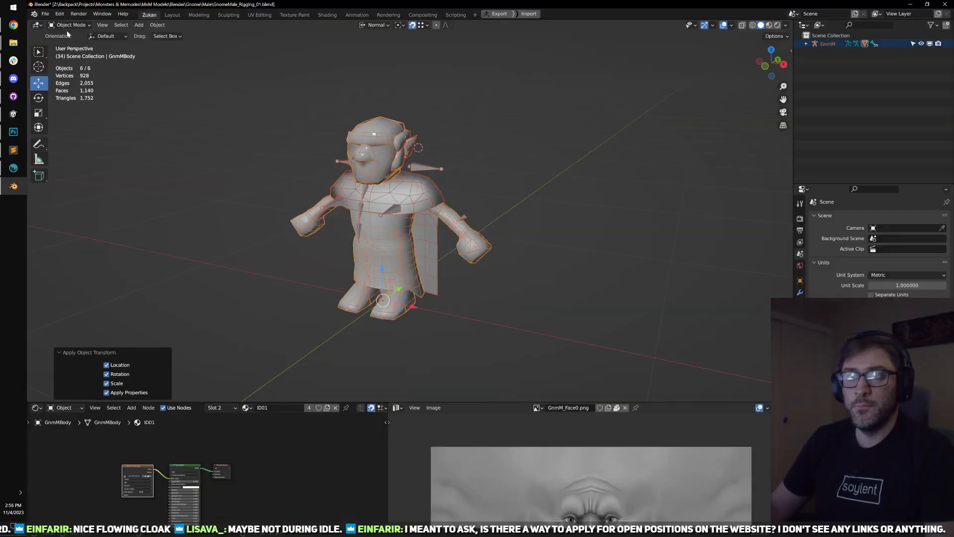
- Select the gnome's armature together with its body and cape meshes
left_click(505, 281)
scroll(505, 281, "up", 4)
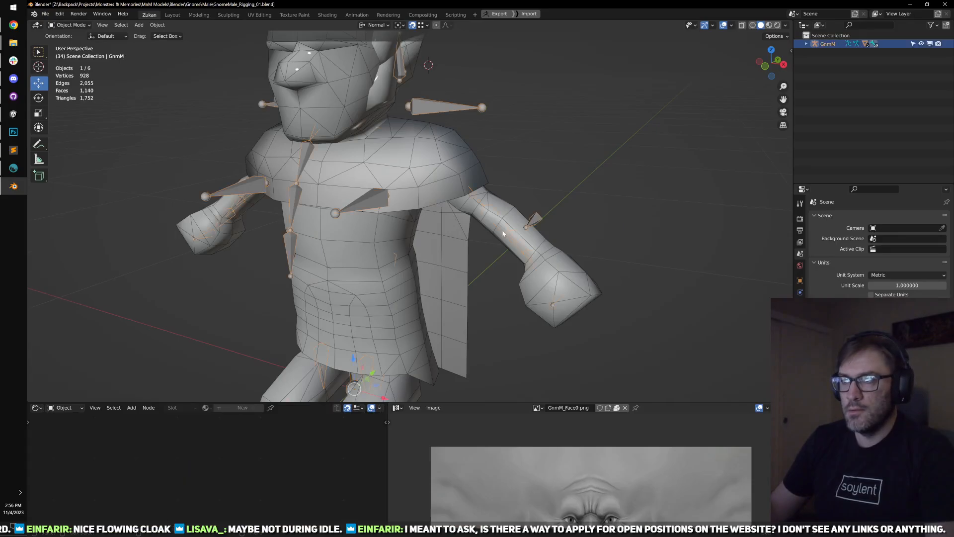
left_click(453, 218)
left_click(451, 251, "shift")
scroll(450, 251, "down", 3)
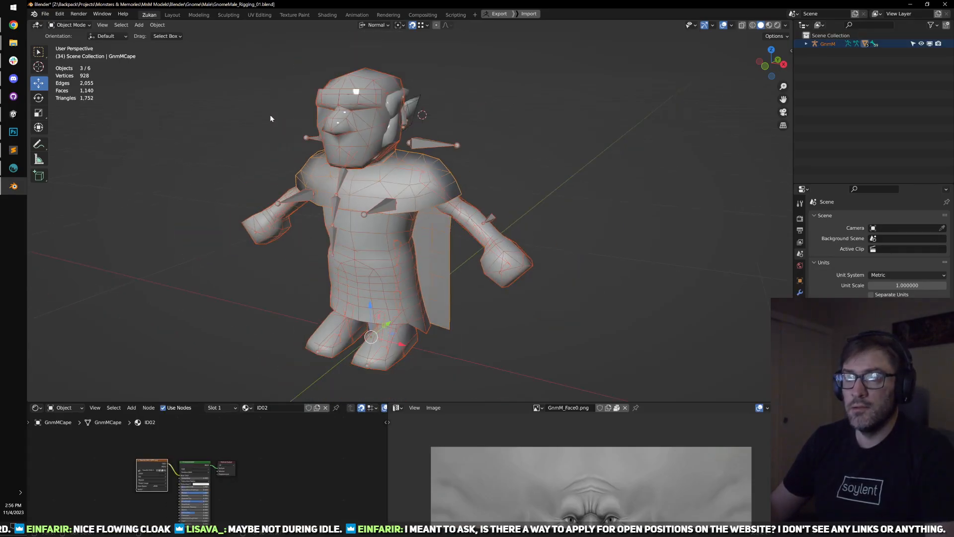
- Export the selected gnome as FBX, overwriting GnomeMale_Apose.fbx in New folder (3)
left_click(37, 13)
mouse_move(75, 136)
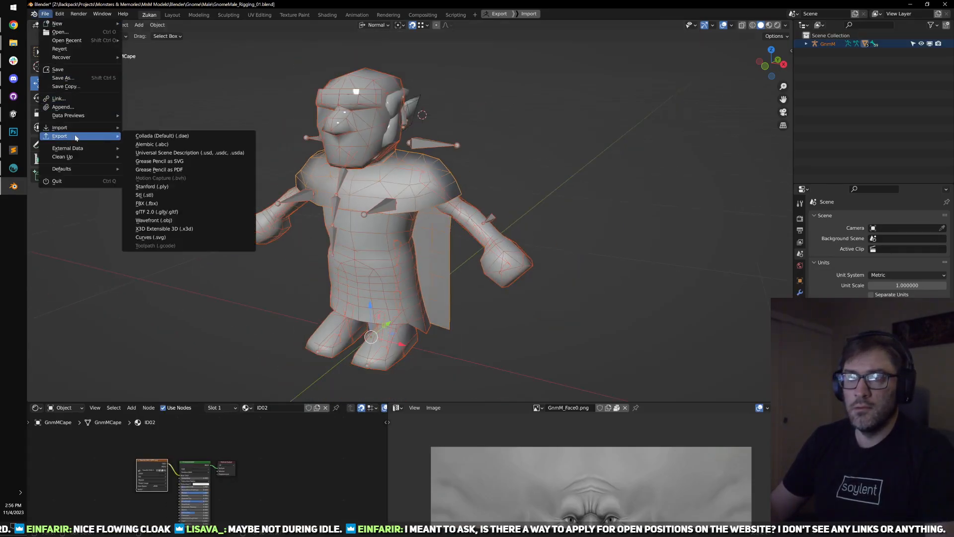
left_click(164, 204)
left_click(696, 131)
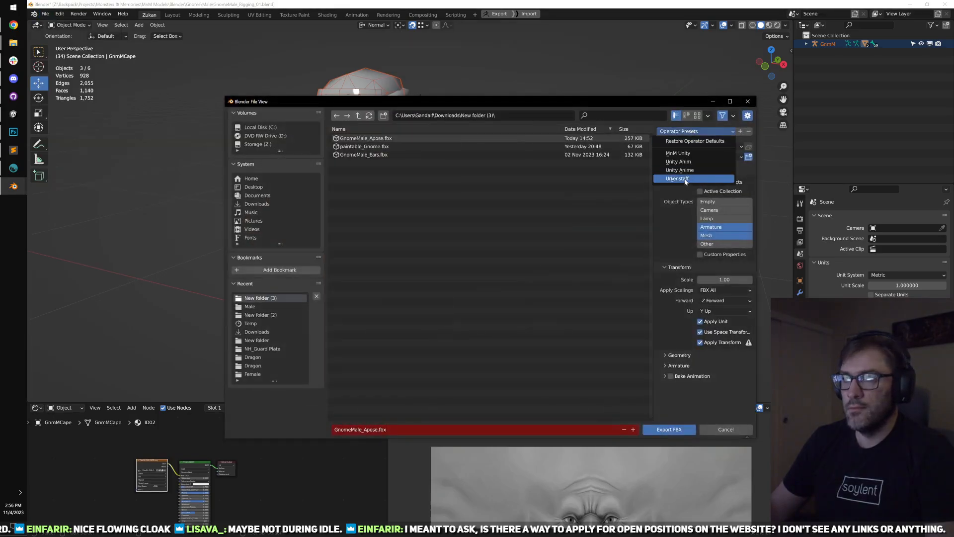
left_click(366, 138)
left_click(661, 429)
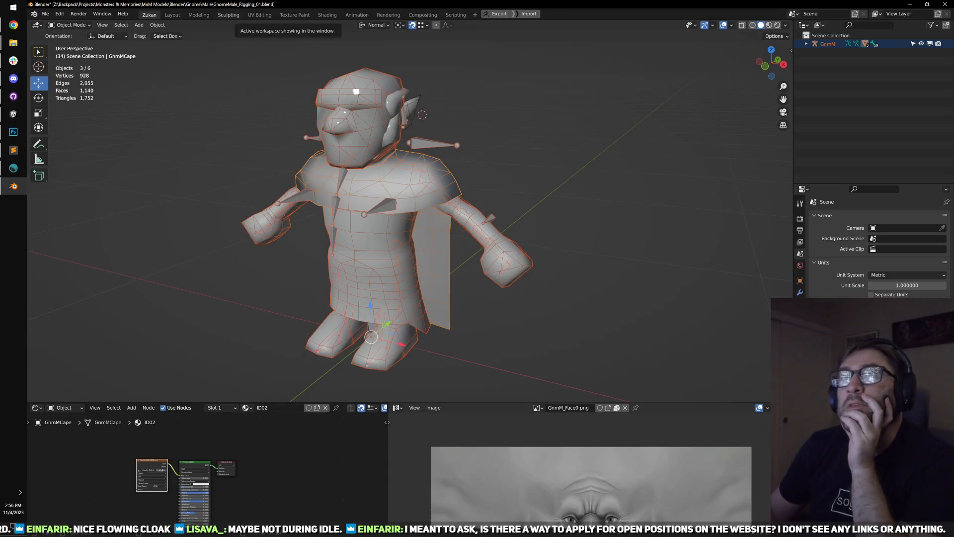
- Switch to Unity, update the source avatar of the gnome's beard, ears and hair models, and apply the rig settings
key("alt+Tab")
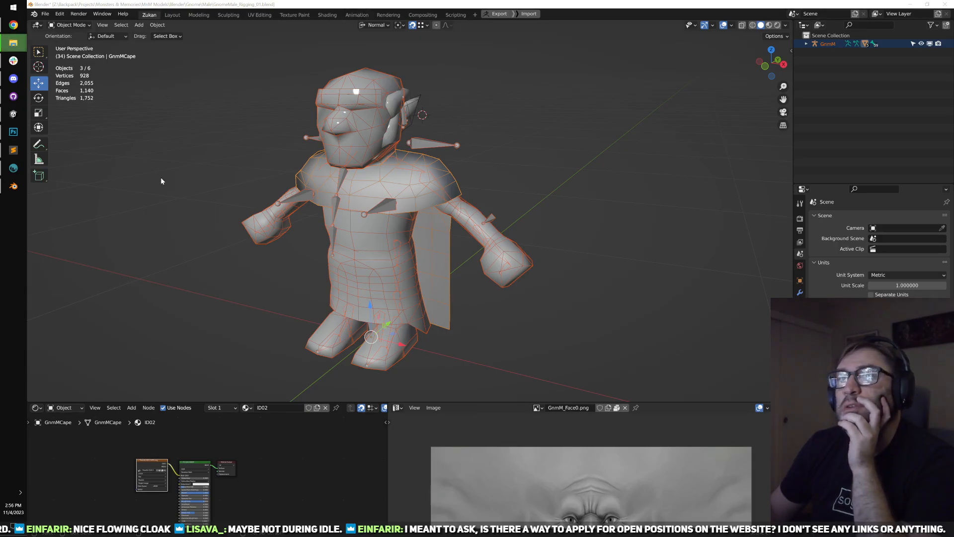
left_click(12, 188)
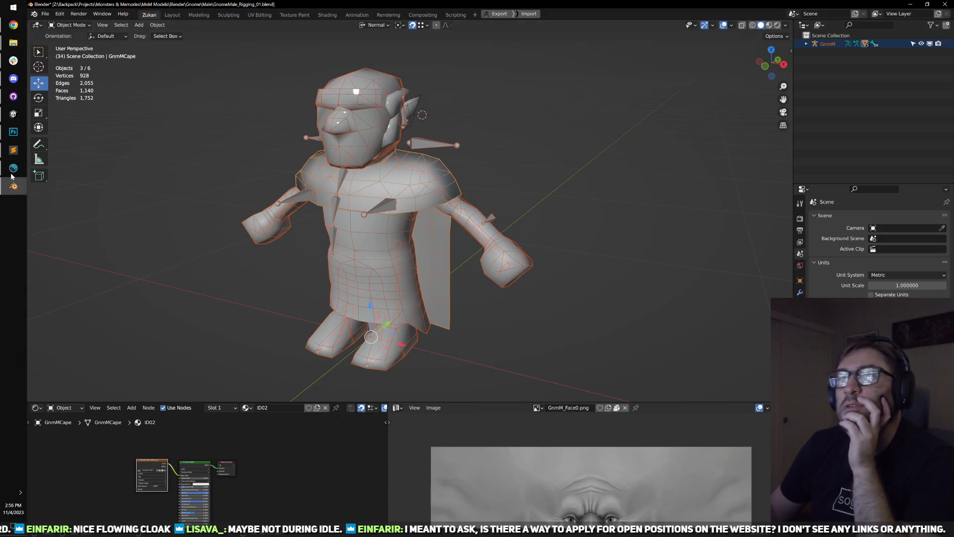
left_click(13, 114)
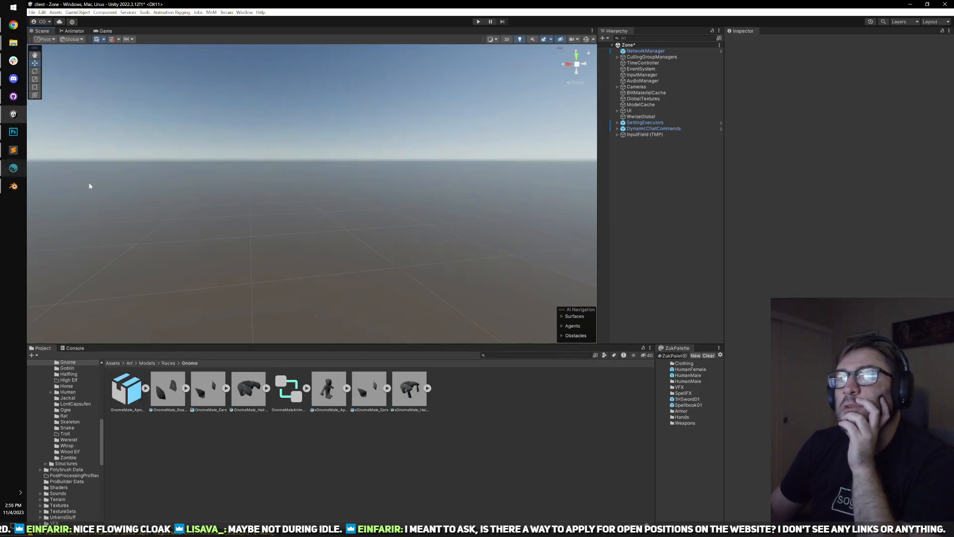
left_click(168, 391)
left_click(249, 391, "shift")
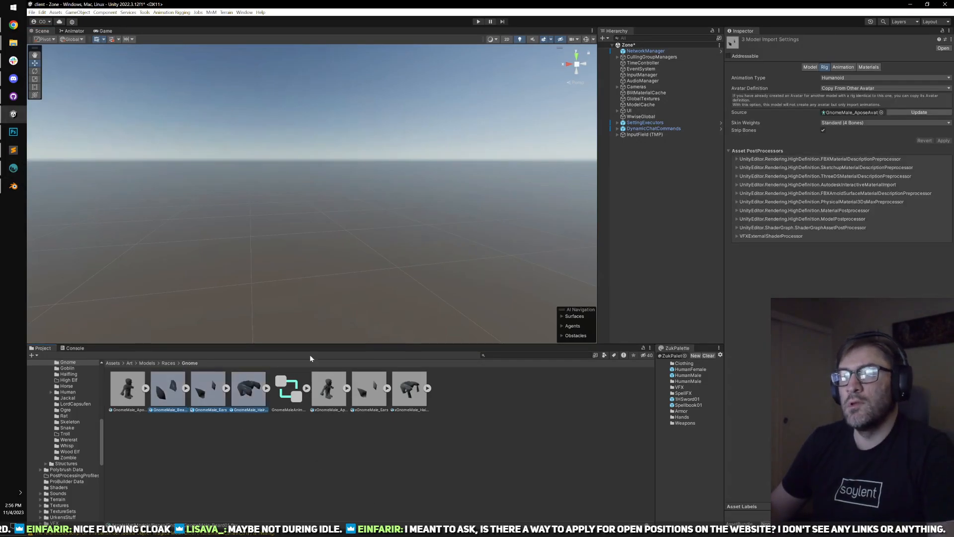
left_click(915, 113)
left_click(943, 141)
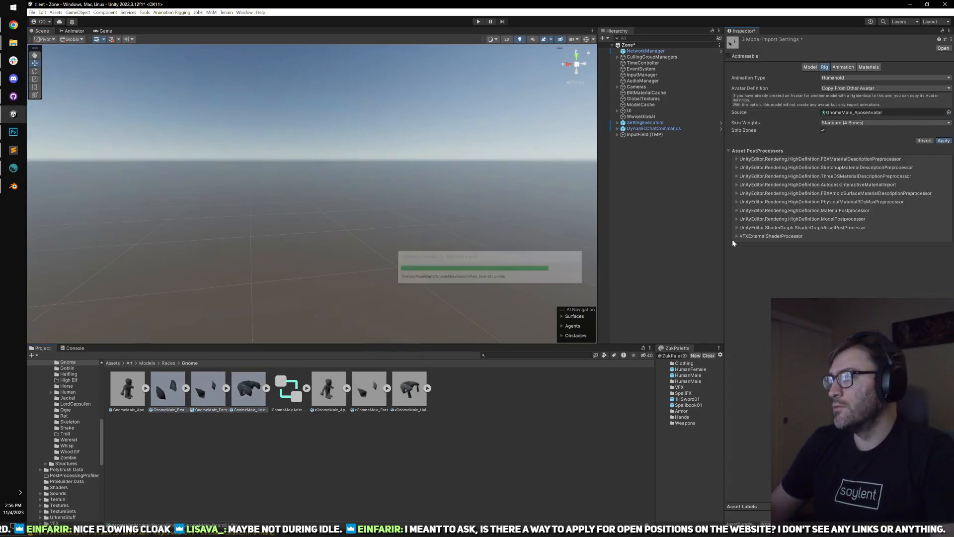
- Start play mode, log in to the Development Server, enter the world with the gnome necromancer and maximize the Game view
left_click(478, 22)
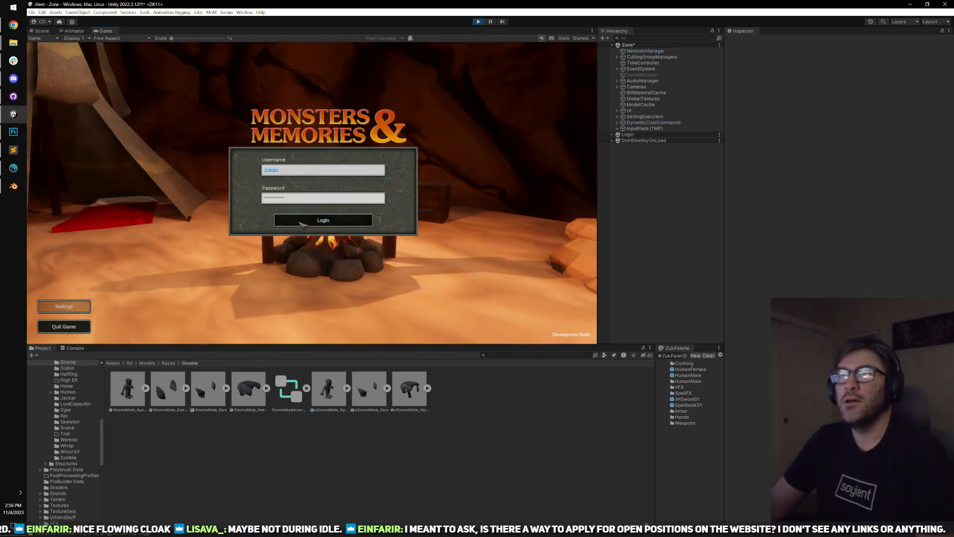
key("Return")
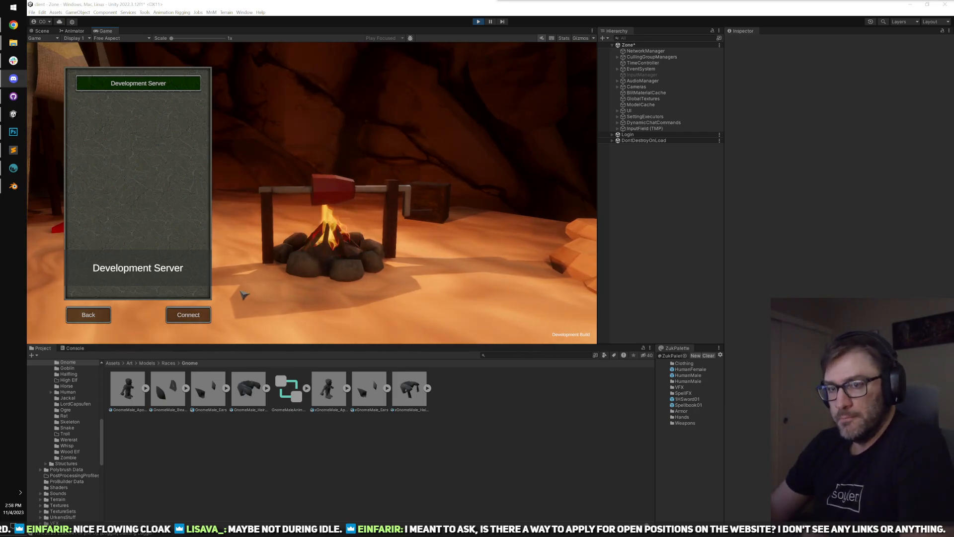
left_click(184, 319)
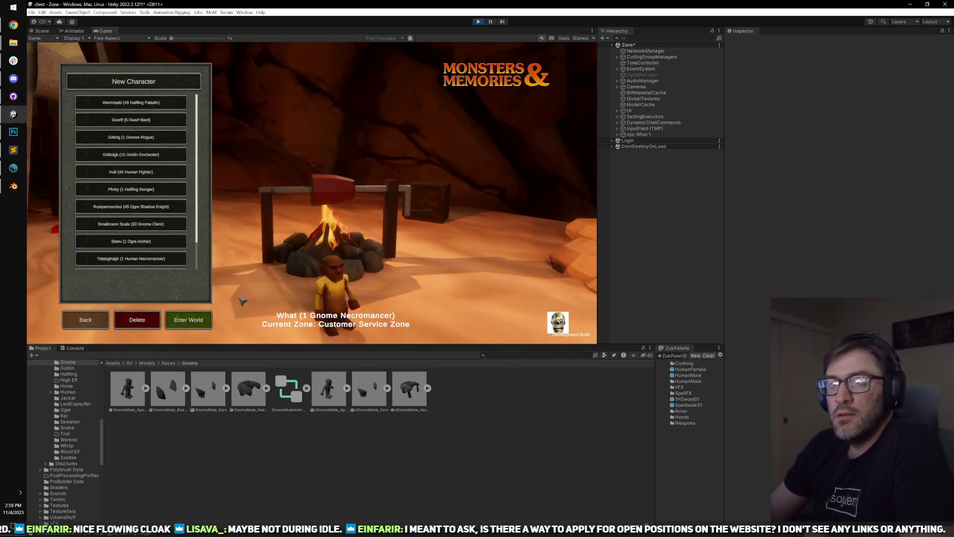
left_click(189, 319)
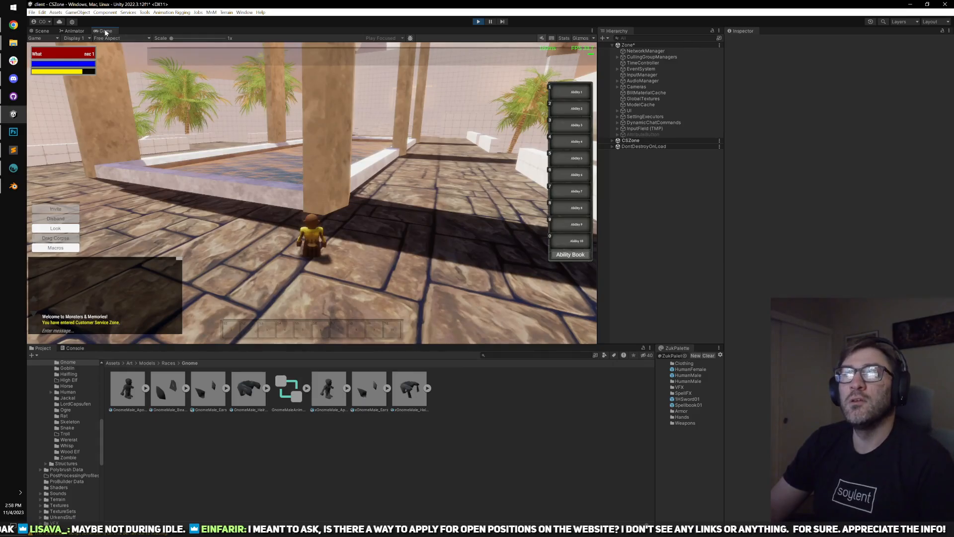
double_click(105, 31)
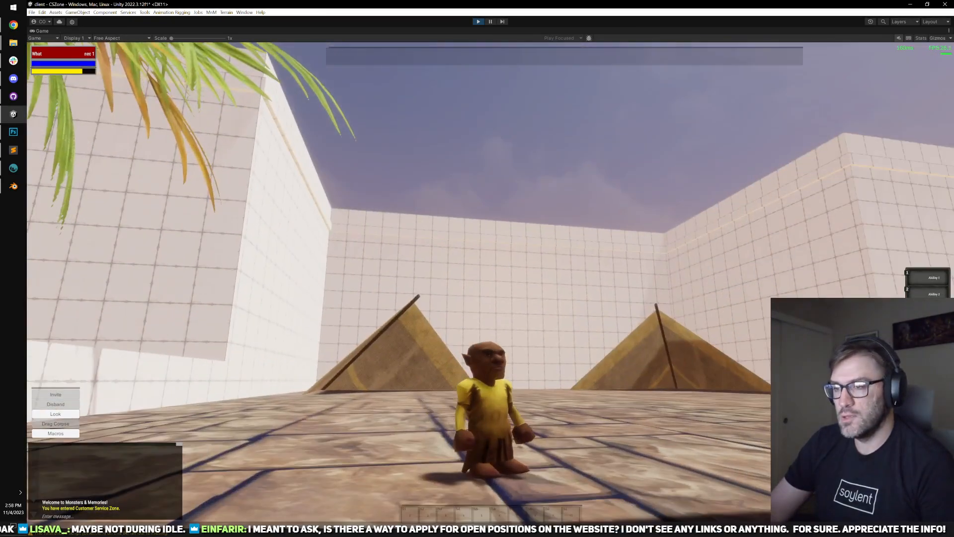
- Examine the uncaped gnome's head, neck and body in-game from the front, side and back
left_click_drag(477, 269, 397, 251)
key("a")
key("d")
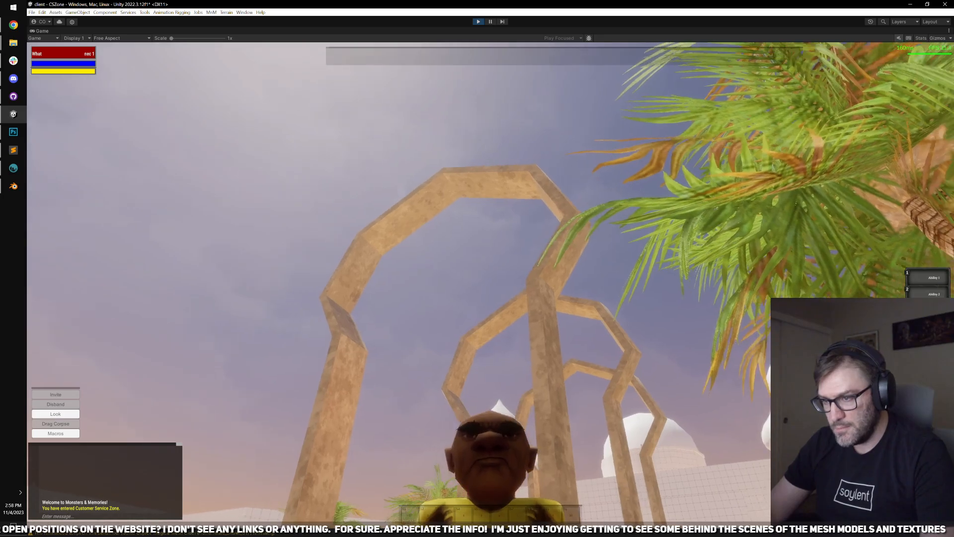
key("s")
key("d")
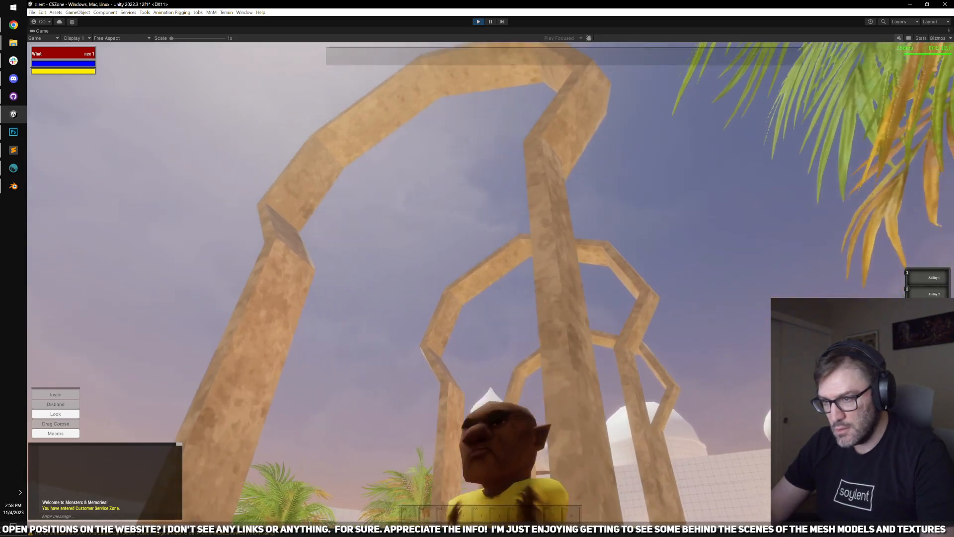
left_click_drag(398, 251, 343, 249)
key("s")
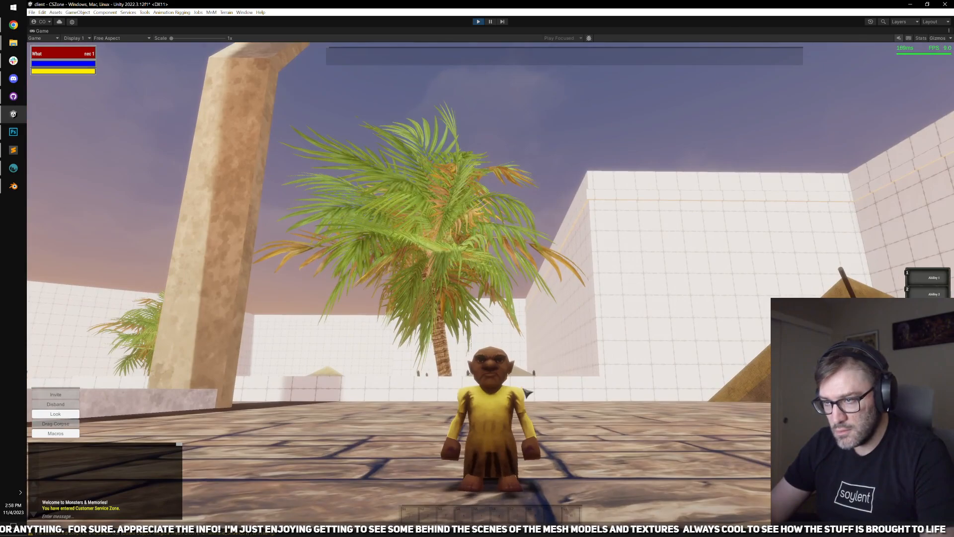
left_click_drag(527, 393, 248, 276)
scroll(567, 408, "up", 5)
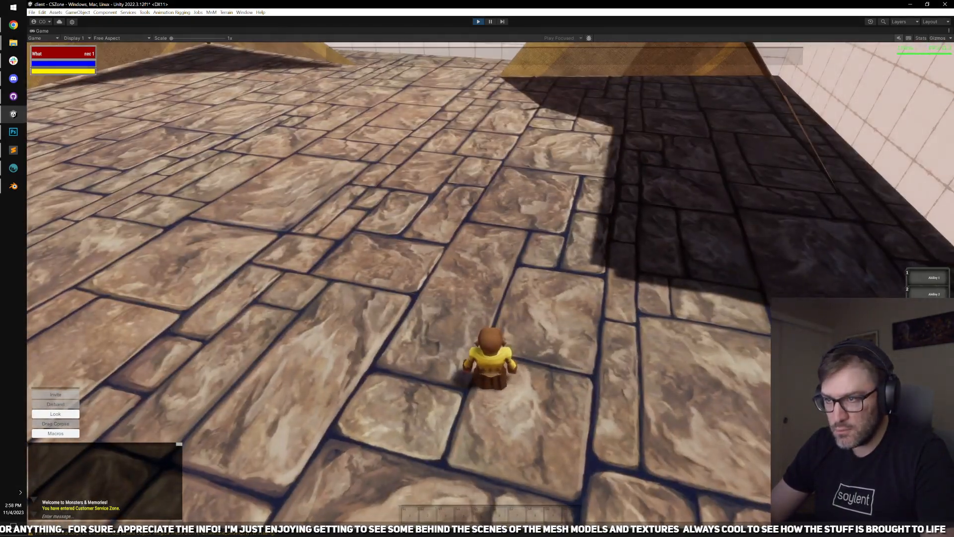
- Examine the gnome's cape and shoulders in-game while standing and running through the zone
scroll(567, 348, "up", 3)
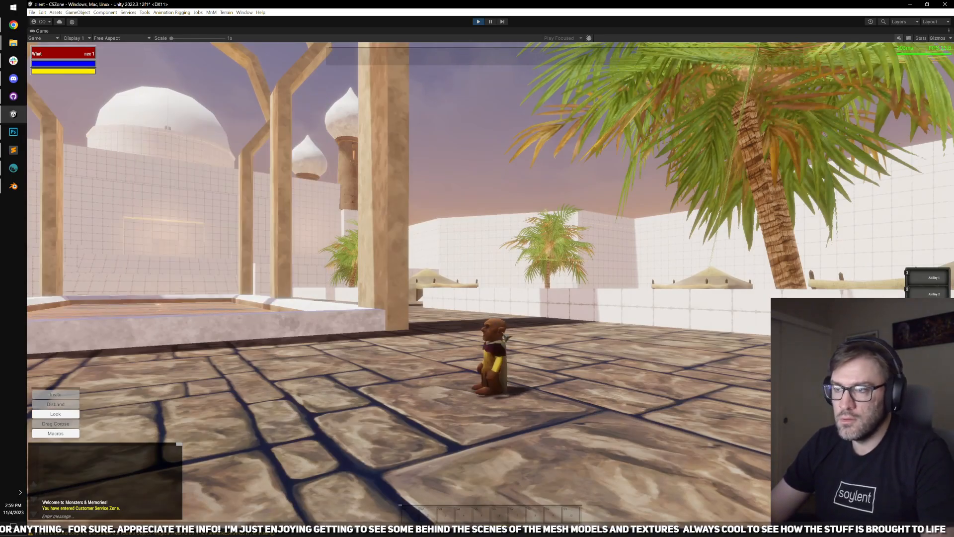
left_click_drag(248, 276, 571, 276)
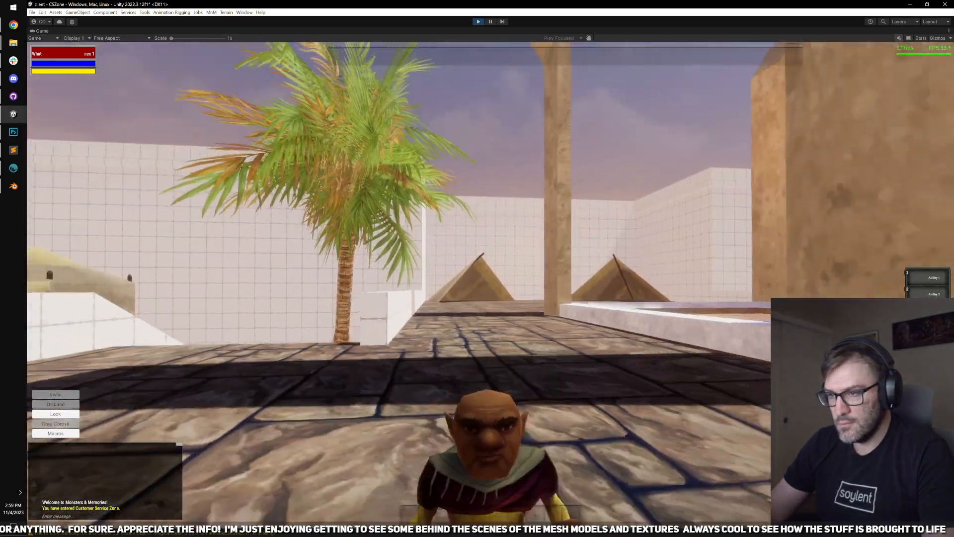
key("w")
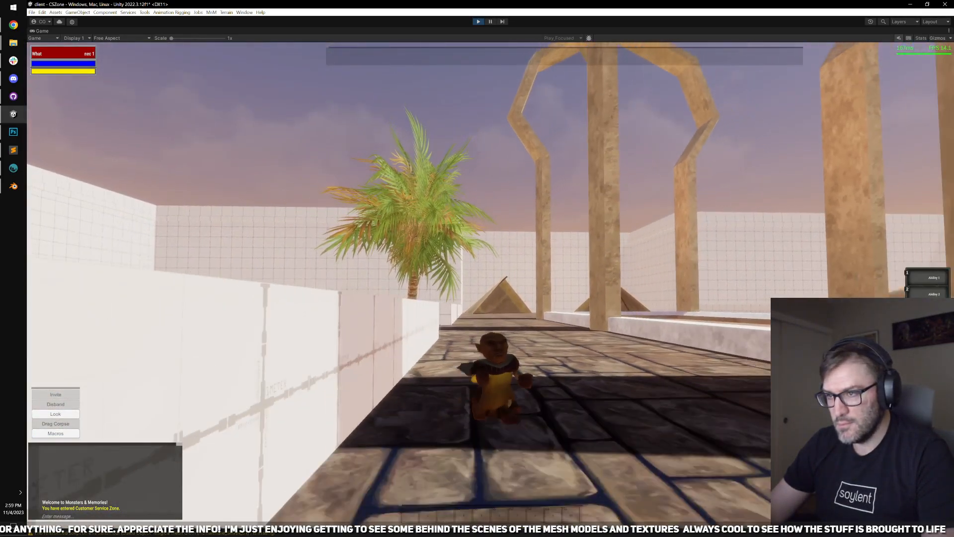
key("a")
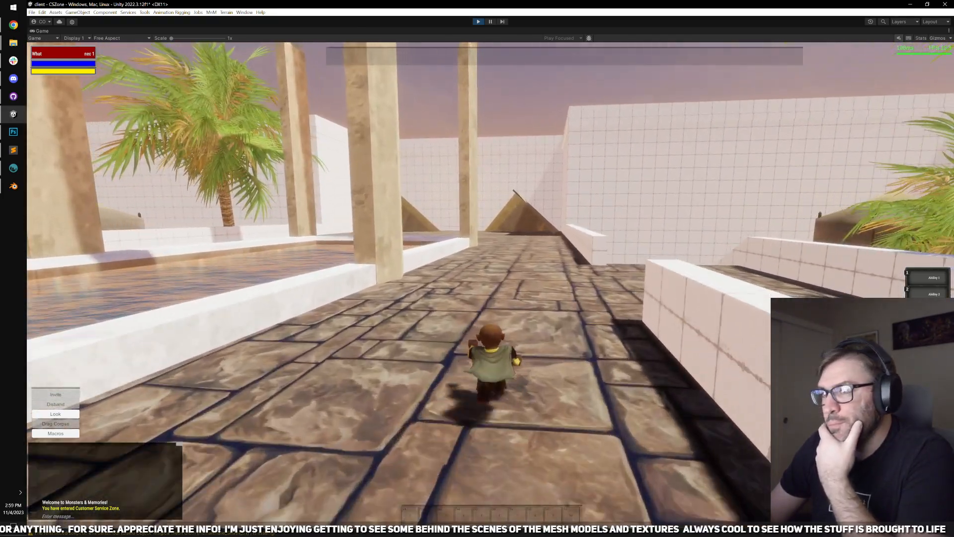
key("a")
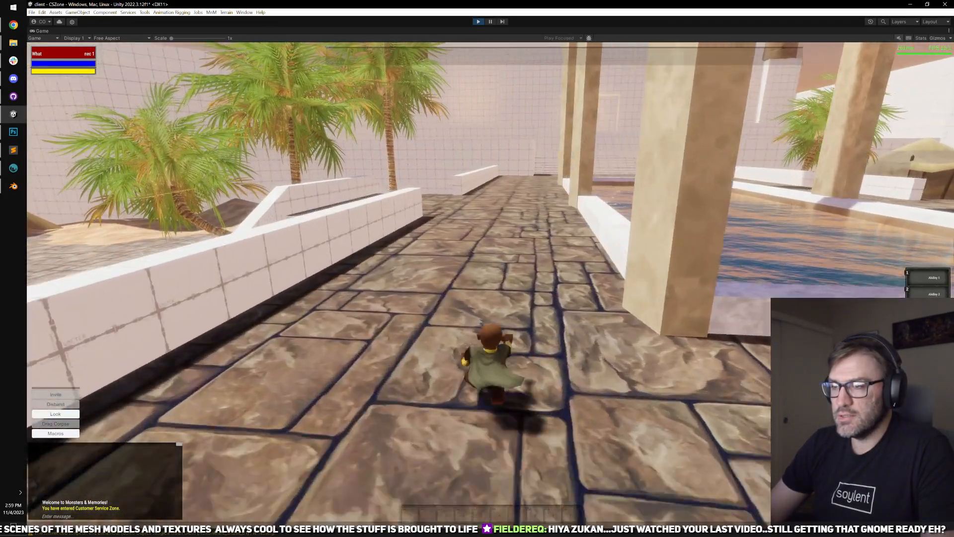
key("w")
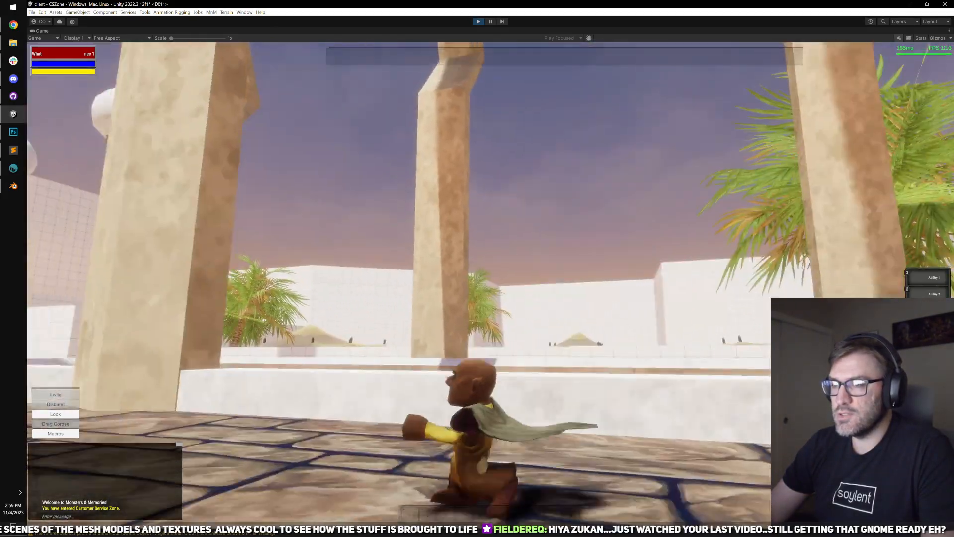
key("w")
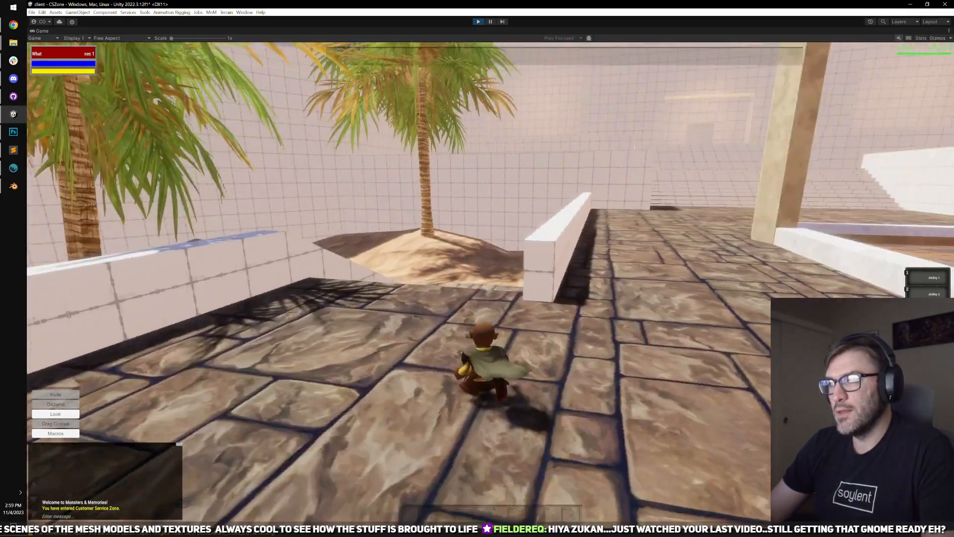
key("w")
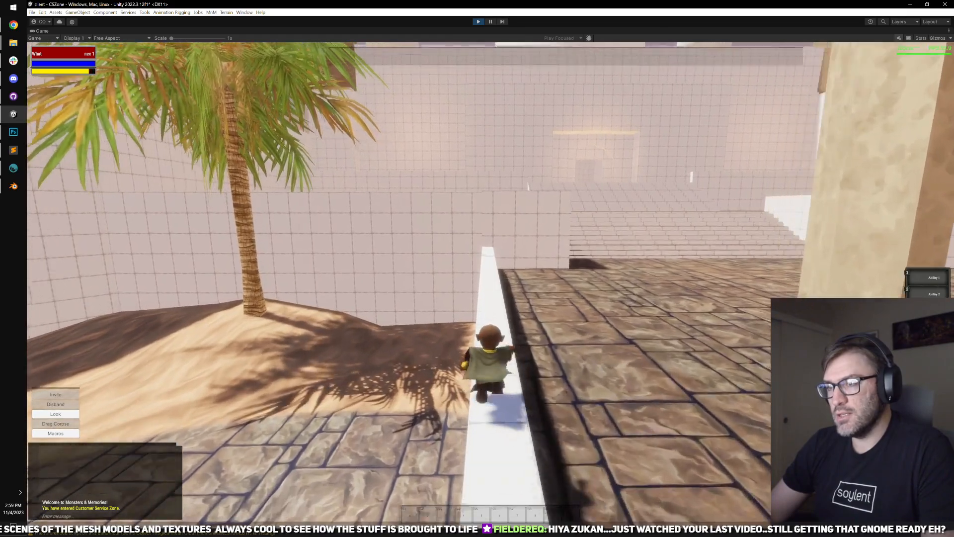
key("w")
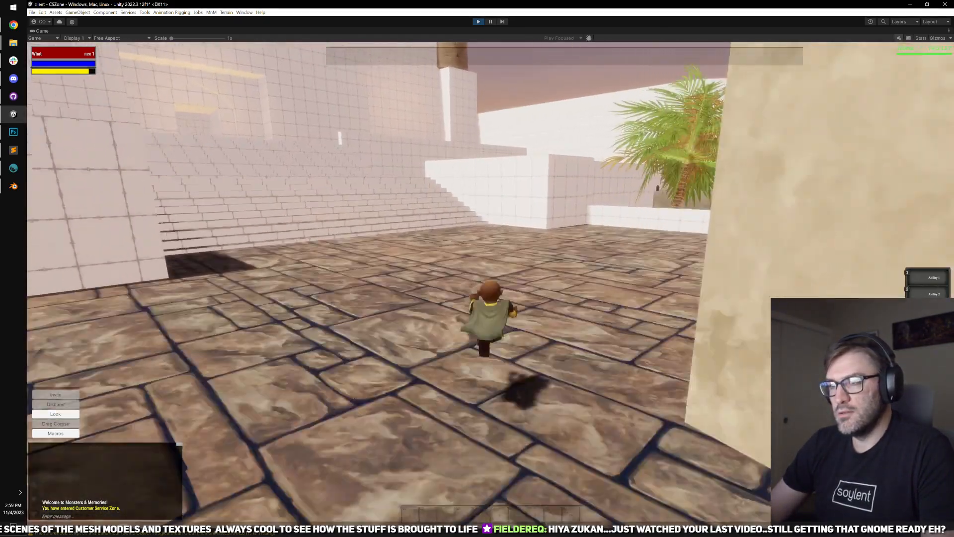
key("w")
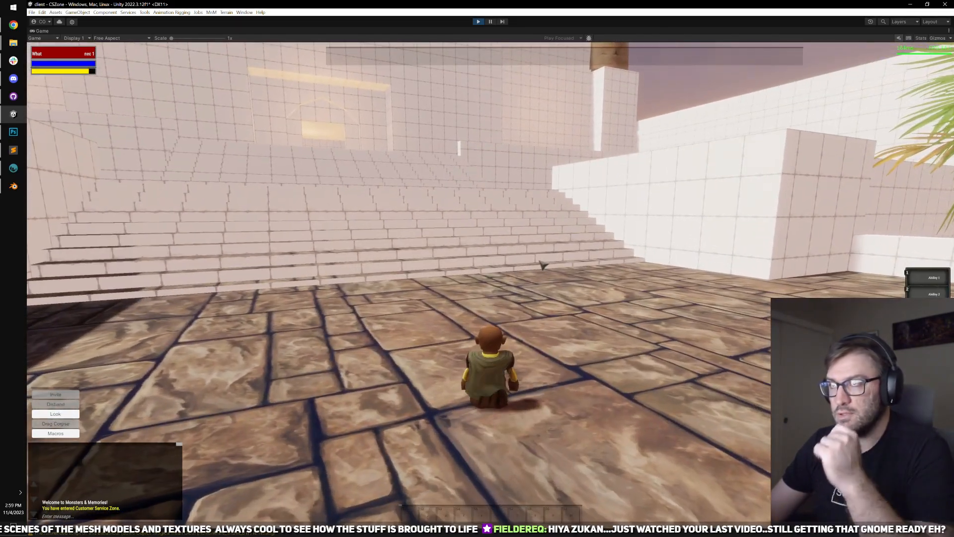
left_click_drag(441, 131, 557, 132)
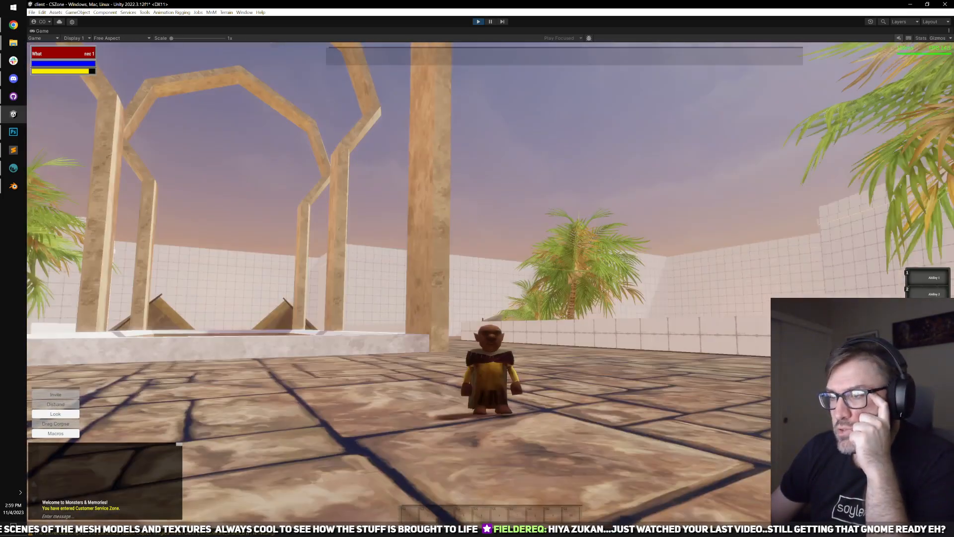
scroll(477, 219, "up", 5)
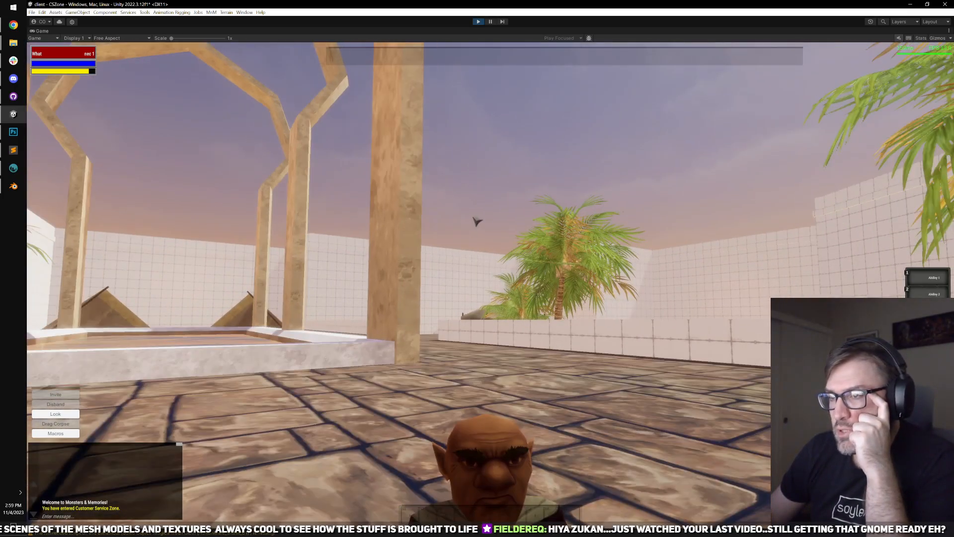
- Restart play mode, log in to the Development Server again and start creating a new character
left_click(478, 22)
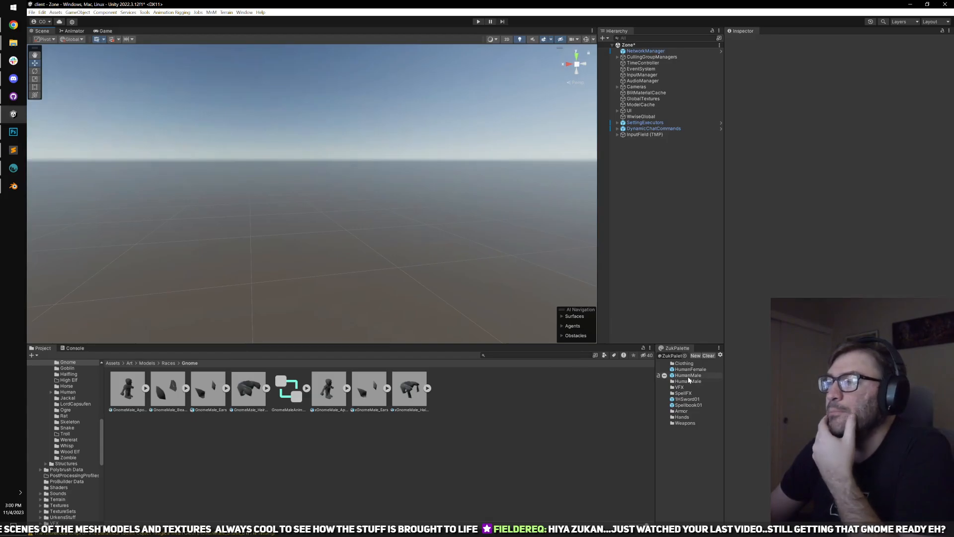
left_click(478, 22)
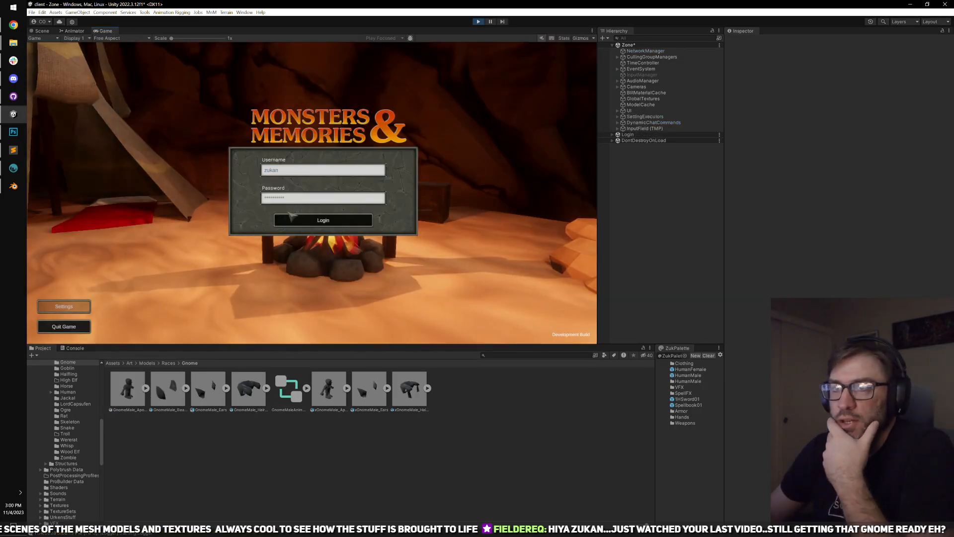
left_click(291, 217)
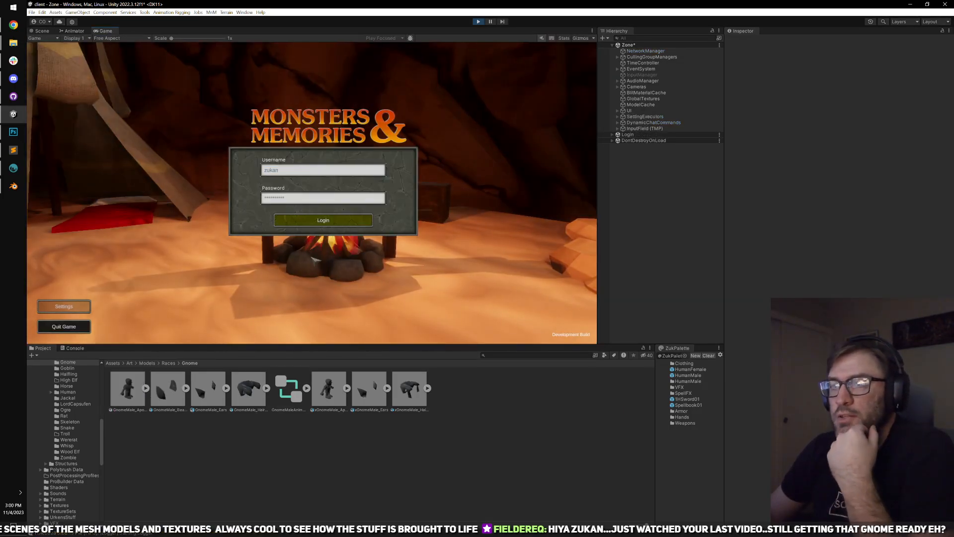
left_click(188, 315)
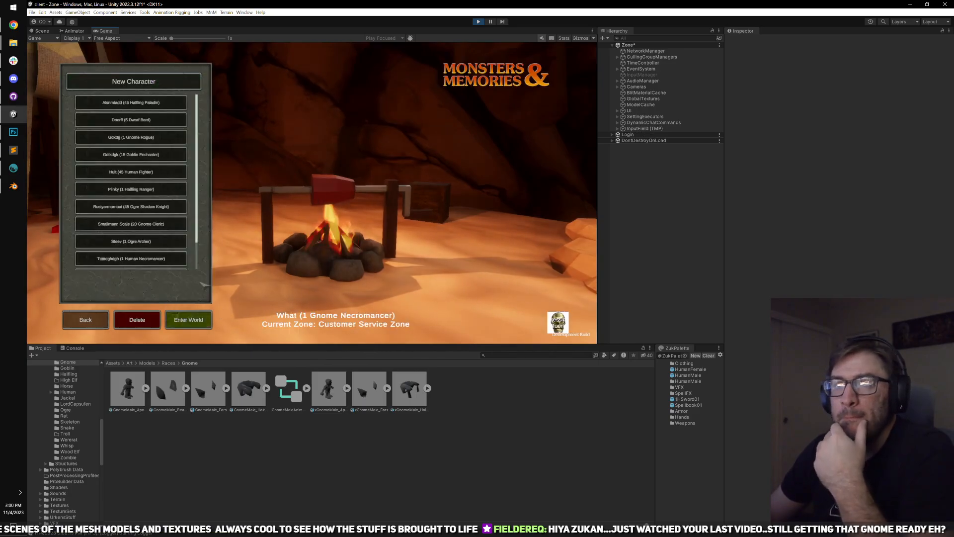
left_click(143, 82)
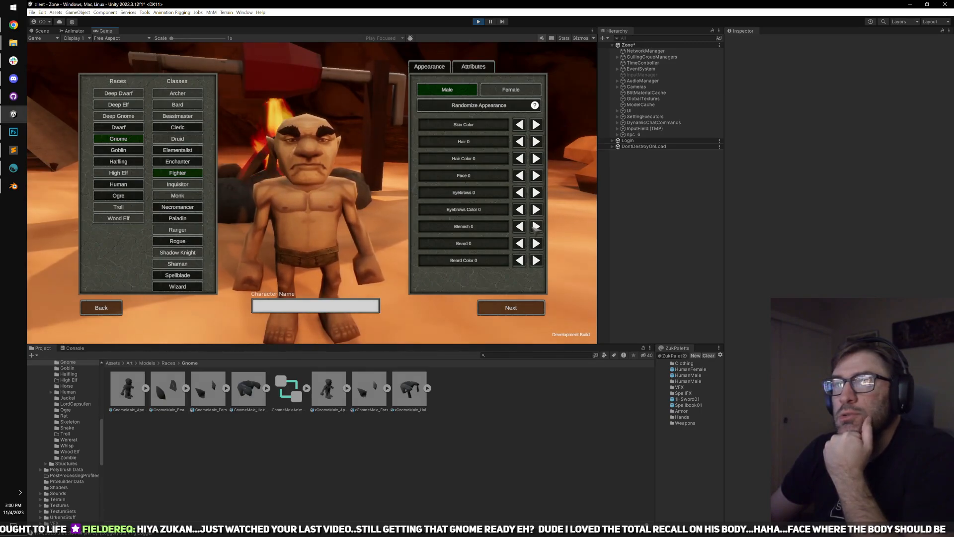
- Cycle through the male gnome's blemish and beard options to check how each variant appears
left_click(536, 227)
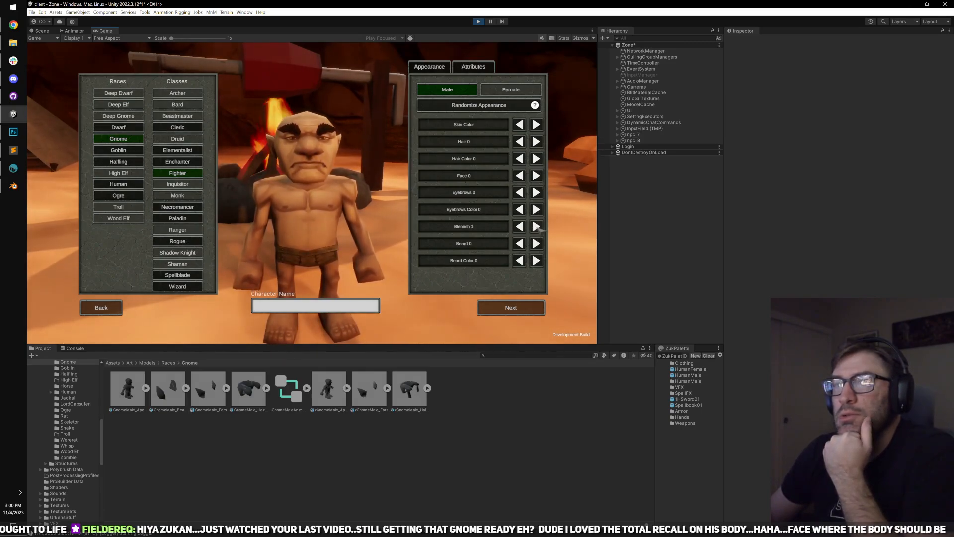
left_click(537, 226)
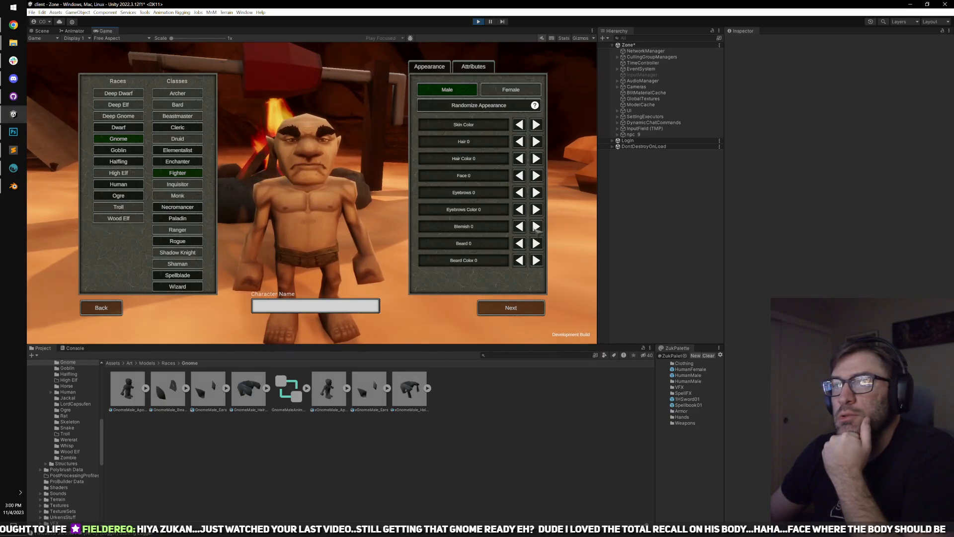
left_click(537, 243)
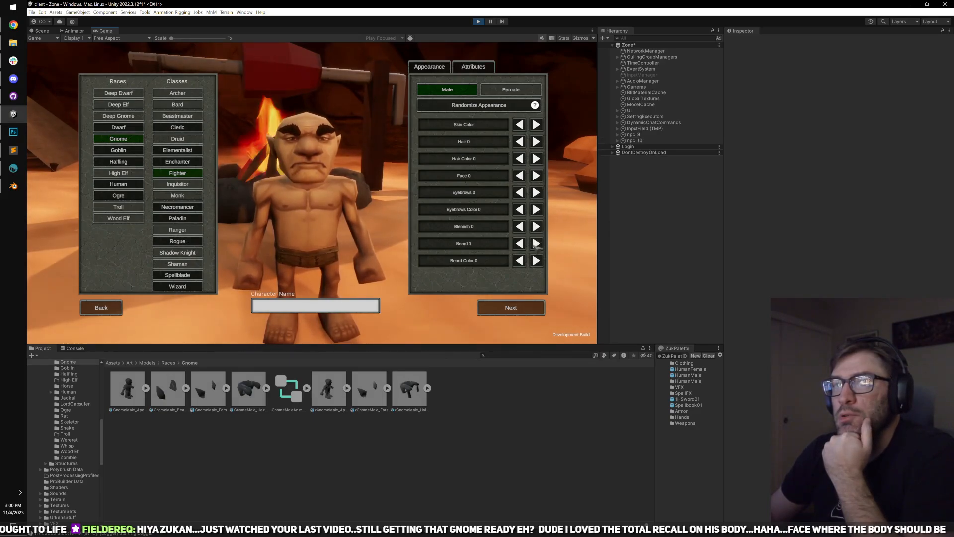
left_click(537, 243)
left_click(537, 243)
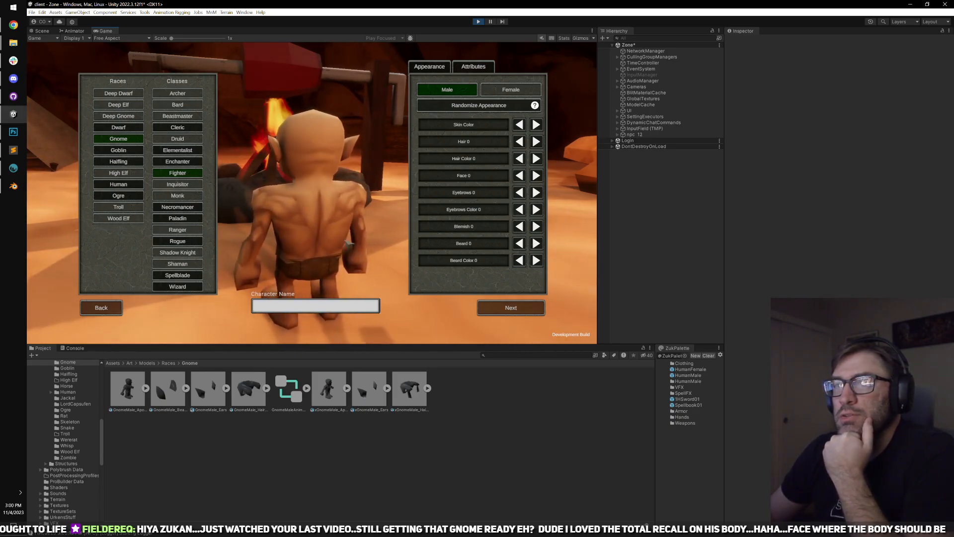
- Cycle the male gnome's Face option through 0, 1 and 2 and back to 0 to compare the faces
left_click(536, 175)
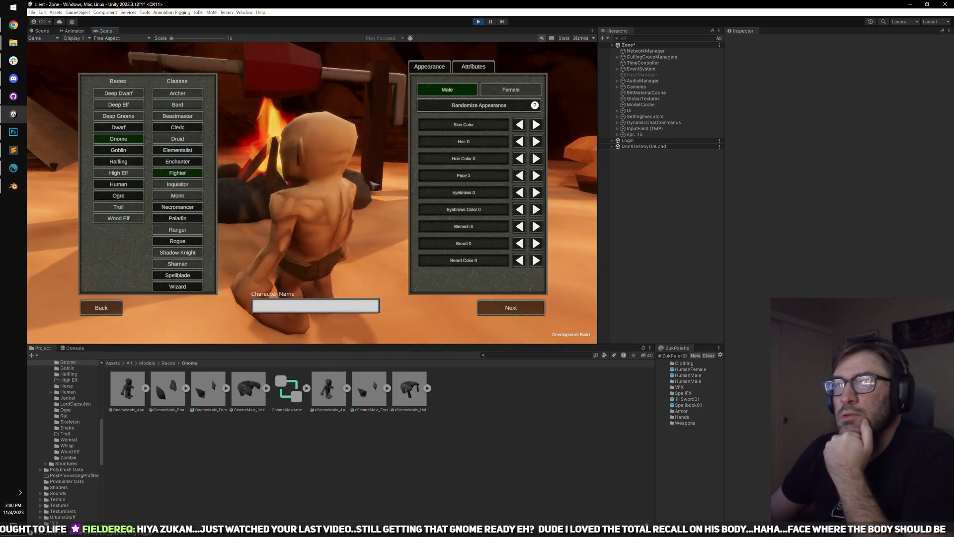
left_click(536, 175)
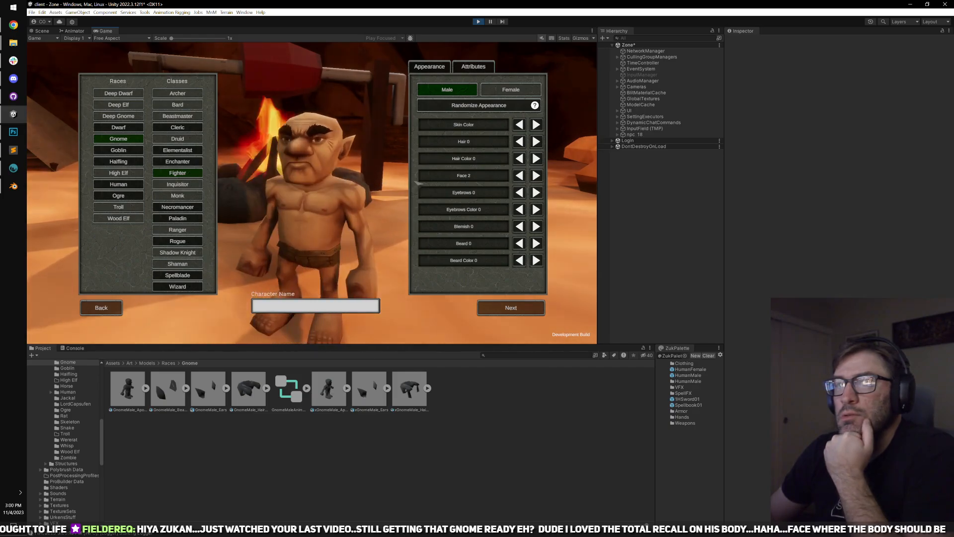
left_click(520, 176)
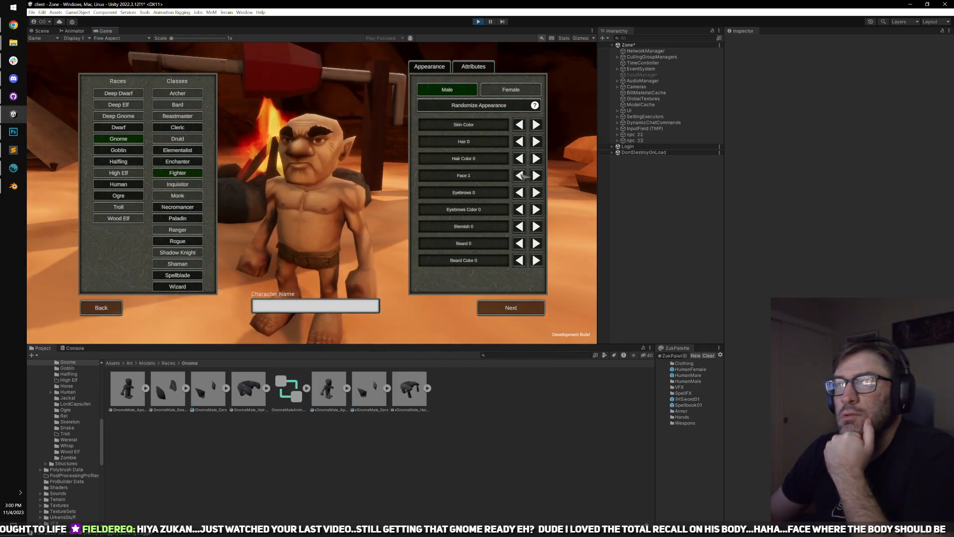
left_click(520, 176)
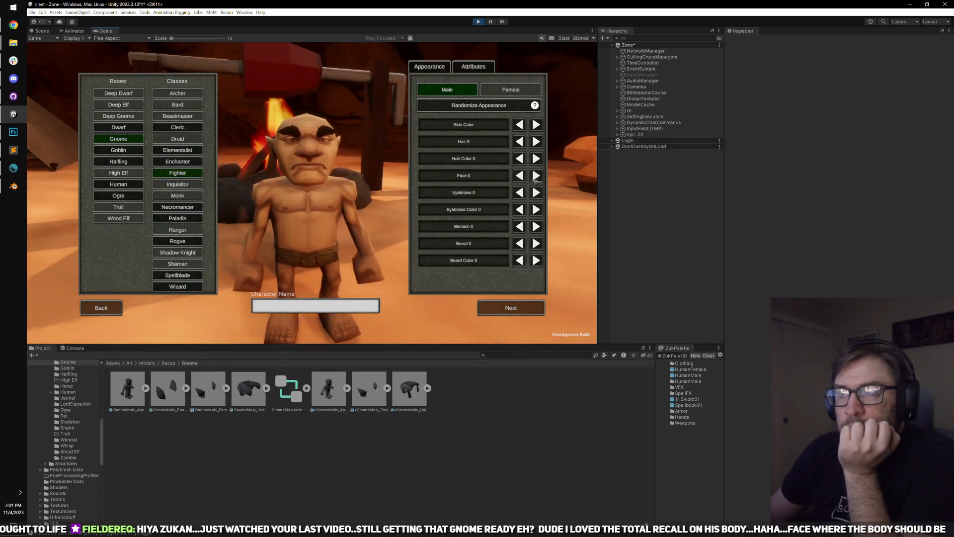
left_click(539, 176)
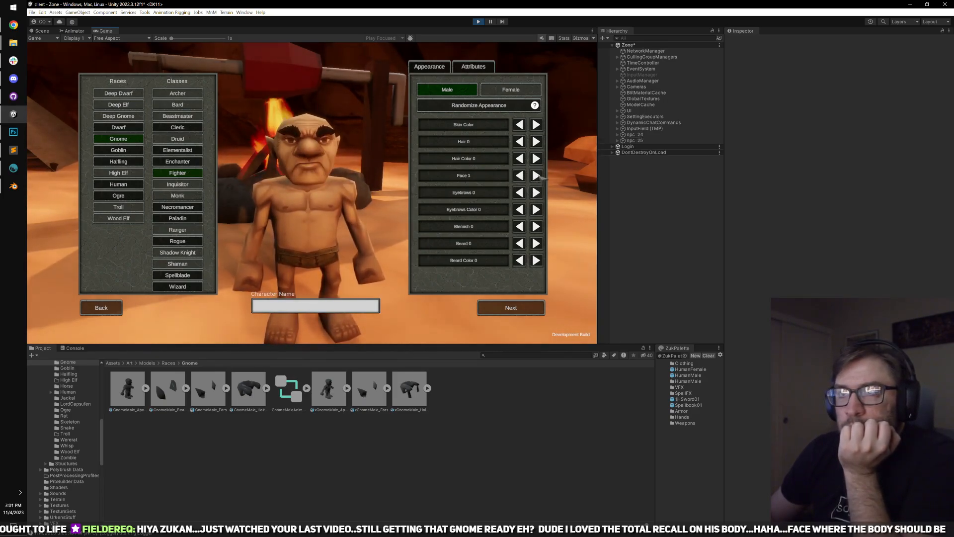
left_click(520, 177)
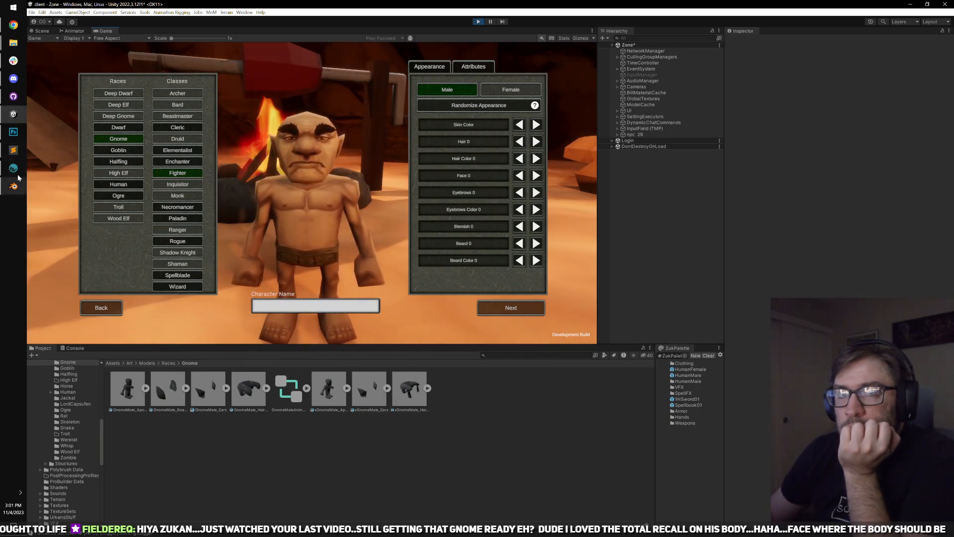
- Switch to Photoshop and close all open documents, discarding the changes to Layers.psd
left_click(14, 131)
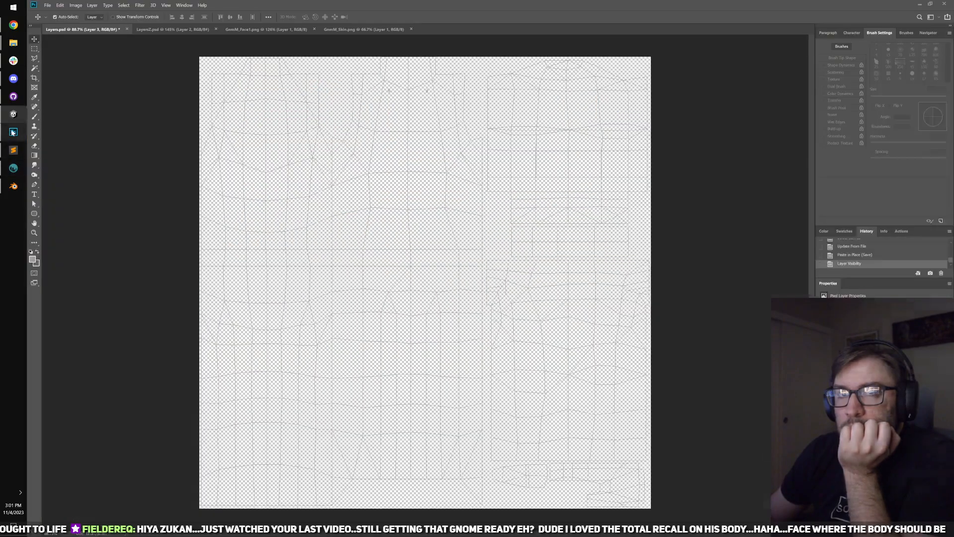
left_click(47, 5)
left_click(75, 64)
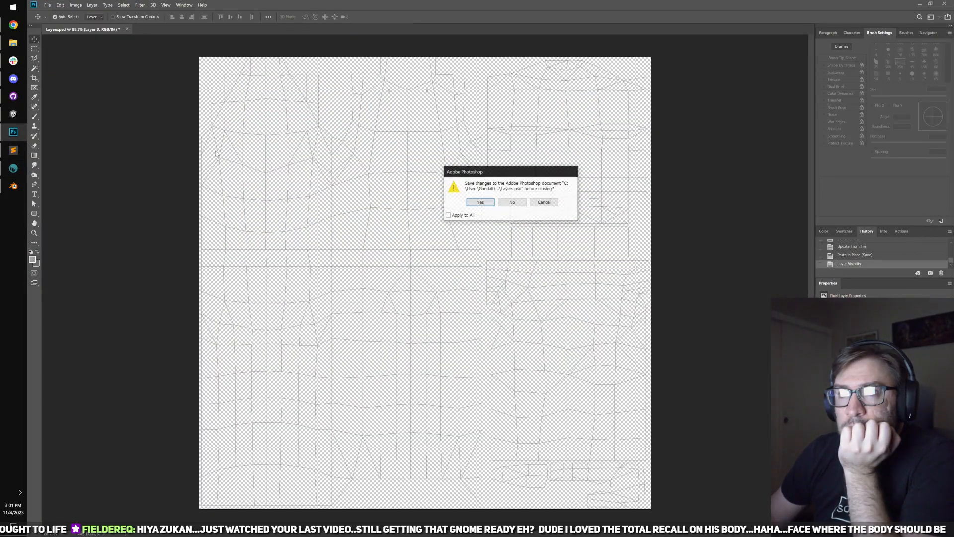
left_click(512, 202)
- Switch to 3D-Coat and quit it, answering the exit prompt
left_click(14, 168)
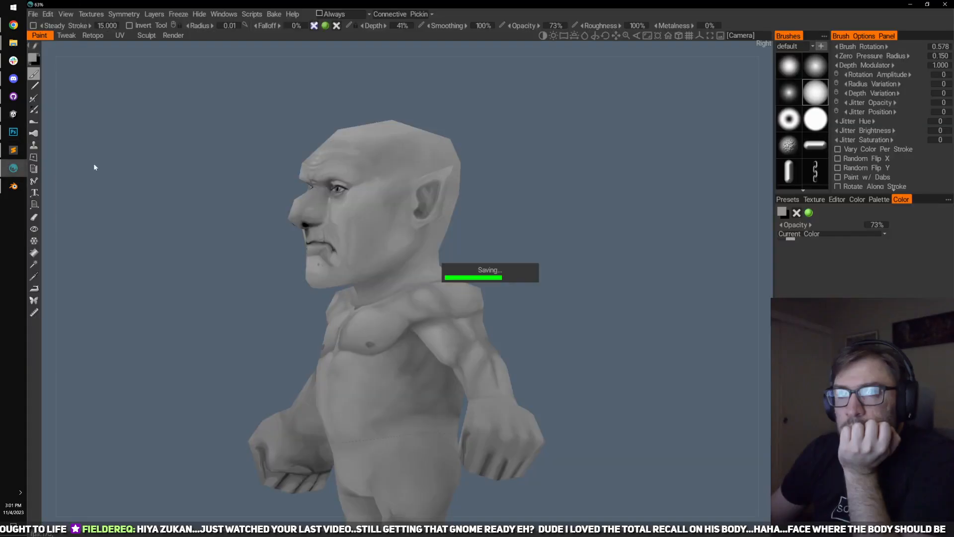
left_click(945, 4)
left_click(412, 297)
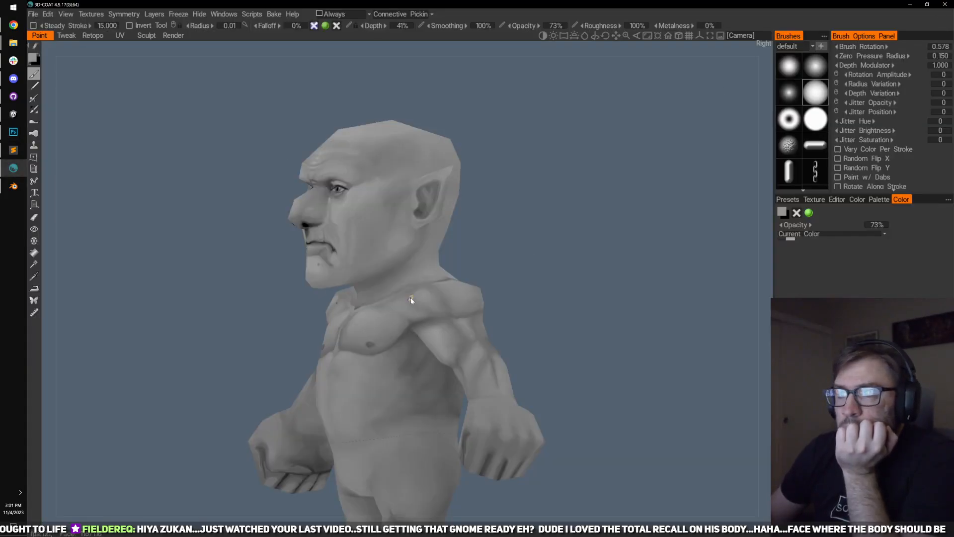
- Switch to Blender and save GnomeMale_Rigging_01.blend
left_click(14, 173)
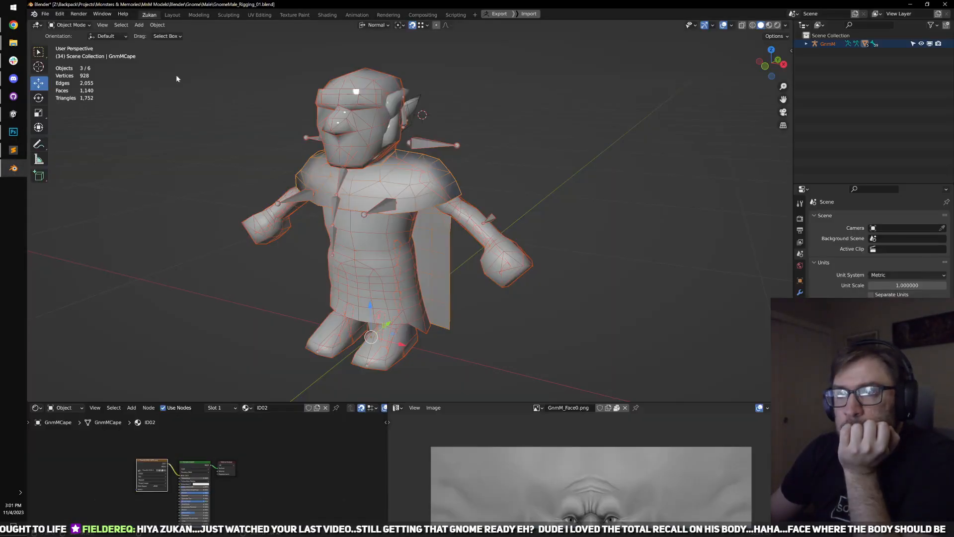
left_click(46, 14)
left_click(55, 79)
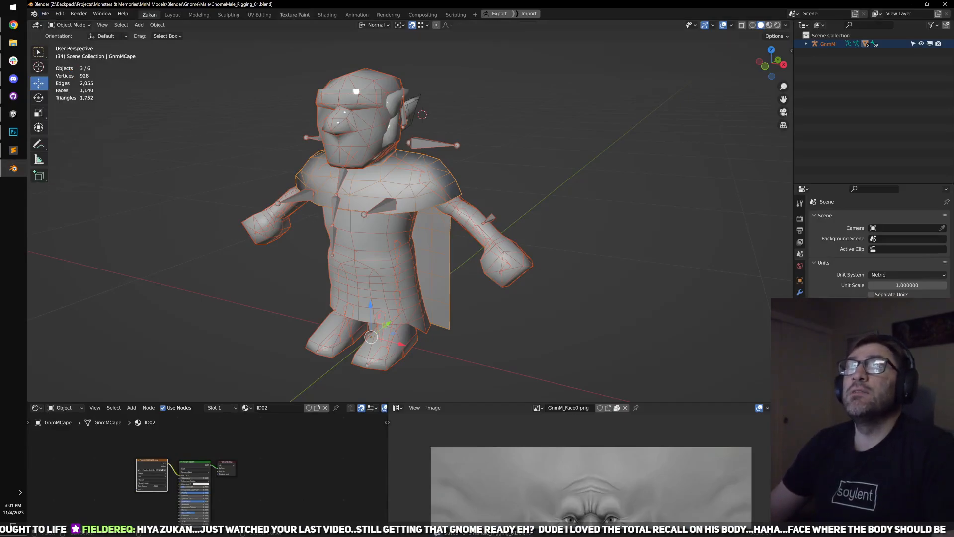
- Close Blender and go back to the Unity editor
key("alt+Tab")
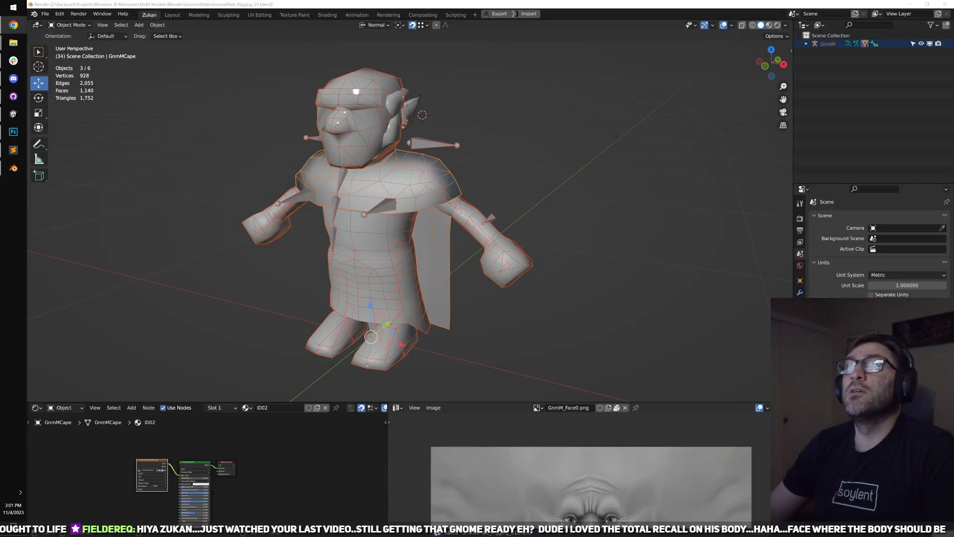
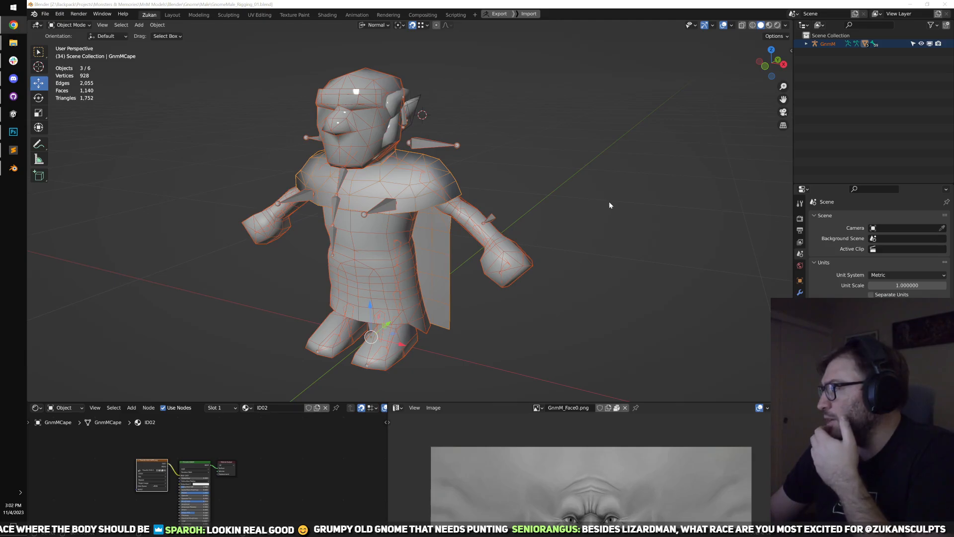
scroll(601, 226, "up", 2)
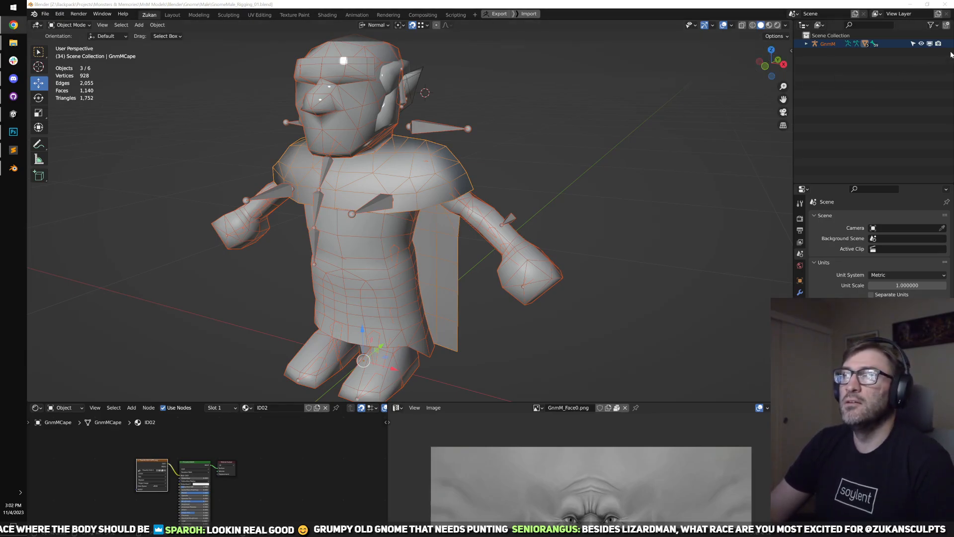
left_click(945, 4)
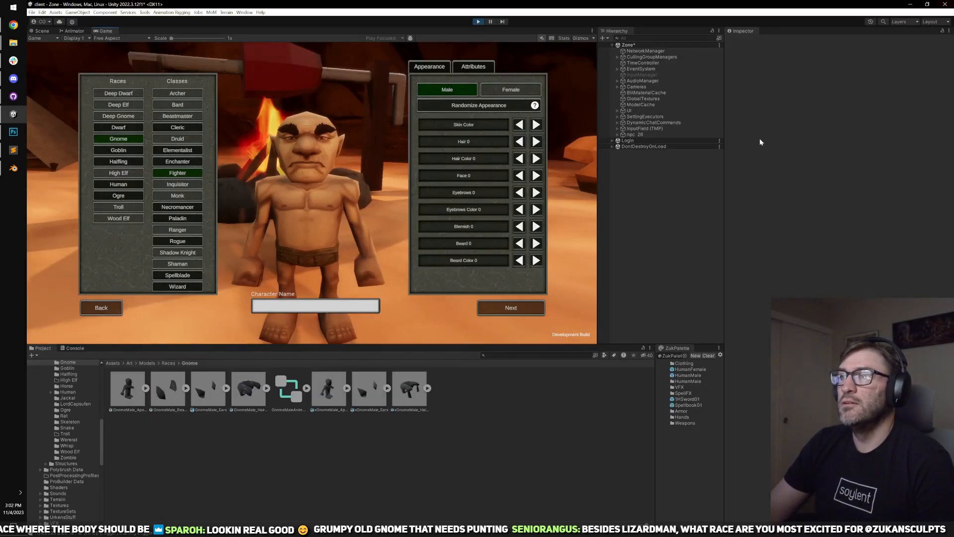
left_click(14, 173)
left_click(945, 4)
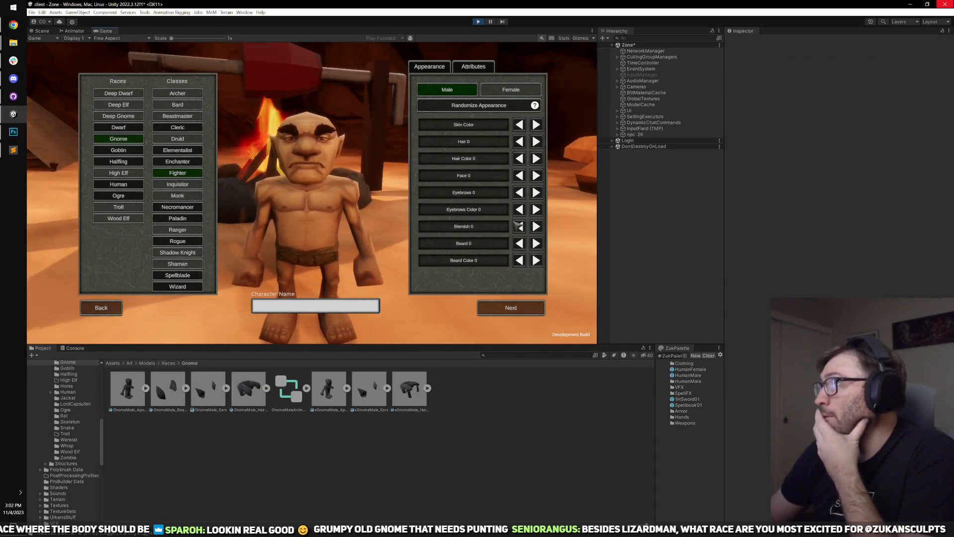
- Open the GnomeMale prefab from RaceModels and inspect the HUMM_Scar texture set assigned to its Scar texture definition
key("alt+Tab")
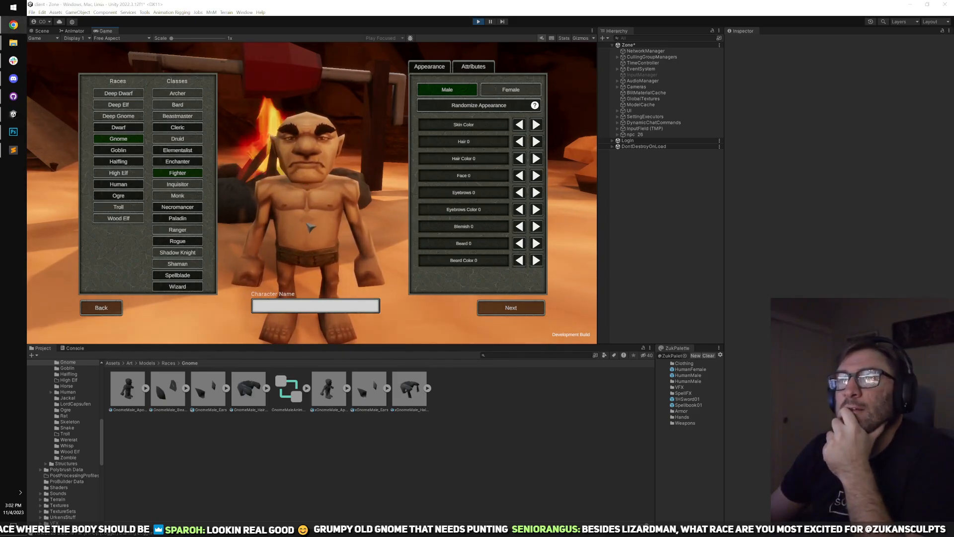
left_click(308, 240)
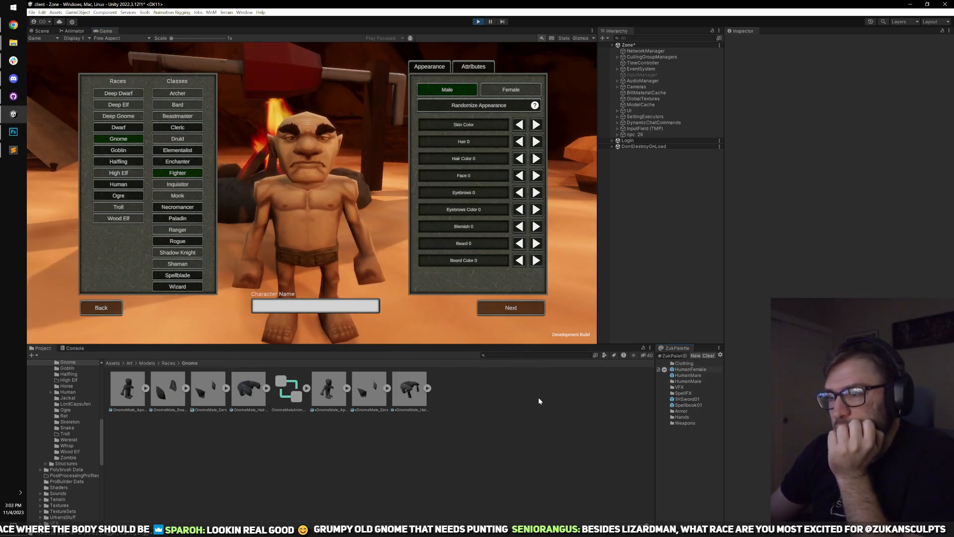
double_click(341, 434)
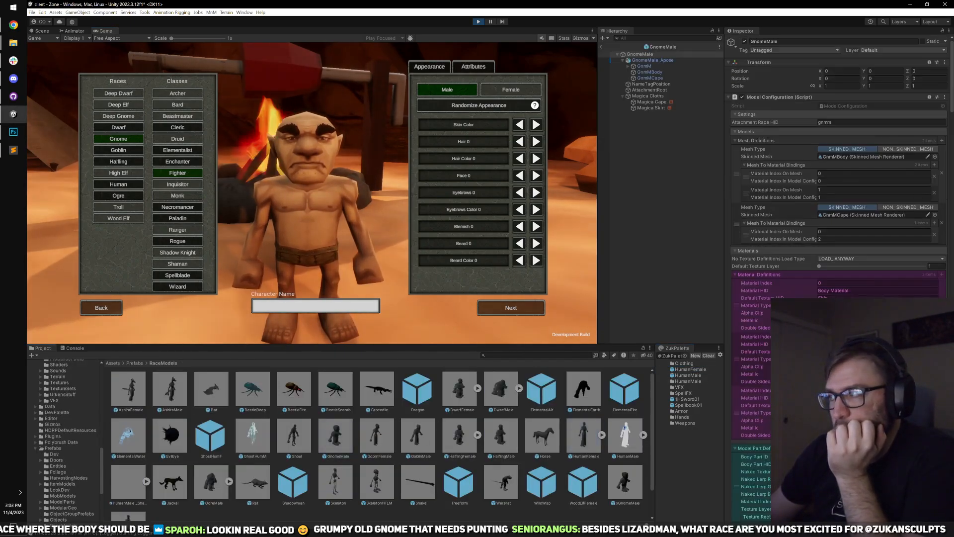
scroll(839, 174, "down", 20)
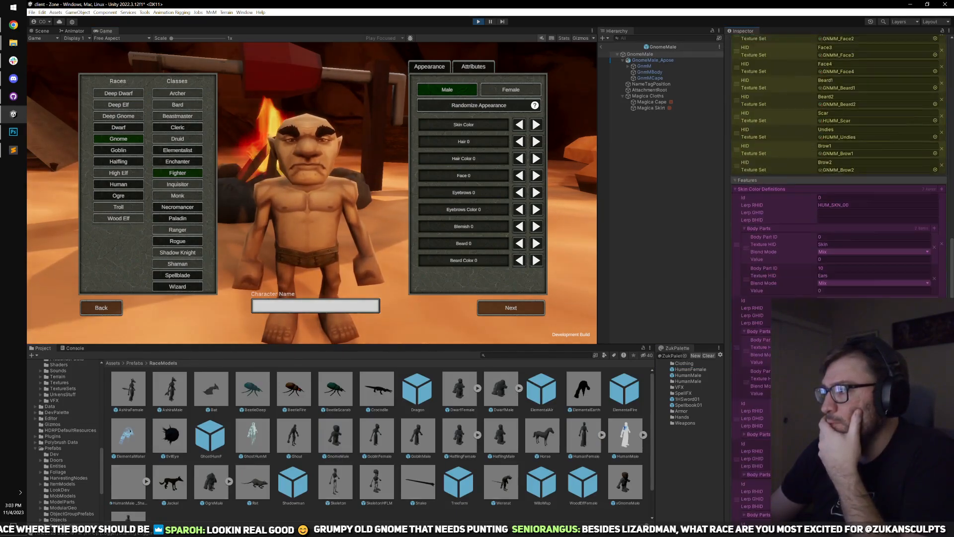
scroll(839, 174, "up", 8)
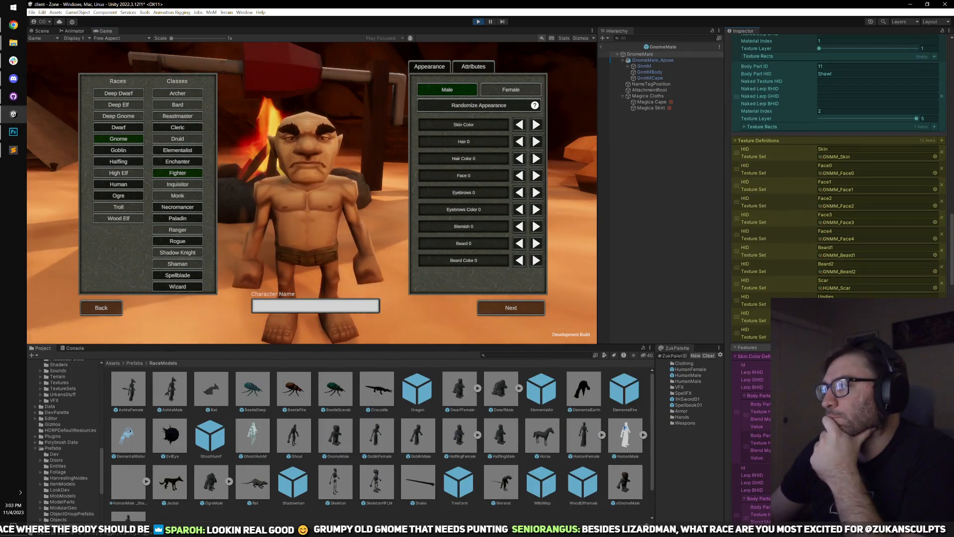
left_click(838, 288)
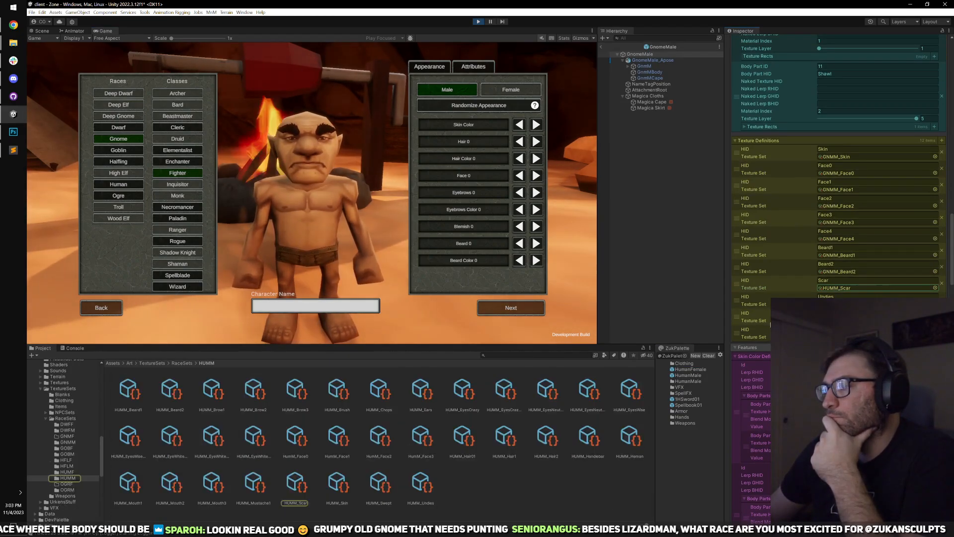
left_click(302, 488)
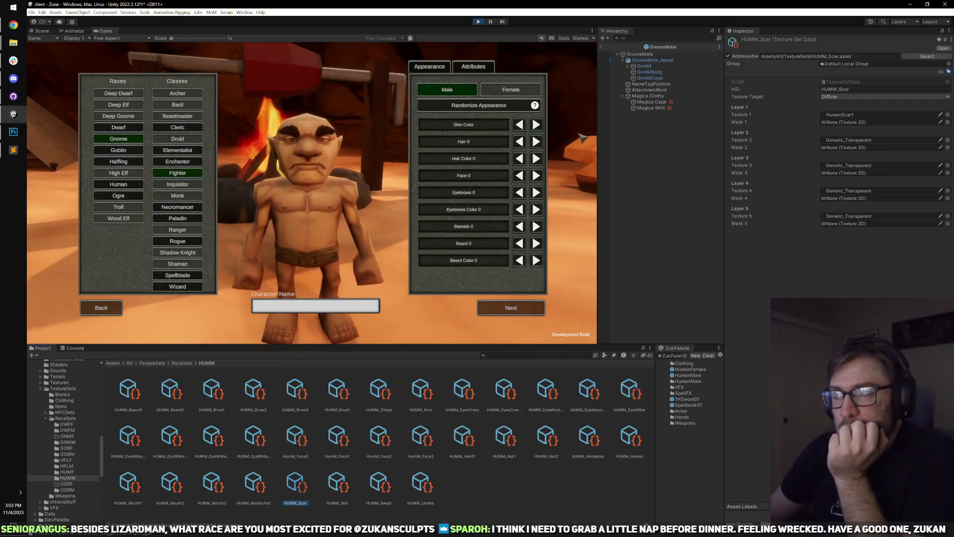
- Locate the texture sets behind GnomeMale's Face3 and Face0 texture definitions and open GNMM_Face0 for inspection
left_click(653, 53)
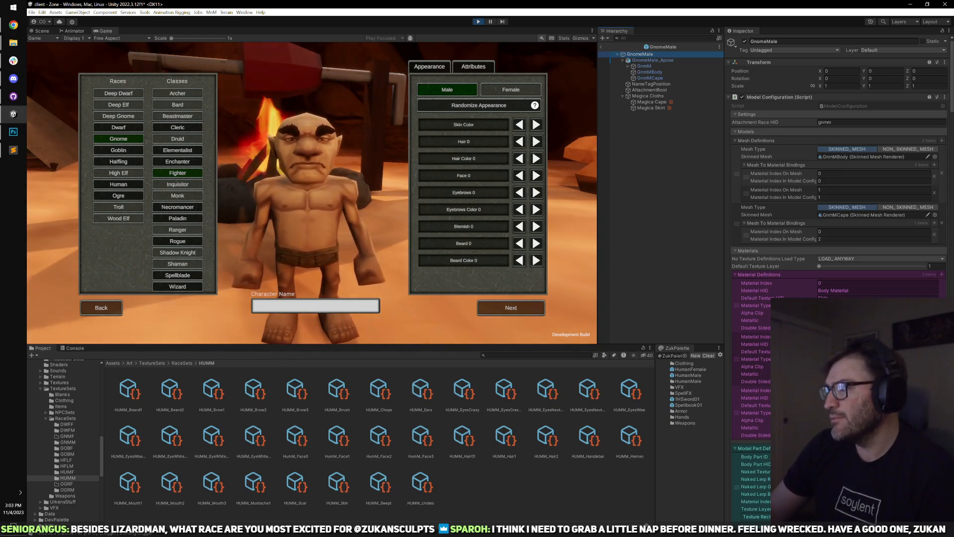
scroll(953, 292, "down", 15)
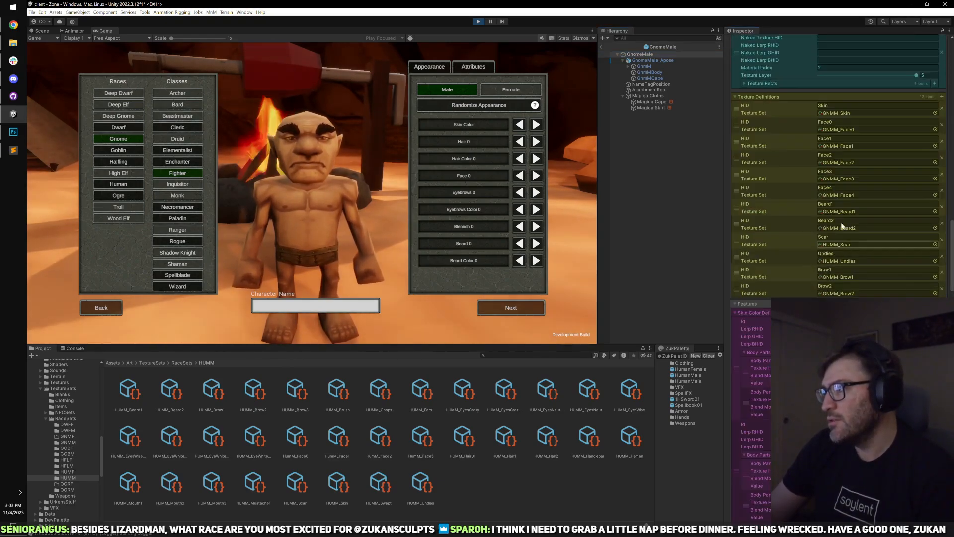
left_click(845, 179)
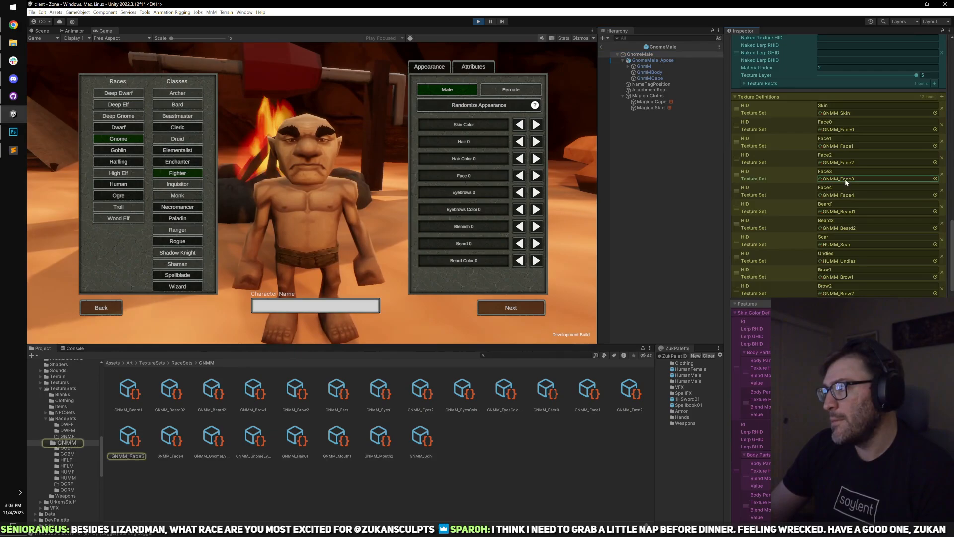
left_click(845, 129)
left_click(545, 393)
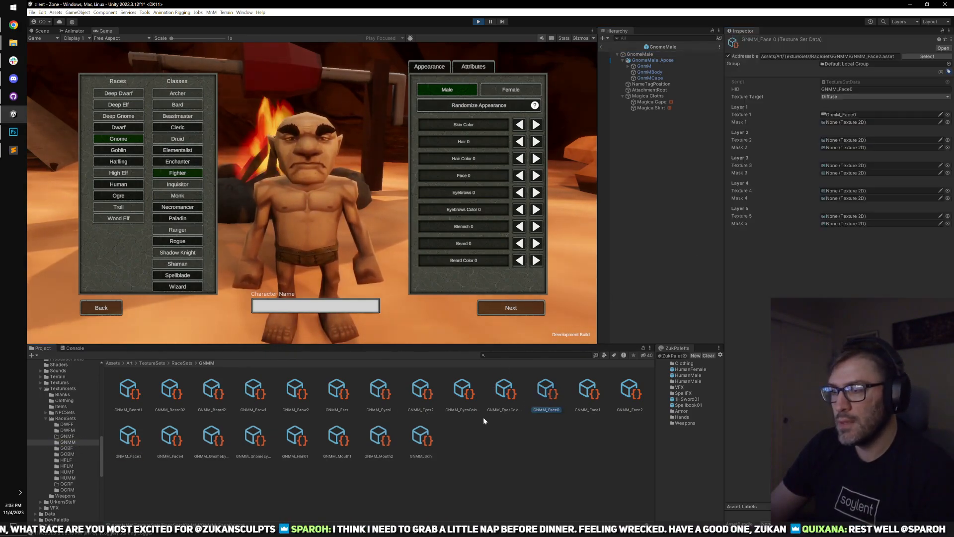
- Find the GnmM_Face0 texture used in Layer 1 and inspect the import settings of GnmM_Face0 and GnmM_Face1
left_click(845, 115)
left_click(248, 382)
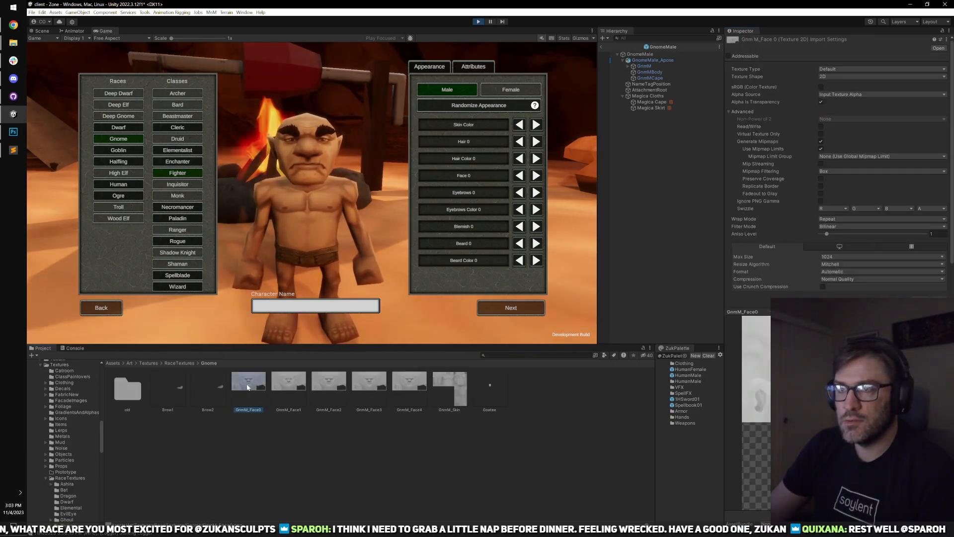
right_click(248, 383)
left_click(366, 427)
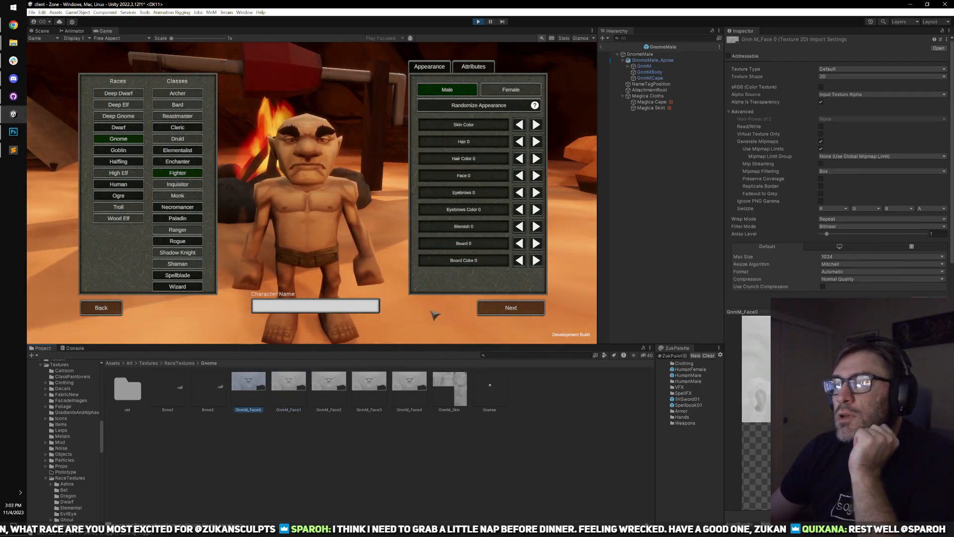
left_click(277, 386)
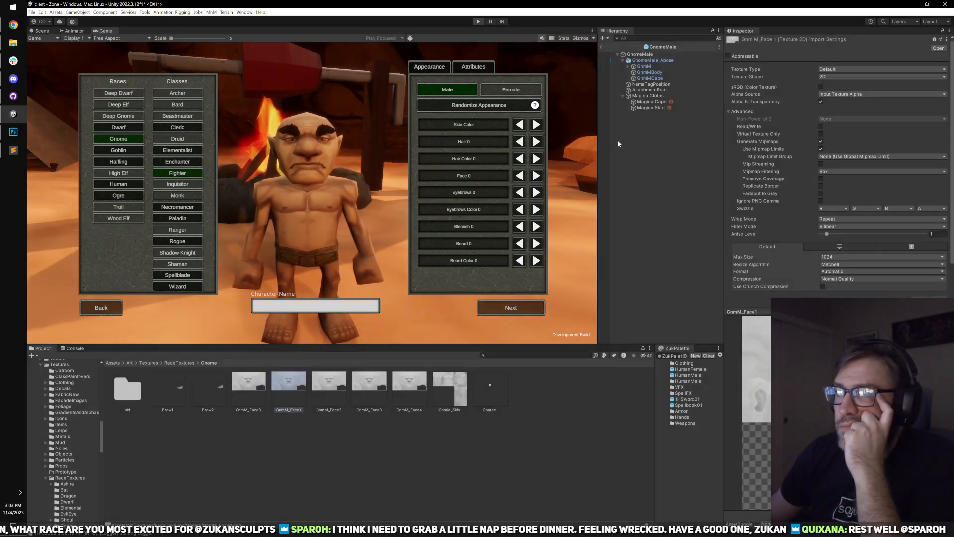
- Stop the game and set the Texture HIDs of GnomeMale's Face features 0 to 3 to Face0, Face1, Face2 and Face3
key("ctrl+p")
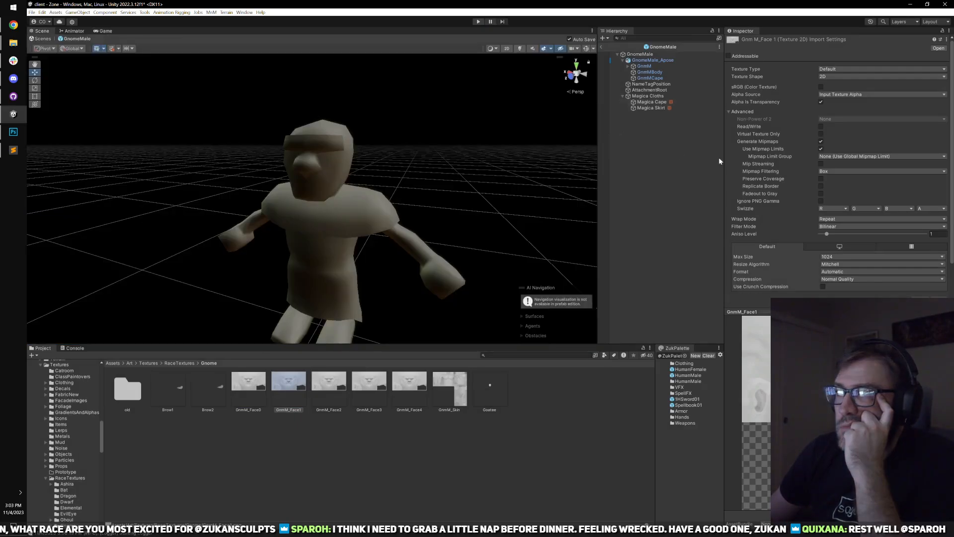
left_click(641, 54)
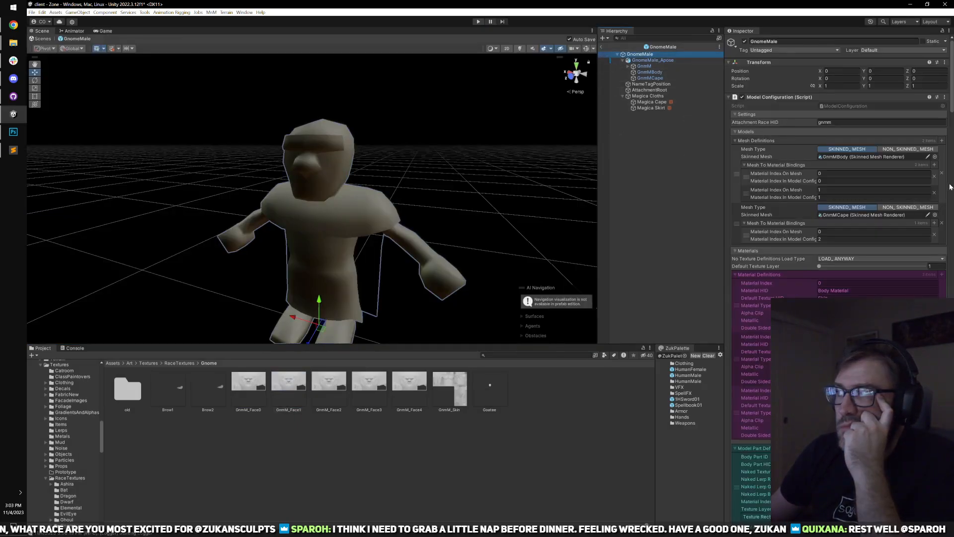
scroll(950, 186, "down", 10)
scroll(952, 174, "down", 10)
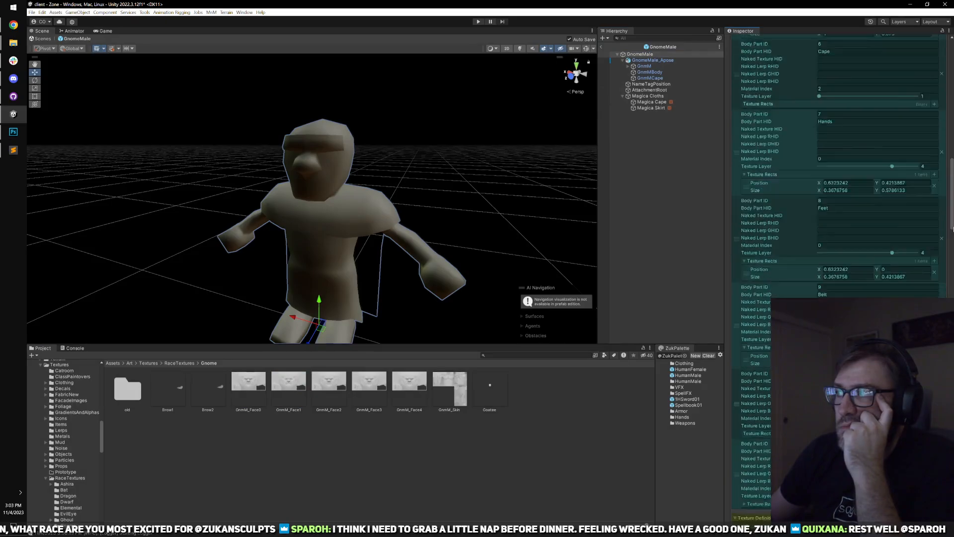
left_click(935, 130)
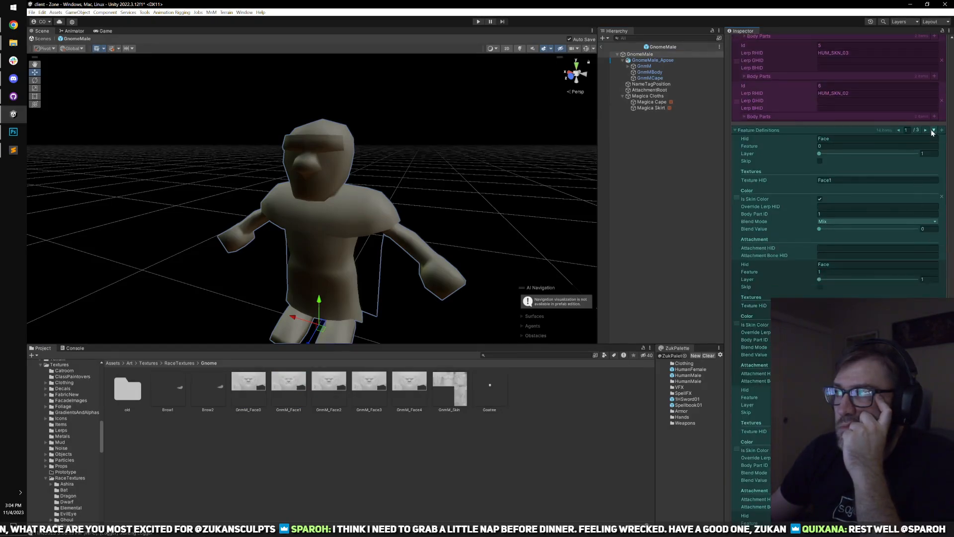
left_click(844, 183)
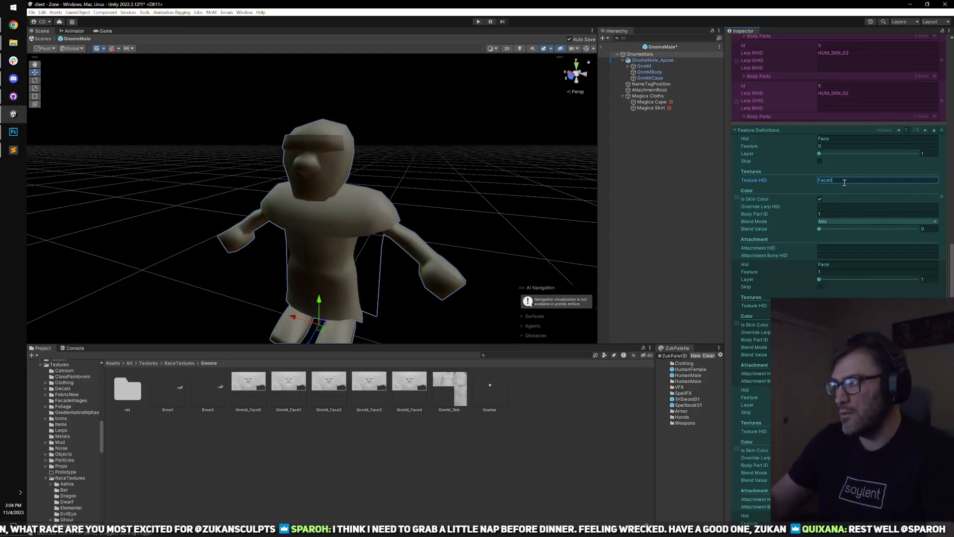
key("BackSpace")
type("0")
key("Return")
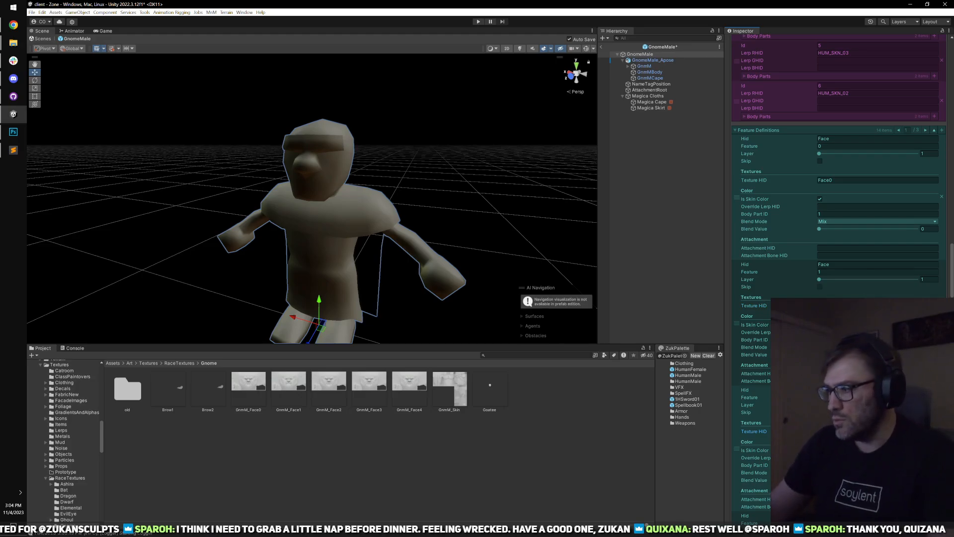
scroll(840, 199, "down", 3)
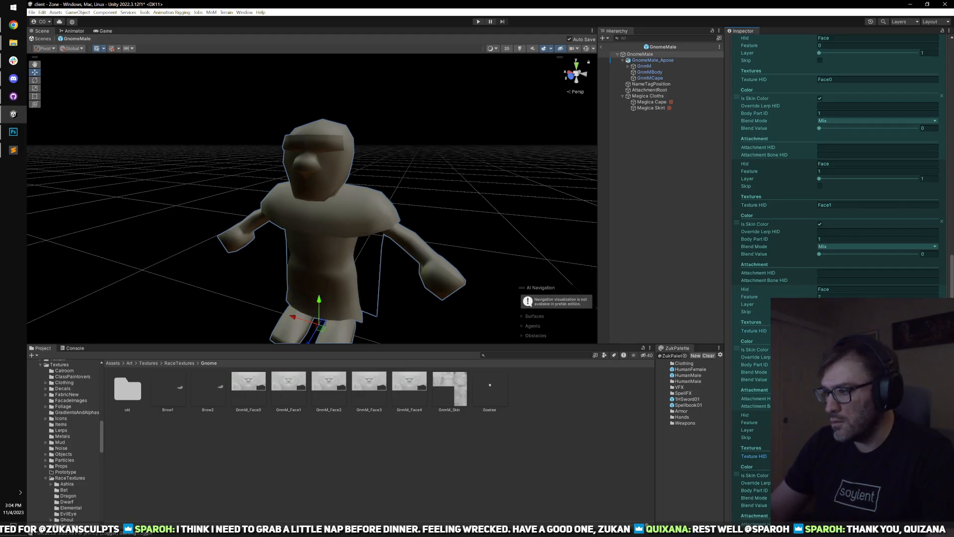
scroll(840, 198, "down", 8)
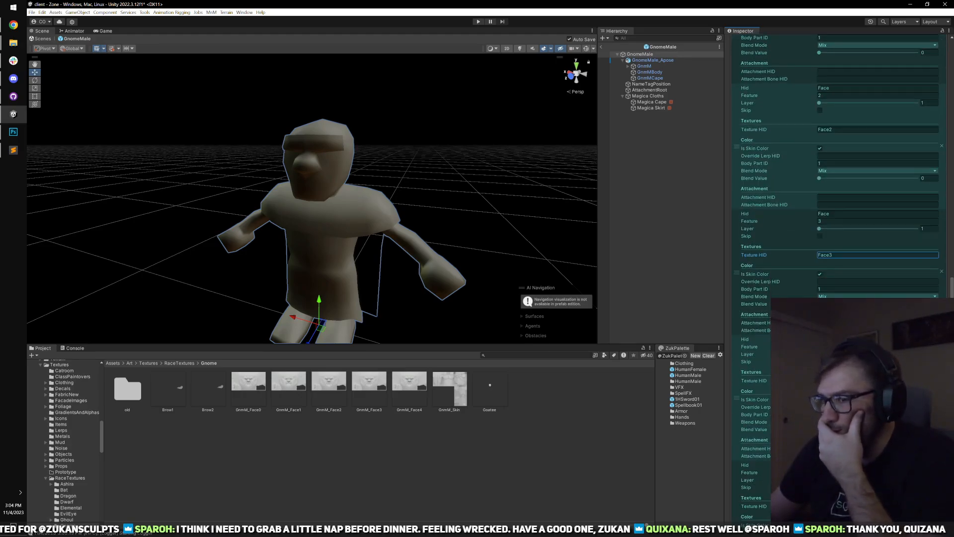
- Review GnomeMale's Face features and texture definitions, exit the prefab and run the game again
scroll(840, 278, "up", 7)
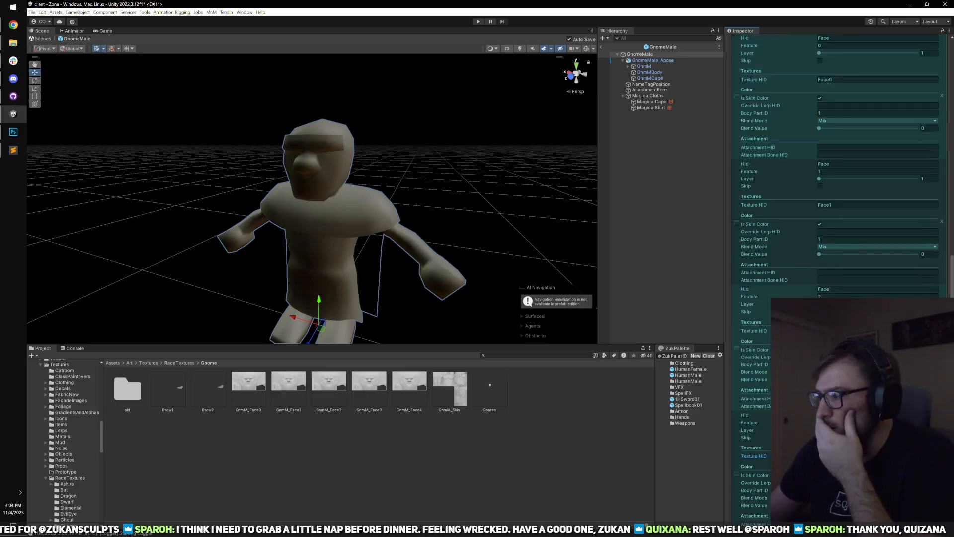
scroll(840, 279, "up", 15)
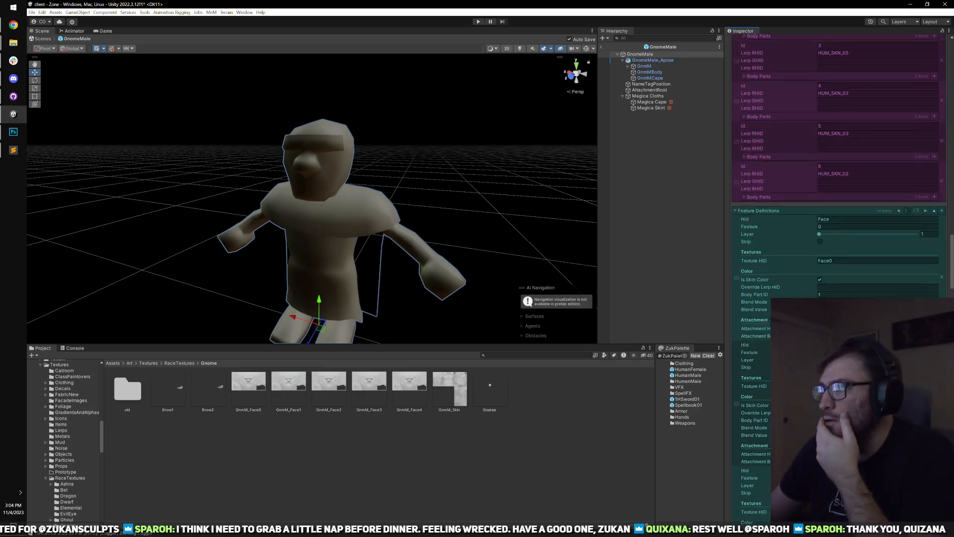
scroll(840, 199, "up", 3)
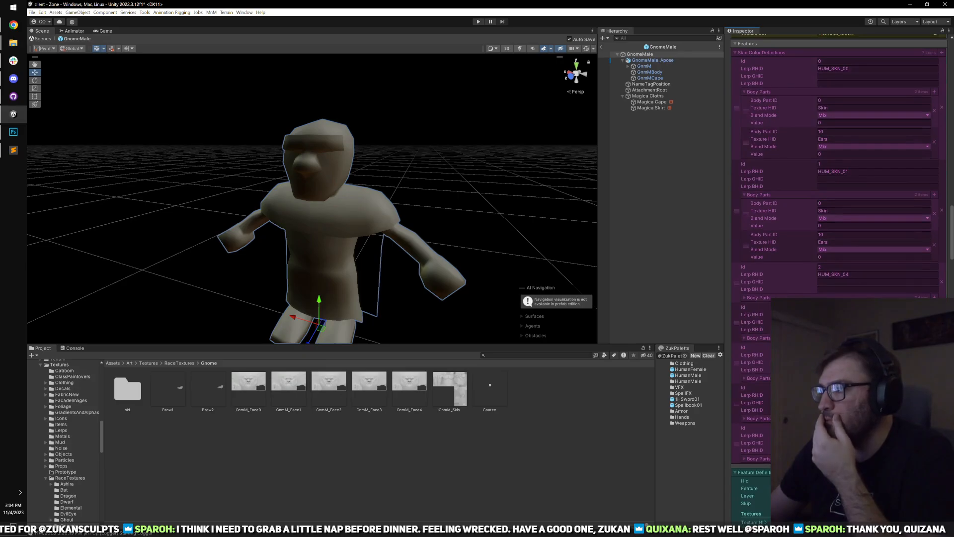
scroll(840, 199, "up", 15)
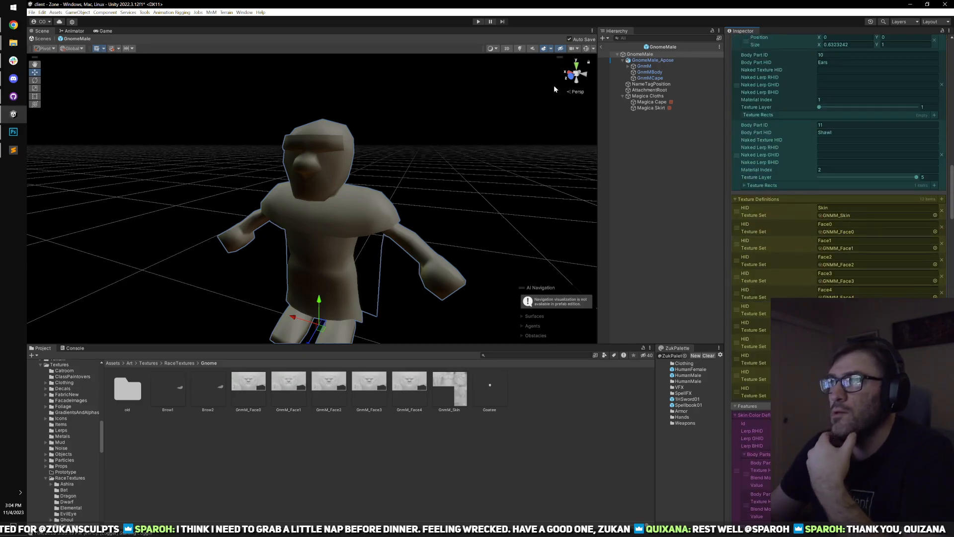
left_click(601, 48)
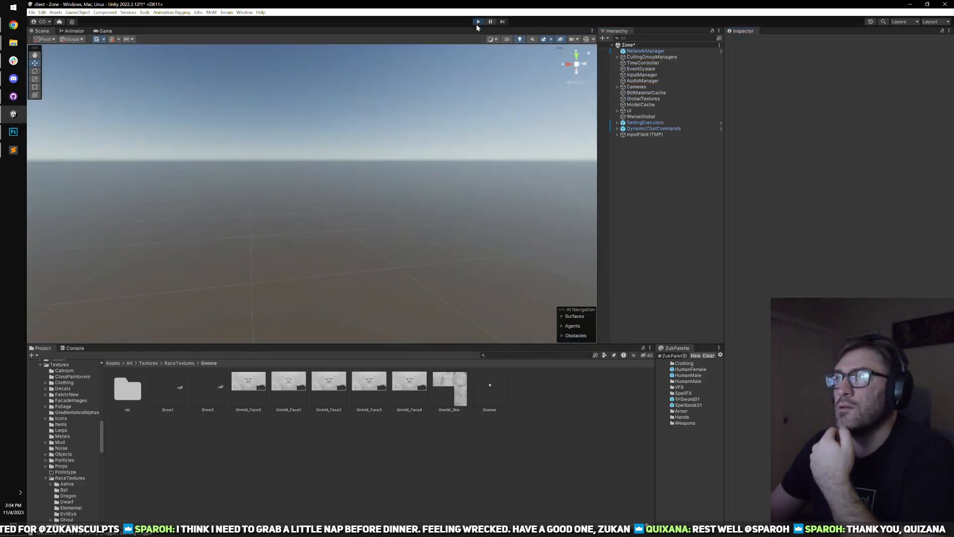
left_click(477, 23)
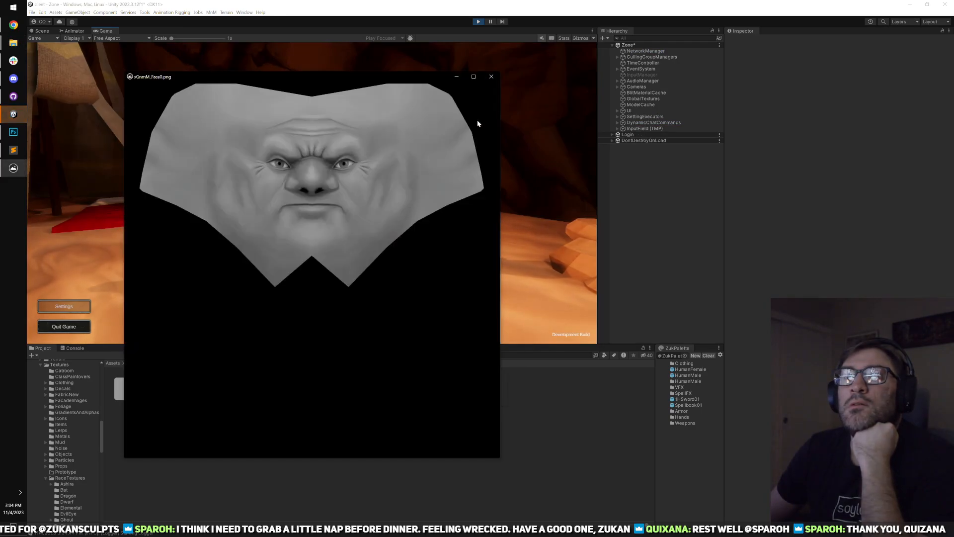
- Close the image preview, log in to the game, connect to the Development Server and start a new character
left_click(491, 76)
left_click(323, 220)
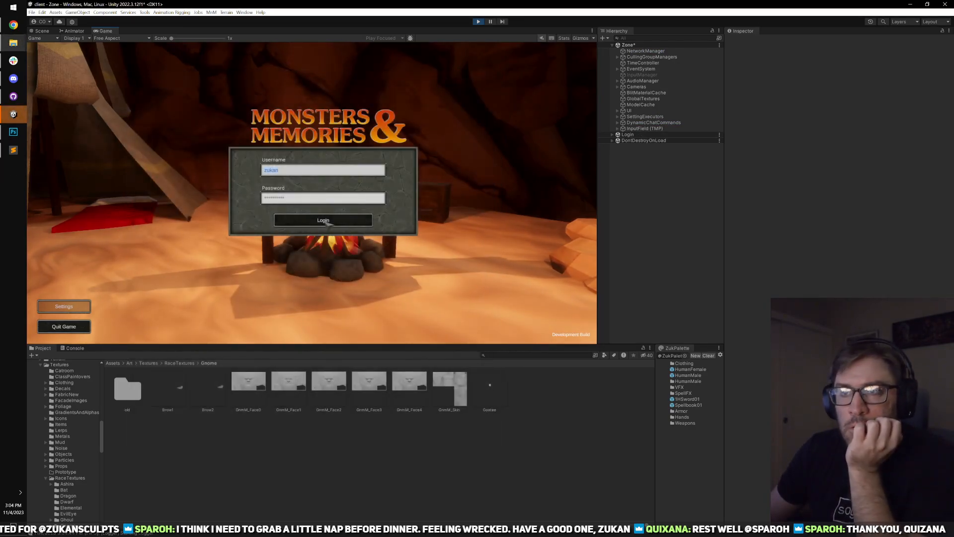
left_click(196, 316)
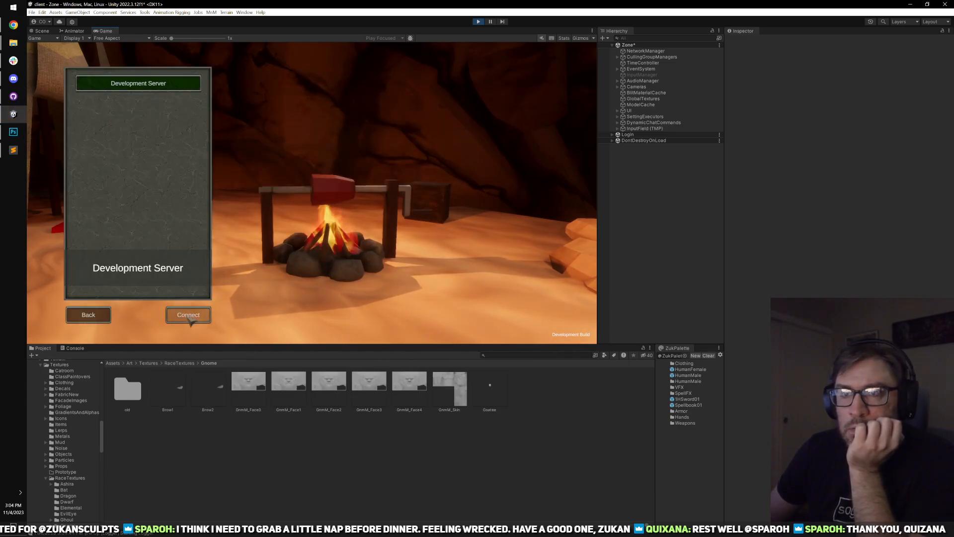
left_click(154, 81)
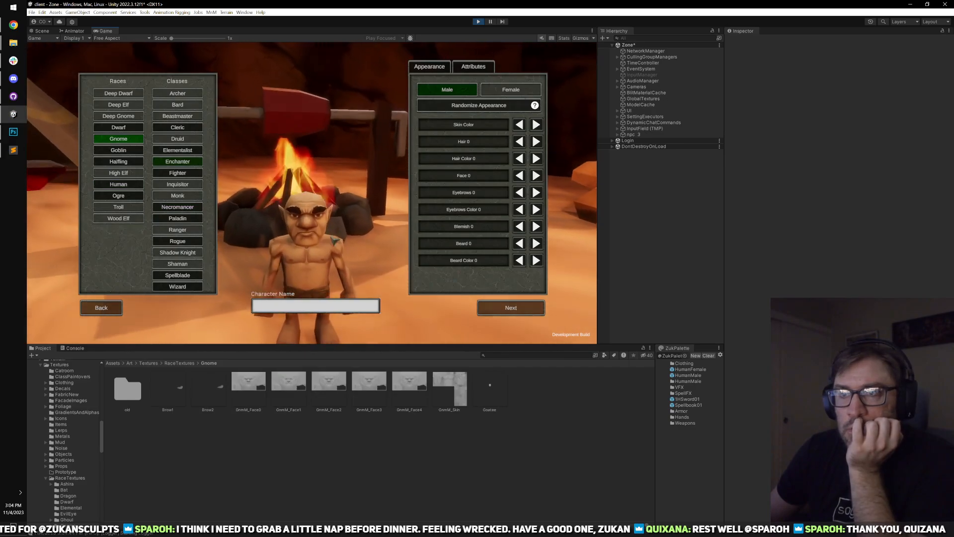
- Open GnmM_Face0.png from the Gnome race textures in Photoshop, together with xGnmM_Face0.png
left_click(248, 383)
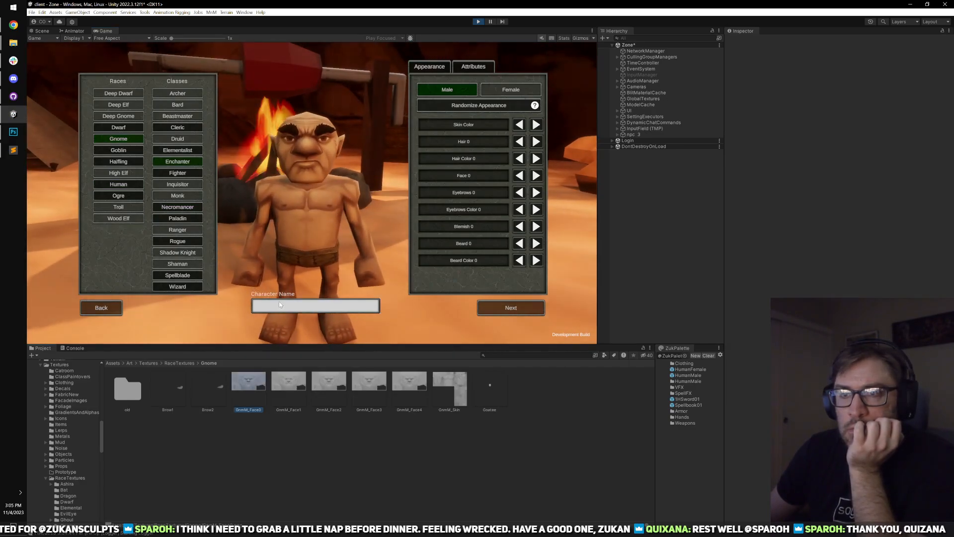
right_click(253, 389)
left_click(308, 189)
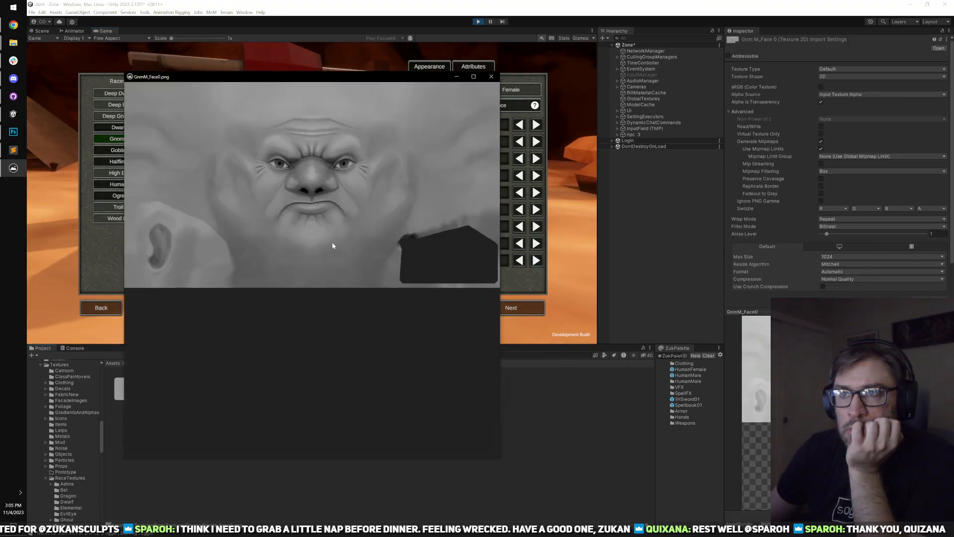
right_click(332, 243)
mouse_move(358, 240)
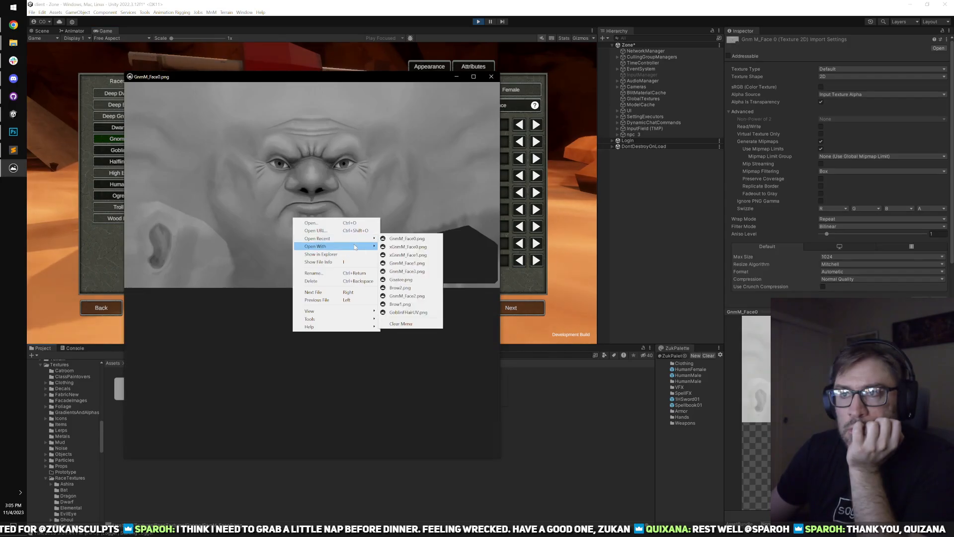
left_click(399, 259)
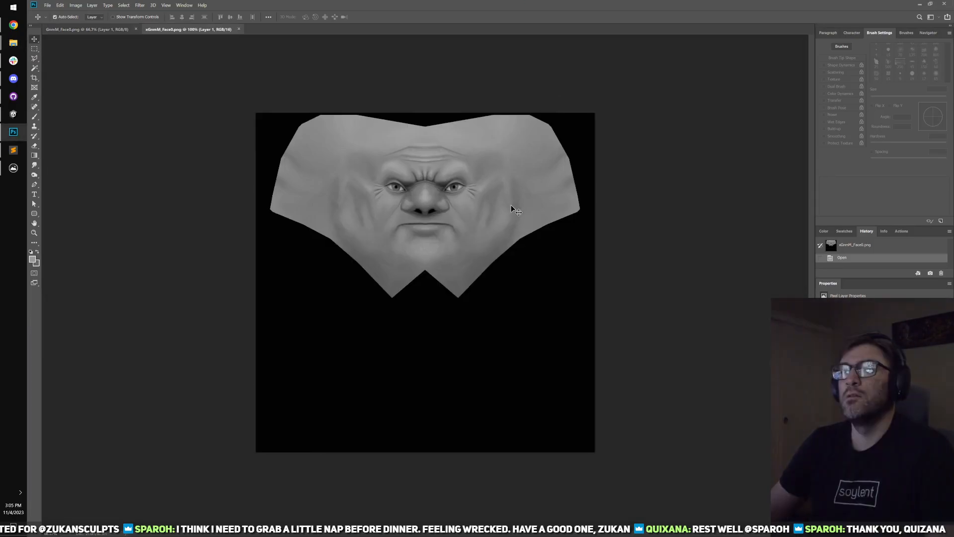
- Copy the whole xGnmM_Face0.png image and paste it in place into GnmM_Face0.png
scroll(445, 199, "up", 5)
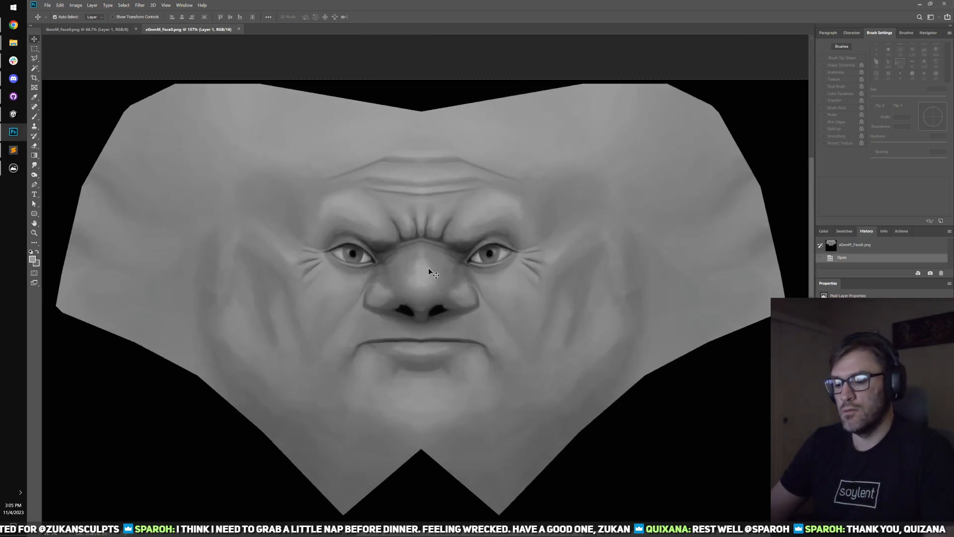
scroll(426, 269, "down", 2)
key("ctrl+a")
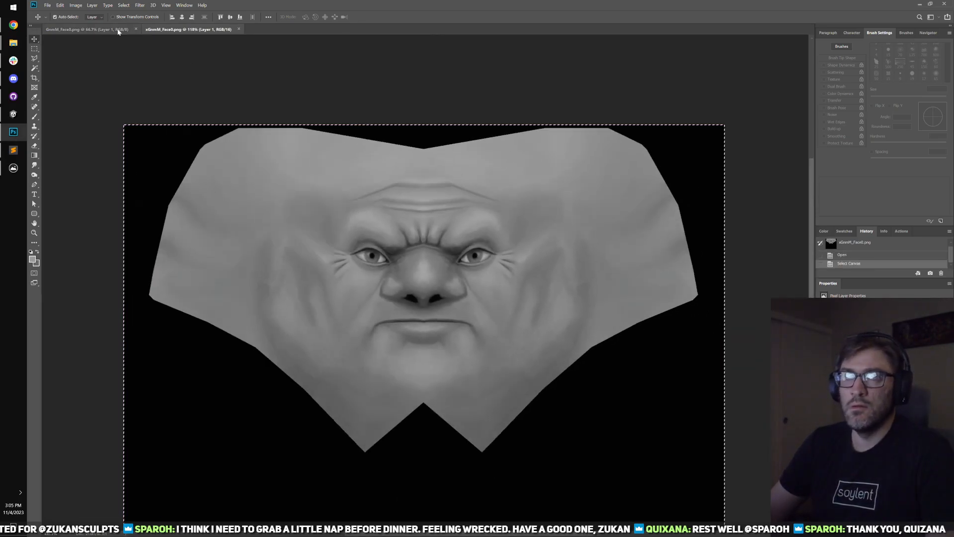
left_click(92, 30)
key("ctrl+shift+v")
scroll(512, 334, "up", 4)
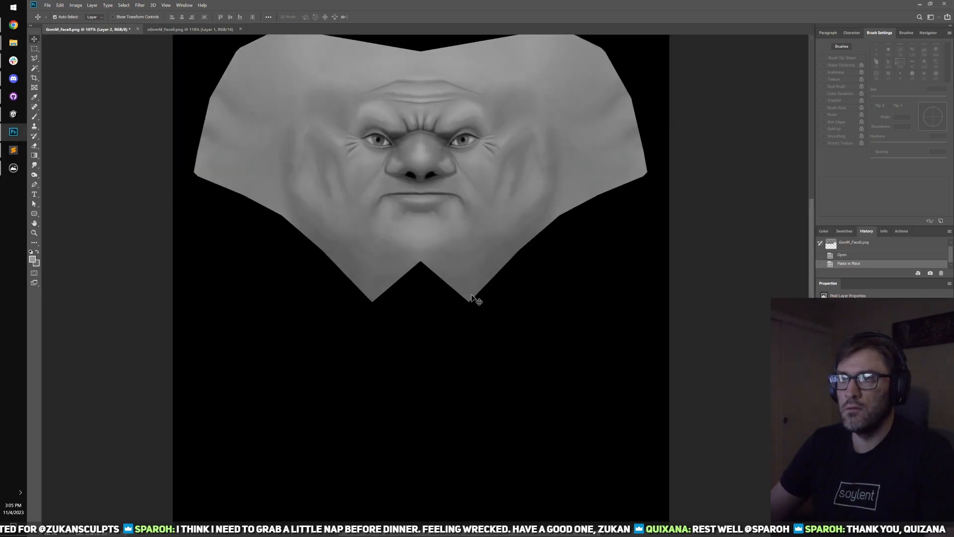
- Select a circular area around the pasted face, from forehead to chin, and feather the selection by 50 pixels
scroll(497, 387, "up", 1)
key("m")
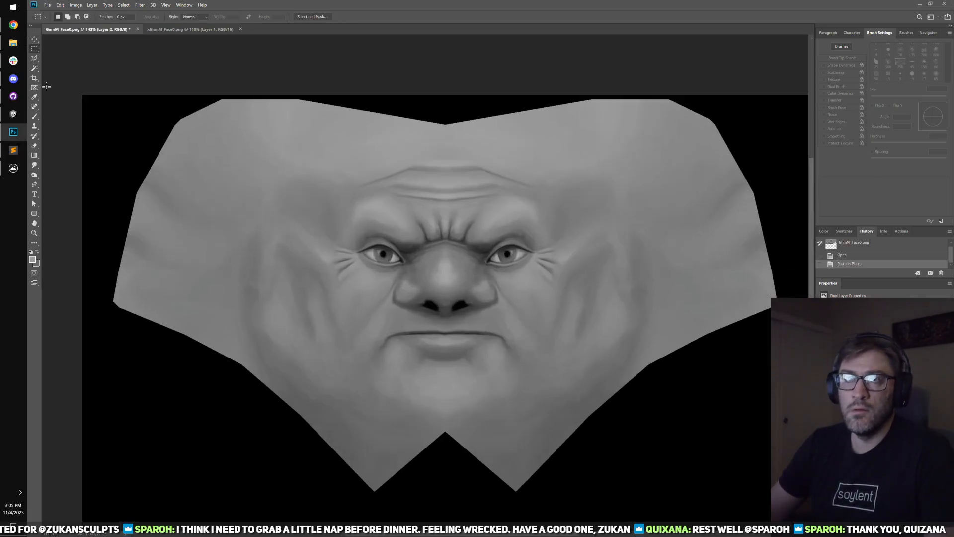
right_click(35, 48)
left_click(64, 57)
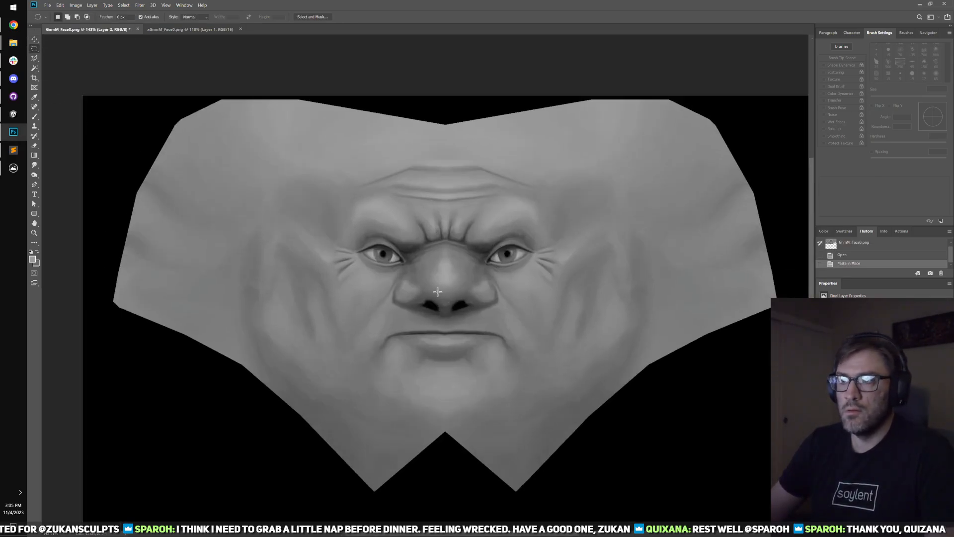
left_click_drag(446, 286, 618, 417)
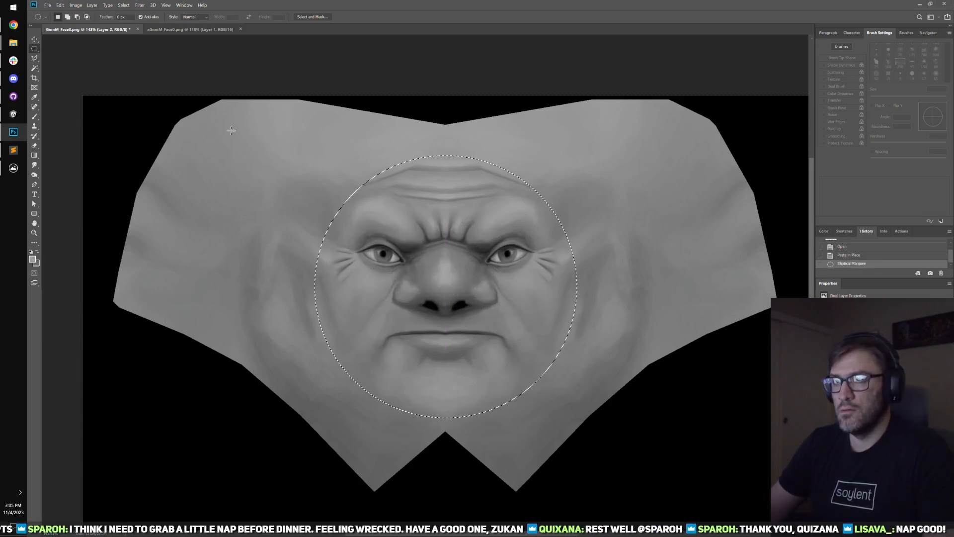
left_click(92, 5)
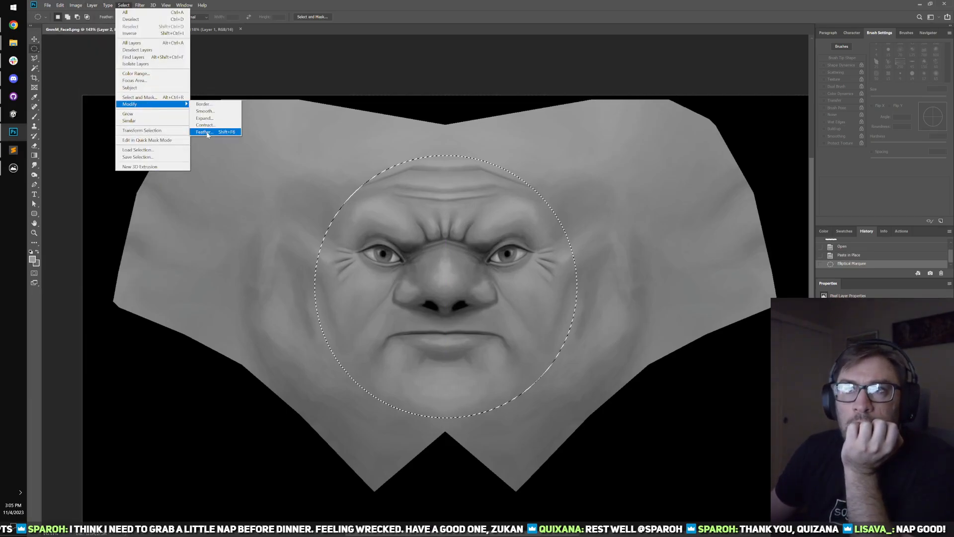
left_click(207, 136)
type("50")
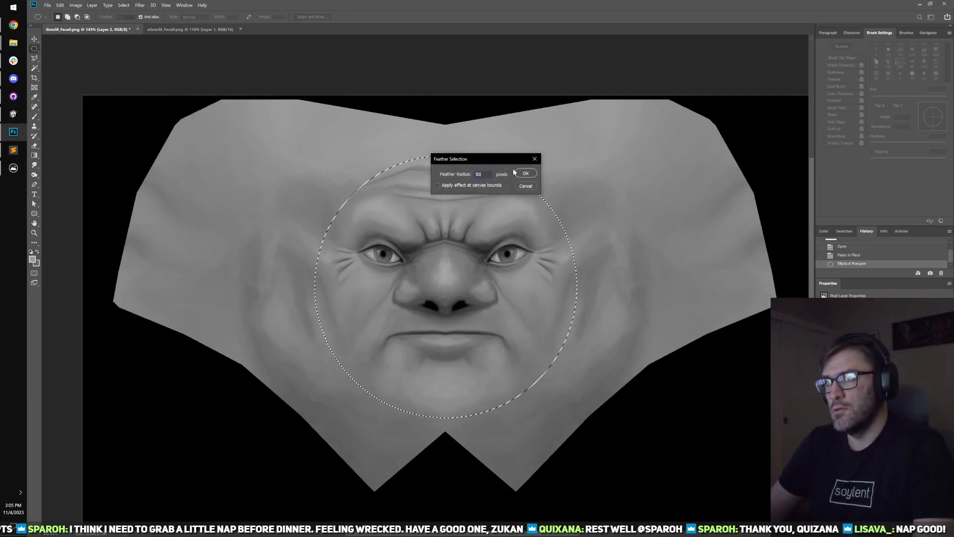
left_click(526, 174)
- Delete everything outside the feathered circle from the pasted face layer and clear the selection
key("ctrl+shift+i")
key("Delete")
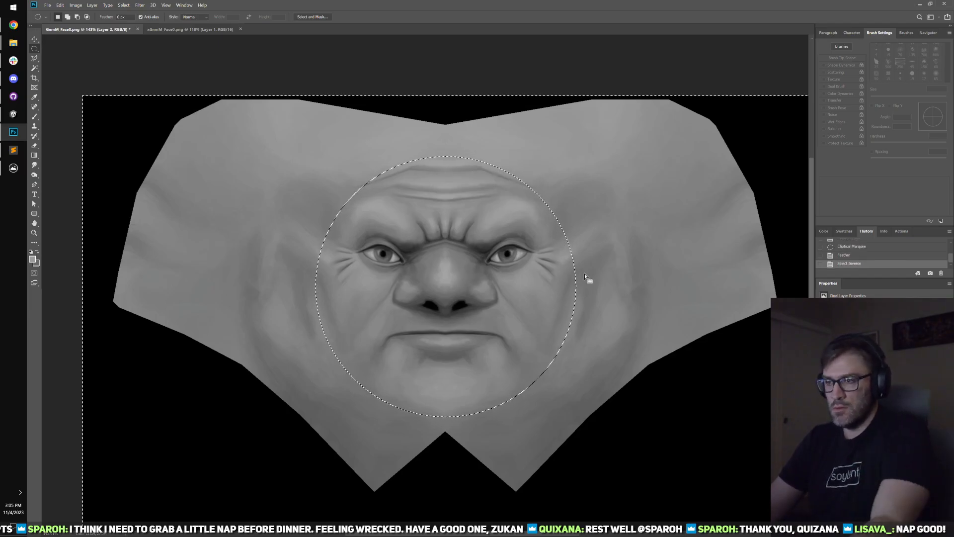
scroll(582, 348, "down", 4)
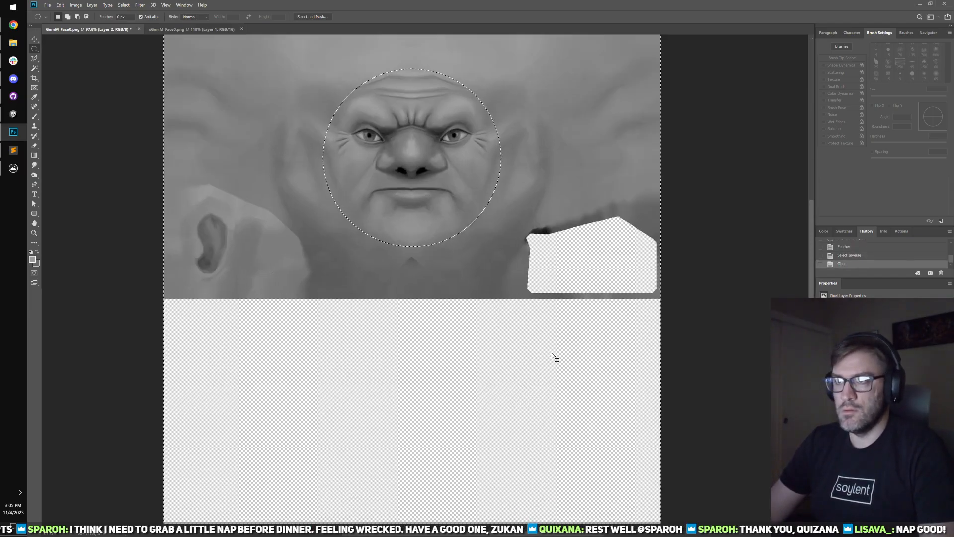
key("ctrl+d")
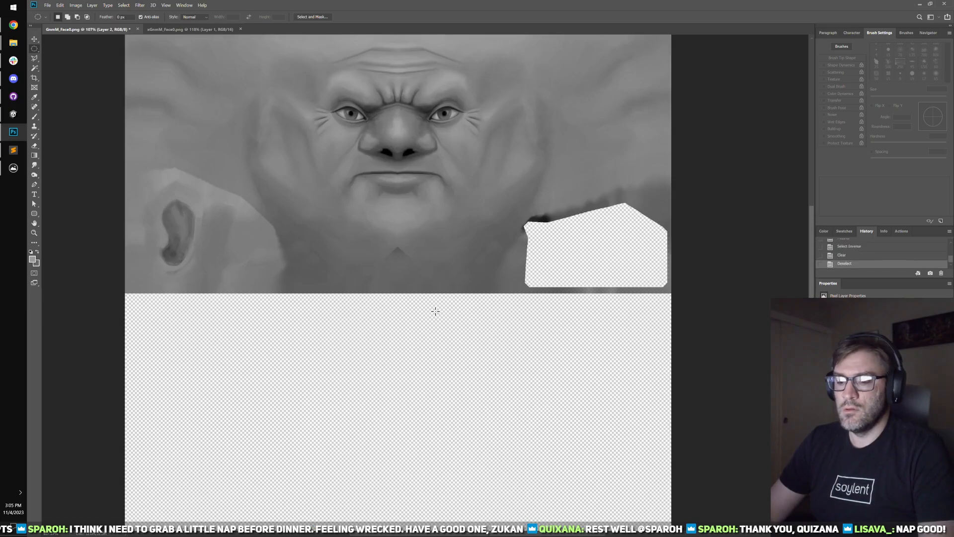
- Erase the leftover dark mark and stray pixels of the pasted layer beneath the chin and across the neck
key("e")
scroll(390, 287, "up", 2)
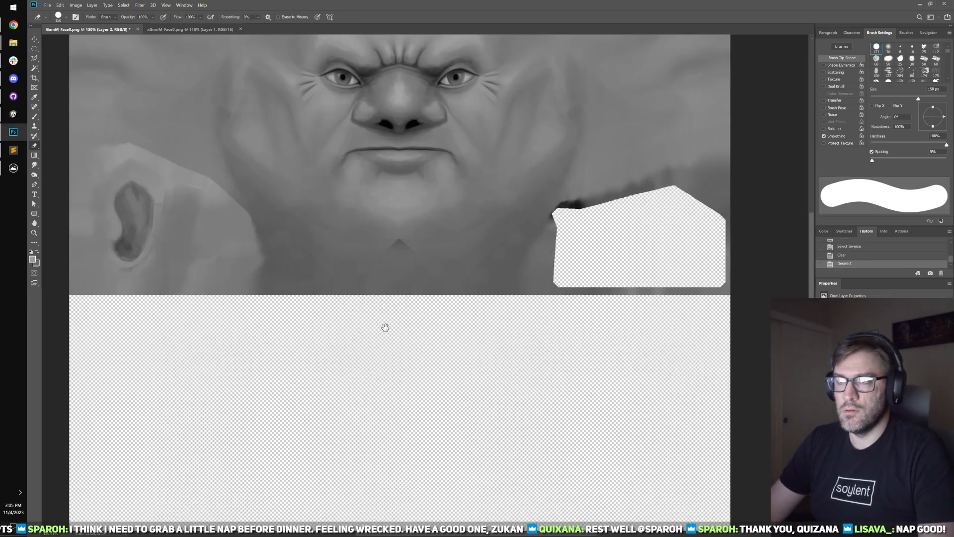
left_click_drag(385, 327, 419, 396)
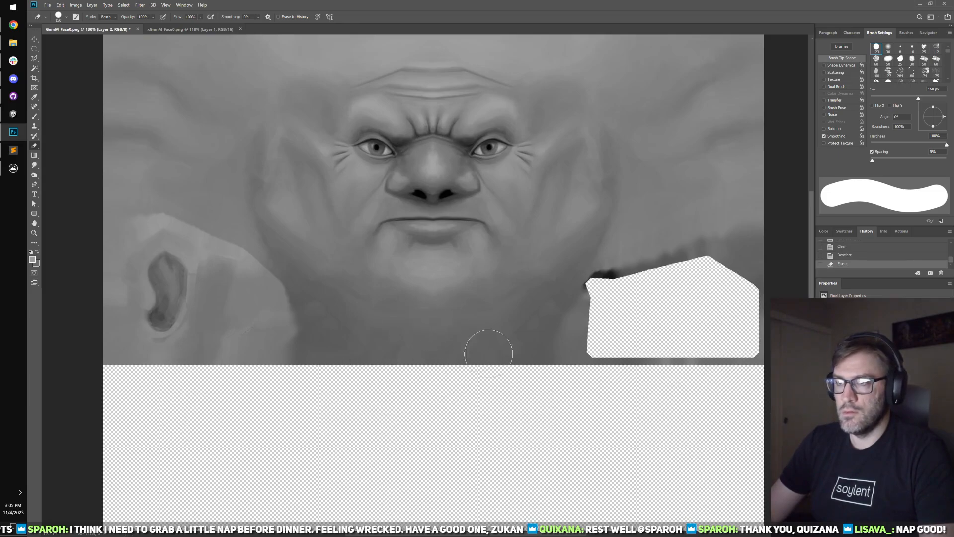
left_click_drag(554, 338, 566, 324)
left_click_drag(566, 324, 532, 345)
left_click_drag(509, 354, 561, 434)
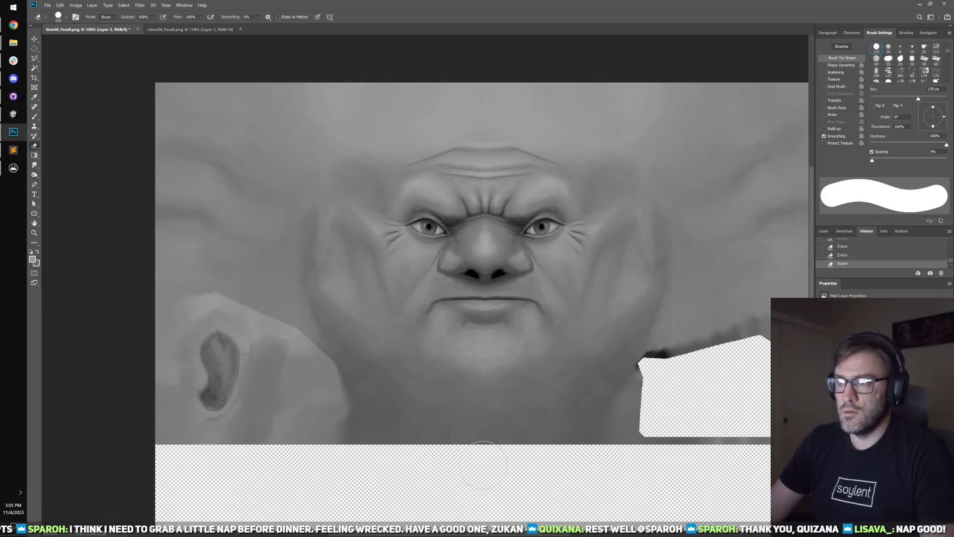
- Toggle the pasted face layer's visibility several times to compare the blended face with the original texture
scroll(483, 465, "down", 2)
key("ctrl+comma")
key("ctrl+comma")
key("ctrl+comma")
key("ctrl+comma")
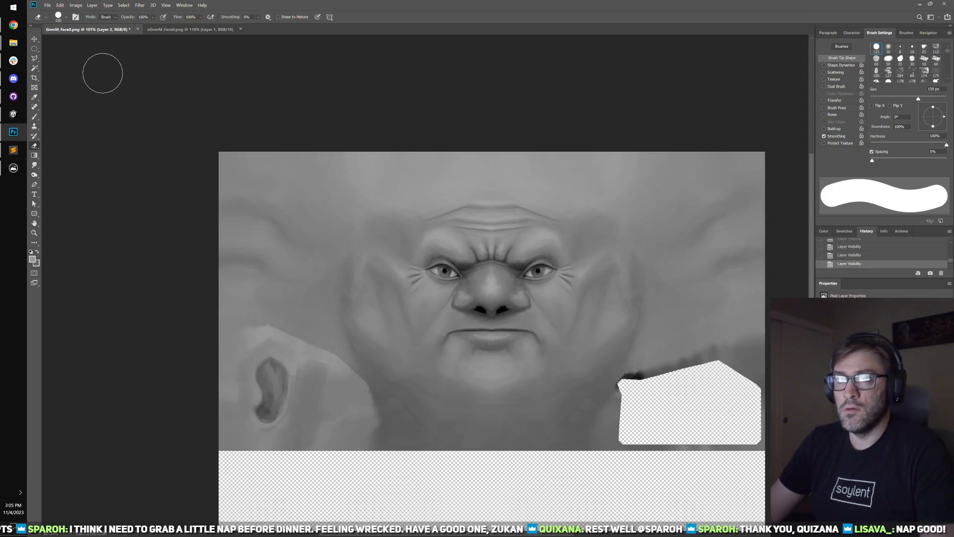
- Merge the pasted face layer into the layer below and save the texture as GnmM_Face0.png
key("ctrl+s")
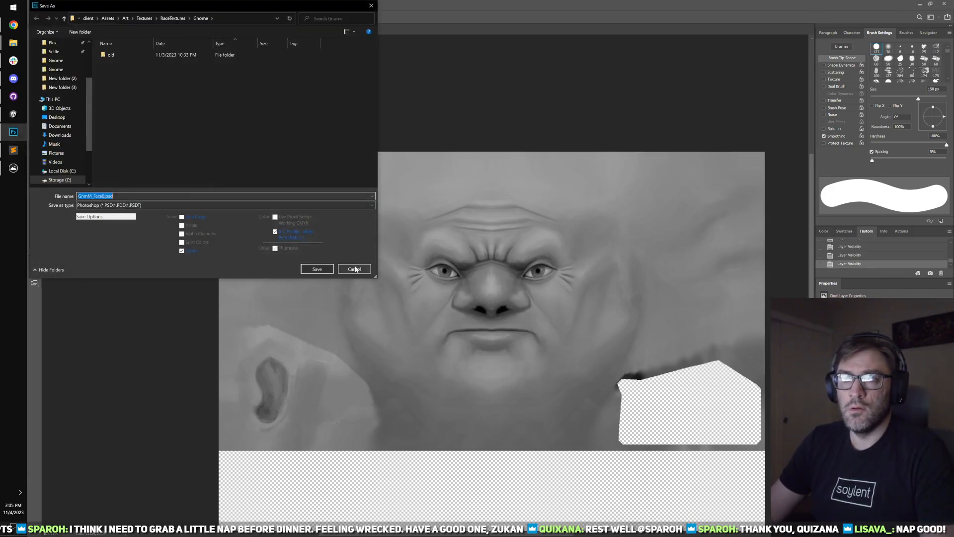
left_click(354, 269)
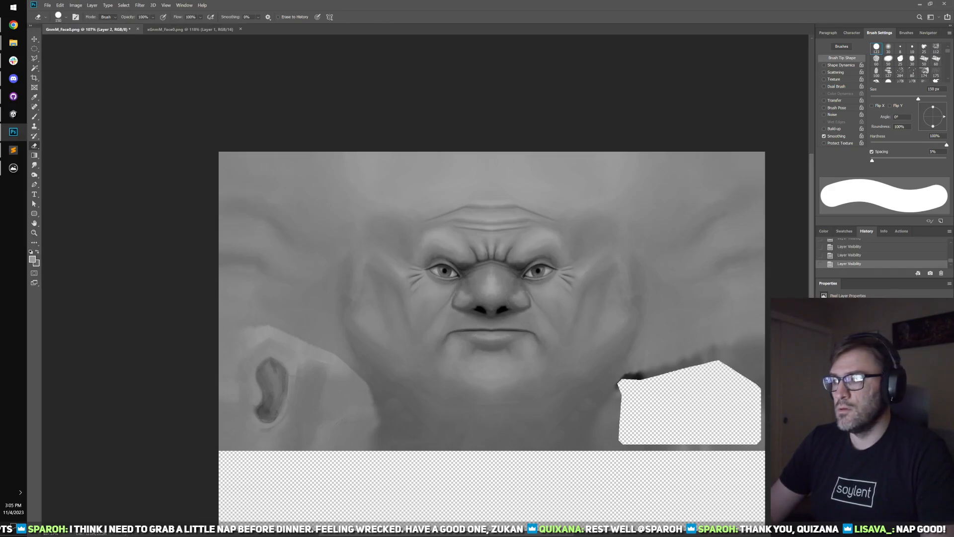
key("ctrl+s")
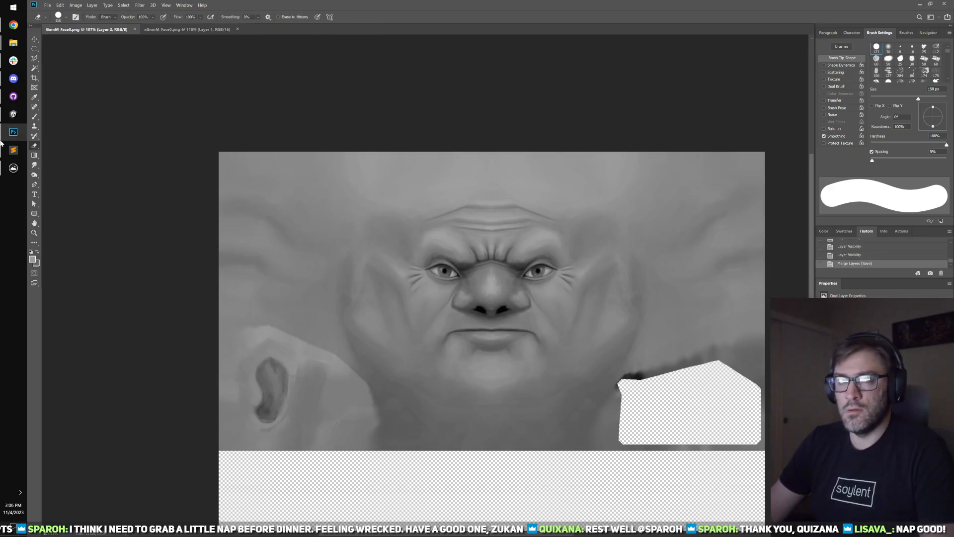
- Close the GnmM_Face0.png image preview, switch to Unity and maximize the Game view
left_click(7, 166)
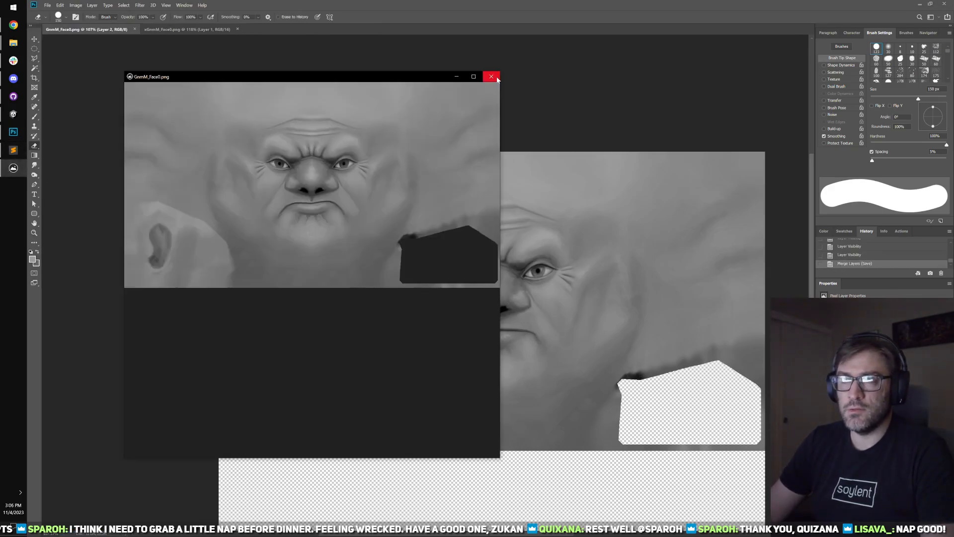
left_click(492, 77)
left_click(14, 114)
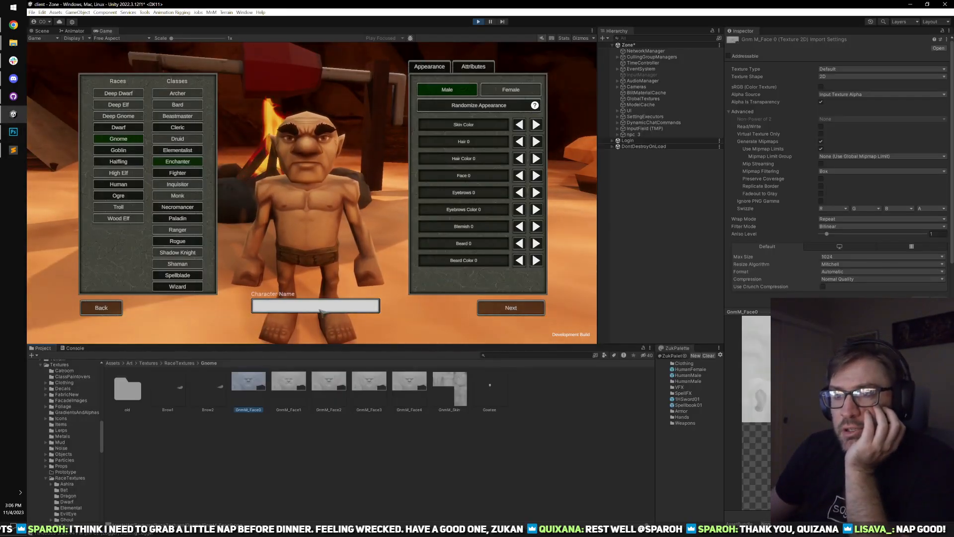
double_click(102, 31)
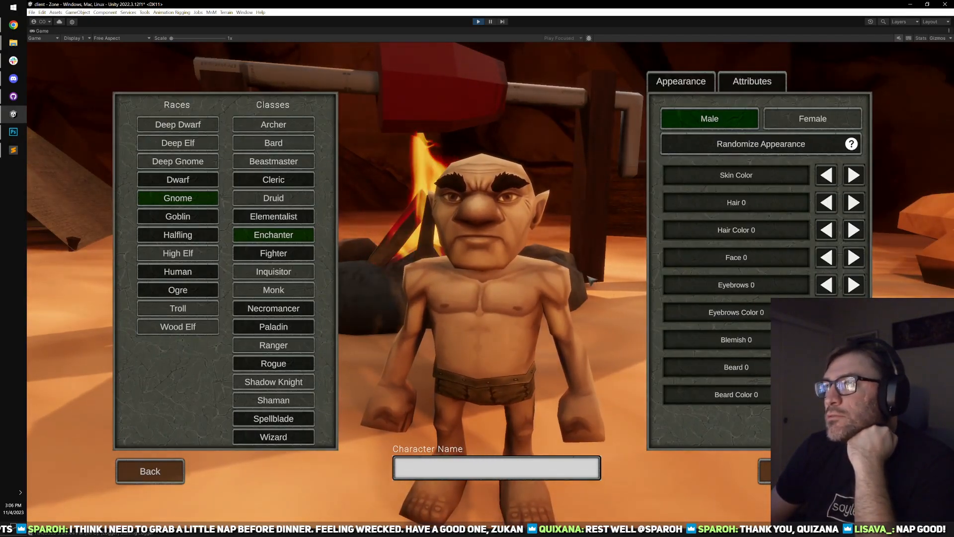
- Set the gnome male to Face 2 and Eyebrows 1, and cycle through the eyebrow colors to Eyebrows Color 2
left_click(853, 285)
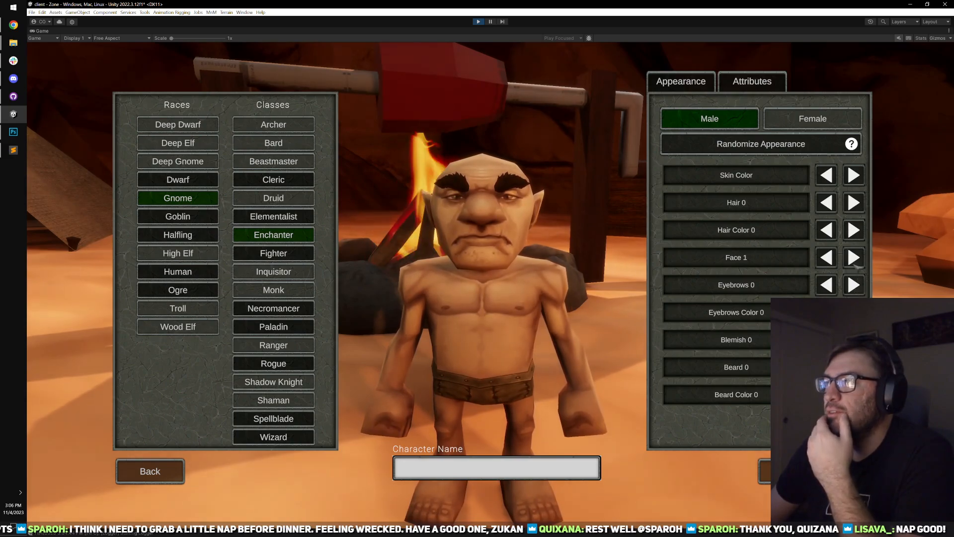
left_click(852, 256)
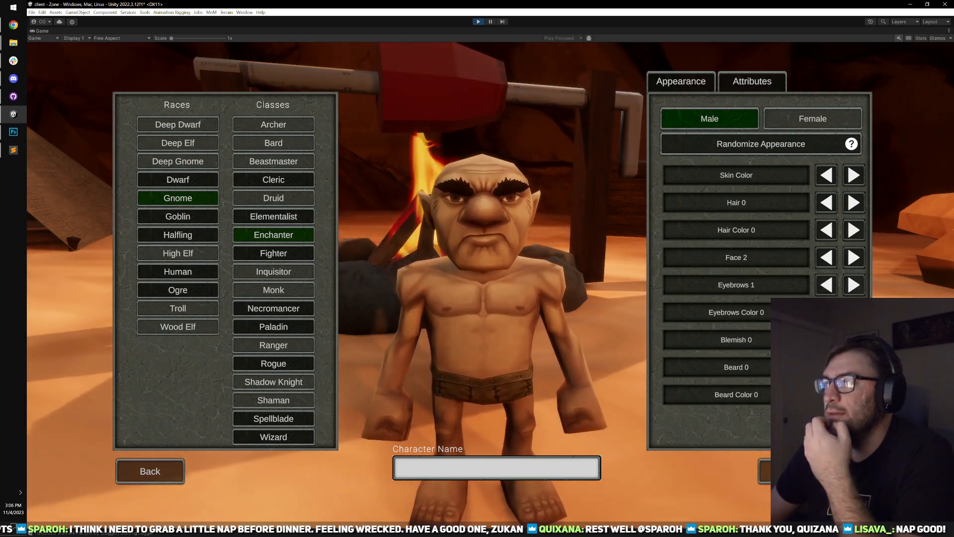
left_click(827, 312)
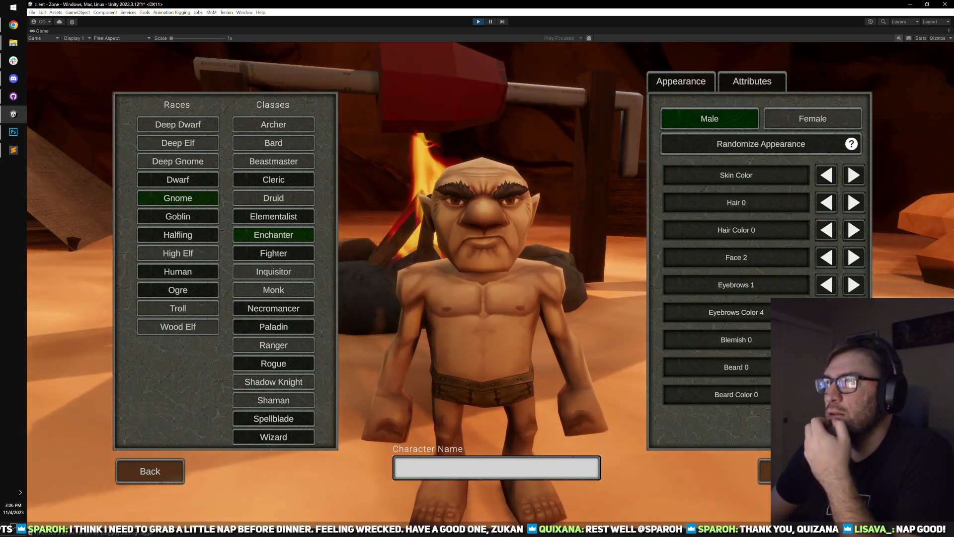
left_click(827, 312)
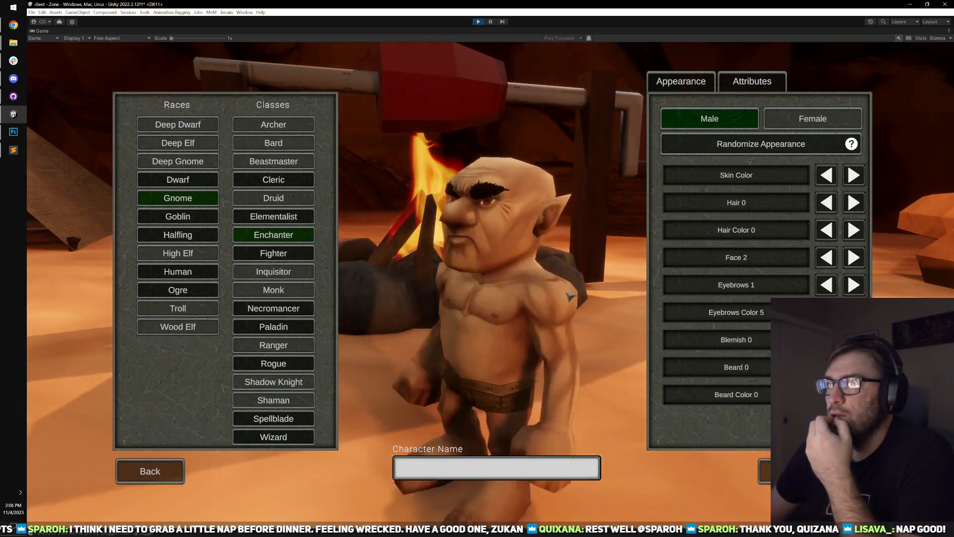
left_click(854, 312)
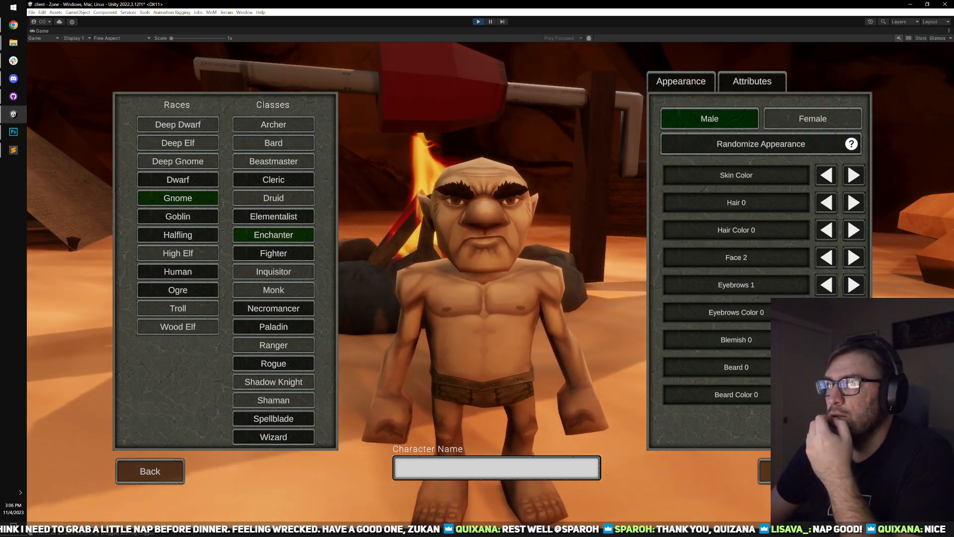
left_click(854, 312)
left_click(854, 312)
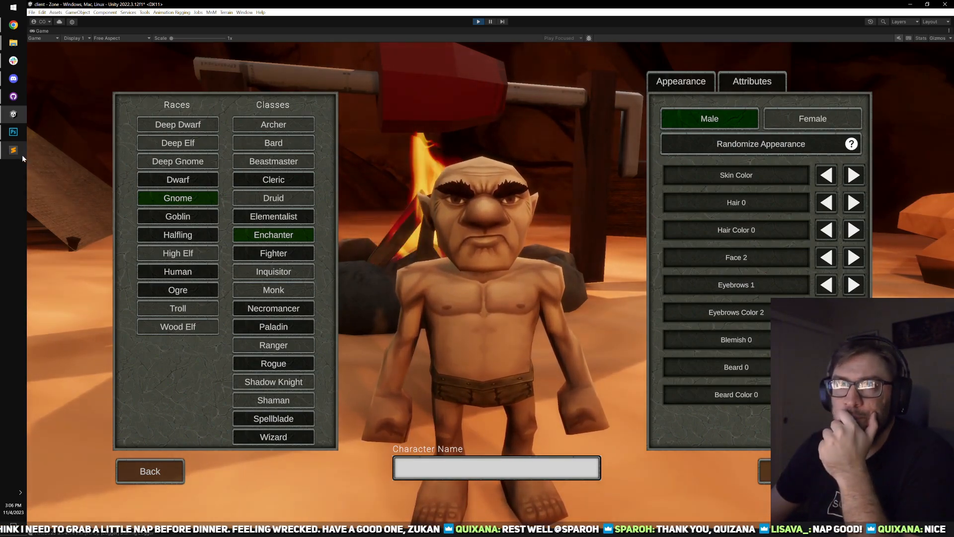
- Close the Sublime Text window and bring up Brow2.png in Photoshop
mouse_move(22, 154)
left_click(81, 144)
key("alt+F4")
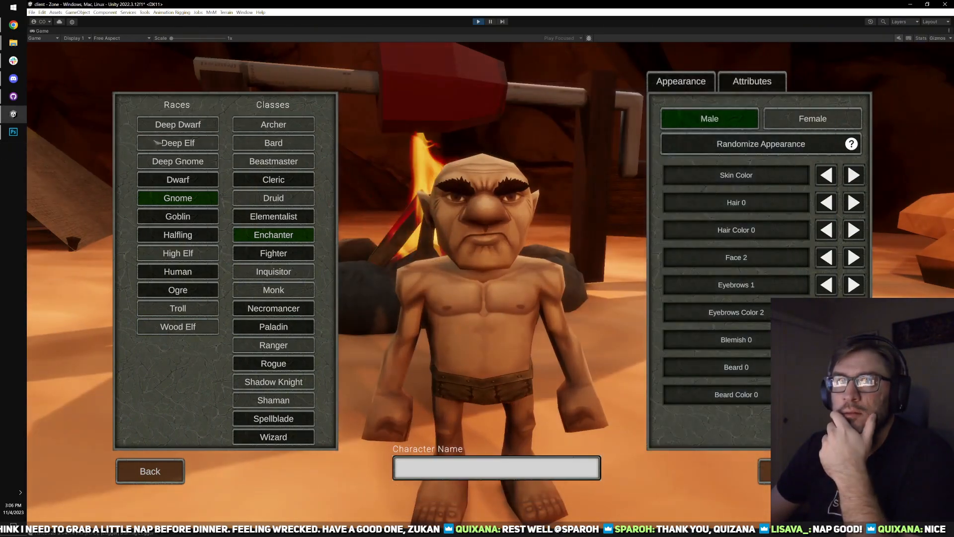
mouse_move(17, 46)
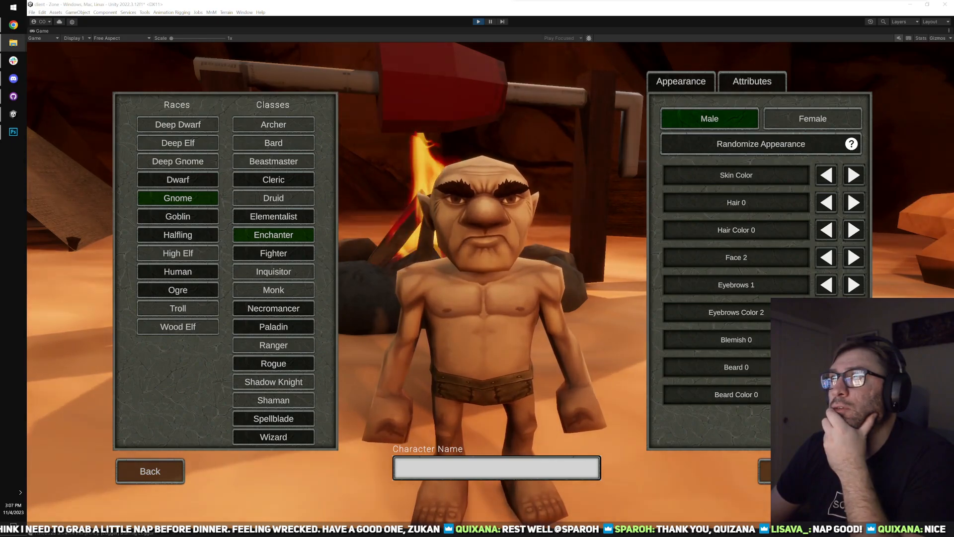
left_click(13, 132)
left_click(274, 29)
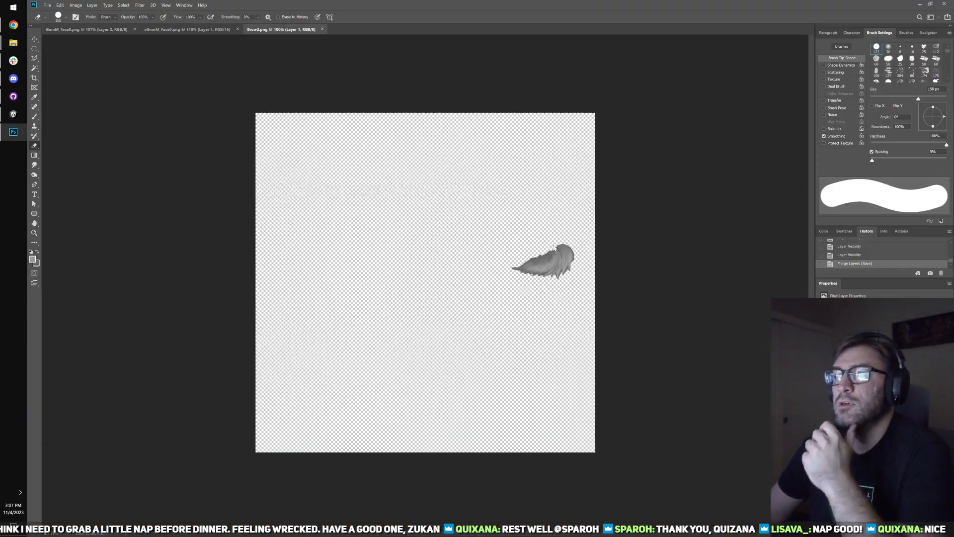
- Brighten the eyebrow in Brow2.png with Levels by setting the white input level to 196, and save the file
scroll(497, 256, "up", 4)
scroll(519, 248, "up", 1)
key("ctrl+l")
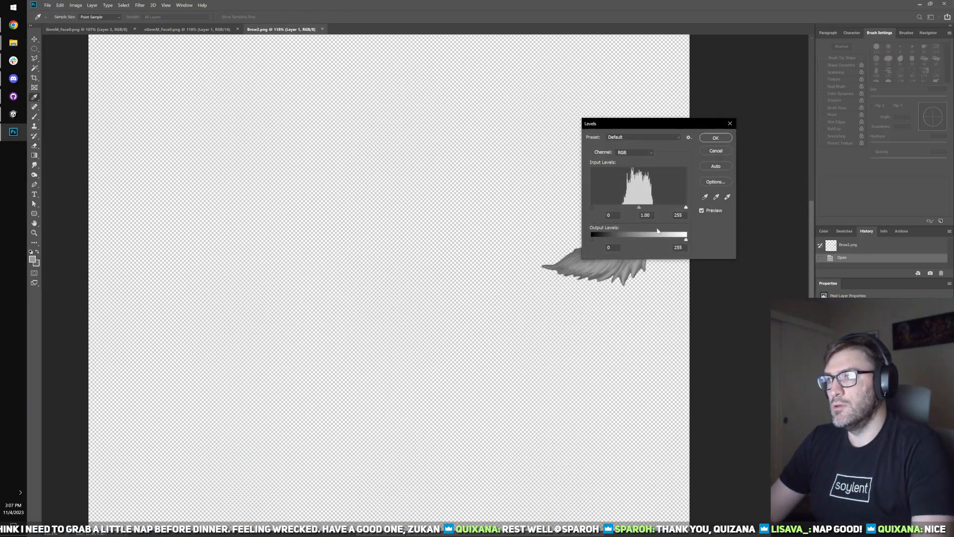
left_click_drag(647, 125, 502, 85)
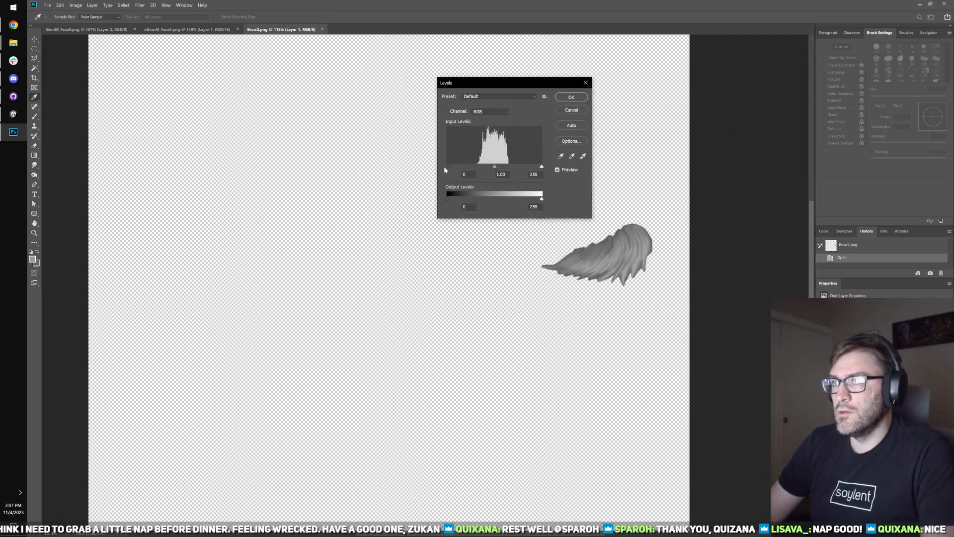
left_click_drag(444, 168, 454, 169)
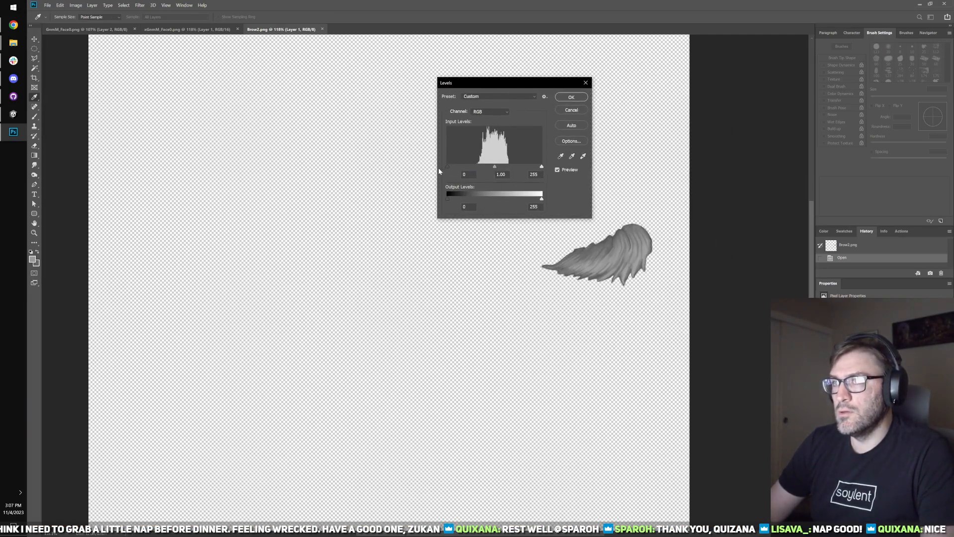
left_click_drag(542, 168, 520, 168)
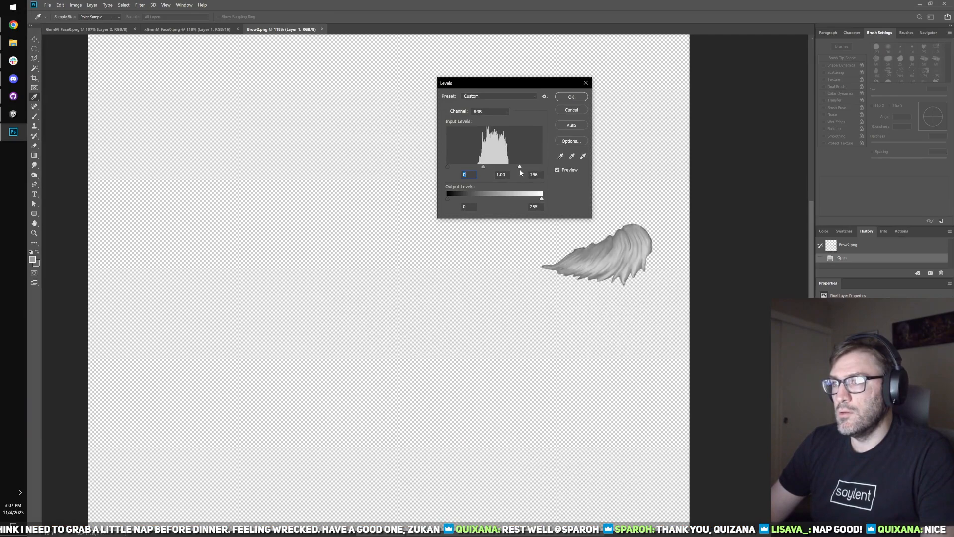
left_click(581, 98)
key("e")
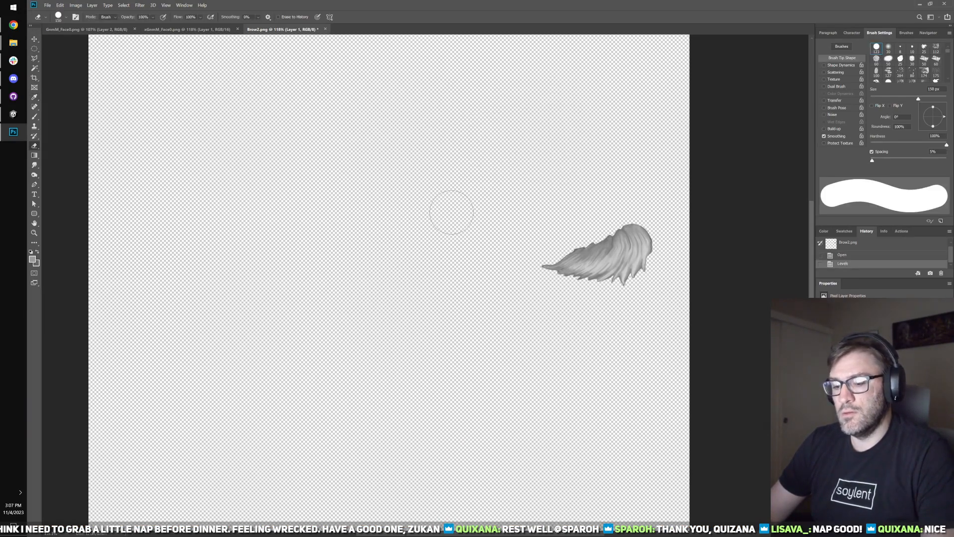
- Switch to Unity and check the brightened eyebrows on the gnome with Eyebrows Color 3
left_click(13, 114)
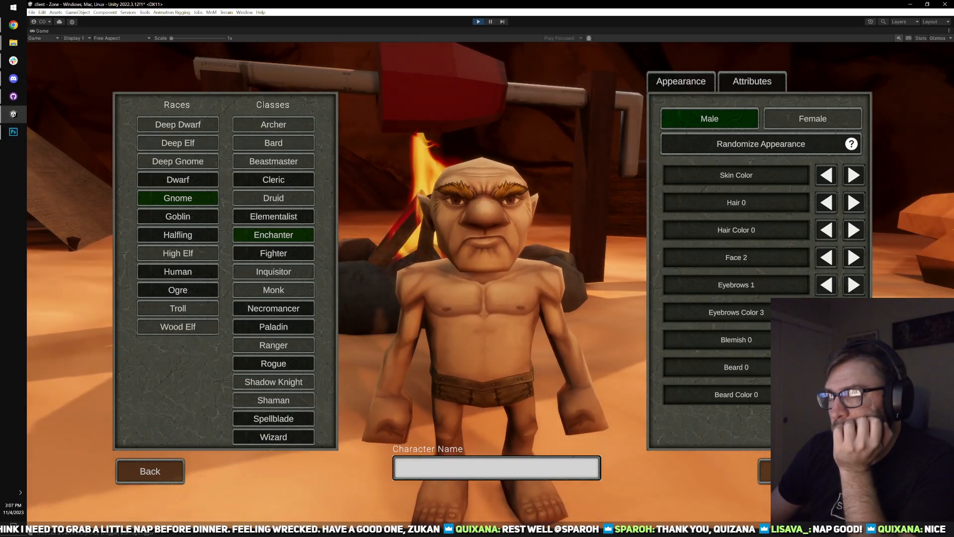
left_click(854, 312)
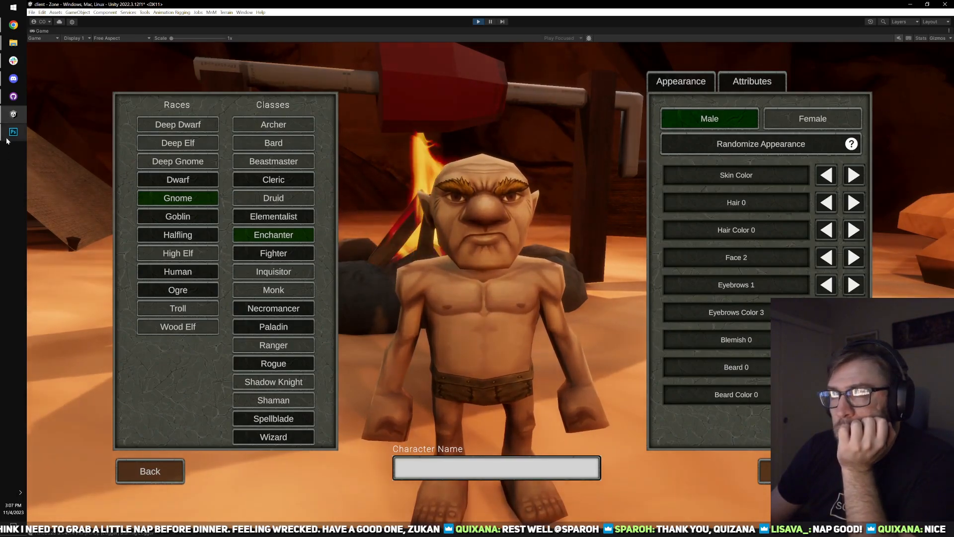
- Lighten the eyebrow's dark tones in Brow2.png with Levels by raising the black output level to about 49, and save it
left_click(14, 132)
key("ctrl+l")
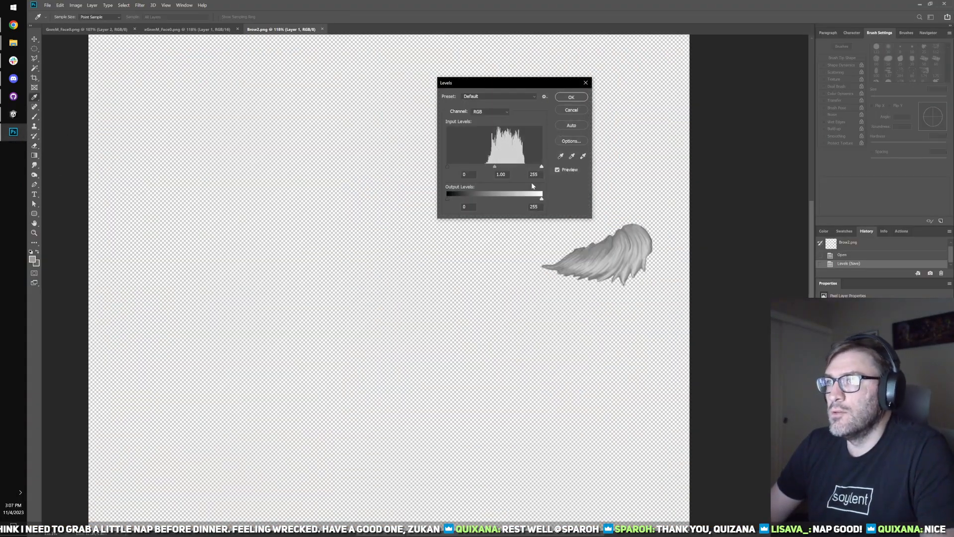
left_click_drag(539, 200, 542, 199)
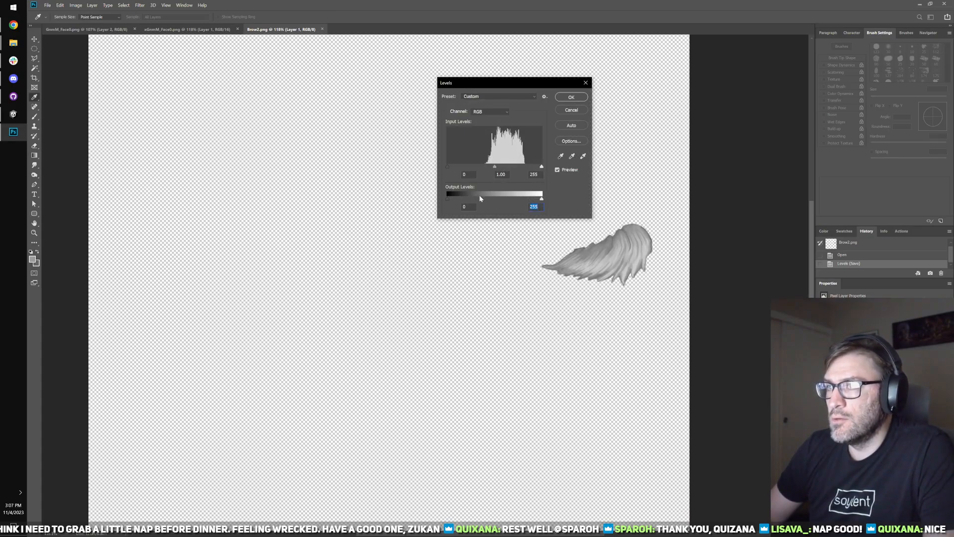
left_click_drag(452, 197, 466, 198)
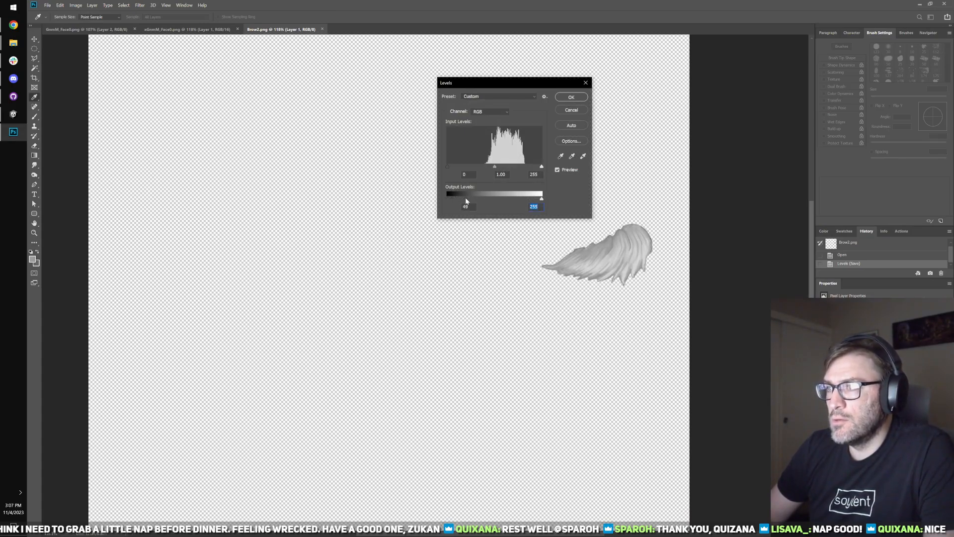
left_click(571, 98)
- Examine the lightened eyebrows in Unity by cycling the gnome's eyebrow colors from 3 through to Eyebrows Color 1
left_click(14, 117)
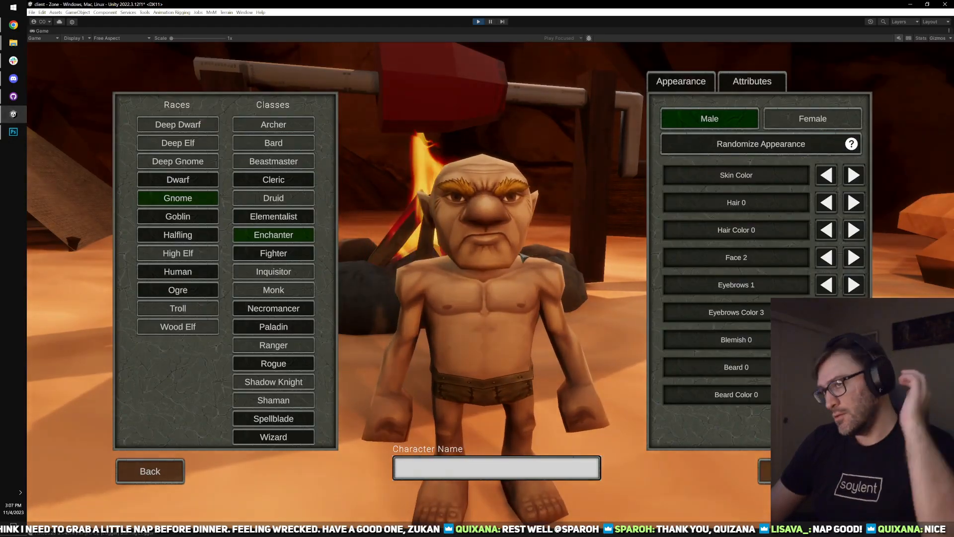
left_click(854, 312)
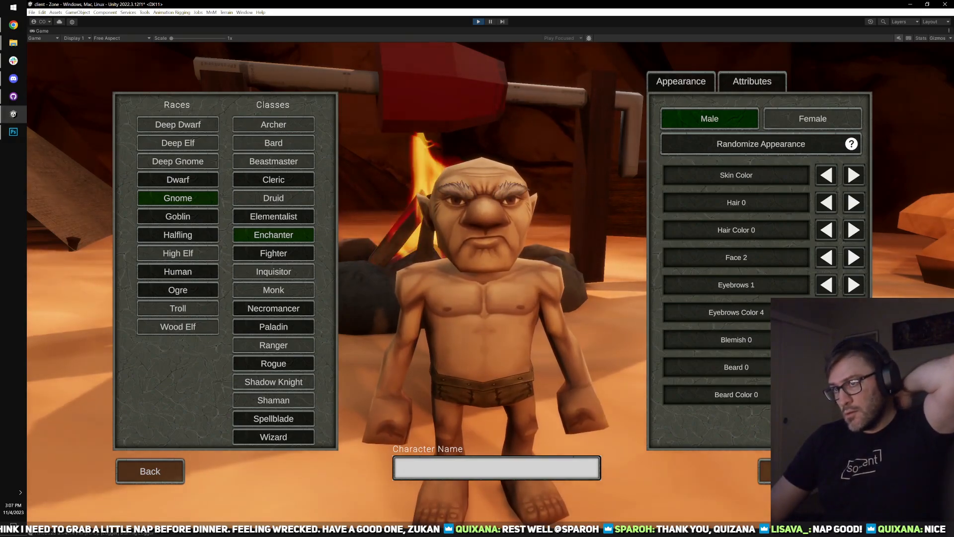
left_click(854, 312)
left_click(854, 312)
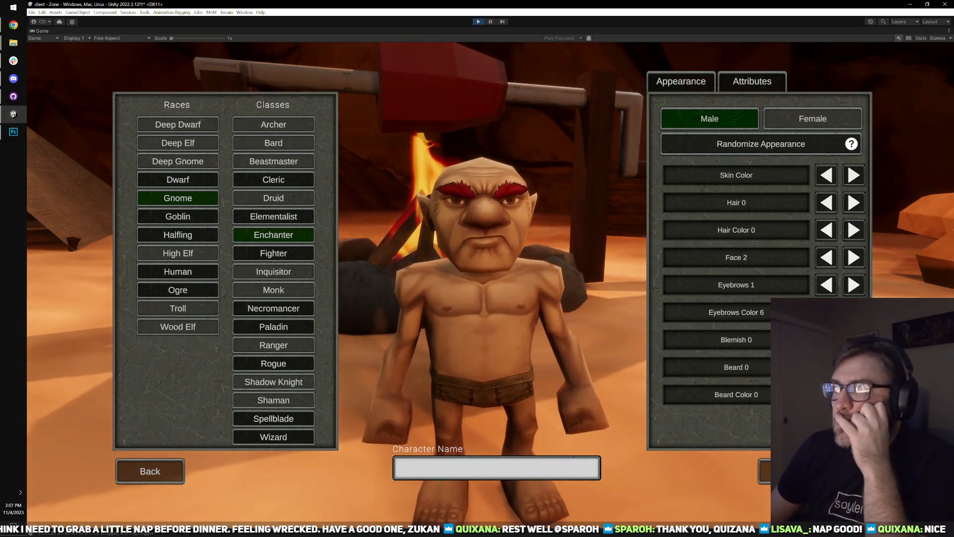
left_click(854, 312)
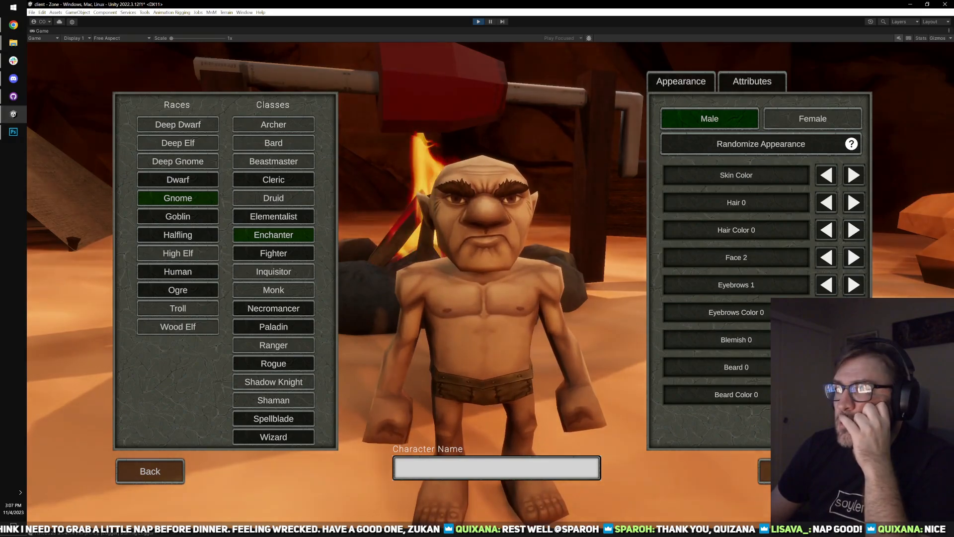
left_click(854, 312)
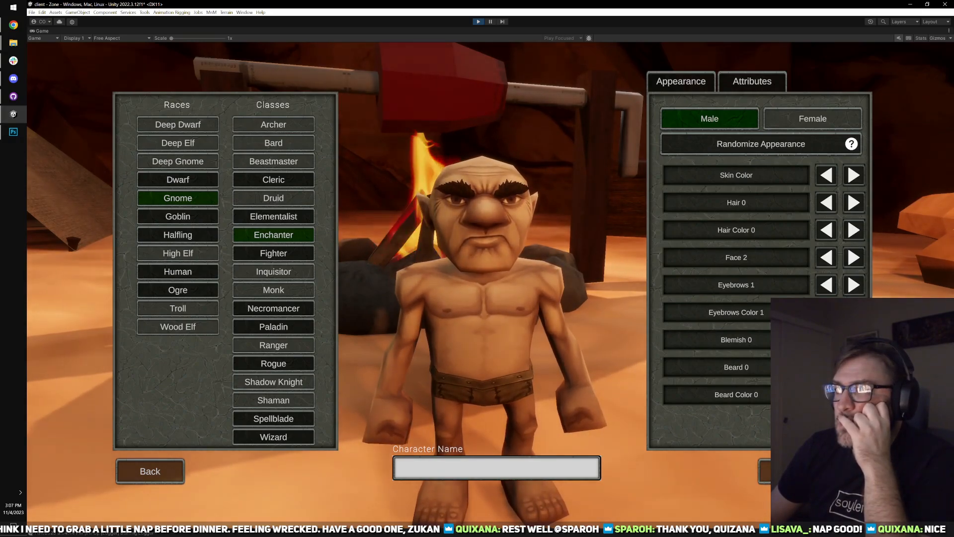
- Adjust the eyebrow in Brow2.png with Levels using white input 232 and white output 232, save it, and check it in Unity
left_click(13, 131)
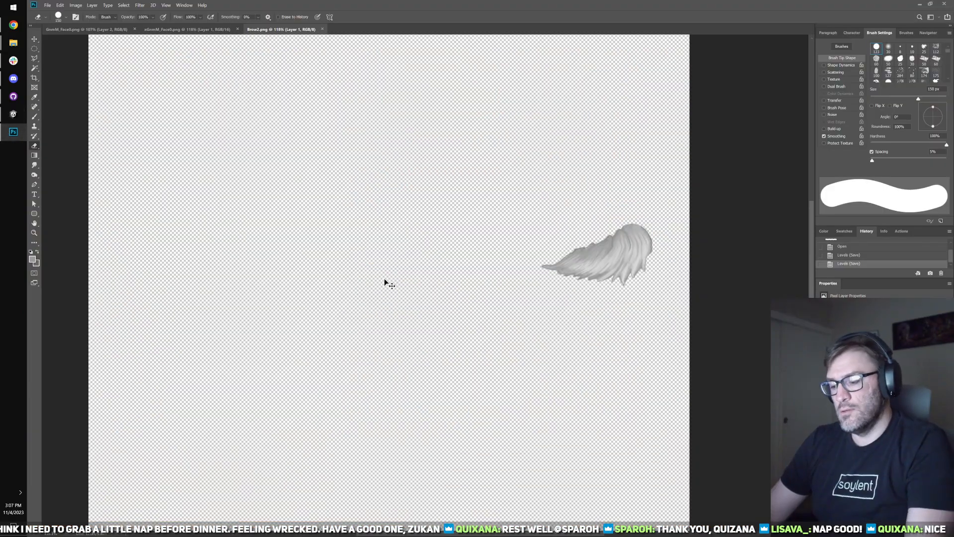
key("ctrl+l")
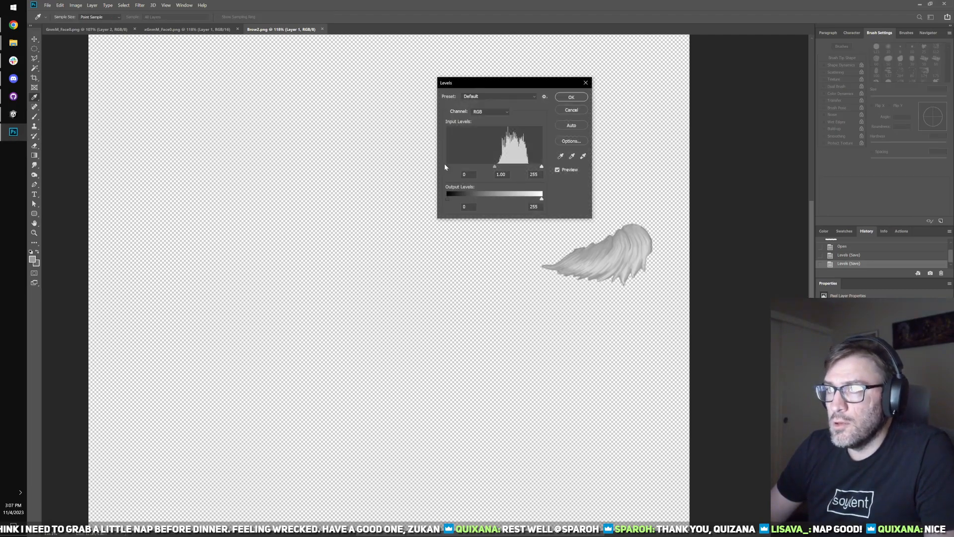
left_click(447, 166)
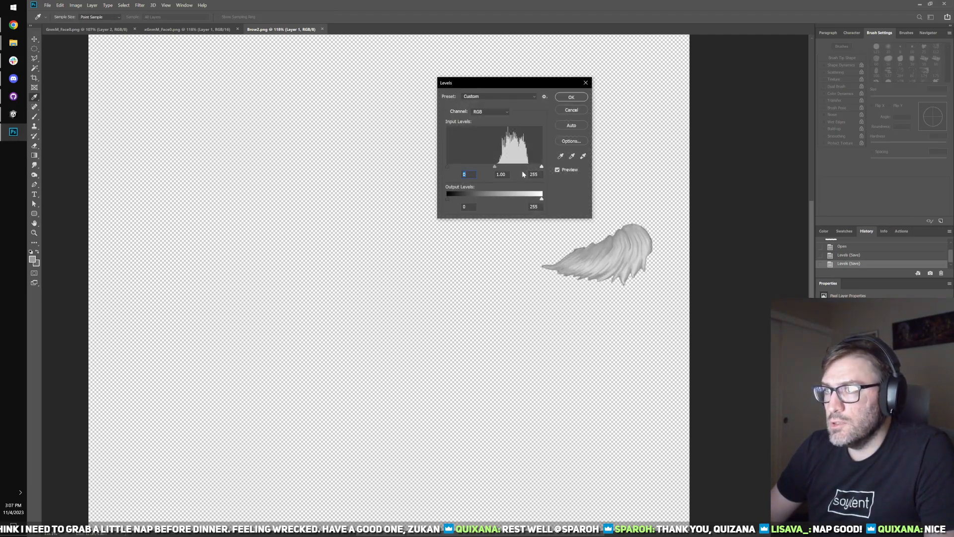
left_click_drag(543, 169, 536, 167)
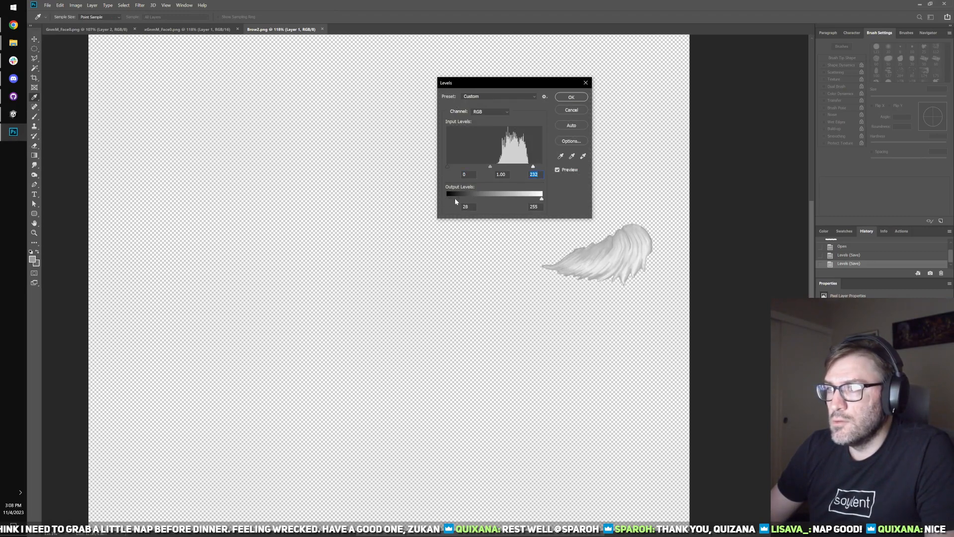
left_click_drag(455, 197, 449, 198)
left_click_drag(541, 199, 533, 200)
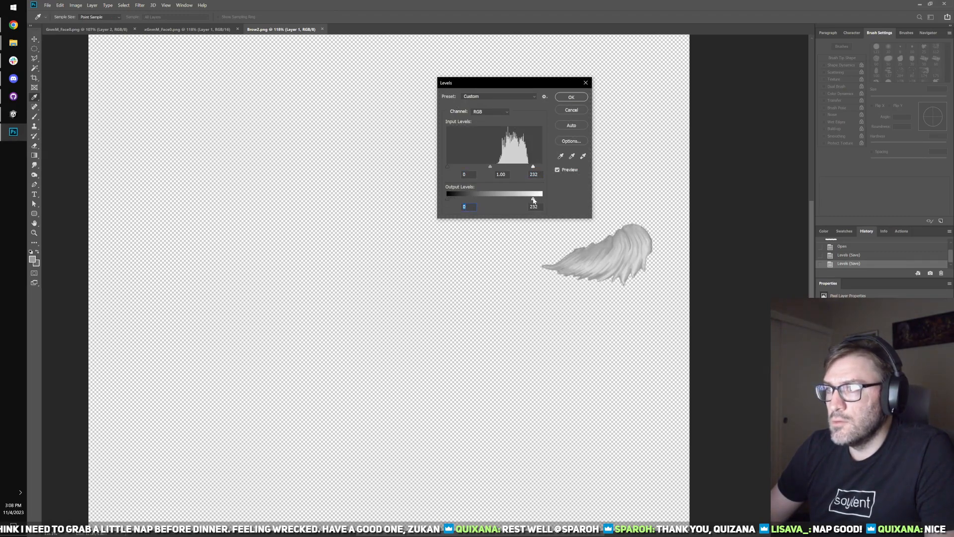
left_click(571, 97)
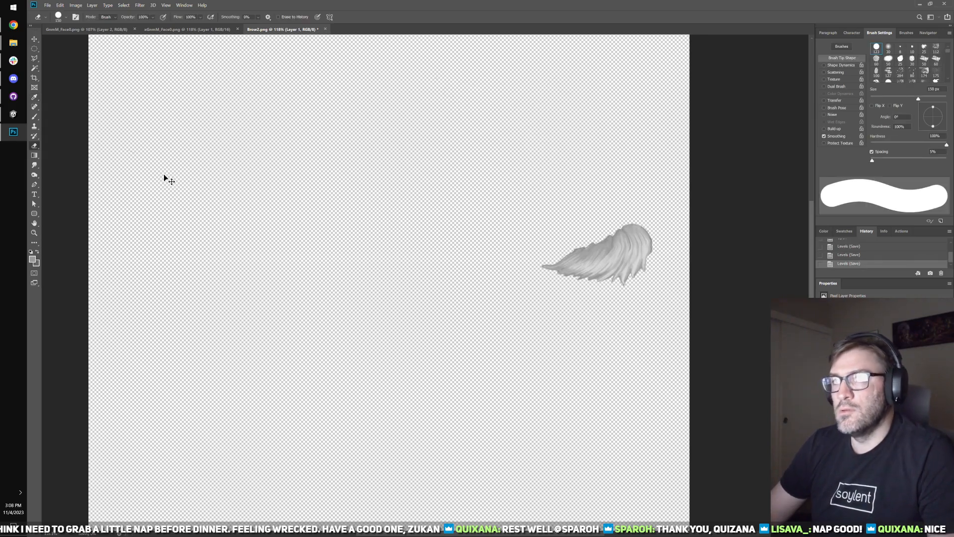
left_click(13, 114)
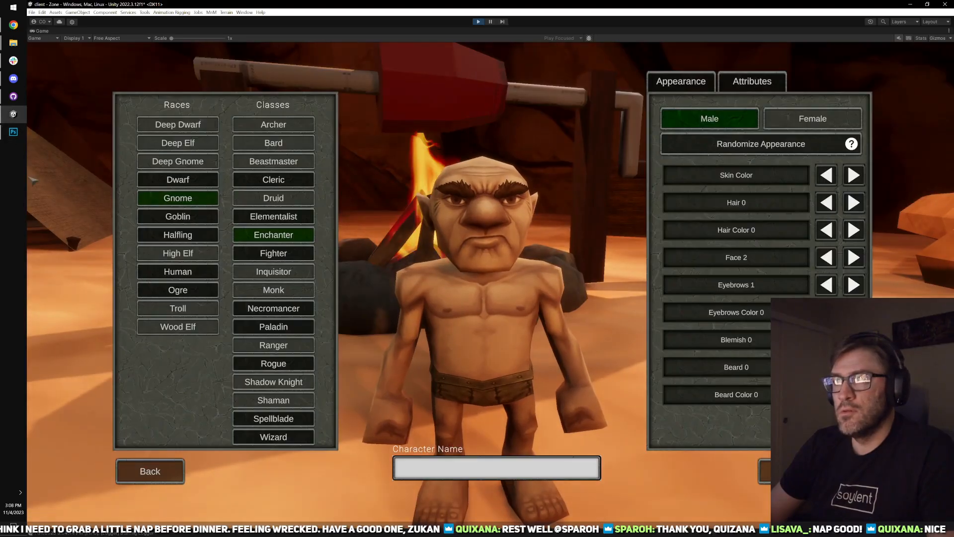
- Return to Photoshop, lighten Brow2.png's dark tones with Levels by raising the black output level to about 22, and save it
left_click(14, 132)
key("ctrl+l")
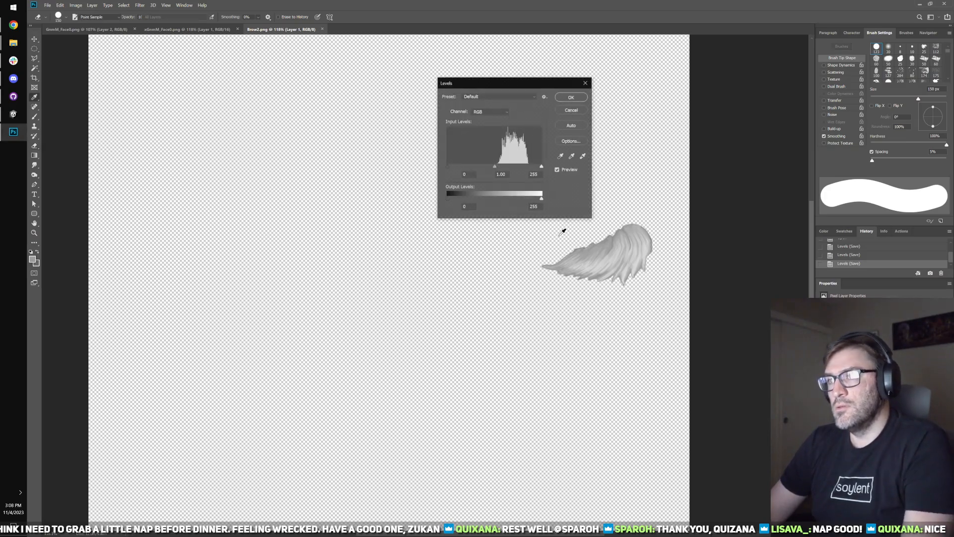
mouse_move(447, 198)
left_mouse_down()
mouse_move(469, 200)
mouse_move(455, 199)
left_mouse_up()
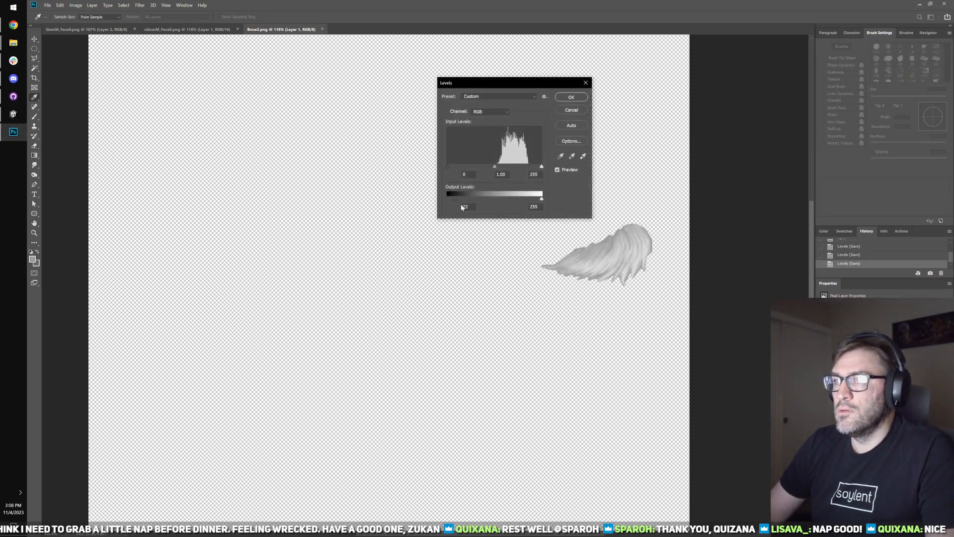
left_click(577, 98)
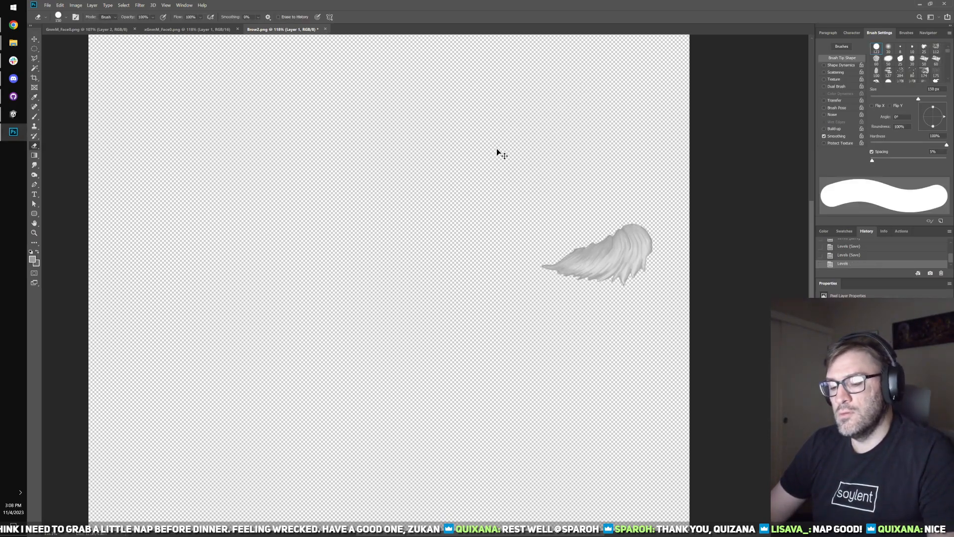
- Switch to Unity and examine the gnome's eyebrows by cycling through the eyebrow colors and comparing Eyebrows 0 with Eyebrows 1
key("alt+Tab")
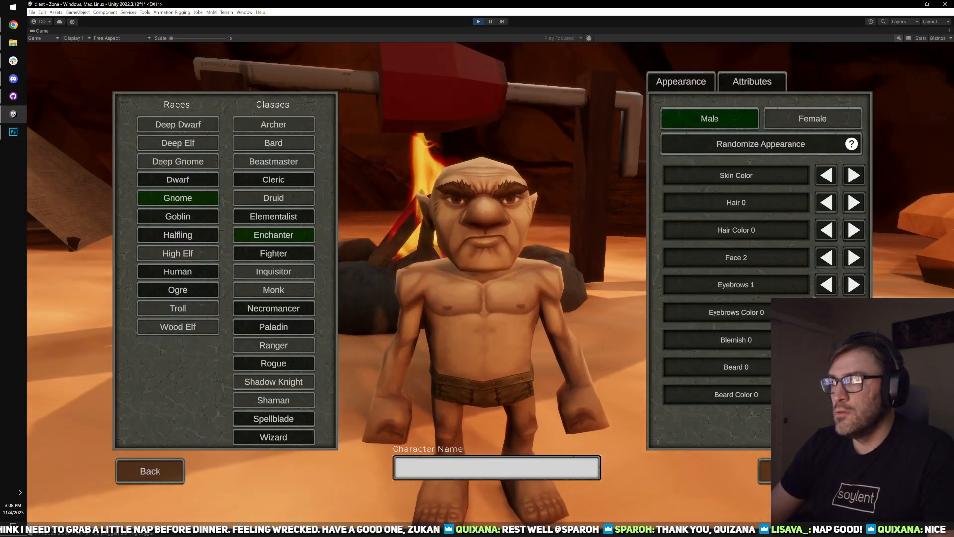
left_click(827, 312)
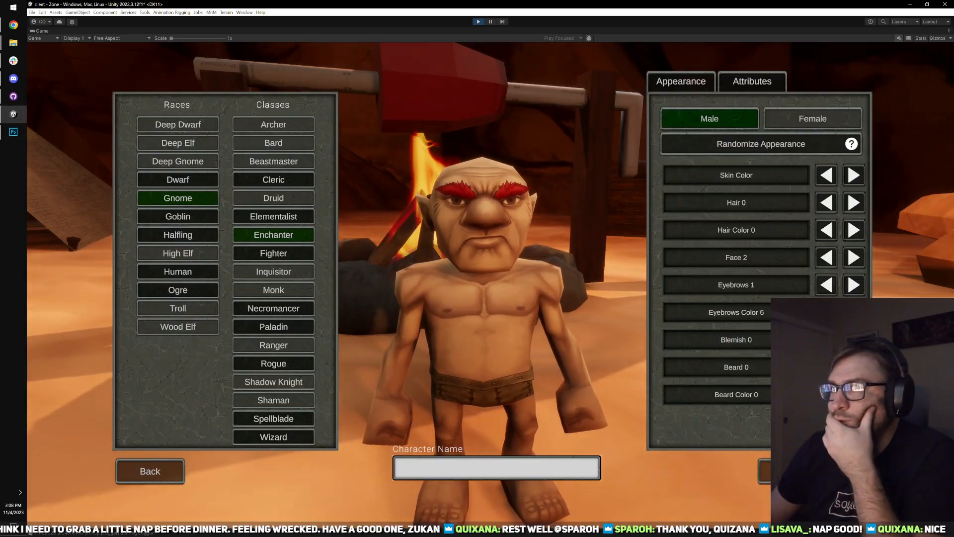
left_click(826, 312)
left_click(827, 312)
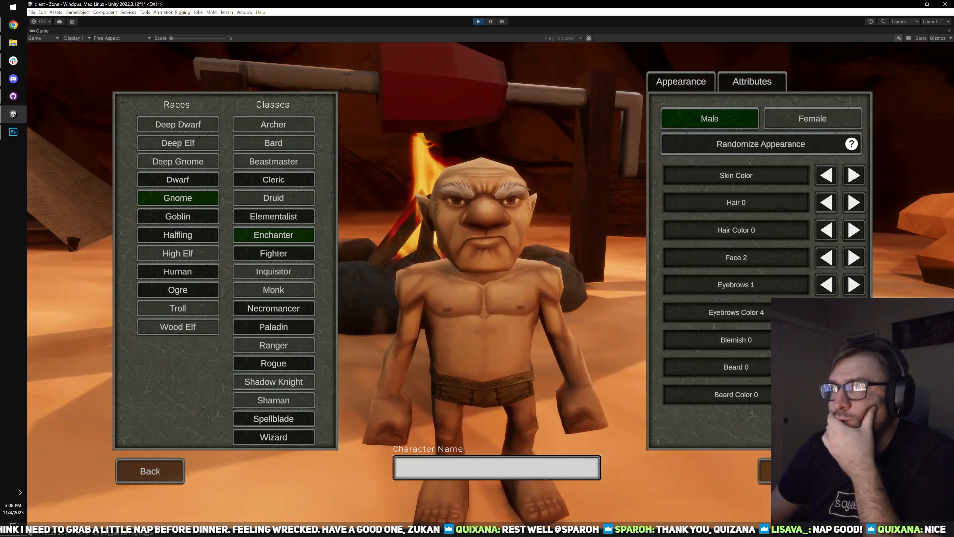
left_click(826, 312)
left_click(826, 312)
left_click(827, 312)
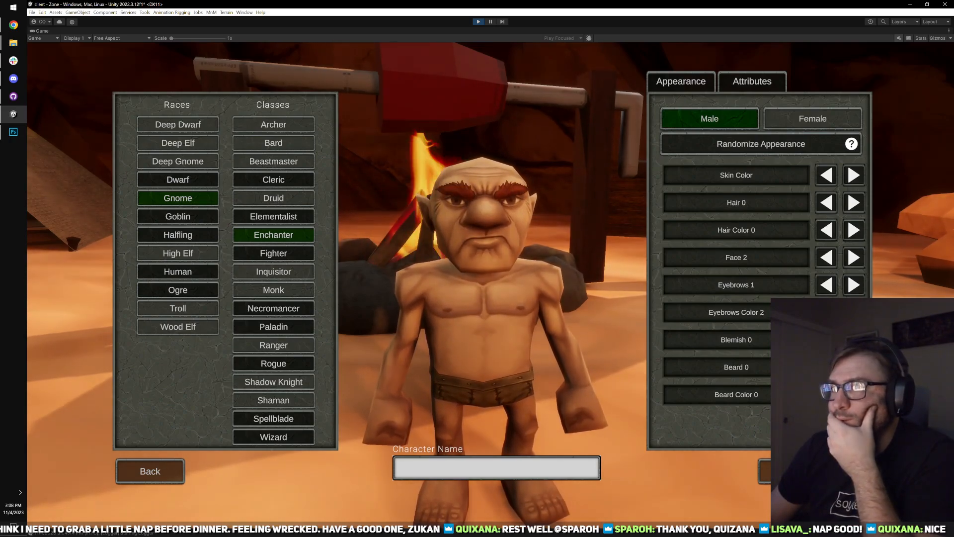
left_click(827, 312)
left_click(827, 312)
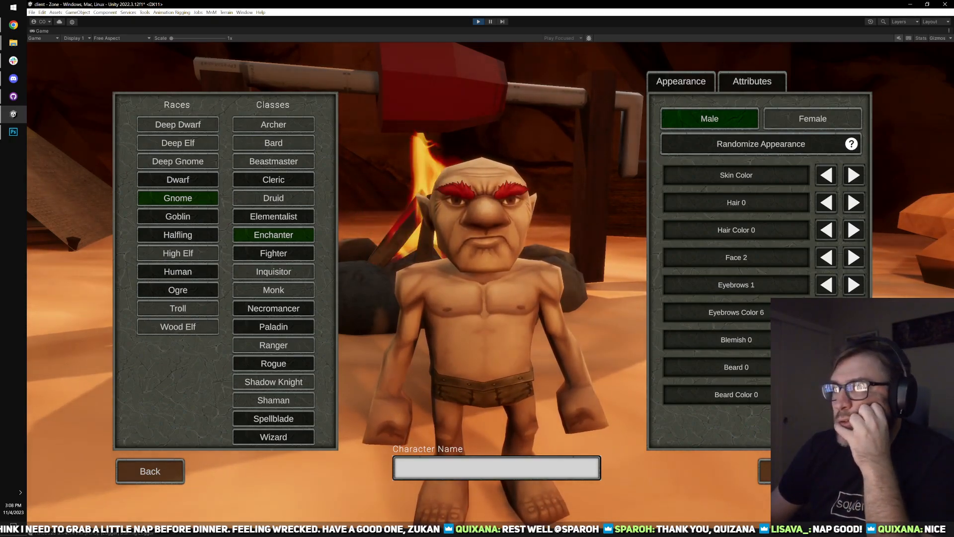
left_click(826, 312)
left_click(848, 291)
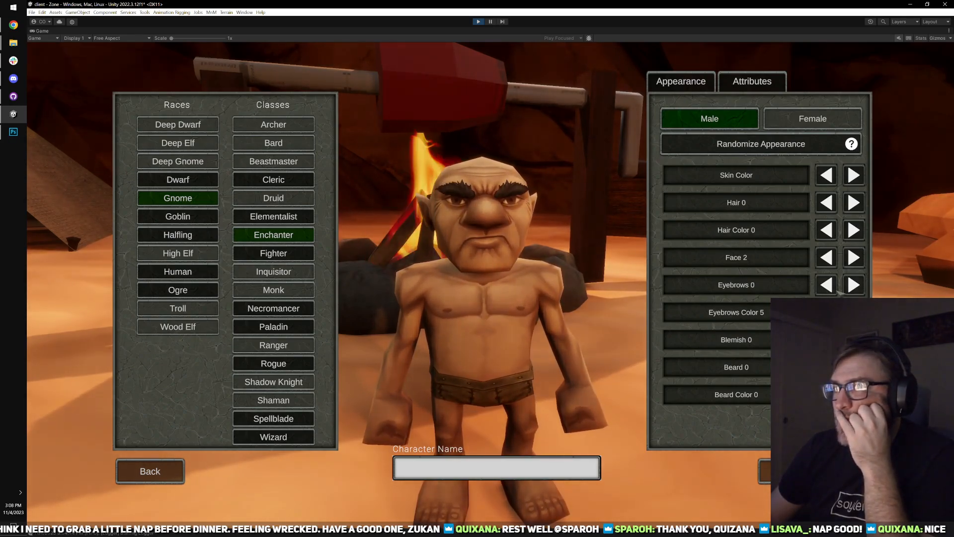
left_click(852, 290)
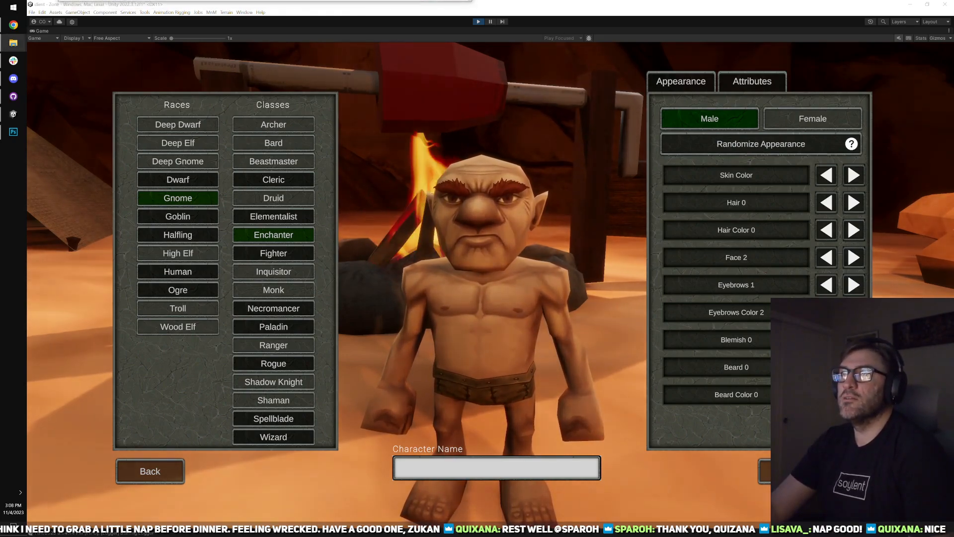
- Rotate the gnome to inspect the Eyebrows 1 style in Eyebrows Color 2 from the side and the front
left_click(928, 5)
left_click(924, 5)
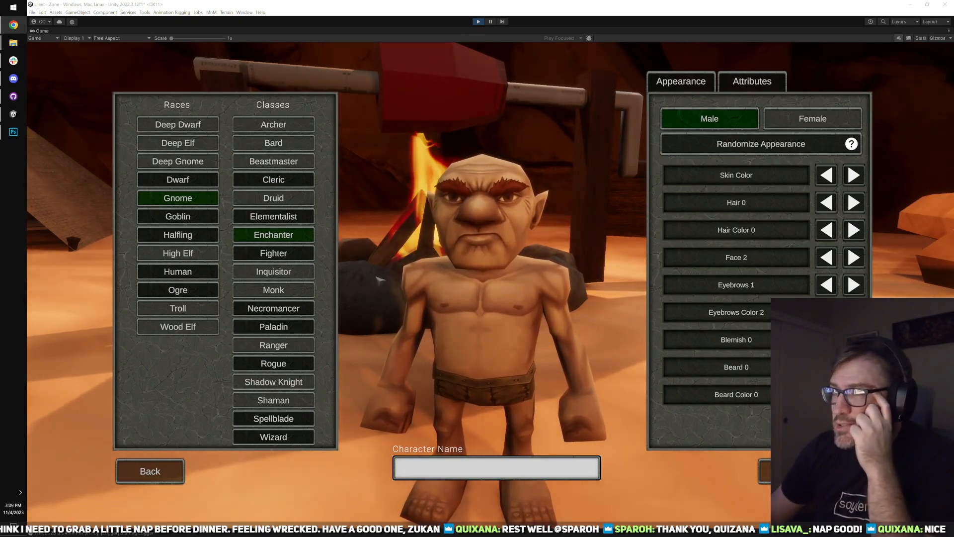
left_click_drag(641, 251, 532, 298)
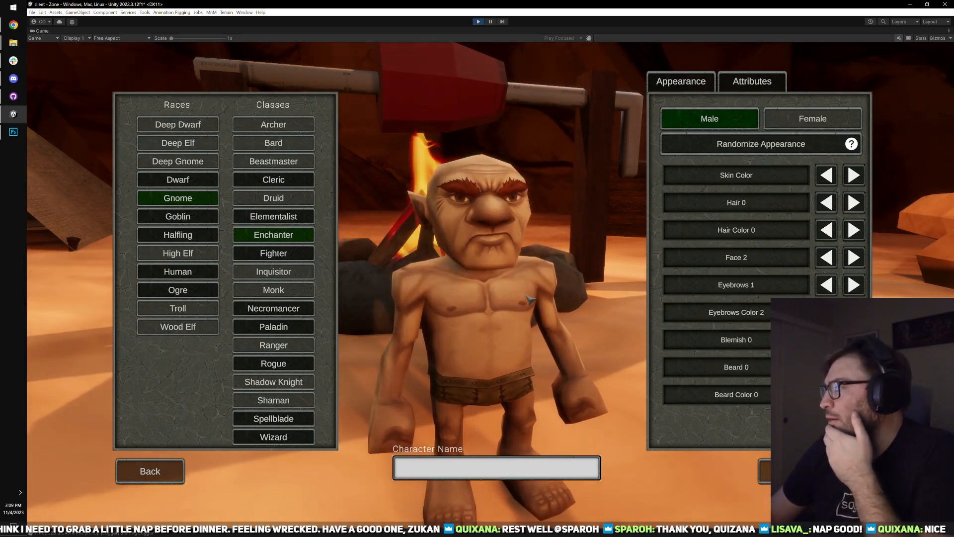
left_click_drag(533, 298, 569, 313)
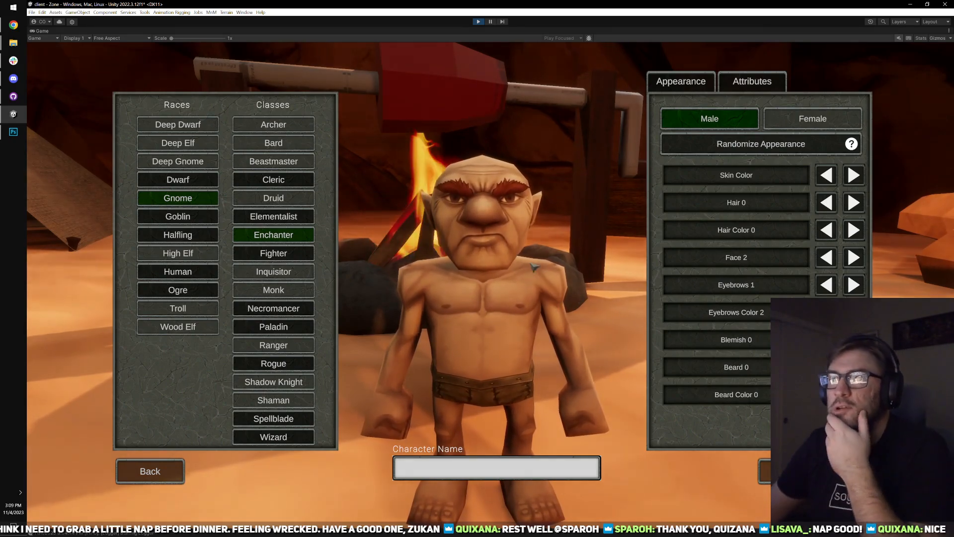
- Switch to Photoshop, select the Move tool, and open the Brow1.png eyebrow texture alongside Brow2.png
key("alt+Tab")
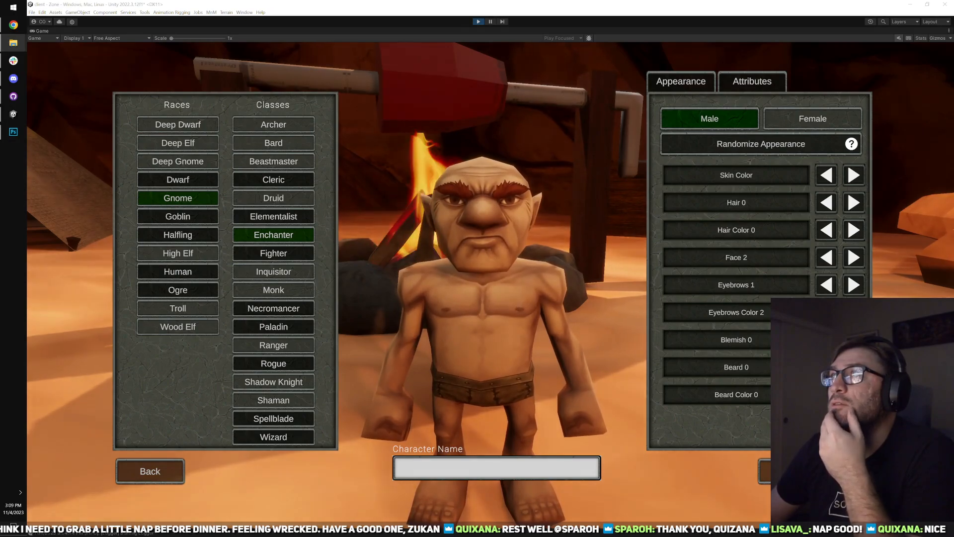
key("alt+Tab")
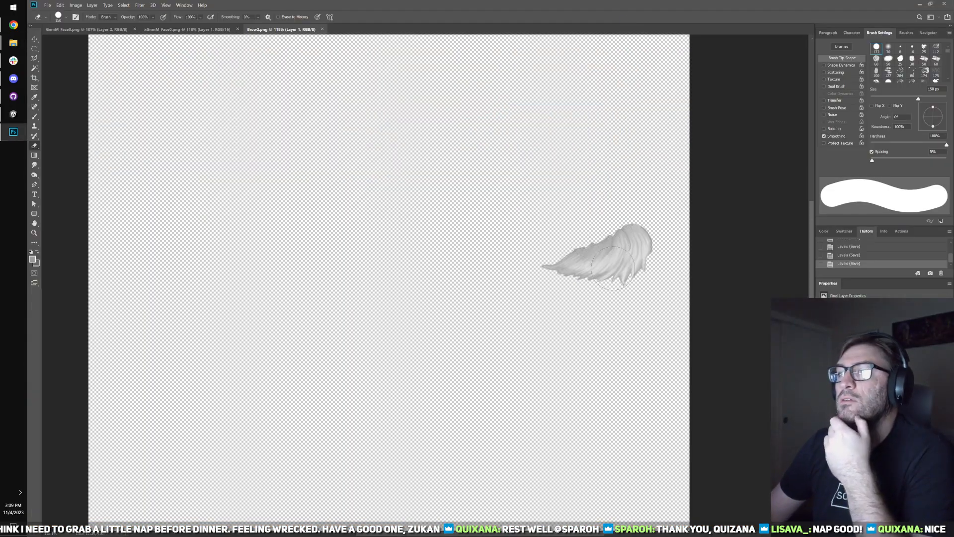
left_click(35, 42)
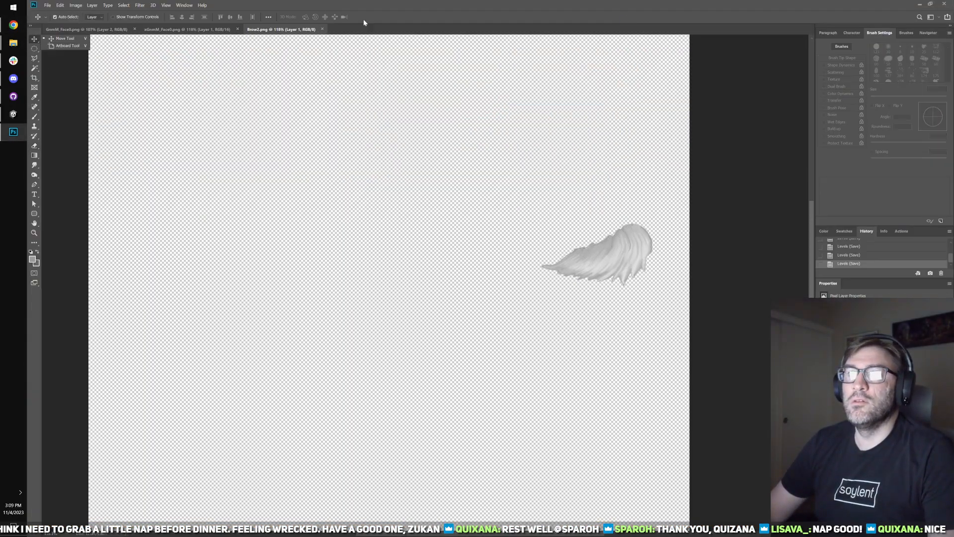
scroll(549, 251, "up", 2)
scroll(501, 224, "down", 1)
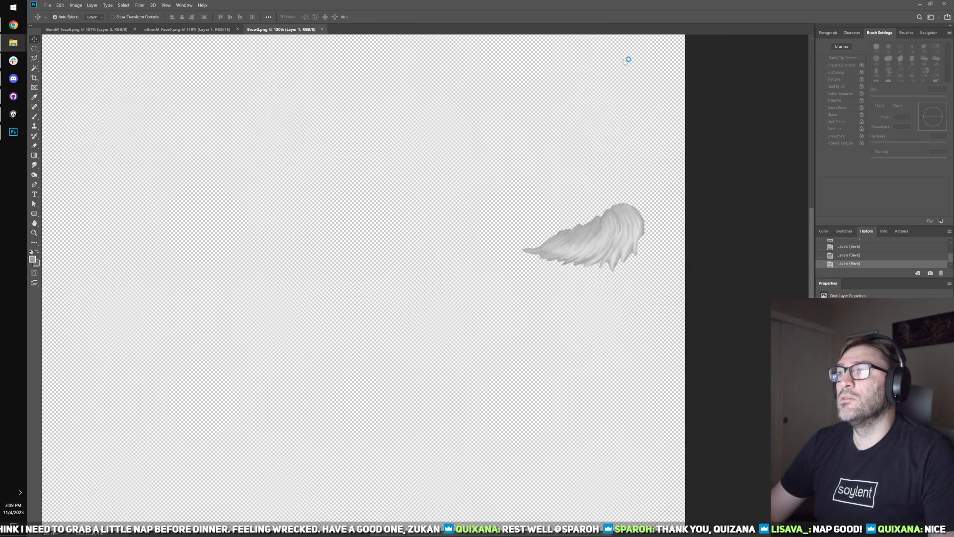
key("ctrl+Tab")
- Brighten the eyebrow in Brow1.png with Levels using black output about 55 and white input 180, and save the file
key("ctrl+l")
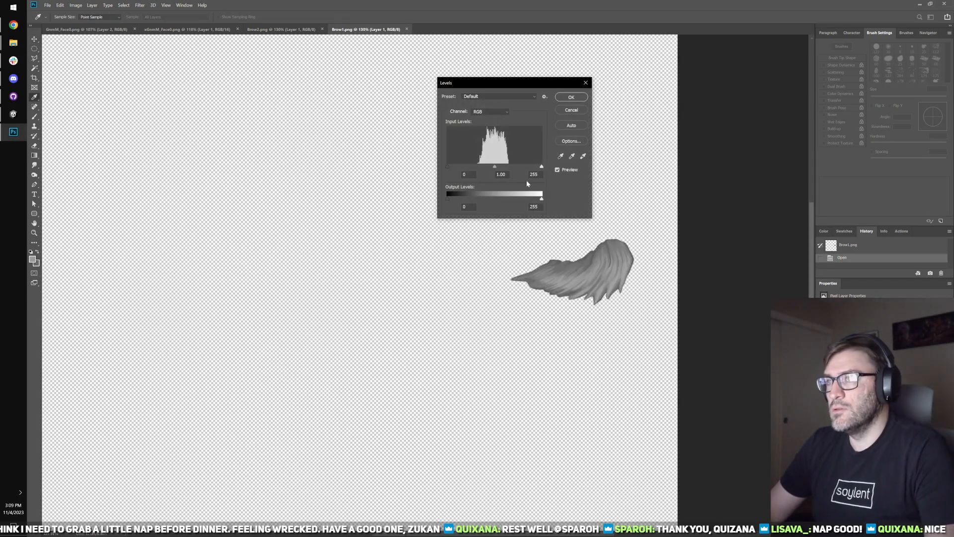
mouse_move(542, 199)
left_mouse_down()
mouse_move(531, 200)
mouse_move(550, 201)
left_mouse_up()
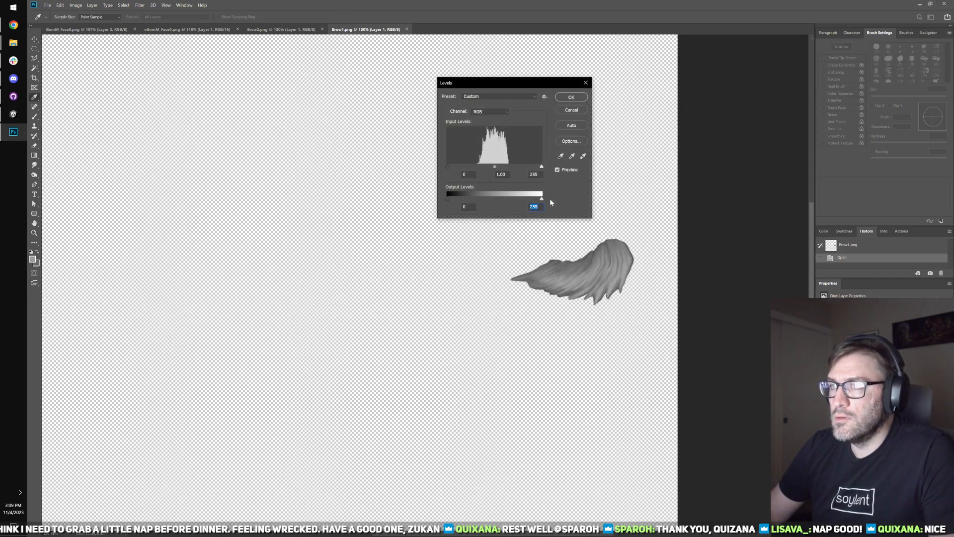
left_click_drag(449, 199, 468, 199)
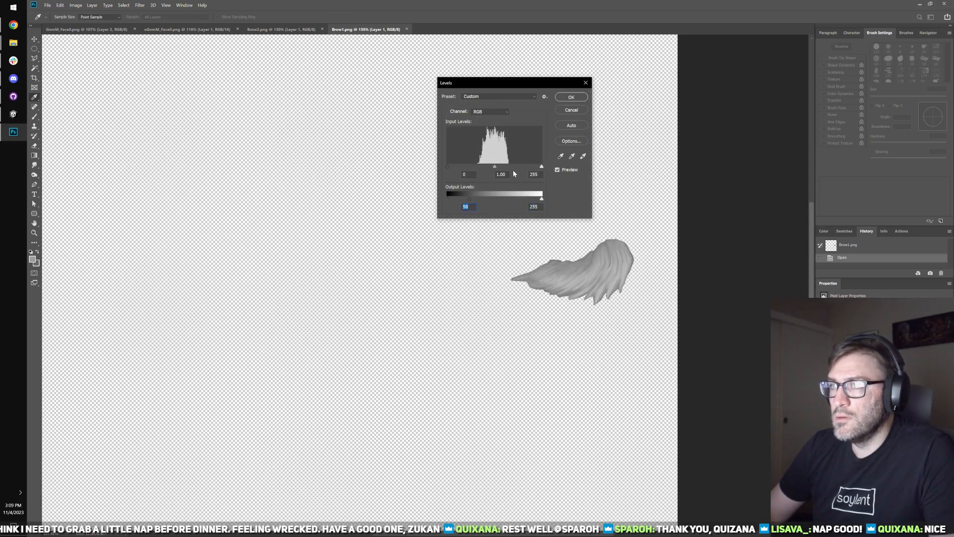
left_click_drag(535, 169, 514, 168)
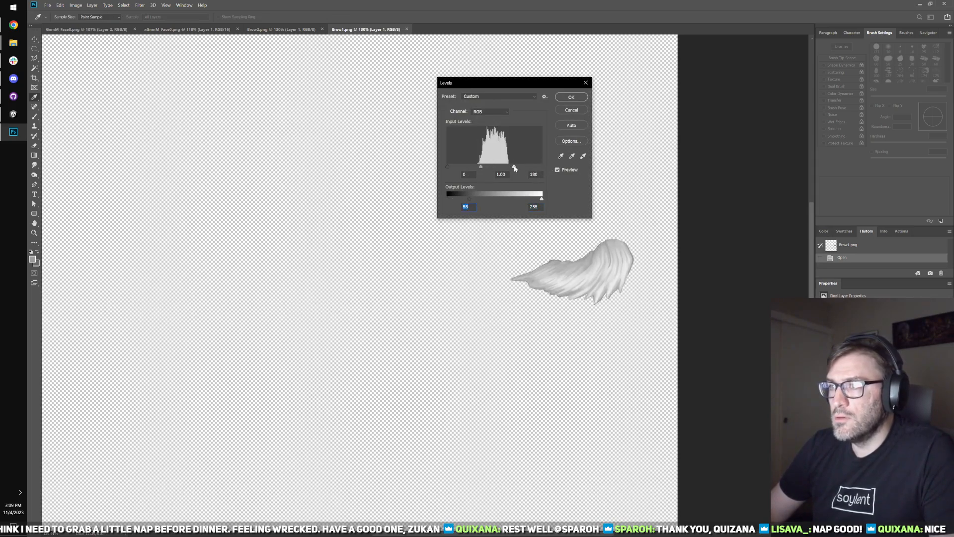
left_click(573, 98)
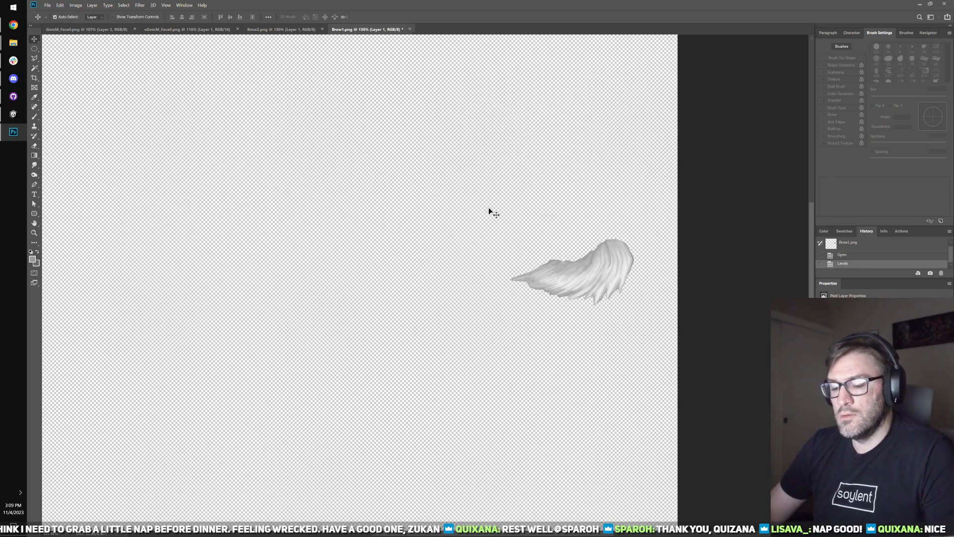
- Switch to Unity and check the brightened Eyebrows 0 style on the gnome with Eyebrows Color 2 and Eyebrows Color 3
left_click(11, 113)
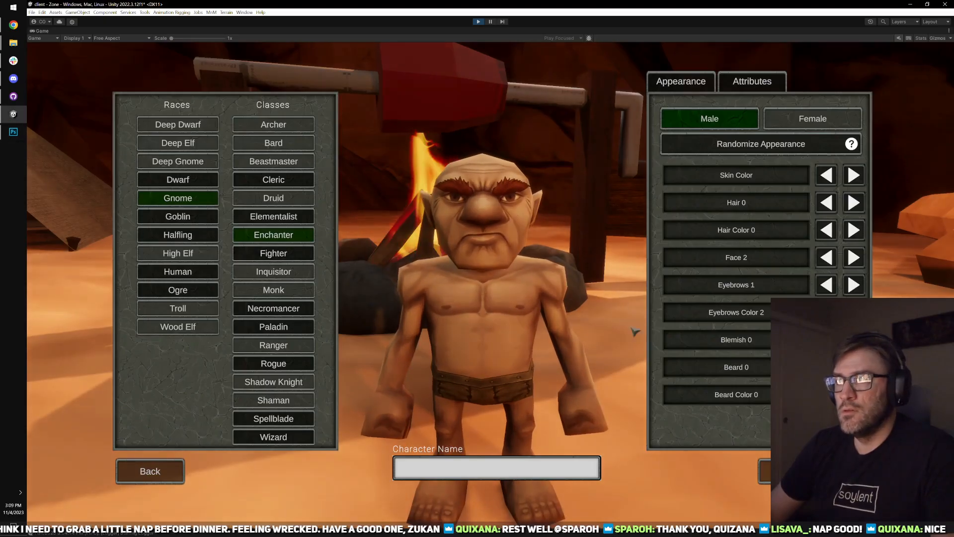
left_click(854, 285)
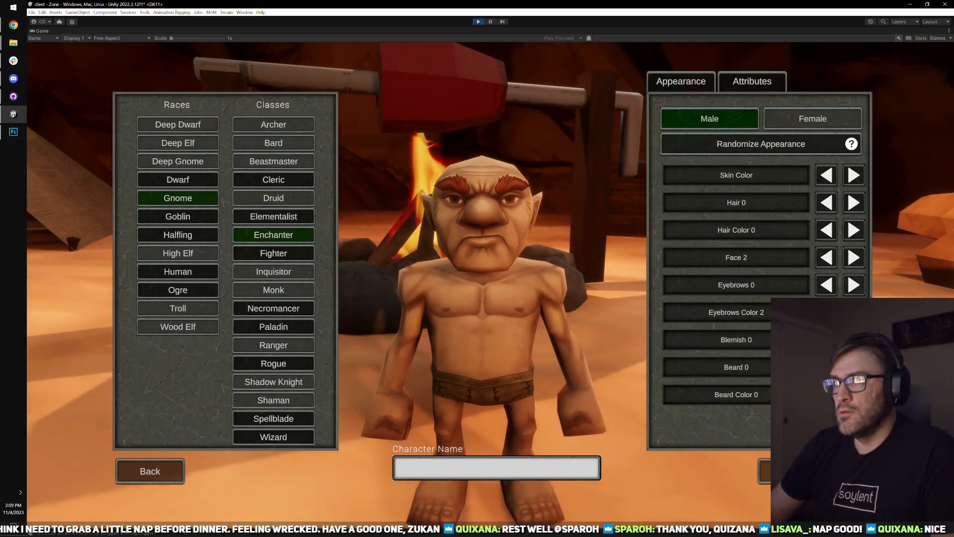
left_click(854, 285)
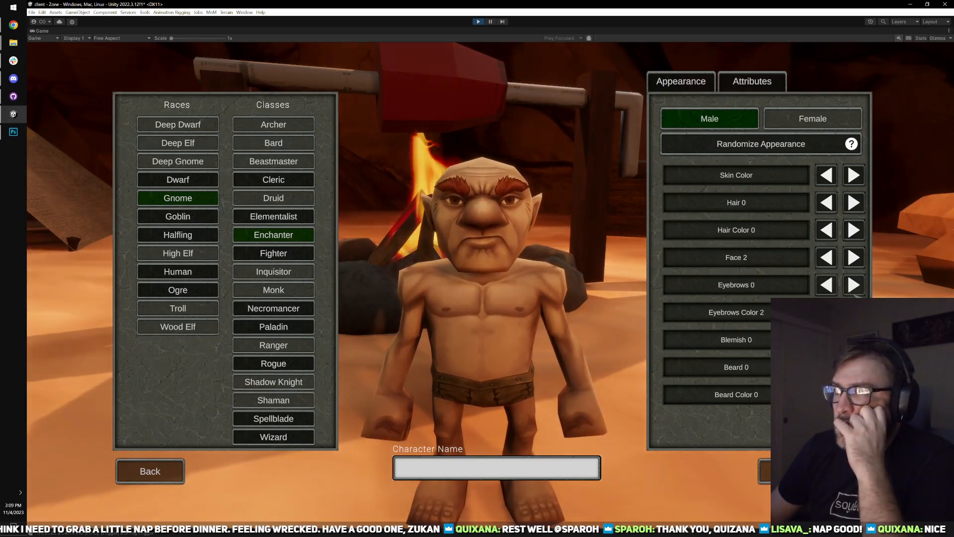
left_click(854, 313)
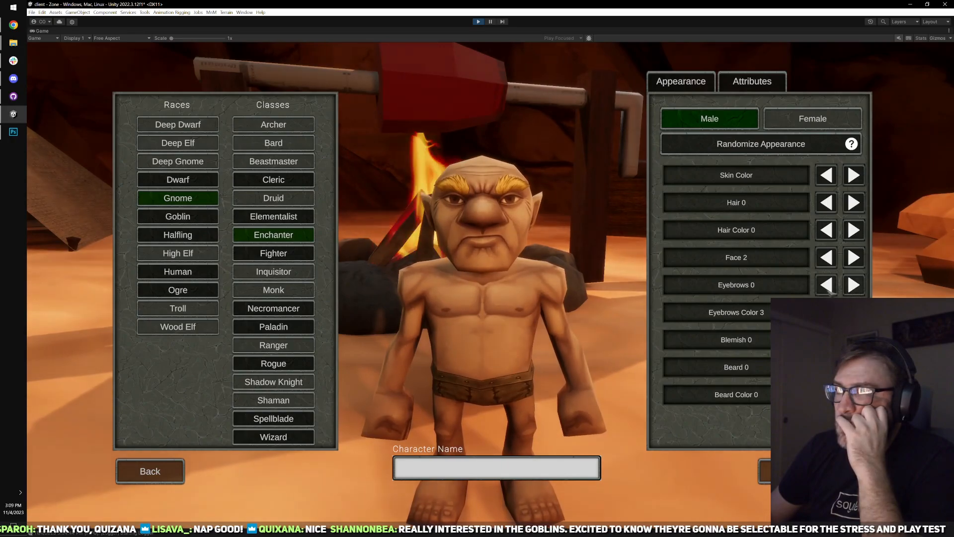
- Switch to Photoshop, darken the eyebrow in Brow1.png by raising the Levels black input, save the file, and check it in Unity
left_click(14, 132)
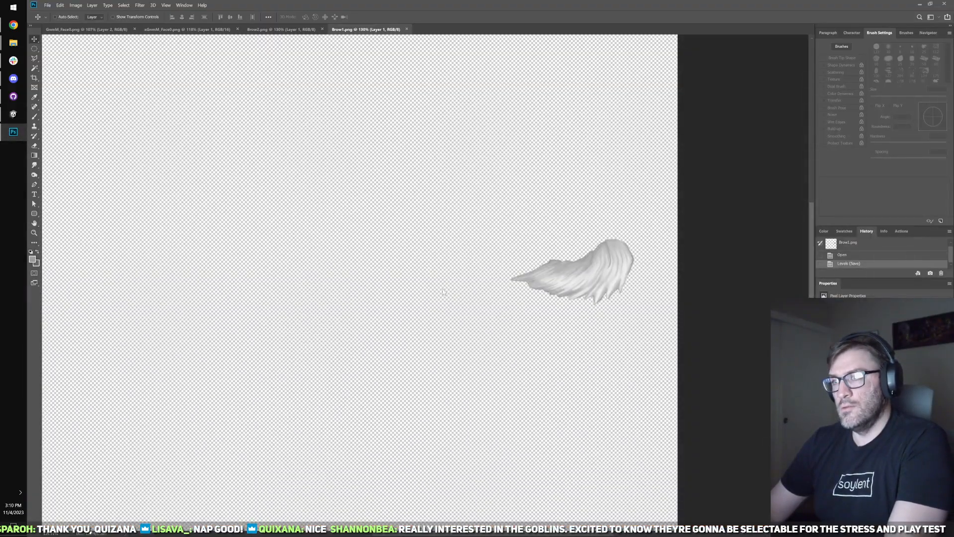
key("ctrl+l")
left_click_drag(446, 198, 457, 198)
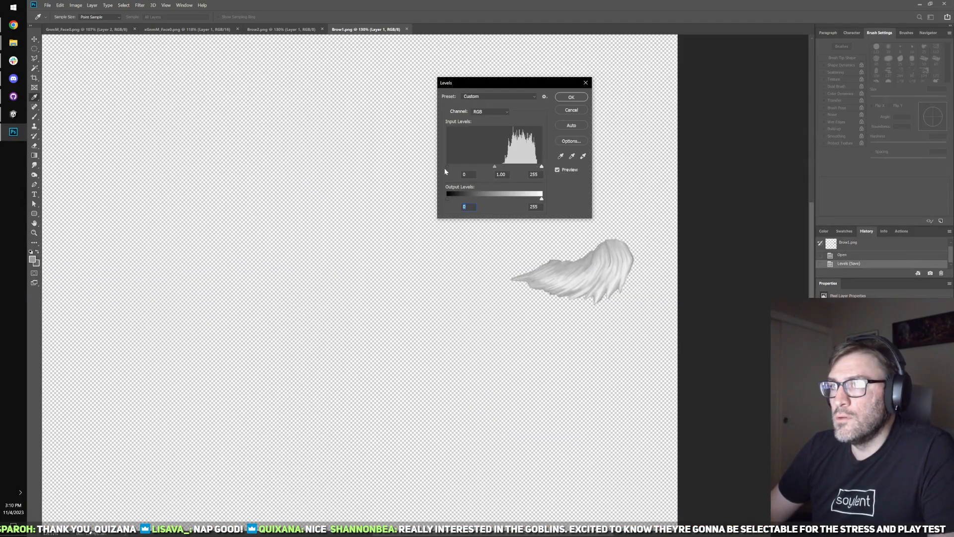
left_click_drag(449, 167, 453, 171)
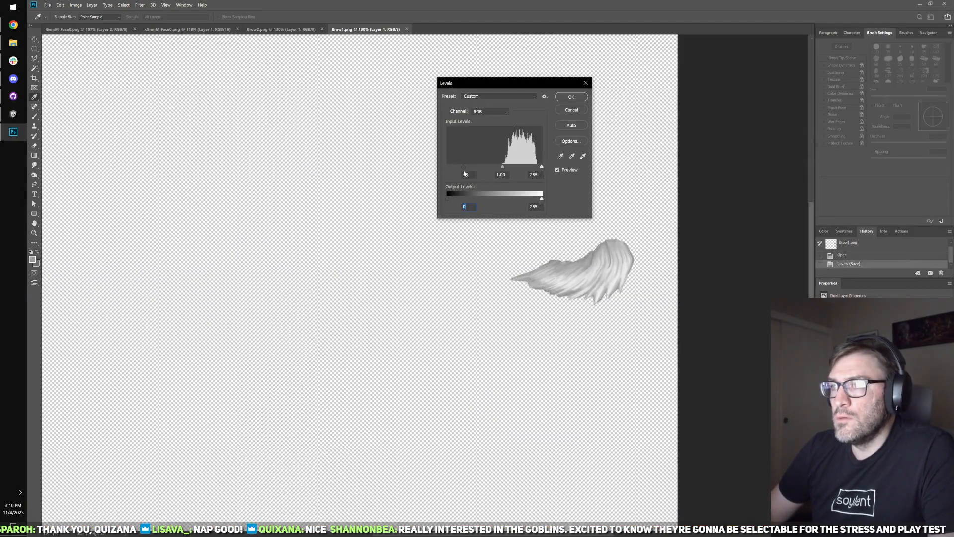
left_click(576, 99)
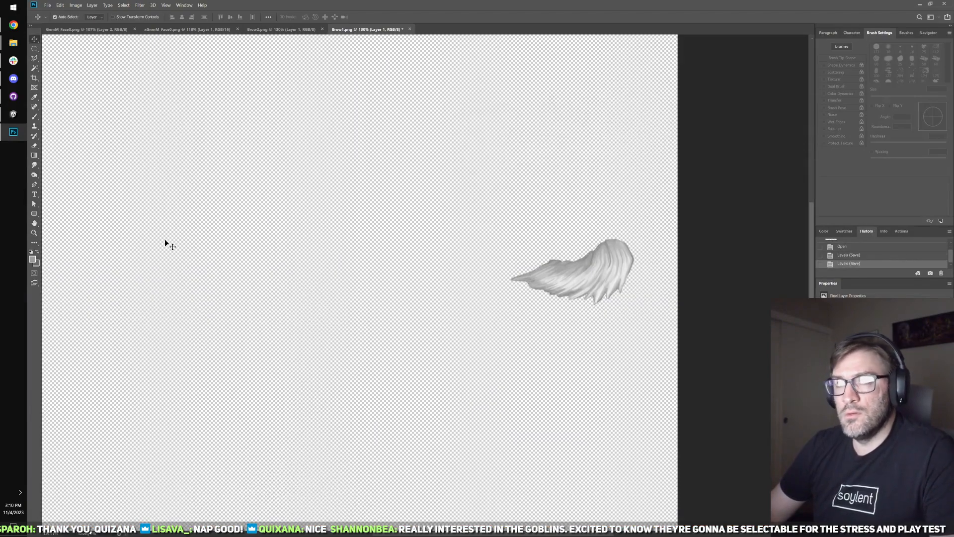
left_click(13, 114)
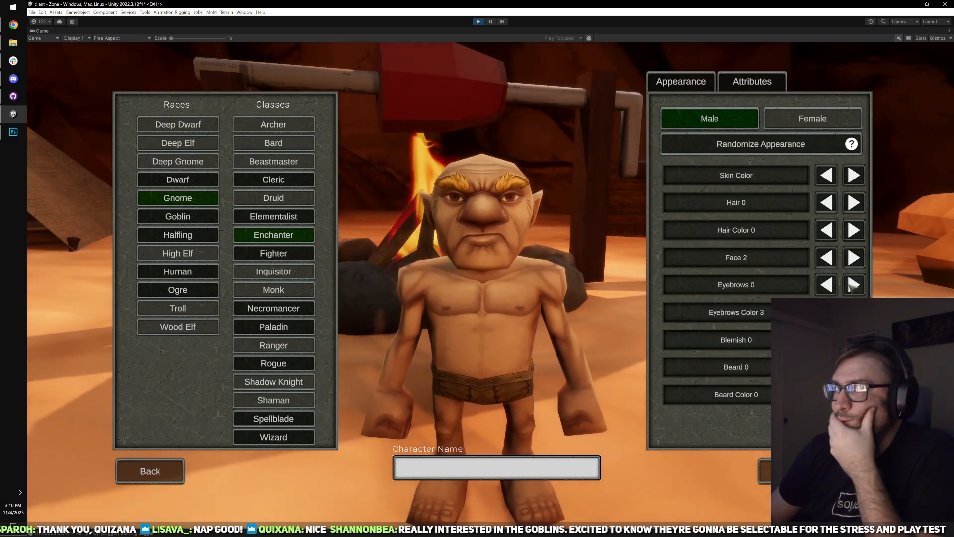
- Darken the Brow1.png midtones in Photoshop with Levels at about 0.94, save, and check Eyebrows 0 and Eyebrows 1 in Unity
left_click(13, 132)
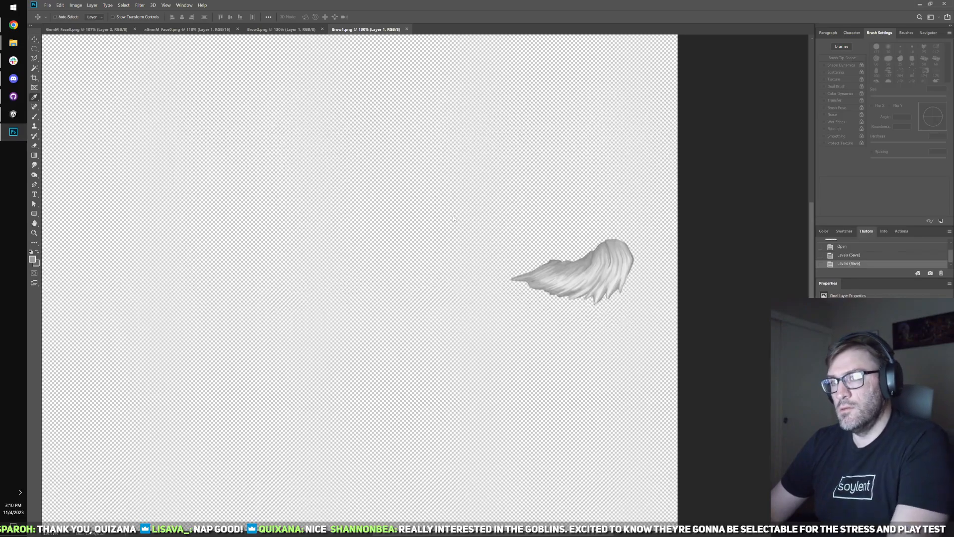
key("ctrl+l")
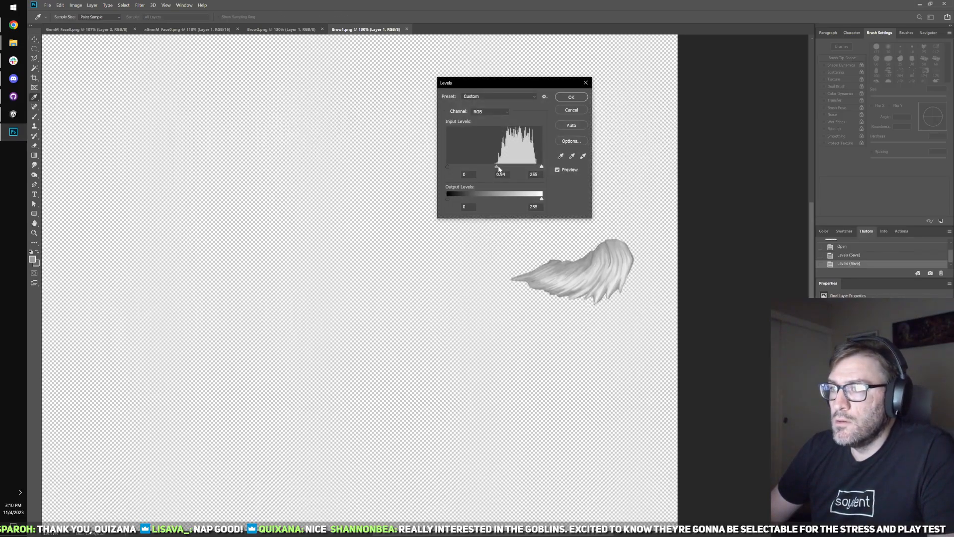
left_click(577, 101)
key("alt+Tab")
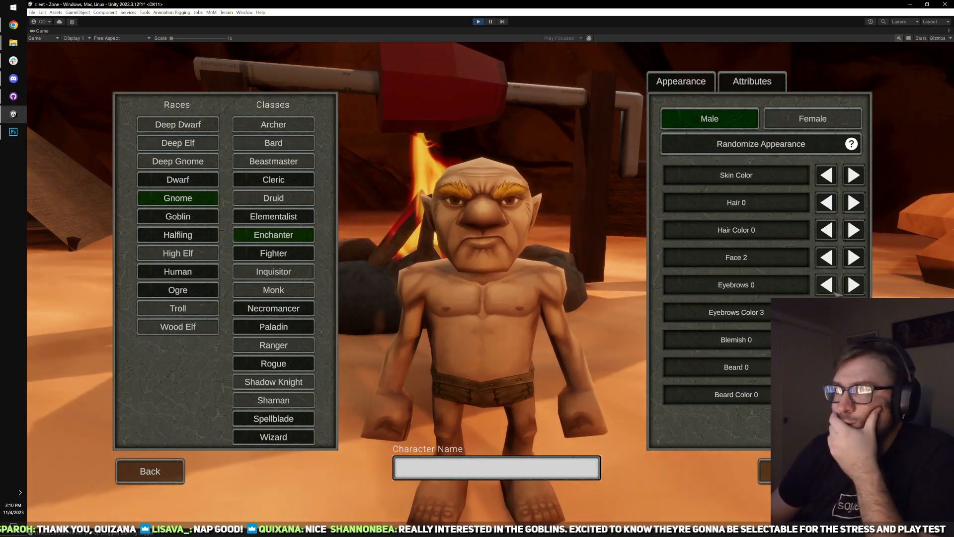
left_click(844, 292)
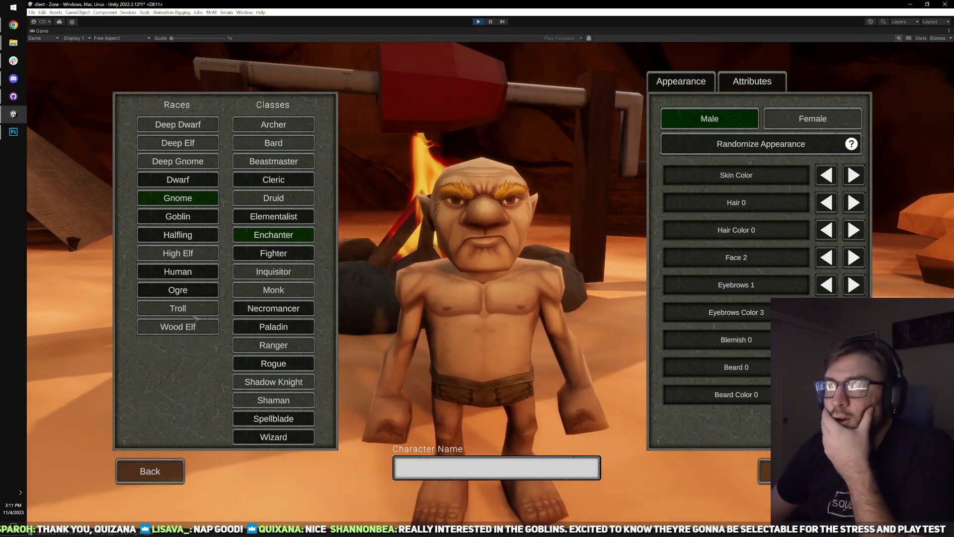
- Browse the class options available to the Human, Gnome and Ogre races, including Druid, Necromancer, Paladin and Archer
left_click(178, 271)
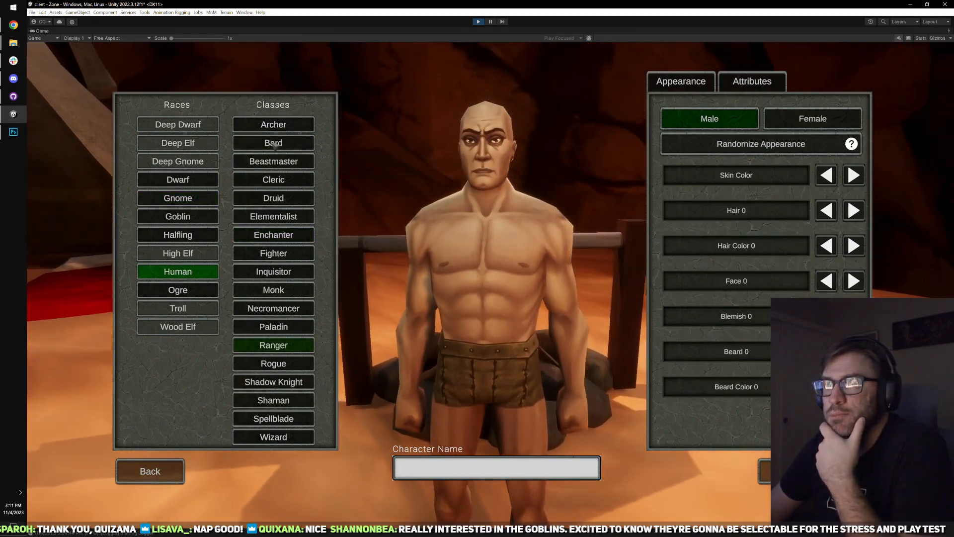
left_click(274, 197)
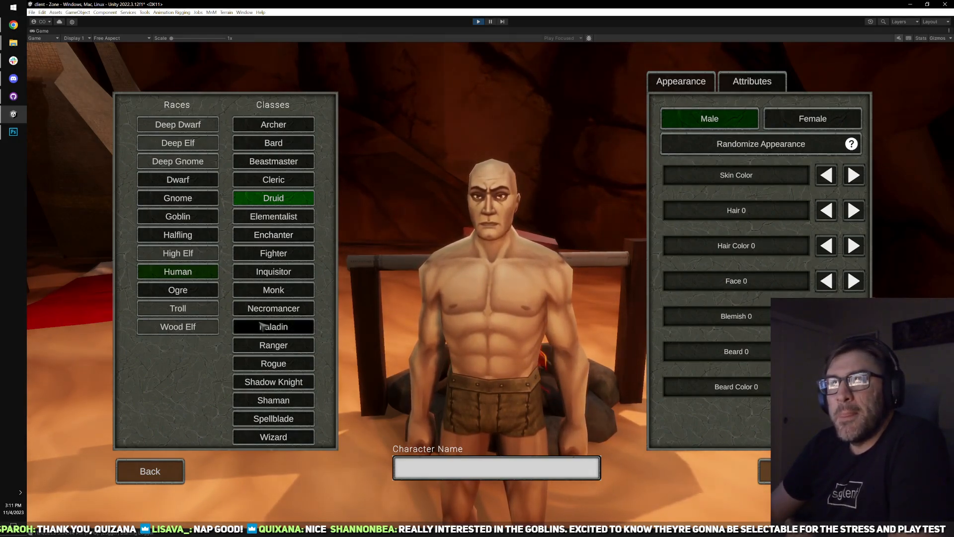
left_click(278, 308)
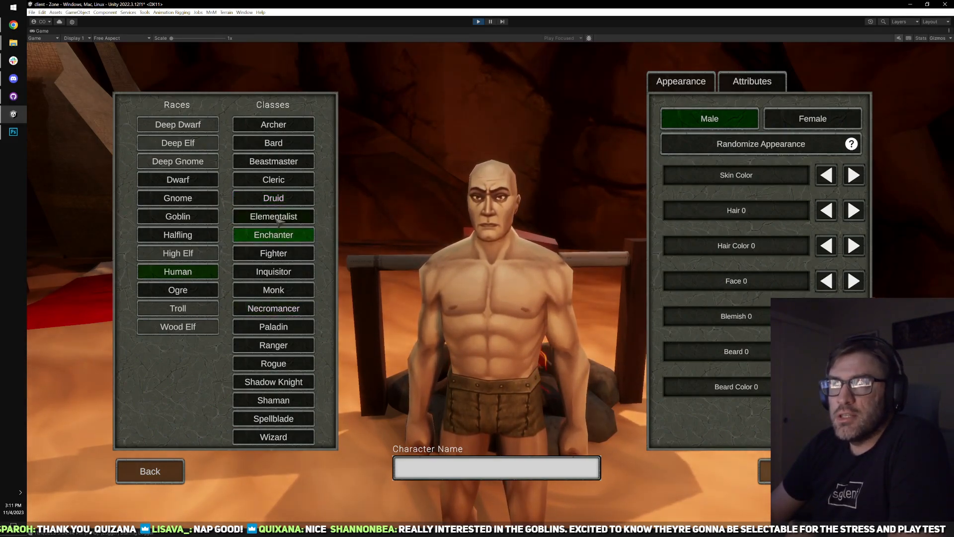
left_click(296, 325)
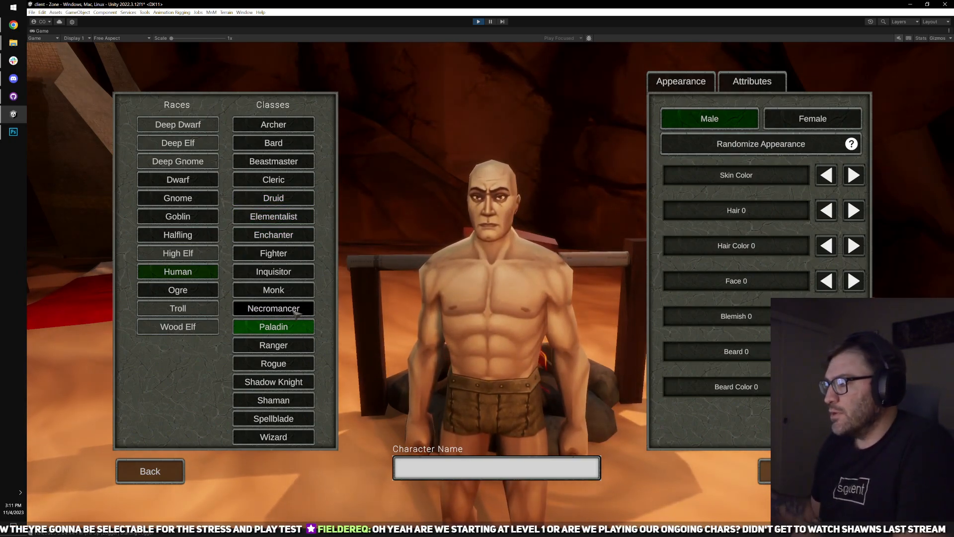
left_click(292, 127)
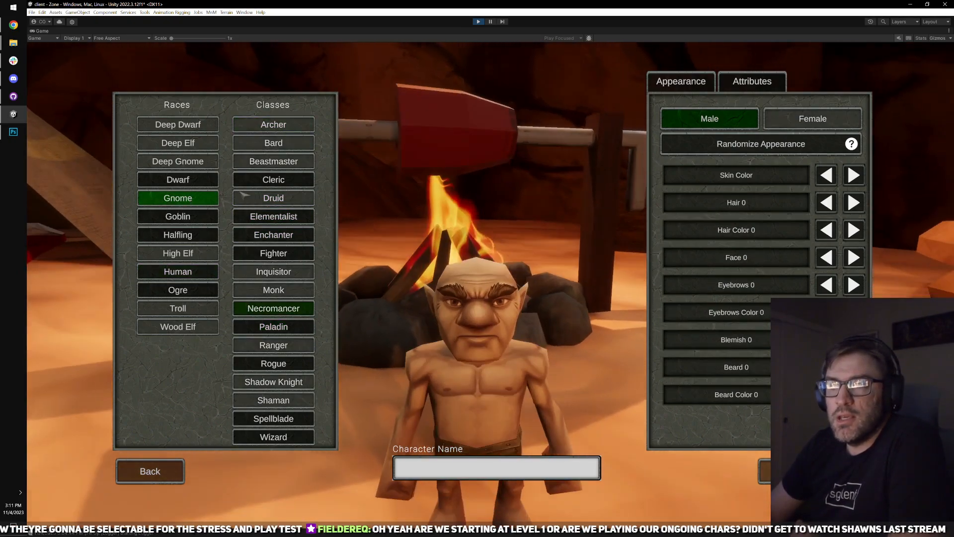
left_click(194, 271)
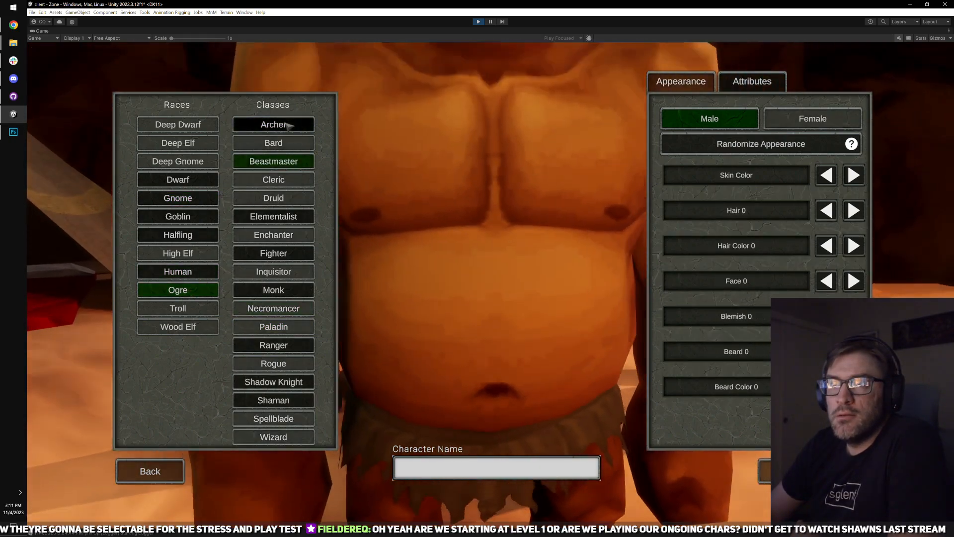
left_click(288, 126)
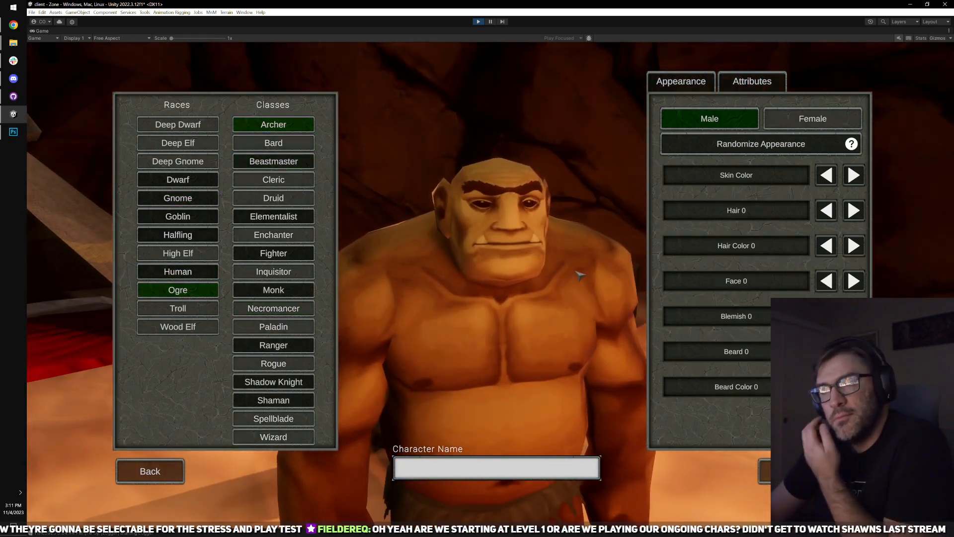
- Select the Gnome race again and randomize the male gnome's appearance twice
left_click(178, 180)
left_click(177, 198)
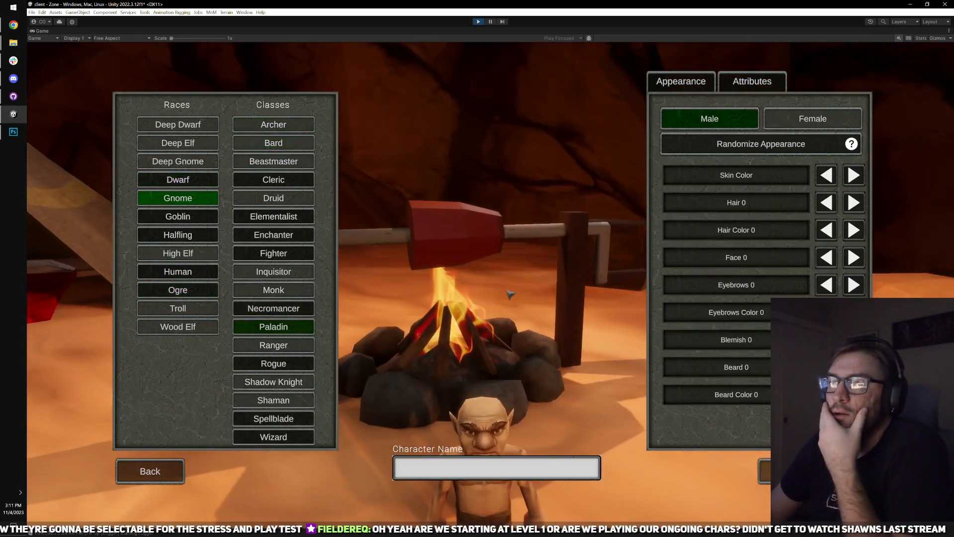
left_click(767, 151)
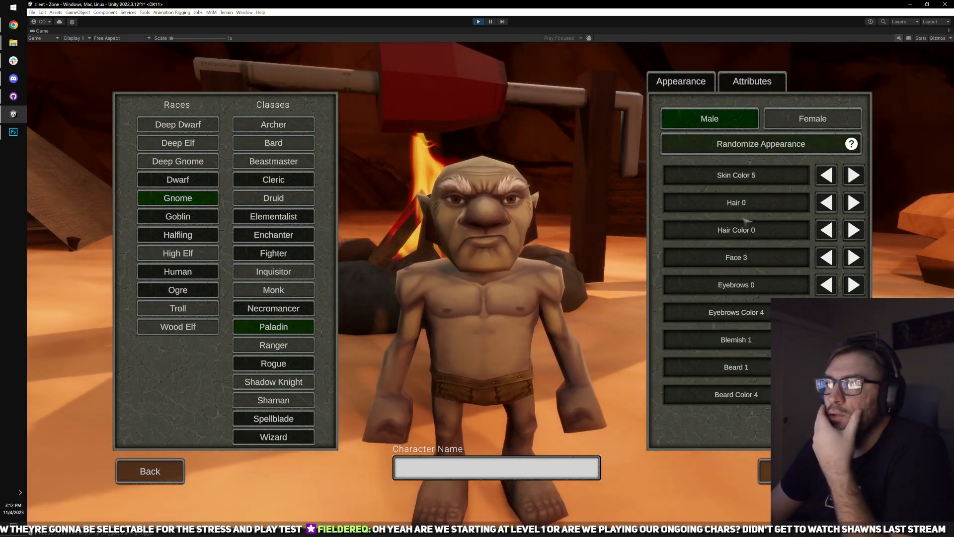
left_click(771, 145)
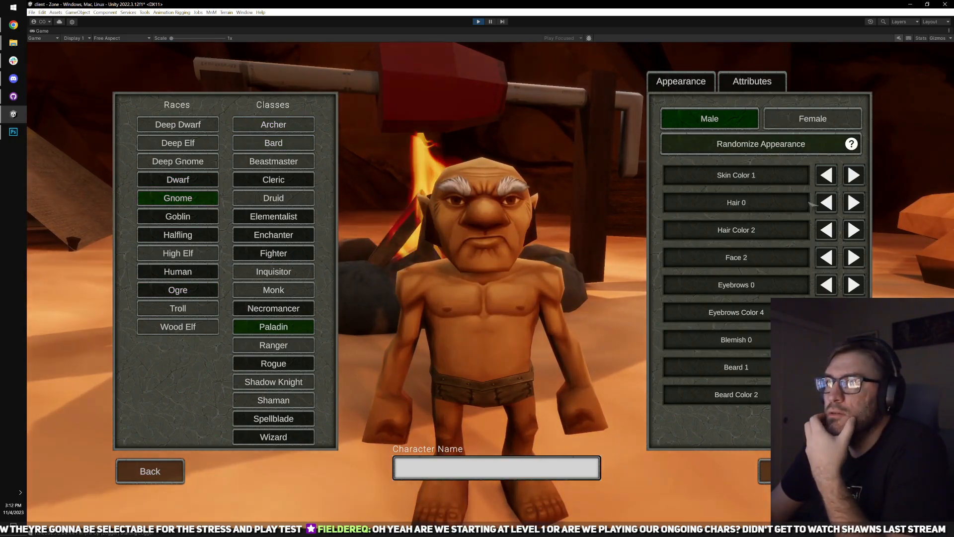
- Set the gnome's beard to Beard 2 with Beard Color 4
left_click(854, 367)
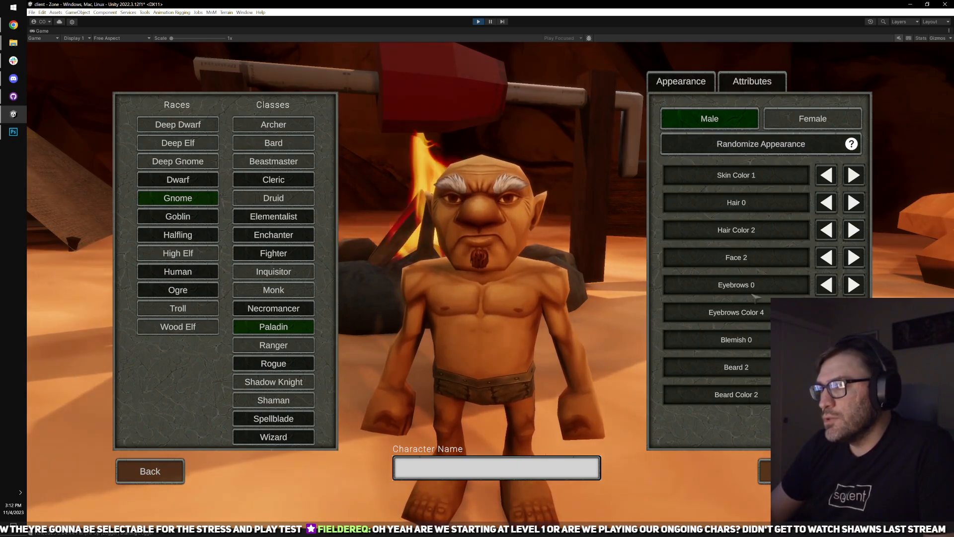
left_click(853, 394)
left_click(853, 394)
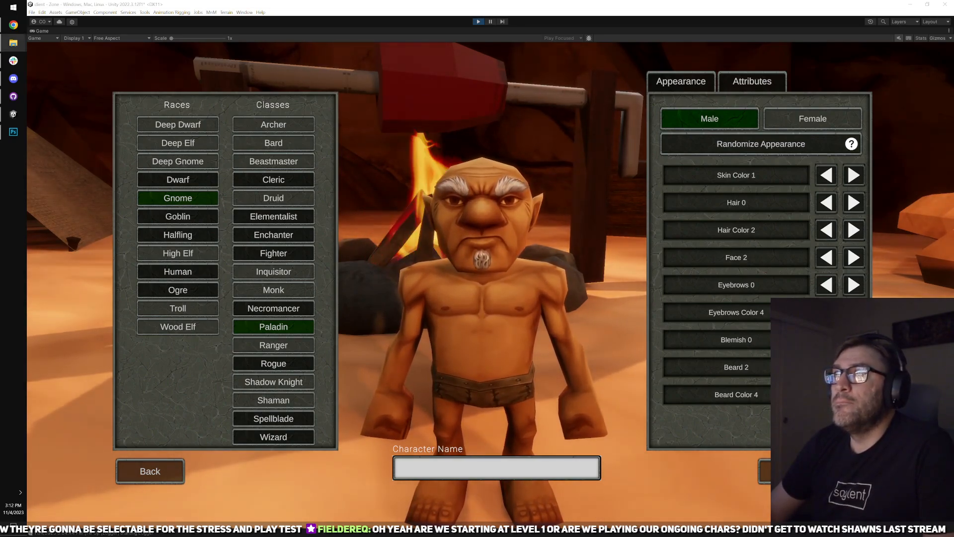
- Open the Goatee.png texture in Photoshop, select the Brush tool, and compare the texture with the goatee on the gnome in Unity
key("alt+Tab")
left_click(464, 30)
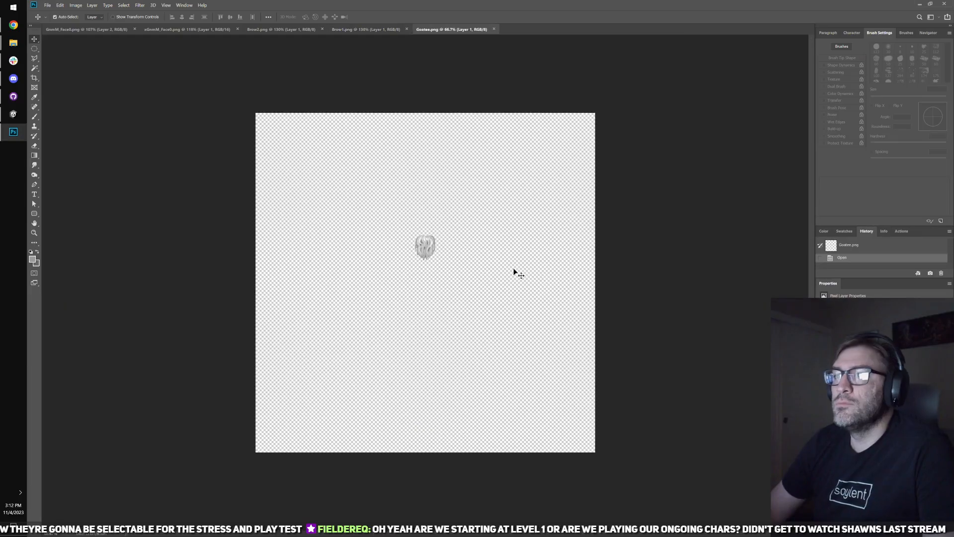
scroll(497, 261, "up", 12)
scroll(497, 266, "up", 5)
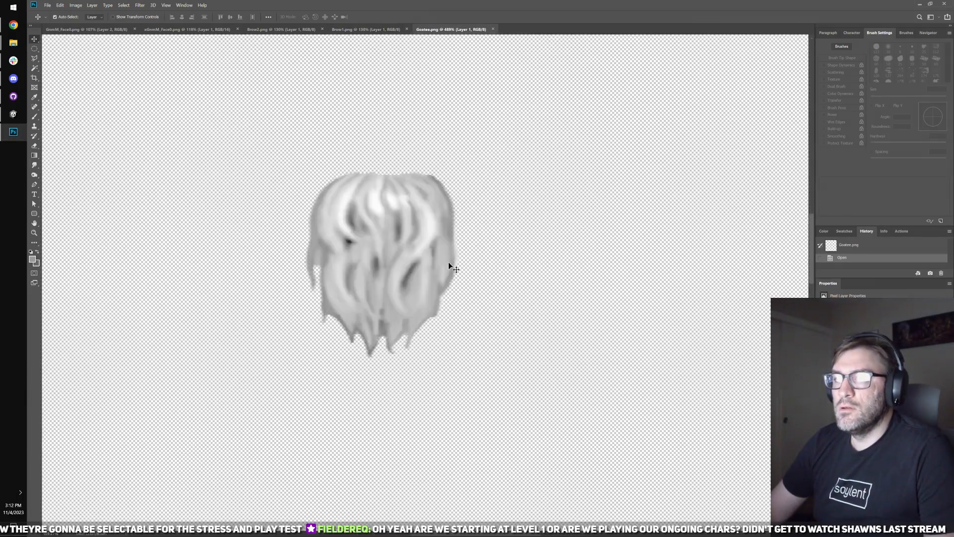
key("b")
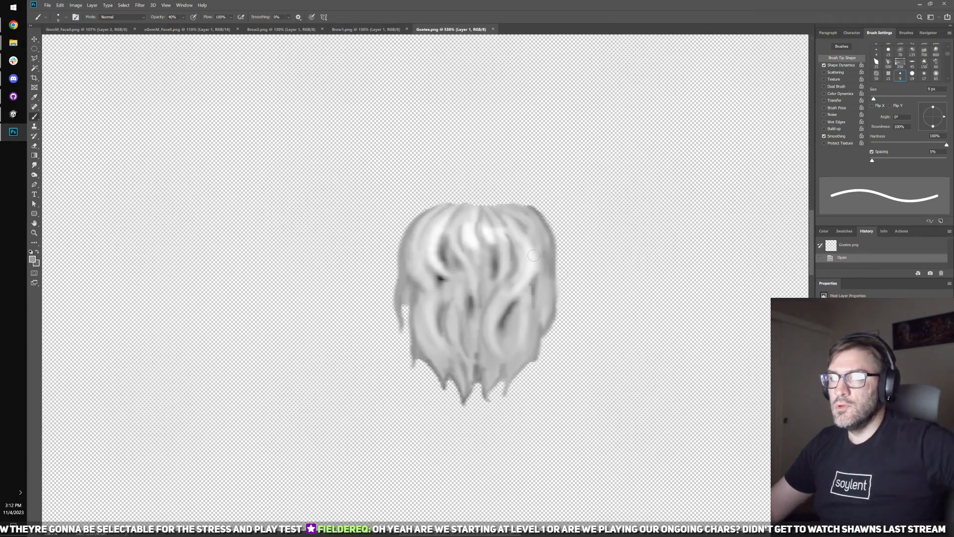
key("alt+Tab")
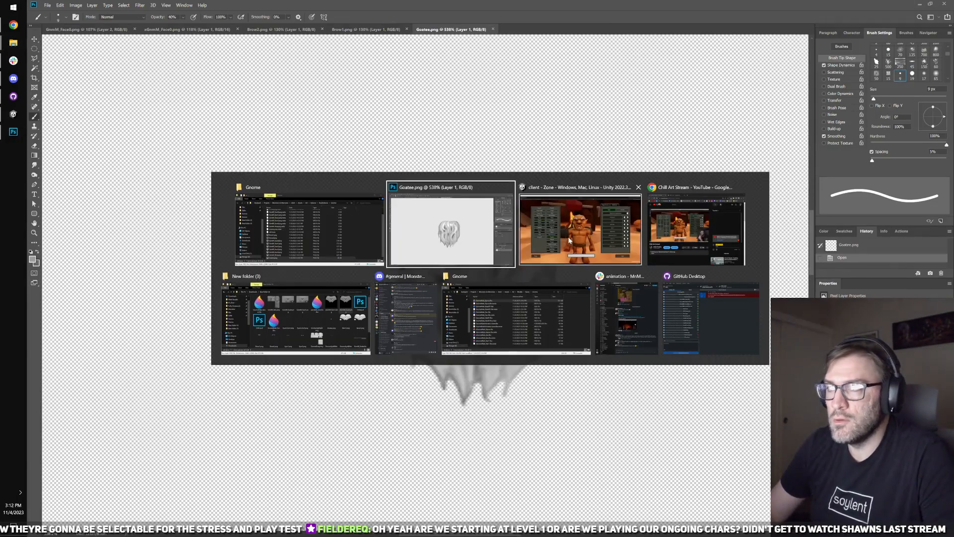
key("alt+Tab")
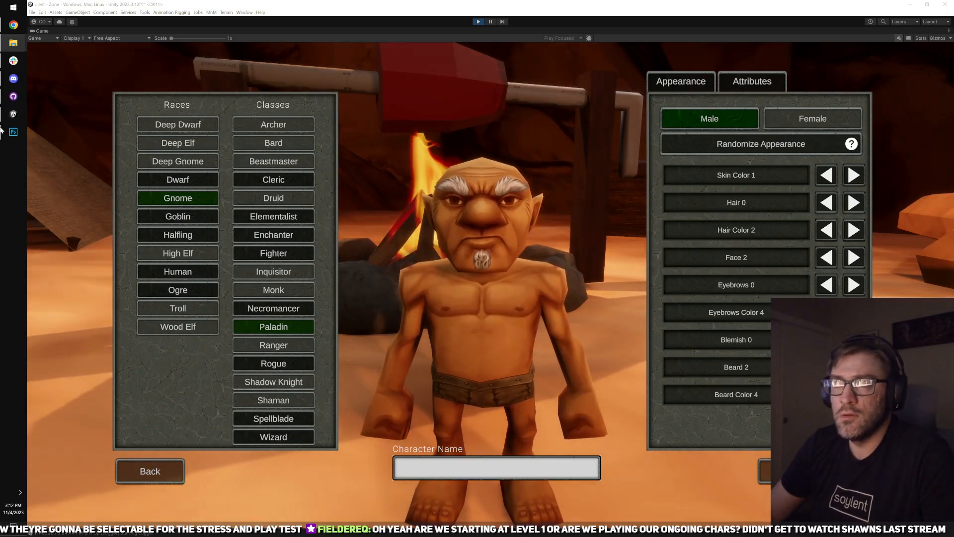
key("alt+Tab")
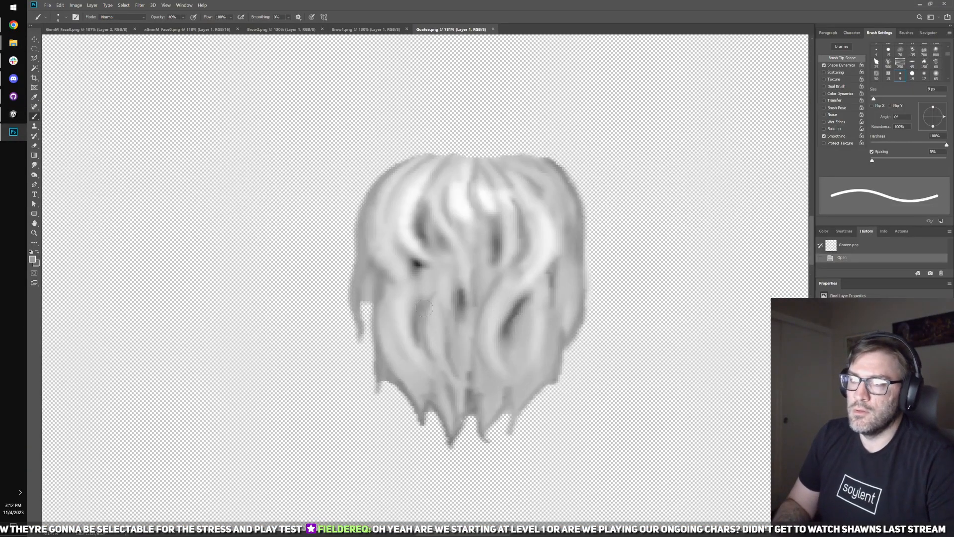
- Reduce the brush to 6 px, sample a grey from the goatee, and paint over the dark gap in its lower-left strands
key("bracketleft")
key("bracketleft")
key("bracketleft")
left_click(423, 311, "alt")
left_click_drag(423, 312, 421, 320)
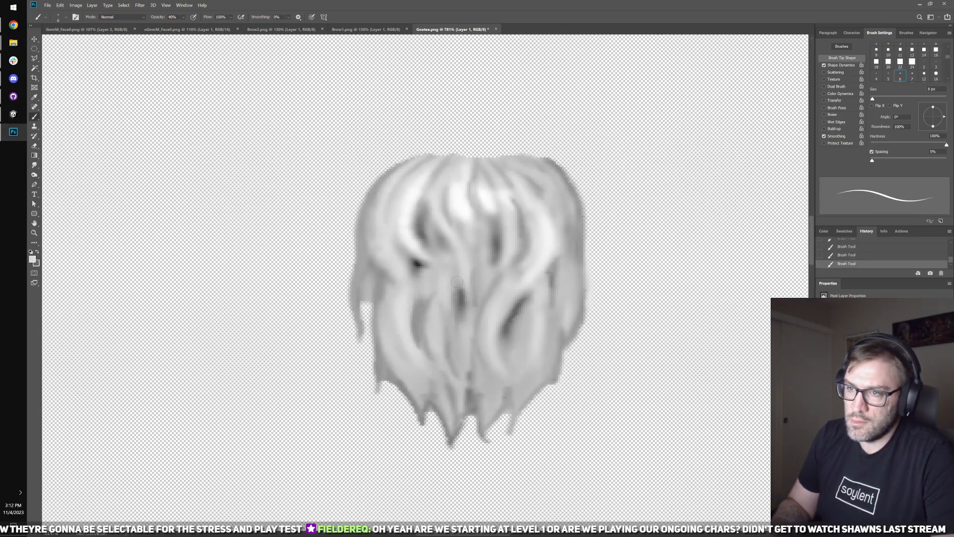
- Outline the gap between two lower tips of the goatee with the Polygonal Lasso and clear the pixels inside it
key("e")
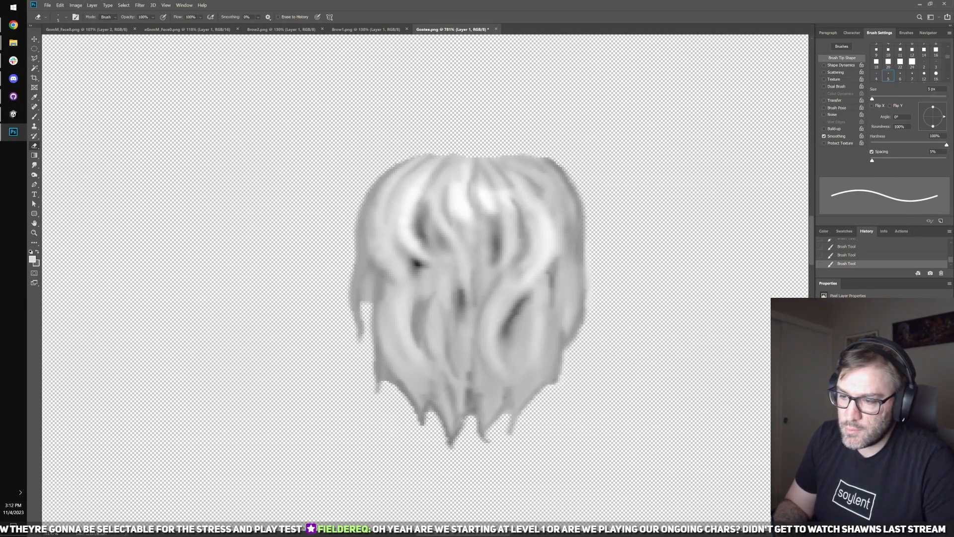
key("l")
scroll(423, 389, "up", 3)
scroll(447, 442, "up", 2)
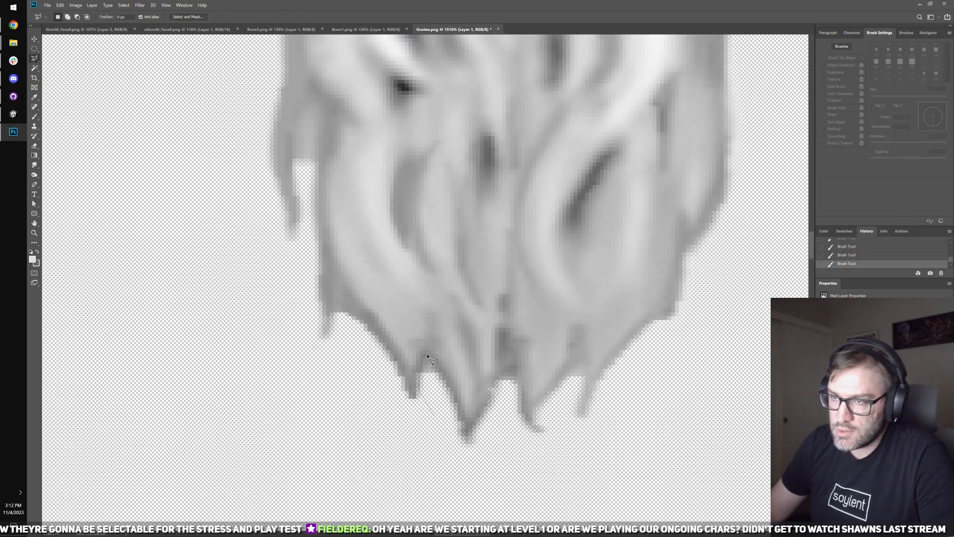
left_click(420, 424)
double_click(431, 414)
key("Delete")
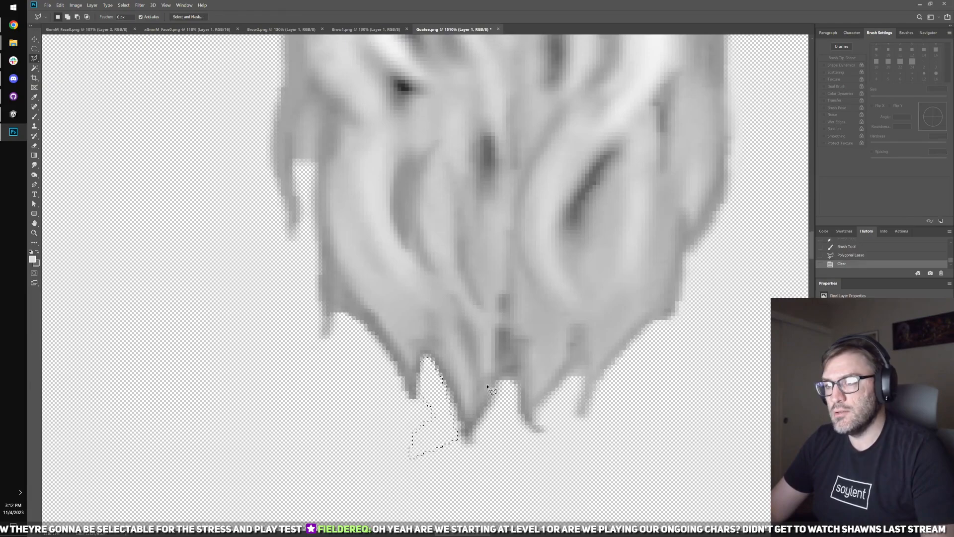
left_click(499, 443)
left_click(422, 357)
left_click(449, 398)
left_click(458, 437)
left_click(410, 456)
left_click(432, 415)
double_click(420, 393)
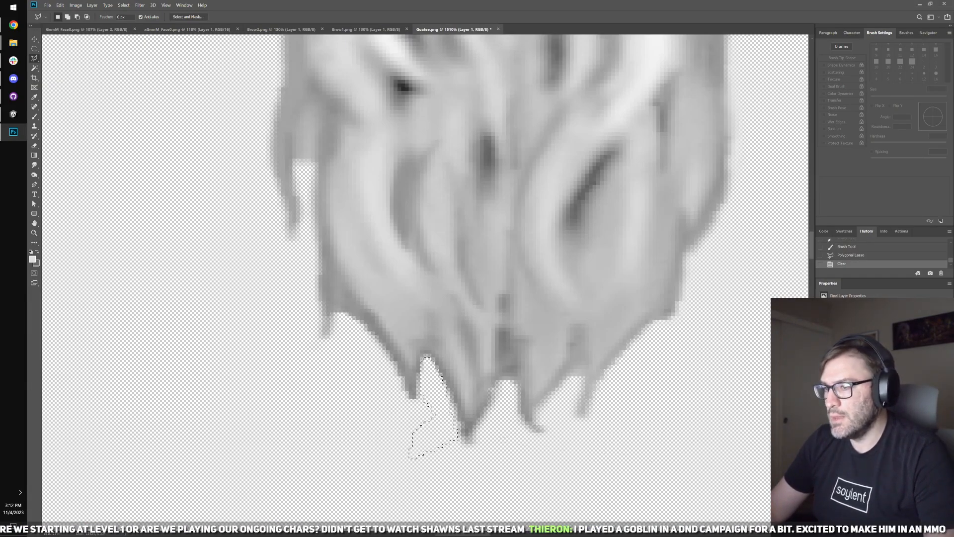
- Remove the selection, stack copies of the goatee layer to thicken its soft edges, and merge them before returning to the Brush tool
key("v")
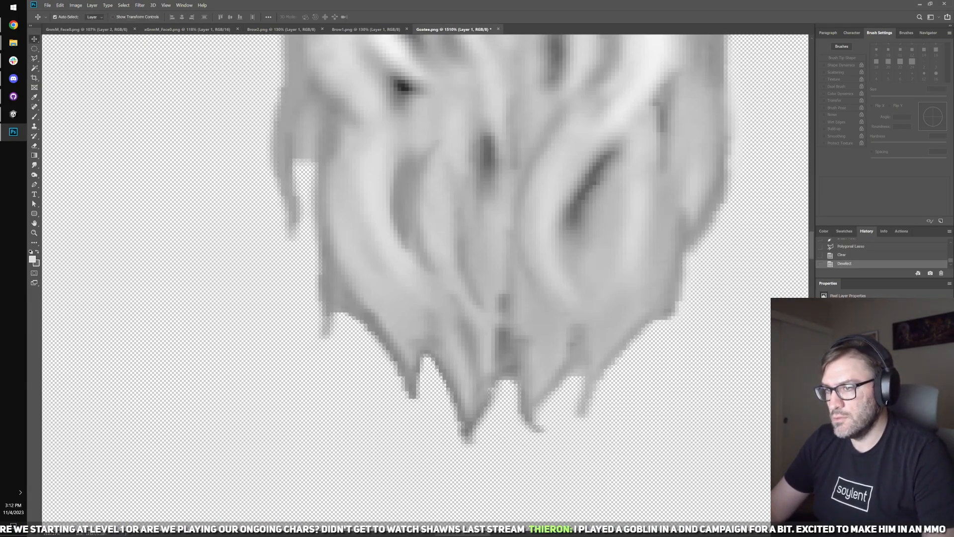
key("ctrl+bracketright")
key("ctrl+bracketright")
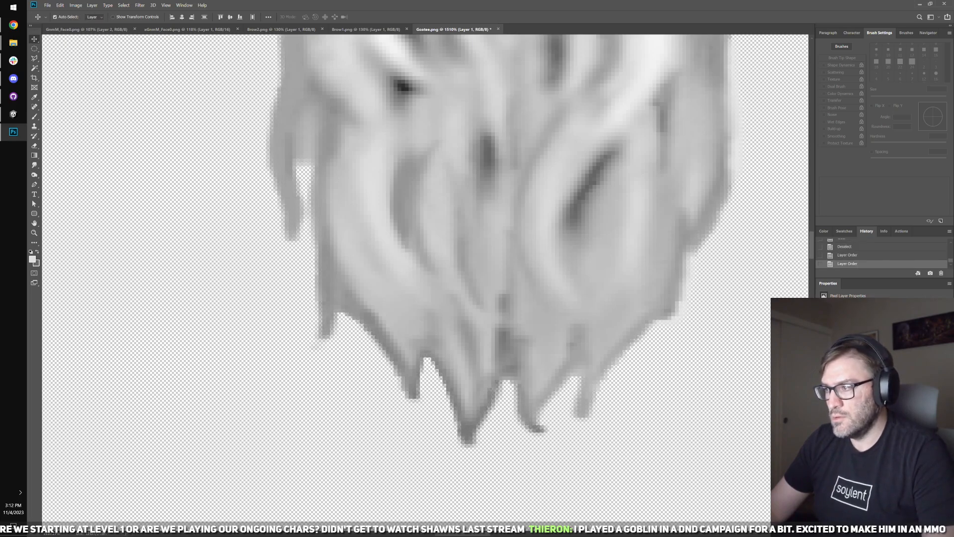
key("ctrl+e")
key("b")
scroll(558, 208, "up", 4)
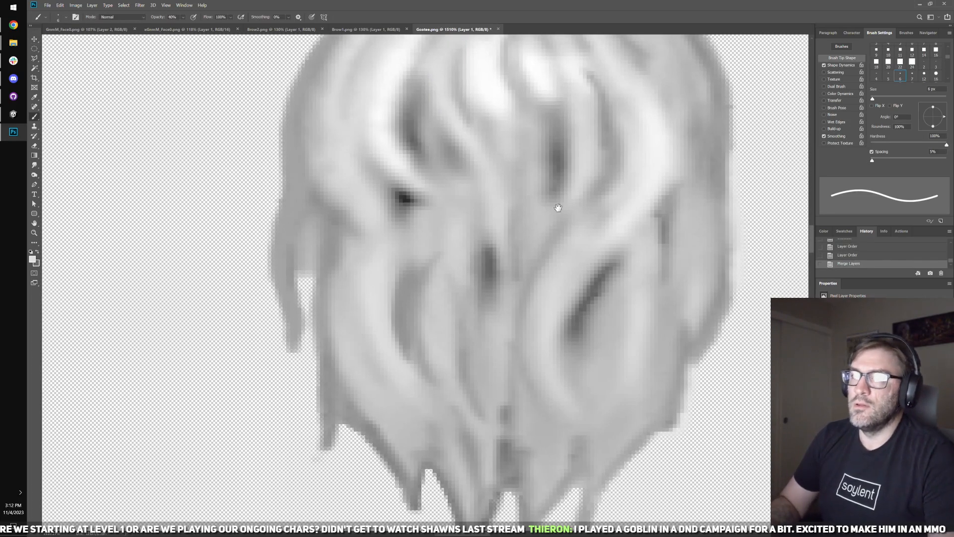
- Sample dark greys from the goatee and paint them along the two dark gaps between its upper-left strands to lengthen them
left_click(414, 134, "alt")
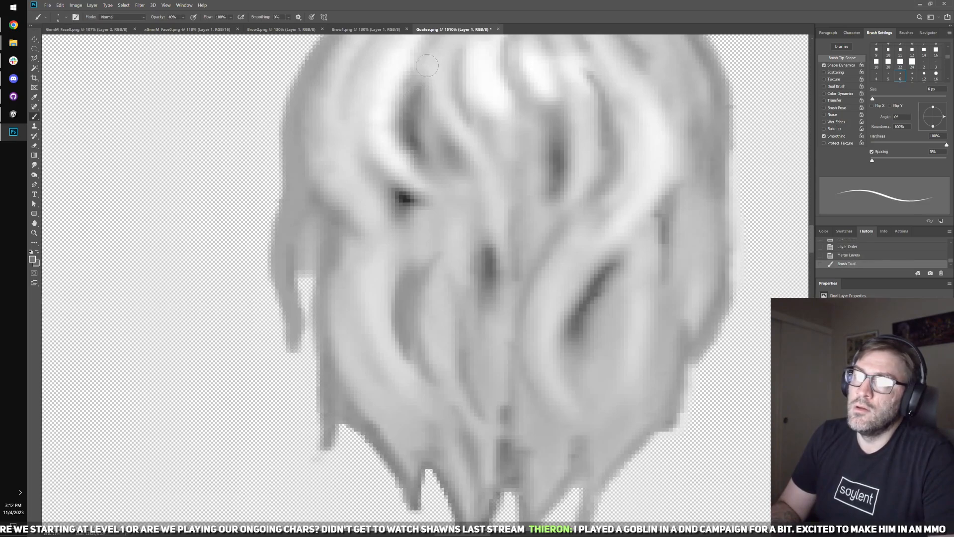
left_click_drag(417, 77, 425, 152)
left_click_drag(407, 198, 370, 163)
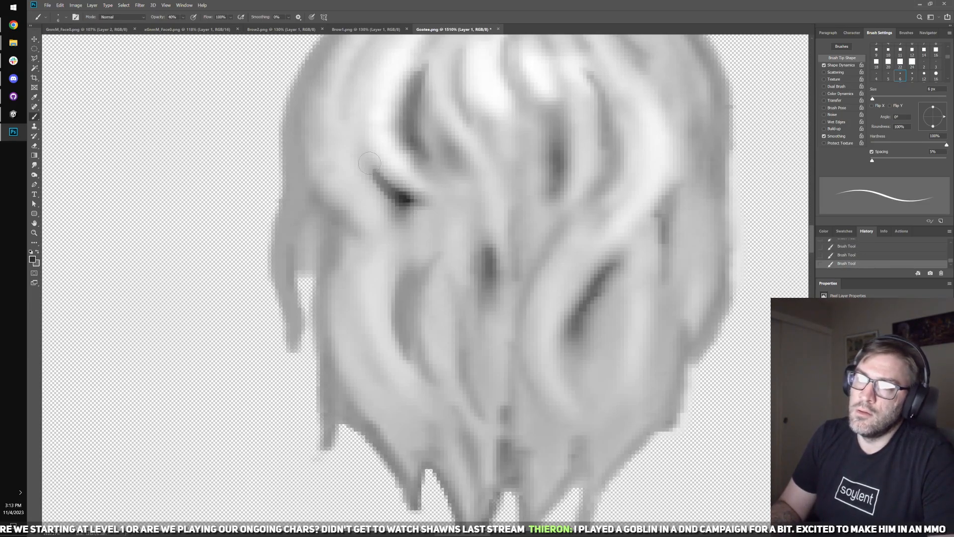
- Reduce the brush to 1 px, darken the curved gap between the lower-left strands, and undo the last stroke
key("bracketleft")
key("bracketleft")
key("bracketleft")
key("bracketleft")
key("bracketleft")
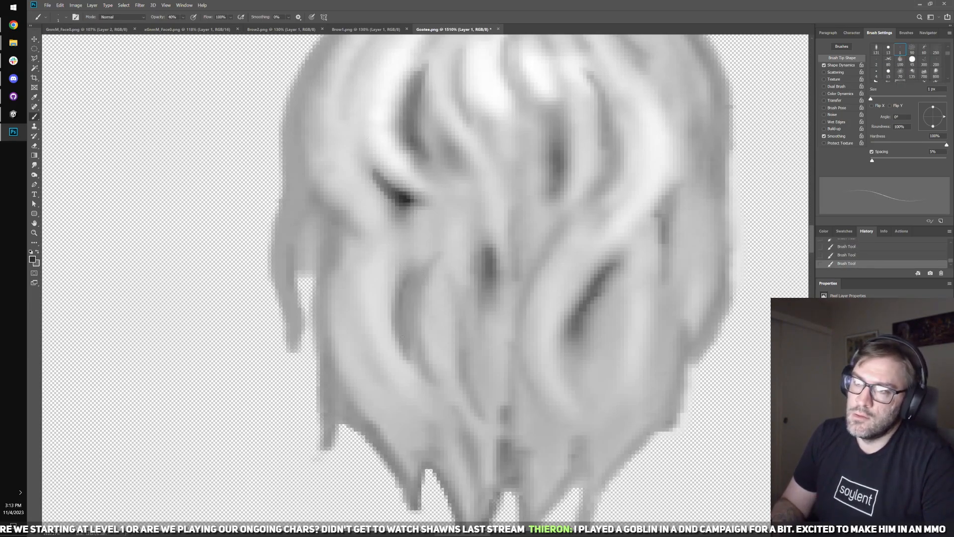
mouse_move(409, 266)
left_mouse_down()
mouse_move(401, 327)
mouse_move(413, 361)
left_mouse_up()
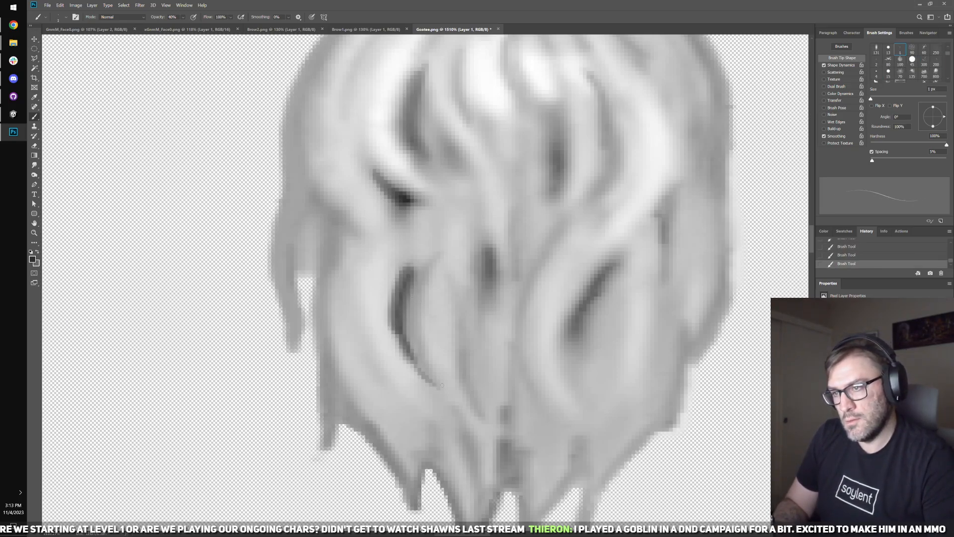
key("ctrl+z")
- Sample lighter greys and refine the strands bordering the curved lower-left gap with a 2 px brush
right_click(415, 336, "alt")
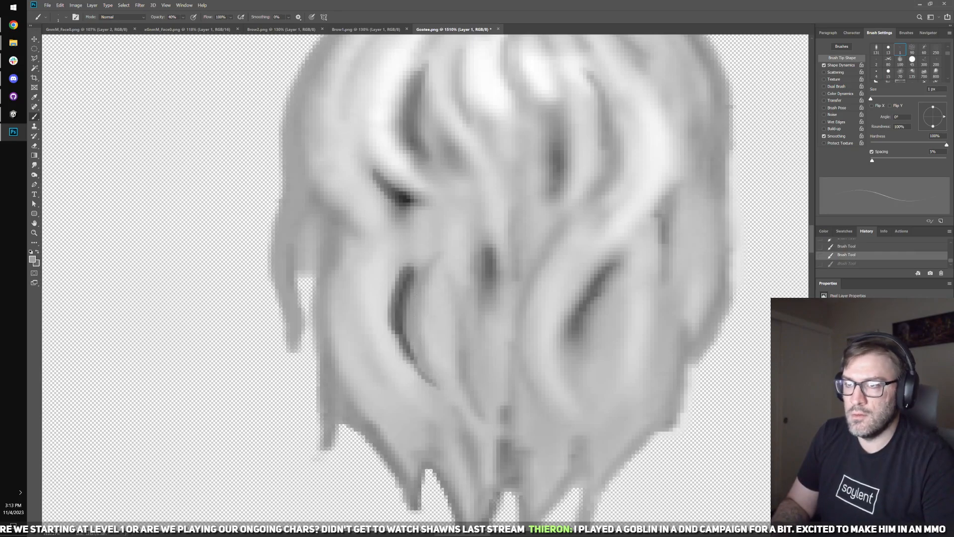
key("bracketleft")
key("bracketleft")
key("bracketleft")
left_click_drag(417, 292, 417, 332)
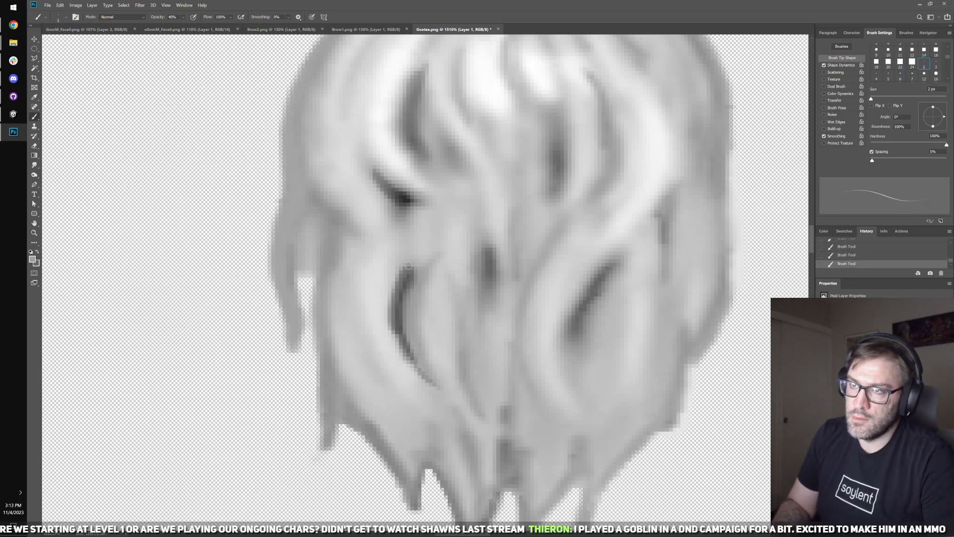
right_click(408, 266, "alt")
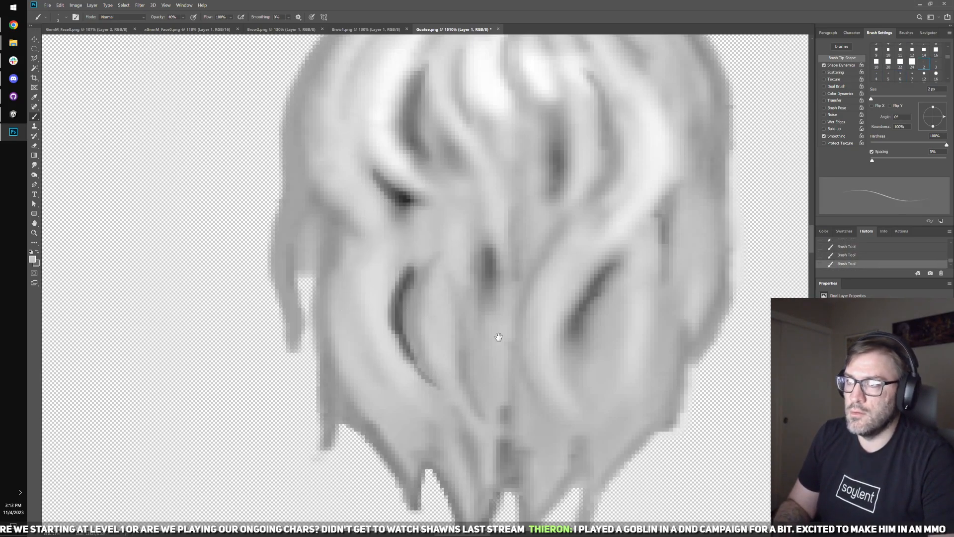
left_click_drag(498, 337, 487, 395)
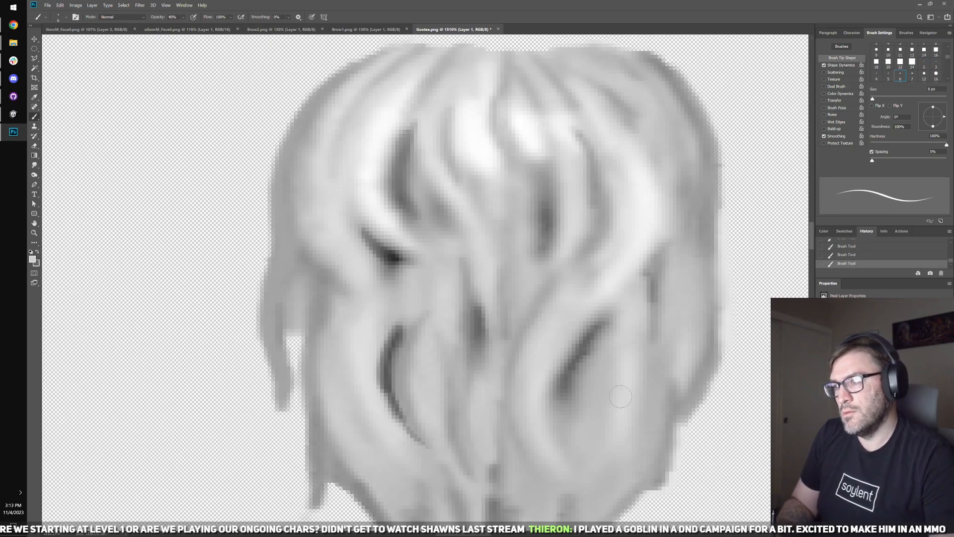
- Outline the stray pixels along the goatee's upper and middle right edge with the Polygonal Lasso and clear them
key("l")
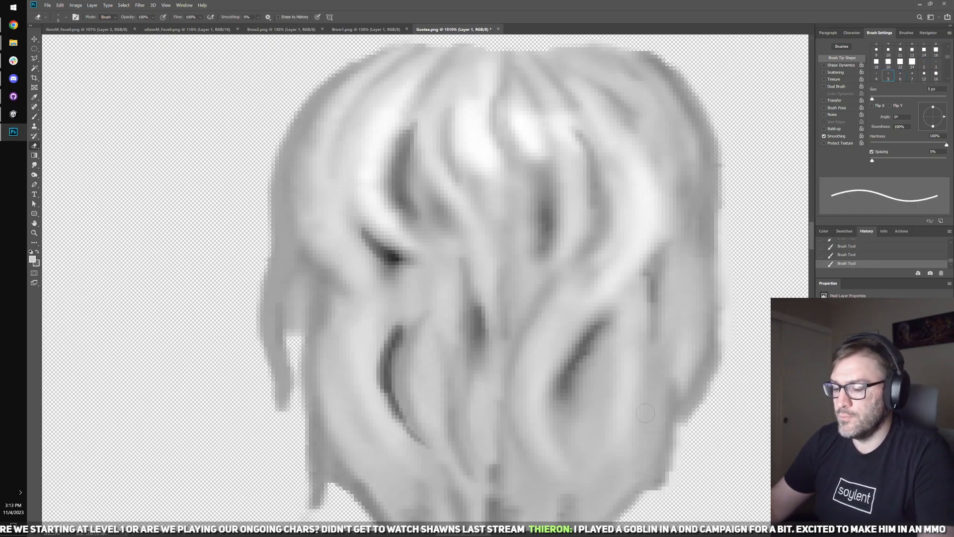
left_click(701, 393)
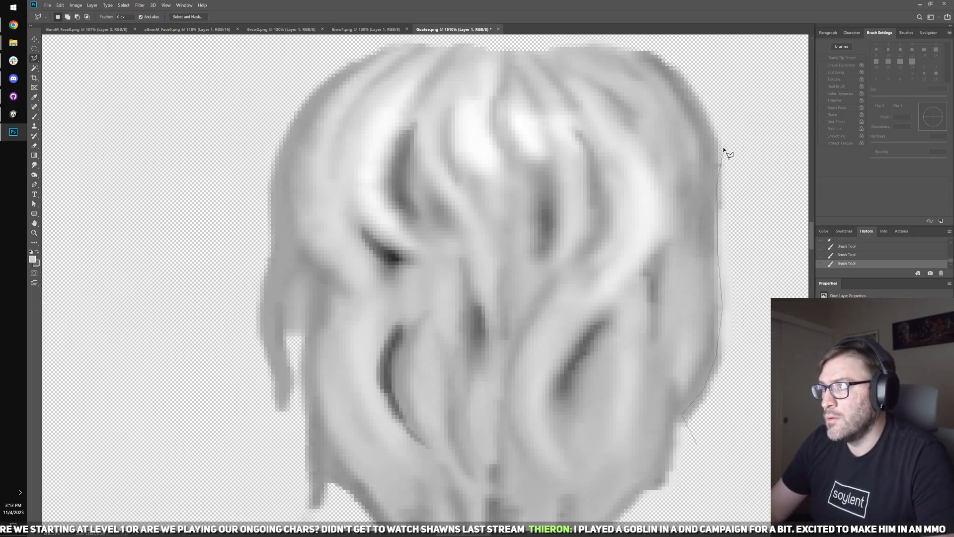
mouse_move(717, 93)
left_mouse_down()
mouse_move(797, 244)
mouse_move(756, 384)
mouse_move(713, 448)
left_mouse_up()
double_click(713, 447)
key("Delete")
- Outline the rough lower-right edge of the goatee with the Polygonal Lasso, clear the enclosed pixels, and remove the selection
scroll(667, 419, "down", 3)
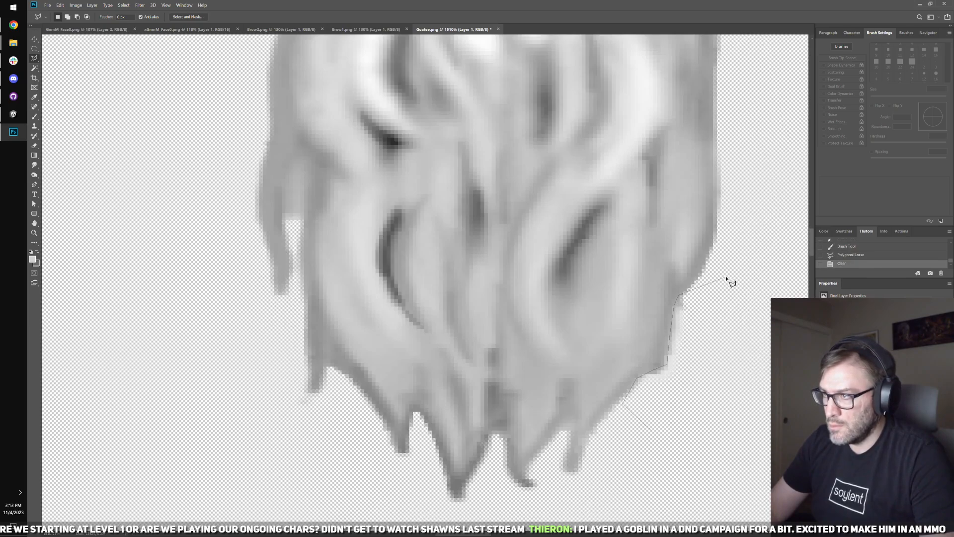
double_click(660, 430)
key("Delete")
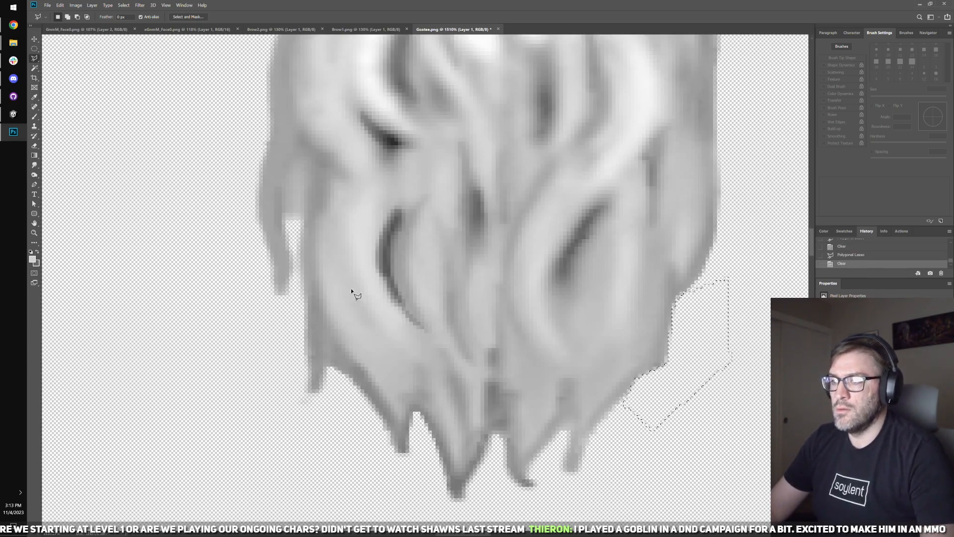
mouse_move(354, 292)
left_mouse_down()
mouse_move(516, 380)
mouse_move(431, 252)
left_mouse_up()
scroll(428, 300, "down", 3)
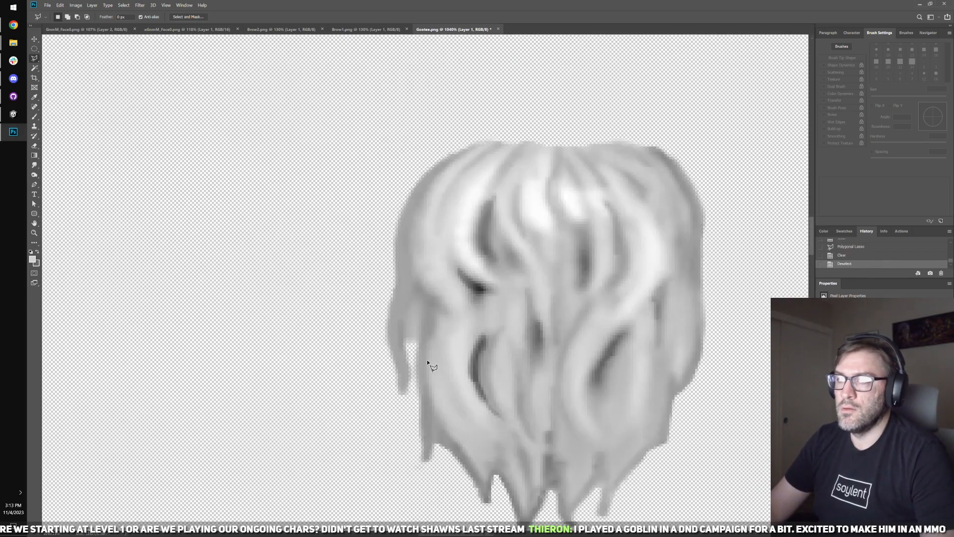
key("ctrl+d")
- Return to the Brush tool, sample greys from the goatee, and paint finer strands on its lower-left tips at 3 px
key("b")
scroll(420, 362, "up", 2)
key("alt")
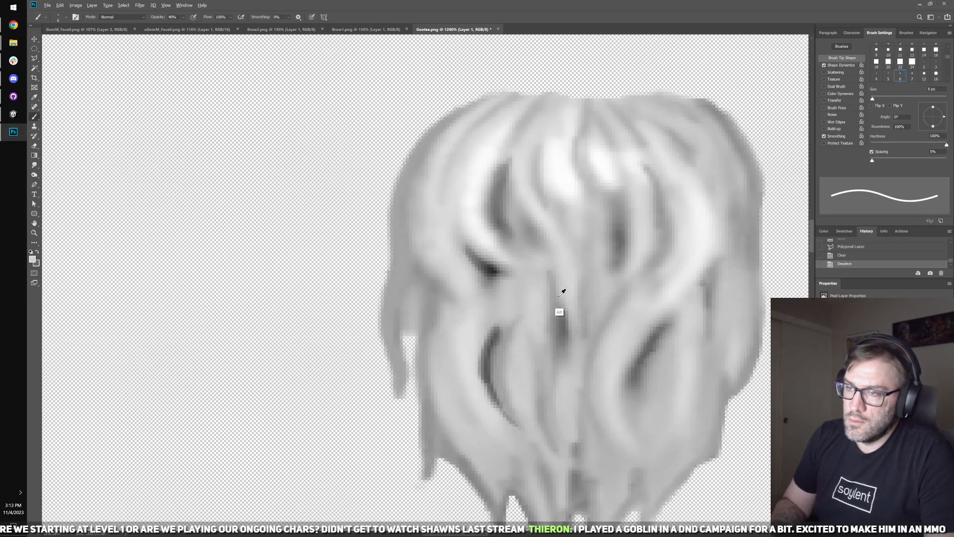
left_click(489, 355, "alt")
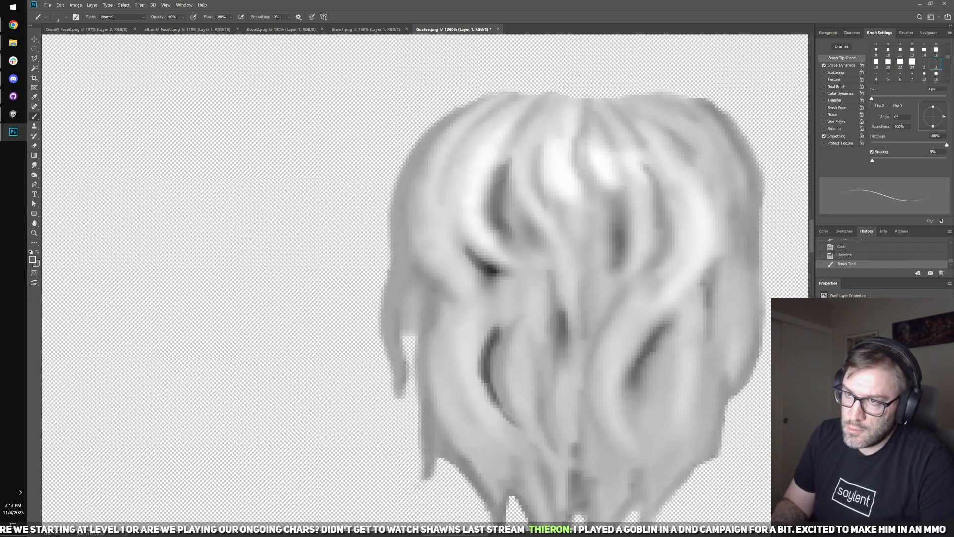
left_click_drag(403, 348, 410, 298)
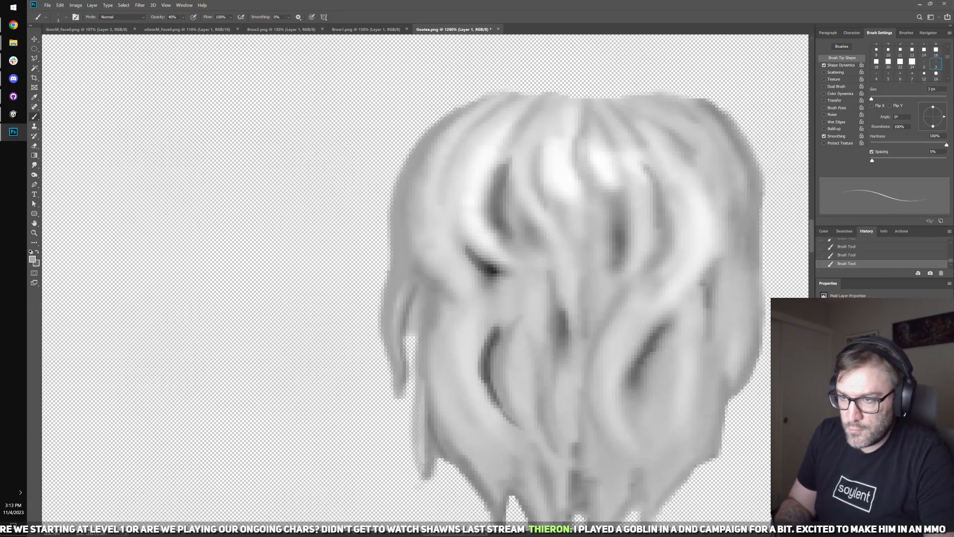
- Check the gnome's goatee in Unity, and narrow the lower end of the goatee layer in Photoshop with a Free Transform
scroll(519, 308, "down", 5)
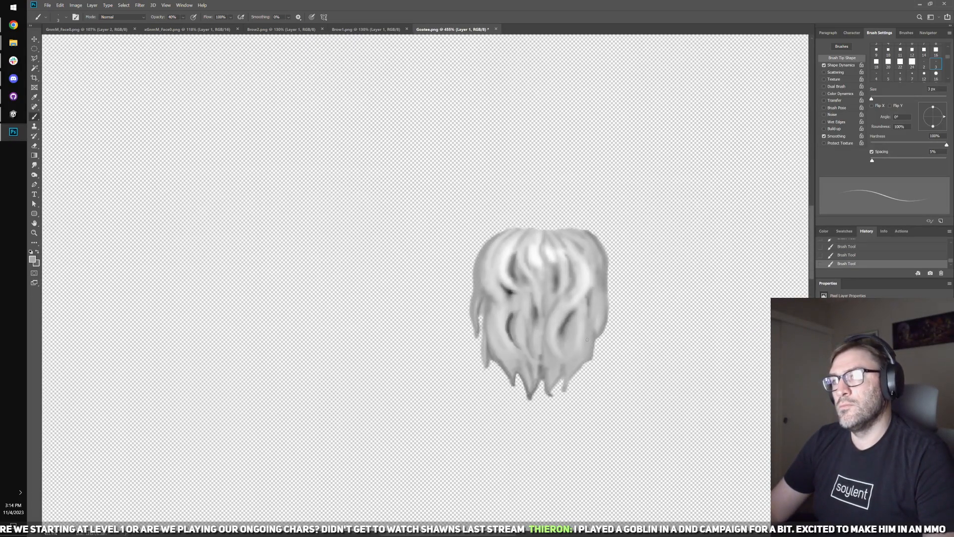
left_click(14, 114)
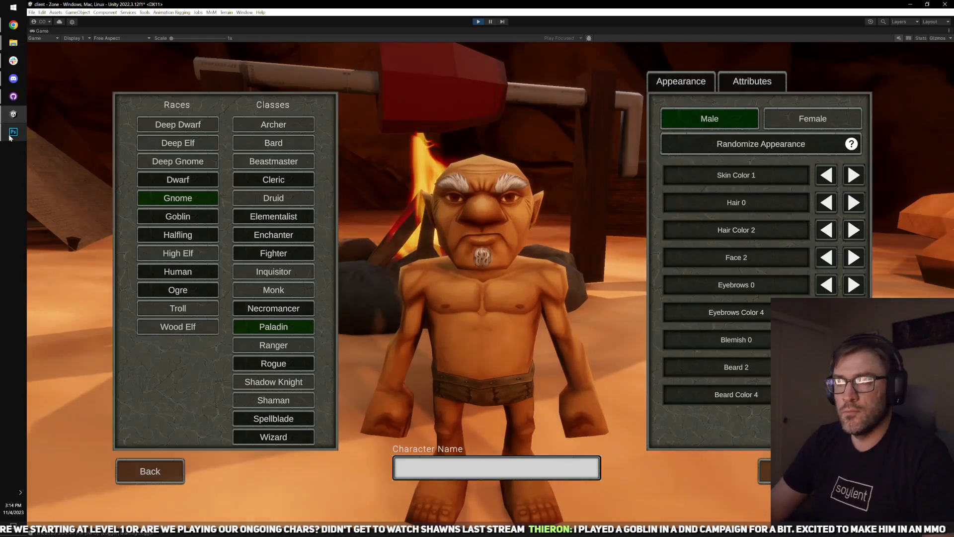
left_click(13, 114)
key("ctrl+t")
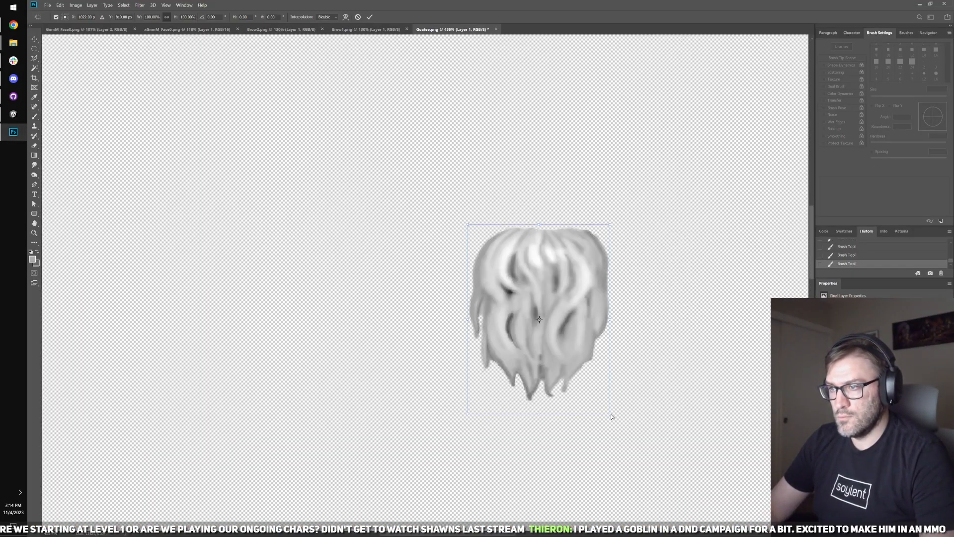
left_click_drag(612, 416, 602, 415)
left_click_drag(469, 416, 489, 407)
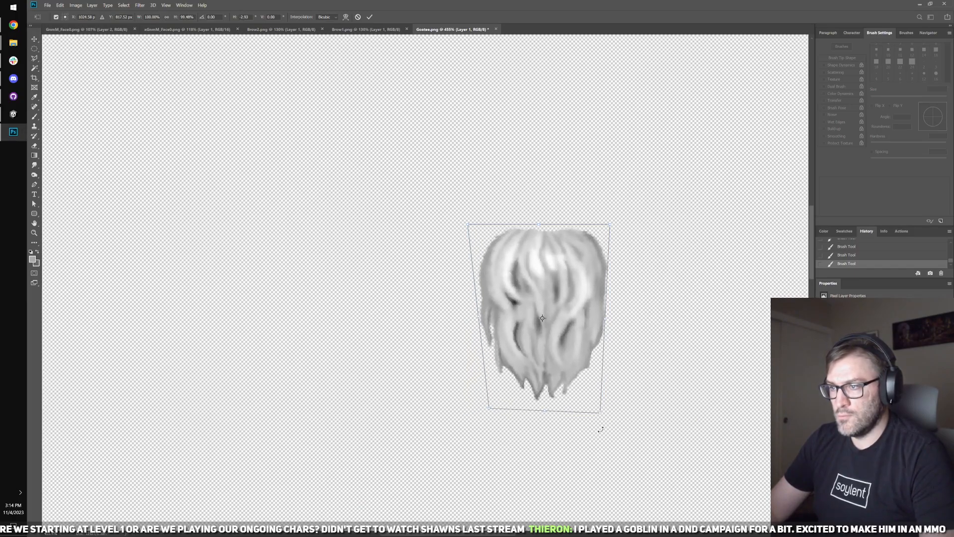
left_click_drag(599, 418, 595, 414)
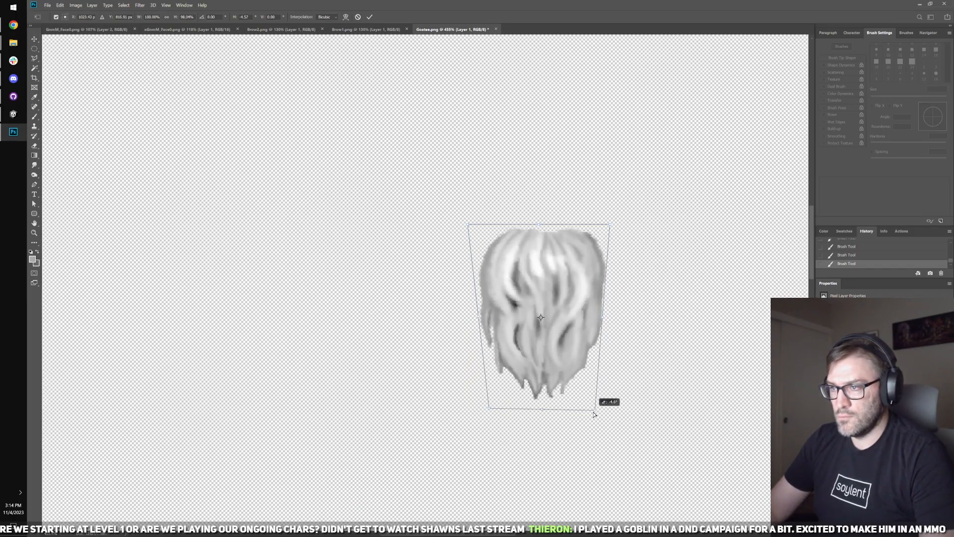
key("Return")
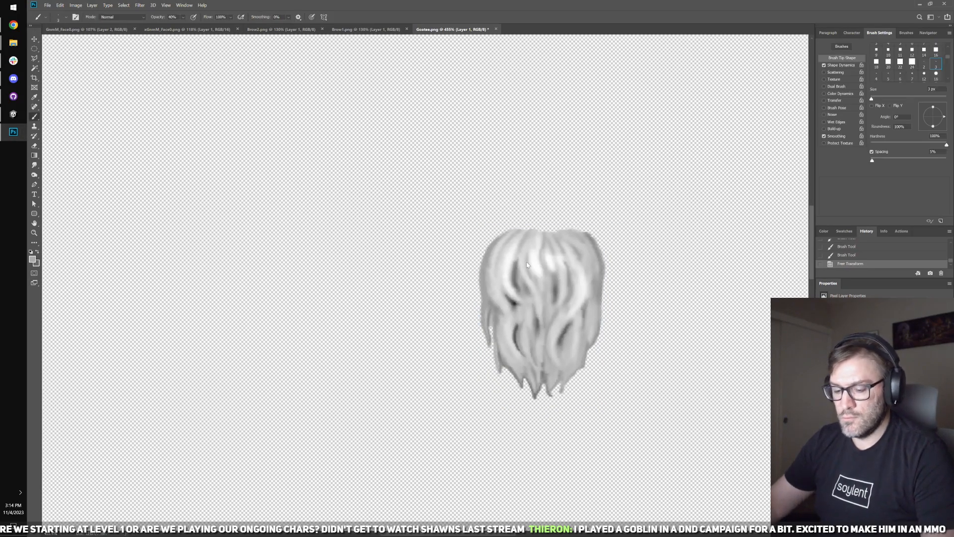
- Paint thin dark strokes along the upper-left gap of the goatee and extend it up towards the top edge
scroll(559, 304, "up", 4)
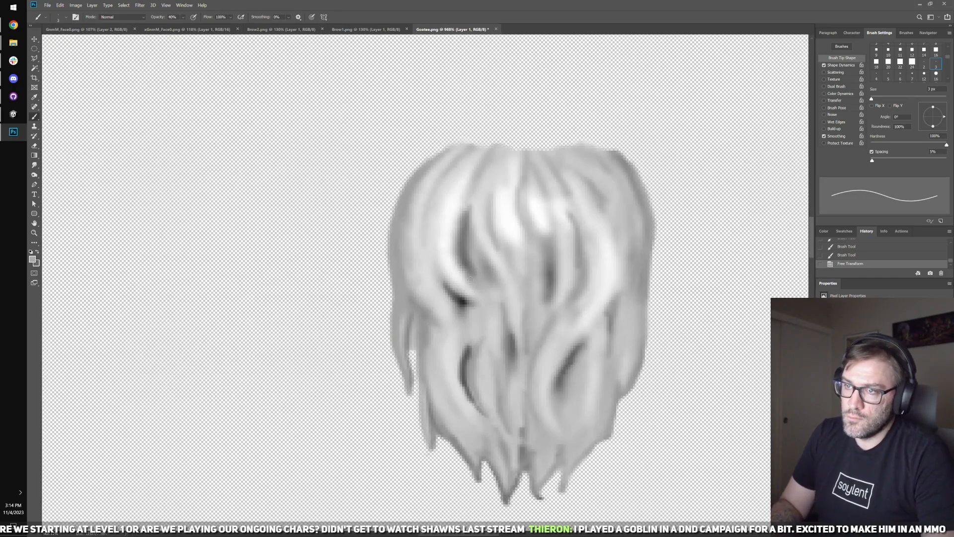
left_click_drag(467, 238, 475, 191)
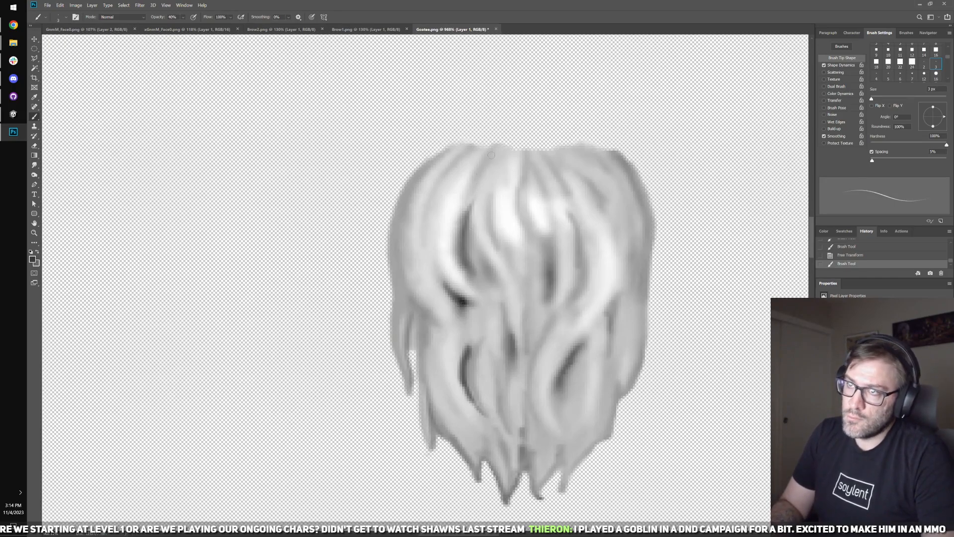
mouse_move(491, 154)
left_mouse_down()
mouse_move(470, 197)
mouse_move(460, 268)
left_mouse_up()
left_click_drag(474, 234, 460, 285)
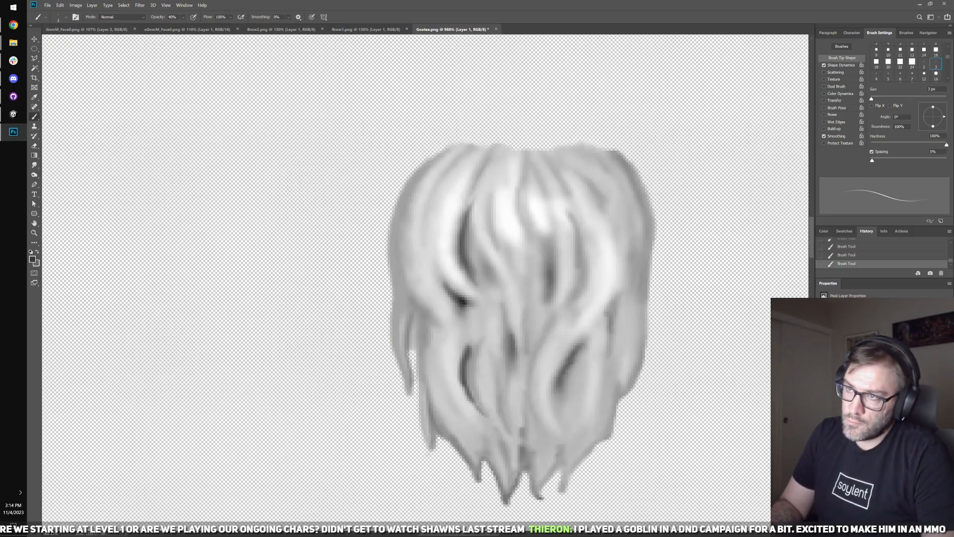
- Sample mid and light greys and paint more defined strands between the upper-left gap and the goatee's centre
left_click(476, 259, "alt")
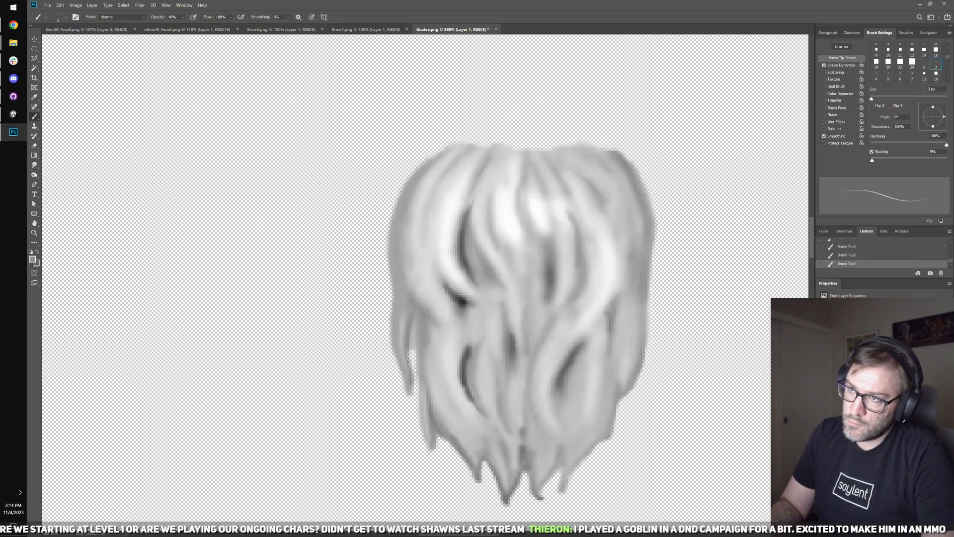
left_click(486, 234, "alt")
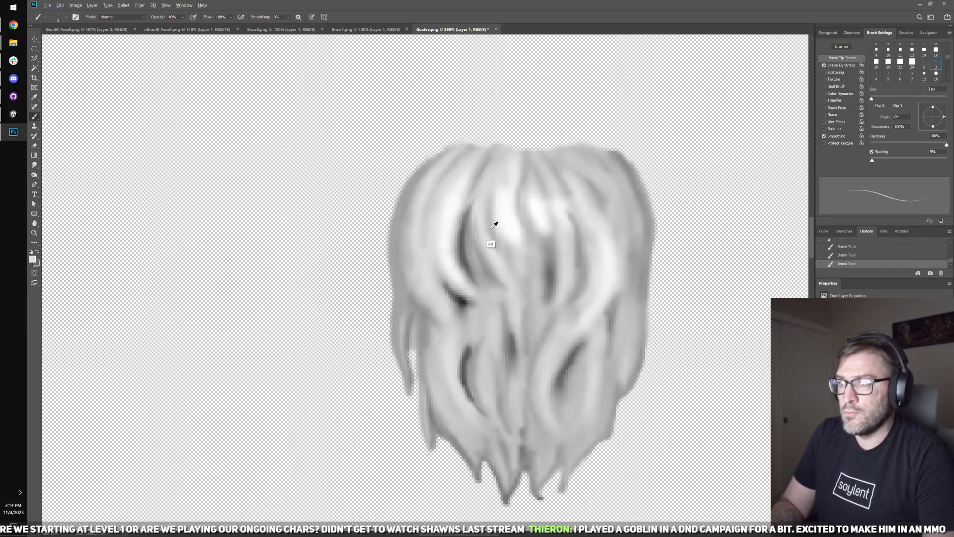
left_click(493, 240, "alt")
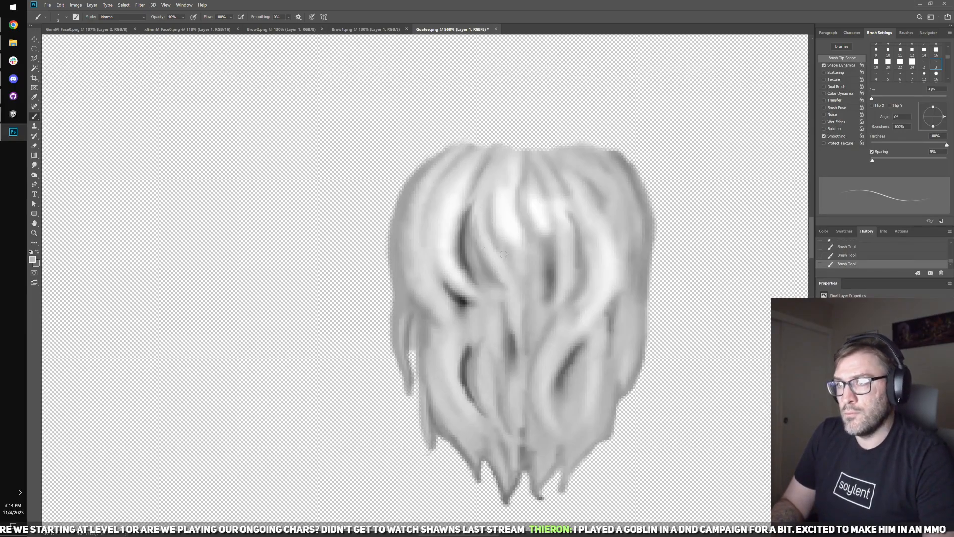
left_click(503, 210, "alt")
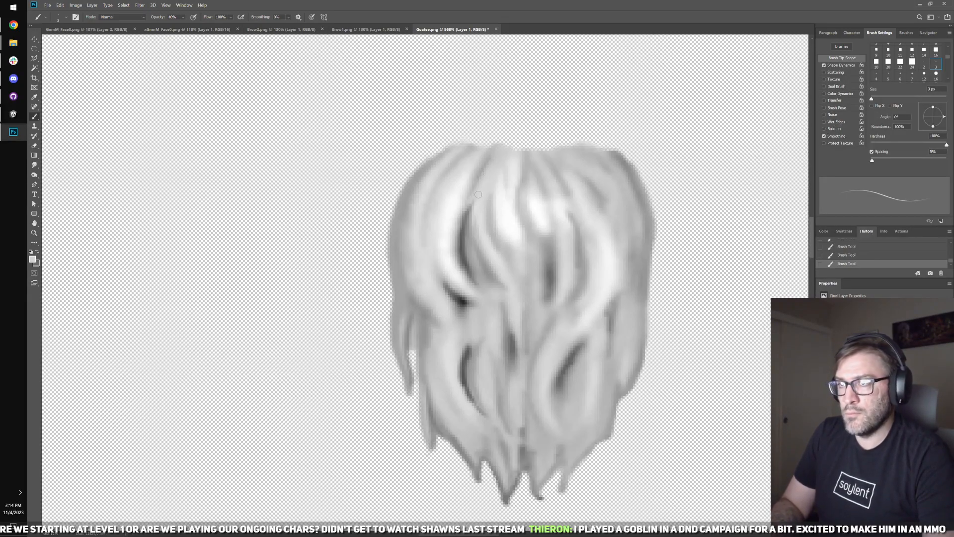
- Sample alternating light and mid greys and paint highlight and shadow strands down the goatee's outer left side
left_click(456, 170, "alt")
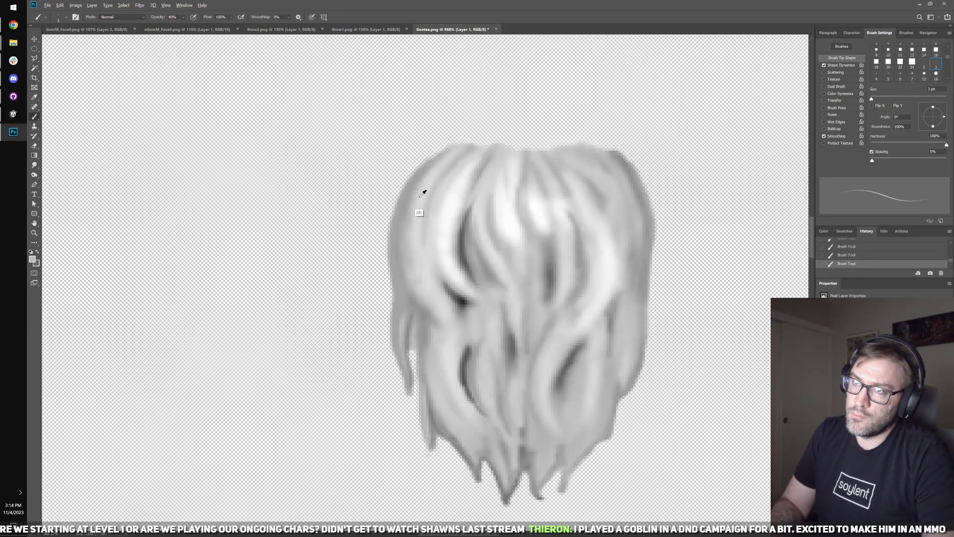
left_click(423, 193, "alt")
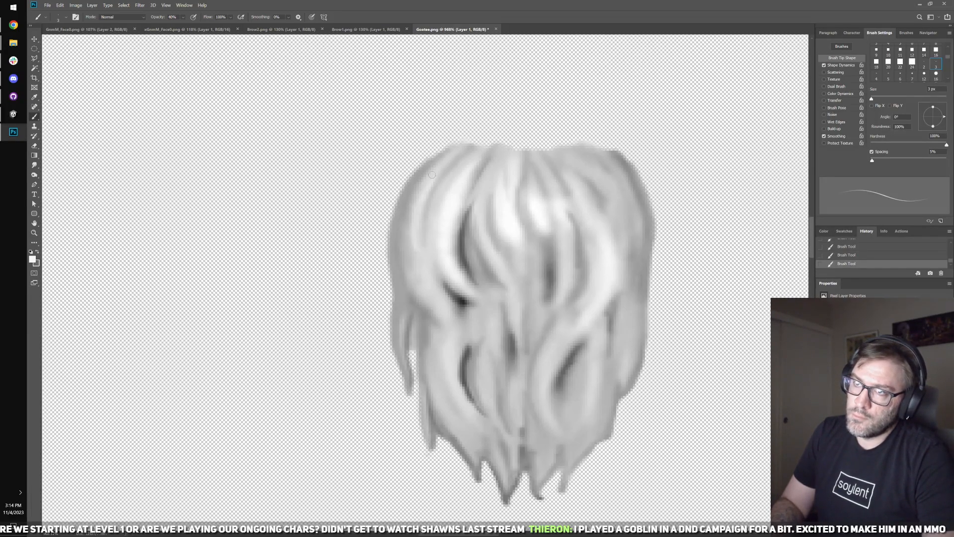
left_click(406, 245, "alt")
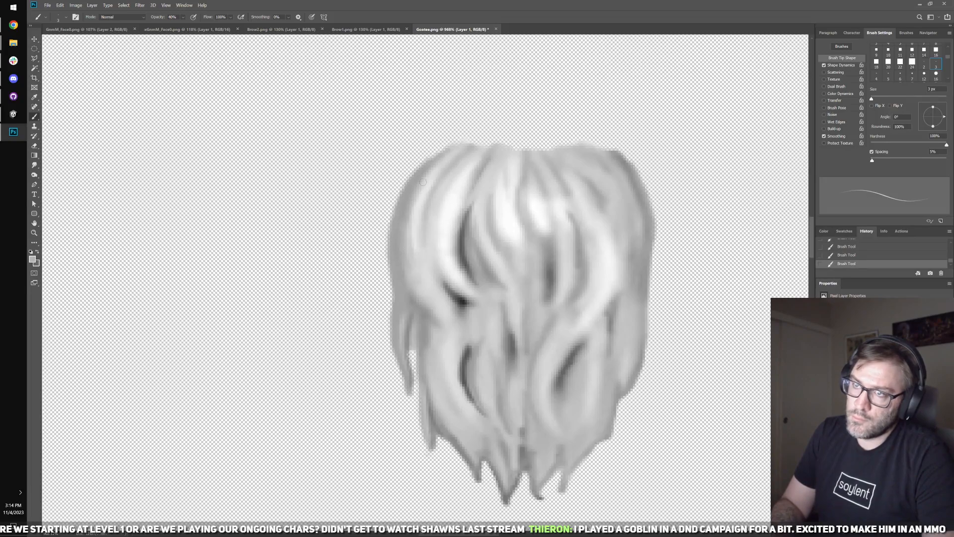
left_click(421, 298, "alt")
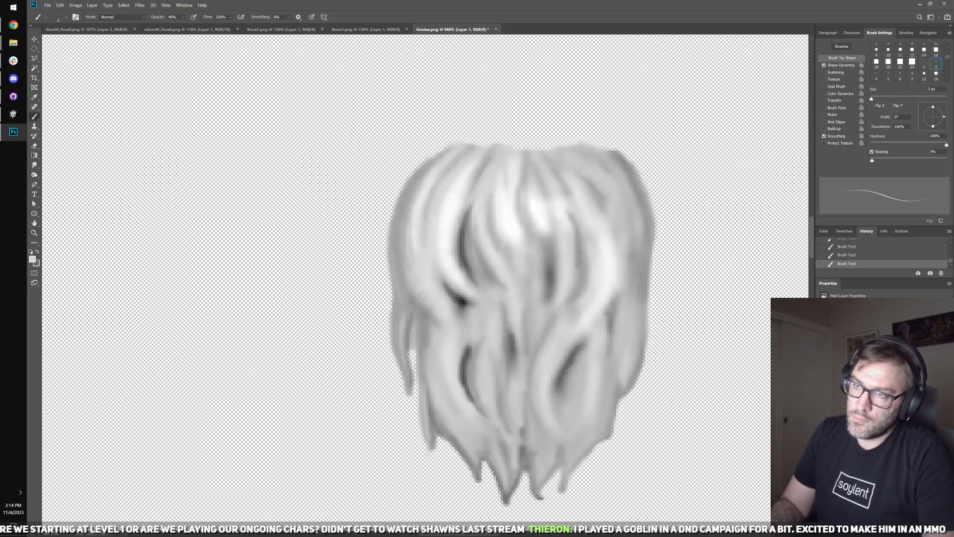
left_click_drag(397, 227, 400, 274)
left_click_drag(402, 206, 398, 258)
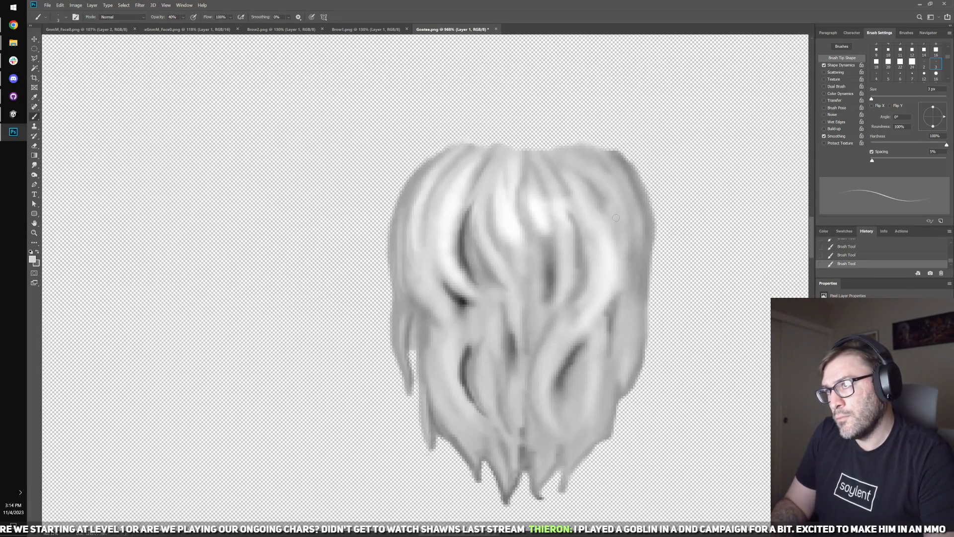
- Erase the hard outer corner along the goatee's upper-right edge with a 7 px eraser to round it off
left_click(606, 199, "alt")
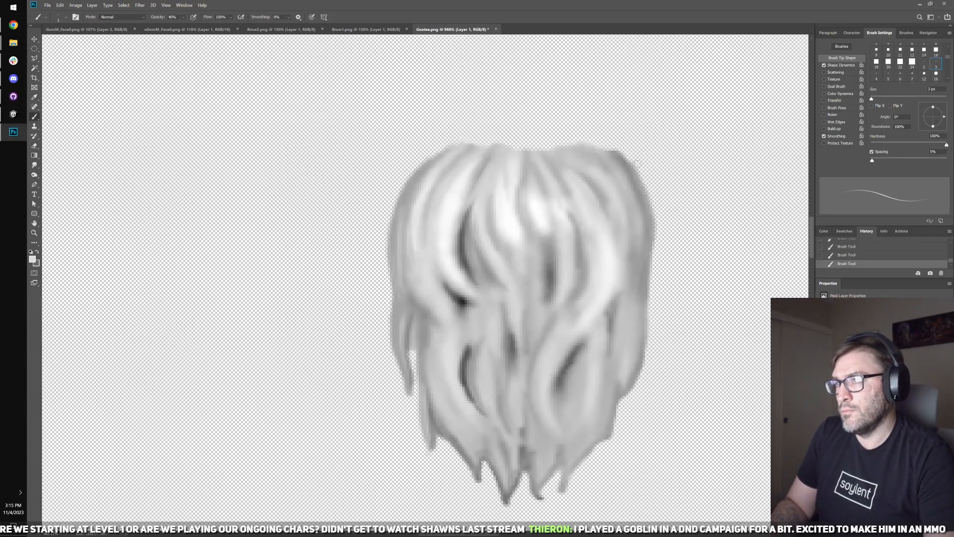
key("e")
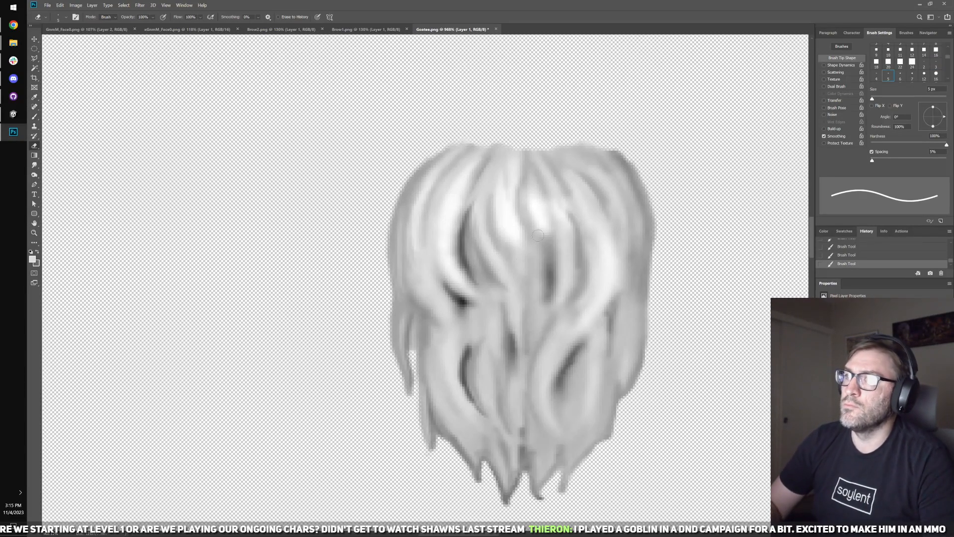
key("bracketright")
key("bracketright")
left_click_drag(590, 128, 619, 146)
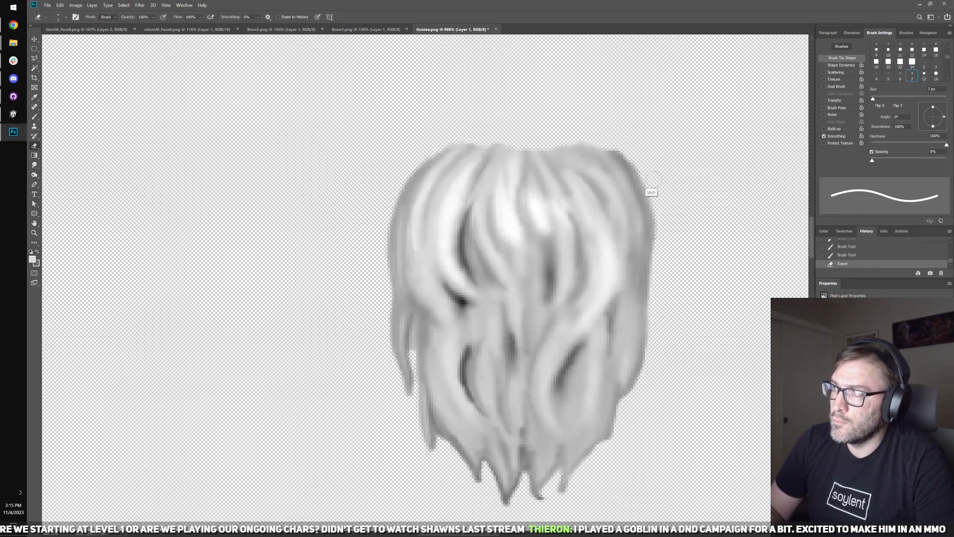
left_click_drag(650, 192, 611, 149)
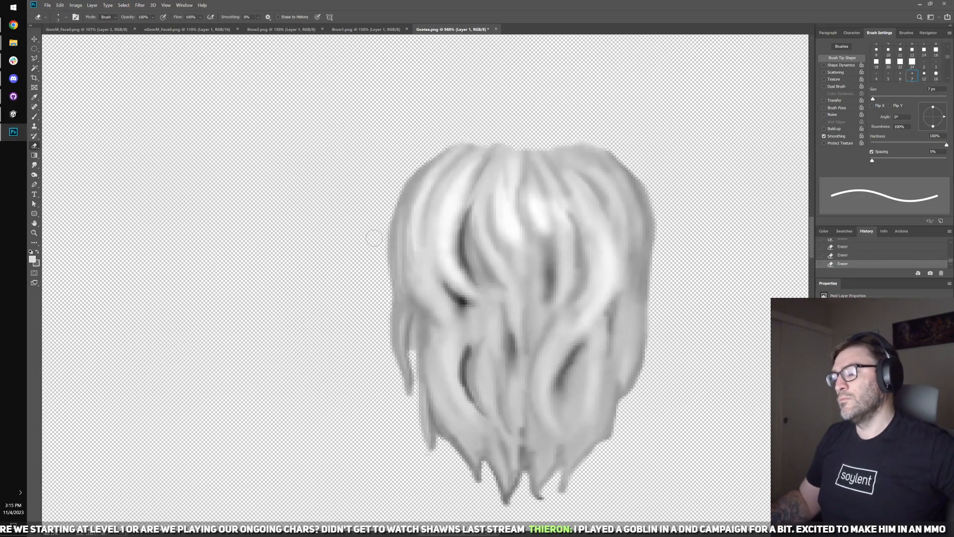
- Outline the gap between the goatee's loose left strand and its main body with the Polygonal Lasso, clear it and deselect
key("l")
scroll(450, 333, "up", 2)
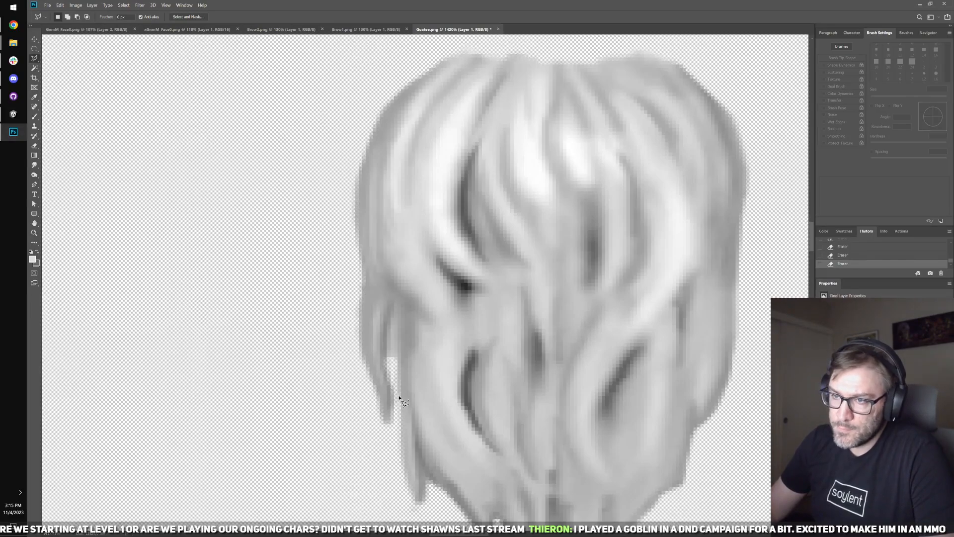
mouse_move(400, 385)
left_mouse_down()
mouse_move(398, 306)
mouse_move(384, 325)
mouse_move(386, 454)
left_mouse_up()
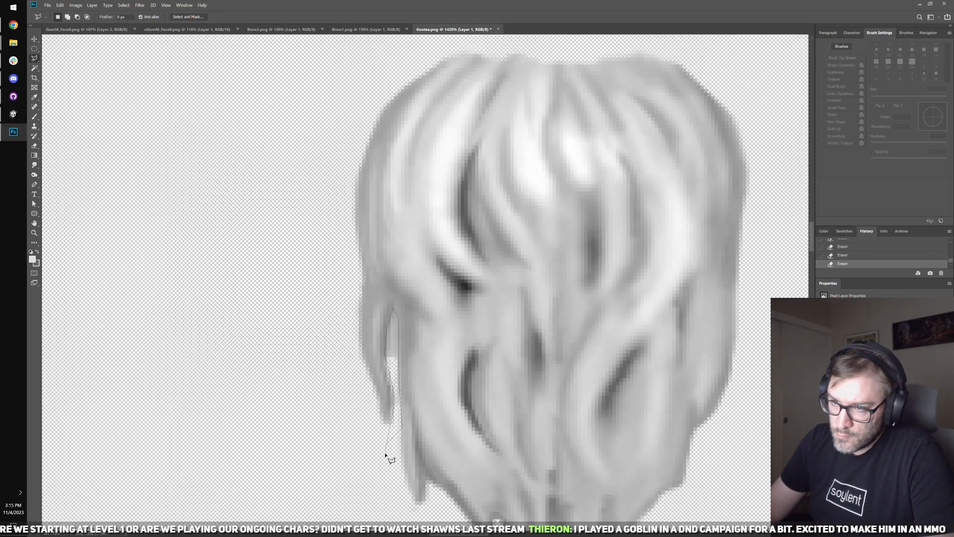
double_click(368, 472)
key("Delete")
key("ctrl+d")
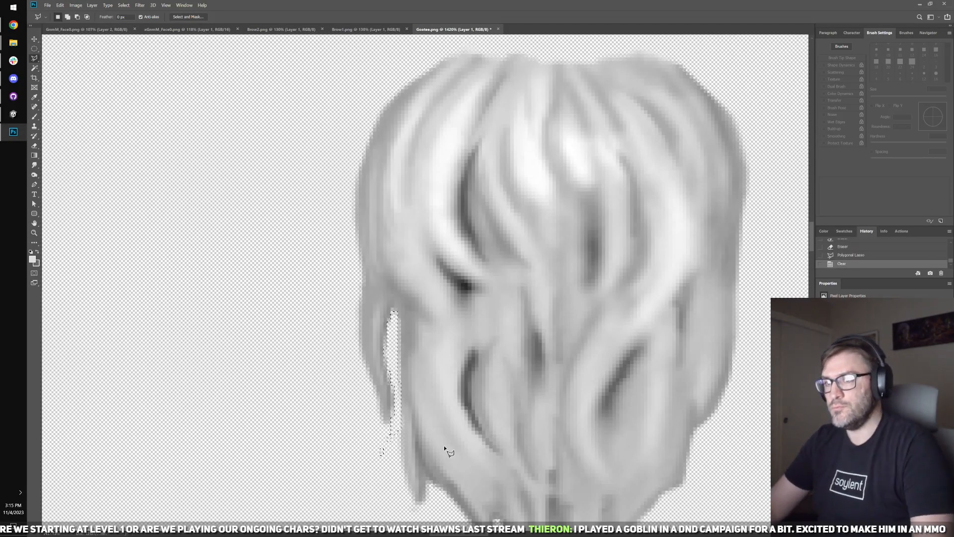
- Select the goatee's loose left-side strand with the Polygonal Lasso and start a Free Transform on it
scroll(448, 450, "down", 2)
scroll(504, 450, "down", 4)
scroll(413, 438, "up", 4)
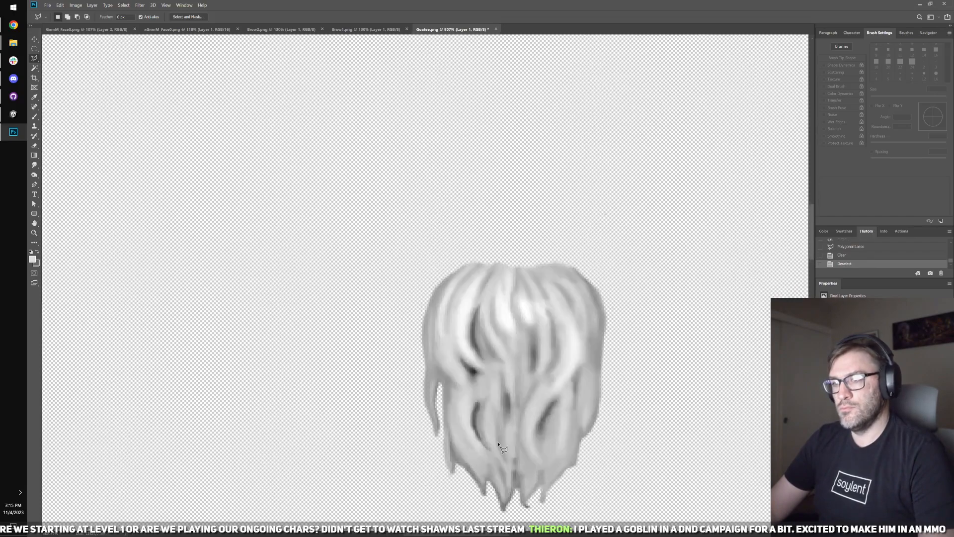
scroll(411, 437, "up", 1)
left_click(309, 473)
left_click(395, 460)
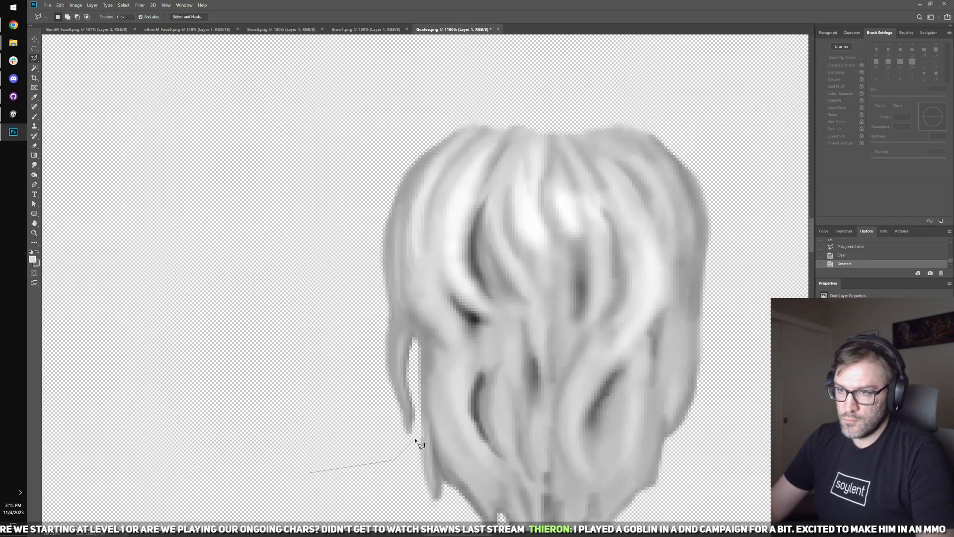
left_click(416, 341)
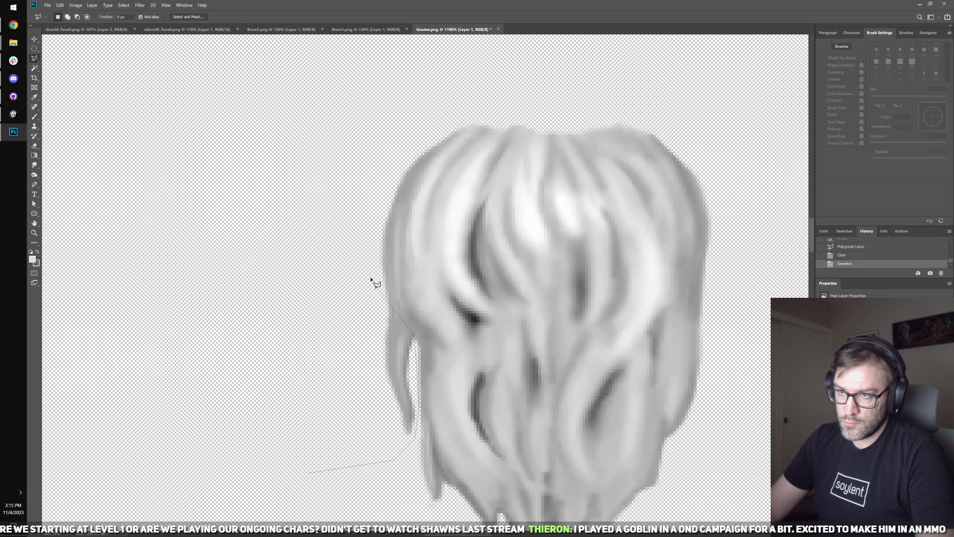
left_click(370, 278)
left_click(322, 360)
left_click(351, 426)
left_click(309, 473)
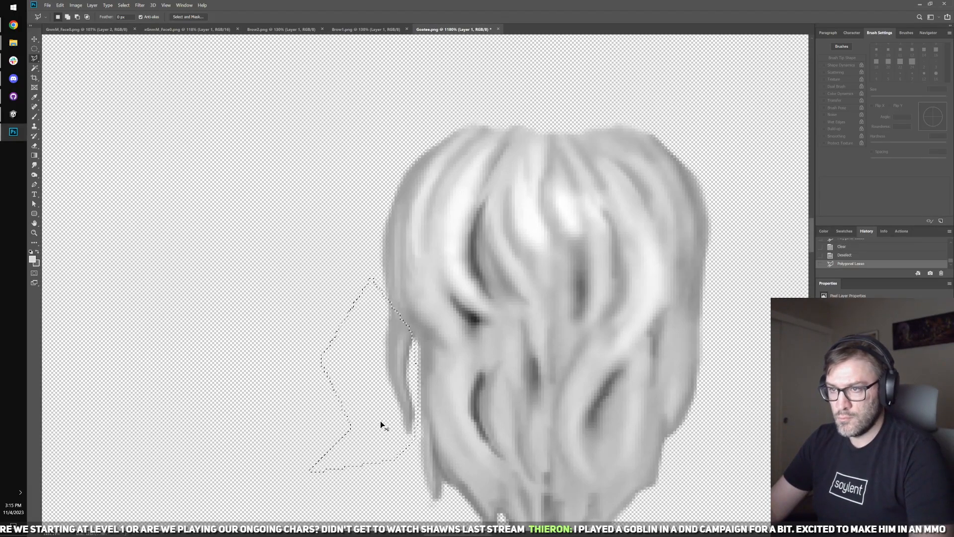
key("ctrl+t")
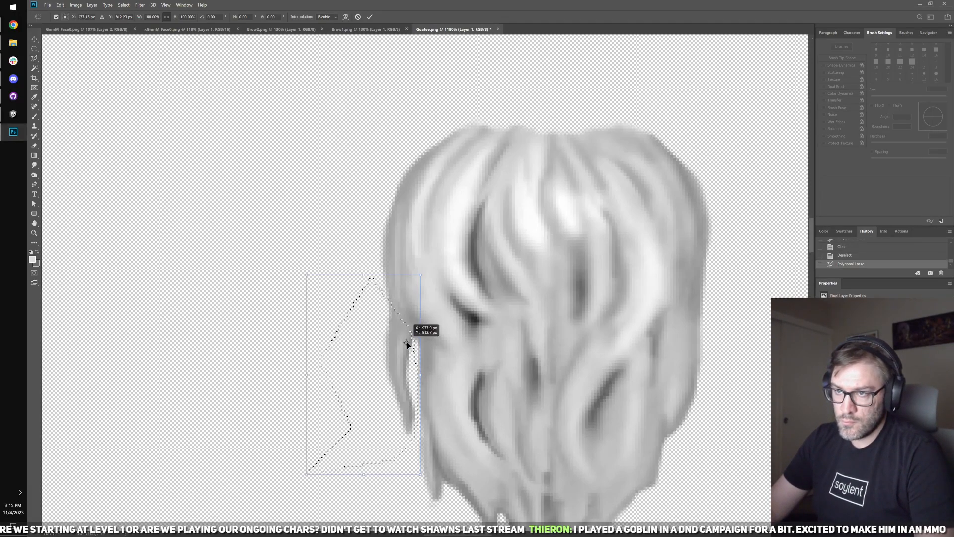
left_click_drag(407, 341, 411, 335)
left_click_drag(437, 484, 459, 480)
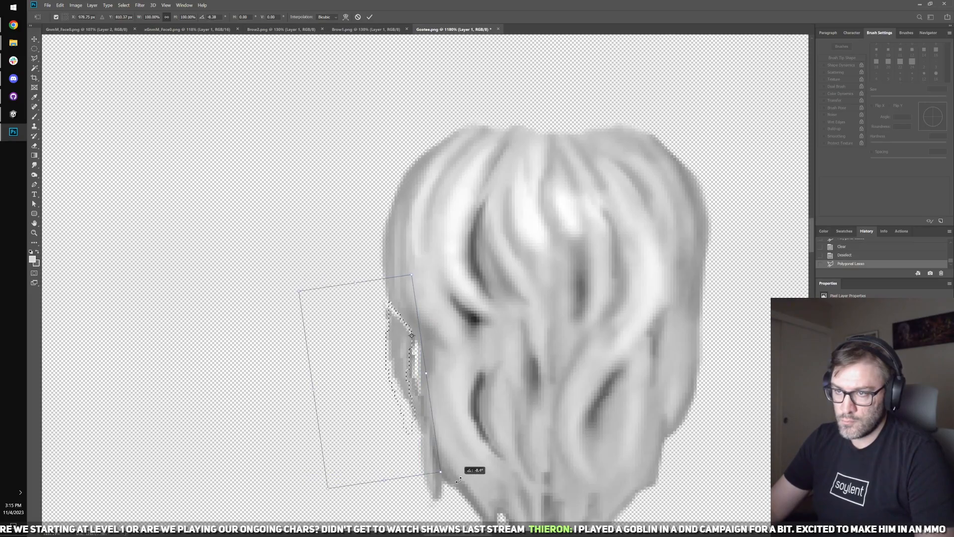
key("ctrl+z")
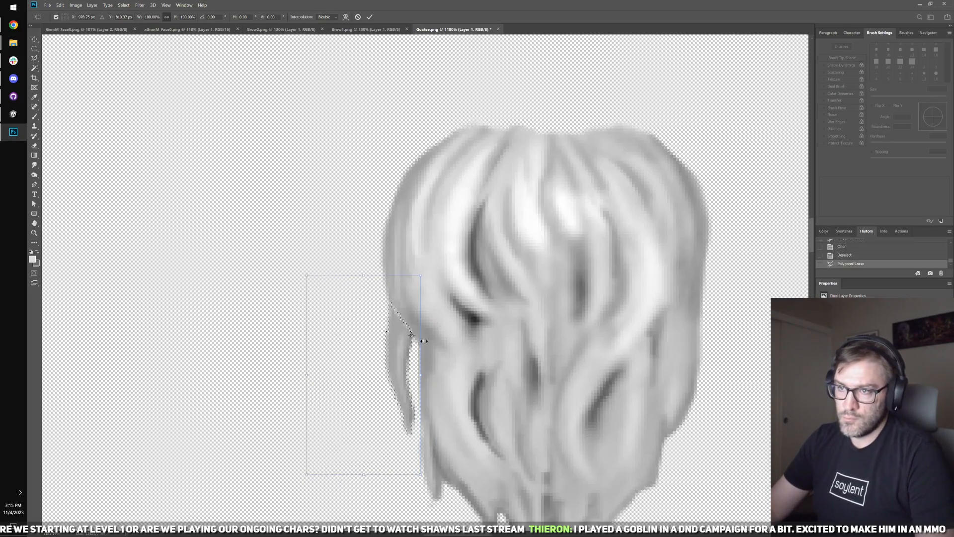
- Set the pivot at the selected strand's upper root, rotate the strand inward against the goatee, apply the transform and deselect
left_click_drag(411, 337, 390, 303)
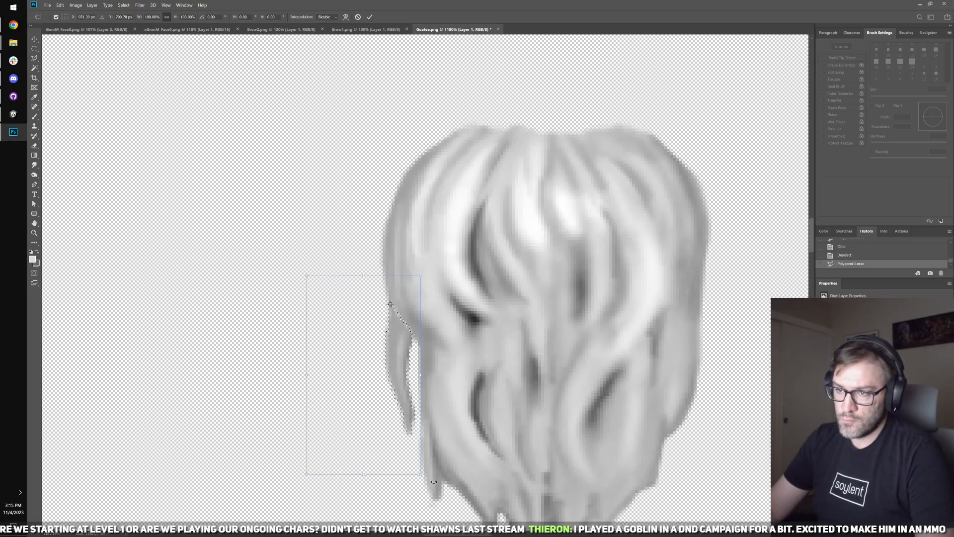
left_click_drag(433, 482, 452, 476)
key("Return")
key("ctrl+d")
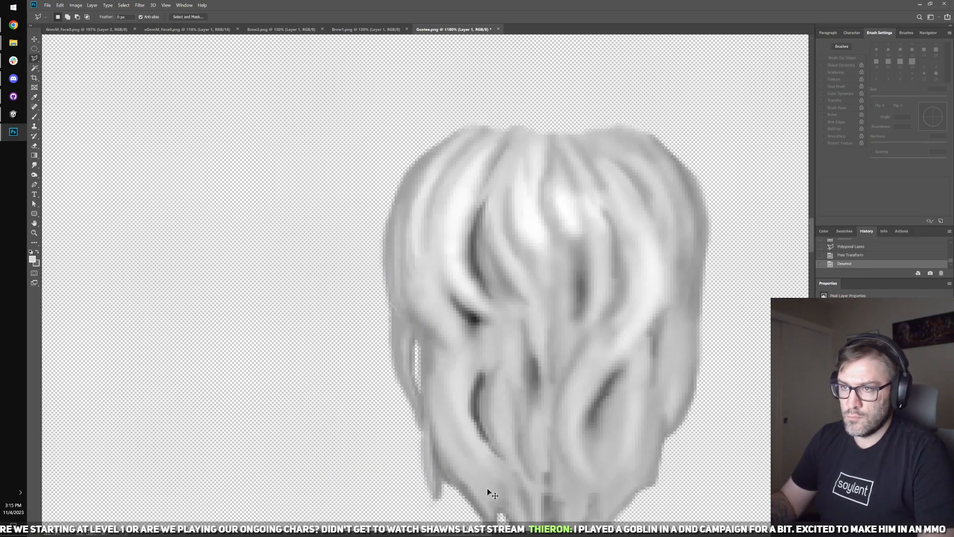
- Fill the remaining transparent slit beside the rotated strand with dark strokes from a 2 px brush
key("b")
left_click_drag(417, 346, 417, 375)
left_click_drag(417, 356, 417, 382)
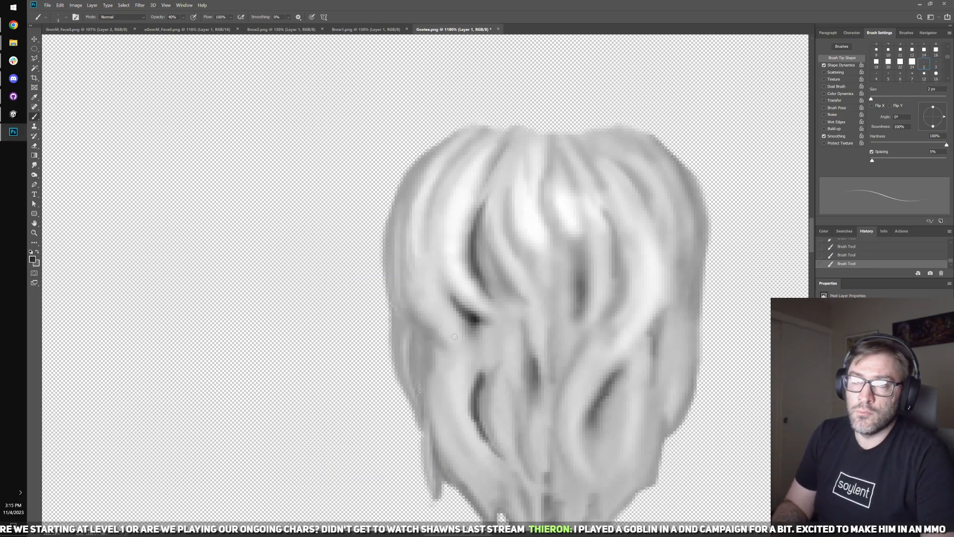
left_click_drag(417, 336, 415, 381)
left_click_drag(419, 342, 419, 393)
- Sample the grey beside the darkened slit and blend over it with a larger brush
left_click(422, 377, "alt")
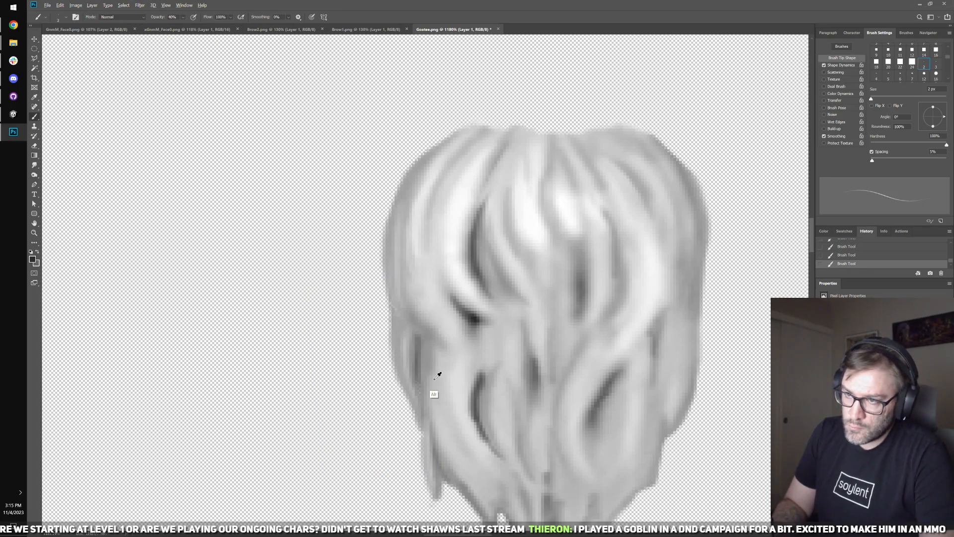
left_click(427, 377, "alt")
key("bracketright")
key("bracketright")
key("bracketright")
key("bracketright")
key("bracketright")
key("bracketright")
left_click_drag(418, 339, 419, 381)
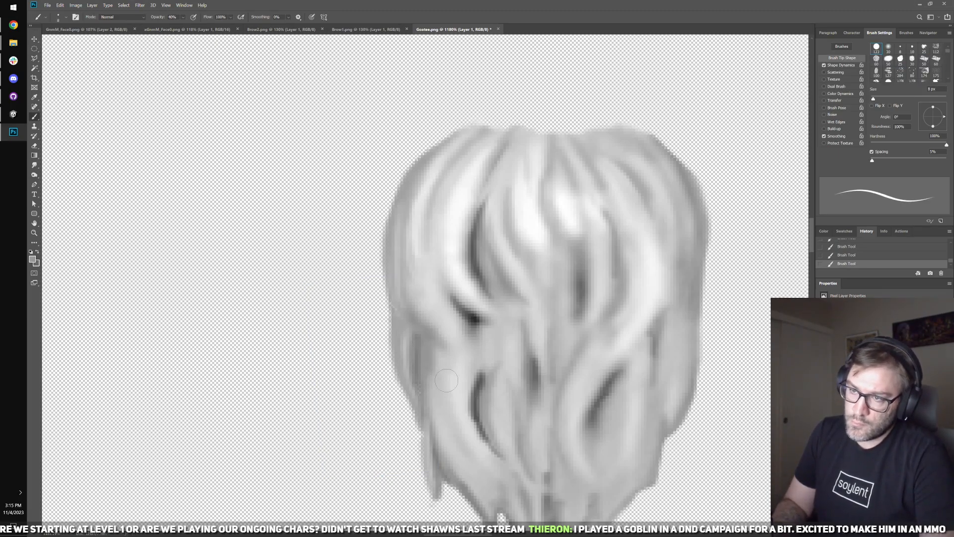
- Paint lighter strand strokes down the slit's outer side, varying the brush size and finishing at 3 px
key("bracketleft")
key("bracketleft")
key("bracketleft")
key("bracketleft")
key("bracketleft")
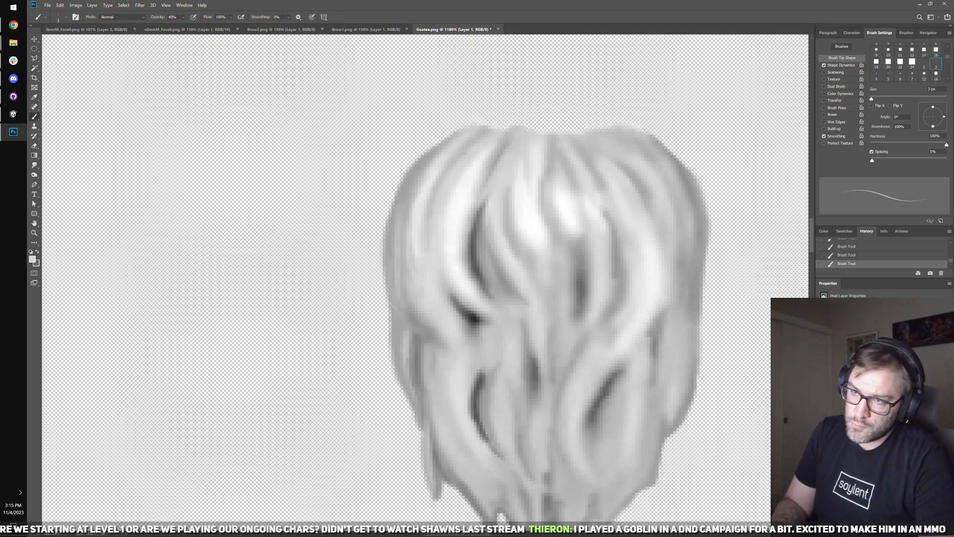
key("bracketright")
key("bracketright")
key("bracketright")
left_click_drag(412, 328, 415, 386)
key("bracketleft")
key("bracketleft")
key("bracketleft")
left_click_drag(411, 348, 411, 383)
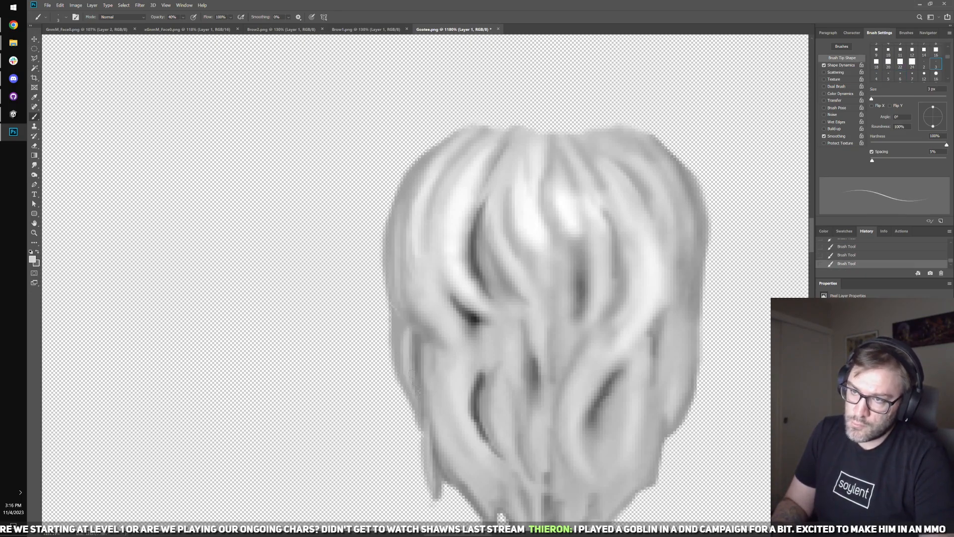
key("alt")
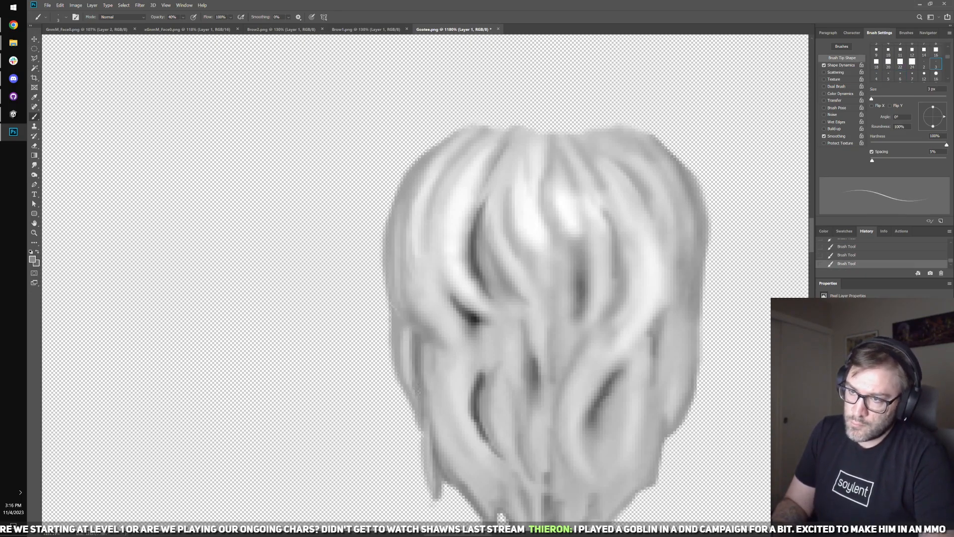
- Reorder the goatee layers and merge Layer 1 with Layer 1 copy
key("v")
key("alt+v")
key("Escape")
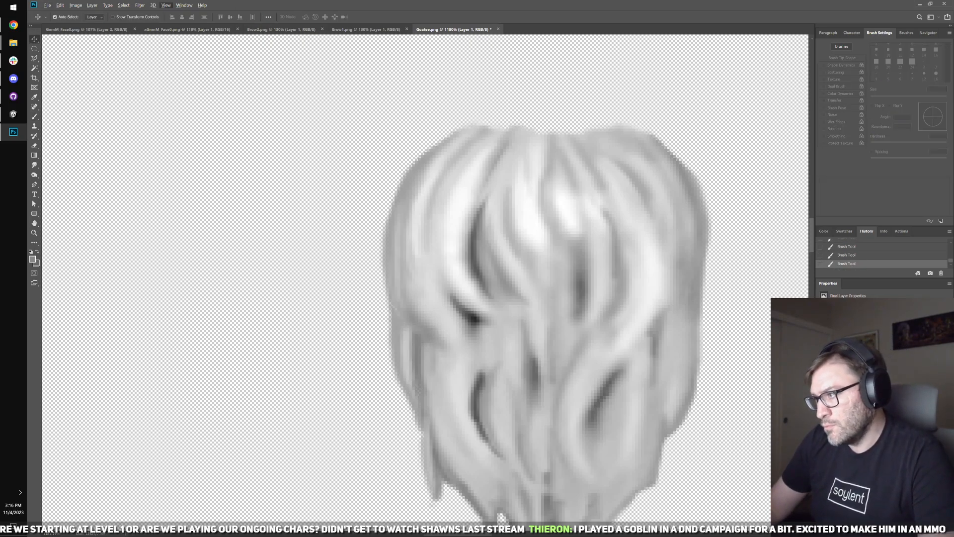
key("ctrl+bracketright")
key("ctrl+e")
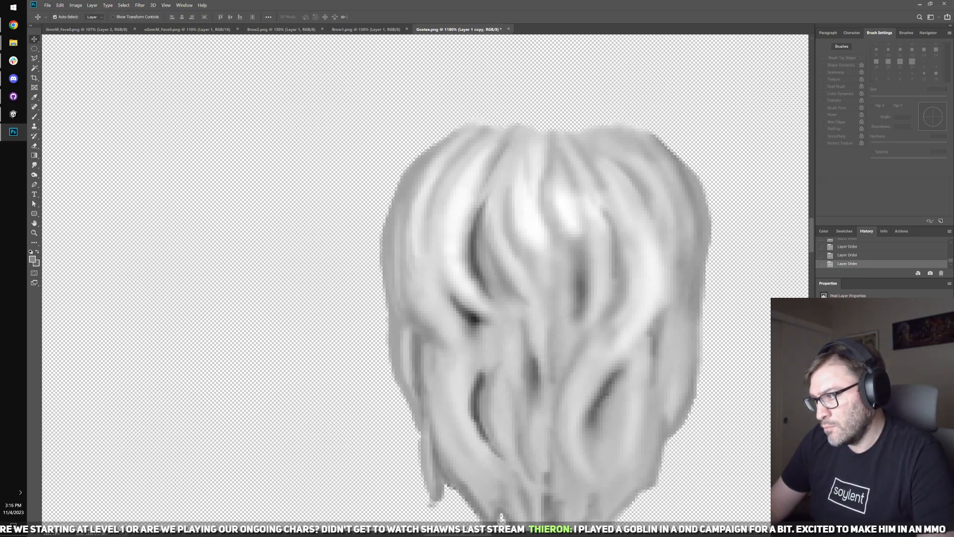
key("b")
scroll(645, 417, "down", 3)
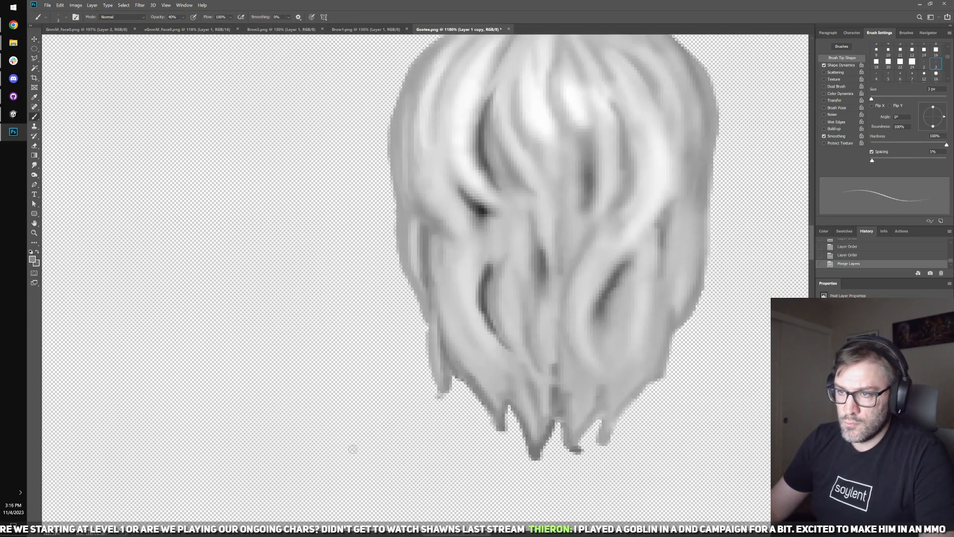
left_click(353, 449)
left_click(396, 405)
key("ctrl+z")
key("ctrl+z")
- Lasso the stray pixels beneath the goatee's lower-left strand tip, clear them and deselect
key("l")
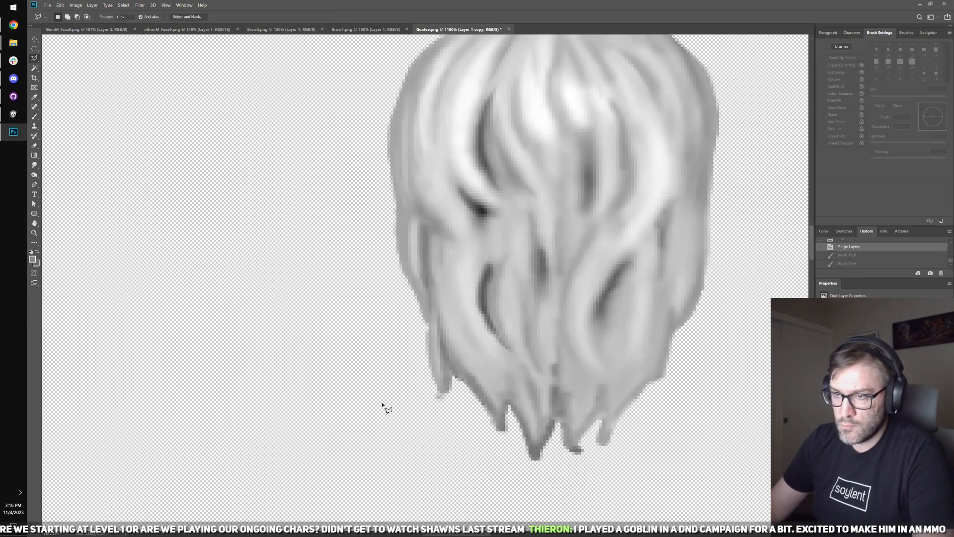
left_click(379, 408)
left_click(453, 402)
left_click(421, 440)
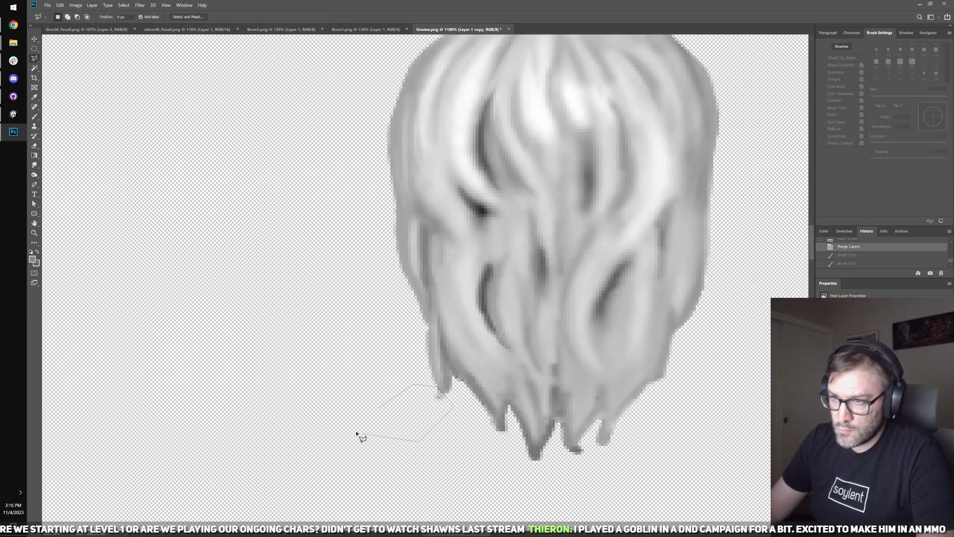
left_click(361, 421)
key("Delete")
scroll(492, 398, "down", 2)
key("ctrl+d")
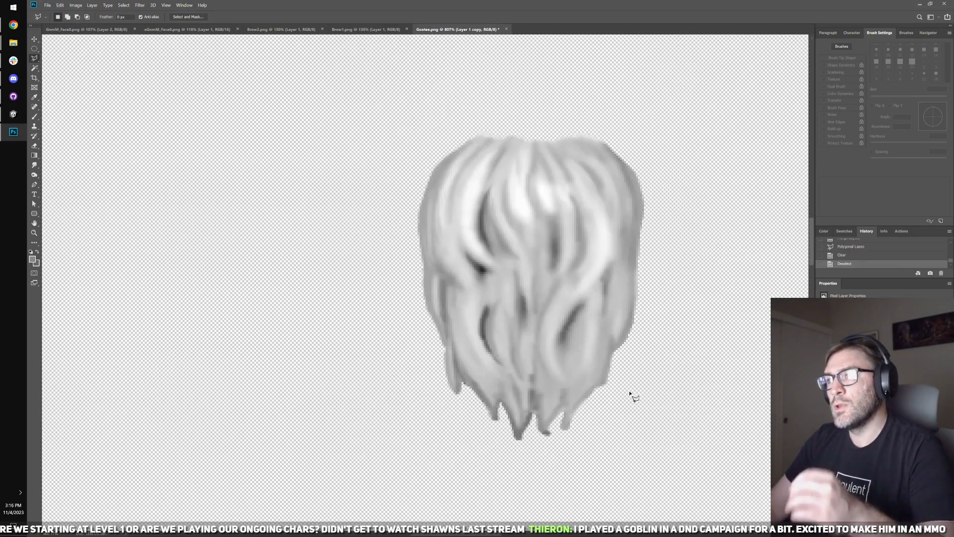
- Cut a small notch between the strands at the goatee's top-left edge with the Polygonal Lasso, clear it and deselect
scroll(632, 392, "up", 1)
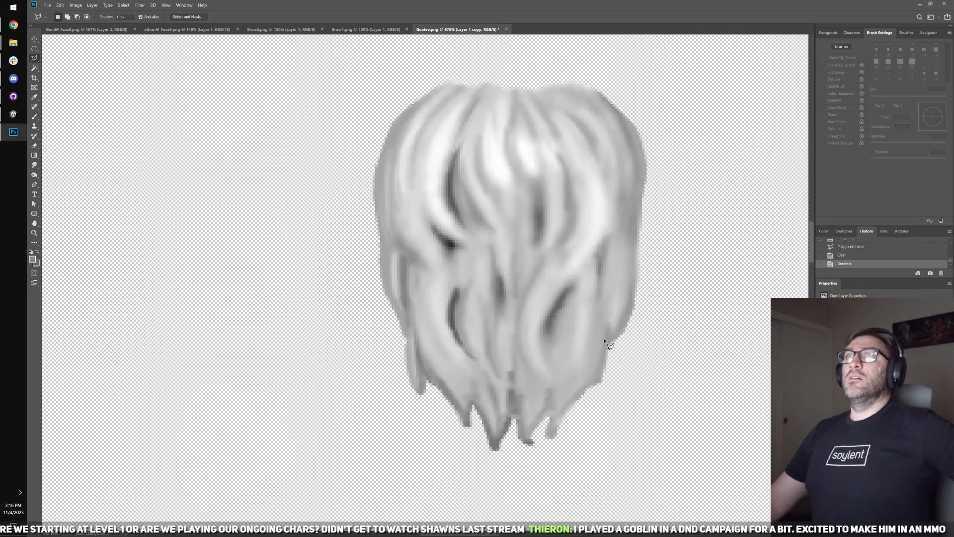
scroll(601, 324, "up", 3)
scroll(414, 392, "down", 1)
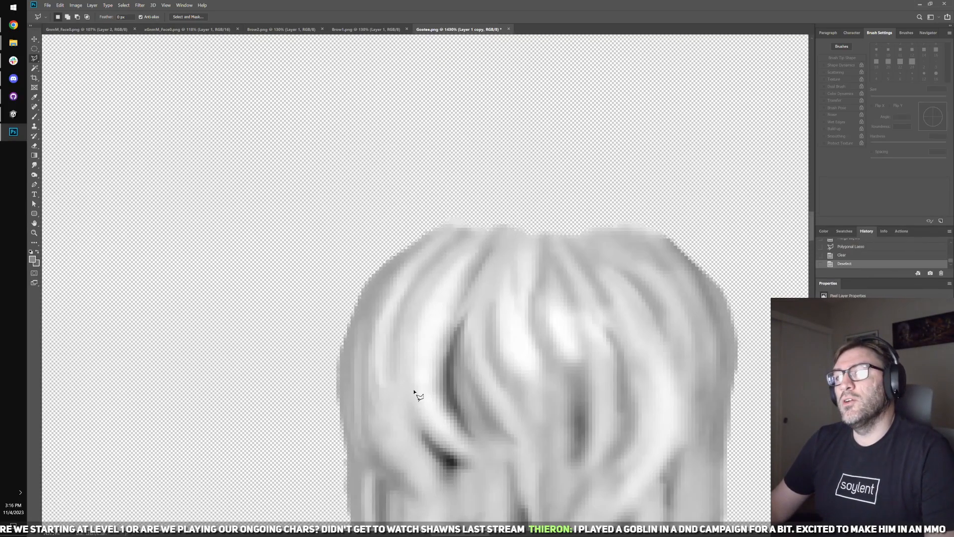
scroll(428, 358, "down", 1)
scroll(424, 251, "up", 2)
scroll(392, 209, "up", 1)
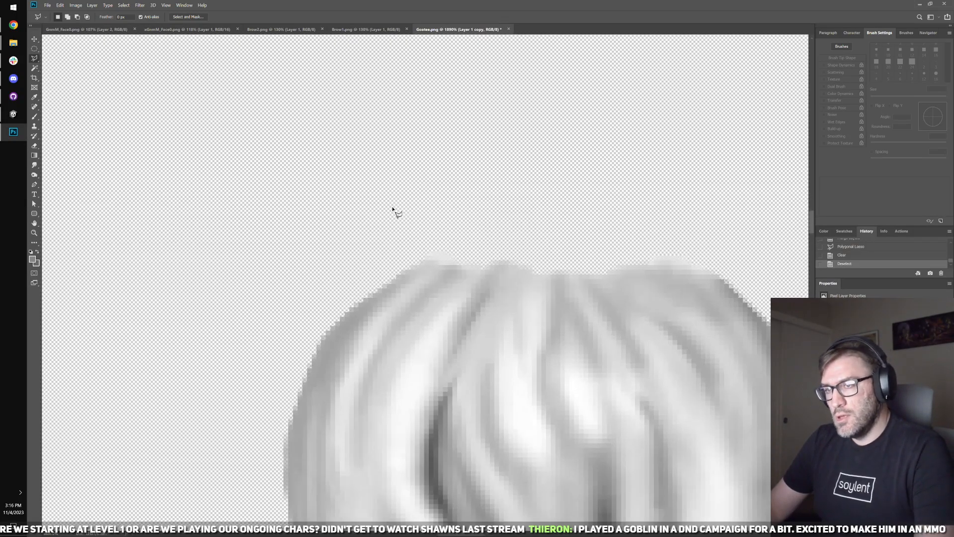
scroll(462, 252, "right", 1)
left_click(504, 239)
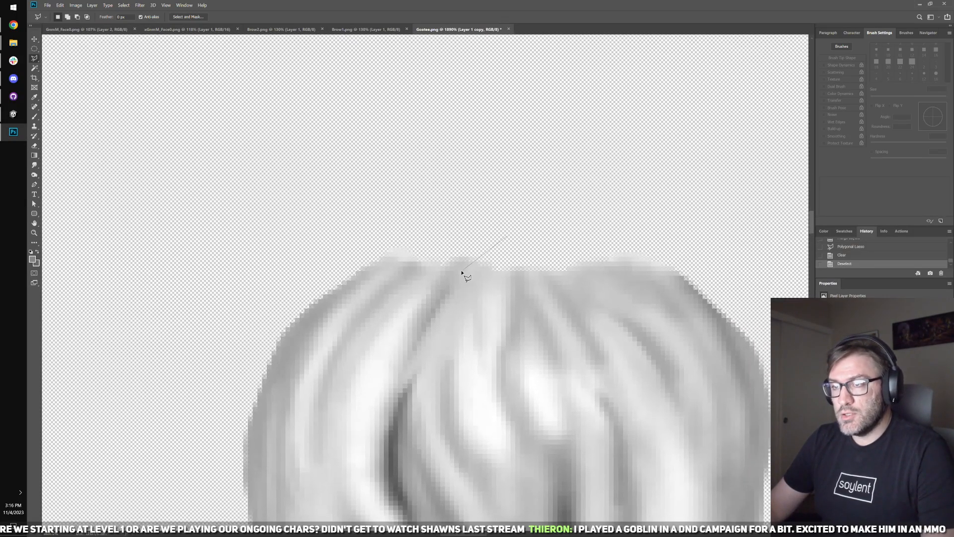
left_click(427, 261)
left_click(378, 245)
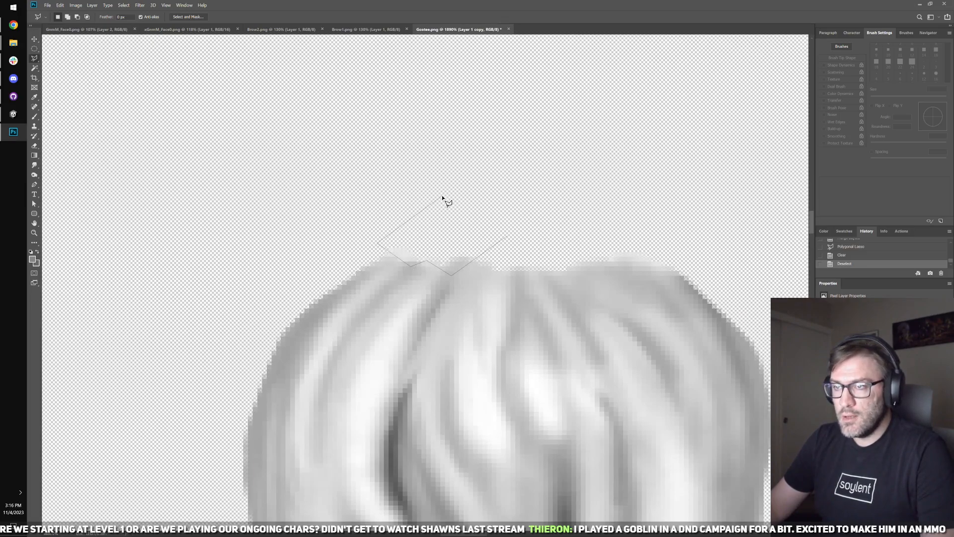
left_click(472, 193)
double_click(504, 212)
key("Delete")
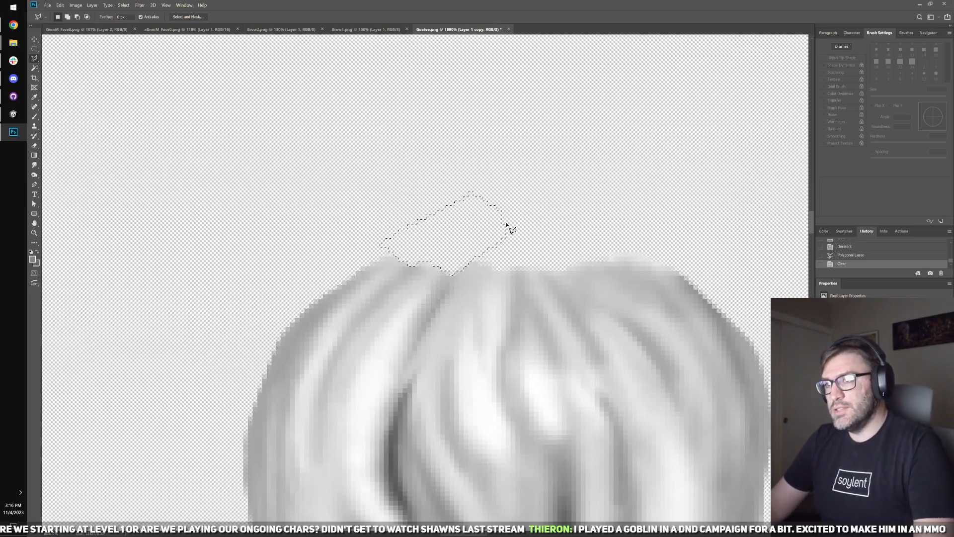
key("ctrl+d")
left_click_drag(531, 269, 430, 256)
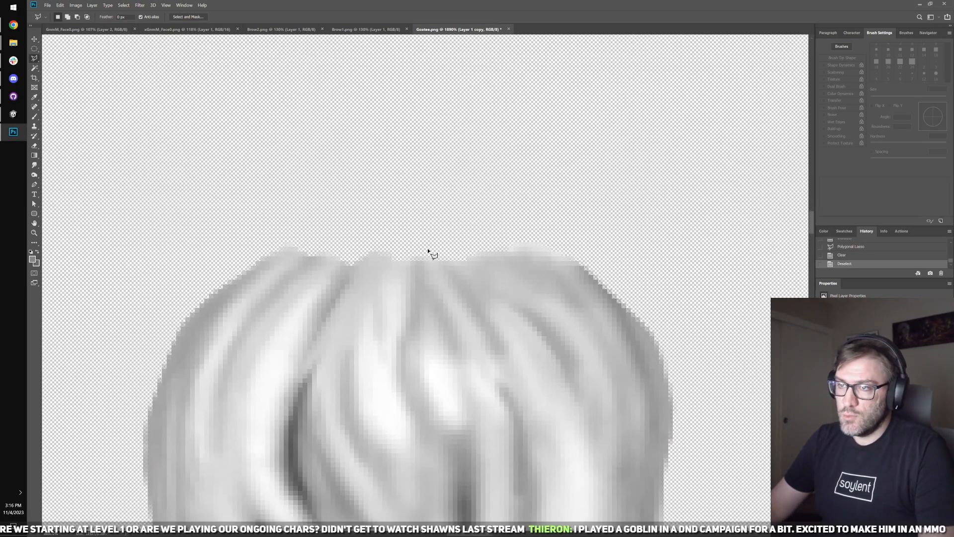
- Cut uneven notches into the goatee's top edge right of center with the Polygonal Lasso, clear the selection and deselect
left_click(431, 250)
left_click(466, 270)
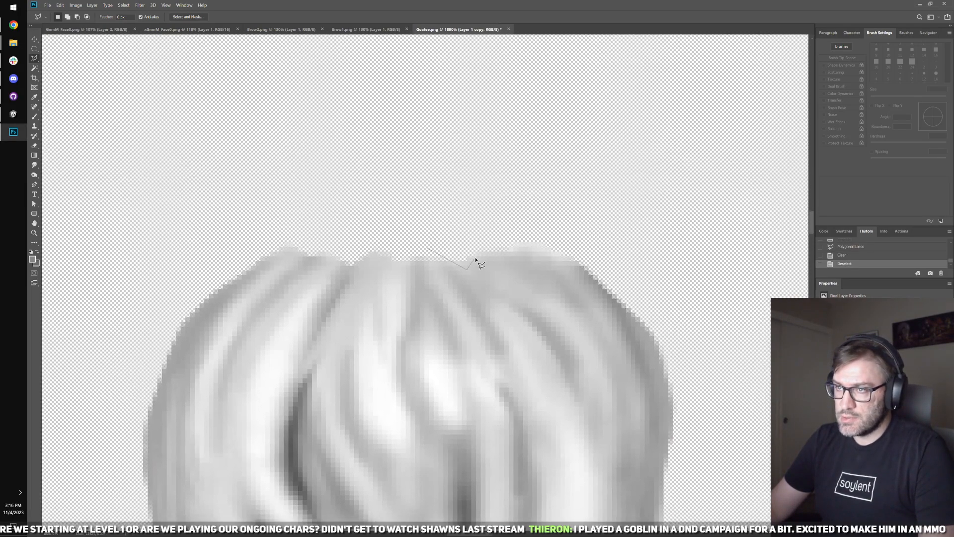
left_click(496, 244)
left_click(522, 257)
left_click(563, 230)
left_click(561, 219)
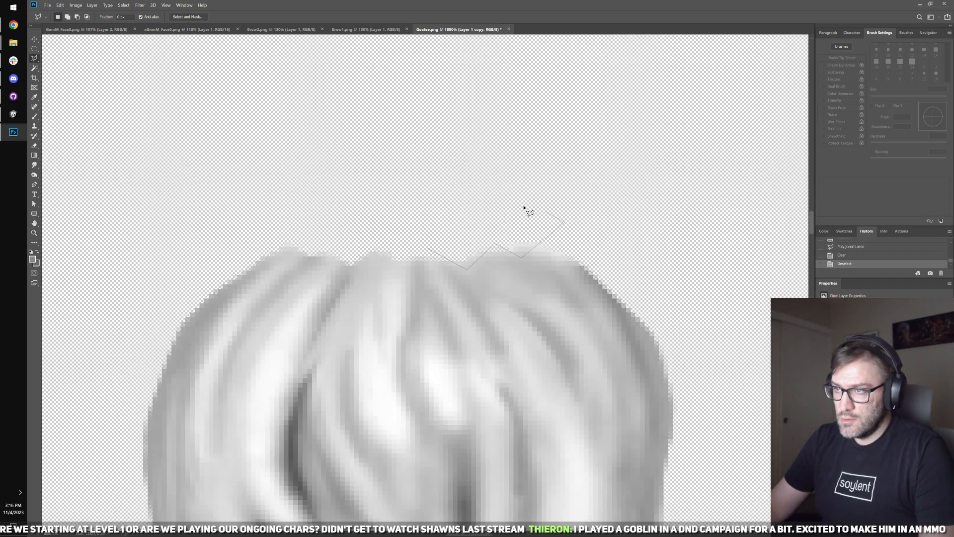
left_click(443, 189)
double_click(397, 207)
key("Delete")
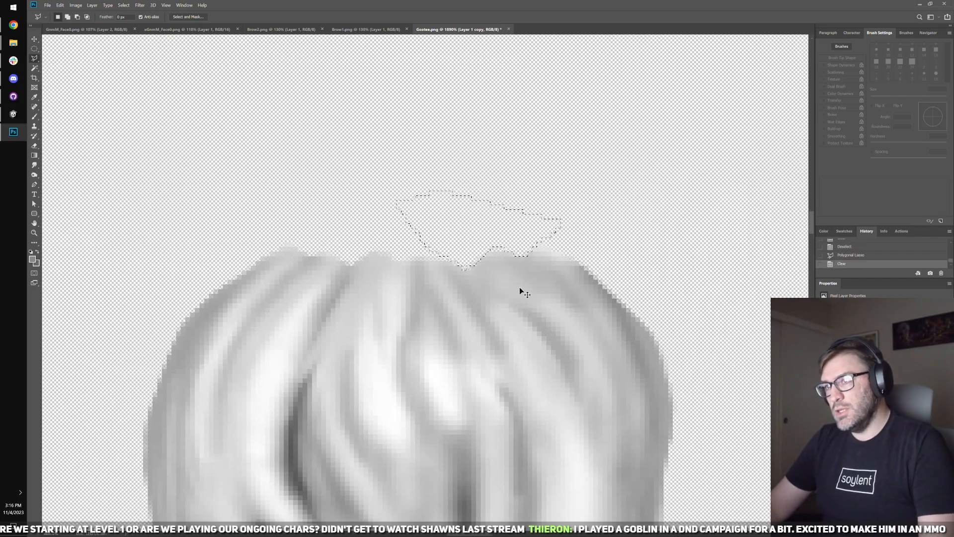
key("ctrl+d")
- Trim the goatee's bulging upper-right outer edge with the Polygonal Lasso, clear the selected pixels and deselect
scroll(520, 288, "down", 8)
key("b")
scroll(509, 321, "up", 3)
scroll(509, 321, "up", 2)
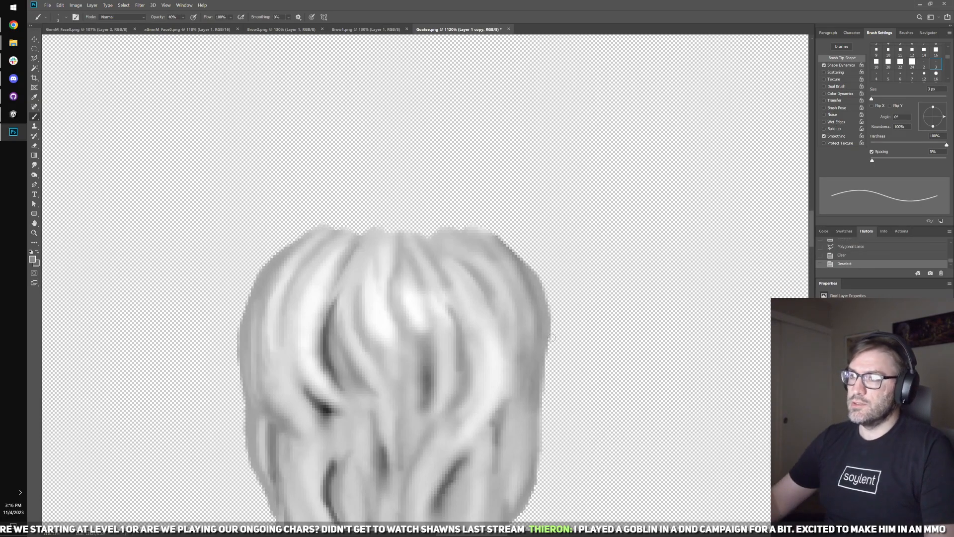
scroll(465, 368, "up", 2)
key("l")
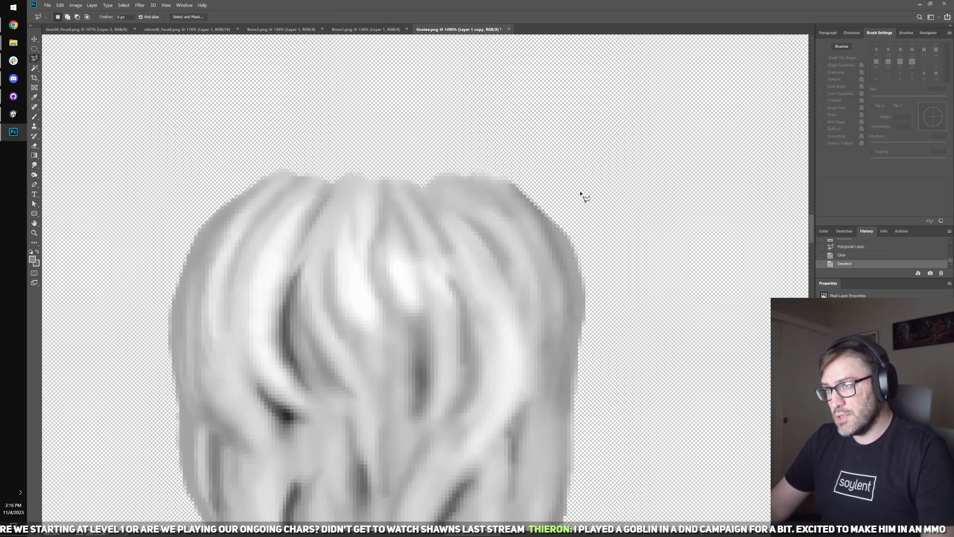
left_click(532, 178)
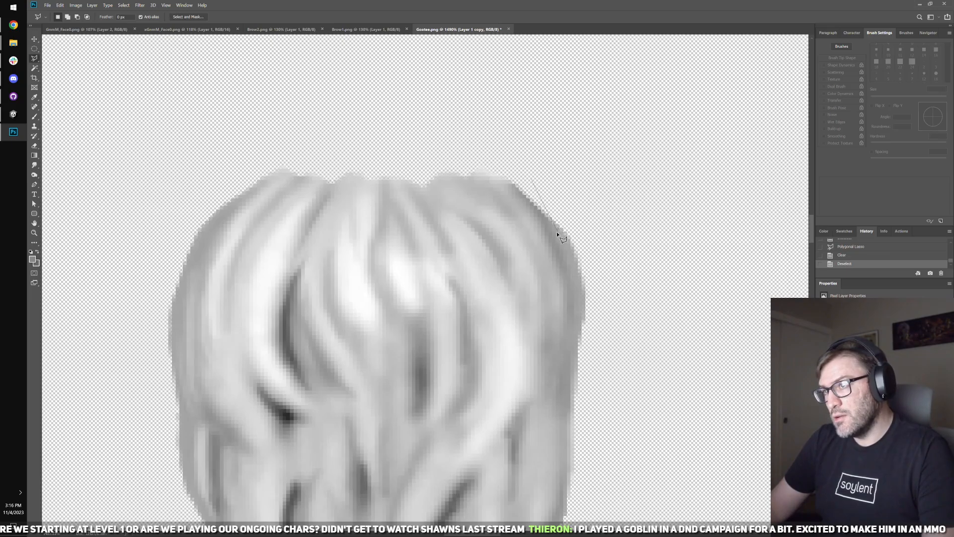
left_click(571, 253)
left_click(583, 297)
left_click(584, 320)
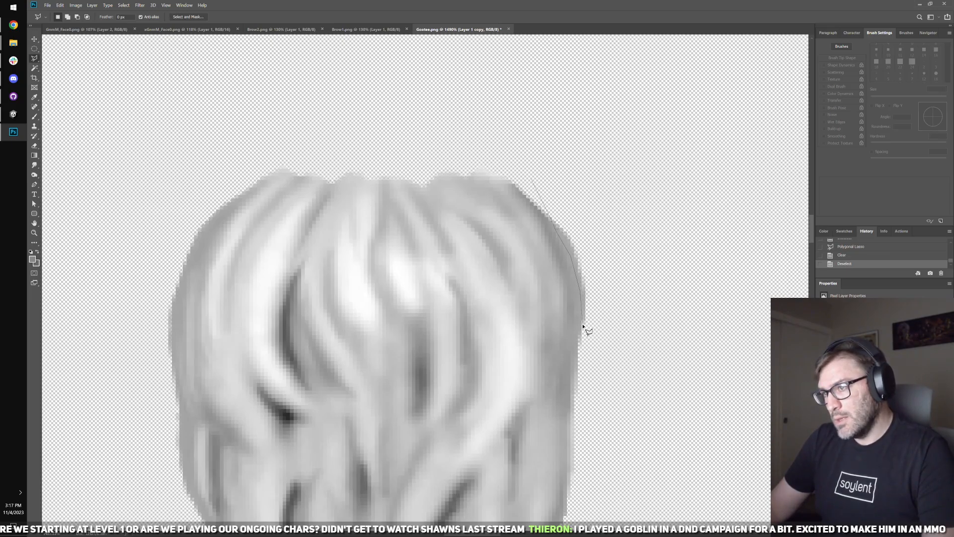
left_click(580, 342)
left_click(686, 317)
left_click(687, 224)
left_click(549, 153)
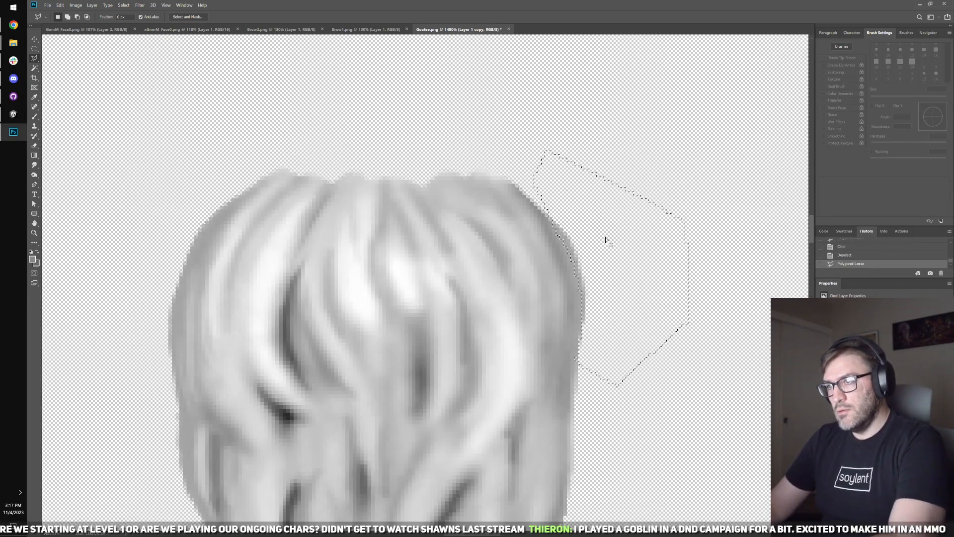
key("Delete")
scroll(625, 238, "down", 3)
key("ctrl+d")
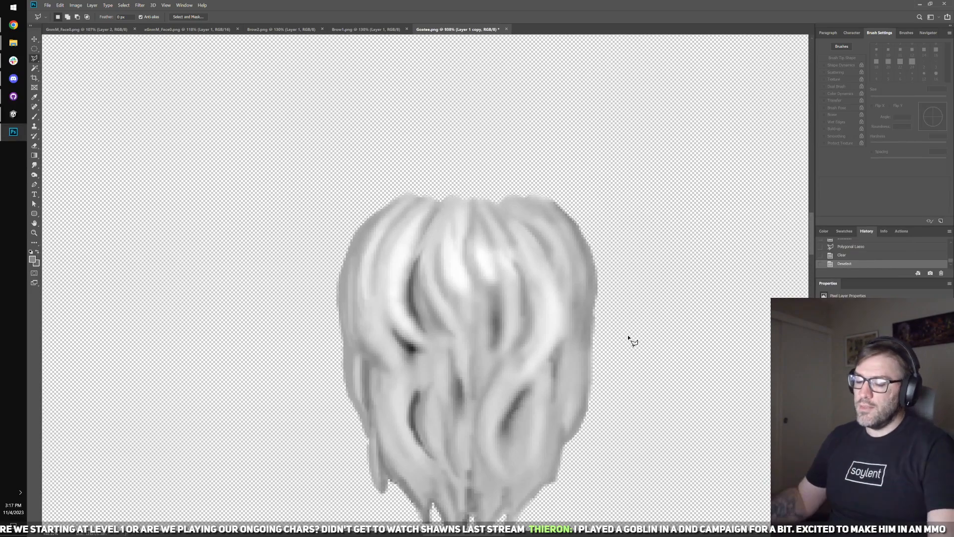
- Sample the dark slit color and paint a thin 1 px line extending the left slit up and outward between the strands
key("b")
scroll(415, 402, "up", 2)
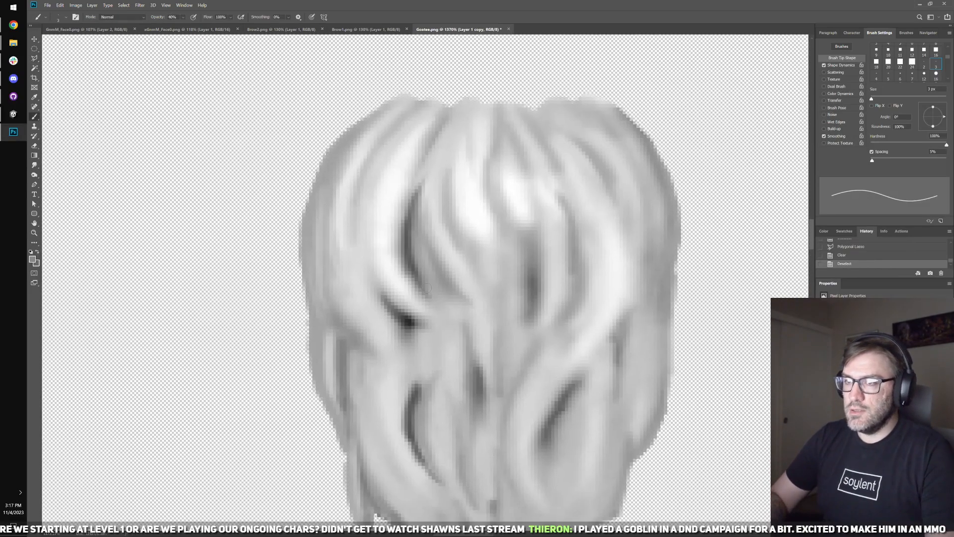
key("bracketleft")
key("bracketleft")
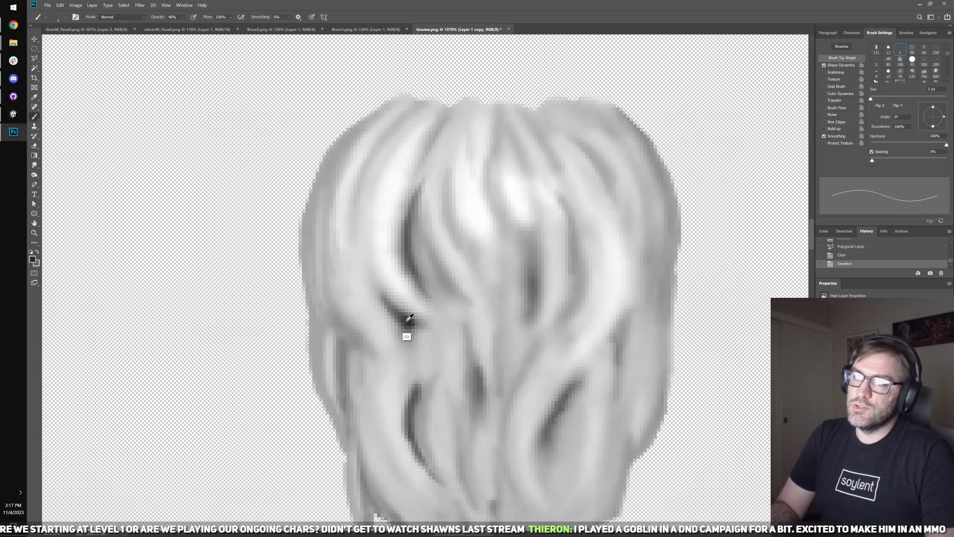
left_click_drag(357, 243, 372, 285)
key("ctrl+z")
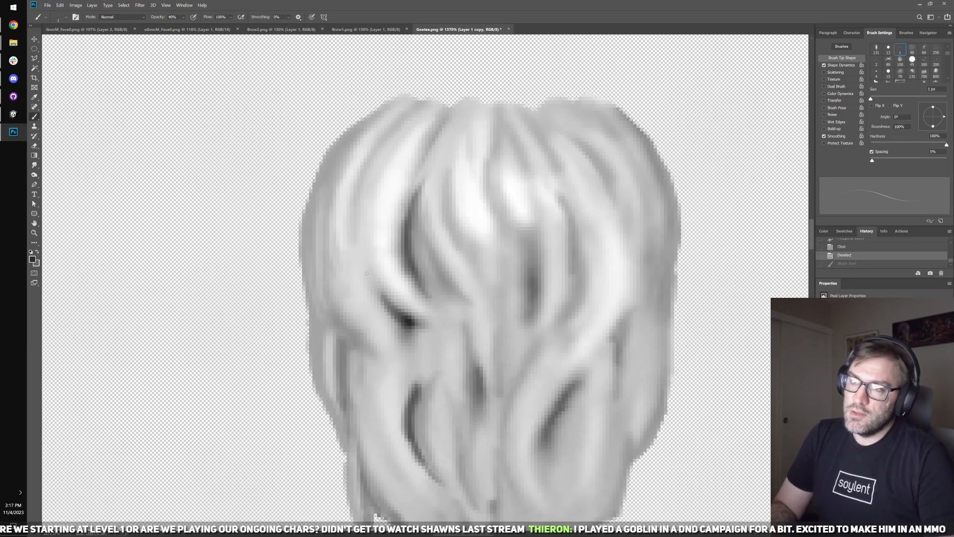
mouse_move(356, 247)
left_mouse_down()
mouse_move(393, 318)
mouse_move(361, 250)
mouse_move(382, 301)
left_mouse_up()
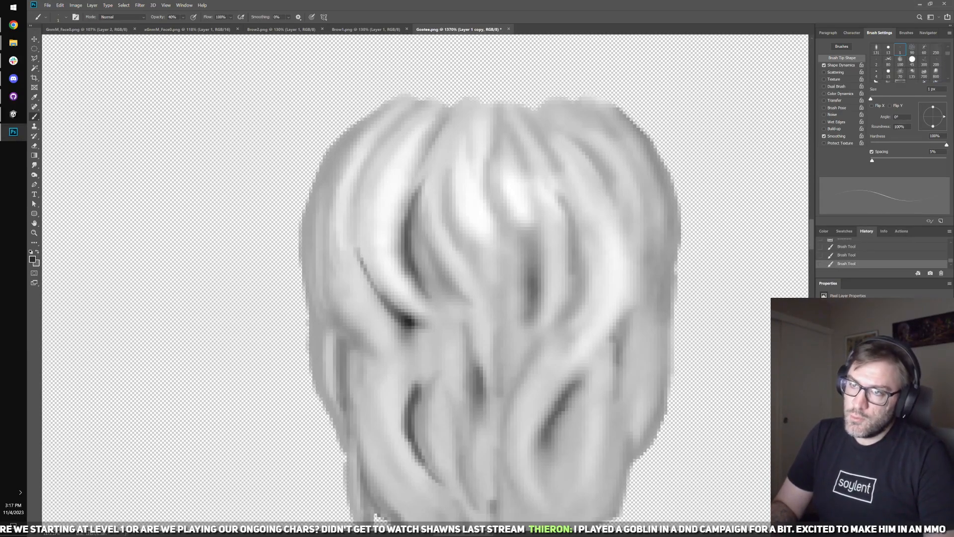
- Paint thin dark separation strokes down the strand along the goatee's upper-left outer edge
left_click_drag(329, 192, 320, 250)
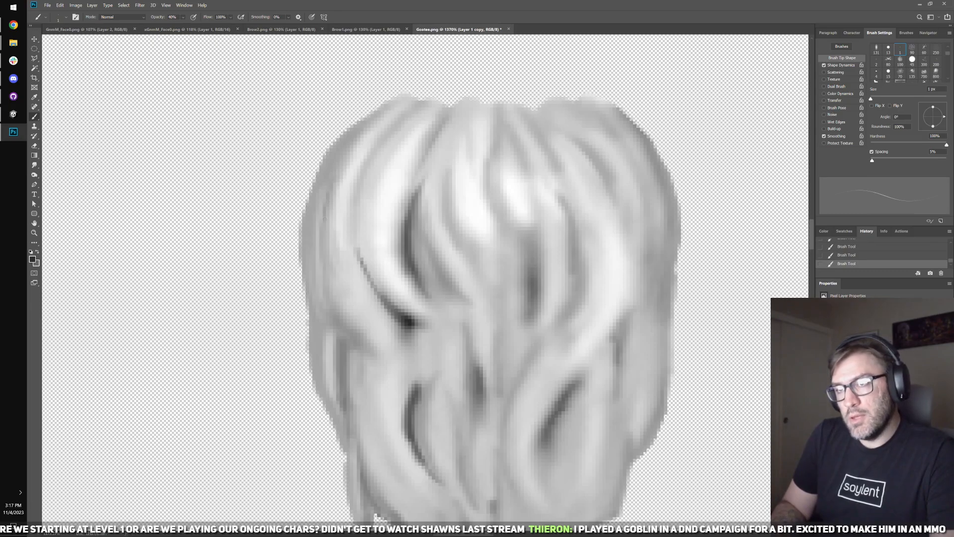
left_click_drag(347, 155, 321, 254)
left_click_drag(328, 206, 323, 267)
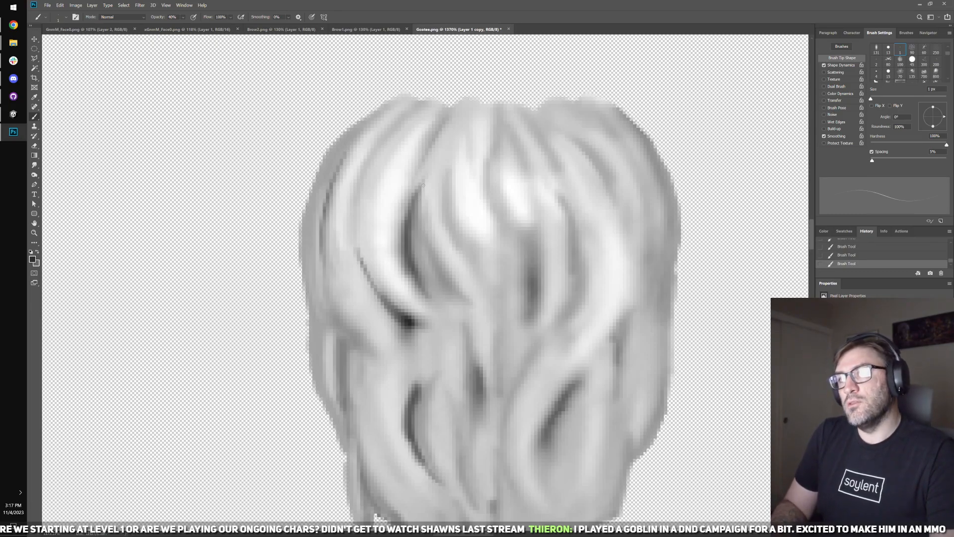
- Sample a light strand color and paint highlights along the upper-left and top-center strands with a 4 px brush
left_click(367, 173, "alt")
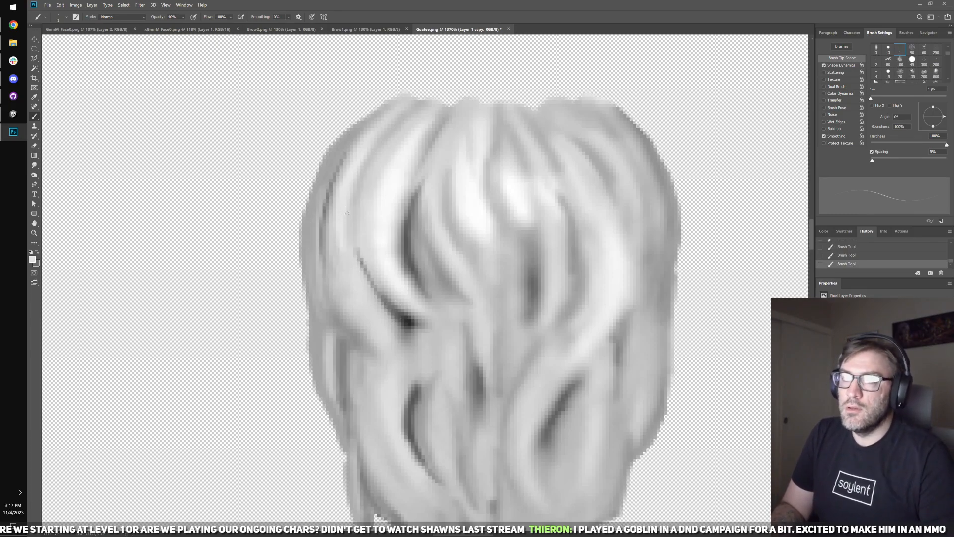
key("bracketright")
key("bracketright")
key("bracketright")
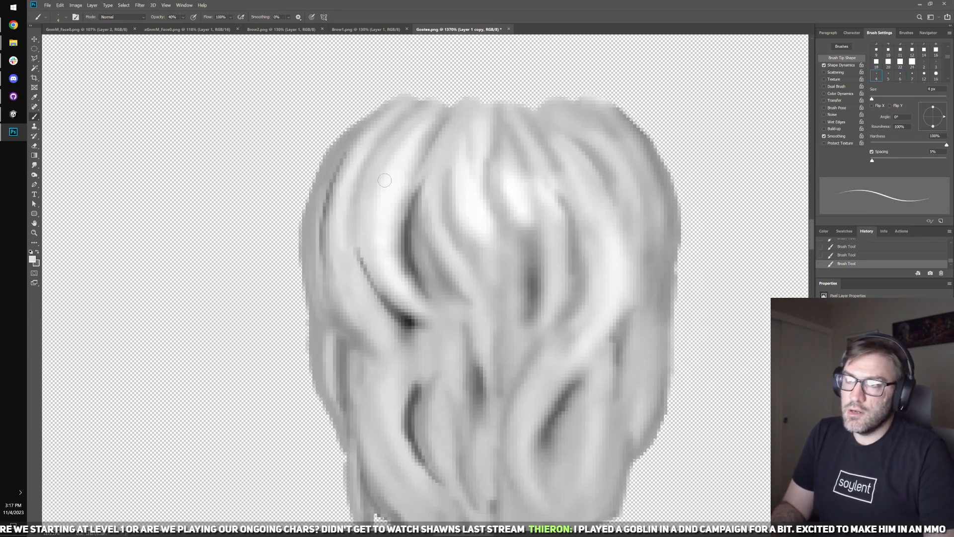
key("ctrl+z")
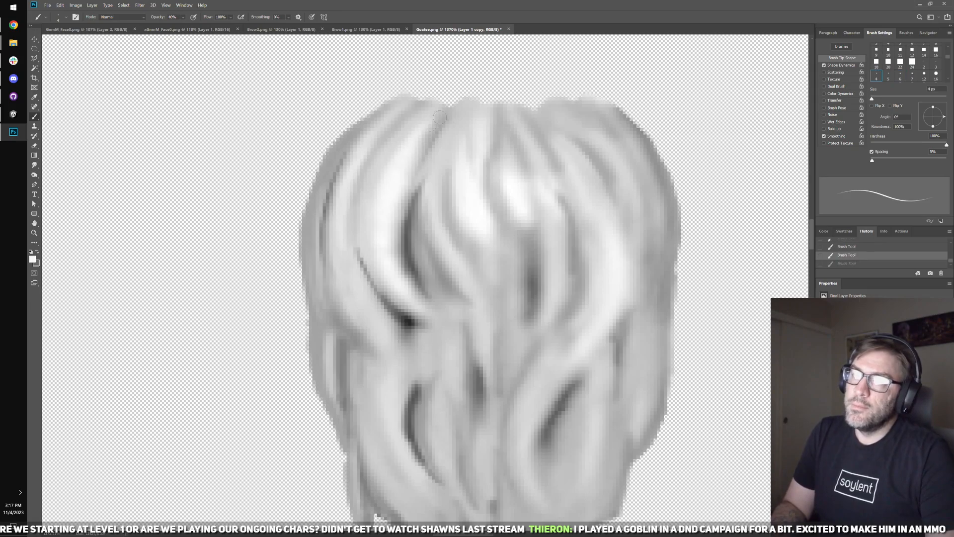
key("ctrl+shift+z")
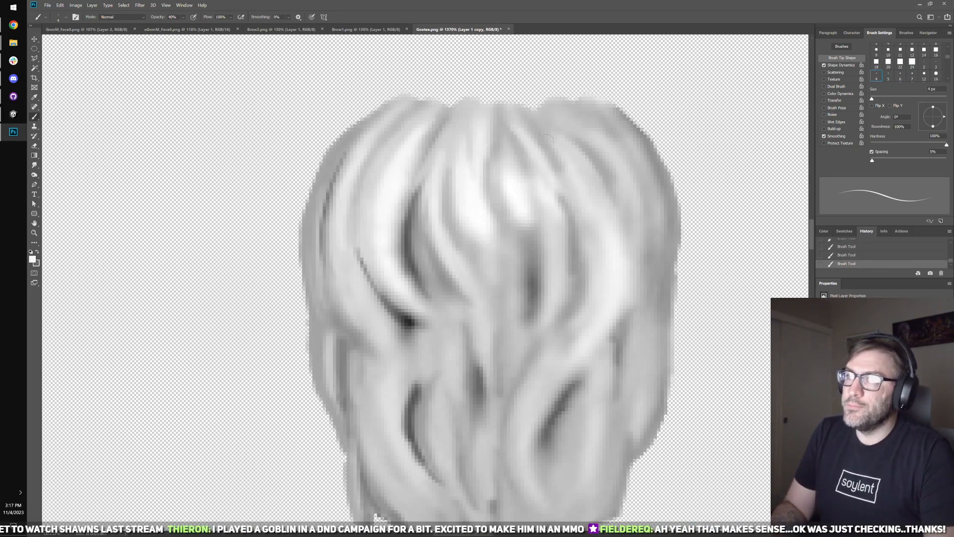
- Paint light highlight strokes down the goatee's upper-right strands and near its outer right edge
left_click_drag(561, 156, 597, 242)
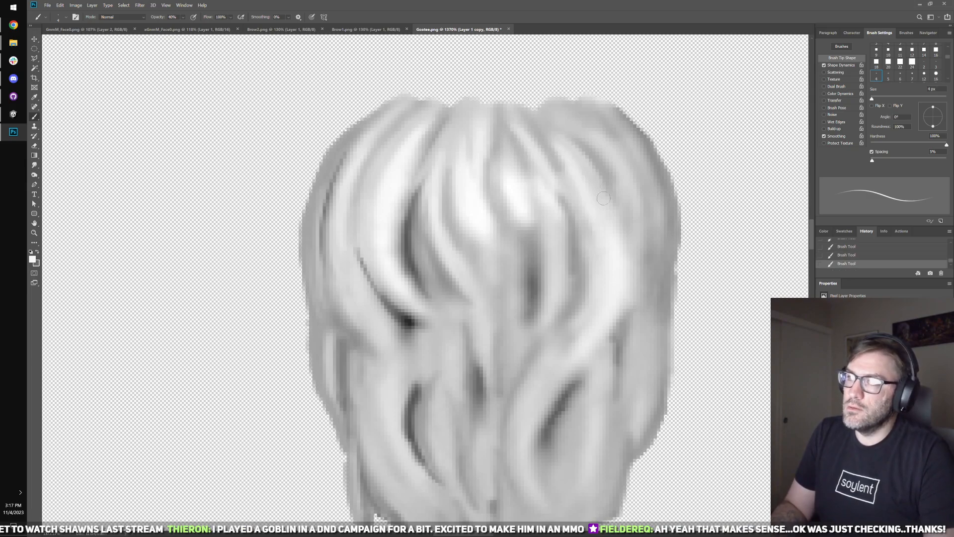
left_click_drag(566, 127, 615, 162)
key("ctrl+z")
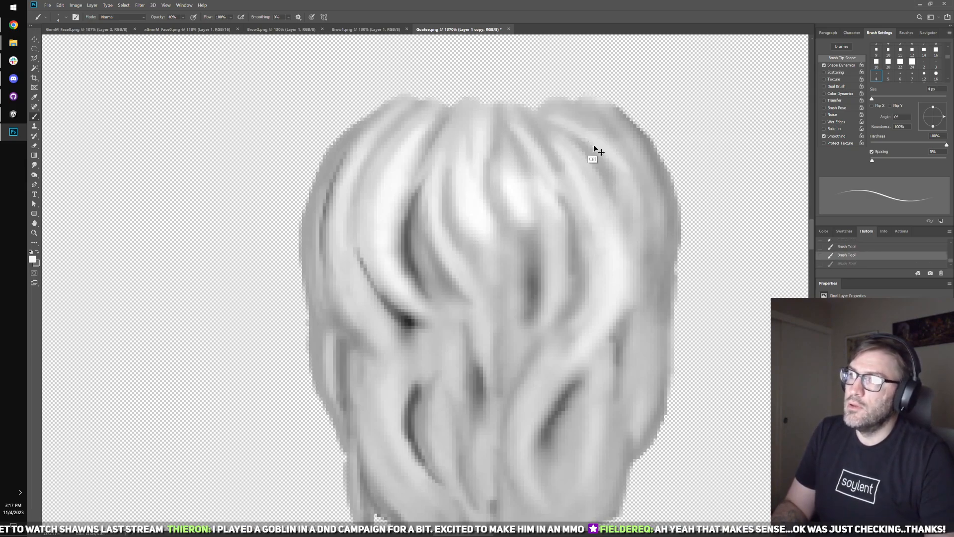
left_click_drag(589, 131, 624, 246)
left_click_drag(638, 155, 651, 237)
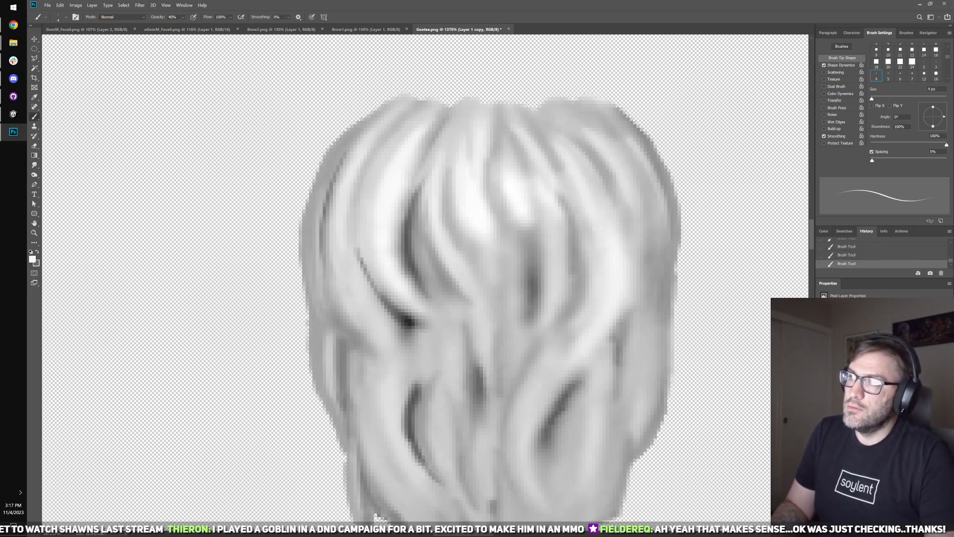
key("ctrl+z")
key("ctrl+shift+z")
- Brush a light highlight along the long curved strand sweeping around the lower-right dark slit
left_click_drag(642, 284, 616, 164)
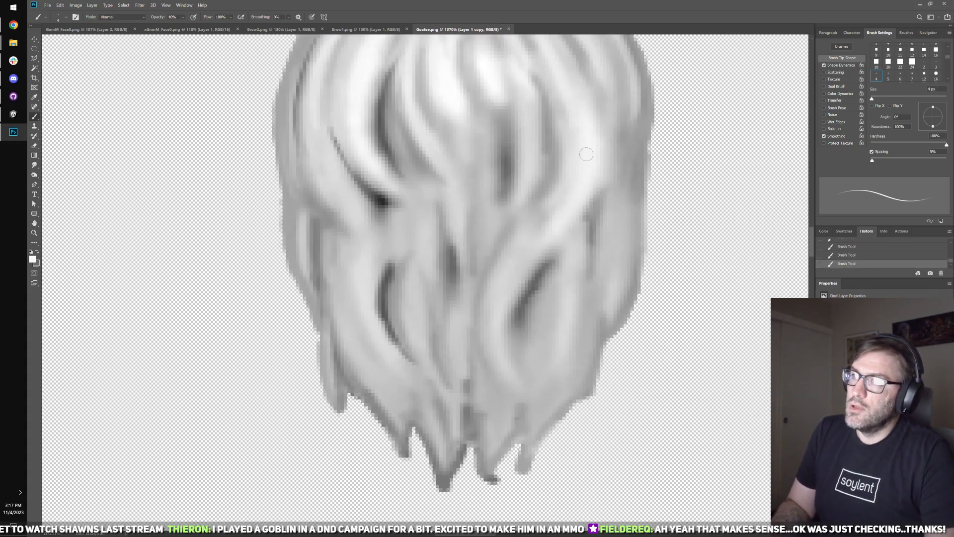
left_click_drag(498, 306, 524, 249)
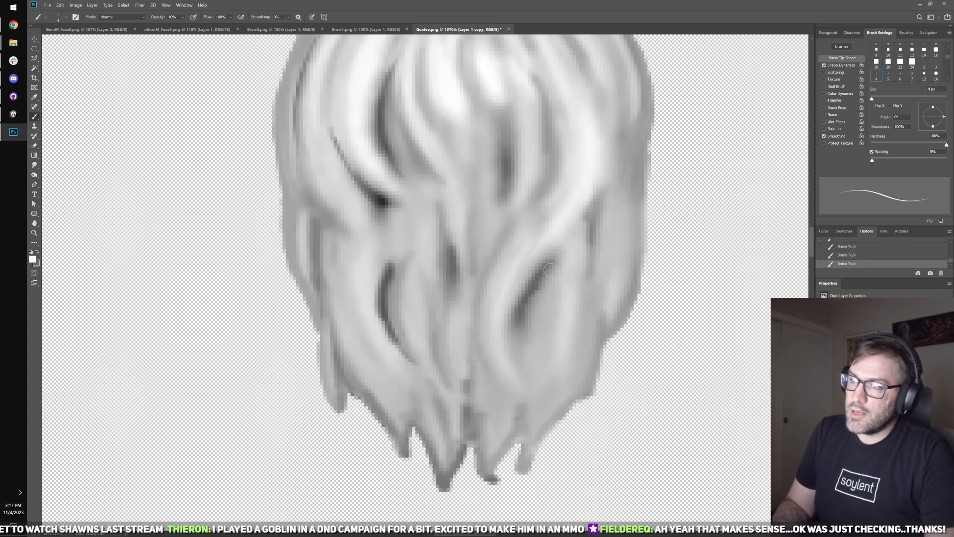
key("ctrl+z")
key("ctrl+shift+z")
key("ctrl+z")
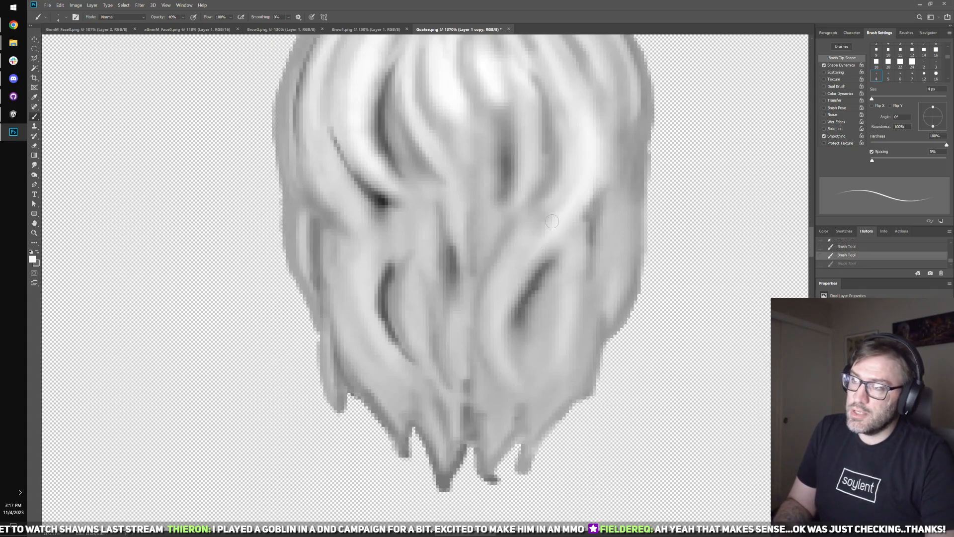
key("ctrl+shift+z")
- Refine the curved strand's lower edges and shade the strands beside the lower-right slit with a 3 px brush, using sampled greys
left_click(513, 316, "alt")
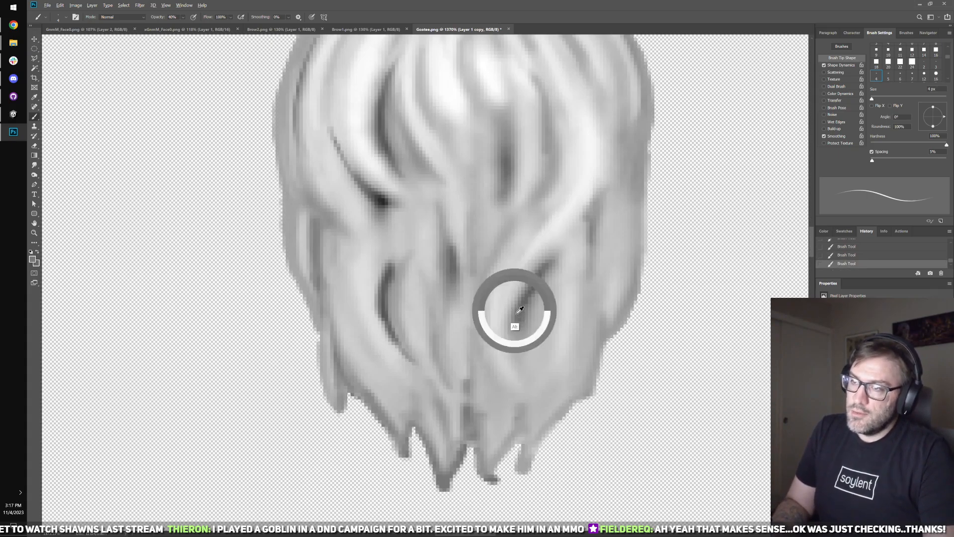
key("comma")
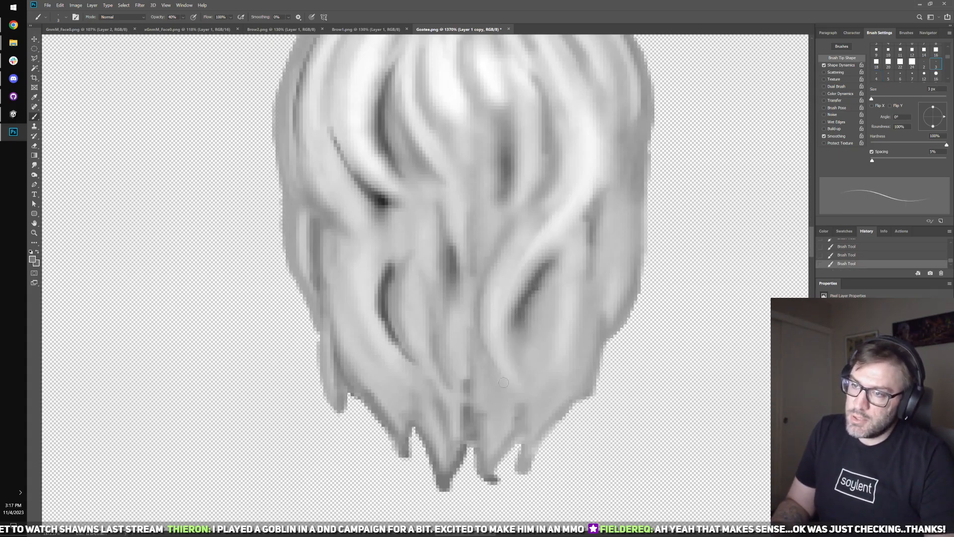
left_click_drag(504, 382, 494, 360)
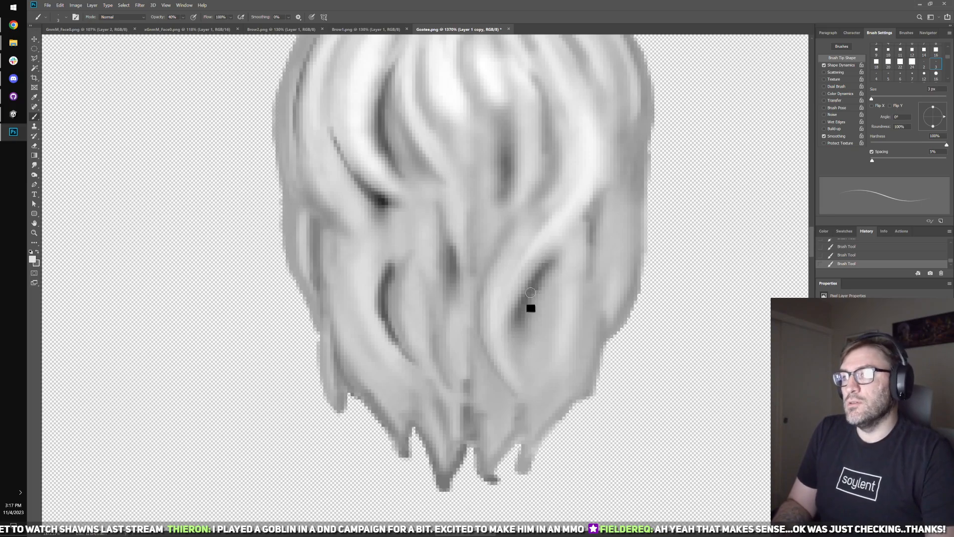
left_click_drag(512, 298, 521, 366)
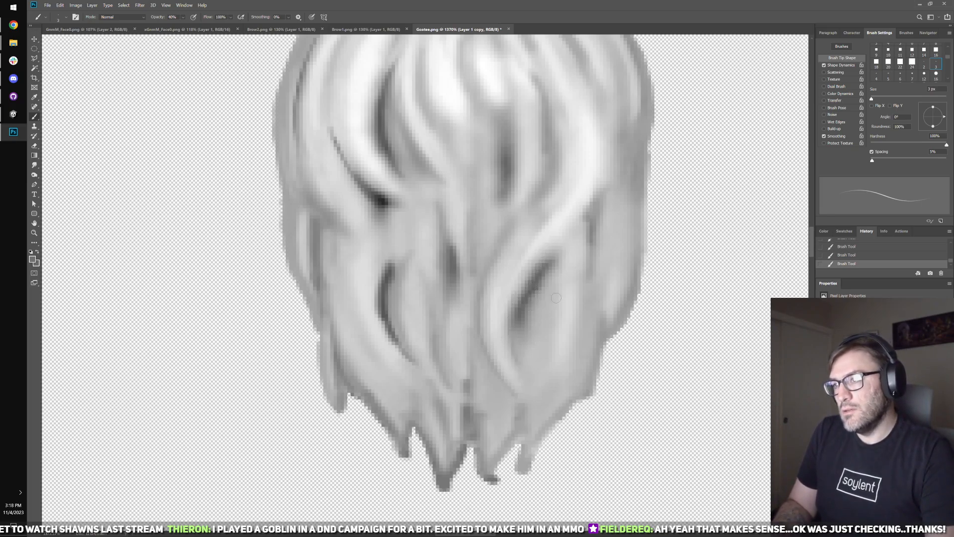
left_click_drag(556, 297, 530, 357)
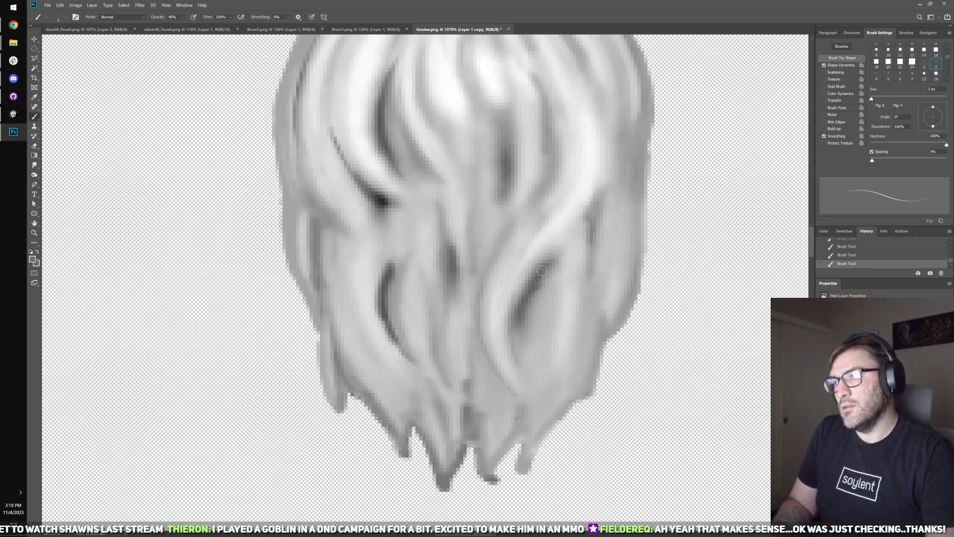
left_click_drag(576, 223, 555, 258)
mouse_move(583, 217)
left_mouse_down()
mouse_move(558, 256)
mouse_move(545, 349)
mouse_move(590, 263)
mouse_move(583, 331)
mouse_move(591, 253)
mouse_move(591, 311)
left_mouse_up()
- Sample a lighter tone and highlight the strands right of the slit and the lower-right tips, ending with a 3 px brush
left_click(562, 338, "alt")
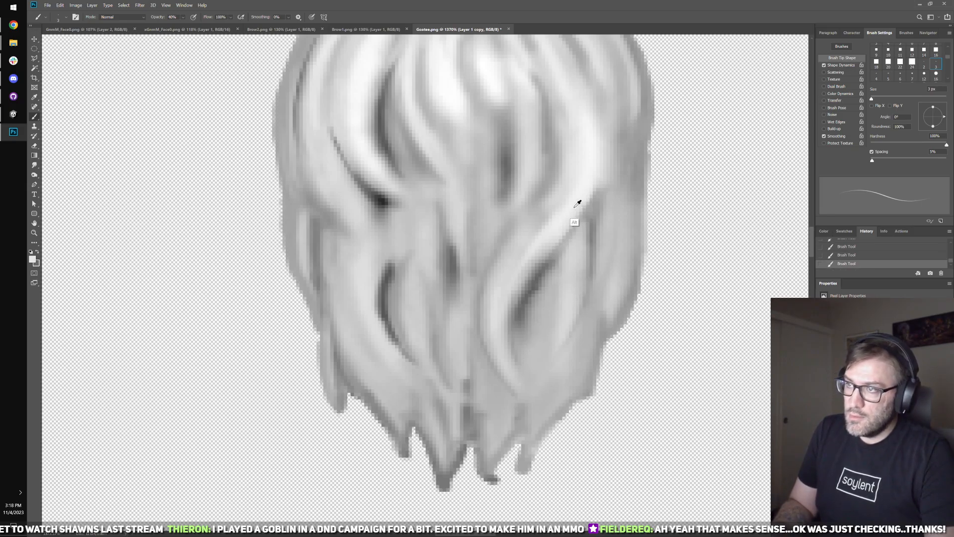
key("period")
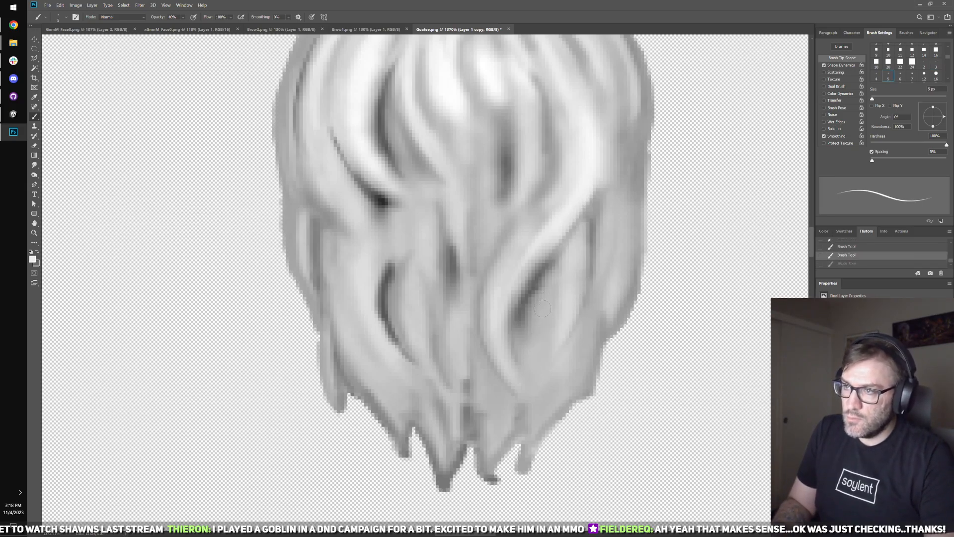
left_click_drag(544, 313, 542, 343)
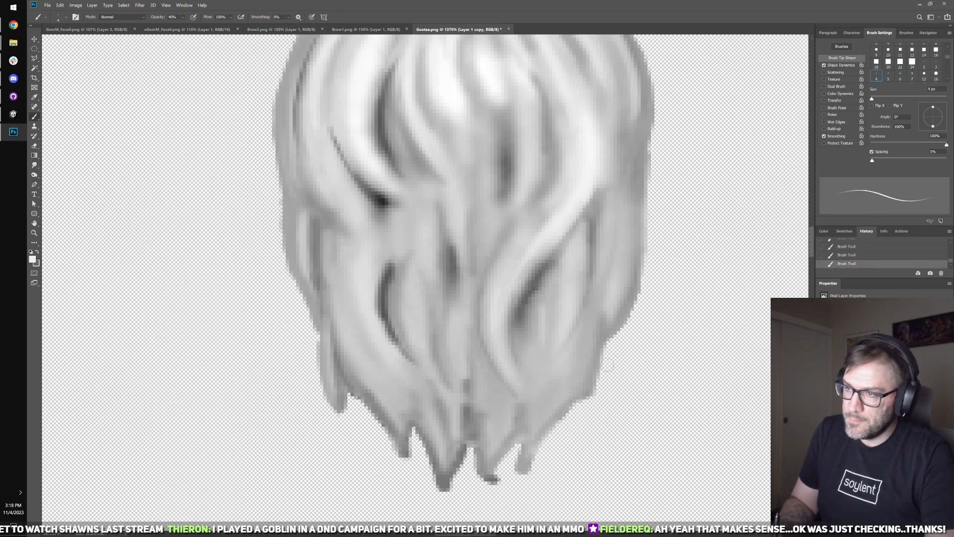
left_click_drag(562, 398, 536, 415)
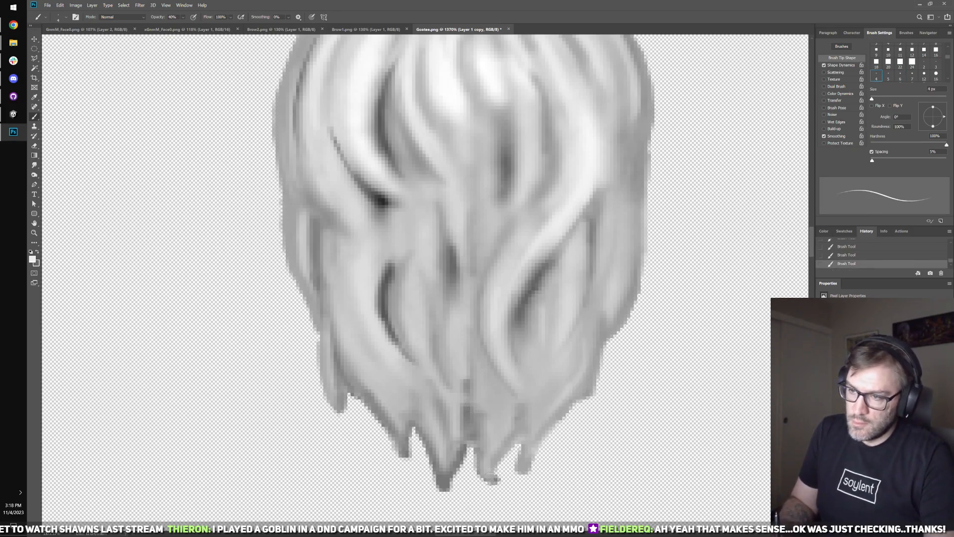
key("bracketleft")
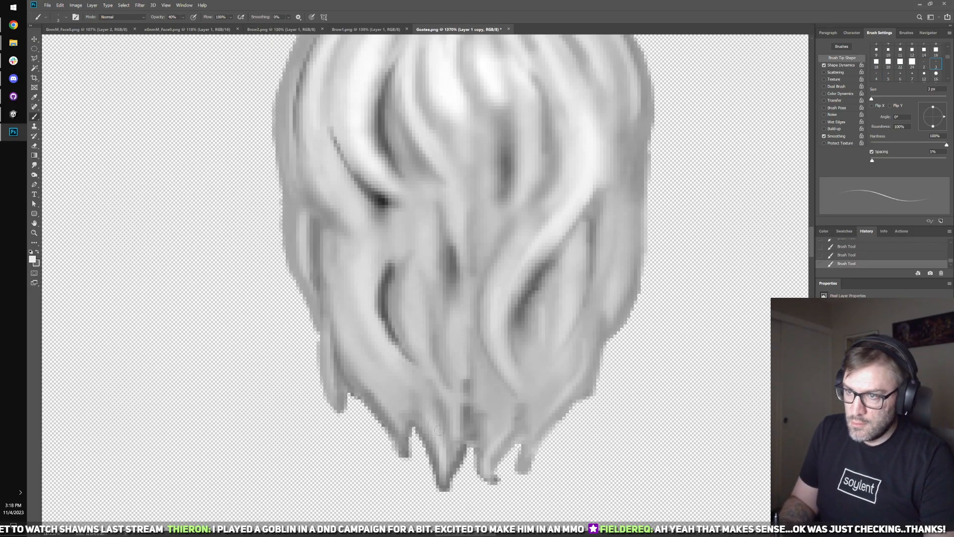
- Sample a mid grey and soften the goatee's upper-left dark slit and its lower tip with a 5 px brush
scroll(403, 335, "down", 10)
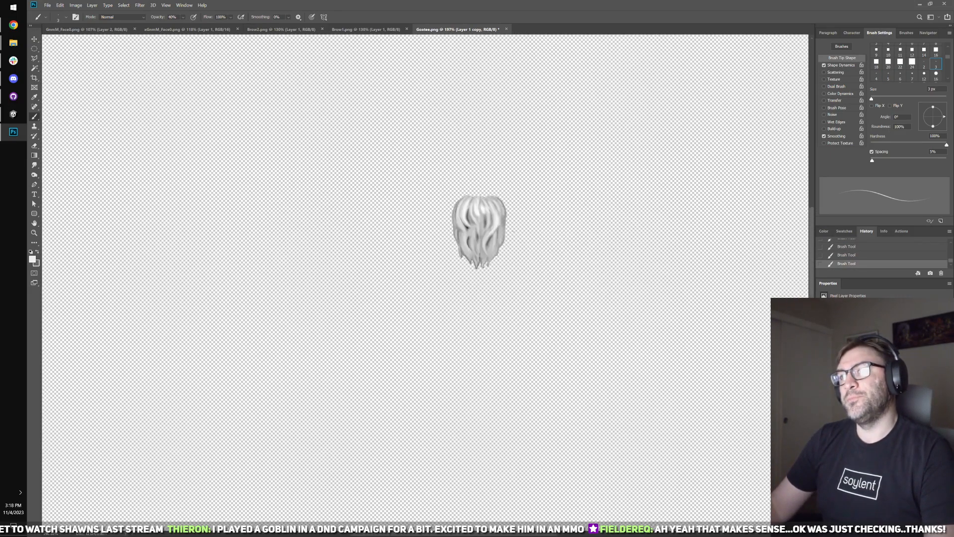
scroll(516, 233, "up", 4)
scroll(517, 233, "up", 5)
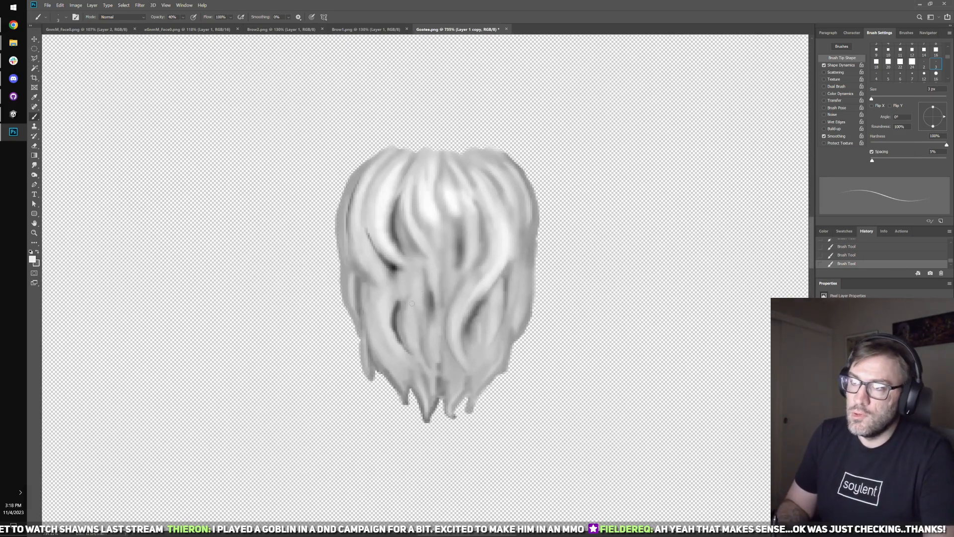
left_click(456, 253, "alt")
key("bracketright")
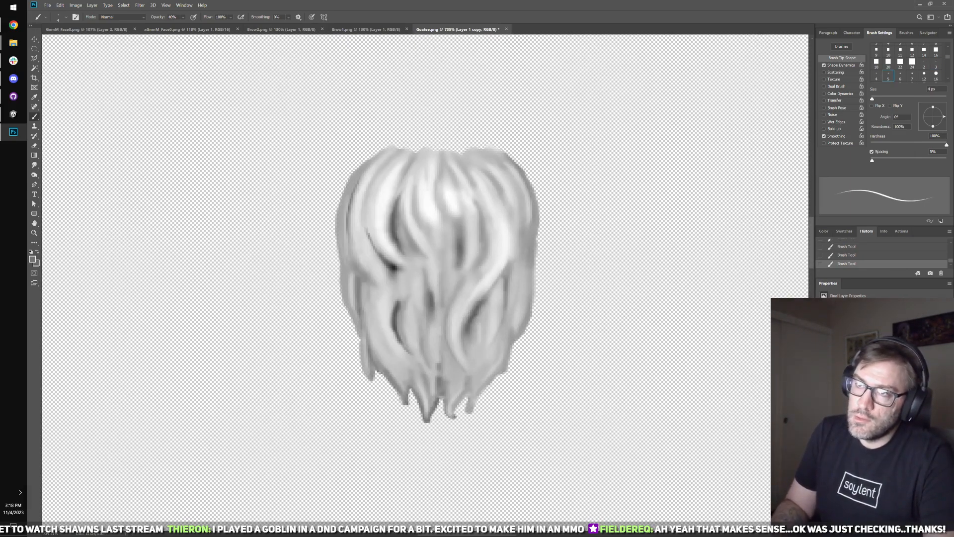
left_click_drag(392, 217, 398, 254)
left_click_drag(390, 261, 396, 271)
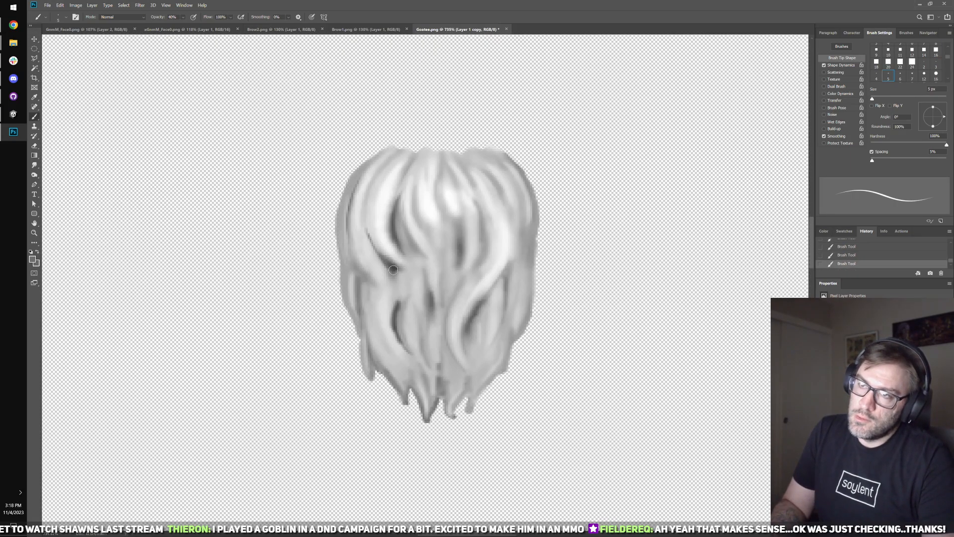
- Refine the strands around the upper-left, central and lower-right slits with a 3 px brush, using sampled light and mid greys
key("bracketleft")
key("bracketright")
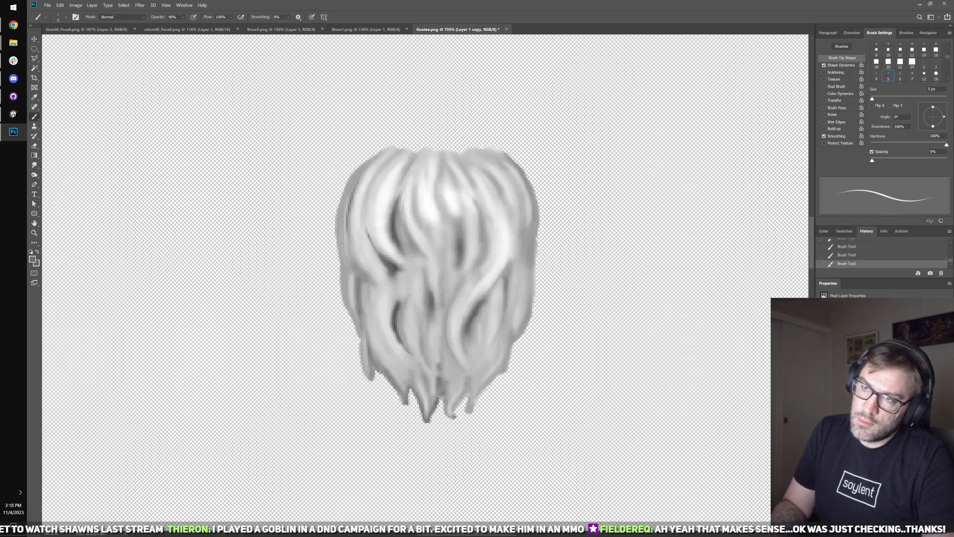
key("bracketleft")
key("bracketleft")
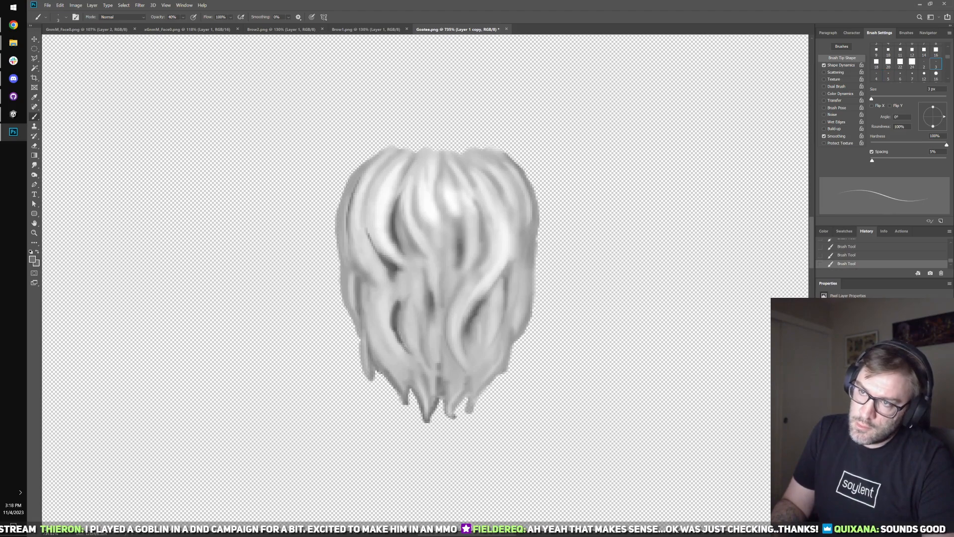
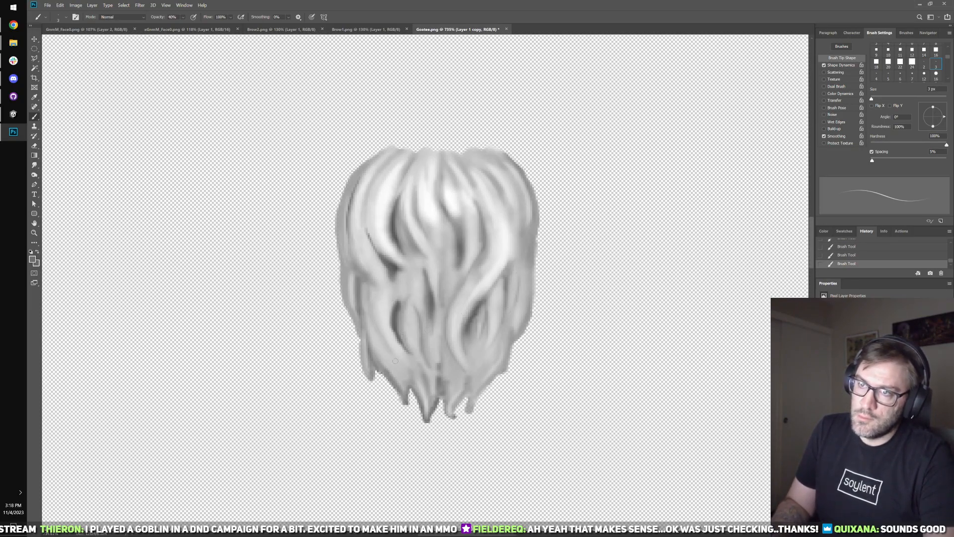
left_click(373, 224, "alt")
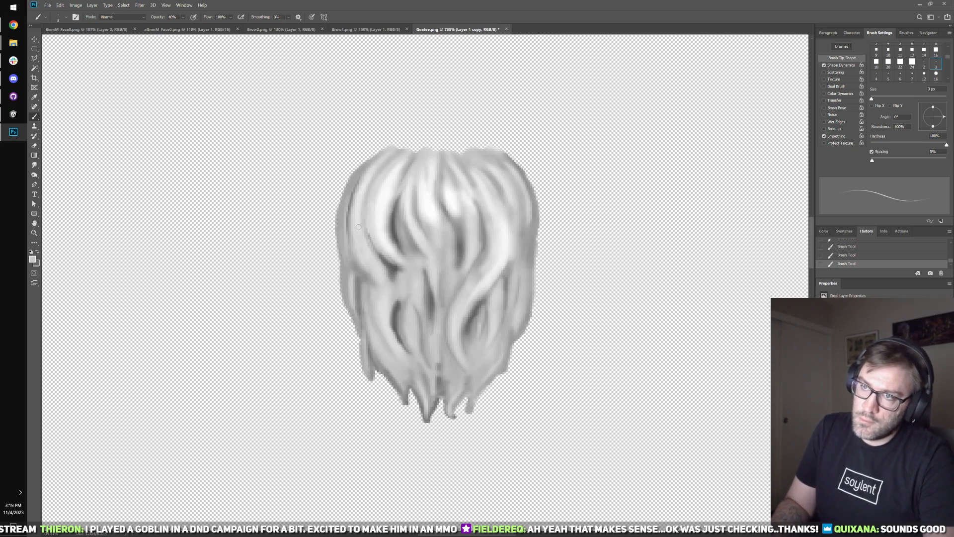
left_click(394, 267, "alt")
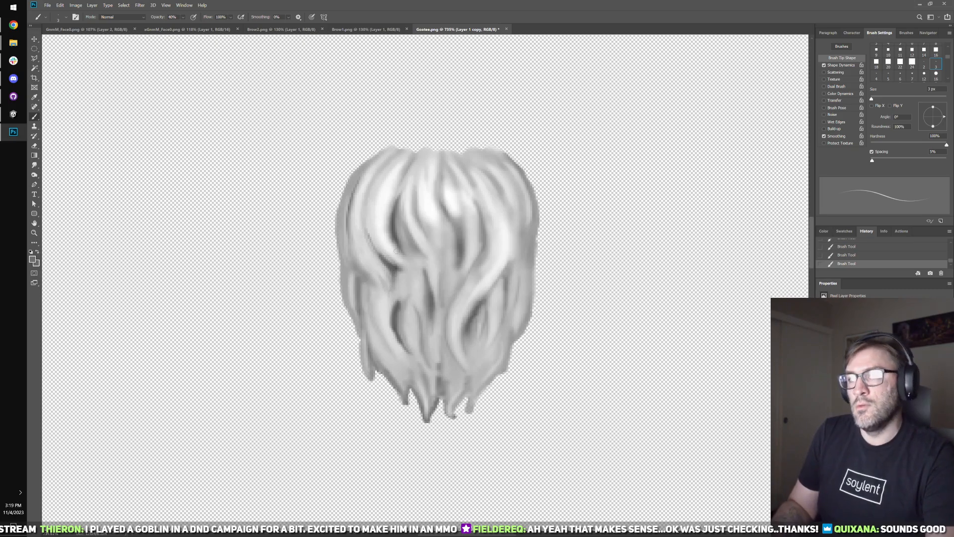
- Try lifting the goatee's darkest tones by raising the output black point in Levels
scroll(392, 273, "down", 5)
scroll(398, 249, "down", 5)
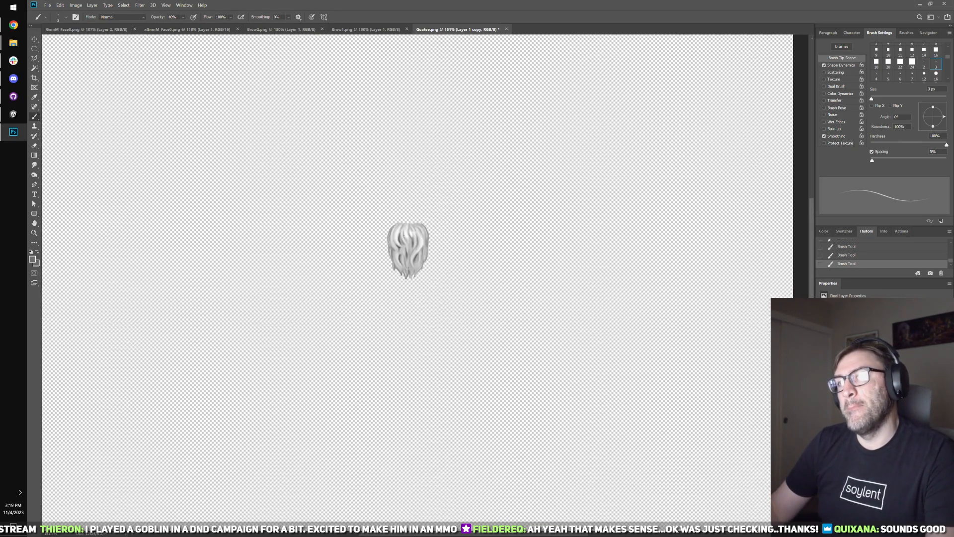
scroll(460, 281, "up", 2)
key("ctrl+l")
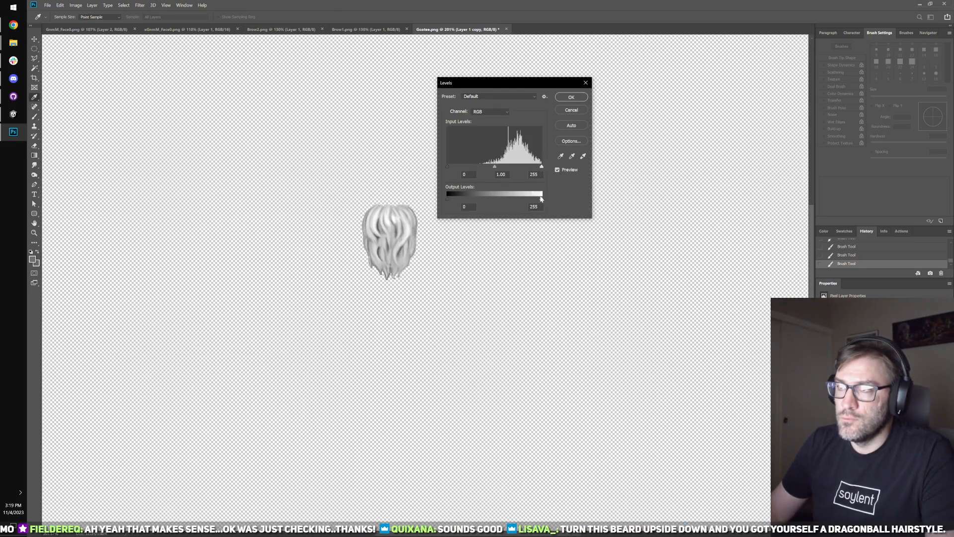
mouse_move(541, 198)
left_mouse_down()
mouse_move(522, 199)
mouse_move(553, 201)
left_mouse_up()
mouse_move(446, 198)
left_mouse_down()
mouse_move(514, 199)
mouse_move(446, 197)
mouse_move(456, 199)
left_mouse_up()
left_click(572, 97)
key("b")
- Try a Levels adjustment on the goatee with input black 27 and output black 22, and undo it
scroll(391, 169, "up", 3)
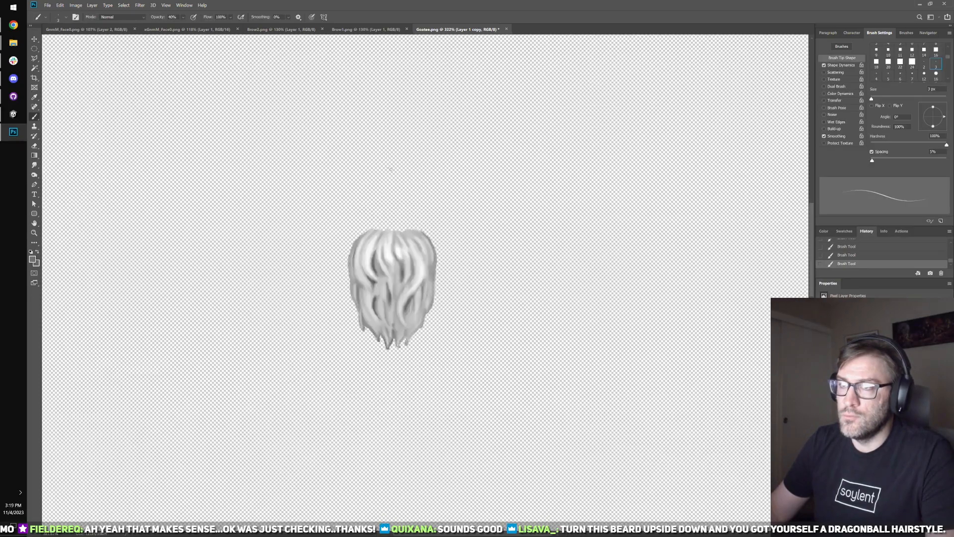
key("ctrl+l")
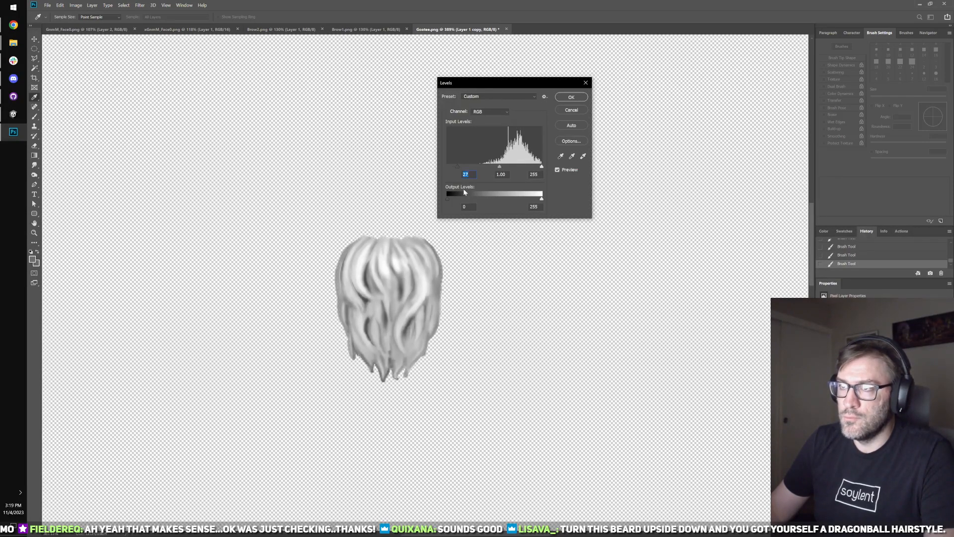
left_click_drag(448, 198, 458, 200)
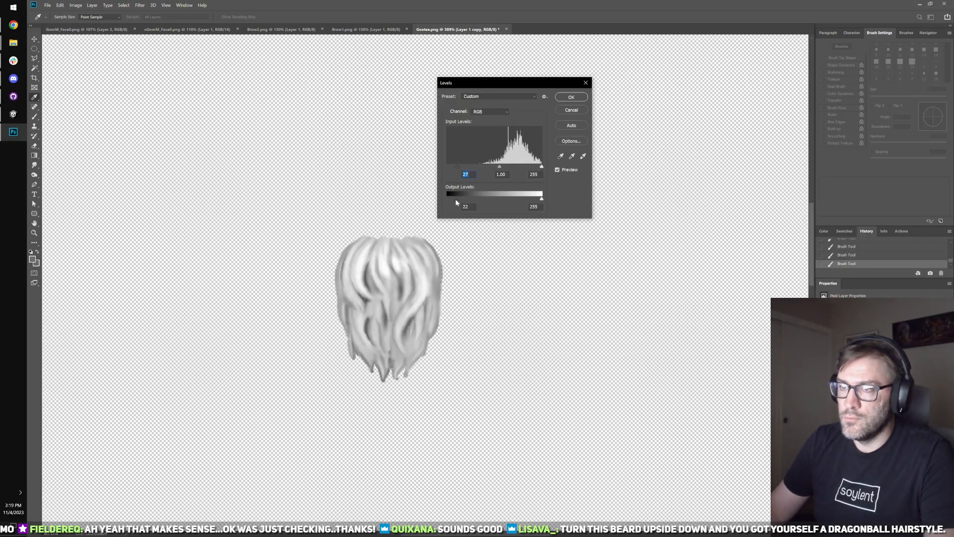
left_click(571, 96)
scroll(395, 259, "up", 2)
right_click(403, 261)
scroll(418, 278, "up", 1)
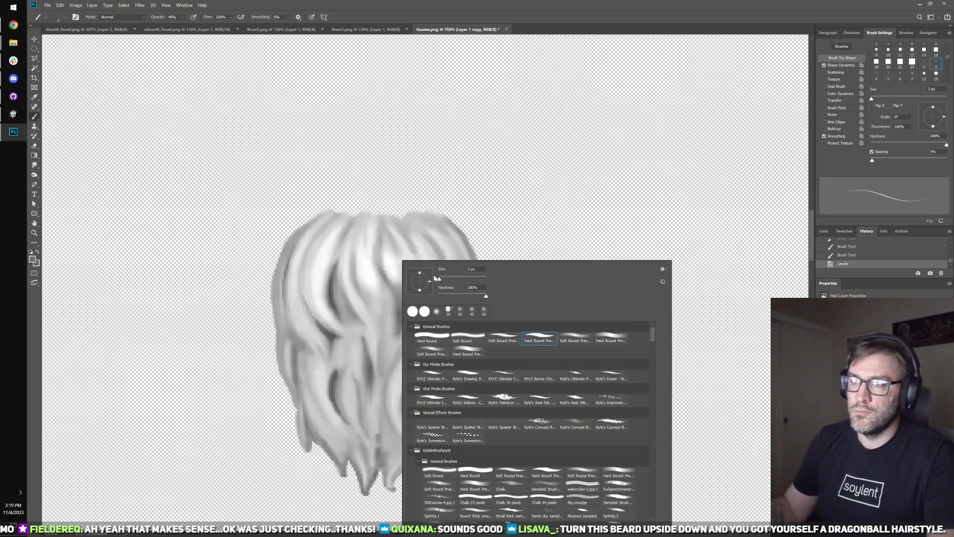
left_click(331, 251)
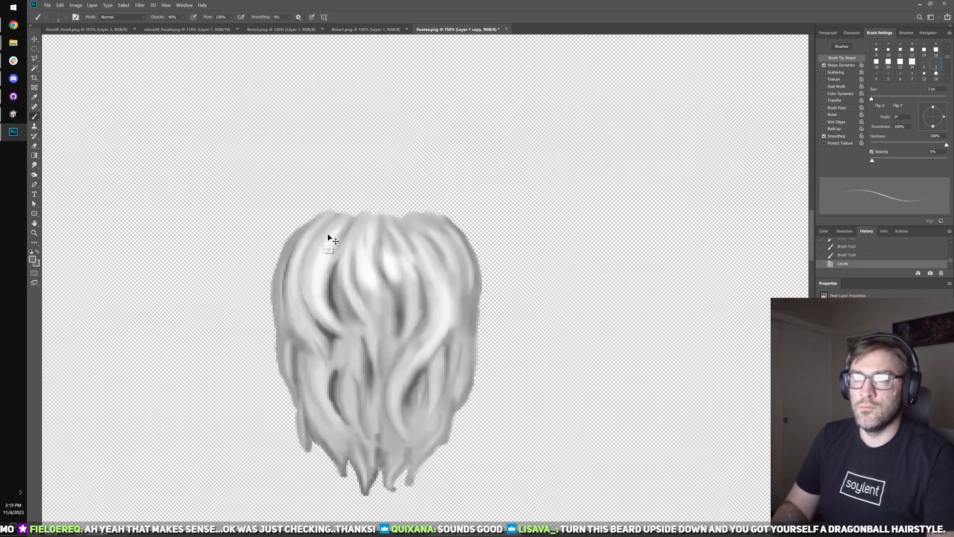
key("ctrl+z")
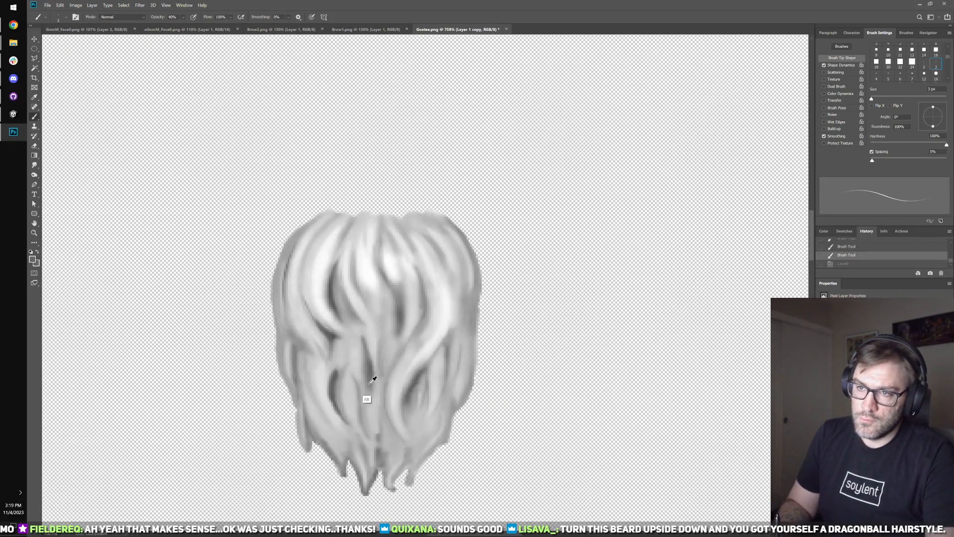
- Sample a grey beside the lower-left slit and shade the upper-right strands with a 3 px brush, redoing the first stroke
left_click(331, 390, "alt")
key("bracketleft")
key("bracketright")
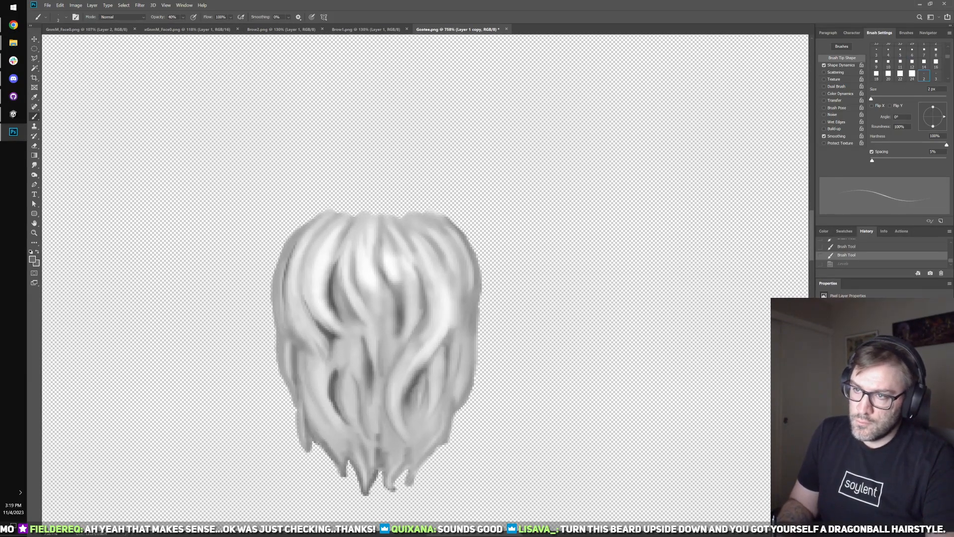
left_click(449, 354)
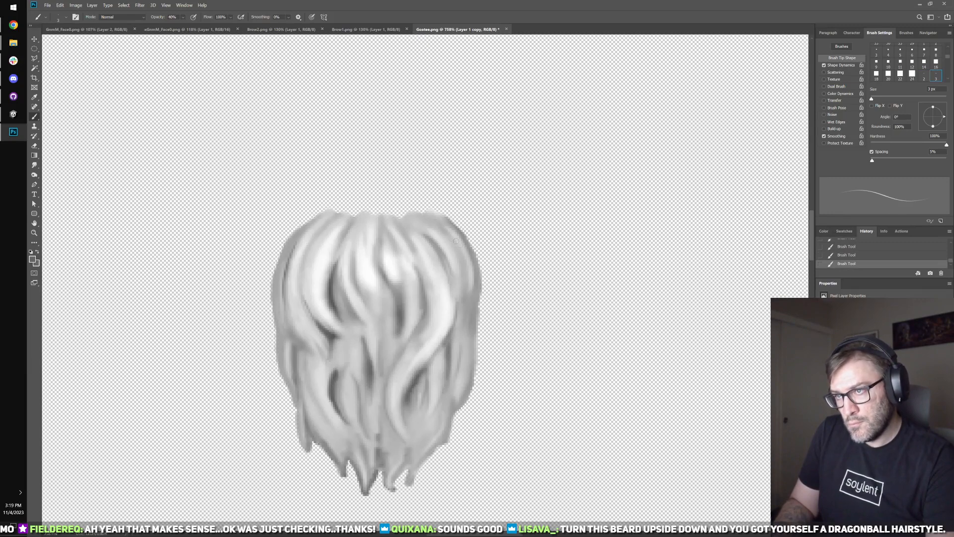
key("ctrl+z")
left_click_drag(449, 285, 446, 252)
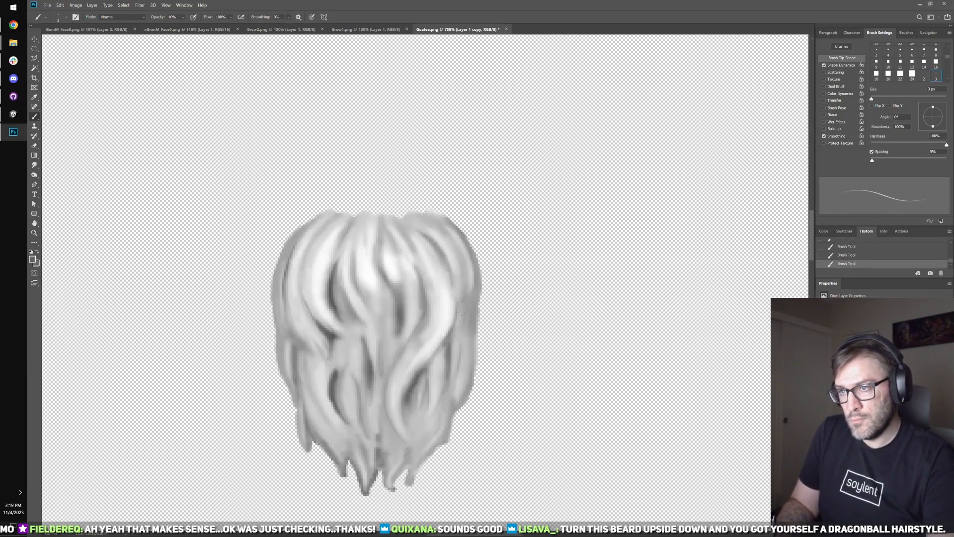
- Sample a lighter tone and brighten the long curved strand on the goatee's right half with a 5 px brush
left_click(433, 326, "alt")
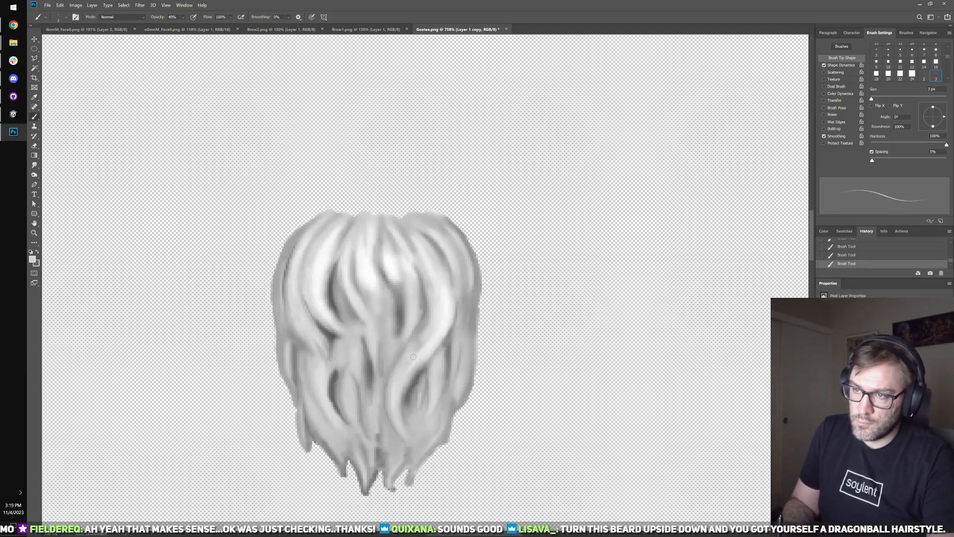
key("period")
key("period")
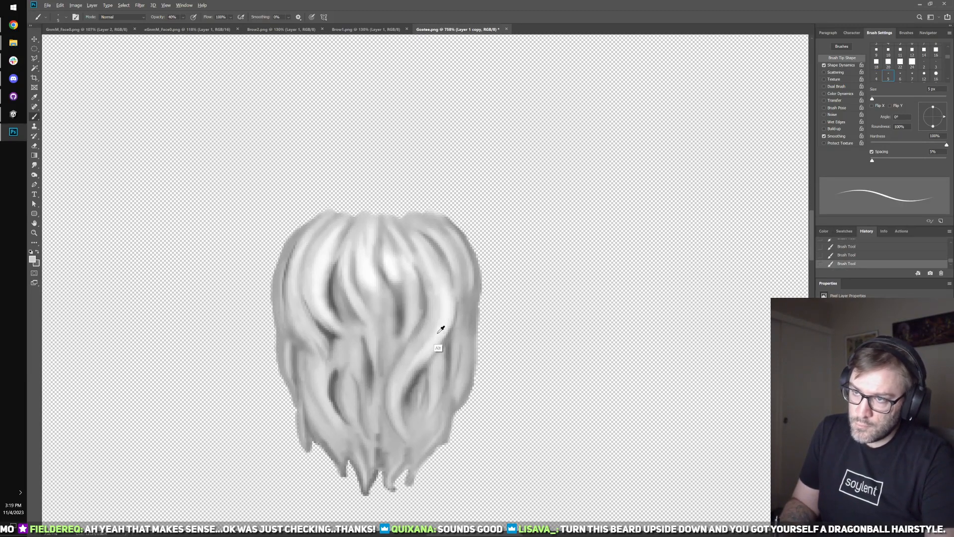
key("bracketright")
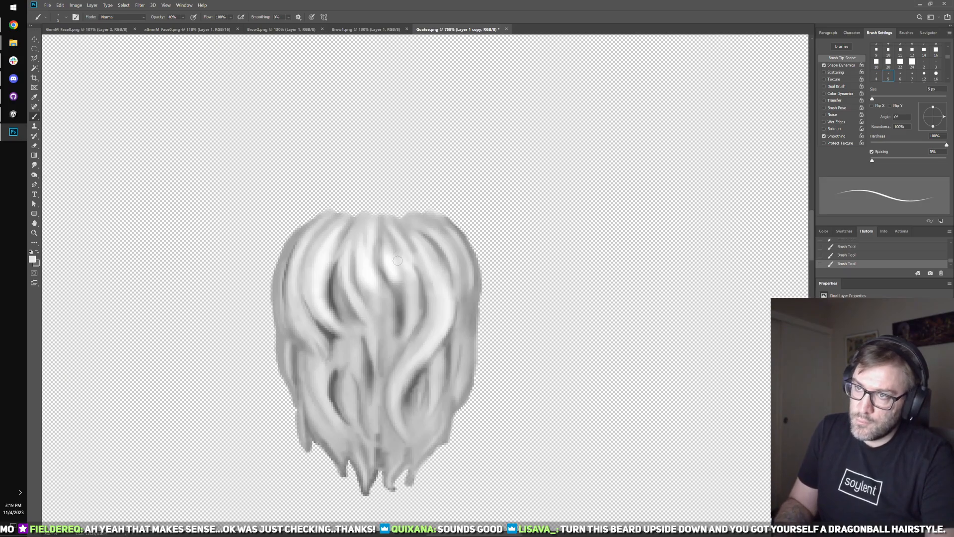
- Paint a new light strand through the upper dark slit right of centre, using 5 px and 6 px brushes
left_click_drag(400, 289, 403, 311)
key("ctrl+z")
key("comma")
key("comma")
key("period")
key("period")
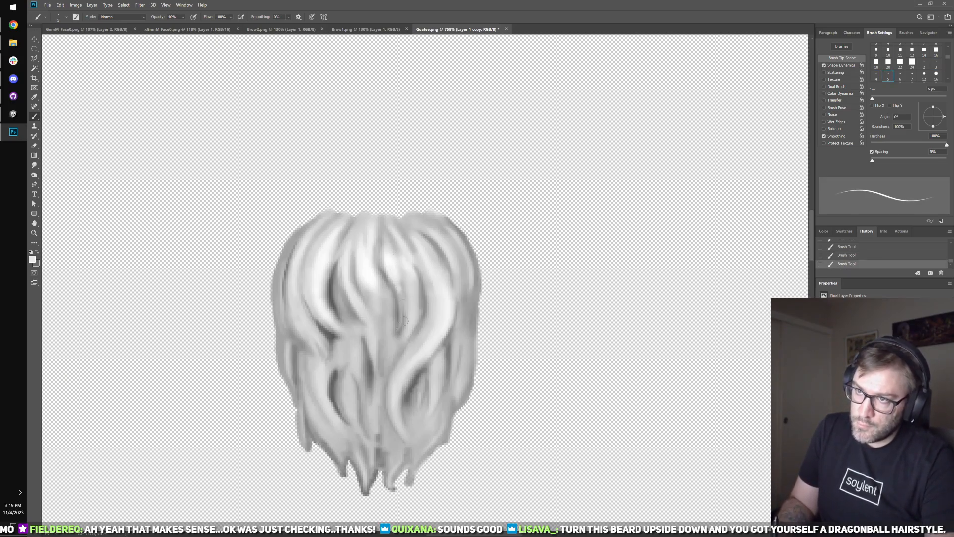
key("period")
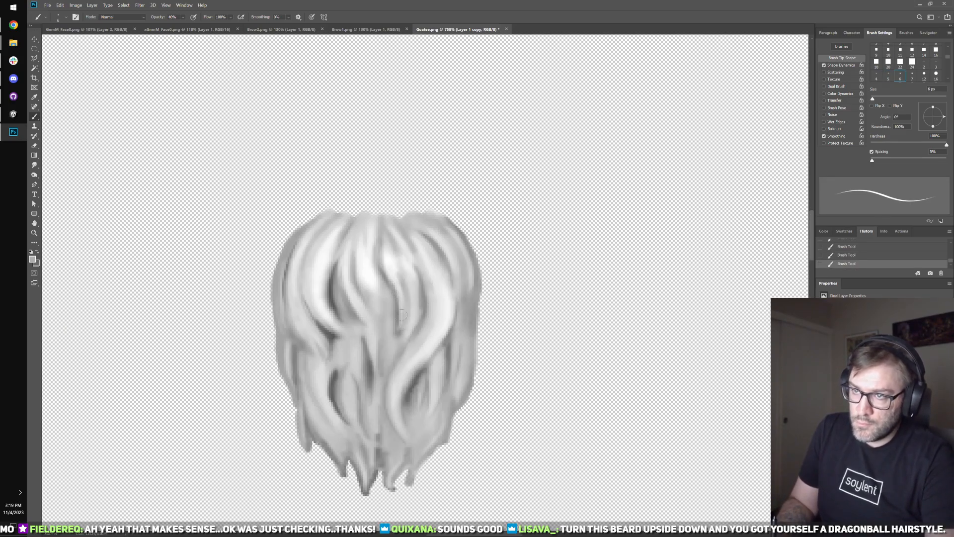
key("ctrl+z")
key("ctrl+shift+z")
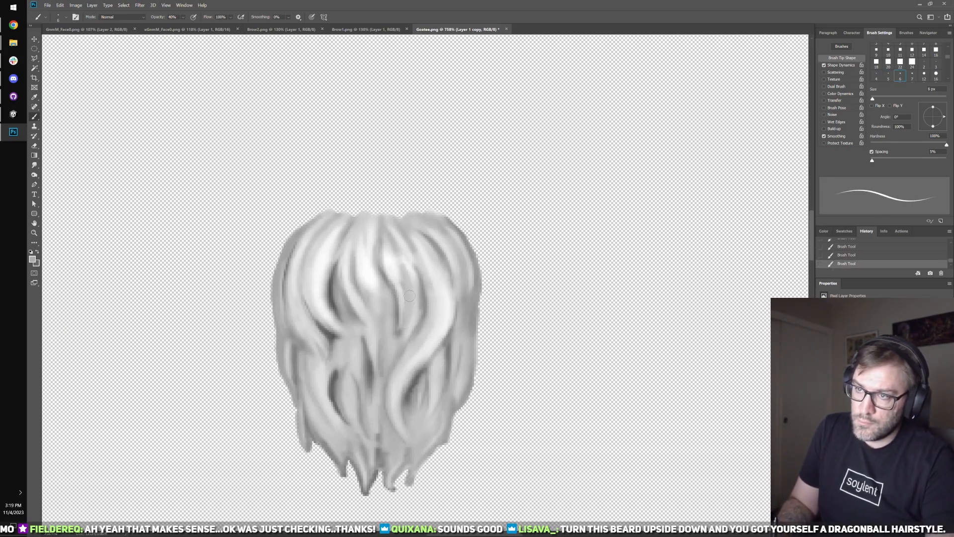
- Sample a light tone and highlight the new strand and the central strand left of it with the 6 px brush
left_click(440, 342, "alt")
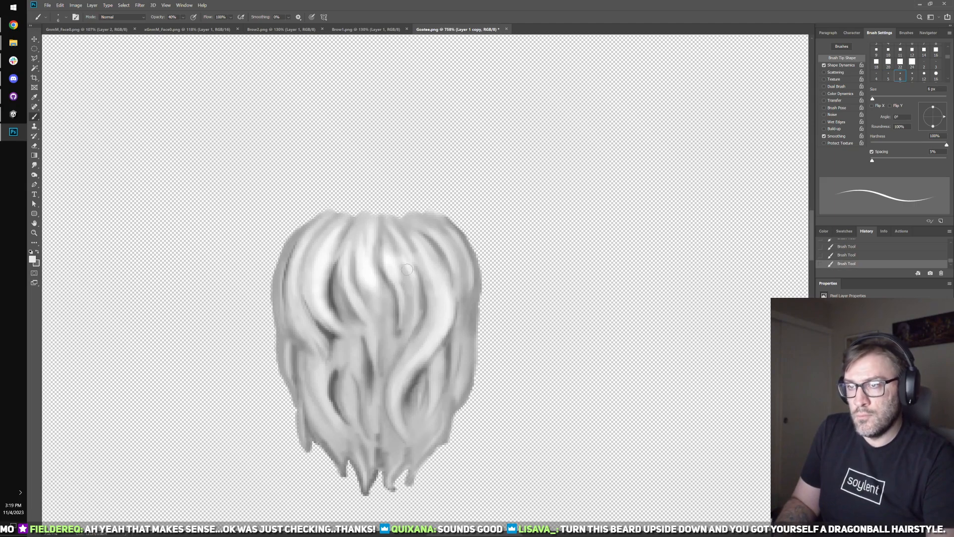
mouse_move(397, 260)
left_mouse_down()
mouse_move(420, 328)
mouse_move(416, 298)
mouse_move(406, 327)
left_mouse_up()
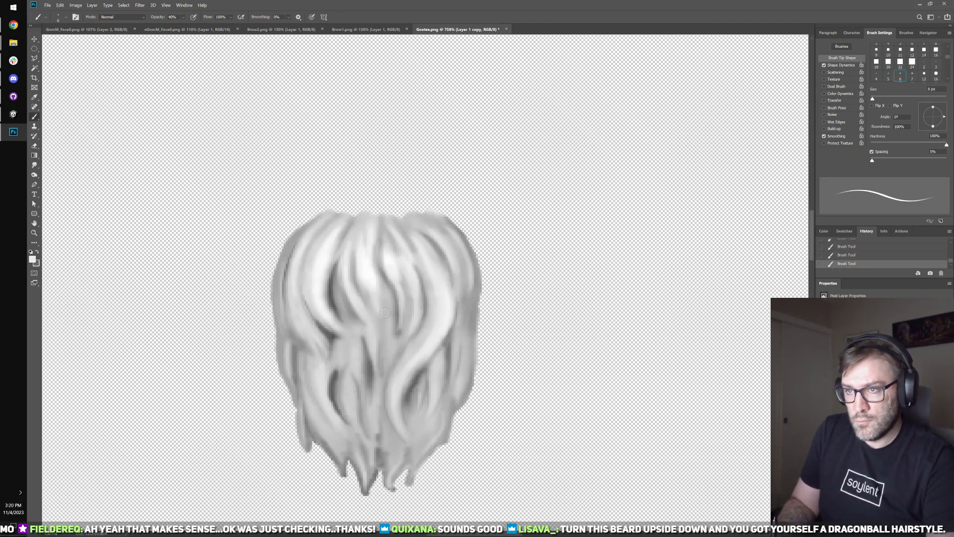
key("ctrl+z")
left_click_drag(372, 290, 376, 329)
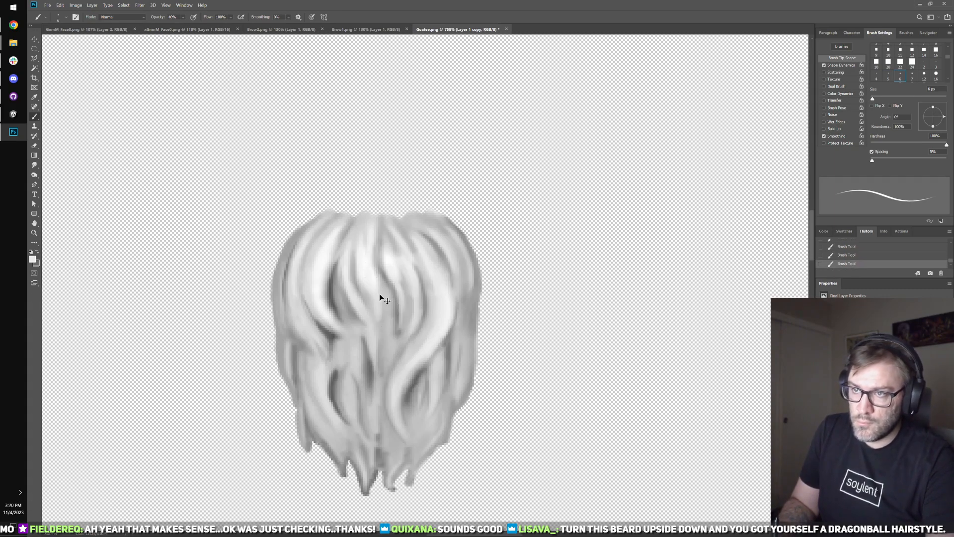
key("ctrl+z")
left_click_drag(386, 290, 384, 333)
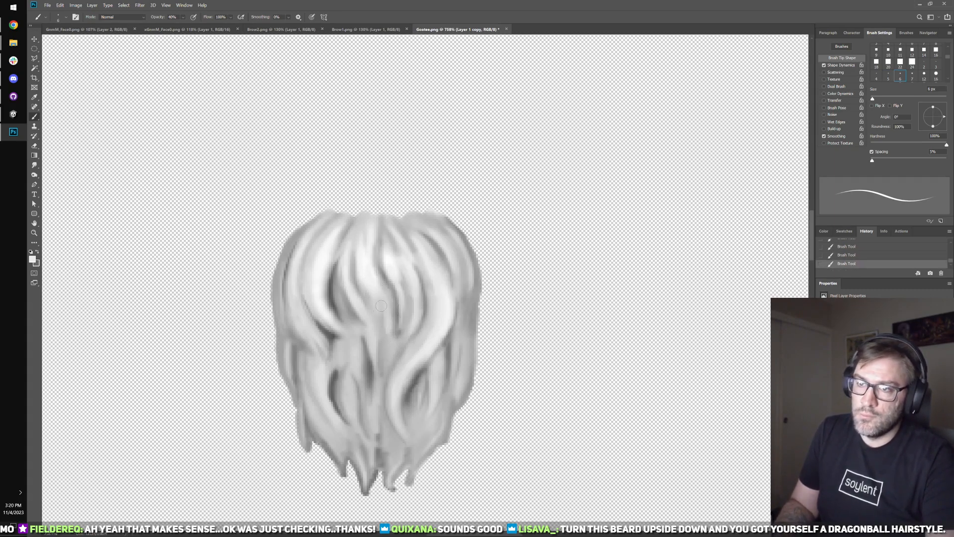
- Paint light strokes down the strand just right of the lower-left dark slit, reworking them until the strand reads clearly
left_click_drag(343, 365, 342, 412)
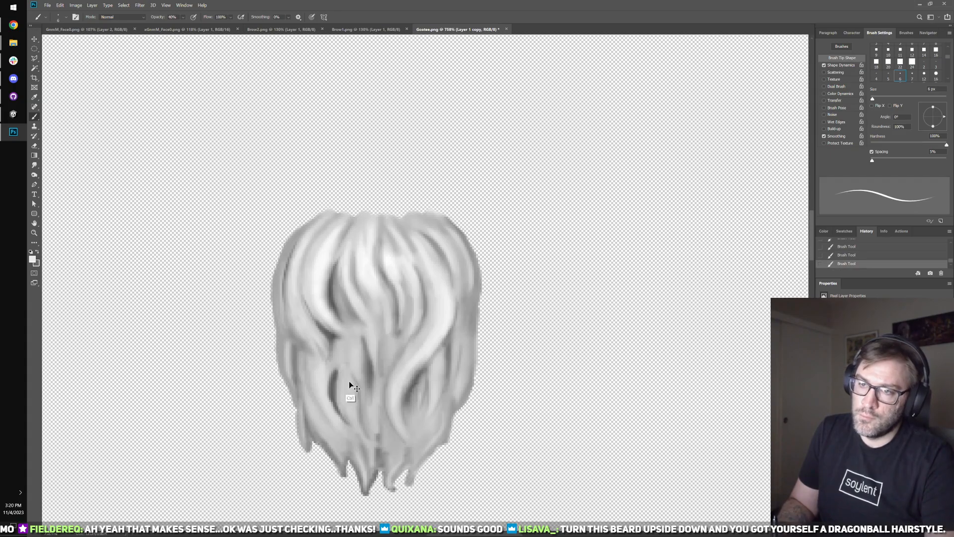
key("ctrl+z")
left_click_drag(345, 363, 343, 423)
left_click_drag(345, 348, 362, 424)
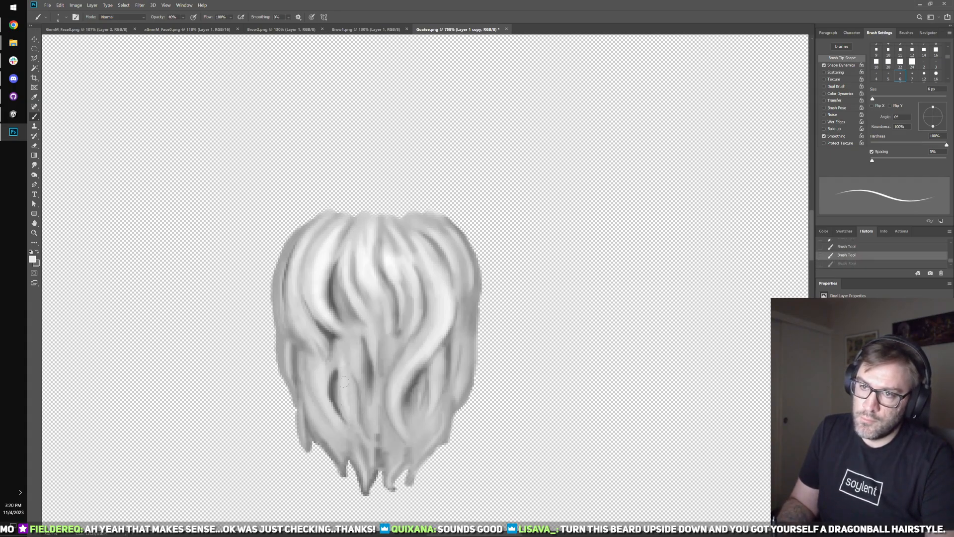
key("ctrl+z")
key("ctrl+z")
key("ctrl+shift+z")
key("ctrl+shift+z")
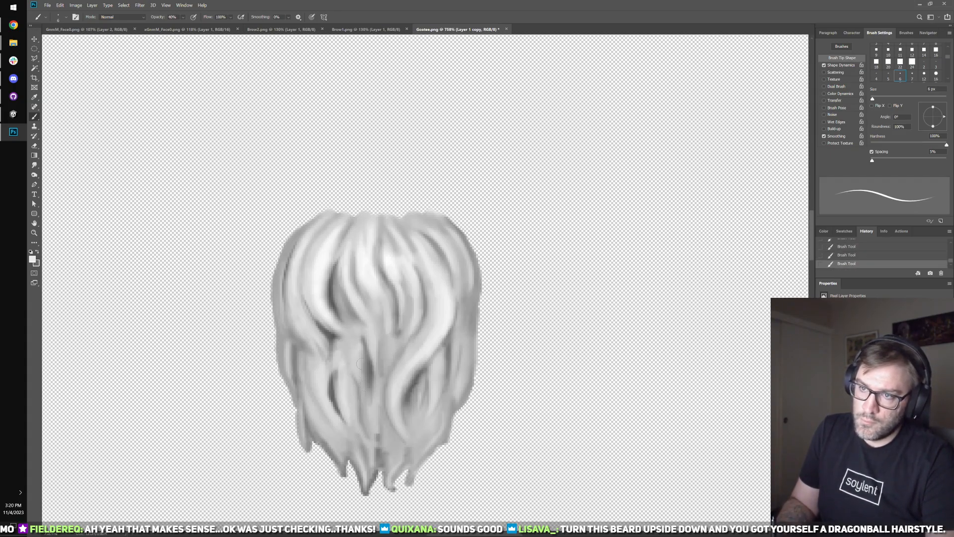
scroll(443, 264, "down", 5)
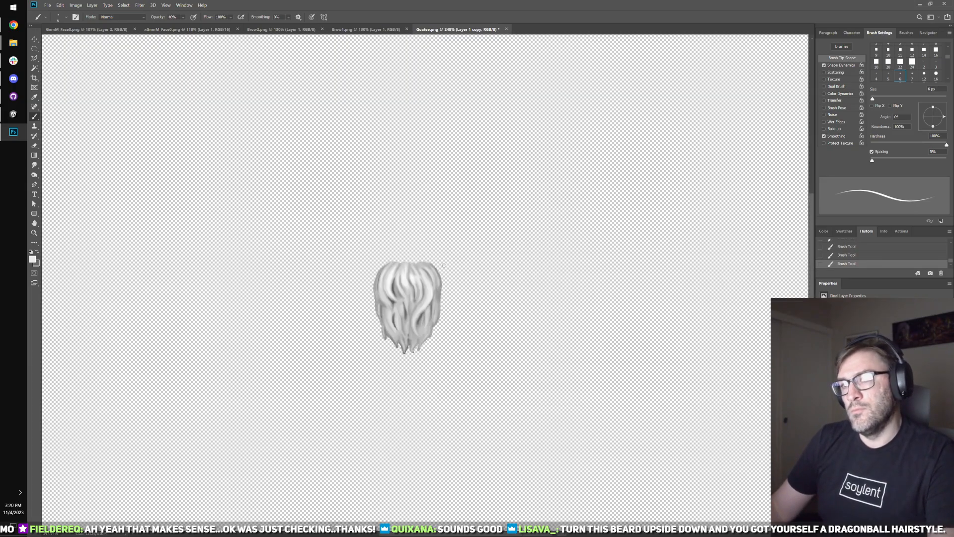
scroll(444, 264, "up", 5)
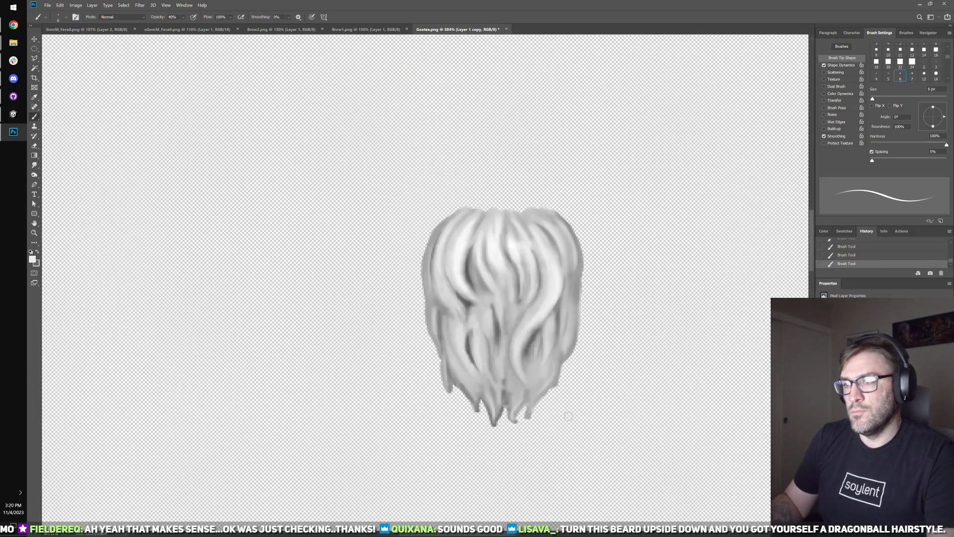
- Swap to the other paint tone and shade the upper and middle parts of the goatee's right edge with a 3 px brush
key("x")
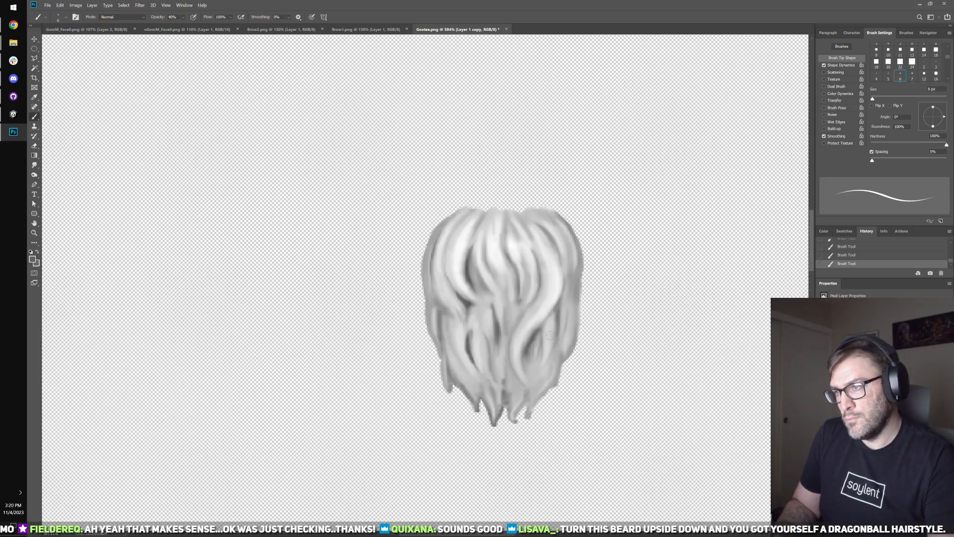
key("bracketleft")
key("bracketleft")
key("bracketleft")
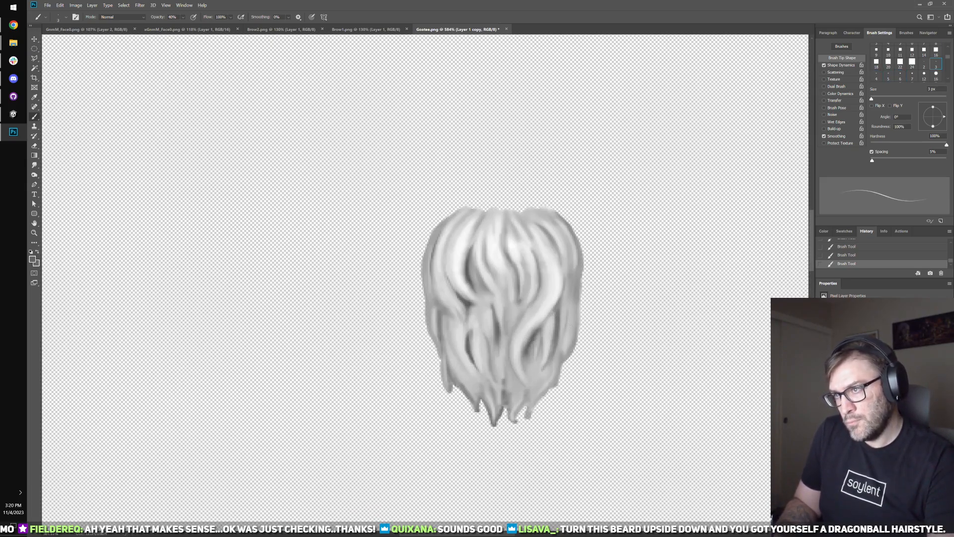
left_click_drag(561, 342, 566, 298)
left_click_drag(571, 243, 570, 292)
- Darken the goatee's lower-right edge and rightmost tip with the 3 px brush, undoing the last stroke
key("bracketright")
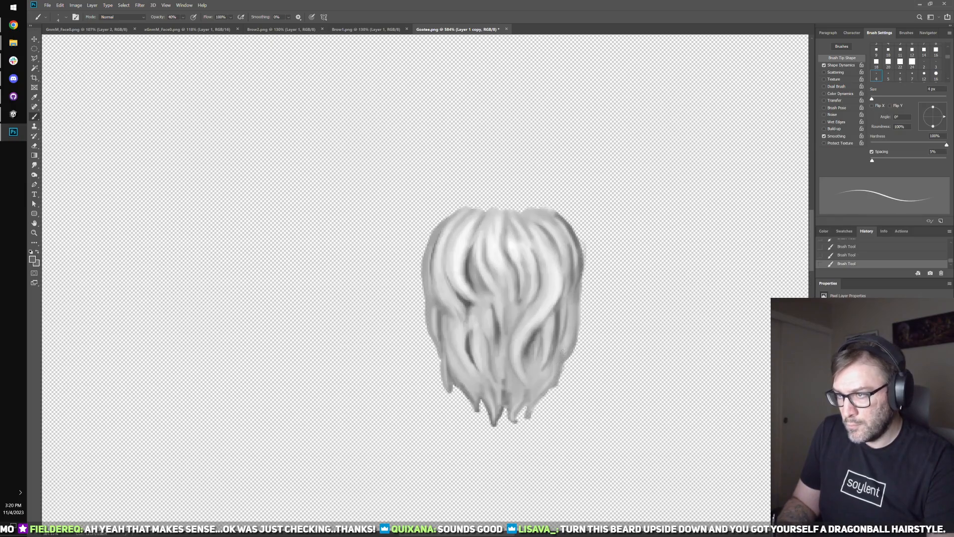
key("bracketleft")
key("bracketleft")
scroll(554, 382, "up", 5)
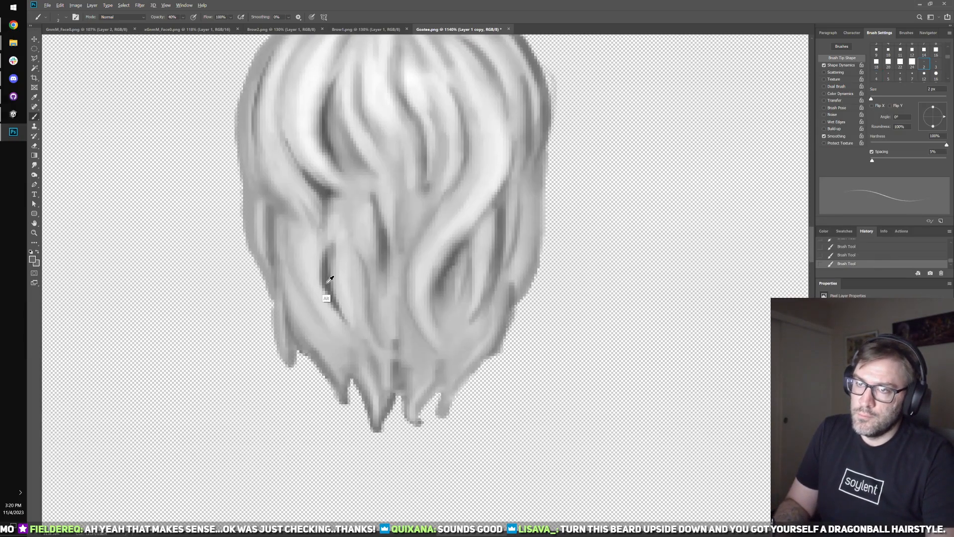
key("bracketright")
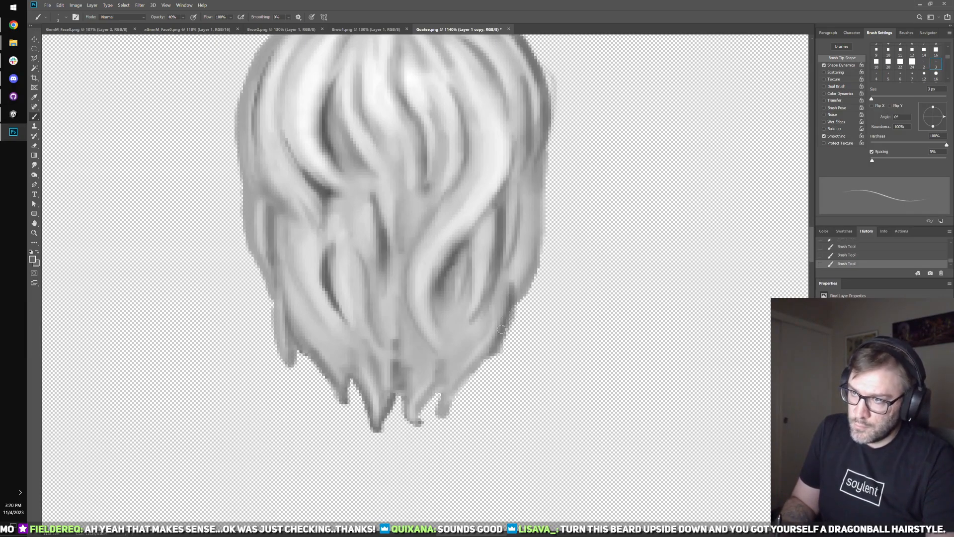
mouse_move(436, 413)
left_mouse_down()
mouse_move(474, 347)
mouse_move(438, 415)
left_mouse_up()
left_click_drag(467, 346, 442, 405)
mouse_move(456, 360)
left_mouse_down()
mouse_move(441, 417)
mouse_move(421, 383)
left_mouse_up()
key("ctrl+z")
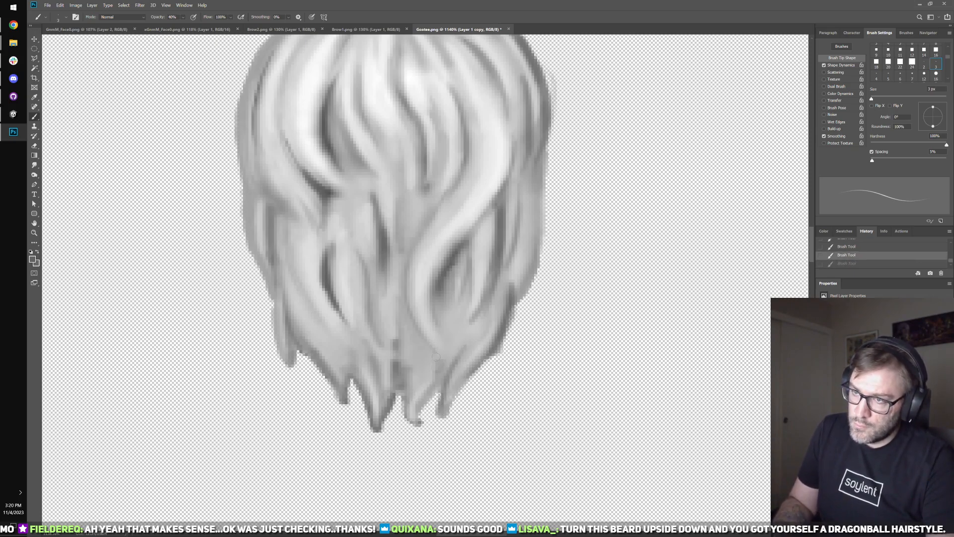
- Shade the lower edge of the long curved strand, and rework the strand beside the lower-right slit with a 4 px brush
left_click_drag(409, 304, 425, 348)
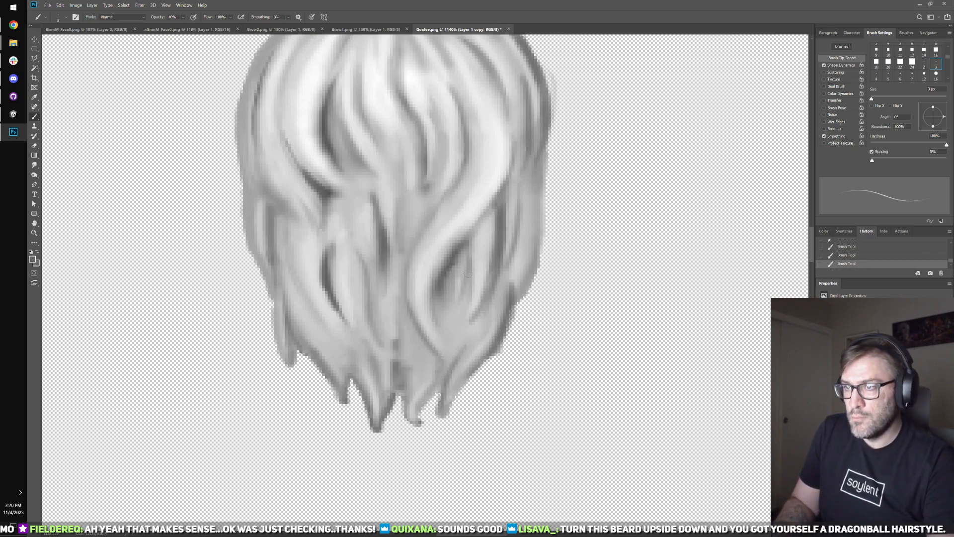
key("bracketright")
left_click_drag(471, 272, 464, 314)
key("ctrl+z")
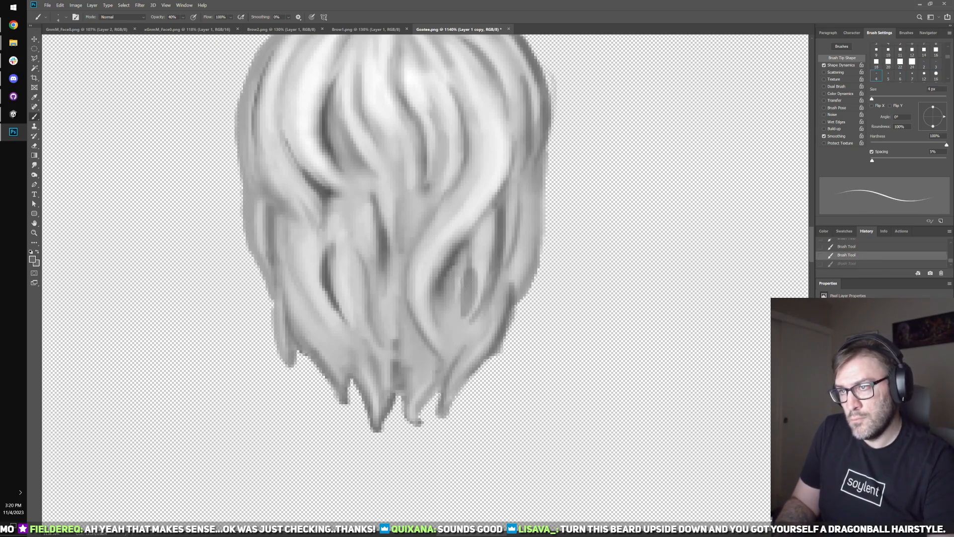
left_click_drag(469, 269, 456, 314)
key("bracketleft")
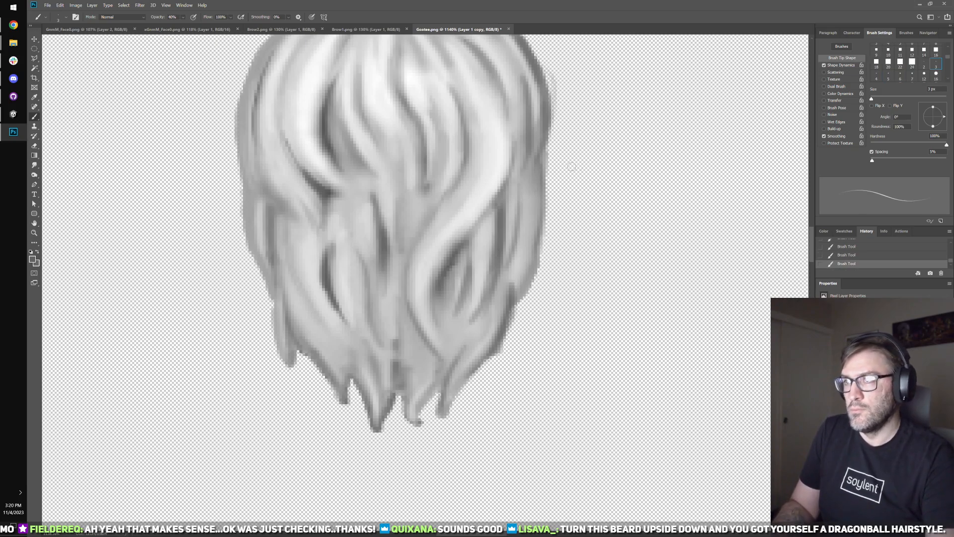
key("e")
left_click_drag(567, 168, 542, 158)
key("ctrl+z")
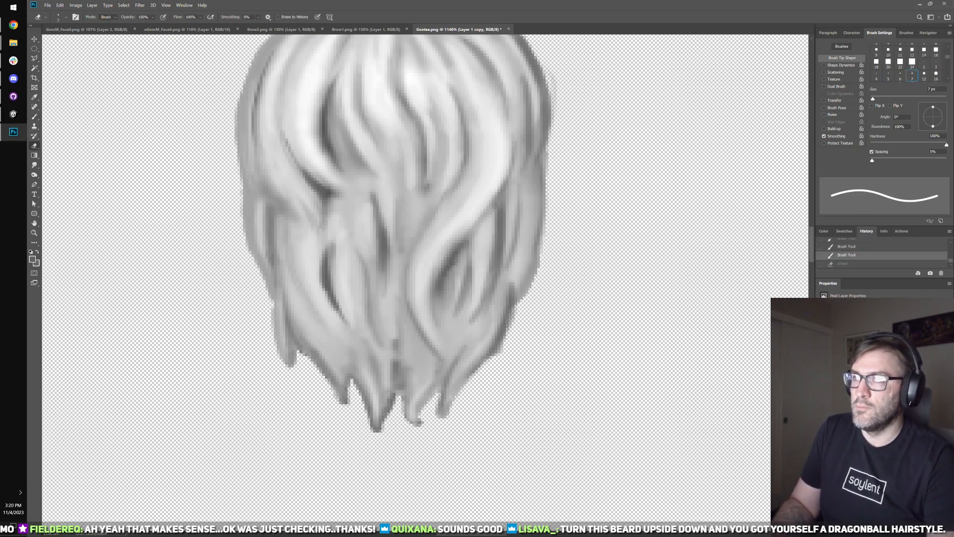
- Clear stray pixels outside the goatee's right edge using a Polygonal Lasso selection, and save the file
key("l")
mouse_move(537, 301)
left_mouse_down()
mouse_move(551, 271)
mouse_move(542, 251)
mouse_move(545, 178)
left_mouse_up()
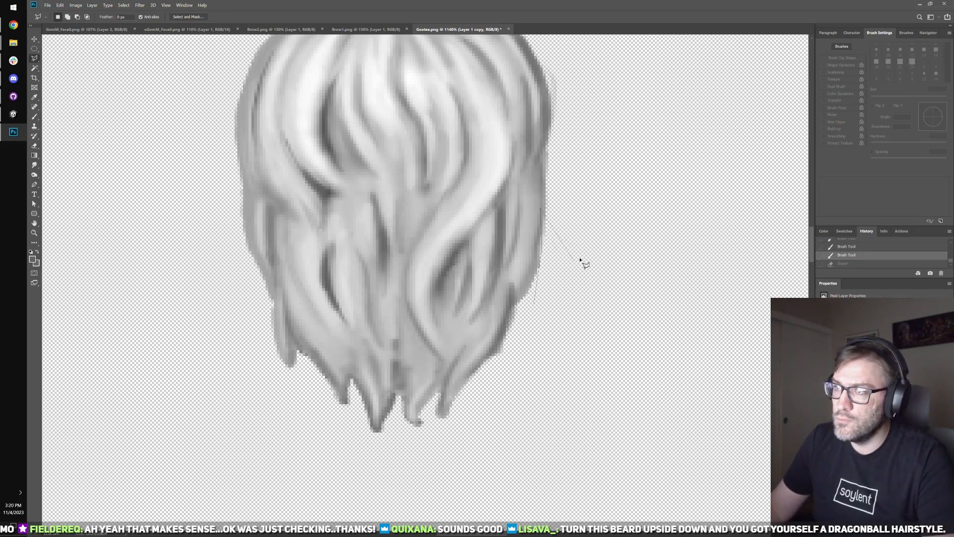
mouse_move(582, 261)
left_mouse_down()
mouse_move(555, 229)
mouse_move(541, 276)
mouse_move(537, 156)
left_mouse_up()
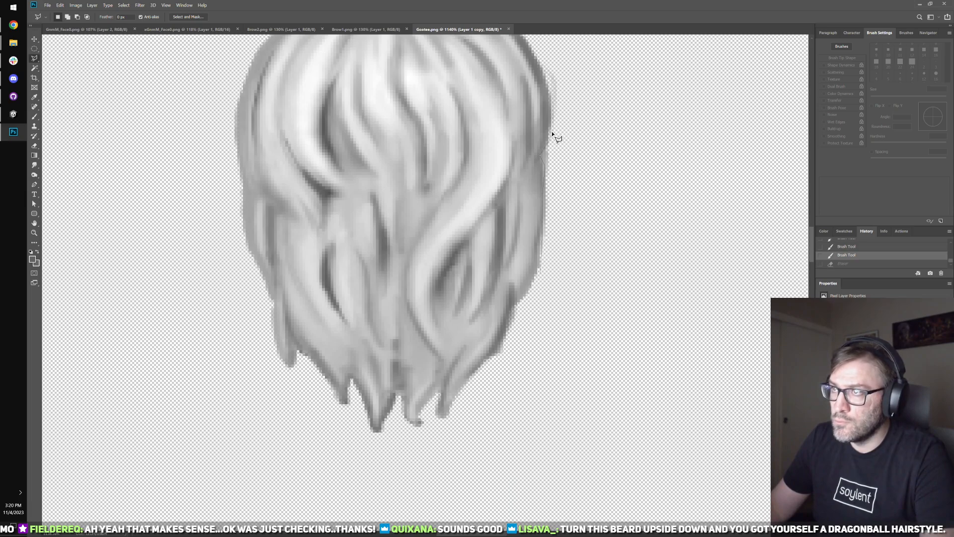
scroll(543, 124, "up", 4)
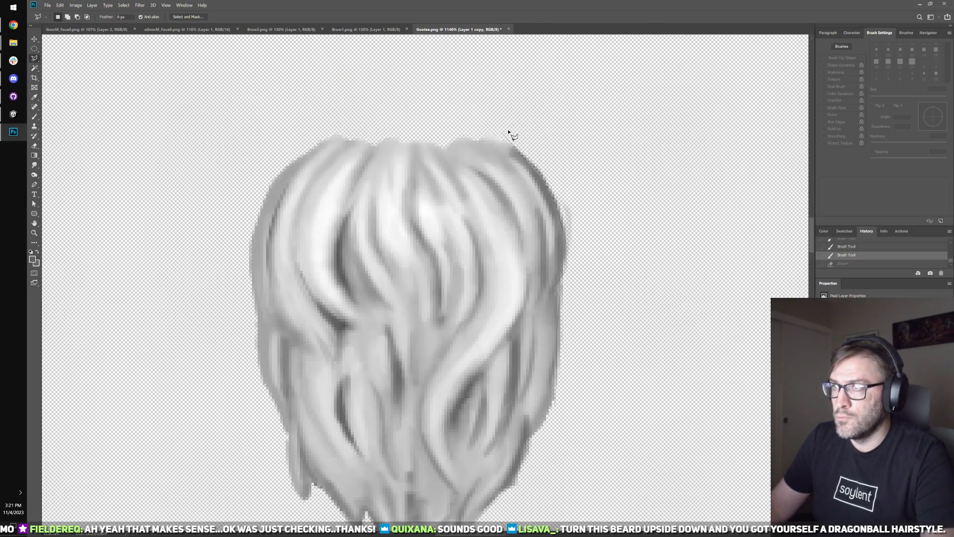
left_click(577, 104)
left_click(630, 148)
left_click(646, 258)
left_click(664, 356)
double_click(565, 485)
key("Delete")
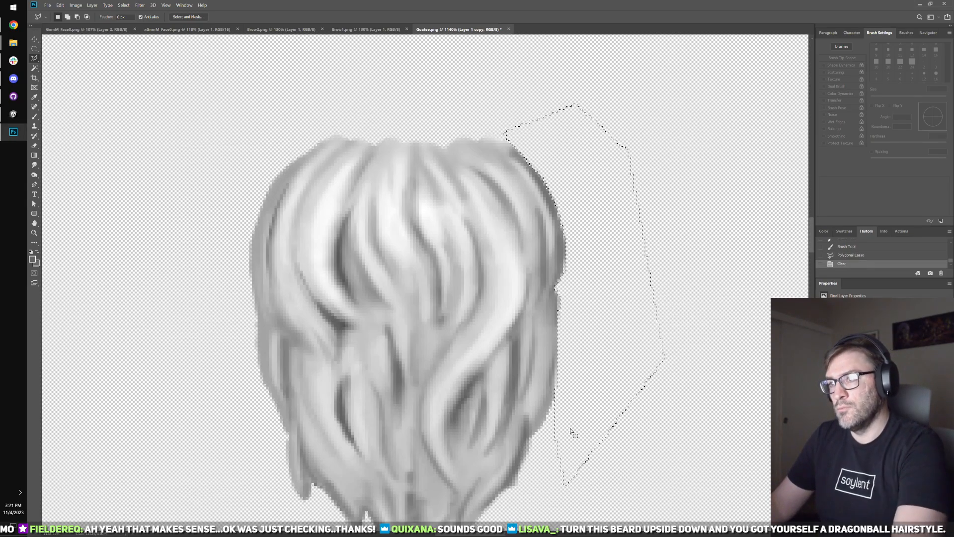
scroll(571, 432, "down", 5)
key("ctrl+d")
scroll(440, 395, "up", 2)
scroll(465, 404, "down", 2)
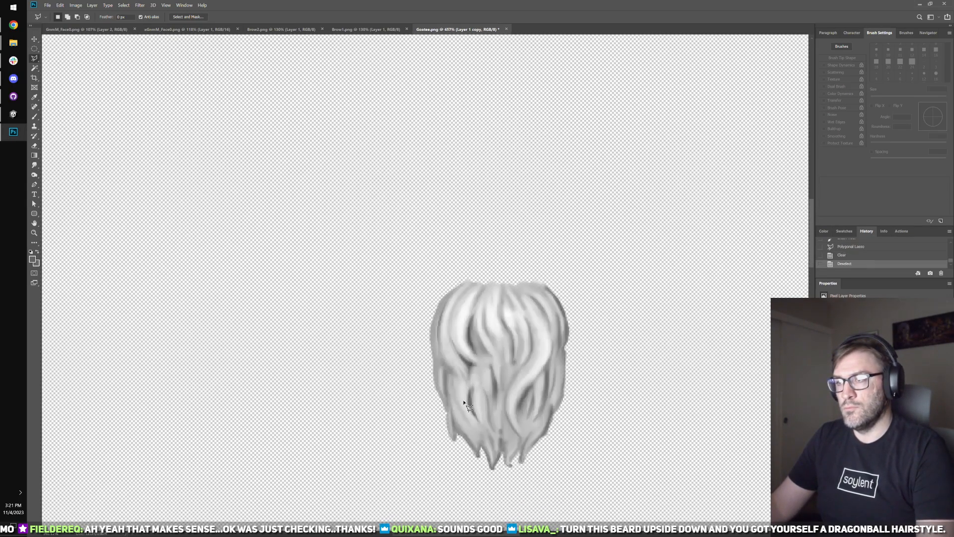
scroll(463, 402, "down", 3)
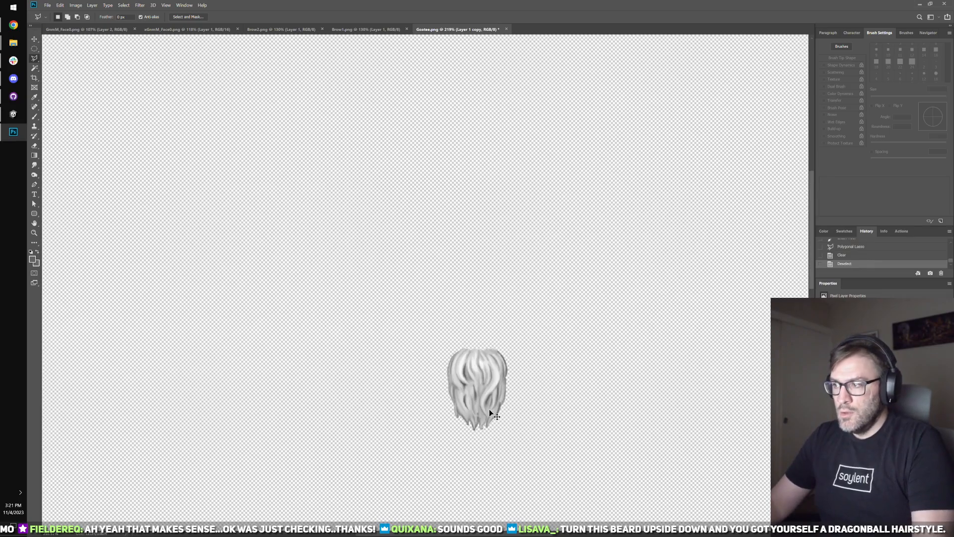
- Switch to Unity and preview the goatee in several beard colors, ending with Beard Color 3 and Eyebrows Color 3
left_click(13, 114)
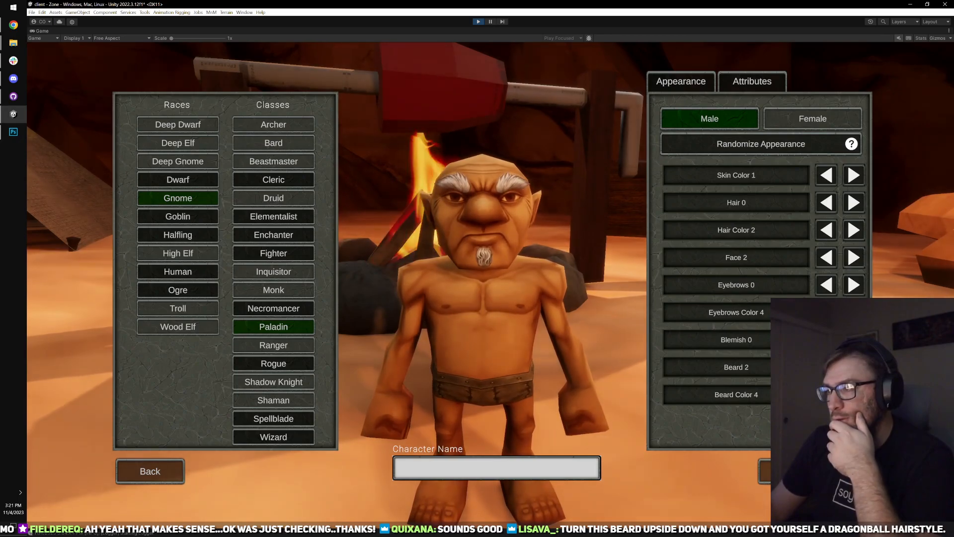
left_click(854, 394)
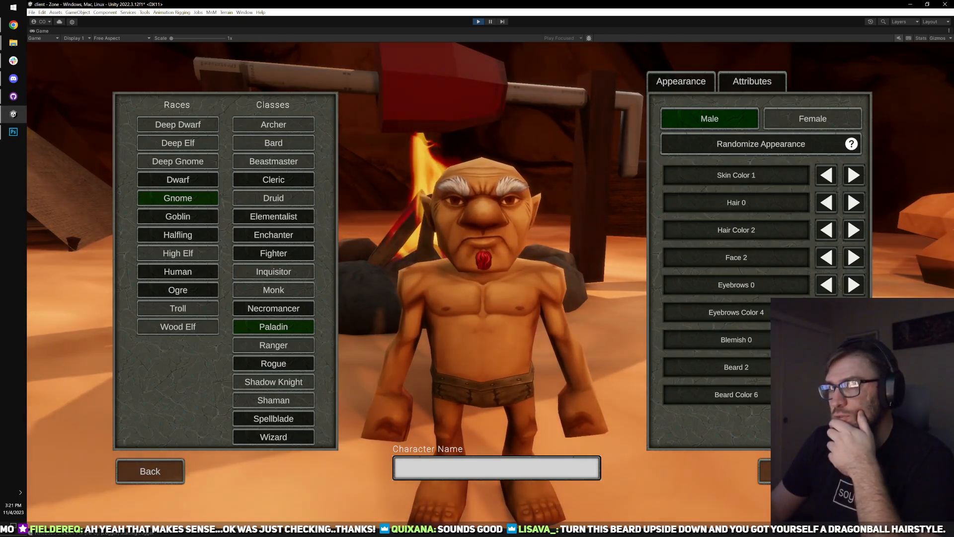
left_click(854, 394)
left_click(854, 395)
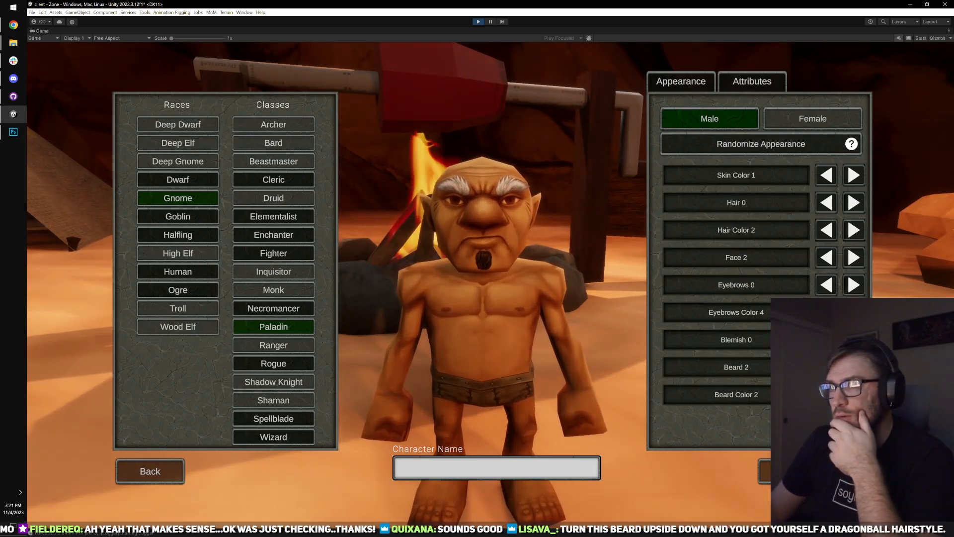
left_click(854, 394)
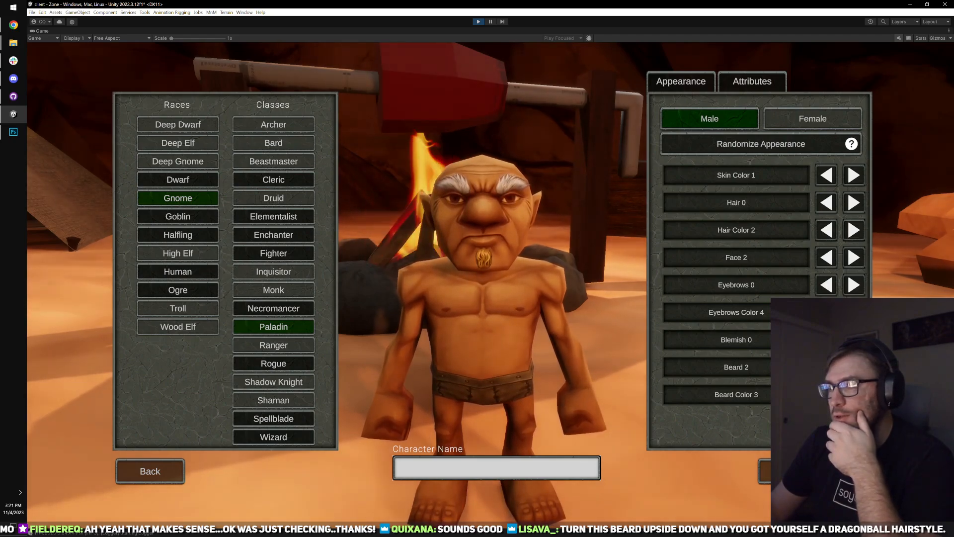
left_click(827, 312)
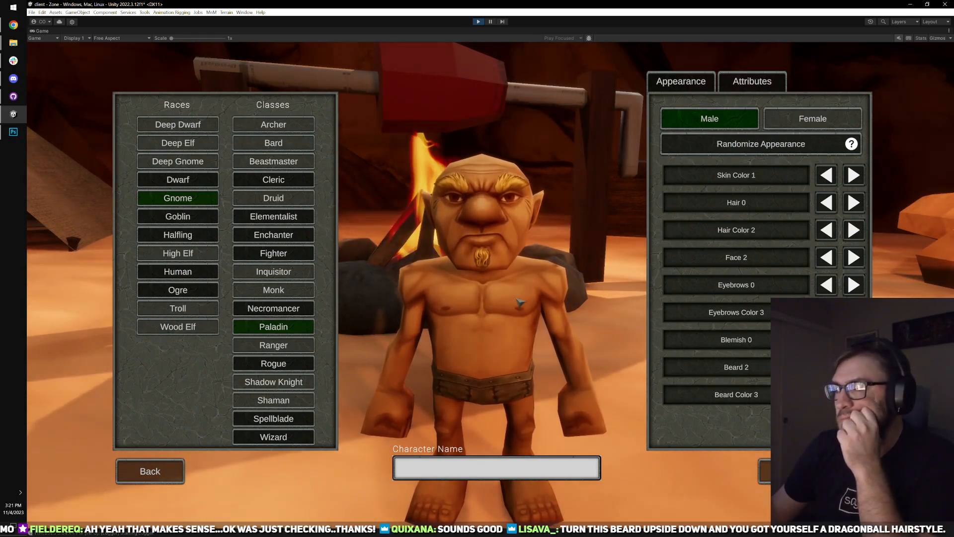
- Compare the gnome's faces 0 to 3 with the matching brows and goatee, ending on Face 0
left_click(853, 258)
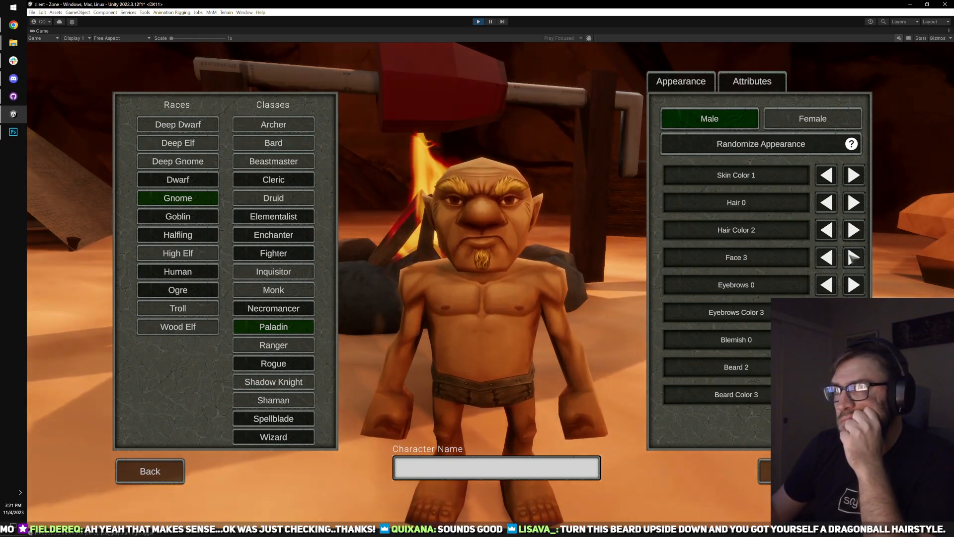
left_click(826, 258)
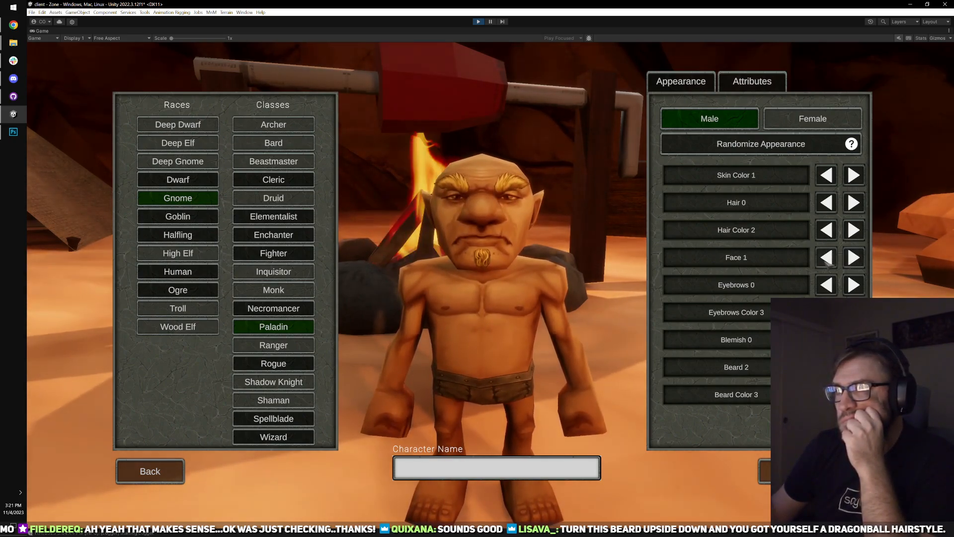
left_click(828, 262)
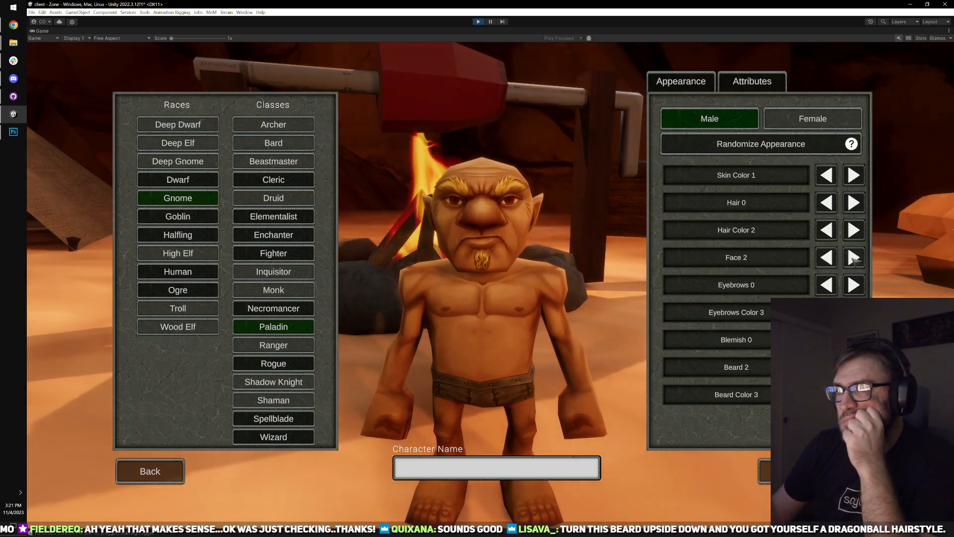
left_click(828, 259)
left_click(828, 258)
left_click(827, 258)
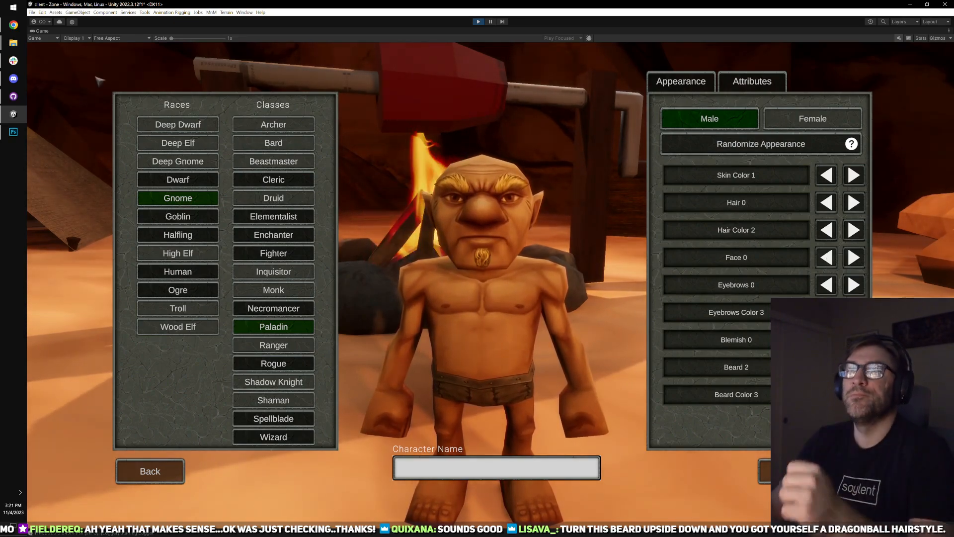
- Switch to Photoshop, open the GnmM_Face0.png document and examine the face's brow, nose and mouth up close
key("alt+Tab")
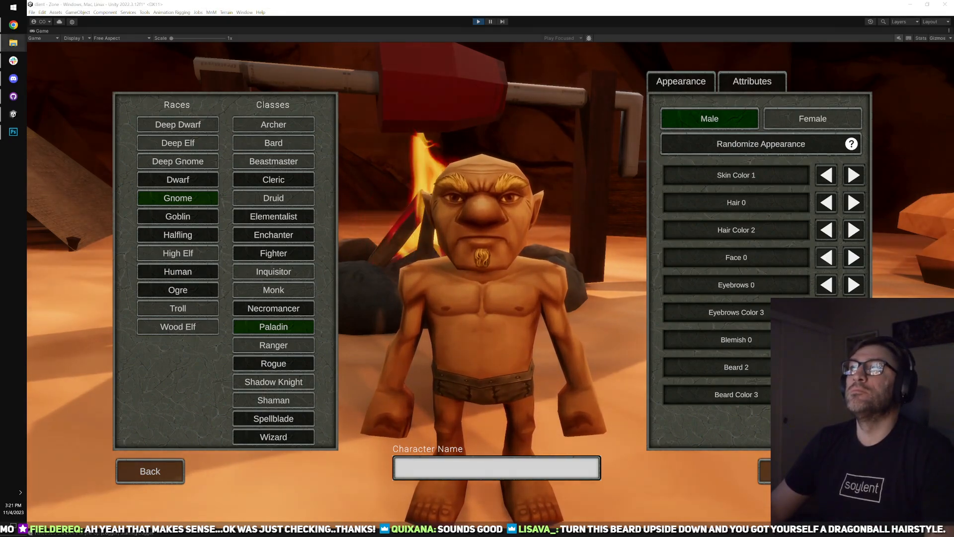
key("alt+Tab")
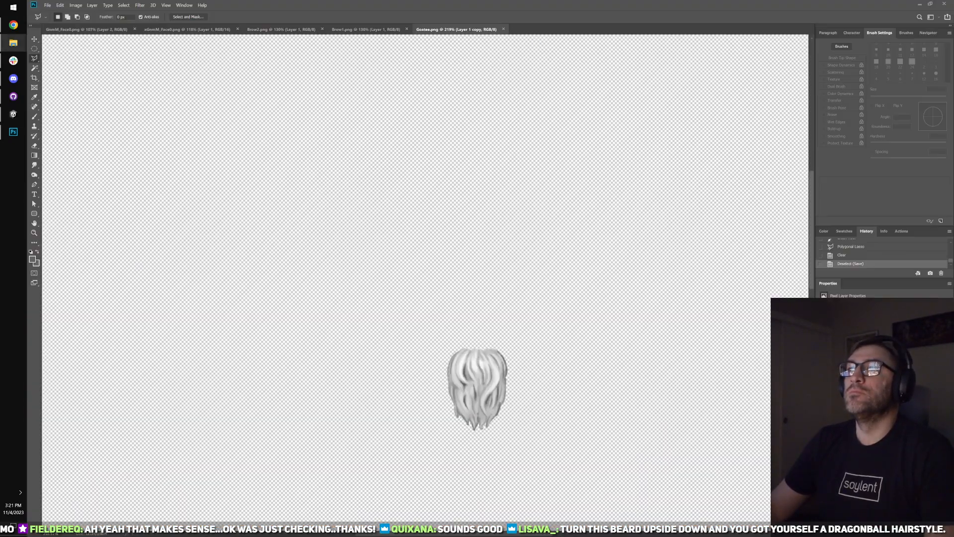
key("ctrl+Tab")
key("b")
scroll(517, 336, "up", 5)
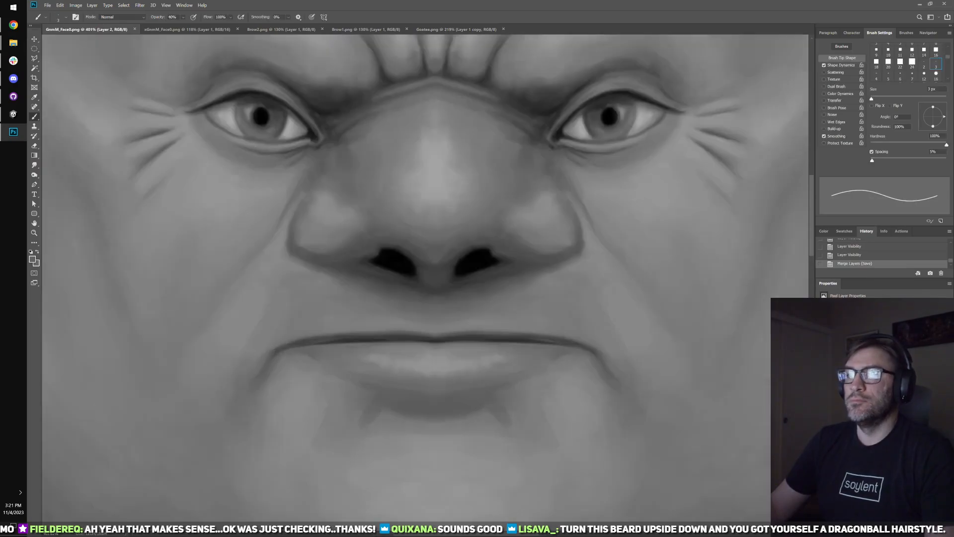
left_click_drag(478, 295, 528, 241)
scroll(426, 263, "down", 3)
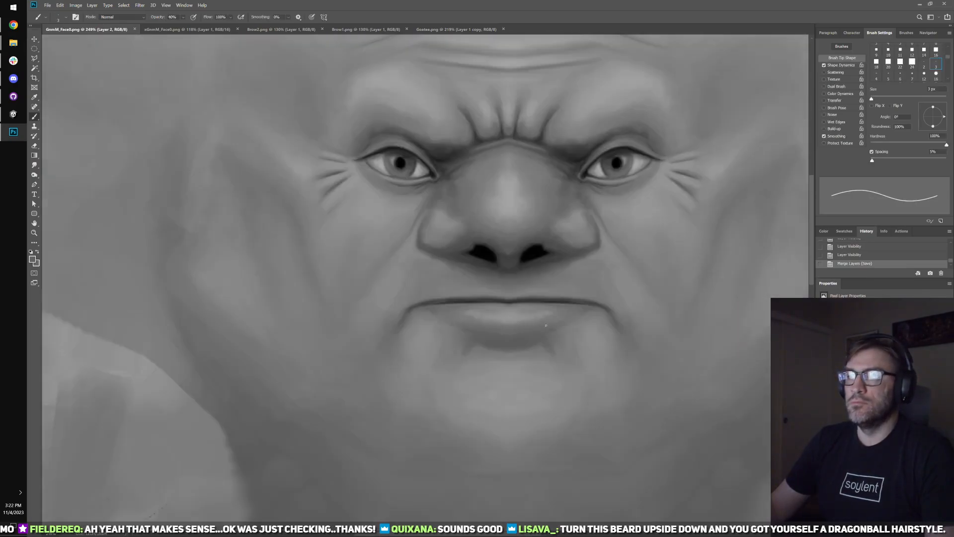
scroll(426, 263, "down", 2)
key("m")
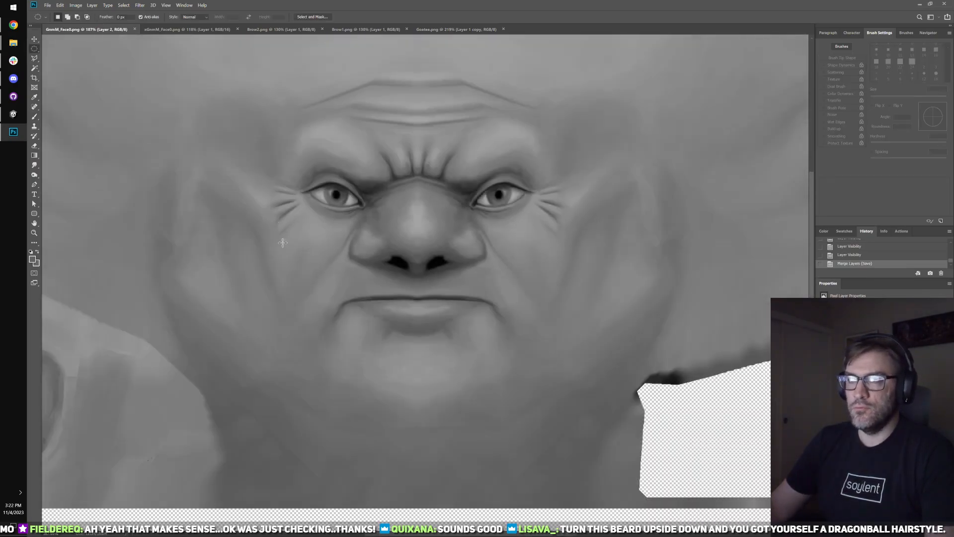
left_click(11, 133)
left_click(13, 133)
scroll(426, 213, "up", 5)
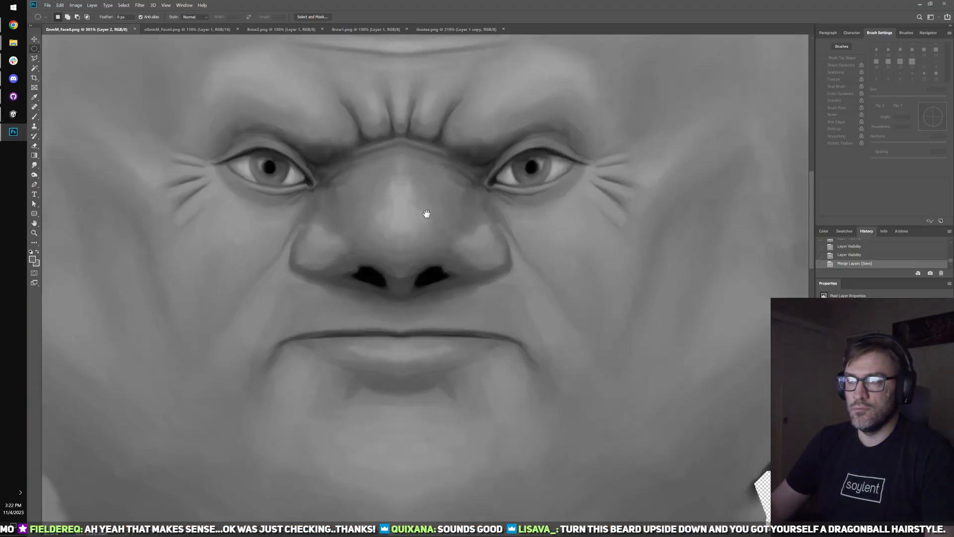
- Examine the gnome's right-hand eye and its surrounding lids up close from several rotated angles
key("b")
key("r")
left_click_drag(714, 386, 654, 260)
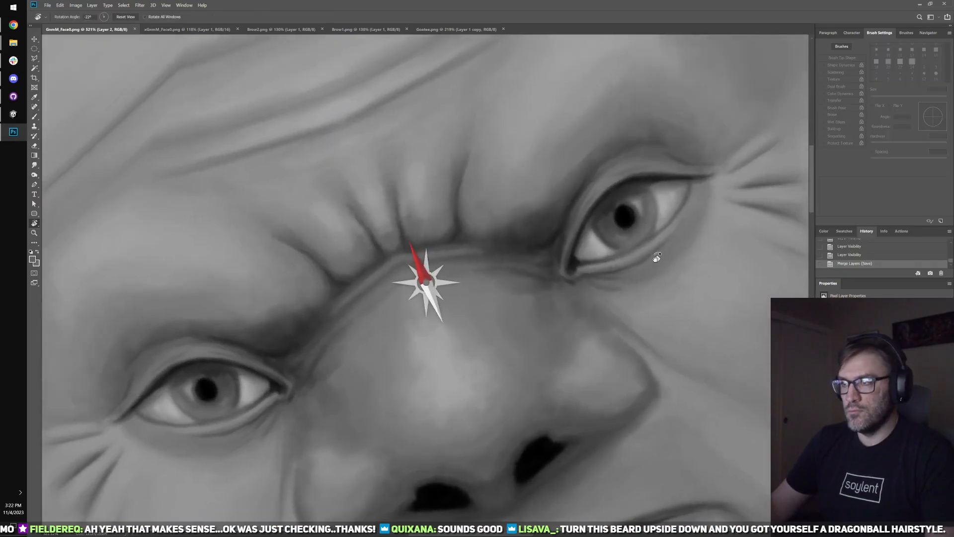
key("b")
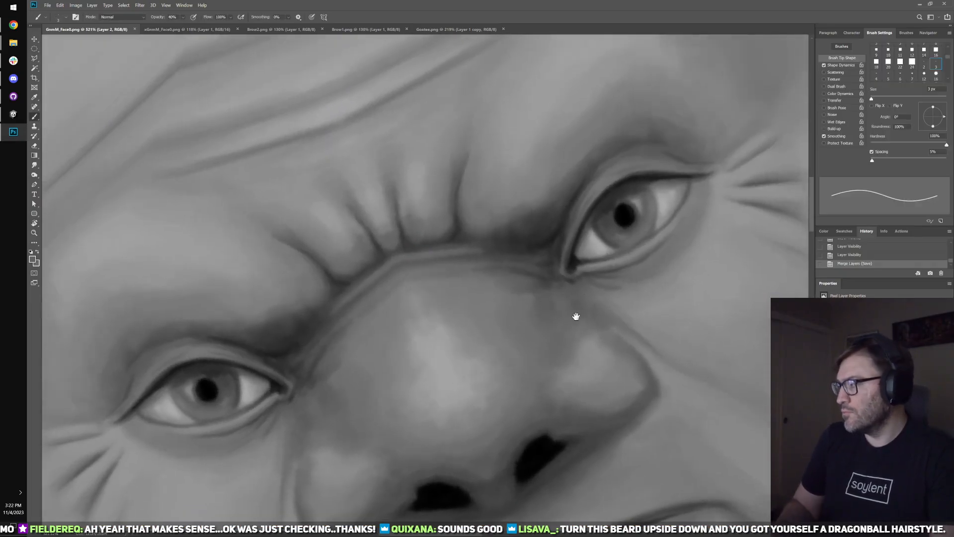
mouse_move(576, 316)
left_mouse_down()
mouse_move(458, 294)
mouse_move(578, 314)
mouse_move(530, 313)
left_mouse_up()
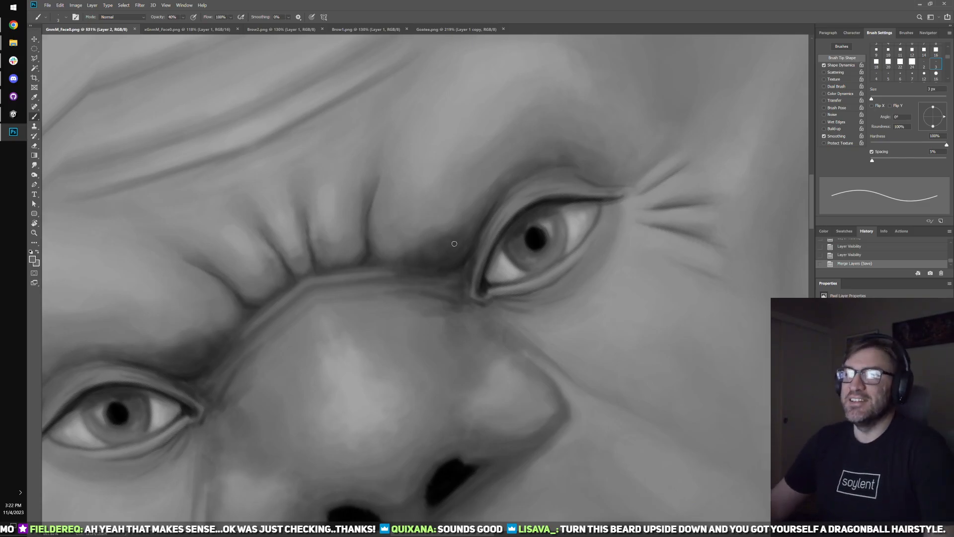
scroll(631, 217, "up", 2)
key("r")
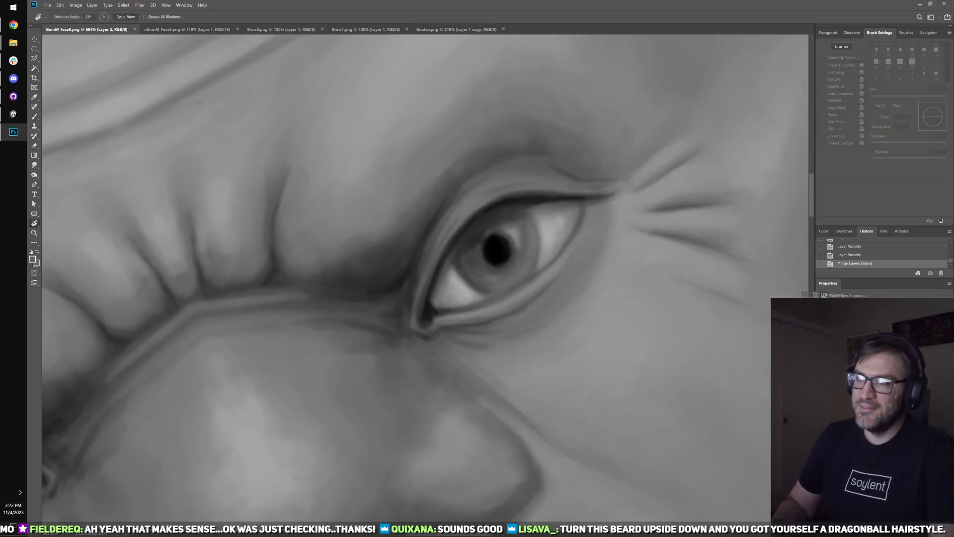
mouse_move(677, 358)
left_mouse_down()
mouse_move(387, 393)
mouse_move(358, 348)
mouse_move(366, 283)
left_mouse_up()
key("b")
left_click_drag(379, 361, 468, 296)
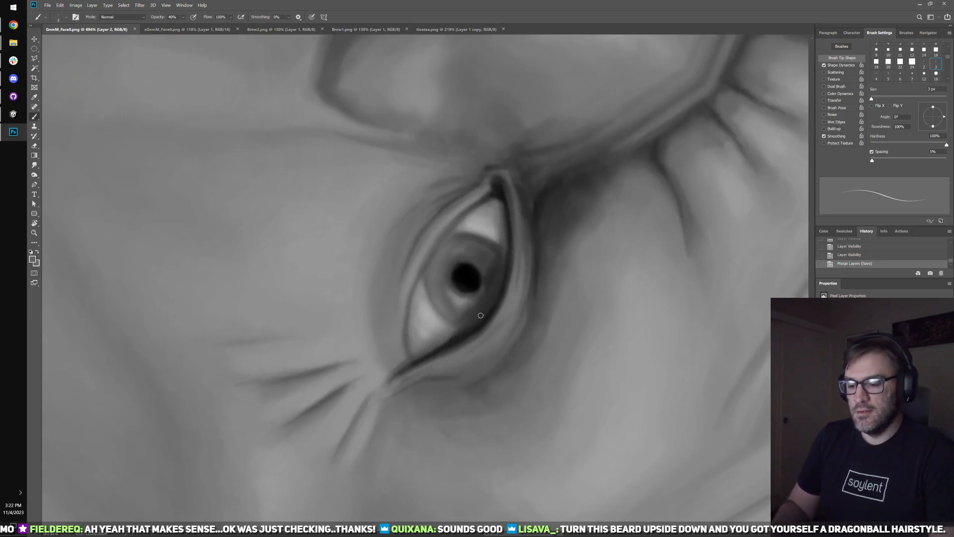
- Sample light grey from the nose highlight and retouch the right-hand eye's outer white with a 5 px brush
key("alt")
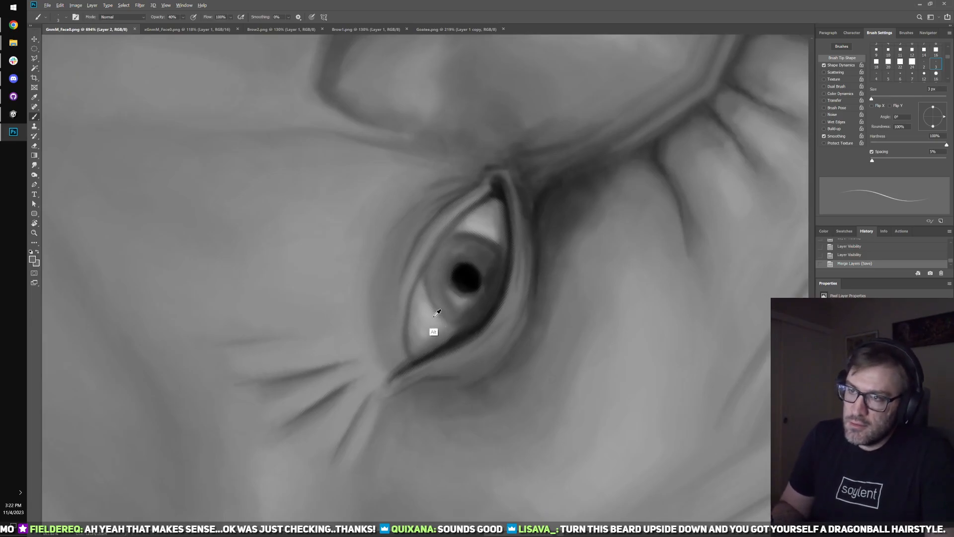
scroll(490, 305, "left", 10)
left_click(481, 260, "alt")
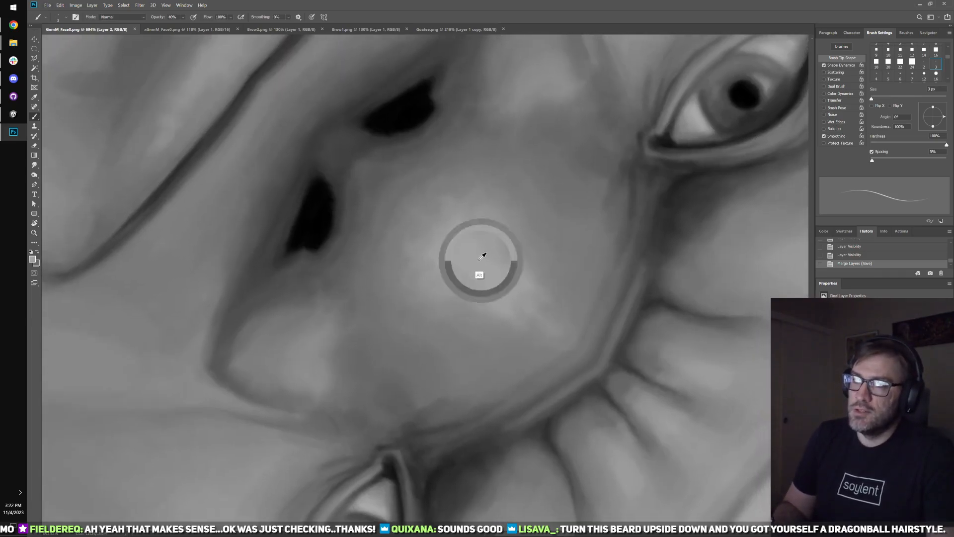
scroll(410, 308, "right", 15)
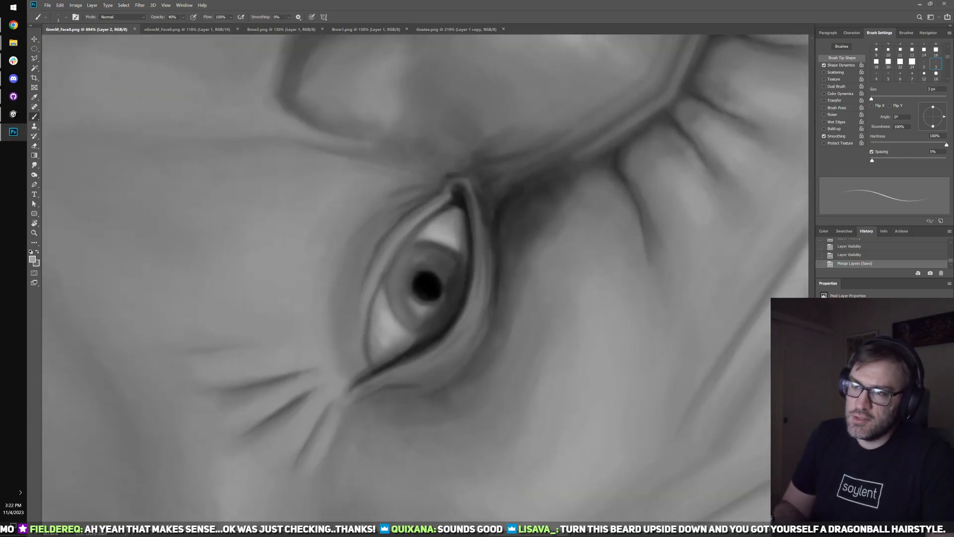
key("bracketright")
key("bracketright")
left_click_drag(393, 328, 383, 313)
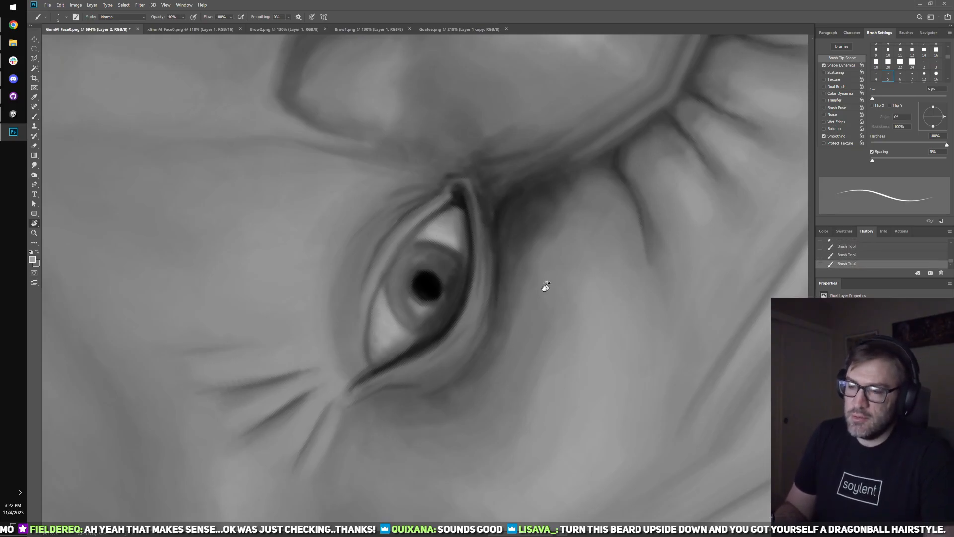
- Choose the 3 px brush tip and sample a light grey from the brow as the painting color
key("r")
mouse_move(661, 220)
left_mouse_down()
mouse_move(502, 141)
mouse_move(391, 145)
left_mouse_up()
key("b")
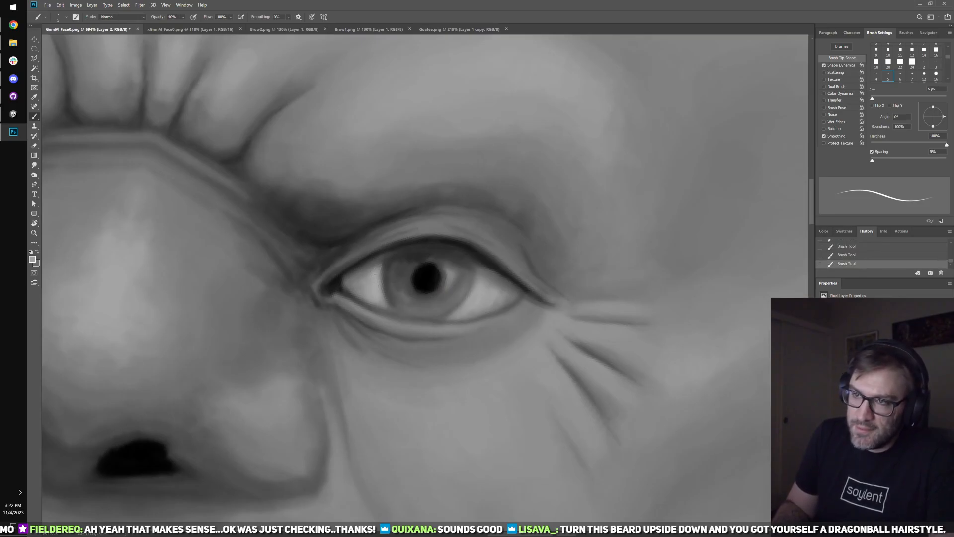
left_click(937, 61)
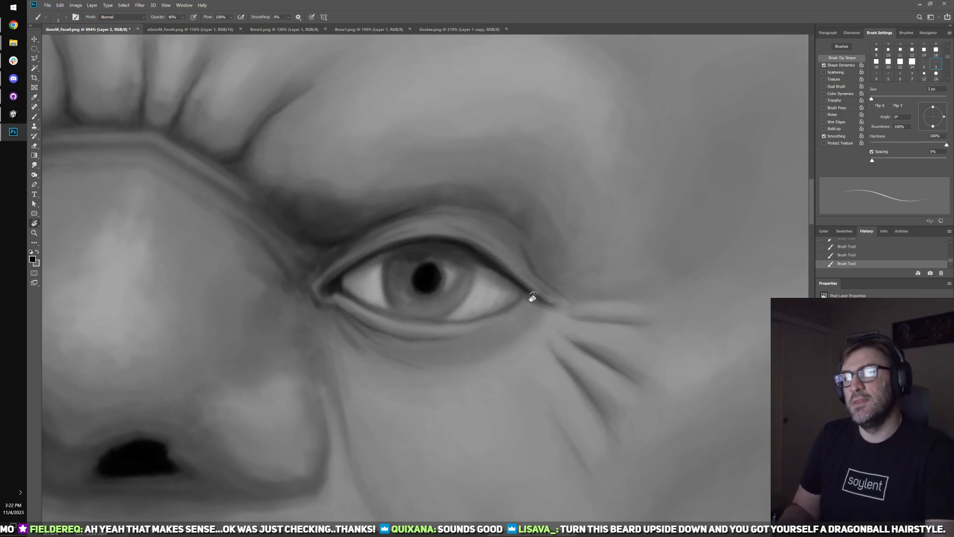
key("r")
left_click_drag(629, 313, 530, 270)
key("b")
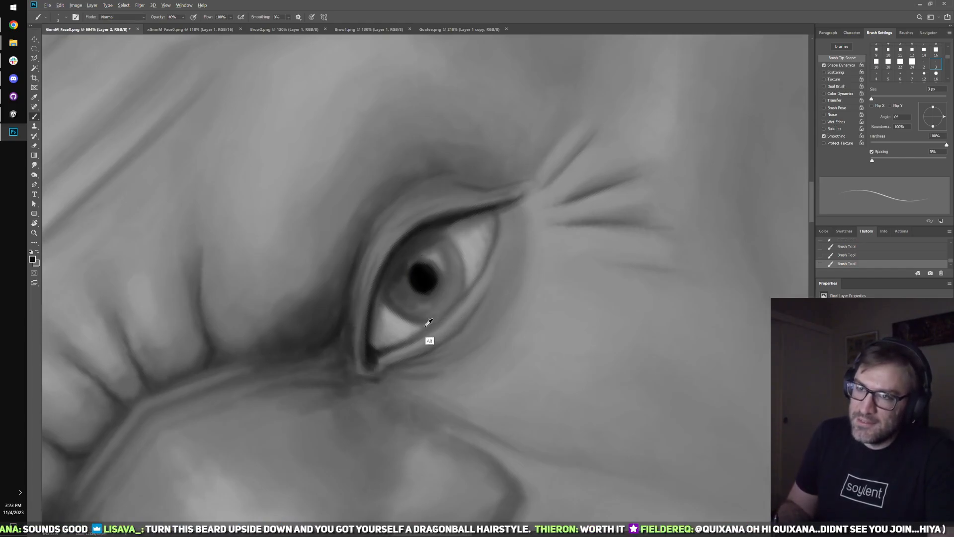
left_click(283, 164)
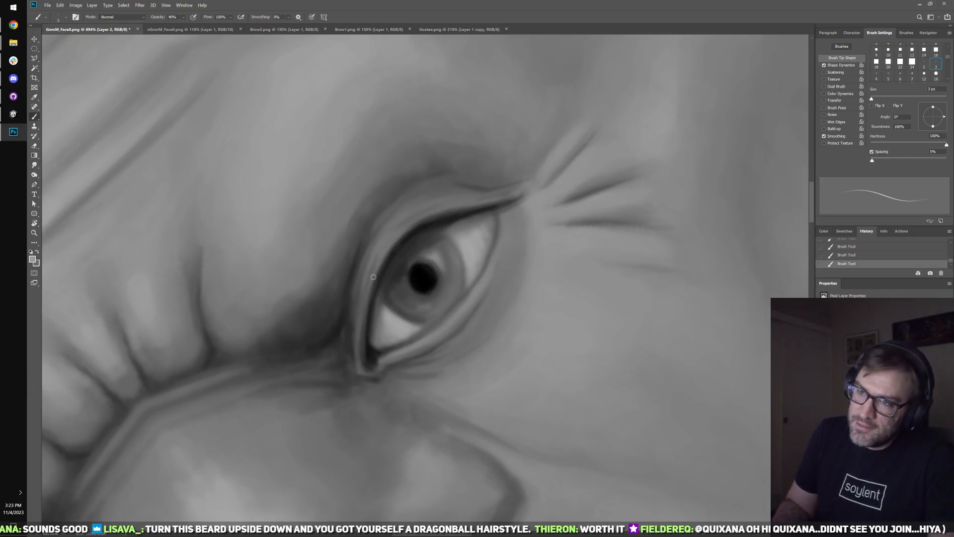
- Try a light grey highlight stroke along the upper eyelid's rim beside the iris
left_click_drag(383, 263, 376, 273)
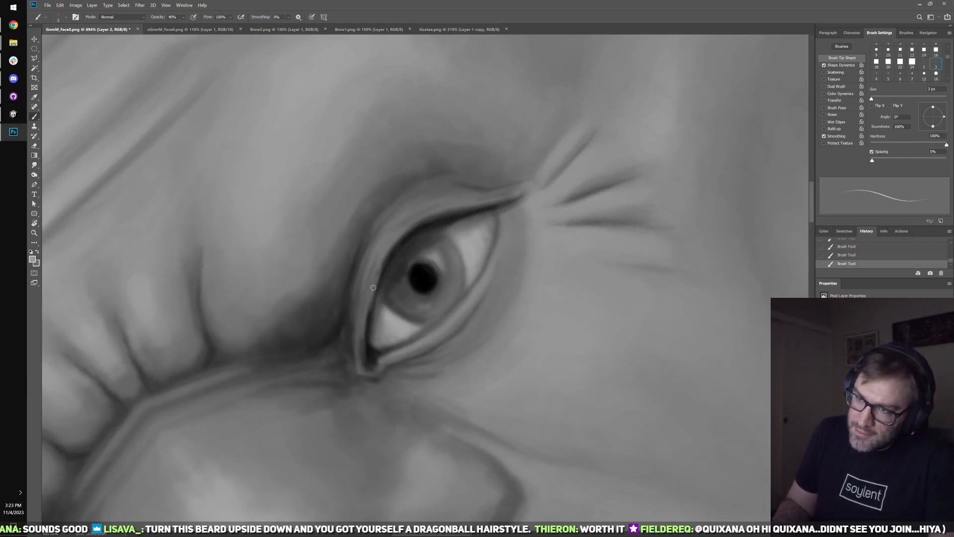
key("ctrl+z")
key("ctrl+shift+z")
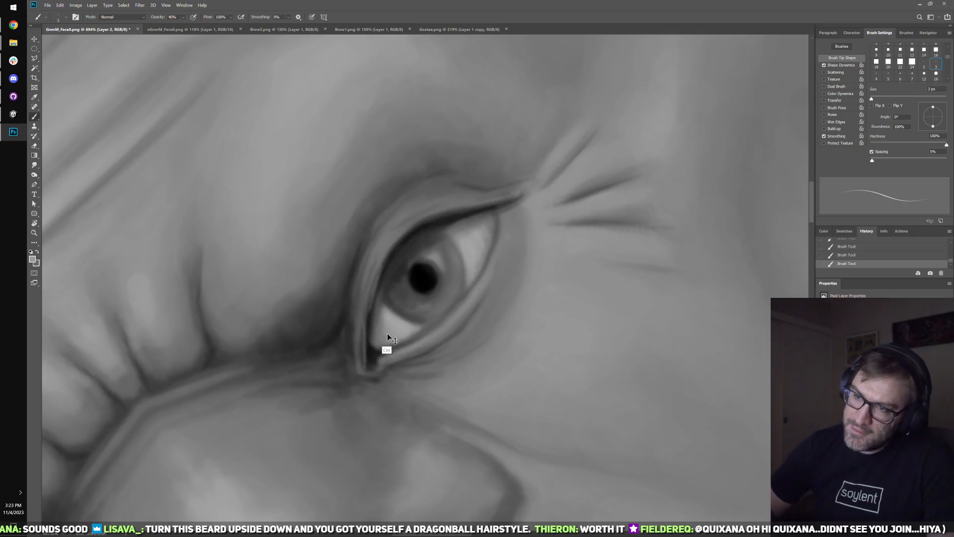
key("ctrl+z")
- Brush a light grey highlight along the upper eyelid's rim from the inner corner, comparing the eye with and without the strokes
key("r")
left_click_drag(597, 270, 588, 300)
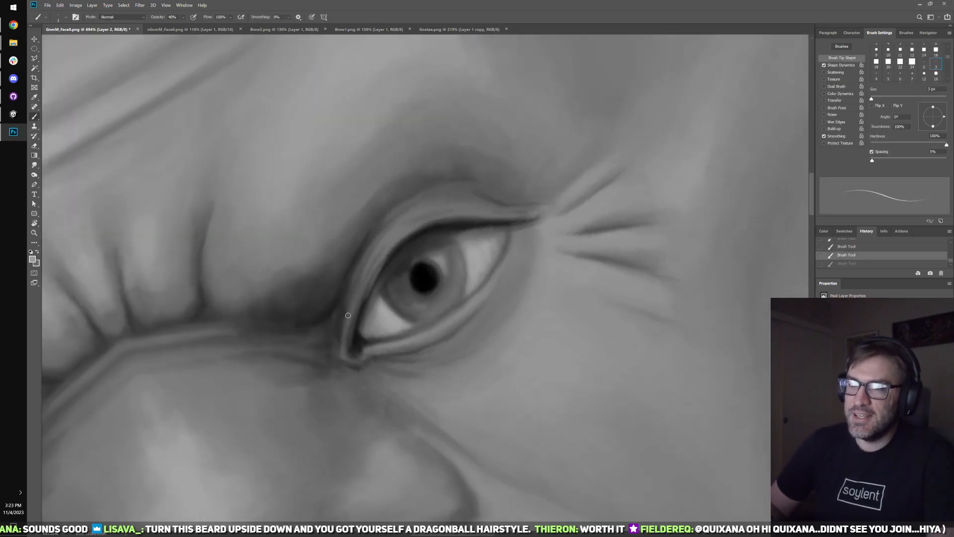
left_click_drag(356, 303, 351, 318)
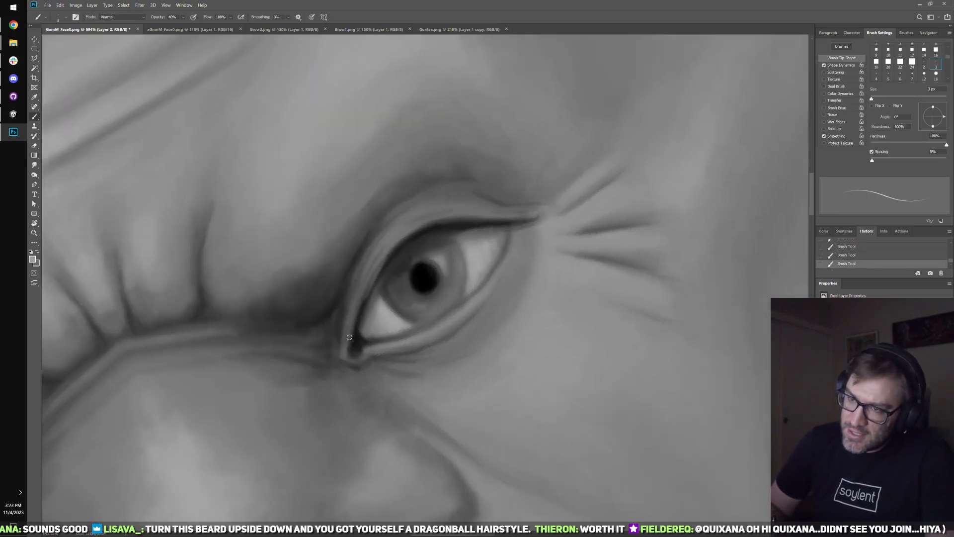
key("ctrl+z")
key("ctrl+shift+z")
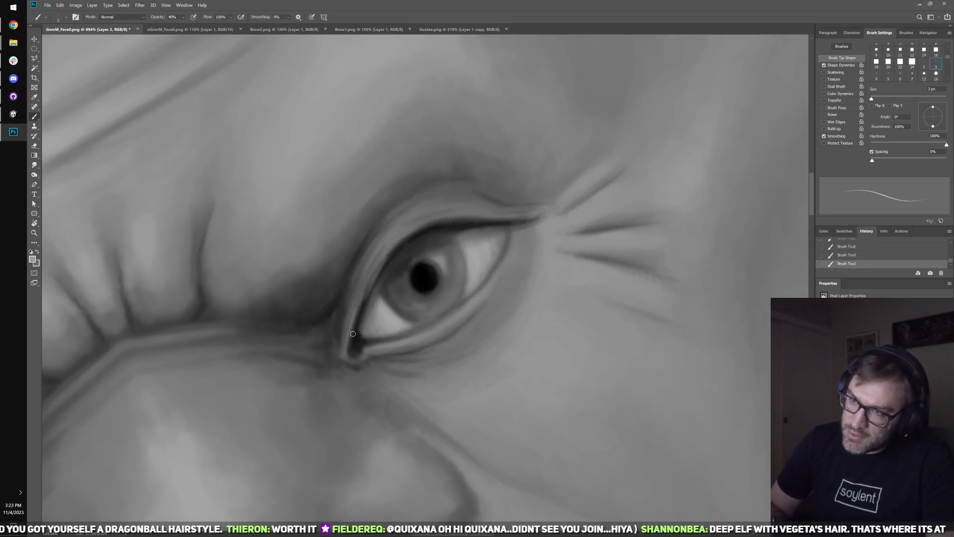
key("ctrl+z")
left_click_drag(344, 347, 350, 325)
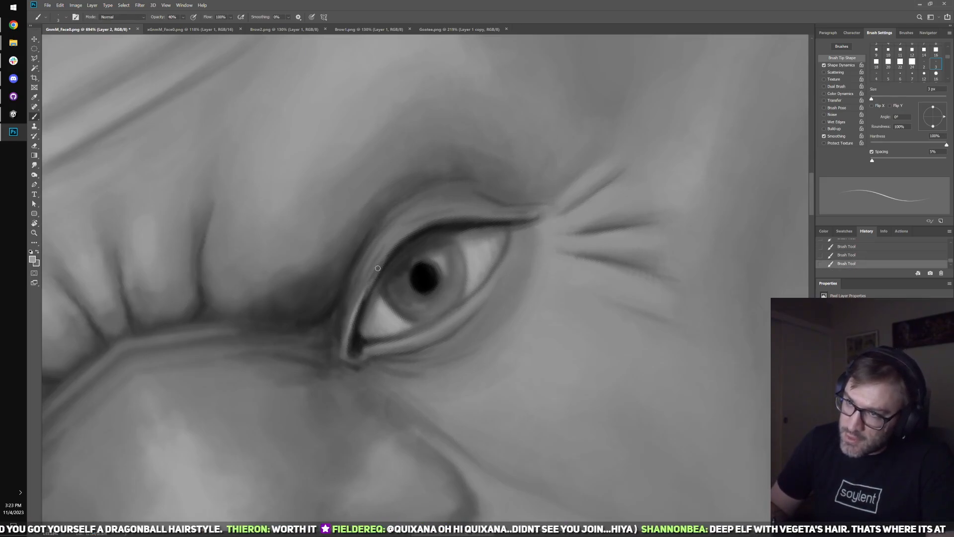
key("ctrl+z")
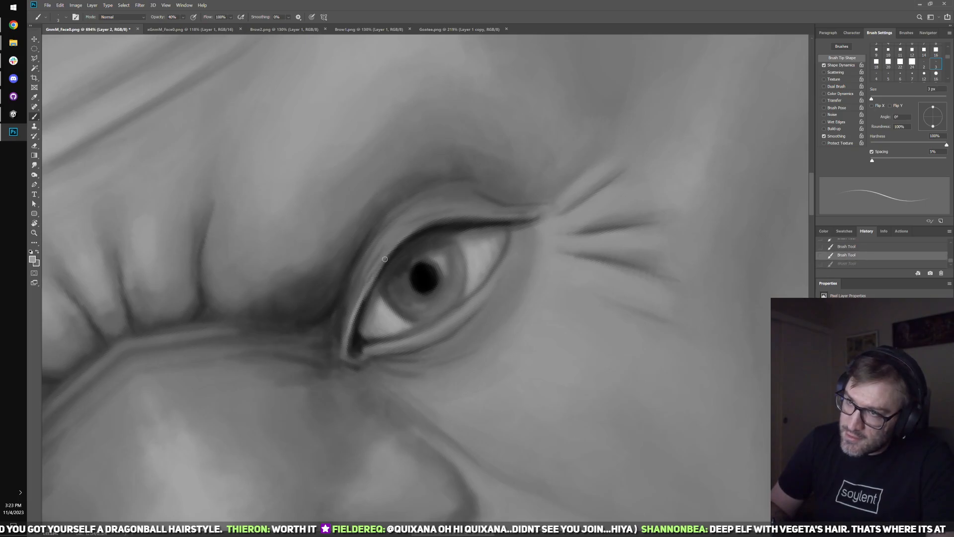
key("ctrl+shift+z")
key("ctrl+z")
key("ctrl+shift+z")
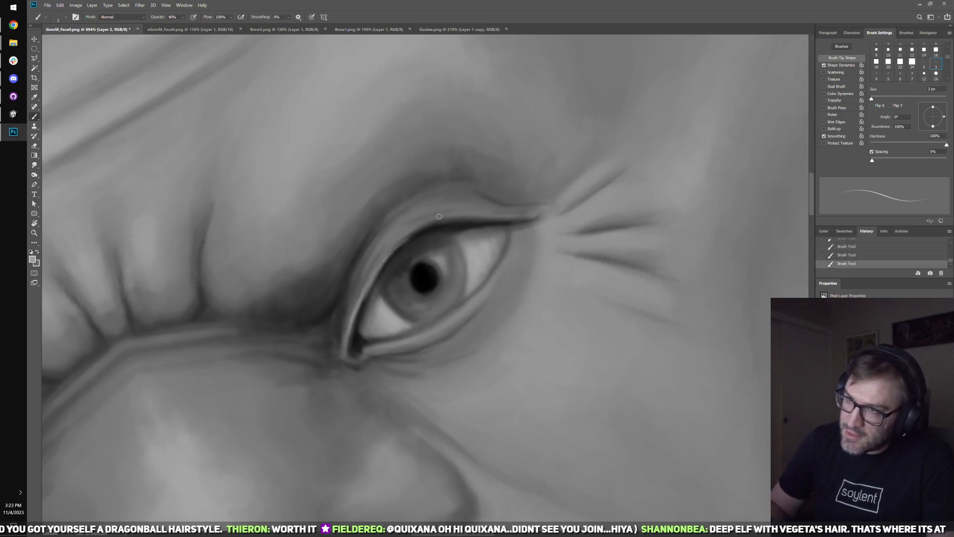
- Rotate the canvas to about -43° and refine the inner edge of the upper eyelid with the 3 px brush
key("r")
left_click_drag(597, 248, 581, 204)
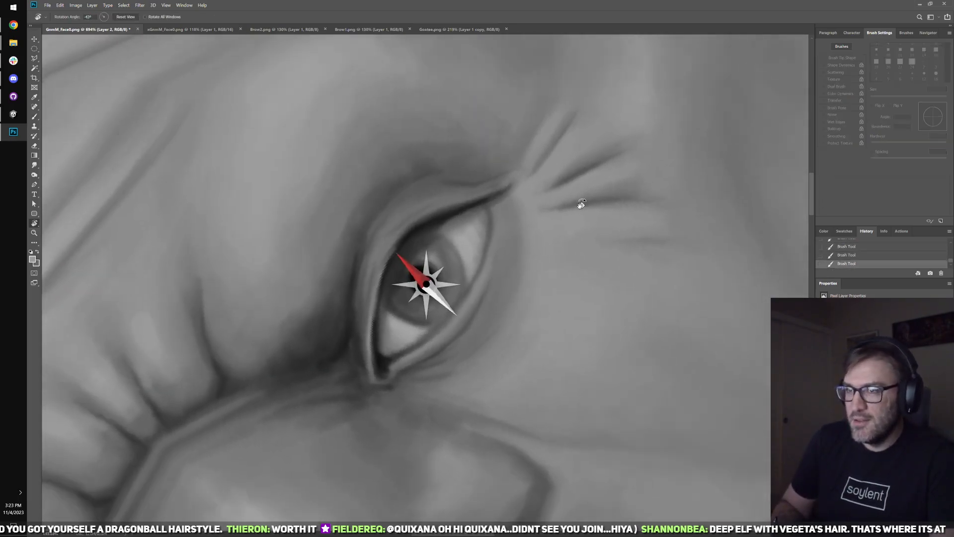
key("b")
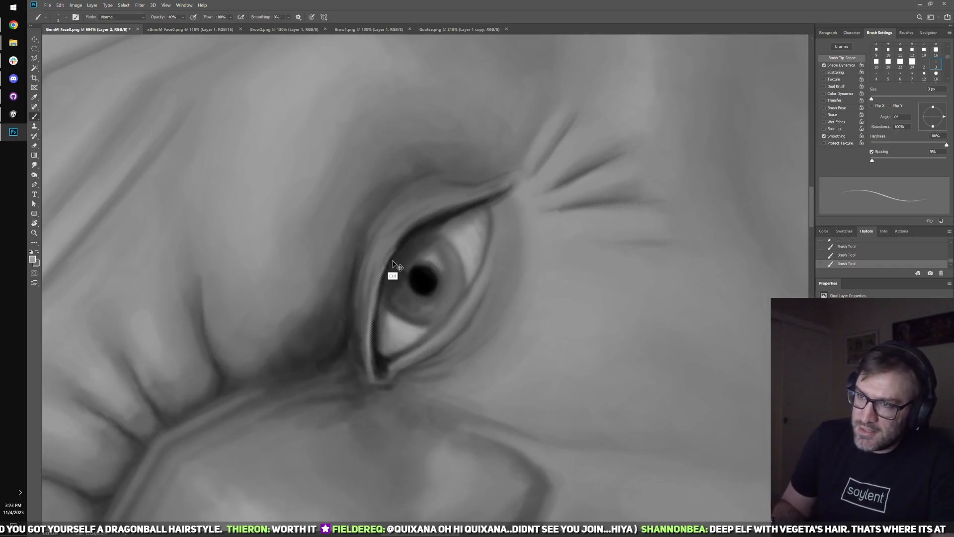
left_click_drag(382, 271, 395, 249)
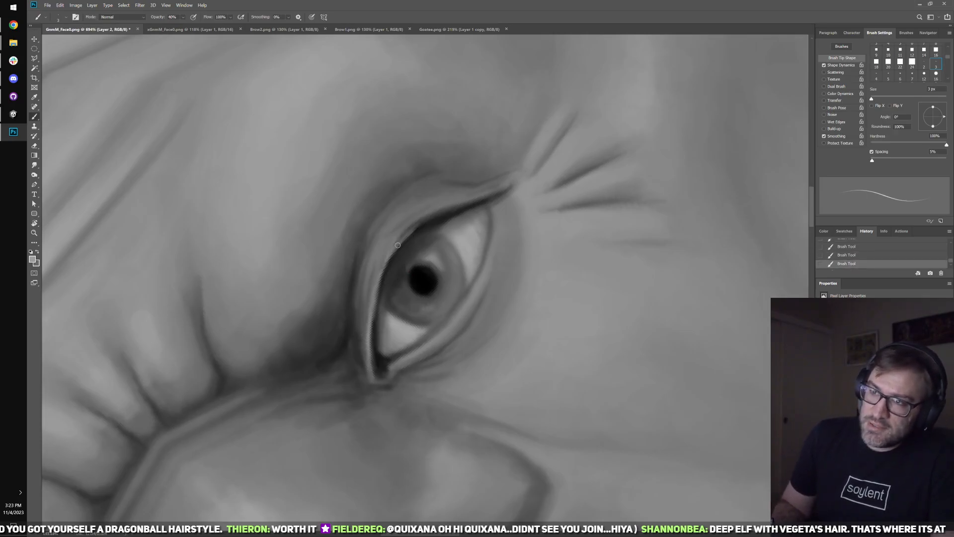
- Undo and restore the last two eyelid strokes to compare the lash line before and after
key("ctrl+z")
key("ctrl+z")
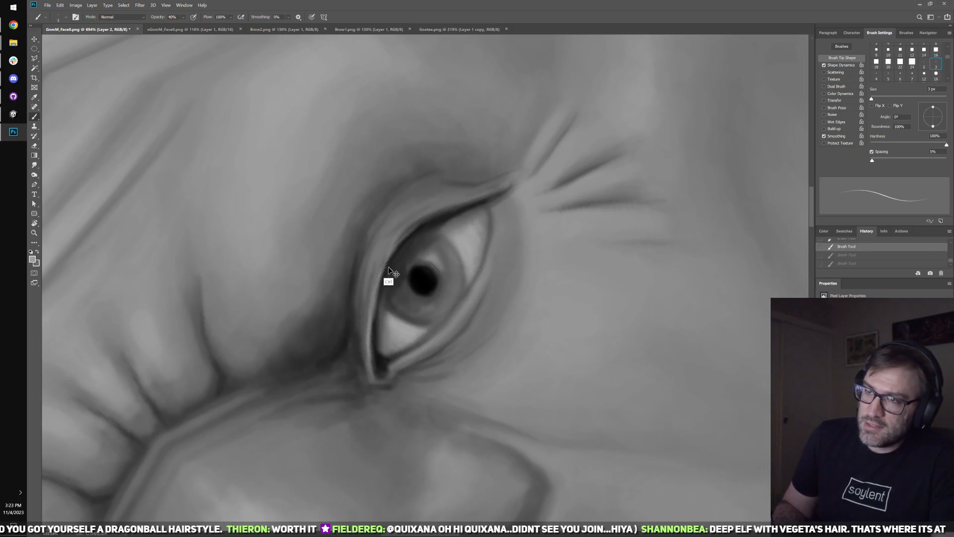
key("ctrl+shift+z")
key("ctrl+shift+z")
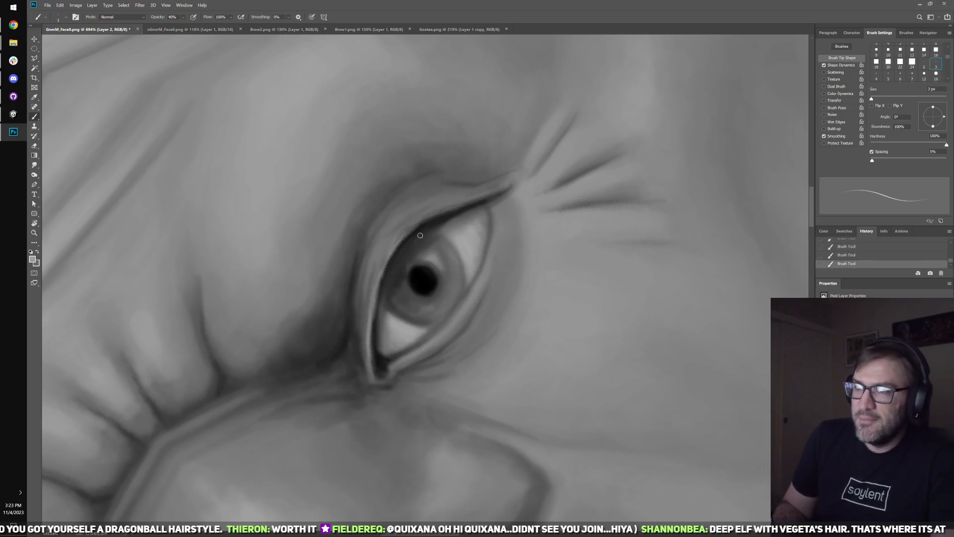
key("v")
key("b")
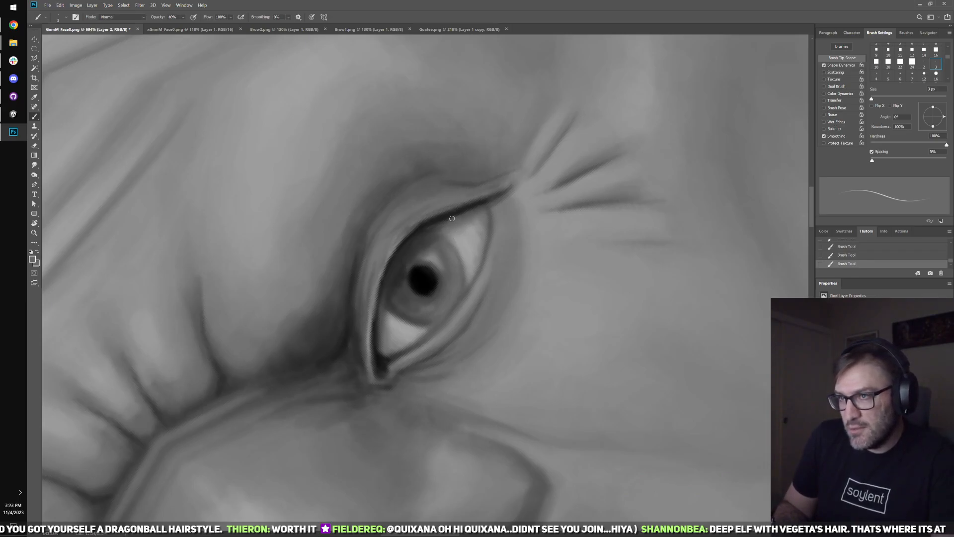
- With a 6 px brush and tones sampled from the eye, clean up and extend the eye whites beside the iris
key("period")
key("period")
key("period")
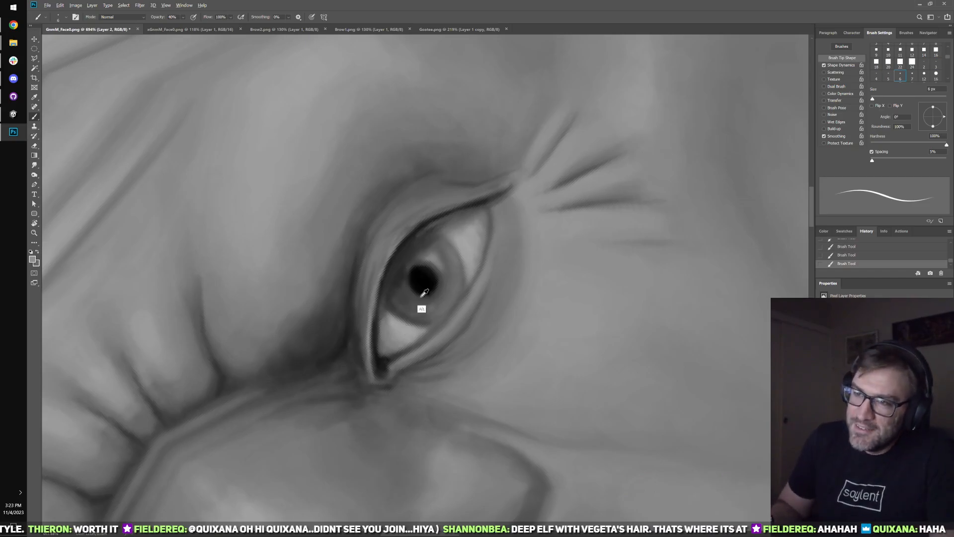
left_click(401, 303, "alt")
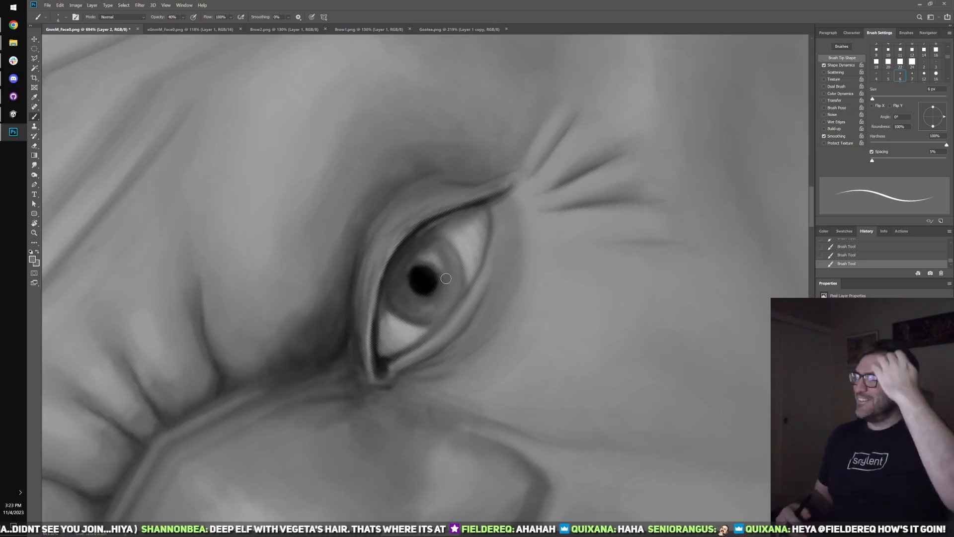
scroll(435, 253, "up", 1)
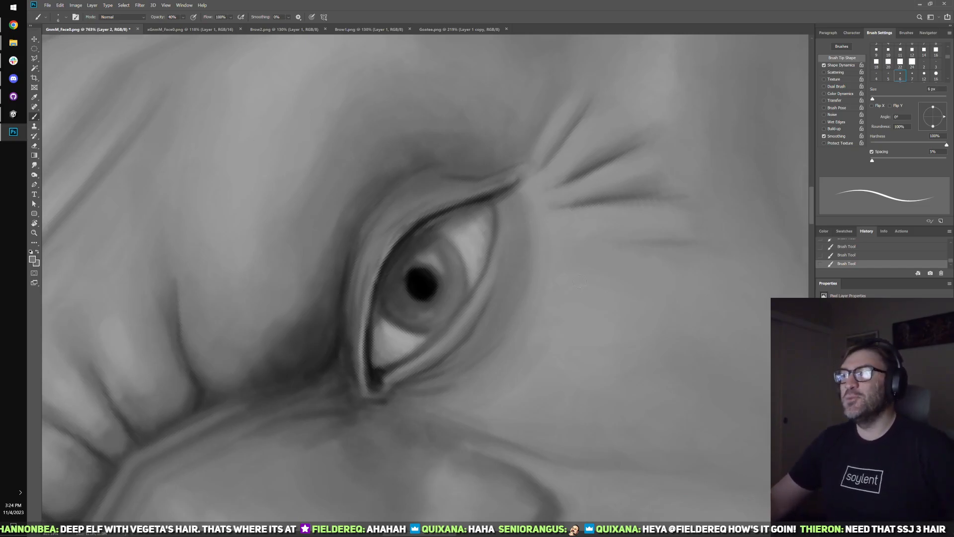
scroll(579, 286, "up", 4)
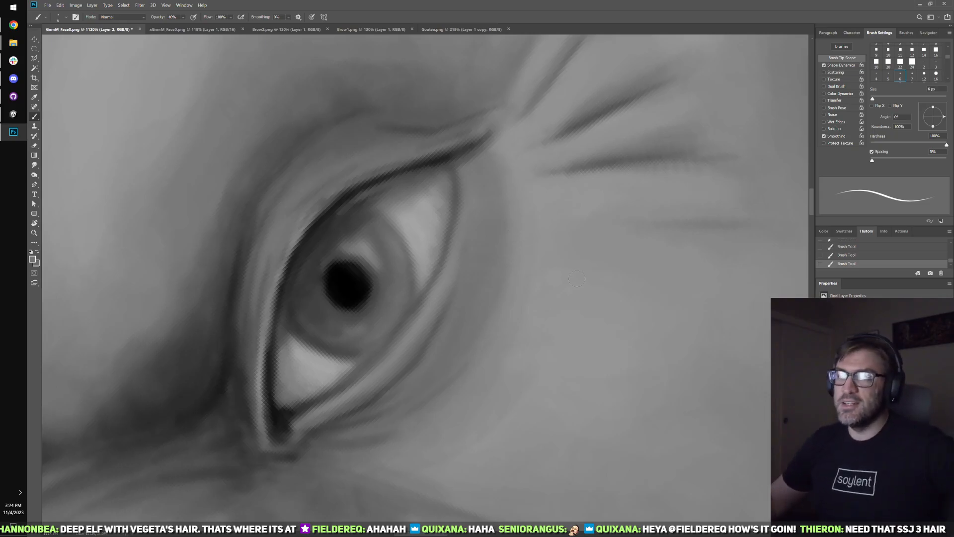
scroll(339, 285, "up", 5)
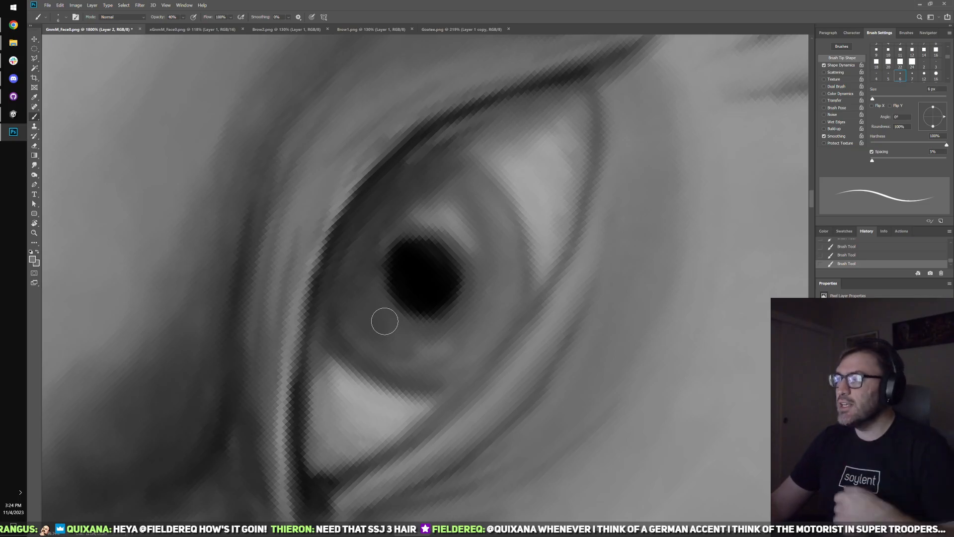
scroll(385, 321, "up", 2)
scroll(419, 331, "down", 2)
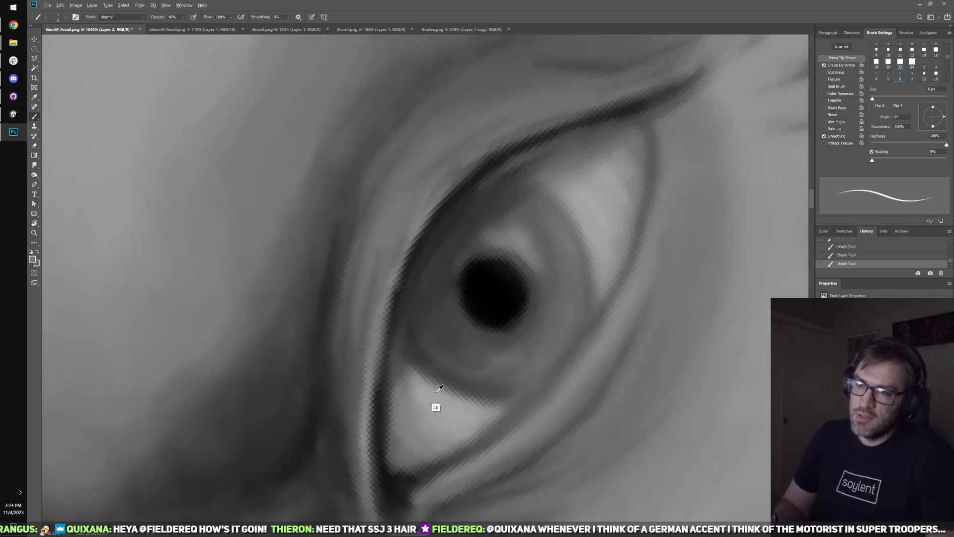
left_click(400, 374, "alt")
key("alt")
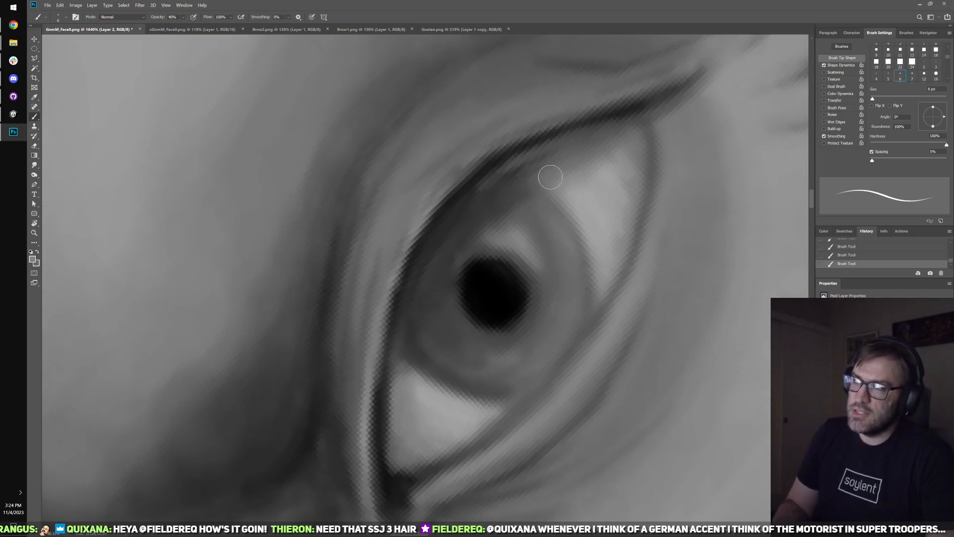
left_click(573, 185, "alt")
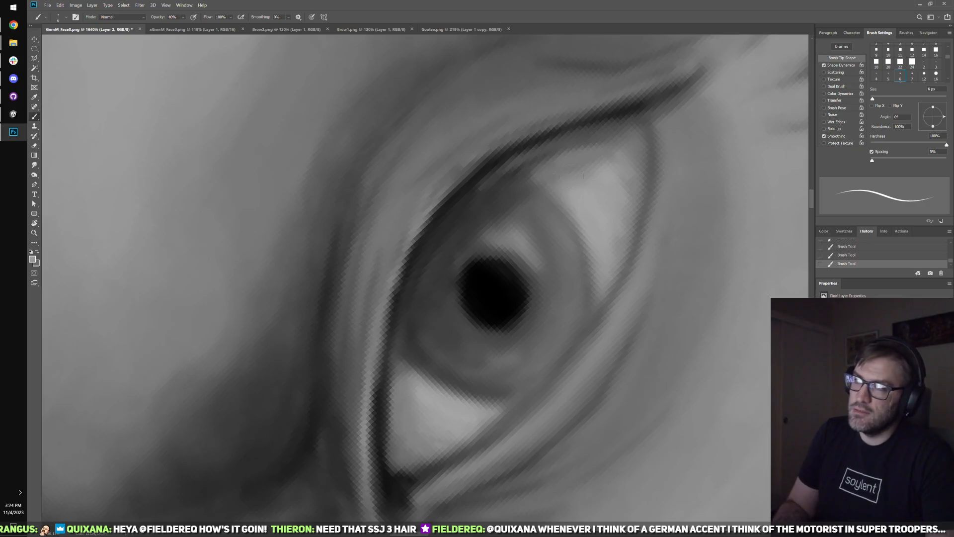
mouse_move(584, 177)
left_mouse_down()
mouse_move(539, 180)
mouse_move(608, 165)
left_mouse_up()
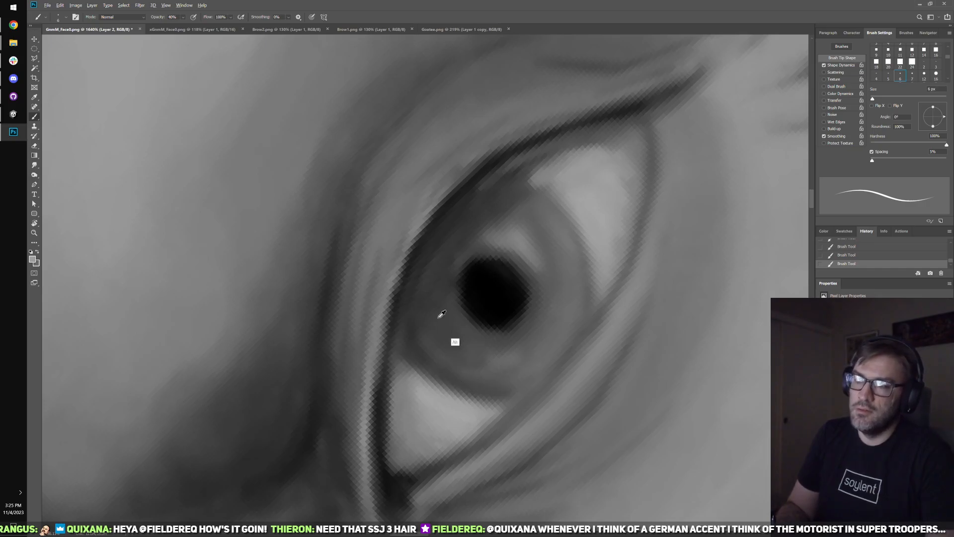
- Shade the iris beside the inner eye white with a sampled dark tone and undo the last stroke
left_click(418, 269, "alt")
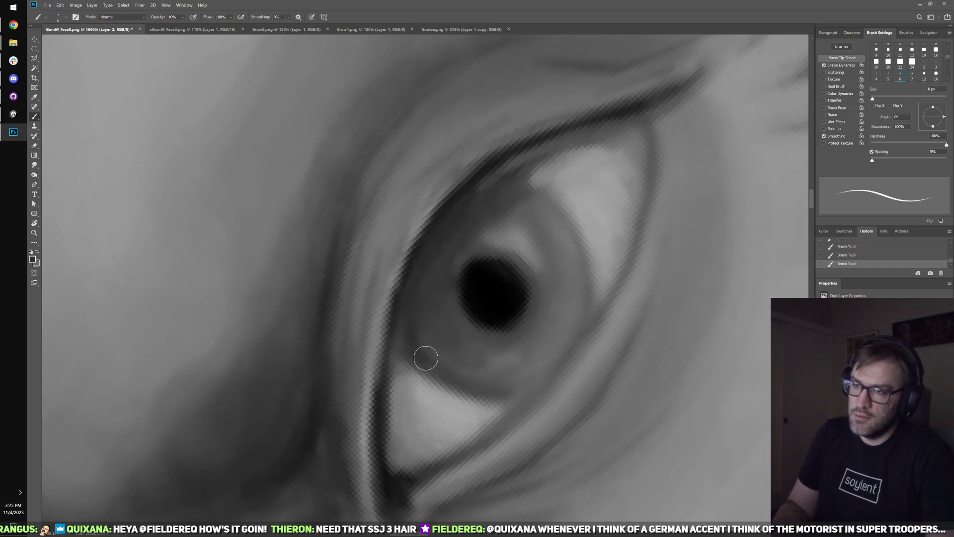
left_click_drag(432, 311, 460, 362)
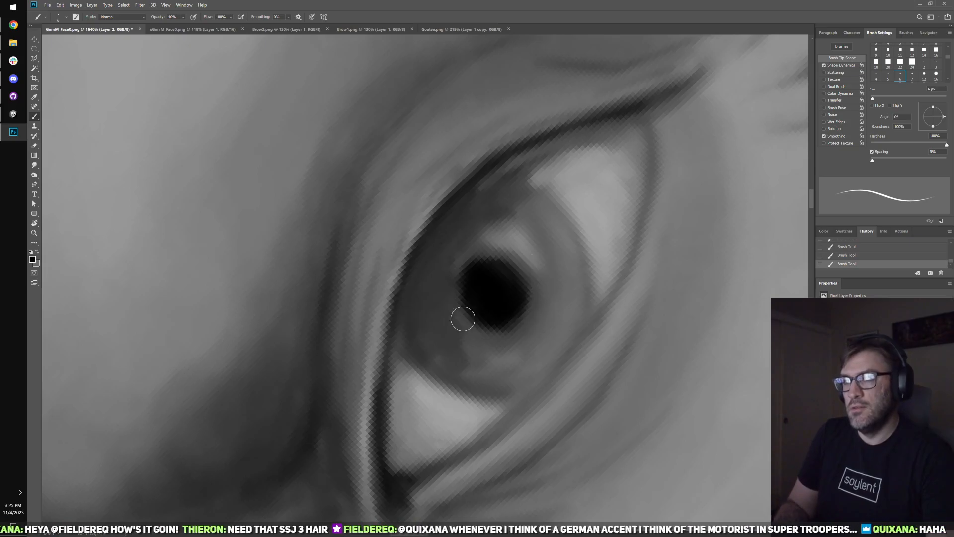
key("ctrl+z")
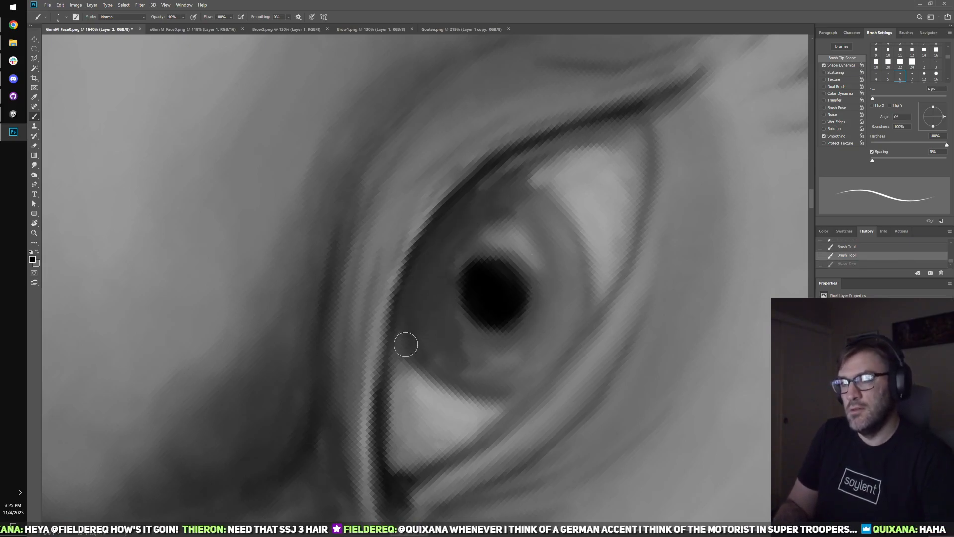
- Darken the iris beneath the upper lash line and toward the inner eye white, using a larger brush of up to 15 px
key("bracketright")
key("bracketright")
key("bracketright")
key("bracketright")
key("bracketright")
key("bracketright")
left_click_drag(411, 301, 478, 202)
left_click(414, 346)
left_click_drag(435, 315, 436, 336)
left_click_drag(438, 342, 443, 355)
key("bracketleft")
left_click(440, 355, "alt")
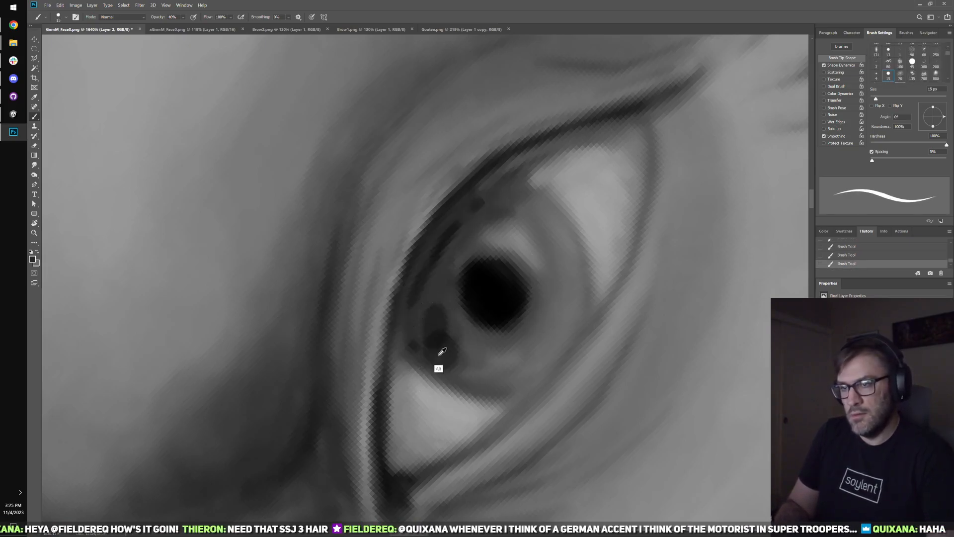
mouse_move(439, 293)
left_mouse_down()
mouse_move(447, 265)
mouse_move(436, 353)
mouse_move(431, 313)
mouse_move(449, 355)
mouse_move(435, 285)
mouse_move(430, 305)
mouse_move(479, 370)
mouse_move(430, 324)
left_mouse_up()
- Continue the dark iris ring toward the outer eye white and tone down the highlight beside the pupil using sampled greys
left_click(447, 357, "alt")
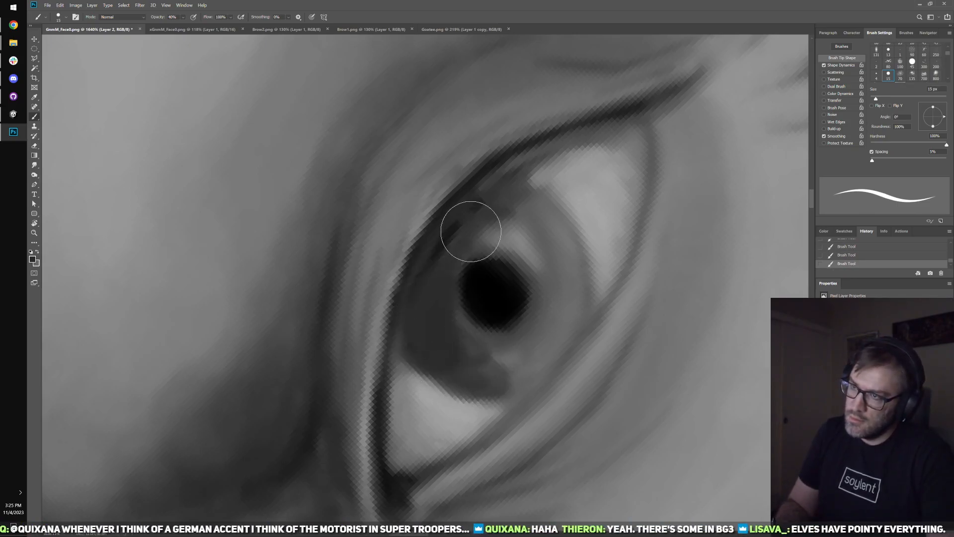
mouse_move(471, 232)
left_mouse_down()
mouse_move(538, 198)
mouse_move(467, 240)
mouse_move(486, 239)
mouse_move(540, 327)
mouse_move(561, 315)
left_mouse_up()
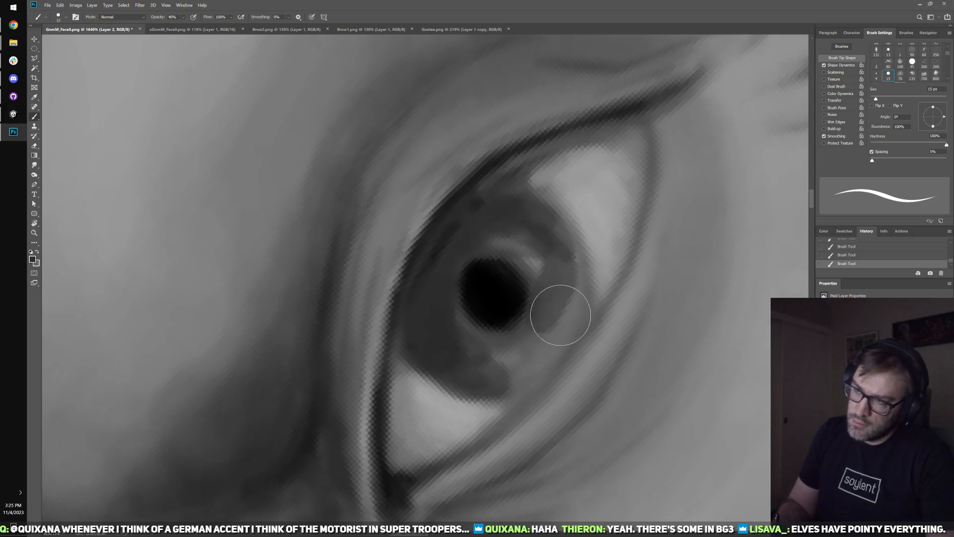
left_click(504, 366, "alt")
left_click_drag(504, 365, 558, 303)
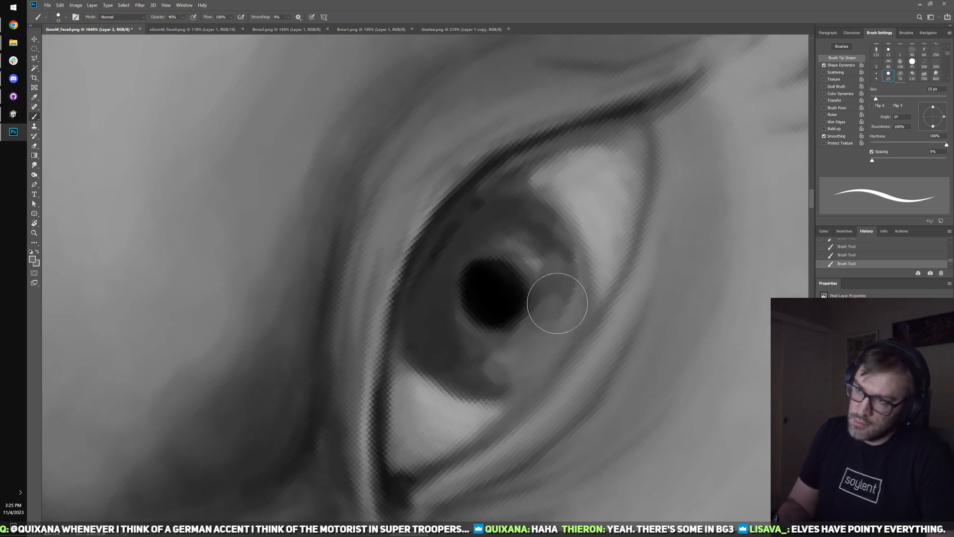
left_click(499, 255, "alt")
mouse_move(499, 255)
left_mouse_down()
mouse_move(539, 287)
mouse_move(534, 271)
mouse_move(490, 250)
mouse_move(437, 278)
mouse_move(520, 256)
left_mouse_up()
- Rotate the canvas until the eye sits roughly level and deepen the upper iris shading with a 9 px brush
key("bracketleft")
key("bracketleft")
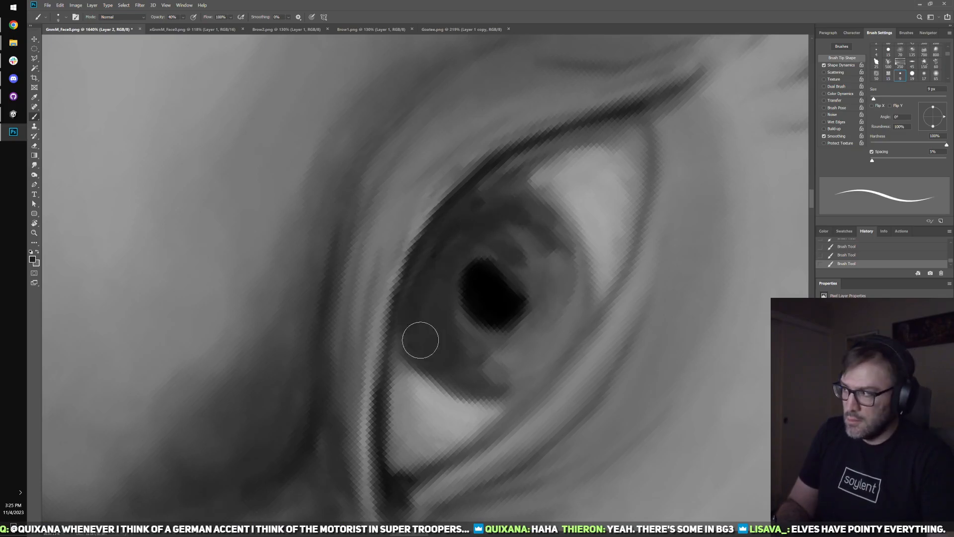
key("r")
mouse_move(607, 271)
left_mouse_down()
mouse_move(572, 328)
mouse_move(513, 349)
left_mouse_up()
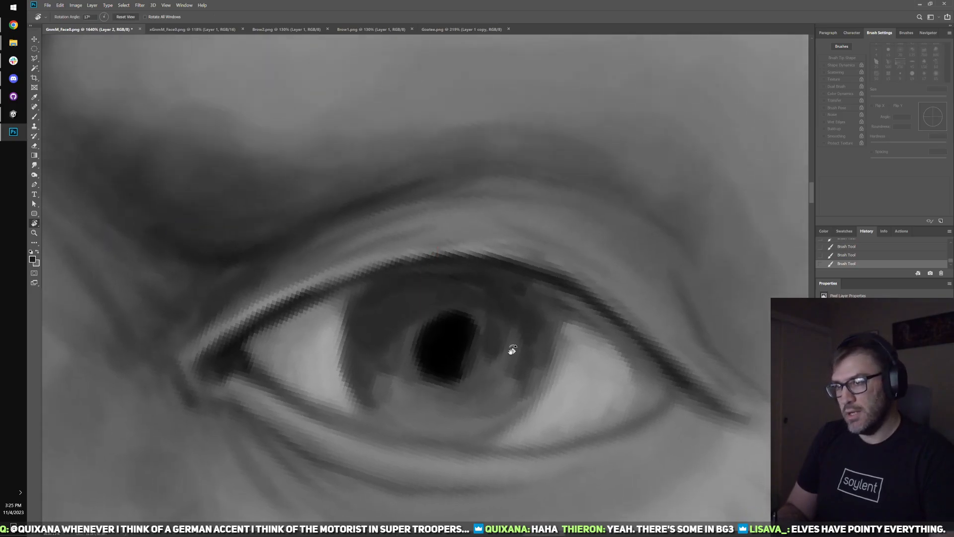
left_click_drag(581, 347, 491, 315)
key("b")
left_click_drag(490, 273, 473, 286)
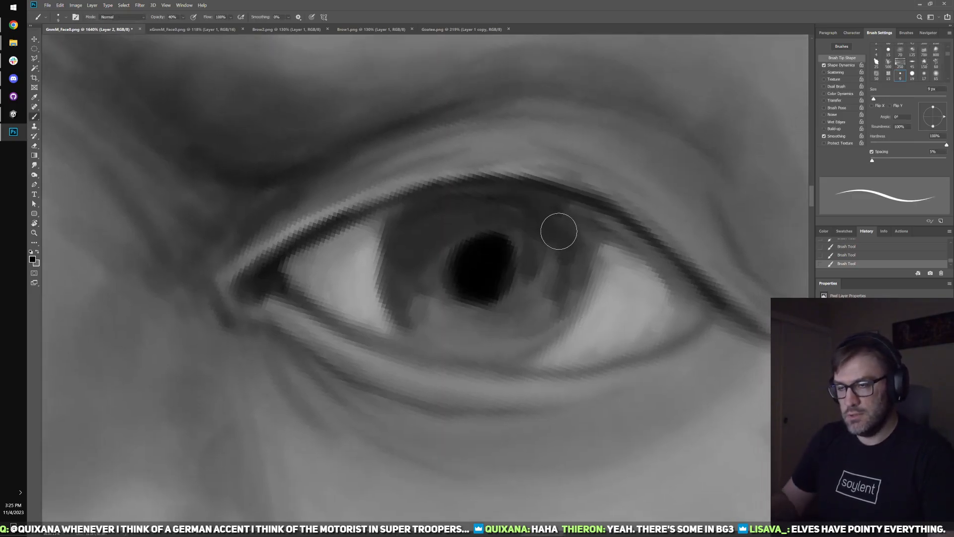
- Paint fine lighter texture strokes around the pupil with a 5 px brush and a grey sampled from the lower iris
left_click(467, 326, "alt")
key("[")
key("[")
key("[")
key("[")
mouse_move(437, 239)
left_mouse_down()
mouse_move(416, 247)
mouse_move(424, 264)
mouse_move(410, 300)
mouse_move(440, 299)
mouse_move(455, 310)
left_mouse_up()
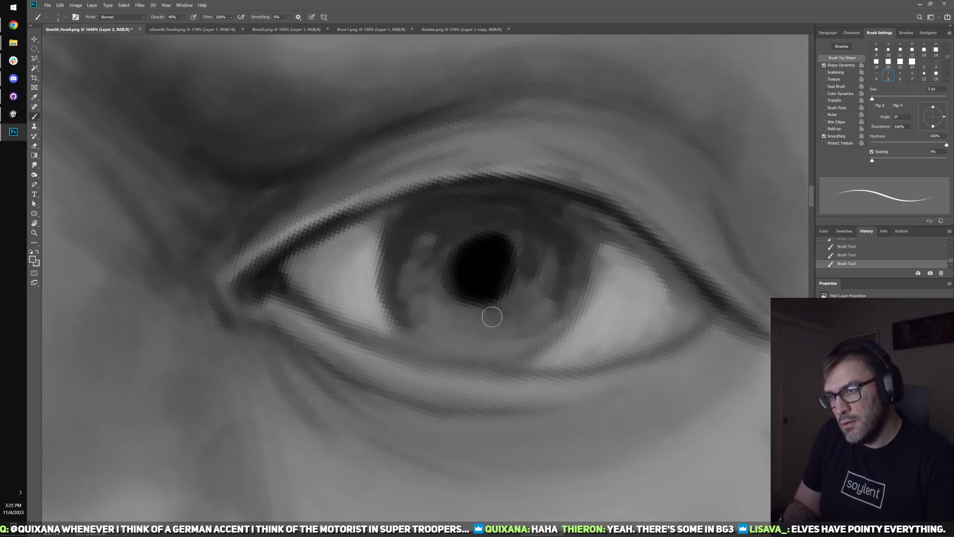
mouse_move(552, 277)
left_mouse_down()
mouse_move(562, 300)
mouse_move(538, 294)
mouse_move(543, 319)
mouse_move(512, 301)
mouse_move(503, 335)
mouse_move(485, 321)
mouse_move(460, 336)
mouse_move(469, 308)
mouse_move(419, 273)
left_mouse_up()
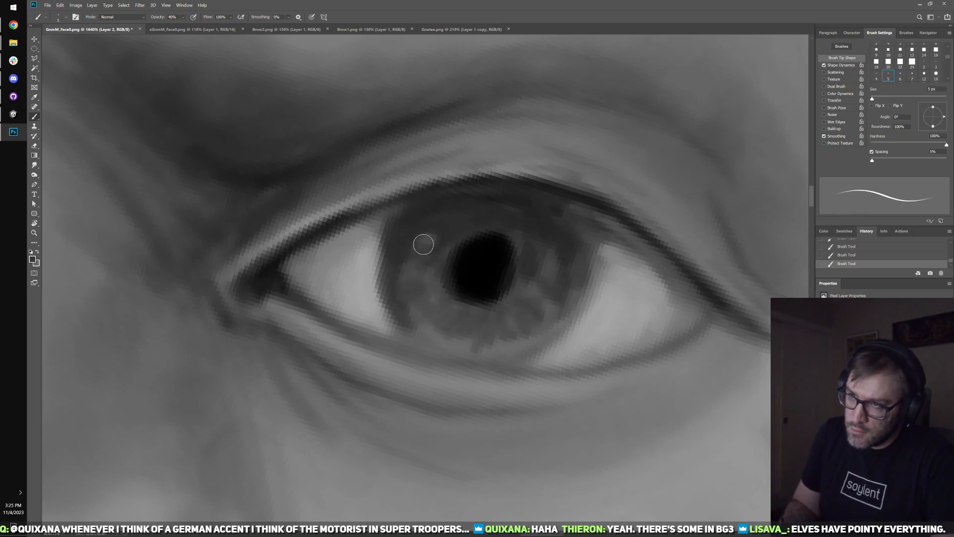
- Refine the iris texture and outer rim with alternating dark and light tones sampled from the eye
left_click(443, 213, "alt")
mouse_move(414, 226)
left_mouse_down()
mouse_move(426, 283)
mouse_move(480, 301)
left_mouse_up()
left_click(426, 335, "alt")
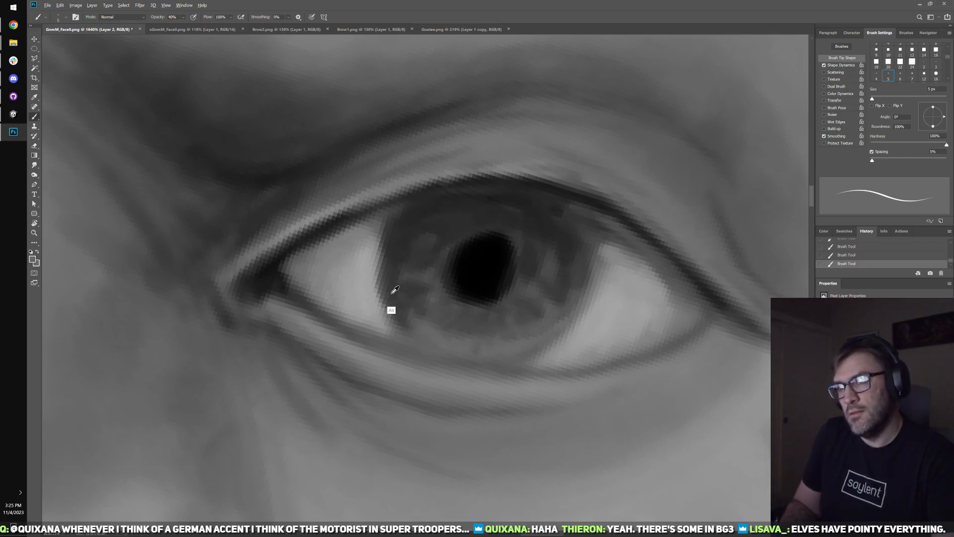
mouse_move(394, 250)
left_mouse_down()
mouse_move(406, 333)
mouse_move(546, 339)
mouse_move(534, 346)
mouse_move(582, 250)
left_mouse_up()
- Save the face image and switch briefly to the other open program to check the updated texture
scroll(582, 250, "down", 2)
key("ctrl+s")
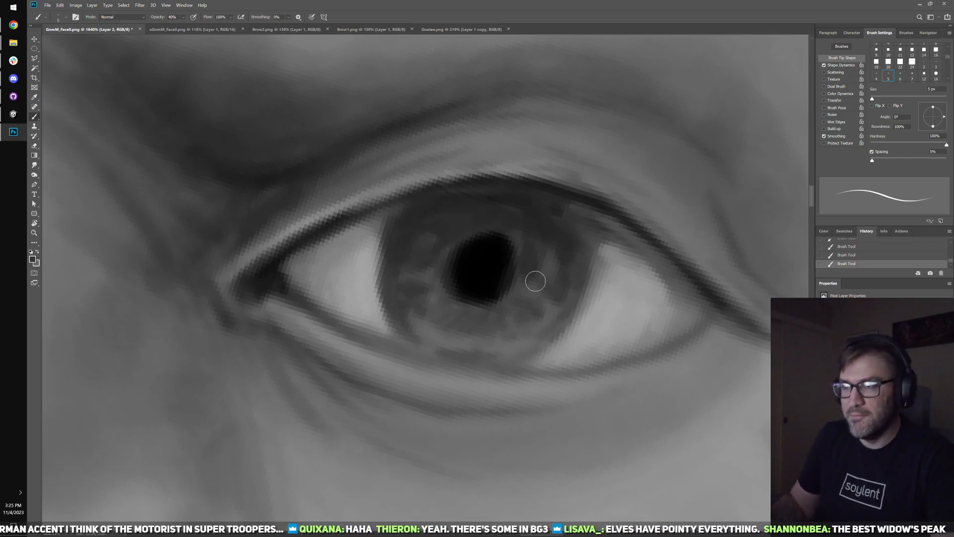
scroll(569, 284, "down", 2)
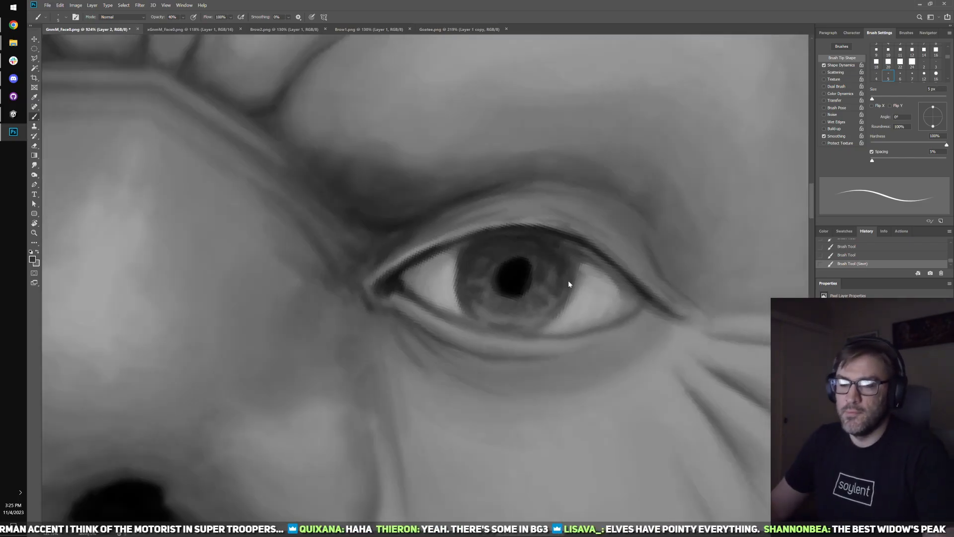
left_click(14, 113)
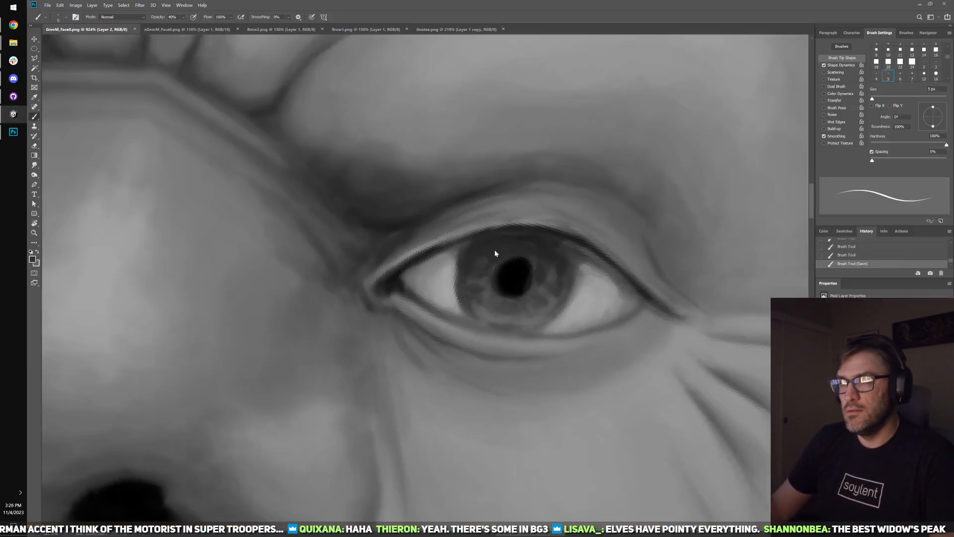
key("alt+Tab")
- Turn the face upright and examine both eyes, comparing the repainted iris with the untouched one
scroll(489, 242, "down", 2)
scroll(488, 242, "down", 5)
key("r")
left_click_drag(597, 209, 555, 257)
scroll(547, 255, "up", 2)
key("b")
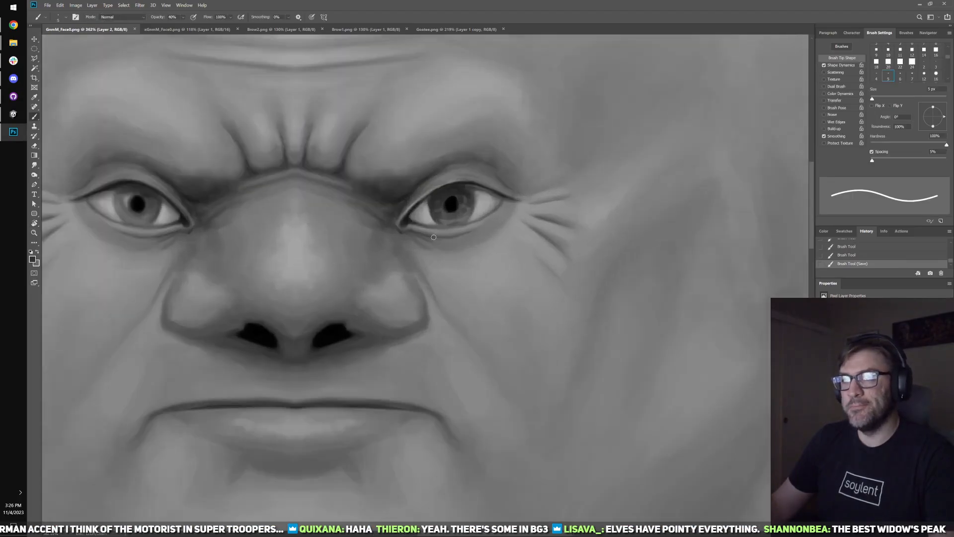
scroll(482, 348, "up", 3)
left_click_drag(401, 292, 467, 232)
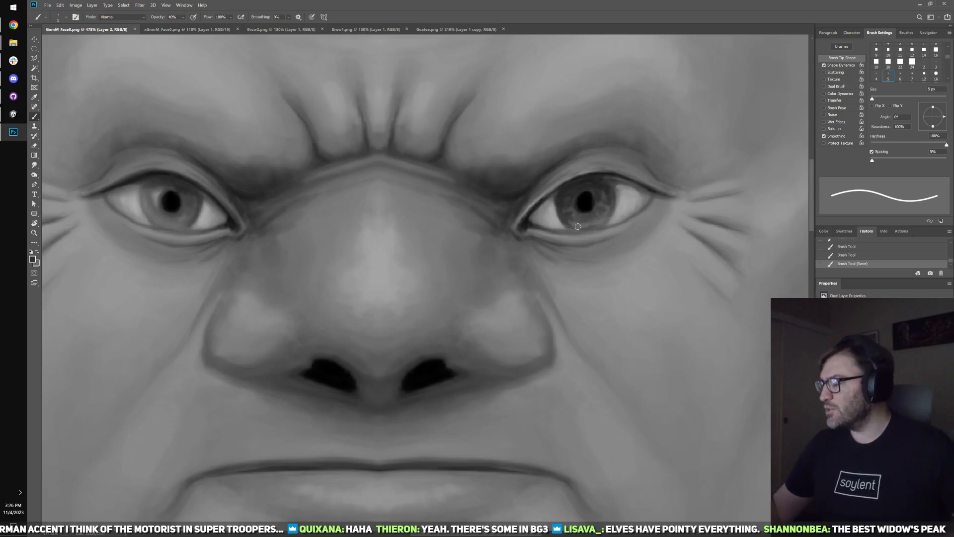
scroll(578, 227, "up", 1)
left_click_drag(563, 210, 486, 280)
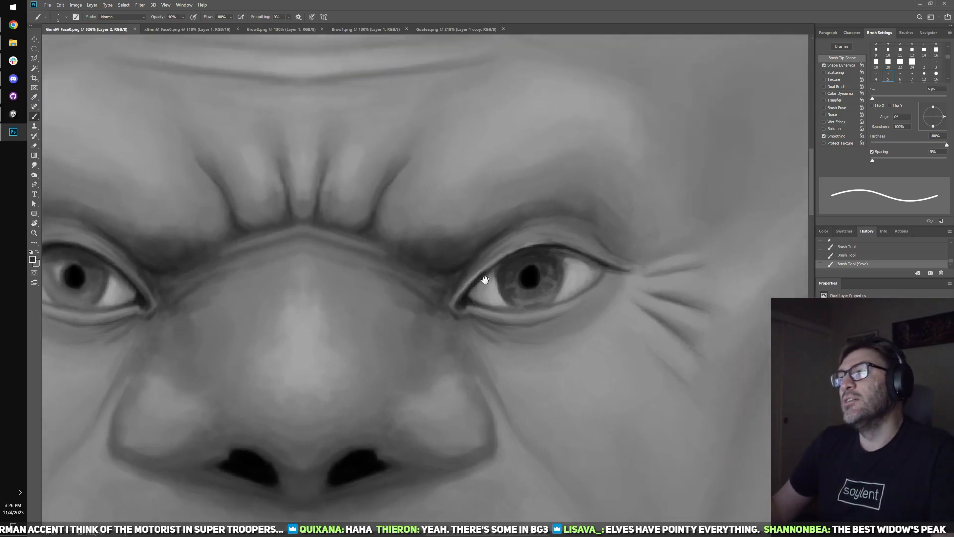
scroll(485, 279, "up", 3)
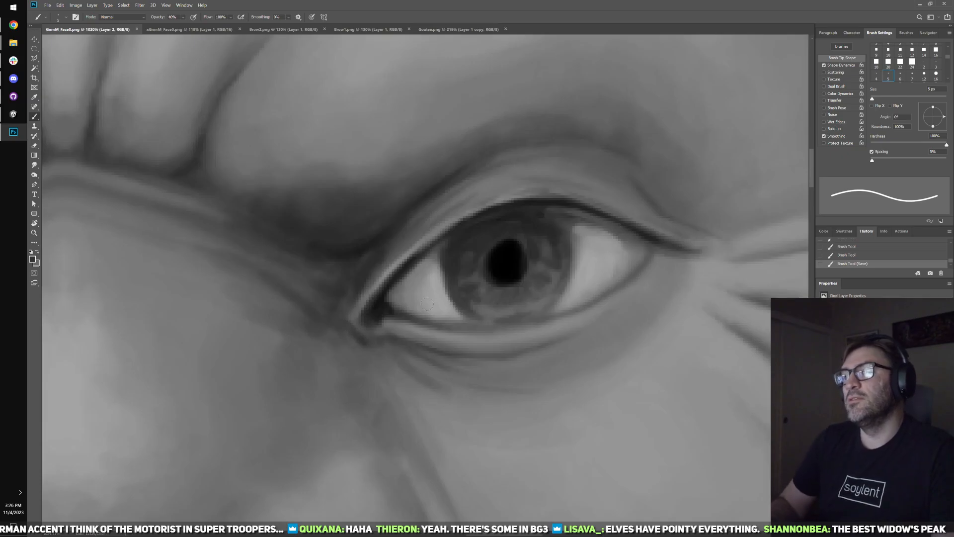
- Shade the inner corner and lower edge of the repainted eye's white with greys sampled from the eye, using a 5 px brush
left_click(406, 314, "alt")
left_click(396, 308)
left_click(395, 307)
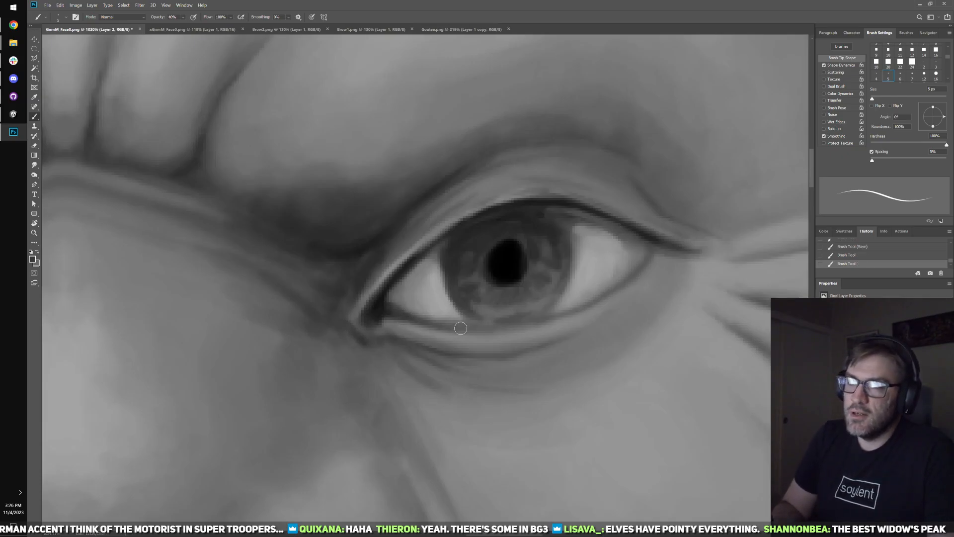
left_click(421, 320, "alt")
left_click_drag(422, 323, 475, 323)
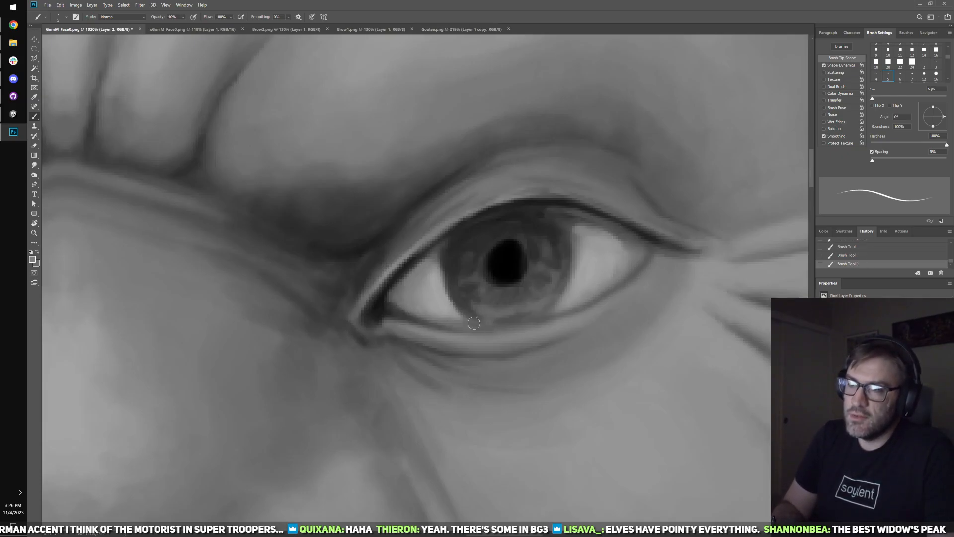
left_click(393, 285, "alt")
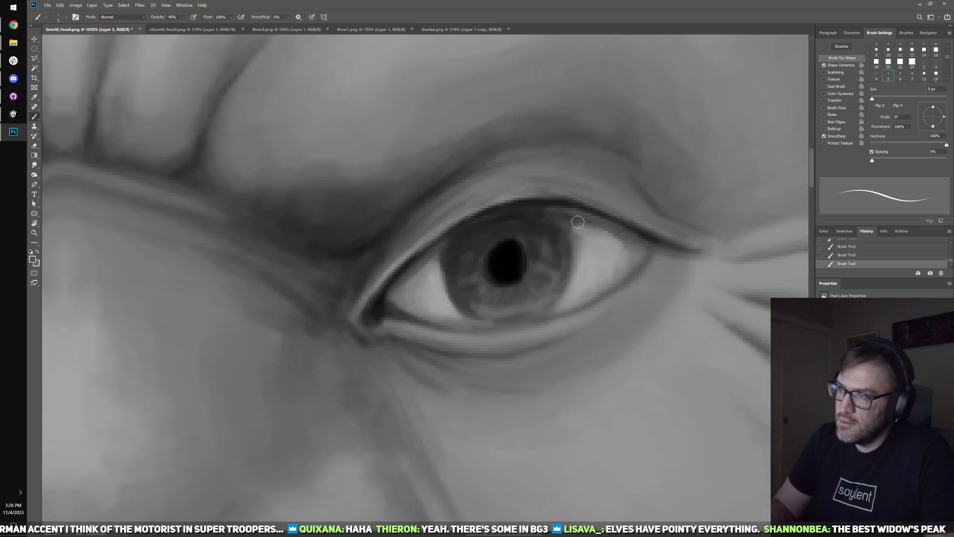
- Paint fine light streaks radiating through the iris and a bright highlight beside the pupil, using light grey sampled from the eye white
left_click(604, 241, "alt")
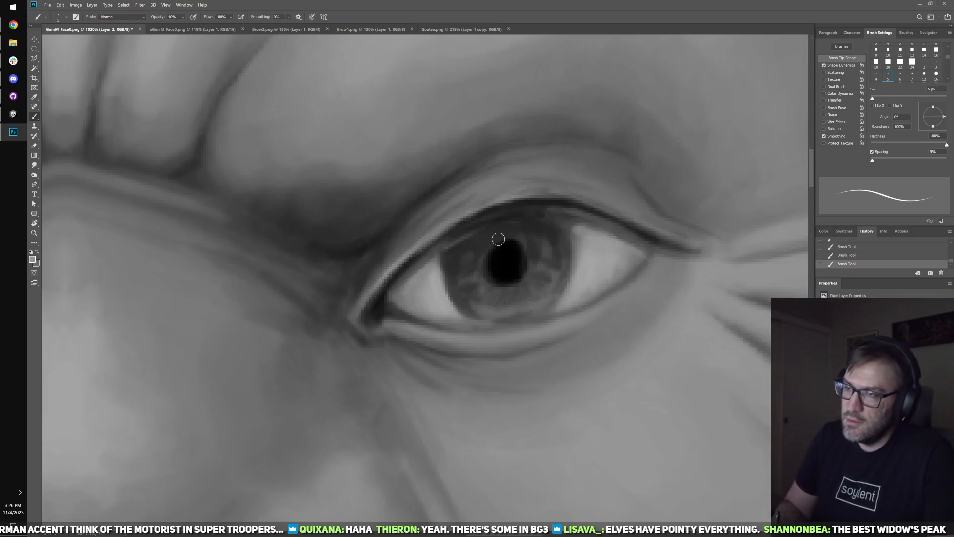
key("bracketleft")
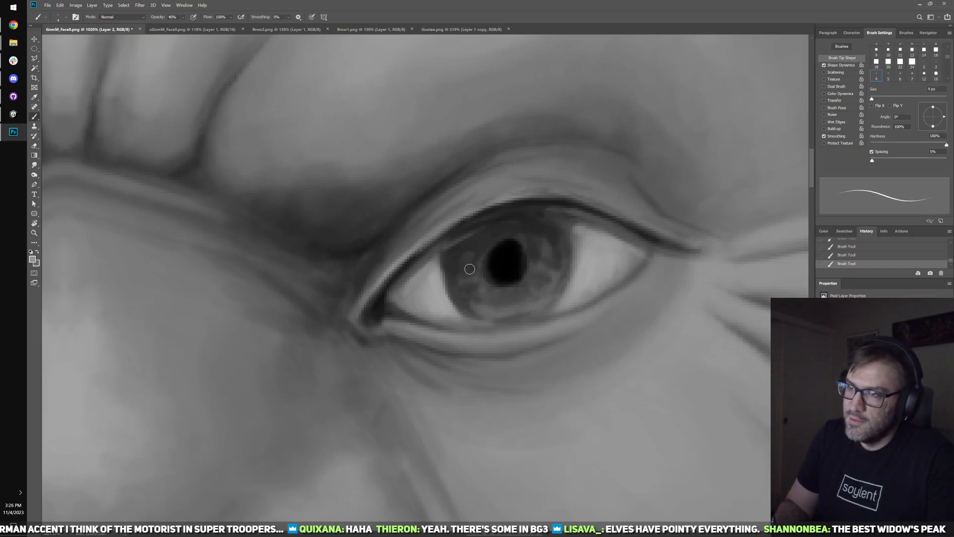
mouse_move(479, 288)
left_mouse_down()
mouse_move(523, 294)
mouse_move(517, 288)
mouse_move(526, 311)
mouse_move(527, 245)
mouse_move(540, 258)
mouse_move(533, 246)
left_mouse_up()
key("bracketright")
key("bracketright")
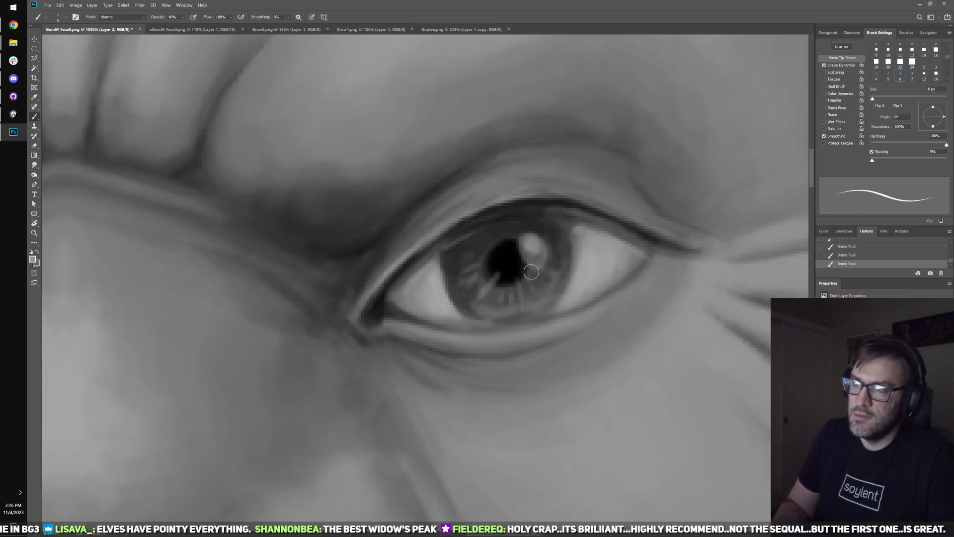
- Save the face image and switch briefly to Unity to check the repainted eye on the gnome character
scroll(531, 271, "down", 6)
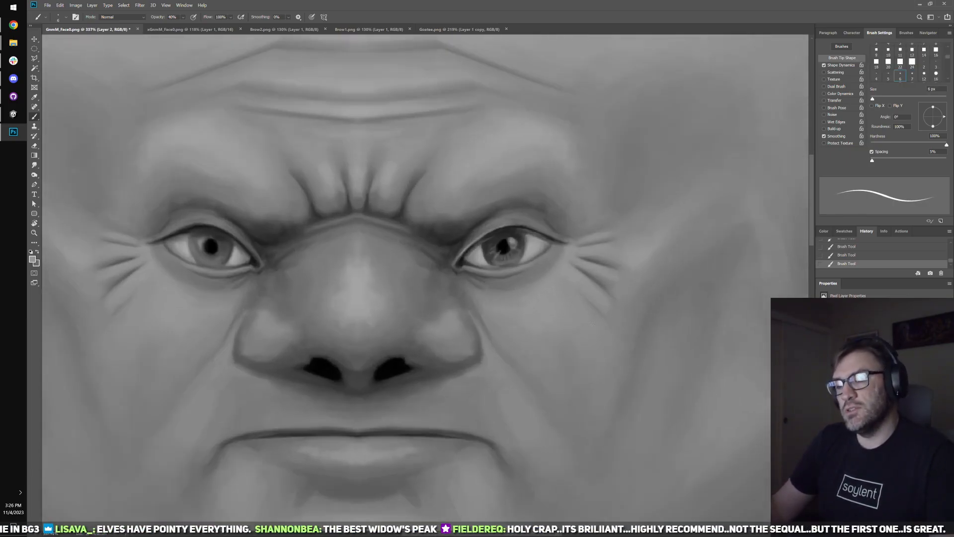
key("alt+Tab")
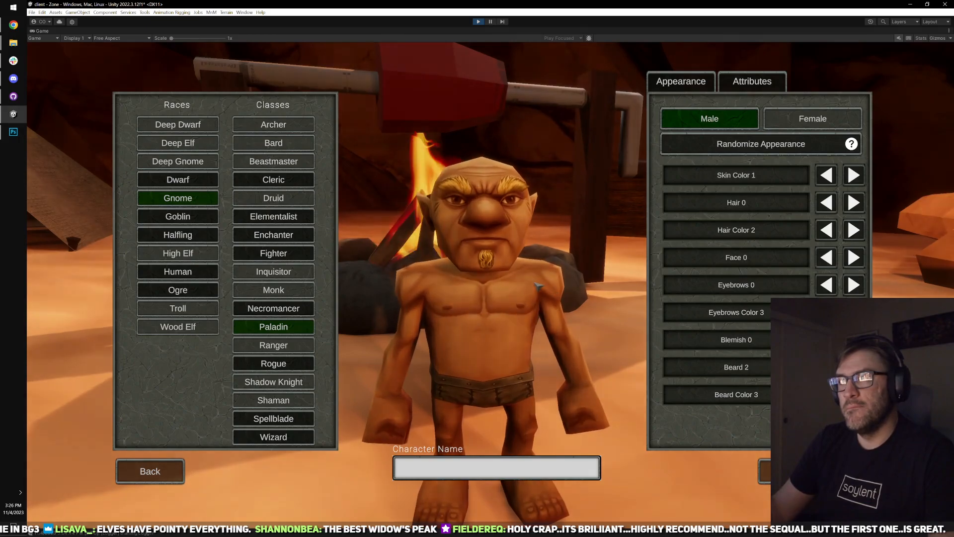
key("alt+Tab")
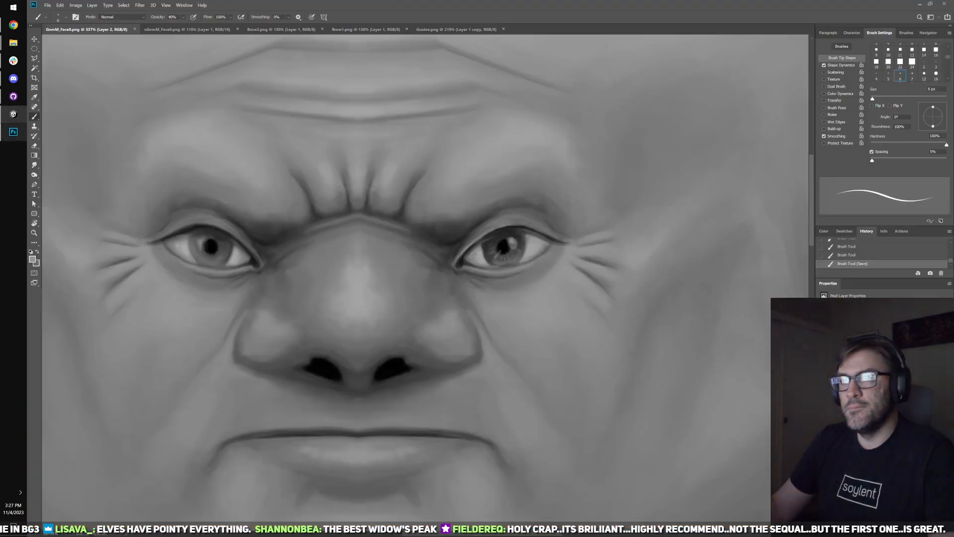
- Shade the corners of the repainted eye's white with a sampled grey, using a 20 px and then a 15 px brush
scroll(525, 283, "up", 2)
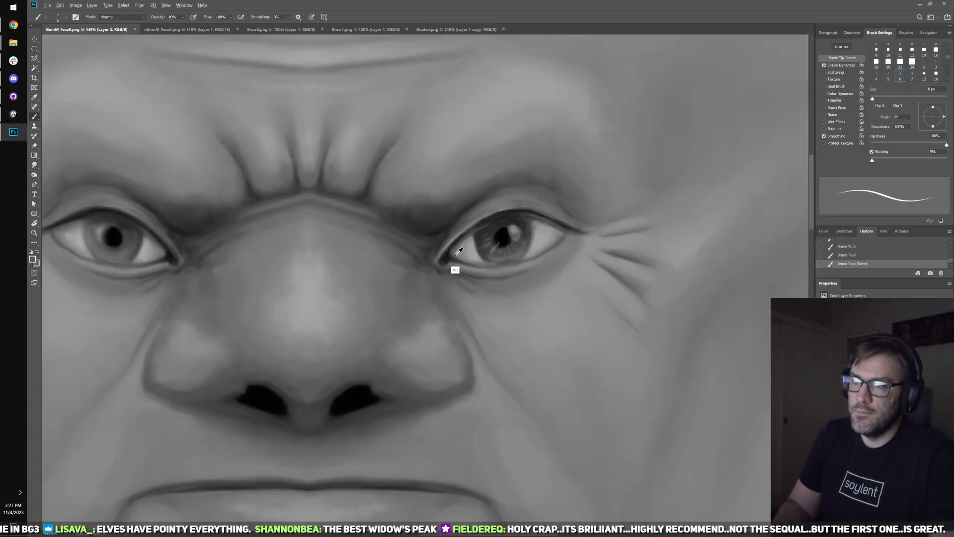
key("bracketright")
key("bracketright")
key("bracketright")
key("bracketright")
key("bracketright")
key("bracketright")
left_click_drag(455, 255, 458, 257)
left_click_drag(454, 255, 456, 258)
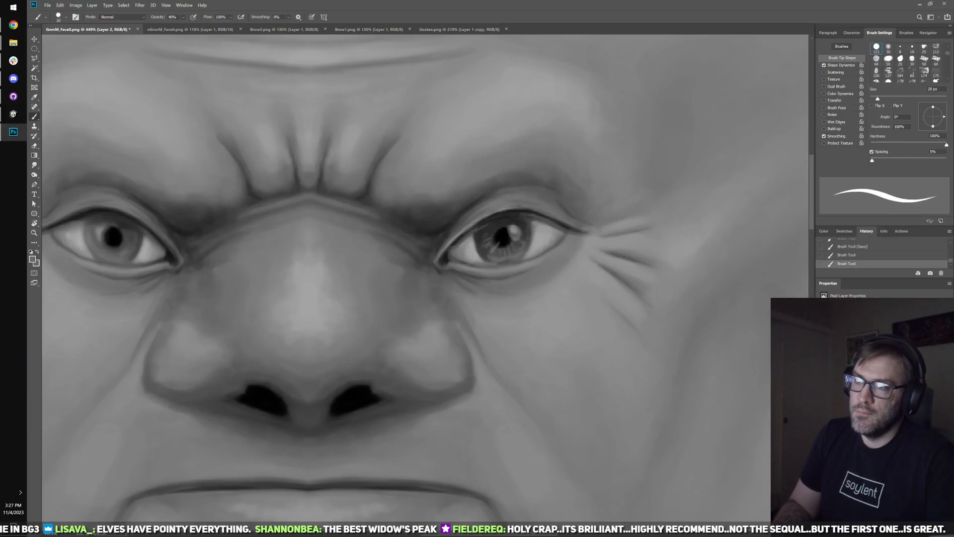
key("bracketleft")
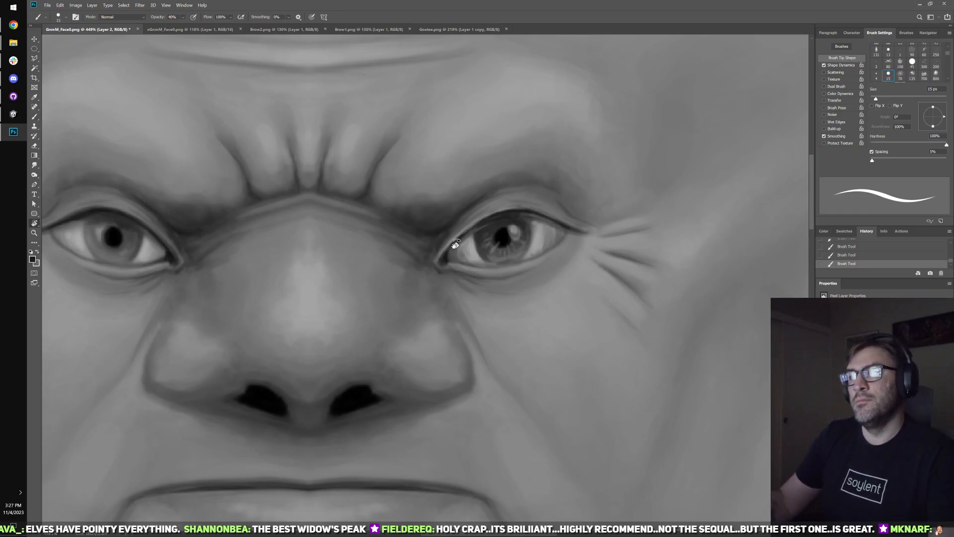
- Turn the face nearly upside down and darken the thin line along the lower eyelid with a 4 px brush
key("r")
left_click_drag(601, 230, 166, 315)
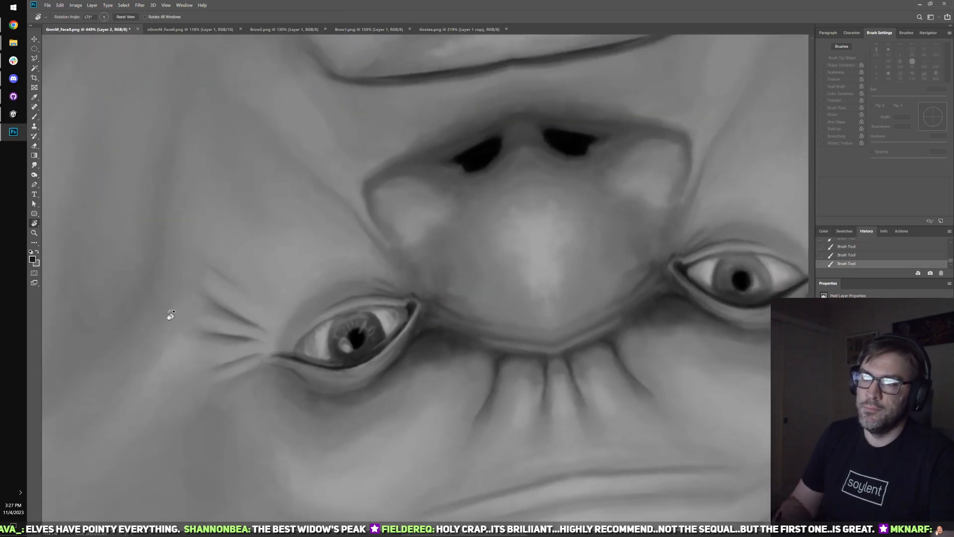
scroll(128, 281, "up", 5)
left_click_drag(625, 297, 300, 247)
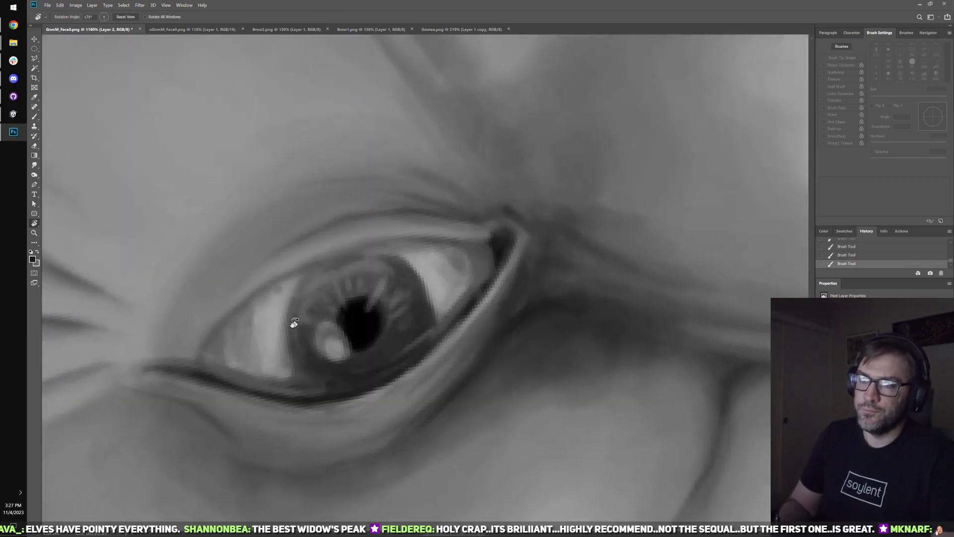
key("b")
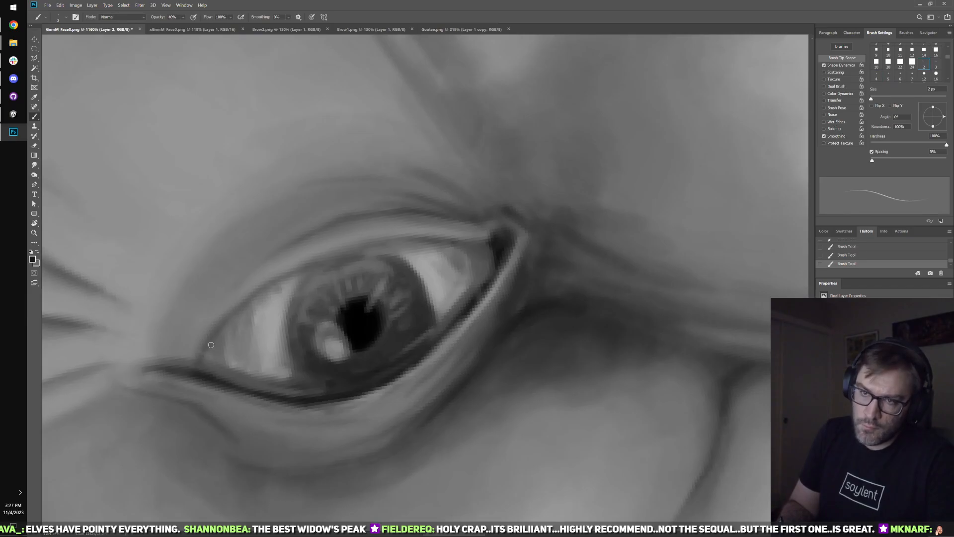
key("period")
key("period")
mouse_move(204, 354)
left_mouse_down()
mouse_move(263, 295)
mouse_move(353, 250)
left_mouse_up()
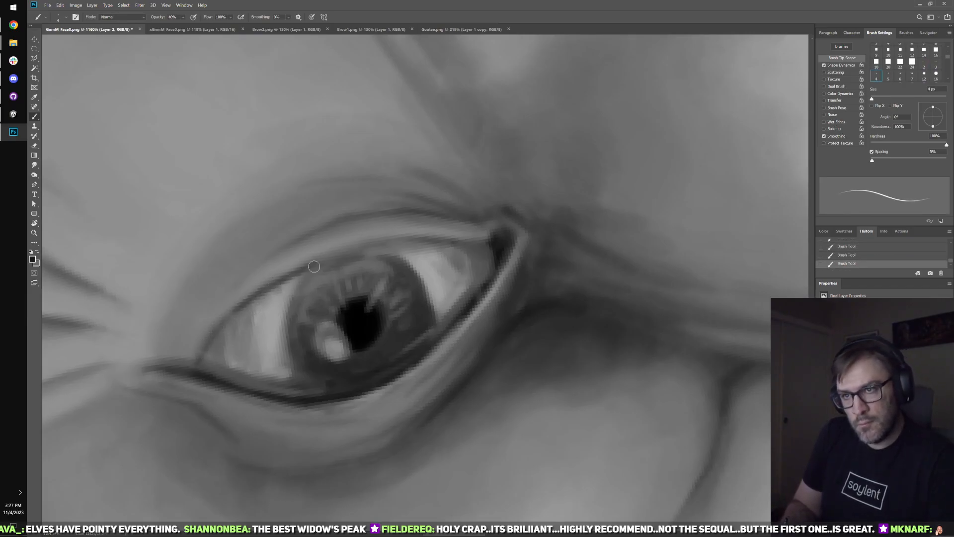
- Lighten the lower eyelid rim near the outer corner with a sampled skin grey and a 5 px brush
key("comma")
key("comma")
key("alt")
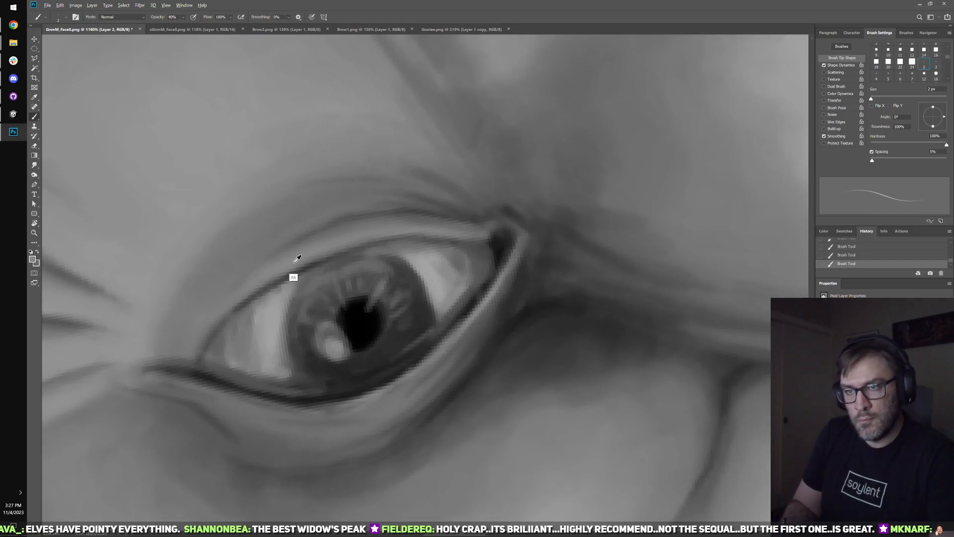
key("period")
key("period")
key("period")
key("period")
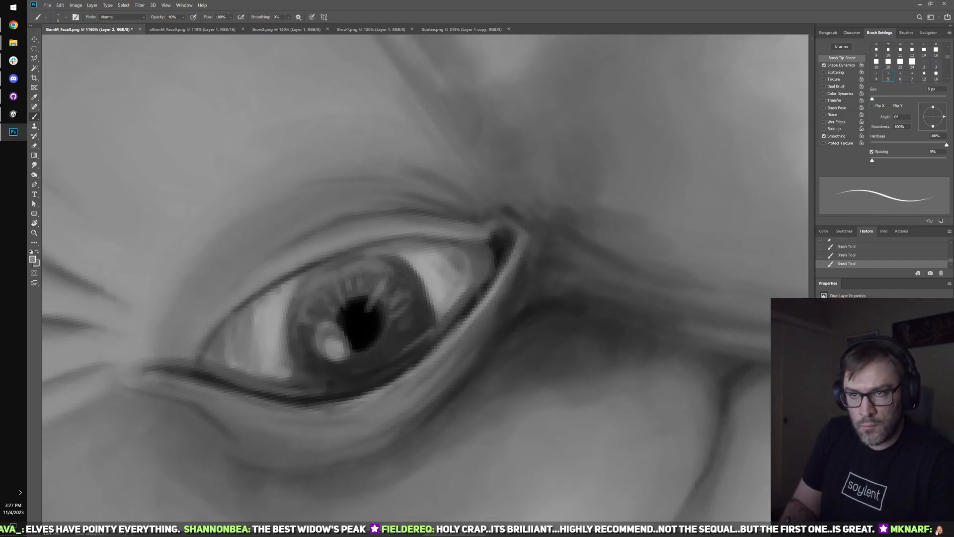
left_click_drag(221, 315, 205, 335)
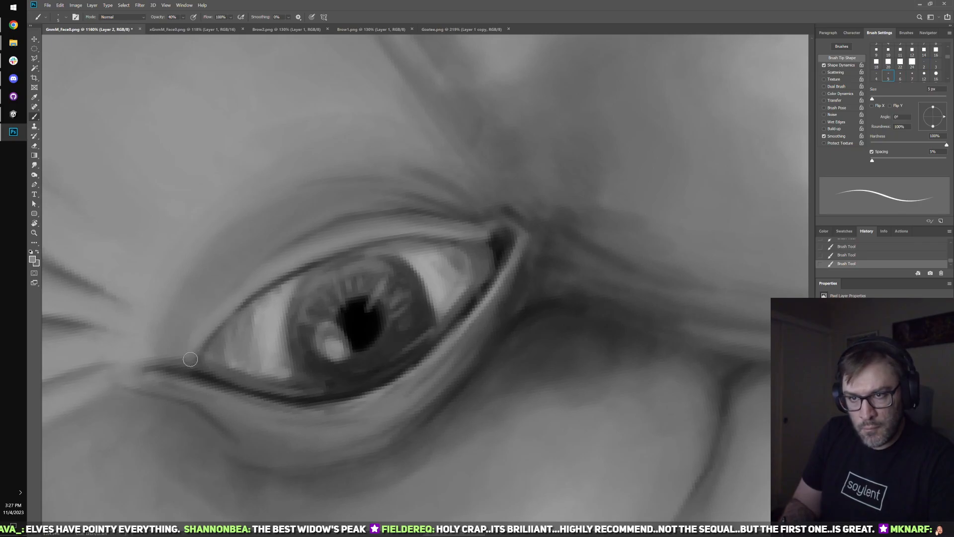
left_click_drag(190, 359, 236, 308)
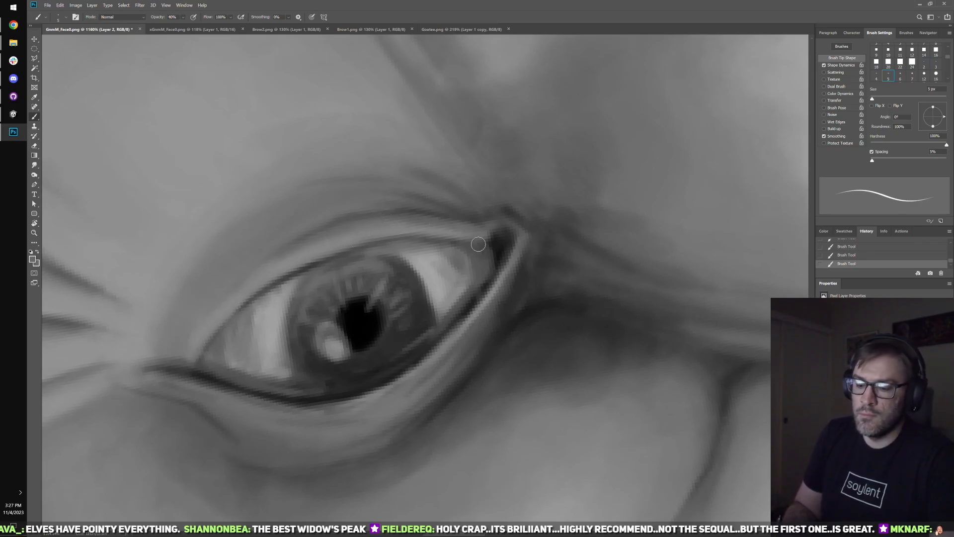
- Rotate the canvas and darken the creases beneath the inner eye corner with a sampled dark tone and a 3 to 4 px brush
key("r")
mouse_move(479, 243)
left_mouse_down()
mouse_move(618, 196)
mouse_move(511, 187)
left_mouse_up()
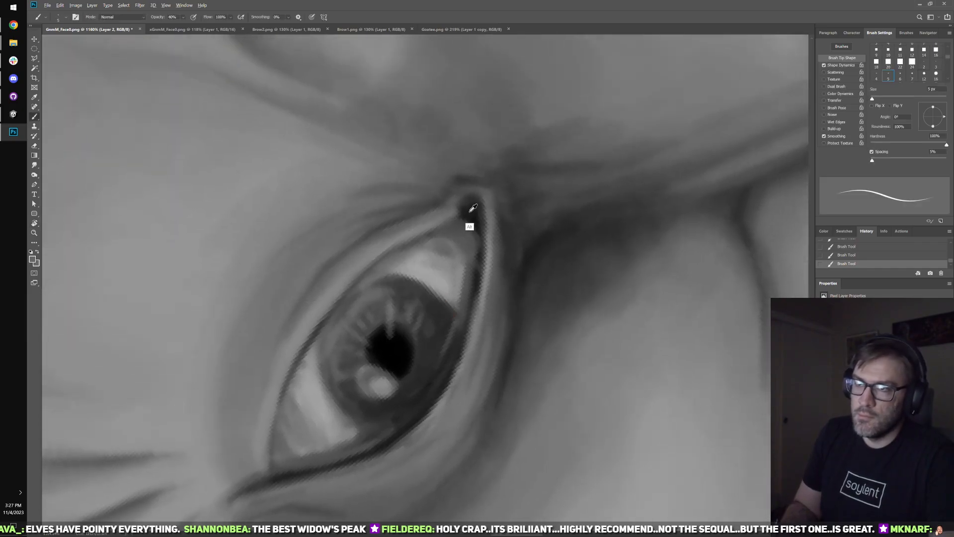
key("bracketleft")
key("bracketleft")
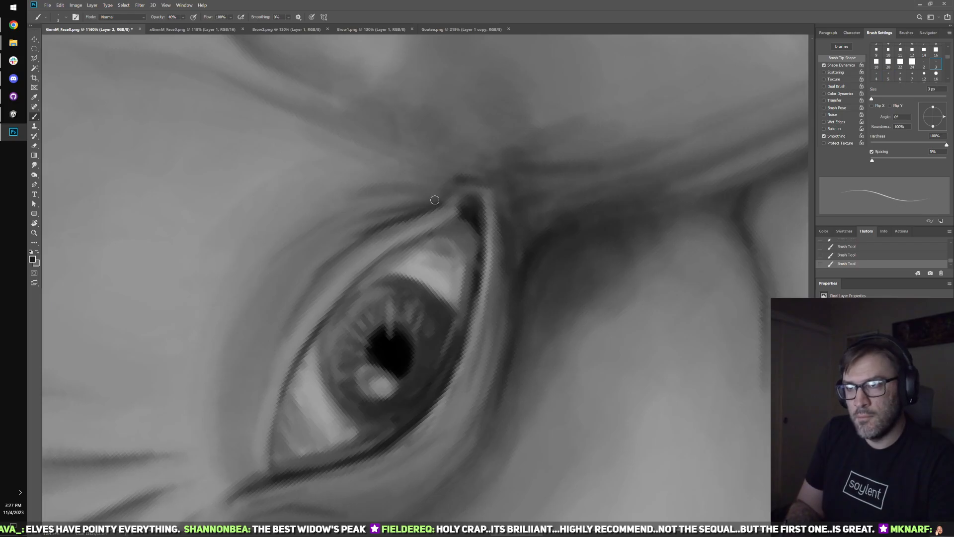
key("bracketright")
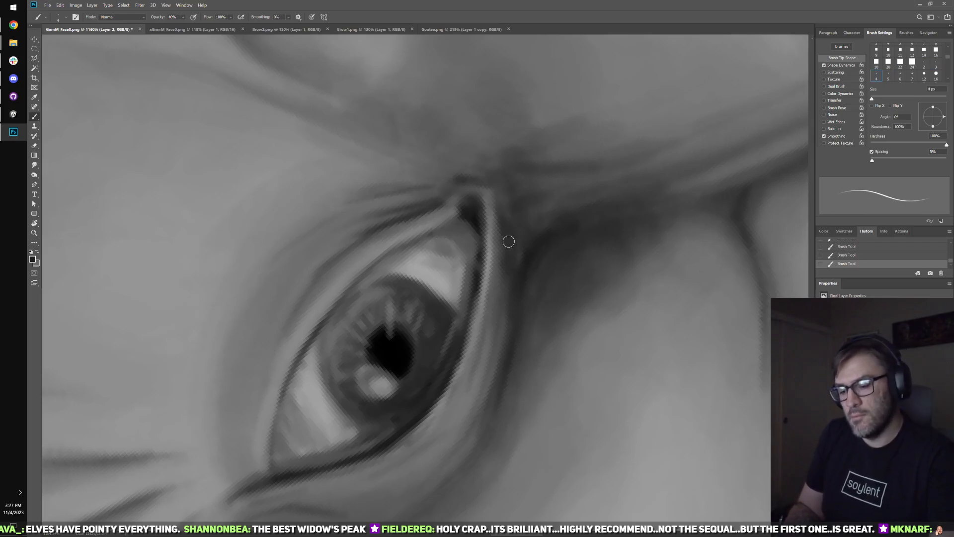
- Add a short, dark tapering wrinkle beside the existing creases under the inner eye corner with a 6 px brush
key("r")
mouse_move(508, 242)
left_mouse_down()
mouse_move(646, 222)
mouse_move(467, 157)
left_mouse_up()
key("bracketright")
left_click_drag(360, 215, 302, 272)
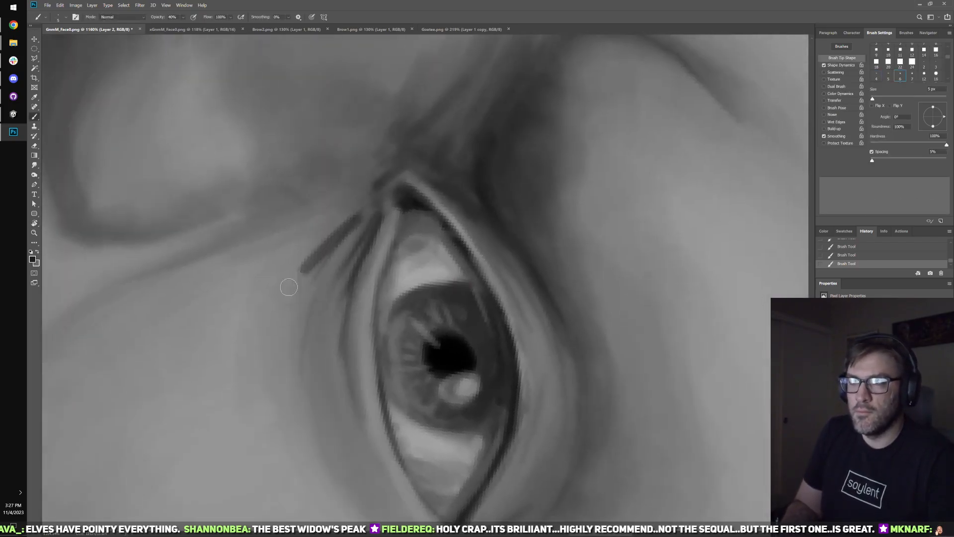
key("bracketright")
key("ctrl+z")
key("ctrl+shift+z")
key("ctrl+z")
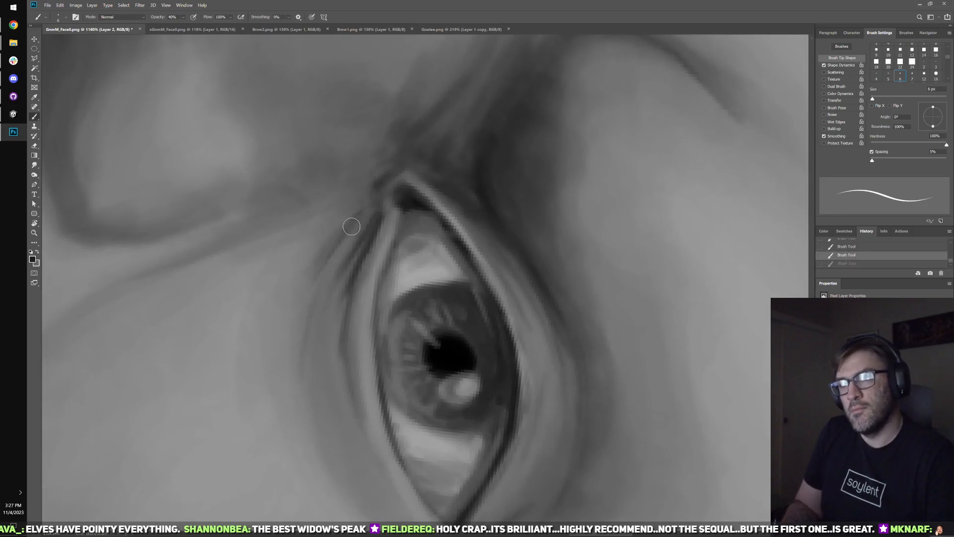
left_click_drag(365, 211, 331, 248)
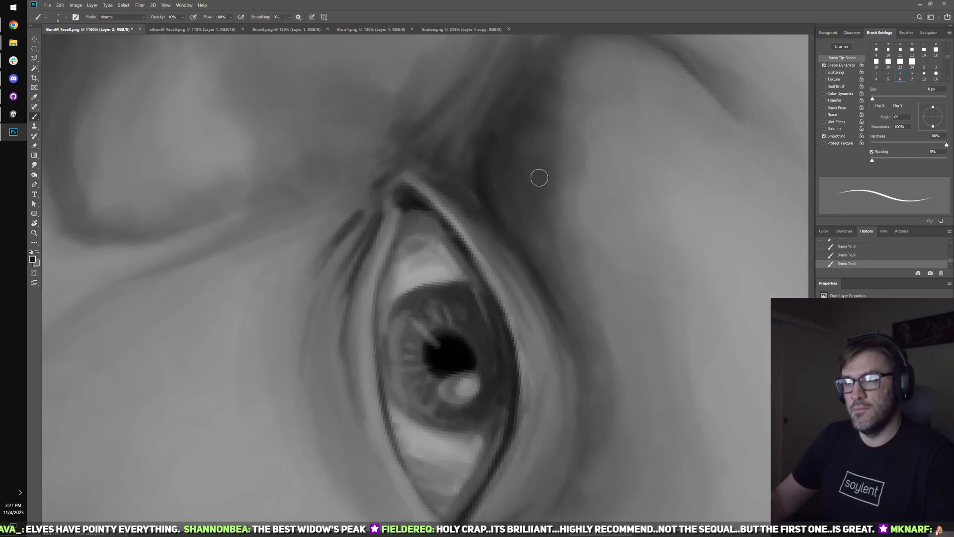
- Soften the skin shading around the upper eyelid with sampled lighter greys, using an 8 px and then a 10 px brush
scroll(537, 174, "down", 5)
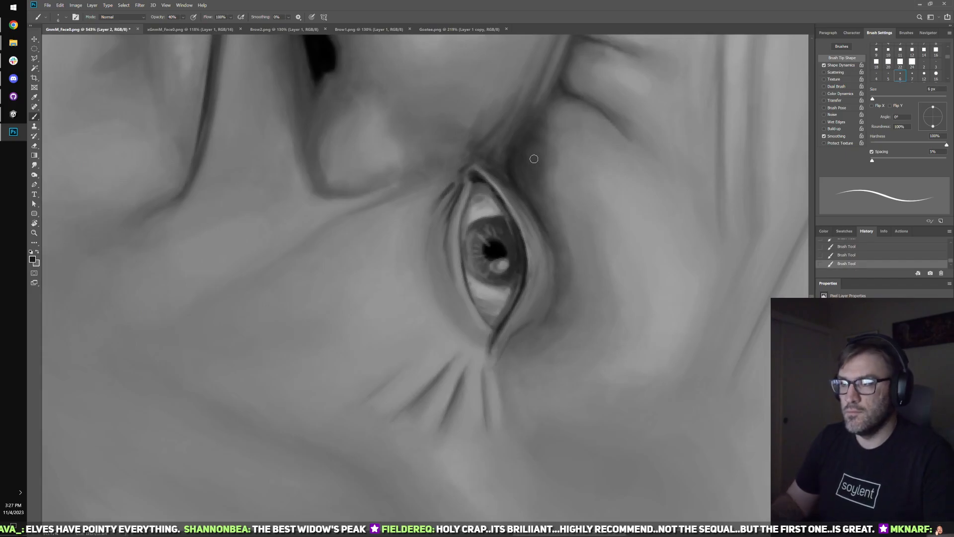
key("comma")
key("comma")
key("comma")
key("comma")
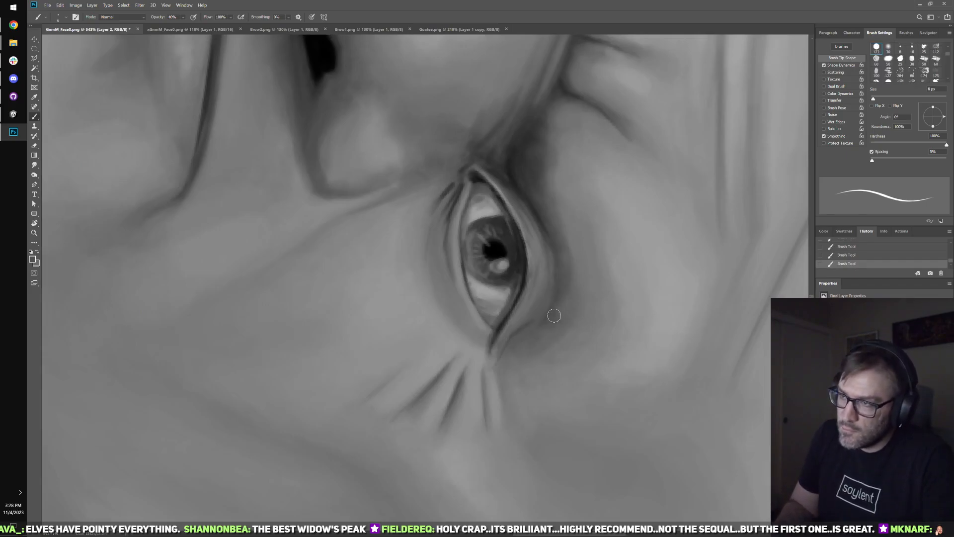
key("comma")
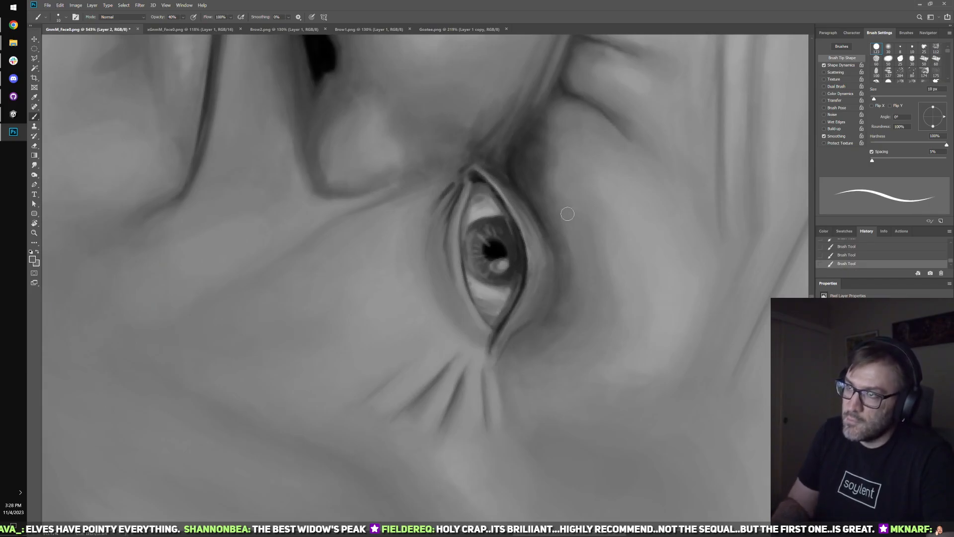
- Define the upper eyelid fold with a dark tone sampled near the inner corner, using a 2 px and then a 4 px brush
left_click(515, 180, "alt")
key("comma")
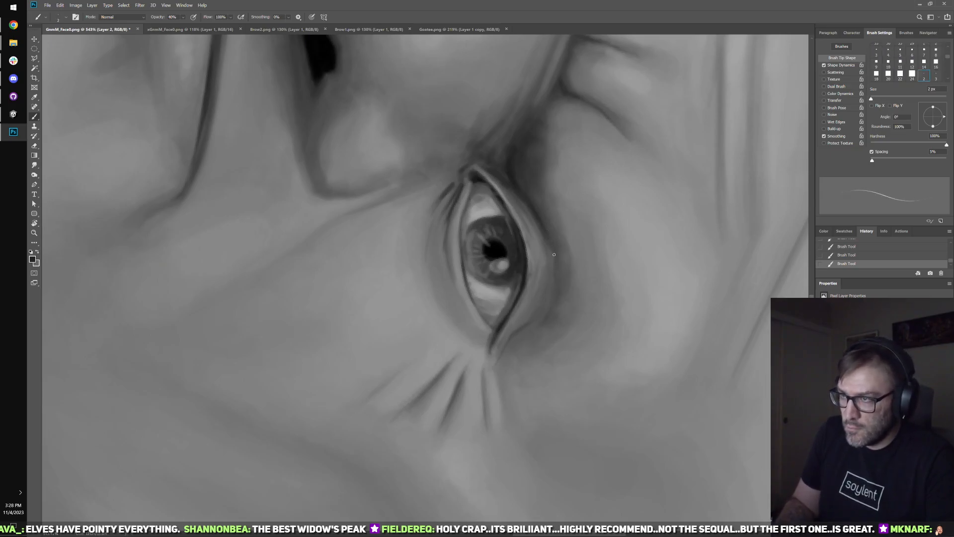
key("period")
key("period")
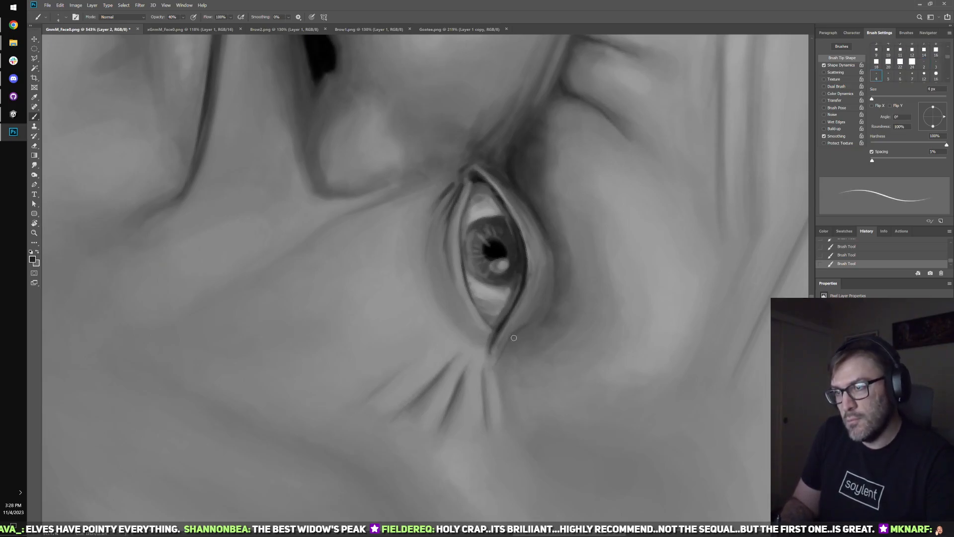
key("period")
key("period")
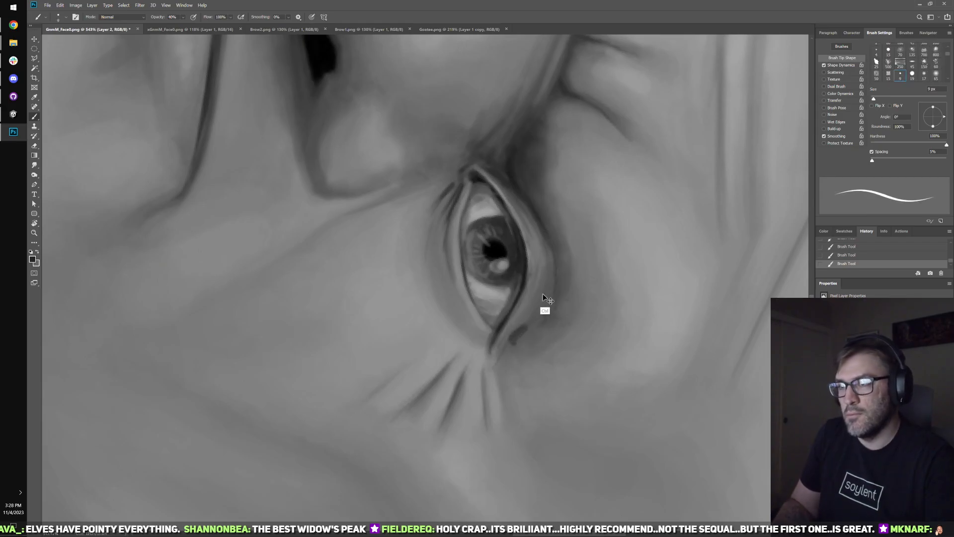
key("ctrl+z")
key("ctrl+z")
key("ctrl+z")
- Refine the dark creases around the eyelids with thin strokes, reducing the brush from 6 px to 2 px
key("comma")
key("comma")
key("comma")
key("comma")
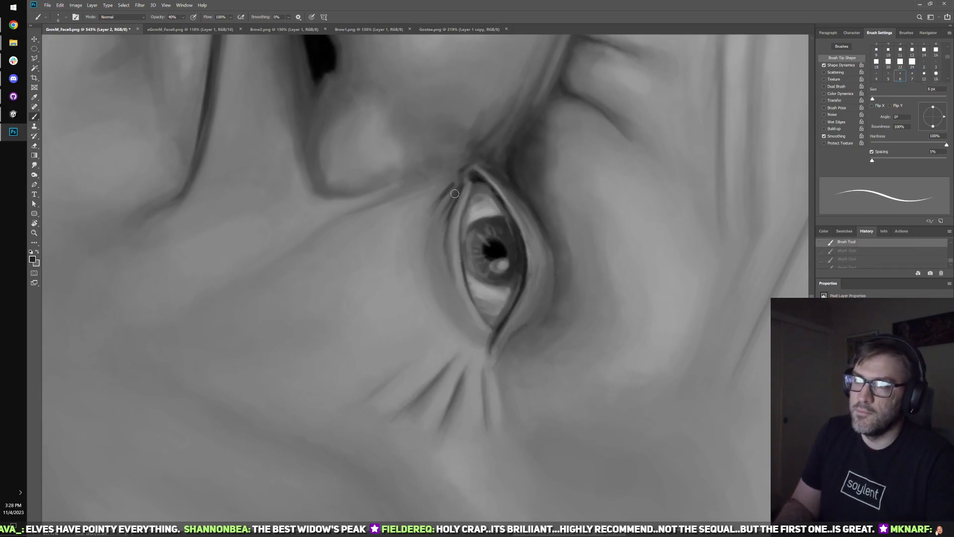
left_click(433, 267)
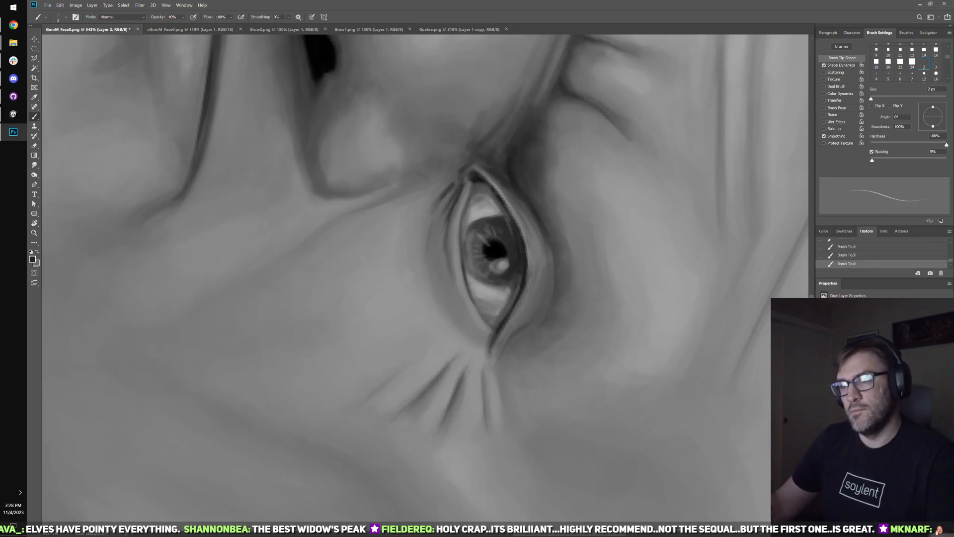
scroll(412, 266, "down", 1)
scroll(484, 337, "up", 3)
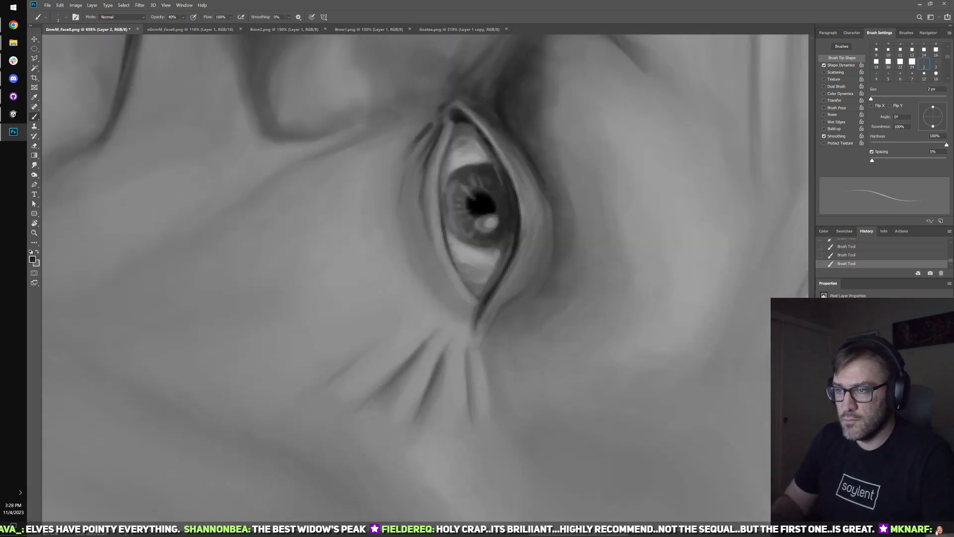
- Lighten the skin around the outer eye corner with a sampled light grey, using a 7 px and then a 5 px brush
key("bracketright")
key("bracketright")
key("bracketright")
key("bracketright")
key("bracketright")
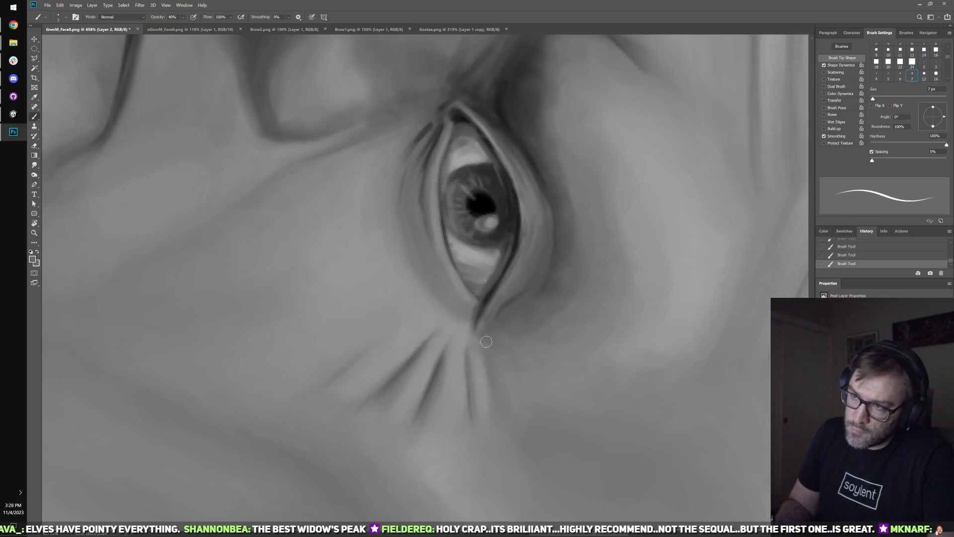
key("alt")
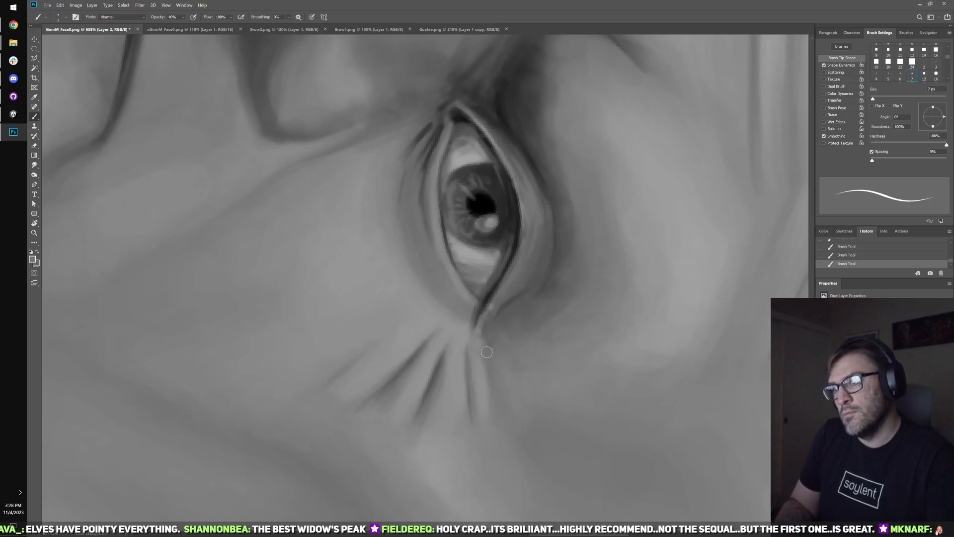
key("bracketleft")
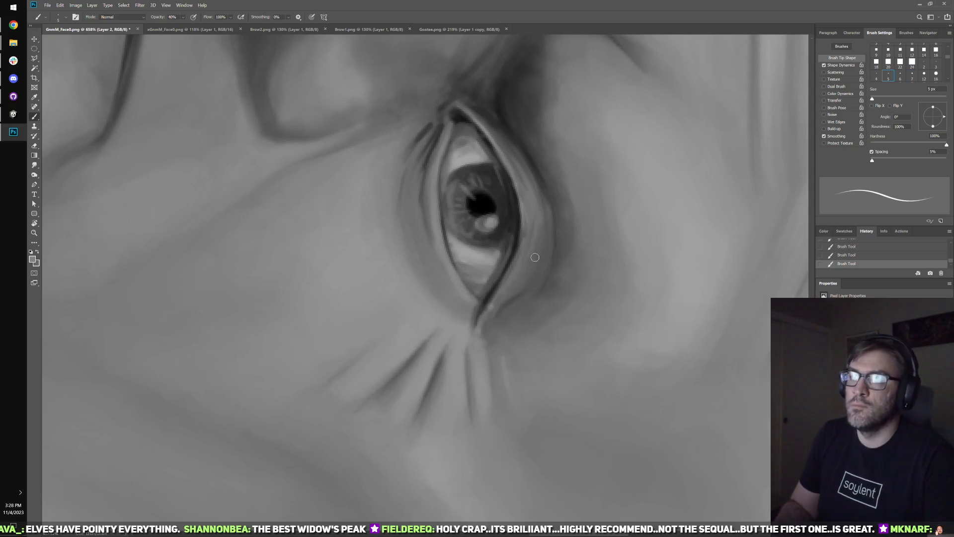
- Paint small lighter flecks over the pupil with a tone sampled near the iris highlight, using a 5 px and then a 7 px brush
key("bracketright")
key("bracketright")
key("bracketright")
key("bracketleft")
key("bracketleft")
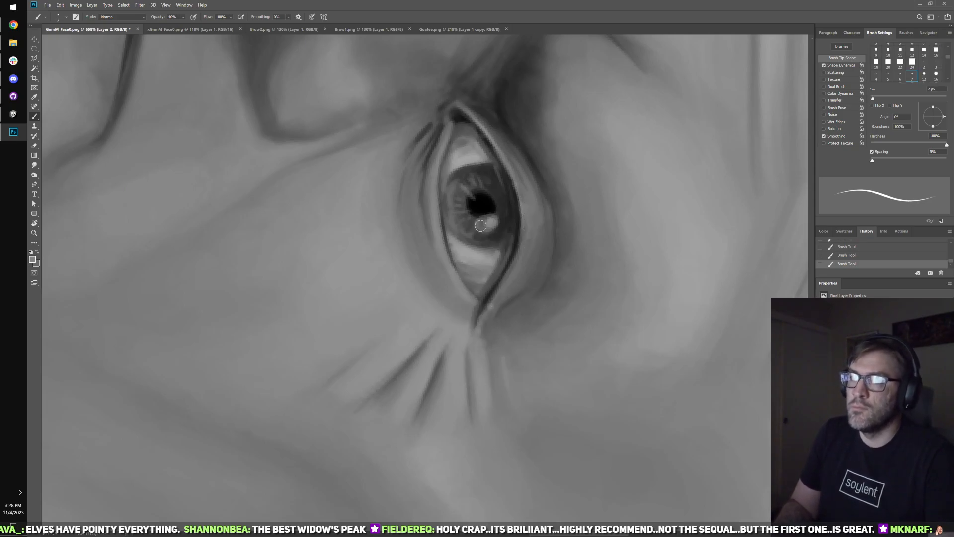
left_click(482, 222, "alt")
key("bracketleft")
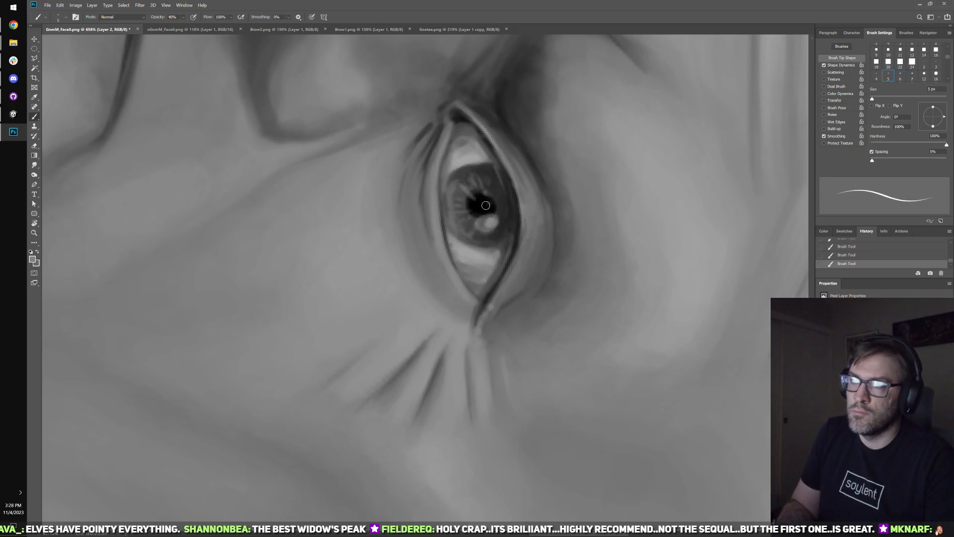
key("bracketright")
key("bracketright")
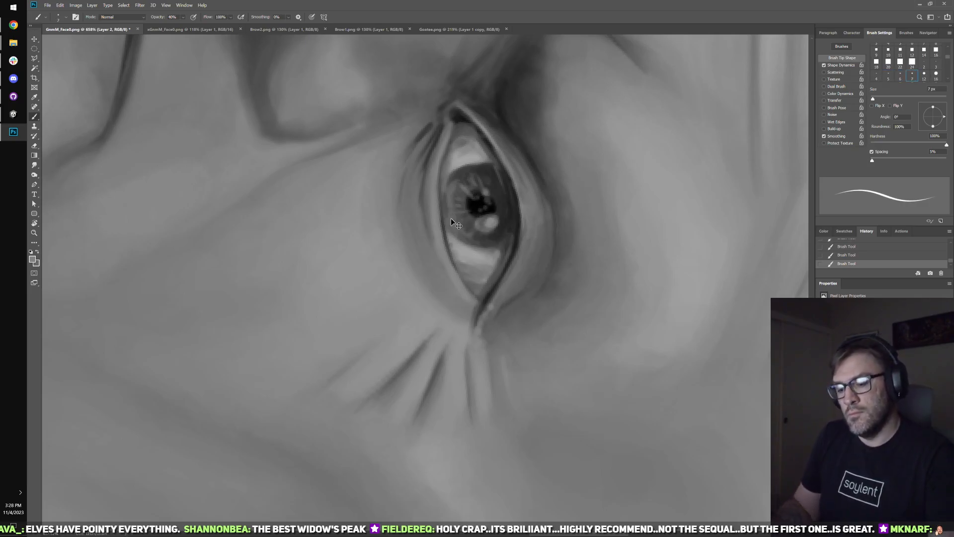
- Switch to the running Unity game and compare the face options of the male Human in character creation
key("alt+Tab")
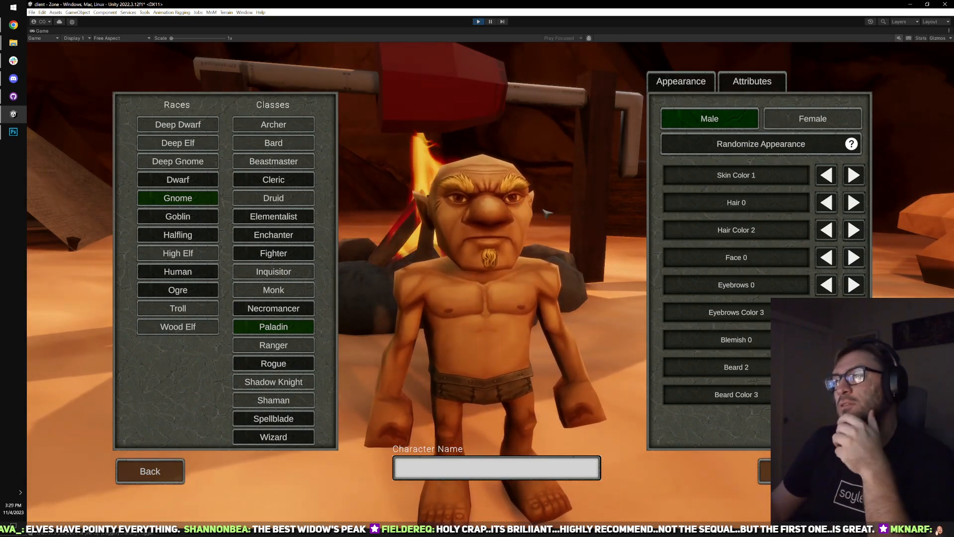
left_click(189, 272)
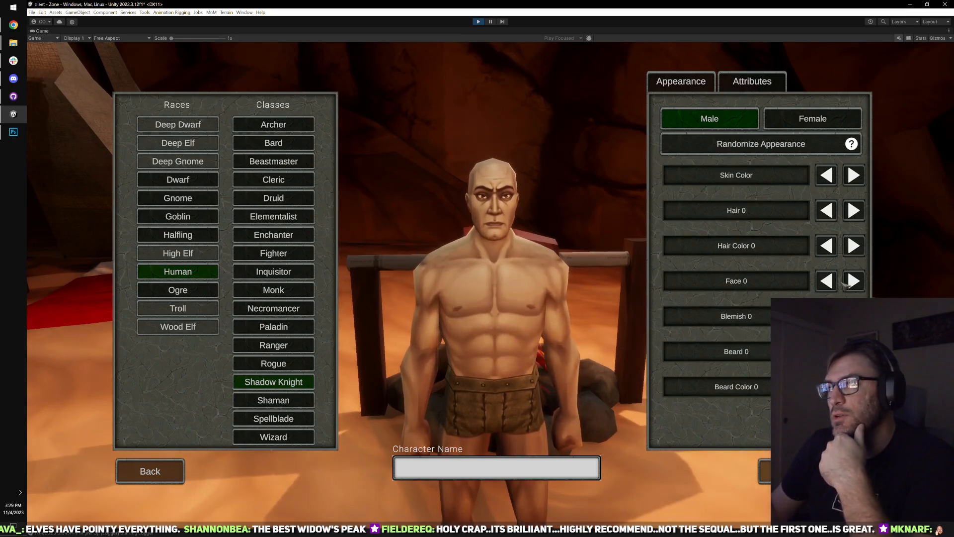
left_click(851, 282)
left_click(852, 282)
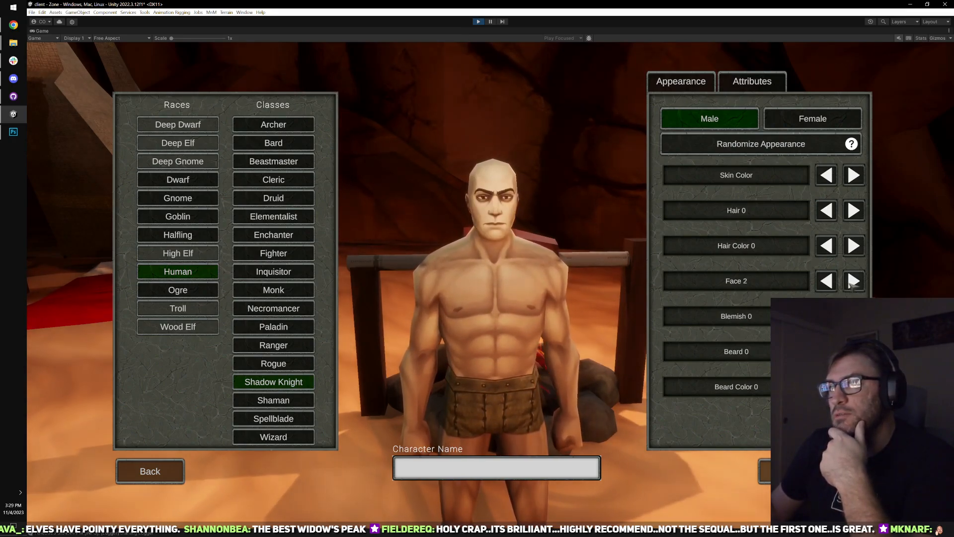
left_click(852, 283)
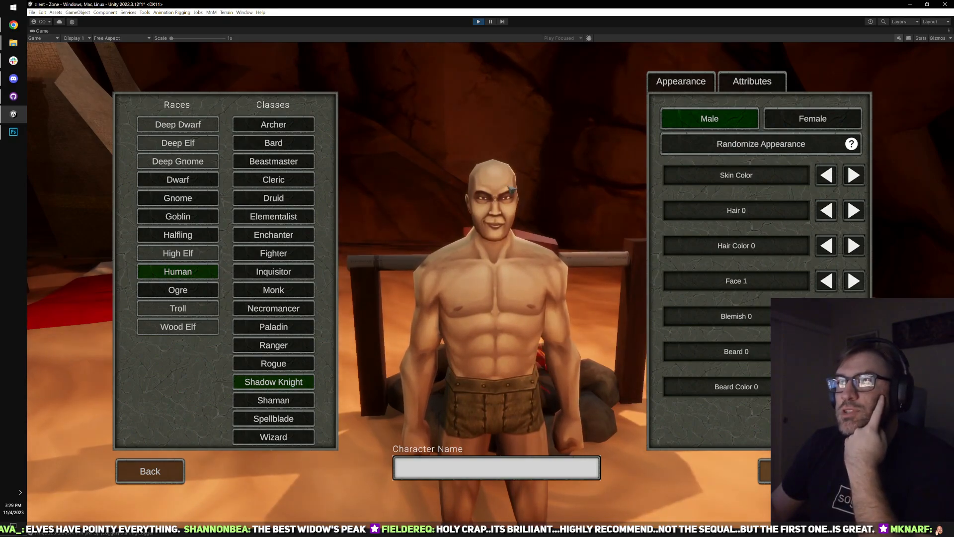
- Choose the Gnome race and randomize its appearance
left_click(199, 217)
left_click(198, 199)
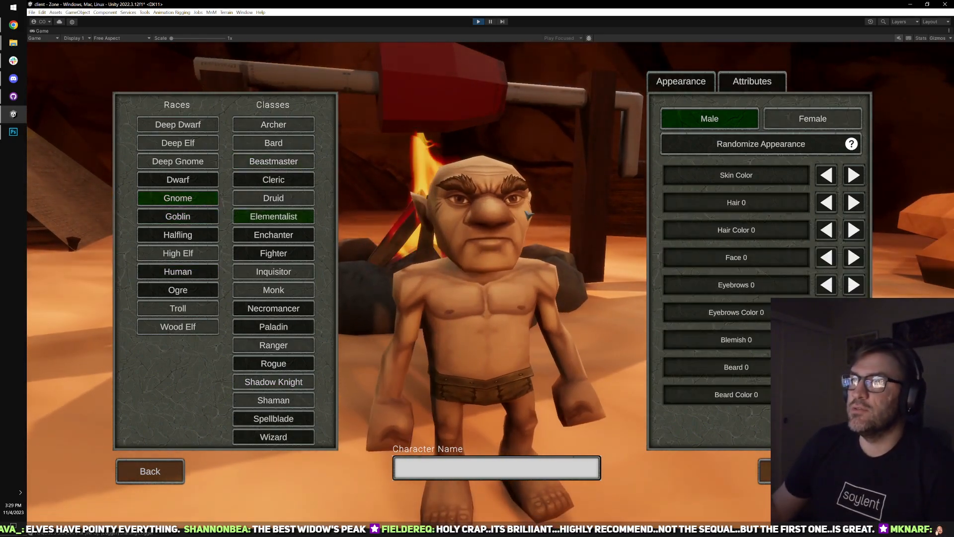
left_click(784, 145)
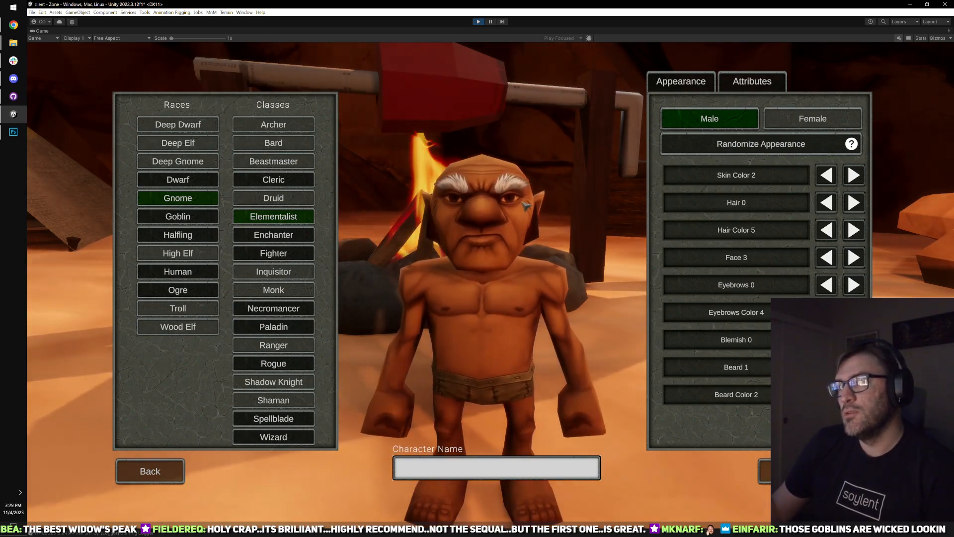
- Set the gnome's Eyebrows Color, Beard Color and Hair Color each to 4, checking the head from an angle
left_click_drag(519, 211, 460, 249)
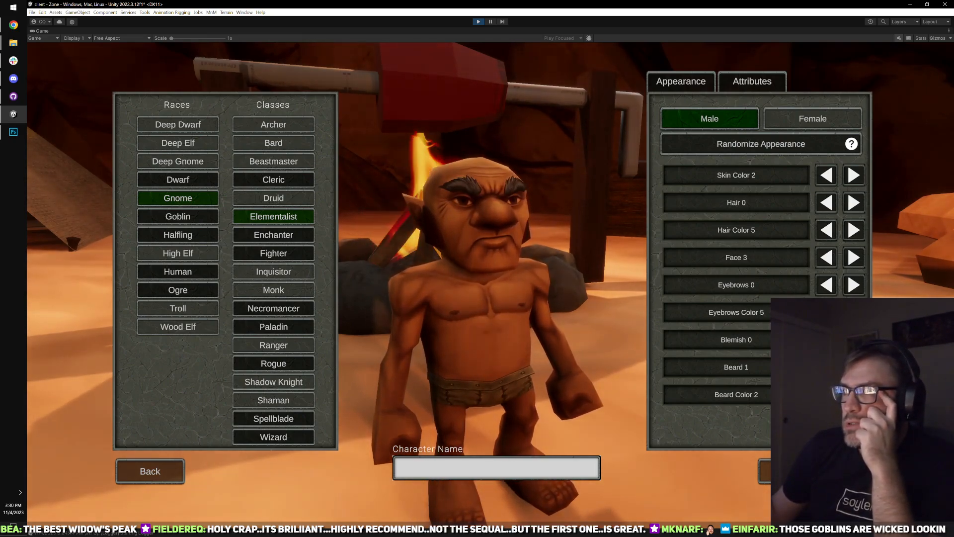
left_click(826, 312)
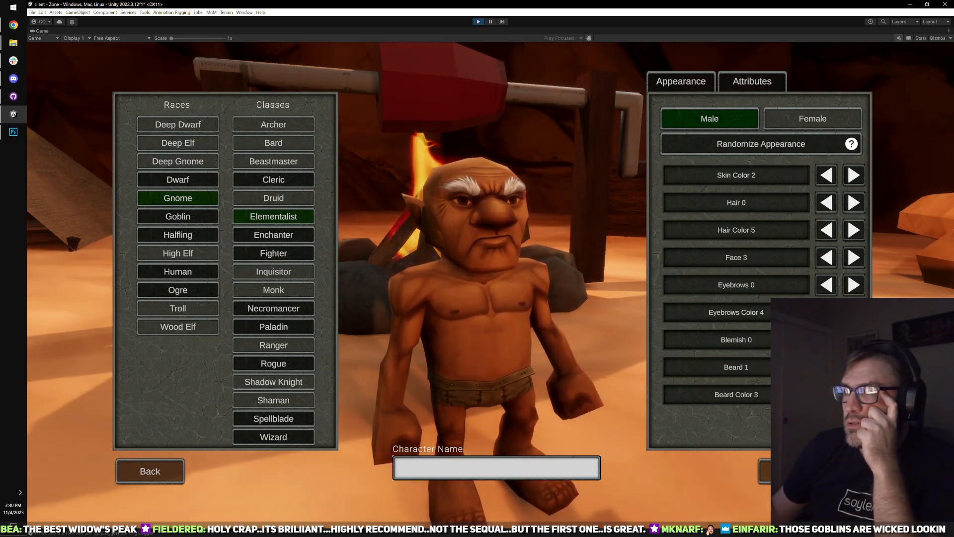
left_click(854, 394)
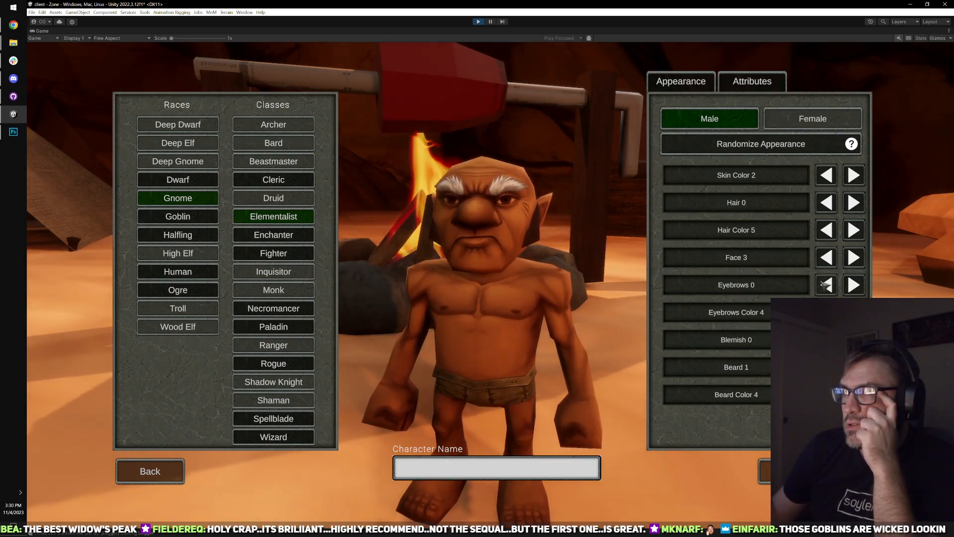
left_click(827, 231)
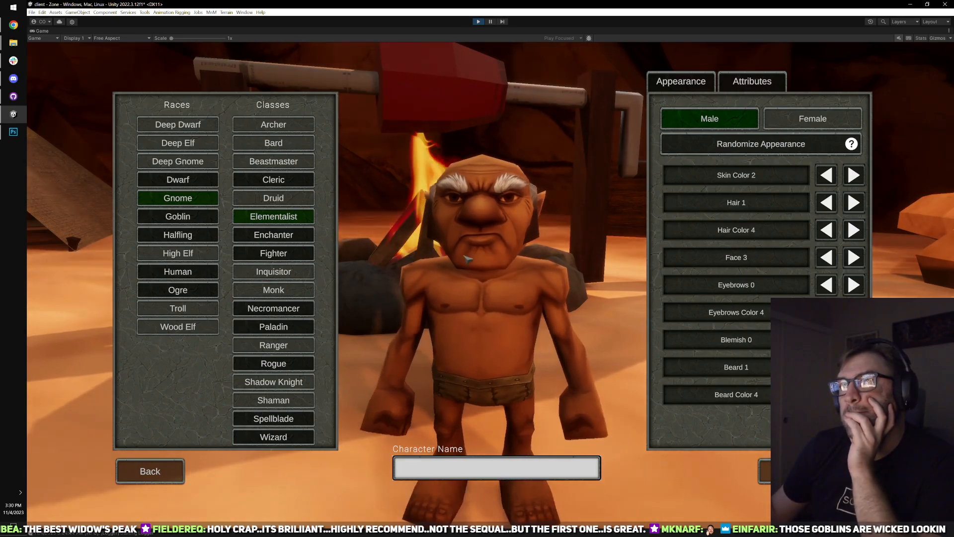
- Compare the gnome's Face options 0 to 3 on the character model
left_click(825, 257)
left_click(826, 258)
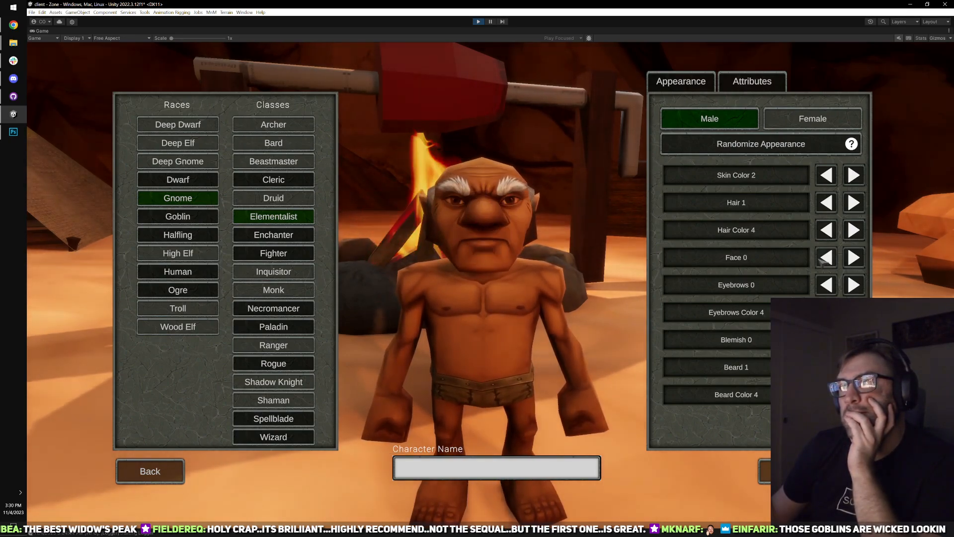
left_click(826, 257)
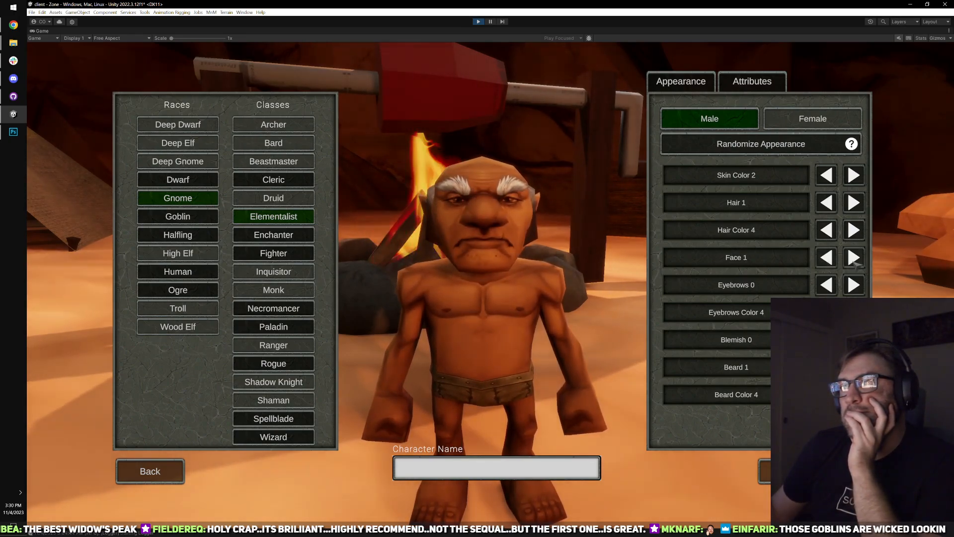
left_click(854, 257)
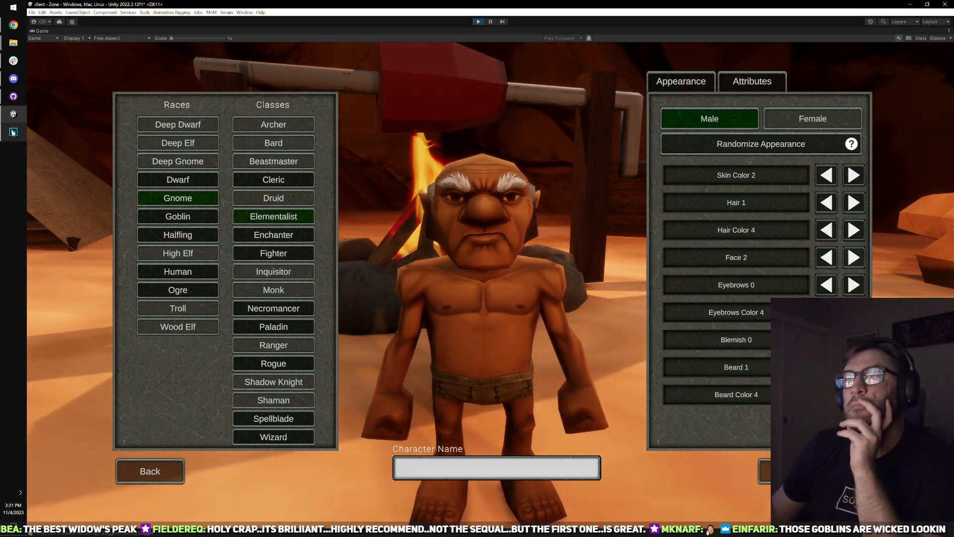
left_click(826, 258)
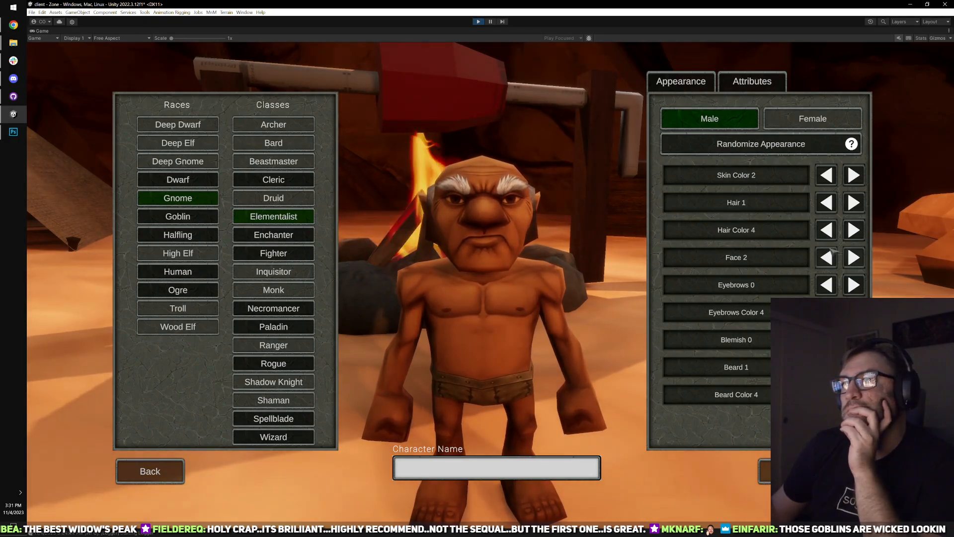
left_click(826, 258)
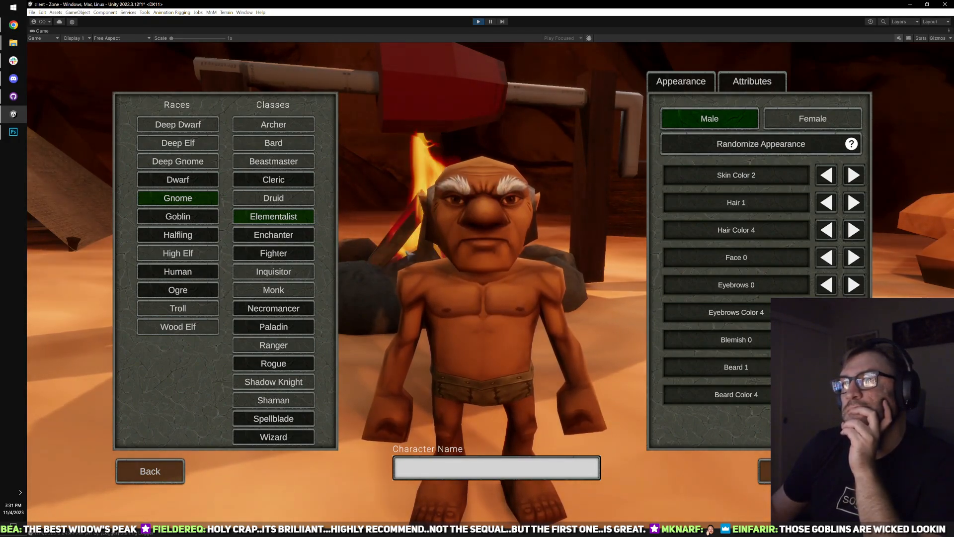
- Switch back to Photoshop and add a new layer to the gnome face texture for shading the eye
key("alt+Tab")
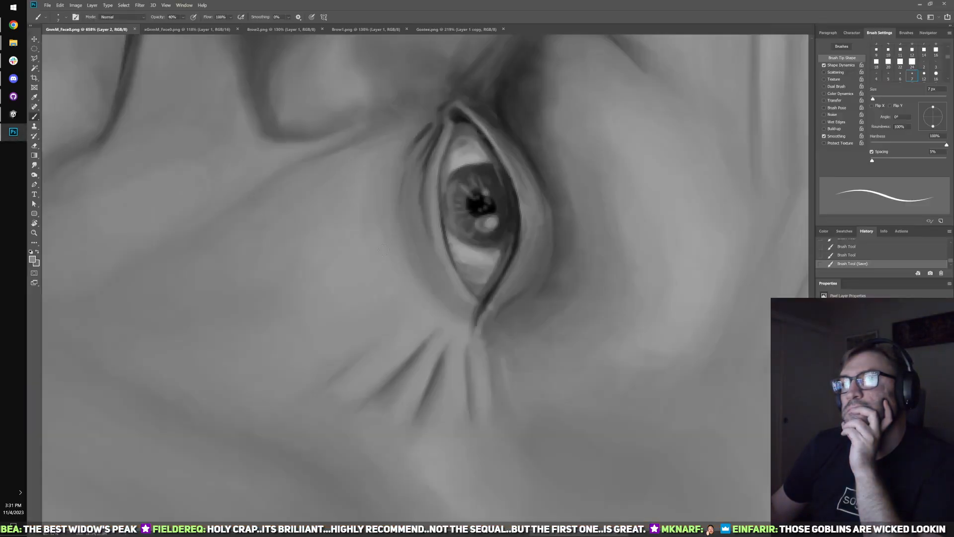
scroll(484, 247, "up", 1)
scroll(497, 258, "down", 1)
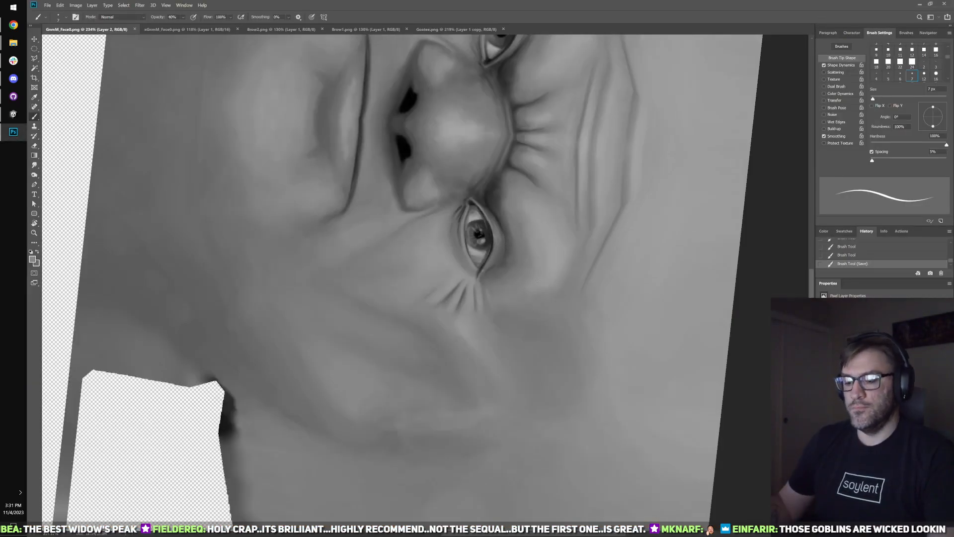
scroll(541, 280, "up", 2)
left_click_drag(452, 281, 488, 341)
key("shift+comma")
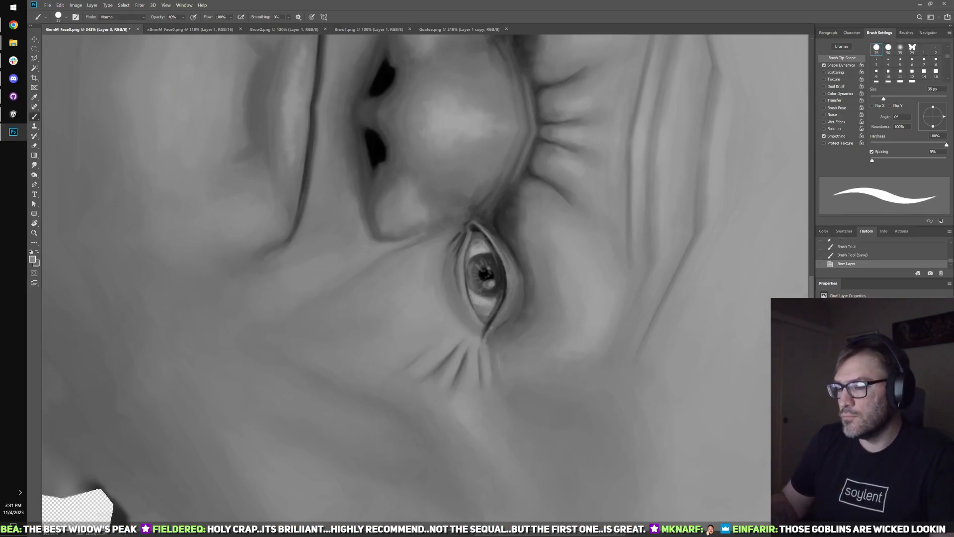
key("ctrl+shift+alt+n")
- Try shading over the outer half of the eye with a 70 px brush
key("period")
left_click_drag(483, 325, 512, 278)
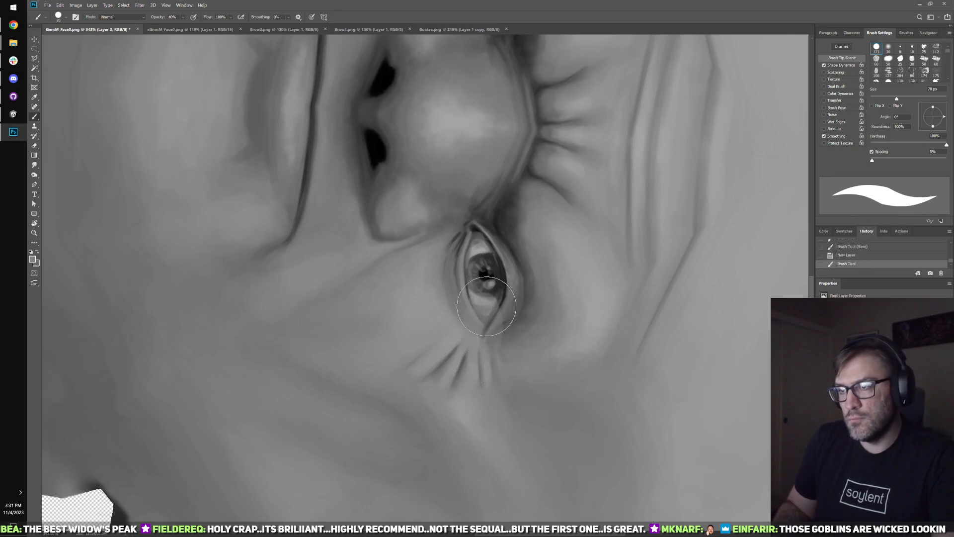
key("ctrl+z")
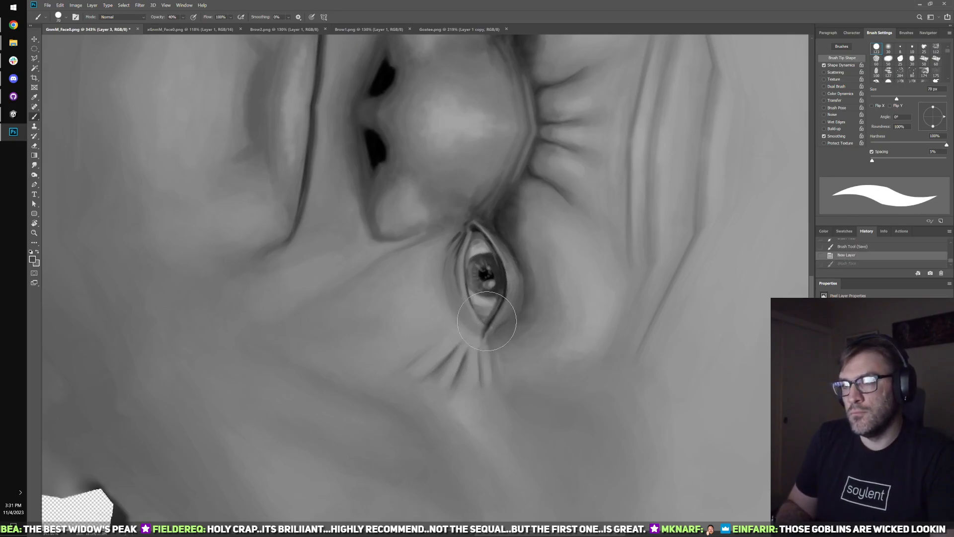
left_click_drag(486, 320, 491, 319)
key("ctrl+z")
key("comma")
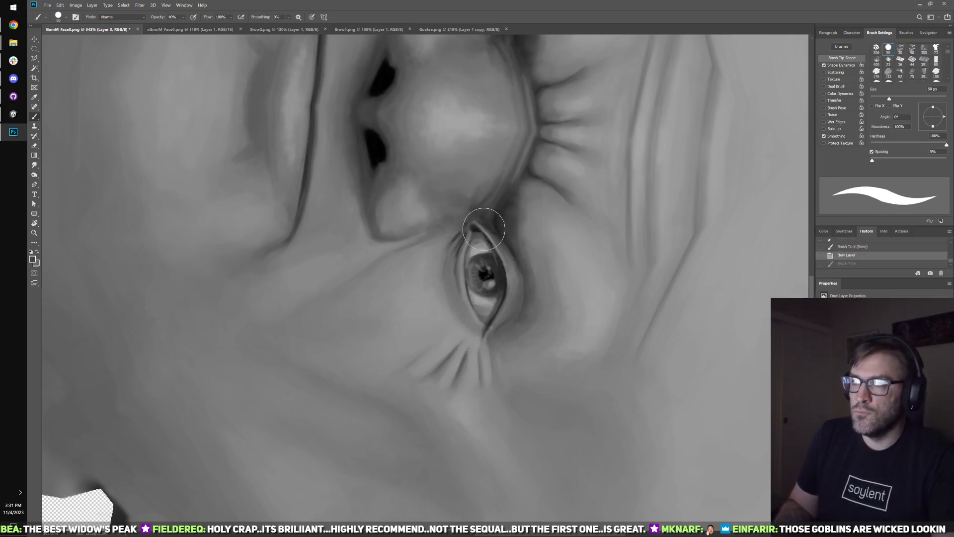
- Shade the eye with dark strokes from its inner and outer corners using a 35 px brush
key("comma")
left_click_drag(484, 224, 490, 278)
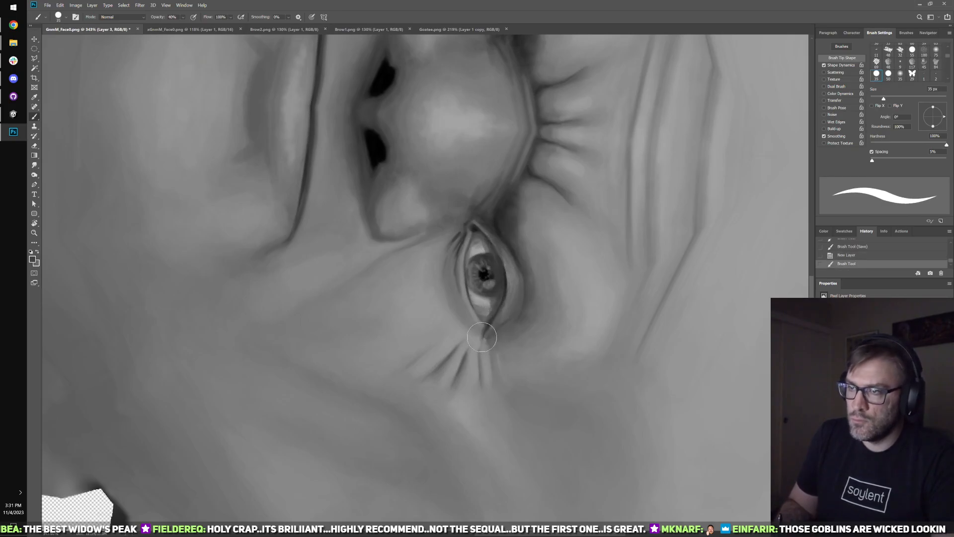
left_click_drag(482, 337, 489, 293)
- Darken the eyeball's edge along the lower eyelid with thin strokes of a 9 px brush
key("comma")
key("comma")
key("comma")
key("comma")
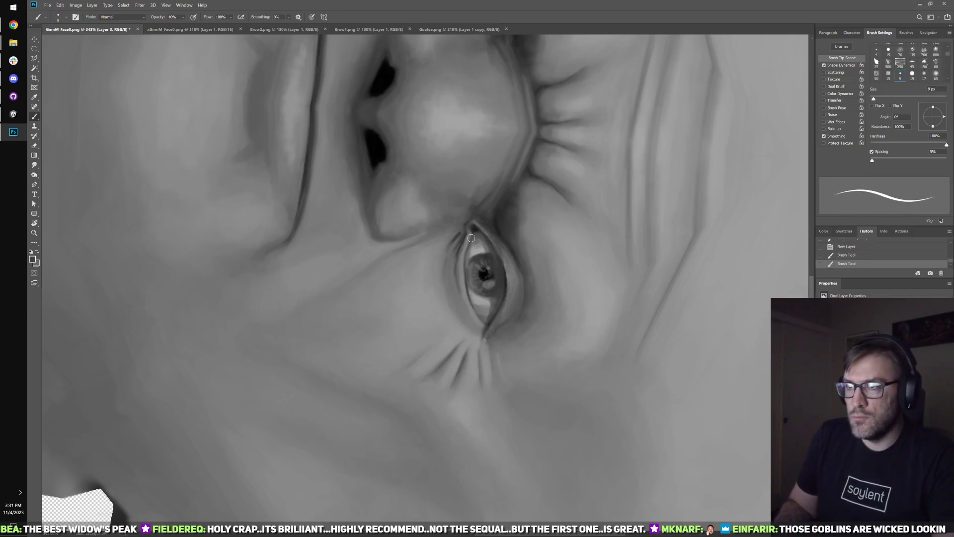
left_click_drag(473, 266, 474, 283)
left_click_drag(464, 243, 473, 306)
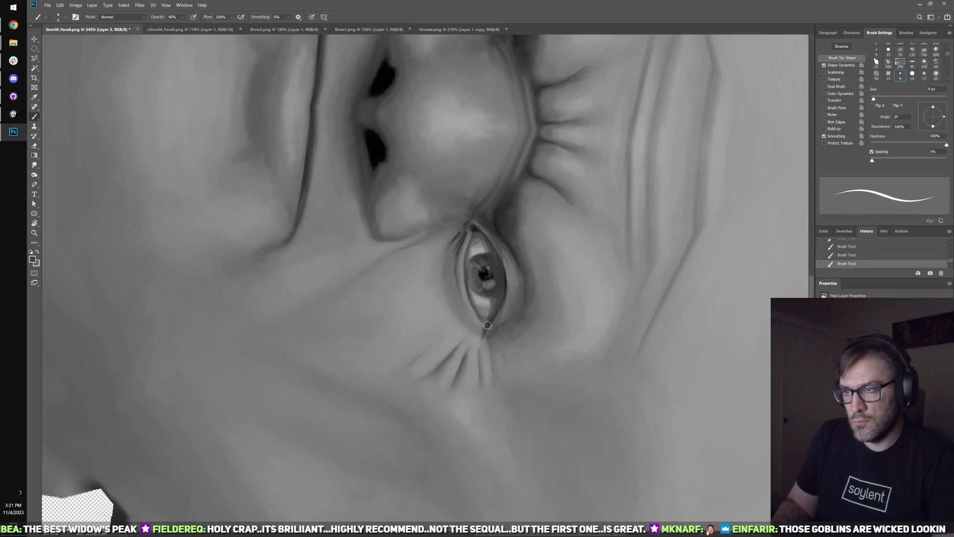
- Paint a broad dark crescent on the skin beneath the lower eyelid with an 80 px brush
key("period")
key("period")
key("period")
key("period")
mouse_move(441, 309)
left_mouse_down()
mouse_move(433, 254)
mouse_move(445, 306)
left_mouse_up()
mouse_move(447, 241)
left_mouse_down()
mouse_move(437, 267)
mouse_move(447, 323)
left_mouse_up()
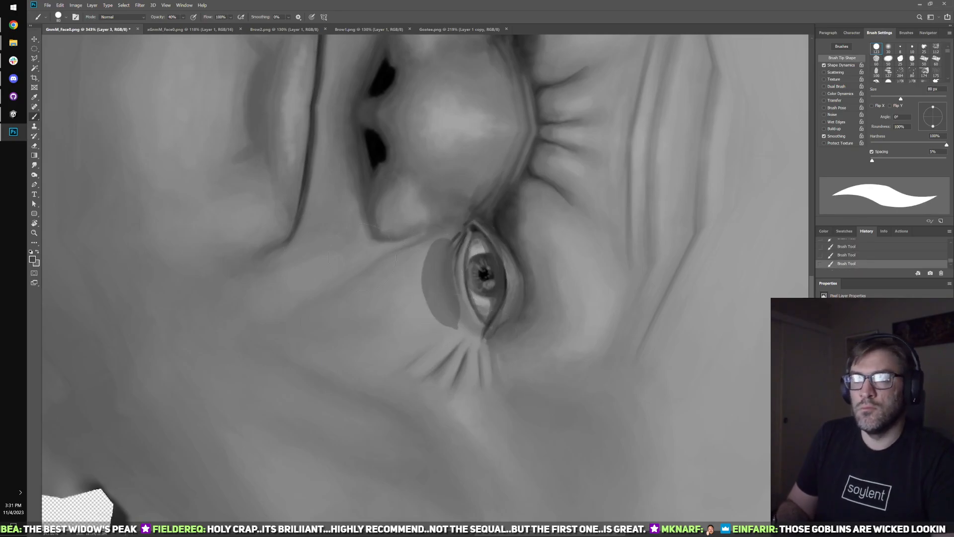
- Blend the dark under-eye crescent toward the inner and outer eye corners with the Smudge tool, reducing its brush to 50 px
left_click(34, 164)
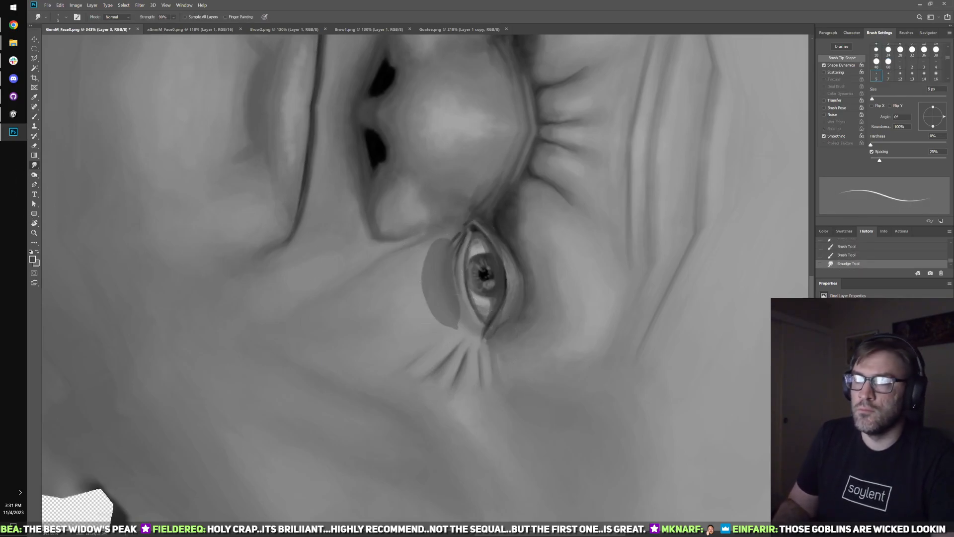
key("period")
key("period")
key("period")
key("period")
key("period")
key("period")
key("period")
key("period")
key("period")
key("period")
key("period")
mouse_move(423, 288)
left_mouse_down()
mouse_move(420, 246)
mouse_move(443, 244)
mouse_move(447, 219)
mouse_move(460, 226)
left_mouse_up()
key("bracketleft")
left_click_drag(450, 318, 474, 333)
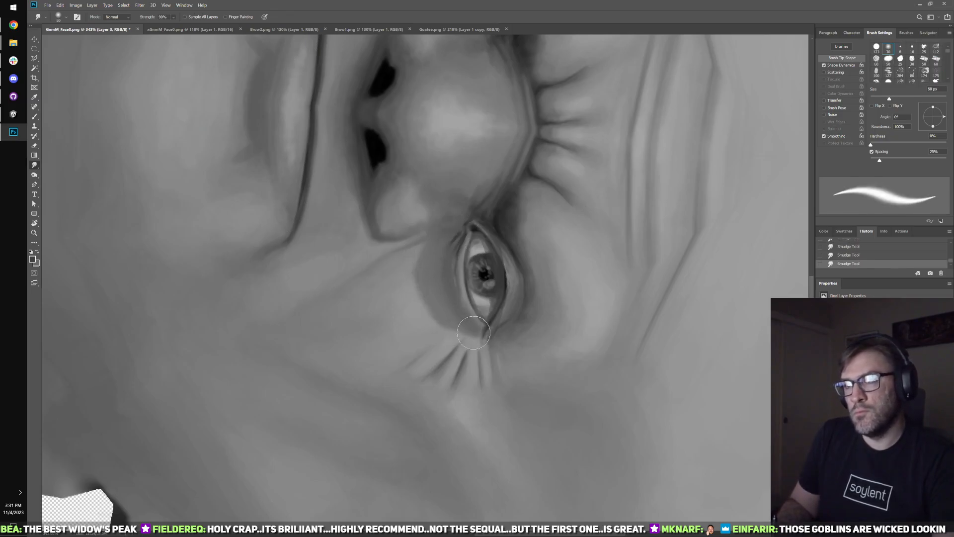
- Smudge the dark under-eye shading along the lower eyelid and toward the outer corner with smaller brushes up to 35 px
key("comma")
key("comma")
key("comma")
key("comma")
key("comma")
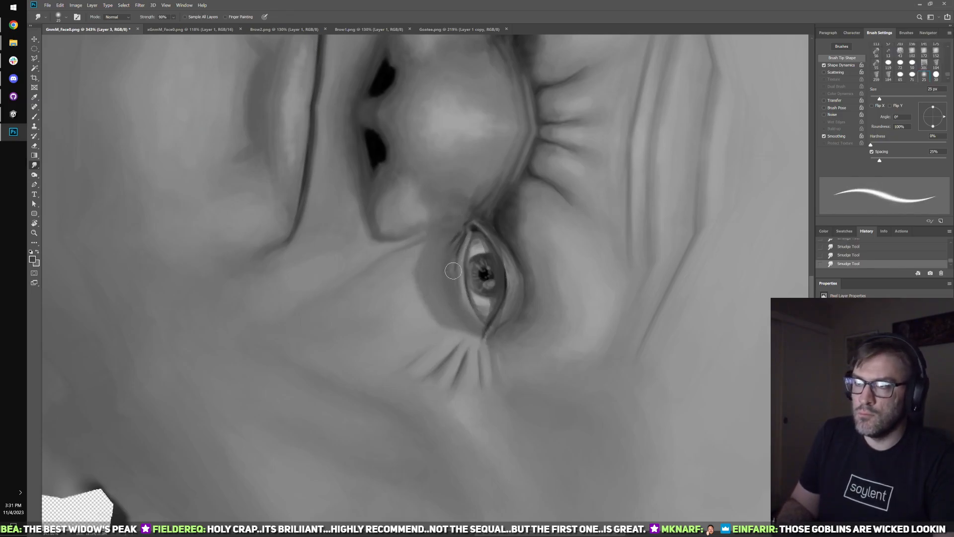
key("period")
key("period")
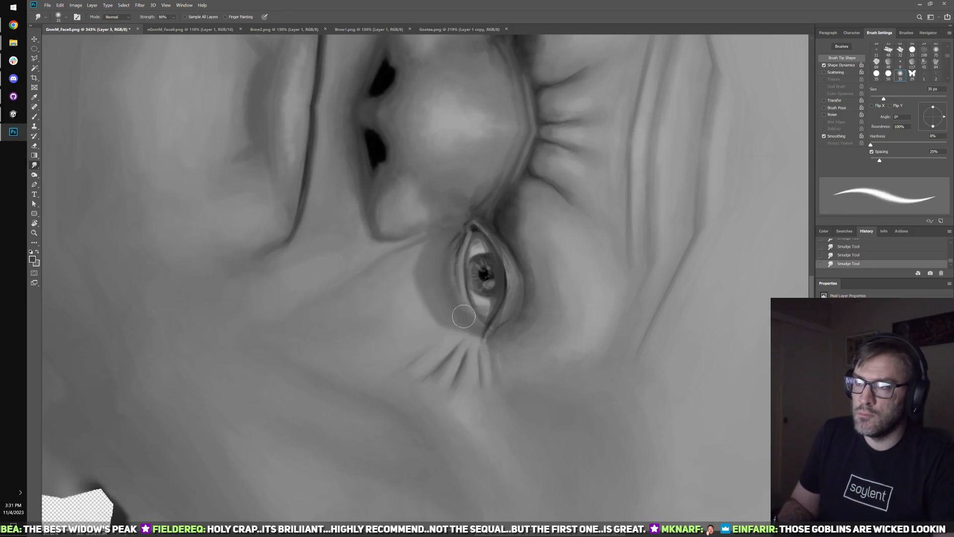
key("period")
key("period")
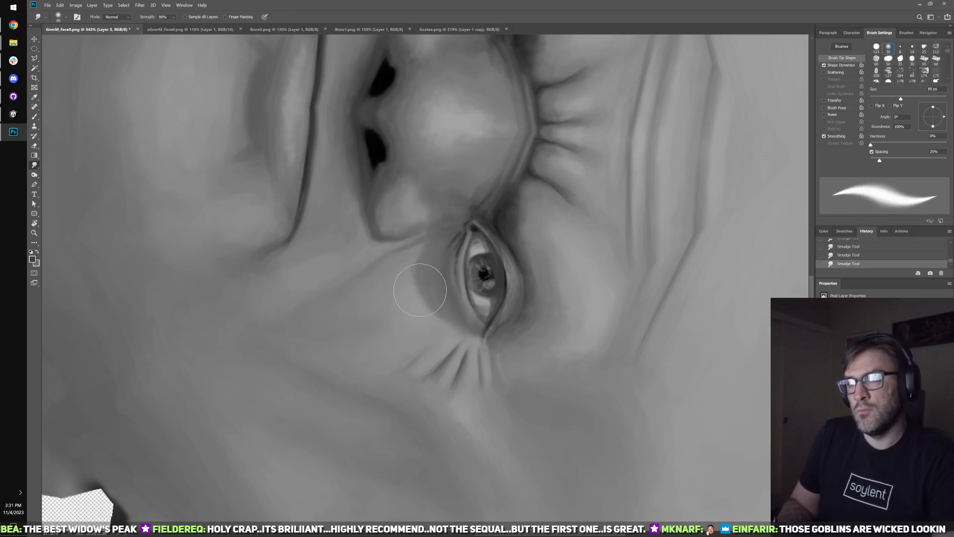
- Soften the under-eye crescent's outer edge into the cheek and inner corner with Smudge brushes between 50 and 90 px
key("bracketright")
left_click_drag(420, 290, 420, 301)
key("bracketleft")
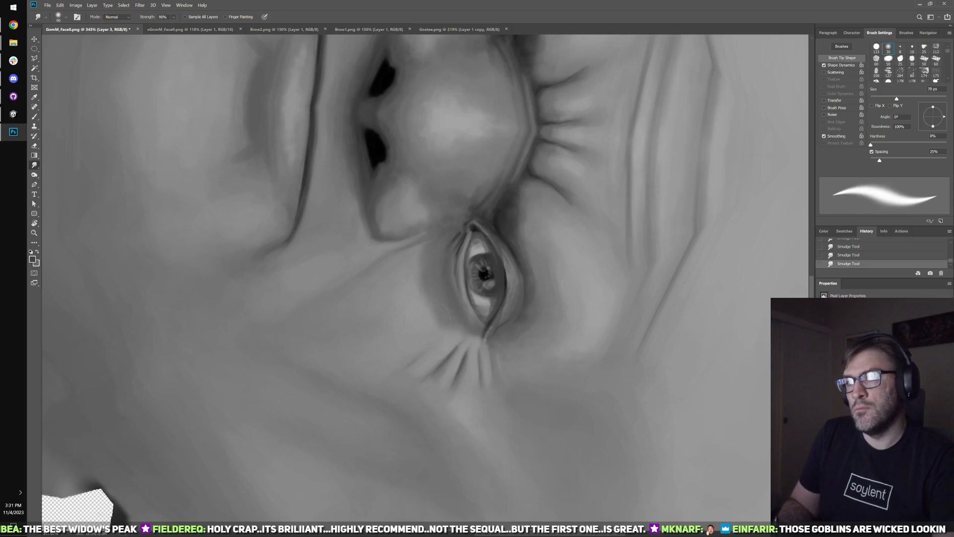
key("bracketleft")
key("bracketleft")
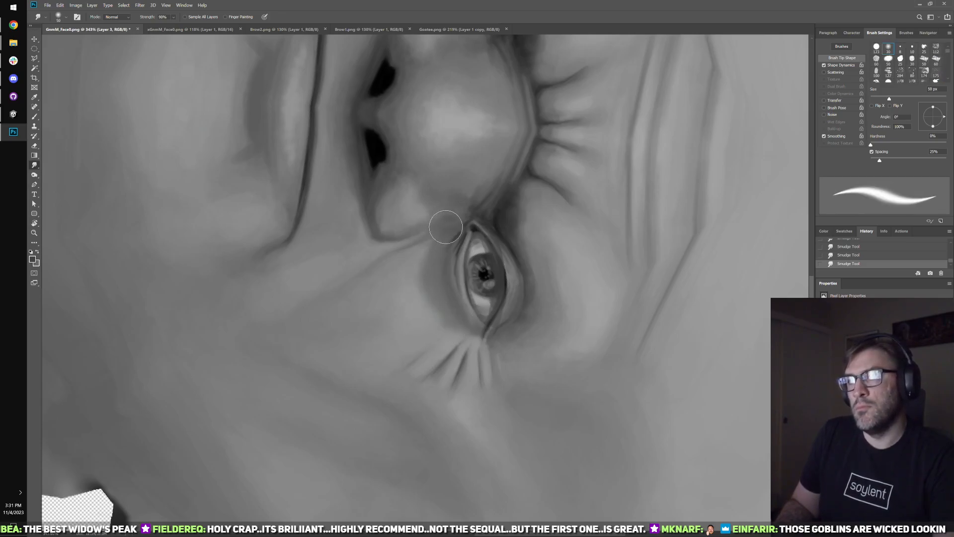
key("bracketright")
key("bracketright")
key("bracketright")
key("bracketright")
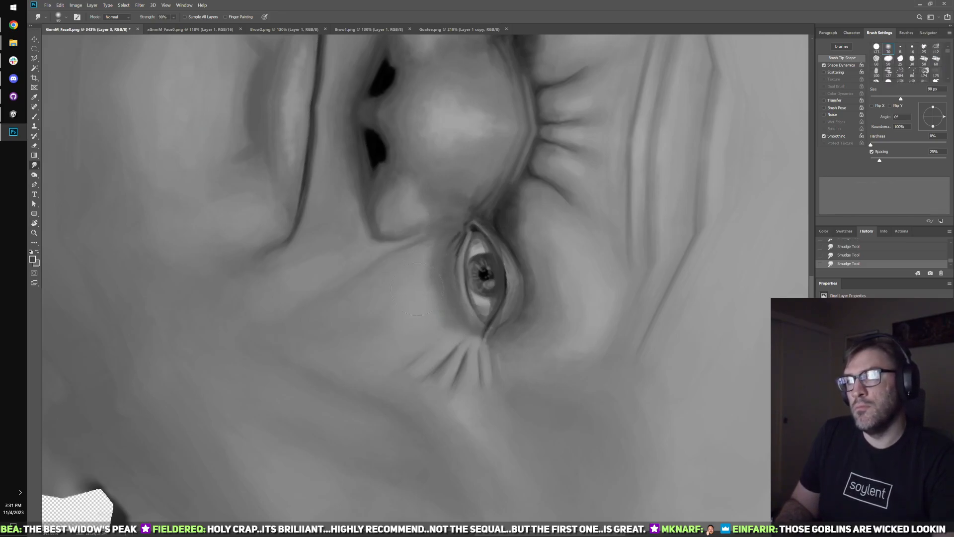
- Smudge the shading around the upper eyelid and inner eye corner with brushes of about 40 and 60 px
key("bracketleft")
key("bracketleft")
key("bracketleft")
key("bracketleft")
key("bracketleft")
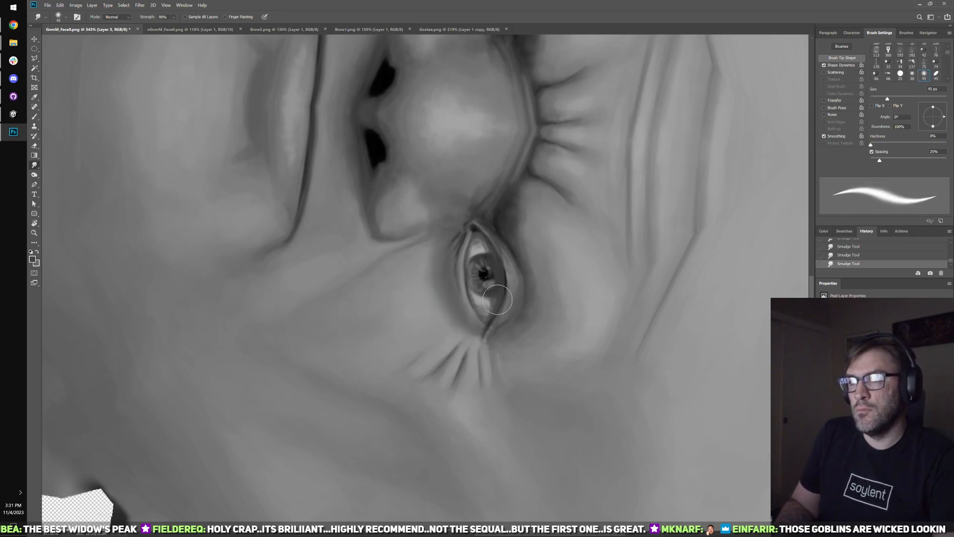
key("bracketright")
key("bracketright")
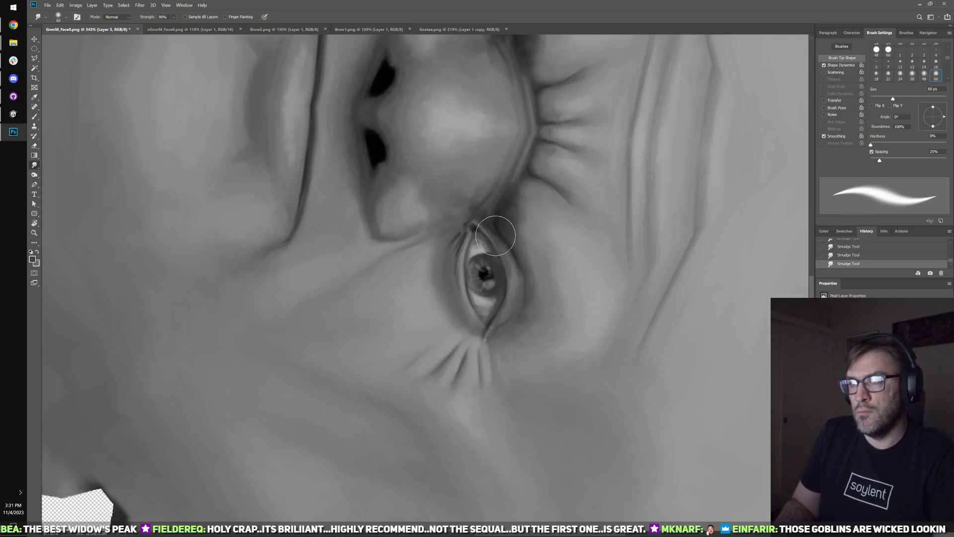
- Erase excess shading along the upper eyelid and at the outer eye corner with a 15 px Eraser
key("w")
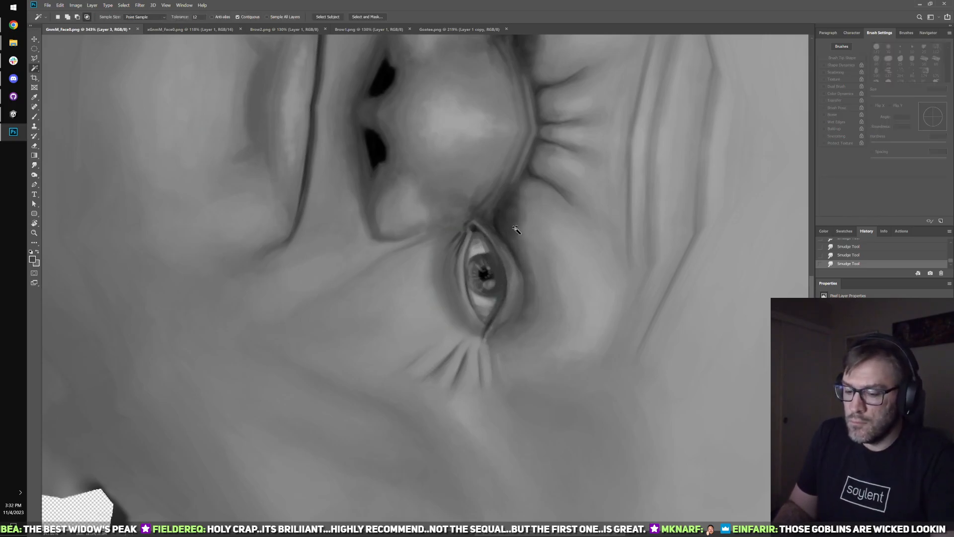
key("e")
key("bracketright")
key("bracketright")
key("bracketright")
key("bracketright")
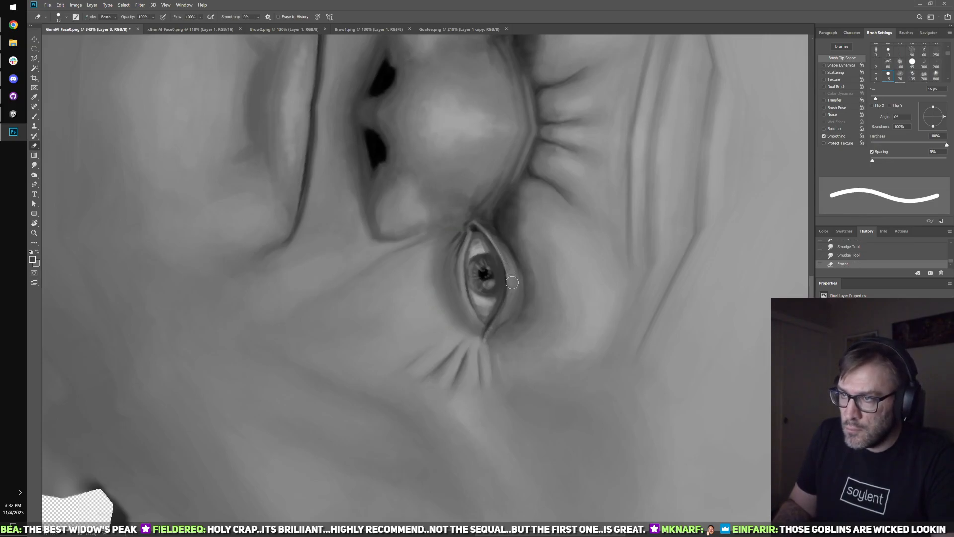
left_click_drag(508, 310, 496, 342)
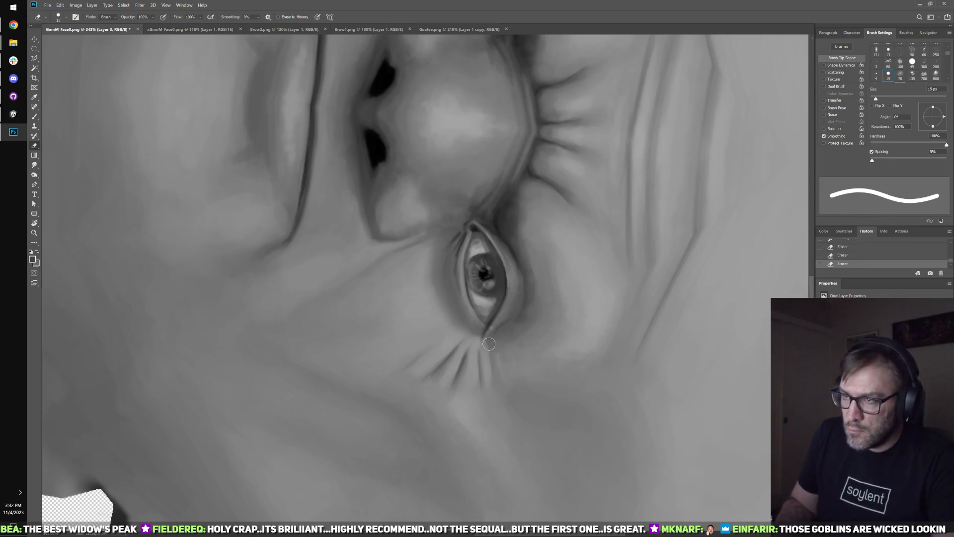
key("bracketright")
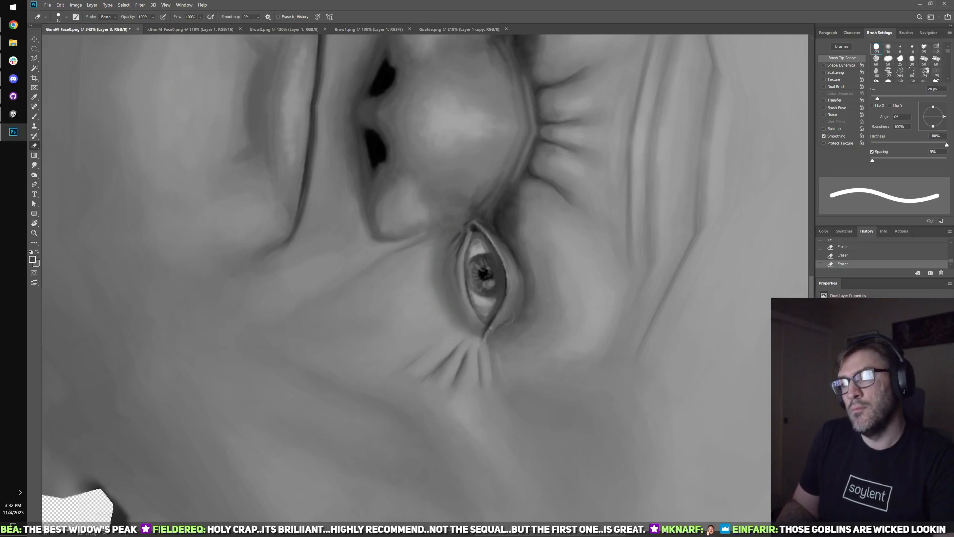
- Select the painted eye layer together with its companion face layer and merge them
scroll(490, 290, "down", 3)
scroll(489, 290, "down", 2)
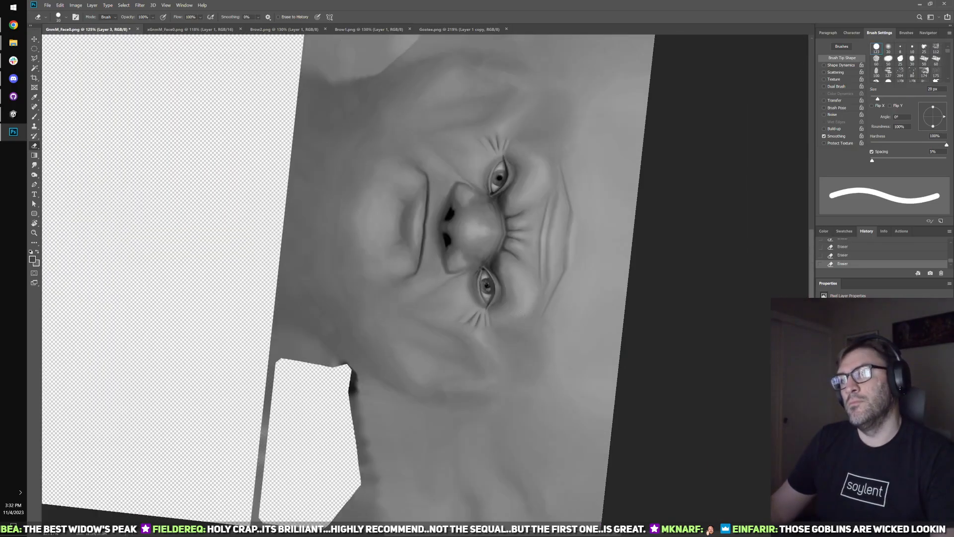
scroll(490, 290, "up", 1)
left_click(868, 423, "shift")
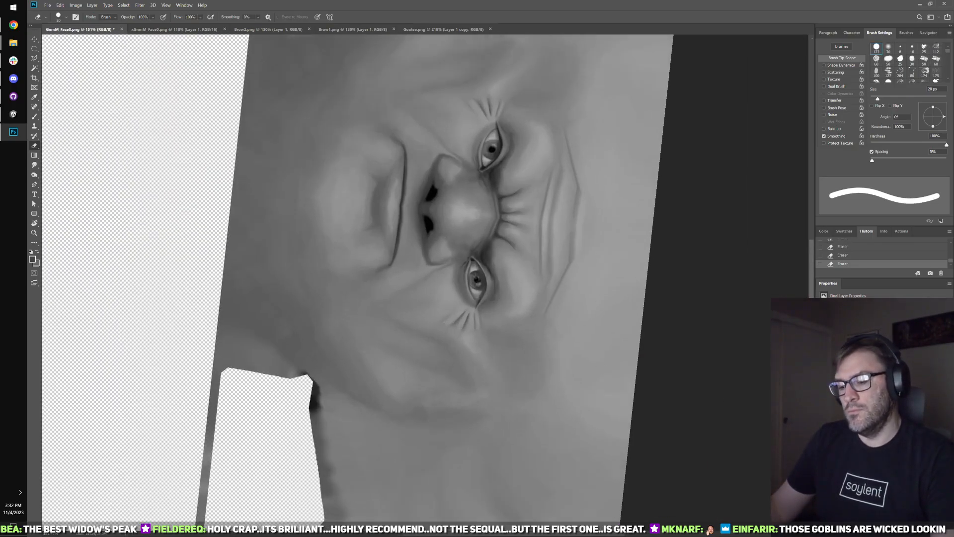
key("ctrl+e")
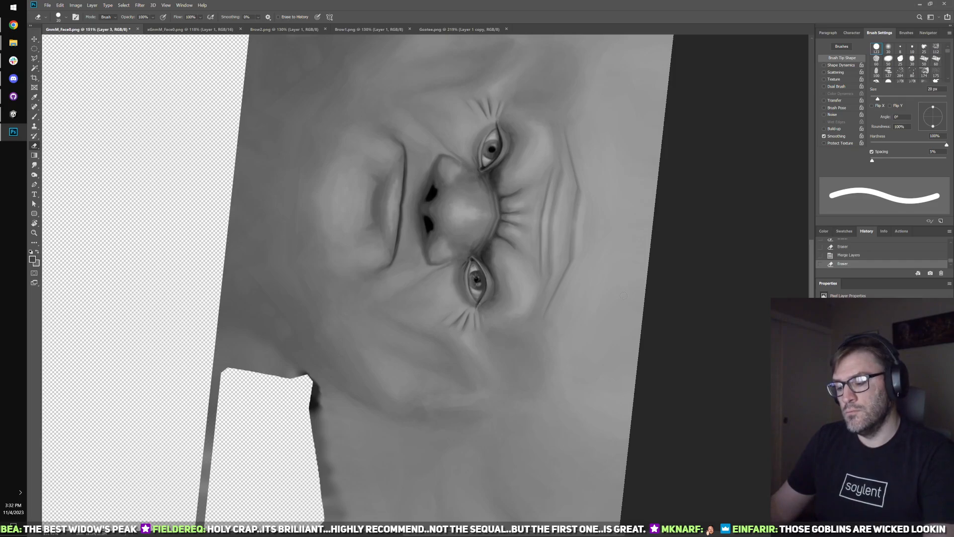
- Turn the sideways canvas upright and raise the merged face layer one level in the layer stack
key("l")
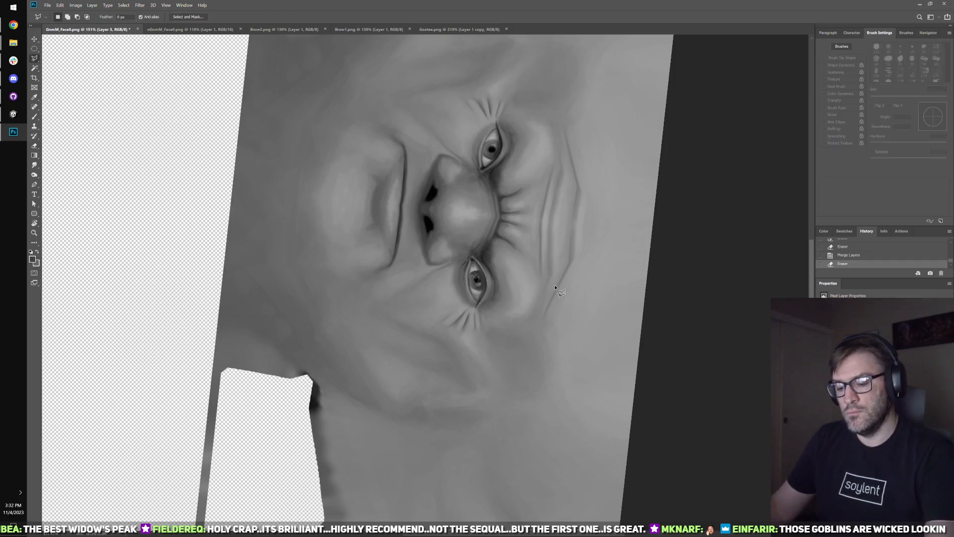
key("r")
mouse_move(511, 273)
left_mouse_down()
mouse_move(461, 158)
mouse_move(405, 177)
mouse_move(417, 177)
left_mouse_up()
scroll(517, 234, "down", 3)
key("v")
scroll(405, 270, "left", 2)
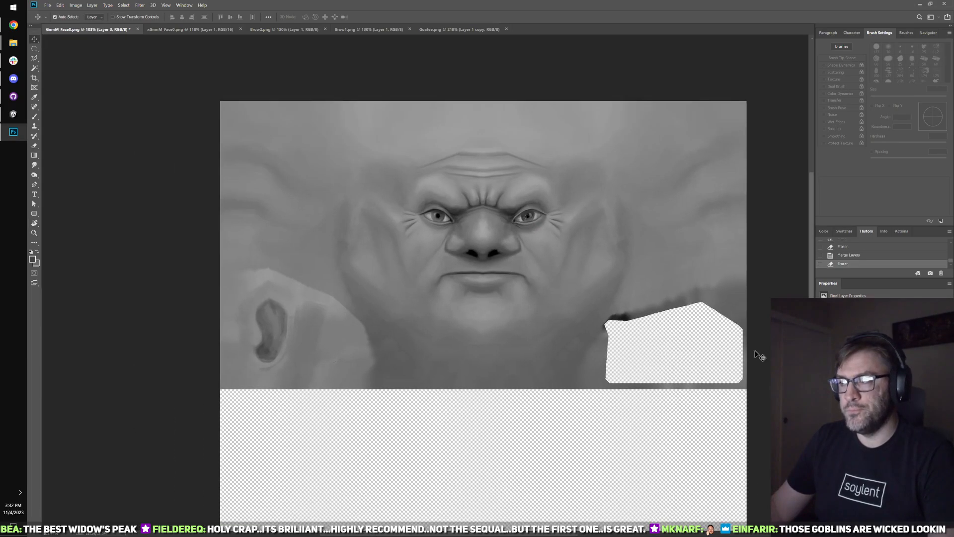
key("ctrl+]")
- Flip the raised face layer horizontally so the painted eye lands on the opposite side of the face
key("ctrl+t")
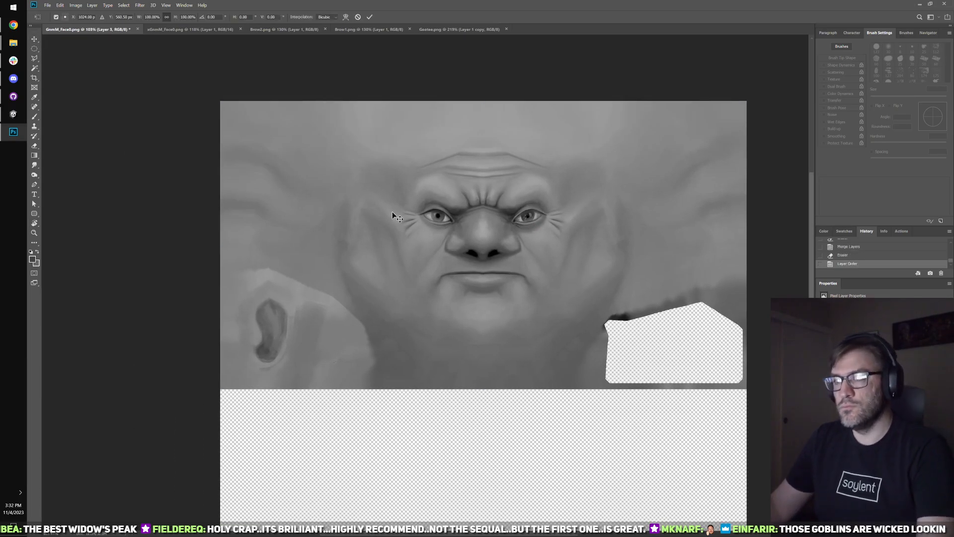
left_click(66, 5)
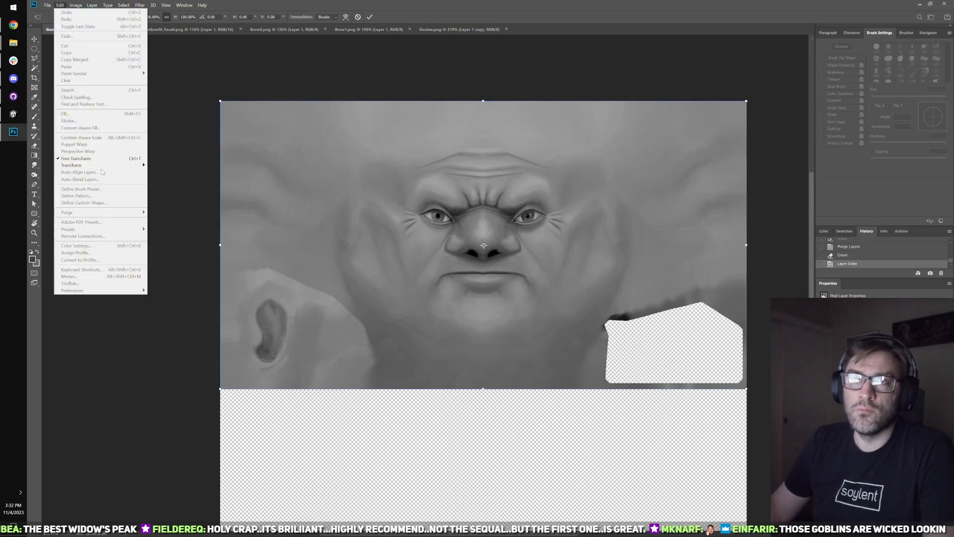
mouse_move(115, 165)
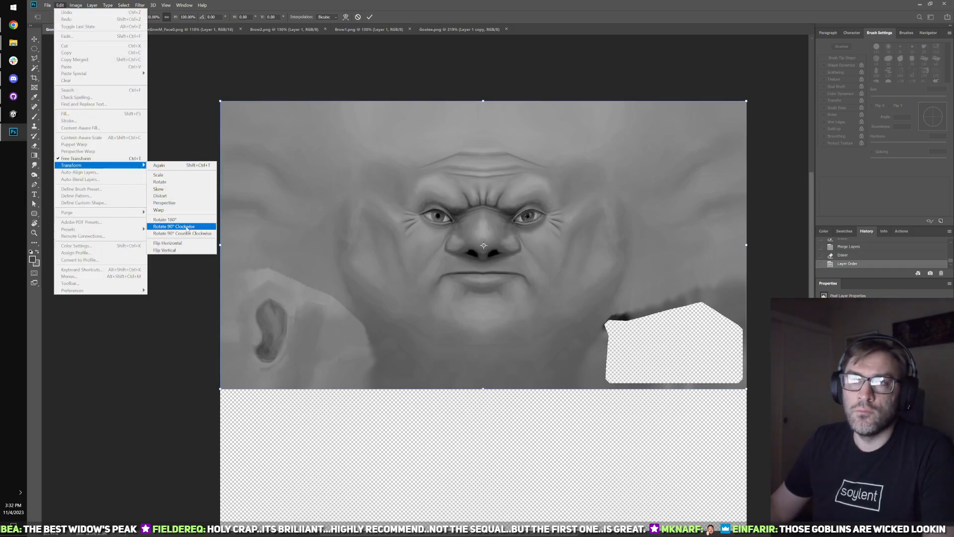
left_click(169, 243)
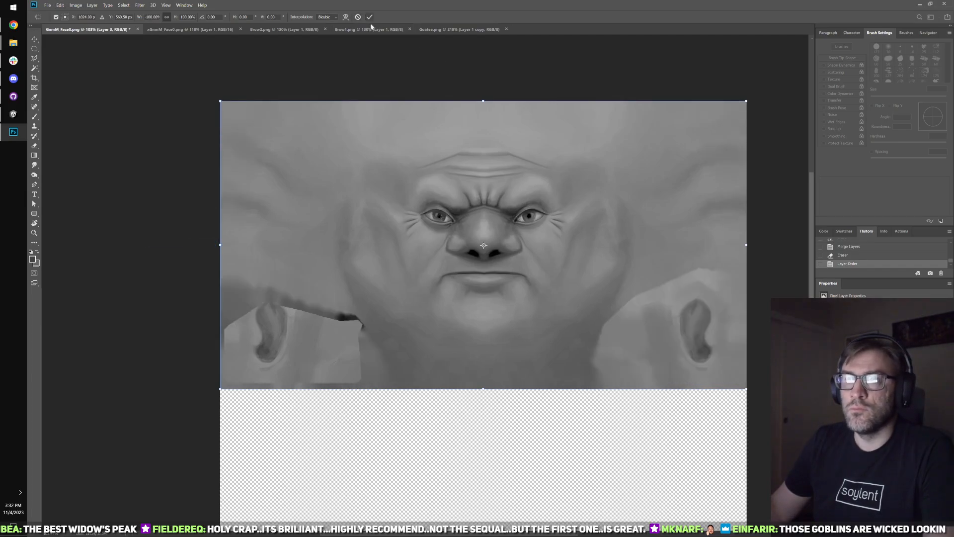
scroll(429, 216, "up", 2)
scroll(428, 225, "down", 1)
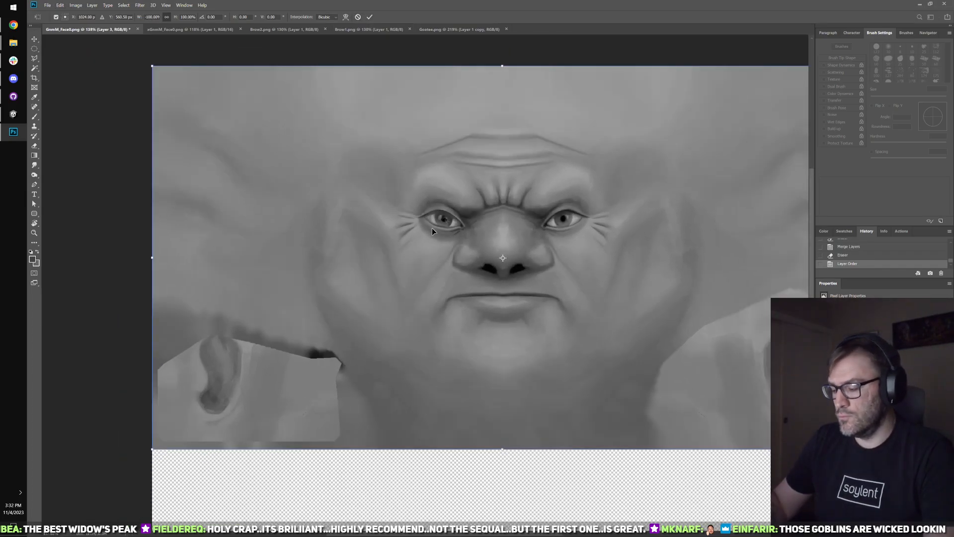
key("Return")
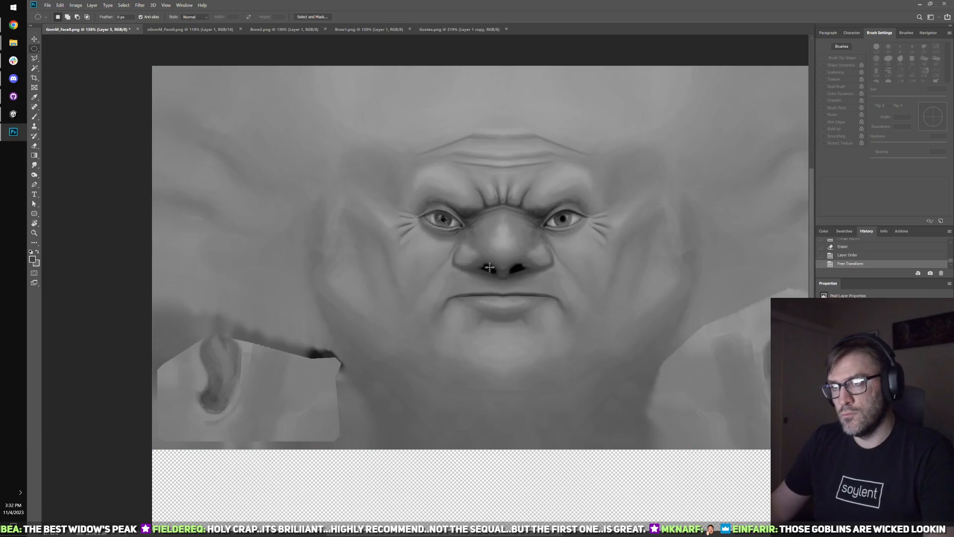
- Clear everything on the flipped layer outside an elliptical selection around the mirrored eye, and deselect
left_click_drag(489, 267, 398, 184)
left_click_drag(443, 221, 452, 225)
key("shift+ctrl+i")
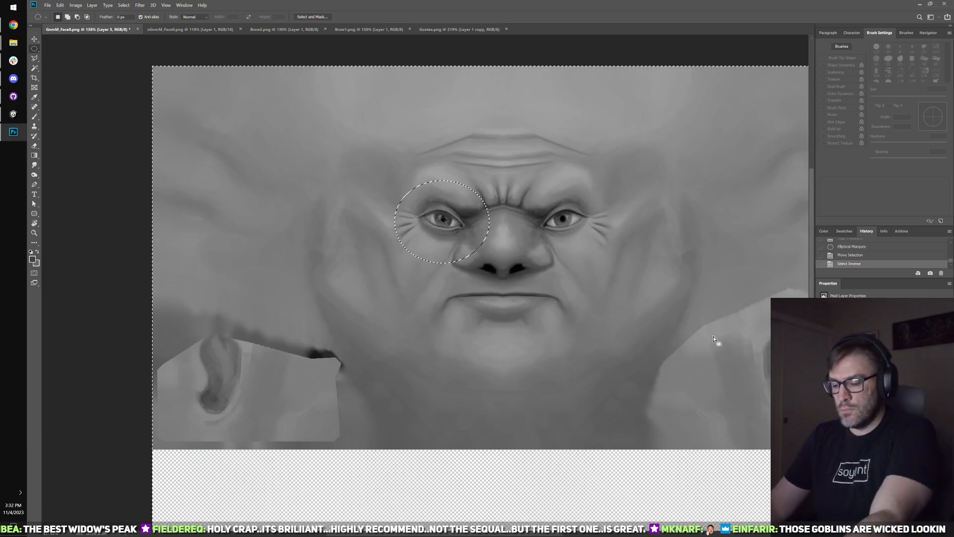
key("Delete")
scroll(597, 303, "up", 2)
key("ctrl+d")
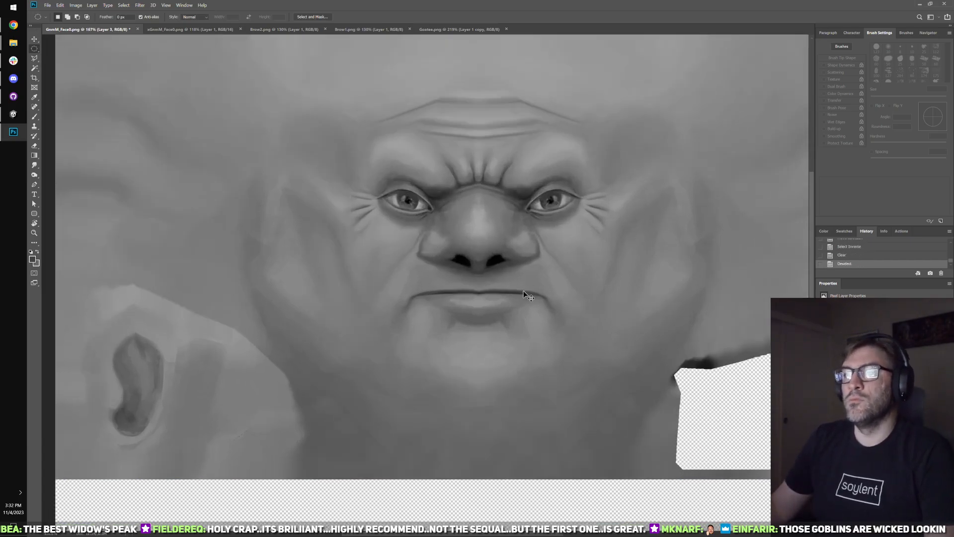
- Change the mirrored eye layer's opacity and toggle its visibility to compare it with the eye underneath
key("v")
scroll(524, 294, "up", 4)
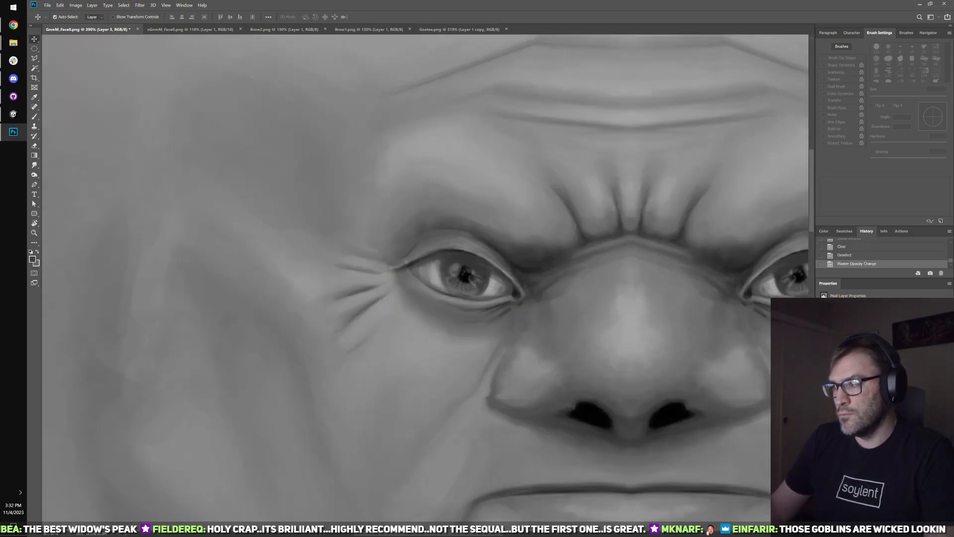
key("ctrl+comma")
key("ctrl+comma")
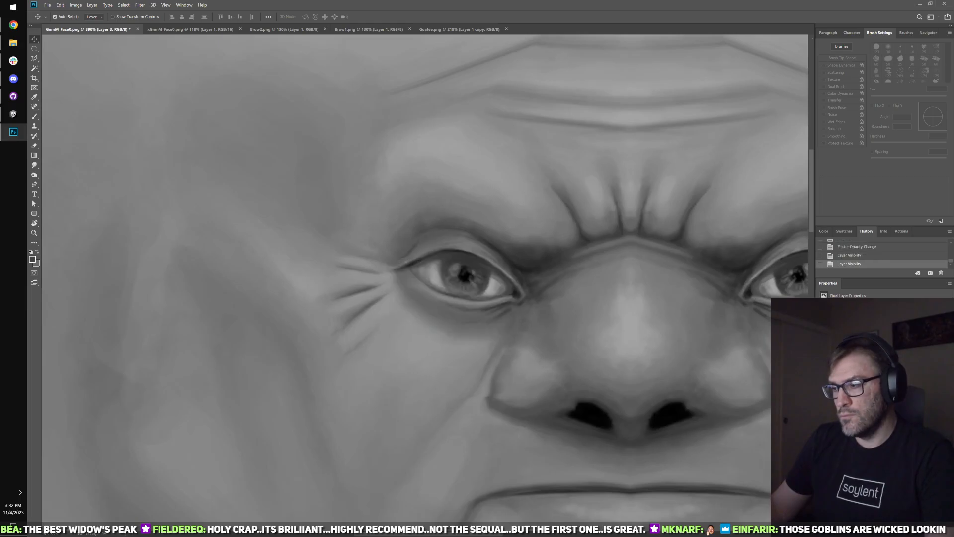
key("ctrl+t")
scroll(551, 311, "up", 1)
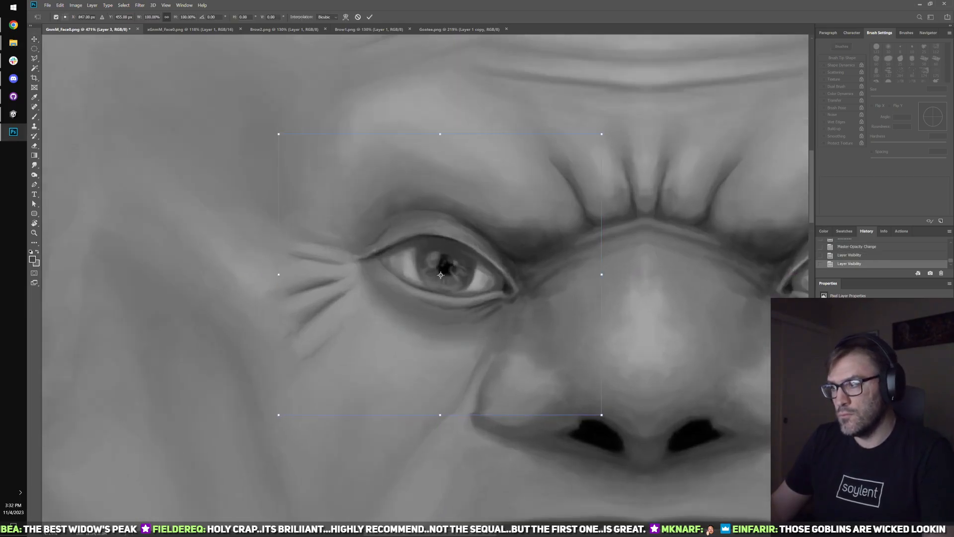
key("Escape")
- Nudge the mirrored eye patch left and slightly back right to line it up with the eye underneath, toggling its visibility to compare
key("ctrl+comma")
key("ctrl+comma")
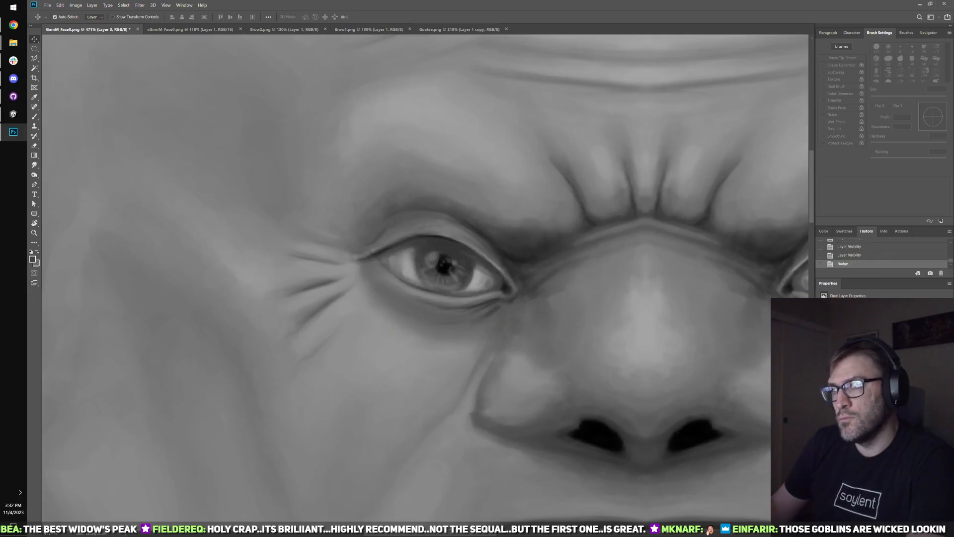
key("Left")
key("Left")
key("ctrl+comma")
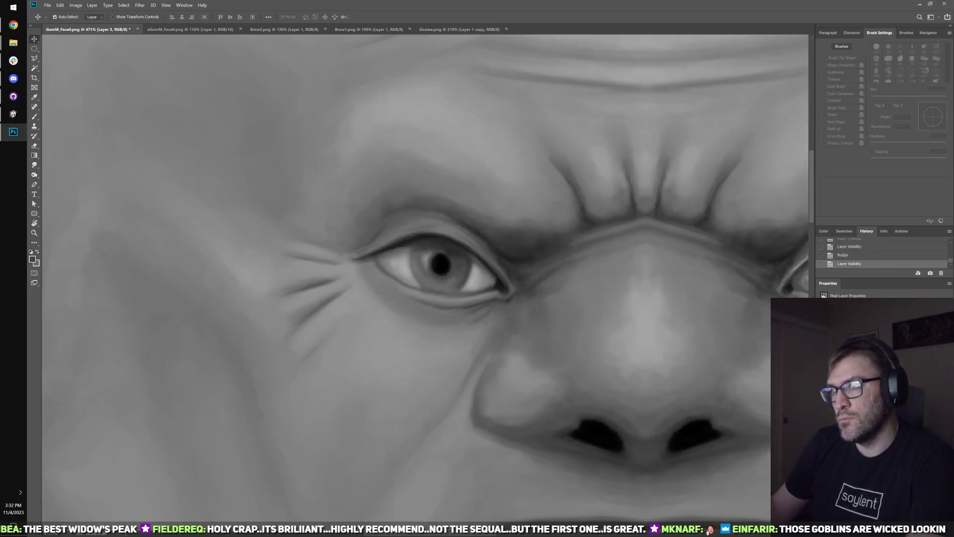
key("ctrl+comma")
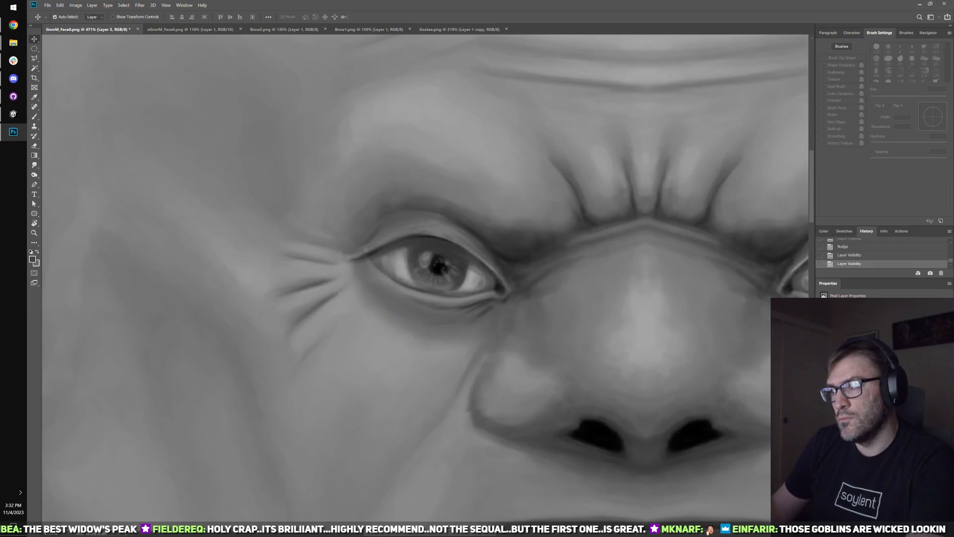
key("ctrl+comma")
key("ctrl+comma")
key("Right")
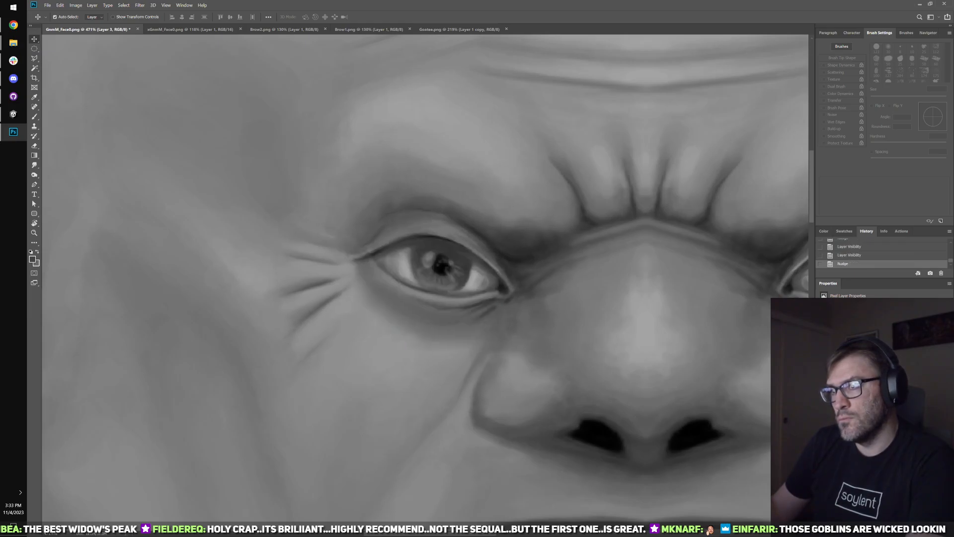
- Check the mirrored eye patch's alignment against the underlying eye by repeatedly toggling its layer's visibility
key("ctrl+comma")
key("ctrl+comma")
key("ctrl+comma")
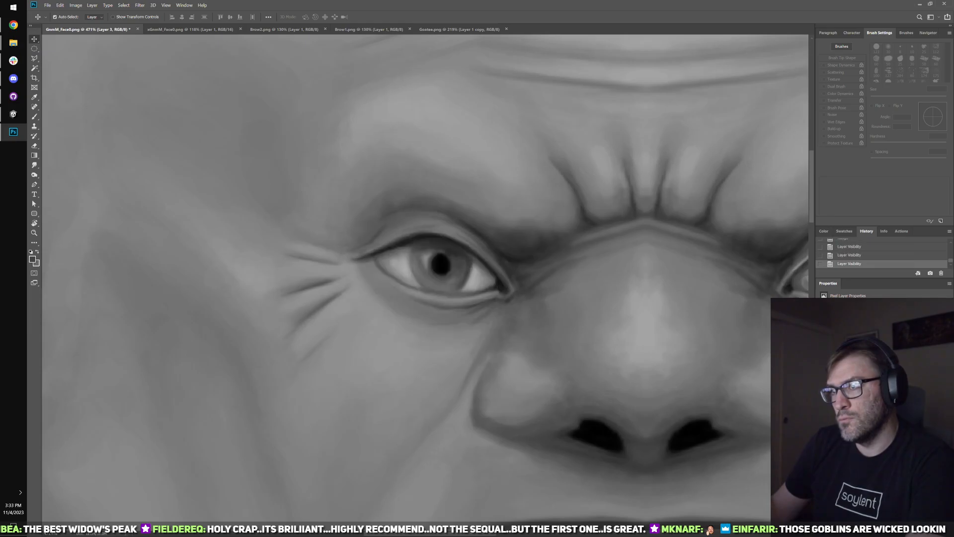
key("ctrl+comma")
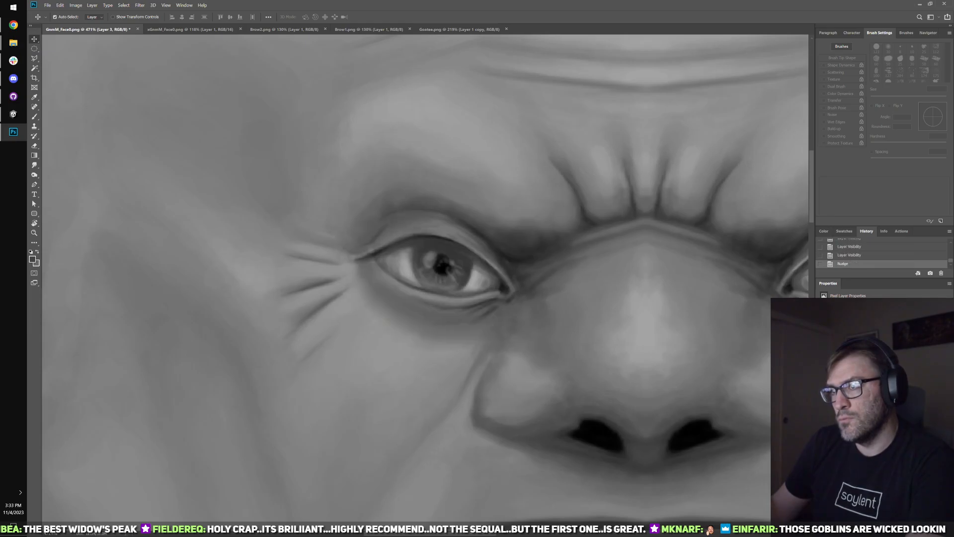
key("ctrl+comma")
key("ctrl+comma")
key("ctrl+comma")
key("ctrl+comma")
key("ctrl+comma")
key("ctrl+comma")
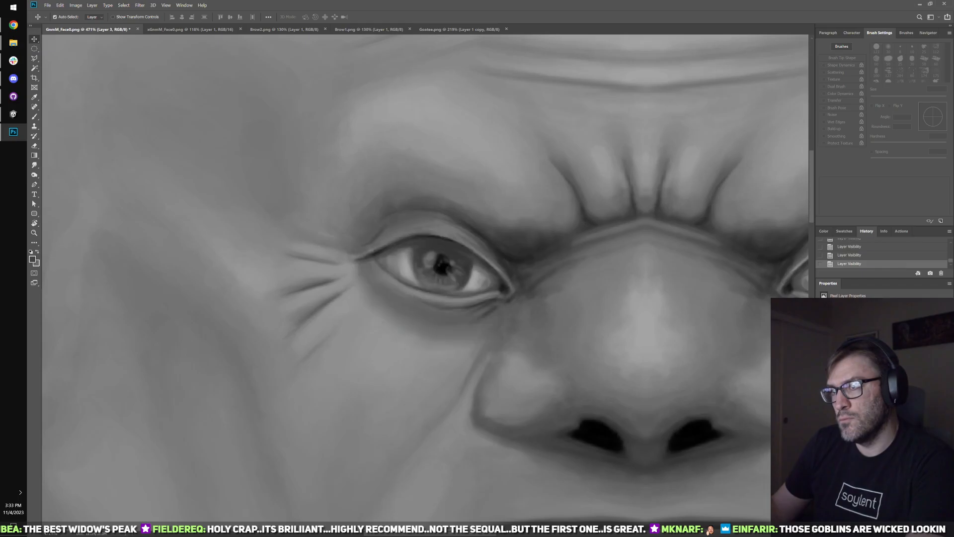
- Compare the mirrored eye patch with the eye underneath by hiding and showing its layer a few more times
key("ctrl+comma")
key("ctrl+comma")
key("ctrl+comma")
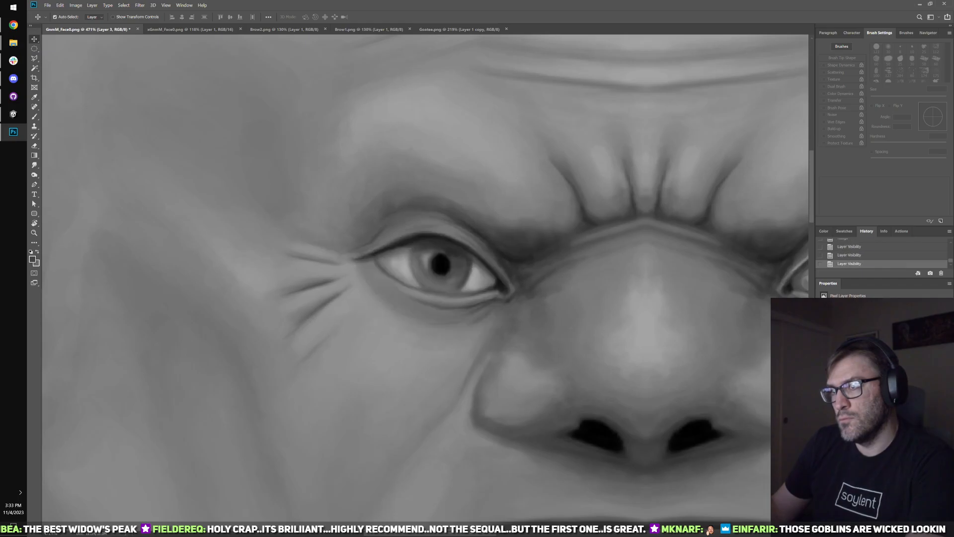
key("ctrl+comma")
key("ctrl+comma")
key("ctrl+comma")
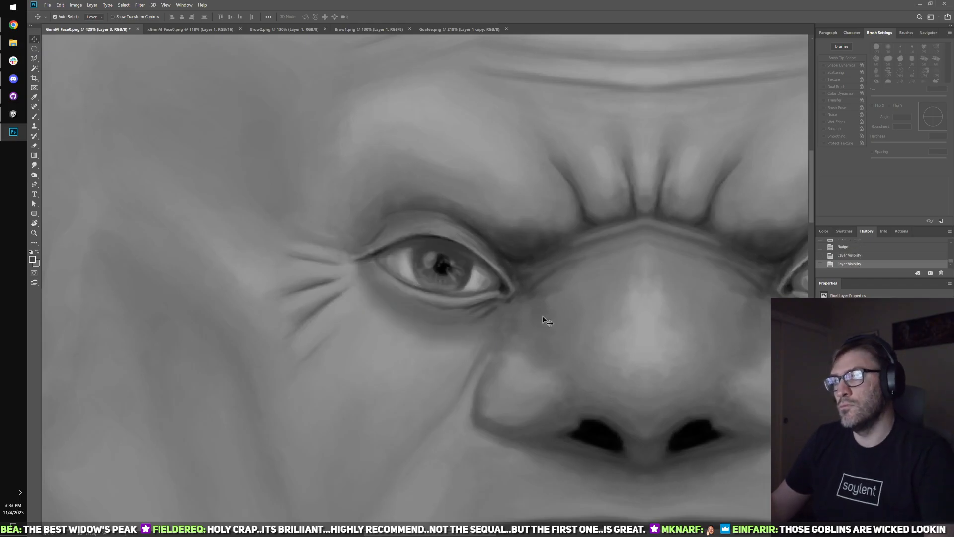
- Erase around the outer edge of the mirrored eye patch with a 60 px eraser, merge the layers and save the texture
scroll(544, 320, "down", 3)
scroll(591, 334, "up", 2)
key("e")
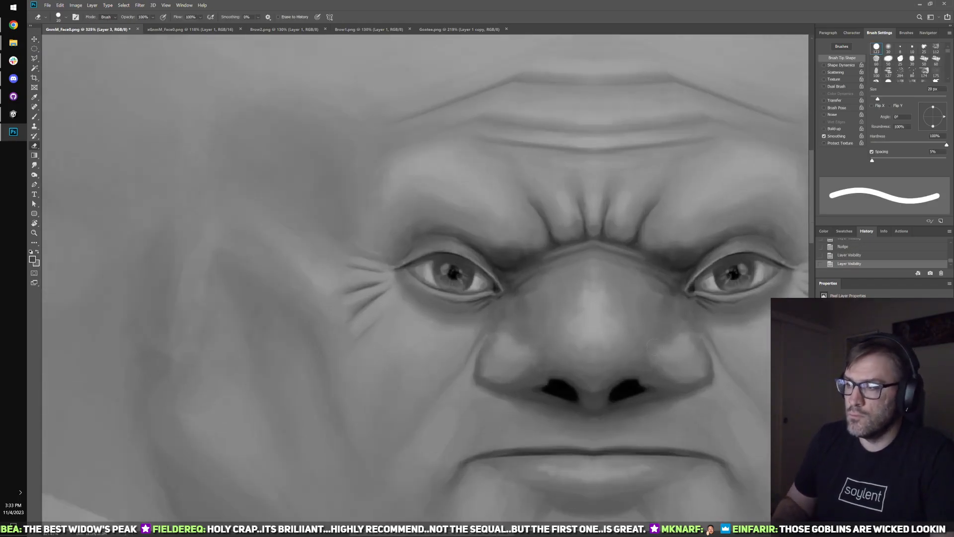
key("period")
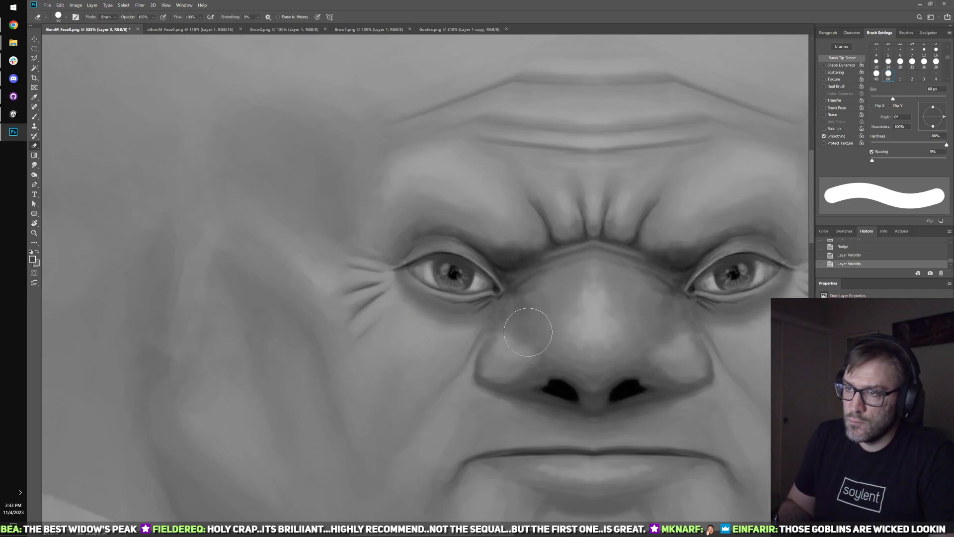
mouse_move(355, 268)
left_mouse_down()
mouse_move(368, 247)
mouse_move(436, 202)
left_mouse_up()
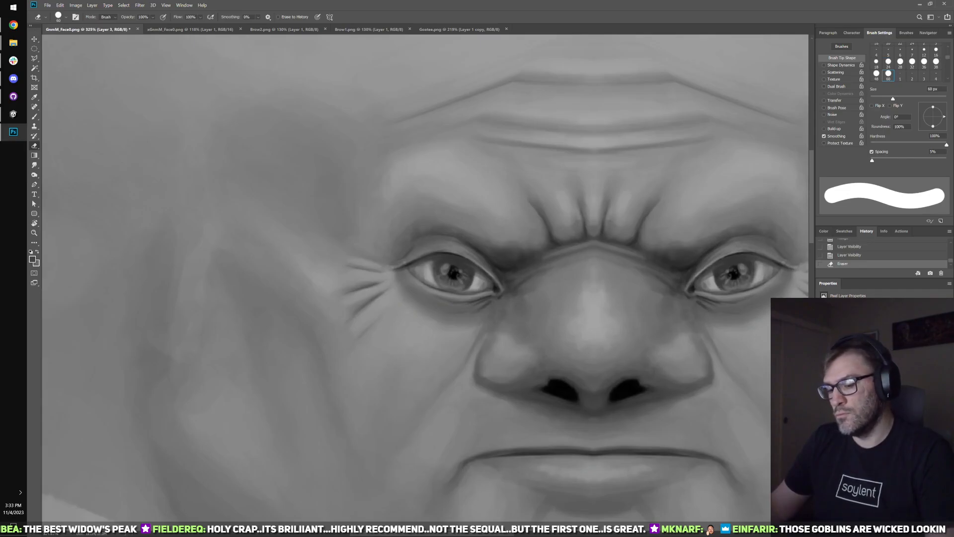
key("ctrl+s")
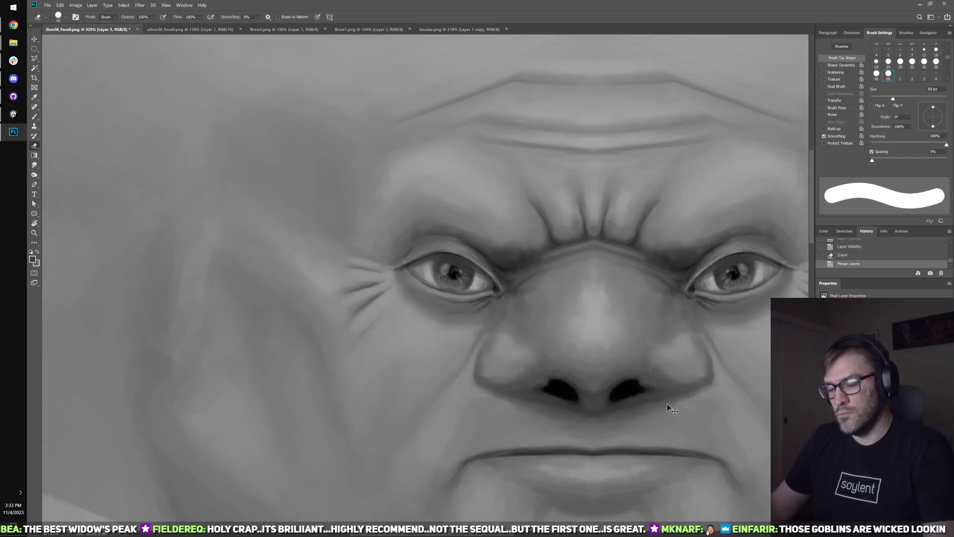
- Switch to Unity to inspect the updated face on the gnome character, comparing it with the texture in Photoshop
left_click(13, 114)
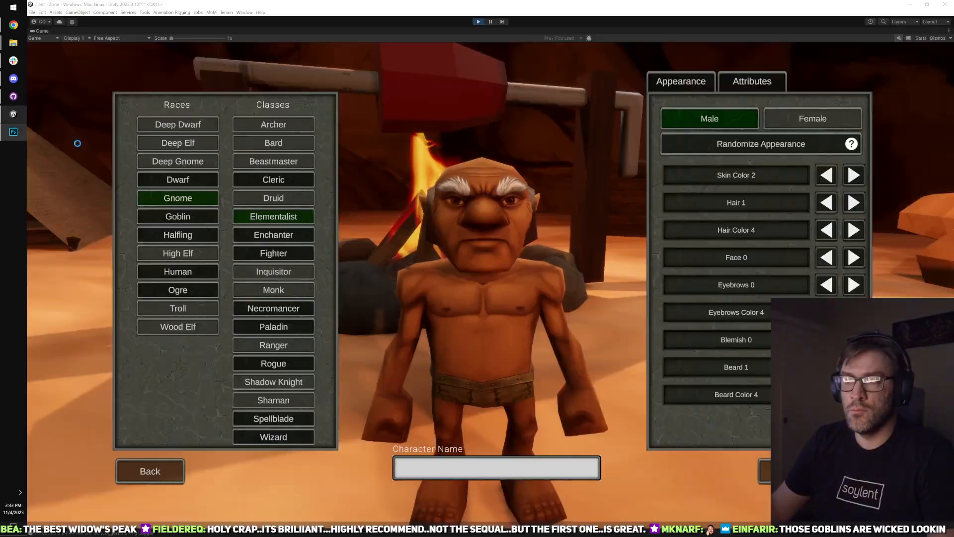
key("alt+Tab")
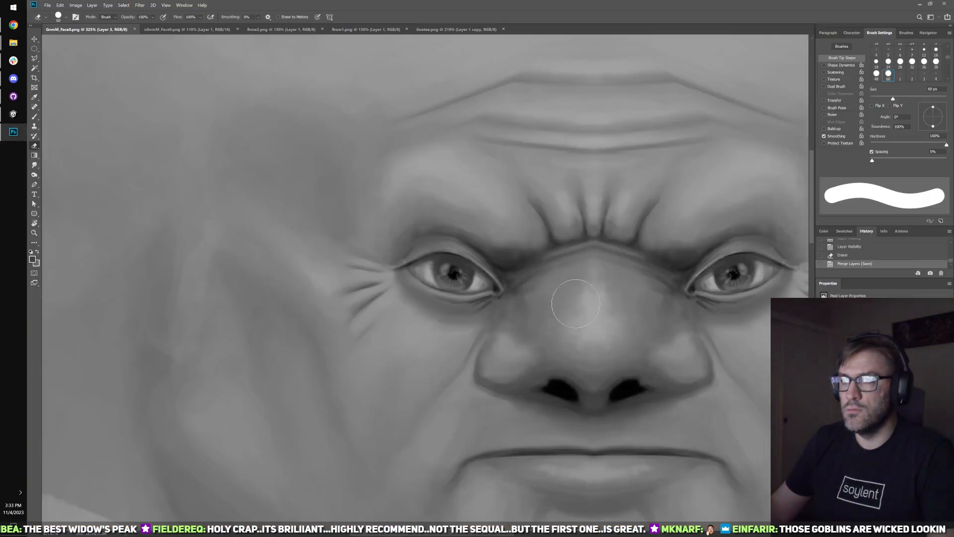
scroll(591, 315, "up", 2)
scroll(700, 365, "down", 1)
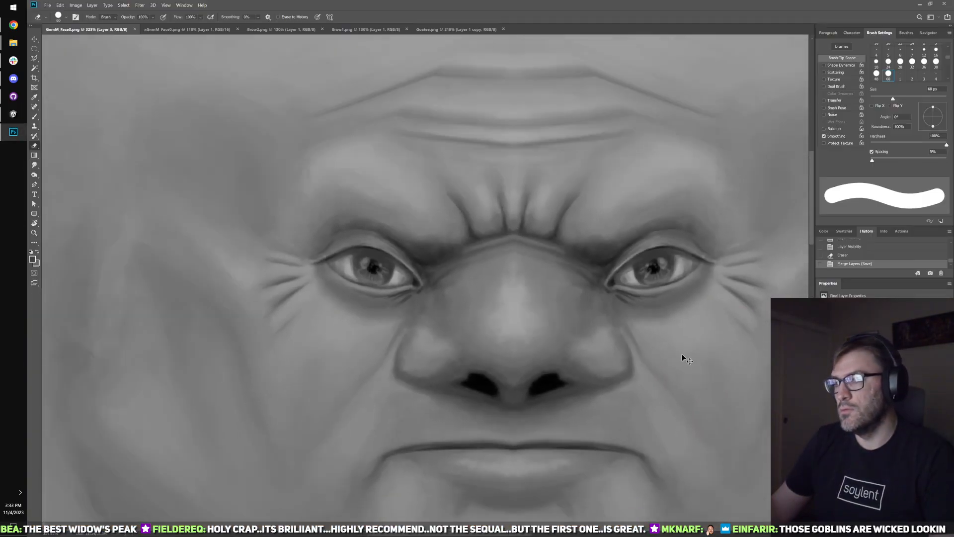
scroll(675, 351, "up", 1)
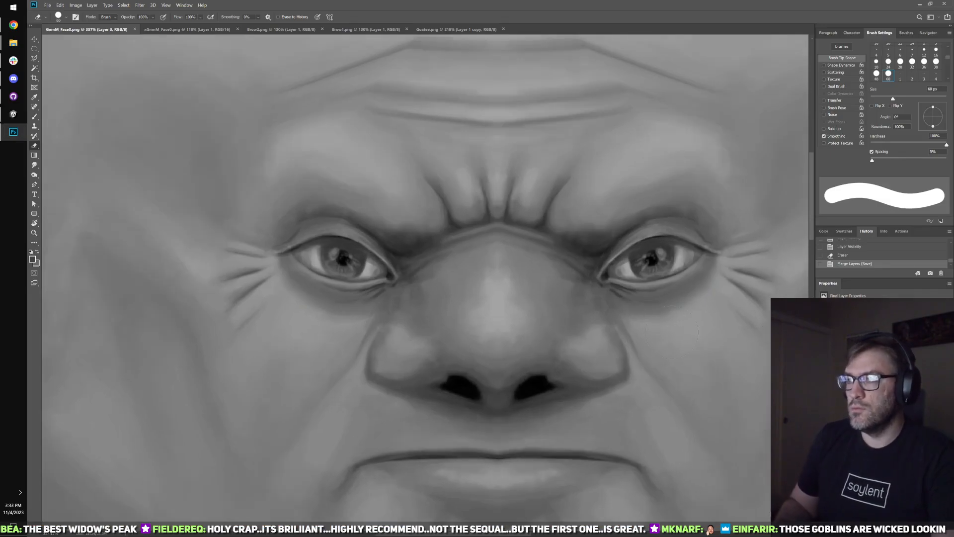
key("alt+Tab")
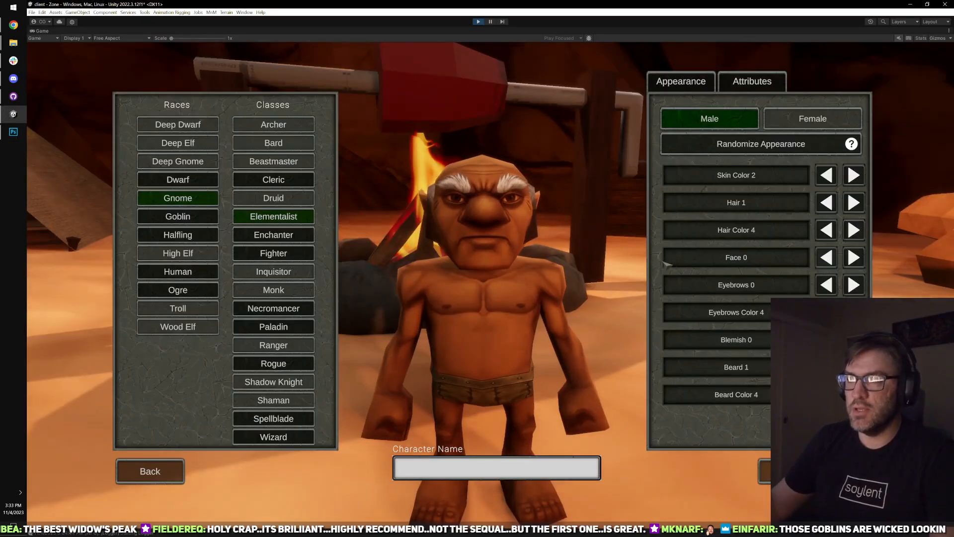
key("alt+Tab")
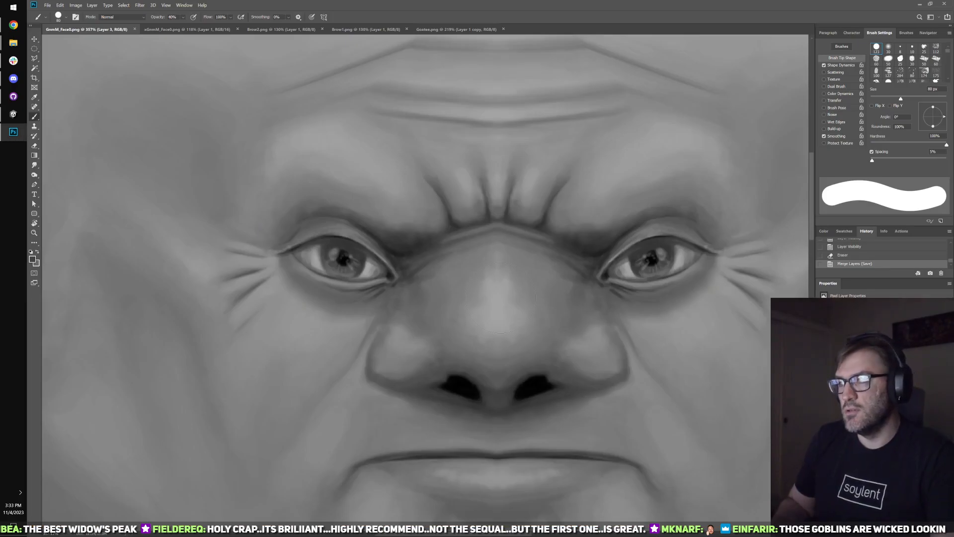
- Step back and forth through the recent edit history to compare the mirrored eye's nudged positions with the original eye
key("period")
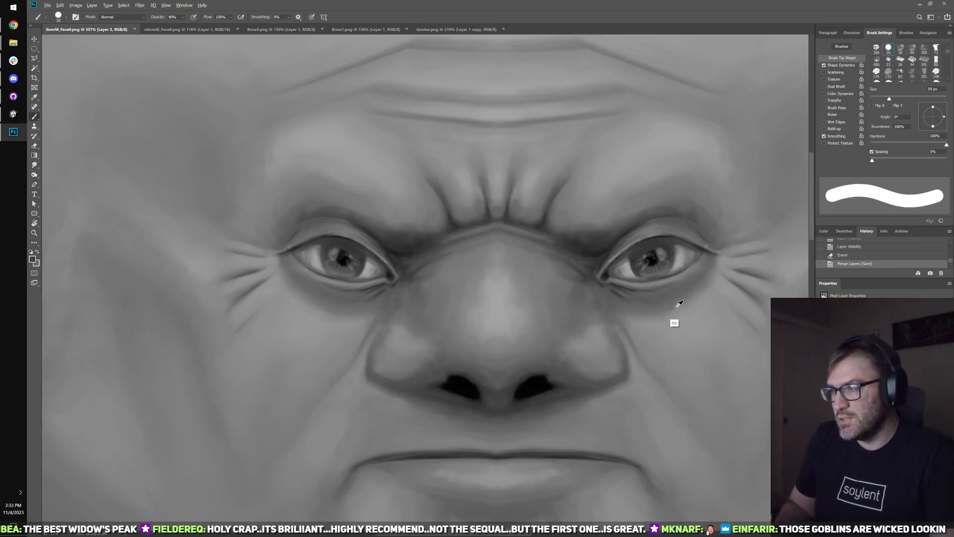
key("ctrl+z")
key("ctrl+z")
key("ctrl+z")
key("ctrl+z")
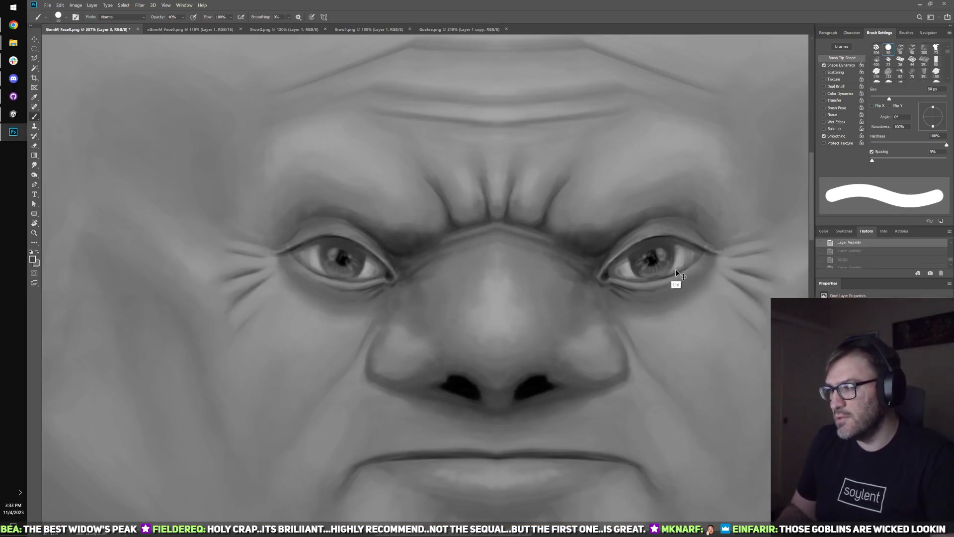
key("ctrl+shift+z")
key("ctrl+z")
key("ctrl+shift+z")
key("ctrl+z")
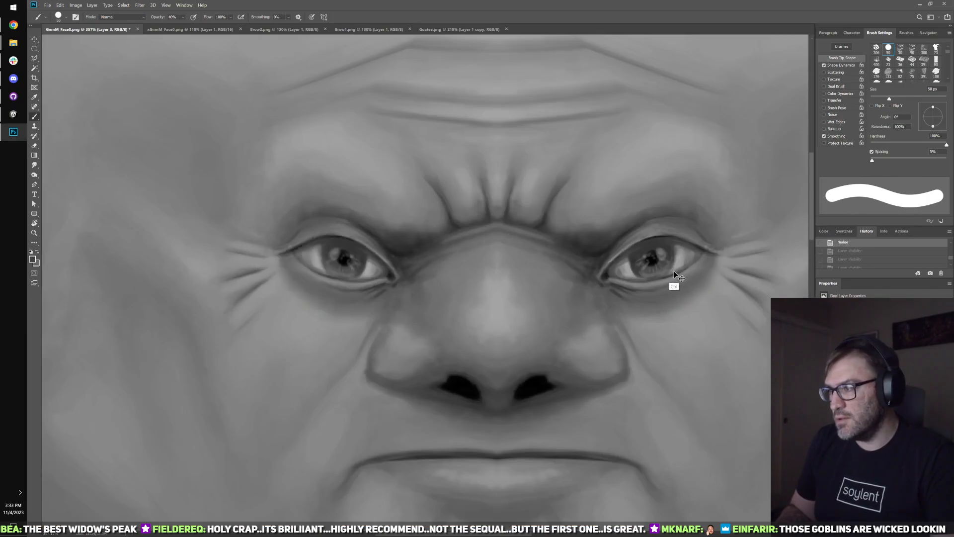
key("ctrl+shift+z")
key("ctrl+z")
key("ctrl+z")
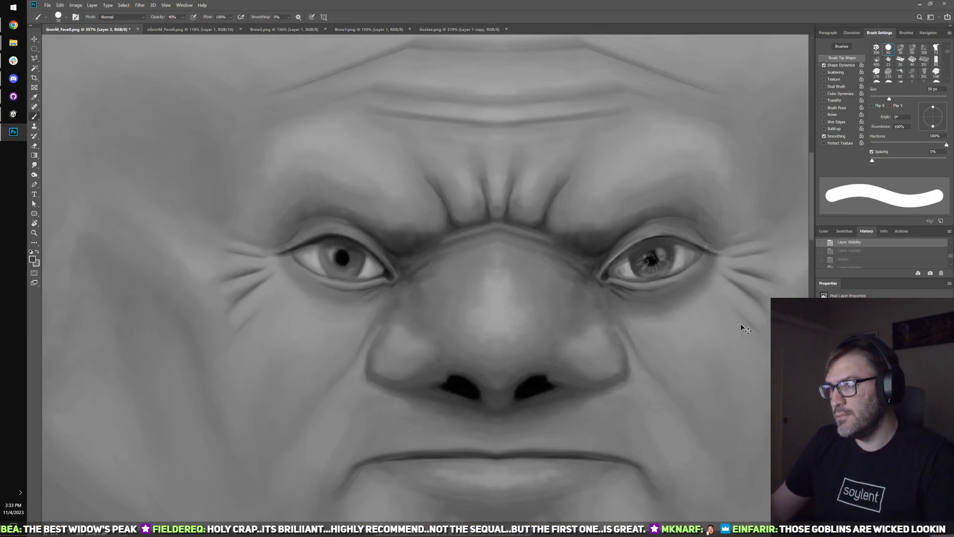
key("ctrl+shift+z")
key("ctrl+z")
key("ctrl+shift+z")
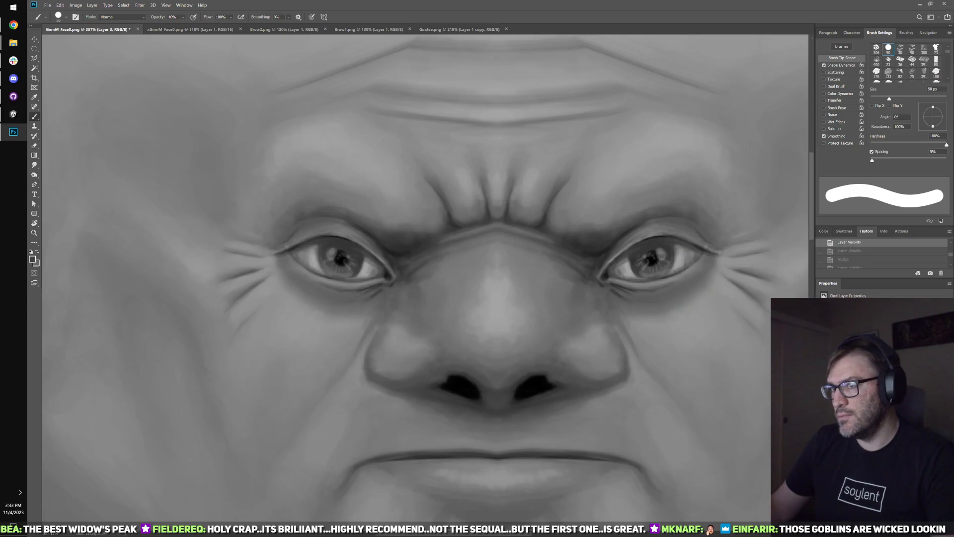
key("ctrl+z")
key("ctrl+shift+z")
key("ctrl+z")
key("ctrl+shift+z")
scroll(874, 254, "up", 2)
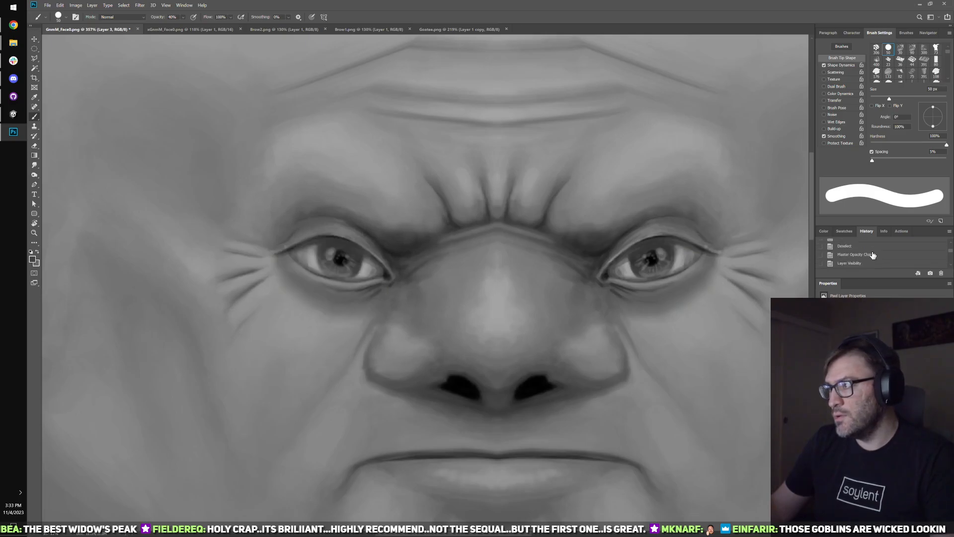
- Undo the edits back to the eraser stroke made before the eye layer was duplicated and flipped
key("ctrl+z")
key("ctrl+z")
key("ctrl+z")
key("ctrl+z")
key("ctrl+z")
key("ctrl+z")
key("ctrl+z")
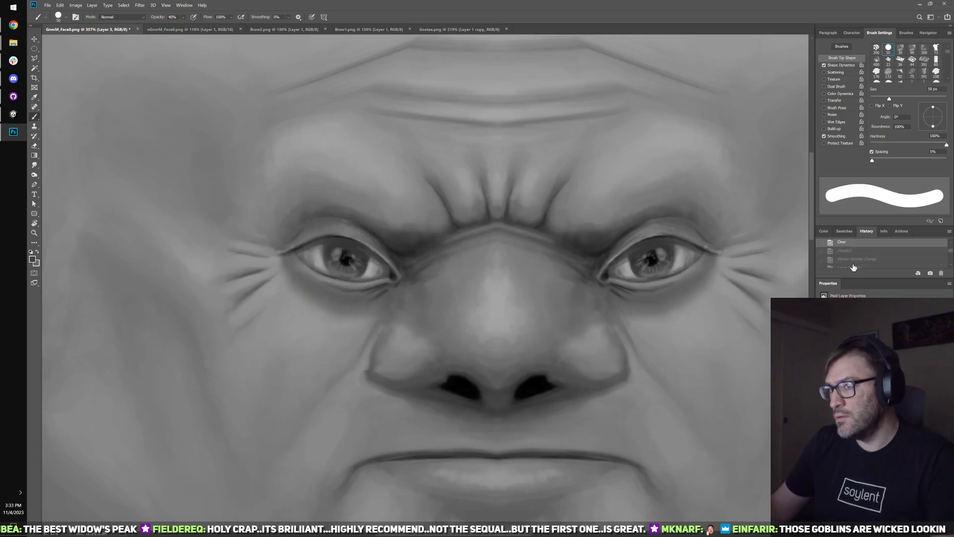
key("ctrl+z")
key("ctrl+z")
key("ctrl+z")
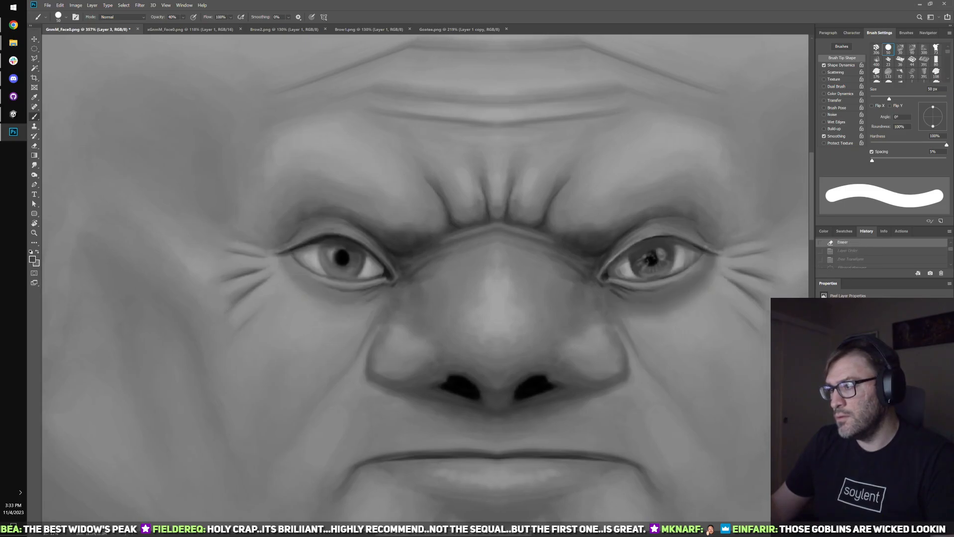
key("ctrl+shift+z")
key("ctrl+shift+z")
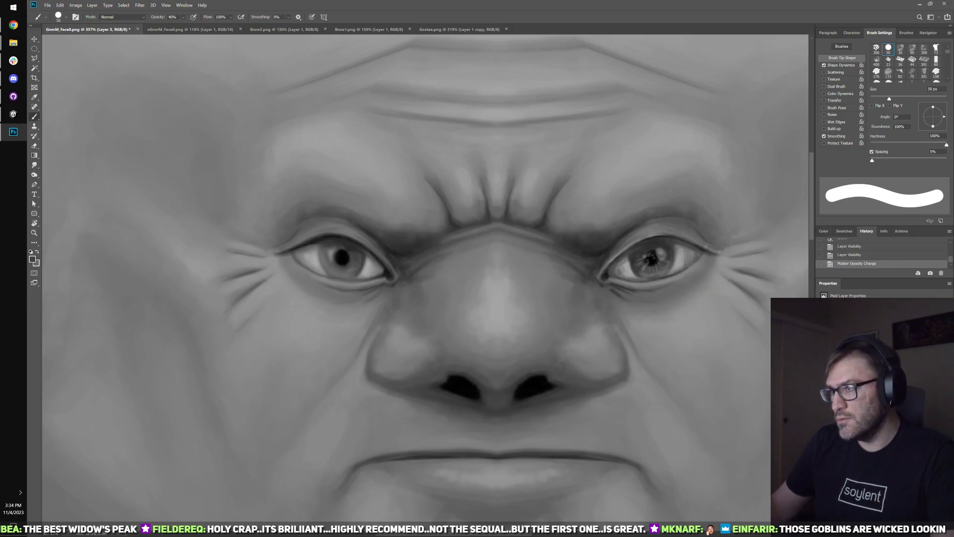
- Merge the eye layers, save the texture to preview it on the gnome in Unity, and undo the merge
left_click(865, 408, "shift")
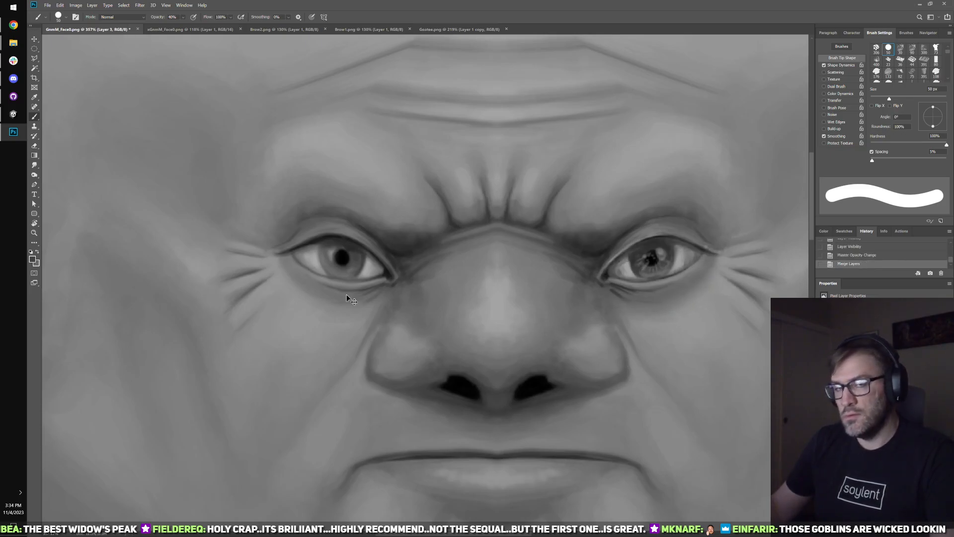
left_click(13, 113)
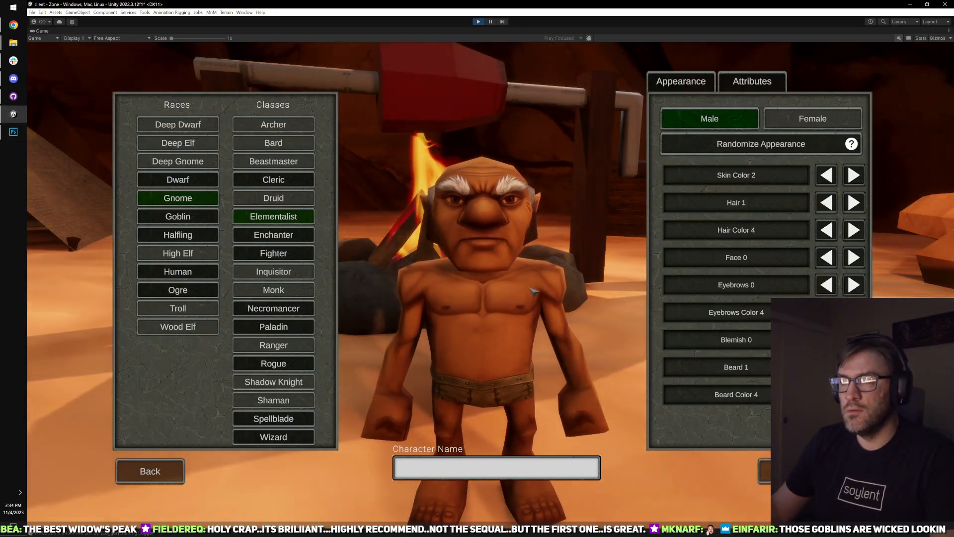
key("alt+Tab")
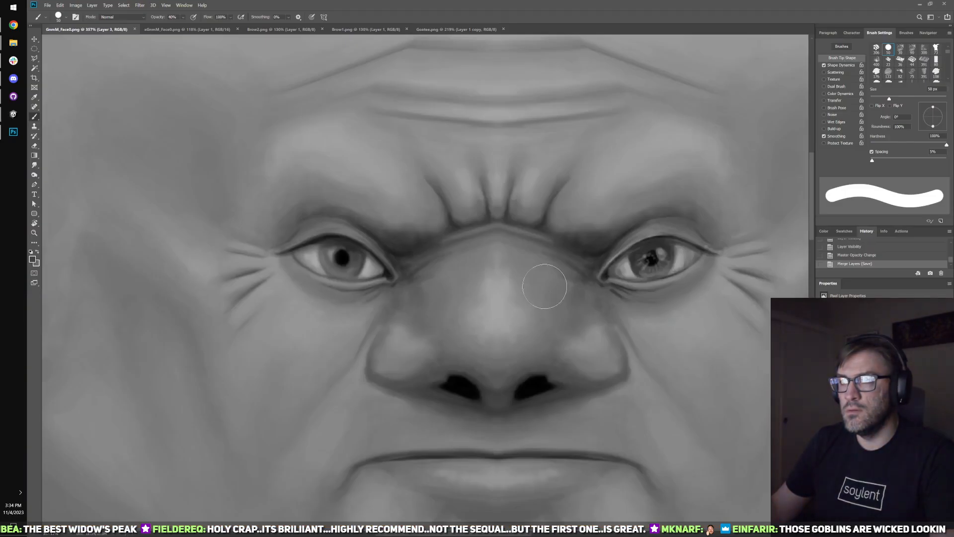
scroll(598, 361, "down", 3)
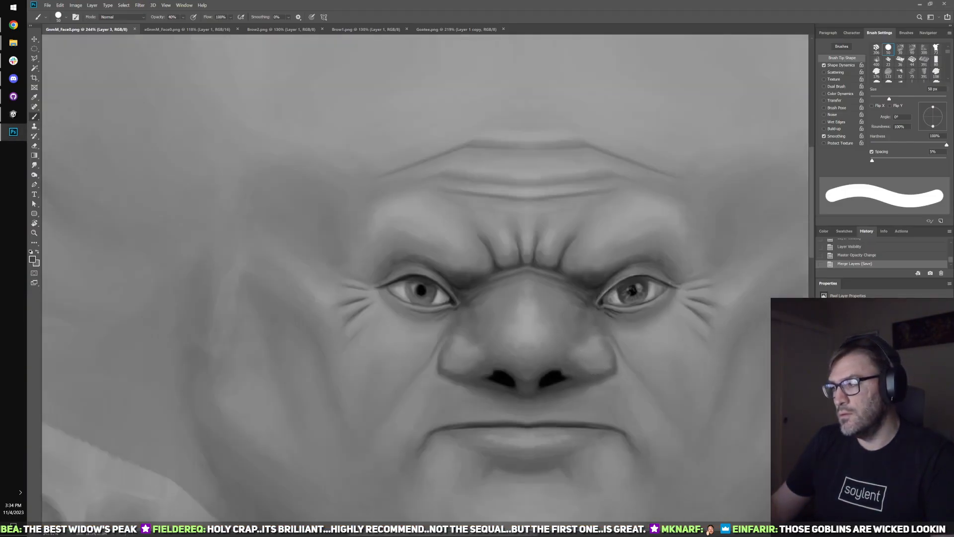
key("ctrl+z")
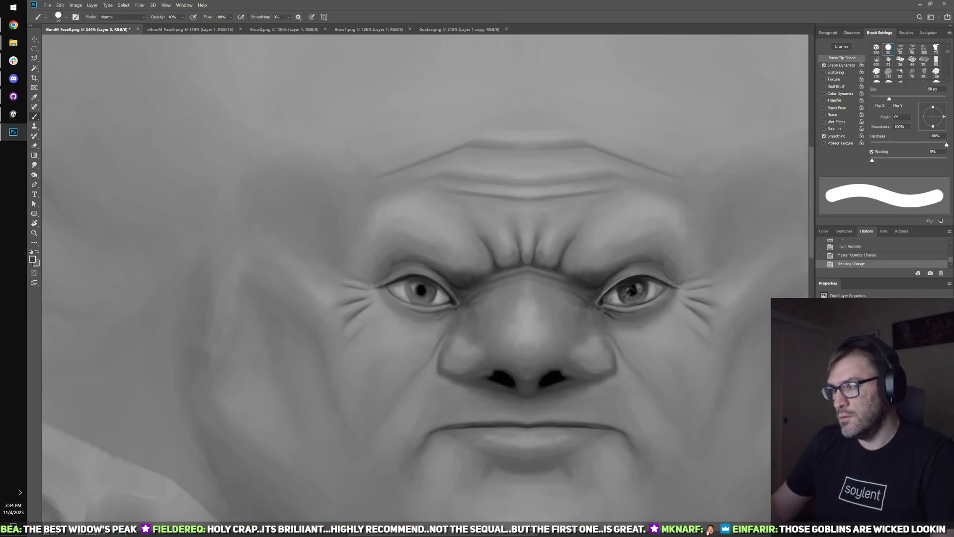
- Adjust the painted eye layer's opacity and create a duplicate of Layer 3 in the layer stack
key("ctrl+comma")
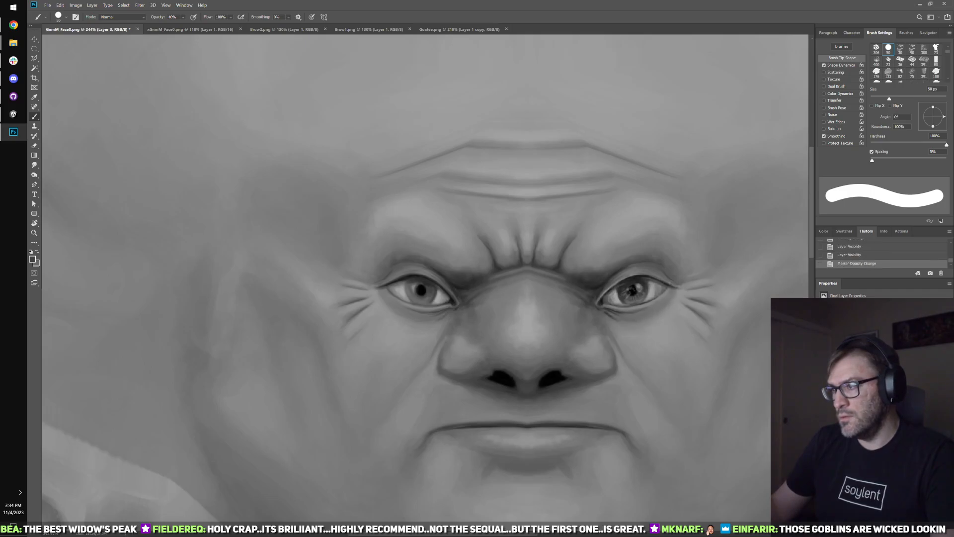
left_click(865, 422, "shift")
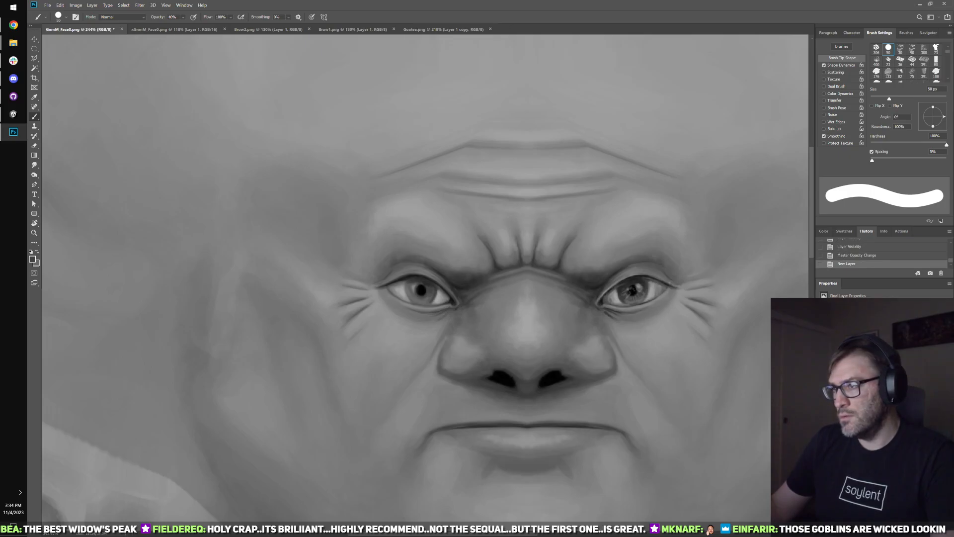
left_click(865, 422)
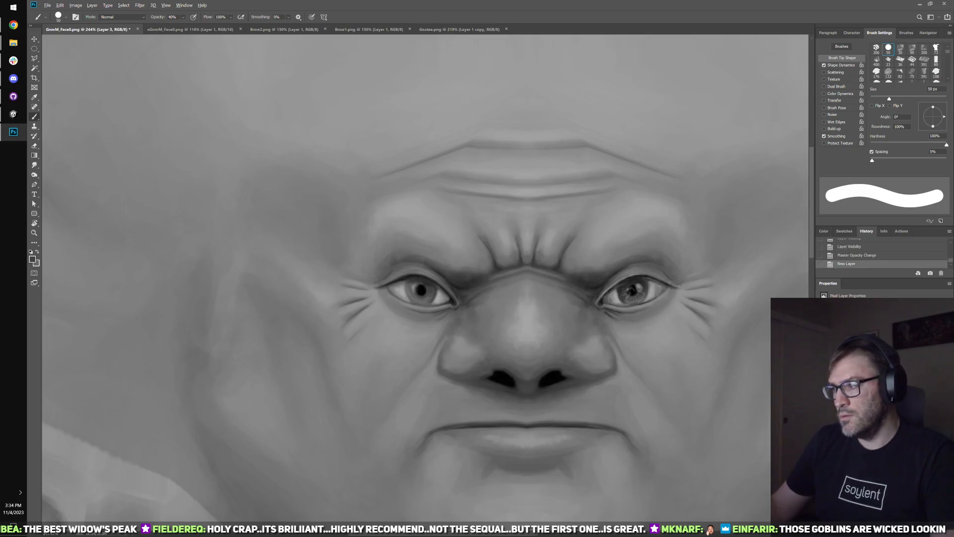
left_click_drag(865, 423, 865, 413)
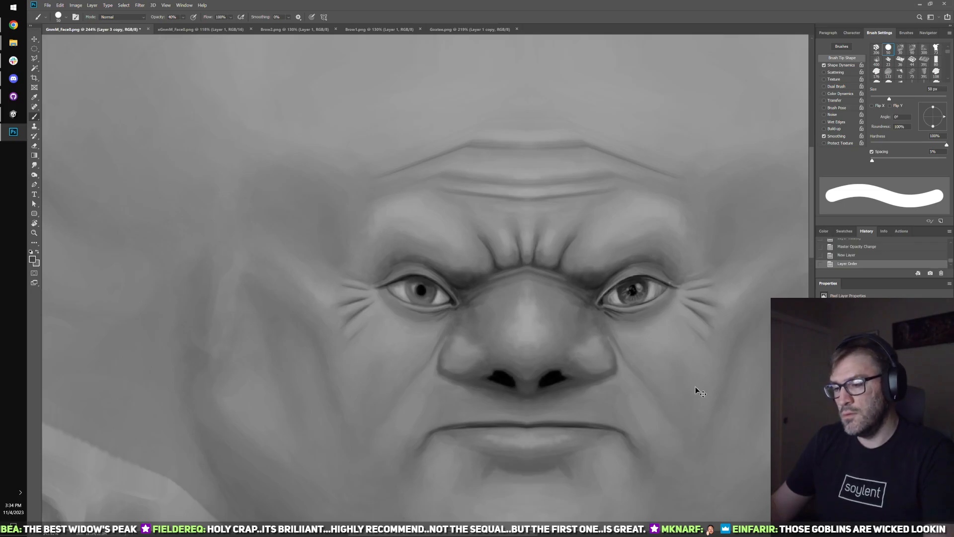
- Flip the duplicated eye layer horizontally about the face's centre line, using a transform pivot placed at the bridge of the nose
key("ctrl+t")
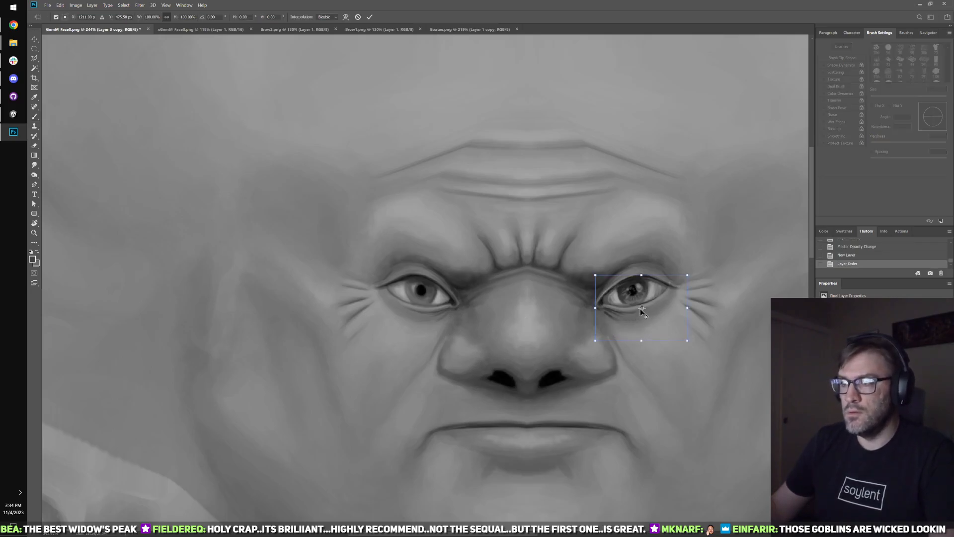
left_click_drag(642, 308, 514, 409)
left_click_drag(538, 452, 499, 401)
scroll(513, 259, "down", 2)
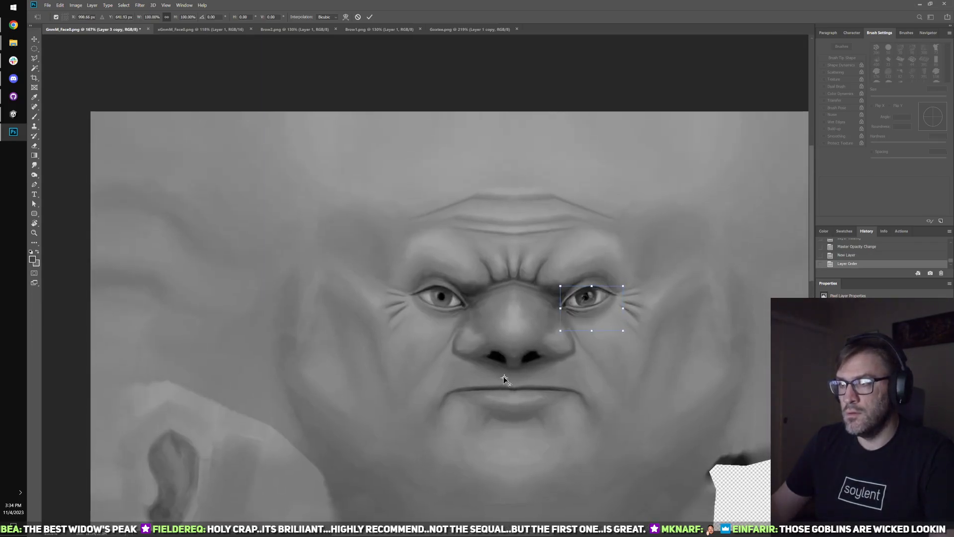
left_click_drag(518, 275, 514, 280)
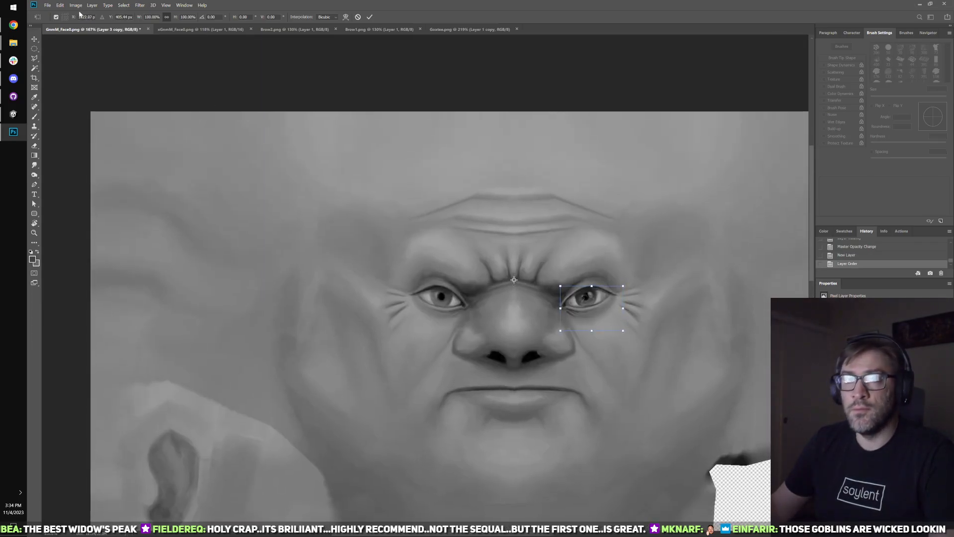
left_click(60, 5)
mouse_move(134, 166)
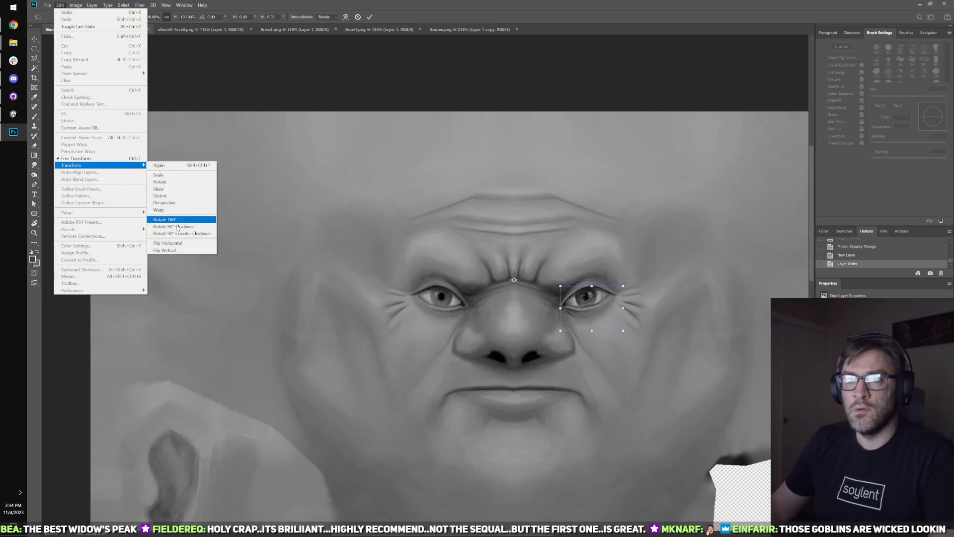
left_click(177, 243)
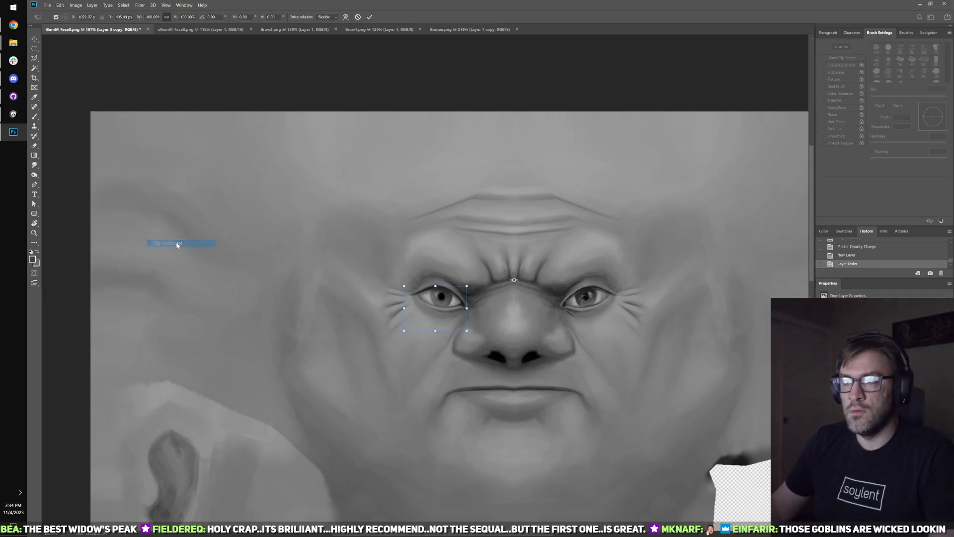
left_click(370, 18)
- Merge the eye layers, save the texture, and preview it on the gnome in Unity before returning to Photoshop
key("b")
scroll(592, 348, "up", 2)
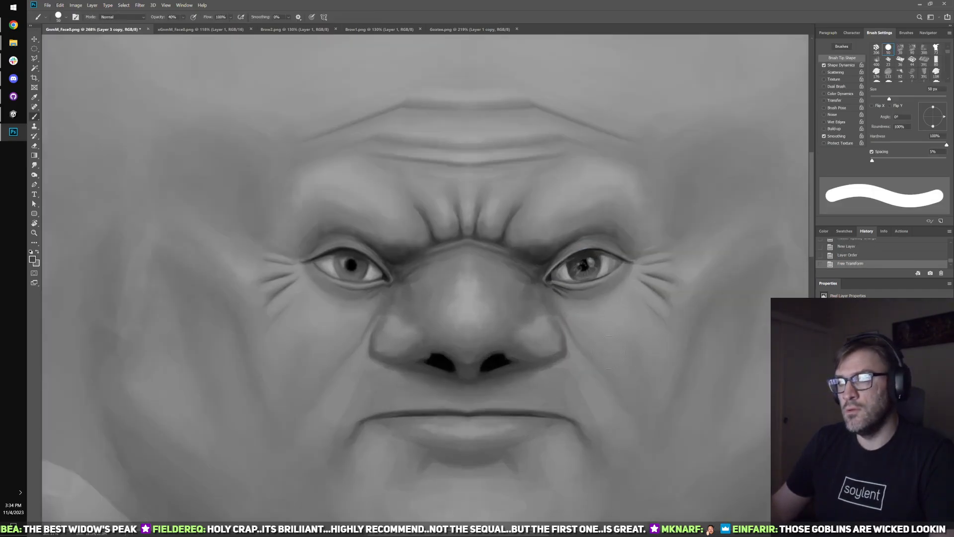
key("v")
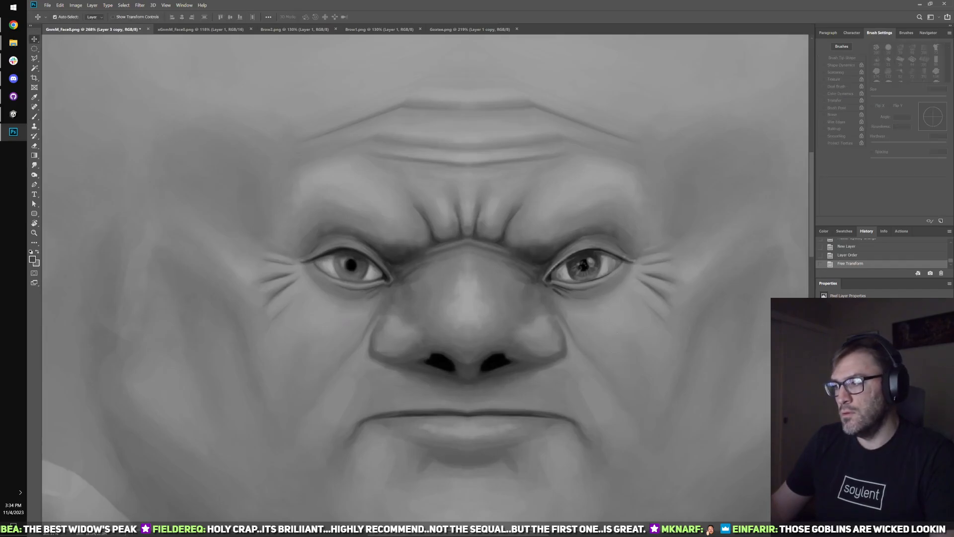
key("ctrl+e")
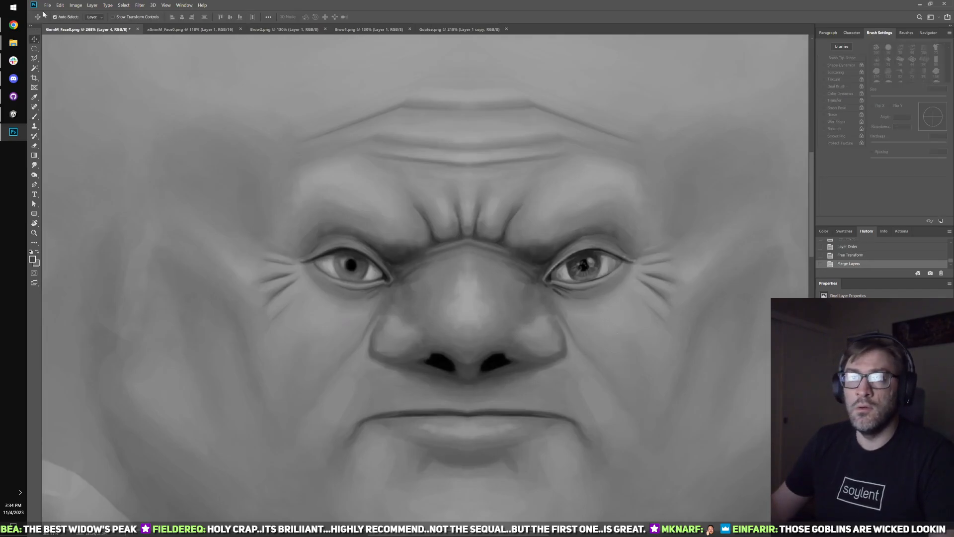
key("alt+Tab")
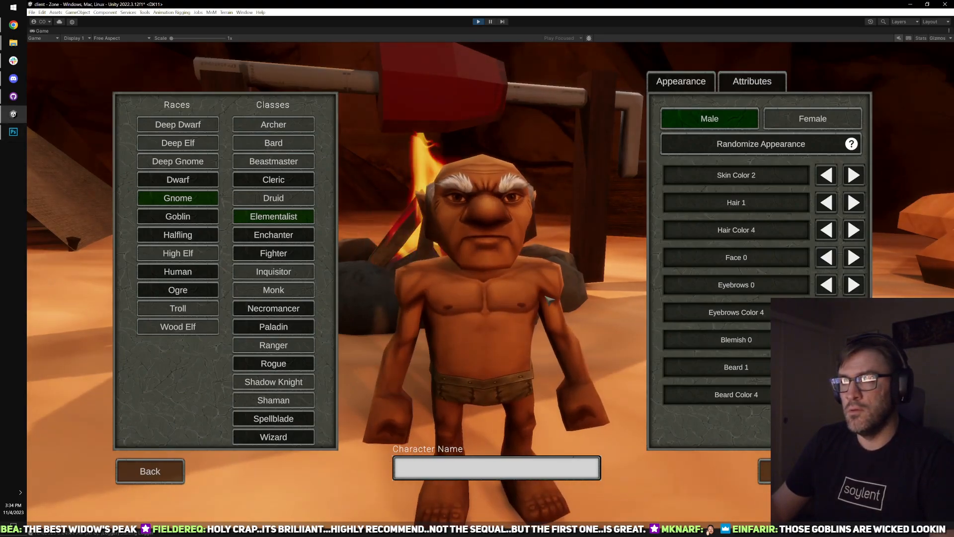
key("alt+Tab")
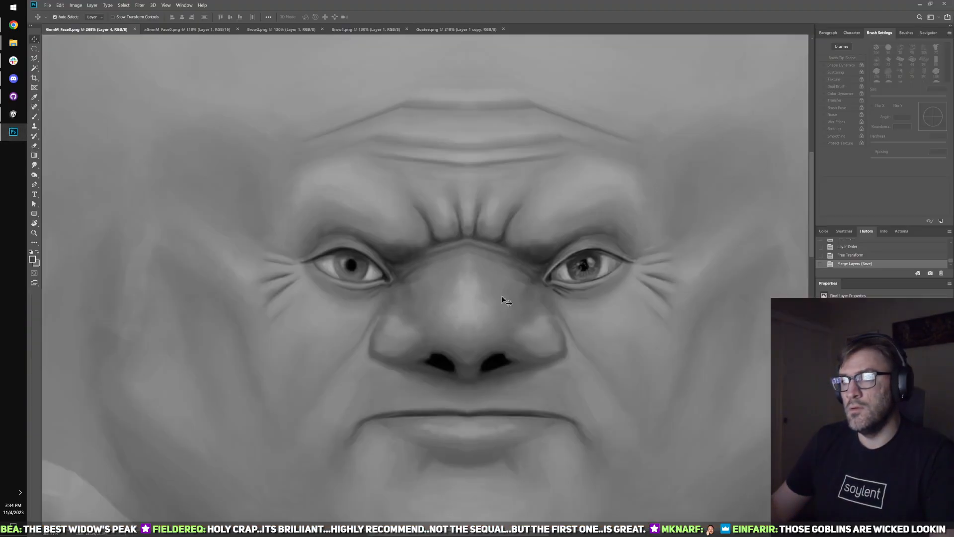
- Duplicate the merged face layer and flip one copy horizontally to mirror the detailed eye
scroll(619, 346, "down", 3)
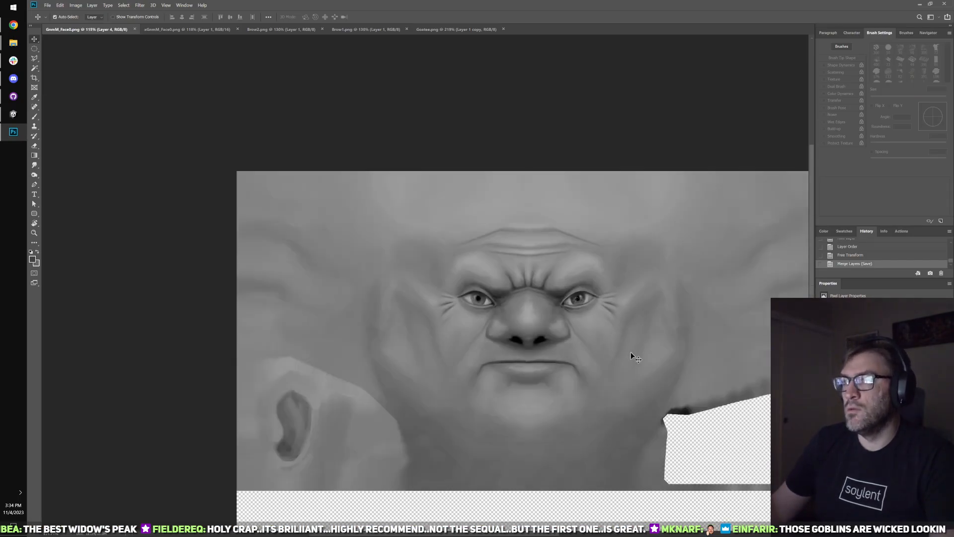
key("ctrl+]")
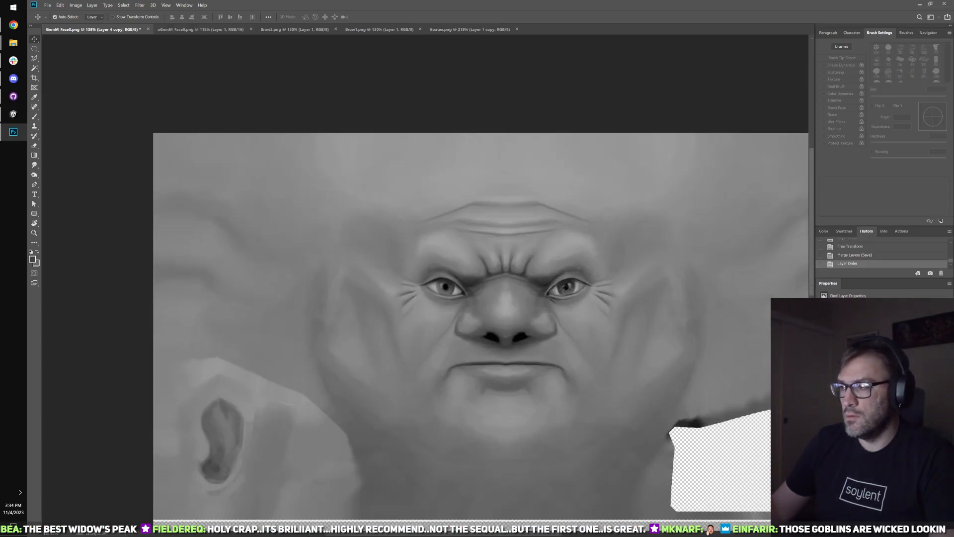
left_click(60, 5)
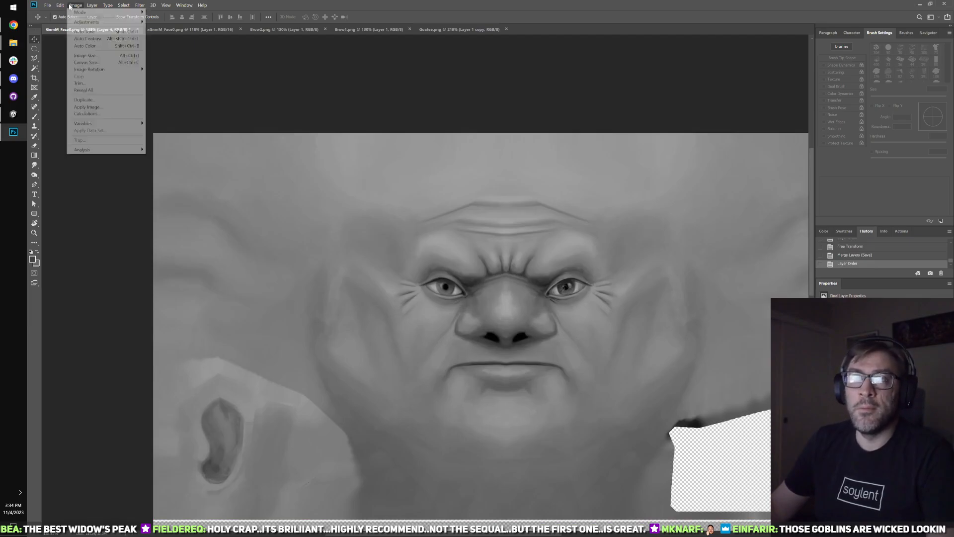
mouse_move(100, 165)
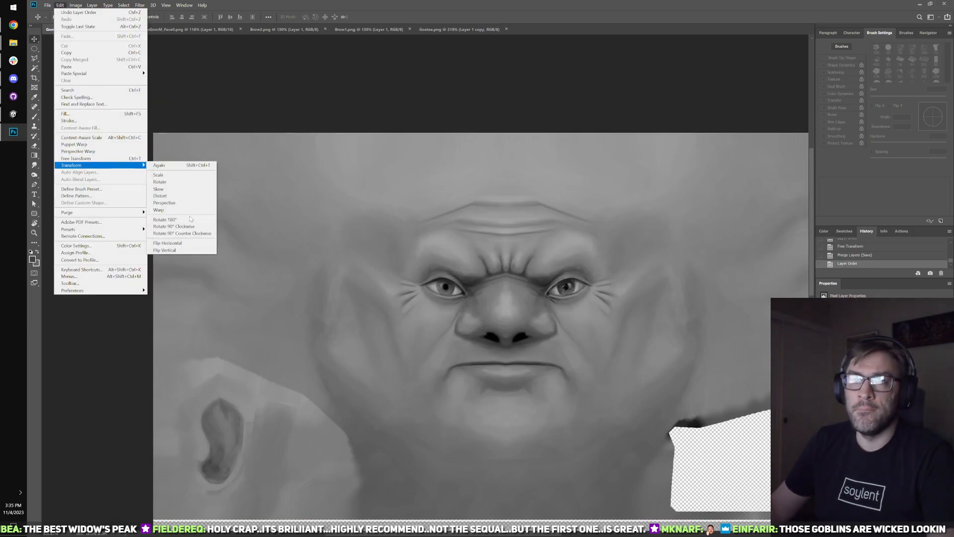
left_click(184, 243)
scroll(479, 312, "down", 2)
scroll(454, 303, "up", 2)
- Isolate the mirrored eye with a circular selection around it and clear everything else from the flipped face layer
key("m")
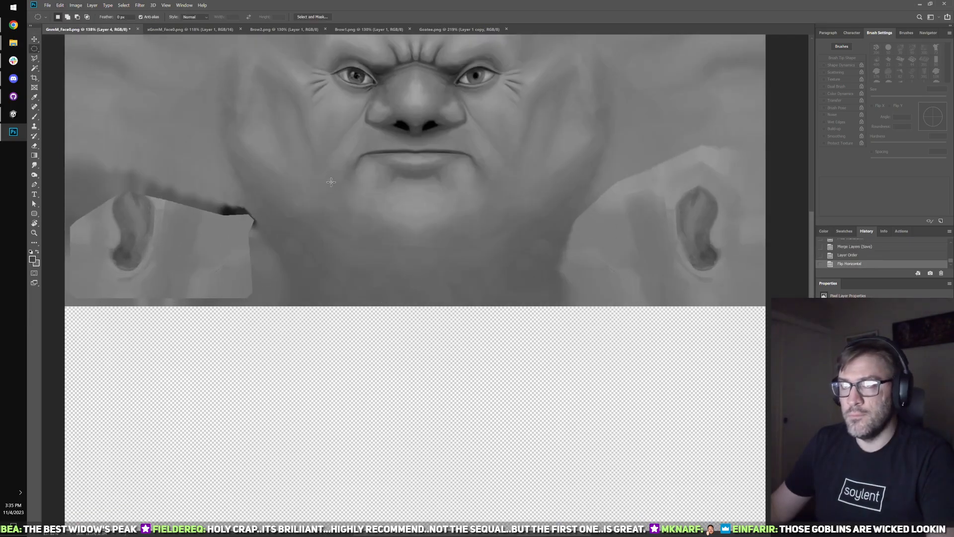
left_click_drag(332, 149, 424, 343)
scroll(425, 331, "up", 2)
mouse_move(448, 272)
left_mouse_down()
mouse_move(472, 271)
mouse_move(496, 318)
left_mouse_up()
key("ctrl+shift+i")
key("Delete")
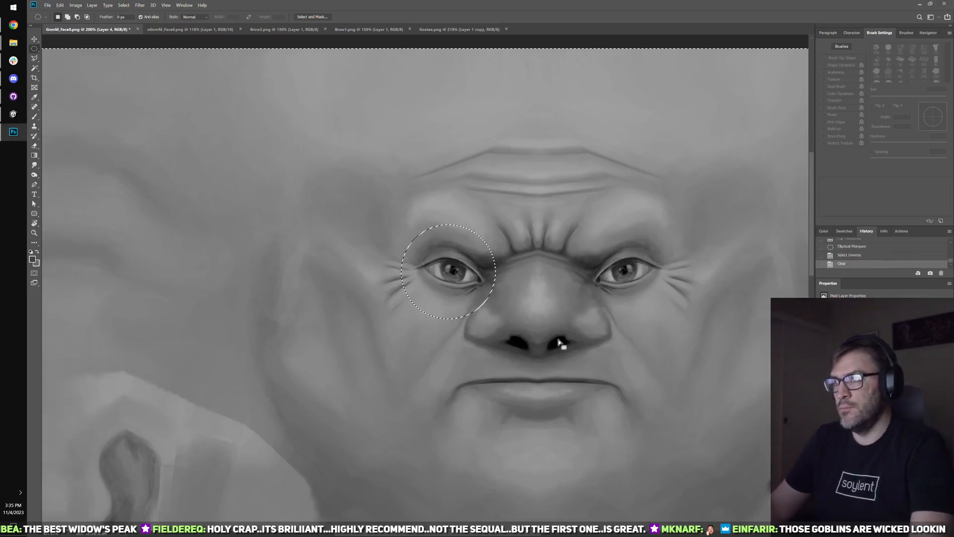
key("ctrl+d")
- Nudge the mirrored eye left into alignment with the eye underneath, toggling the layer's visibility to compare positions
key("v")
scroll(550, 352, "up", 6)
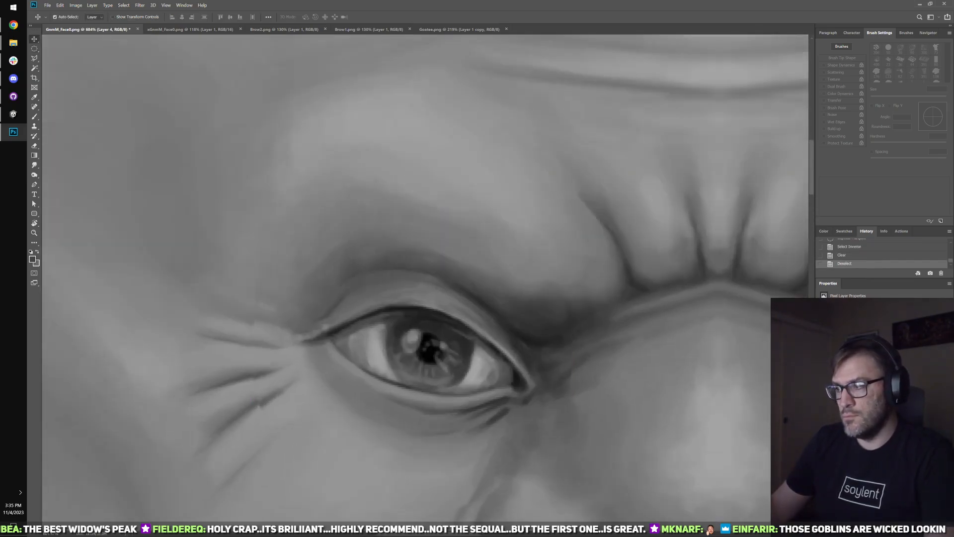
key("ctrl+comma")
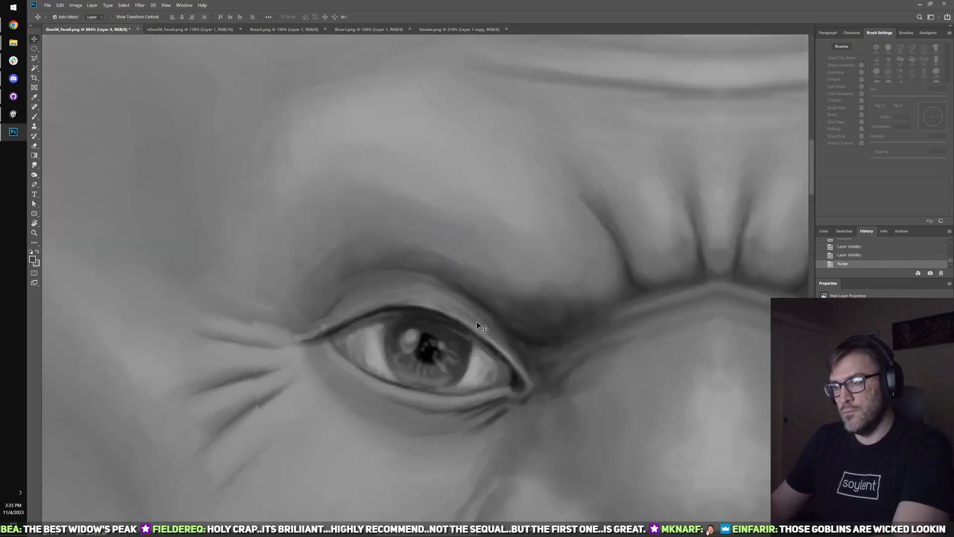
key("Left")
key("Left")
key("Left")
key("ctrl+comma")
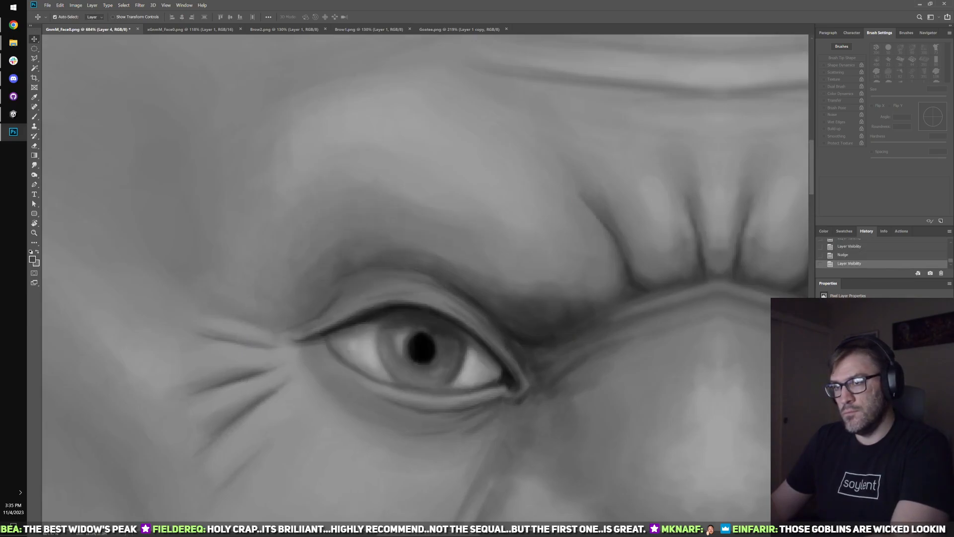
key("ctrl+comma")
key("ctrl+comma")
key("ctrl+comma")
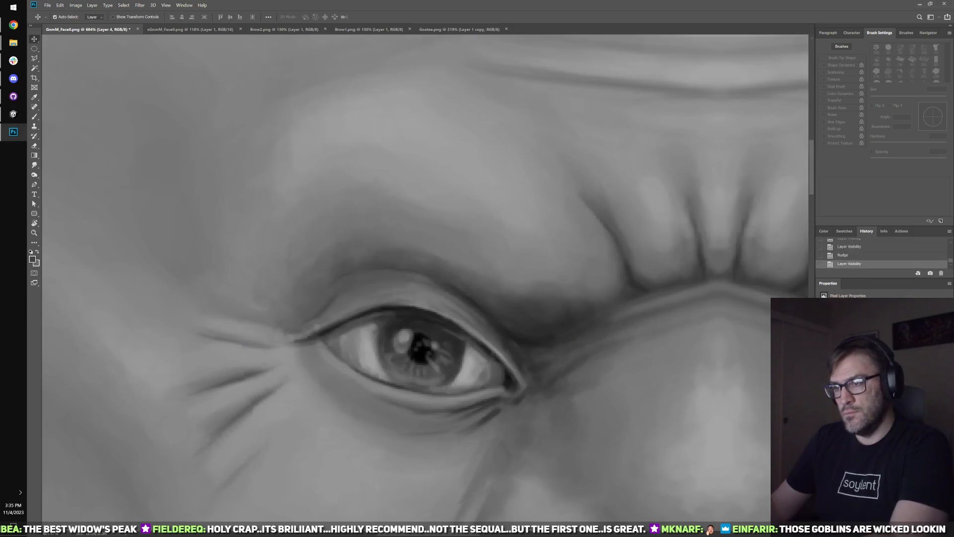
key("ctrl+comma")
key("ctrl+comma")
key("Left")
key("ctrl+comma")
key("ctrl+comma")
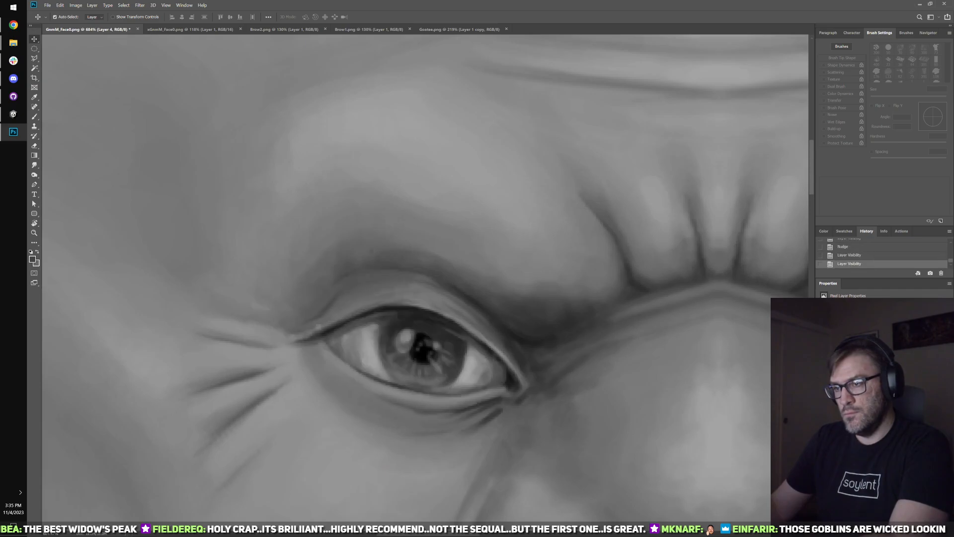
key("Left")
key("ctrl+comma")
key("ctrl+comma")
key("ctrl+comma")
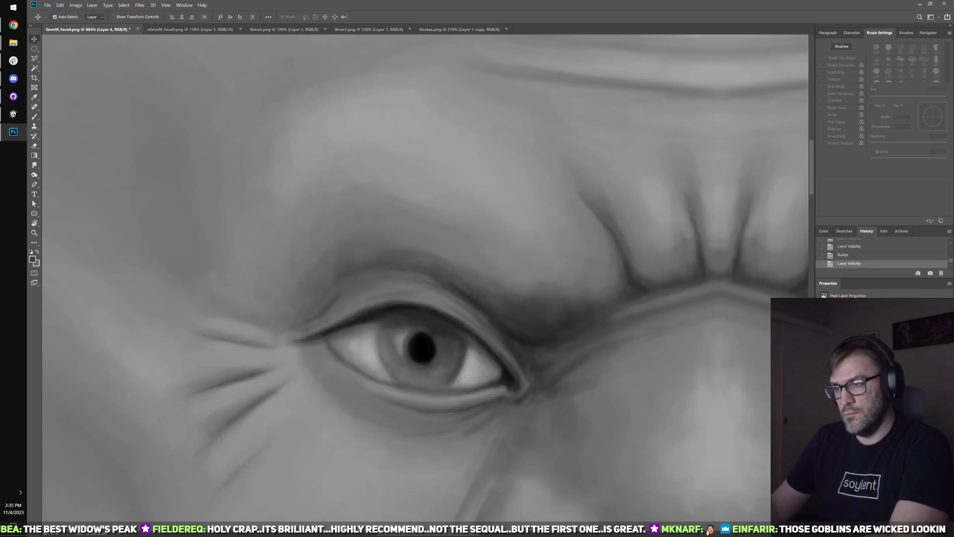
key("ctrl+comma")
- Erase the surplus edges around the mirrored eye patch, including by the outer corner, and merge it into the face layer
key("e")
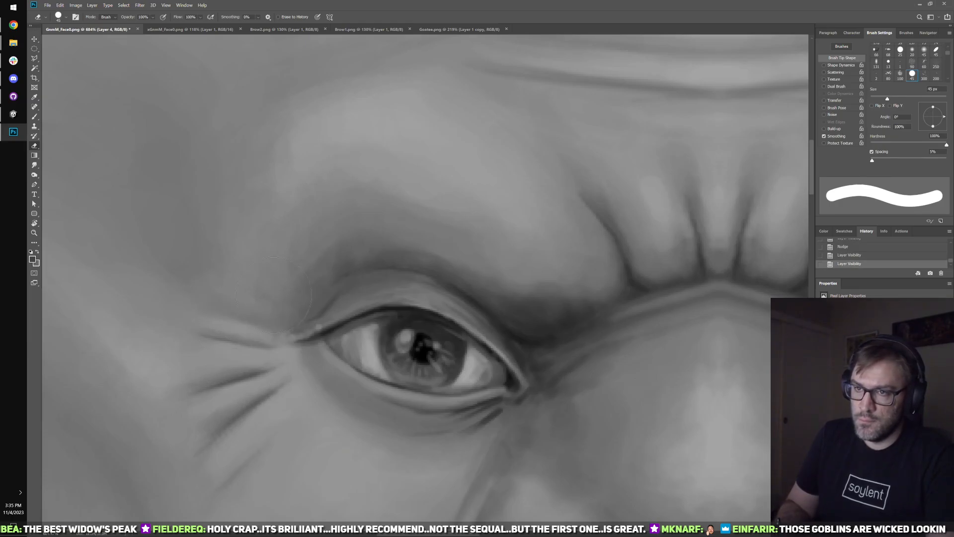
left_click(549, 246)
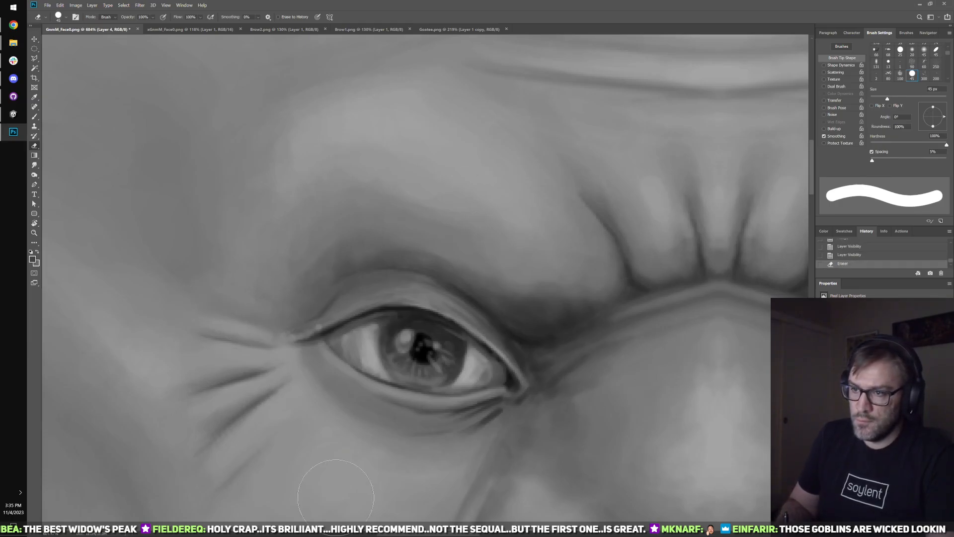
left_click_drag(243, 332, 274, 343)
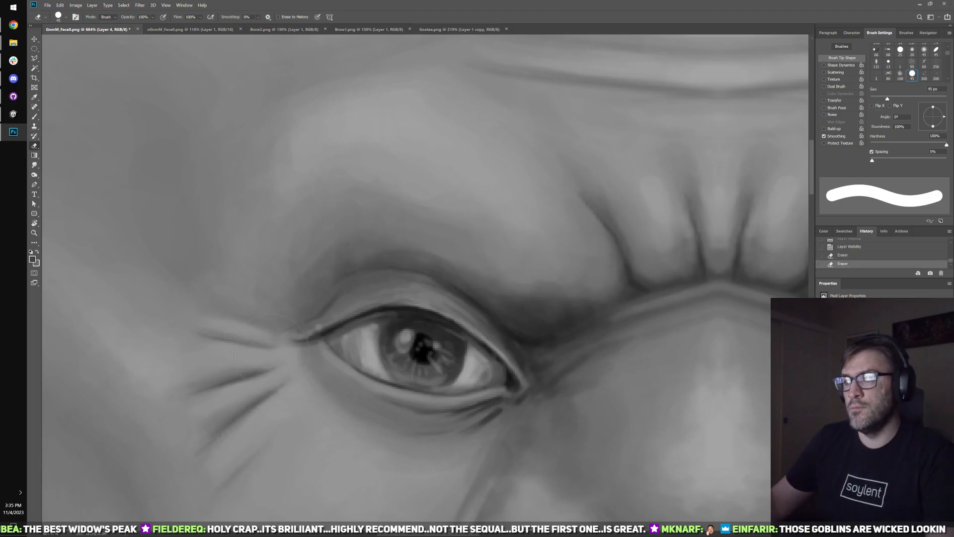
scroll(485, 346, "down", 2)
key("ctrl+e")
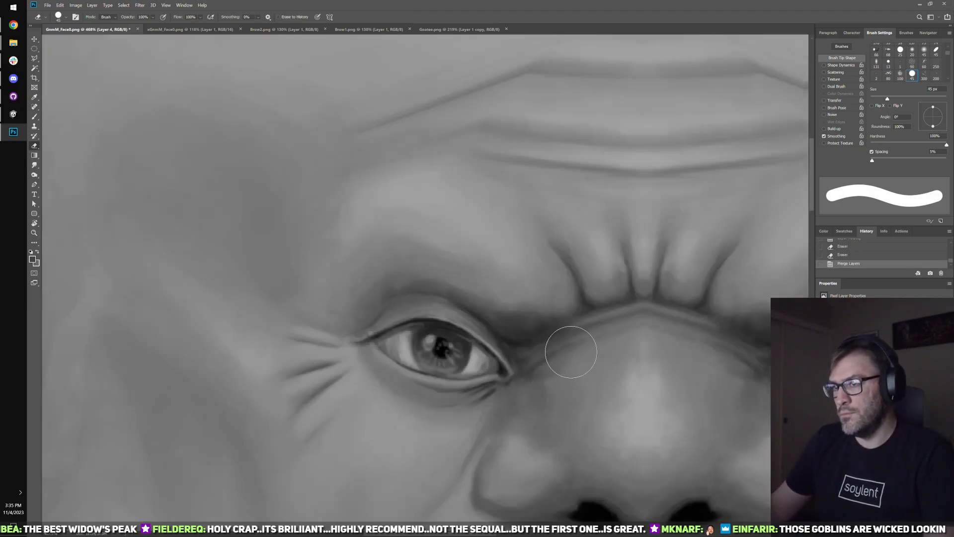
- Paint over the mirrored catchlight on the viewer's-left iris with a 6 px brush in a dark iris tone
key("b")
scroll(571, 351, "down", 2)
scroll(328, 316, "up", 3)
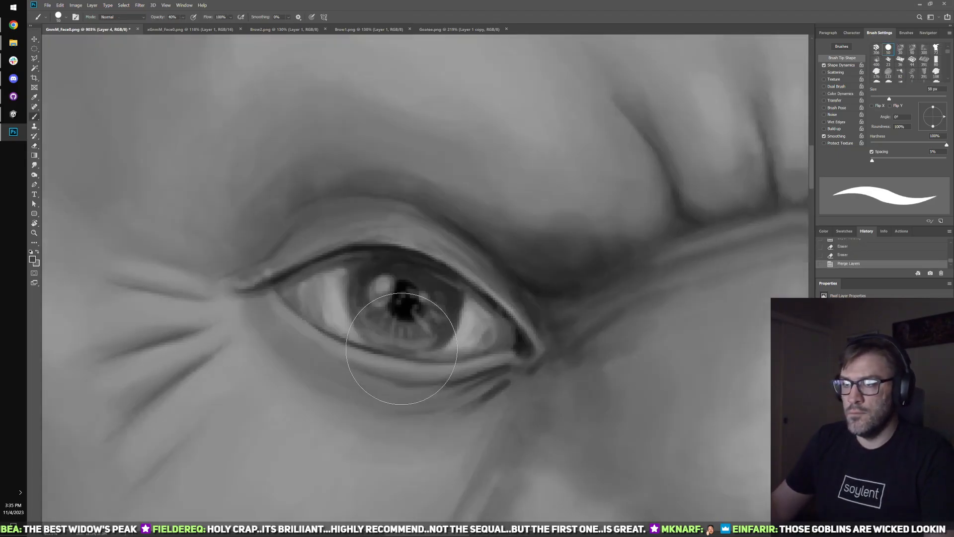
key("bracketleft")
key("bracketleft")
key("bracketleft")
key("bracketleft")
key("bracketleft")
key("bracketleft")
key("bracketleft")
key("bracketleft")
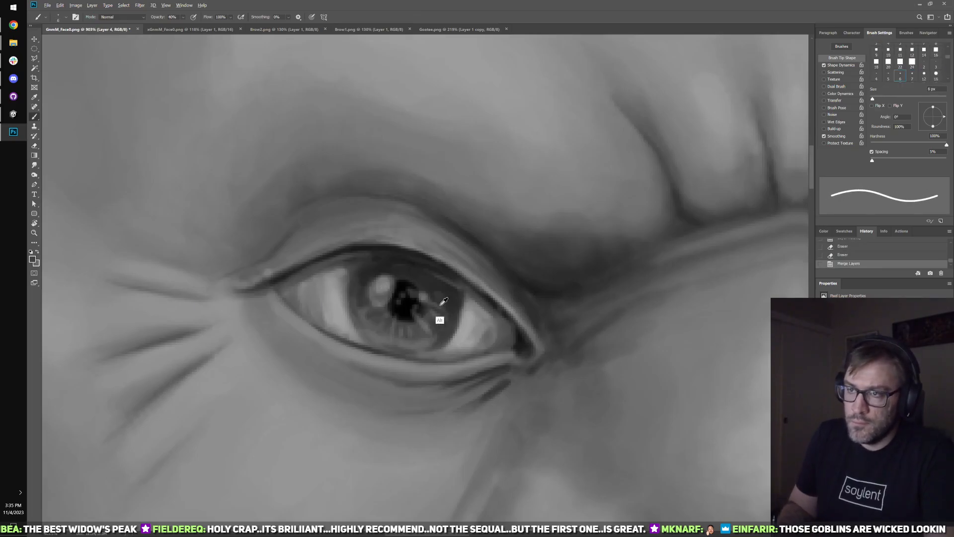
left_click_drag(393, 273, 377, 291)
left_click_drag(386, 284, 382, 300)
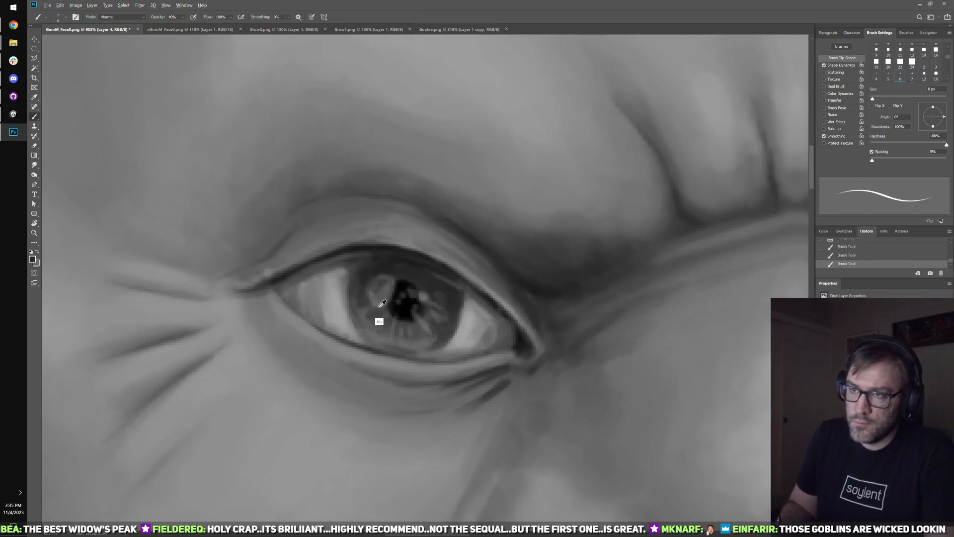
- Sample grays from the iris and repaint the pupil edge and the lower iris of the mirrored eye
left_click(376, 303, "alt")
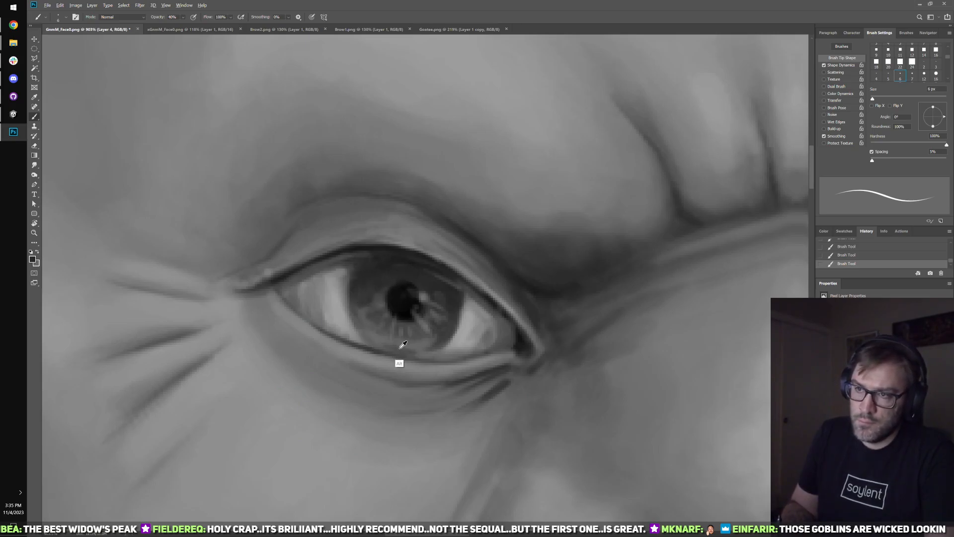
left_click_drag(426, 335, 418, 357)
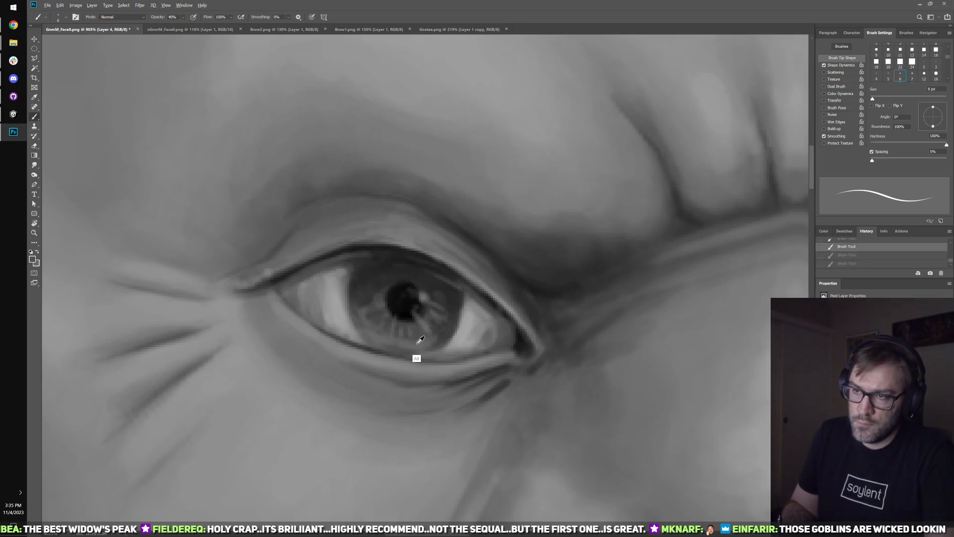
left_click(410, 344, "alt")
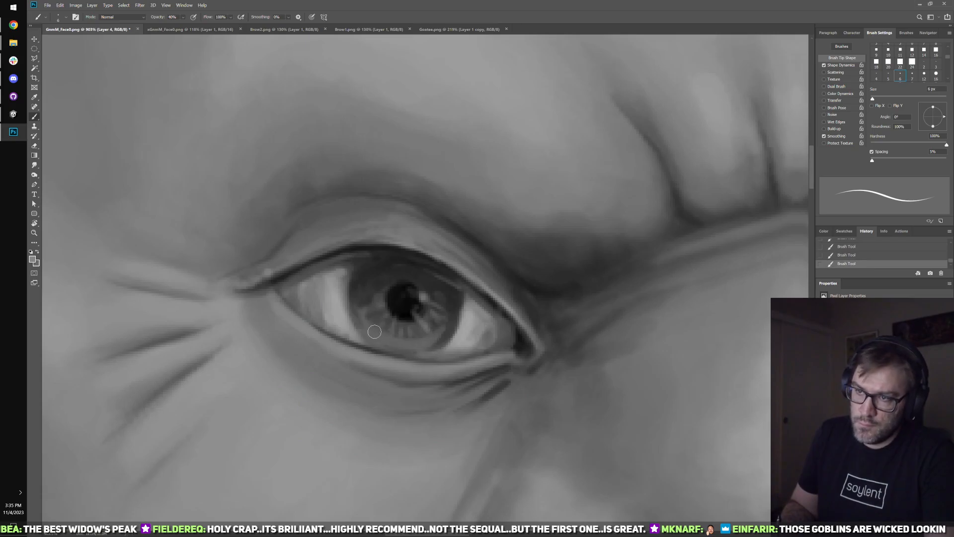
- Compare the mirrored eye with the original, and dab a new catchlight beside its pupil with a 20 px brush
mouse_move(806, 284)
left_mouse_down()
mouse_move(519, 313)
mouse_move(165, 298)
left_mouse_up()
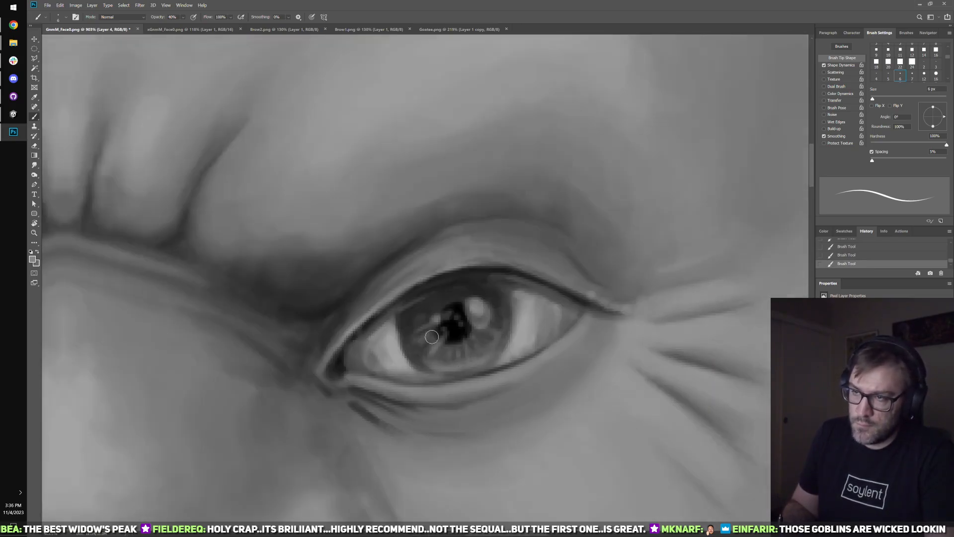
left_click_drag(432, 337, 532, 317)
left_click_drag(460, 302, 805, 298)
left_click_drag(189, 293, 390, 291)
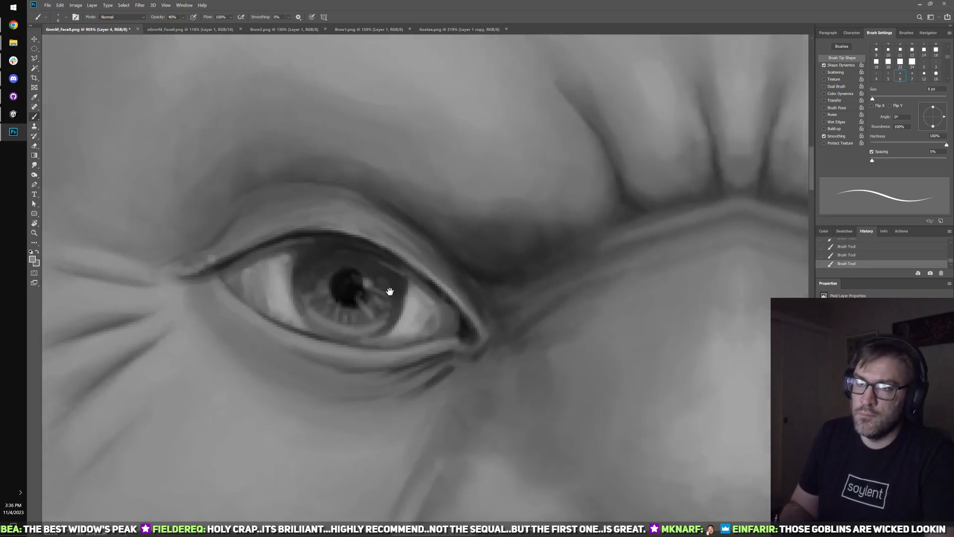
key("]")
key("]")
key("]")
key("]")
left_click(364, 277)
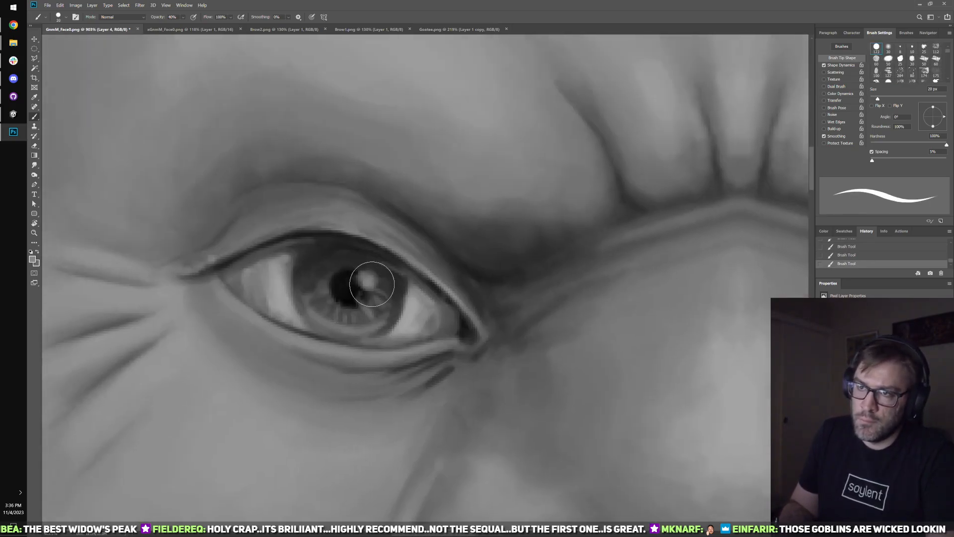
- Refine the new catchlight and its edge on the viewer's-left iris with brushes reduced from 9 to 5 px, using a sampled gray
key("bracketleft")
key("bracketleft")
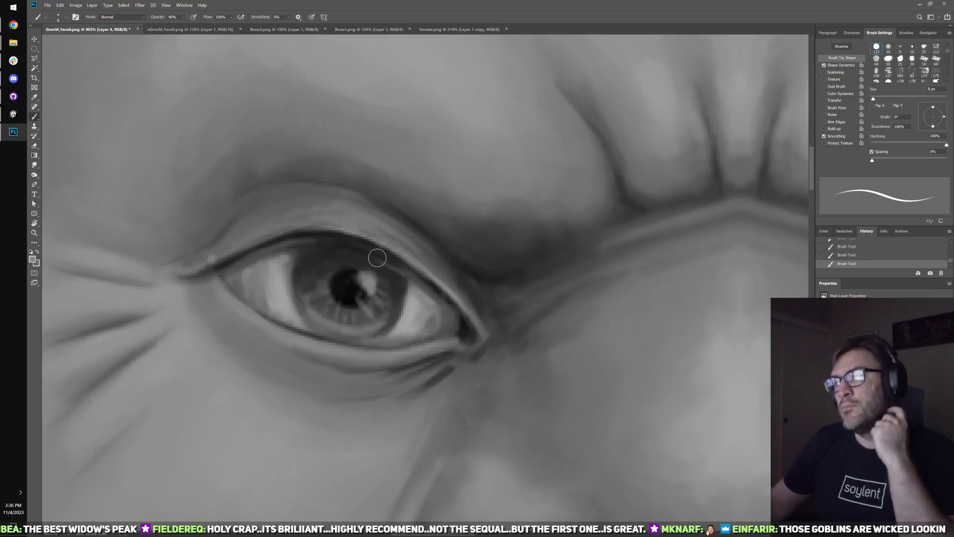
left_click(405, 325, "alt")
left_click(362, 267)
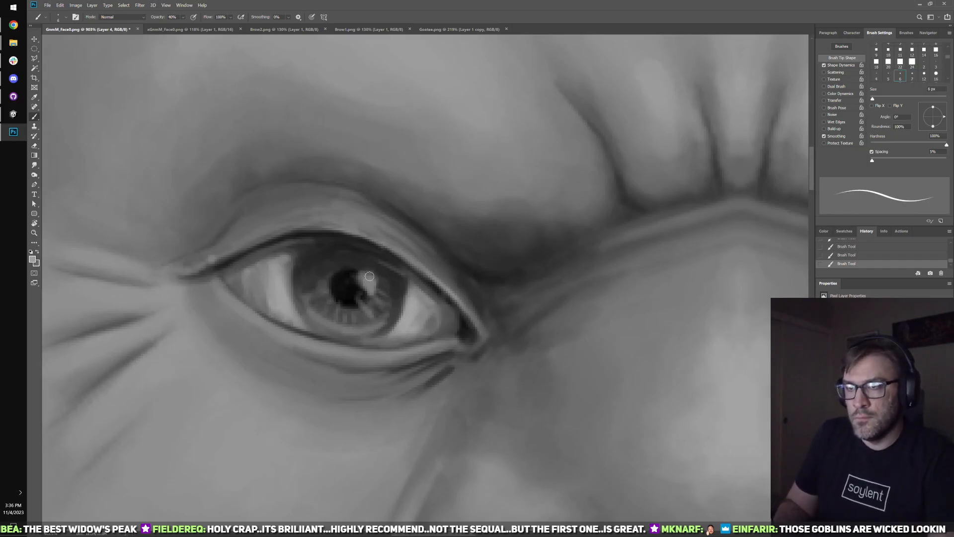
key("bracketleft")
key("bracketleft")
key("bracketleft")
key("bracketleft")
key("bracketright")
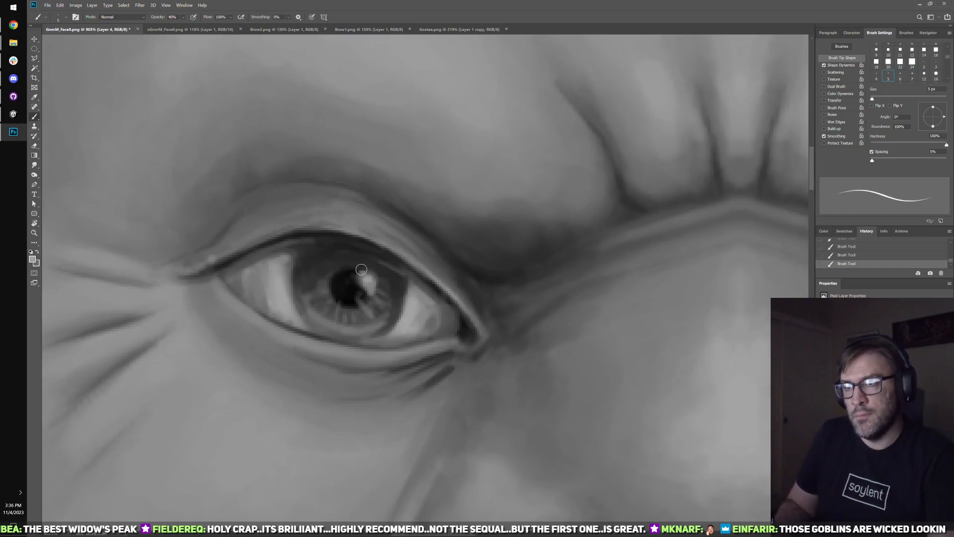
- Compare the viewer's-left eye with and without the last two brush strokes, and review the whole face texture
scroll(381, 280, "down", 10)
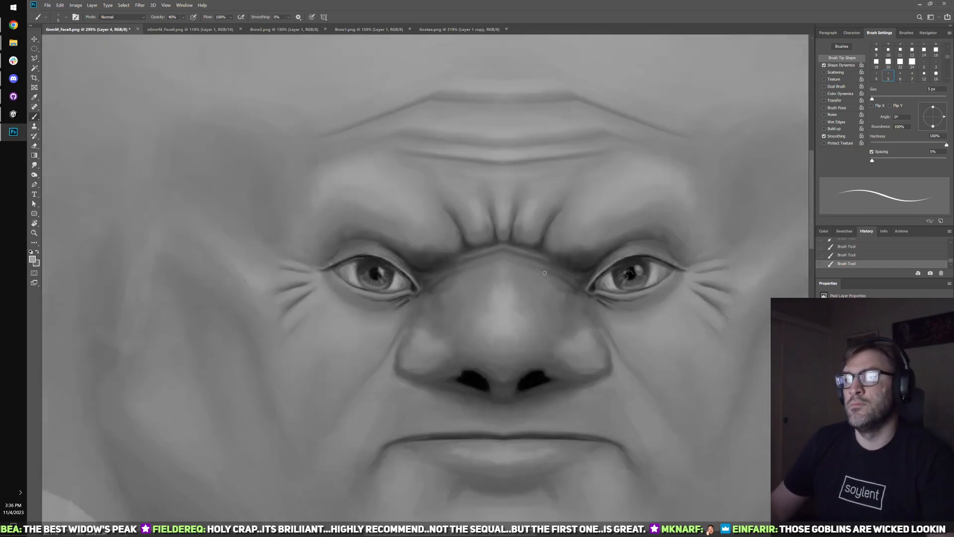
key("ctrl+z")
key("ctrl+z")
scroll(435, 266, "up", 5)
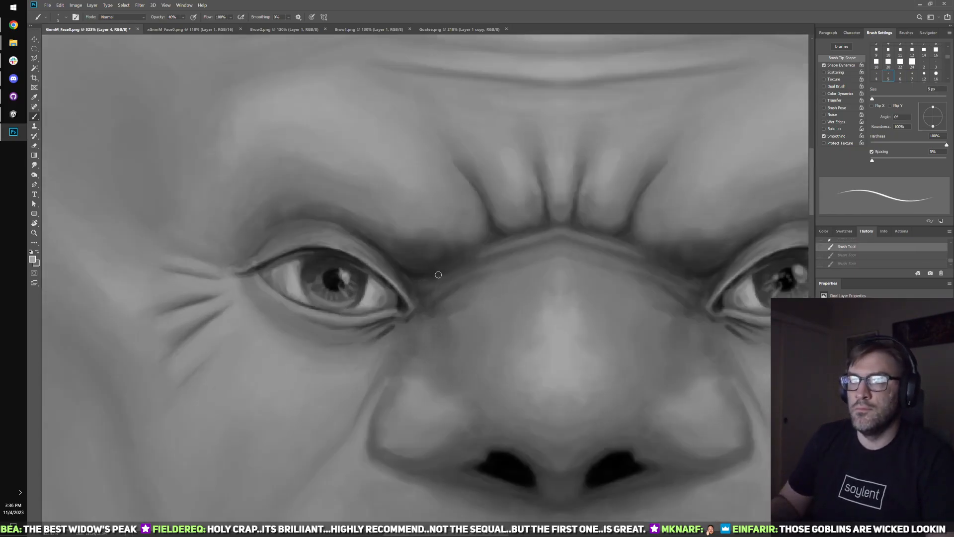
key("period")
key("ctrl+shift+z")
key("ctrl+shift+z")
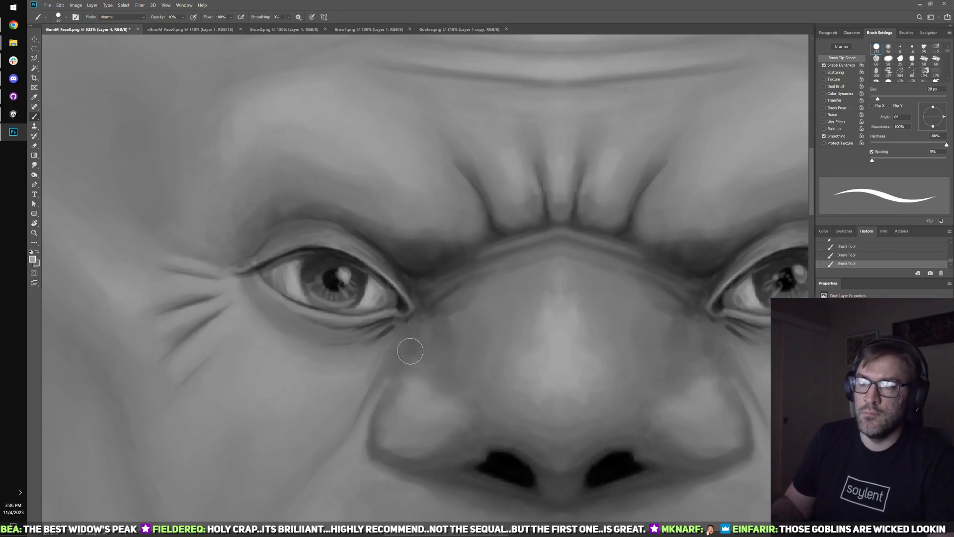
key("period")
scroll(410, 351, "down", 6)
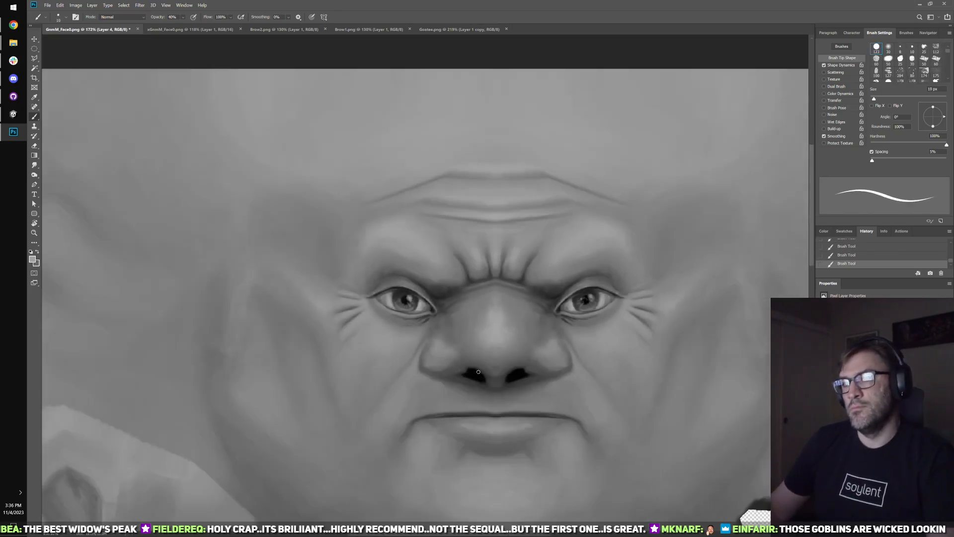
scroll(479, 372, "down", 3)
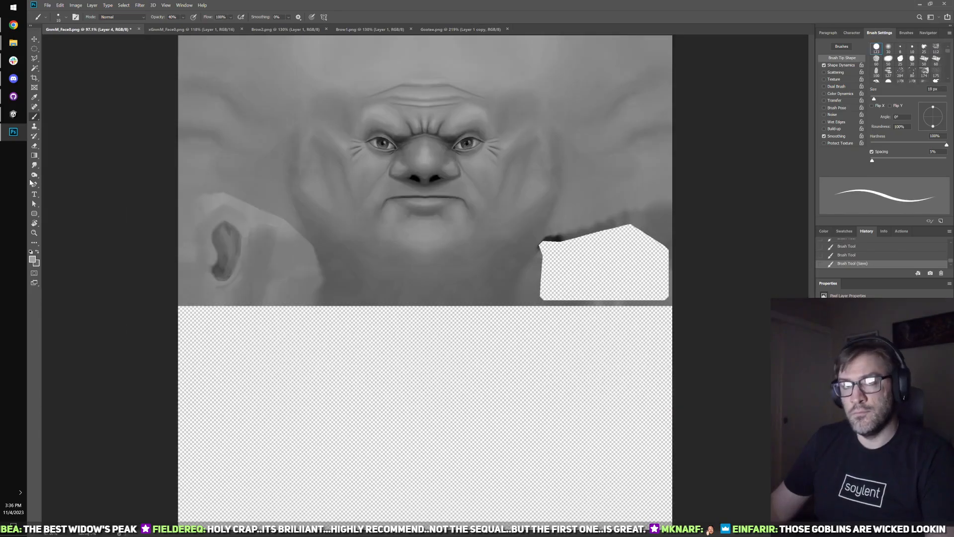
- Switch to Unity, rotate the gnome, and compare Faces 1 and 2 with the updated Face 0
left_click(13, 114)
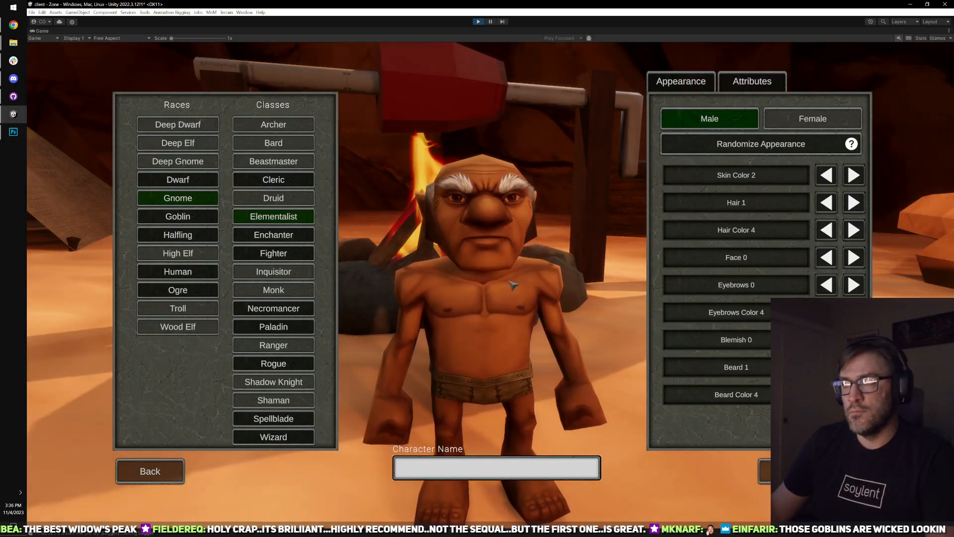
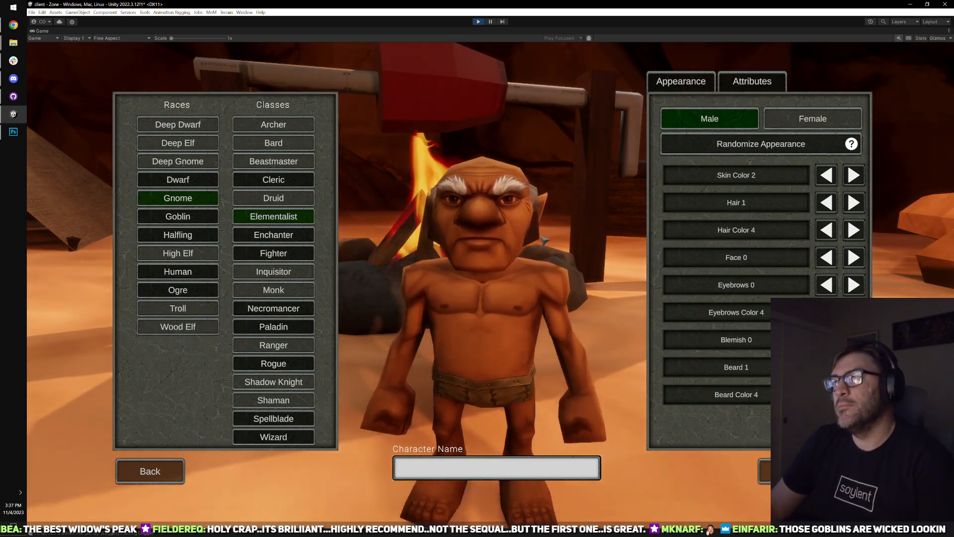
left_click_drag(577, 234, 537, 273)
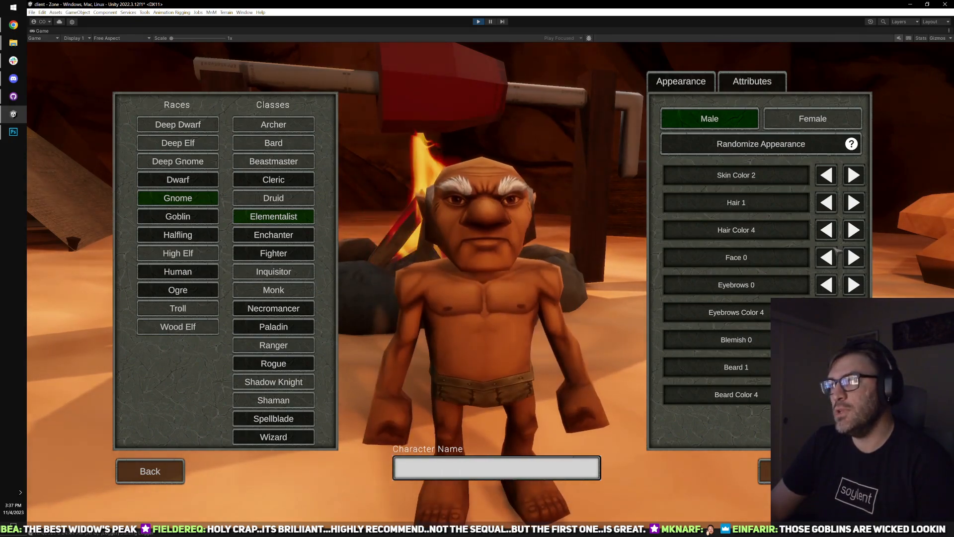
left_click(854, 258)
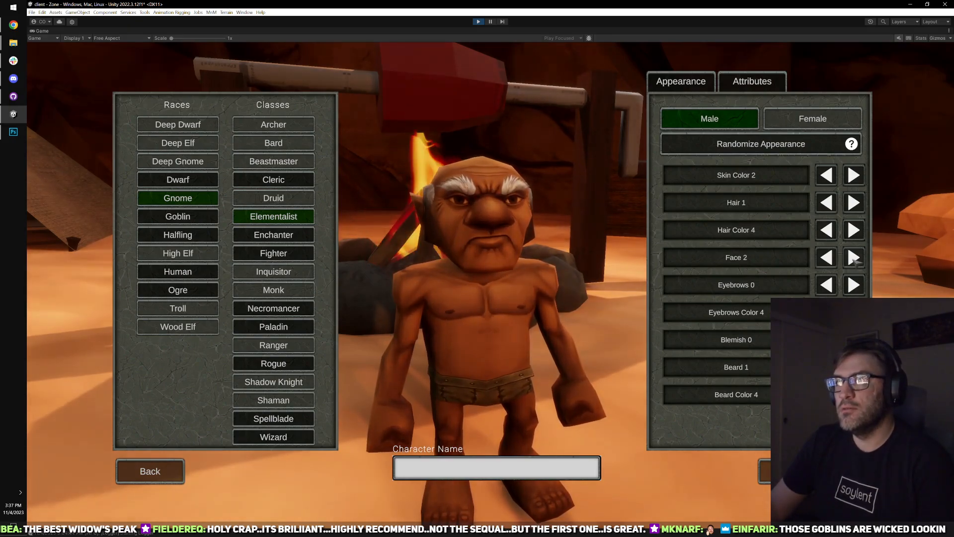
left_click(830, 261)
left_click(830, 261)
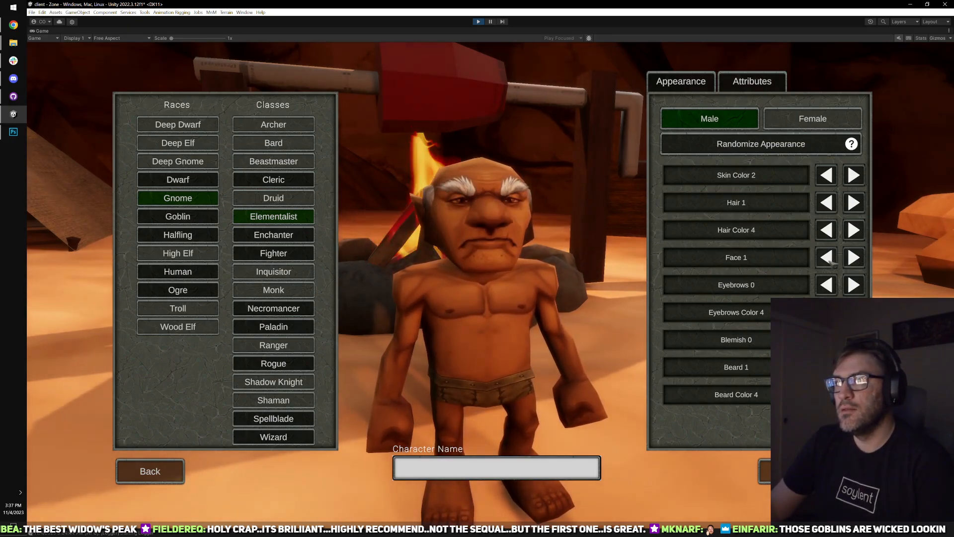
left_click(828, 258)
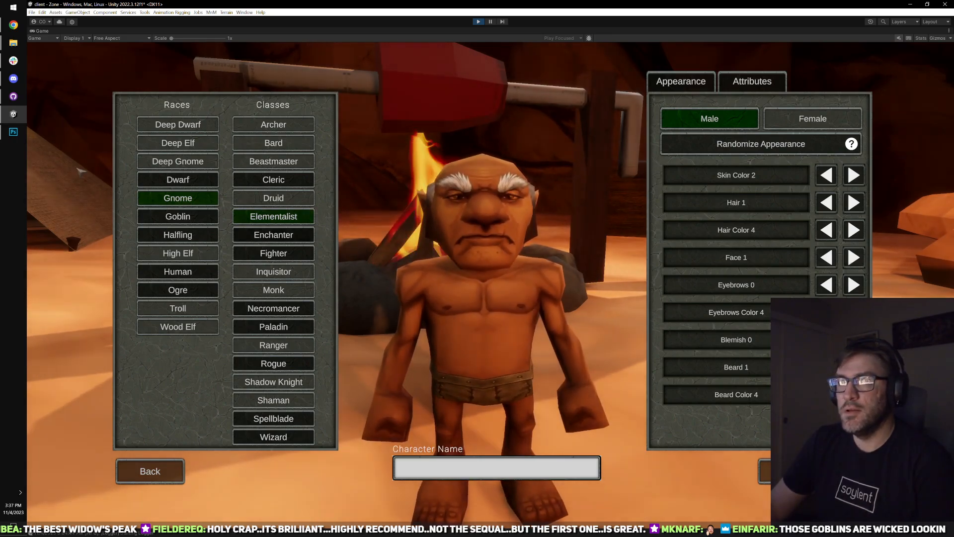
- Return to the game preview and compare the gnome's Face 0 with Face 1
left_click(13, 132)
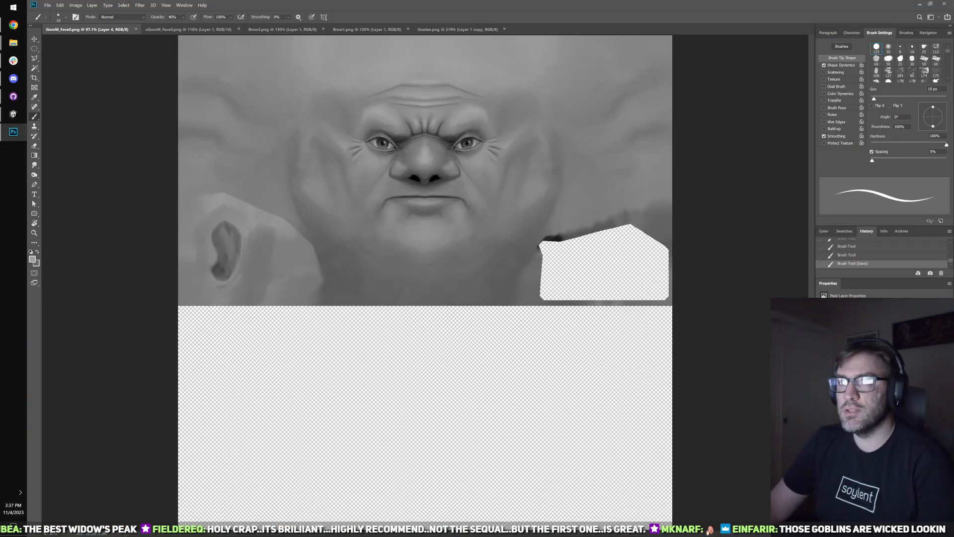
left_click(13, 114)
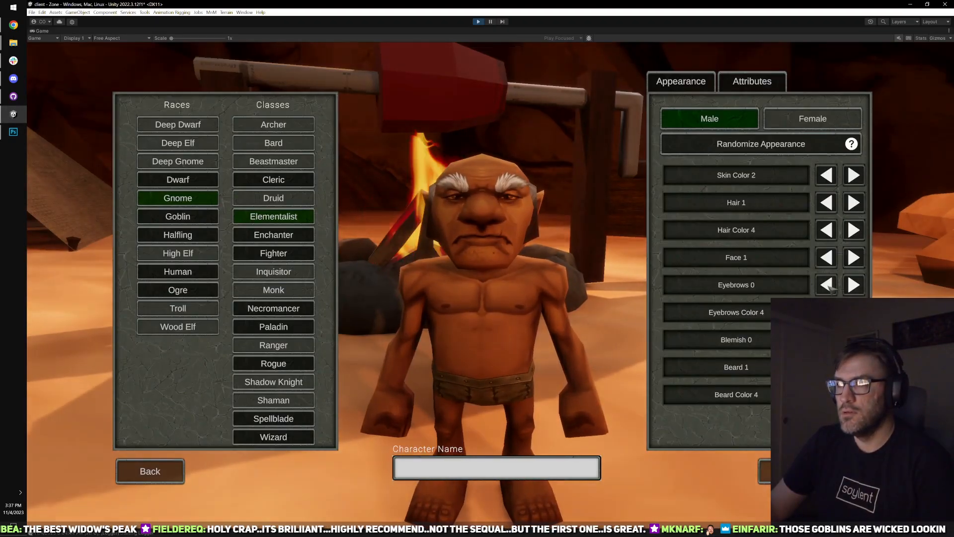
left_click(825, 259)
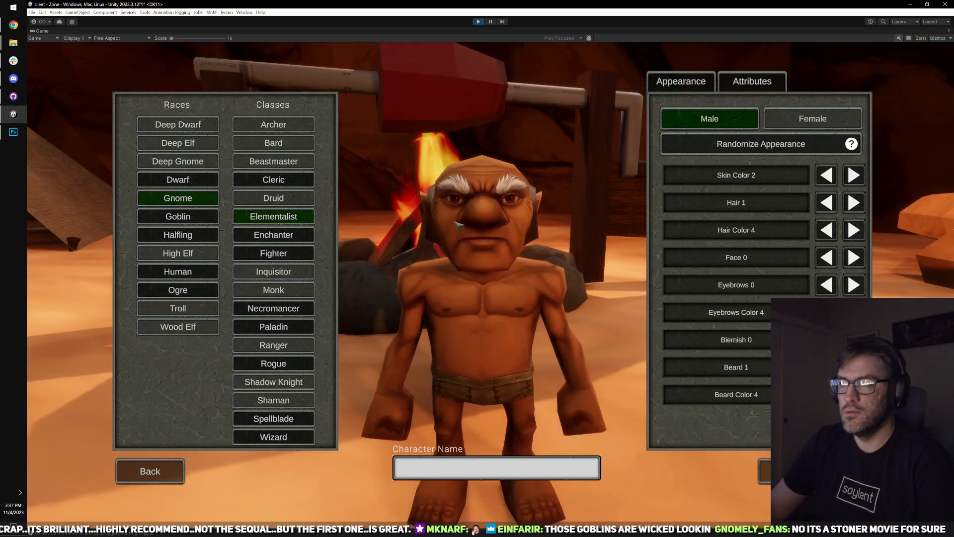
left_click(853, 230)
left_click(826, 231)
left_click(826, 231)
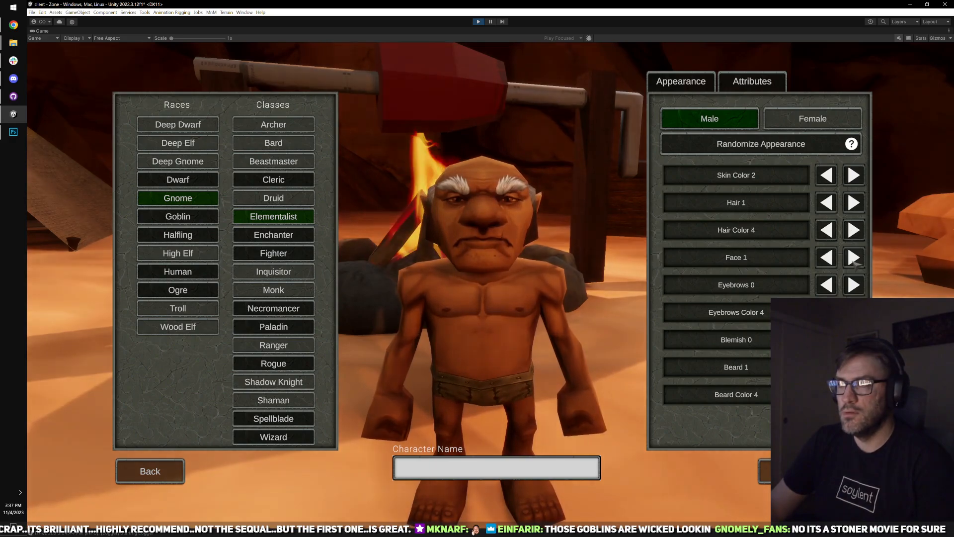
- Switch to Photoshop and close all open texture documents
left_click(13, 132)
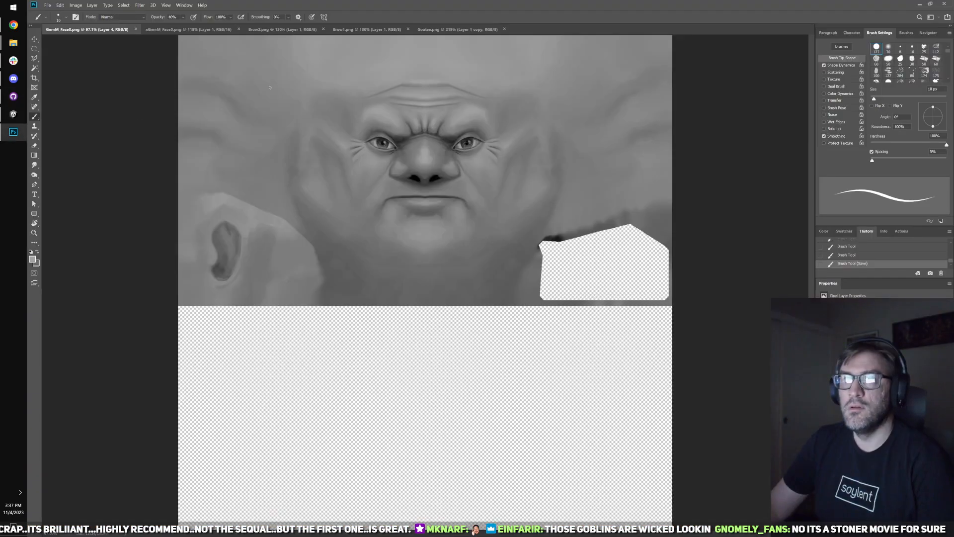
left_click(188, 30)
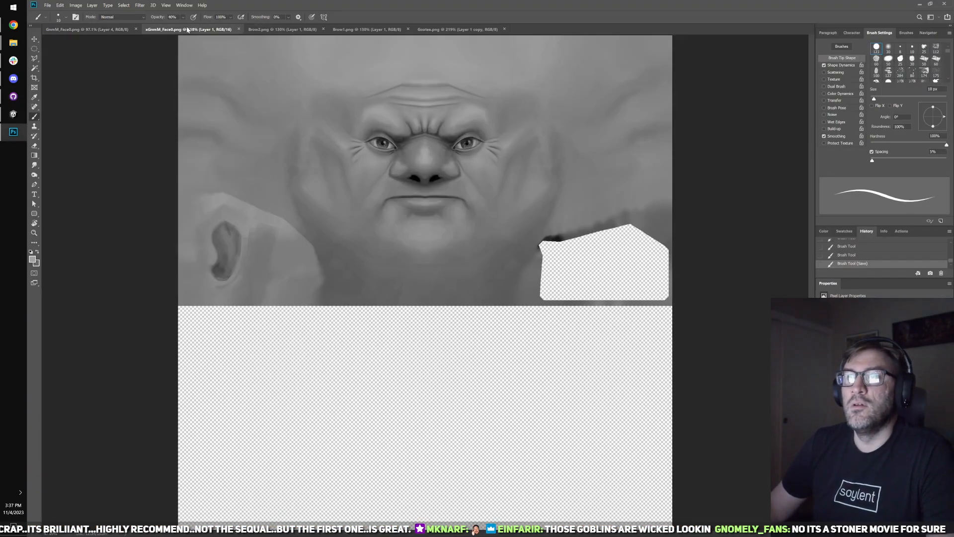
left_click(52, 7)
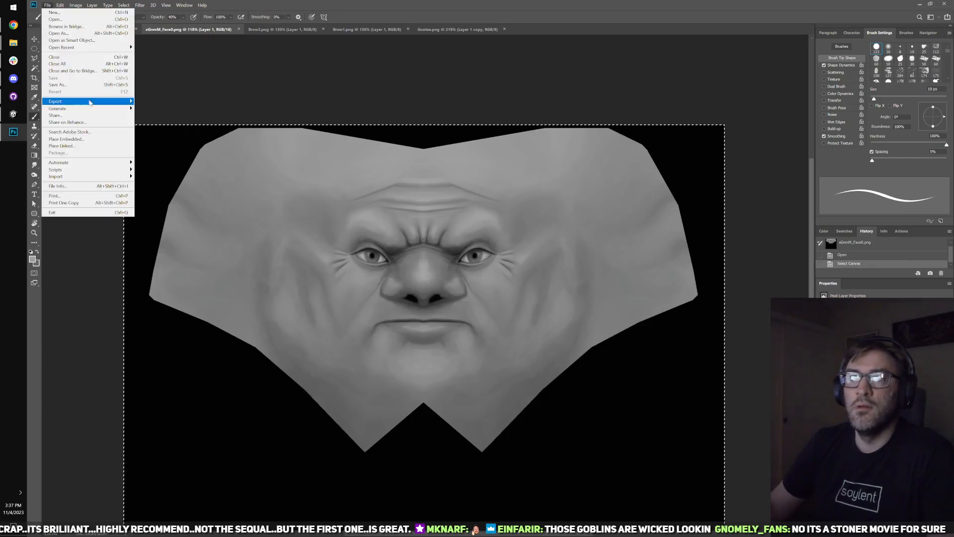
left_click(70, 63)
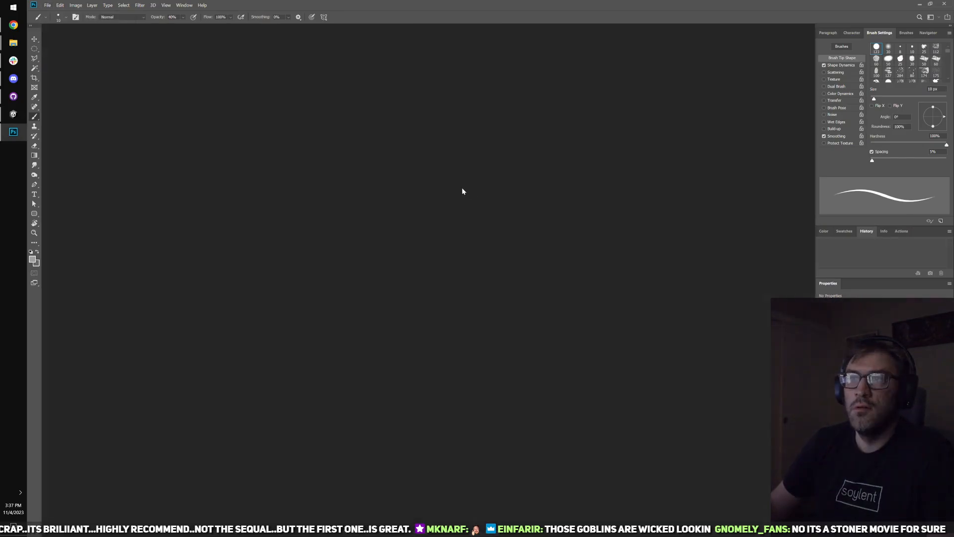
- Check Face 1 in the game, and open the GnmM_Face1.png texture in Photoshop
left_click(13, 114)
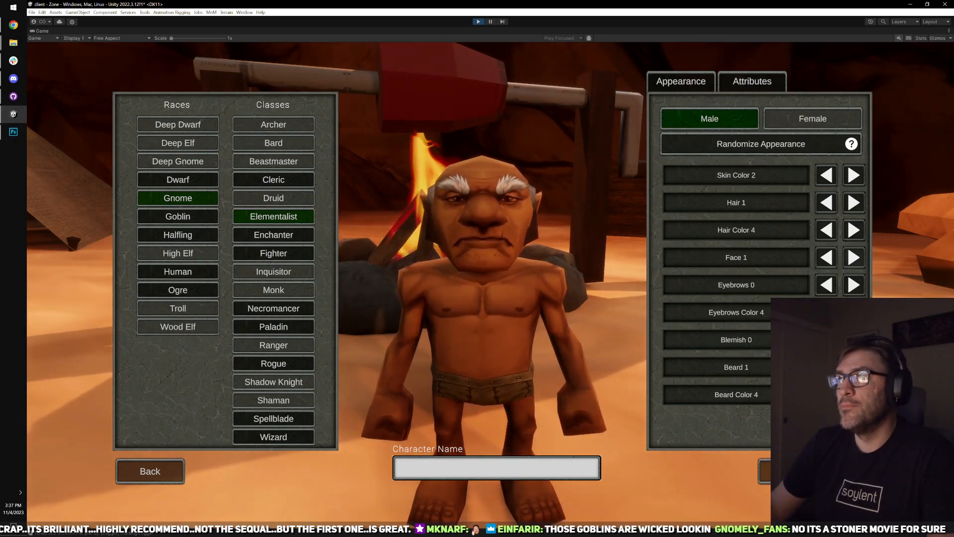
left_click(14, 43)
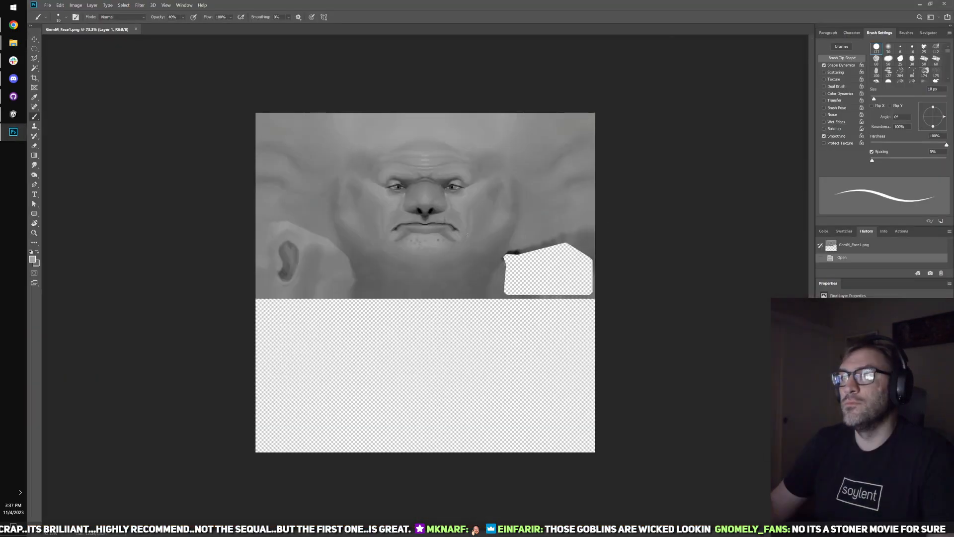
scroll(440, 271, "up", 10)
left_click_drag(493, 160, 551, 333)
scroll(522, 309, "down", 1)
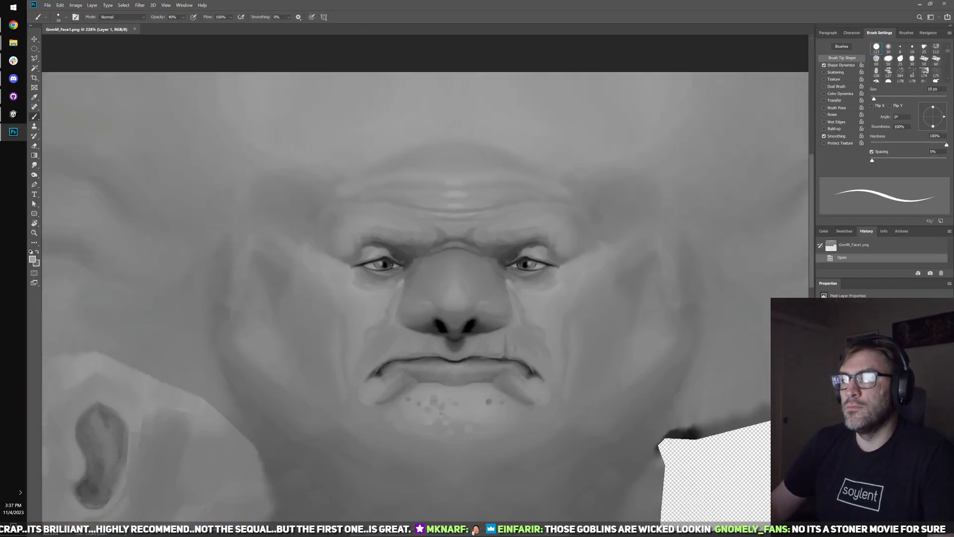
scroll(485, 286, "up", 8)
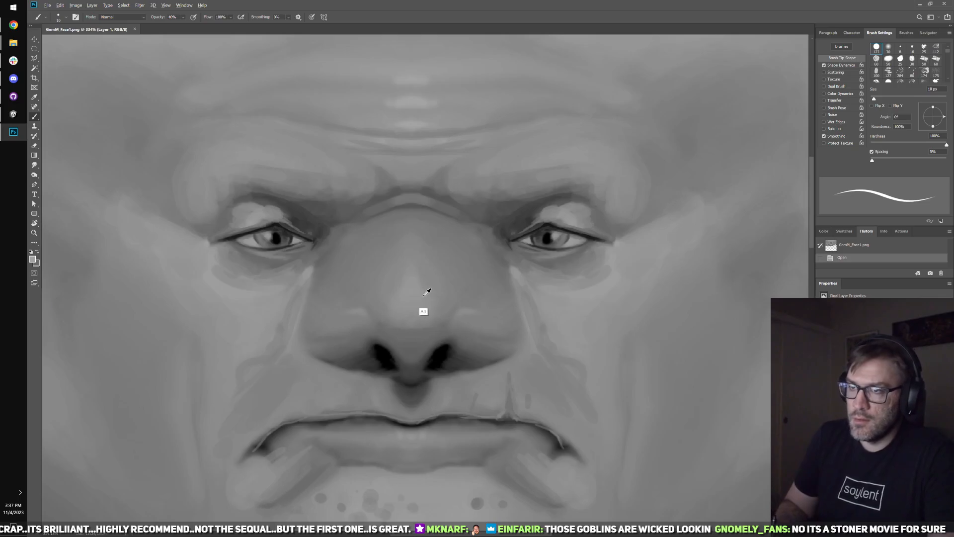
- Dab a small round bump on the viewer's-right side of the upper nose with a 25 px brush
key("bracketright")
key("bracketright")
key("bracketright")
left_click(448, 258)
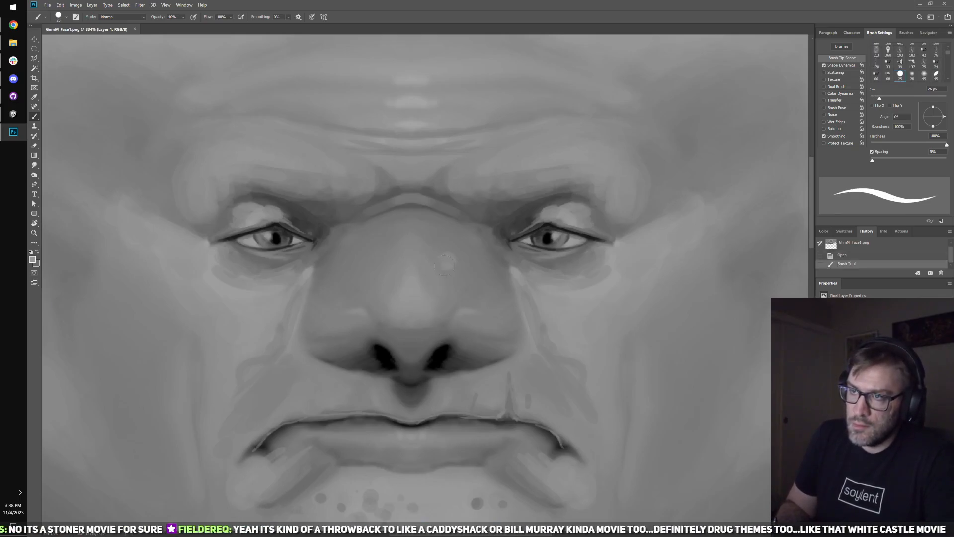
left_click(450, 260)
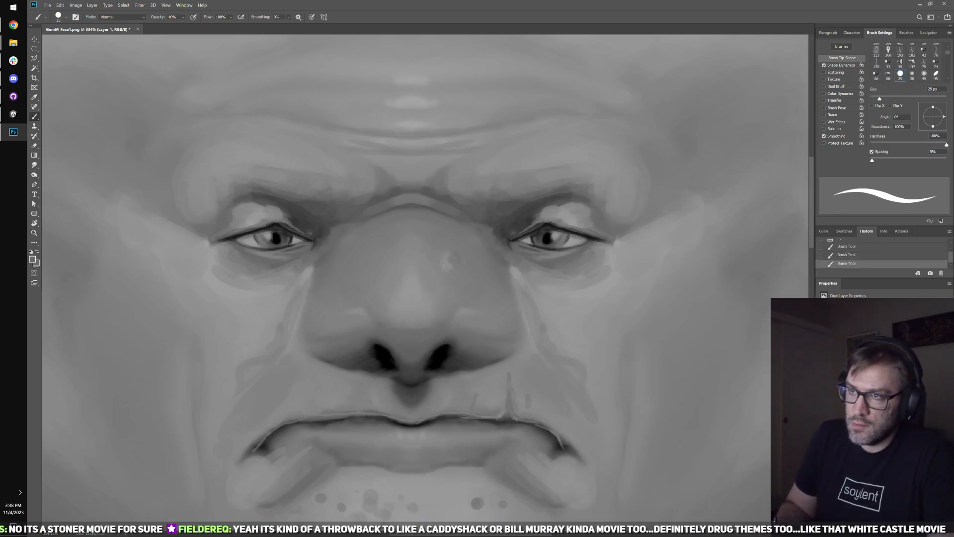
- Shade around the nose bump with a 10 px brush, and dab light spots on both sides of the nose in sampled grays
key("bracketleft")
key("bracketleft")
key("bracketleft")
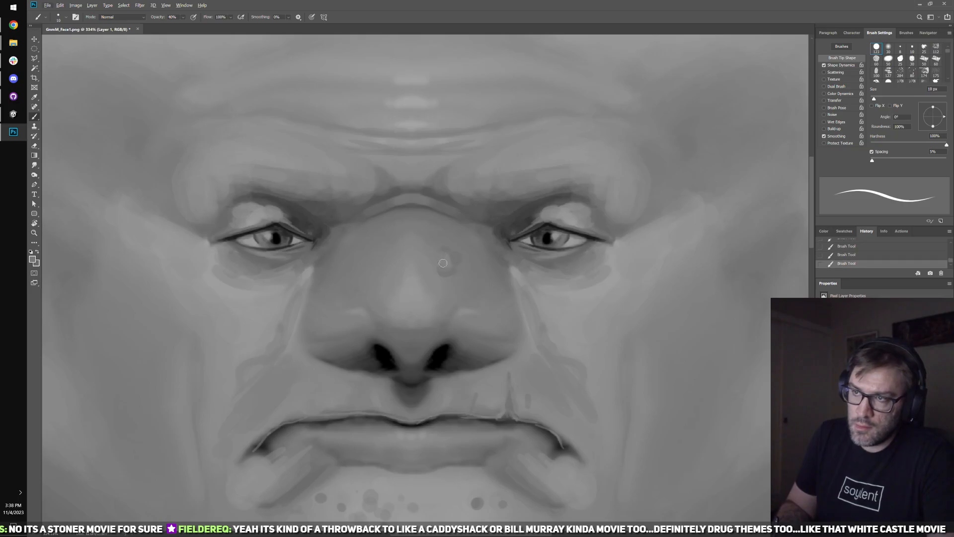
left_click_drag(458, 268, 437, 259)
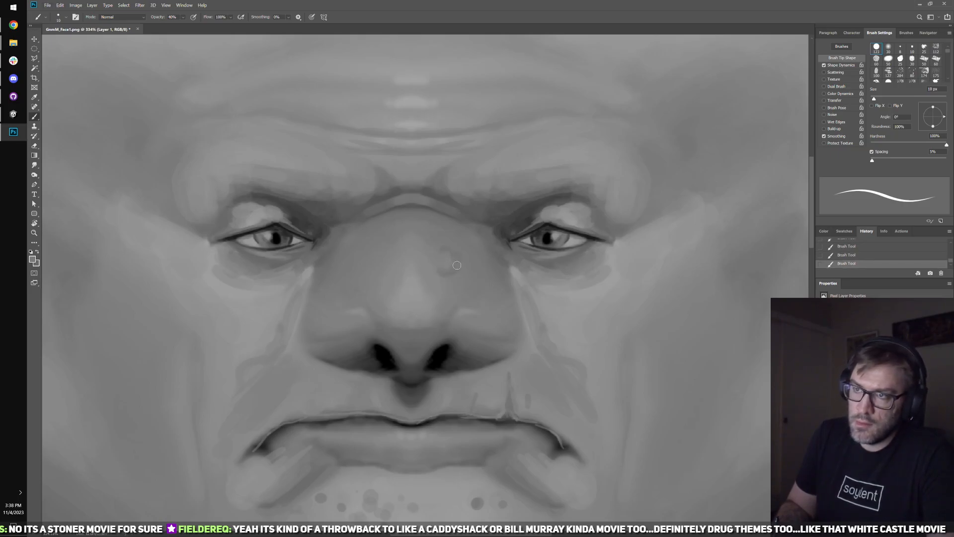
left_click(444, 259, "alt")
left_click(410, 311, "alt")
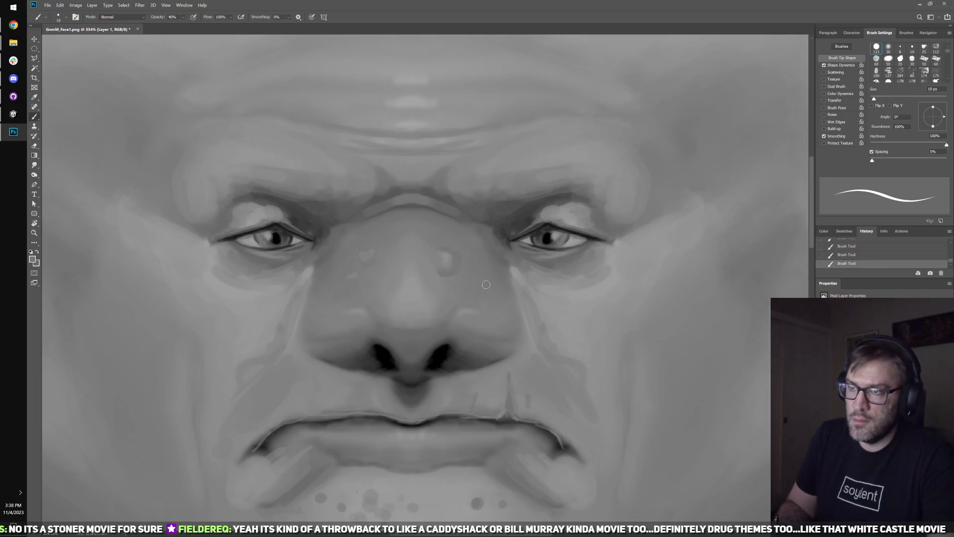
- Deepen the shadow beneath the viewer's-right nose bump and blend it with a 9 px brush in a sampled gray
key("bracketright")
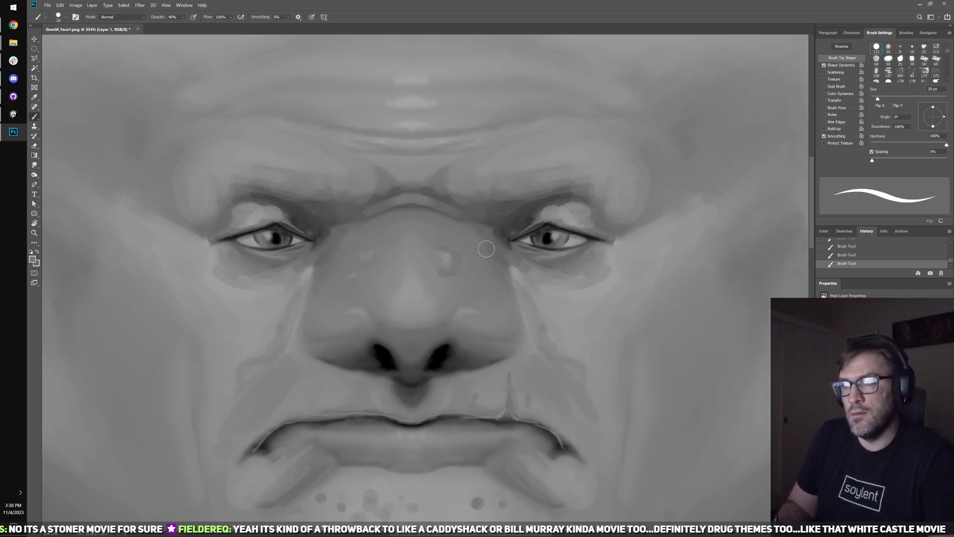
key("comma")
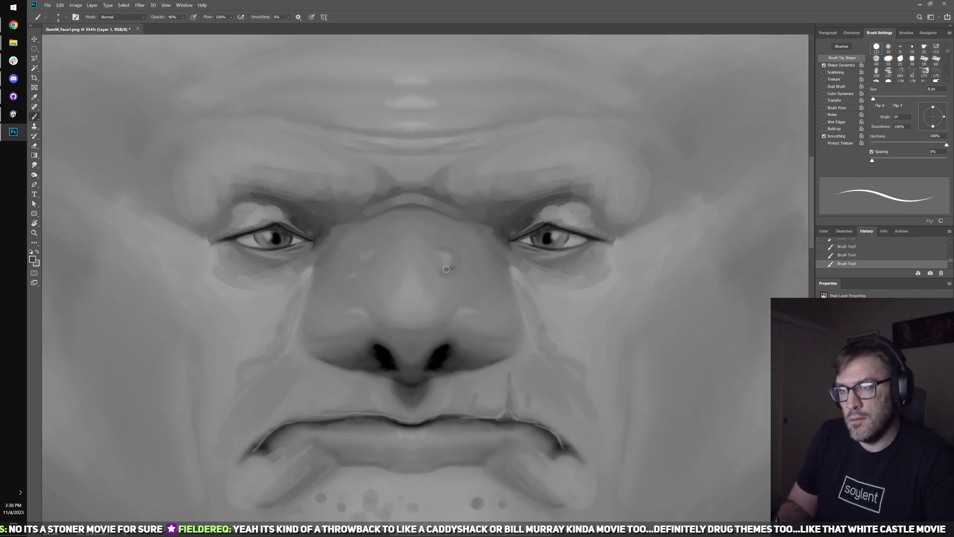
key("period")
key("period")
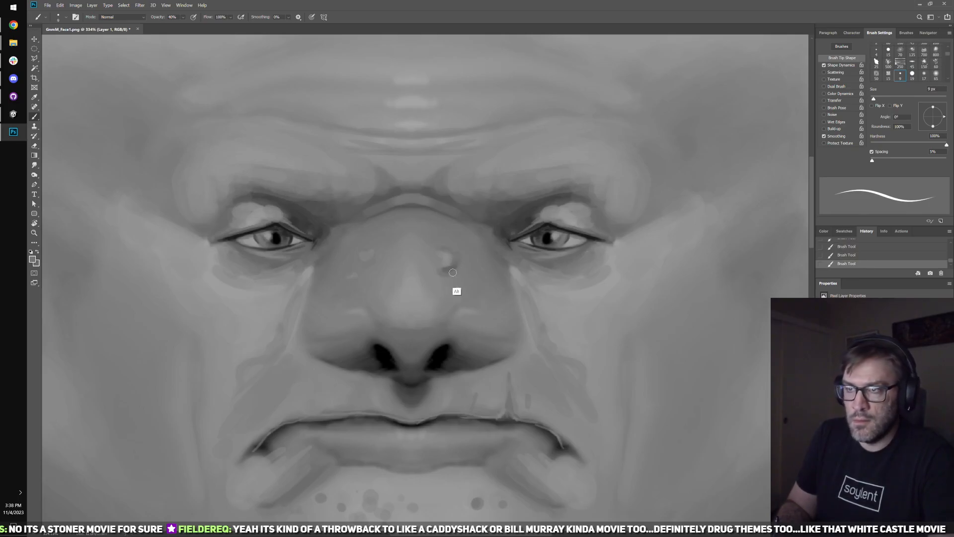
key("alt")
left_click(447, 263, "alt")
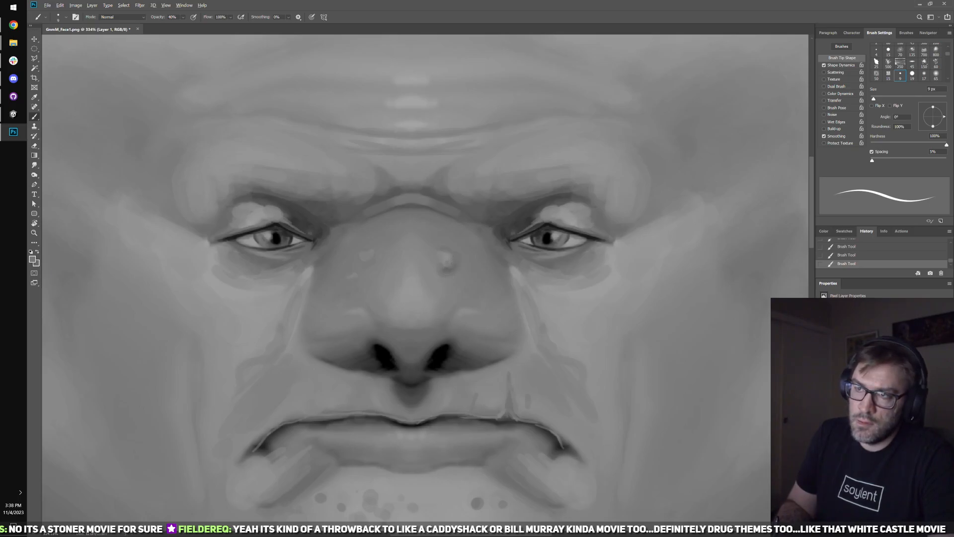
- Touch up the highlight on the viewer's-right nose bump with the 9 px brush in a sampled light gray
key("alt")
left_click(445, 249, "alt")
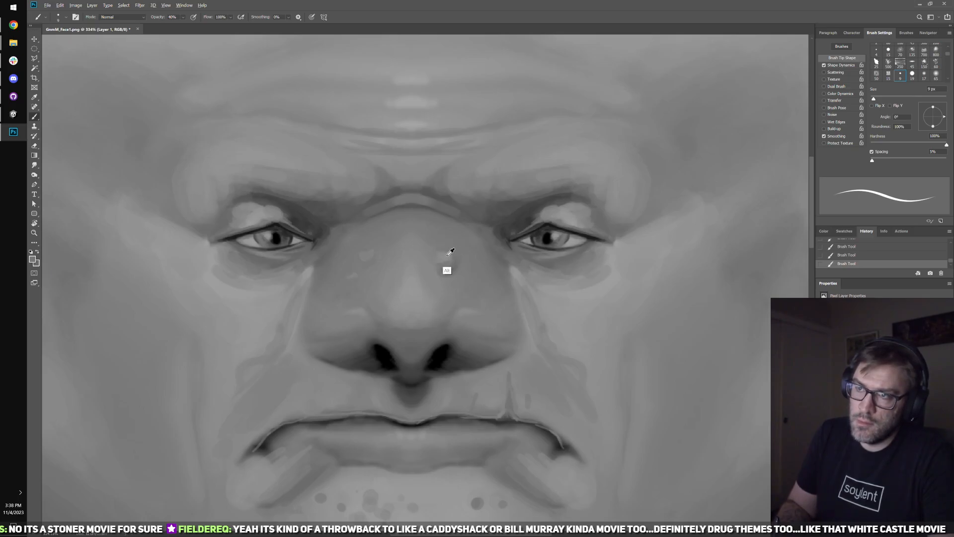
left_click_drag(447, 252, 444, 256)
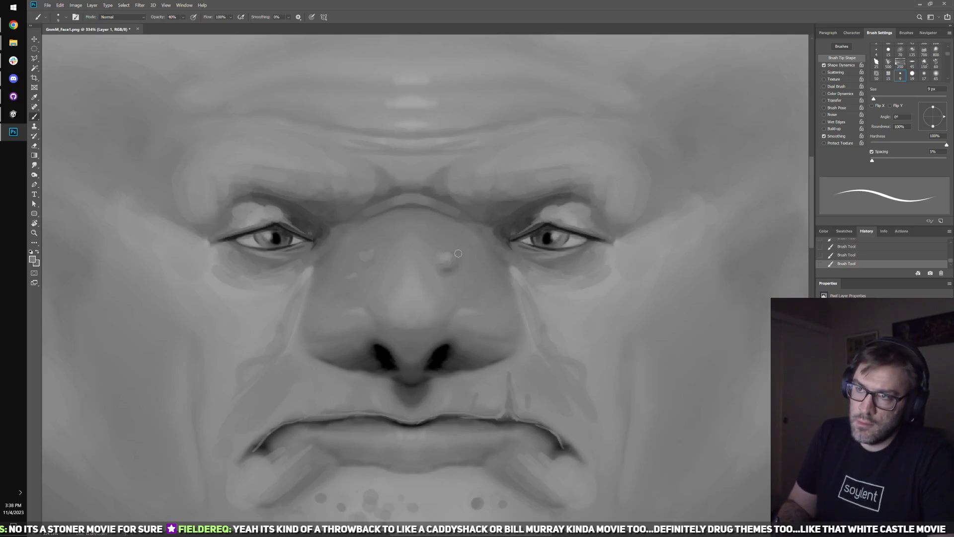
- Save the texture, check Face 1 on the gnome in Unity, and return to Photoshop
key("ctrl+s")
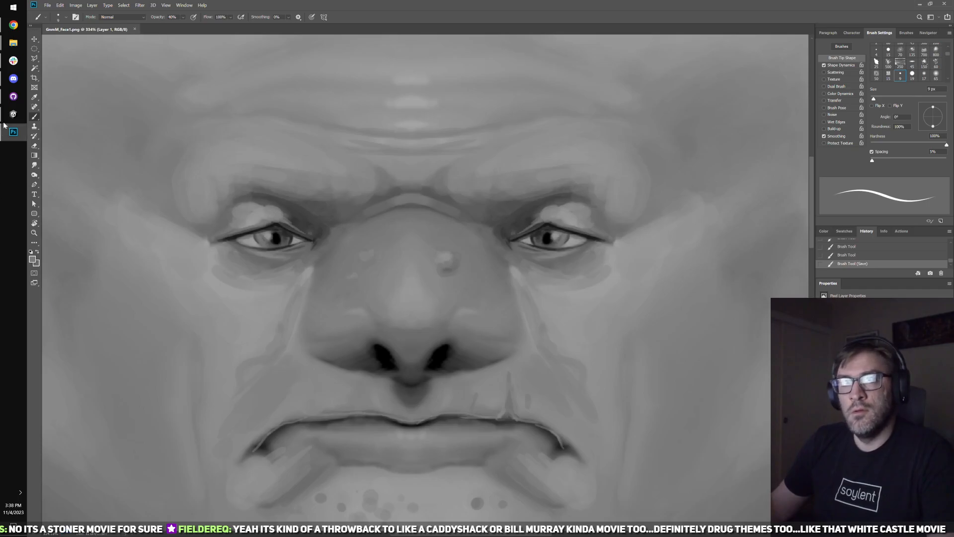
left_click(10, 115)
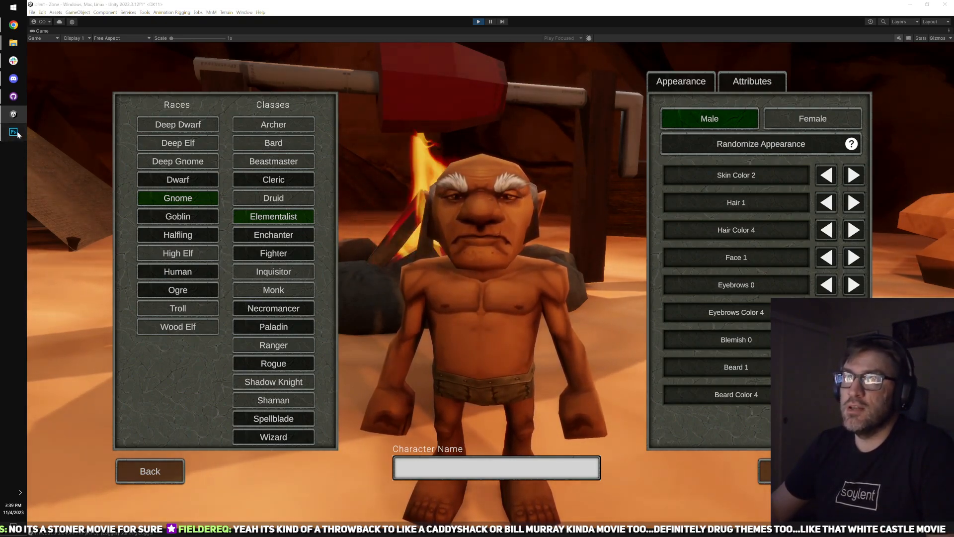
key("alt+Tab")
- Paint faint light dabs on the viewer's-right lower cheek with a 25 px brush in grays sampled from the surrounding skin
scroll(580, 260, "down", 3)
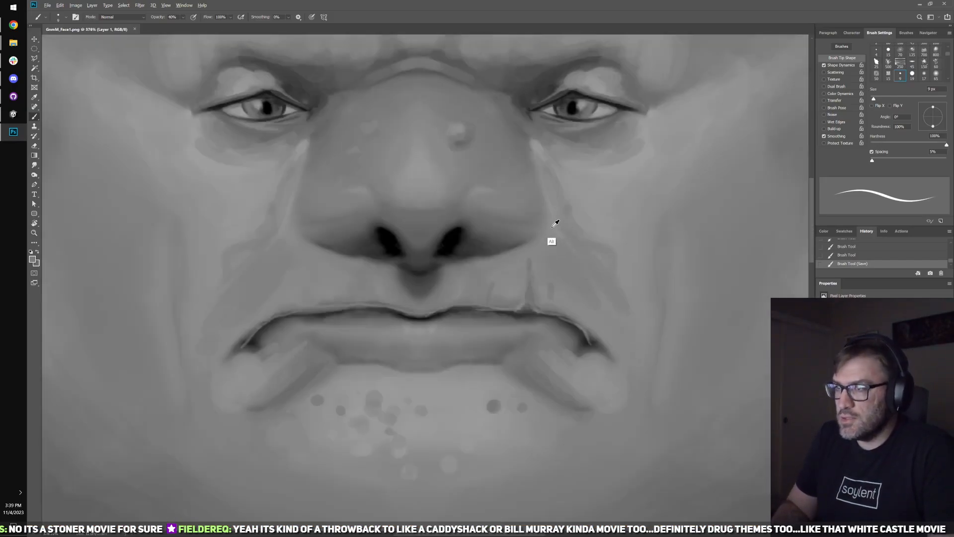
key("period")
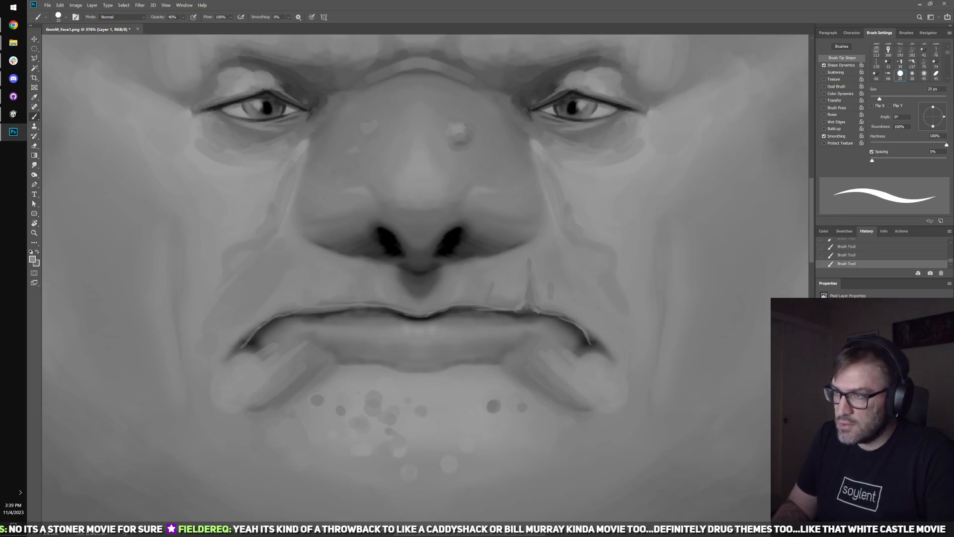
key("alt")
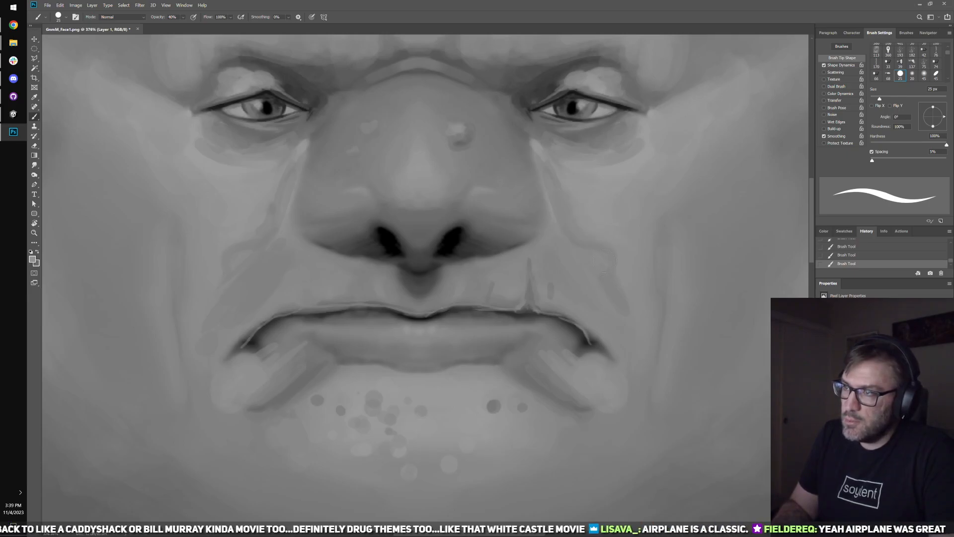
key("alt")
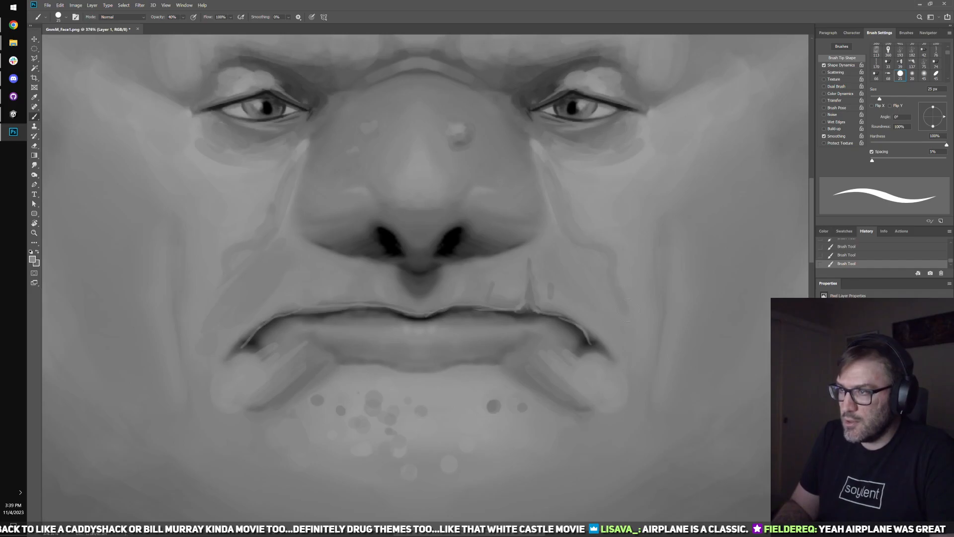
left_click(618, 288, "alt")
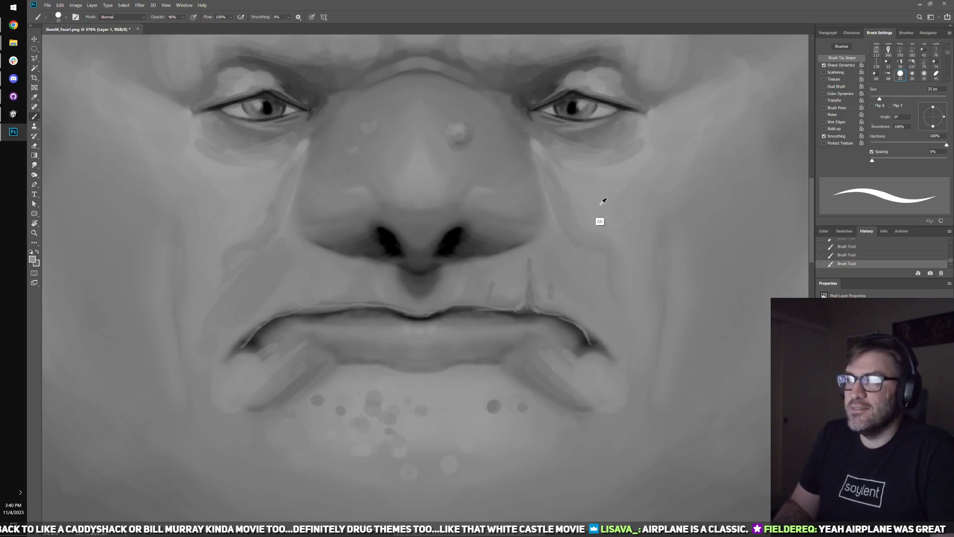
left_click(594, 221, "alt")
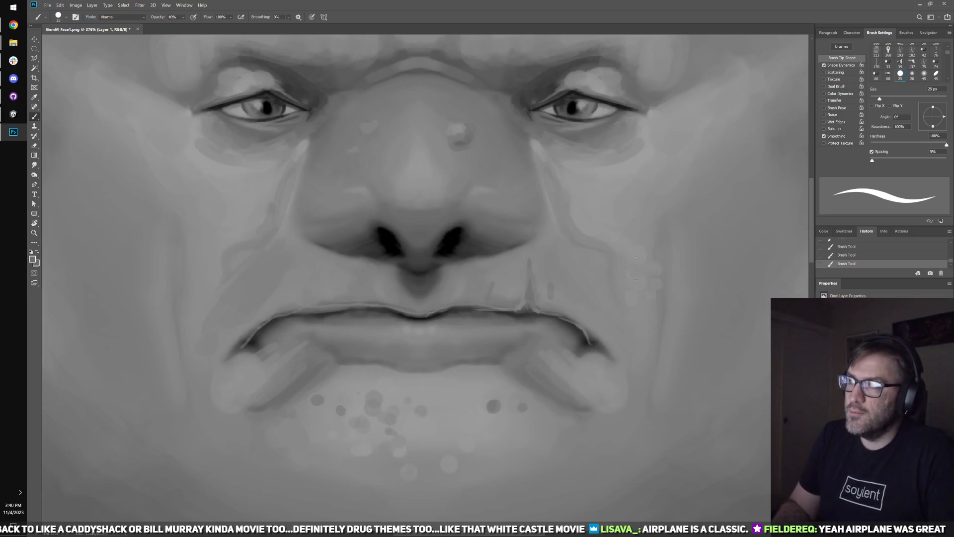
- Dot small dark spots on the viewer's-right cheek, and darken the fold beside the nose with a 9 px brush
key("bracketleft")
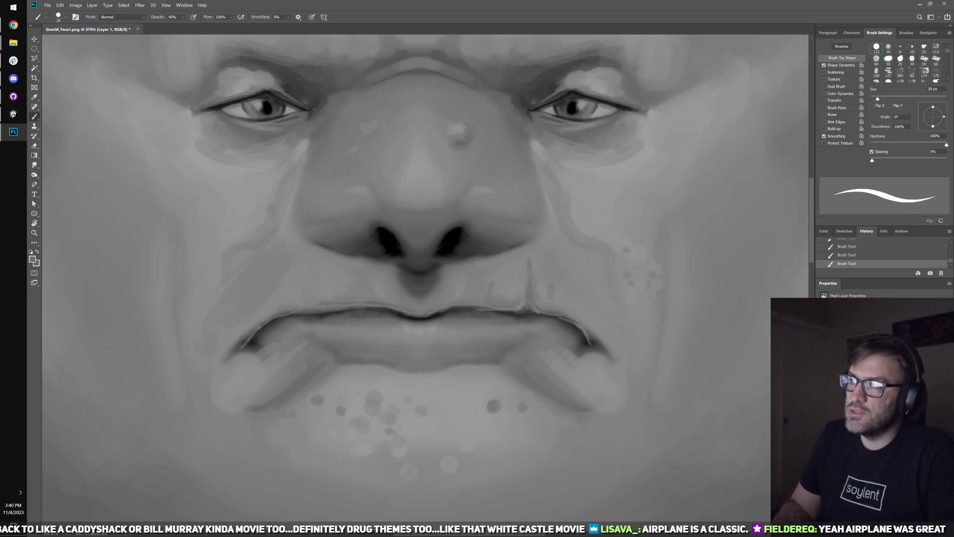
key("bracketleft")
key("bracketleft")
key("bracketleft")
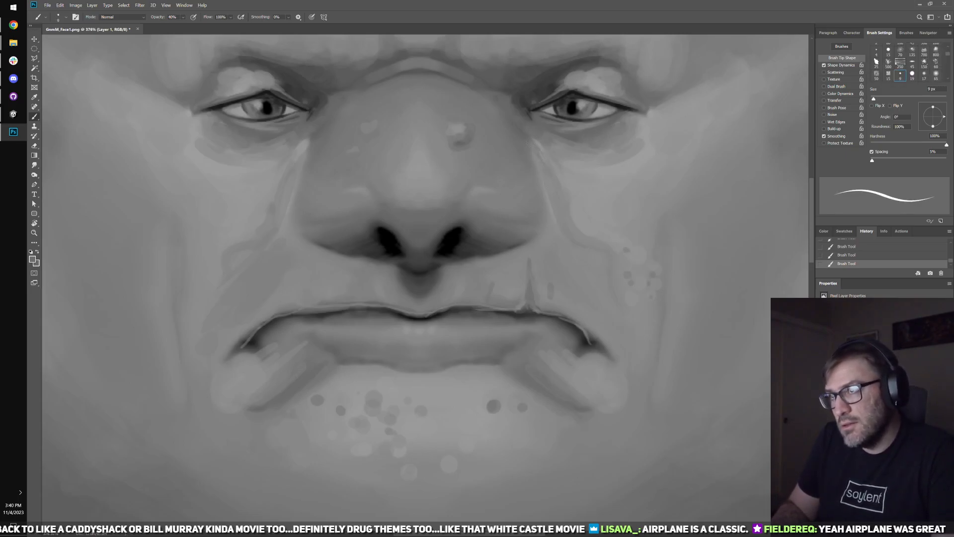
left_click_drag(553, 183, 565, 221)
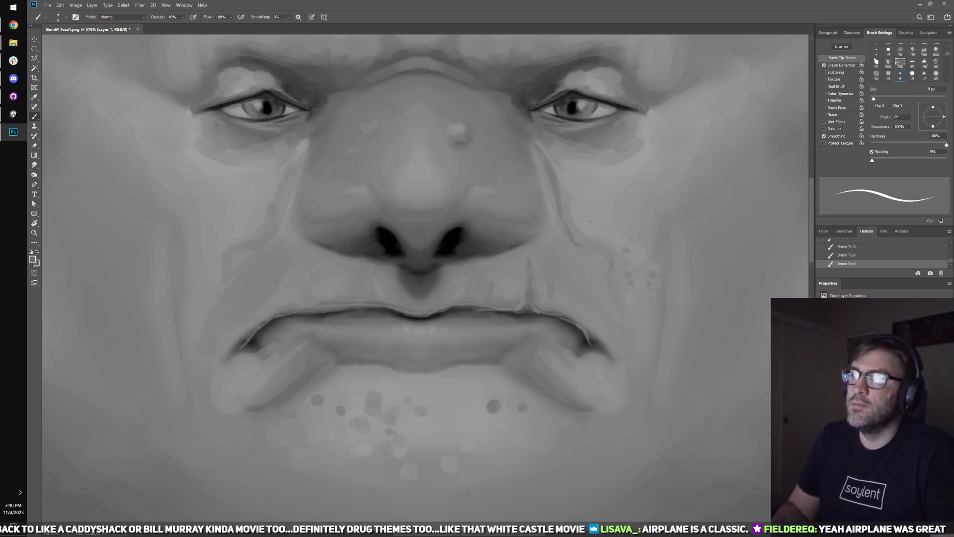
- Set the foreground to neutral gray a9a9a9 and paint a light patch on the viewer's-right upper cheek with an enlarged brush
left_click(608, 186, "alt")
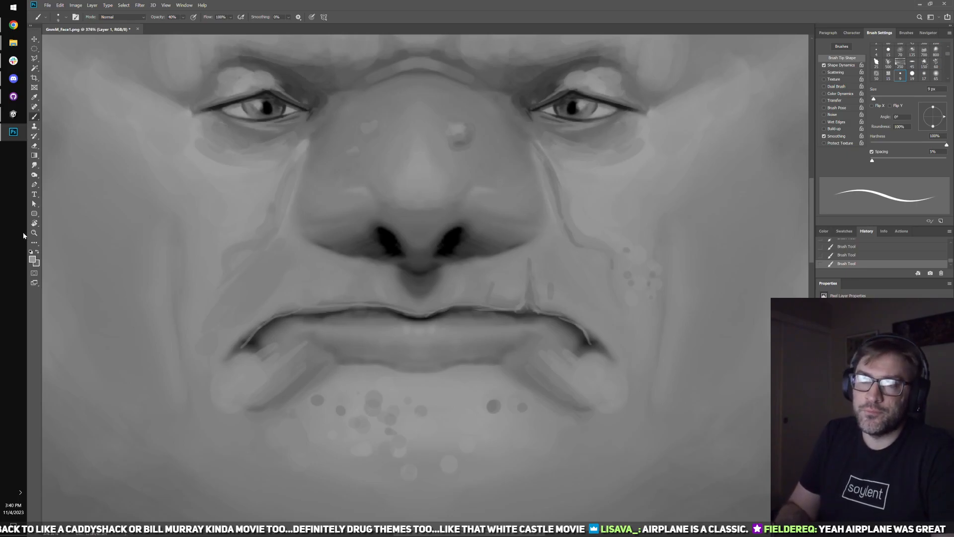
left_click(33, 260)
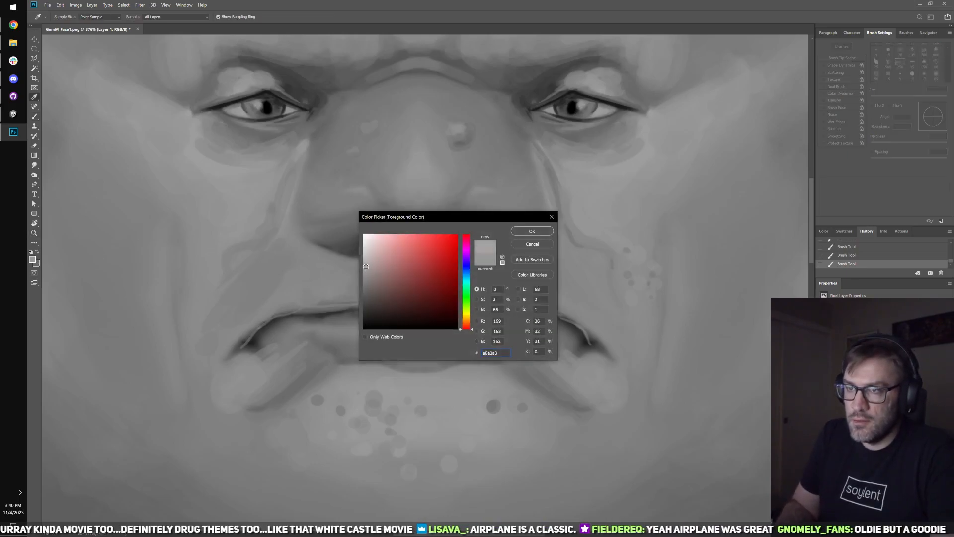
left_click(365, 268)
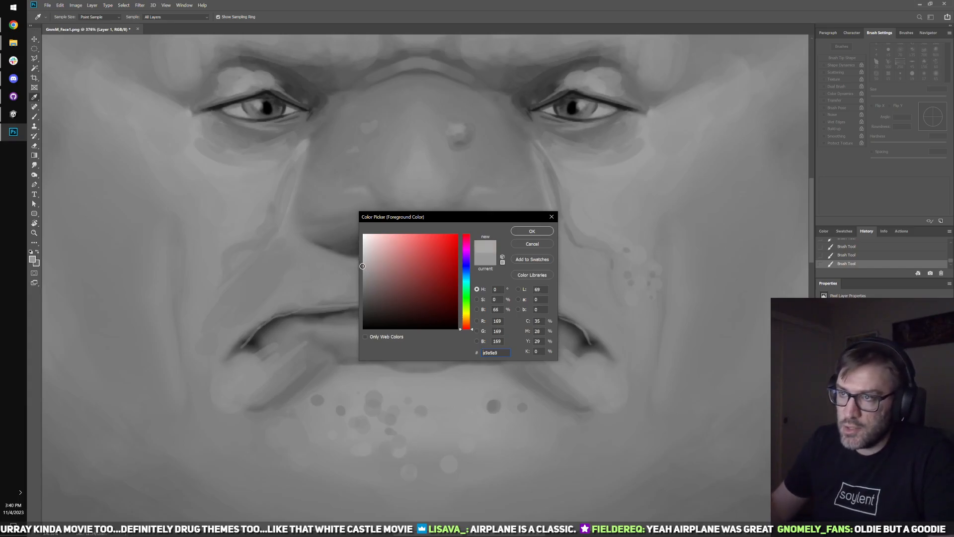
left_click(533, 232)
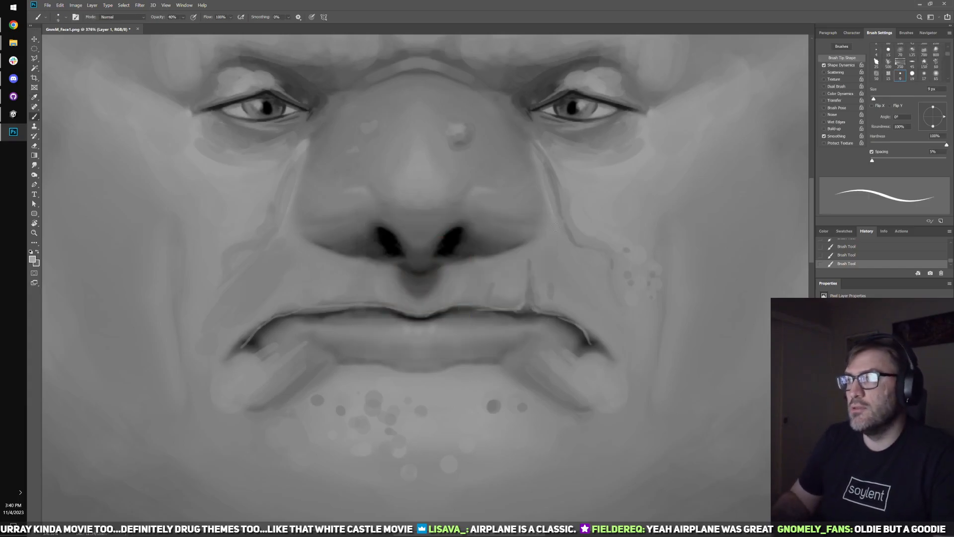
scroll(876, 61, "down", 3)
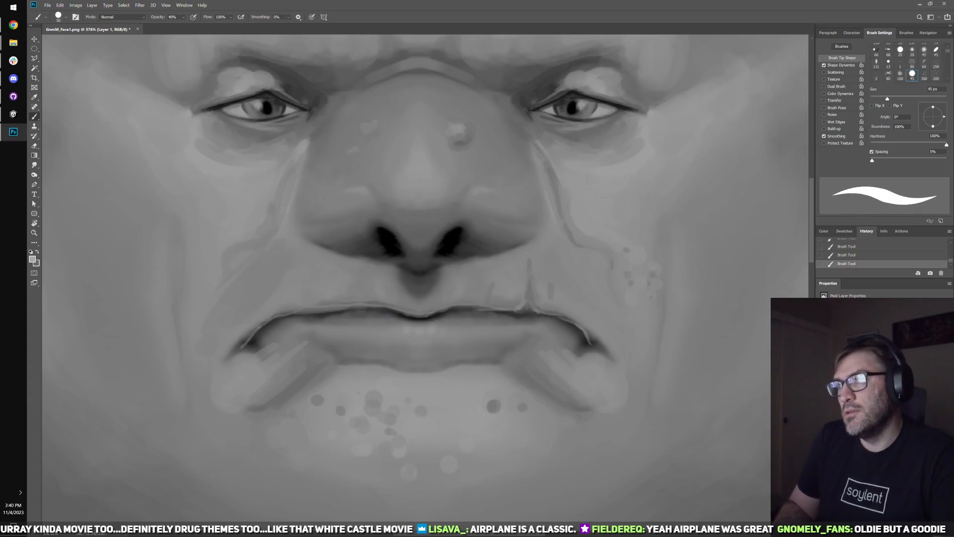
left_click(877, 74)
key("bracketright")
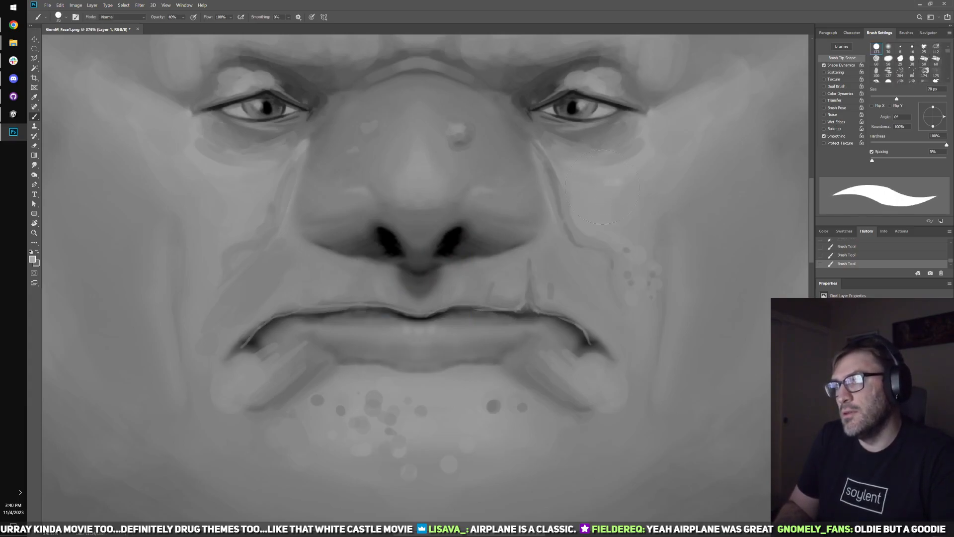
left_click(617, 187, "alt")
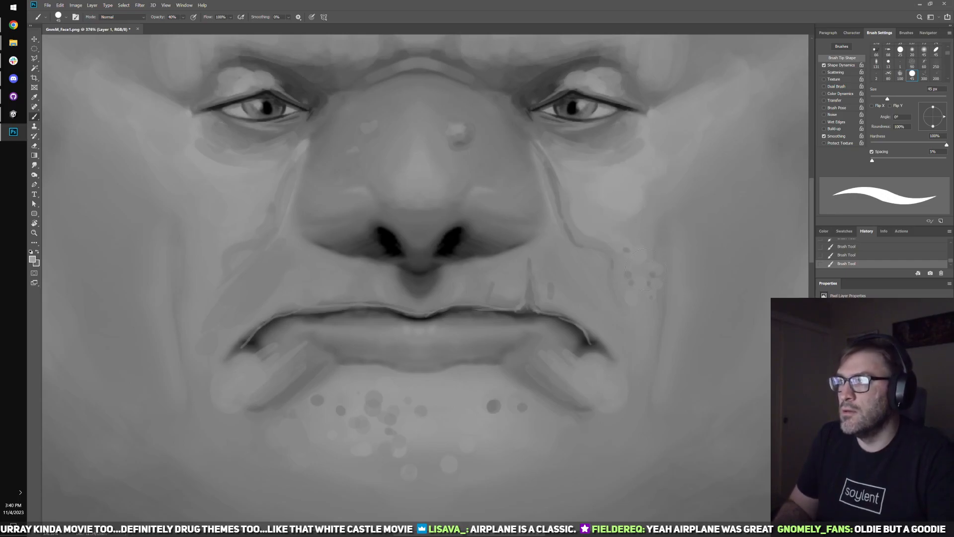
- Dab light highlights around the viewer's-right cheek spots with 10 px and 20 px brushes, and check the saved face in Unity
key("bracketleft")
key("bracketleft")
key("bracketleft")
key("bracketleft")
key("bracketleft")
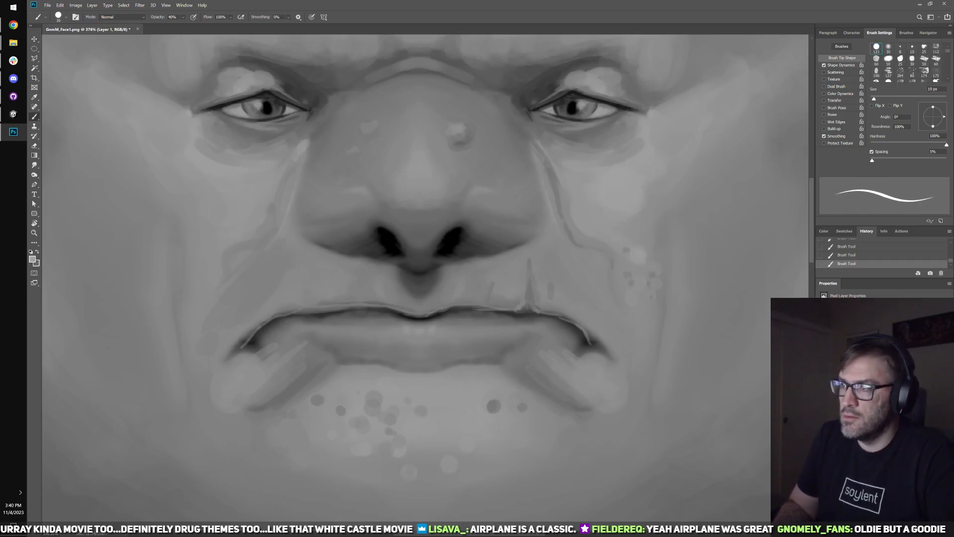
left_click(643, 256)
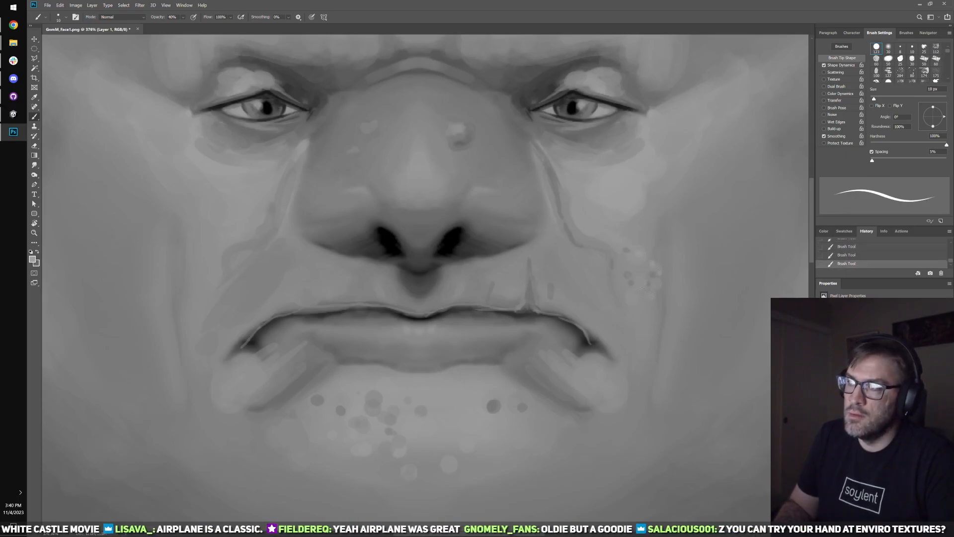
key("bracketright")
key("bracketright")
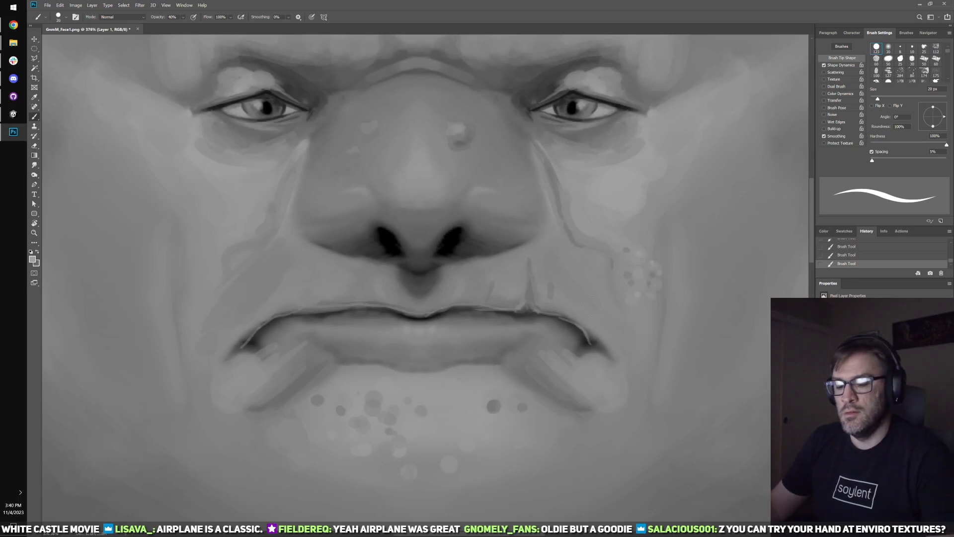
left_click(13, 114)
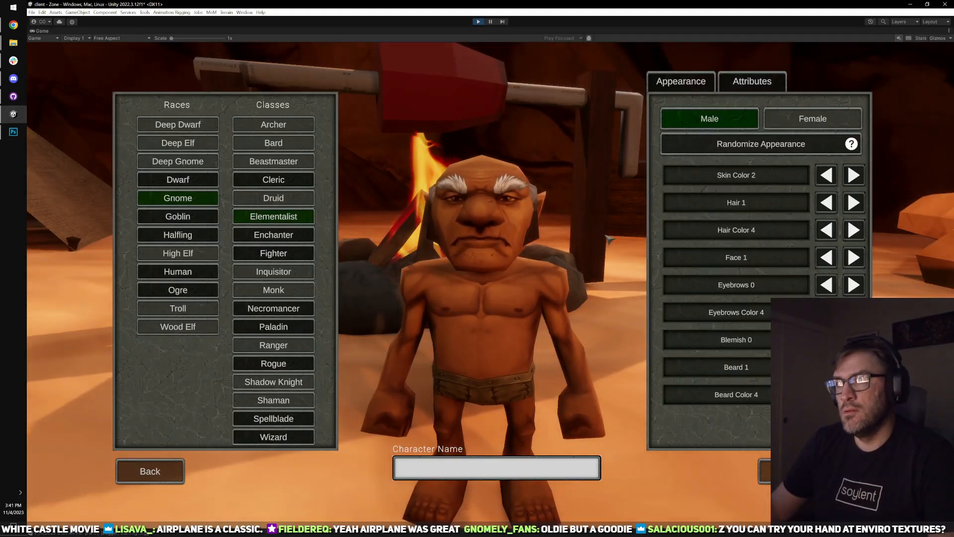
key("alt+Tab")
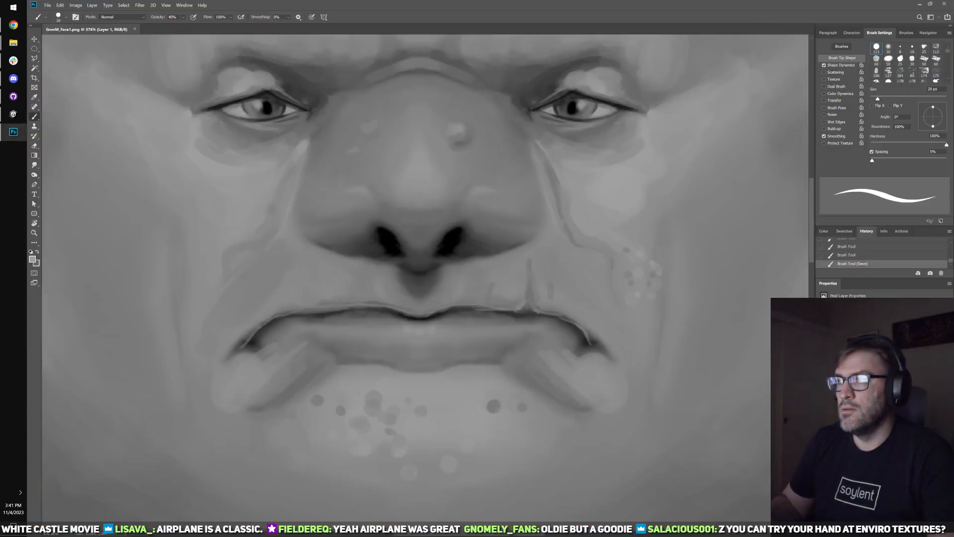
- Blend the light patch below the viewer's-right eye with a 20 px brush in a sampled gray, and check the saved face in Unity
key("v")
key("b")
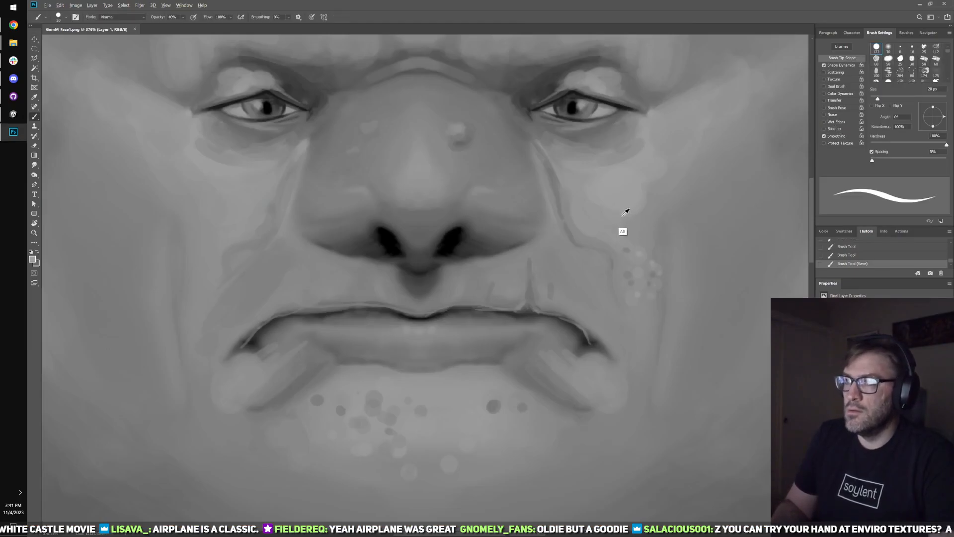
left_click(648, 193)
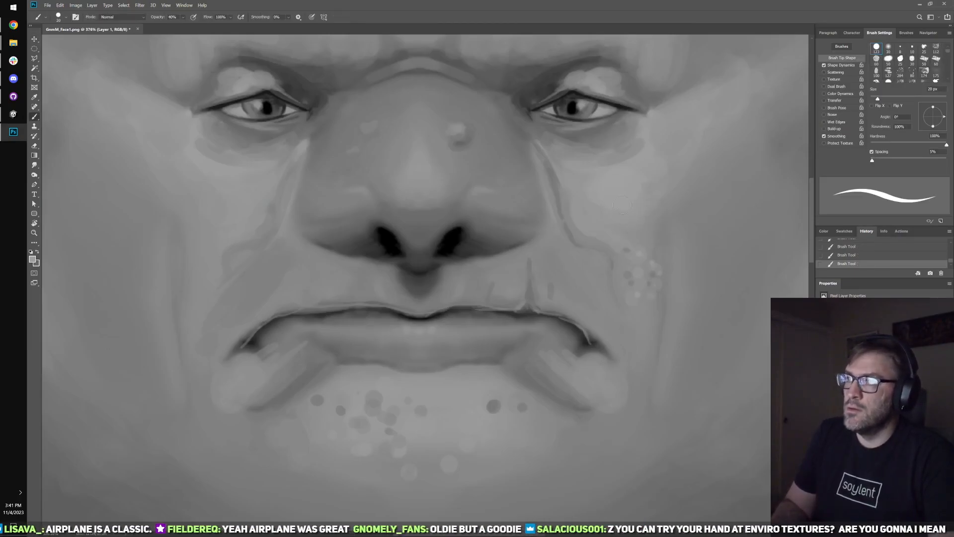
left_click(638, 160, "alt")
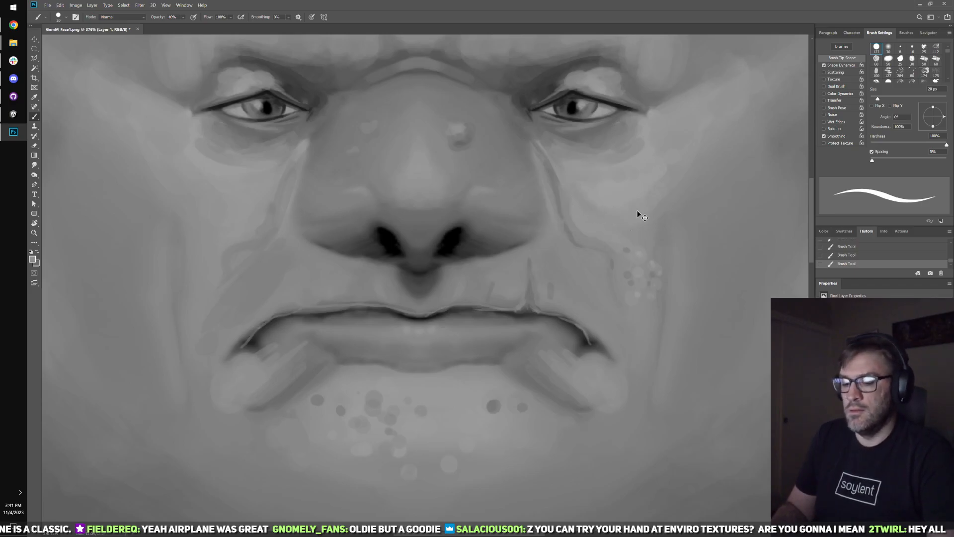
key("alt+Tab")
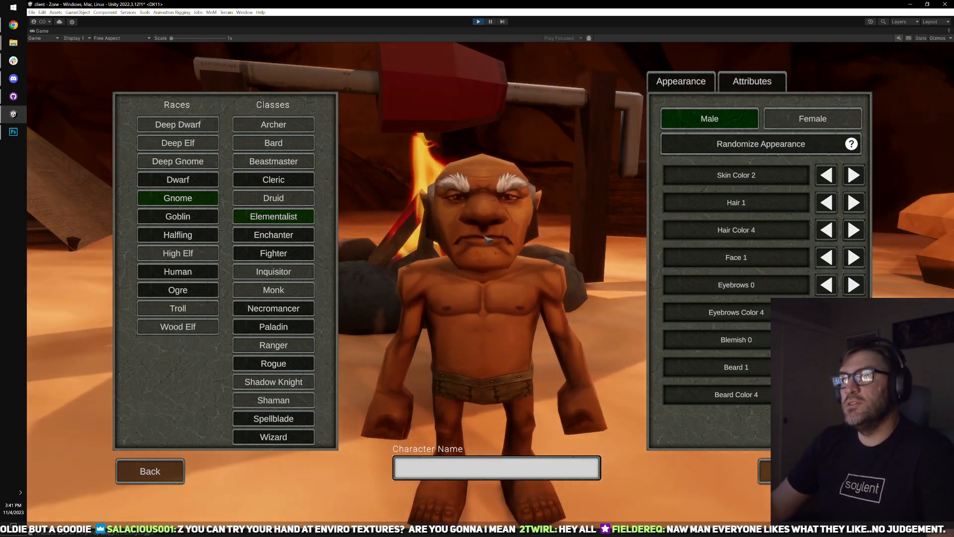
key("alt+Tab")
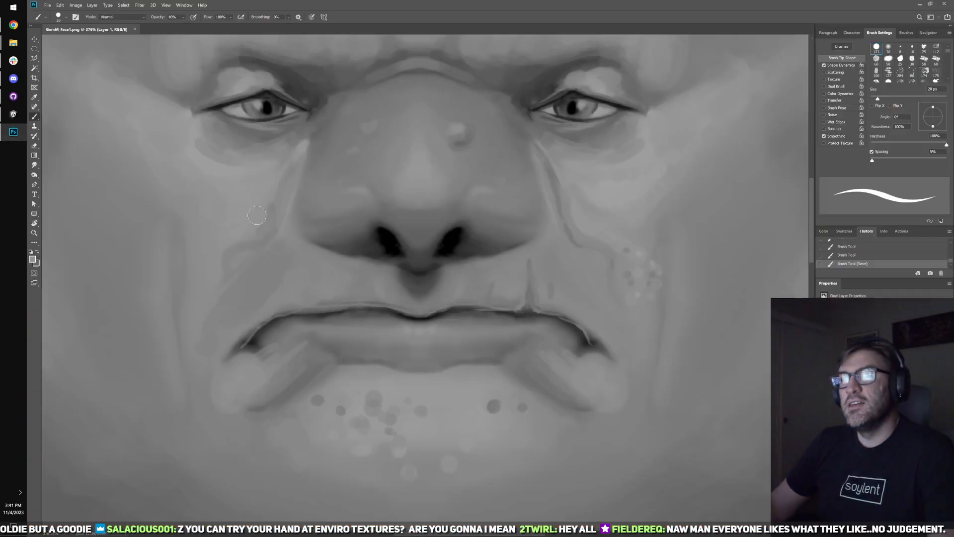
- Darken the line between the lips from the center toward the viewer's-right scar with a 3 px brush in a sampled near-black
scroll(507, 341, "up", 5)
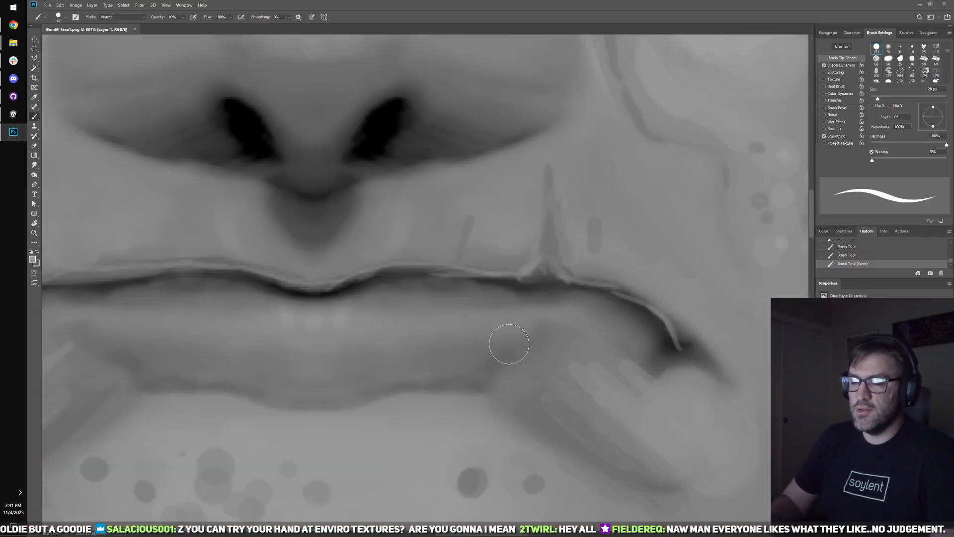
left_click_drag(408, 332, 579, 379)
key("bracketleft")
key("bracketleft")
key("bracketleft")
key("bracketleft")
key("bracketleft")
key("bracketleft")
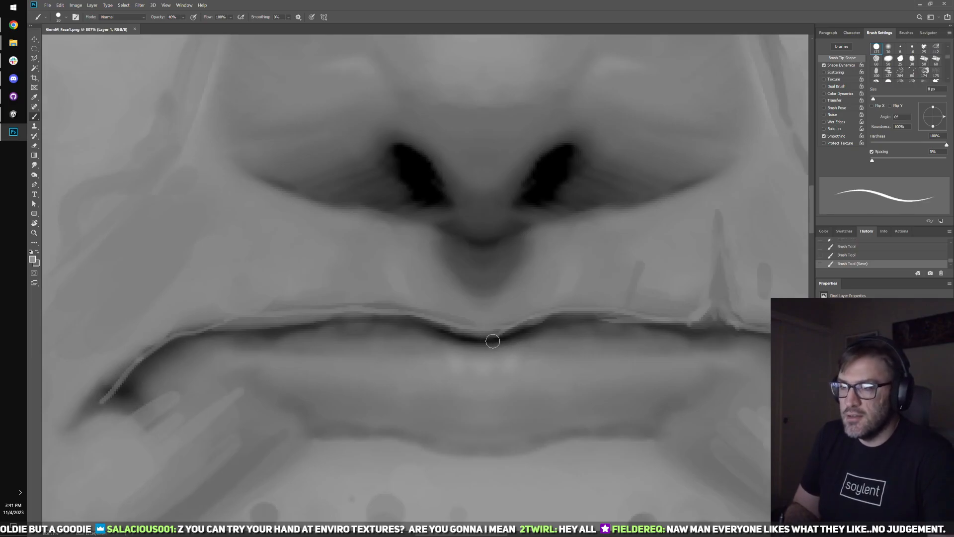
left_click(483, 338, "alt")
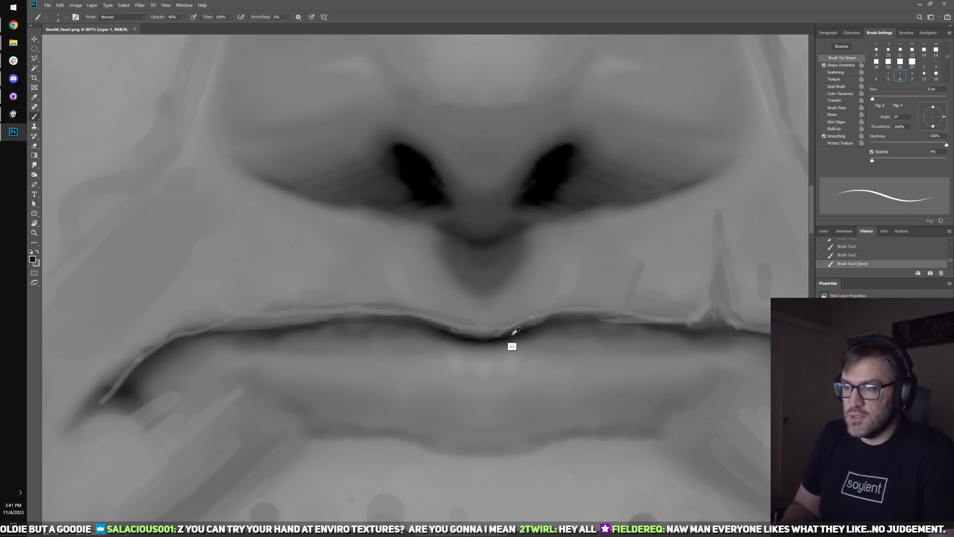
left_click(478, 338, "alt")
key("bracketleft")
key("bracketleft")
key("bracketleft")
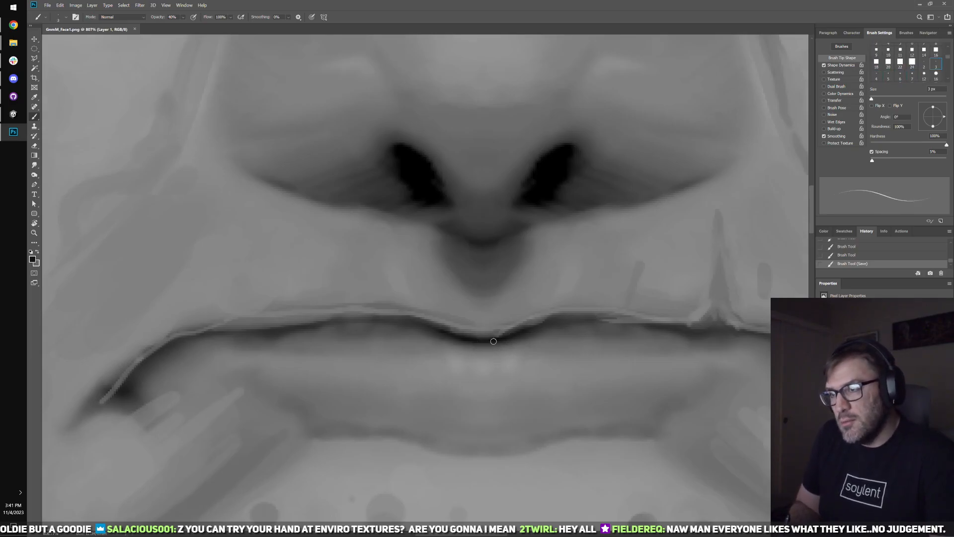
mouse_move(490, 337)
left_mouse_down()
mouse_move(602, 323)
mouse_move(585, 325)
mouse_move(699, 331)
left_mouse_up()
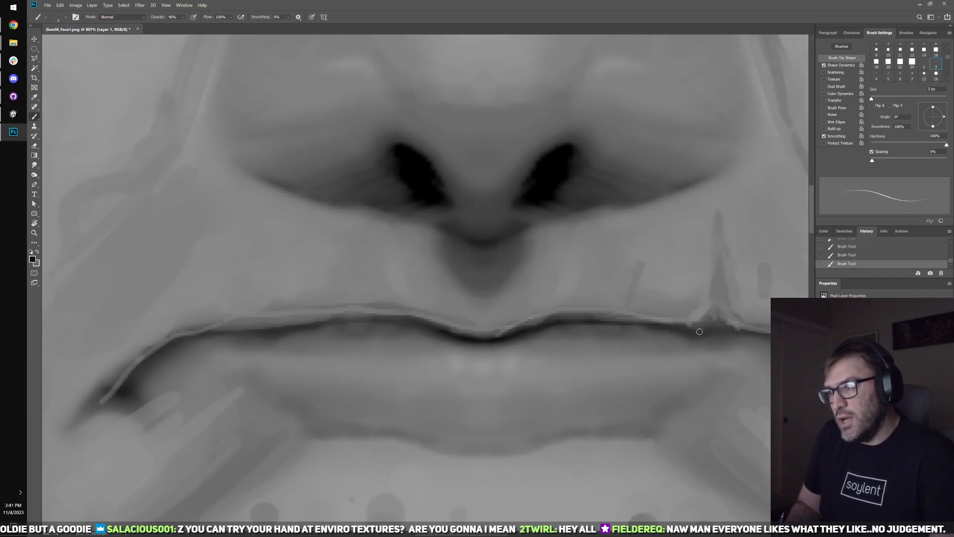
- Refine the light edge of the upper lip with a 3 px brush and blend the skin above it at 8 px in sampled grays
left_click(552, 333, "alt")
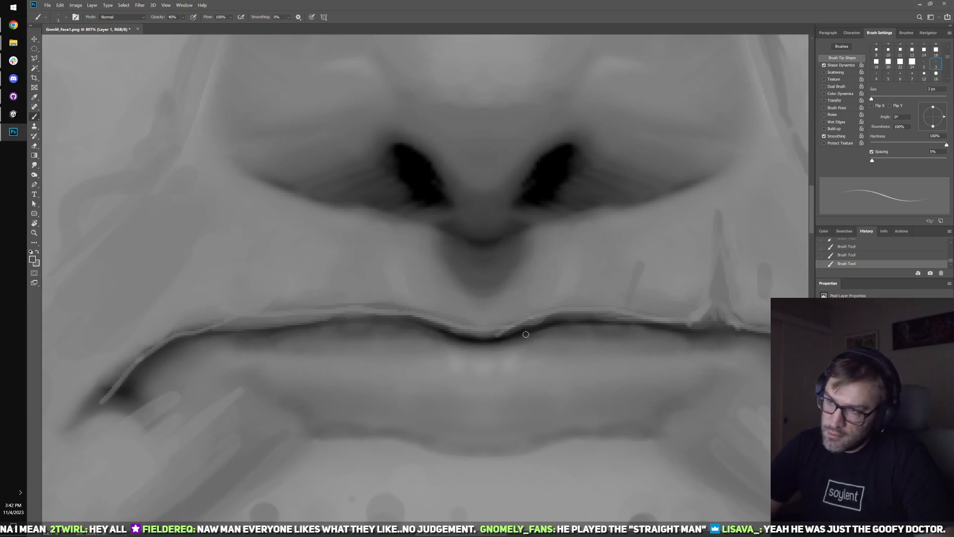
left_click(467, 348, "alt")
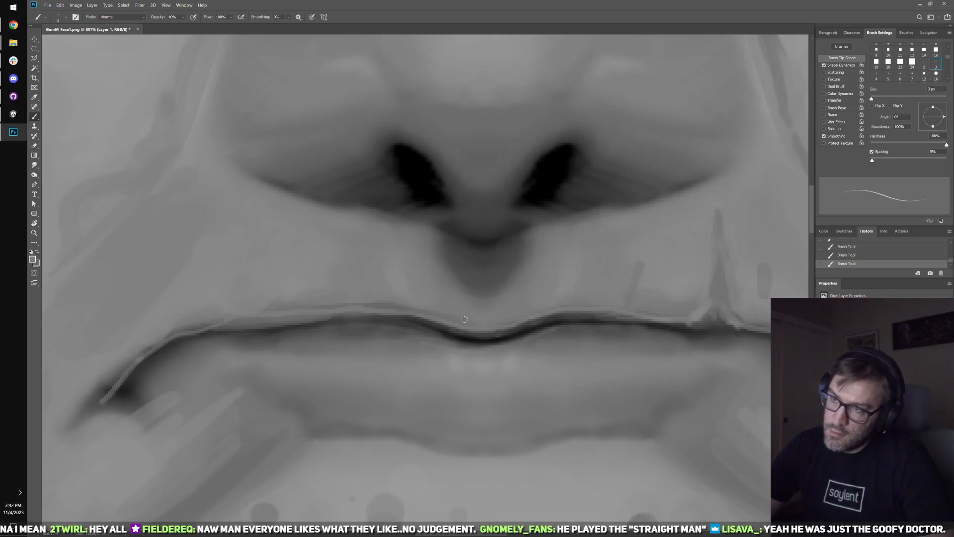
key("bracketright")
key("bracketright")
key("bracketright")
key("bracketright")
key("bracketright")
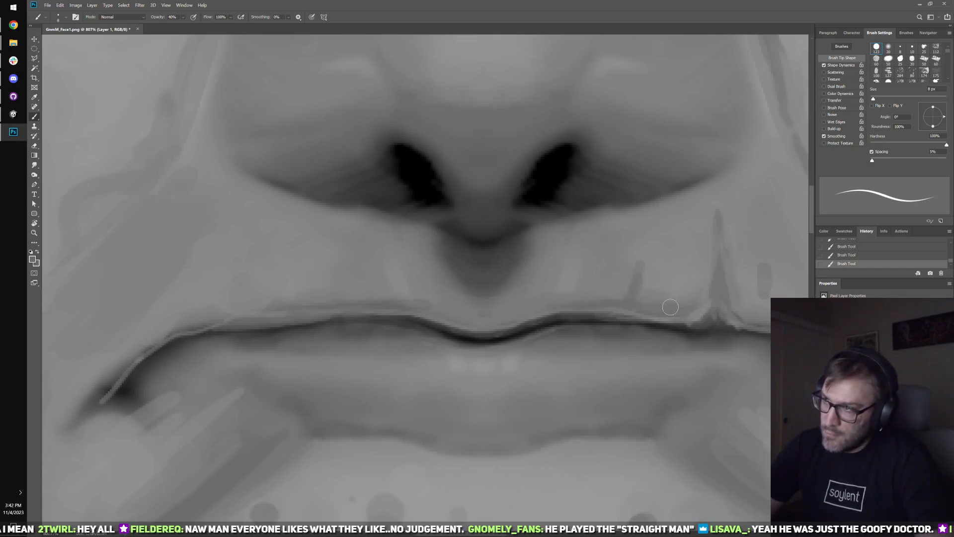
key("alt")
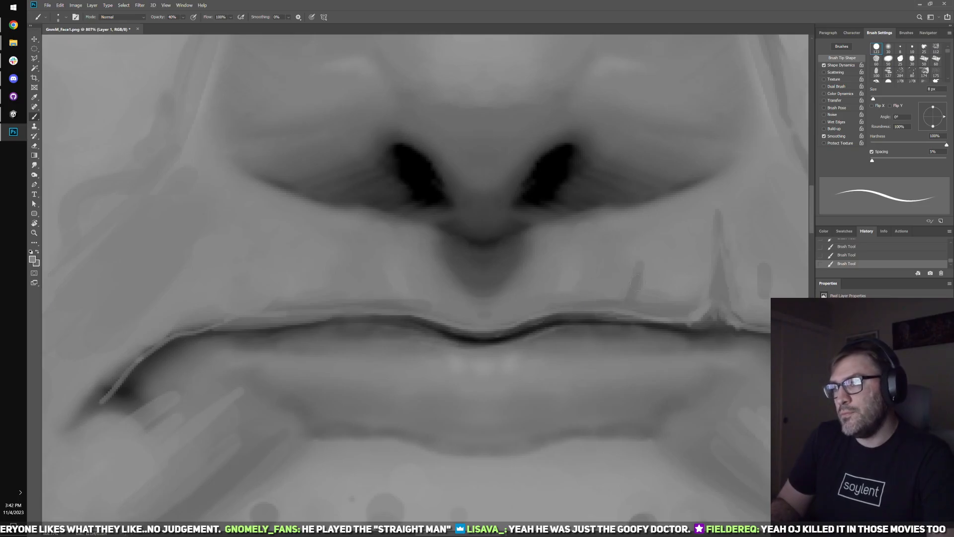
- Narrow the small slanted scar above the upper lip with the sampled skin gray, reducing the brush from 7 px to 3 px
key("bracketleft")
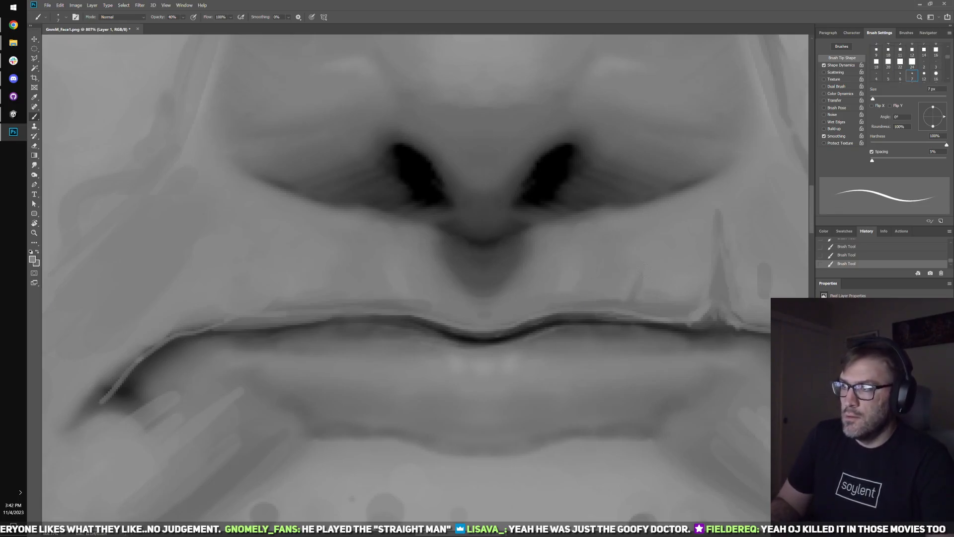
key("bracketleft")
key("bracketleft")
key("bracketleft")
key("bracketleft")
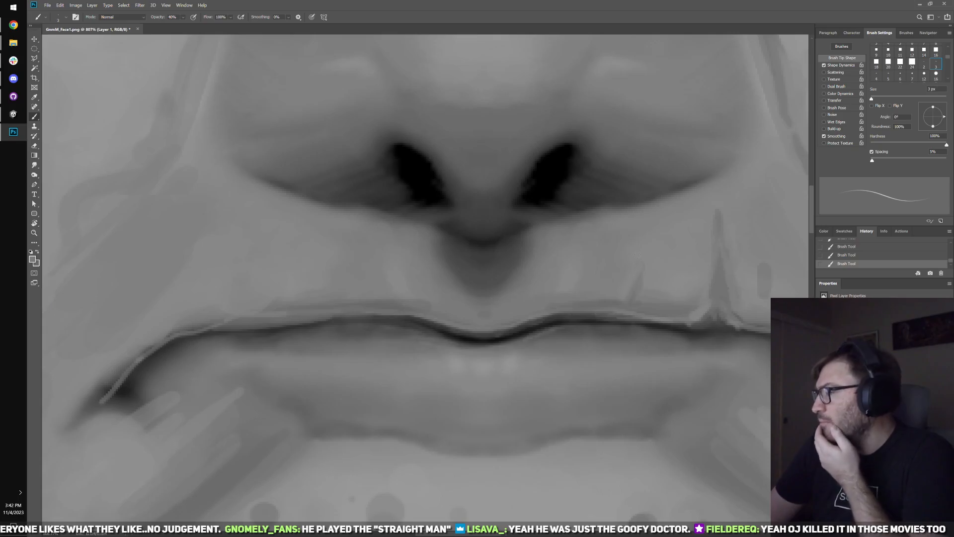
- Darken the line between the lips across the mouth toward the viewer's-right corner with a 2 px black brush
scroll(497, 319, "up", 2)
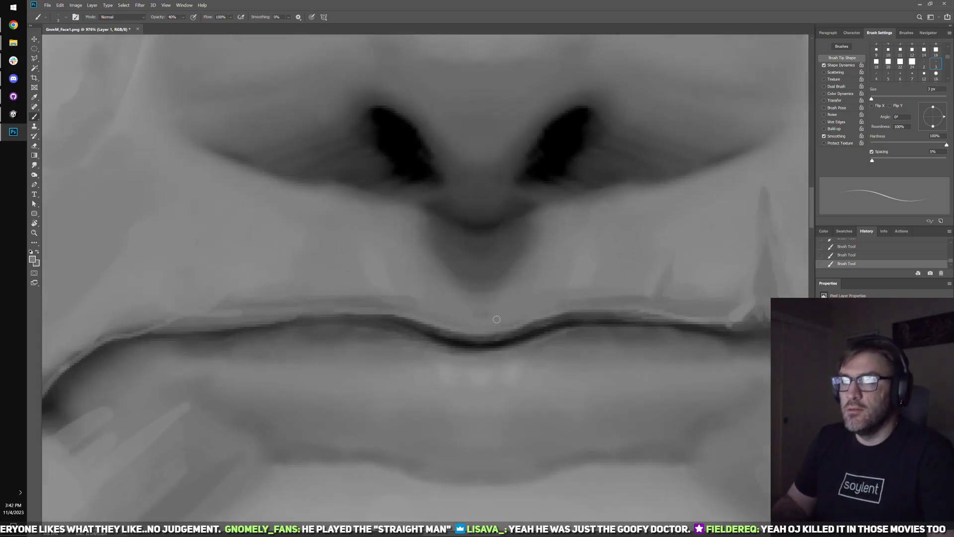
key("bracketleft")
key("bracketleft")
key("d")
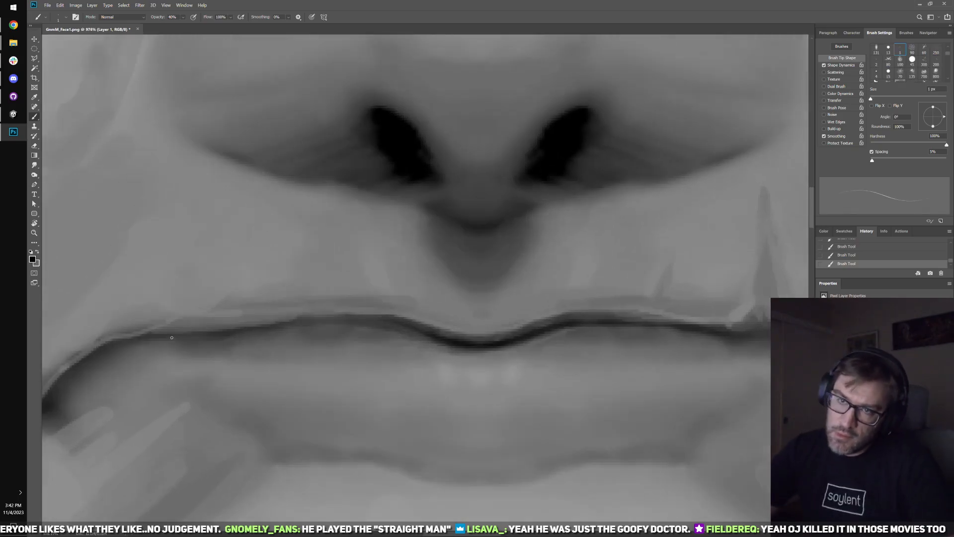
key("bracketright")
mouse_move(164, 336)
left_mouse_down()
mouse_move(342, 318)
mouse_move(299, 321)
mouse_move(420, 330)
left_mouse_up()
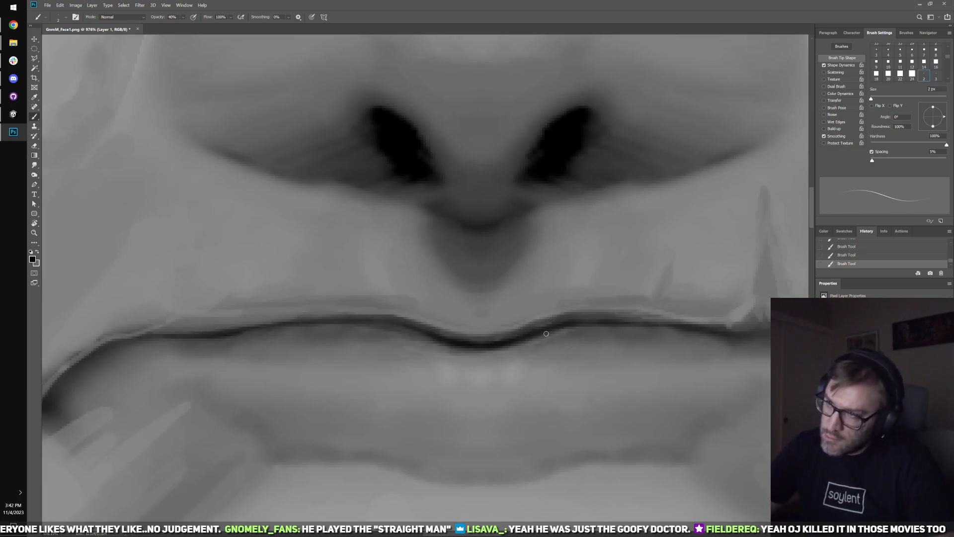
mouse_move(546, 334)
left_mouse_down()
mouse_move(400, 318)
mouse_move(492, 321)
left_mouse_up()
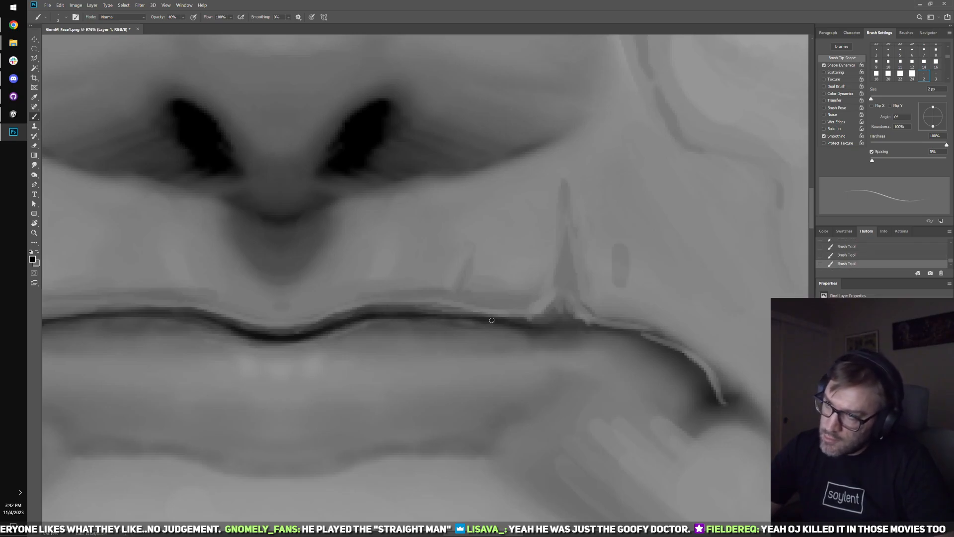
left_click(576, 323, "alt")
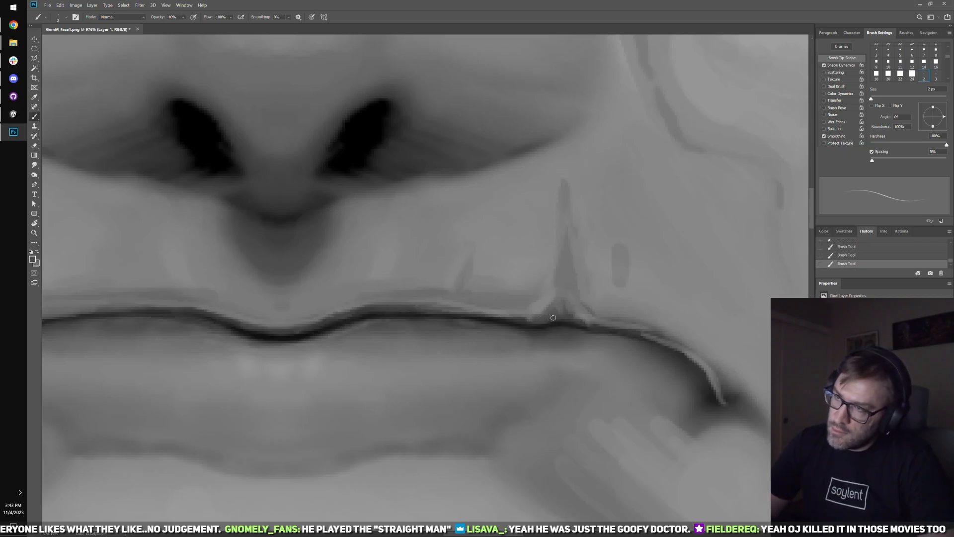
left_click(365, 313)
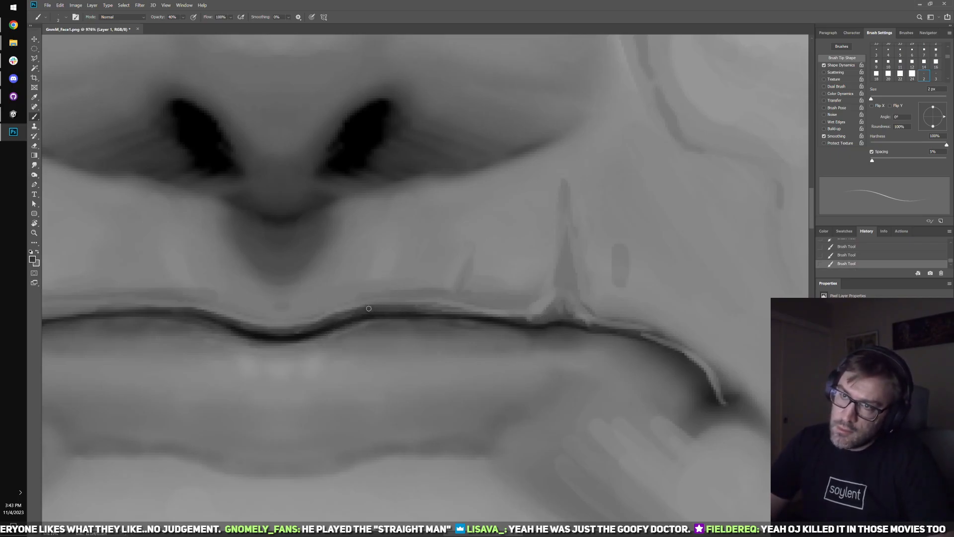
- Deepen the shadow at the base of the large scar where it meets the upper lip with a small brush in a sampled dark gray
key("bracketright")
key("bracketright")
key("bracketright")
key("bracketright")
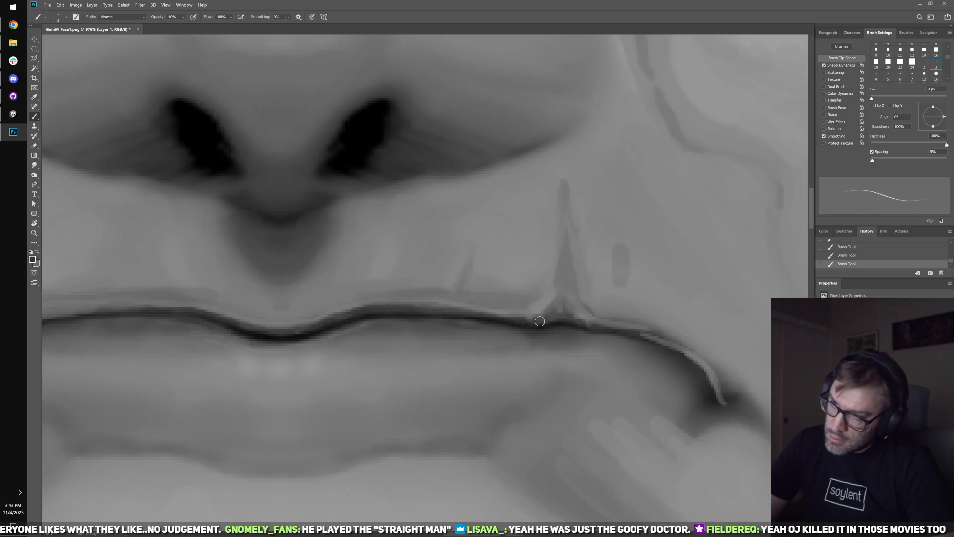
key("bracketleft")
key("bracketleft")
key("bracketleft")
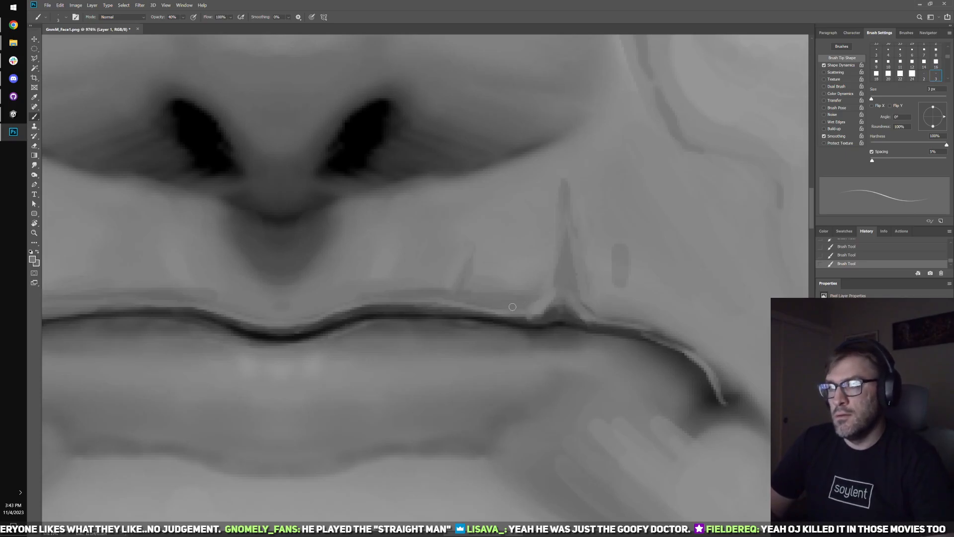
- Paint light highlights along the viewer's-left edges of the large and small scars above the upper lip
left_click_drag(514, 307, 437, 477)
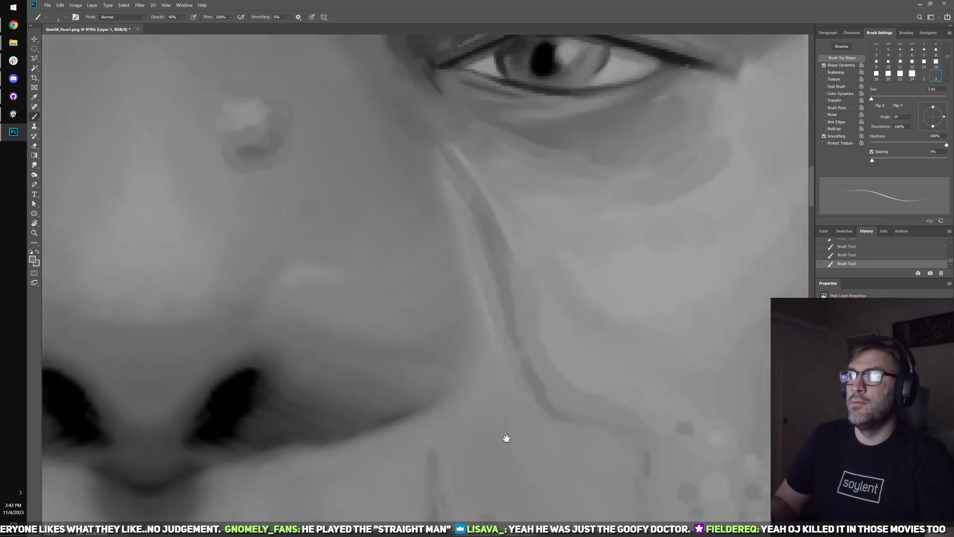
left_click_drag(437, 443, 552, 195)
key("bracketright")
key("bracketright")
key("bracketright")
key("bracketright")
key("bracketright")
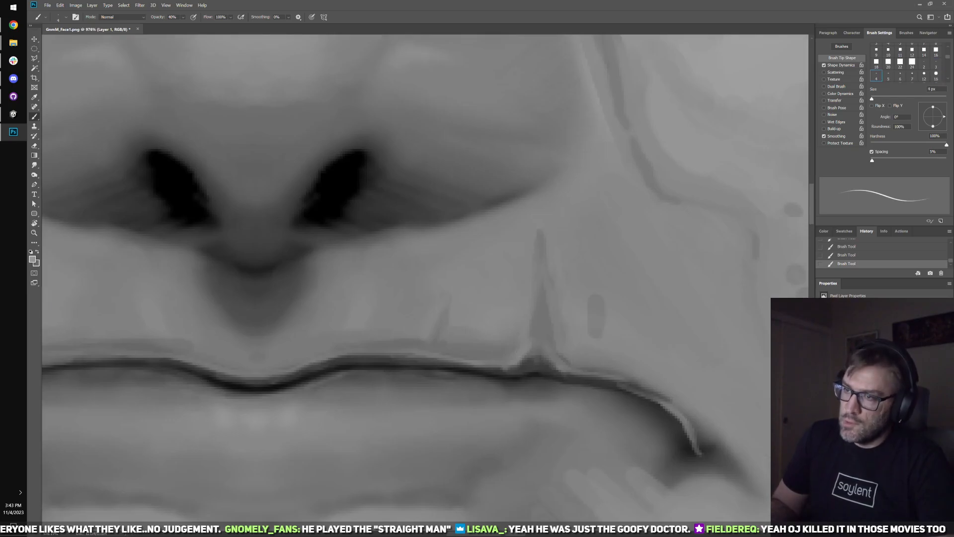
key("bracketleft")
key("bracketleft")
key("bracketleft")
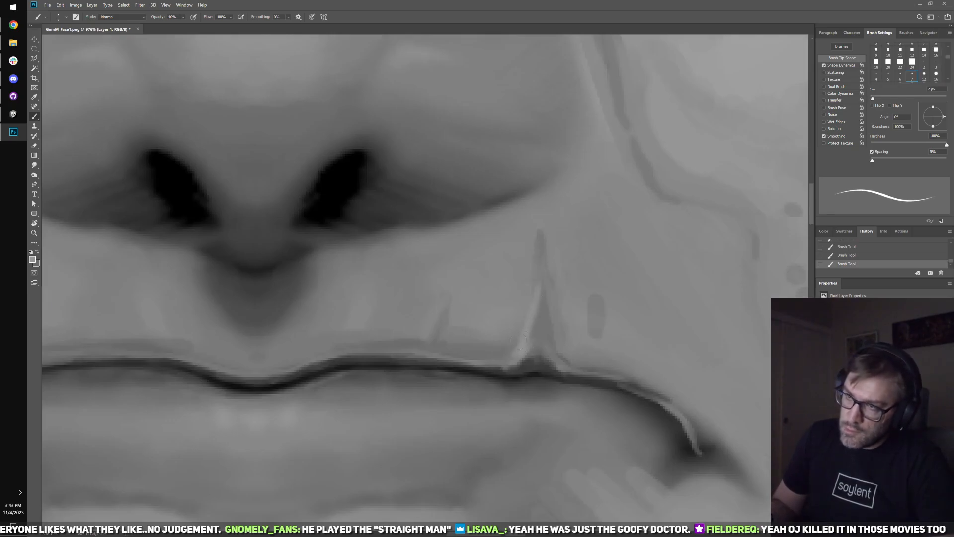
key("bracketleft")
key("bracketleft")
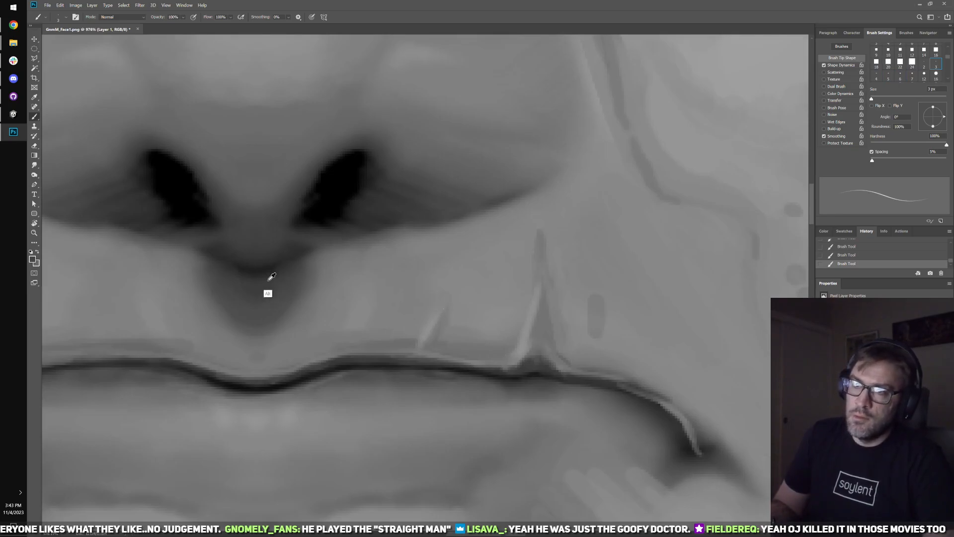
- Paint a dark shadow line beside the small scar's highlight with a 4 px brush at 100% opacity, redoing unsatisfactory strokes
left_click_drag(433, 340, 444, 314)
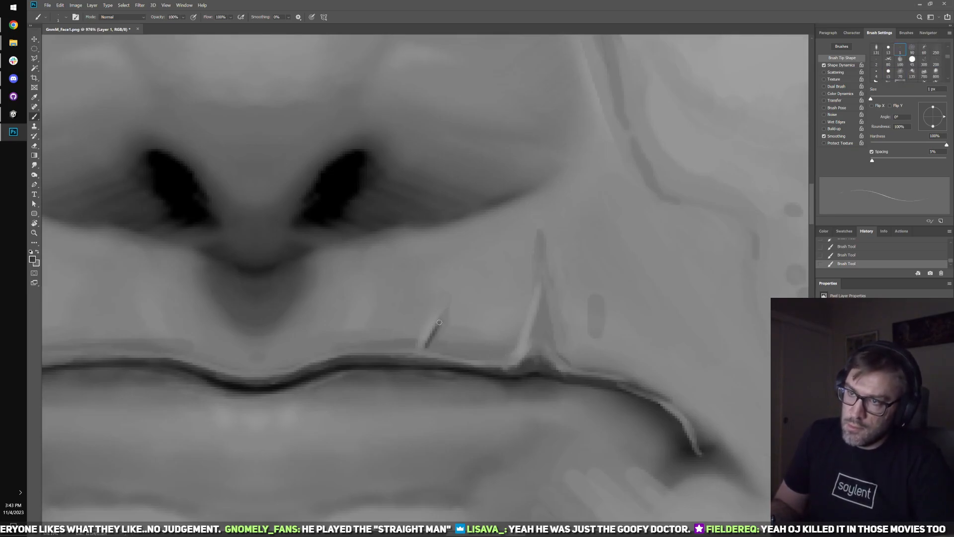
key("ctrl+z")
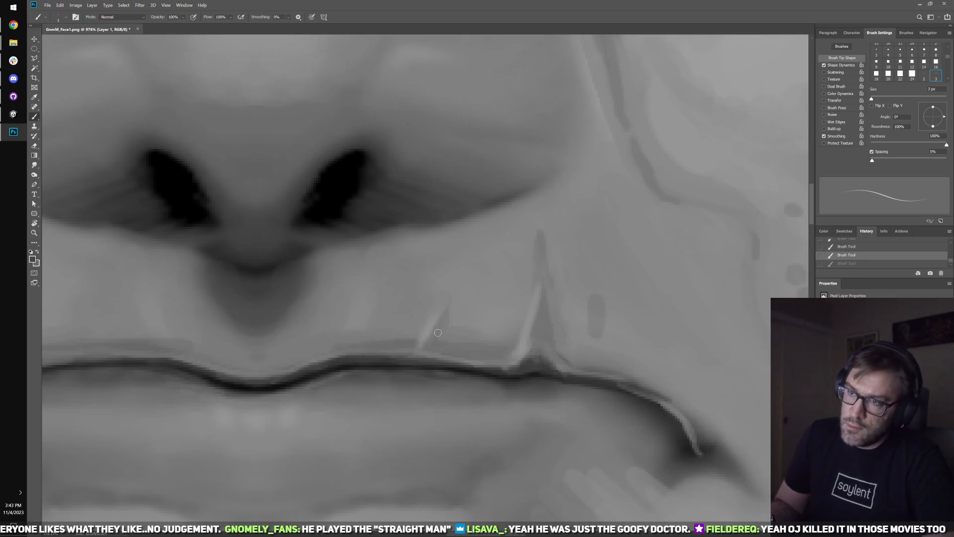
left_click_drag(445, 316, 428, 347)
key("period")
key("ctrl+z")
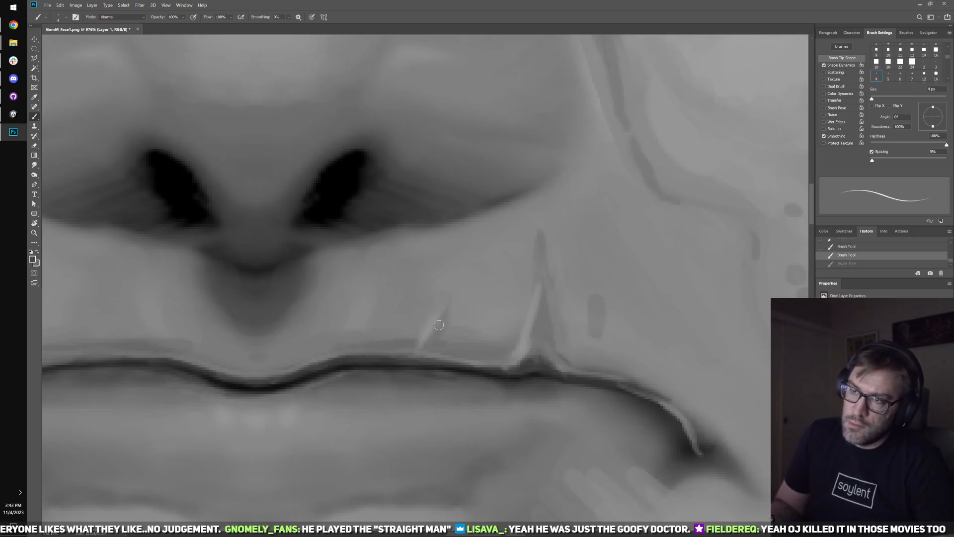
key("ctrl+shift+z")
left_click_drag(443, 317, 422, 355)
key("comma")
key("comma")
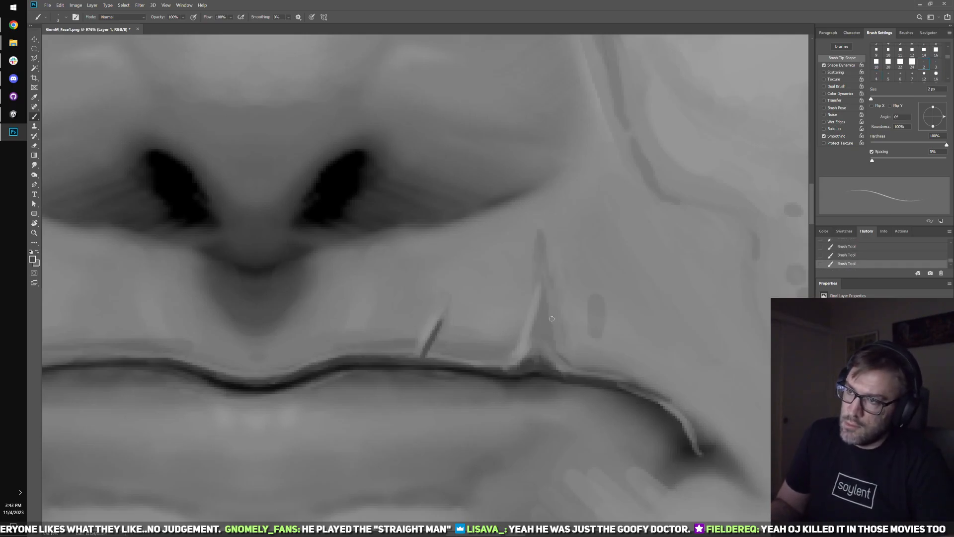
- Add a dark shadow down the large scar beside its highlight with a 5 px brush
key("period")
key("period")
left_click_drag(544, 296, 531, 356)
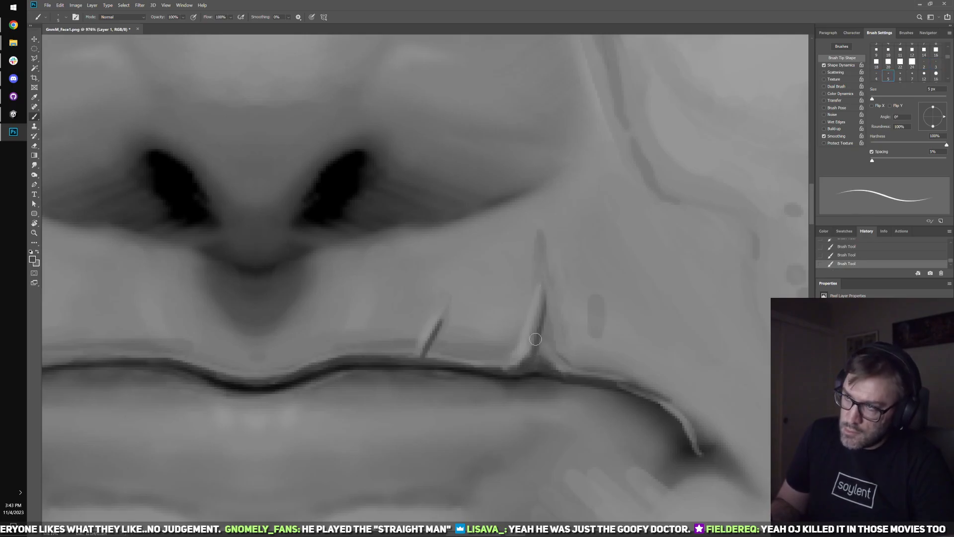
key("comma")
key("comma")
key("comma")
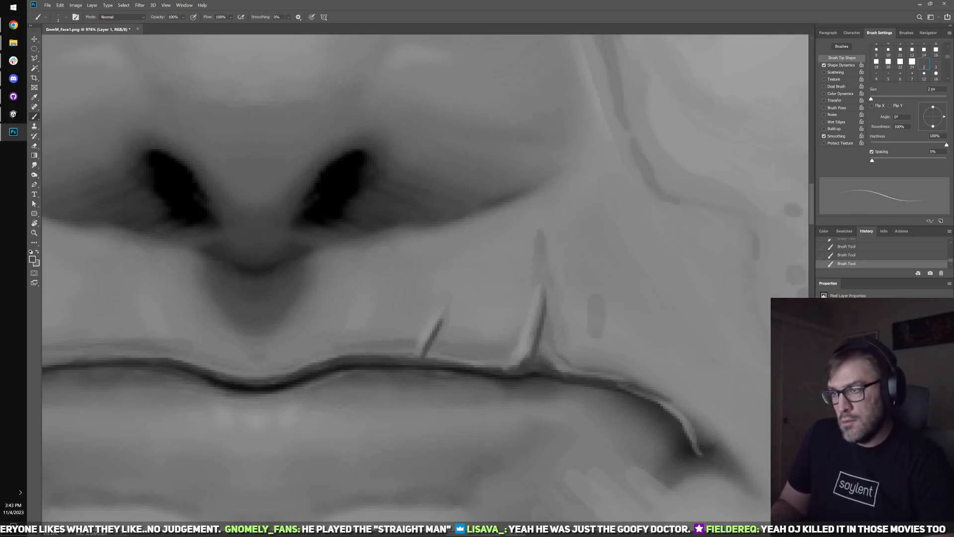
- Blend the inner and viewer's-right side of the large scar with grays sampled from the scar, varying the brush size
key("alt")
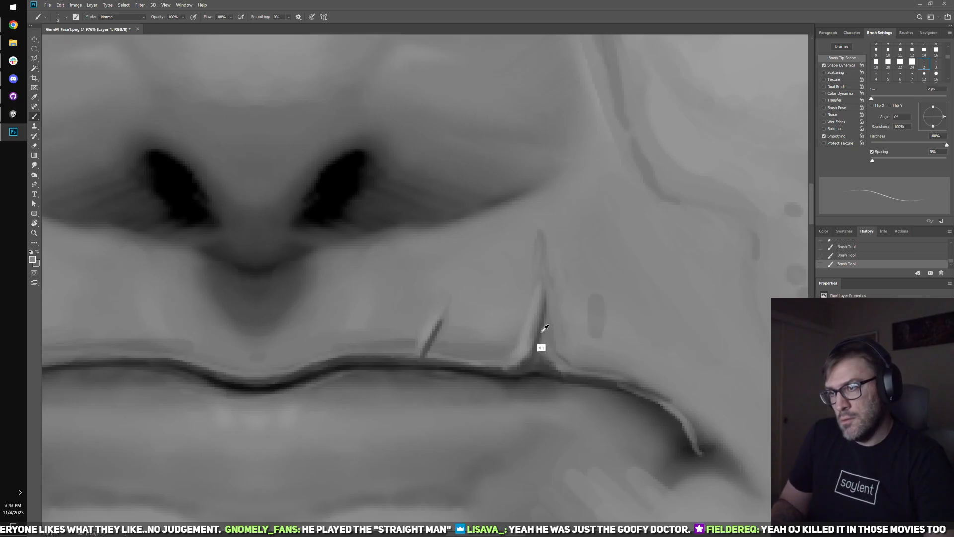
key("comma")
key("comma")
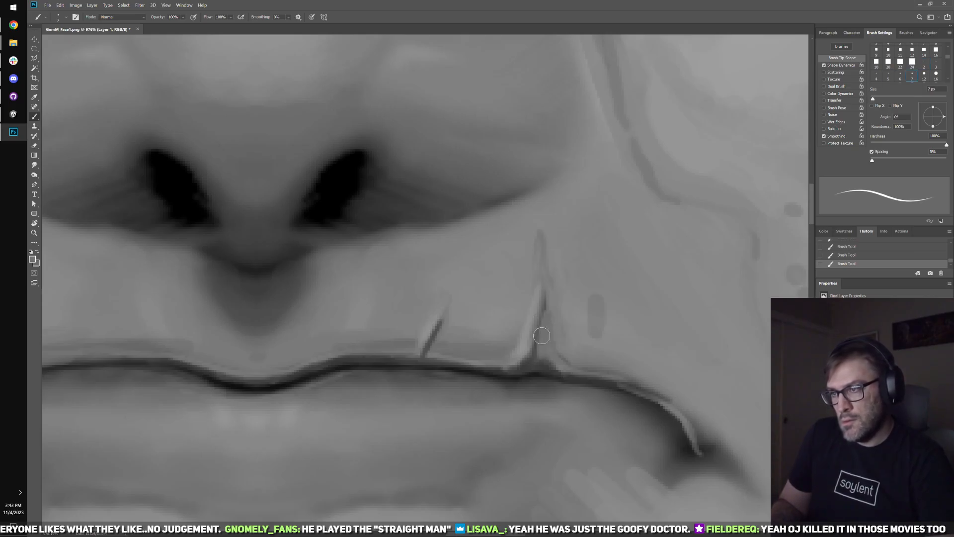
left_click(541, 363, "alt")
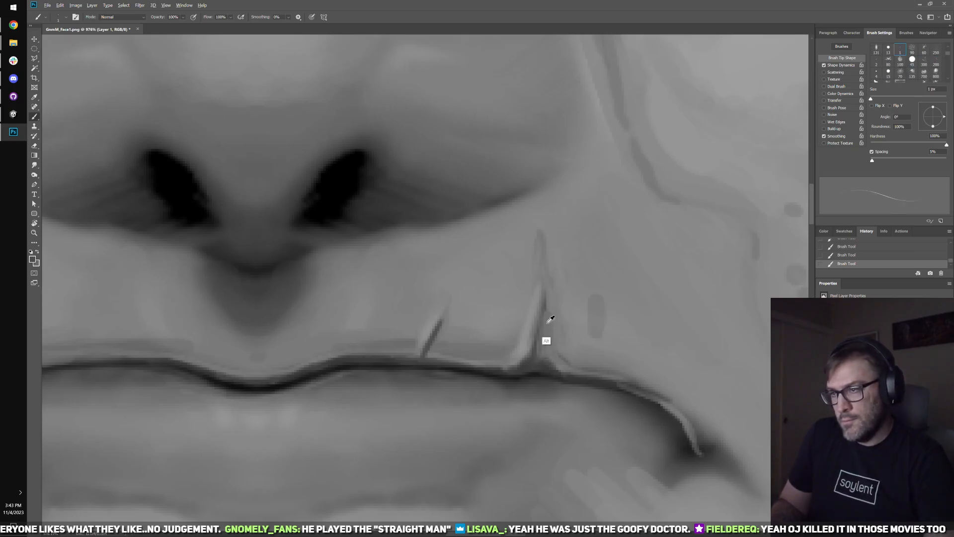
key("comma")
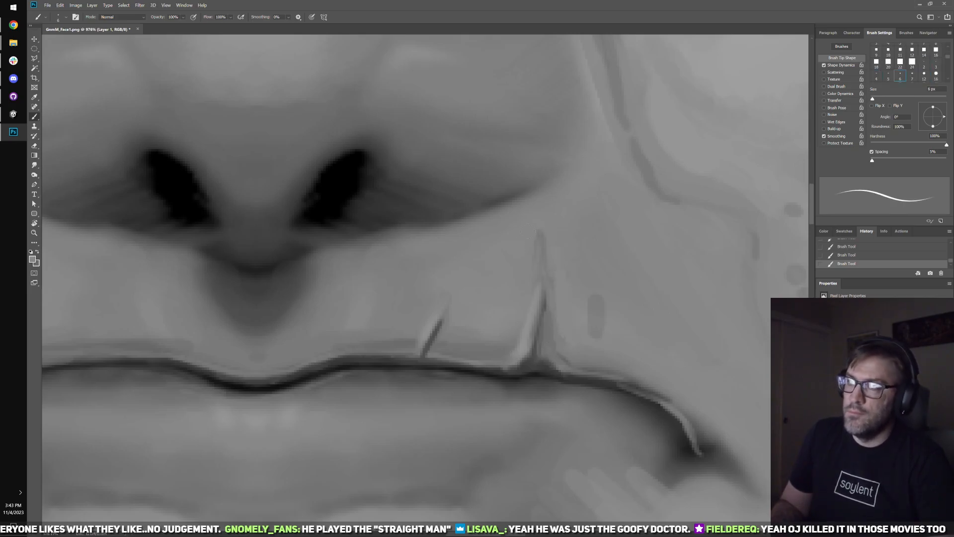
- Paint out the dark oval mark beside the large scar and blend the surrounding skin with 10 to 20 px brushes in sampled grays
key("period")
key("period")
scroll(609, 217, "down", 1)
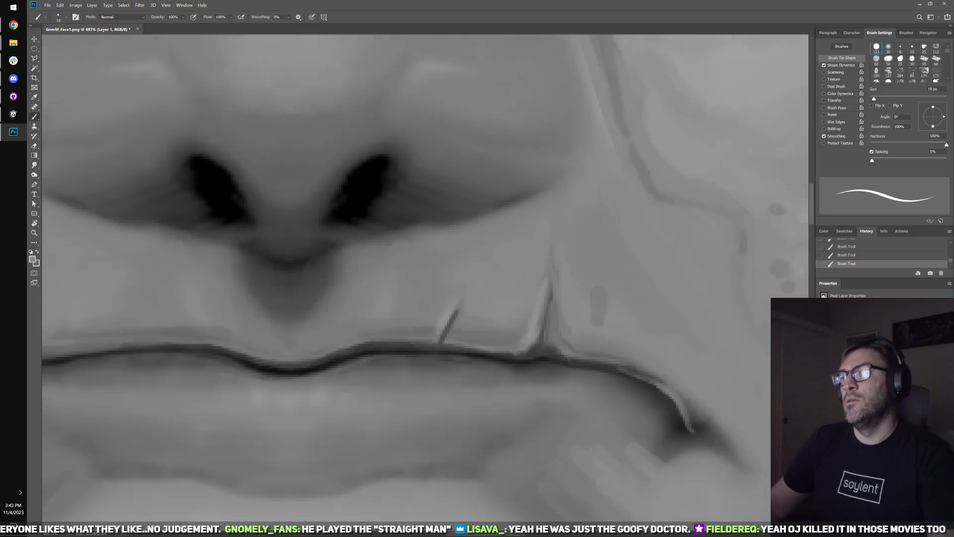
scroll(609, 217, "down", 6)
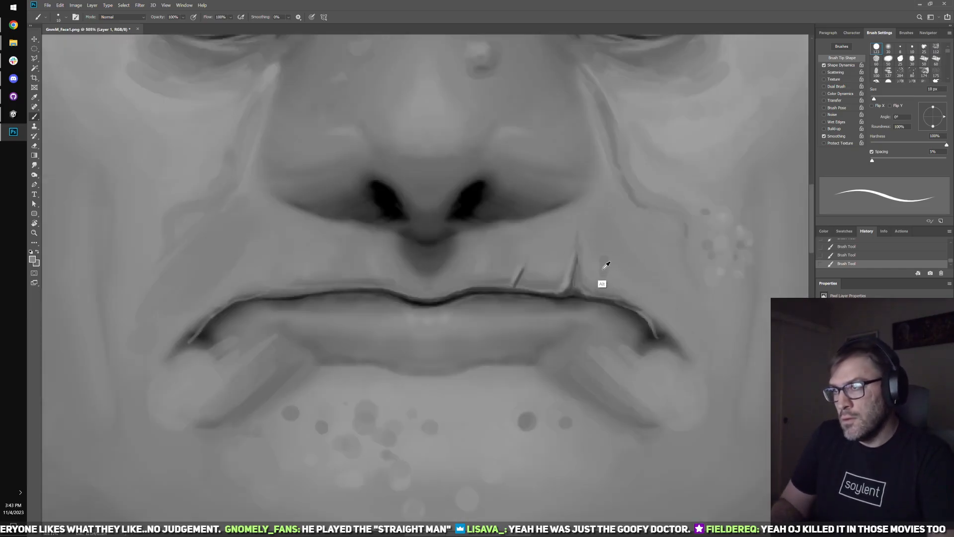
key("period")
key("period")
key("period")
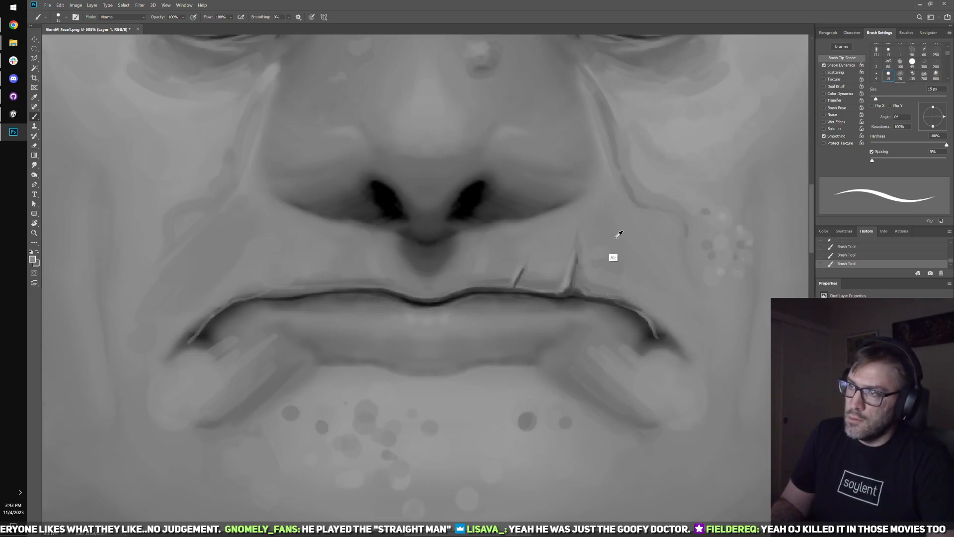
key("period")
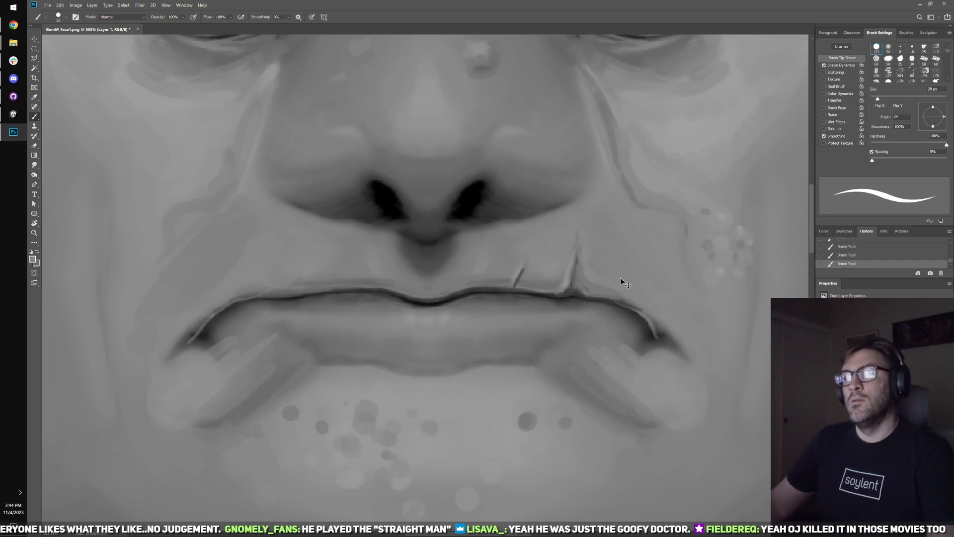
- Save the Face 1 texture, check it on the gnome in Unity, and return to the mouth and cheek area in Photoshop
key("ctrl+s")
left_click(13, 114)
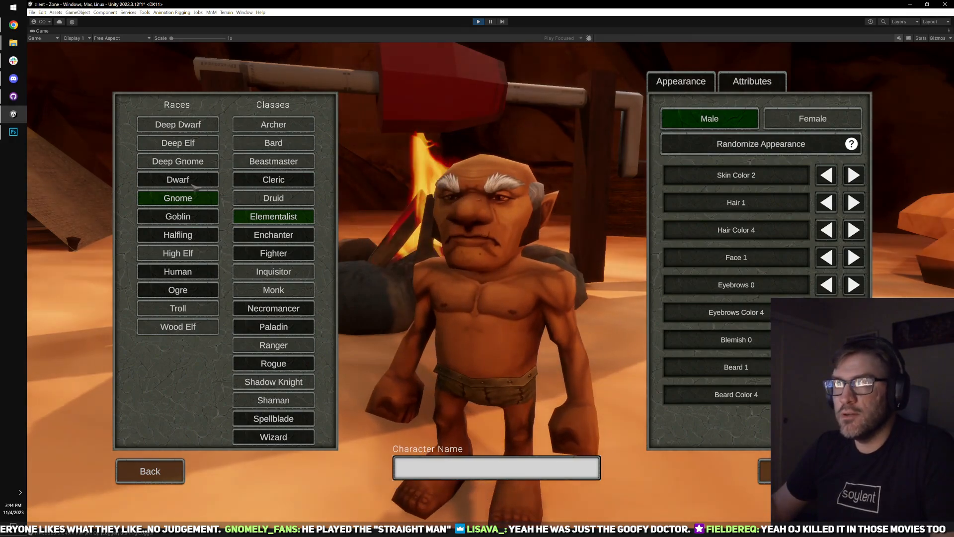
key("alt+Tab")
scroll(419, 319, "up", 3)
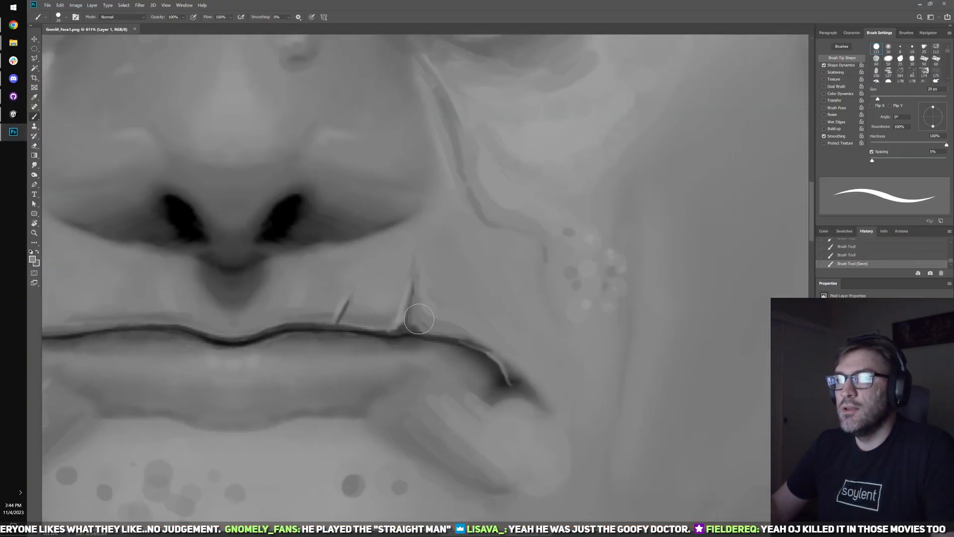
scroll(419, 318, "down", 3)
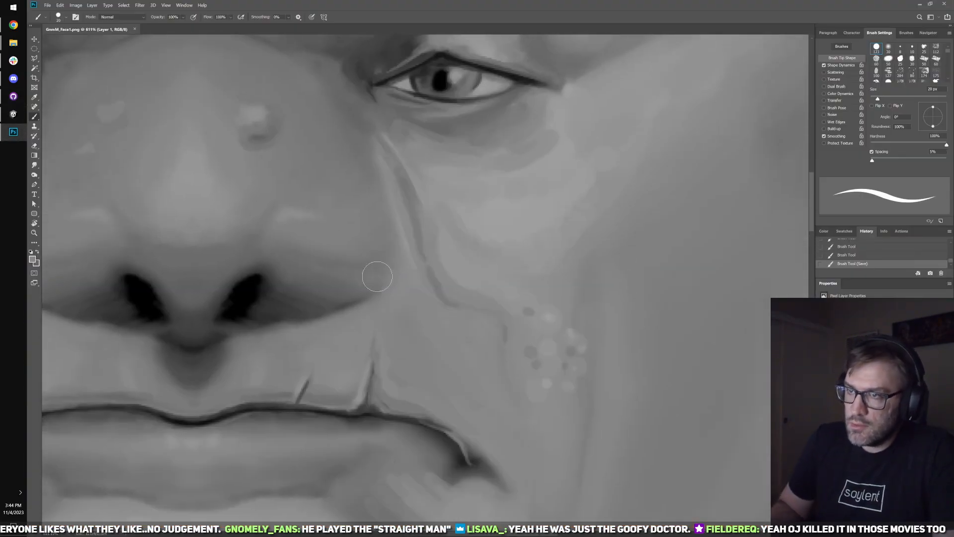
- Sharpen the shadow and light edge along the lower end of the large cheek scar with 6 to 7 px brushes
key("bracketleft")
left_click_drag(505, 341, 416, 271)
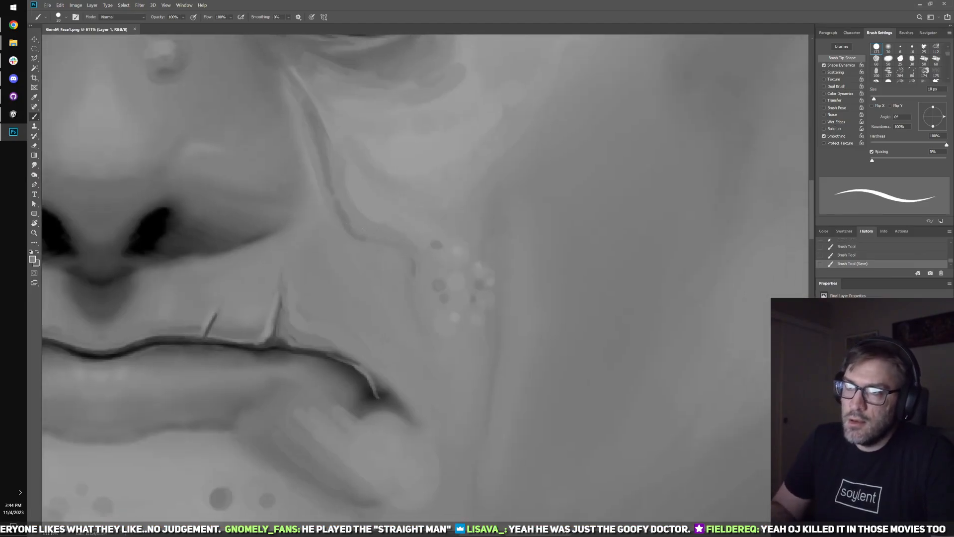
key("bracketleft")
key("bracketleft")
key("bracketleft")
key("bracketleft")
left_click_drag(370, 243, 397, 245)
left_click(355, 232)
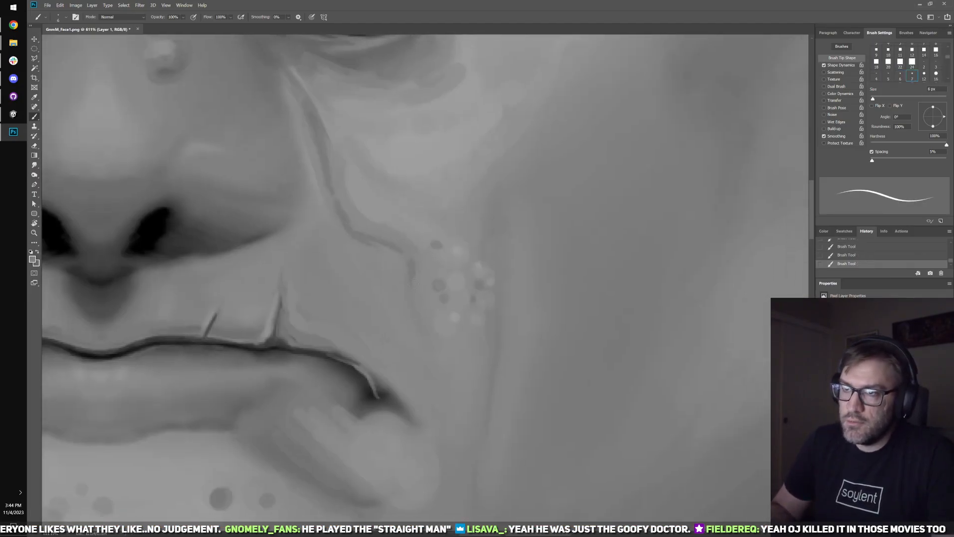
key("bracketright")
left_click_drag(449, 325, 529, 370)
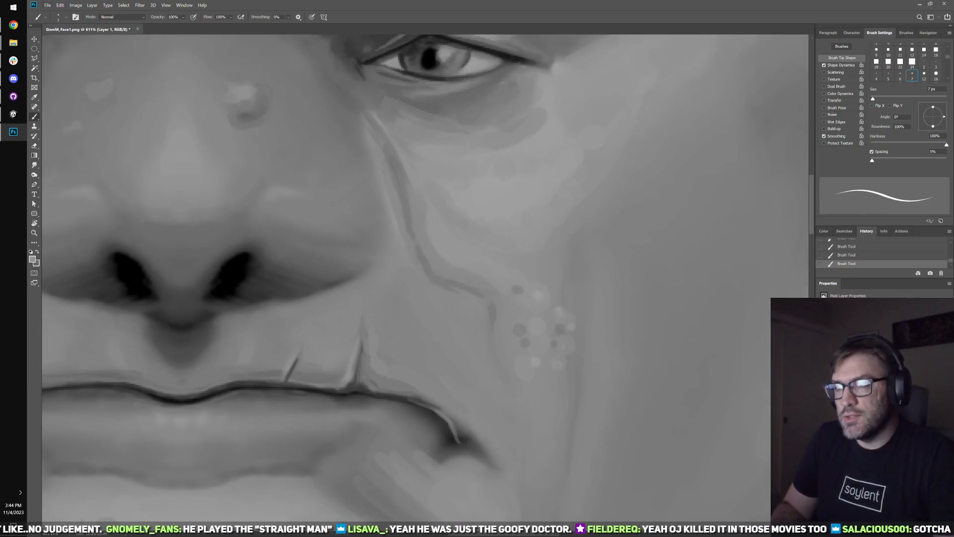
- Blend the cheek between the large scar and the eye bag with 15 to 30 px brushes in sampled grays
key("bracketright")
key("bracketright")
key("bracketright")
key("bracketright")
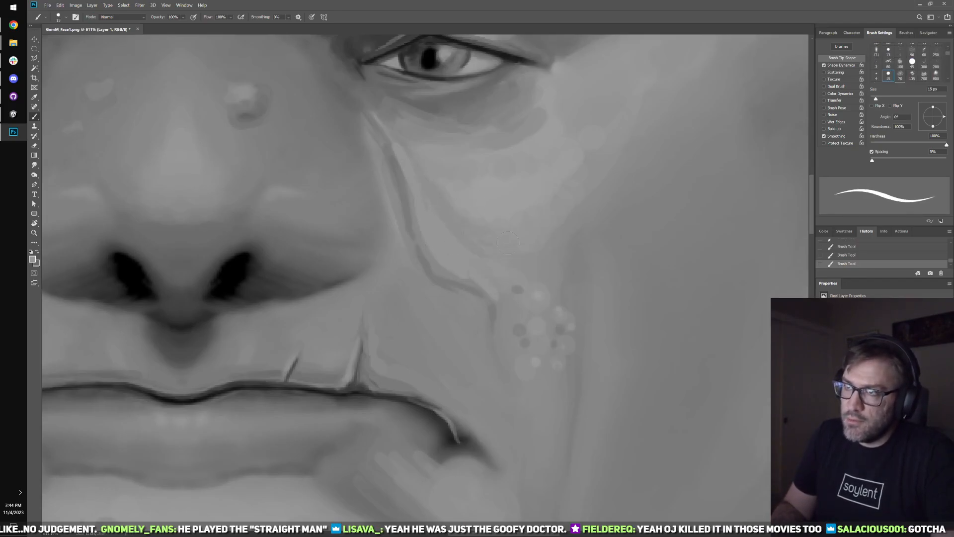
key("ctrl+z")
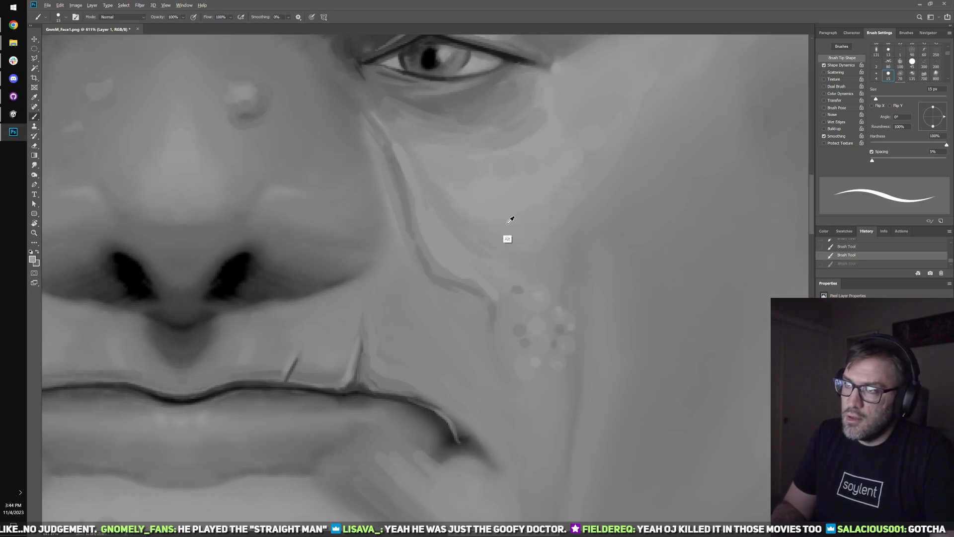
key("bracketright")
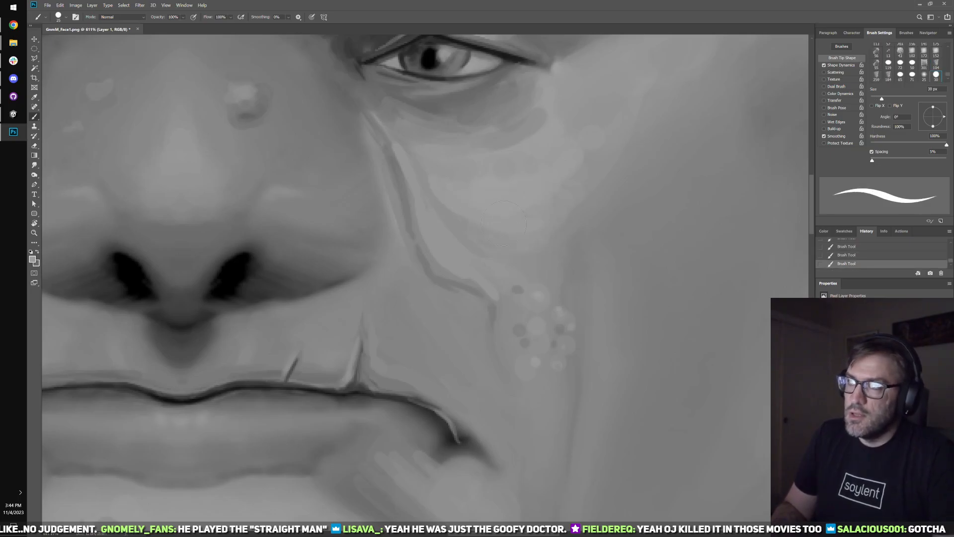
key("ctrl+z")
key("ctrl+shift+z")
key("ctrl+shift+z")
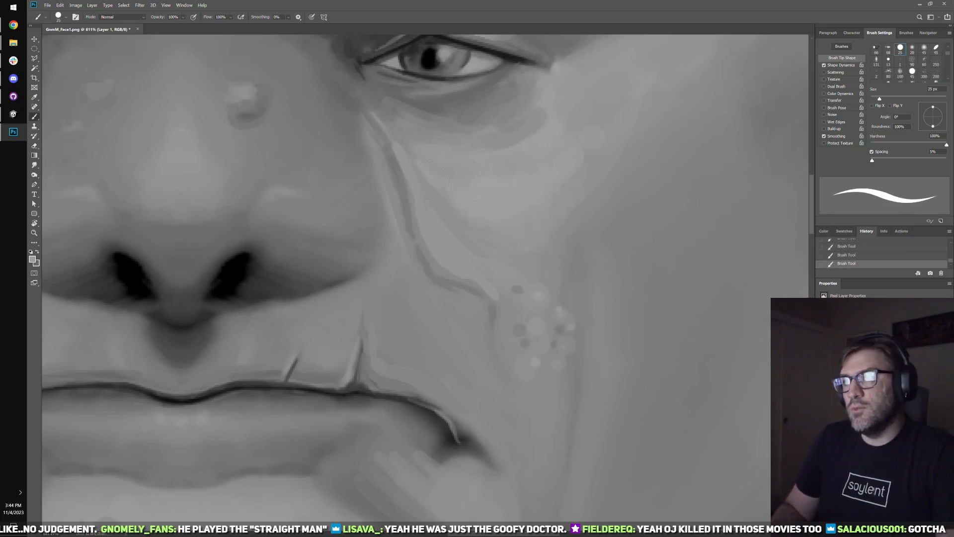
- Rework the shadow and edge of the large scar's upper part beside the nose with a 10 px brush in sampled grays
left_click_drag(447, 158, 453, 235)
key("bracketleft")
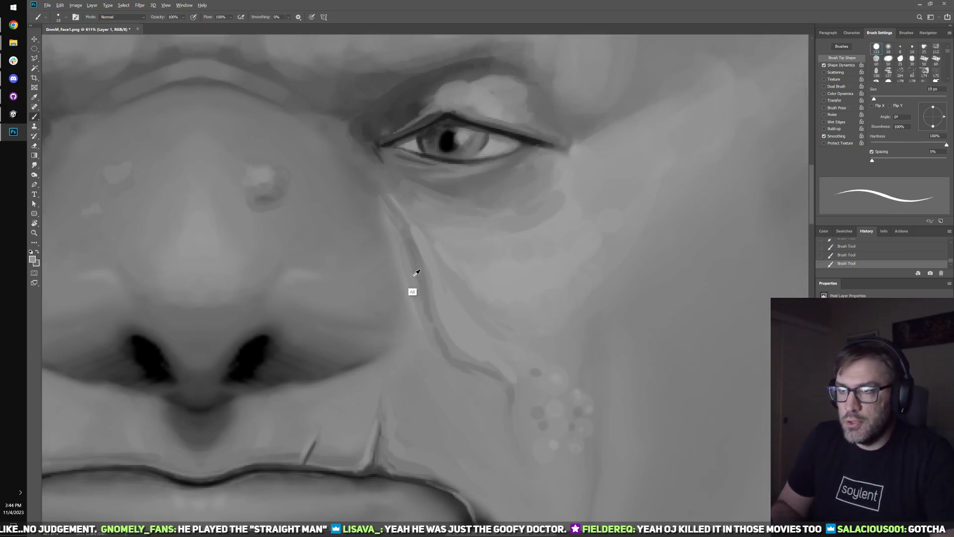
key("ctrl+z")
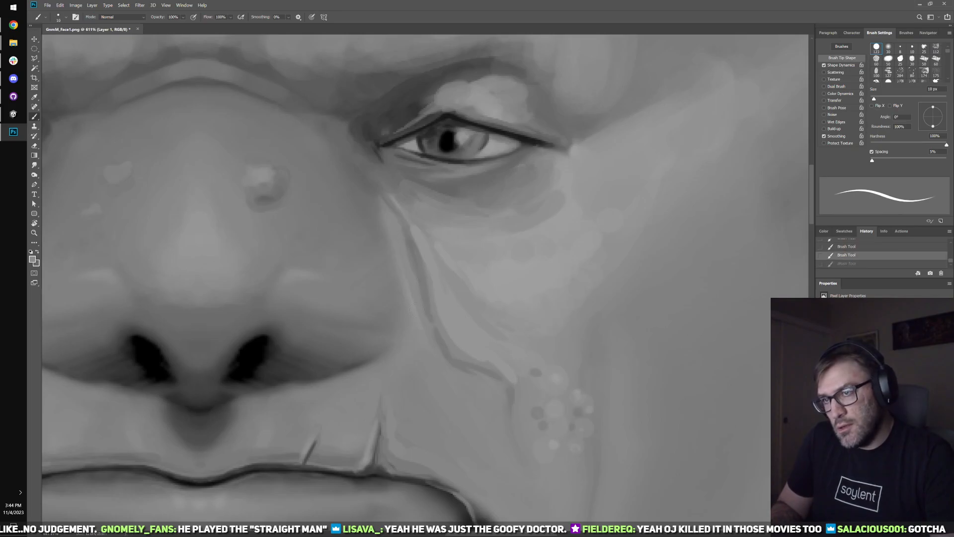
left_click_drag(400, 238, 418, 332)
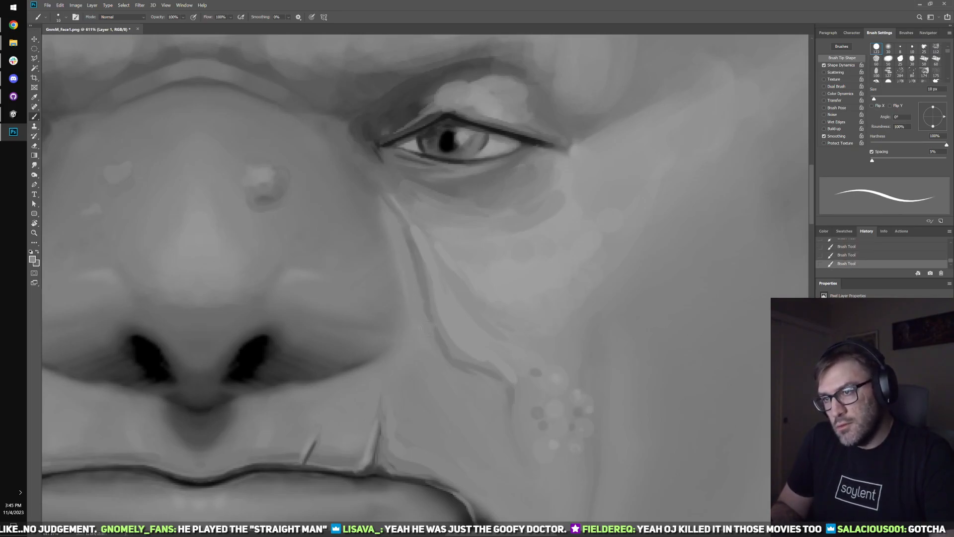
key("alt")
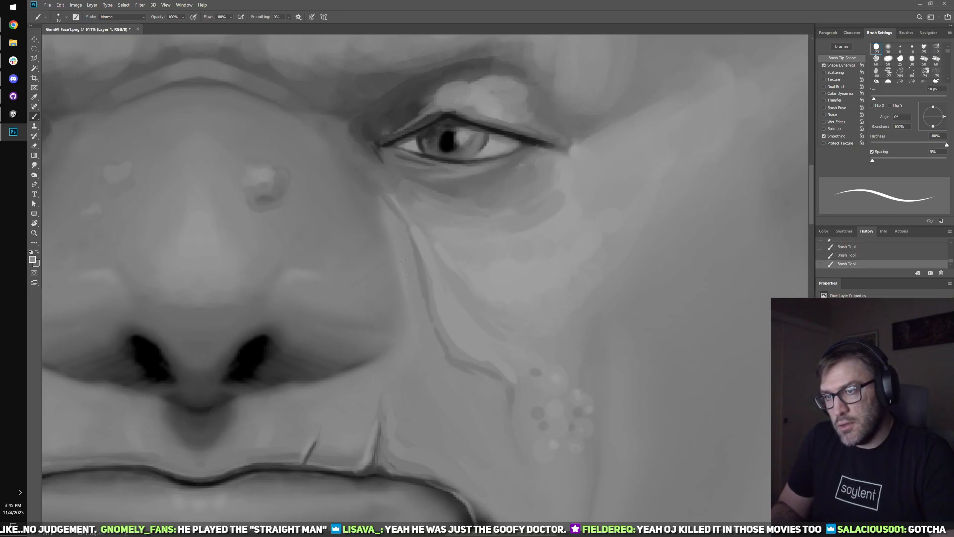
- Smooth the skin between the large scar and the mouth corner with a 25 px brush
mouse_move(447, 386)
left_mouse_down()
mouse_move(433, 316)
mouse_move(448, 283)
left_mouse_up()
key("period")
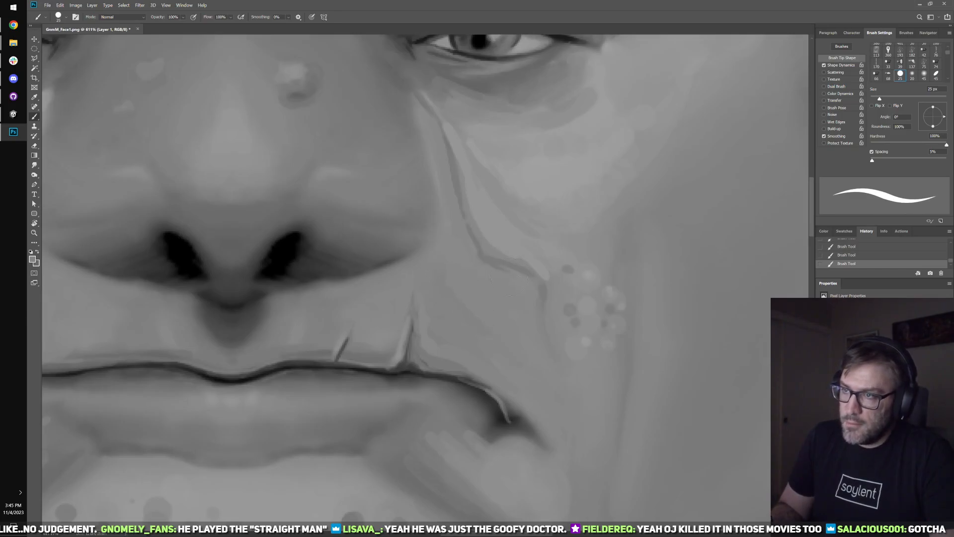
left_click_drag(620, 283, 664, 248)
- Save the Face 1 texture, inspect the refined scar on the gnome in Unity, and return to Photoshop
scroll(664, 251, "down", 6)
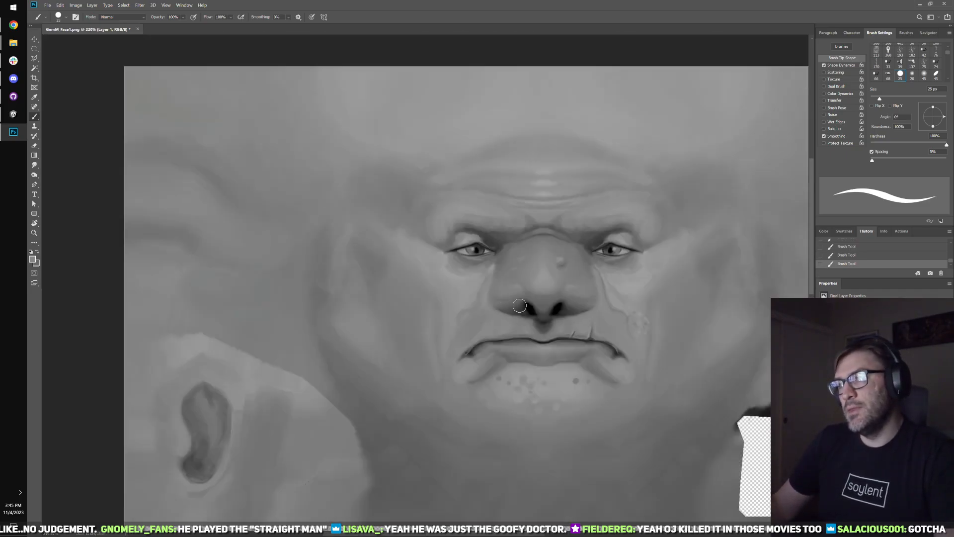
scroll(519, 305, "up", 3)
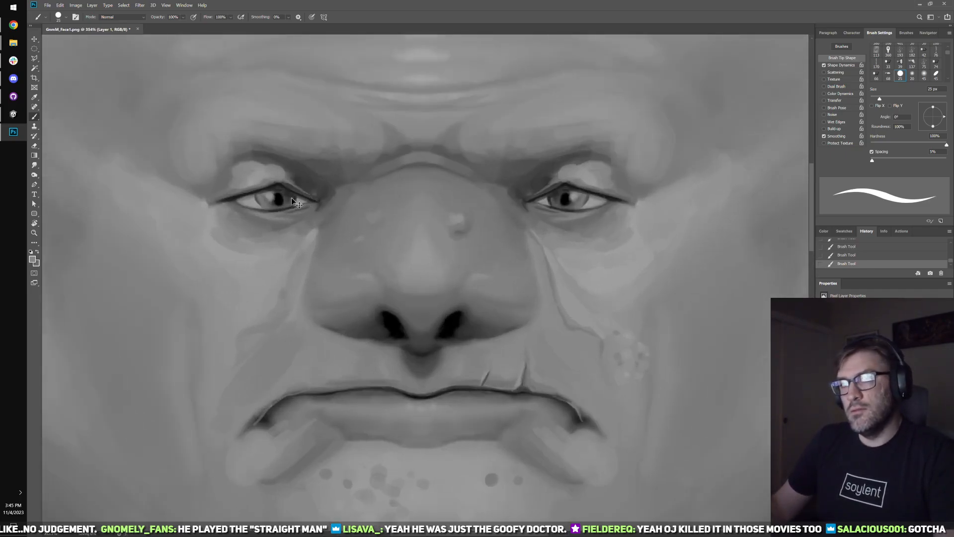
left_click(13, 114)
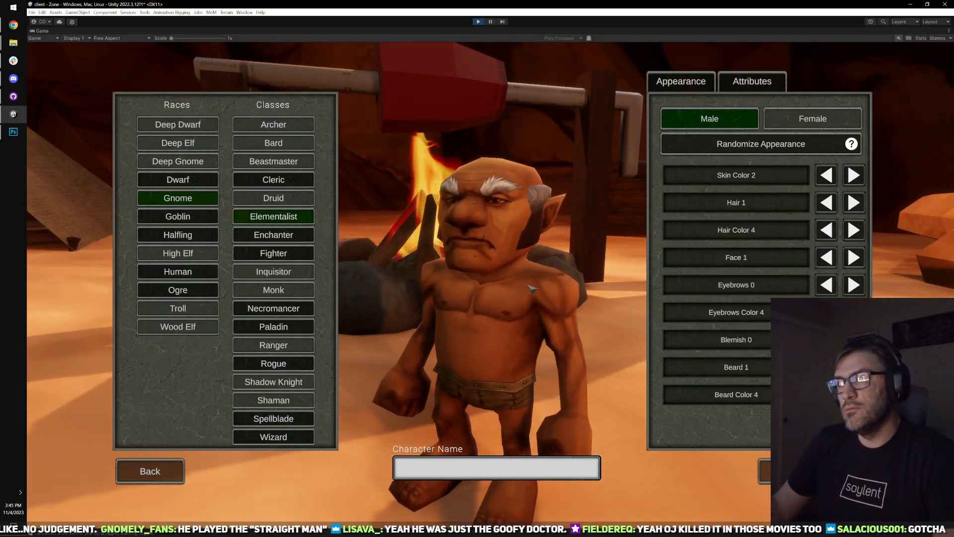
key("alt+Tab")
scroll(477, 306, "up", 3)
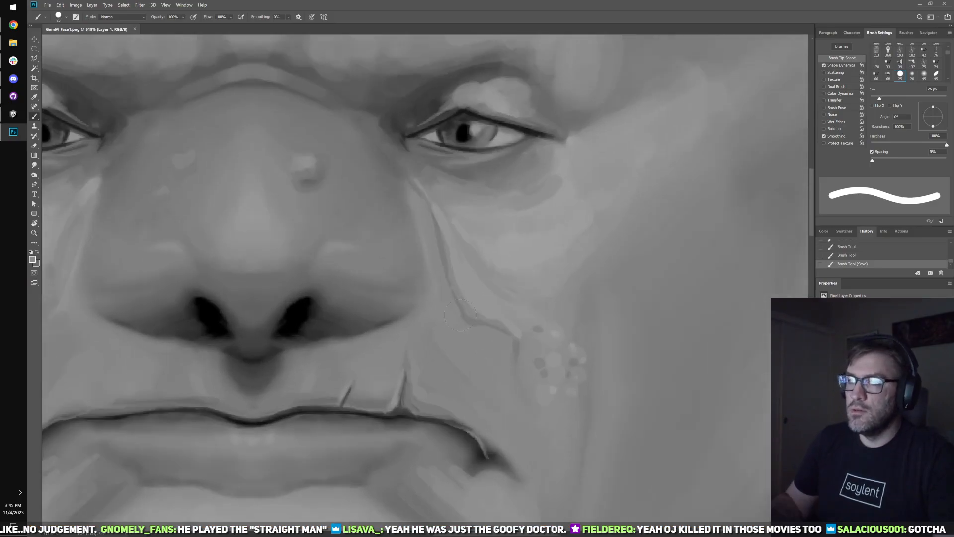
key("bracketleft")
key("bracketleft")
key("bracketleft")
key("bracketleft")
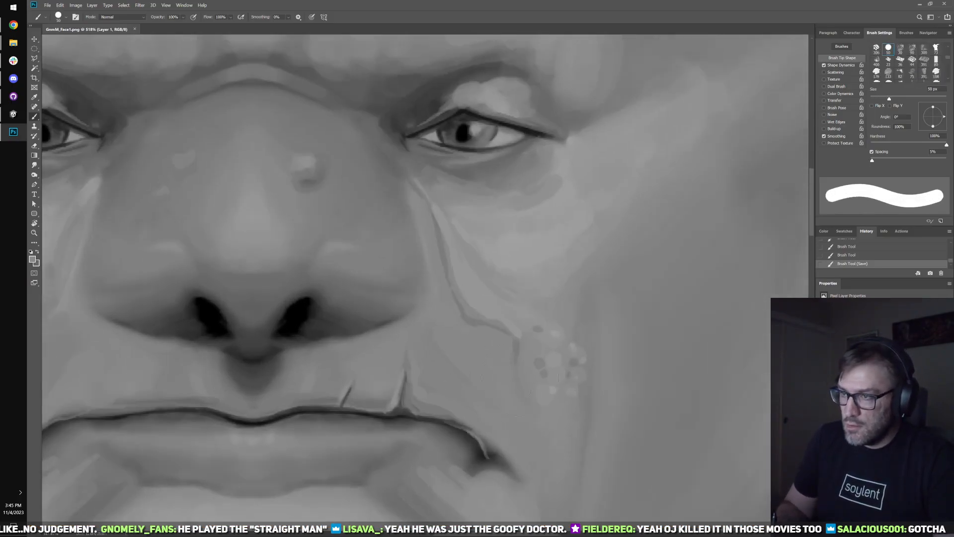
left_click(539, 365)
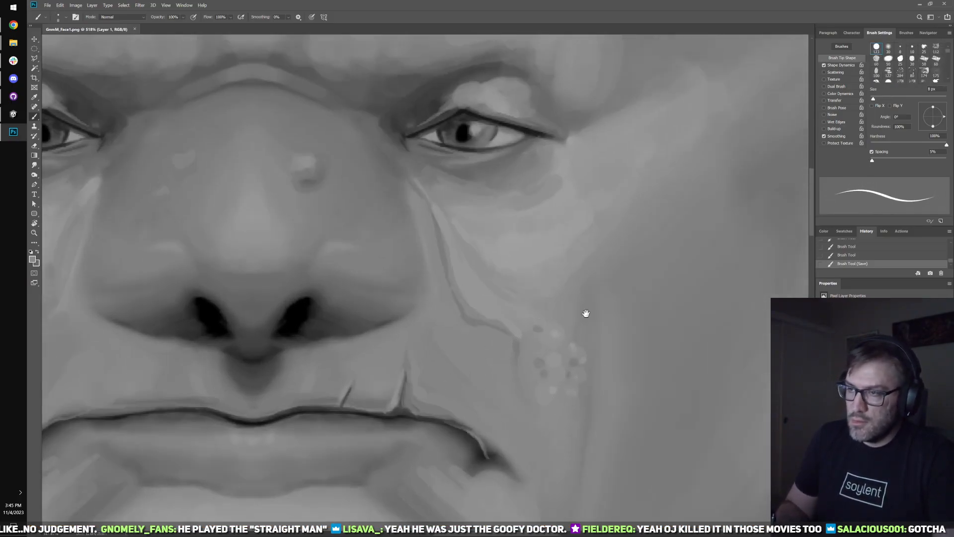
left_click_drag(586, 313, 528, 333)
key("bracketright")
key("bracketright")
key("bracketright")
key("bracketright")
key("bracketright")
key("bracketleft")
key("bracketleft")
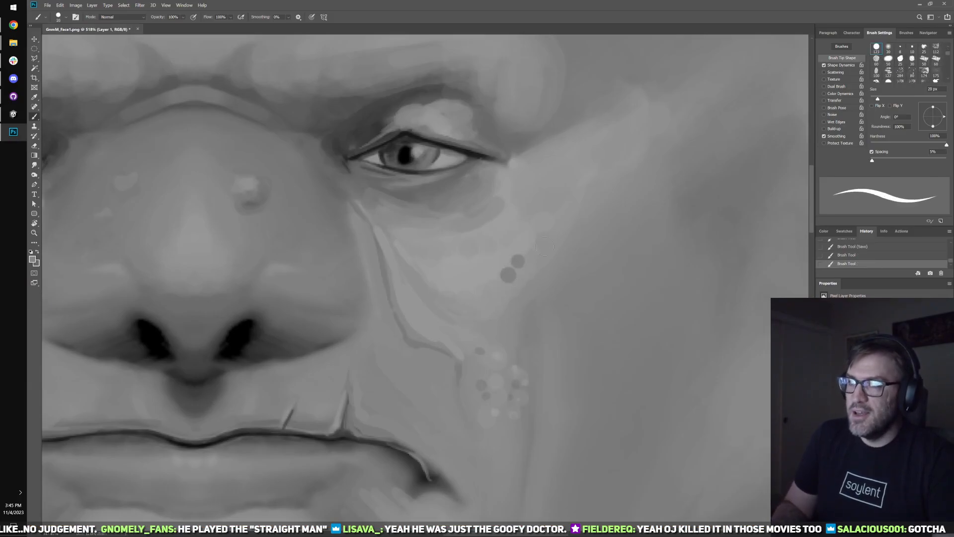
key("ctrl+z")
key("ctrl+z")
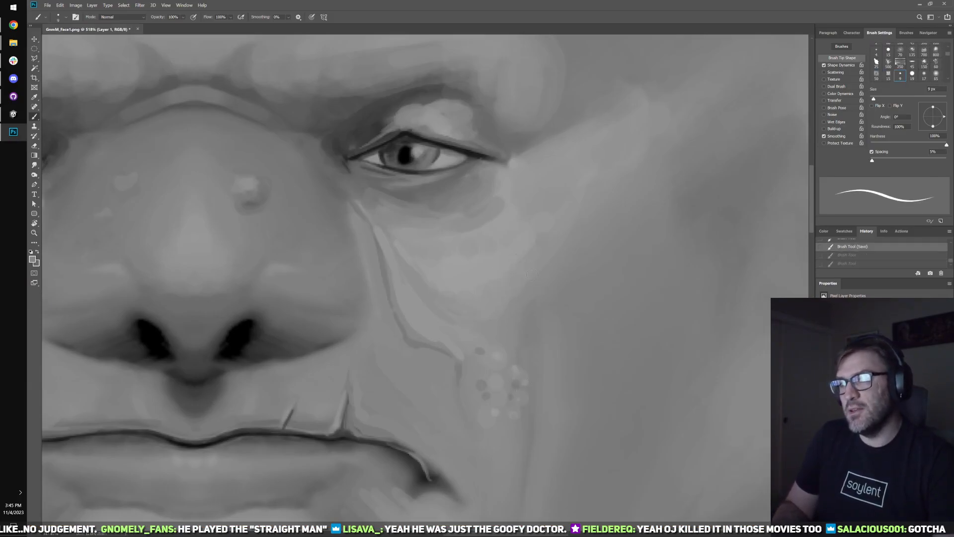
- Dab three small dark spots on the upper cheek below the outer corner of the viewer's-right eye
left_click(528, 273)
left_click(543, 251)
left_click(556, 241)
- Dab light spots over and beside the dark ones on the upper cheek with 15 to 20 px brushes
key("bracketright")
key("bracketright")
key("bracketright")
key("bracketright")
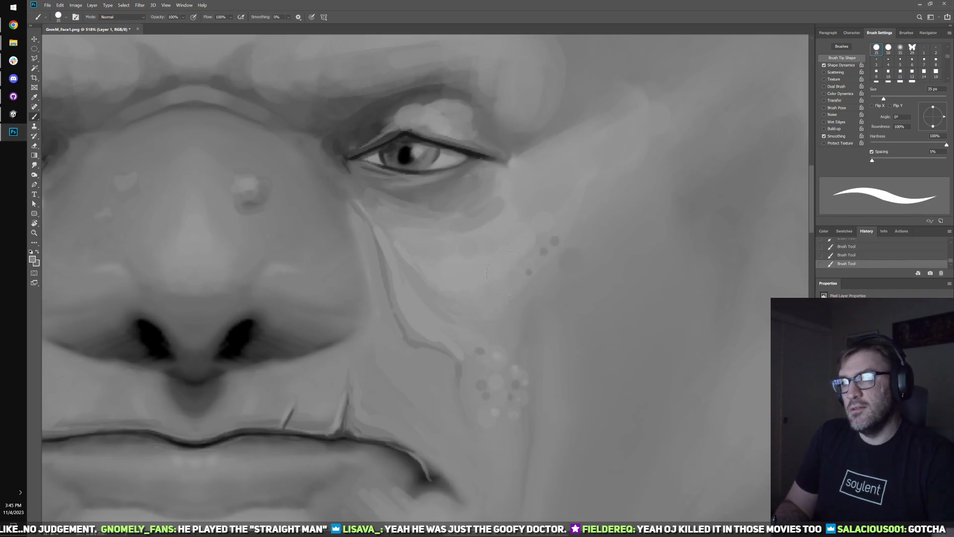
key("bracketleft")
key("bracketleft")
key("bracketleft")
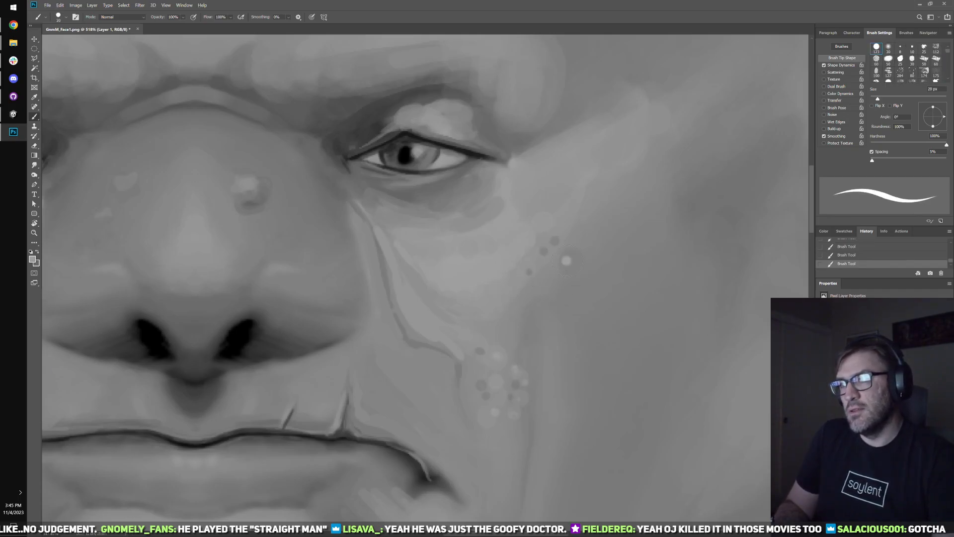
key("bracketleft")
left_click(545, 245)
left_click(552, 242)
key("bracketleft")
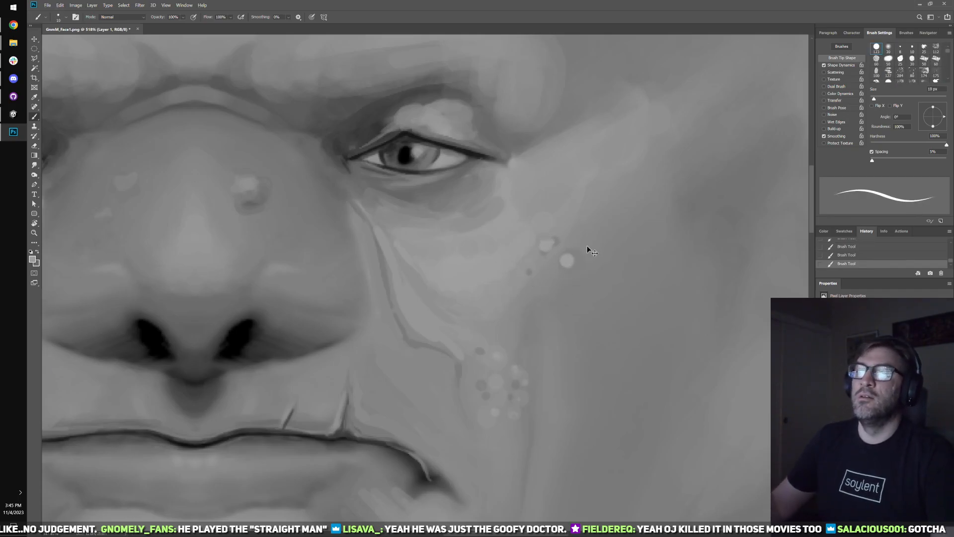
- Save the texture, check the cheek spots on the gnome in Unity, and return to Photoshop
key("alt+Tab")
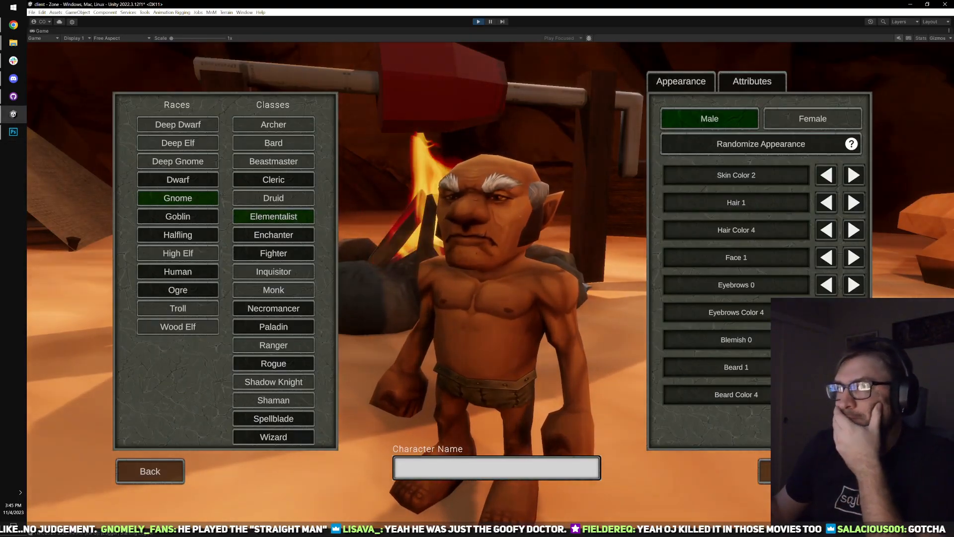
left_click(5, 133)
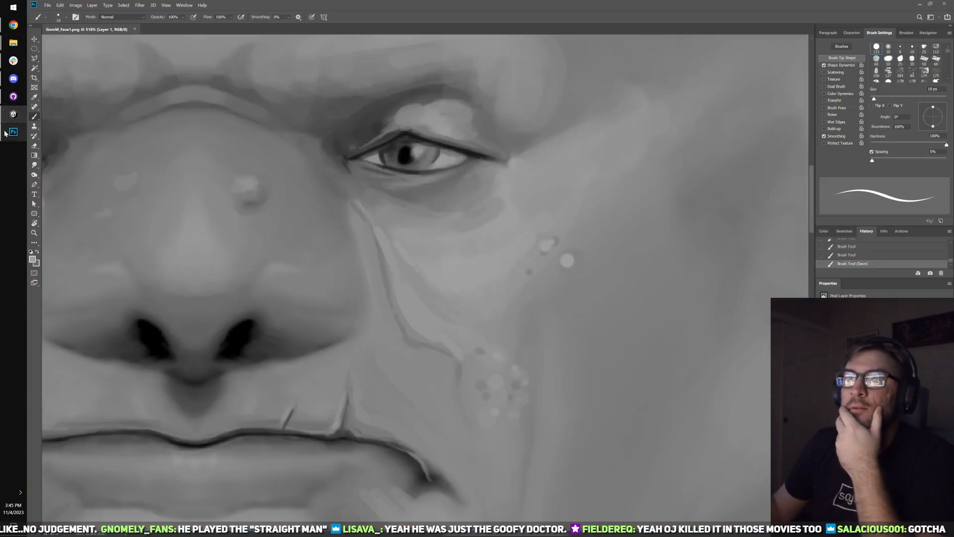
- Choose the textured 176 px brush from Group Alpha in the second goblin brush pack
left_click(67, 18)
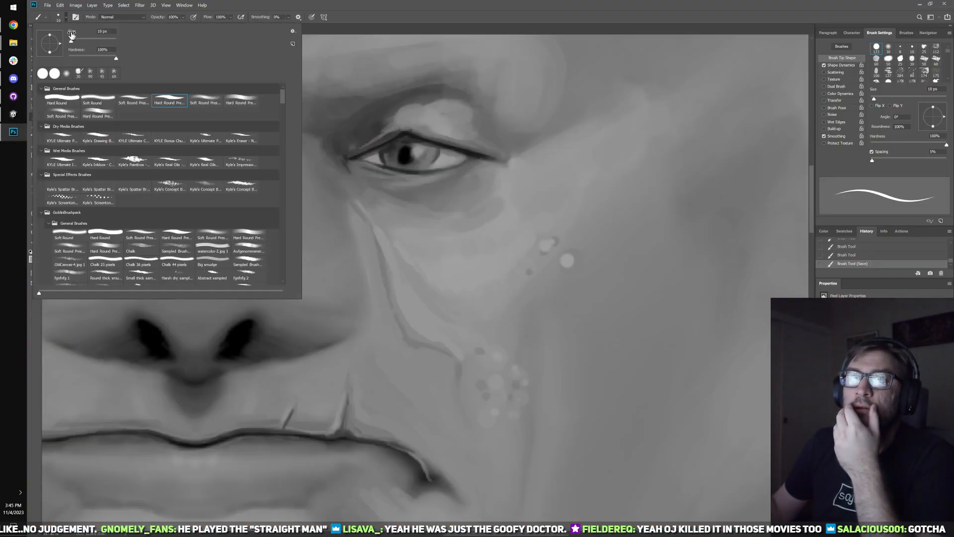
mouse_move(281, 96)
left_mouse_down()
mouse_move(282, 272)
mouse_move(282, 172)
left_mouse_up()
left_click(69, 254)
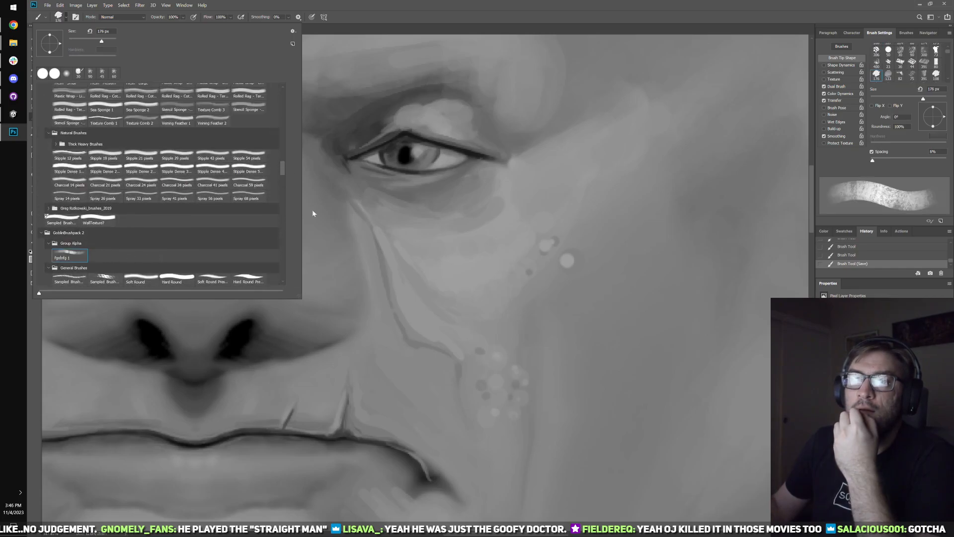
left_click(507, 7)
- Paint skin texture between the upper lip and the large scar with the textured brush reduced to 50 px and a sampled gray
mouse_move(385, 397)
left_mouse_down()
mouse_move(469, 249)
mouse_move(489, 246)
left_mouse_up()
key("bracketleft")
key("bracketleft")
key("bracketleft")
key("bracketleft")
key("bracketleft")
key("bracketleft")
key("bracketleft")
key("bracketleft")
key("bracketleft")
left_click(472, 244, "alt")
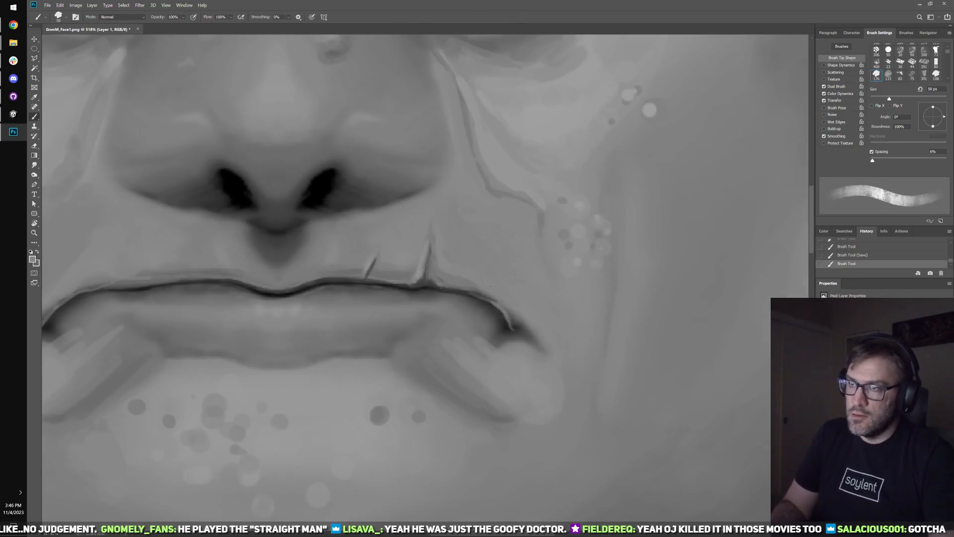
- Blend the skin around the upper-lip scars and mouth corner with the textured brush, reducing its size from 35 px to 20 px and smaller
key("bracketleft")
key("bracketleft")
key("bracketleft")
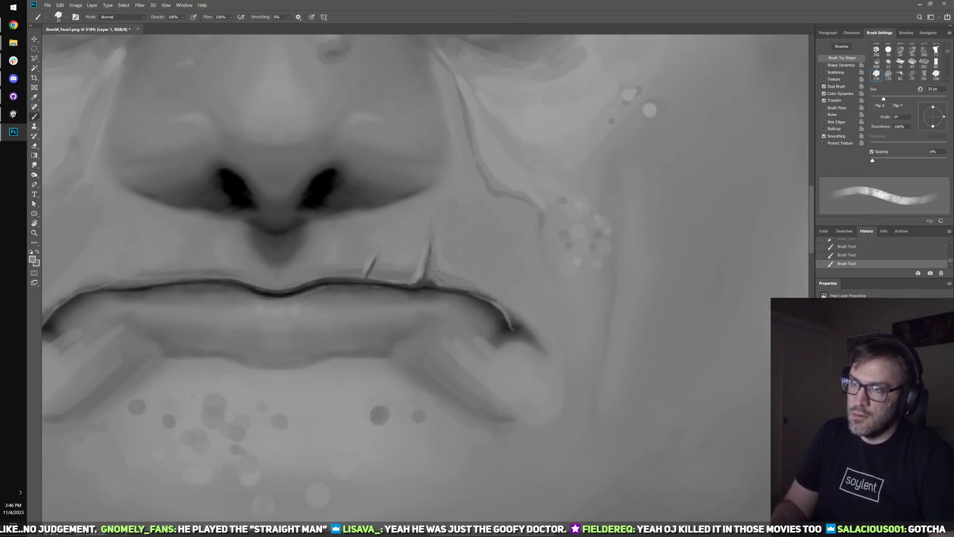
key("bracketleft")
key("bracketleft")
key("bracketleft")
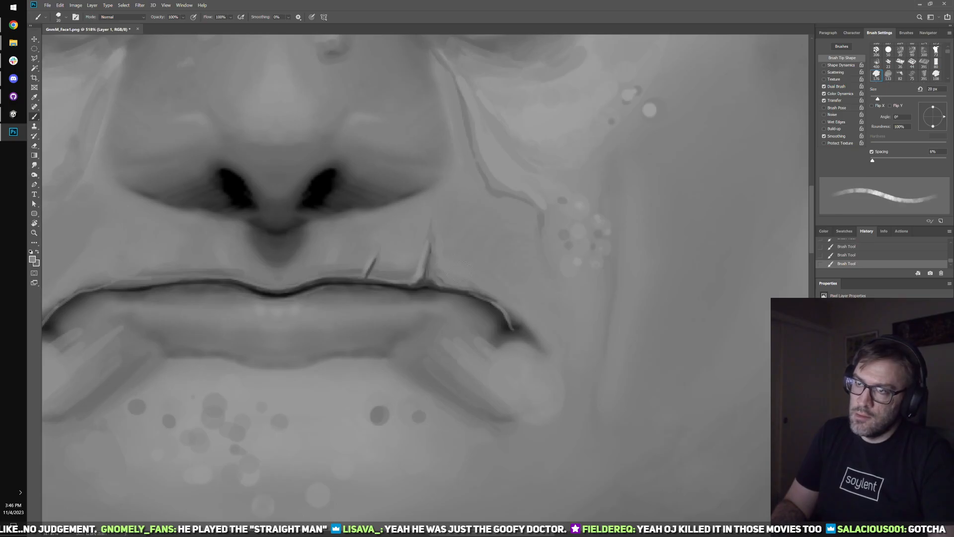
key("bracketleft")
key("bracketleft")
key("bracketleft")
key("bracketleft")
scroll(548, 352, "down", 3)
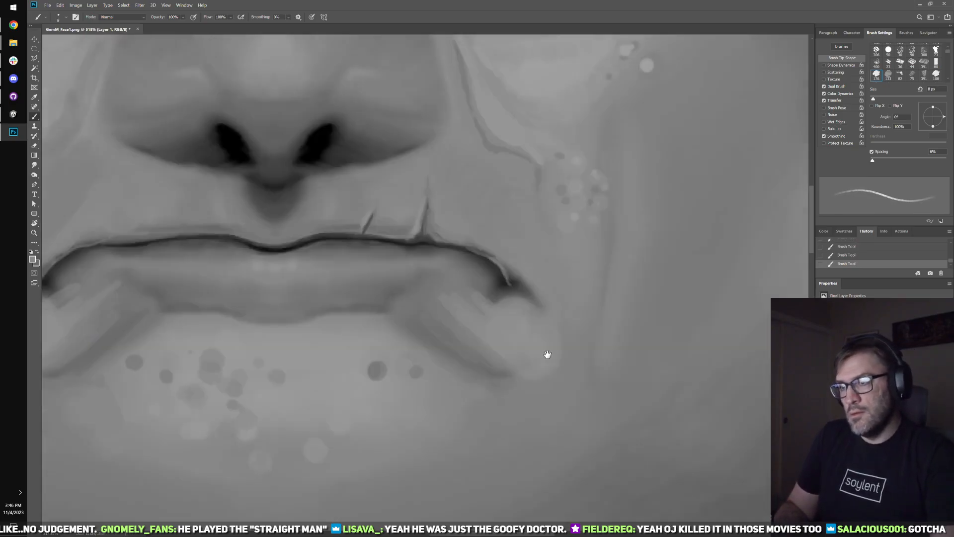
- Soften the fold below the viewer's-right mouth corner with the textured brush at 20 to 25 px in sampled grays
key("bracketright")
key("bracketright")
key("bracketright")
key("bracketright")
key("bracketright")
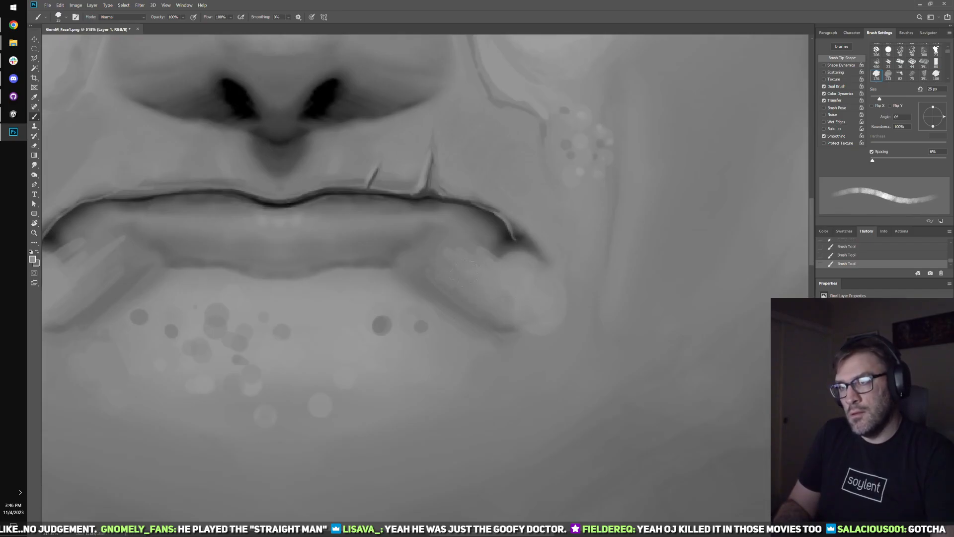
left_click(537, 335, "alt")
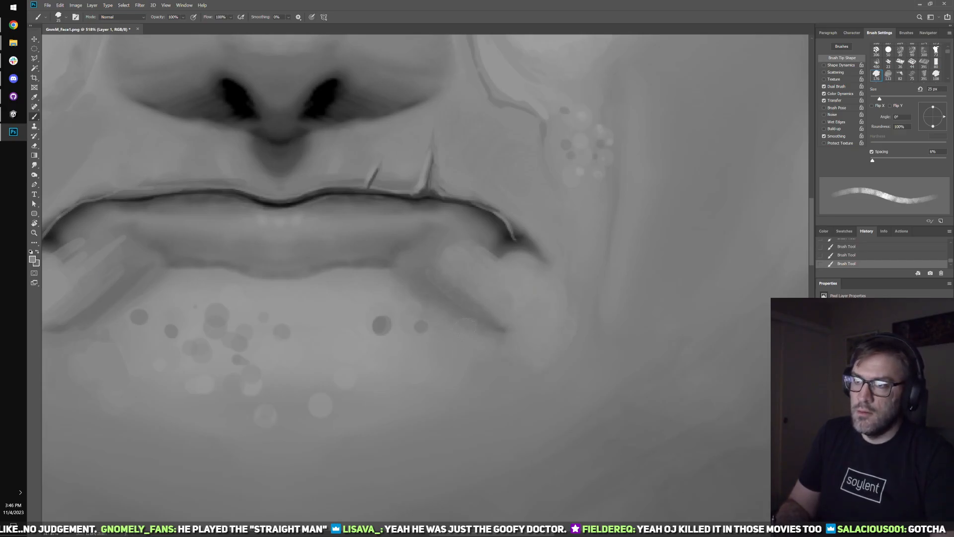
key("bracketleft")
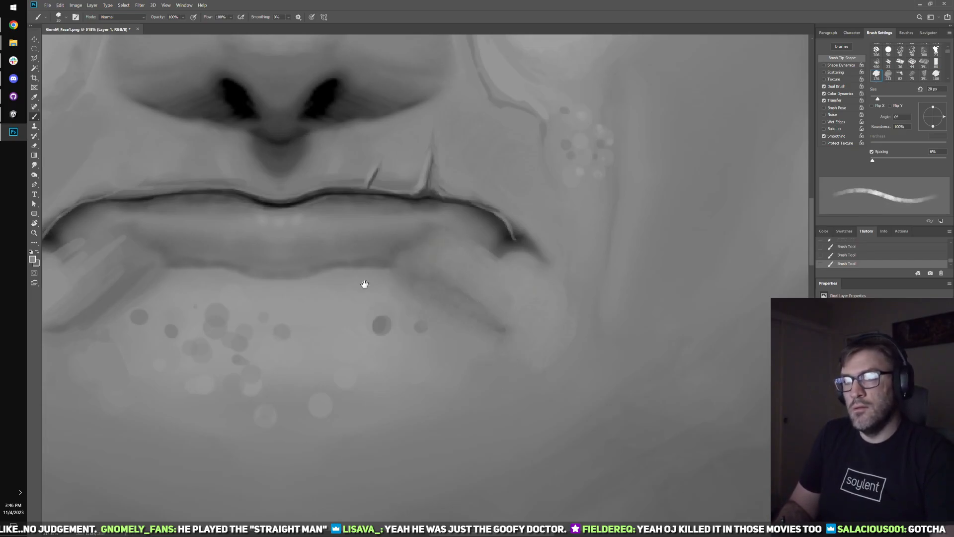
left_click_drag(364, 284, 396, 277)
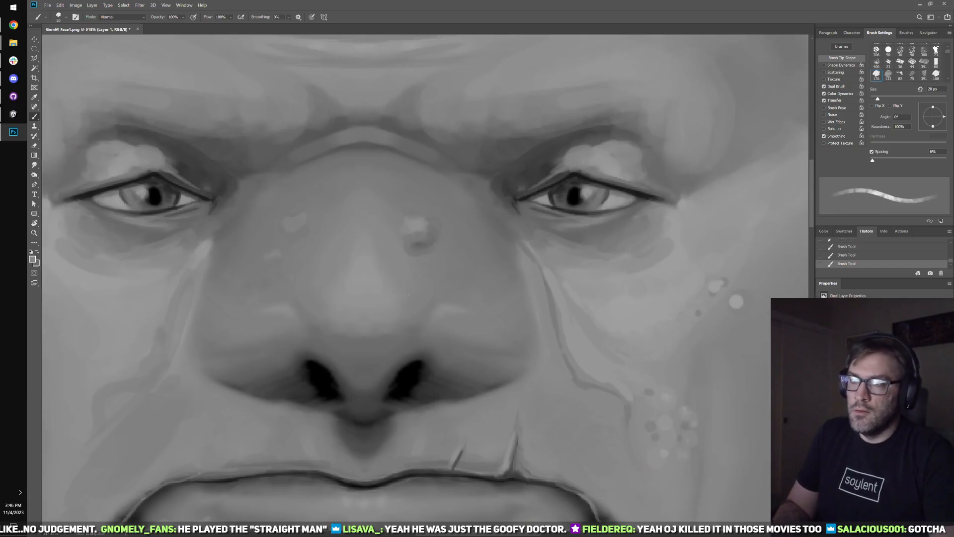
- Blend the highlight on the nose tip with the textured brush enlarged to 30 px and 45 px, using sampled gray
key("bracketright")
key("bracketright")
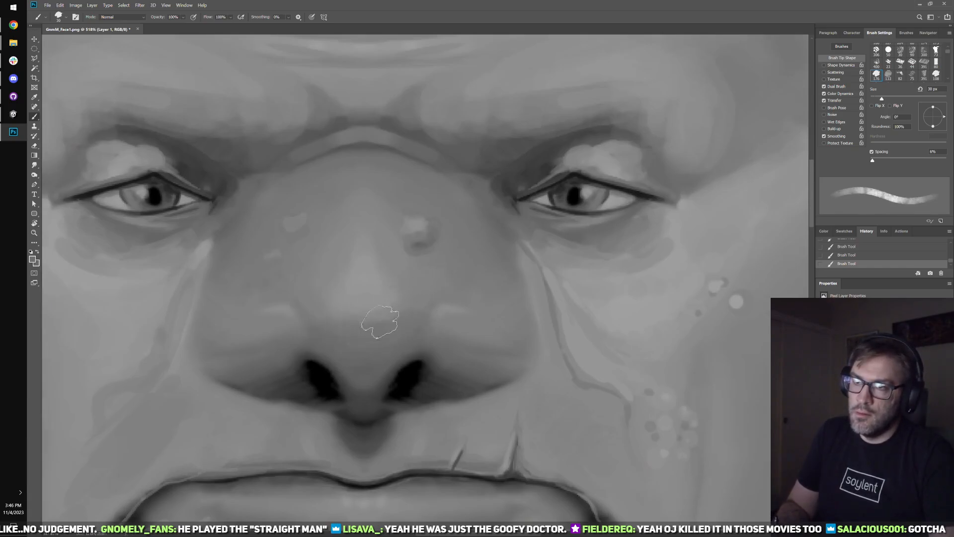
left_click(366, 304, "alt")
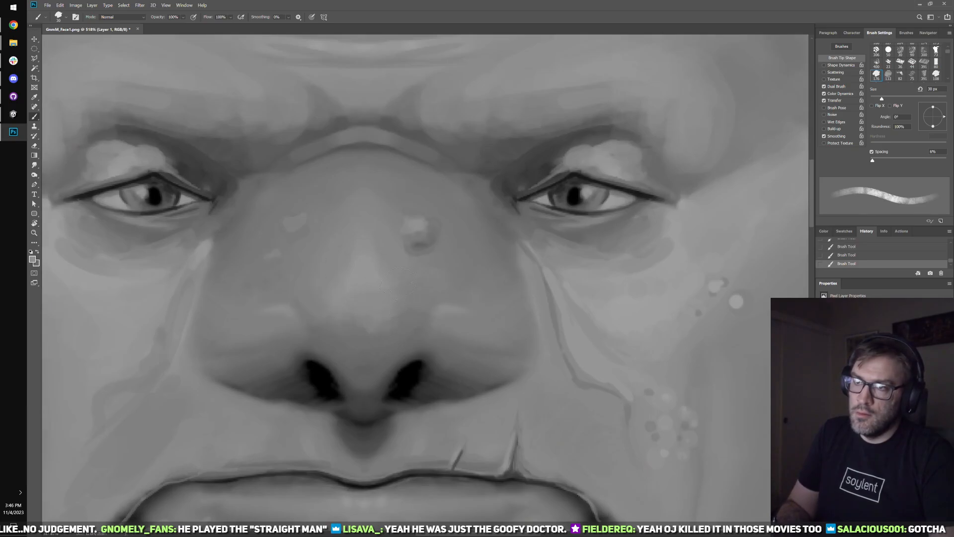
key("bracketright")
key("bracketright")
key("bracketright")
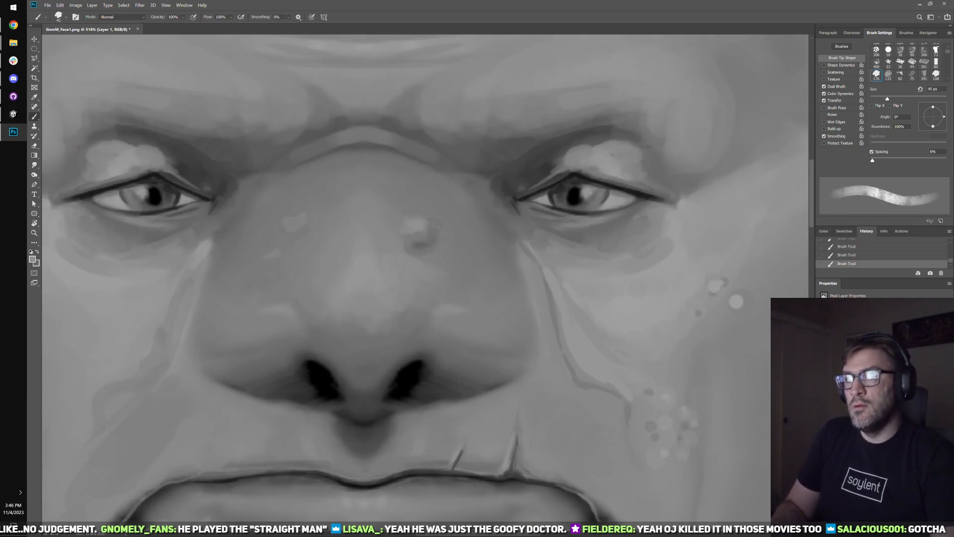
- Refine the light and shadow of the raised bumps on the upper nose with the textured brush reduced to 9 px
key("bracketleft")
key("bracketleft")
key("bracketleft")
key("bracketleft")
key("bracketleft")
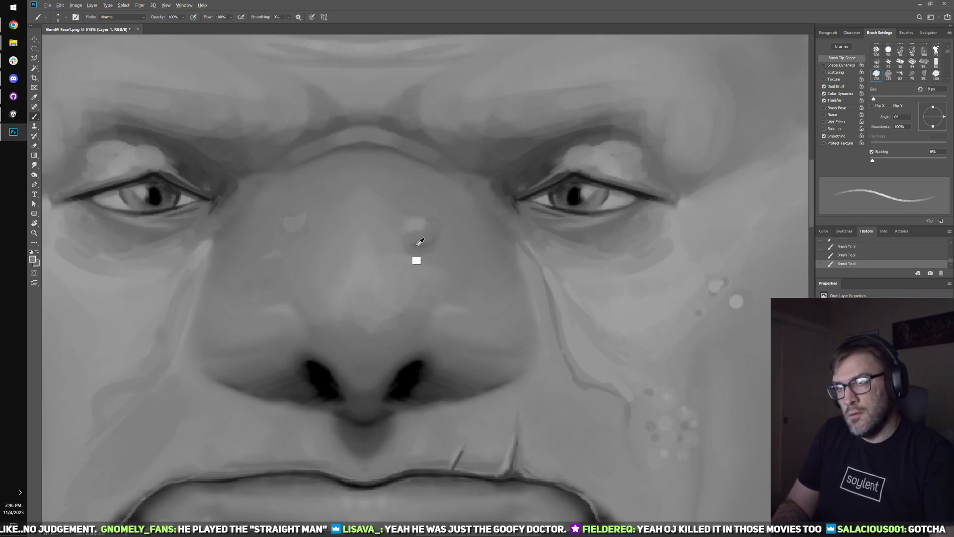
mouse_move(429, 235)
left_mouse_down()
mouse_move(420, 247)
mouse_move(410, 232)
left_mouse_up()
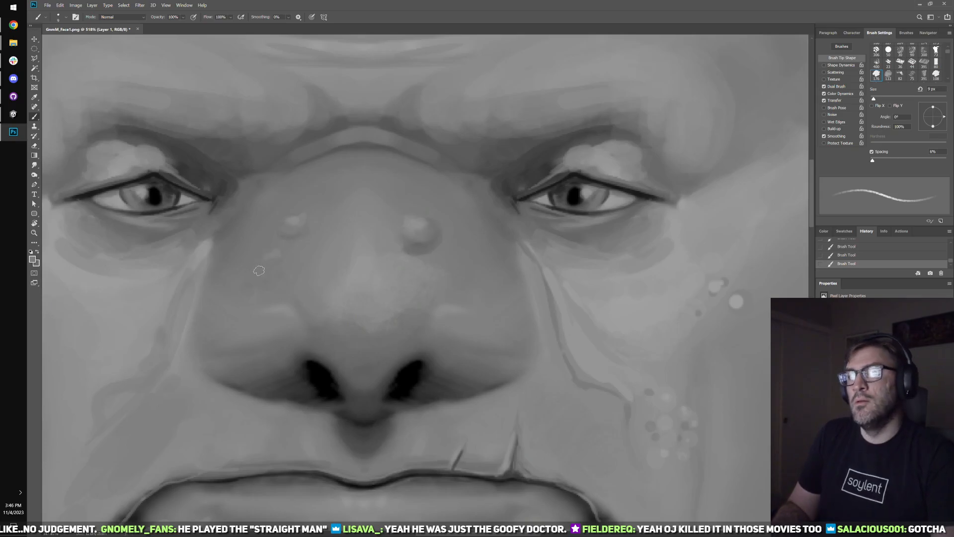
- Smooth the viewer's-right cheek beside the long scar with the textured brush at 30 px and 25 px
left_click_drag(540, 235, 330, 204)
key("alt")
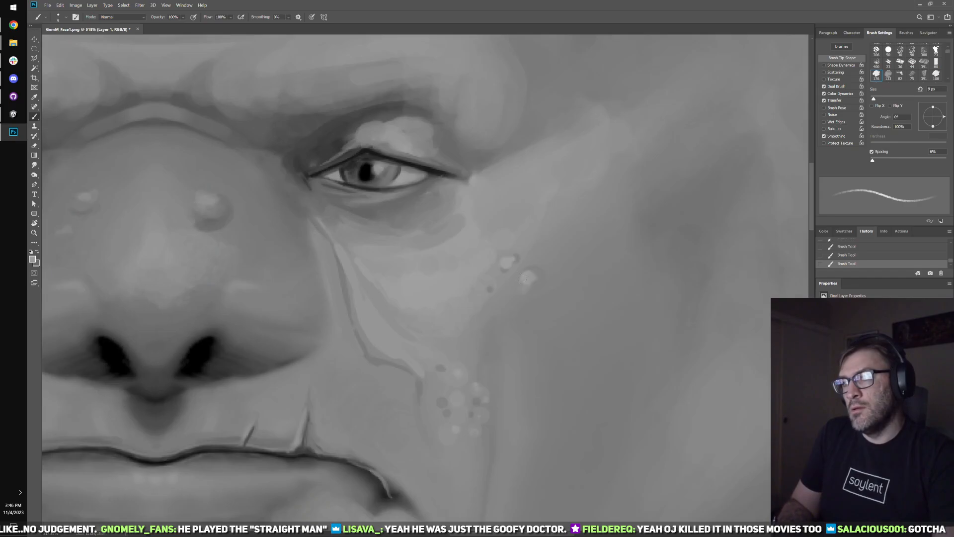
key("bracketright")
key("bracketright")
key("bracketright")
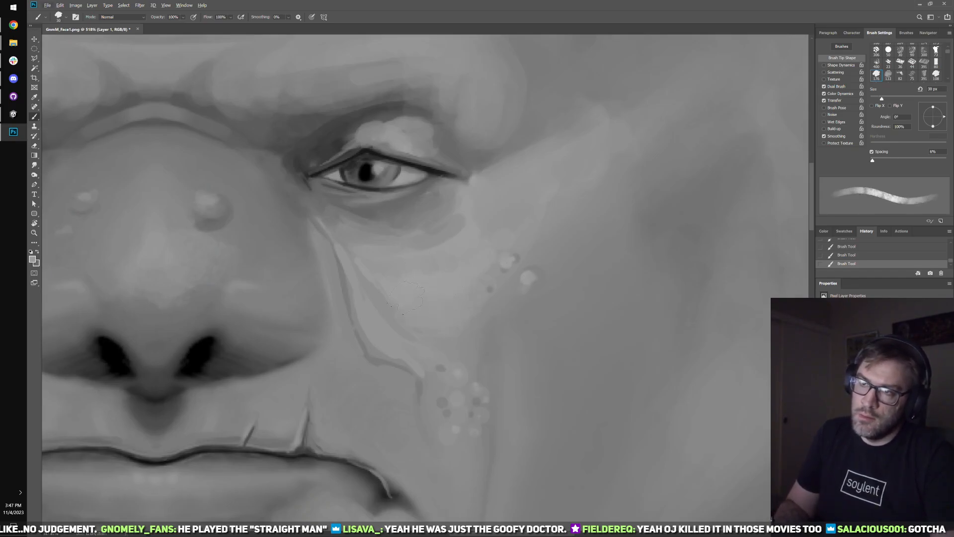
key("bracketleft")
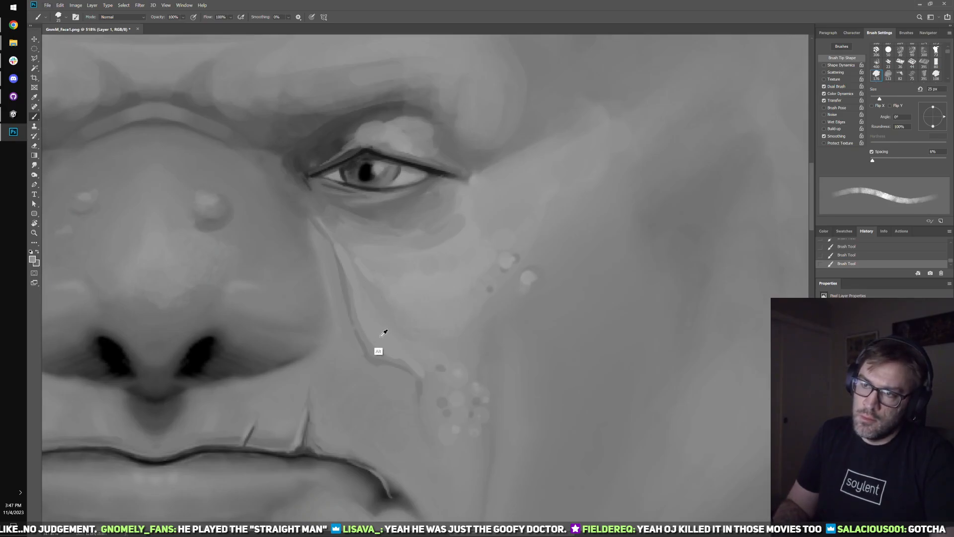
- Soften the edges of the long cheek scar beside the nose with the textured brush reduced to 9 px
key("bracketleft")
key("bracketleft")
key("bracketleft")
key("bracketleft")
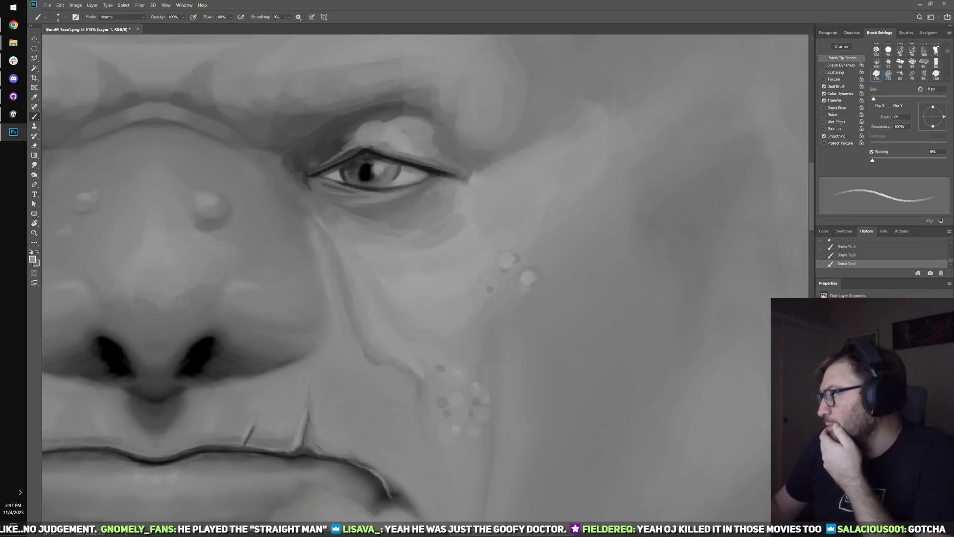
- Blend the shading below the viewer's-right eye with the 9 px textured brush and sampled grays
scroll(605, 296, "down", 1)
scroll(624, 267, "down", 1)
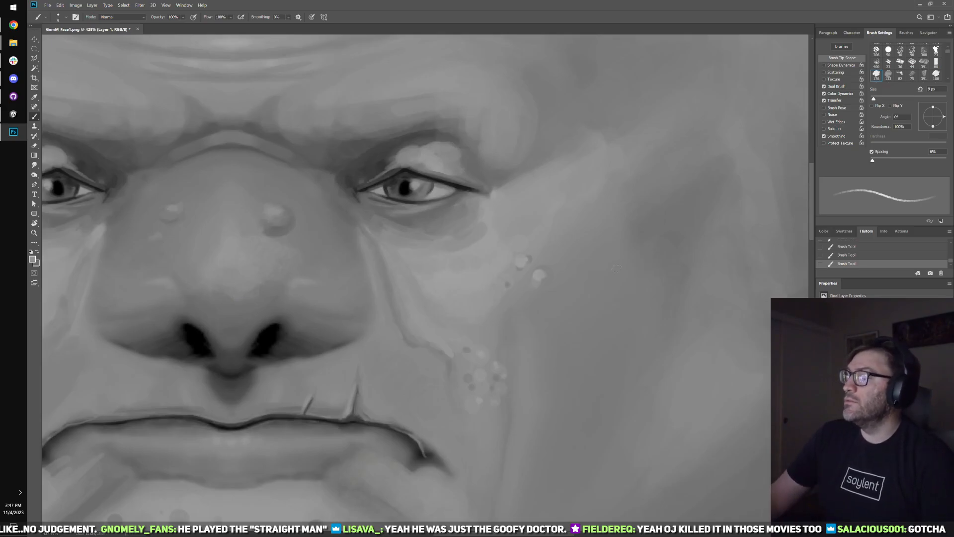
scroll(485, 262, "up", 5)
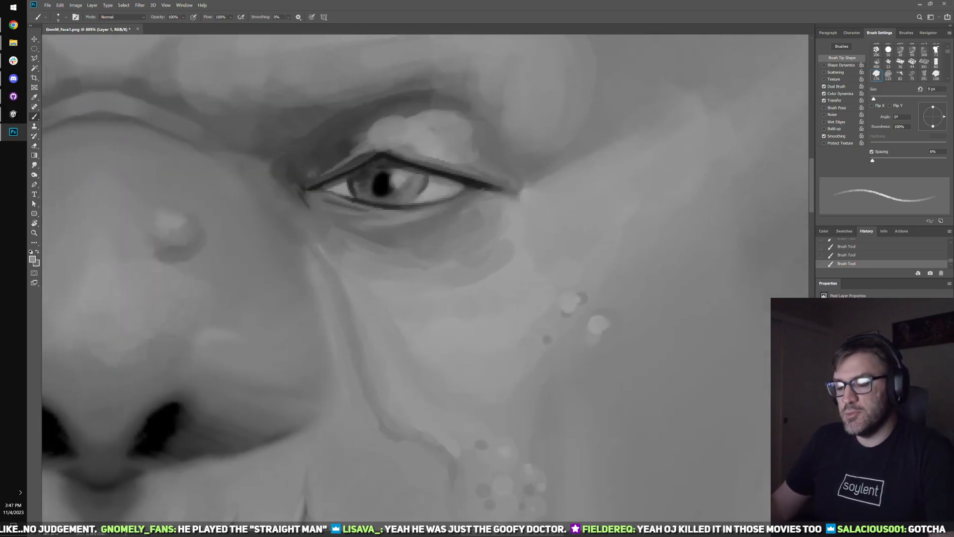
left_click_drag(481, 261, 493, 290)
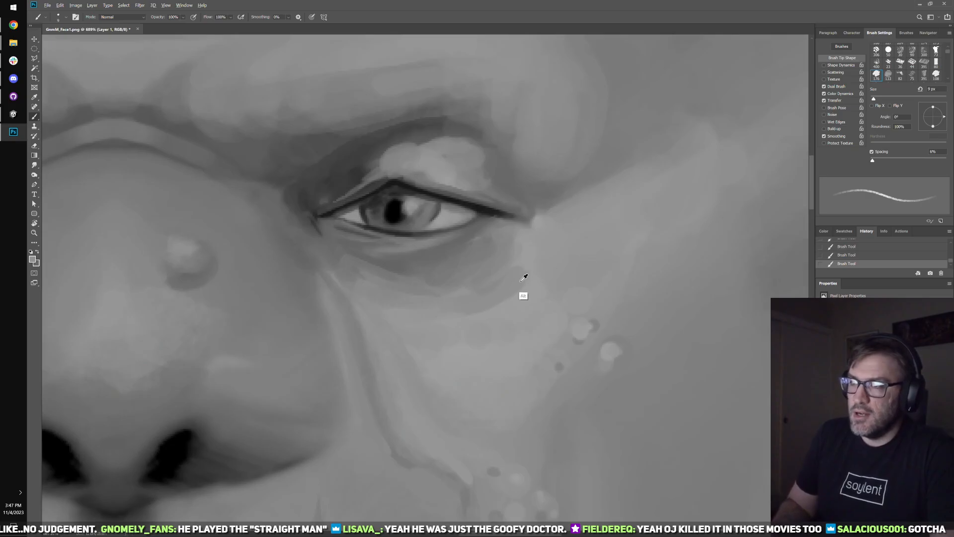
- Paint the fold and lower edge of the bag beneath the eye with a 7 px brush in nearby sampled grays
key("bracketright")
key("bracketright")
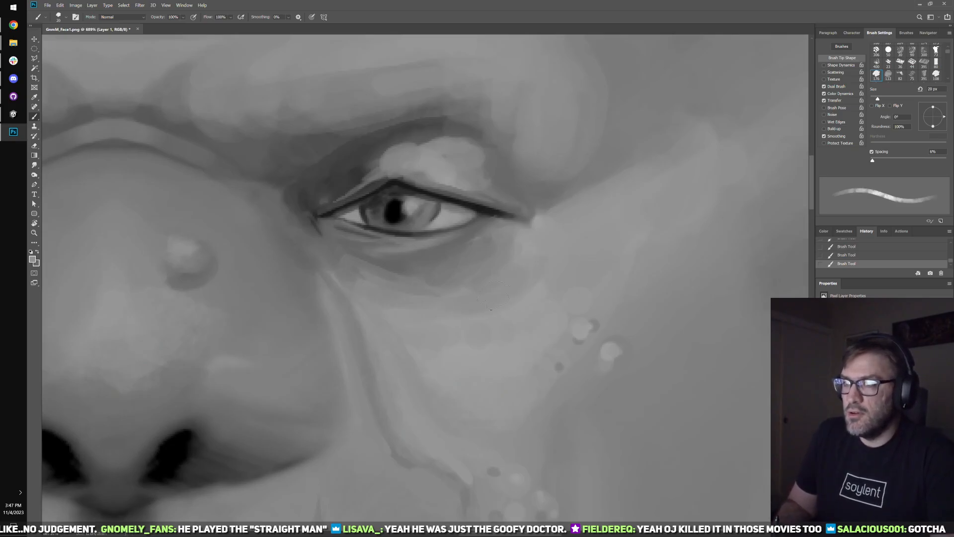
key("bracketleft")
key("bracketleft")
key("bracketleft")
key("bracketleft")
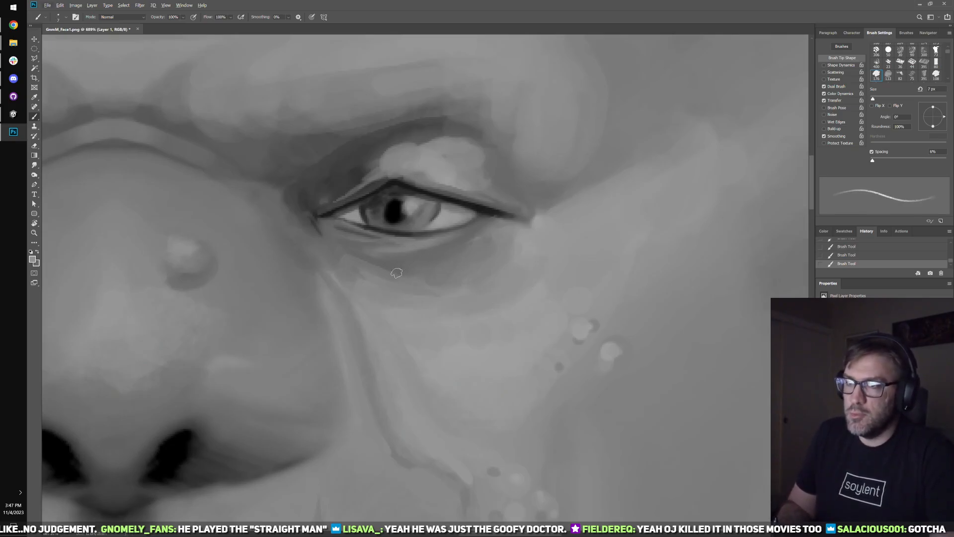
left_click(381, 248, "alt")
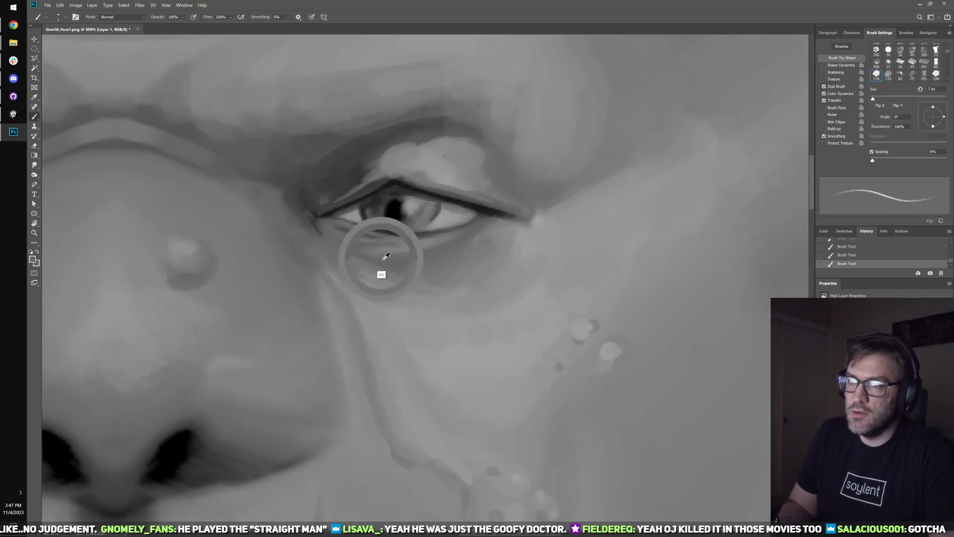
left_click(380, 271, "alt")
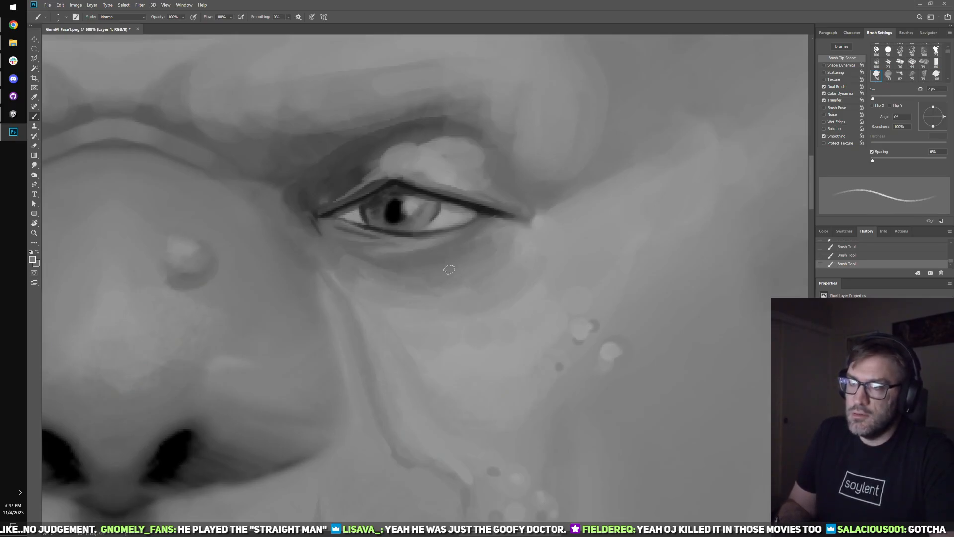
left_click_drag(353, 294, 466, 300)
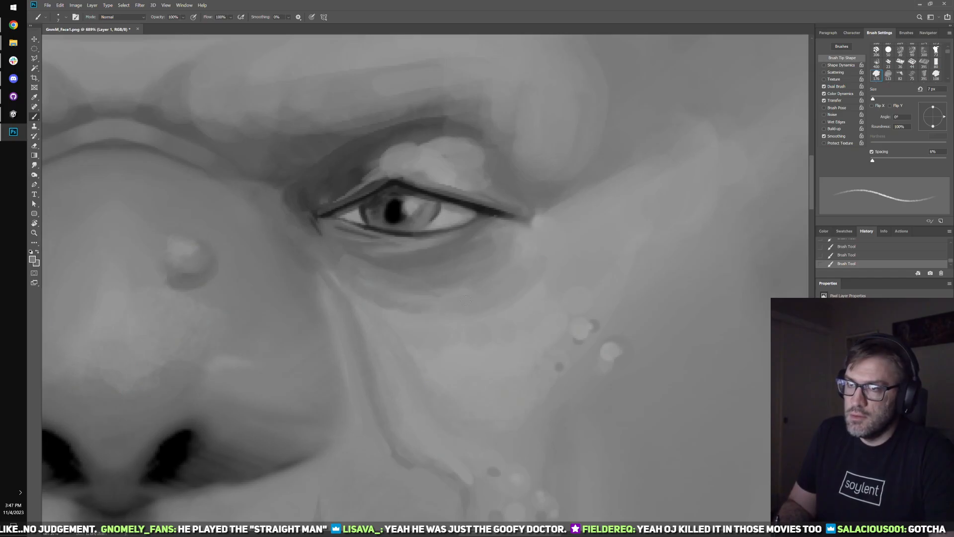
left_click(438, 301, "alt")
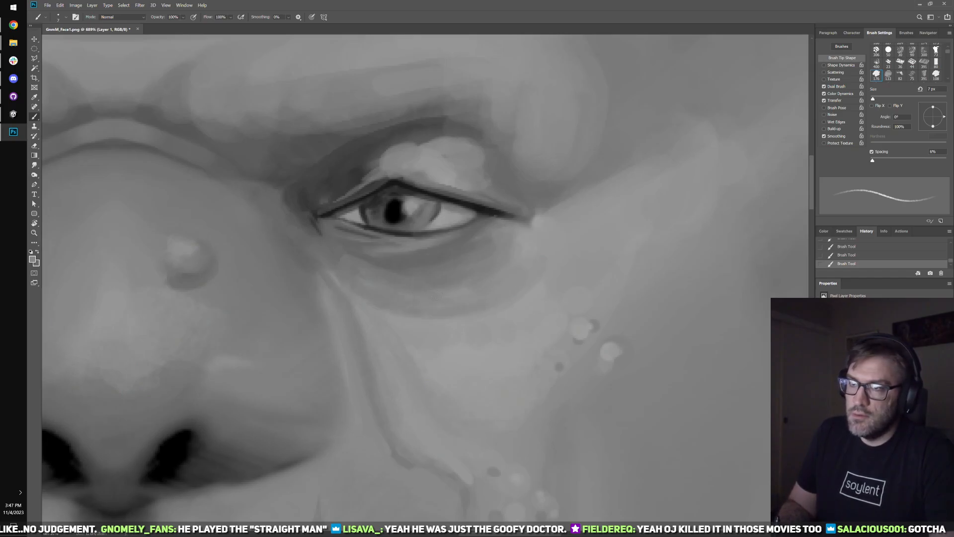
- Blend the outer end of the eye bag into the cheek using a larger brush and sampled light cheek gray
key("bracketright")
key("bracketright")
key("bracketright")
key("bracketright")
key("bracketright")
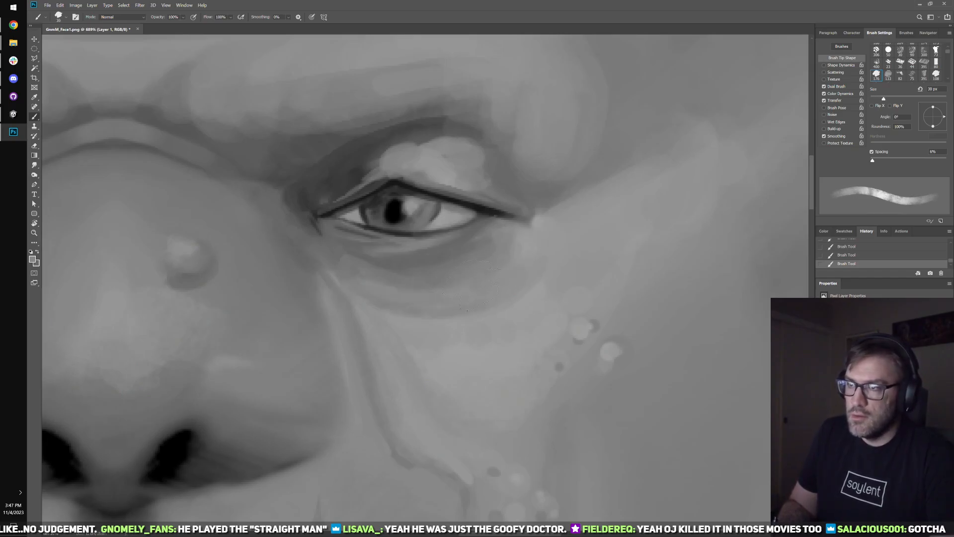
left_click(544, 243, "alt")
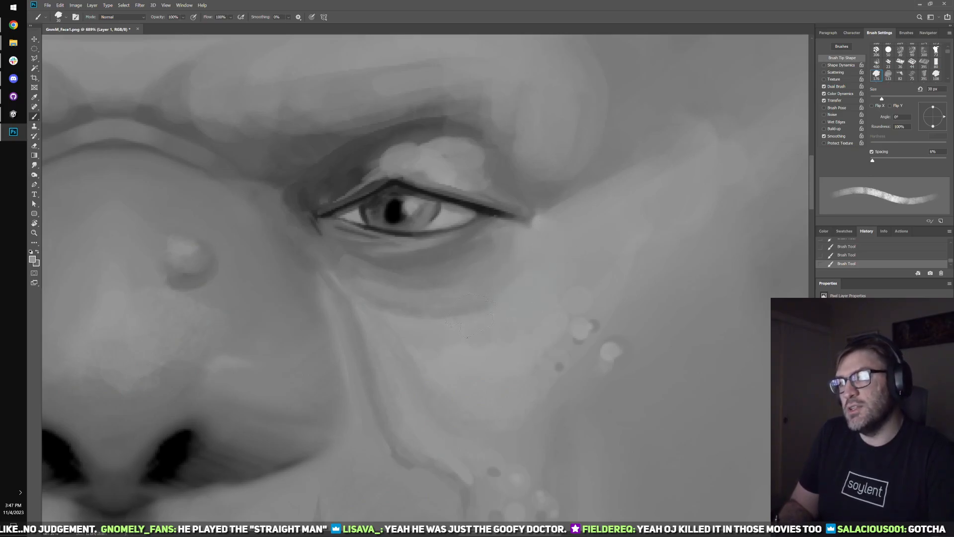
- Soften the lower outer edge of the eye bag with a 9 px brush in gray sampled just below the bag
key("bracketleft")
key("bracketleft")
key("bracketleft")
left_click(462, 320, "alt")
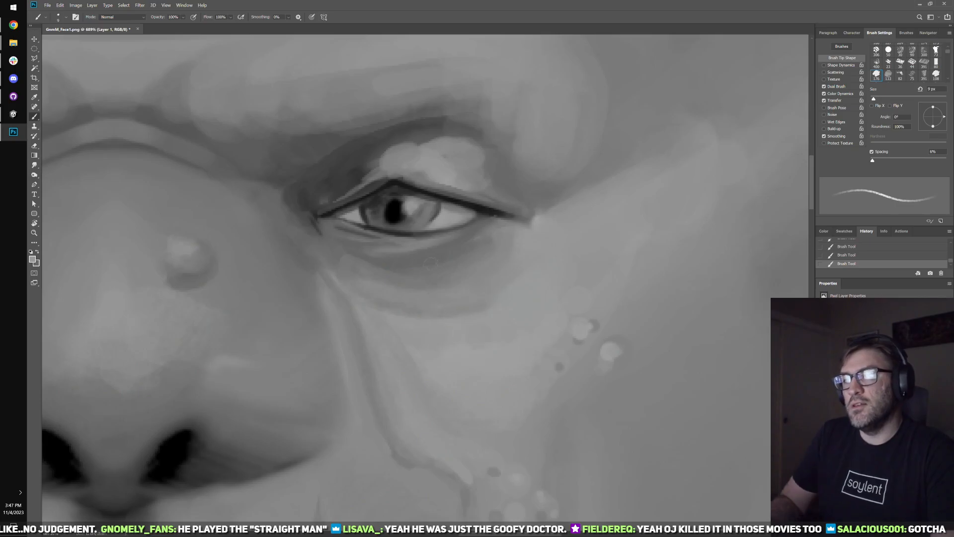
left_click_drag(441, 316, 549, 287)
left_click_drag(565, 256, 546, 294)
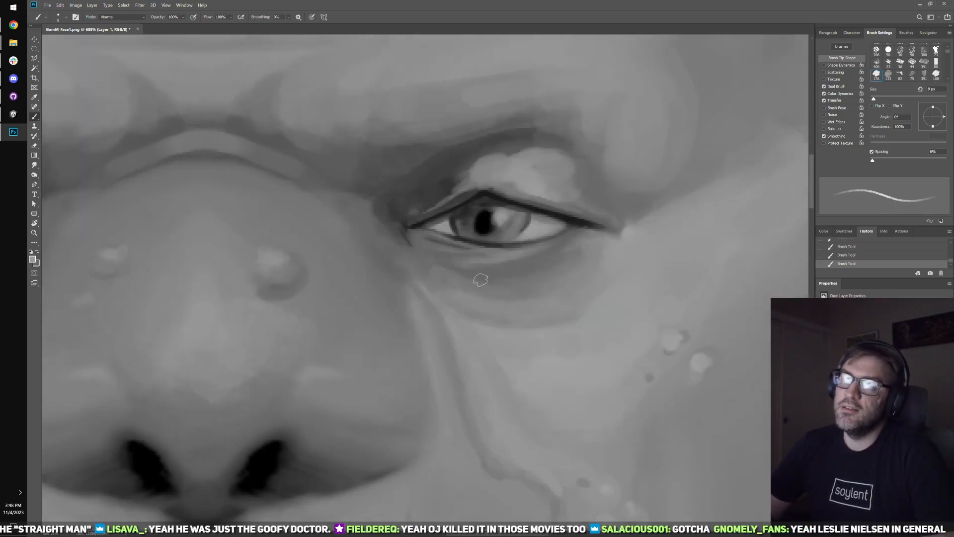
- Paint a thin light rim along the lower eyelid with a small brush in gray sampled under the eye
left_click(481, 272, "alt")
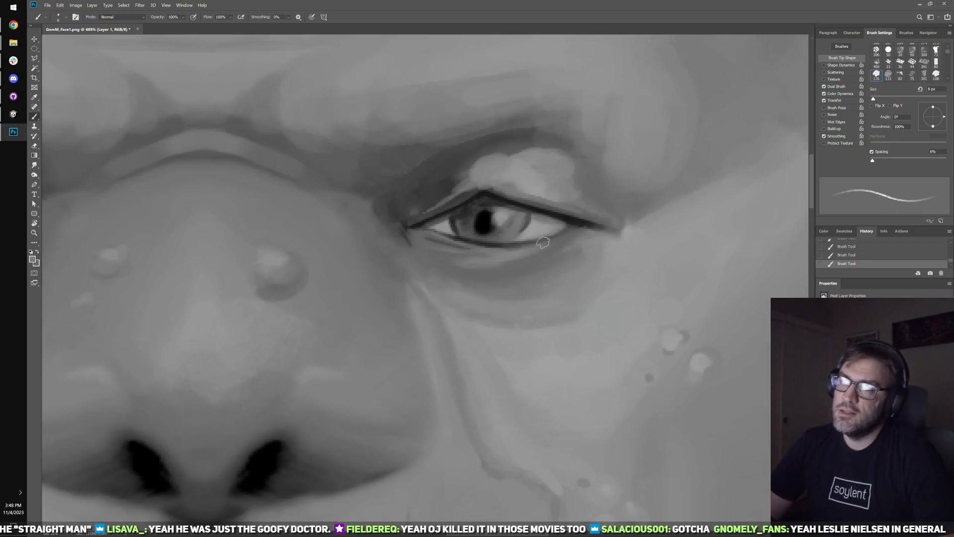
key("bracketright")
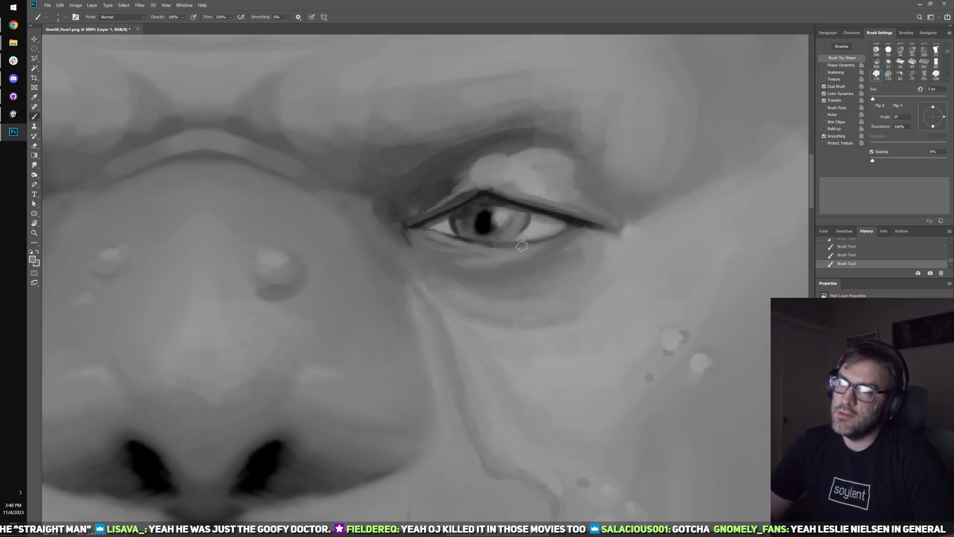
key("ctrl+z")
key("bracketleft")
key("bracketleft")
left_click_drag(447, 242, 547, 245)
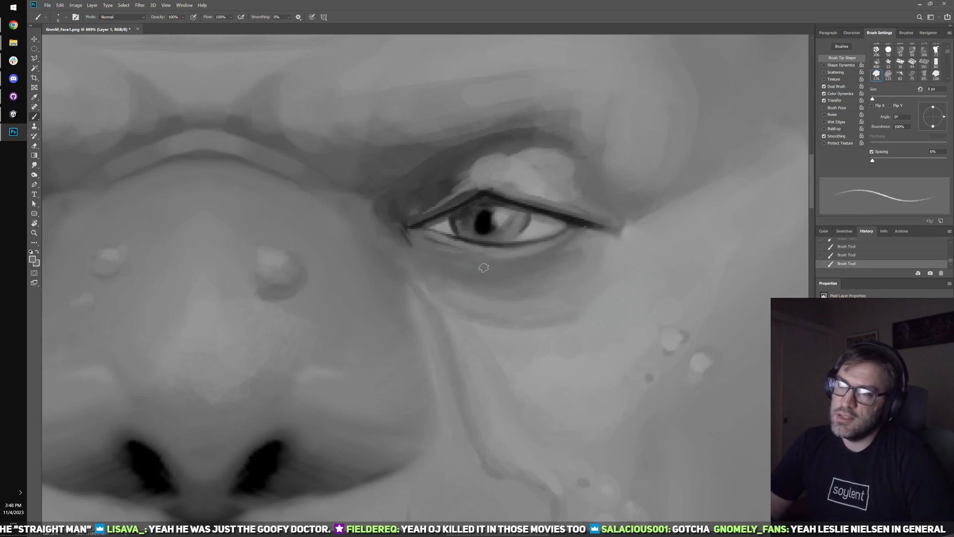
- Smooth the shading of the eye bag below the lower lid with a 15 px brush
key("bracketright")
key("bracketright")
key("bracketright")
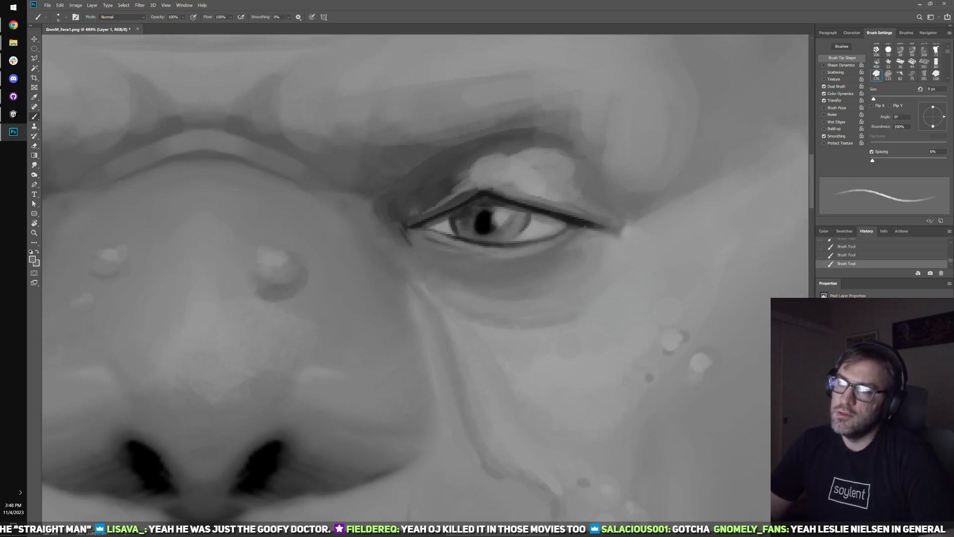
key("ctrl+z")
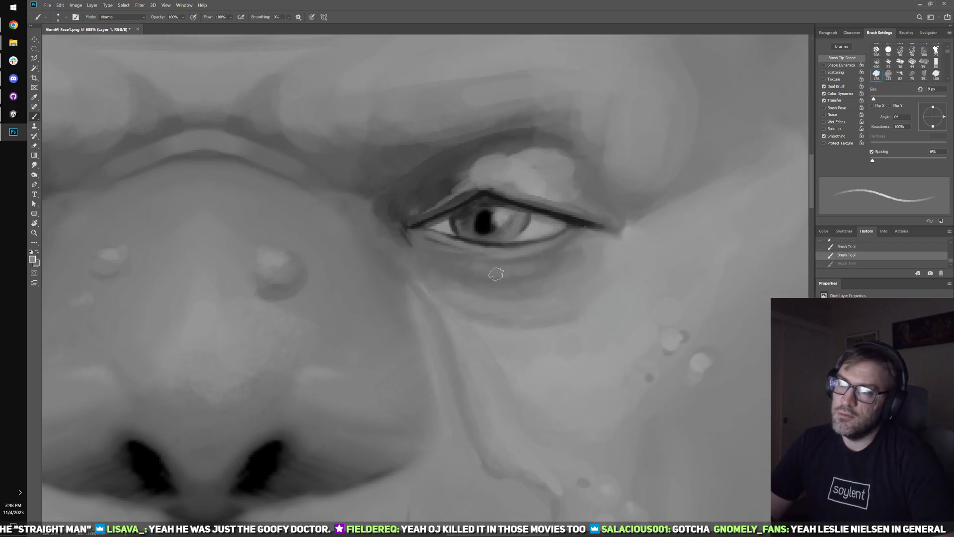
key("bracketright")
key("bracketright")
left_click_drag(509, 271, 569, 248)
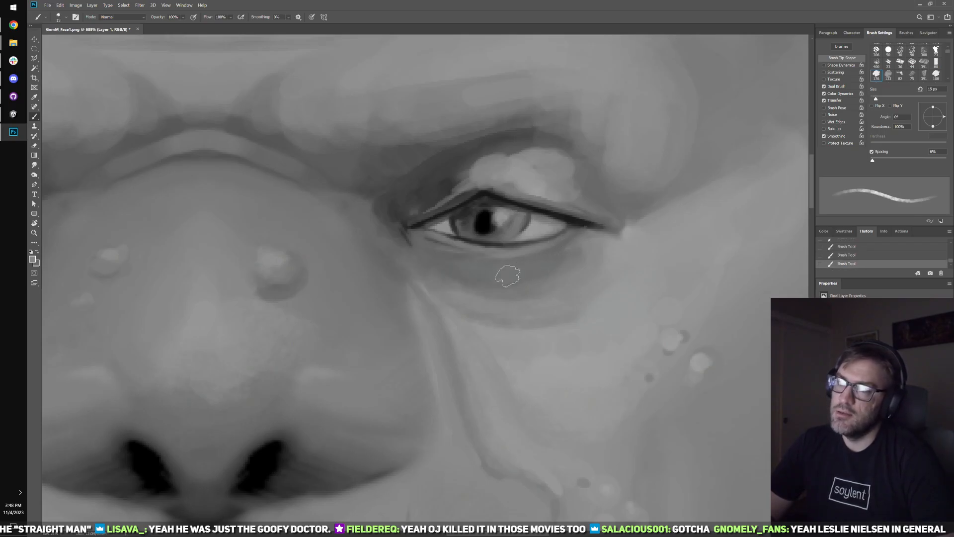
- Refine the dark line of the upper eyelid with a thin brush in gray sampled from the lid line
key("bracketleft")
key("bracketleft")
key("bracketleft")
key("bracketleft")
key("bracketleft")
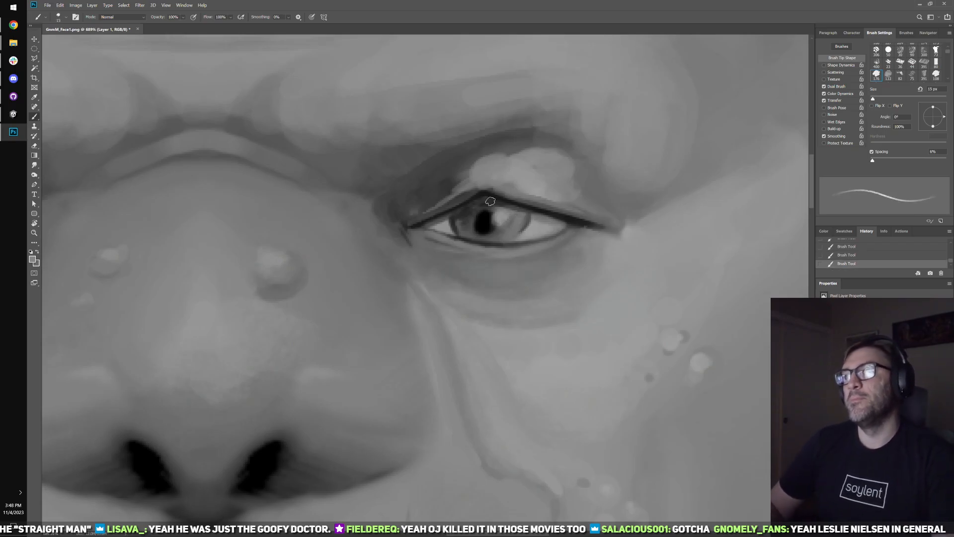
left_click(500, 192, "alt")
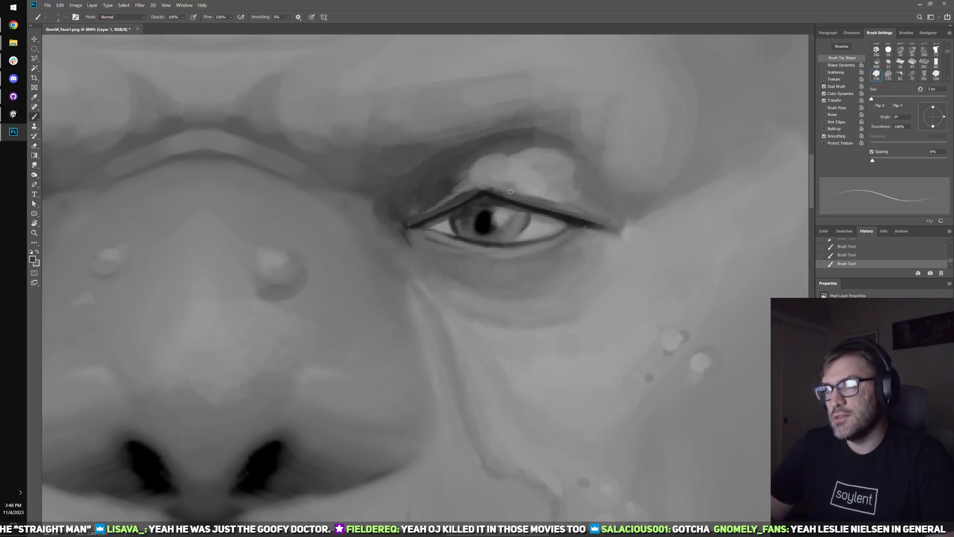
key("ctrl+z")
left_click_drag(542, 204, 559, 209)
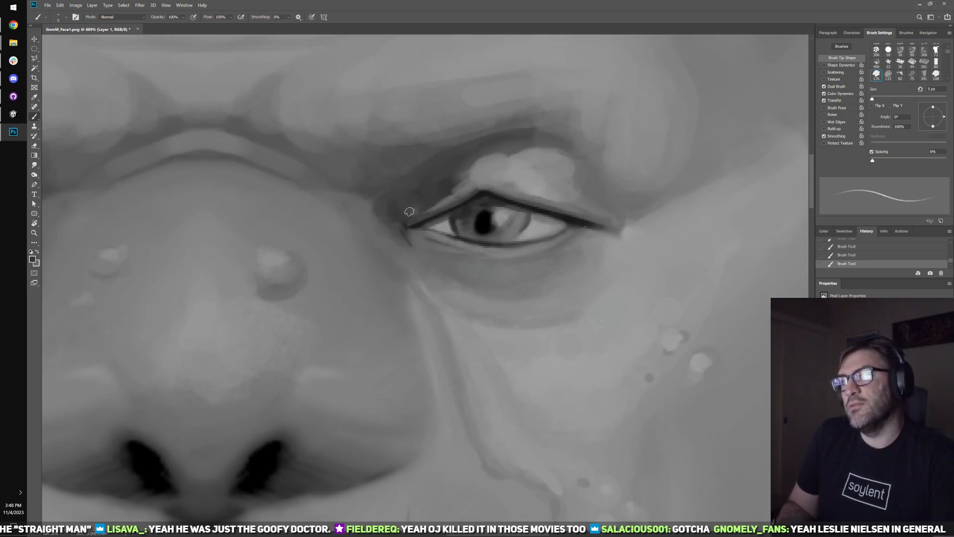
- Darken the inner eye socket and soften the inner edge of the light upper lid with a 7 px brush
key("bracketright")
key("bracketright")
key("bracketright")
left_click(417, 165, "alt")
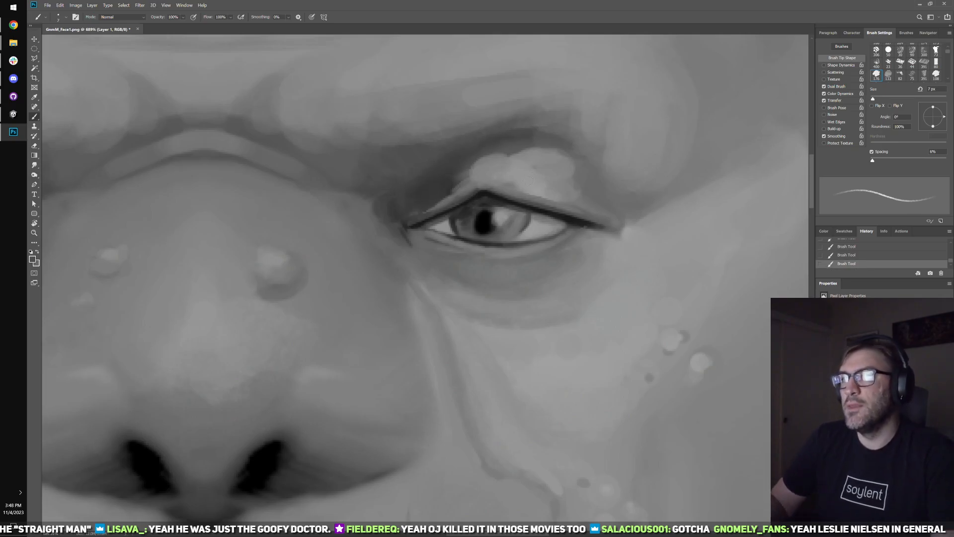
left_click_drag(462, 176, 483, 159)
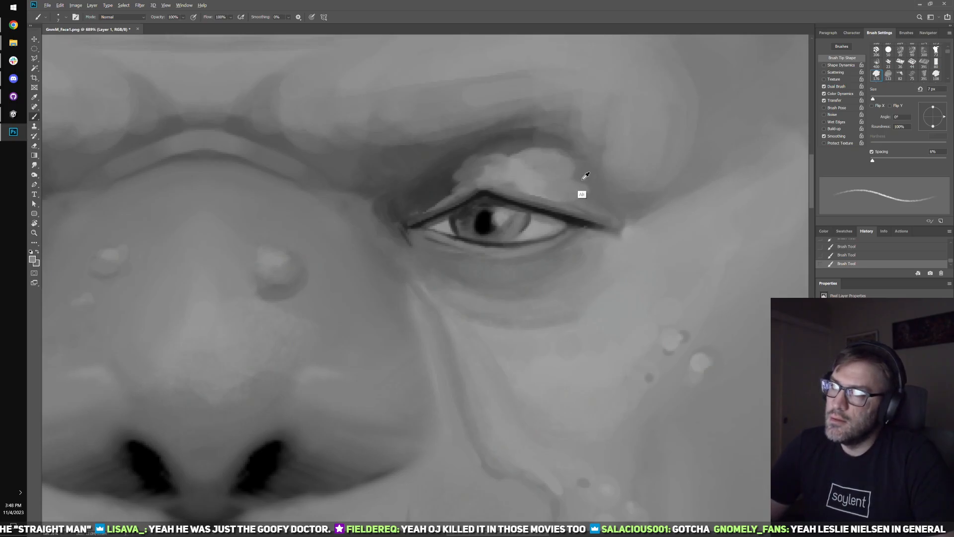
- Shade the outer part of the upper eyelid with a 15 px brush in dark gray sampled below the brow
key("bracketright")
key("bracketright")
key("bracketright")
key("bracketright")
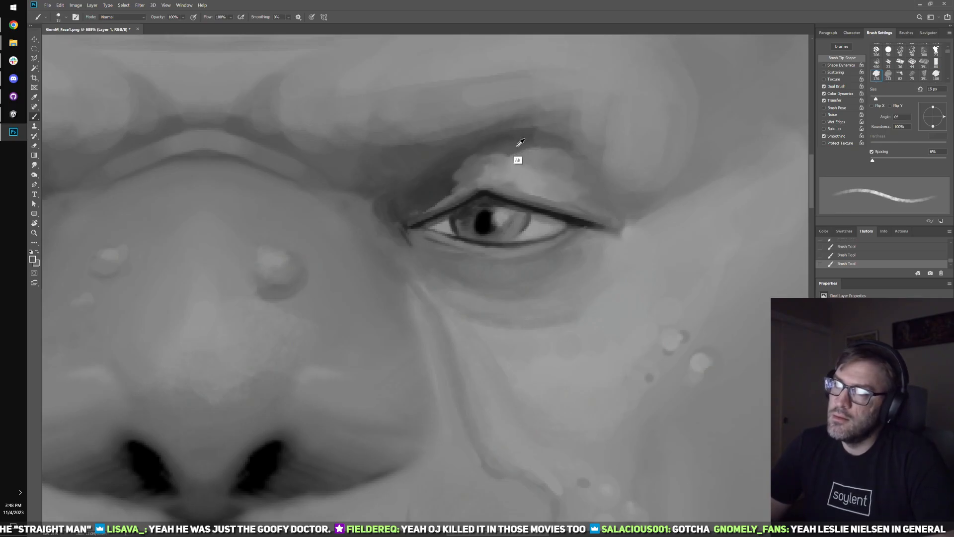
left_click(579, 133, "alt")
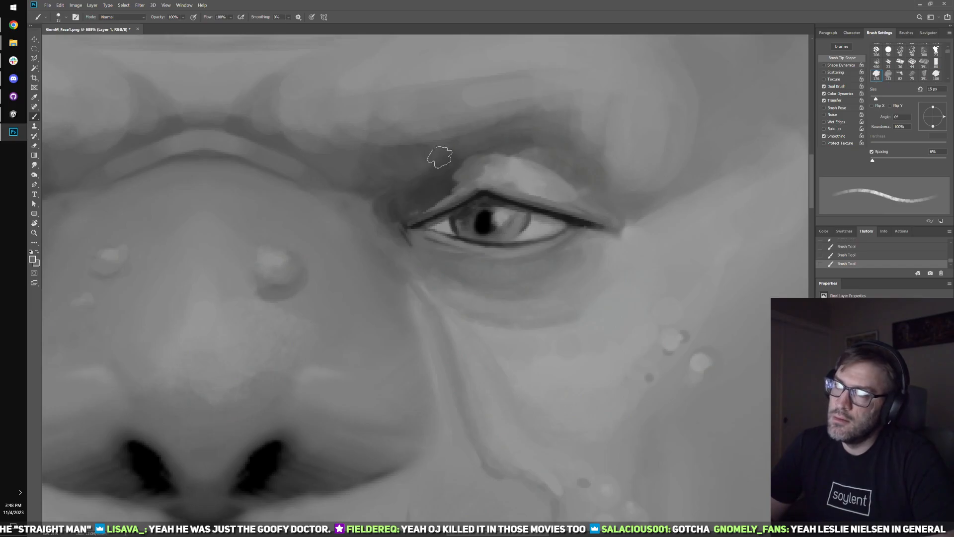
- Switch to Unity to check the gnome's face on the character creation screen, and return to the Photoshop painting
scroll(473, 209, "down", 4)
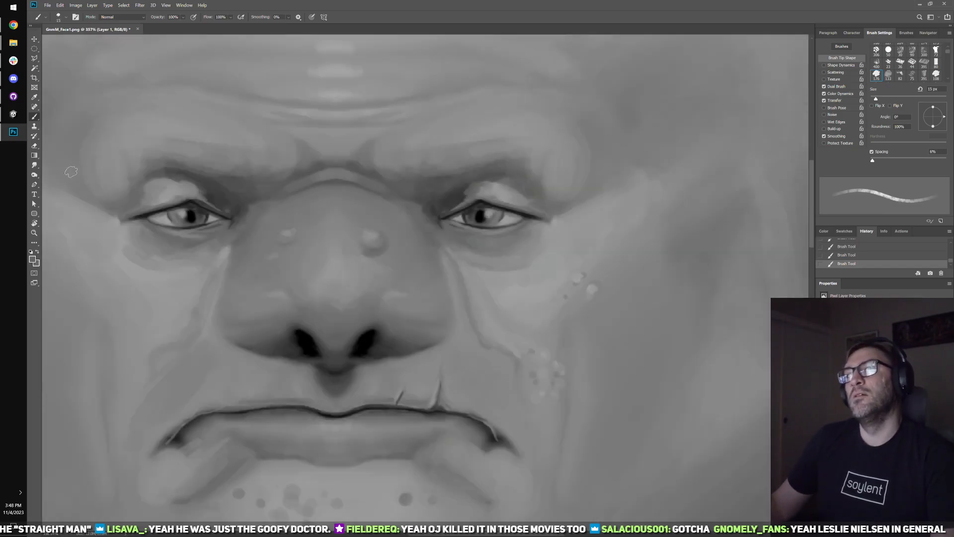
left_click(13, 114)
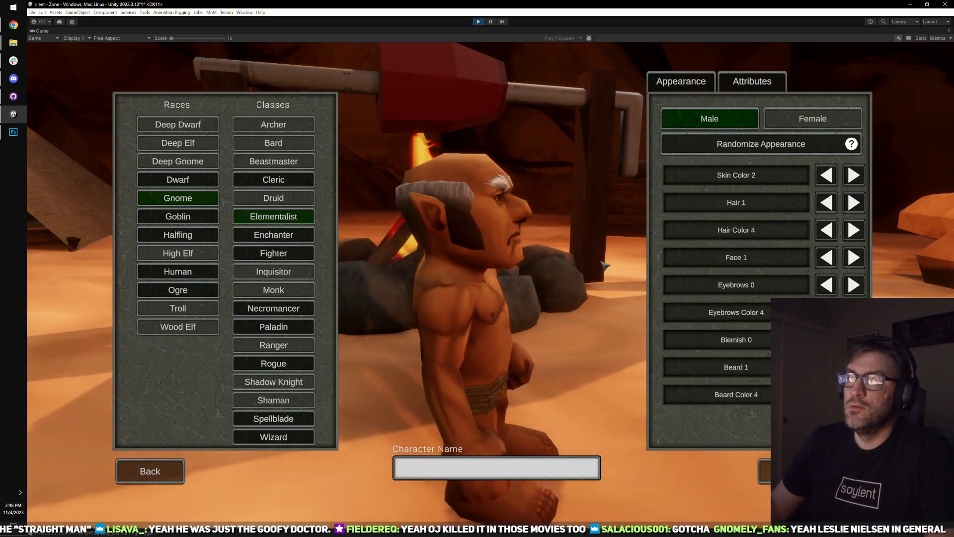
key("alt+Tab")
- Define the central forehead wrinkles with a 15 px brush, painting dark creases and light ridges in sampled grays
left_click_drag(520, 175, 573, 328)
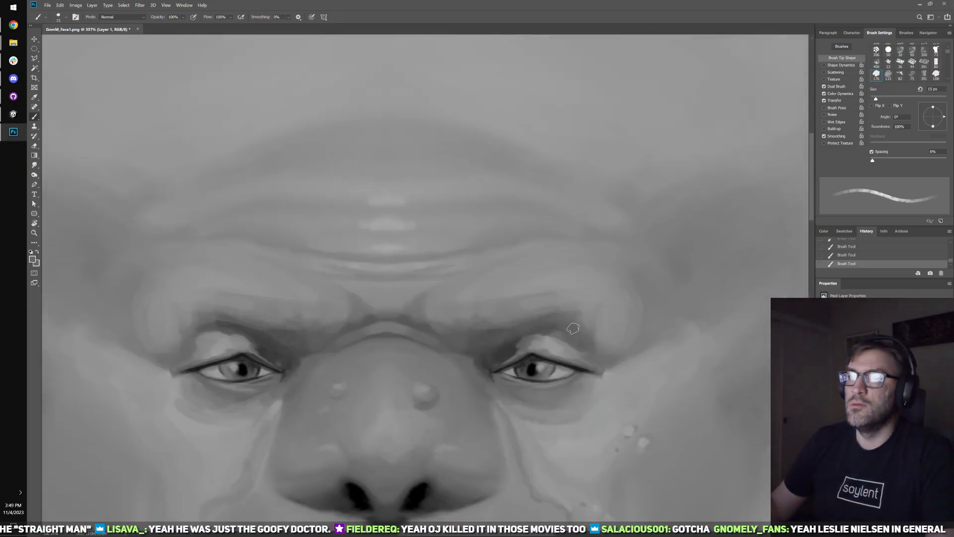
scroll(573, 328, "up", 2)
key("r")
left_click_drag(573, 251, 569, 347)
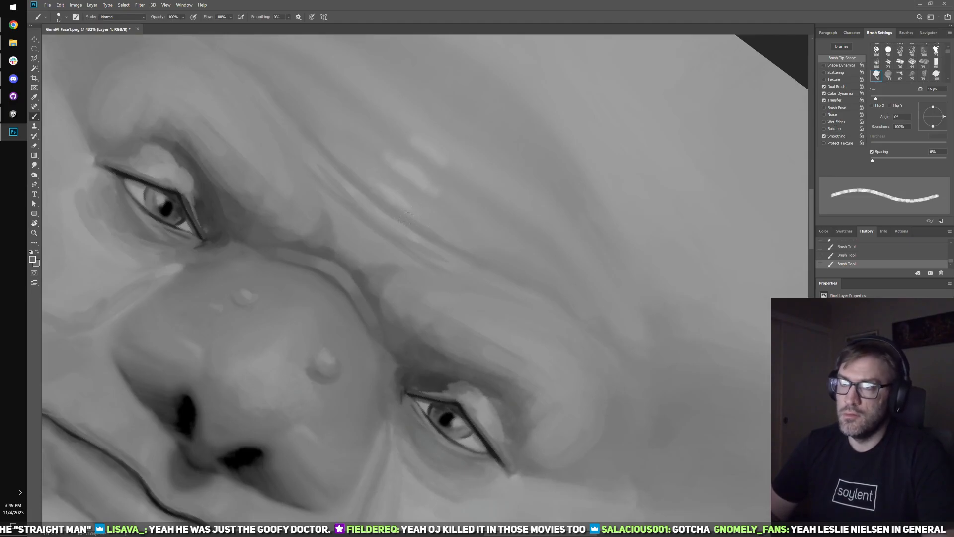
left_click(375, 208, "alt")
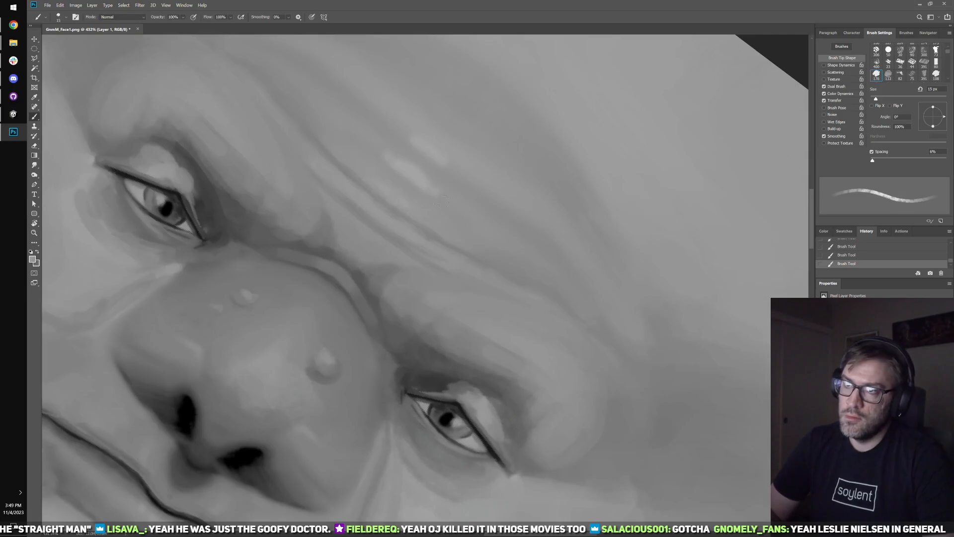
mouse_move(431, 199)
left_mouse_down()
mouse_move(420, 212)
mouse_move(428, 217)
left_mouse_up()
left_click(391, 194, "alt")
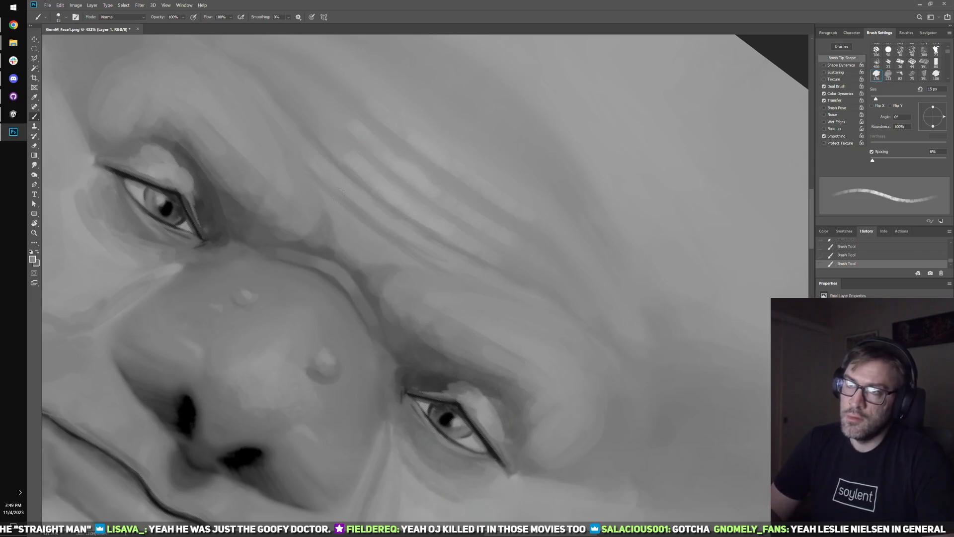
- Refine the light ridges between the forehead wrinkles with a 9 px brush in sampled gray
key("bracketleft")
key("bracketleft")
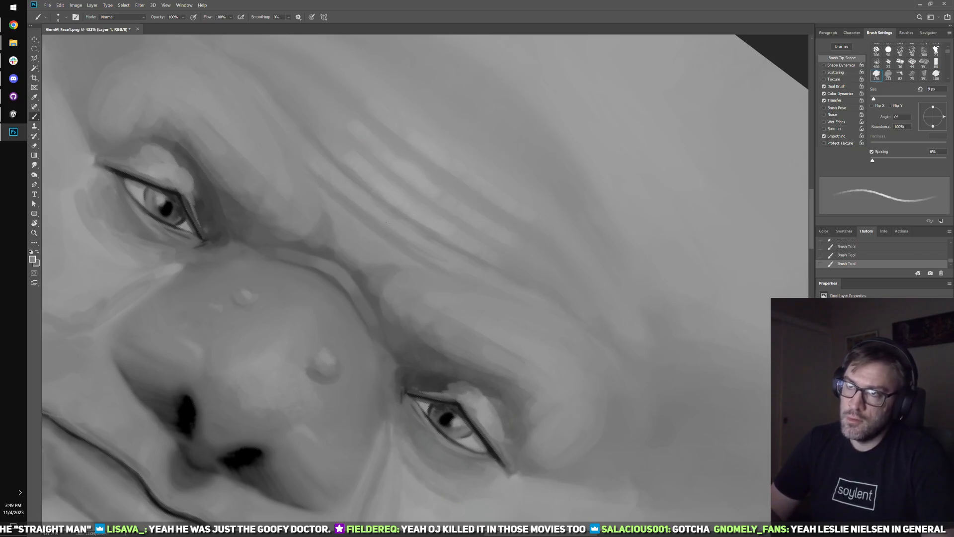
left_click(373, 207, "alt")
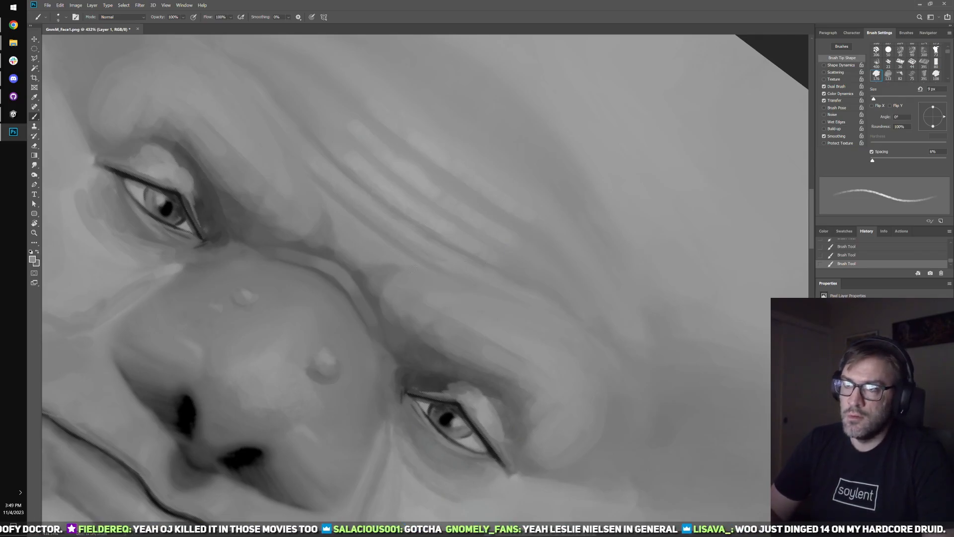
- Paint small light bumps in the crease between the brows in light gray sampled from the forehead
left_click(402, 196, "alt")
key("bracketright")
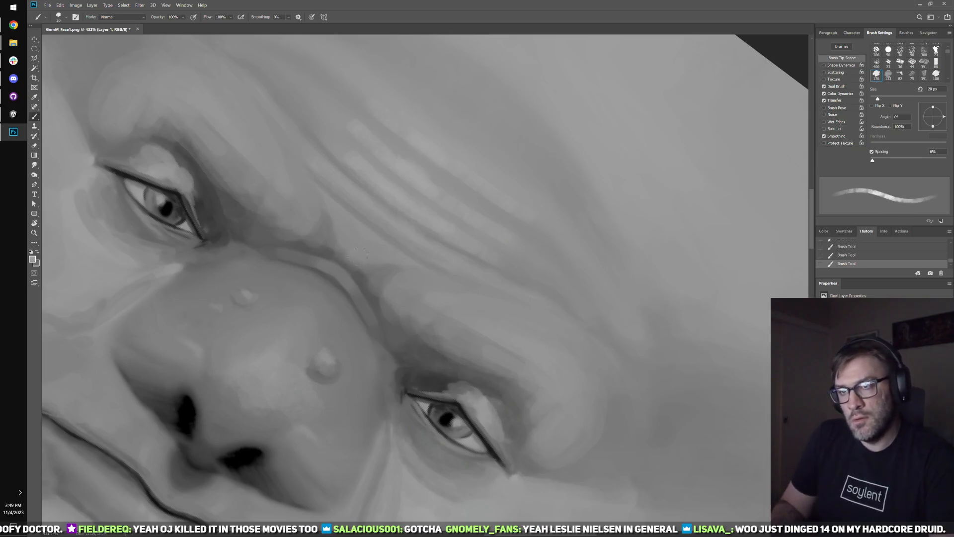
key("bracketleft")
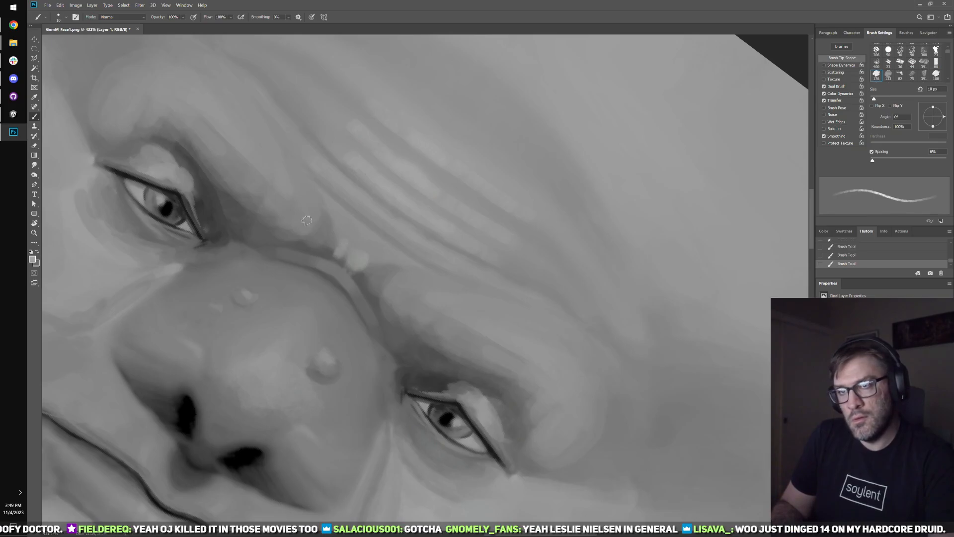
key("bracketright")
key("bracketright")
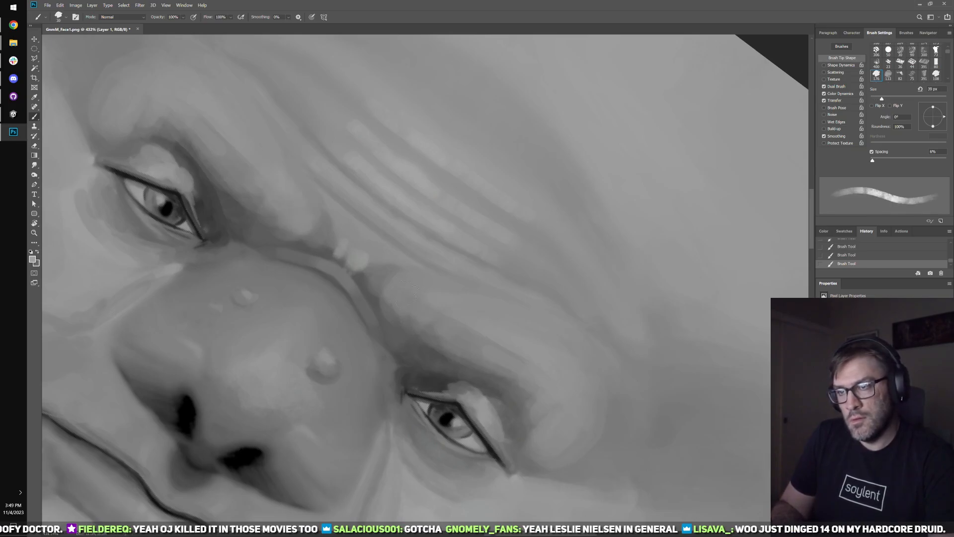
key("bracketleft")
key("bracketleft")
key("bracketleft")
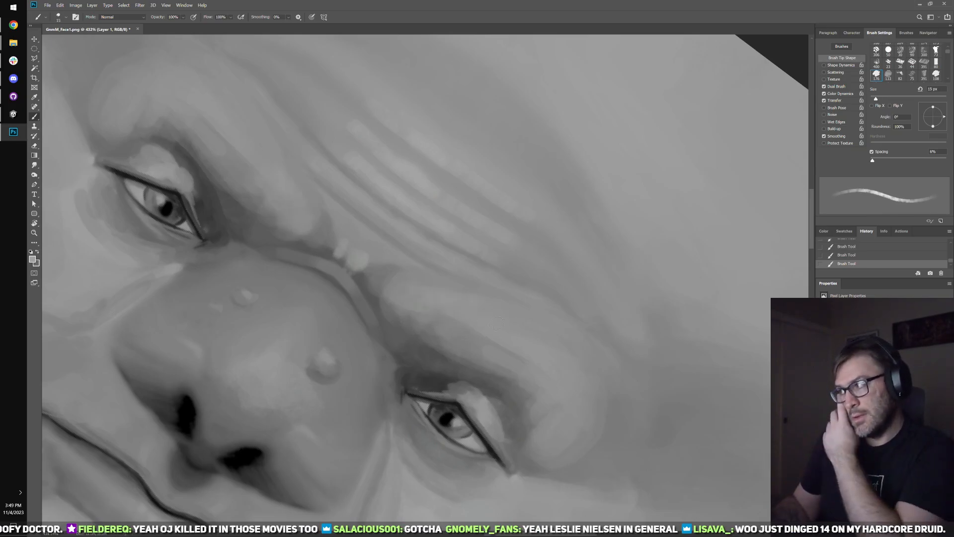
- Deepen the shadow between the nose bridge and the brow with a 15 px brush in dark gray sampled above the eye
left_click_drag(481, 297, 405, 273)
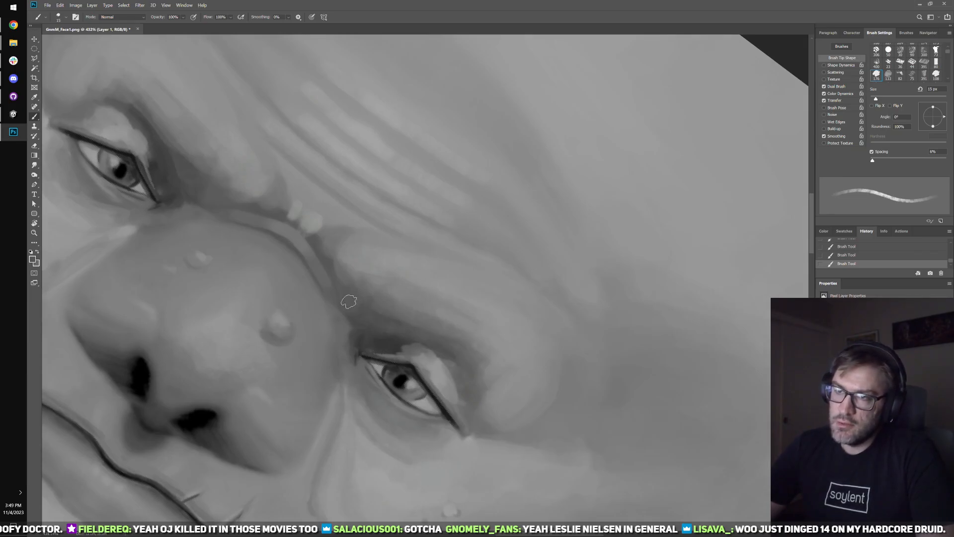
left_click(392, 342, "alt")
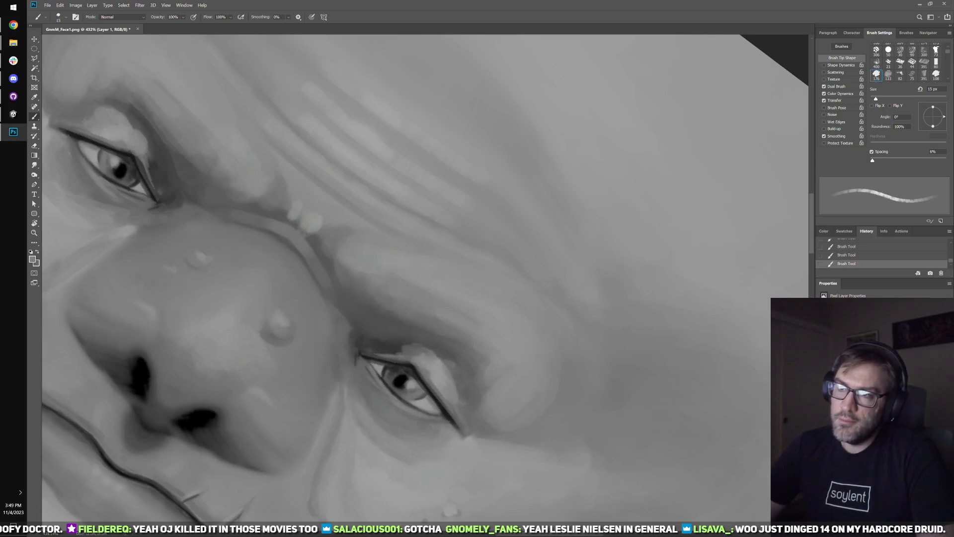
left_click_drag(575, 382, 560, 319)
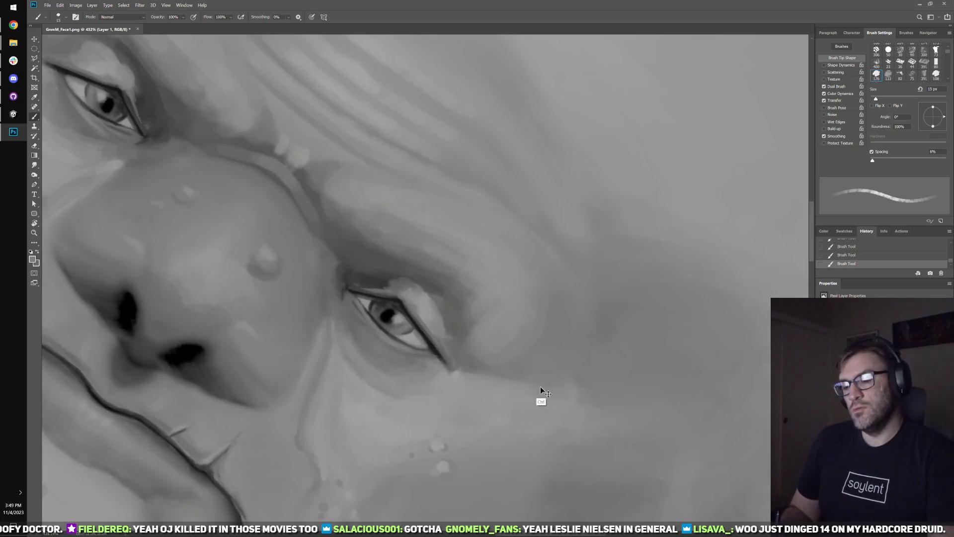
- Save the face texture, check it on the gnome in Unity, and return to the Photoshop painting
key("ctrl+s")
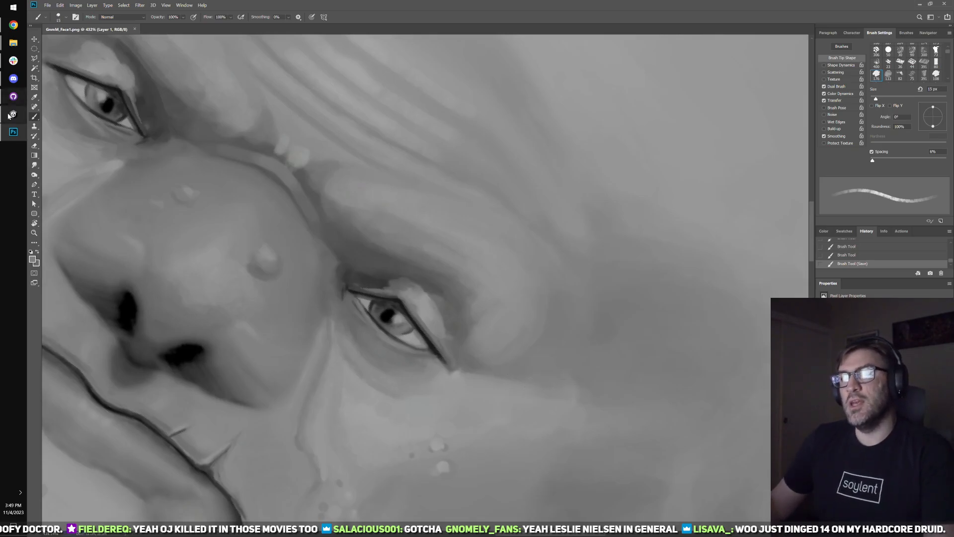
left_click(10, 115)
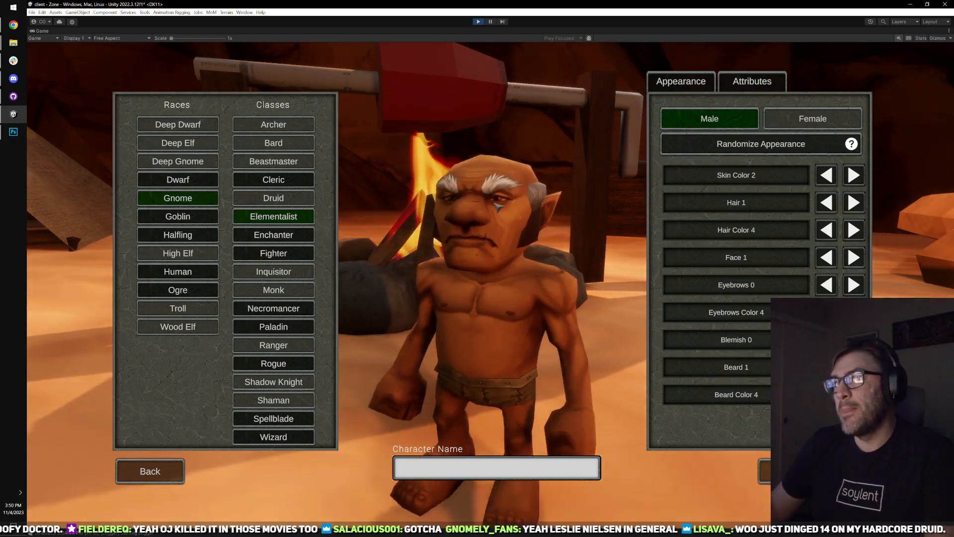
key("alt+Tab")
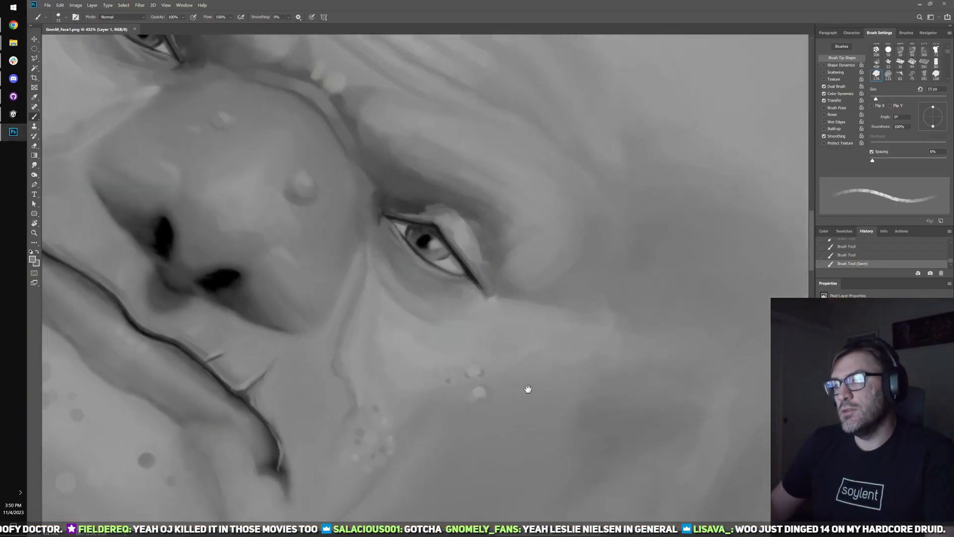
- Paint light and dark skin bumps on the cheek below the eye with a 10 px brush in sampled grays
scroll(528, 389, "up", 3)
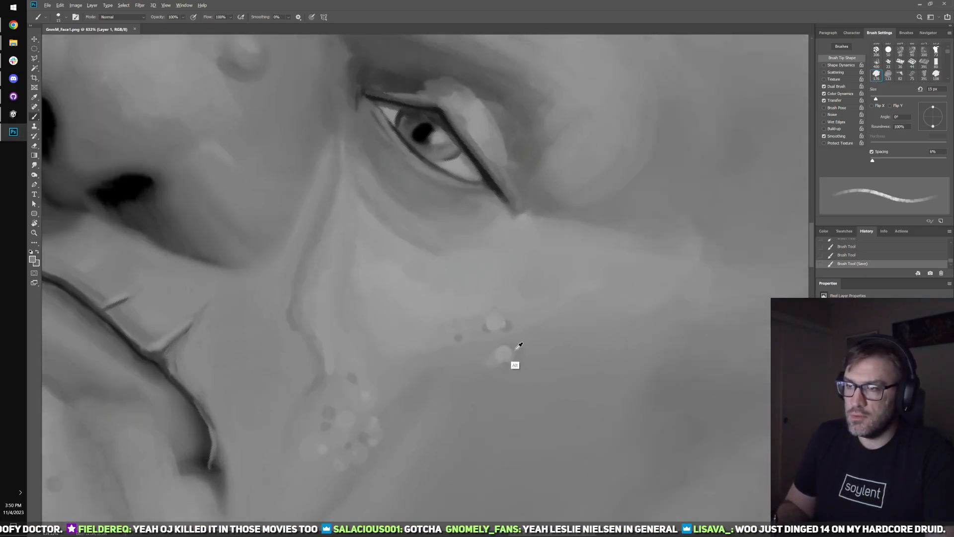
left_click(503, 354)
key("bracketleft")
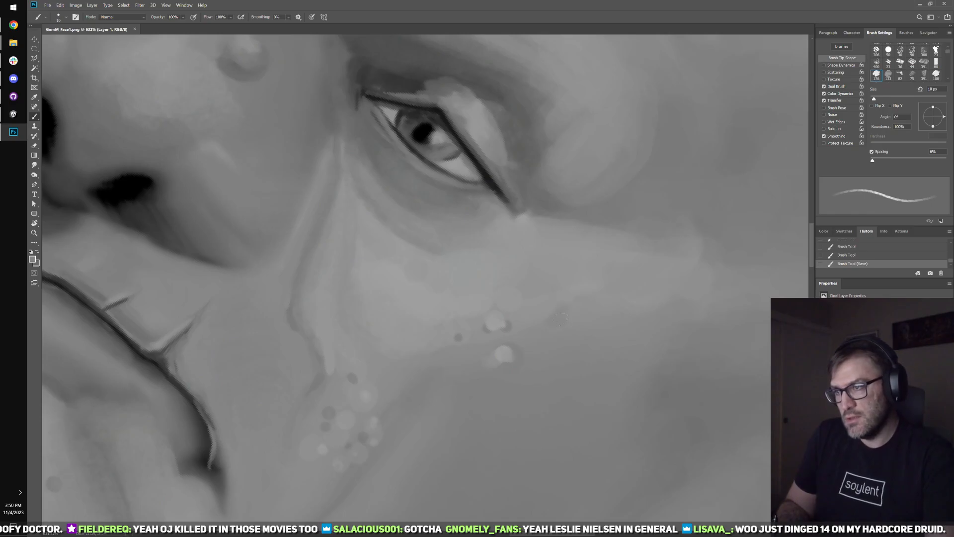
left_click(500, 335)
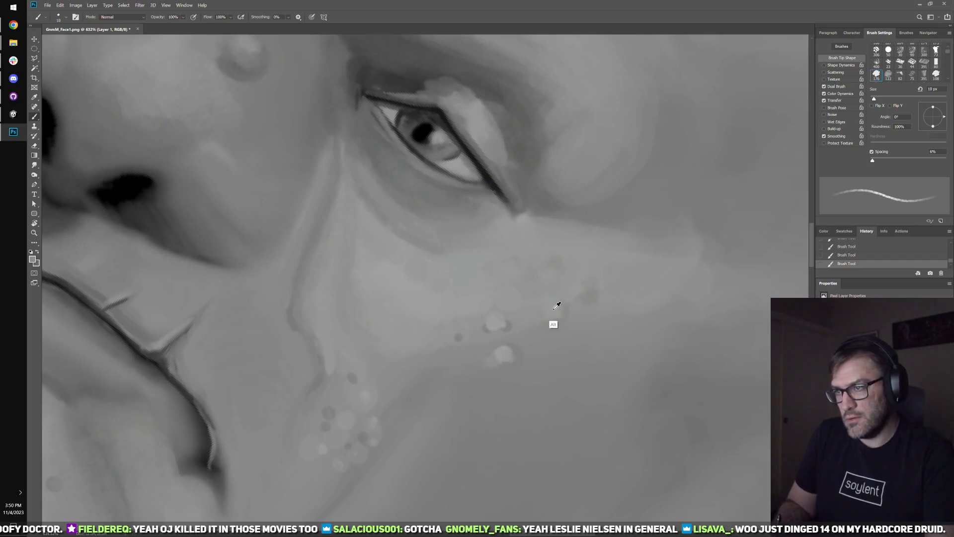
left_click(507, 323, "alt")
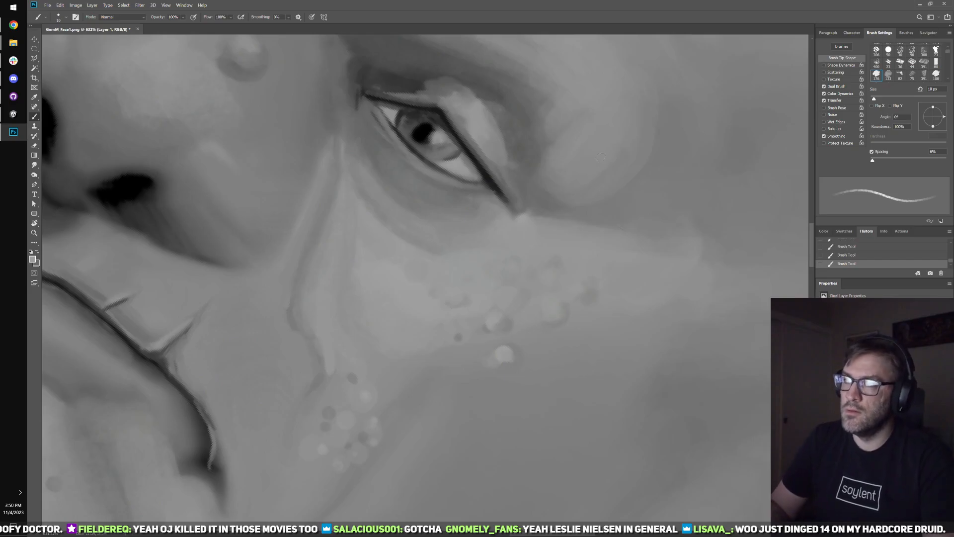
- Paint thin crow's-feet wrinkles at the outer corner of the eye with fine brushes up to 9 px
key("bracketleft")
key("bracketleft")
key("bracketleft")
key("bracketleft")
key("bracketleft")
key("bracketleft")
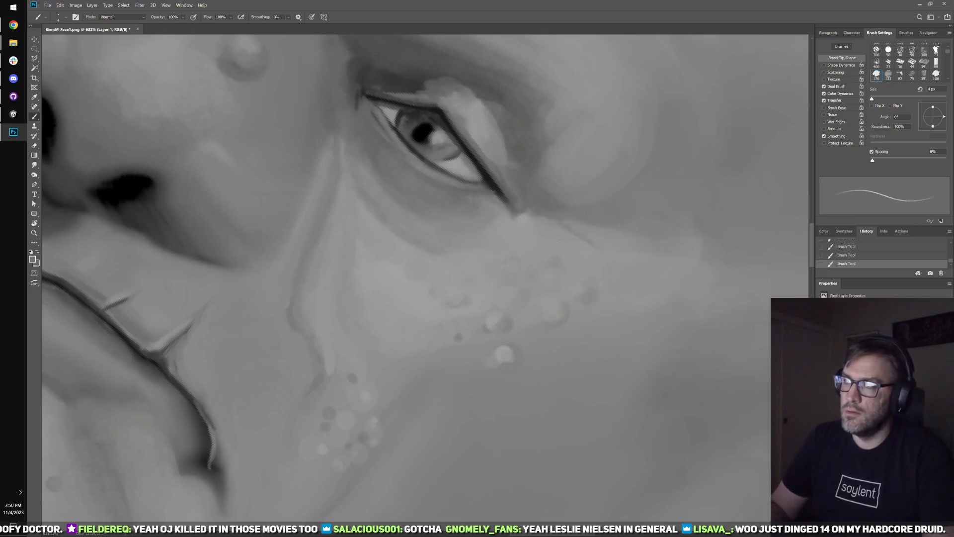
key("bracketright")
key("bracketright")
key("bracketright")
mouse_move(573, 236)
left_mouse_down()
mouse_move(605, 253)
mouse_move(523, 228)
left_mouse_up()
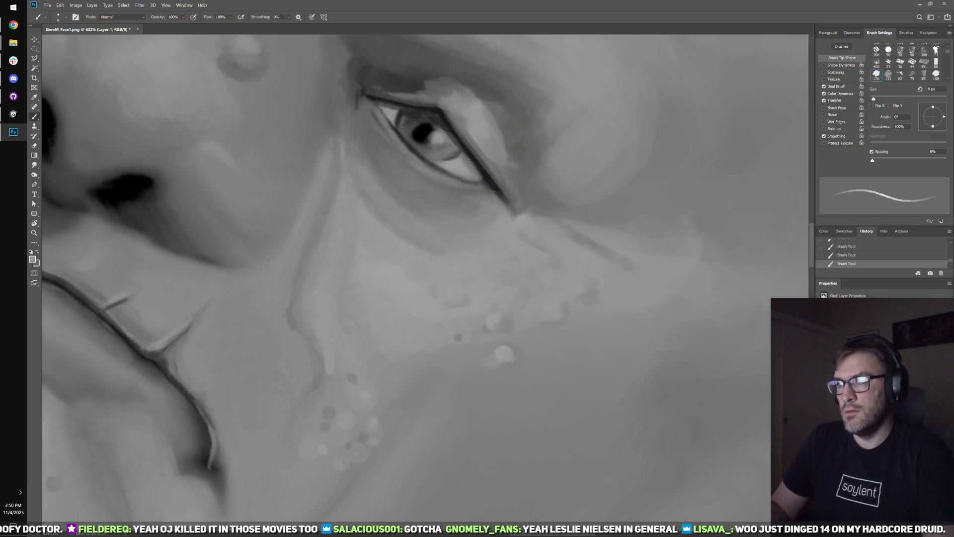
- Switch to Unity to inspect the cheek bumps and eye wrinkles on the gnome, and return to Photoshop
key("alt+Tab")
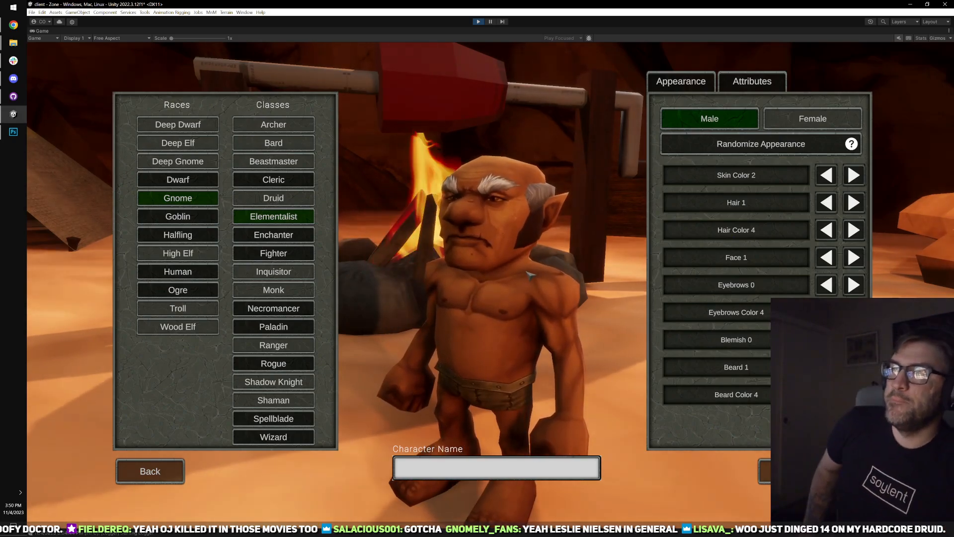
key("alt+Tab")
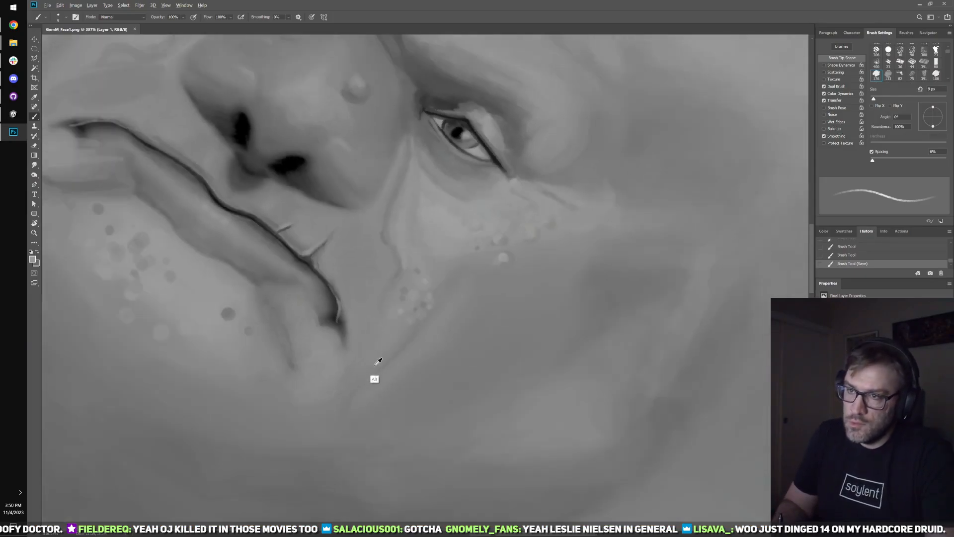
- Soften the cheek fold beside the corner of the mouth with a 20 px brush in gray sampled from the cheek
key("bracketright")
key("bracketright")
key("bracketright")
key("bracketright")
key("bracketright")
key("bracketright")
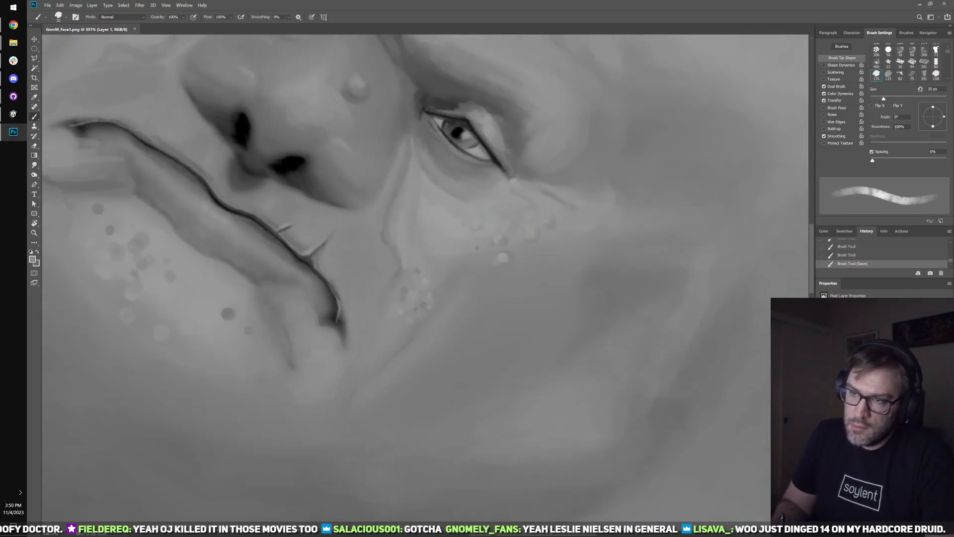
key("bracketleft")
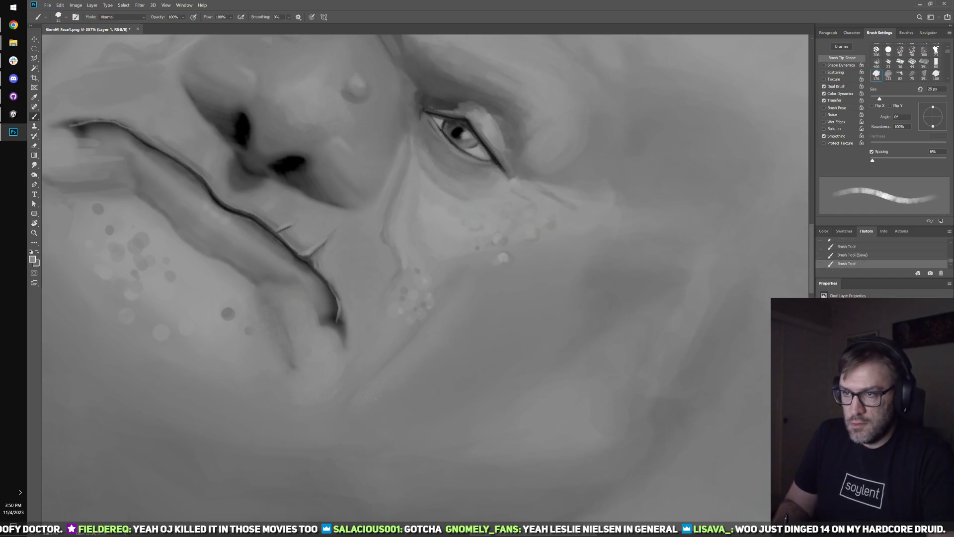
left_click(427, 360, "alt")
left_click_drag(427, 360, 466, 335)
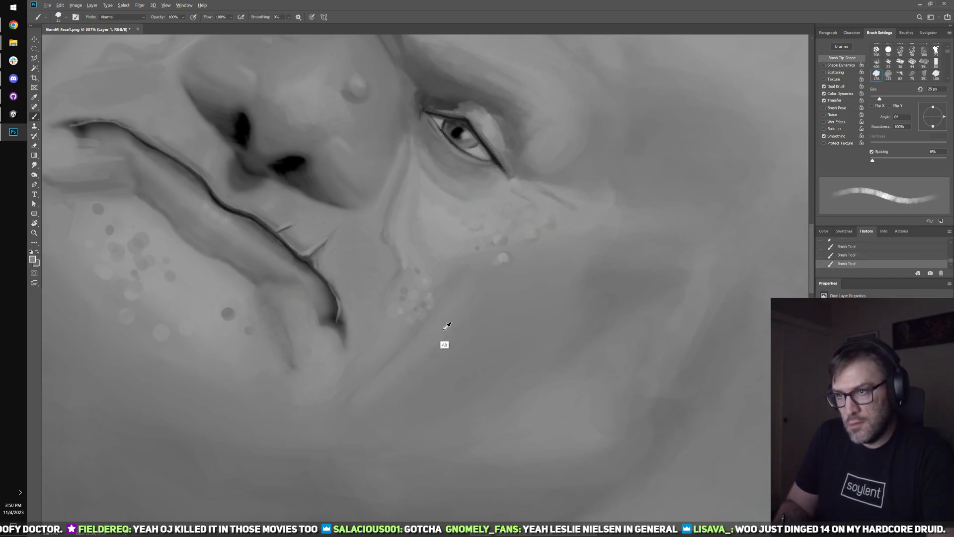
- Blend the broad cheek shading below the eye, reducing the brush from 70 px to 40 px
key("bracketright")
key("bracketright")
key("bracketright")
key("bracketright")
key("bracketright")
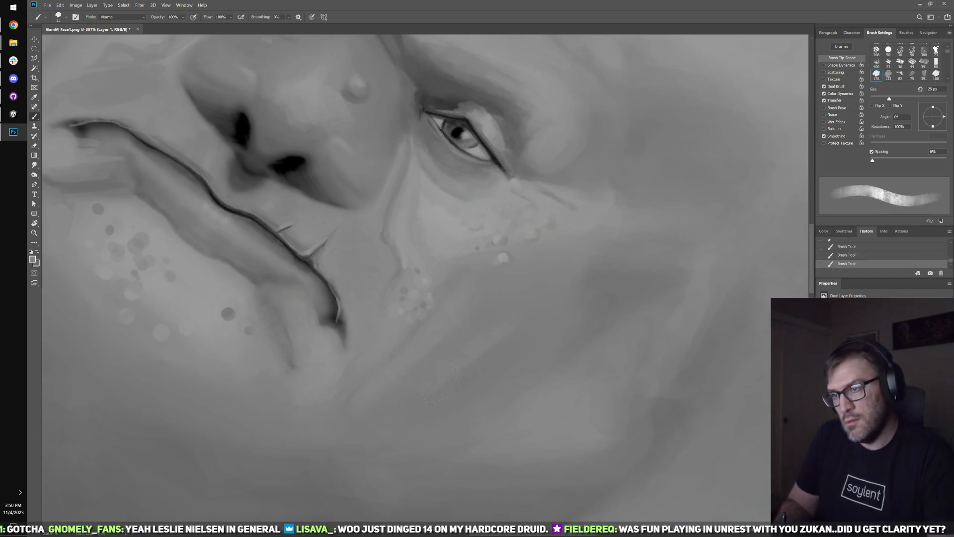
key("ctrl+z")
left_click(553, 298)
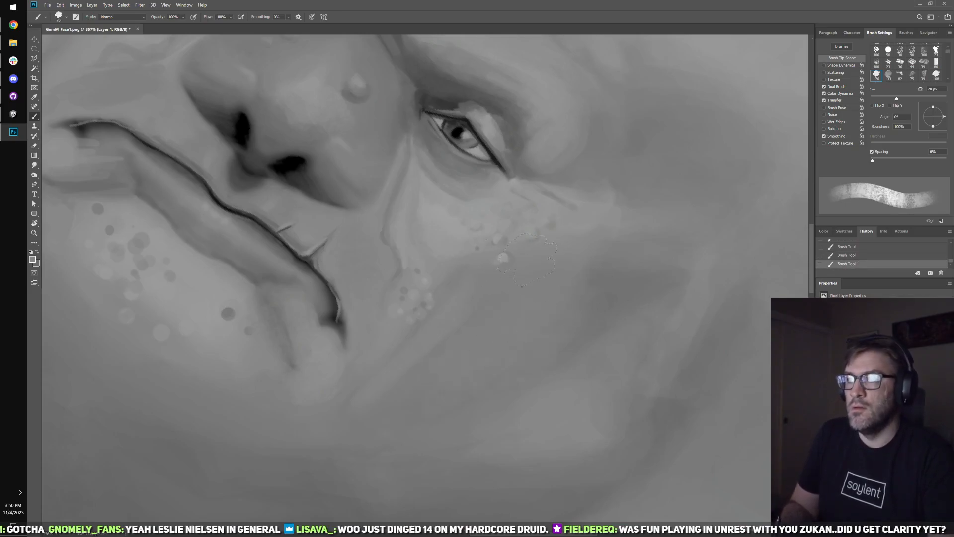
key("bracketleft")
key("bracketleft")
key("bracketleft")
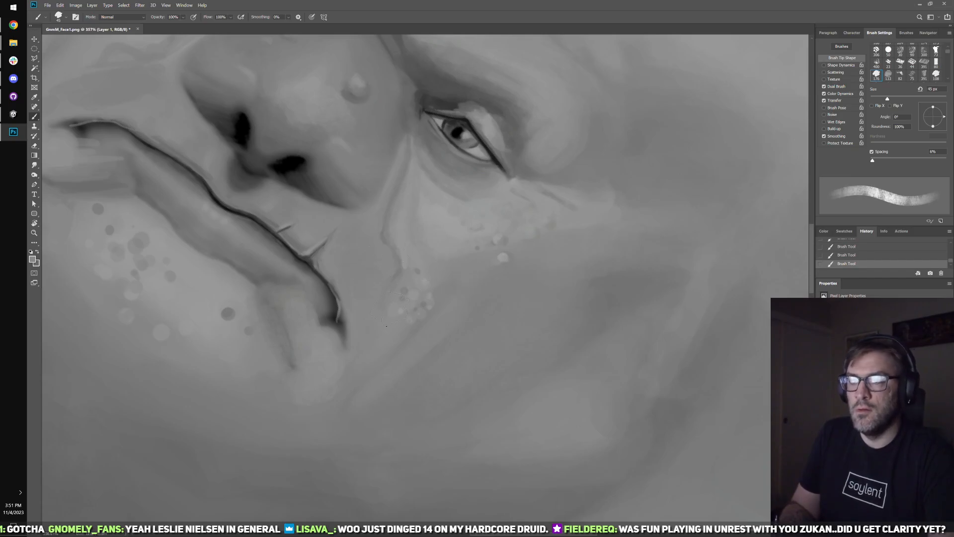
key("bracketleft")
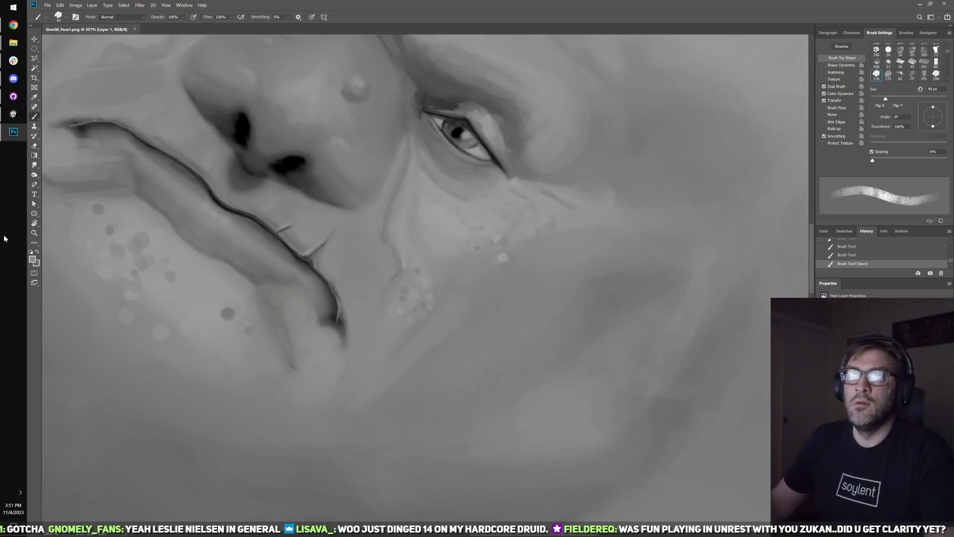
- Compare the painted texture with the gnome in Unity, rotating the Photoshop canvas view so the face is upright
left_click(13, 114)
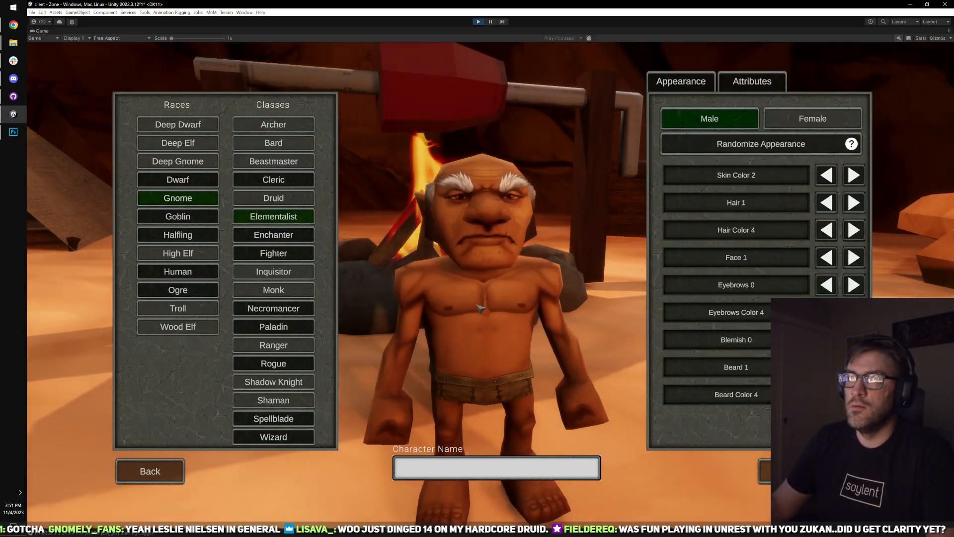
key("alt+Tab")
left_click_drag(517, 328, 551, 344)
key("Escape")
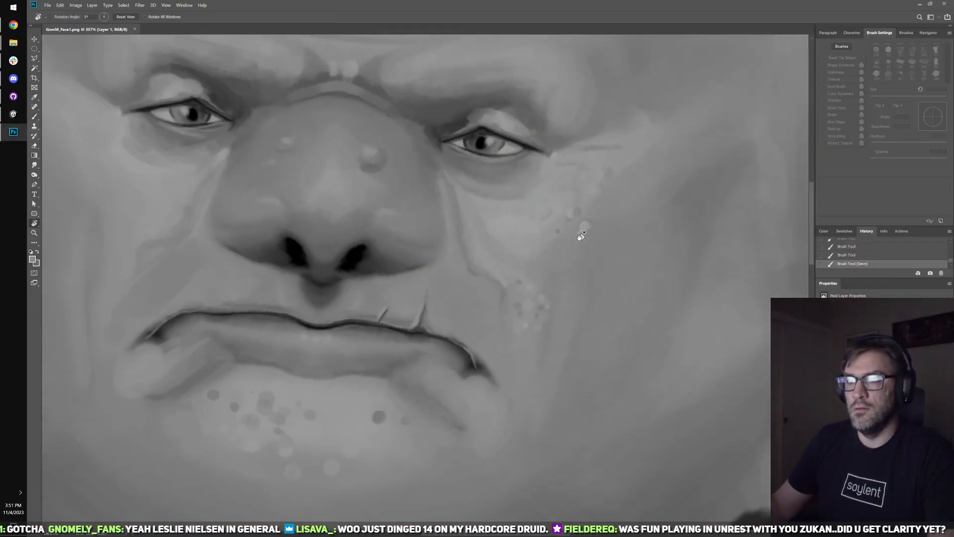
scroll(460, 390, "up", 2)
key("b")
scroll(476, 400, "down", 3)
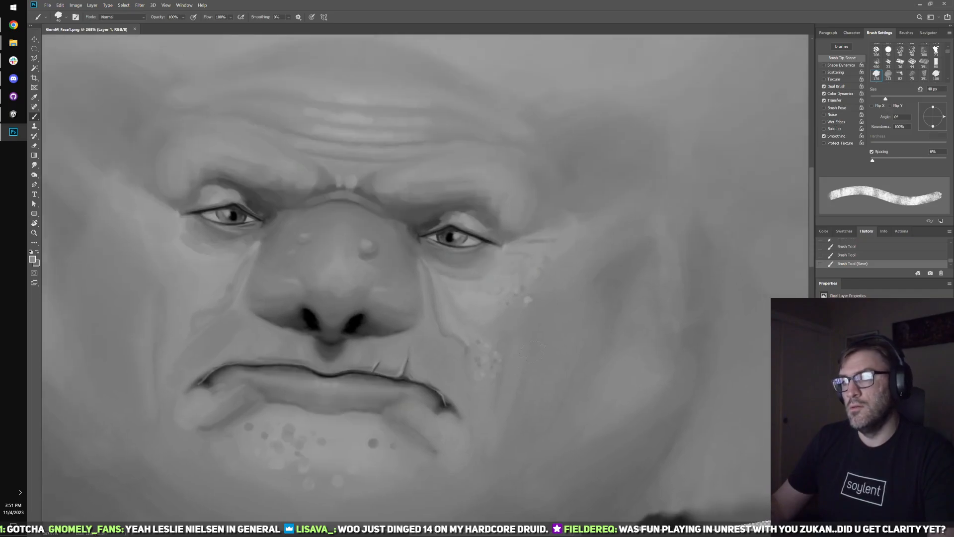
key("alt+Tab")
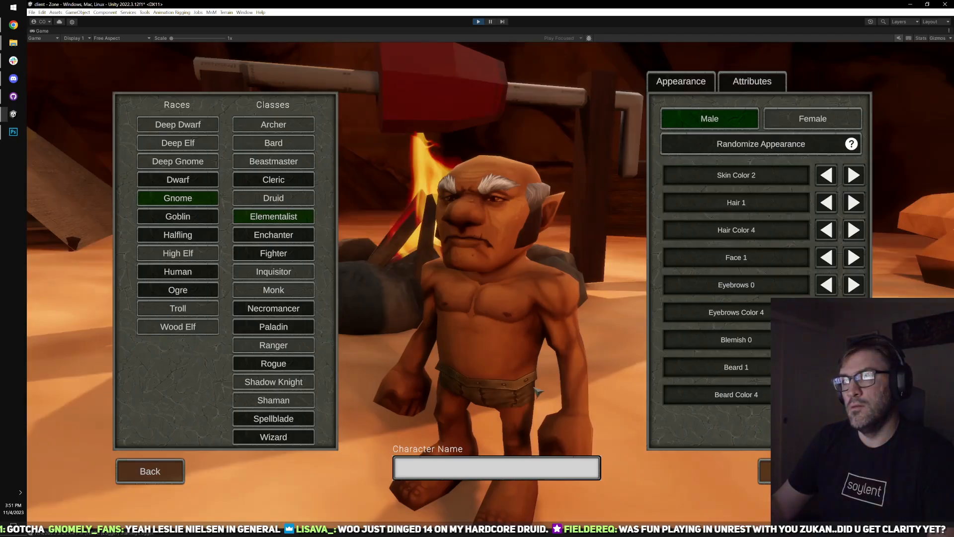
key("alt+Tab")
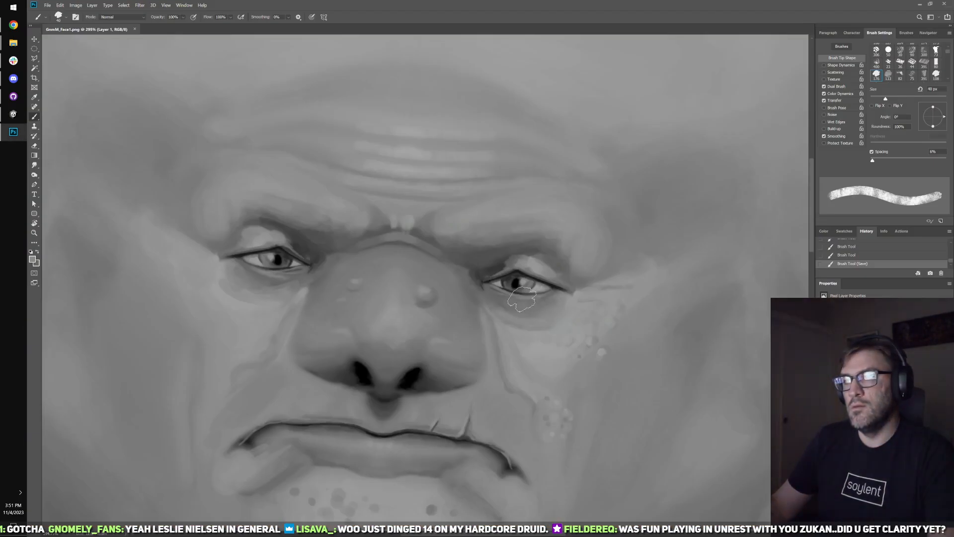
- Darken the upper nose around its bumps and soften the nostril highlights with a 30 to 45 px brush, saving the file
key("bracketleft")
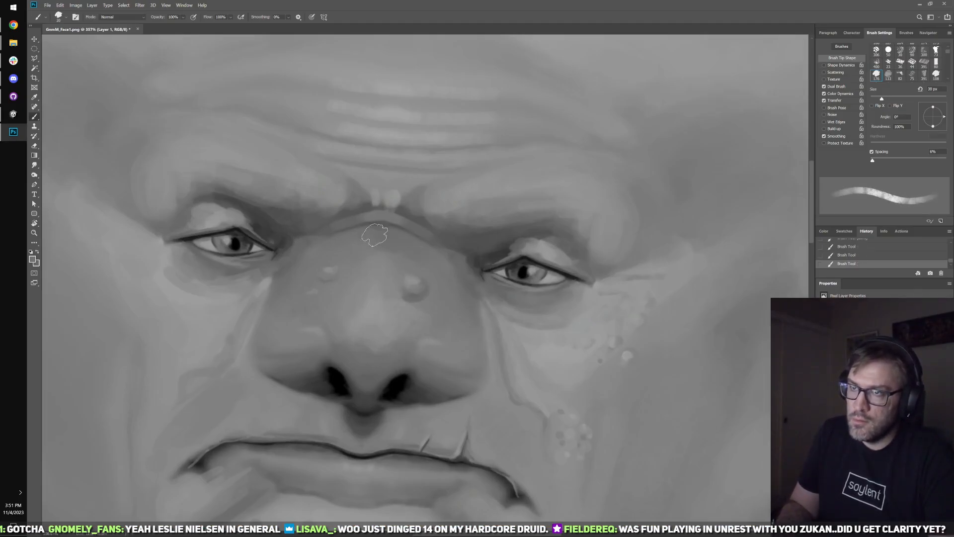
left_click(383, 268)
key("bracketright")
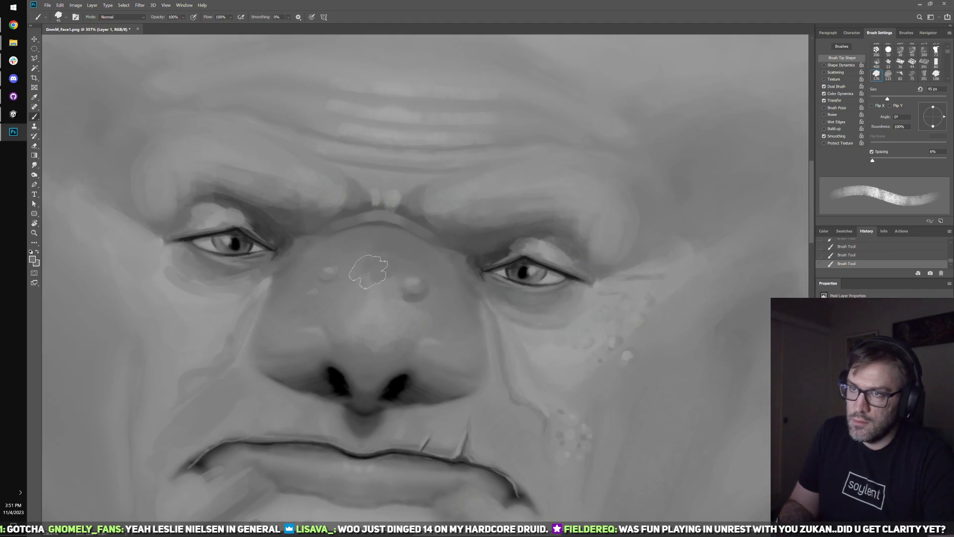
key("bracketleft")
key("bracketleft")
key("bracketleft")
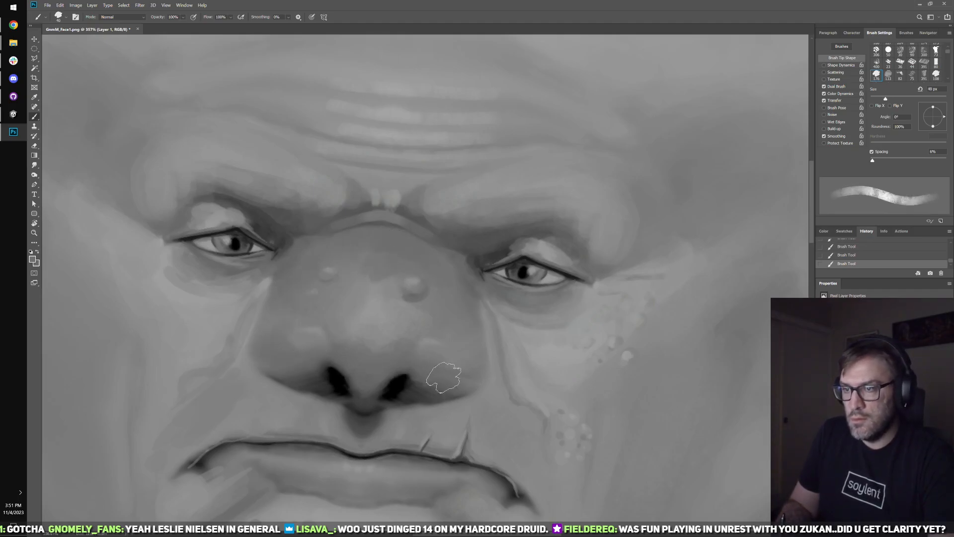
key("bracketright")
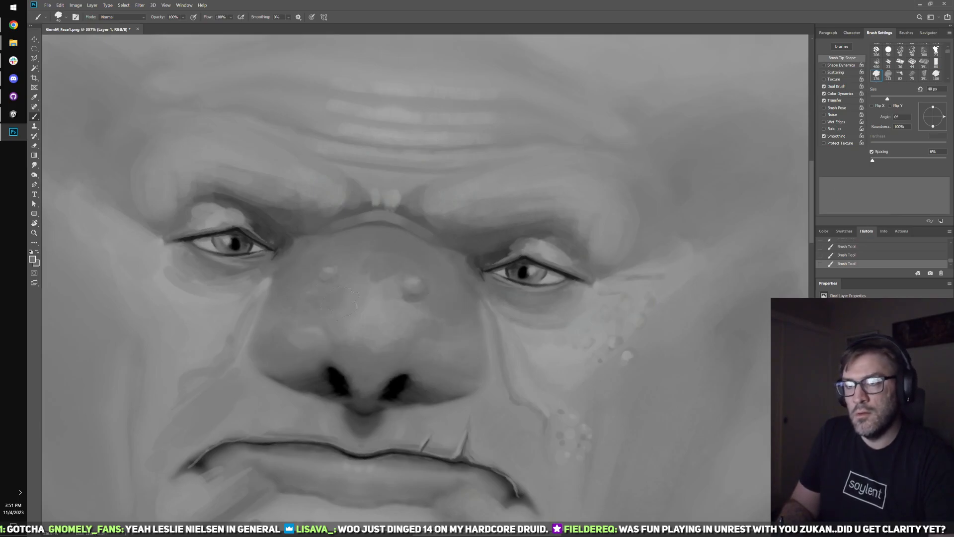
key("ctrl+s")
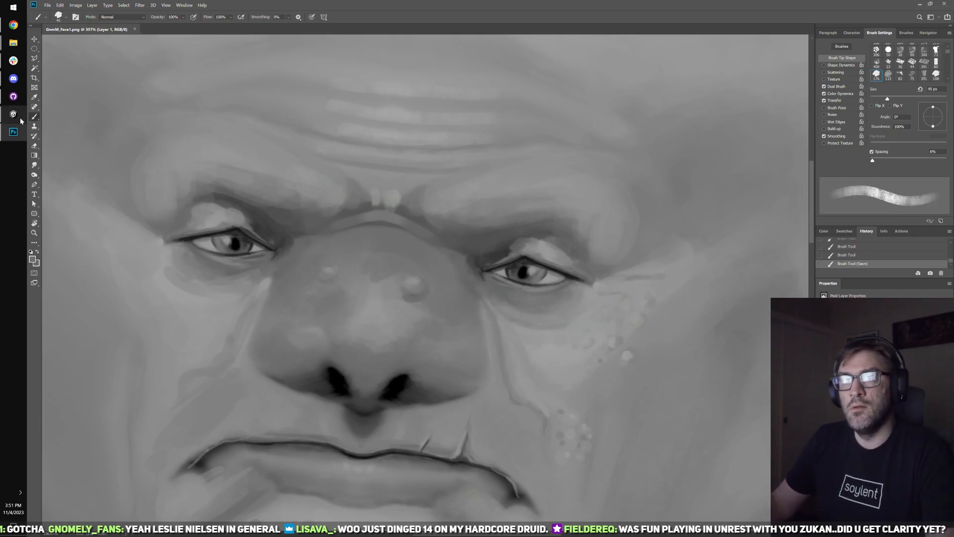
- Refine the highlights at the center of the nose with a 20 to 25 px brush, save the texture, and check it in Unity
left_click(14, 114)
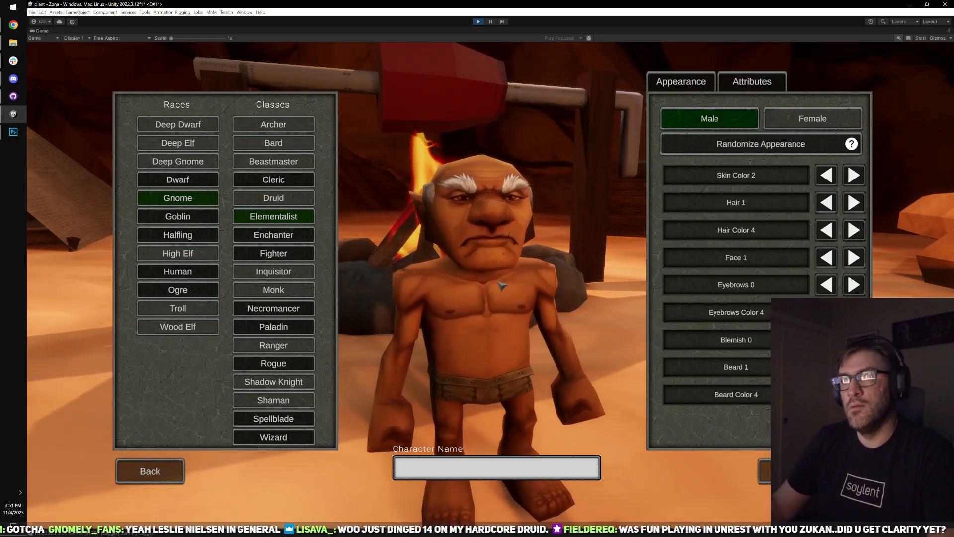
key("alt+Tab")
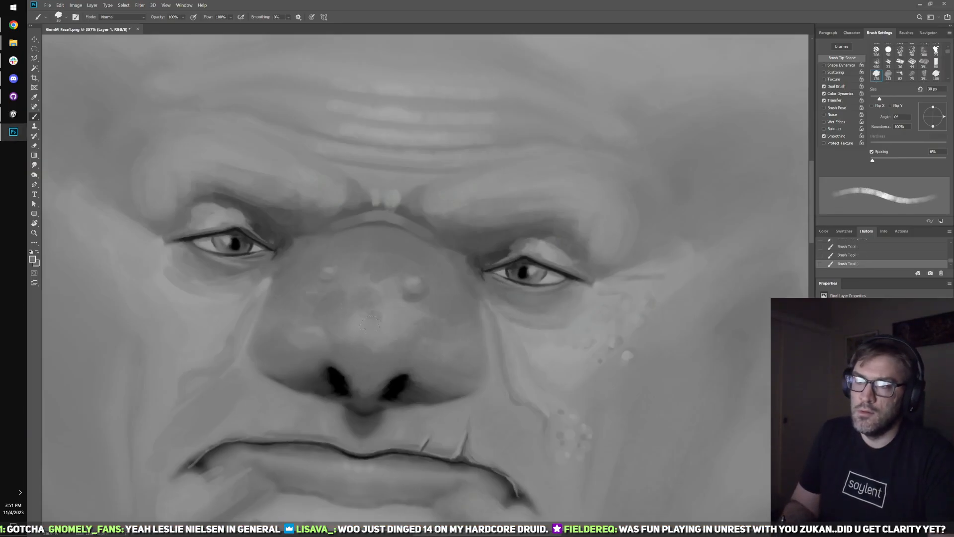
key("bracketleft")
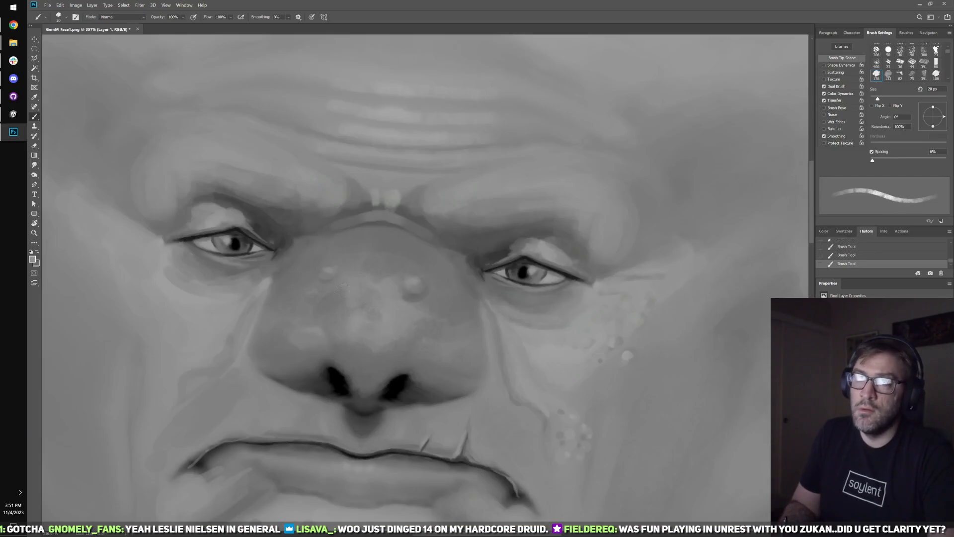
key("ctrl+s")
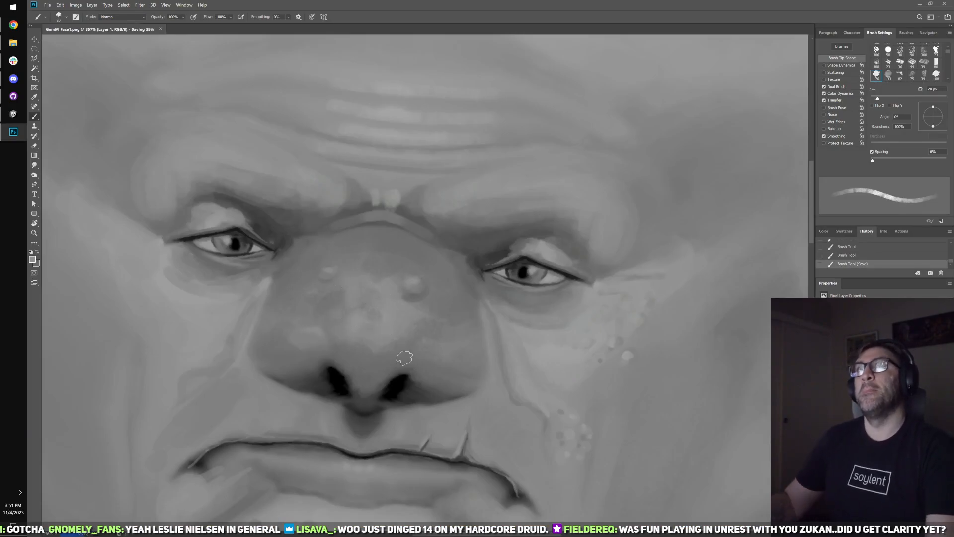
left_click(14, 114)
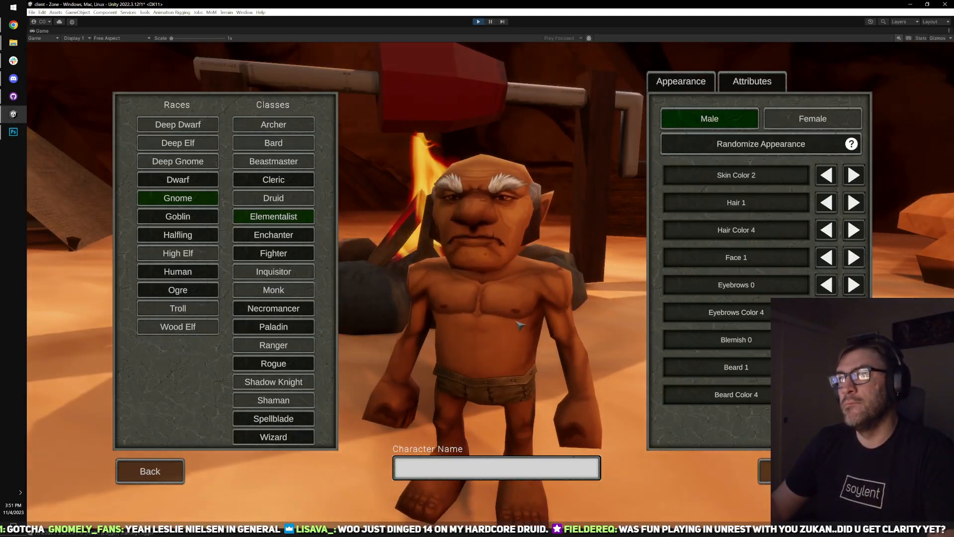
key("alt+Tab")
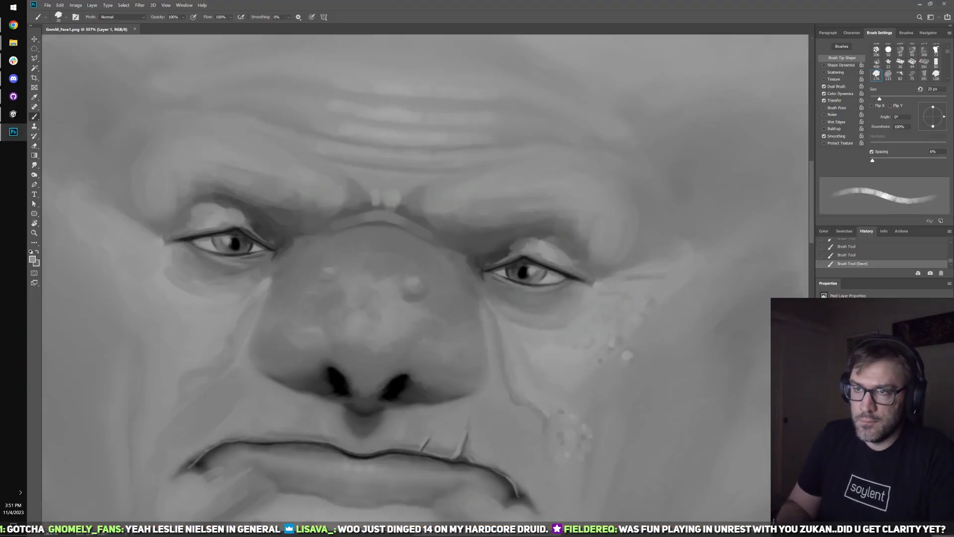
- Darken the upper nose beside the inner corners of the eyes with a 25 to 30 px brush
left_click_drag(383, 266, 390, 287)
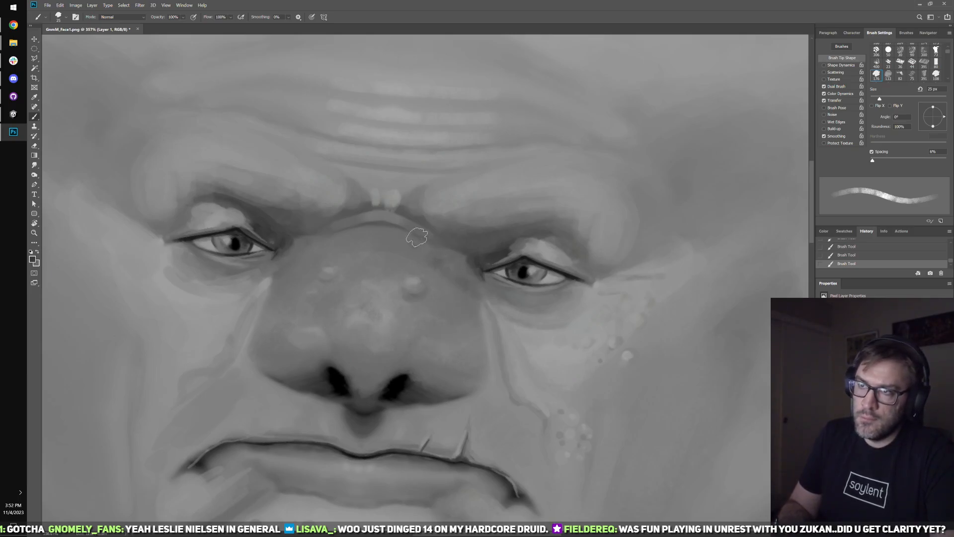
key("bracketright")
key("bracketleft")
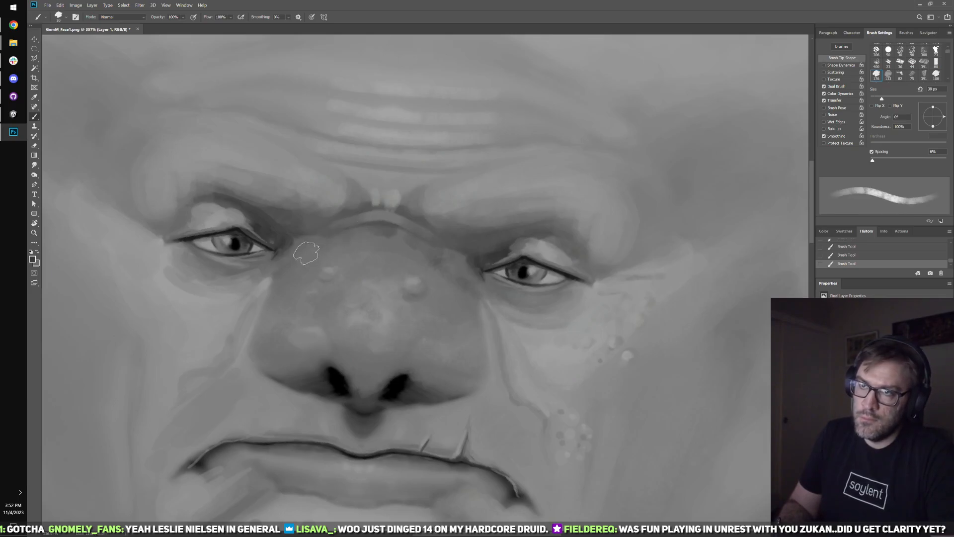
- Try darker shading on the outer side of the nose with a 40 px brush and undo the strokes
key("bracketright")
left_click_drag(268, 339, 263, 330)
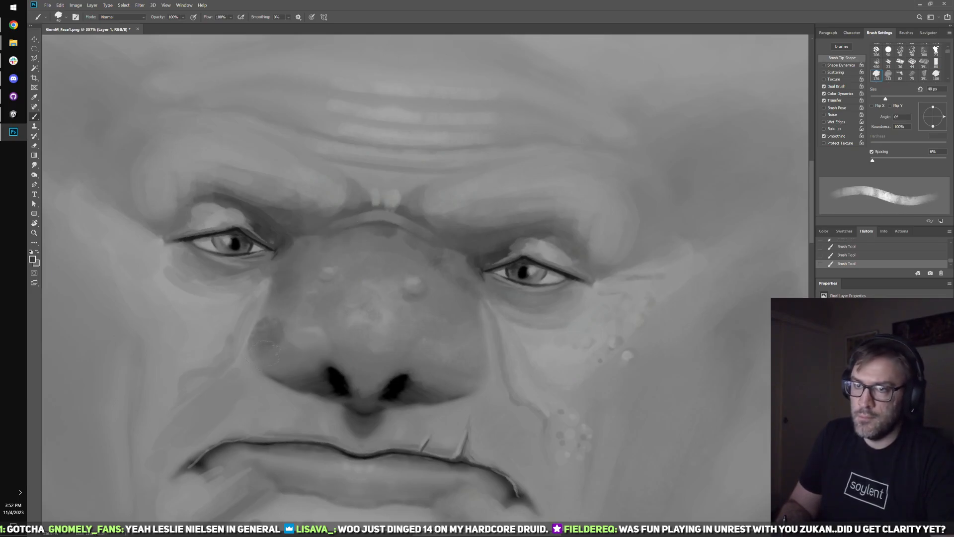
key("bracketleft")
key("bracketleft")
key("bracketleft")
key("ctrl+z")
key("ctrl+z")
key("ctrl+z")
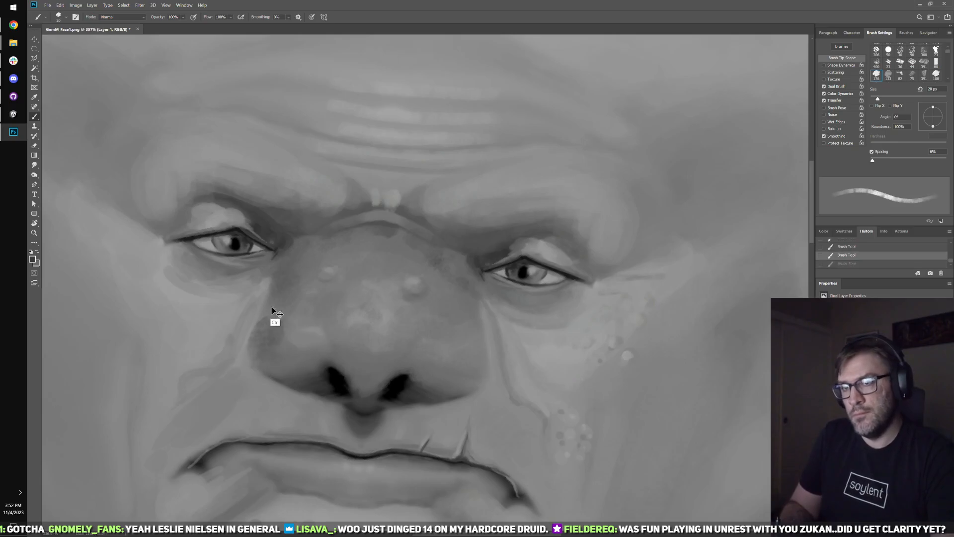
- Dab small dark spots along the side of the nose with a 20 px brush, save the texture, and view it in Unity
mouse_move(279, 298)
left_mouse_down()
mouse_move(263, 329)
mouse_move(299, 312)
left_mouse_up()
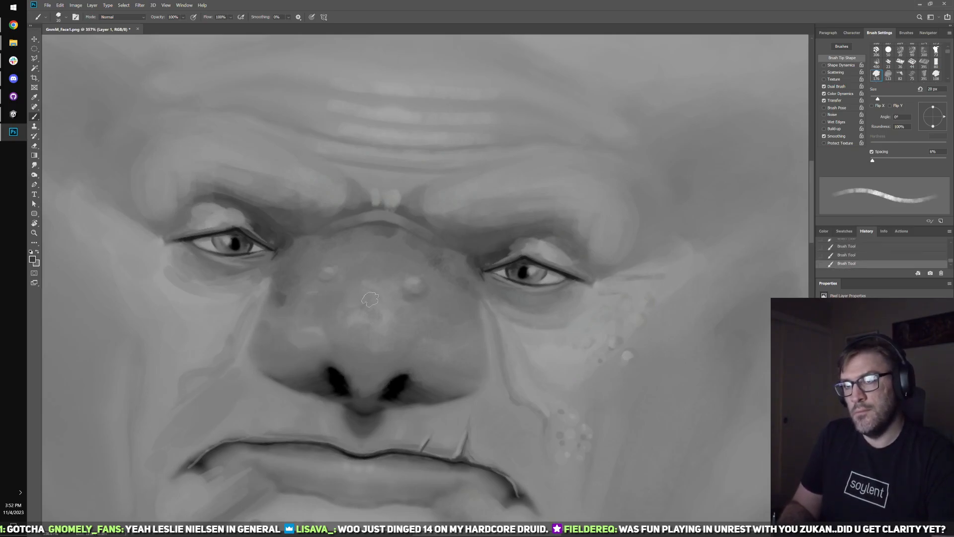
key("ctrl+z")
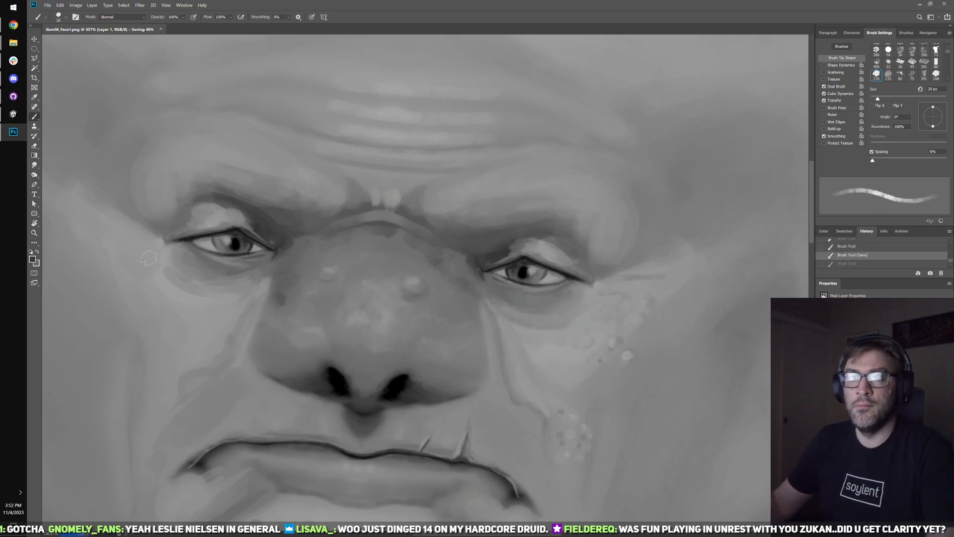
key("alt+Tab")
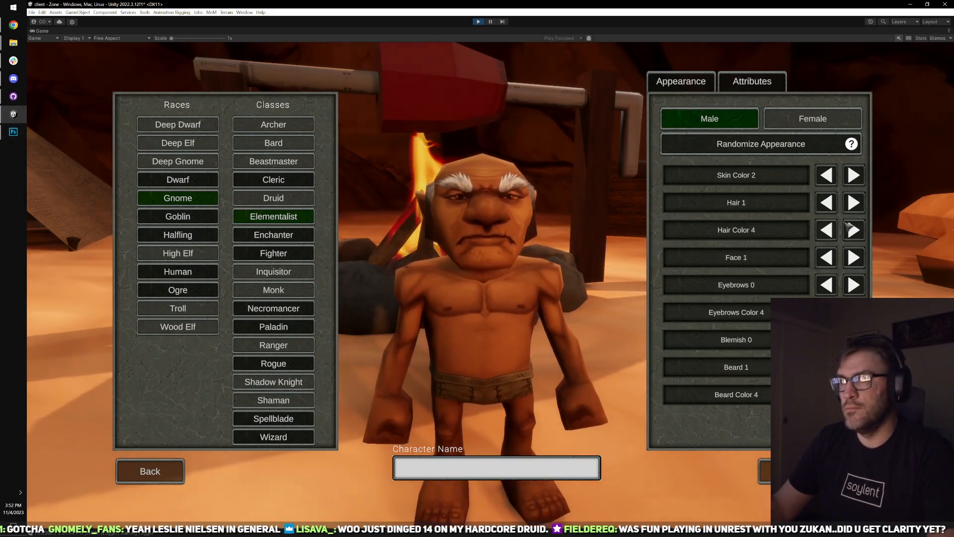
- Cycle through the gnome's face variants in the character creator to compare them, ending on Face 2
left_click(852, 263)
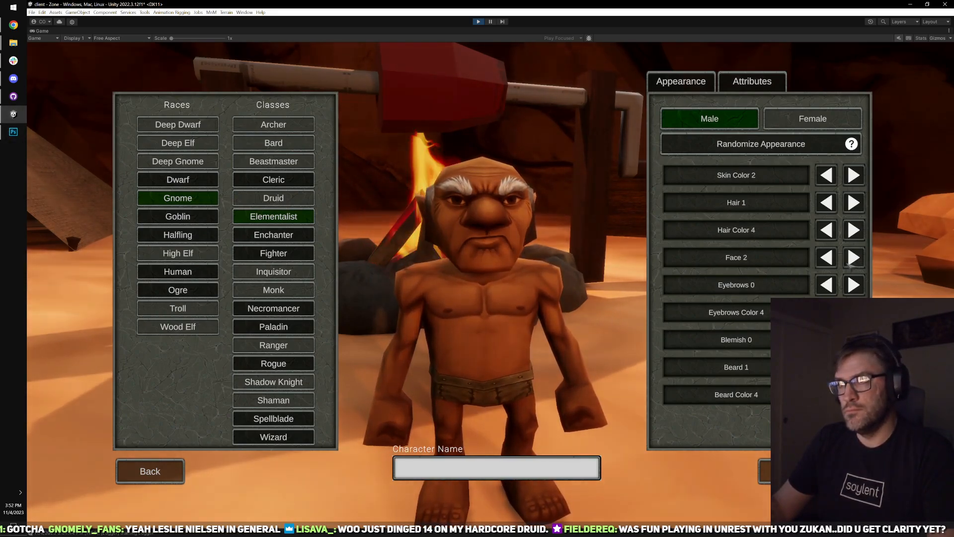
left_click(851, 264)
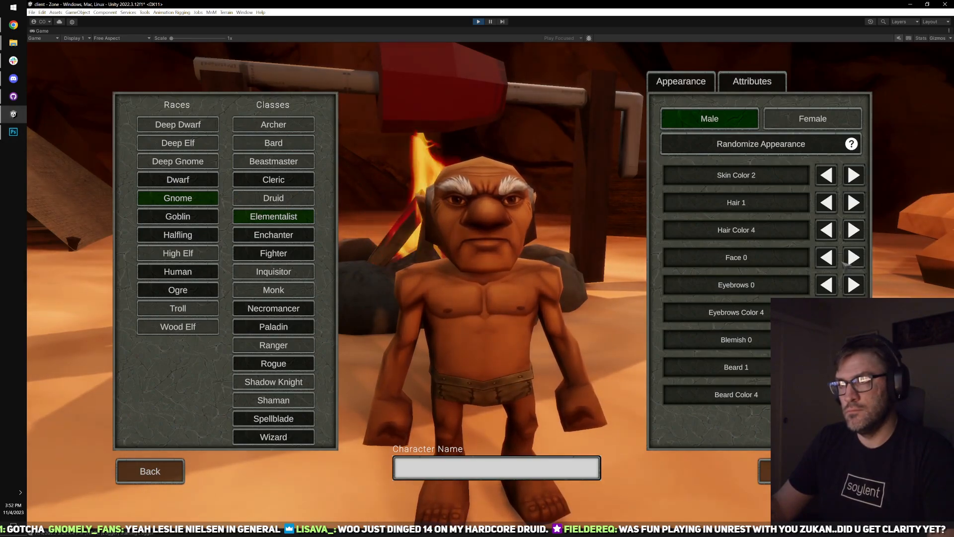
left_click(853, 258)
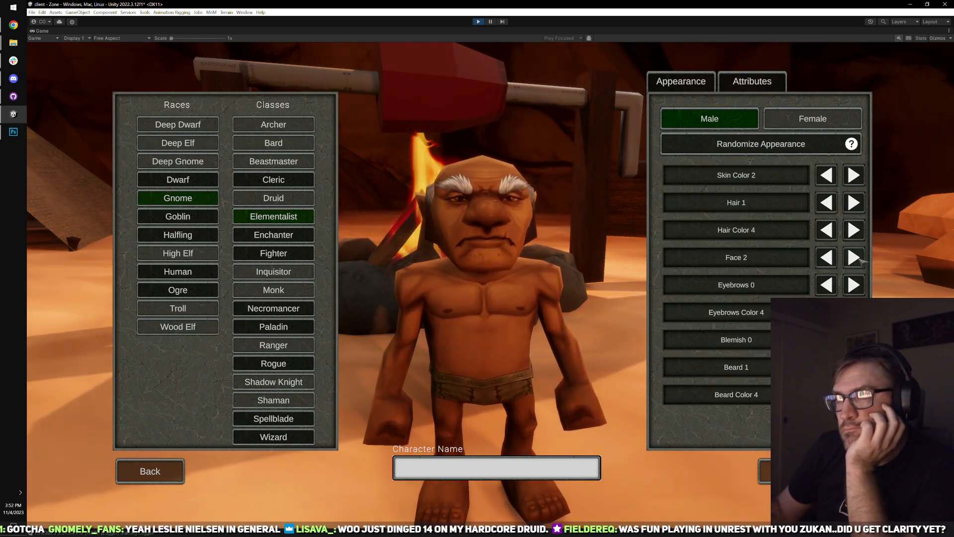
left_click(827, 257)
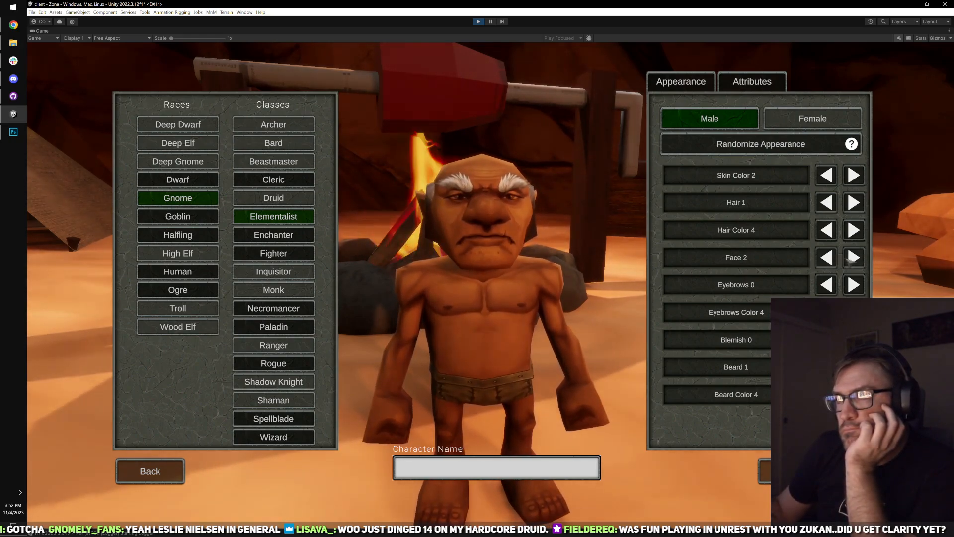
left_click(852, 258)
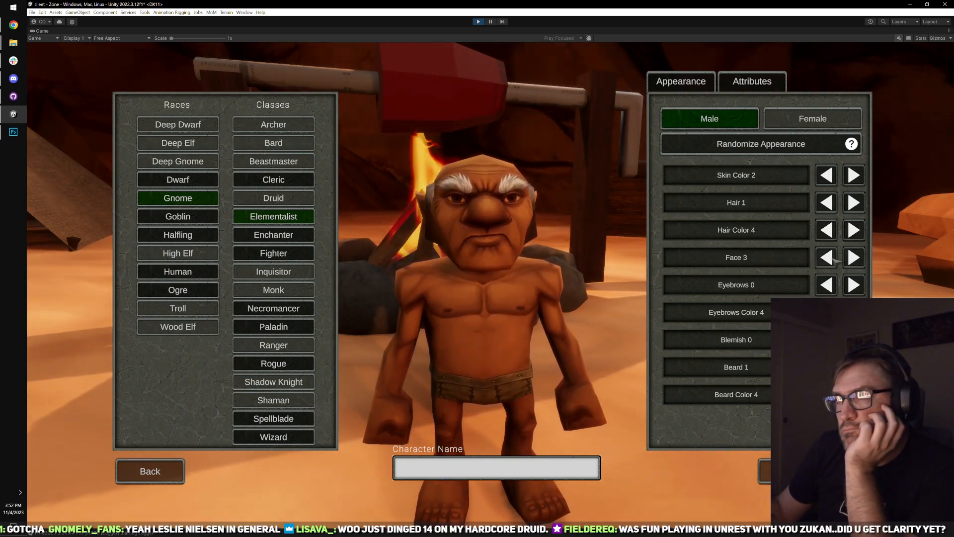
left_click(835, 258)
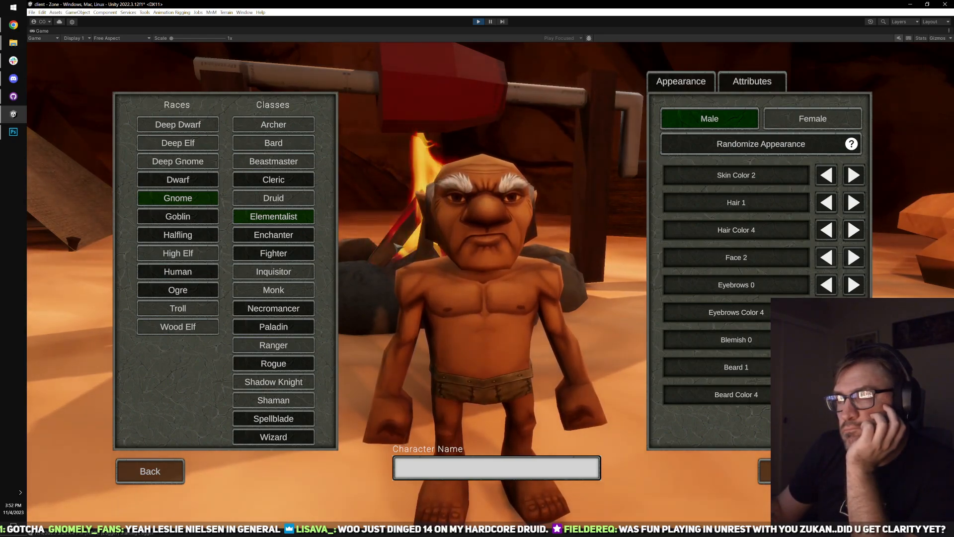
left_click(826, 258)
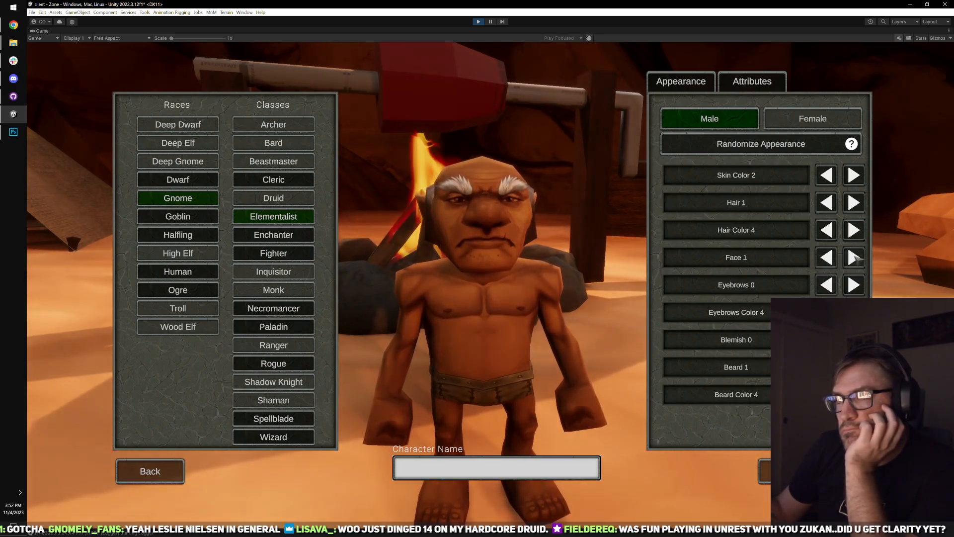
left_click(854, 256)
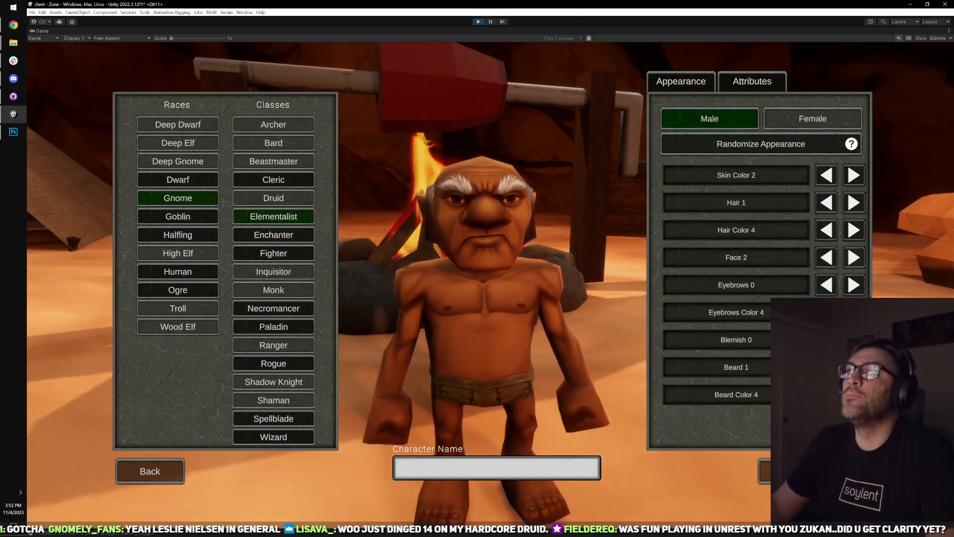
- Open GnmM_Face2.png in Photoshop and compare its facial features with the gnome in Unity
key("alt+Tab")
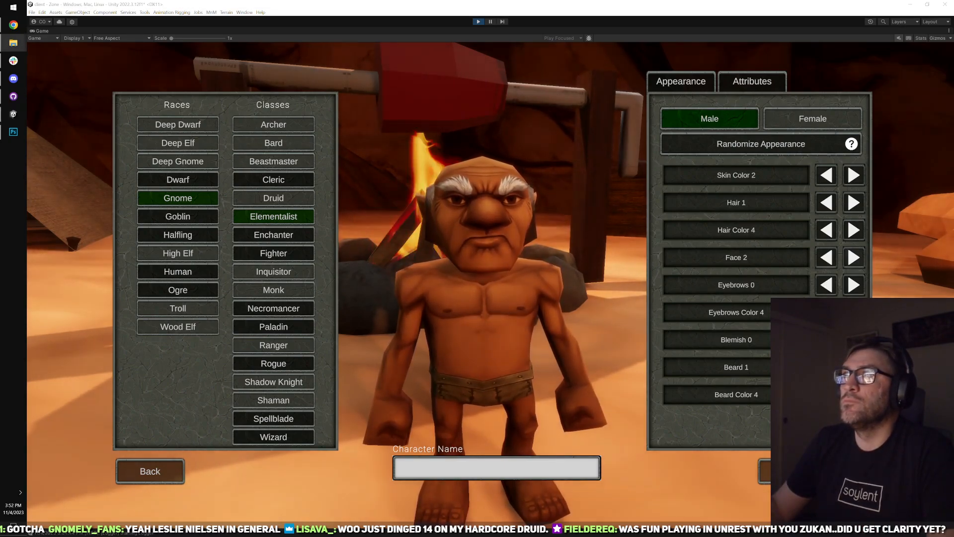
key("alt+Tab")
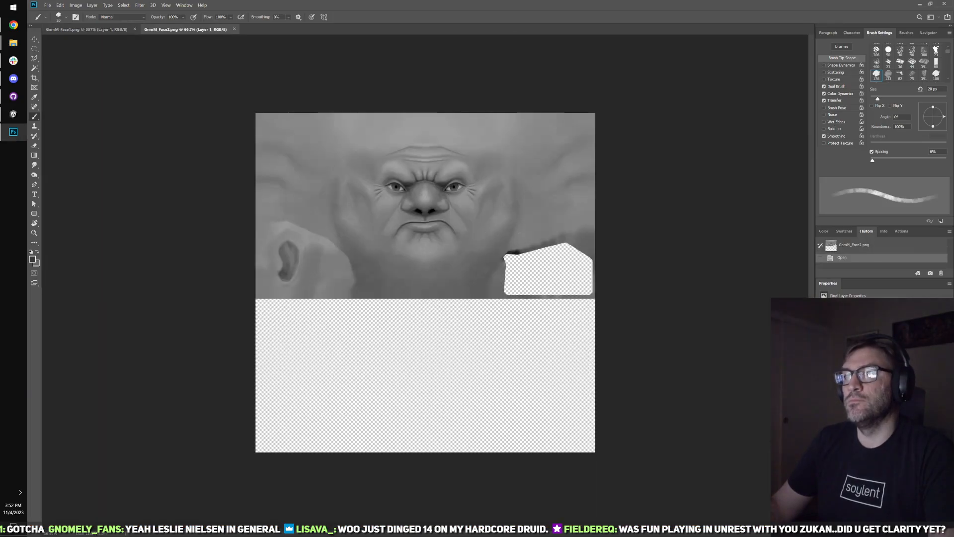
scroll(497, 248, "up", 2)
left_click_drag(434, 218, 548, 352)
scroll(524, 308, "up", 3)
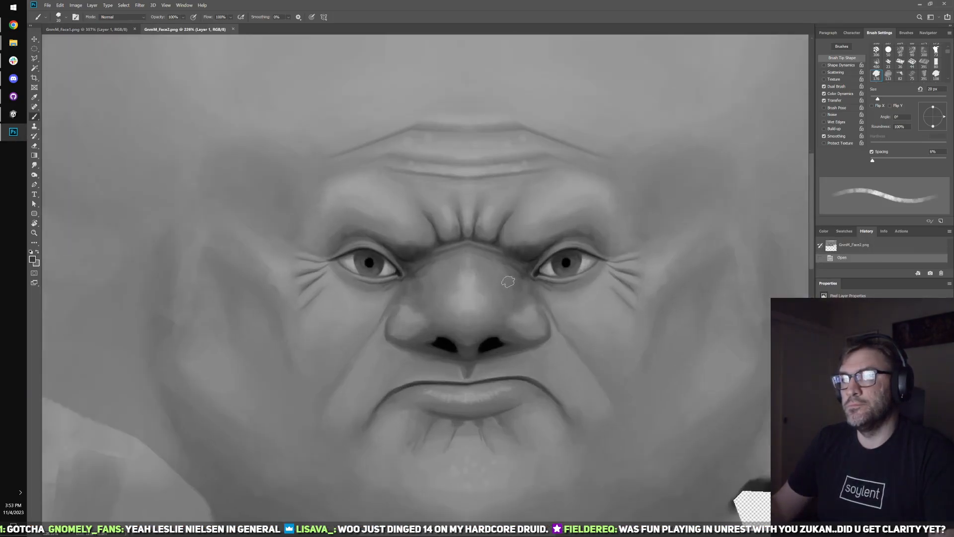
scroll(508, 282, "up", 1)
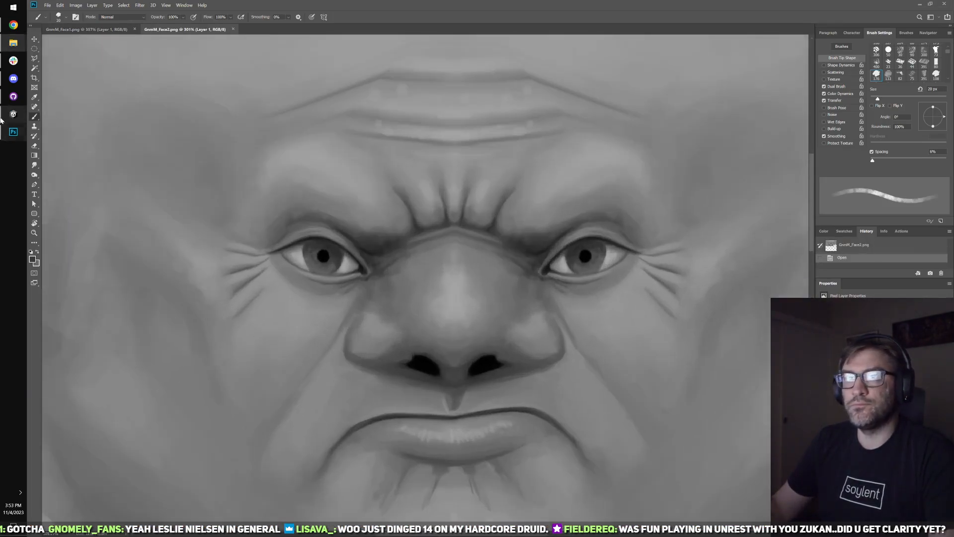
key("alt+Tab")
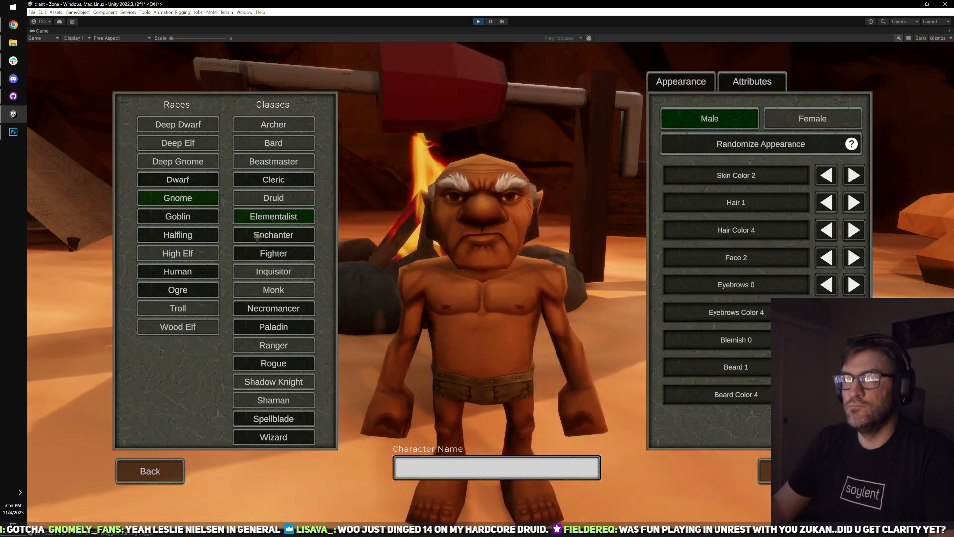
key("alt+Tab")
scroll(511, 304, "up", 2)
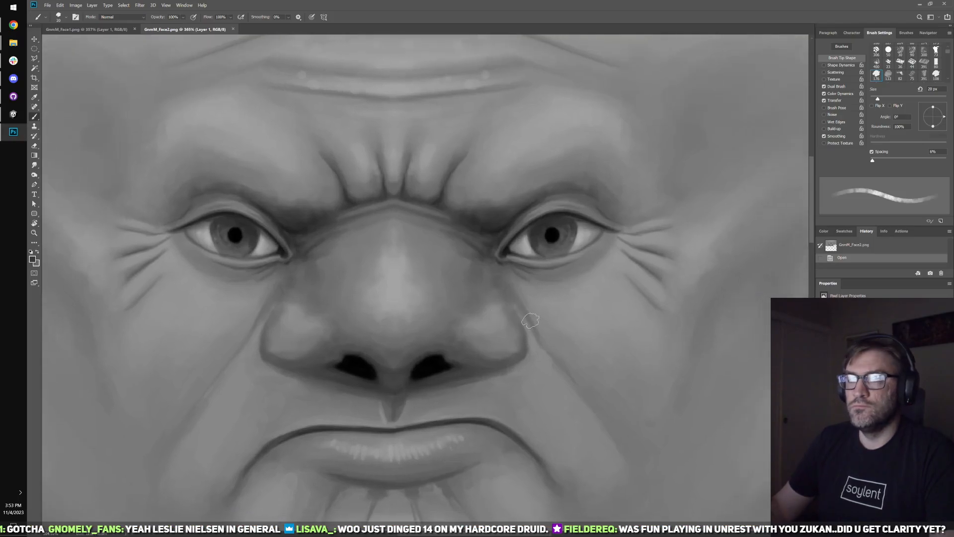
- Select a circular area around one eye with the Elliptical Marquee, hide the selection edges, and open the Liquify filter
key("m")
left_click_drag(691, 392, 711, 391)
key("ctrl+h")
left_click(140, 5)
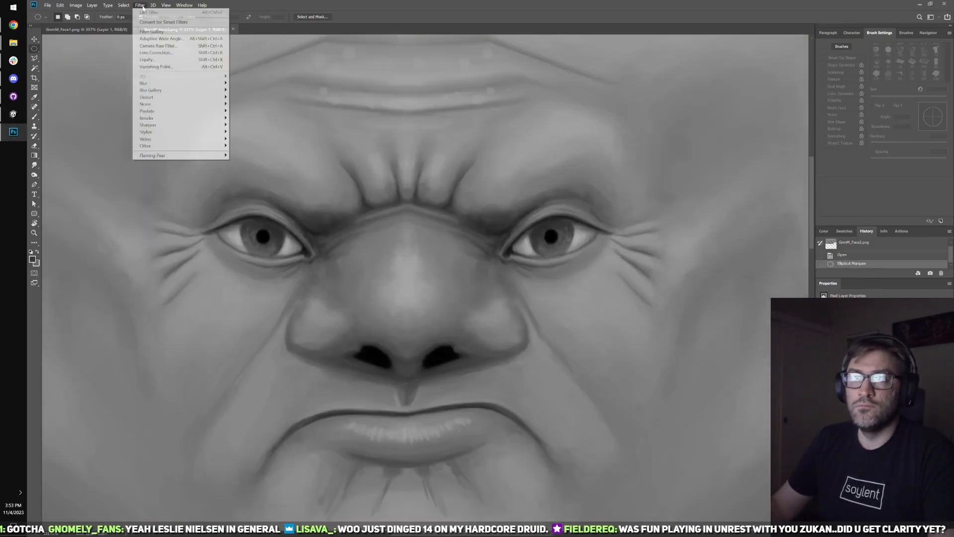
left_click(169, 60)
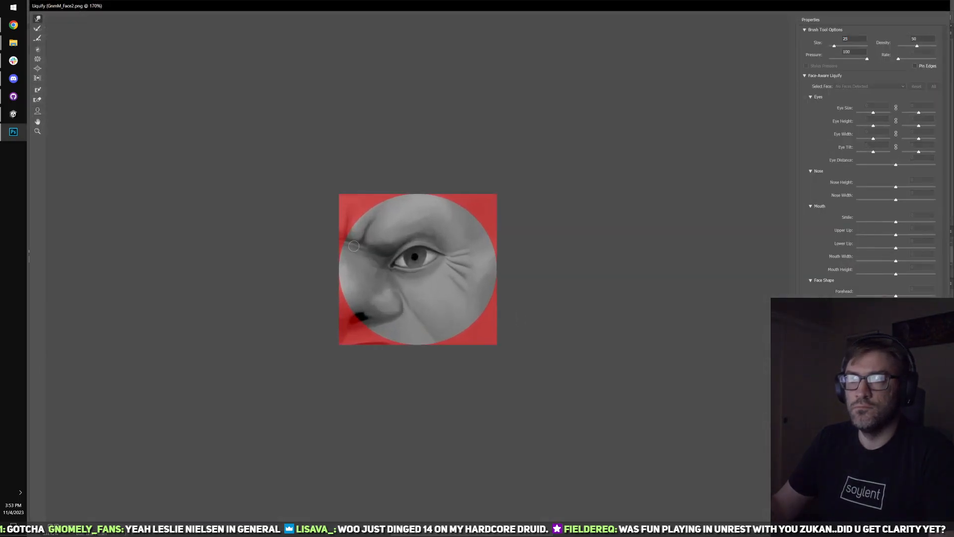
- Push the eye's lower lid downward in Liquify with a brush enlarged to 70, apply the filter, and deselect
scroll(354, 246, "up", 1)
key("bracketright")
key("bracketright")
key("bracketright")
key("bracketright")
key("bracketright")
key("bracketright")
key("bracketright")
key("bracketright")
key("bracketright")
key("bracketright")
key("bracketright")
key("bracketright")
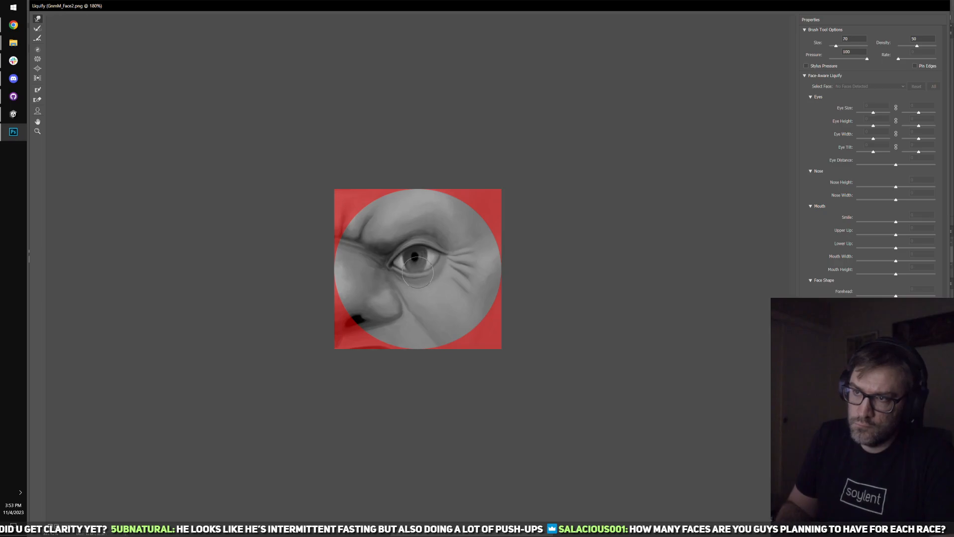
key("[")
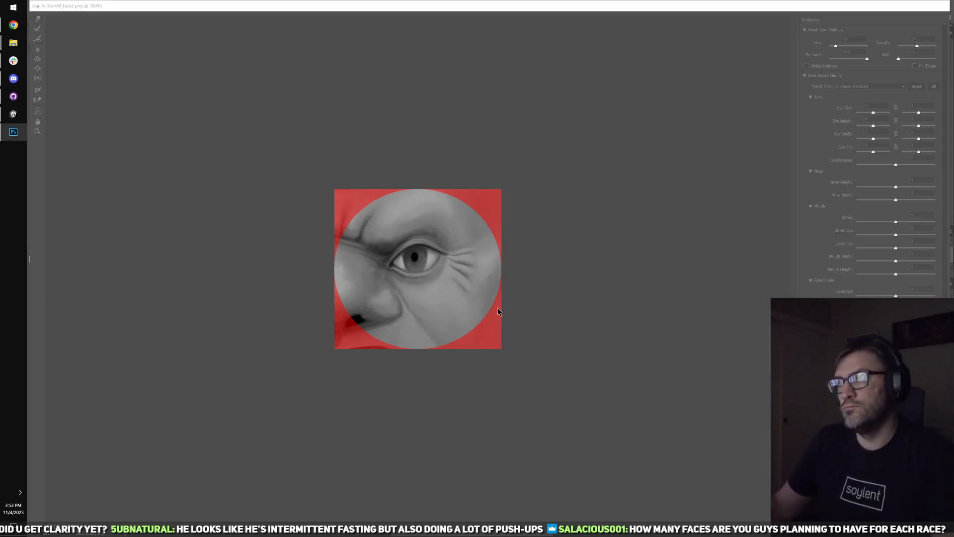
key("Return")
key("ctrl+d")
- Save the Face2 texture, check the reshaped eye on the gnome in Unity, and return to Photoshop to compare both eyes
left_click_drag(248, 269, 376, 292)
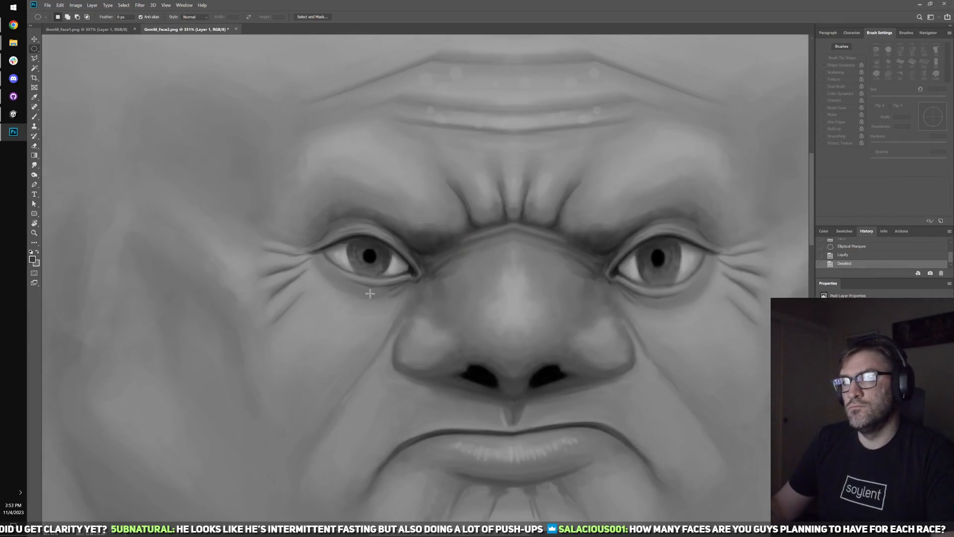
left_click(13, 114)
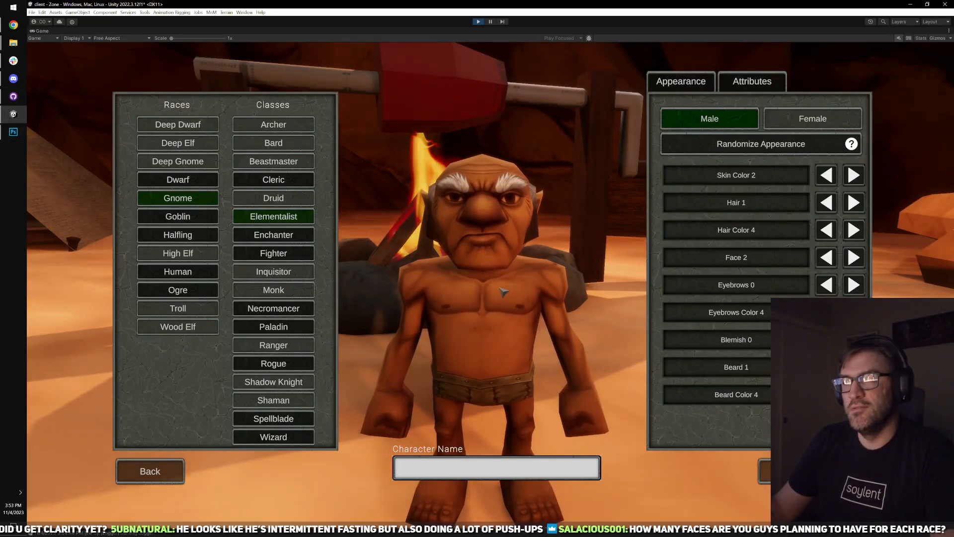
left_click(11, 132)
scroll(440, 285, "up", 2)
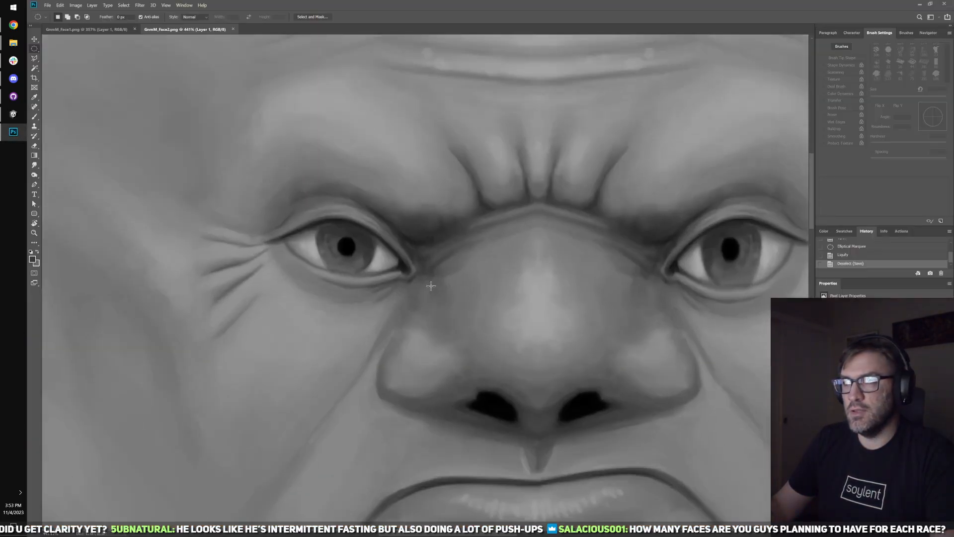
scroll(440, 284, "down", 3)
scroll(446, 288, "up", 3)
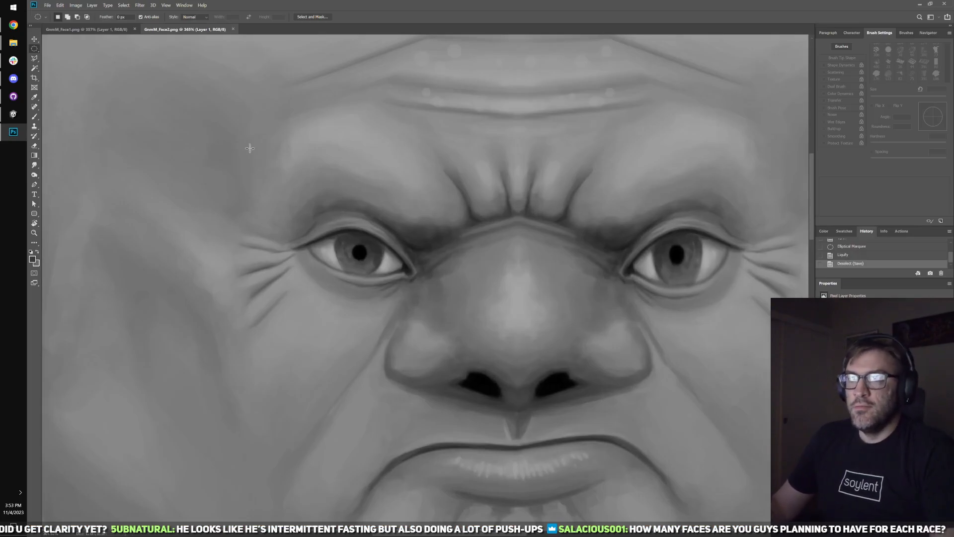
- Narrow the eye on the image's left side in Liquify with a size 60 brush, then save and check it on the gnome in Unity
left_click_drag(202, 112, 509, 412)
left_click(167, 5)
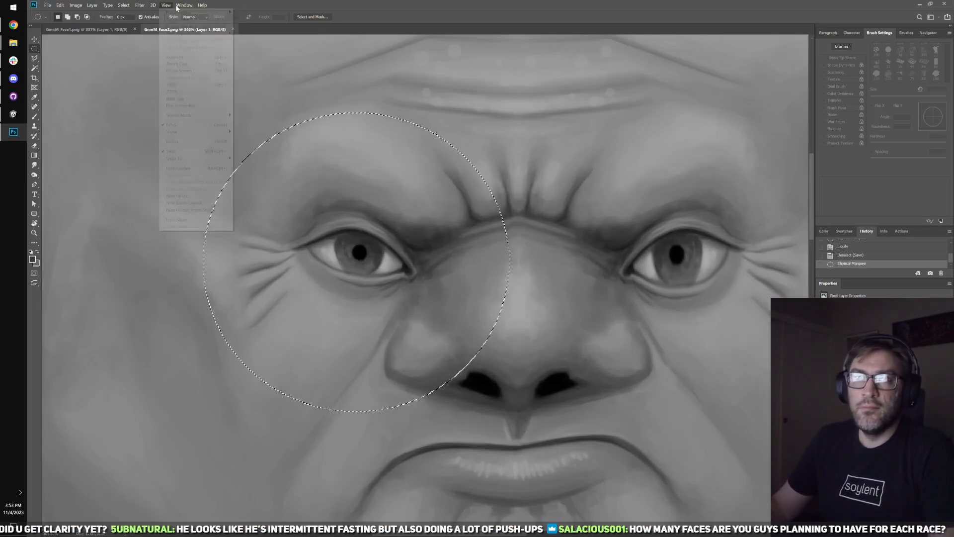
mouse_move(139, 5)
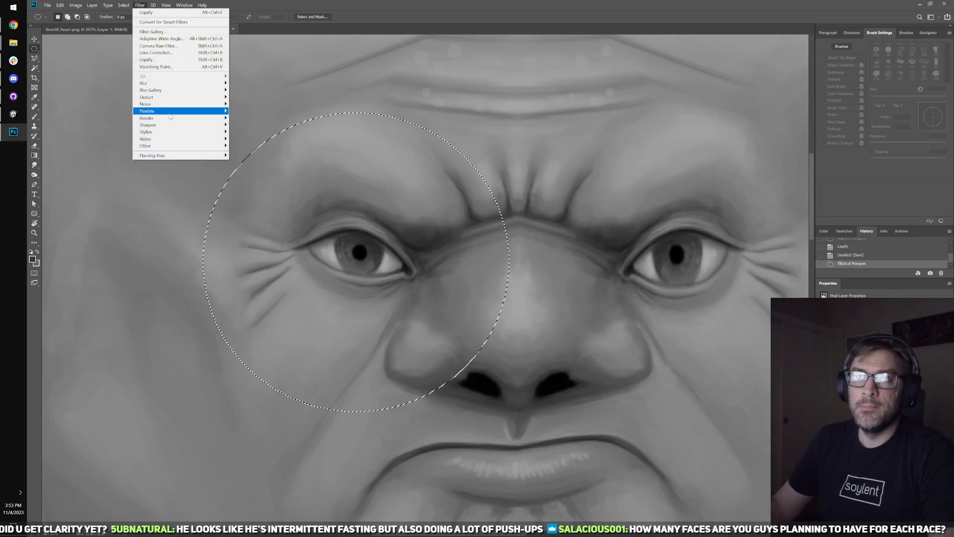
left_click(159, 59)
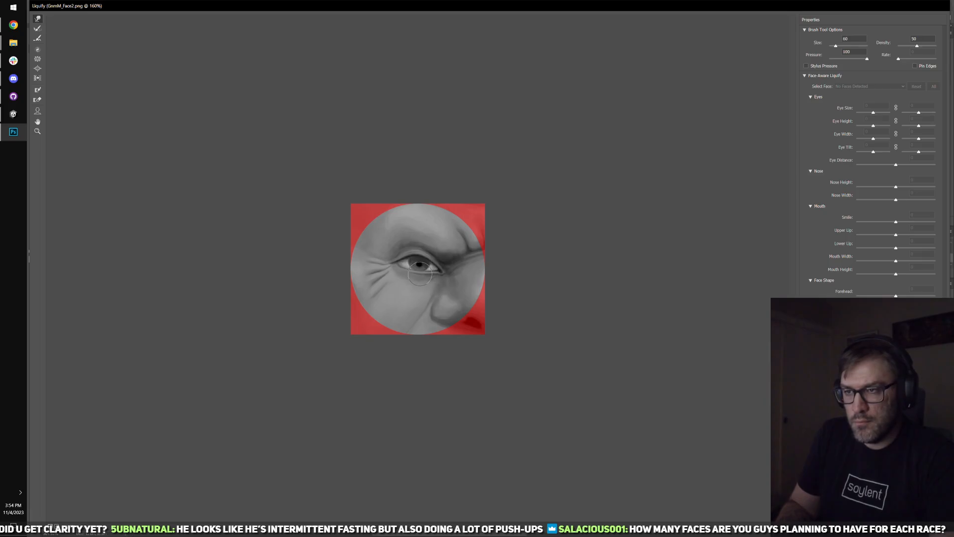
key("Return")
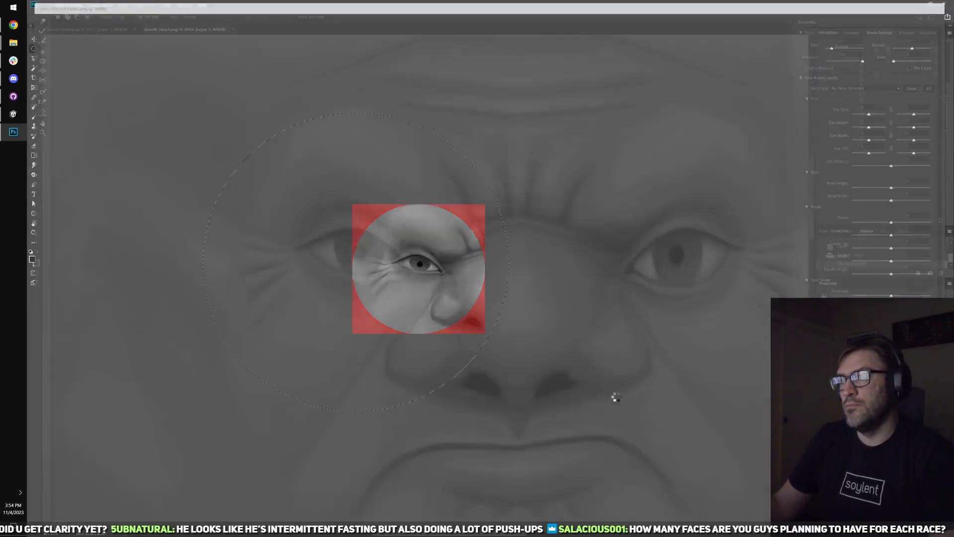
key("ctrl+d")
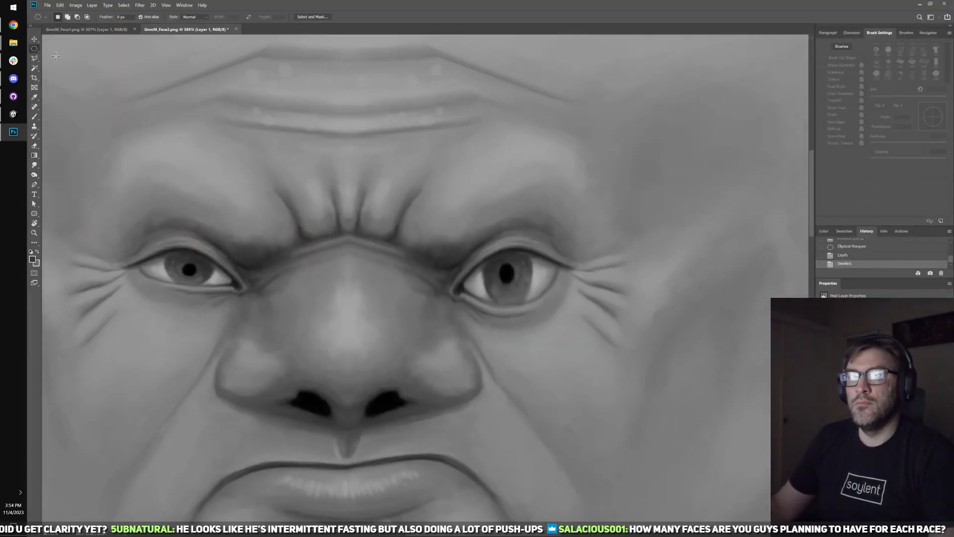
left_click(13, 114)
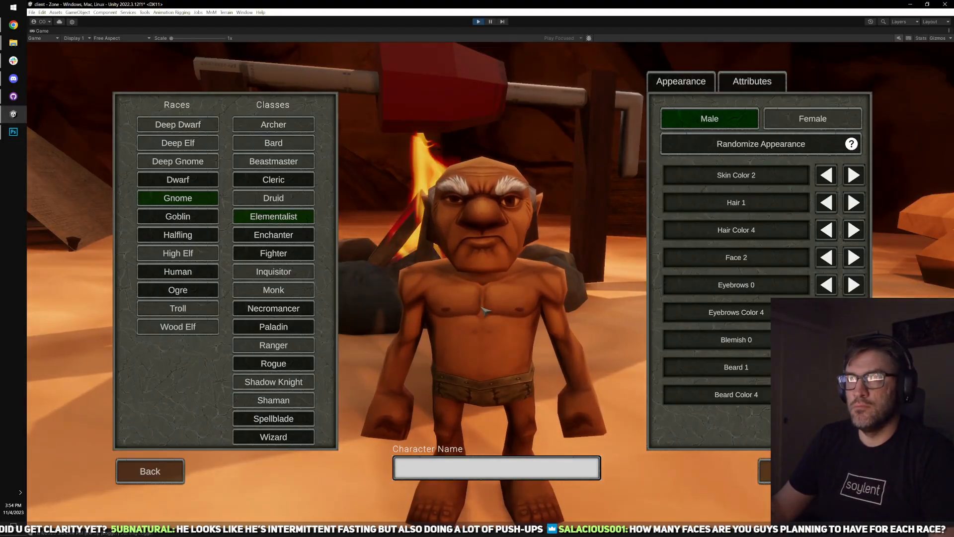
left_click(13, 131)
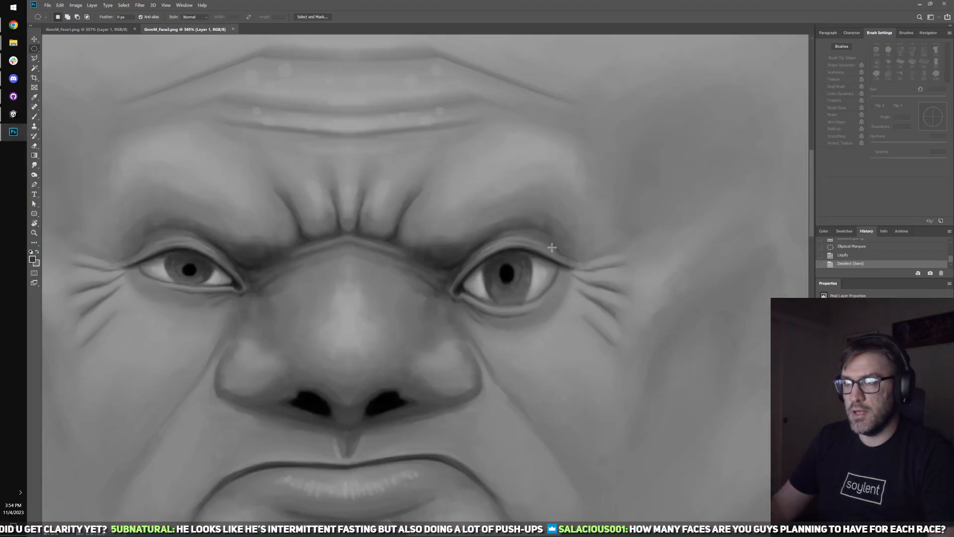
- Select a circular area centred on the eye on the image's right side and open the Liquify filter
left_click_drag(610, 353, 716, 455)
left_click_drag(647, 388, 552, 287)
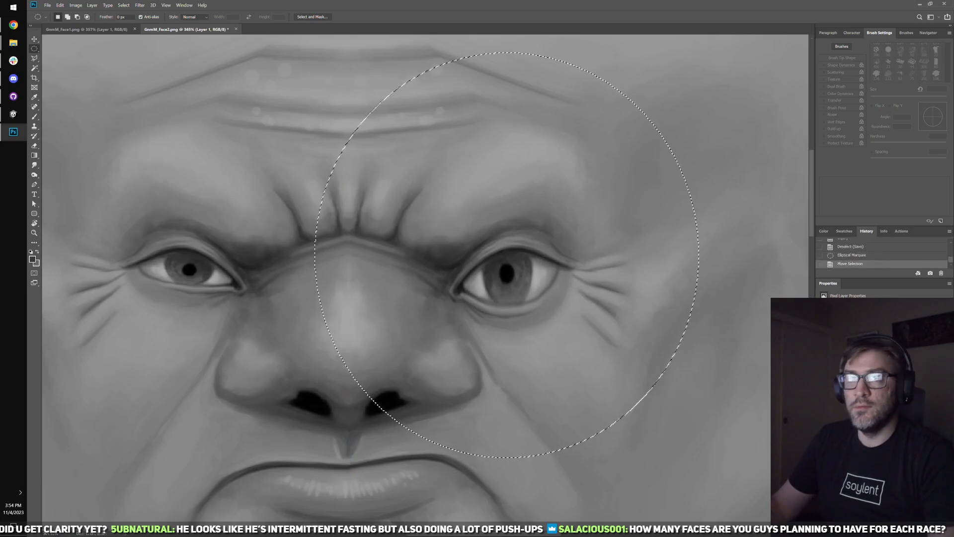
left_click(140, 5)
left_click(155, 60)
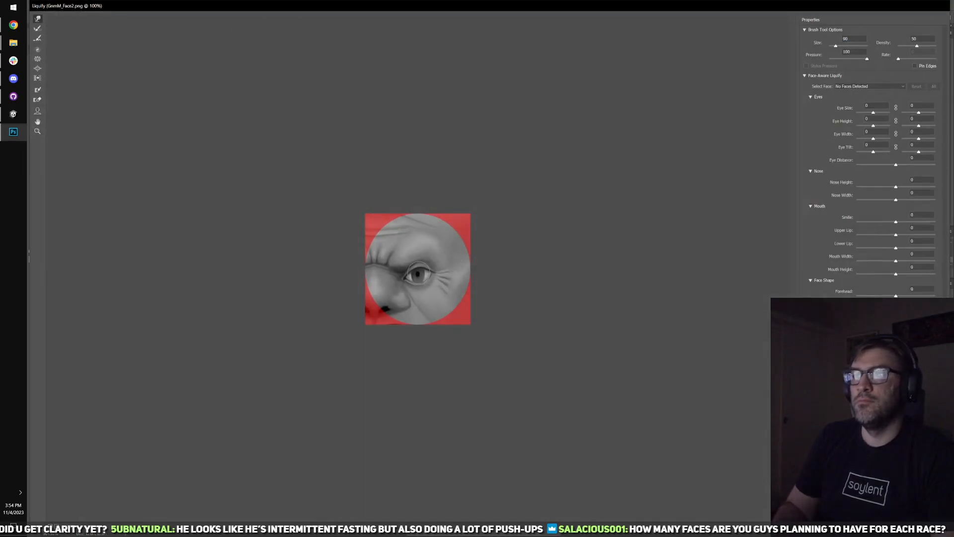
- Shift the selected eye upward in Liquify with the brush reduced to 175, apply the filter, and deselect
key("bracketright")
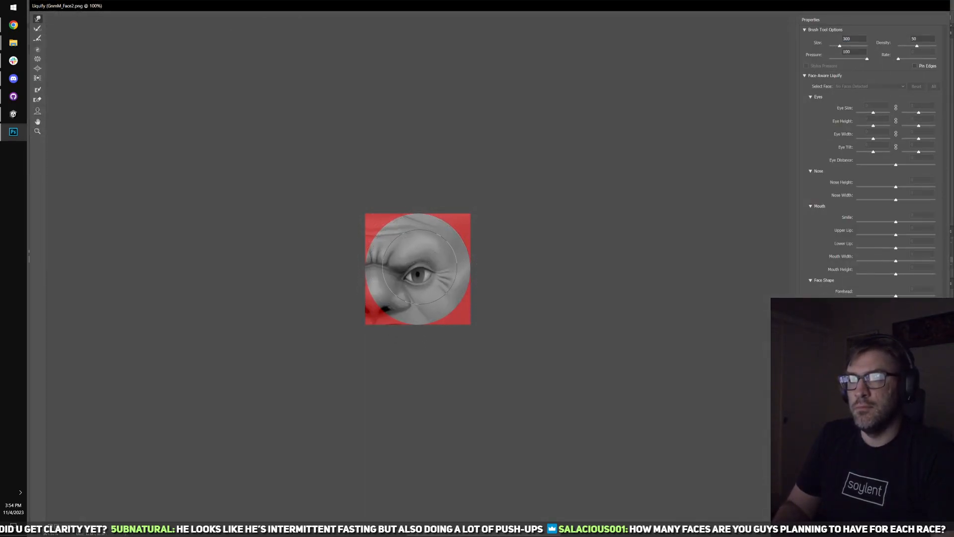
key("bracketleft")
key("bracketleft")
key("bracketleft")
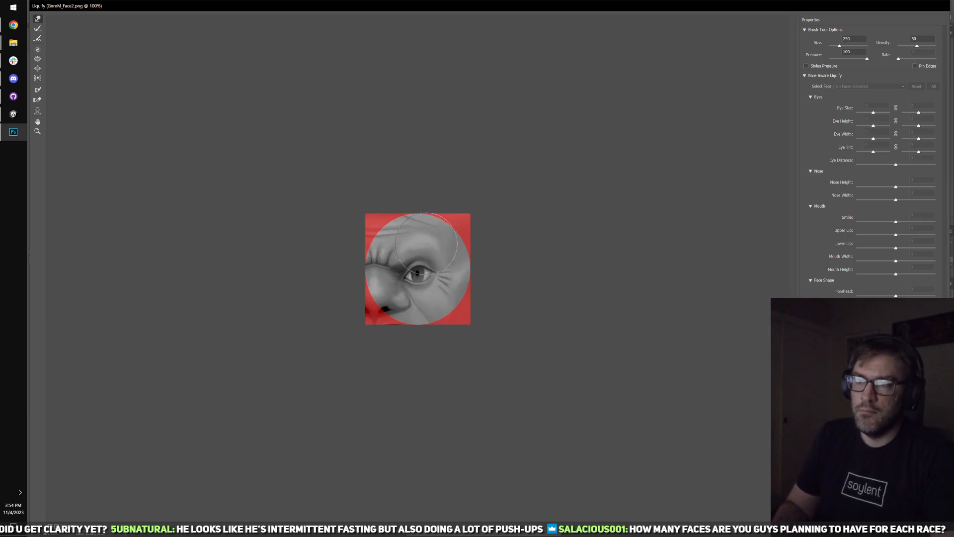
left_click_drag(422, 288, 421, 285)
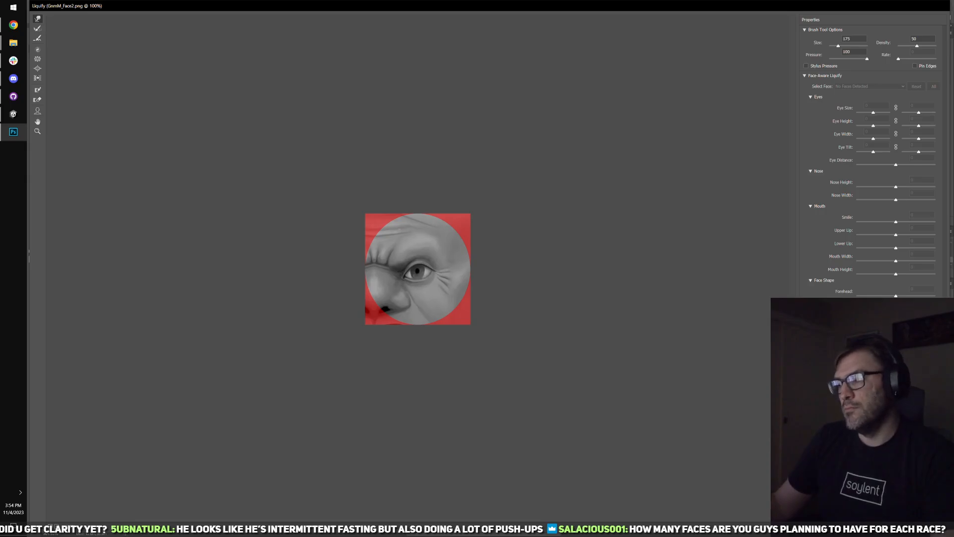
key("Return")
key("ctrl+d")
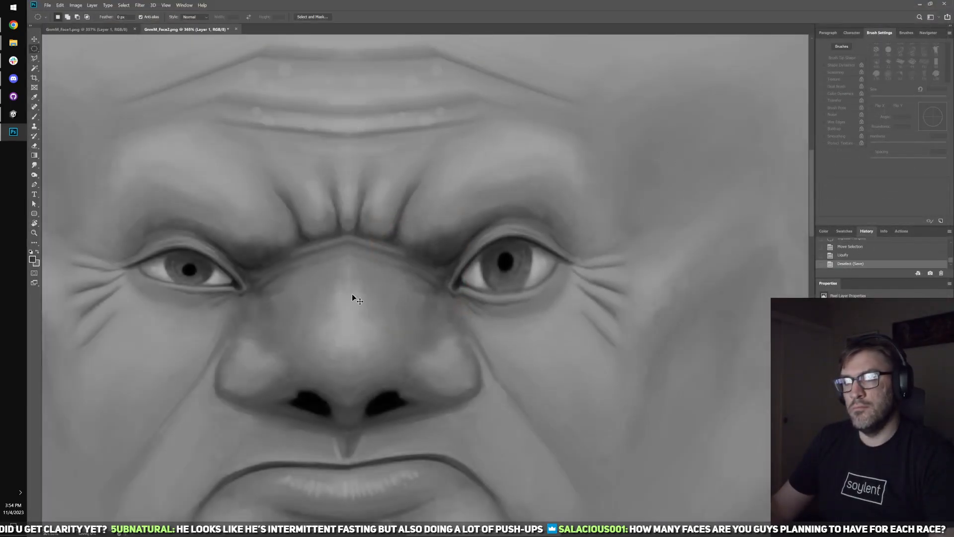
- Inspect both reshaped eyes on the gnome in Unity, switching between Eyebrows 0 and 1 and rotating the character
left_click(16, 120)
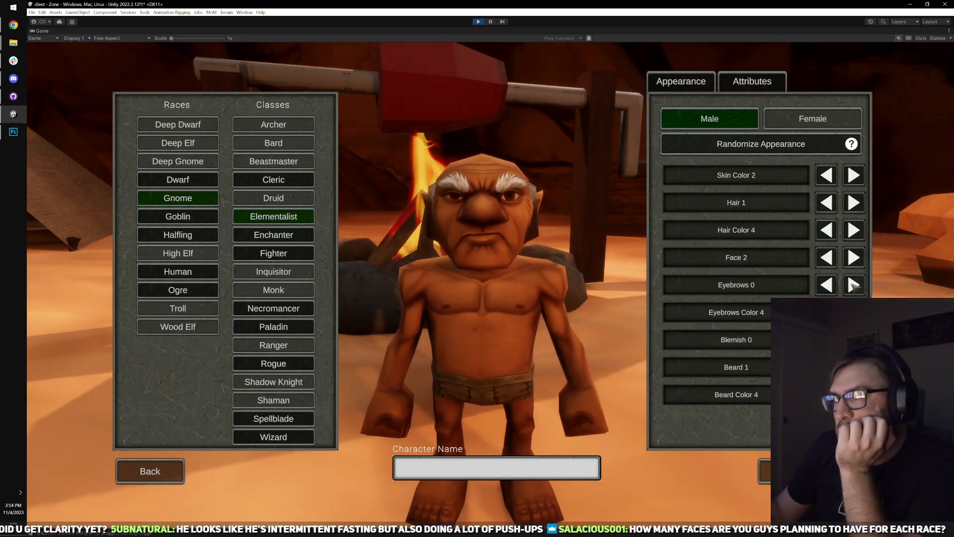
left_click(853, 284)
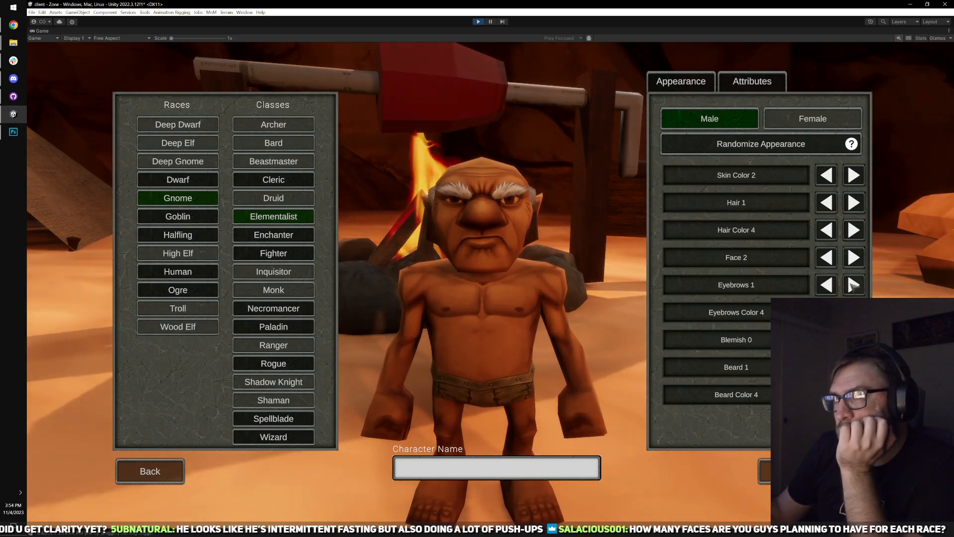
left_click(853, 285)
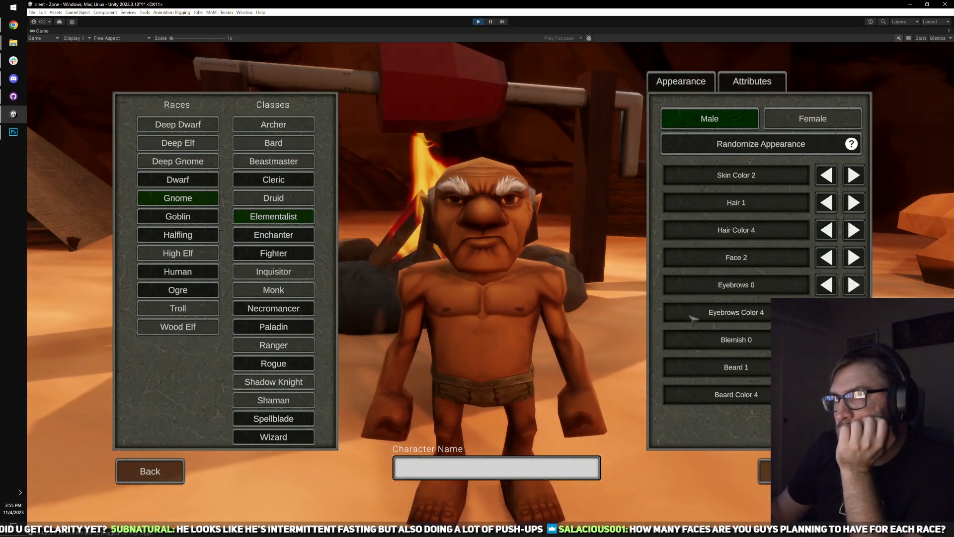
left_click_drag(587, 279, 512, 273)
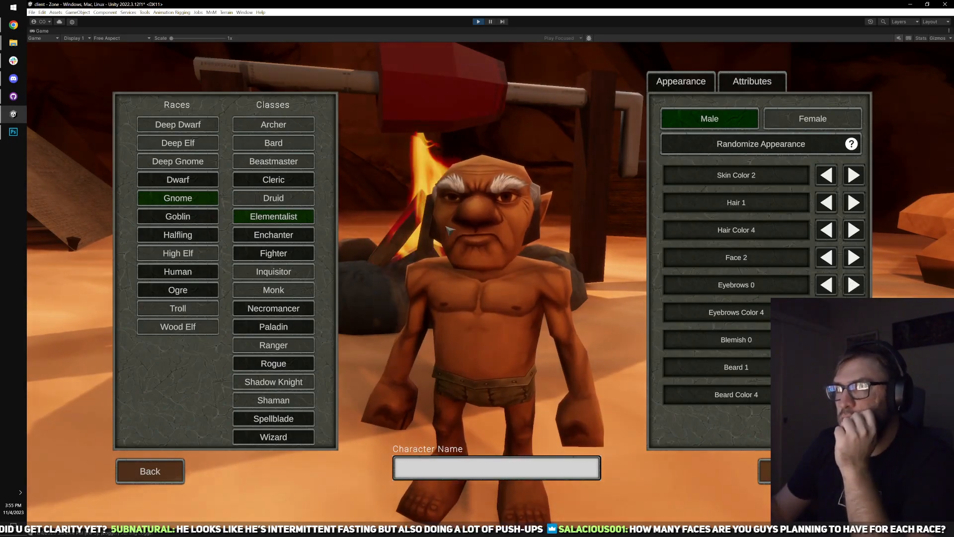
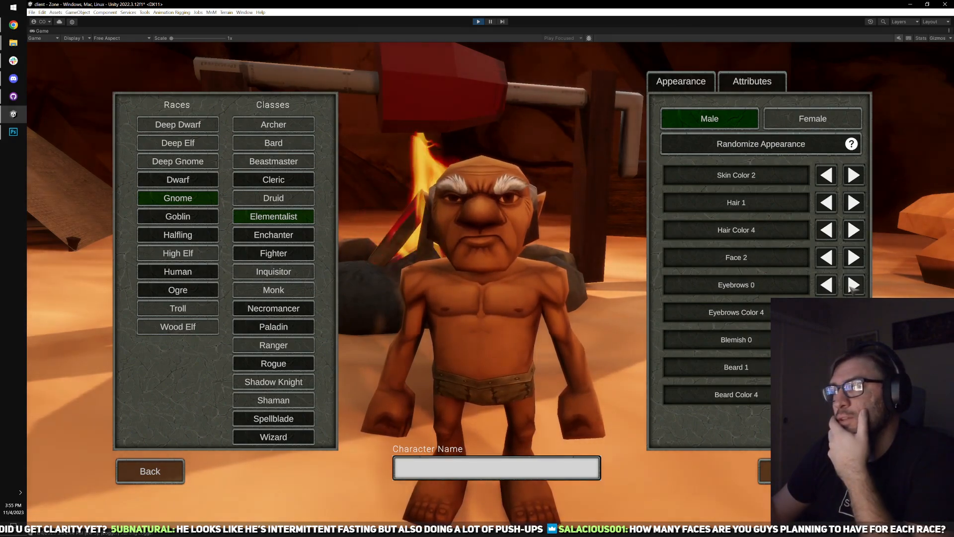
left_click(853, 285)
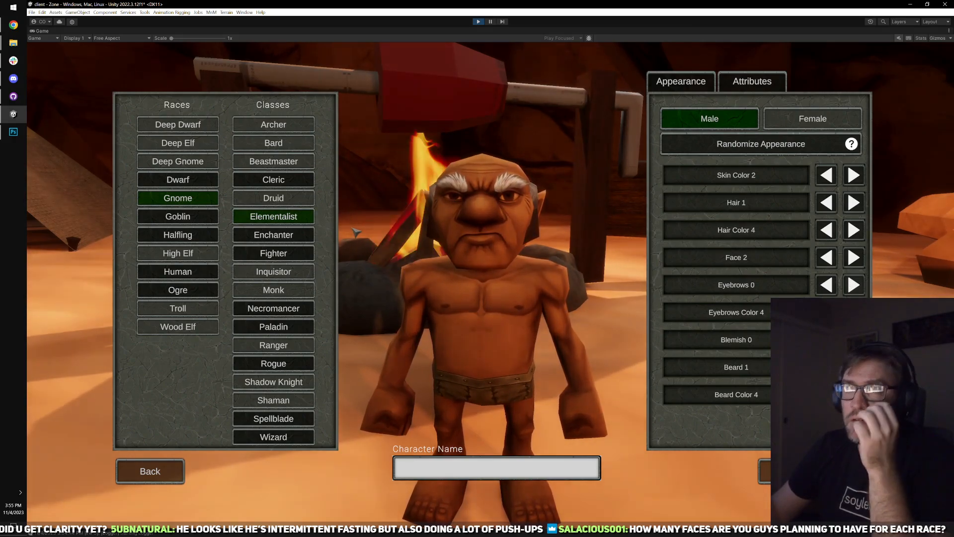
left_click_drag(356, 231, 523, 236)
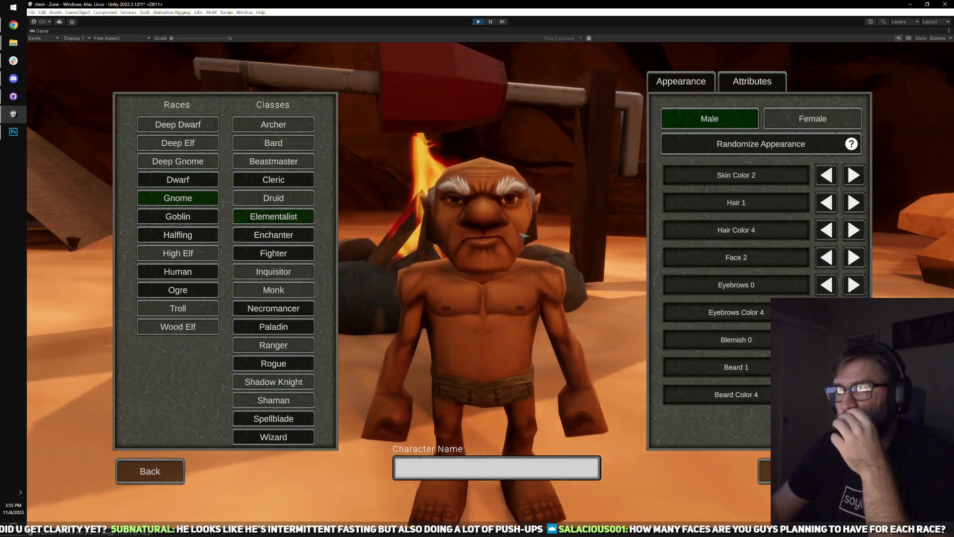
- Return to Photoshop and revert GnmM_Face2.png to its opening snapshot in the history
left_click(14, 132)
scroll(445, 305, "down", 2)
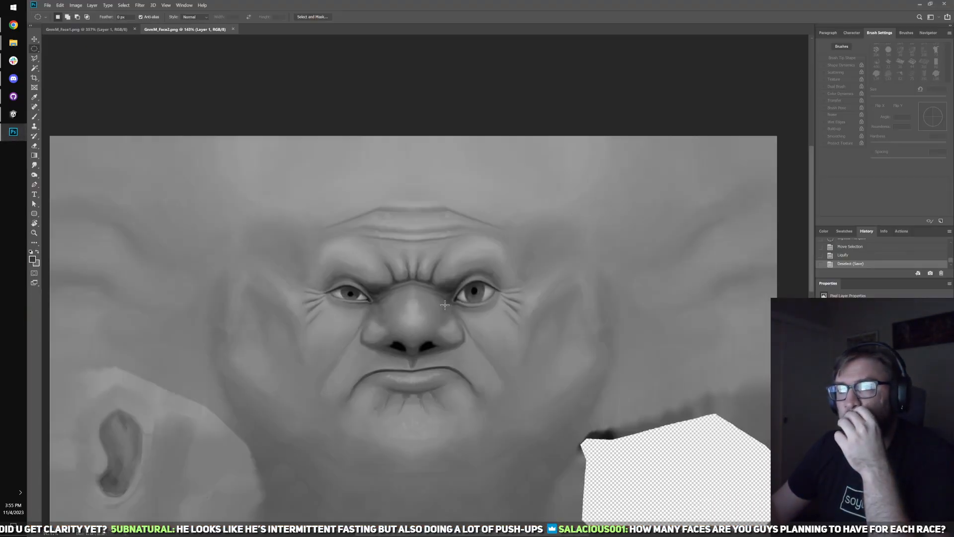
scroll(876, 256, "up", 5)
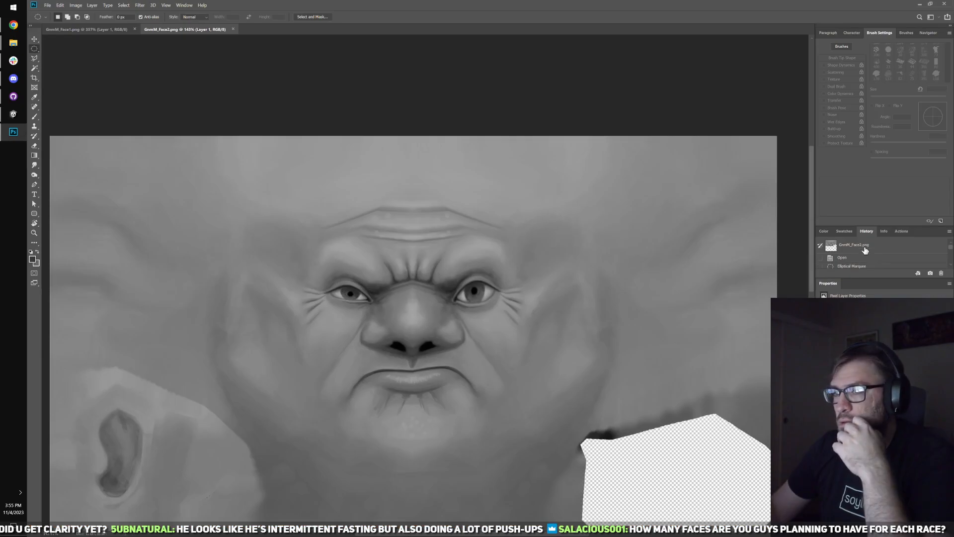
left_click(865, 249)
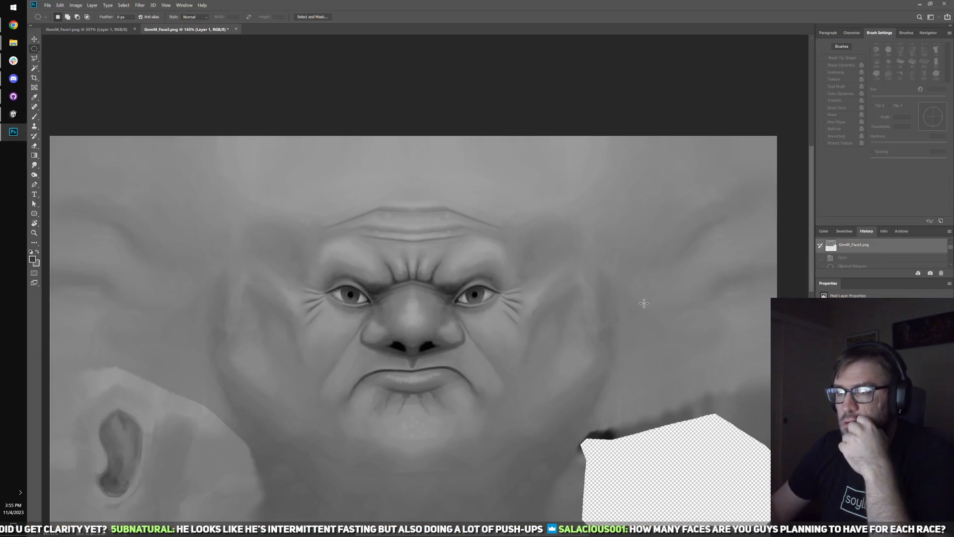
scroll(333, 230, "up", 5)
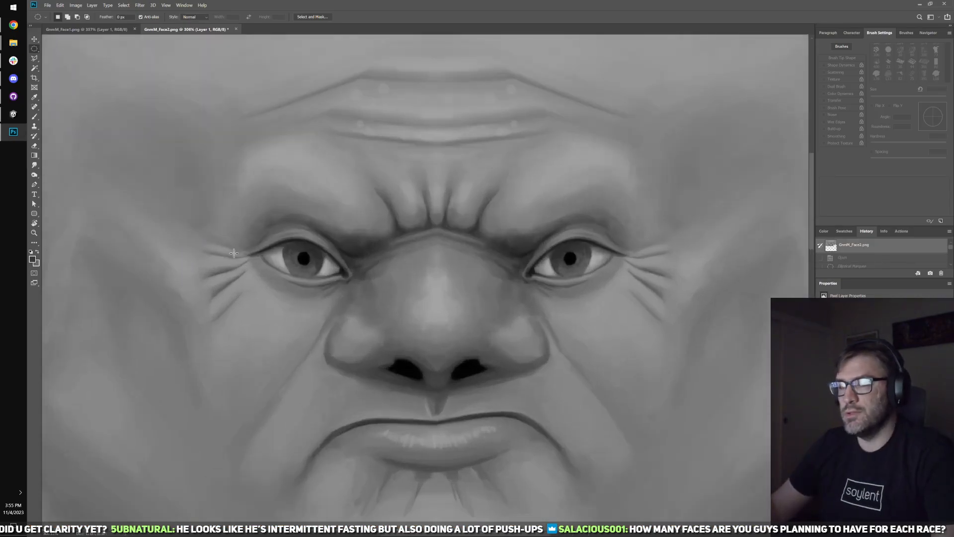
- Select a circular area centred on the eye on the image's left side and open the Liquify filter
left_click_drag(211, 181, 428, 378)
mouse_move(312, 290)
left_mouse_down()
mouse_move(335, 286)
mouse_move(250, 199)
left_mouse_up()
left_click(76, 6)
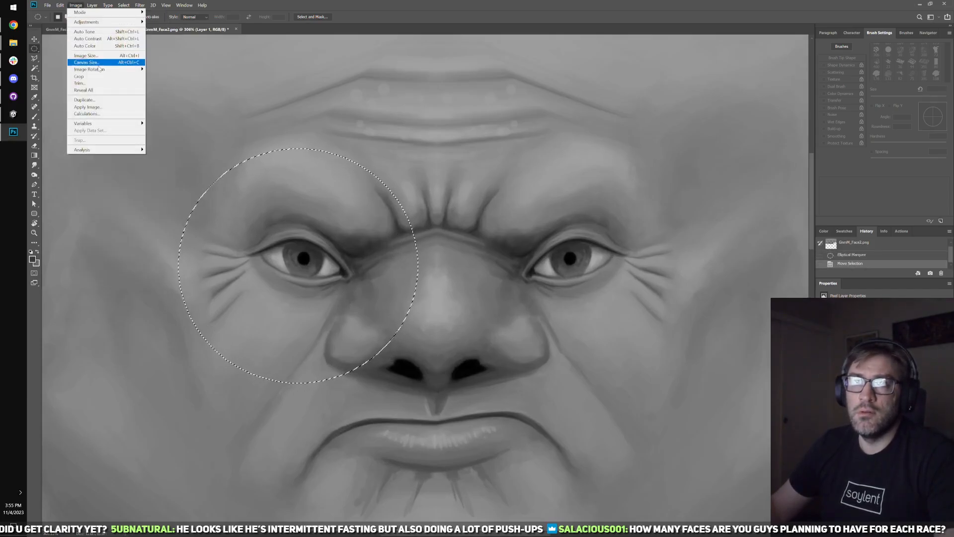
mouse_move(61, 8)
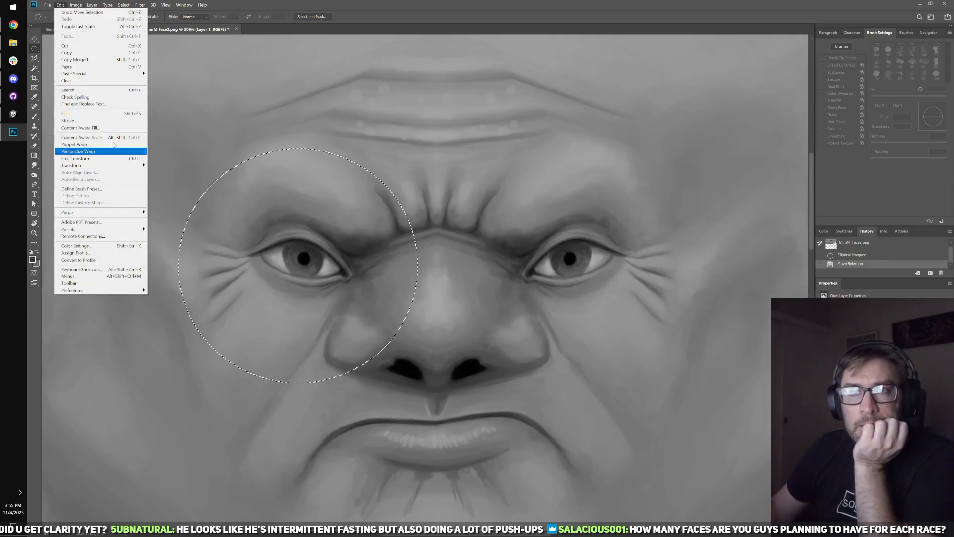
mouse_move(134, 7)
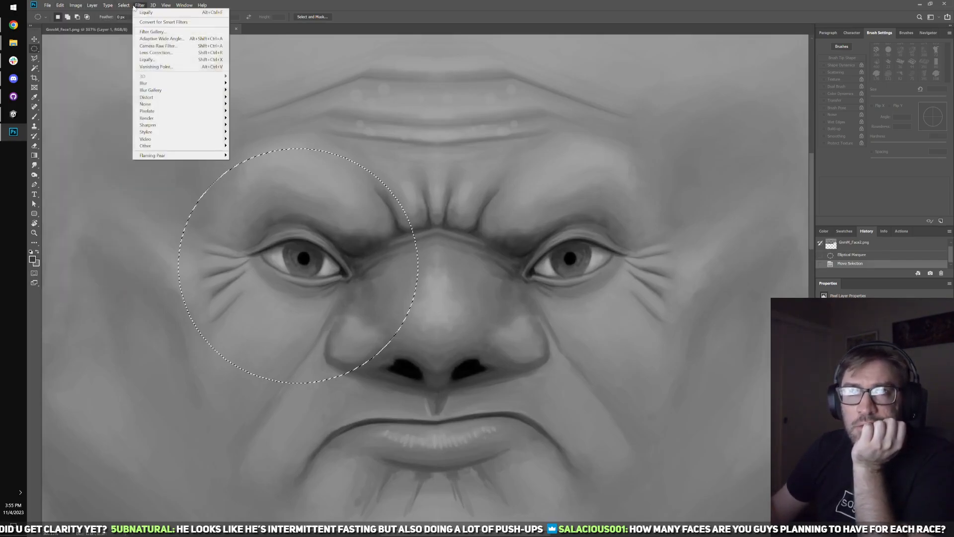
left_click(257, 290)
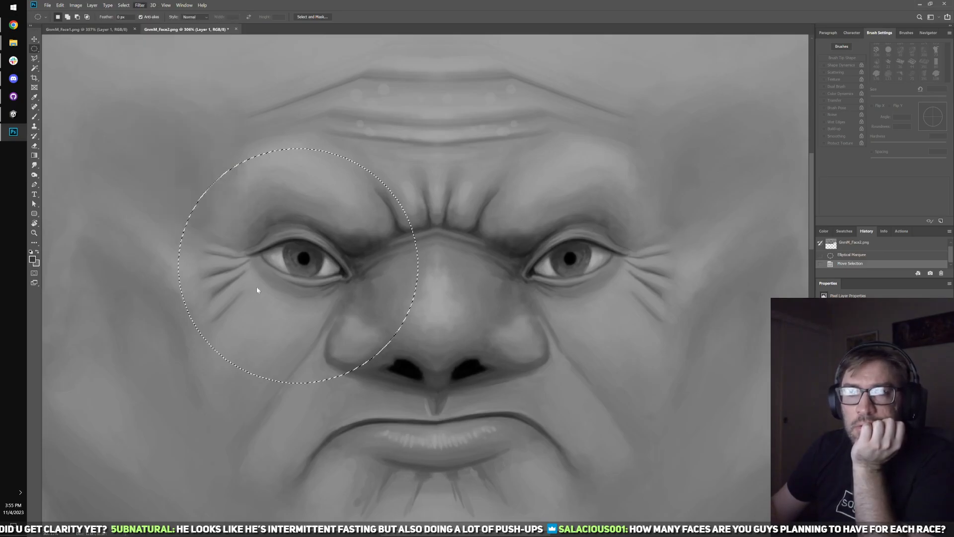
key("ctrl+shift+x")
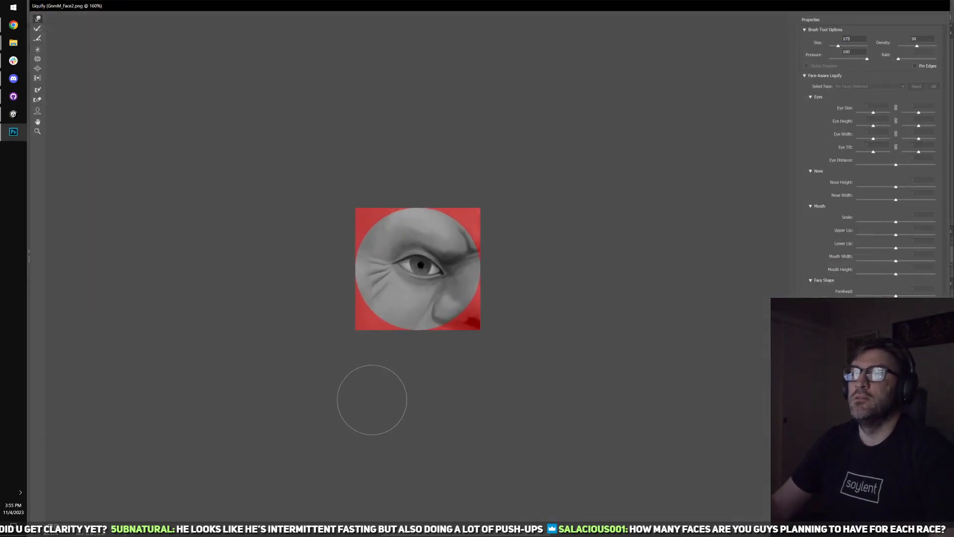
- Narrow the eye by raising its lower lid in Liquify with a size 90 brush, apply the filter, and deselect
scroll(372, 399, "up", 2)
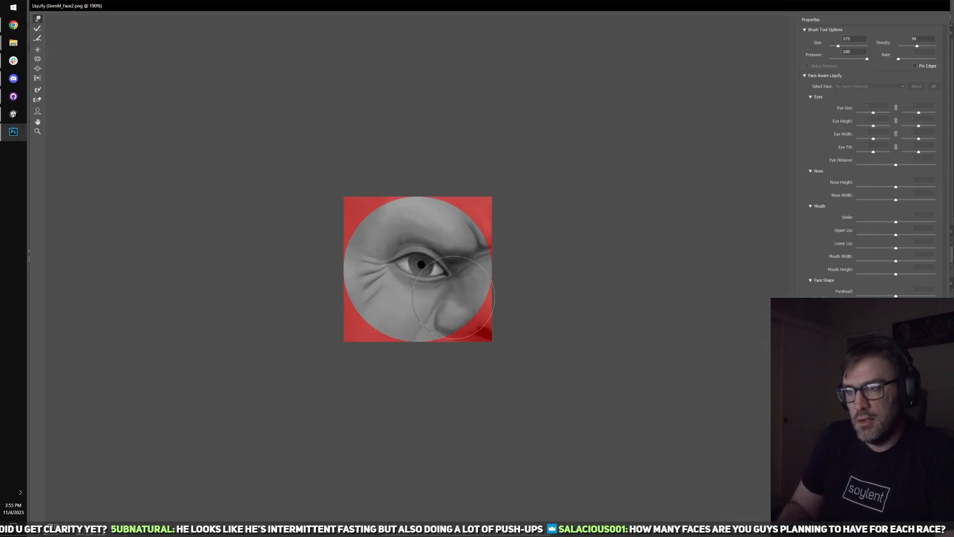
left_click_drag(436, 283, 442, 281)
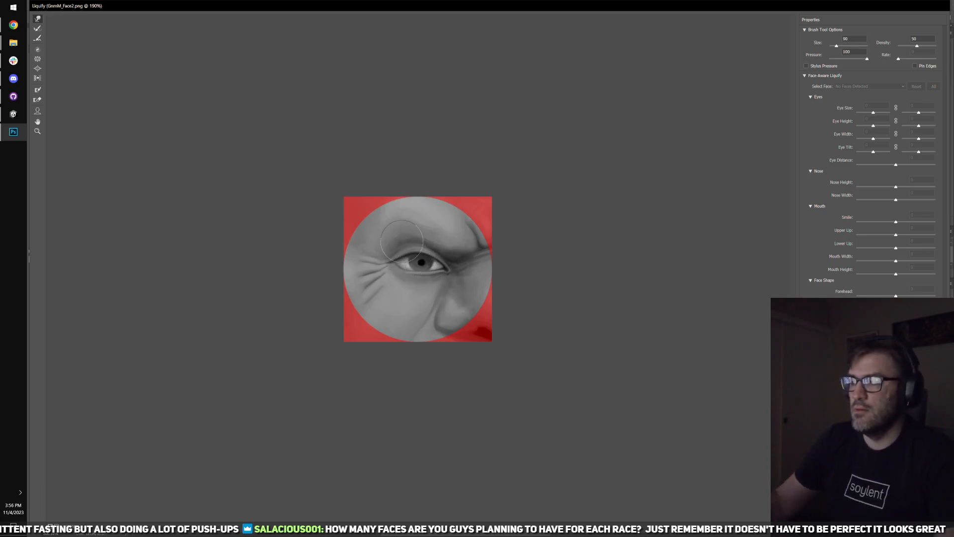
key("Return")
key("ctrl+d")
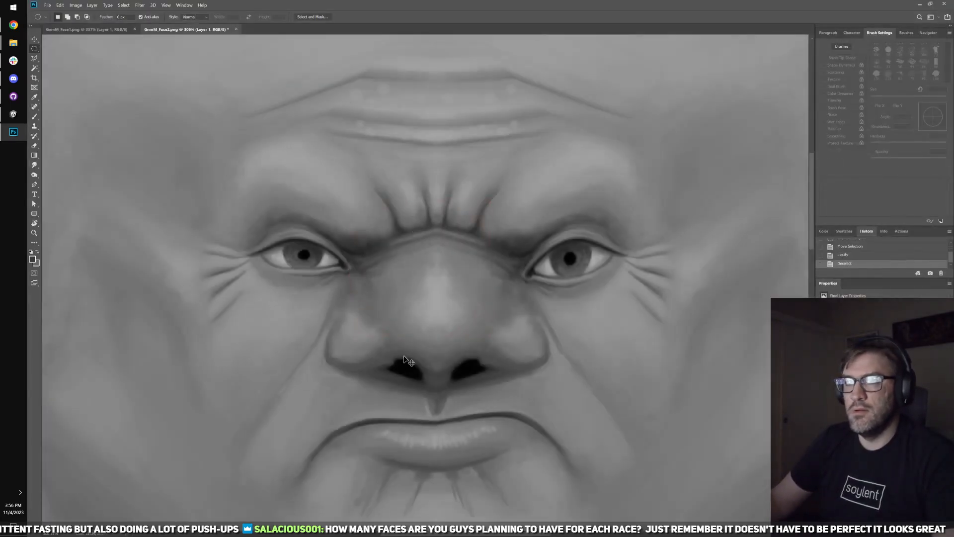
- Save the Face2 texture, check the narrowed eye on the gnome in Unity, and return to Photoshop
key("ctrl+s")
left_click(13, 114)
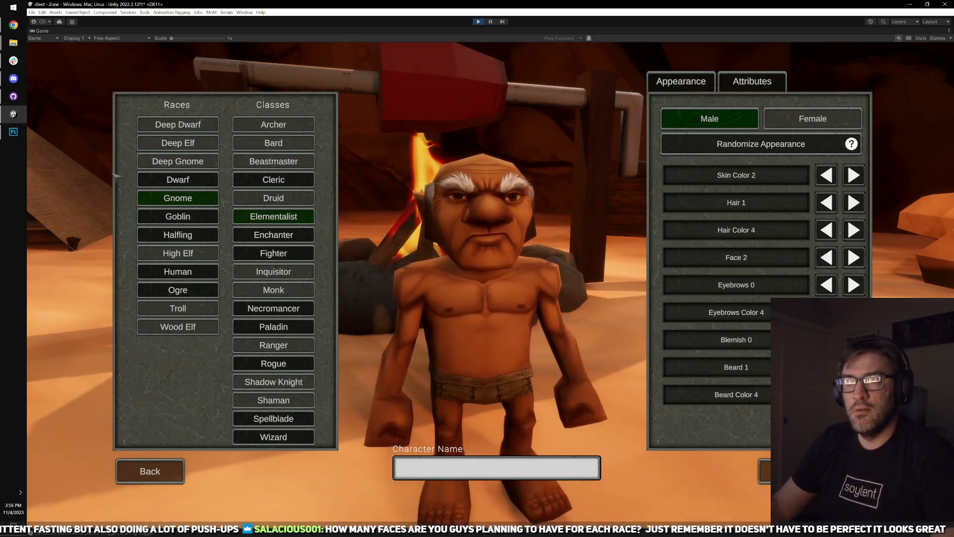
key("alt+Tab")
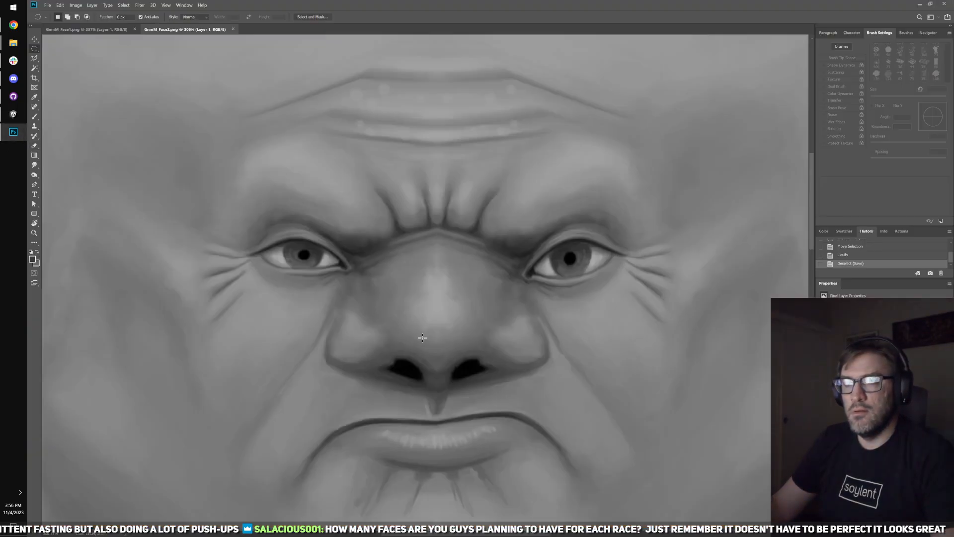
- Switch to the Brush tool and choose the Hard Round Pressure preset from the General Brushes group
scroll(493, 340, "up", 2)
scroll(493, 340, "down", 2)
key("b")
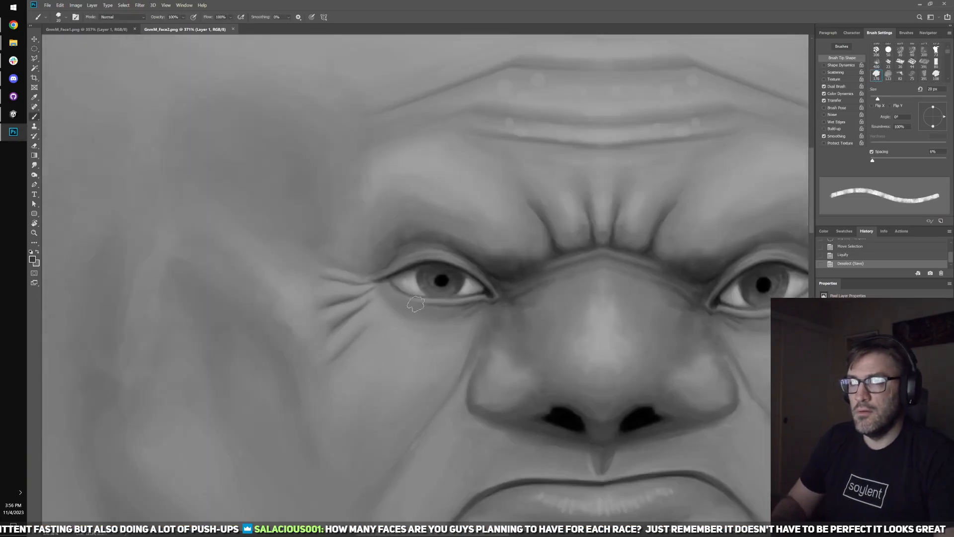
left_click(58, 16)
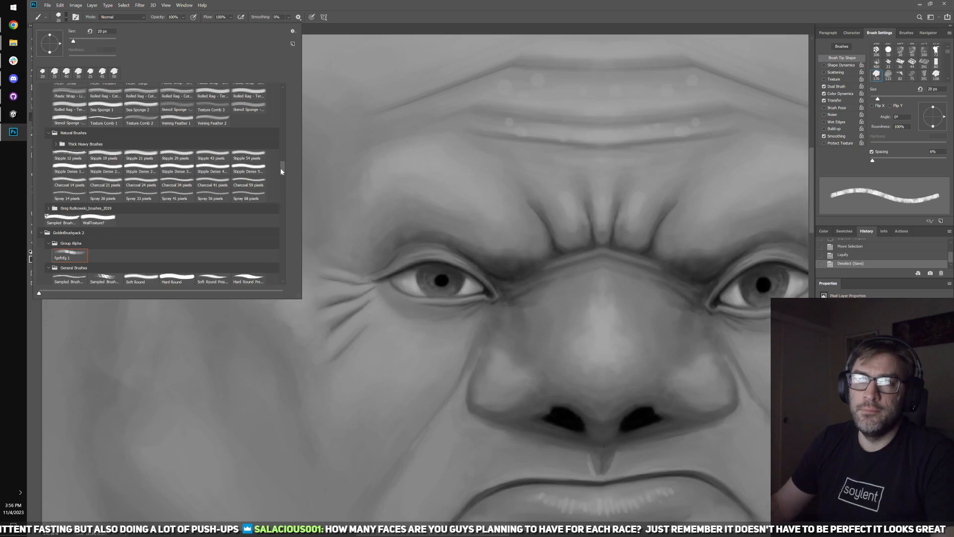
left_click_drag(282, 168, 284, 93)
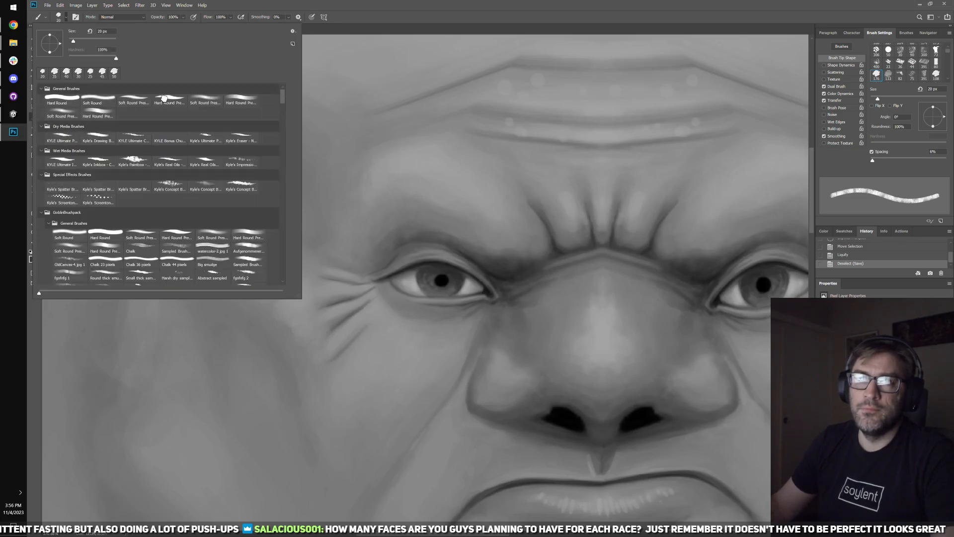
left_click(164, 98)
- Paint lighter skin-tone strokes along the upper lid of the eye on the image's left side, lowering the lid over the iris
scroll(480, 298, "up", 5)
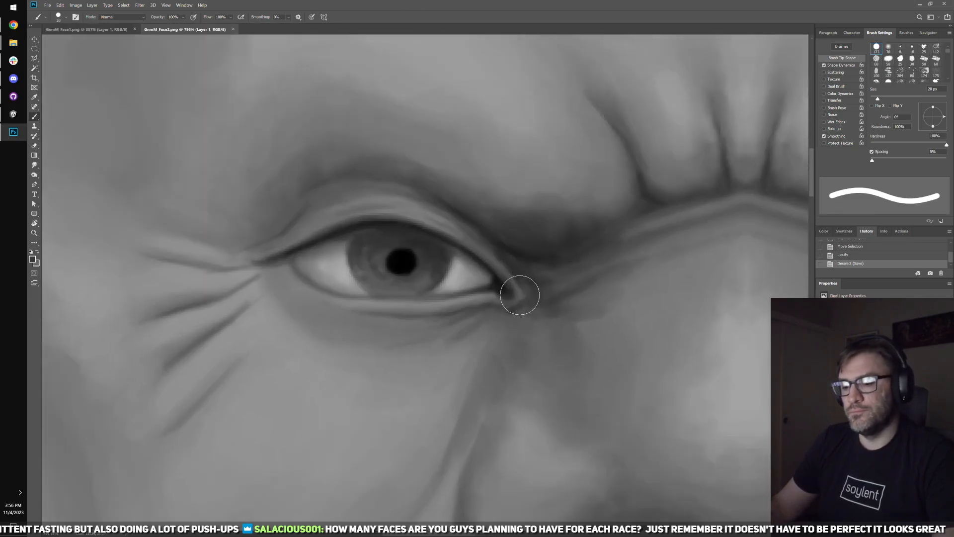
key("r")
left_click_drag(520, 295, 501, 373)
scroll(501, 372, "up", 2)
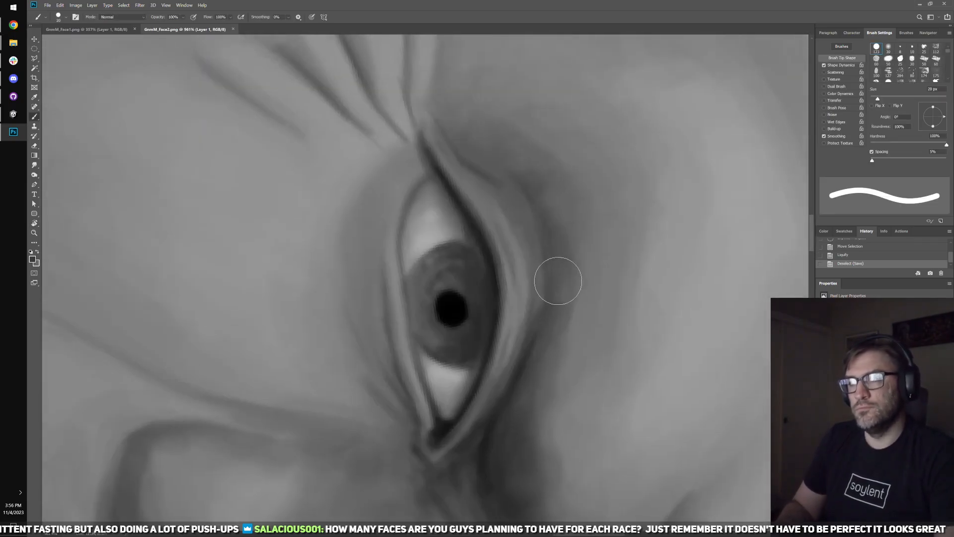
key("r")
left_click_drag(562, 268, 419, 269)
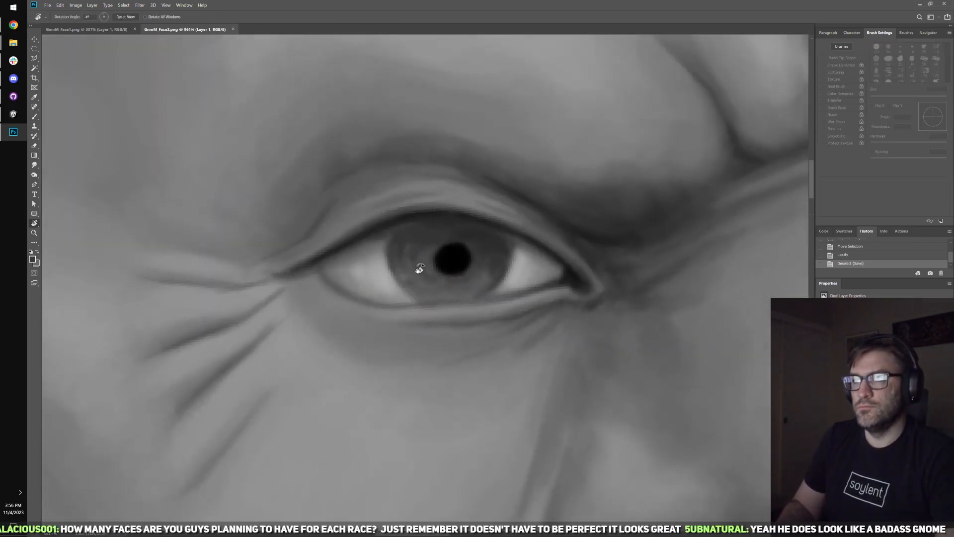
mouse_move(661, 229)
left_mouse_down()
mouse_move(433, 170)
mouse_move(350, 275)
left_mouse_up()
key("b")
left_click_drag(412, 169, 348, 348)
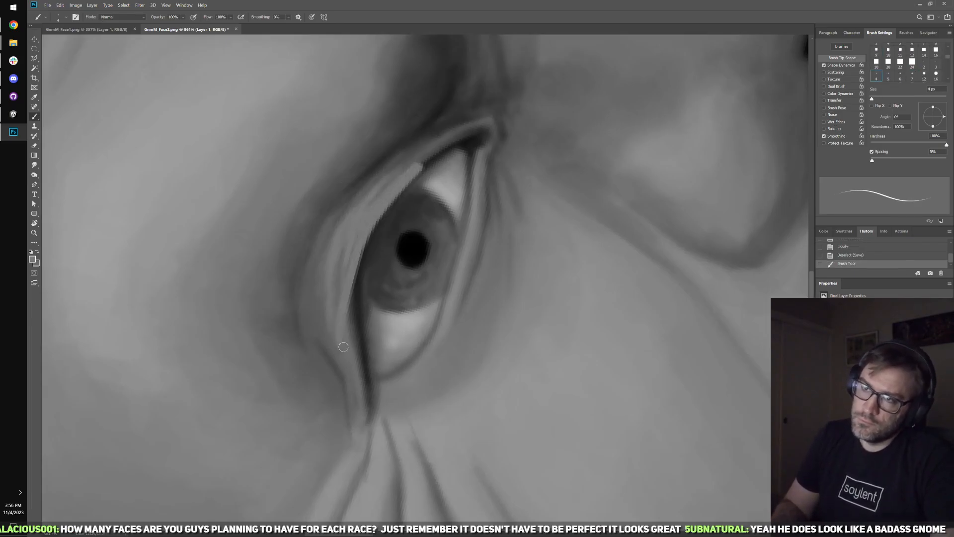
left_click_drag(363, 249, 355, 348)
left_click_drag(380, 221, 360, 348)
left_click_drag(417, 172, 365, 281)
- Sample the dark lash colour and repaint the upper lash line from the inner corner to the outer corner
key("alt")
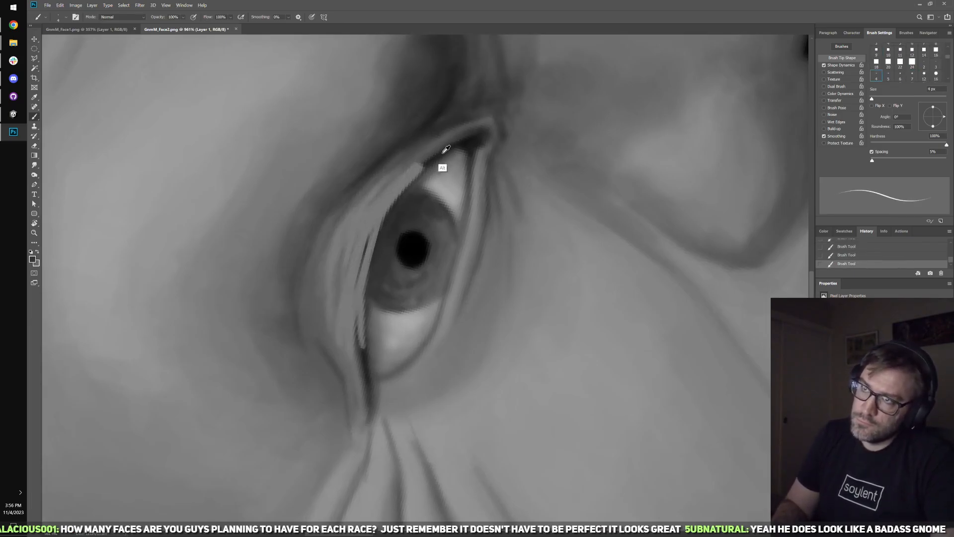
left_click(446, 149, "alt")
left_click_drag(423, 165, 373, 283)
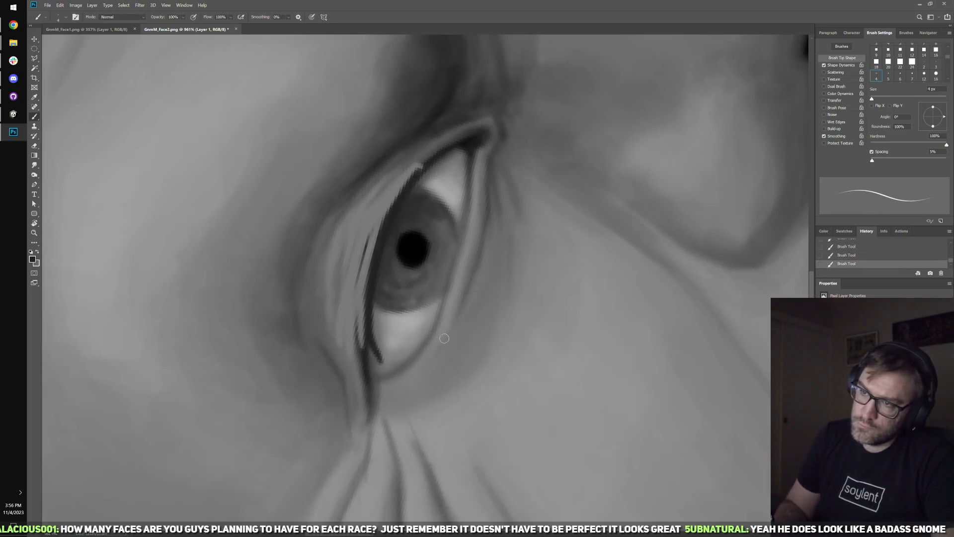
left_click_drag(367, 365, 368, 415)
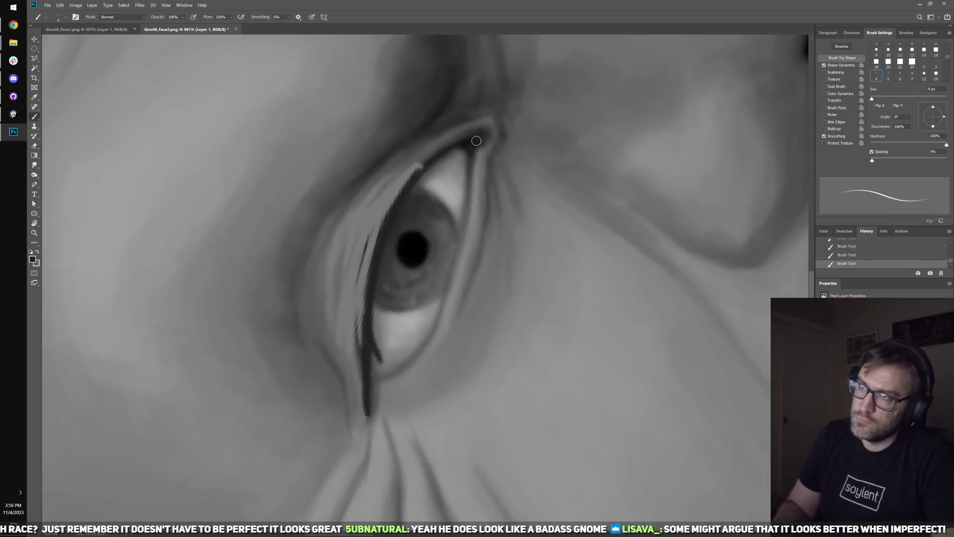
- Repaint the lower edge of the same eye with darker strokes and a sampled light skin tone along the lower lid
mouse_move(459, 238)
left_mouse_down()
mouse_move(448, 303)
mouse_move(429, 334)
mouse_move(470, 201)
mouse_move(451, 268)
mouse_move(473, 160)
left_mouse_up()
left_click_drag(460, 220, 395, 368)
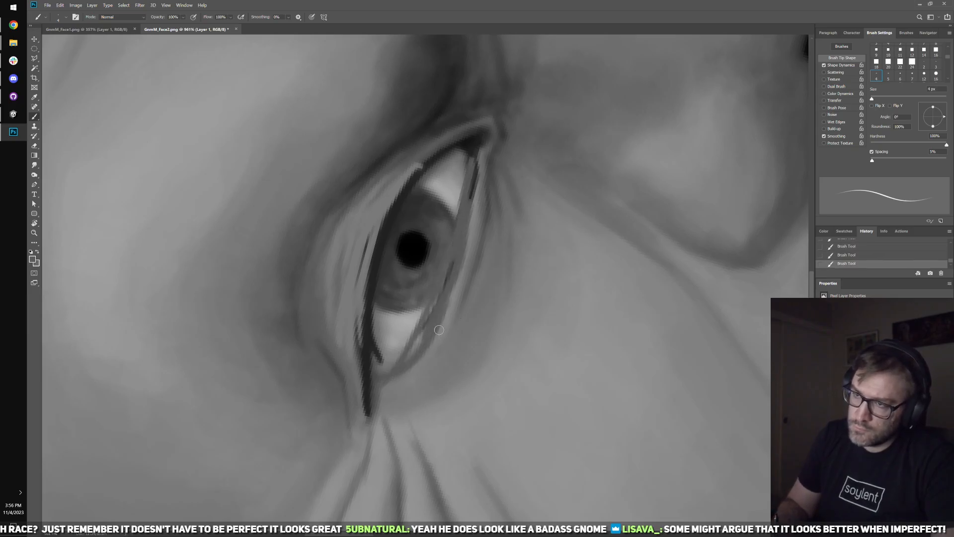
left_click(456, 297, "alt")
left_click_drag(470, 263, 481, 176)
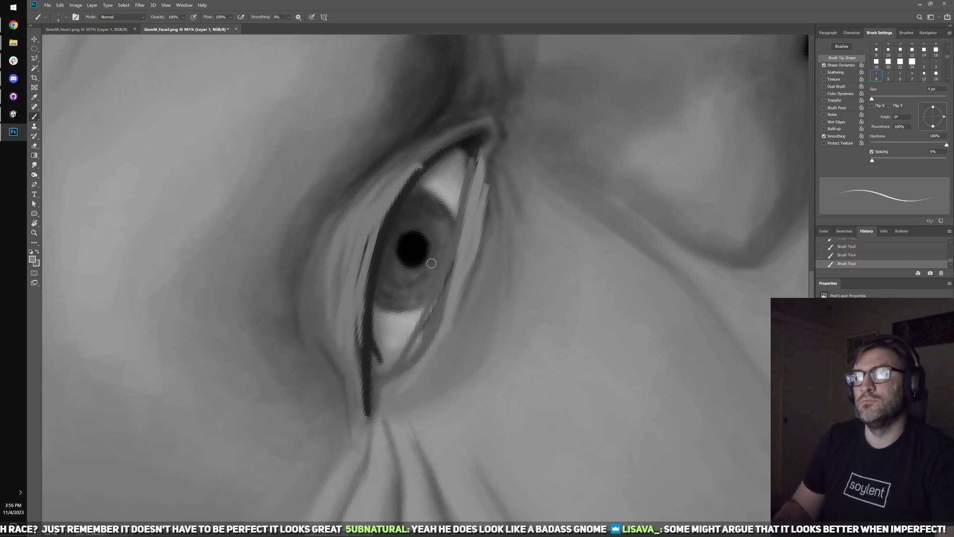
- Save the Face2 texture, check the repainted eyelids on the gnome in Unity, and return to Photoshop with the Brush tool active
key("r")
left_click_drag(511, 177, 555, 367)
scroll(555, 368, "down", 3)
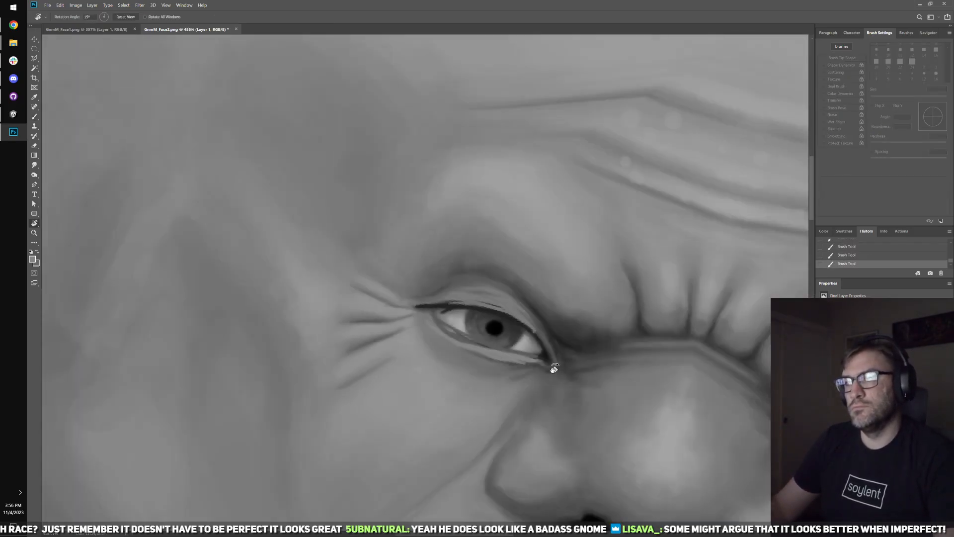
left_click(13, 114)
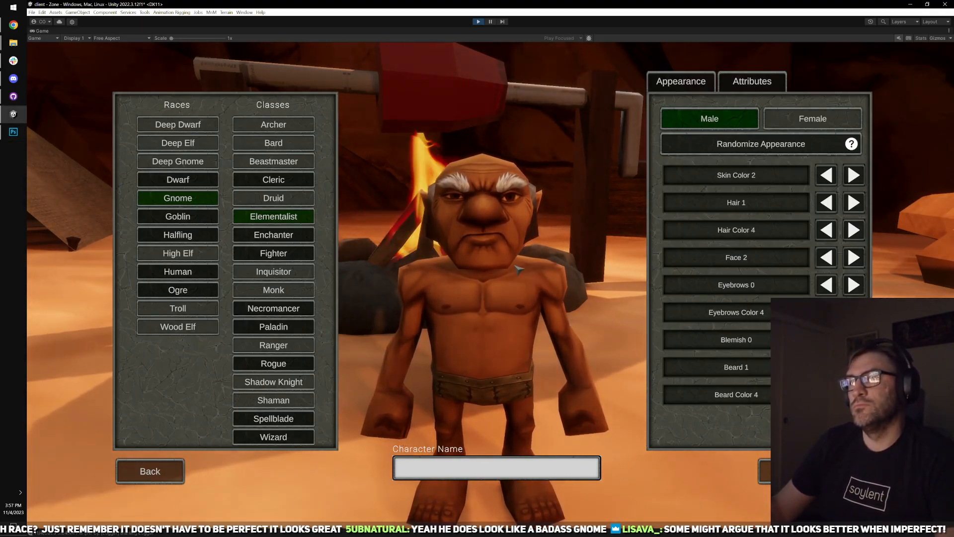
key("alt+Tab")
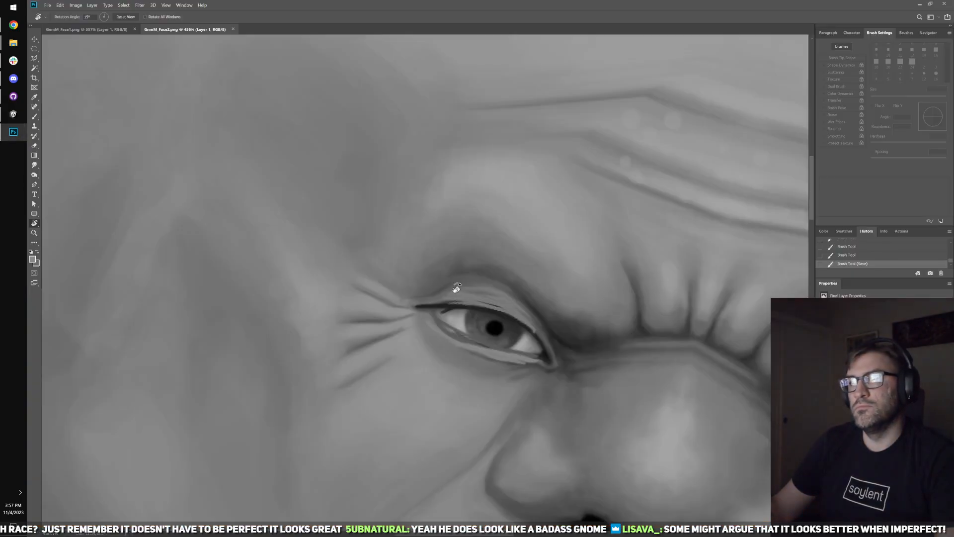
scroll(635, 297, "down", 2)
left_click_drag(677, 319, 583, 283)
scroll(583, 284, "up", 2)
scroll(582, 284, "up", 1)
key("b")
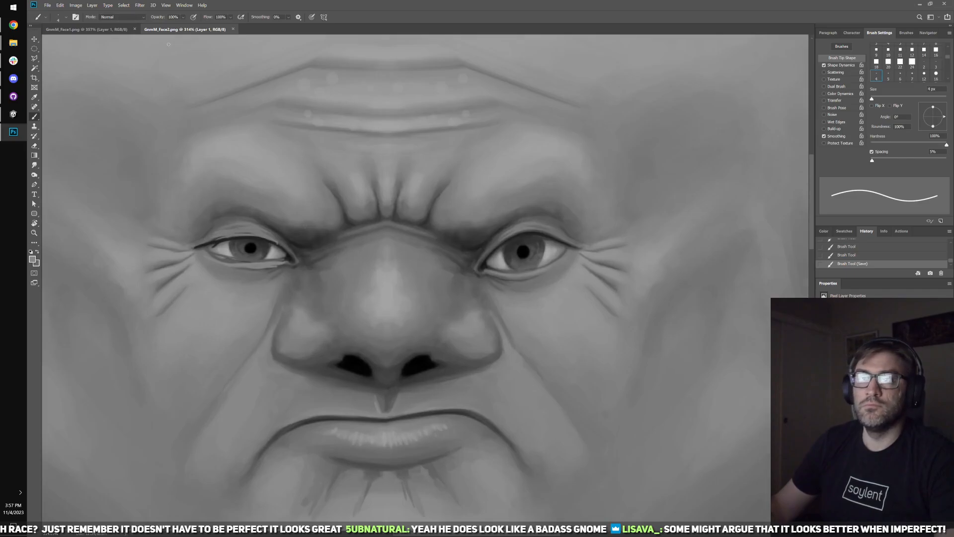
- Try a Liquify adjustment on the whole face texture and undo it
left_click(139, 5)
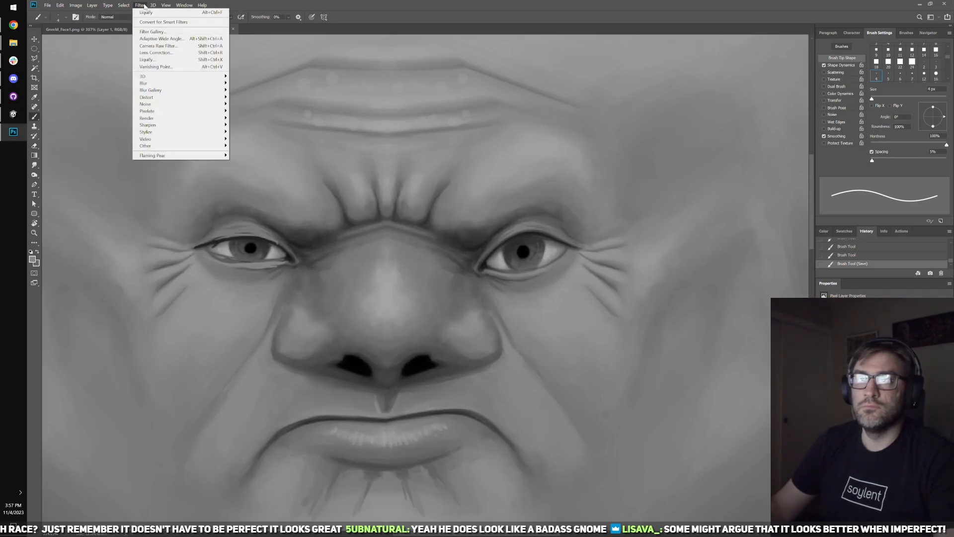
key("Escape")
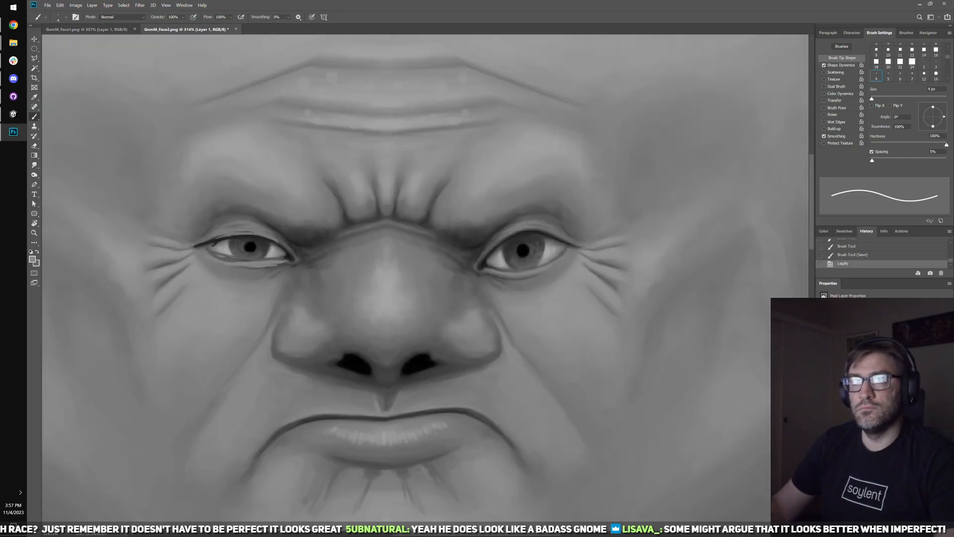
left_click(184, 5)
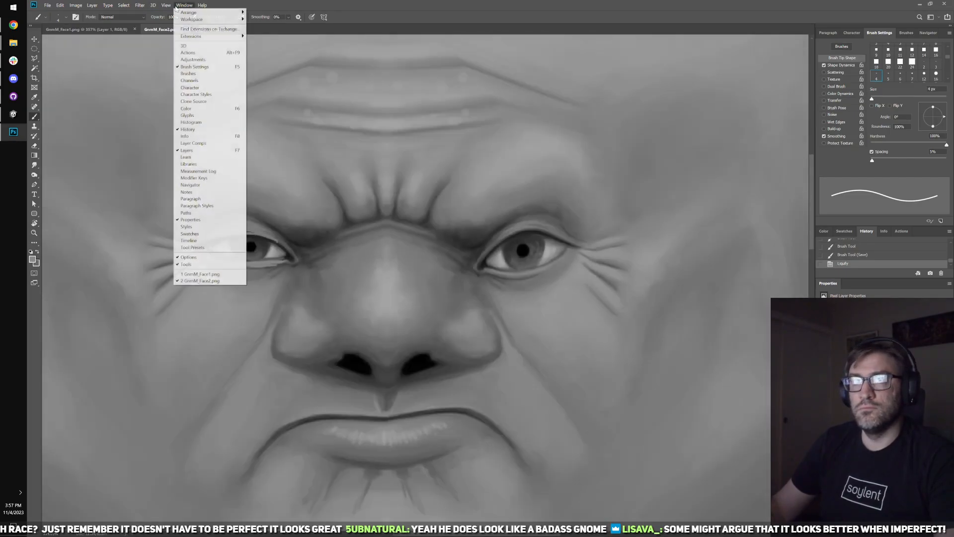
mouse_move(139, 5)
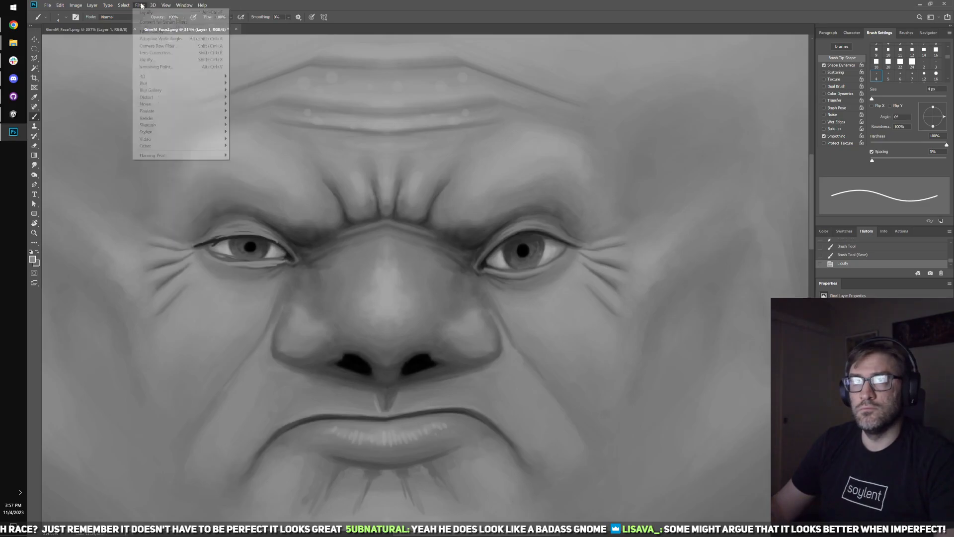
left_click(467, 227)
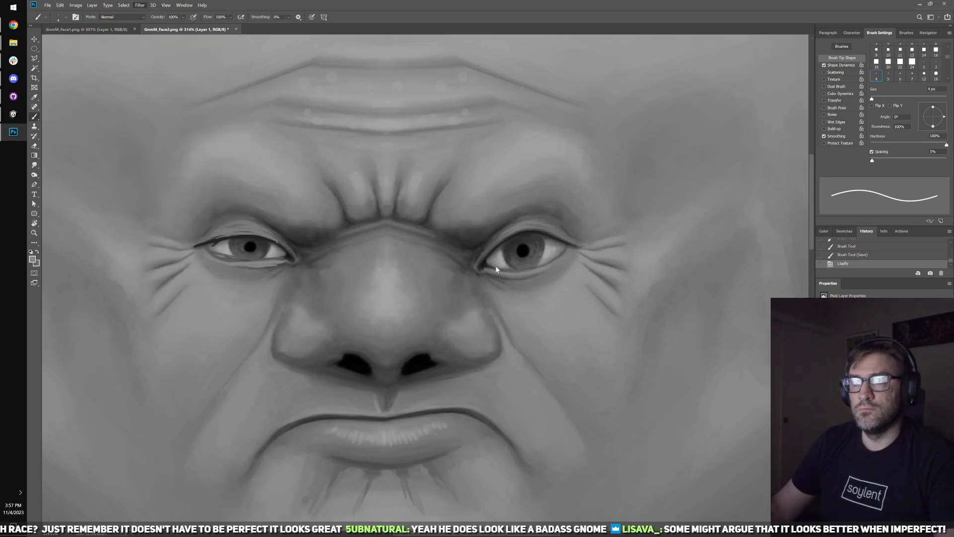
key("ctrl+shift+x")
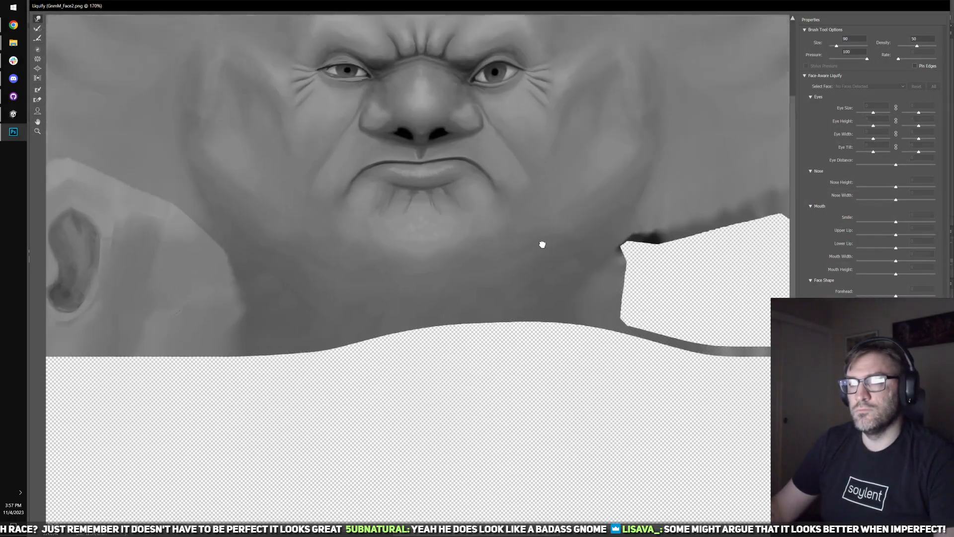
key("Return")
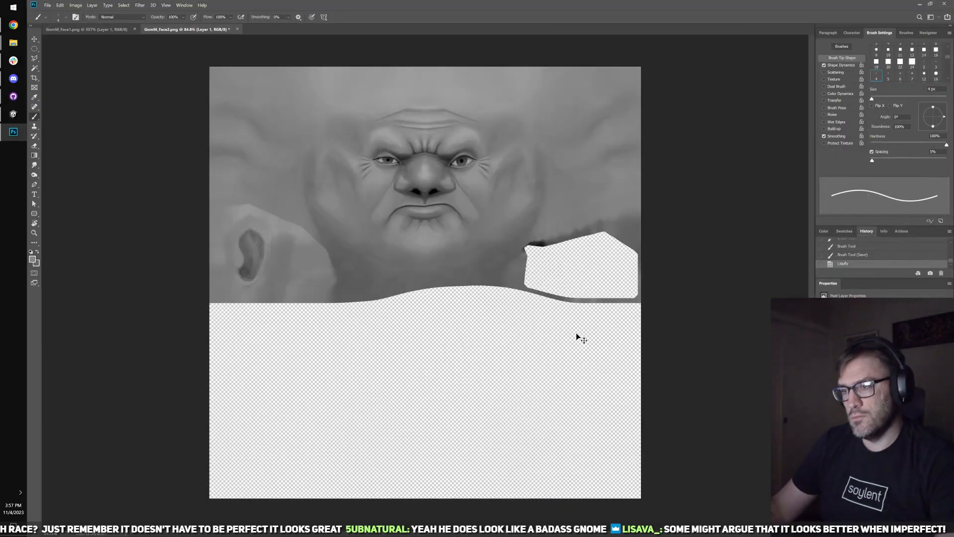
key("ctrl+z")
scroll(292, 146, "up", 1)
- Open the Liquify filter and push the lip line up on the image's right side of the mouth
left_click(166, 5)
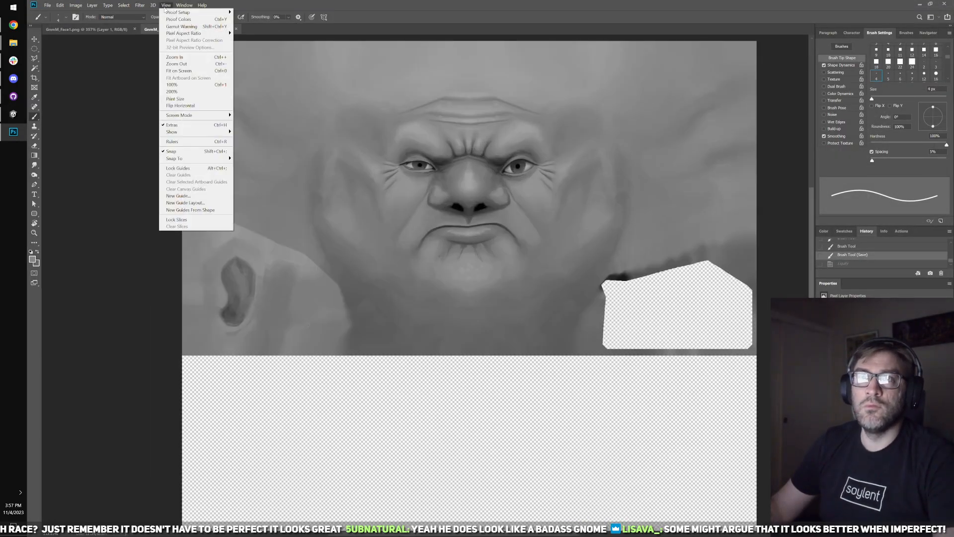
mouse_move(140, 5)
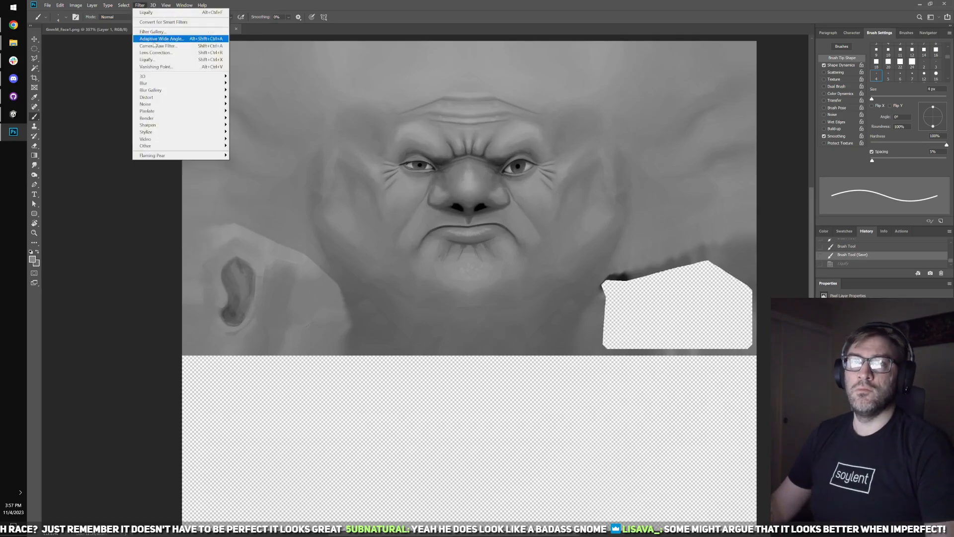
left_click(164, 60)
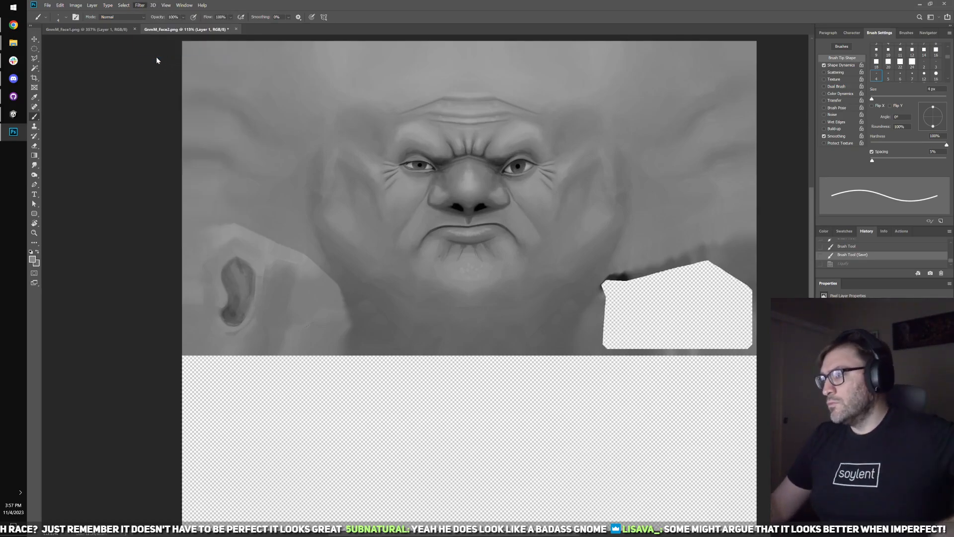
scroll(469, 218, "up", 5)
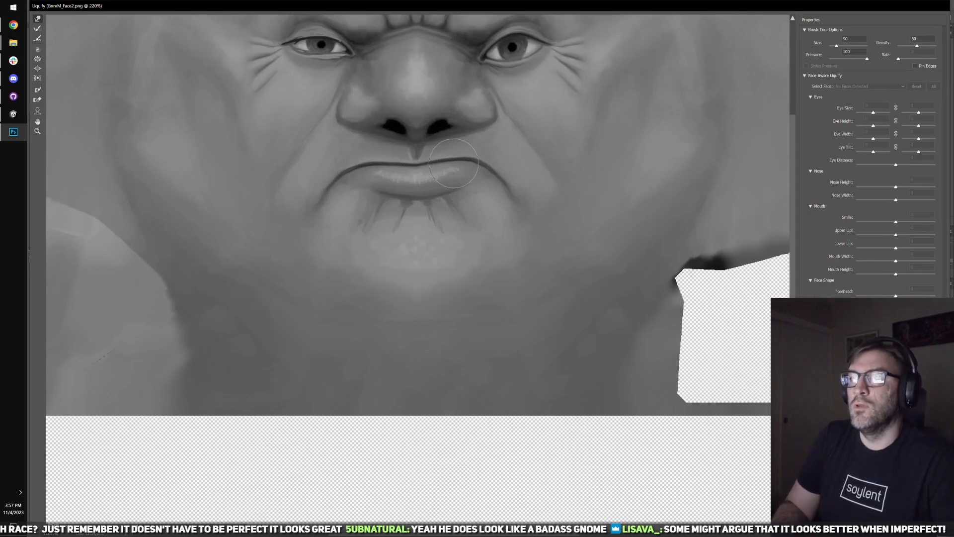
left_click_drag(457, 161, 459, 156)
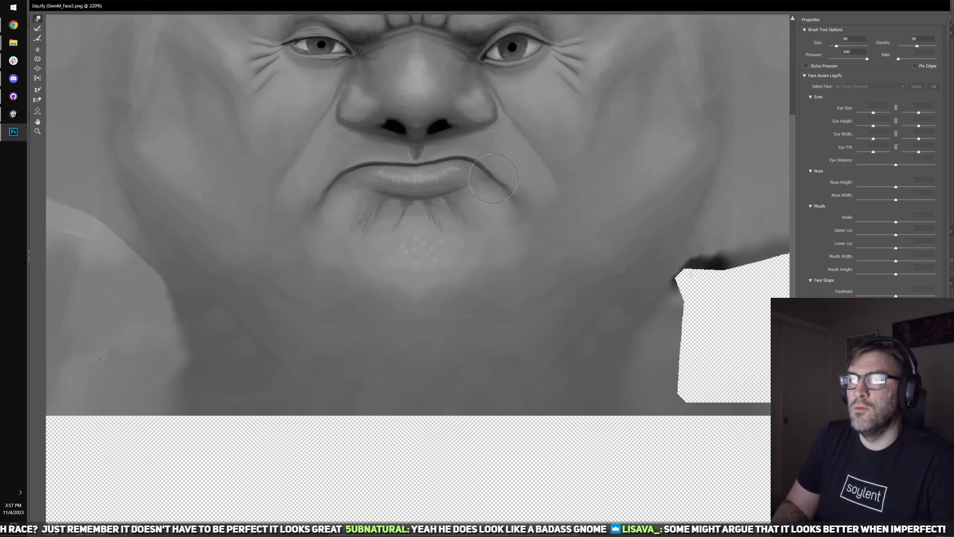
- Enlarge the Liquify brush to 175 and push the image's left half of the mouth slightly downward
key("ctrl+space")
key("bracketright")
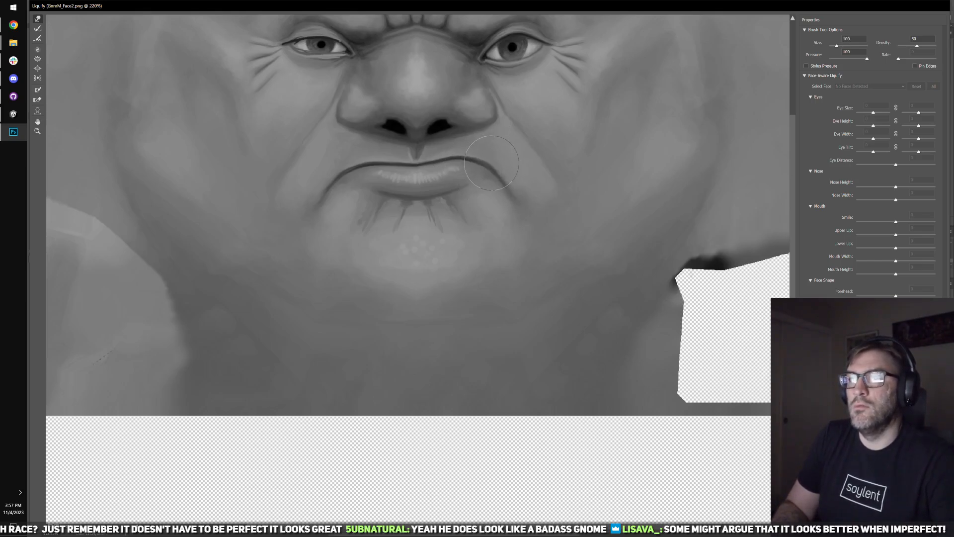
key("bracketright")
key("bracketright")
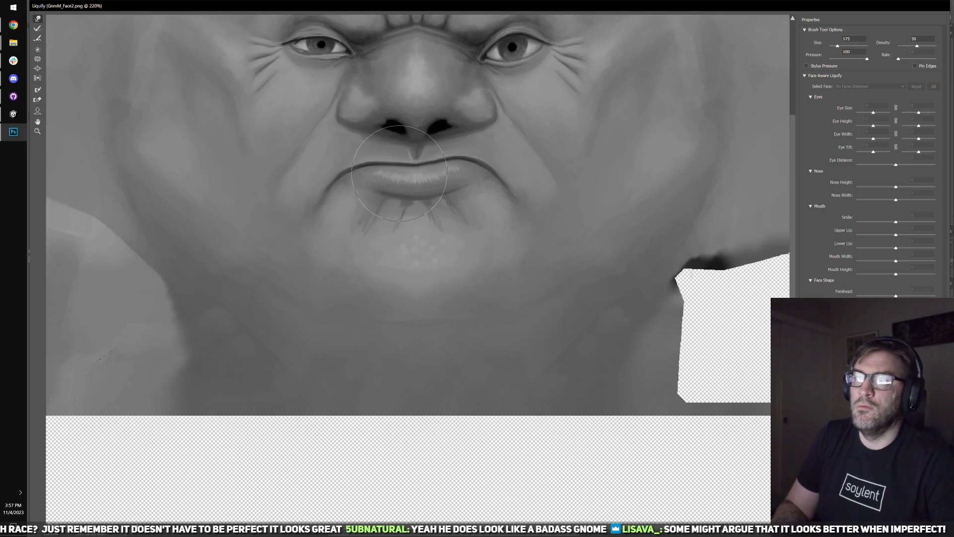
key("bracketright")
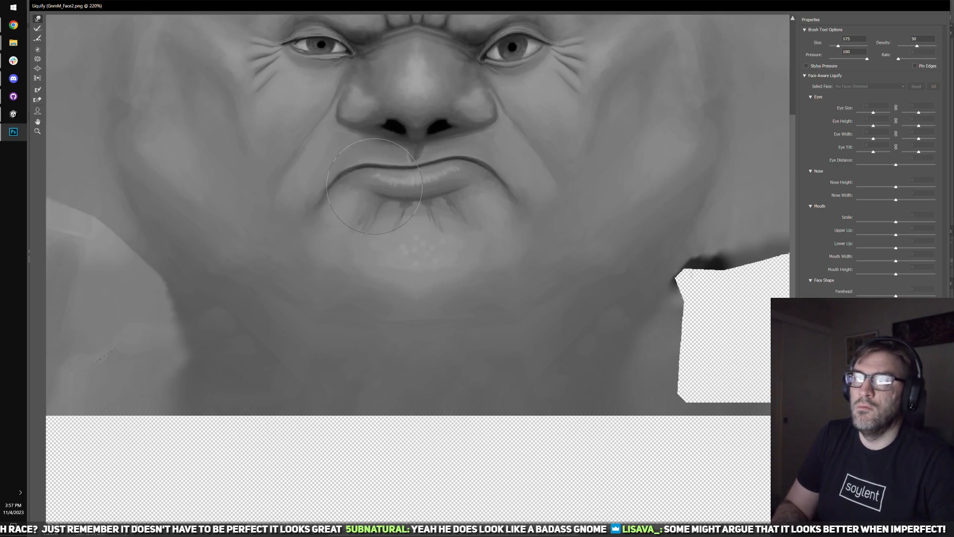
- Skew the mouth and chin unevenly in Liquify, using brush sizes 300 and 175
key("bracketright")
key("bracketright")
key("bracketright")
key("bracketright")
key("bracketright")
key("bracketright")
key("bracketright")
key("bracketright")
key("bracketright")
key("bracketleft")
key("bracketleft")
key("bracketleft")
key("bracketleft")
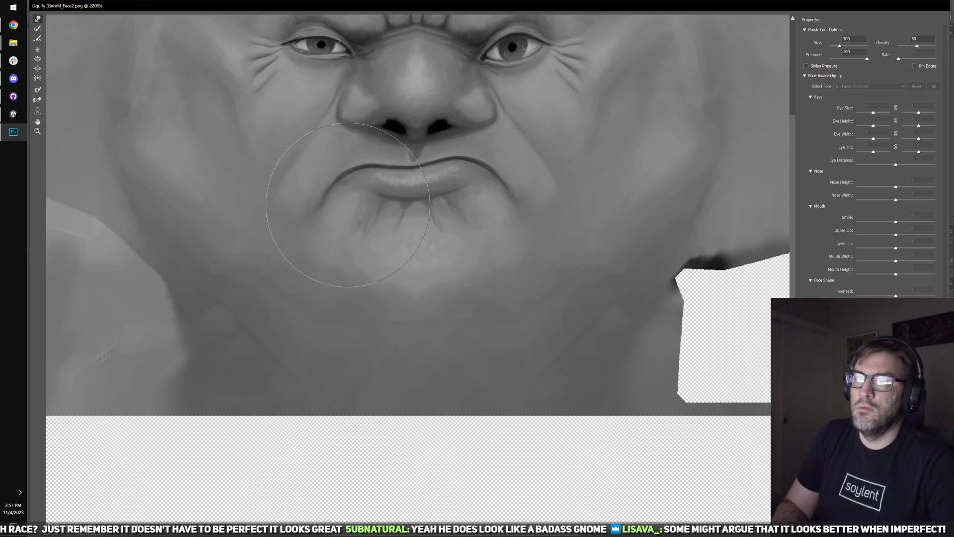
key("bracketleft")
key("bracketleft")
key("bracketleft")
key("bracketleft")
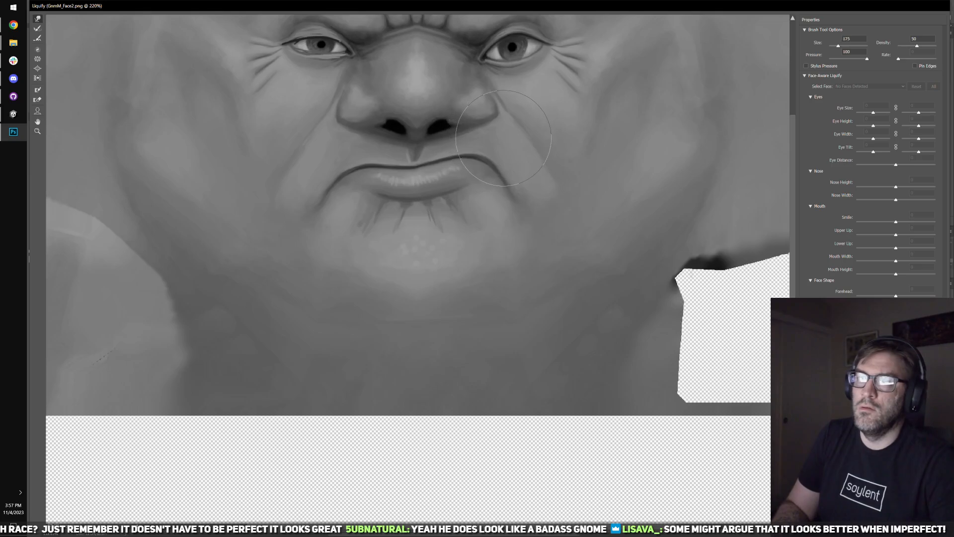
- Reshape the cheek fold beside the nose on the image's right in Liquify, using brush sizes 100, 150 and 175
key("bracketleft")
key("bracketleft")
key("bracketleft")
key("bracketleft")
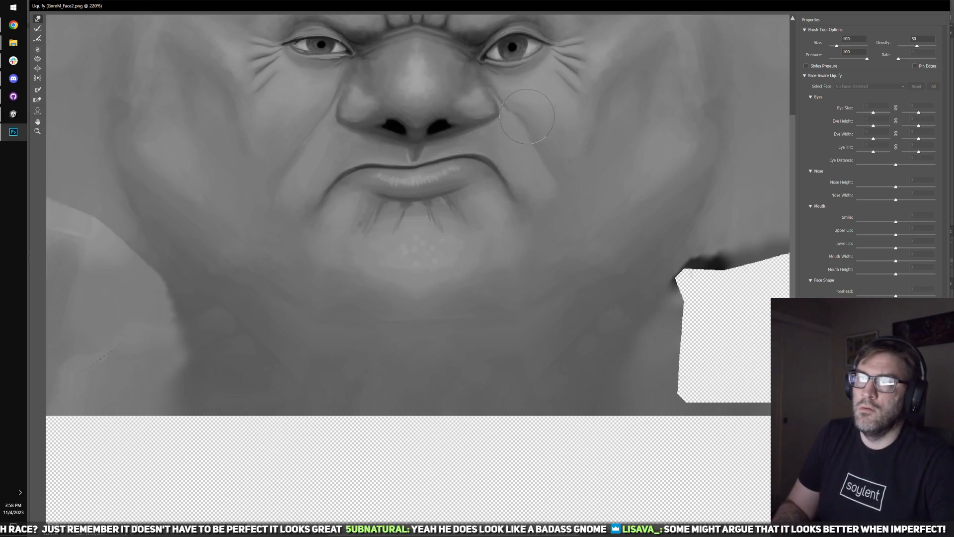
key("bracketright")
key("bracketright")
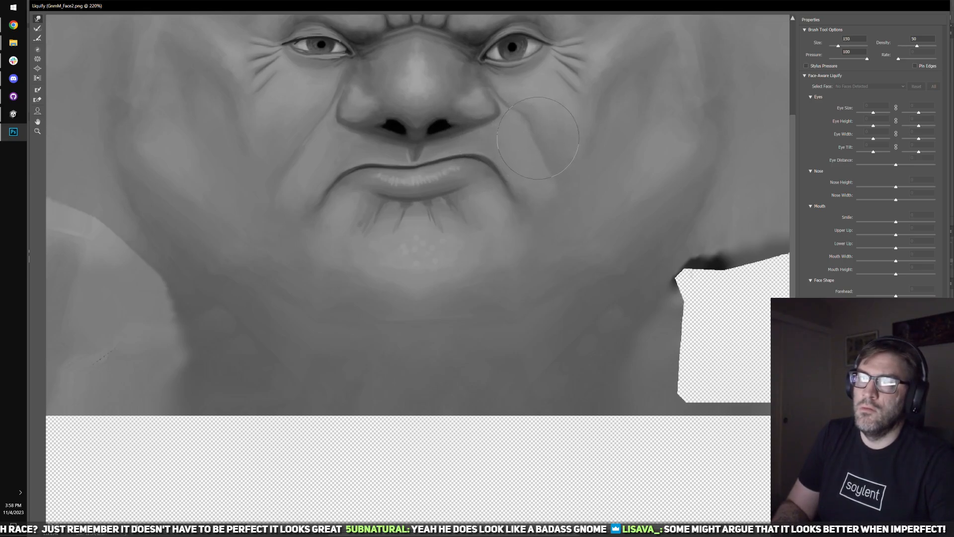
key("bracketright")
key("bracketright")
key("bracketright")
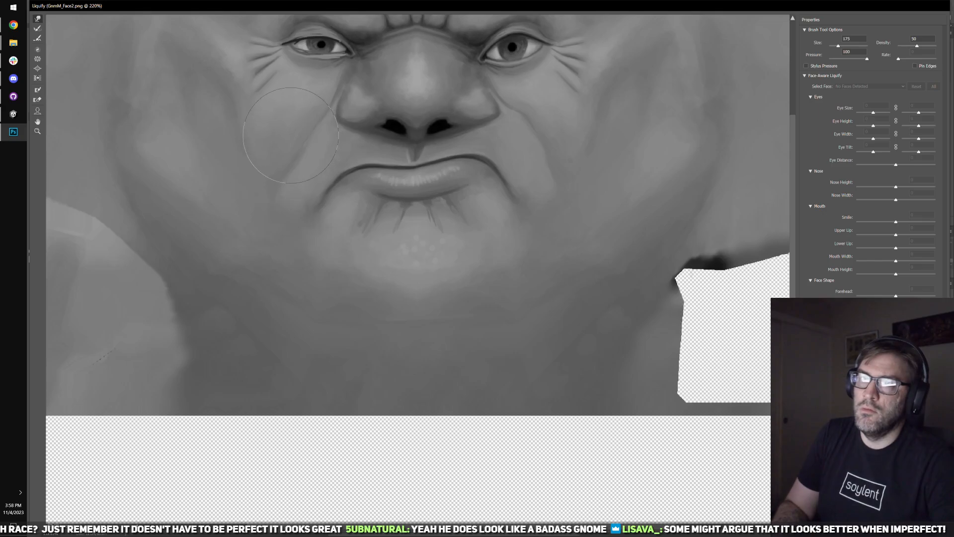
- Push the cheek fold on the image's left into a different curve in Liquify, enlarging the brush to 200
key("bracketleft")
key("bracketleft")
key("bracketleft")
key("bracketright")
key("bracketright")
key("bracketright")
key("bracketright")
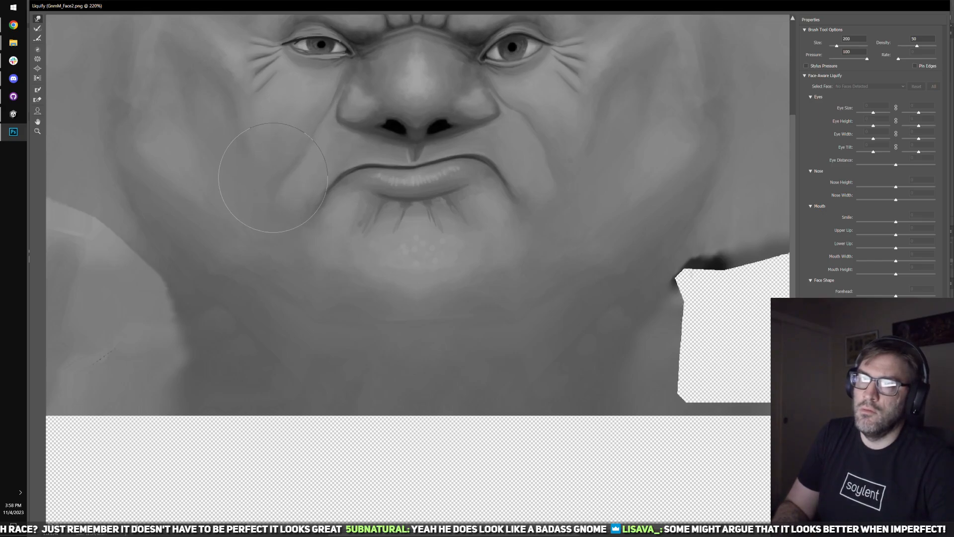
left_click_drag(275, 205, 298, 358)
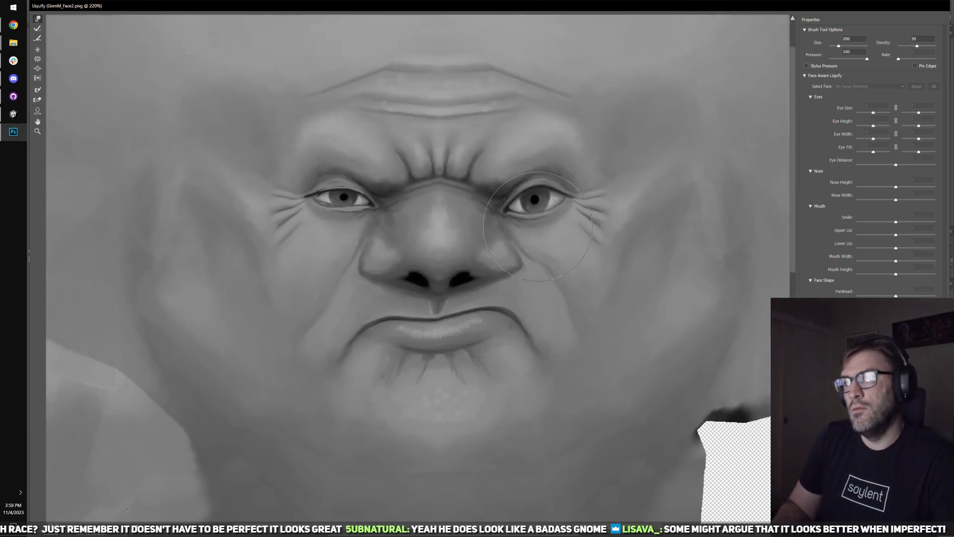
- Reduce the Liquify brush to 80 and nudge the lower lid of the image's right eye slightly downward
key("bracketleft")
key("bracketleft")
key("bracketleft")
key("bracketleft")
key("bracketleft")
mouse_move(546, 215)
left_mouse_down()
mouse_move(555, 216)
mouse_move(545, 225)
left_mouse_up()
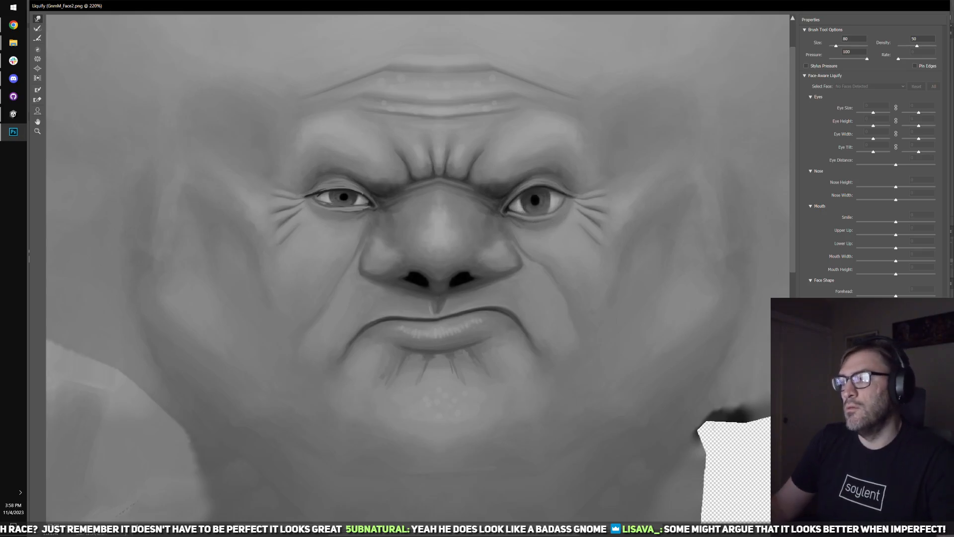
- Apply the Liquify changes and check the updated face on the gnome character in Unity, returning to Photoshop
key("Return")
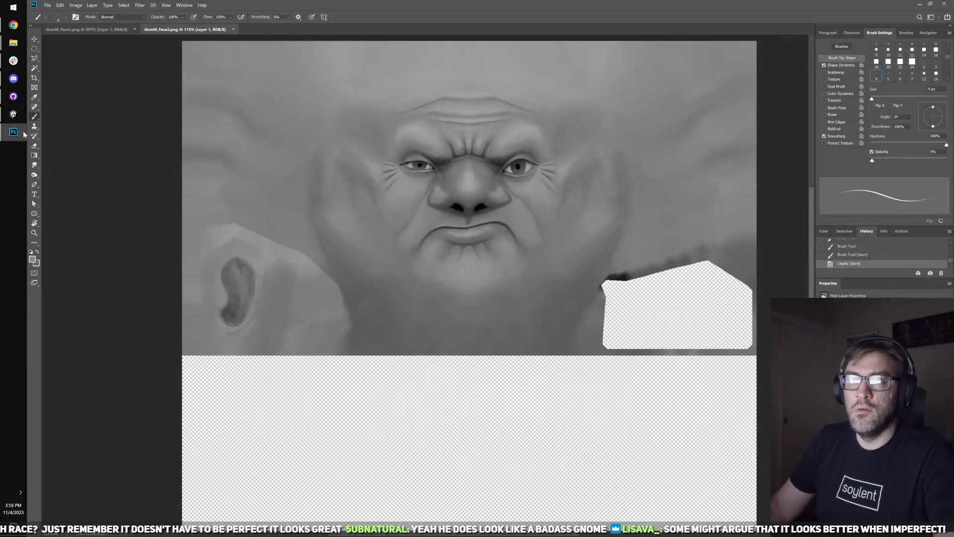
left_click(14, 114)
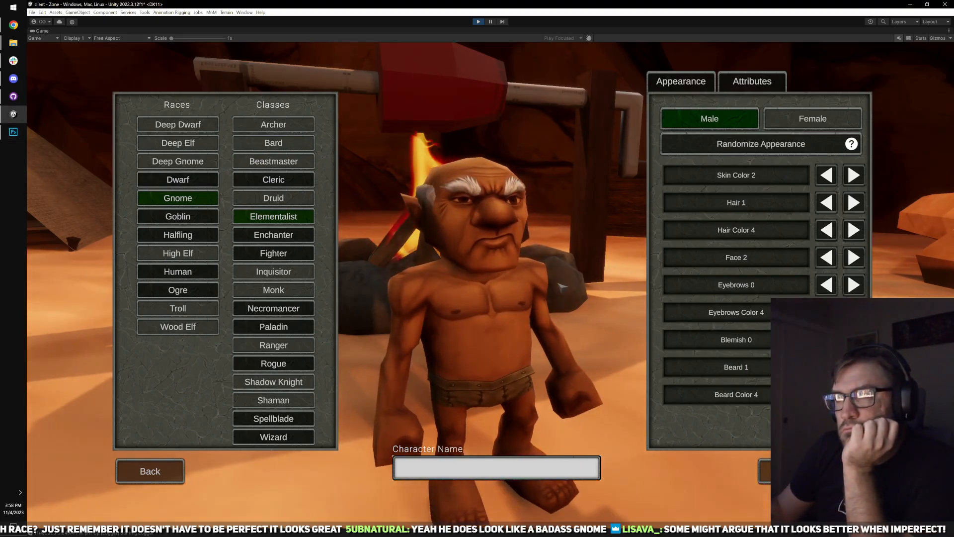
key("alt+Tab")
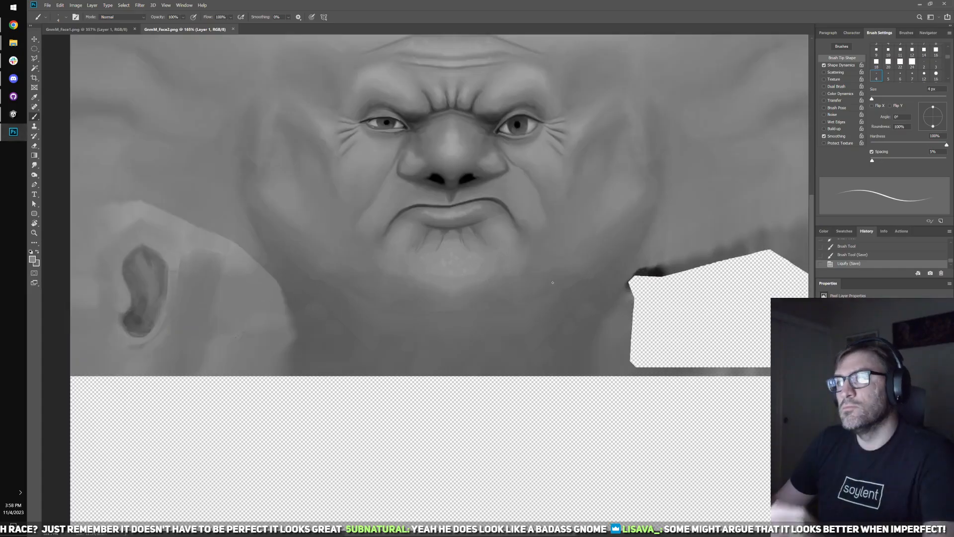
- Paint sampled light and dark greys along the cheek fold on the image's right, enlarging the brush to 7 px
scroll(552, 282, "up", 3)
scroll(390, 256, "up", 4)
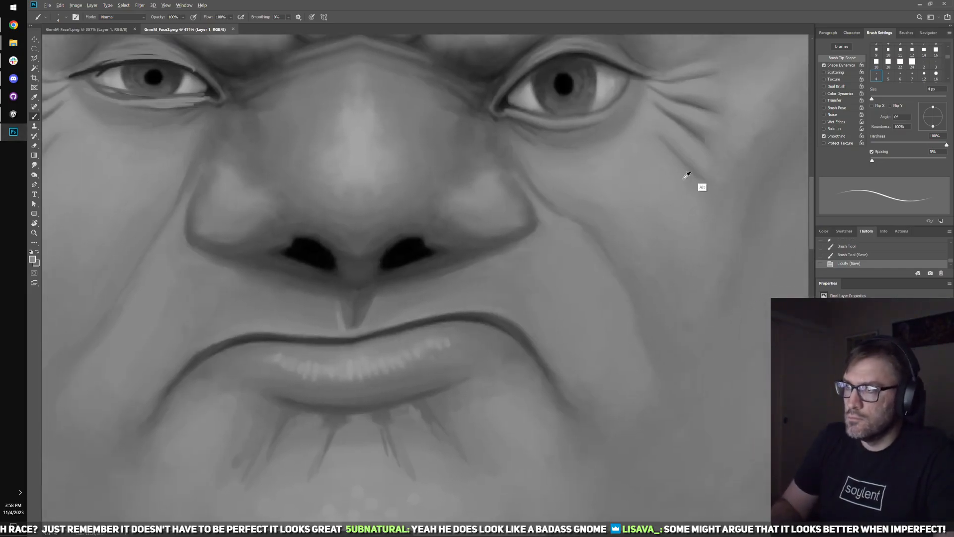
left_click_drag(600, 257, 615, 291)
left_click_drag(616, 294, 621, 302)
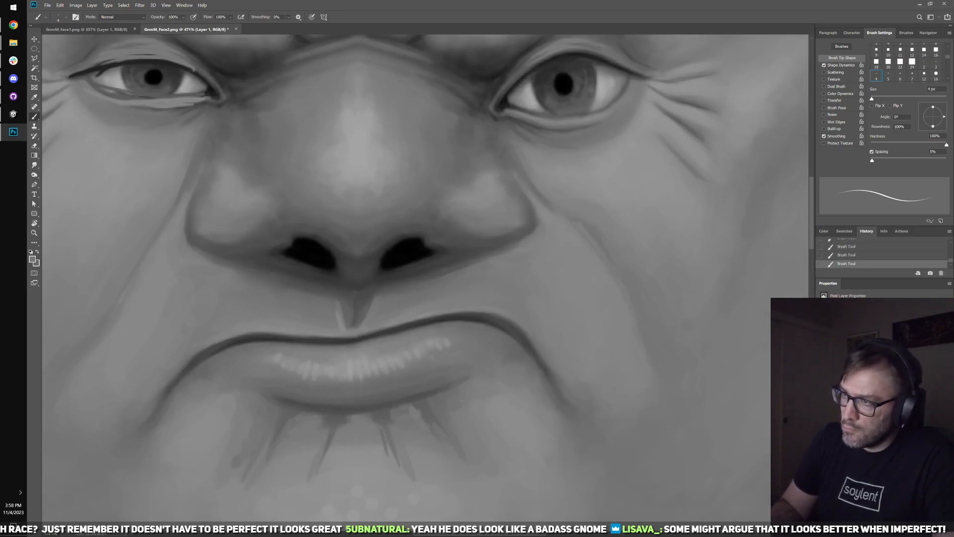
left_click(584, 221, "alt")
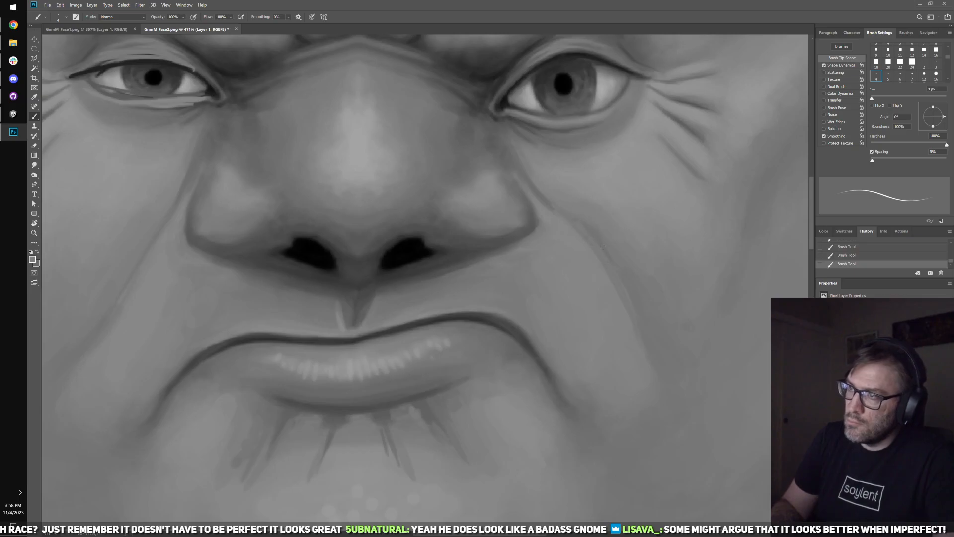
key("bracketright")
key("bracketright")
key("bracketright")
left_click(612, 253, "alt")
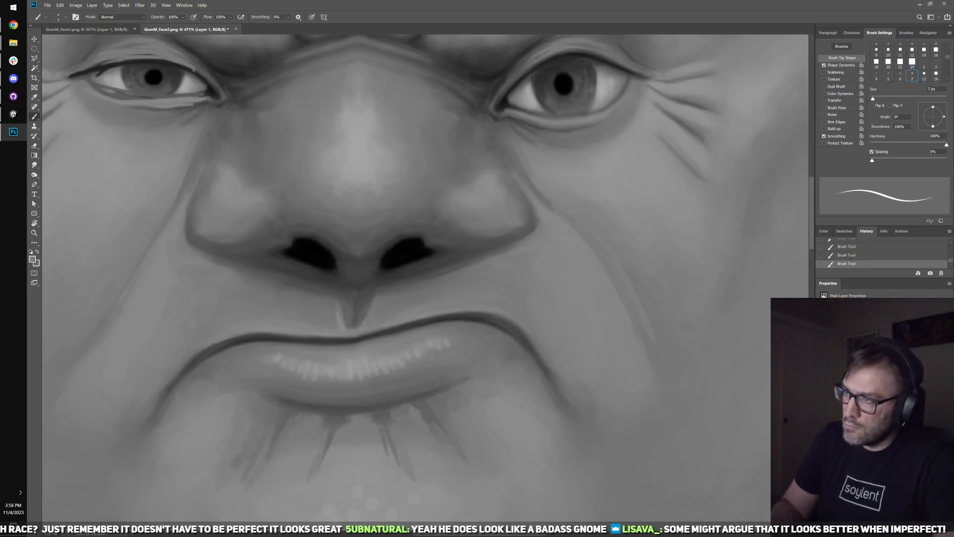
left_click(547, 198, "alt")
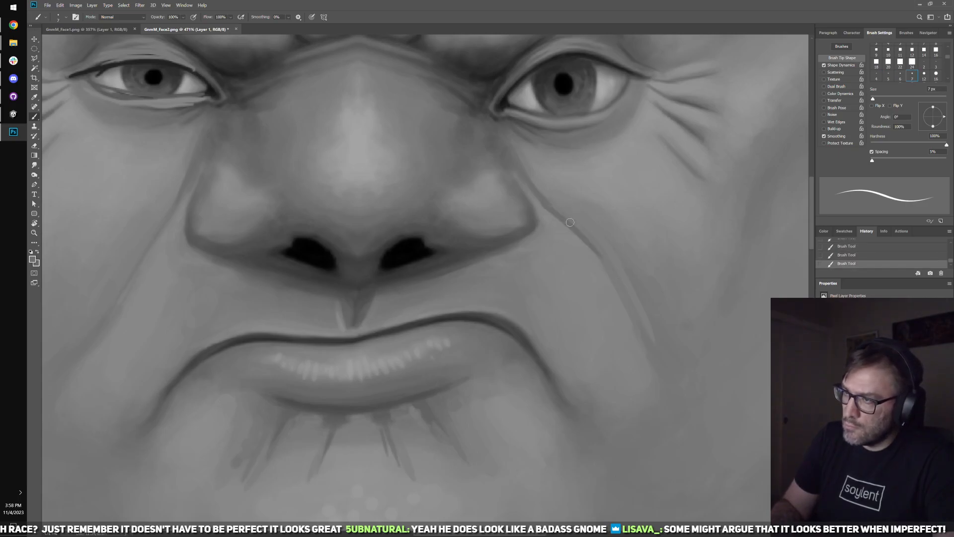
- Compare the cheek fold with and without the last two strokes, restore them and refine the fold's edge shading
key("ctrl+z")
key("ctrl+z")
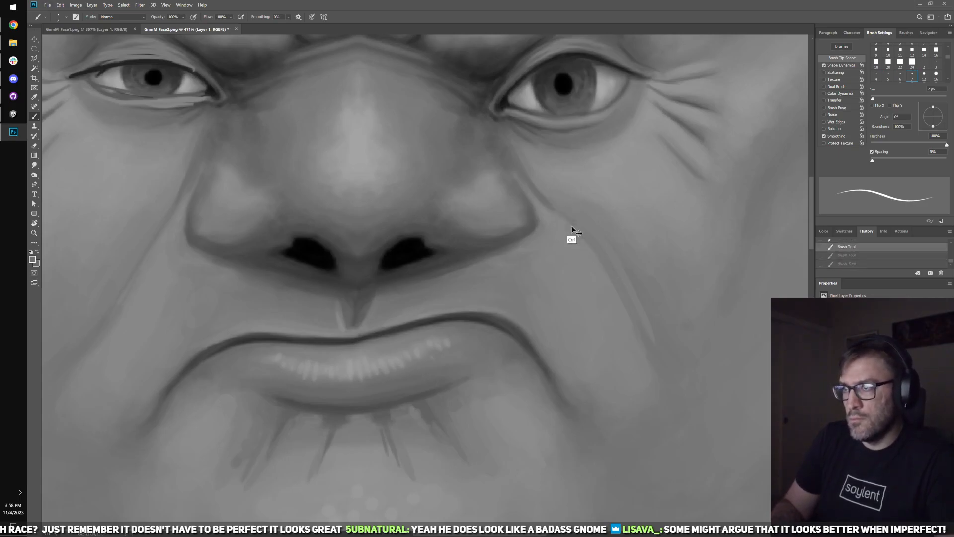
left_click(601, 248, "alt")
key("ctrl+shift+z")
key("ctrl+shift+z")
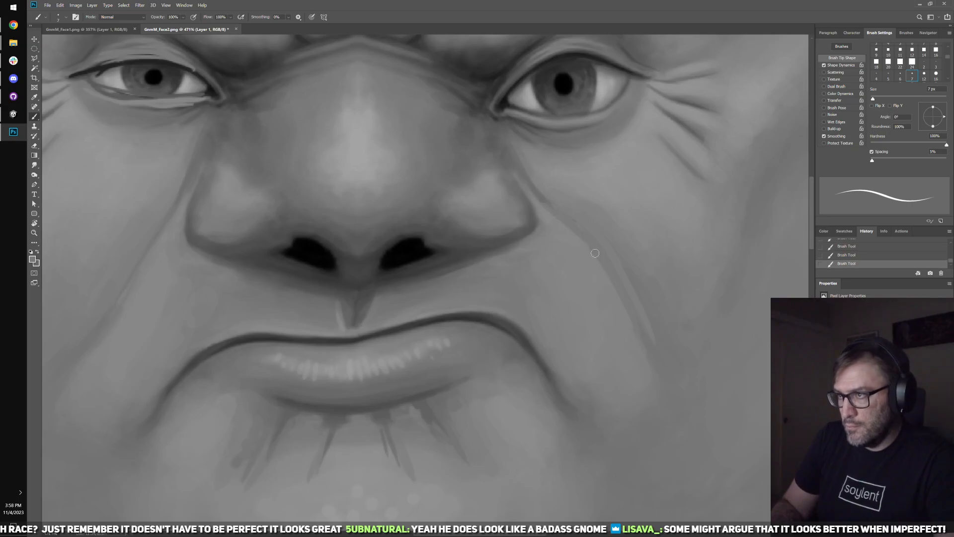
left_click(599, 242, "alt")
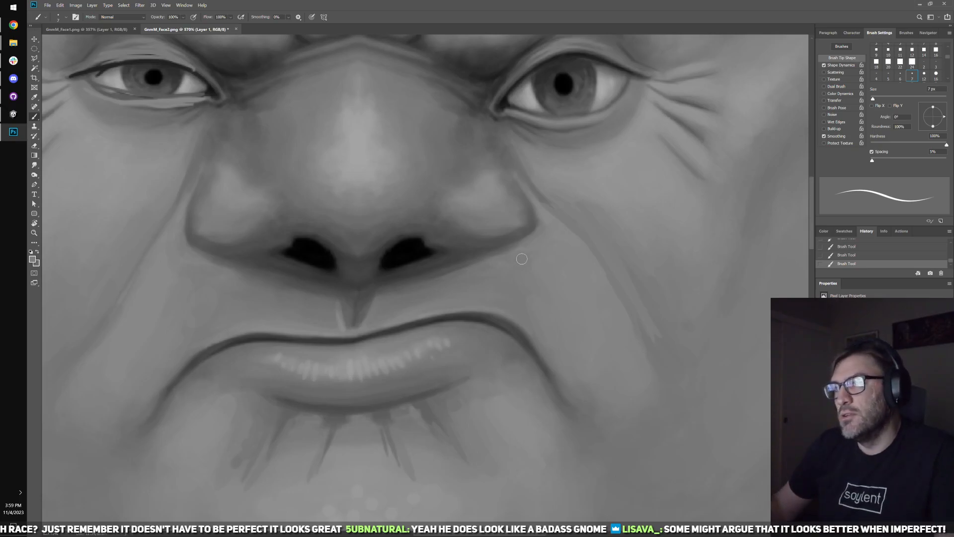
- Build up thin dark and light crease strokes along the cheek fold with the 7 px brush, undoing the last stroke
scroll(522, 258, "up", 3)
left_click_drag(522, 258, 470, 347)
scroll(471, 344, "down", 5)
key("r")
mouse_move(586, 303)
left_mouse_down()
mouse_move(586, 295)
mouse_move(422, 214)
mouse_move(469, 245)
mouse_move(575, 198)
left_mouse_up()
key("b")
scroll(469, 314, "up", 3)
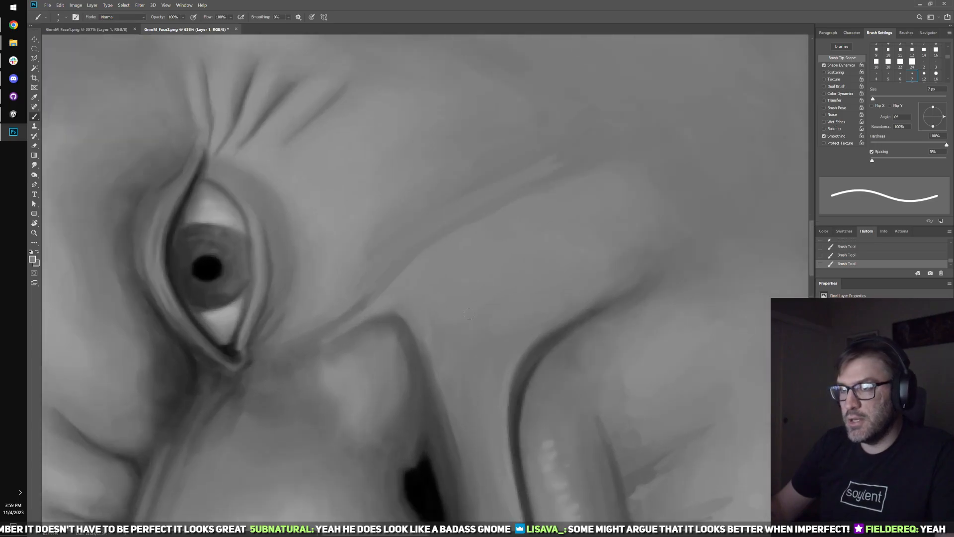
left_click_drag(405, 278, 410, 333)
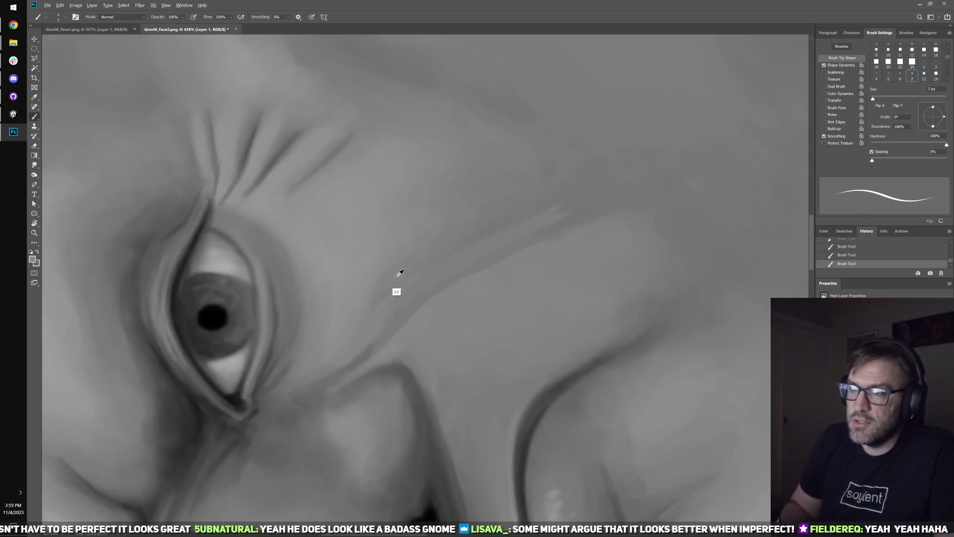
key("alt")
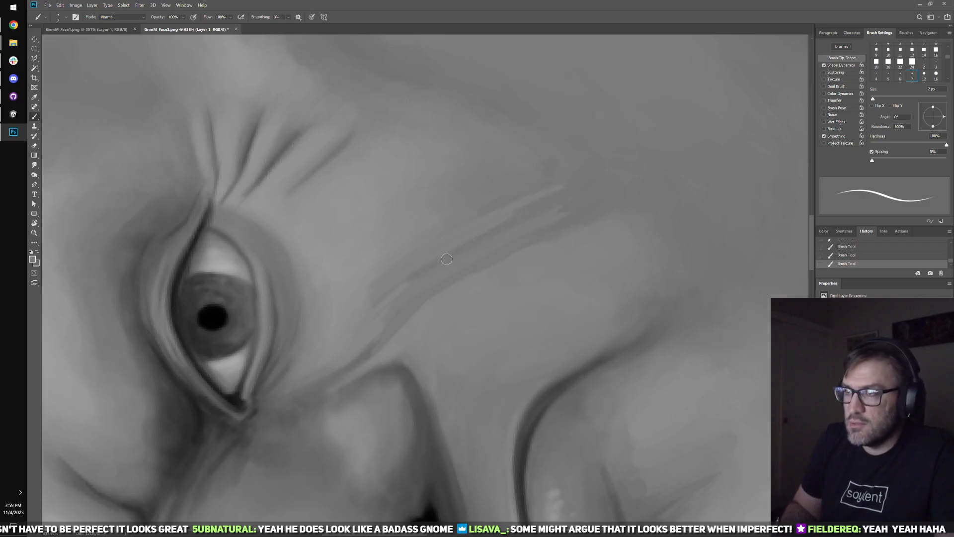
key("alt")
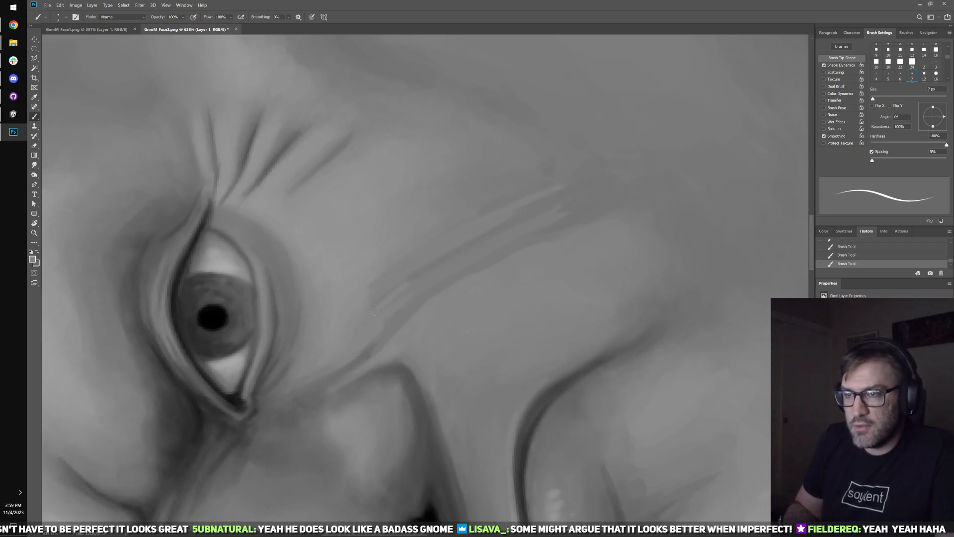
key("alt")
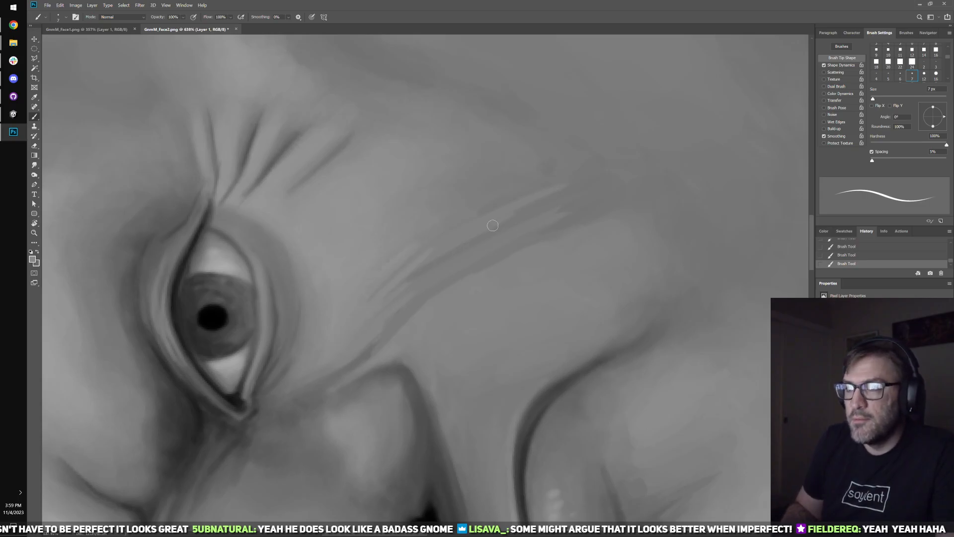
left_click_drag(470, 281, 466, 218)
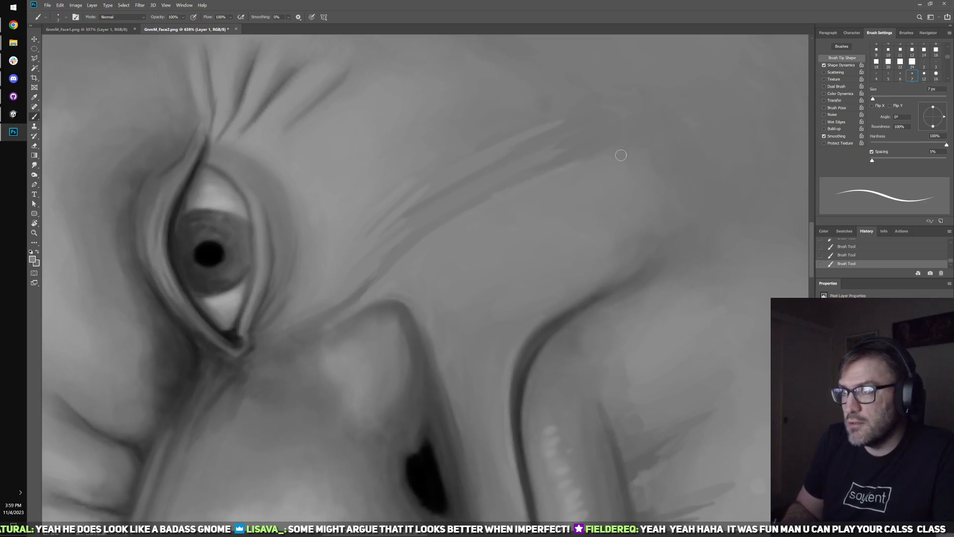
key("ctrl+z")
- Paint short wrinkle strokes on the cheek just outside the fold on the image's right
scroll(529, 202, "down", 5)
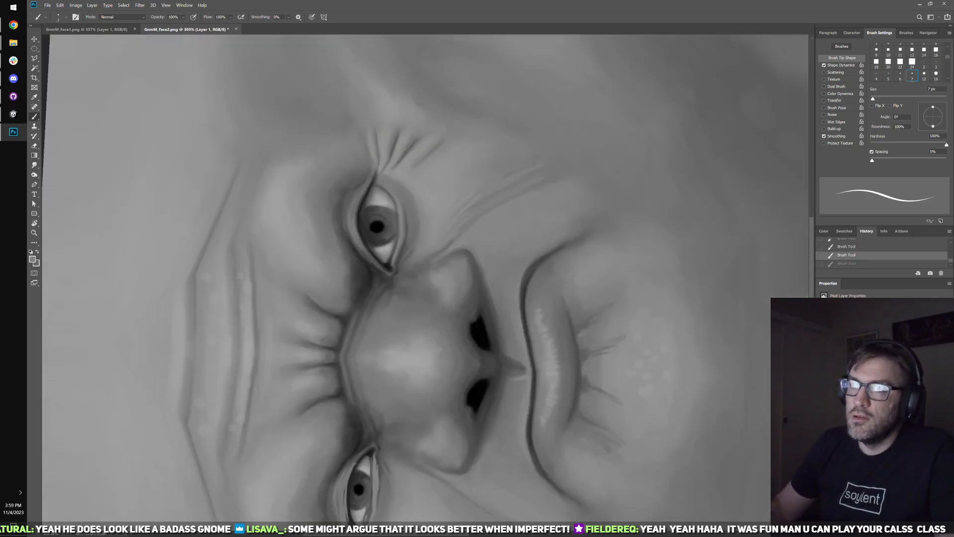
key("r")
left_click_drag(552, 225, 500, 420)
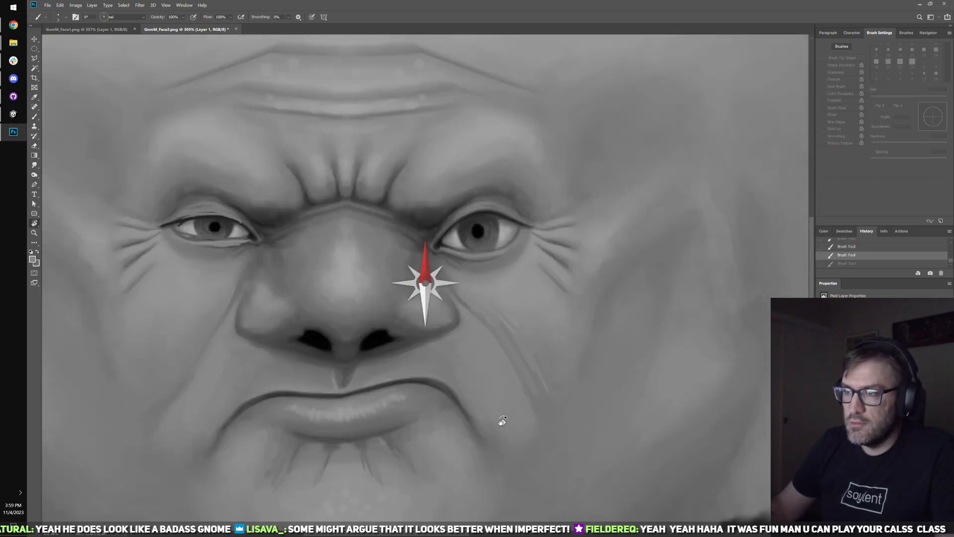
scroll(500, 420, "up", 2)
key("b")
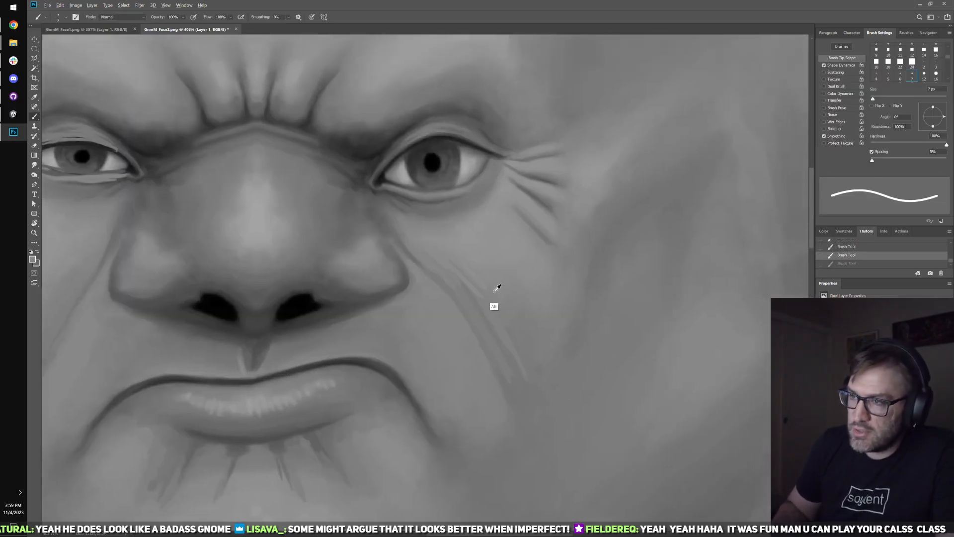
left_click_drag(503, 319, 526, 354)
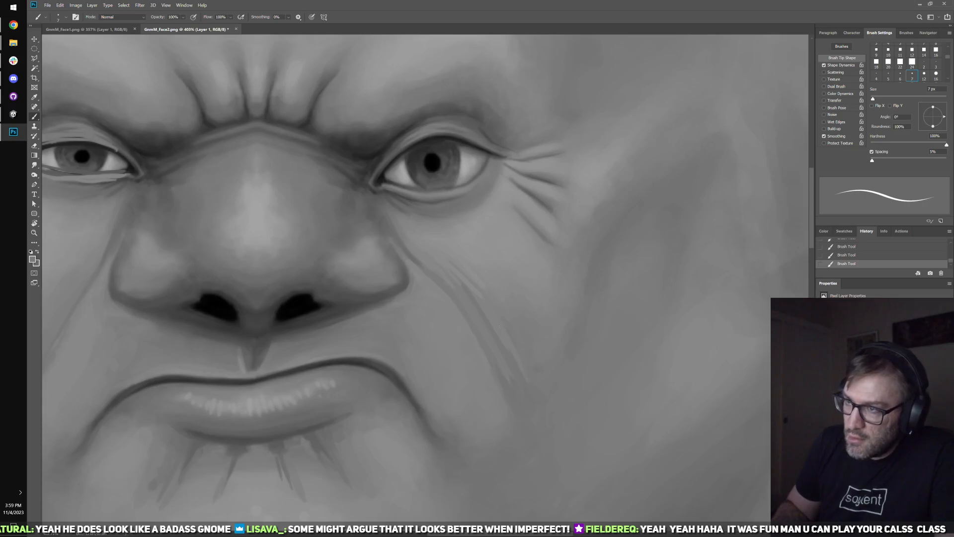
left_click_drag(504, 317, 523, 355)
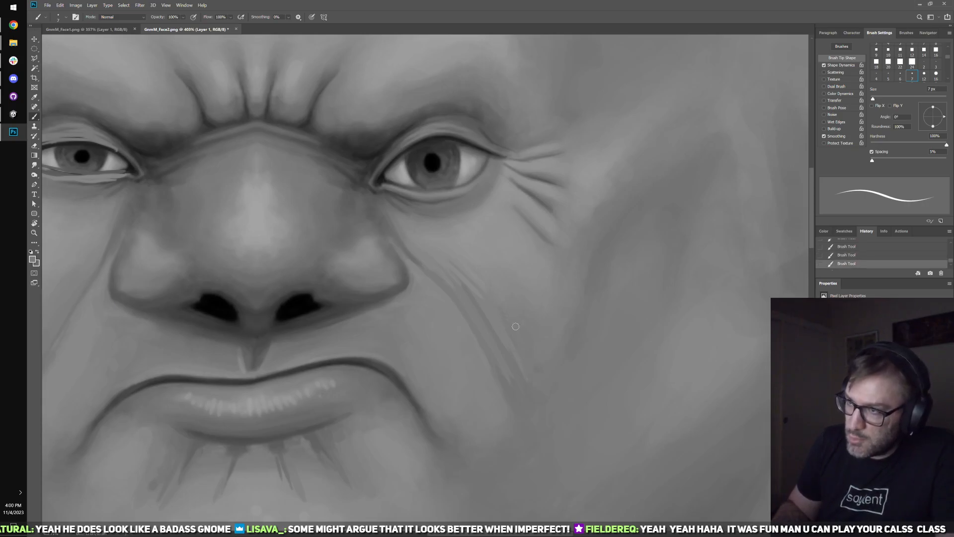
- Refine the fine outer-cheek wrinkles, undoing and restoring the latest strokes to compare them, and keep the final version
key("ctrl+z")
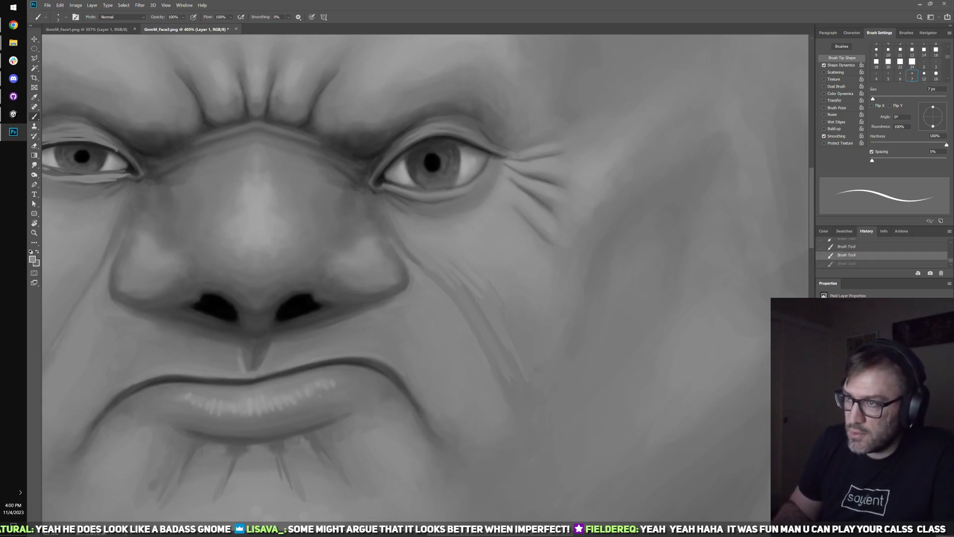
key("ctrl+shift+z")
key("ctrl+z")
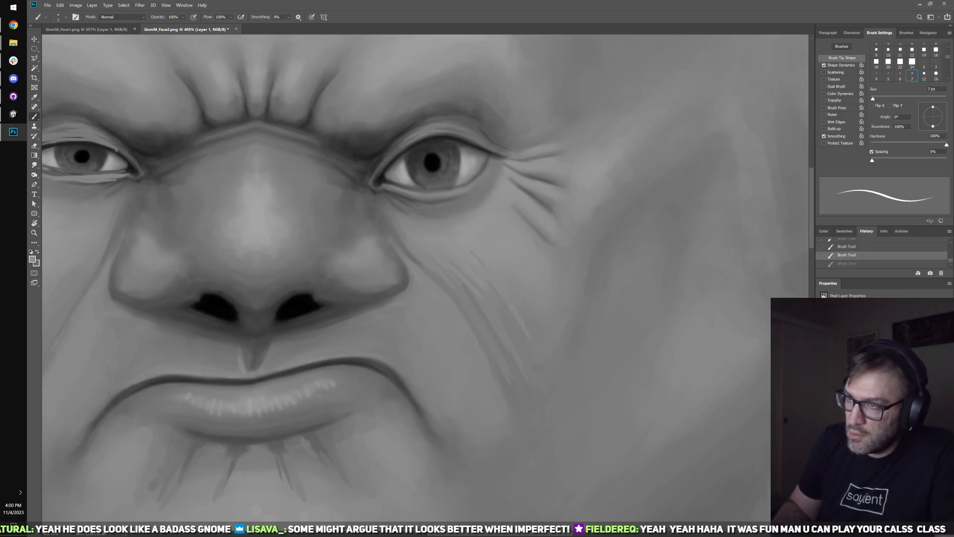
key("ctrl+shift+z")
key("ctrl+z")
key("ctrl+shift+z")
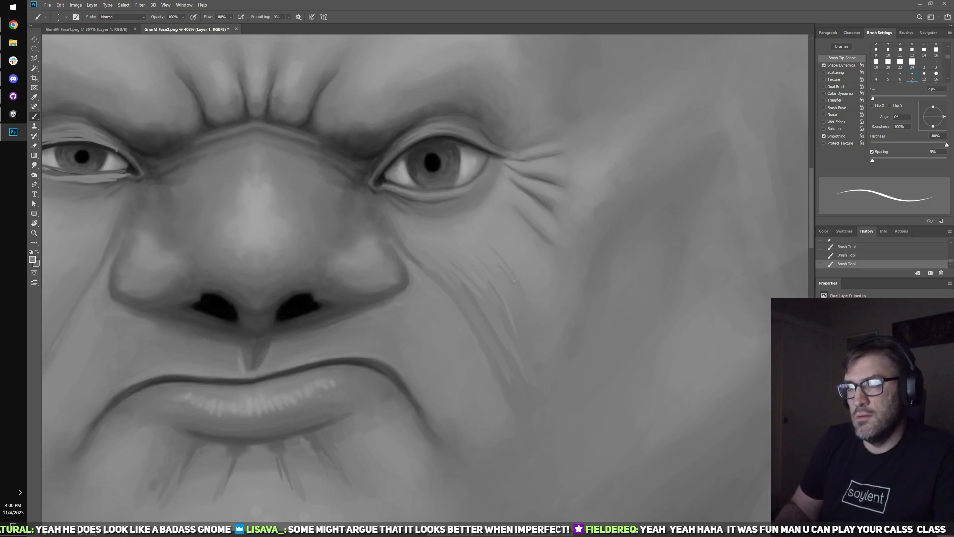
- Save the Face2 texture and check it on the gnome in Unity before returning to Photoshop
left_click(13, 113)
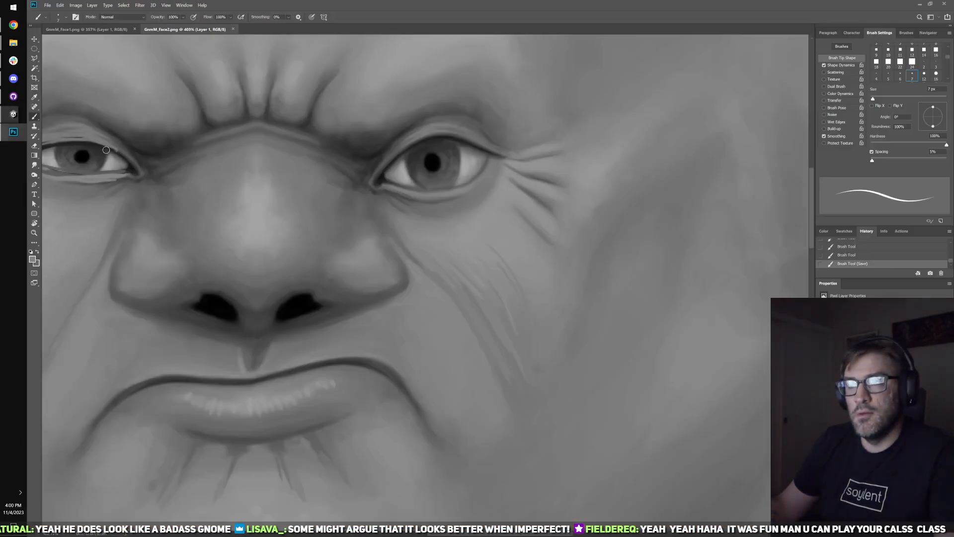
left_click(14, 132)
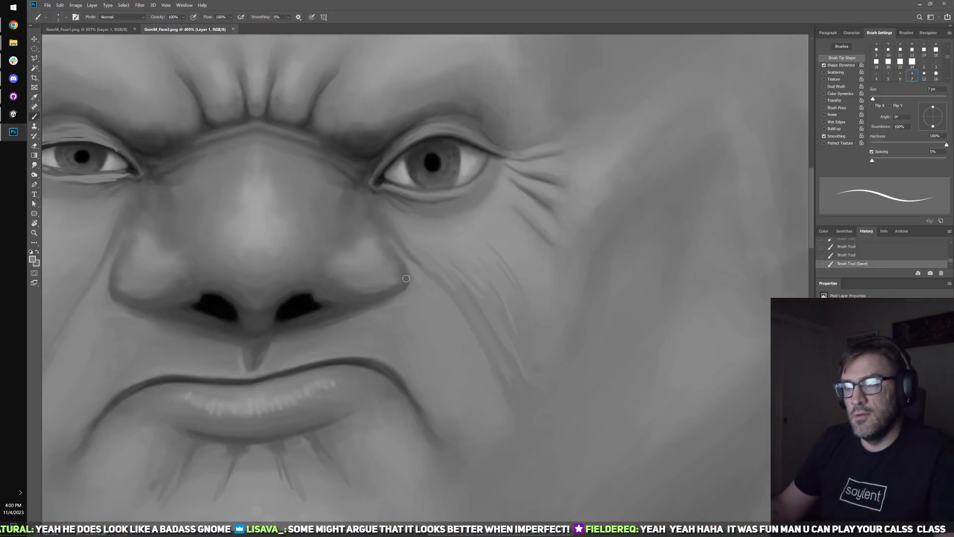
- Outline a polygonal selection around the eye and wrinkled cheek on the image's right
scroll(406, 279, "down", 2)
scroll(436, 281, "up", 1)
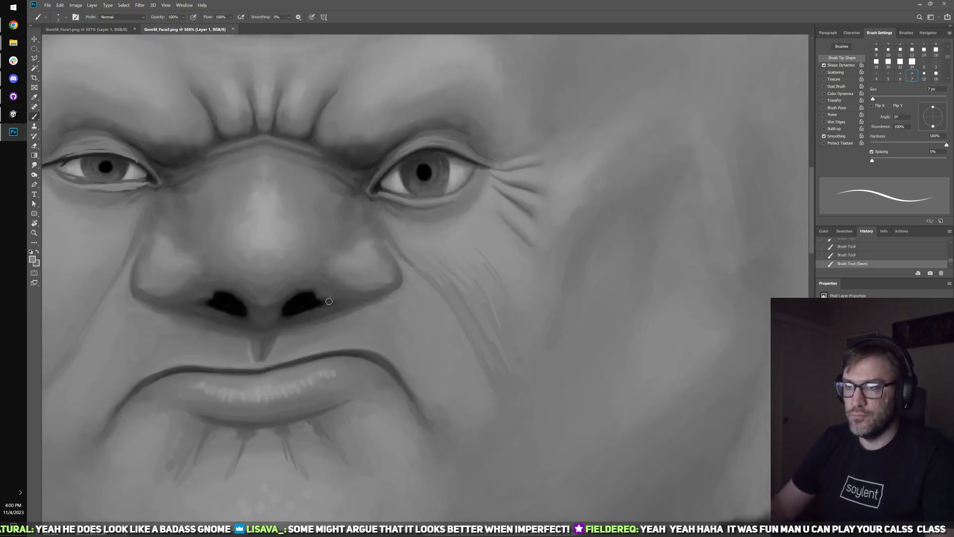
key("l")
mouse_move(461, 418)
left_mouse_down()
mouse_move(321, 189)
mouse_move(441, 70)
mouse_move(580, 102)
mouse_move(742, 289)
mouse_move(727, 444)
left_mouse_up()
left_click(721, 449)
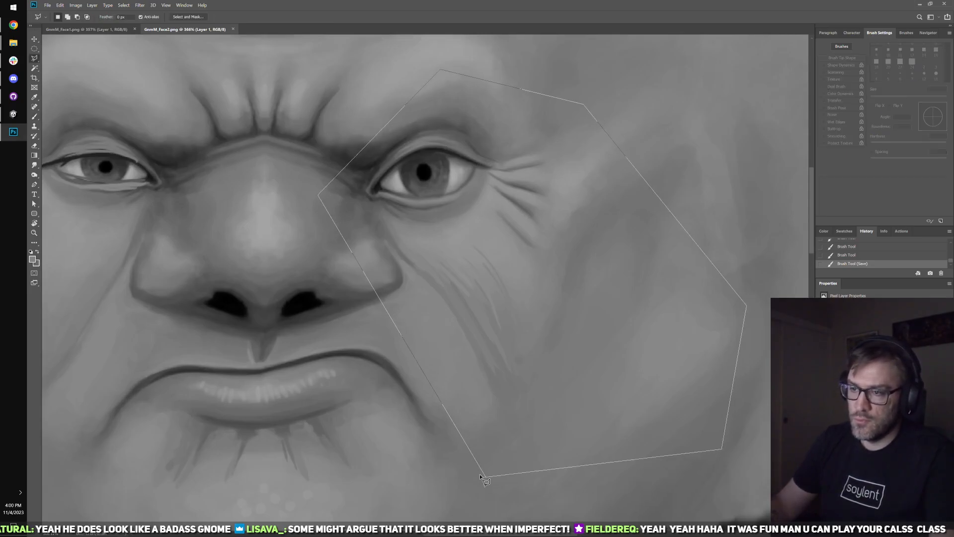
left_click(483, 475)
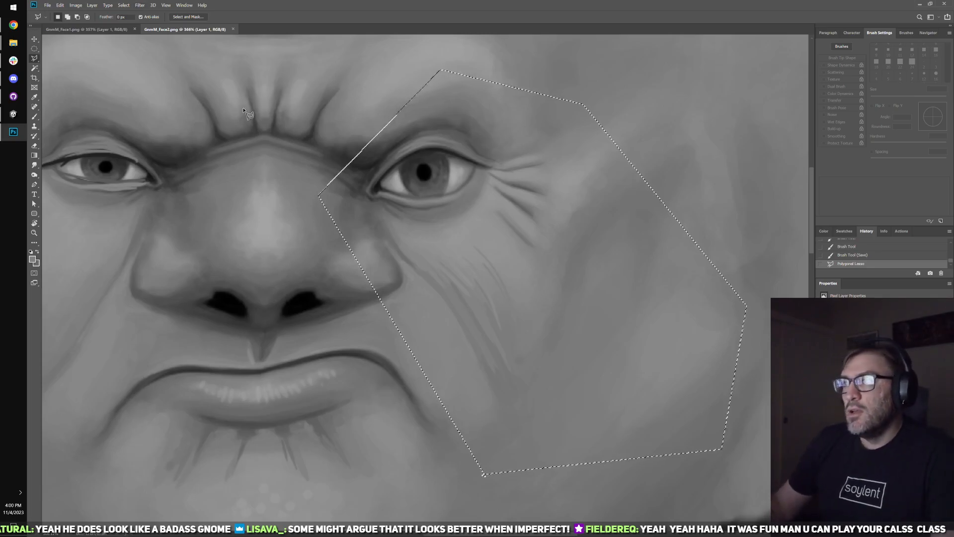
- Warp the fine cheek wrinkles inside the selection with a reduced Liquify brush, apply the filter and deselect
left_click(96, 6)
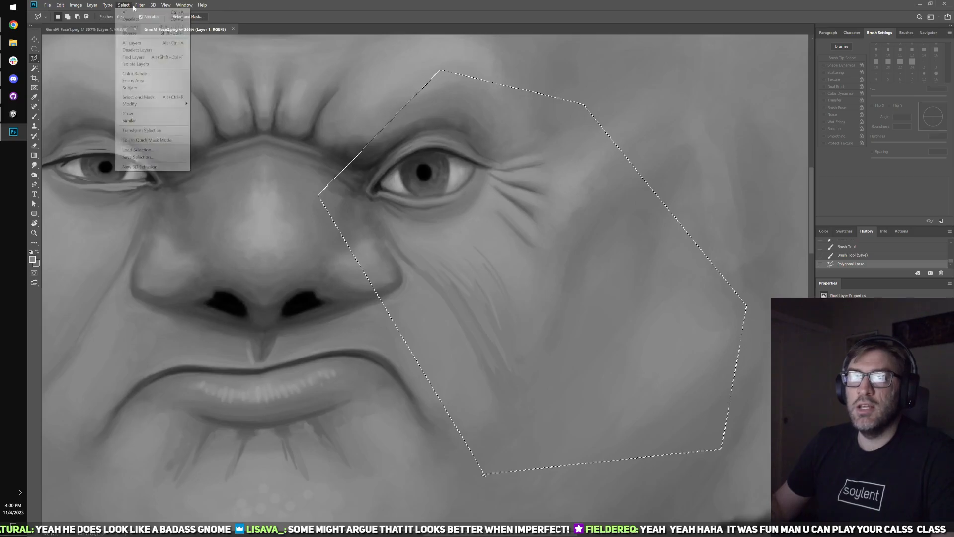
mouse_move(140, 5)
left_click(171, 60)
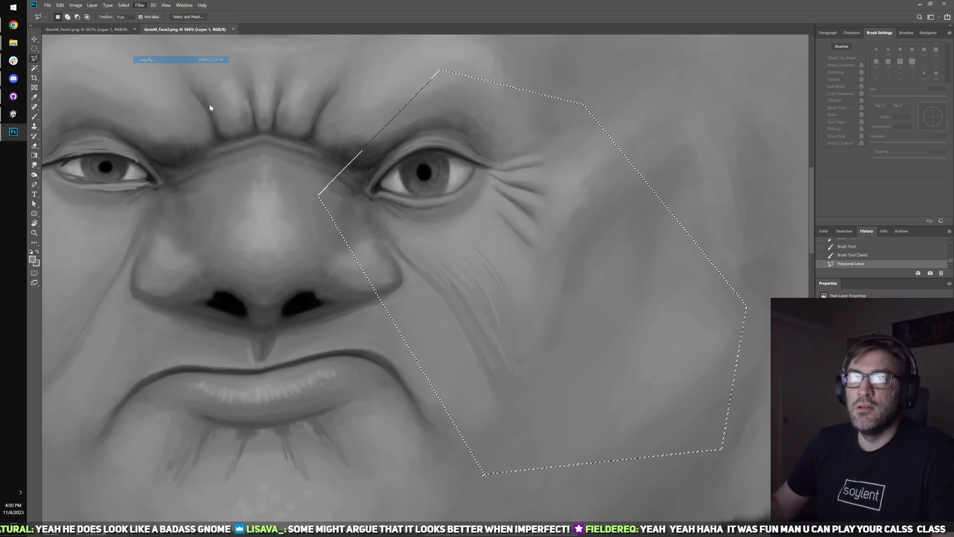
key("ctrl+plus")
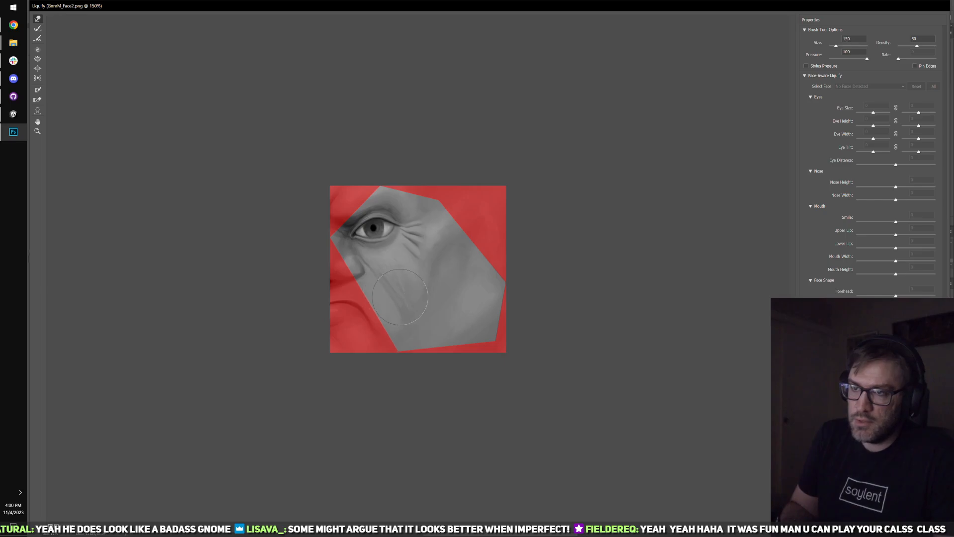
key("bracketleft")
key("bracketleft")
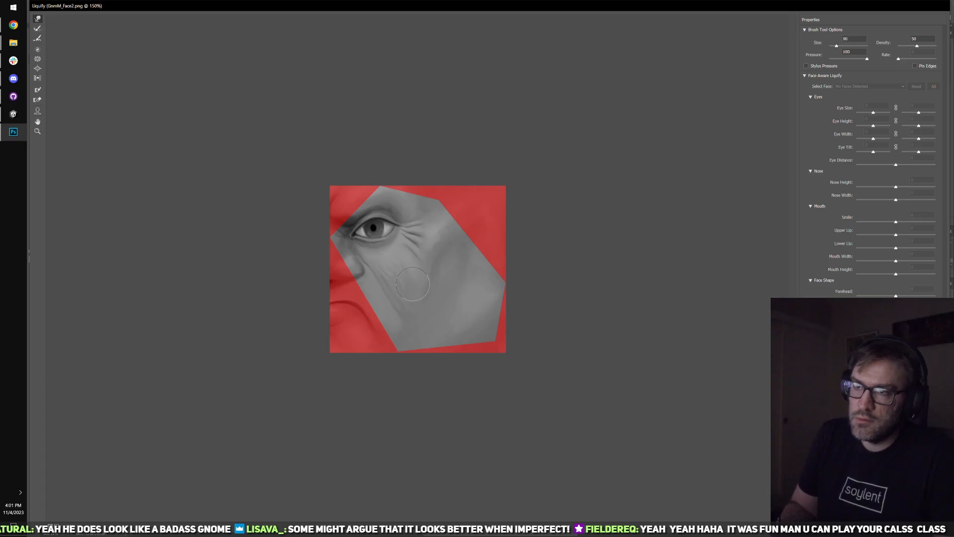
key("Return")
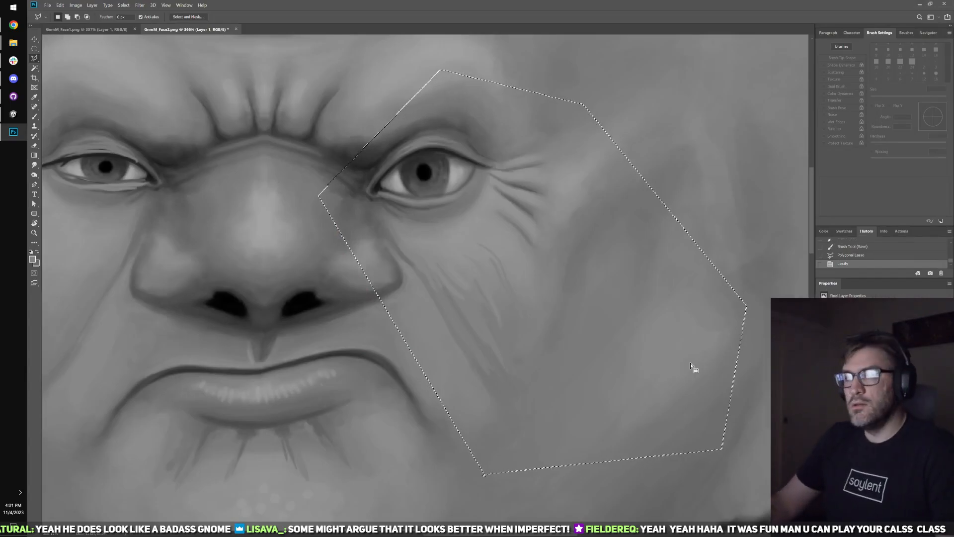
key("ctrl+d")
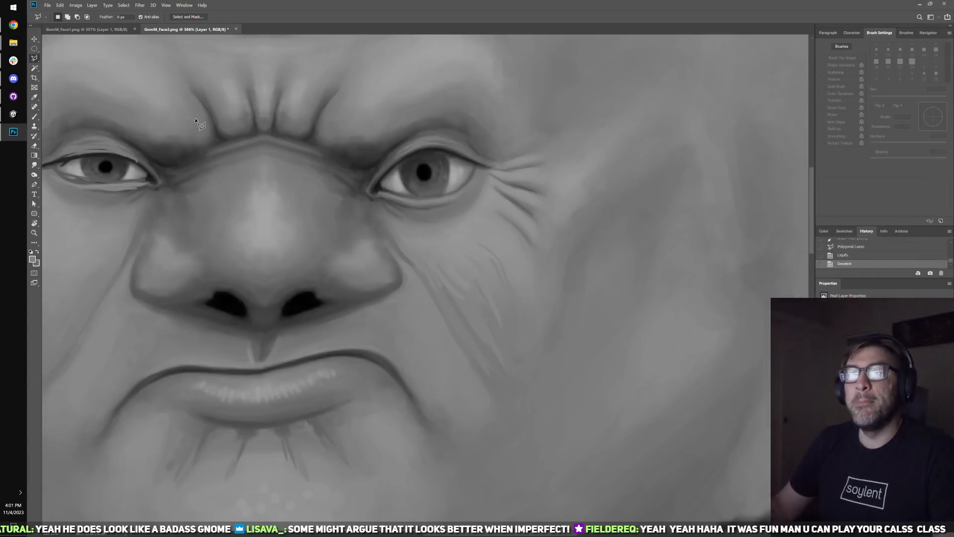
- Save the liquified Face2 texture and check it on the gnome in Unity before returning to Photoshop
left_click(13, 114)
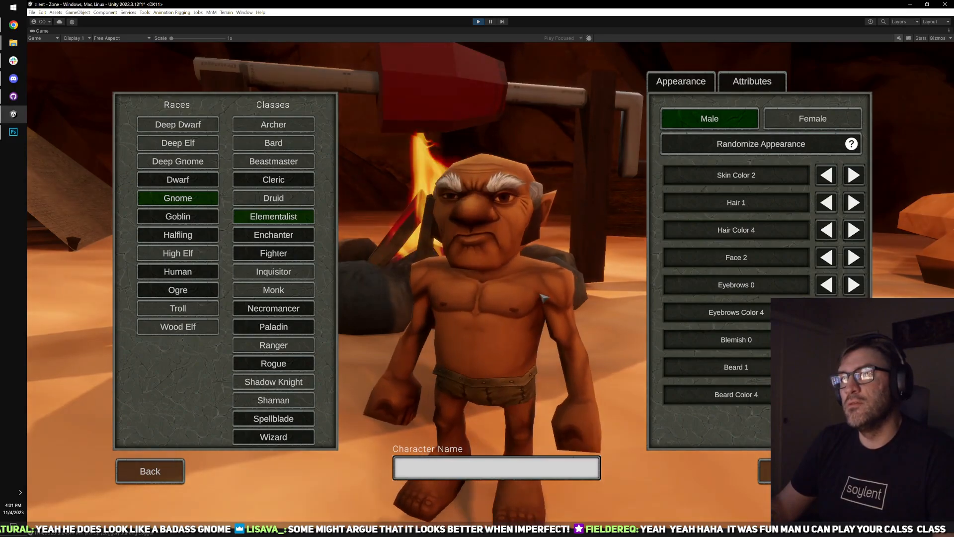
left_click(155, 194)
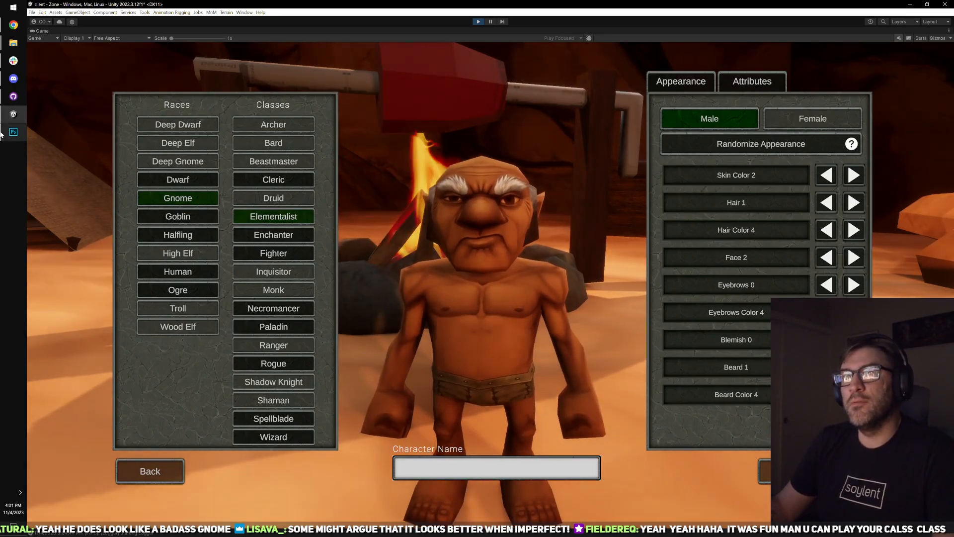
key("alt+Tab")
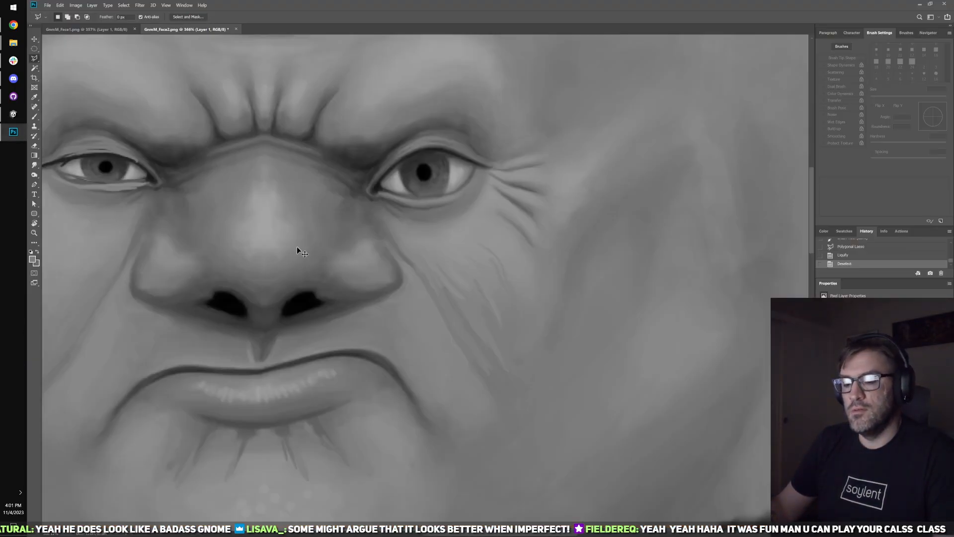
key("ctrl+s")
left_click(14, 114)
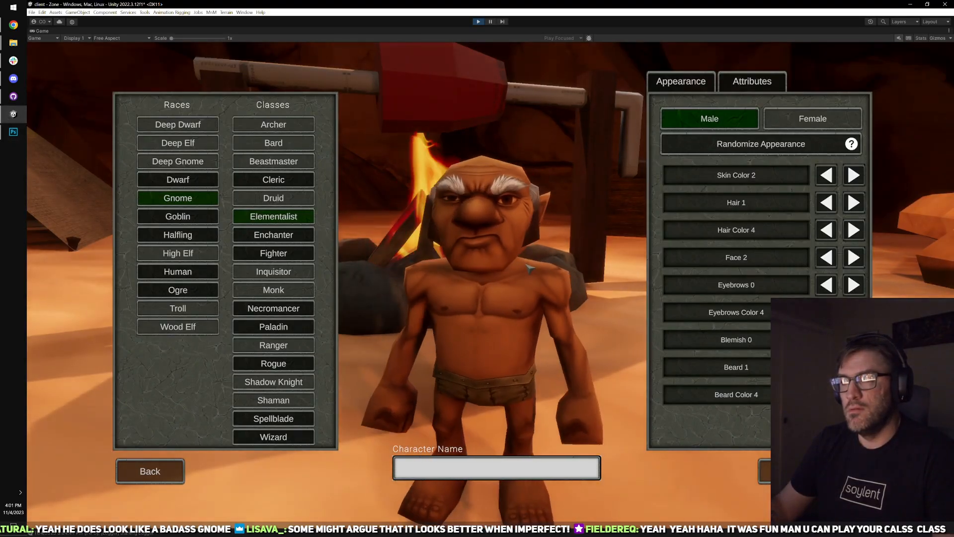
key("alt+Tab")
- Paint out the middle of the cheek fold on the image's right with a 35 px hard round brush in sampled cheek greys
key("b")
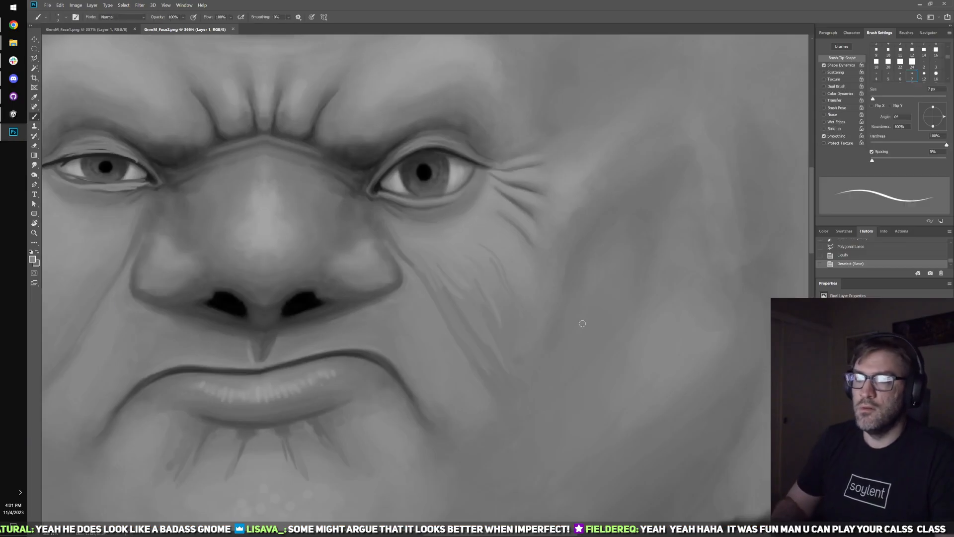
key("alt")
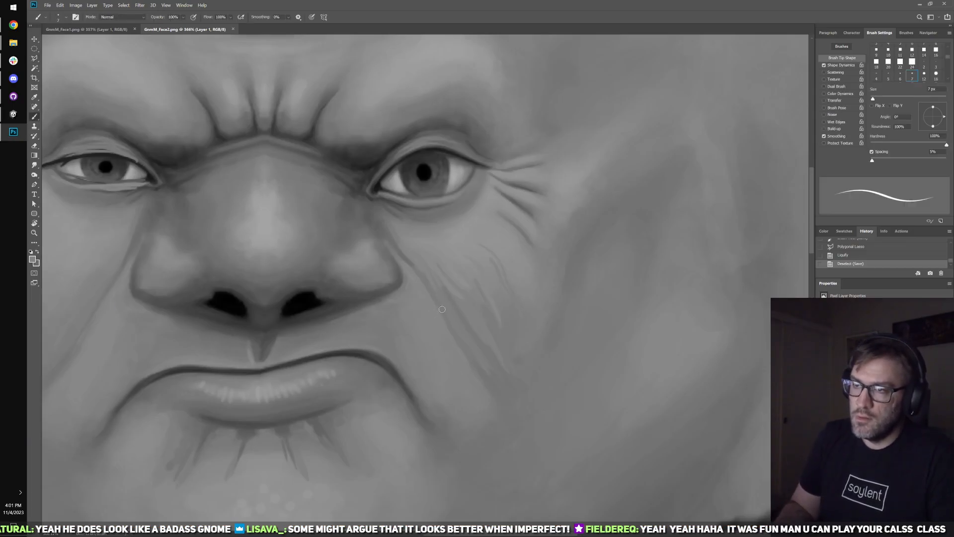
key("period")
key("period")
left_click_drag(455, 348, 435, 291)
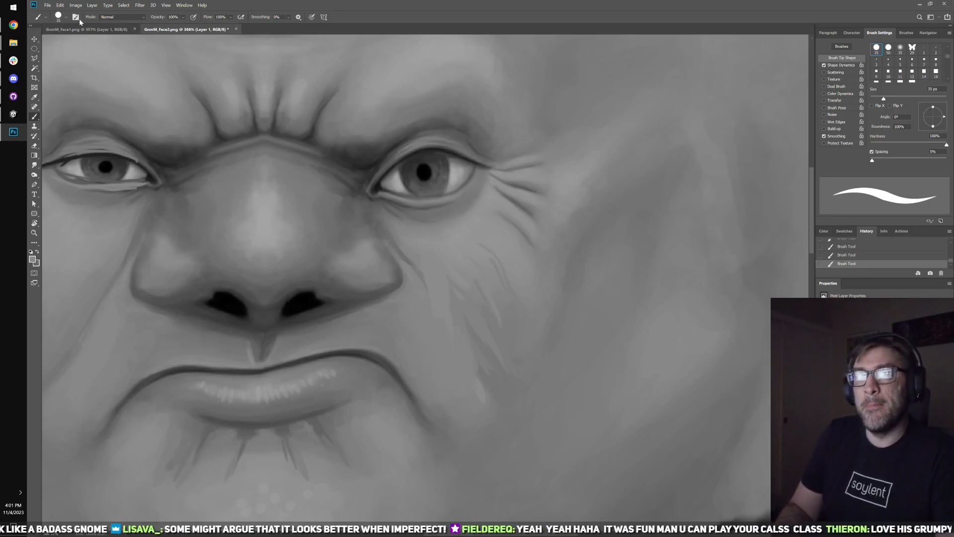
- Paint out the leftover fold marks beside the nose and on the lower cheek with a recent textured brush tip, and check the gnome in Unity
key("F5")
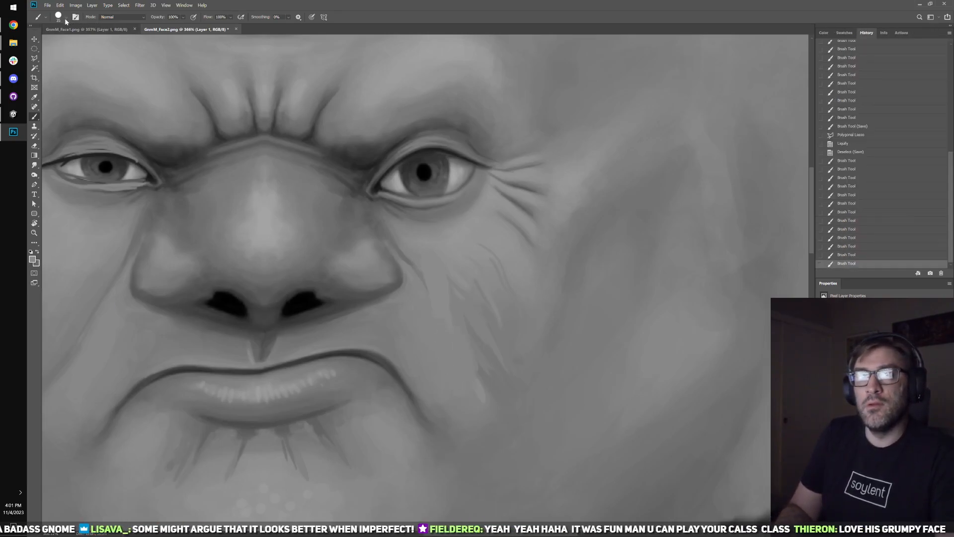
left_click(65, 18)
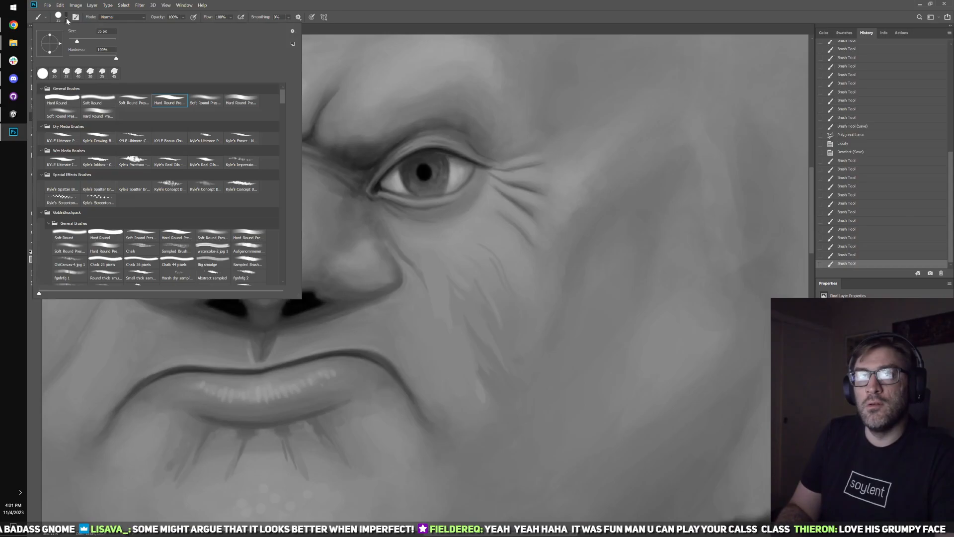
left_click(55, 73)
key("Return")
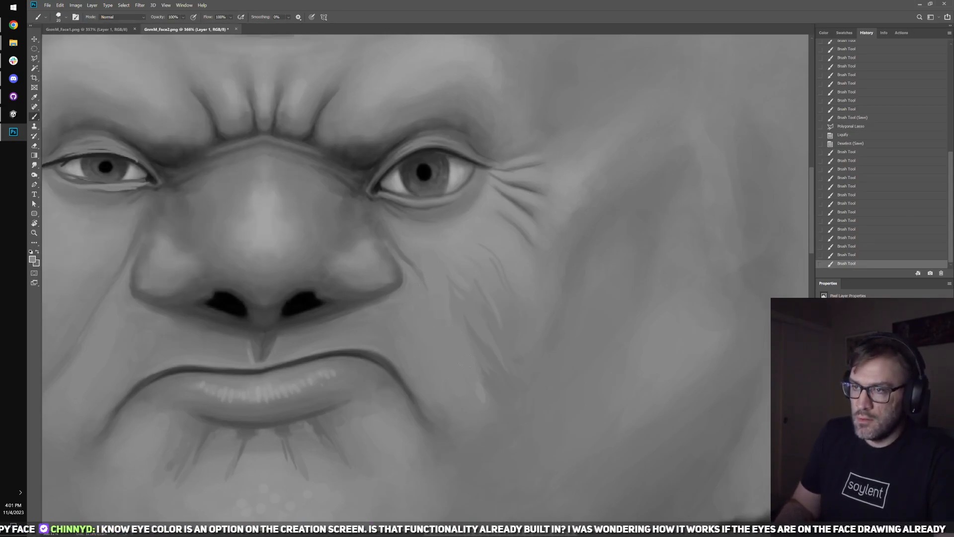
left_click_drag(413, 259, 420, 265)
mouse_move(414, 260)
left_mouse_down()
mouse_move(440, 267)
mouse_move(434, 259)
left_mouse_up()
mouse_move(476, 344)
left_mouse_down()
mouse_move(467, 321)
mouse_move(483, 383)
left_mouse_up()
left_click_drag(476, 386, 480, 396)
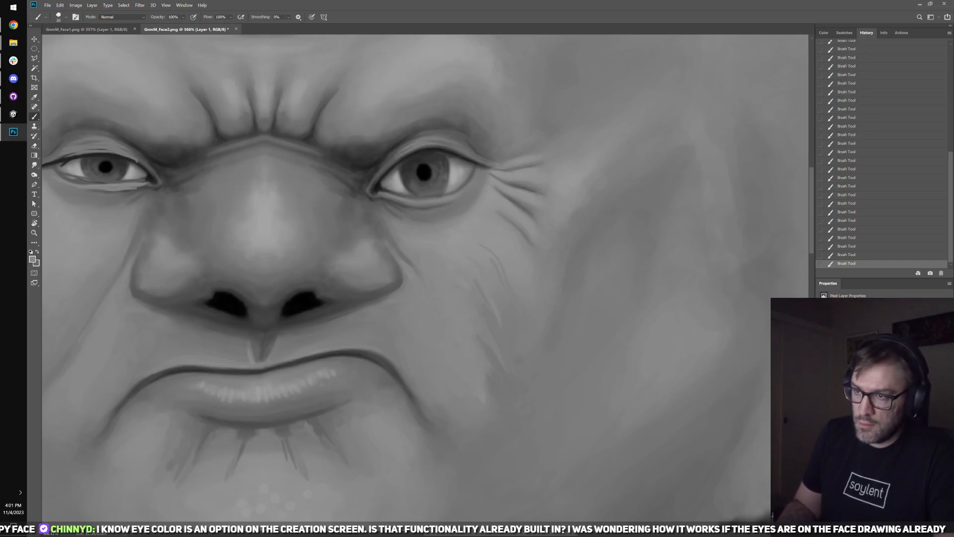
key("alt")
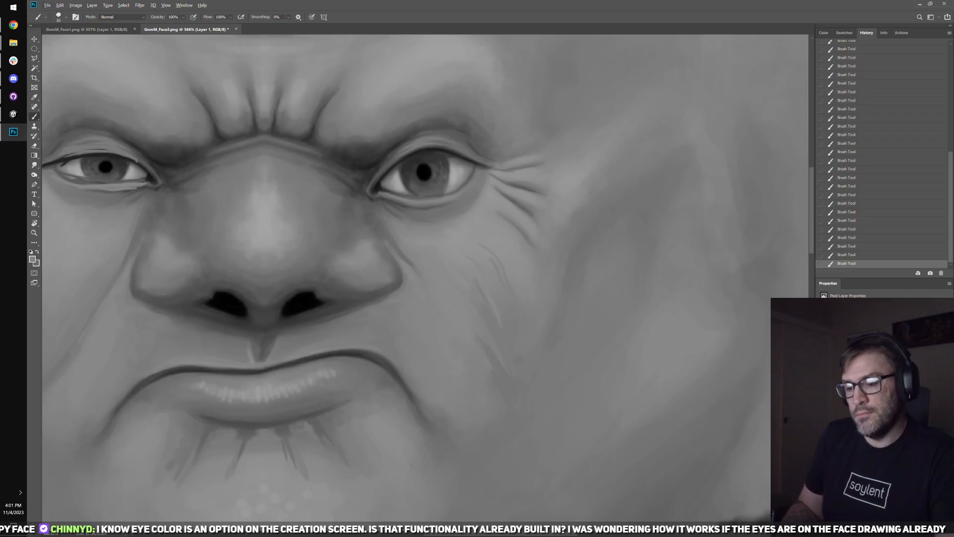
left_click(19, 117)
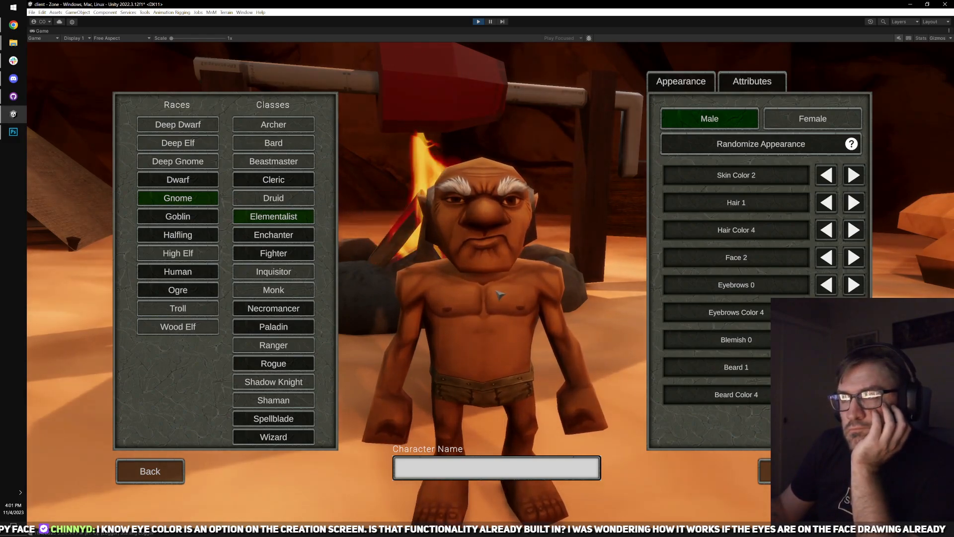
left_click(24, 131)
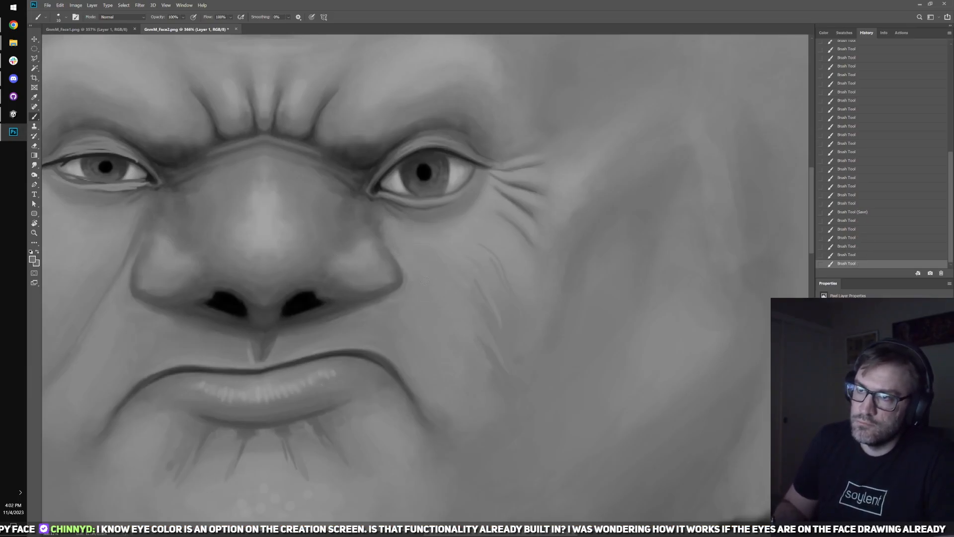
- Try a curved dark fold from the nose wing down the cheek, redoing the stroke once, and check the saved version on the gnome in Unity
left_click_drag(403, 262, 452, 377)
key("ctrl+z")
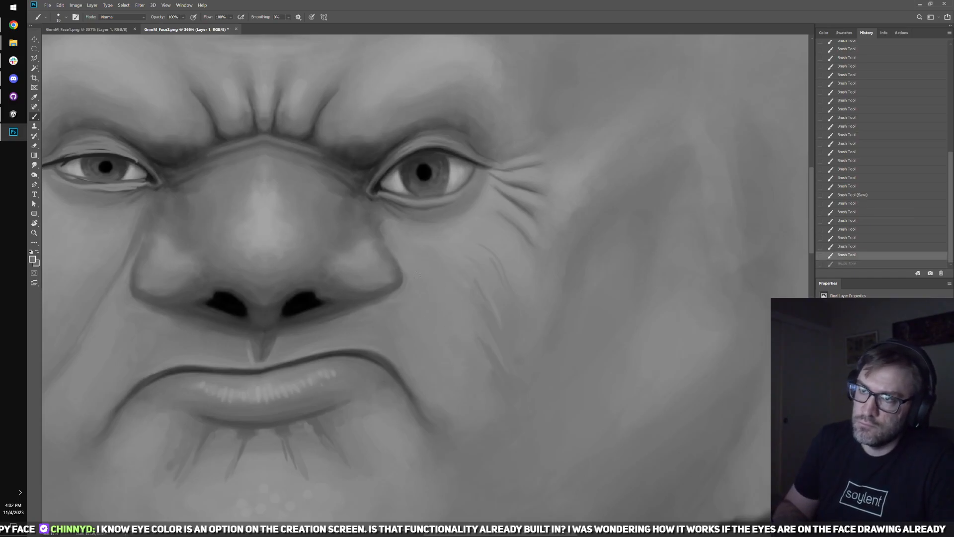
left_click_drag(403, 267, 473, 385)
key("ctrl+s")
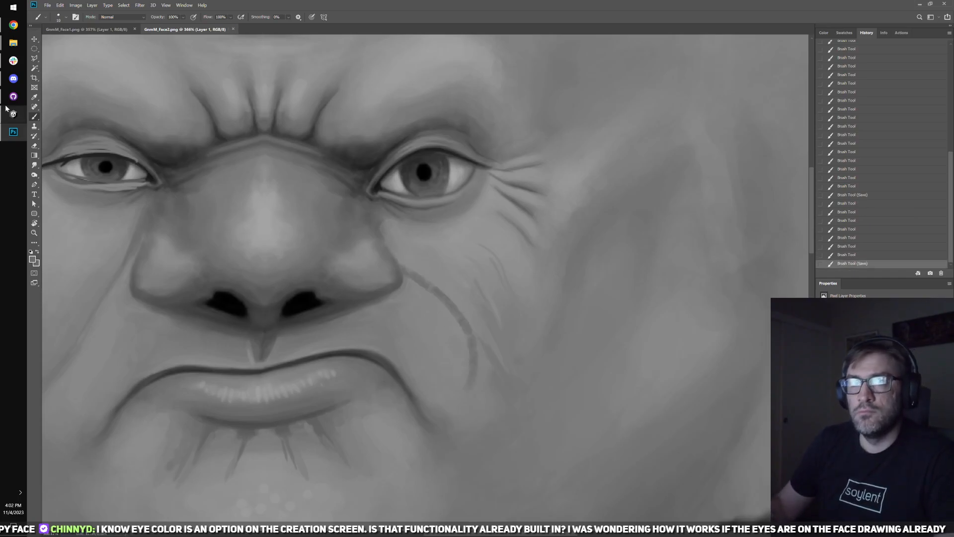
left_click(14, 115)
left_click(13, 115)
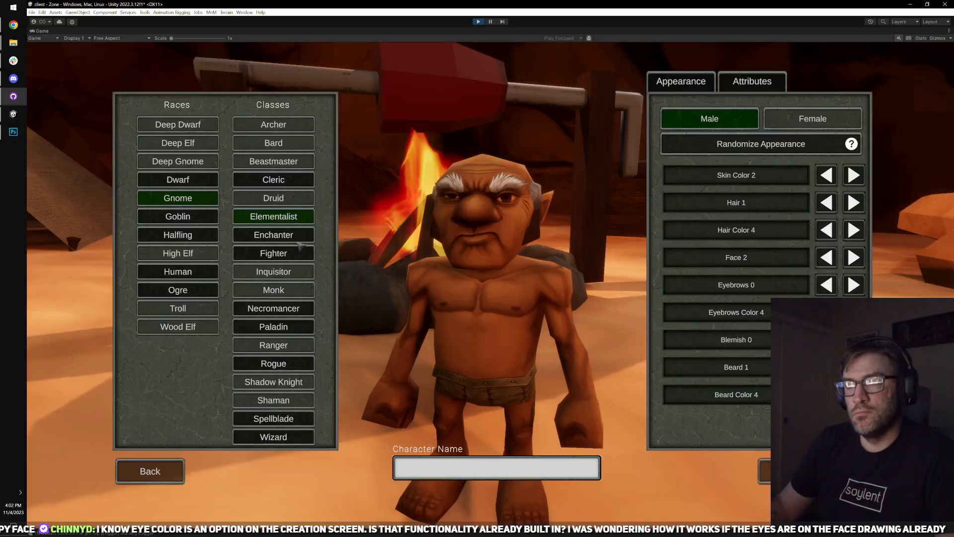
left_click(13, 132)
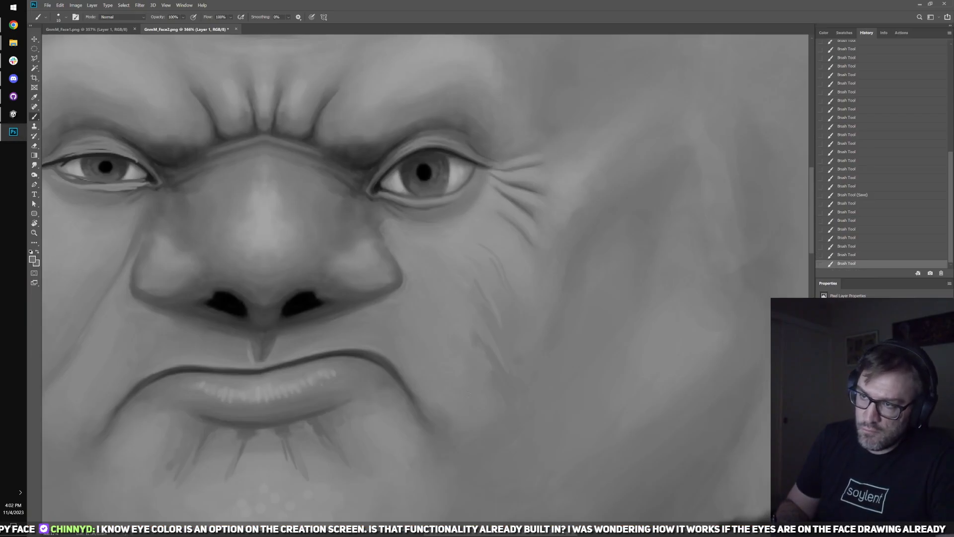
- Try a more sharply bent fold from the lower cheek up to the nose wing, check it in Unity and undo it in Photoshop
mouse_move(467, 398)
left_mouse_down()
mouse_move(460, 309)
mouse_move(438, 279)
mouse_move(405, 268)
left_mouse_up()
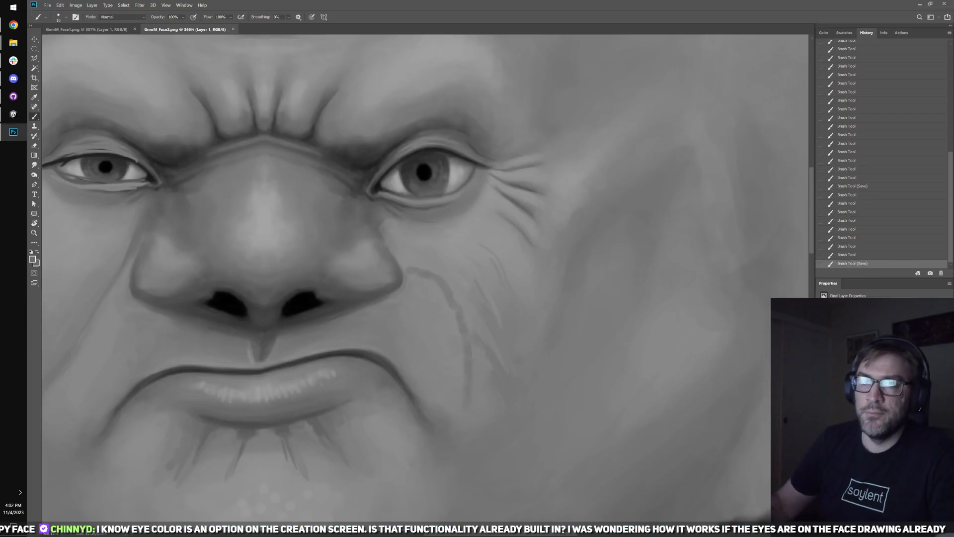
left_click(13, 115)
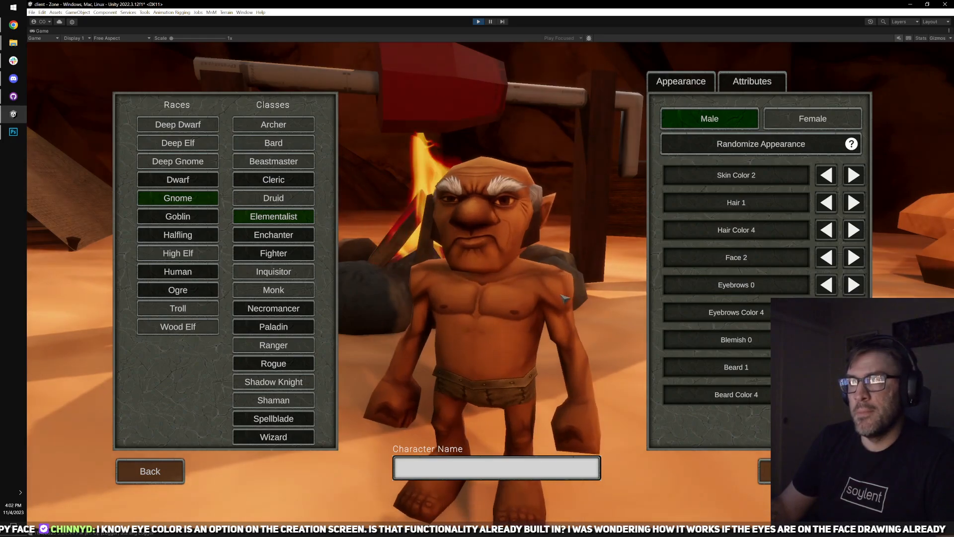
key("alt+Tab")
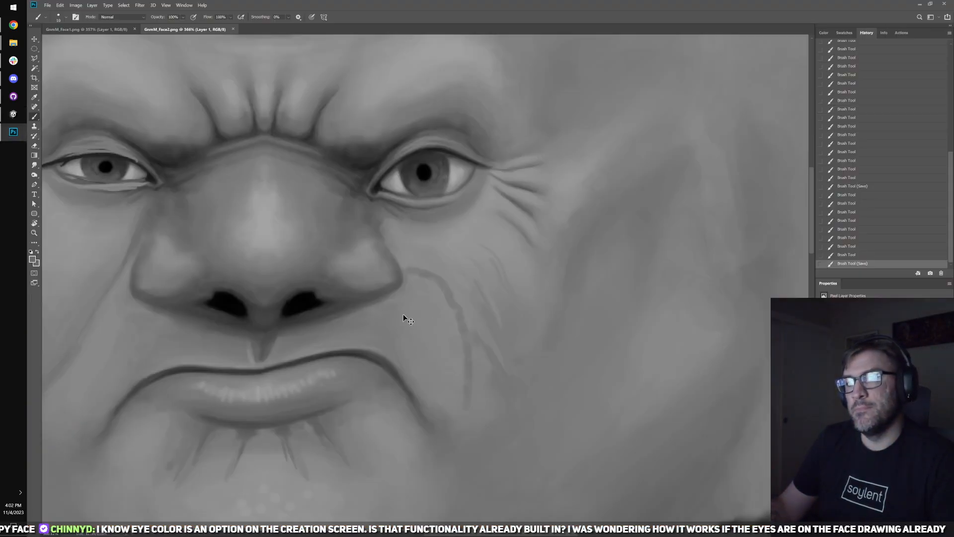
key("ctrl+z")
- Switch to 3D-Coat and import paintable_Gnome.fbx as a UV-mapped mesh for per-pixel painting
scroll(476, 309, "down", 5)
scroll(475, 310, "down", 2)
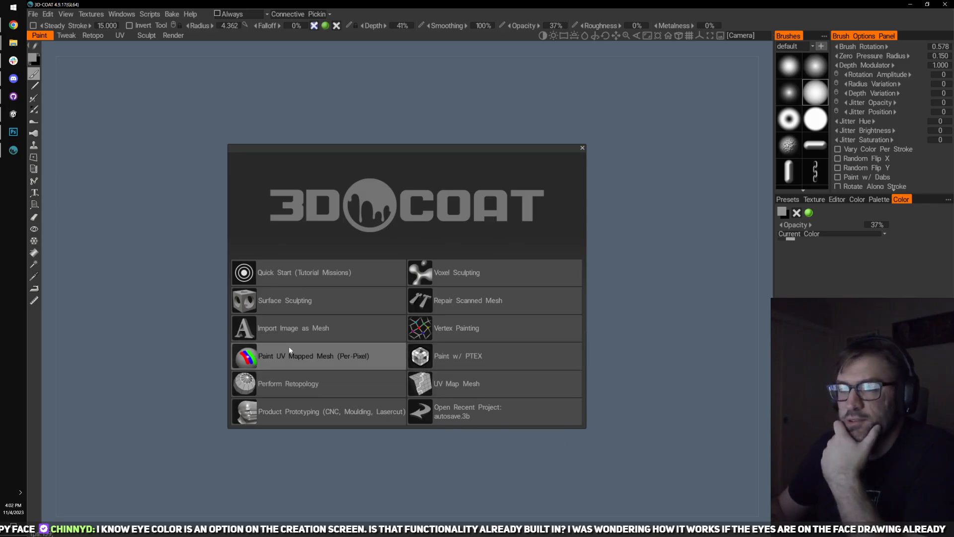
left_click(289, 363)
left_click(251, 261)
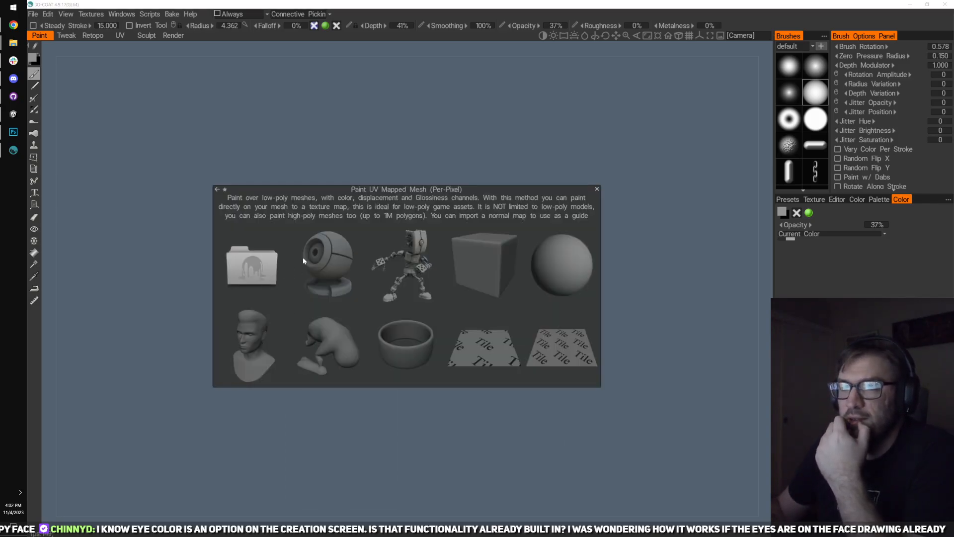
left_click(275, 176)
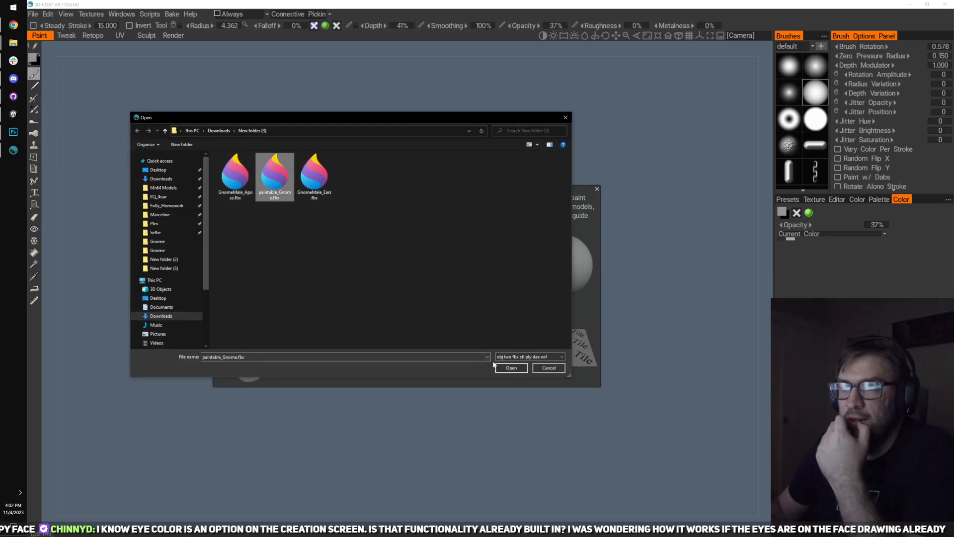
left_click(511, 368)
left_click(337, 396)
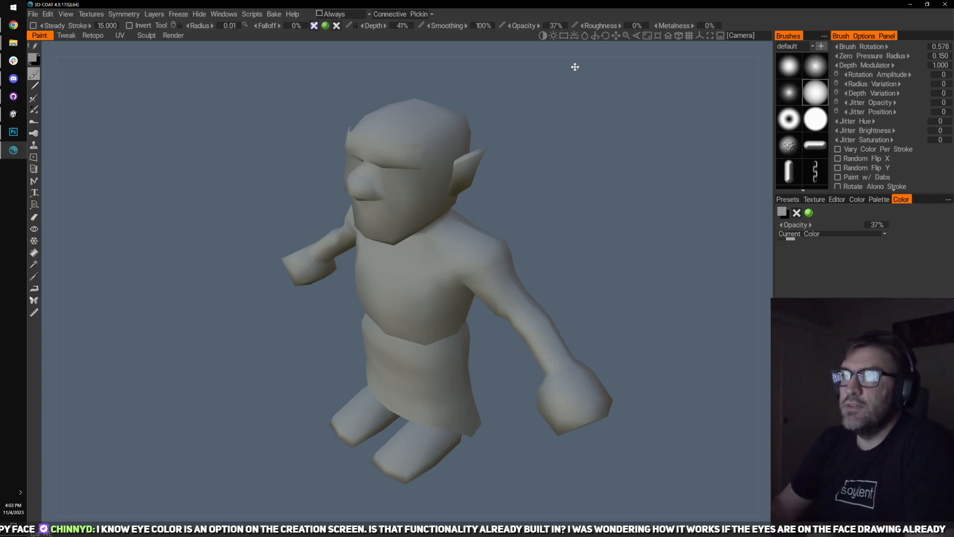
left_click_drag(621, 234, 630, 240)
scroll(582, 209, "up", 2)
left_click_drag(582, 212, 510, 157)
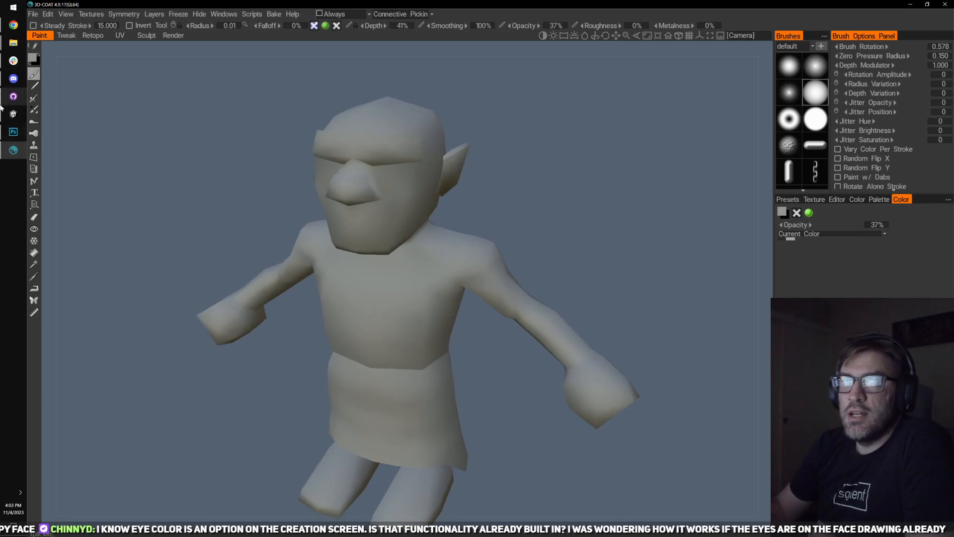
- Send all paint layers of the gnome's UV set ID01 from 3D-Coat to Photoshop as Layers.psd for external editing
left_click(13, 96)
left_click(83, 124)
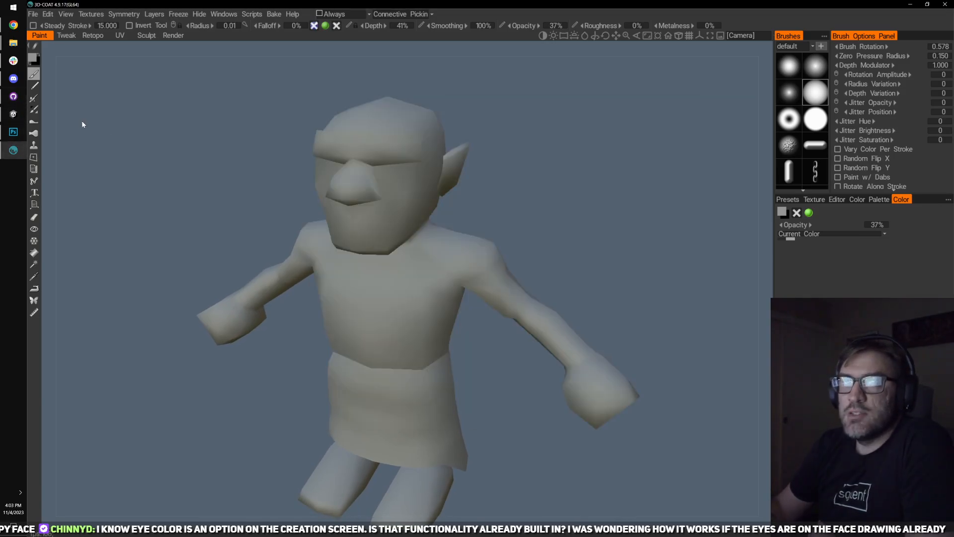
left_click(65, 14)
left_click(47, 14)
left_click(64, 58)
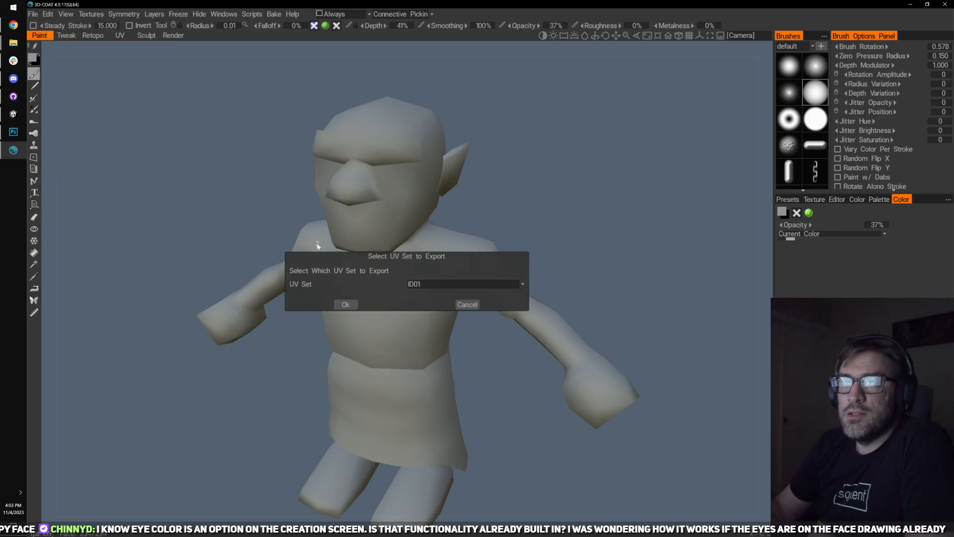
left_click(349, 308)
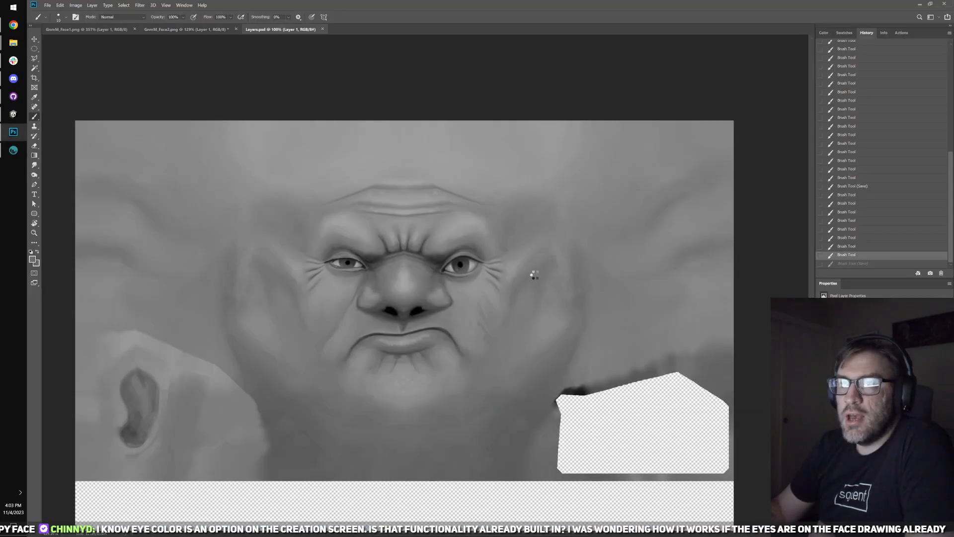
key("v")
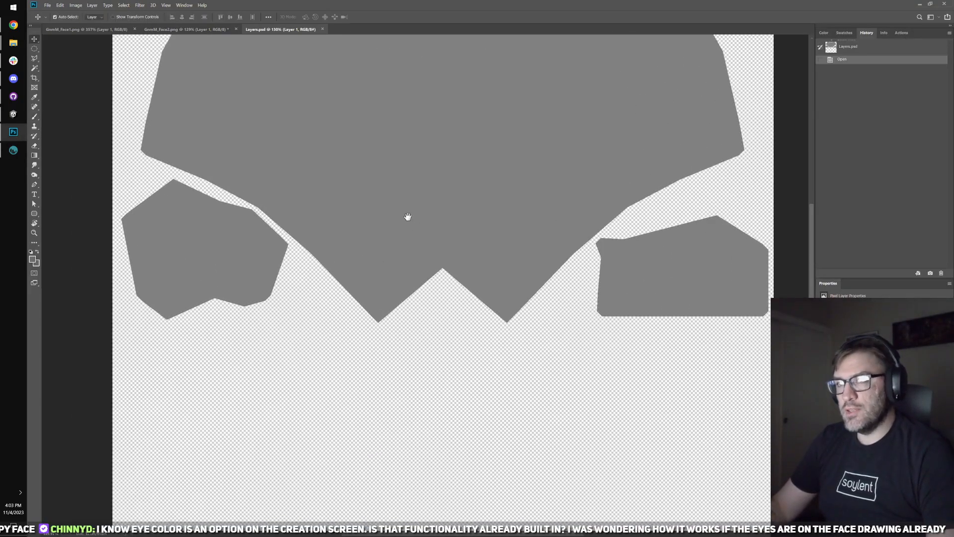
scroll(408, 216, "up", 3)
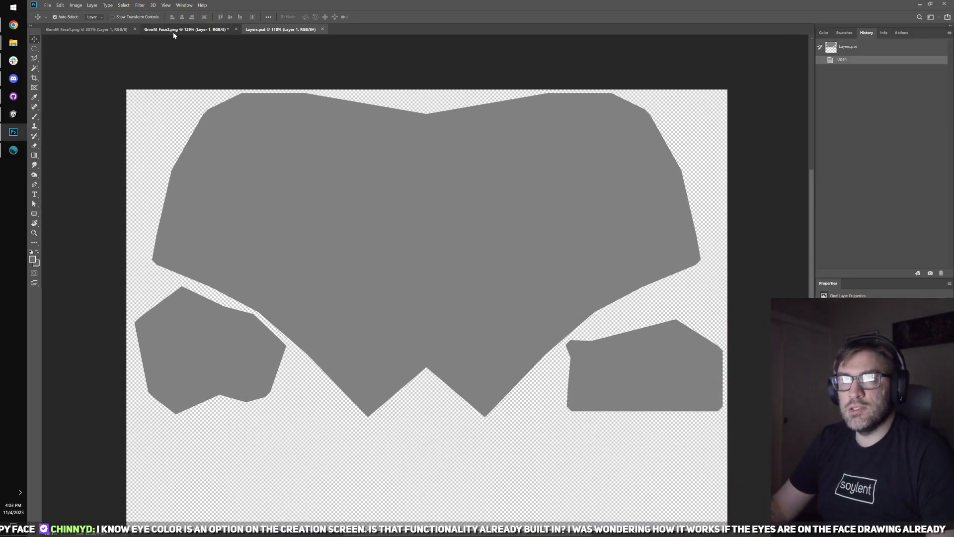
- Copy the whole canvas of the Face2 texture and paste it in place into Layers.psd
left_click(173, 30)
key("ctrl+0")
key("ctrl+a")
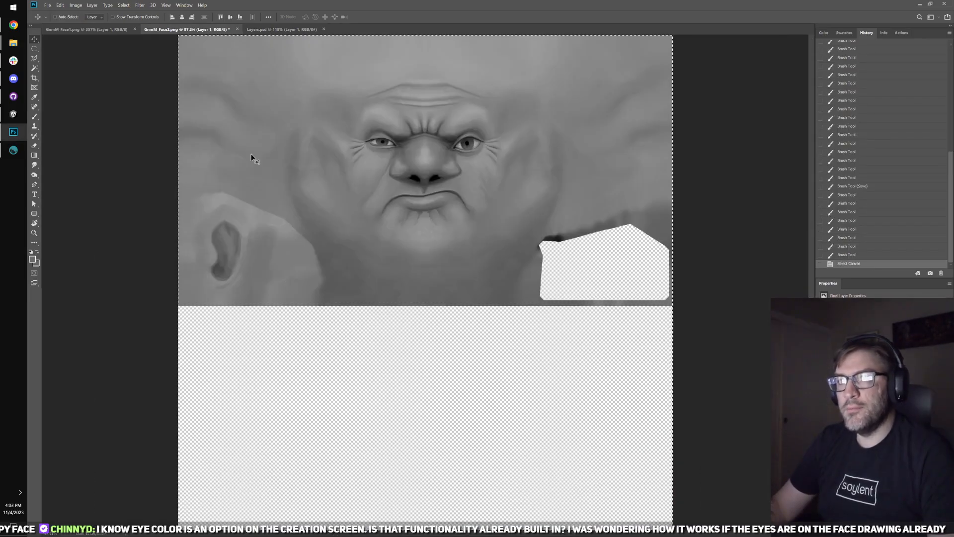
key("ctrl+c")
left_click(265, 30)
key("ctrl+shift+v")
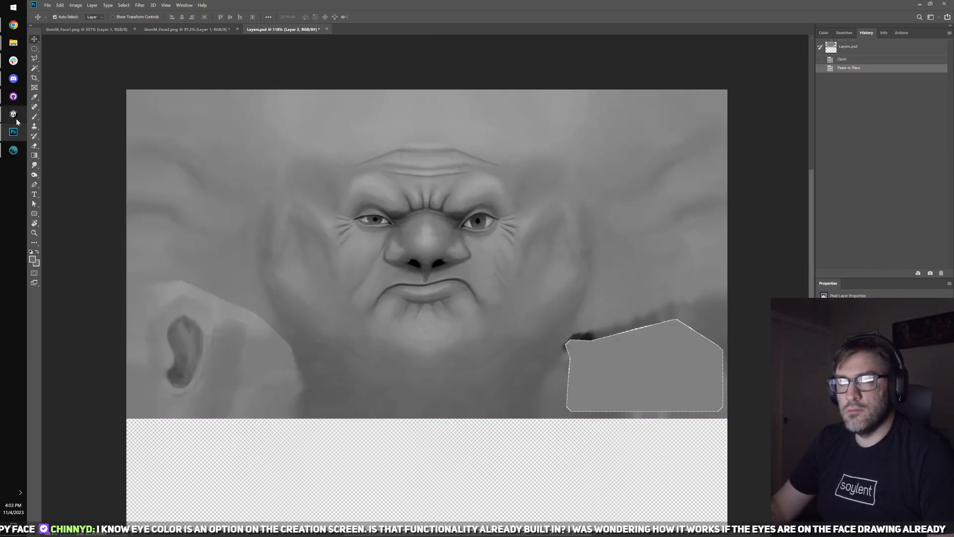
- Save Layers.psd in Photoshop and return to 3D-Coat to load the face texture onto the gnome mesh
left_click(13, 149)
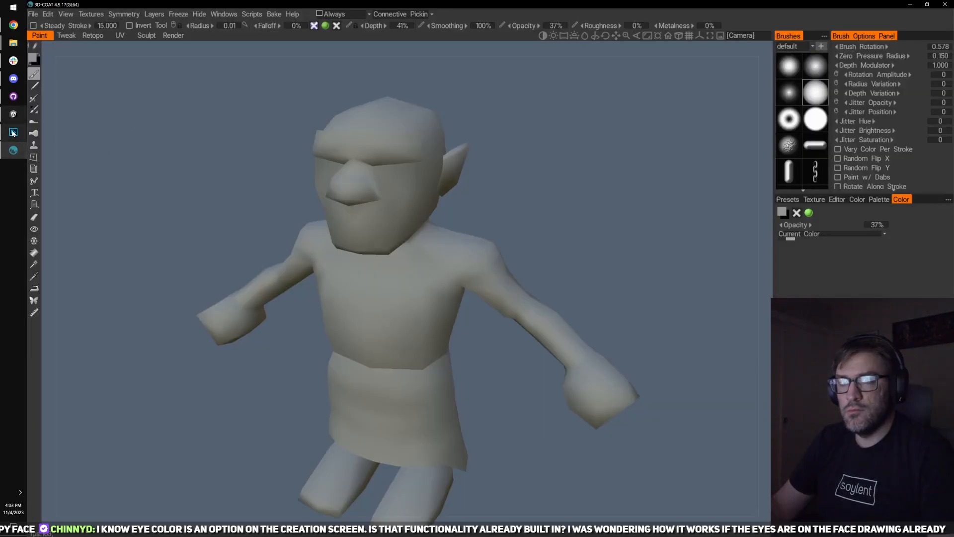
left_click(14, 132)
left_click(47, 5)
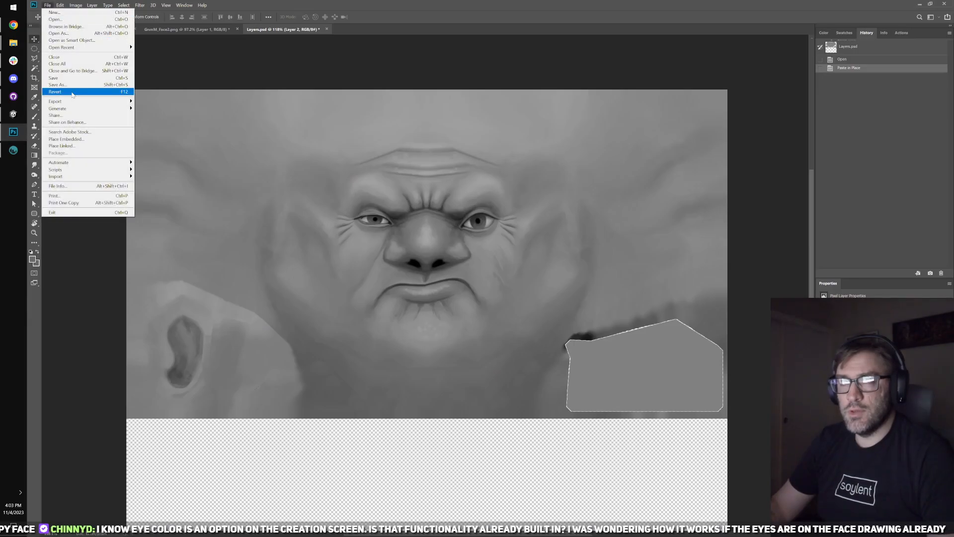
left_click(60, 81)
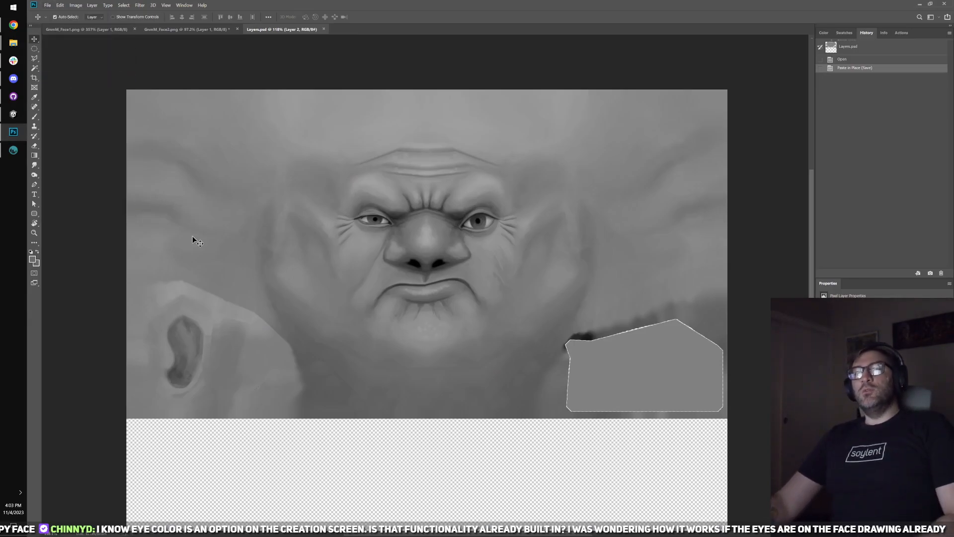
left_click(14, 150)
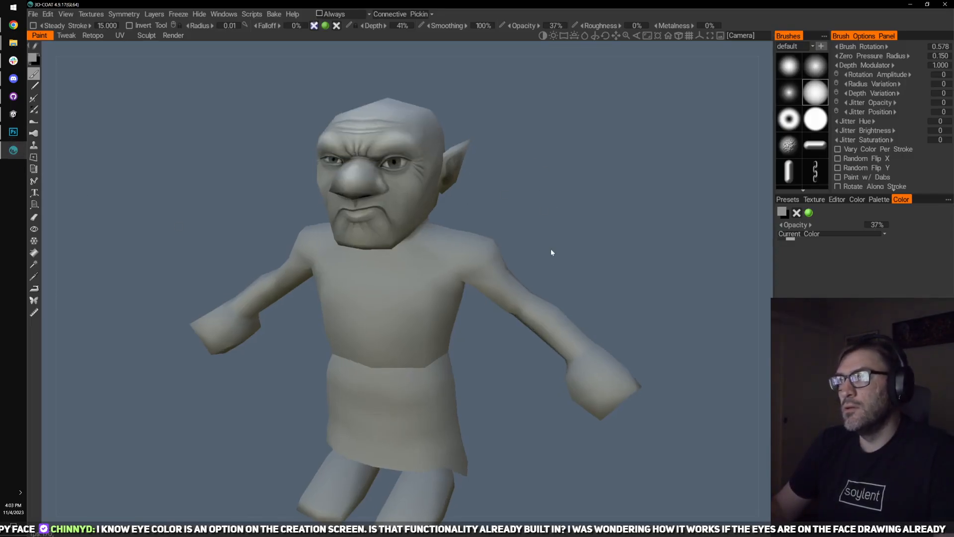
- Switch the 3D-Coat viewport to Flat Shade and frame the gnome's cheek and nose up close
left_click_drag(550, 249, 478, 224)
left_click(65, 14)
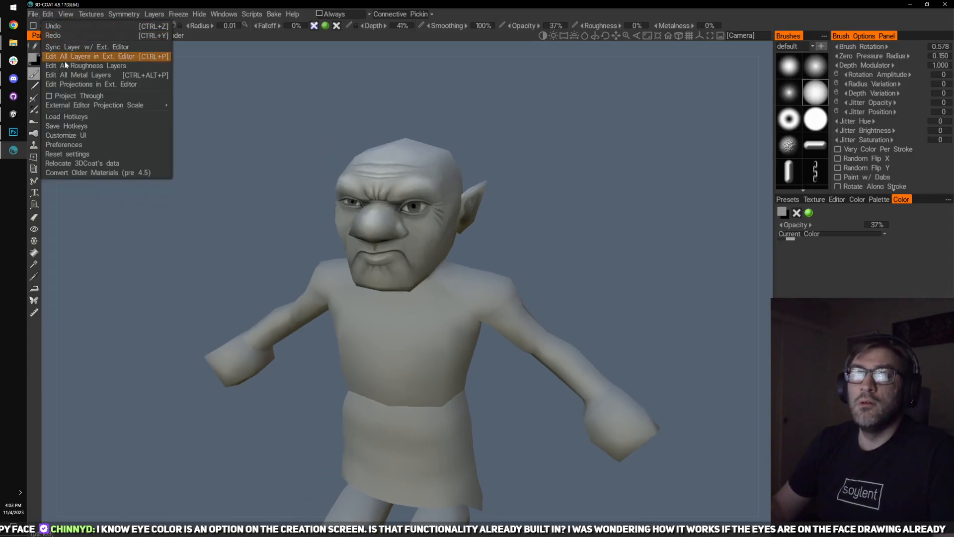
left_click(70, 56)
left_click(458, 305)
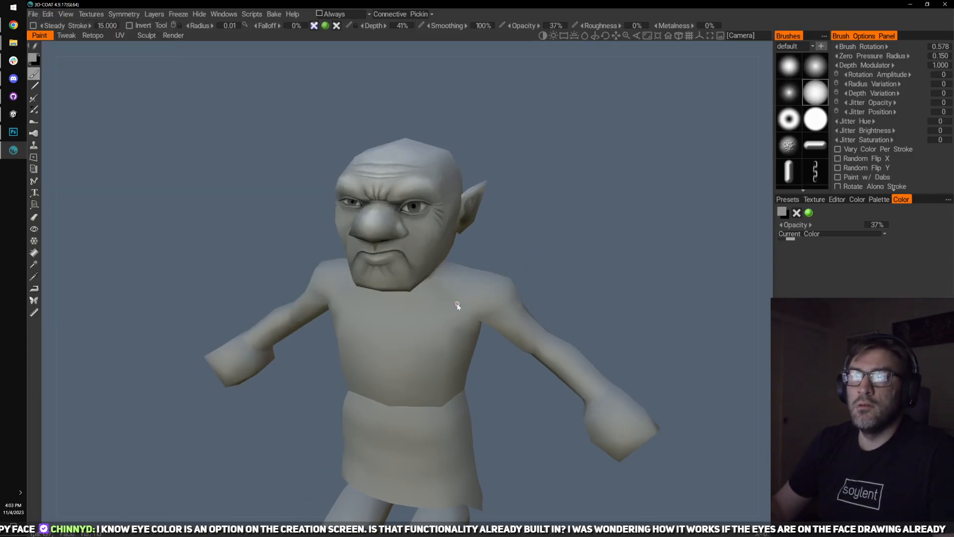
left_click(91, 14)
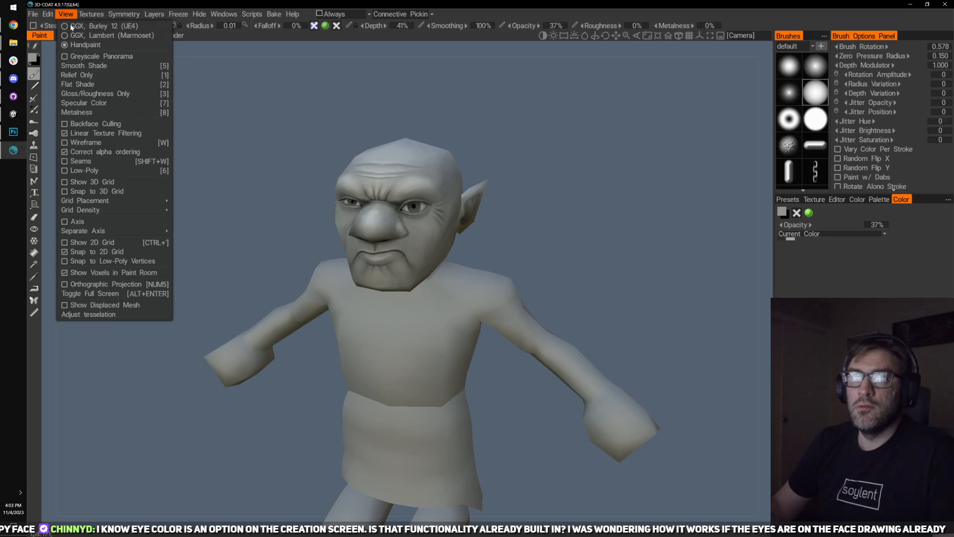
left_click(99, 85)
scroll(390, 244, "up", 6)
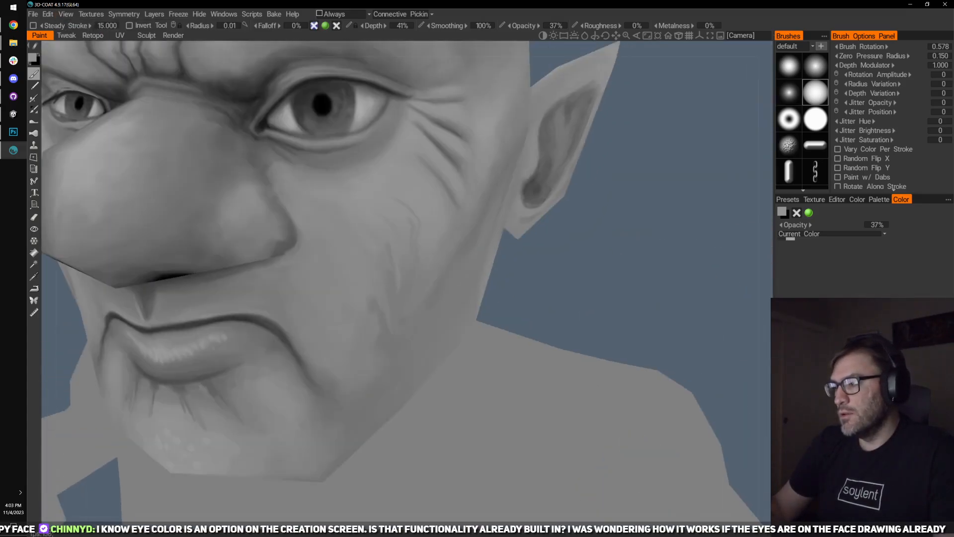
- Reduce the brush radius and paint soft grey shading around the outer edge of the nose wing on the model
key("h")
mouse_move(493, 262)
left_mouse_down()
mouse_move(478, 264)
mouse_move(445, 343)
mouse_move(437, 300)
left_mouse_up()
scroll(477, 262, "down", 3)
scroll(458, 285, "up", 3)
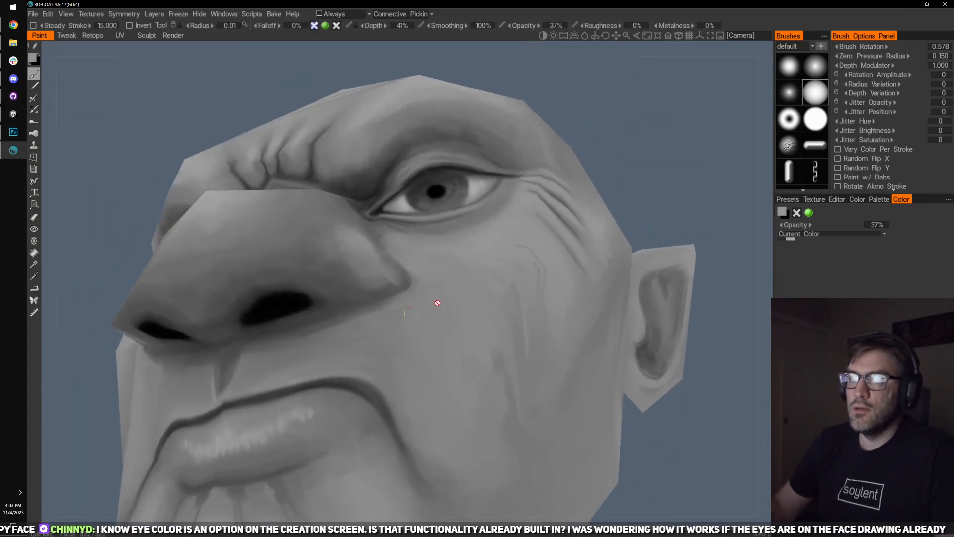
left_click_drag(507, 168, 448, 273)
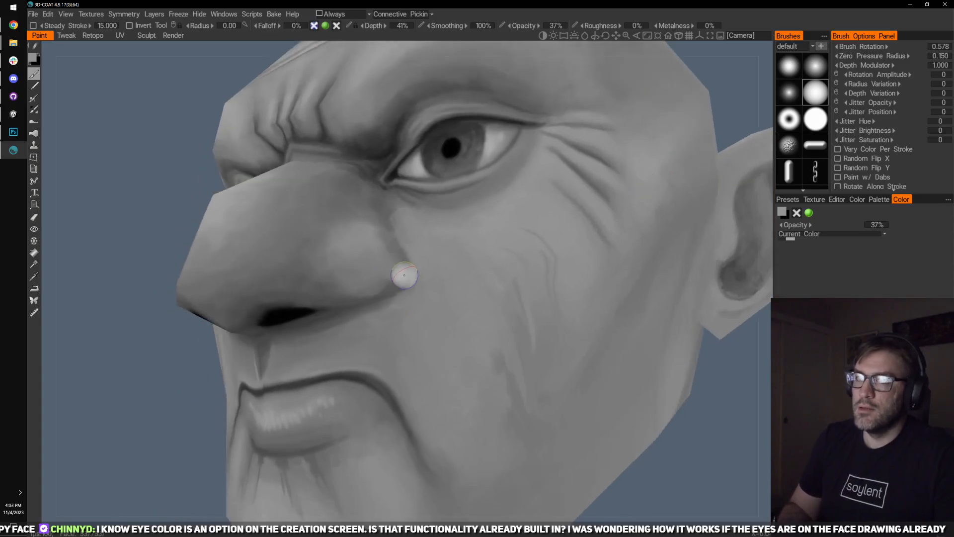
left_click_drag(159, 365, 294, 282)
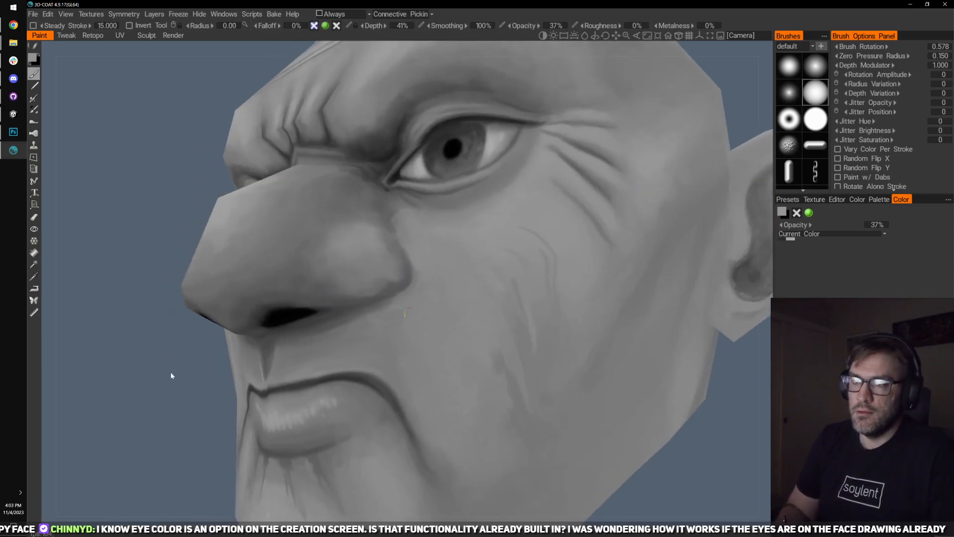
left_click_drag(171, 372, 375, 284)
left_click(385, 281)
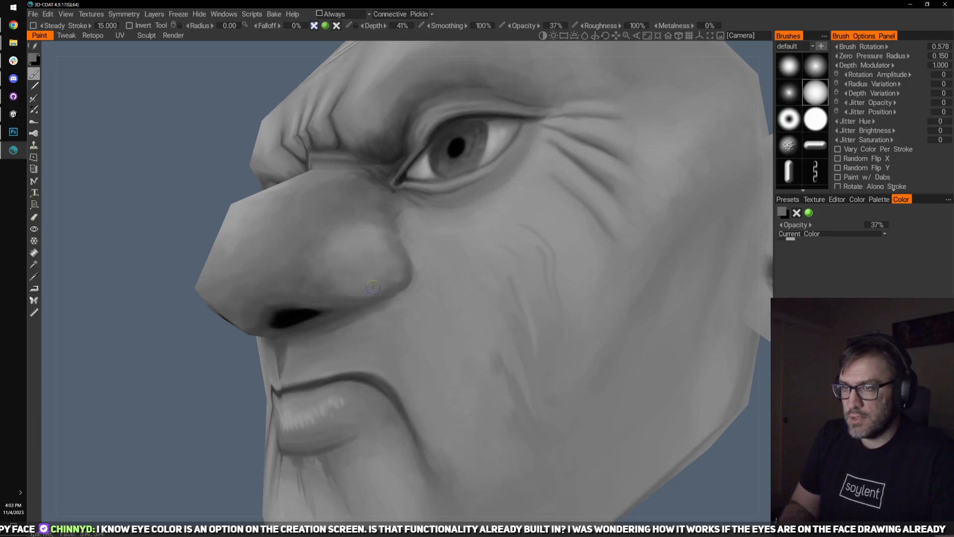
- Sample grey tones from the face and blend the shading below the nose wing into the adjoining cheek
key("v")
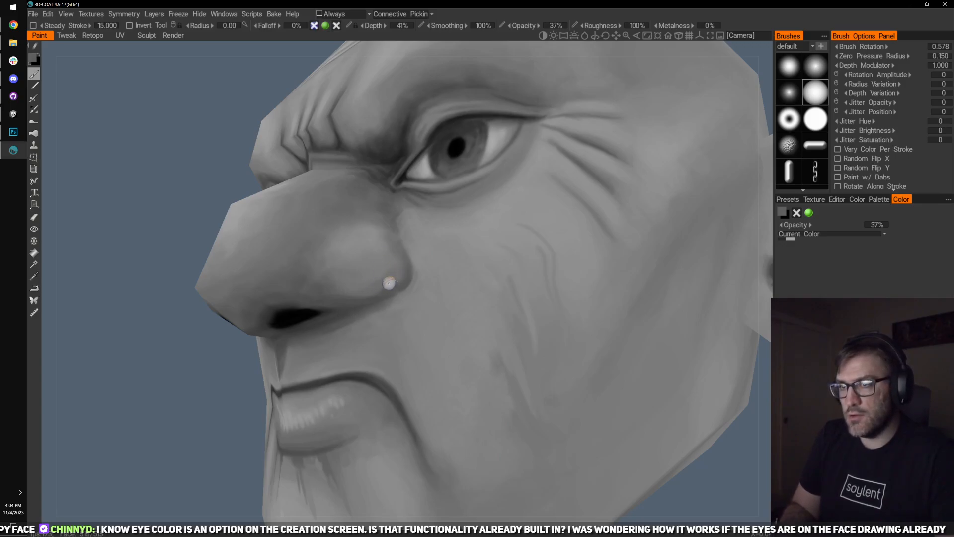
left_click_drag(269, 312, 168, 398)
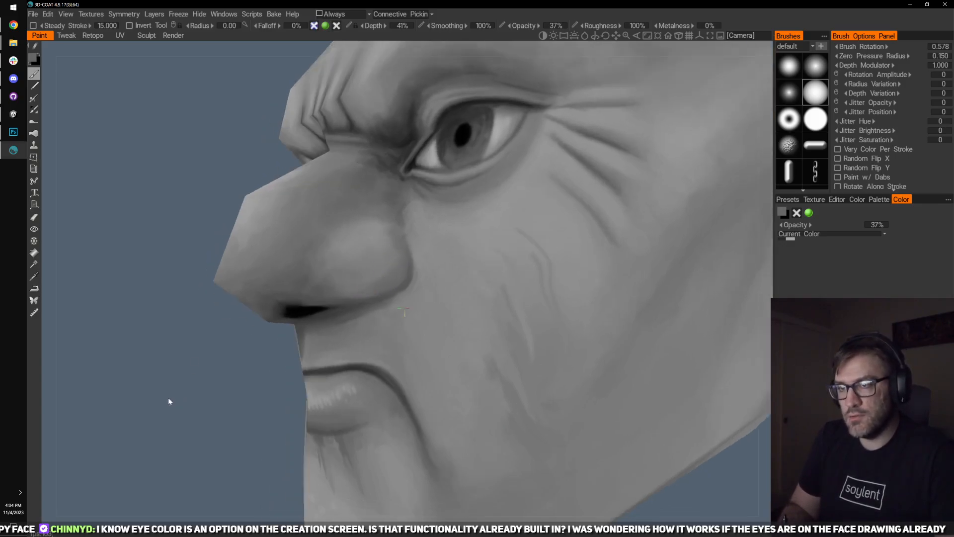
left_click_drag(375, 284, 302, 335)
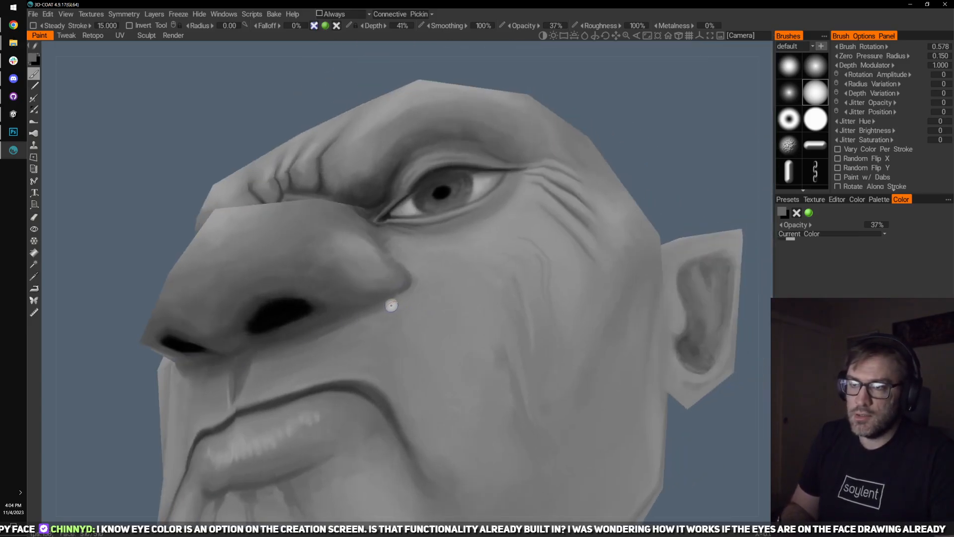
left_click_drag(678, 163, 404, 288)
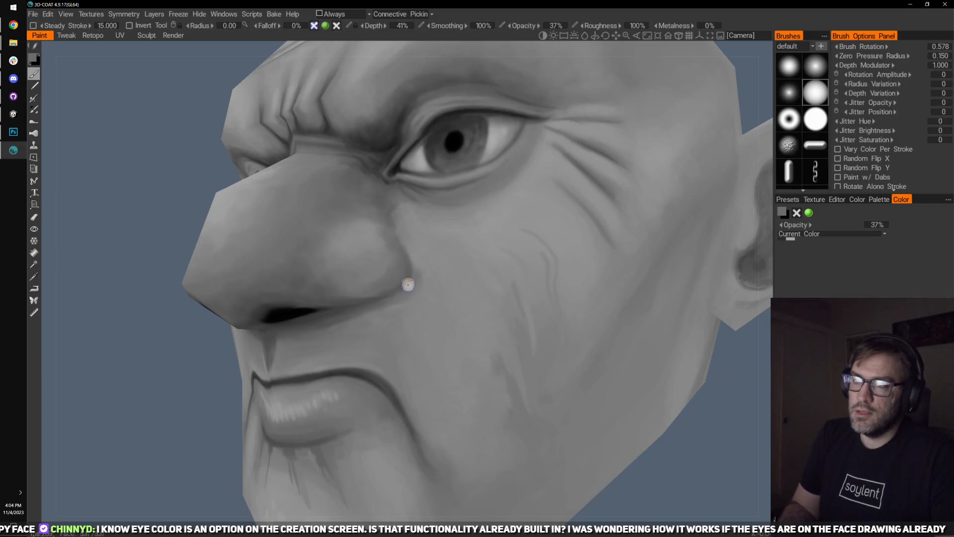
left_click_drag(170, 389, 149, 392)
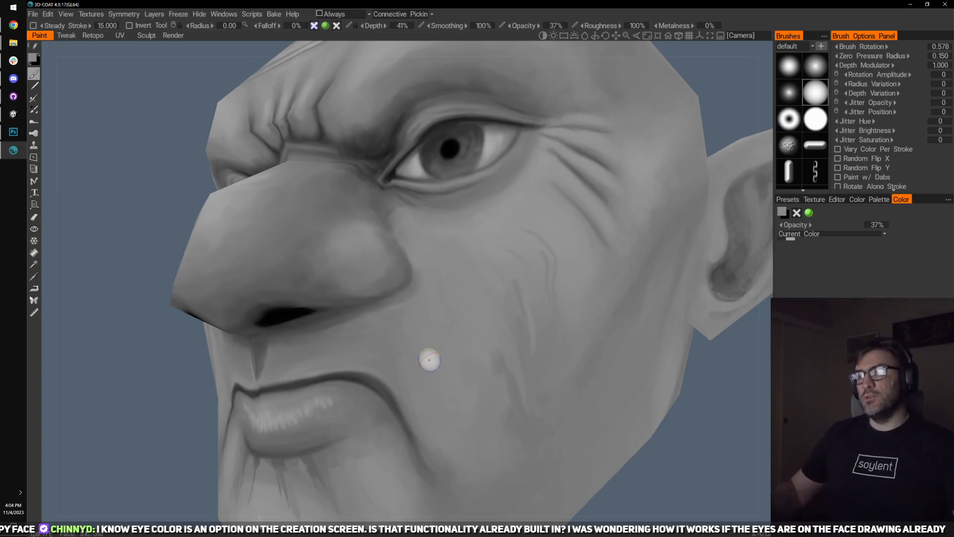
- Paint a soft fold from the nose wing down the cheek past the corner of the mouth
scroll(395, 335, "down", 5)
scroll(437, 332, "up", 3)
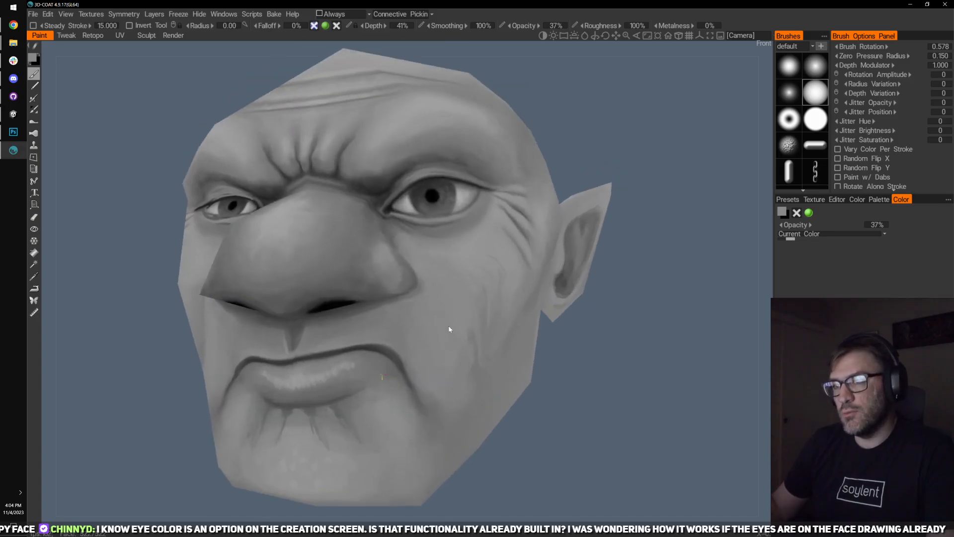
left_click_drag(684, 162, 369, 286)
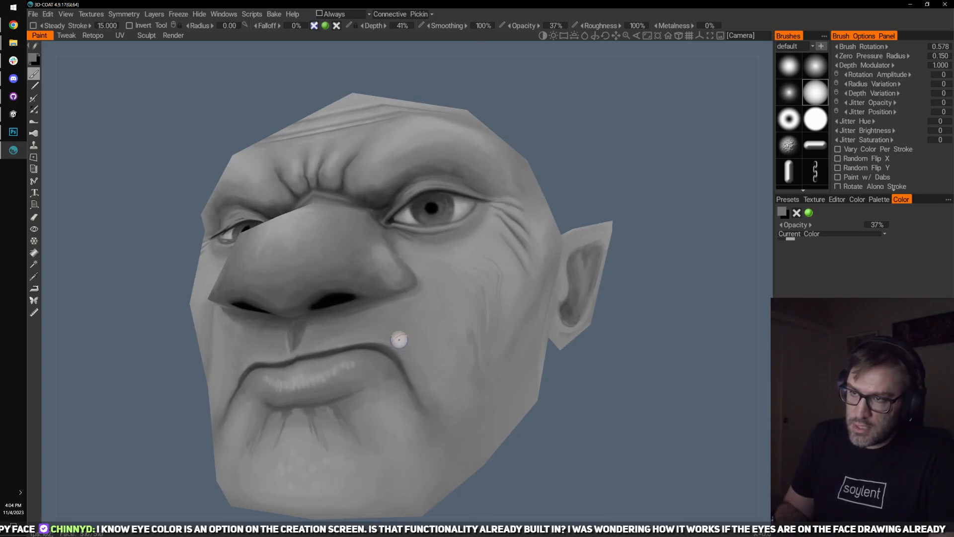
mouse_move(684, 282)
left_mouse_down()
mouse_move(655, 179)
mouse_move(642, 169)
left_mouse_up()
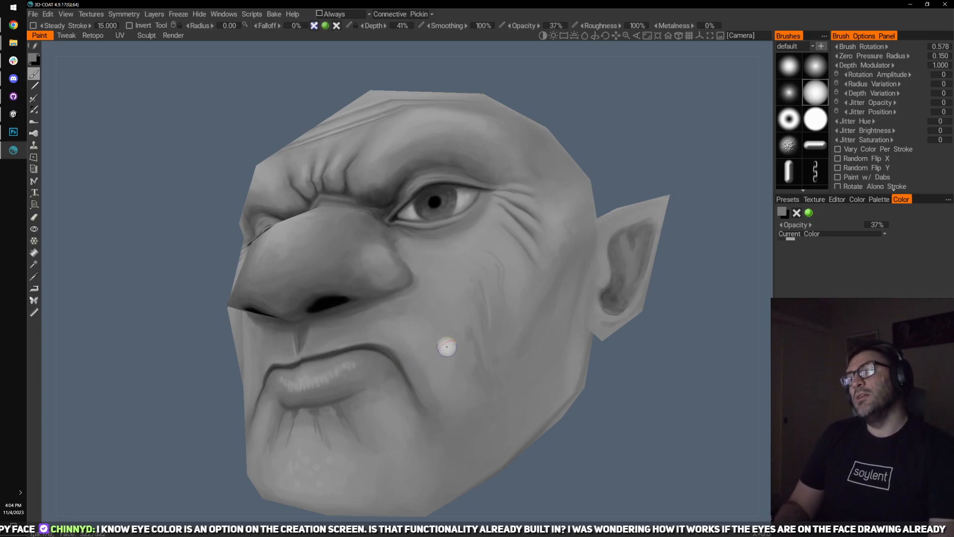
mouse_move(636, 299)
left_mouse_down()
mouse_move(656, 126)
mouse_move(466, 383)
left_mouse_up()
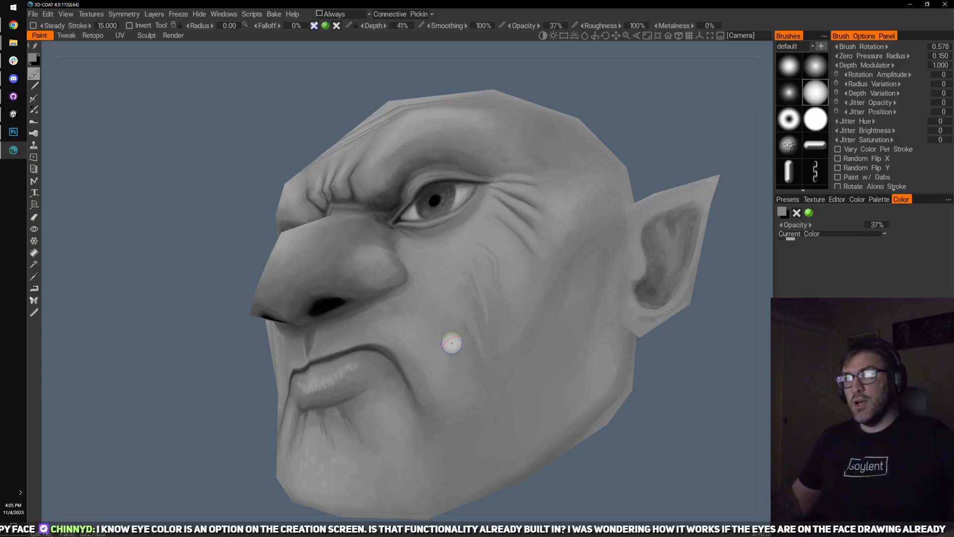
- Lighten the cheek beside the fold with sampled grey tones, checking its shape from several angles
left_click_drag(216, 221, 175, 154)
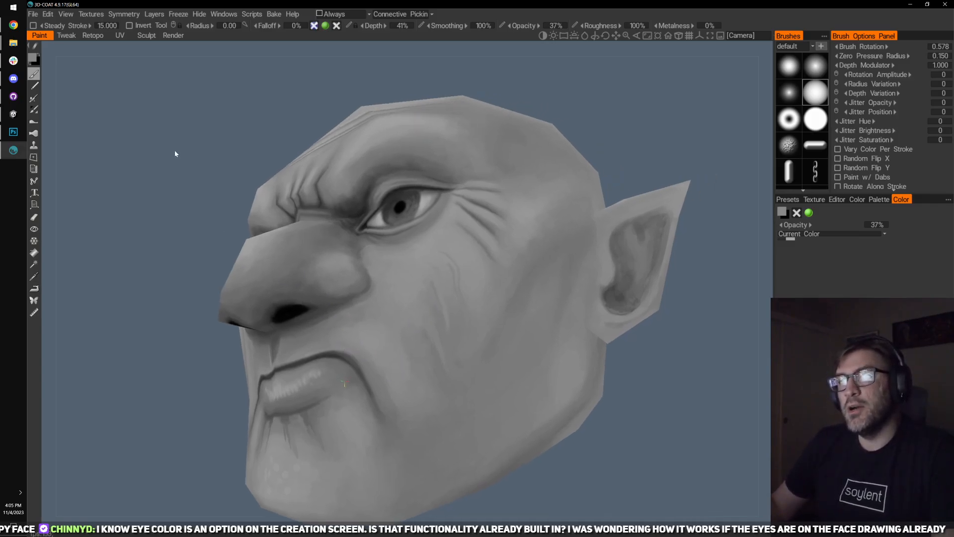
left_click_drag(441, 347, 473, 322)
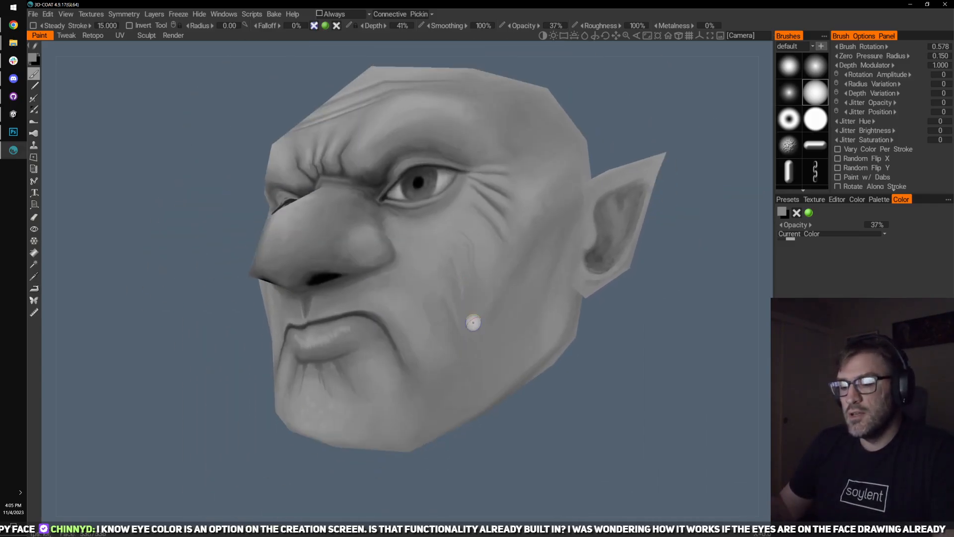
mouse_move(738, 159)
left_mouse_down()
mouse_move(670, 153)
mouse_move(677, 158)
left_mouse_up()
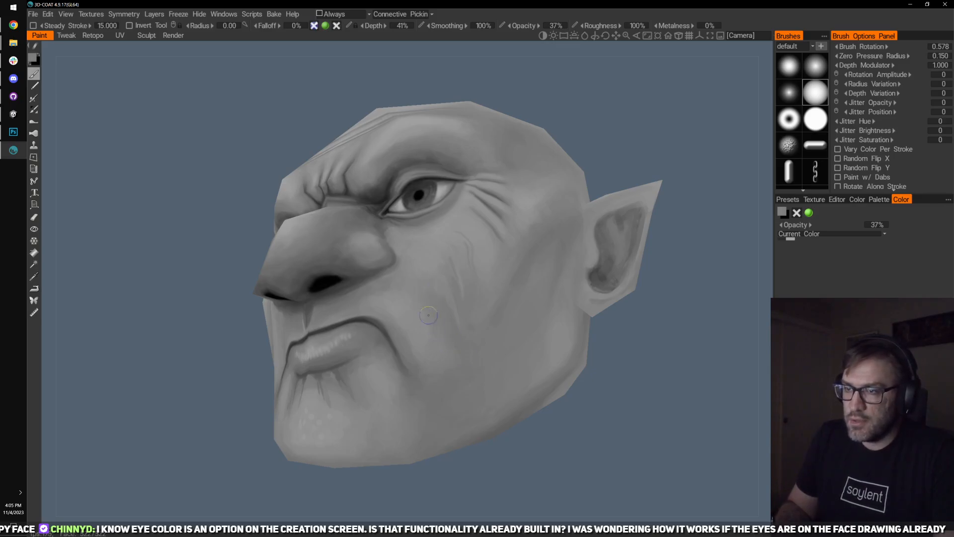
left_click_drag(624, 128, 433, 230)
left_click_drag(663, 112, 580, 98)
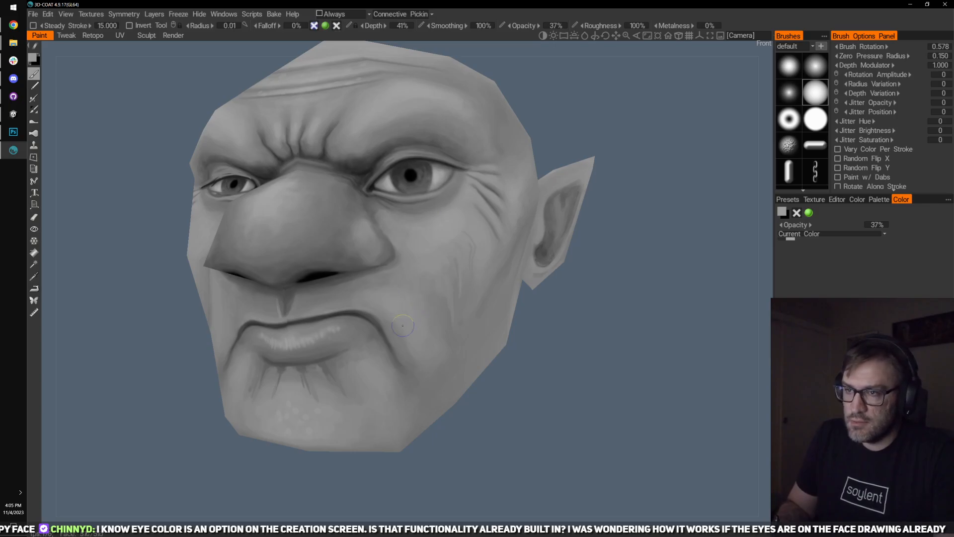
- Paint a soft light grey highlight on the cheek outside the fold at the gnome's left mouth corner
left_click_drag(437, 404, 507, 326)
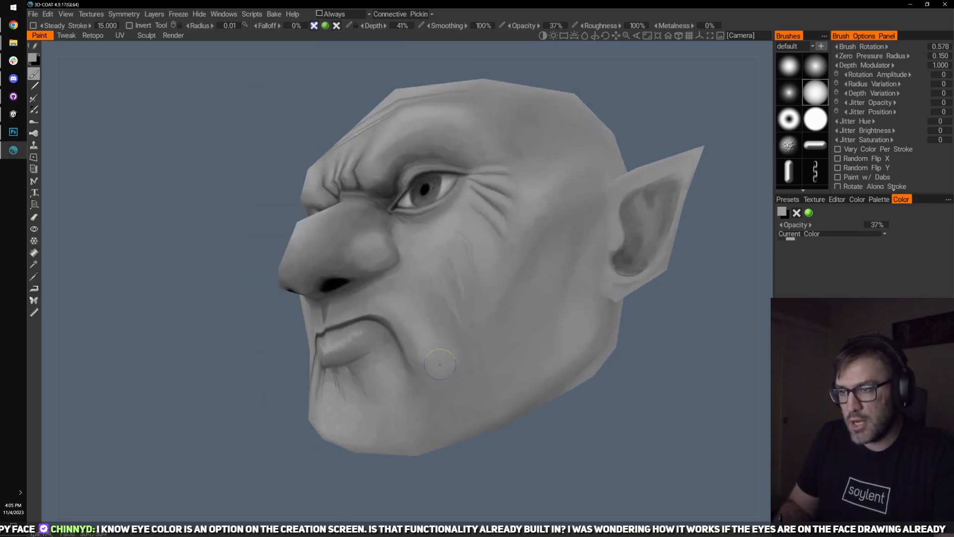
scroll(442, 333, "down", 3)
left_click_drag(437, 311, 474, 280)
scroll(474, 280, "down", 5)
scroll(494, 350, "up", 5)
left_click_drag(479, 345, 473, 341)
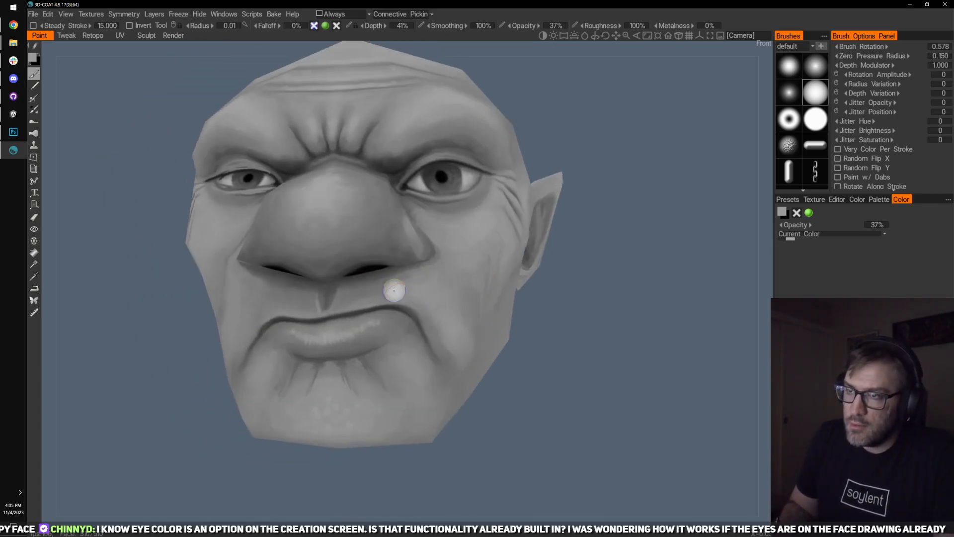
left_click_drag(646, 231, 661, 226)
left_click_drag(468, 295, 456, 279)
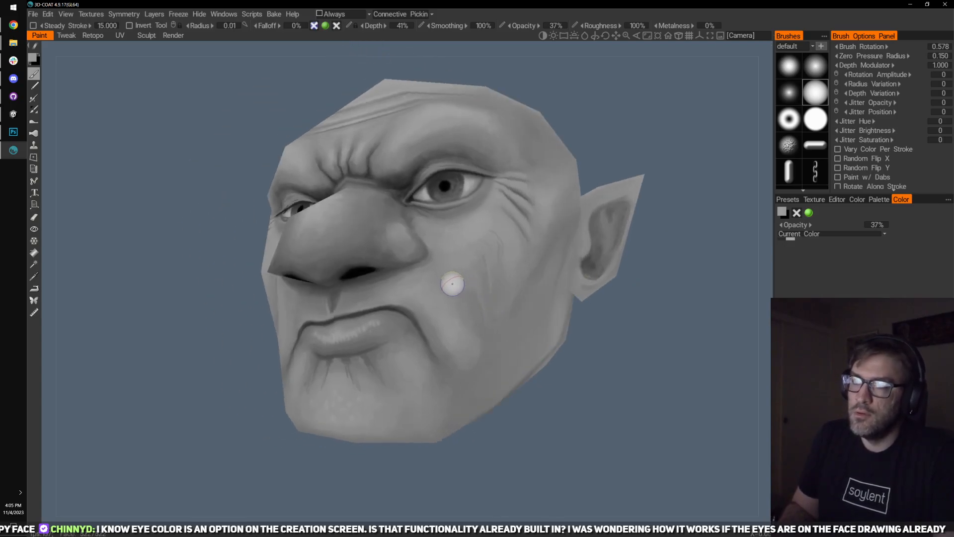
- Reduce the brush radius, sample a darker grey and paint a thin crease from the nose wing into the cheek
key("bracketleft")
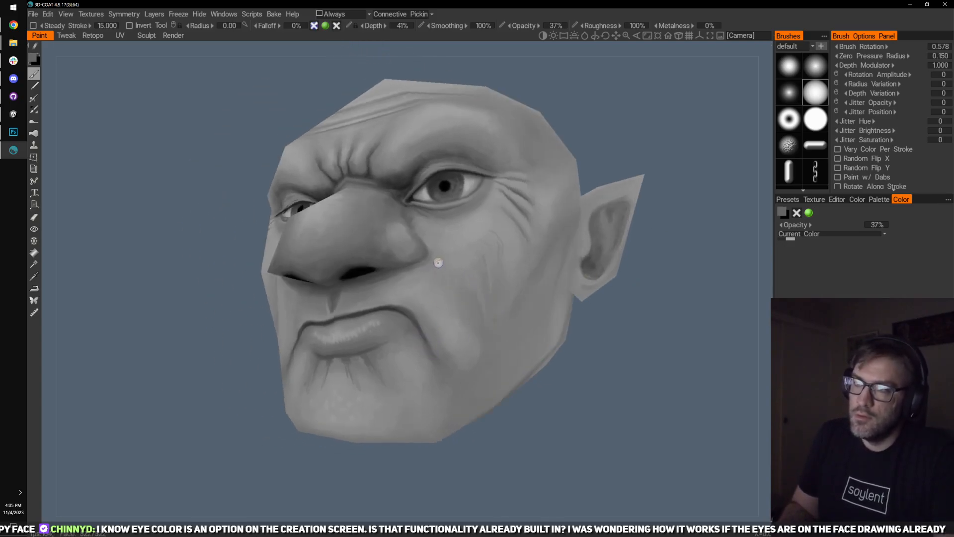
left_click_drag(666, 137, 721, 130)
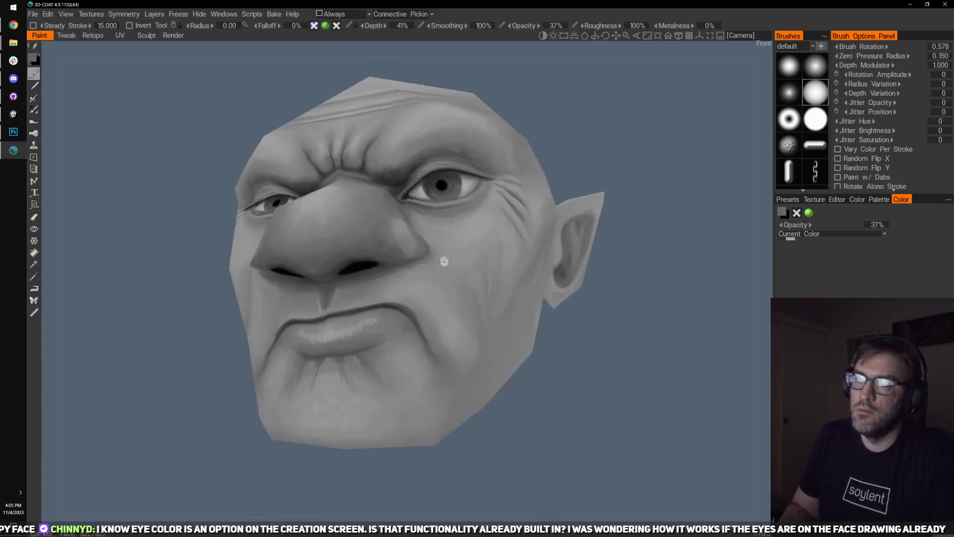
left_click_drag(459, 277, 539, 196)
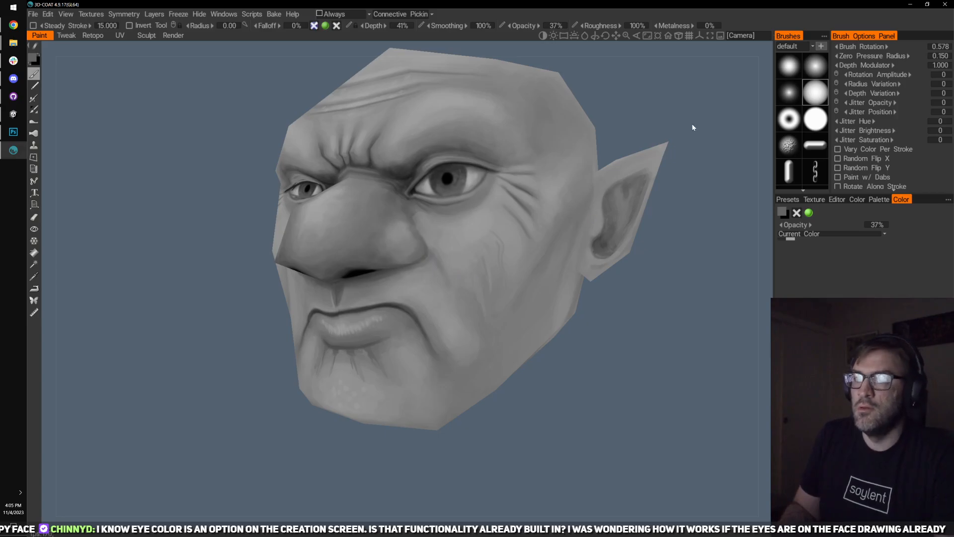
left_click_drag(694, 128, 591, 201)
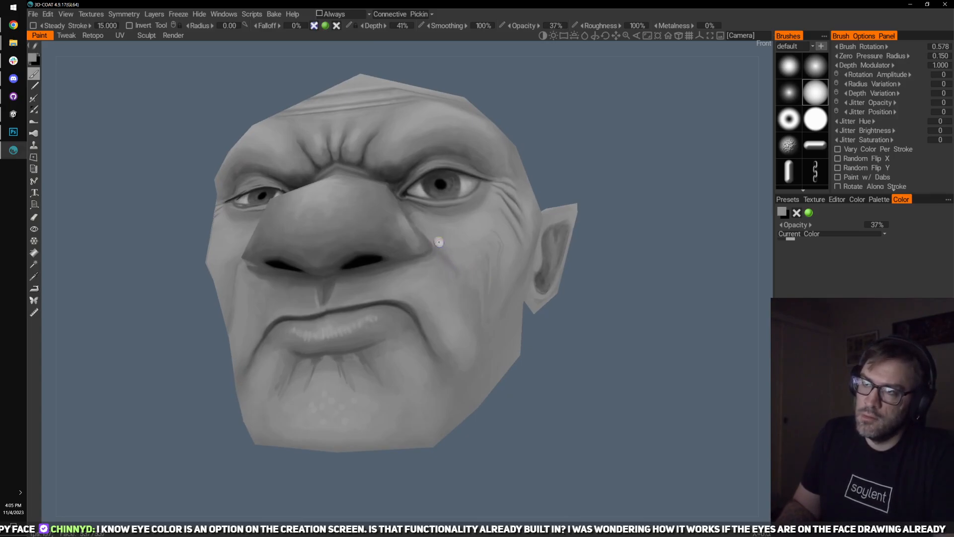
- Smooth the streaks on the cheek and blend the fold's shading down past the mouth corner with sampled greys
left_click_drag(533, 239, 522, 258)
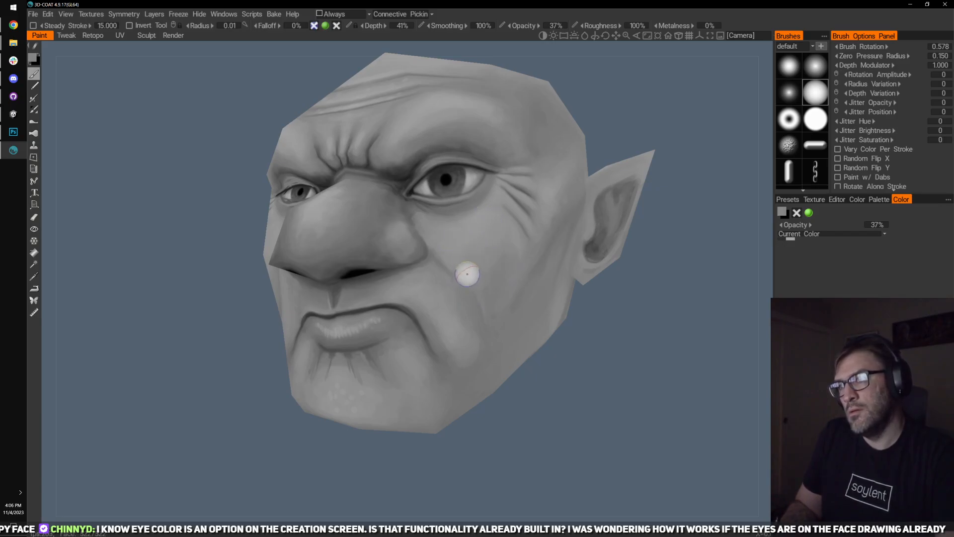
left_click_drag(474, 290, 462, 298)
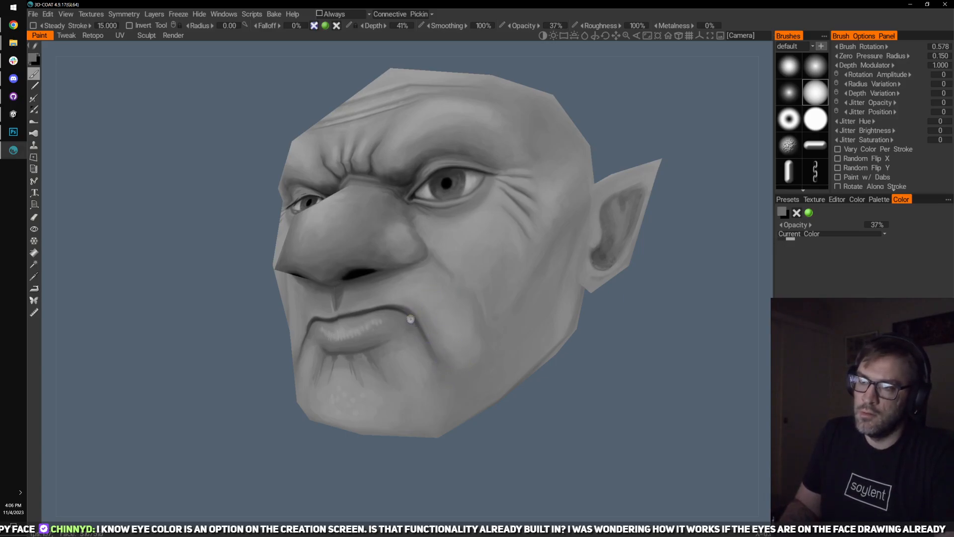
left_click_drag(641, 149, 662, 123)
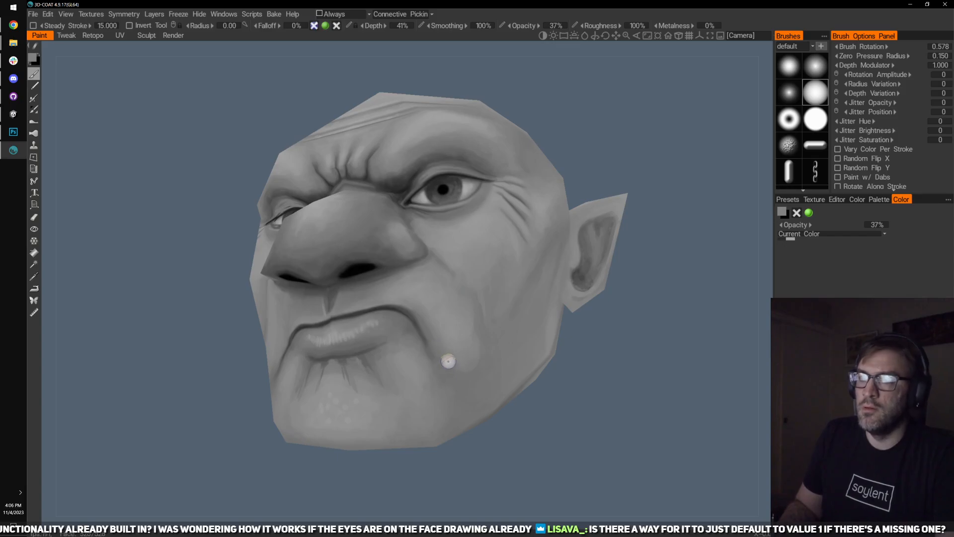
left_click_drag(469, 353, 490, 370)
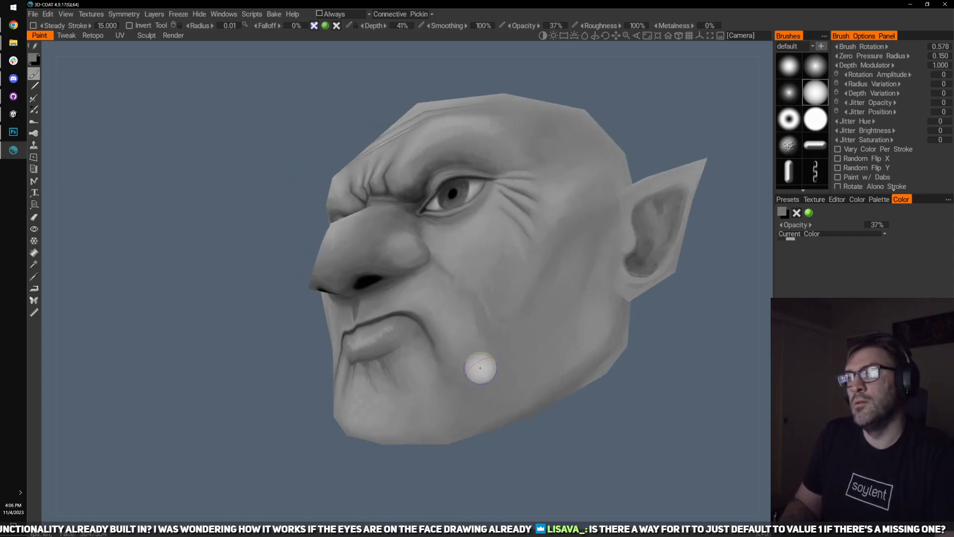
- Set the camera to the front view and send the projected face to Photoshop for editing
left_click_drag(628, 128, 716, 166)
scroll(466, 252, "down", 6)
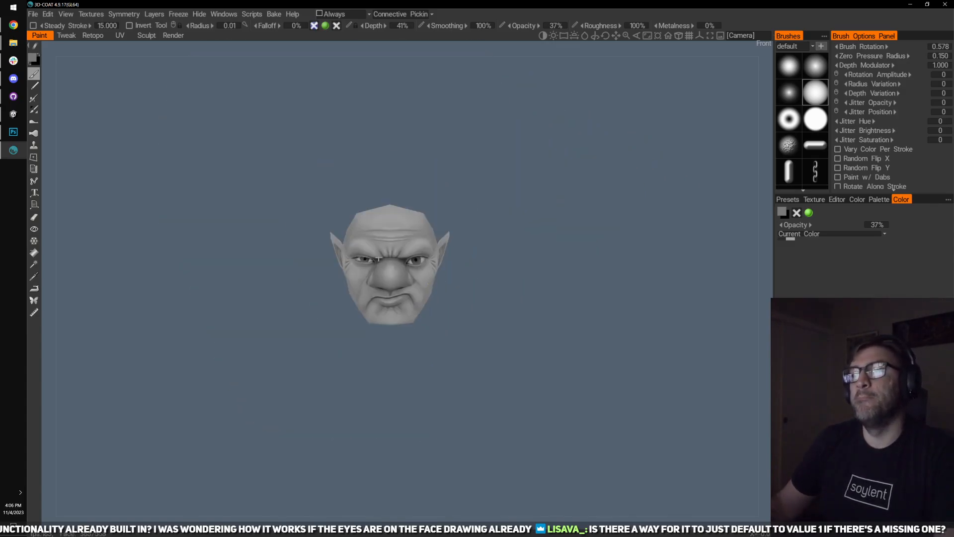
left_click_drag(394, 366, 394, 320)
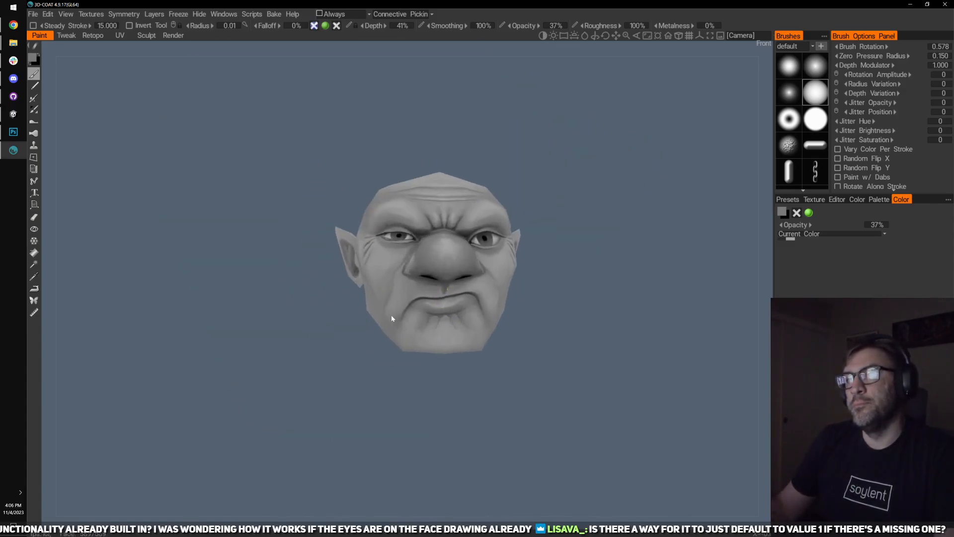
scroll(393, 320, "up", 4)
scroll(410, 313, "up", 3)
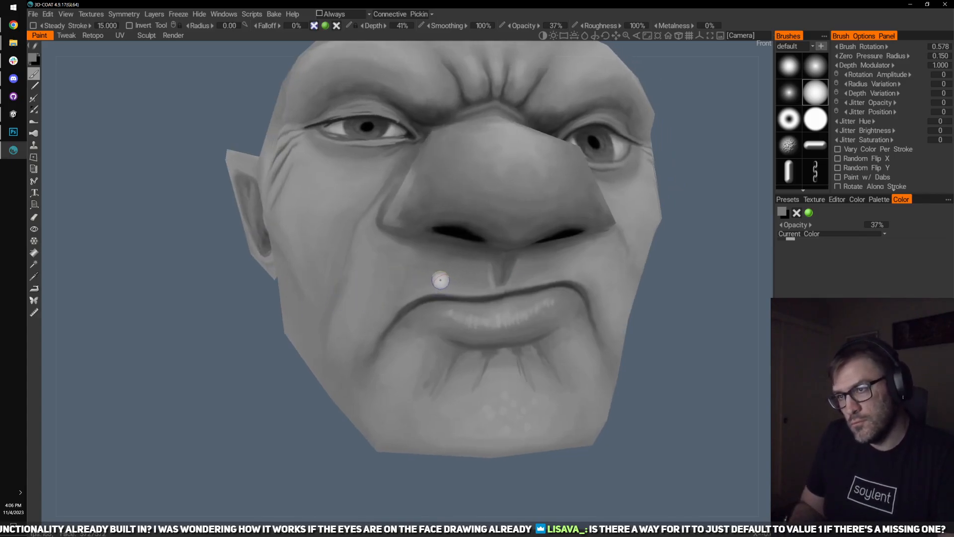
left_click(738, 40)
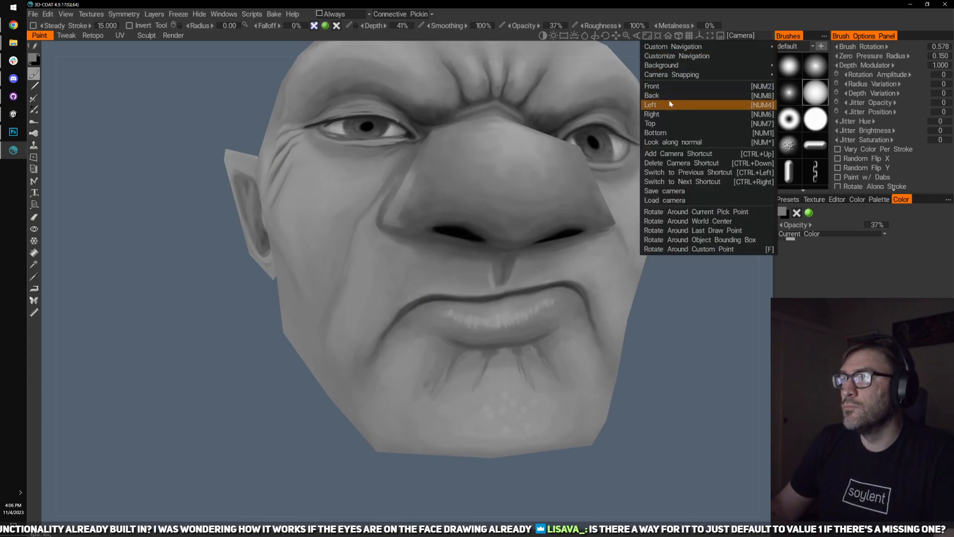
left_click(664, 85)
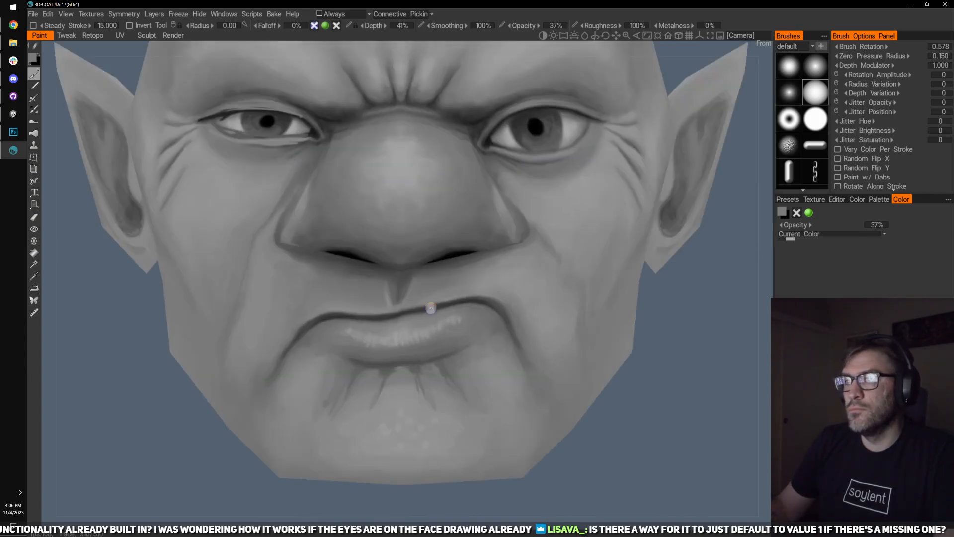
left_click(49, 14)
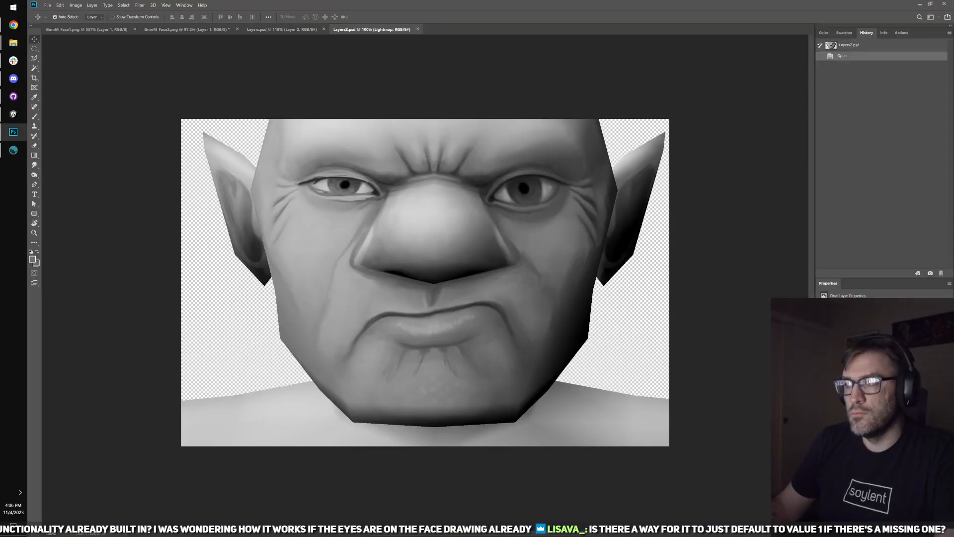
- Delete the Lightmap layer and place a circular selection around the gnome's right mouth corner
key("Delete")
scroll(434, 335, "up", 6)
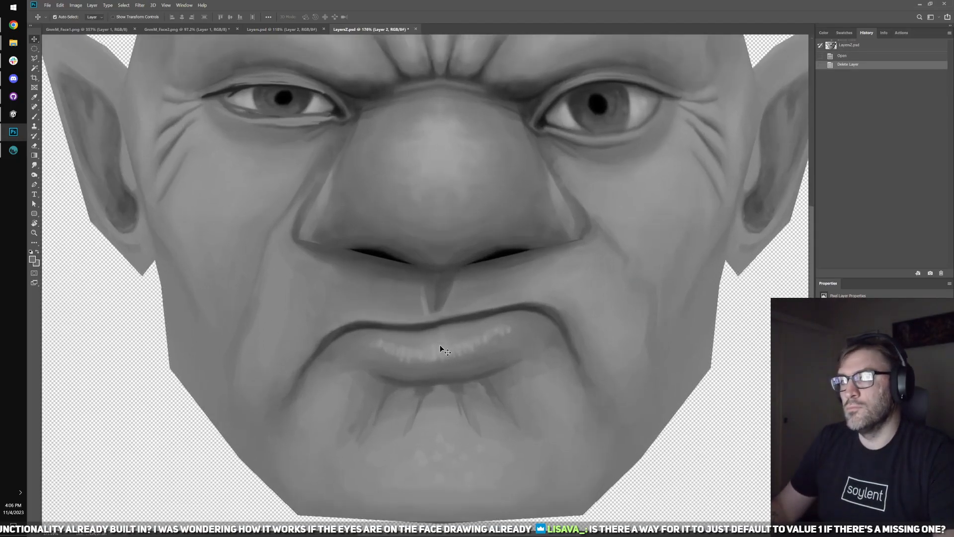
scroll(480, 308, "down", 3)
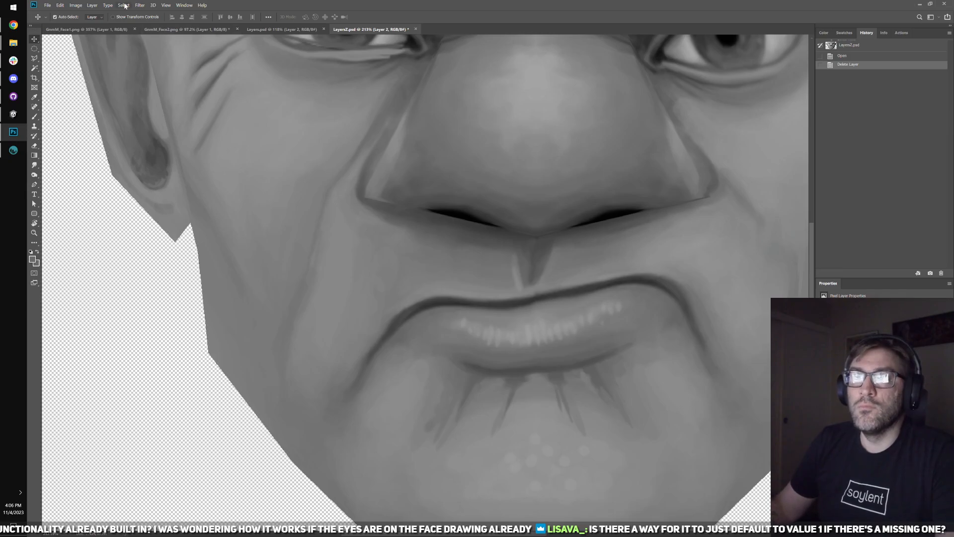
key("m")
left_click_drag(287, 171, 642, 506)
left_click_drag(509, 366, 484, 357)
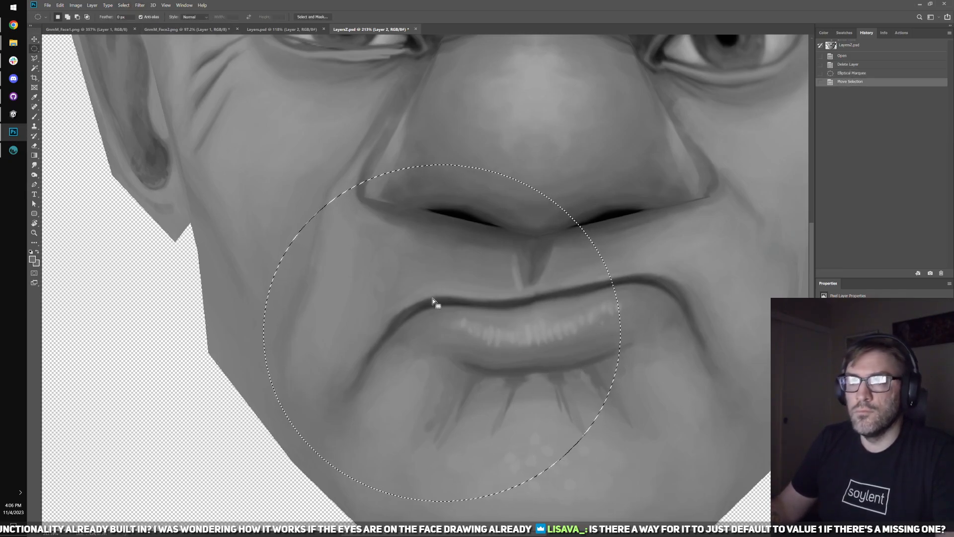
- Liquify the selected area with brush sizes of 175 to 200, pulling the lip line down and reshaping the mouth corner's fold
left_click(137, 7)
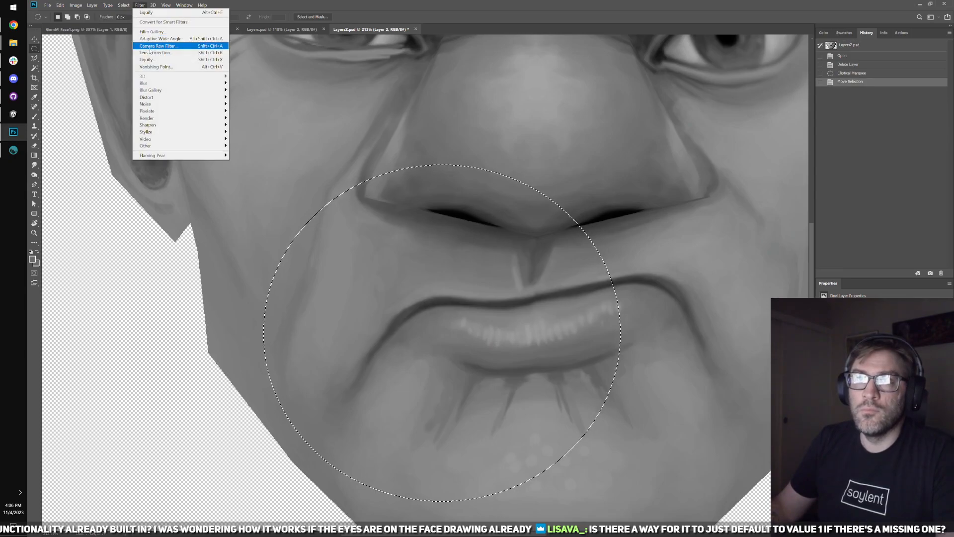
left_click(430, 247)
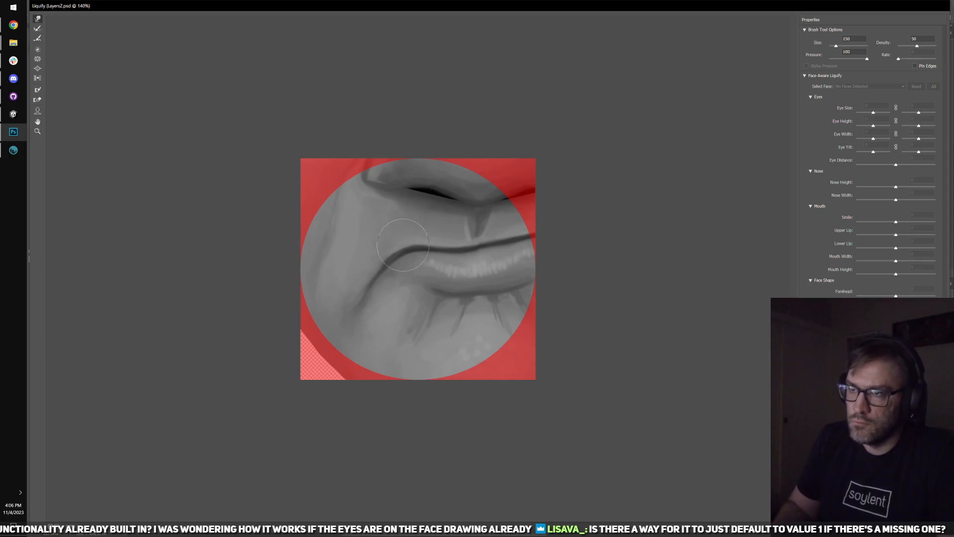
key("bracketright")
key("bracketright")
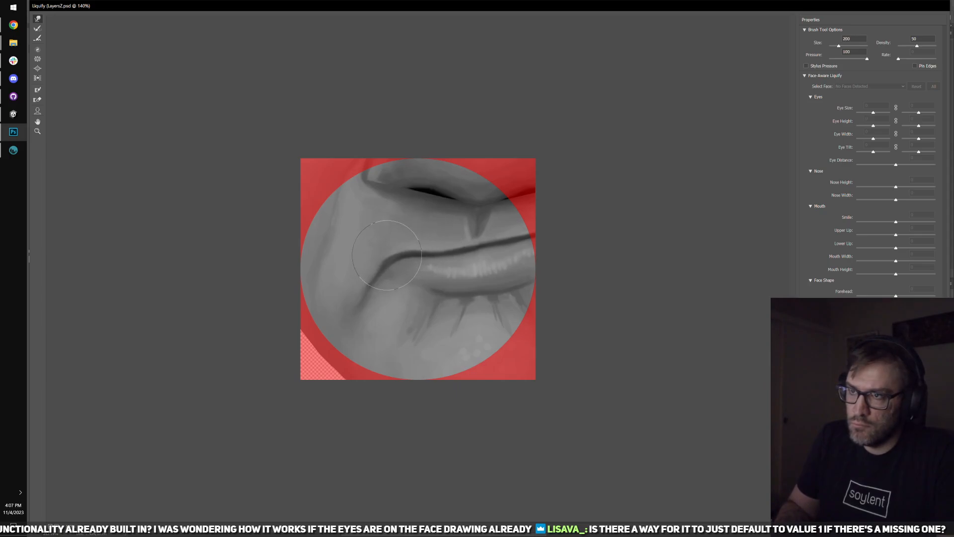
key("bracketleft")
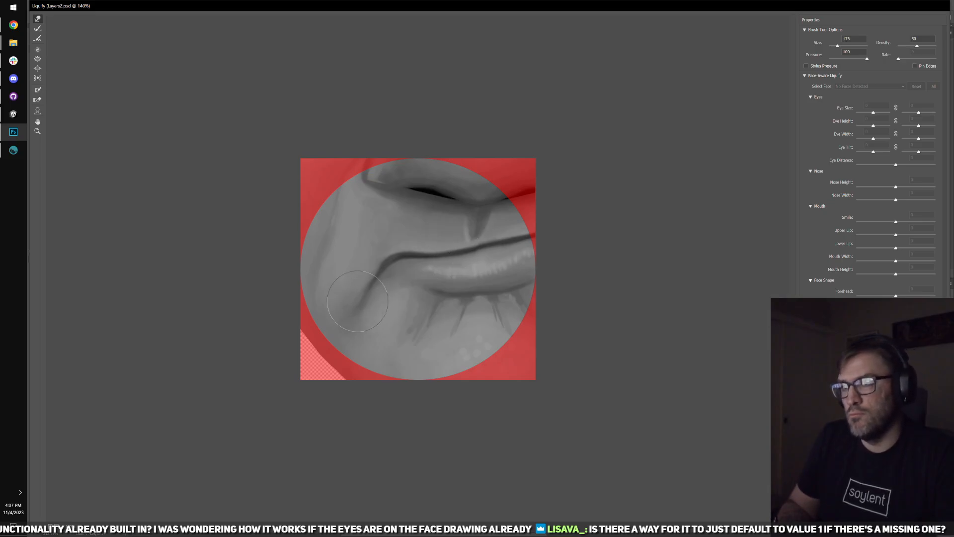
key("bracketright")
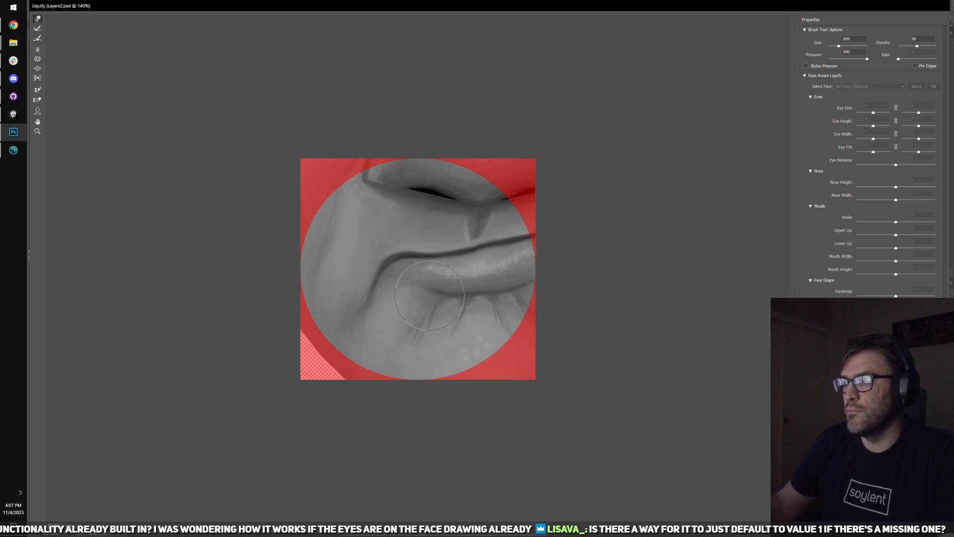
key("Return")
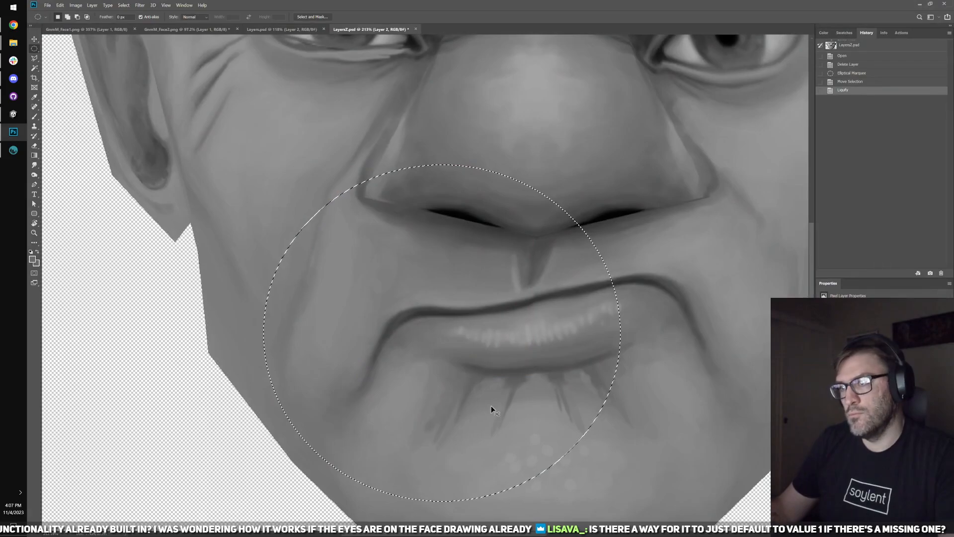
- Clear the selection, save Layers2.psd and switch back to 3D-Coat to apply the edit to the mesh
key("ctrl+d")
key("b")
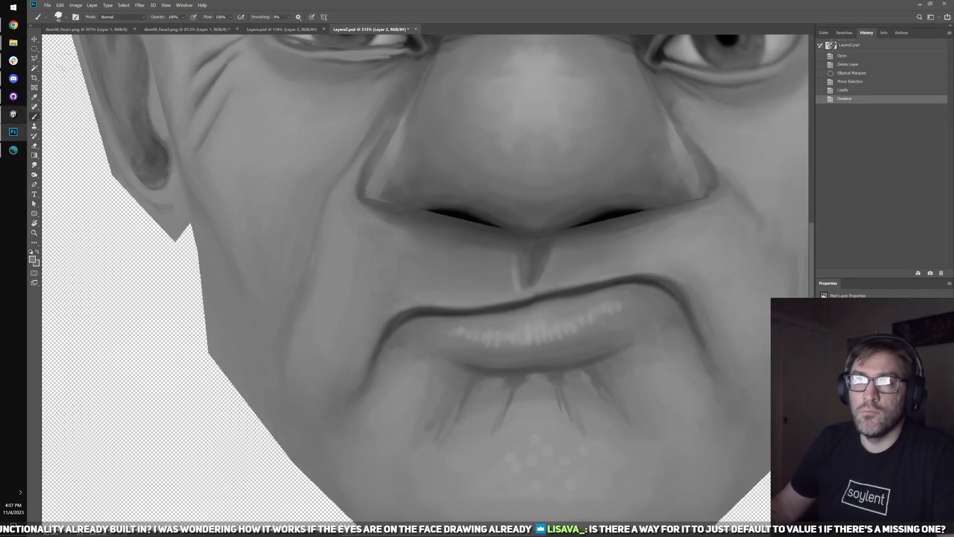
left_click(48, 5)
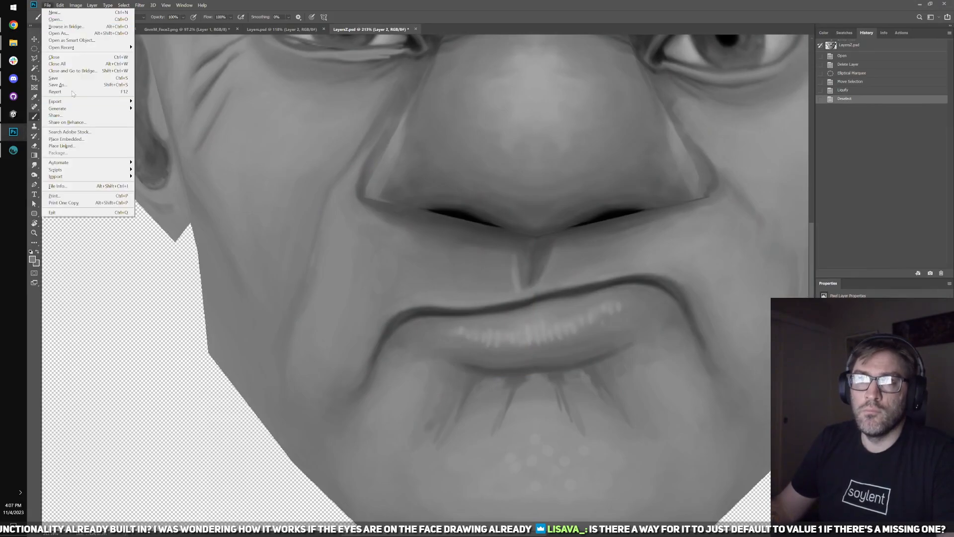
left_click(53, 78)
left_click(13, 150)
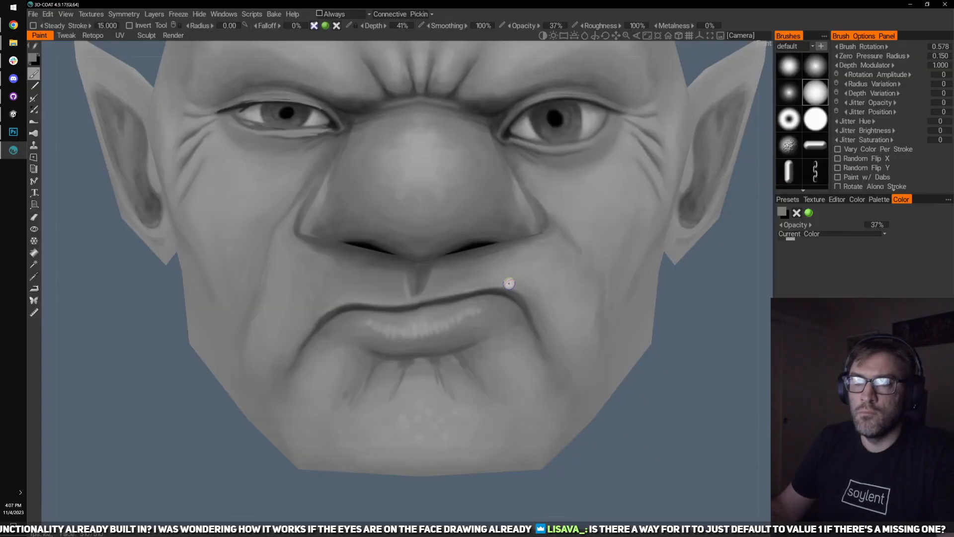
- Examine the reshaped mouth and overall scowl on the model from several angles and distances
left_click_drag(340, 332, 359, 305)
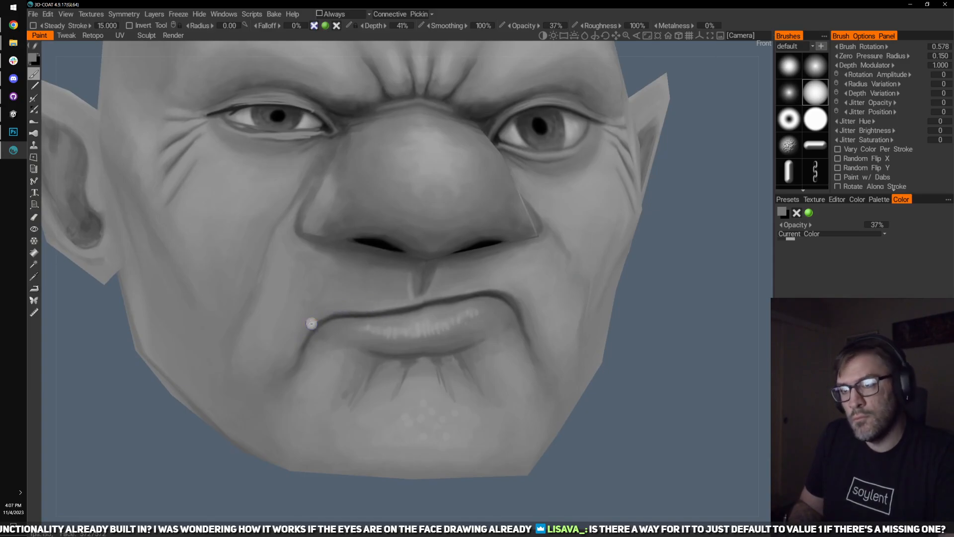
scroll(516, 275, "down", 6)
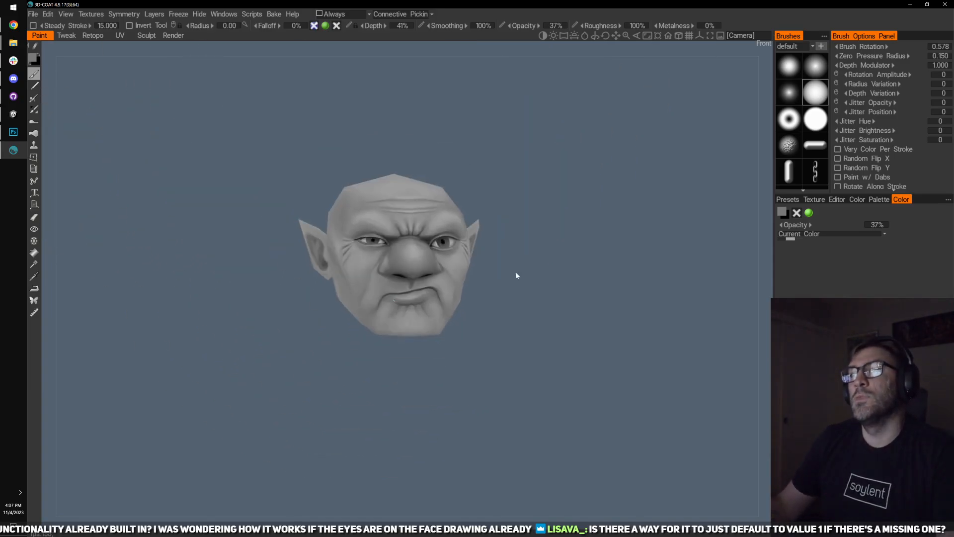
scroll(516, 275, "down", 2)
scroll(509, 311, "up", 5)
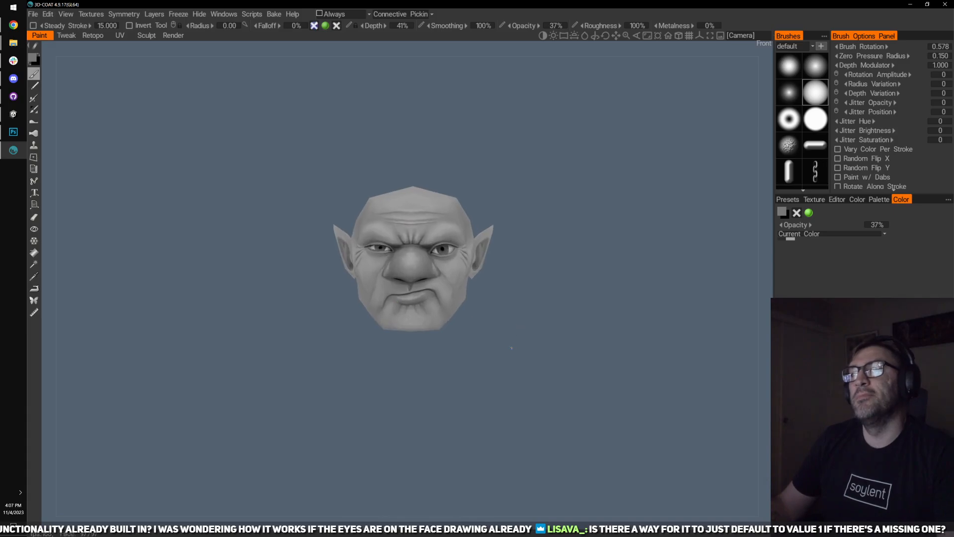
scroll(472, 391, "down", 2)
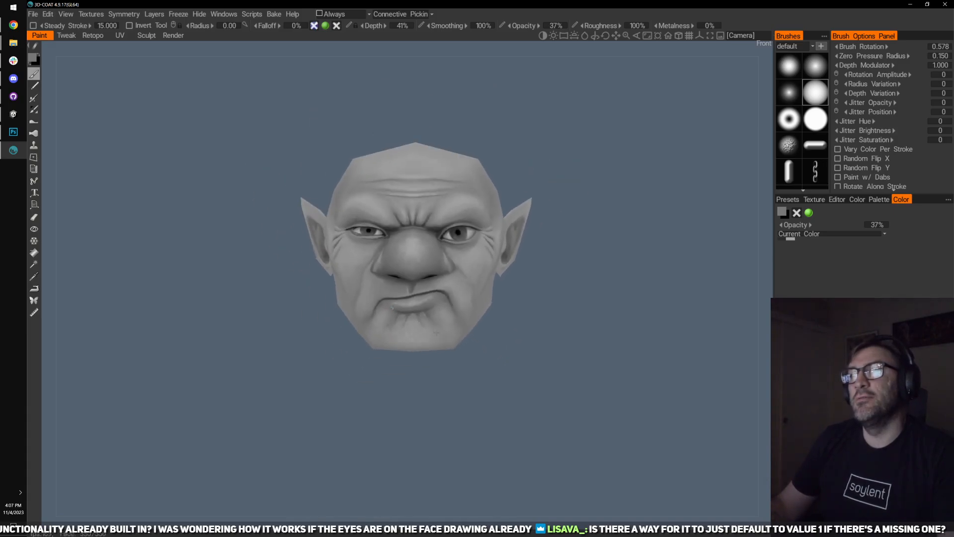
left_click_drag(472, 391, 472, 348)
scroll(468, 366, "up", 3)
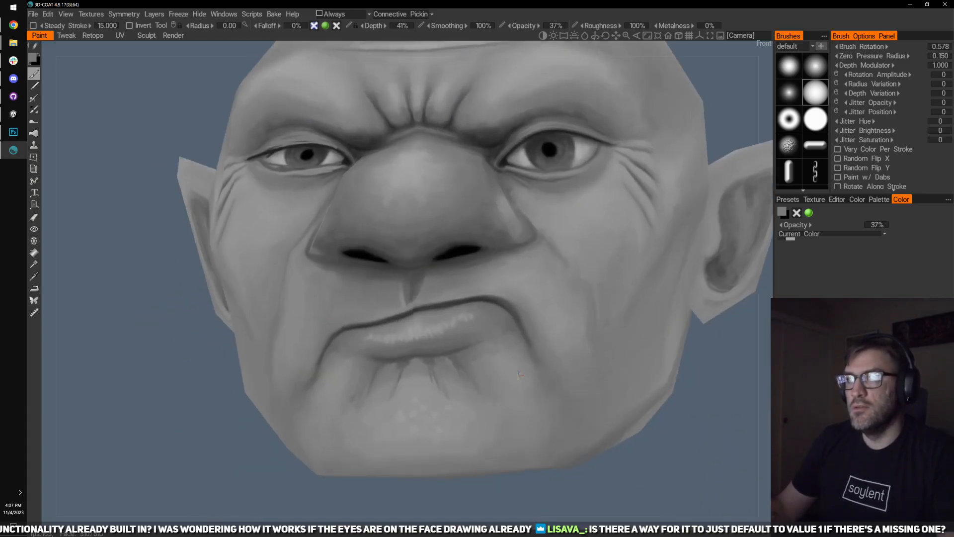
scroll(475, 225, "down", 5)
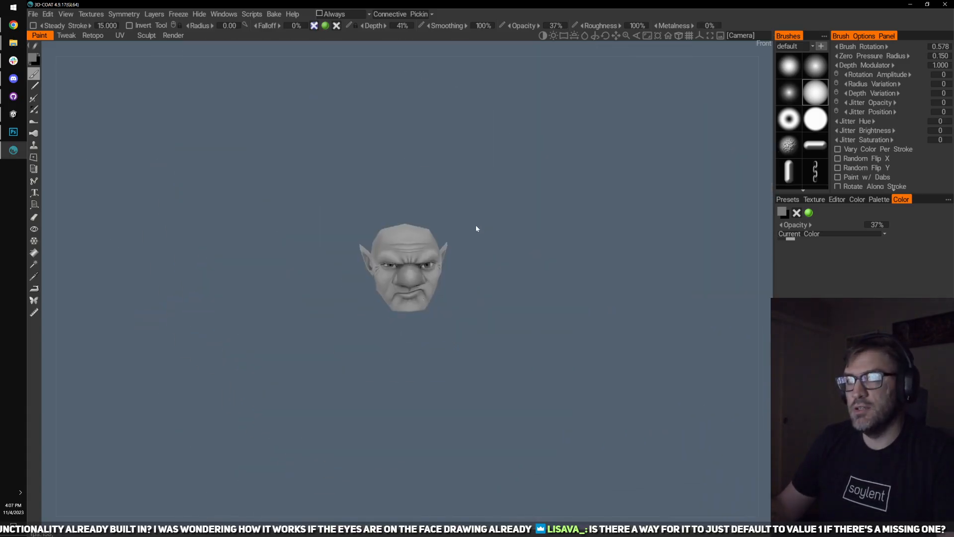
- Darken and clean up the lip line beneath the philtrum using sampled grays at 37% opacity
scroll(518, 297, "up", 2)
scroll(518, 297, "up", 5)
scroll(502, 298, "down", 1)
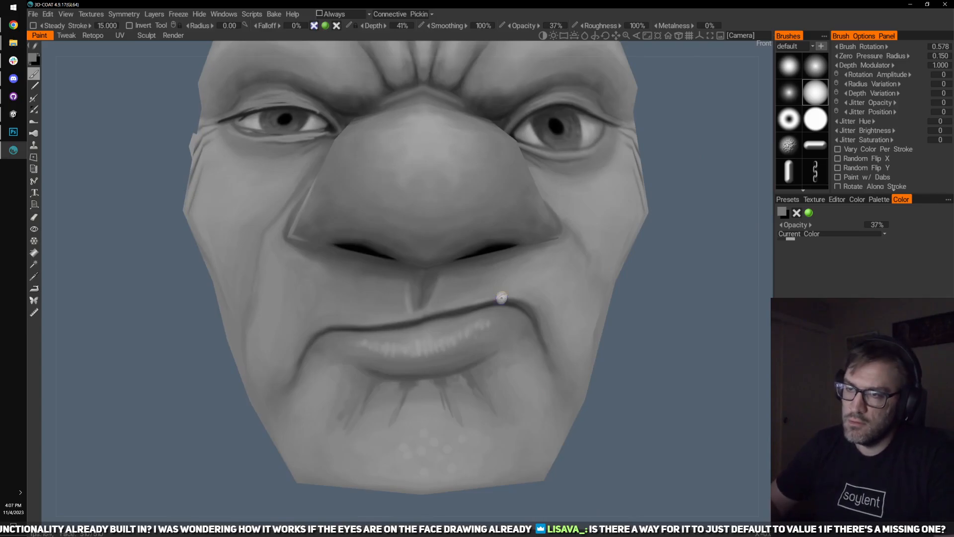
left_click_drag(708, 228, 661, 233)
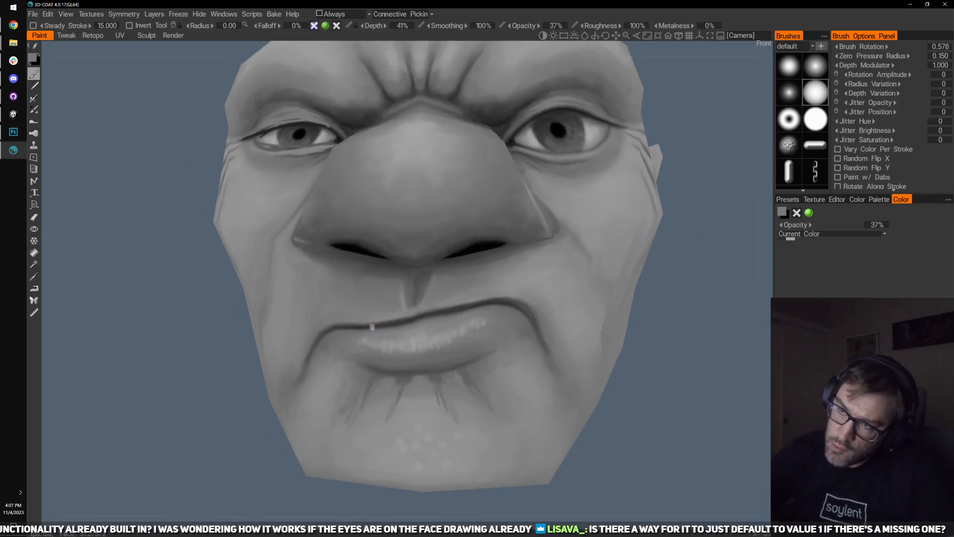
key("v")
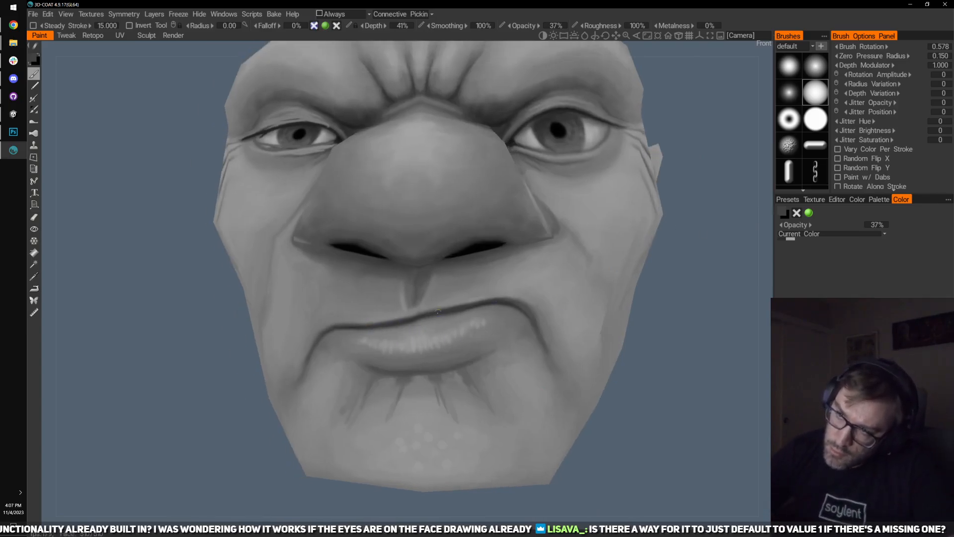
key("v")
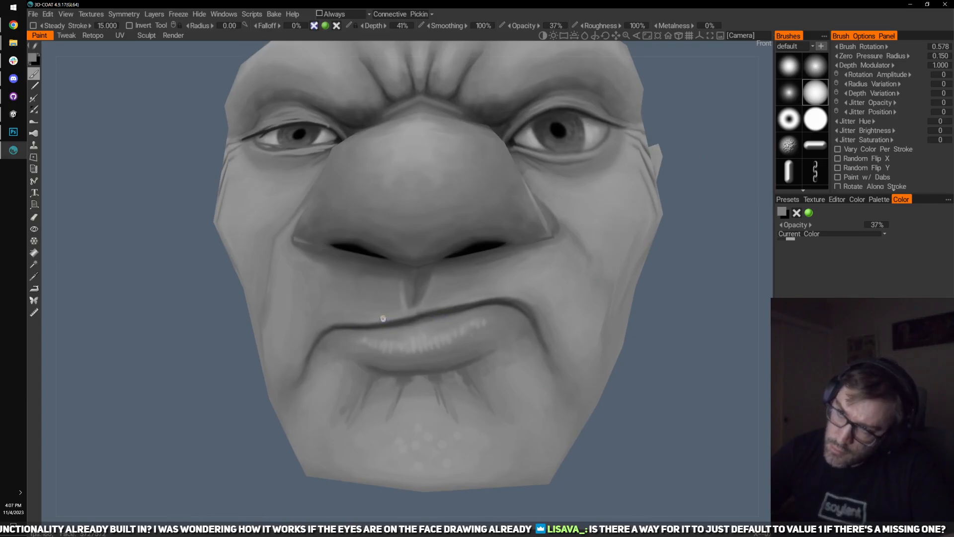
left_click_drag(413, 312, 438, 308)
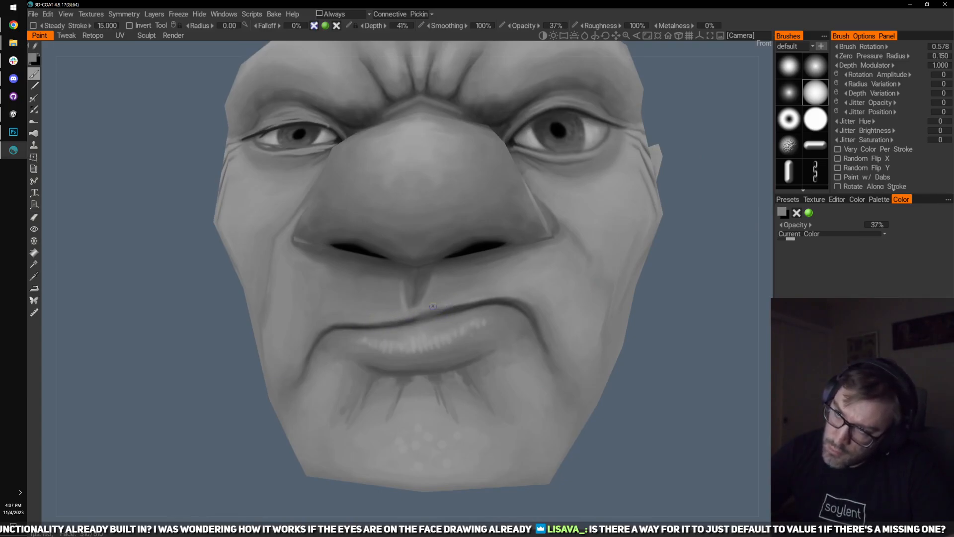
key("v")
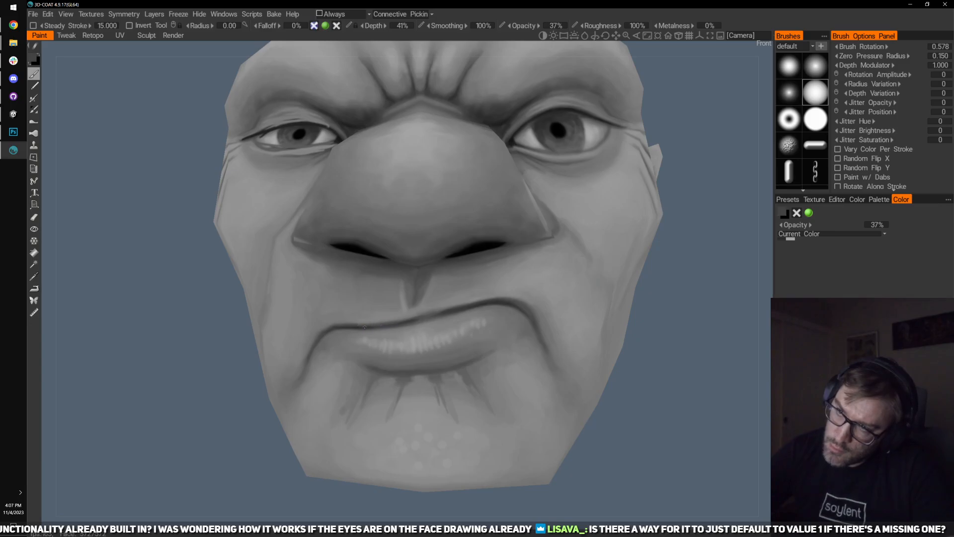
key("v")
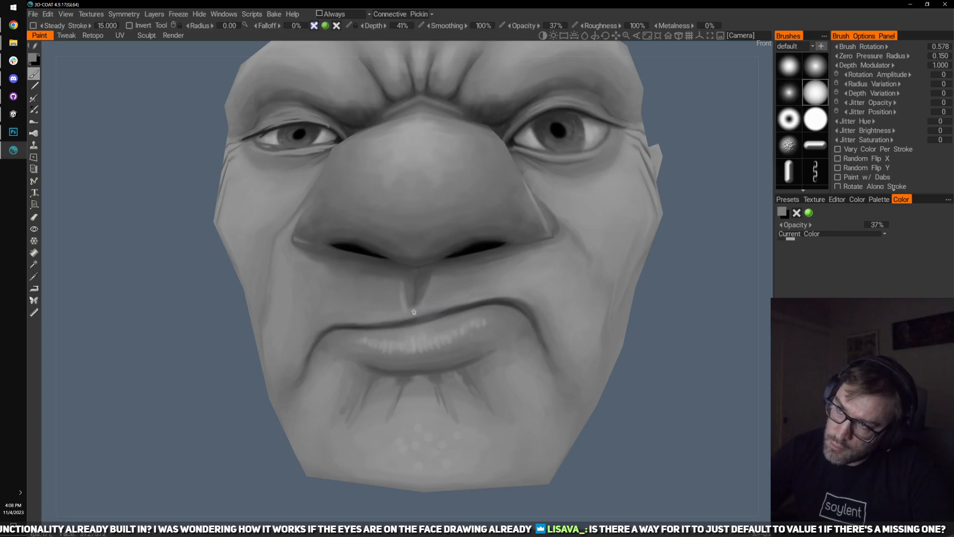
scroll(450, 305, "down", 5)
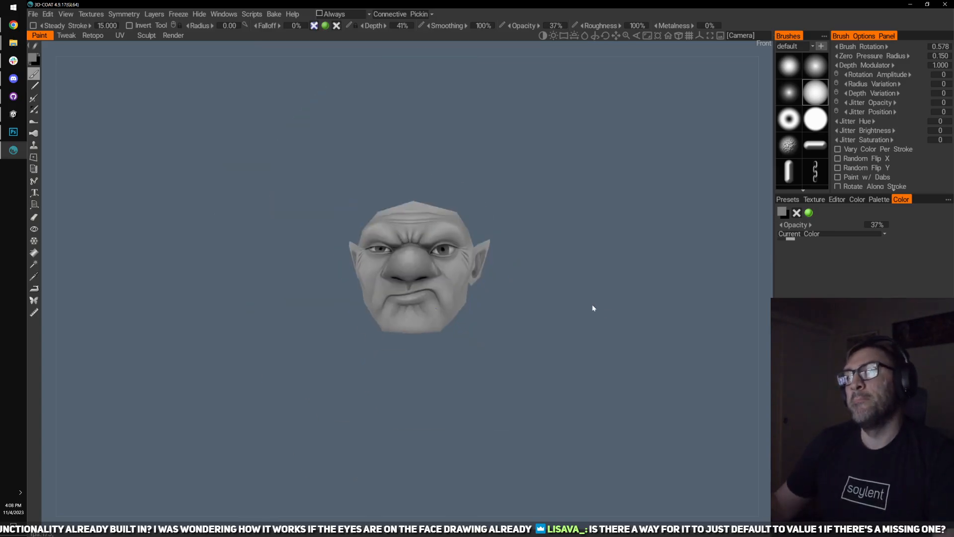
- Soften the downturned fold at the mouth corner on the wide-open eye's side, blending its lower end into the surrounding skin
scroll(381, 301, "up", 5)
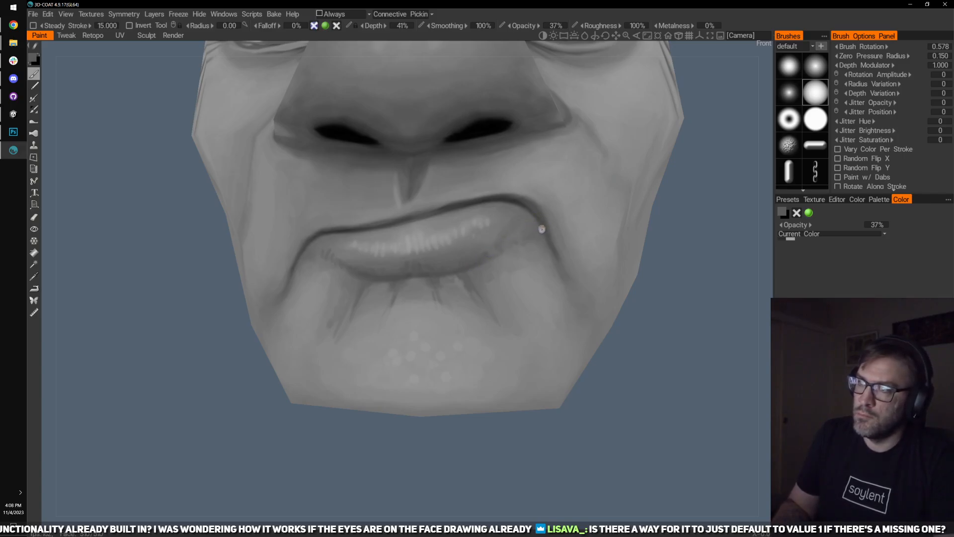
key("v")
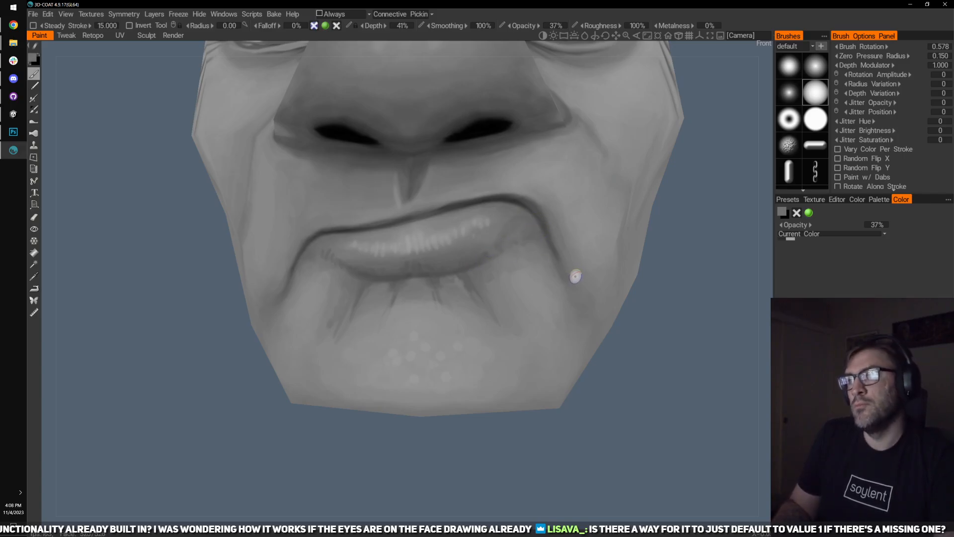
left_click_drag(575, 275, 571, 271)
key("]")
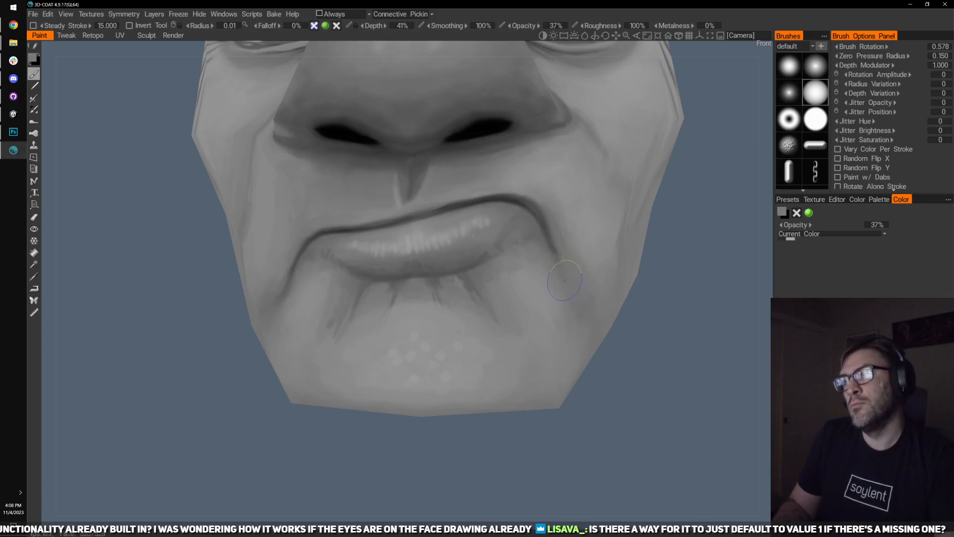
key("v")
key("[")
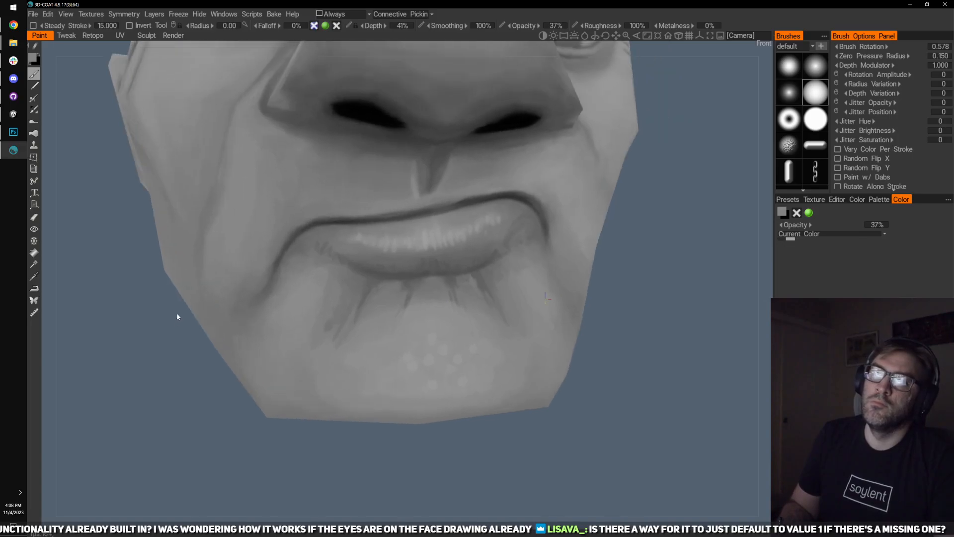
scroll(177, 315, "up", 1)
scroll(475, 312, "down", 6)
left_click_drag(476, 311, 441, 347)
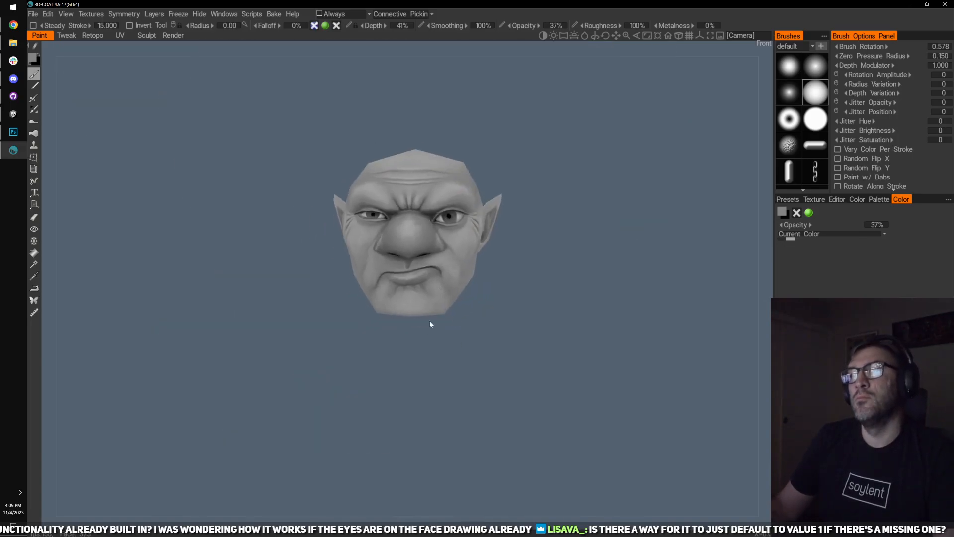
- Blend the cheek and jaw shading beside the mouth corner with a larger brush of radius 0.01 to 0.011
scroll(430, 324, "up", 4)
key("]")
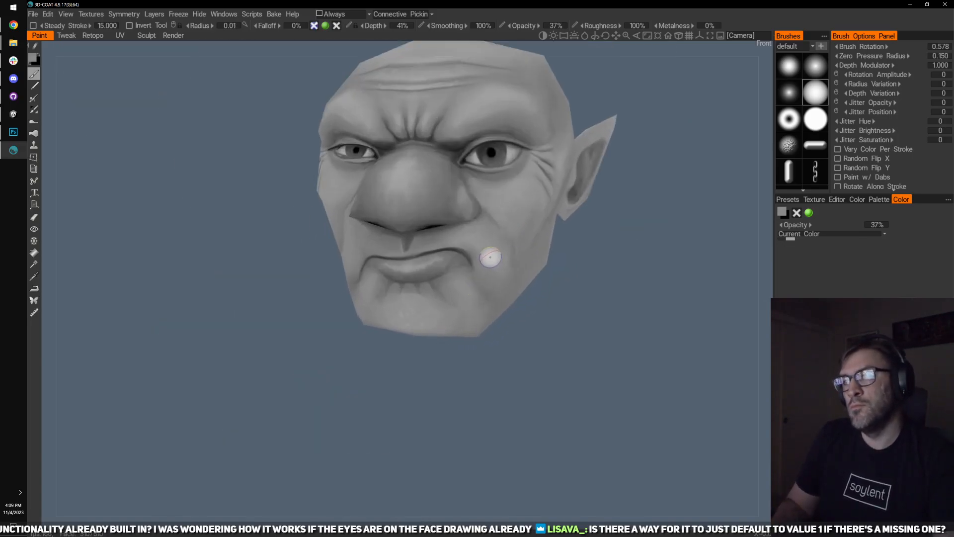
key("]")
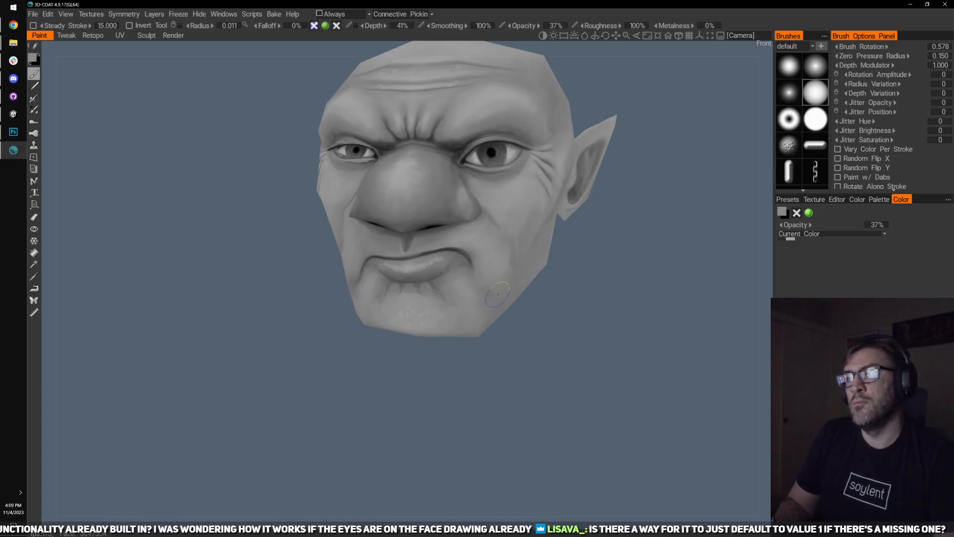
key("bracketleft")
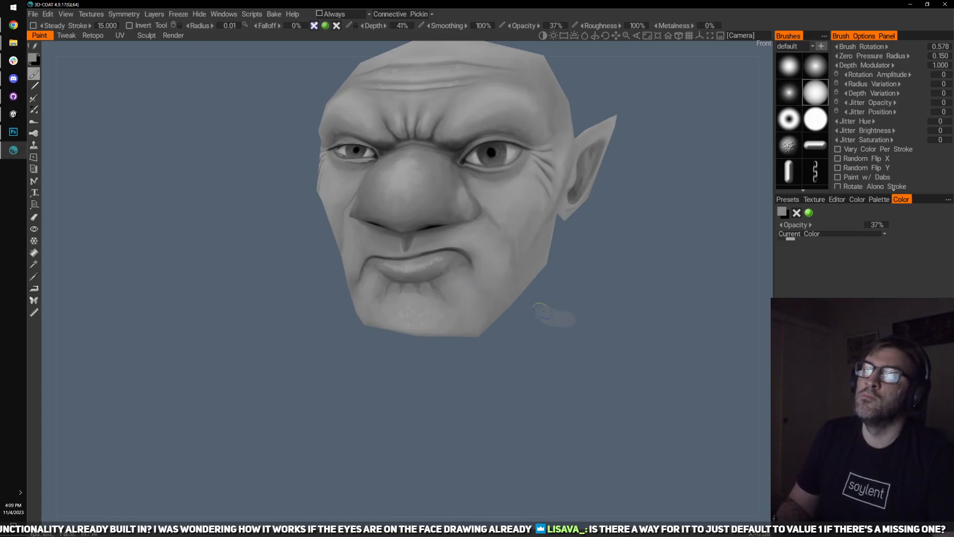
- Examine the scowling face from both three-quarter sides and the front, at close and far distances
left_click_drag(686, 181, 465, 292)
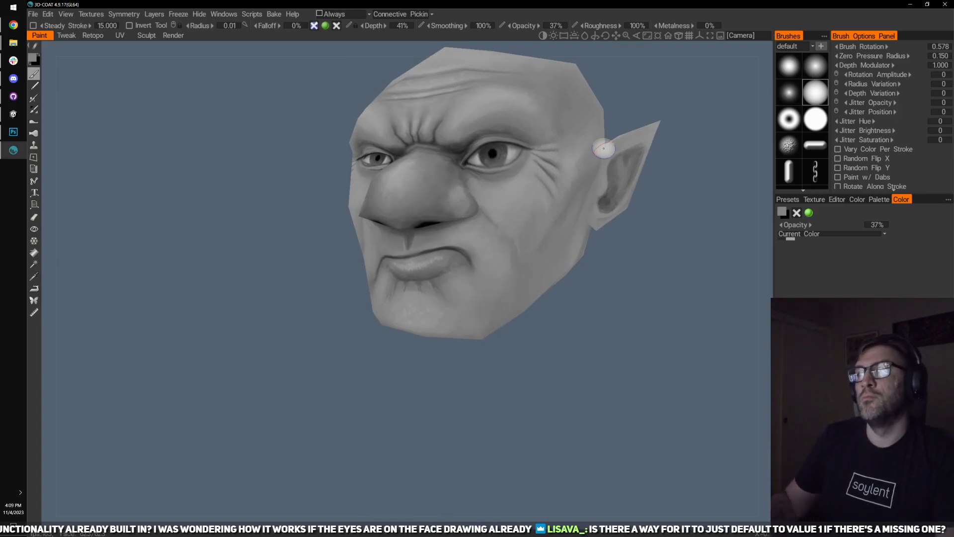
scroll(540, 191, "down", 4)
left_click_drag(540, 191, 504, 333)
scroll(409, 304, "up", 2)
scroll(388, 289, "down", 5)
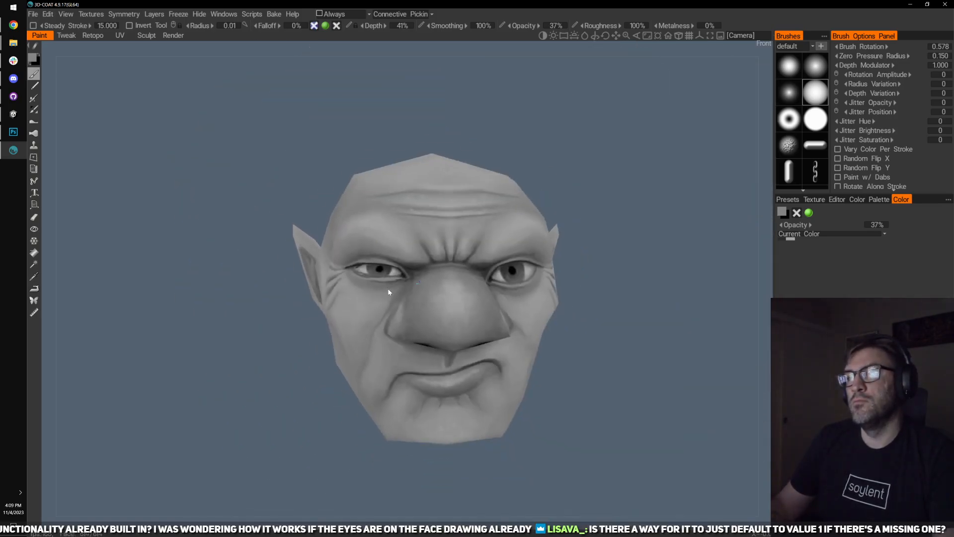
left_click_drag(394, 296, 405, 301)
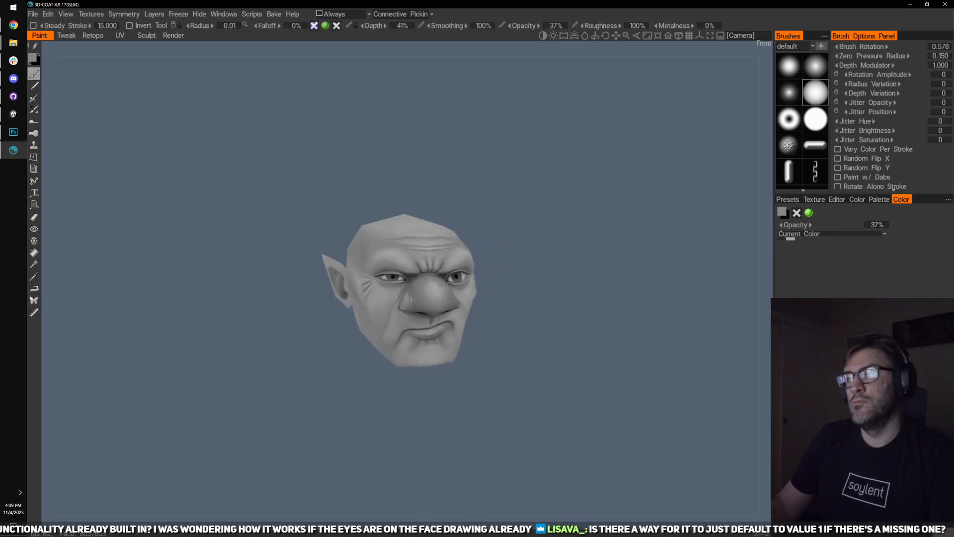
scroll(408, 303, "up", 6)
scroll(464, 300, "down", 6)
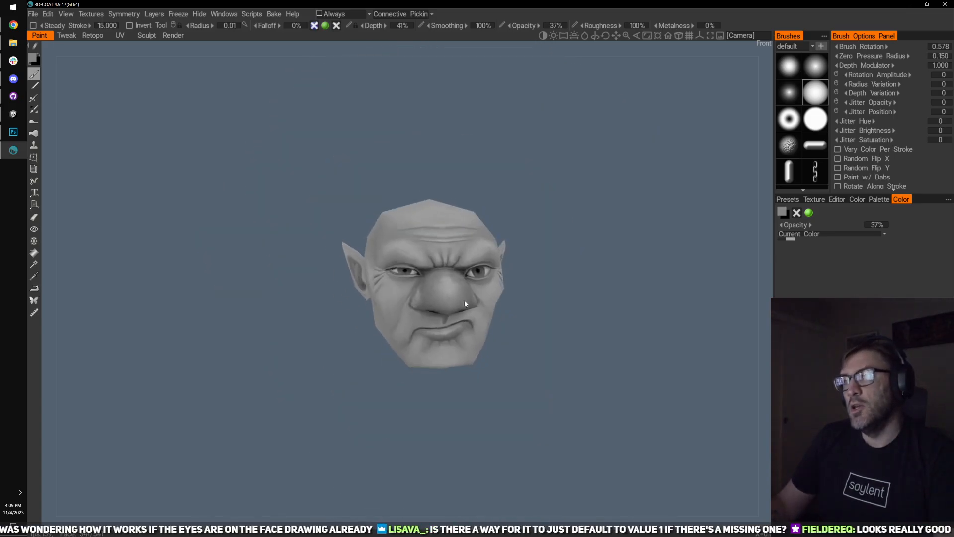
scroll(427, 288, "up", 5)
scroll(383, 280, "up", 3)
scroll(383, 281, "down", 5)
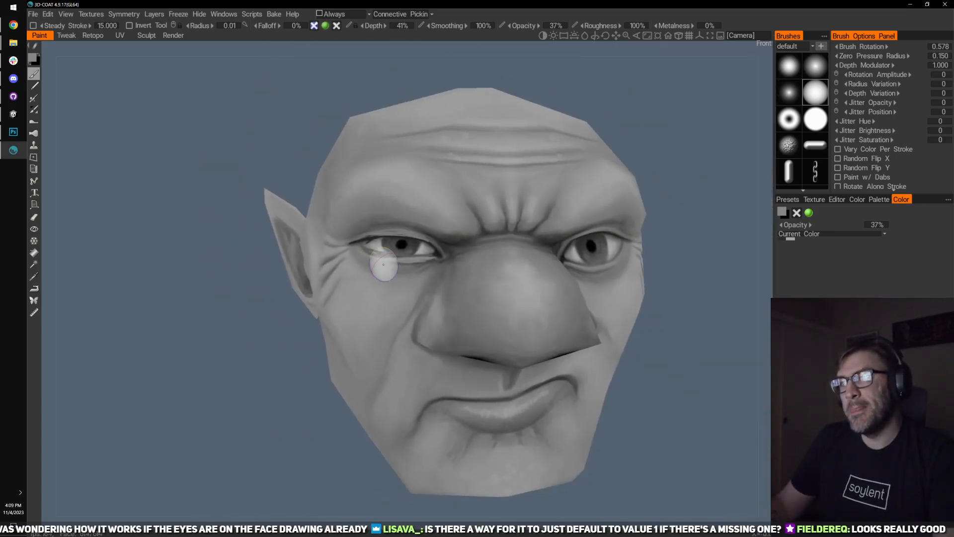
scroll(401, 244, "up", 2)
scroll(401, 243, "down", 2)
mouse_move(401, 243)
left_mouse_down()
mouse_move(422, 280)
mouse_move(432, 277)
mouse_move(393, 281)
mouse_move(438, 298)
mouse_move(437, 277)
left_mouse_up()
scroll(393, 281, "down", 5)
scroll(396, 308, "up", 5)
scroll(396, 307, "down", 4)
- Darken the lower lid line of the narrowed eye from corner to corner with a small brush and sampled dark grays
scroll(446, 294, "up", 2)
scroll(445, 294, "up", 2)
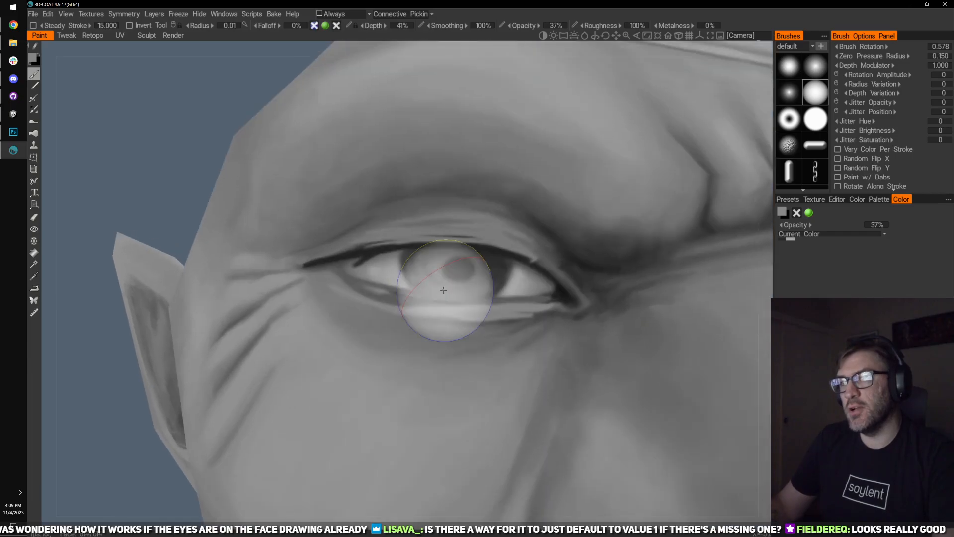
key("bracketleft")
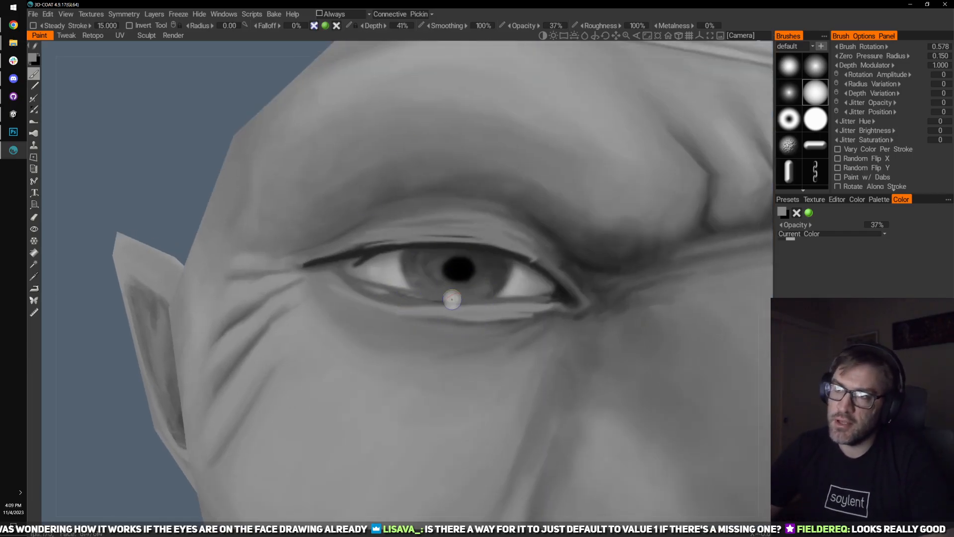
left_click_drag(438, 54, 434, 124)
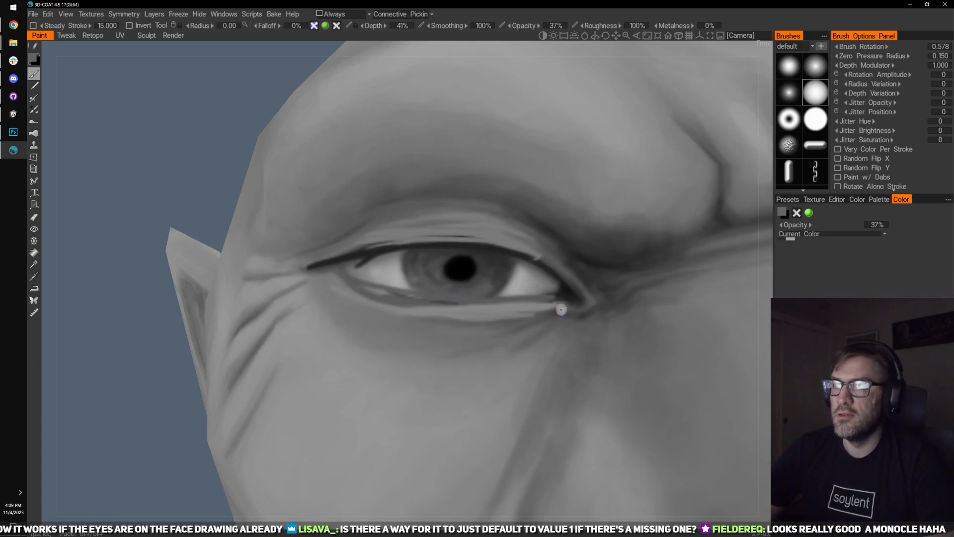
key("v")
mouse_move(367, 286)
left_mouse_down()
mouse_move(451, 298)
mouse_move(388, 292)
mouse_move(551, 292)
left_mouse_up()
mouse_move(353, 267)
left_mouse_down()
mouse_move(501, 292)
mouse_move(424, 297)
mouse_move(366, 273)
mouse_move(426, 294)
mouse_move(550, 292)
mouse_move(398, 279)
mouse_move(533, 284)
left_mouse_up()
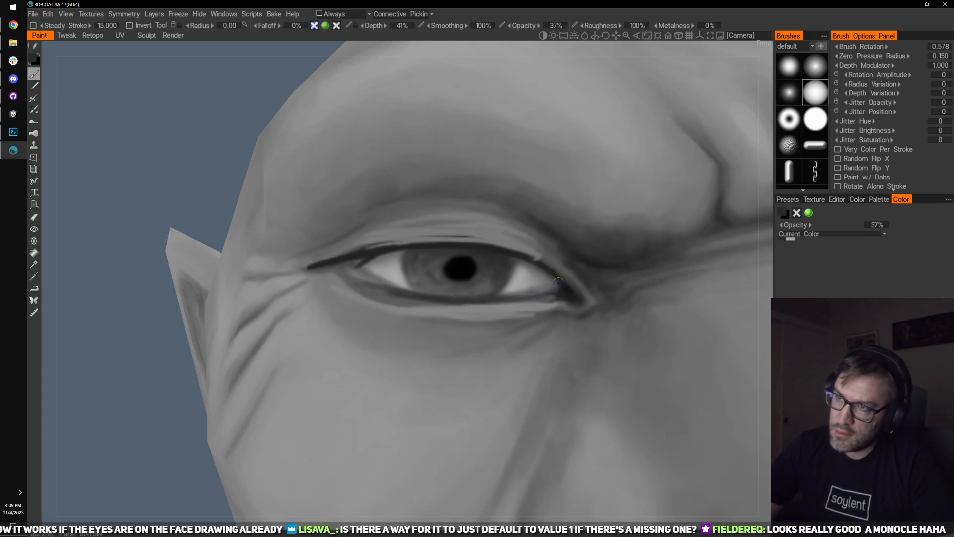
key("v")
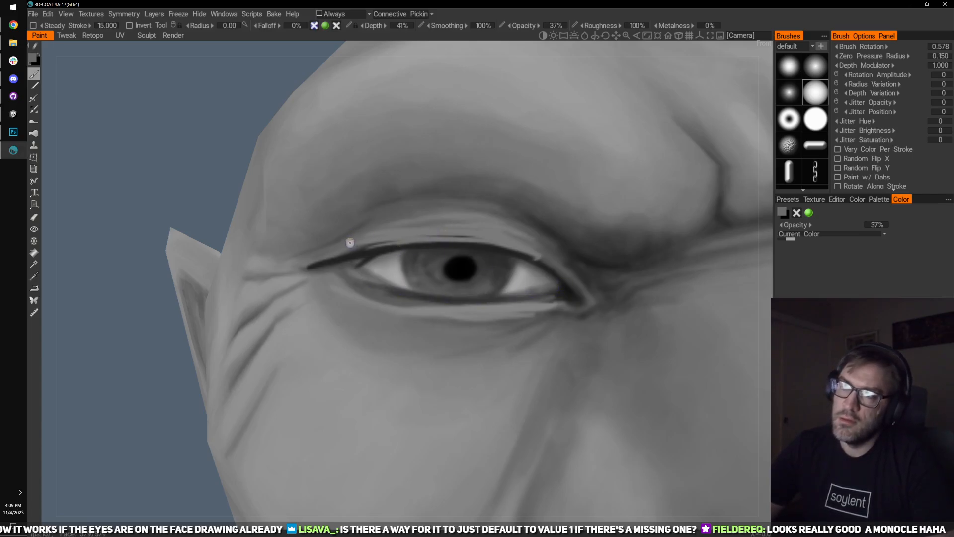
- Smooth the narrowed eye's upper eyelid and shade the crease and outer brow area above it with sampled grays
scroll(383, 239, "up", 3)
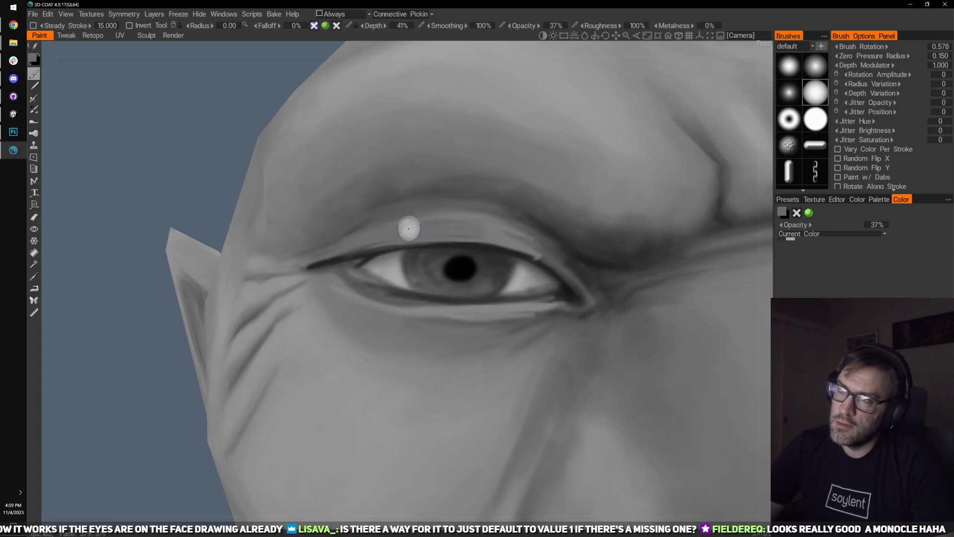
key("v")
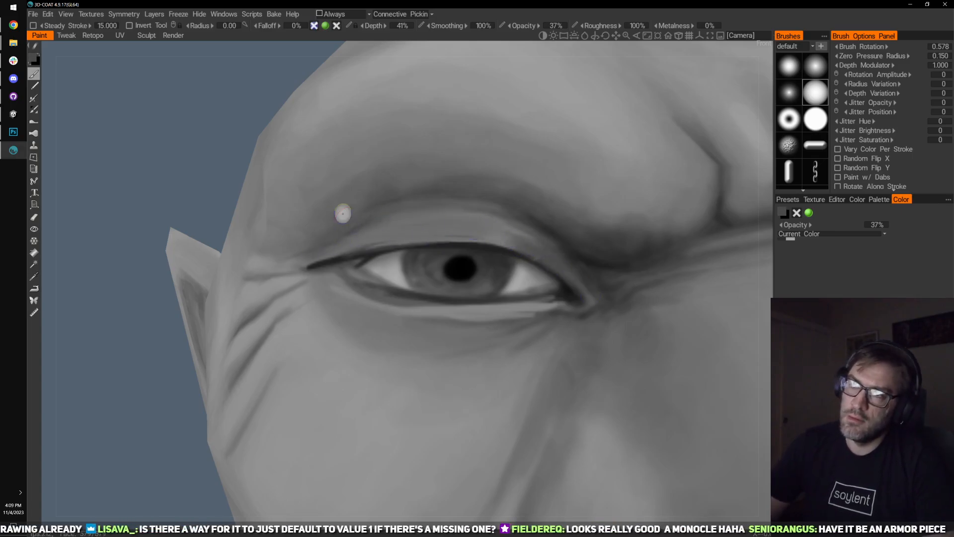
left_click_drag(154, 189, 130, 192)
left_click_drag(214, 159, 255, 164)
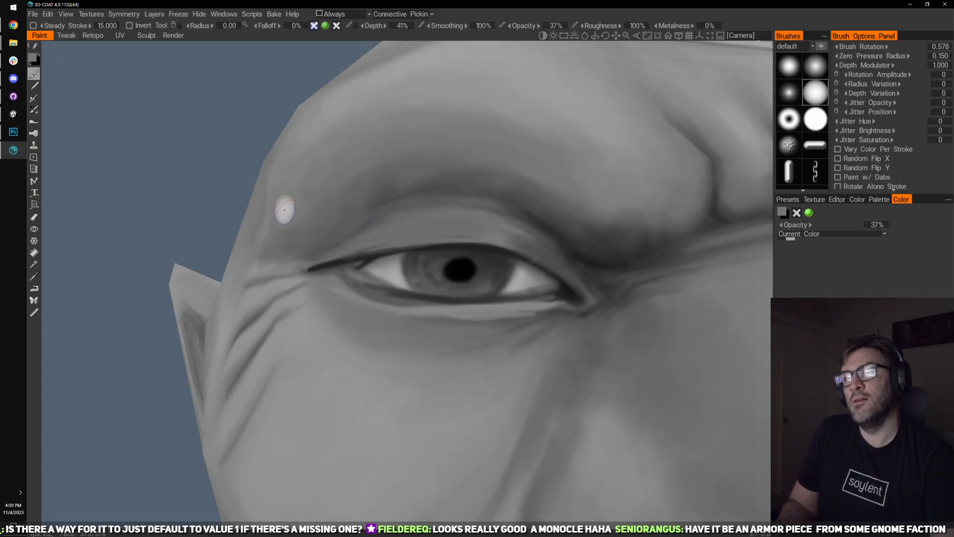
left_click_drag(370, 186, 354, 234)
left_click_drag(447, 192, 357, 219)
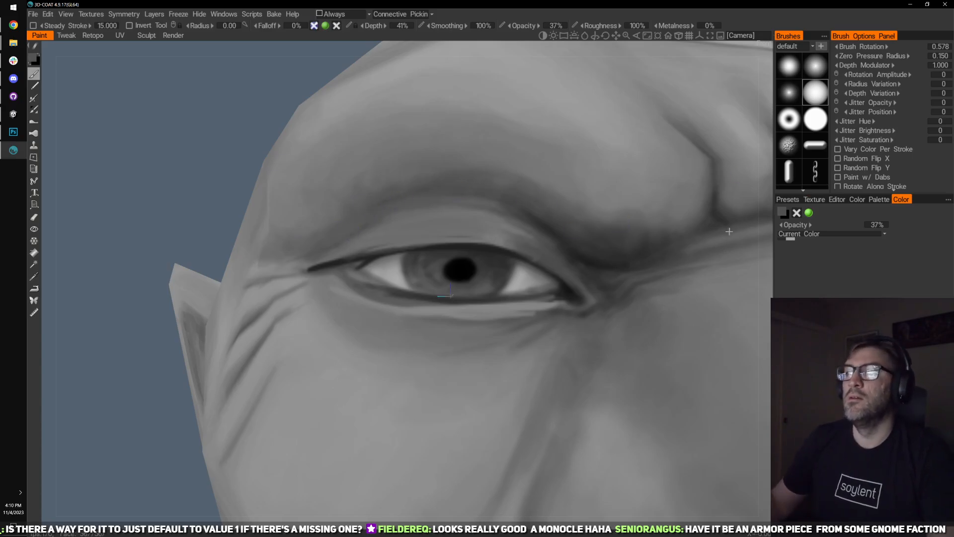
key("KP_1")
scroll(496, 316, "up", 5)
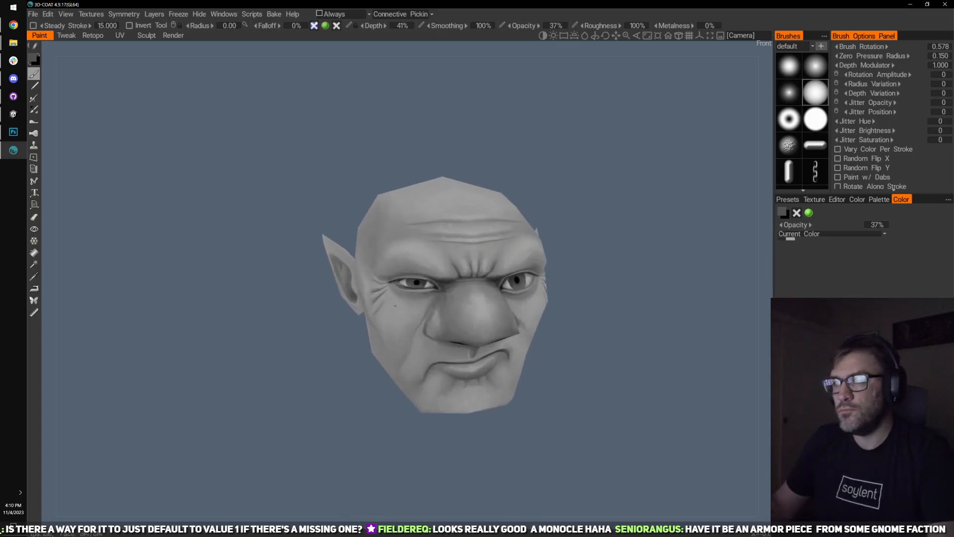
- Paint a soft curved crease beneath the narrowed eye's bag and shade the cheek below it with sampled grays
scroll(442, 309, "up", 10)
scroll(438, 318, "down", 2)
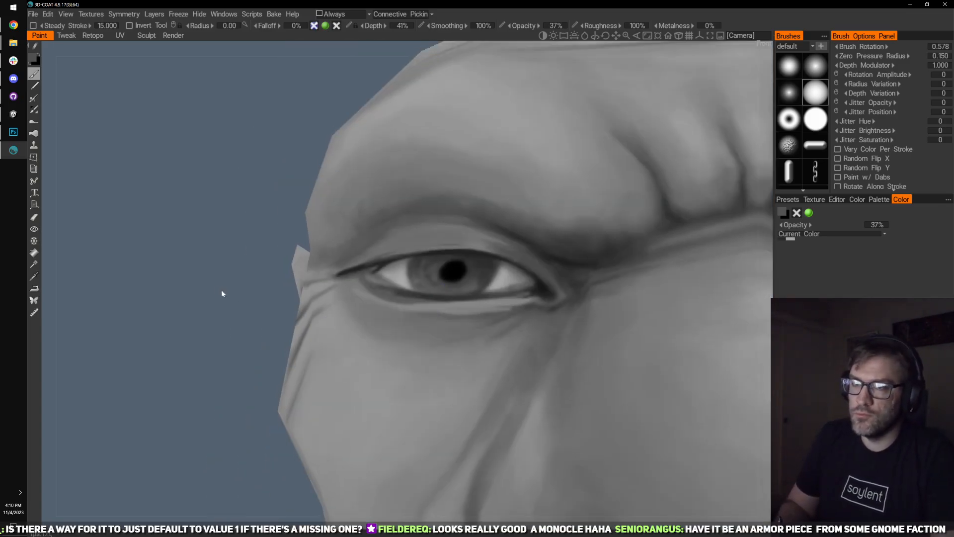
left_click_drag(222, 291, 588, 350)
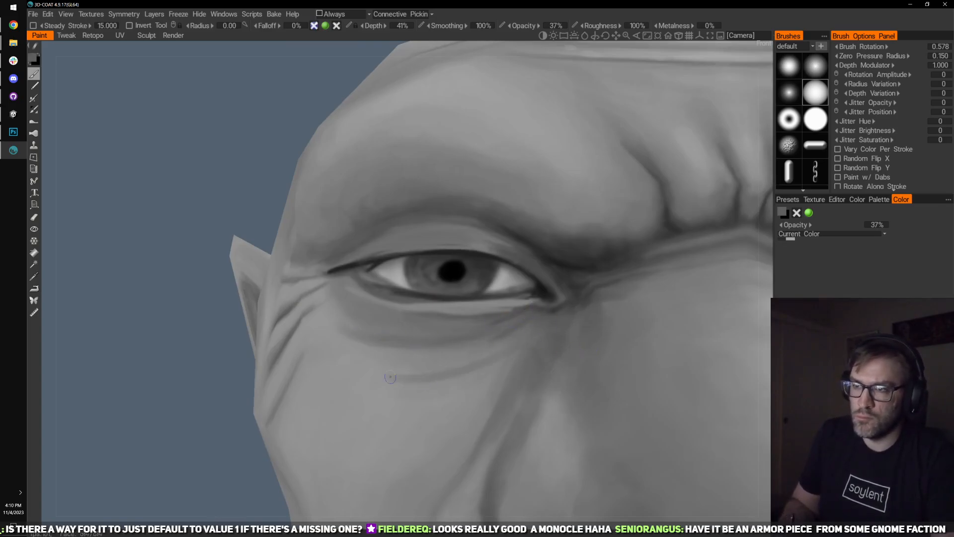
scroll(638, 353, "down", 10)
scroll(550, 362, "up", 8)
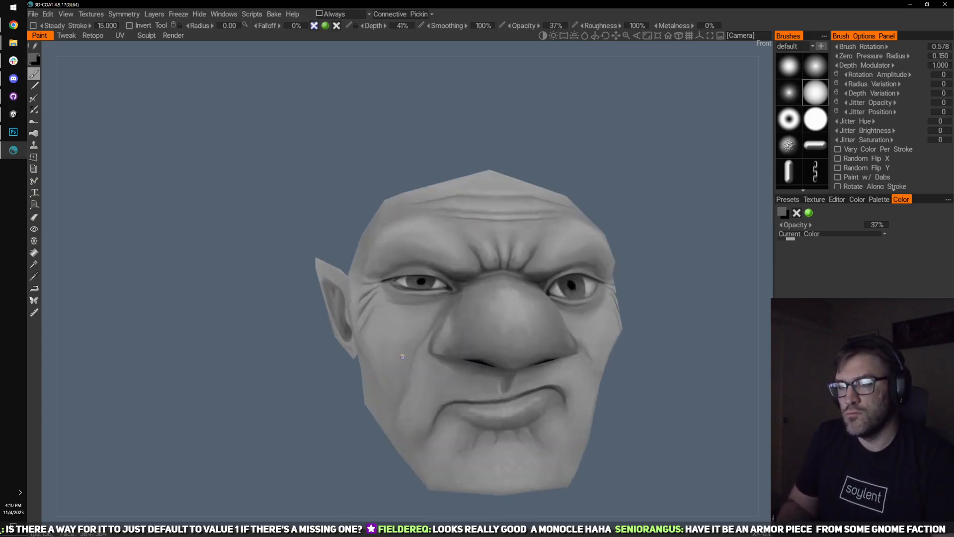
left_click_drag(297, 212, 421, 365)
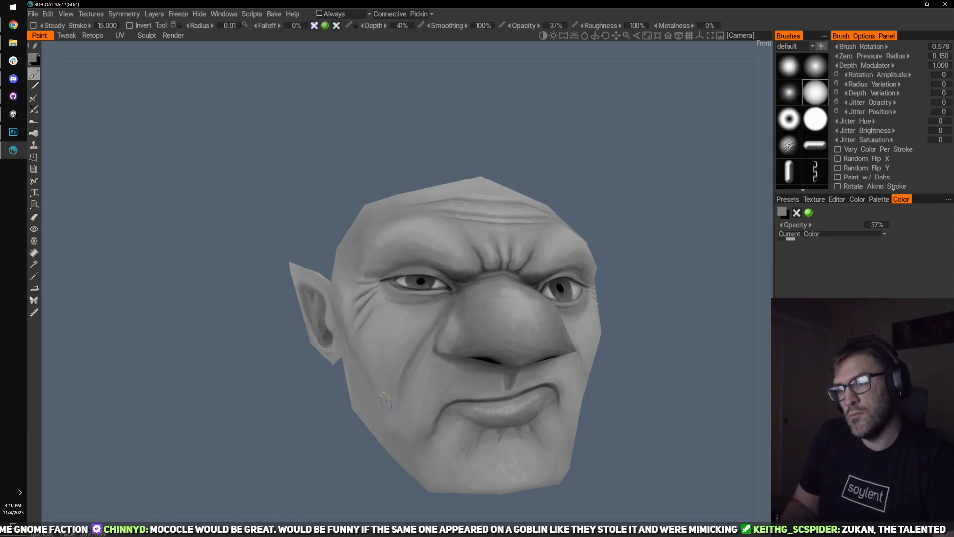
- Examine the scowling face's eyes, cheeks and mouth from the profile, both three-quarter sides and the front, at close and far distances
left_click_drag(374, 401, 391, 409)
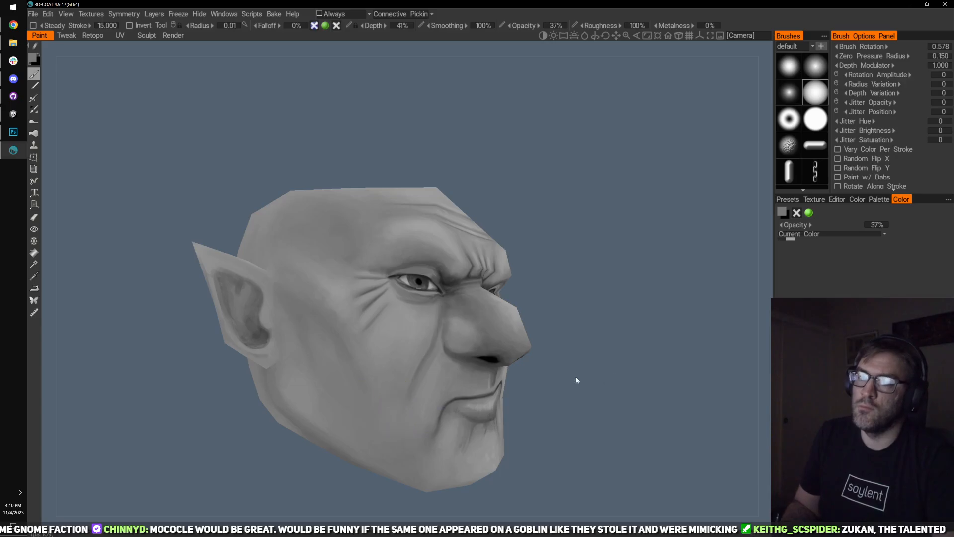
left_click_drag(575, 379, 402, 366)
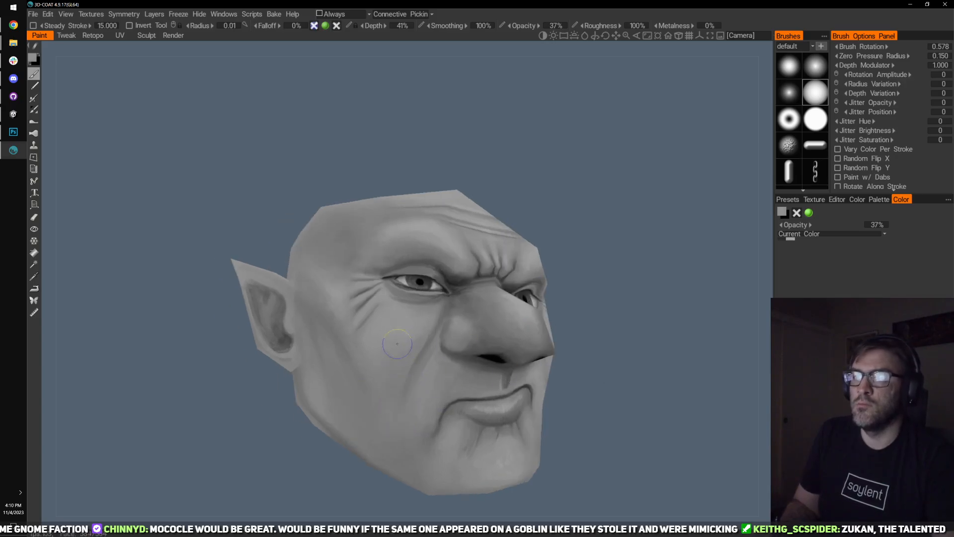
left_click_drag(656, 312, 509, 354)
scroll(405, 326, "down", 3)
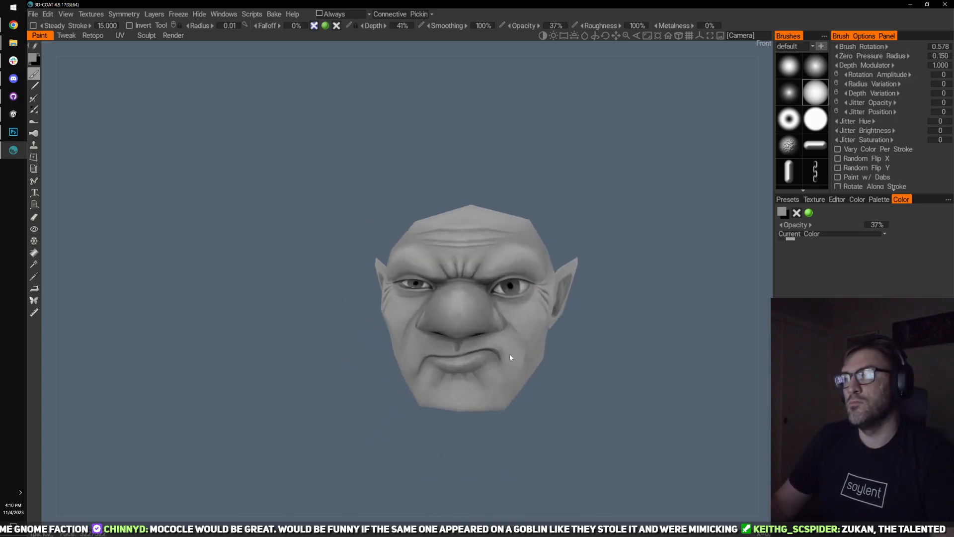
scroll(509, 354, "up", 5)
scroll(472, 354, "up", 2)
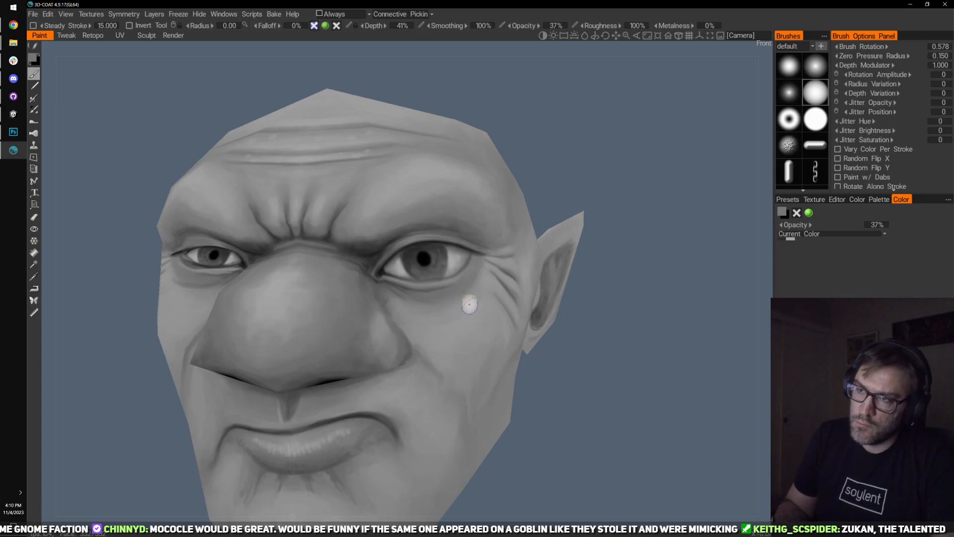
key("c")
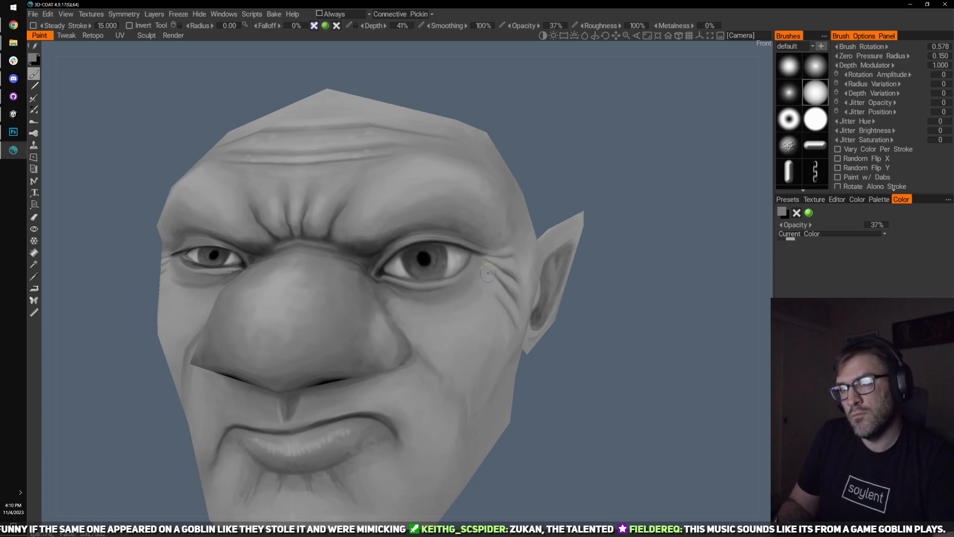
scroll(452, 213, "down", 6)
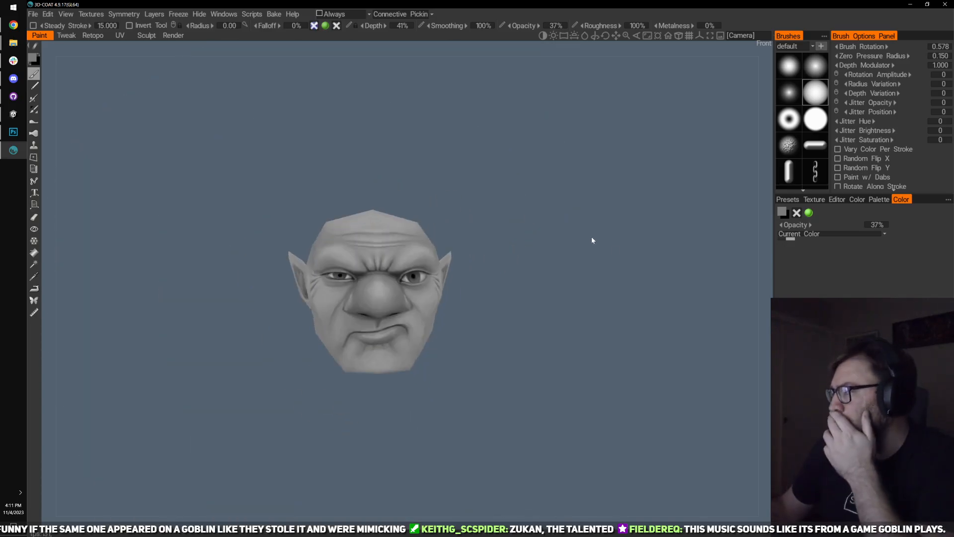
scroll(577, 256, "up", 4)
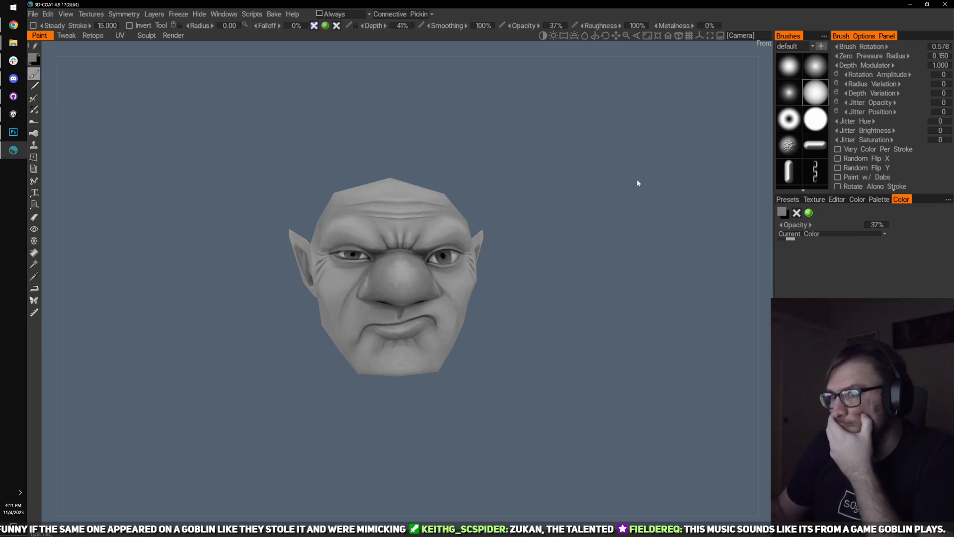
scroll(637, 183, "up", 5)
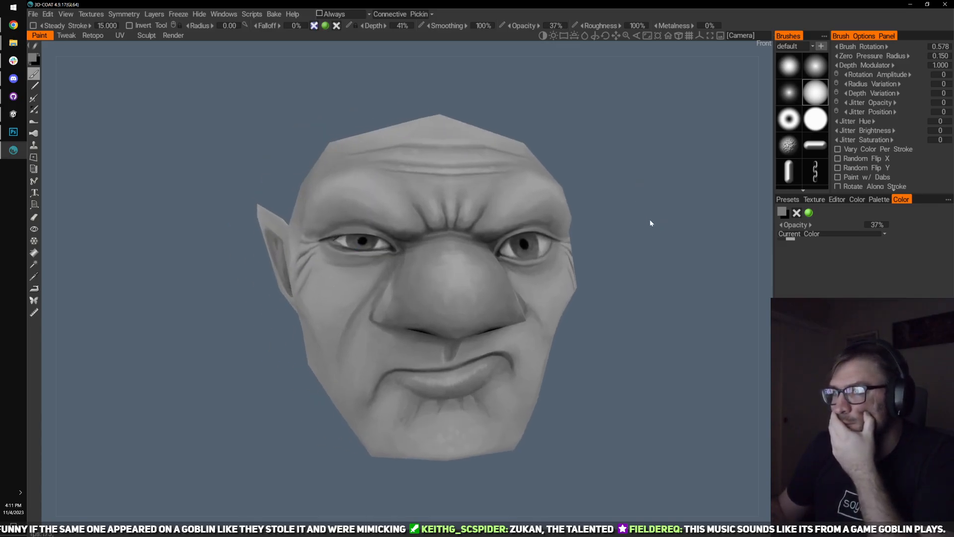
mouse_move(650, 219)
left_mouse_down()
mouse_move(654, 234)
mouse_move(679, 235)
mouse_move(637, 240)
mouse_move(658, 222)
left_mouse_up()
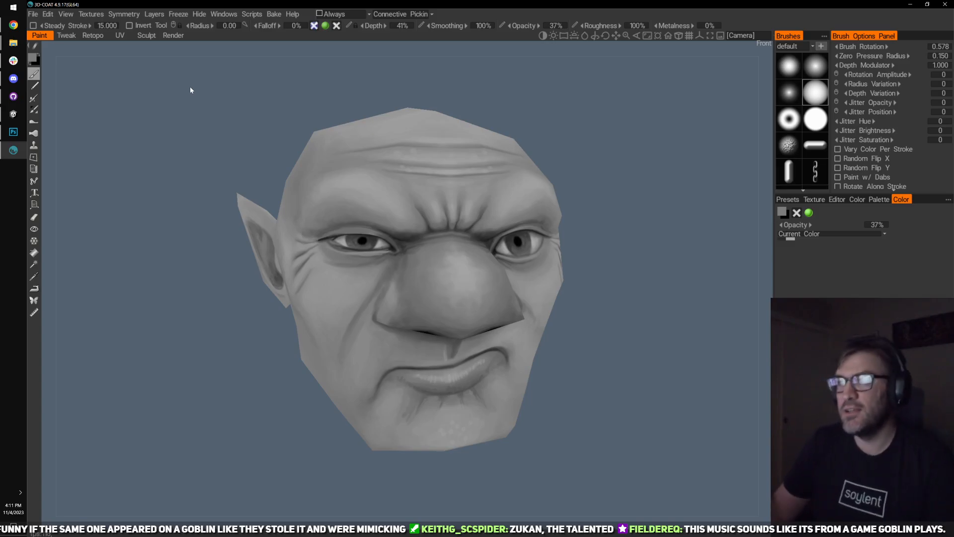
left_click_drag(612, 156, 629, 183)
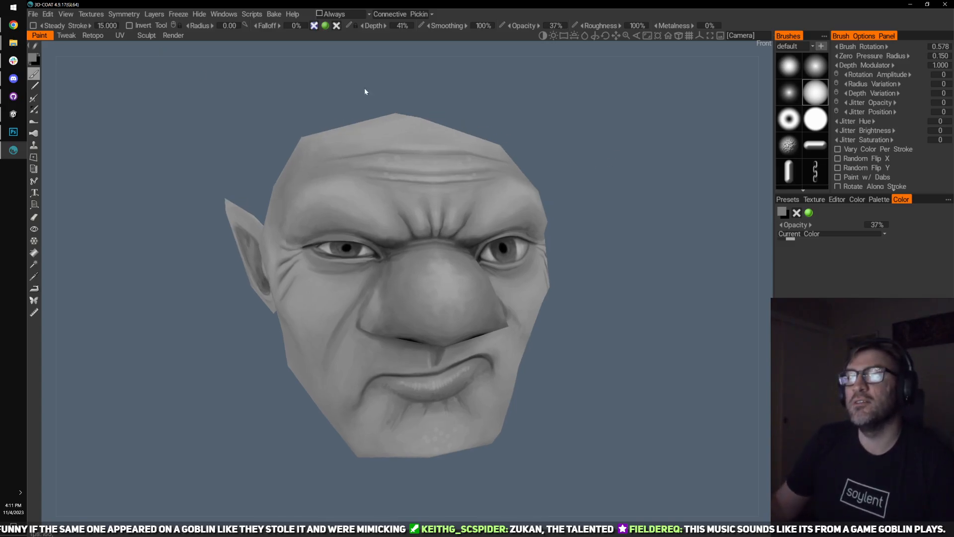
- Send all texture layers from 3D-Coat to Photoshop and update Layers.psd from the changed disk copy, fitting the whole canvas in view
left_click(33, 14)
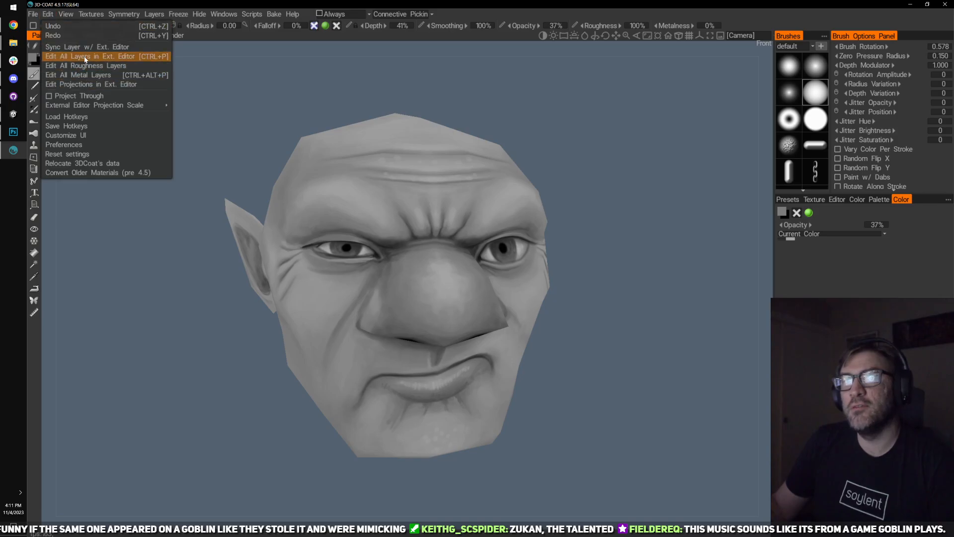
left_click(60, 57)
left_click(343, 304)
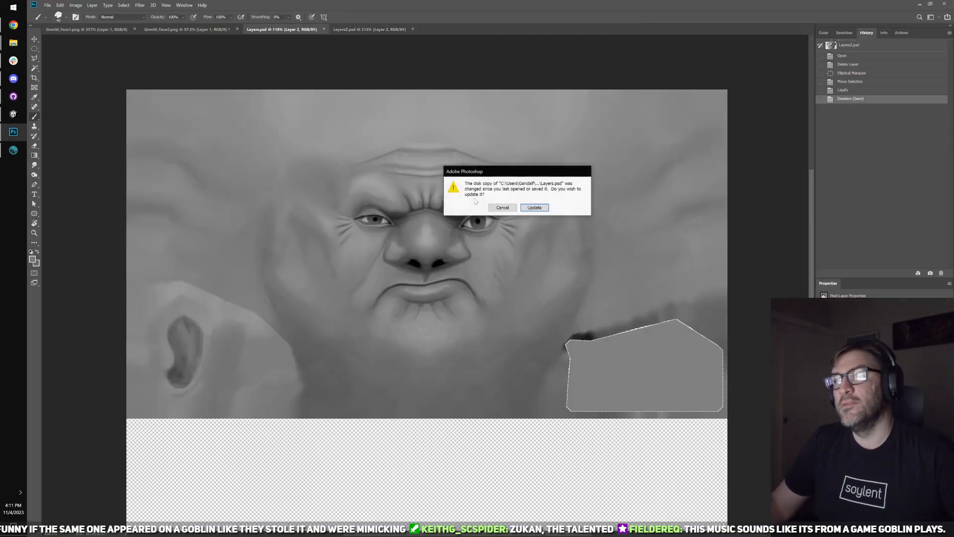
left_click(505, 206)
key("ctrl+0")
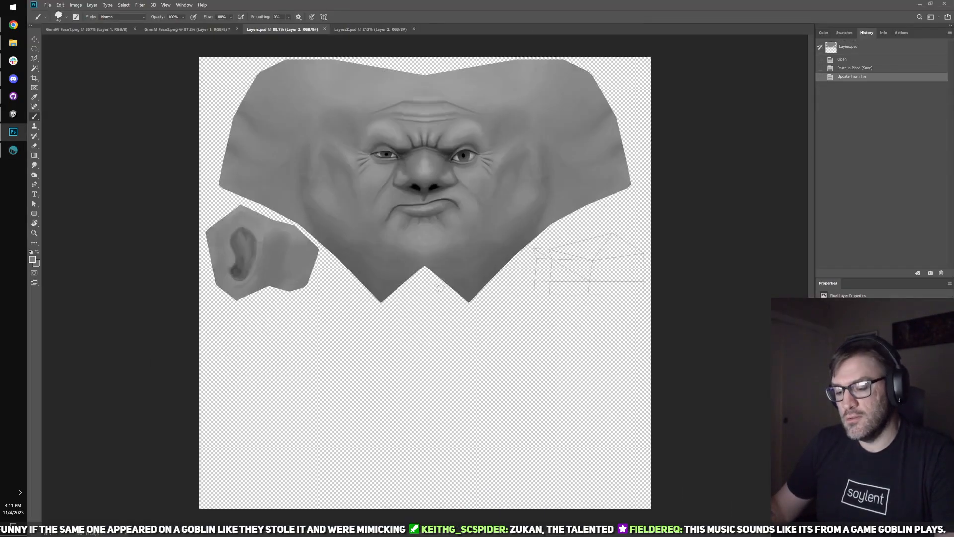
- Copy the entire canvas of the updated Layers.psd face layer and switch to the GnmM_Face2.png document
key("v")
key("ctrl+a")
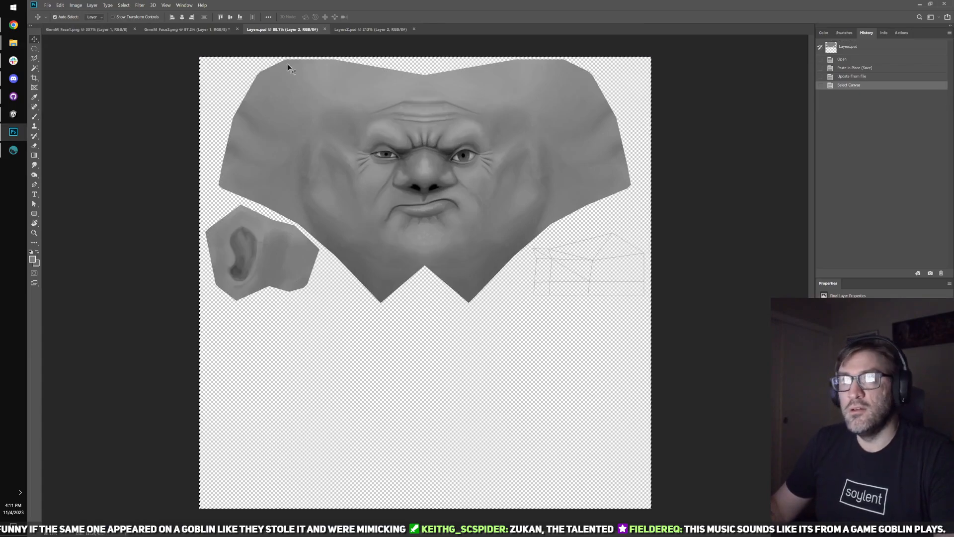
left_click(207, 29)
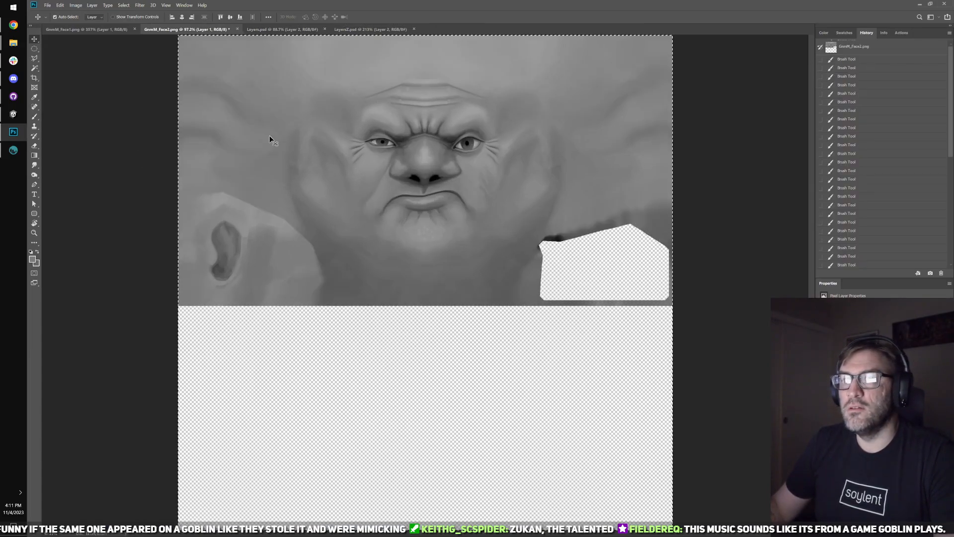
- Check the gnome's current face in Unity's character creator and paste the copied face texture in place into GnmM_Face2.png in Photoshop
left_click(22, 149)
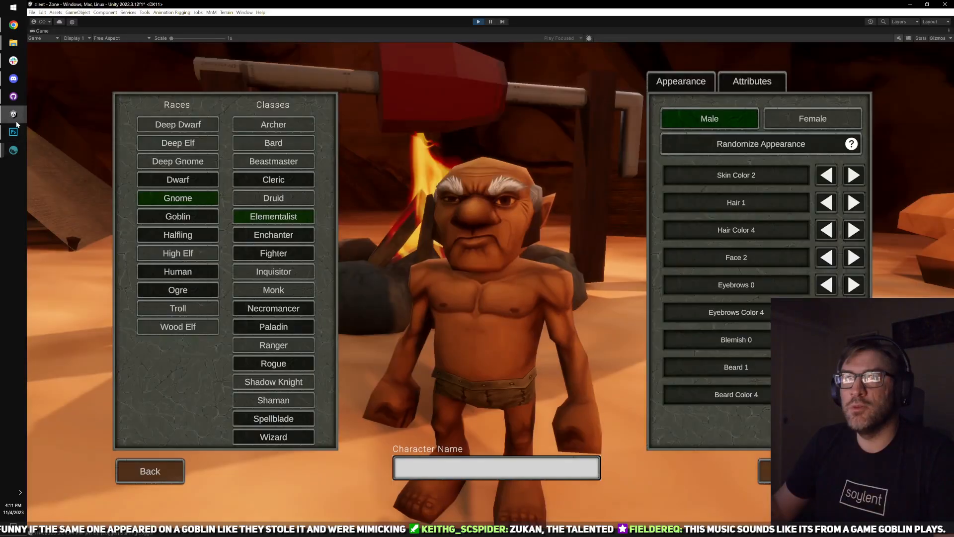
left_click(14, 114)
left_click(12, 133)
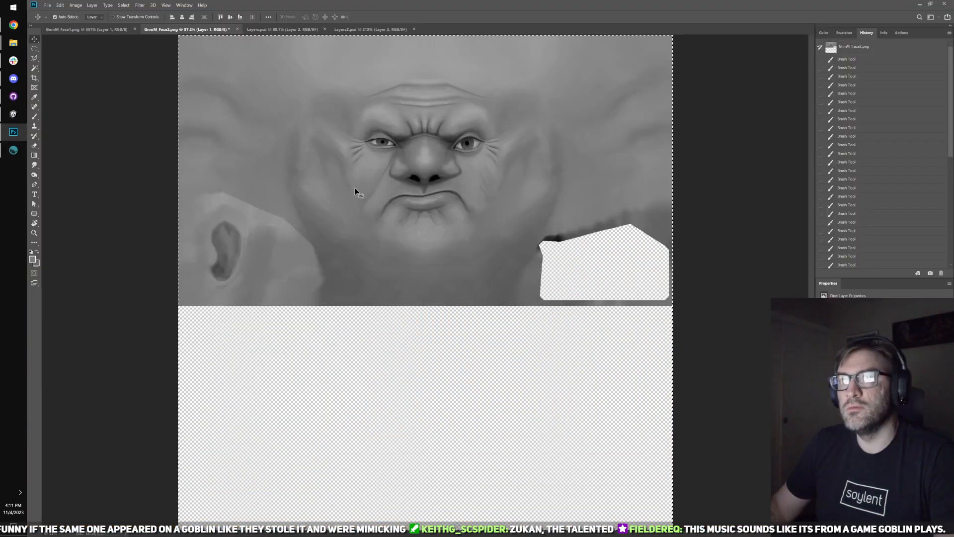
key("ctrl+a")
key("ctrl+shift+v")
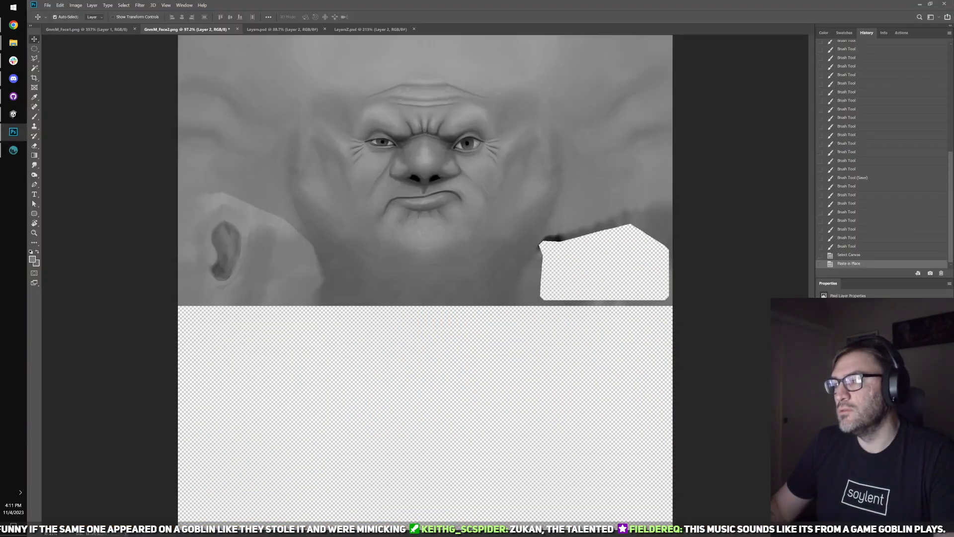
- Merge the pasted layer into the face texture, save the file, and check the gnome's face in the Unity character preview
key("ctrl+e")
key("ctrl+s")
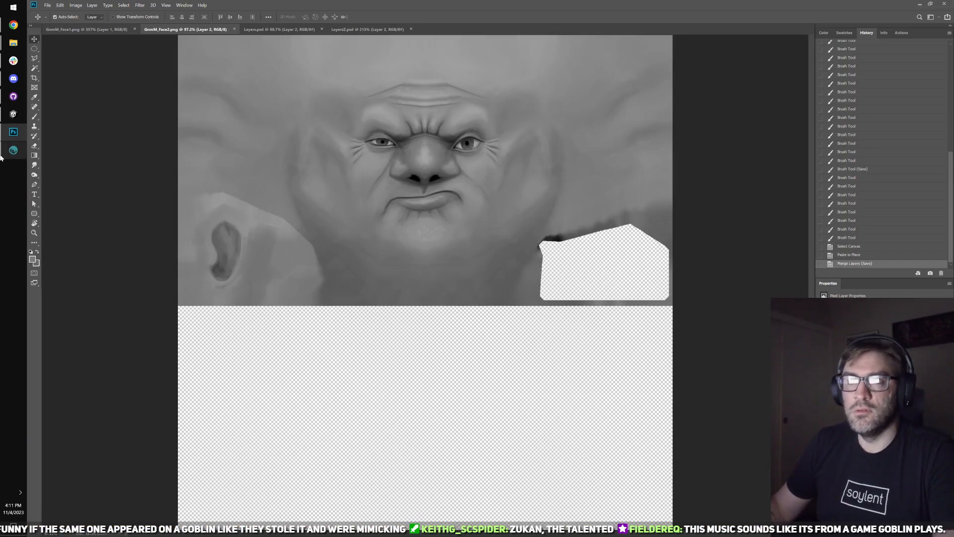
left_click(14, 113)
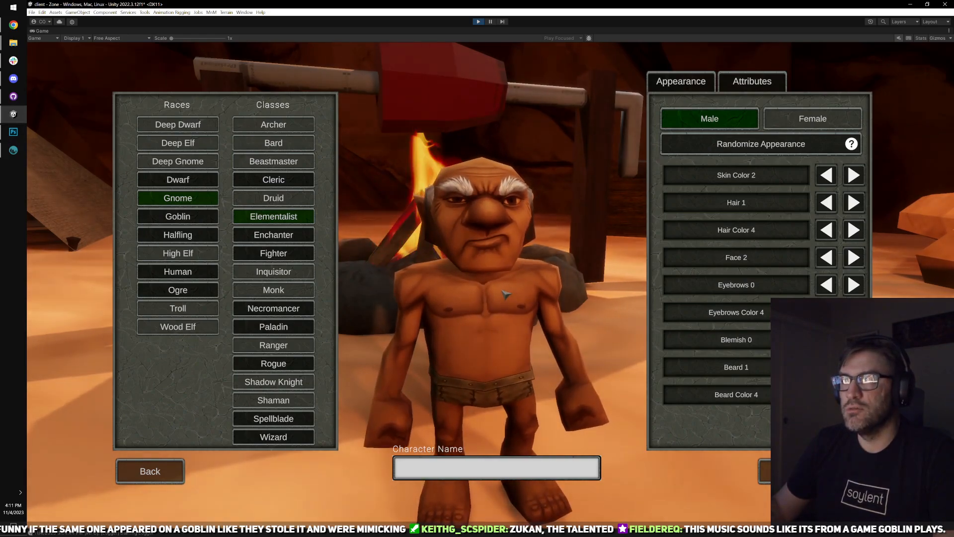
left_click(14, 131)
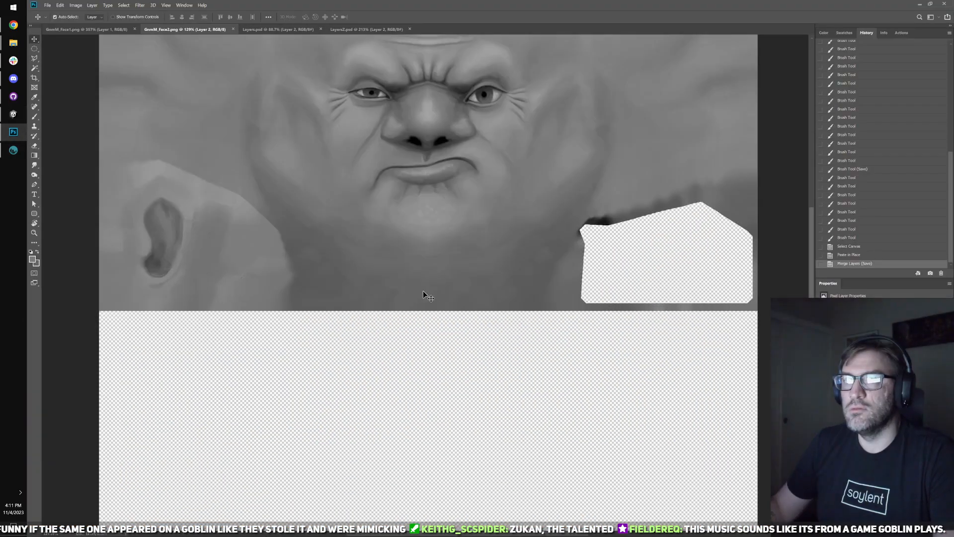
scroll(423, 295, "up", 2)
scroll(375, 300, "up", 3)
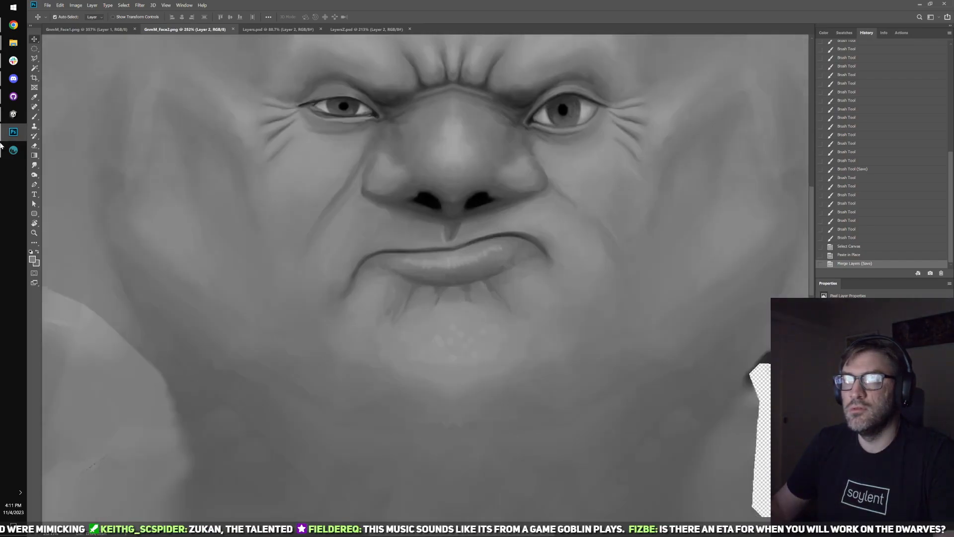
- Switch to 3D-Coat and frame the gnome head from the front
left_click(13, 151)
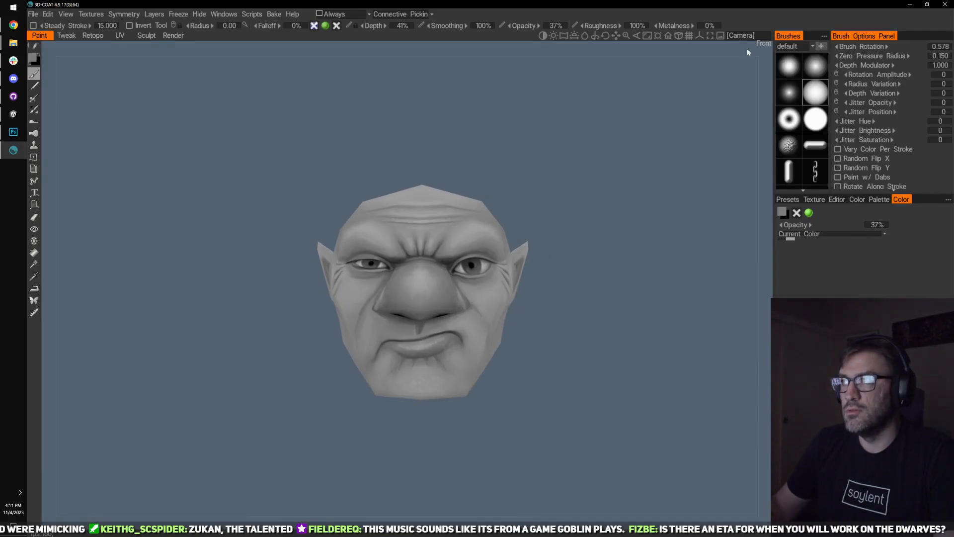
left_click(741, 35)
left_click(690, 89)
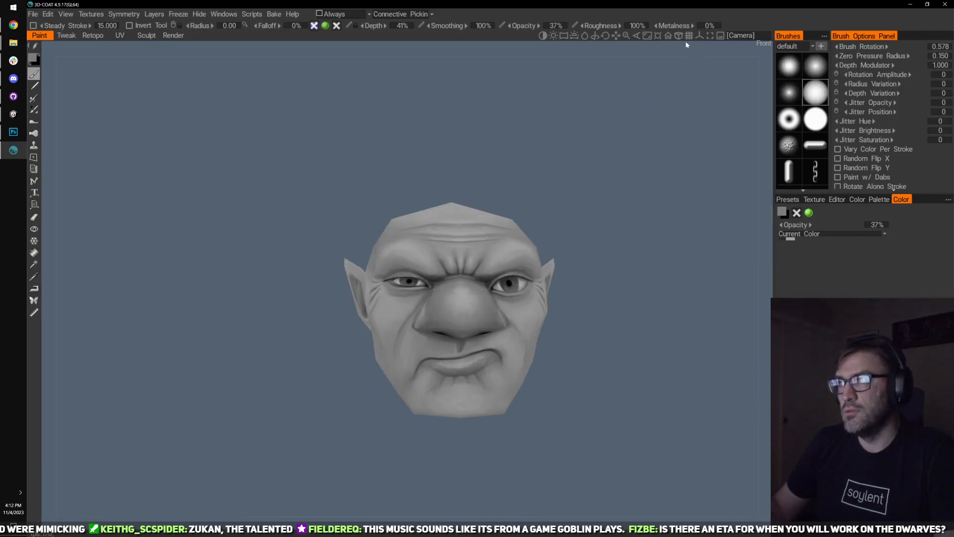
scroll(586, 243, "up", 8)
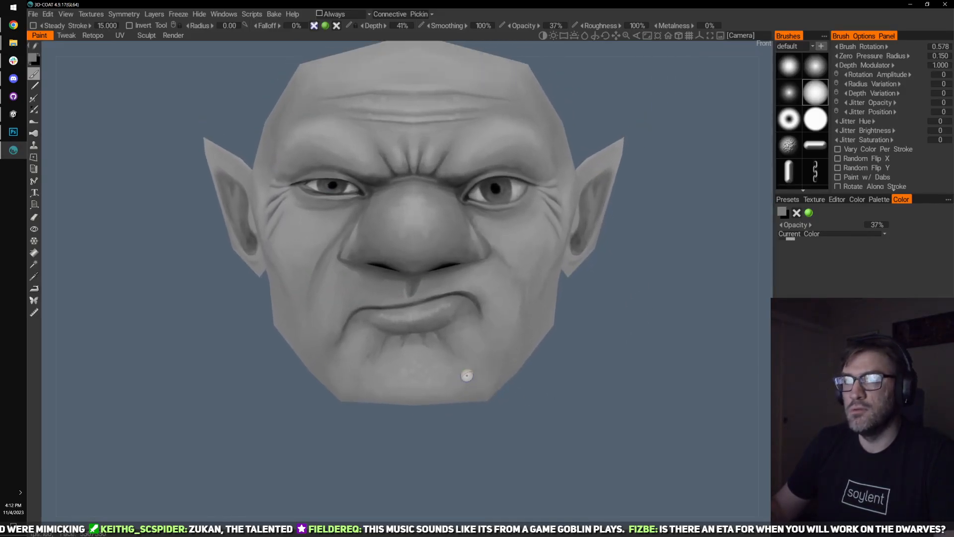
- Send the head projection to Photoshop, update Layers2.psd from the disk copy, and delete its Lightmap layer
mouse_move(52, 16)
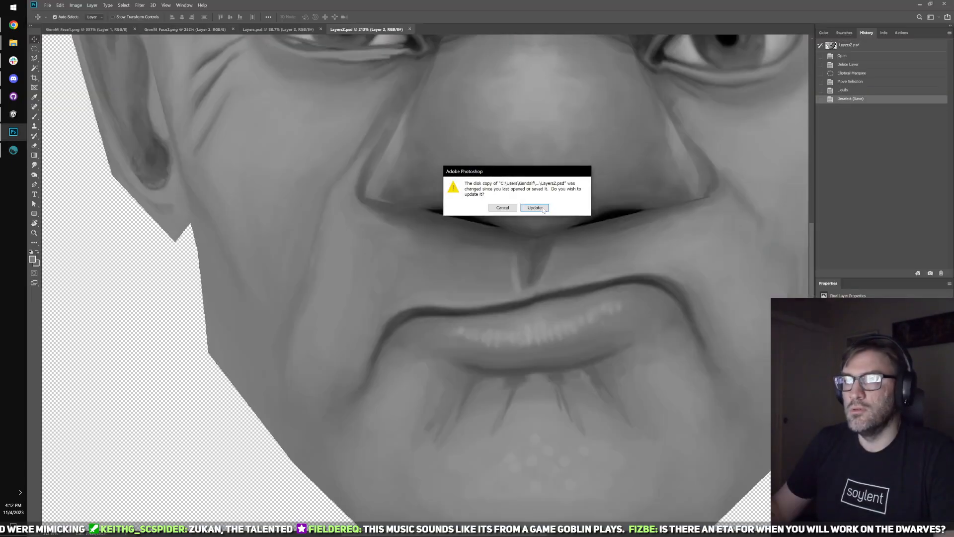
left_click(535, 207)
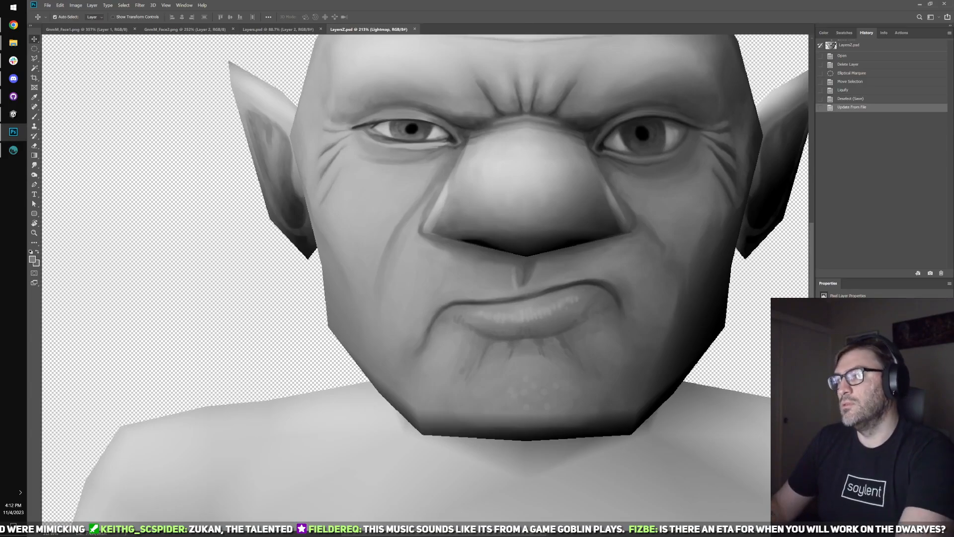
key("Delete")
- Outline the mouth, lower cheeks and chin below the nose with a Polygonal Lasso selection
scroll(547, 314, "up", 3)
left_click_drag(410, 337, 439, 321)
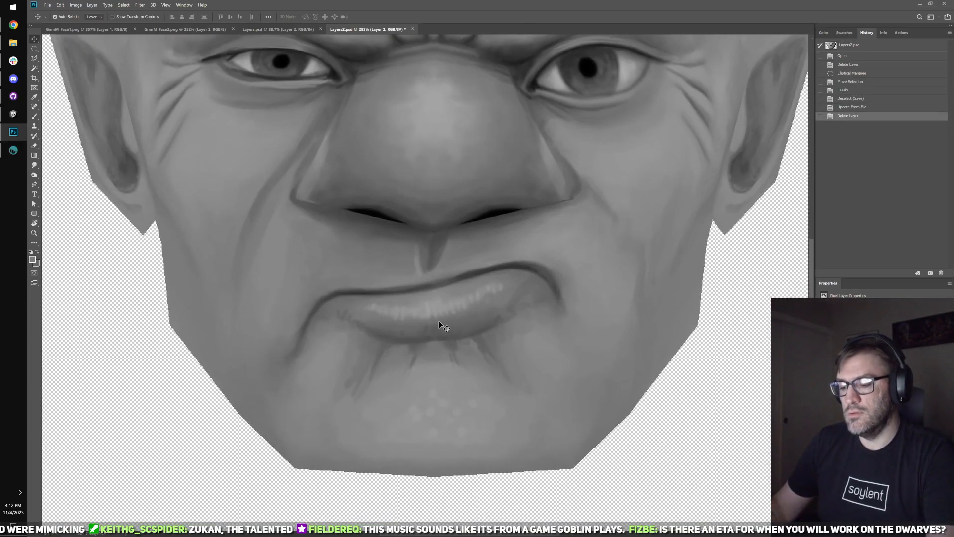
key("l")
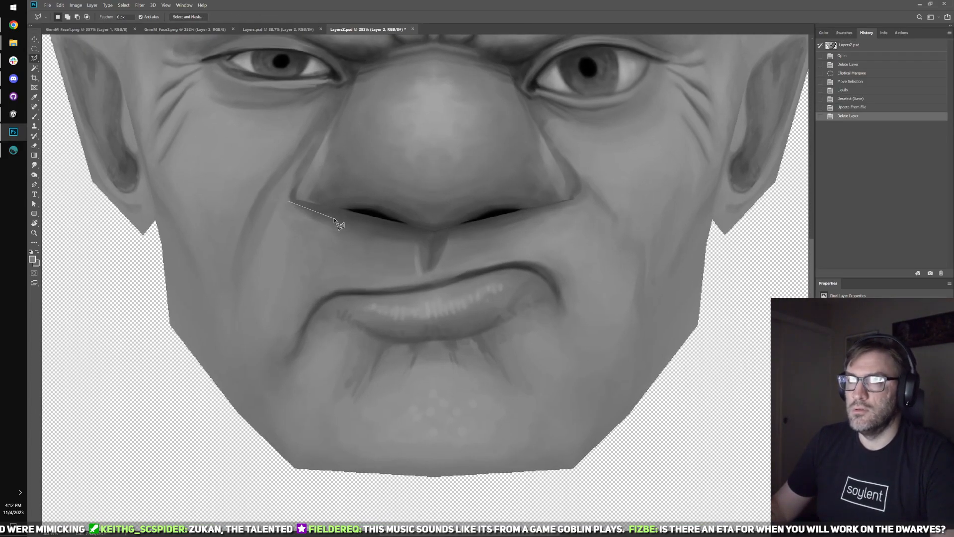
left_click(432, 242)
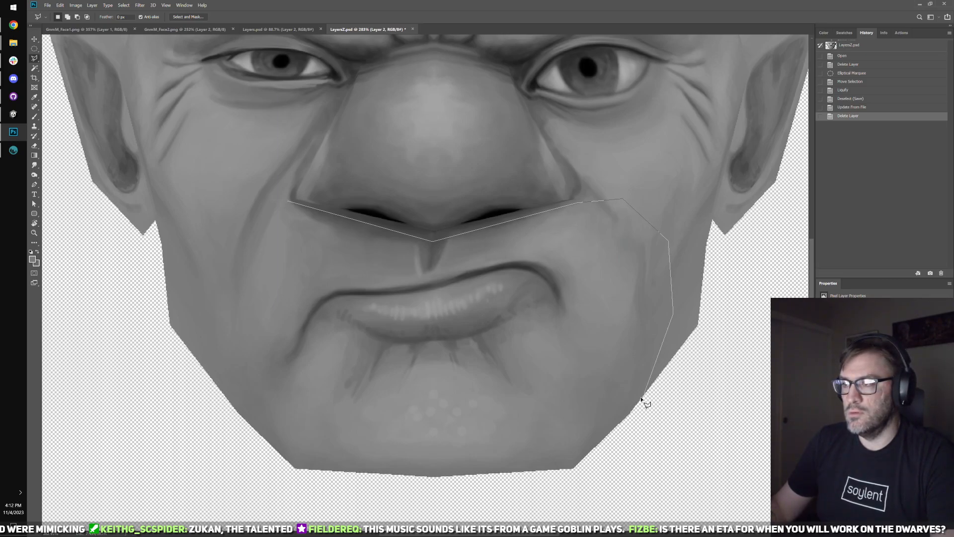
left_click(437, 476)
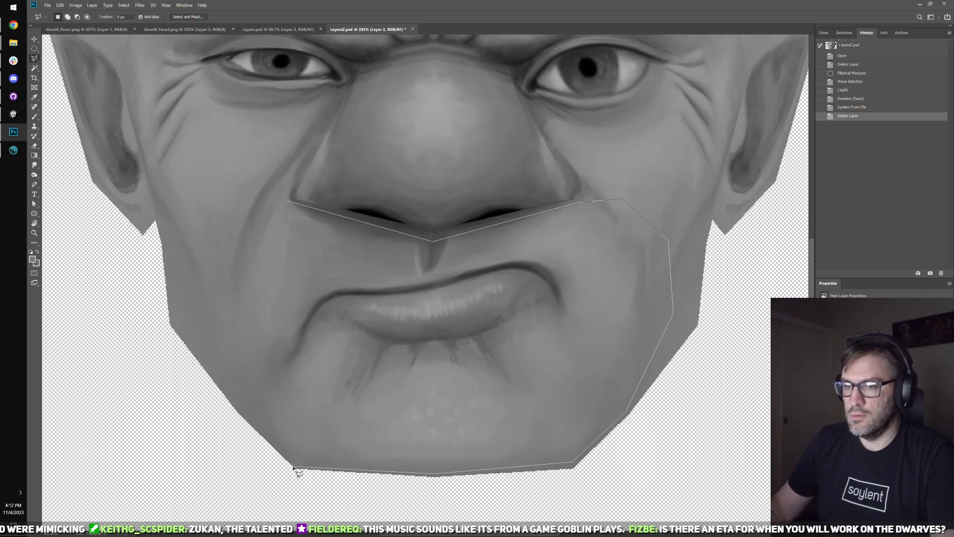
left_click(222, 385)
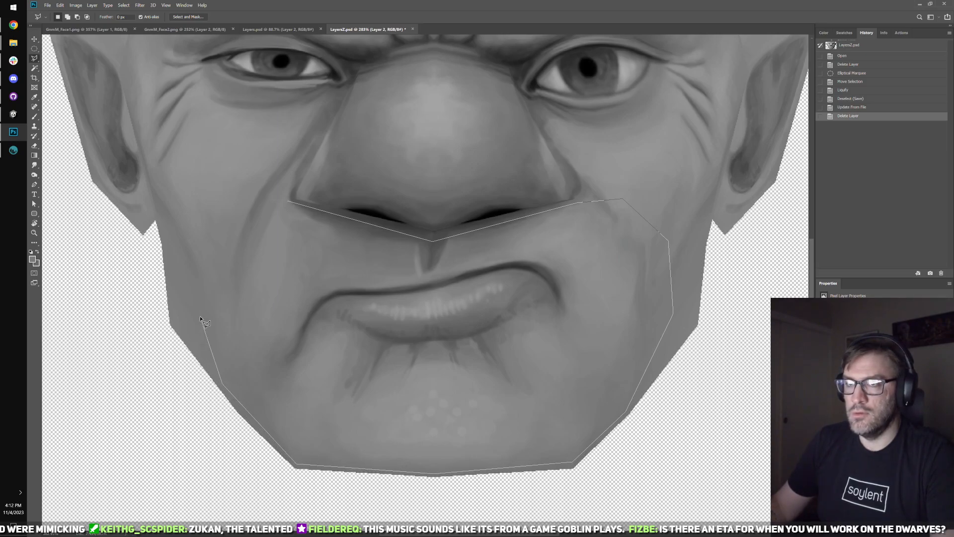
left_click(289, 202)
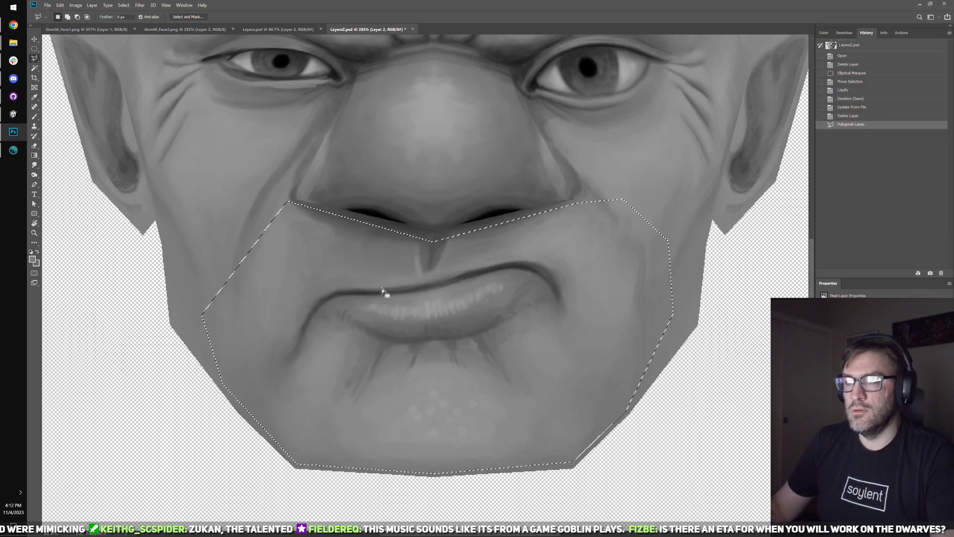
- Open the selection in Liquify and push the mouth's raised corner outward and down, reducing the brush from 250 to 100
left_click(140, 5)
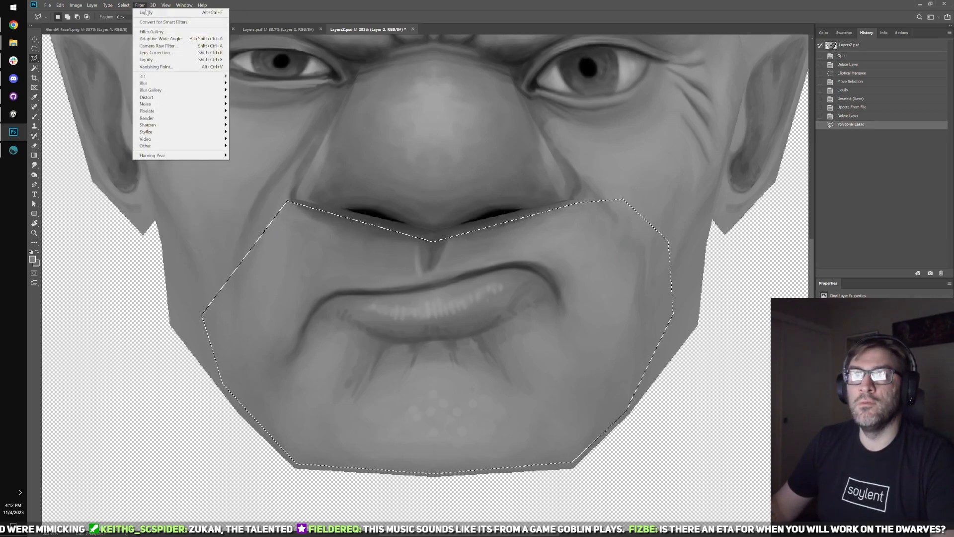
left_click(165, 60)
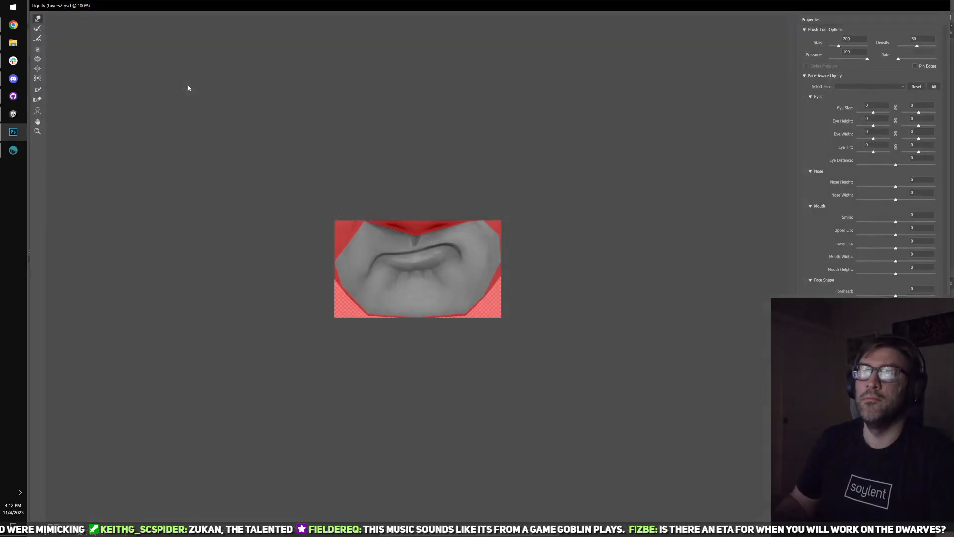
scroll(442, 298, "up", 1)
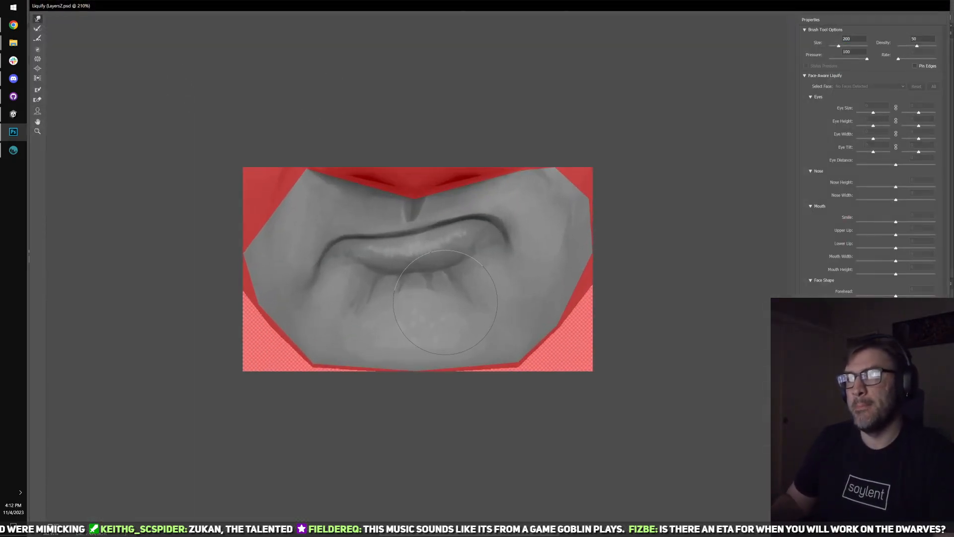
key("bracketright")
key("bracketright")
key("bracketright")
key("bracketright")
key("bracketright")
key("bracketright")
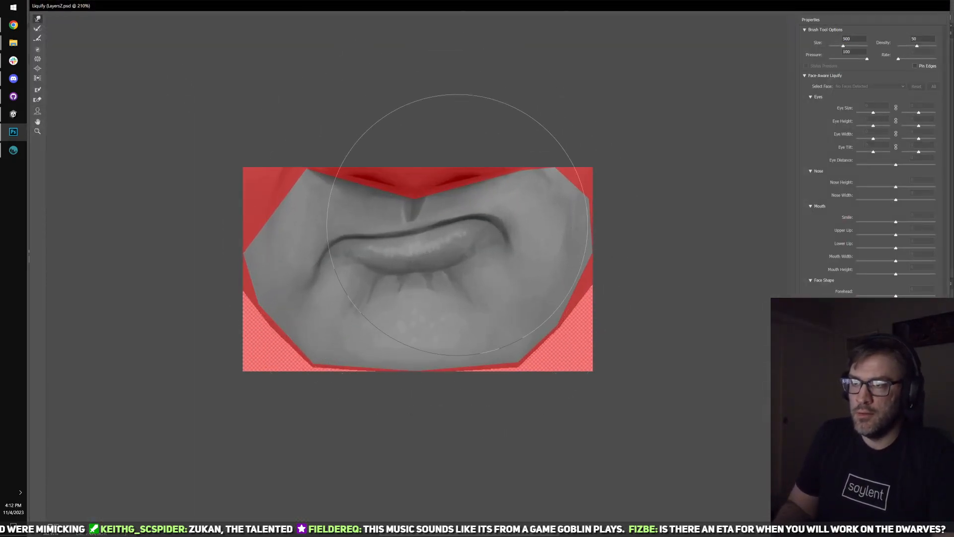
key("bracketleft")
key("bracketleft")
key("bracketleft")
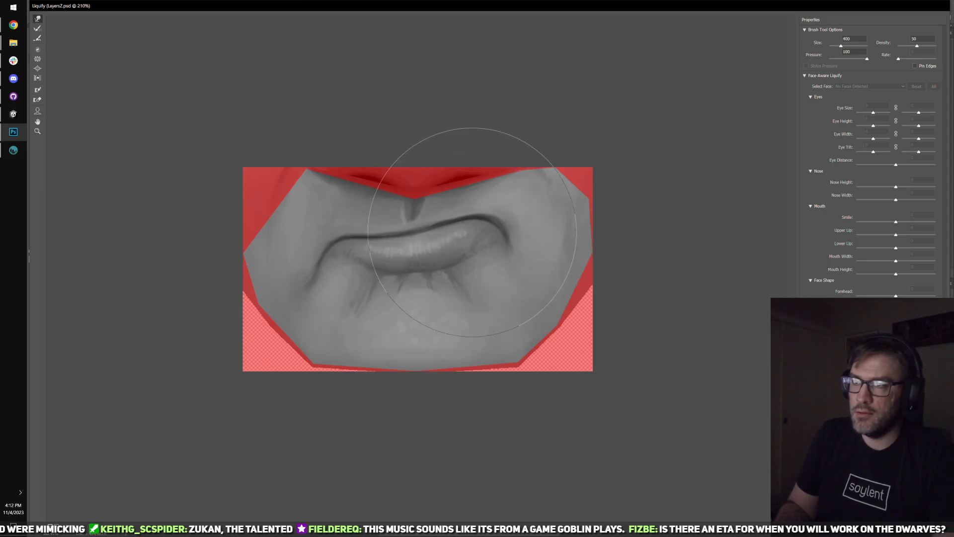
key("bracketleft")
key("bracketleft")
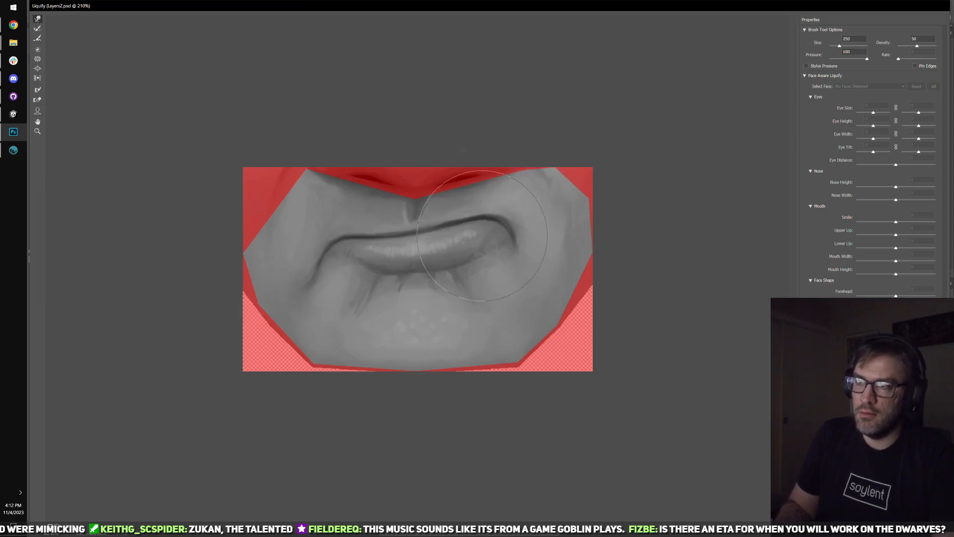
key("bracketright")
key("bracketleft")
key("bracketleft")
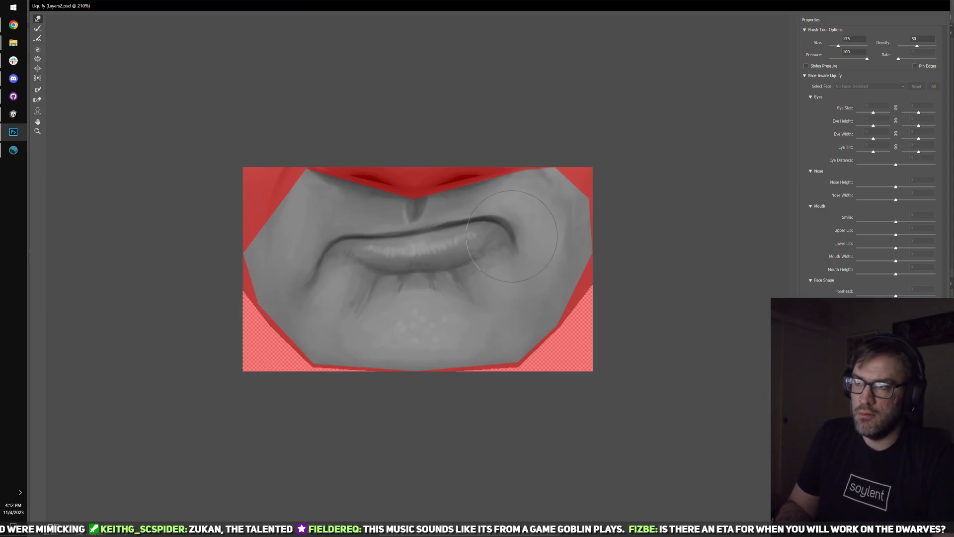
key("bracketright")
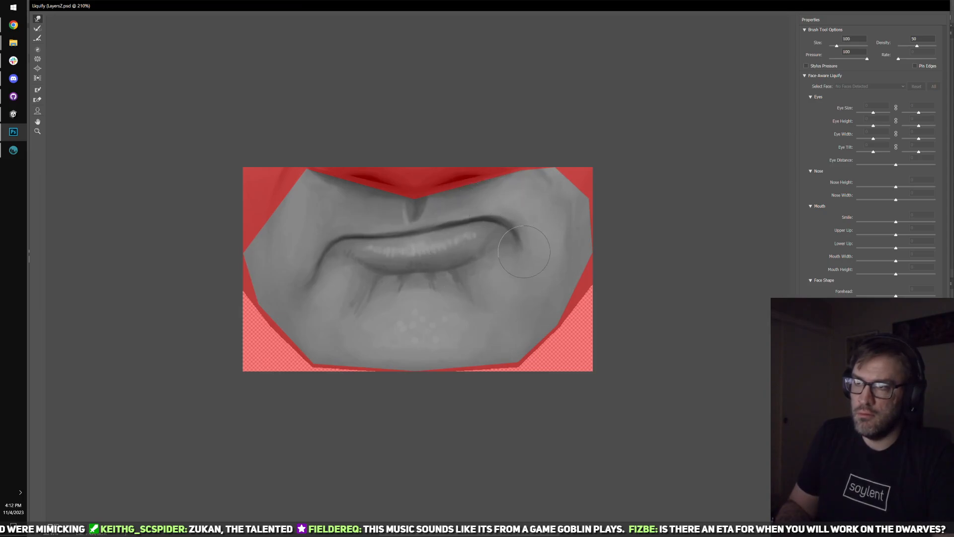
key("bracketright")
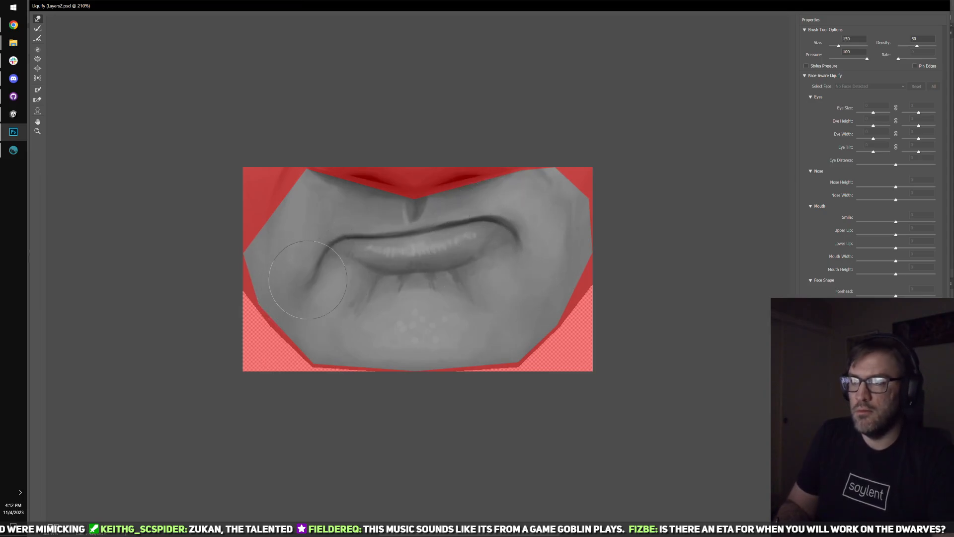
- Straighten the slanted lip line by pushing its lower side upward with Liquify brush sizes from 175 to 250
key("bracketright")
key("bracketright")
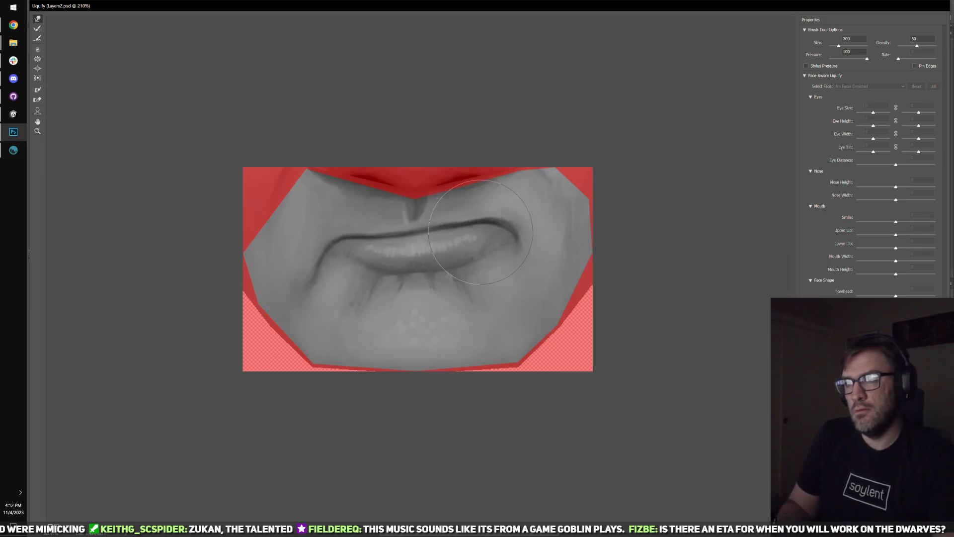
key("bracketright")
key("bracketright")
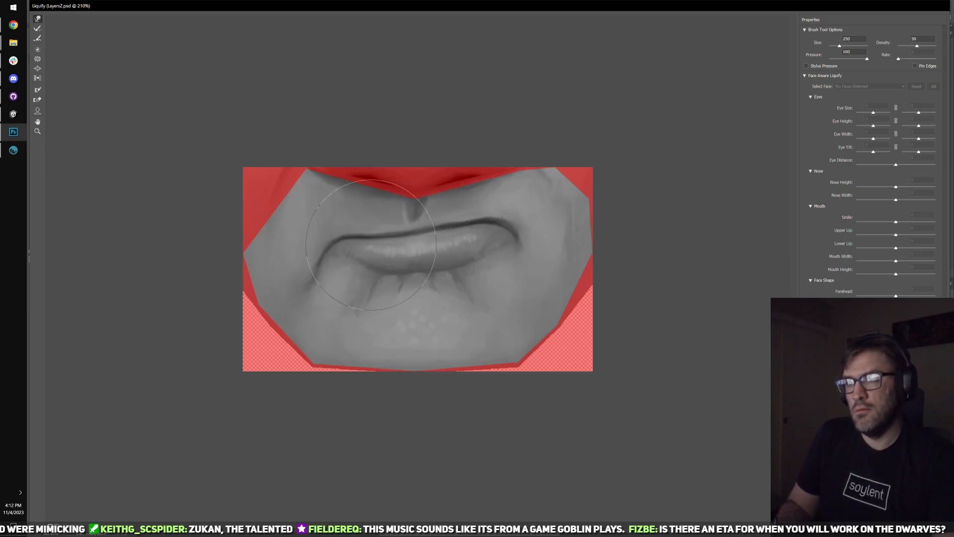
key("bracketleft")
key("bracketleft")
key("bracketleft")
key("bracketleft")
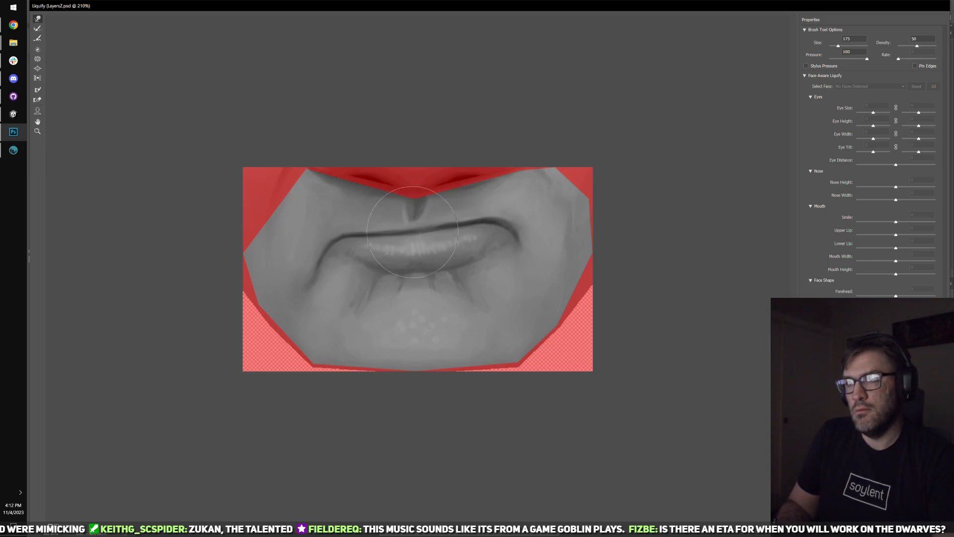
- Dip the lip line beneath the philtrum with a size 80 brush, refine its raised side, apply Liquify, then deselect and save
key("bracketleft")
key("bracketleft")
key("bracketleft")
key("bracketleft")
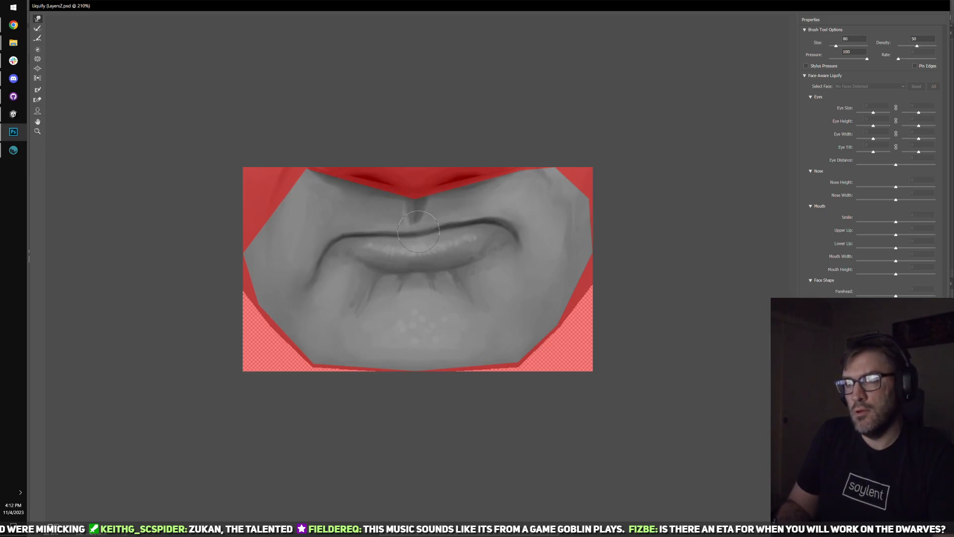
left_click_drag(419, 234, 419, 237)
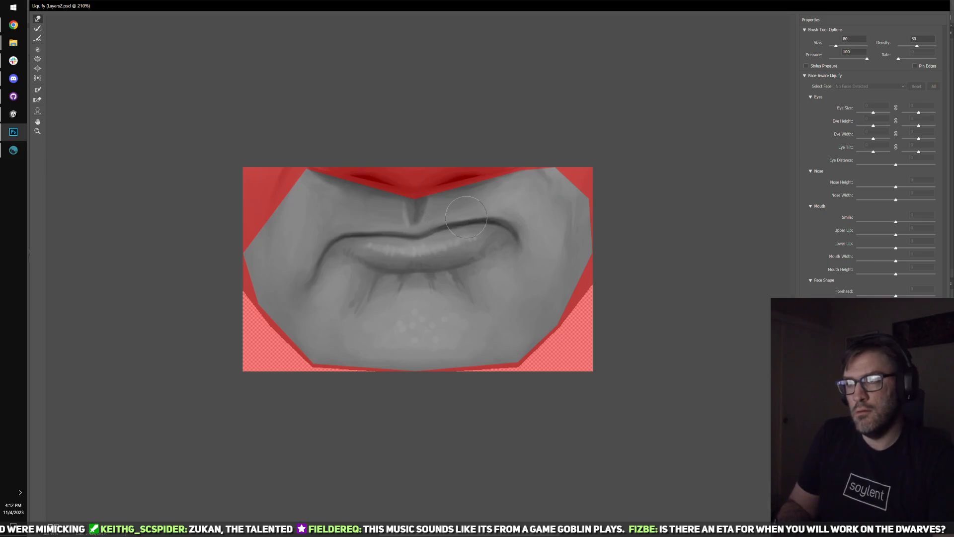
left_click_drag(483, 214, 504, 215)
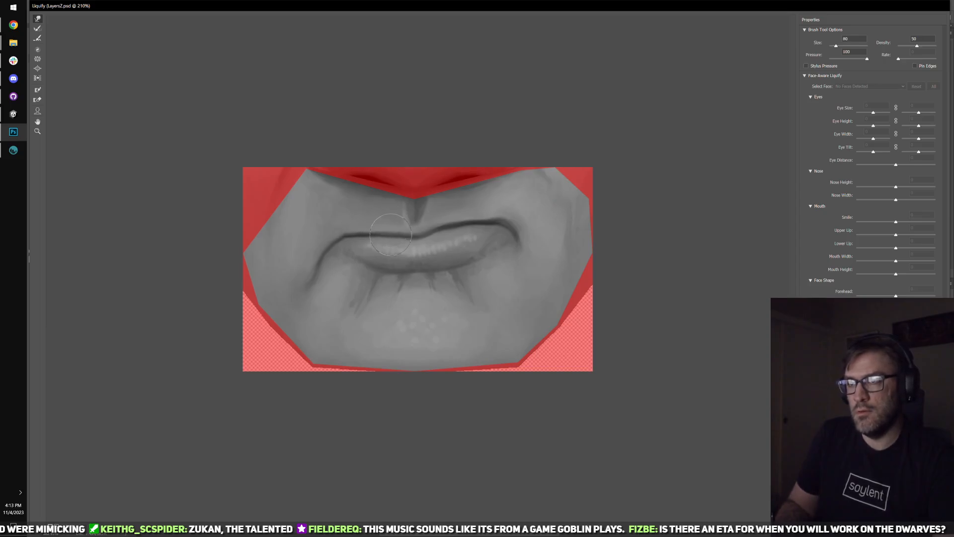
key("Return")
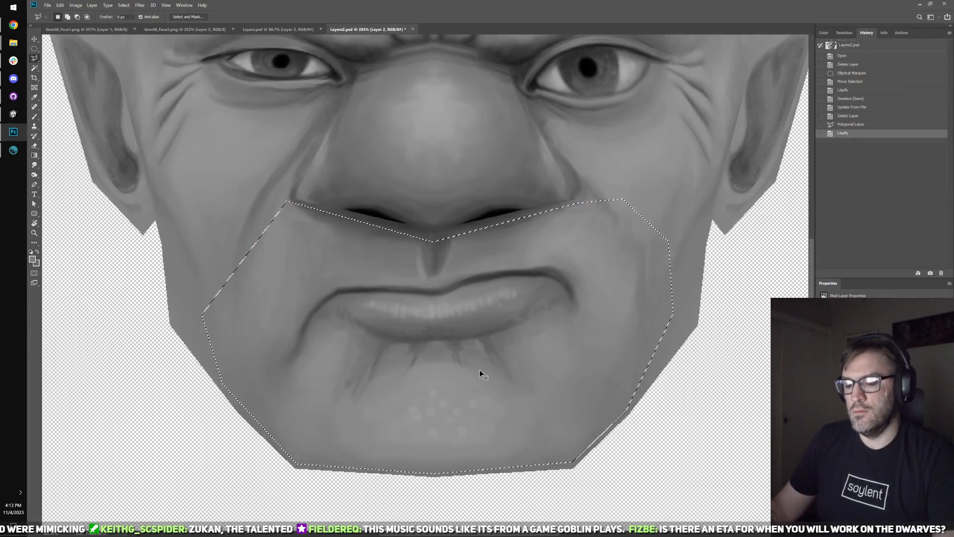
key("ctrl+d")
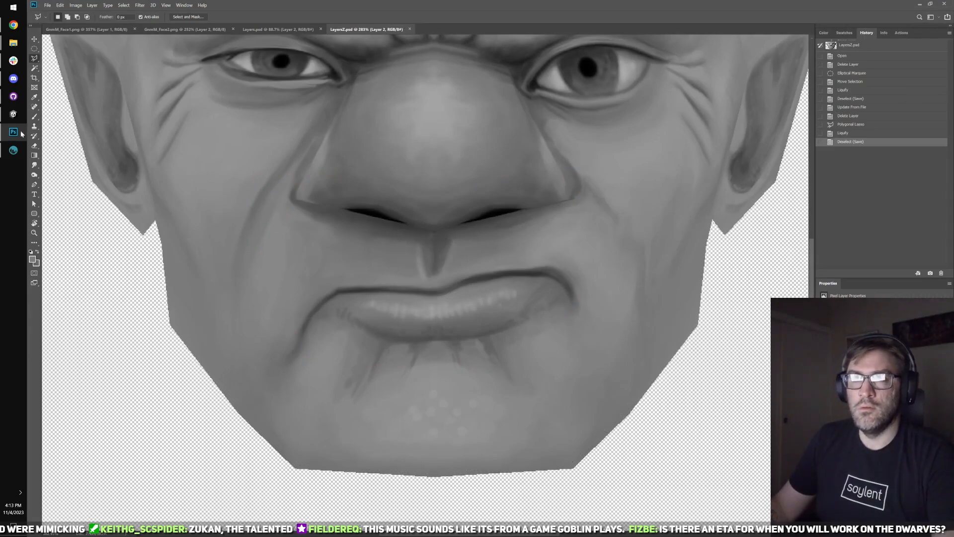
- Switch to 3D-Coat and touch up the shading just above the lip line on its raised side
left_click(13, 151)
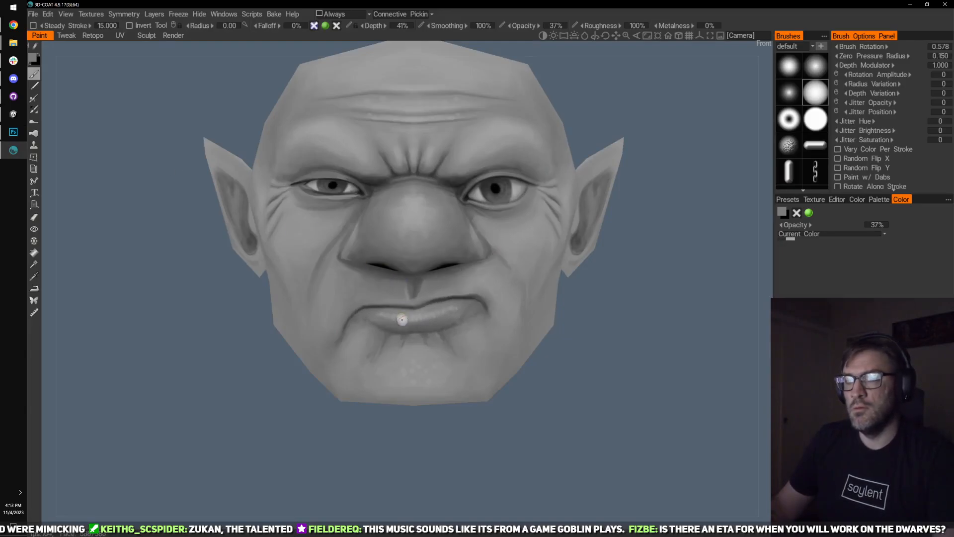
scroll(470, 362, "up", 5)
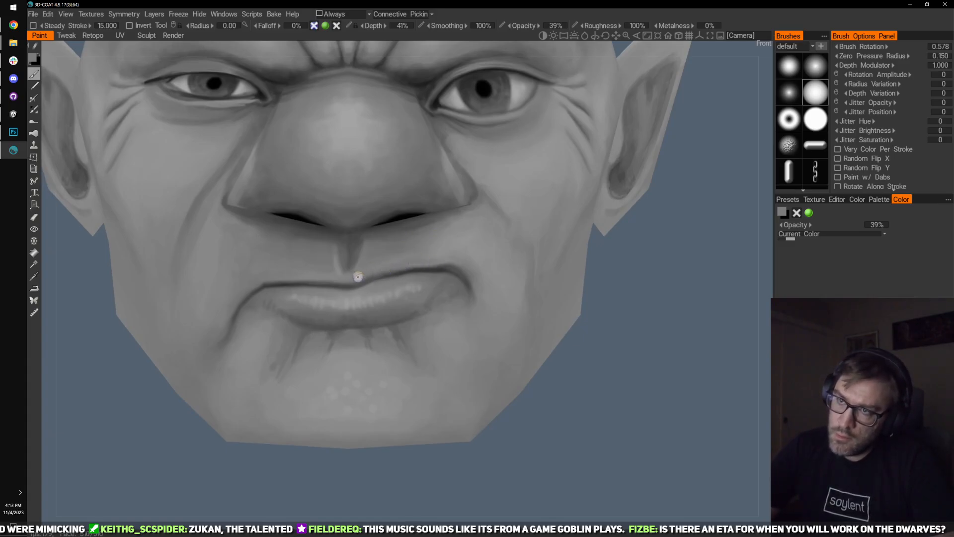
scroll(352, 344, "up", 5)
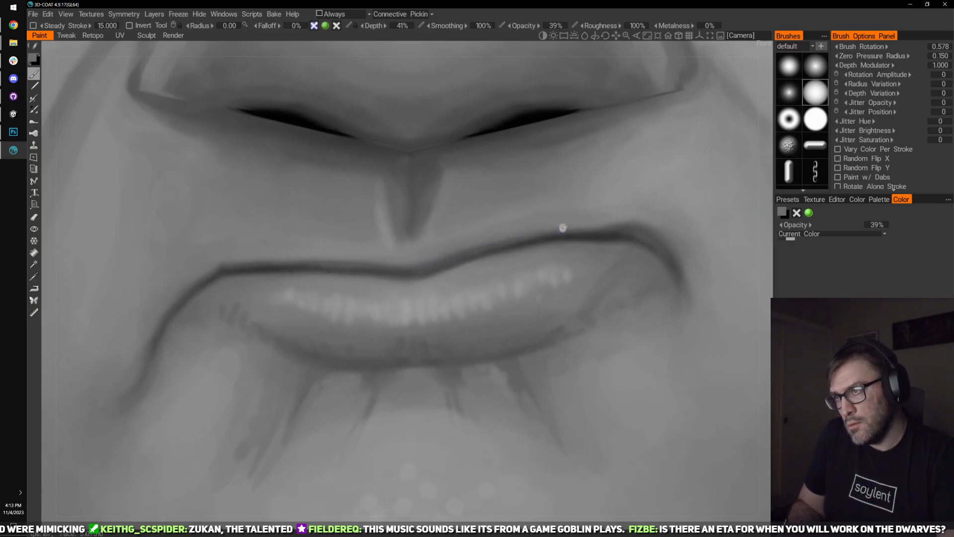
key("v")
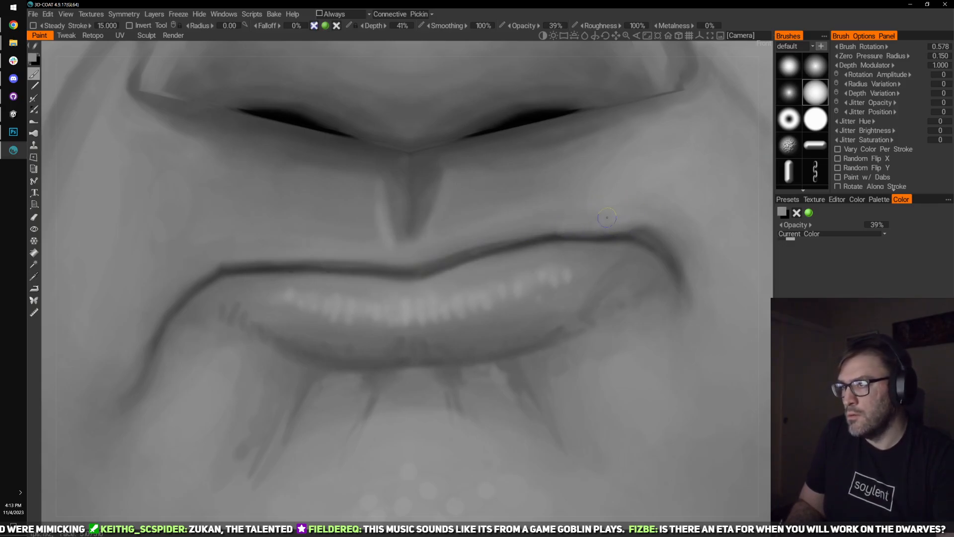
left_click_drag(607, 218, 617, 229)
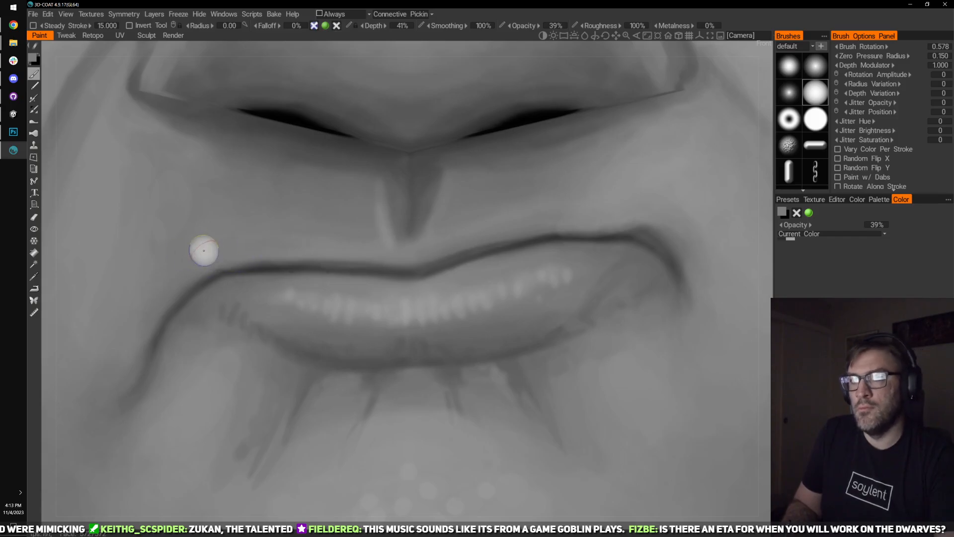
scroll(128, 192, "down", 3)
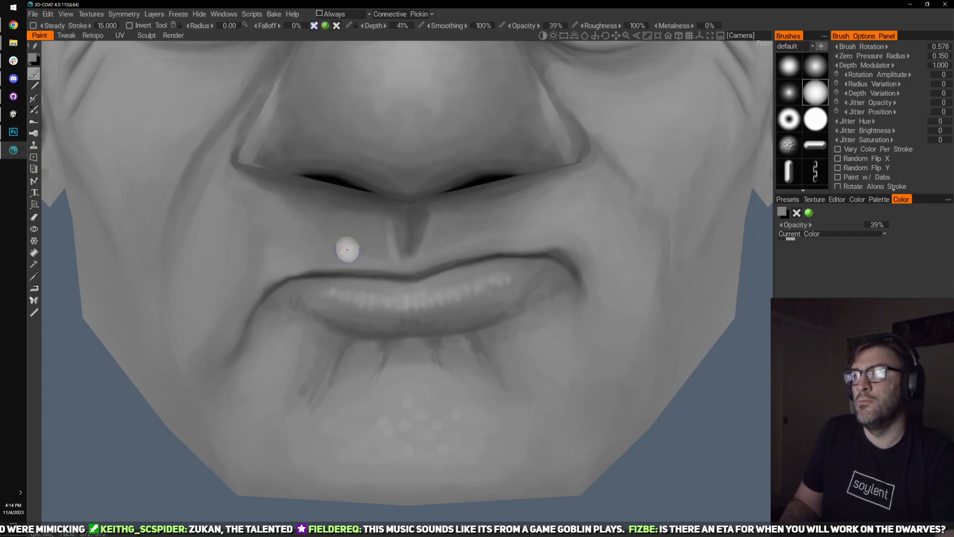
scroll(433, 344, "down", 5)
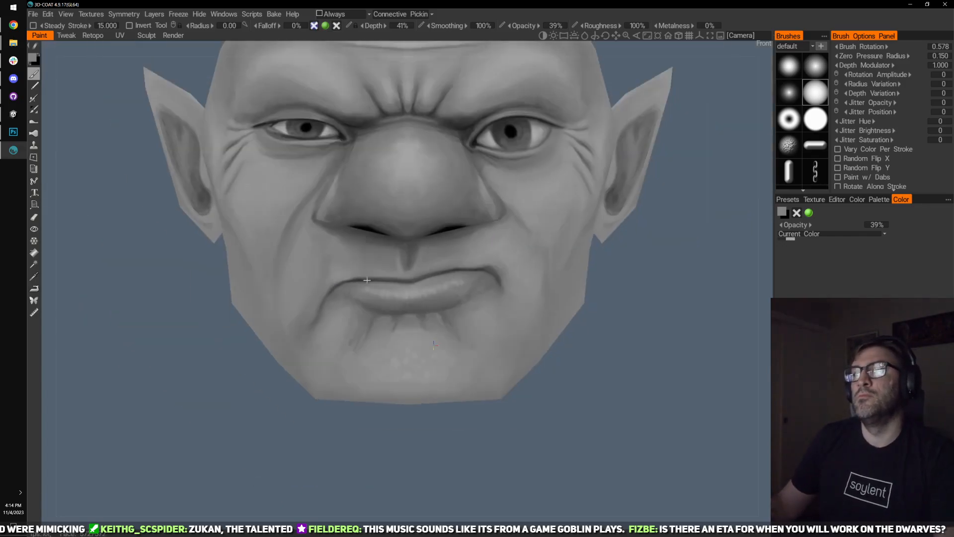
scroll(420, 404, "up", 2)
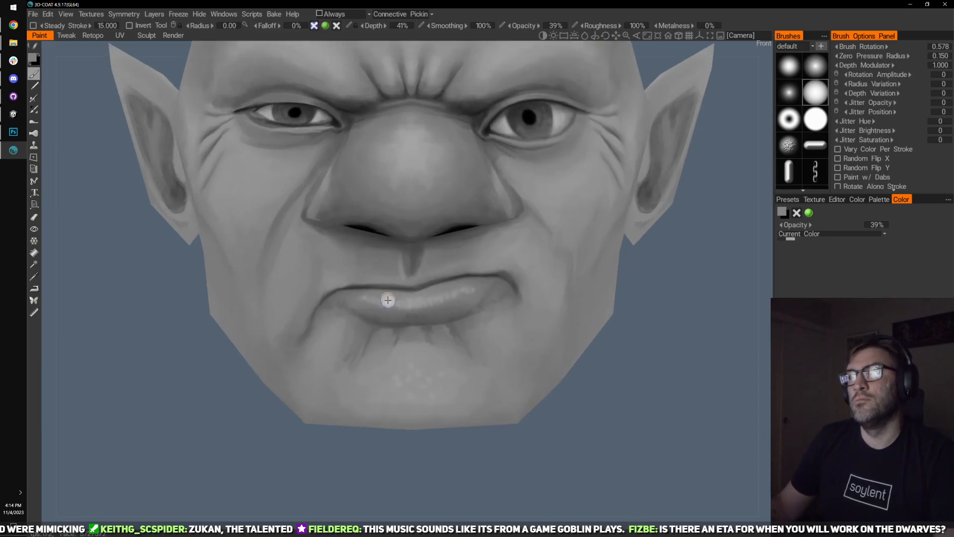
left_click_drag(257, 127, 304, 251)
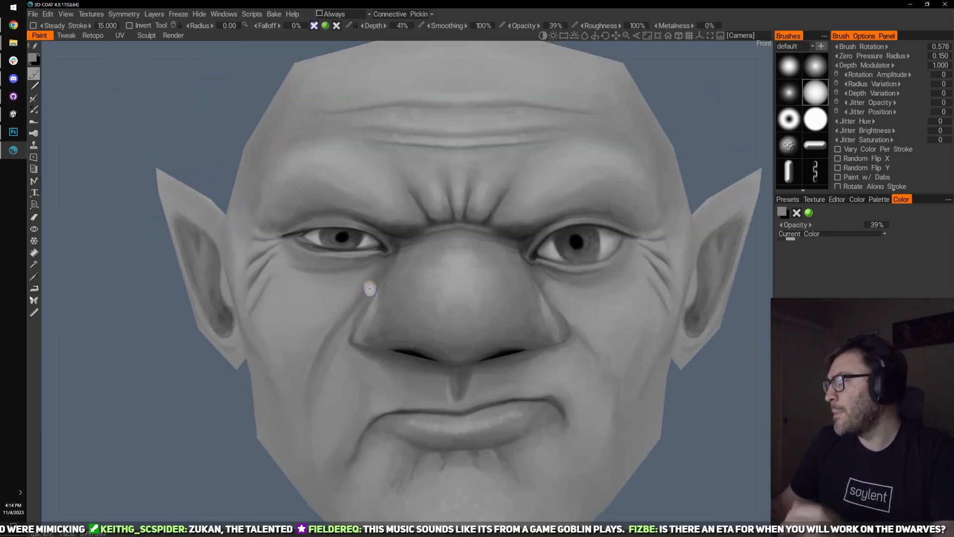
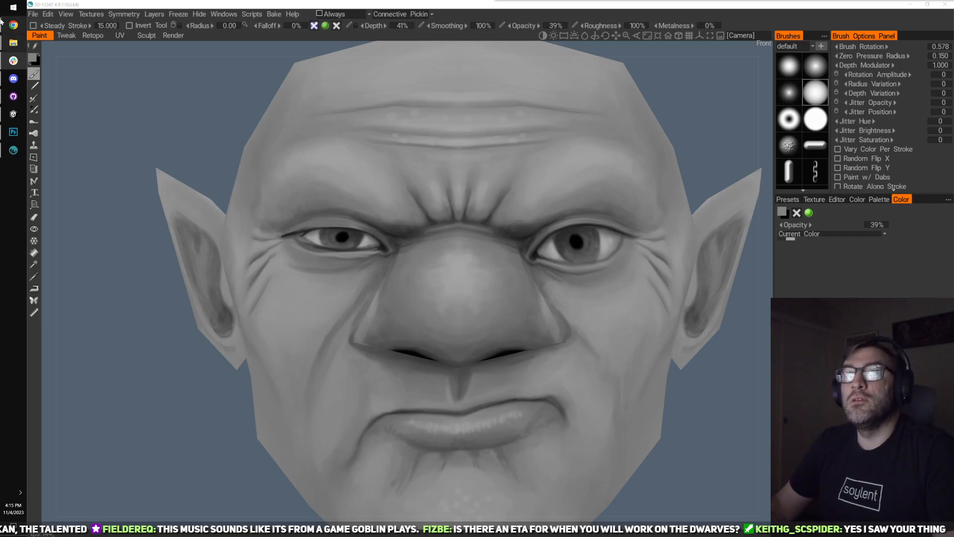
- Send all layers of the repainted head to the external editor using UV set ID01
left_click(33, 14)
left_click(48, 14)
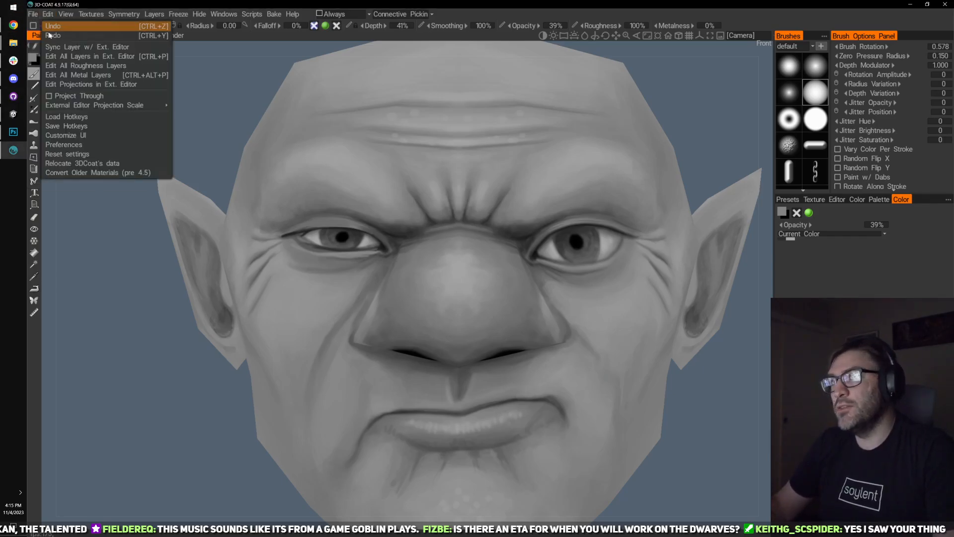
left_click(89, 56)
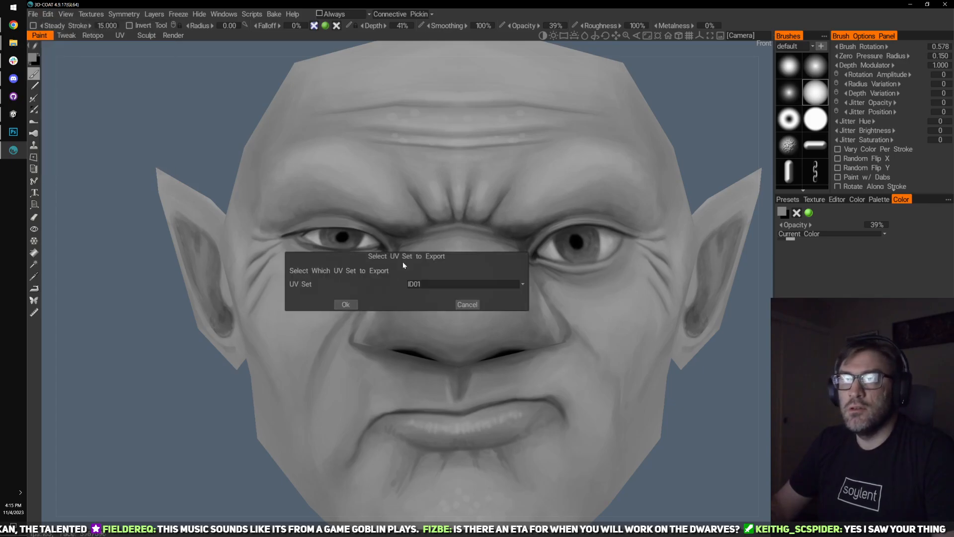
left_click(346, 304)
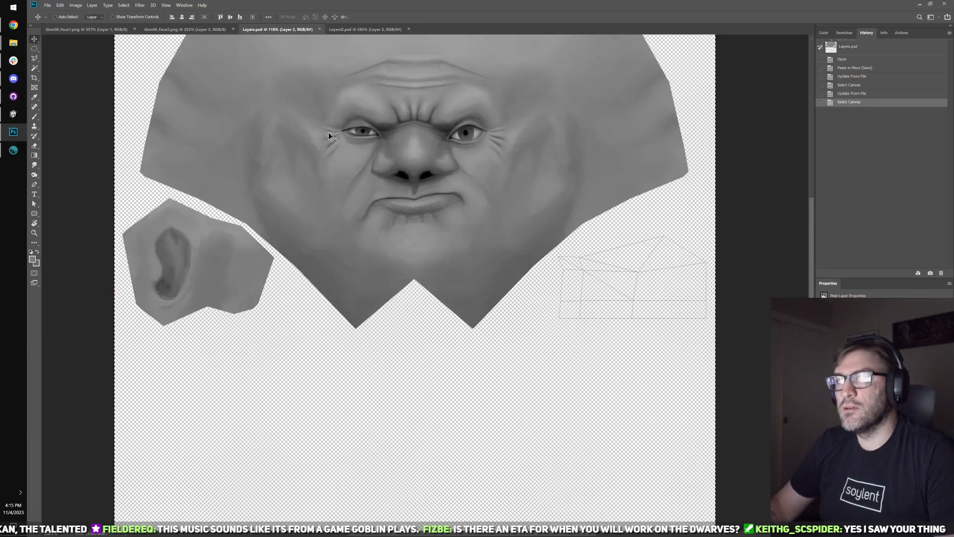
- Paste the updated head texture in place into the Face2 PNG document and merge it with the layer below
left_click(189, 29)
key("ctrl+shift+v")
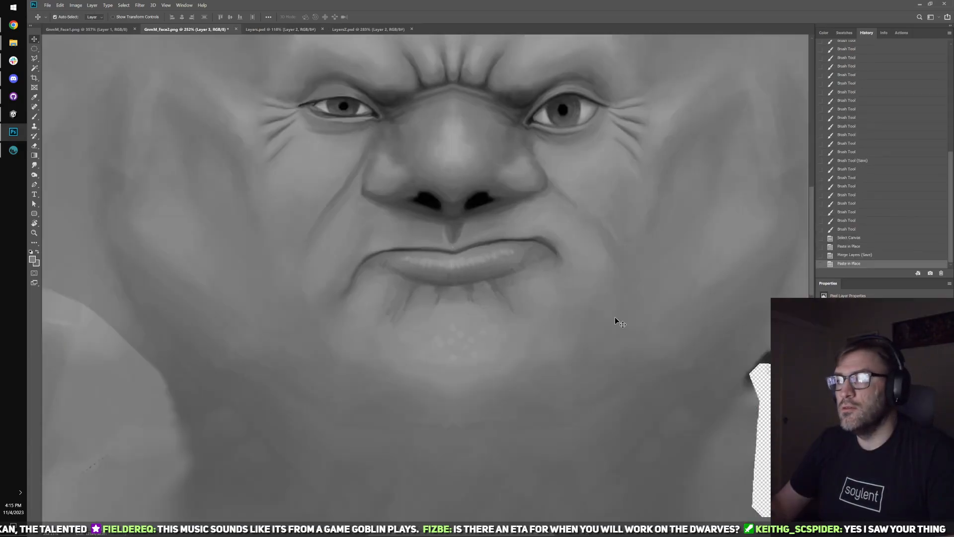
scroll(615, 320, "down", 3)
key("ctrl+e")
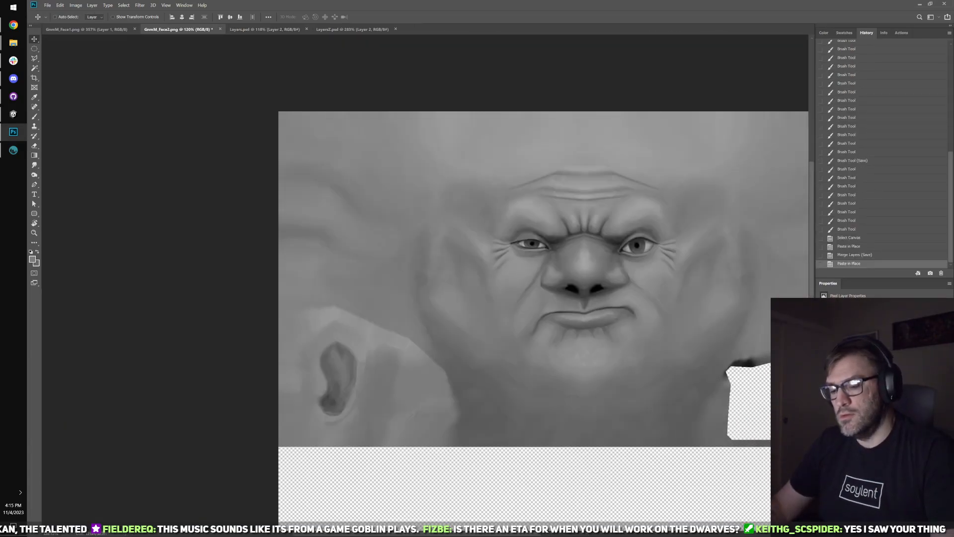
- Switch to Unity's character creator, choose a Human Cleric and cycle the skin color through to 4
left_click(9, 115)
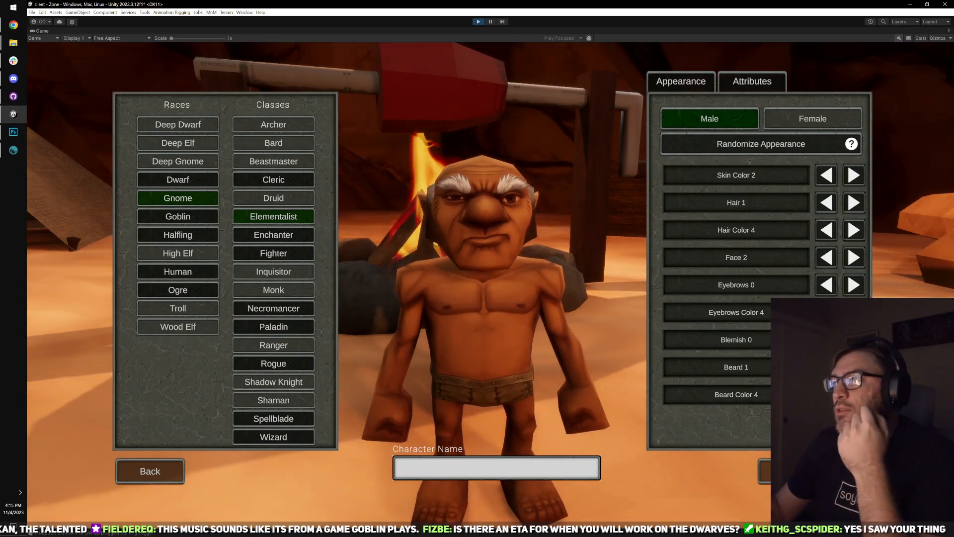
left_click(178, 271)
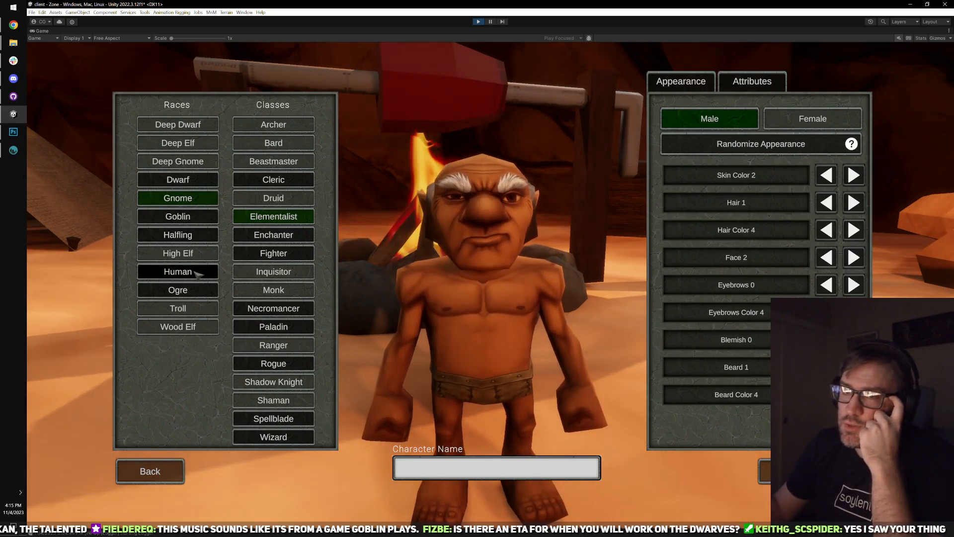
left_click(274, 179)
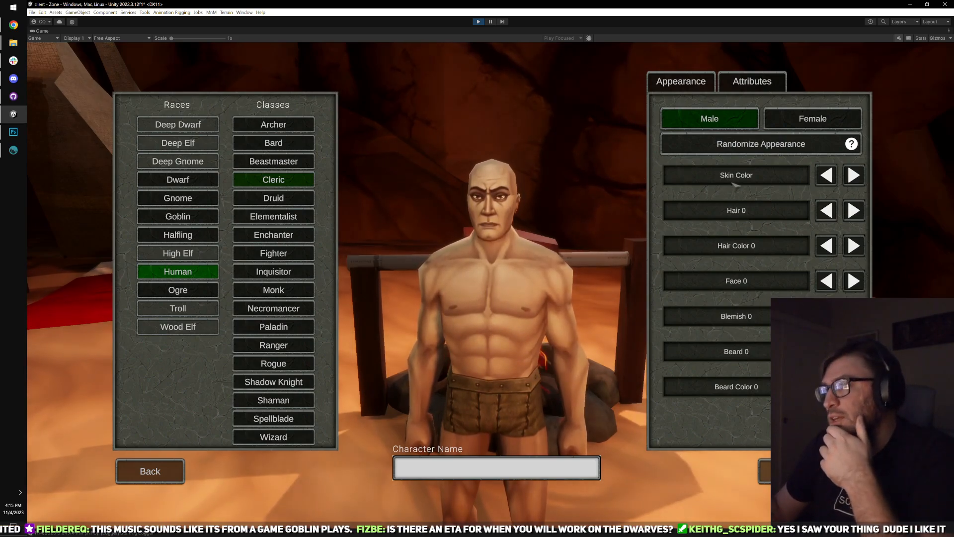
left_click(857, 179)
left_click(859, 179)
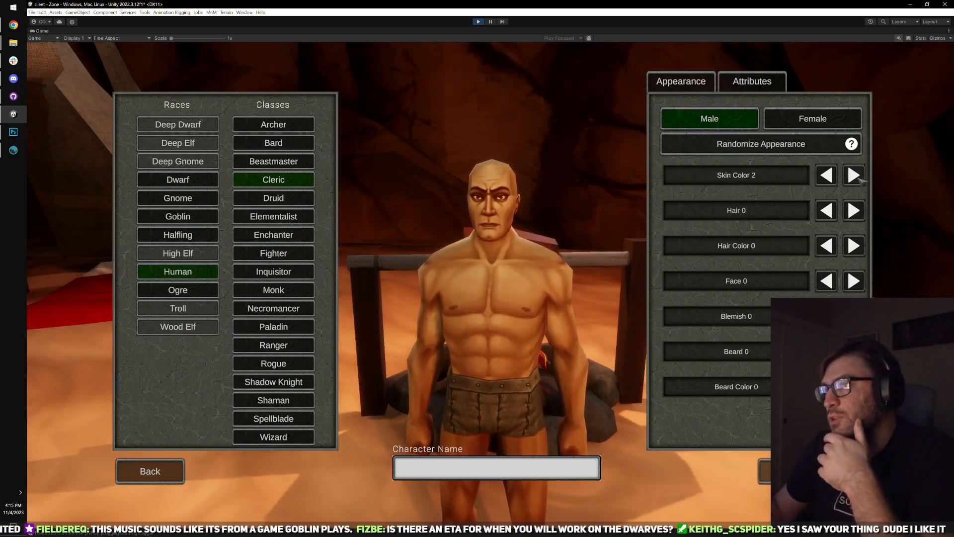
left_click(858, 178)
left_click(859, 178)
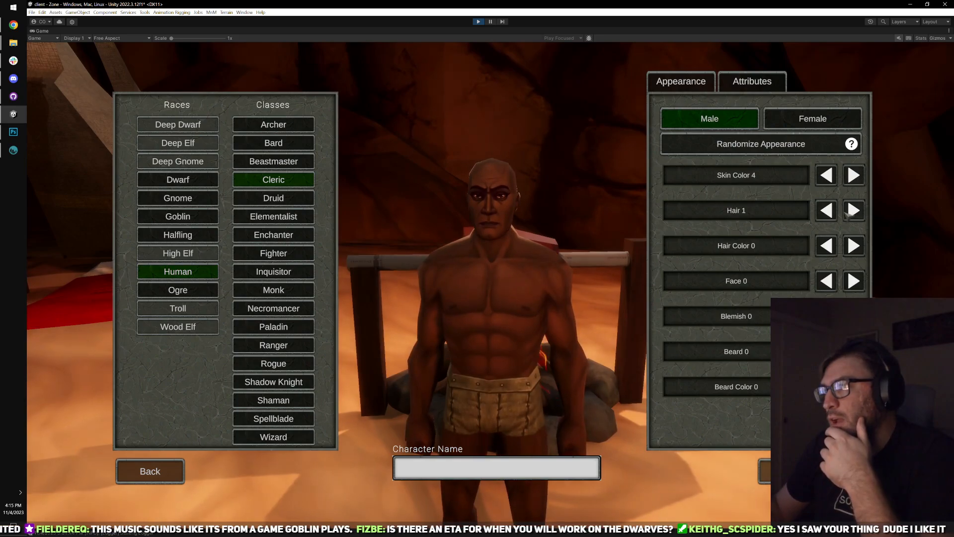
- Preview the human with skin color 2, hair 2, hair color 6, blemish 1 and beard 2
left_click(855, 210)
left_click(856, 212)
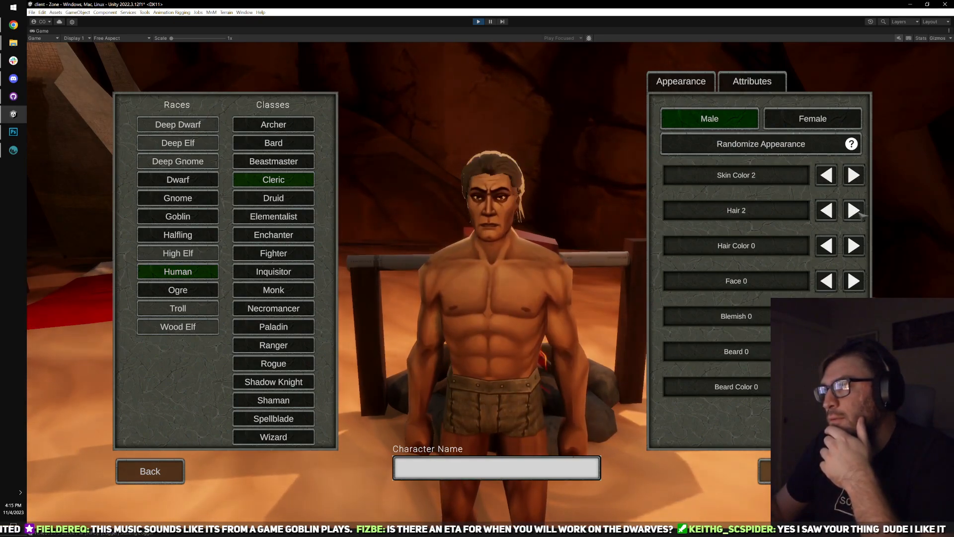
left_click(856, 212)
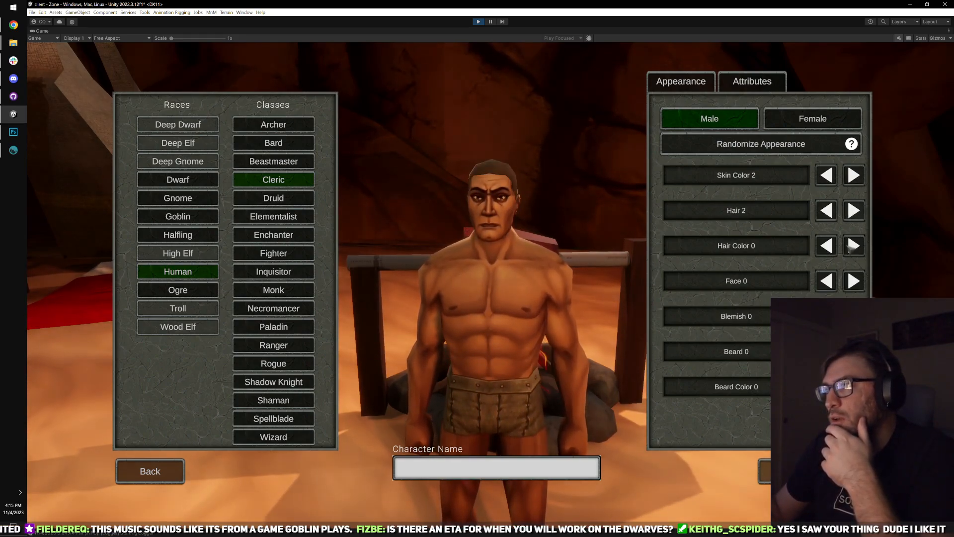
left_click(853, 246)
left_click(854, 245)
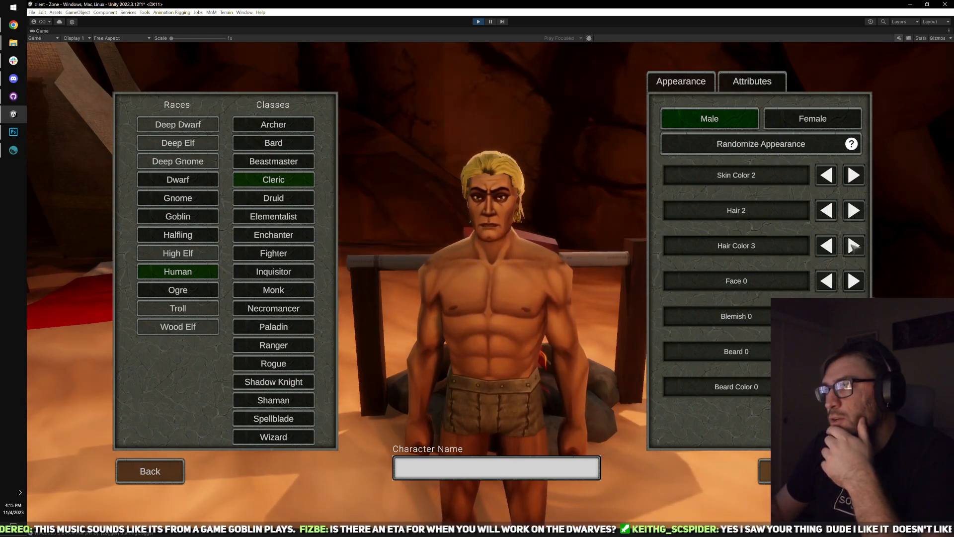
left_click(853, 246)
left_click(853, 245)
left_click(854, 245)
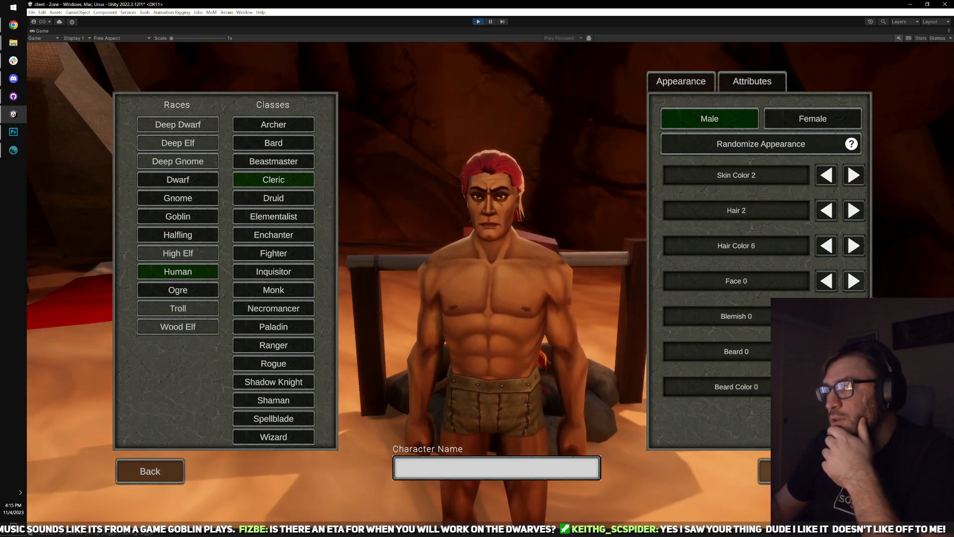
left_click(853, 351)
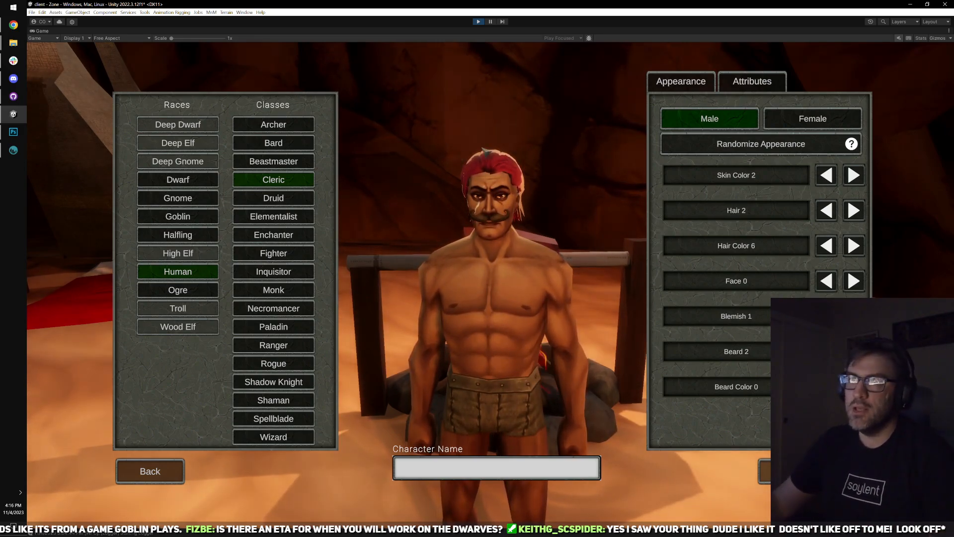
- Return to the Gnome race and preview eyebrows 0 with eyebrows color 6
left_click(211, 198)
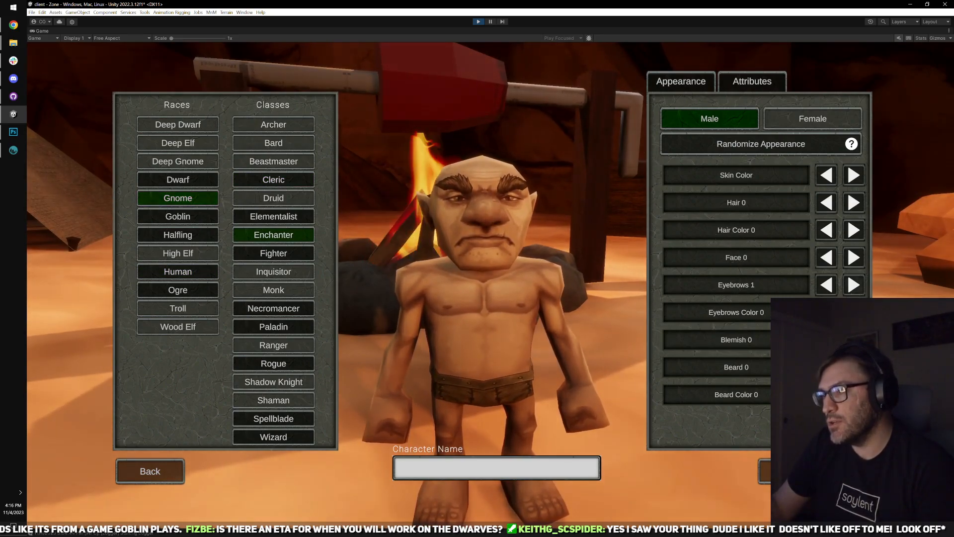
left_click(854, 285)
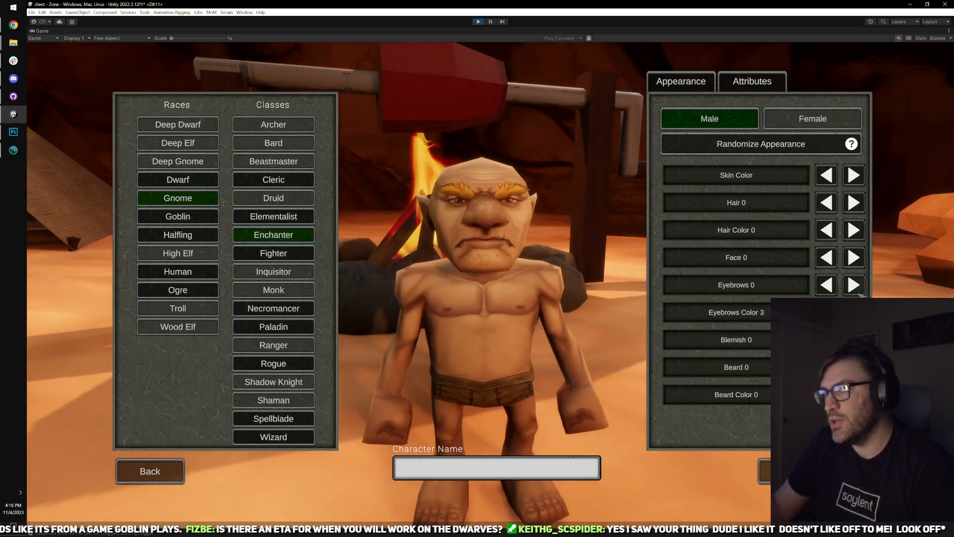
left_click(856, 285)
left_click(856, 286)
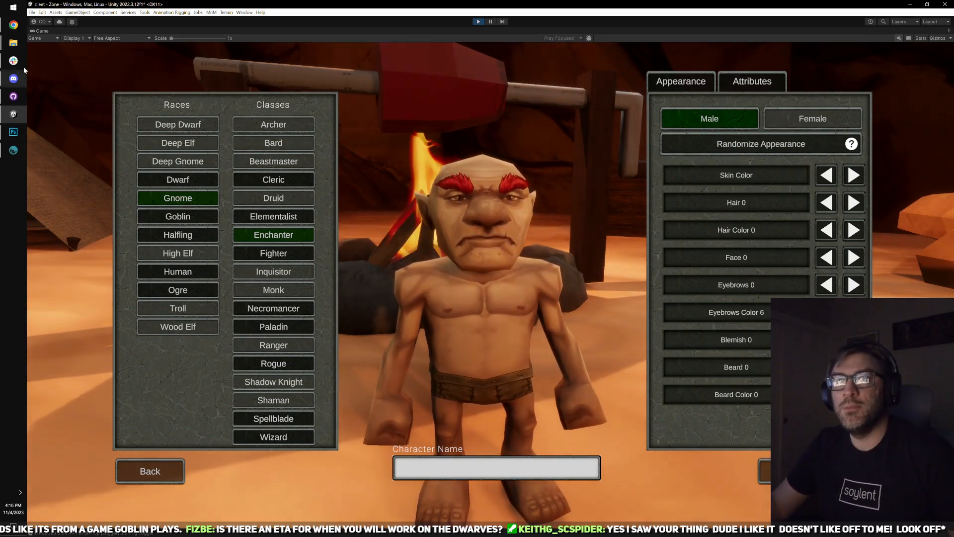
- Examine the gnome's Base1, Brow2 and EyesColor1 texture images up close, then close all three
left_click(13, 42)
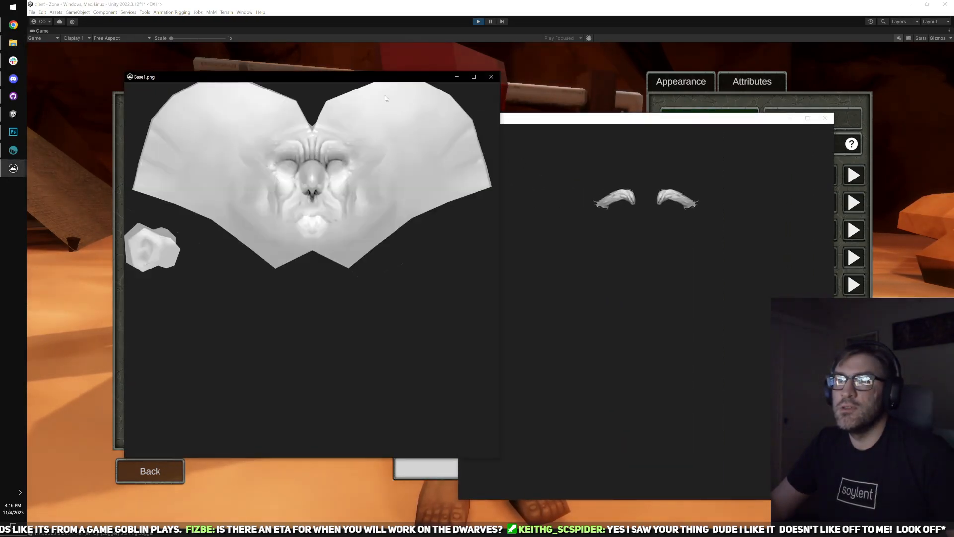
scroll(560, 247, "up", 2)
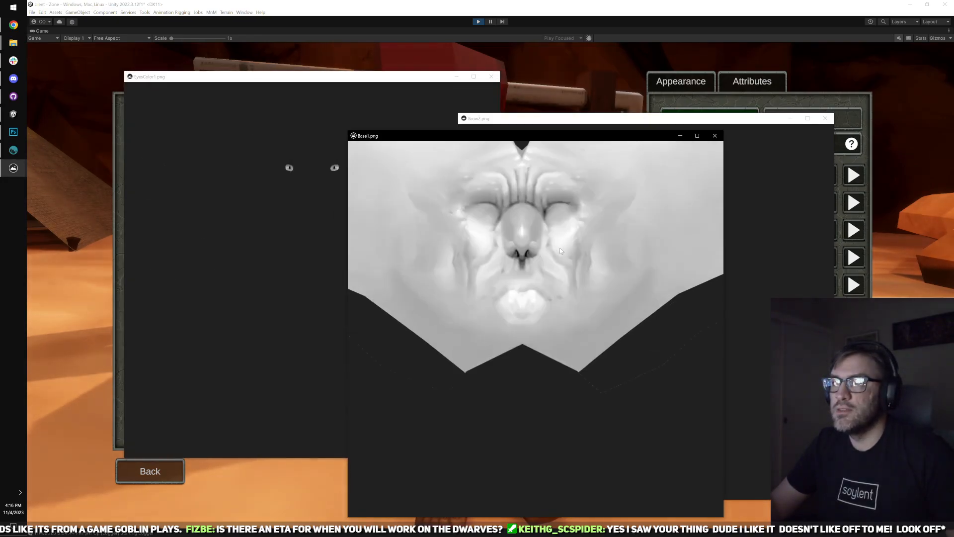
scroll(560, 251, "up", 3)
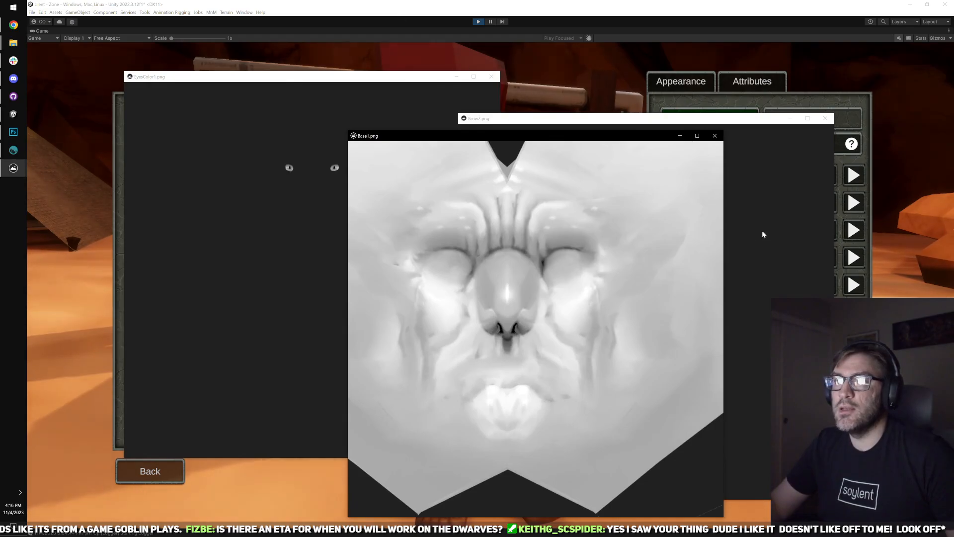
left_click(763, 235)
scroll(669, 231, "up", 3)
left_click(270, 180)
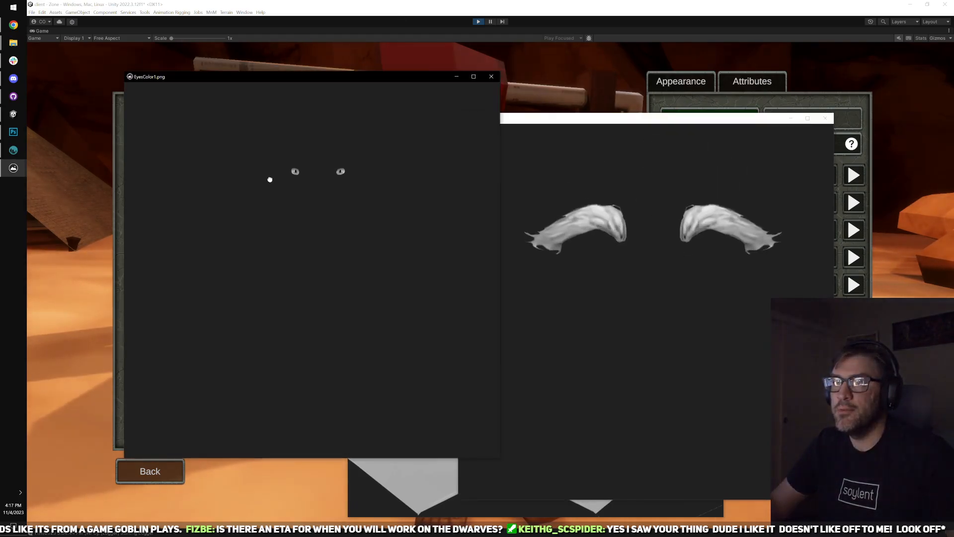
scroll(330, 167, "up", 3)
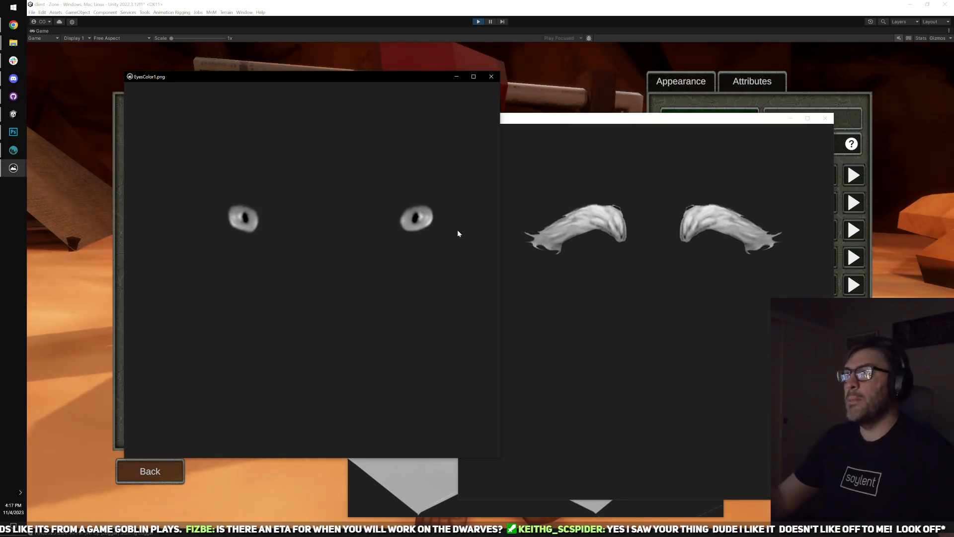
left_click(491, 76)
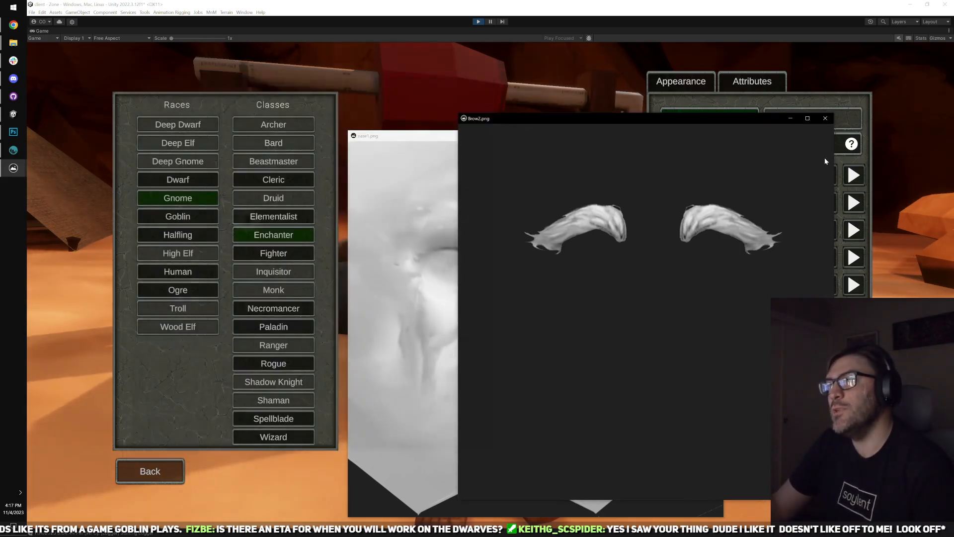
left_click(825, 119)
left_click(715, 135)
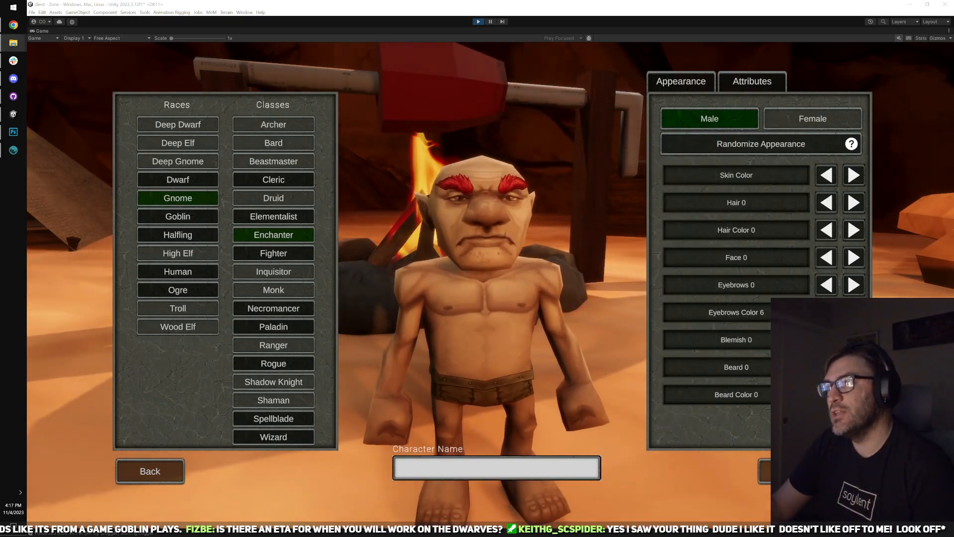
- Preview the gnome with eyebrows 1 and cycle through the face options to compare their expressions
left_click(855, 285)
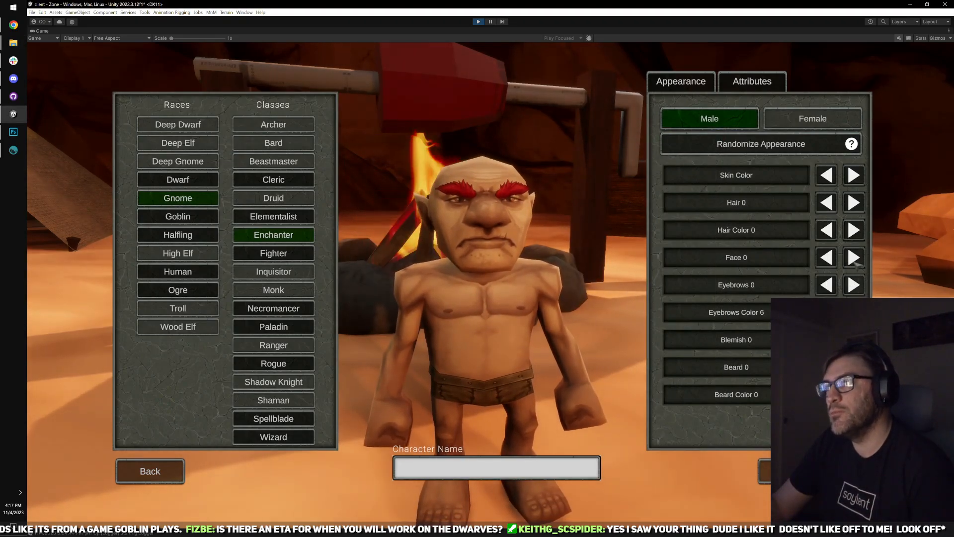
left_click(855, 260)
left_click(855, 259)
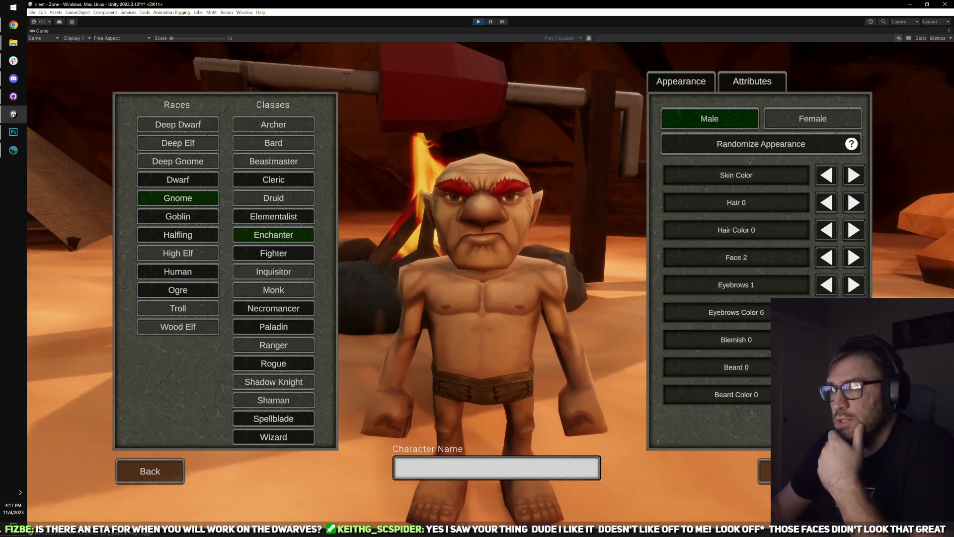
left_click(853, 258)
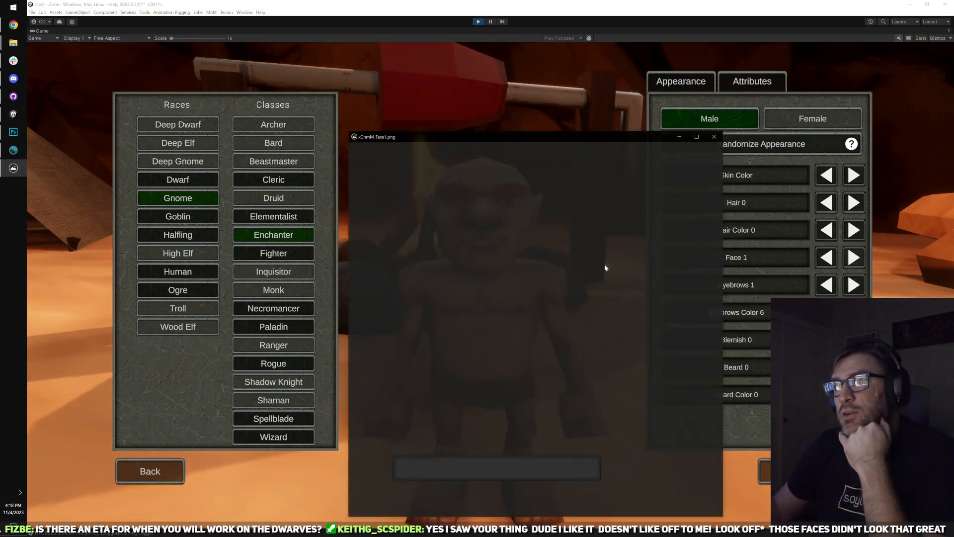
- Examine the GnmM_Face1.png texture image up close and close it
scroll(553, 289, "up", 3)
left_click_drag(610, 171, 632, 232)
key("alt+F4")
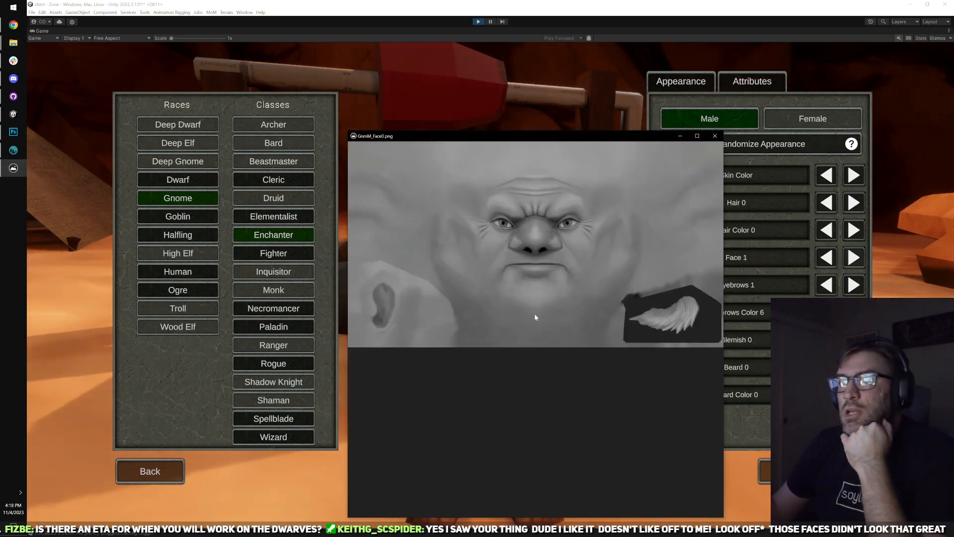
- Examine the eyes, nose, mouth and separate hair patch in the GnmM_Face0.png texture image, then close it
scroll(535, 313, "up", 2)
left_click_drag(408, 137, 428, 158)
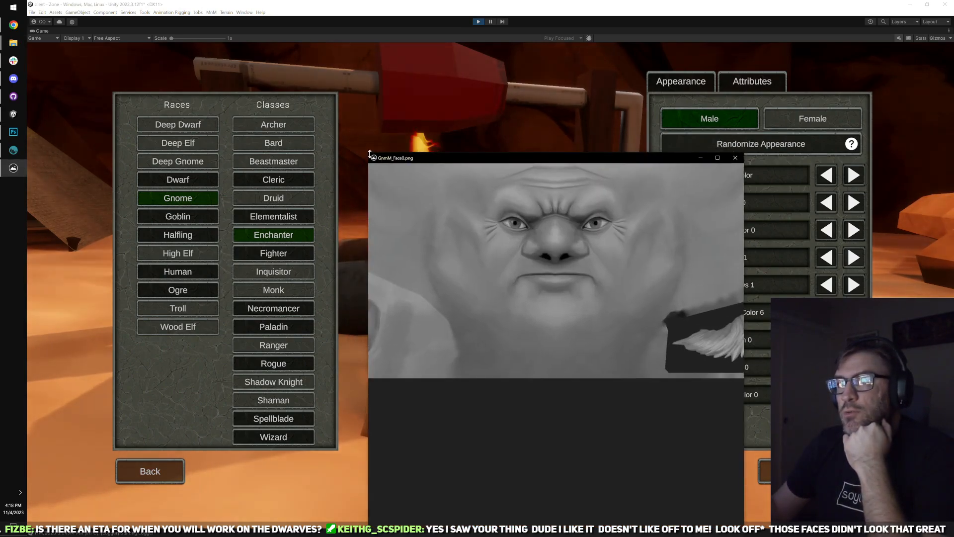
left_click_drag(369, 154, 306, 117)
scroll(564, 247, "up", 1)
scroll(533, 278, "up", 1)
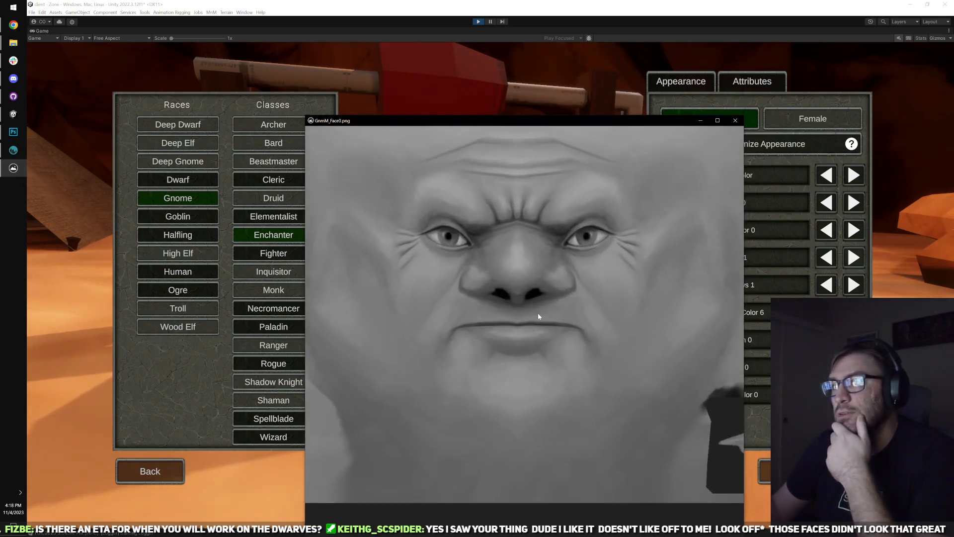
scroll(553, 246, "up", 2)
left_click_drag(645, 125, 361, 103)
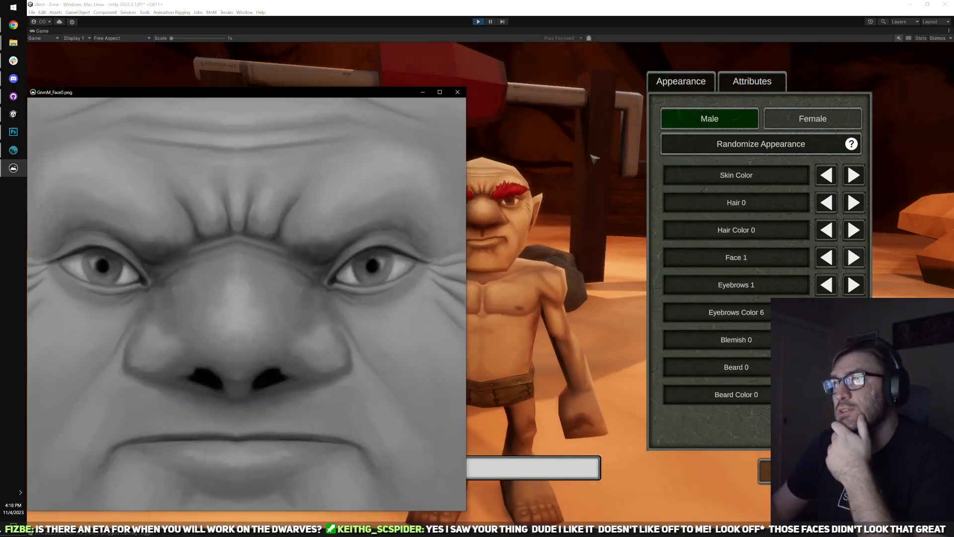
left_click(451, 99)
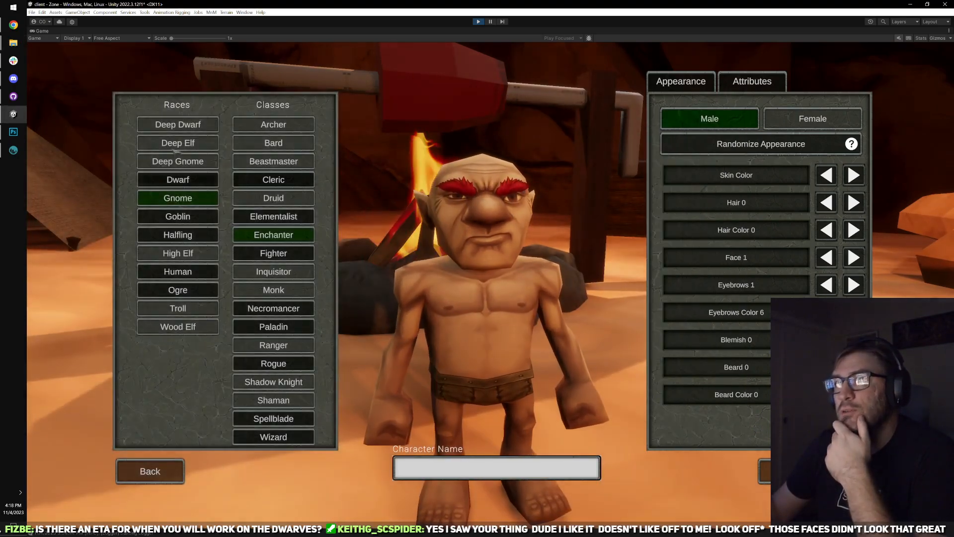
scroll(356, 289, "up", 4)
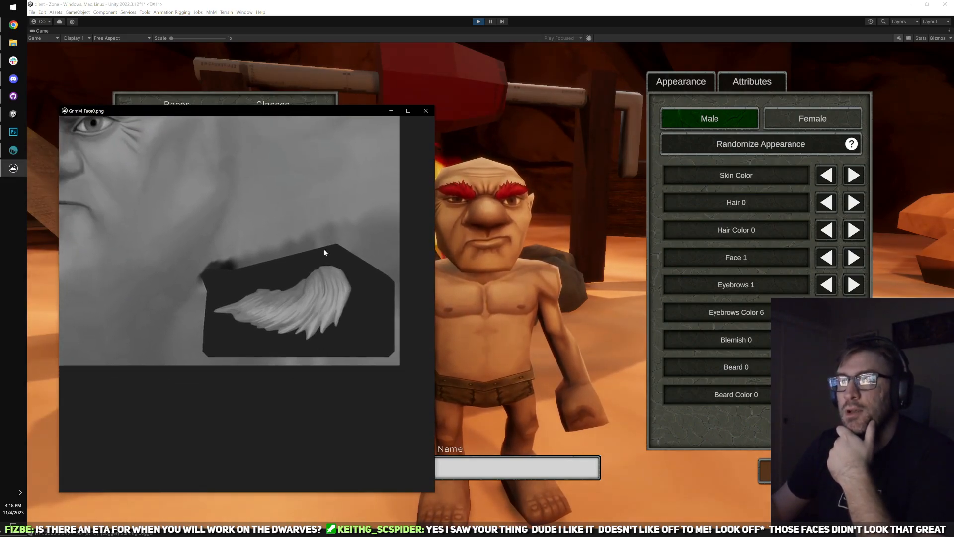
left_click(428, 113)
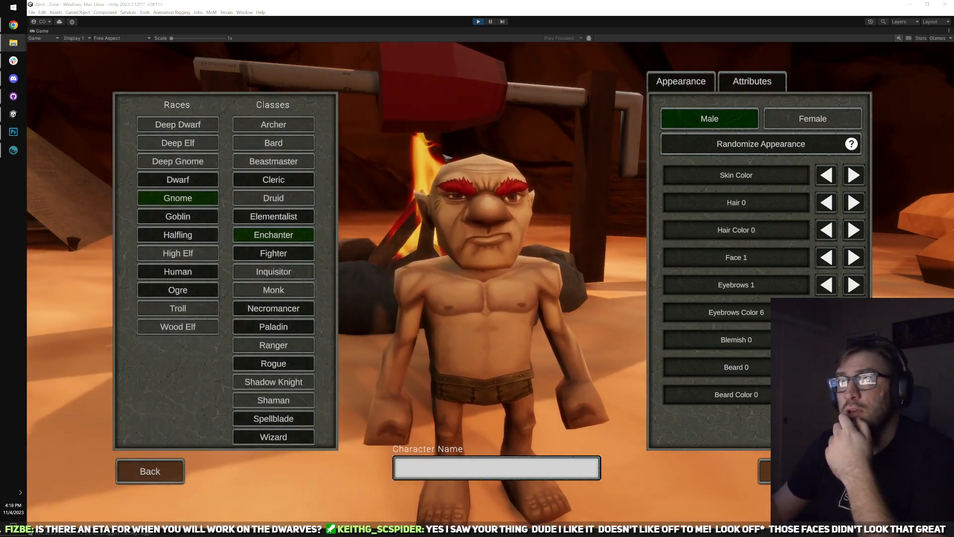
- Switch to Photoshop, look over the whole GnmM_Face2.png texture, and return to Unity's character creator
left_click(14, 132)
scroll(525, 290, "down", 3)
scroll(607, 342, "up", 2)
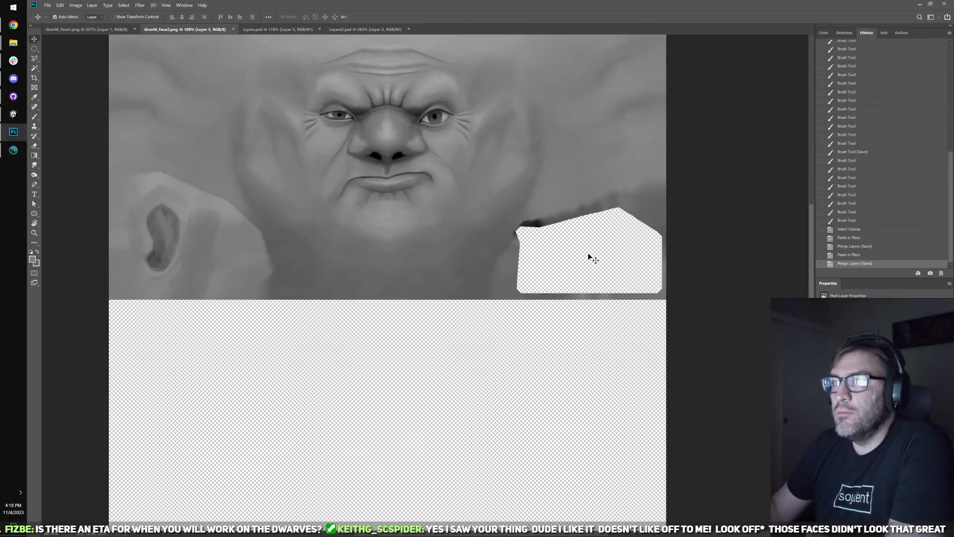
left_click(13, 114)
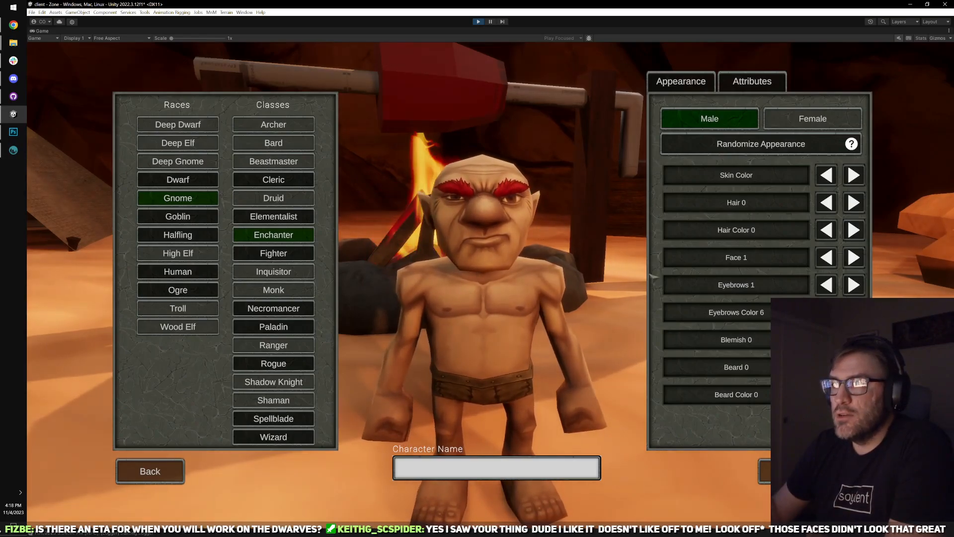
- Preview the gnome's face 3 and face 0 with eyebrows 1 and eyebrows color 3
left_click(854, 258)
left_click(854, 258)
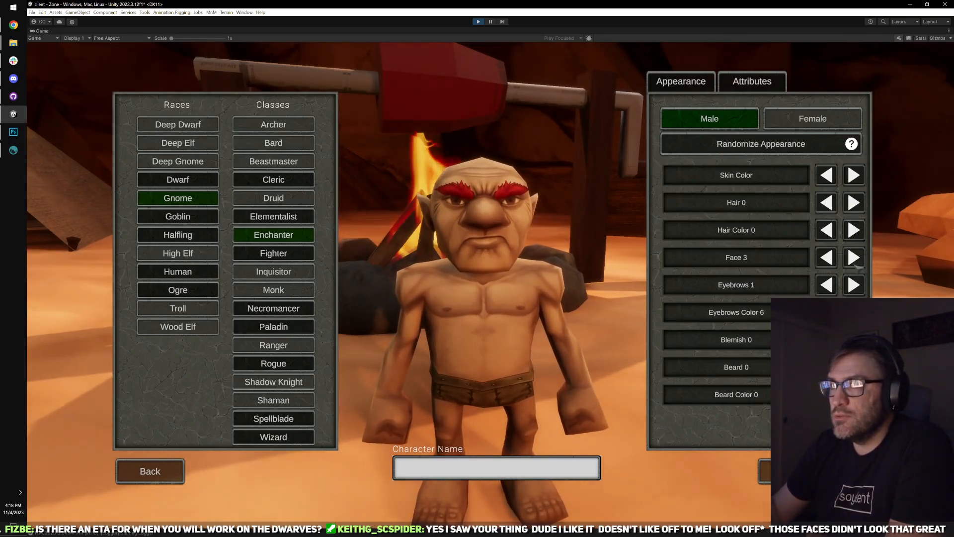
left_click(853, 285)
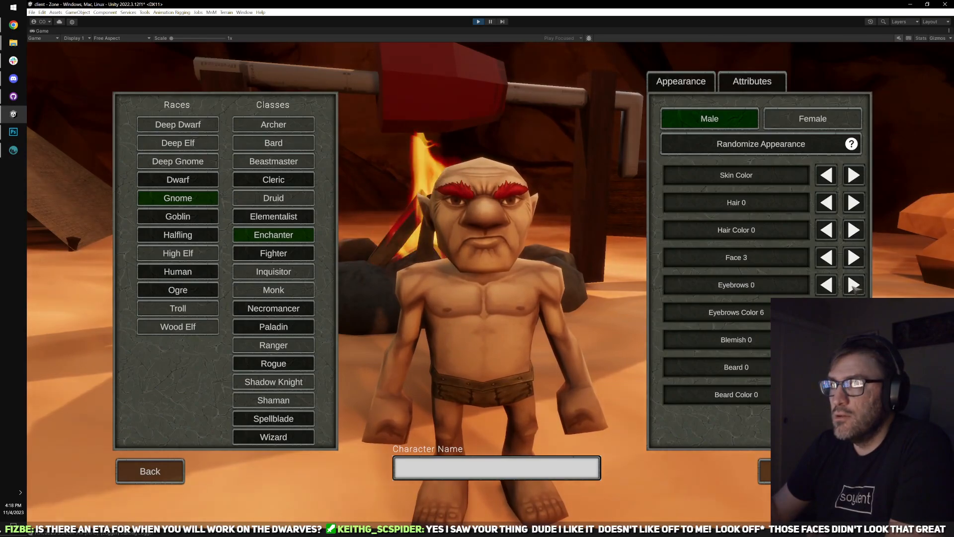
left_click(854, 285)
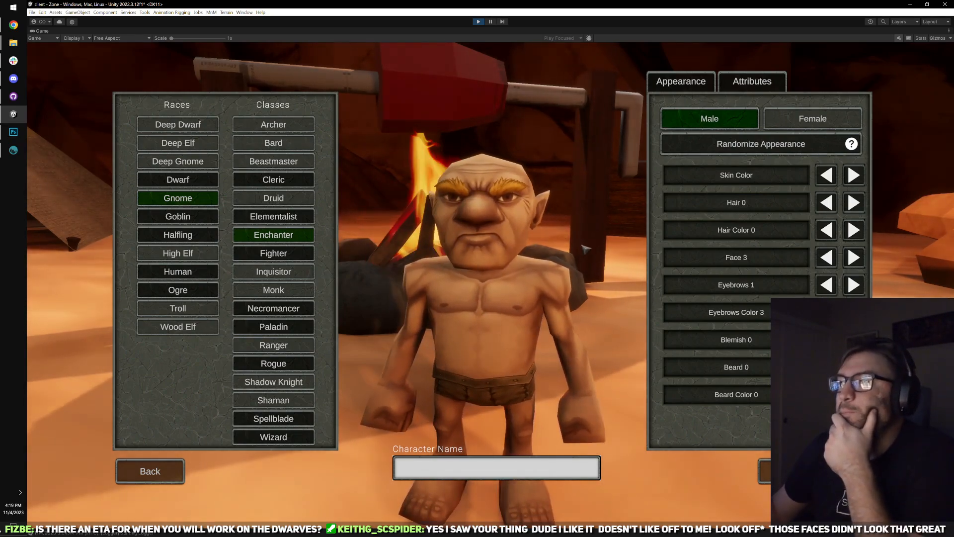
left_click(853, 257)
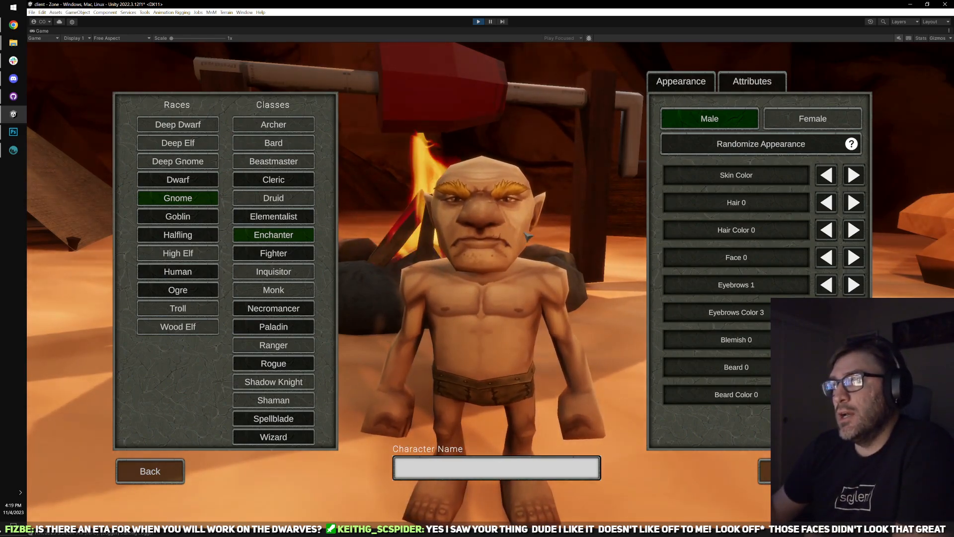
mouse_move(510, 243)
left_mouse_down()
mouse_move(472, 239)
mouse_move(517, 238)
left_mouse_up()
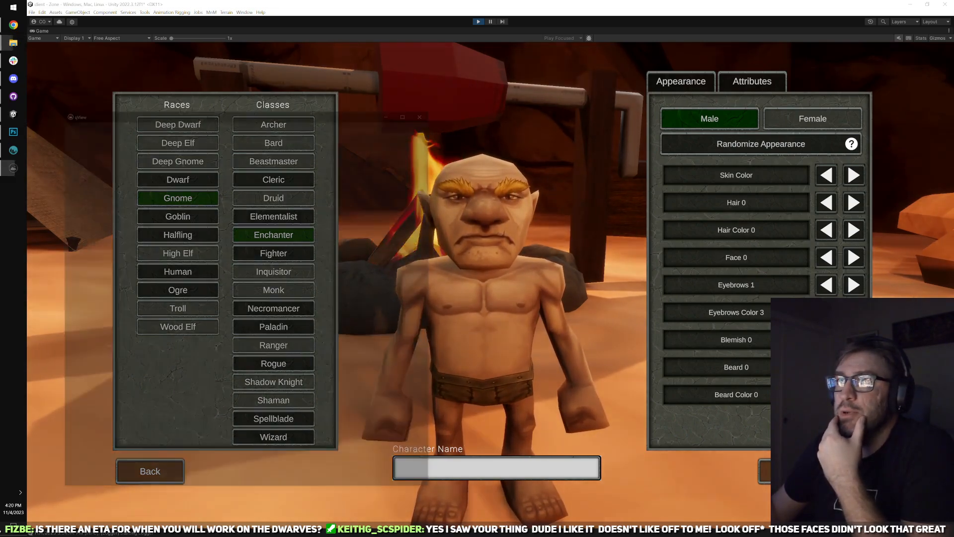
- Examine the Eyes2.png and GnmM_Face1.png texture images up close, closing each one
scroll(264, 206, "up", 3)
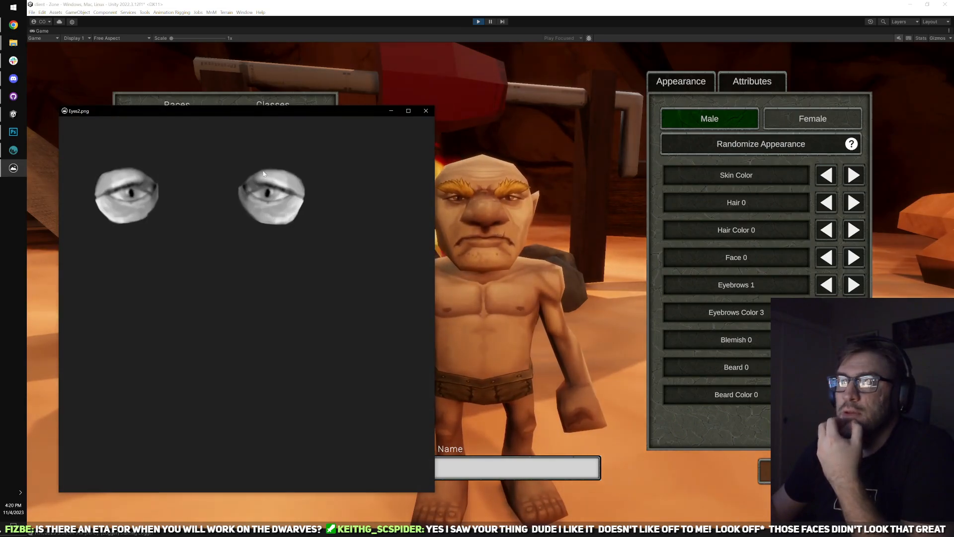
left_click_drag(383, 129, 404, 144)
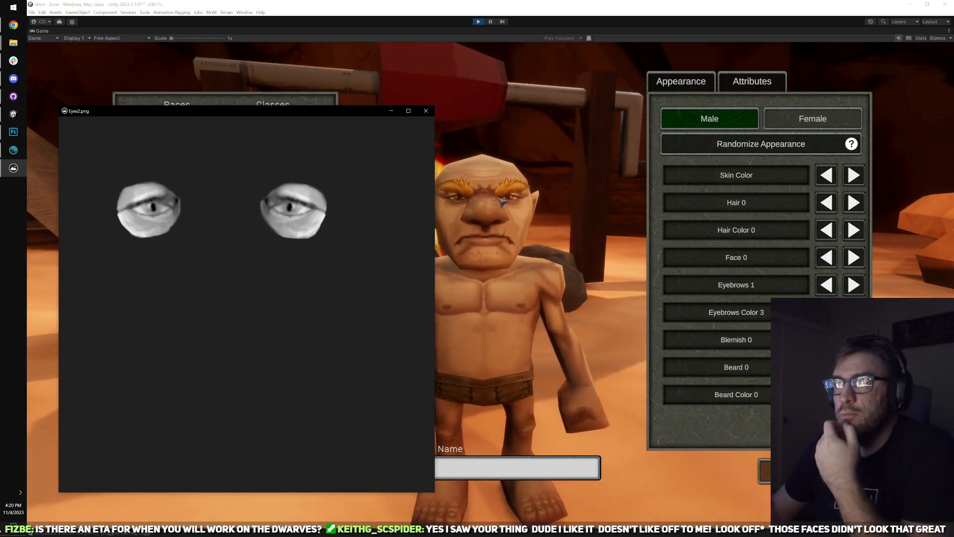
left_click(429, 112)
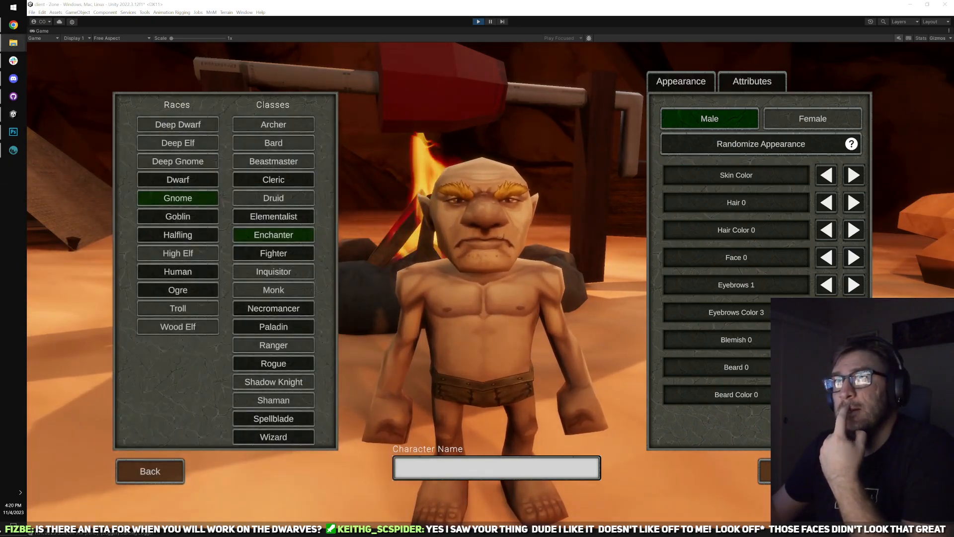
scroll(319, 156, "up", 5)
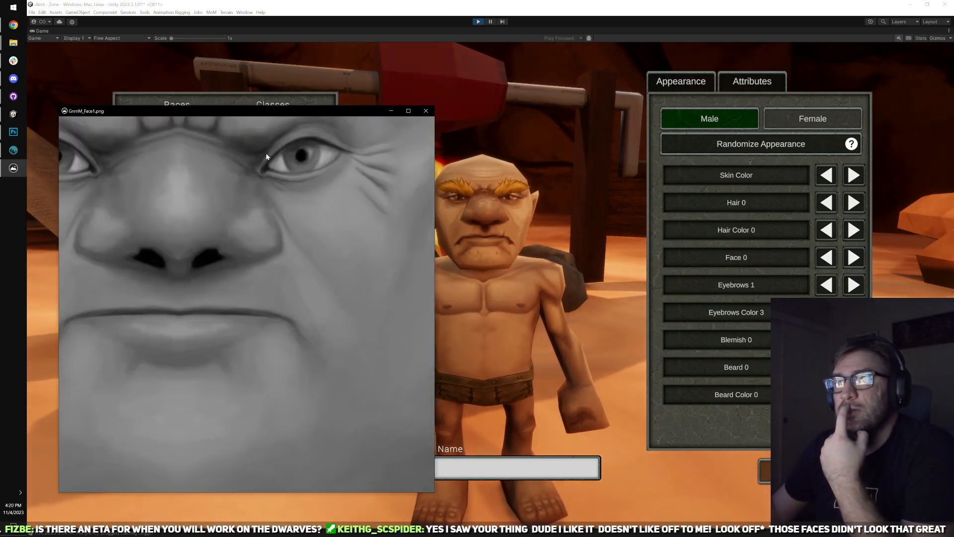
scroll(319, 282, "down", 3)
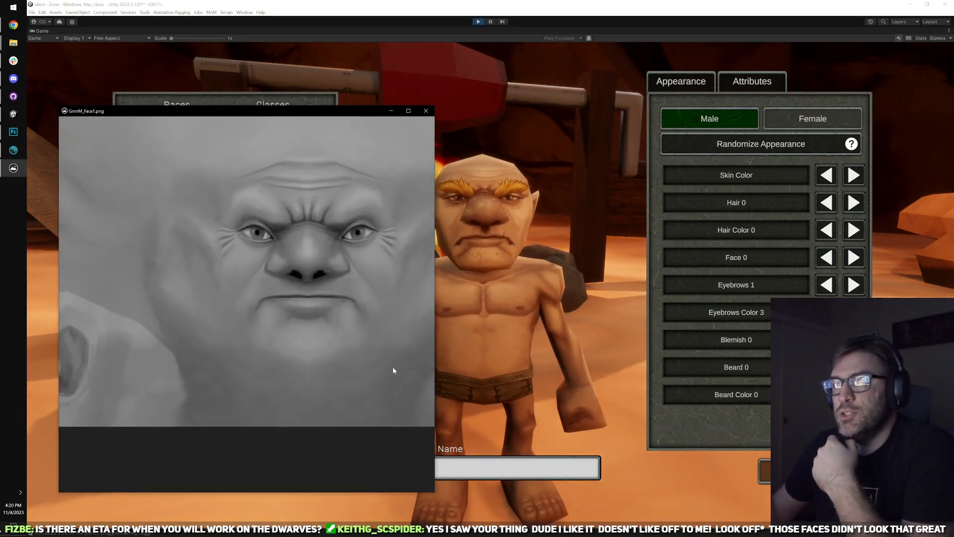
left_click(427, 110)
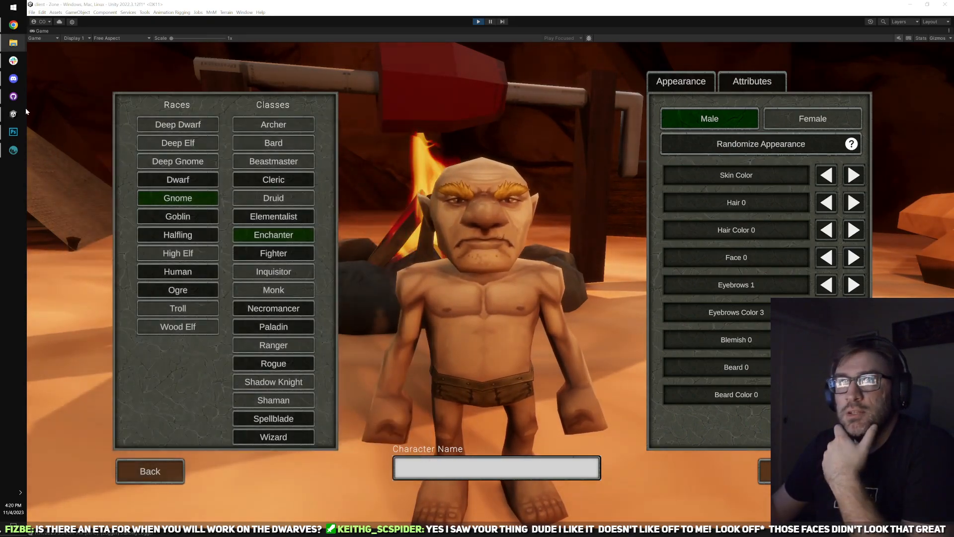
- Switch to Photoshop, outline both eyes of GnmM_Face2.png with the Polygonal Lasso, and mask Layer 3 to that selection
left_click(14, 132)
scroll(353, 172, "up", 5)
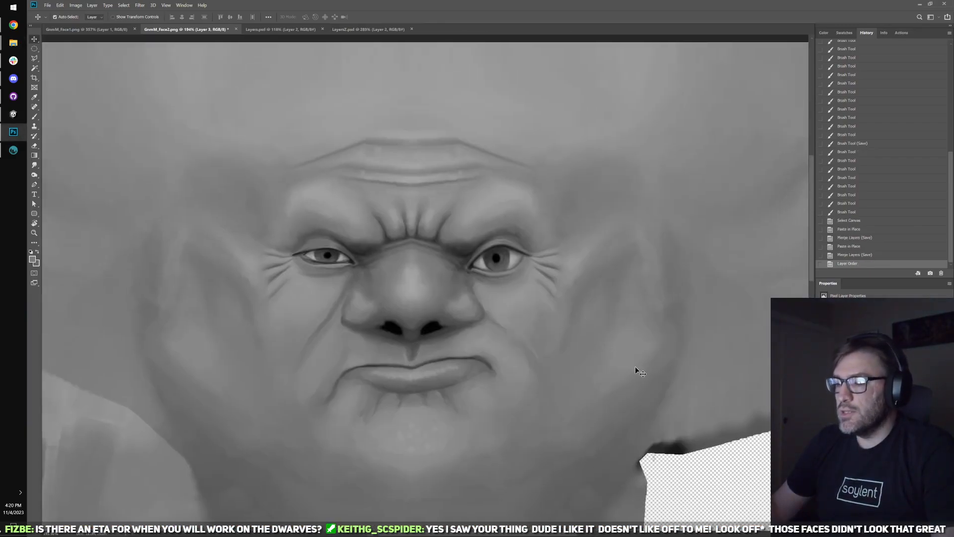
scroll(530, 291, "up", 6)
key("l")
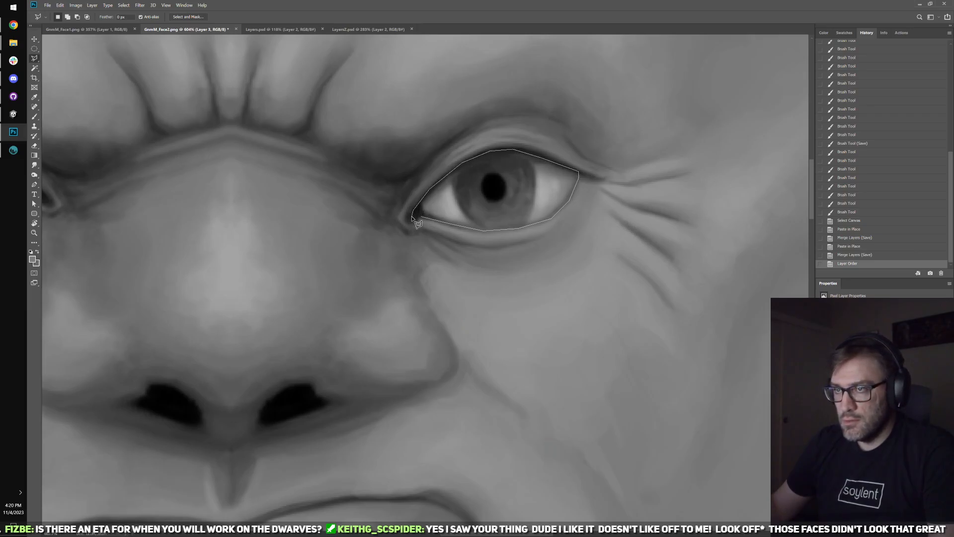
scroll(454, 217, "down", 3)
scroll(348, 237, "left", 5)
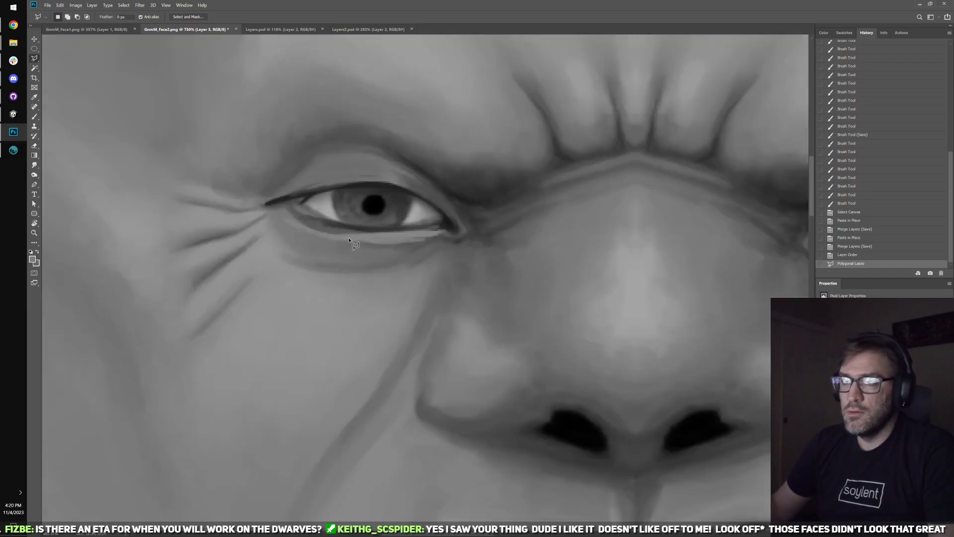
scroll(248, 189, "up", 4)
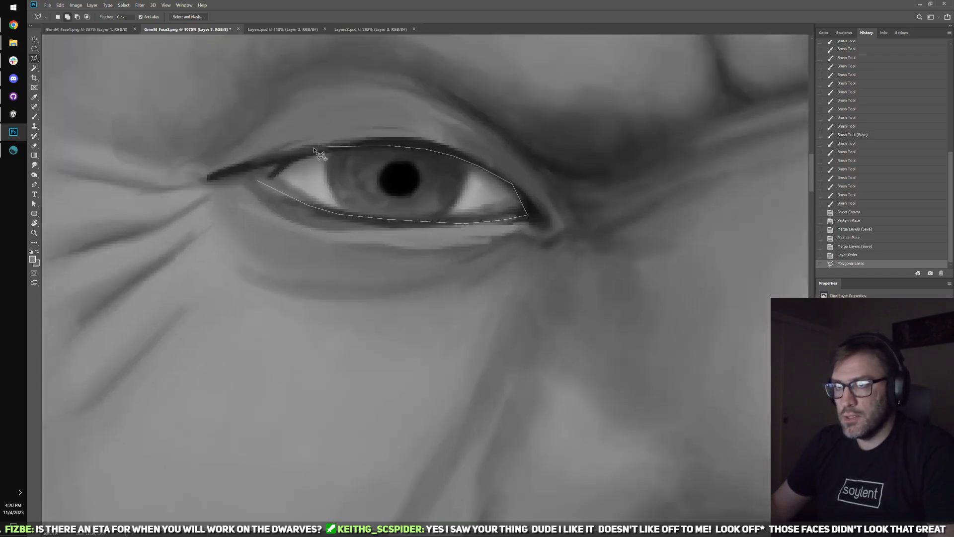
left_click(255, 177)
scroll(255, 178, "down", 2)
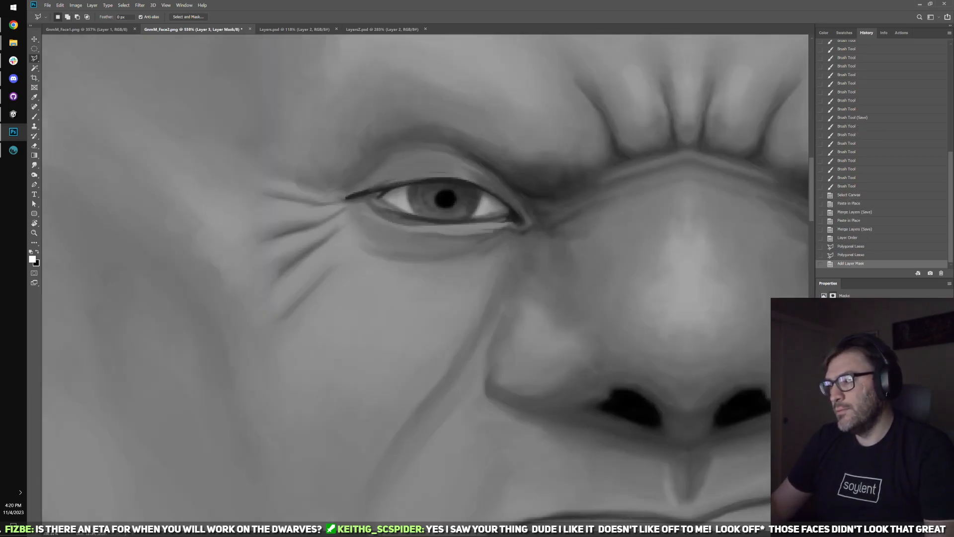
- Hide the underlying face to check the isolated eyes, apply Layer 3's mask, and show the face again
key("ctrl+comma")
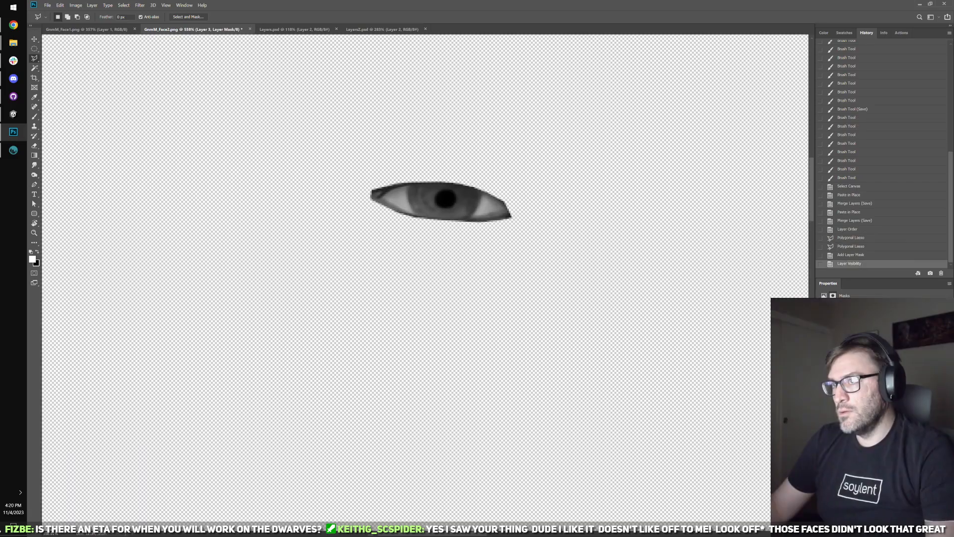
scroll(700, 383, "down", 4)
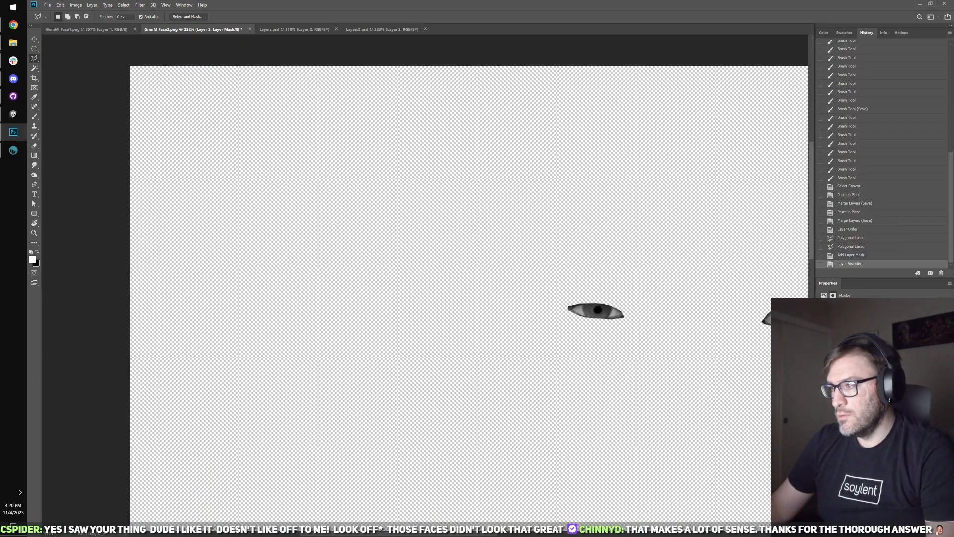
left_click_drag(850, 458, 755, 414)
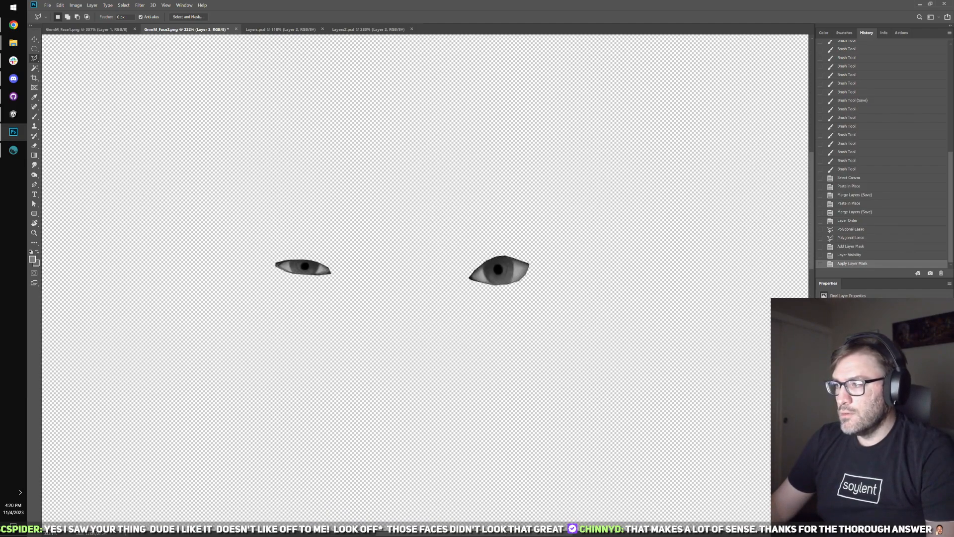
key("ctrl+comma")
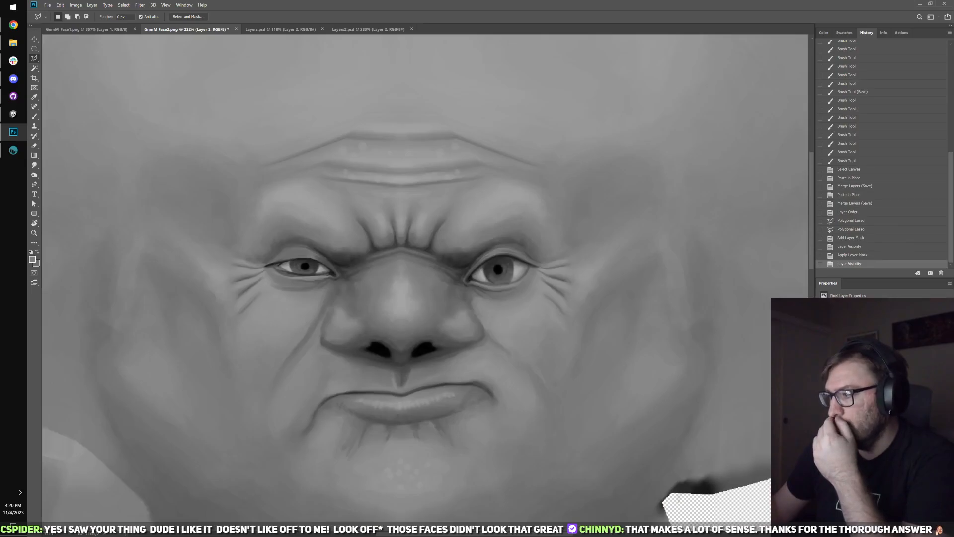
- Add a Gradient Map adjustment clipped to the isolated eyes layer and load the BlueCloth gradient preset
left_click(894, 507)
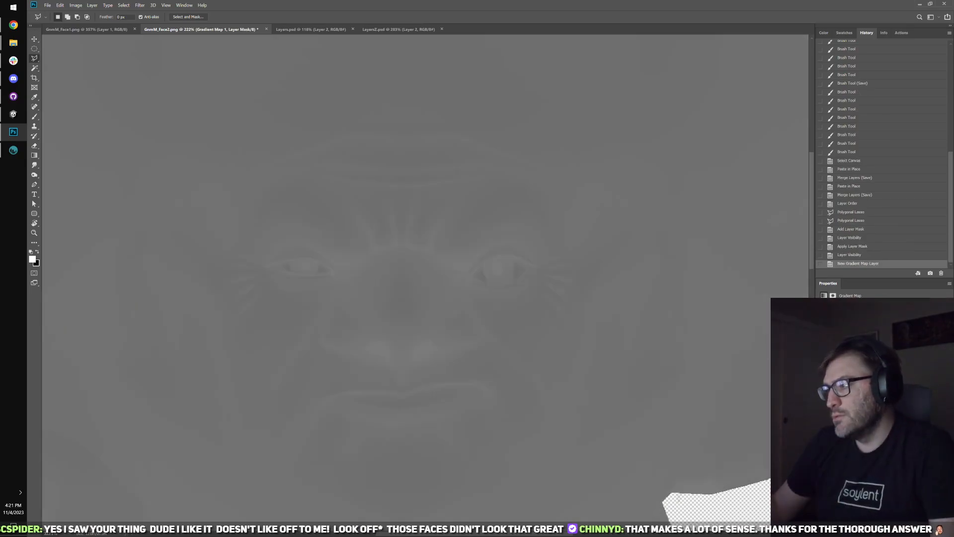
key("ctrl+alt+g")
left_click(875, 310)
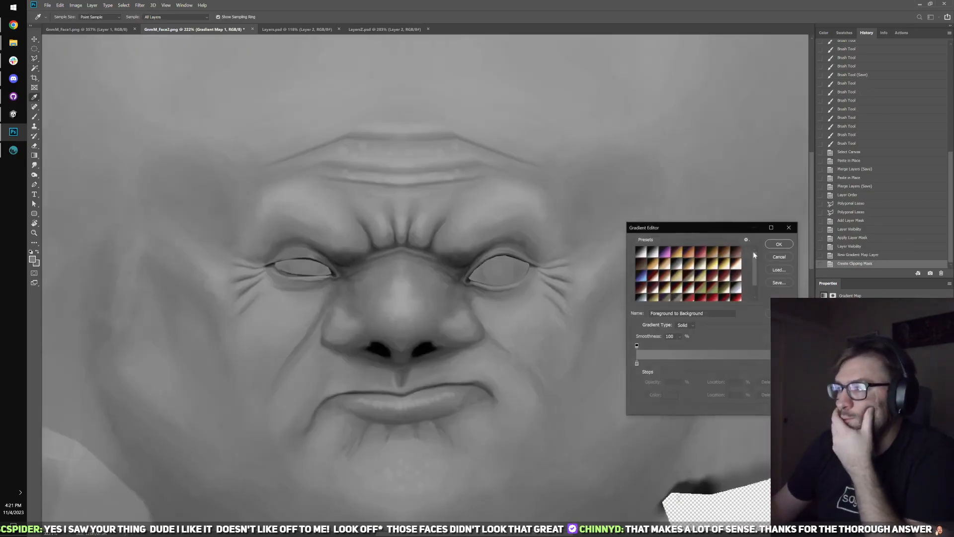
left_click(641, 278)
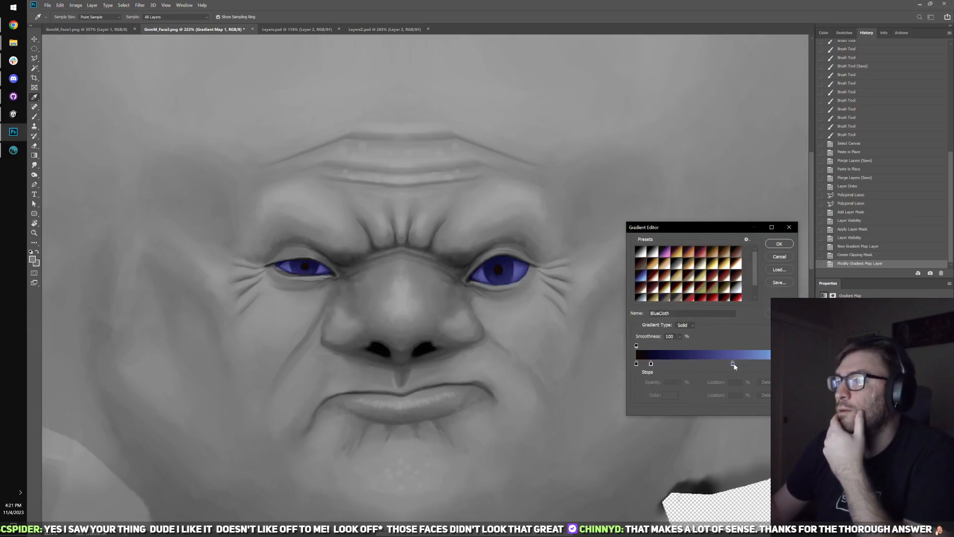
- Recolor the gradient's light end stop to white, then shift the white and blue stops toward the dark end, with dark navy at 12%
left_click(790, 364)
left_click(670, 395)
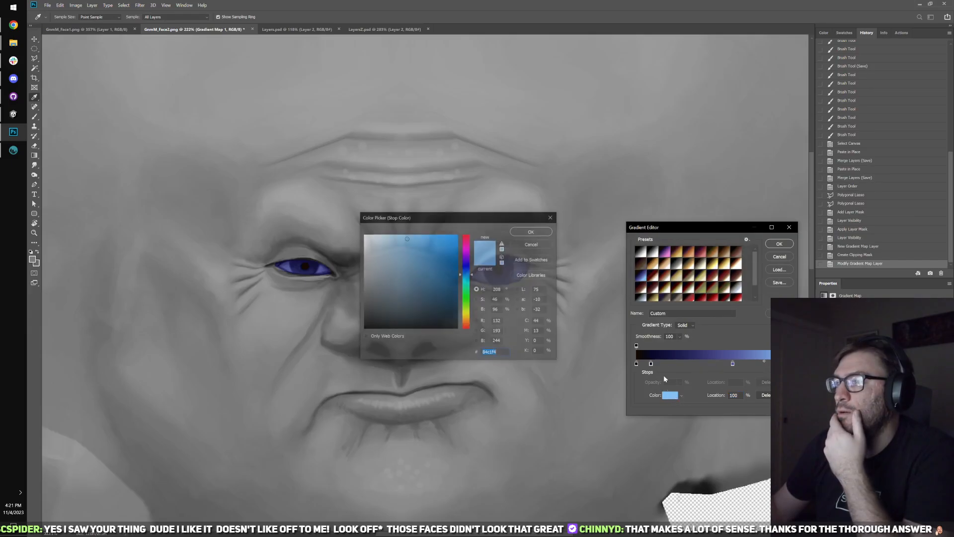
left_click_drag(421, 259, 334, 222)
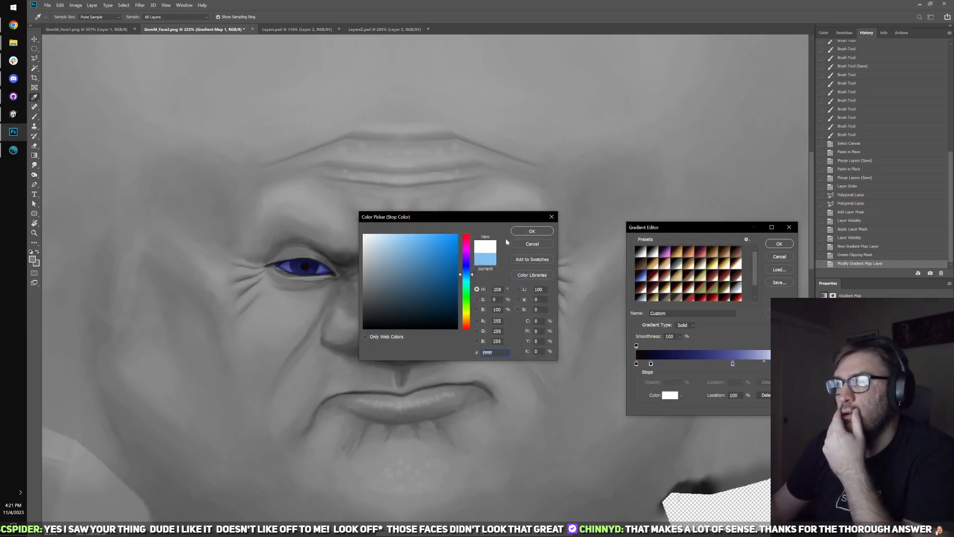
left_click(521, 233)
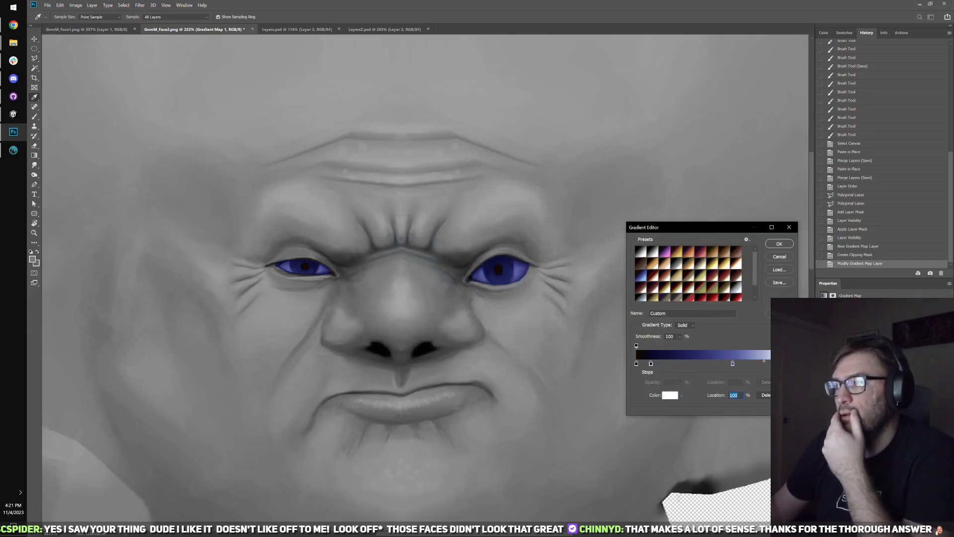
left_click_drag(791, 364, 654, 365)
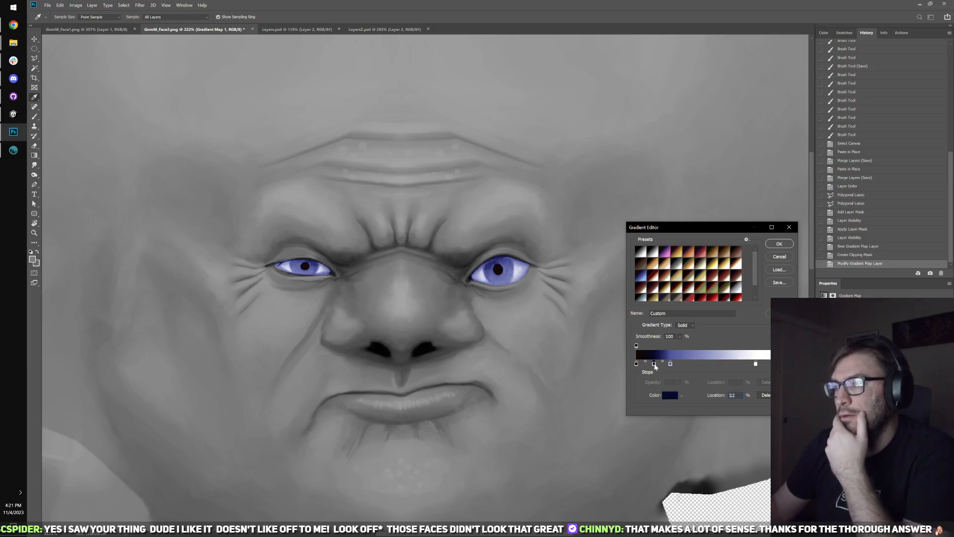
left_click_drag(754, 367, 726, 365)
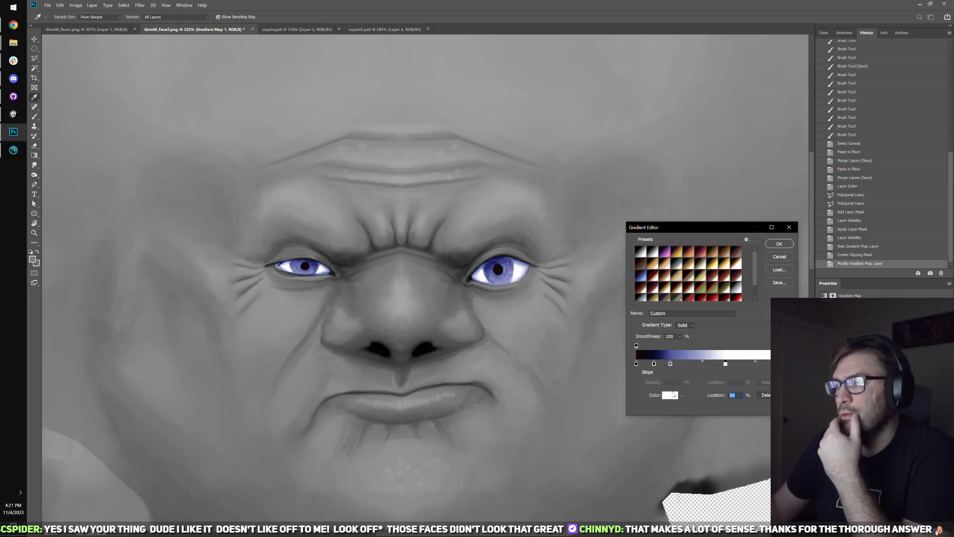
- Recolor the gradient's white stop to pale peach #ffe4d6 and place a duplicate of it at location 42%
left_click(671, 395)
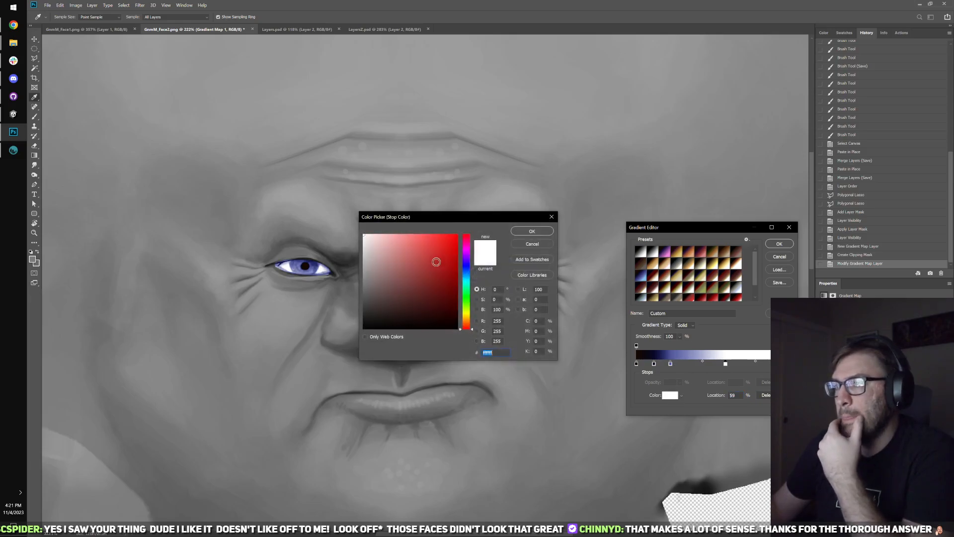
left_click(466, 324)
left_click(378, 234)
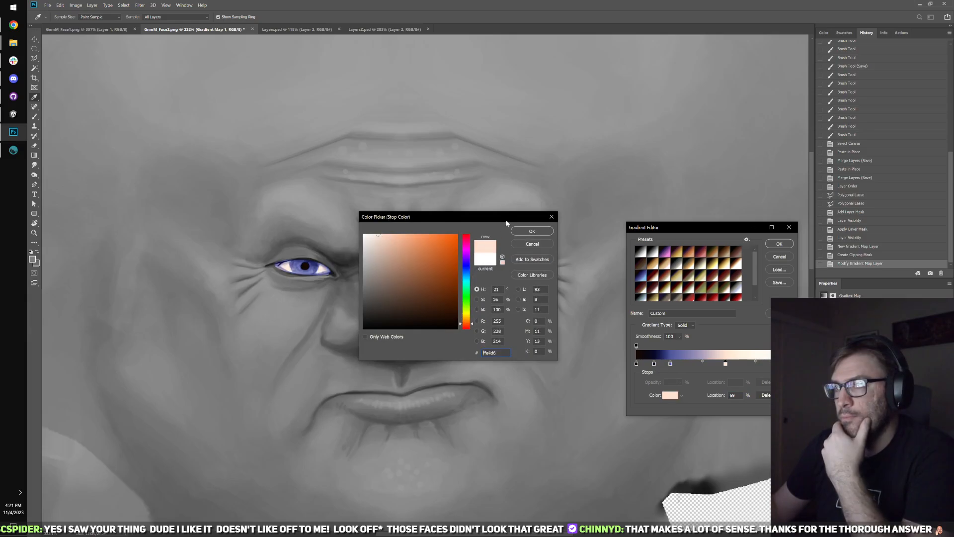
left_click_drag(497, 217, 540, 305)
left_click(575, 319)
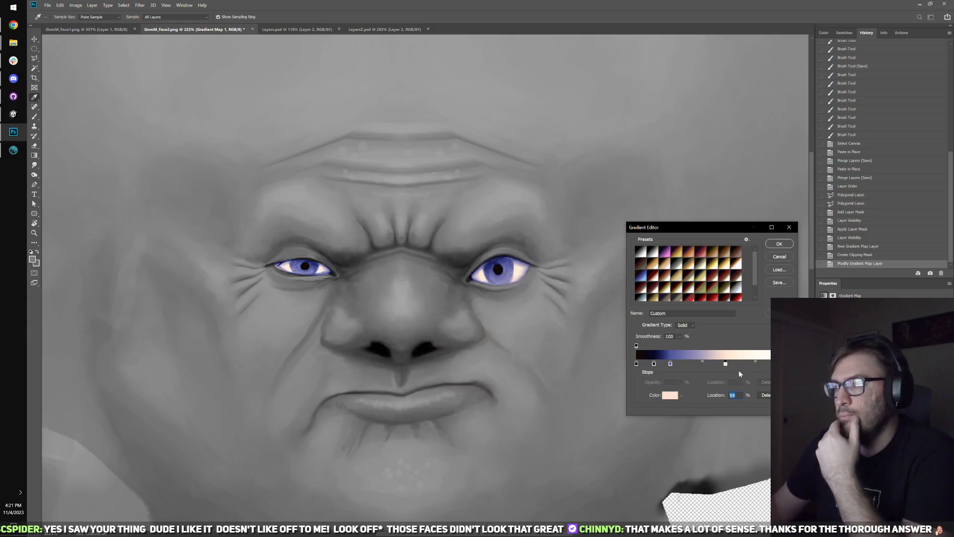
left_click_drag(716, 367, 698, 368)
left_click(668, 396)
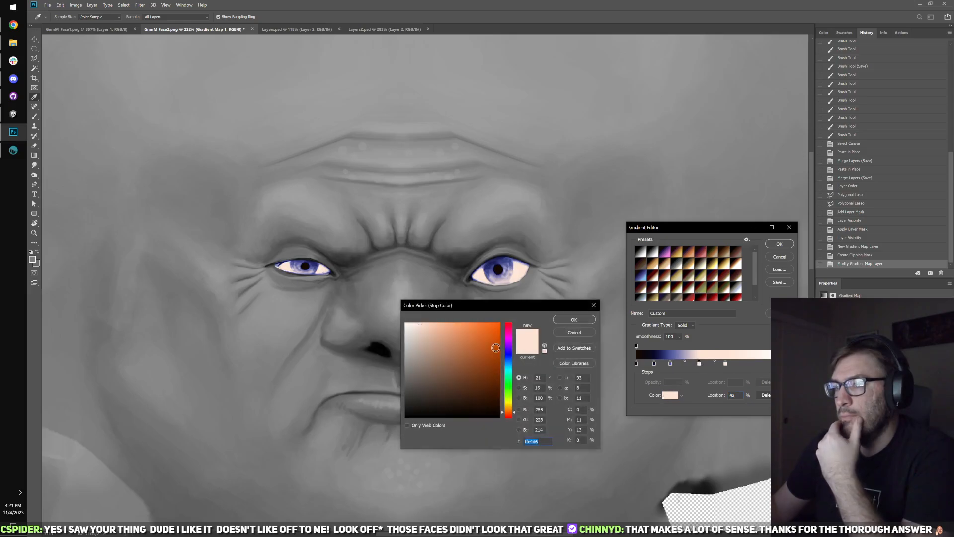
left_click(578, 333)
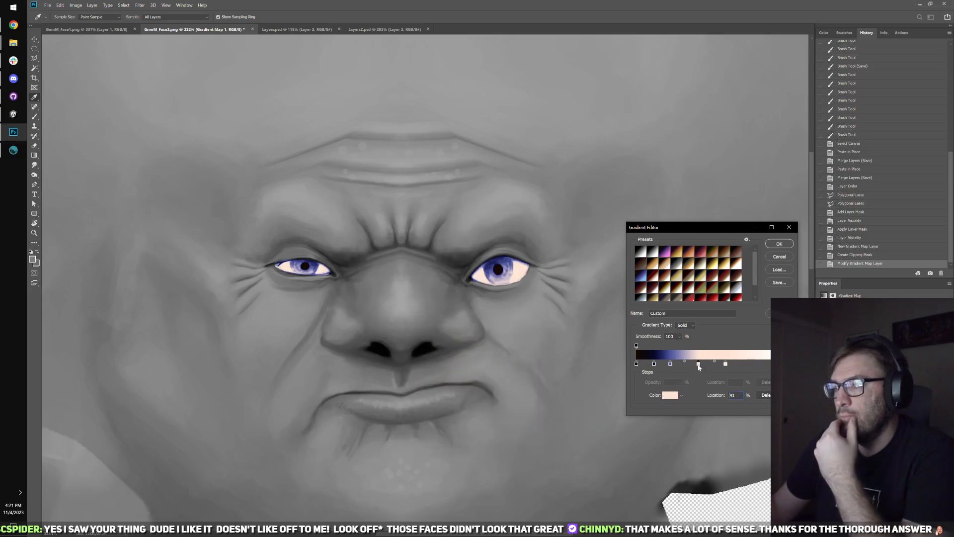
- Set the blue stop to 36% directly beside the inner peach stop, move the outer peach stop toward the light end, and accept the gradient
left_click_drag(699, 367, 683, 367)
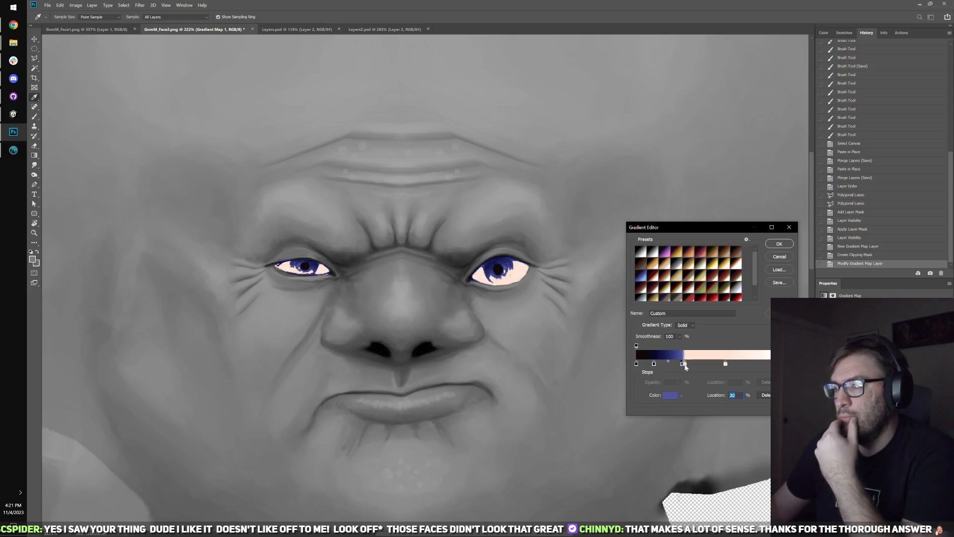
left_click(686, 366)
left_click_drag(689, 367, 696, 367)
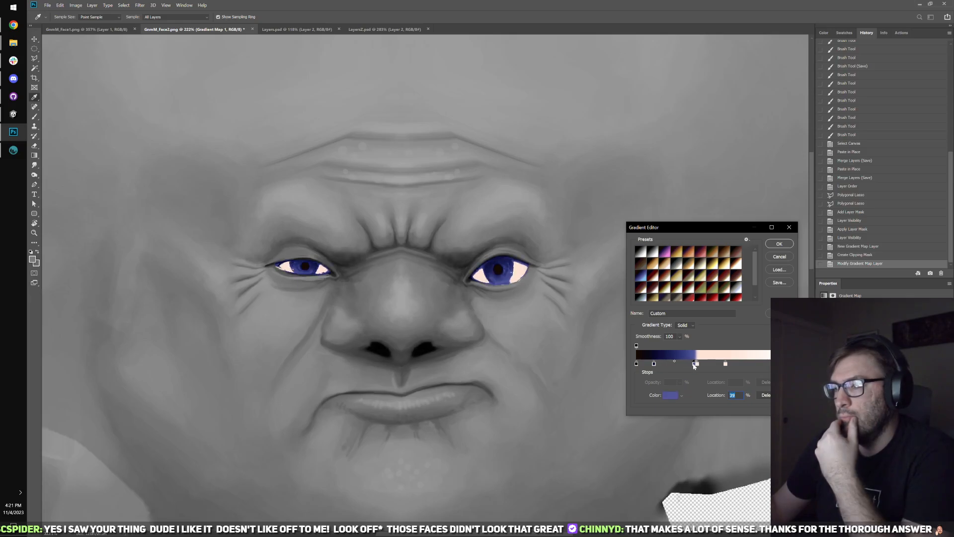
type("34")
left_click(696, 366)
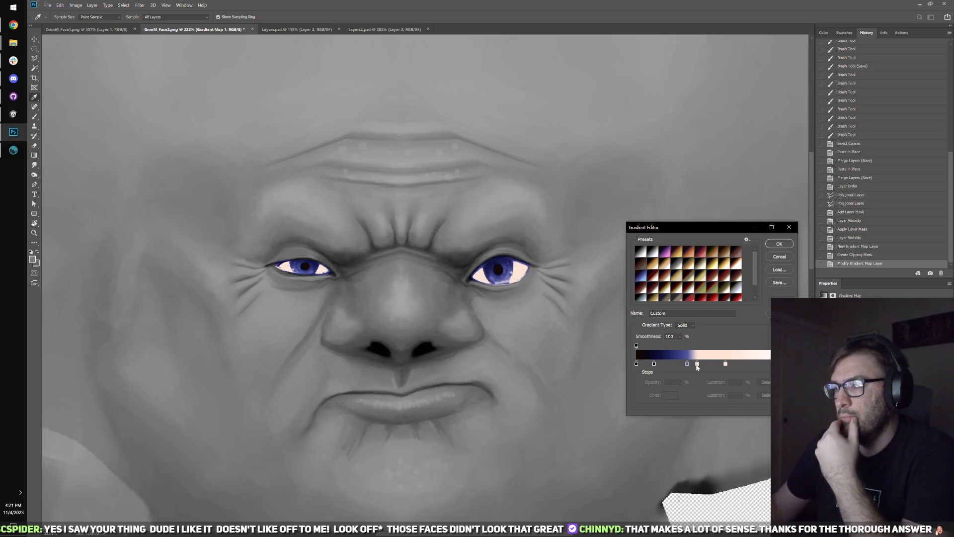
left_click_drag(688, 365, 692, 367)
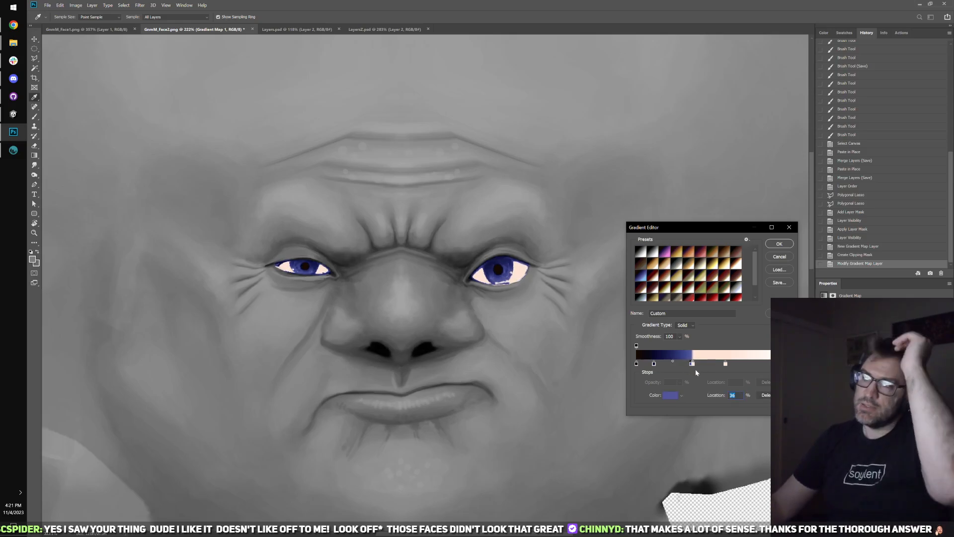
left_click_drag(726, 365, 753, 368)
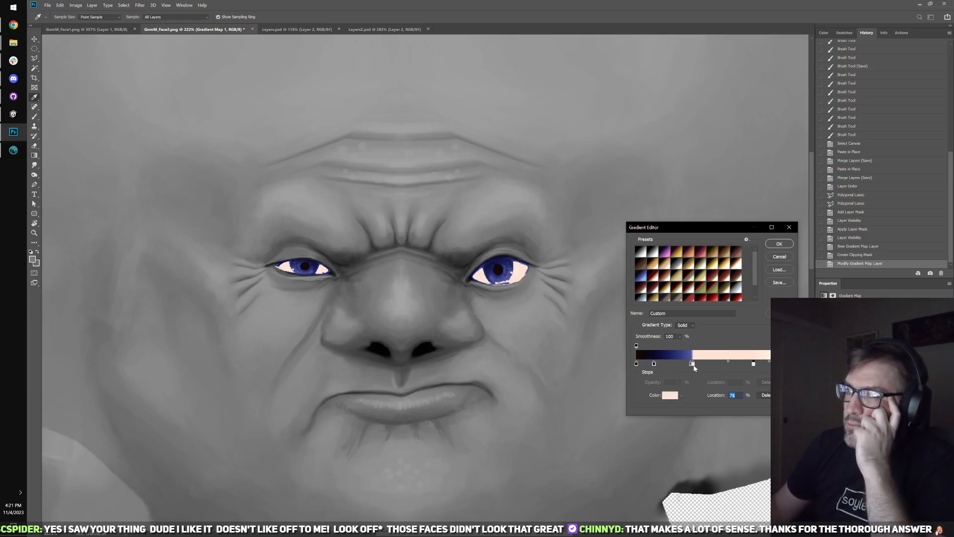
left_click(780, 244)
- Toggle the Gradient Map off and on and examine the colored irises and eye whites against the grey face
scroll(733, 409, "down", 3)
key("l")
key("ctrl+comma")
key("ctrl+comma")
key("ctrl+comma")
key("ctrl+comma")
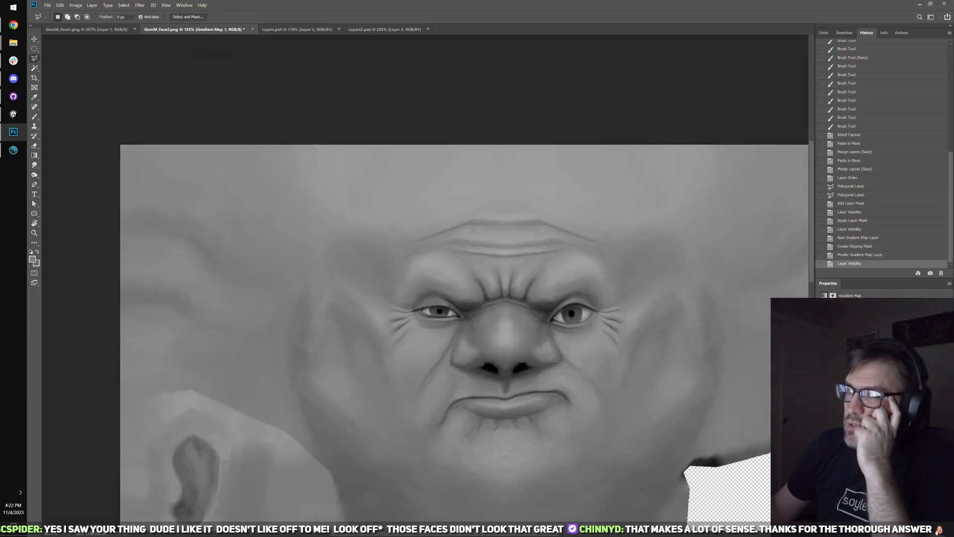
scroll(631, 399, "up", 2)
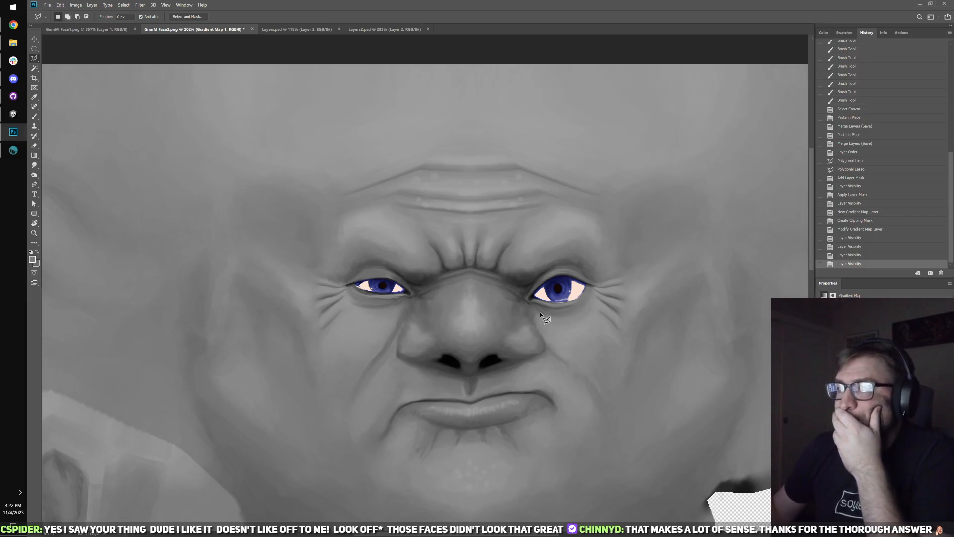
scroll(540, 312, "up", 2)
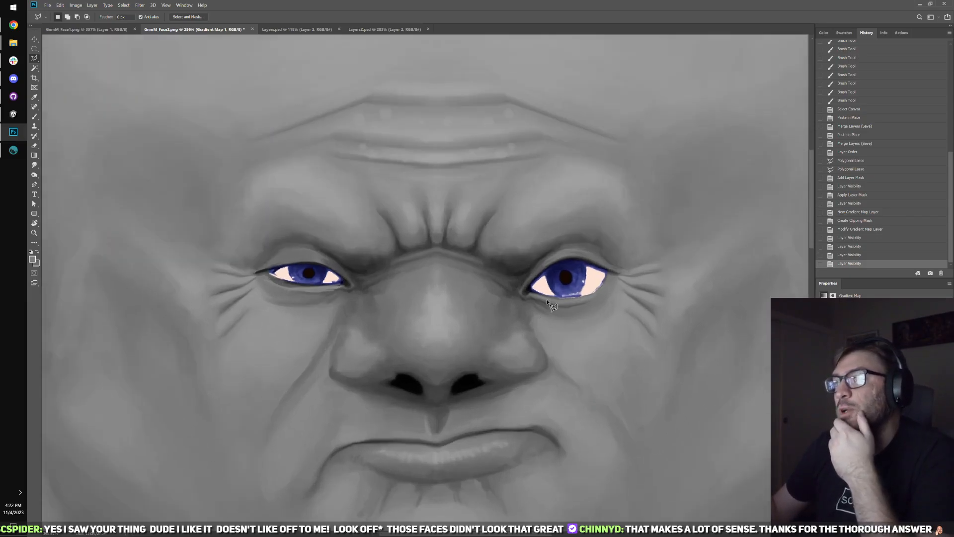
scroll(548, 302, "up", 1)
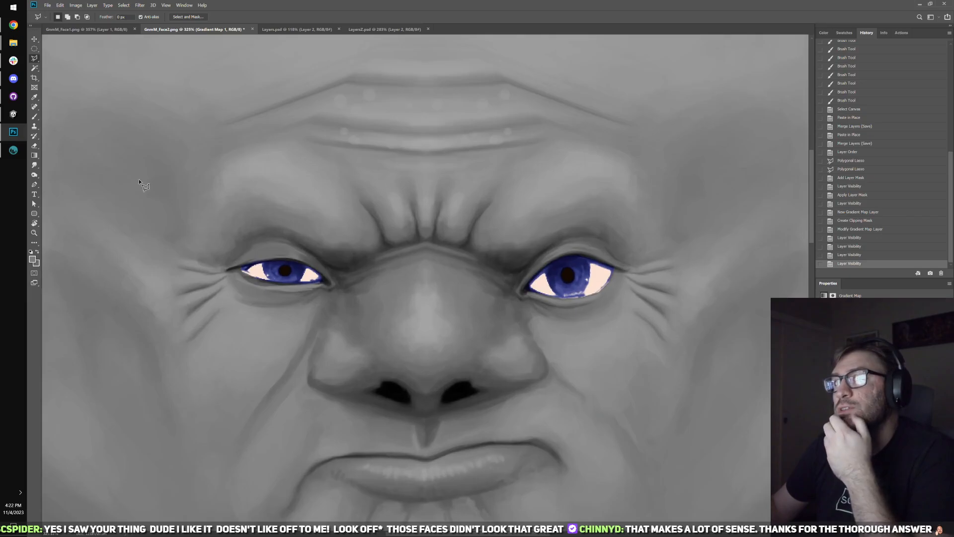
scroll(445, 294, "down", 1)
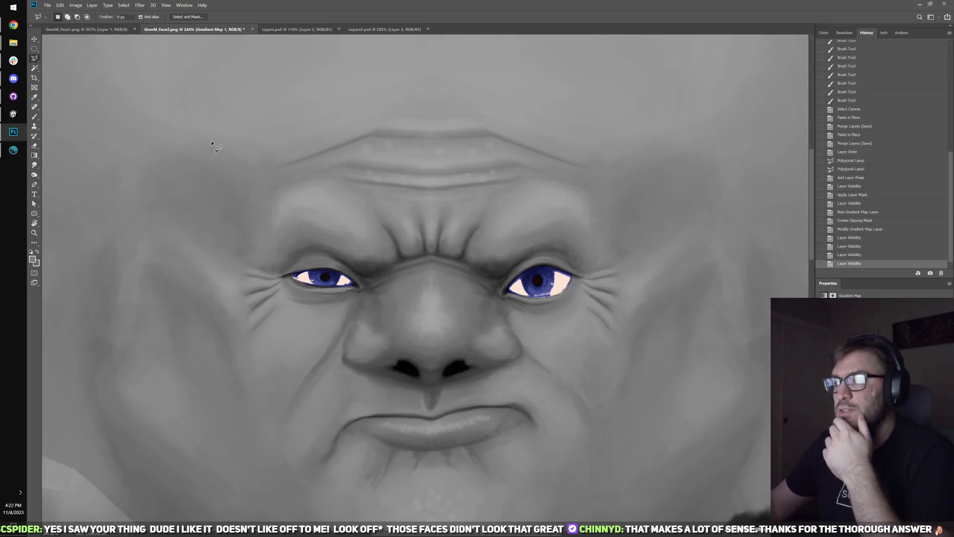
- Copy the whole GnmM_Face1.png canvas and paste it in place beneath the colored eyes in GnmM_Face2.png to compare the fit
left_click(87, 30)
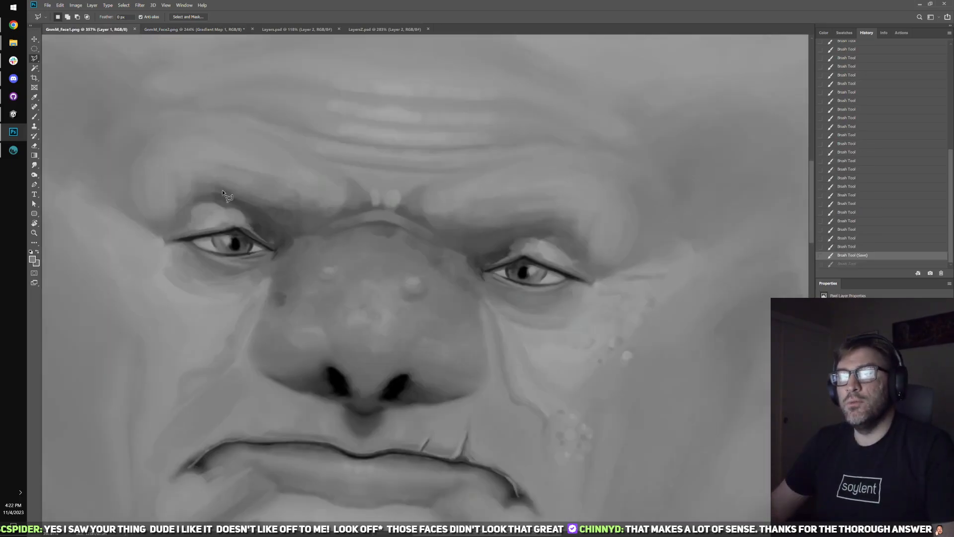
scroll(340, 229, "down", 3)
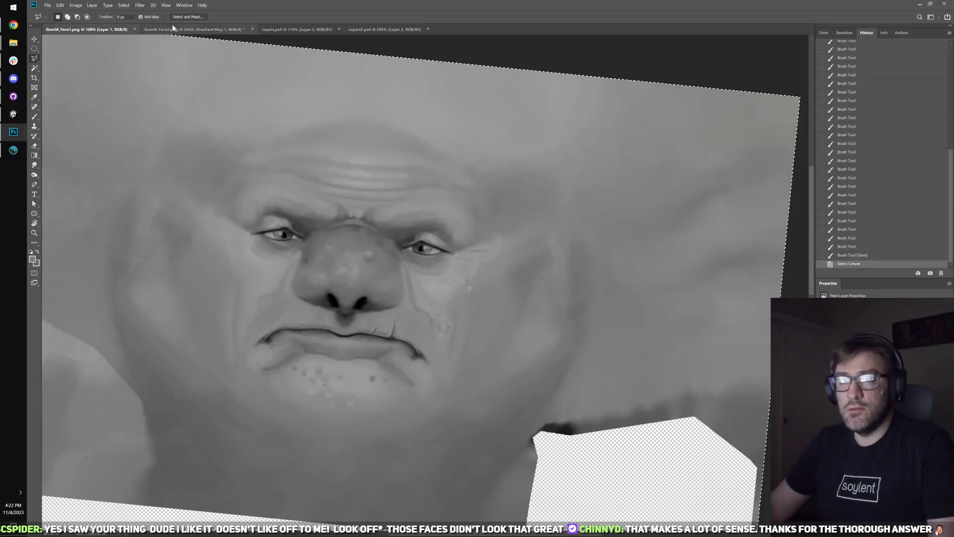
left_click(194, 30)
key("ctrl+shift+v")
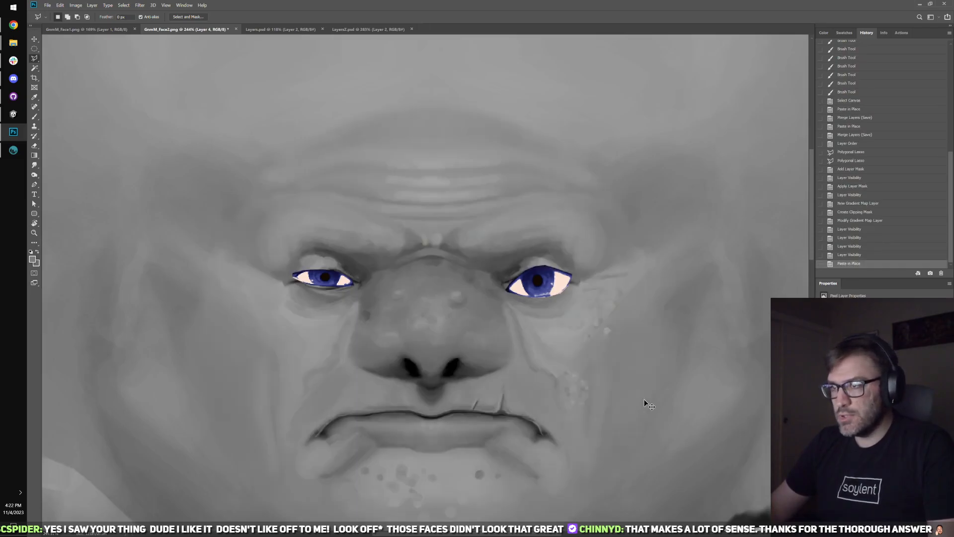
key("ctrl+minus")
key("ctrl+minus")
scroll(666, 382, "up", 2)
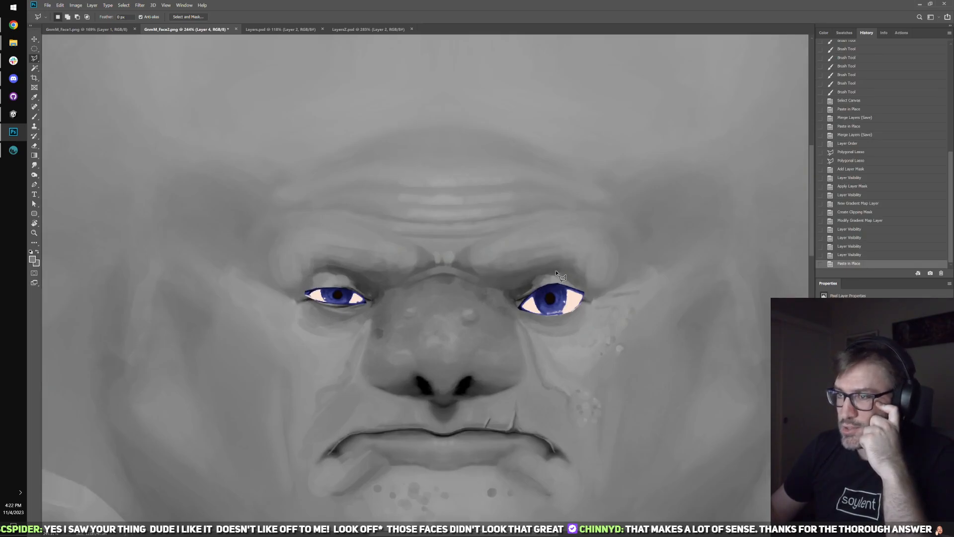
scroll(579, 326, "up", 1)
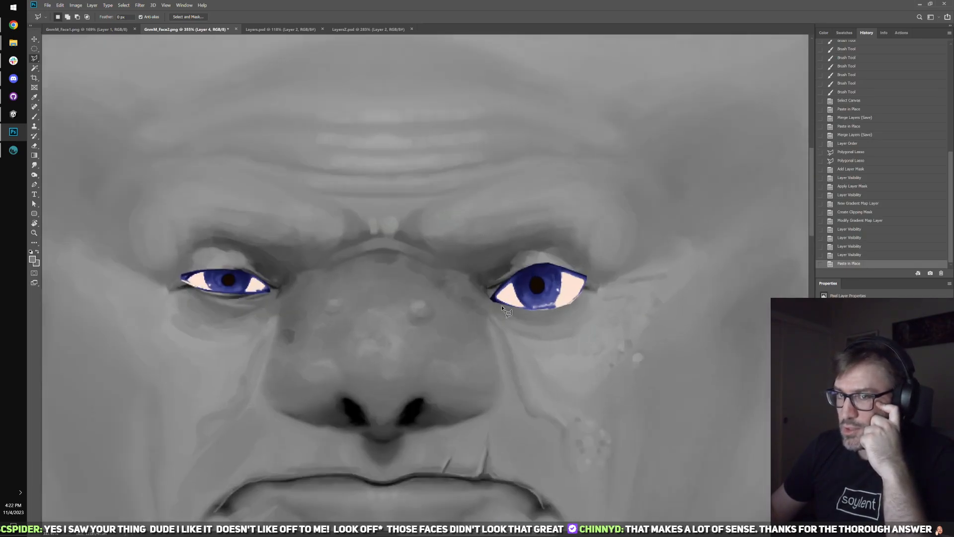
- Delete the pasted face together with the isolated eyes layer and its Gradient Map
scroll(507, 309, "down", 2)
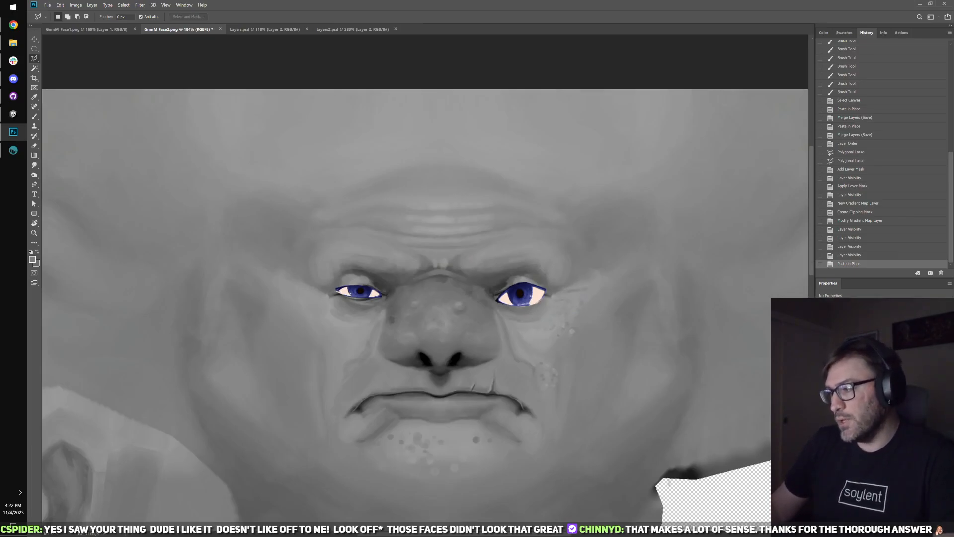
key("alt+period")
key("Delete")
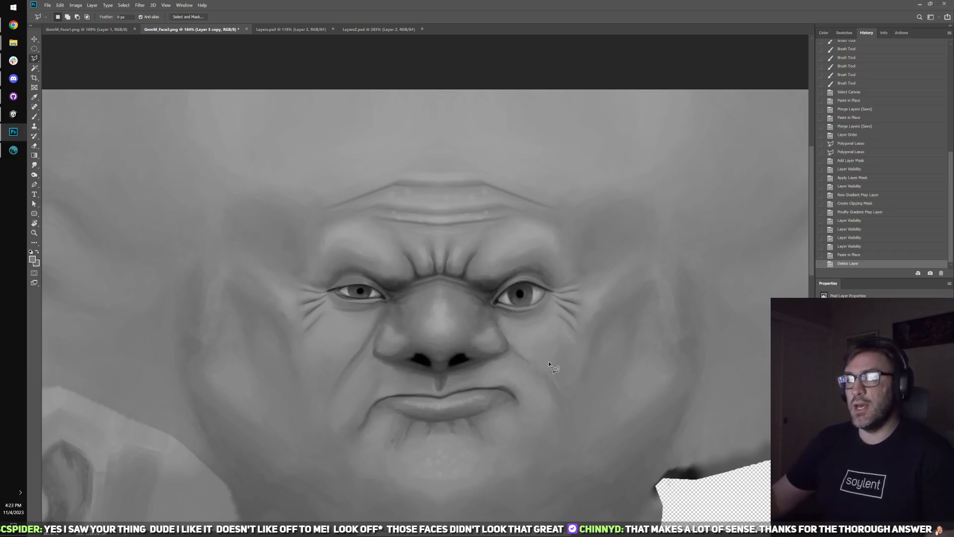
- Examine the remaining grey face's eyes up close, then switch to 3D-Coat and view the whole painted head from the front
scroll(561, 144, "up", 2)
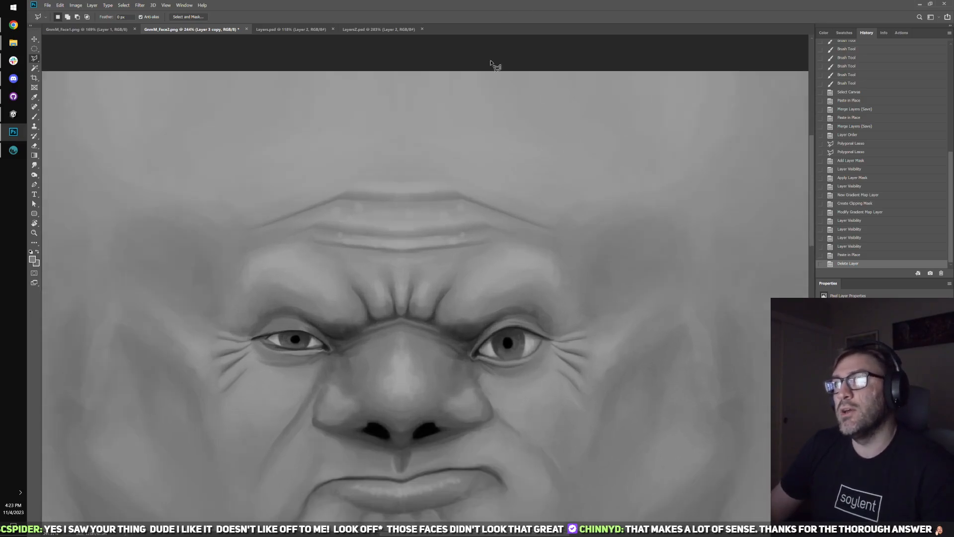
scroll(490, 64, "up", 2)
scroll(469, 337, "down", 2)
key("v")
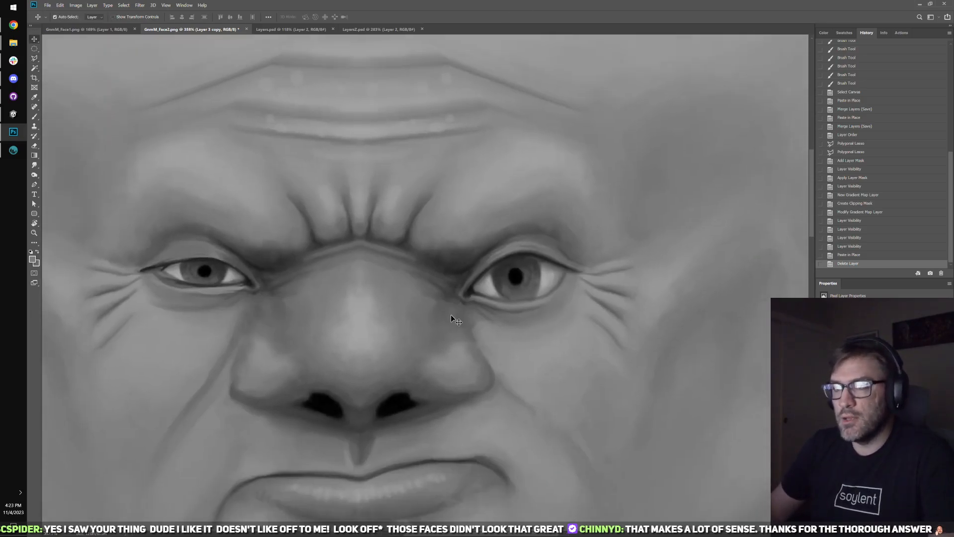
scroll(451, 314, "down", 1)
scroll(452, 315, "down", 1)
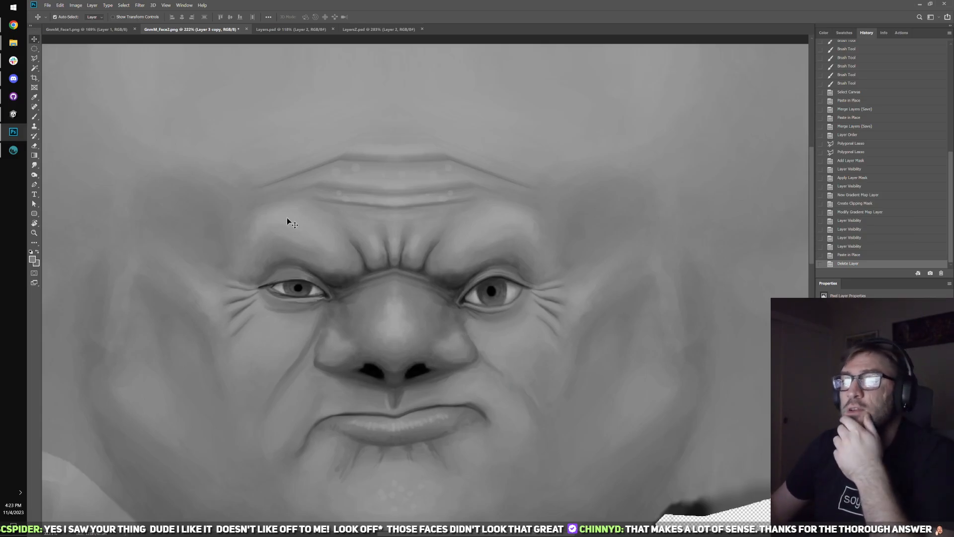
scroll(171, 209, "down", 3)
scroll(171, 209, "up", 2)
left_click(13, 150)
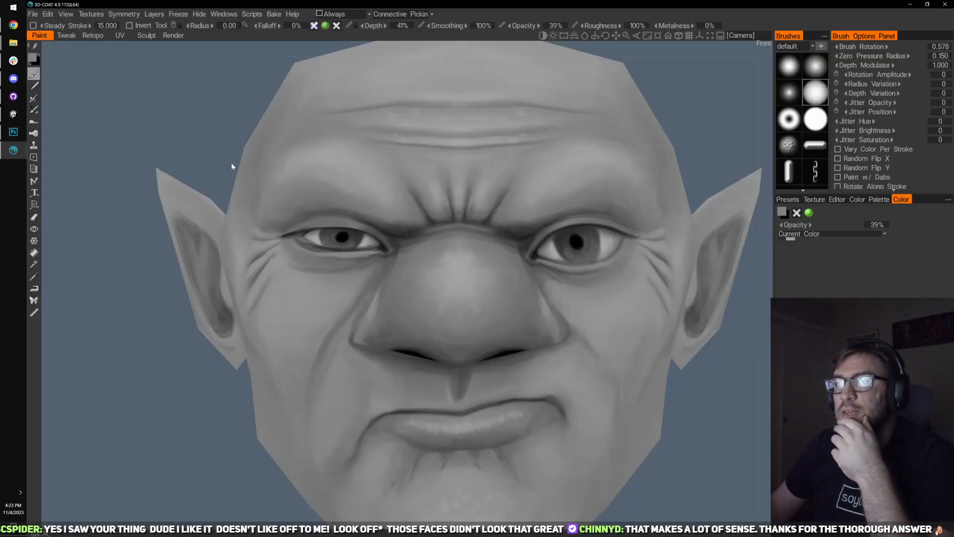
scroll(159, 101, "down", 4)
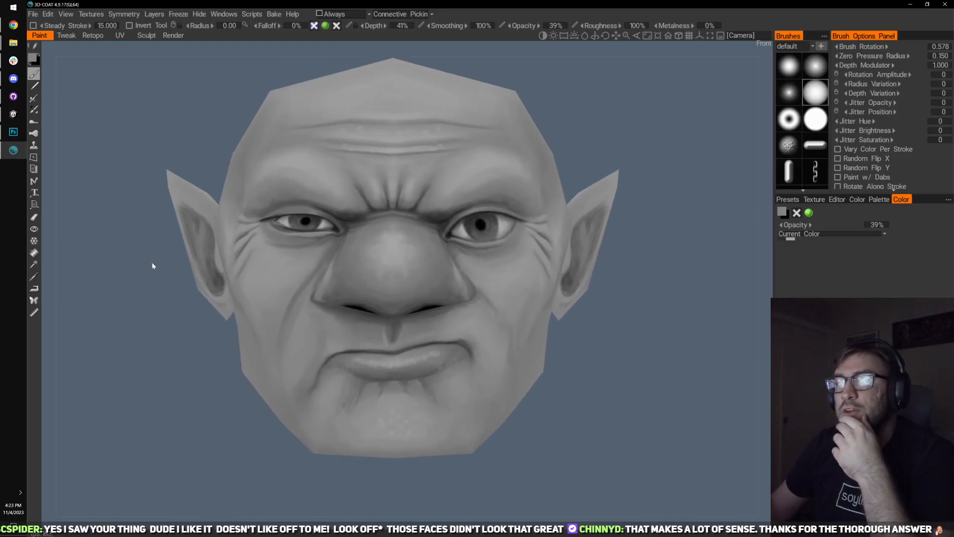
- Switch to Unity's character creator, preview the Goblin and Halfling races, and compare the Gnome's eyebrow options
left_click(13, 117)
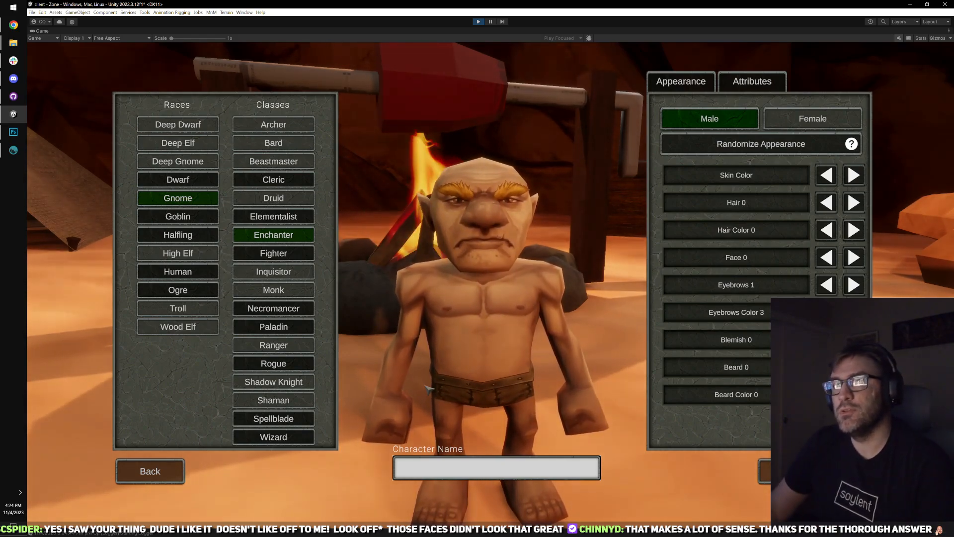
left_click(189, 217)
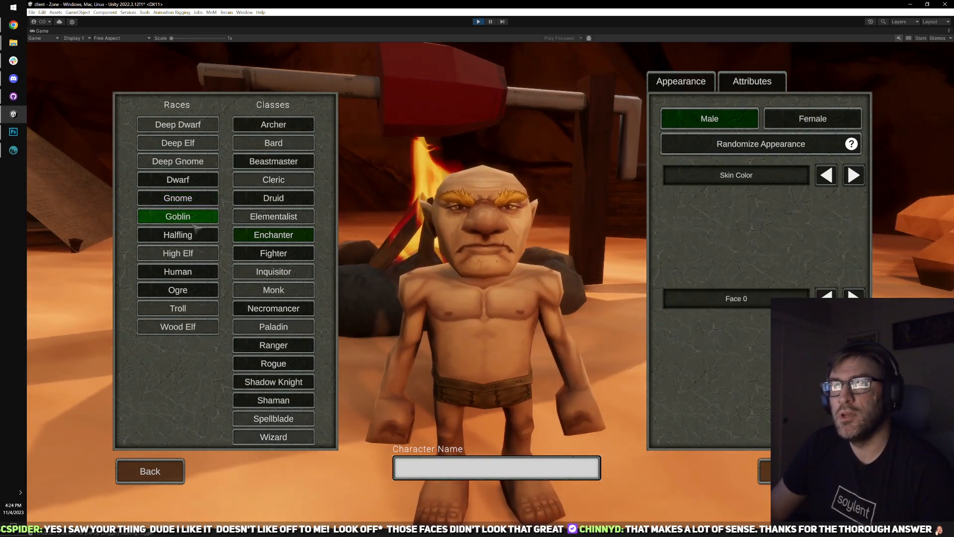
left_click(191, 237)
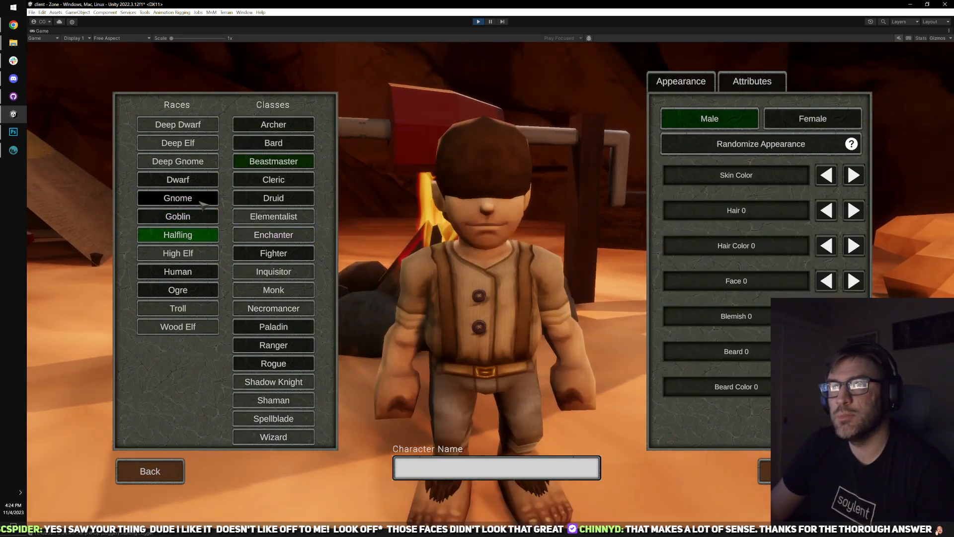
left_click(179, 199)
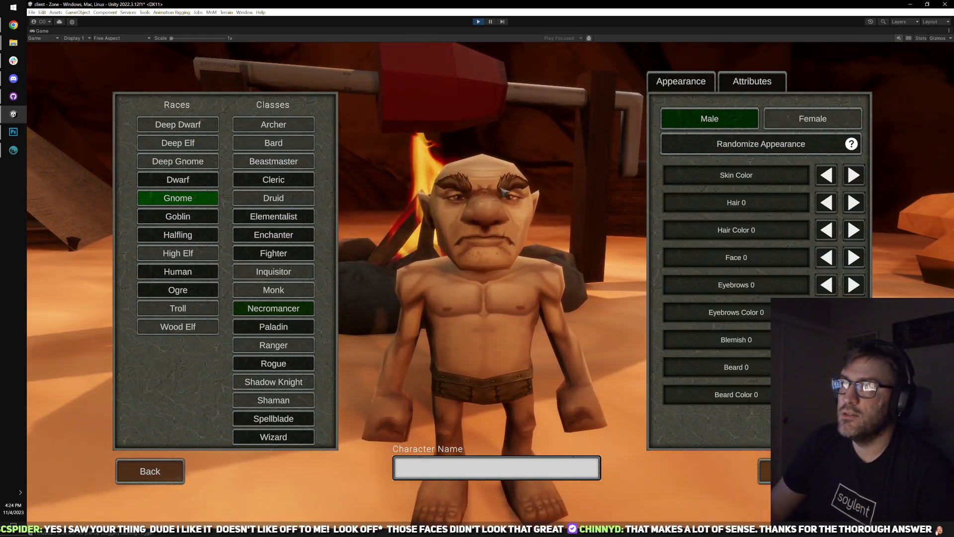
left_click(853, 285)
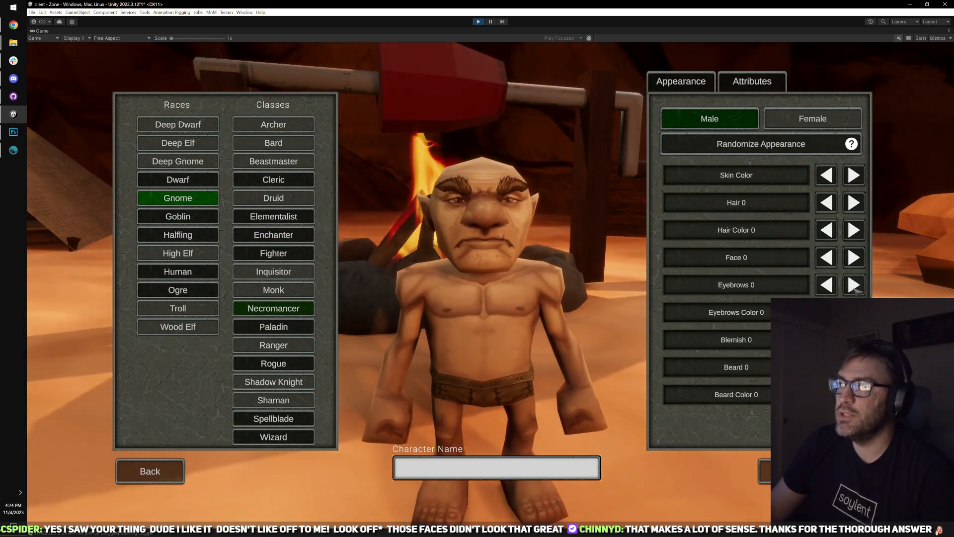
left_click(854, 286)
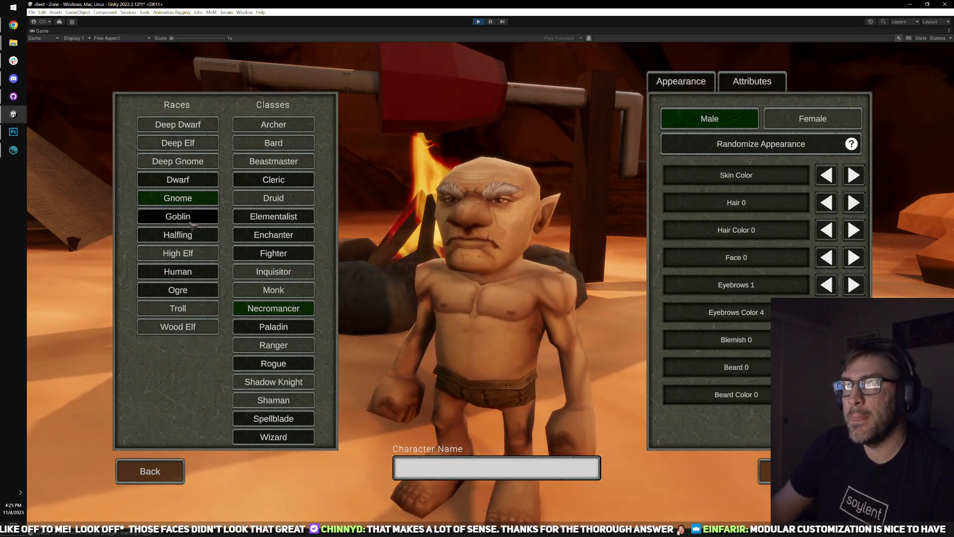
- Preview the Dwarf Ranger as female and male, rotating the characters to examine their faces
left_click(178, 179)
left_click(273, 345)
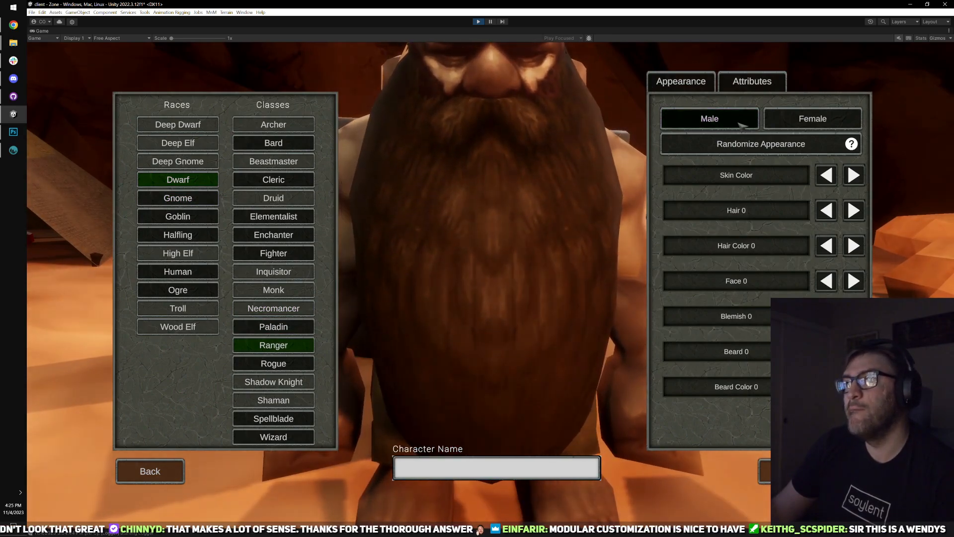
left_click(780, 119)
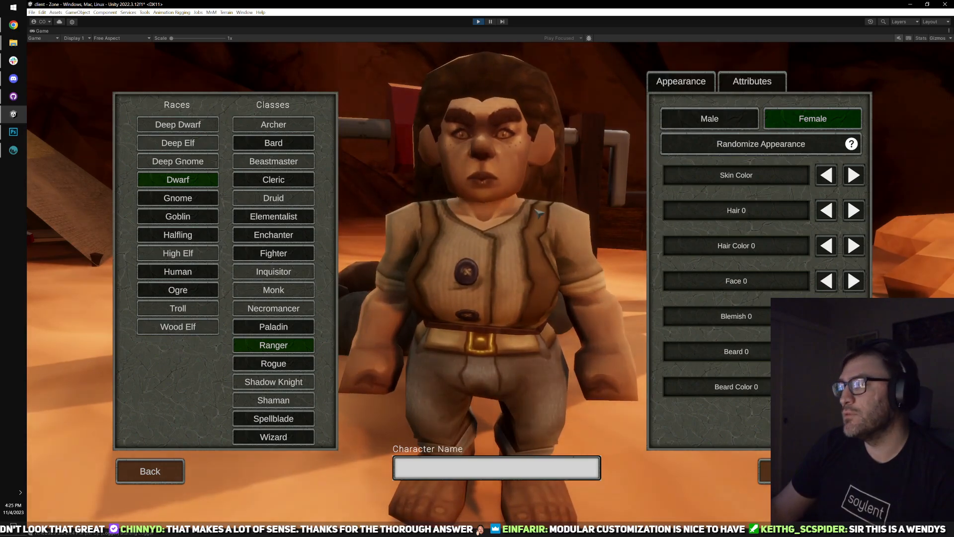
left_click_drag(538, 213, 496, 269)
left_click_drag(480, 313, 557, 309)
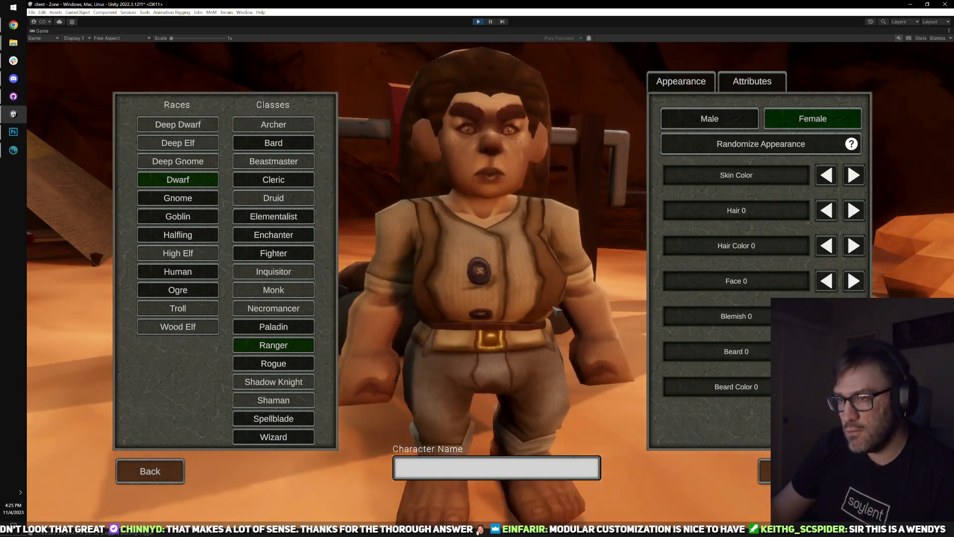
left_click_drag(483, 327, 496, 343)
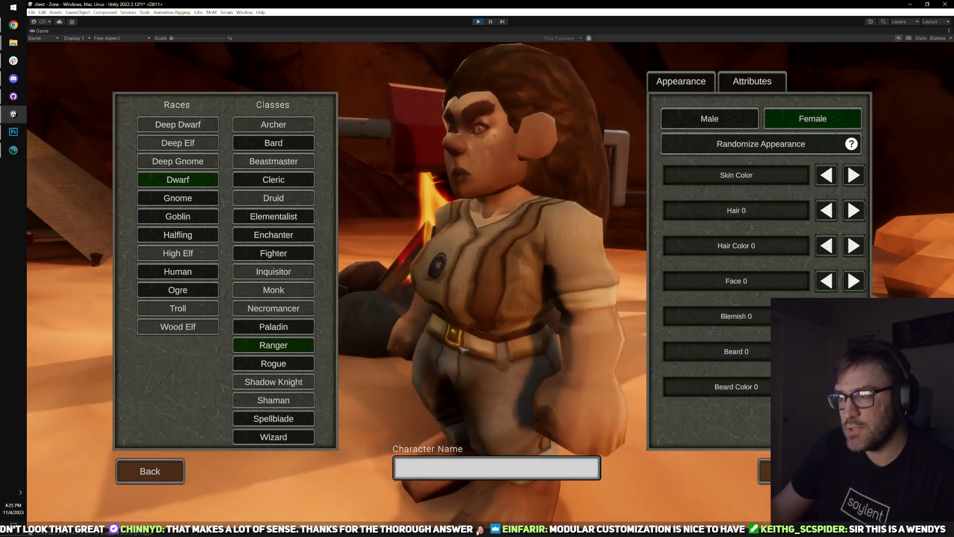
left_click_drag(523, 168, 400, 242)
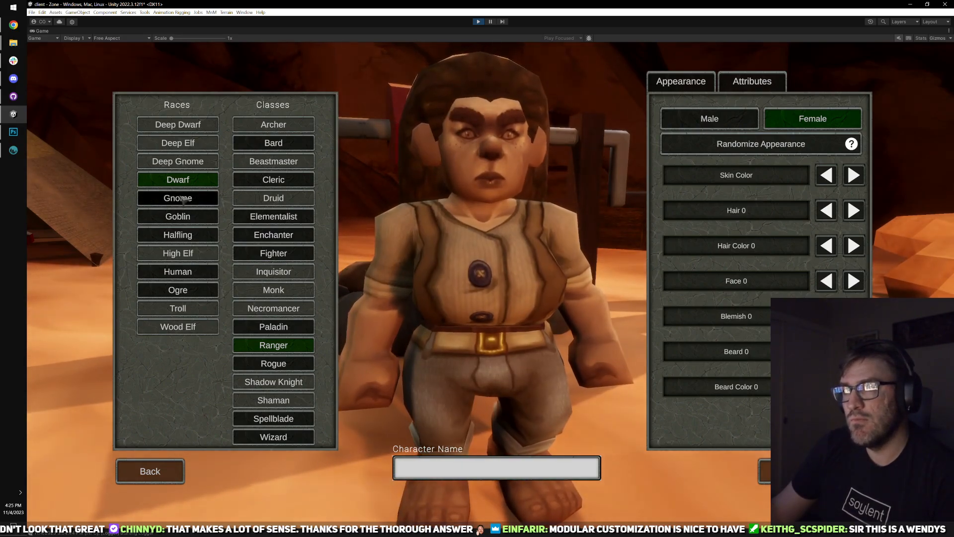
left_click(726, 124)
left_click_drag(497, 219, 544, 251)
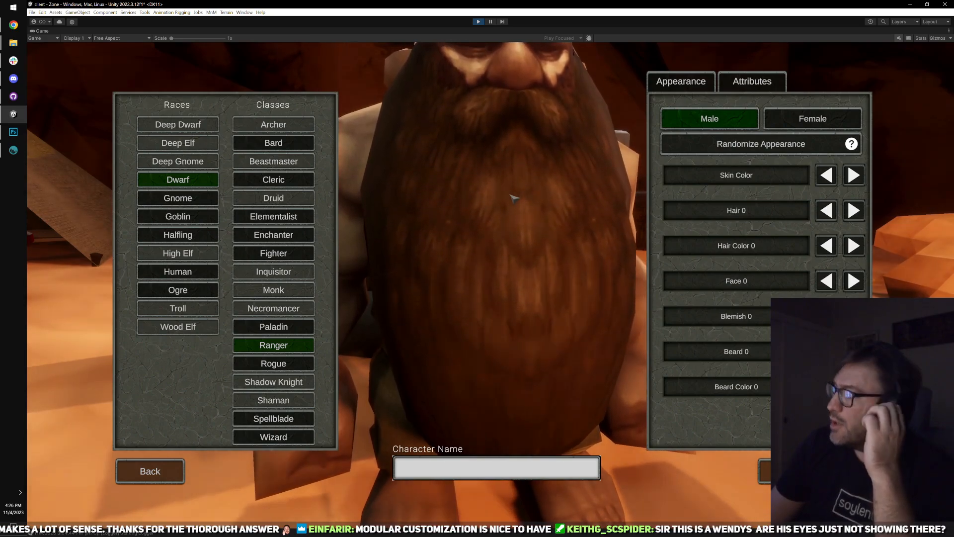
- Preview the female Human and cycle through her blemish options to compare the face paint
left_click(207, 219)
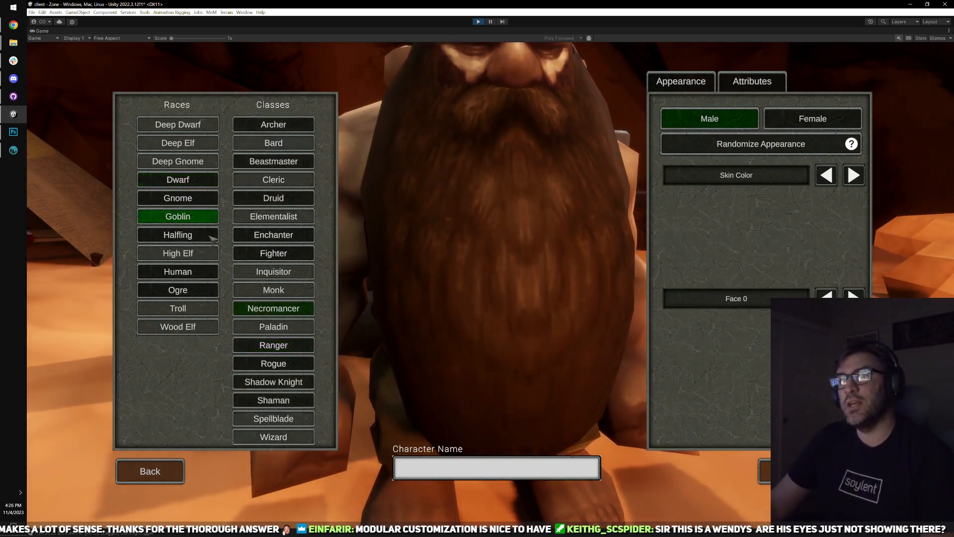
left_click(203, 277)
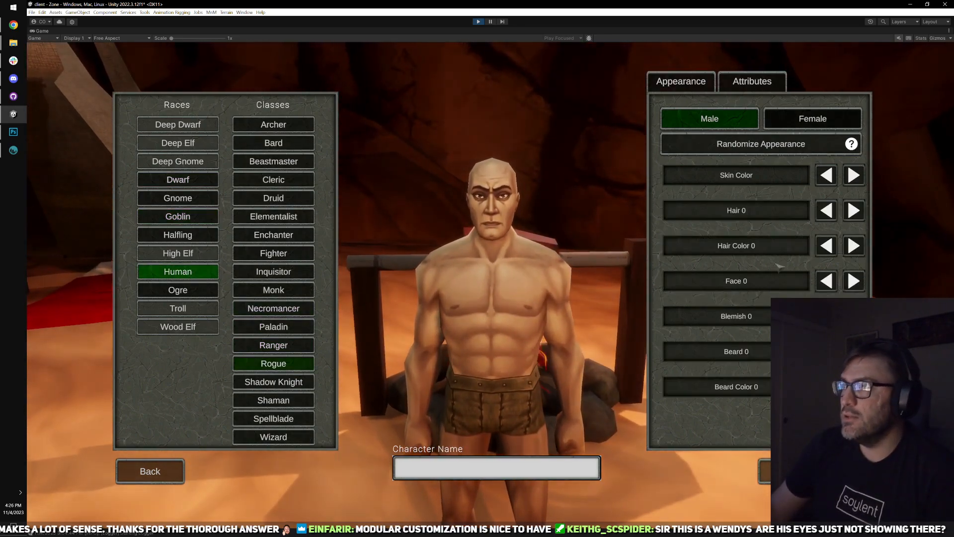
left_click(813, 119)
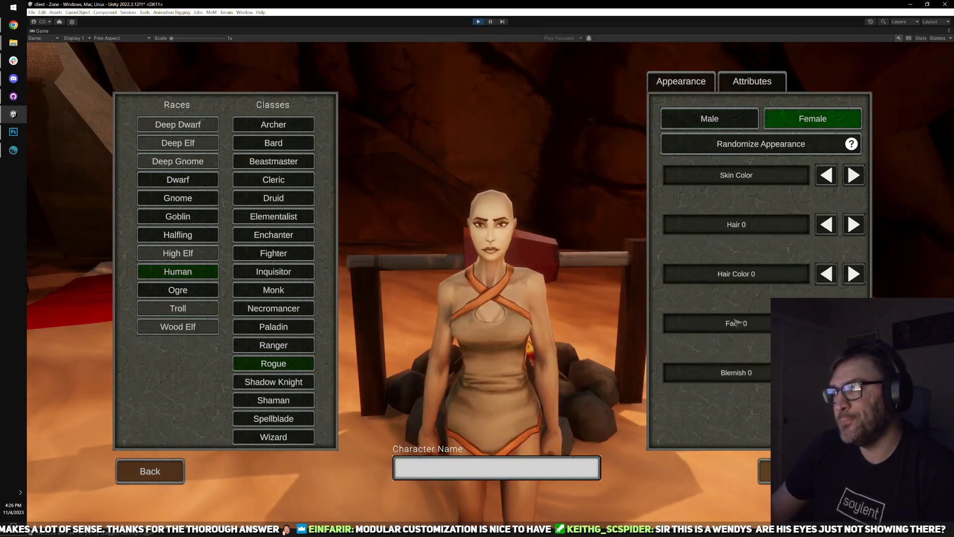
left_click(854, 372)
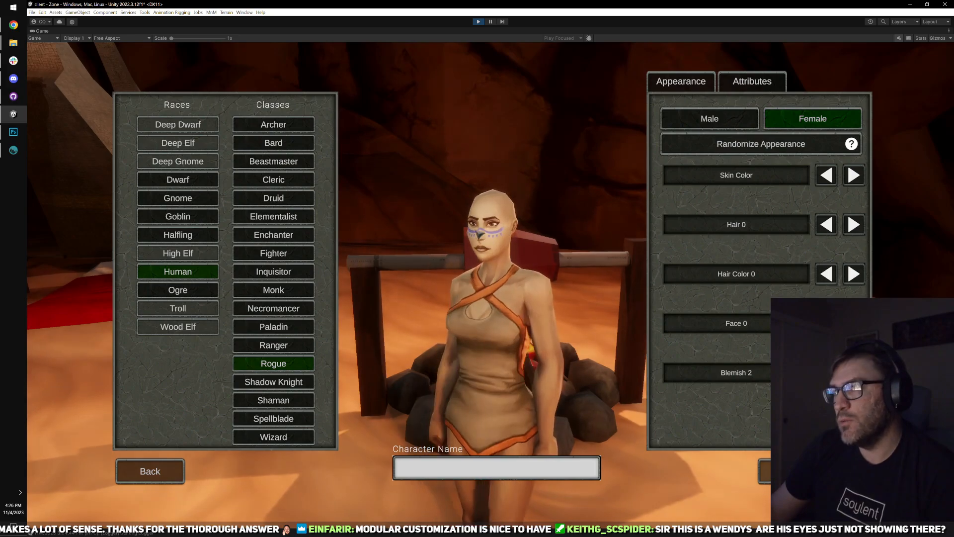
left_click(853, 372)
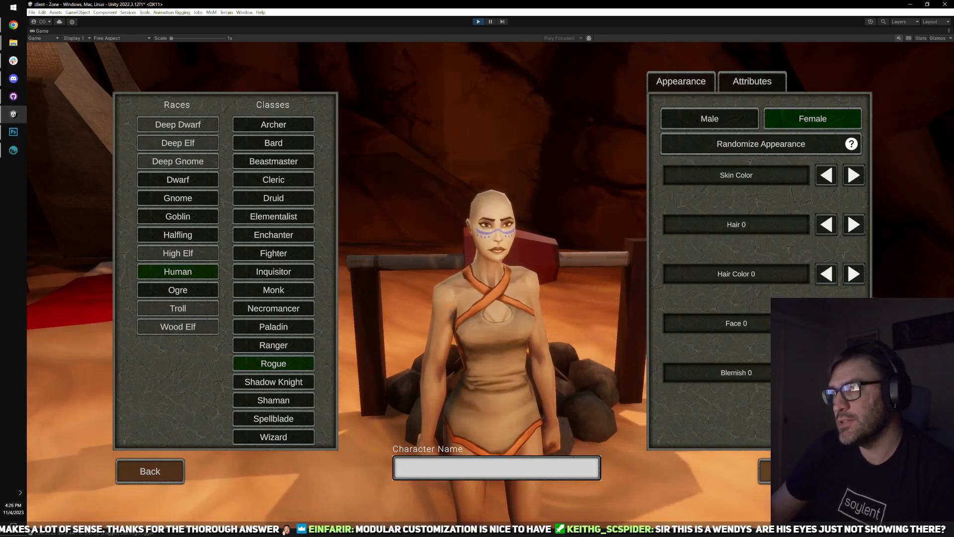
left_click(853, 373)
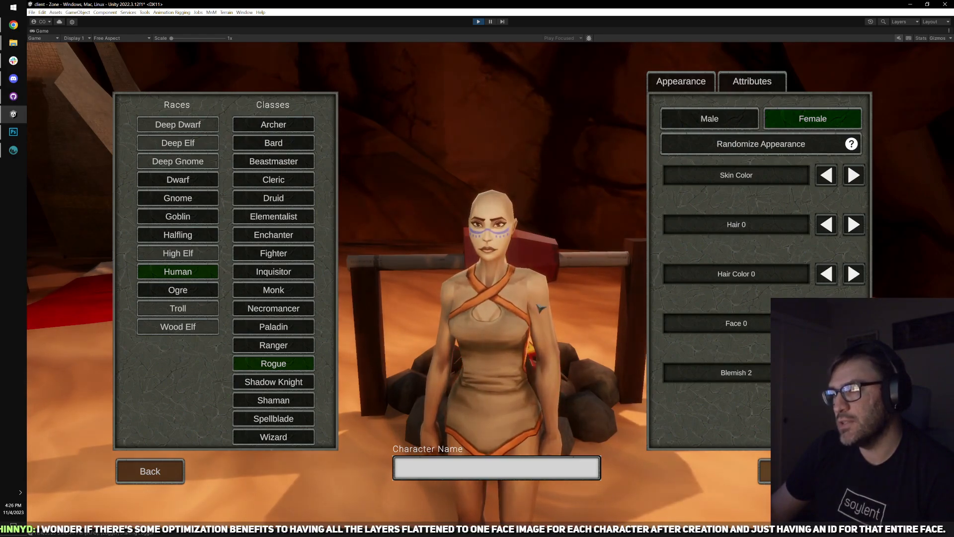
left_click(827, 373)
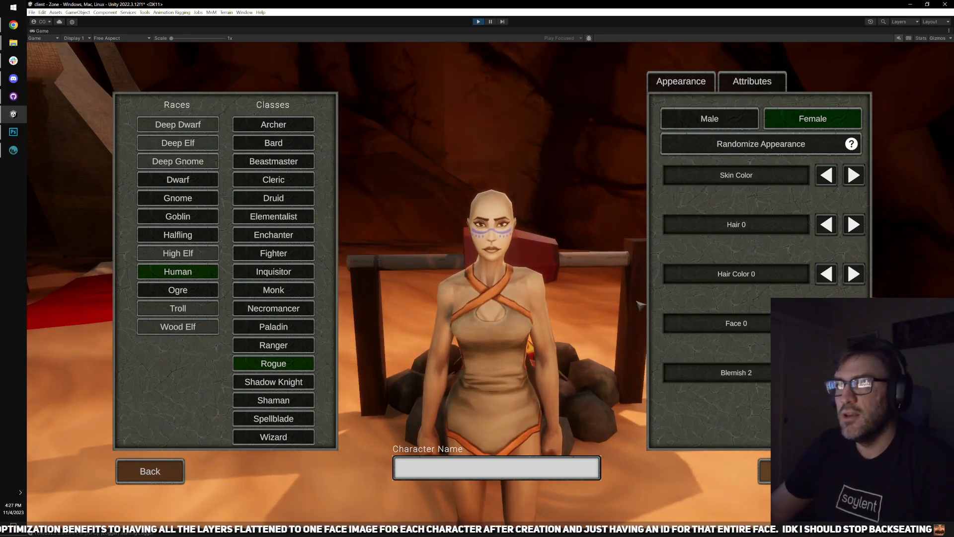
- Return to the Gnome race, randomize its appearance twice, and cycle through the faces to Face 0
left_click(203, 216)
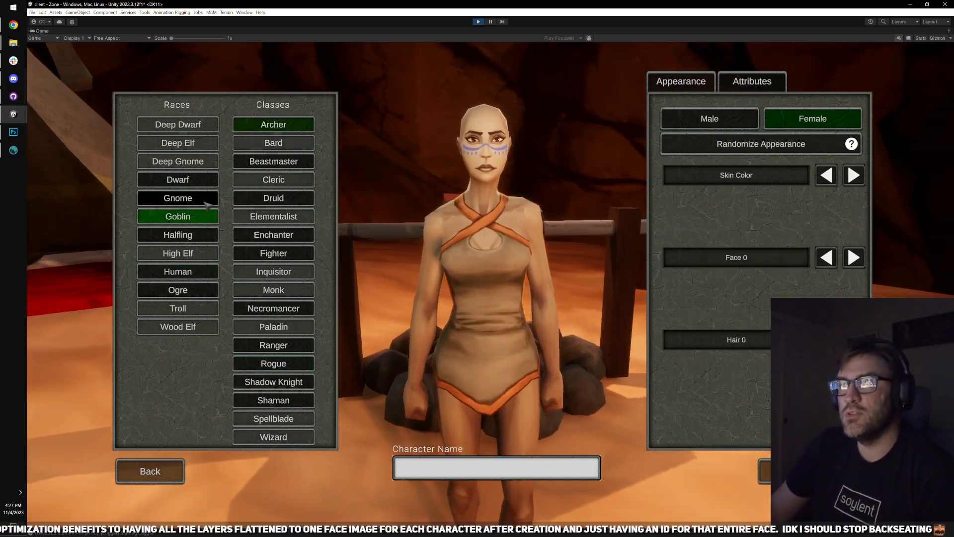
left_click(206, 200)
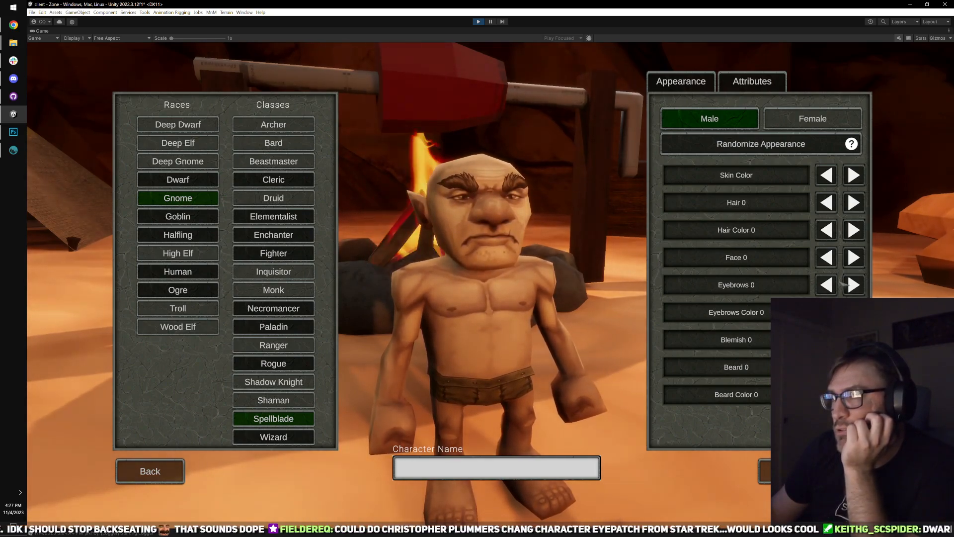
left_click(783, 152)
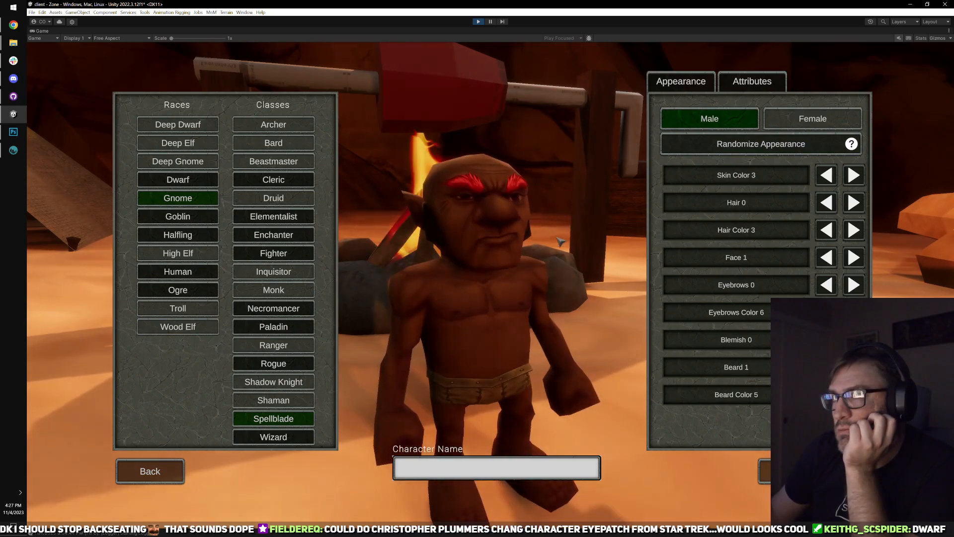
left_click(766, 146)
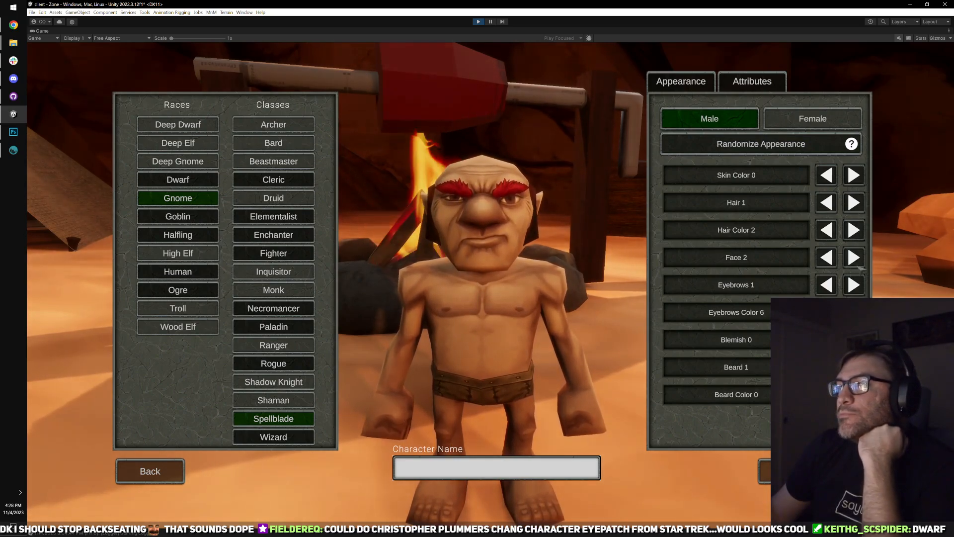
left_click(854, 258)
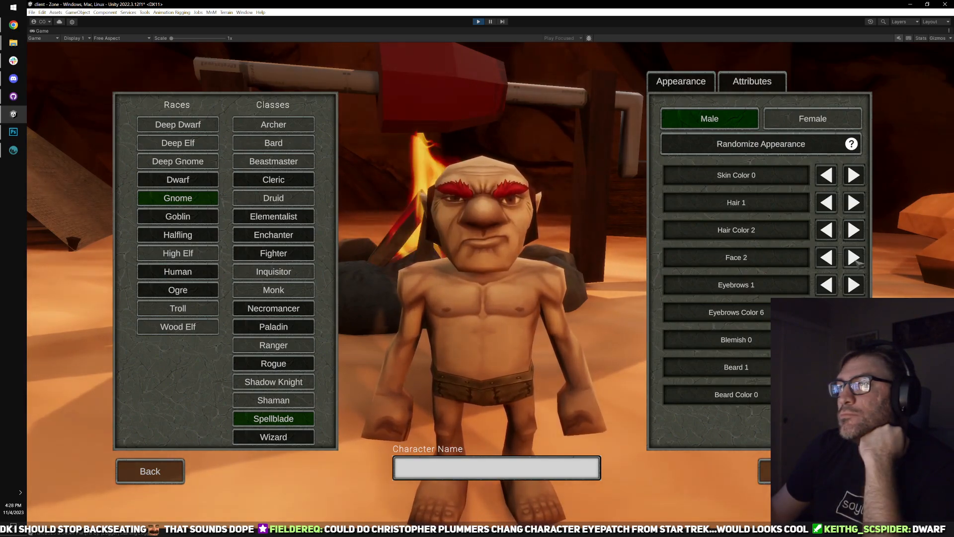
left_click(854, 258)
left_click(854, 257)
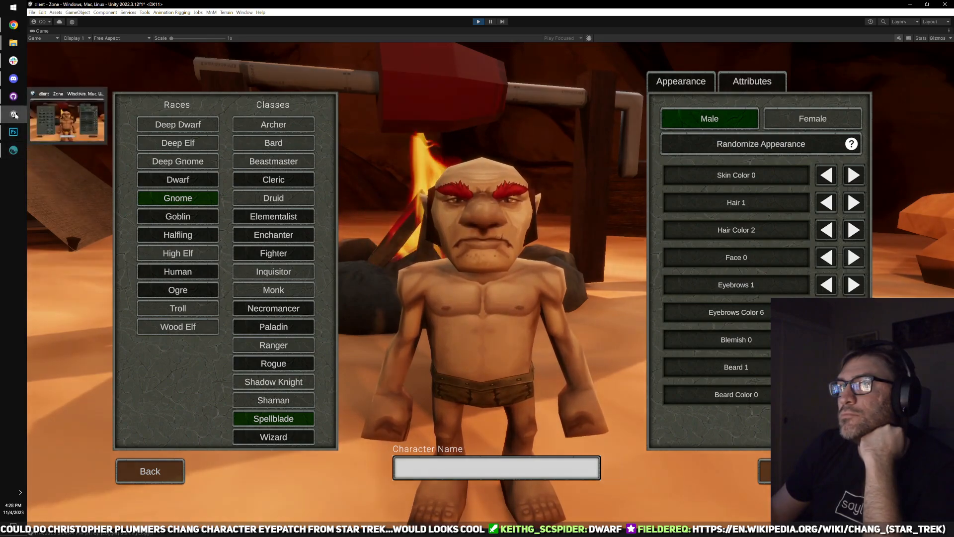
- Randomize the Gnome's appearance once more and step through its neighbouring faces, ending on Face 0
mouse_move(17, 132)
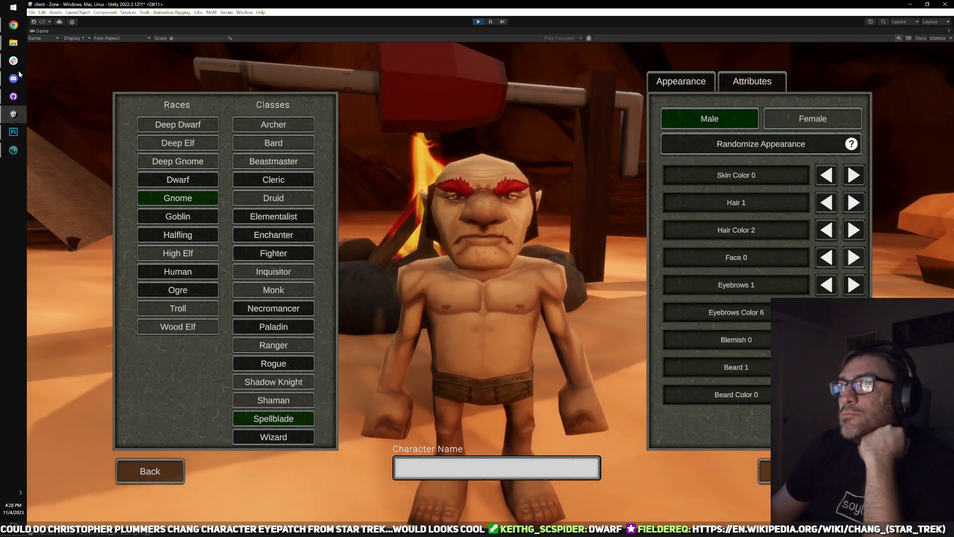
mouse_move(13, 42)
mouse_move(67, 82)
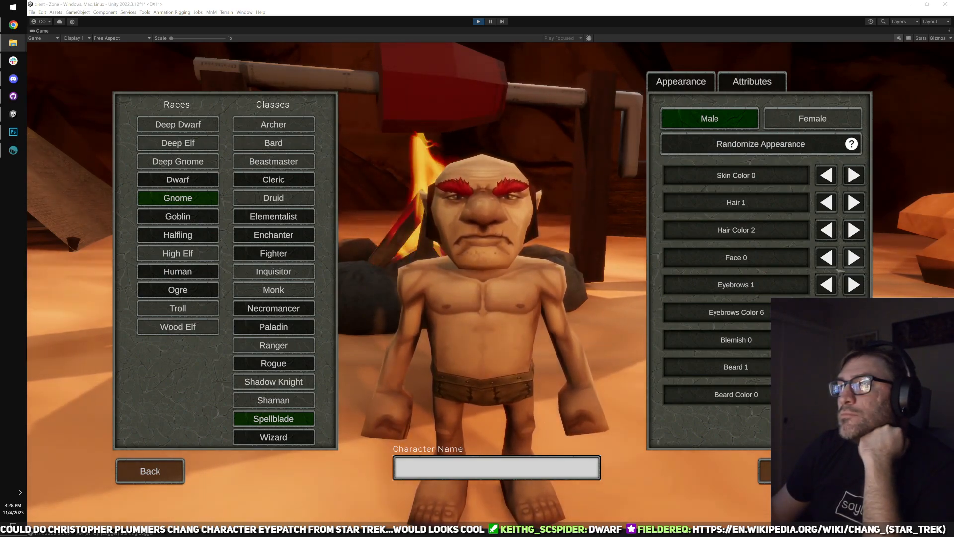
left_click(706, 142)
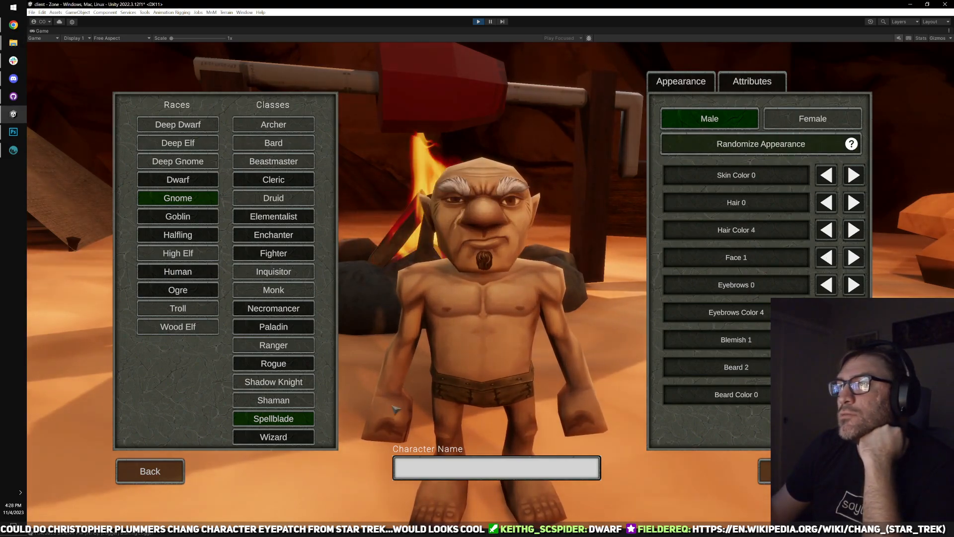
left_click(826, 257)
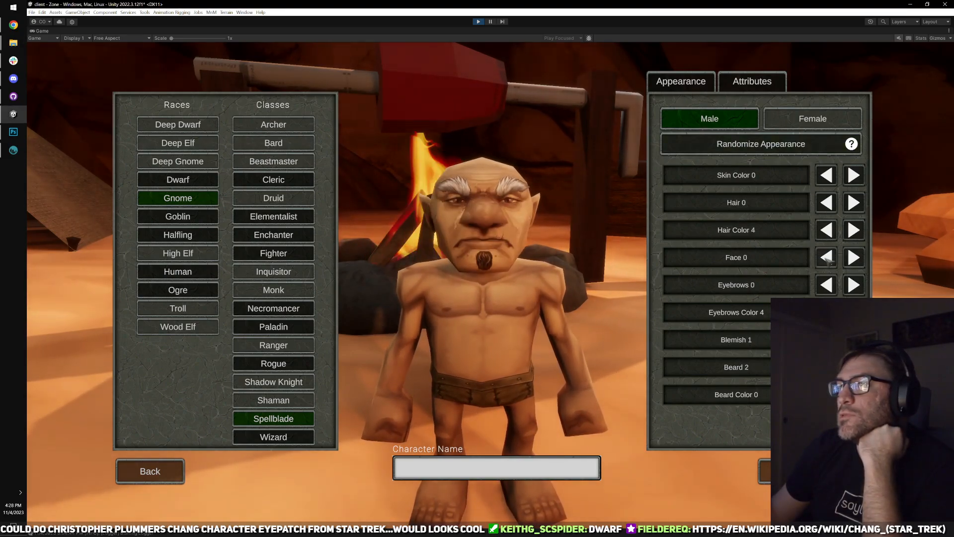
left_click(827, 257)
left_click(851, 258)
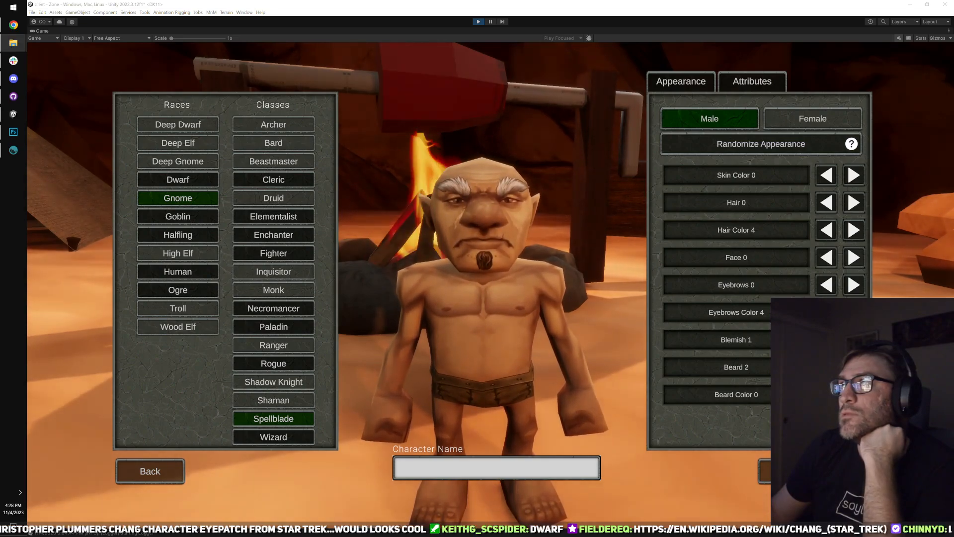
- Switch to Photoshop and close all open documents
left_click(14, 132)
scroll(261, 160, "down", 3)
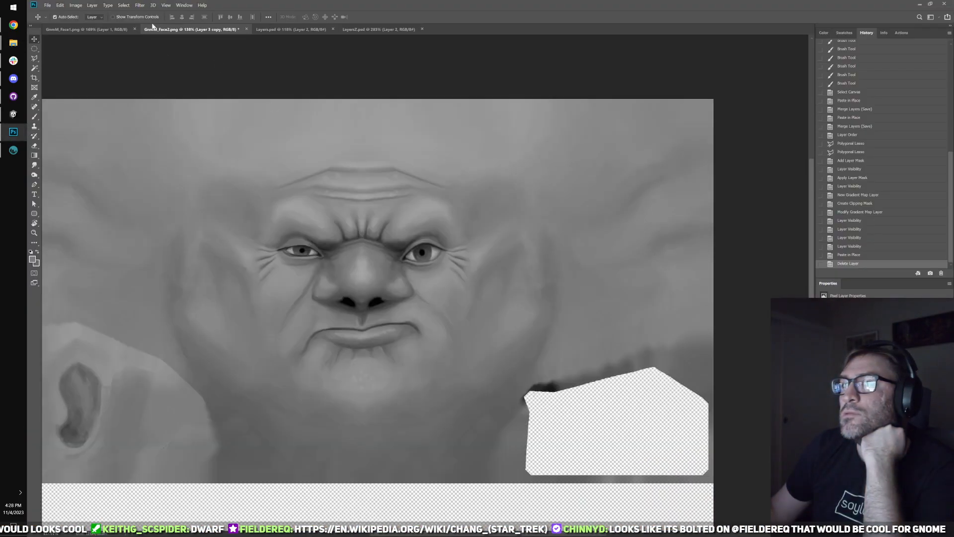
left_click(48, 7)
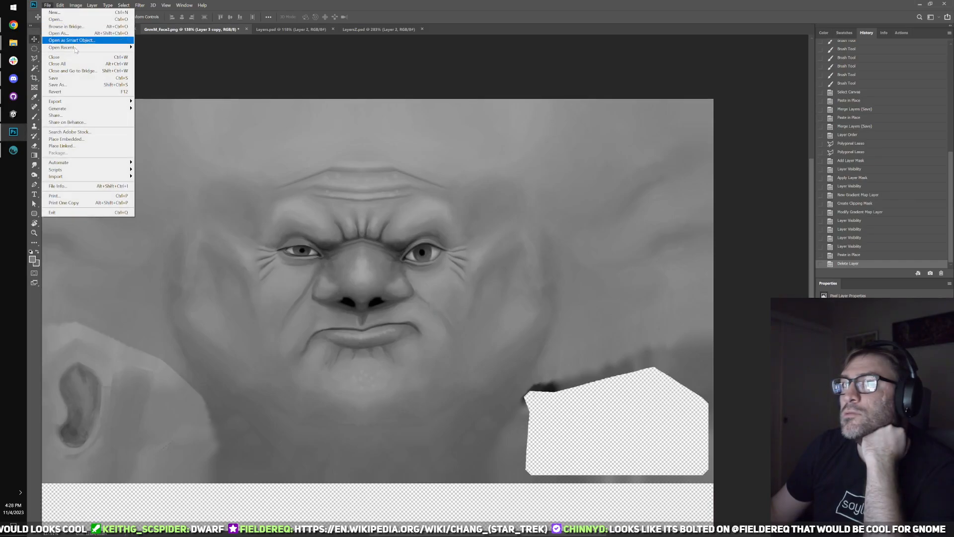
left_click(74, 64)
left_click(512, 201)
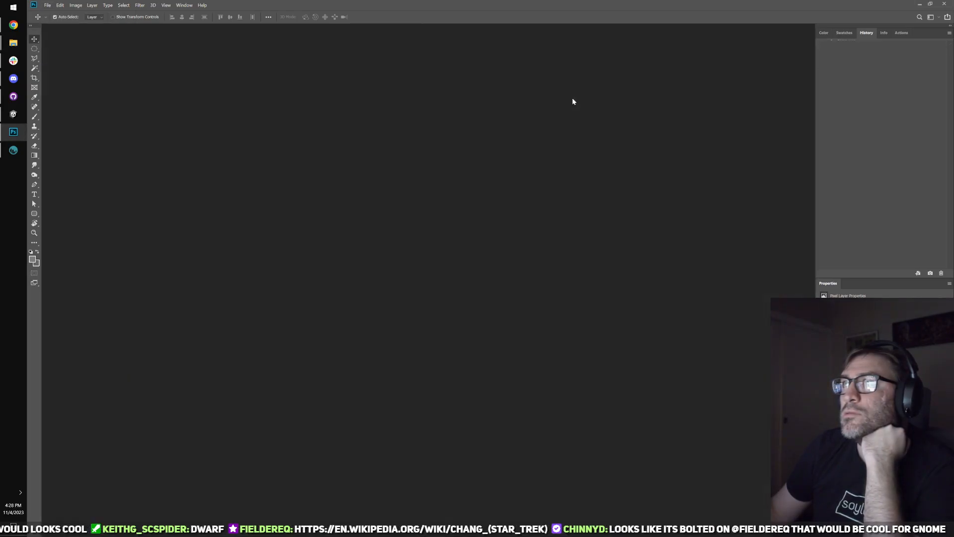
- Open GnmM_Face0.png in Photoshop and examine the painted face up close
key("alt+Tab")
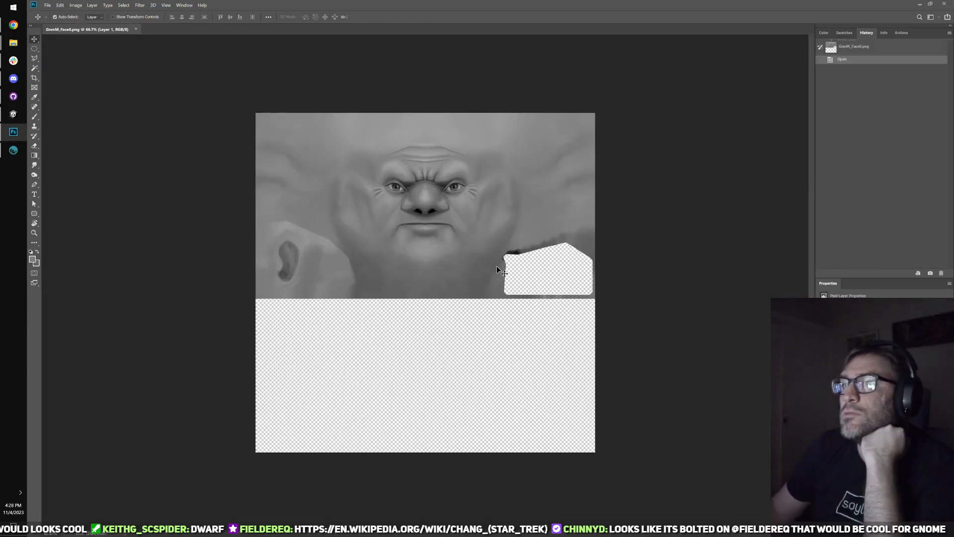
scroll(497, 265, "up", 3)
scroll(282, 160, "up", 5)
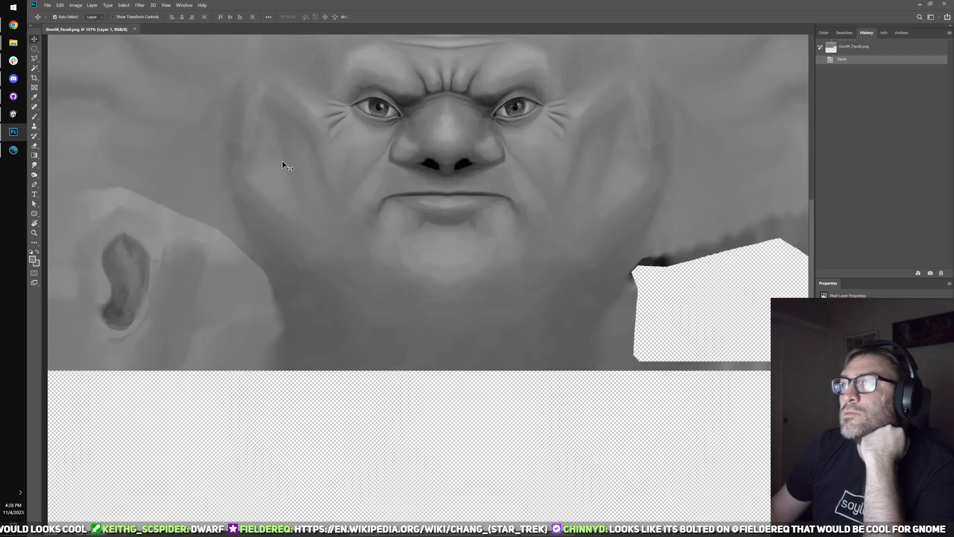
- Paint a short test brush stroke across the nose in GnmM_Face0.png and save the file
key("b")
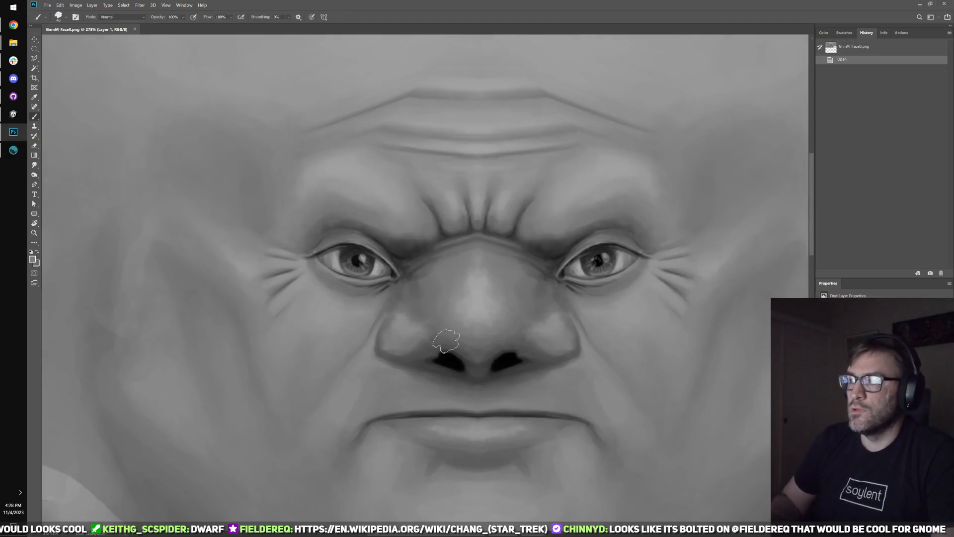
left_click_drag(469, 295, 489, 311)
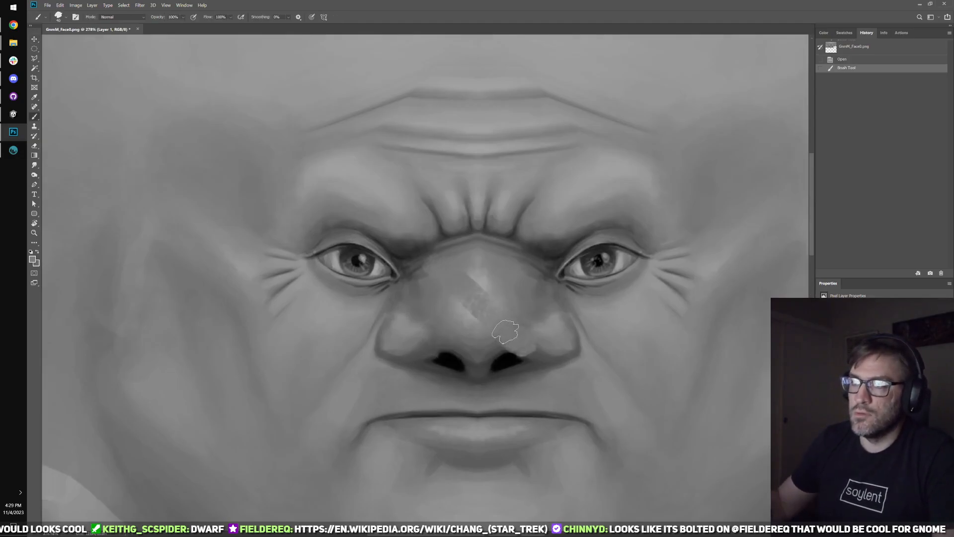
key("ctrl+s")
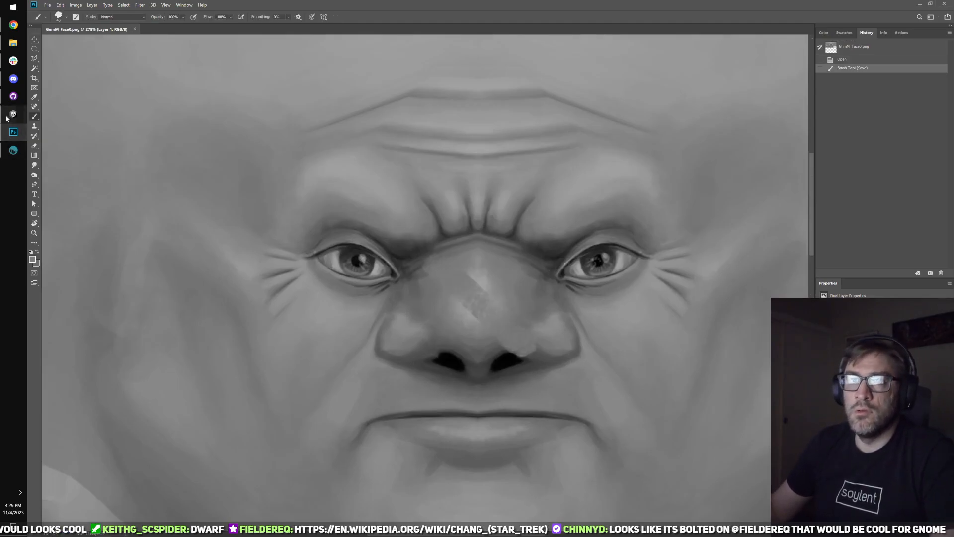
- Switch to Unity and cycle through the Gnome's faces to compare them on the character
left_click(13, 114)
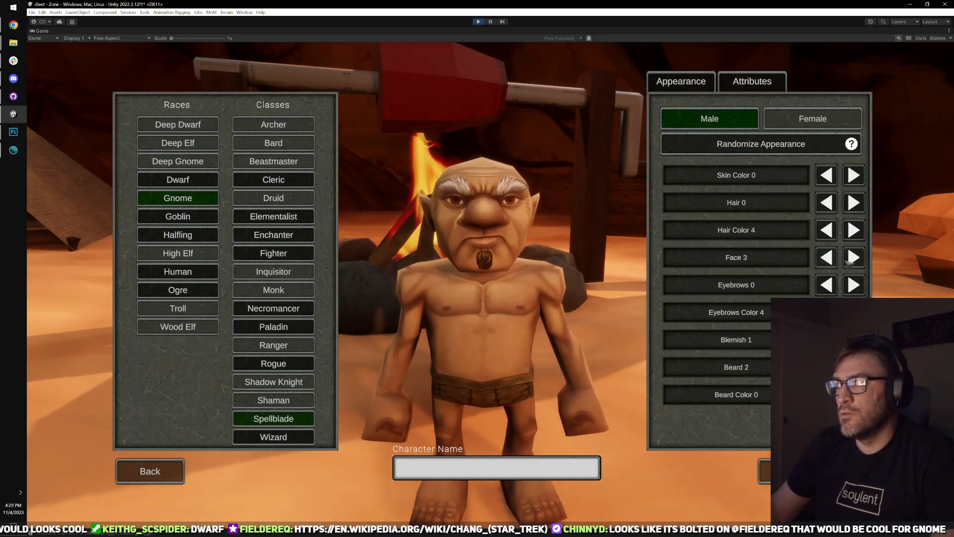
left_click(853, 258)
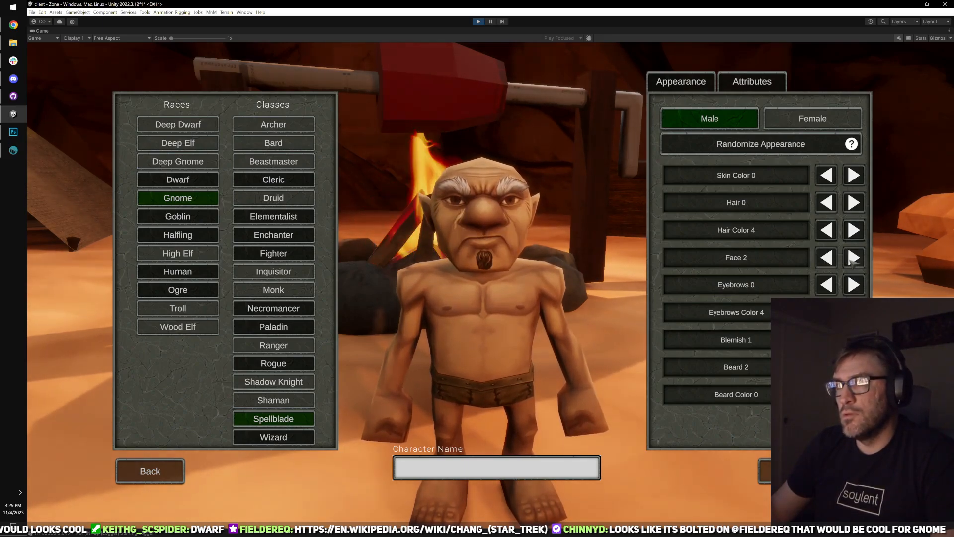
left_click(853, 258)
left_click(853, 257)
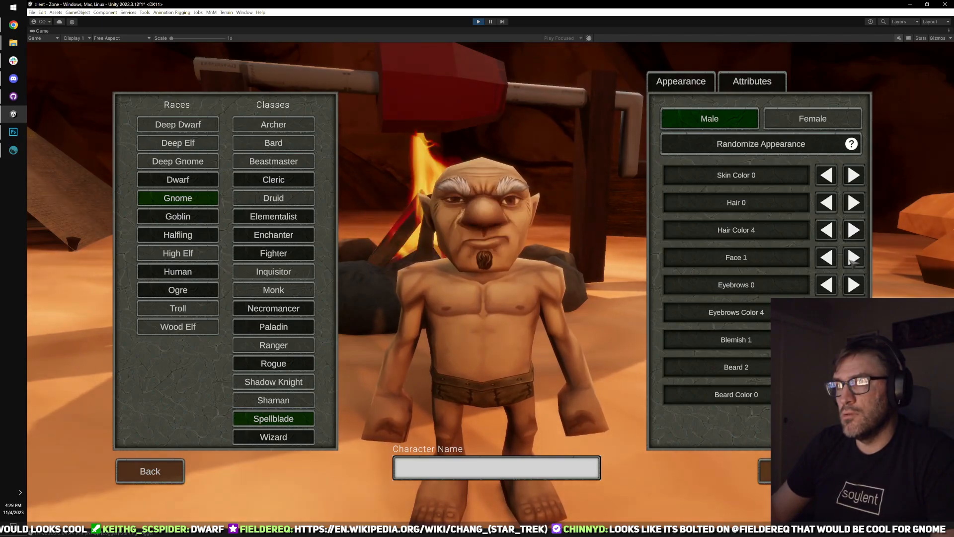
left_click(853, 258)
left_click(853, 258)
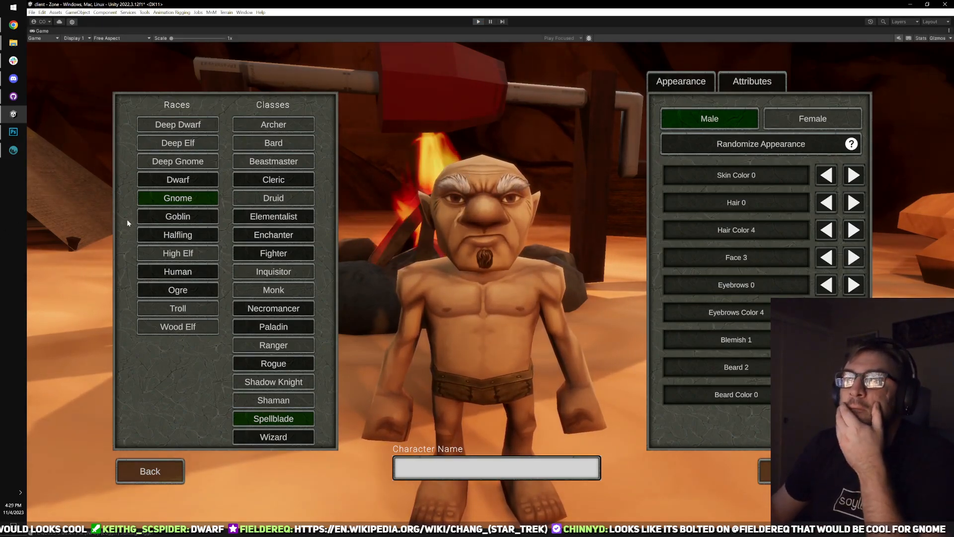
- Stop the running game and open the GnmM_Face0 texture from the Gnome race textures folder
key("ctrl+p")
double_click(248, 388)
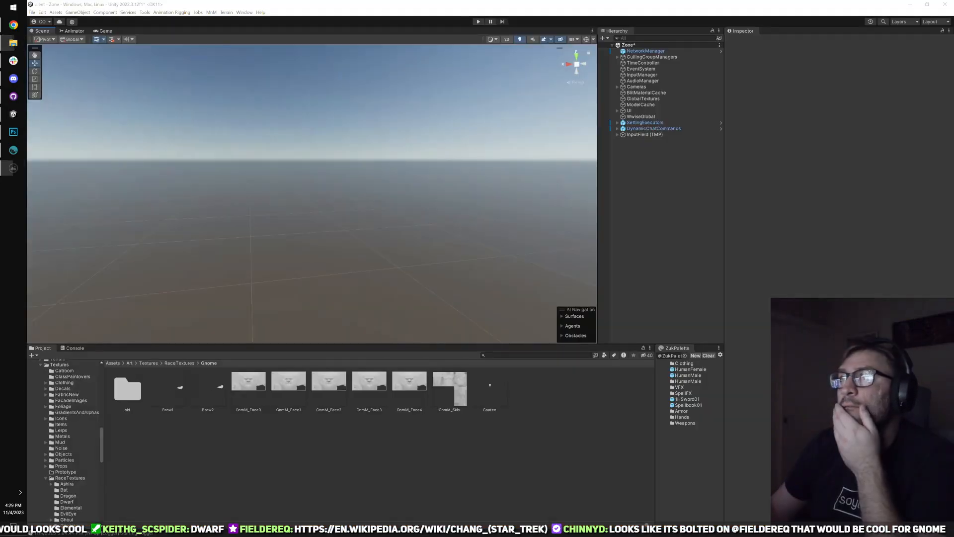
left_click(426, 111)
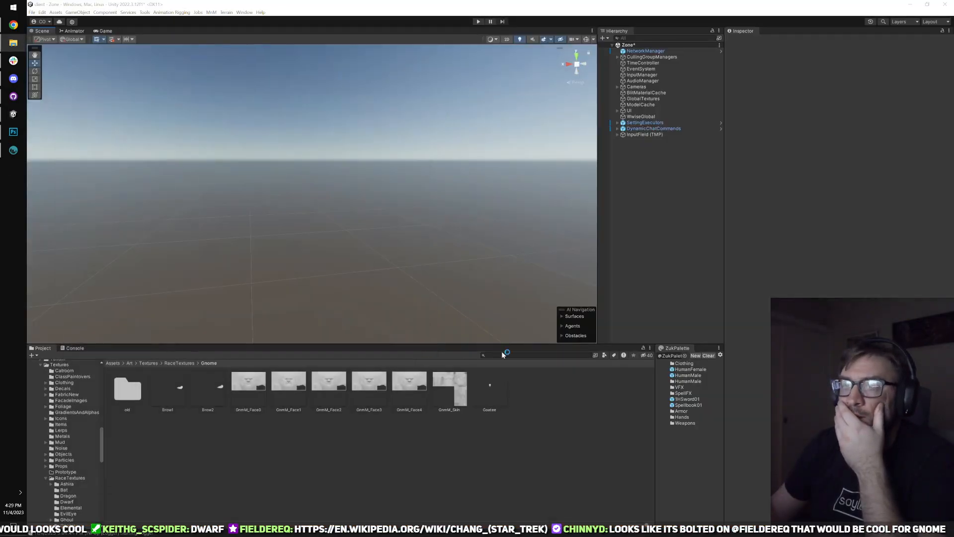
left_click(253, 390)
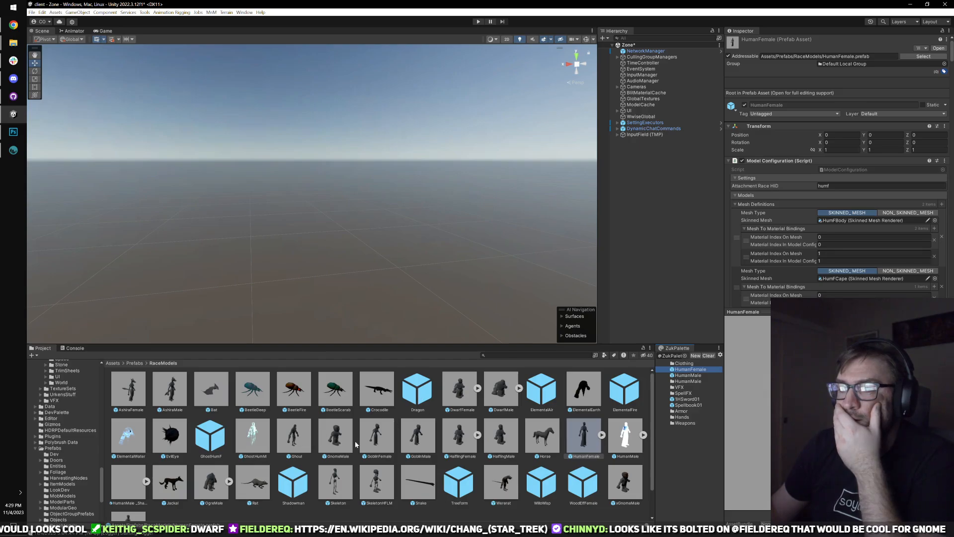
- Open the GnomeMale prefab and trace its Face0 texture definition through the GNMM_Face0 texture set to the source texture
double_click(337, 441)
scroll(817, 242, "down", 5)
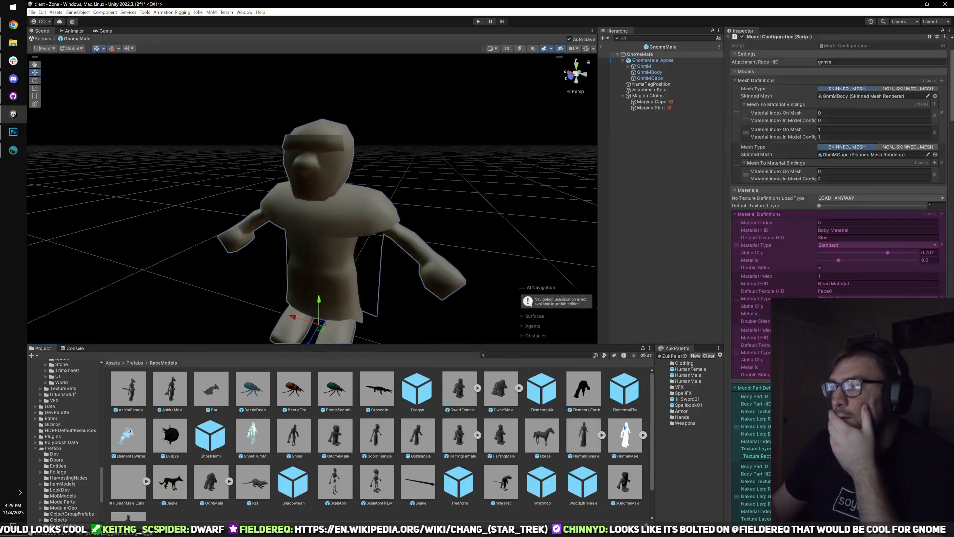
left_click(951, 121)
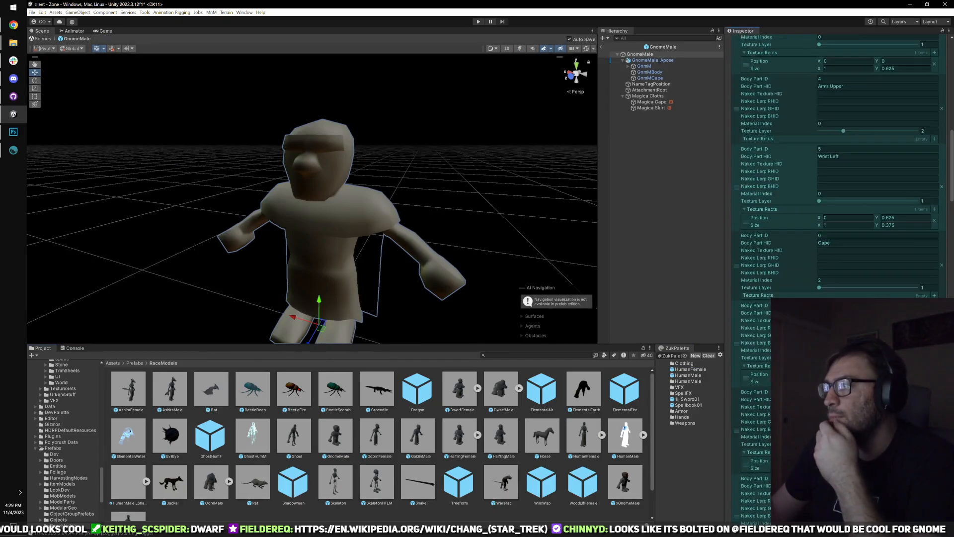
left_click_drag(951, 165, 952, 251)
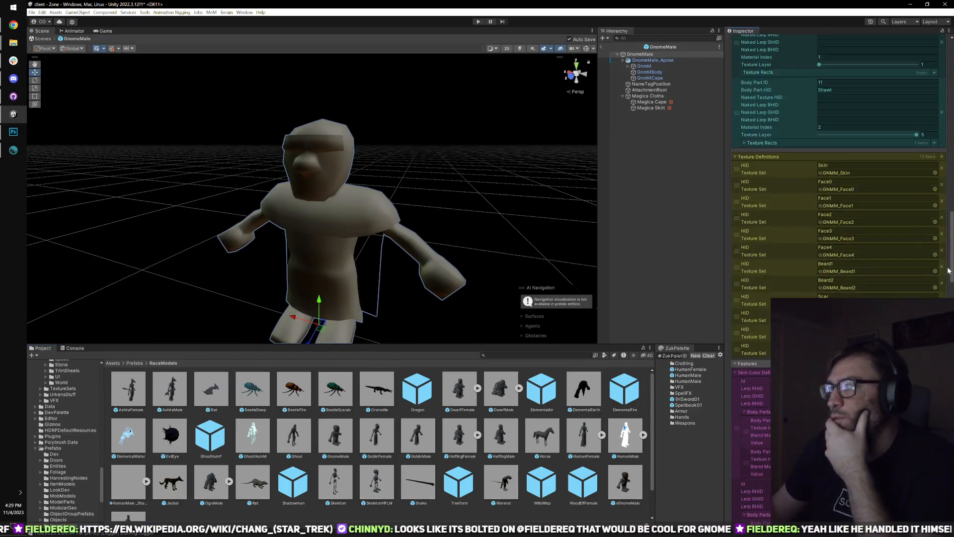
left_click(836, 189)
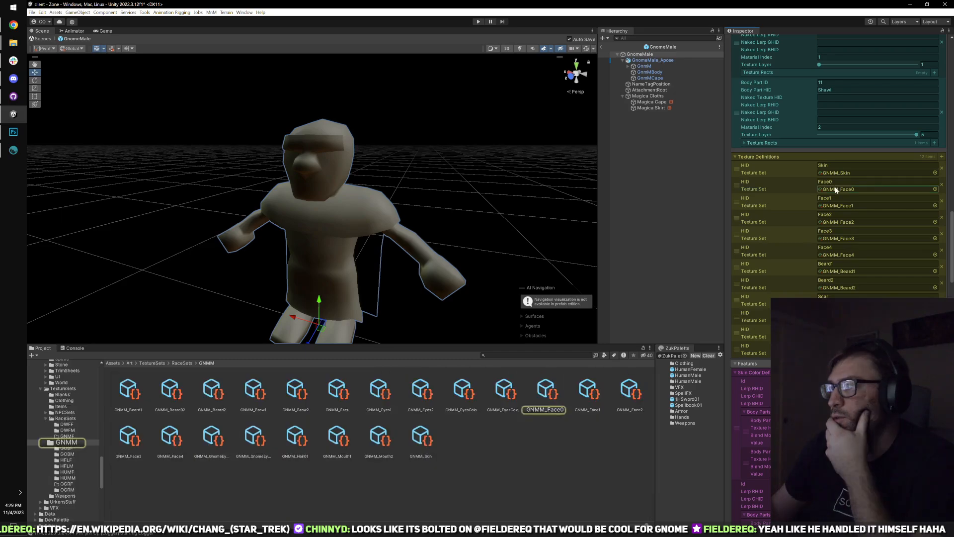
left_click(546, 390)
left_click(831, 115)
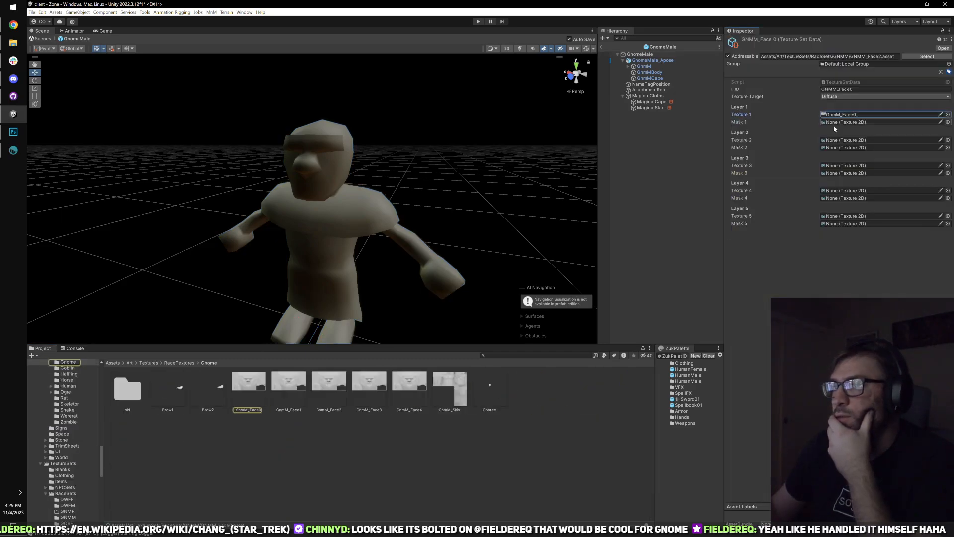
- In the GnomeMale feature definitions, set the Texture HIDs of Face features 0, 1 and 2 to Face0, Face1 and Face2
left_click(663, 54)
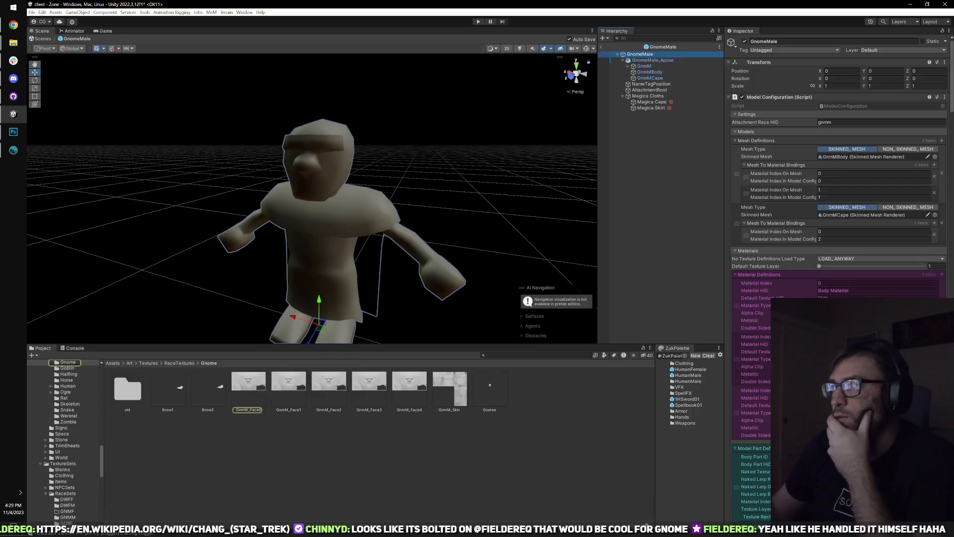
scroll(839, 199, "down", 5)
scroll(939, 277, "down", 20)
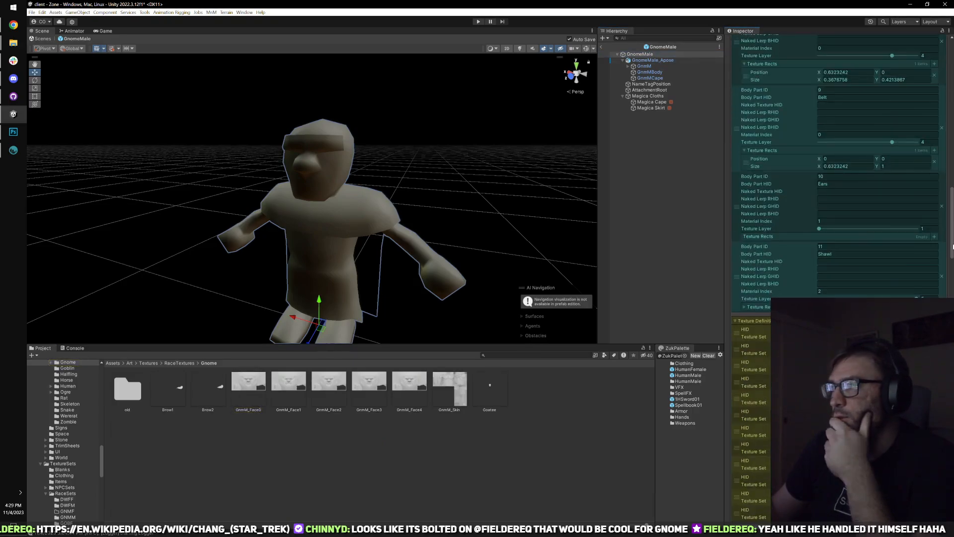
scroll(936, 286, "down", 6)
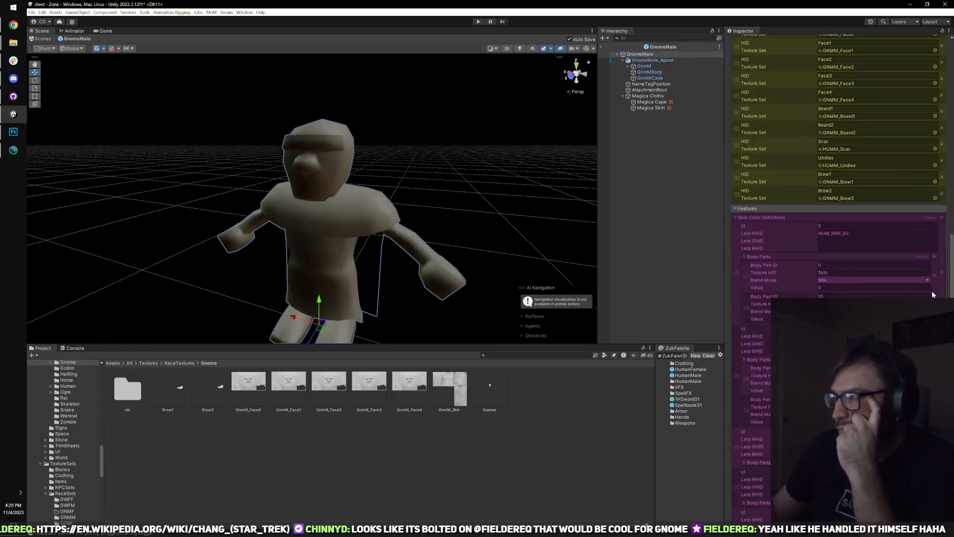
scroll(932, 295, "down", 8)
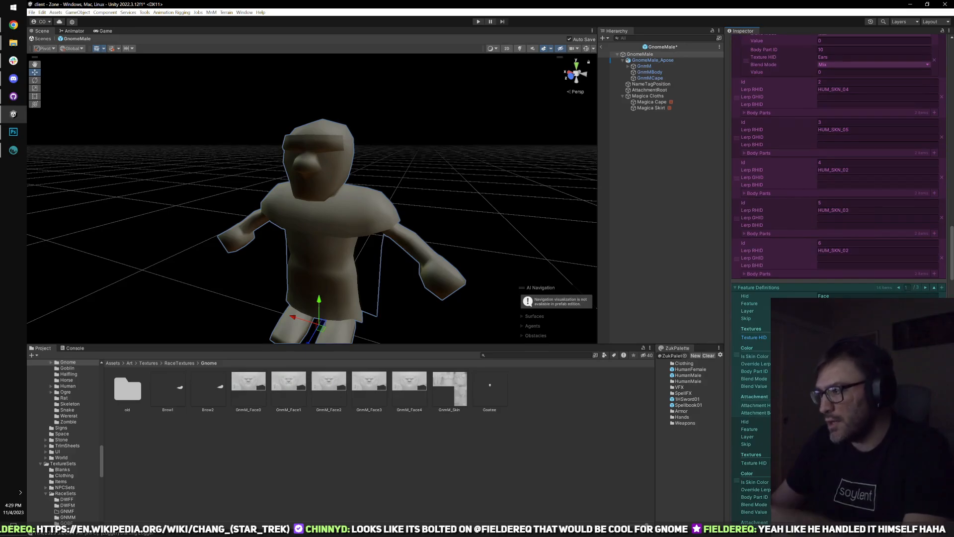
scroll(839, 164, "down", 3)
key("Return")
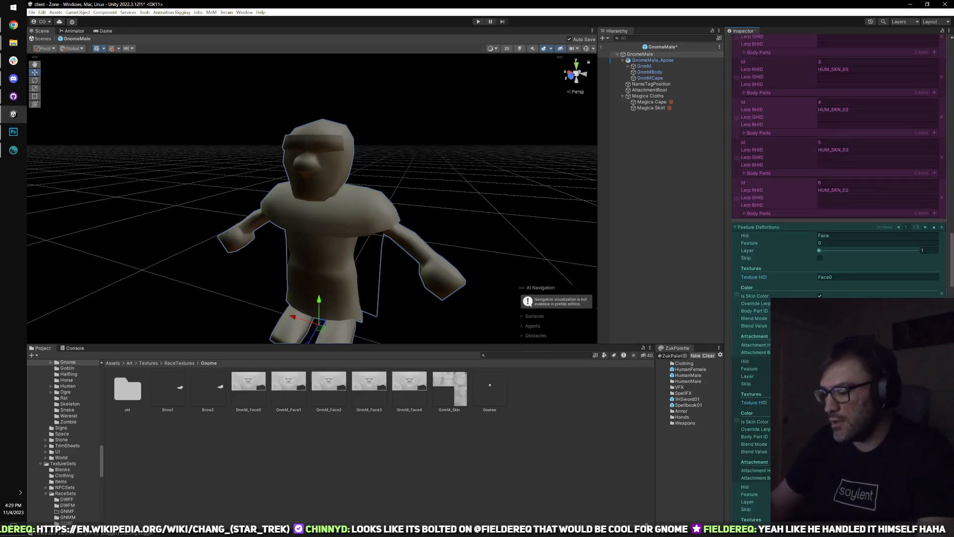
scroll(839, 199, "down", 4)
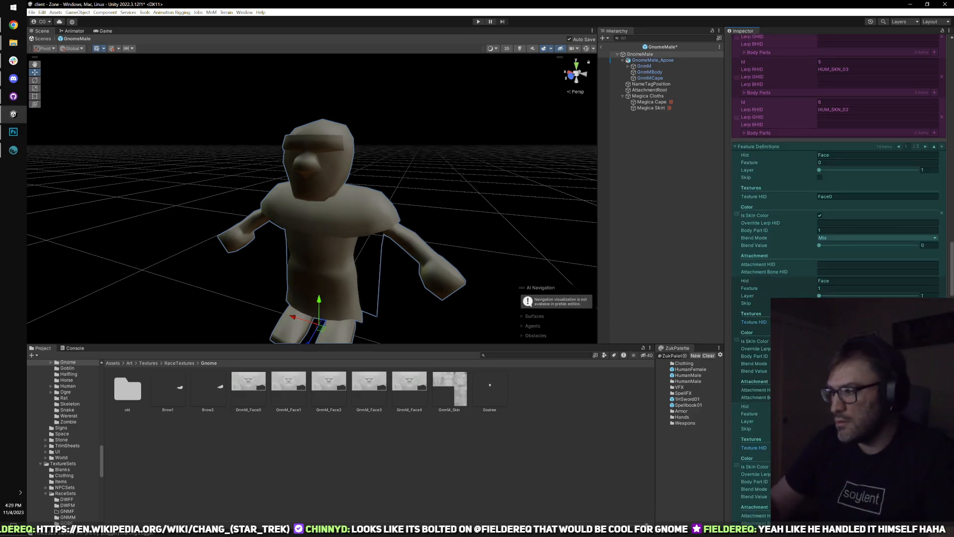
scroll(839, 199, "down", 5)
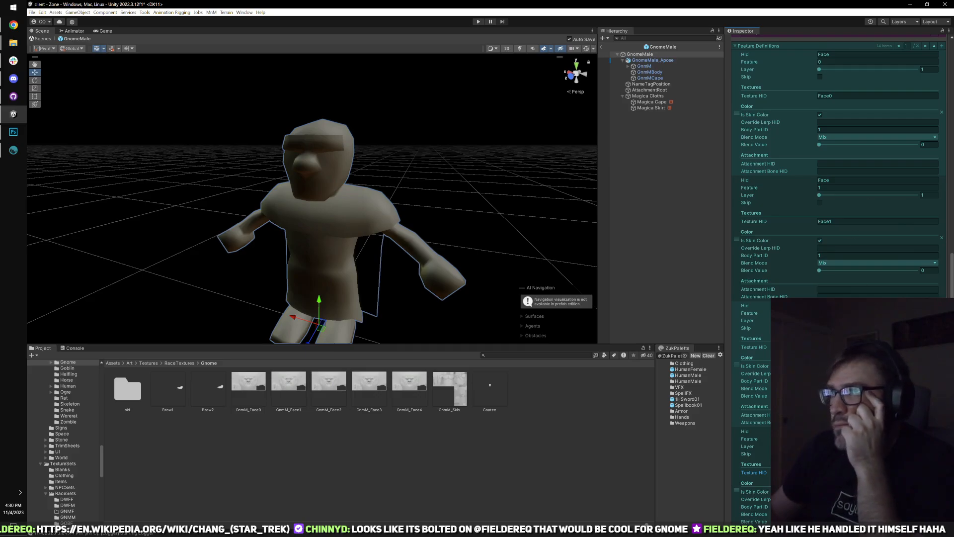
- Check the Texture HIDs across the GnomeMale Face feature definitions and leave the prefab
scroll(840, 199, "down", 3)
scroll(839, 199, "down", 4)
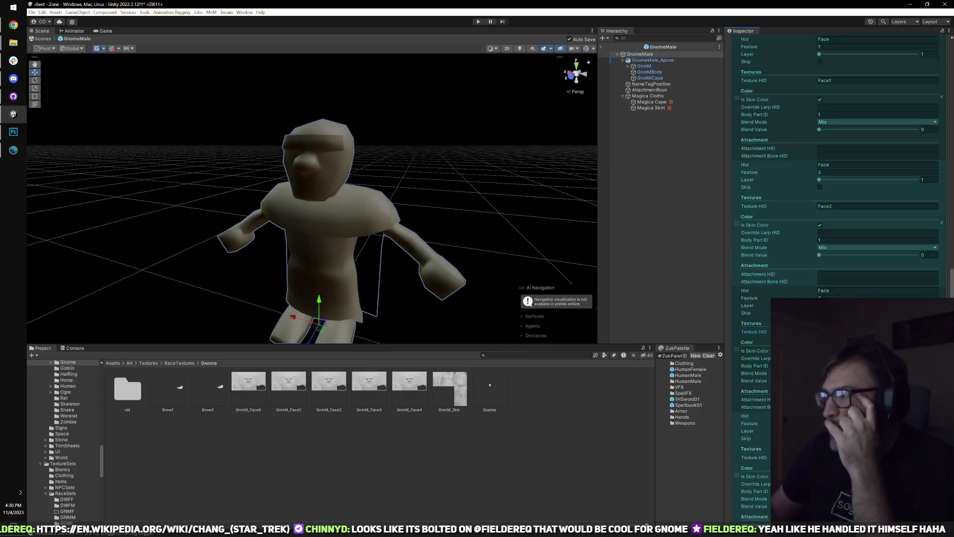
scroll(839, 198, "up", 1)
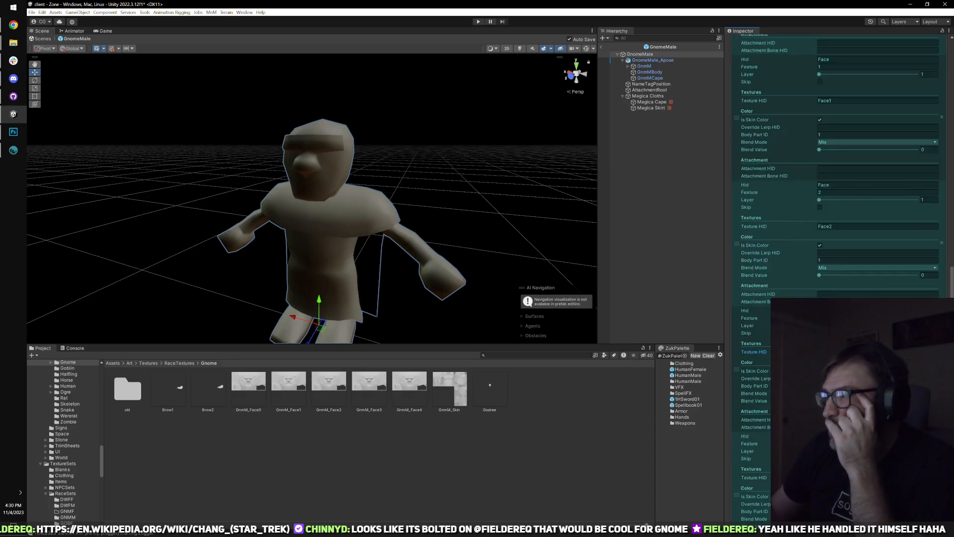
scroll(747, 305, "up", 8)
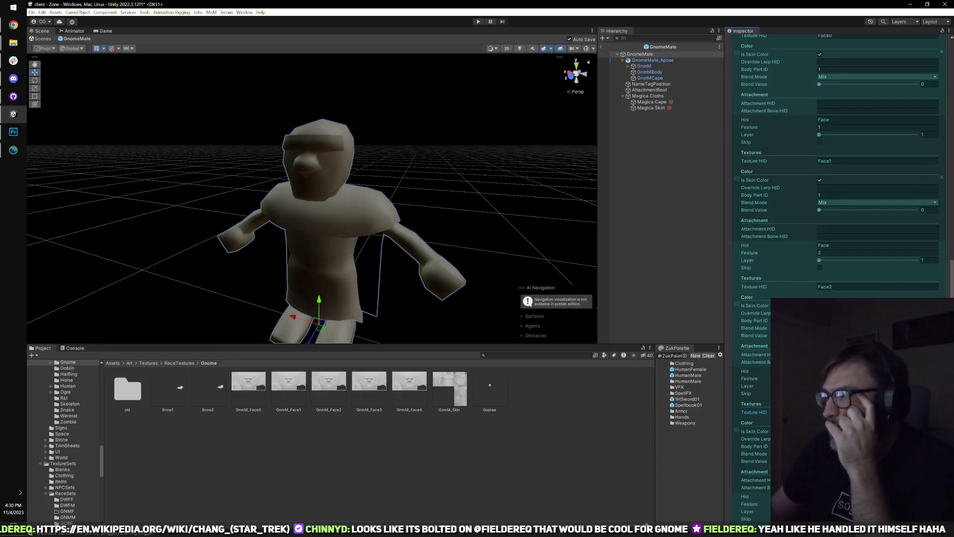
scroll(747, 305, "up", 6)
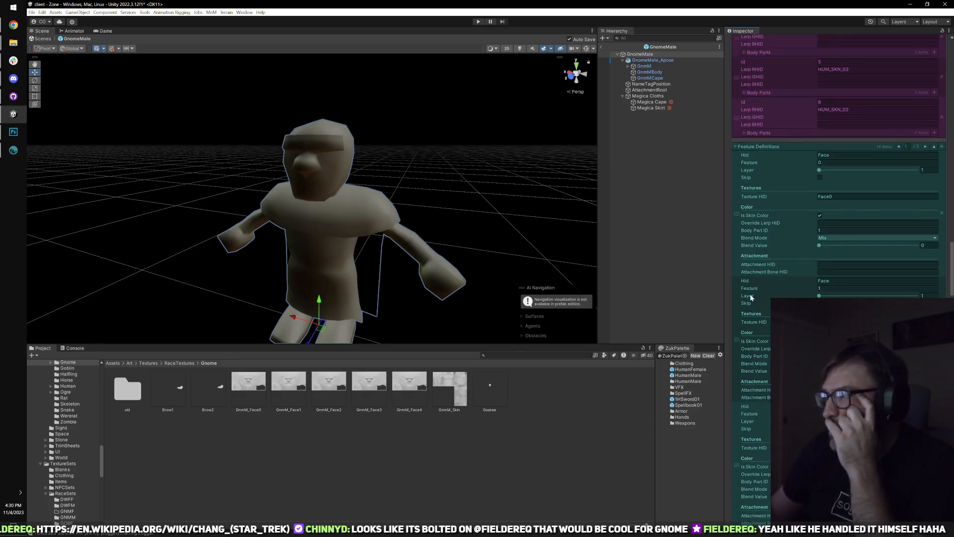
left_click(602, 47)
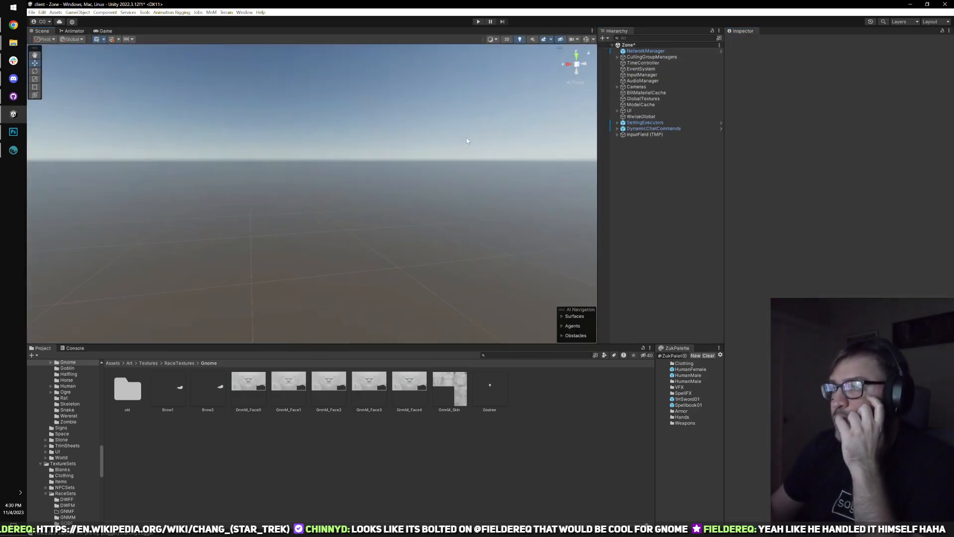
- Run the game, log in to the Development Server, and open character creation for a male Gnome in a maximized Game view
left_click(476, 22)
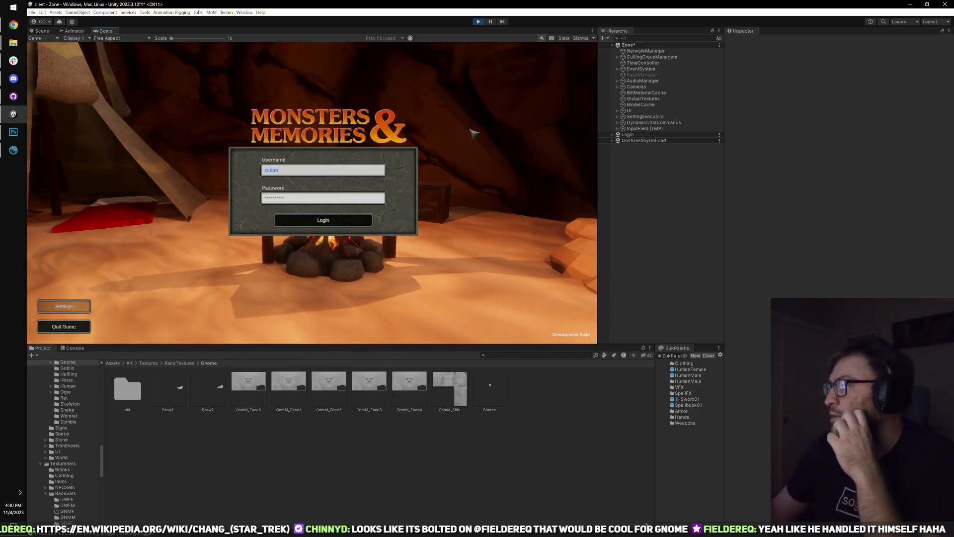
left_click(348, 221)
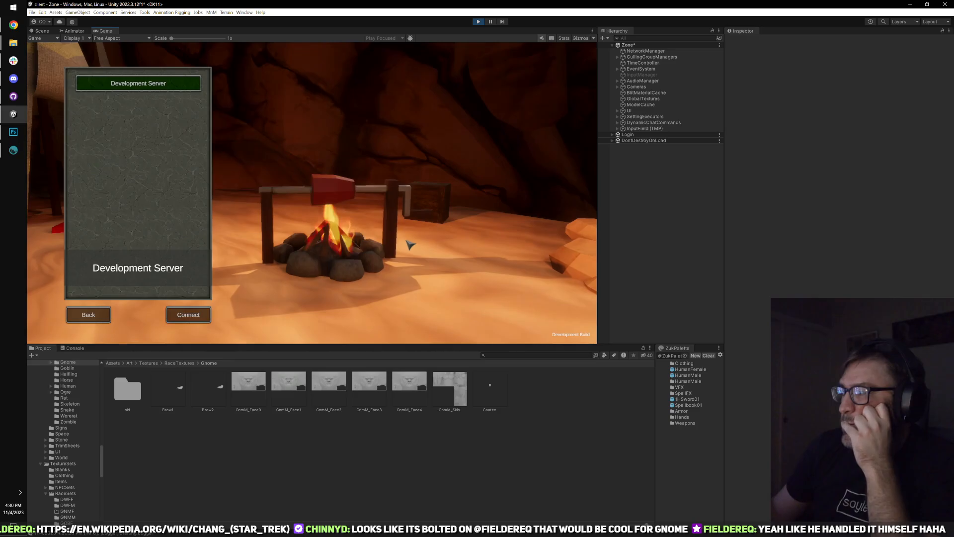
left_click(204, 317)
left_click(134, 81)
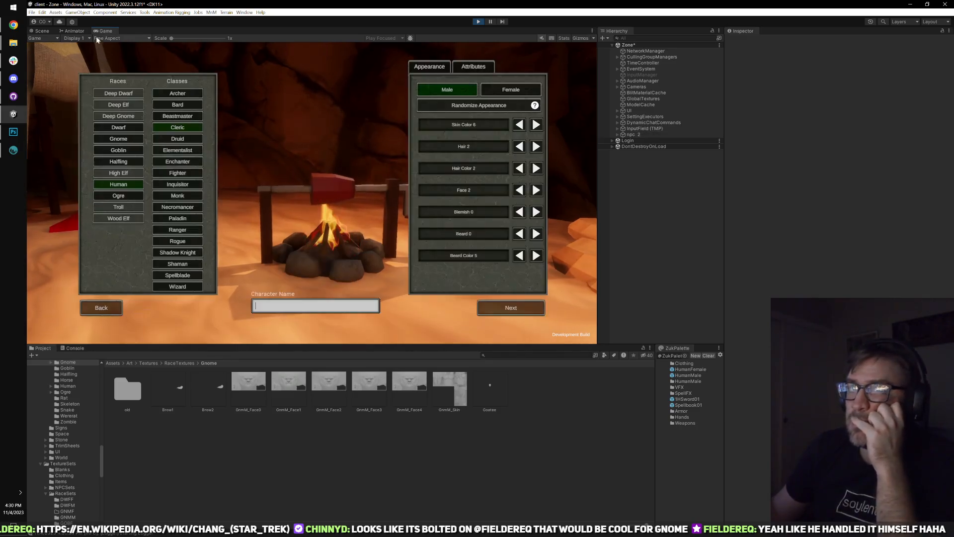
double_click(105, 32)
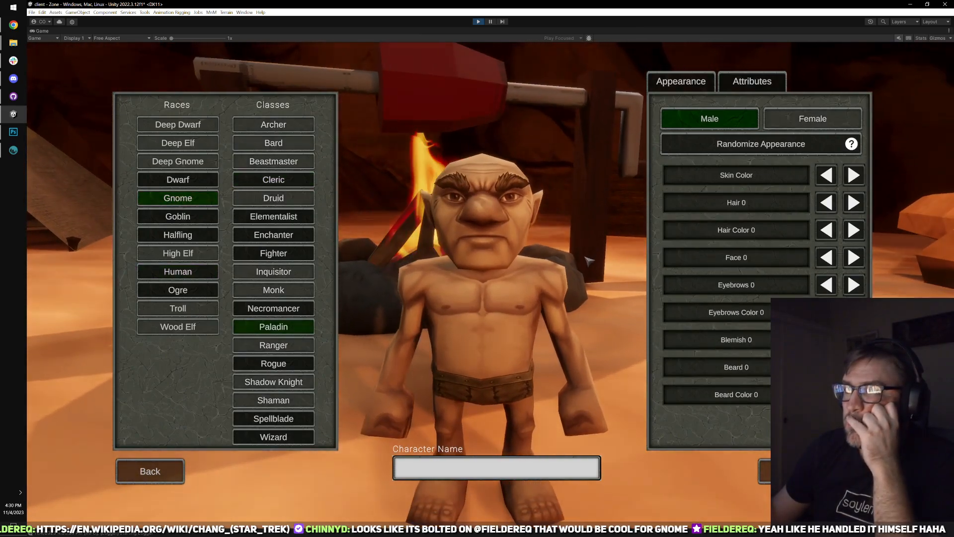
- Switch to Photoshop, undo the test stroke on the nose and save GnmM_Face0.png
left_click(13, 132)
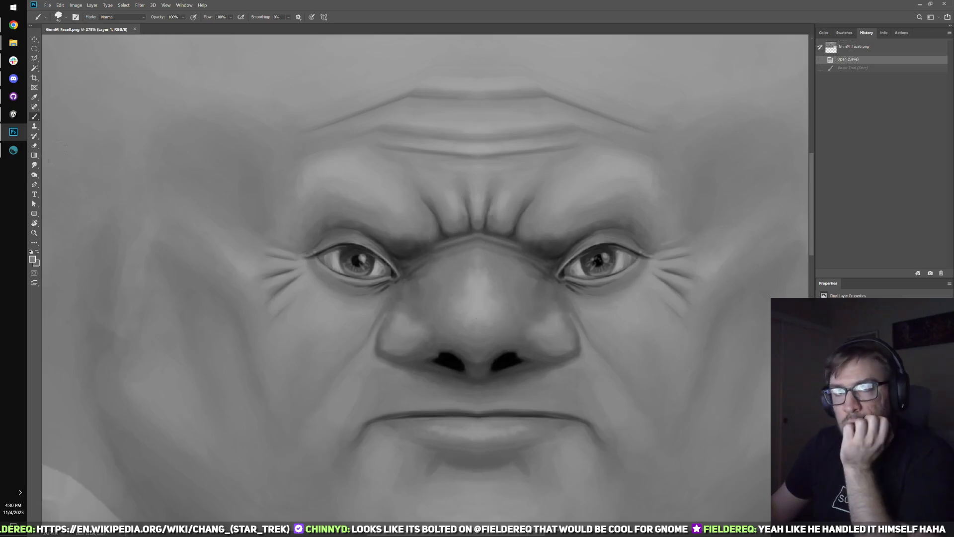
- Return to Unity and step the Gnome through Face 1 to Face 2 to compare their looks
left_click(14, 114)
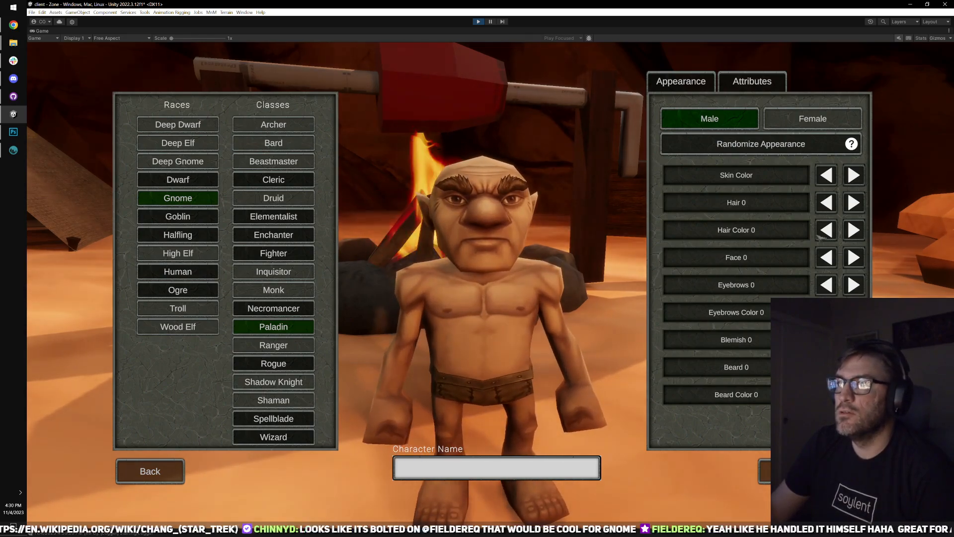
left_click(854, 258)
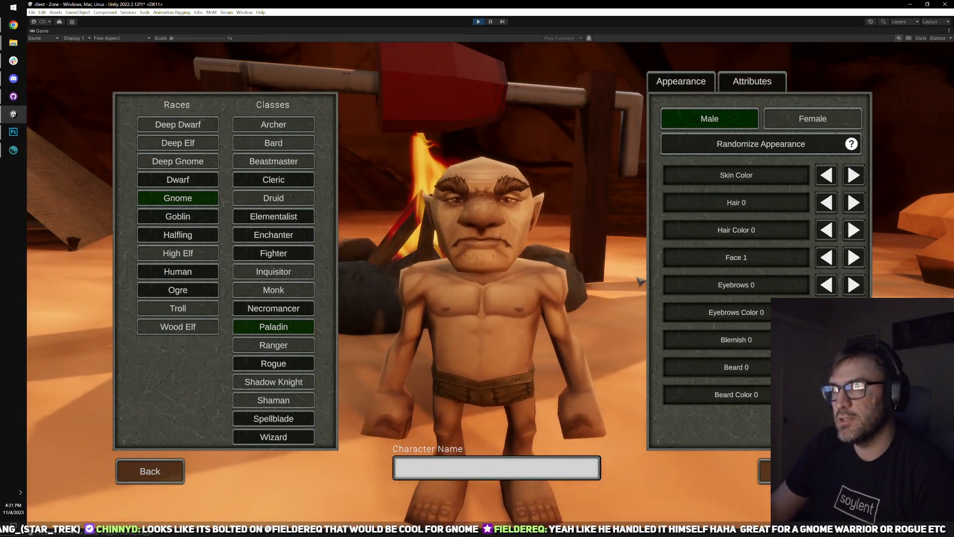
left_click(853, 257)
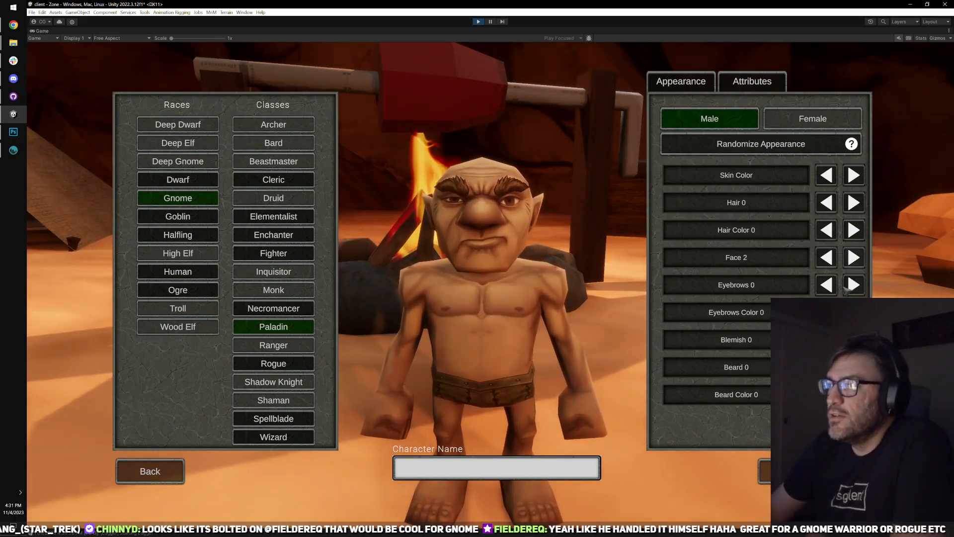
- Give the Gnome Eyebrows 1 and step through Faces 1, 2, 3 and 0 to review them with these eyebrows
left_click(853, 285)
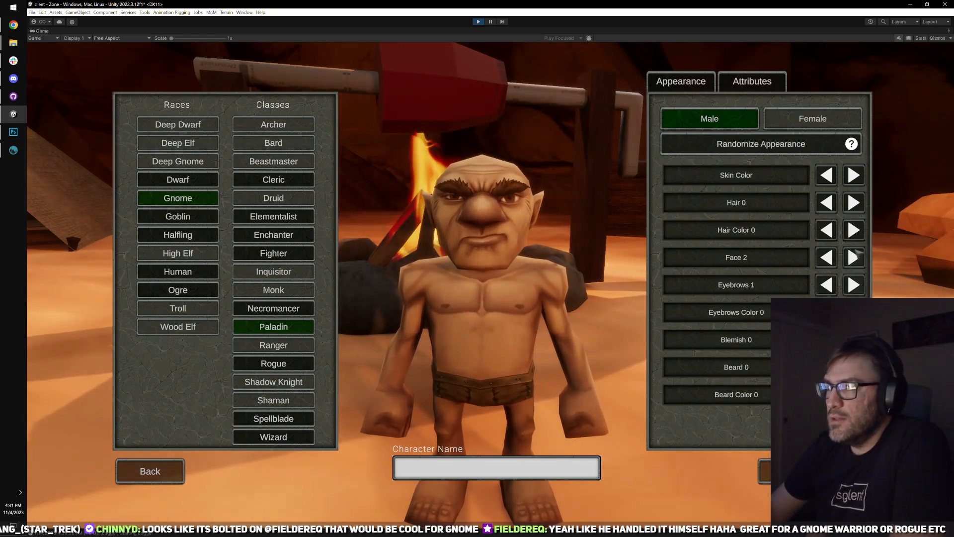
left_click(853, 257)
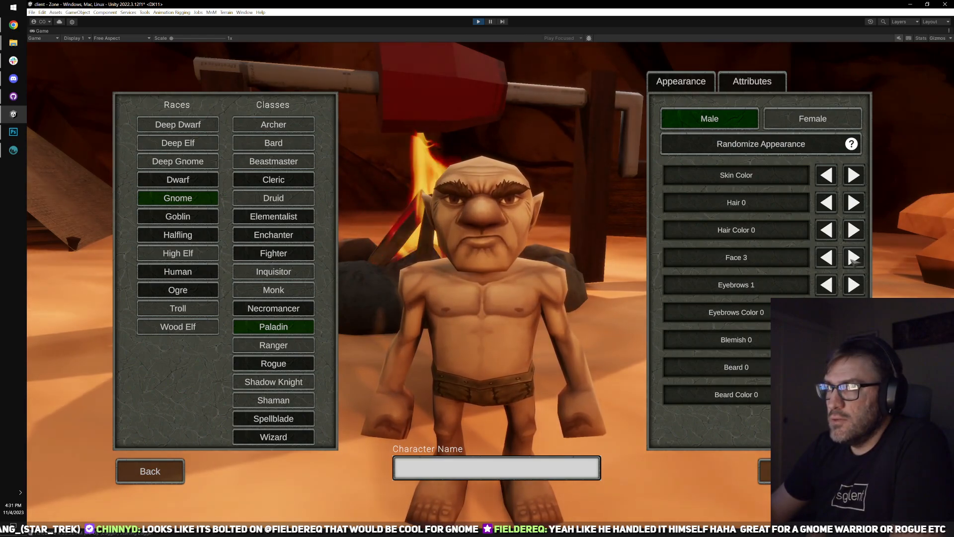
double_click(833, 261)
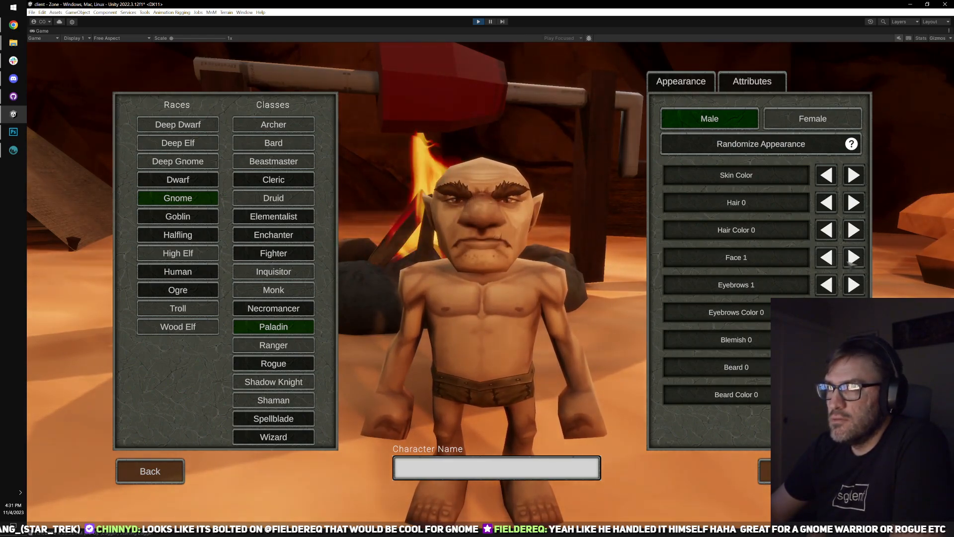
double_click(853, 258)
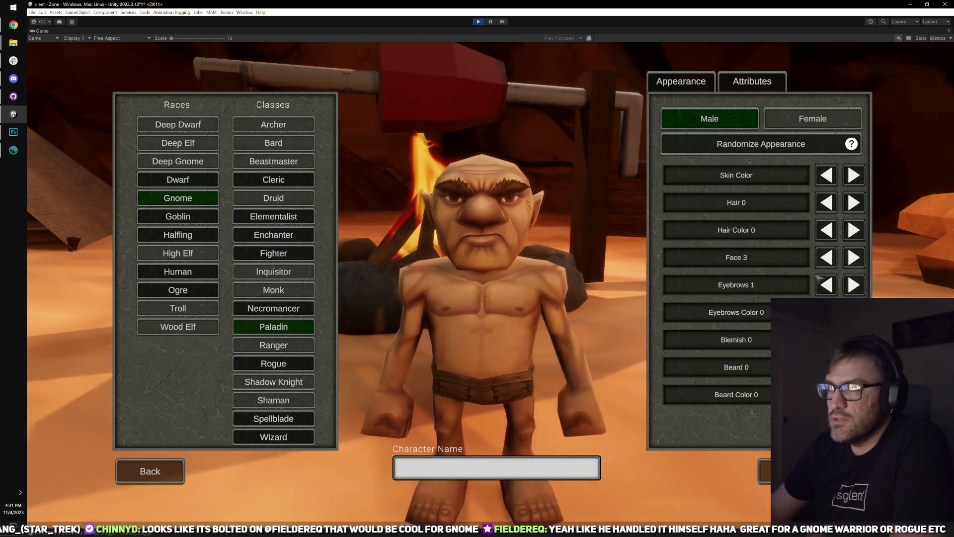
left_click(853, 259)
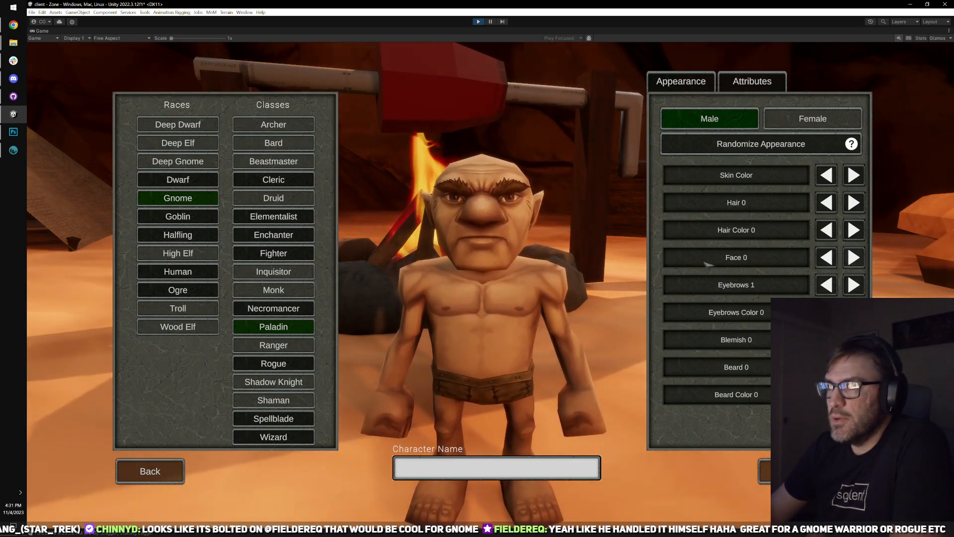
- Alternate the Gnome between Face 2, Face 3 and Face 0 to compare how distinct their mouths and expressions look
left_click(830, 263)
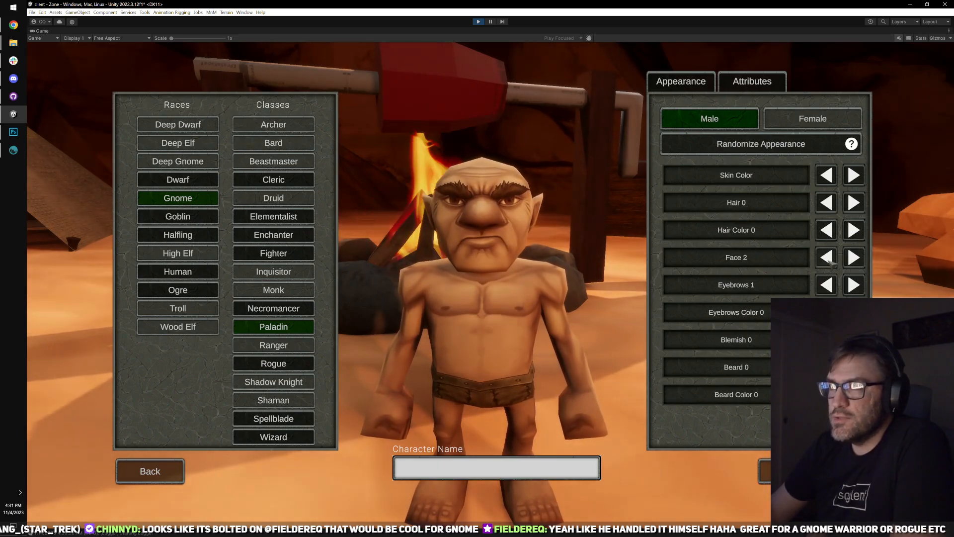
left_click(853, 258)
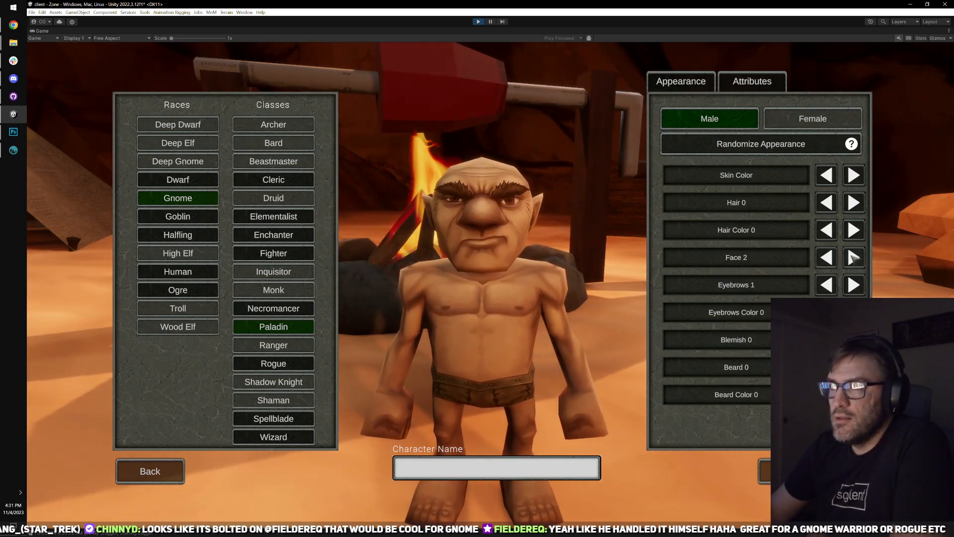
left_click(853, 257)
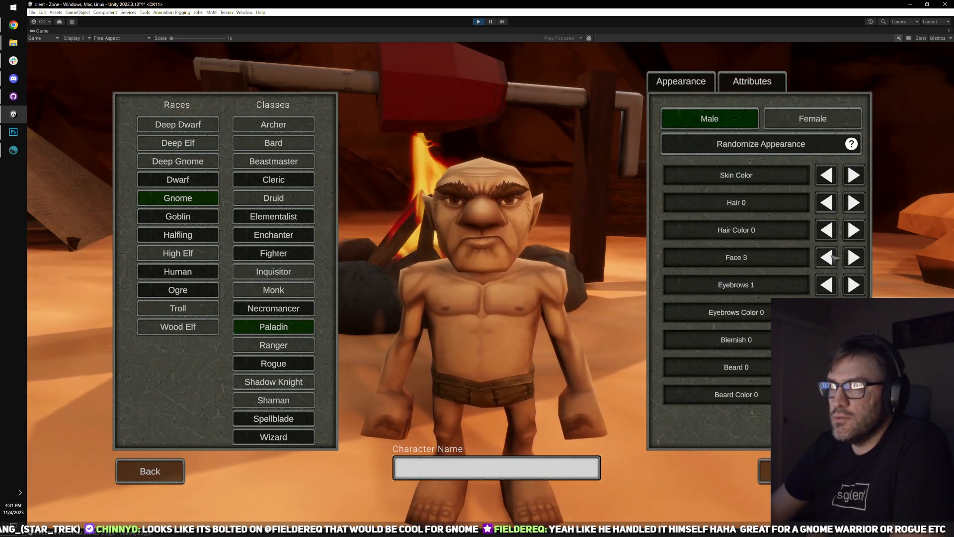
left_click(829, 258)
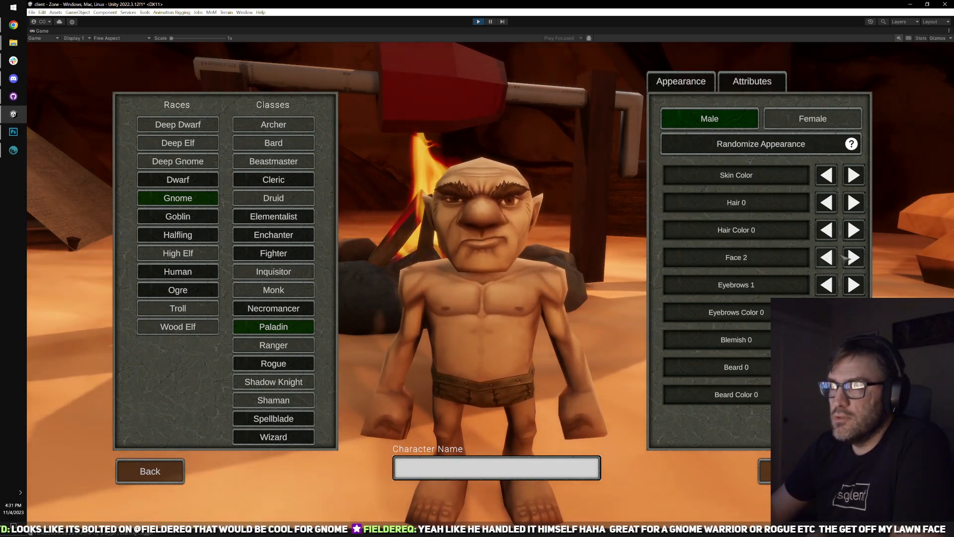
left_click(852, 257)
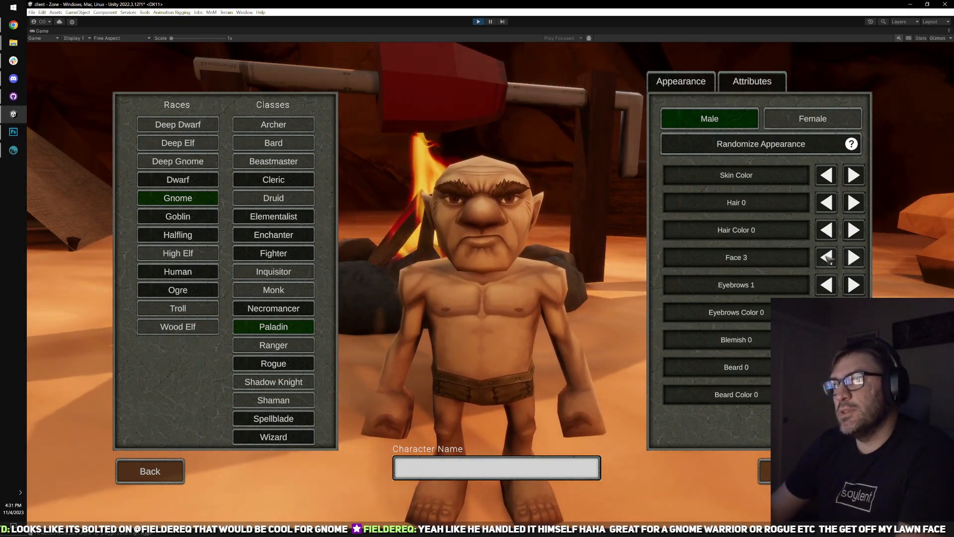
left_click(828, 257)
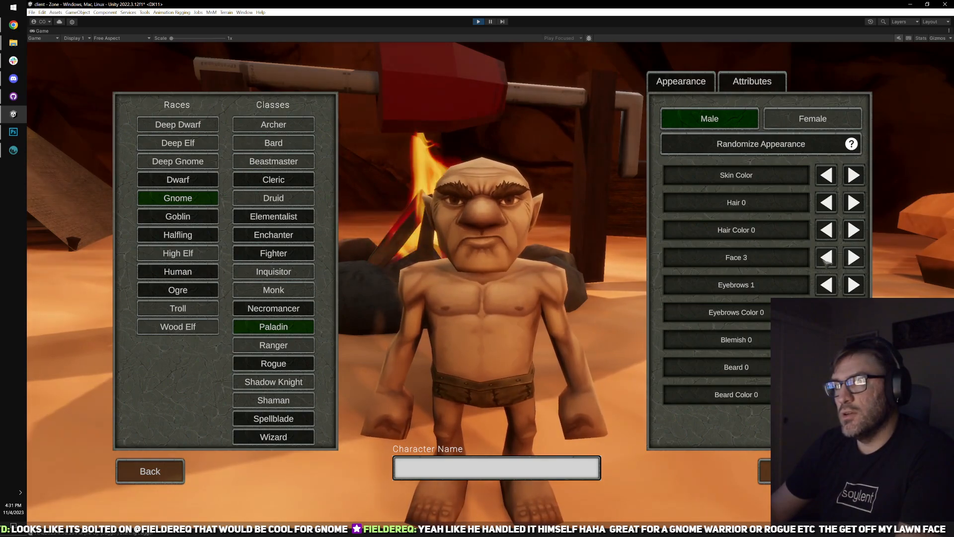
left_click(828, 257)
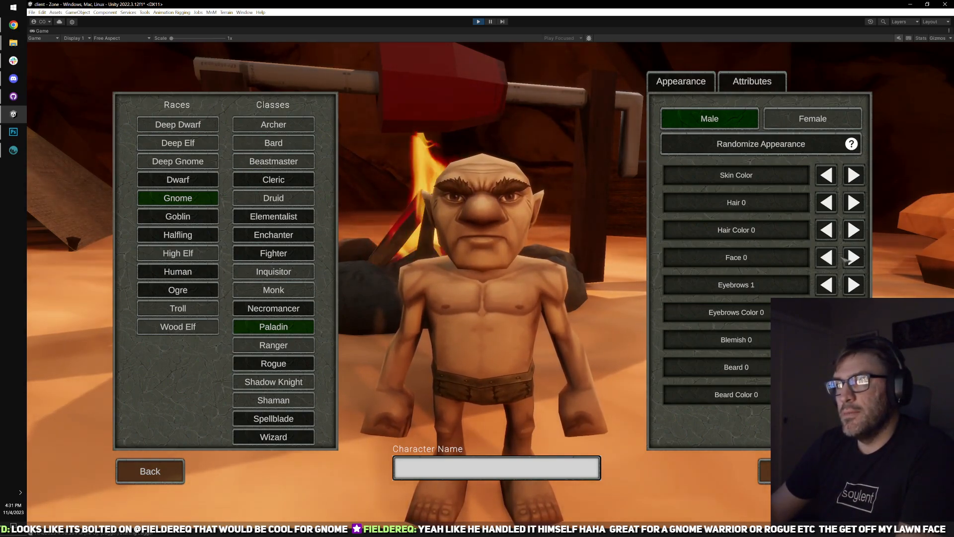
left_click(848, 259)
left_click(848, 260)
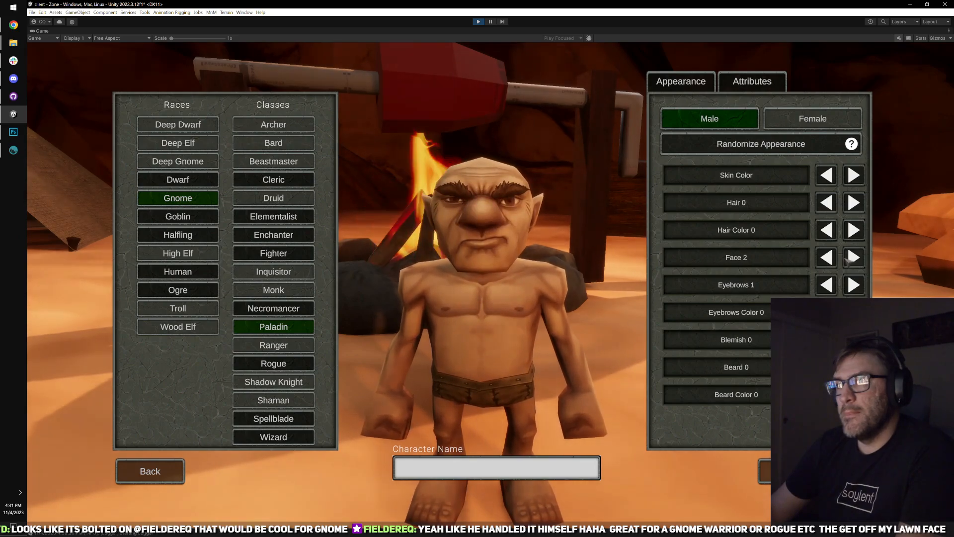
left_click(849, 260)
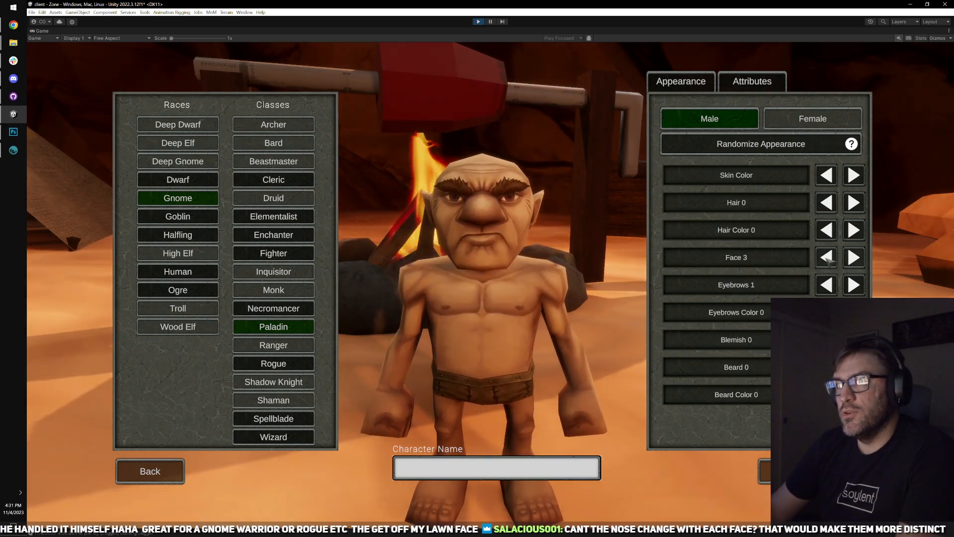
left_click(851, 258)
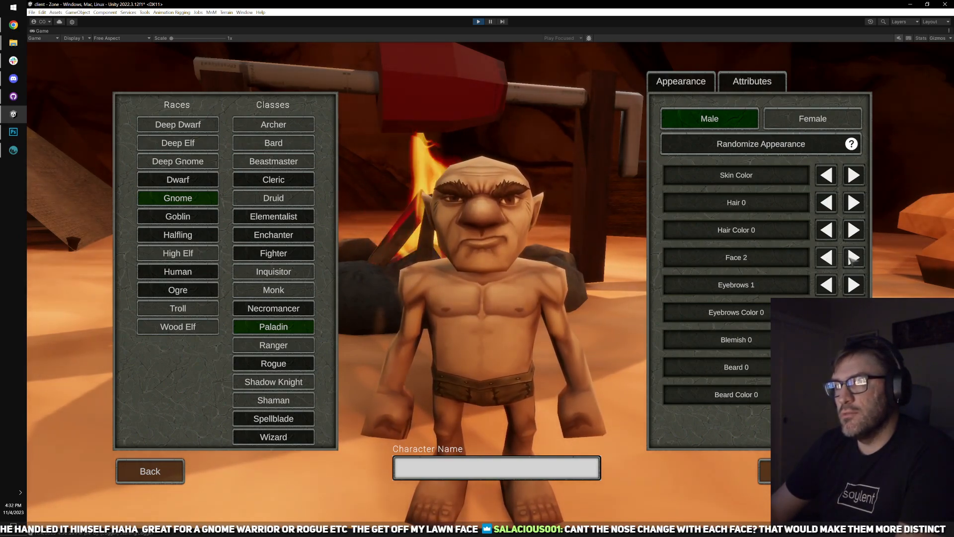
left_click(828, 258)
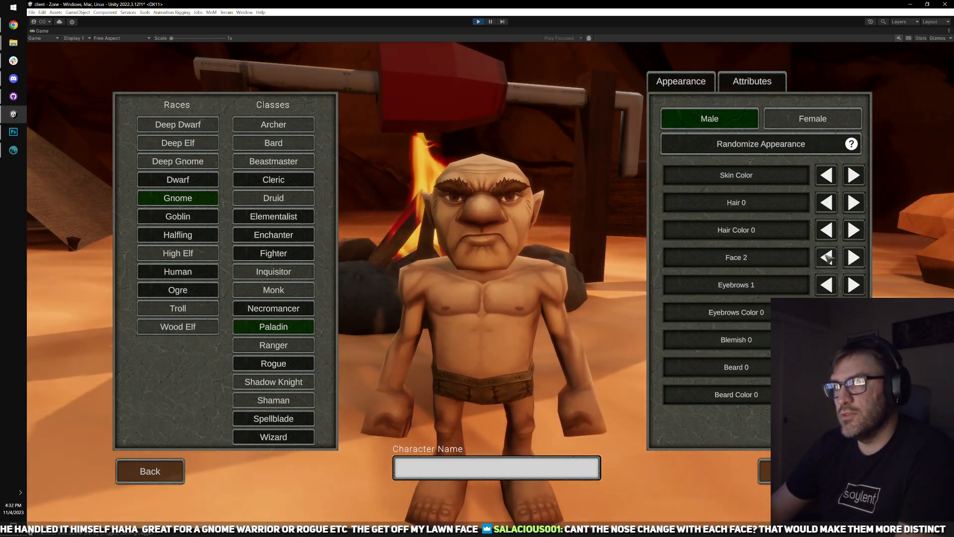
left_click(855, 257)
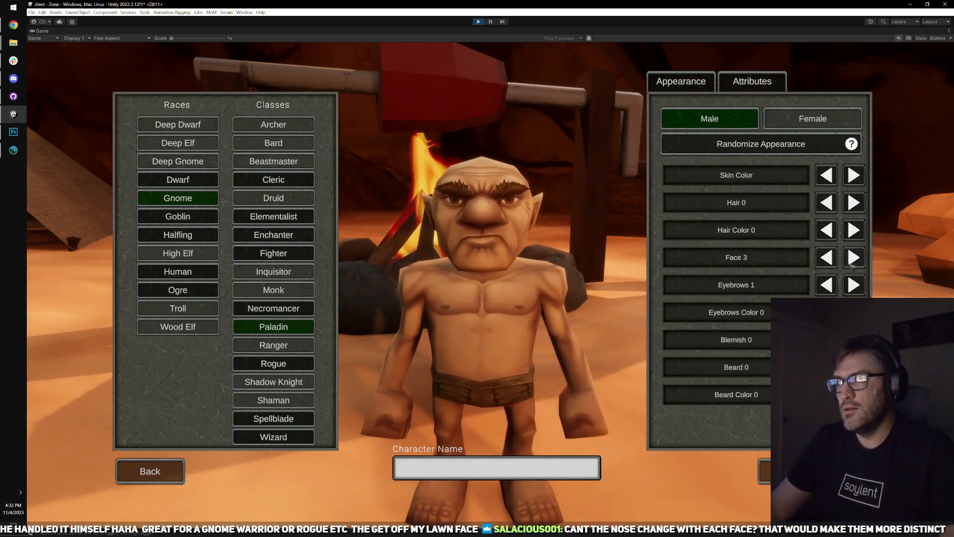
left_click(827, 258)
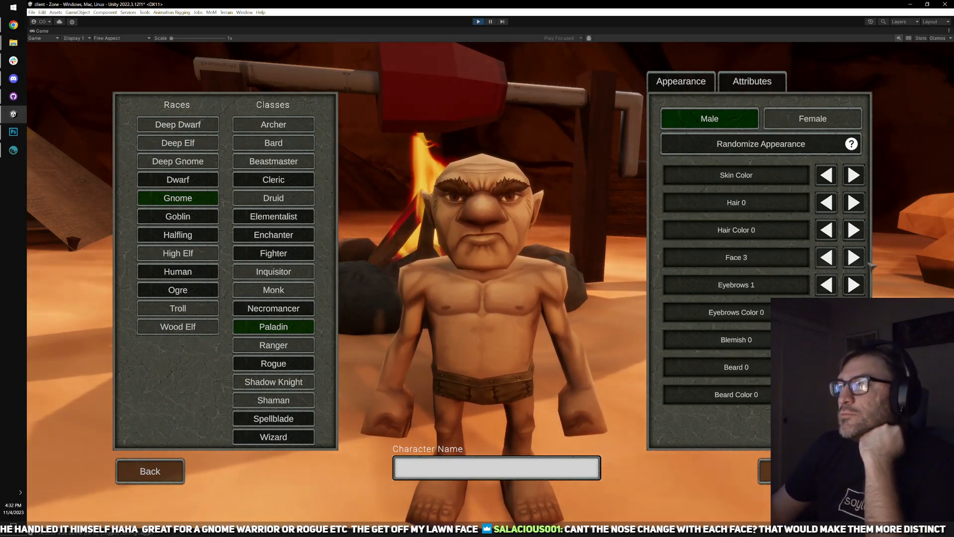
left_click(854, 258)
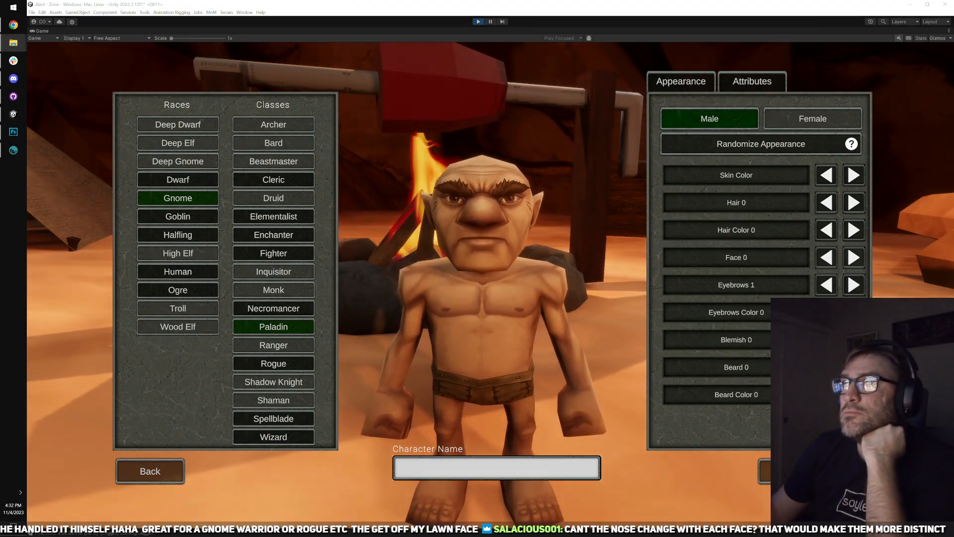
- Check GnmM_Face0.png in Photoshop, switch to 3D-Coat and sync its layers with the external editor for UV set ID01
left_click(13, 132)
scroll(501, 383, "up", 3)
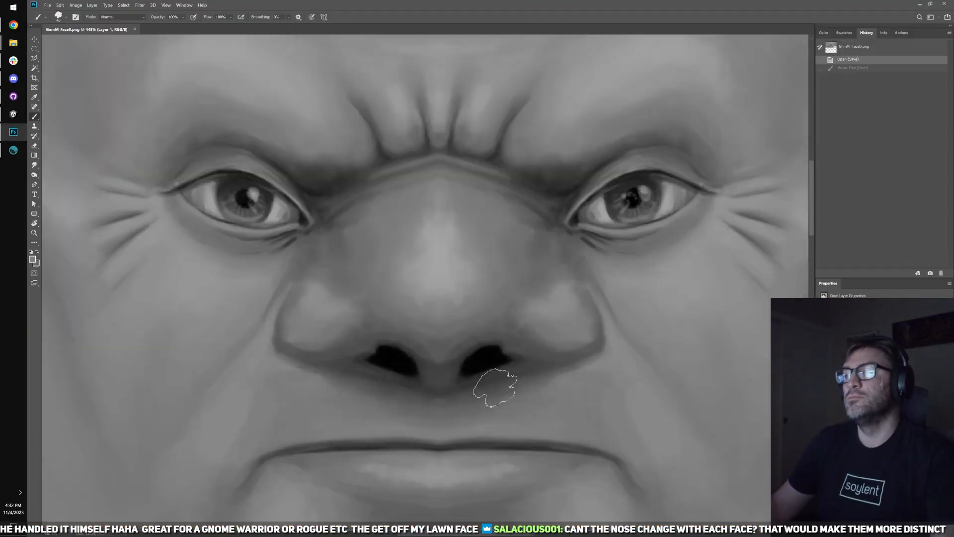
scroll(332, 161, "down", 3)
scroll(332, 160, "down", 2)
scroll(295, 119, "down", 1)
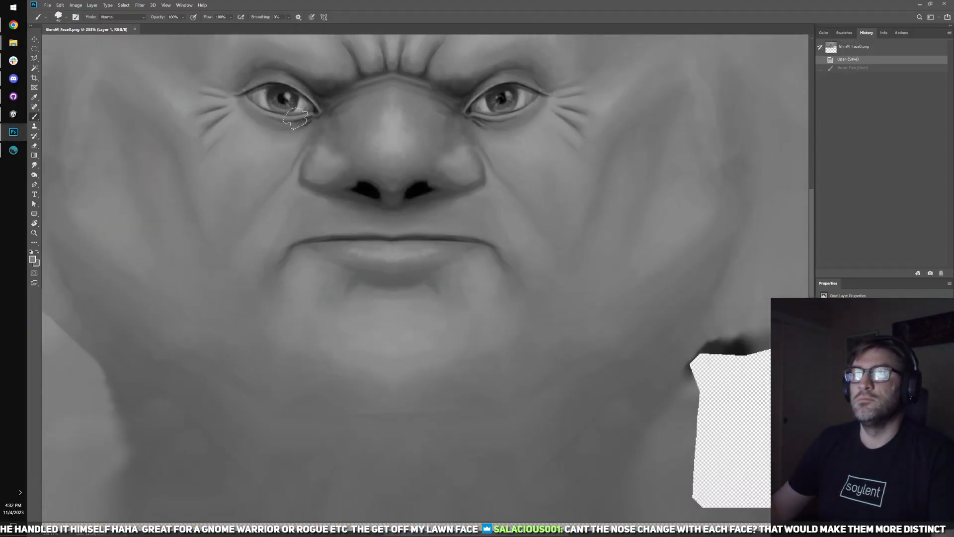
left_click(14, 150)
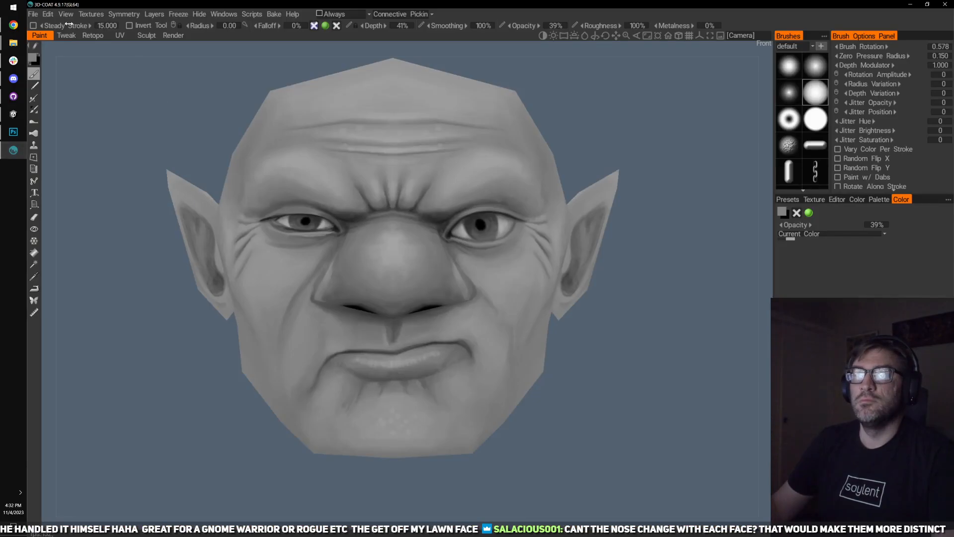
left_click(49, 15)
left_click(75, 47)
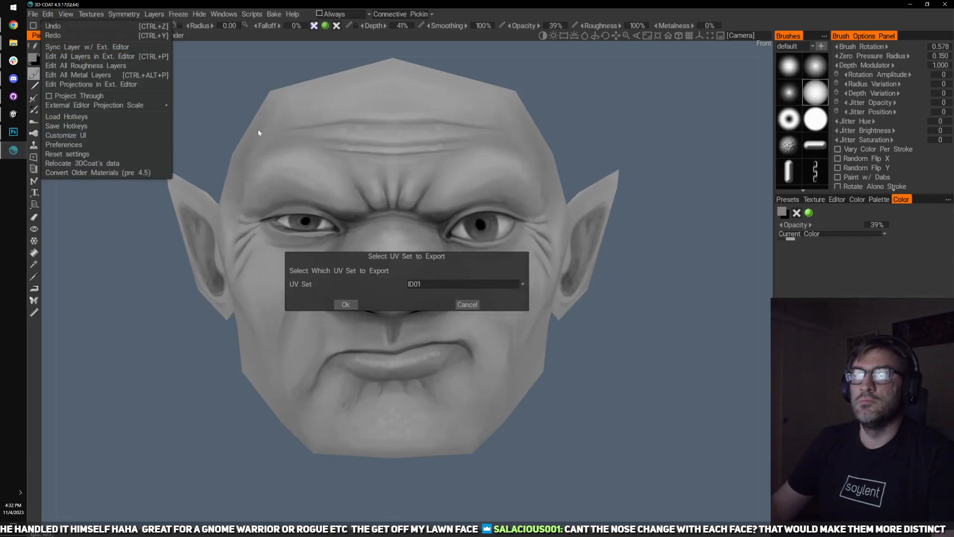
left_click(347, 302)
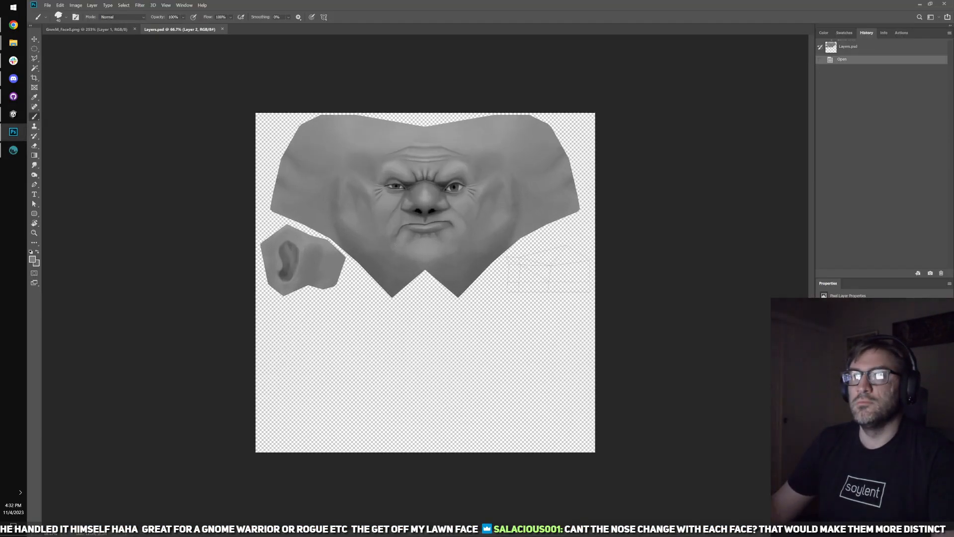
- Copy the whole GnmM_Face0.png canvas, paste it in place into Layers.psd as a new layer and save the document
left_click(77, 31)
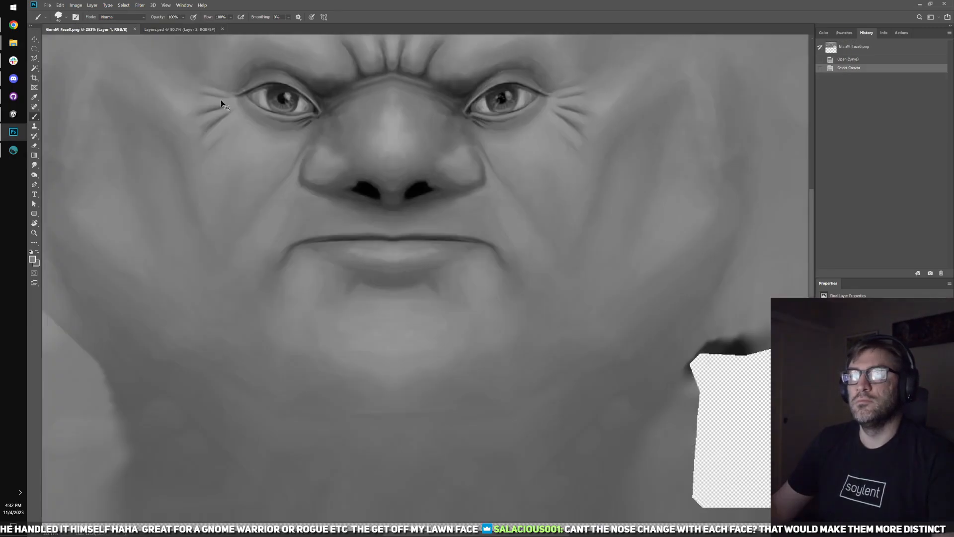
left_click(166, 29)
key("ctrl+shift+v")
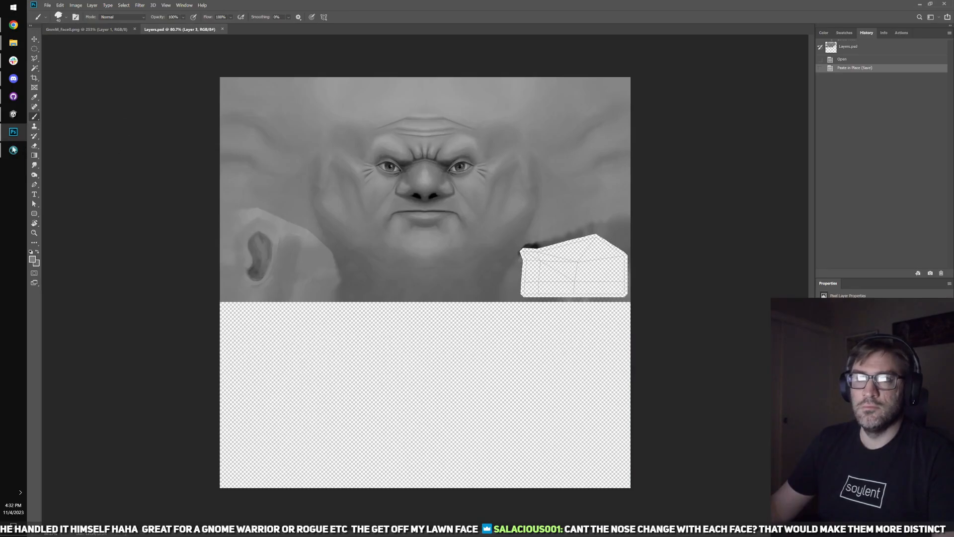
- Return to 3D-Coat, frame the updated head in an orthographic front view and send that projection to Photoshop for editing
left_click(14, 150)
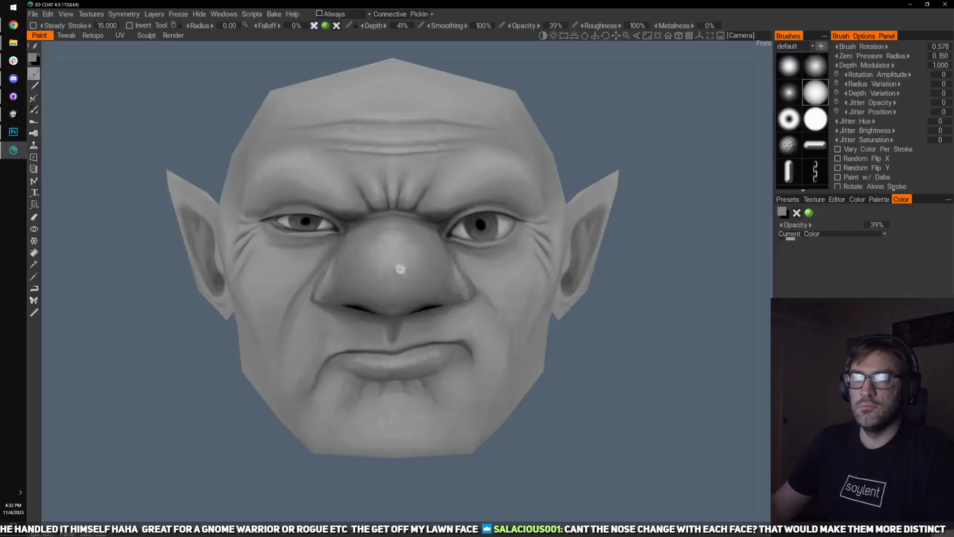
left_click(741, 34)
left_click(678, 80)
left_click(684, 35)
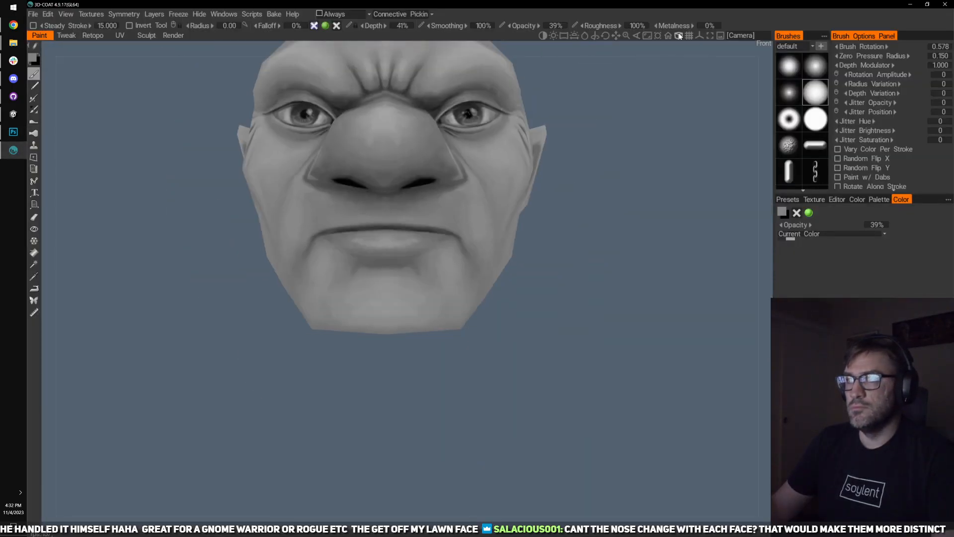
scroll(466, 309, "up", 2)
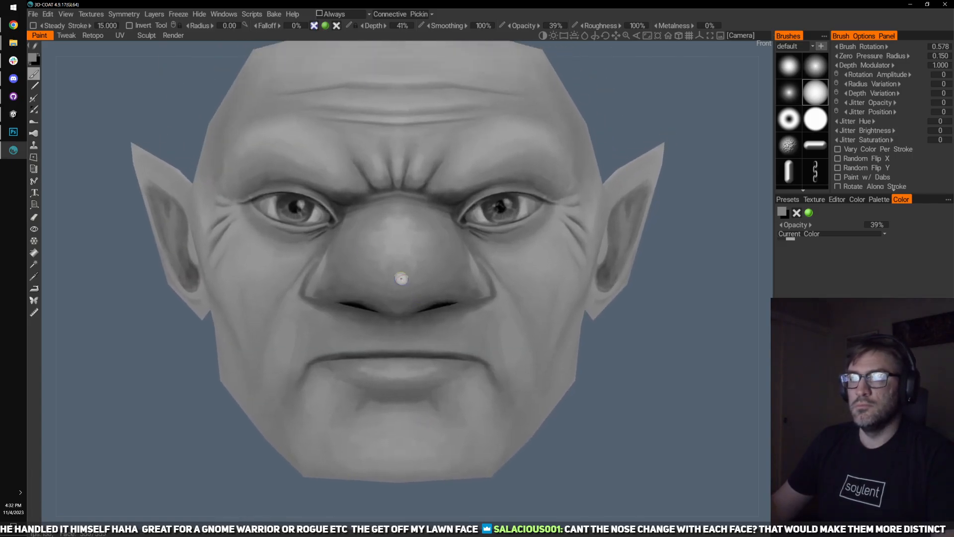
left_click(48, 14)
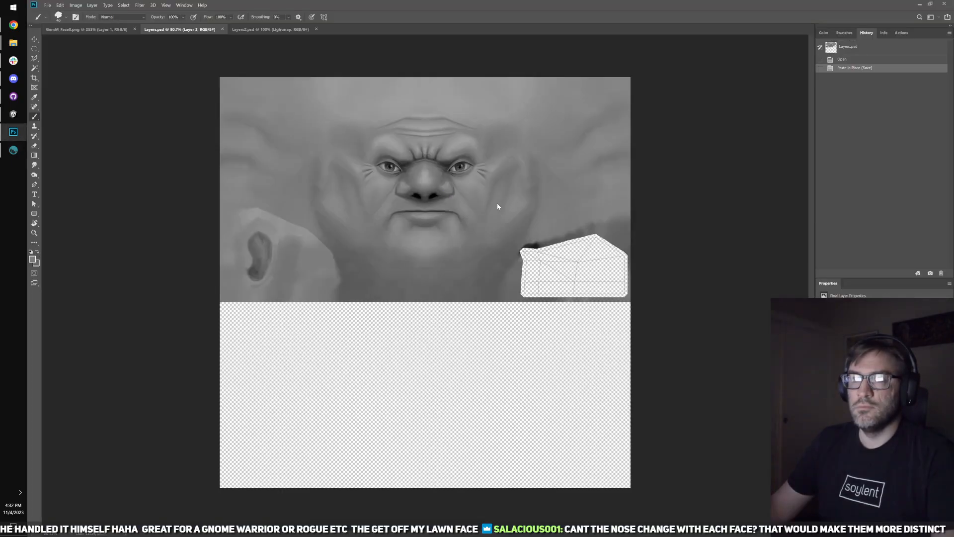
- Delete the Lightmap layer from the exported face projection and bring the nose and mouth into close view
key("Delete")
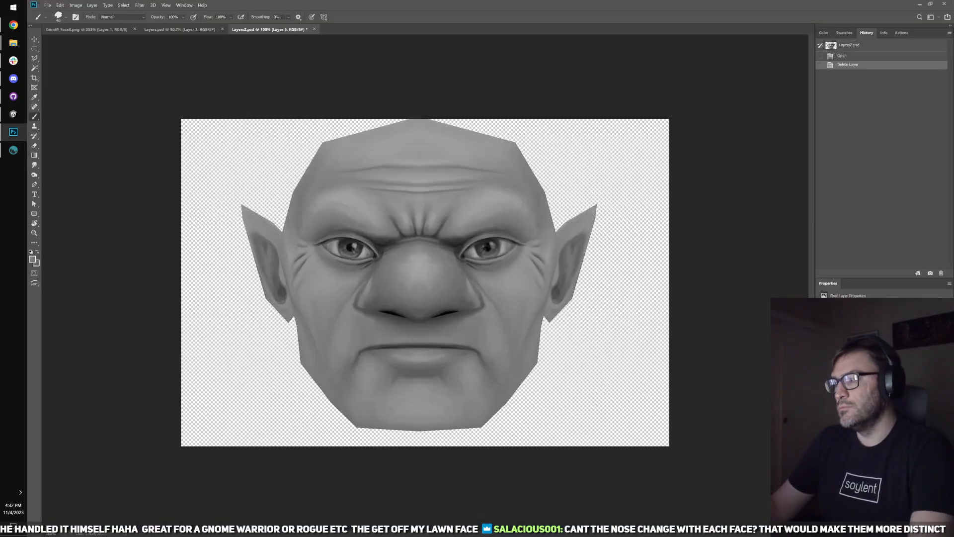
key("ctrl+0")
scroll(499, 378, "up", 3)
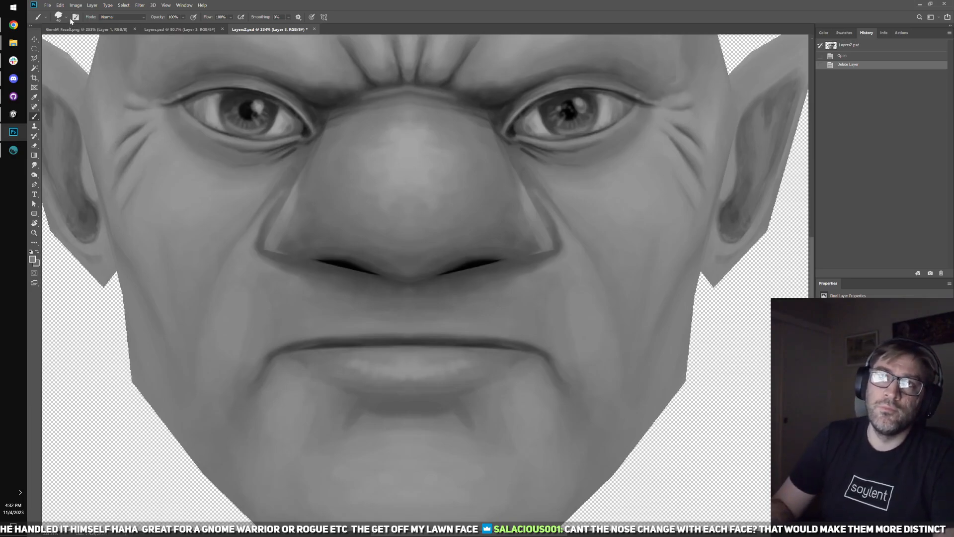
- Choose the Hard Round pressure brush from General Brushes, undo the test stroke across the mouth and reduce the brush size
left_click(59, 16)
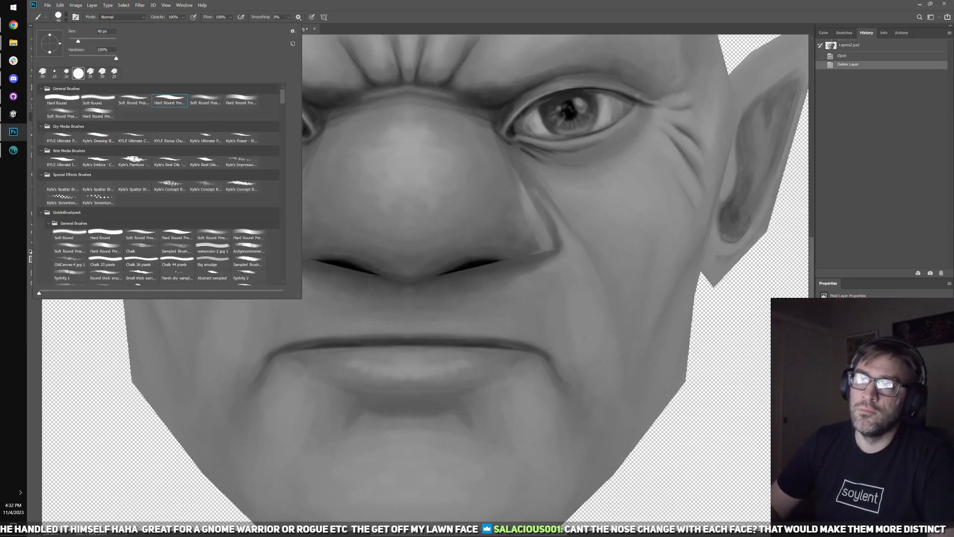
left_click(334, 307)
left_click_drag(334, 304, 508, 354)
key("ctrl+z")
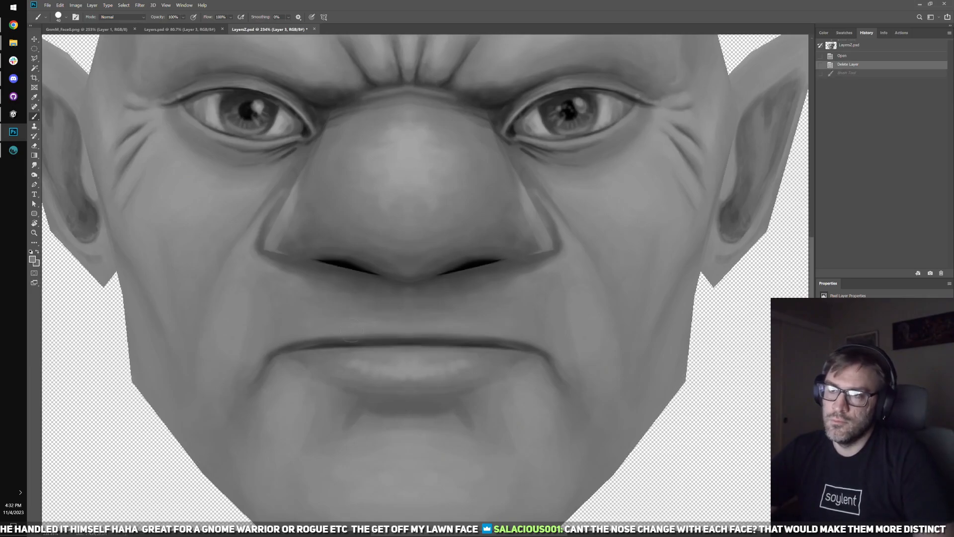
key("bracketleft")
key("bracketleft")
key("bracketleft")
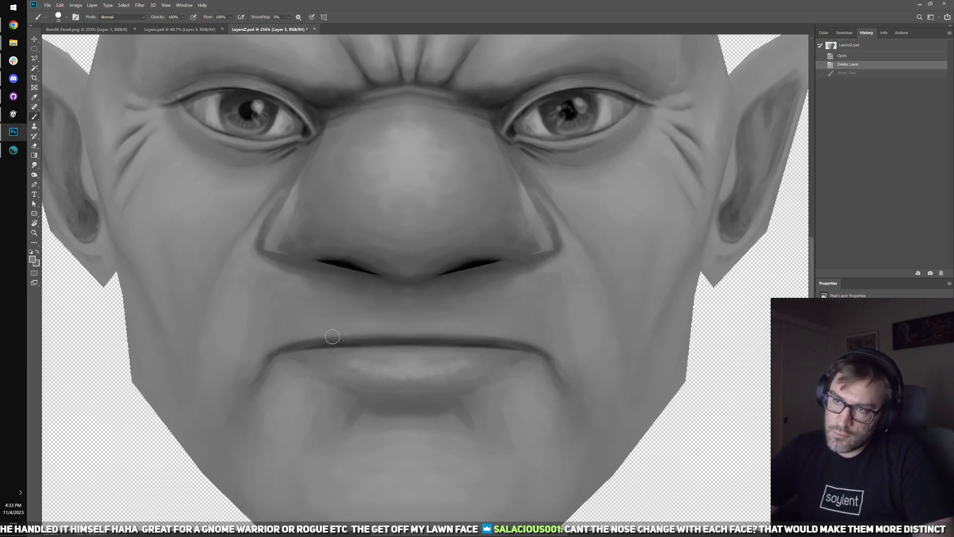
- Paint skin-tone strokes along the upper edge of the mouth line to trim its curve from corner to corner
left_click_drag(329, 338, 437, 339)
key("ctrl+z")
left_click_drag(351, 338, 411, 334)
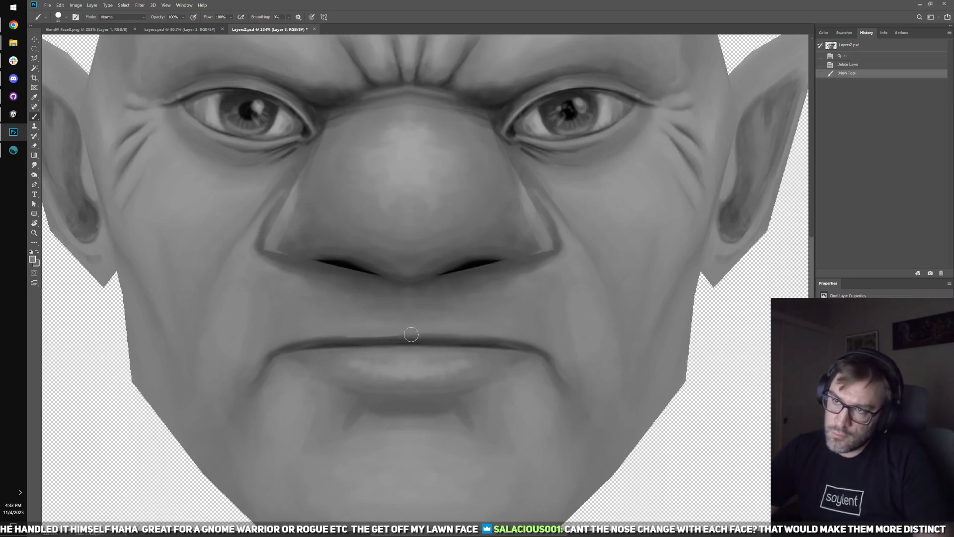
left_click_drag(314, 340, 436, 338)
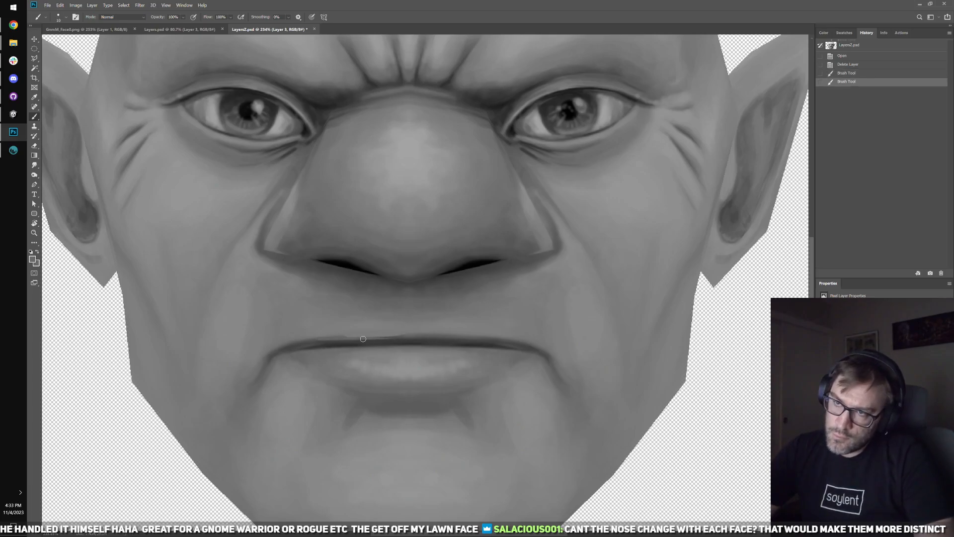
left_click_drag(363, 340, 515, 347)
mouse_move(400, 334)
left_mouse_down()
mouse_move(469, 335)
mouse_move(352, 333)
mouse_move(501, 340)
left_mouse_up()
left_click_drag(293, 341, 444, 338)
left_click_drag(480, 338, 516, 344)
- Sample the dark mouth-line tone, darken the line toward the mouth corner and undo the last stroke above it
left_click(422, 343, "alt")
mouse_move(426, 342)
left_mouse_down()
mouse_move(466, 343)
mouse_move(407, 341)
mouse_move(519, 350)
left_mouse_up()
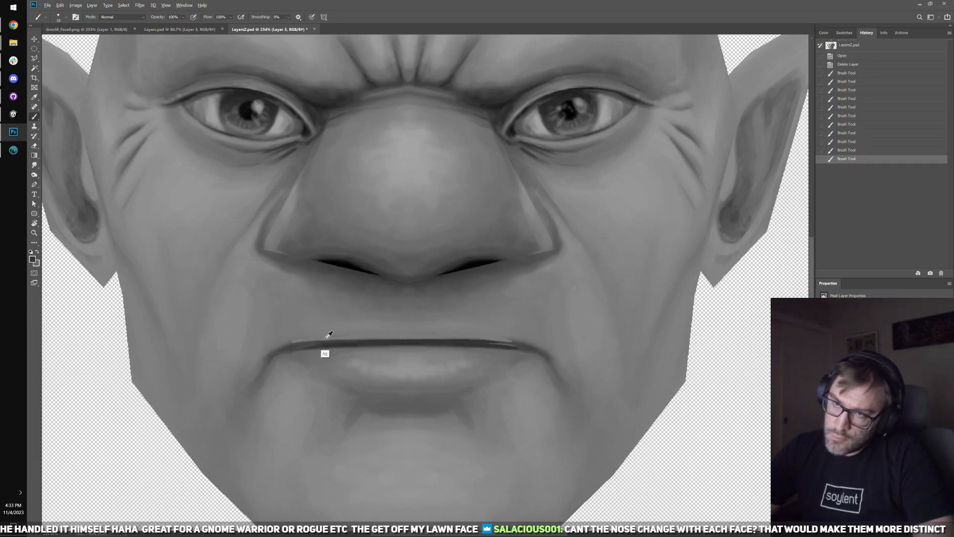
left_click_drag(462, 341, 413, 339)
key("ctrl+z")
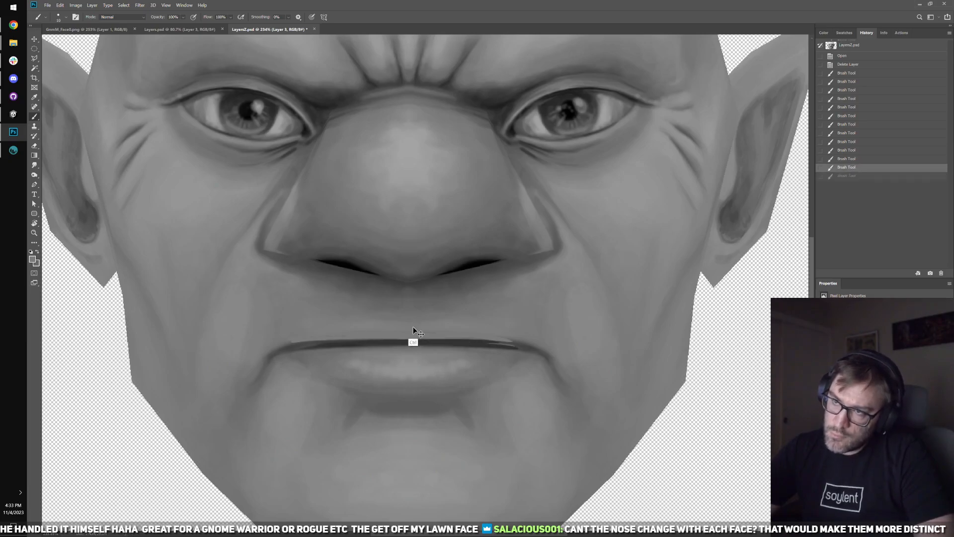
- Enlarge the brush and dab skin tone above the mouth line and around both mouth corners
key("bracketright")
left_click(347, 331)
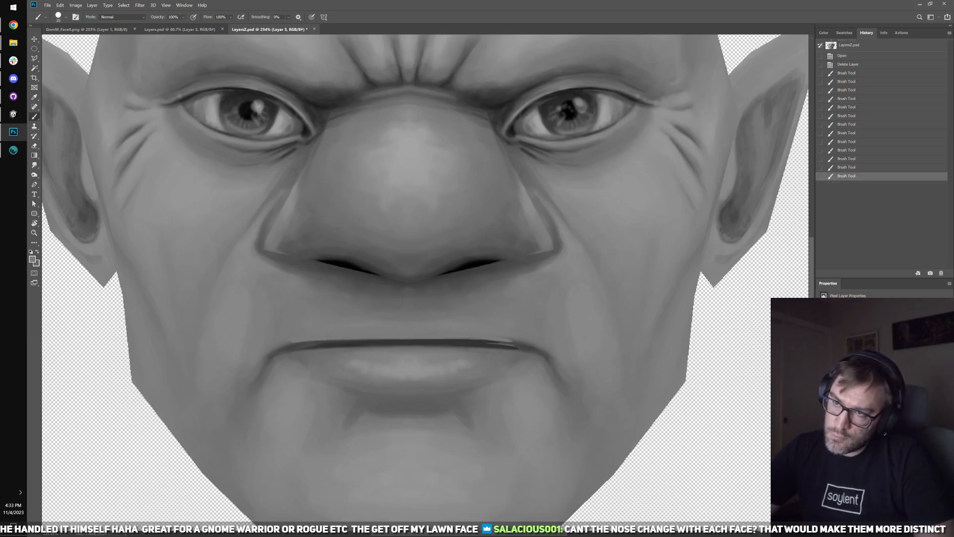
left_click(495, 337)
left_click(481, 335)
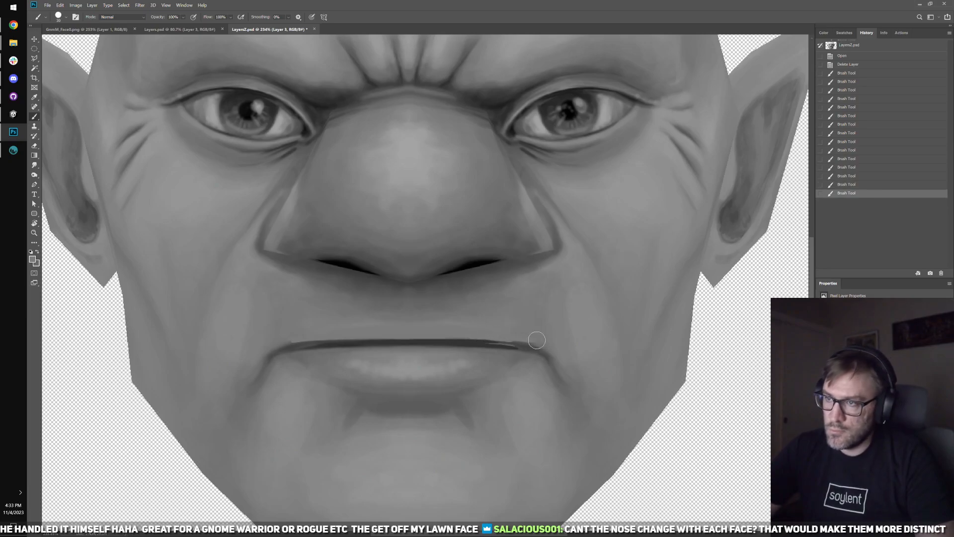
left_click(514, 338)
left_click(547, 345)
left_click(283, 339)
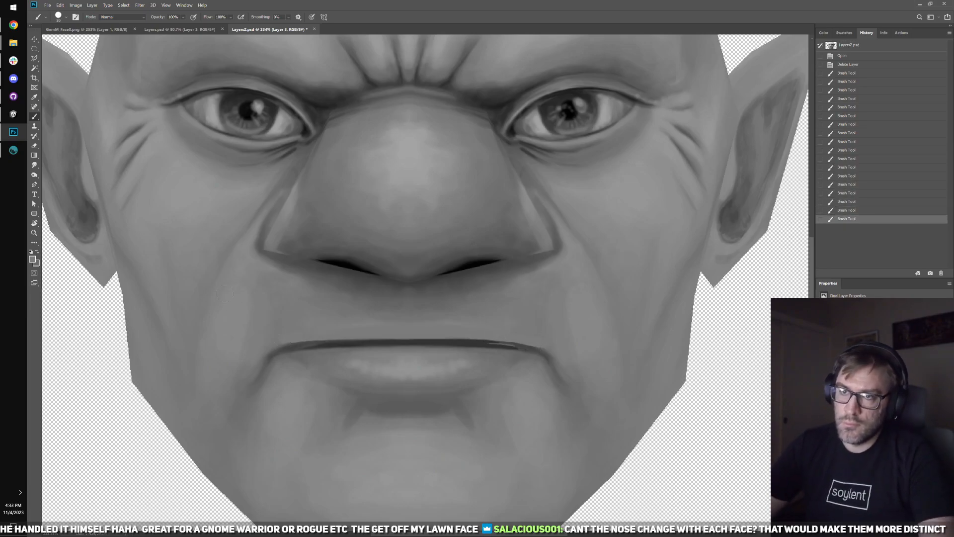
left_click(278, 343)
left_click(279, 343)
left_click(276, 340)
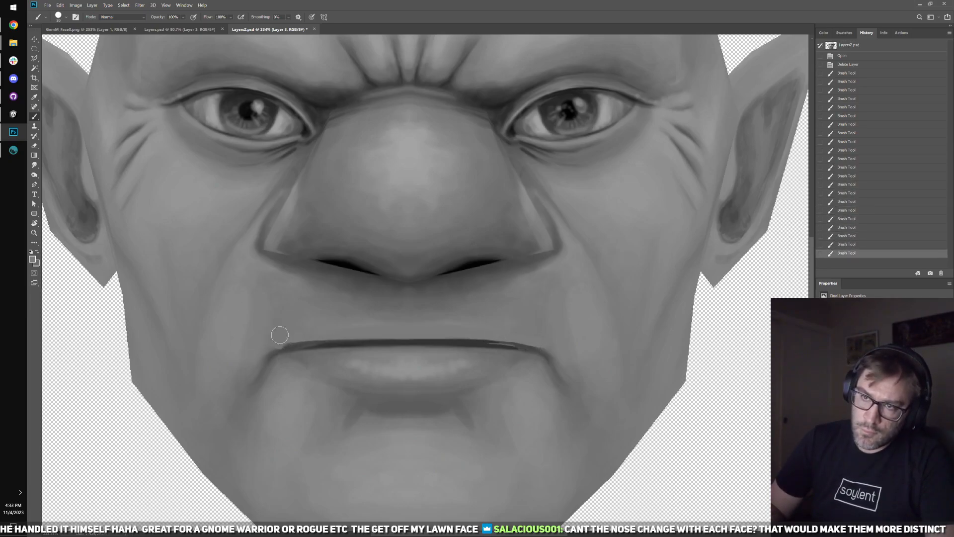
left_click(273, 335)
left_click(272, 335)
- Undo the recent mouth-corner strokes and redo them to compare the face before and after
key("ctrl+z")
key("ctrl+z")
key("ctrl+z")
key("ctrl+z")
key("ctrl+z")
key("ctrl+z")
key("ctrl+z")
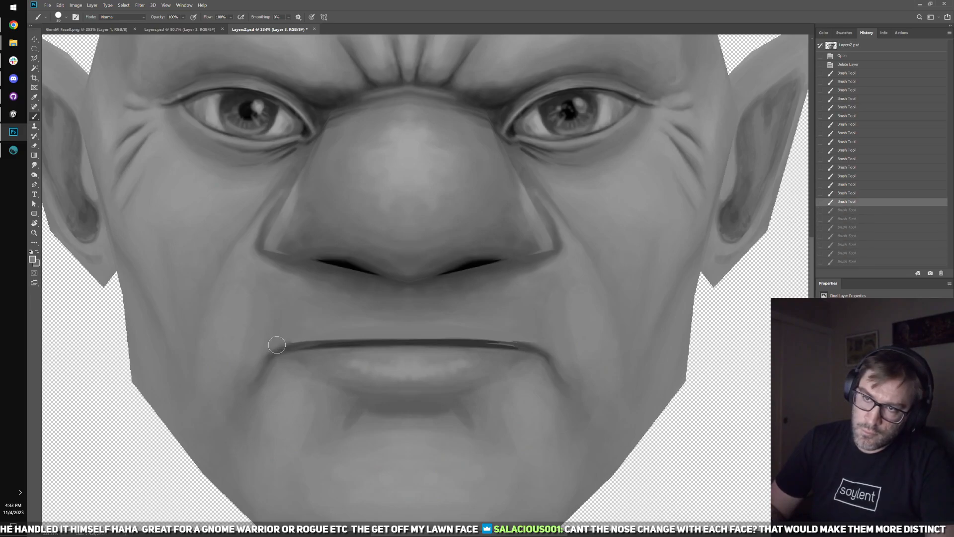
key("ctrl+shift+z")
key("ctrl+shift+z")
key("ctrl+shift+z")
key("ctrl+shift+z")
key("ctrl+shift+z")
key("ctrl+shift+z")
key("ctrl+shift+z")
key("ctrl+shift+z")
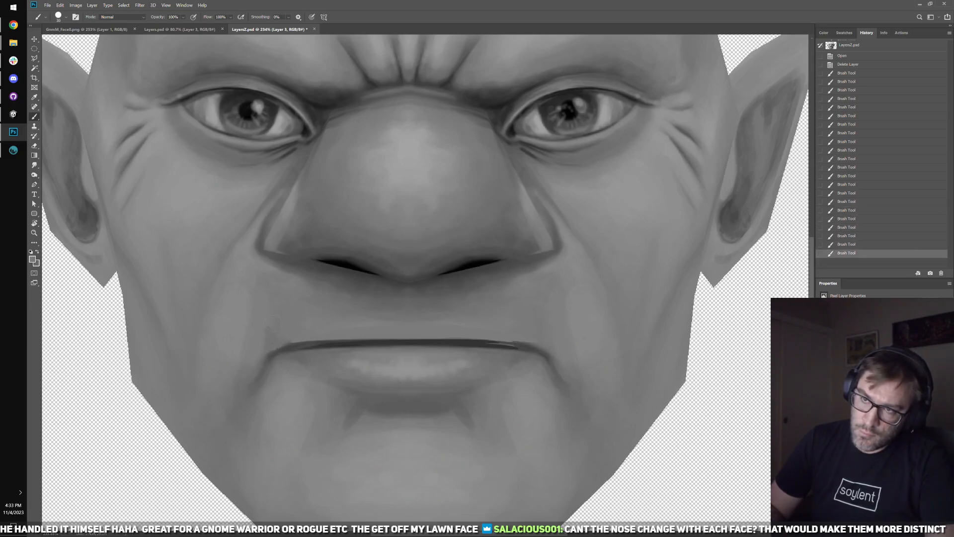
- Paint over the skin beside the mouth corner and add a shaded patch at the center of the upper lip beneath the nose
left_click(541, 342)
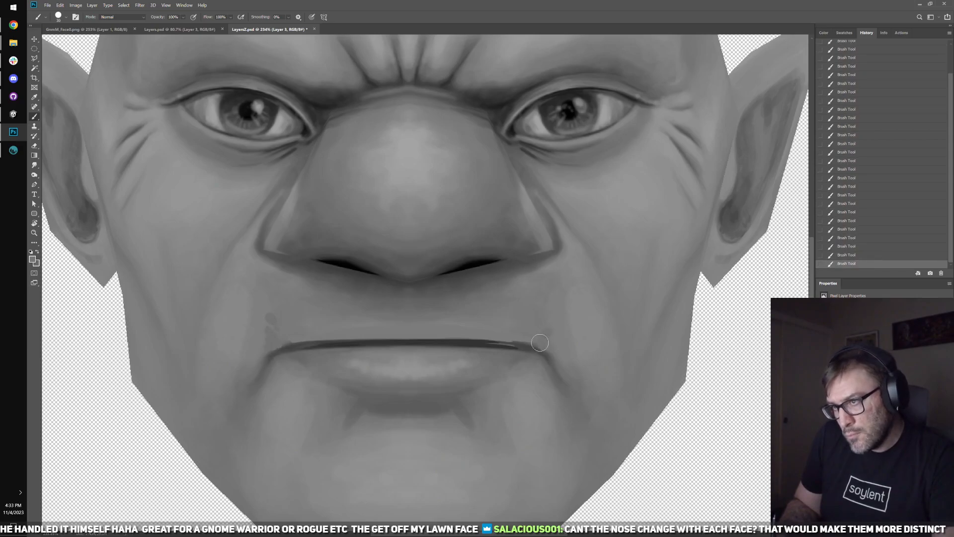
left_click_drag(546, 323, 518, 352)
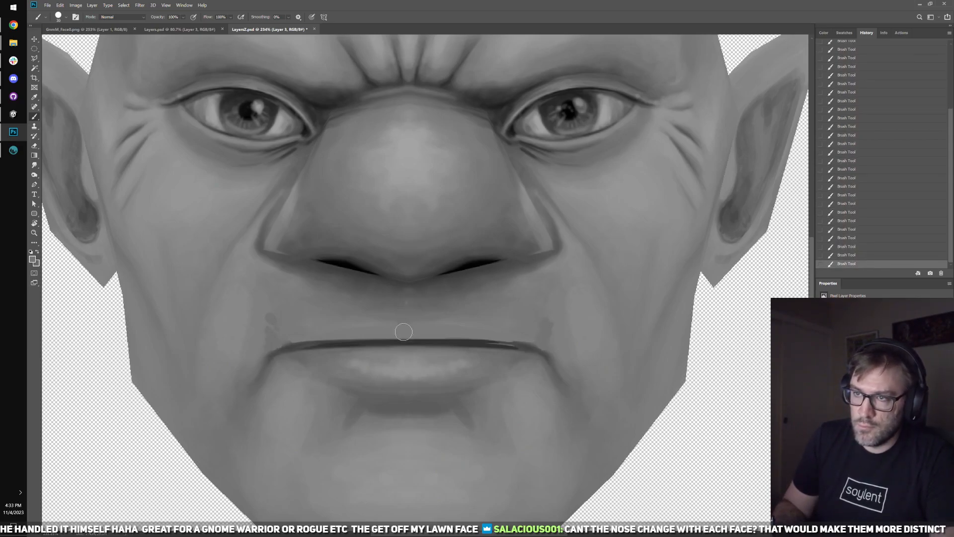
left_click_drag(402, 296, 404, 309)
key("ctrl+z")
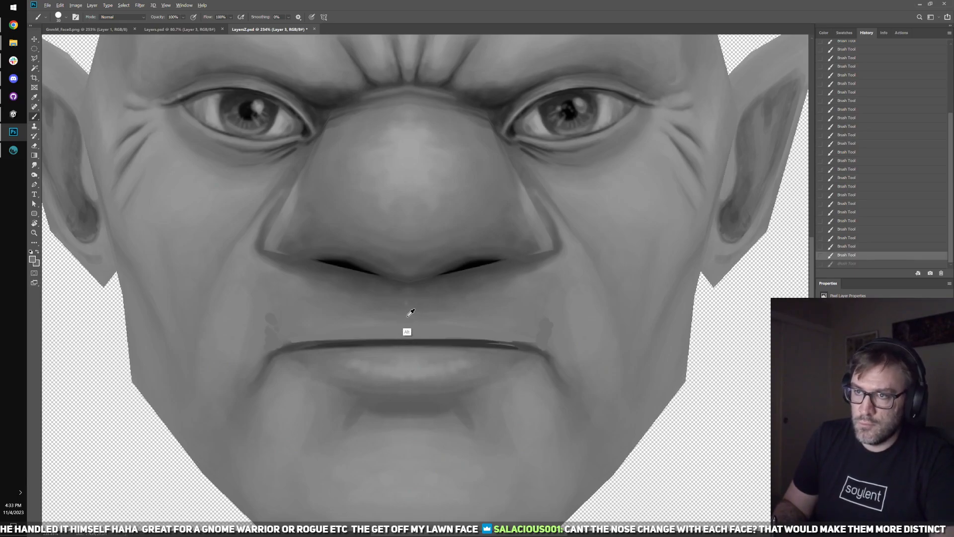
left_click(404, 321)
key("alt")
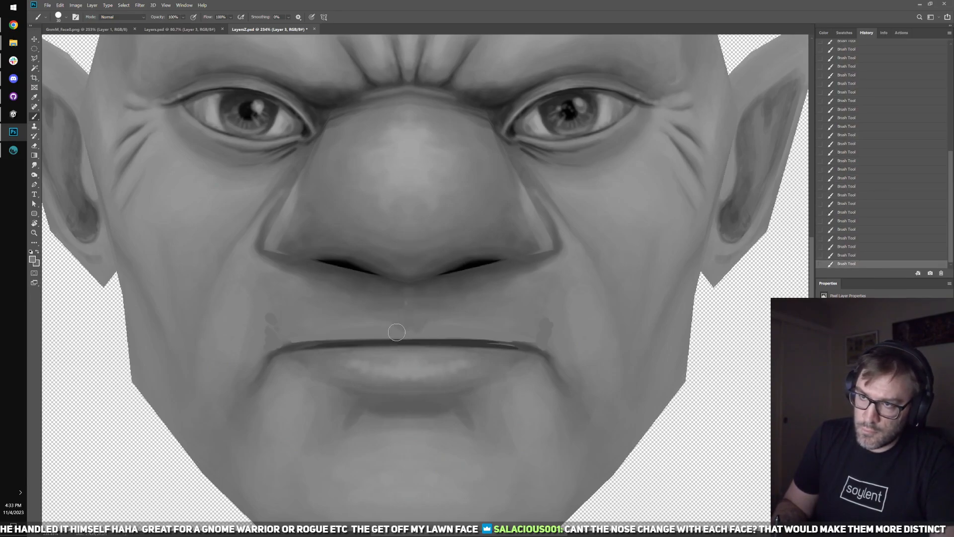
key("ctrl+z")
key("ctrl+shift+z")
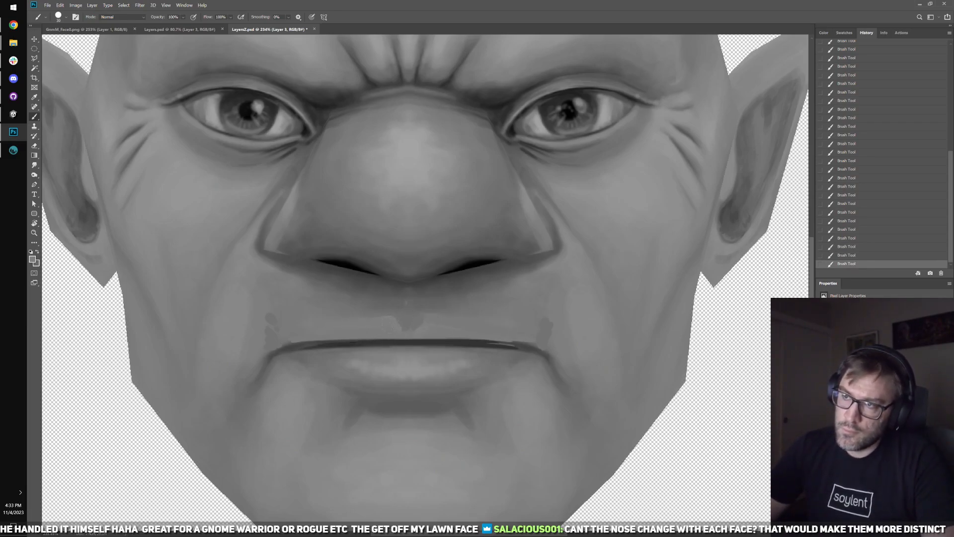
- Examine the whole face zoomed out and with the canvas rotated, and restore the upright view for painting
scroll(335, 260, "down", 5)
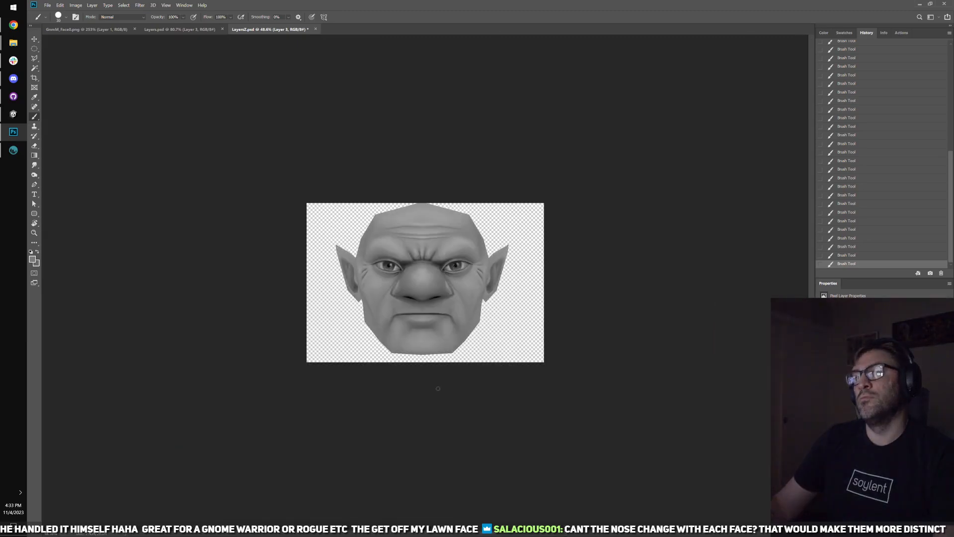
scroll(433, 264, "up", 5)
key("r")
left_click_drag(572, 338, 579, 241)
key("b")
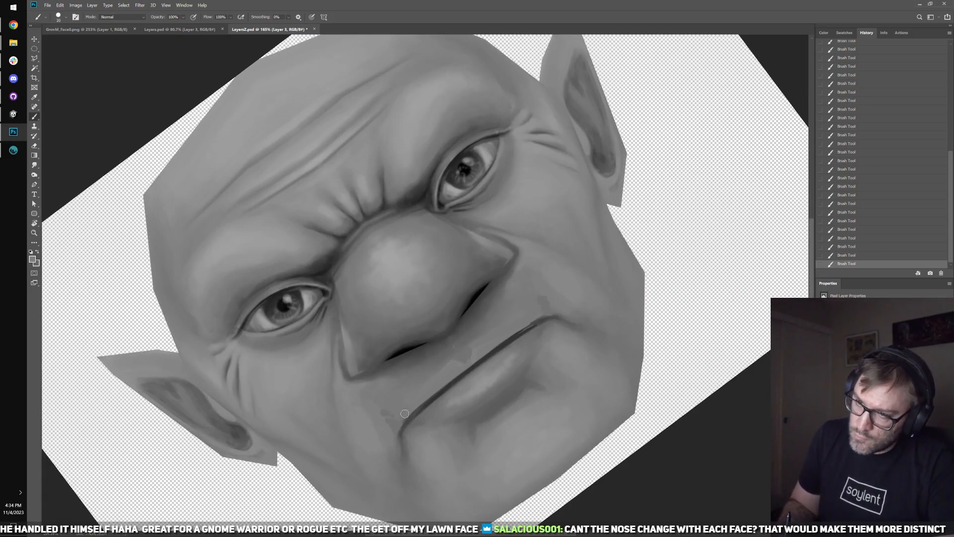
key("r")
left_click_drag(455, 392, 512, 366)
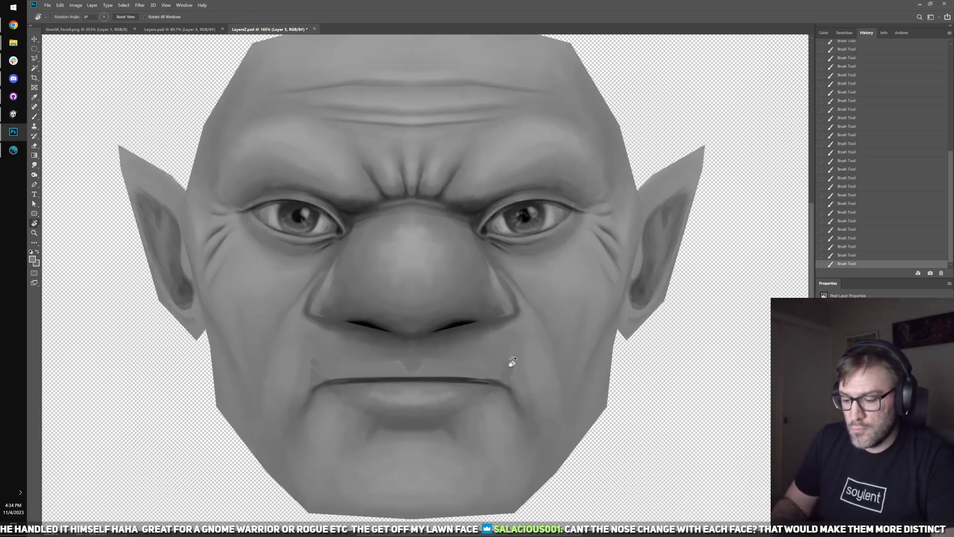
key("b")
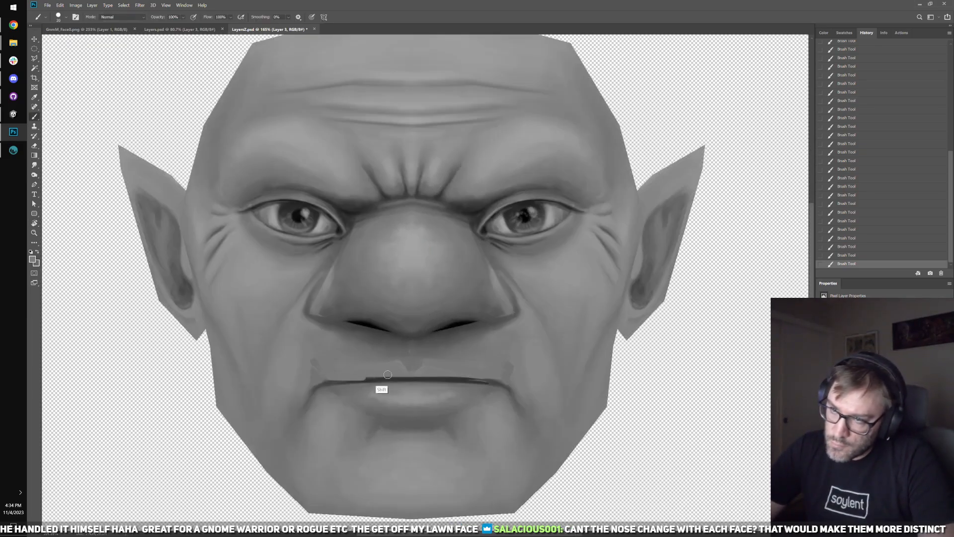
- Straighten the mouth with straight skin-tone strokes along its edge and a straight dark line from corner to corner
key("ctrl+z")
left_click(415, 376)
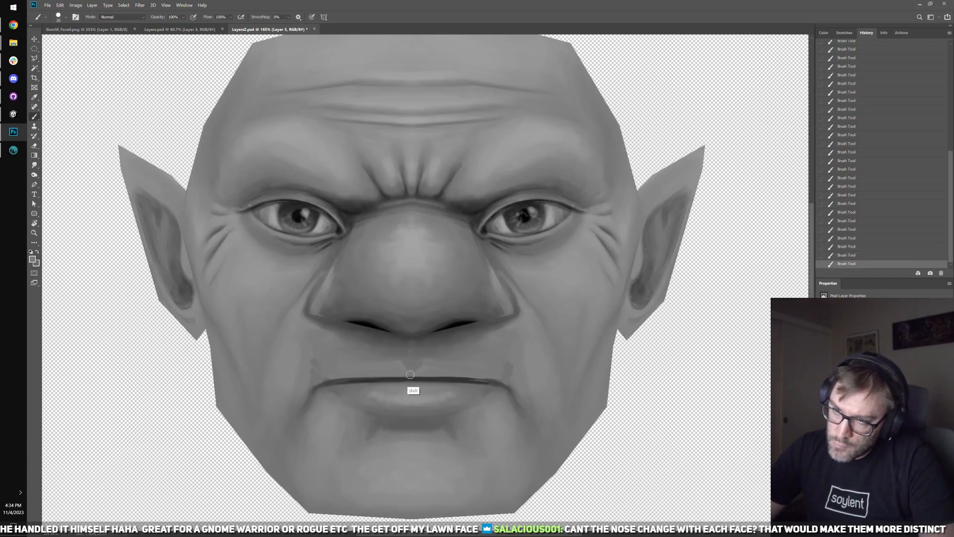
left_click(335, 372, "shift")
left_click(484, 371, "shift")
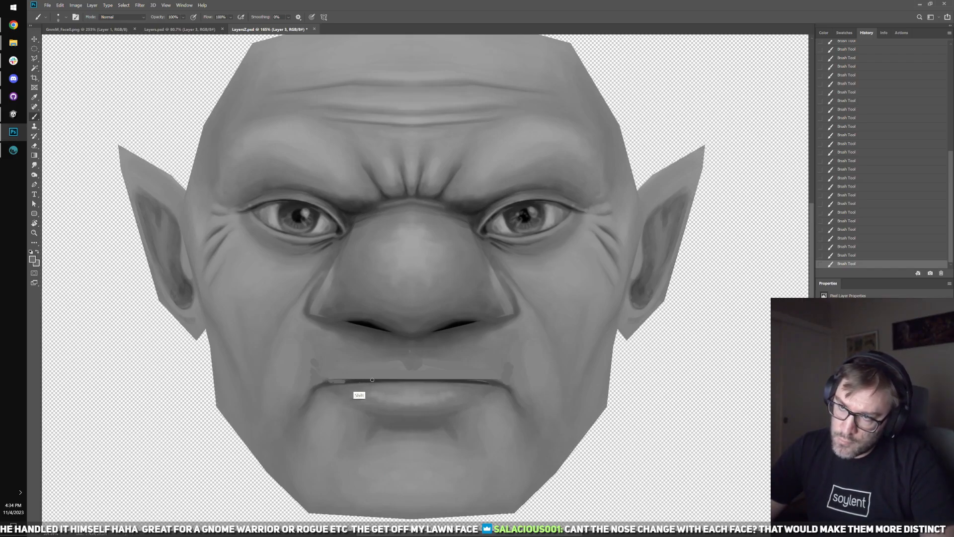
key("ctrl+z")
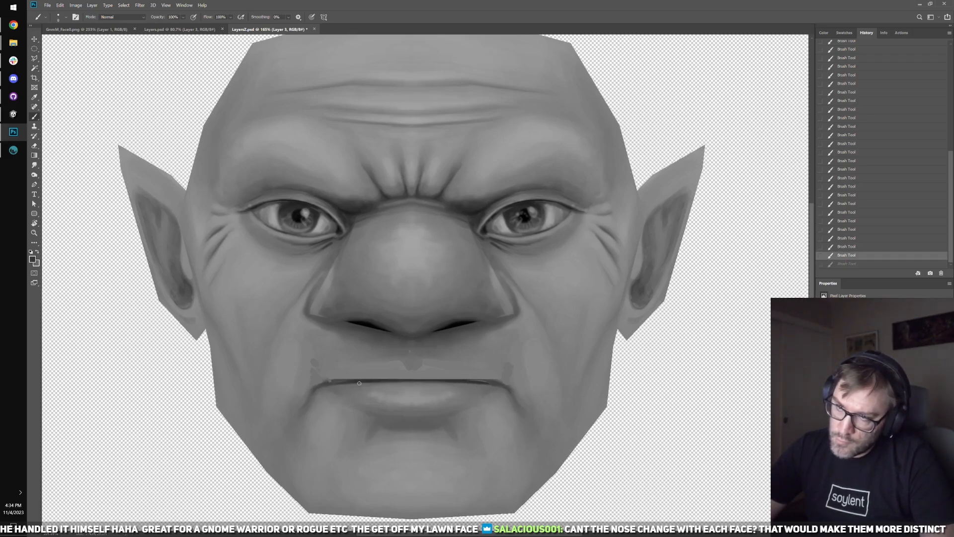
left_click_drag(339, 380, 328, 380)
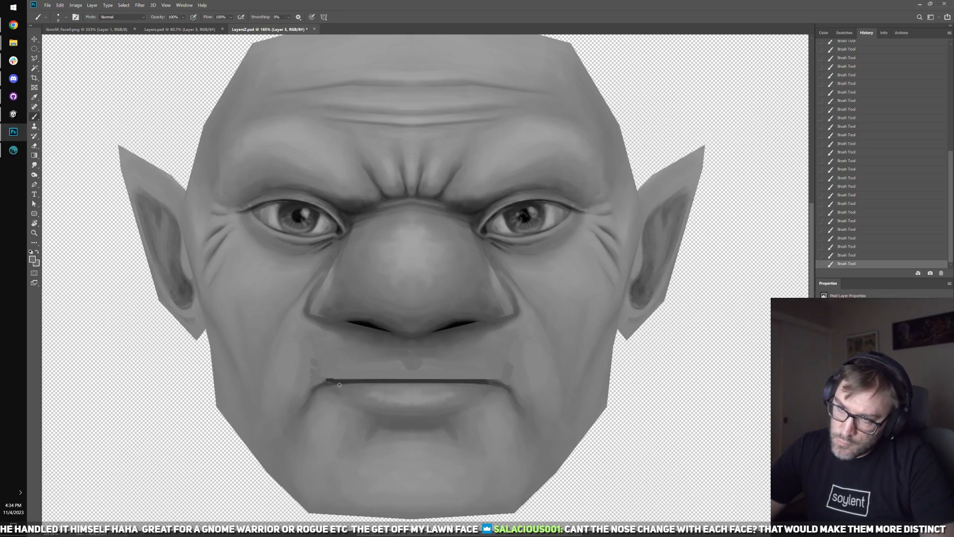
key("shift")
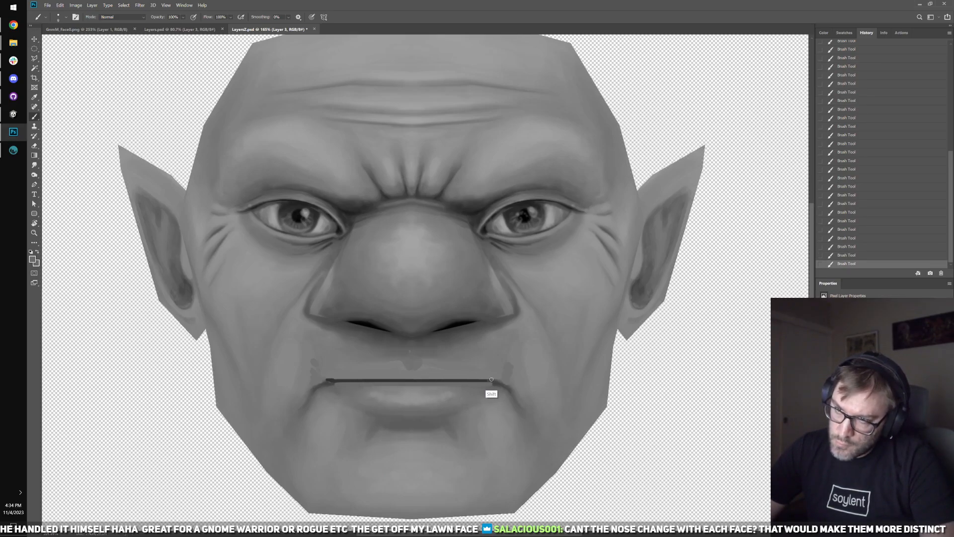
- Paint a darker patch above the lip beside the center groove and save the document
scroll(446, 373, "up", 4)
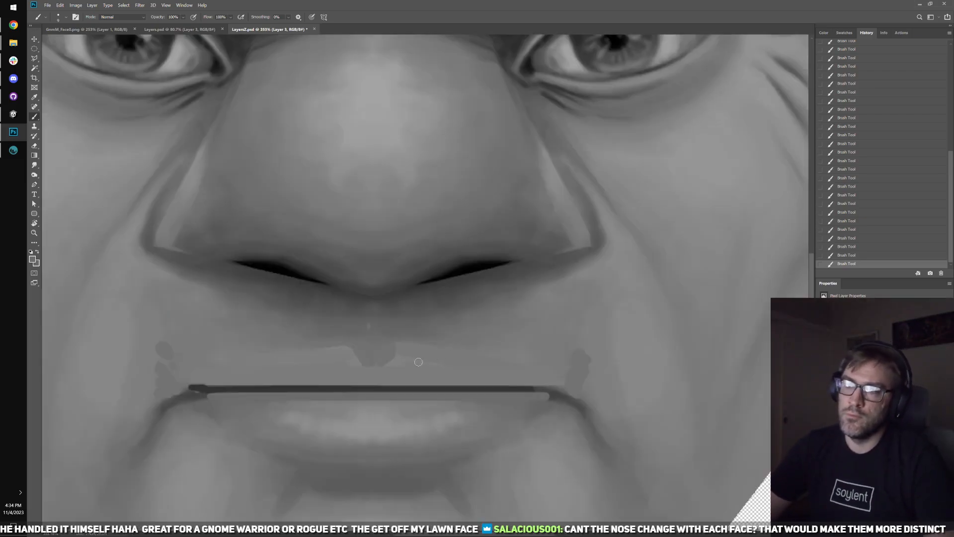
left_click_drag(419, 331, 422, 349)
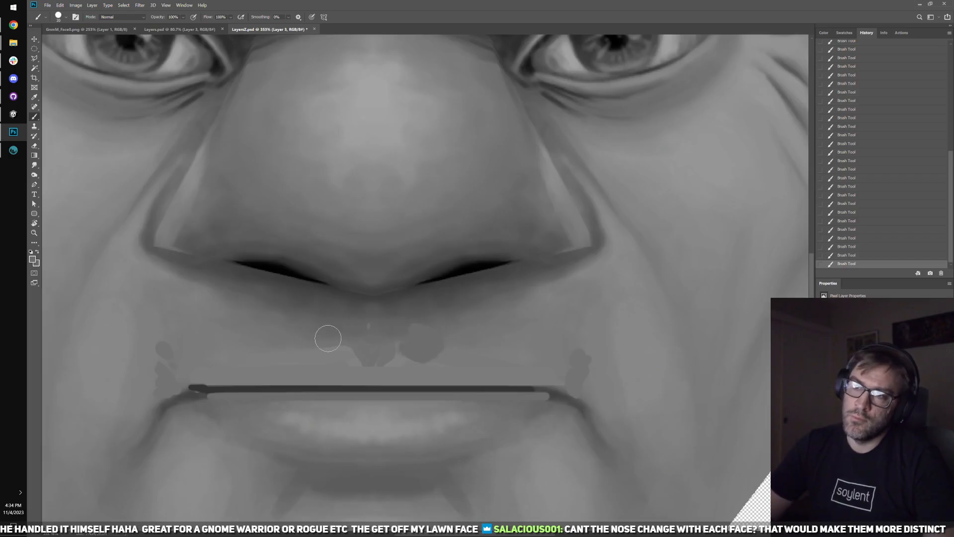
key("ctrl+s")
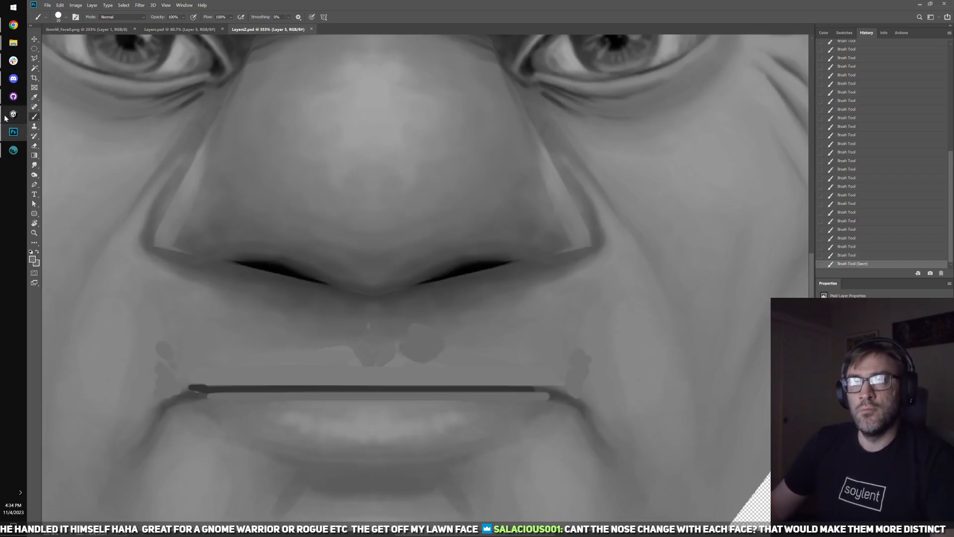
- Return to 3D-Coat to load the edited projection onto the head and change the view from orthographic to perspective
left_click(13, 150)
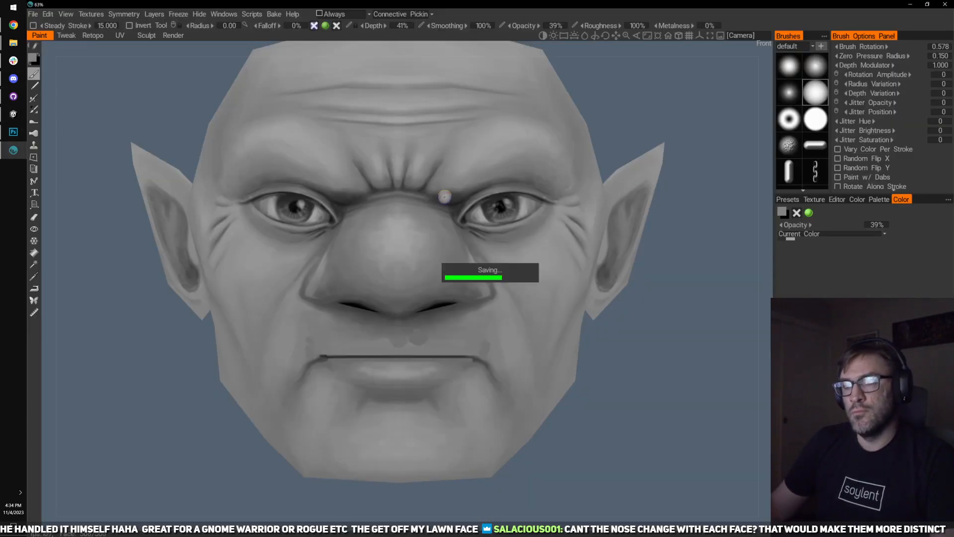
scroll(417, 447, "down", 6)
scroll(459, 305, "up", 6)
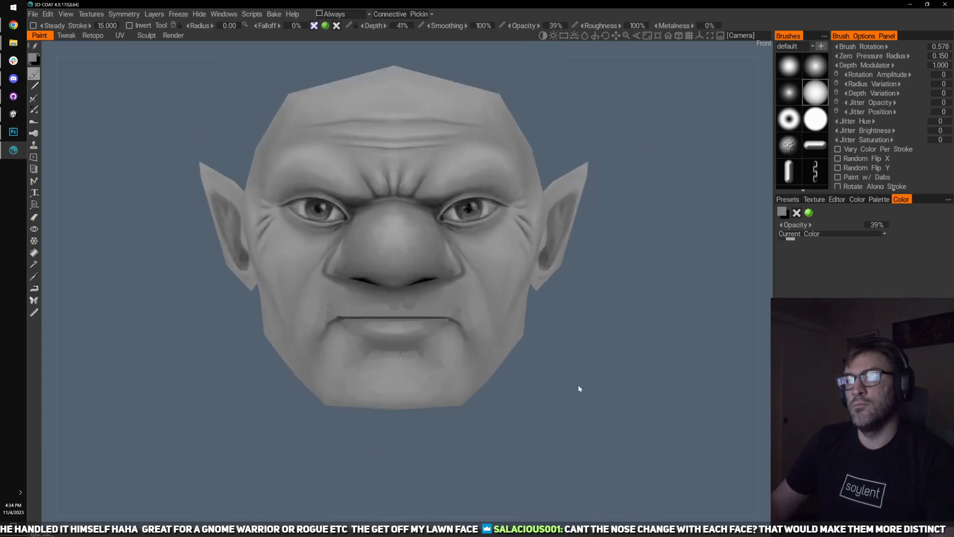
left_click(679, 36)
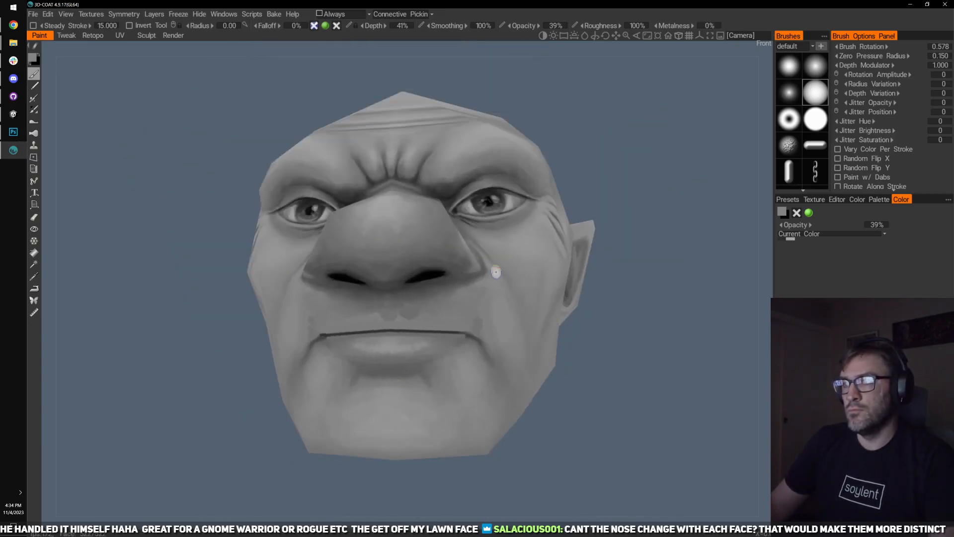
- Enable X-axis symmetry for painting and hide the symmetry plane
key("s")
left_click(418, 323)
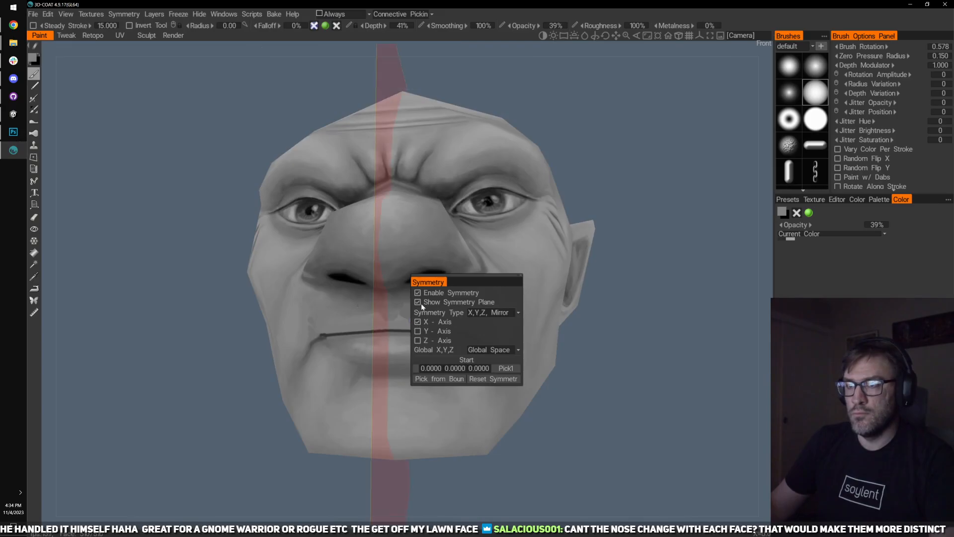
left_click(418, 302)
- Shrink the brush and paint the philtrum between nose and upper lip with a darker groove, sampling tones from the face
scroll(441, 297, "up", 5)
left_click_drag(441, 297, 396, 230)
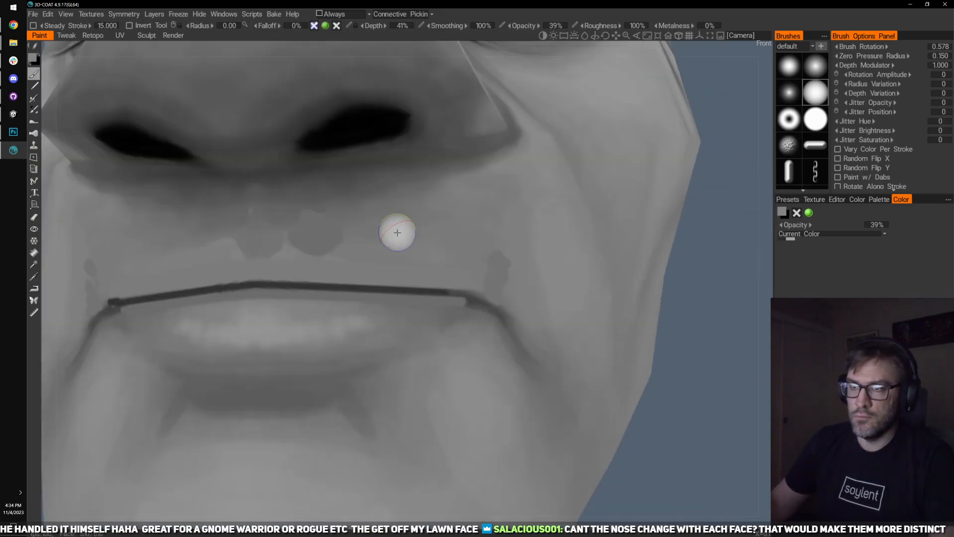
key("bracketleft")
key("bracketleft")
key("bracketleft")
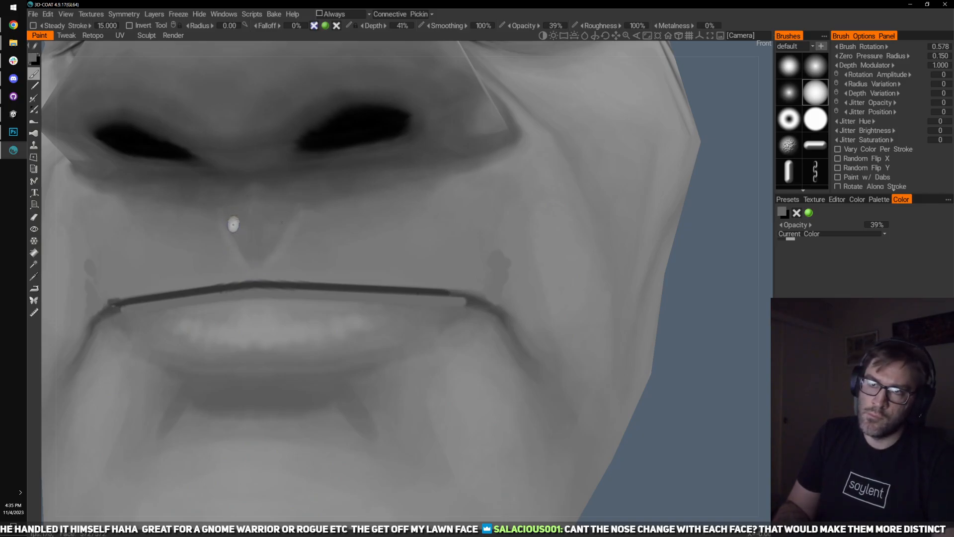
key("v")
mouse_move(257, 226)
left_mouse_down()
mouse_move(253, 255)
mouse_move(254, 232)
left_mouse_up()
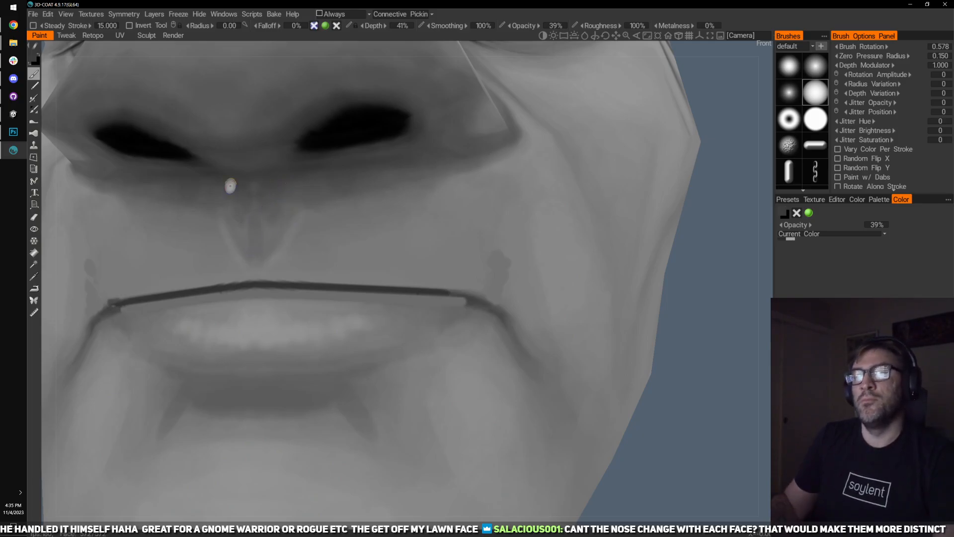
scroll(244, 214, "down", 5)
scroll(397, 321, "up", 2)
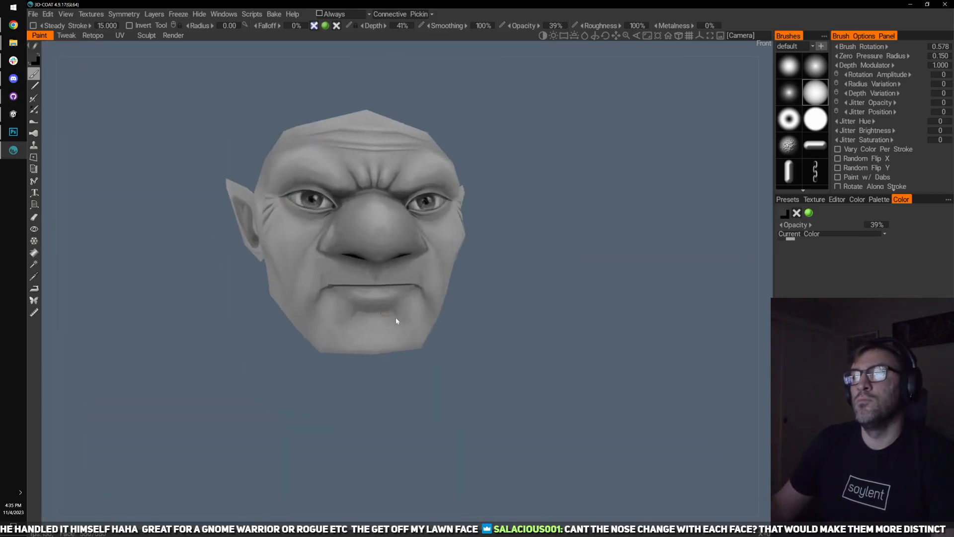
- Soften the shading around the philtrum and mouth corners, working on the head from several angles
scroll(373, 319, "up", 5)
scroll(358, 290, "down", 3)
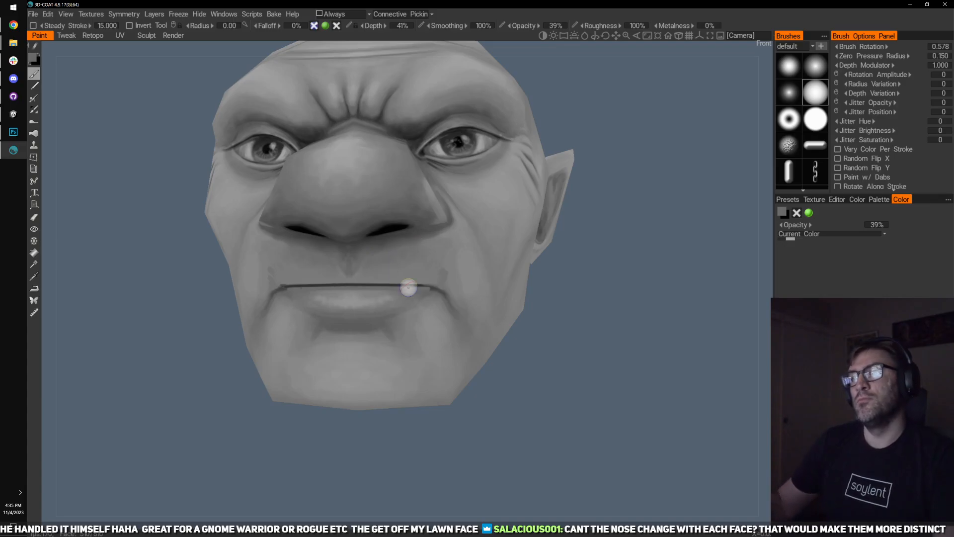
left_click_drag(475, 311, 464, 319)
scroll(464, 319, "up", 3)
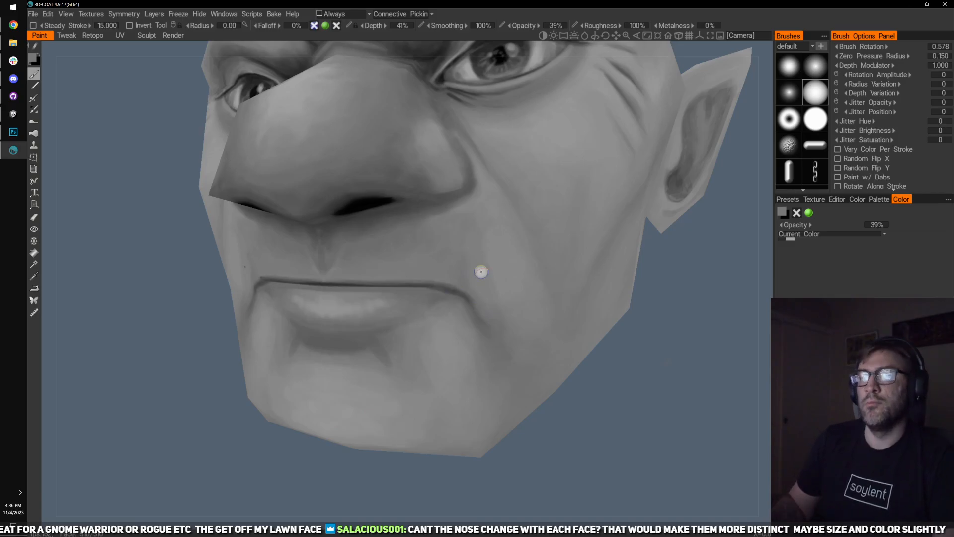
scroll(472, 262, "down", 10)
left_click_drag(448, 254, 454, 287)
scroll(453, 286, "up", 5)
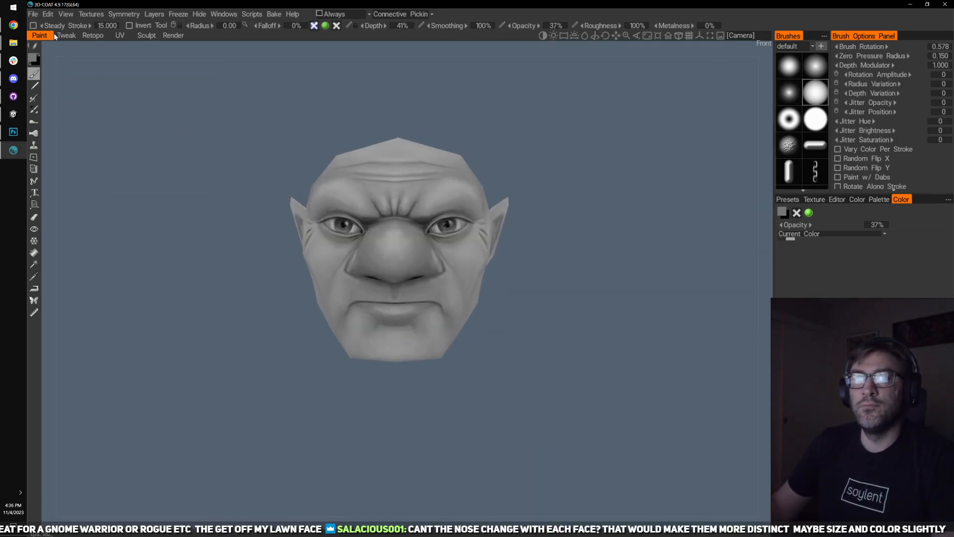
- Send all paint layers to Photoshop, update Layers.psd from disk and select its whole canvas for copying
left_click(48, 14)
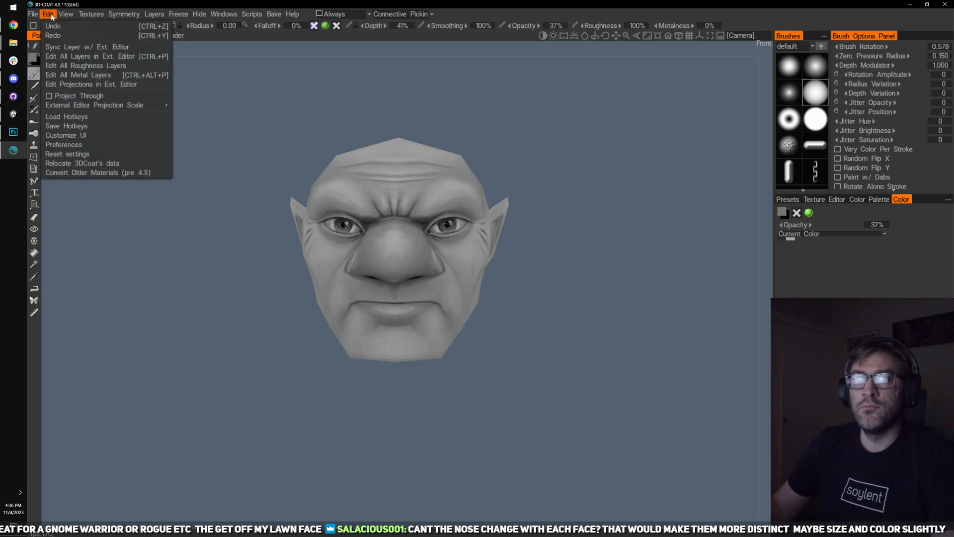
left_click(89, 58)
left_click(346, 303)
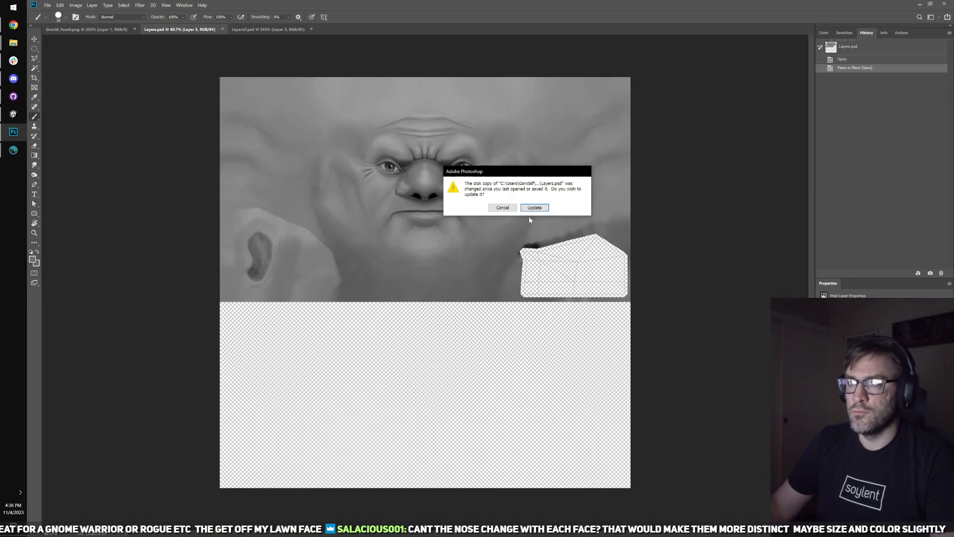
left_click(532, 208)
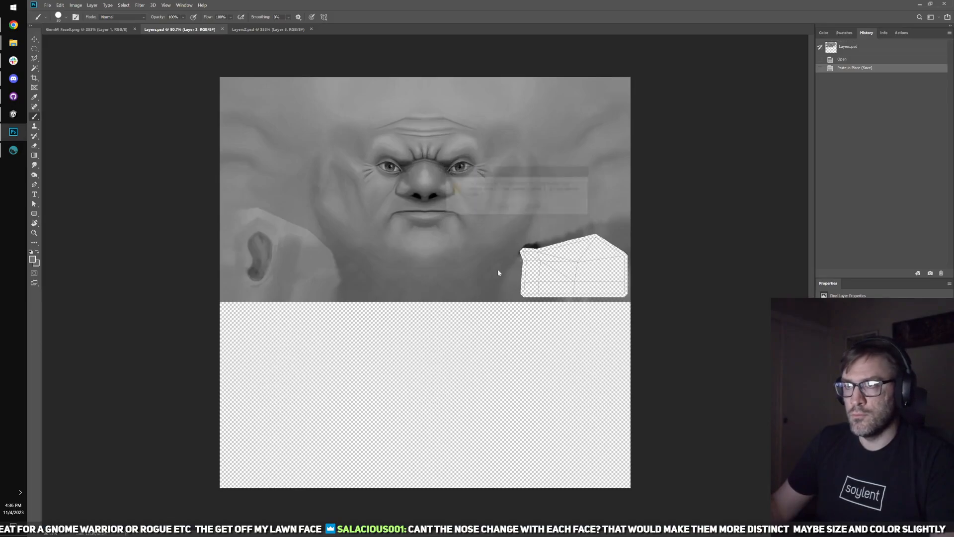
key("ctrl+a")
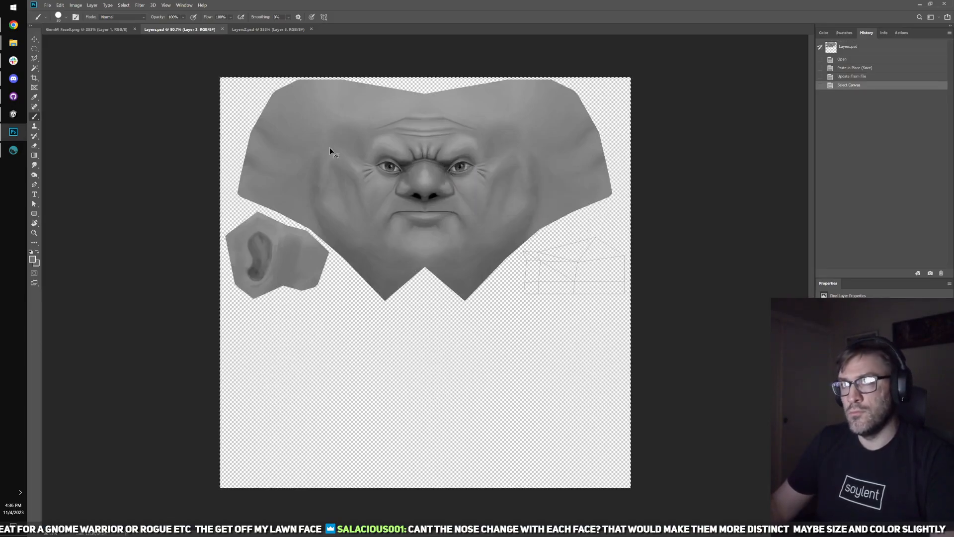
- Paste the copied texture in place in GnmM_Face0.png, merge it into the existing layer and save the file
left_click(82, 29)
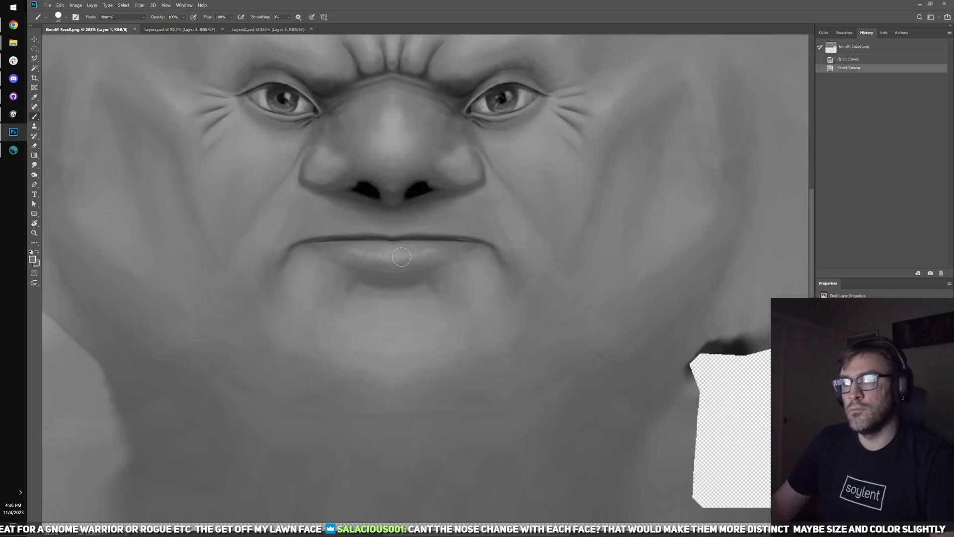
key("ctrl+shift+v")
scroll(511, 306, "down", 2)
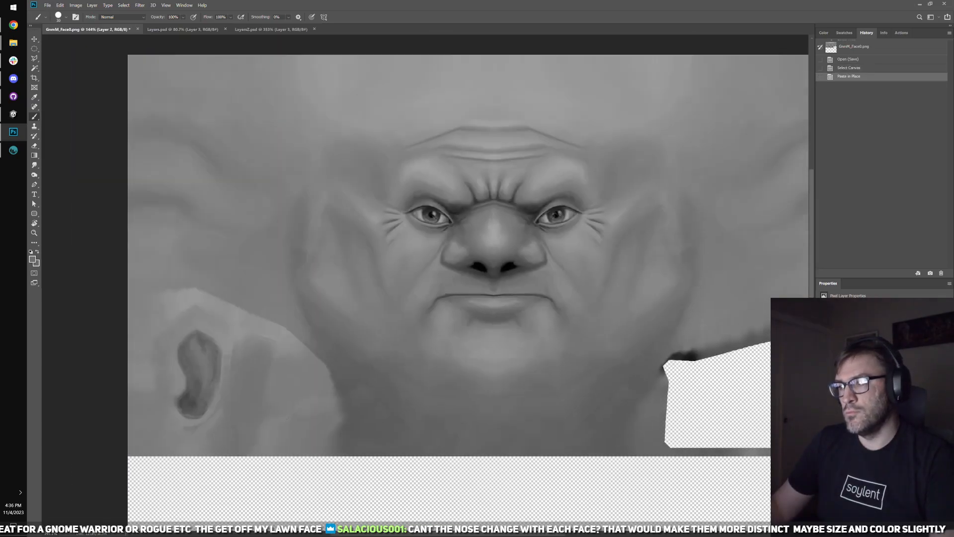
key("ctrl+s")
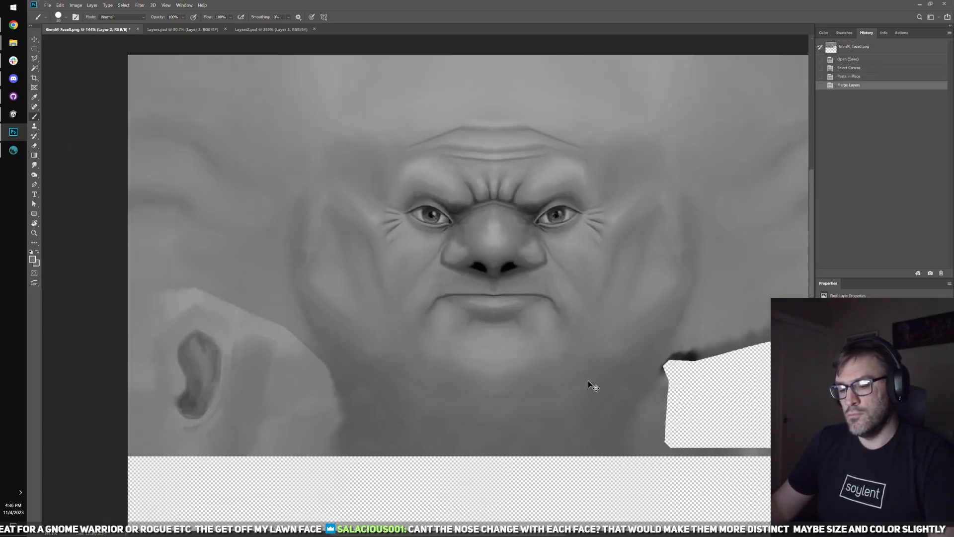
- Switch to the Unity character creator and set the male gnome's eyebrows to style 0 to inspect the face
left_click(8, 117)
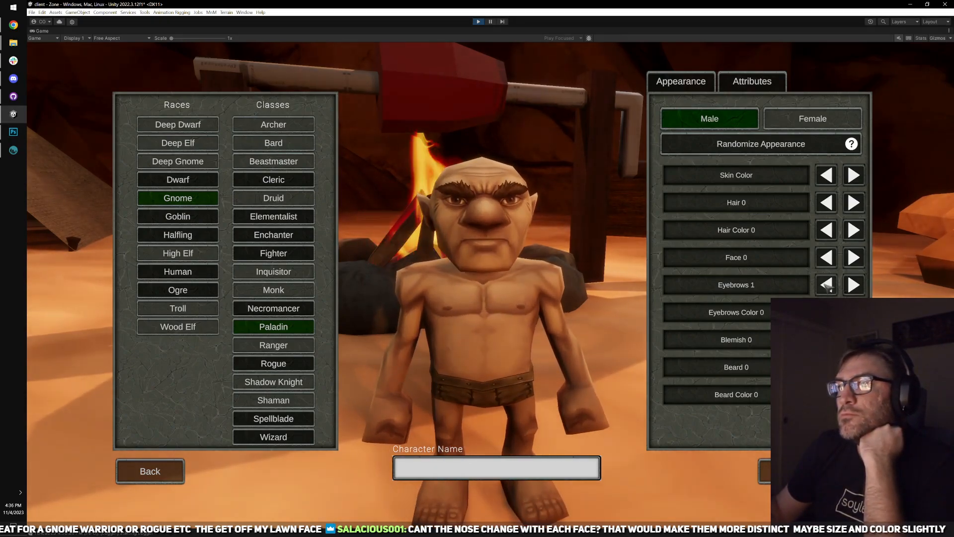
left_click(775, 291)
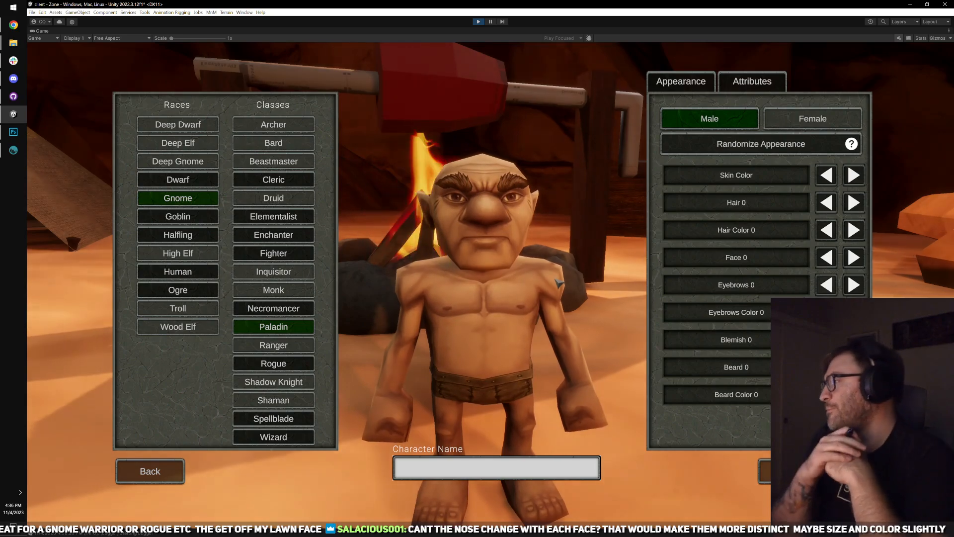
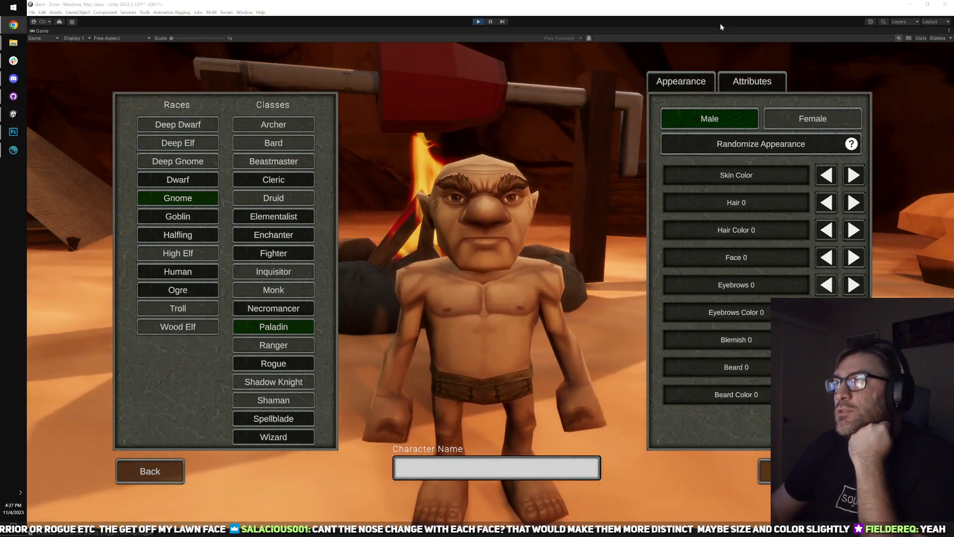
left_click(552, 168)
left_click_drag(551, 168, 543, 235)
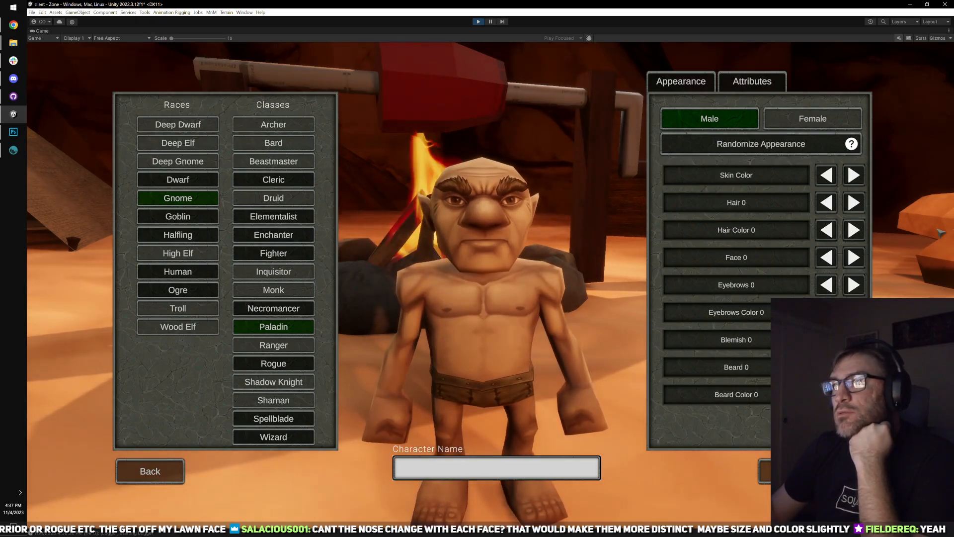
- Preview Face 1 on the gnome and return to Face 0 to compare the two
left_click(856, 258)
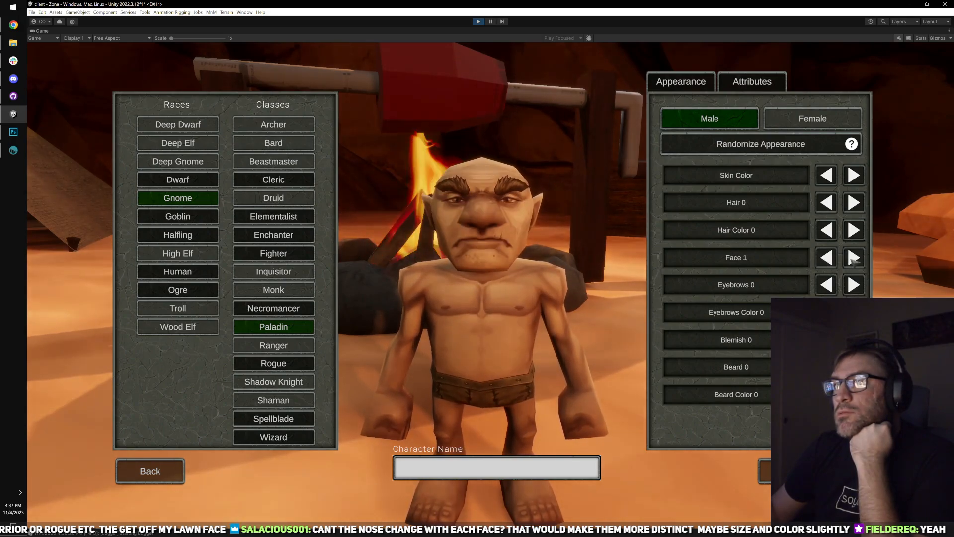
left_click(835, 257)
left_click(835, 257)
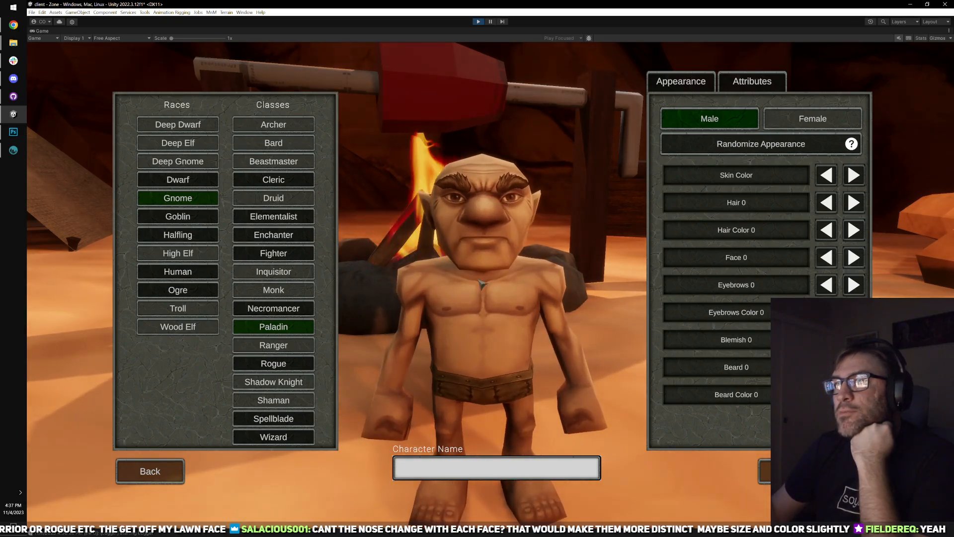
- Return to GnmM_Face0.png in Photoshop and open the Liquify filter on the face texture
left_click(14, 132)
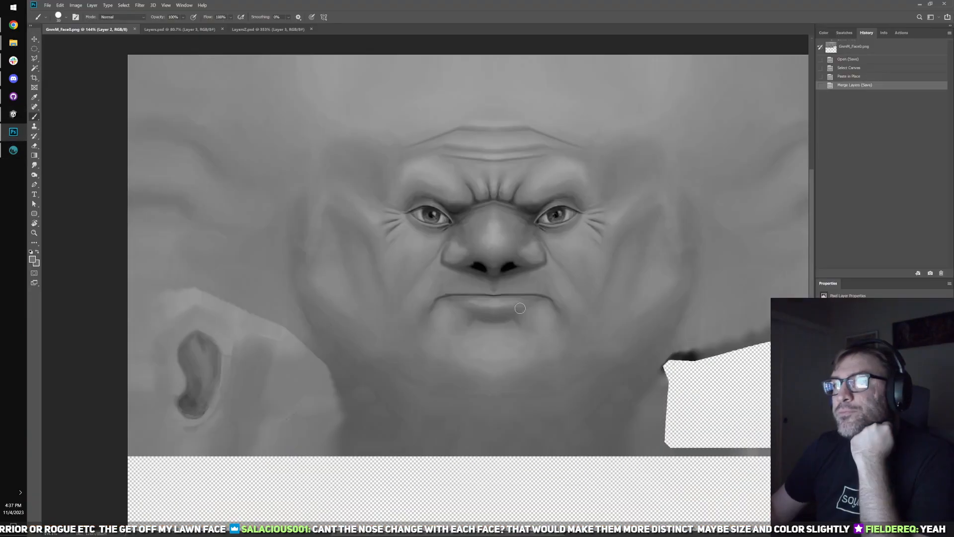
left_click(12, 116)
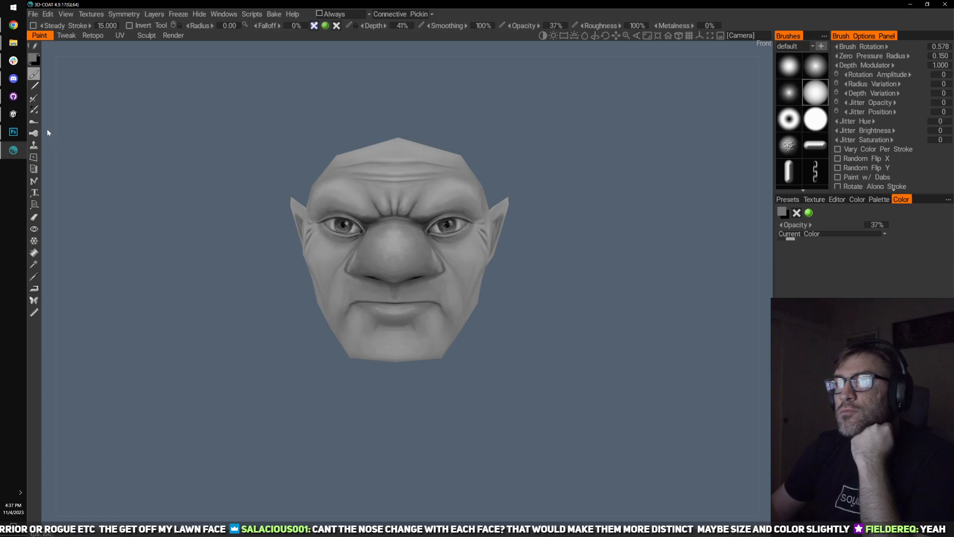
mouse_move(12, 115)
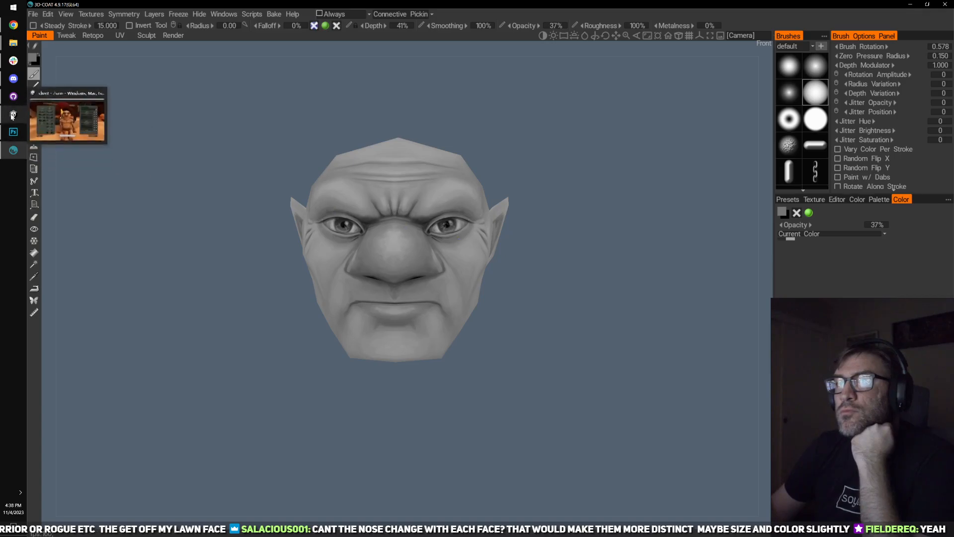
left_click(13, 132)
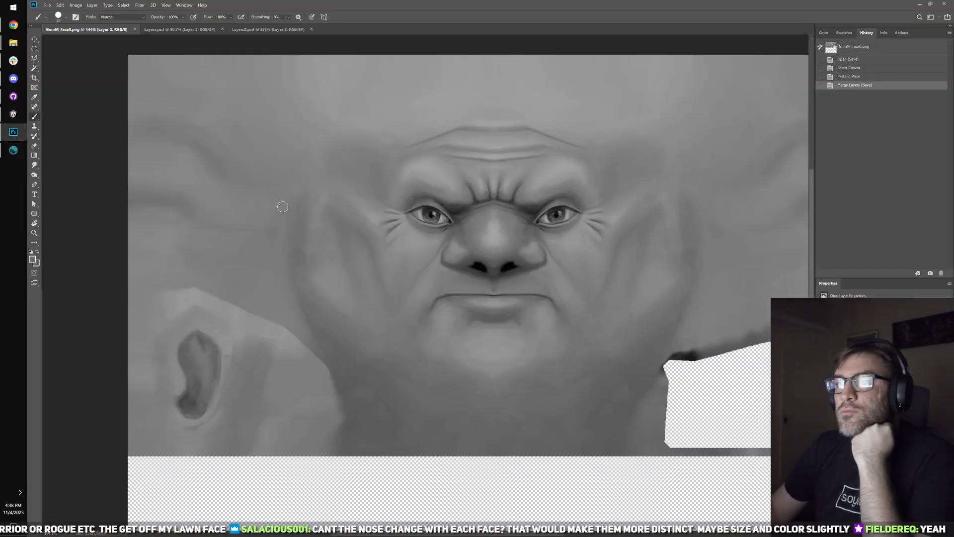
scroll(282, 206, "up", 5)
scroll(447, 255, "down", 2)
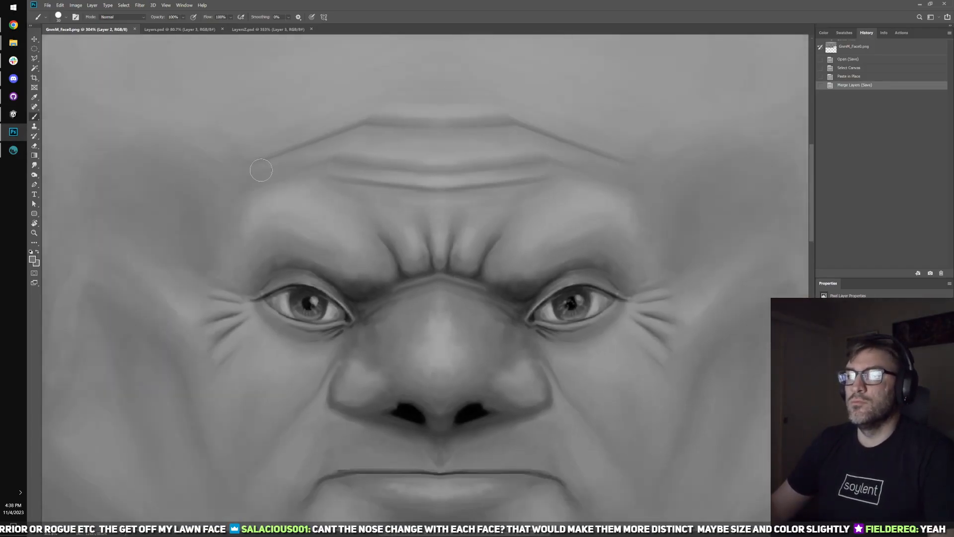
left_click(139, 5)
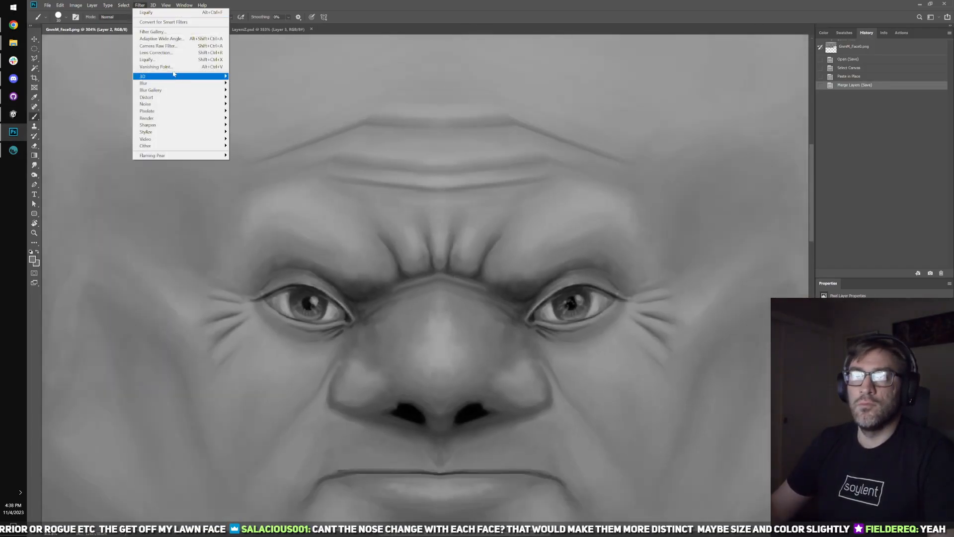
left_click(164, 60)
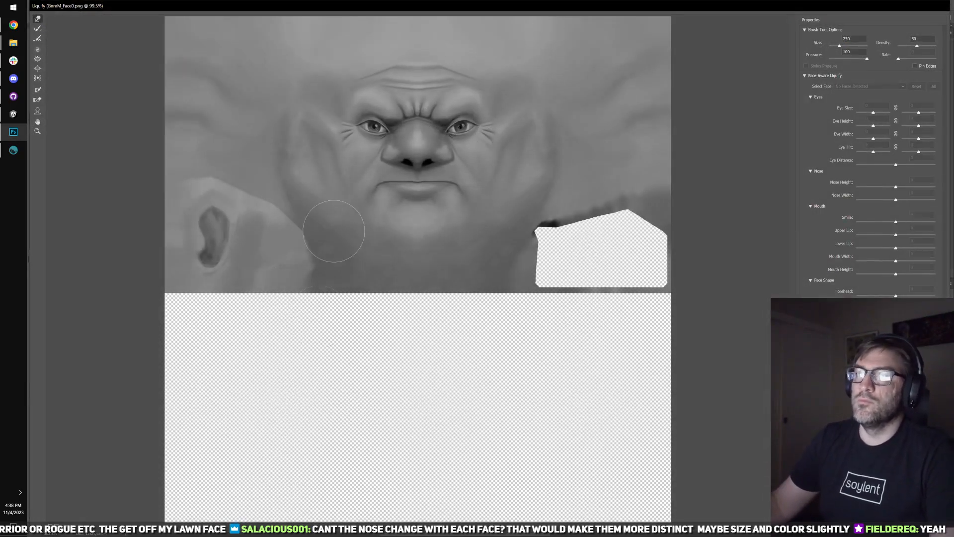
- Reduce the Liquify brush to size 125, warp the area around the eyes and apply the filter
scroll(330, 235, "up", 3)
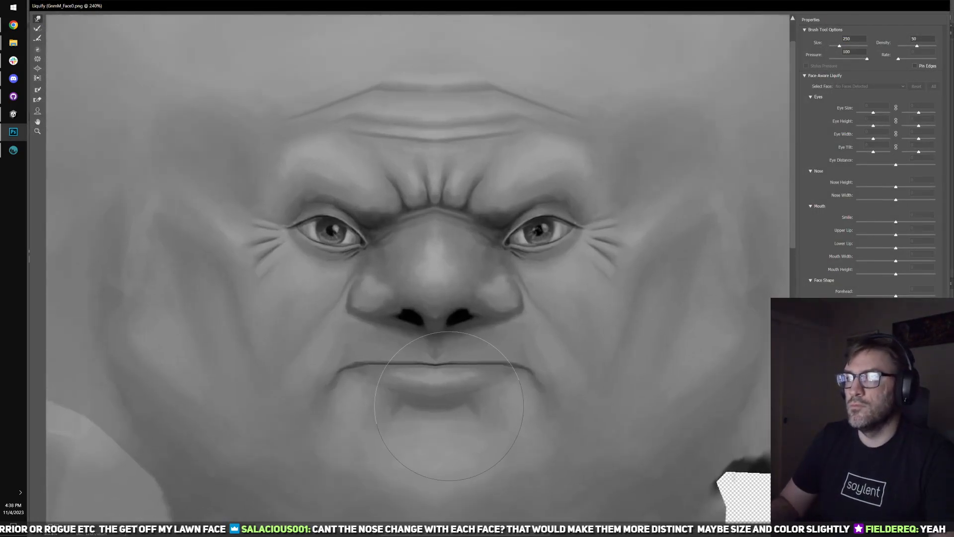
key("bracketleft")
key("bracketleft")
key("bracketleft")
key("bracketleft")
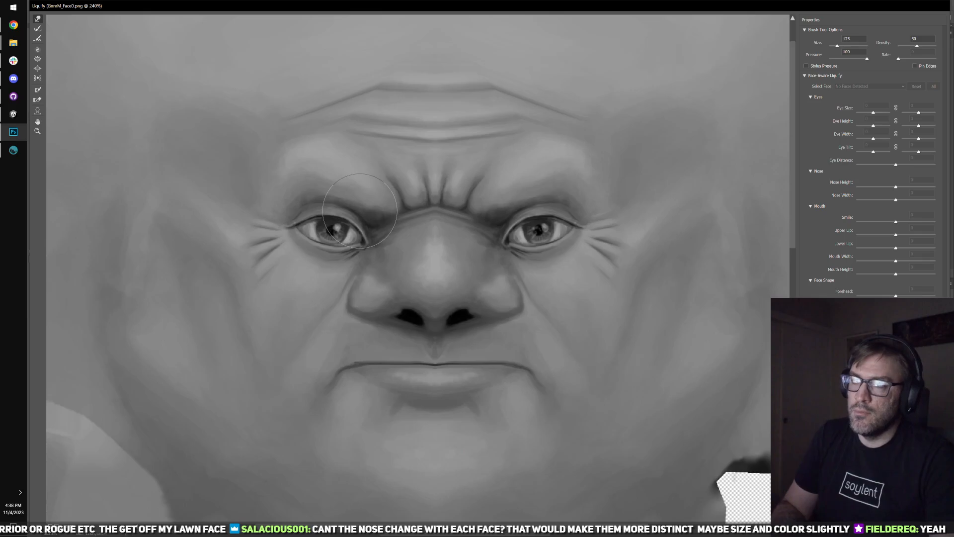
key("Return")
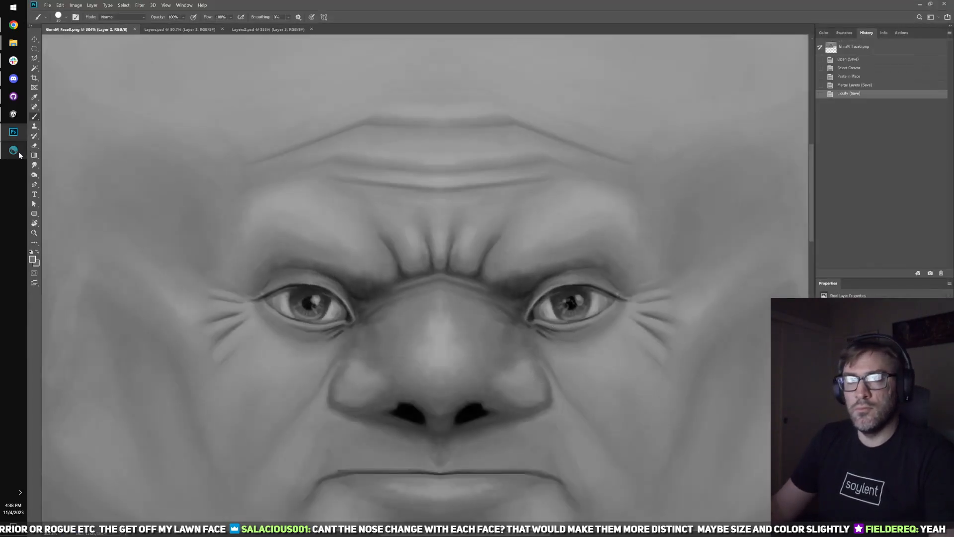
- Check the warped eyes in Unity, and compare the Photoshop texture before and after the Liquify, keeping the Liquify result
left_click(14, 114)
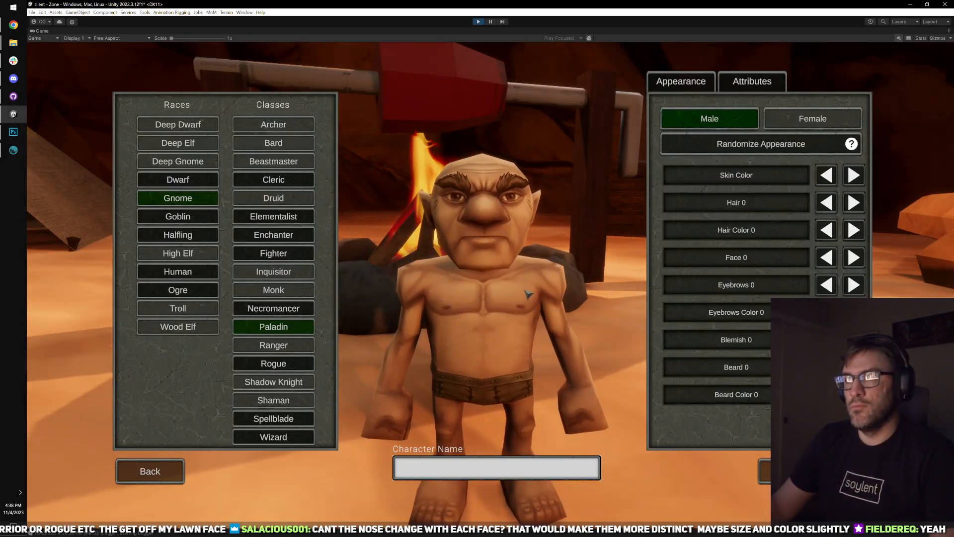
left_click(13, 133)
key("ctrl+z")
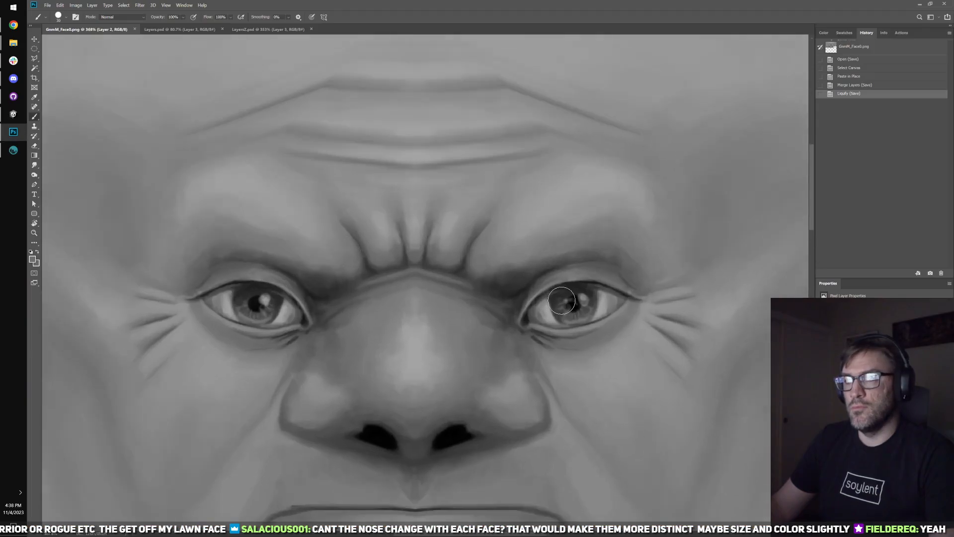
key("ctrl+shift+z")
key("ctrl+z")
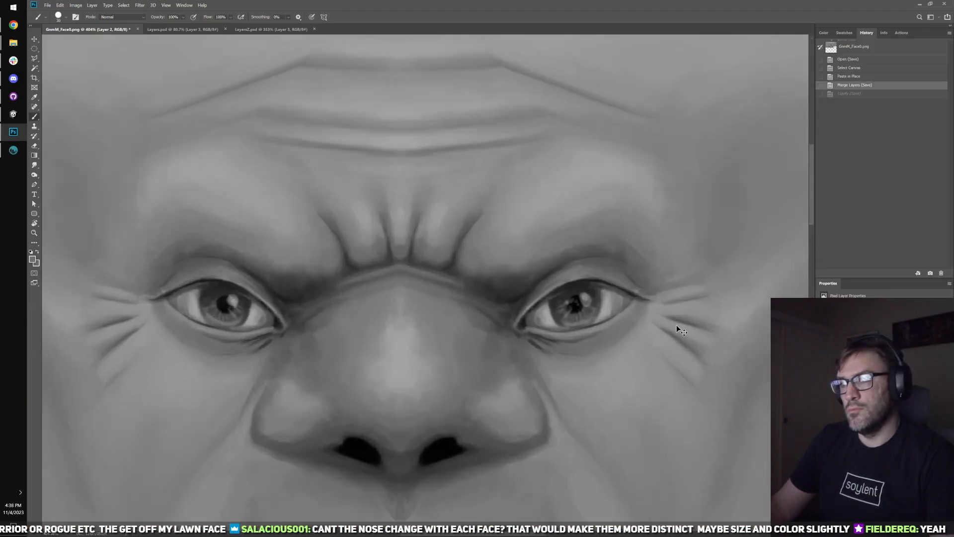
left_click(859, 95)
scroll(497, 279, "down", 3)
scroll(472, 297, "up", 2)
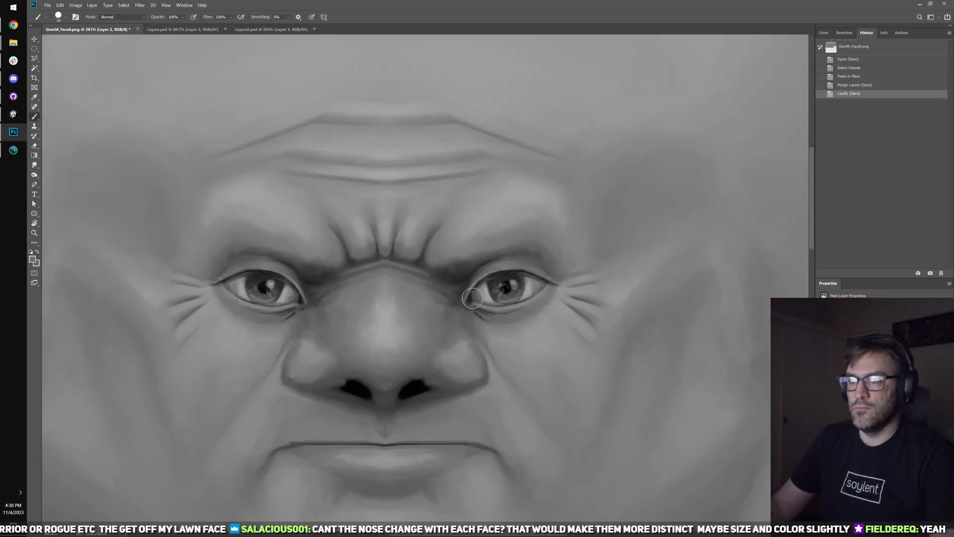
- Try brushing a sampled tone over the upper side of the nose, and undo the brush strokes
left_click_drag(447, 344, 507, 326)
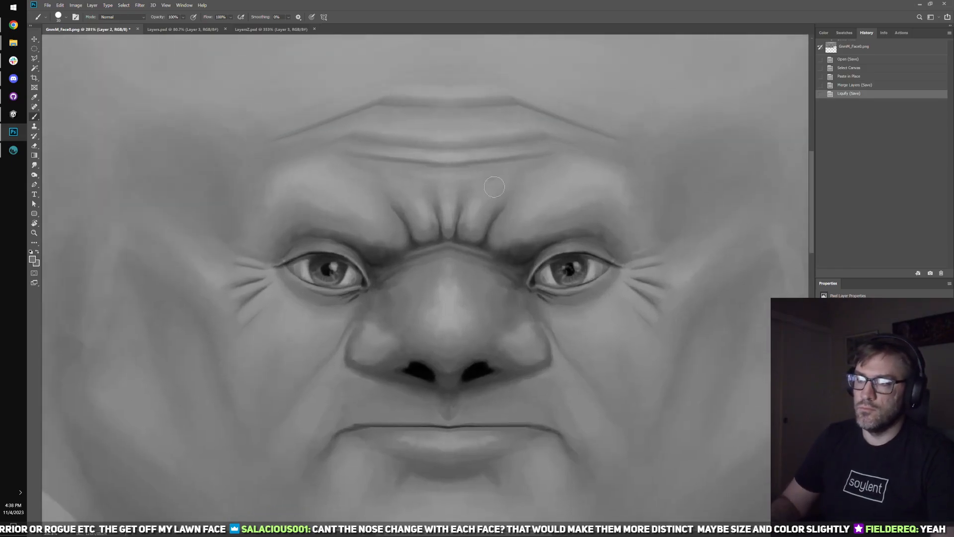
key("alt")
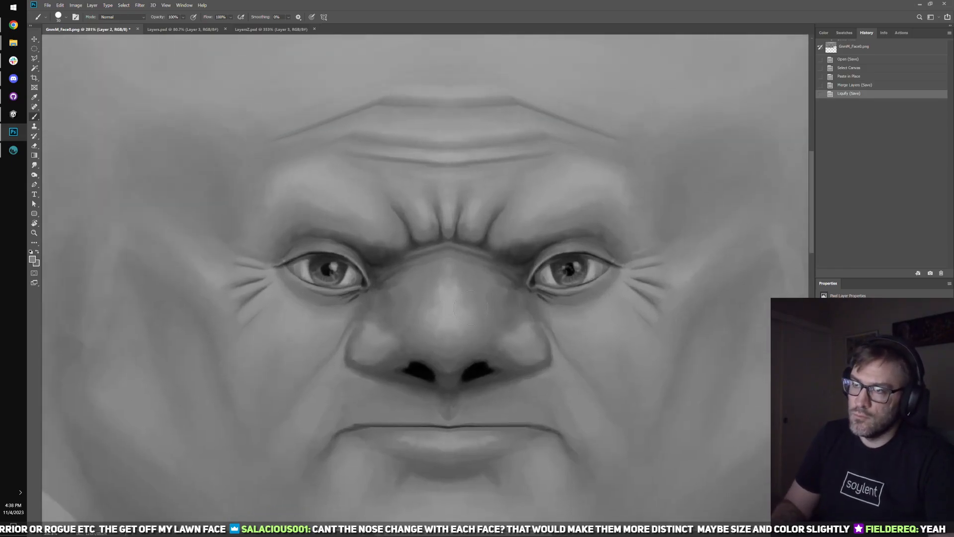
left_click_drag(471, 309, 469, 298)
mouse_move(473, 300)
left_mouse_down()
mouse_move(476, 312)
mouse_move(479, 288)
left_mouse_up()
left_click_drag(481, 293, 483, 279)
key("ctrl+z")
key("ctrl+z")
key("ctrl+z")
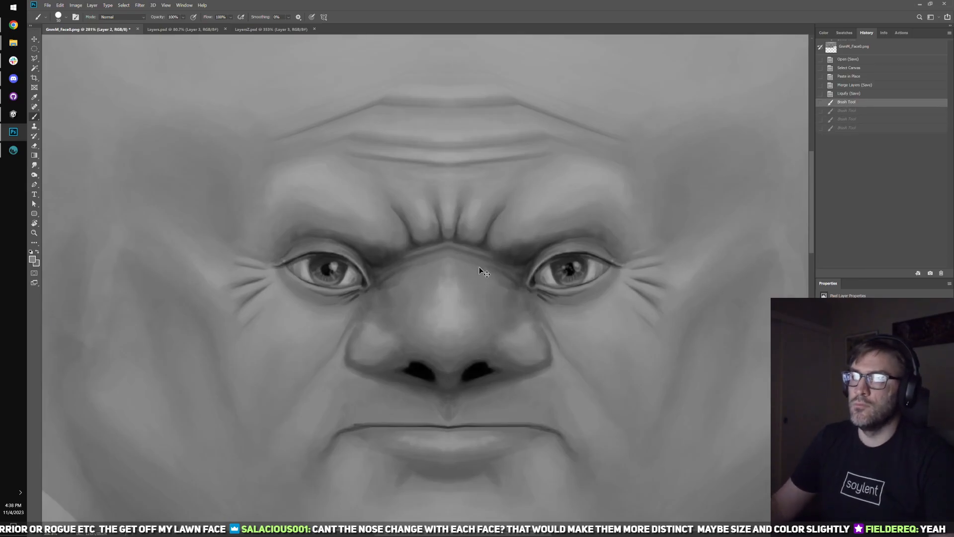
key("ctrl+z")
- Look over the full face texture and switch to Unity to view it on the gnome
scroll(497, 308, "down", 5)
scroll(546, 398, "up", 6)
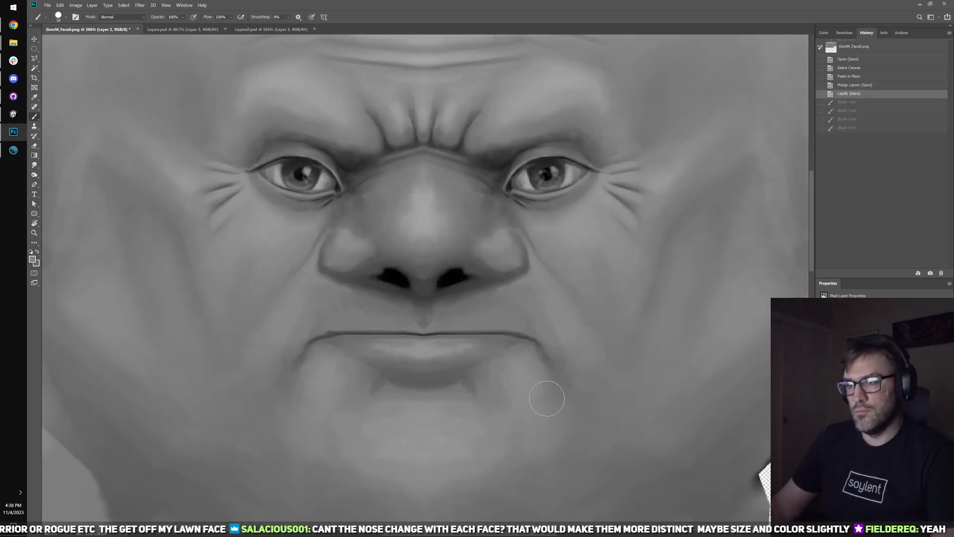
key("alt+Tab")
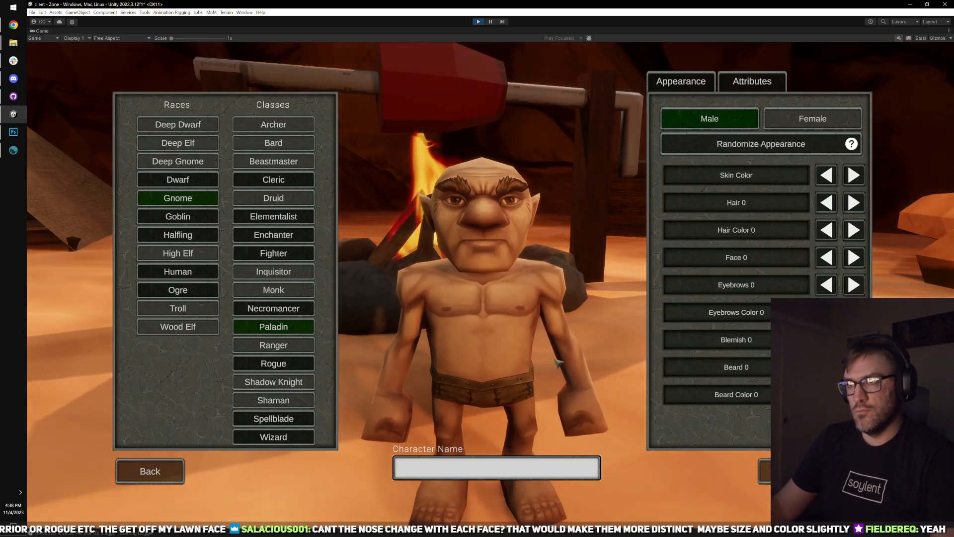
- Open Liquify on the GnmM_Face0.png texture in Photoshop, warp the mouth area, apply the filter and check the face in Unity
key("alt+Tab")
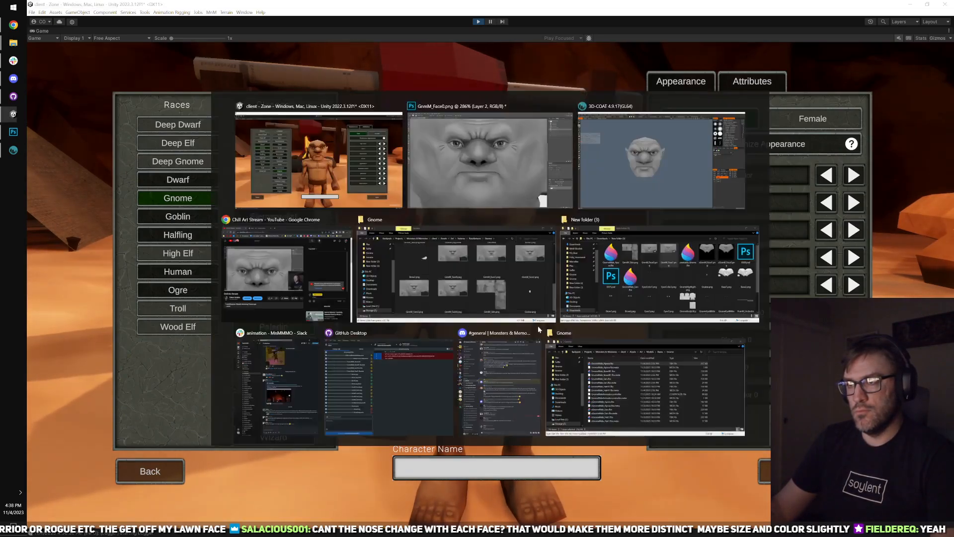
left_click(140, 5)
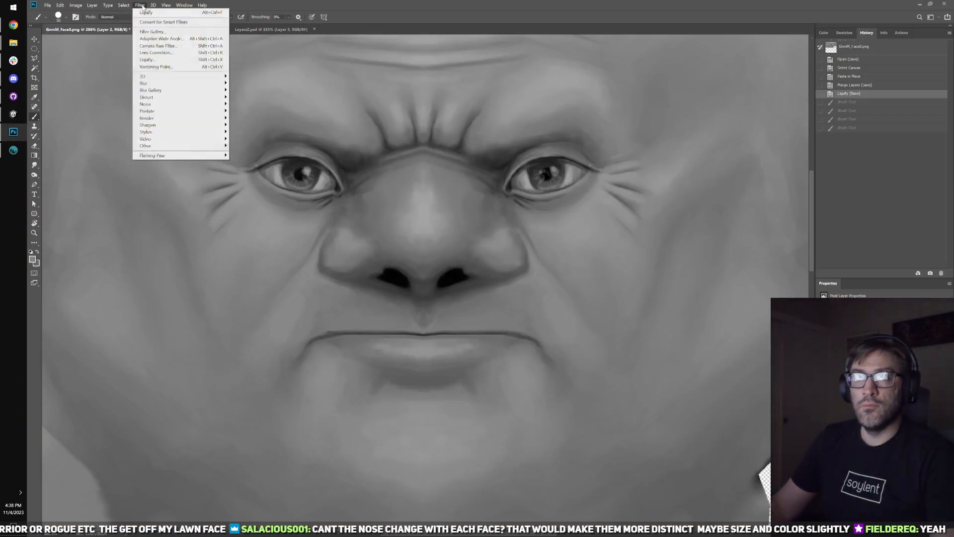
left_click(149, 59)
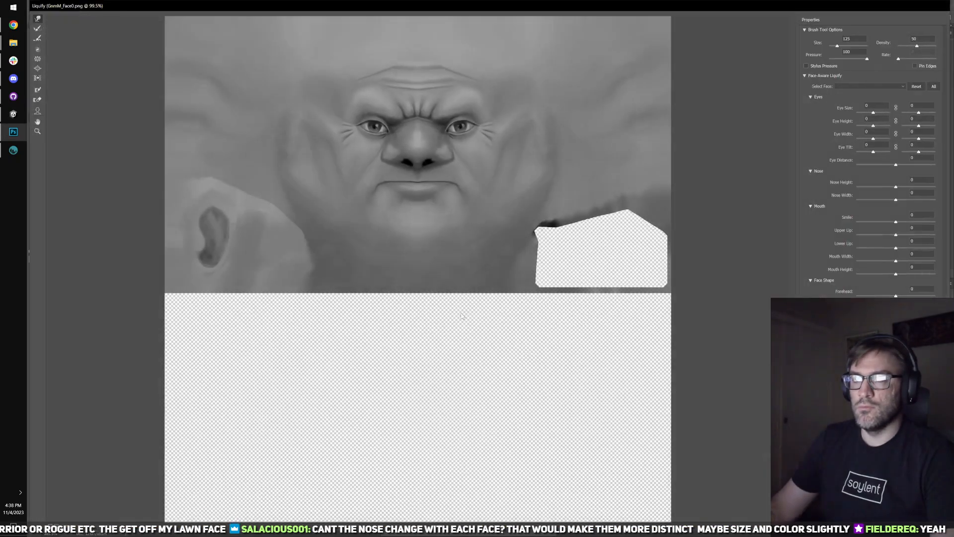
scroll(455, 309, "up", 2)
left_click_drag(460, 202, 463, 306)
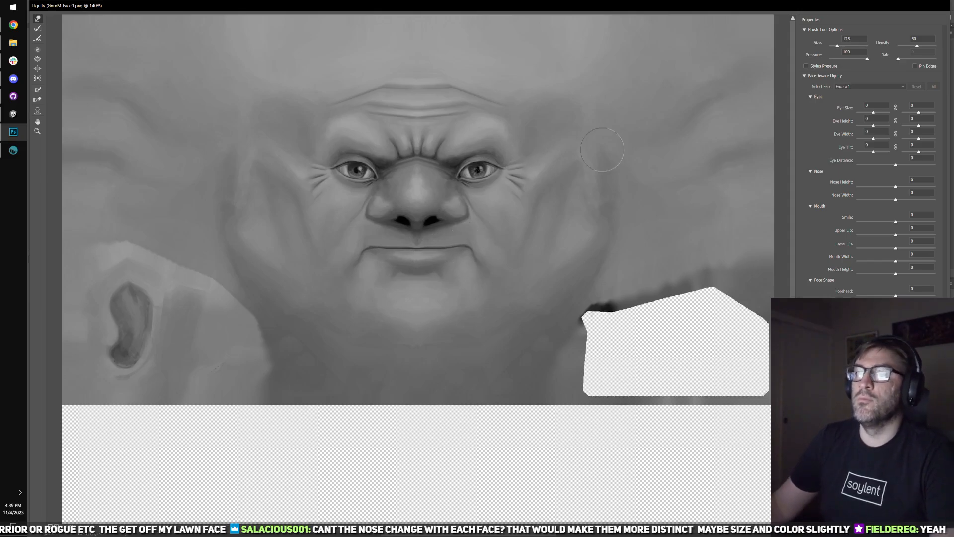
key("Return")
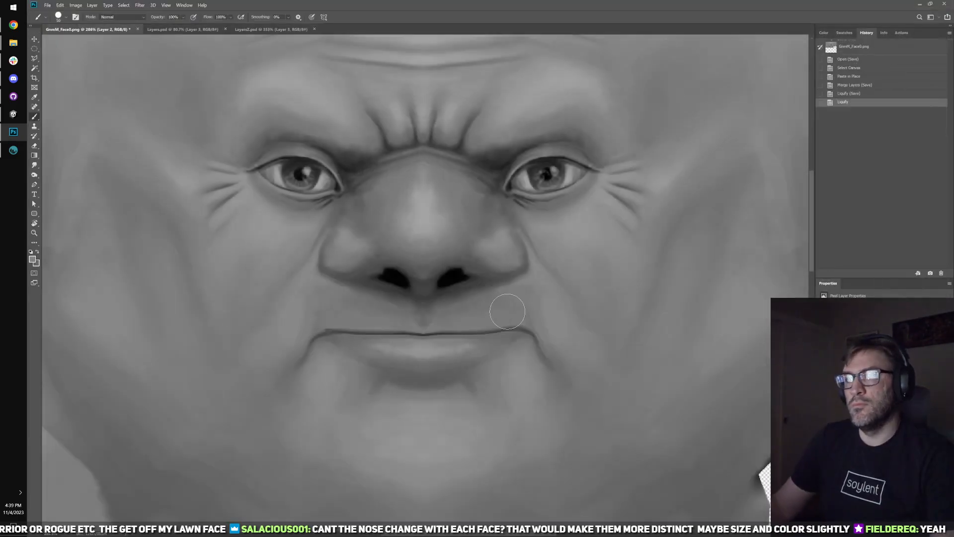
key("alt+Tab")
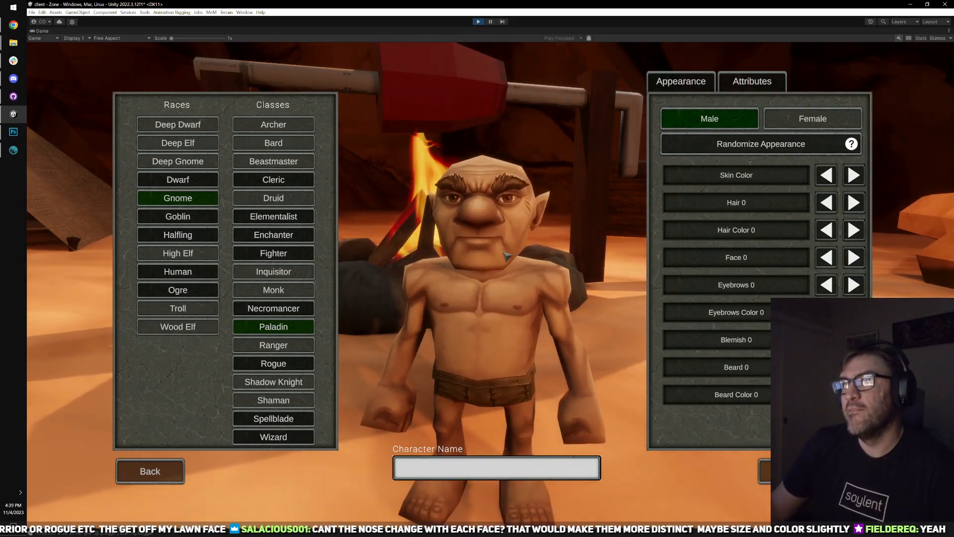
- Back in Photoshop, run Liquify again with a size 100 brush, refine the facial features and apply the filter
left_click(13, 132)
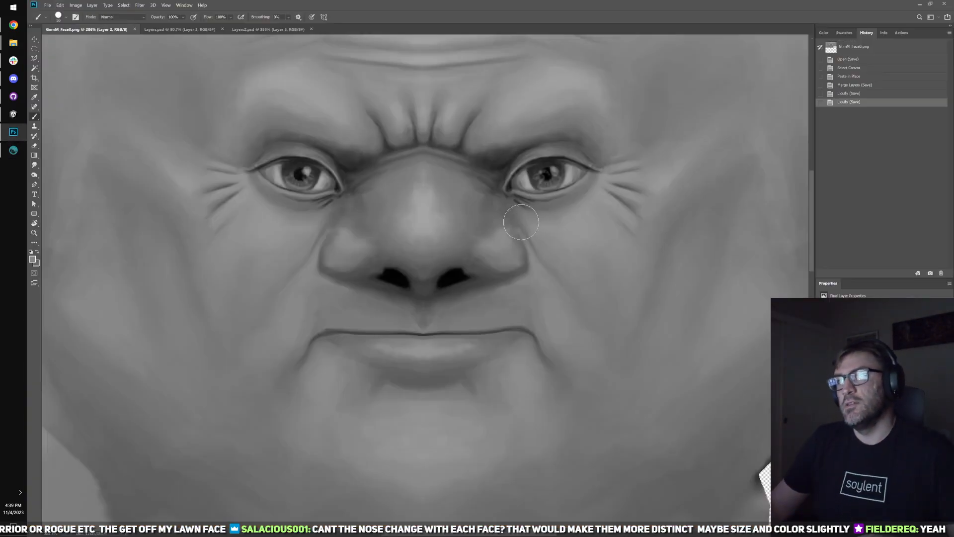
left_click(153, 5)
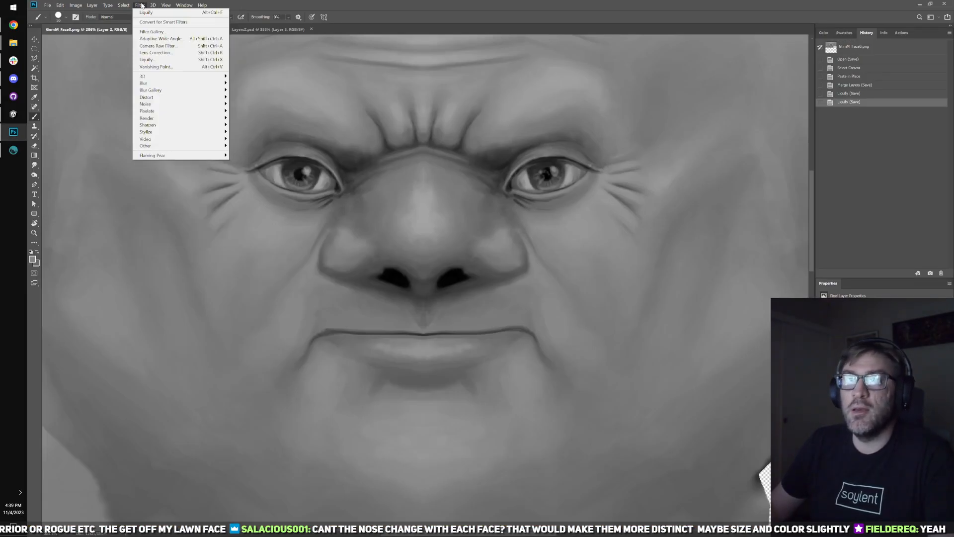
left_click(150, 59)
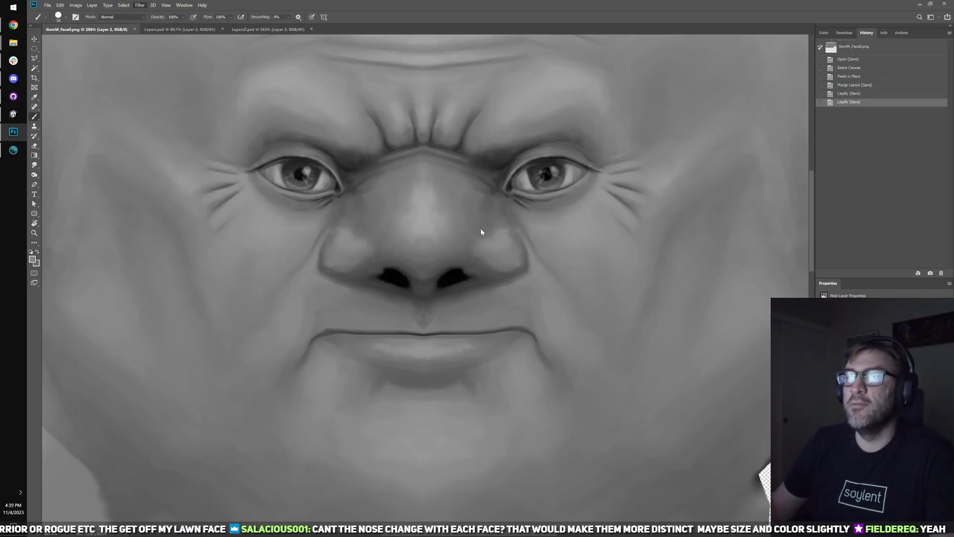
scroll(501, 263, "up", 3)
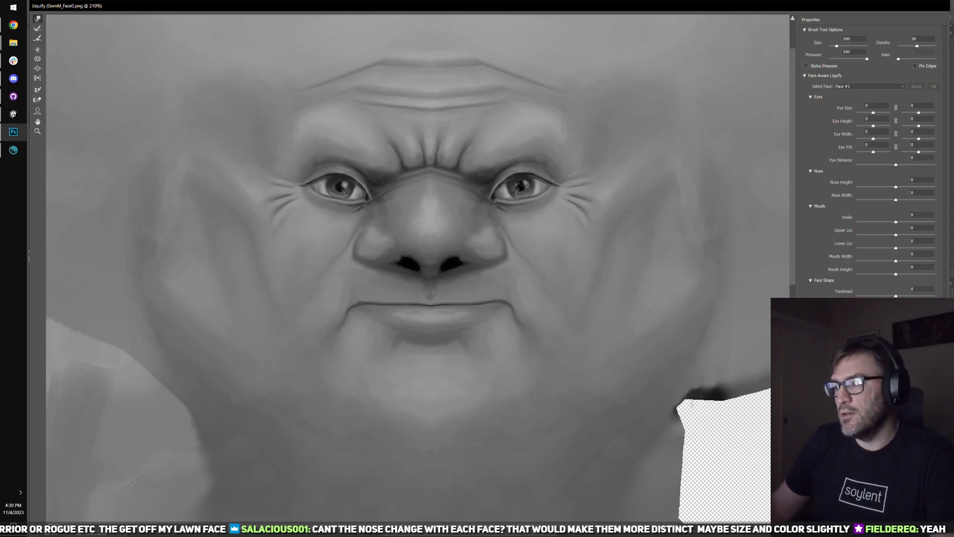
key("Return")
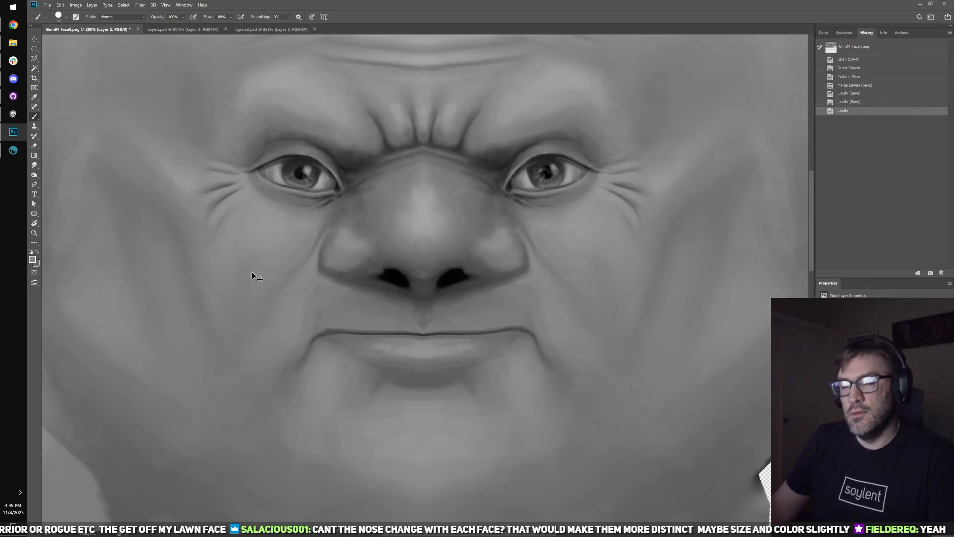
- Switch to Unity and cycle through the gnome's eyebrow options to judge them against the warped face
left_click(14, 115)
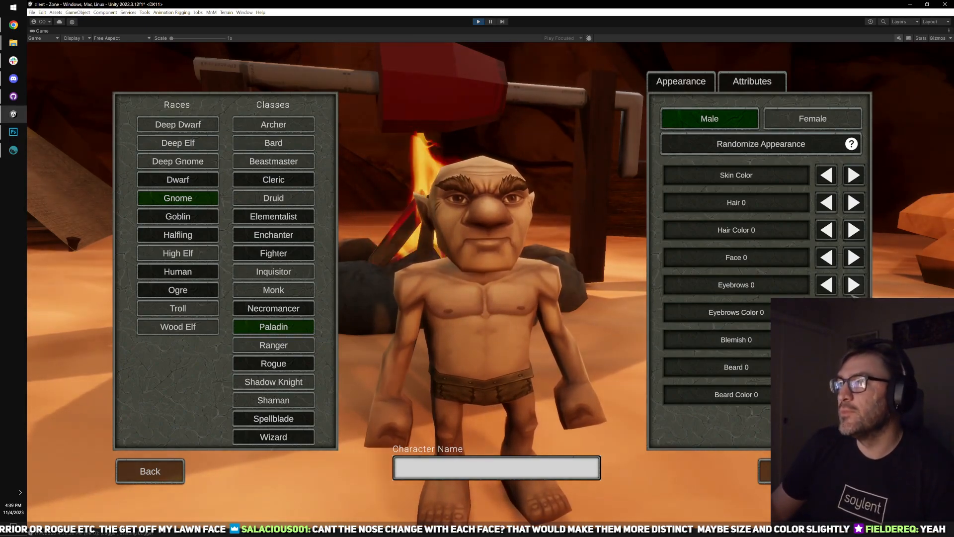
left_click(855, 291)
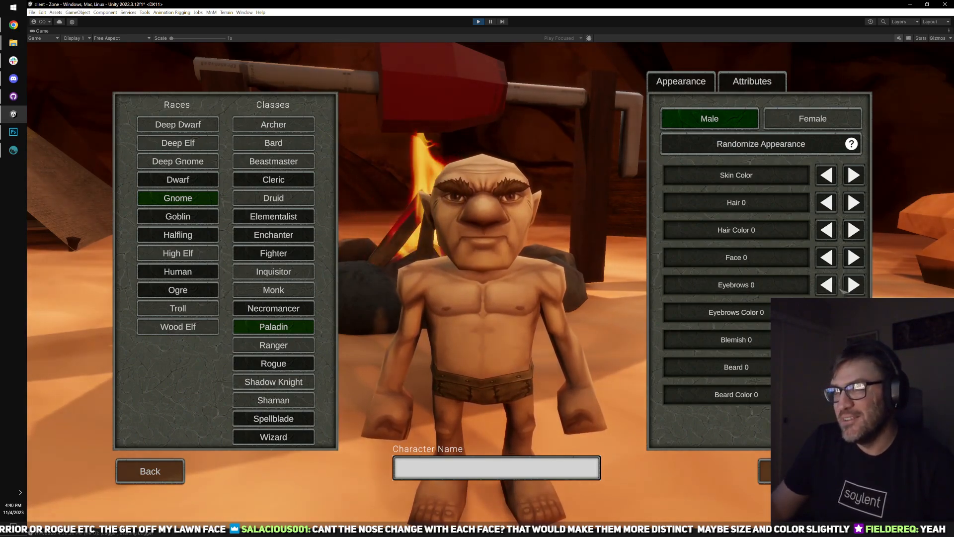
left_click(856, 291)
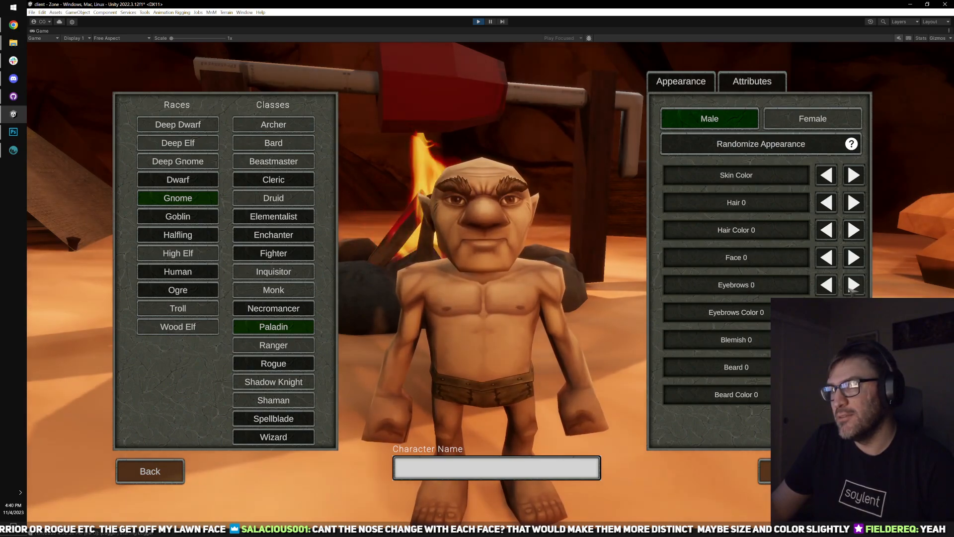
left_click(853, 288)
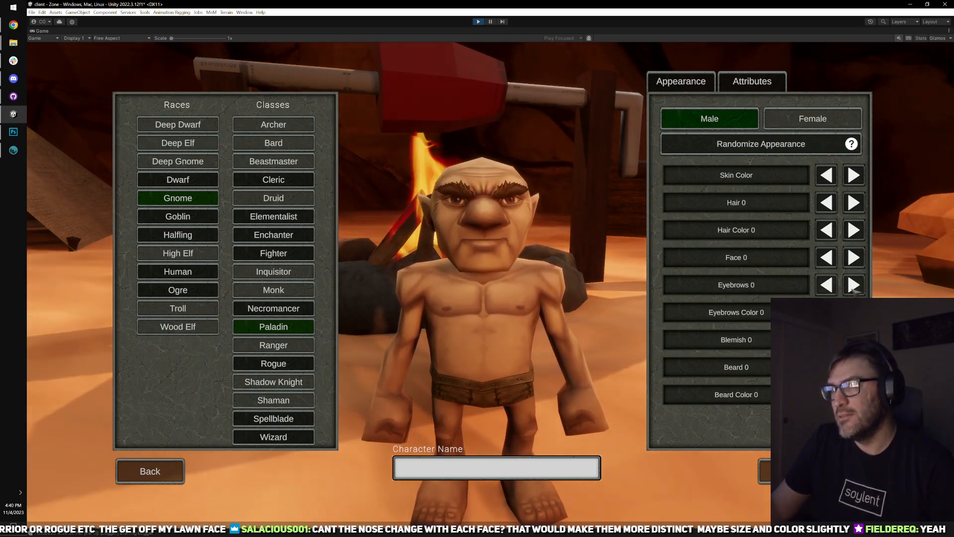
left_click(854, 285)
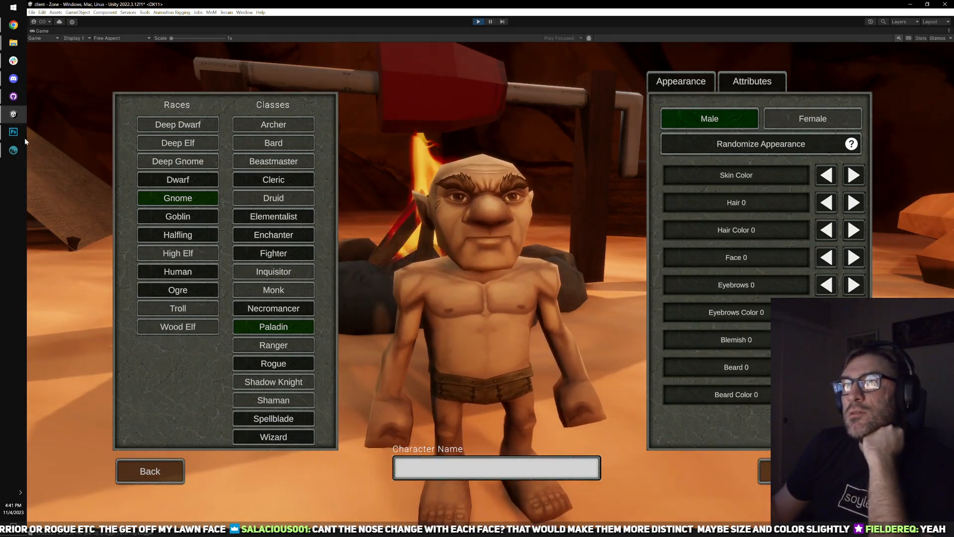
- Copy the entire GnmM_Face0.png texture in Photoshop, paste it in place into Layers.psd, save the file and switch to 3D-Coat
left_click(22, 135)
scroll(438, 287, "down", 2)
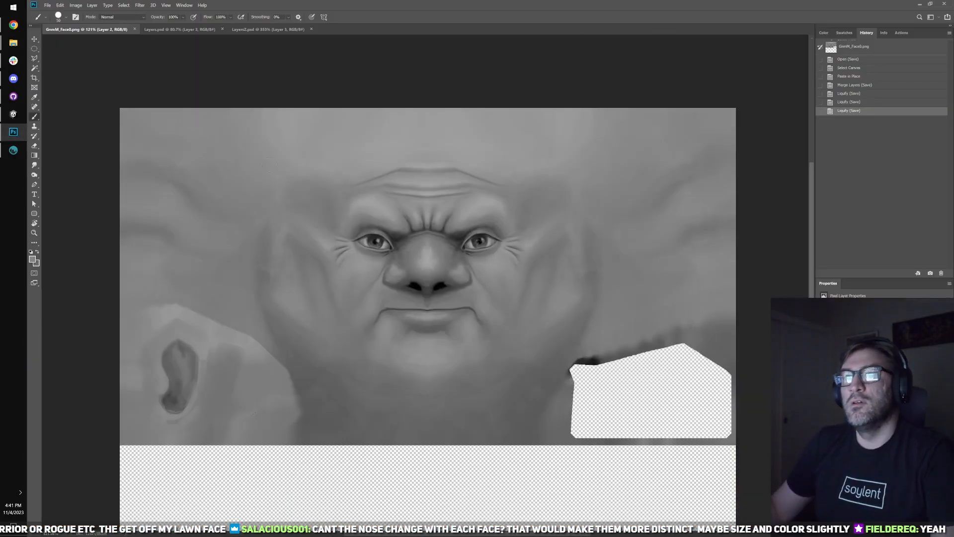
key("ctrl+a")
key("ctrl+c")
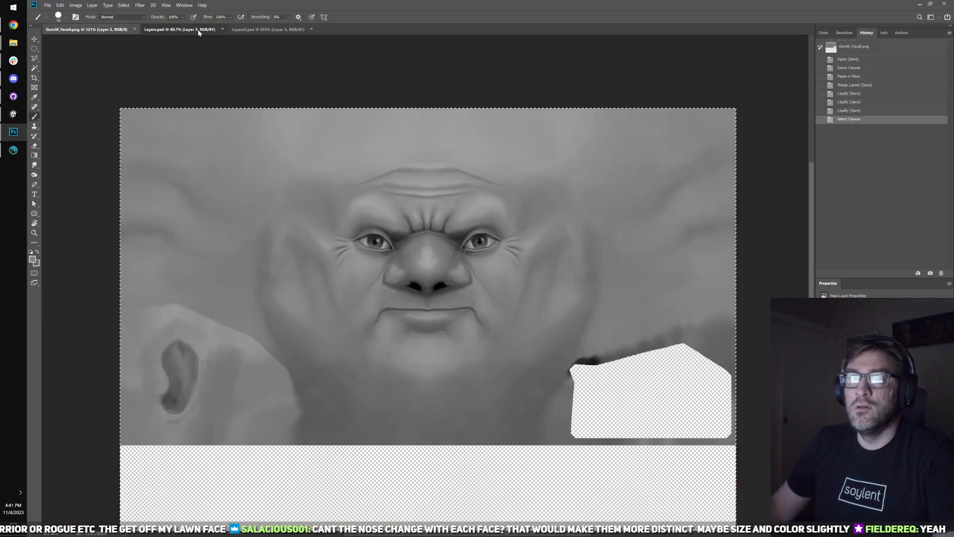
left_click(199, 29)
key("ctrl+a")
key("ctrl+shift+v")
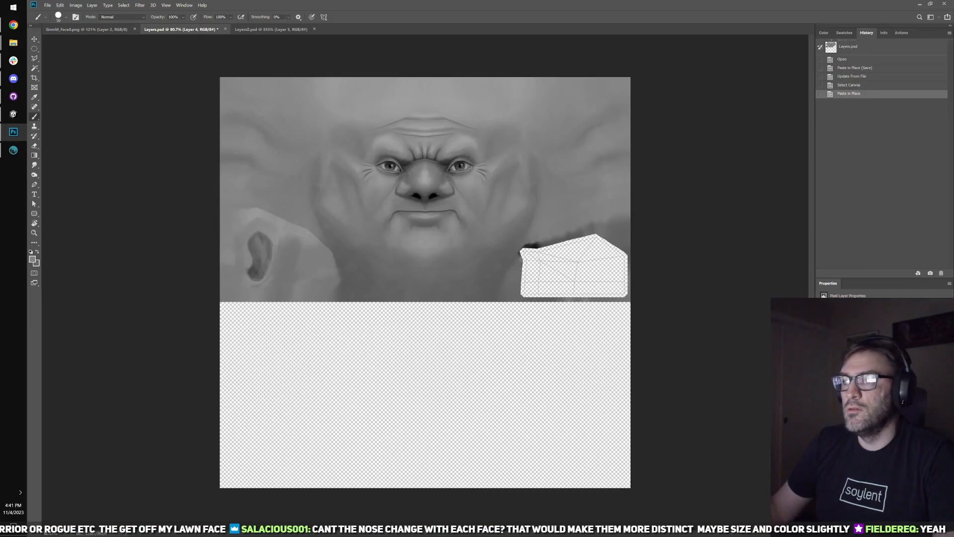
left_click(47, 5)
left_click(76, 81)
left_click(13, 150)
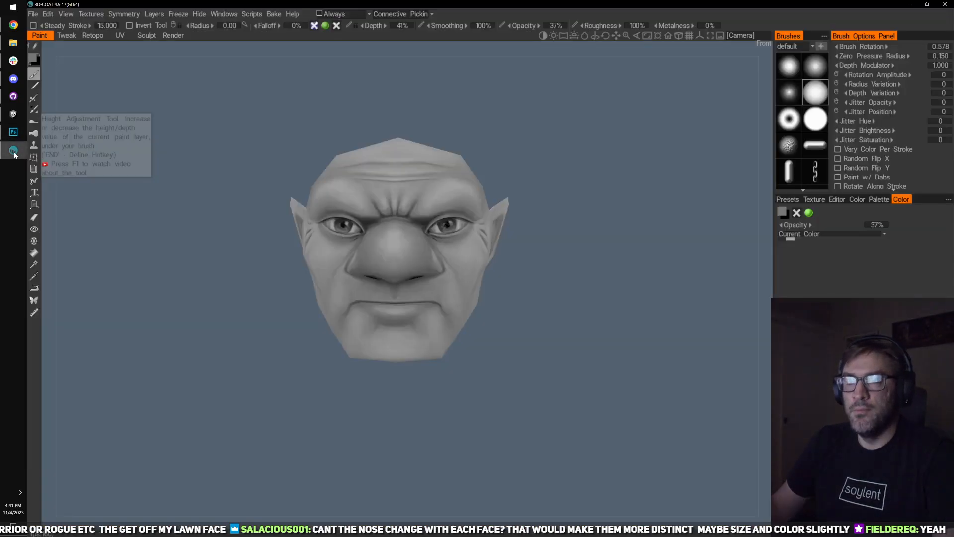
- Brush sampled grey tones over the cheek beside the nose and mouth with a 0.01 radius brush, viewing from several angles
scroll(601, 351, "up", 5)
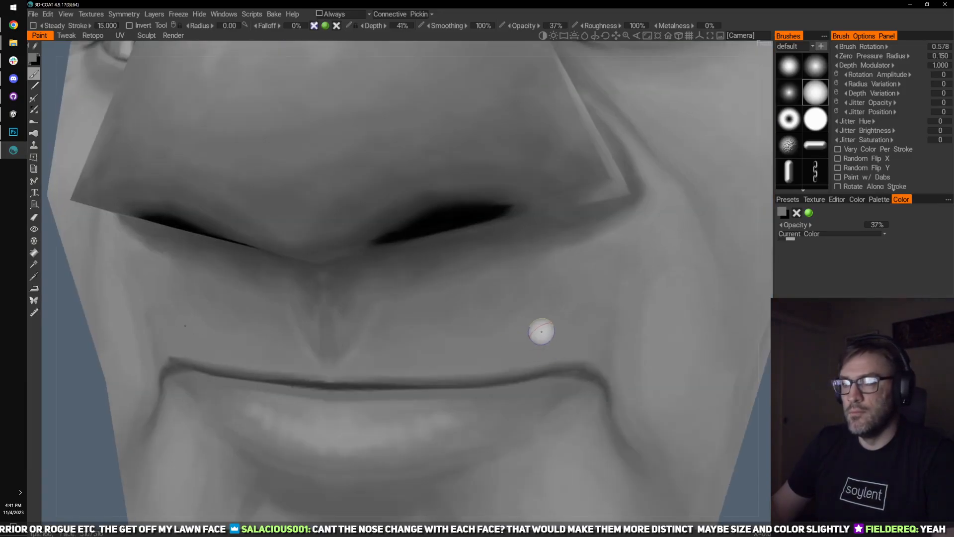
scroll(538, 331, "down", 6)
left_click_drag(523, 235, 503, 277)
scroll(503, 277, "up", 4)
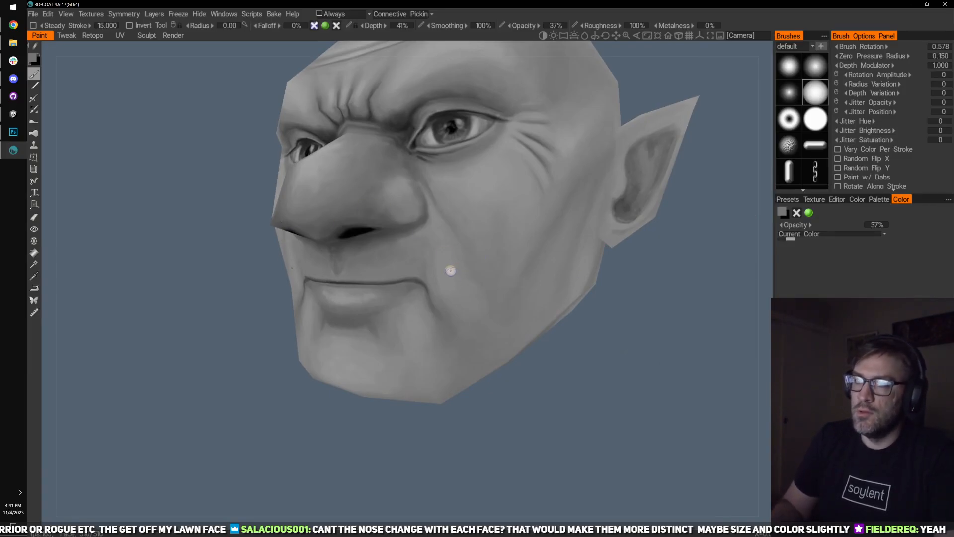
key("bracketright")
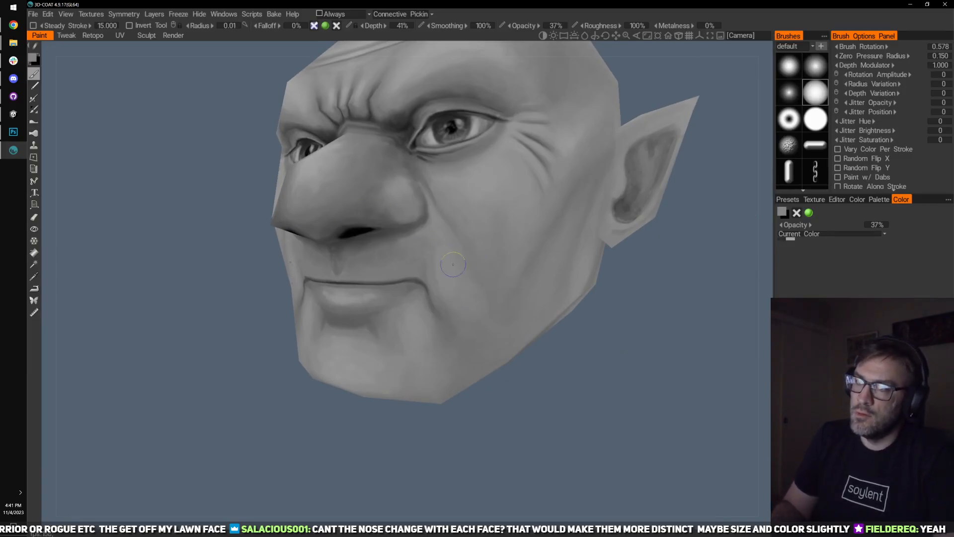
key("bracketleft")
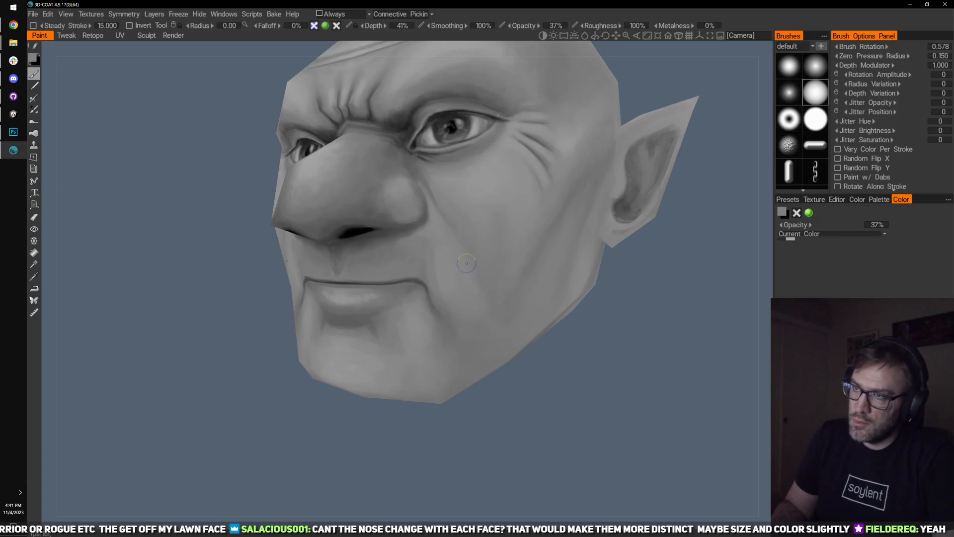
left_click_drag(673, 329, 463, 255)
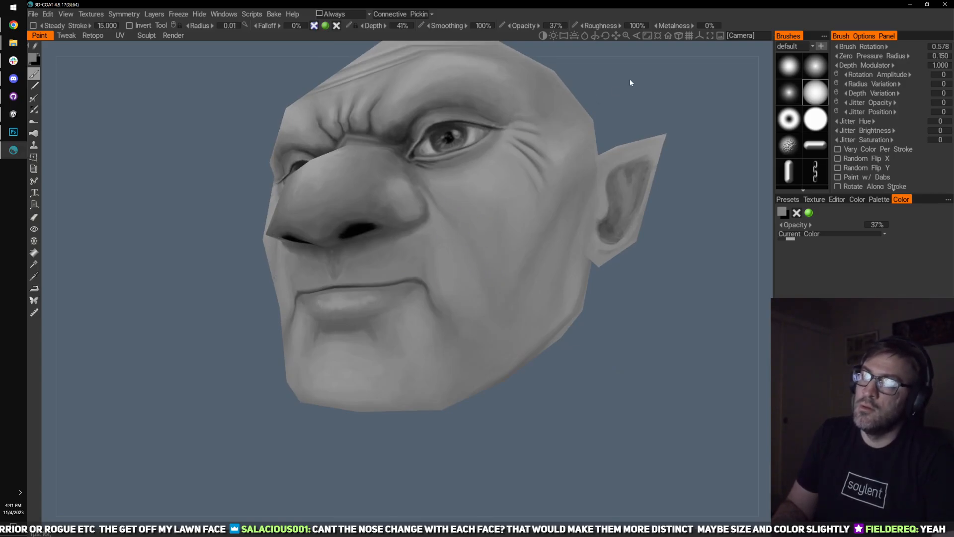
left_click_drag(631, 80, 417, 63)
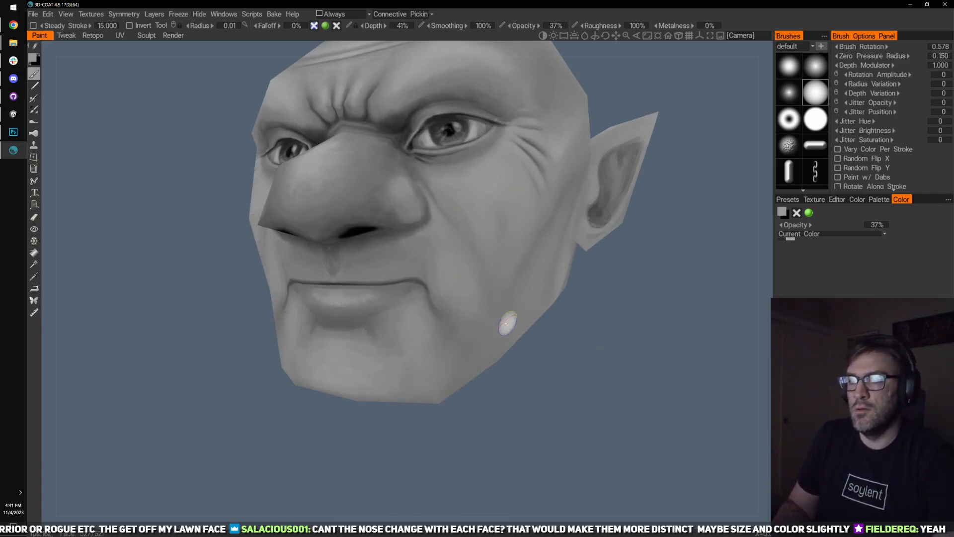
scroll(502, 364, "down", 6)
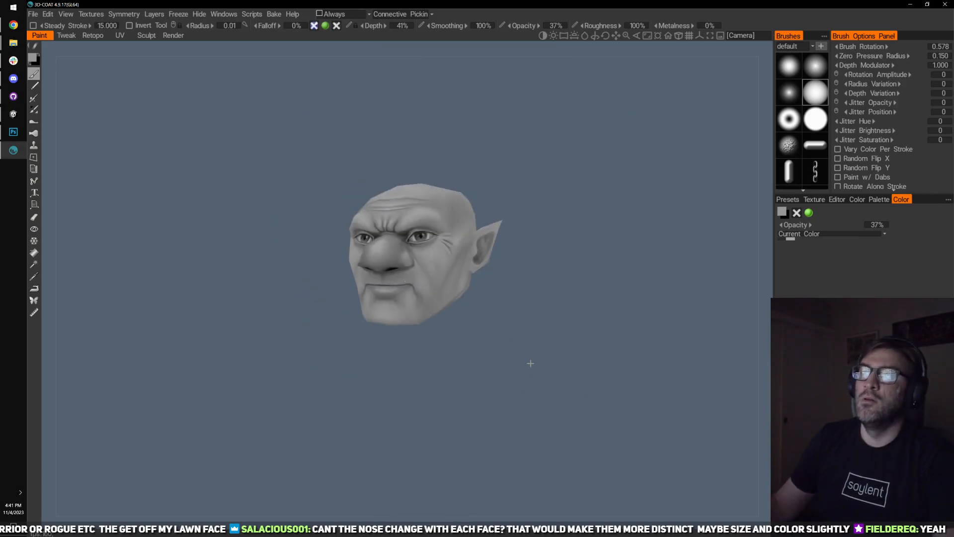
left_click_drag(530, 362, 522, 371)
scroll(522, 370, "up", 5)
left_click_drag(552, 298, 441, 311)
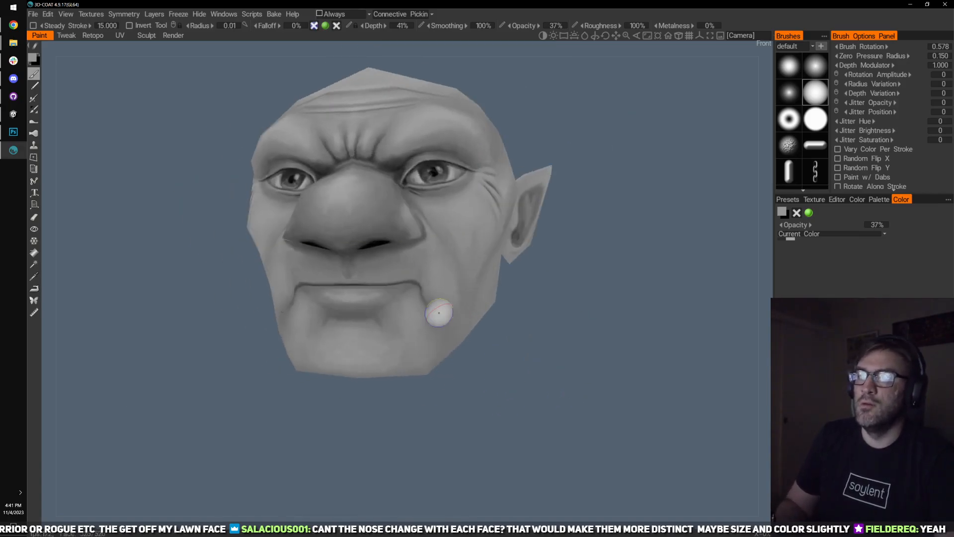
- Reduce the brush radius and refine the shading around the corner of the mouth
scroll(375, 273, "up", 8)
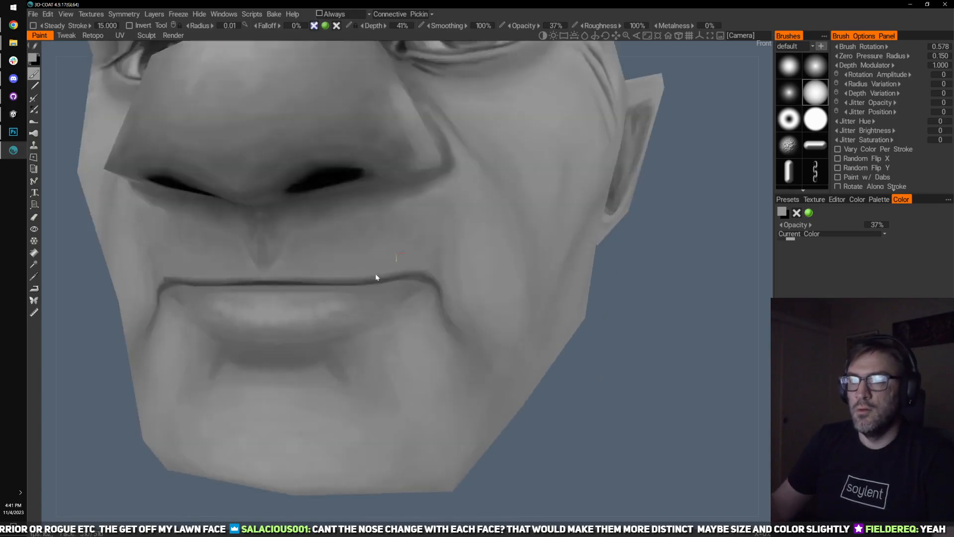
key("bracketleft")
key("bracketleft")
key("bracketleft")
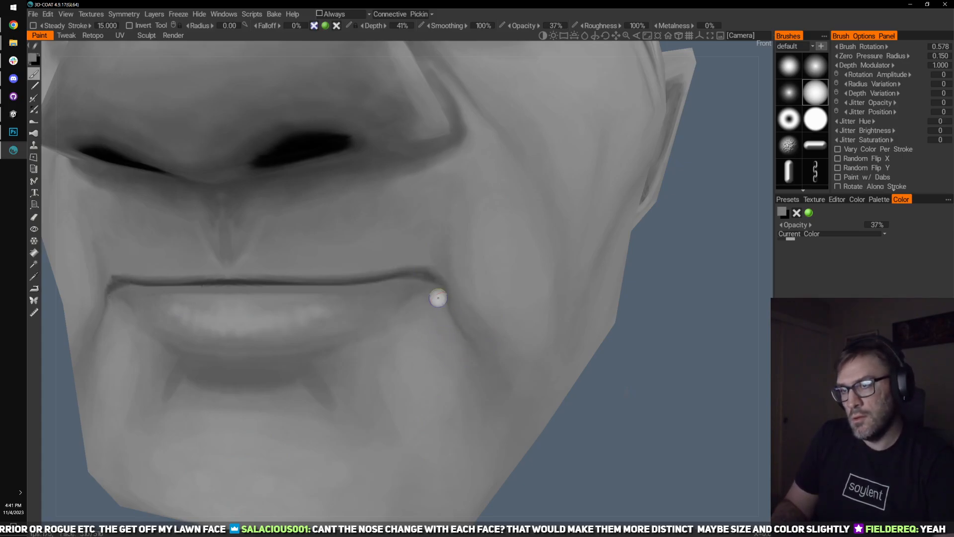
scroll(447, 289, "down", 5)
left_click_drag(453, 292, 467, 303)
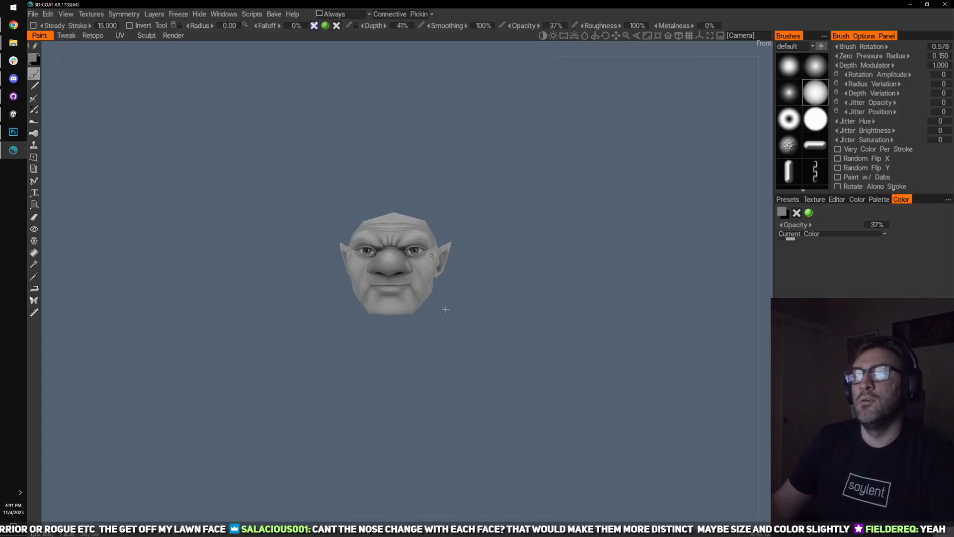
- Brush grey tones over the bridge and upper part of the nose with a radius of about 0.01, checking the form from several angles
scroll(472, 333, "up", 3)
left_click_drag(535, 329, 517, 332)
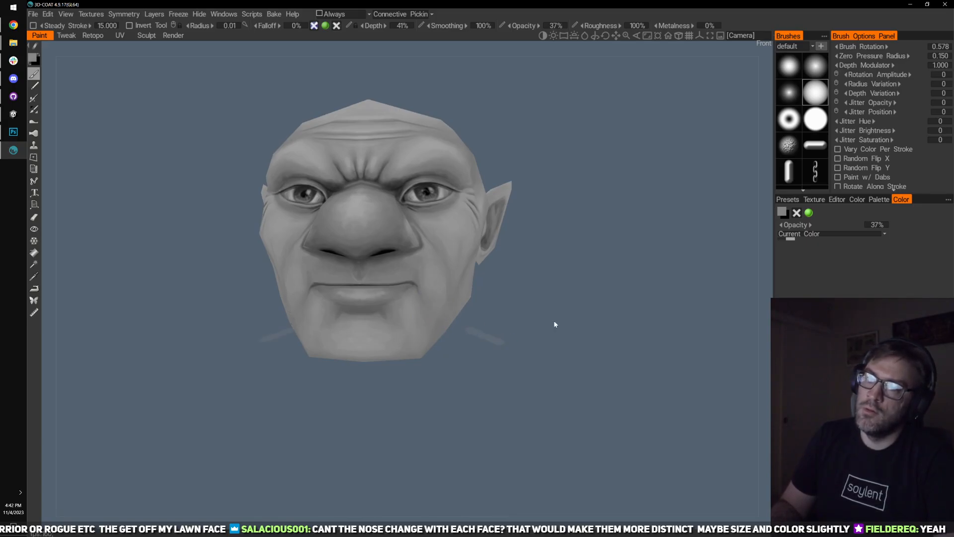
left_click_drag(648, 217, 436, 298)
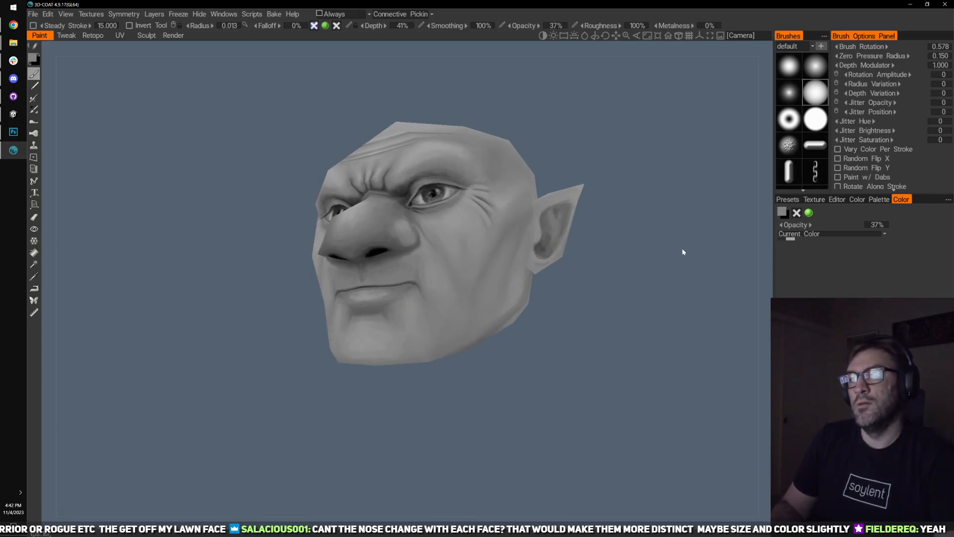
left_click_drag(682, 248, 432, 162)
left_click_drag(485, 202, 368, 224)
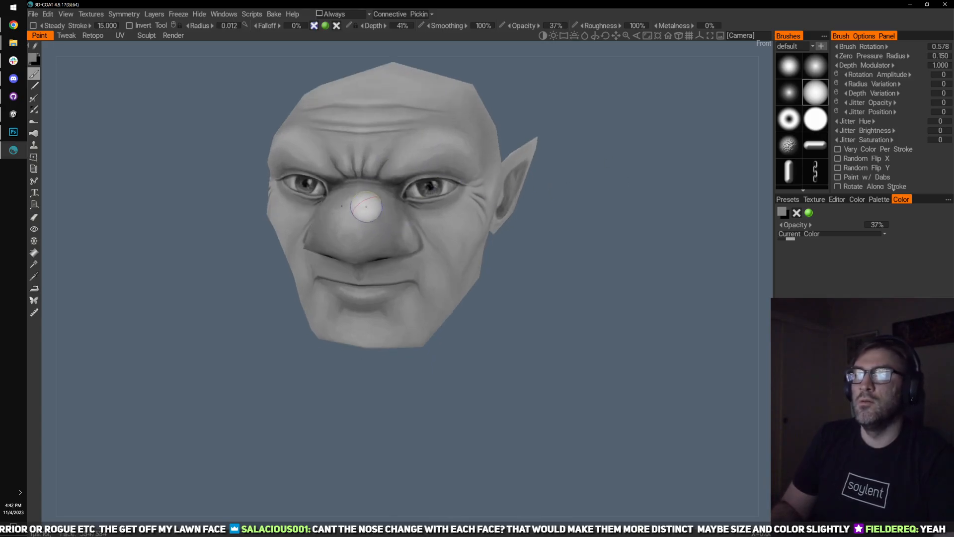
left_click_drag(431, 238, 500, 216)
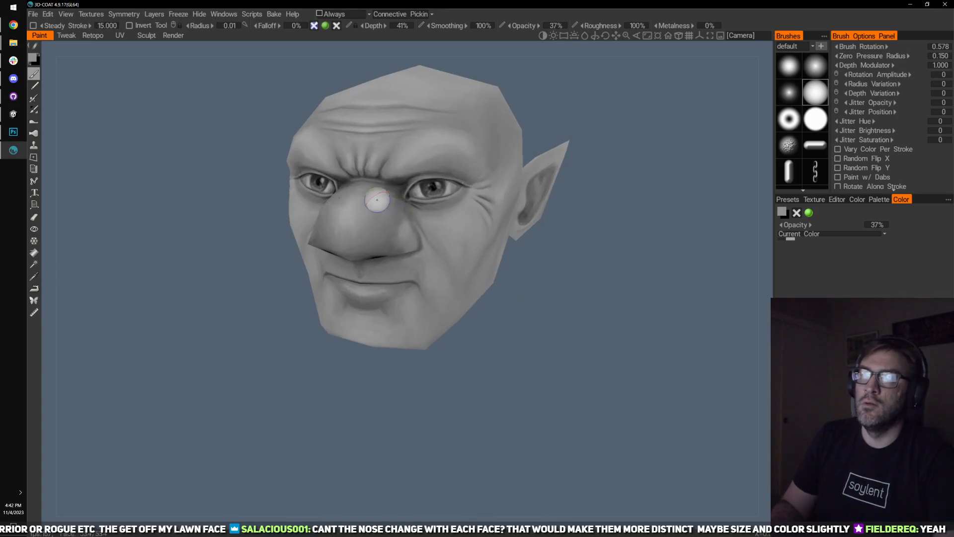
left_click_drag(647, 155, 661, 158)
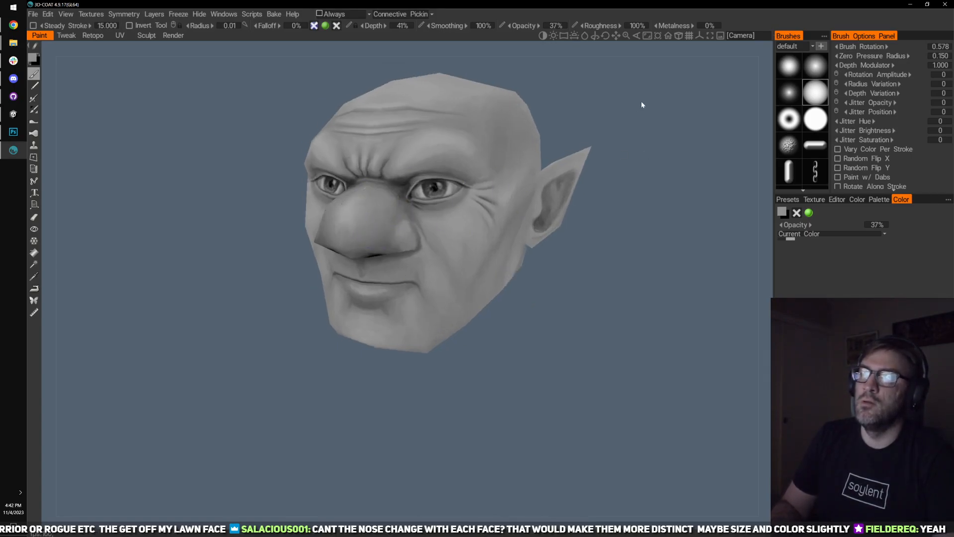
- Shade the tip and lower front of the nose above the nostrils, working from front, low and side views
left_click_drag(641, 105, 363, 227)
left_click_drag(606, 164, 355, 226)
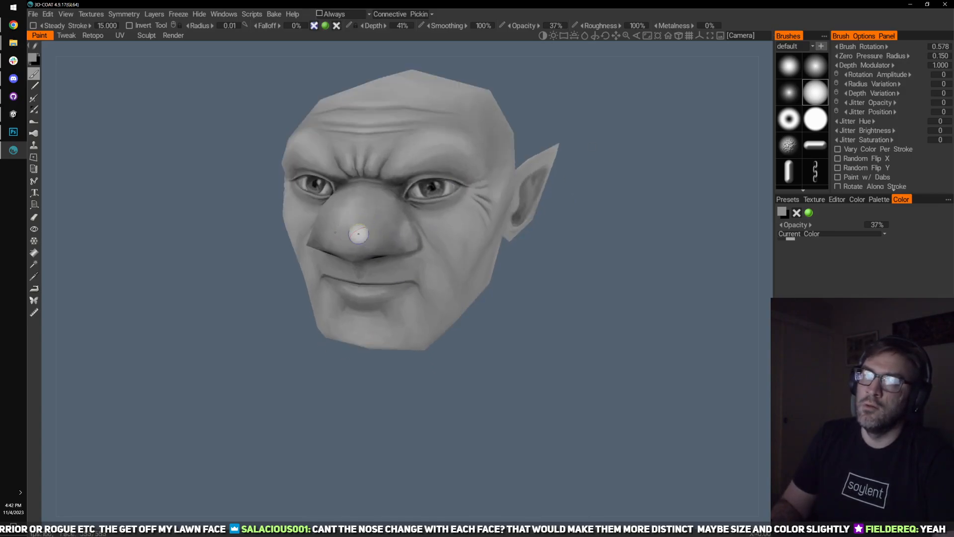
left_click_drag(660, 172, 381, 239)
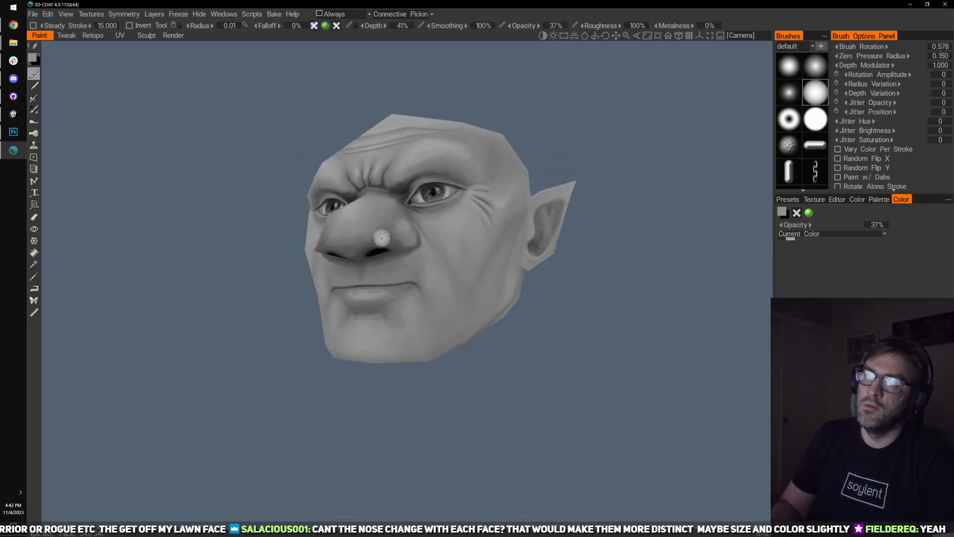
left_click_drag(595, 114, 388, 227)
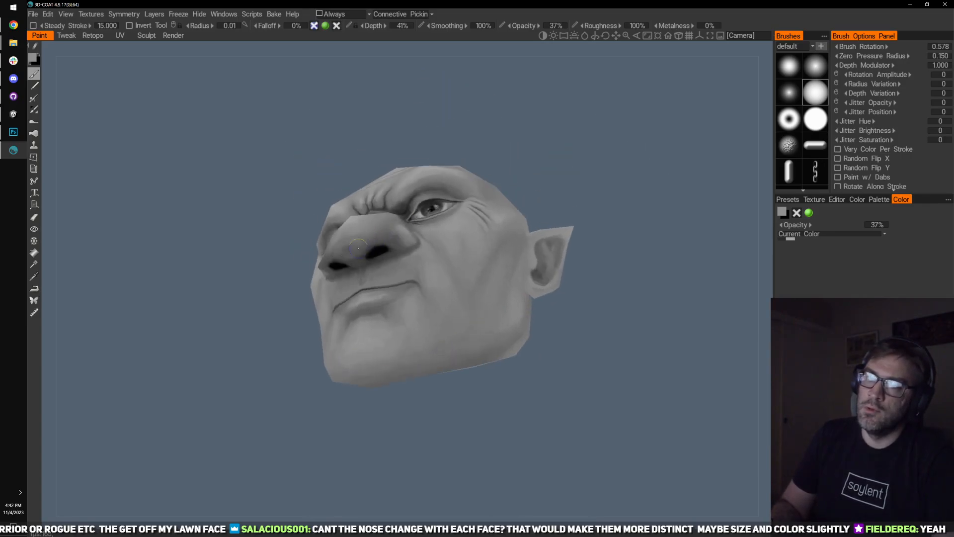
mouse_move(578, 153)
left_mouse_down()
mouse_move(686, 192)
mouse_move(391, 242)
left_mouse_up()
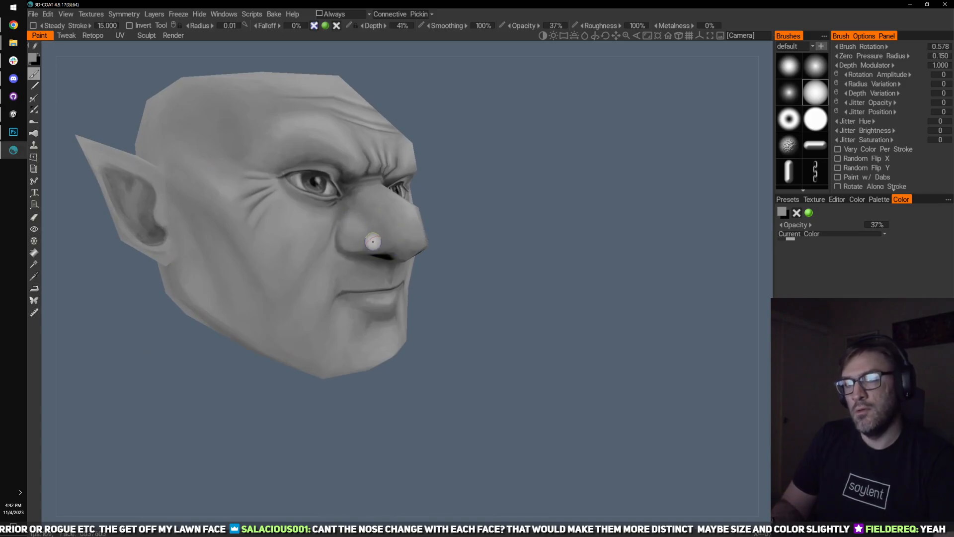
mouse_move(470, 257)
left_mouse_down()
mouse_move(300, 223)
mouse_move(481, 231)
mouse_move(377, 226)
mouse_move(462, 207)
mouse_move(356, 234)
left_mouse_up()
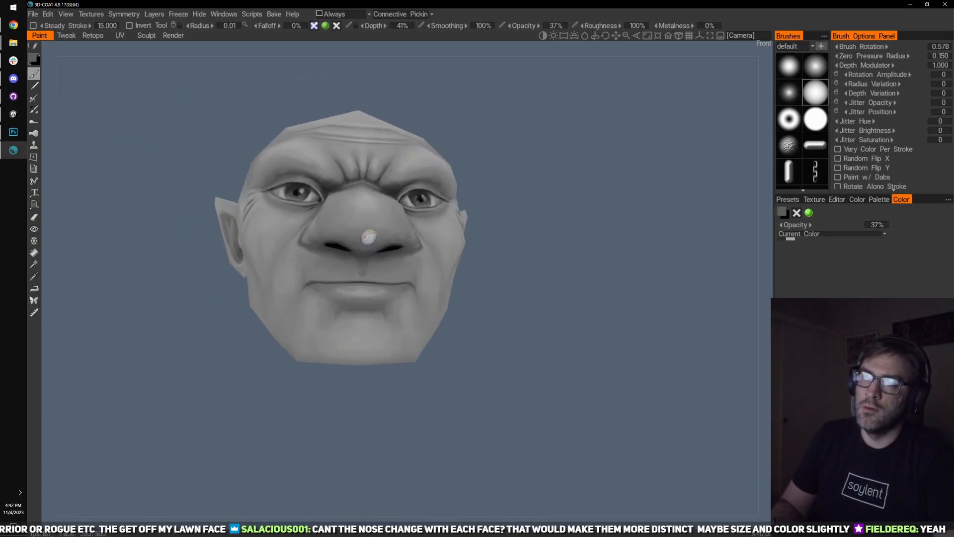
- Sample the nostril's black and enlarge the dark nostril opening with a much smaller brush radius
mouse_move(375, 234)
left_mouse_down()
mouse_move(497, 208)
mouse_move(537, 179)
mouse_move(485, 223)
mouse_move(378, 268)
left_mouse_up()
scroll(366, 281, "up", 5)
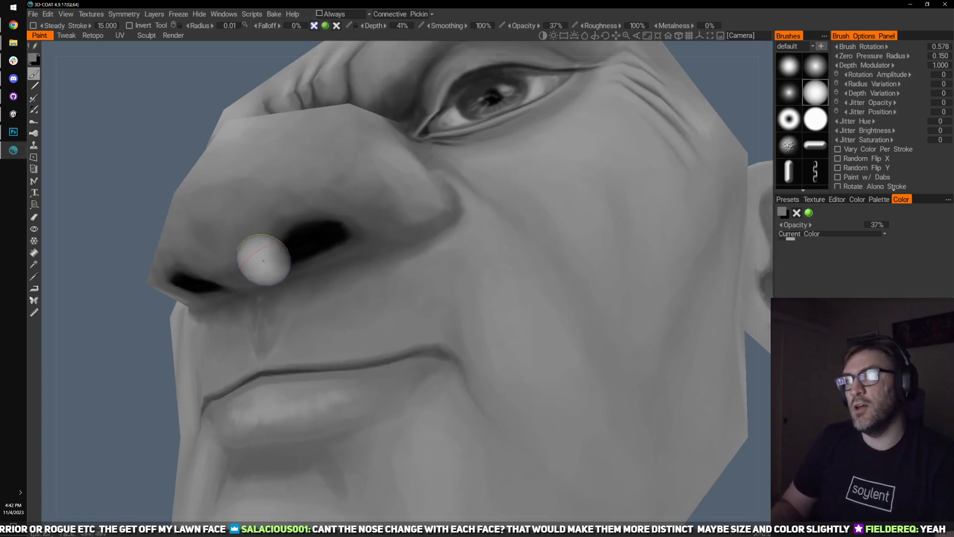
key("v")
key("bracketleft")
key("bracketleft")
key("bracketleft")
key("bracketleft")
key("bracketleft")
key("bracketleft")
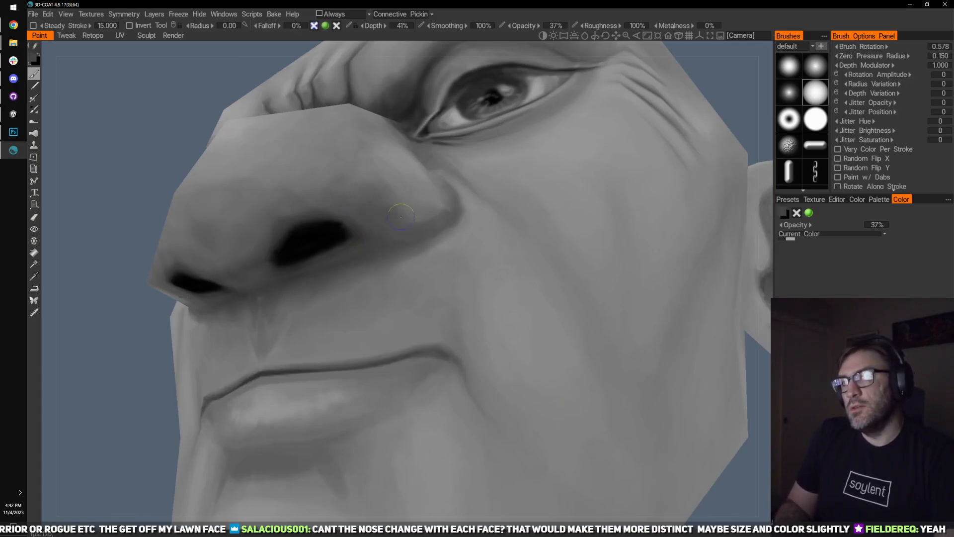
- Refine the crease around the nostril wing where it meets the cheek, using sampled grey tones
key("v")
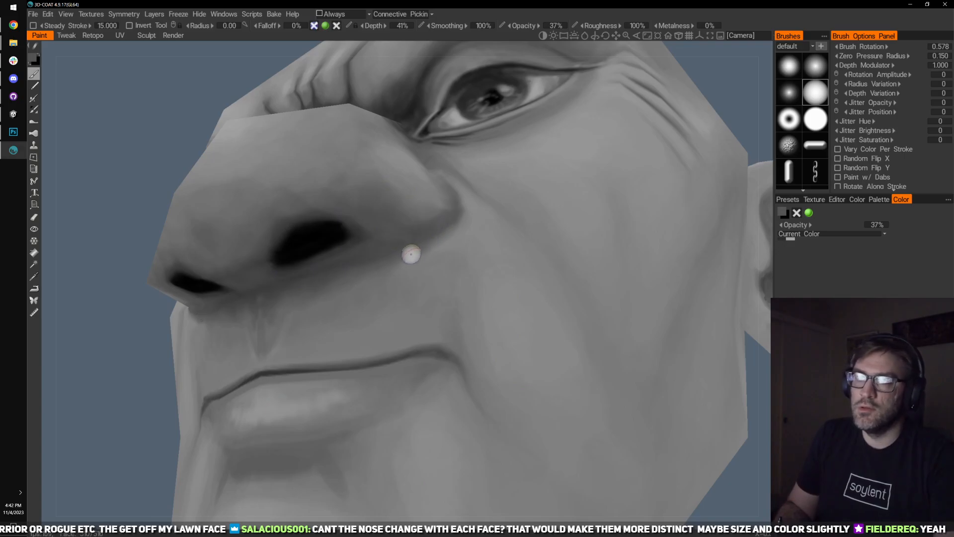
left_click_drag(741, 93, 474, 219)
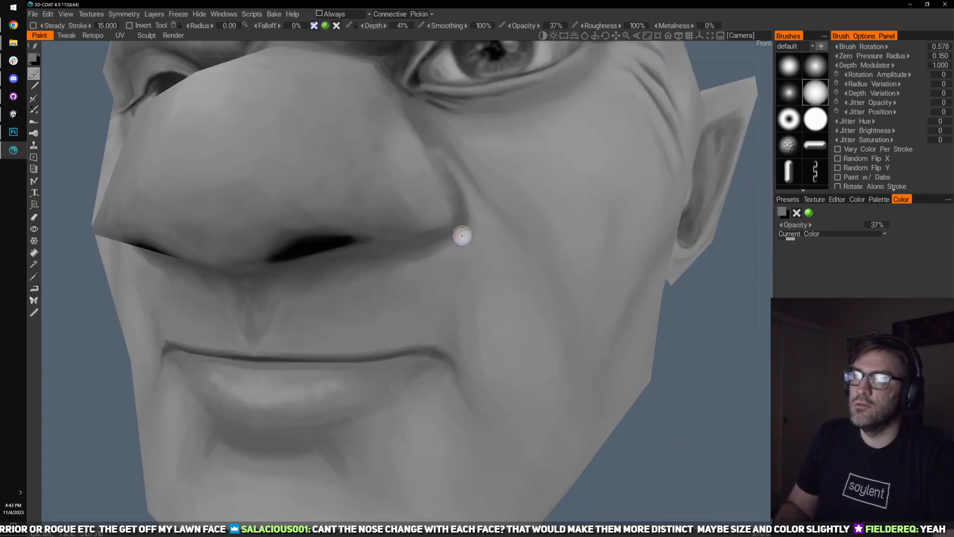
left_click_drag(717, 317, 454, 245)
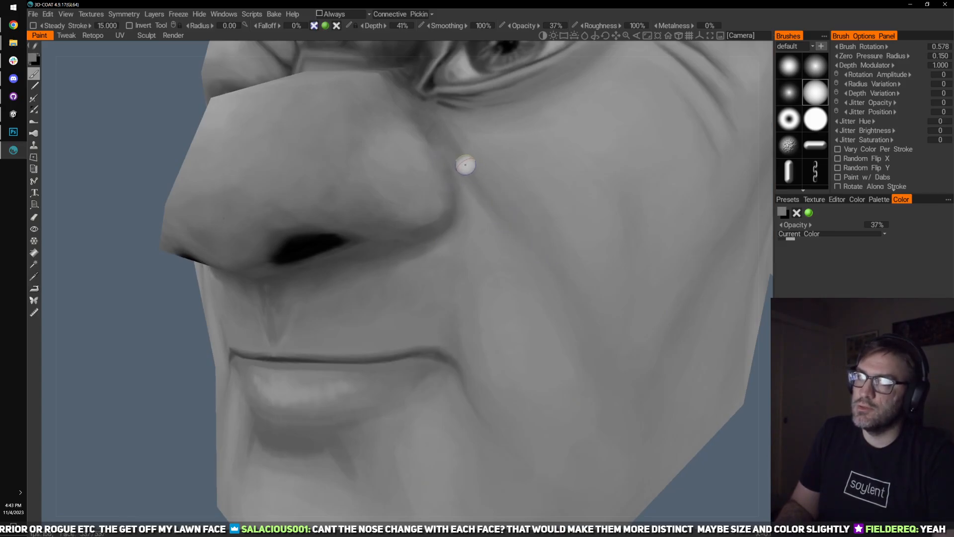
- Send all of the gnome head's paint layers from the 3D painting program to Photoshop as the external editor
scroll(183, 150, "down", 10)
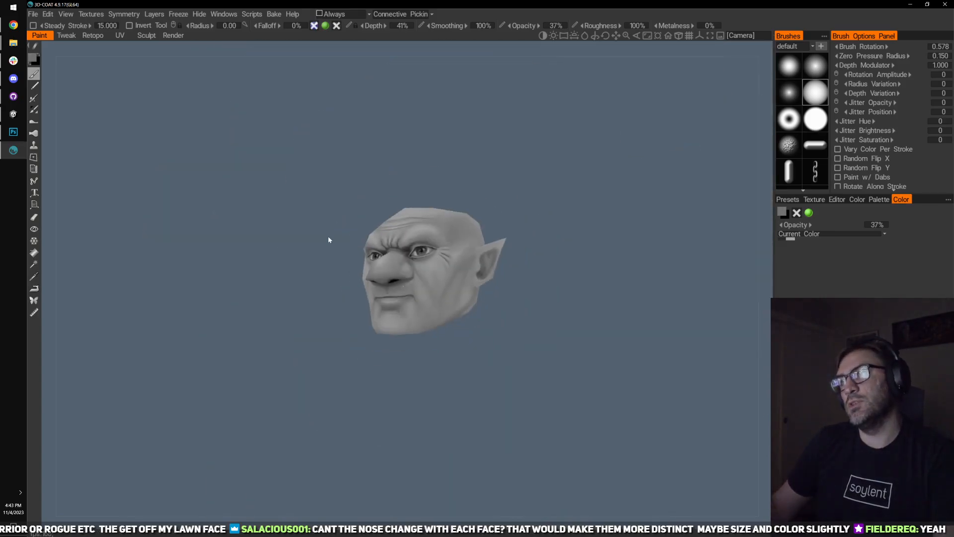
left_click_drag(330, 241, 369, 243)
left_click(33, 14)
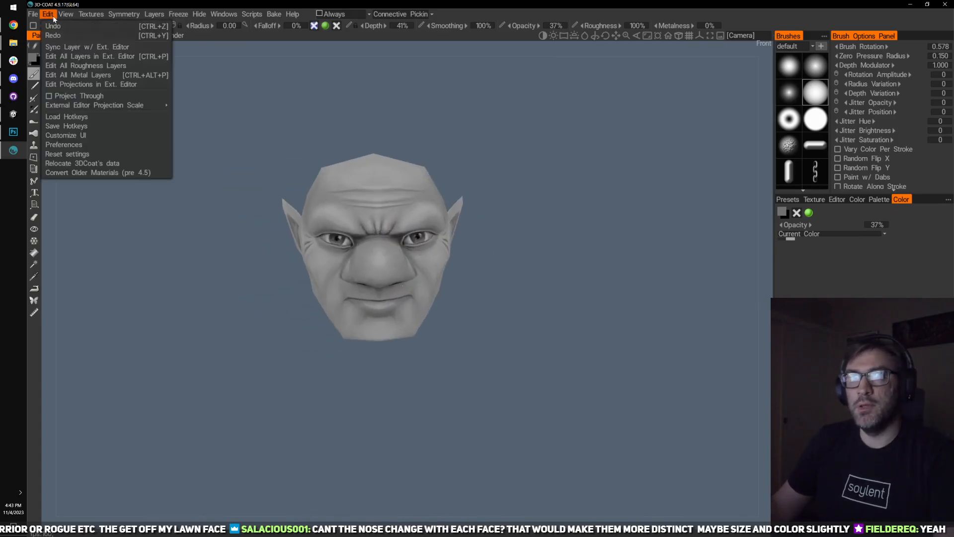
left_click(75, 56)
left_click(346, 305)
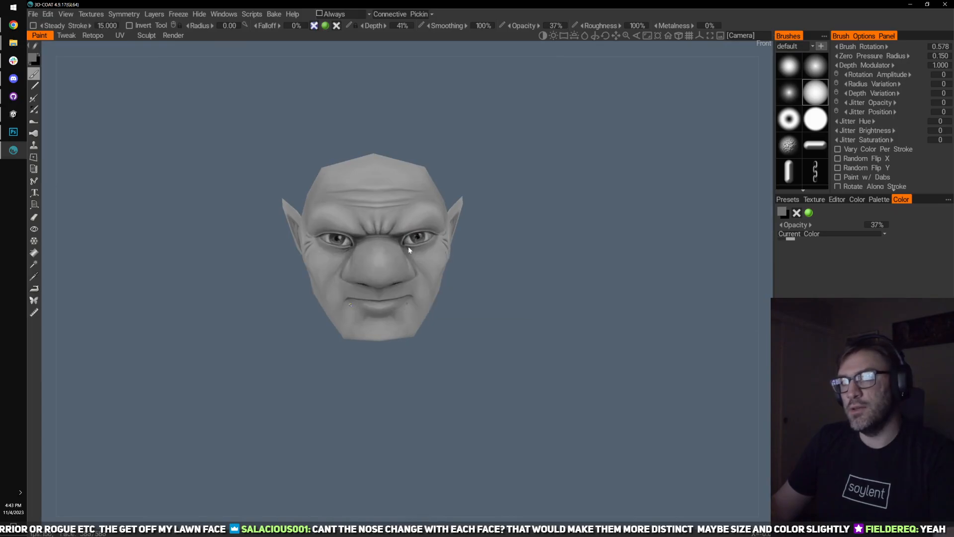
left_click(536, 209)
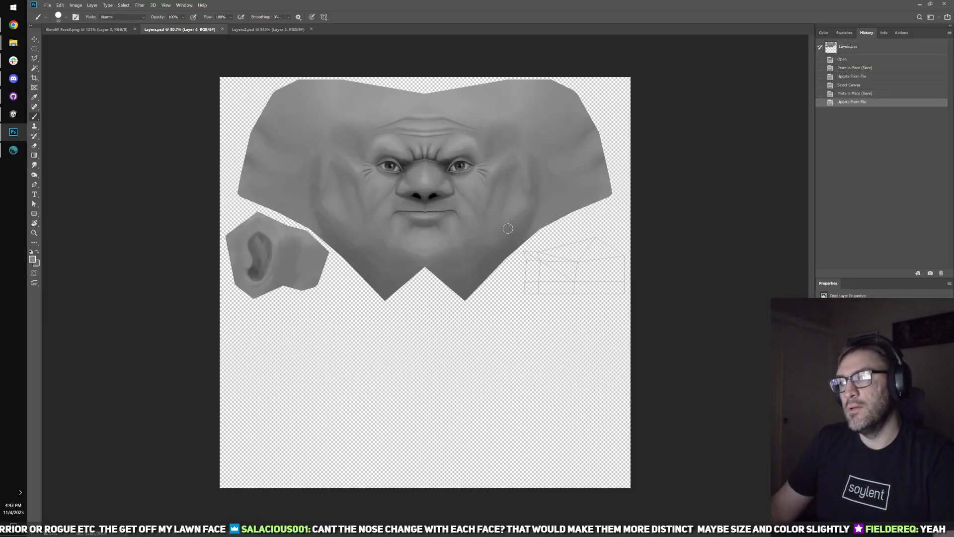
- Paste the full face canvas from Layers.psd in place into GnmM_Face0.png and merge it down
left_click(128, 31)
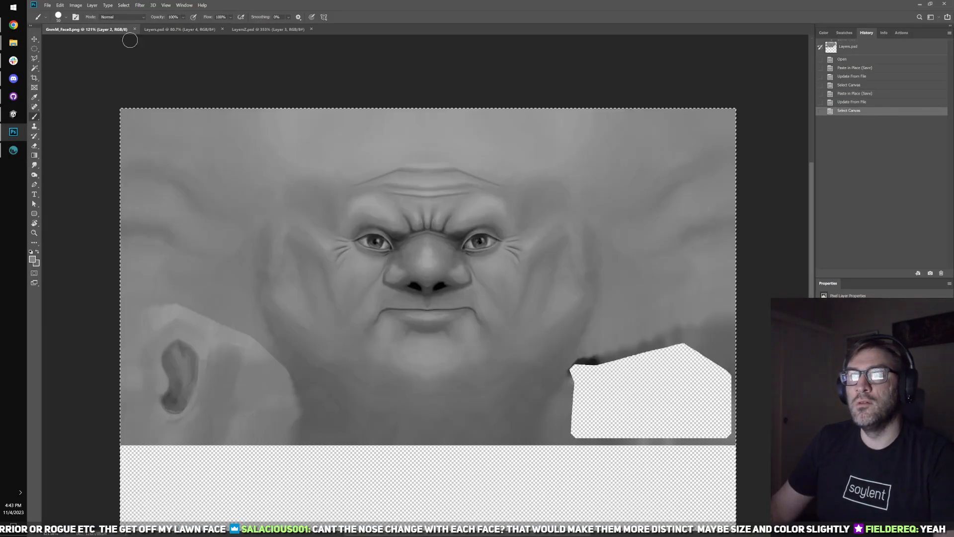
key("ctrl+a")
key("ctrl+shift+v")
key("ctrl+e")
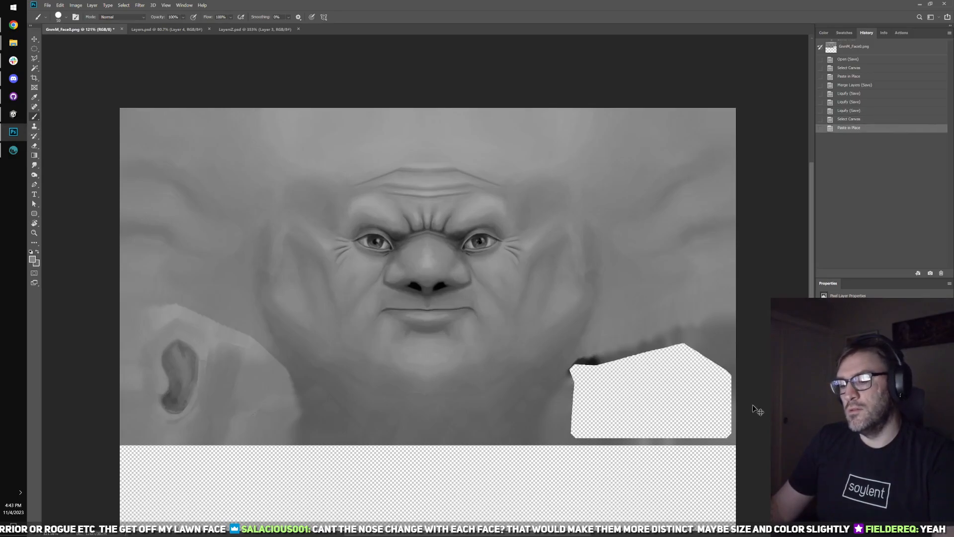
- Switch to Unity and give the male gnome Beard 2 and the Cleric class in character creation
left_click(13, 113)
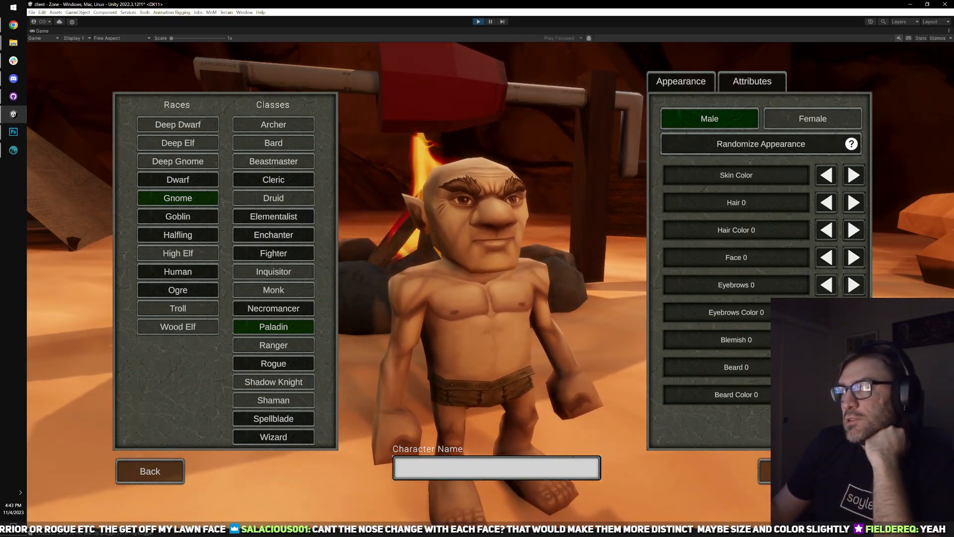
left_click(854, 366)
left_click(854, 367)
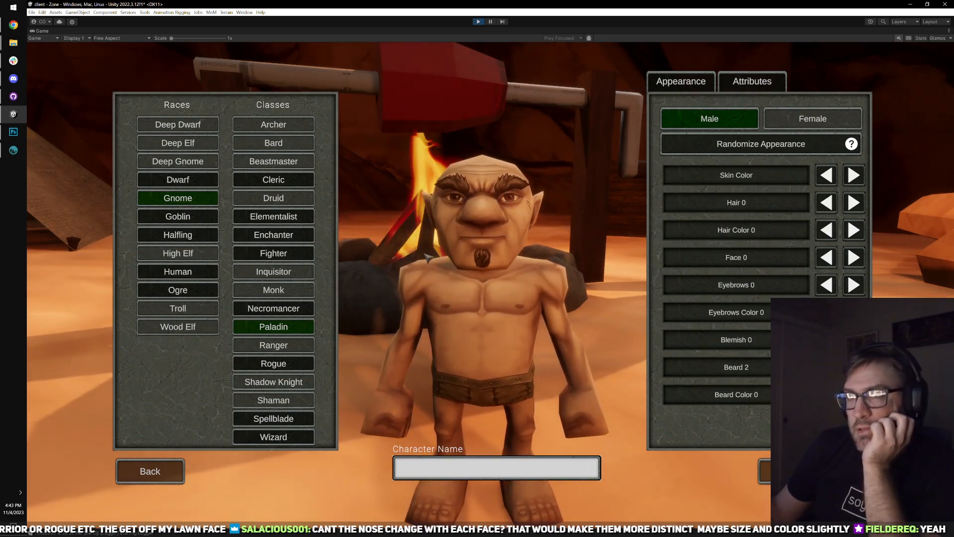
left_click(282, 183)
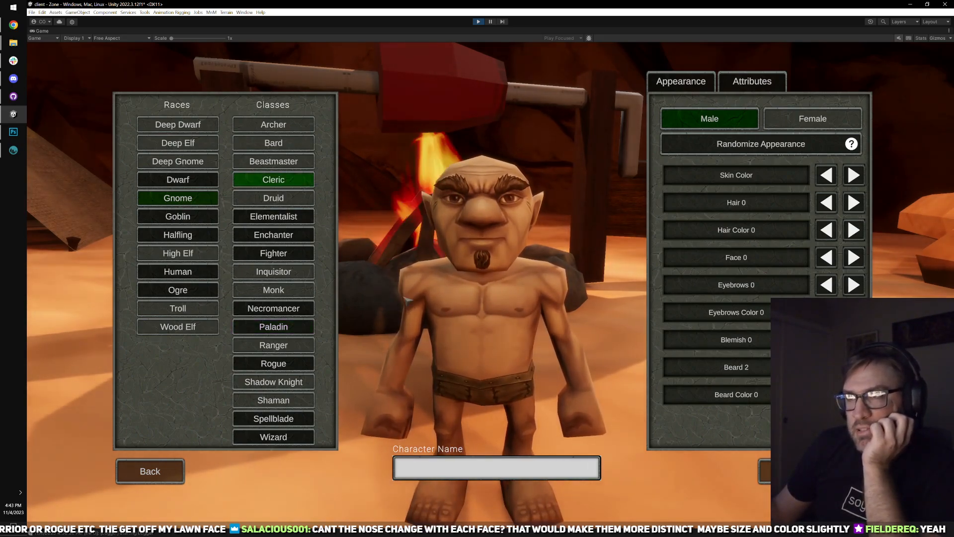
- Name the new gnome character Healsyouwitlove
left_click(538, 464)
type("Hea")
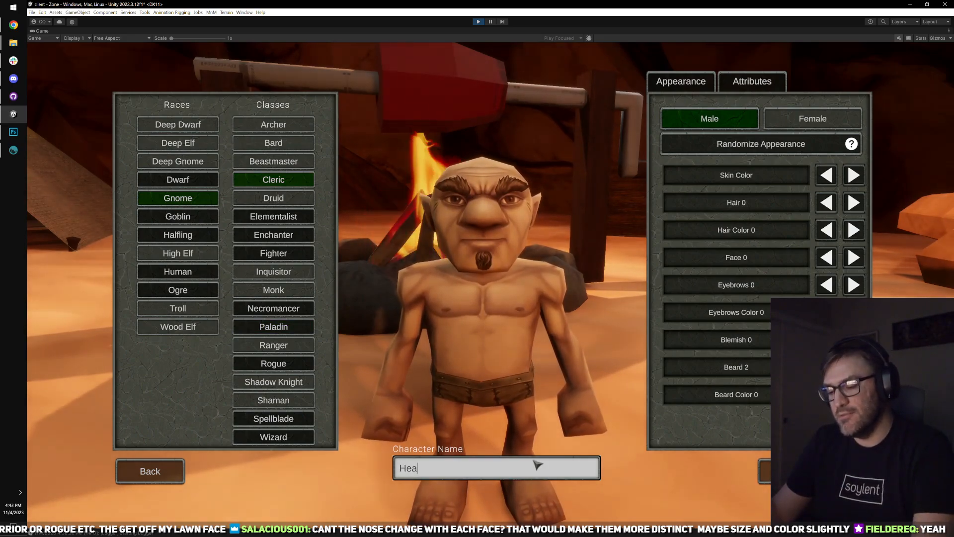
type("lsyo")
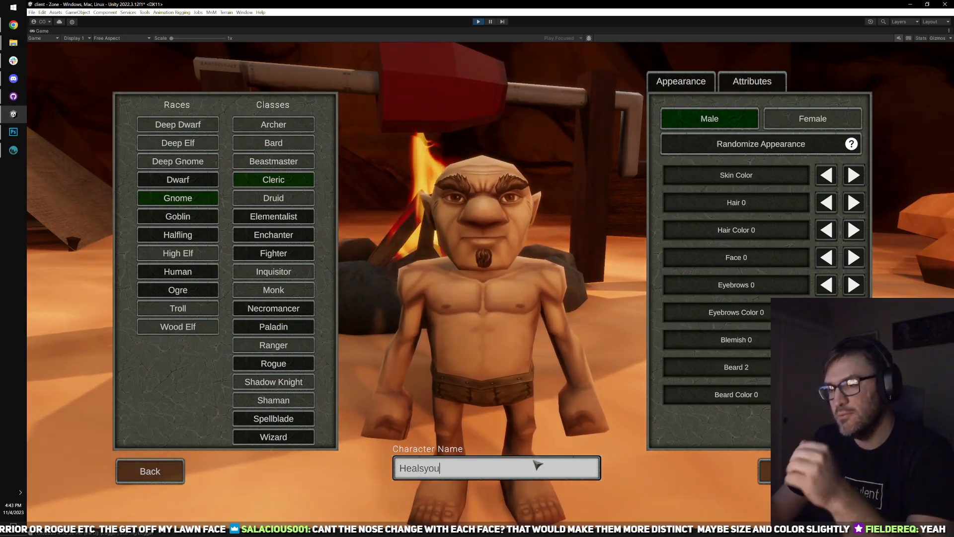
type("u")
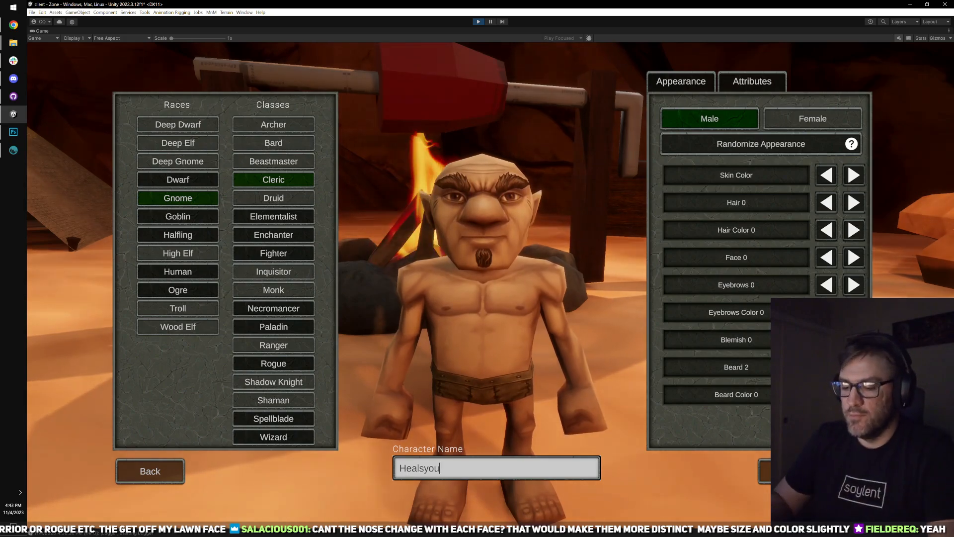
type("withlo")
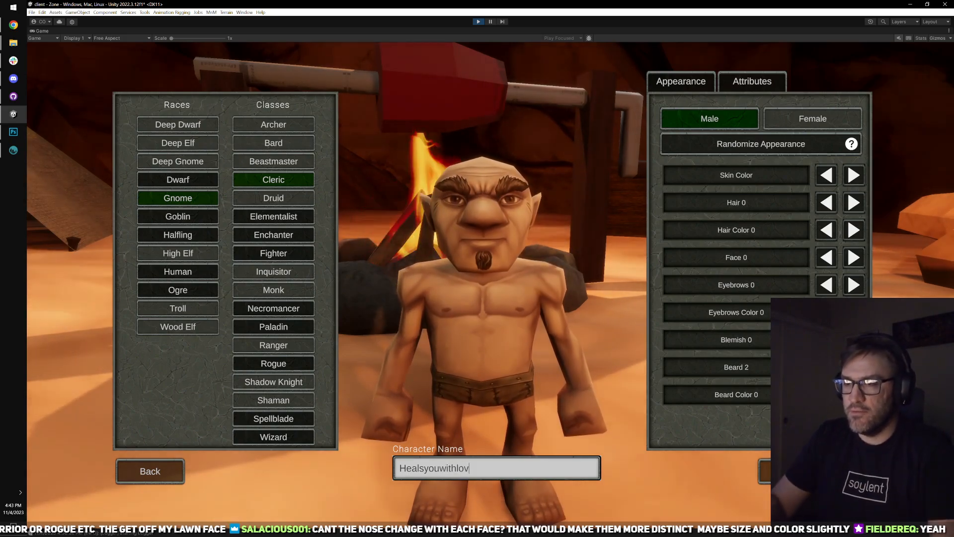
type("v")
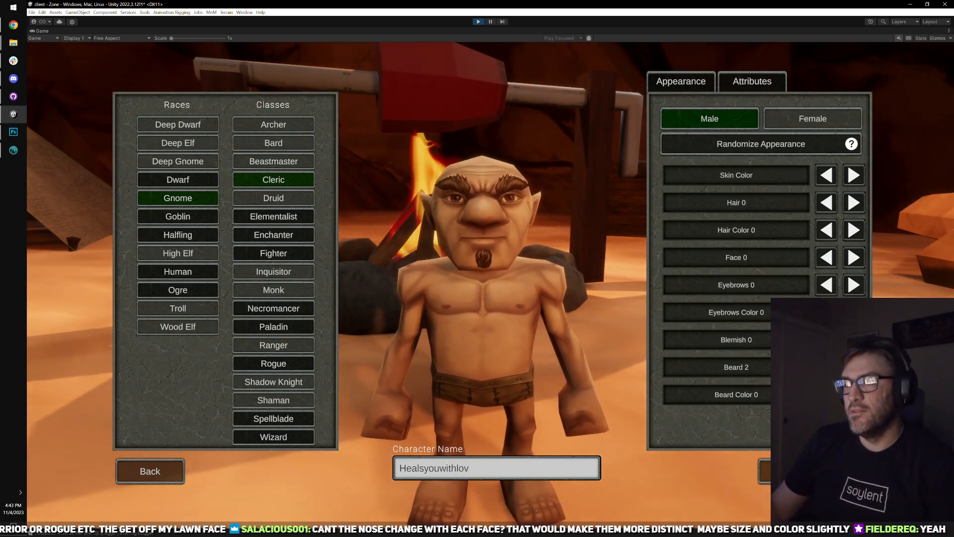
left_click(452, 471)
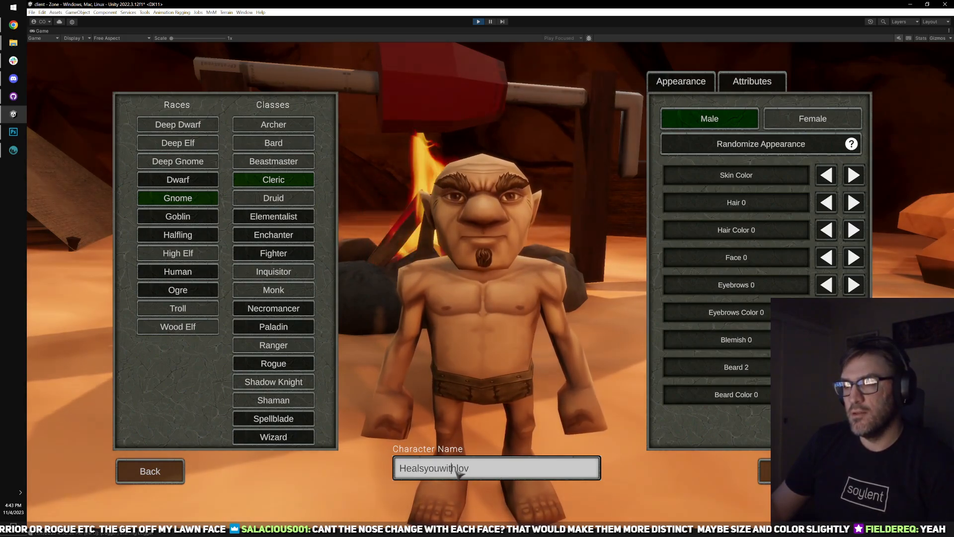
left_click(461, 473)
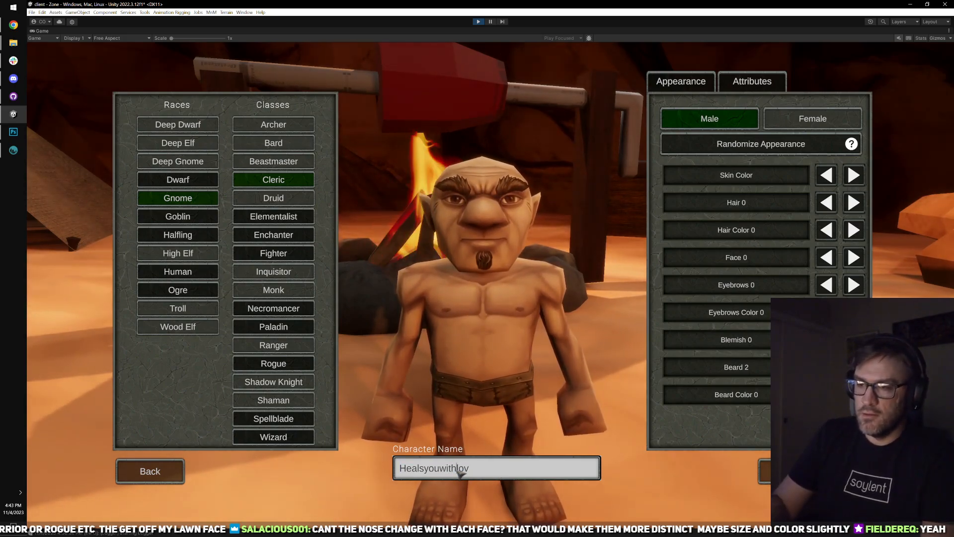
key("Left")
key("BackSpace")
key("End")
type("e")
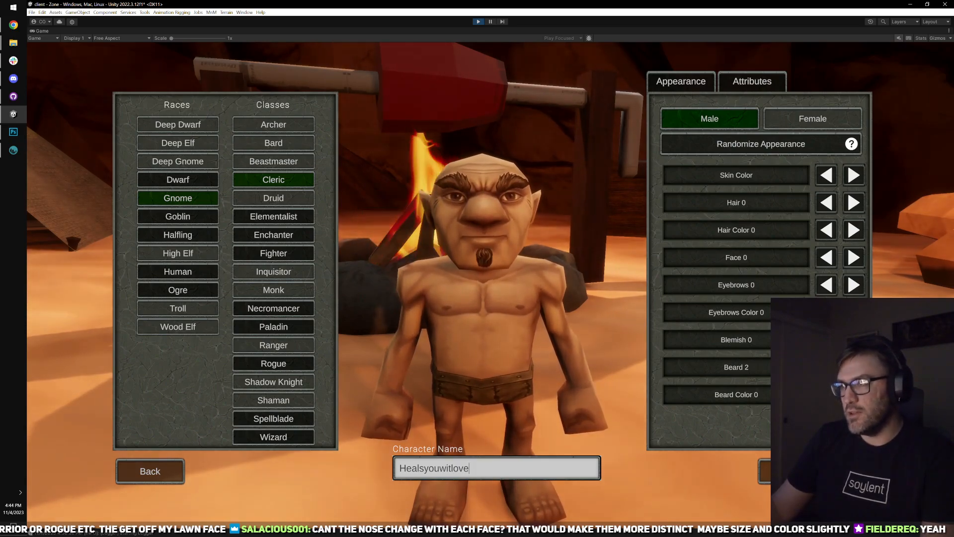
- Distribute the attribute points to set Wisdom, Charisma and Agility to 20 and Stamina to 18
left_click(785, 472)
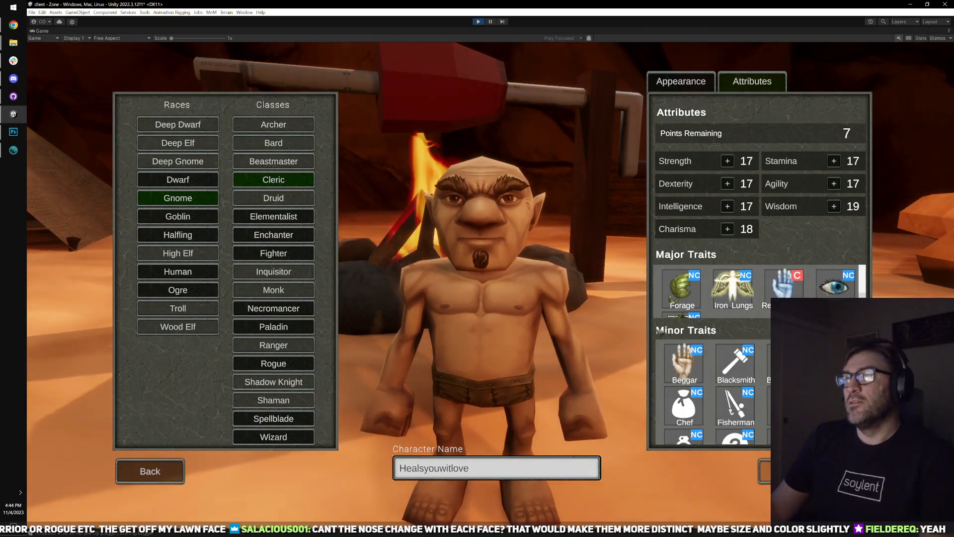
left_click(835, 208)
left_click(728, 230)
left_click(728, 229)
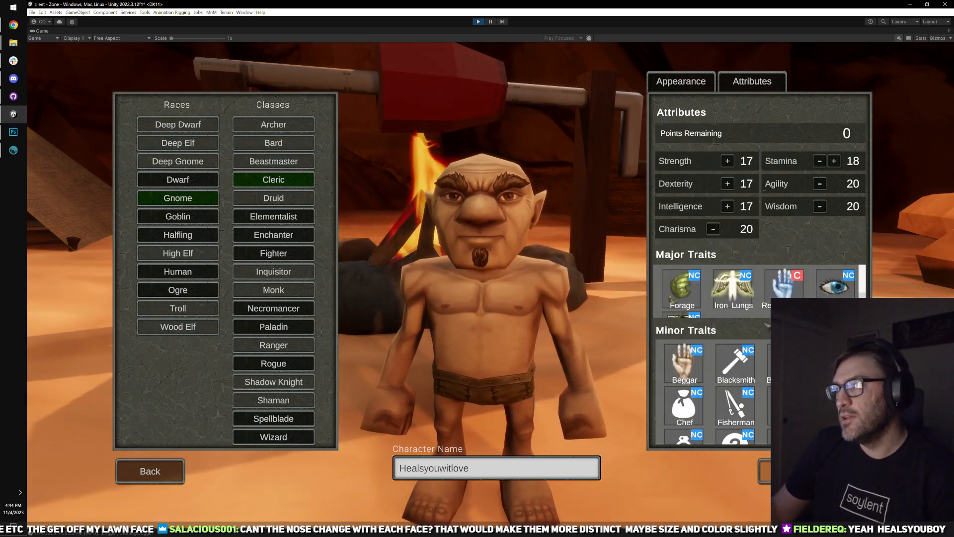
- Select the Wise major trait and pick one minor trait for the gnome cleric
mouse_move(718, 314)
scroll(716, 303, "down", 2)
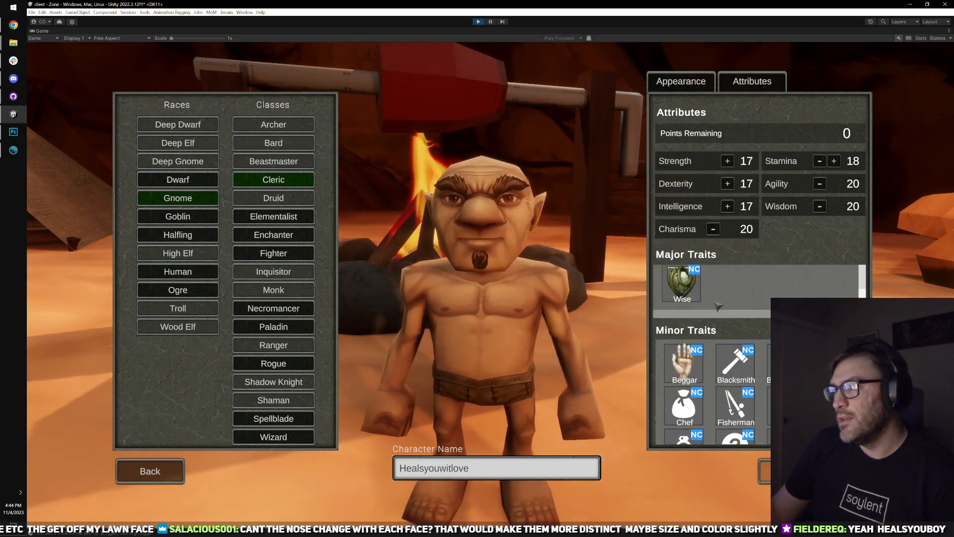
mouse_move(691, 293)
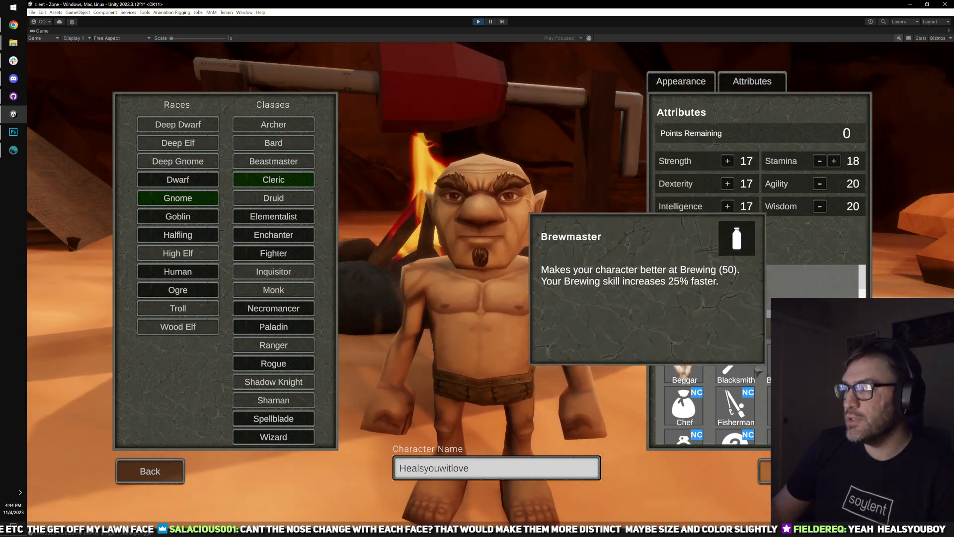
scroll(740, 393, "down", 5)
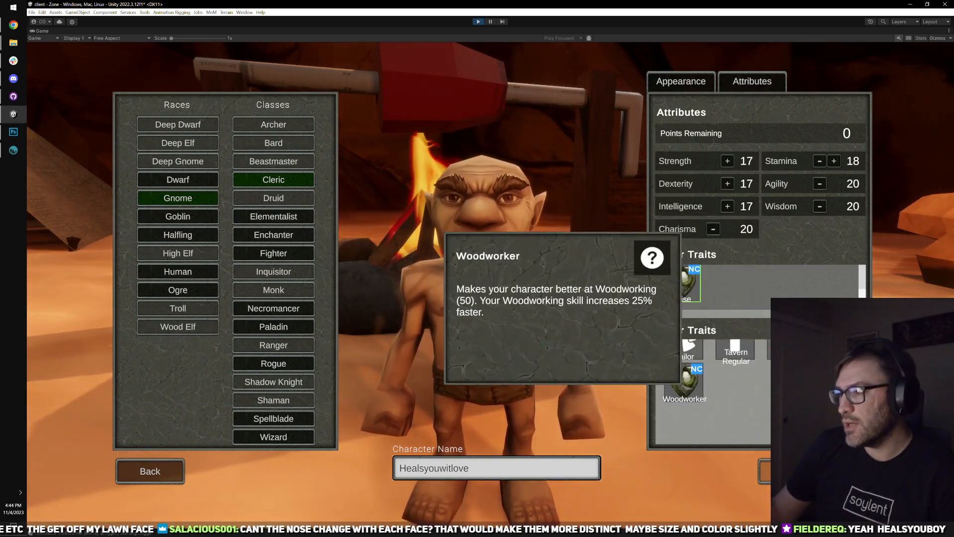
scroll(741, 403, "up", 2)
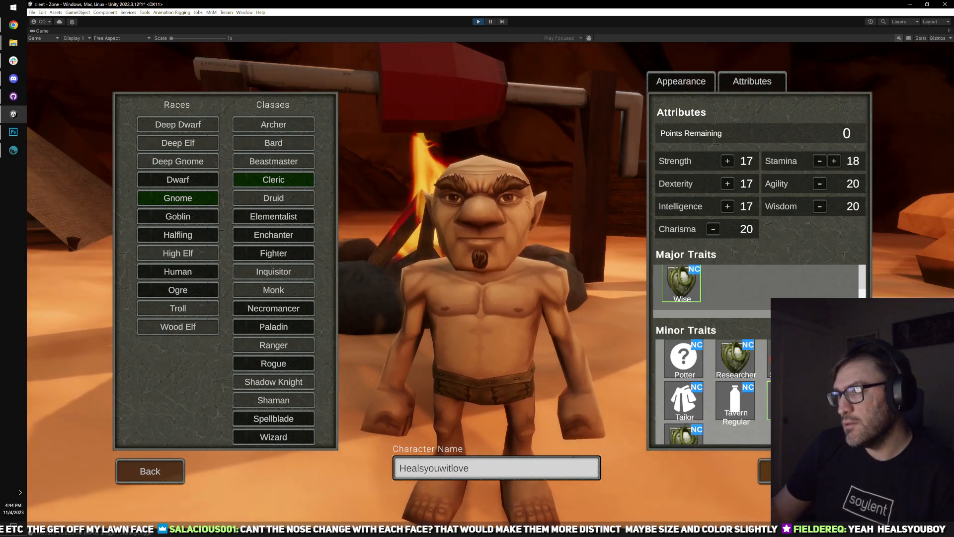
- Create the gnome cleric and enter the Night Harbor world with it
key("Return")
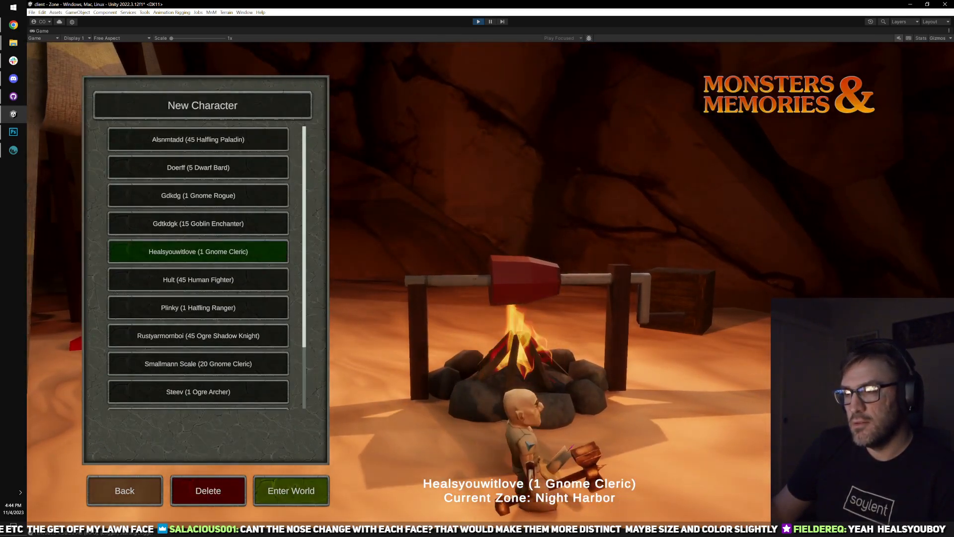
key("Return")
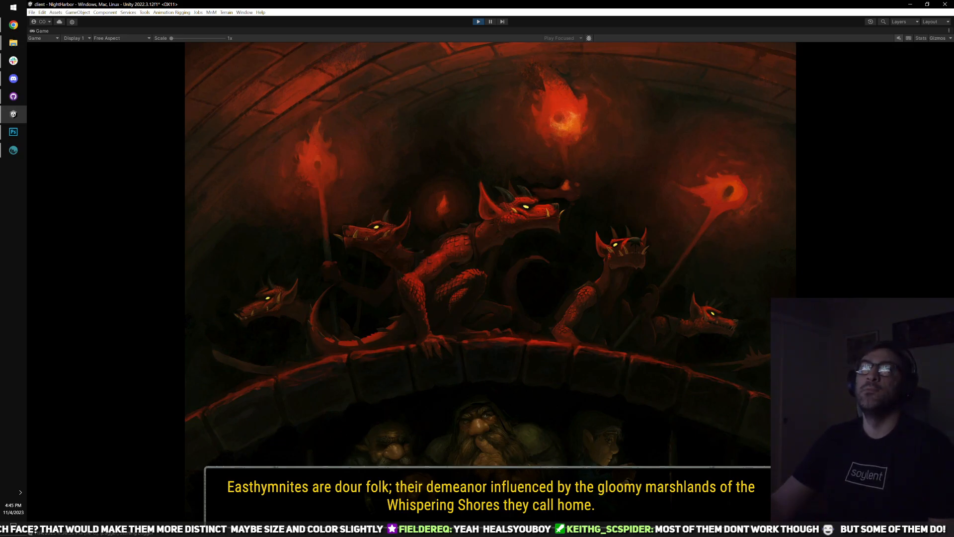
key("alt+Tab")
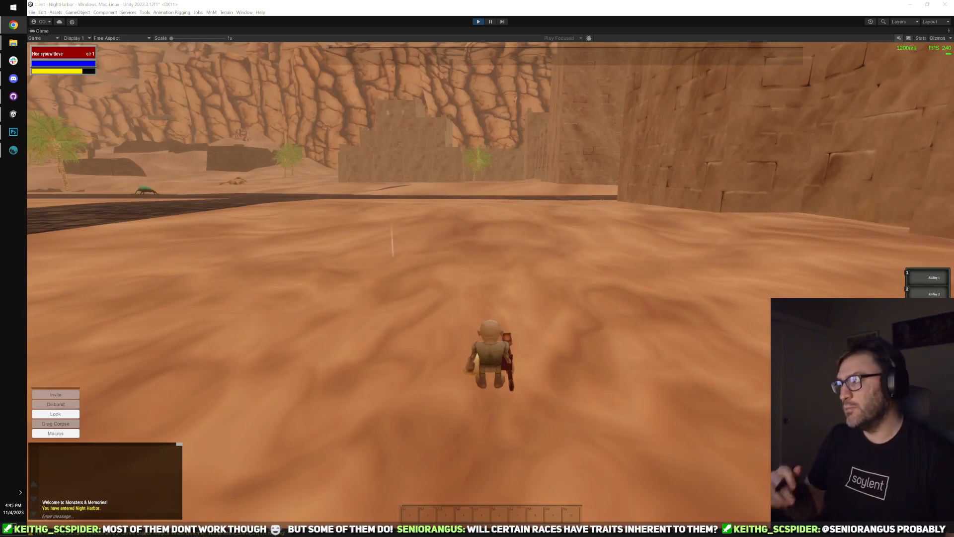
left_click(464, 257)
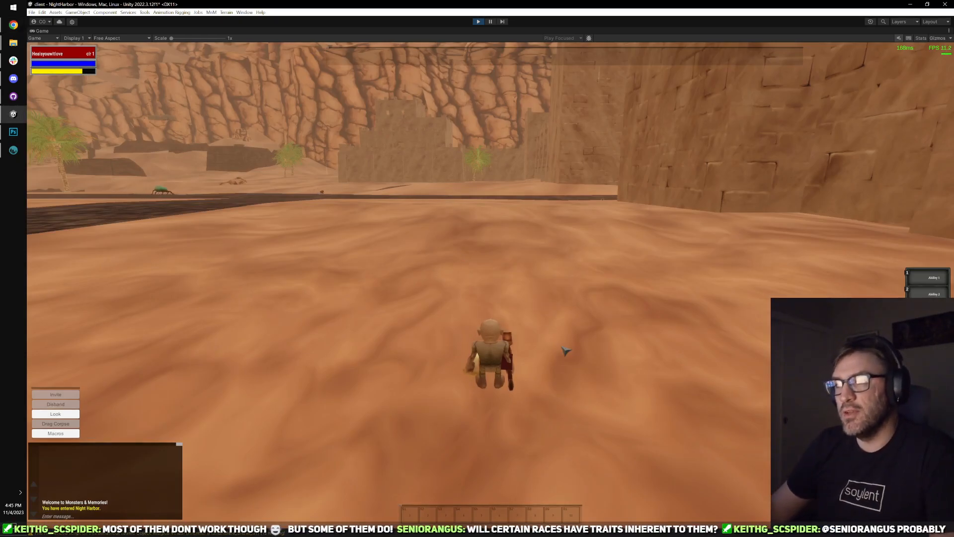
- Examine the gnome's face and beard from the front in the desert outside the city walls
scroll(526, 331, "up", 5)
left_click_drag(526, 331, 797, 325)
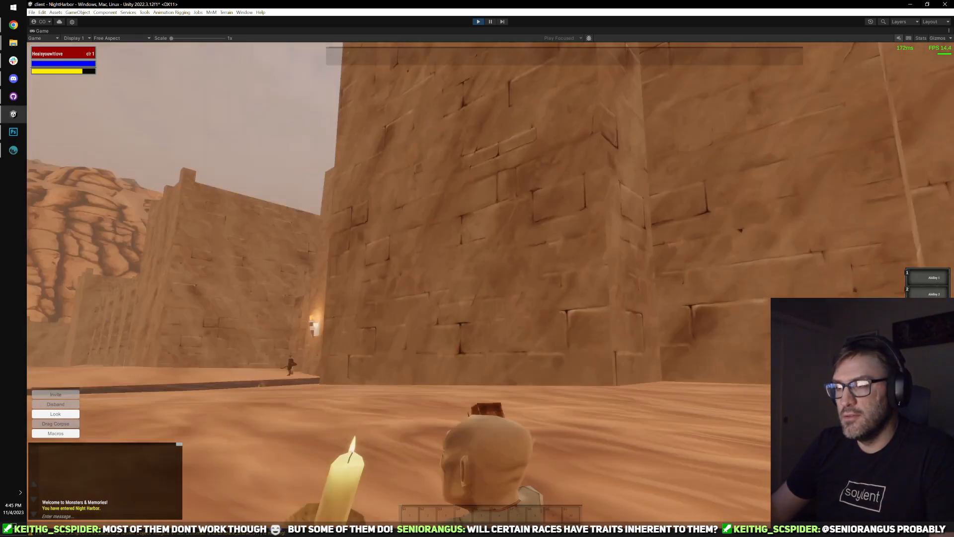
scroll(530, 330, "down", 5)
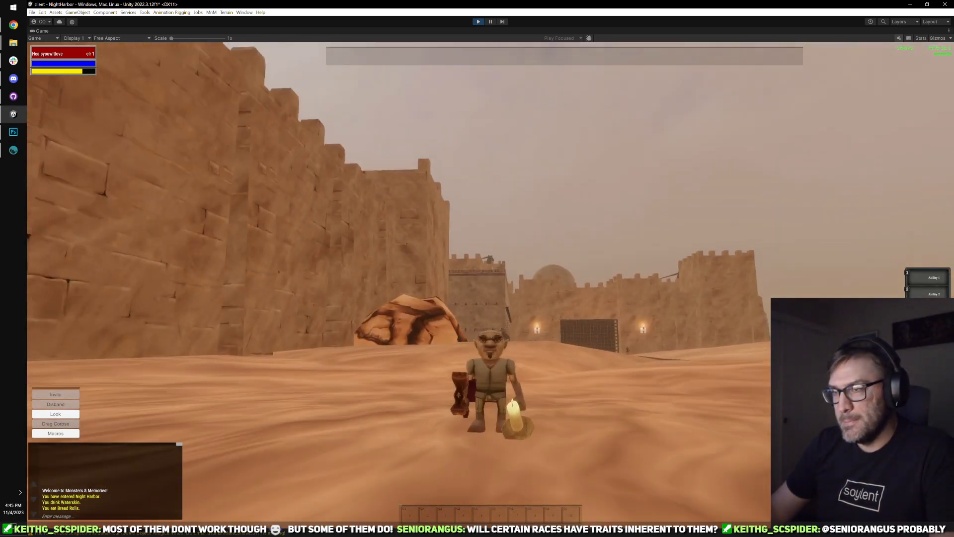
scroll(490, 308, "up", 3)
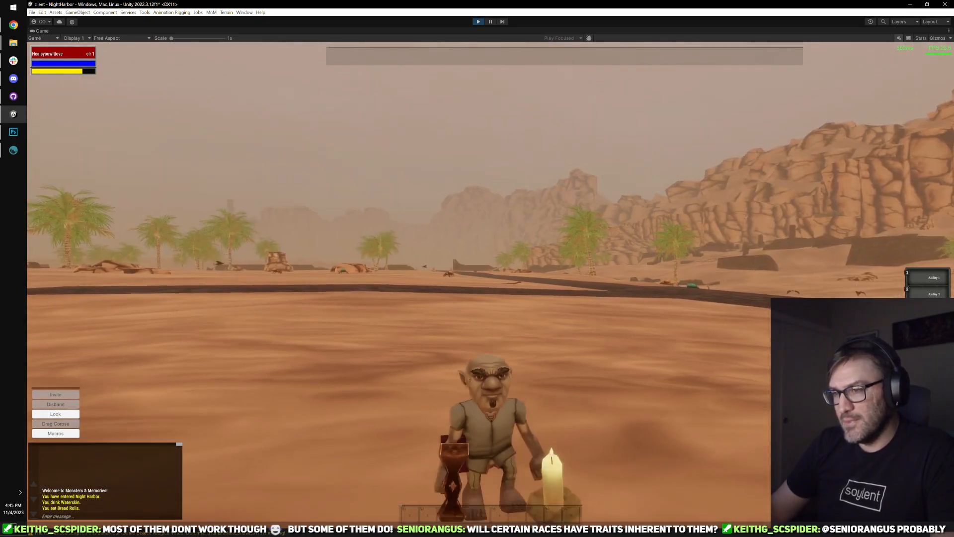
left_click_drag(489, 308, 448, 299)
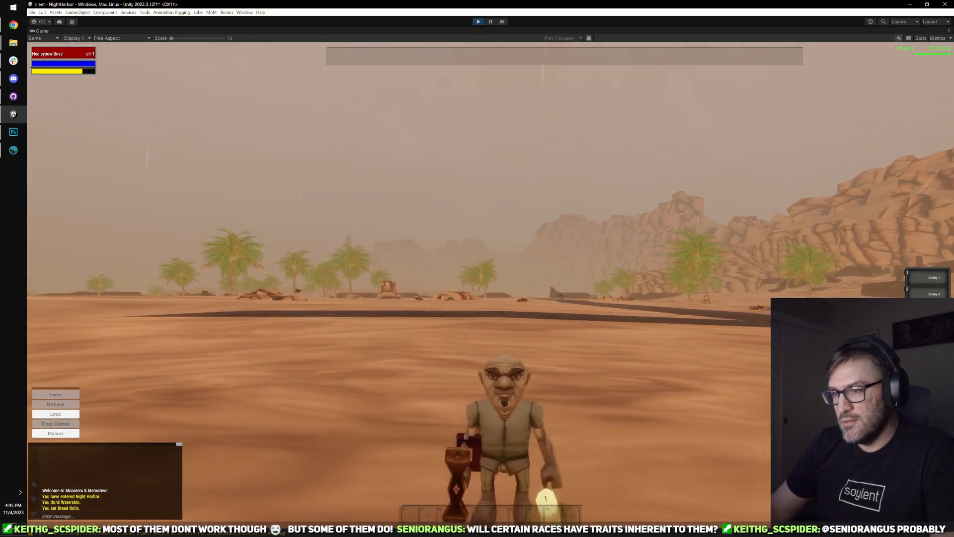
- Scribe the Holy Fortitude scroll from the inventory into the first slot of the Trainee's Spellbook
key("i")
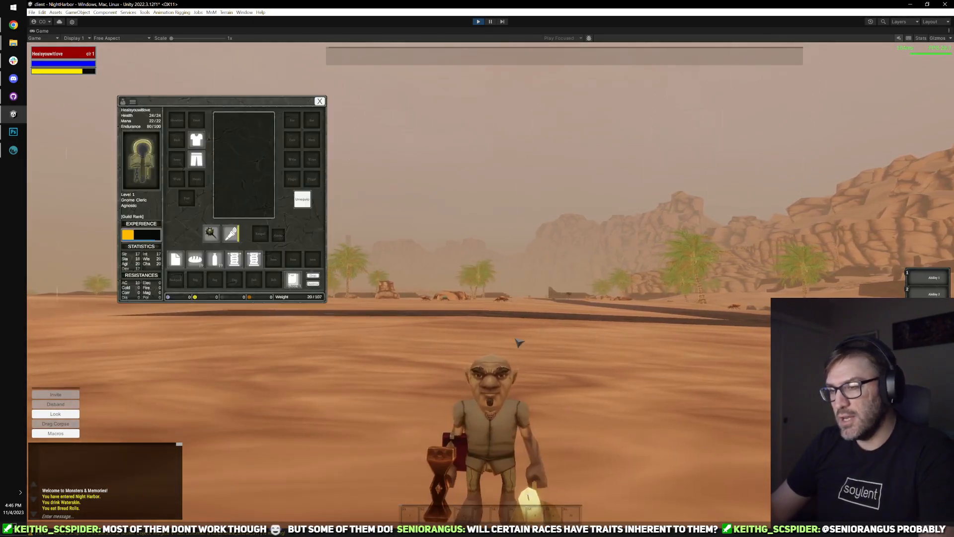
key("i")
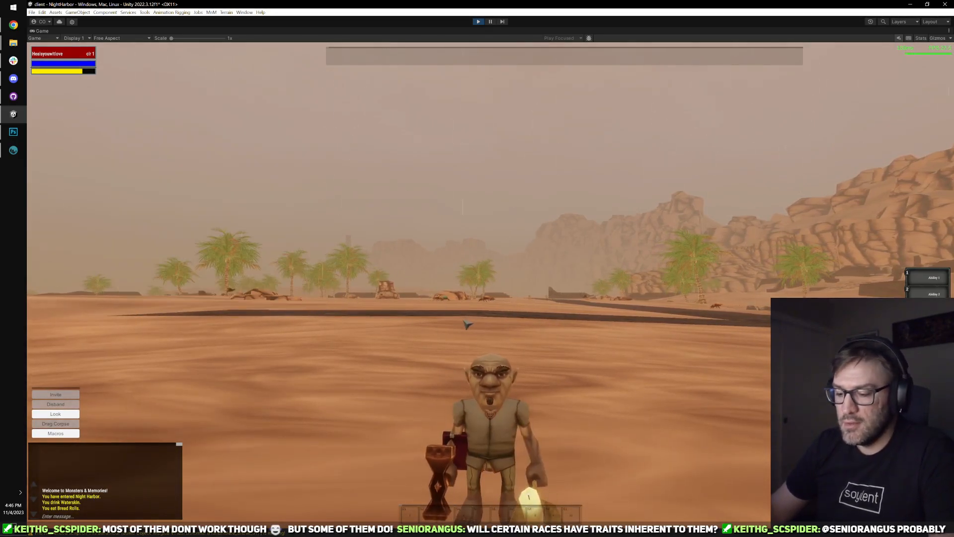
key("3")
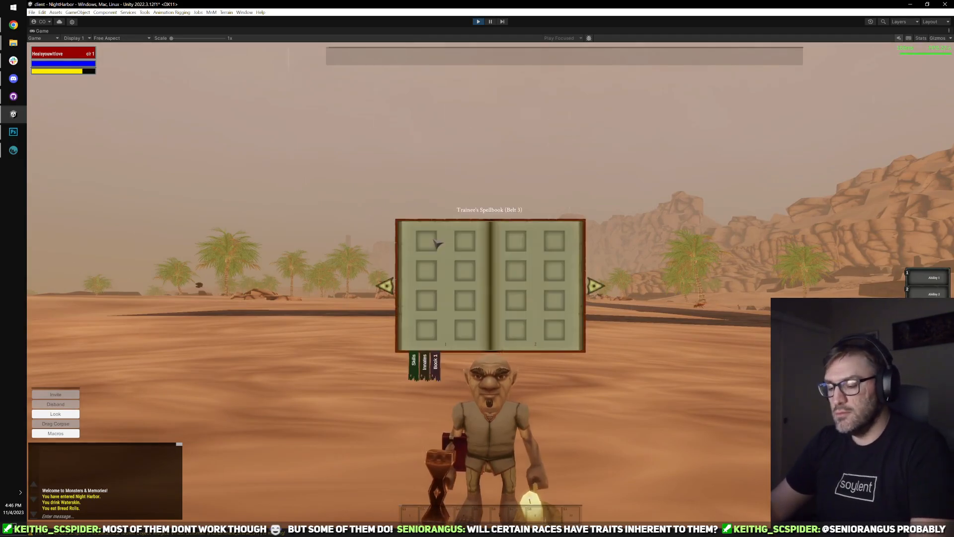
key("i")
left_click_drag(234, 259, 438, 260)
left_click(433, 247)
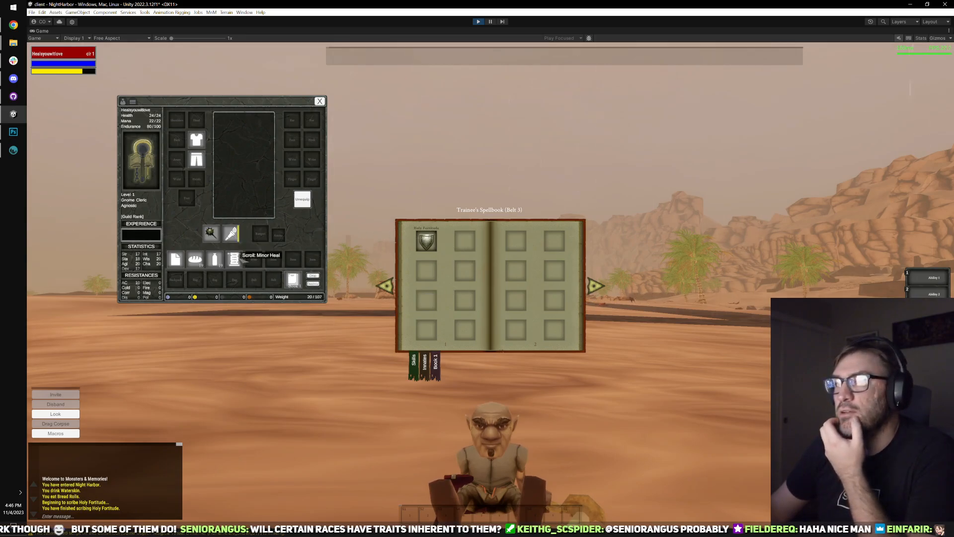
- Scribe the Minor Heal scroll into the spellbook slot below Holy Fortitude, then memorize both spells and close the book
left_click(241, 262)
left_click(436, 271)
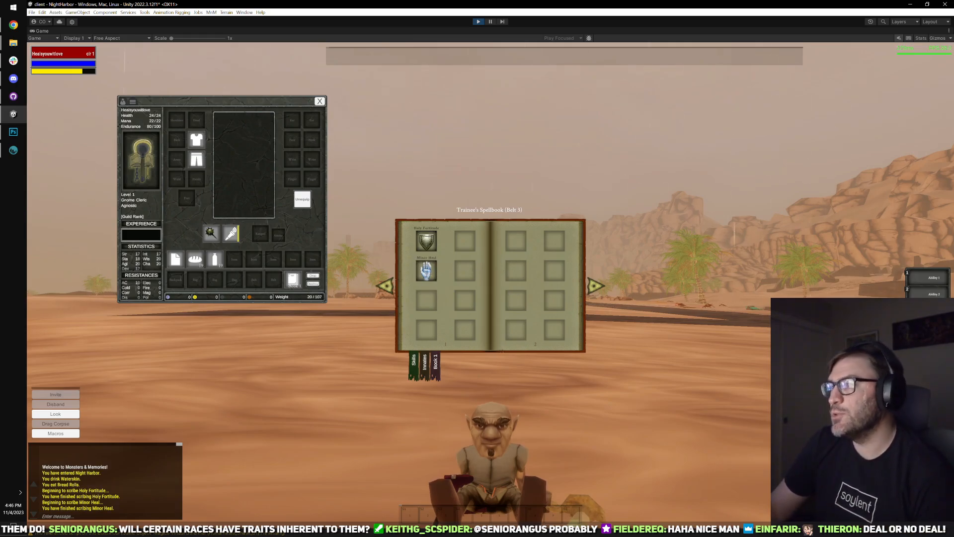
left_click(427, 271)
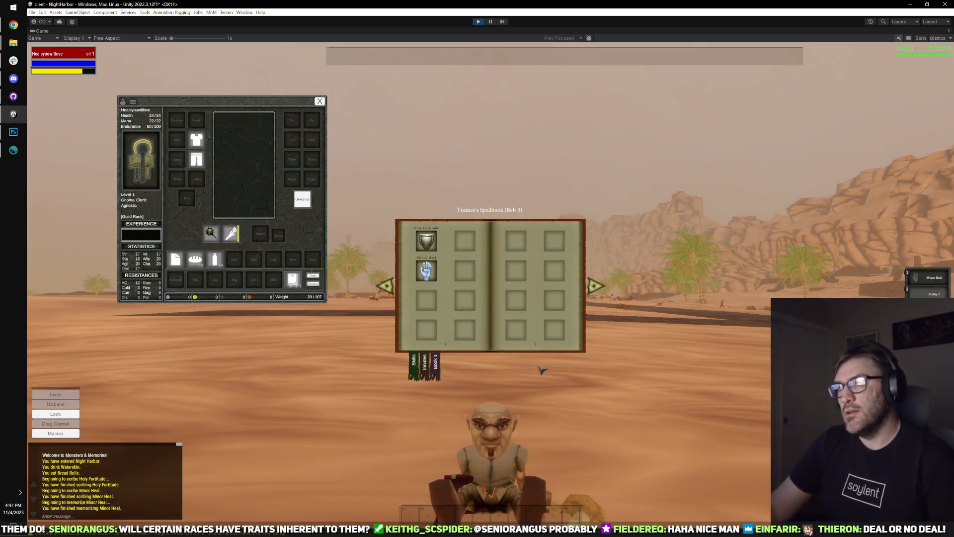
left_click(426, 241)
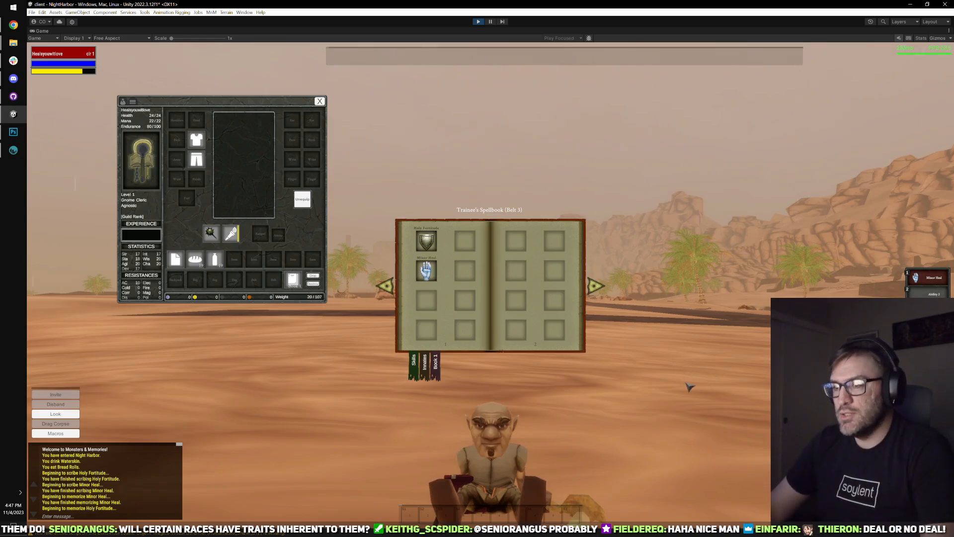
key("Escape")
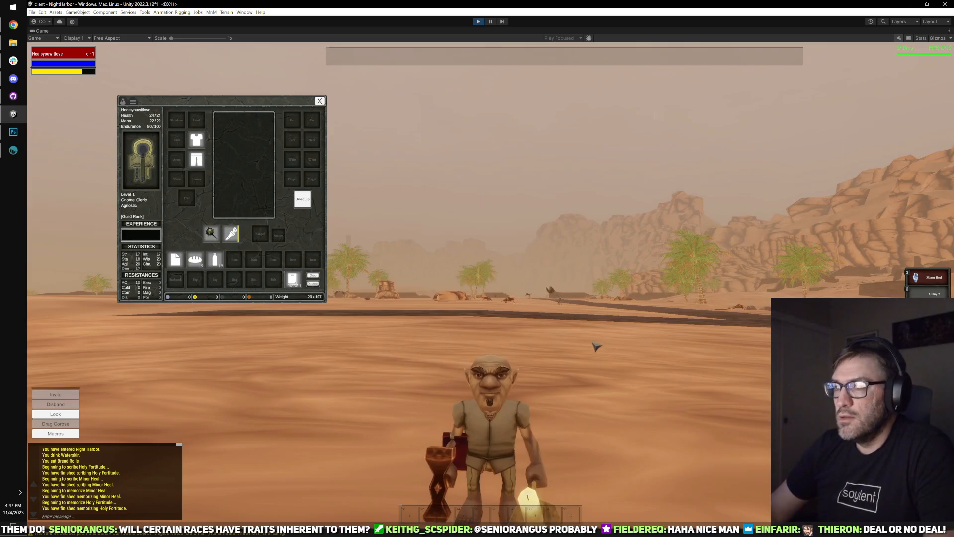
- Walk the gnome across the desert, target him, and examine his face from a closer angle
key("w")
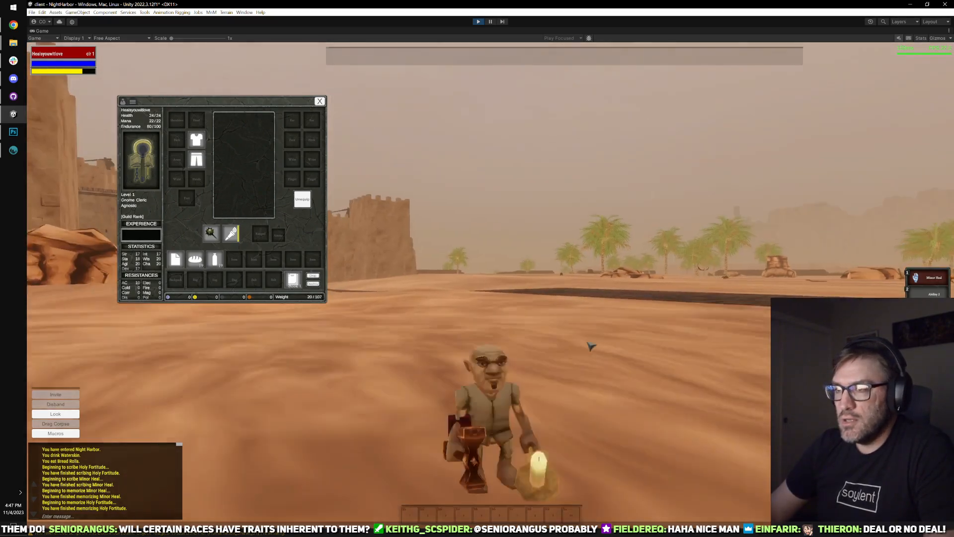
key("F1")
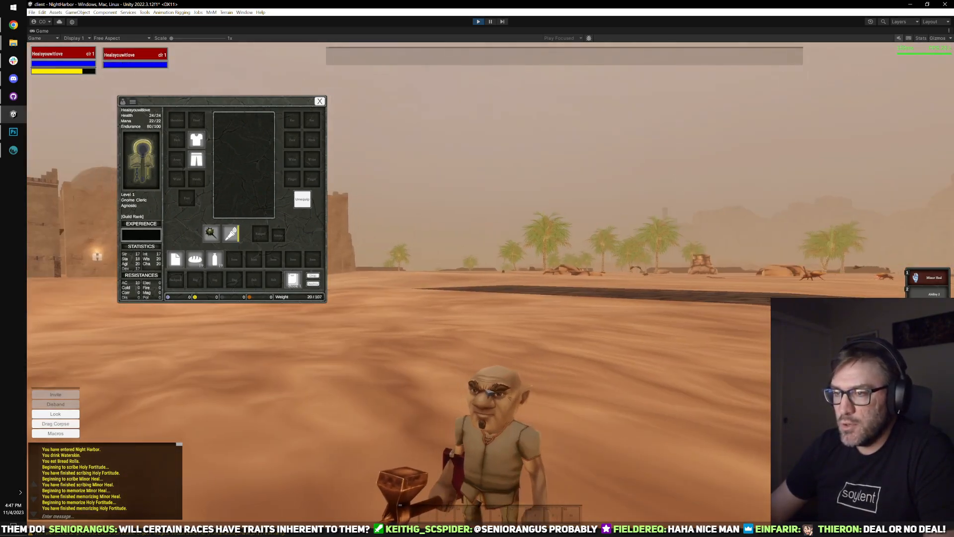
key("a")
- Switch to 3D-Coat and paint over the deep vertical frown lines between the gnome's eyebrows
left_click(13, 131)
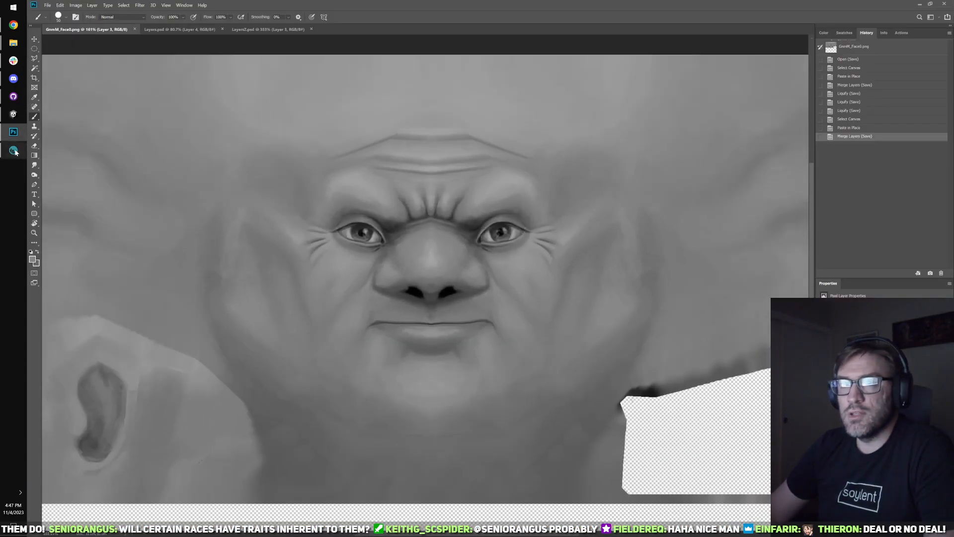
left_click(13, 150)
scroll(402, 294, "up", 10)
scroll(479, 291, "down", 8)
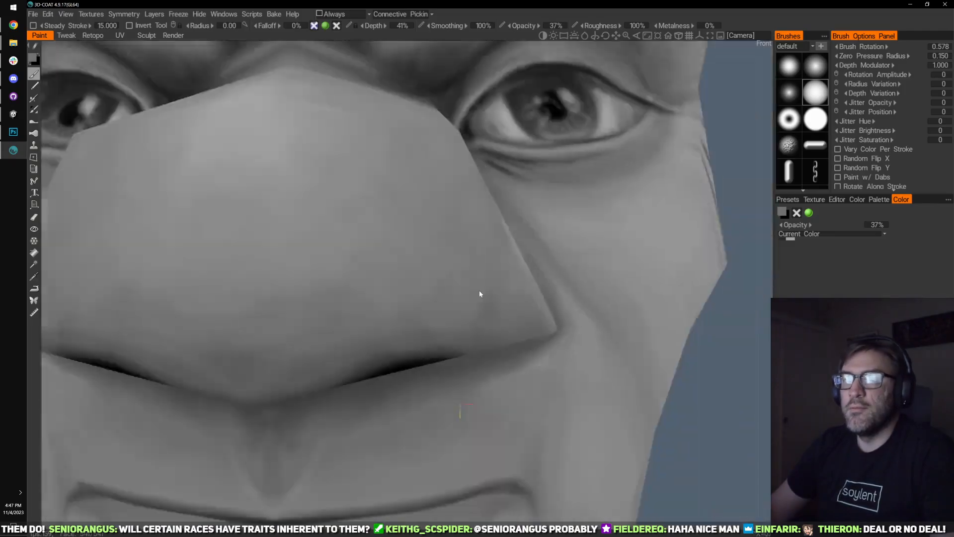
scroll(402, 296, "up", 5)
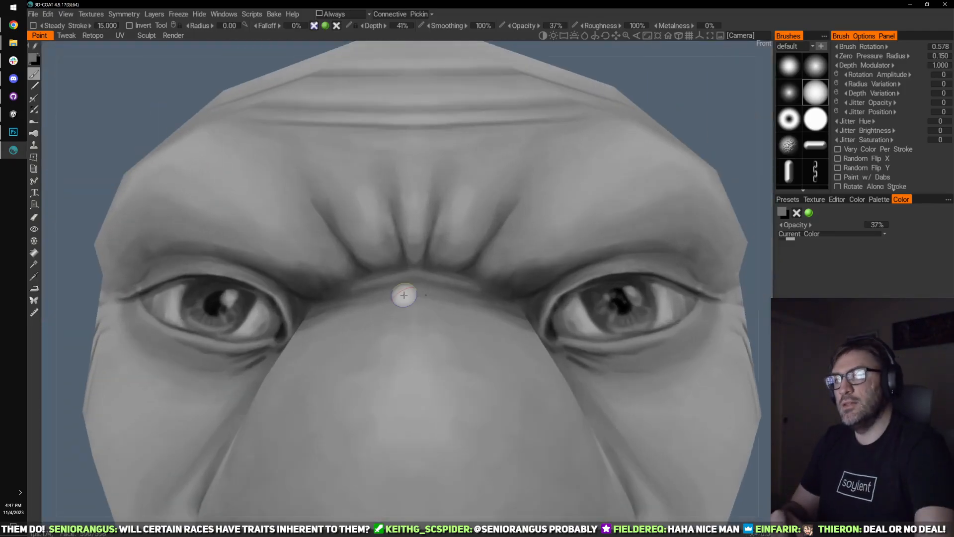
scroll(298, 272, "down", 3)
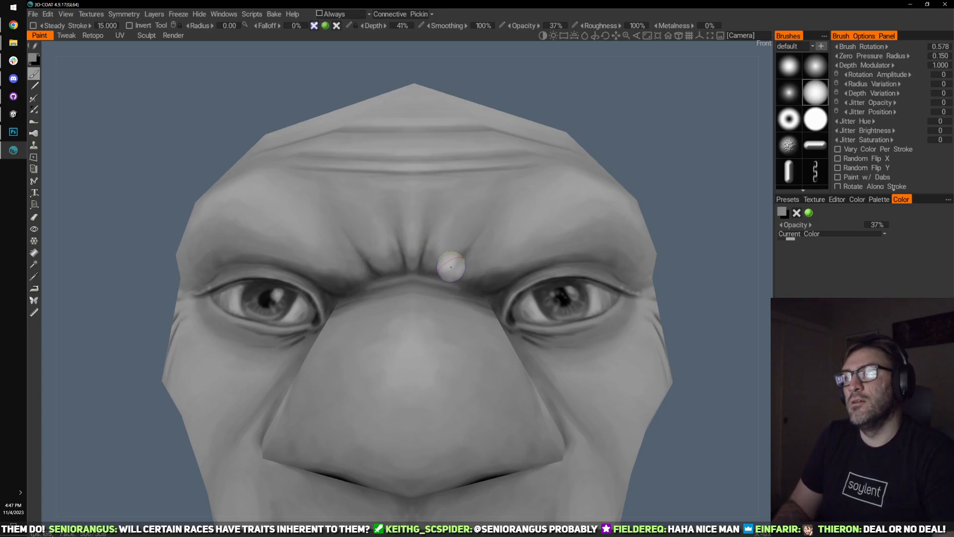
mouse_move(446, 248)
left_mouse_down()
mouse_move(424, 247)
mouse_move(458, 230)
mouse_move(466, 251)
left_mouse_up()
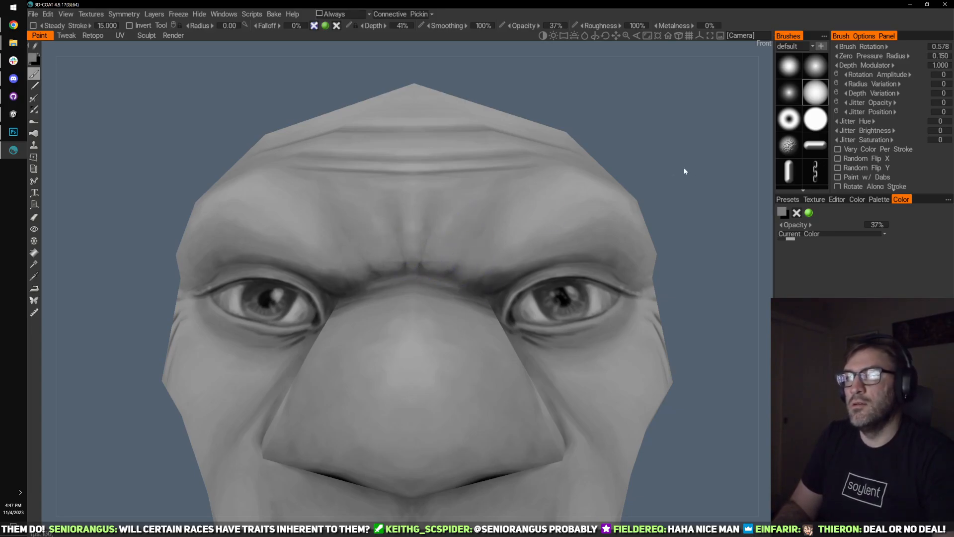
left_click_drag(684, 168, 426, 324)
left_click(464, 308)
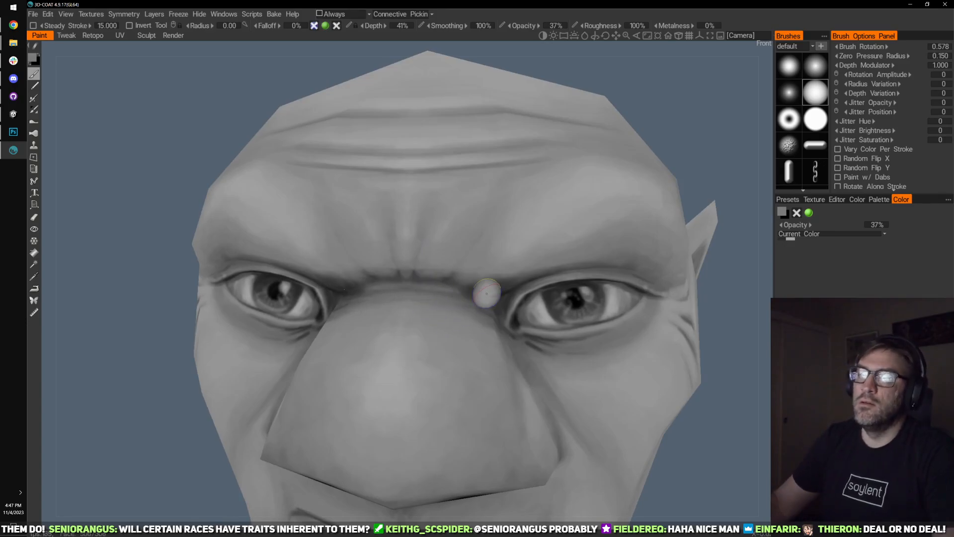
- Blend out the remaining short creases just above the bridge of the gnome's nose
key("ctrl+z")
scroll(530, 273, "down", 10)
left_click_drag(530, 272, 555, 267)
scroll(565, 279, "up", 10)
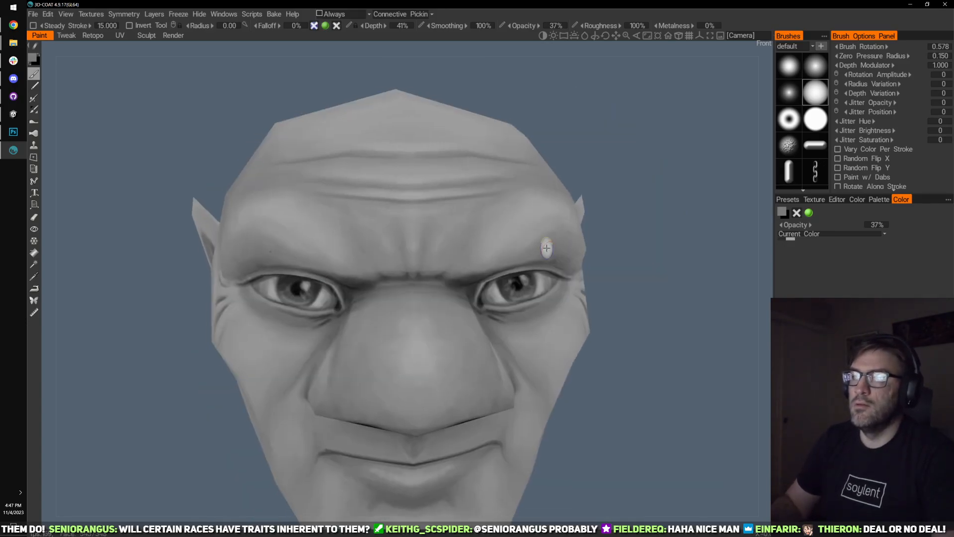
left_click_drag(756, 230, 437, 296)
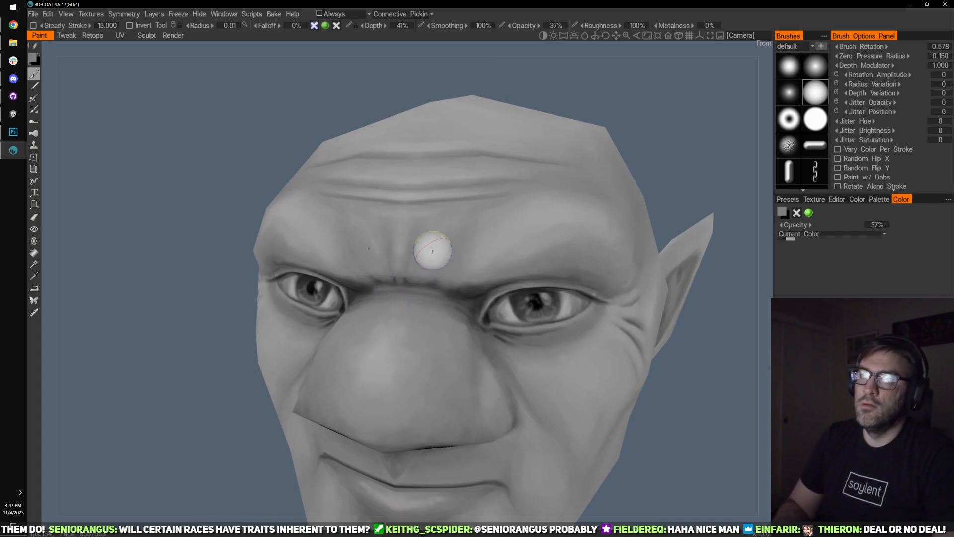
left_click_drag(681, 124, 497, 247)
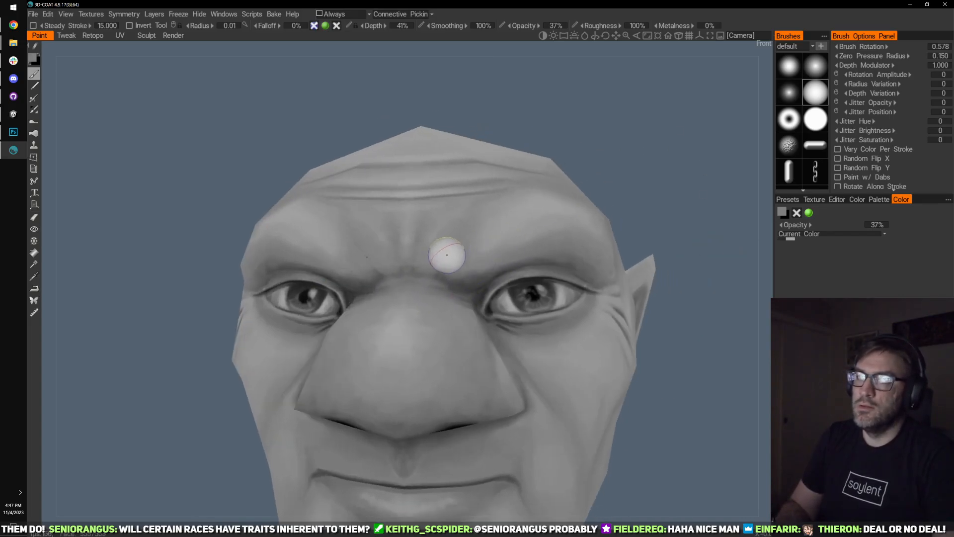
left_click_drag(445, 264, 439, 237)
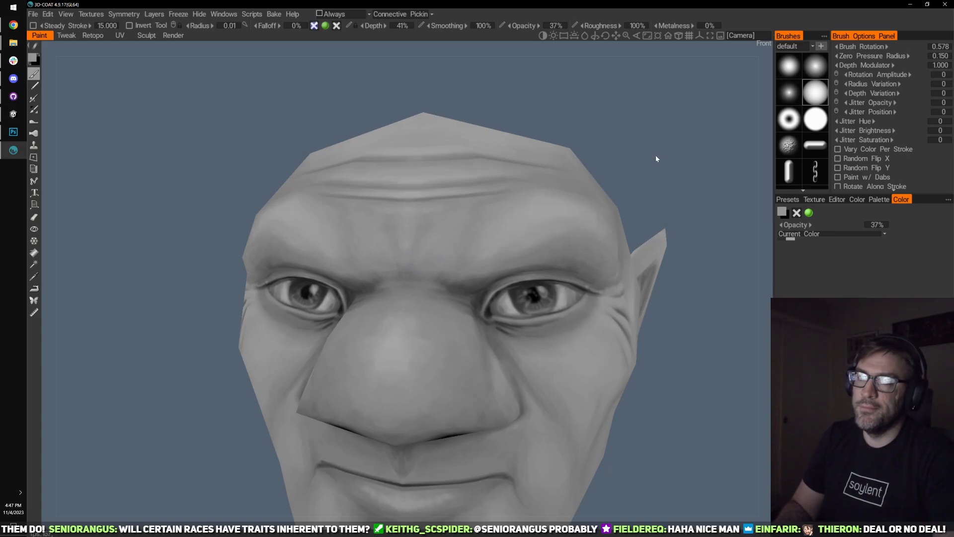
- Smooth the grey tones of the lower forehead between the two brow ridges
left_click_drag(657, 155, 486, 222)
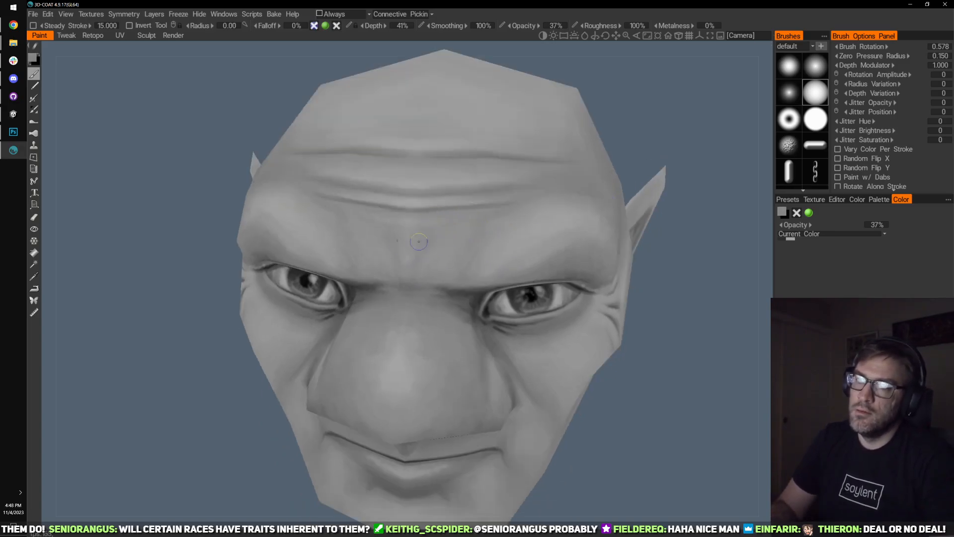
left_click_drag(427, 239, 673, 118)
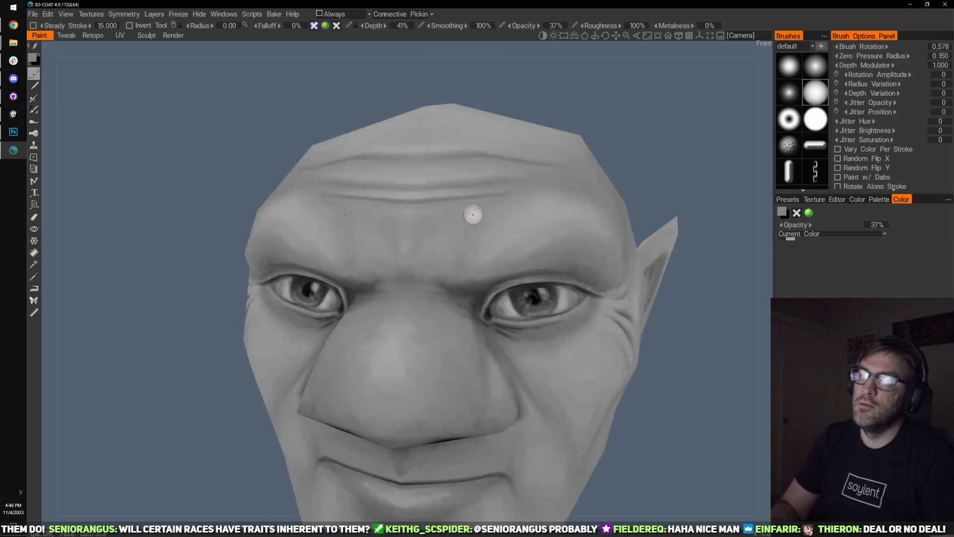
left_click_drag(527, 208, 635, 174)
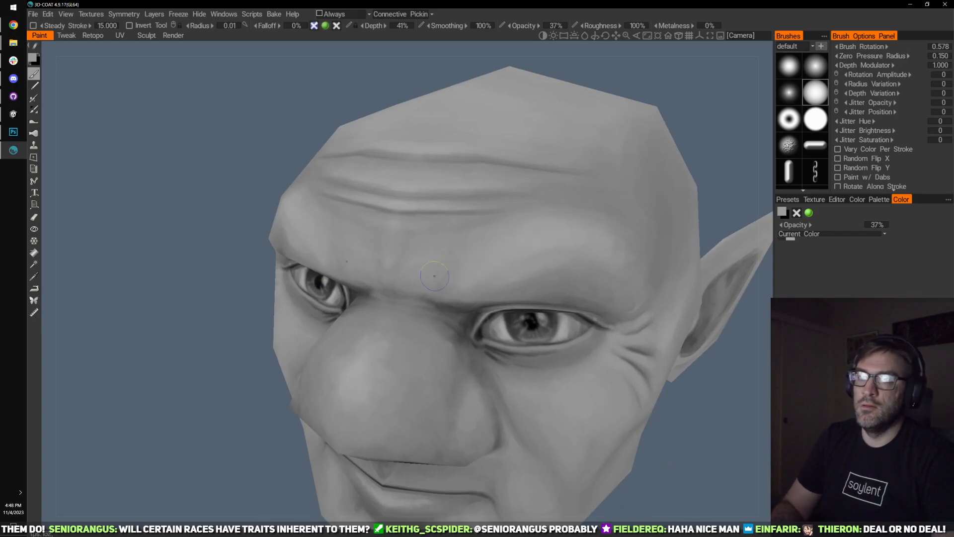
- Refine the shading where the inner brows meet the nose bridge, using grey tones sampled from the face
scroll(569, 263, "down", 10)
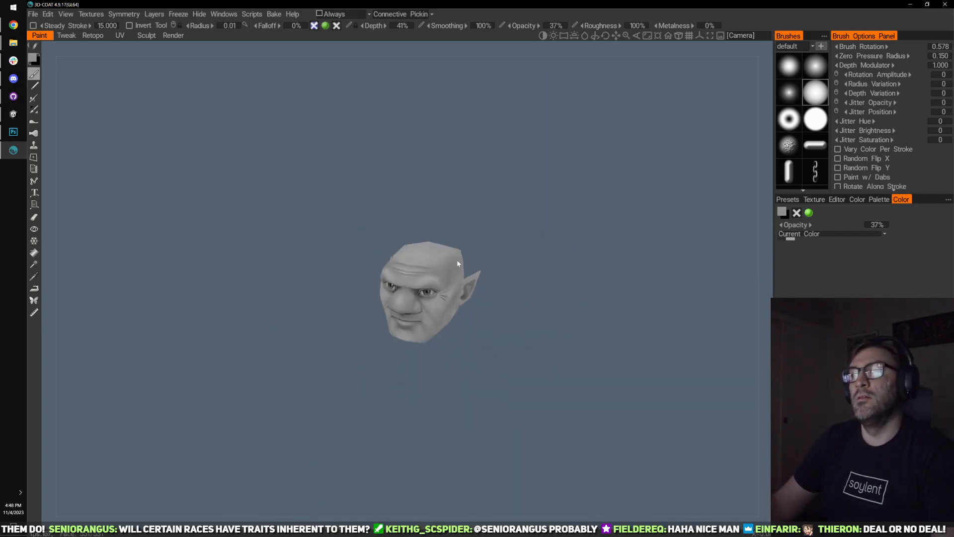
left_click_drag(458, 264, 517, 241)
scroll(535, 276, "up", 5)
scroll(549, 325, "up", 4)
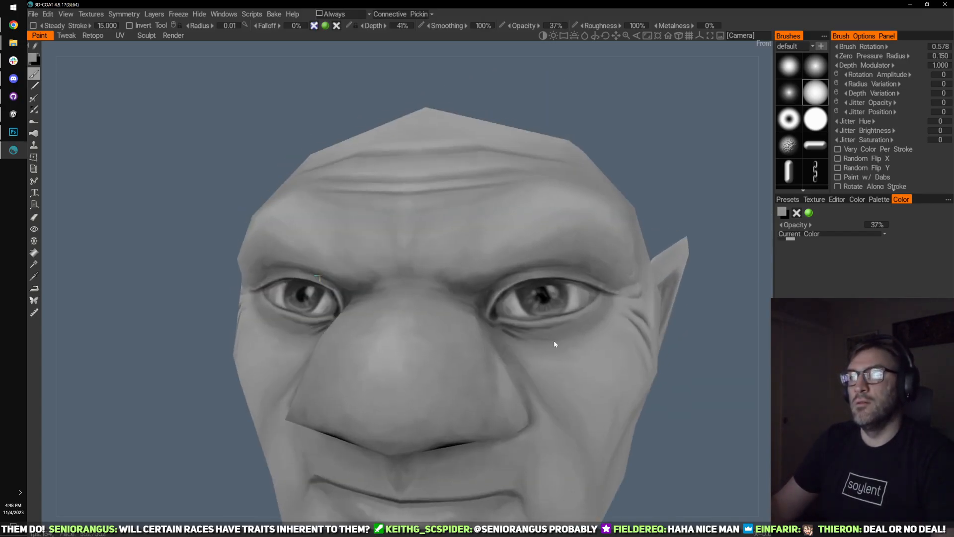
scroll(673, 158, "down", 1)
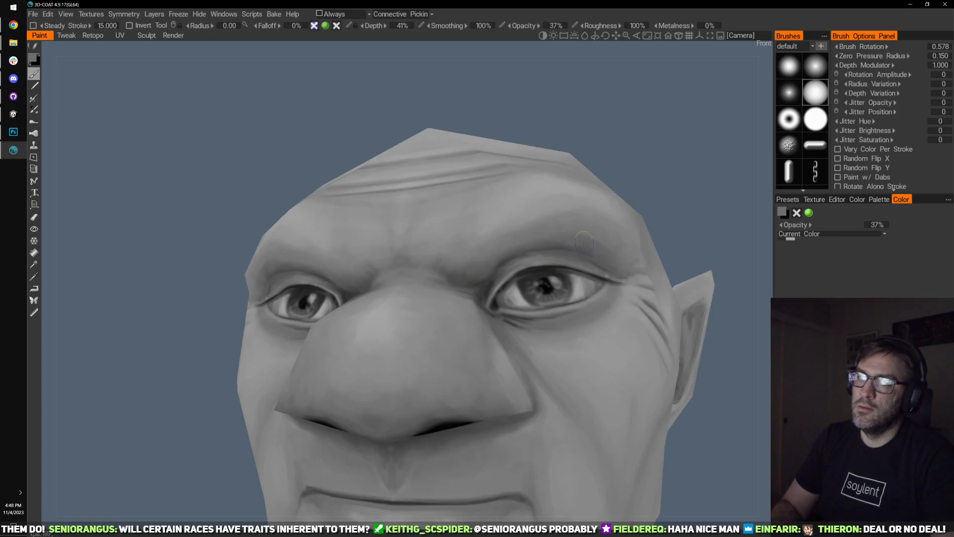
left_click_drag(675, 151, 654, 165)
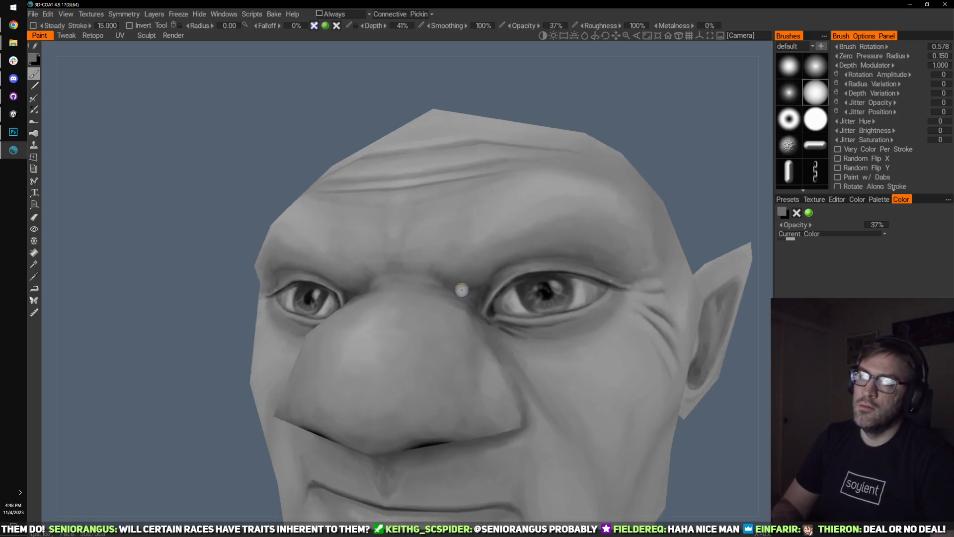
key("v")
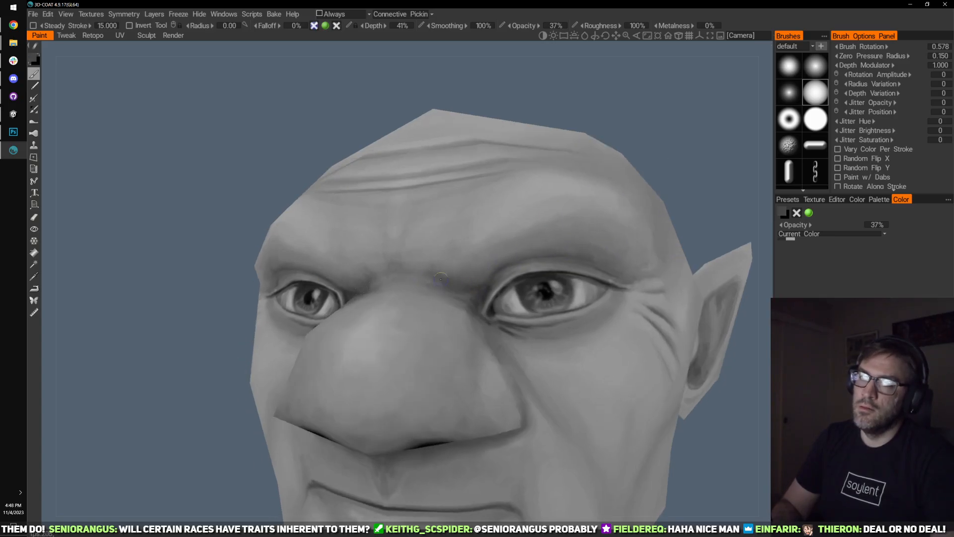
key("v")
left_click_drag(669, 155, 659, 162)
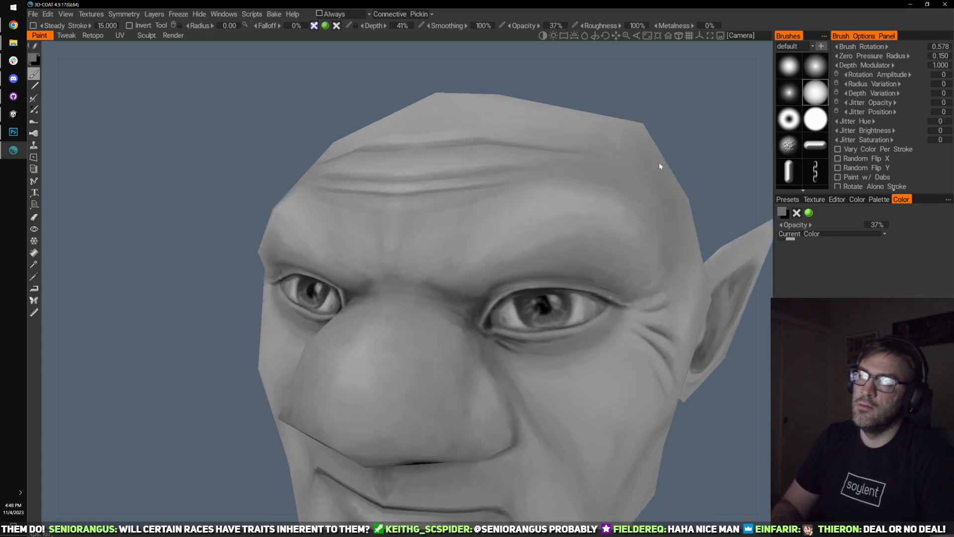
key("v")
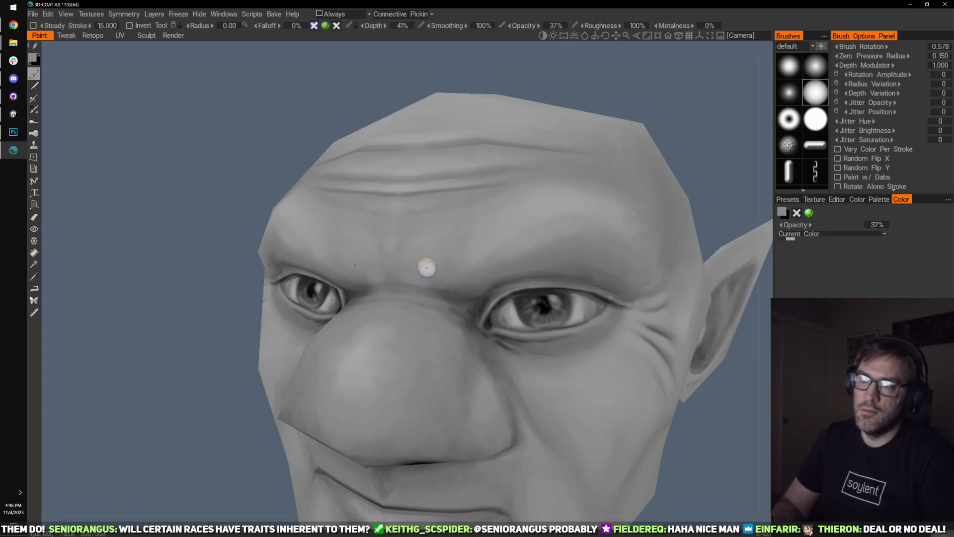
- Repaint the inner white of the gnome's eye beside the iris with sampled light and dark greys
scroll(529, 262, "down", 5)
scroll(530, 261, "down", 3)
mouse_move(560, 234)
left_mouse_down()
mouse_move(605, 375)
mouse_move(569, 360)
mouse_move(559, 389)
mouse_move(511, 372)
mouse_move(512, 348)
left_mouse_up()
scroll(552, 390, "up", 3)
scroll(517, 370, "up", 5)
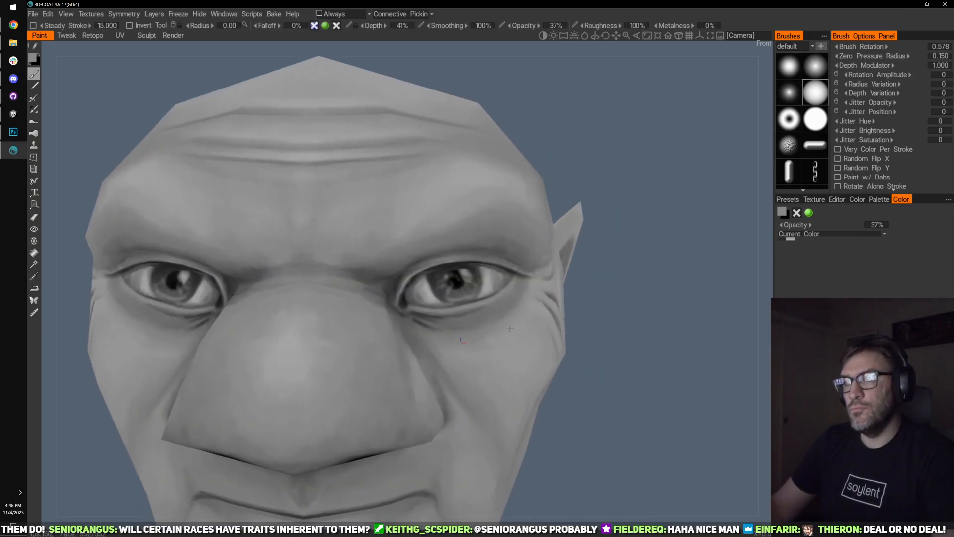
scroll(505, 334, "up", 5)
left_click_drag(746, 297, 474, 332)
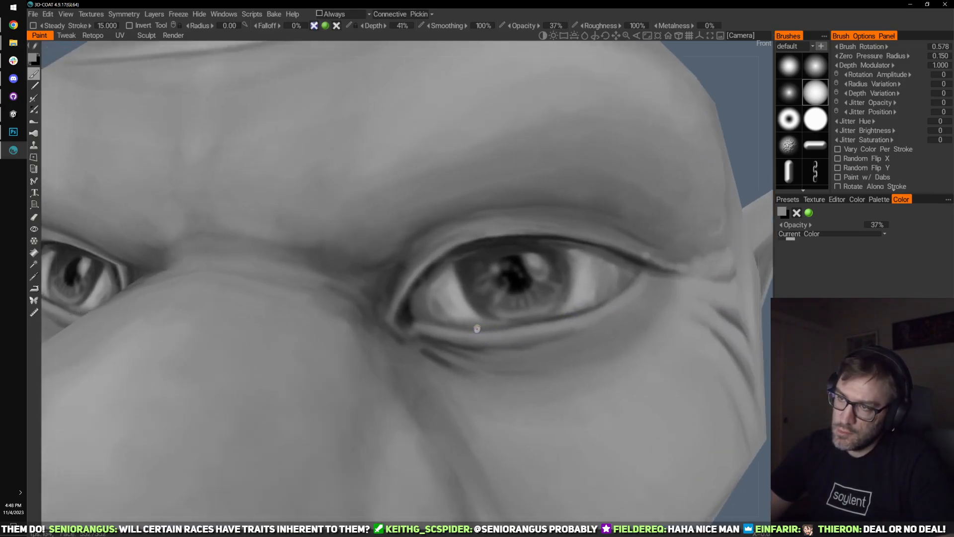
key("v")
key("alt+Tab")
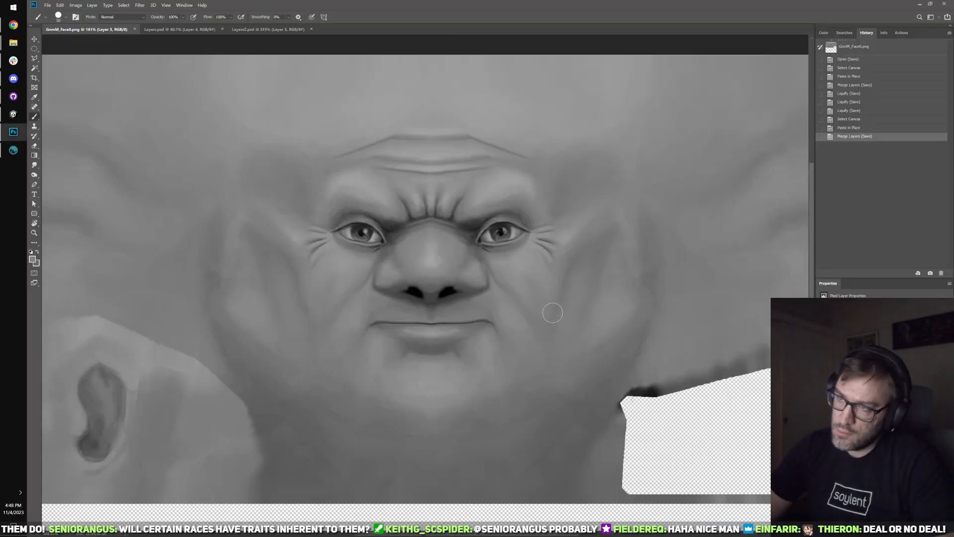
left_click(12, 151)
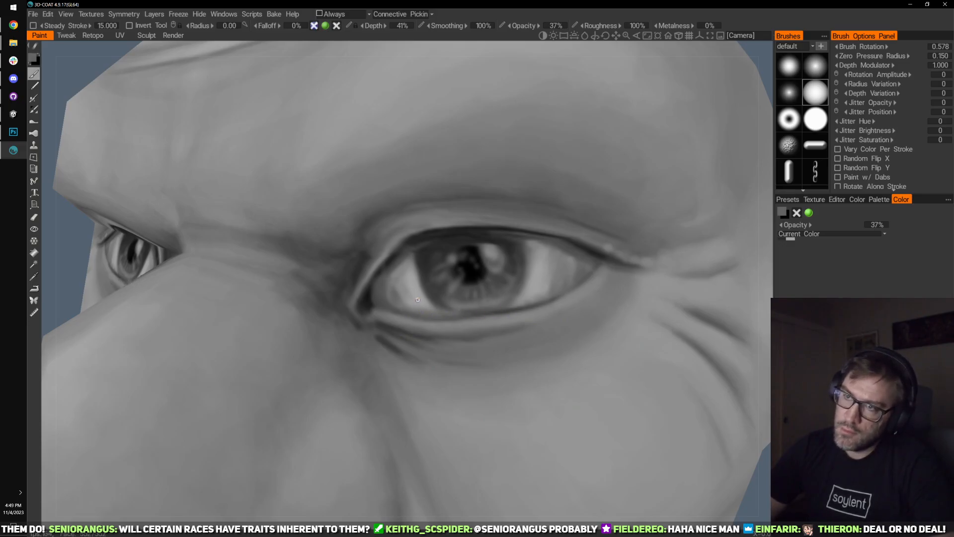
key("v")
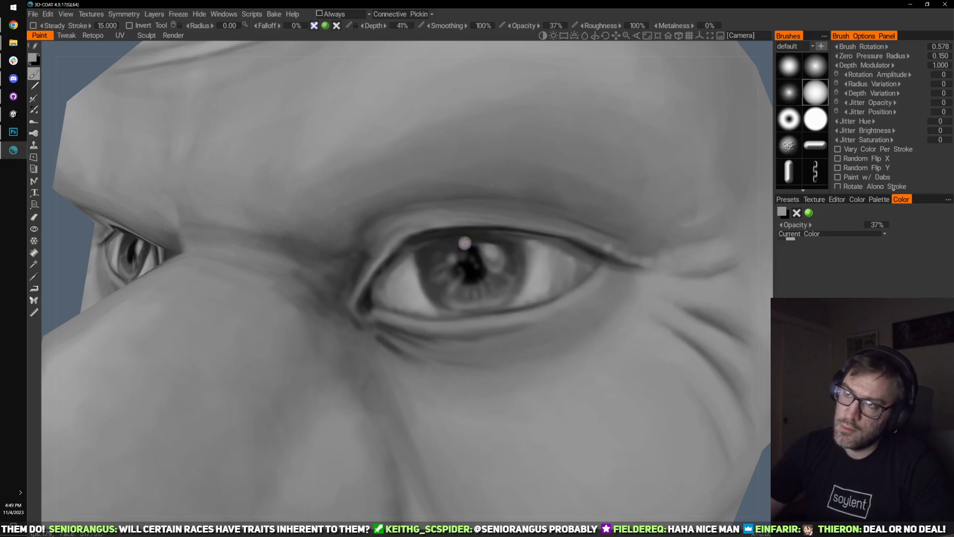
- Shade the top of the eyeball and iris beneath the upper eyelid, alternating between darker and lighter grey
key("x")
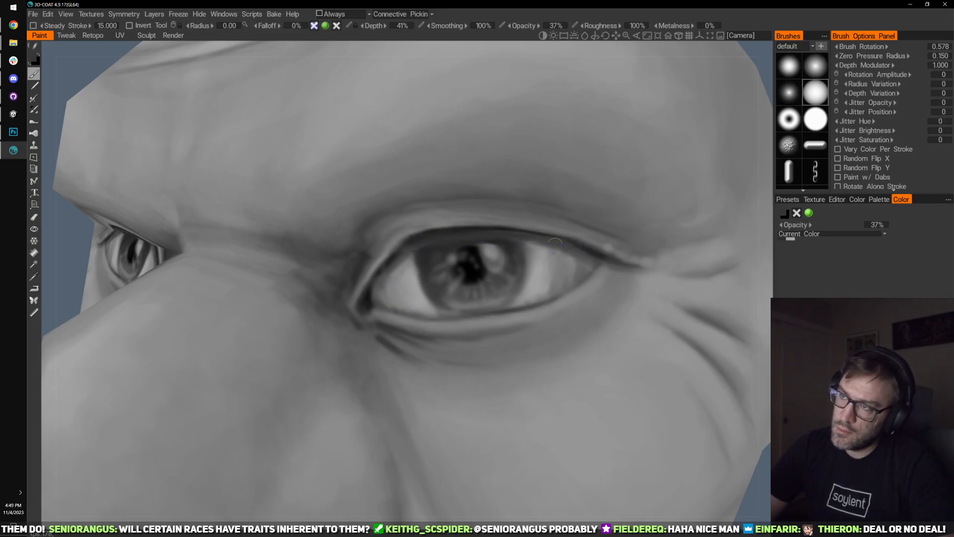
key("x")
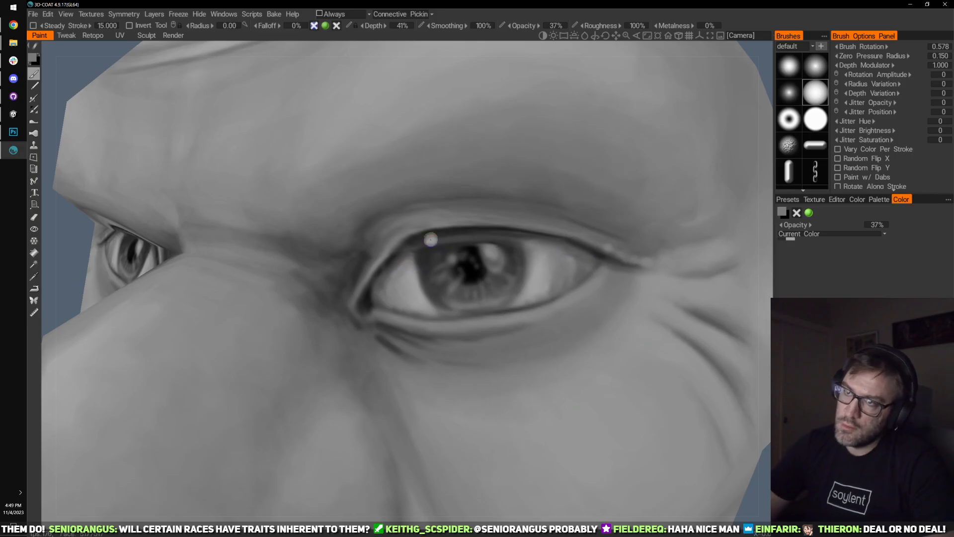
left_click_drag(733, 49, 466, 244)
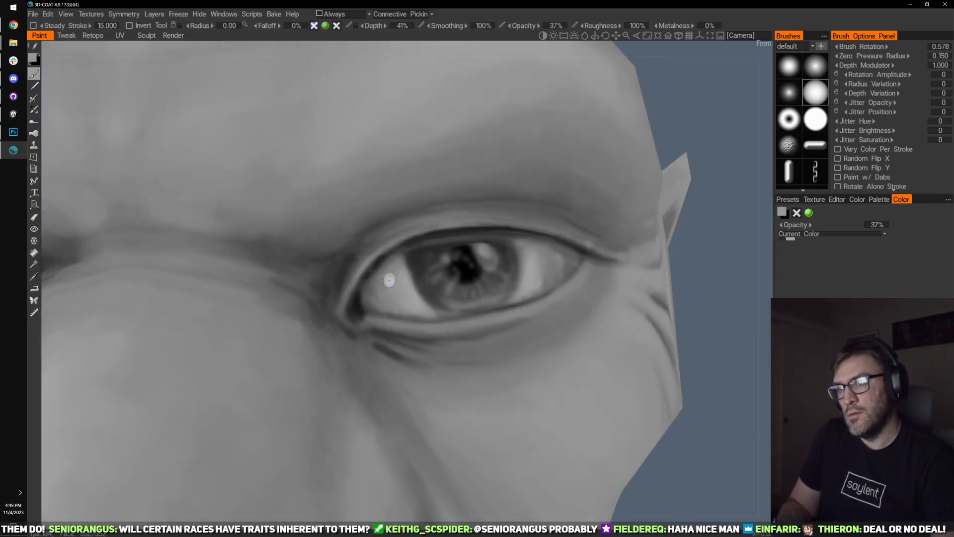
left_click_drag(518, 281, 652, 222)
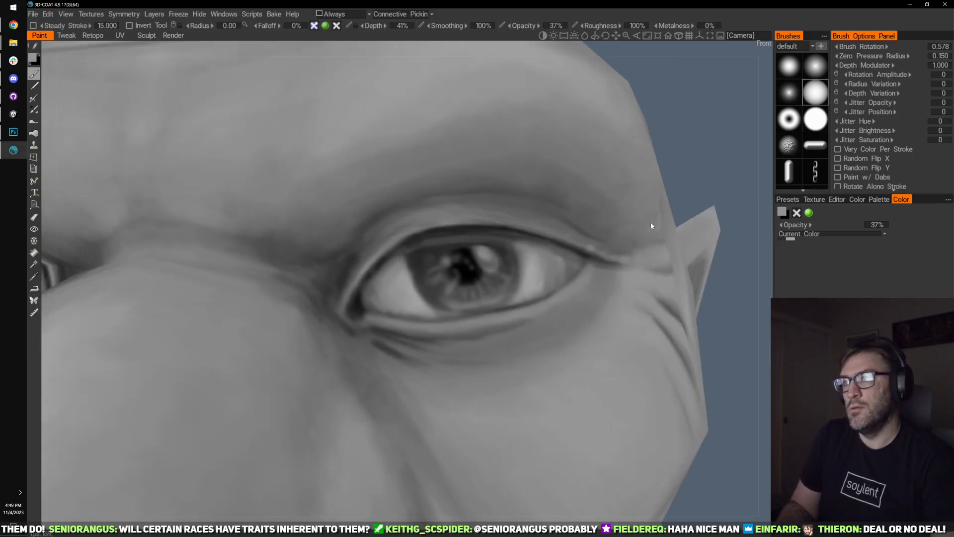
- Refine the dark line and shading of the upper eyelid above the iris with sampled dark and mid greys
key("v")
left_click_drag(693, 151, 547, 188)
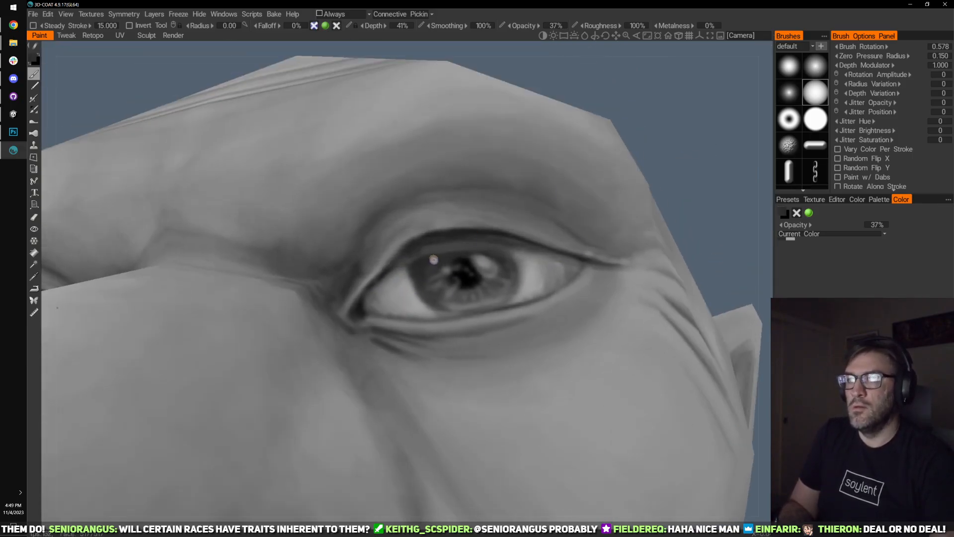
left_click_drag(725, 189, 608, 181)
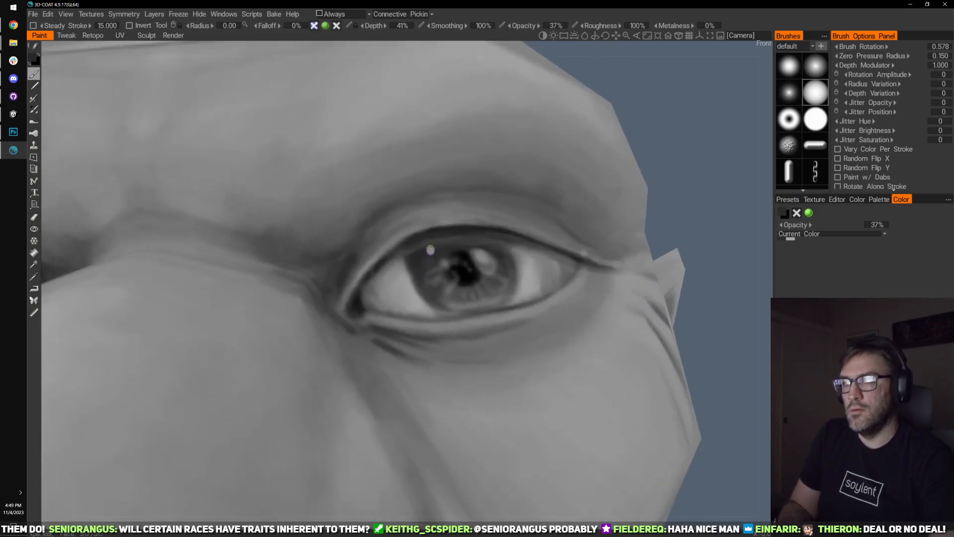
left_click_drag(726, 184, 723, 214)
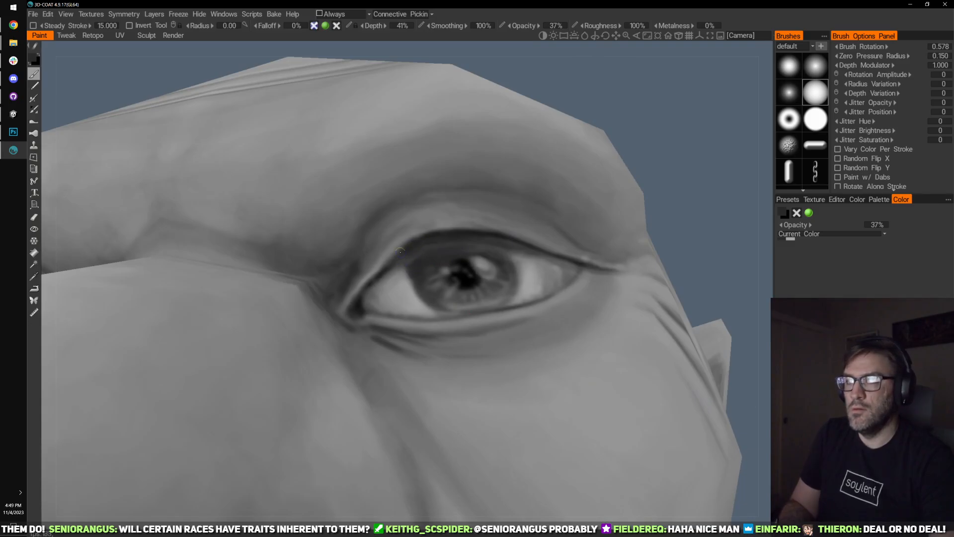
left_click_drag(722, 193, 464, 235)
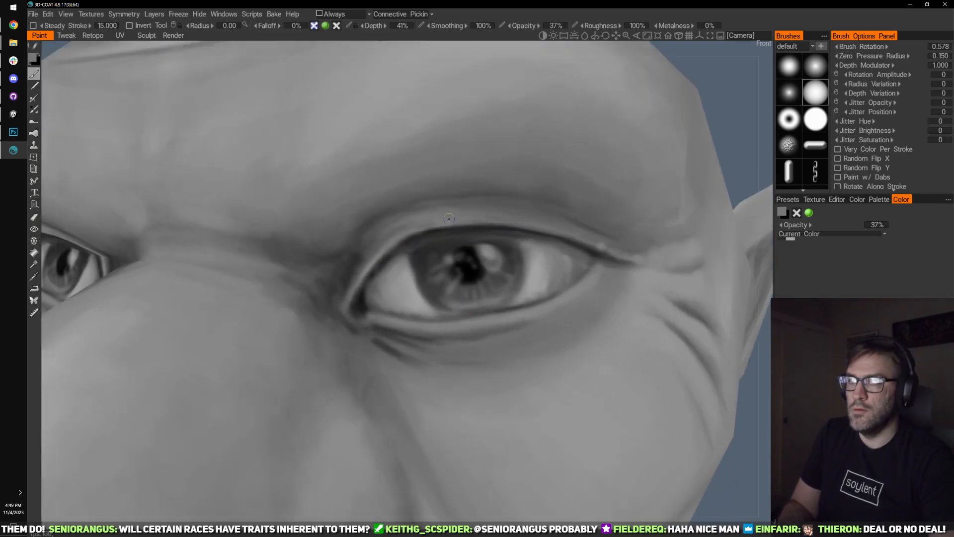
key("x")
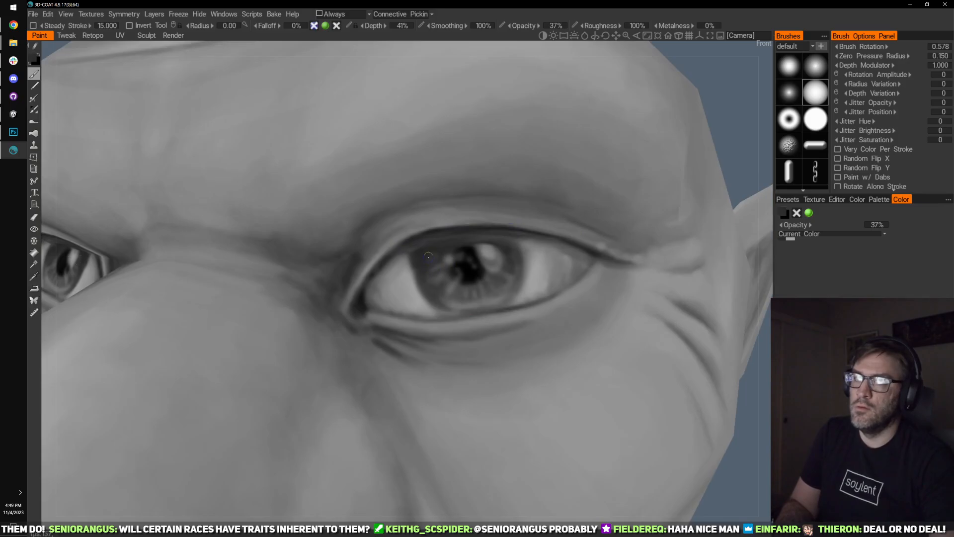
- Clean up the outer and lower edge of the iris by painting light grey on the adjoining eye white
key("x")
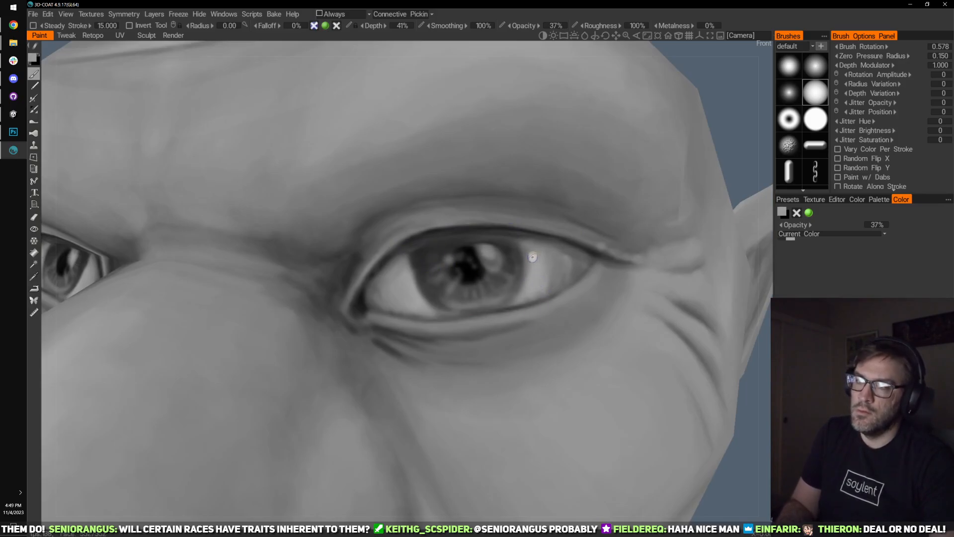
mouse_move(513, 300)
left_mouse_down()
mouse_move(469, 315)
mouse_move(534, 277)
left_mouse_up()
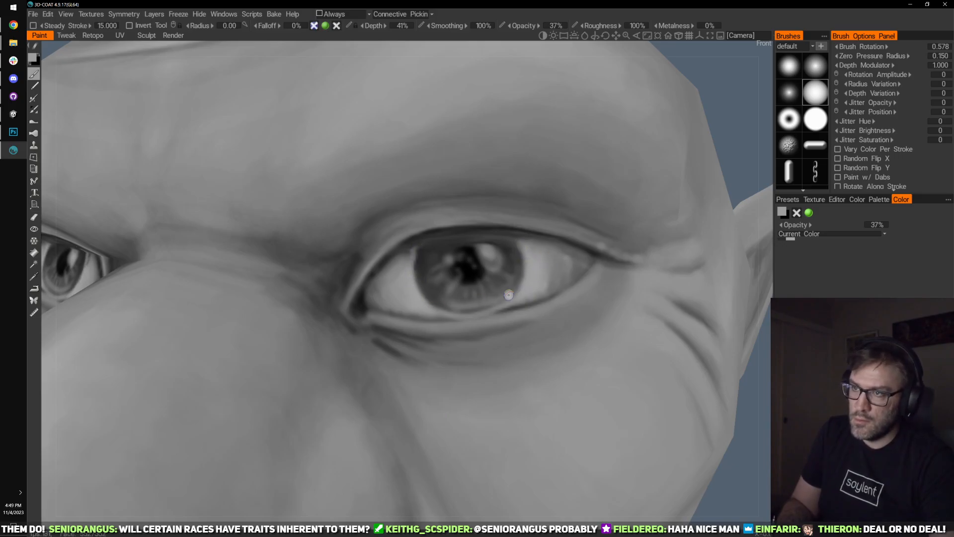
scroll(497, 227, "down", 10)
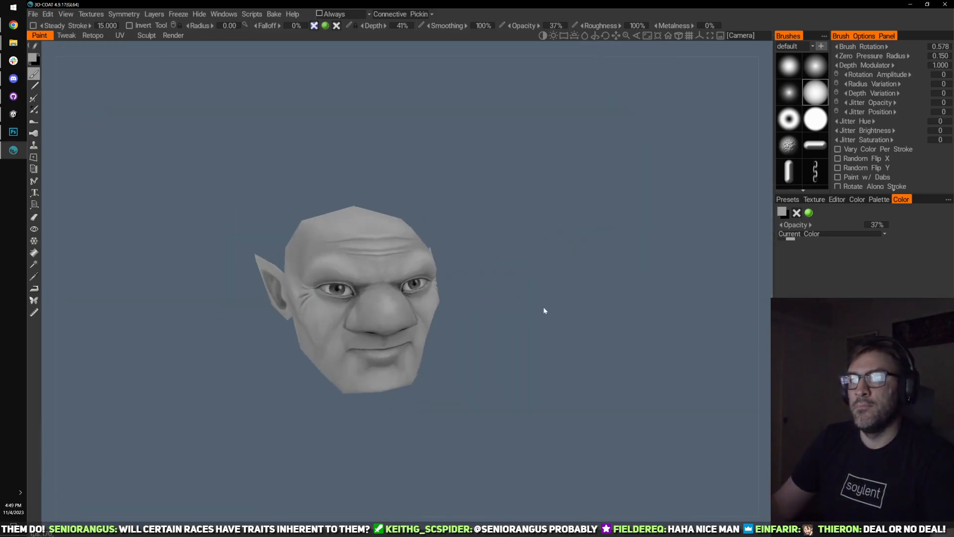
- Refine the lower eyelid rim and the inner-corner crease beneath it, alternating darker and lighter greys
left_click_drag(544, 311, 511, 339)
scroll(444, 395, "up", 10)
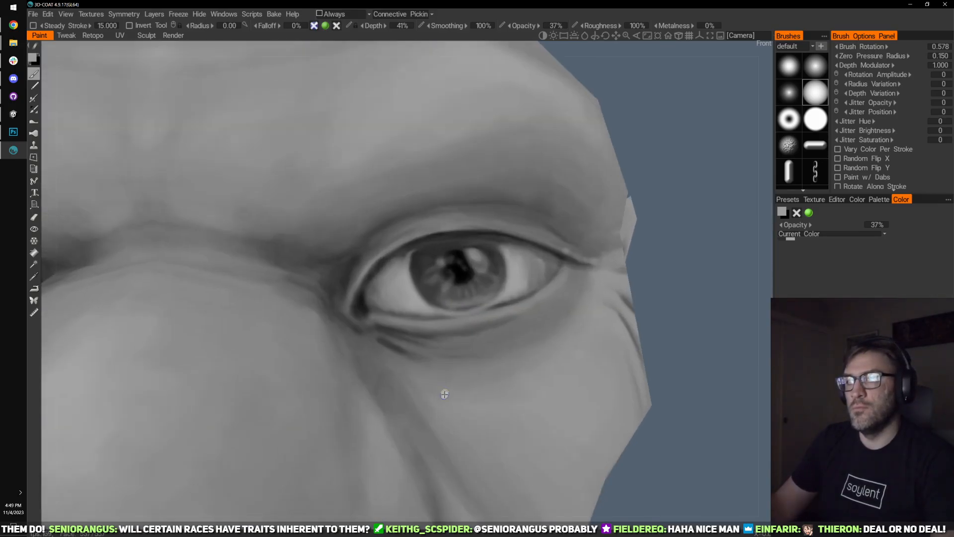
key("x")
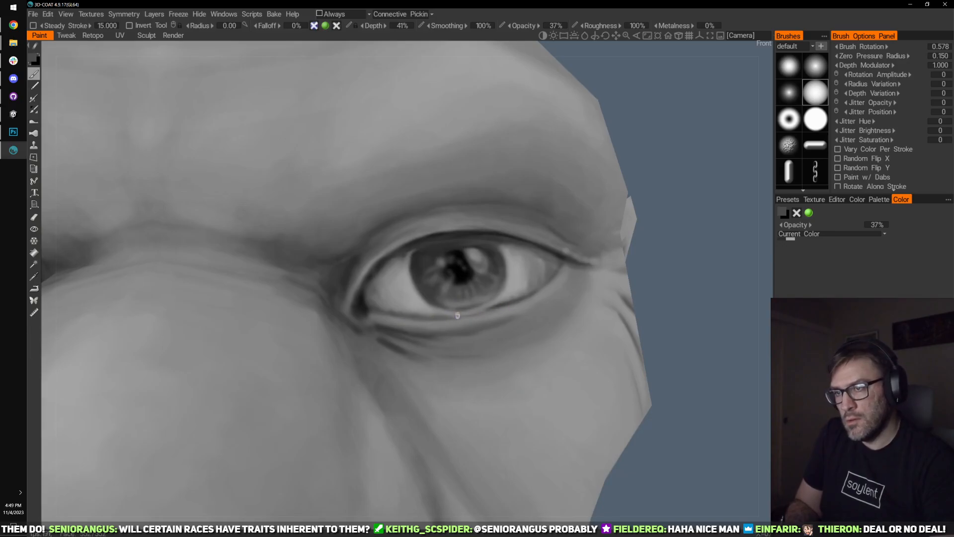
left_click_drag(457, 315, 509, 302)
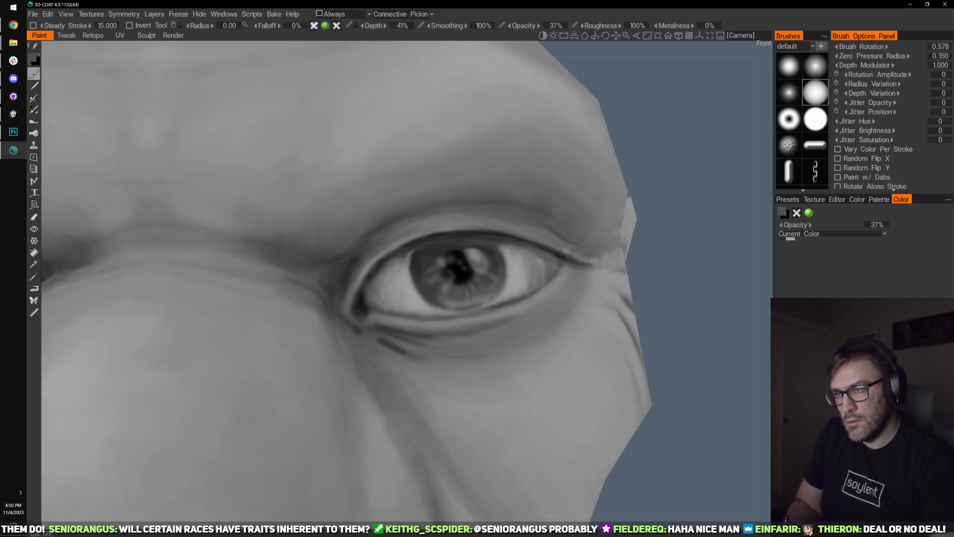
key("x")
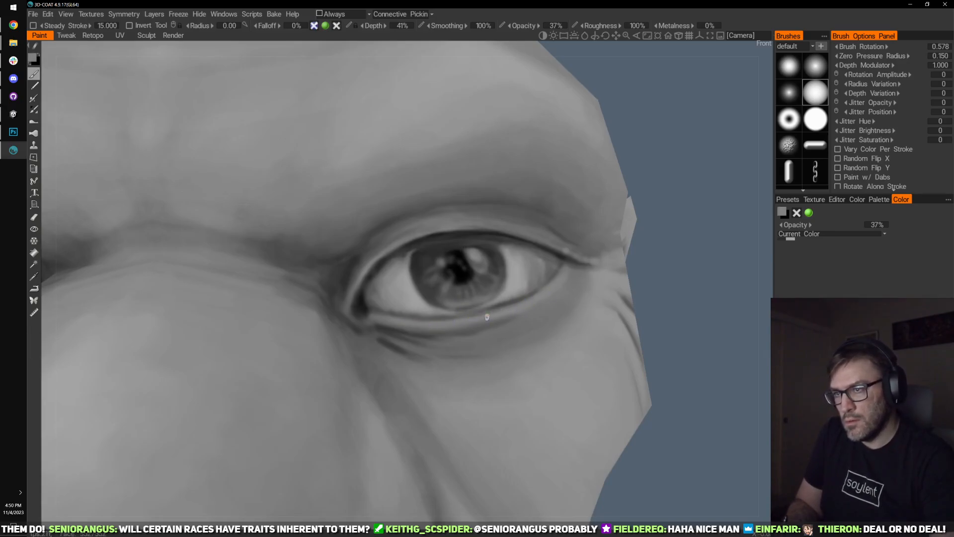
key("x")
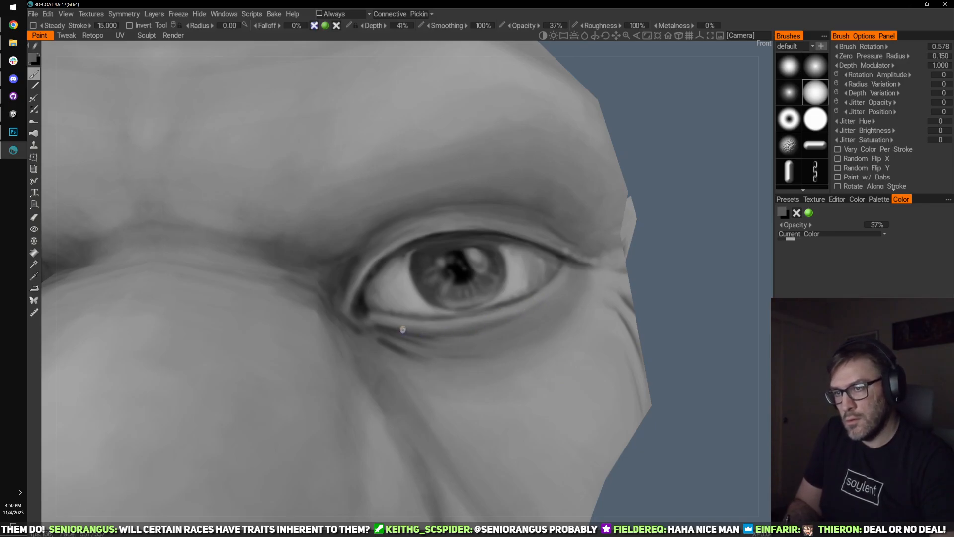
key("x")
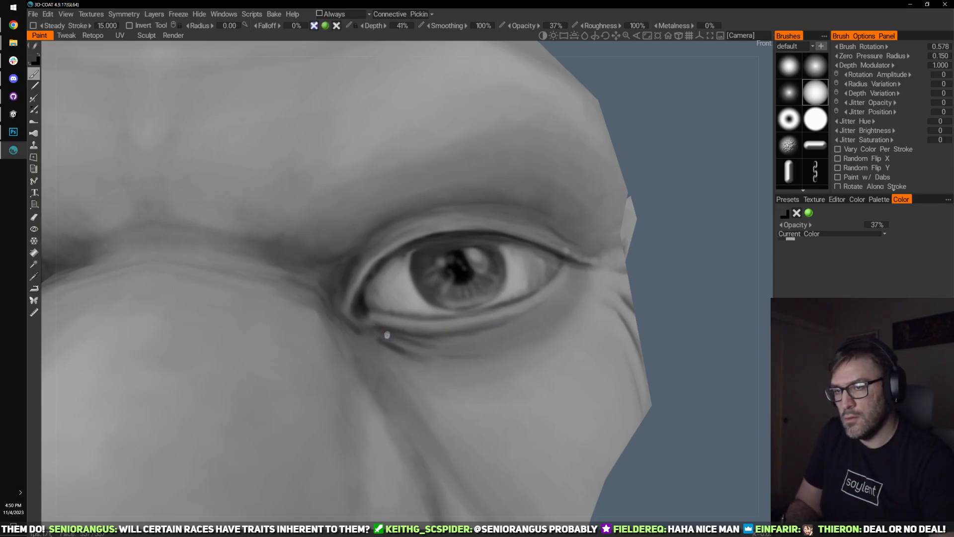
left_click_drag(741, 249, 726, 248)
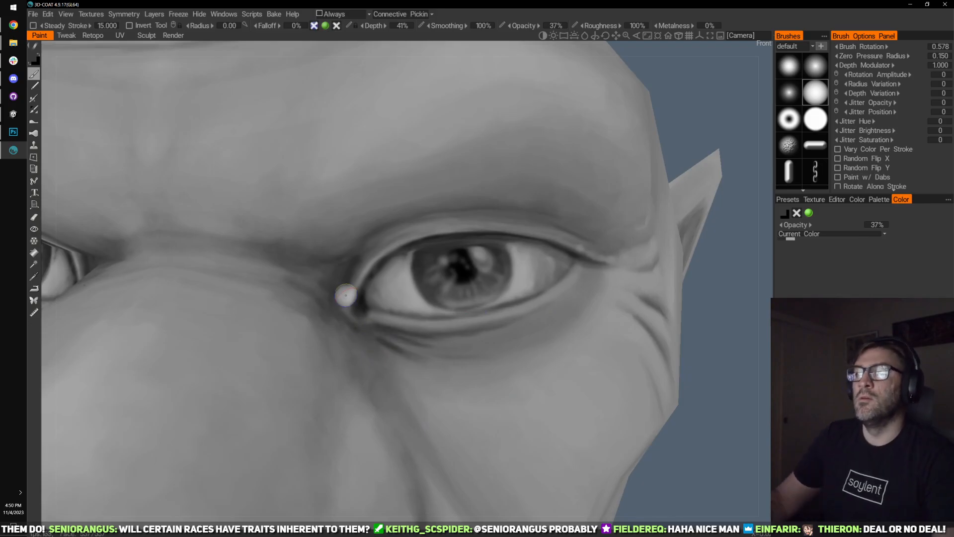
- Soften the shading of the bag beneath the eye with greys sampled from the surrounding skin
scroll(426, 330, "down", 5)
scroll(426, 330, "down", 8)
scroll(454, 313, "up", 6)
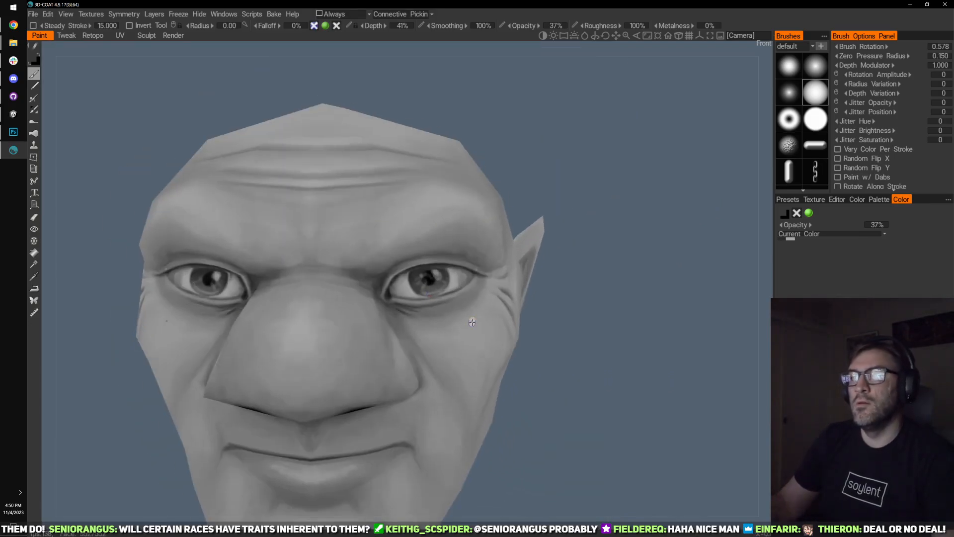
key("v")
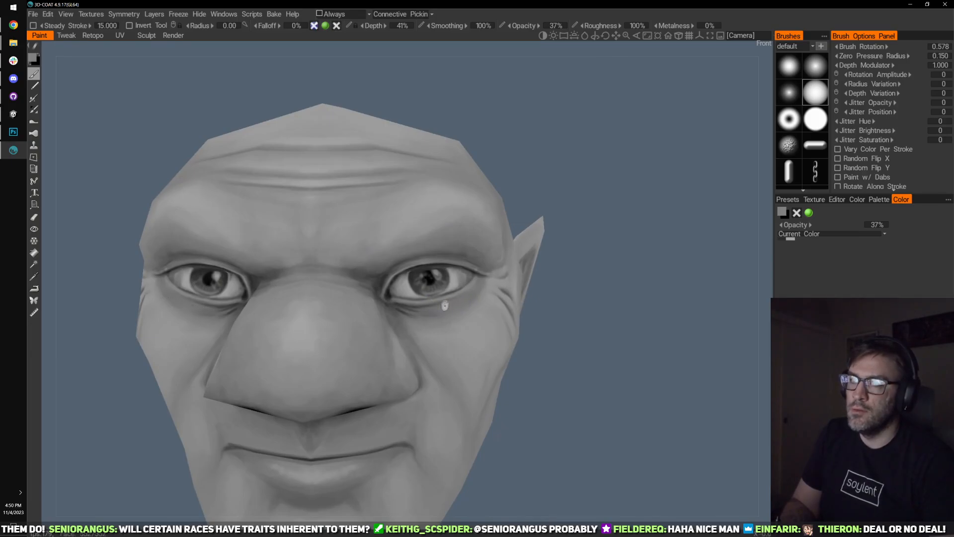
key("v")
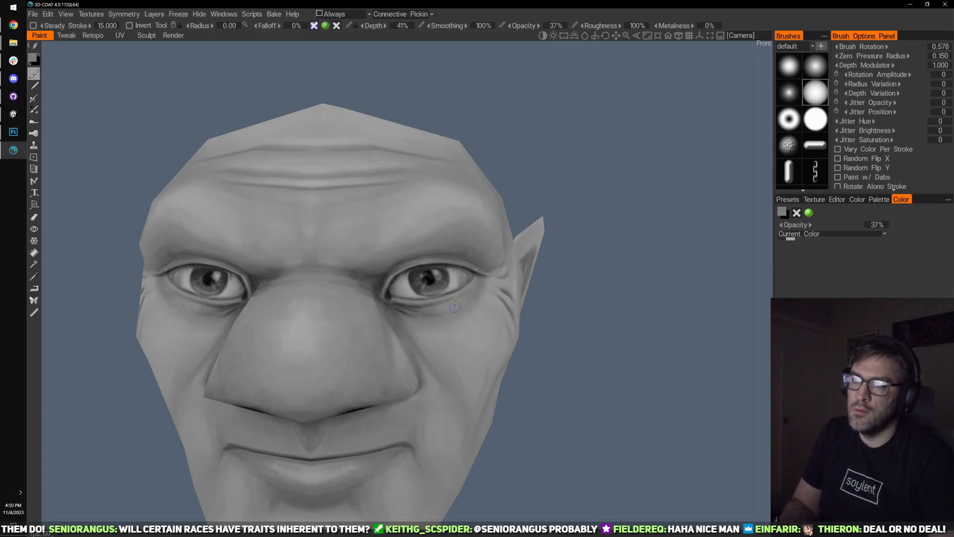
key("v")
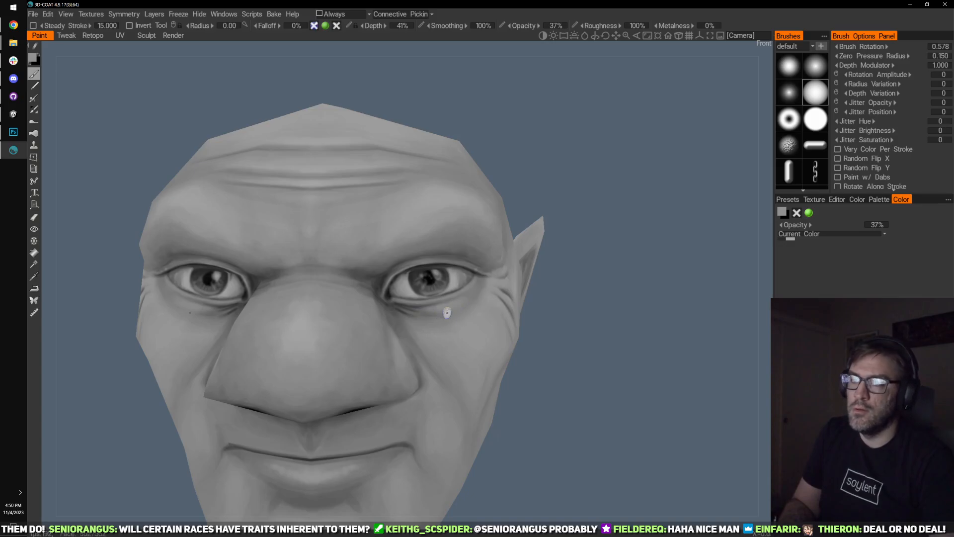
left_click_drag(469, 306, 480, 302)
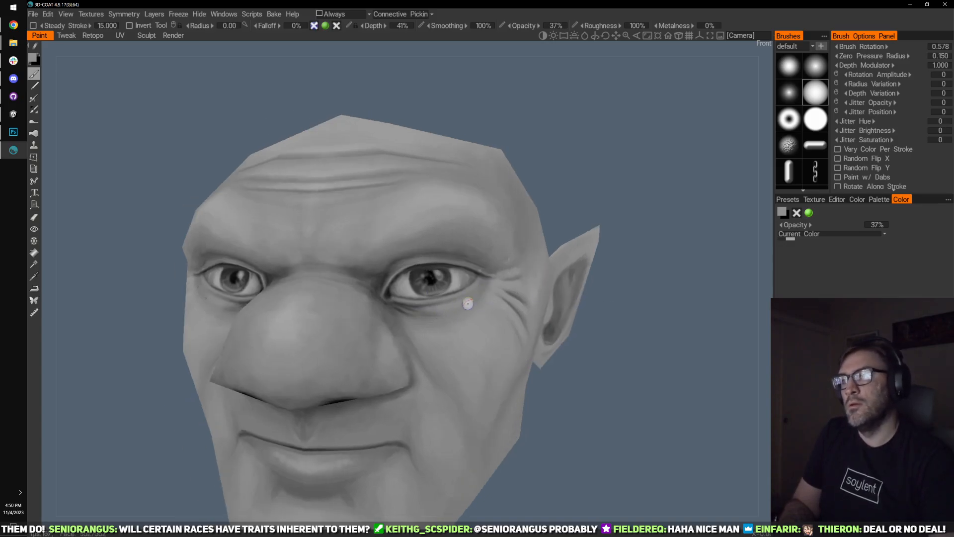
- Send all paint layers of UV set ID01 to Photoshop and update Layers.psd from the changed disk copy
scroll(377, 161, "down", 10)
left_click_drag(376, 161, 261, 227)
left_click(34, 14)
left_click(75, 57)
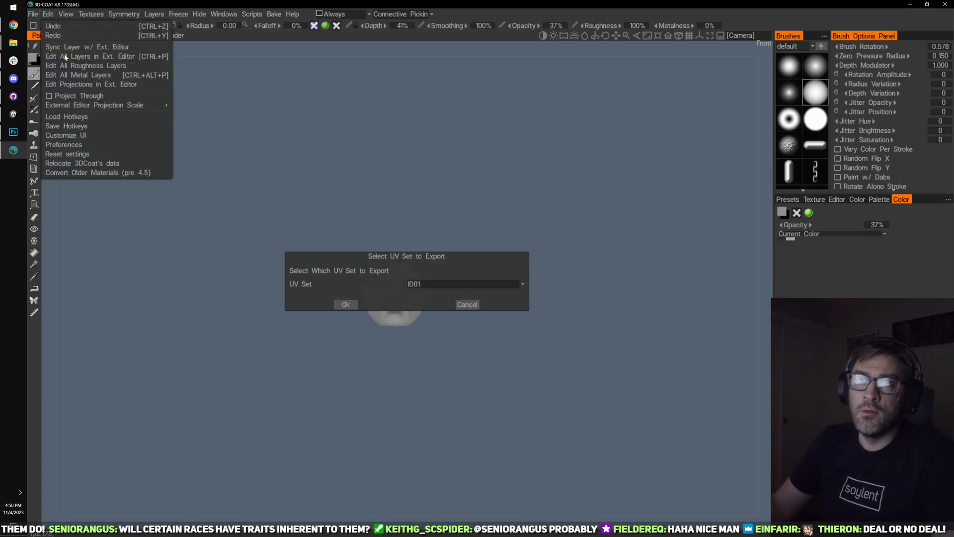
left_click(360, 304)
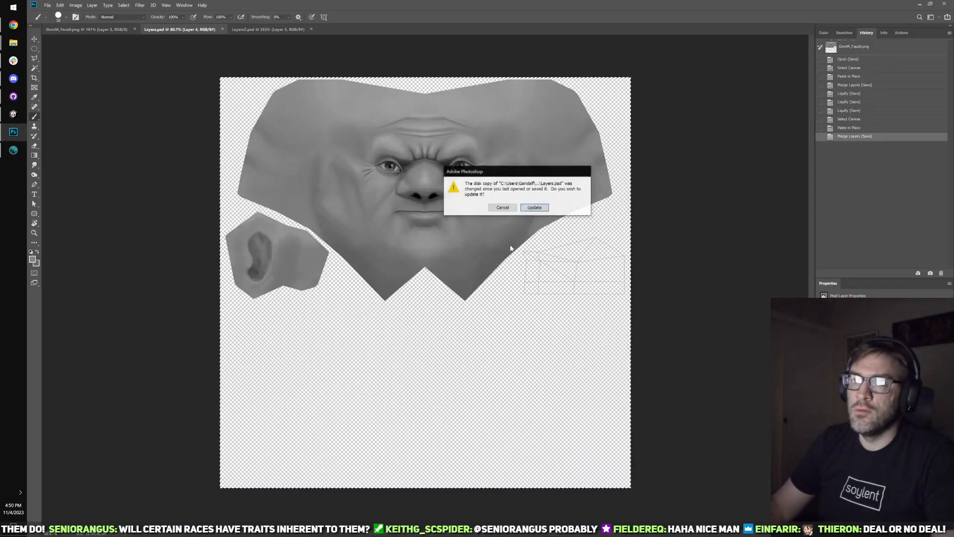
key("Return")
- Copy the entire updated face from Layers.psd, paste it in place in GnmM_Face0.png and merge it into the layer below
key("ctrl+a")
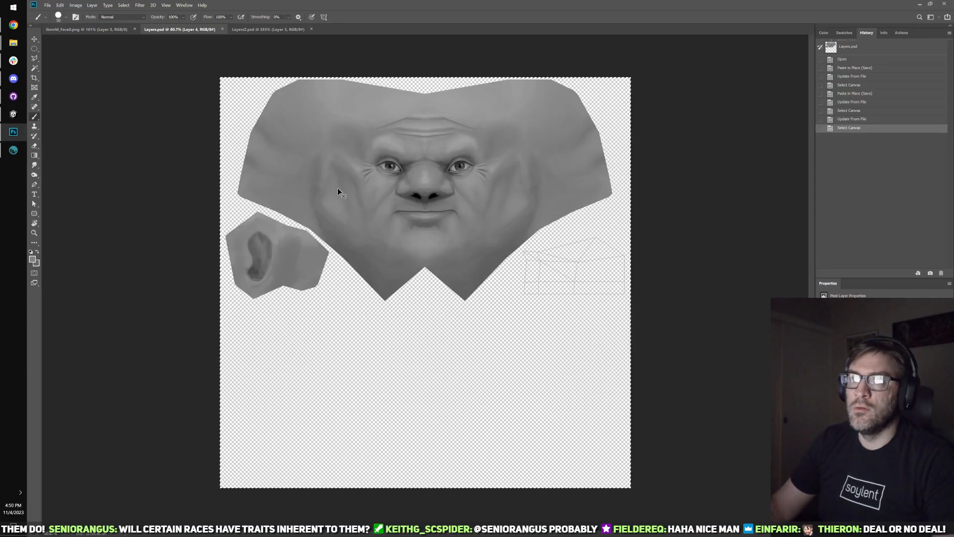
left_click(117, 30)
key("ctrl+shift+v")
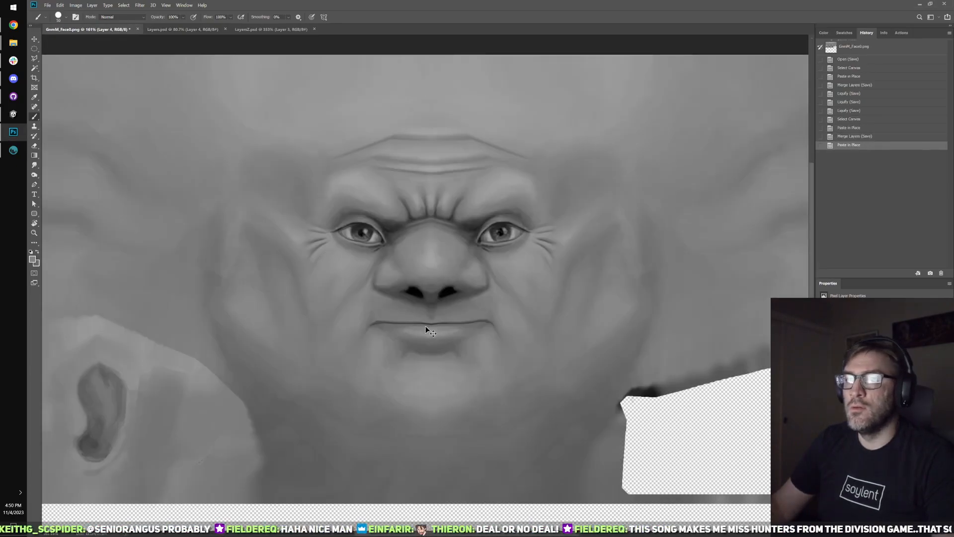
key("ctrl+e")
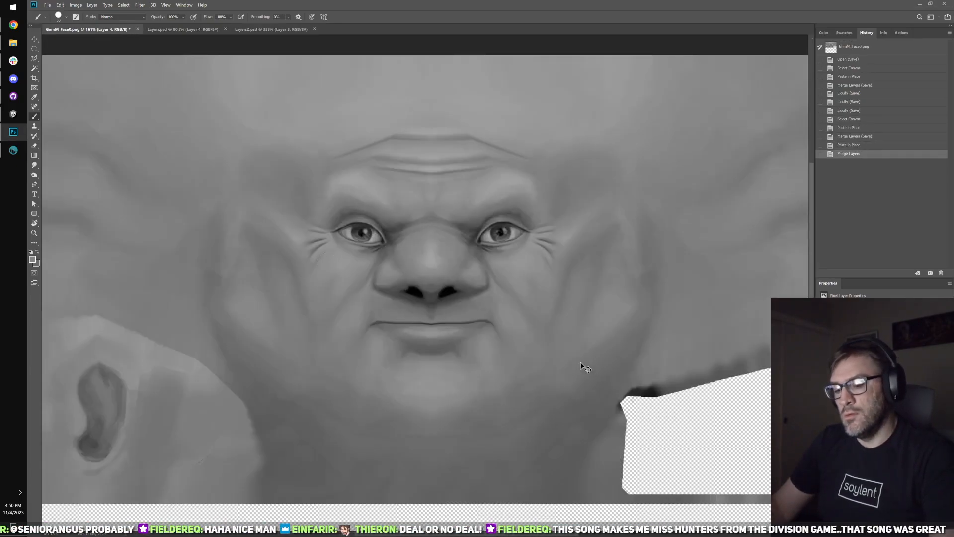
- Switch to the running game in Unity and examine the gnome cleric's face from the front and while running around
left_click(14, 114)
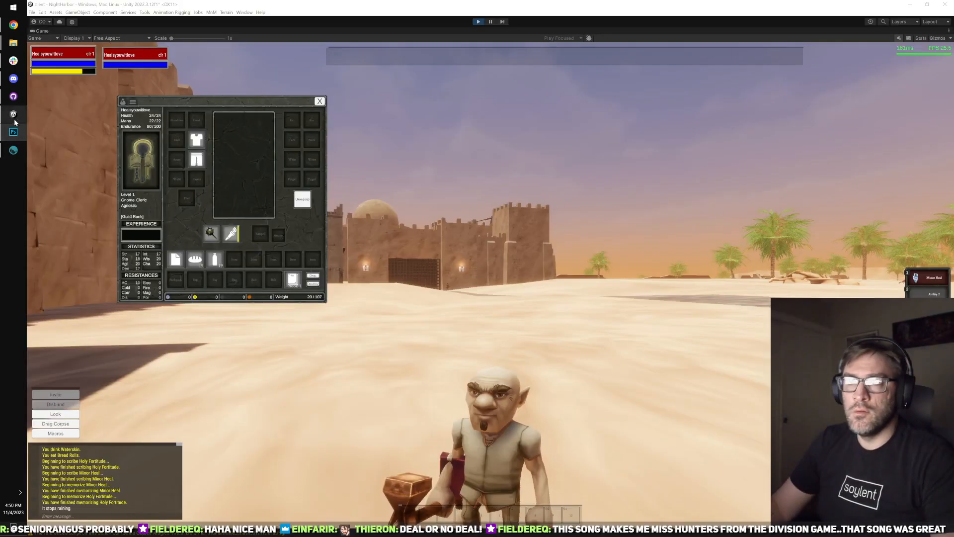
left_click_drag(447, 304, 476, 305)
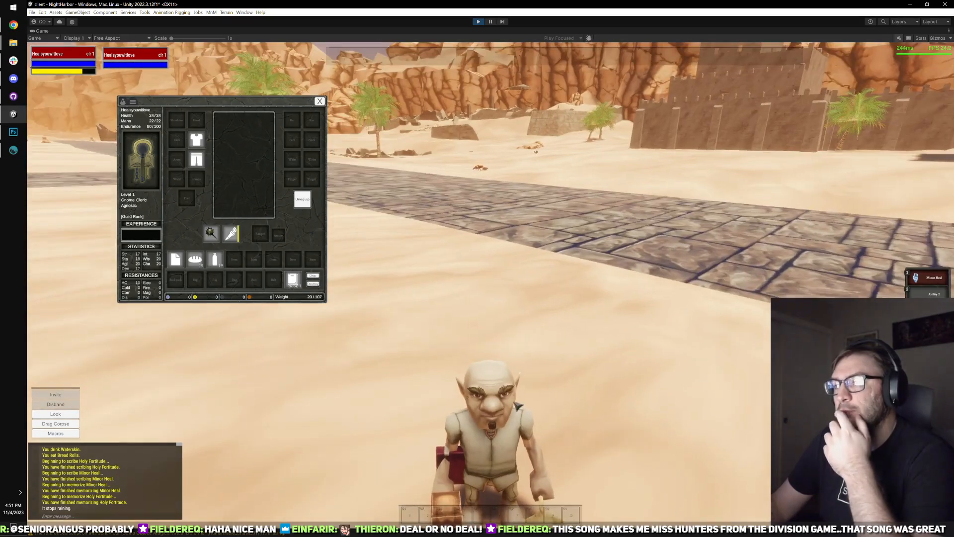
key("w")
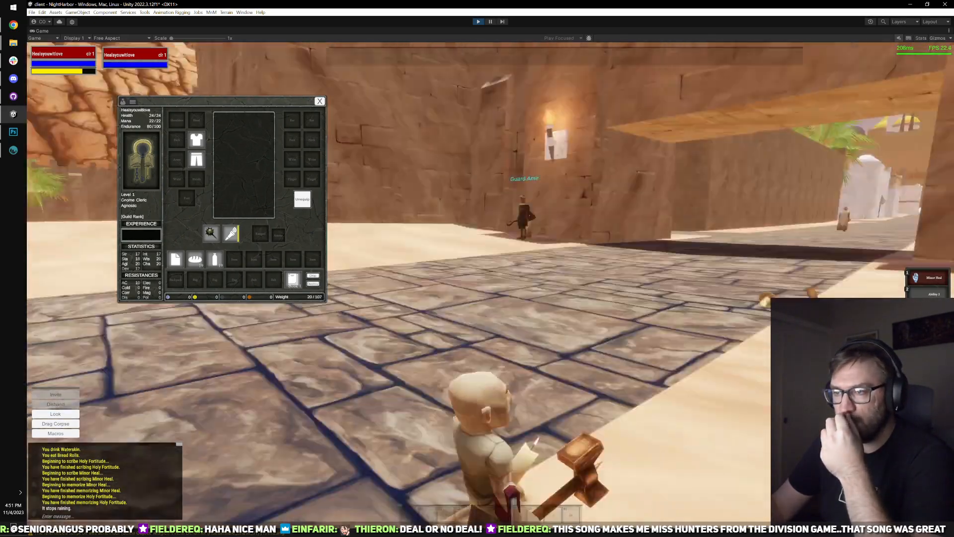
left_click_drag(423, 313, 421, 313)
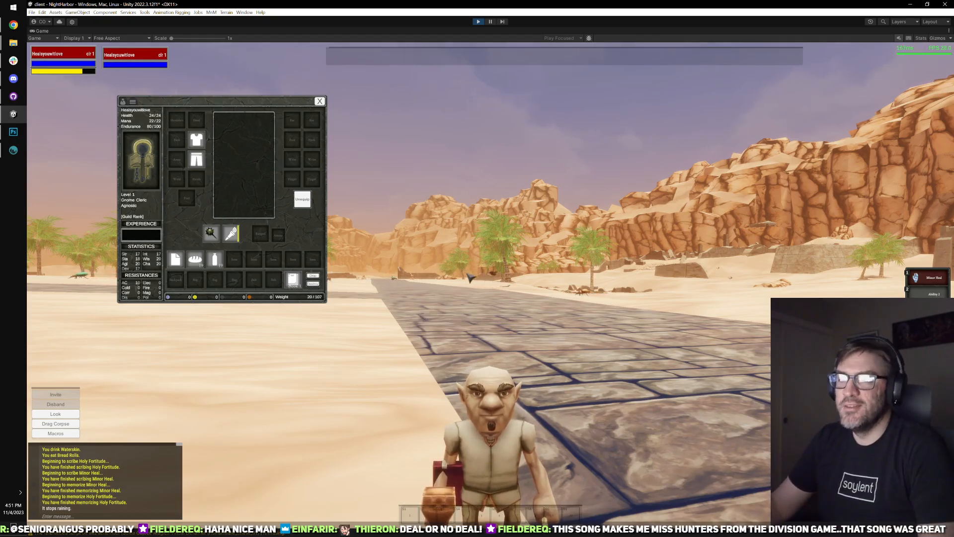
key("w")
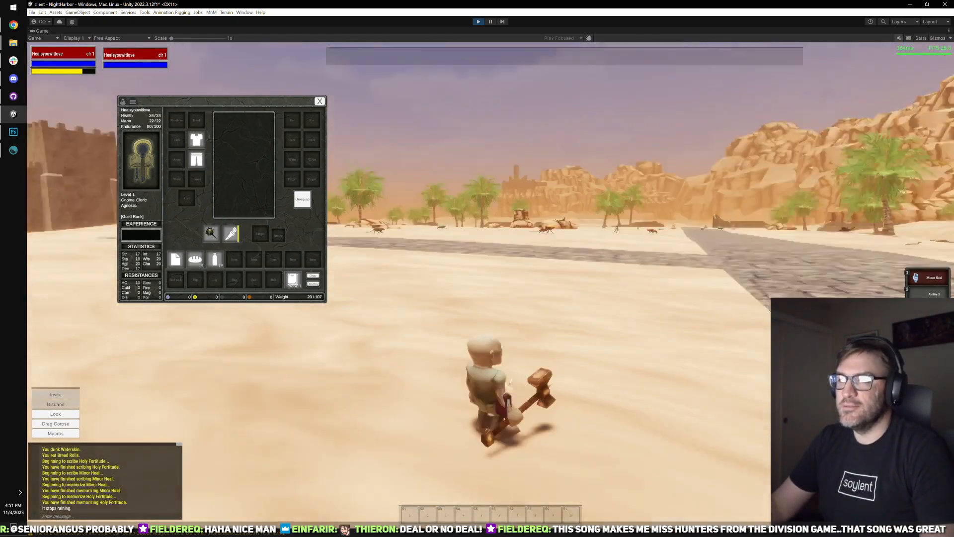
- Cast Holy Fortitude and Minor Heal on the gnome cleric while viewing him from the front
key("3")
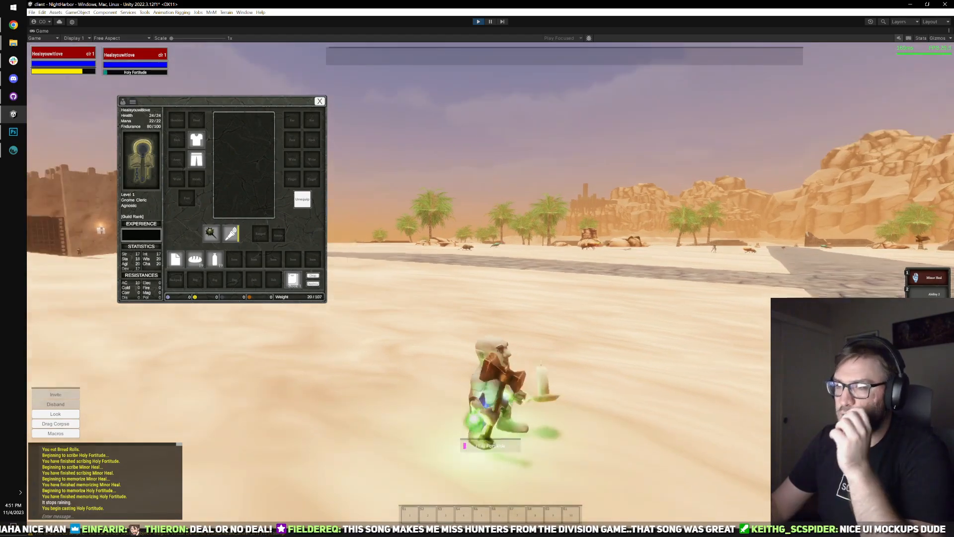
left_click_drag(715, 347, 714, 348)
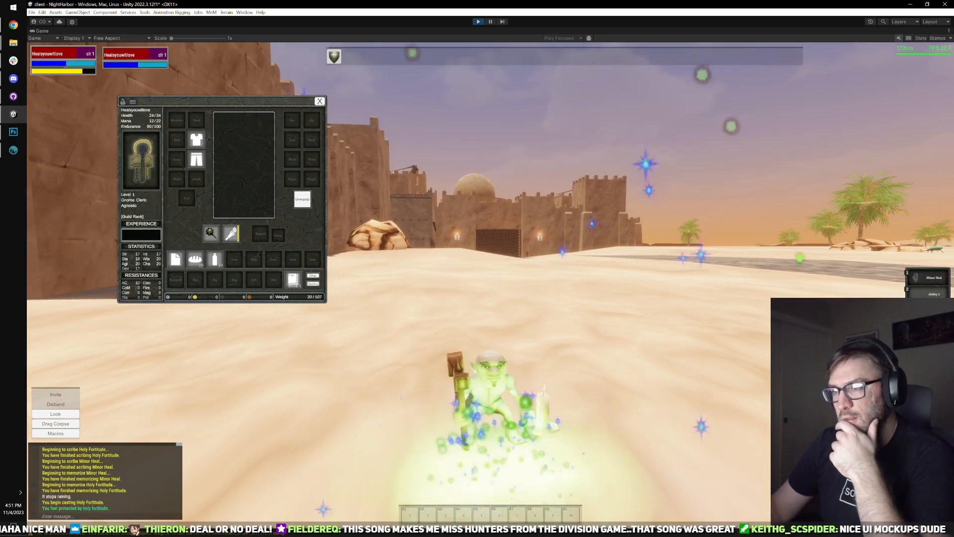
left_click(926, 282)
left_click(925, 281)
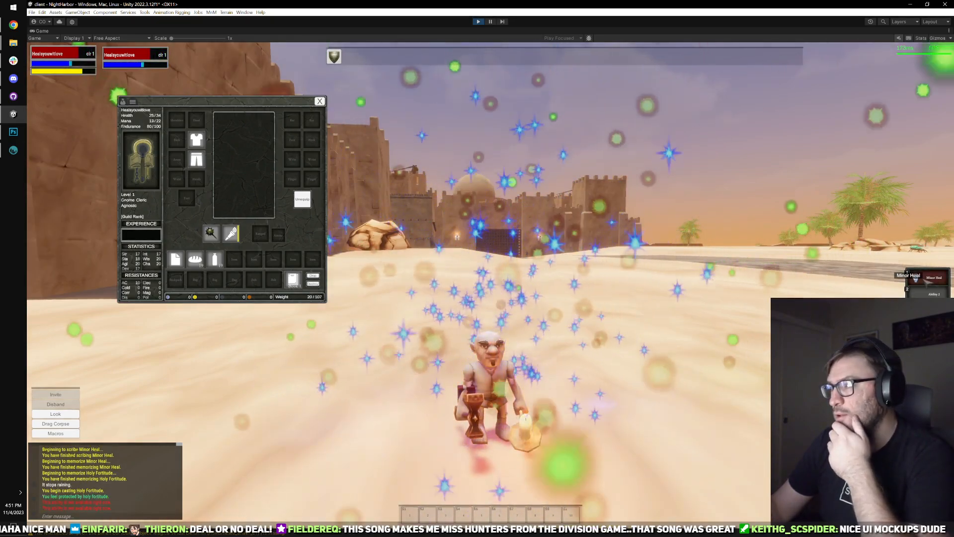
left_click(926, 282)
left_click(926, 281)
left_click(926, 281)
left_click(925, 281)
left_click(925, 281)
left_click(925, 281)
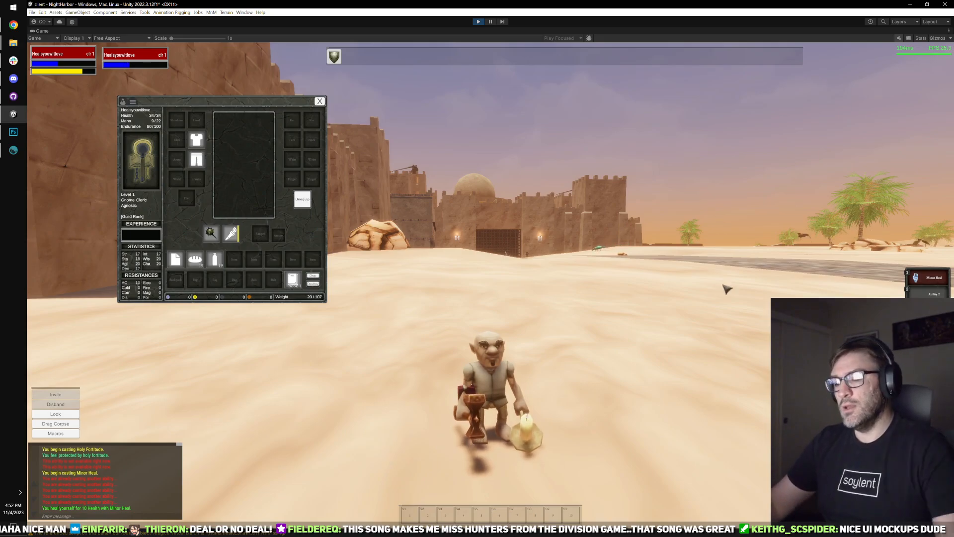
- Close the cleric's inventory window and run the character onward across the desert
key("w")
key("i")
key("d")
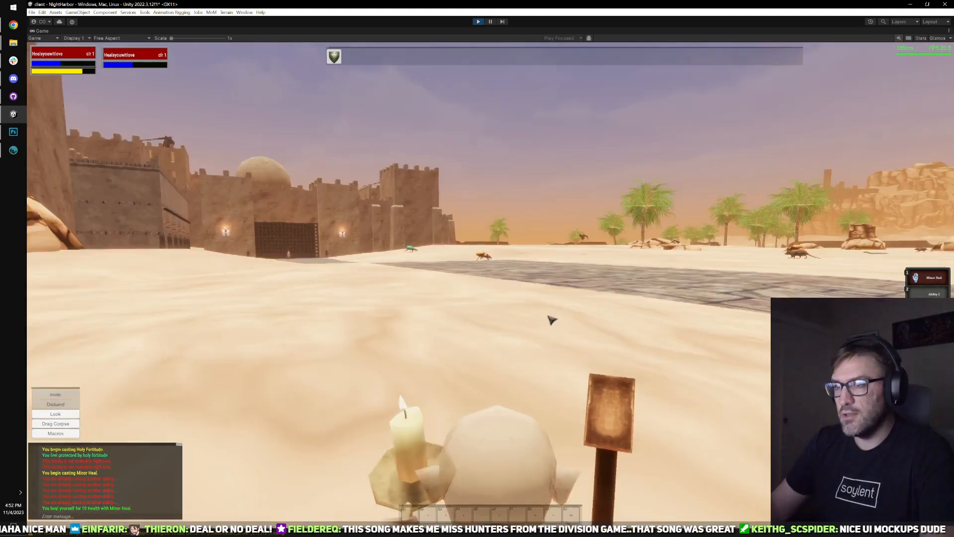
- Run the gnome cleric over the stone road and open sand, turning the view to examine his face from the front
key("a")
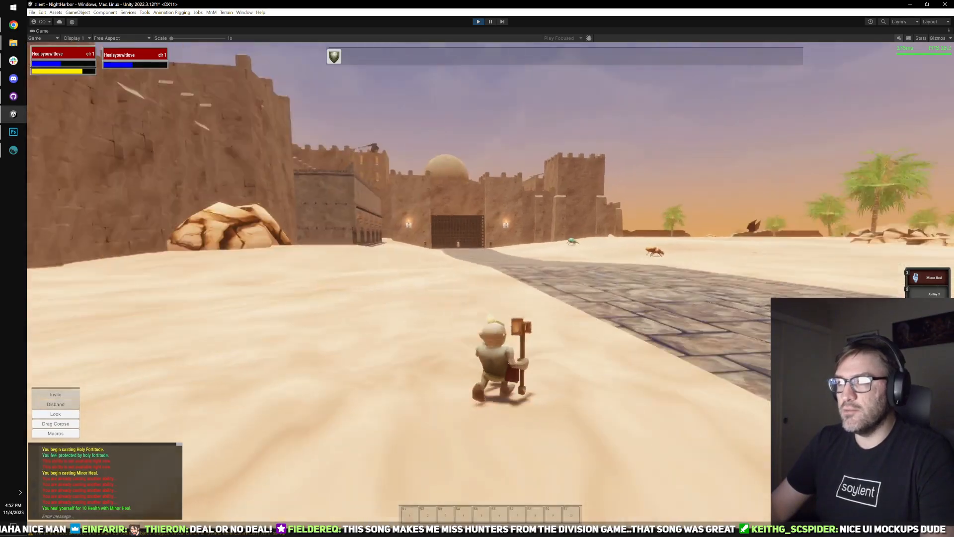
key("d")
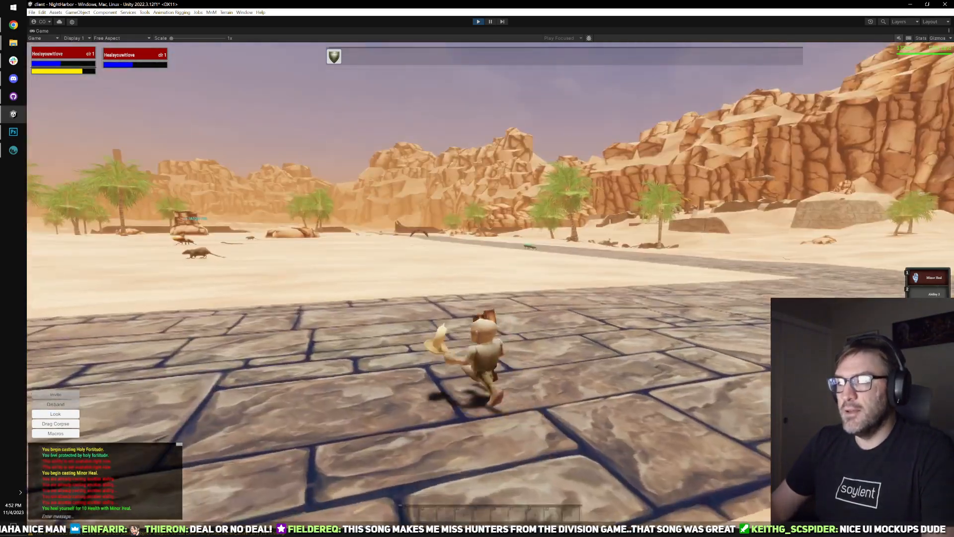
key("a")
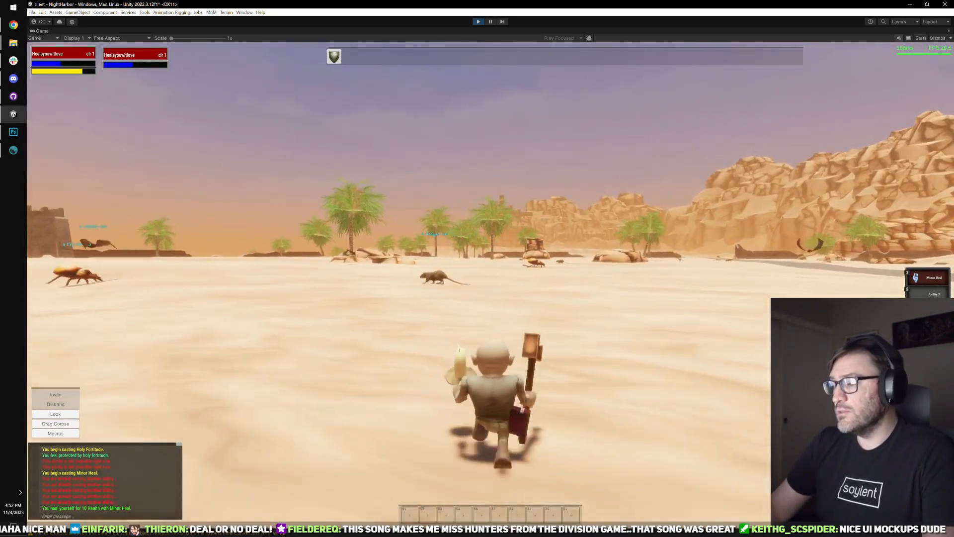
key("w")
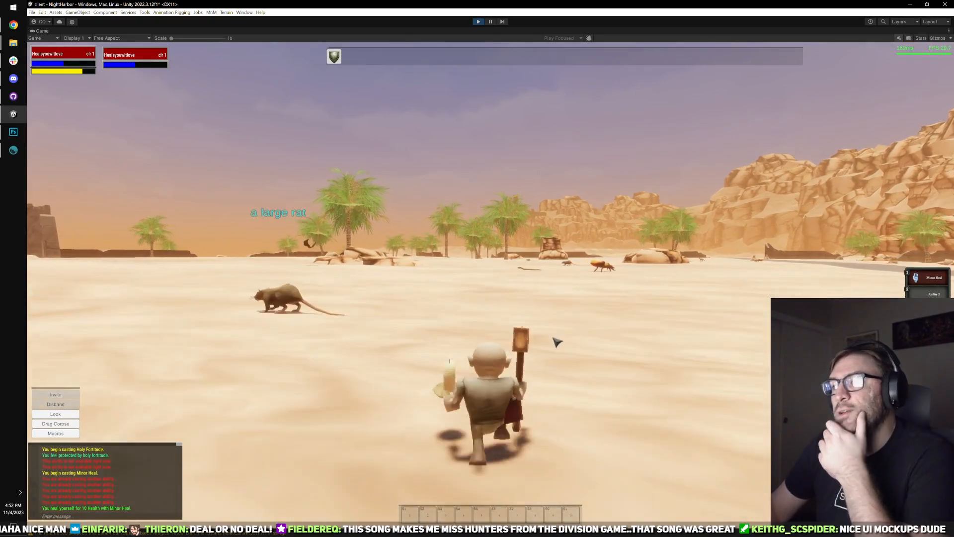
key("a")
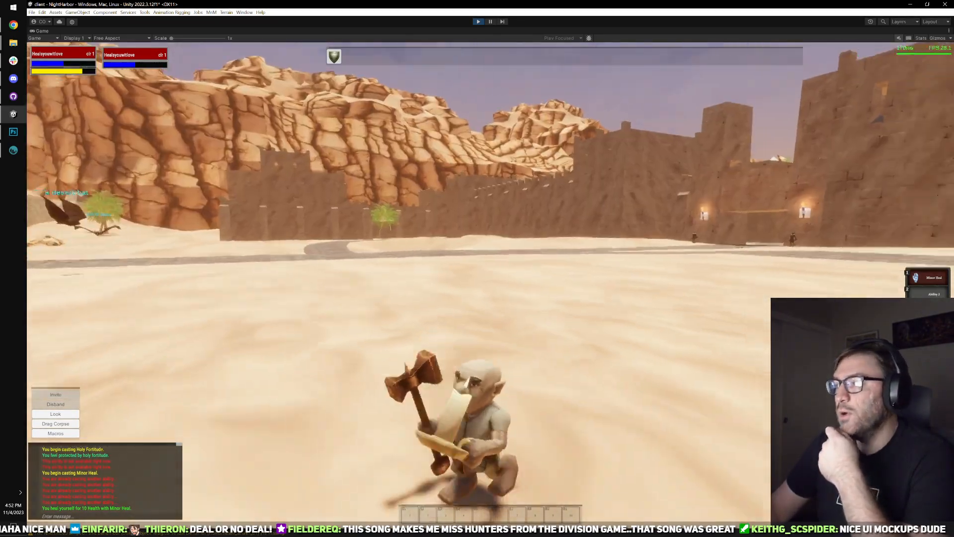
key("s")
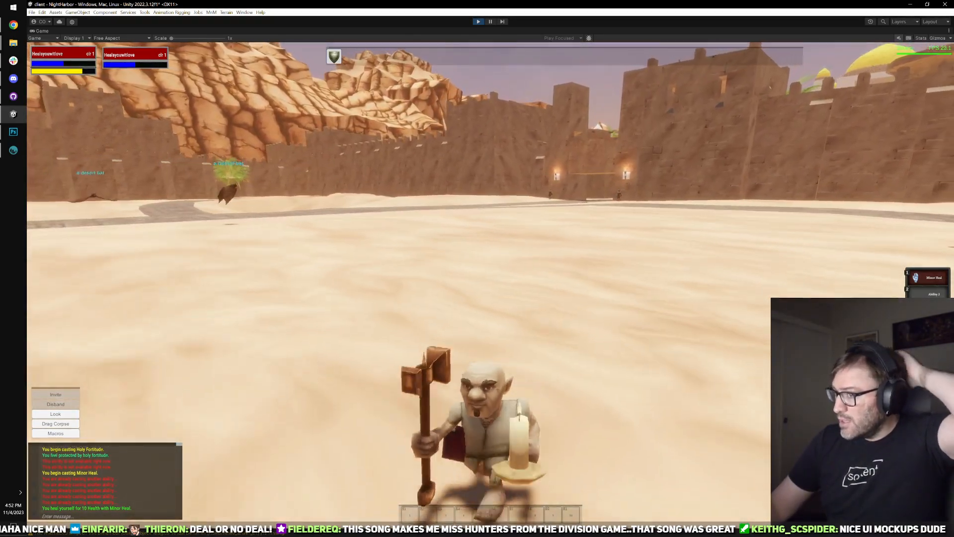
- Run the gnome cleric past the desert bats and across the sand onto the stone road
key("w")
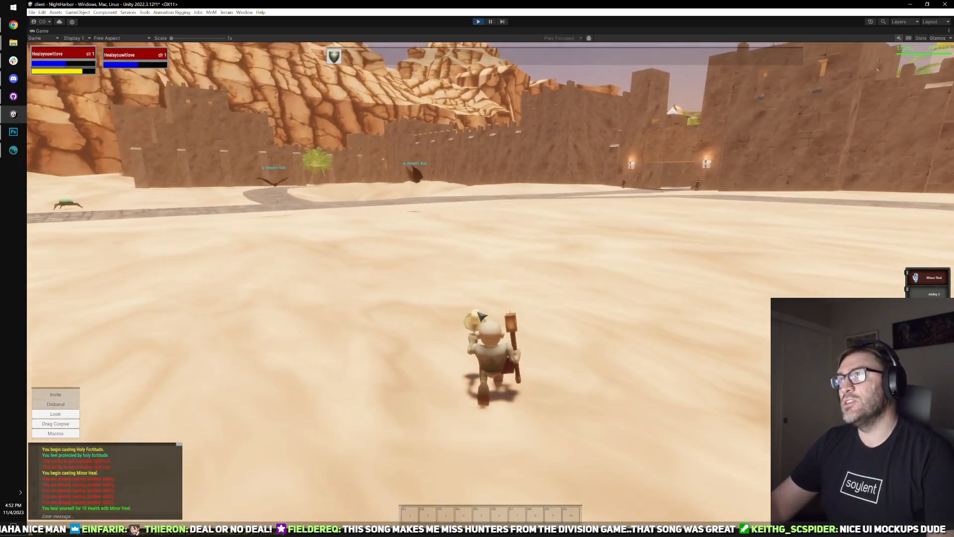
key("w")
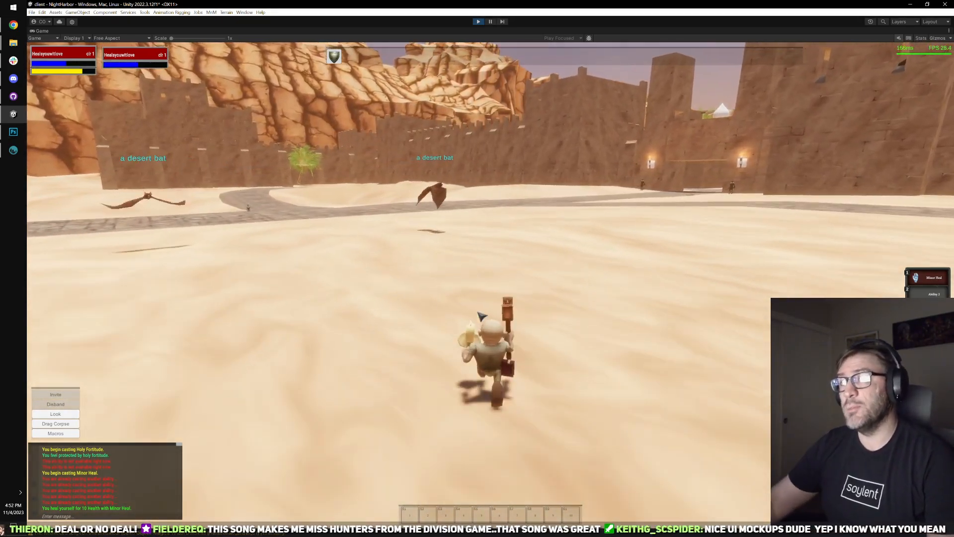
key("a")
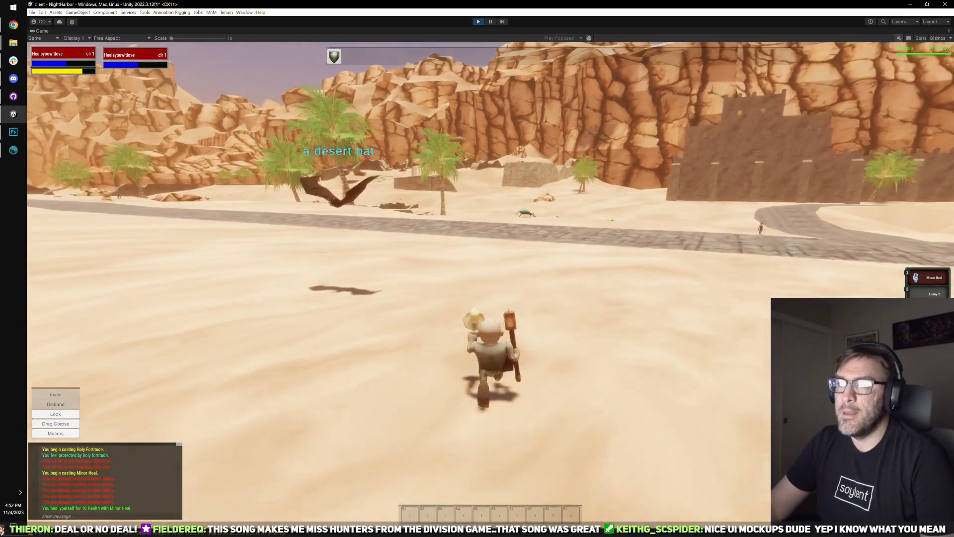
key("w")
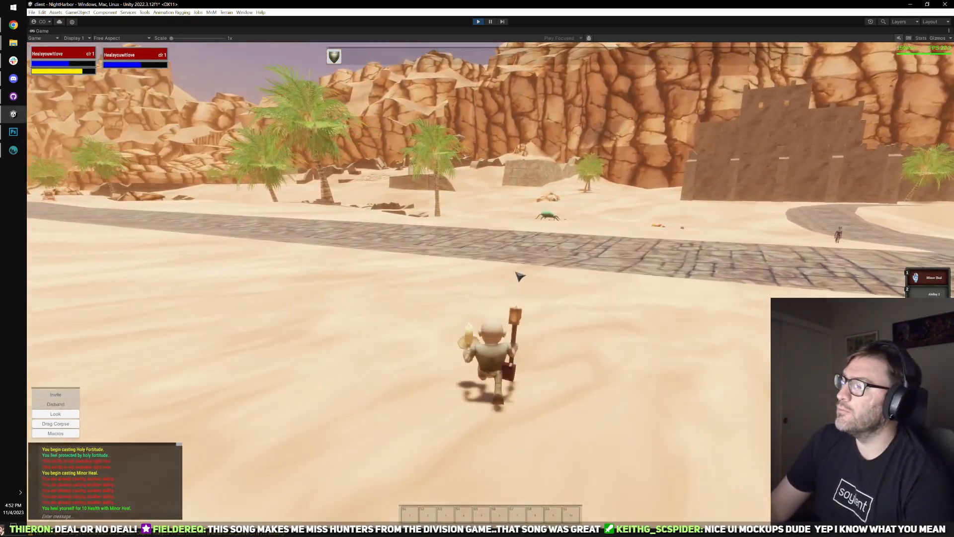
key("w")
key("d")
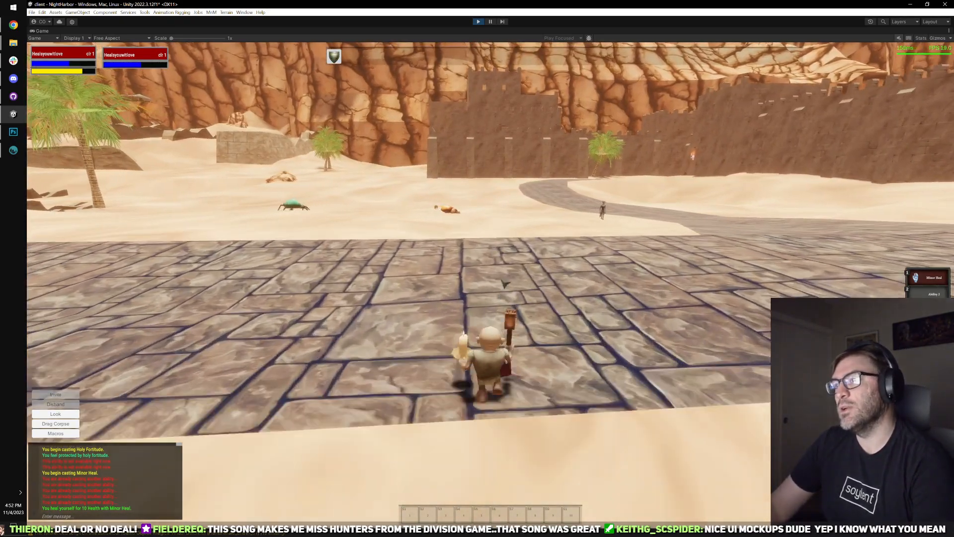
- Turn the gnome cleric along the road by the city wall, view him from the side and run into the open desert
key("d")
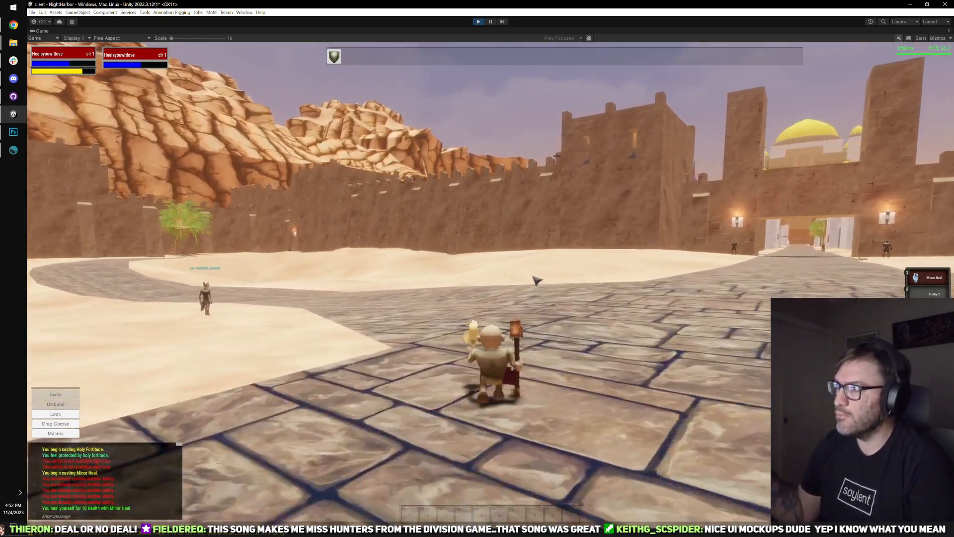
key("w")
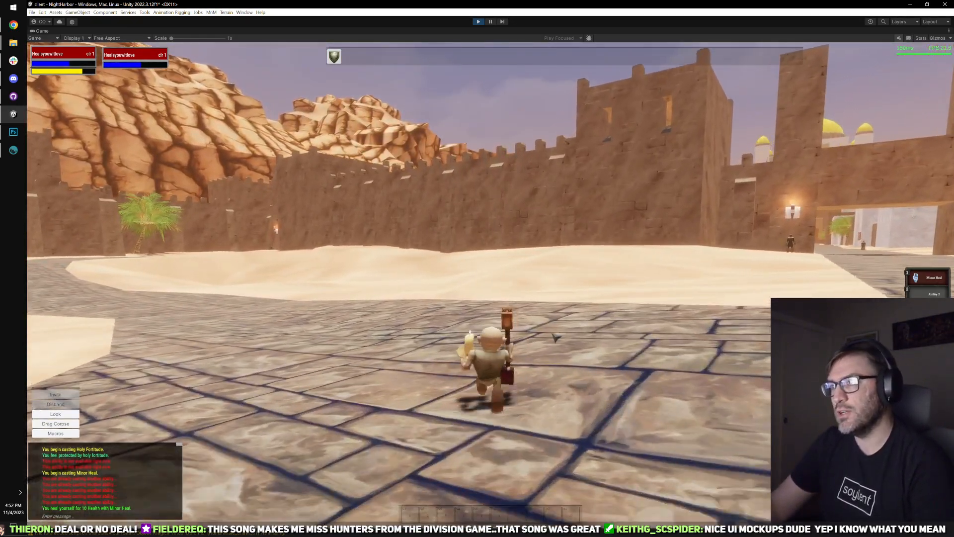
key("w")
right_click(539, 311)
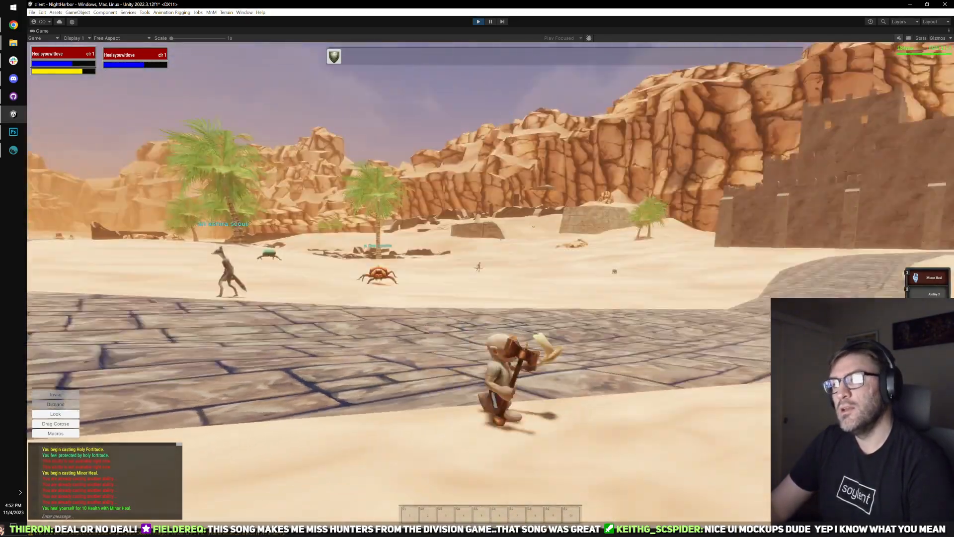
key("w")
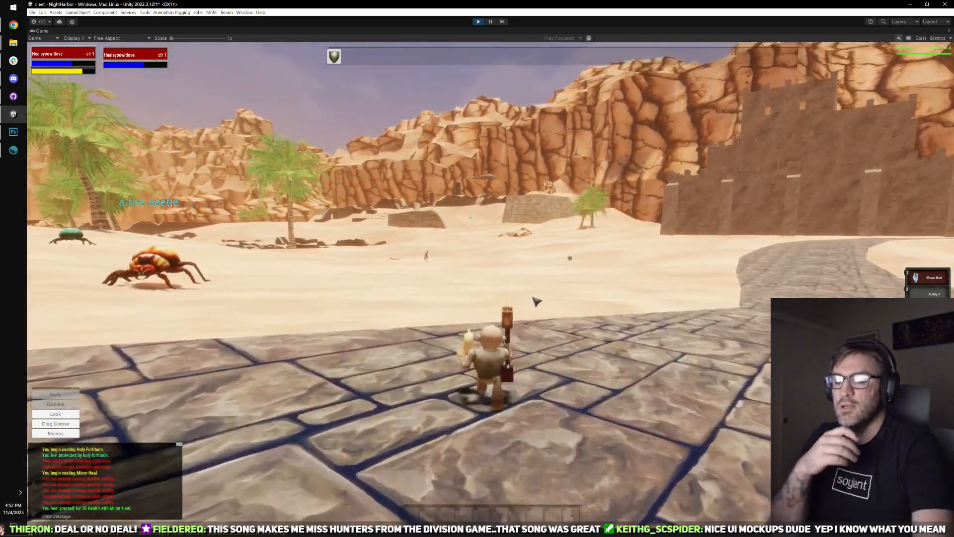
key("w")
key("w")
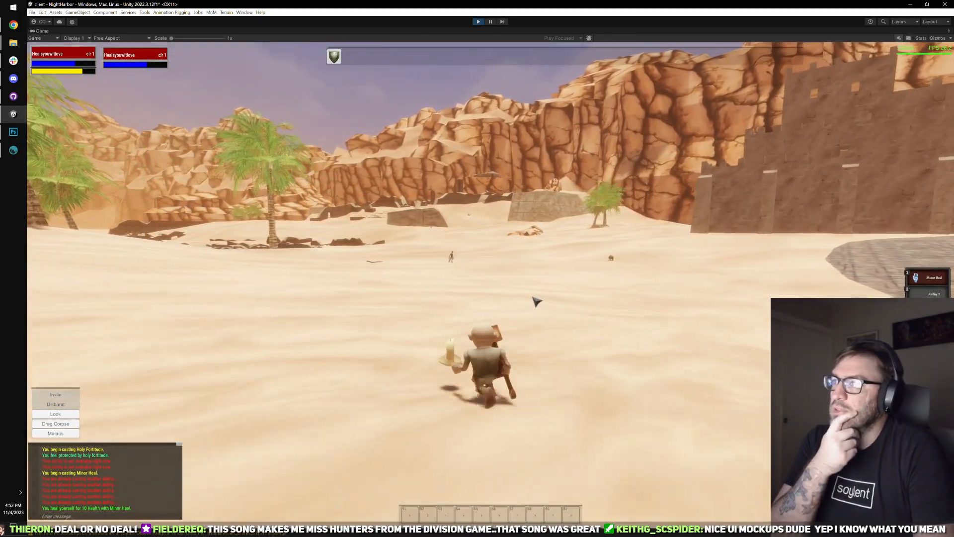
- Turn the gnome cleric around in the desert and run him back onto the road facing the city gate
key("a")
key("w")
key("a")
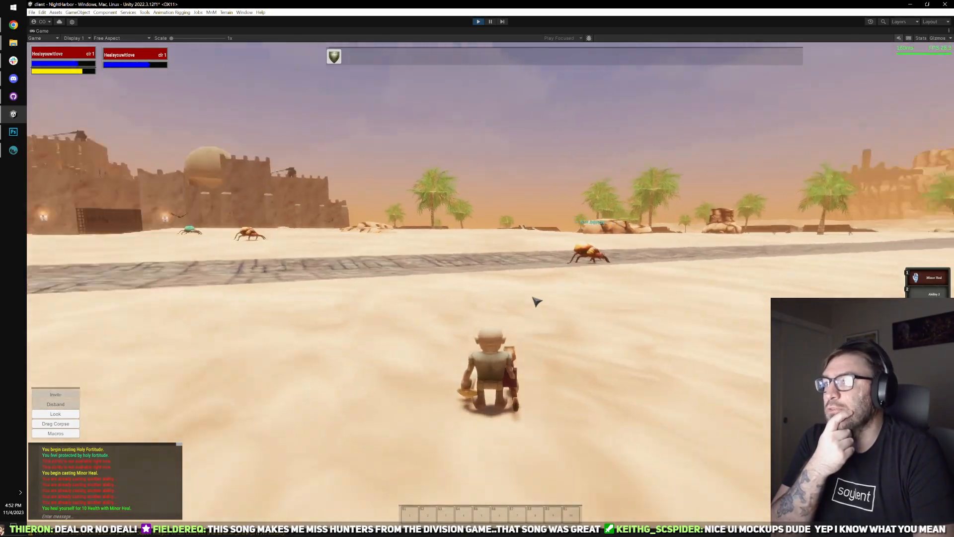
key("w")
key("a")
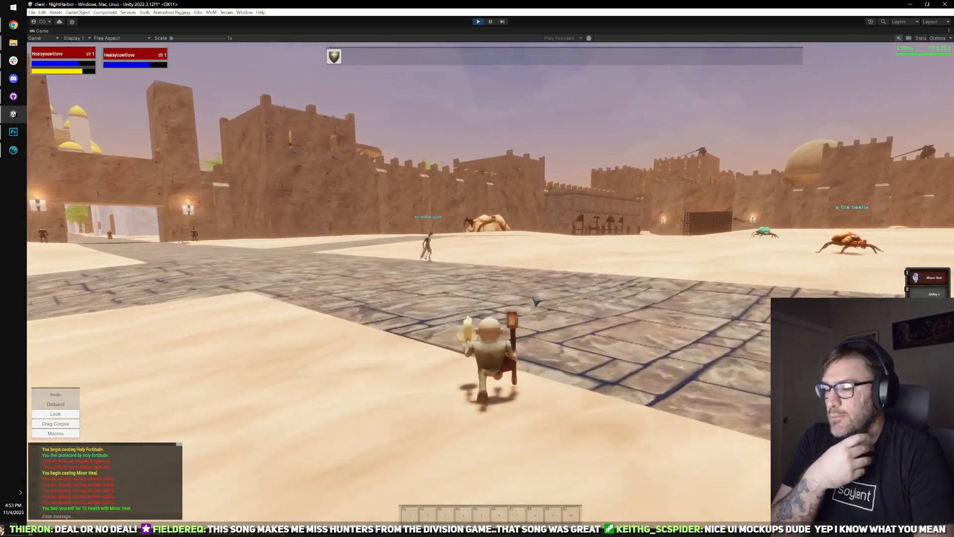
key("a")
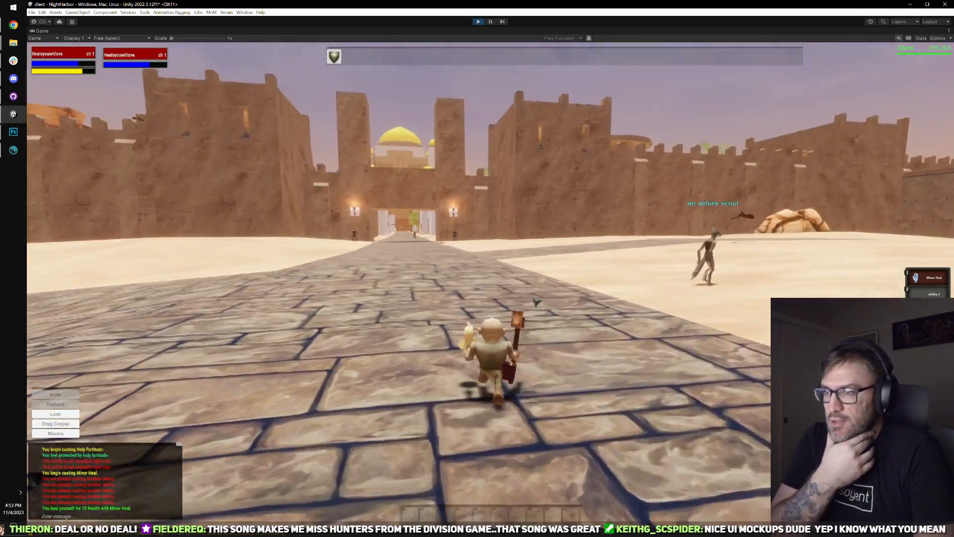
- Turn the gnome cleric around on the road by the ashira scout and flee toward the guard at the city gate
key("d")
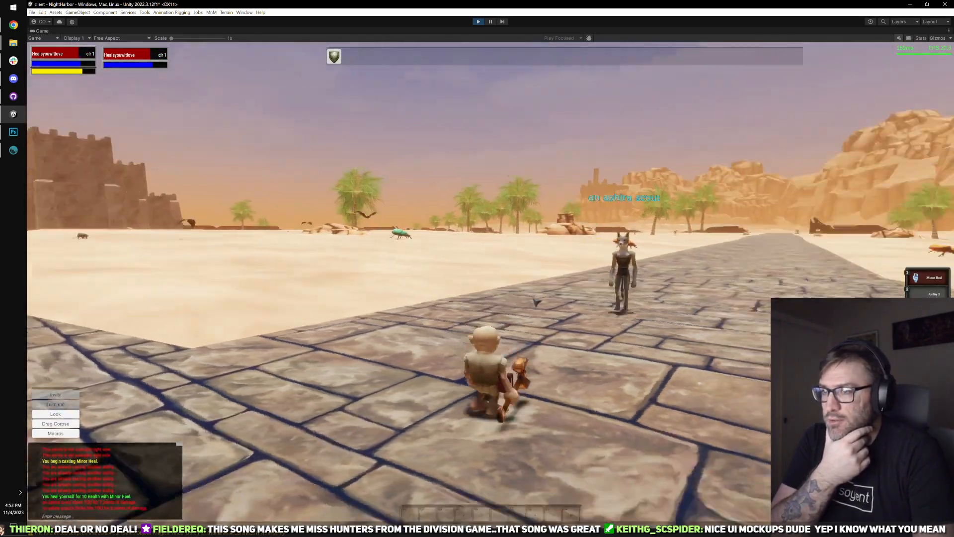
key("d")
key("a")
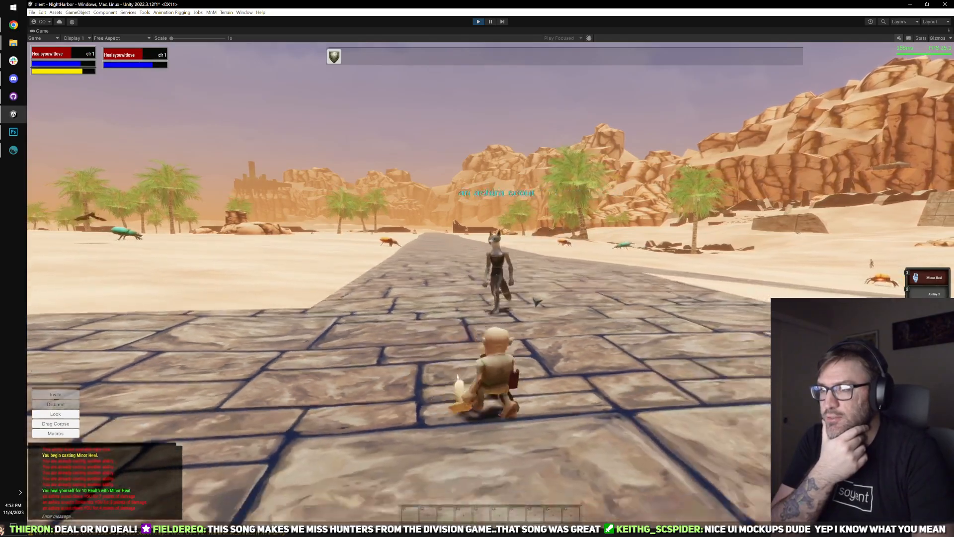
key("a")
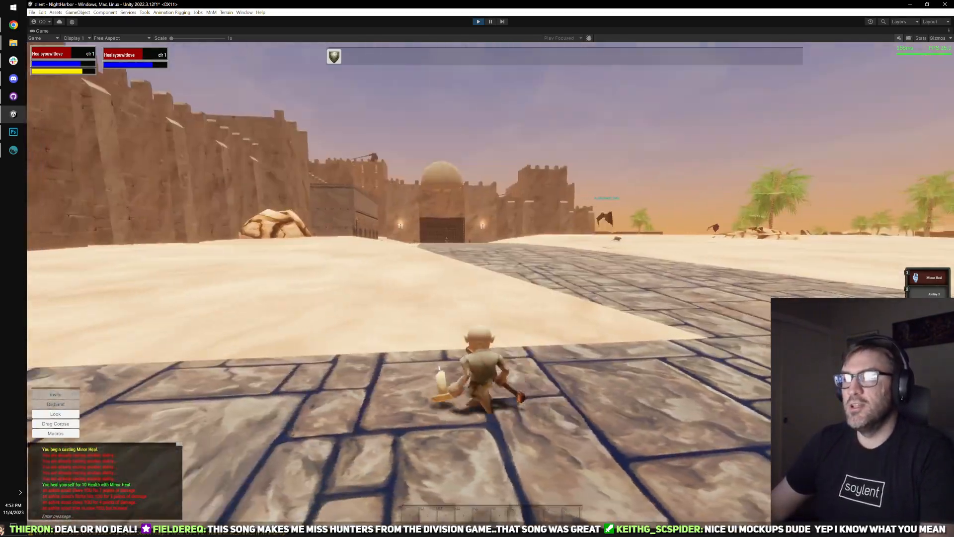
key("d")
key("d")
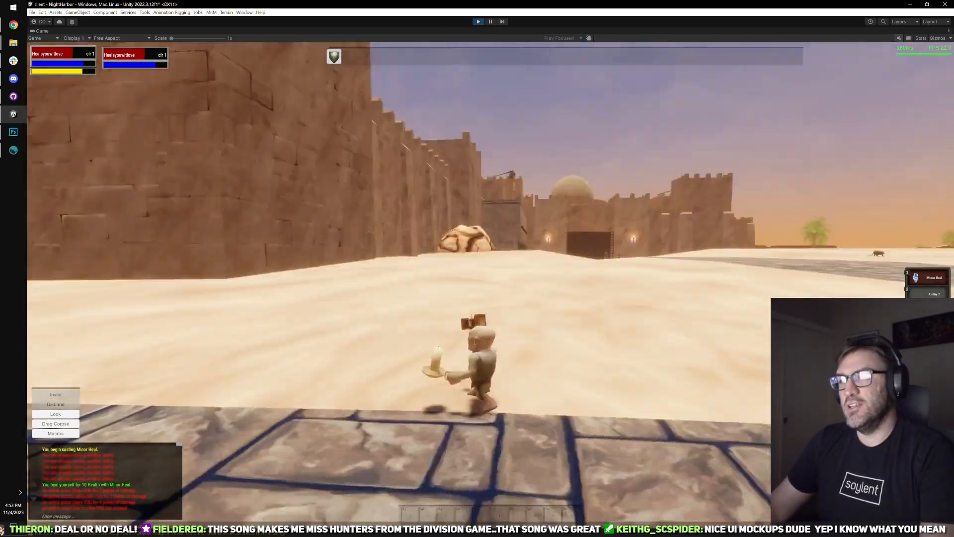
key("a")
key("d")
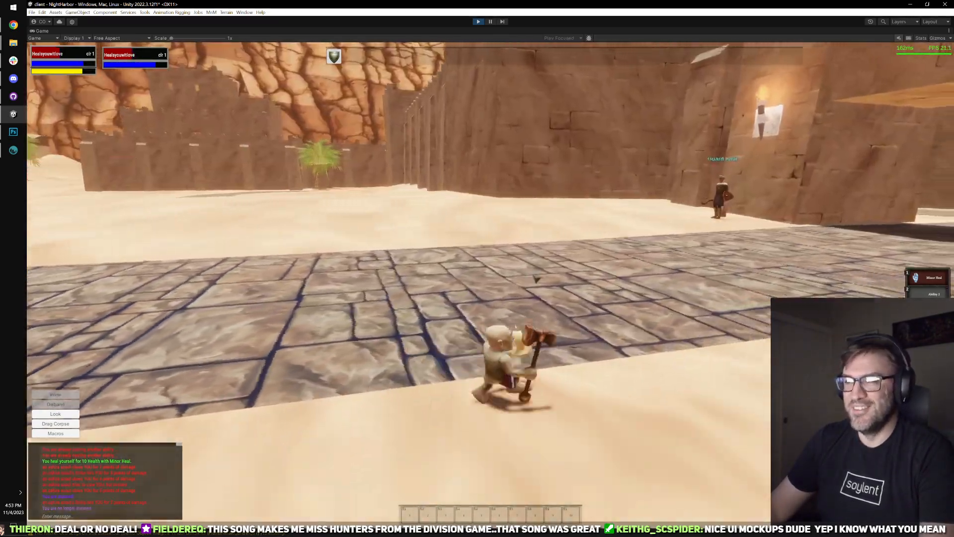
key("d")
key("d")
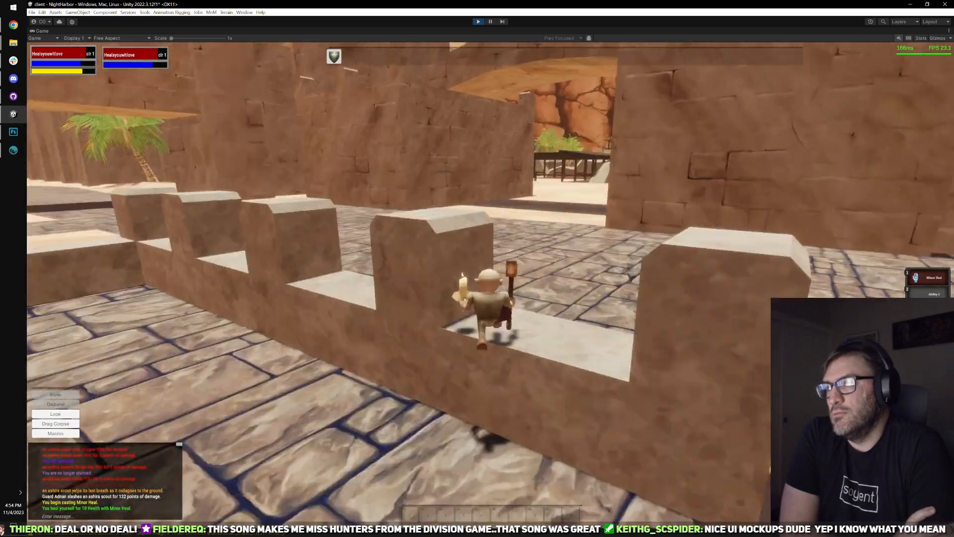
- Run the gnome cleric over the low stone wall and past the Sojourner lookout into the tent camp
key("a")
key("w")
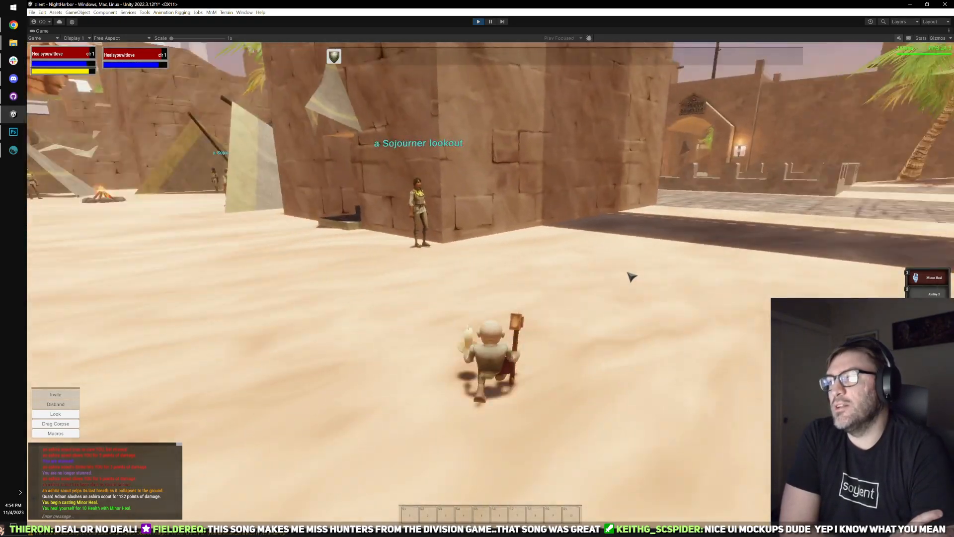
key("a")
key("w")
key("a")
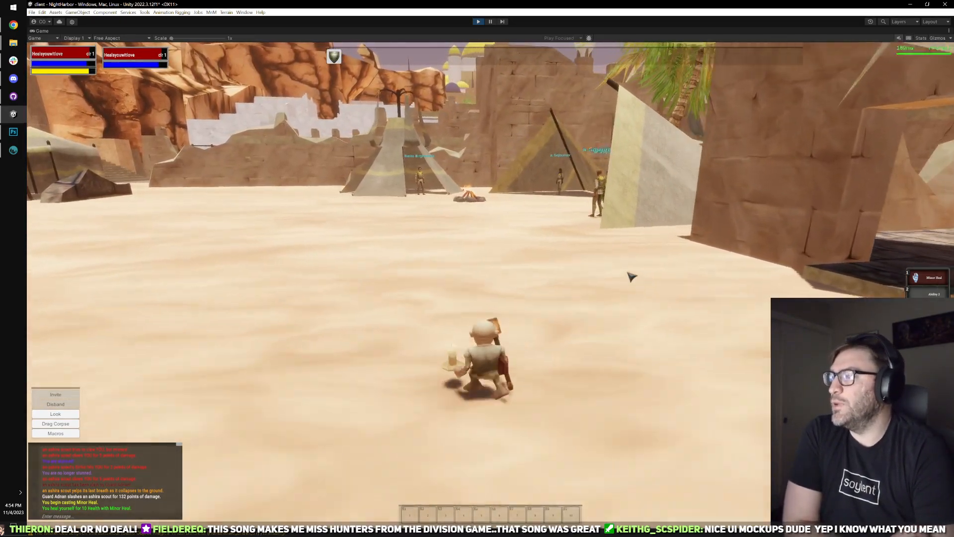
- Climb the gnome cleric onto the sloped tent beside the Sojourners and run him down toward the campfire
key("d")
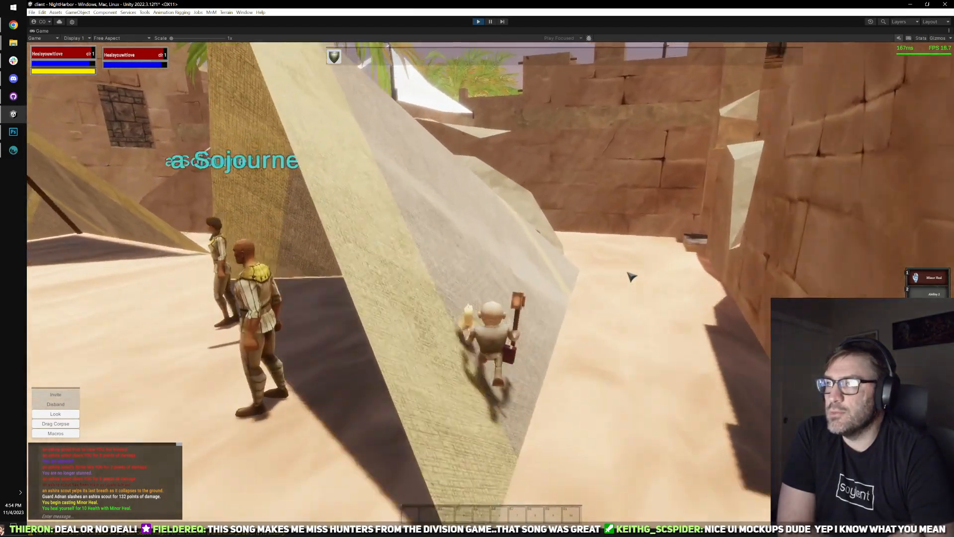
key("a")
key("w")
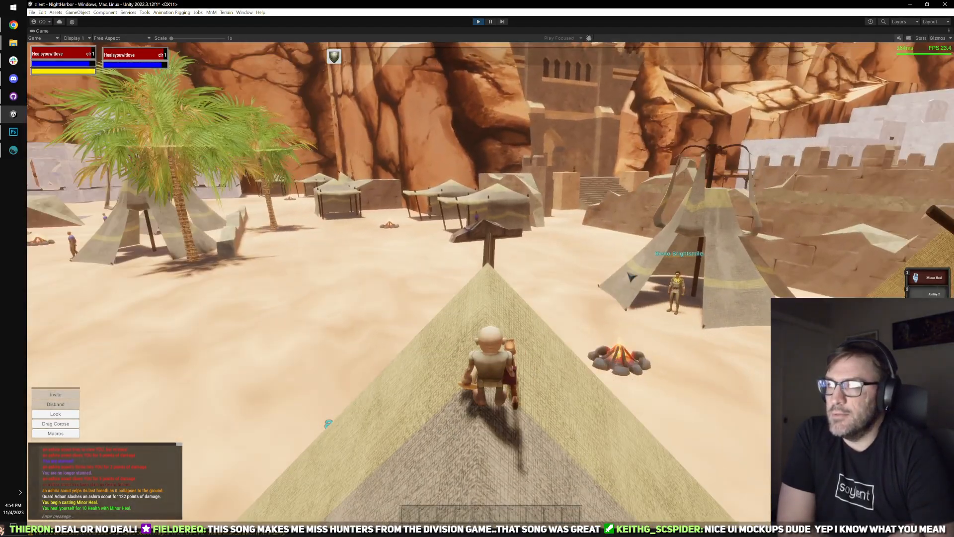
key("w")
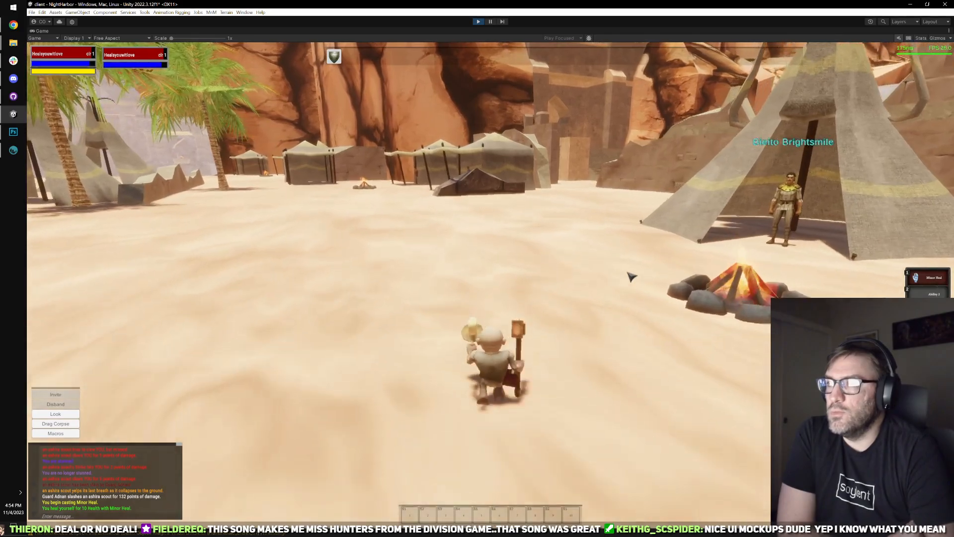
- Run the gnome cleric past the large campfire tent and its occupant toward the mining tents
key("d")
key("w")
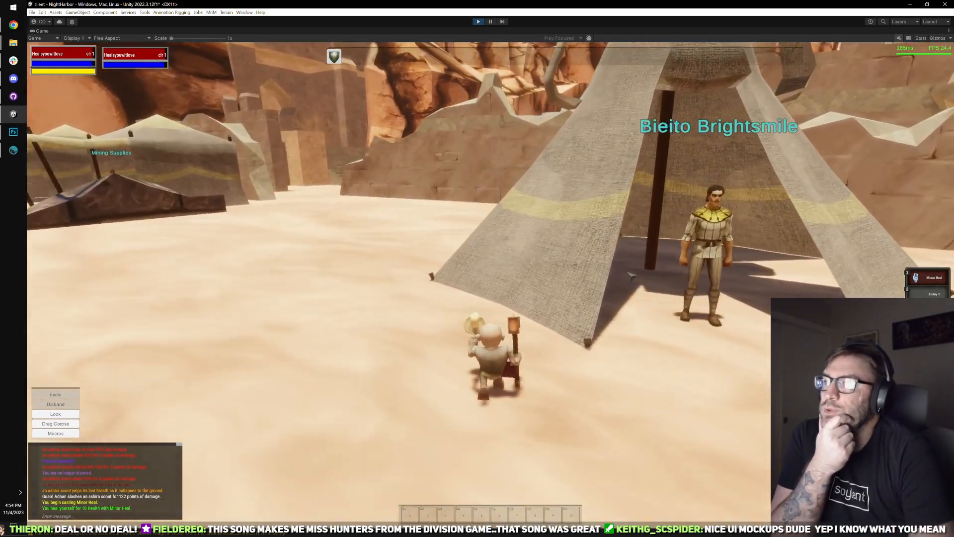
key("a")
key("a")
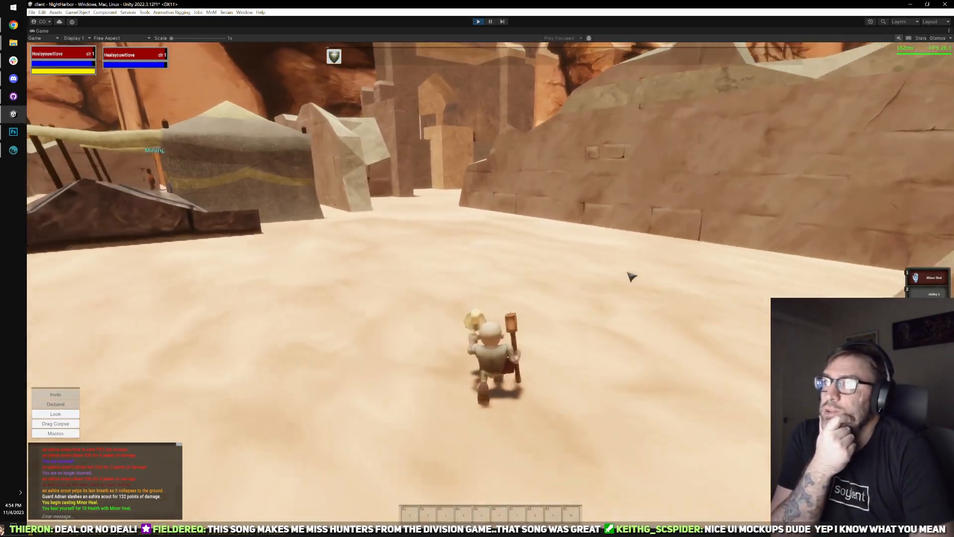
key("w")
key("a")
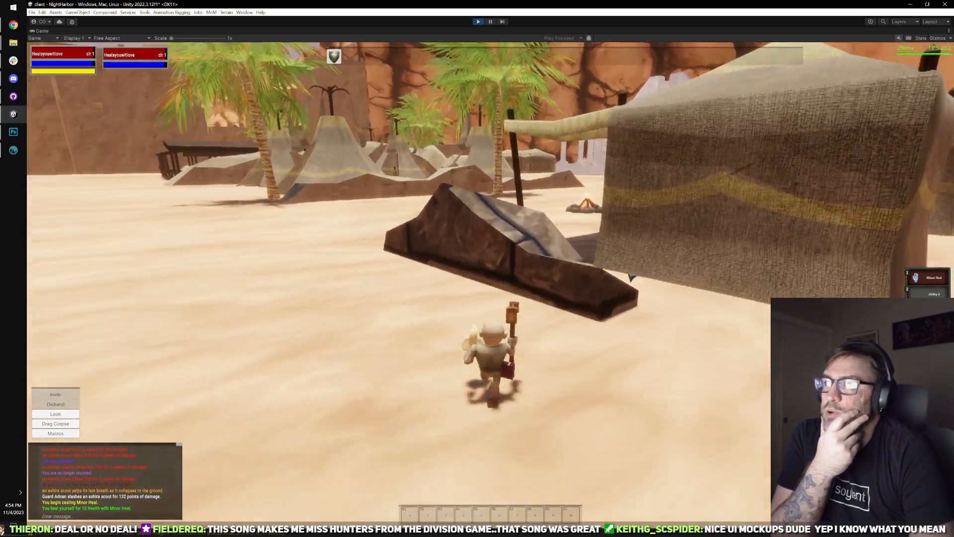
- Run the gnome cleric around the dark low tent and under the Mining Supplies vendor's canopy
key("w")
key("d")
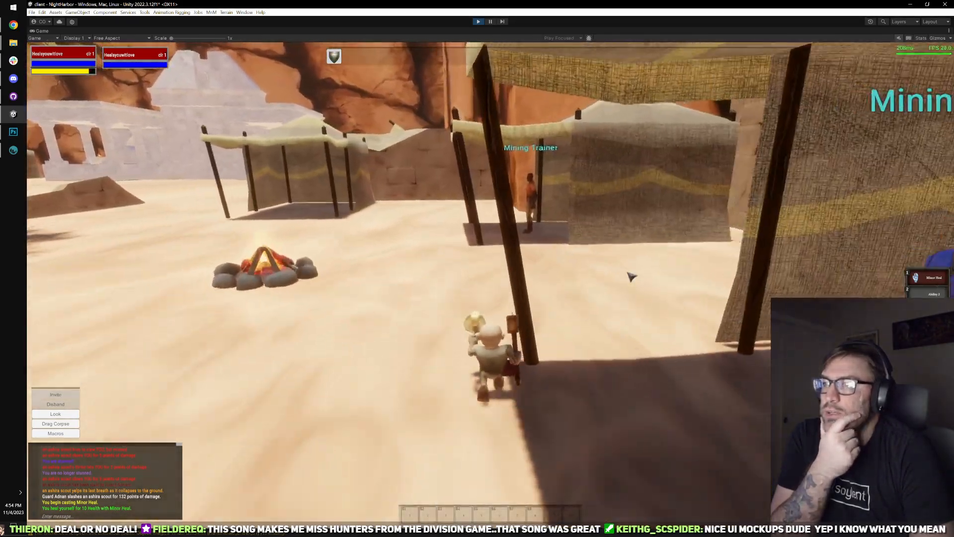
key("w")
key("d")
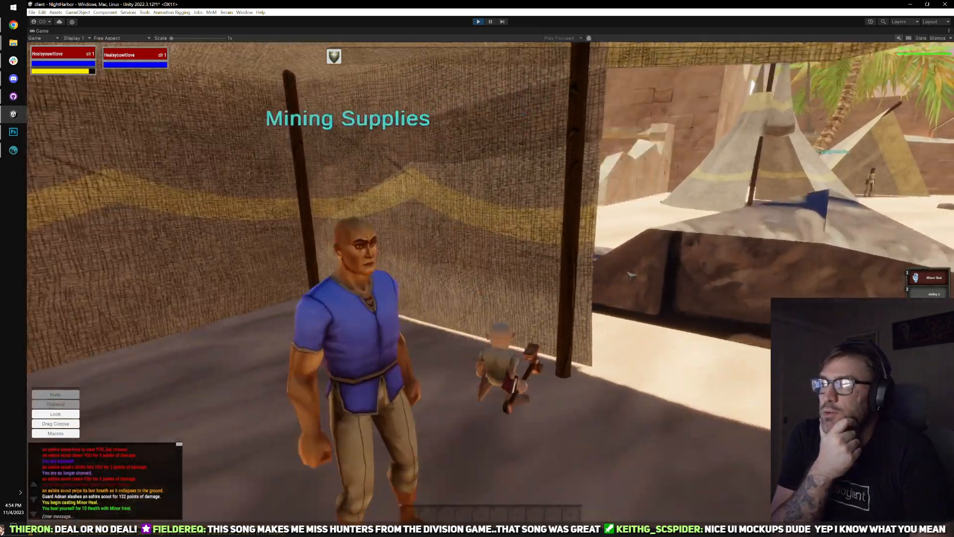
- Run the gnome cleric from the Mining Supplies canopy up the wide stone stairs, past the watchman, and back down onto the sand
key("w")
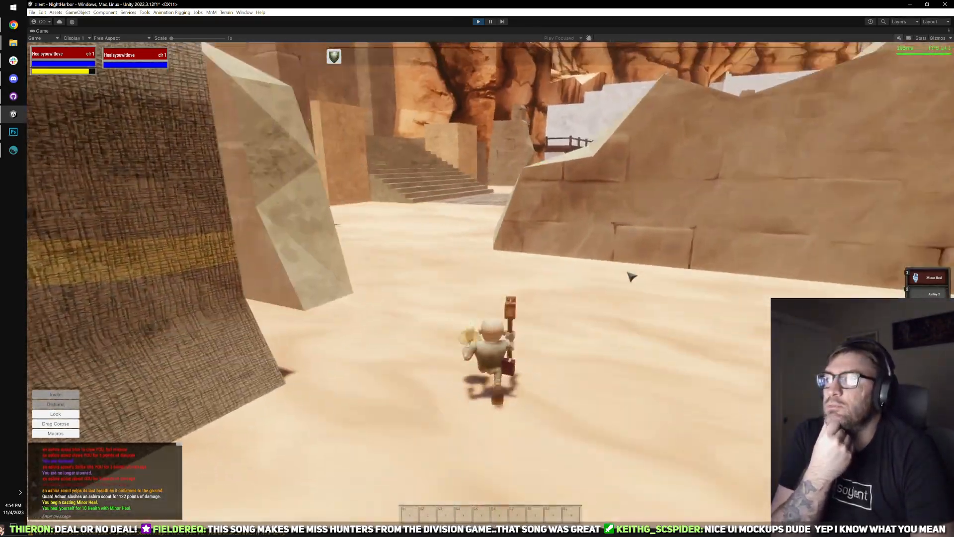
key("w")
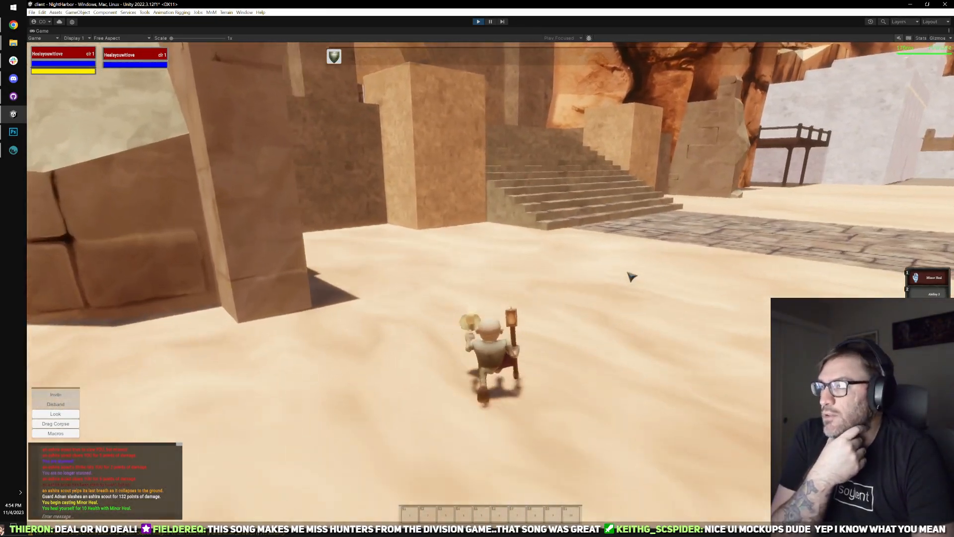
key("d")
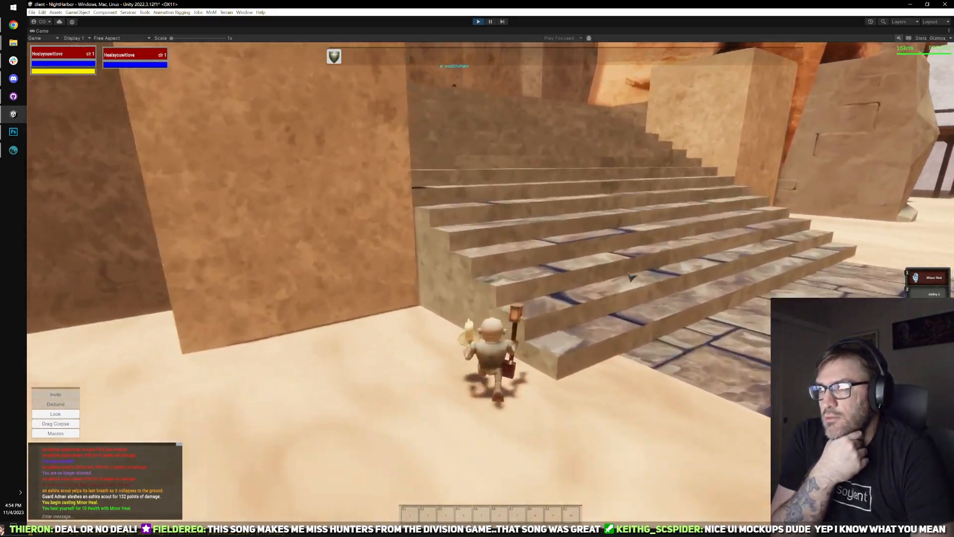
key("w")
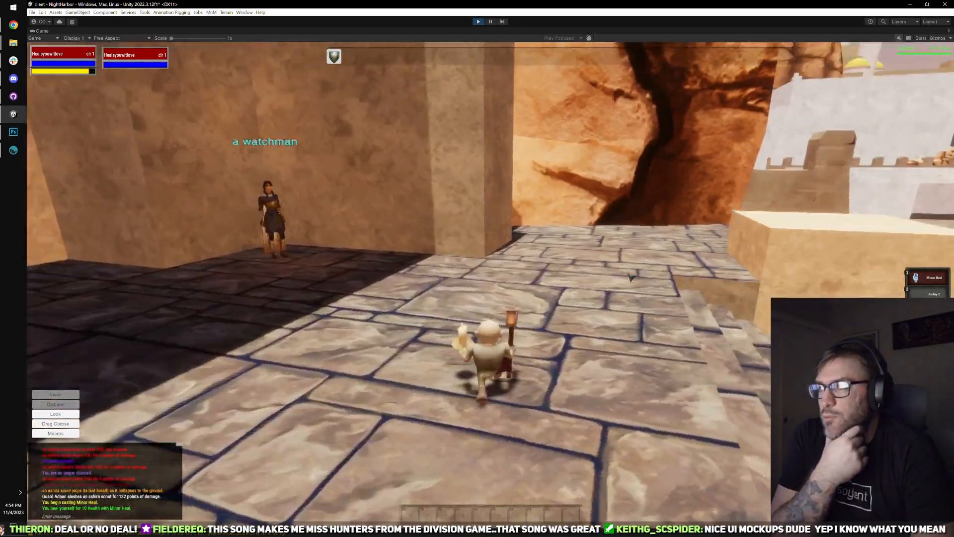
key("w")
key("d")
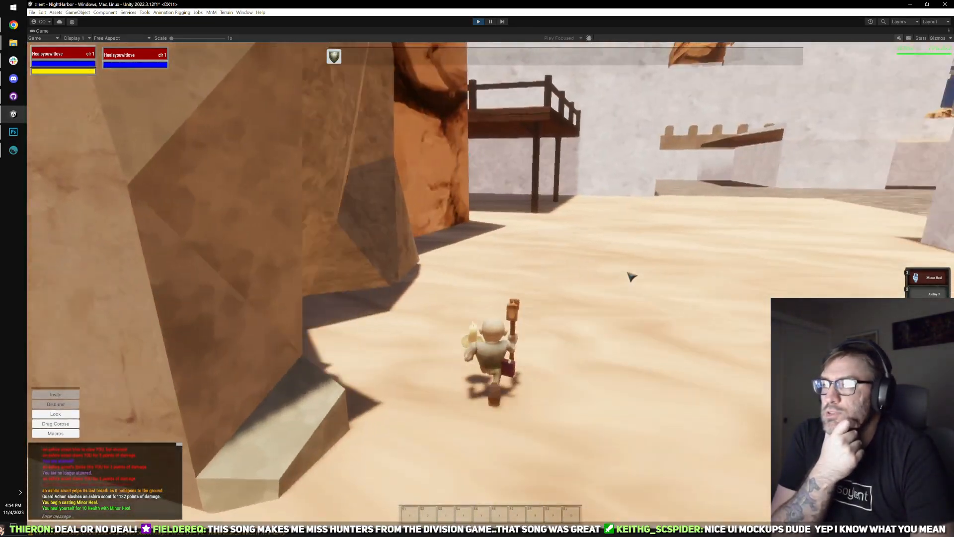
- Run the gnome cleric across the sand and through the white-walled passage to the paved street facing the blue awning
key("w")
key("a")
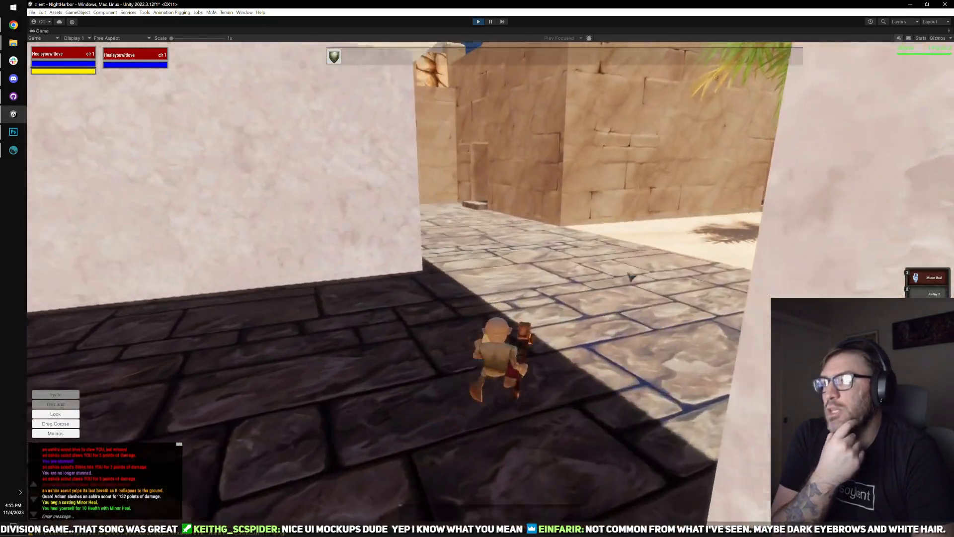
key("d")
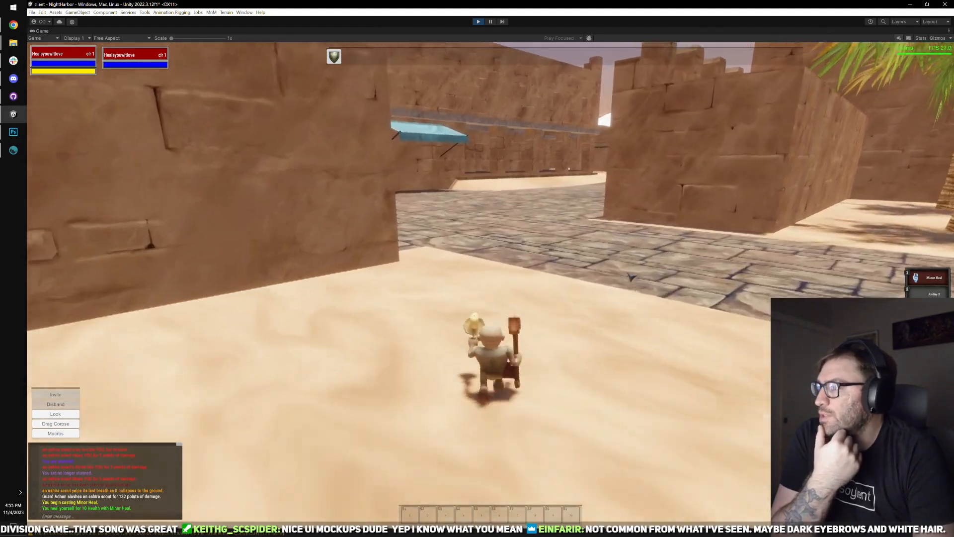
key("a")
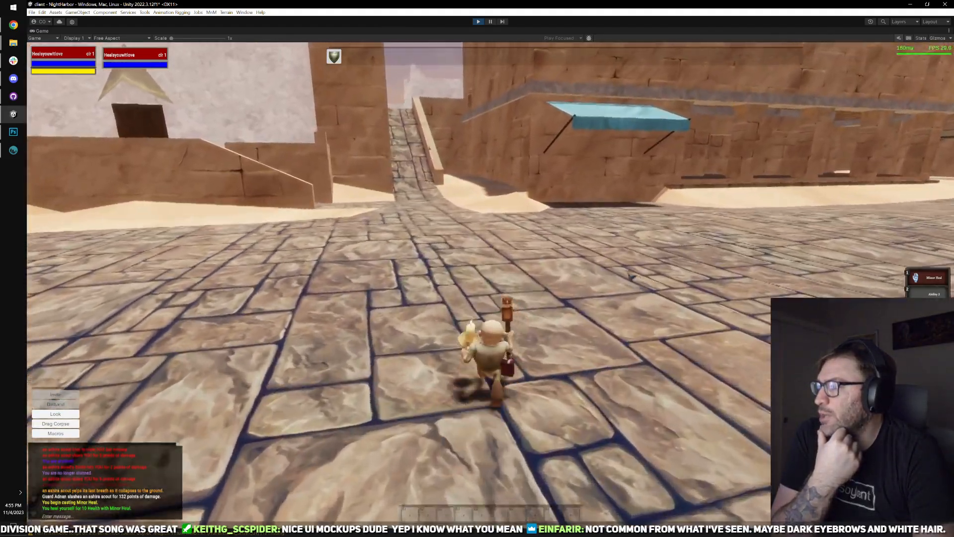
- Run the gnome cleric up the narrow stone ramp between the brick walls to the white upper terrace
key("w")
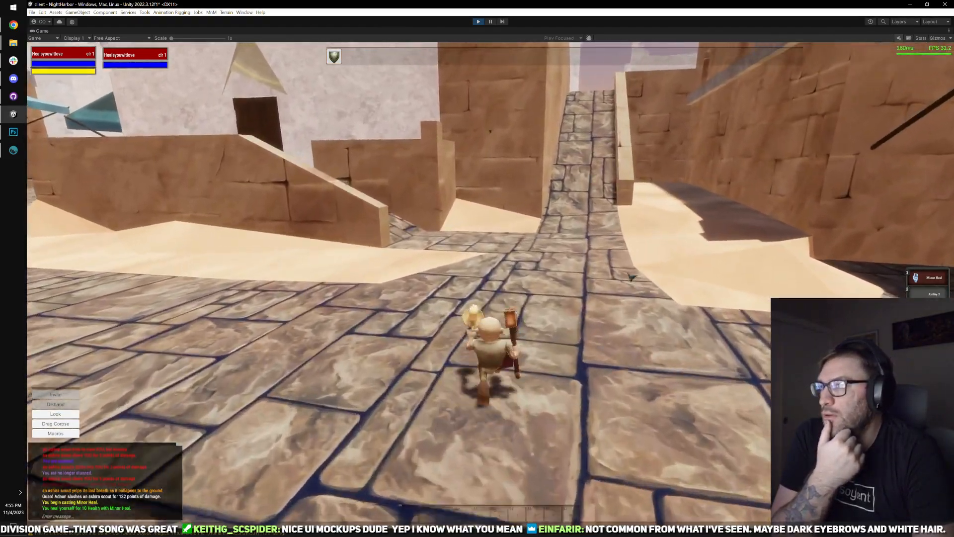
key("w")
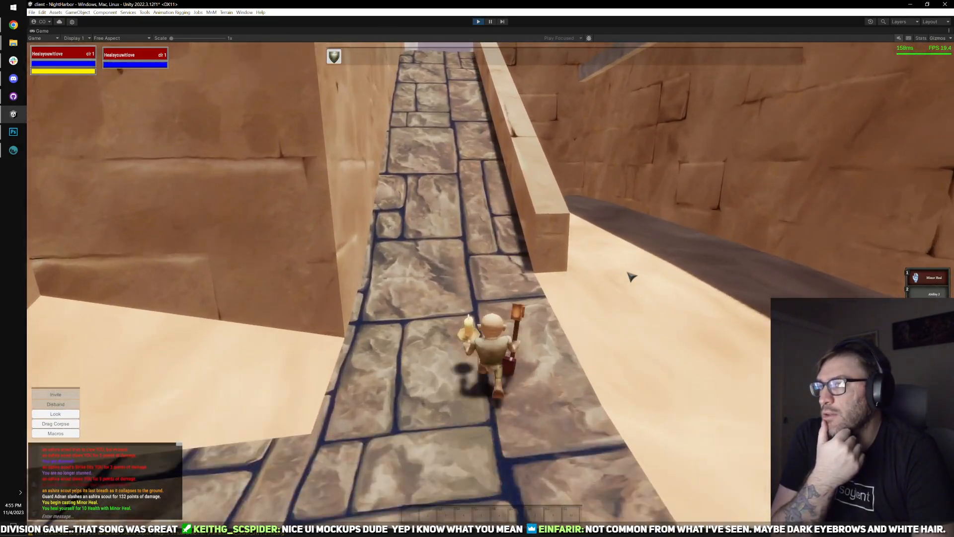
key("w")
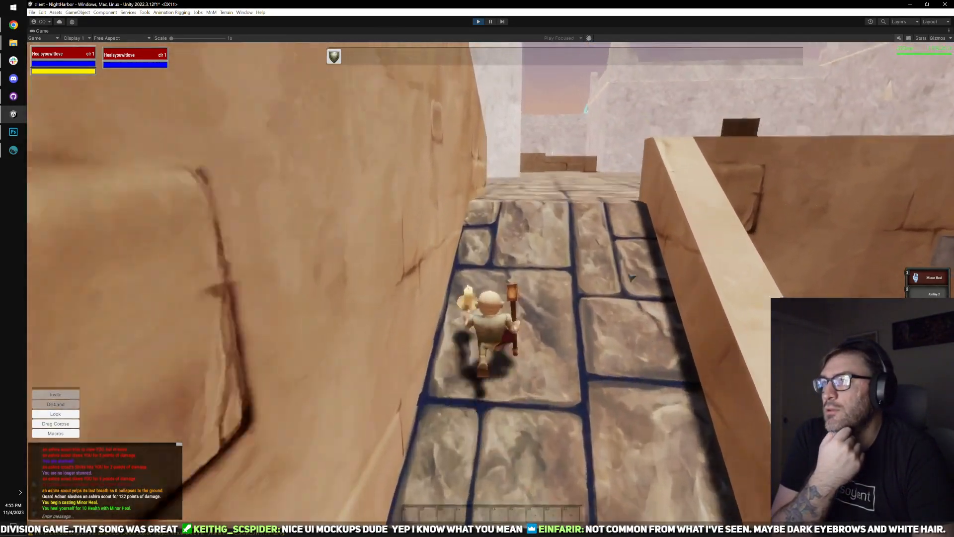
key("w")
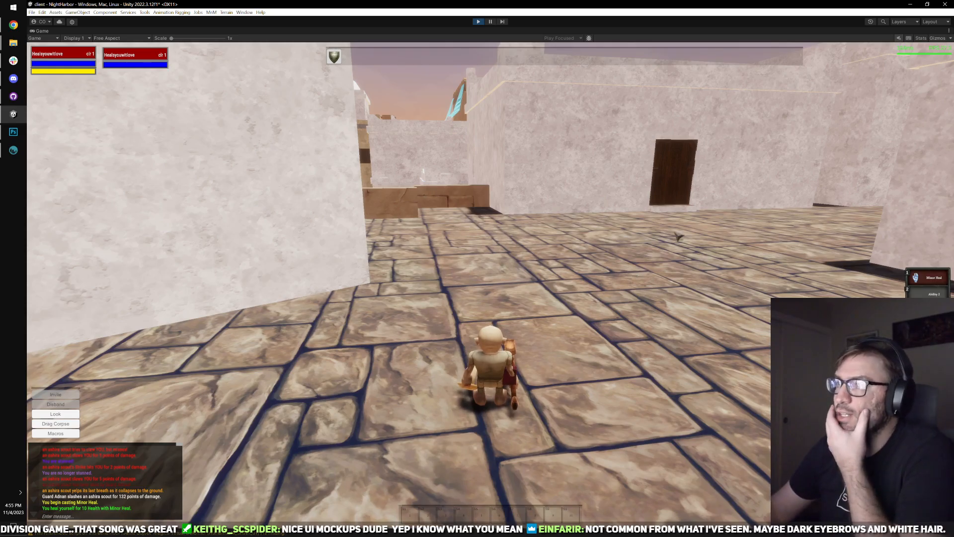
- Run the gnome cleric down the walled ramp from the terrace, across the courtyard, and through the white archway into the palm plaza
key("w")
key("a")
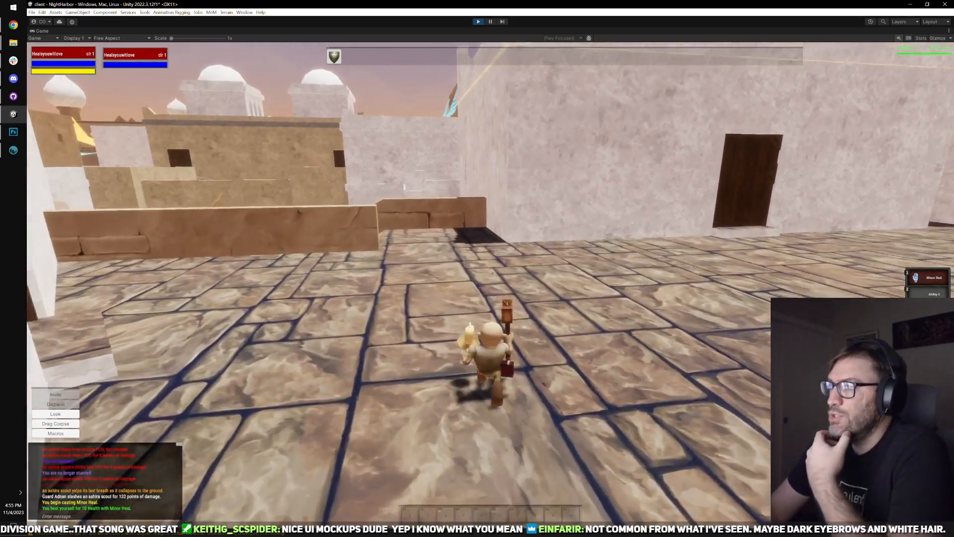
key("d")
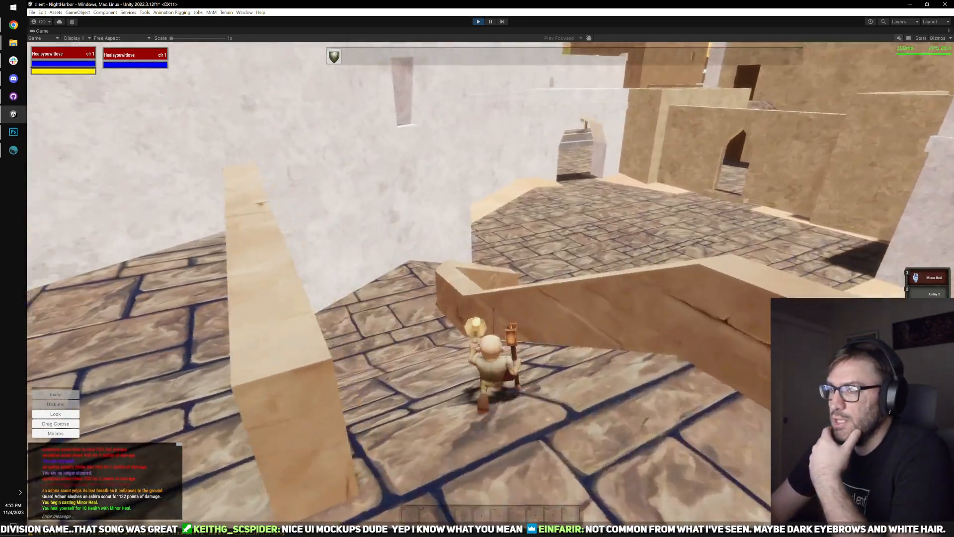
key("d")
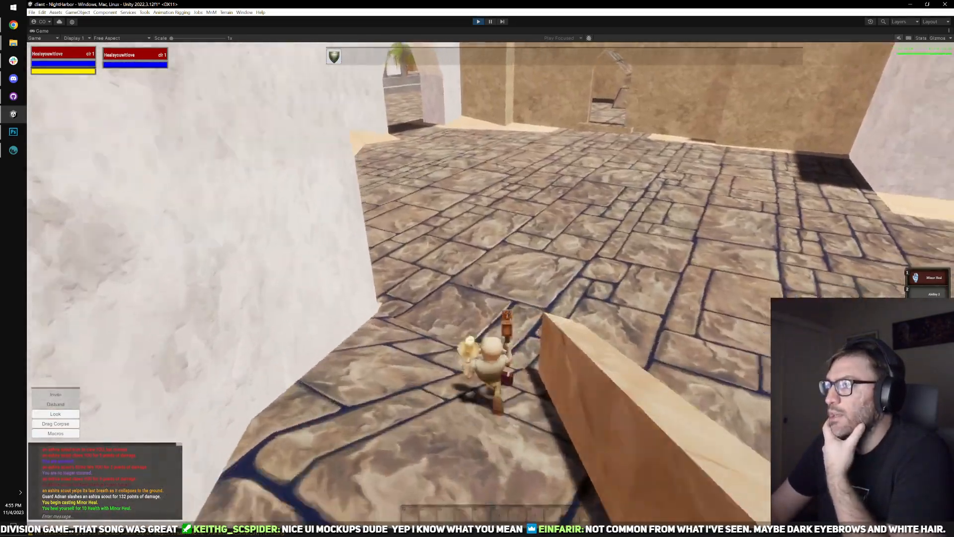
key("a")
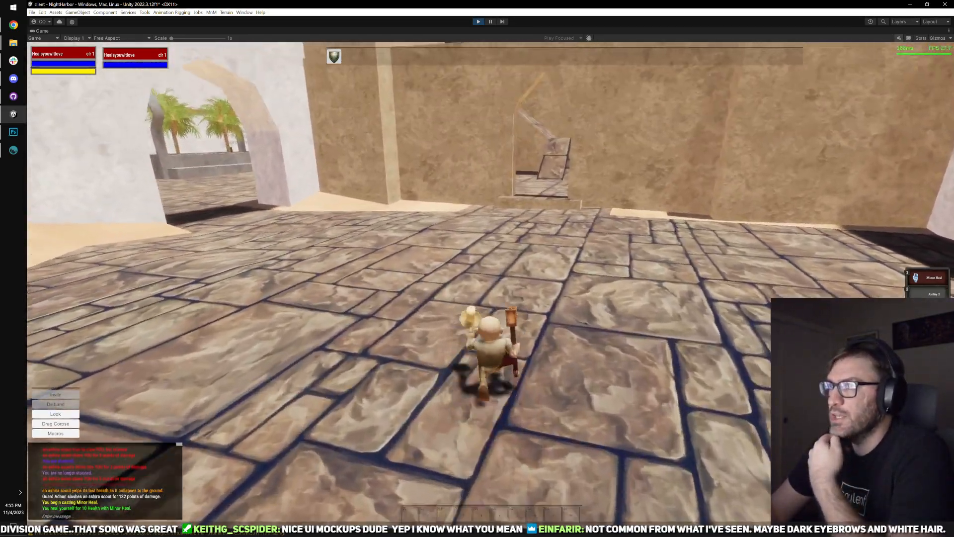
key("d")
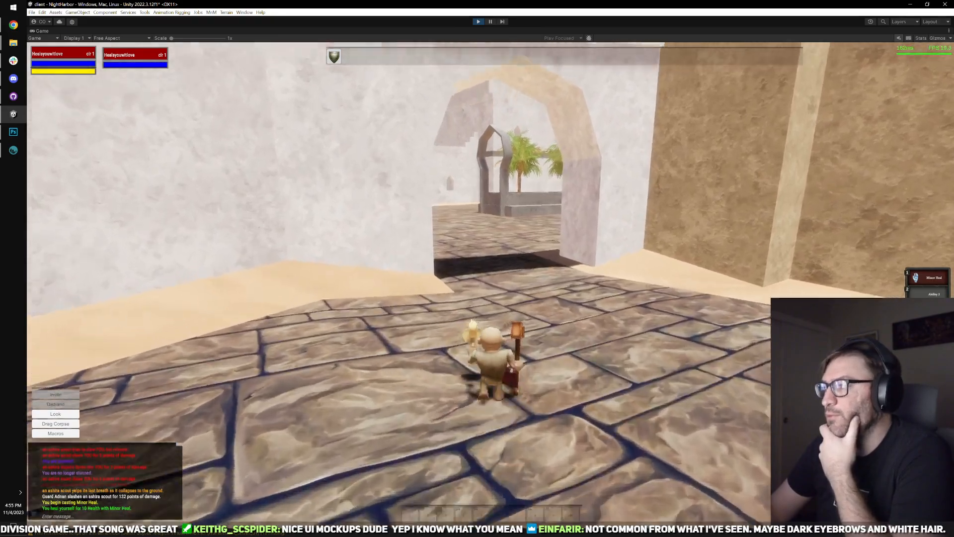
key("w")
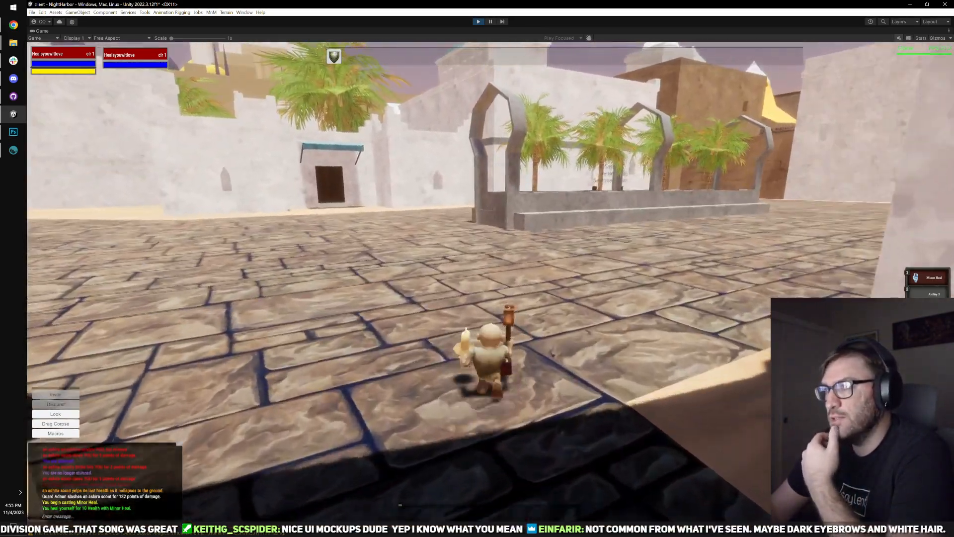
- Move the gnome cleric beside the palm planter, view him from the front, and run him along the white building
key("w")
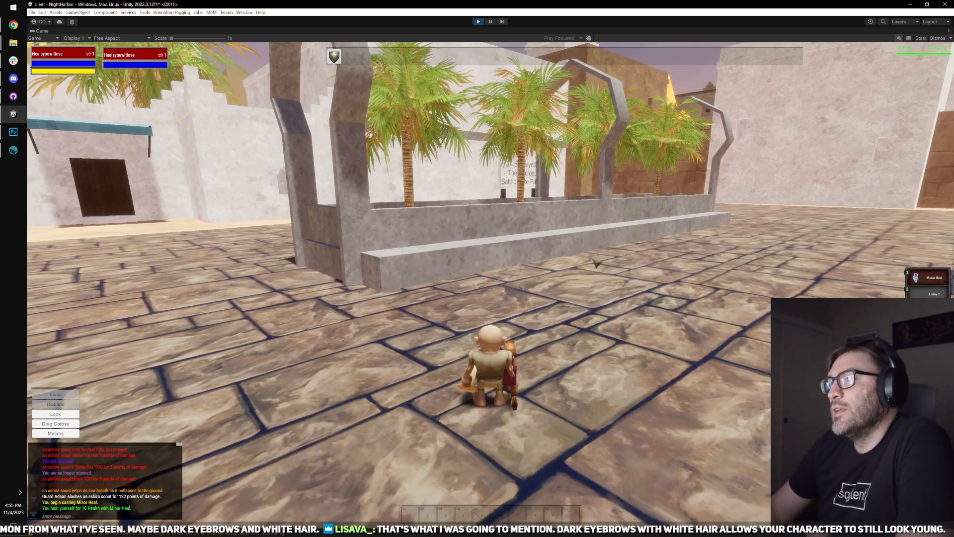
key("w")
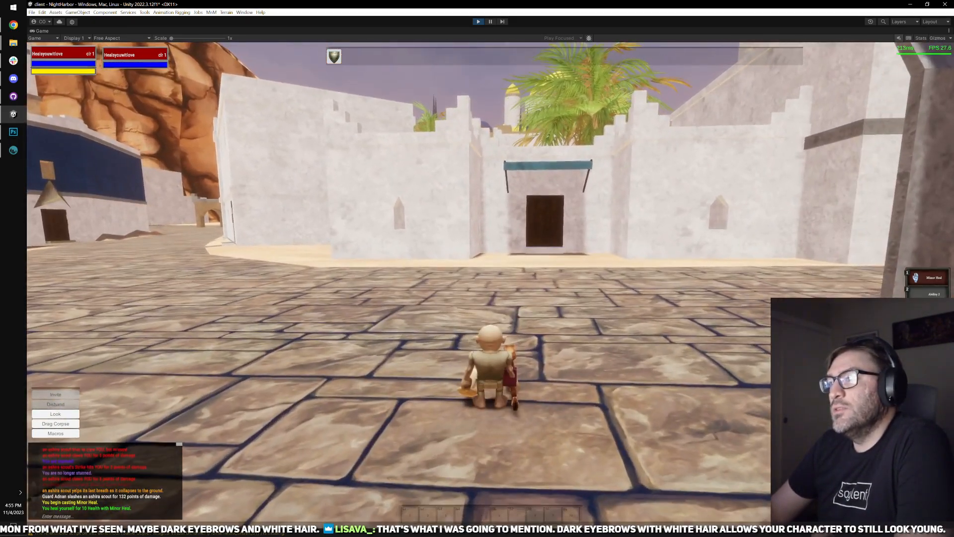
key("a")
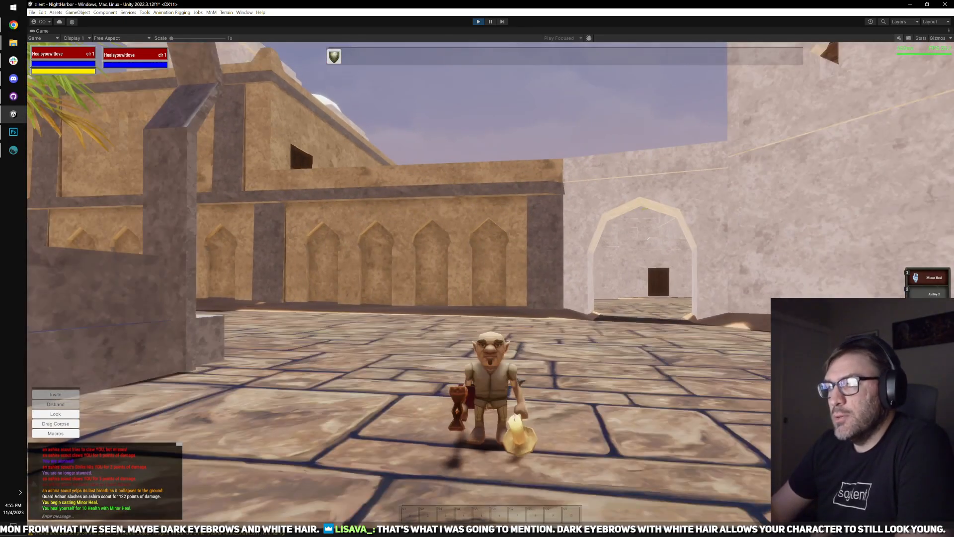
key("w")
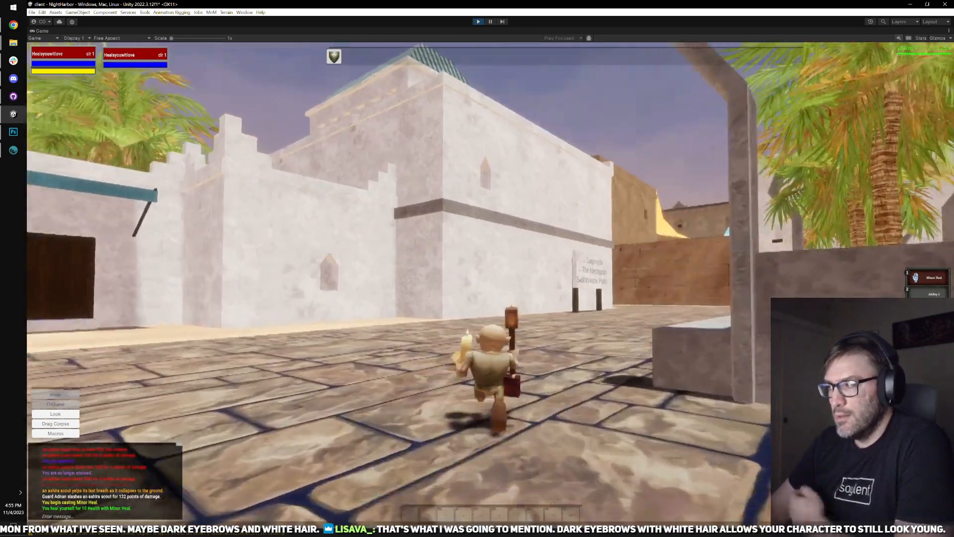
- Run the gnome cleric past the Sagesyde and Necropolis signpost and turn into the long street facing the golden-domed palace
key("d")
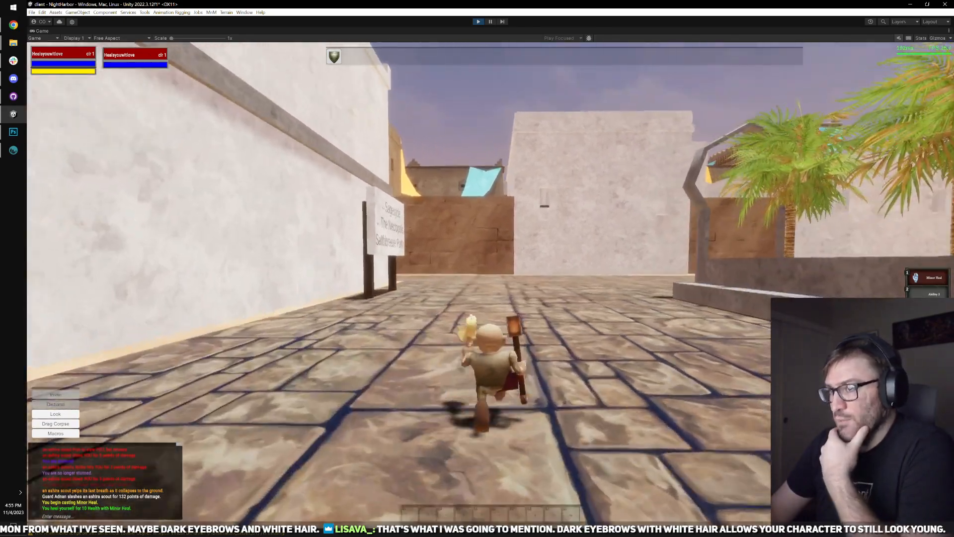
key("a")
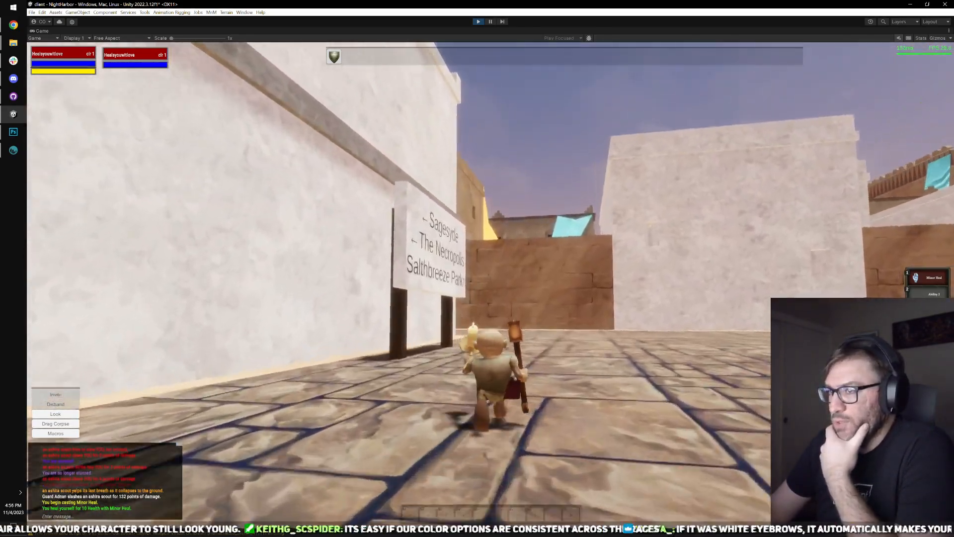
key("d")
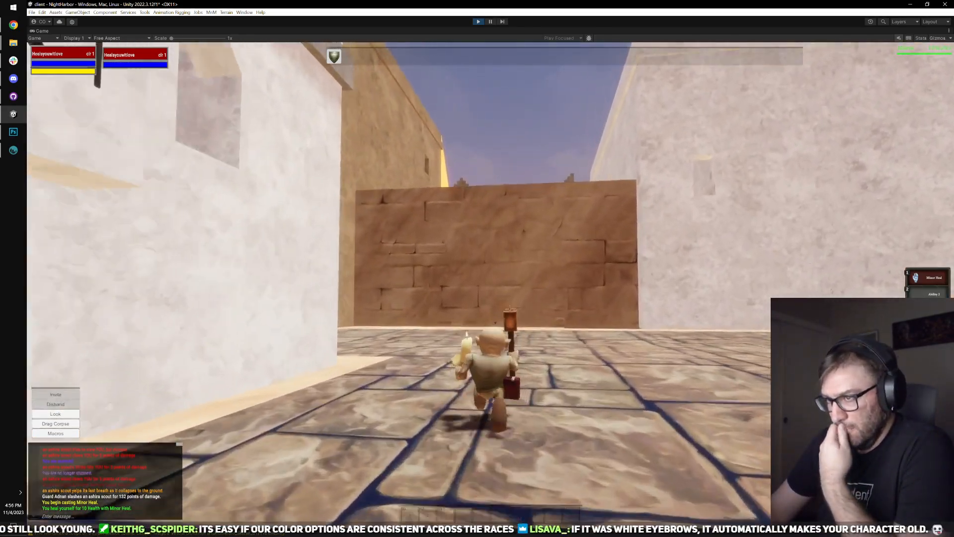
key("a")
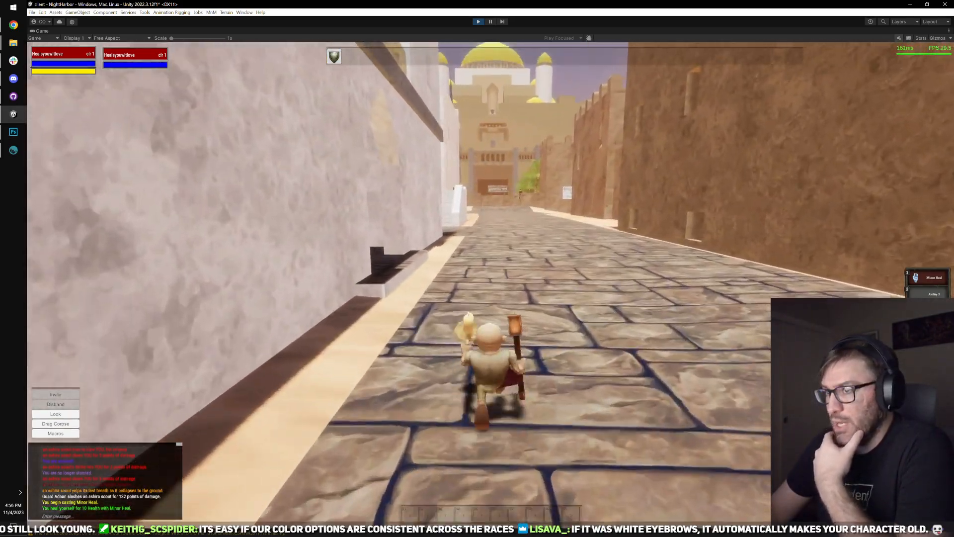
- Run the gnome cleric to the brown building's corner and examine his face from the side and front
key("d")
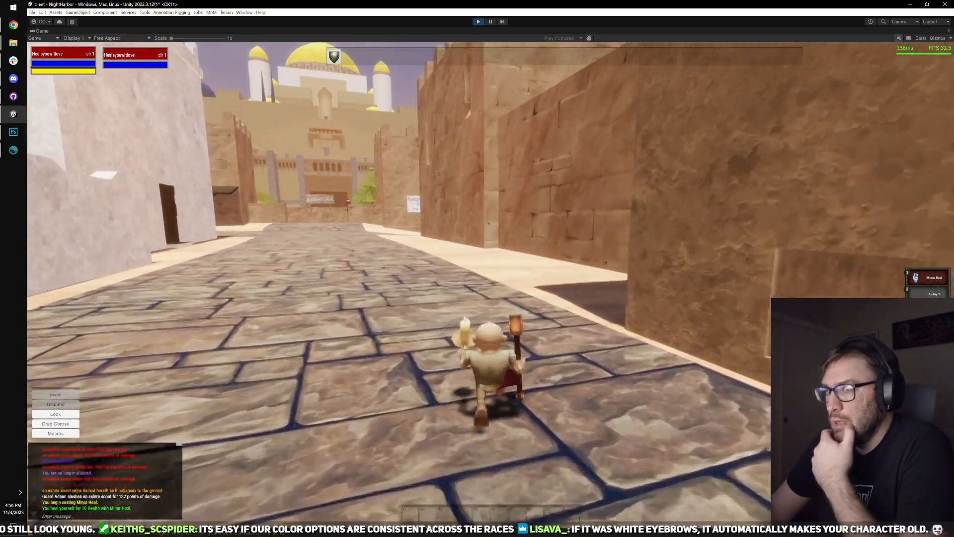
key("a")
key("d")
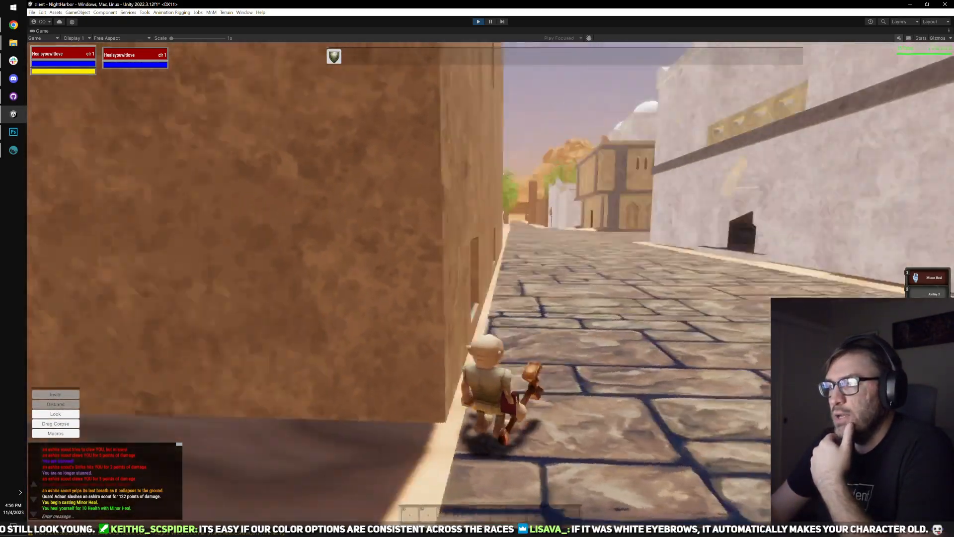
key("d")
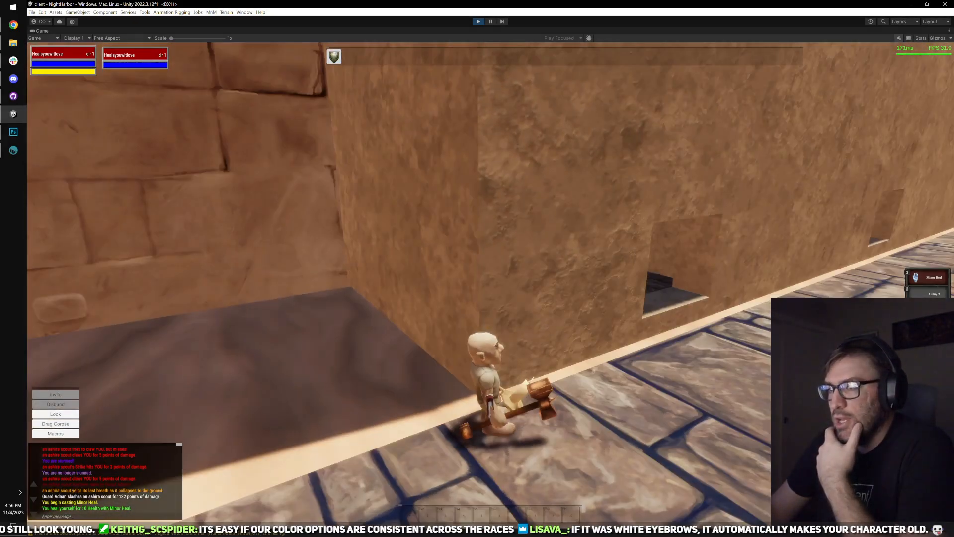
key("a")
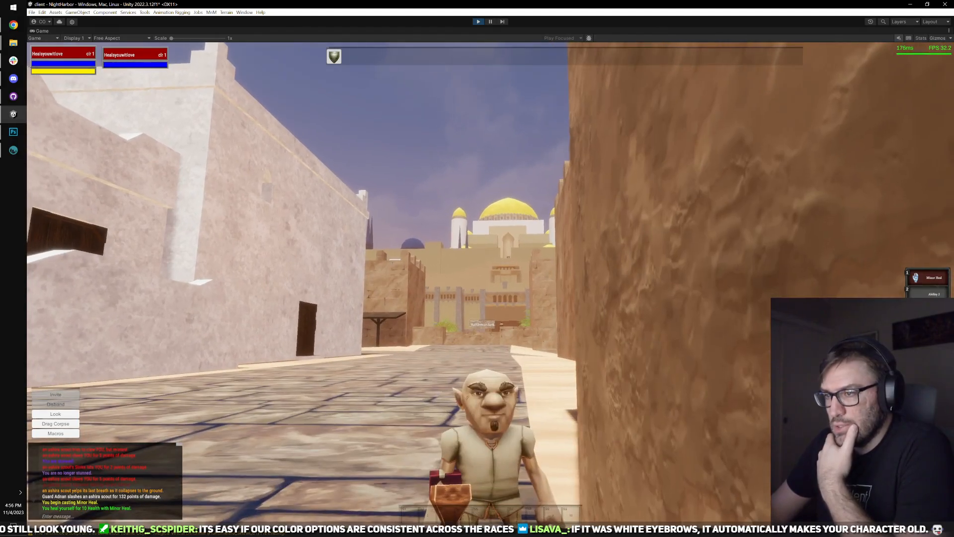
- Run the gnome cleric up the street past the TwilightHarbor sign to the steps of SaltBreeze Park
key("d")
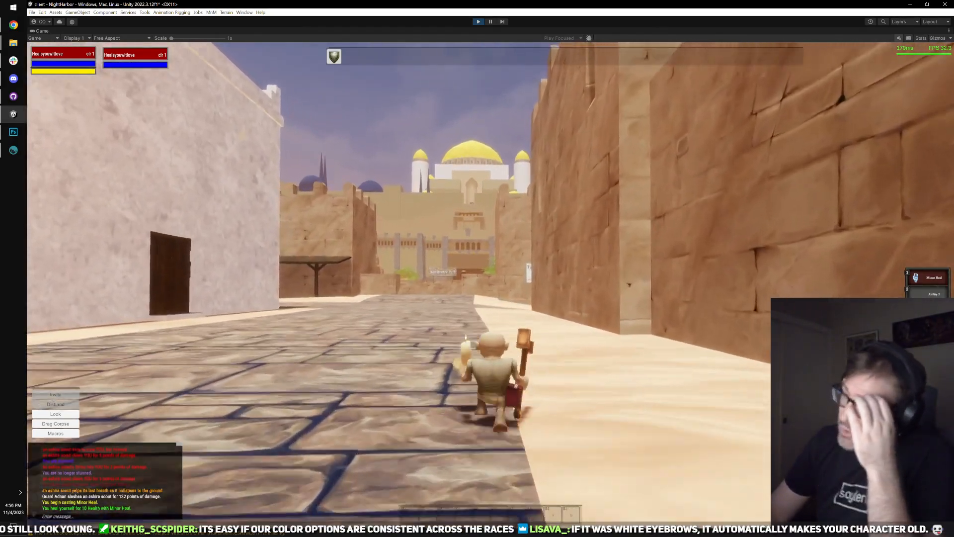
key("w")
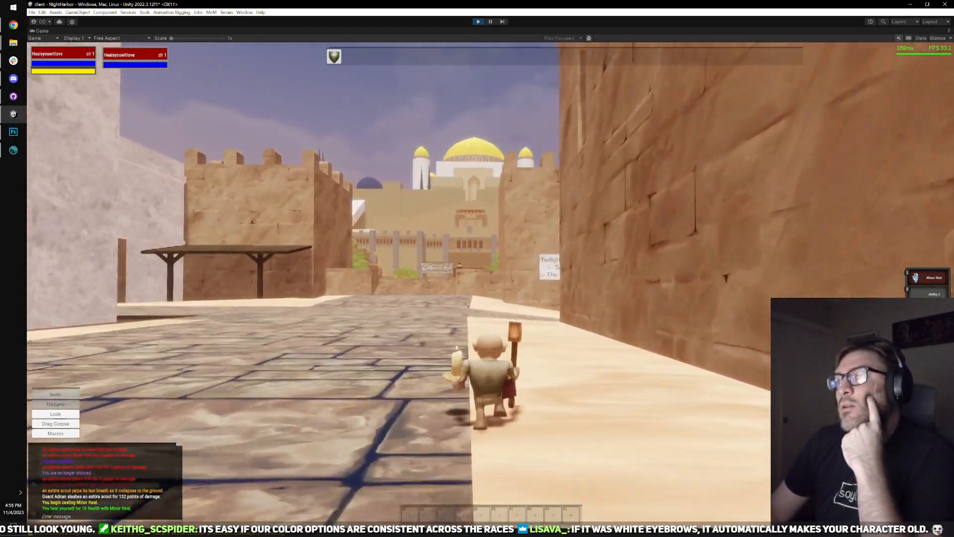
key("w")
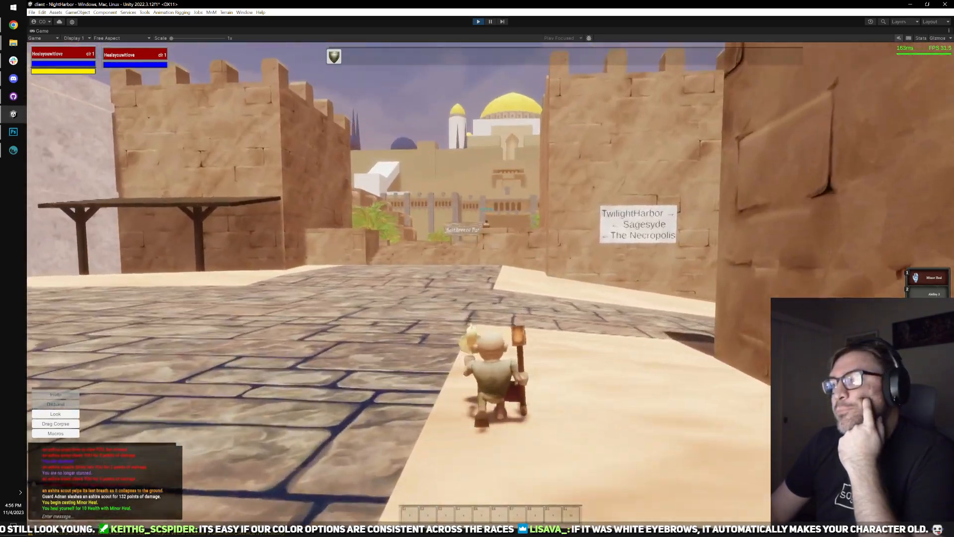
key("w")
key("a")
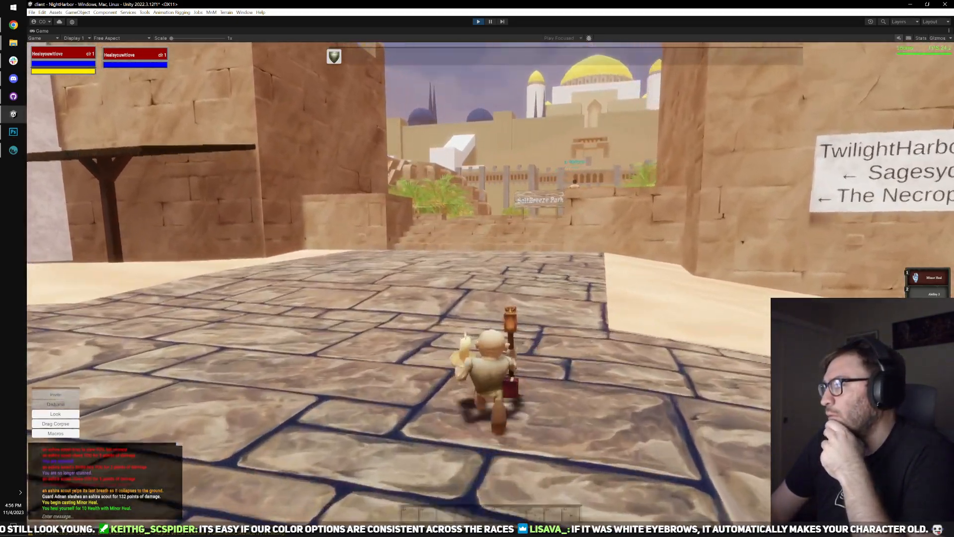
key("w")
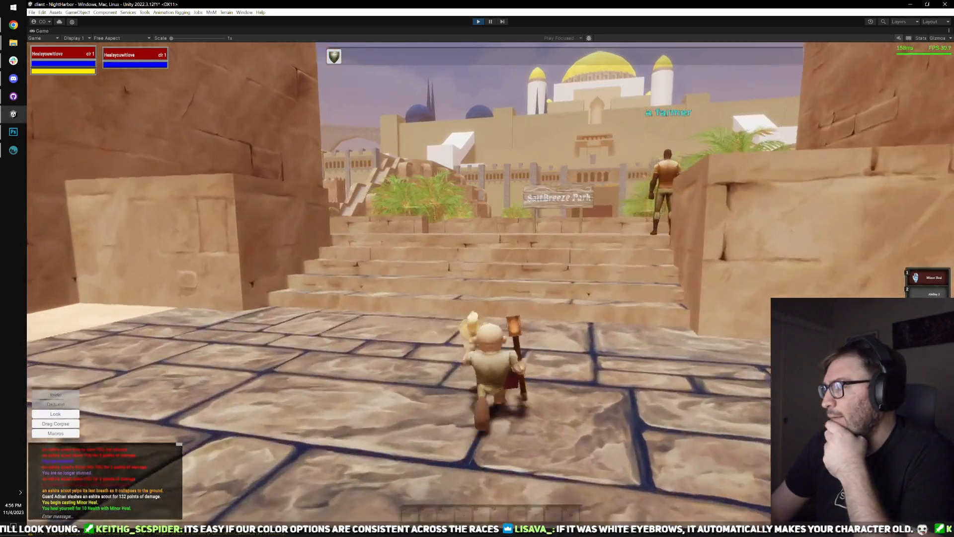
- Run the gnome cleric up the SaltBreeze Park steps, past the park sign, and down to the paved plaza by the palms
key("w")
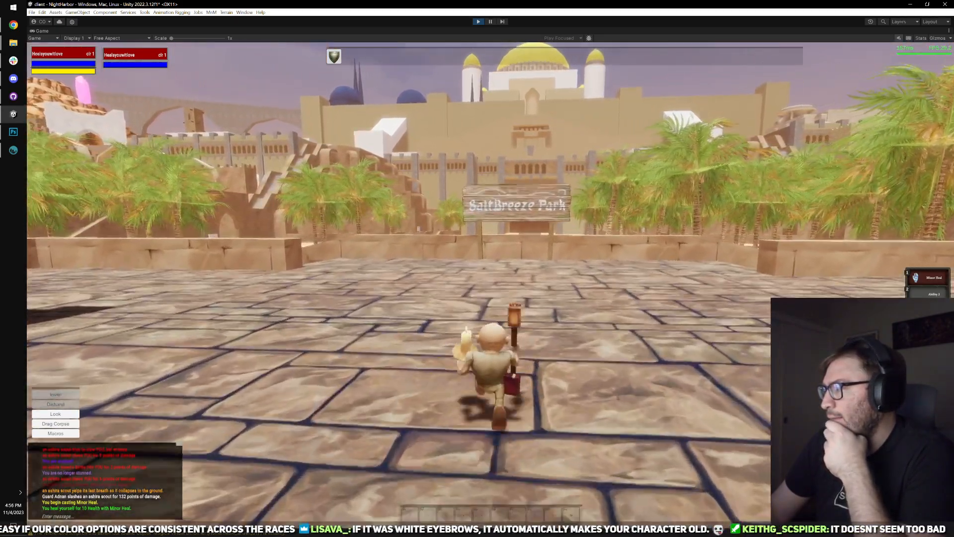
key("w")
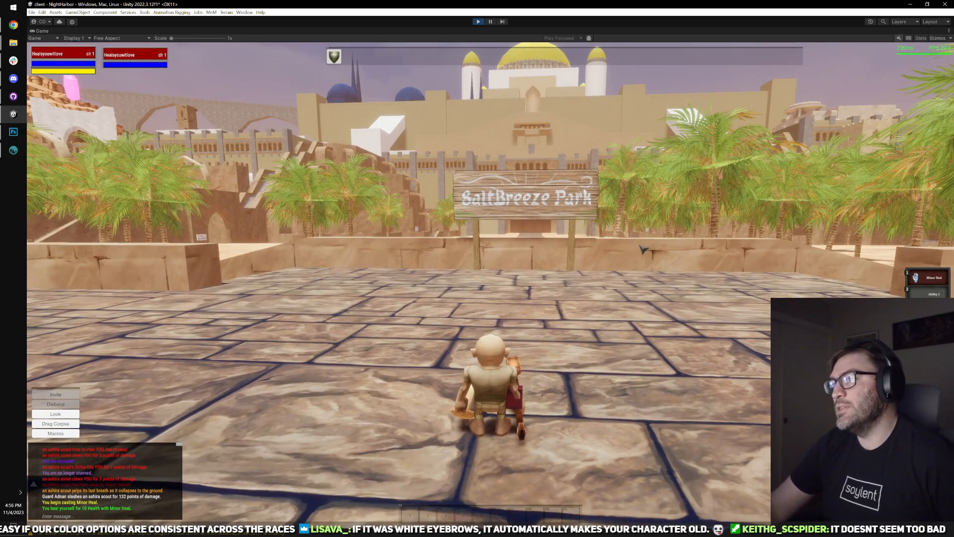
key("d")
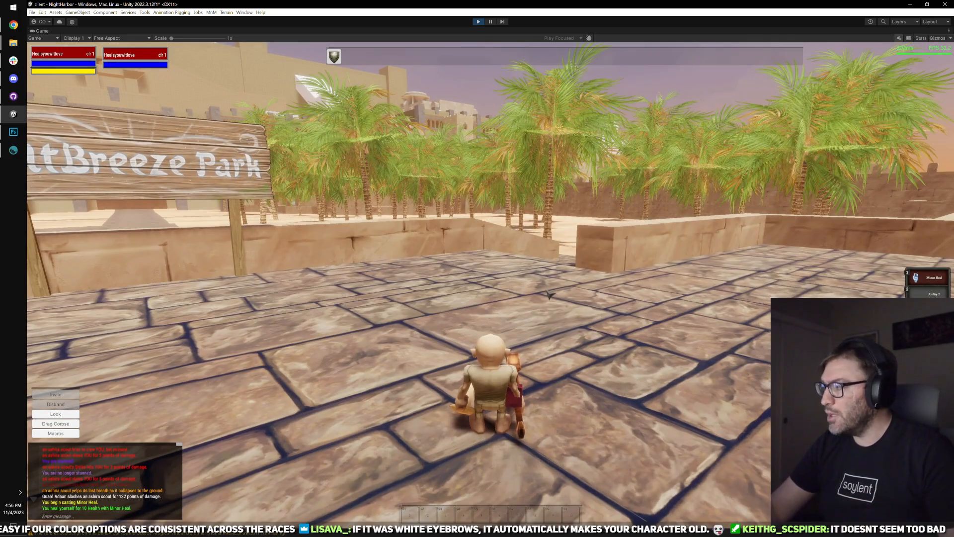
key("w")
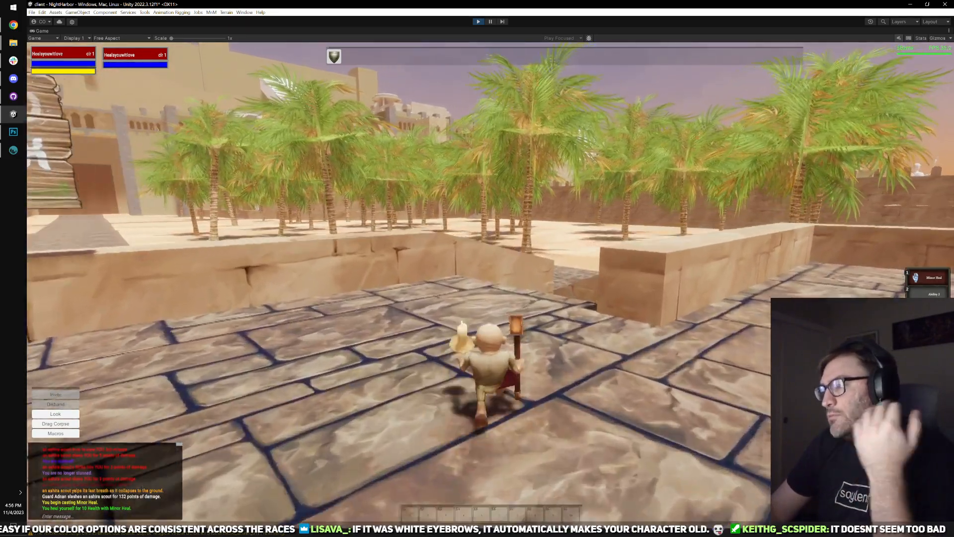
key("w")
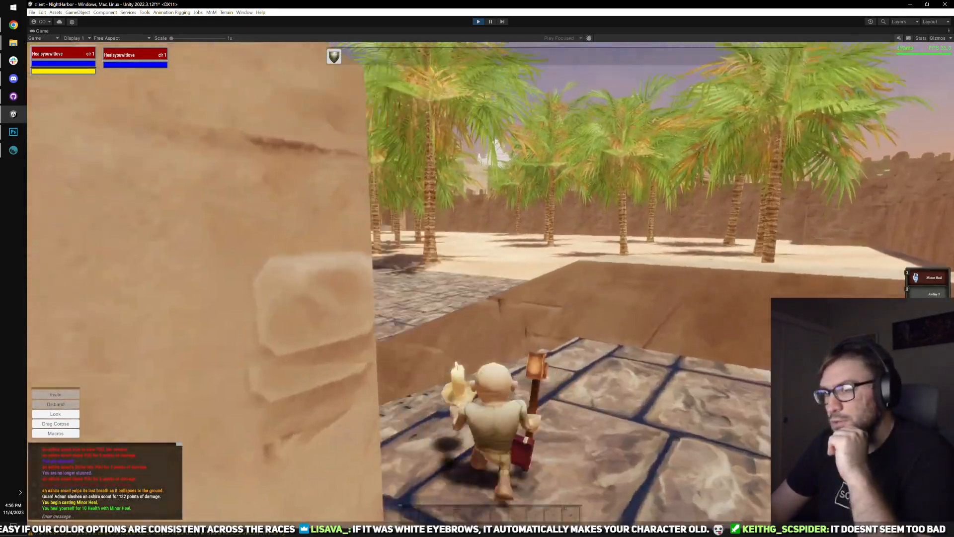
key("w")
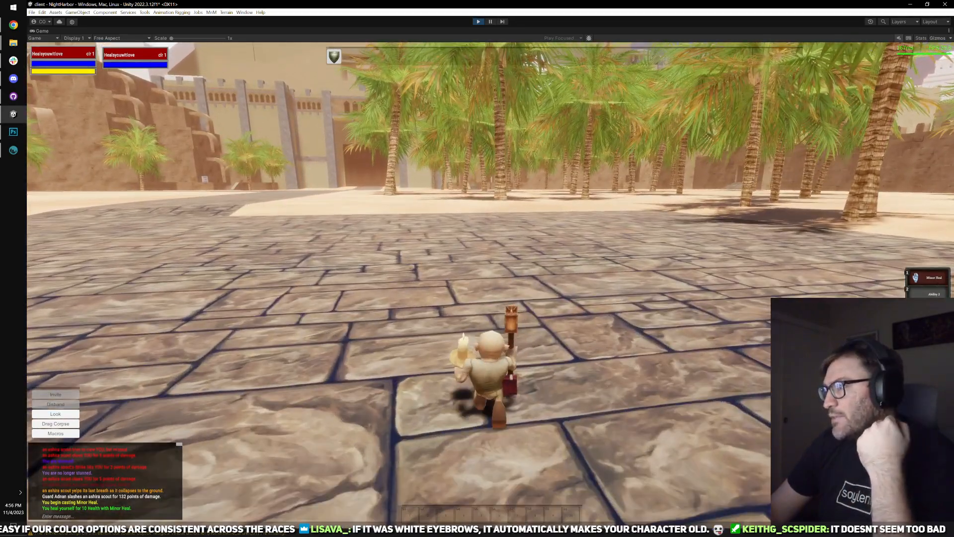
- View the gnome cleric from the front on the plaza and run him back up the stone stairs toward the watchman
key("a")
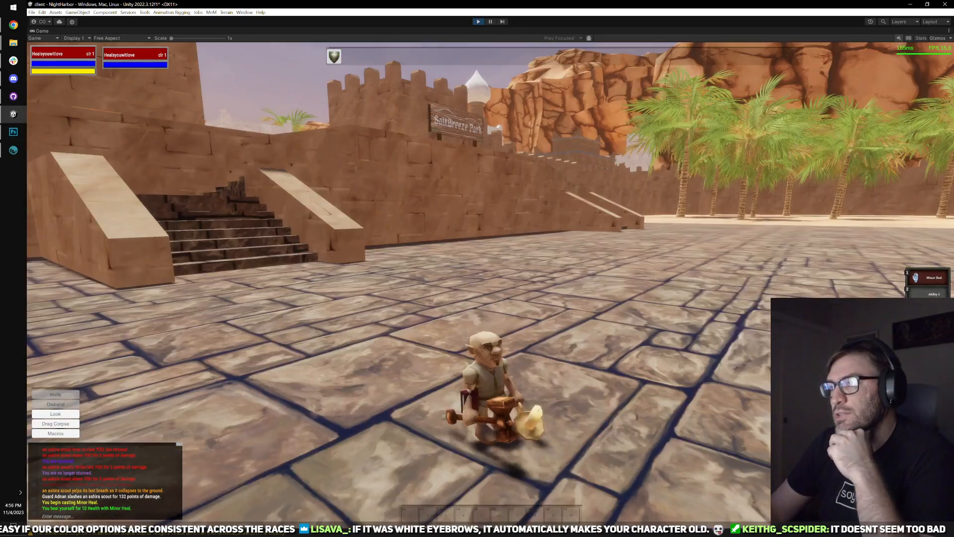
key("w")
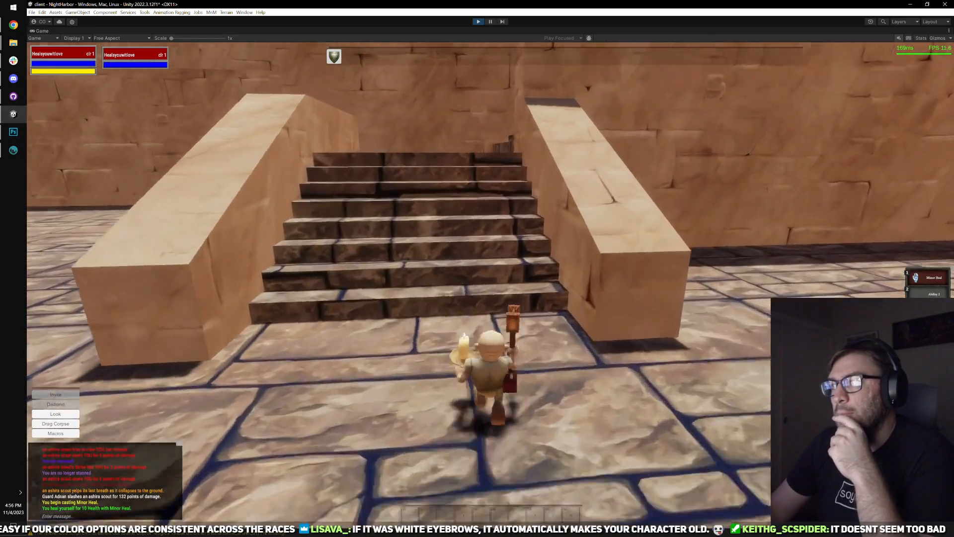
key("w")
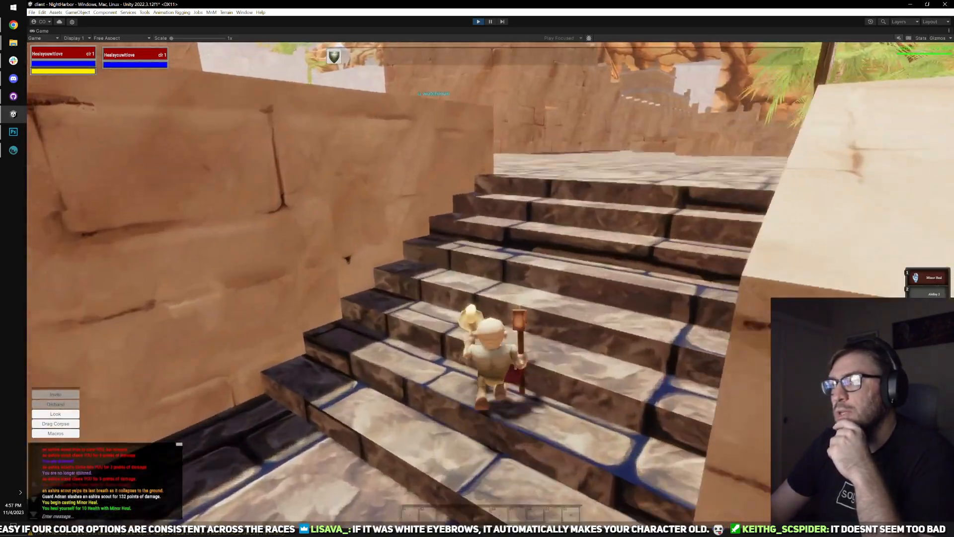
key("a")
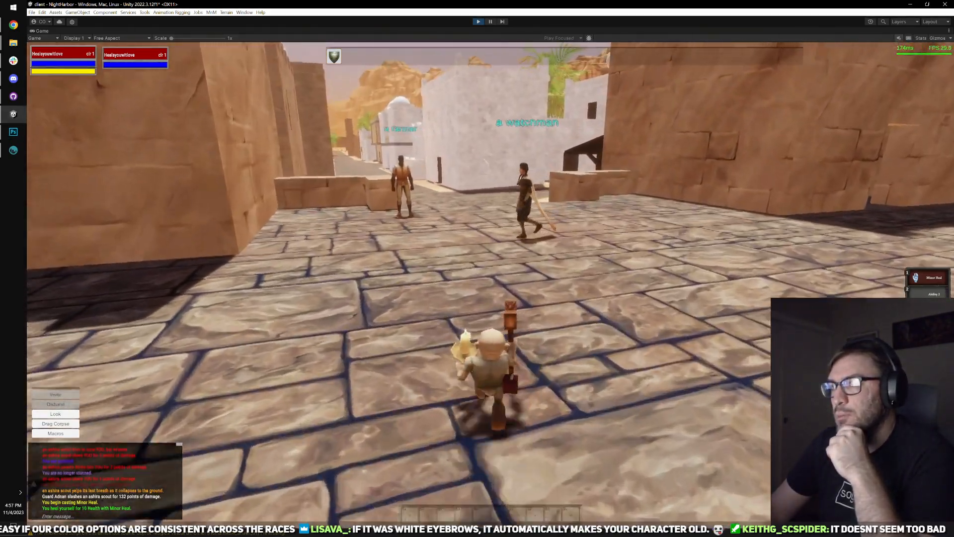
- Run the gnome cleric past the farmer into the street between the brown and white buildings and view him from the side
key("w")
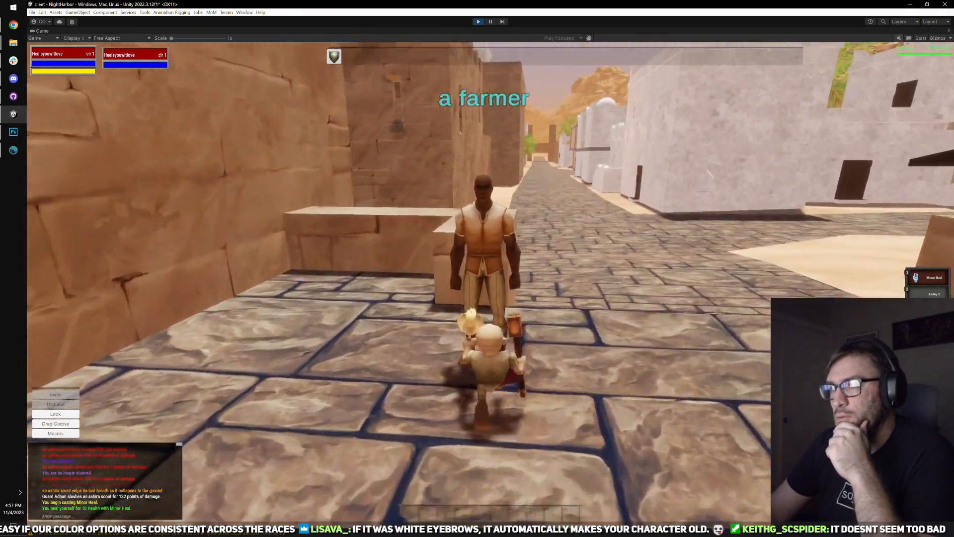
key("w")
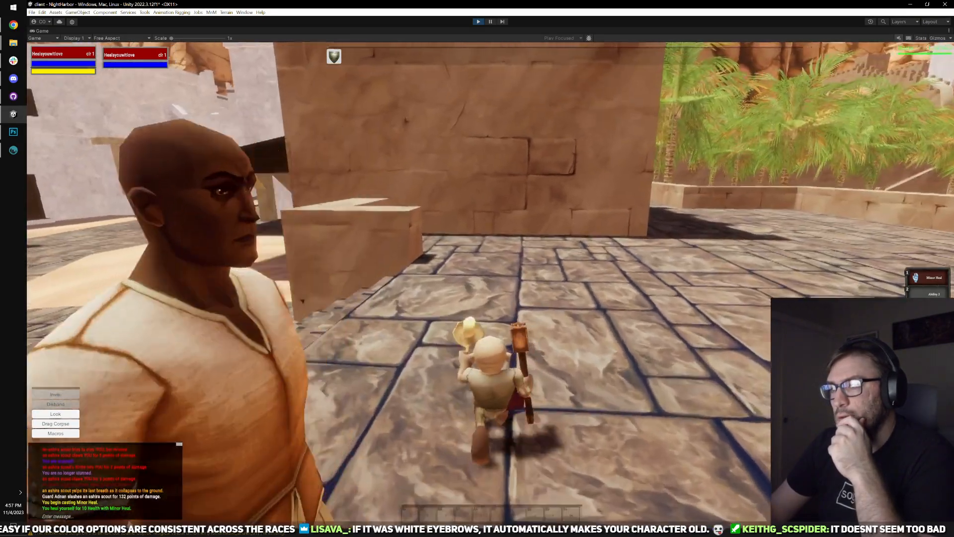
key("w")
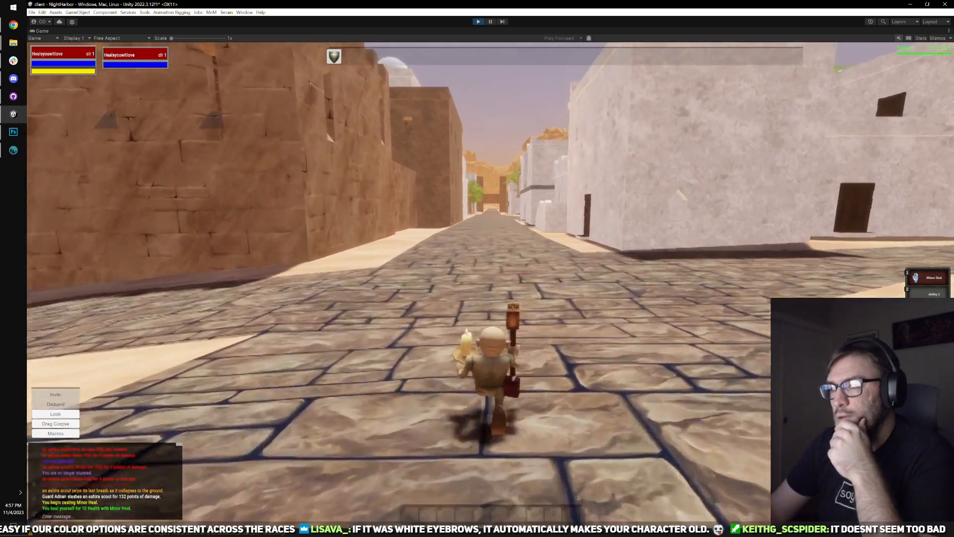
key("a")
mouse_move(449, 149)
left_mouse_down()
mouse_move(388, 149)
mouse_move(449, 149)
left_mouse_up()
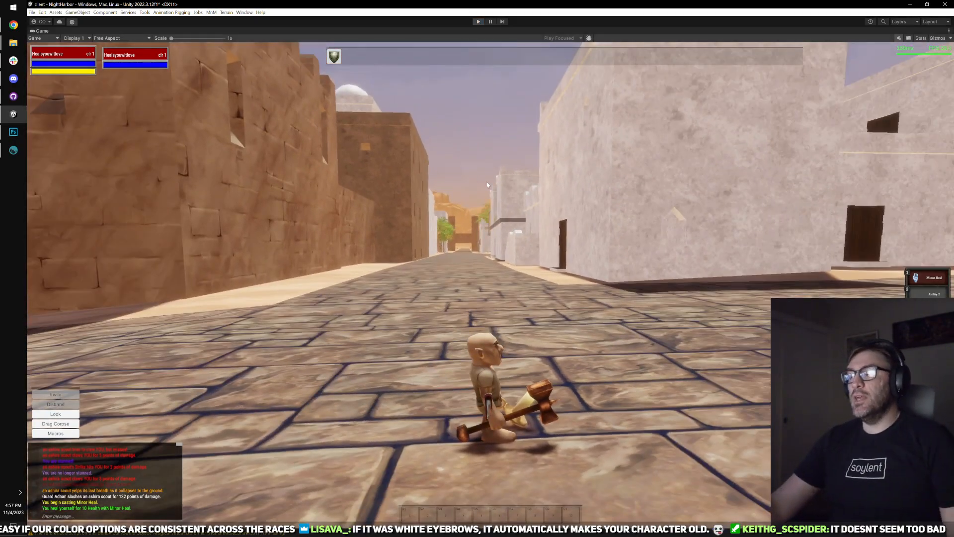
- Restart play mode, log in to the game, and open new character creation in a maximized Game view
key("ctrl+p")
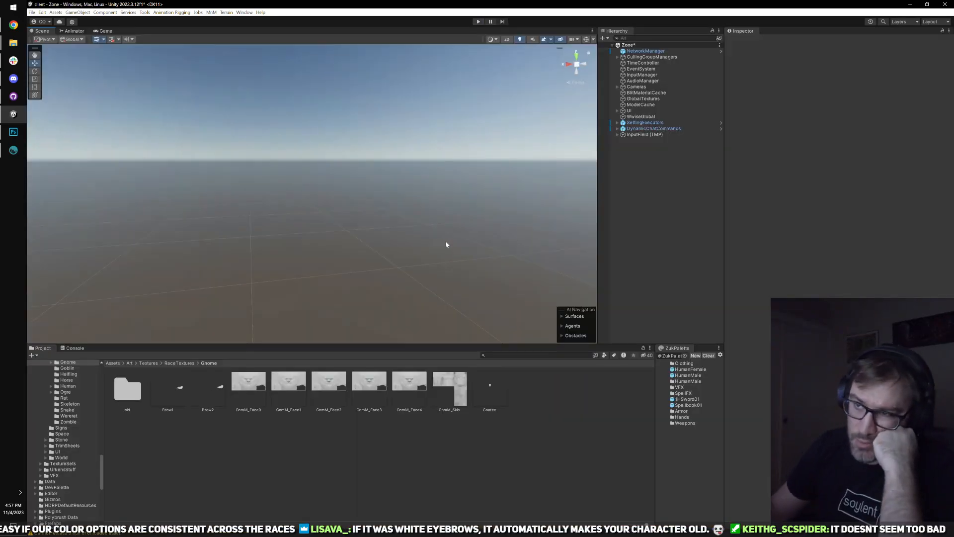
left_click(478, 22)
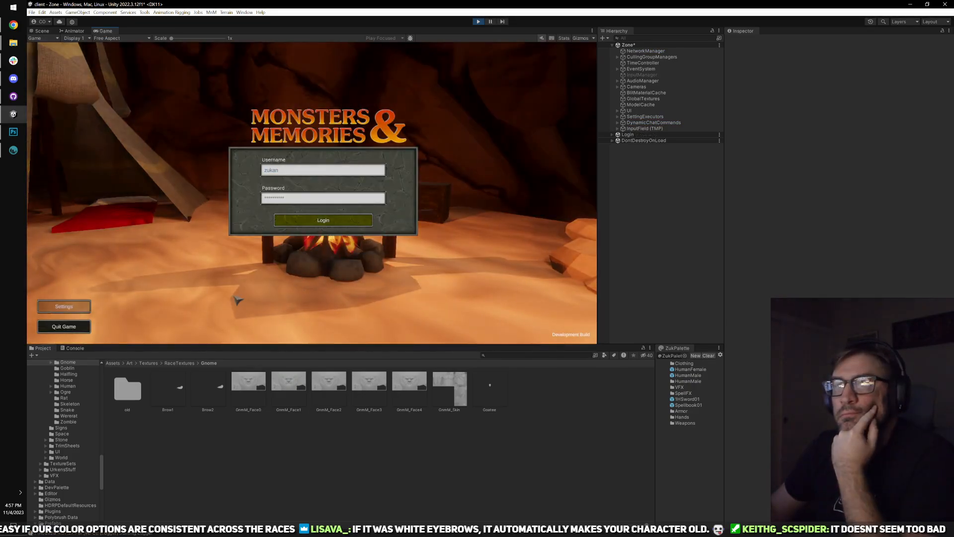
left_click(188, 315)
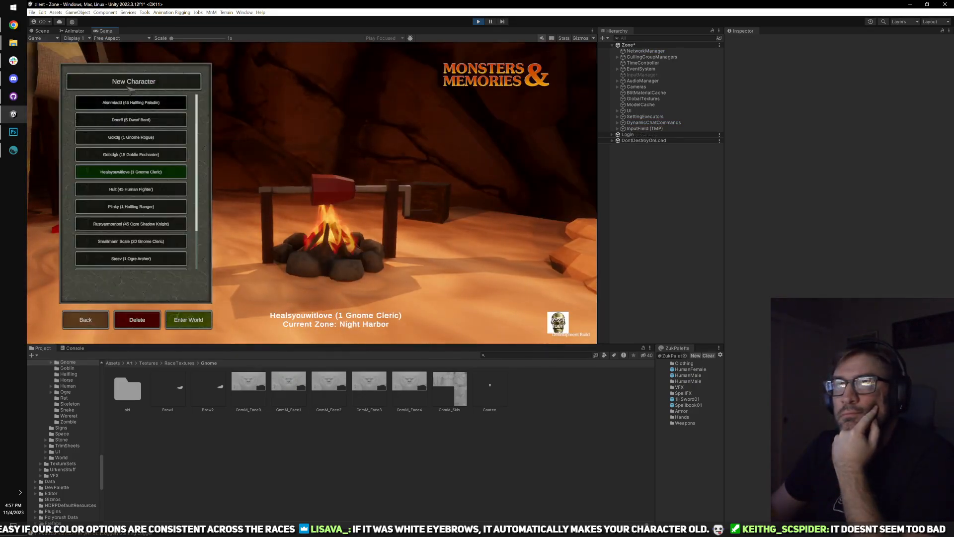
left_click(150, 81)
double_click(105, 31)
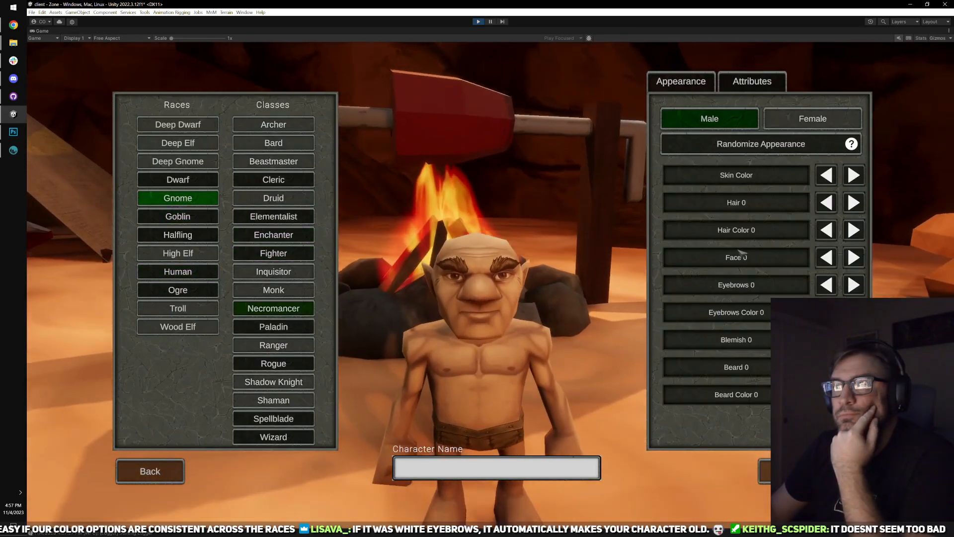
- Randomize the male gnome's appearance several times to examine face, eyebrow and beard combinations
left_click(768, 151)
left_click(769, 153)
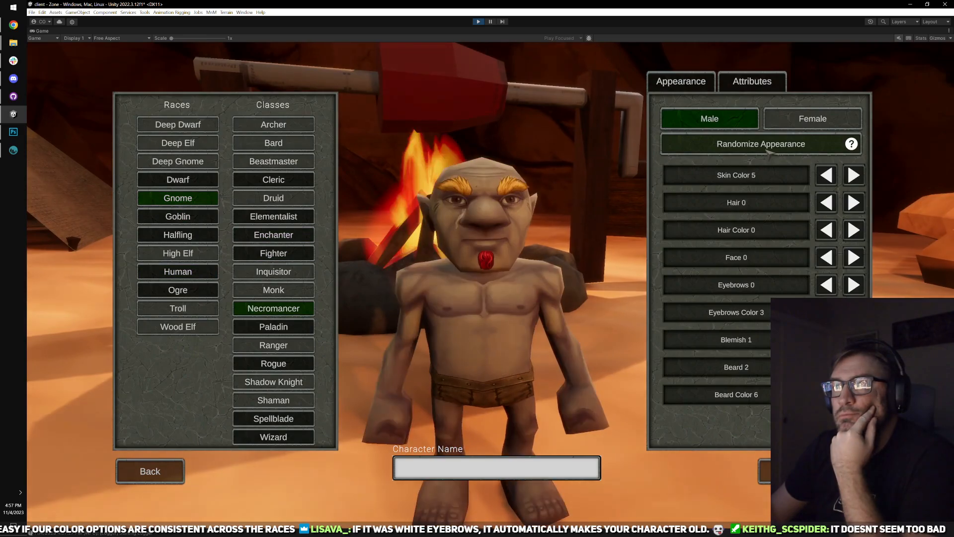
left_click(769, 154)
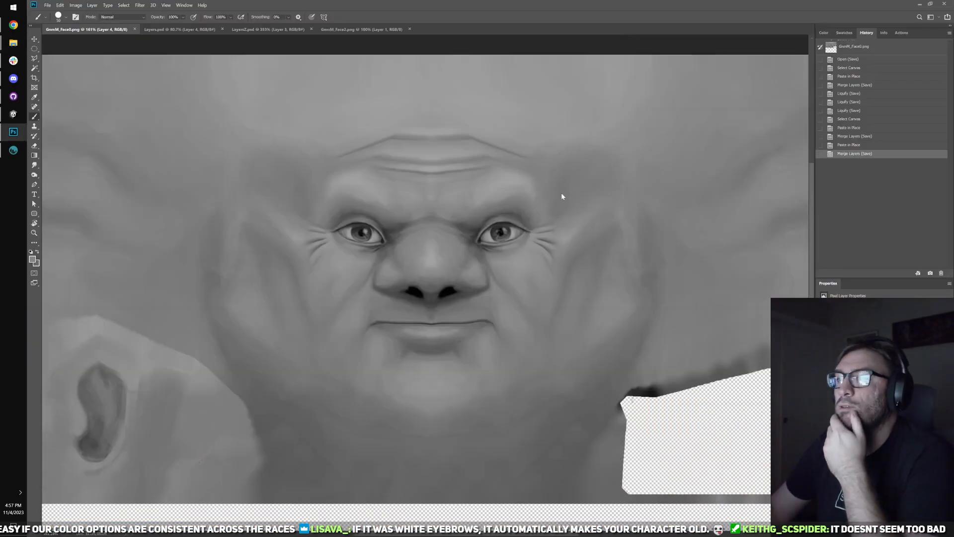
- In Photoshop, copy the whole GnmM_Face2.png canvas, paste it in place into Layers.psd, and save the file
key("ctrl+a")
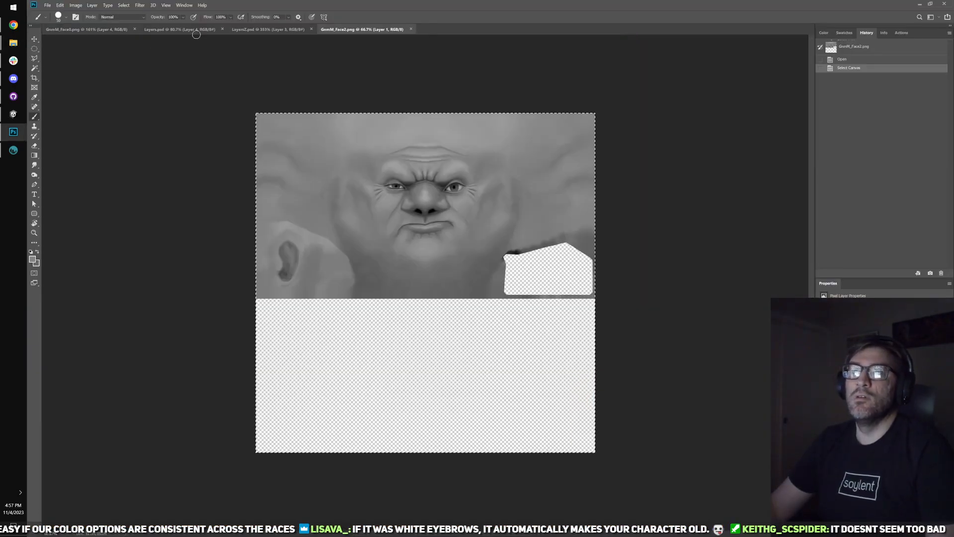
left_click(141, 31)
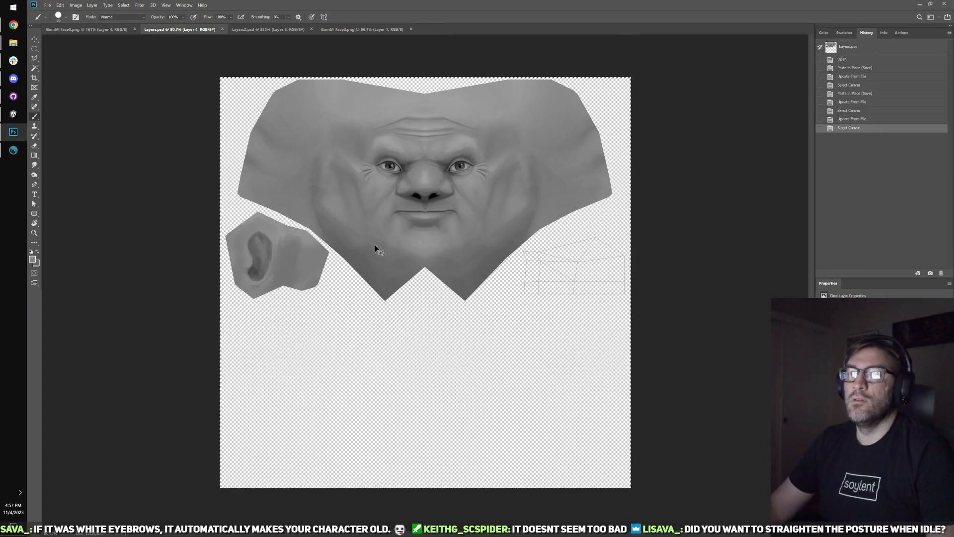
key("ctrl+shift+v")
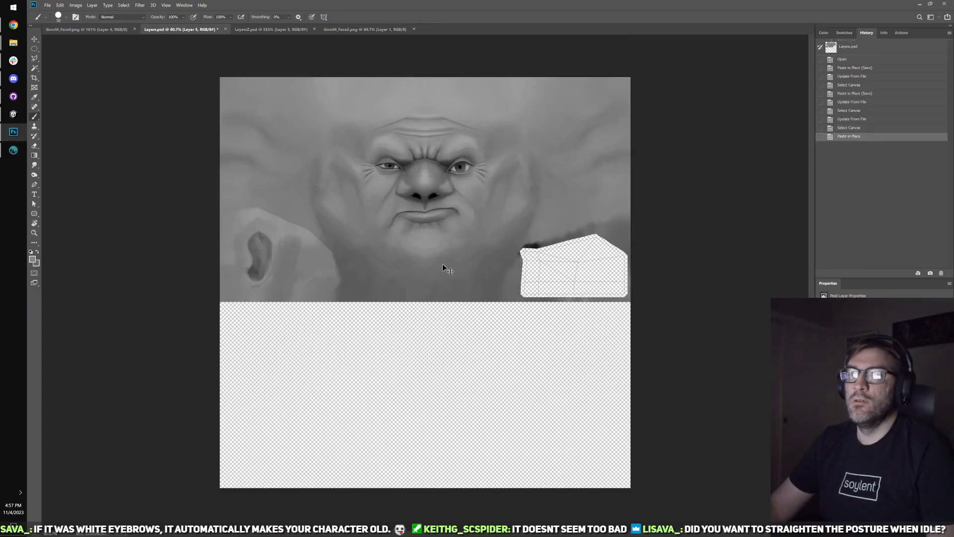
left_click(48, 5)
left_click(53, 78)
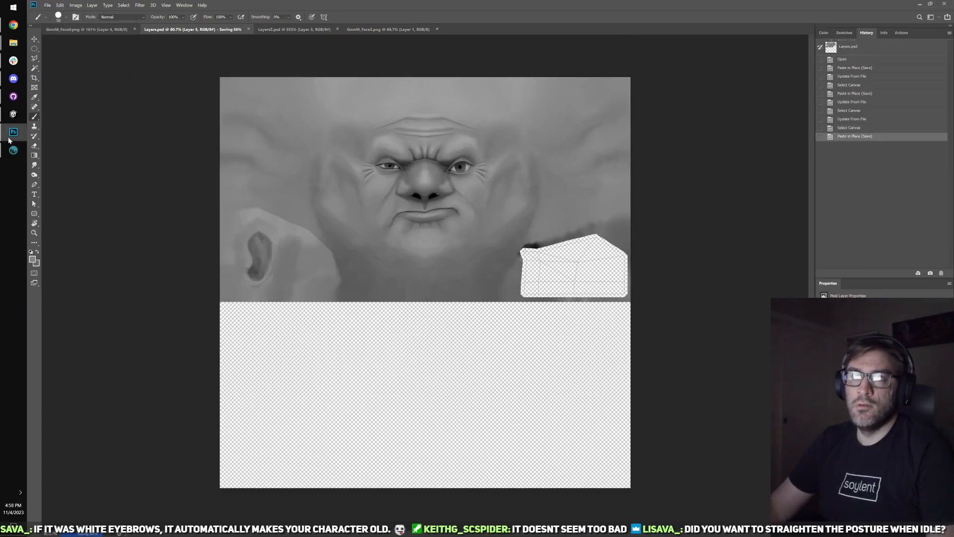
- Switch to 3D-Coat and set up a close front camera view of the gnome head with the scowling face
key("alt+Tab")
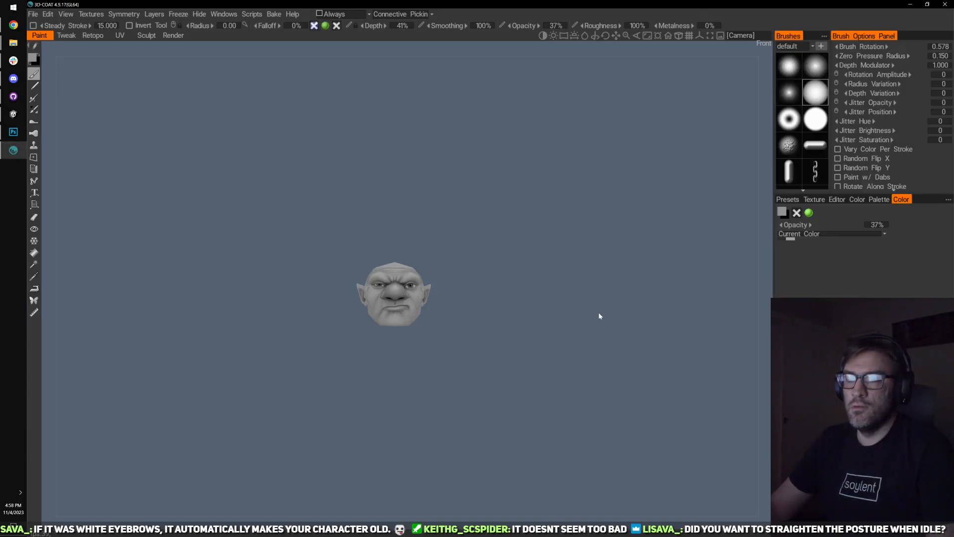
left_click(739, 36)
left_click(682, 86)
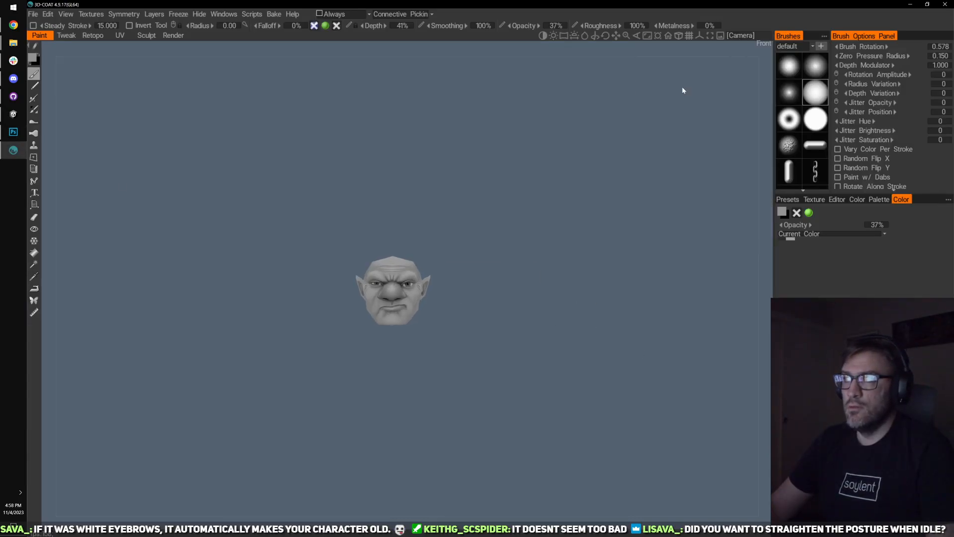
scroll(547, 223, "up", 10)
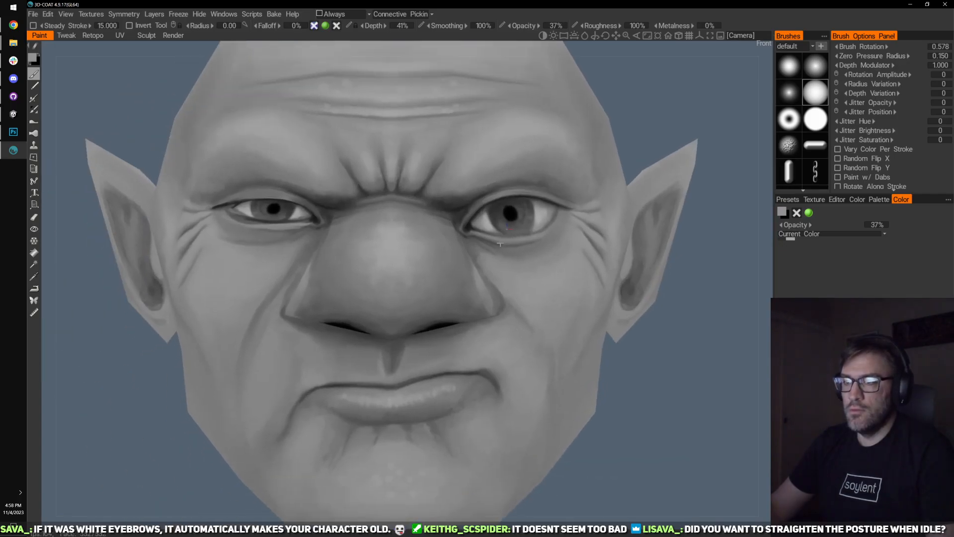
- Repaint the dark line between the lips with sampled grey shades at 37% opacity
left_click_drag(434, 377, 447, 353)
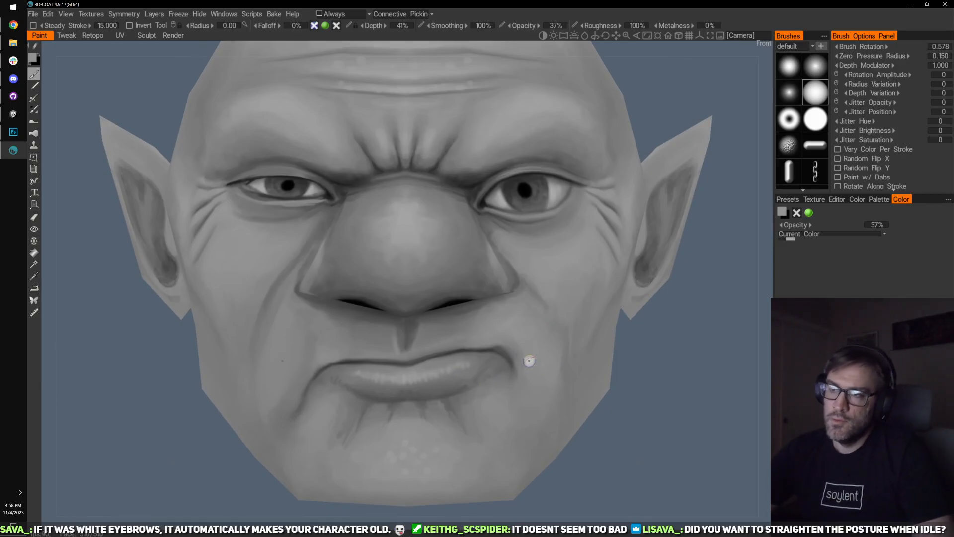
key("s")
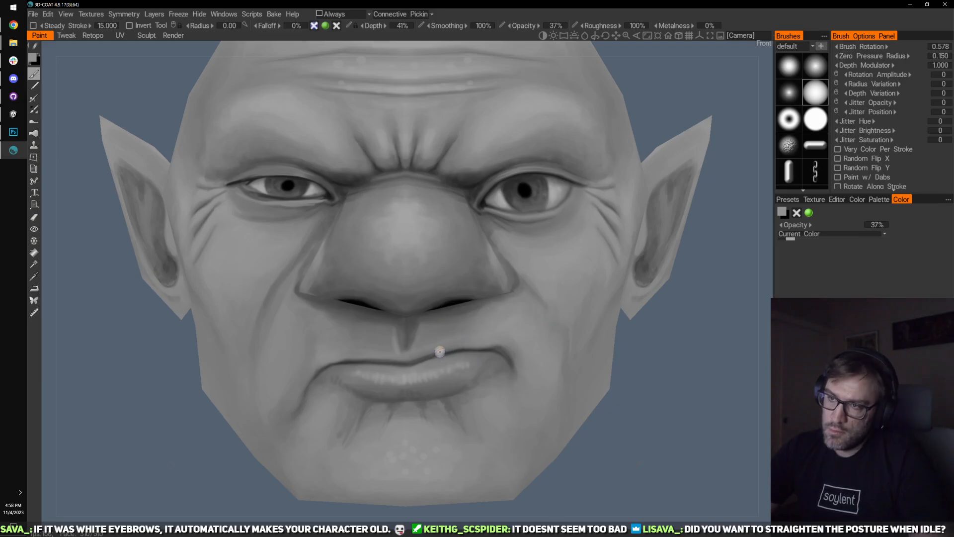
key("v")
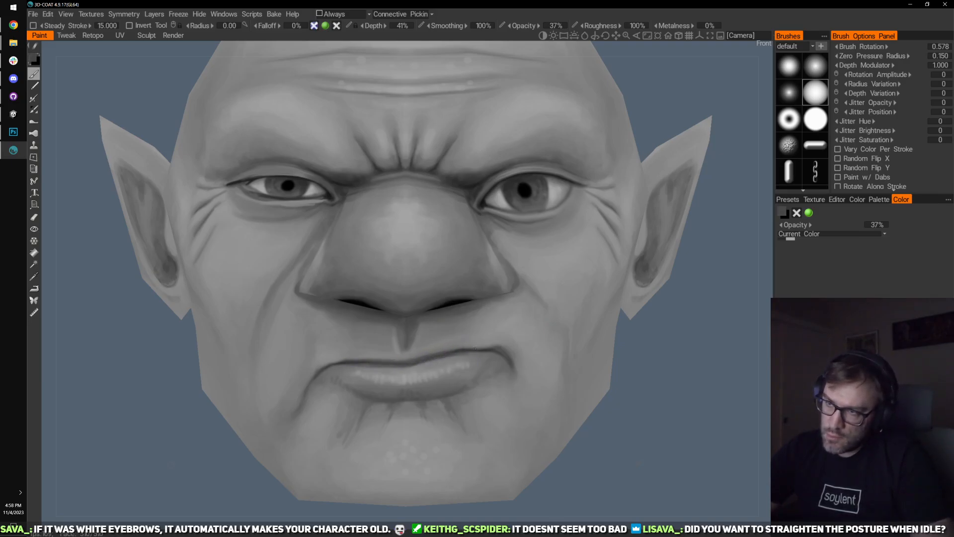
key("v")
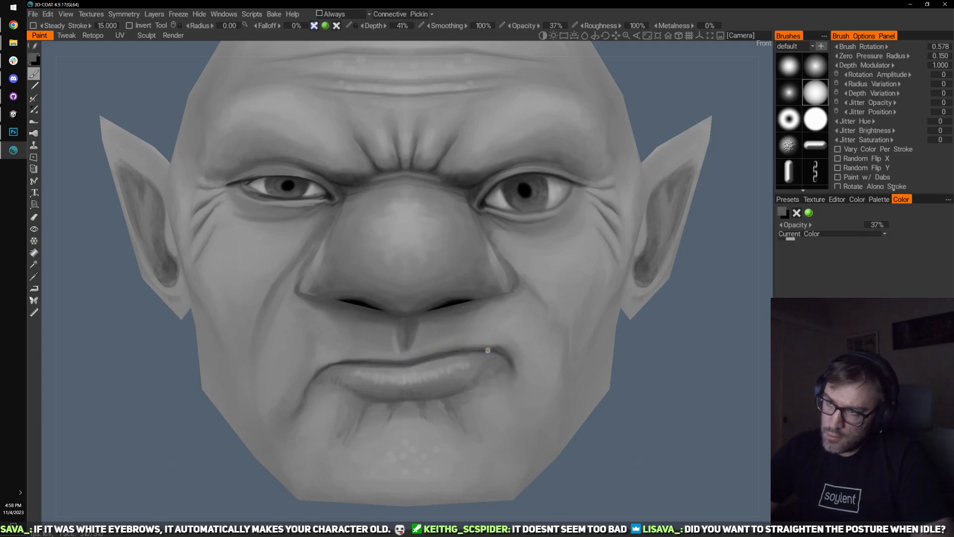
key("v")
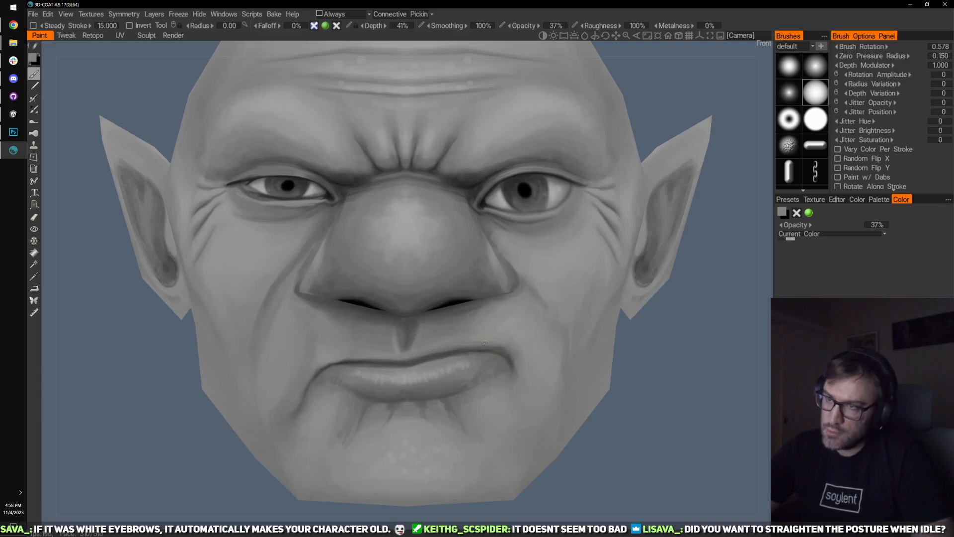
- Soften the dark crease at the mouth corner beneath the wider eye and check the whole face
scroll(478, 207, "down", 5)
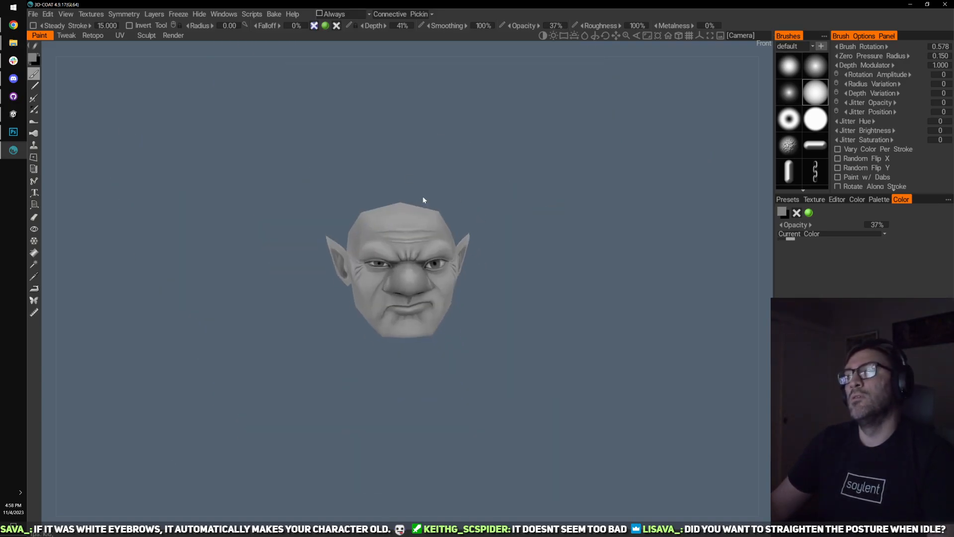
scroll(360, 251, "up", 5)
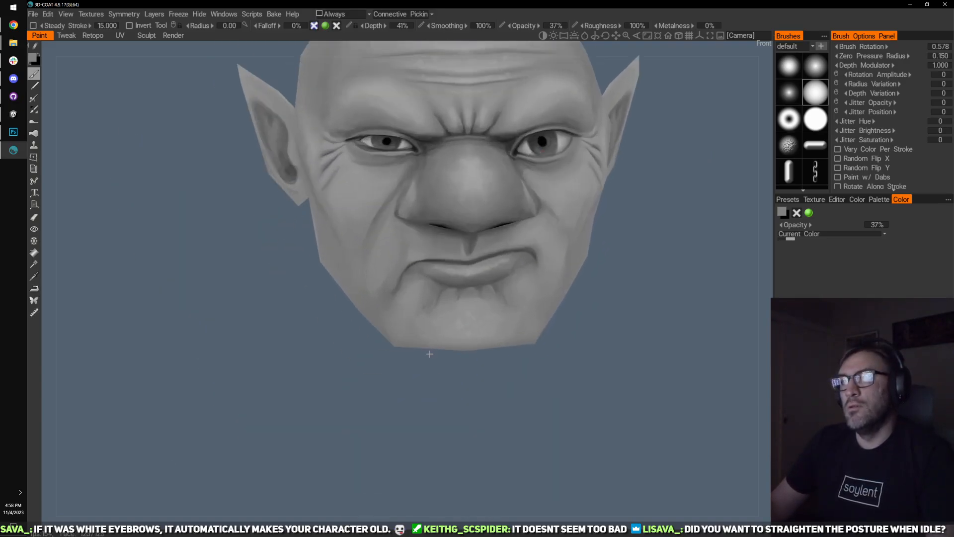
scroll(373, 405, "up", 3)
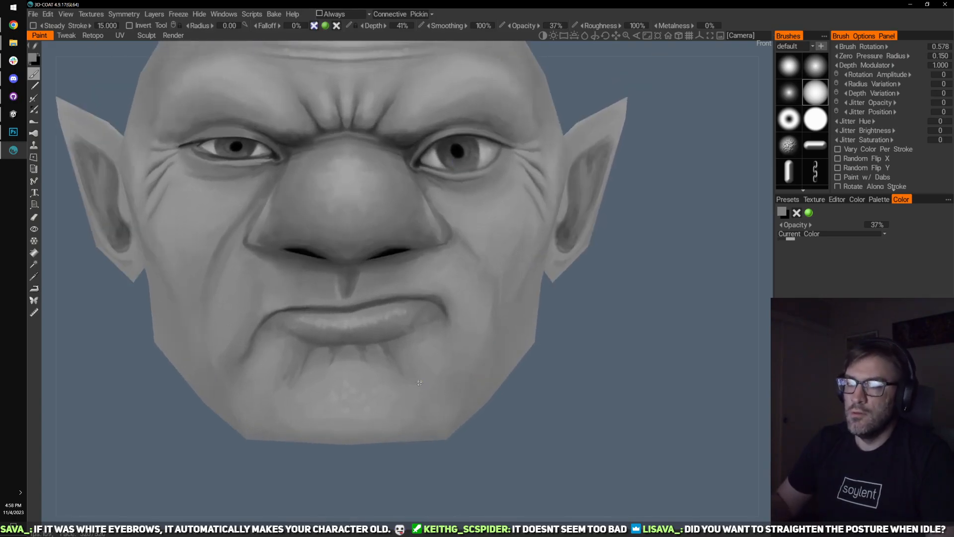
left_click_drag(643, 344, 470, 326)
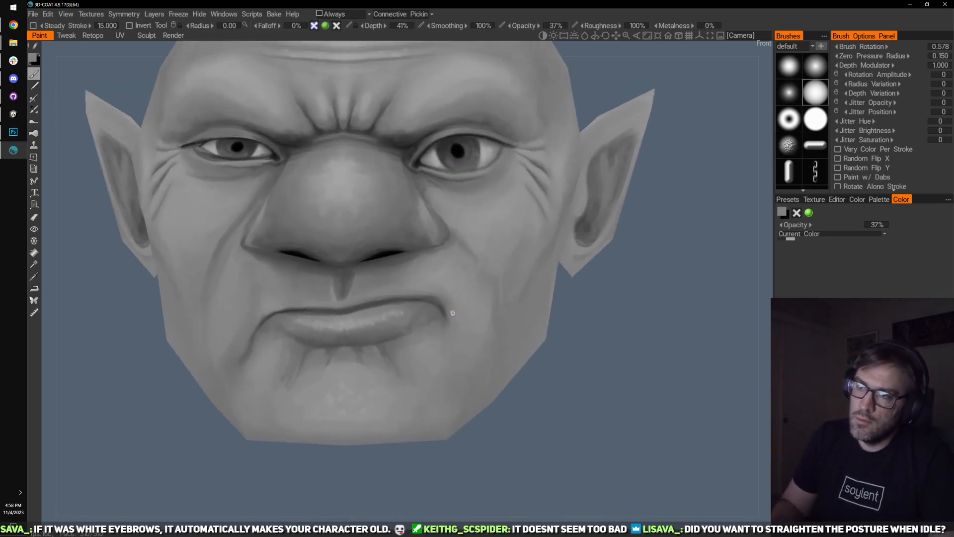
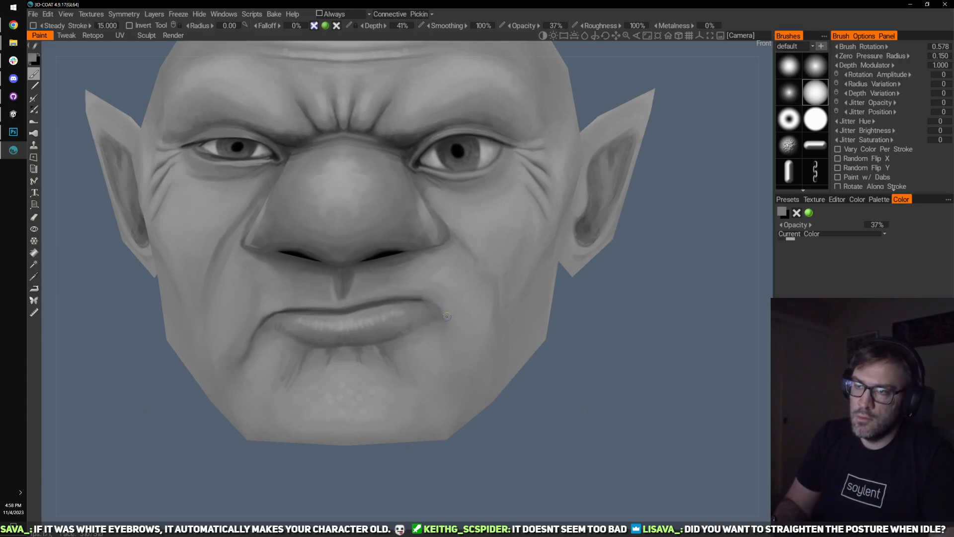
scroll(462, 288, "down", 6)
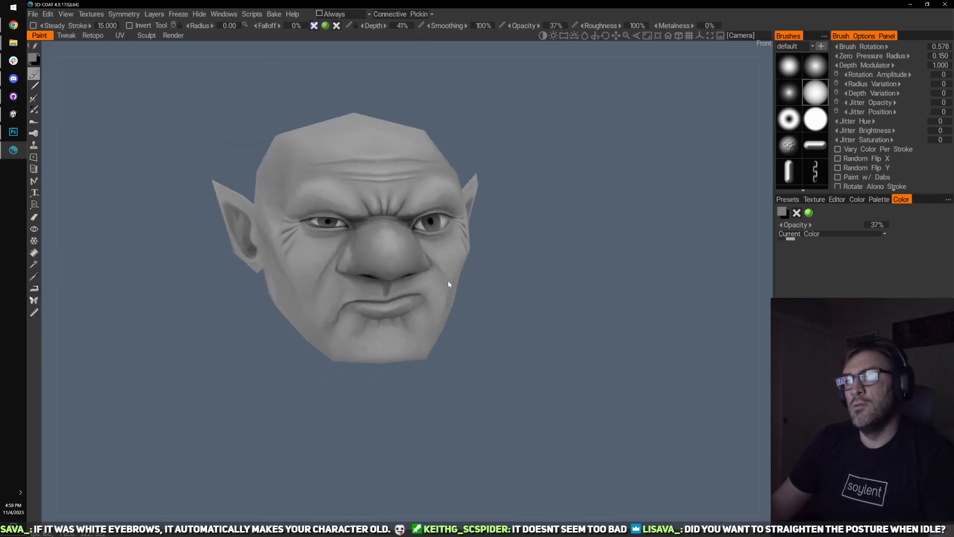
scroll(439, 386, "up", 3)
left_click_drag(447, 378, 446, 356)
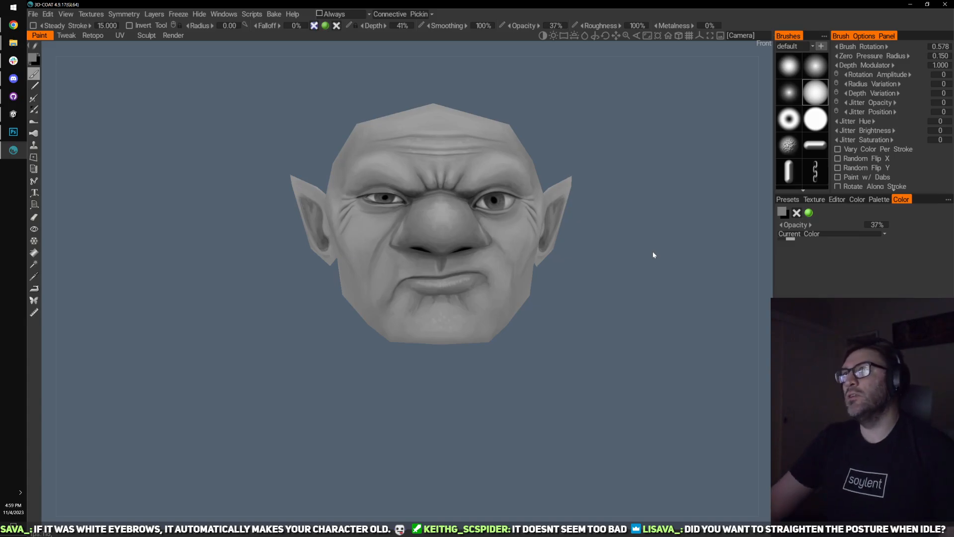
left_click_drag(669, 136, 621, 279)
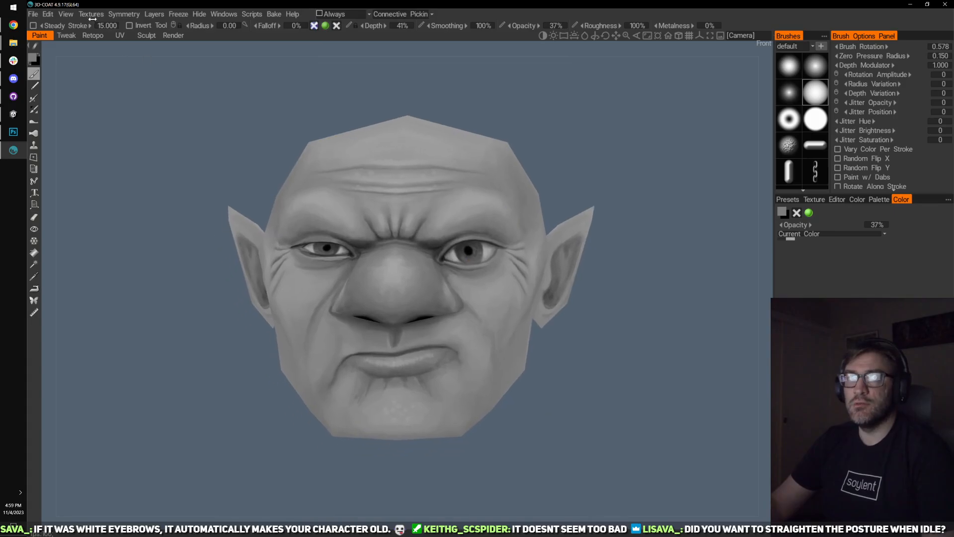
- Switch to Photoshop, toggle a layer's visibility in Layers.psd, save the file, and return to 3D-Coat with the saved face texture
left_click(13, 132)
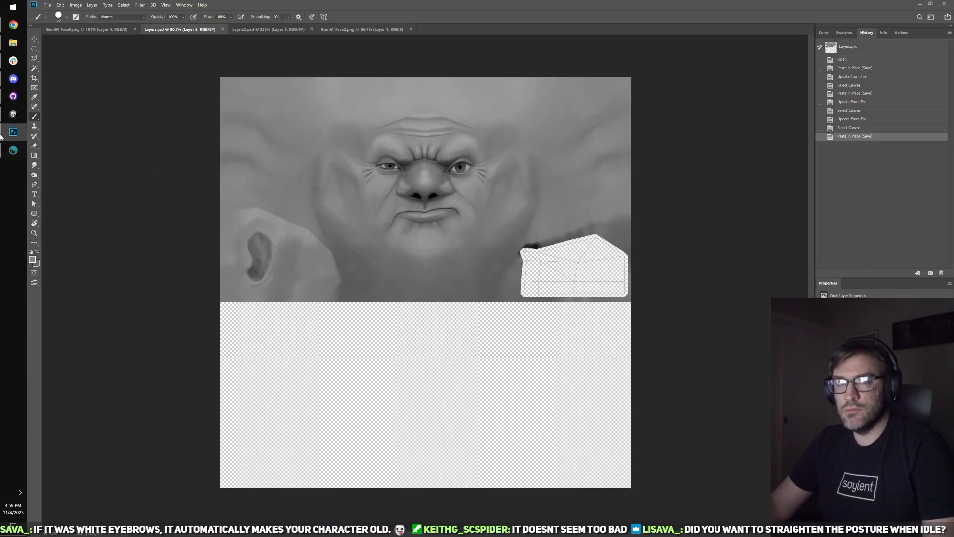
left_click(13, 113)
left_click(14, 150)
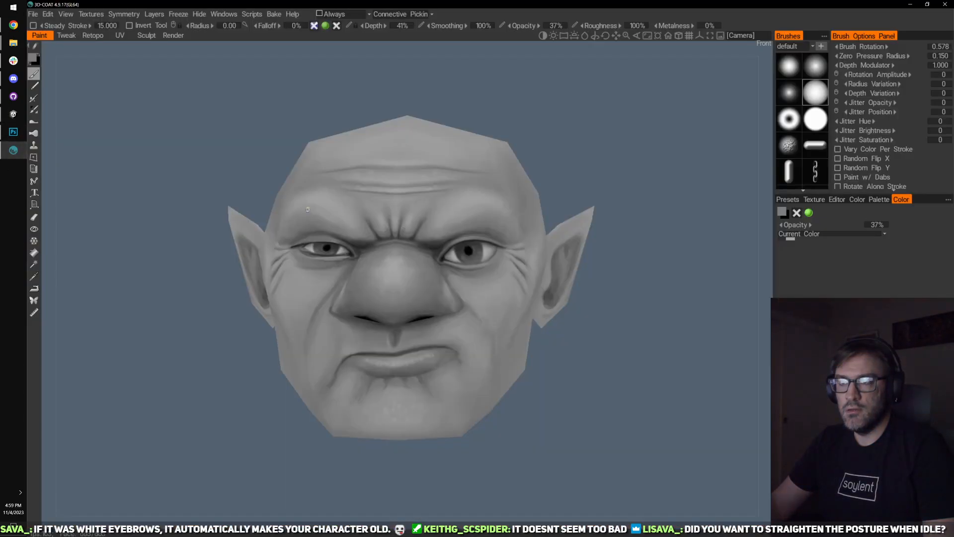
left_click(13, 131)
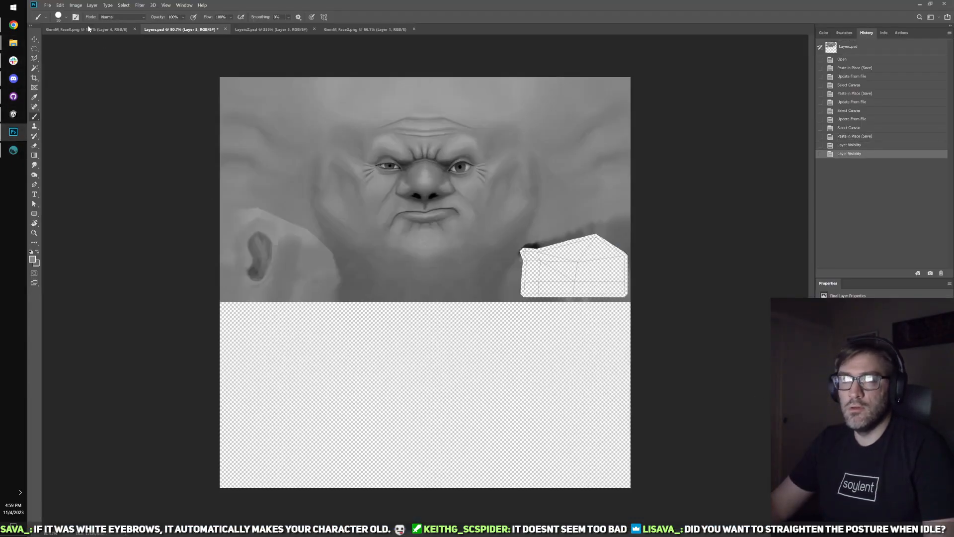
left_click(49, 6)
left_click(60, 81)
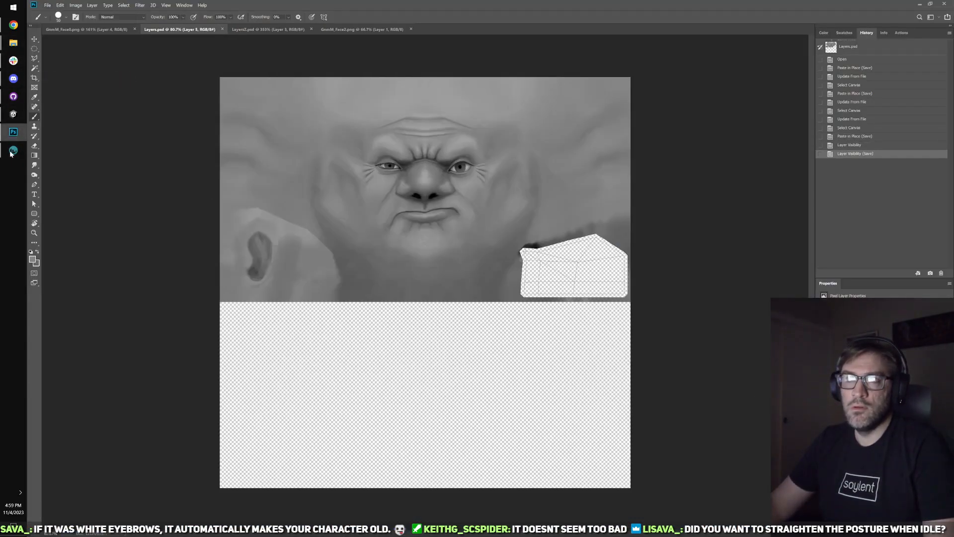
left_click(14, 150)
- Flatten the dark line between the lips, painting with black and the sampled grey
scroll(601, 353, "up", 5)
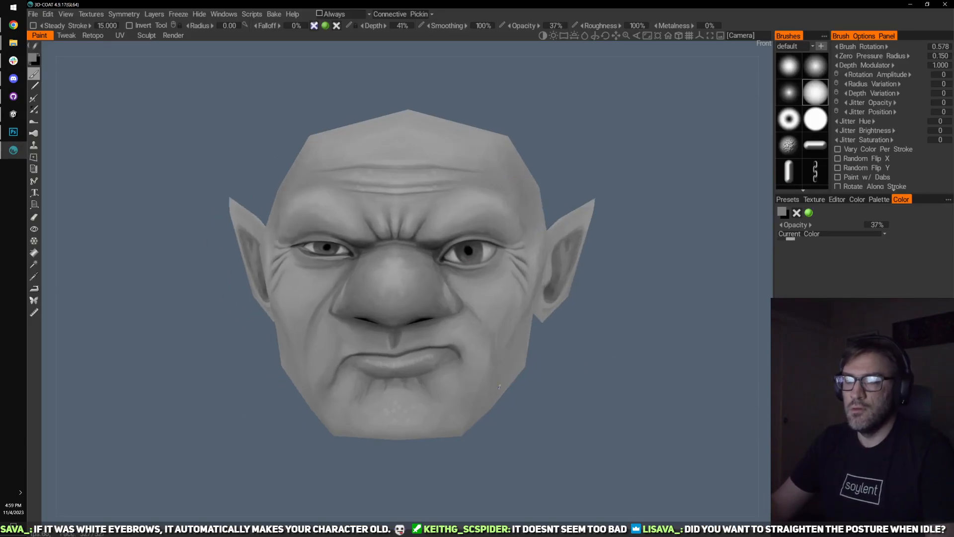
scroll(450, 320, "up", 2)
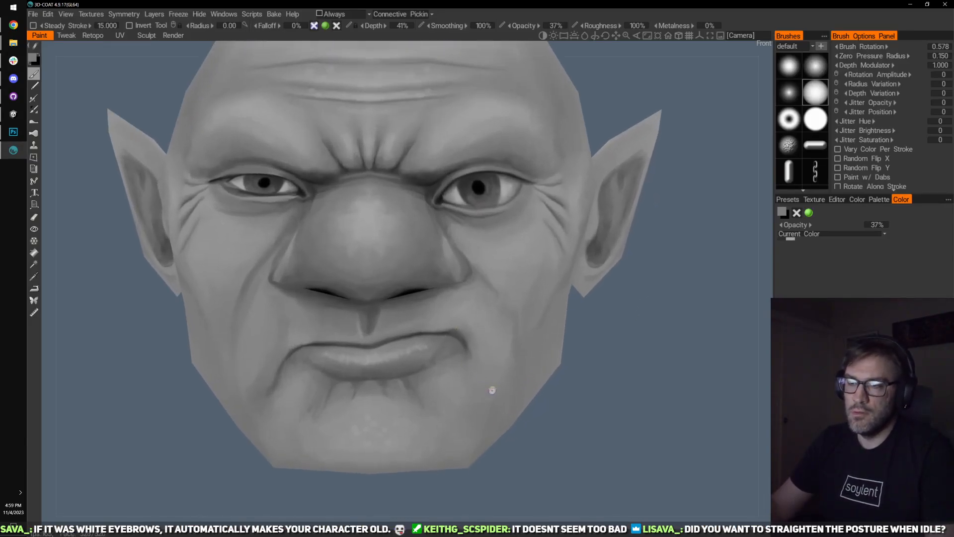
scroll(492, 390, "up", 3)
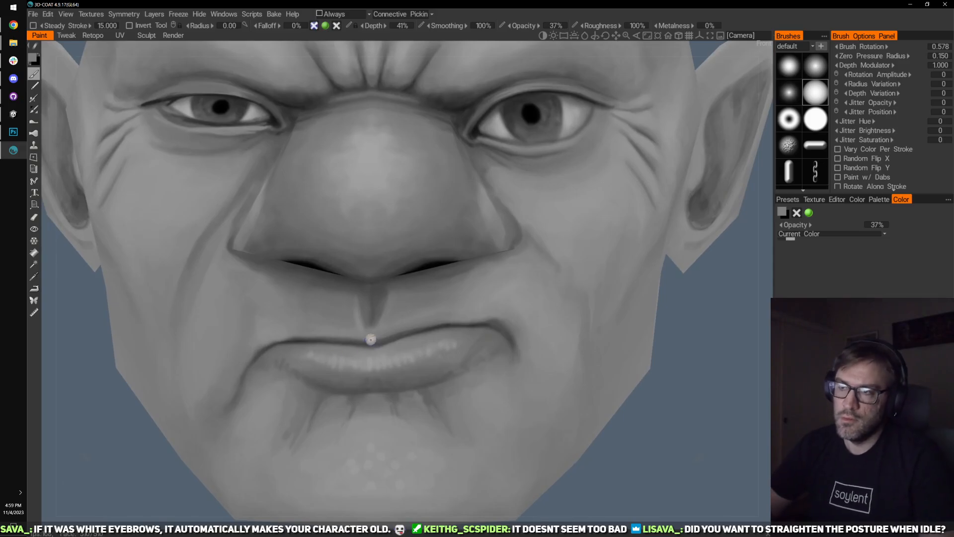
left_click_drag(736, 344, 706, 346)
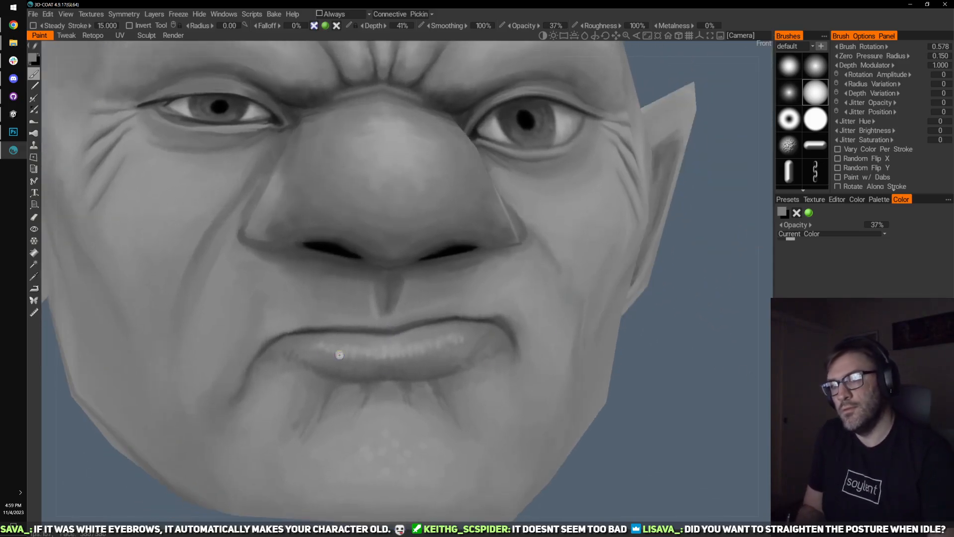
key("x")
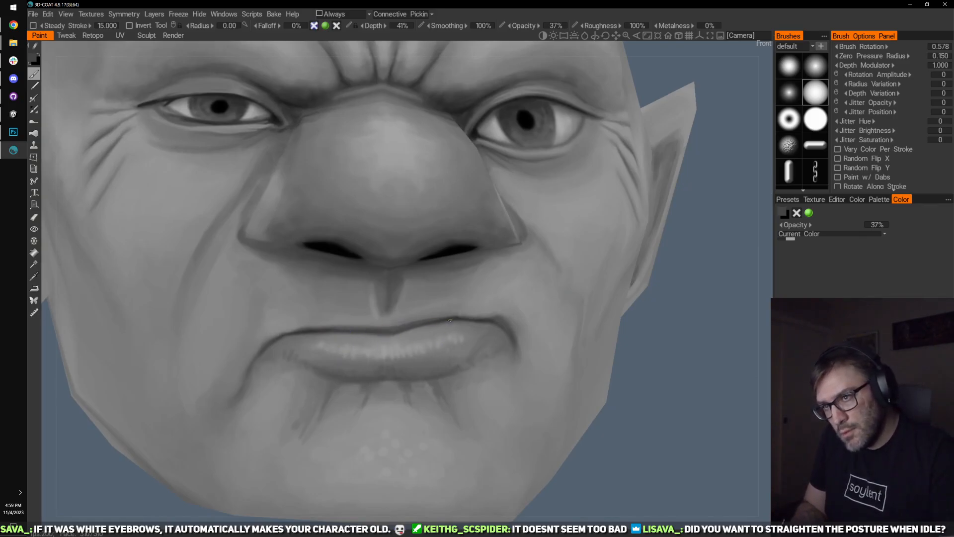
key("x")
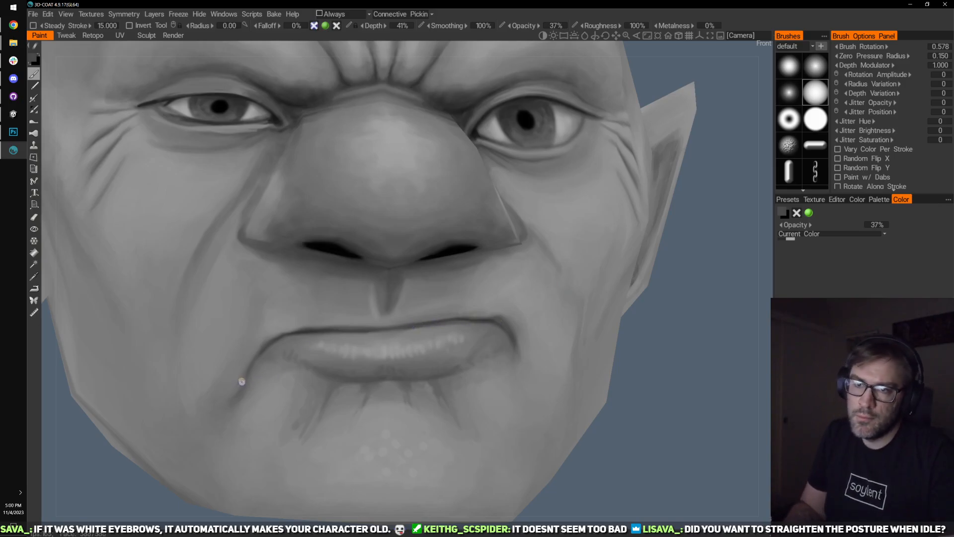
- Paint out the crease running down from the mouth corner beneath the narrower eye, blending it into the cheek with sampled greys and a larger brush
key("v")
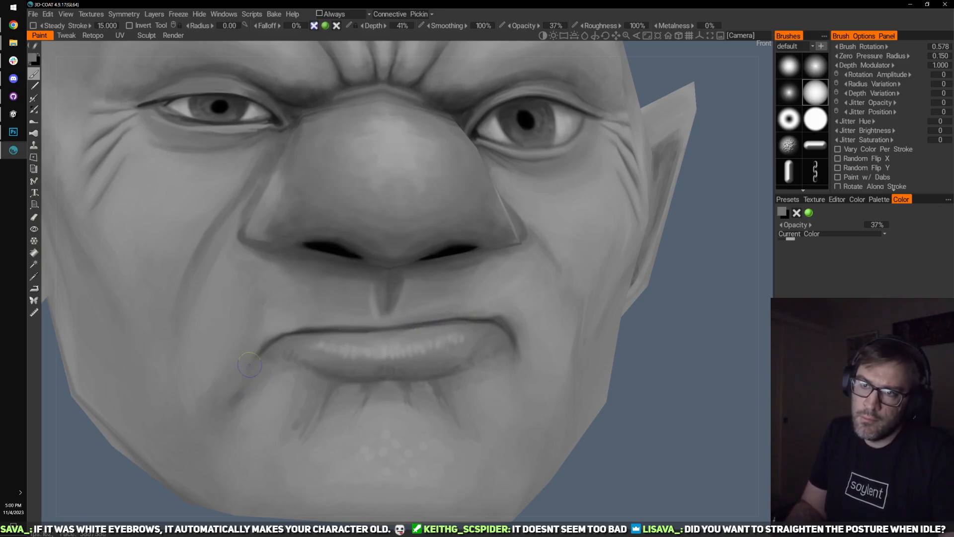
key("v")
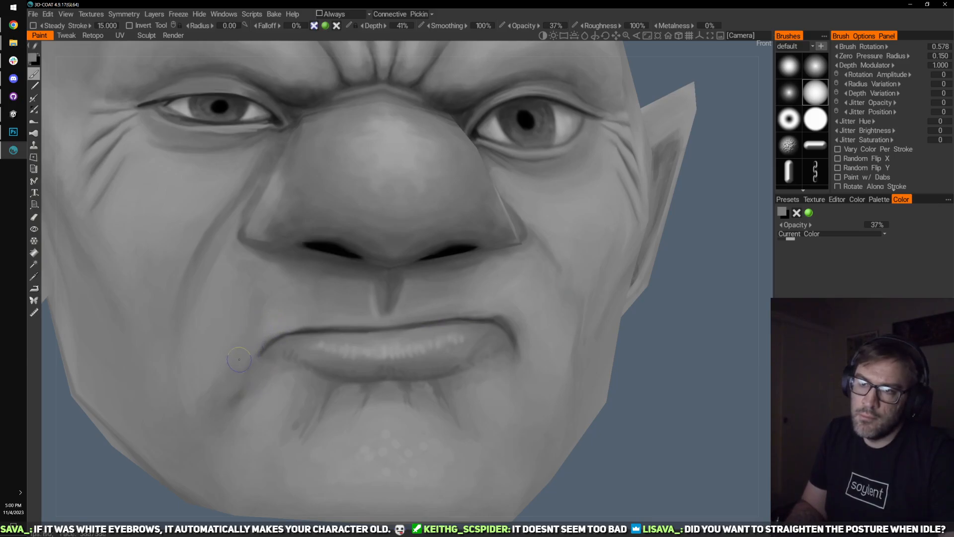
key("v")
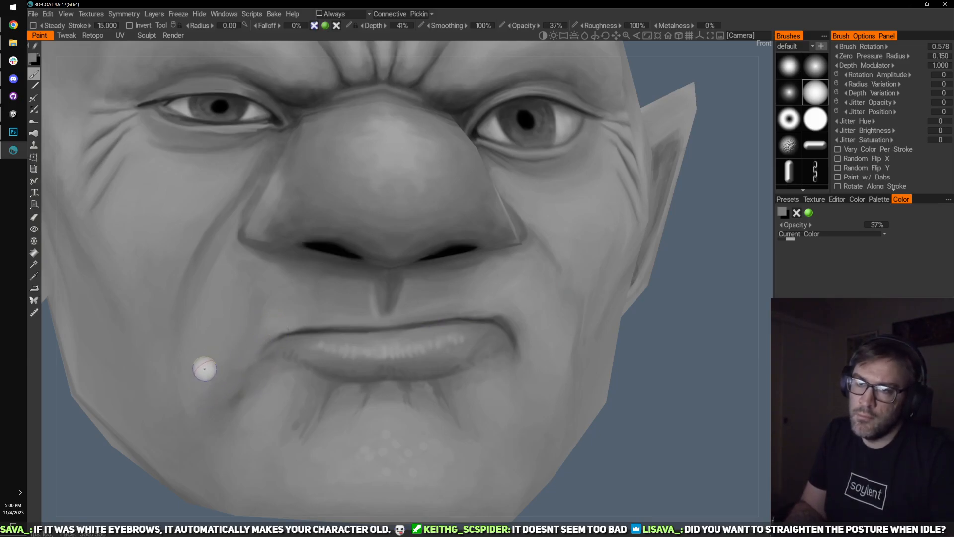
key("v")
key("]")
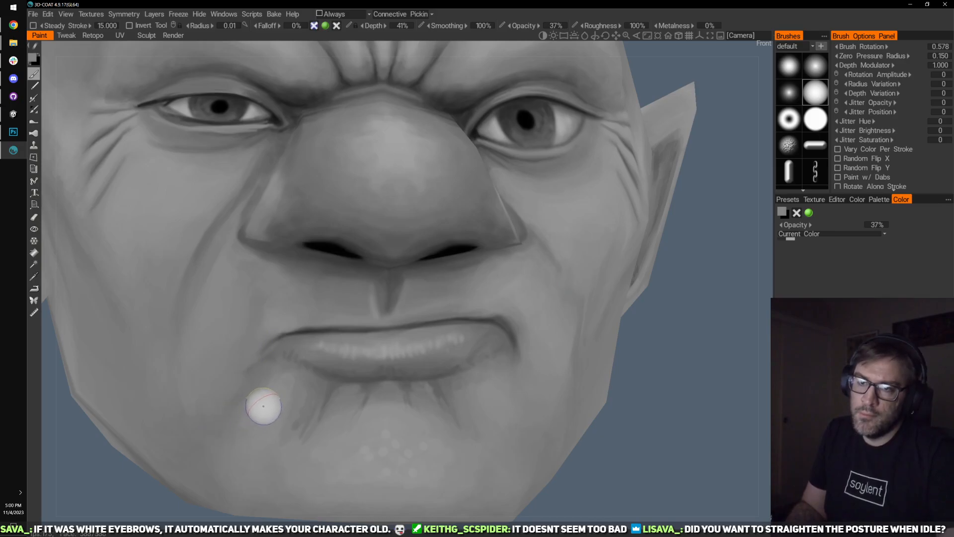
key("v")
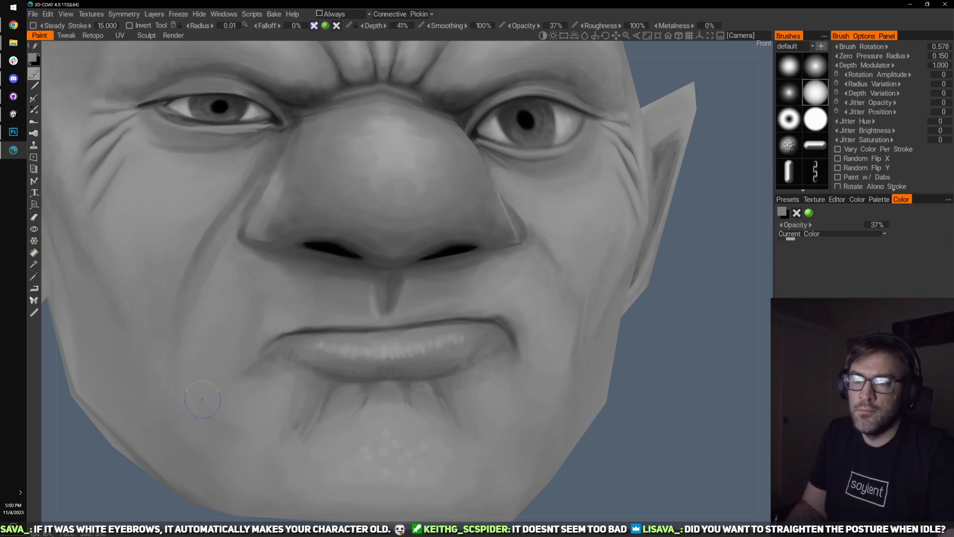
key("v")
key("v")
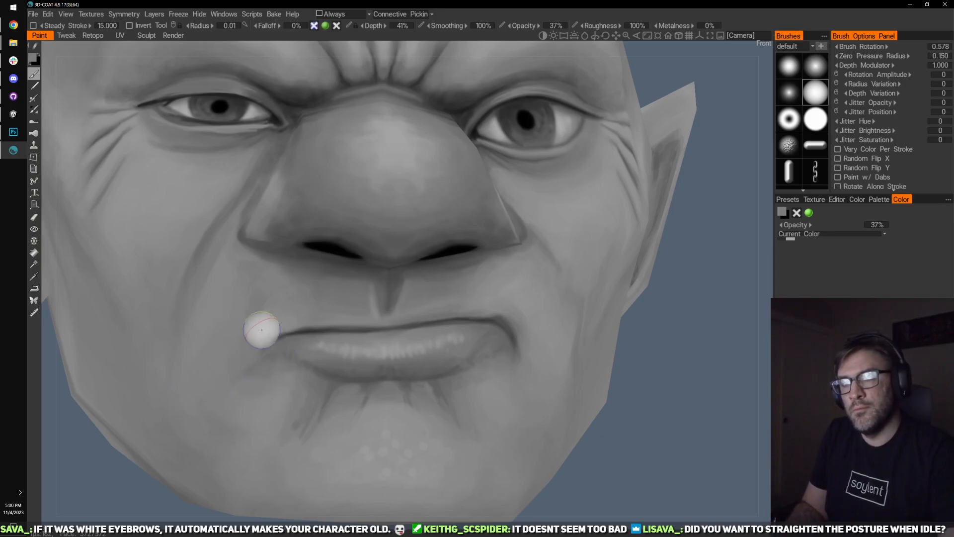
key("v")
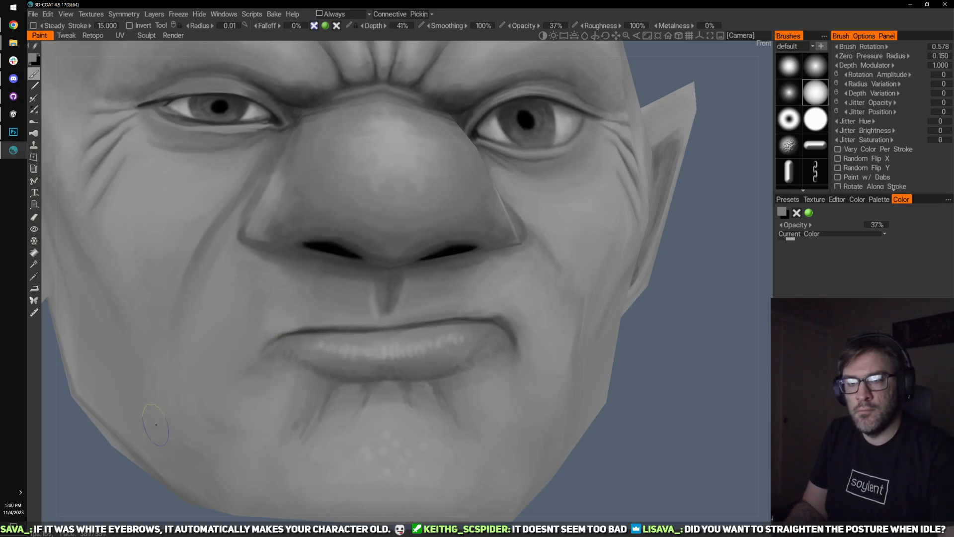
key("v")
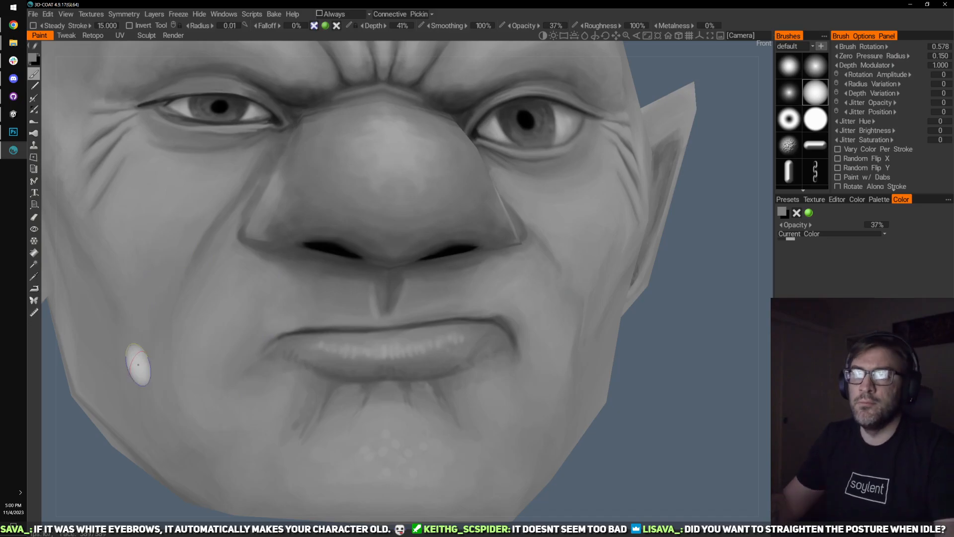
- Refine the shading around the mouth corner beneath the wider eye with a smaller brush, and check the whole face
scroll(434, 360, "down", 5)
scroll(469, 296, "down", 3)
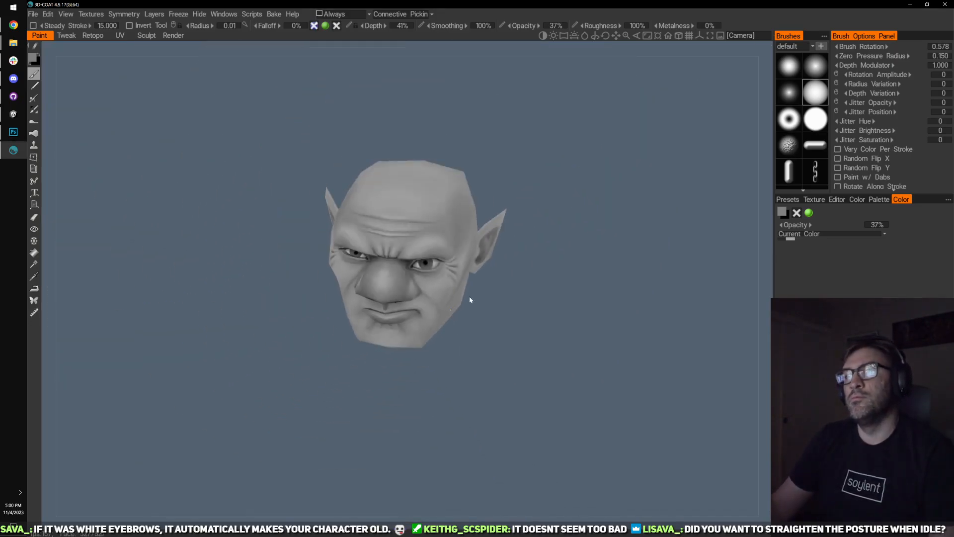
scroll(485, 341, "up", 6)
scroll(499, 386, "up", 3)
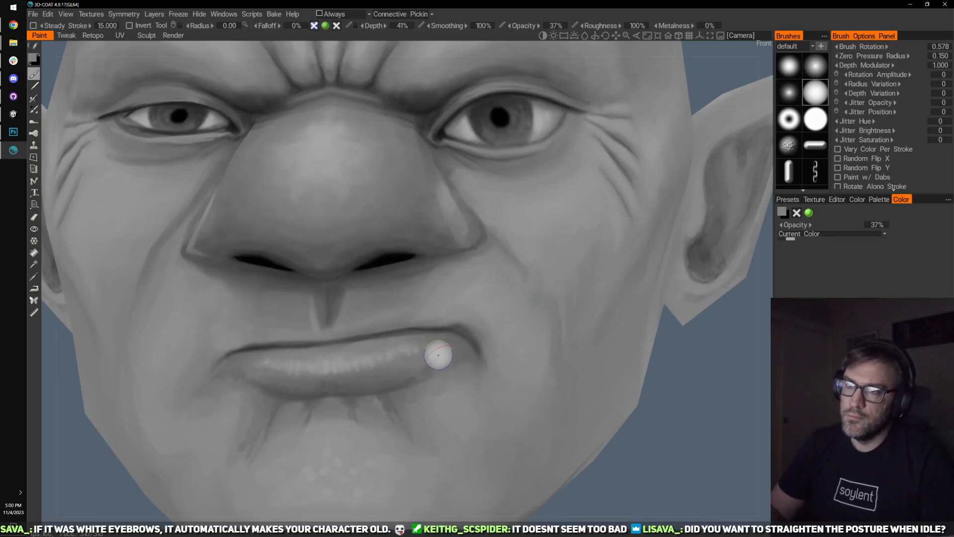
key("bracketleft")
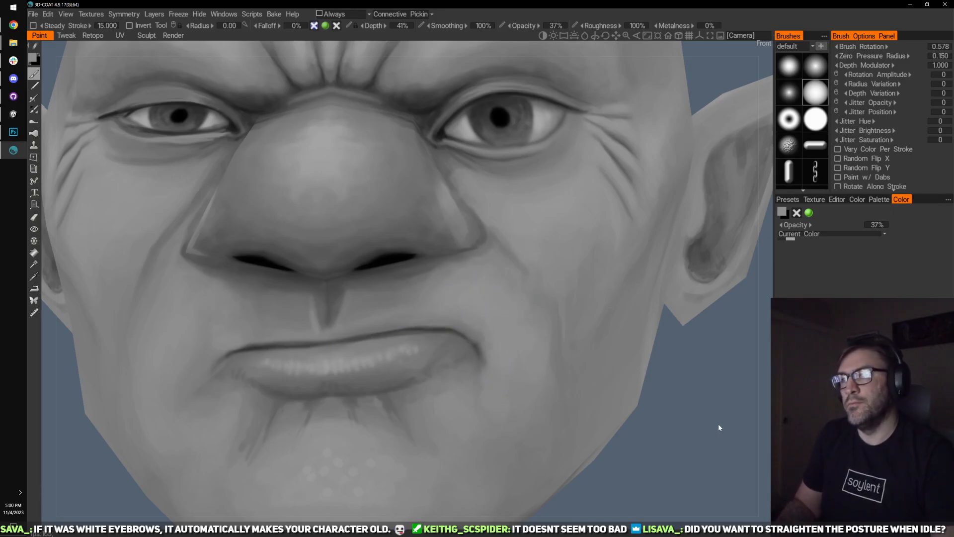
scroll(636, 365, "down", 10)
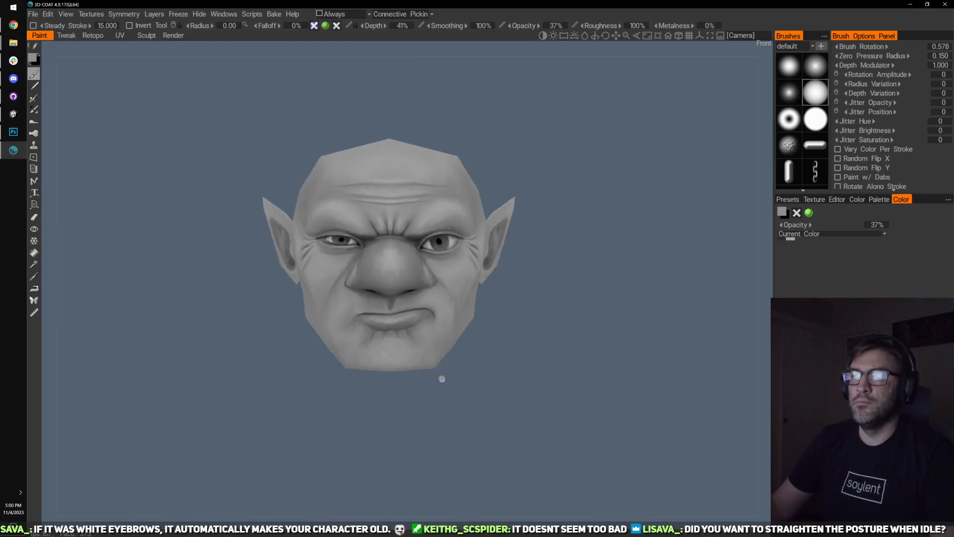
- Refine the lower lip's shading with sampled light and dark greys, building a soft highlight across its middle
scroll(455, 380, "up", 3)
scroll(445, 369, "up", 3)
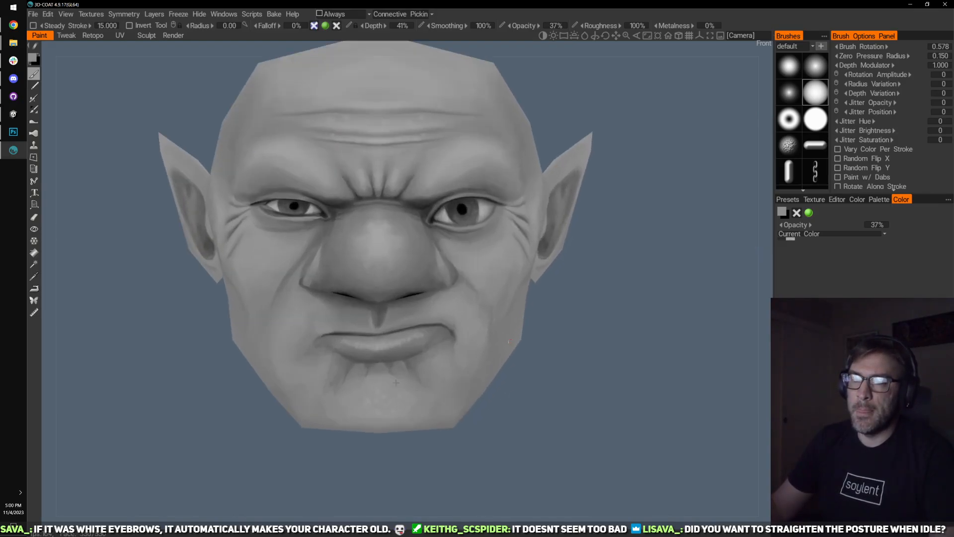
scroll(396, 382, "up", 3)
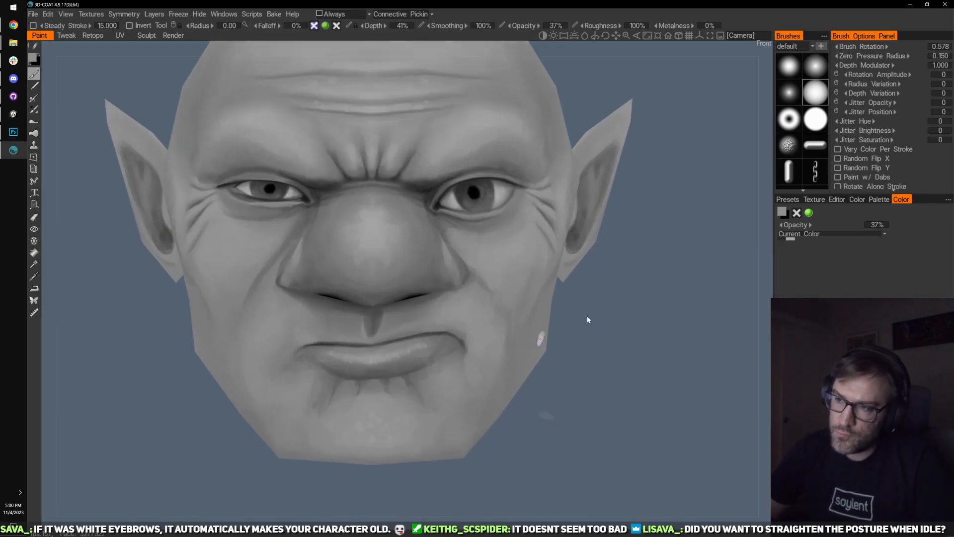
left_click_drag(649, 291, 572, 296)
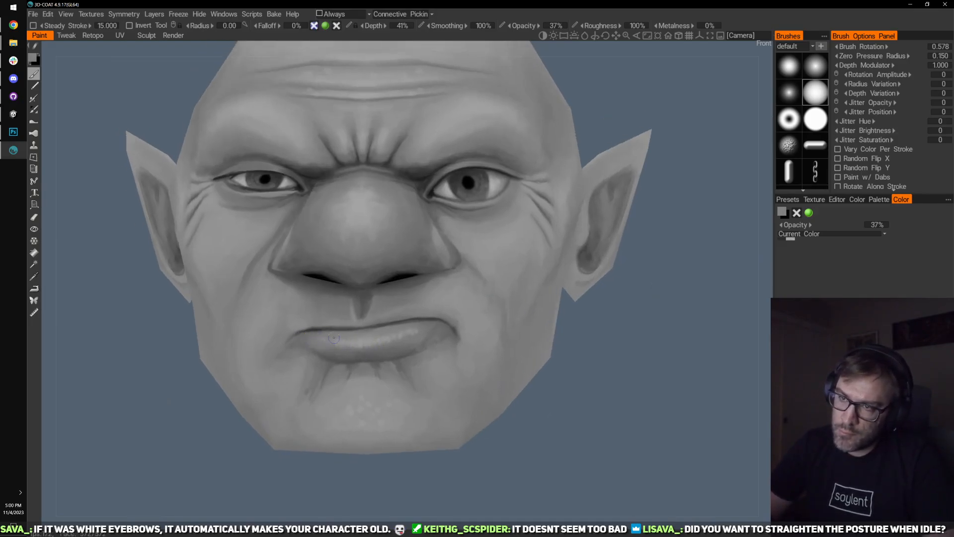
key("v")
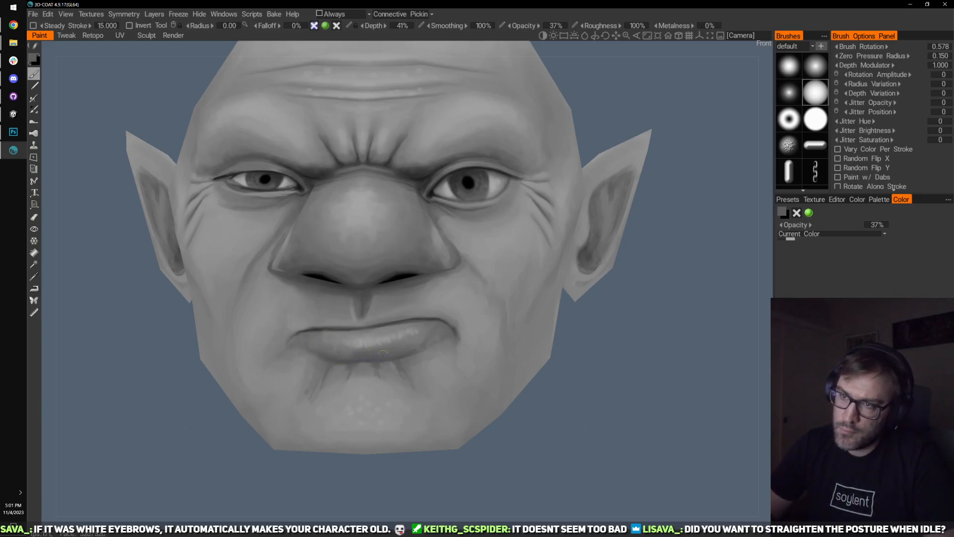
key("v")
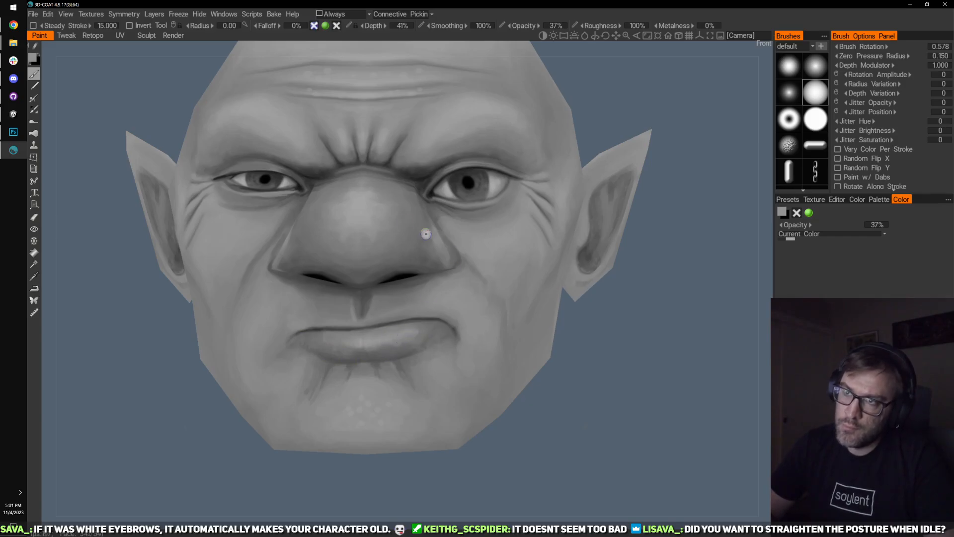
key("v")
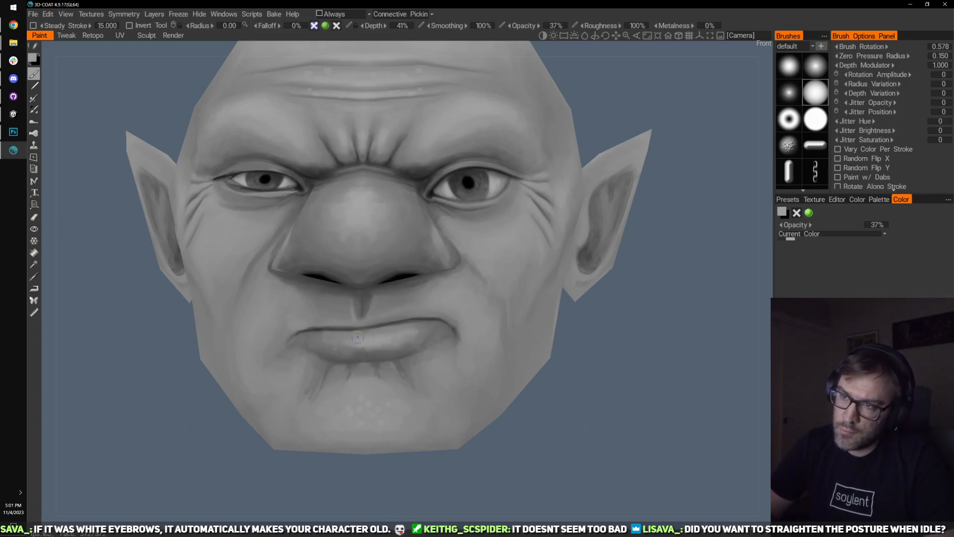
key("v")
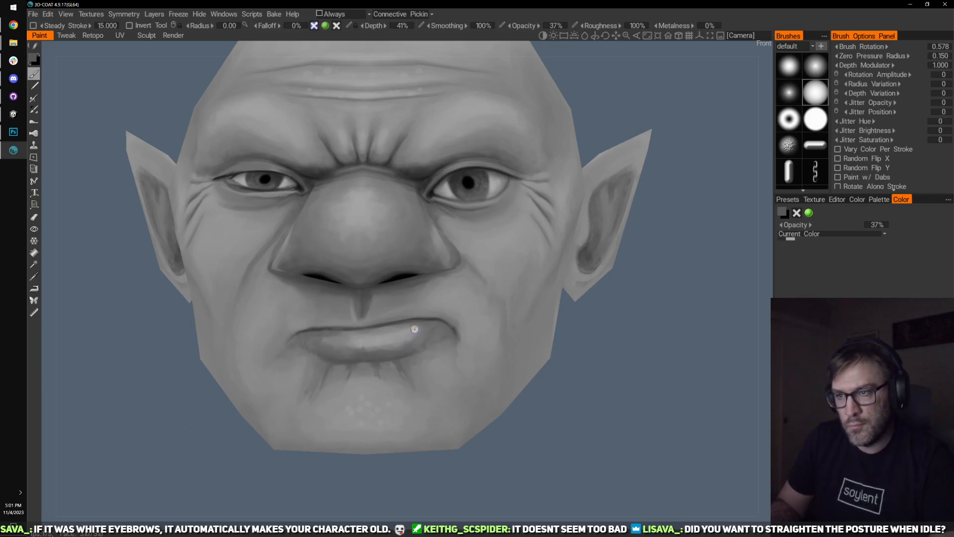
key("v")
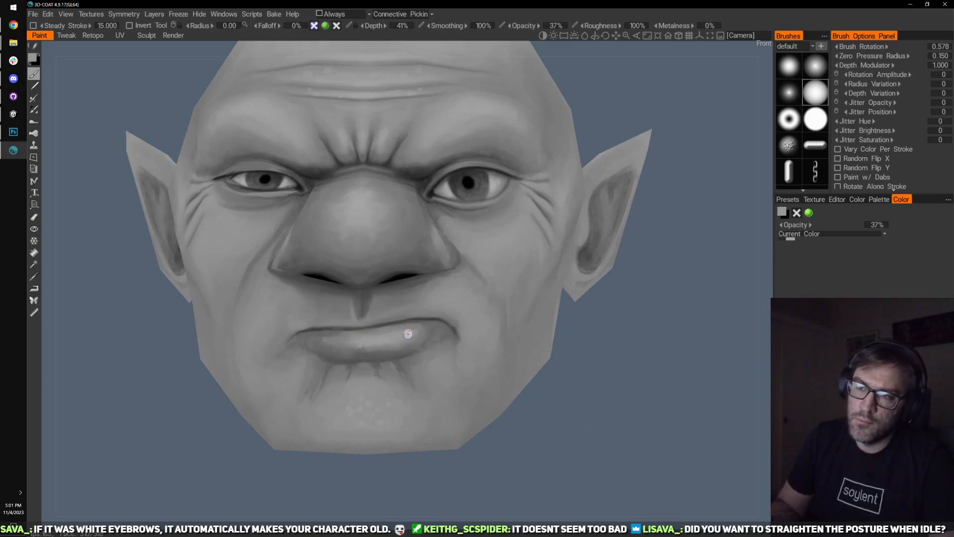
key("v")
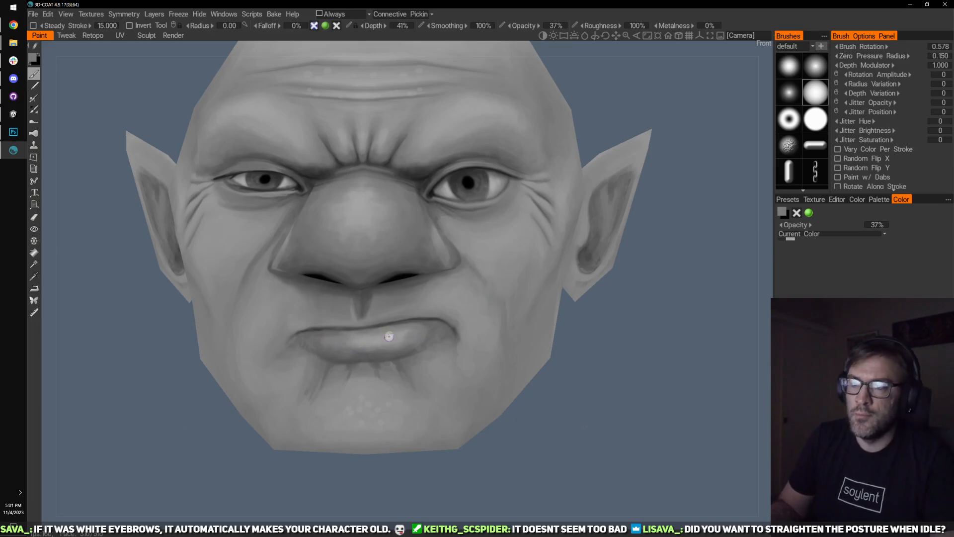
- Paint out the creases beneath the lower lip with sampled greys and add a short dark cleft in the middle of the chin
left_click_drag(672, 404, 465, 325)
scroll(465, 325, "up", 3)
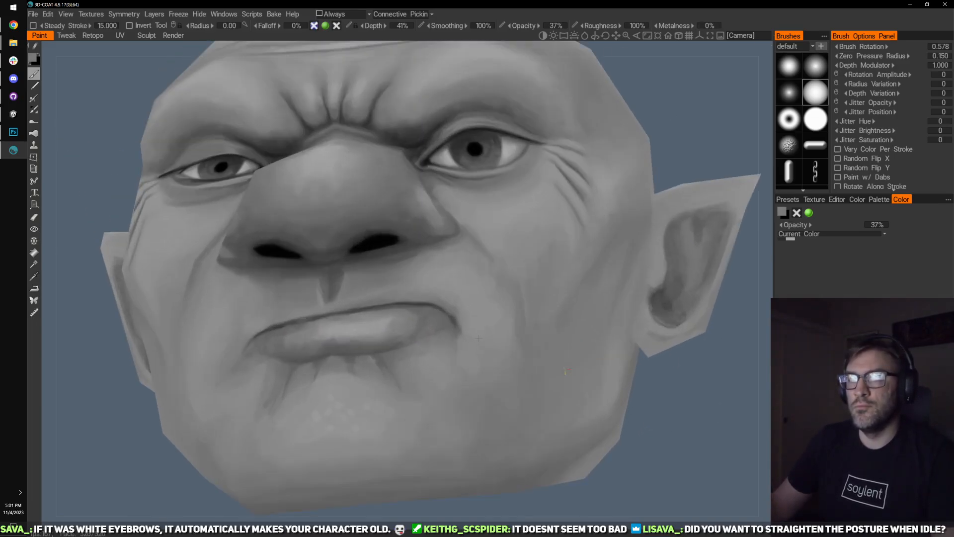
scroll(514, 320, "up", 1)
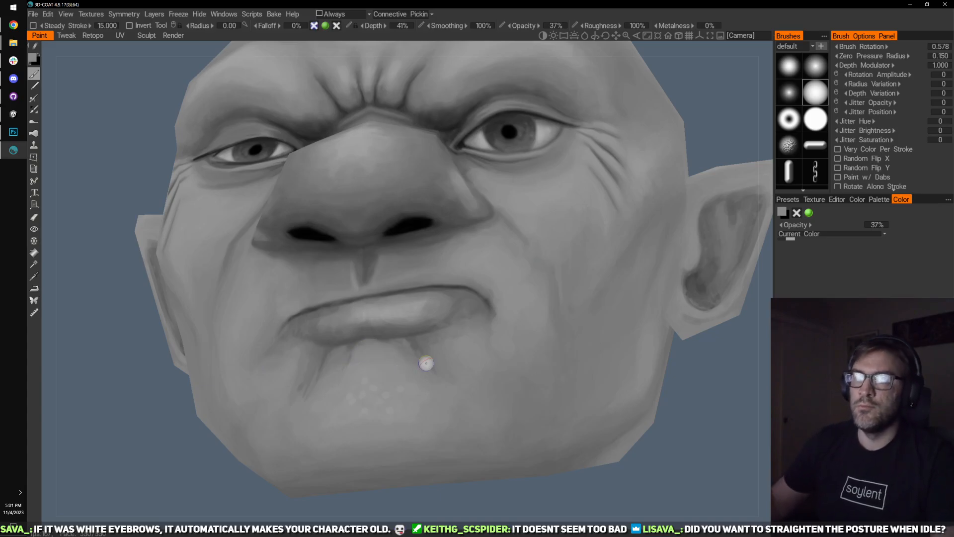
left_click_drag(449, 360, 487, 378)
left_click_drag(544, 382, 564, 380)
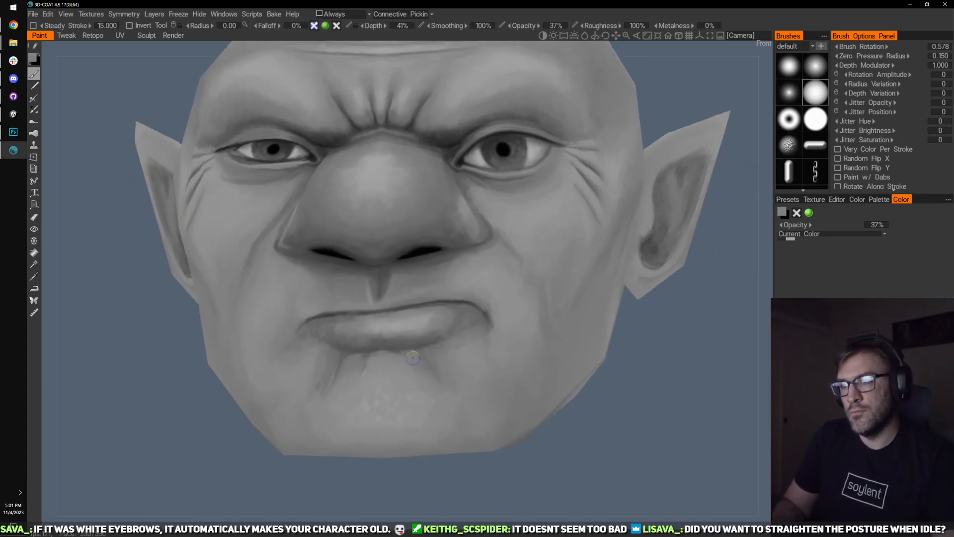
key("v")
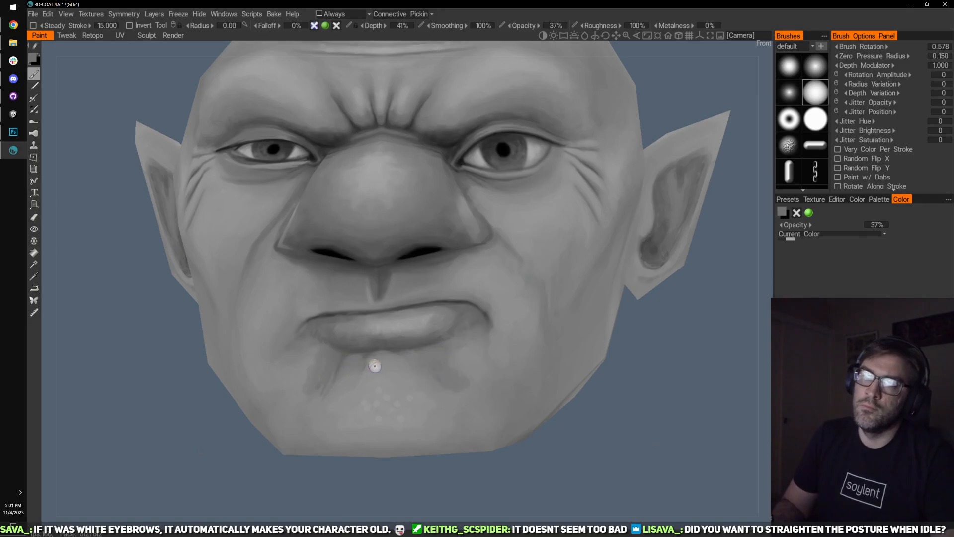
- Shape the chin around the cleft with sampled greys, lightening both sides and blending the edges, and check the whole face
key("v")
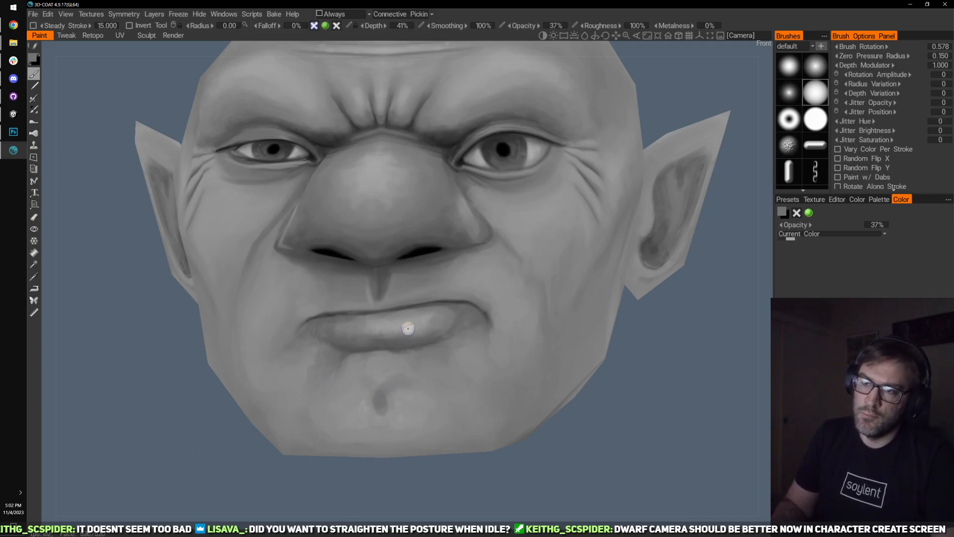
key("bracketright")
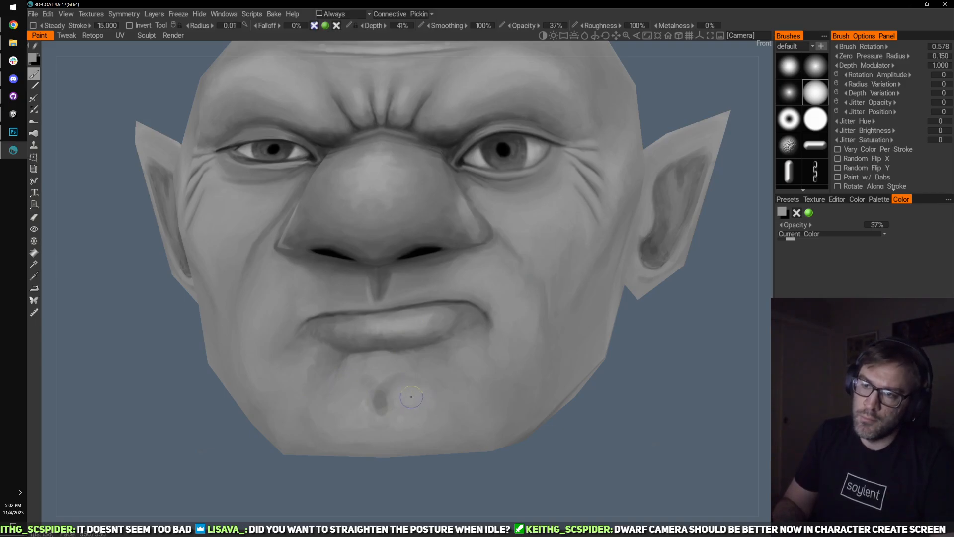
key("bracketleft")
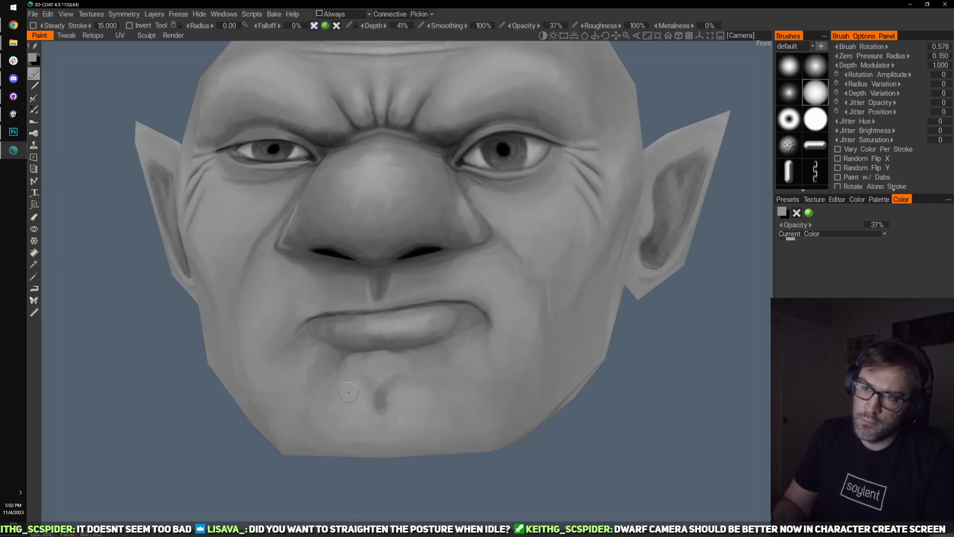
key("v")
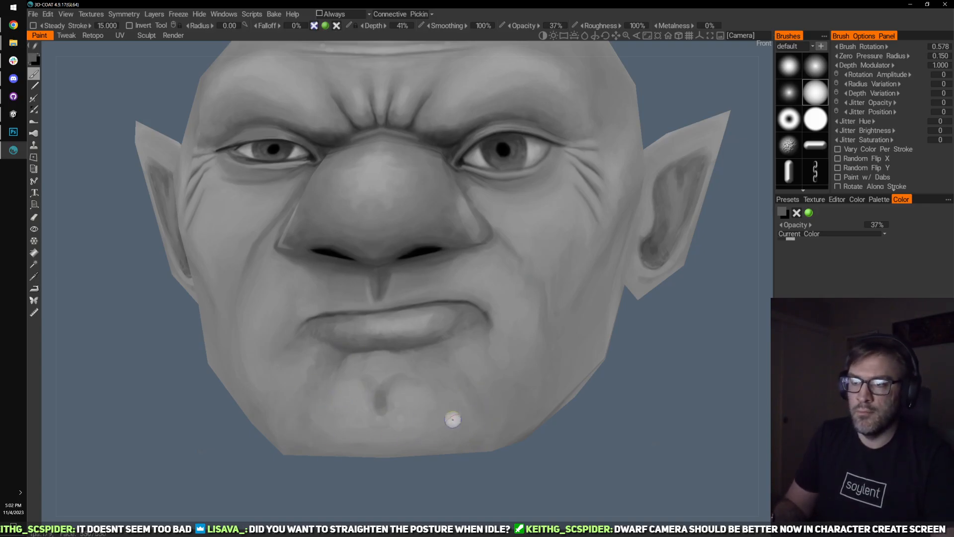
key("v")
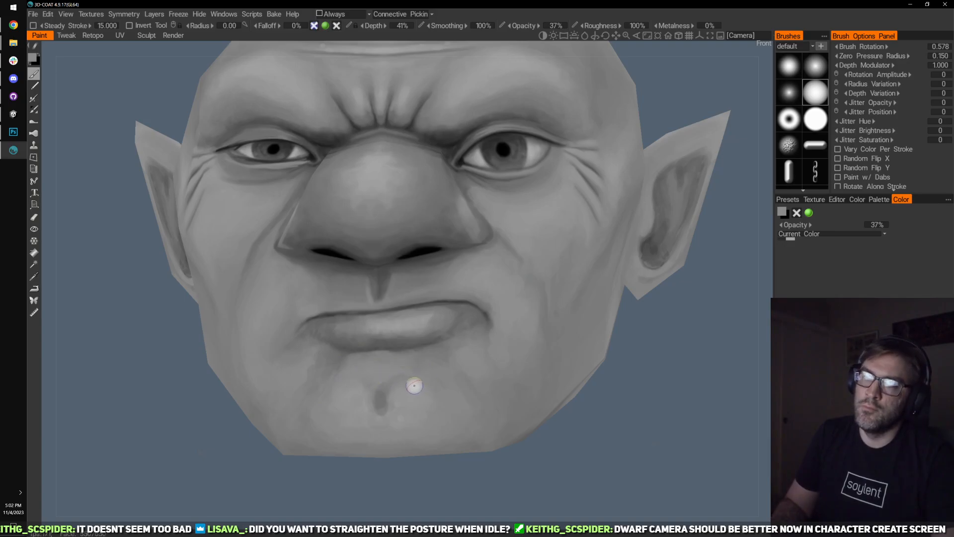
mouse_move(391, 372)
left_mouse_down()
mouse_move(352, 367)
mouse_move(382, 394)
mouse_move(376, 374)
mouse_move(393, 396)
mouse_move(408, 378)
mouse_move(350, 396)
left_mouse_up()
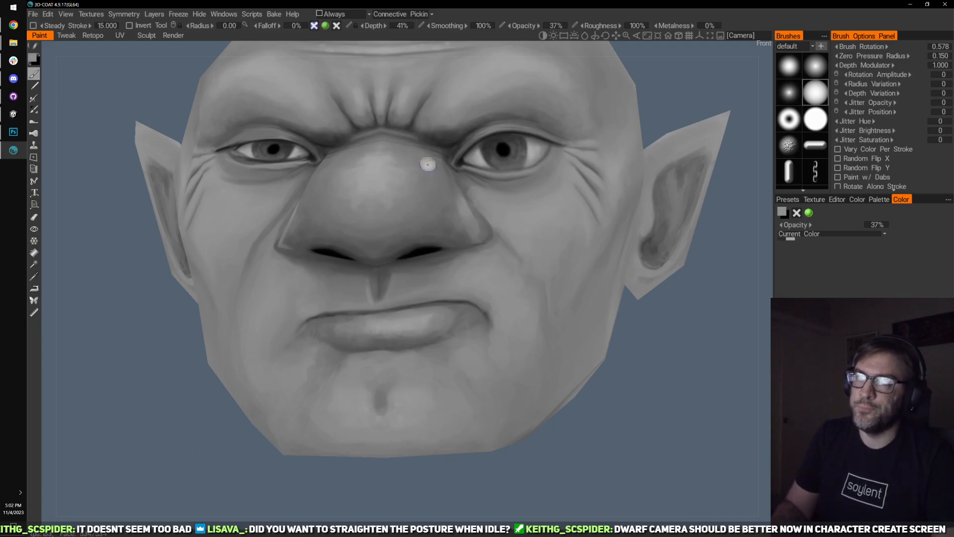
mouse_move(420, 382)
left_mouse_down()
mouse_move(426, 388)
mouse_move(424, 379)
mouse_move(406, 389)
mouse_move(343, 387)
mouse_move(356, 385)
mouse_move(351, 405)
mouse_move(341, 396)
mouse_move(426, 400)
left_mouse_up()
scroll(505, 352, "down", 3)
scroll(505, 352, "down", 3)
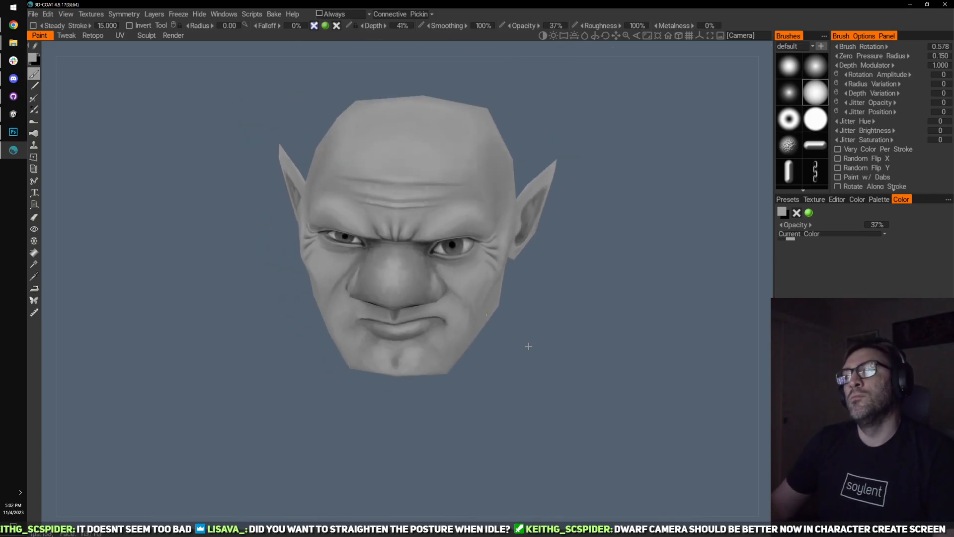
- Send all layers to Photoshop for external editing and update the open Layers.psd from its disk copy
left_click(33, 13)
mouse_move(46, 56)
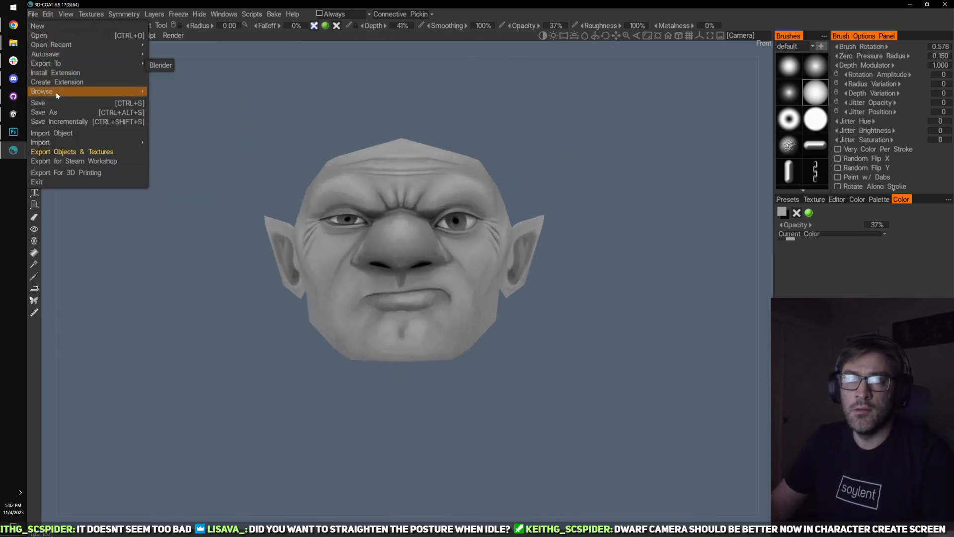
left_click(47, 103)
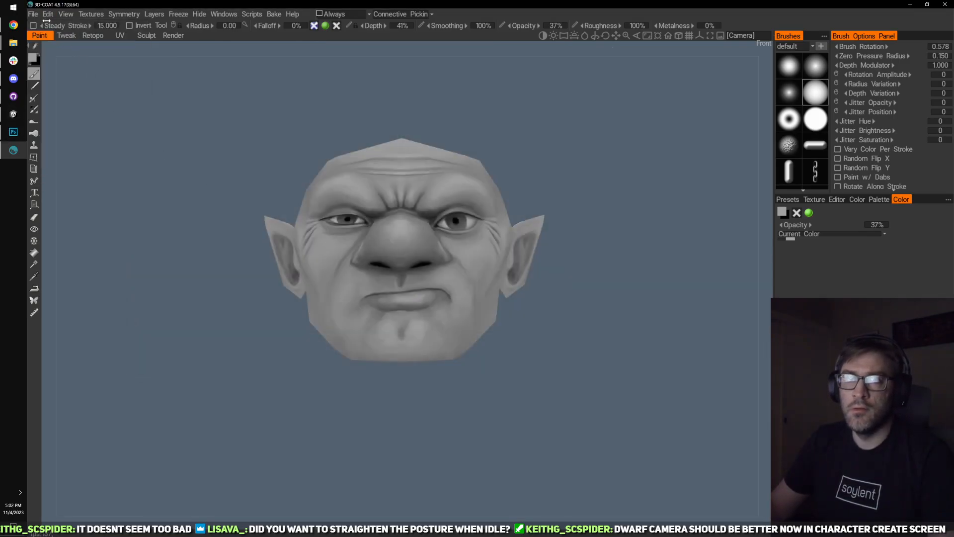
left_click(47, 14)
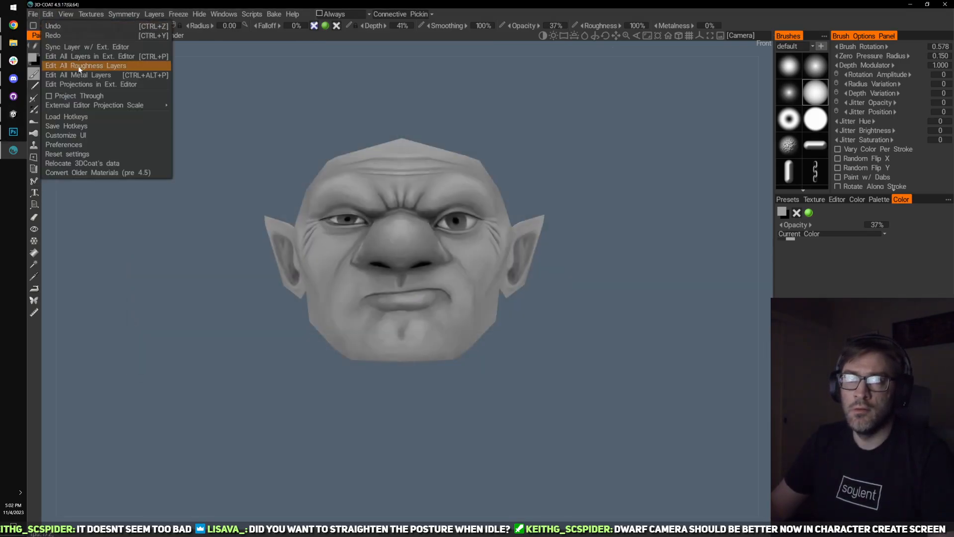
left_click(74, 57)
left_click(346, 305)
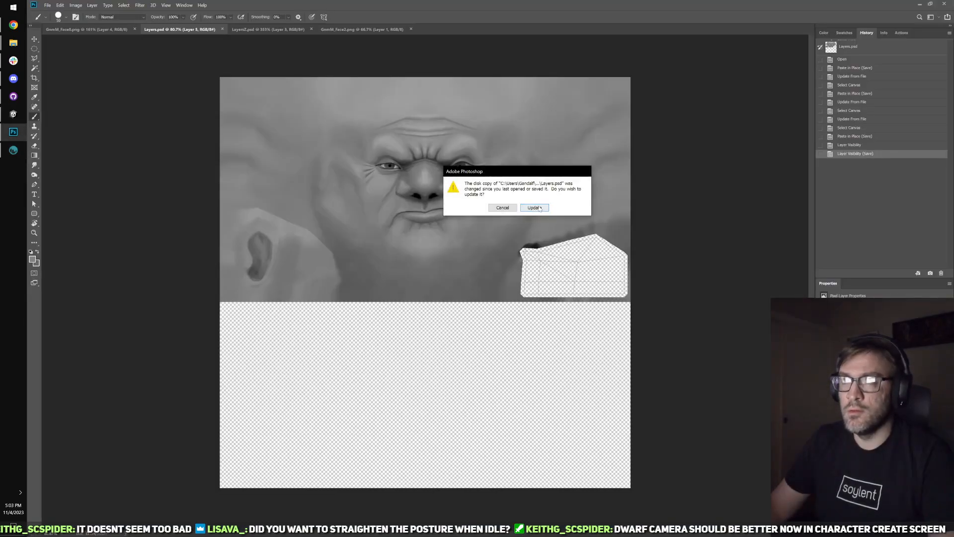
left_click(534, 209)
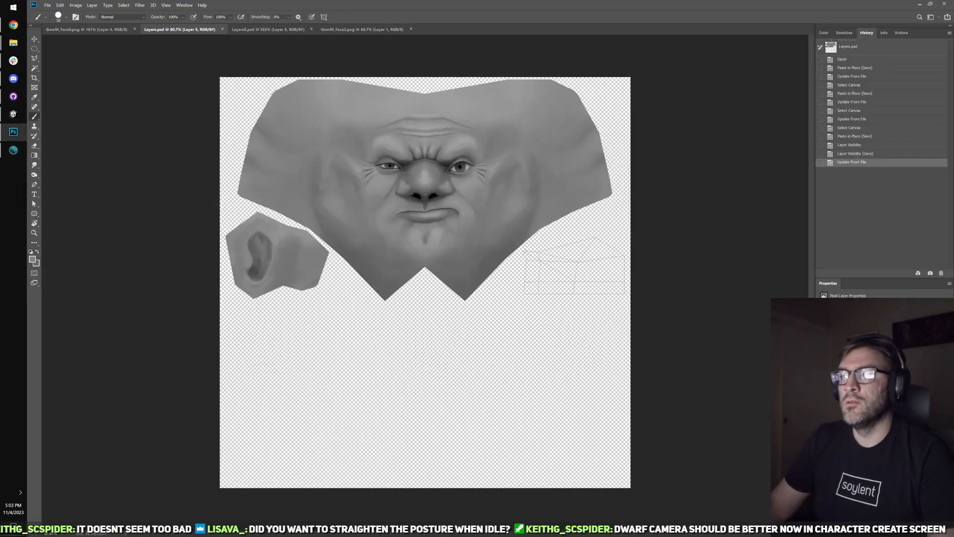
- Paste the updated face in place into GnmM_Face2.png, merge the layers, save, and switch to Unity to check the in-game face
left_click(87, 29)
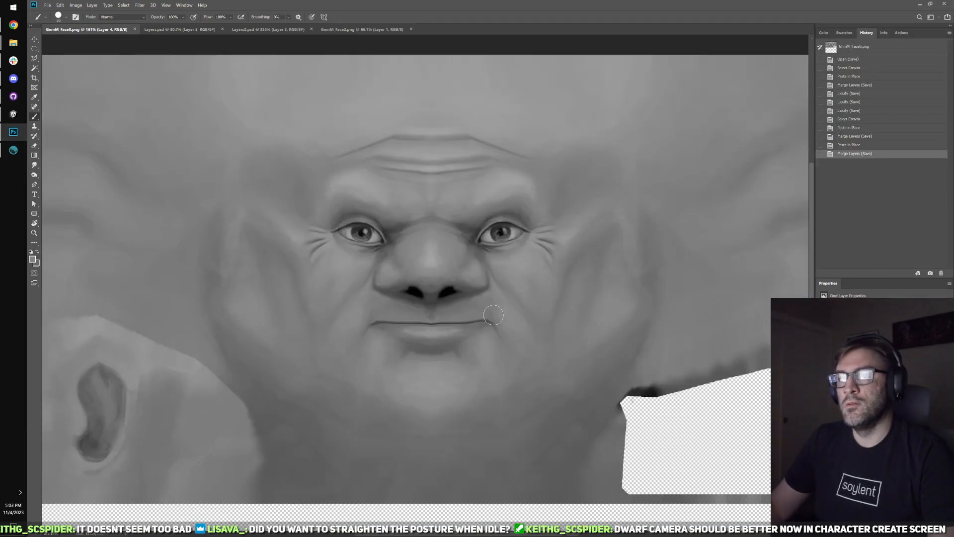
left_click(268, 30)
left_click(362, 29)
scroll(469, 261, "down", 2)
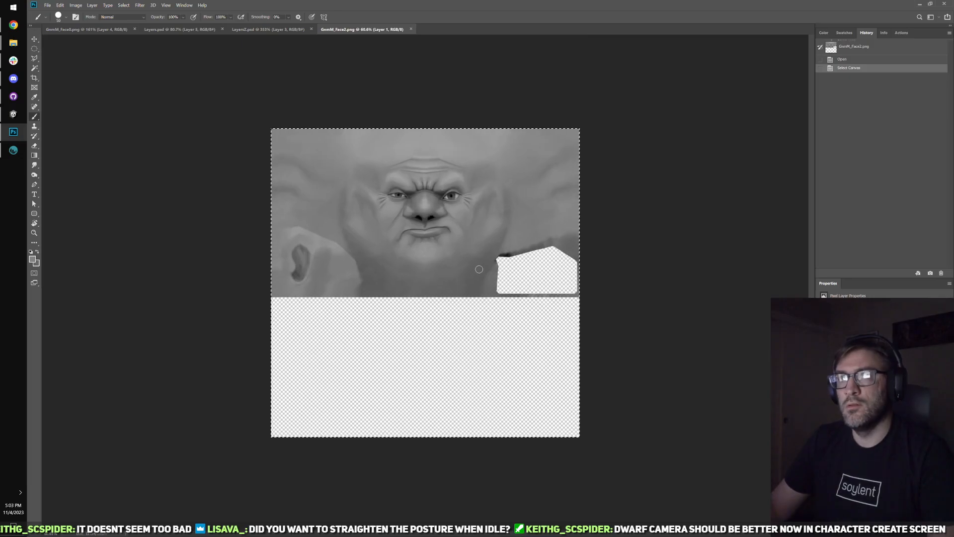
key("ctrl+shift+v")
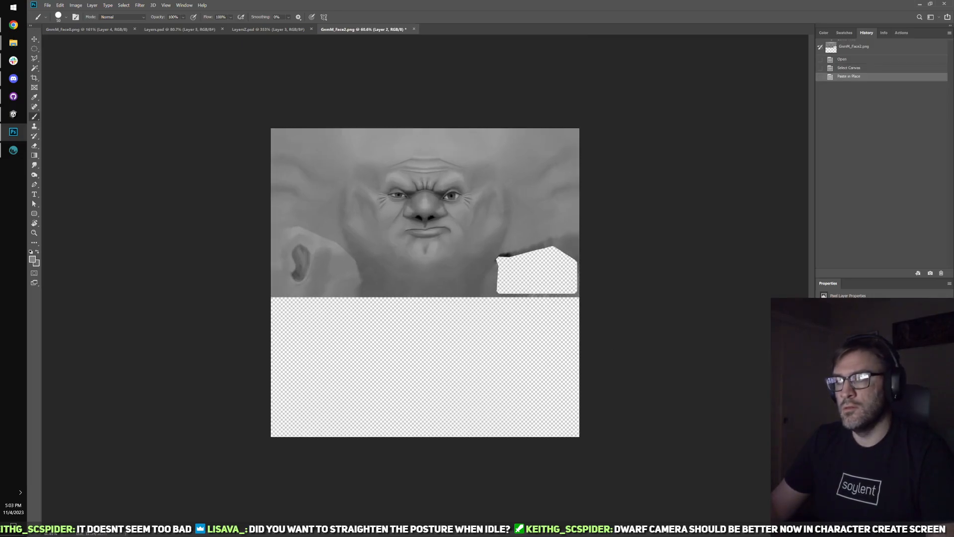
key("ctrl+s")
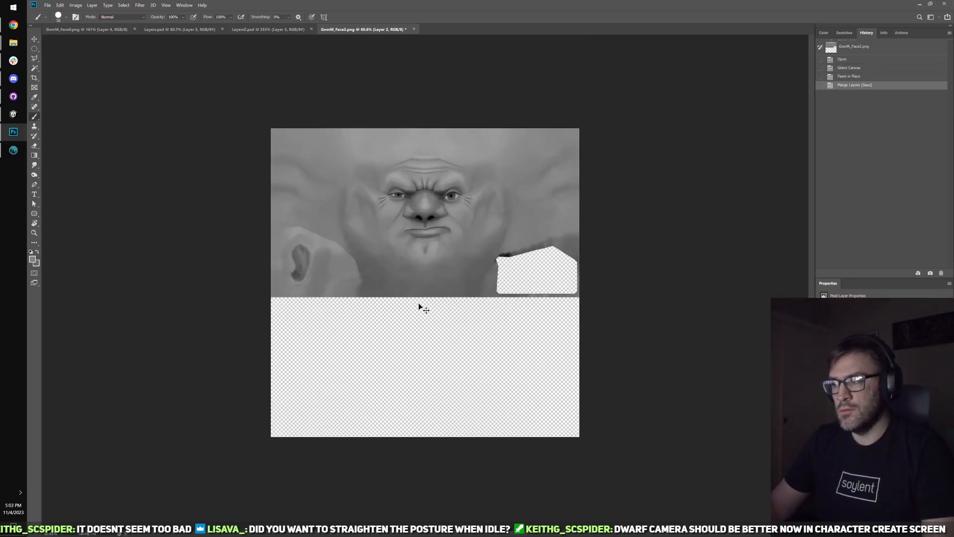
left_click(14, 114)
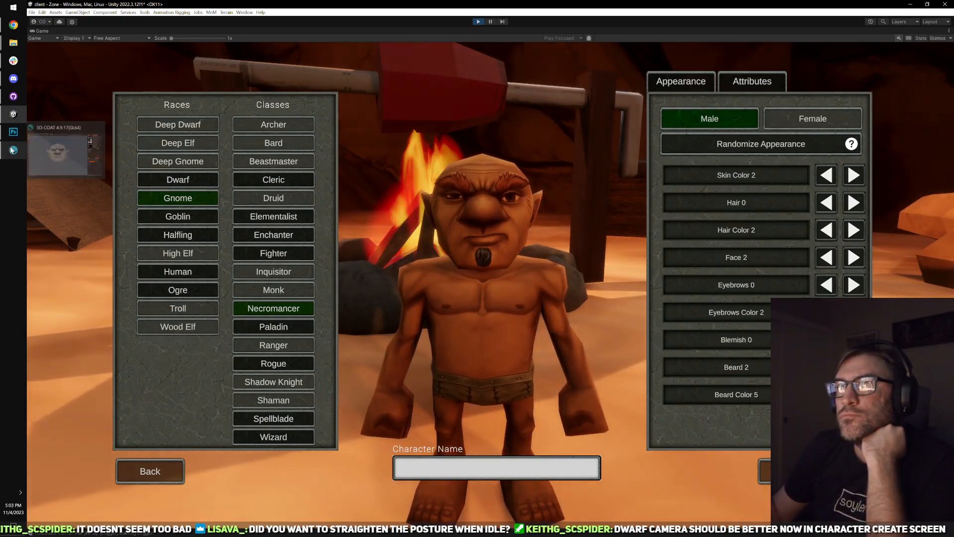
- Switch to Photoshop and place an elliptical selection around the nose, mouth and chin in GnmM_Face2.png
left_click(14, 132)
scroll(486, 273, "up", 3)
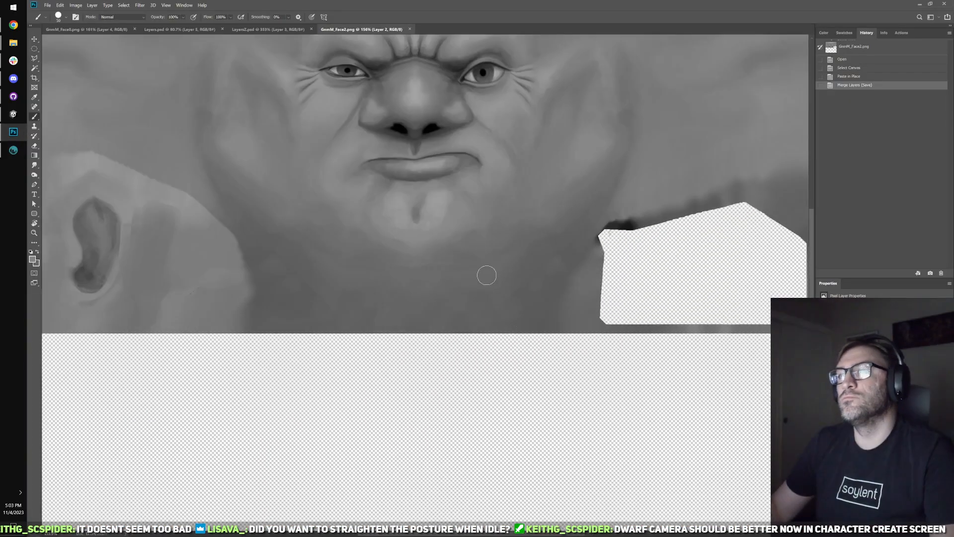
scroll(452, 321, "up", 3)
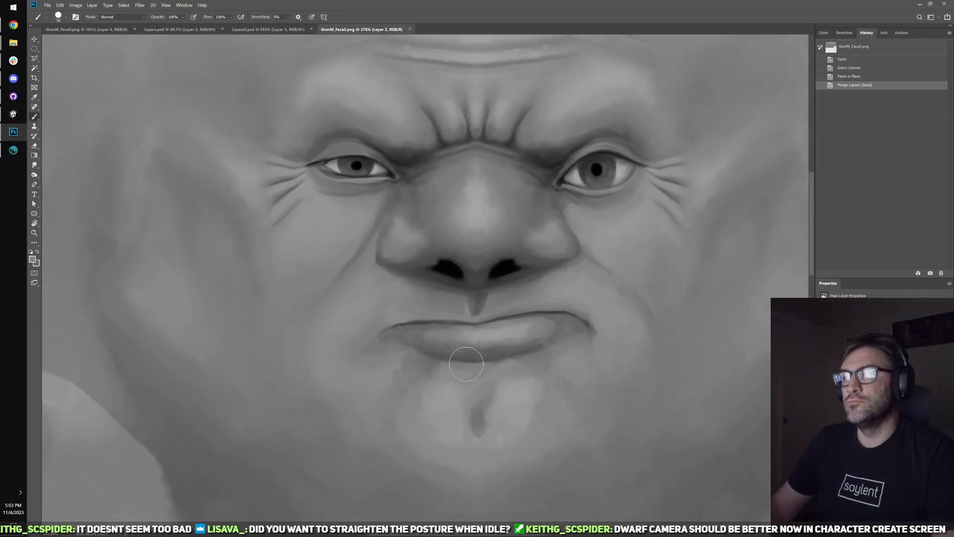
scroll(376, 278, "down", 2)
key("m")
left_click_drag(328, 226, 714, 512)
left_click_drag(621, 400, 547, 358)
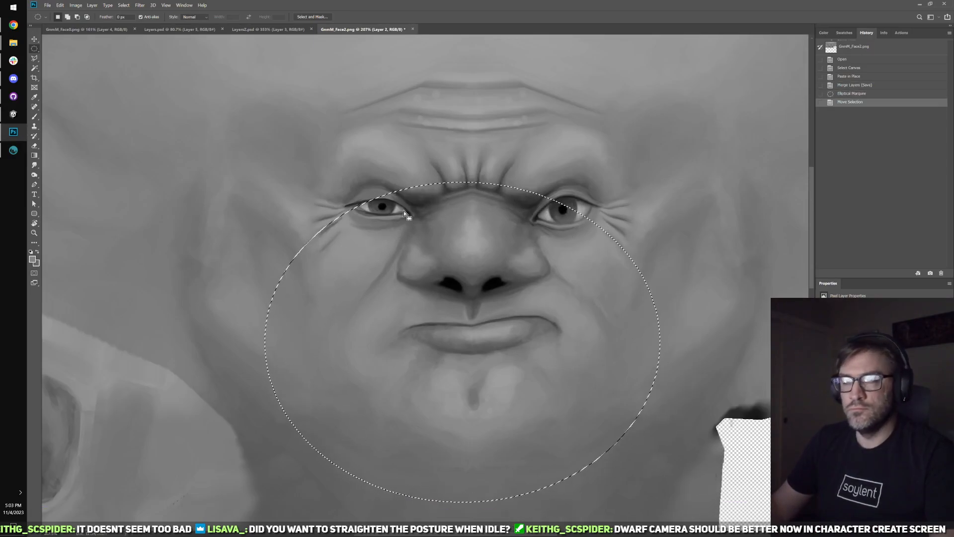
- Start Liquify on the selected area and pull the mouth's left corner outward and slightly down with a size 175 brush
left_click(140, 5)
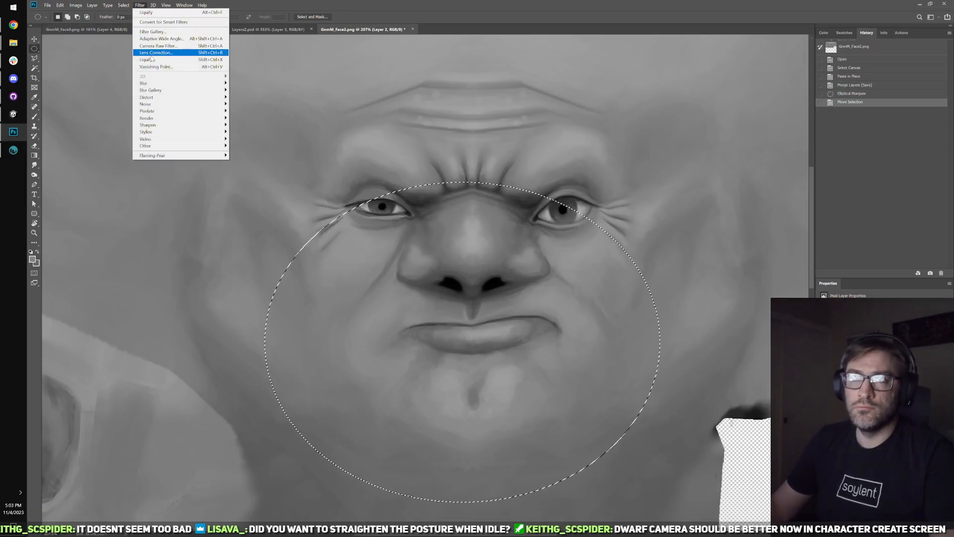
key("Escape")
key("ctrl+shift+x")
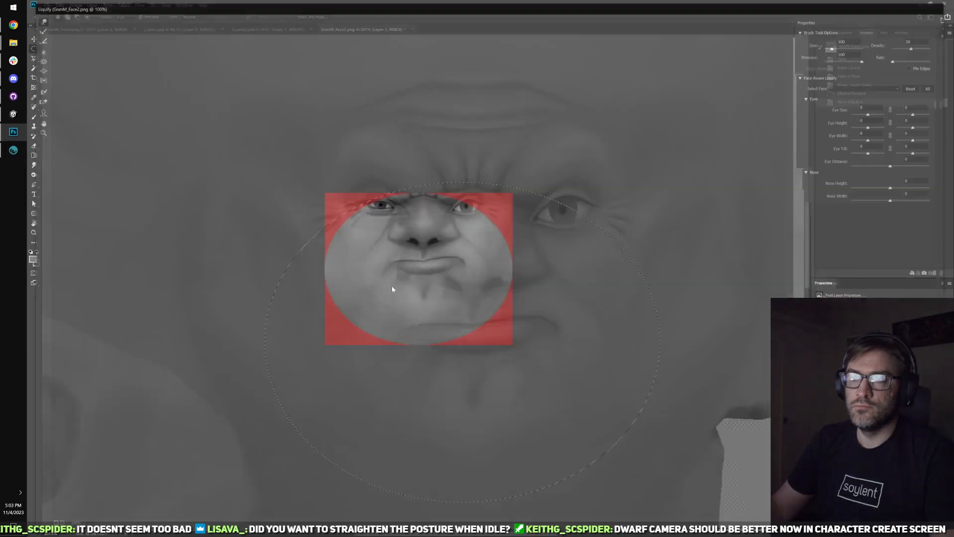
key("bracketright")
key("bracketright")
key("bracketright")
key("bracketright")
key("bracketright")
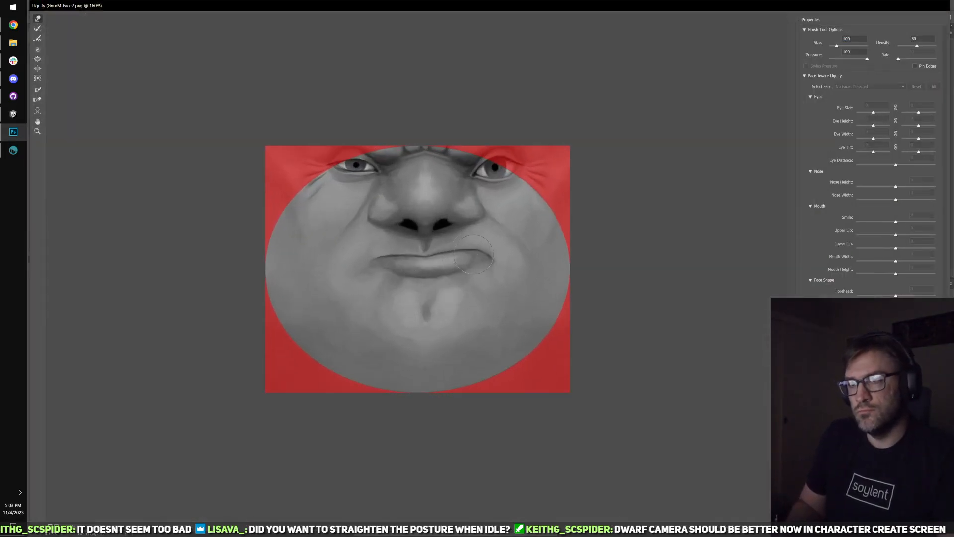
left_click_drag(380, 262, 365, 267)
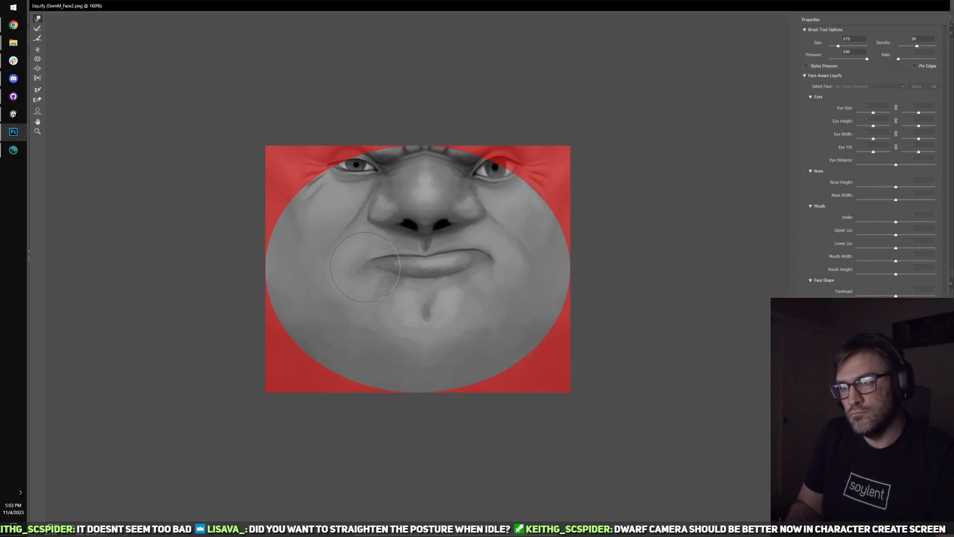
- Nudge the mouth's right corner slightly inward with smaller Liquify brushes and apply the warp
key("bracketleft")
key("bracketleft")
key("bracketleft")
key("bracketleft")
key("bracketleft")
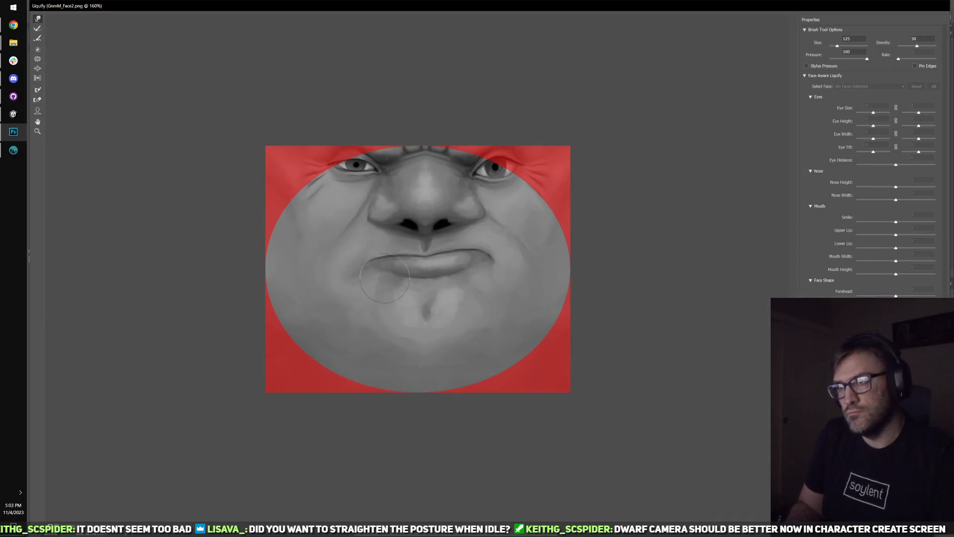
key("bracketright")
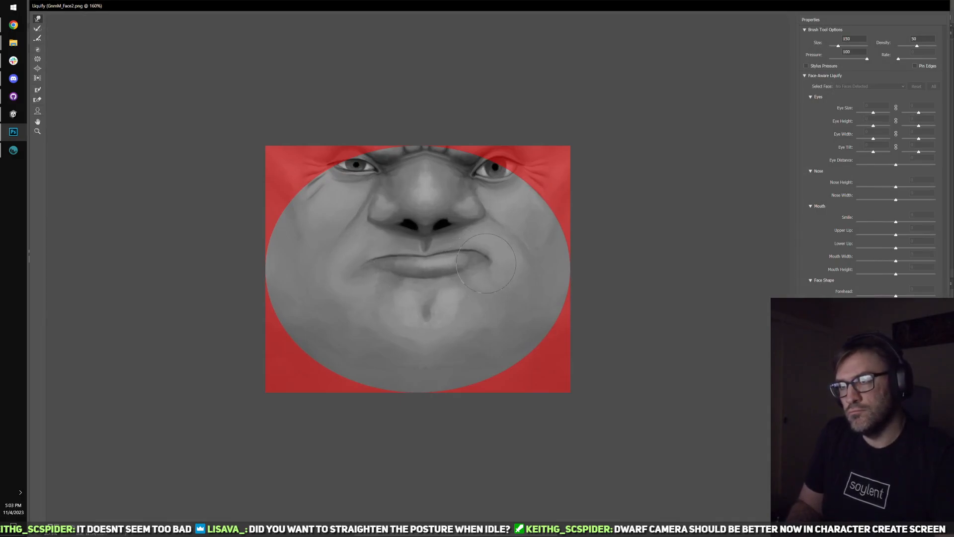
left_click_drag(498, 258, 493, 258)
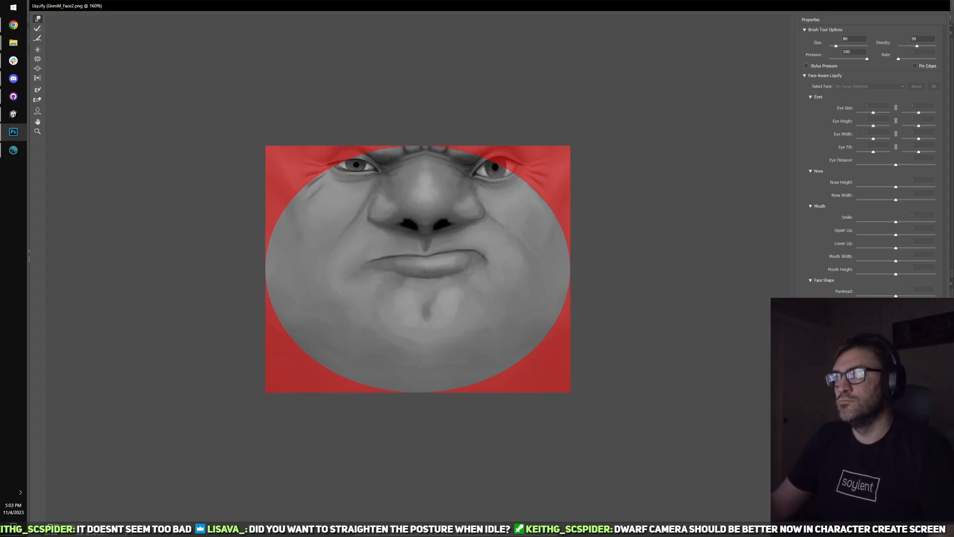
key("Return")
- Deselect the liquified area, save GnmM_Face2.png and switch to Unity to check the in-game face
key("ctrl+d")
scroll(129, 138, "down", 1)
key("ctrl+s")
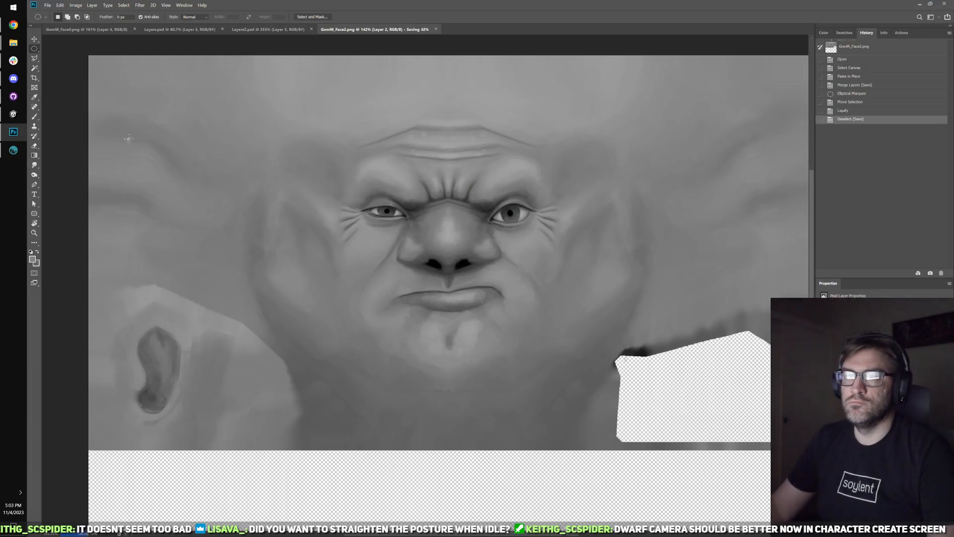
left_click(13, 114)
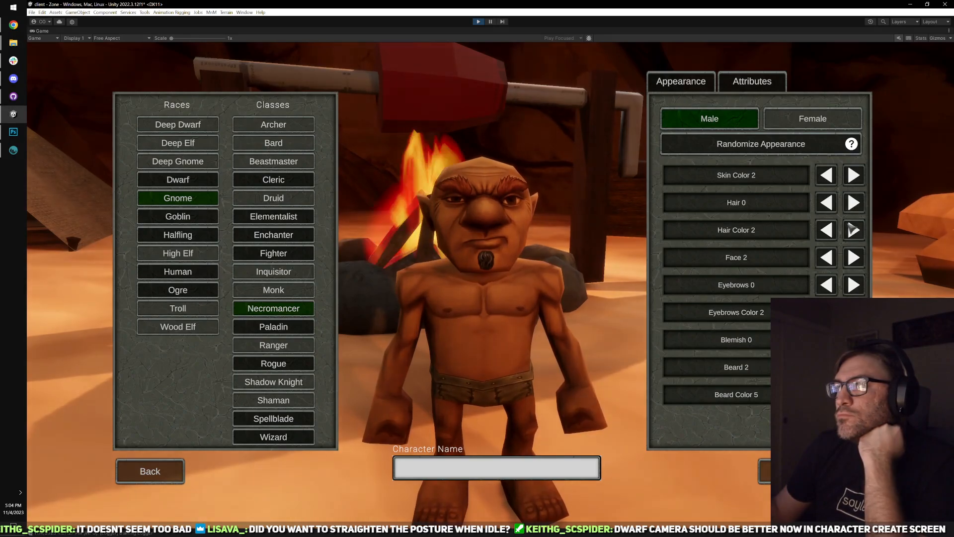
- Preview the updated face across the darker skin colours and cycle around to Skin Color 0
left_click(851, 176)
left_click(851, 176)
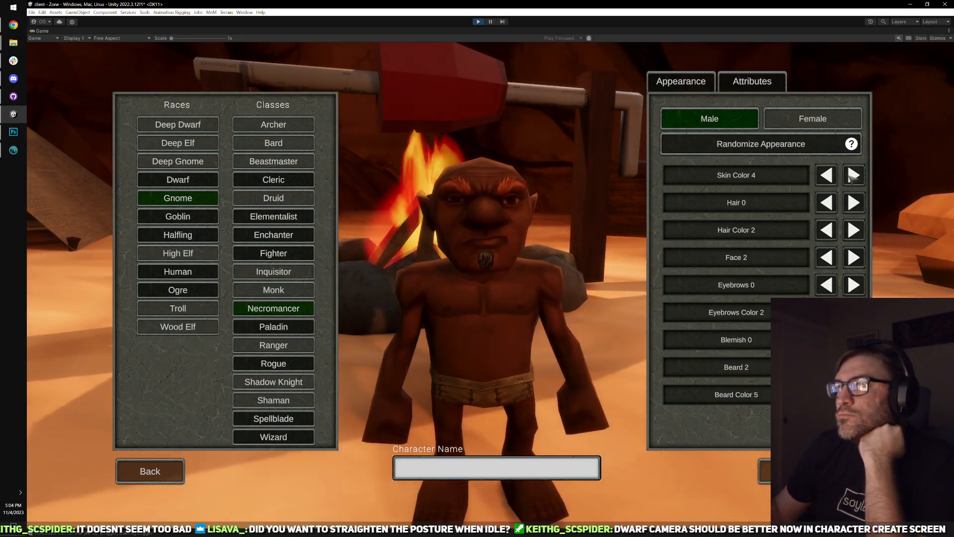
left_click(851, 177)
left_click(851, 177)
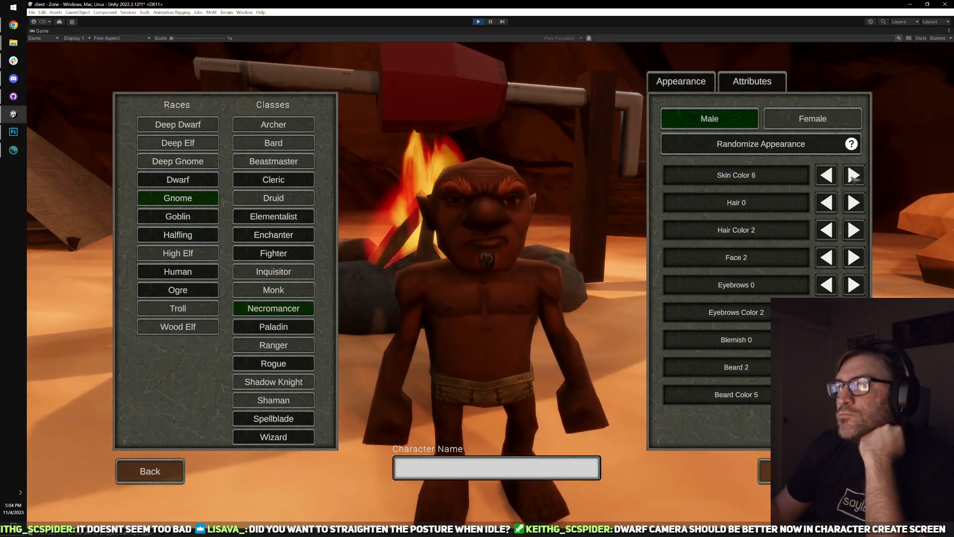
left_click(853, 176)
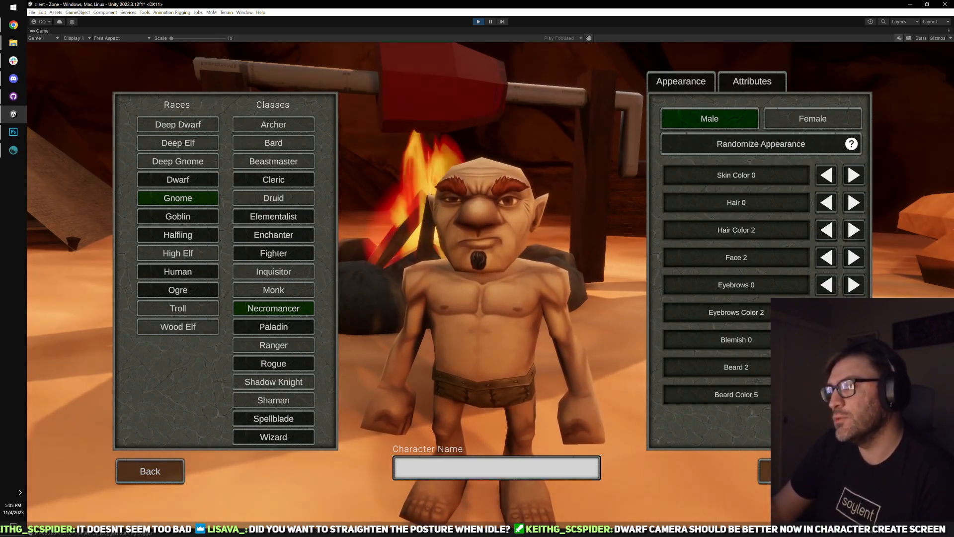
- Preview the pale gnome with Beard Color 2 and Eyebrows Color 5
left_click(854, 394)
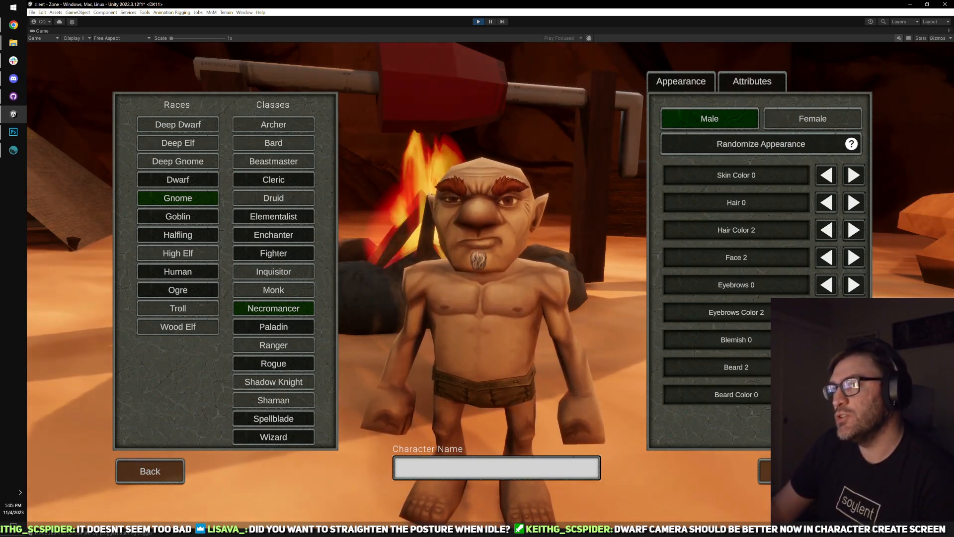
left_click(854, 394)
left_click(854, 395)
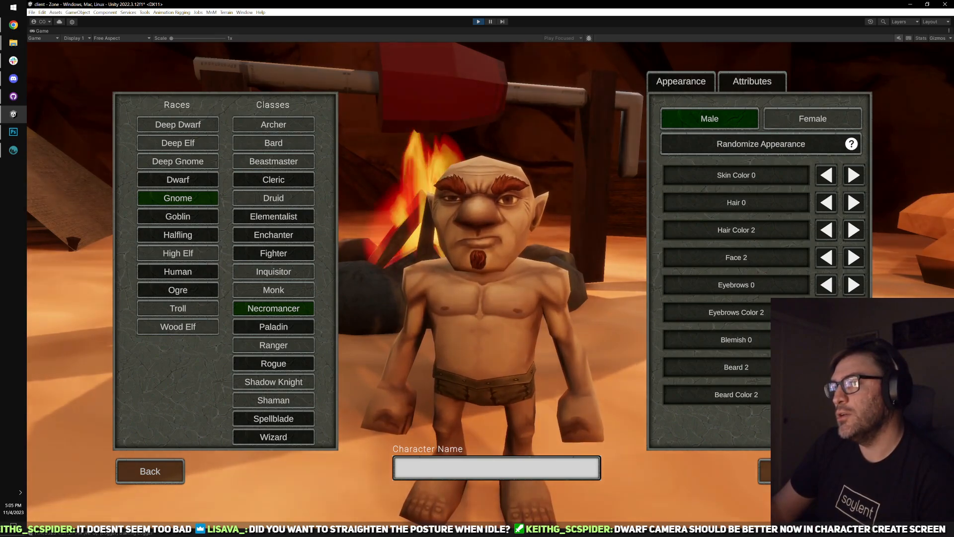
left_click(854, 312)
left_click(854, 312)
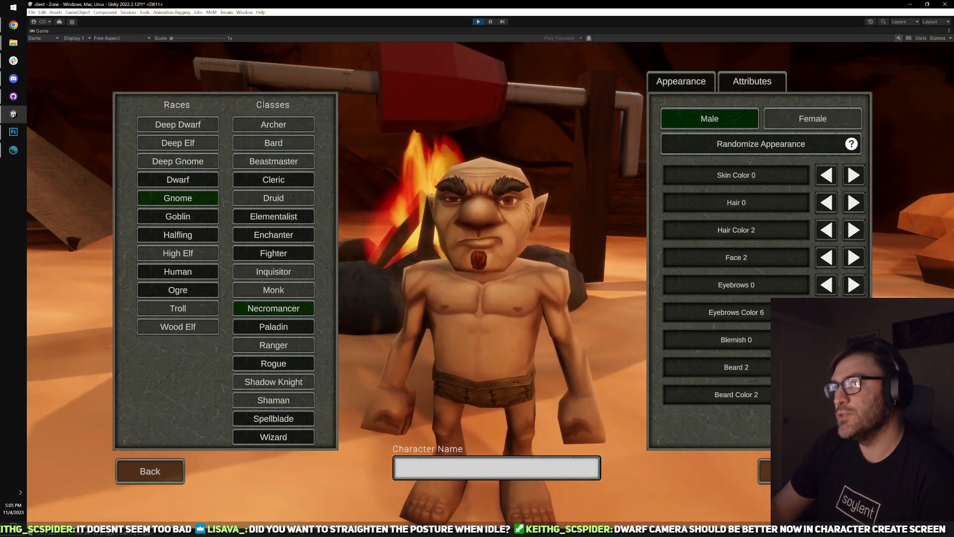
left_click(827, 312)
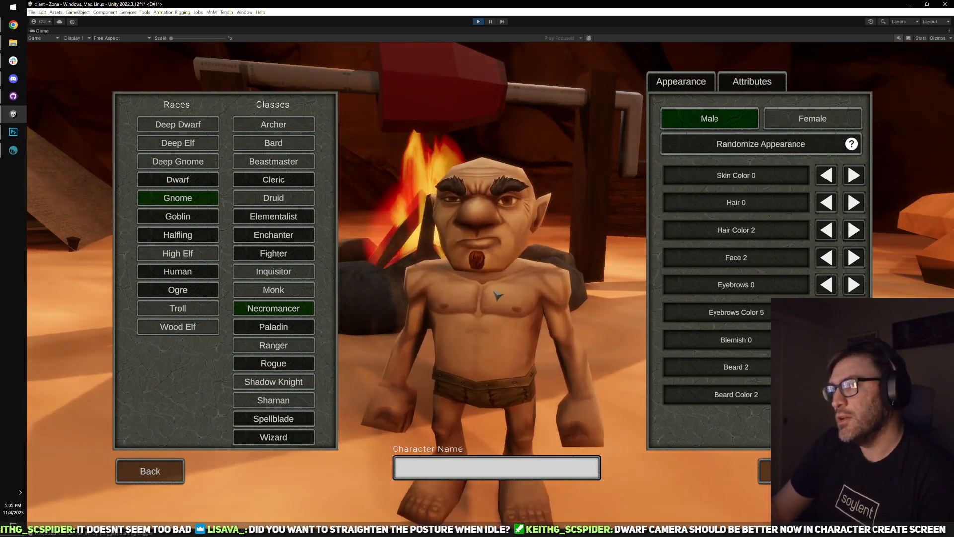
- Turn the gnome slightly sideways and preview Hair 1 with the hair, beard and eyebrow colours all set to 3
left_click_drag(497, 295, 458, 296)
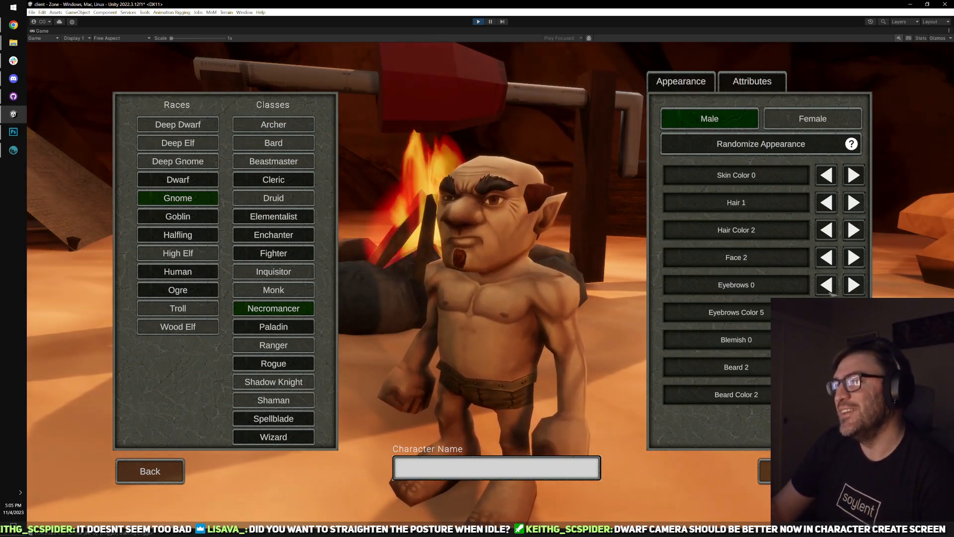
left_click(854, 230)
left_click(854, 230)
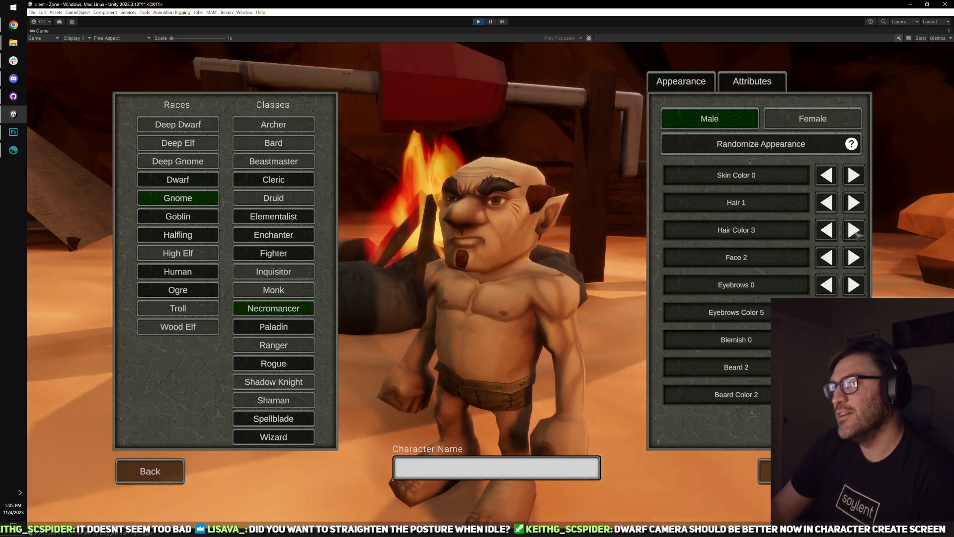
left_click(854, 231)
left_click(854, 230)
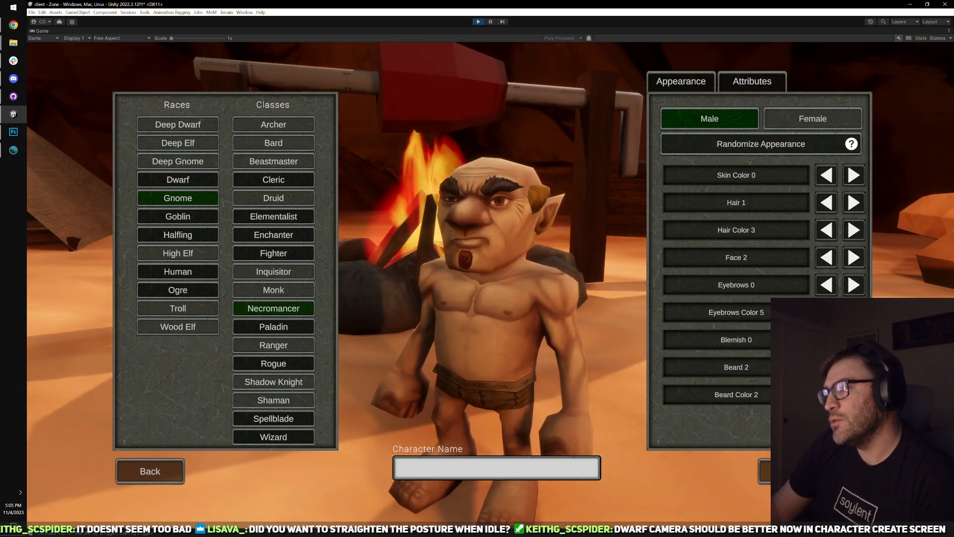
left_click(854, 395)
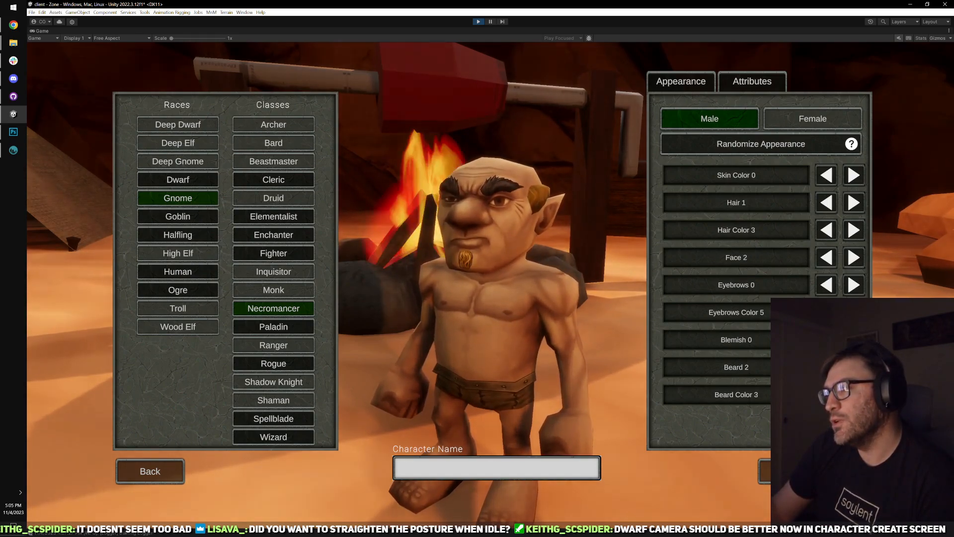
left_click(826, 312)
left_click(826, 312)
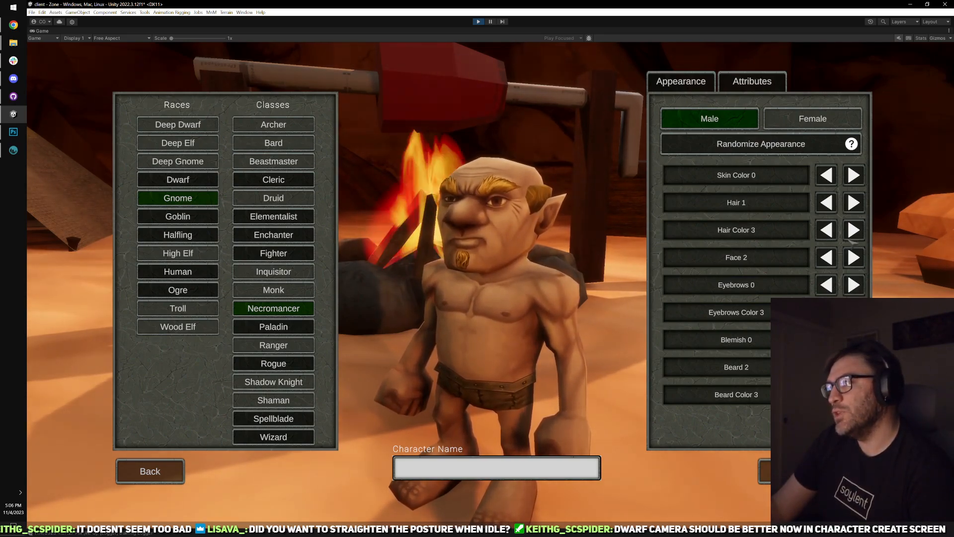
- Compare the blond gnome on several darker skin tones and settle on Skin Color 1
left_click(853, 176)
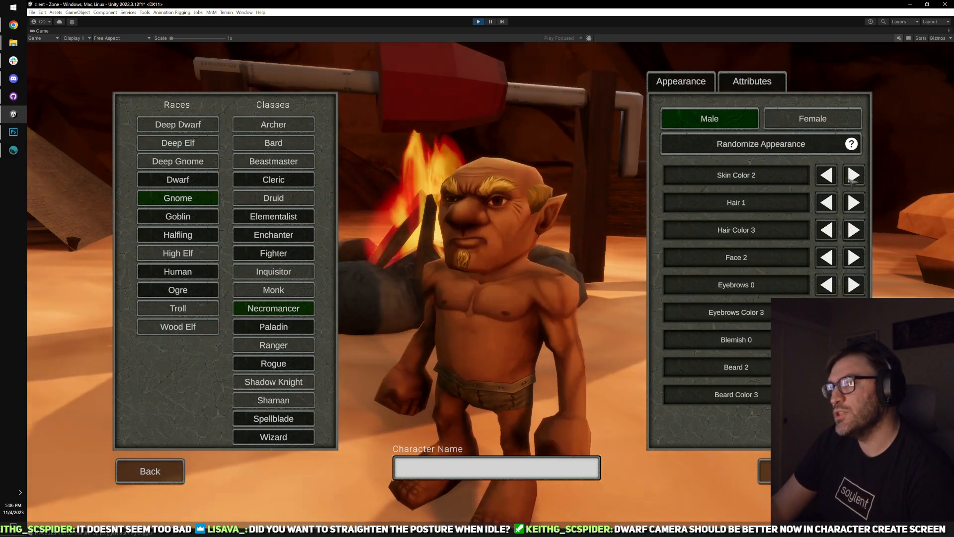
left_click(853, 175)
left_click(826, 175)
left_click(826, 176)
left_click(826, 175)
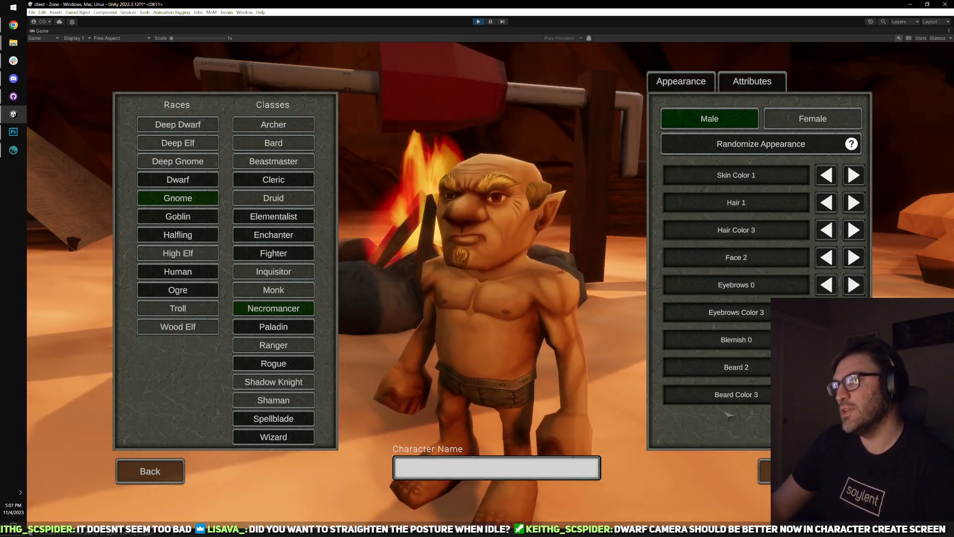
- Try several beard colours with Eyebrows Color 1, ending on Beard Color 4 and Hair Color 4
left_click(827, 395)
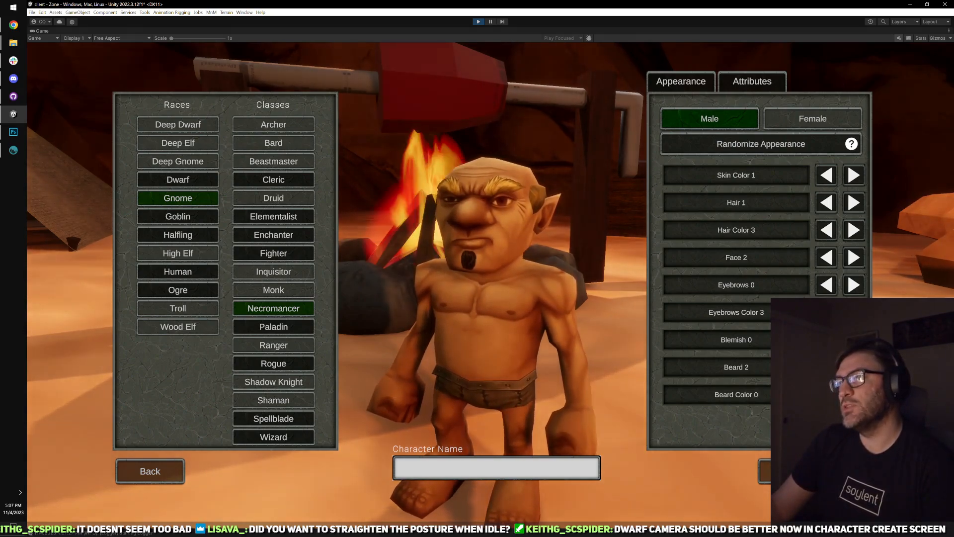
left_click(827, 395)
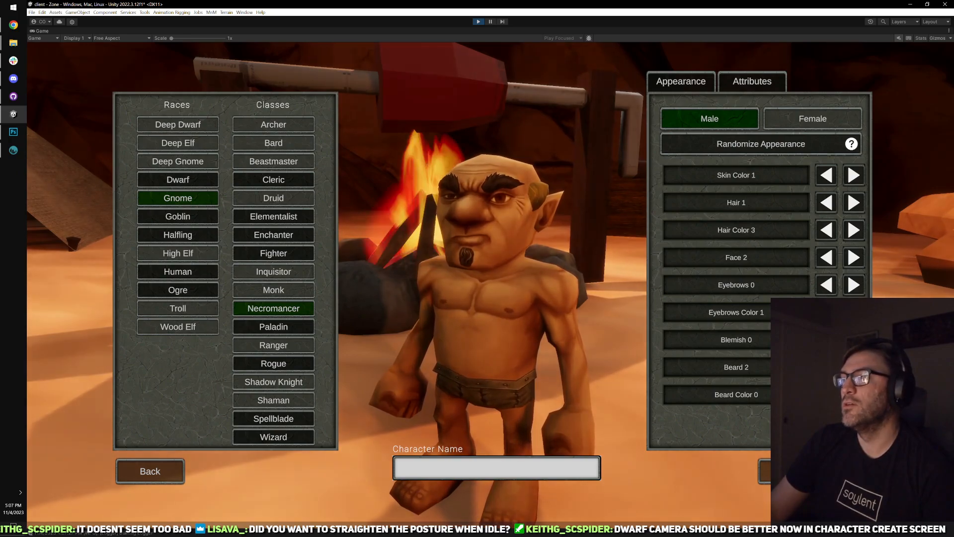
left_click(853, 394)
left_click(854, 394)
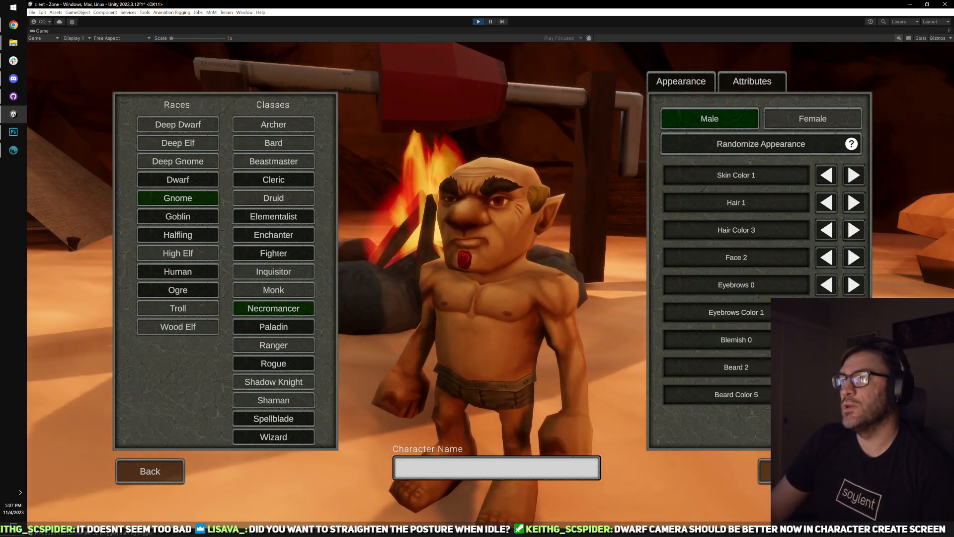
left_click(853, 394)
left_click(853, 394)
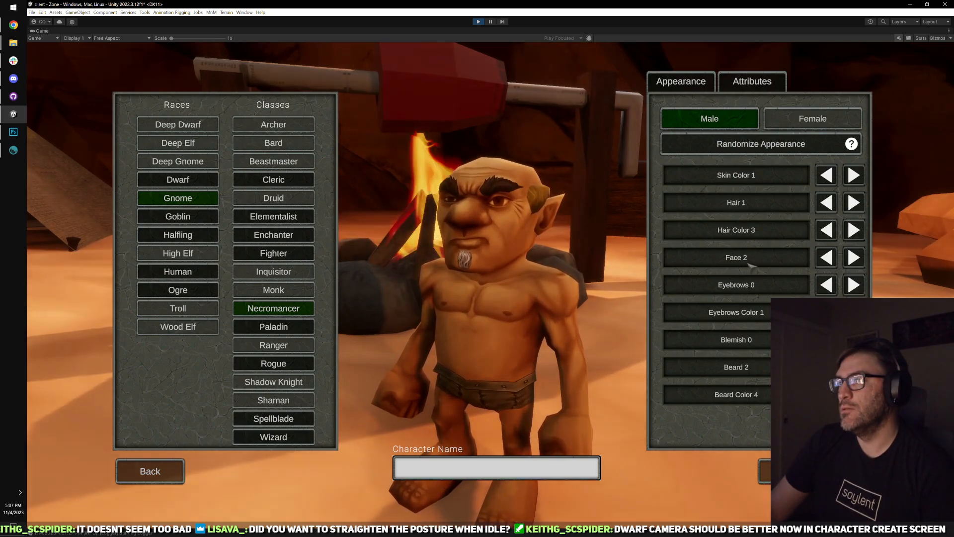
left_click(827, 231)
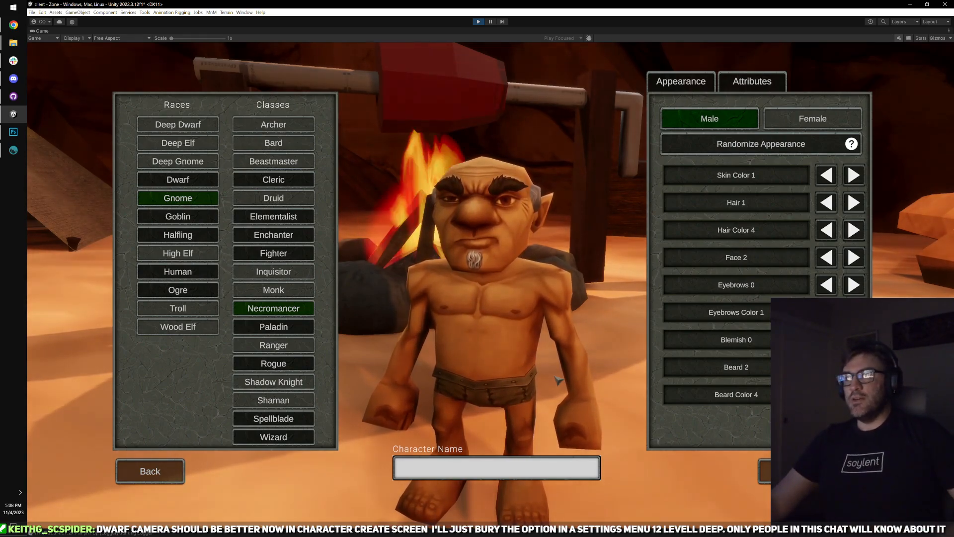
- Rotate the gnome to inspect its profile and front, and stop play mode in Unity
left_click_drag(558, 380, 491, 360)
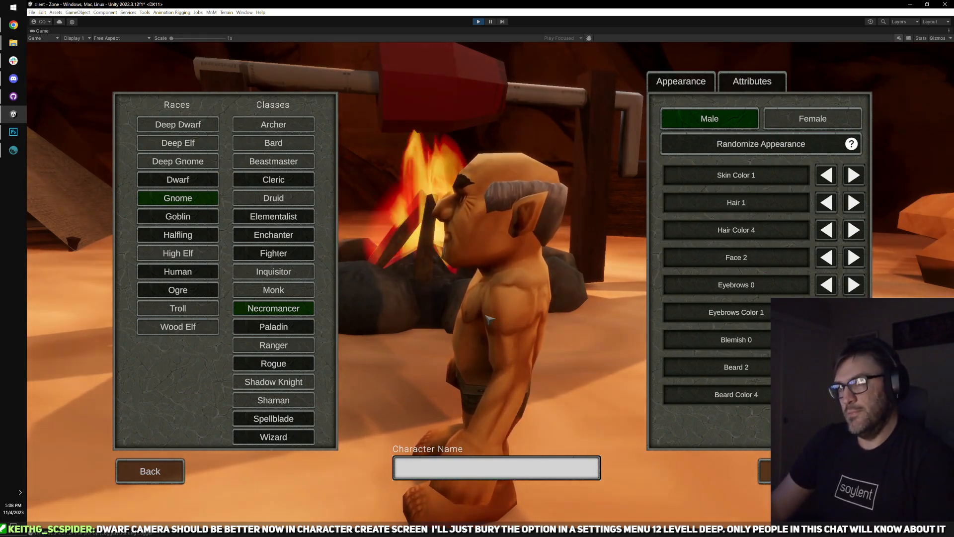
left_click_drag(489, 320, 553, 272)
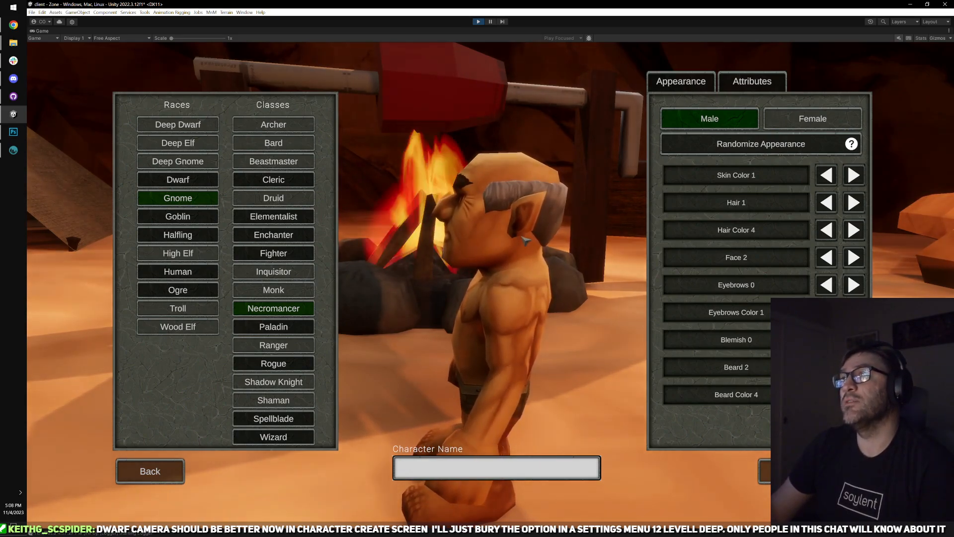
left_click_drag(484, 288, 497, 301)
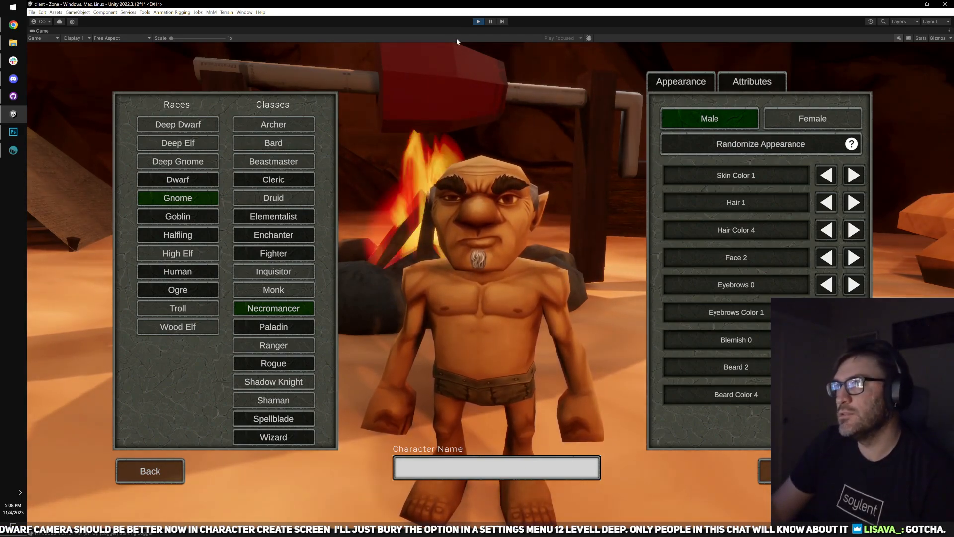
left_click(477, 22)
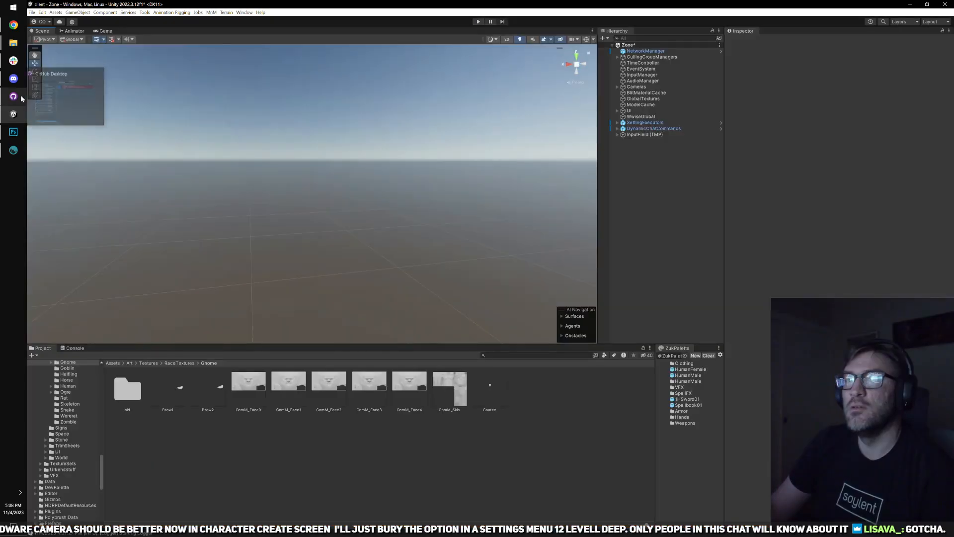
- Switch to GitHub Desktop and stash all changes on the client repository's current branch
left_click(14, 96)
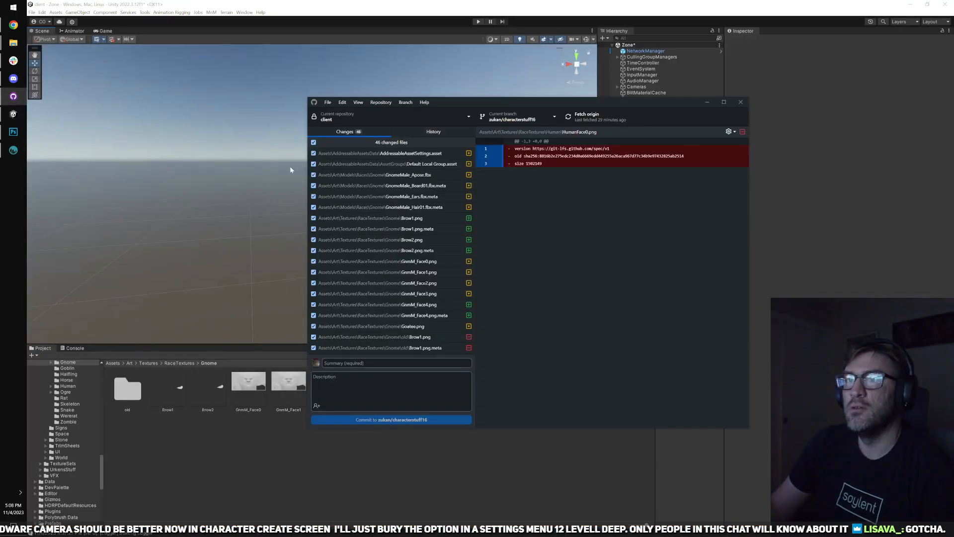
left_click(405, 102)
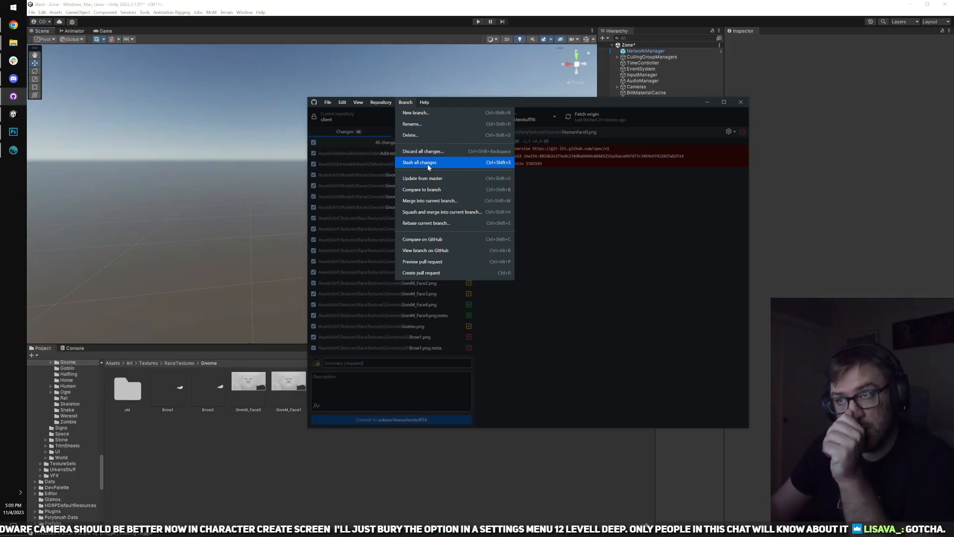
key("Escape")
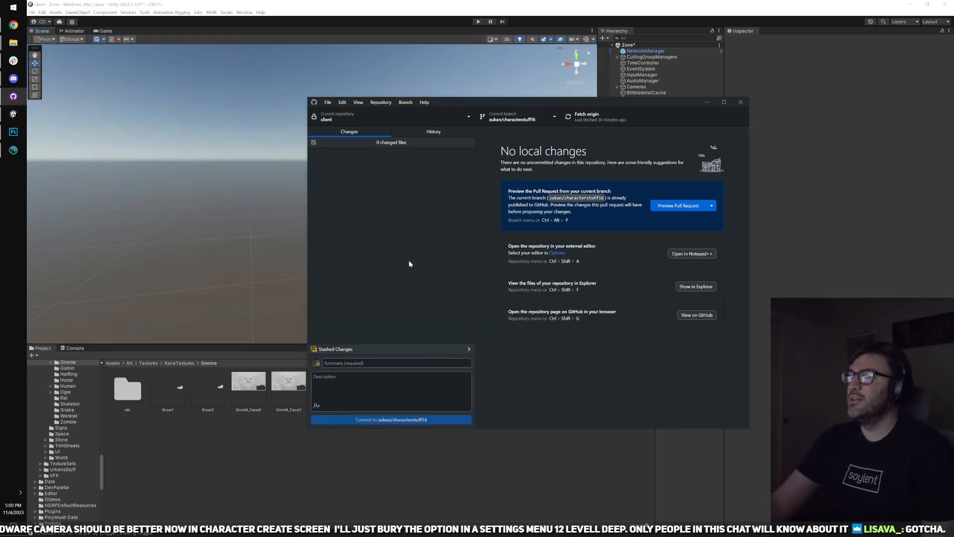
- Fetch origin for the client repository and update the current branch from master
left_click(404, 102)
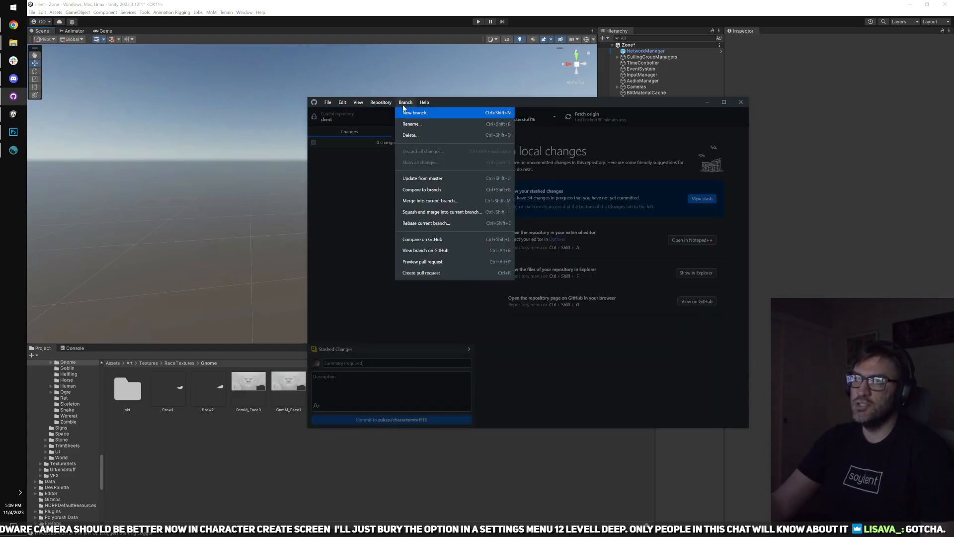
left_click(443, 181)
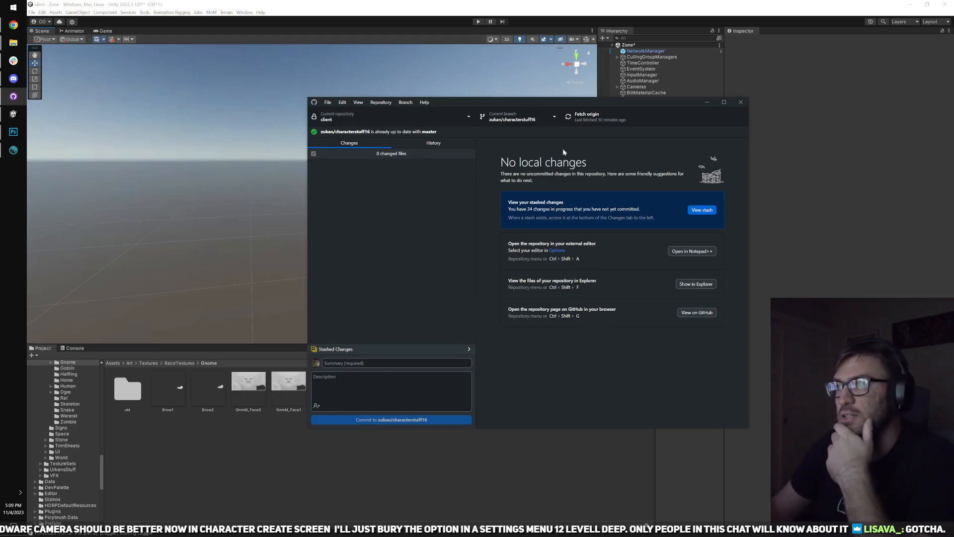
left_click(578, 119)
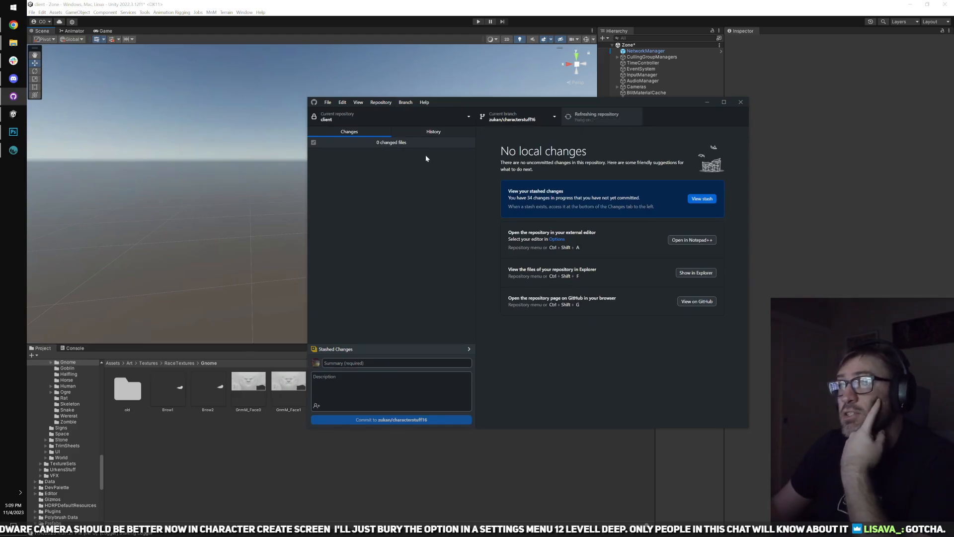
left_click(404, 102)
left_click(428, 180)
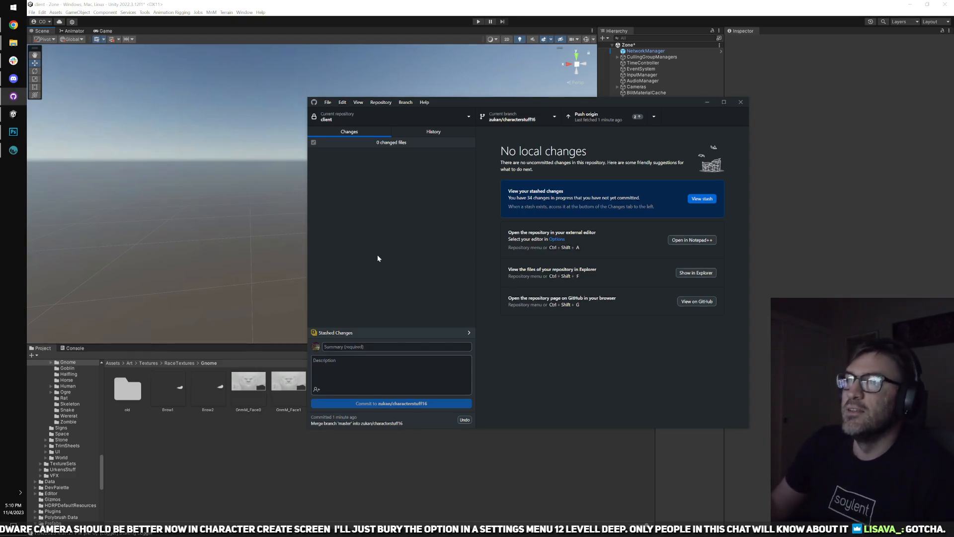
- Push the merged branch to origin and restore the stashed changes
left_click(614, 120)
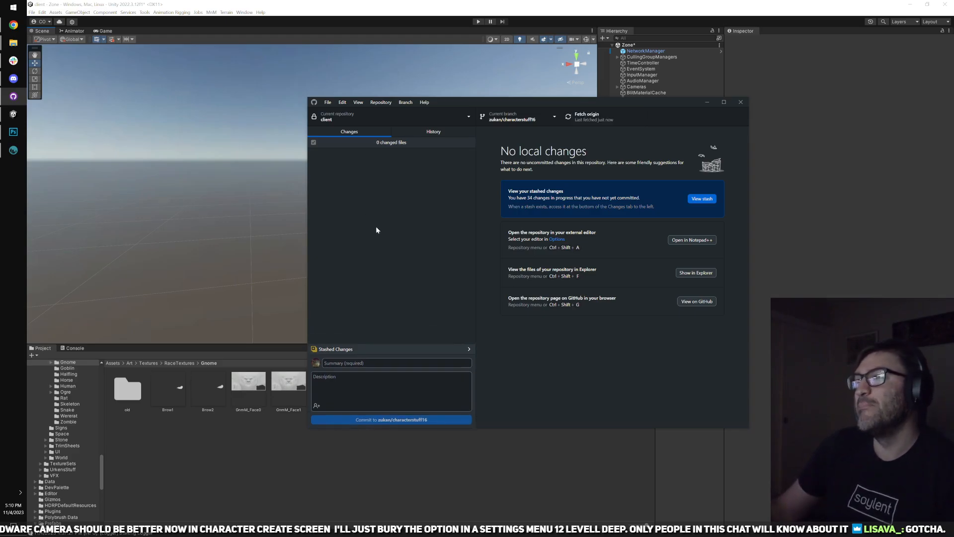
left_click(440, 343)
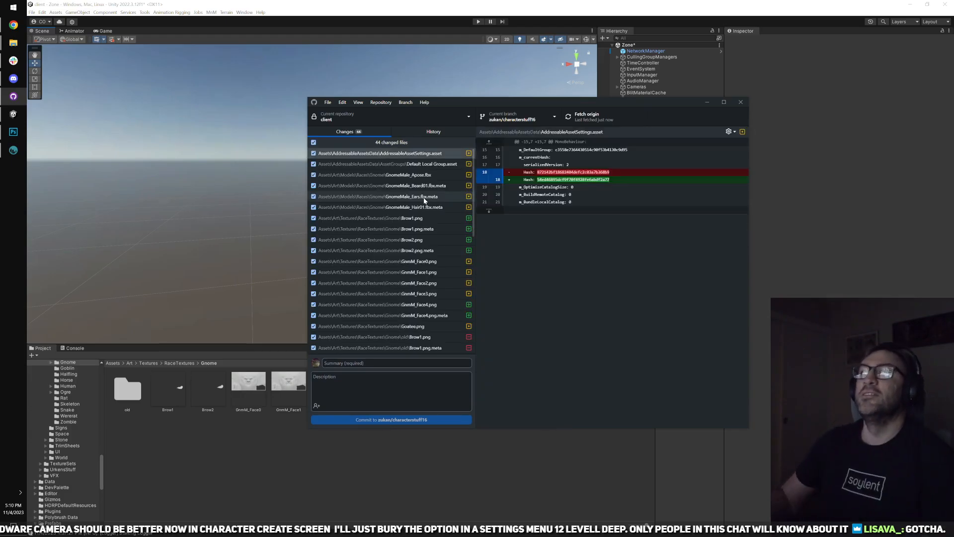
- Return to Unity, run the game, log in with the prefilled account and start a new character
left_click(341, 488)
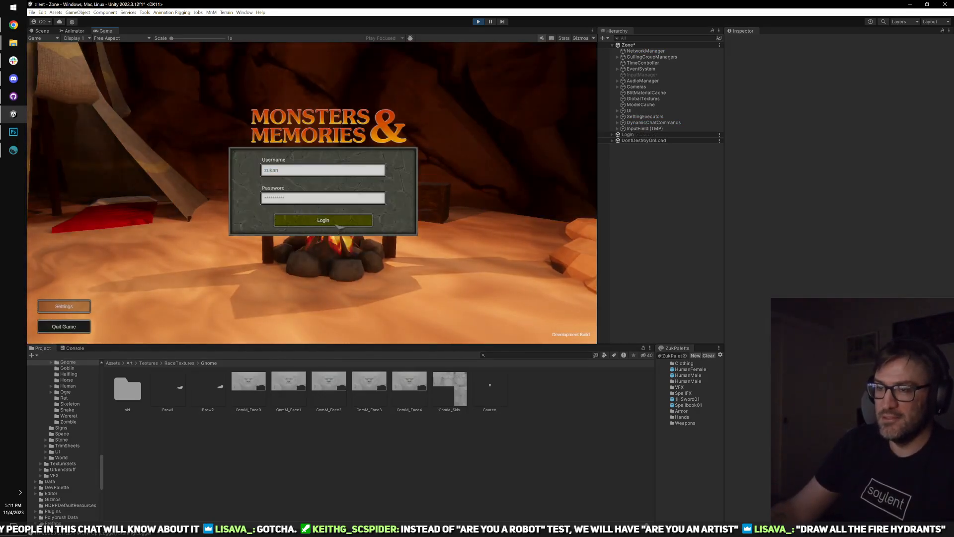
left_click(338, 226)
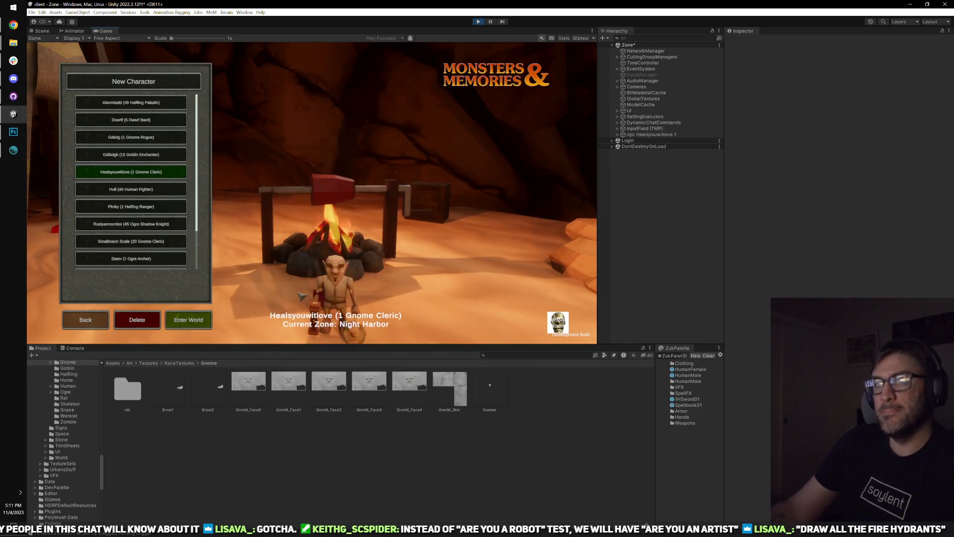
left_click(144, 82)
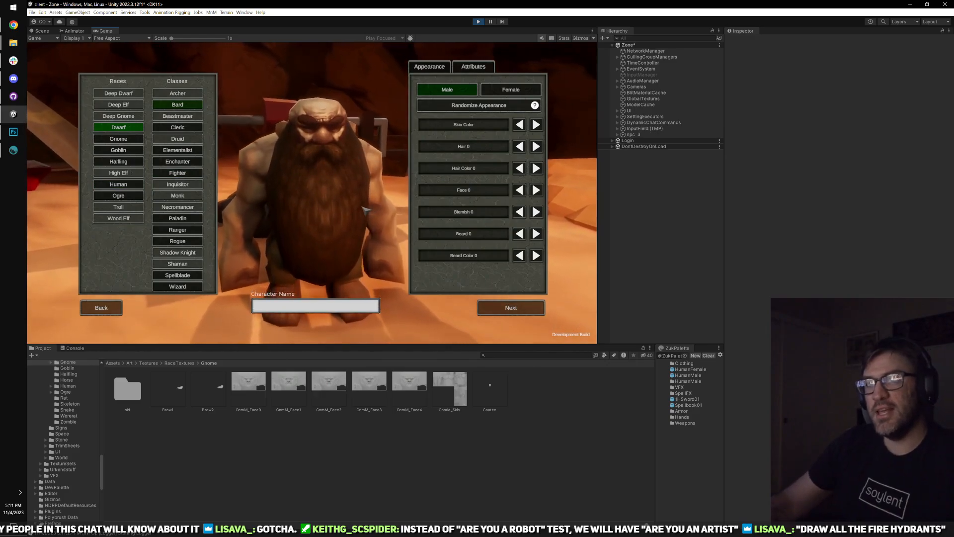
- Compare the male and female models of the Dwarf and Goblin races in character creation
left_click_drag(413, 215, 264, 188)
left_click(511, 90)
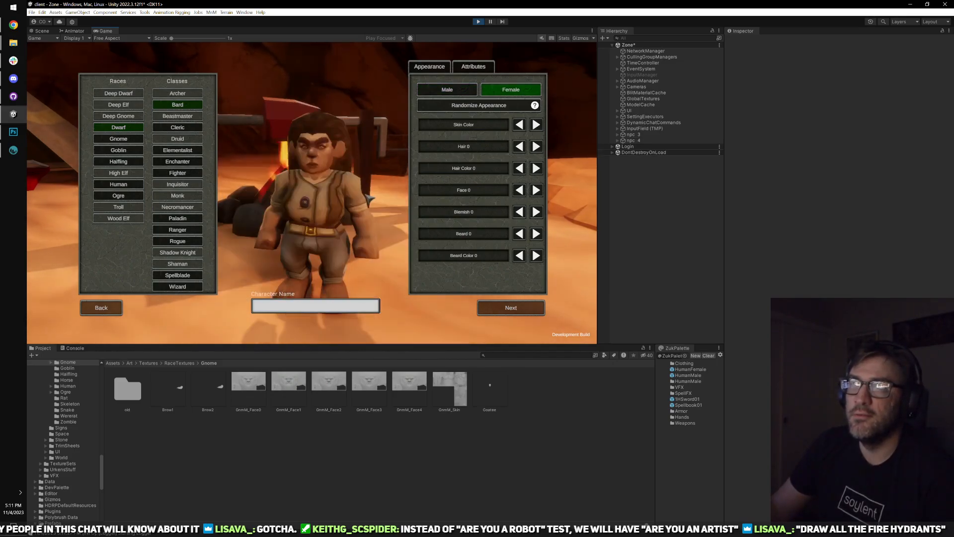
left_click(447, 89)
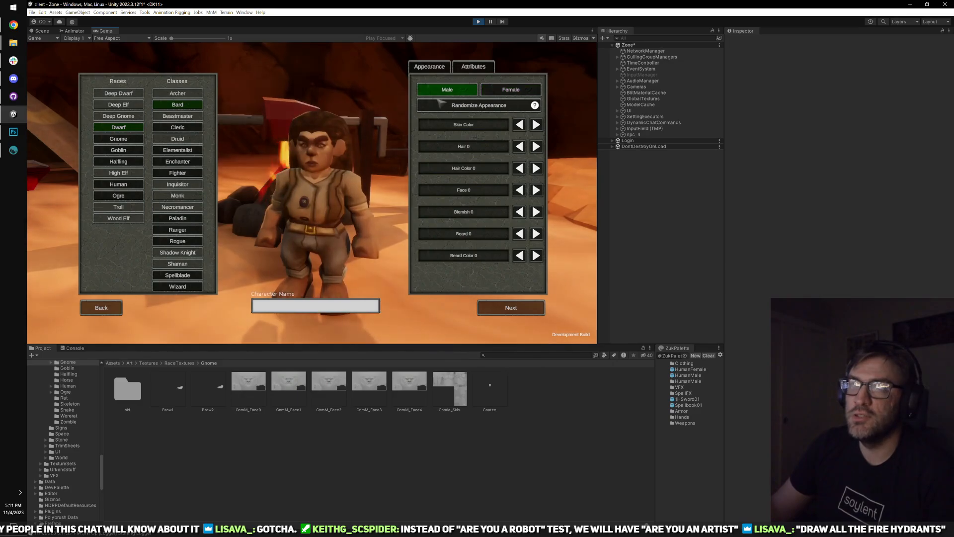
left_click(112, 141)
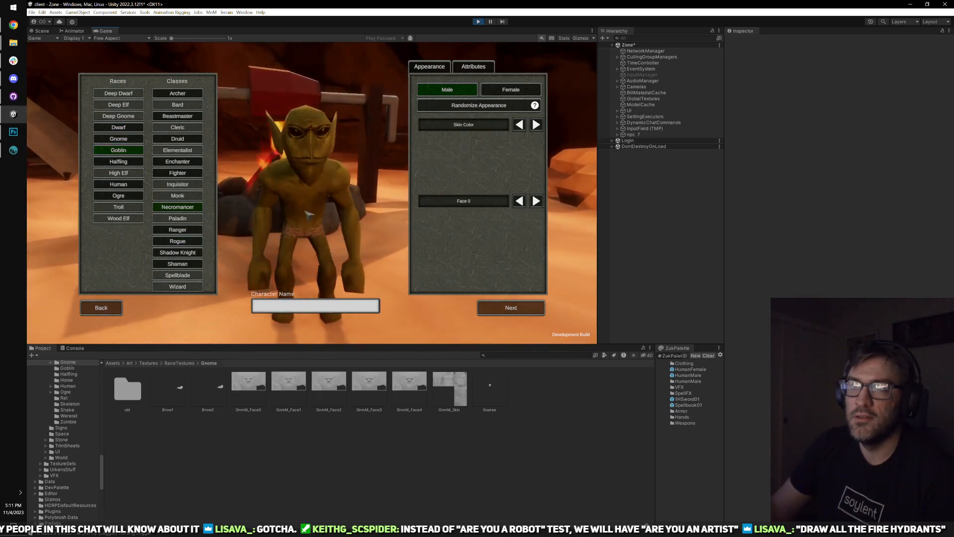
left_click(523, 87)
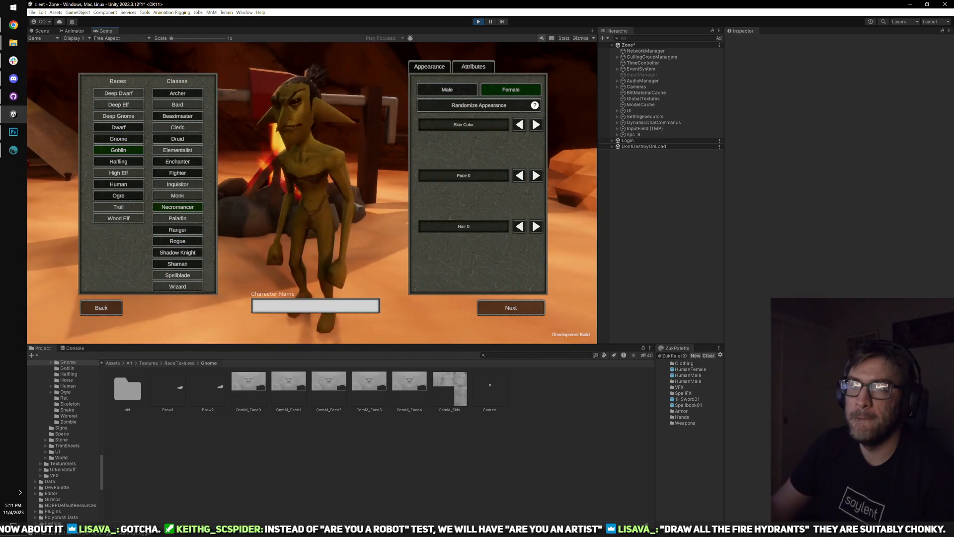
- Select the Halfling race and alternate between its female and male models, checking front and side views
left_click(134, 162)
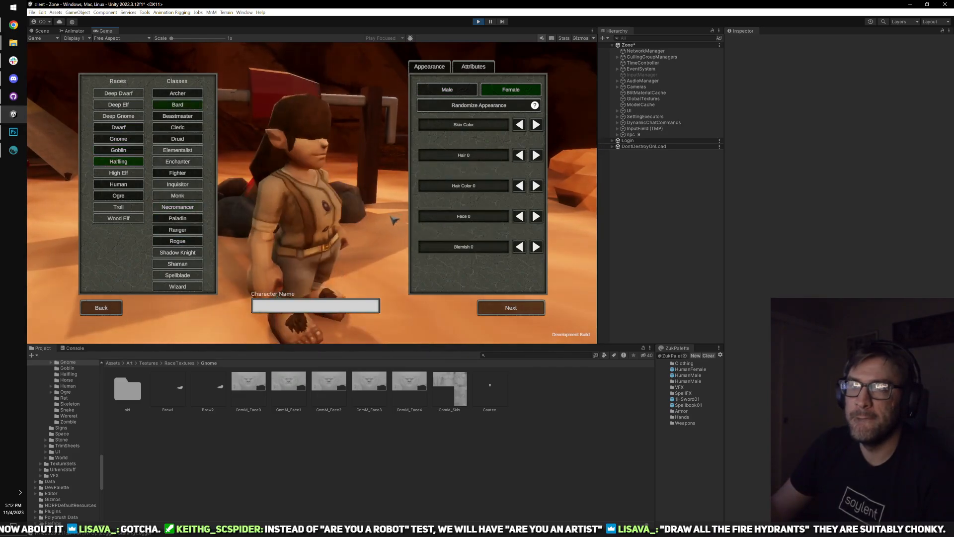
left_click(457, 93)
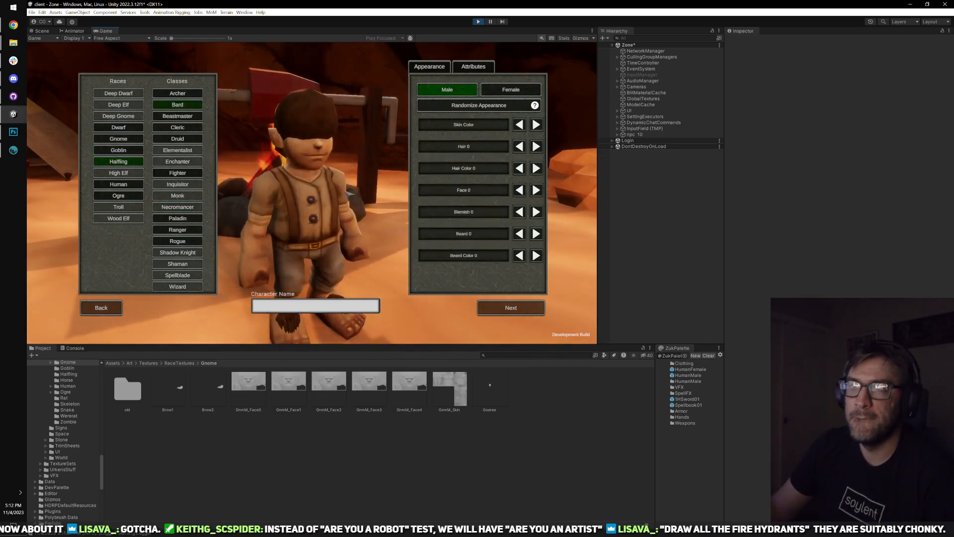
left_click(499, 90)
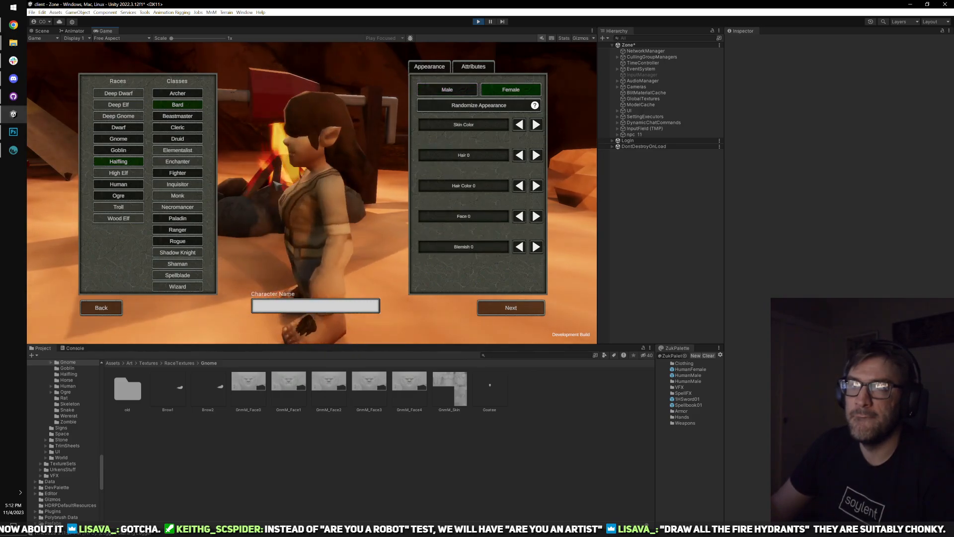
left_click(448, 90)
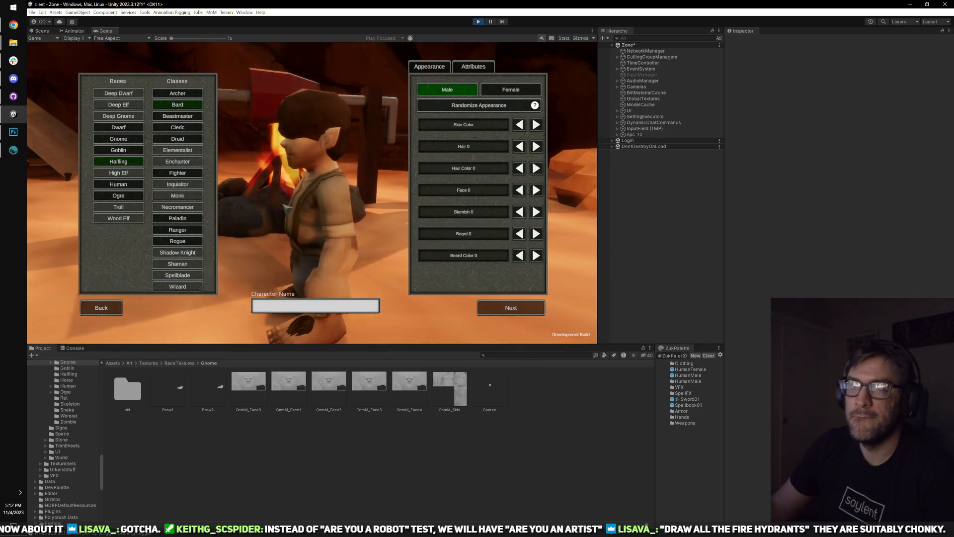
left_click(518, 92)
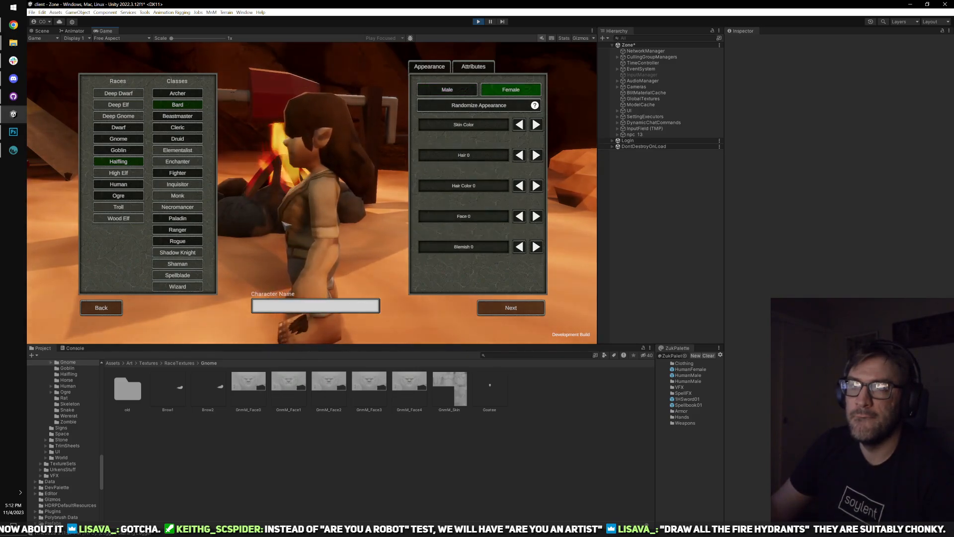
- Select the Human race and preview a series of randomized female appearances, turning the character to the side
left_click(119, 184)
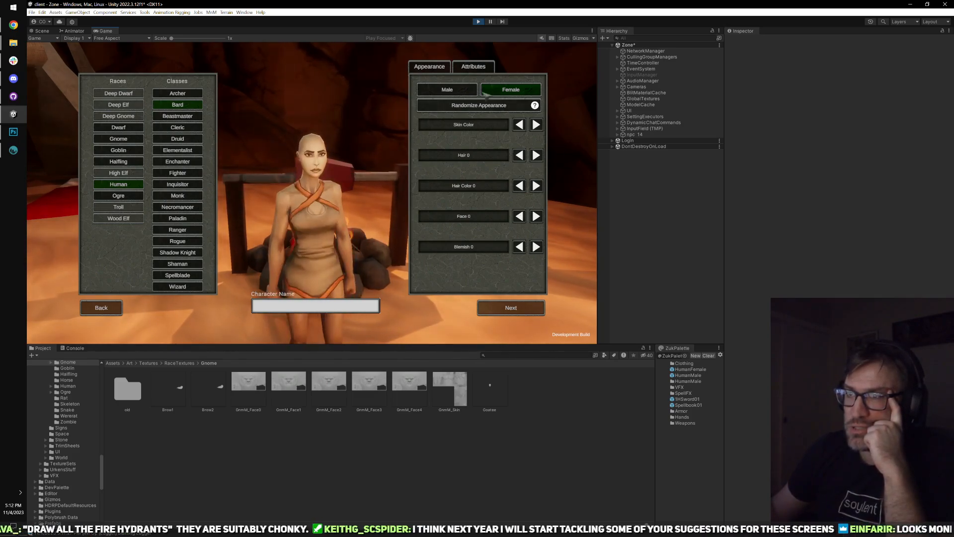
left_click(462, 109)
left_click(463, 108)
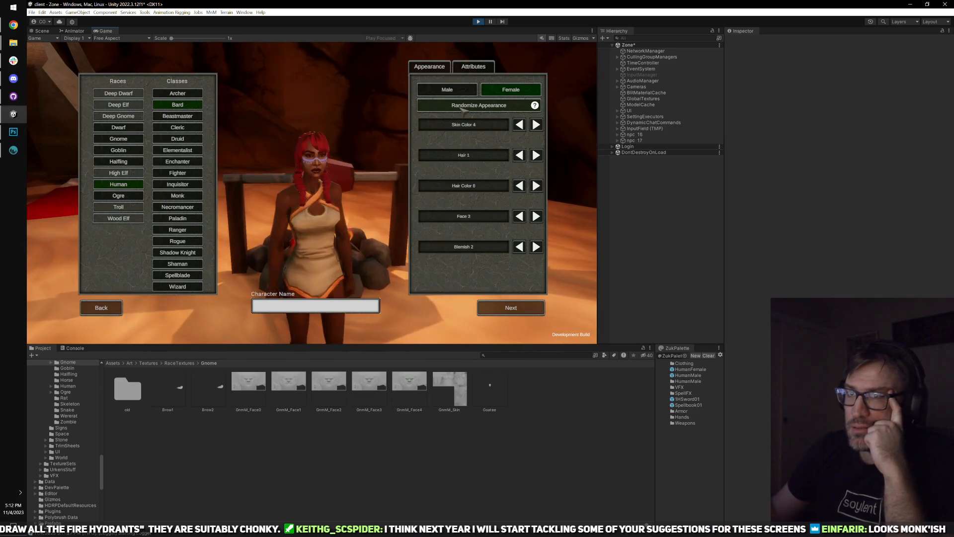
left_click(463, 109)
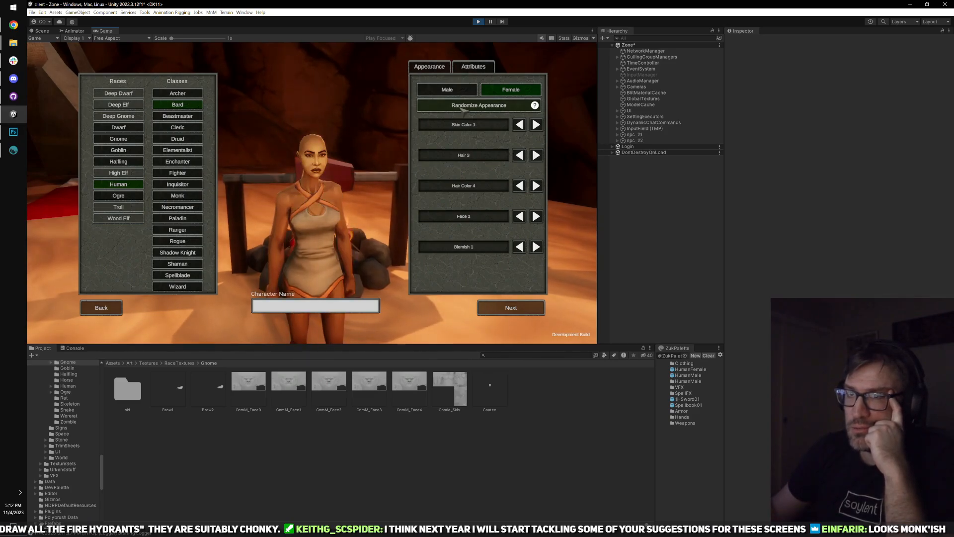
left_click(463, 109)
left_click(472, 109)
left_click(486, 108)
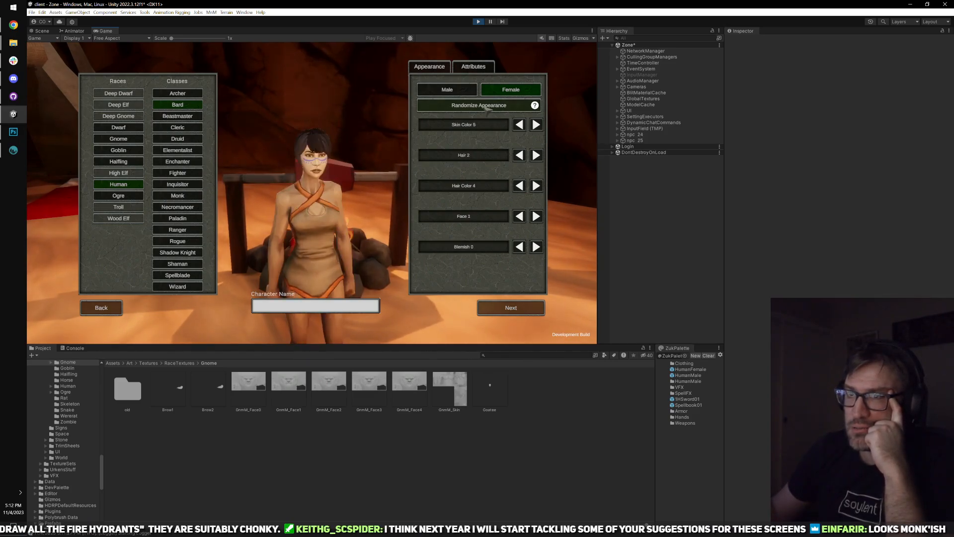
left_click(486, 108)
left_click(472, 107)
left_click(452, 105)
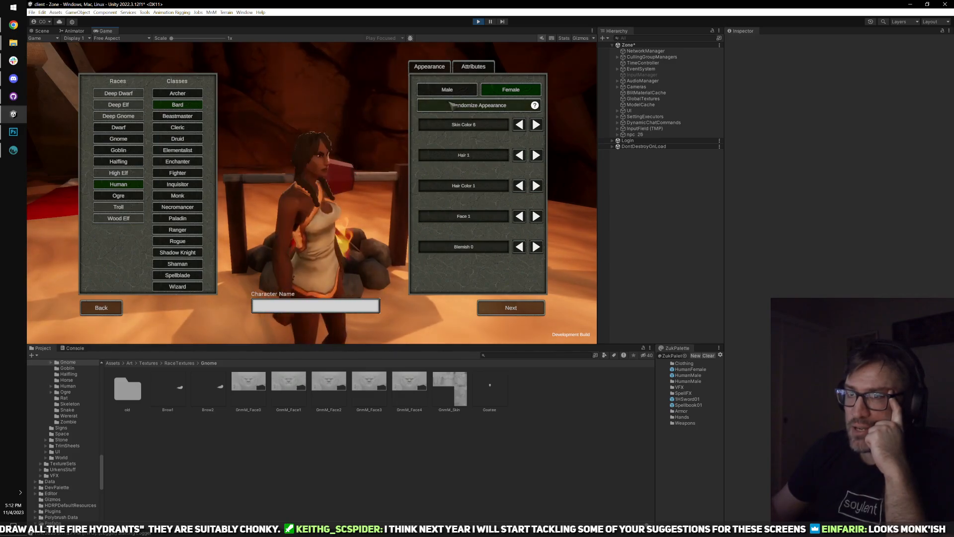
left_click(451, 106)
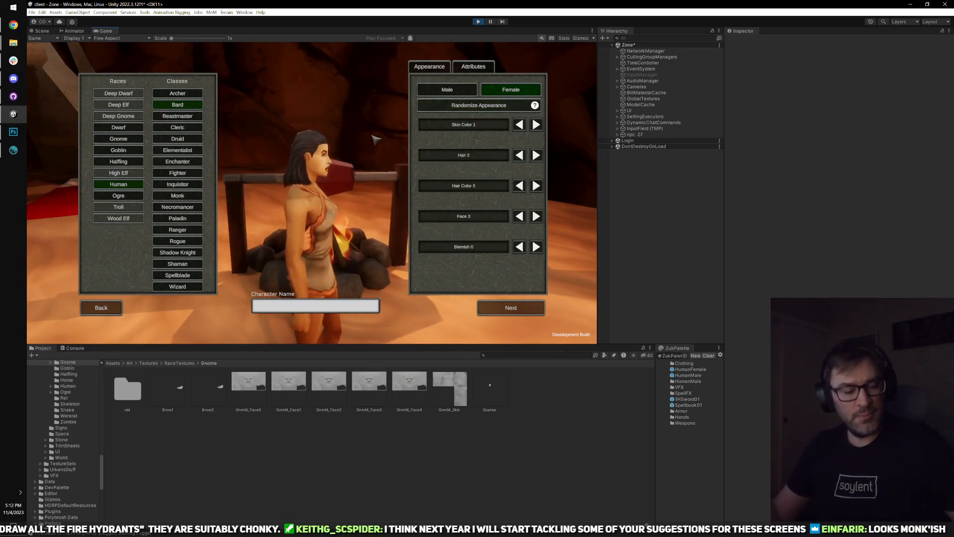
left_click_drag(374, 139, 293, 184)
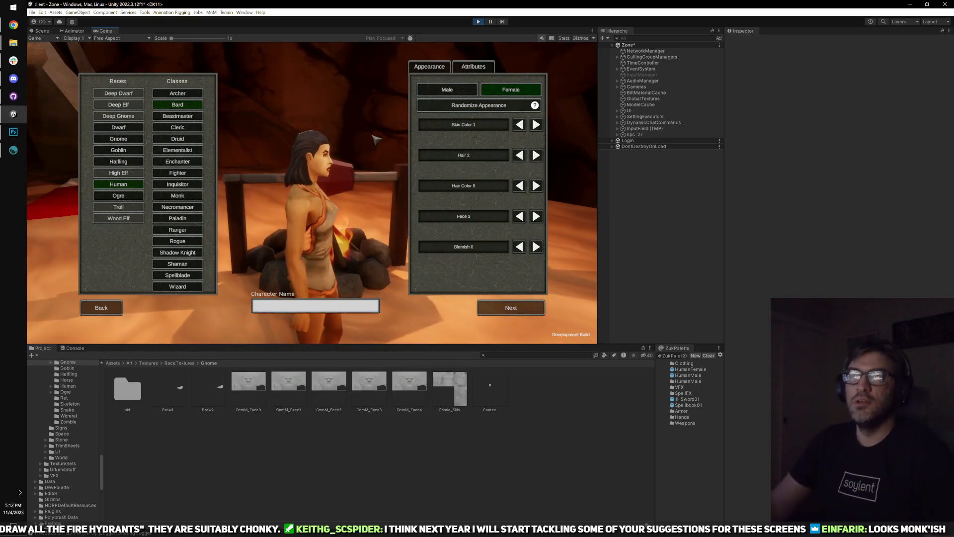
- Select the Ogre race and preview several randomized male appearances
left_click(118, 196)
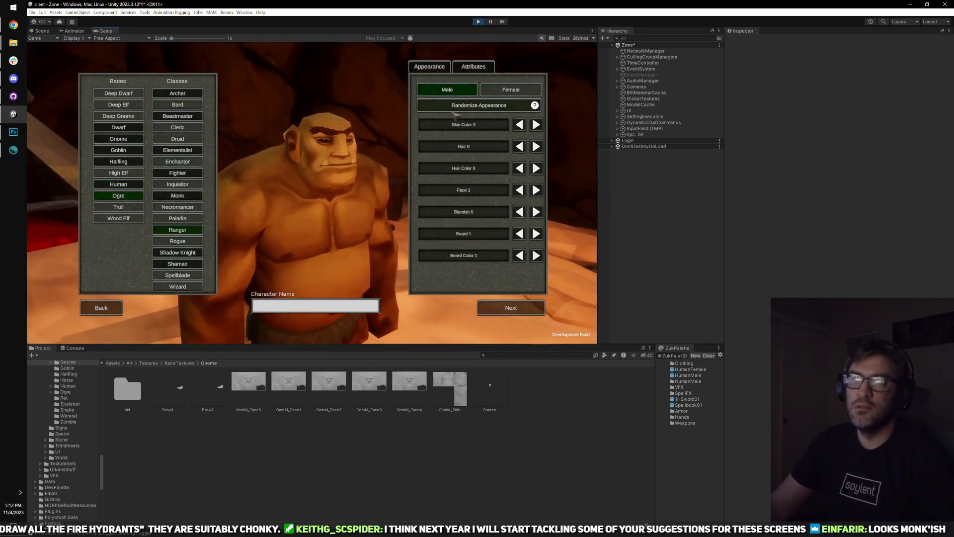
left_click(456, 106)
left_click(456, 106)
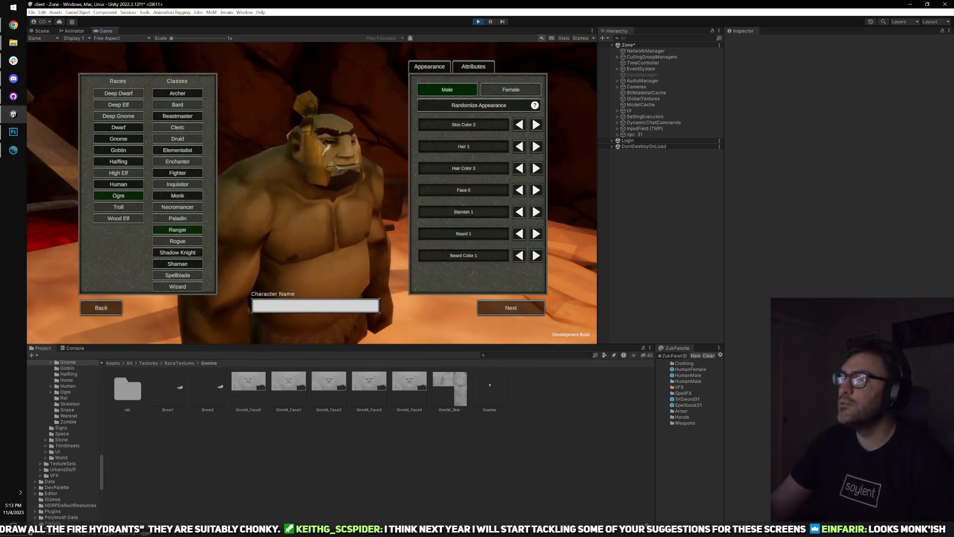
- Randomize the male Gnome's appearance, rotate him to face forward and compare Beard 2 with Beard 1
left_click(120, 139)
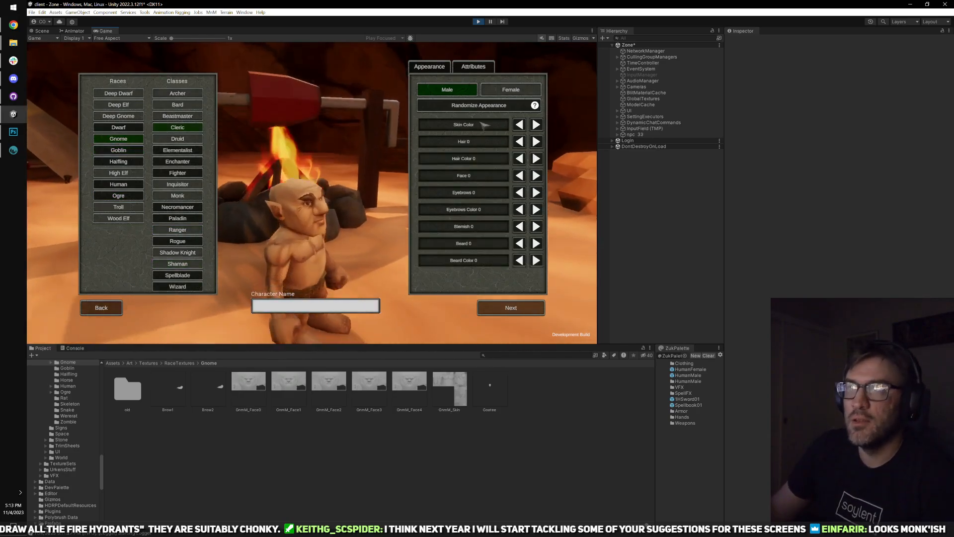
left_click(500, 109)
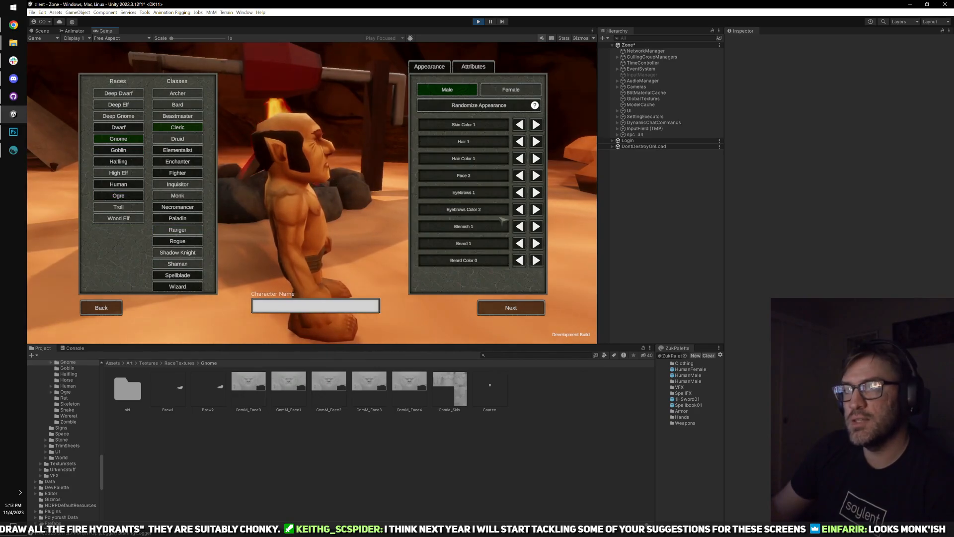
left_click(536, 243)
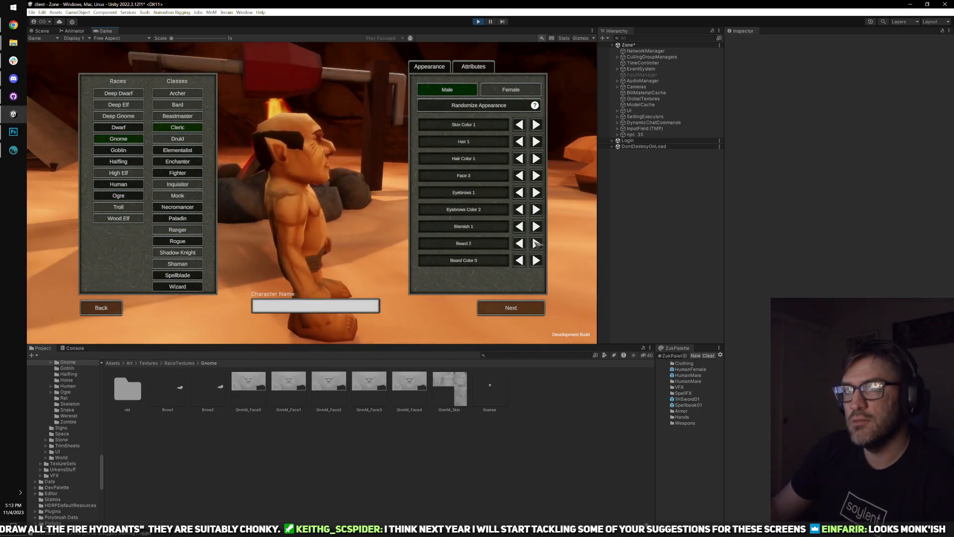
left_click_drag(323, 197, 228, 202)
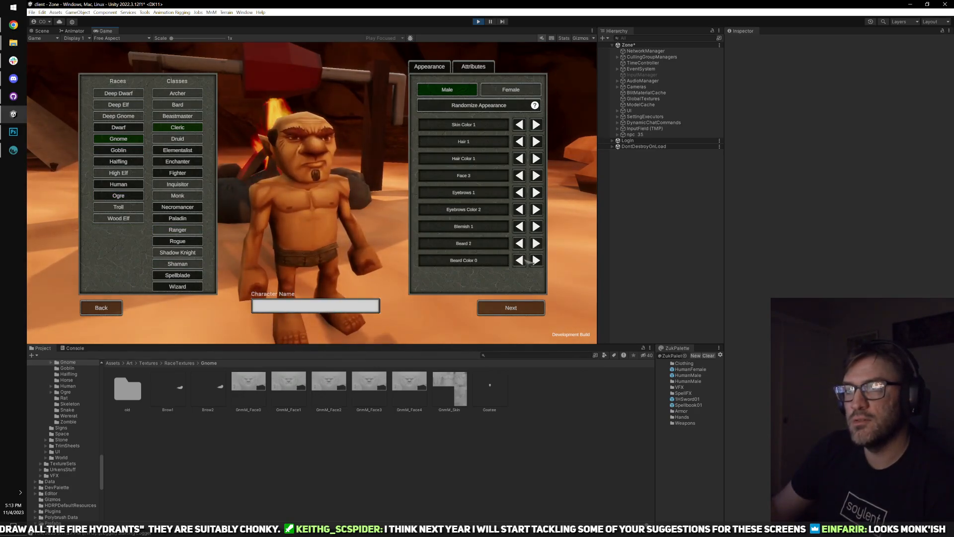
left_click(537, 243)
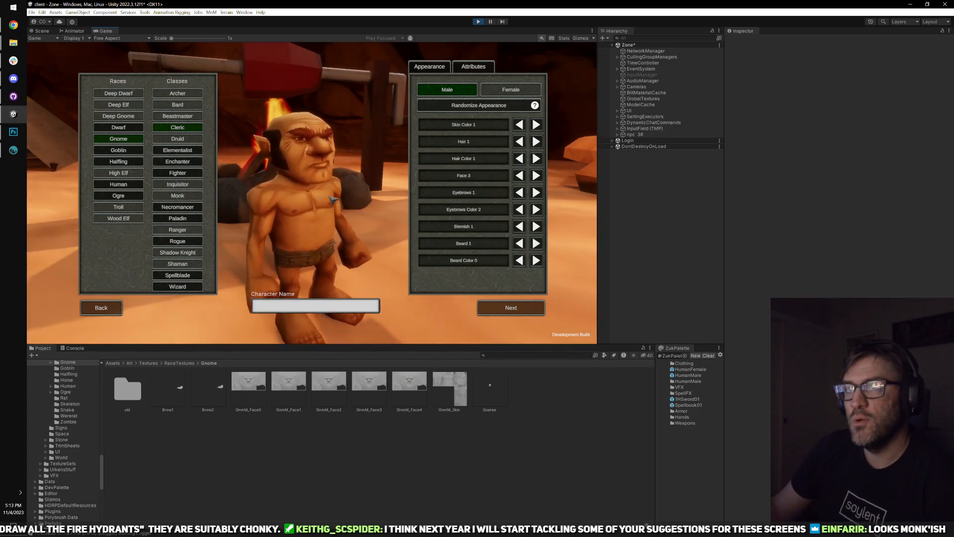
- Set the male Gnome to Hair 0 and preview more of his randomized appearances
left_click(537, 243)
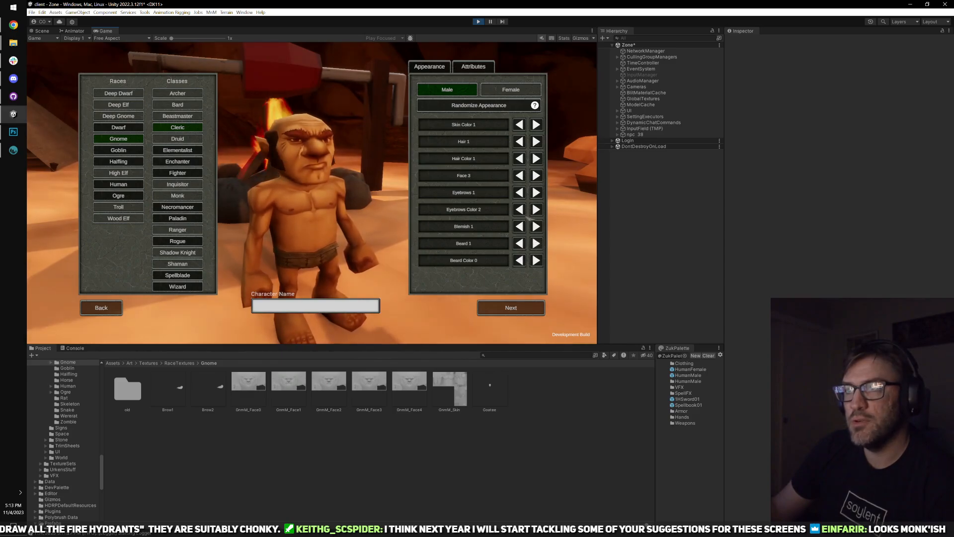
left_click(519, 142)
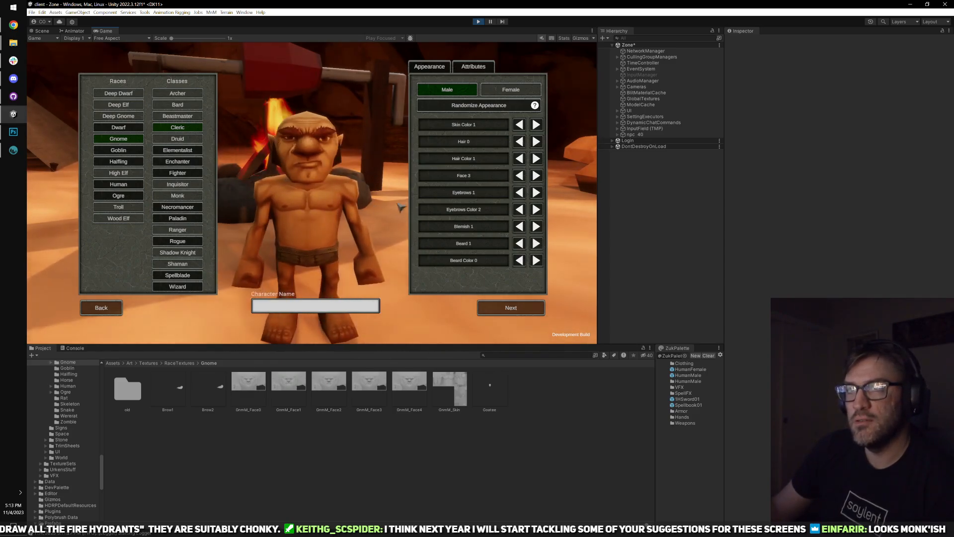
left_click(497, 106)
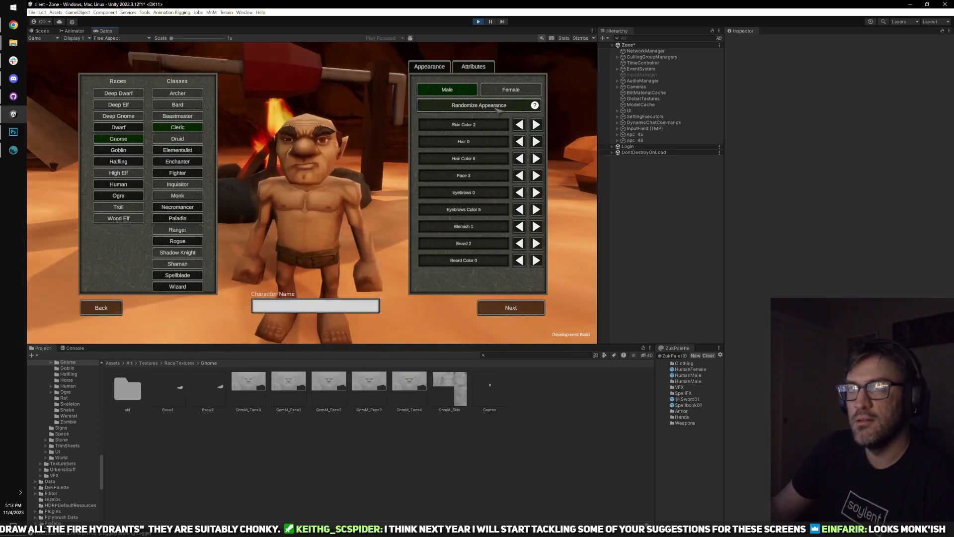
left_click(497, 105)
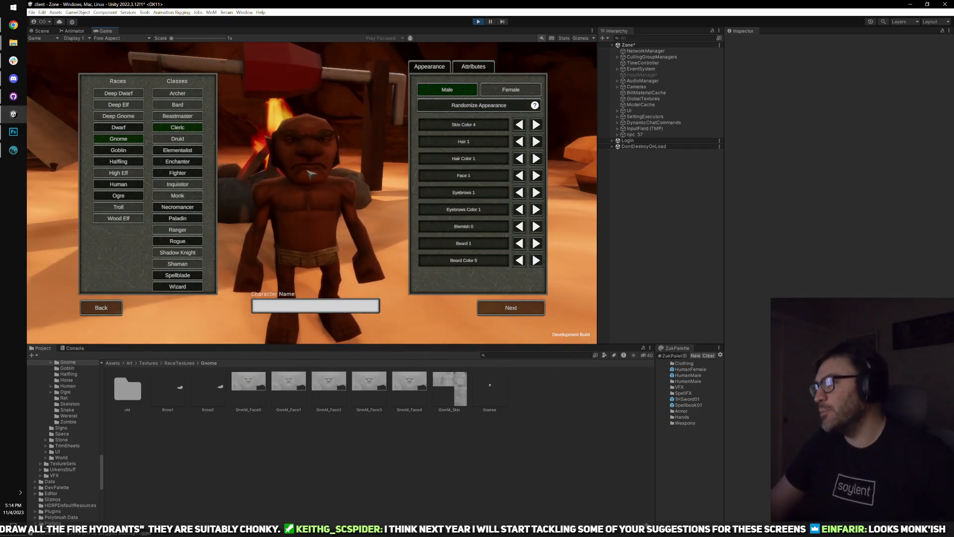
- Select the Halfling race, preview several randomized male appearances and turn the character to the side
left_click(119, 162)
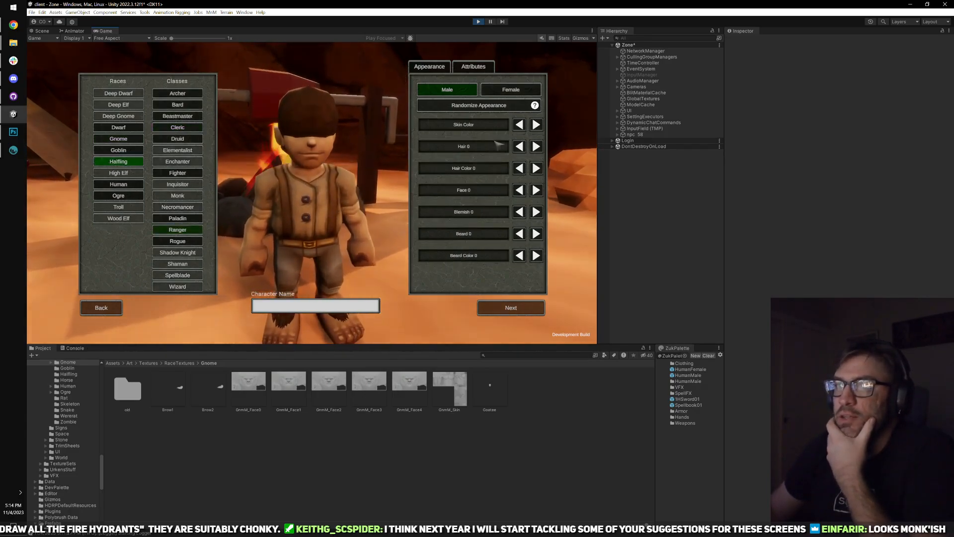
left_click(483, 107)
left_click(485, 107)
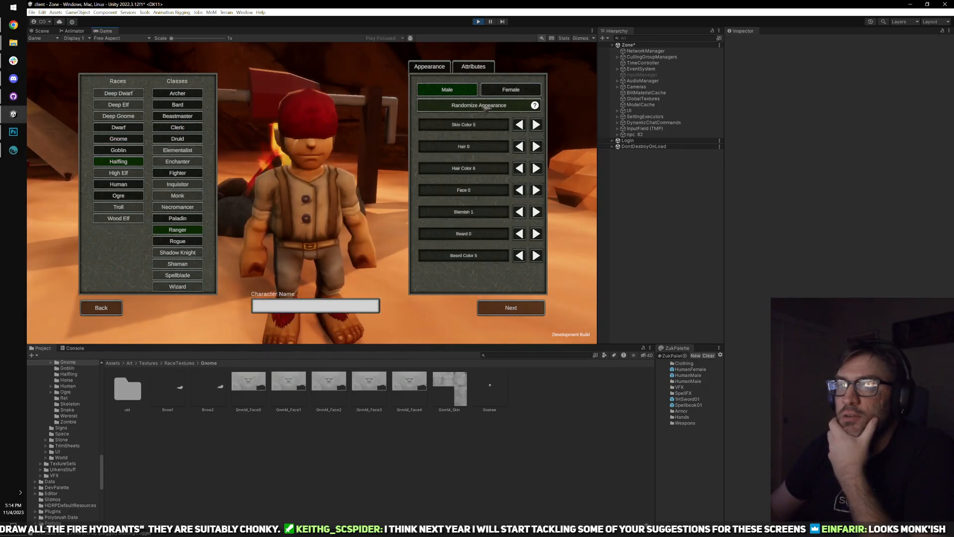
left_click(474, 109)
left_click(470, 109)
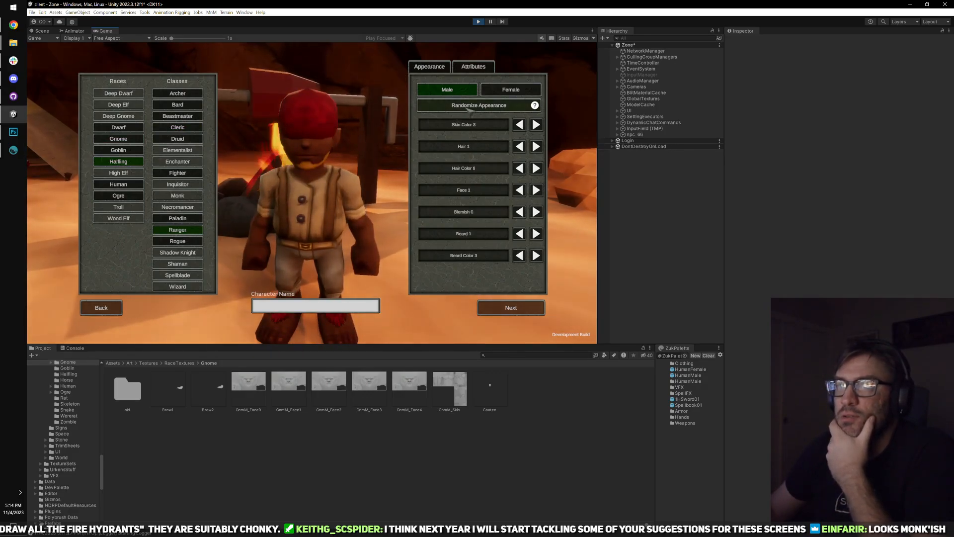
left_click(470, 110)
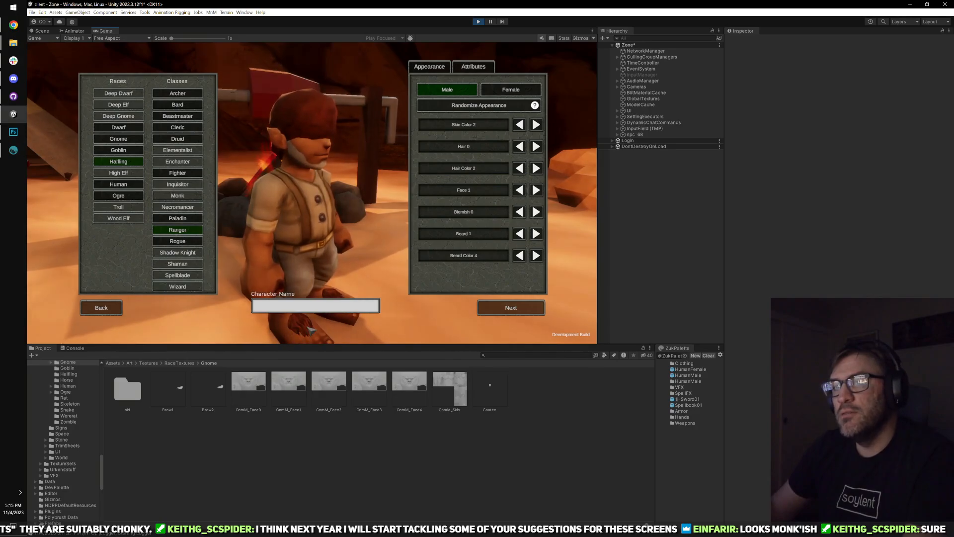
- Maximize the game view, check the male Halfling with Skin Color 3, and randomize his appearance again
double_click(98, 33)
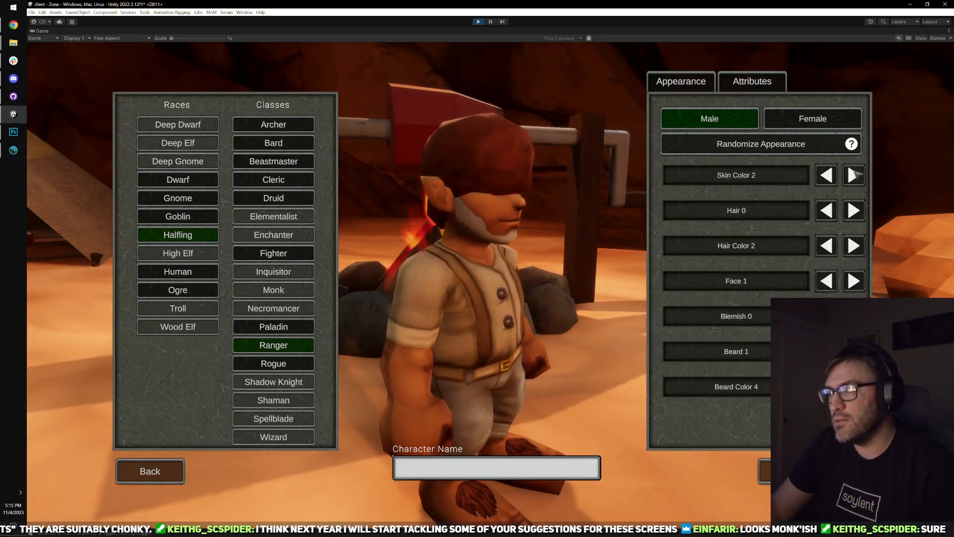
left_click(854, 175)
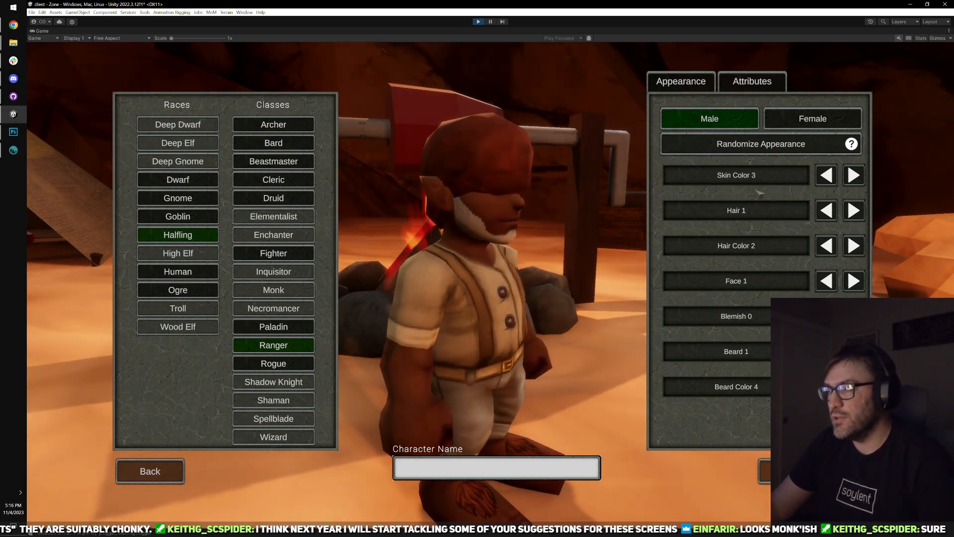
left_click(760, 149)
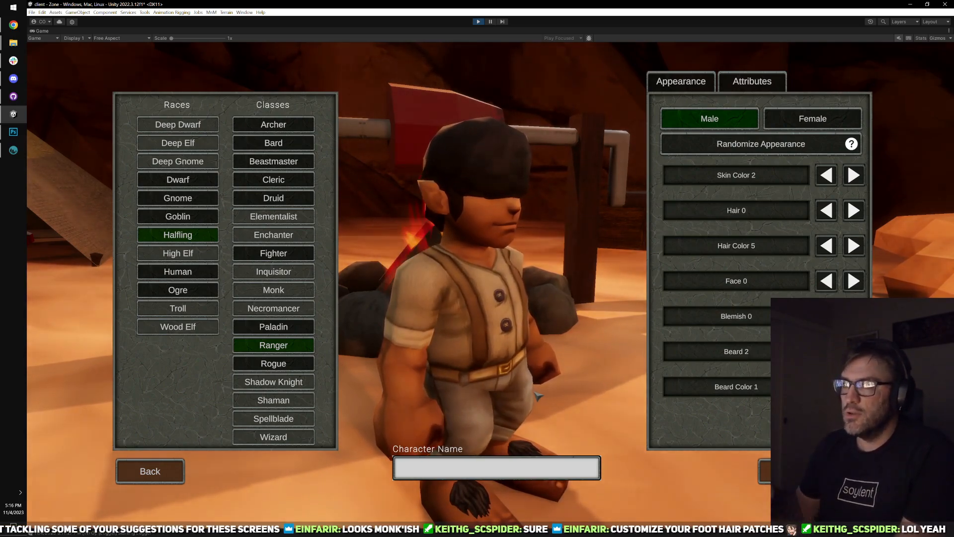
- Compare the default male models of the Ogre, Halfling, Human, Goblin, Gnome and Dwarf races
left_click(180, 290)
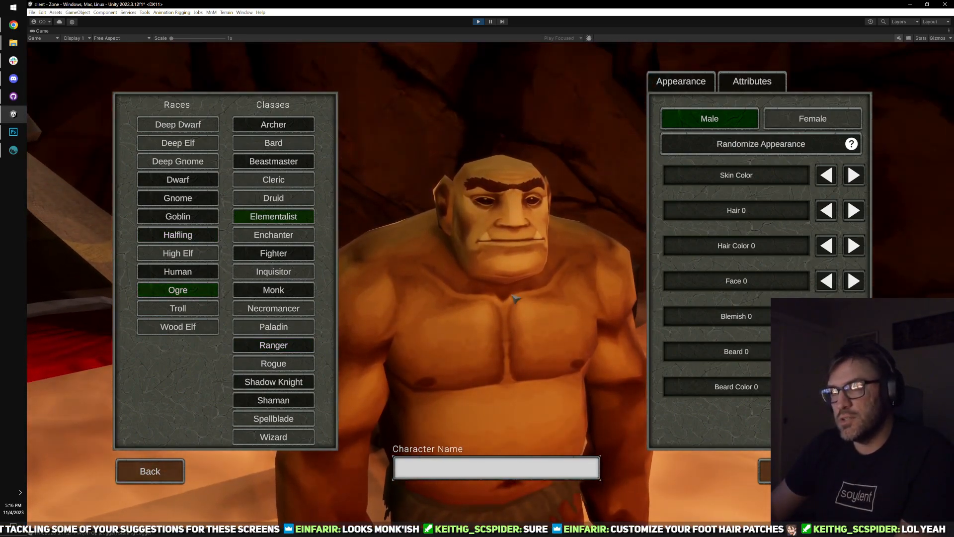
left_click(189, 238)
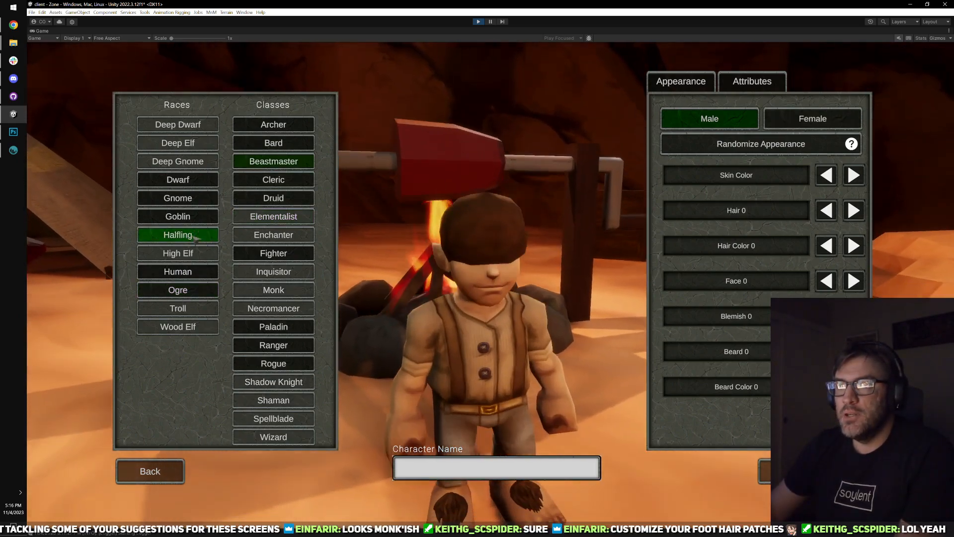
left_click(184, 271)
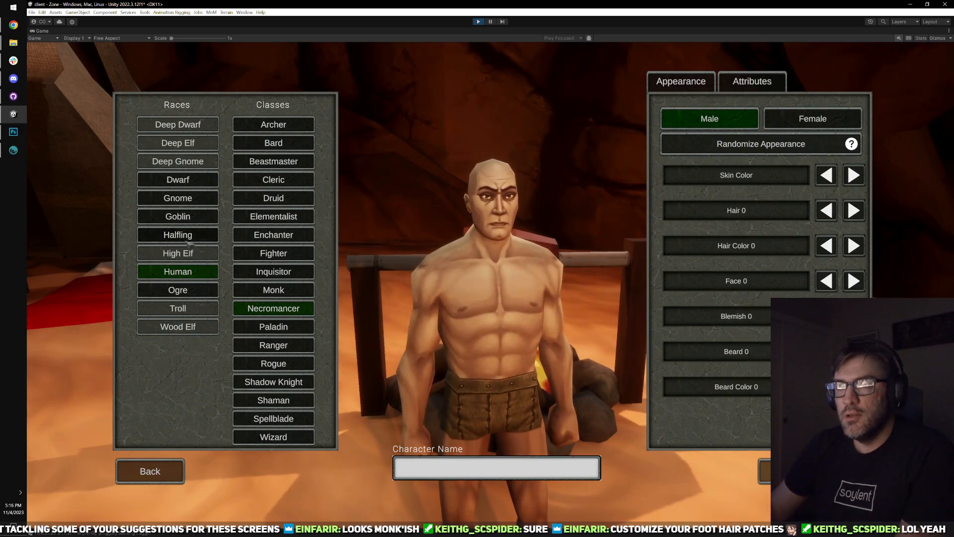
left_click(180, 214)
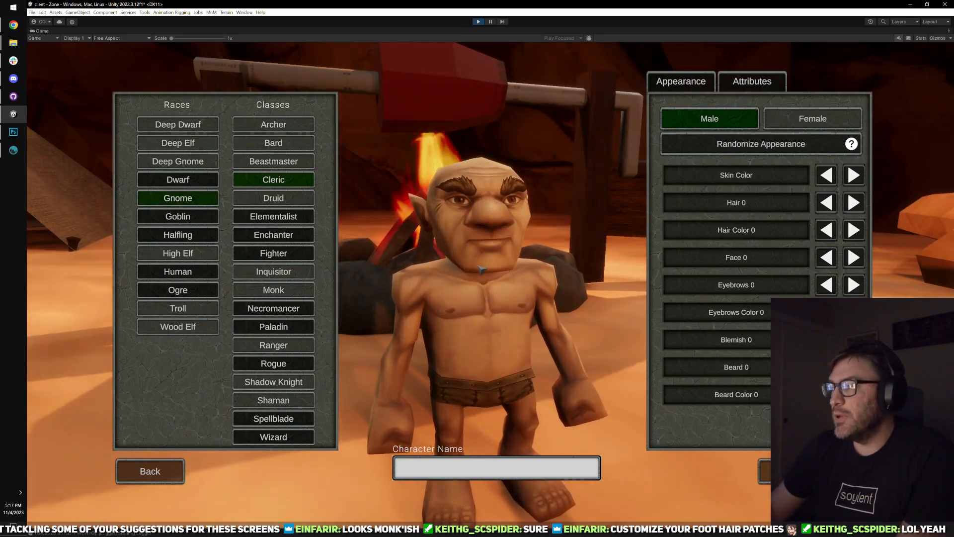
left_click(178, 180)
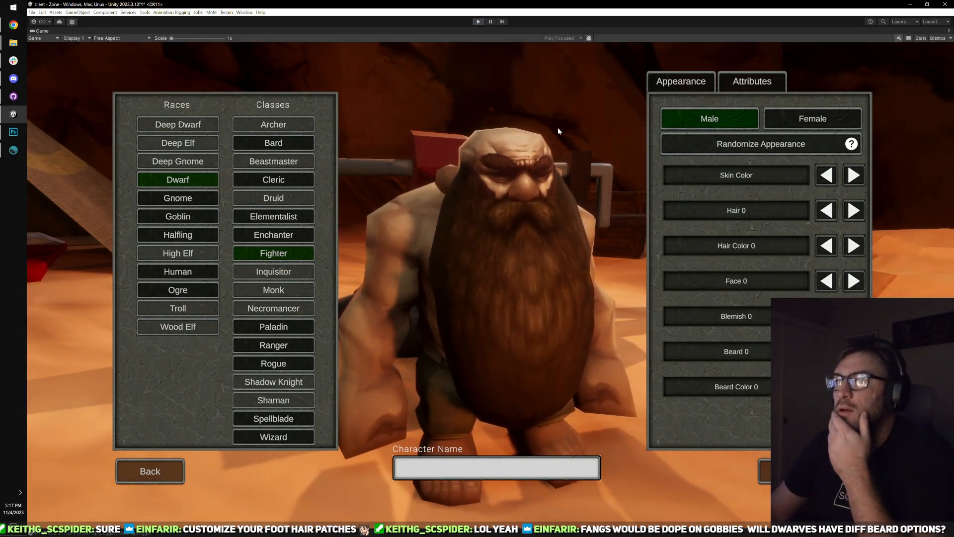
- Exit play mode and look through the GnmM_Face textures in the Gnome race texture folder
key("ctrl+p")
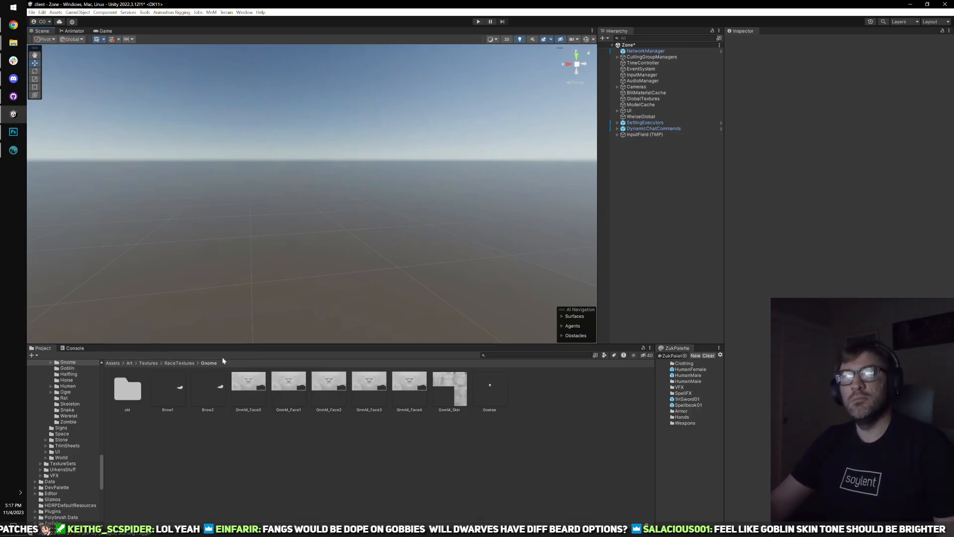
left_click(289, 383)
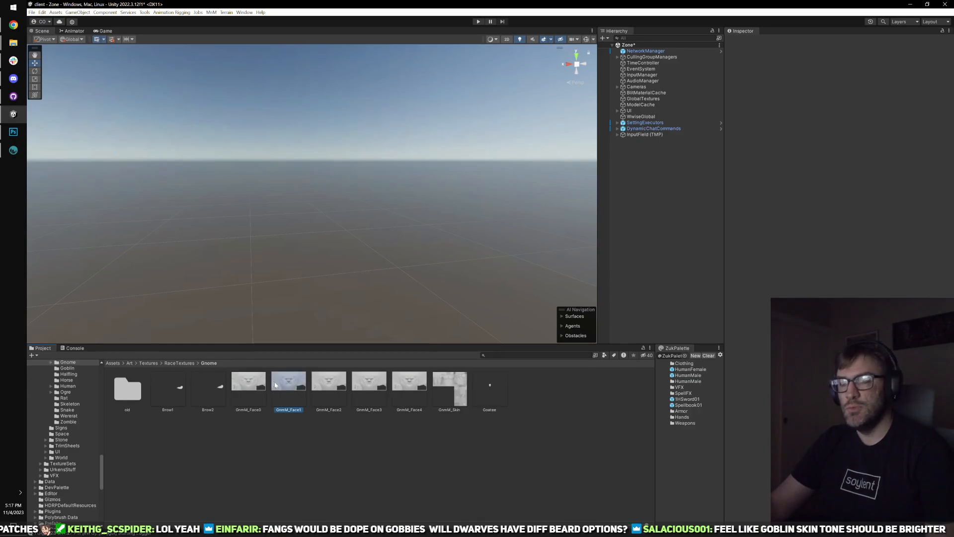
left_click(320, 394)
key("Right")
key("Right")
key("Left")
key("Left")
key("Left")
key("Left")
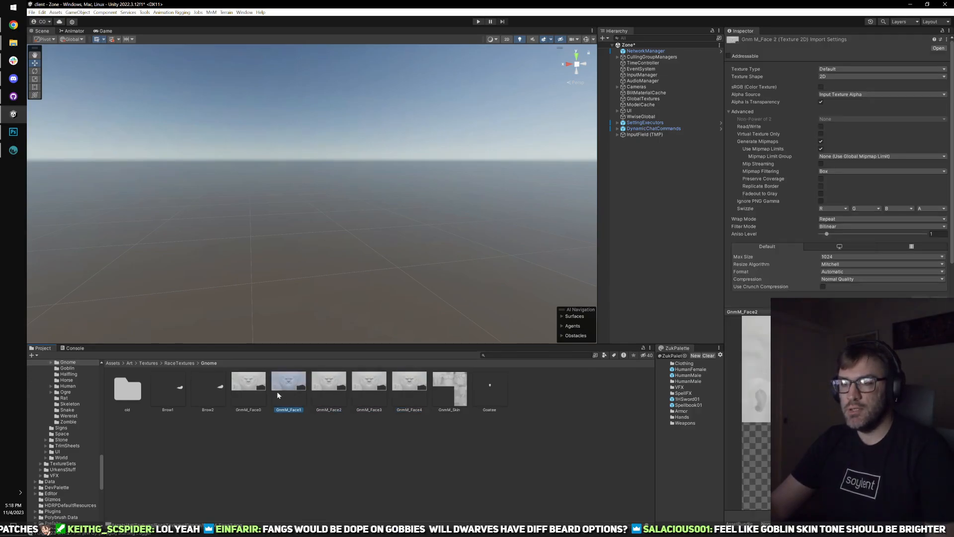